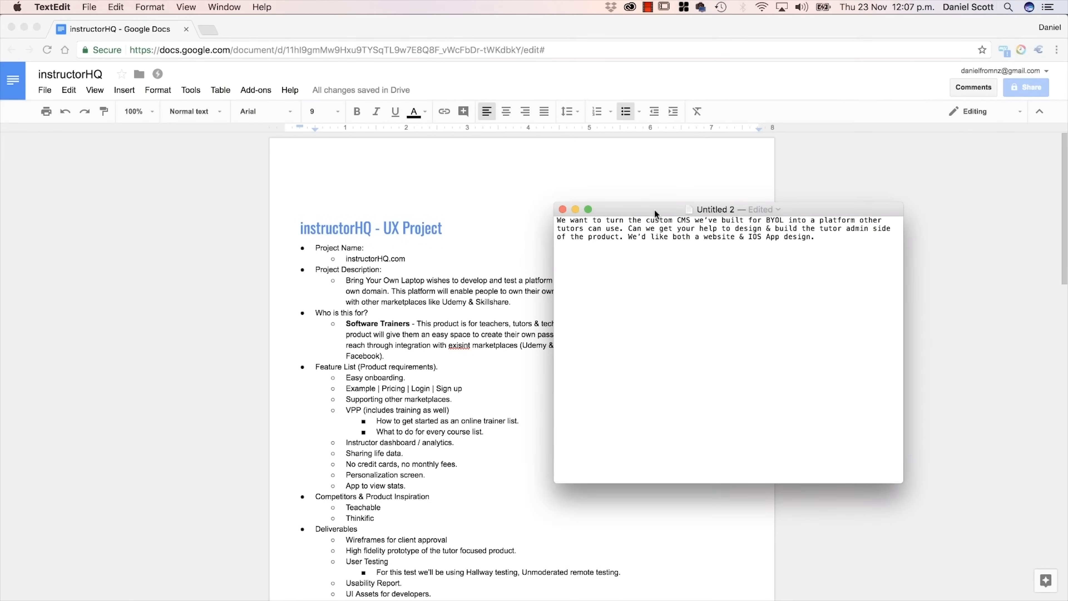
Step: Reposition the client's request note to read it, switch to the instructorHQ document in Chrome and skim the brief
drag(654, 210, 422, 161)
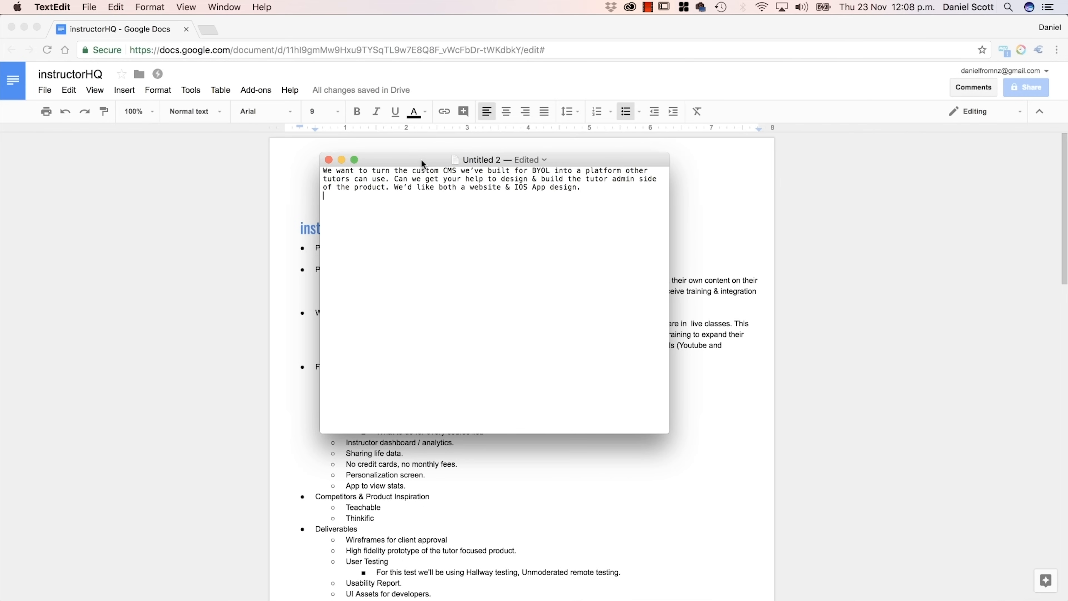
drag(421, 159, 388, 204)
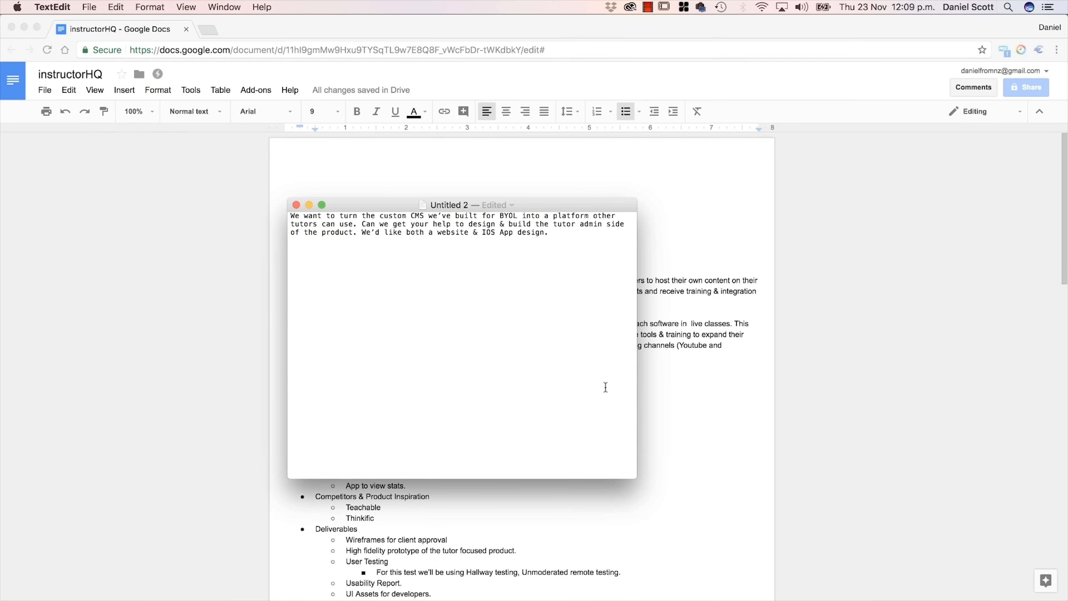
click(750, 252)
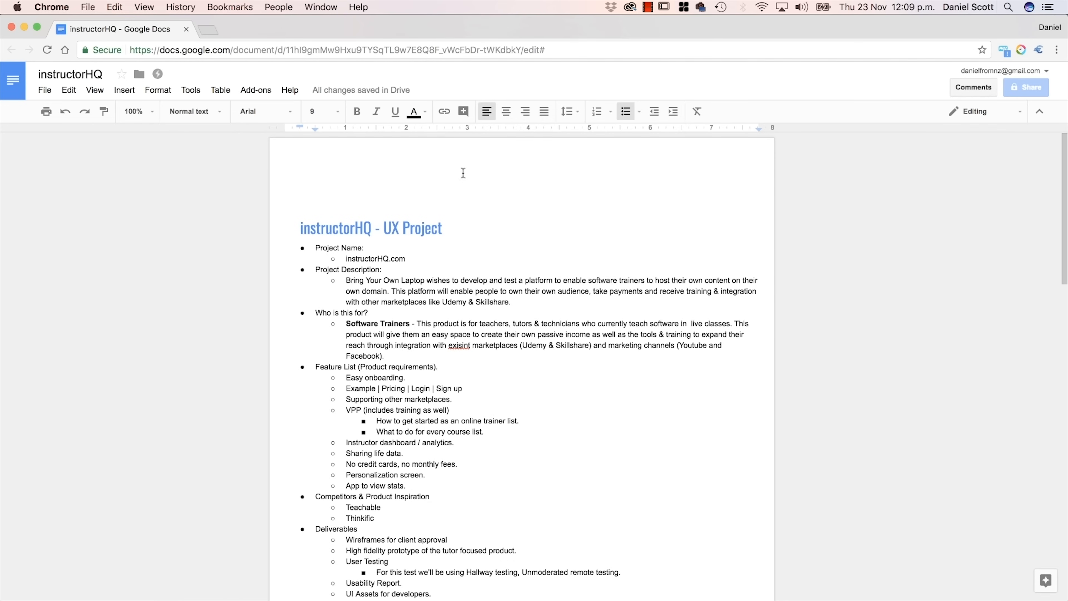
scroll(377, 263, down, 3)
scroll(377, 262, down, 10)
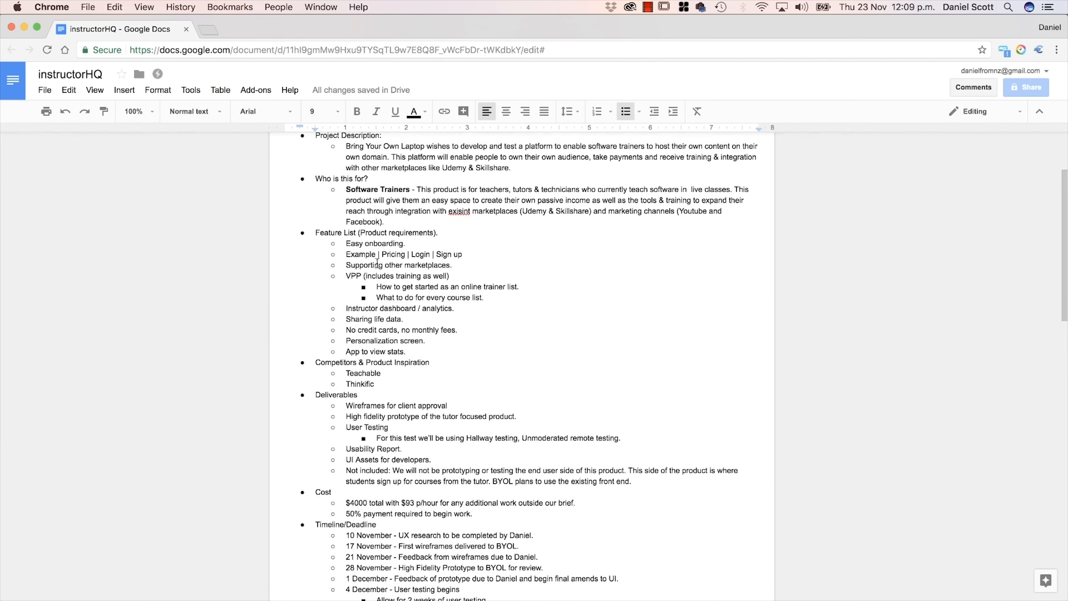
scroll(377, 263, up, 13)
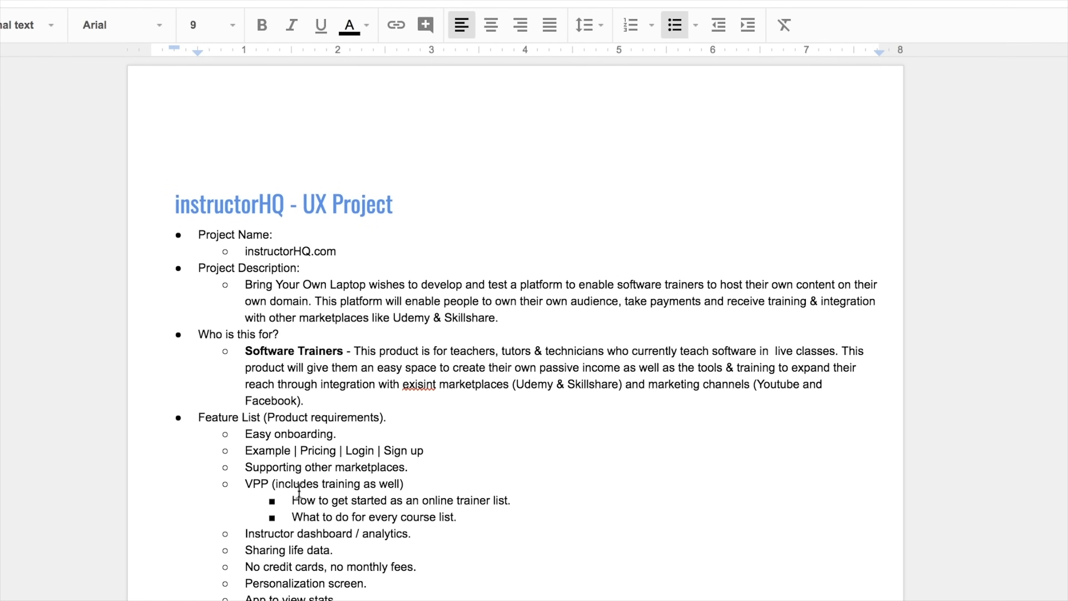
Step: Highlight the paragraph under Project Description to review it
double_click(287, 300)
click(288, 296)
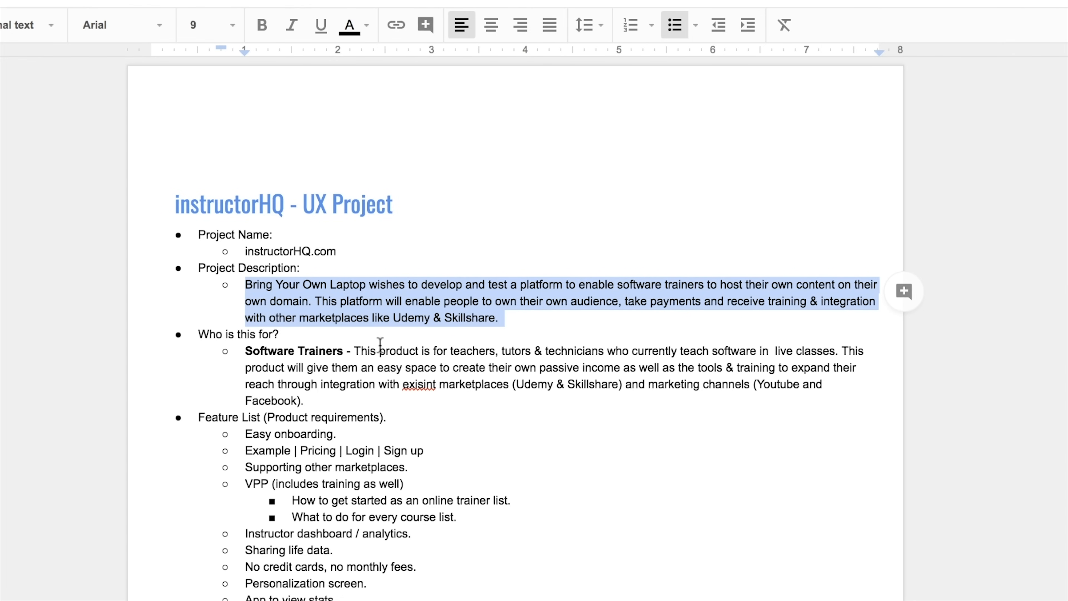
scroll(378, 340, down, 2)
Step: Correct the misspelled word "exisint" to "existing" in the Software Trainers paragraph under "Who is this for?"
click(357, 315)
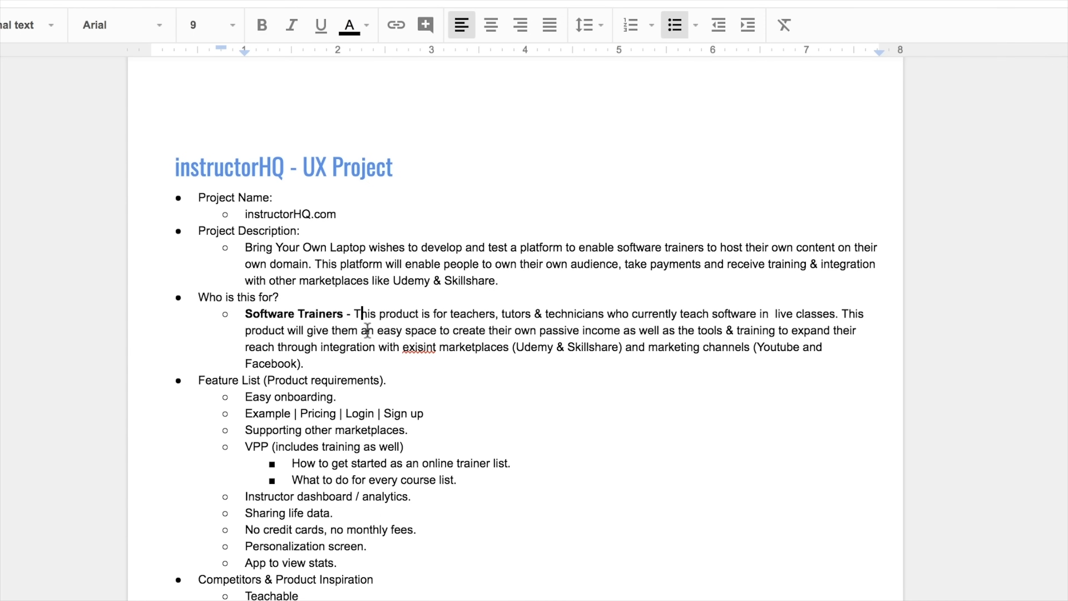
right_click(424, 347)
click(491, 336)
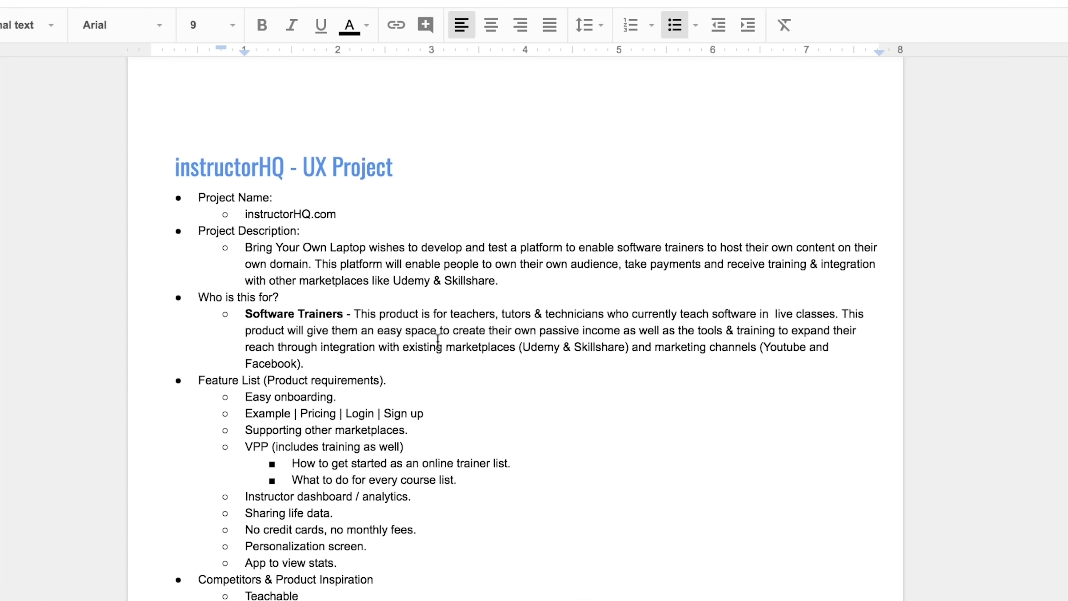
Step: Review the Feature List items from "Easy onboarding" to "App to view stats", and the Competitors & Product Inspiration entries
scroll(384, 417, down, 3)
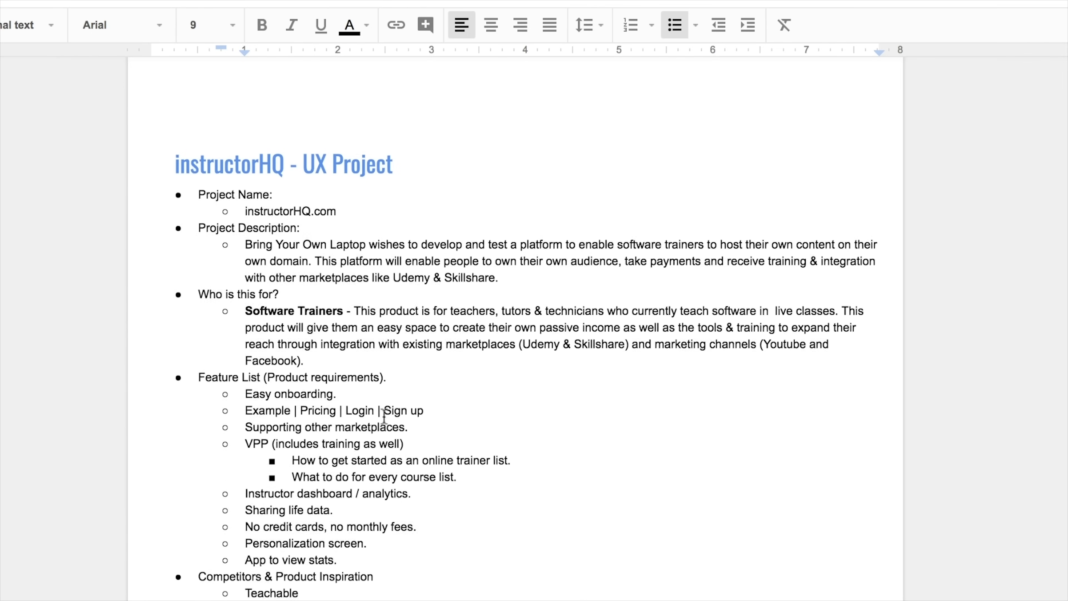
drag(248, 321, 363, 489)
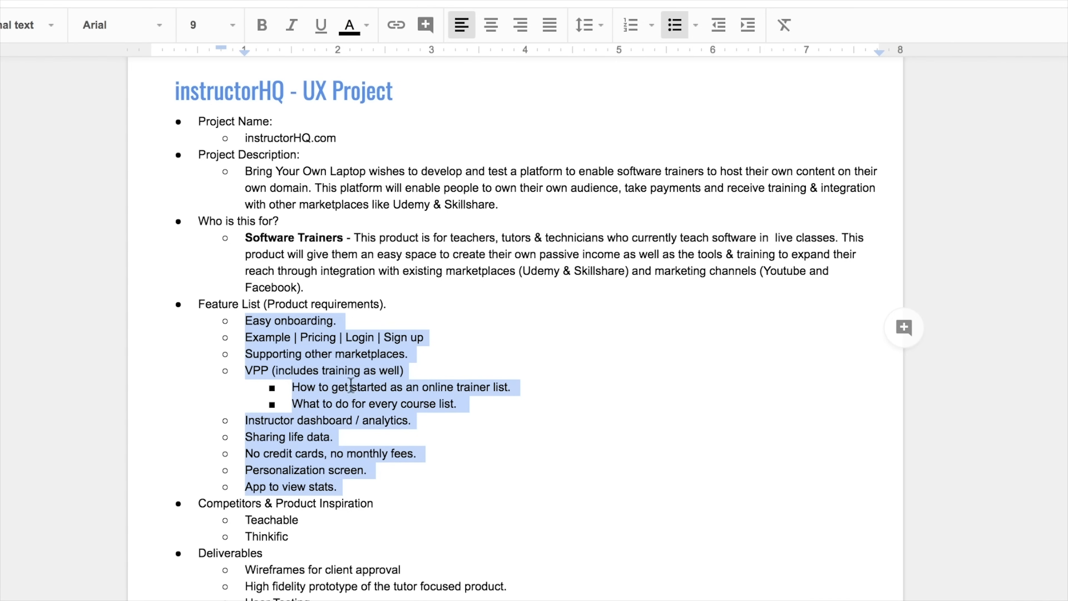
click(365, 483)
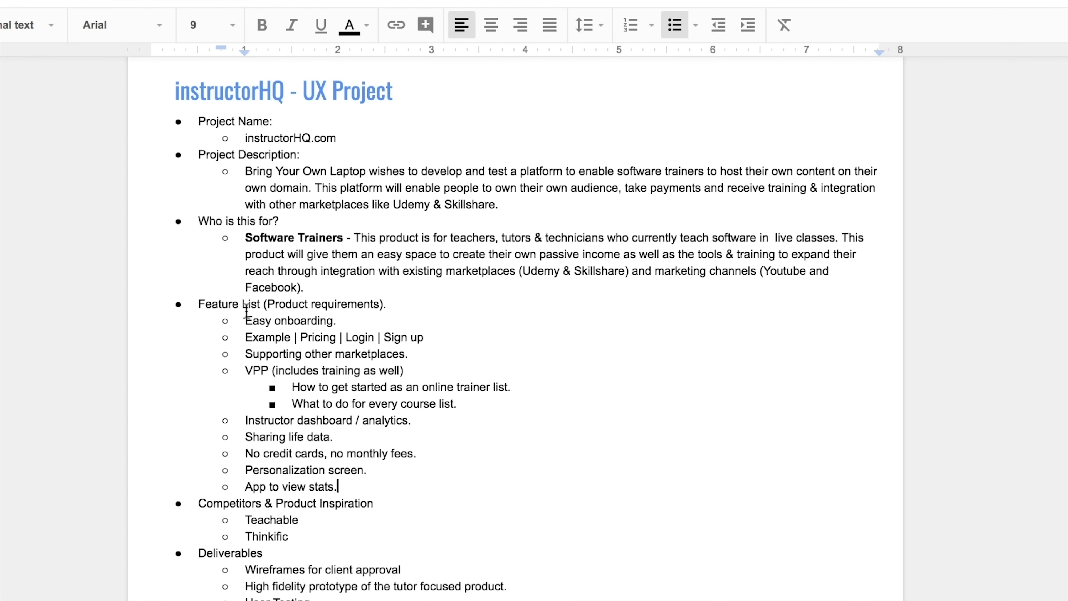
drag(245, 321, 346, 479)
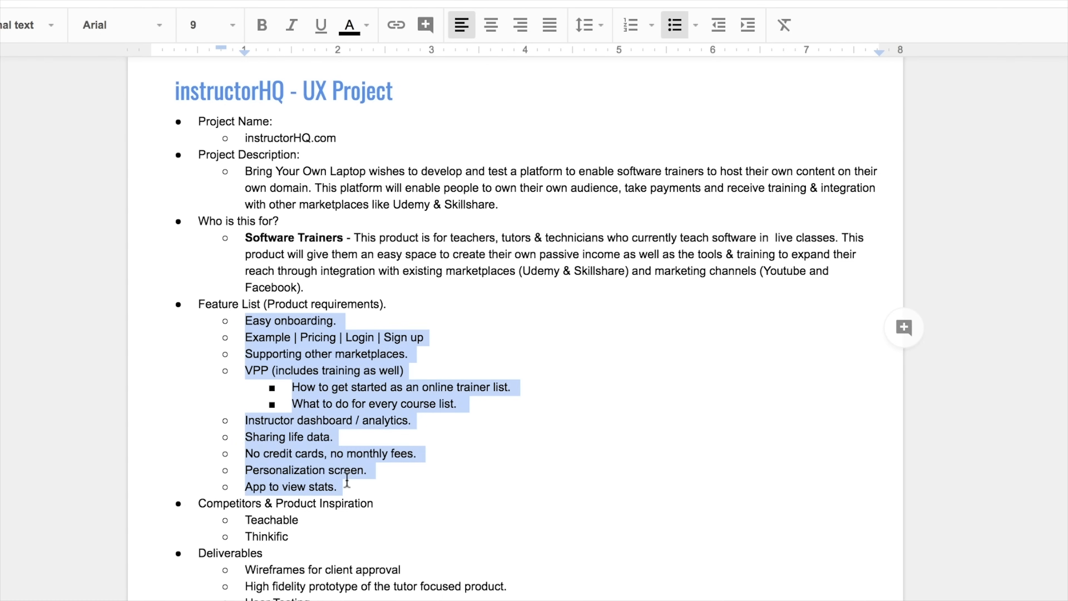
click(347, 481)
scroll(347, 463, down, 3)
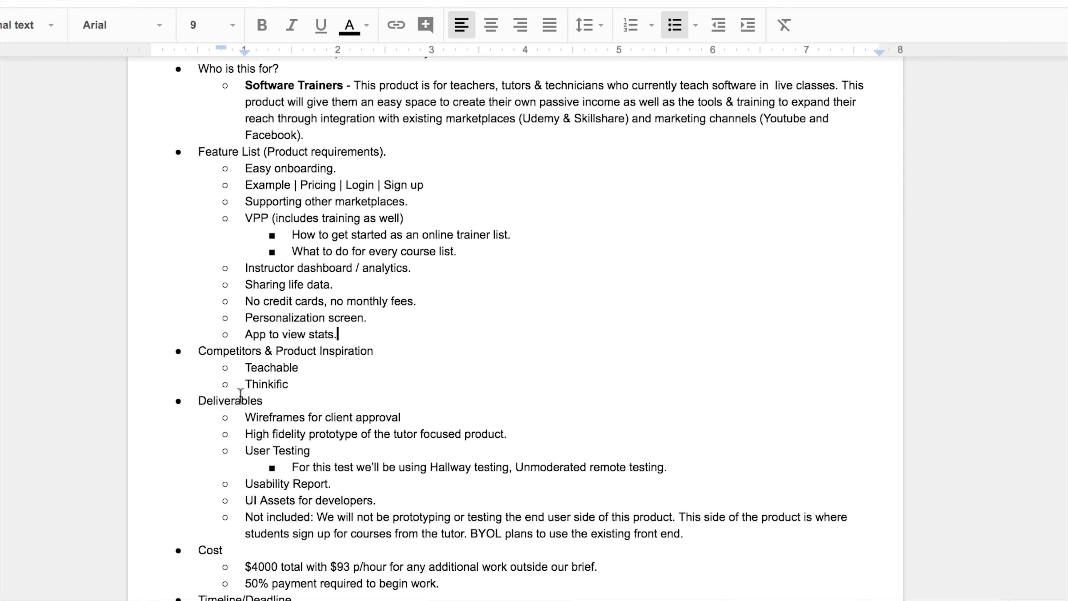
click(290, 381)
scroll(301, 445, down, 3)
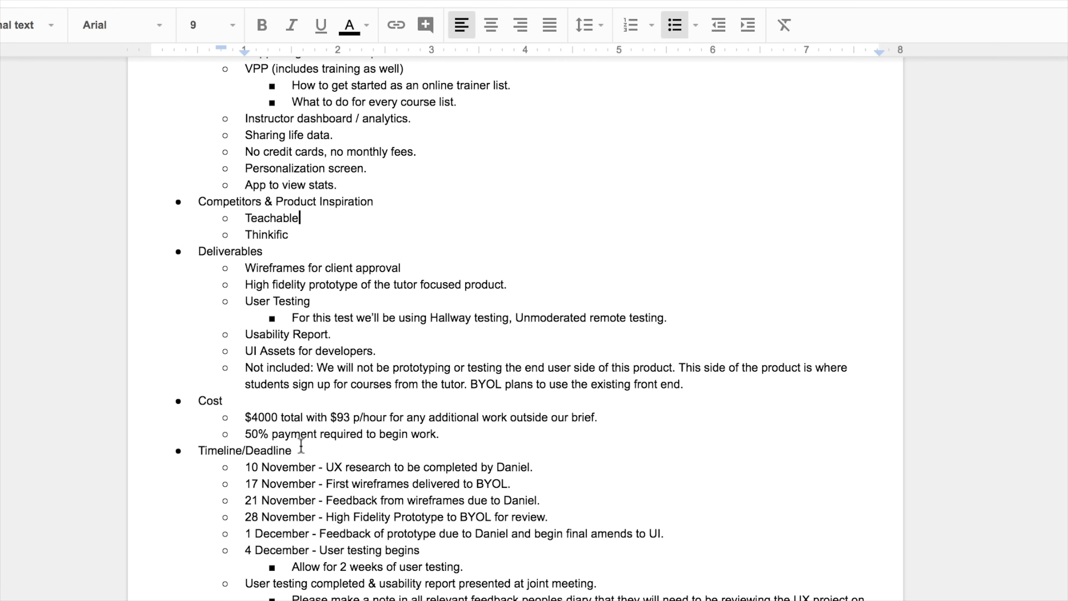
Step: Review the Deliverables one by one, highlighting wireframes, high fidelity prototype, user testing, usability report, UI assets and the "Not included" clause
triple_click(261, 265)
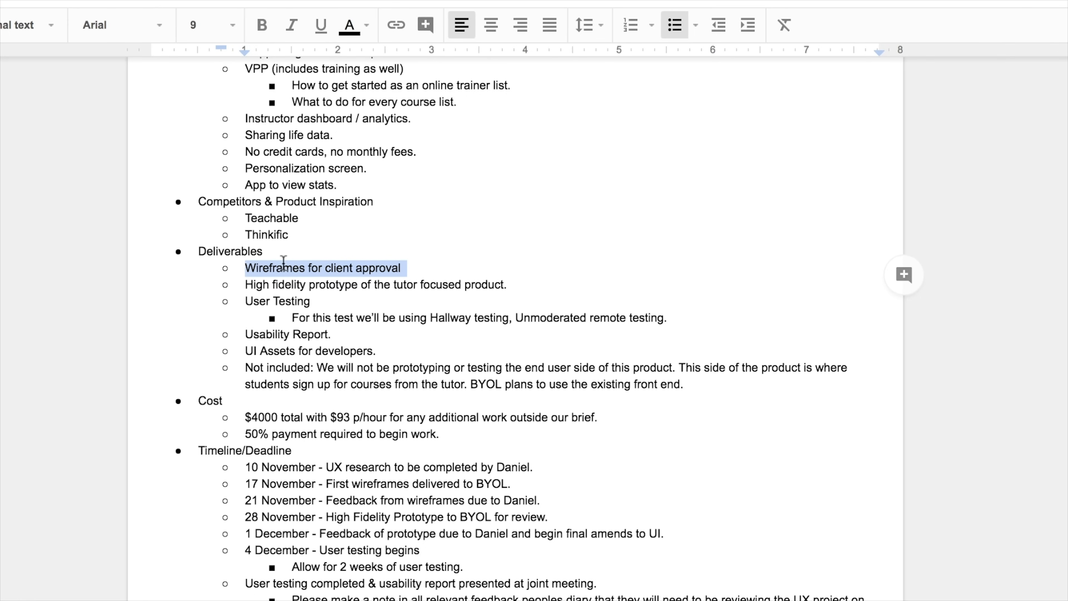
triple_click(290, 285)
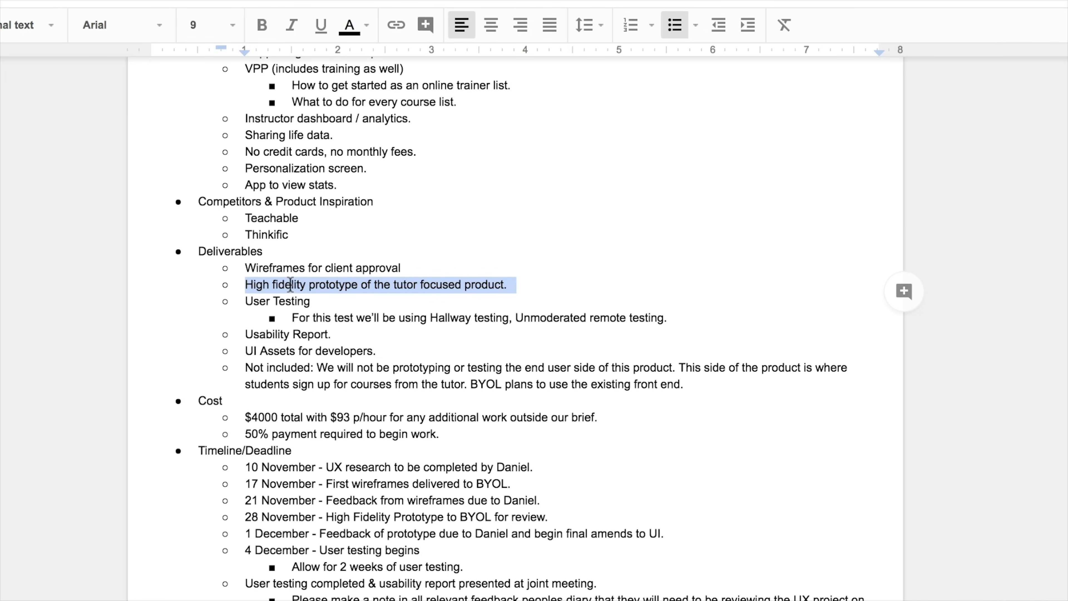
triple_click(284, 300)
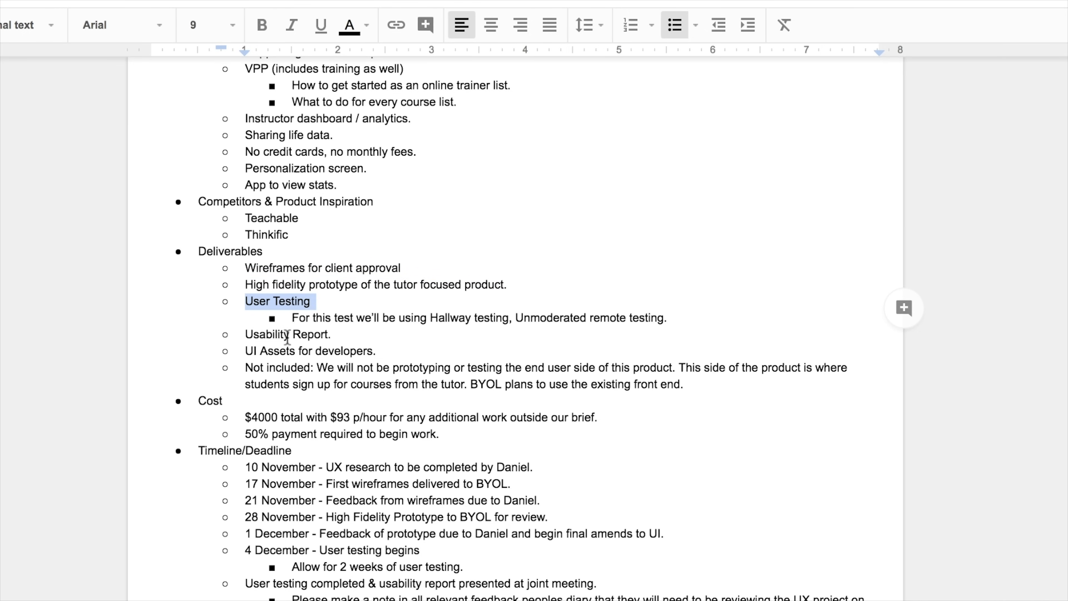
double_click(302, 329)
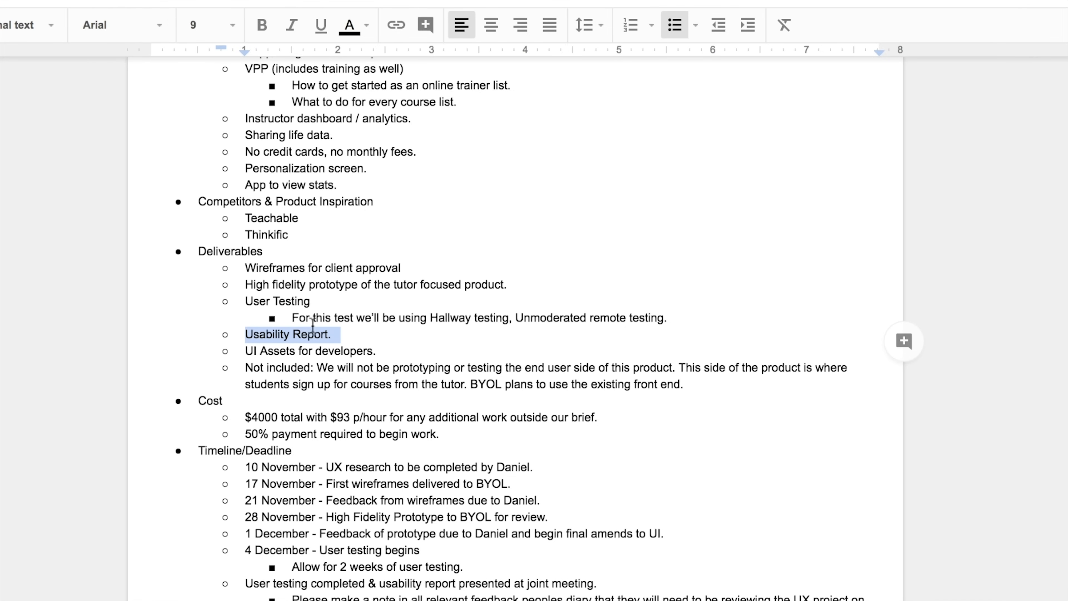
click(303, 353)
triple_click(302, 353)
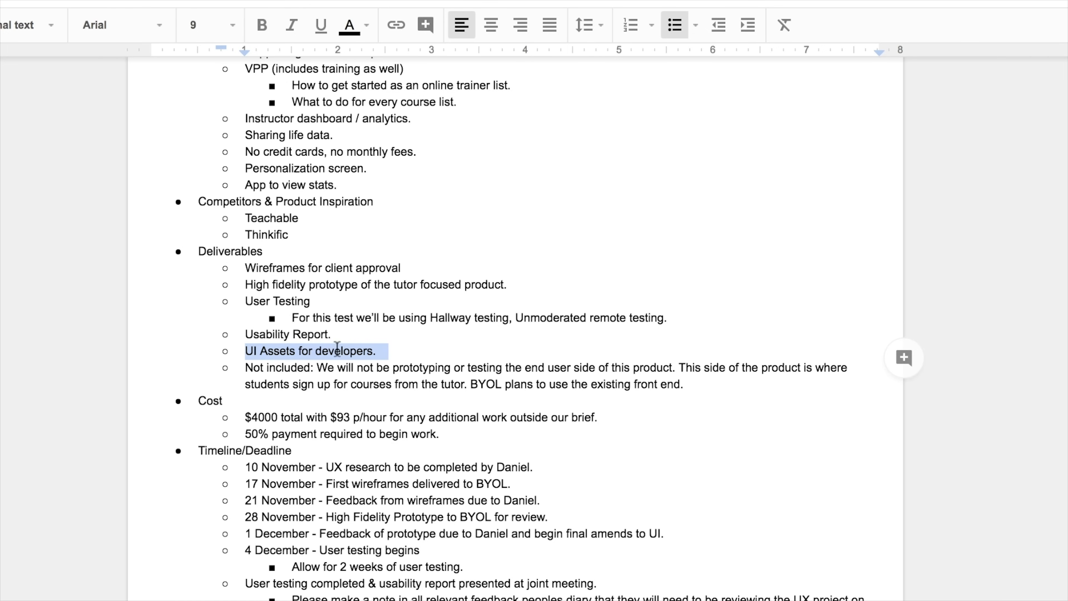
triple_click(271, 381)
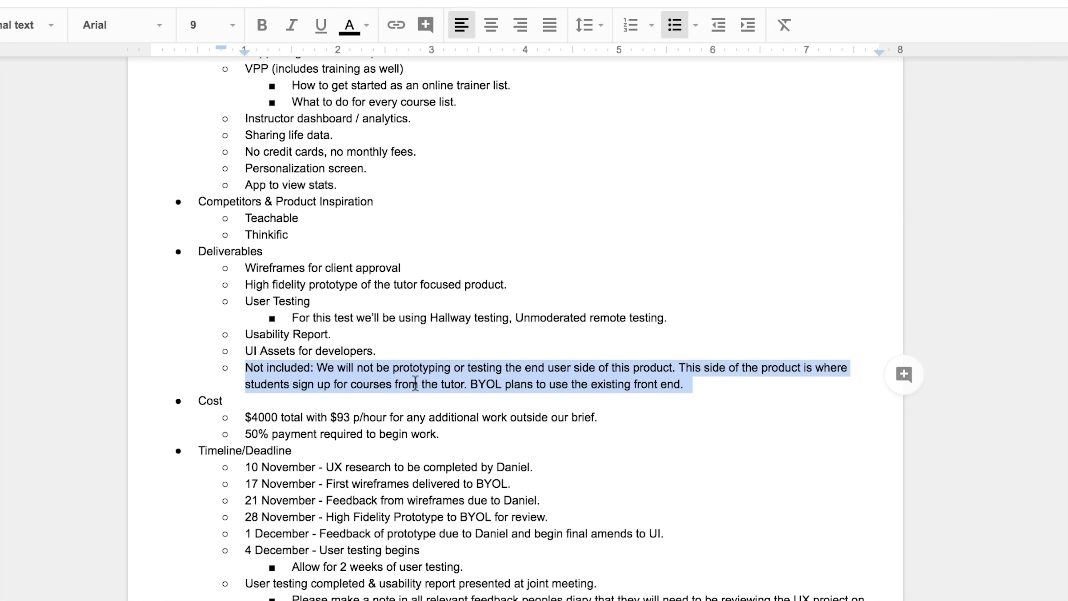
click(449, 377)
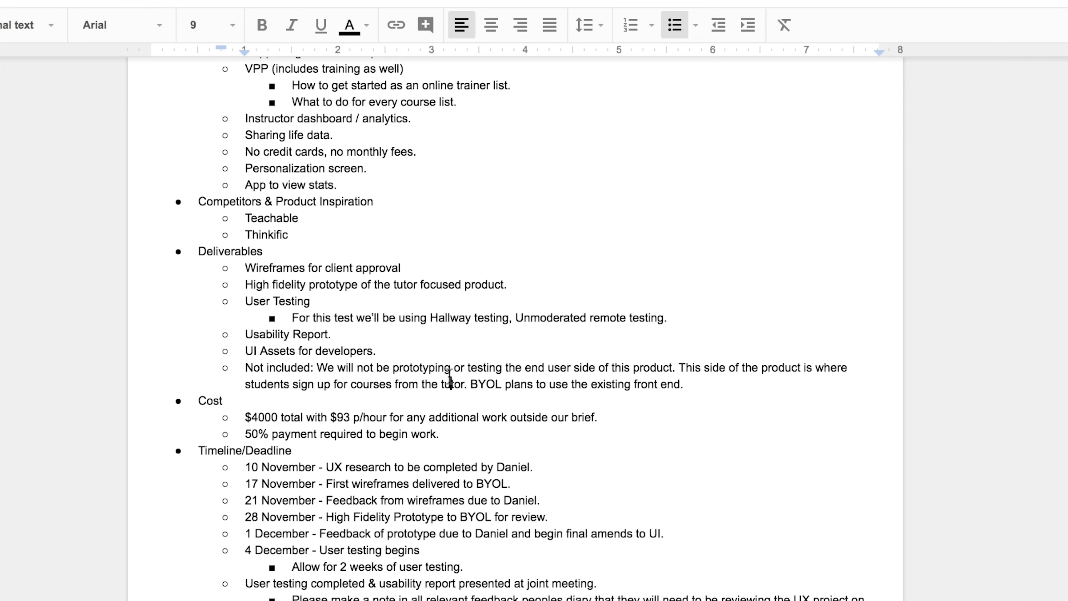
triple_click(507, 368)
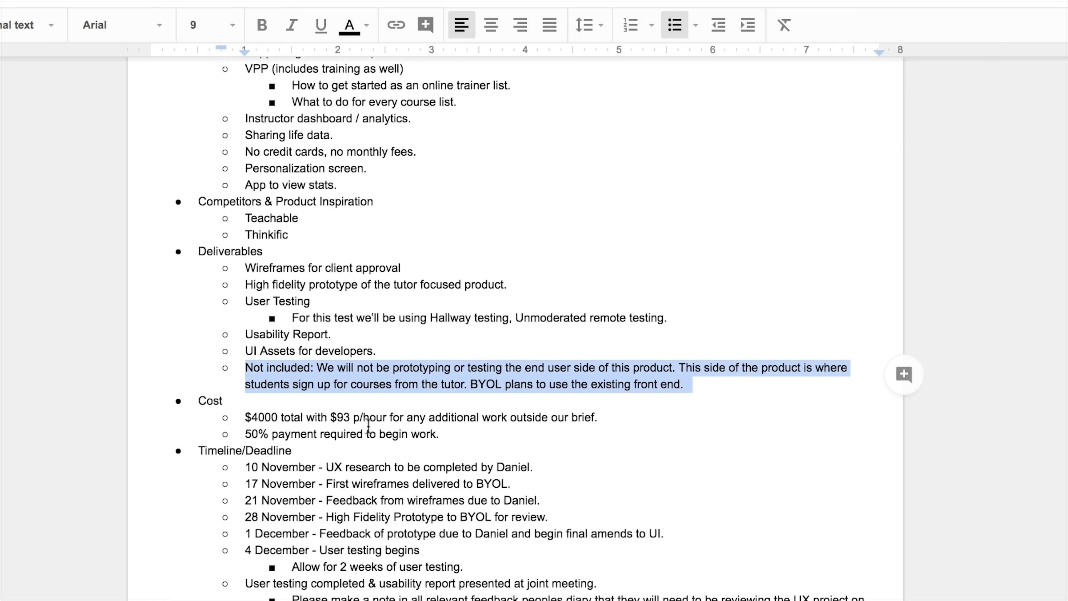
Step: Review the Cost section, highlighting the $4000 total, the $93 hourly rate and the 50% upfront payment line
triple_click(310, 419)
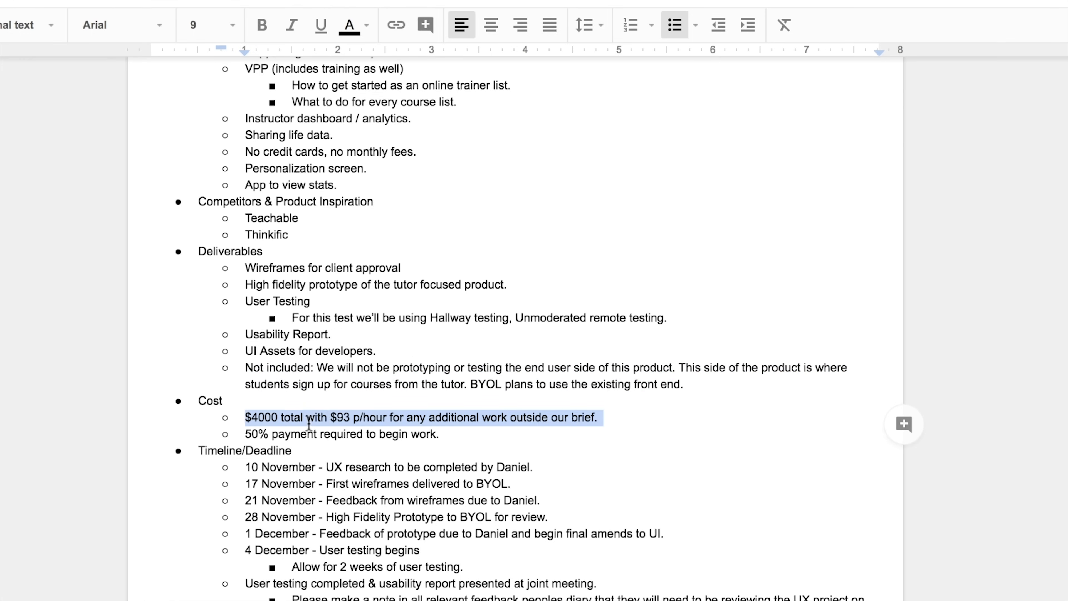
double_click(270, 418)
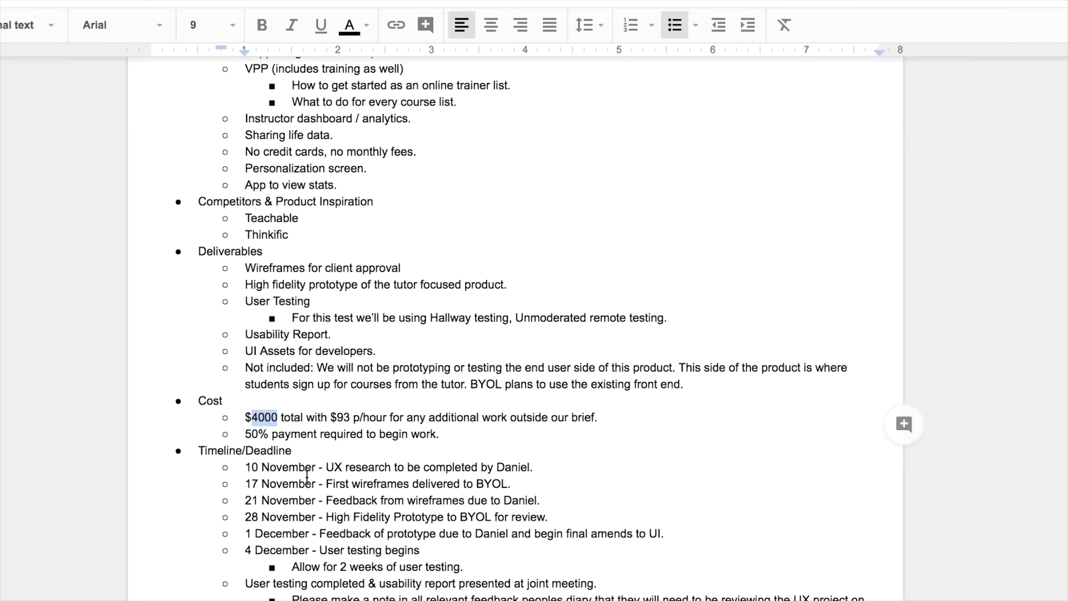
drag(244, 467, 601, 586)
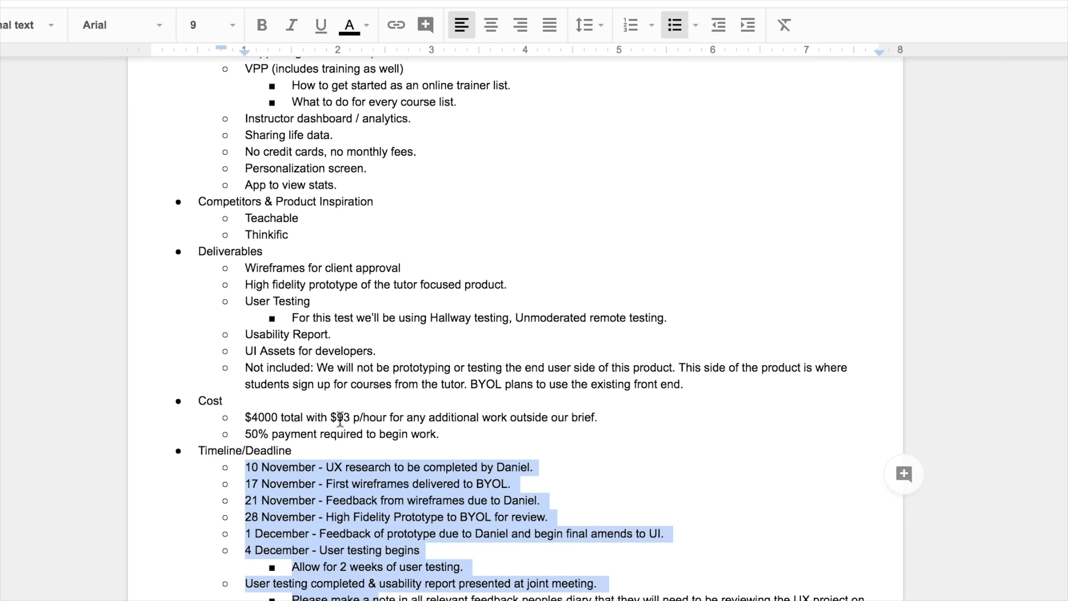
drag(330, 418, 379, 419)
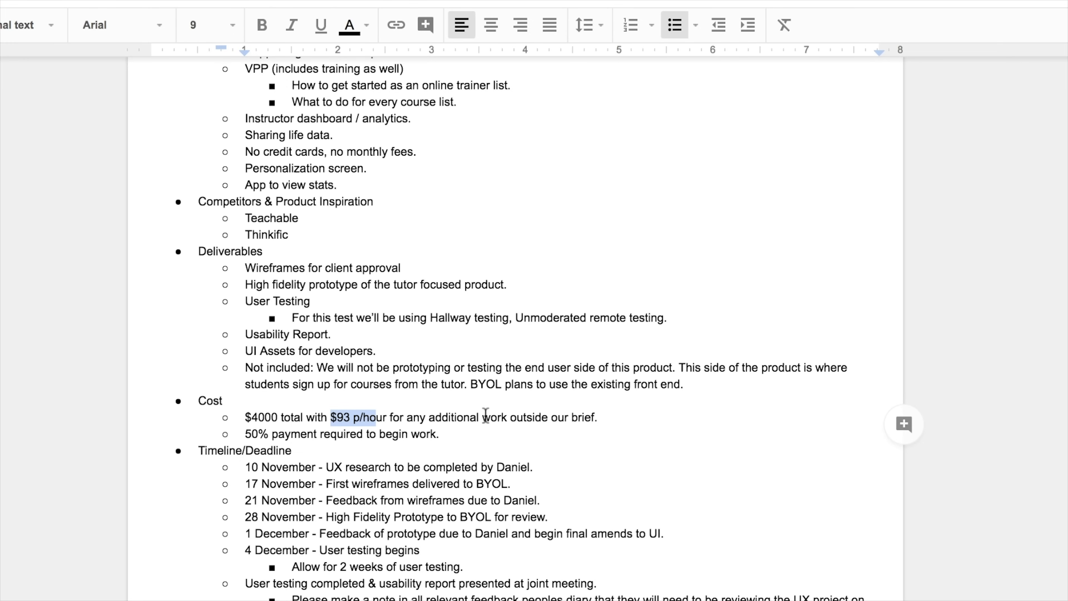
click(473, 429)
drag(328, 413, 382, 415)
double_click(265, 415)
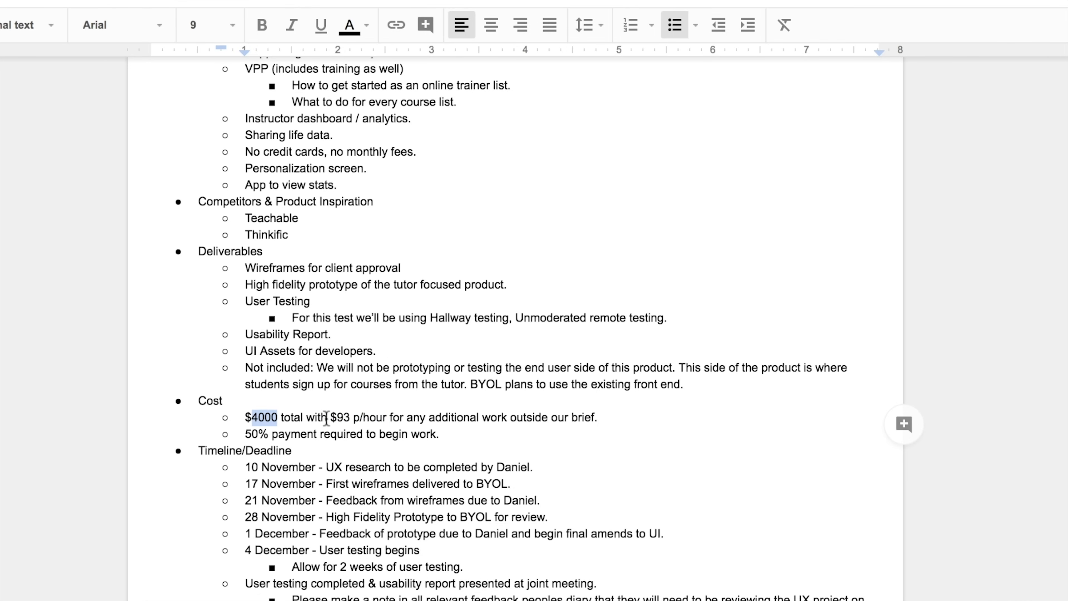
drag(336, 414, 387, 417)
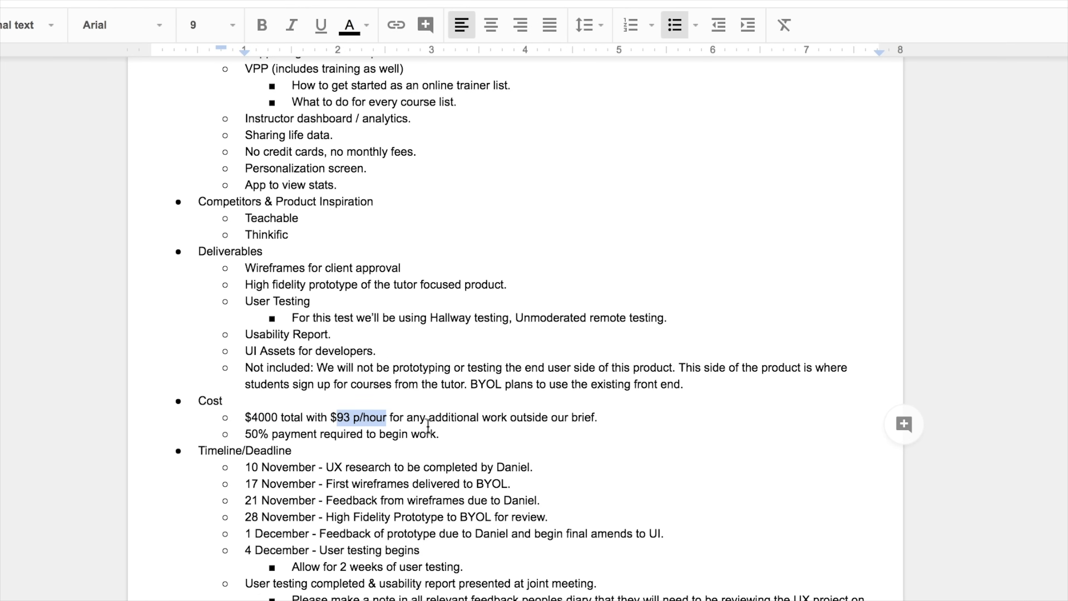
click(439, 433)
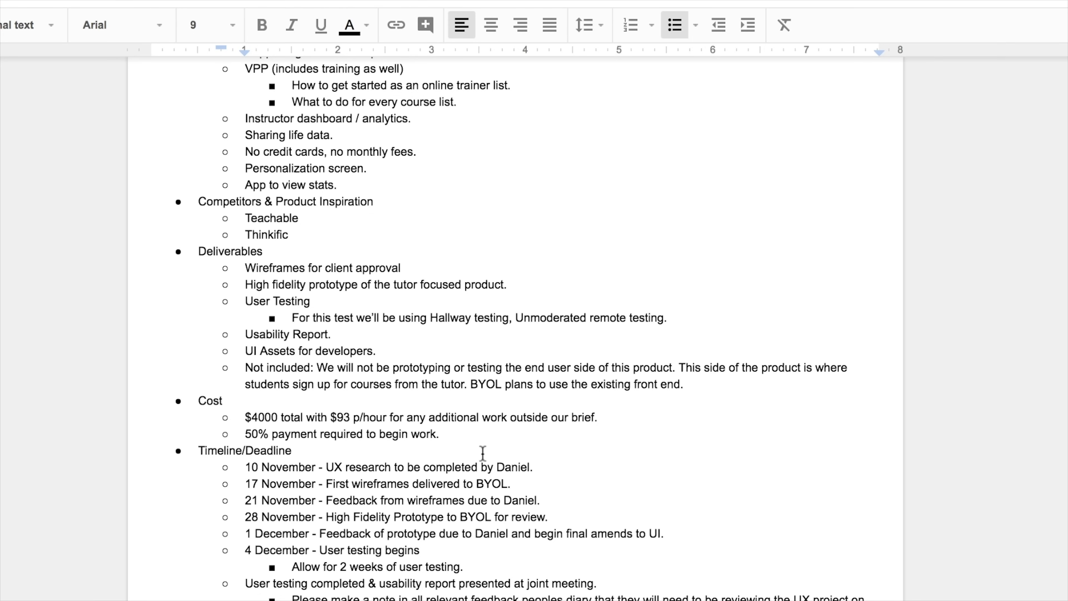
triple_click(318, 433)
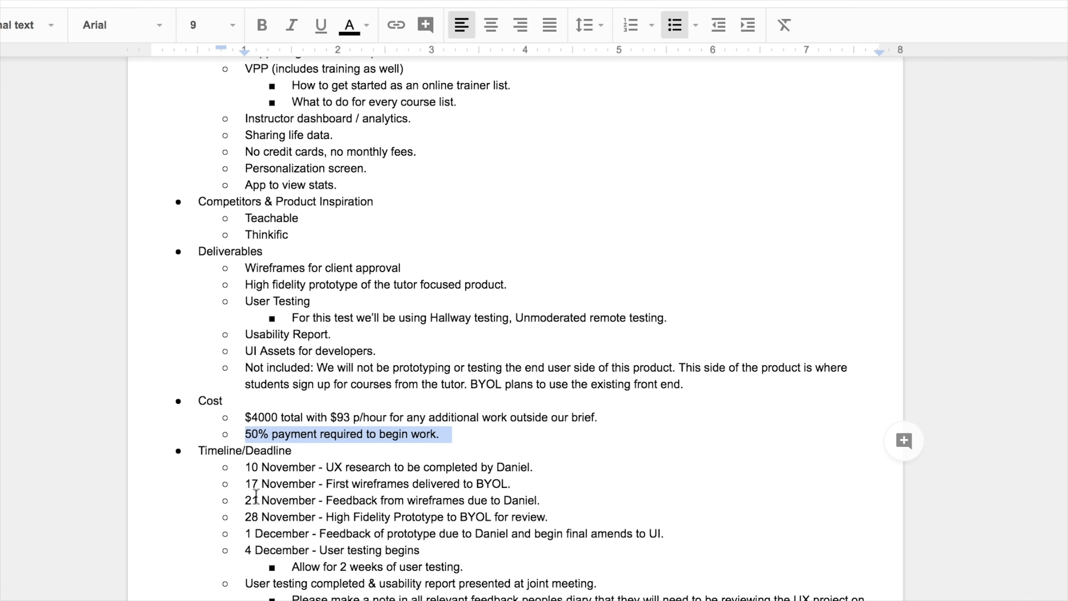
Step: Review the first Timeline/Deadline entries, highlighting the 10 November UX research milestone and the 17 November wireframe delivery to BYOL
triple_click(293, 463)
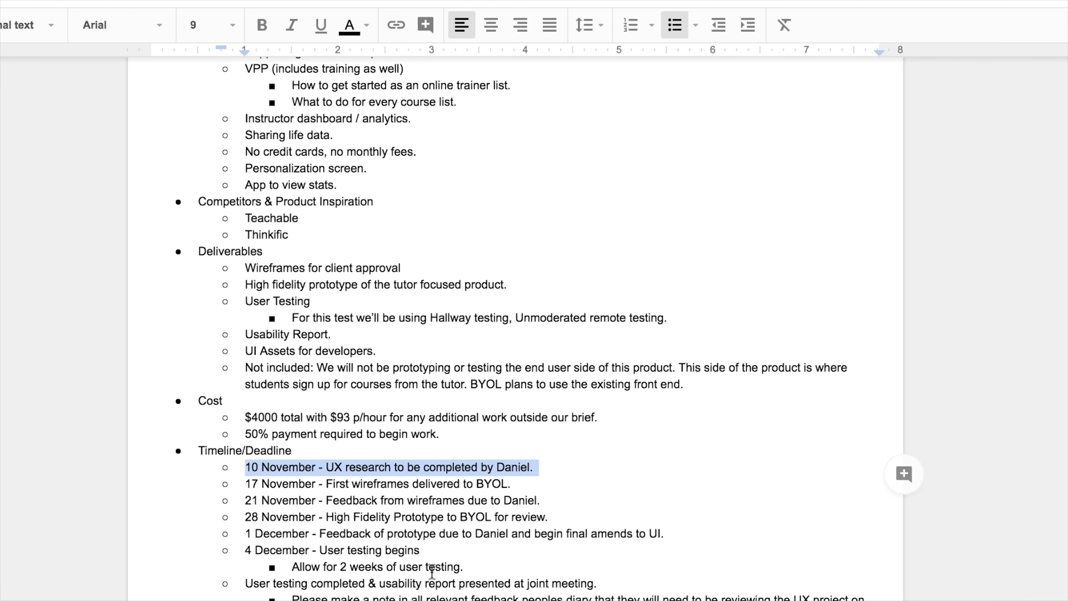
scroll(359, 570, down, 2)
click(418, 457)
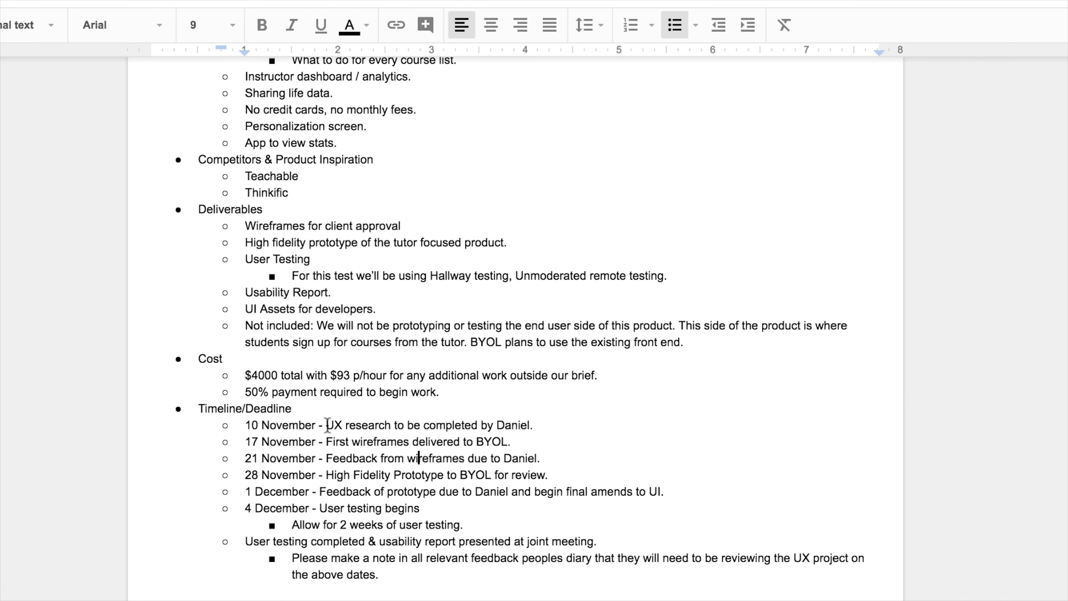
drag(325, 426, 548, 424)
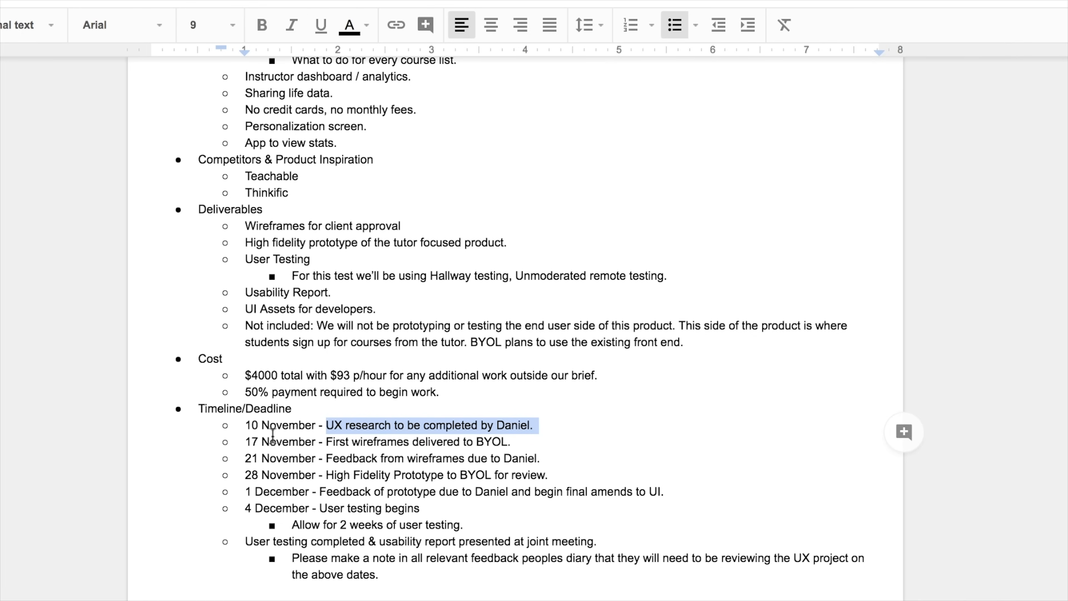
drag(323, 441, 510, 442)
double_click(492, 441)
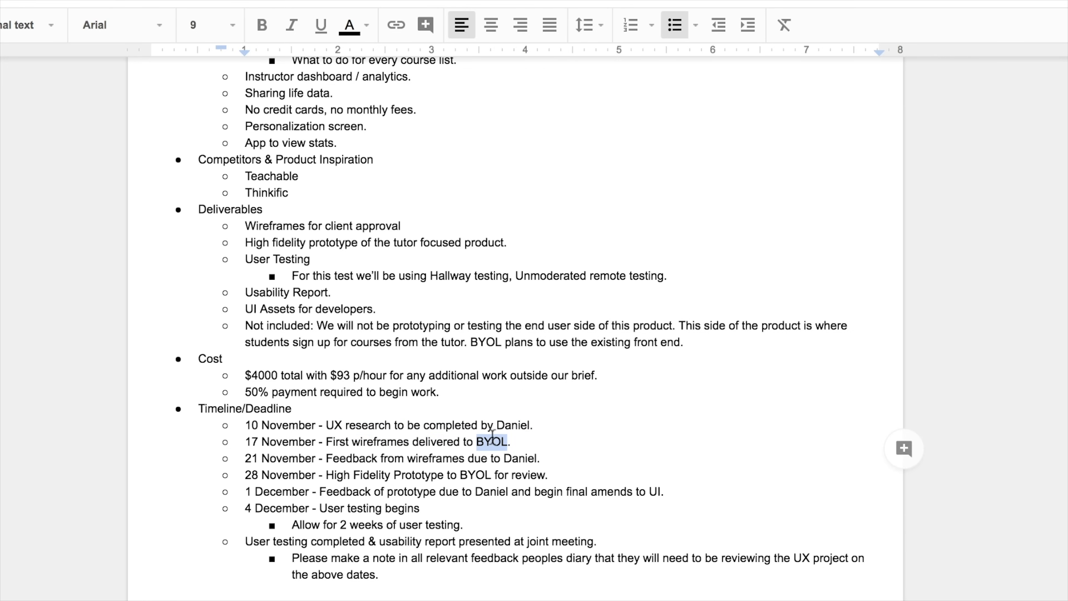
Step: Highlight the 21 November wireframe feedback, 28 November high fidelity prototype and 1 December prototype feedback entries one after another
click(348, 459)
triple_click(349, 459)
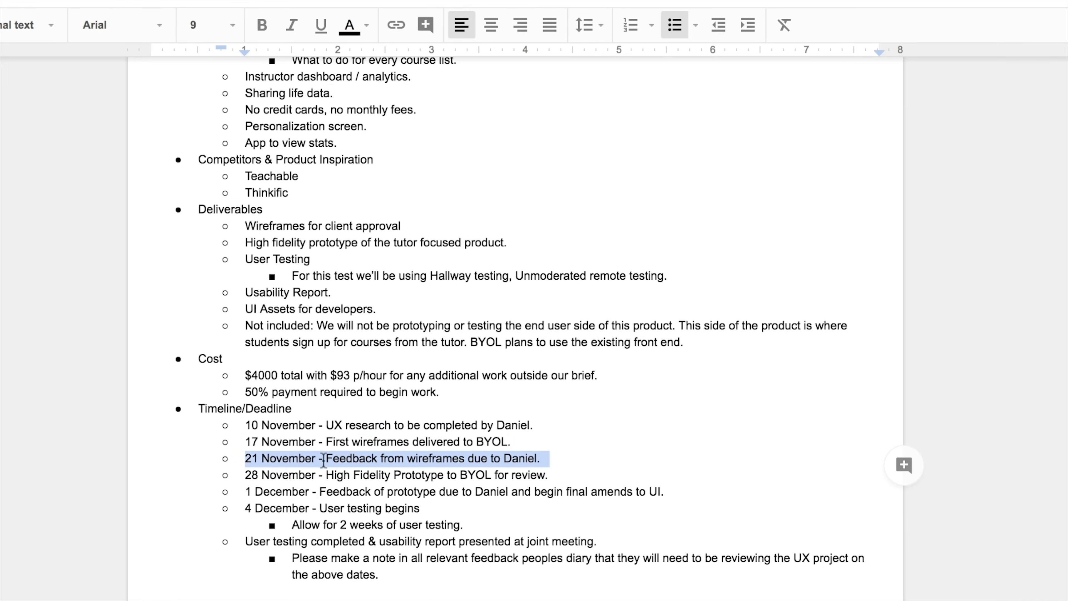
click(378, 474)
triple_click(378, 474)
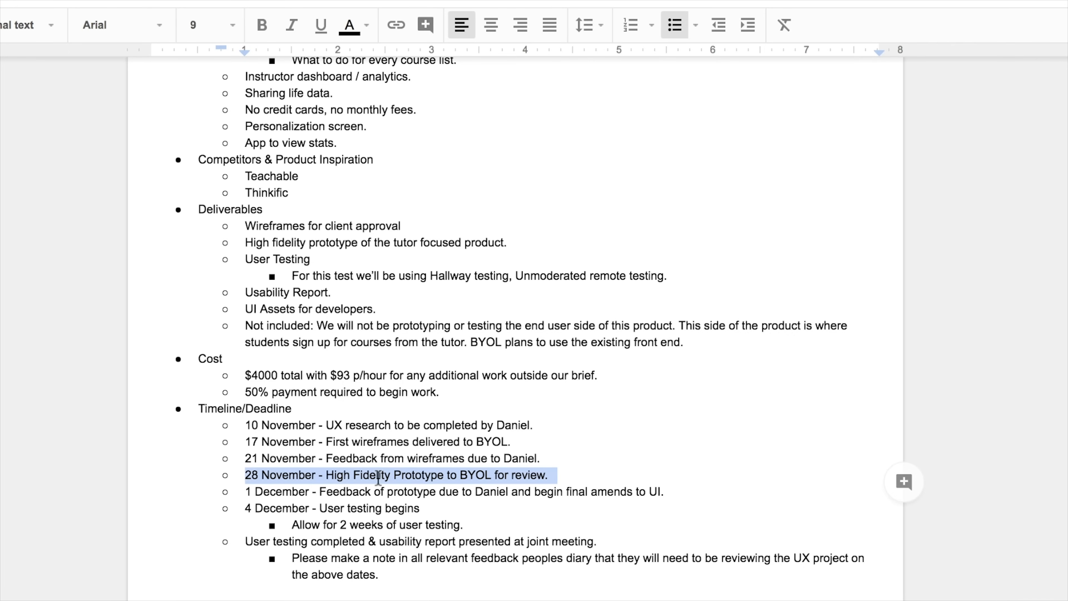
double_click(356, 492)
triple_click(355, 492)
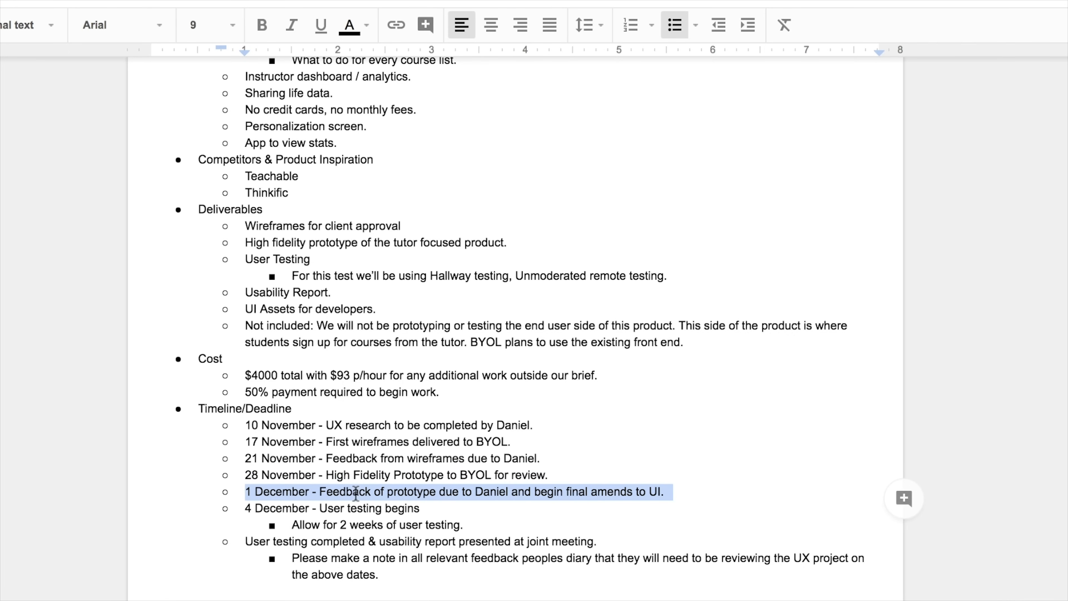
Step: Highlight the 4 December user testing entry and its sub-item allowing 2 weeks of user testing
double_click(350, 509)
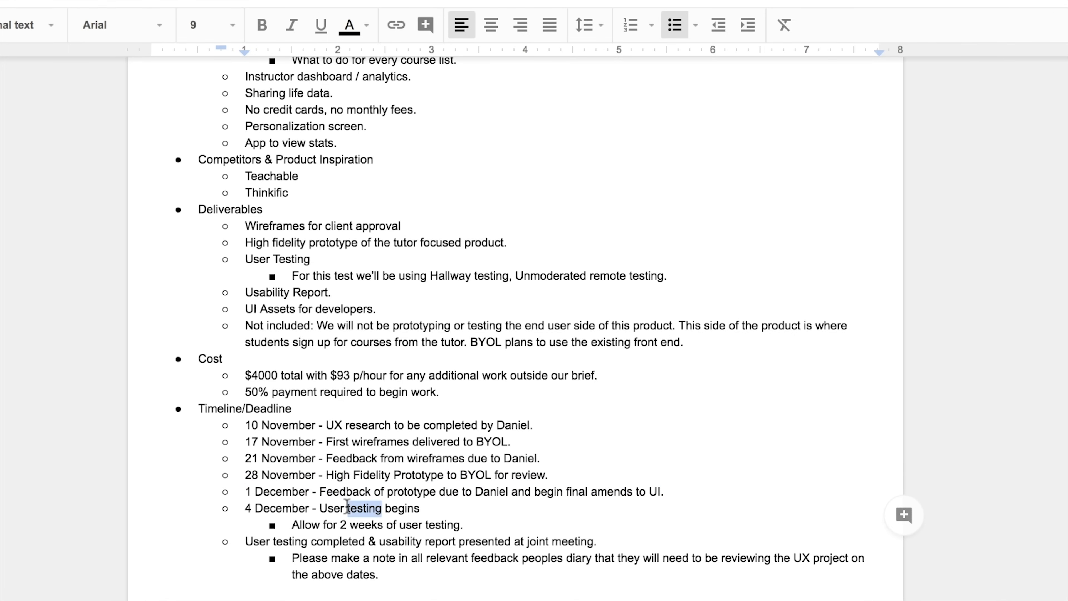
triple_click(351, 508)
triple_click(374, 522)
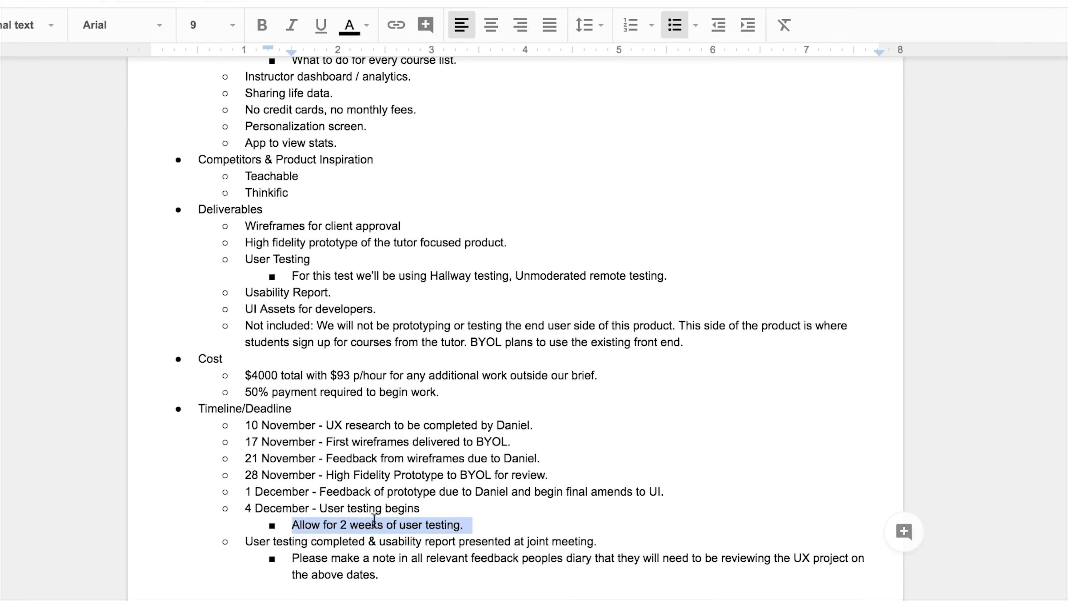
click(379, 523)
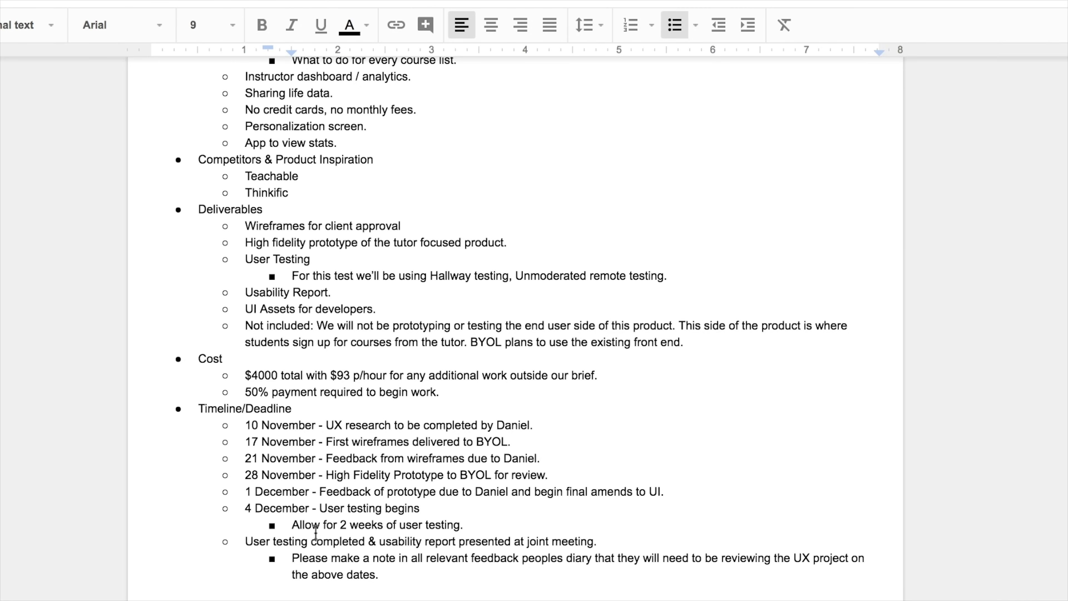
Step: Highlight the joint meeting entry for the usability report and its diary note for the people giving feedback
triple_click(315, 541)
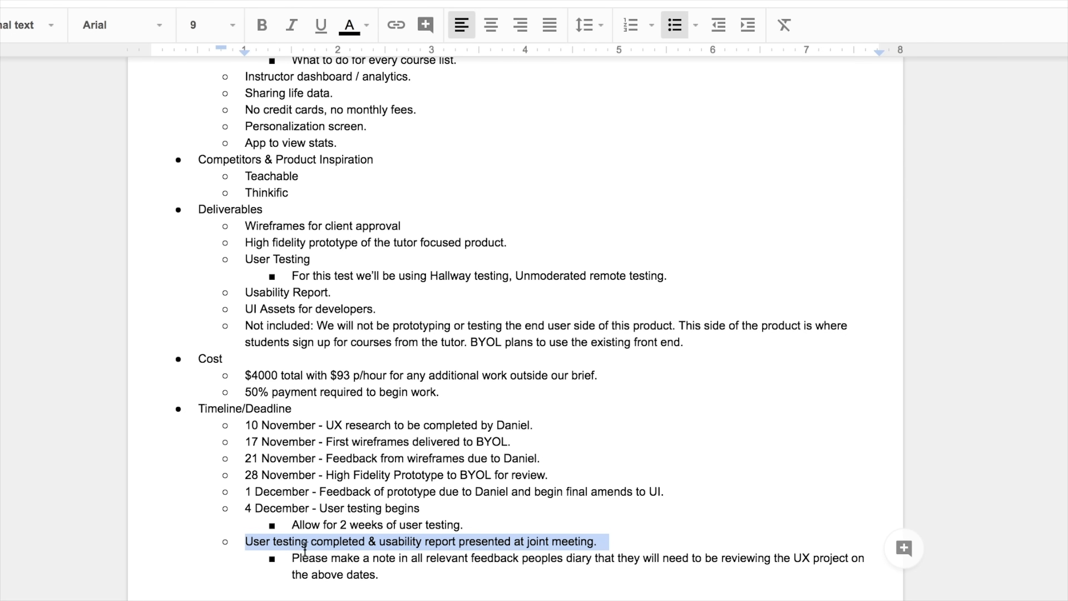
click(500, 558)
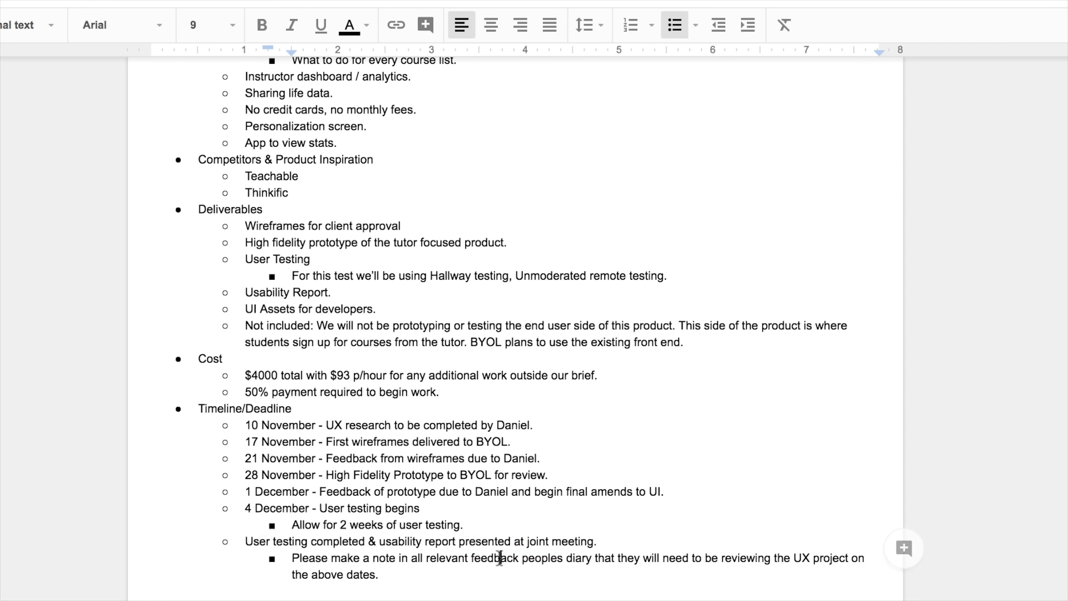
triple_click(499, 558)
click(500, 558)
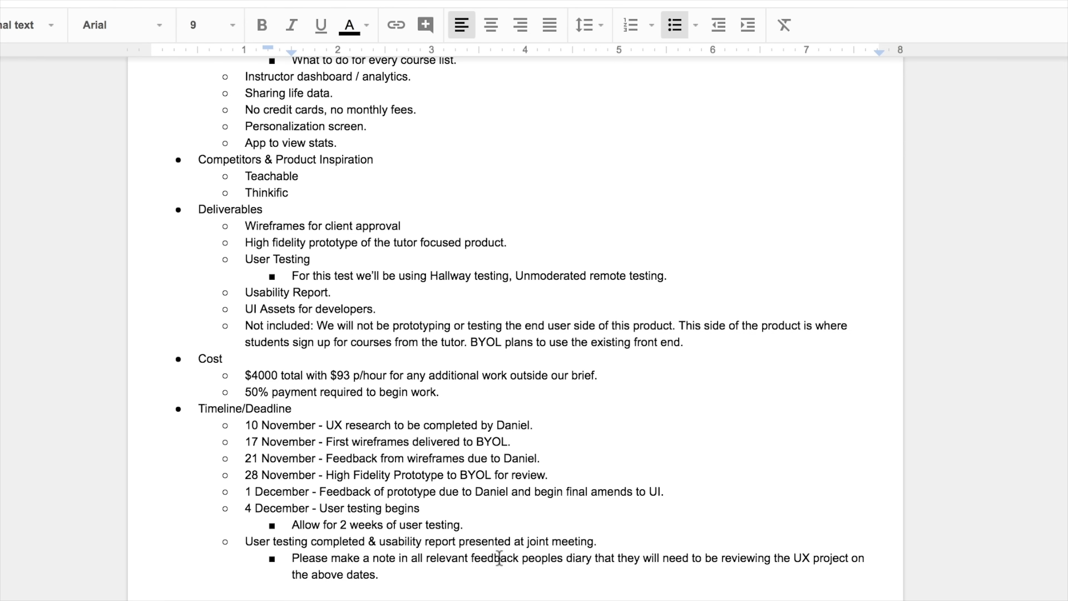
Step: Highlight the closing note on the following page about allowing an additional 2 weeks in the timeline
scroll(500, 558, down, 3)
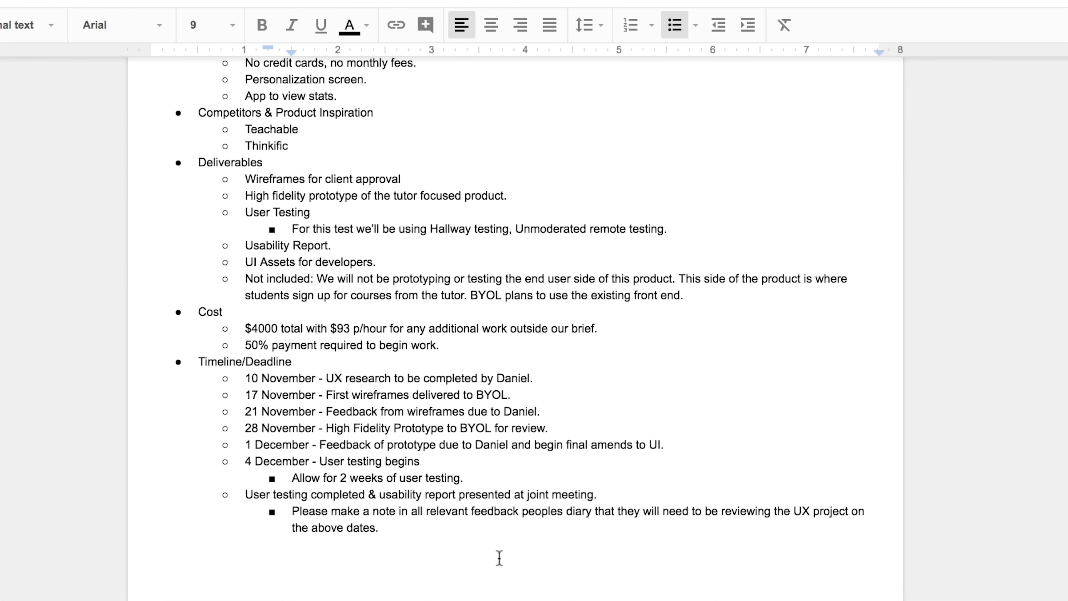
scroll(500, 558, down, 2)
scroll(502, 444, up, 2)
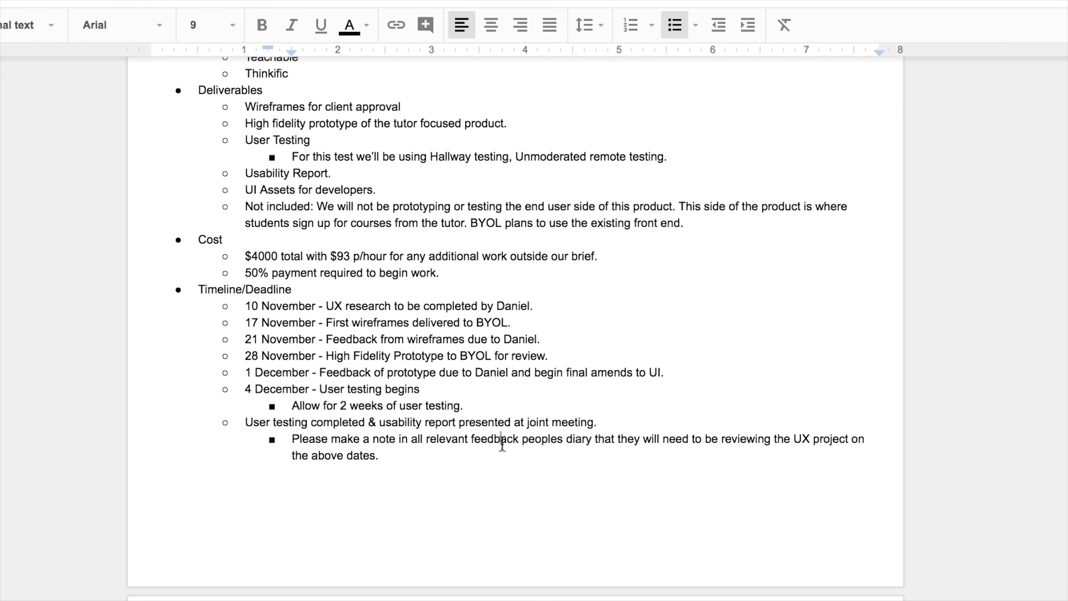
scroll(502, 442, down, 5)
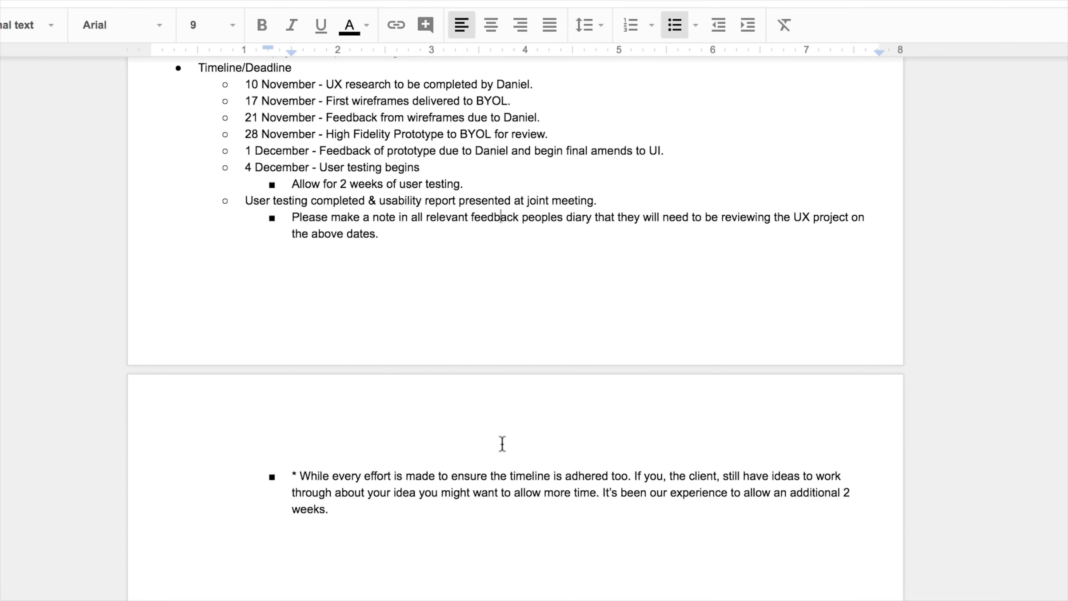
triple_click(516, 480)
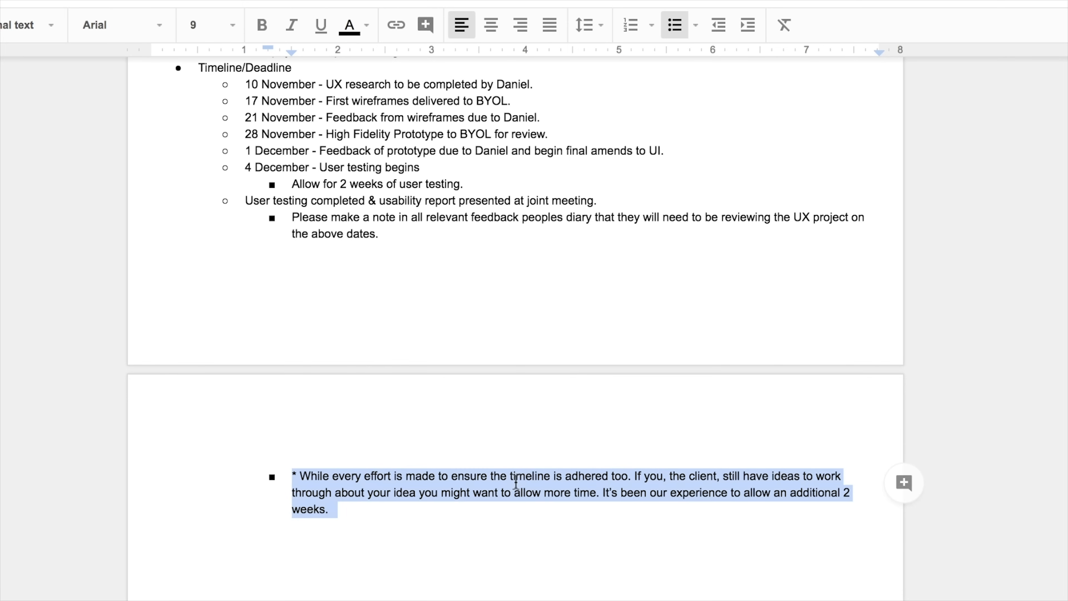
Step: Revisit the brief's key figures, highlighting the 4 December, 17 November and 21 November milestones and the $4000 cost
scroll(516, 479, up, 3)
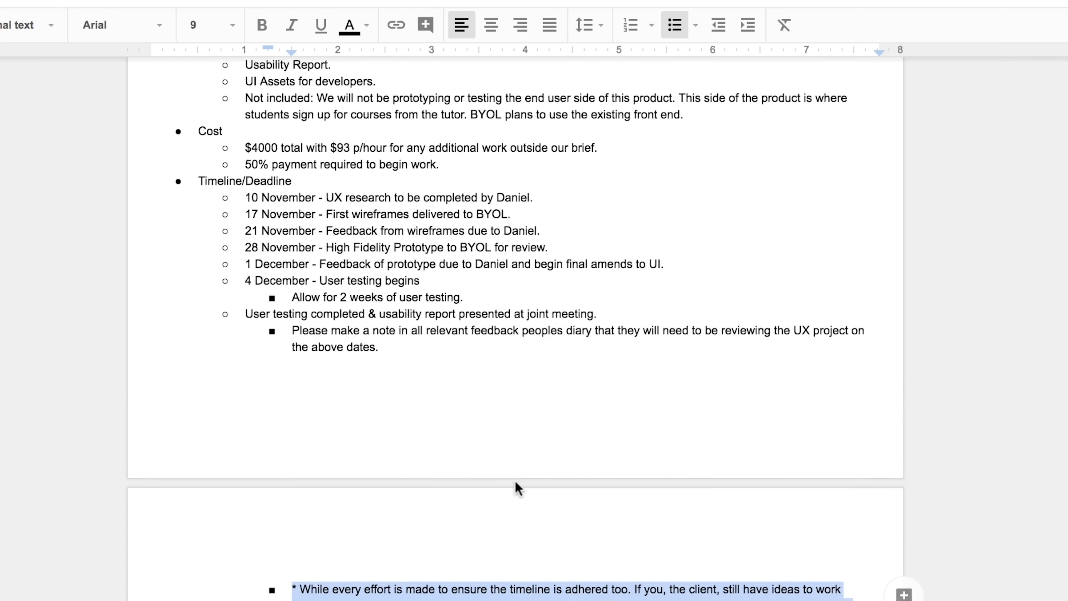
triple_click(287, 281)
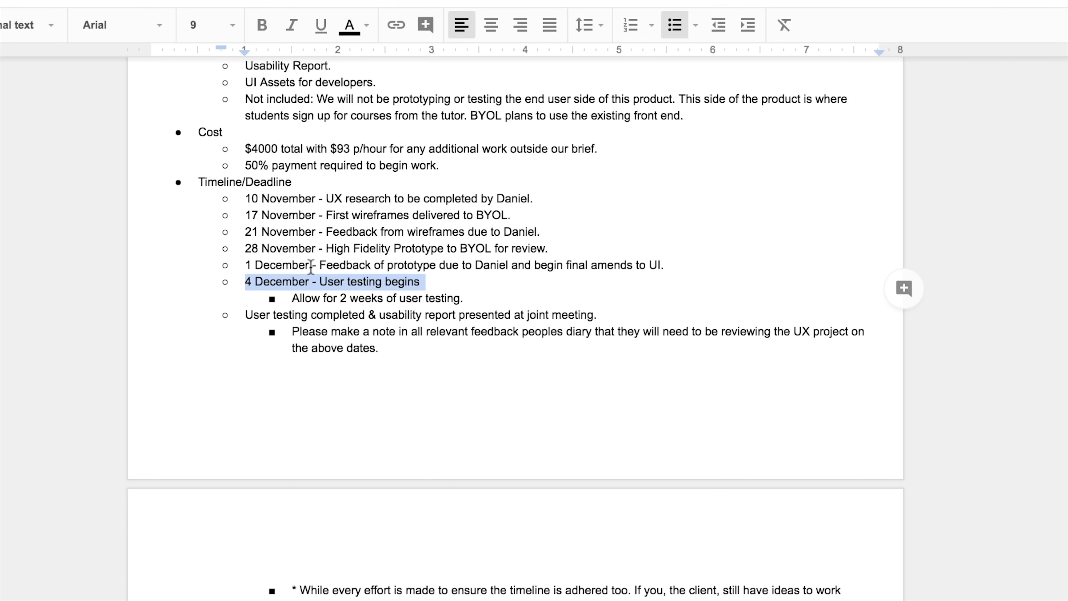
triple_click(262, 213)
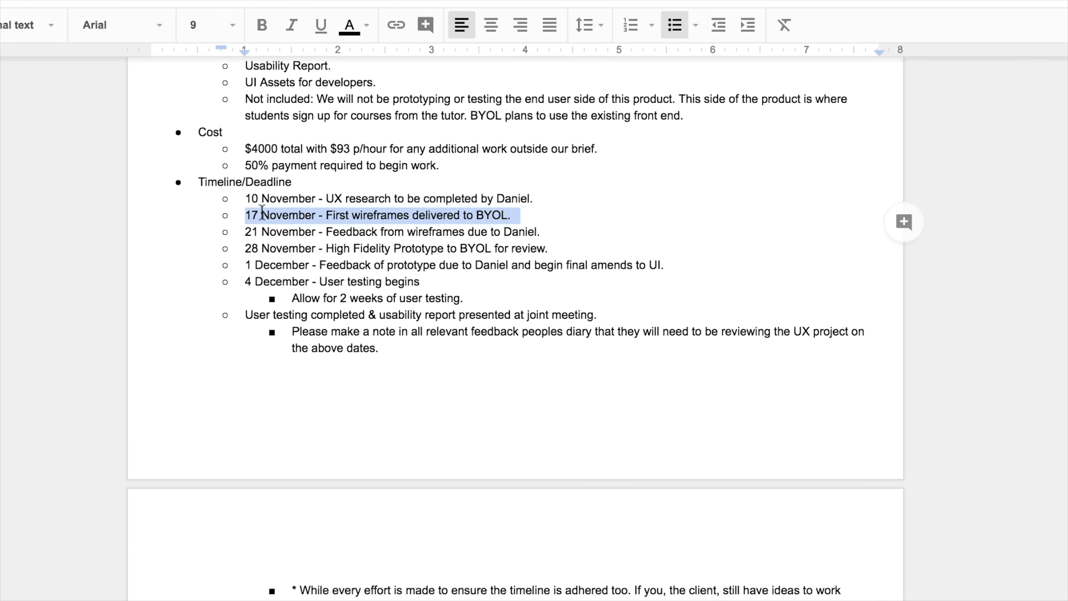
double_click(248, 282)
double_click(251, 234)
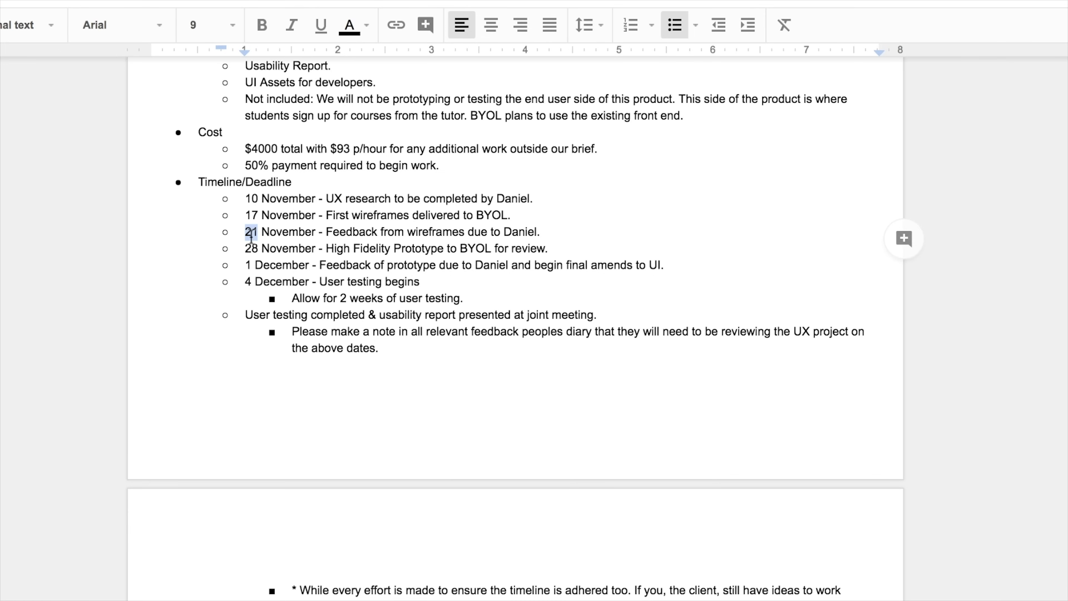
triple_click(248, 282)
triple_click(287, 282)
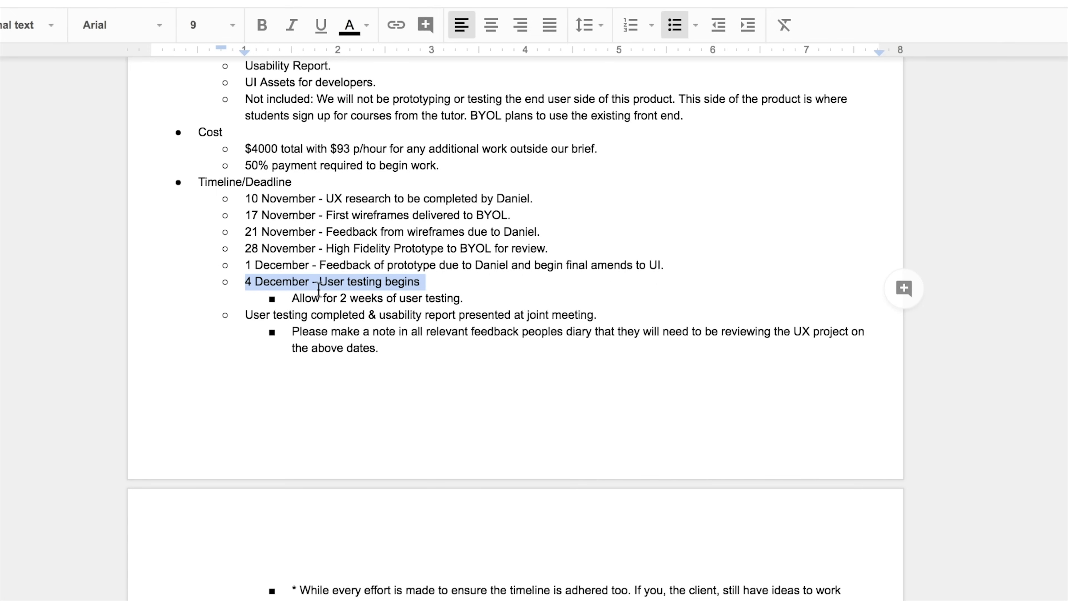
double_click(257, 150)
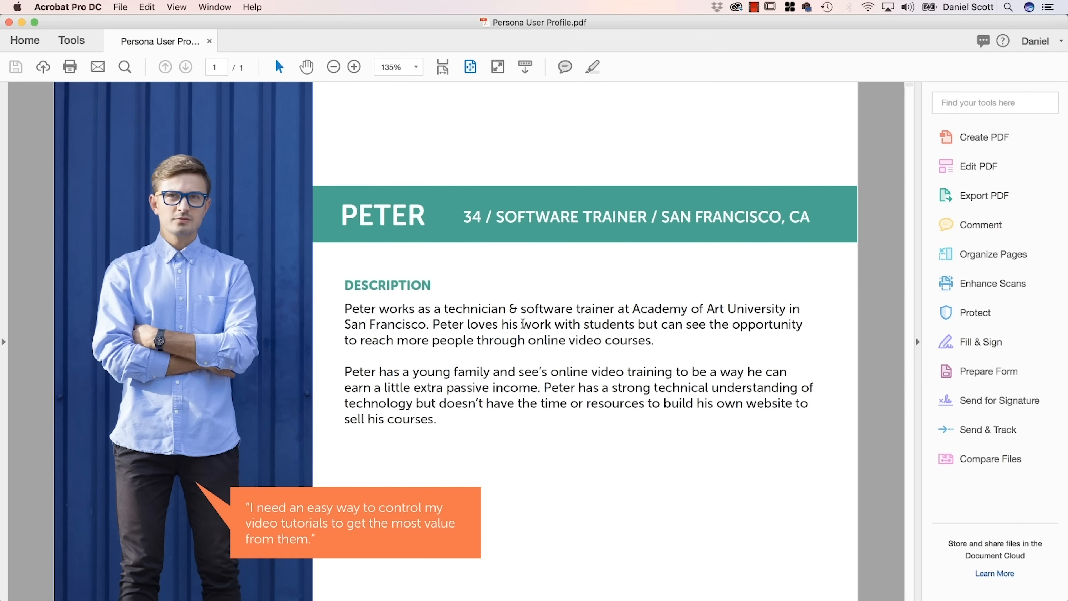
Step: Switch to Finder, locate Persona User Profile.ai in the Persona Template folder of Exercise Files, and return to the persona PDF
key(super+Tab)
key(super+Tab)
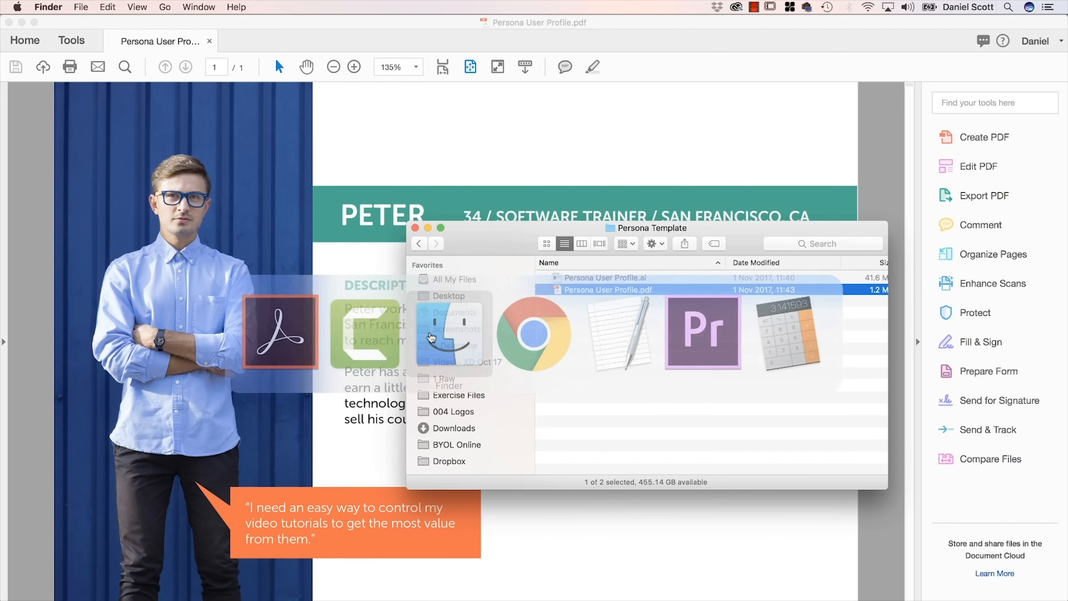
super+click(623, 226)
click(626, 242)
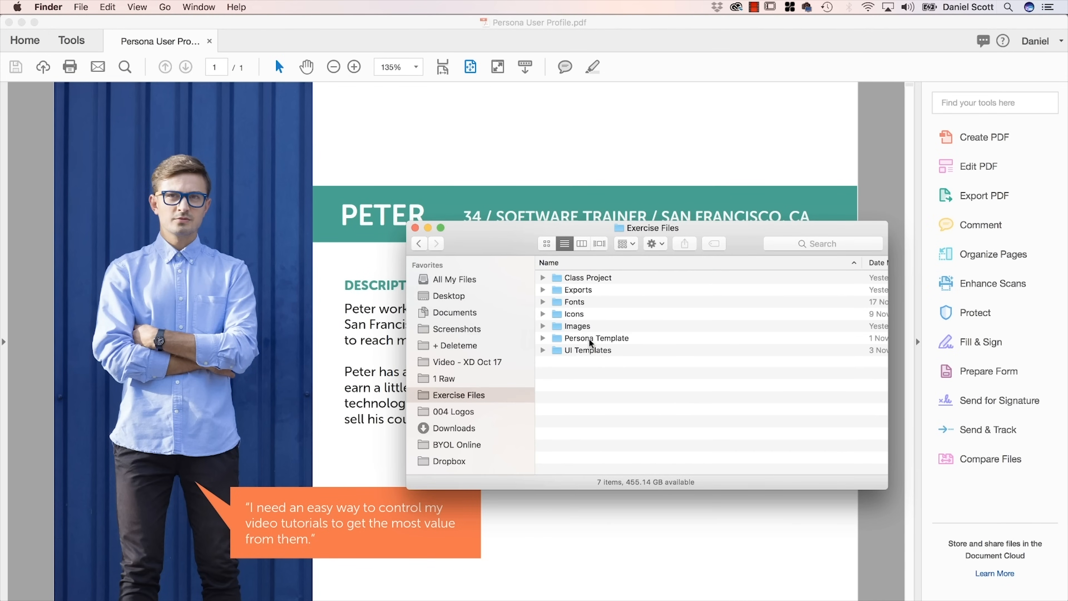
click(589, 338)
click(542, 338)
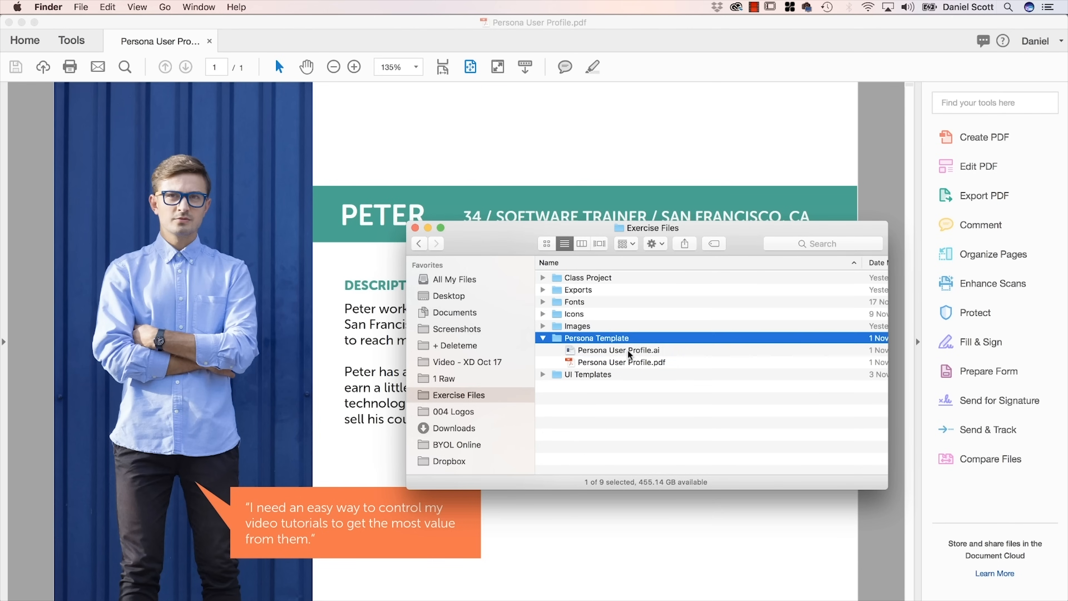
click(628, 351)
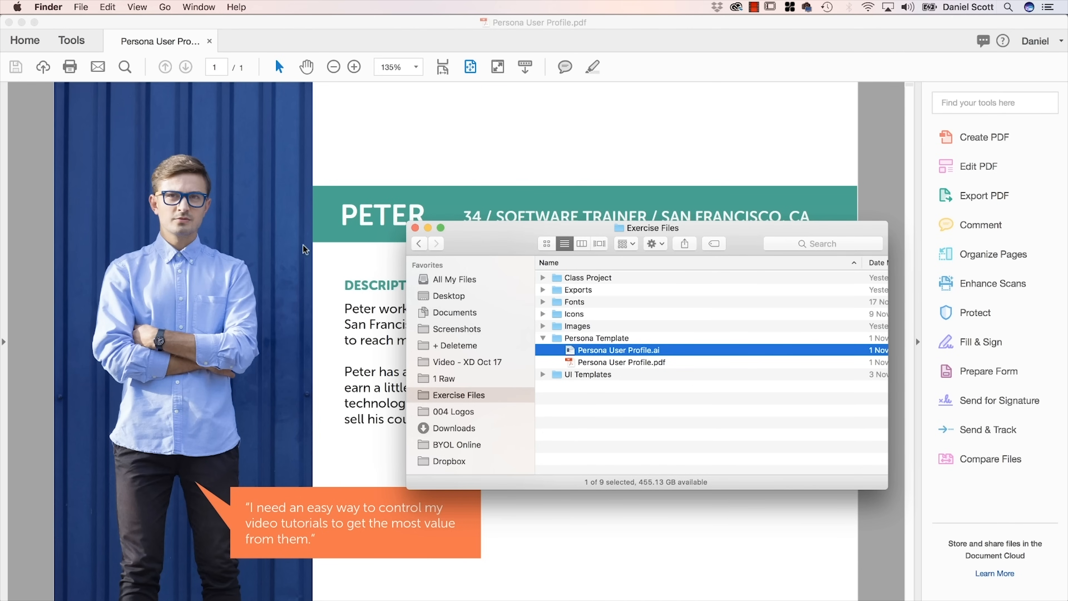
click(631, 408)
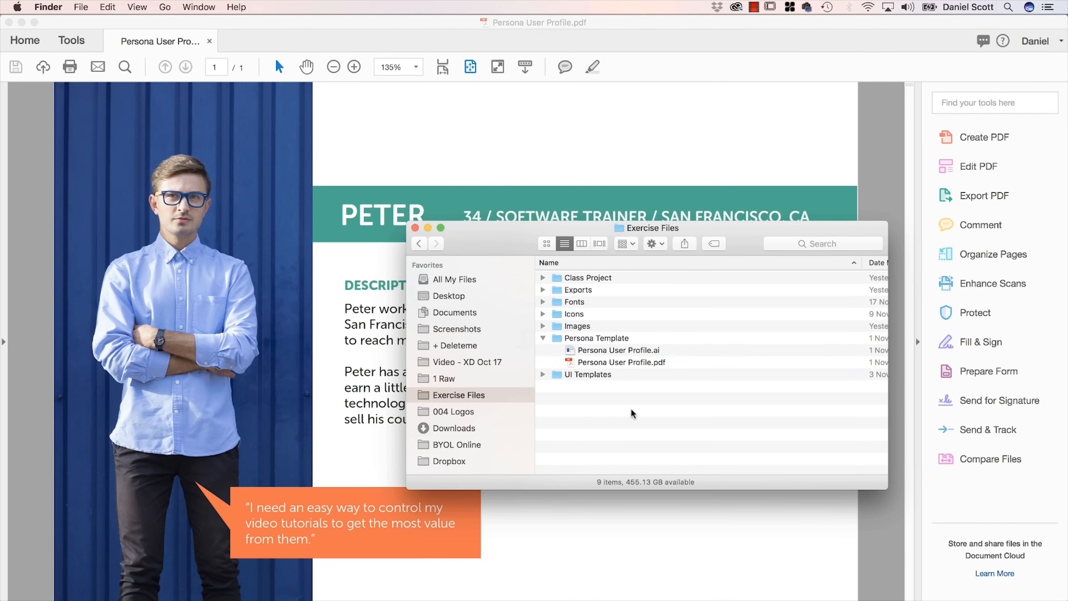
click(562, 150)
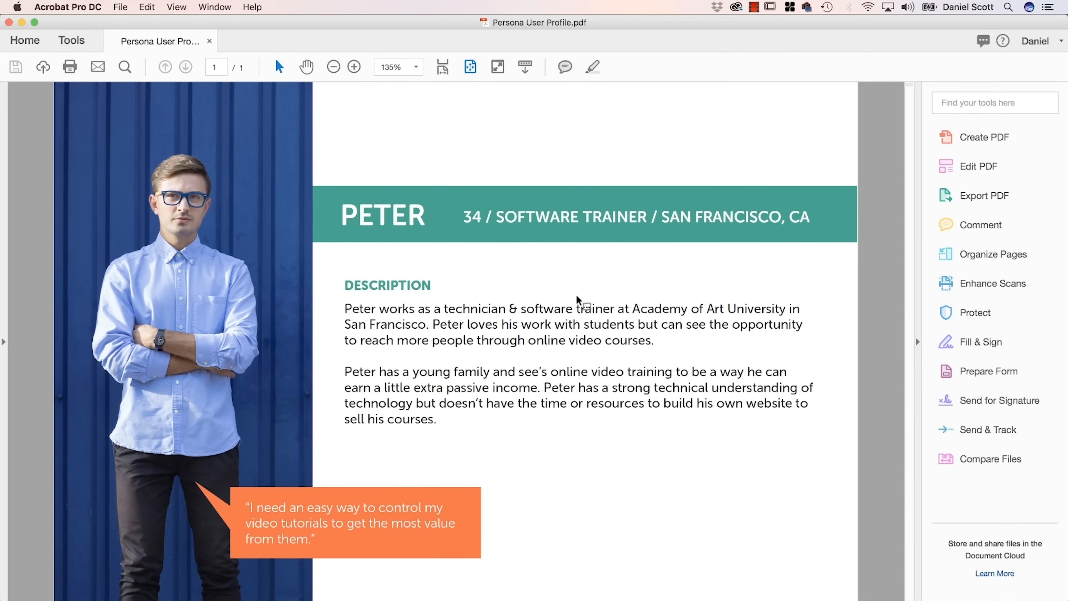
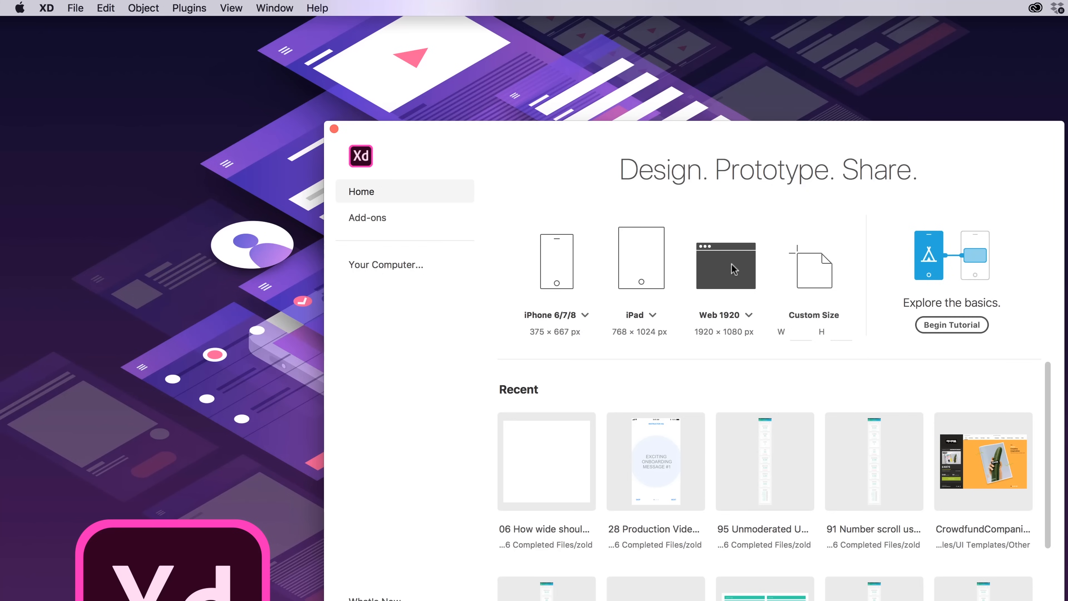
Step: Create a Web 1920 document and start saving it, making a new Desktop folder named InstructorHQ Mockup
click(727, 272)
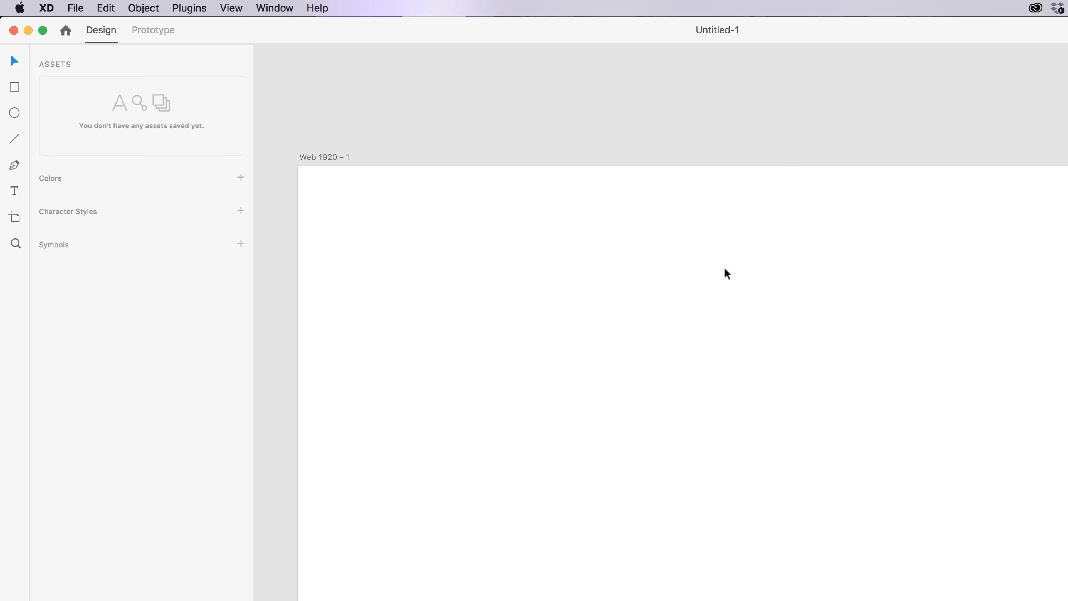
click(75, 7)
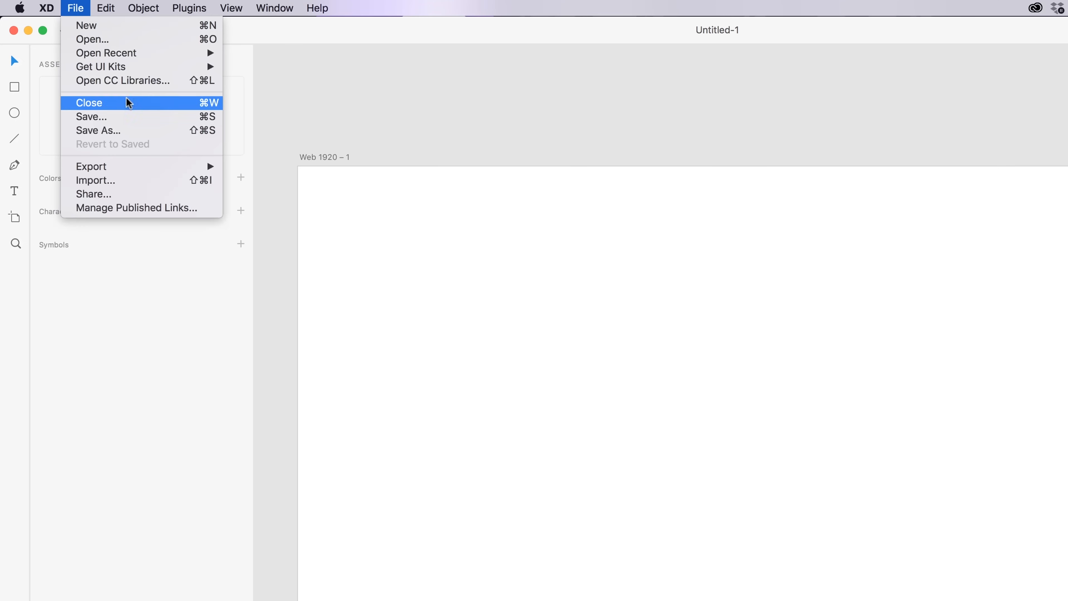
click(129, 119)
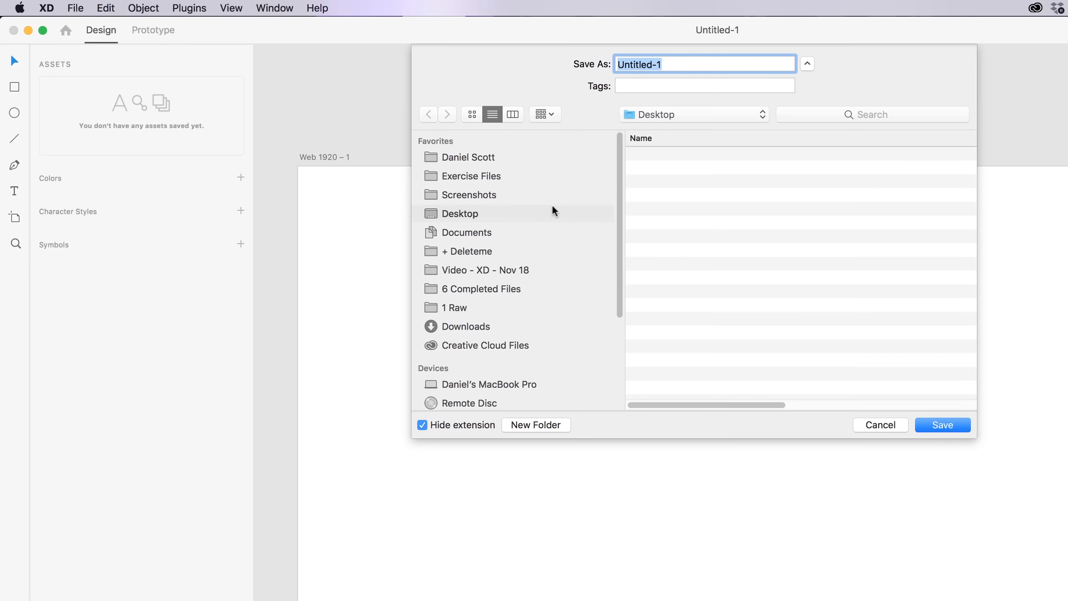
click(545, 426)
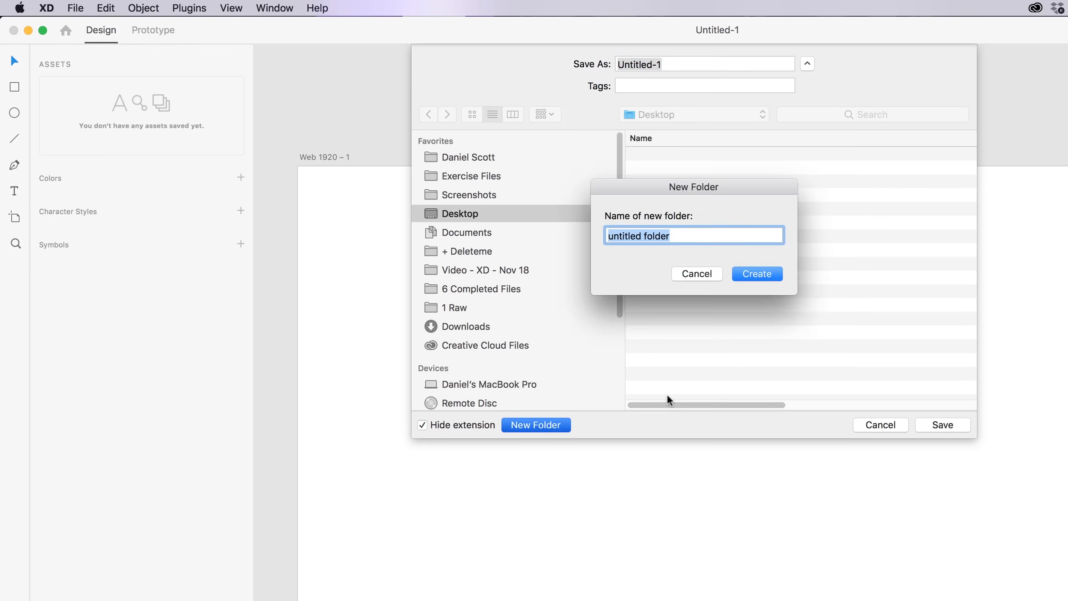
text(Instruct)
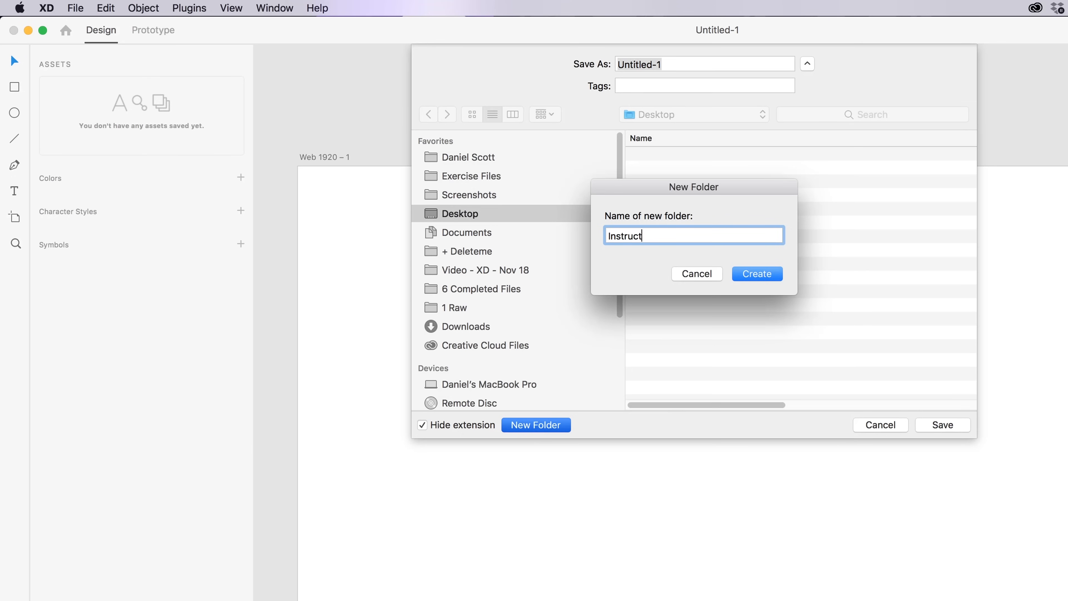
text(orHQ Website)
key(alt+shift+Left)
text(Mockup)
click(774, 274)
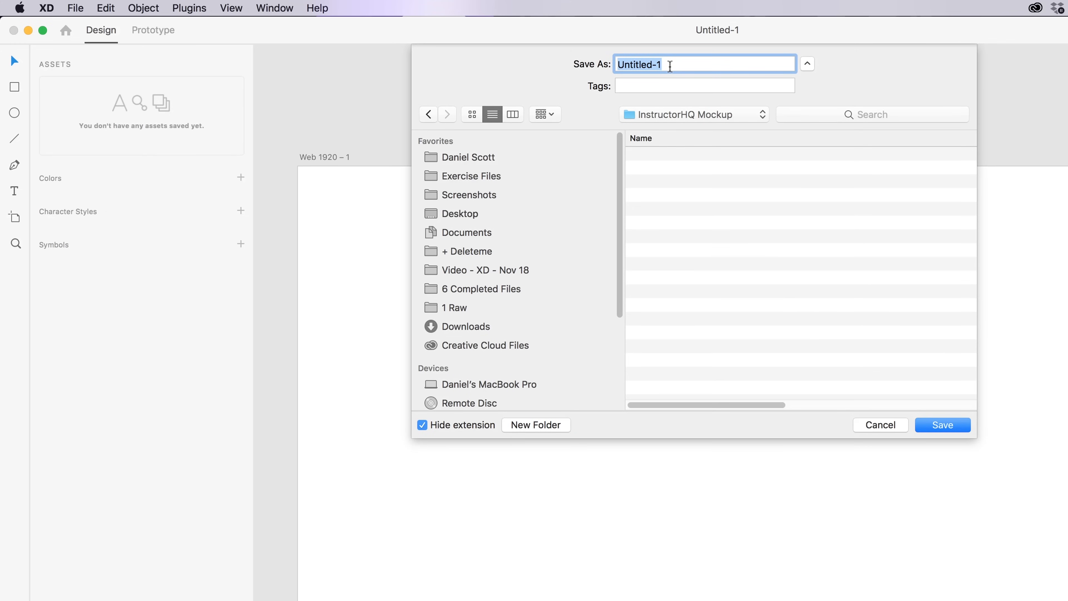
Step: Enter InstructorHQ Mockup V1.0 as the document's file name, keeping the InstructorHQ Mockup folder as its location
click(807, 64)
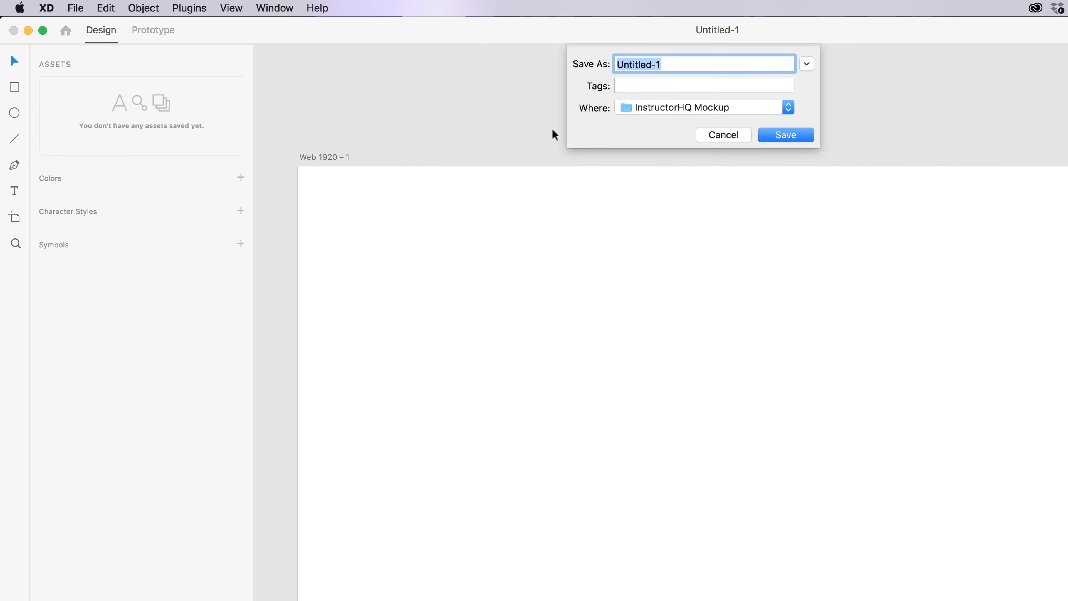
click(805, 65)
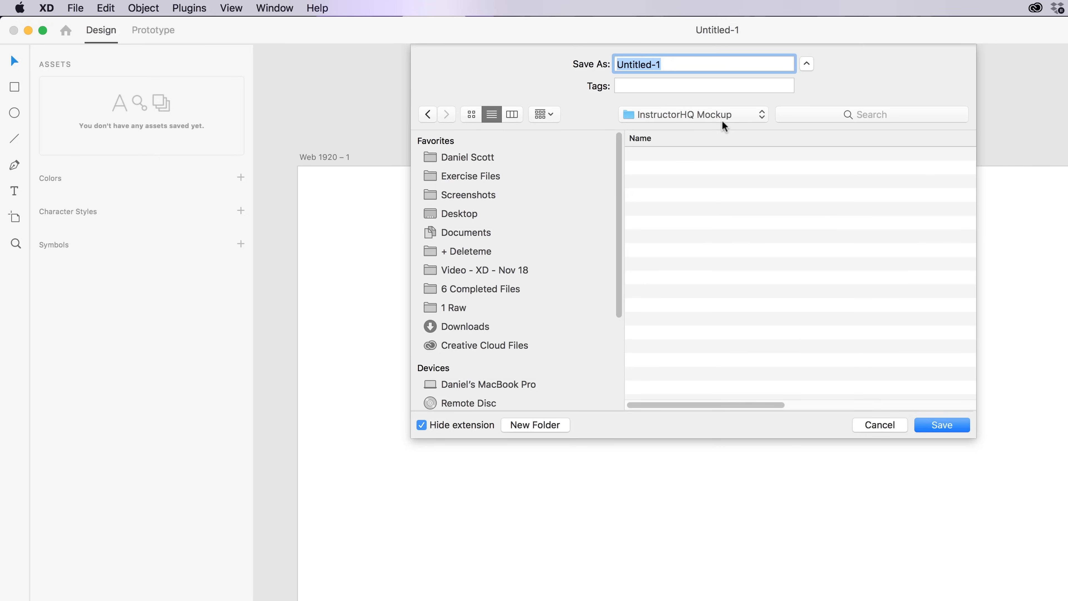
text(In)
key(BackSpace)
key(BackSpace)
text(Inst)
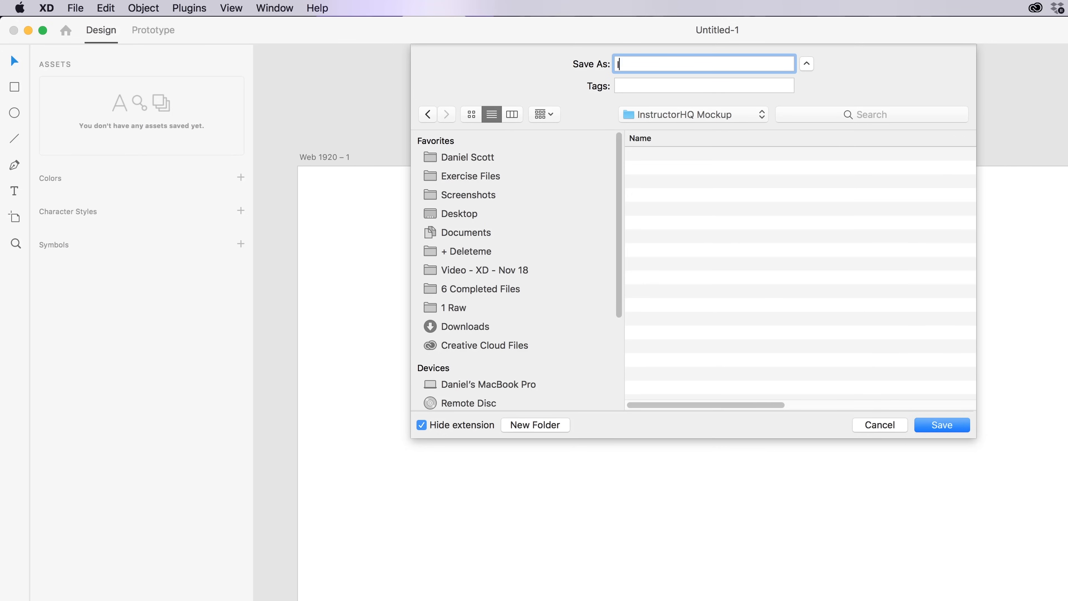
key(BackSpace)
key(BackSpace)
key(BackSpace)
text(nstructorHQ Mockup V1.0)
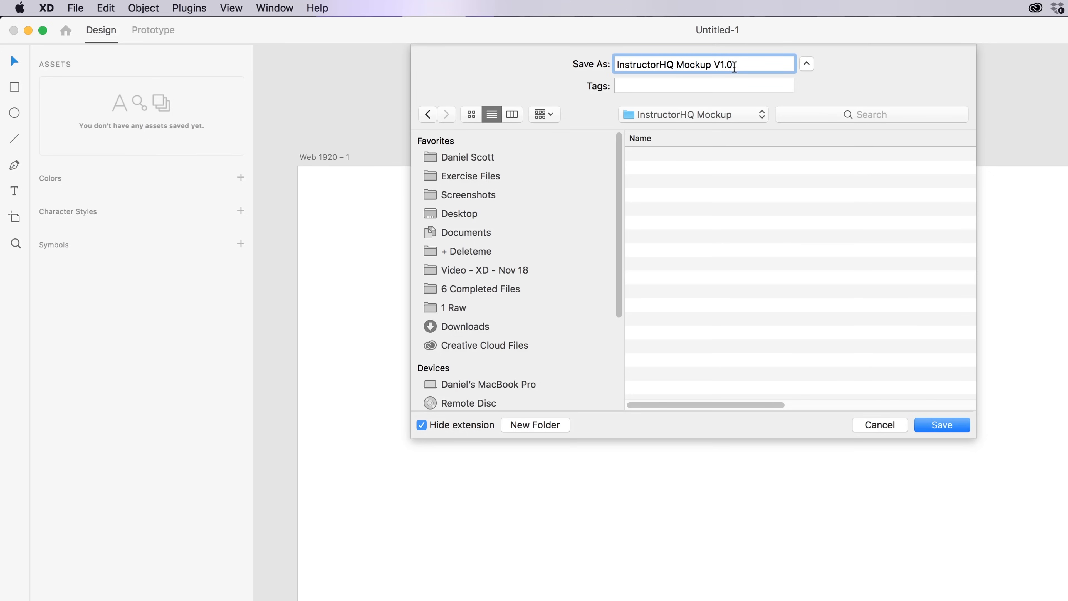
key(BackSpace)
key(BackSpace)
key(BackSpace)
text(2.0)
key(BackSpace)
key(BackSpace)
key(BackSpace)
text(1.0)
Step: Save the named document into the InstructorHQ Mockup folder
click(942, 425)
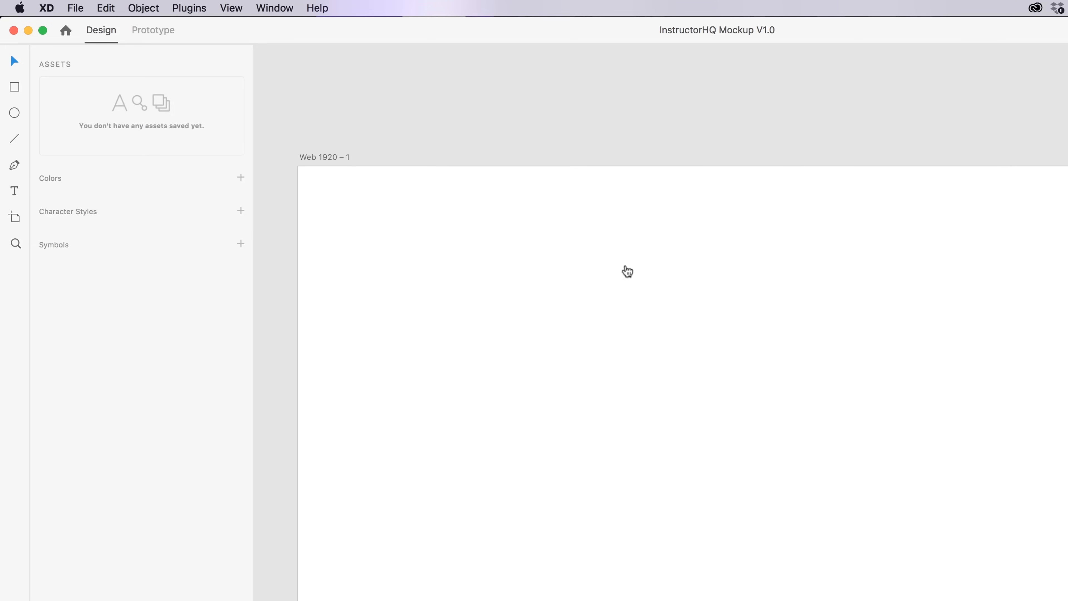
Step: Switch to Chrome and look through the instructorHQ homepage down to its dashboard, plus the Bring Your Own Laptop homepage
key(super+Tab)
key(super+Tab)
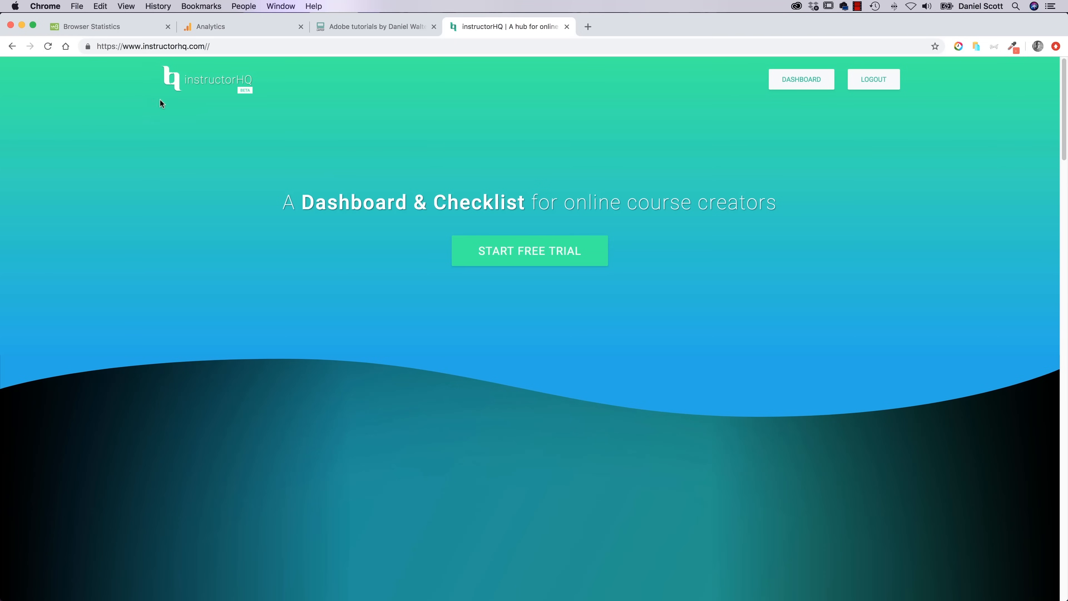
scroll(894, 147, down, 10)
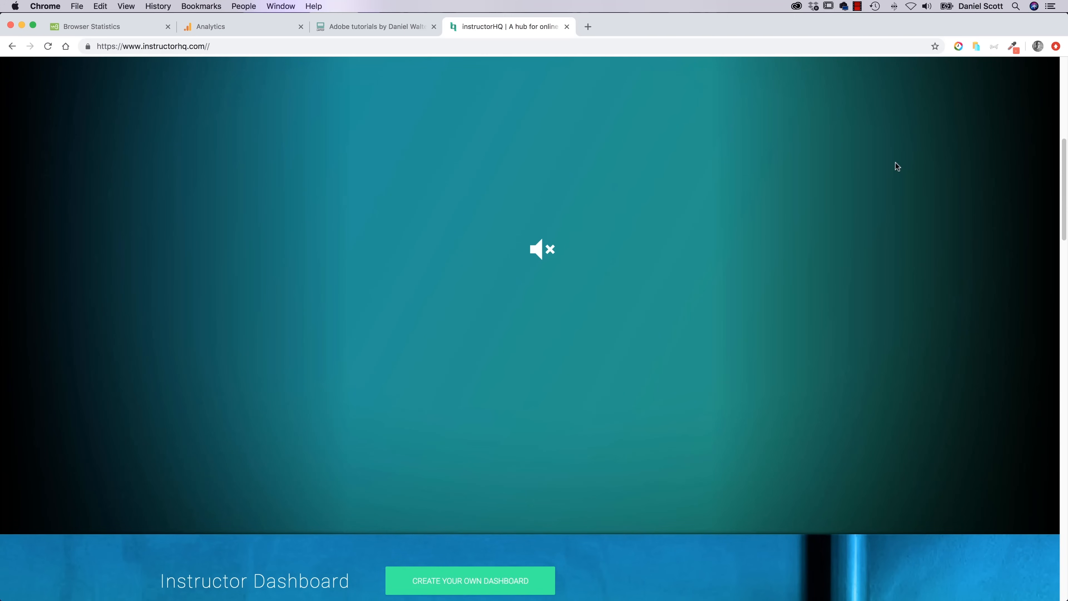
scroll(895, 164, down, 12)
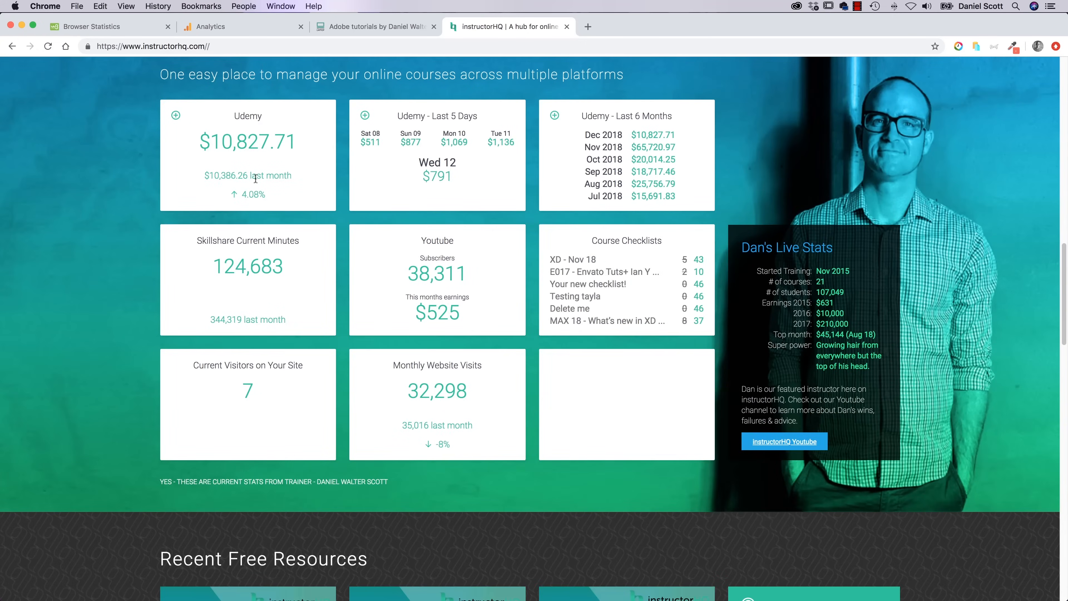
click(367, 24)
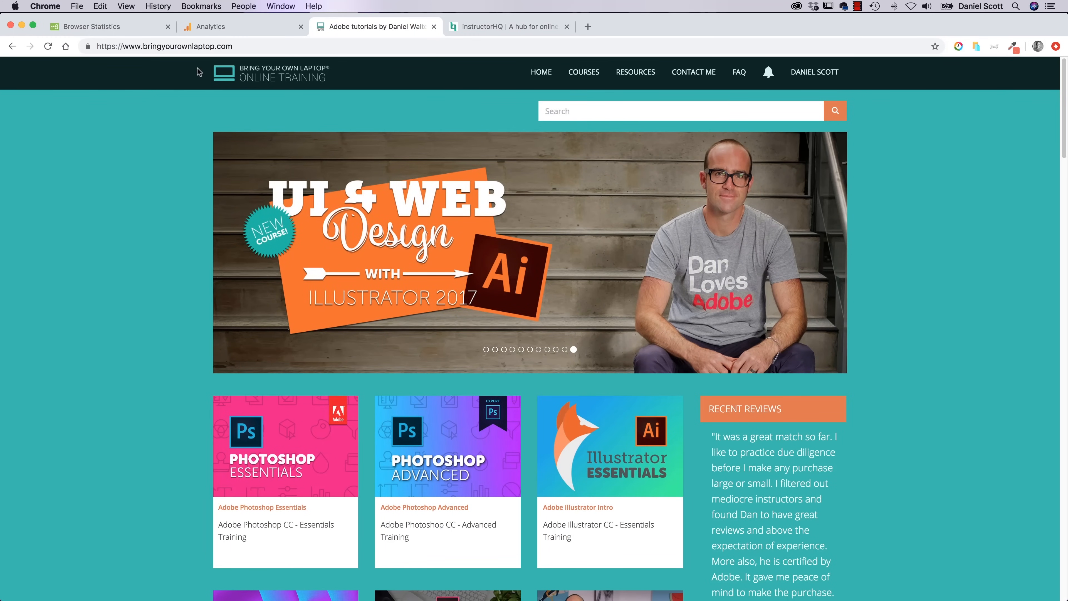
scroll(166, 258, down, 10)
scroll(160, 261, up, 10)
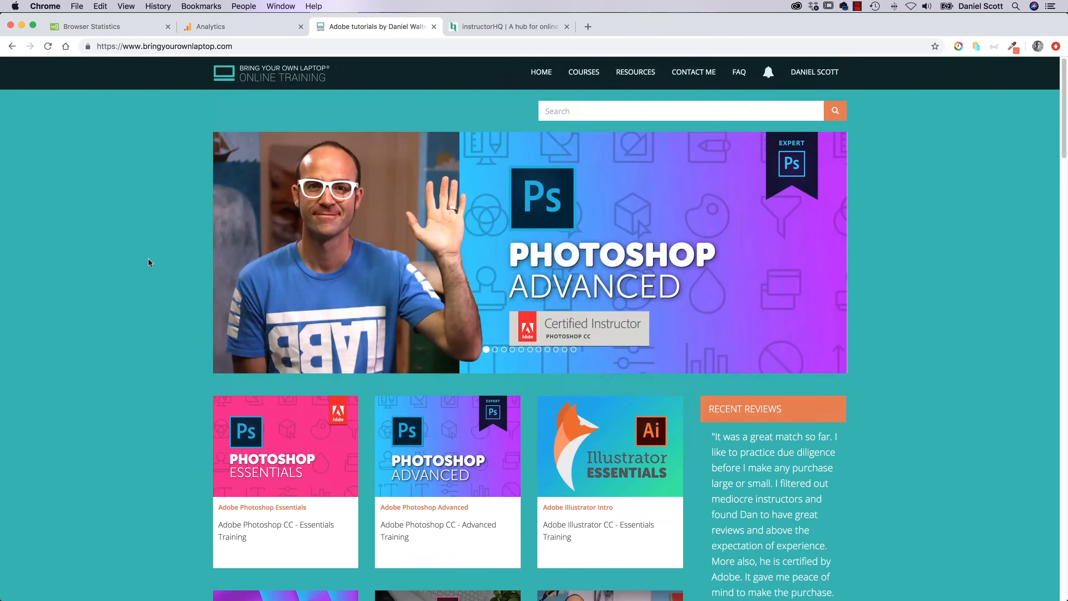
Step: View the w3schools Browser Statistics page, then switch back to the XD mockup
click(92, 27)
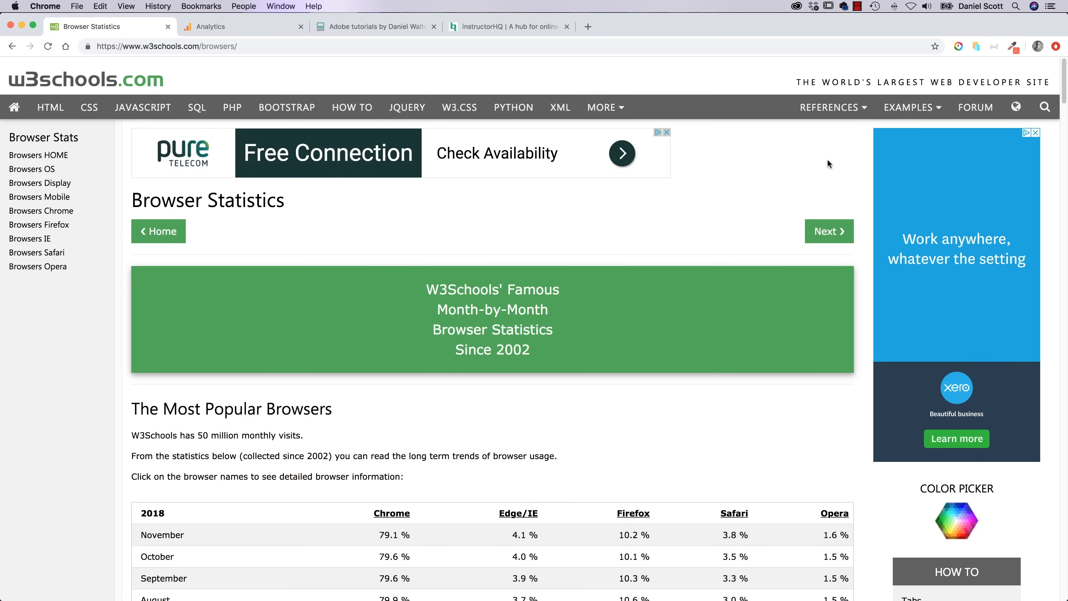
mouse_move(1066, 216)
mouse_down()
mouse_move(628, 220)
mouse_move(1065, 227)
mouse_up()
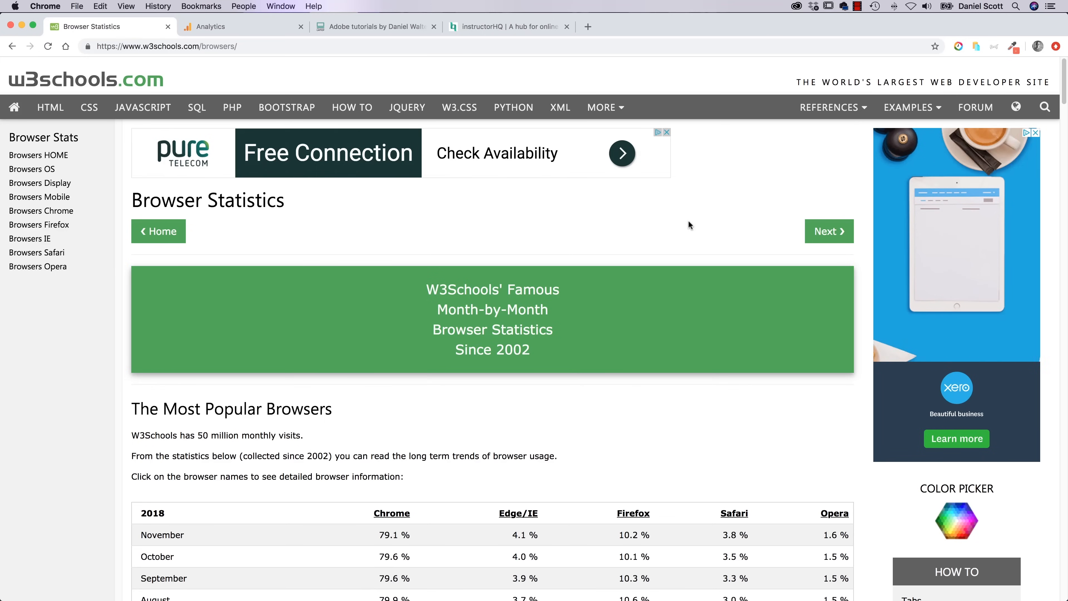
key(super+Tab)
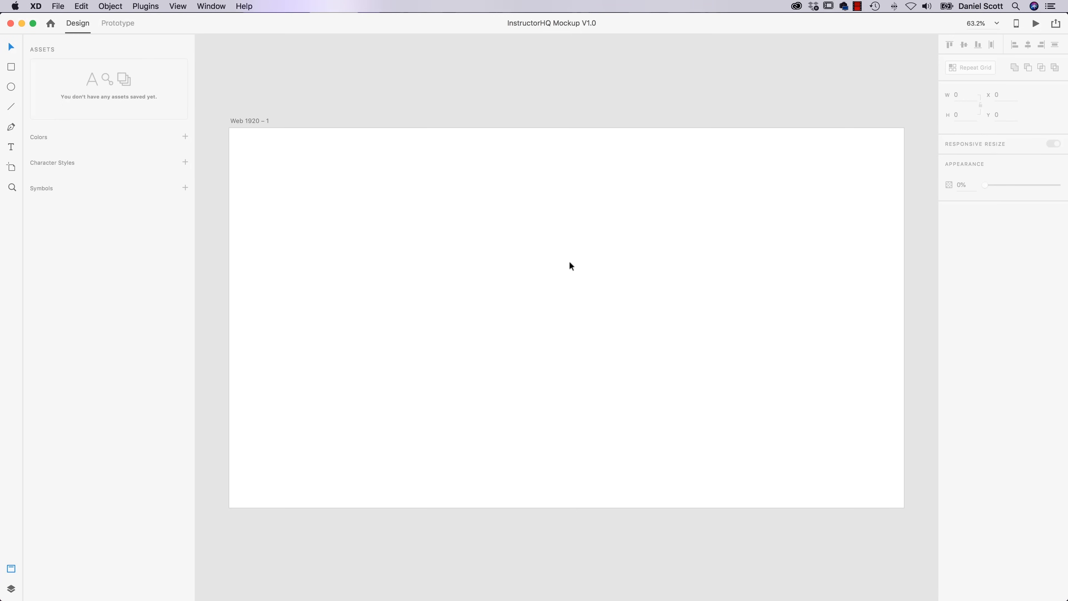
Step: Return to Chrome's Browser Statistics page and highlight the w3schools.com domain and the browsers path in its address
key(super+Tab)
key(super+Tab)
key(super+shift+Tab)
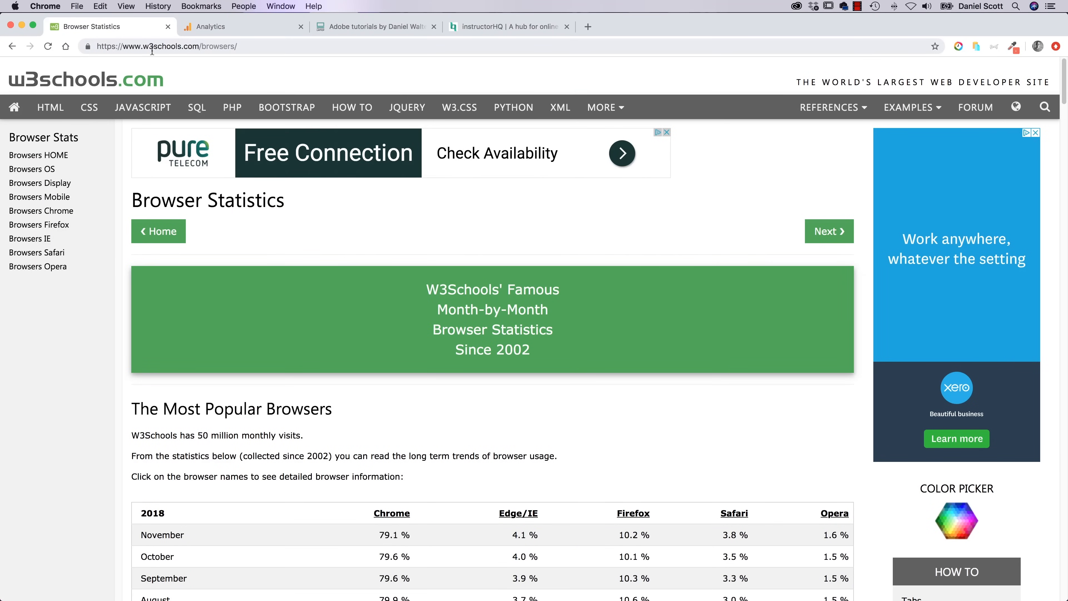
drag(143, 46, 199, 47)
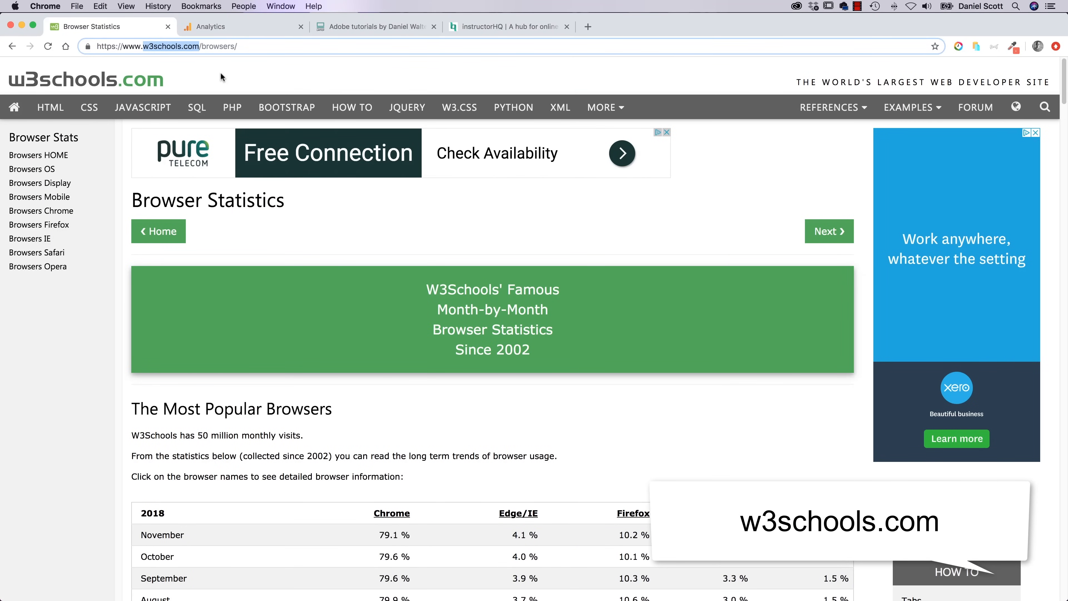
drag(235, 47, 202, 47)
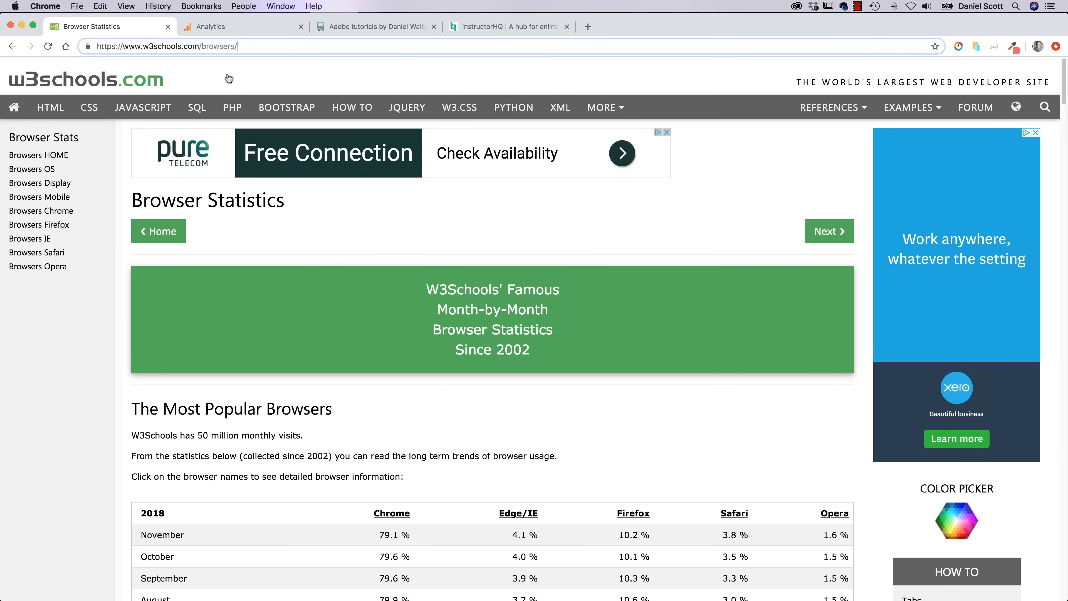
Step: Open the Browser Display statistics and highlight the 1366 and 1920 widths and the January 2018 share for 1366x768
click(38, 186)
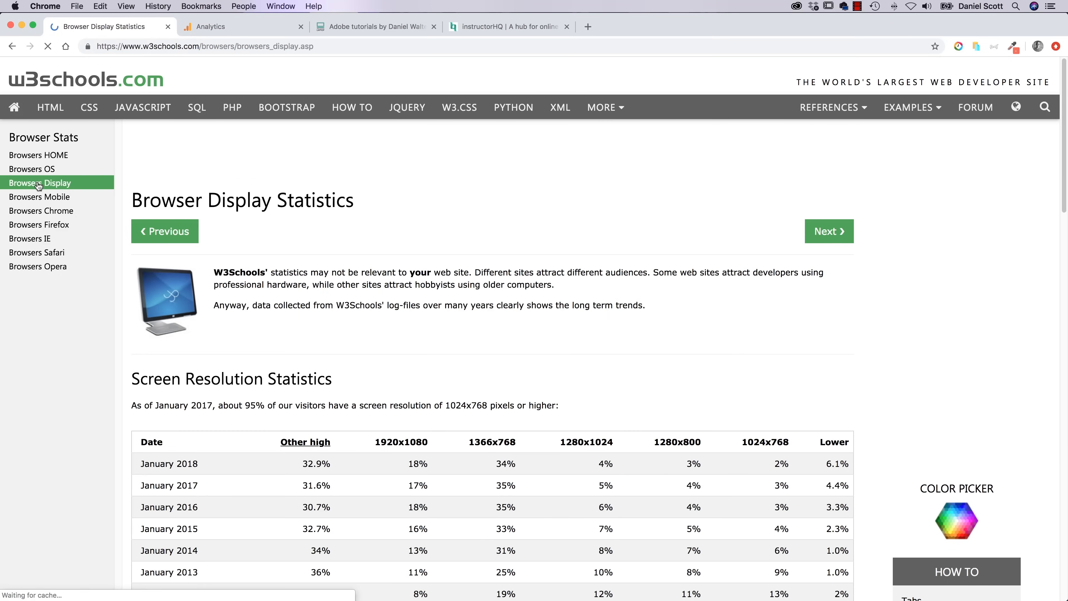
scroll(378, 341, down, 2)
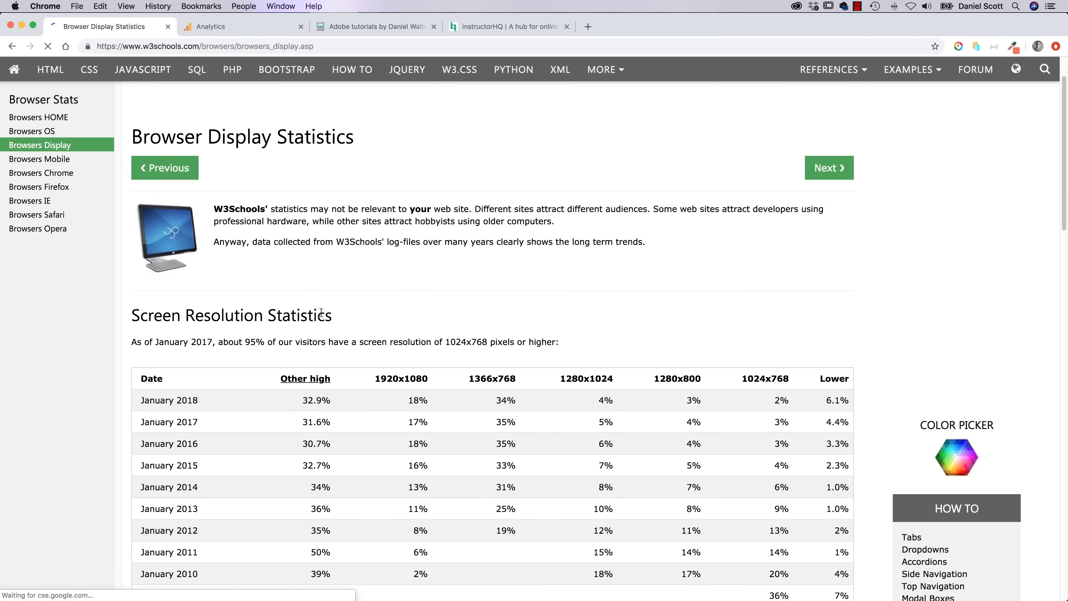
scroll(439, 290, down, 2)
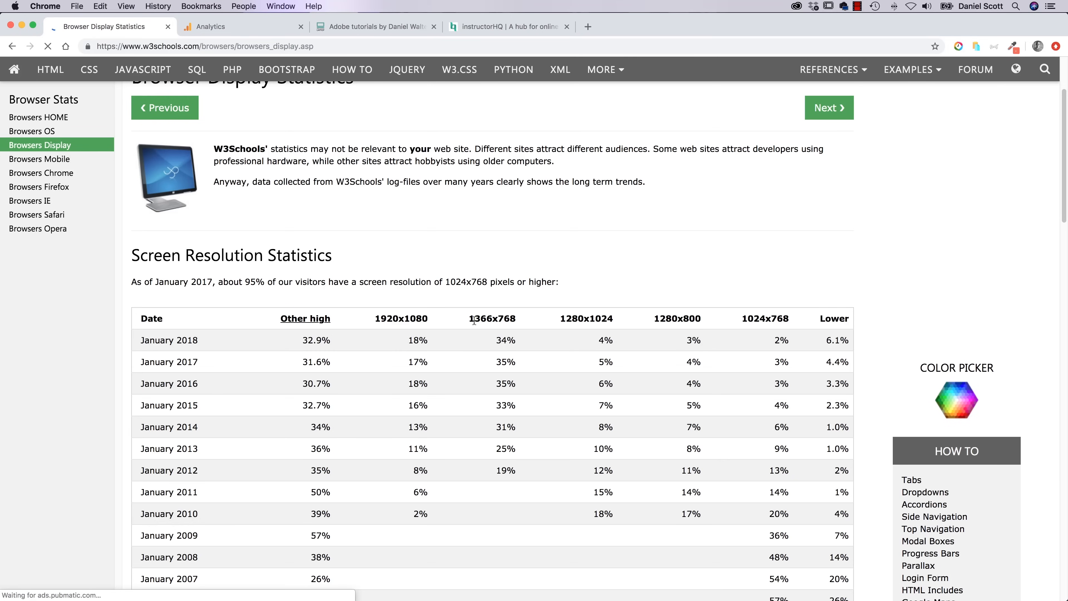
drag(469, 318, 492, 319)
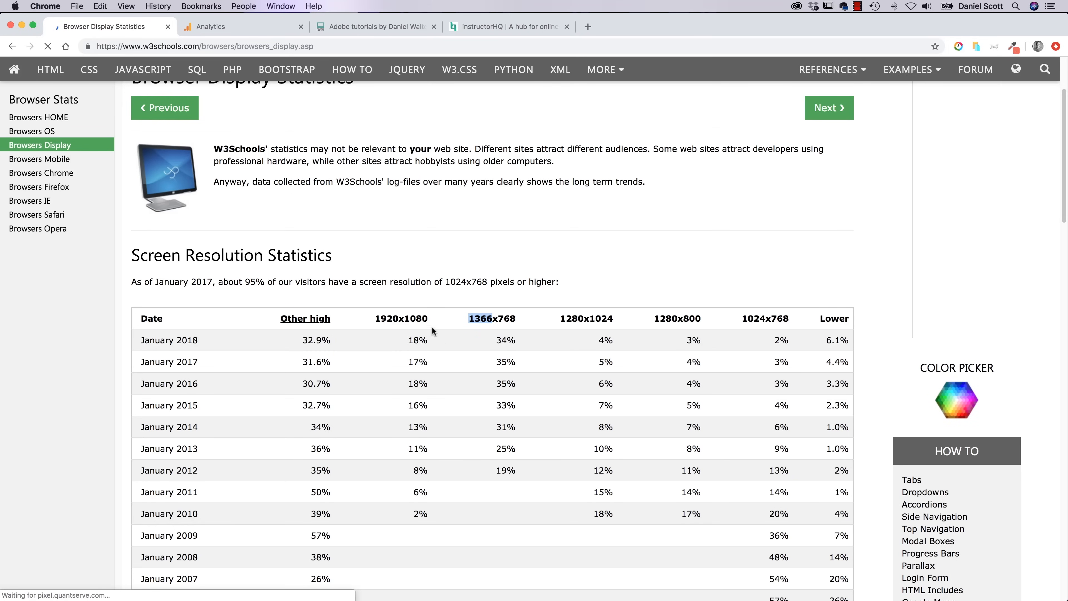
drag(374, 318, 398, 319)
drag(469, 319, 510, 351)
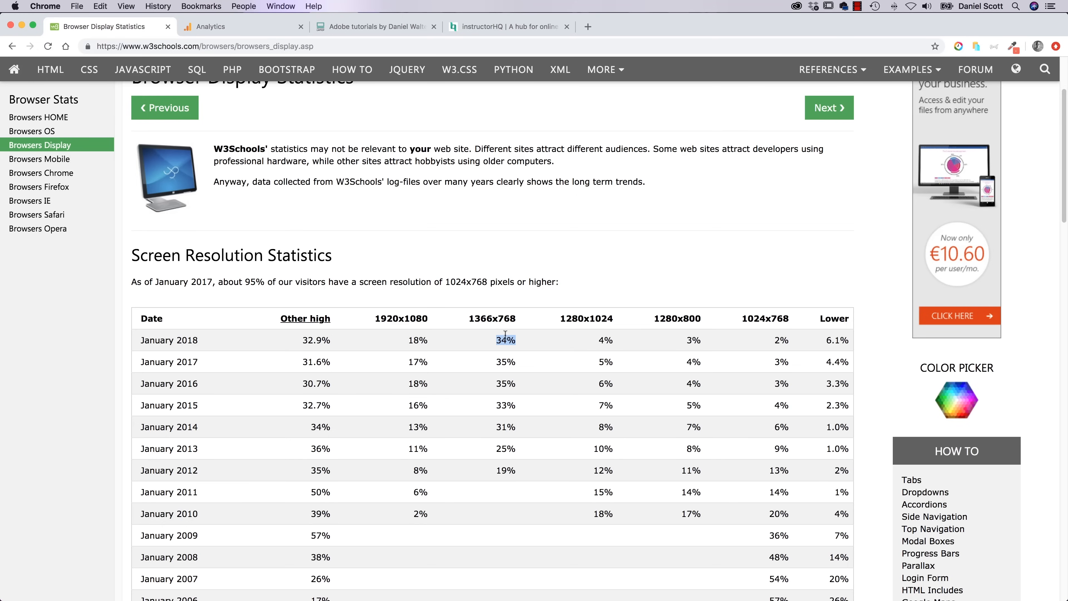
Step: Compare the screen resolution columns by highlighting the 1366x768, 1920x1080 and 1024x768 headings
drag(470, 318, 492, 321)
double_click(401, 320)
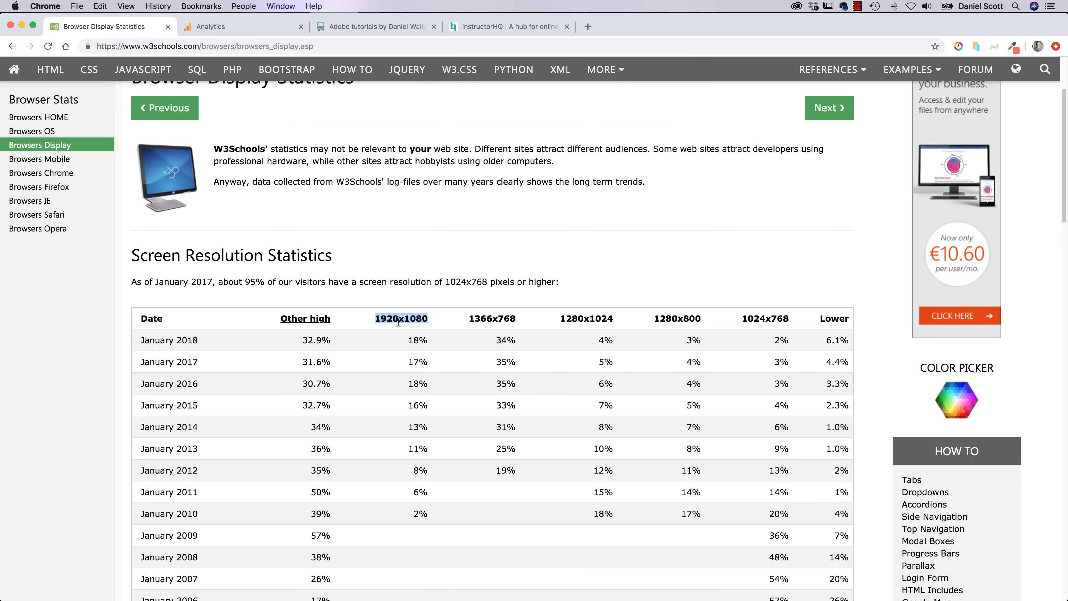
double_click(483, 319)
double_click(405, 318)
drag(476, 315, 517, 322)
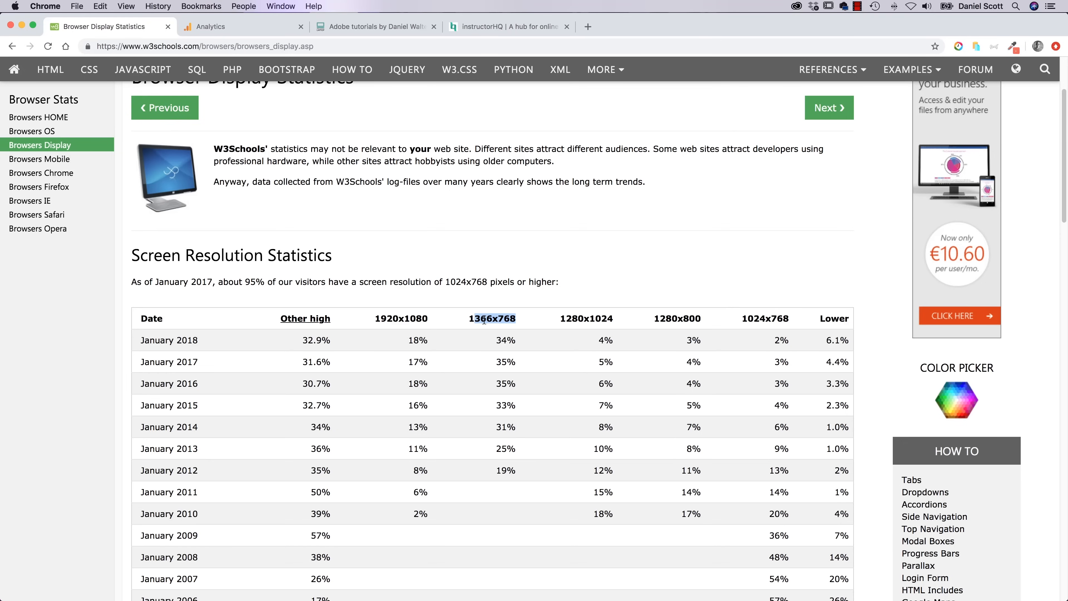
drag(741, 318, 788, 319)
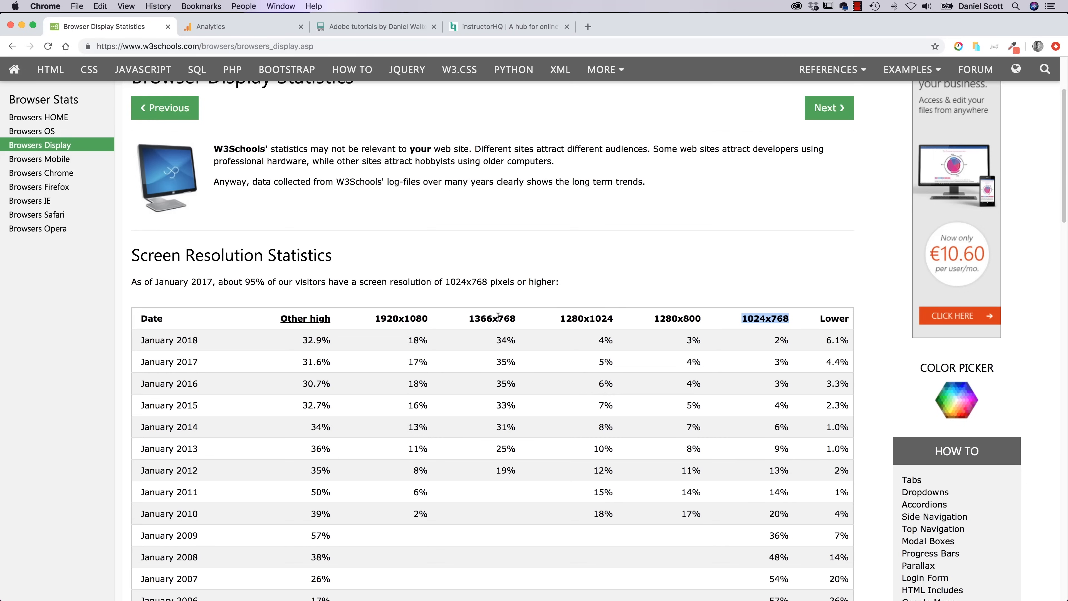
Step: Open Google Analytics' Browser & OS report under the Audience technology reports and highlight Chrome's percentage of users
click(258, 27)
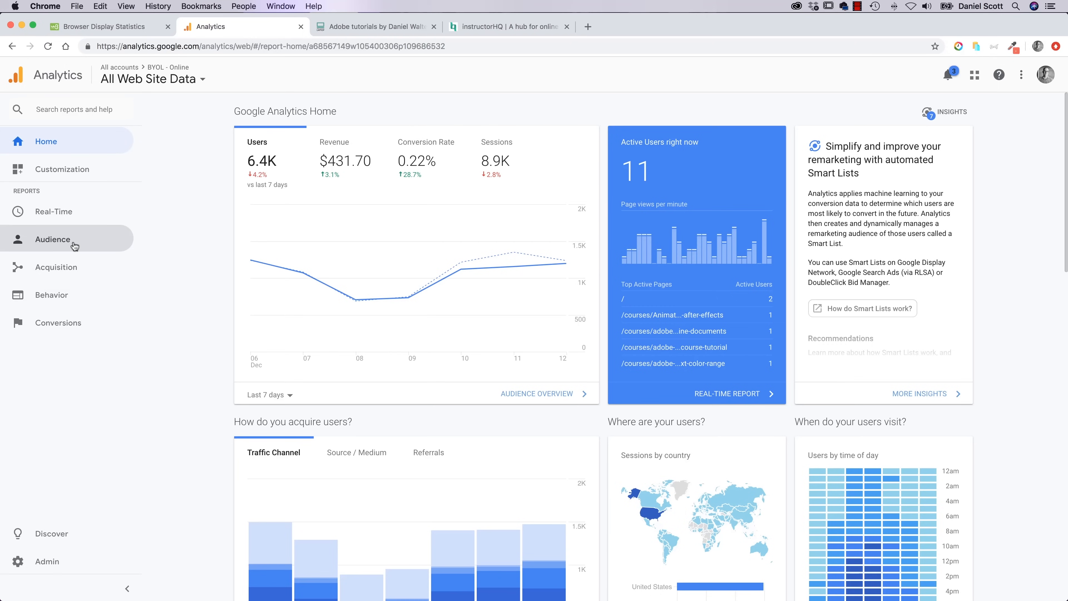
click(53, 242)
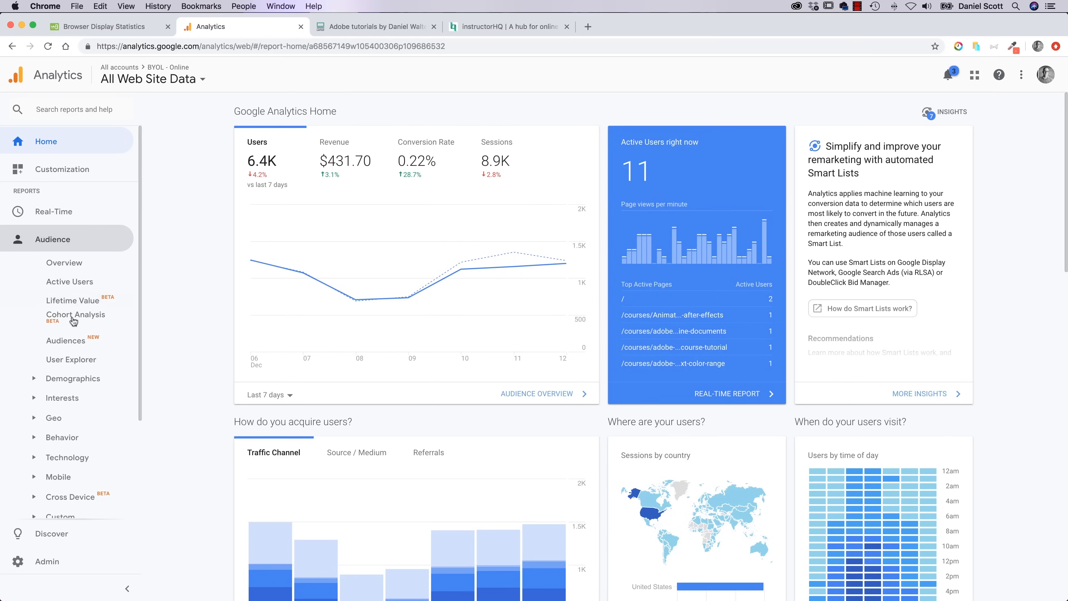
click(67, 458)
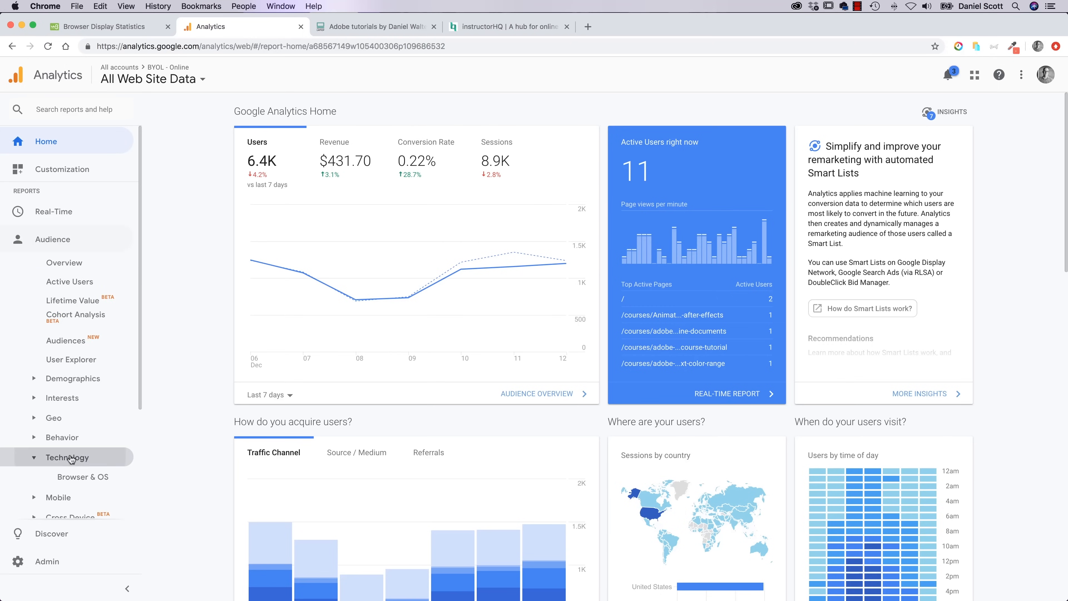
click(74, 479)
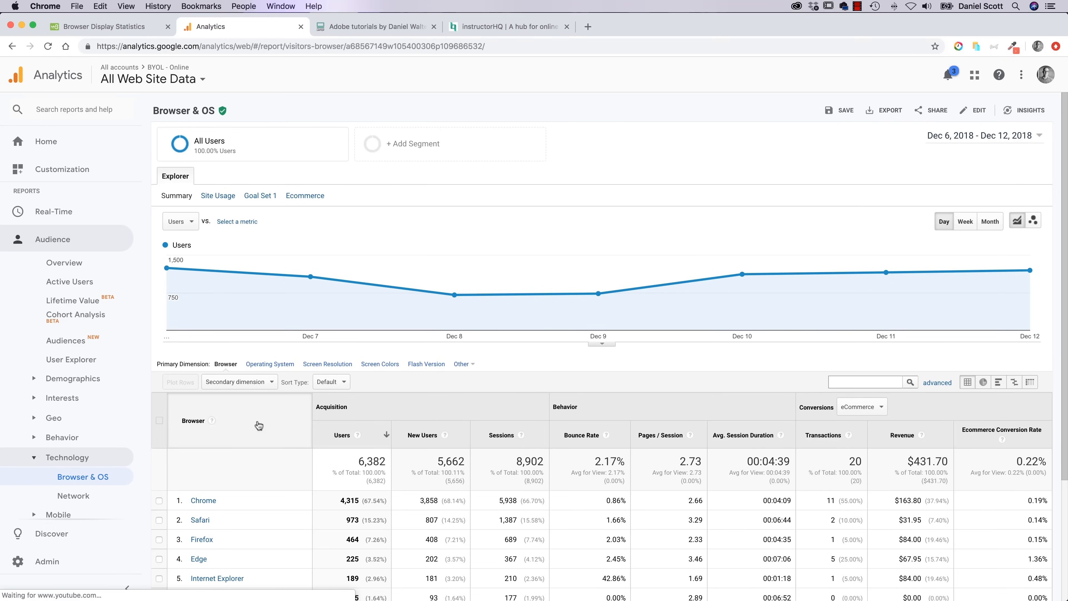
drag(364, 501, 376, 501)
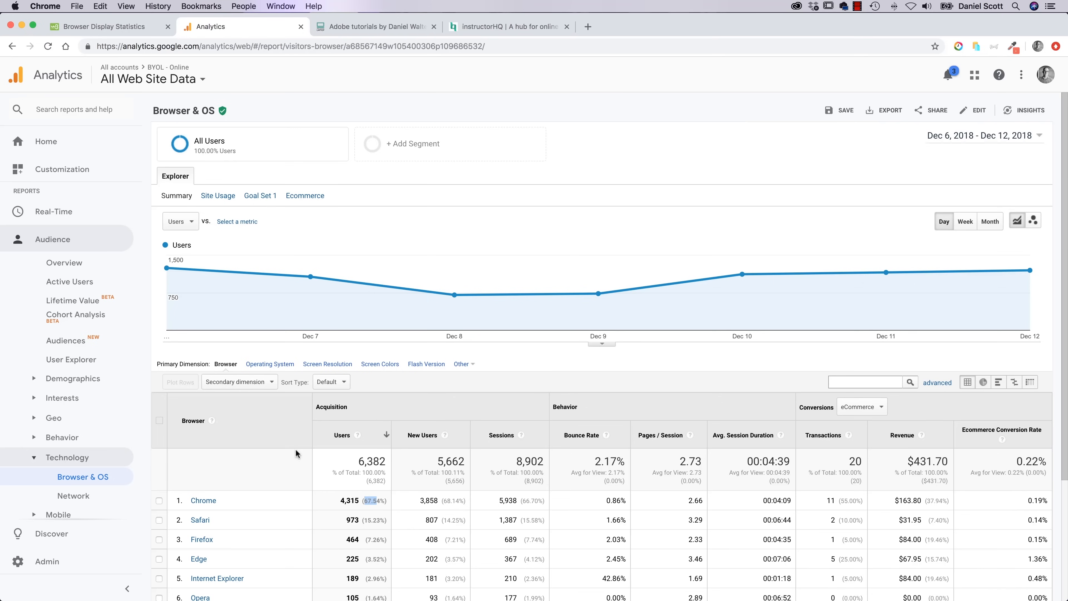
Step: Break down the Browser & OS report by screen resolution and highlight the user percentages for 1920x1080 and 1366x768
click(334, 365)
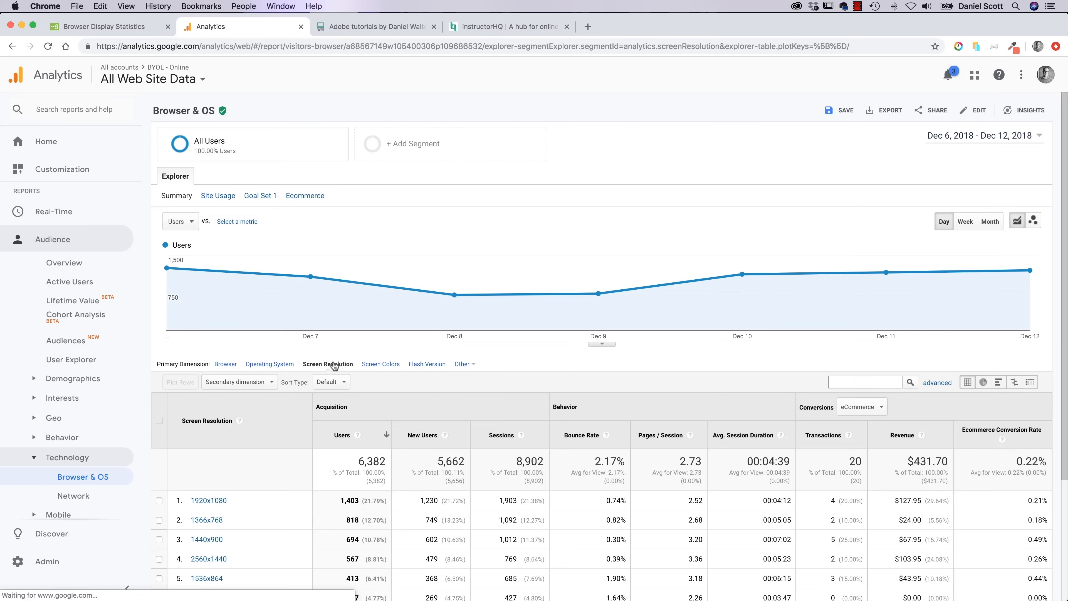
drag(364, 501, 380, 502)
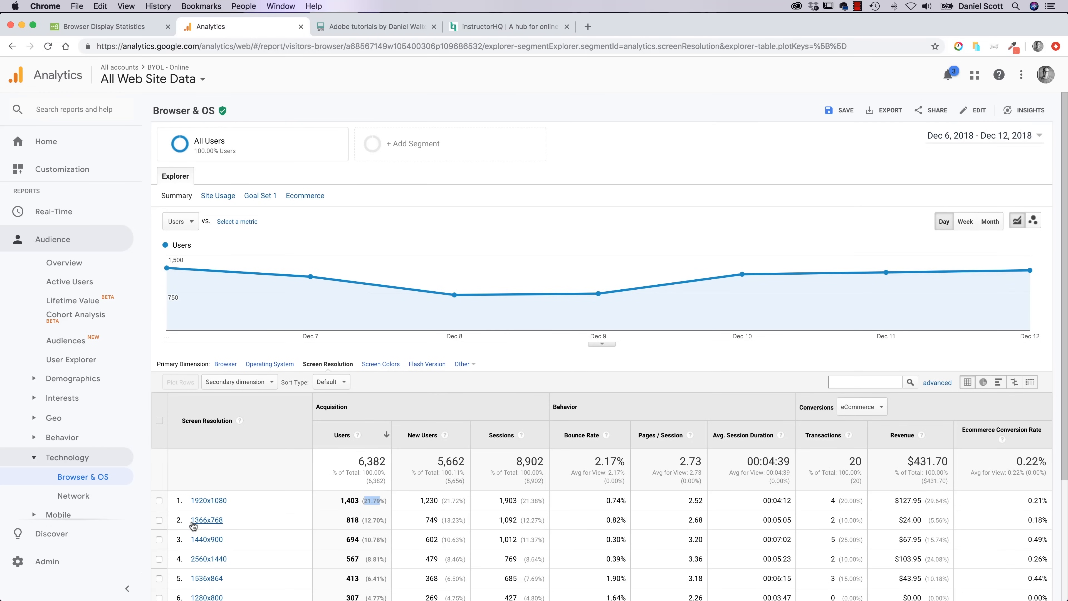
drag(364, 521, 380, 520)
Step: Open the Overview report under the Audience mobile reports
scroll(210, 587, down, 1)
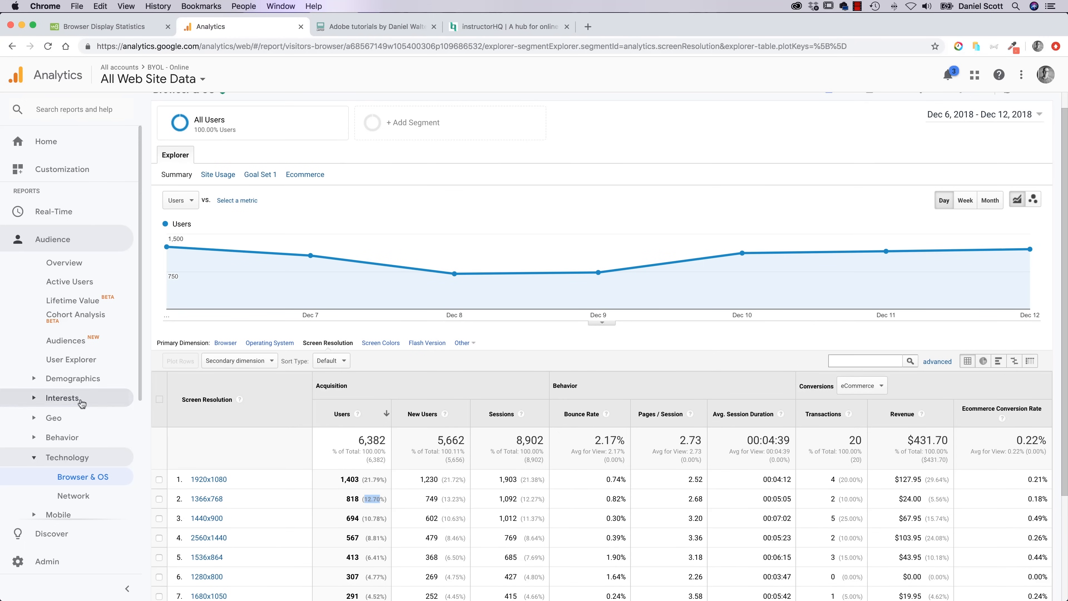
scroll(106, 420, down, 2)
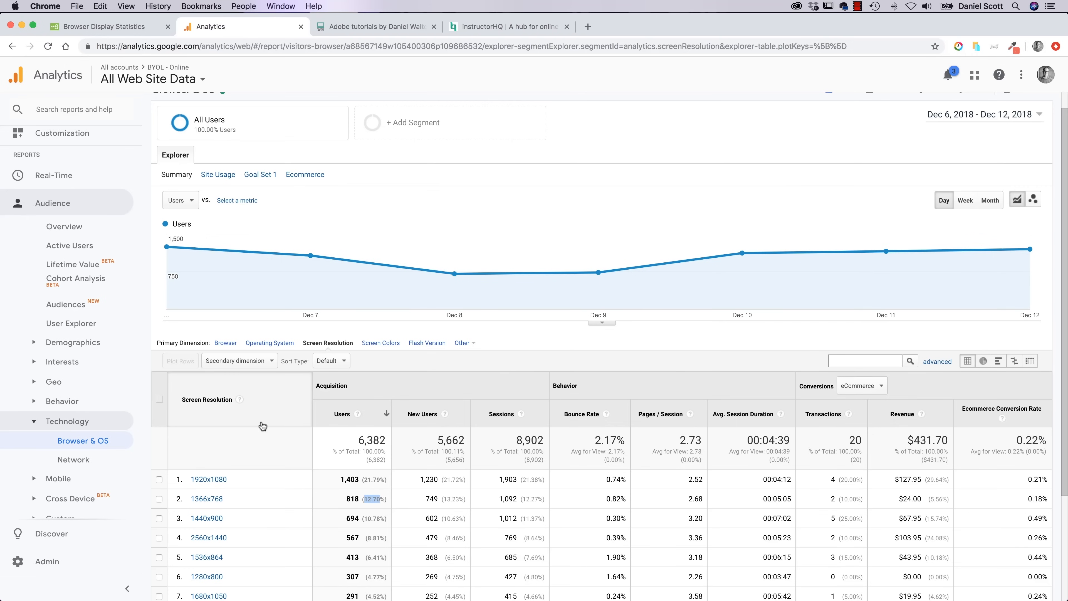
scroll(279, 454, down, 1)
scroll(102, 450, down, 2)
scroll(102, 450, down, 1)
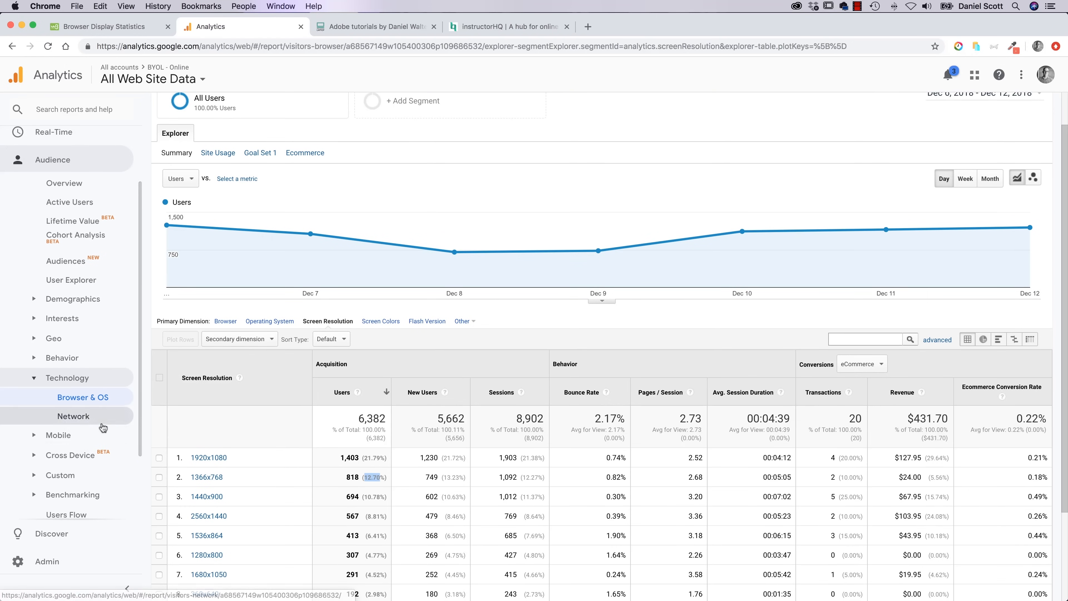
click(66, 436)
click(77, 456)
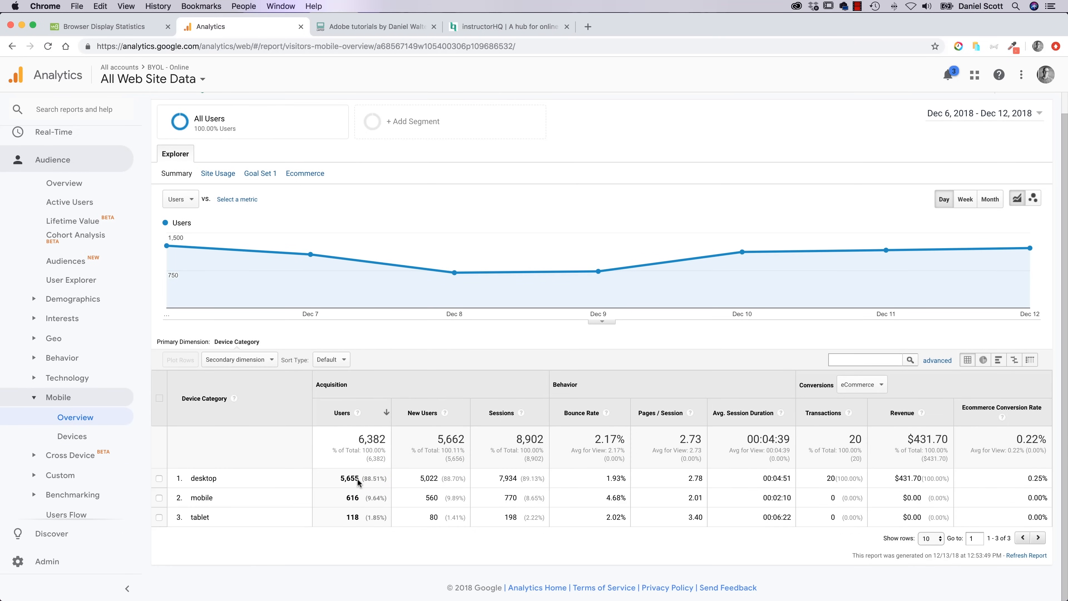
Step: Compare device categories by highlighting the desktop and mobile entries and the desktop percentage of users
drag(364, 477, 382, 479)
double_click(204, 479)
click(366, 477)
double_click(201, 498)
click(367, 478)
mouse_move(367, 479)
mouse_down()
mouse_move(382, 496)
mouse_move(375, 481)
mouse_up()
click(211, 498)
Step: Highlight Apple iPhone in the mobile Devices report and break that report down by screen resolution
click(72, 436)
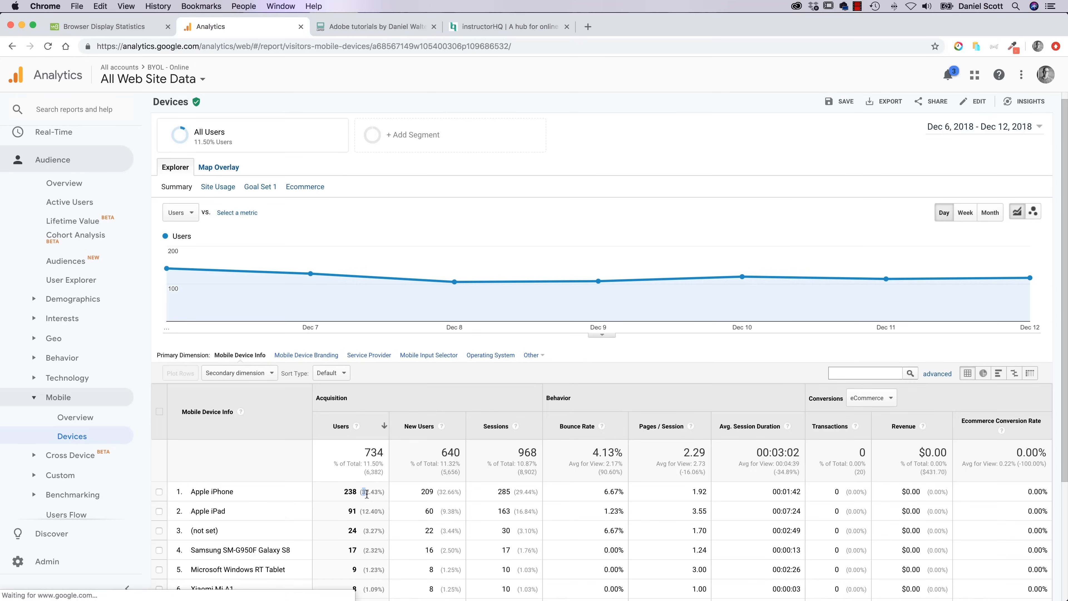
triple_click(211, 492)
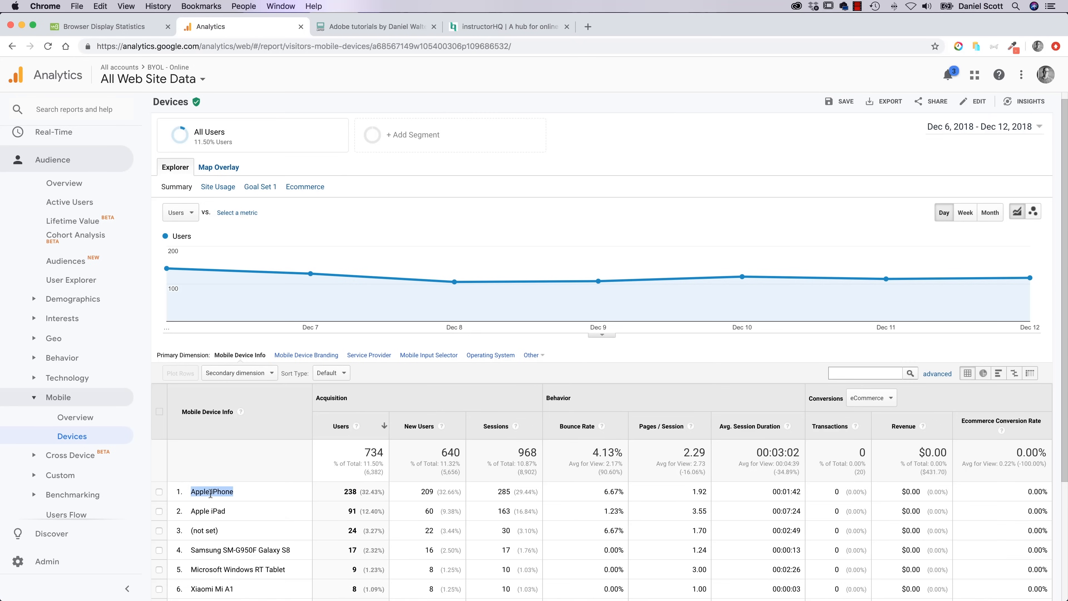
click(531, 356)
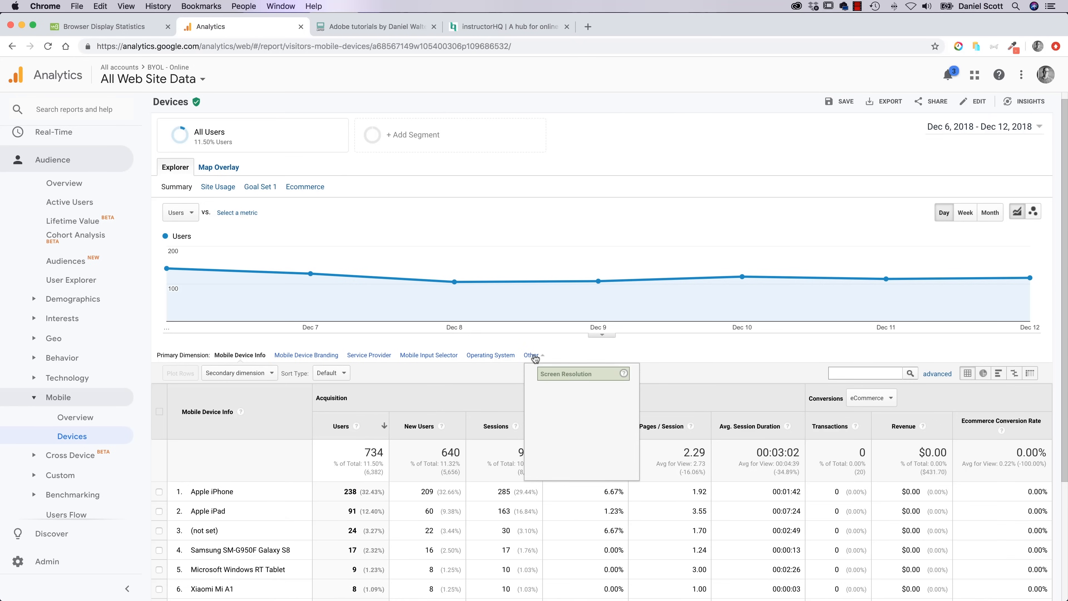
click(555, 375)
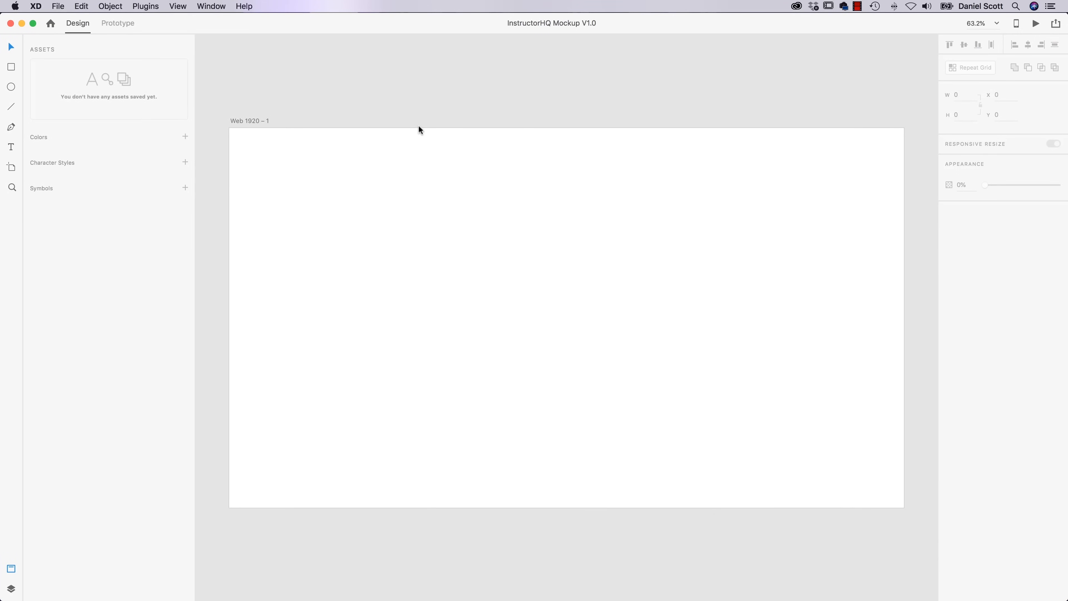
Step: Switch to Adobe XD and turn on a layout grid for the Web 1920 – 1 artboard
click(258, 121)
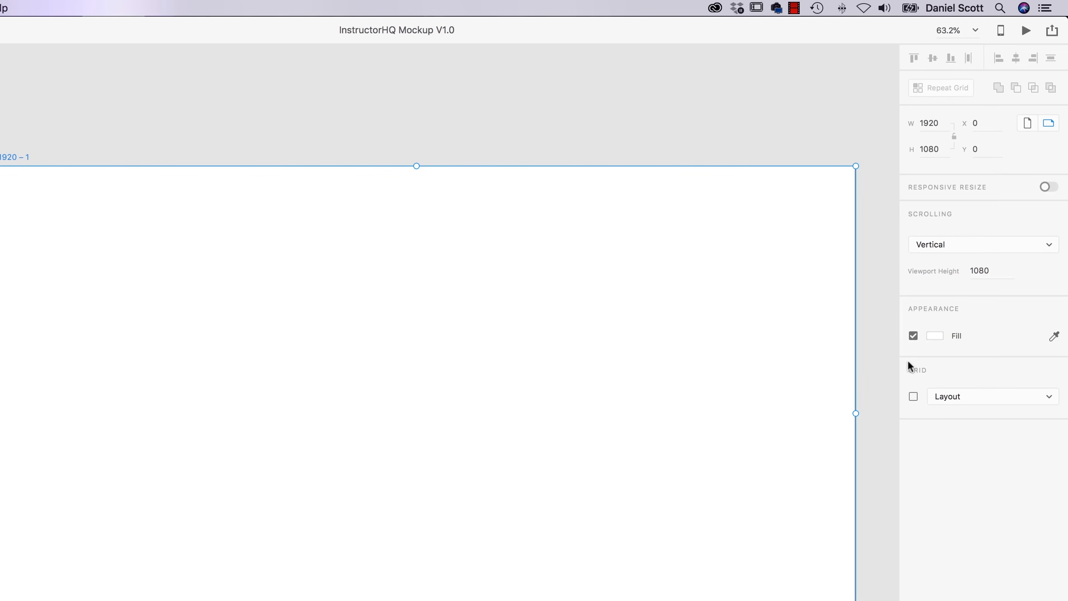
click(913, 396)
click(949, 398)
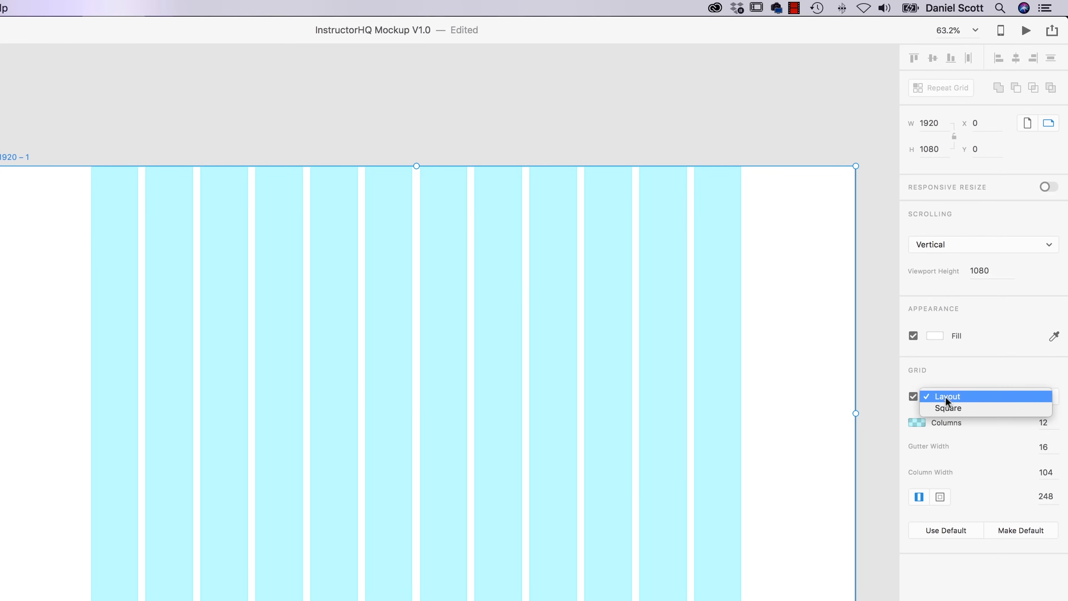
click(948, 400)
Step: Try the Square grid type on the artboard and return to the Layout type
click(956, 400)
click(953, 410)
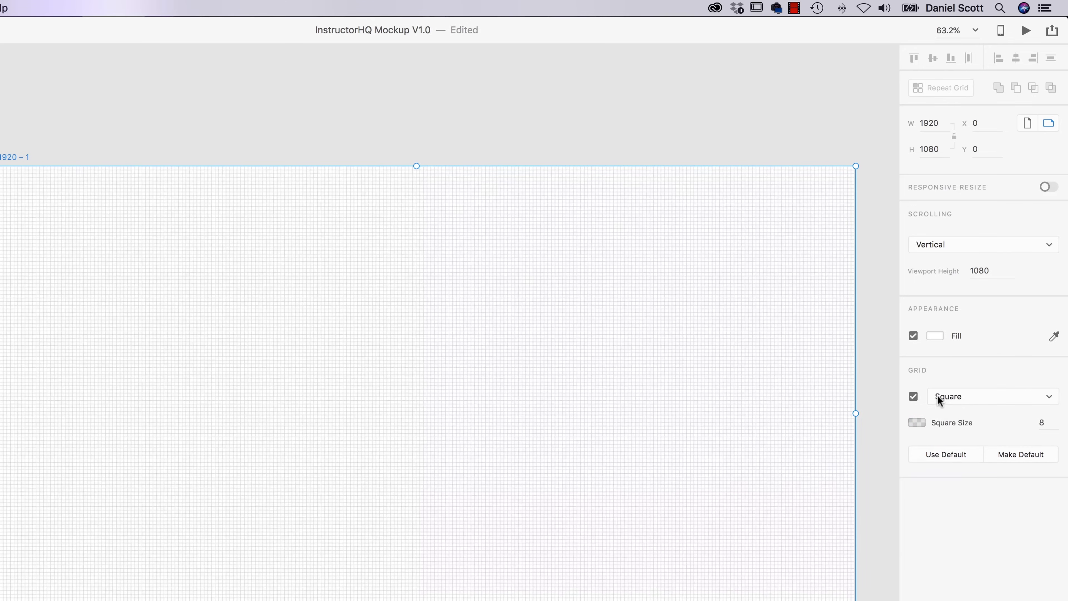
click(959, 401)
click(955, 386)
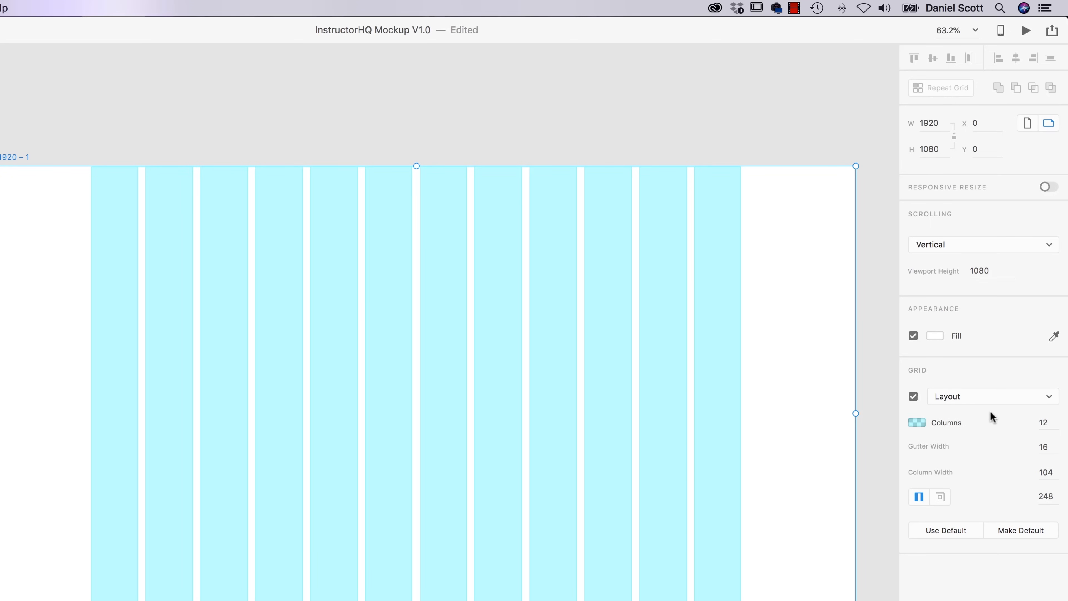
Step: Set the artboard's layout grid to 1 column with a column width of 1366
click(1043, 421)
text(1)
key(Return)
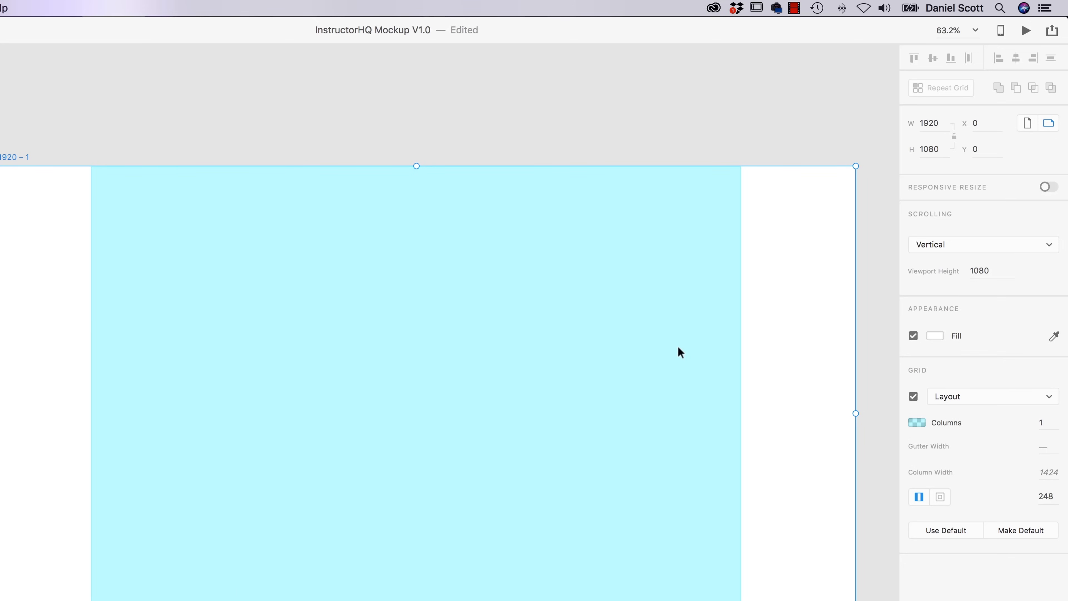
click(1048, 471)
text(1366)
click(1054, 504)
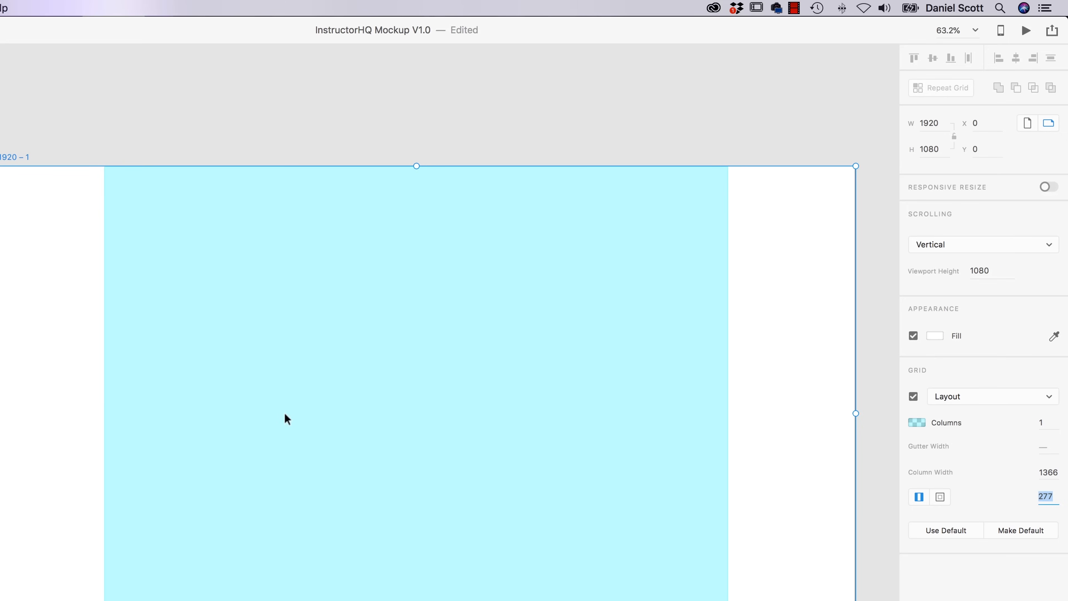
Step: Change the layout grid to 12 columns
drag(1041, 423, 1066, 430)
click(1050, 422)
text(2)
key(Return)
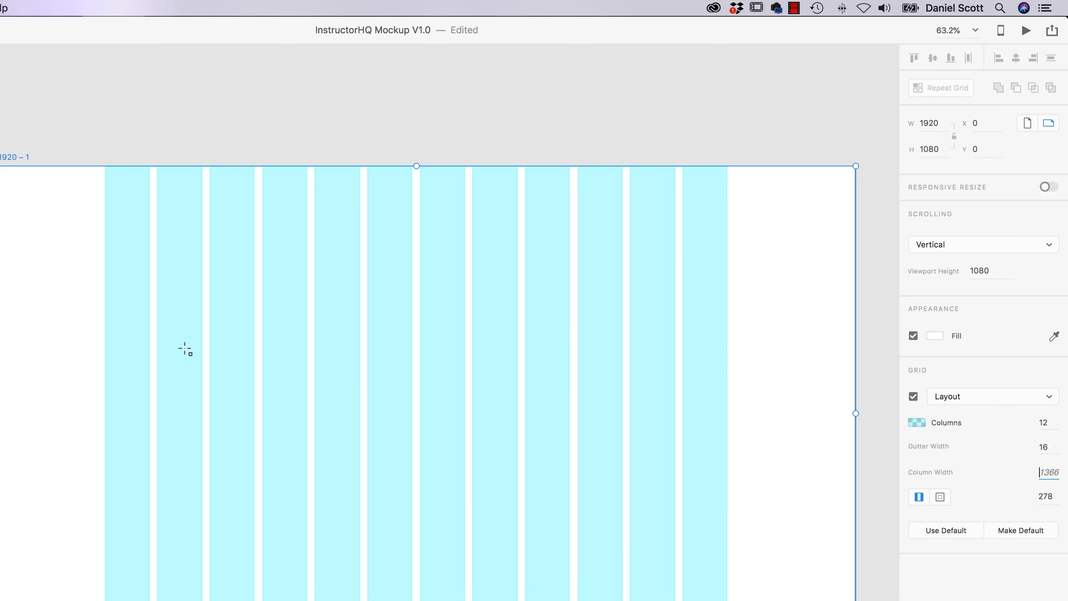
Step: Draw two rectangles about 182 high, one spanning two grid columns and one spanning seven, about 789 wide, and delete both
drag(105, 254, 202, 337)
drag(262, 253, 622, 336)
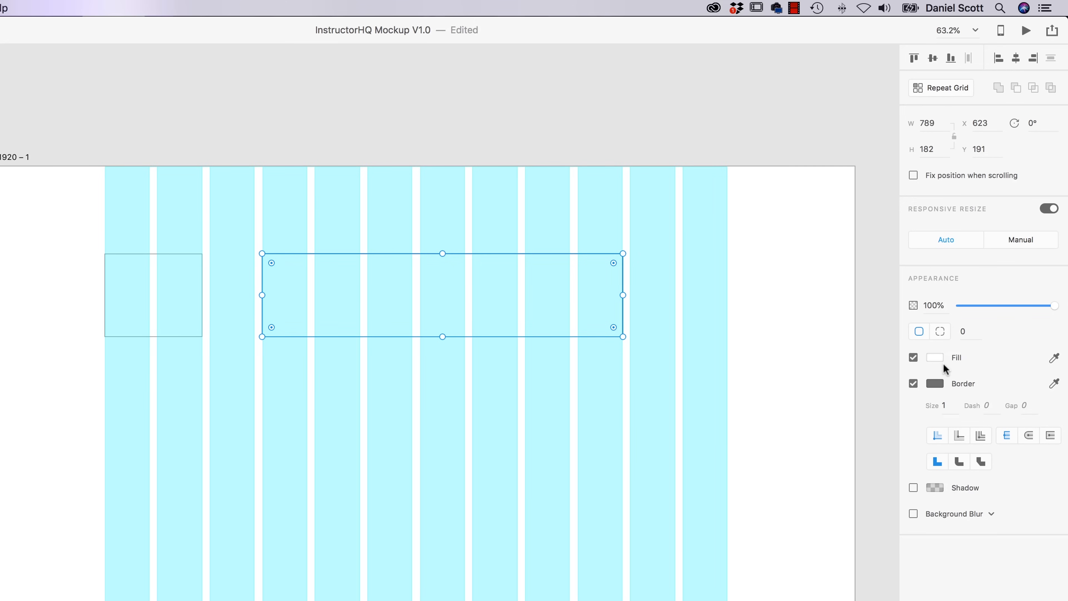
key(v)
drag(673, 224, 72, 377)
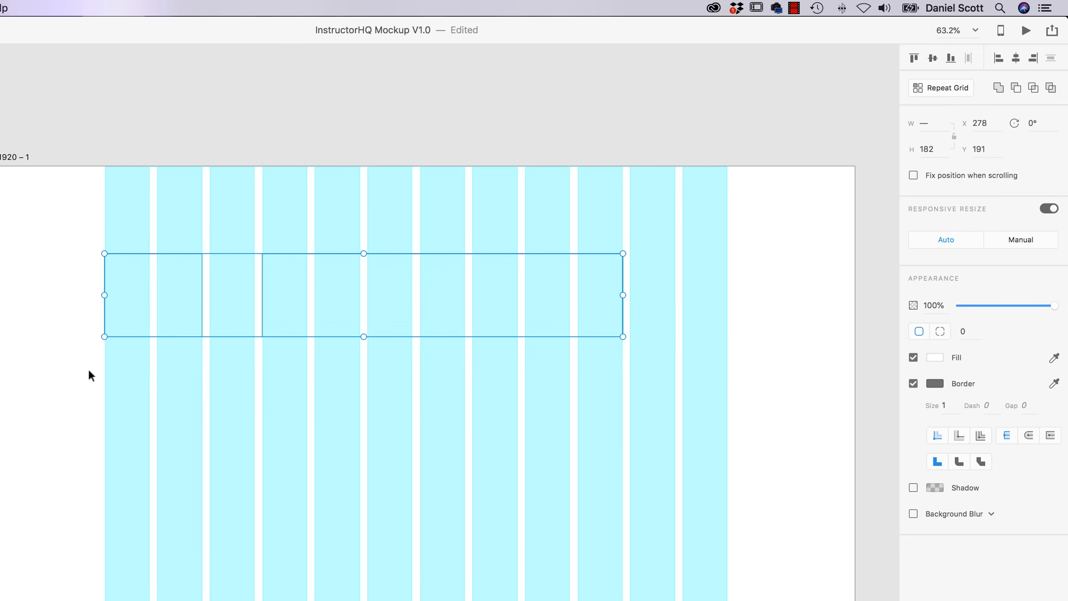
key(Delete)
Step: Reselect the artboard and set its layout grid to a single column 1366 wide
click(566, 337)
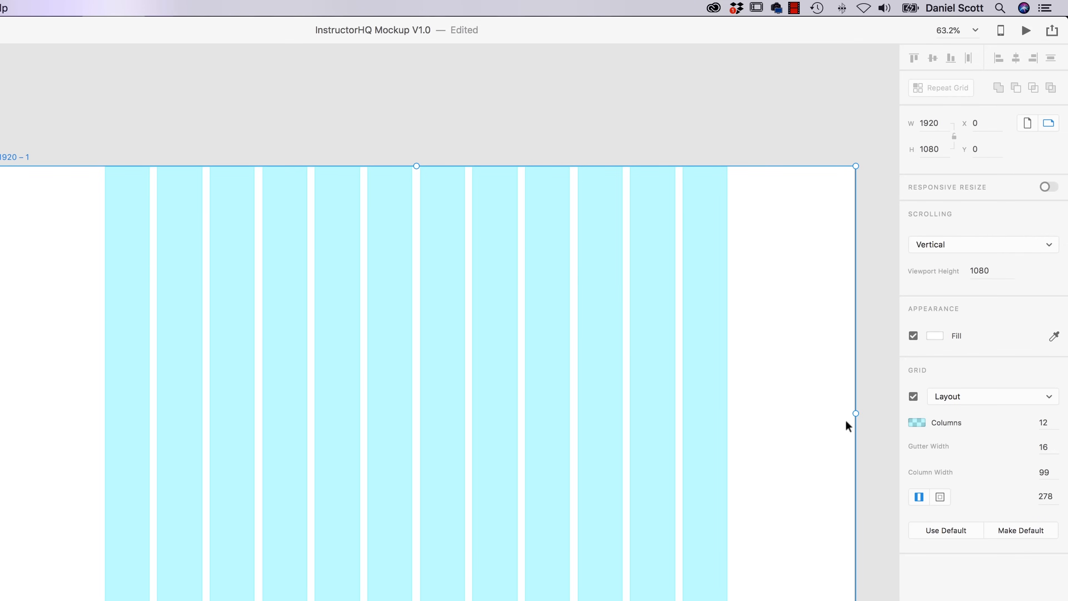
click(1058, 422)
text(1)
key(Return)
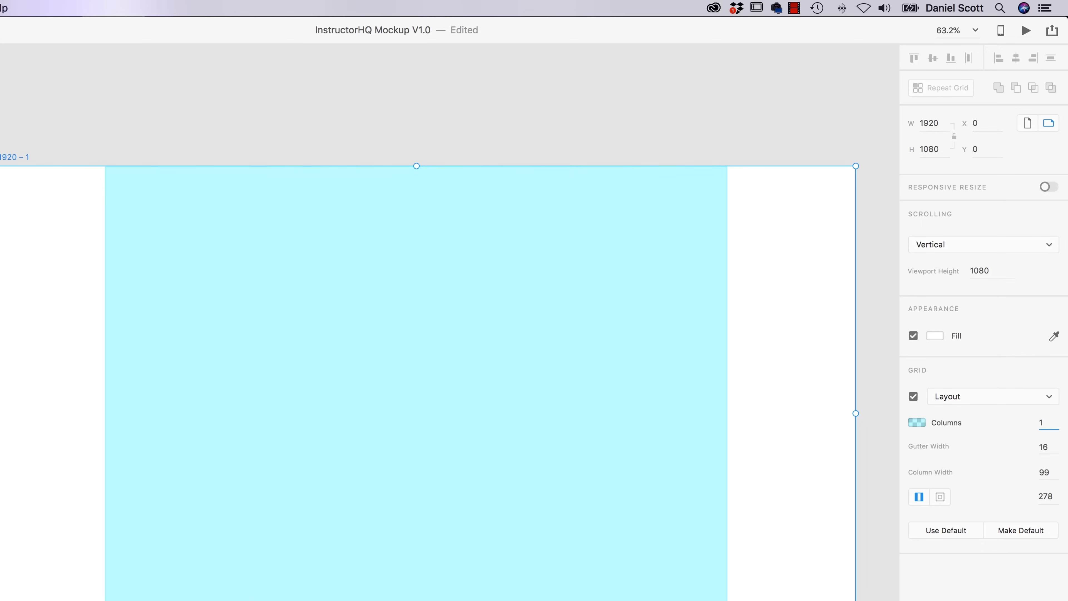
click(1047, 470)
text(1366)
key(Tab)
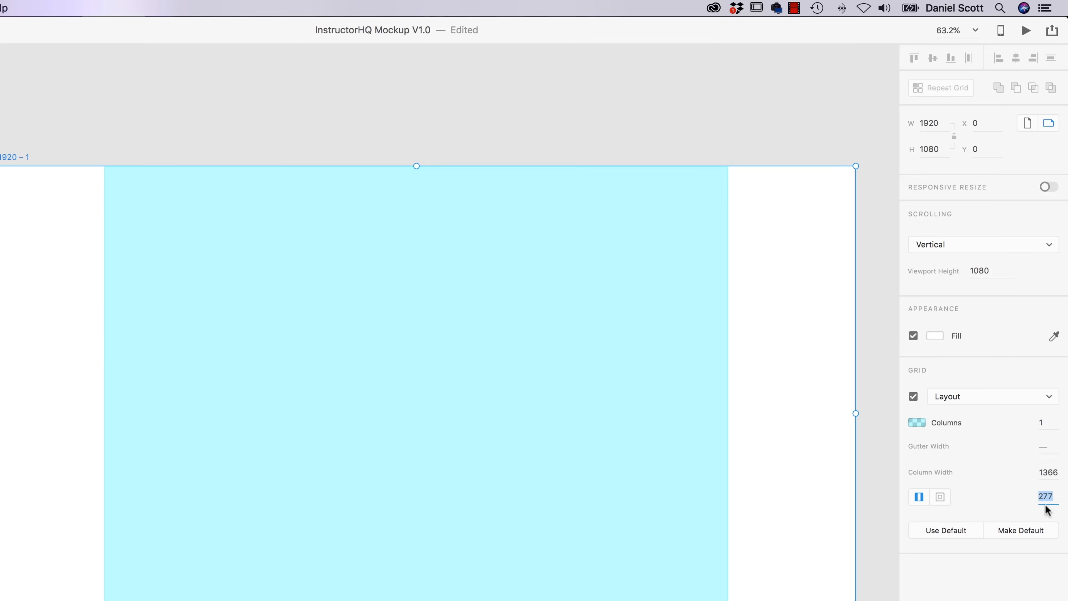
click(1046, 422)
click(1044, 474)
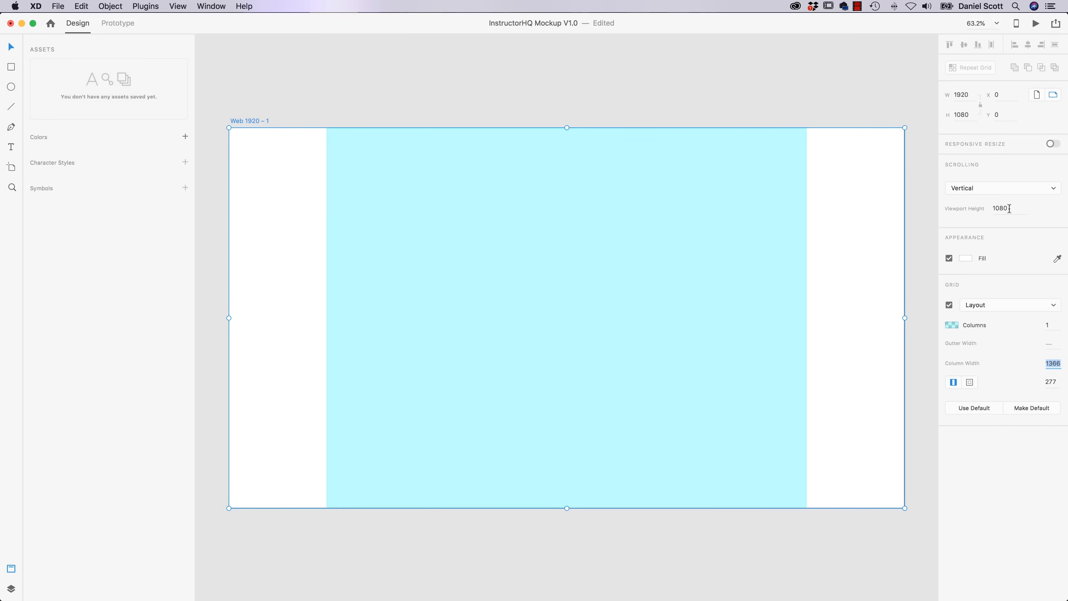
Step: Switch to Chrome, return to the W3Schools Browser Display Statistics, and highlight the 768 height in the 1366x768 heading
key(super+Tab)
key(super+Tab)
key(super+Tab)
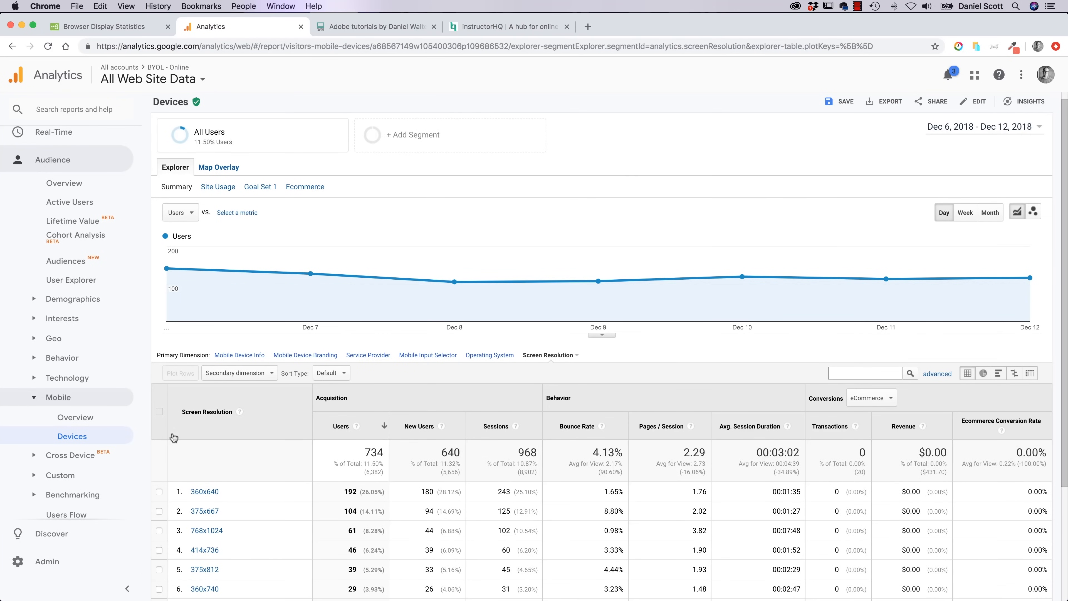
click(64, 377)
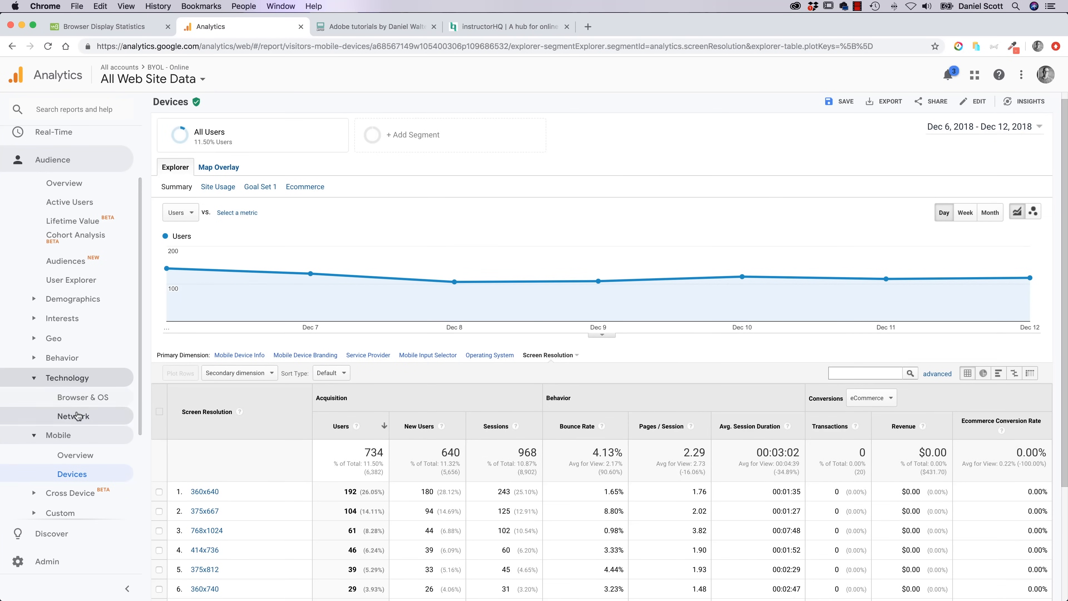
click(104, 26)
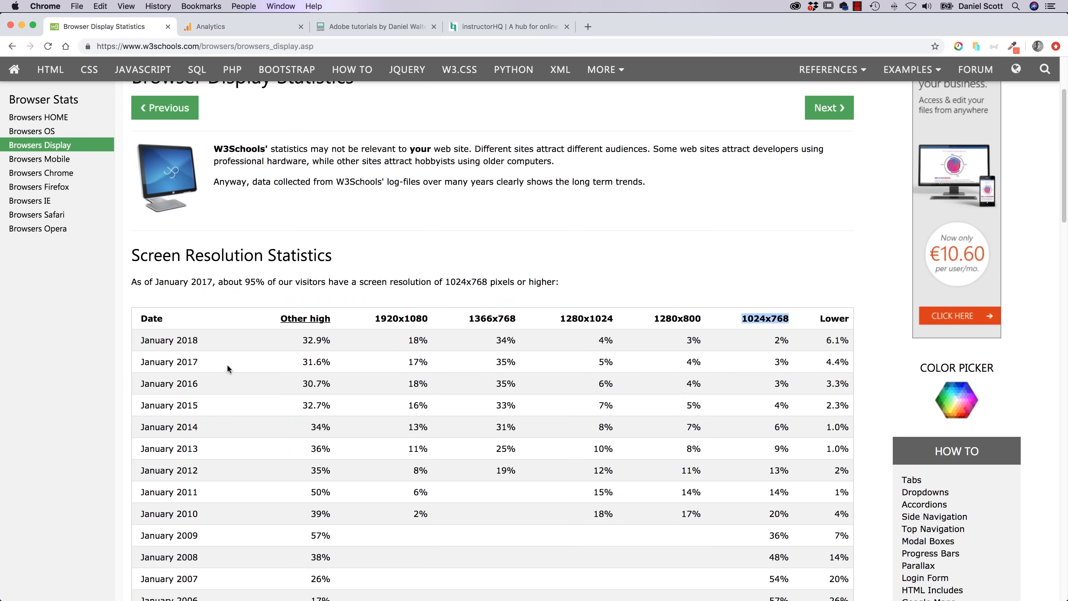
scroll(354, 402, down, 3)
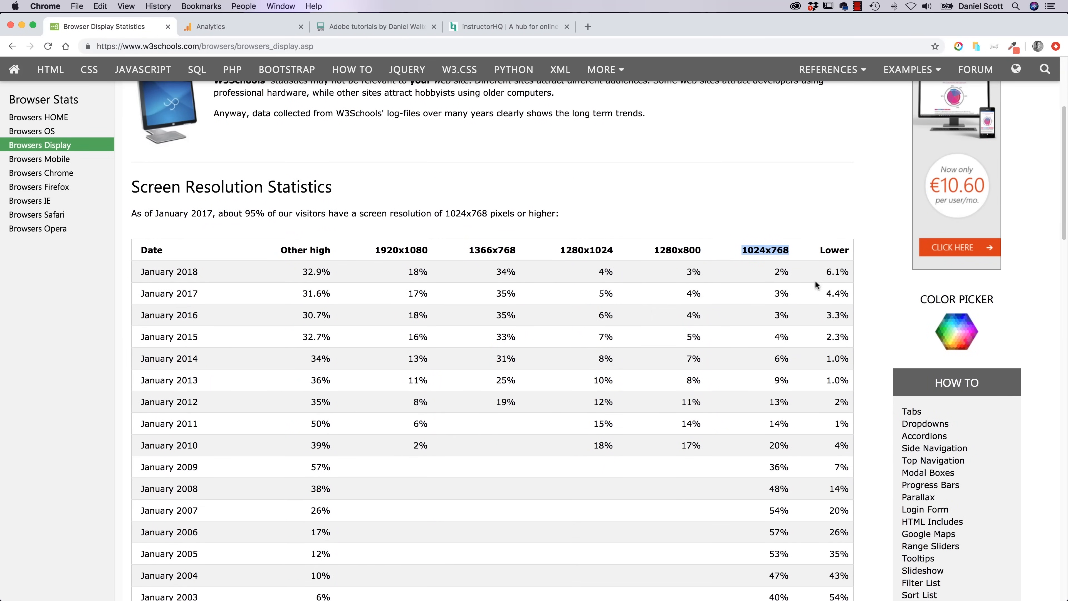
drag(472, 249, 512, 251)
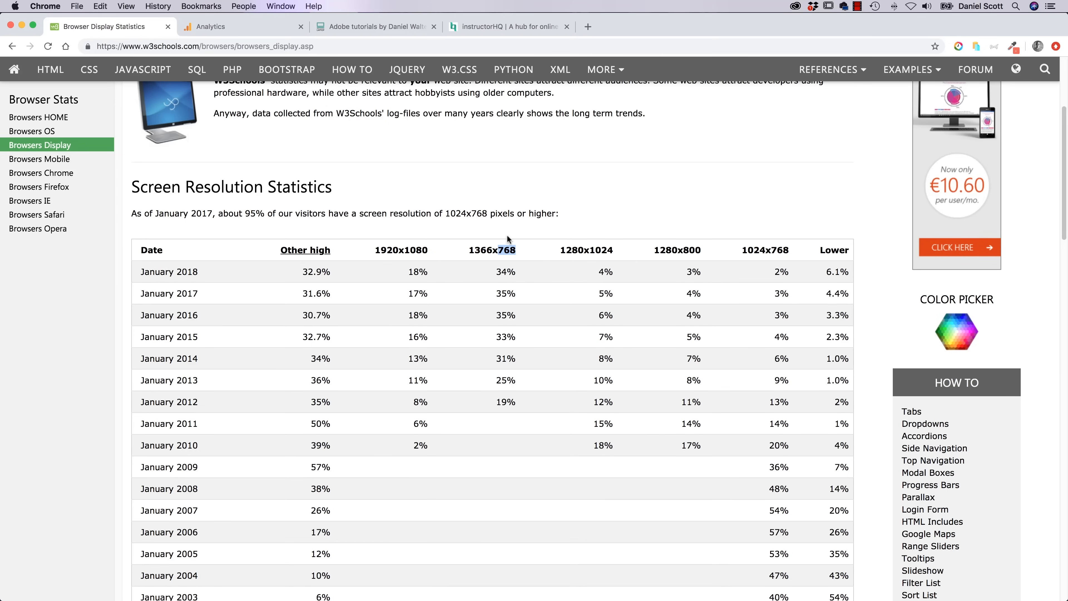
Step: Back in Adobe XD, set the artboard's viewport height to 768 and extend its bottom edge to a height of about 1270
key(super+Tab)
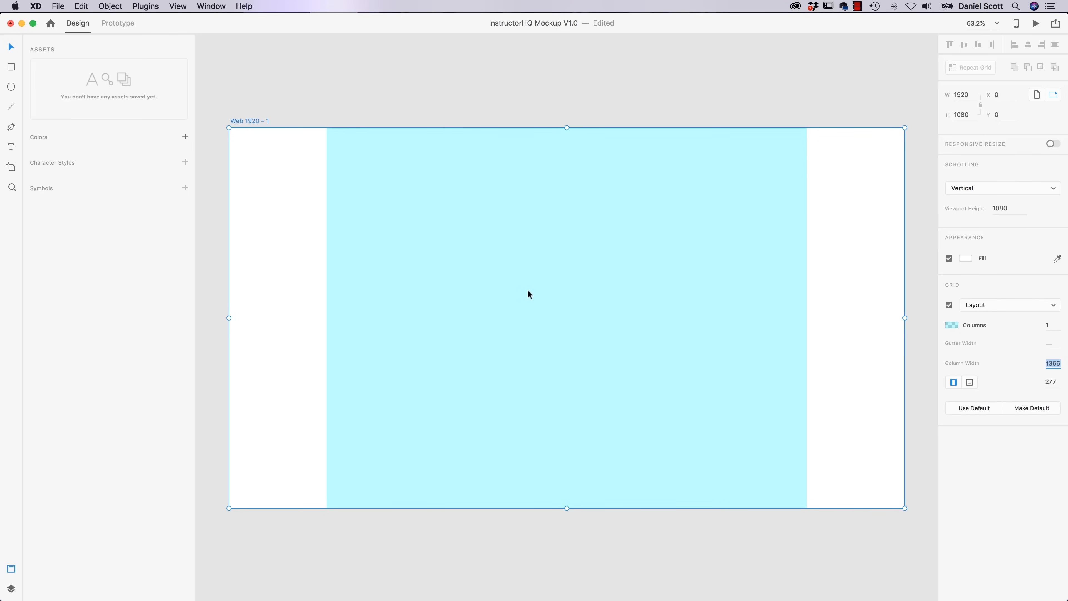
click(996, 209)
text(768)
key(Return)
drag(565, 508, 565, 575)
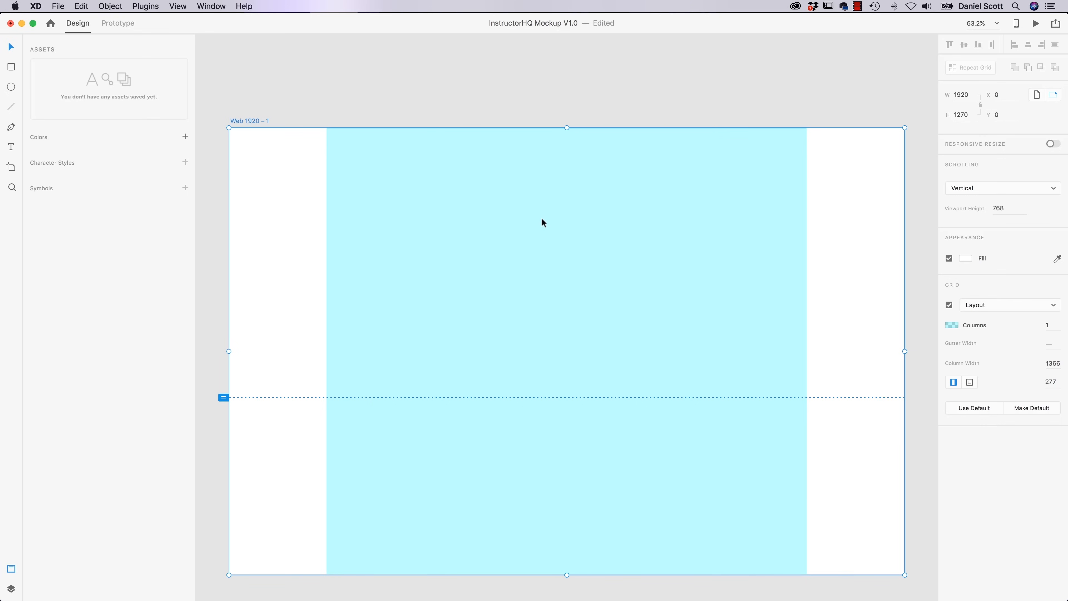
Step: Zoom in and out on the artboard to examine it, and fit the whole artboard in the view
click(12, 188)
click(564, 216)
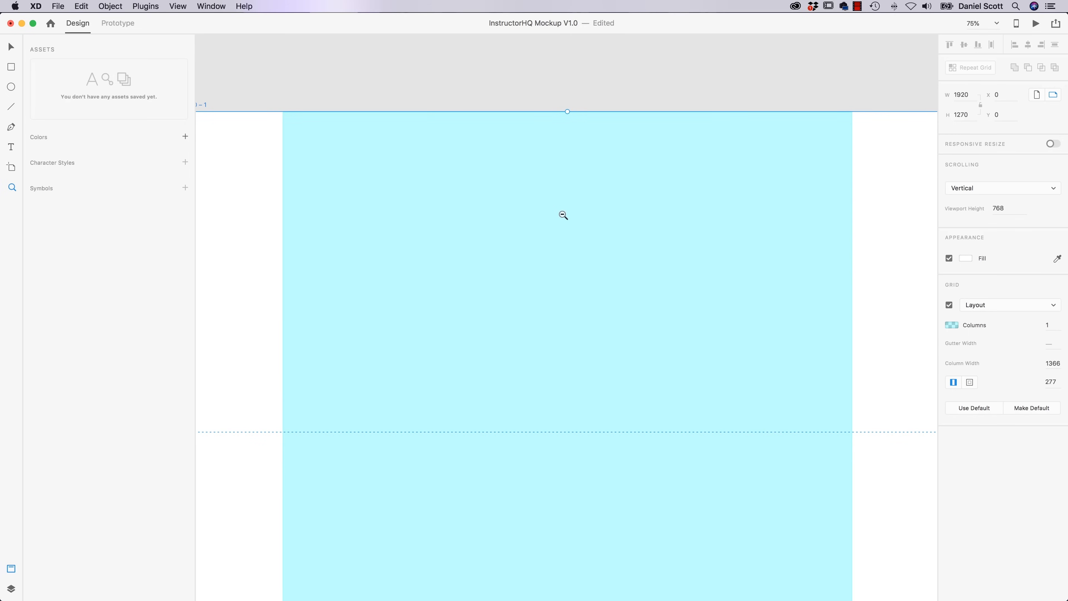
alt+click(564, 215)
alt+click(563, 215)
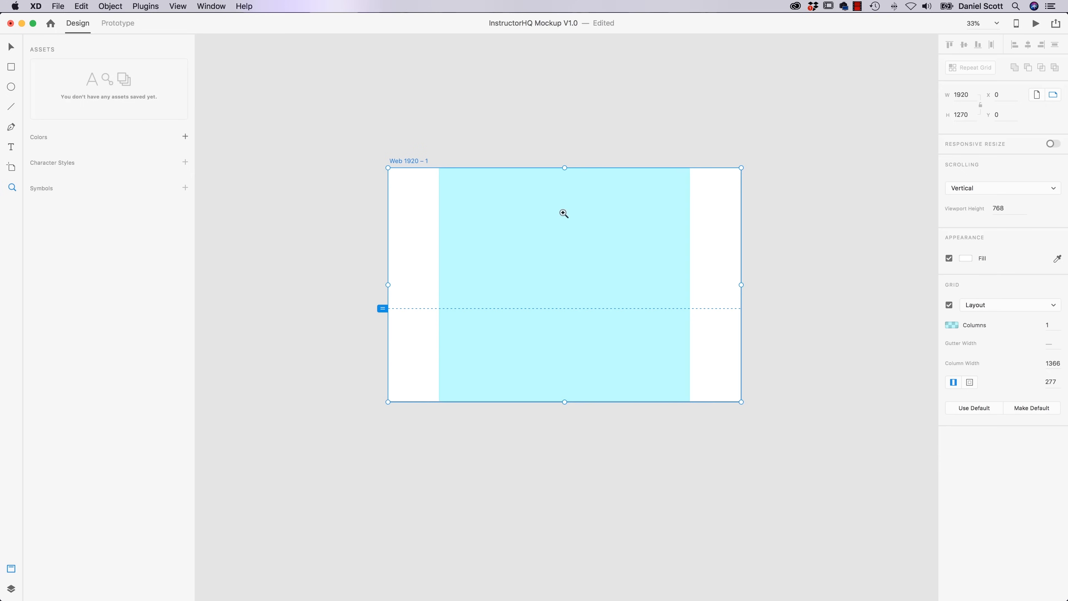
click(10, 47)
key(super+equal)
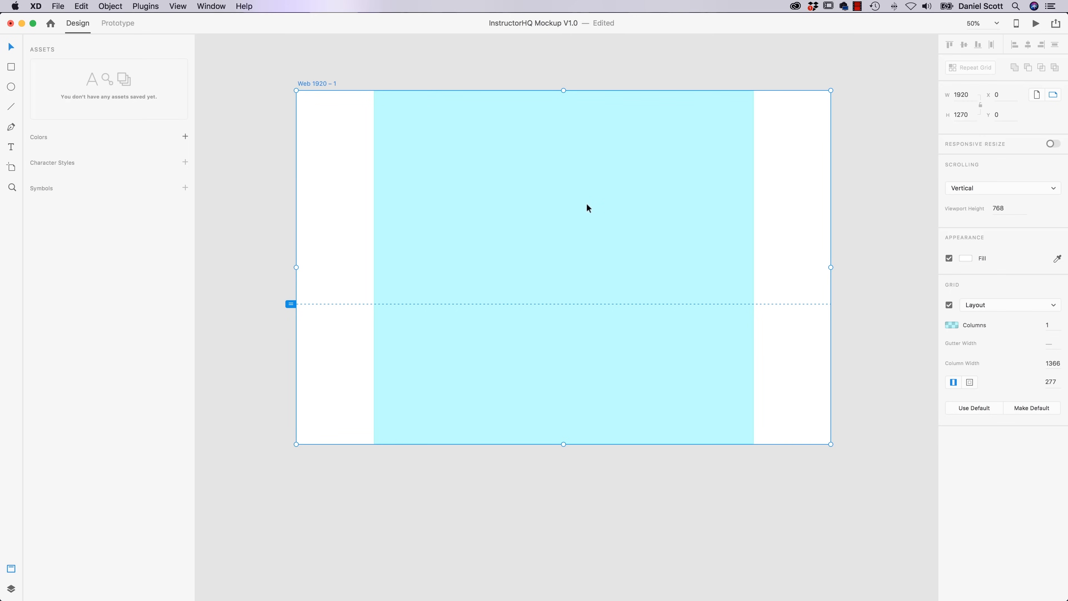
key(super+equal)
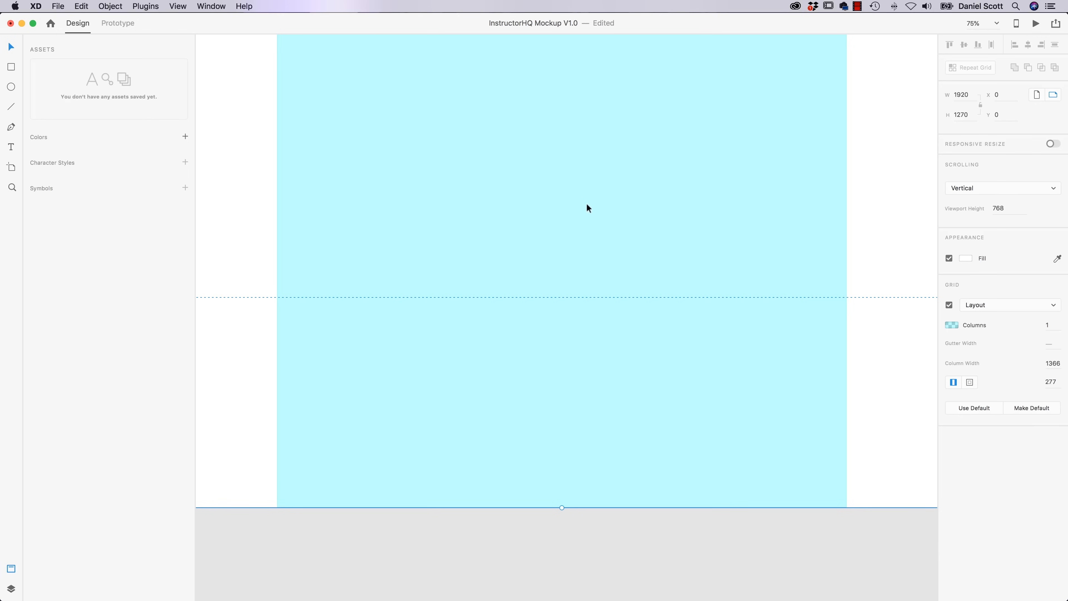
key(super+0)
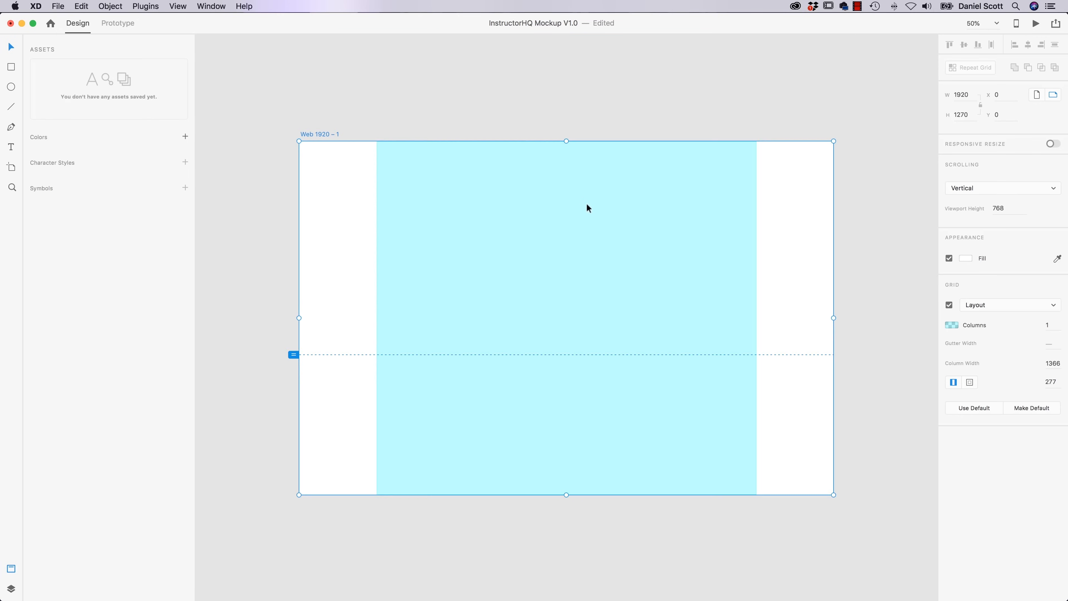
key(super+minus)
key(super+equal)
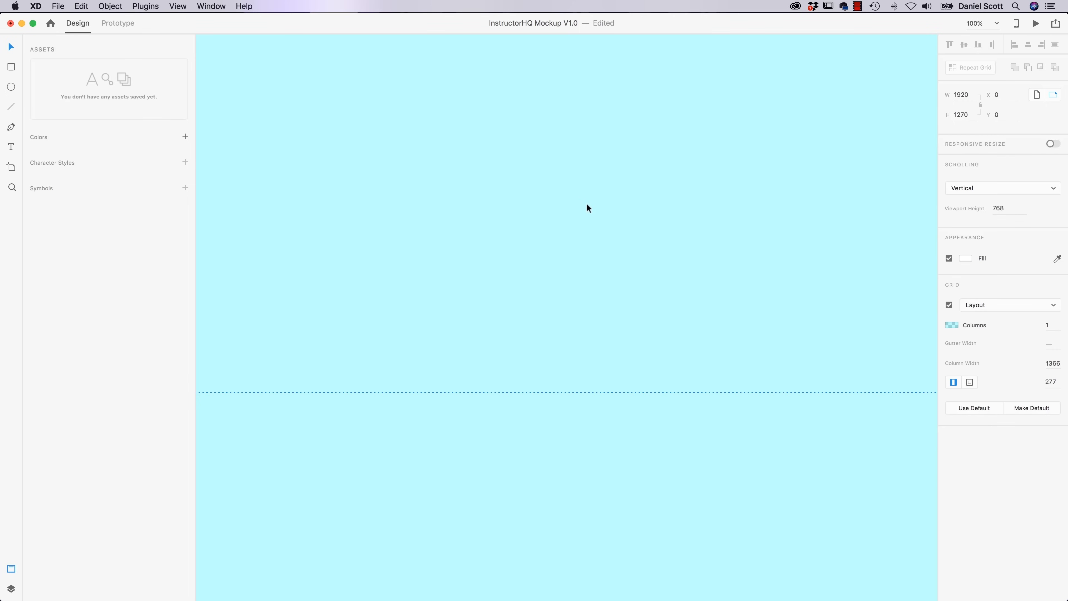
key(super+0)
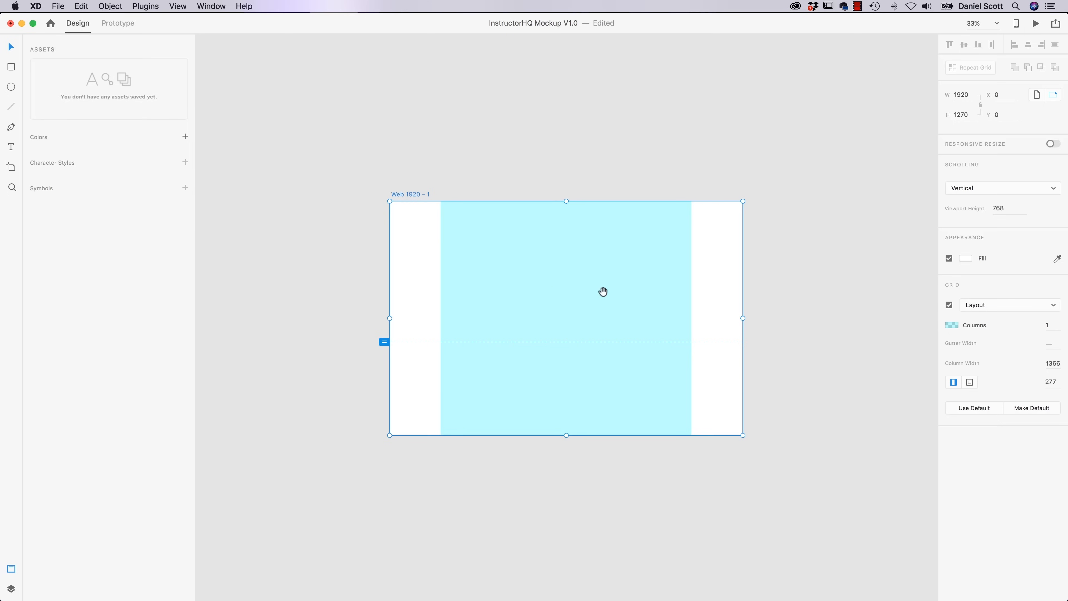
mouse_move(553, 273)
mouse_down()
mouse_move(578, 289)
mouse_move(648, 203)
mouse_move(513, 296)
mouse_move(551, 279)
mouse_move(549, 267)
mouse_up()
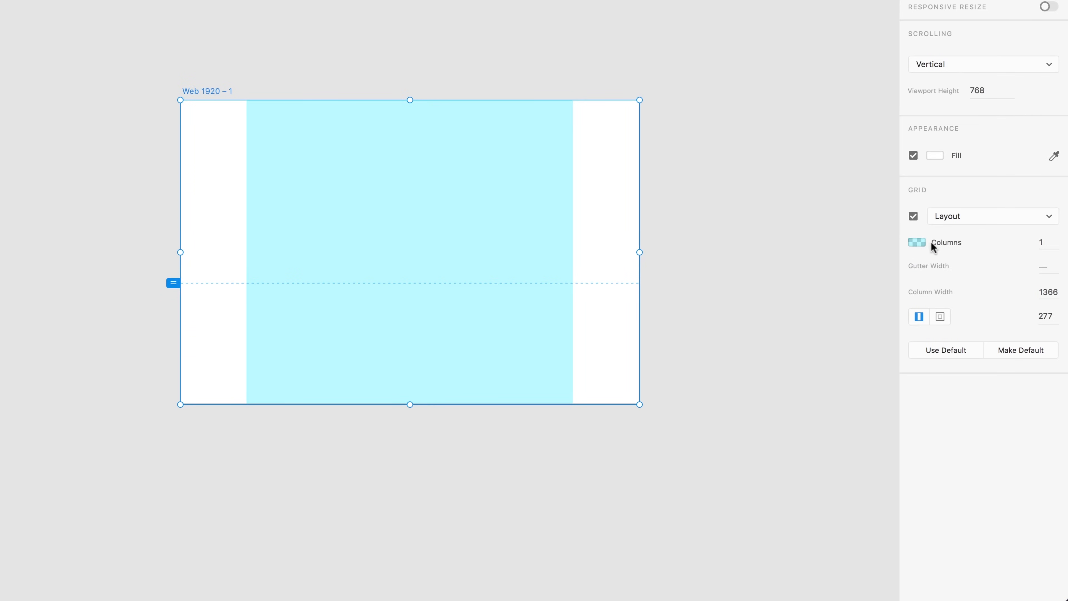
Step: Change the column color of the artboard's layout grid to #39AAAA
click(913, 246)
drag(805, 223, 818, 199)
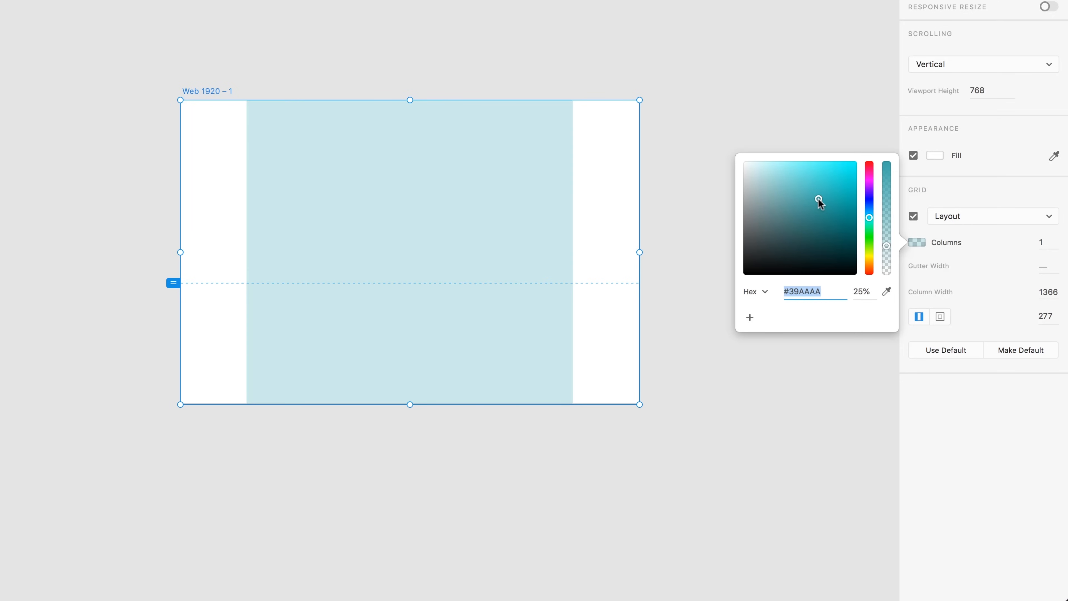
key(Escape)
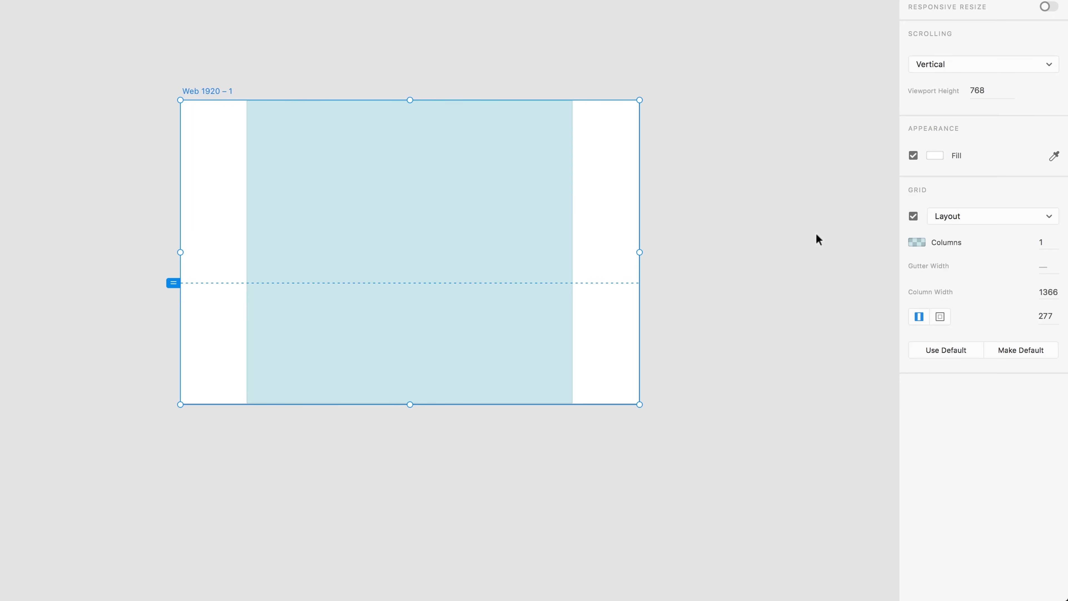
Step: Recolor the layout grid column to teal, about #2AE0CB, reduce its opacity to a very faint tint below 7%, and deselect the artboard
click(909, 243)
drag(852, 238, 833, 182)
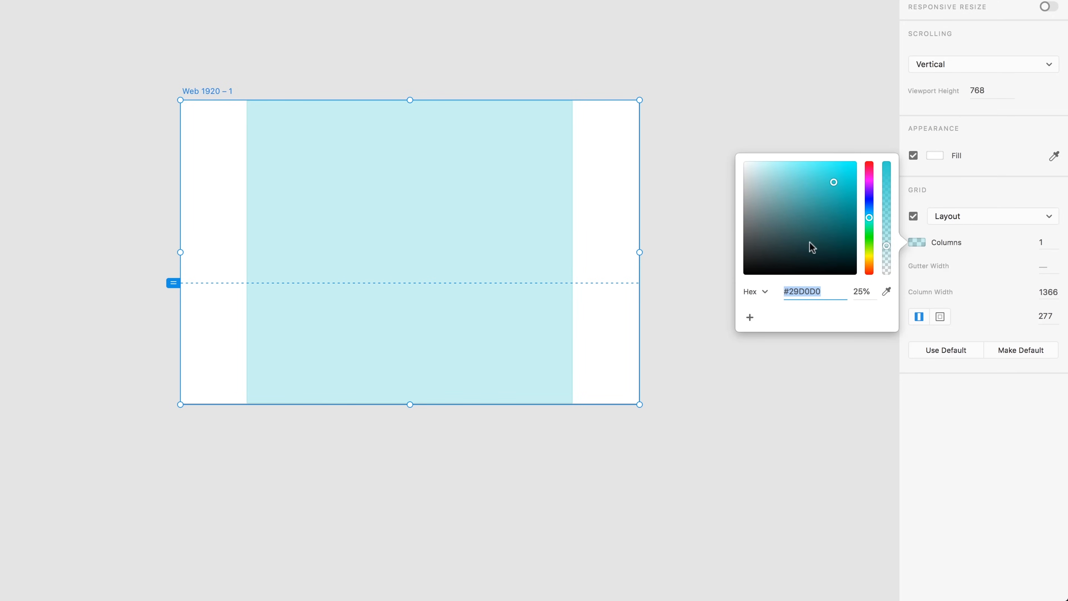
drag(887, 246, 886, 268)
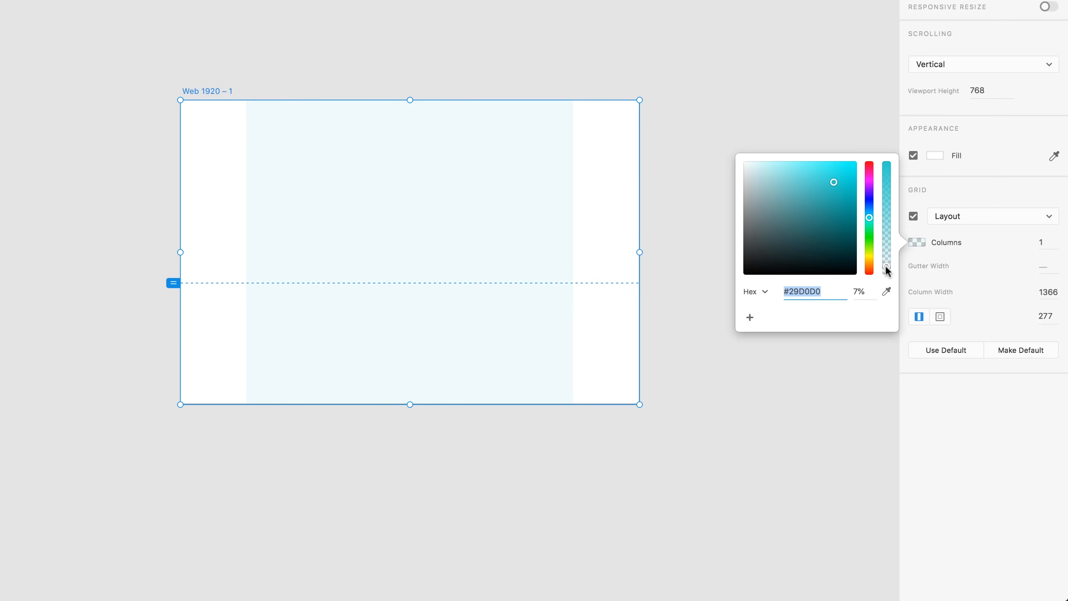
mouse_move(869, 218)
mouse_down()
mouse_move(869, 195)
mouse_move(869, 220)
mouse_up()
drag(834, 182, 835, 180)
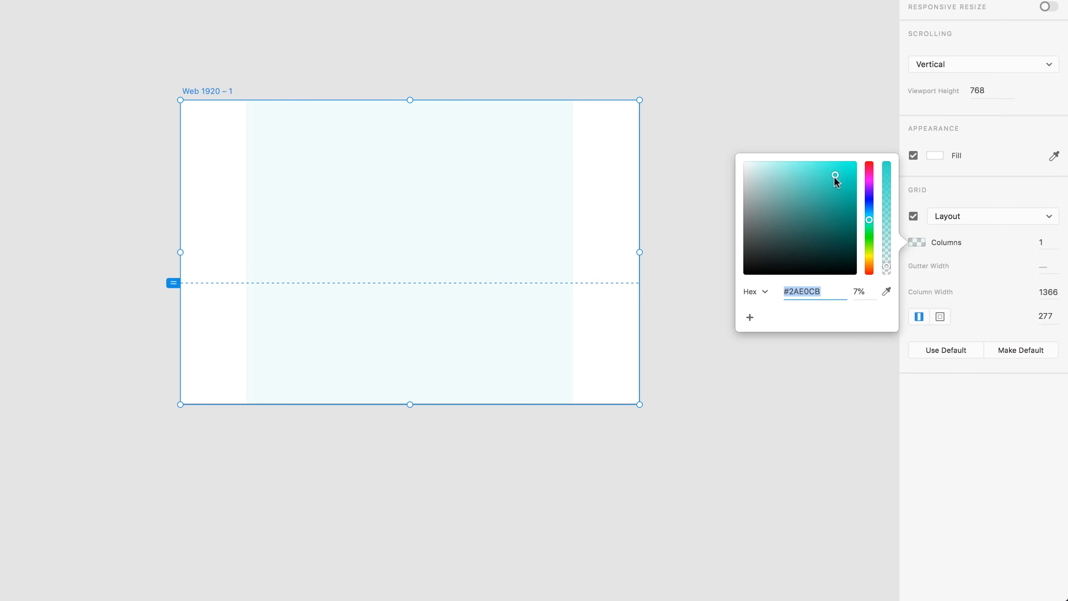
mouse_move(887, 267)
mouse_down()
mouse_move(887, 254)
mouse_move(887, 272)
mouse_up()
click(742, 84)
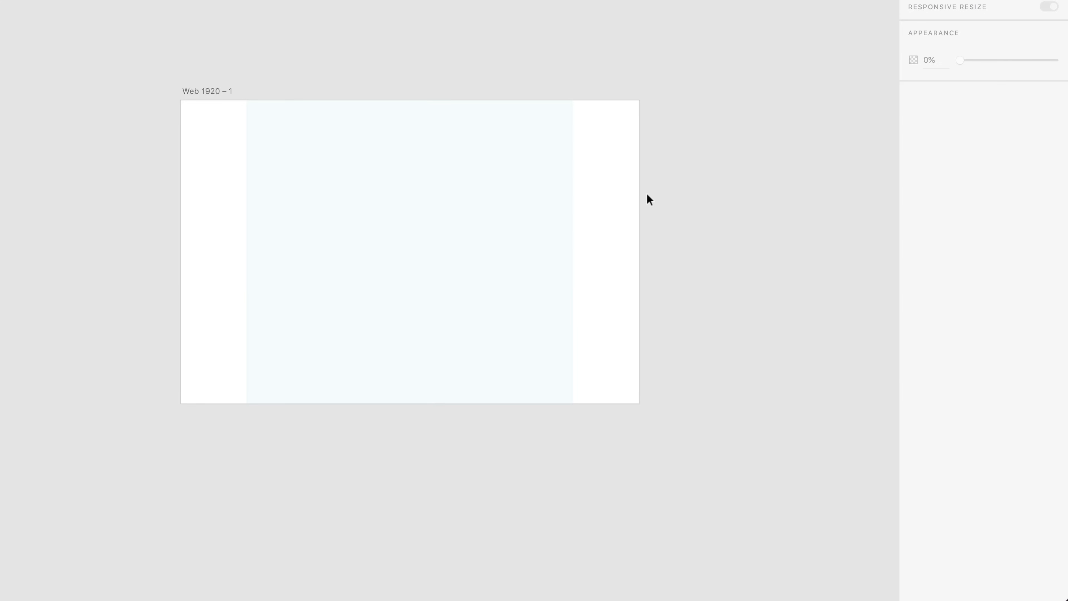
Step: Extend the bottom edge of the Web 1920 – 1 artboard downward to more than double its height
key(super+minus)
drag(640, 195, 636, 105)
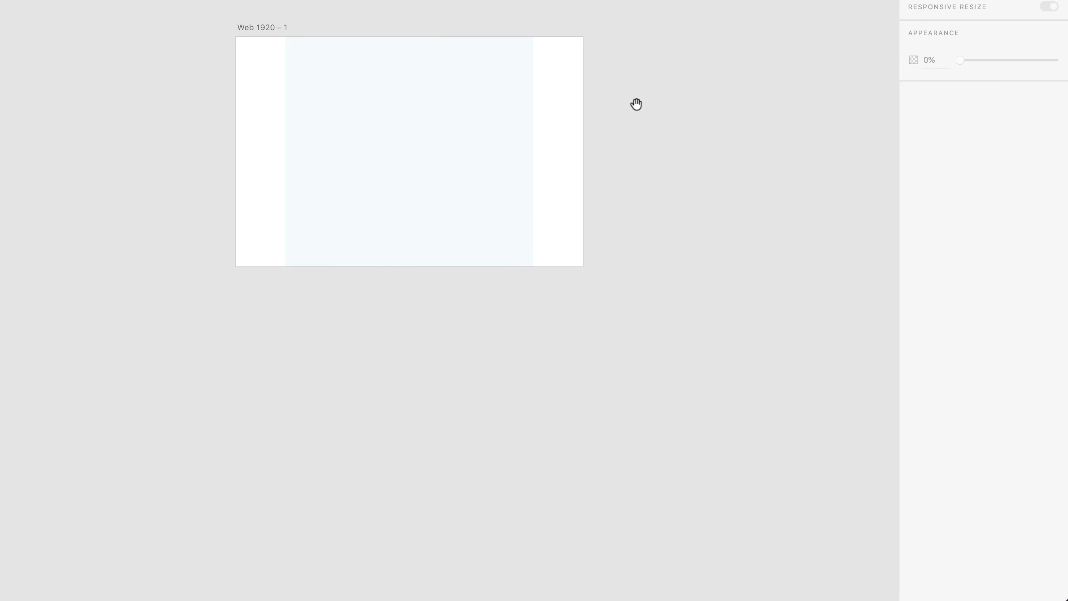
click(265, 29)
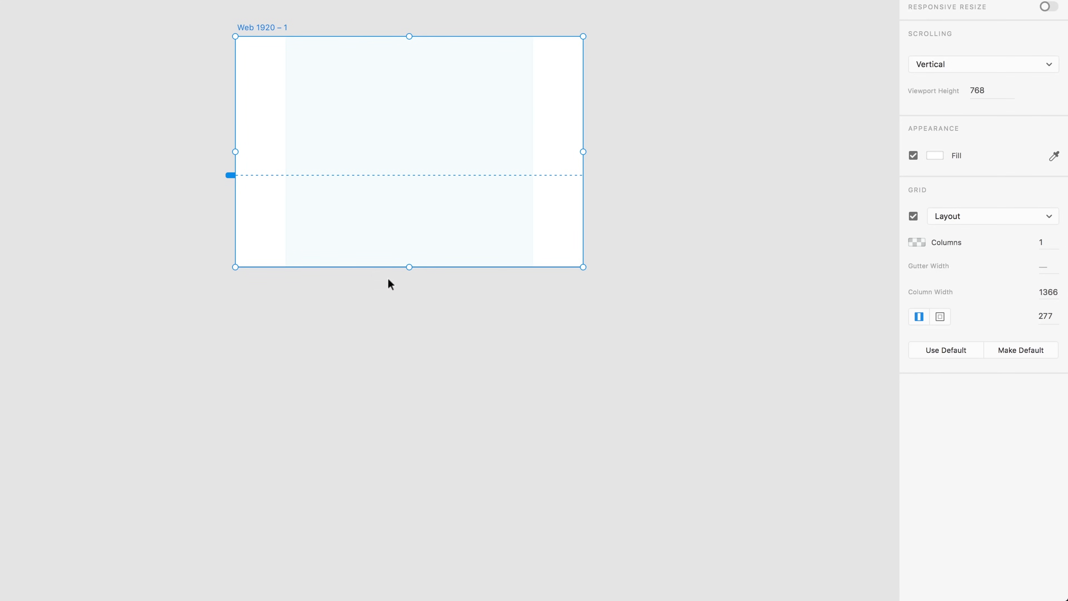
drag(408, 266, 409, 579)
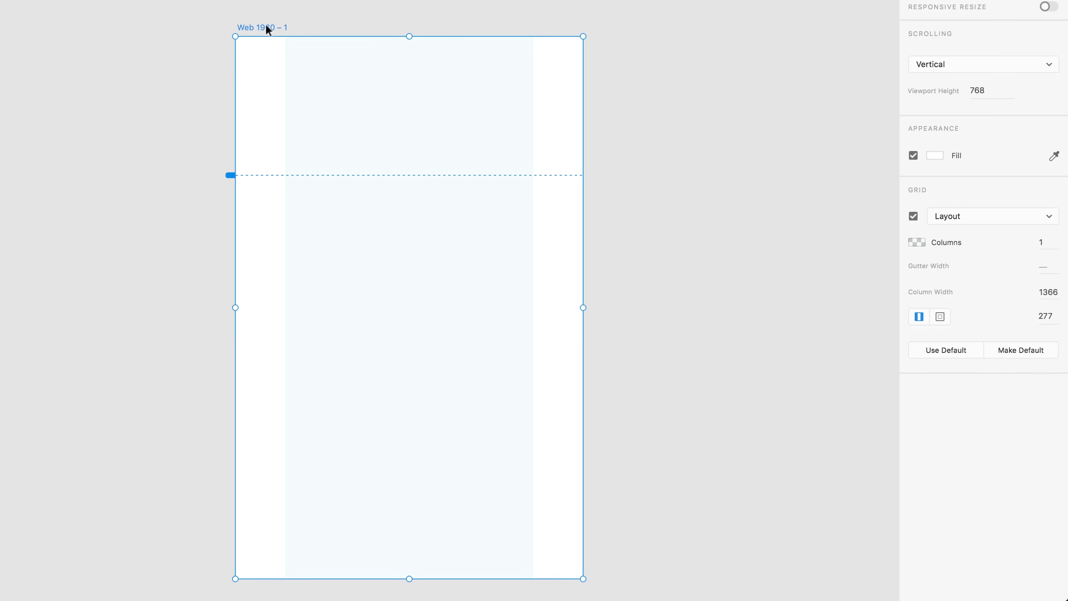
Step: Rename the Web 1920 – 1 artboard to "Homepage - 1366px" and save the document
double_click(247, 28)
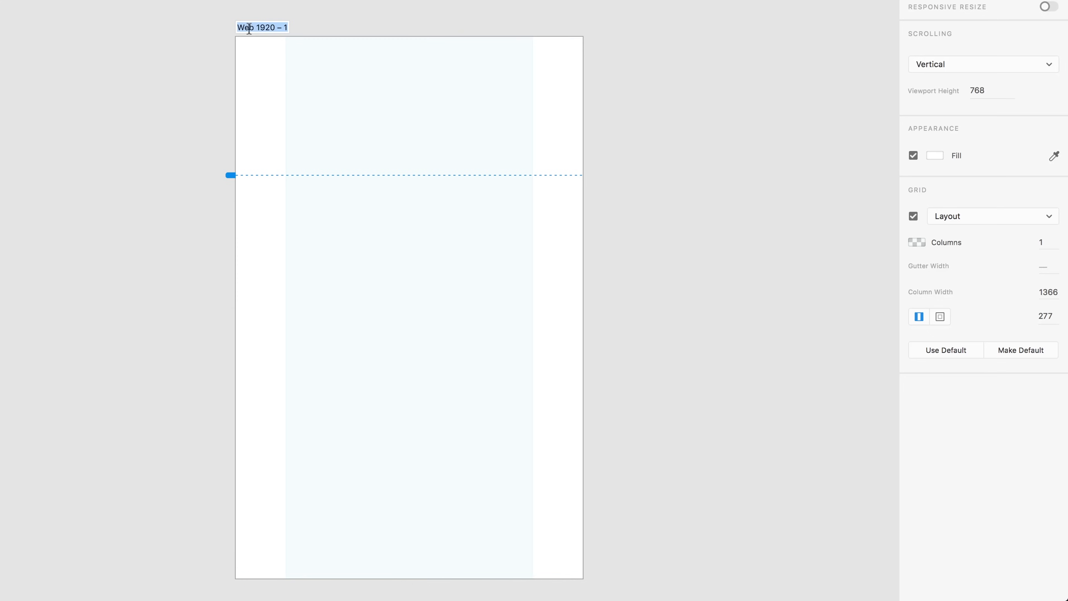
key(BackSpace)
text(HOmep)
key(BackSpace)
key(BackSpace)
key(BackSpace)
key(BackSpace)
text(omepage - 1366px)
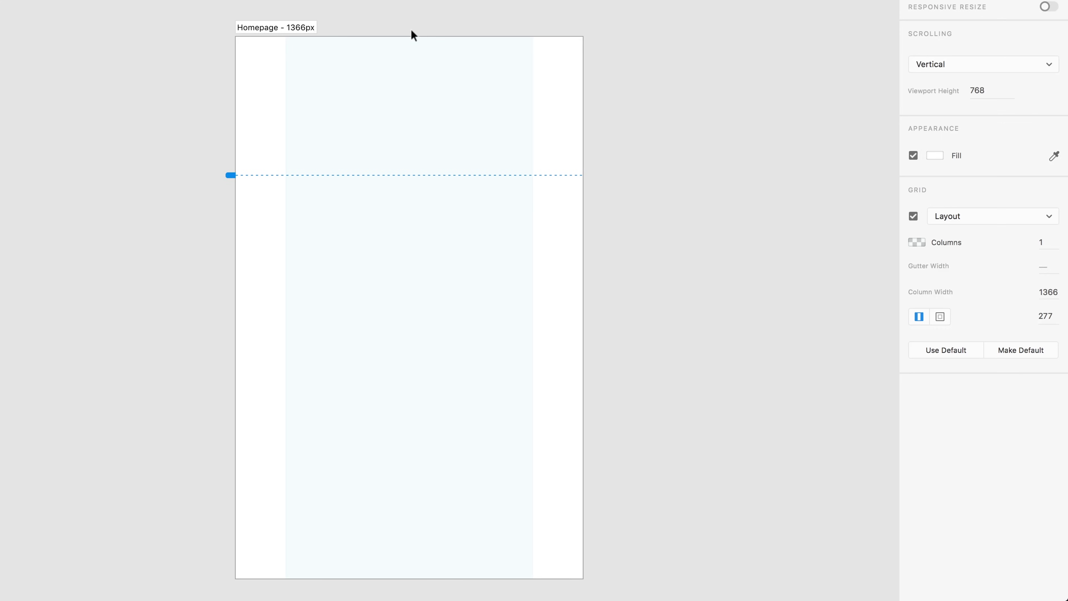
key(Return)
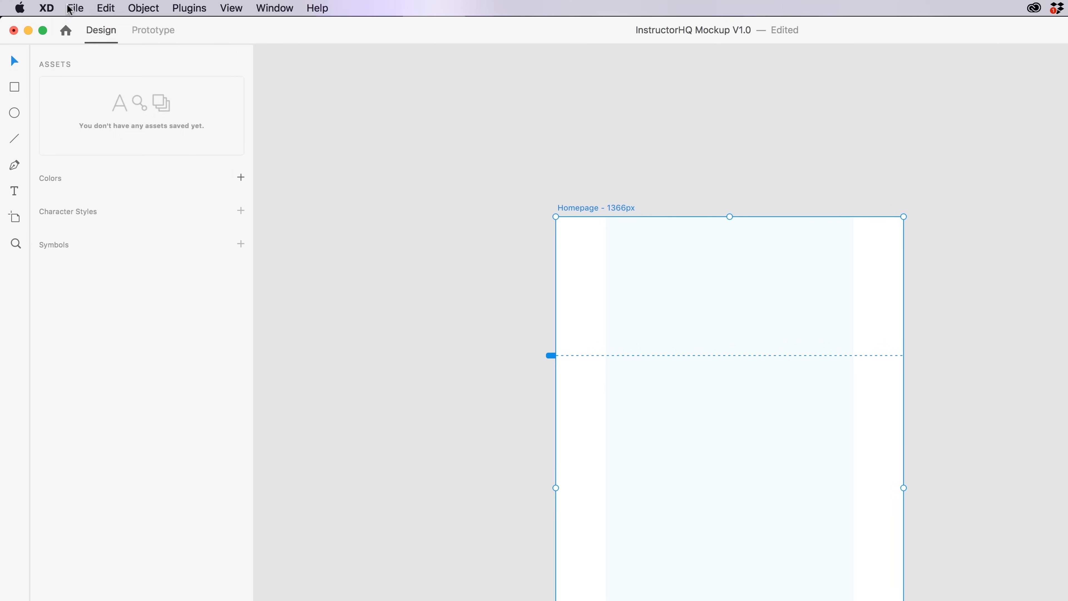
click(72, 8)
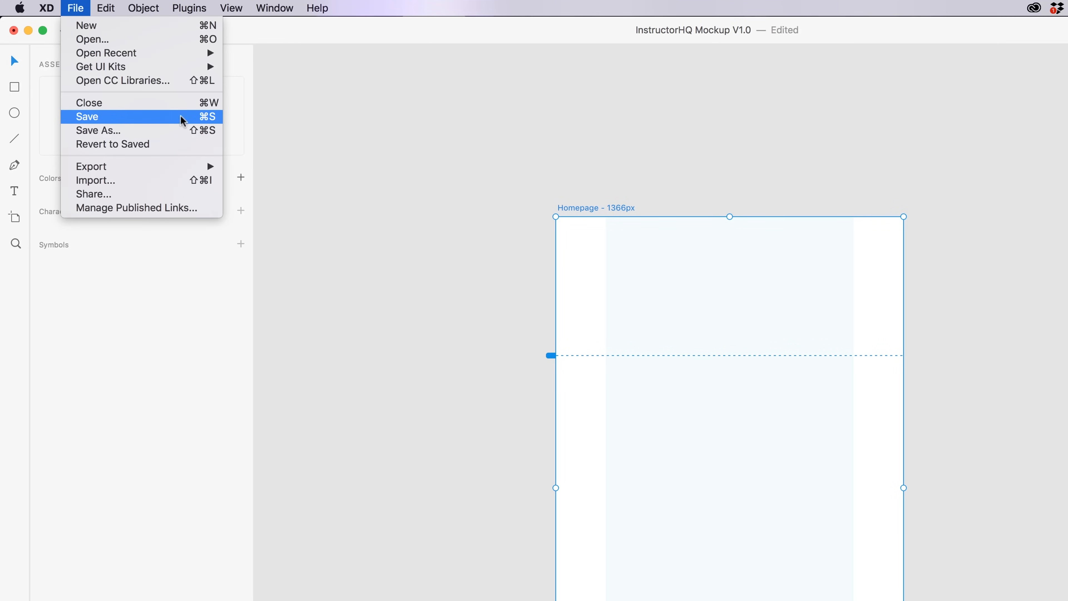
click(213, 123)
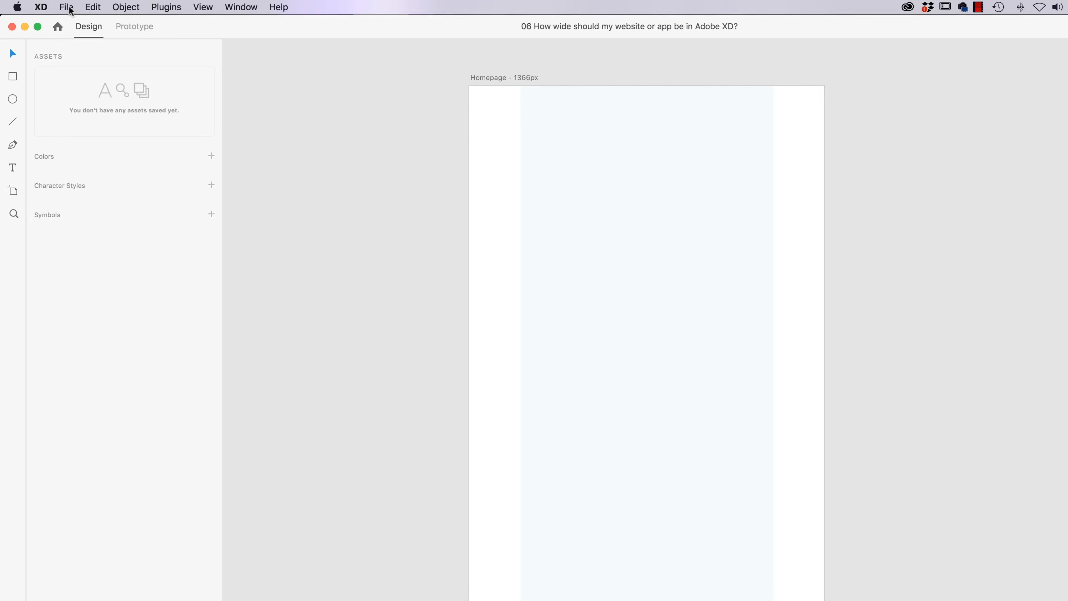
click(67, 7)
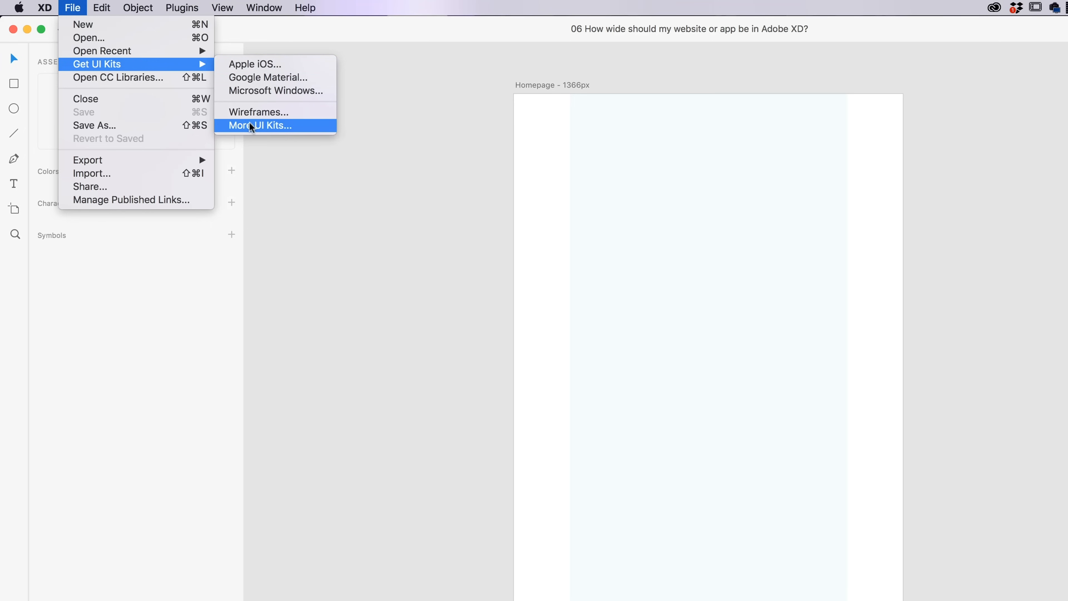
mouse_move(164, 64)
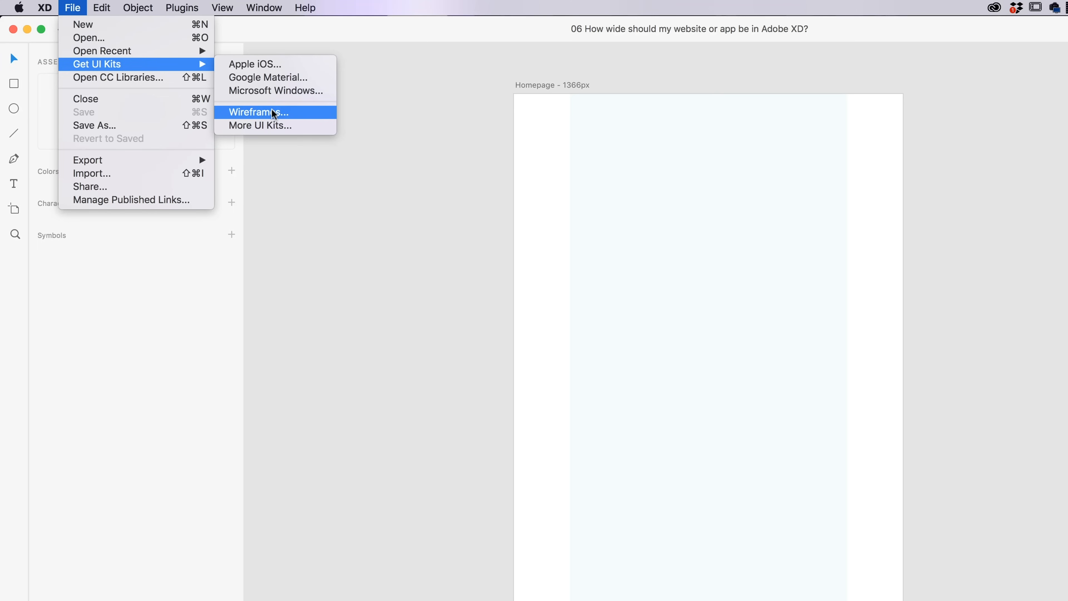
click(396, 107)
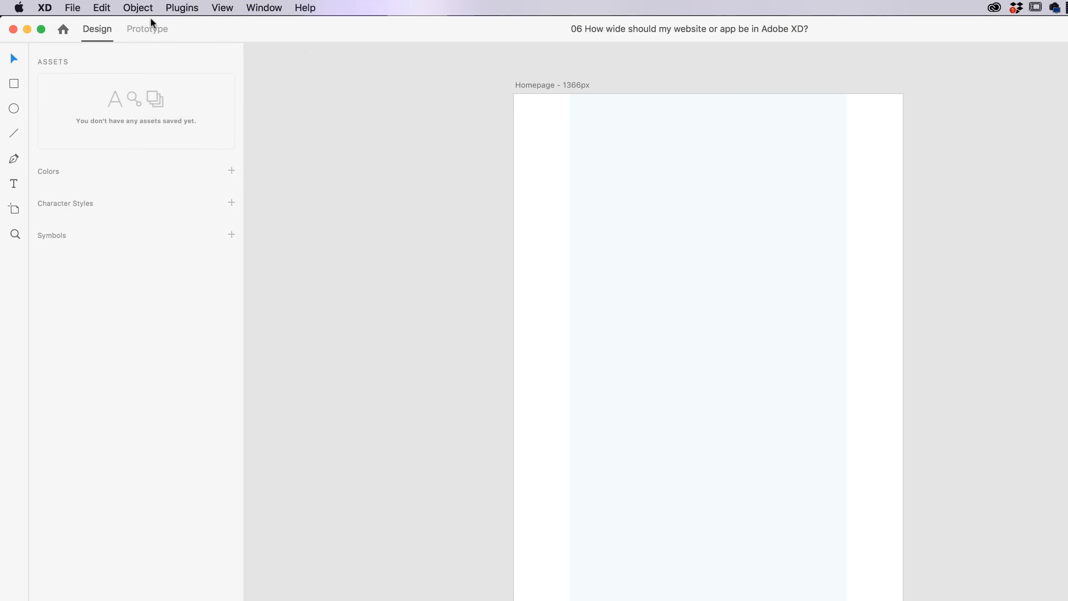
Step: Open the wireframe kit Wires - Web.xd from the Wireframes folder inside UI Templates in Exercise Files
click(72, 8)
click(89, 38)
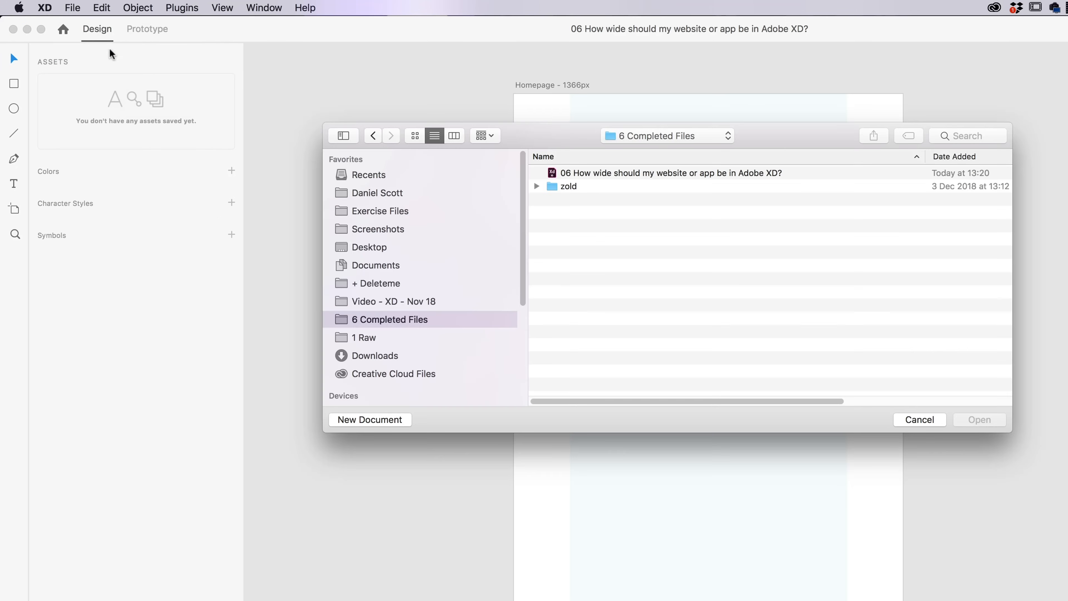
click(381, 212)
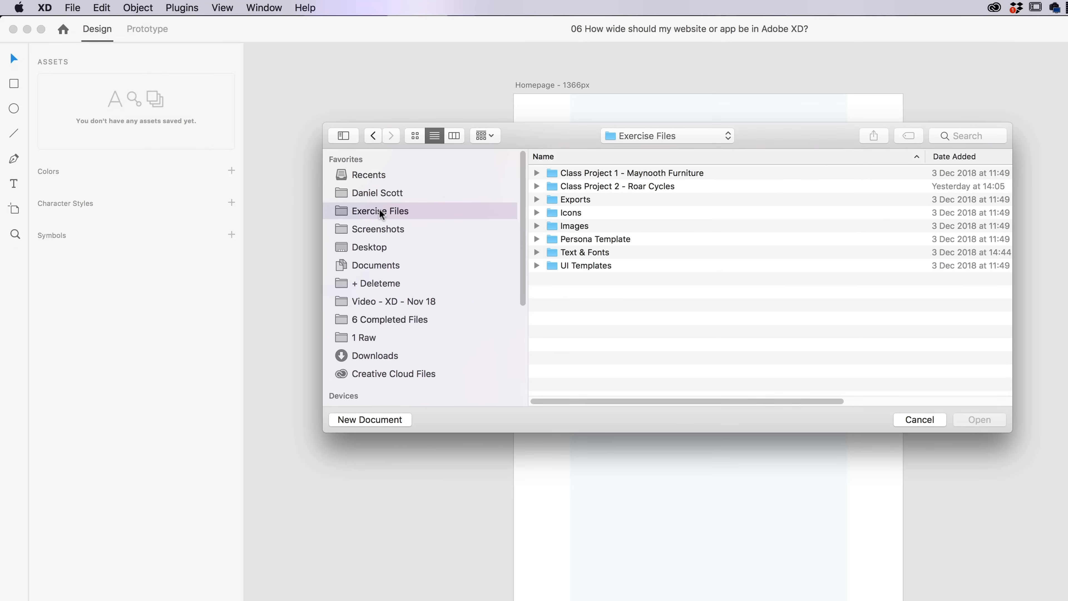
double_click(583, 265)
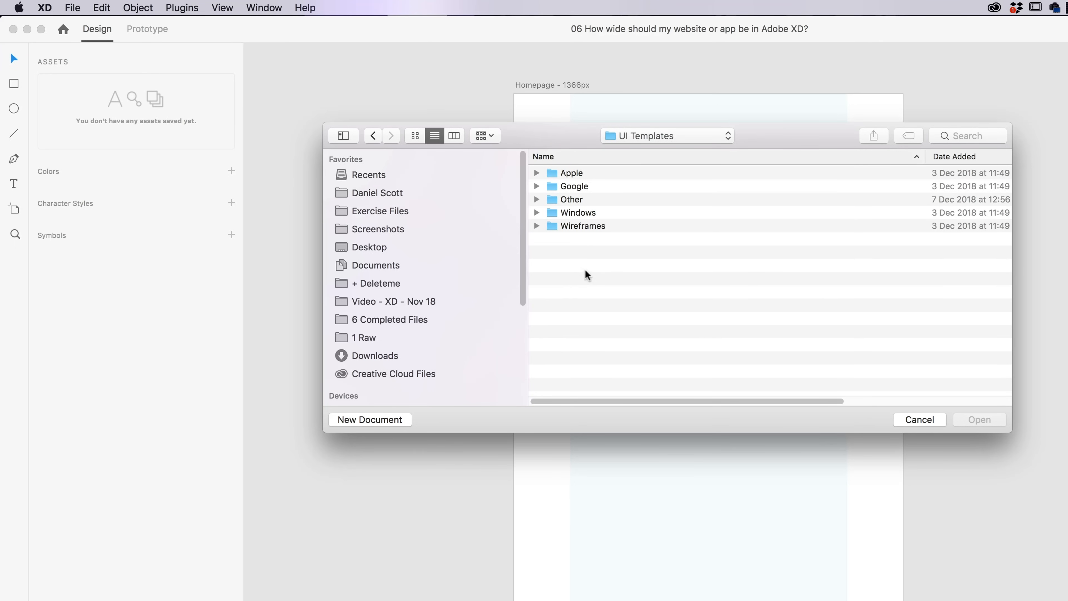
click(585, 227)
double_click(586, 226)
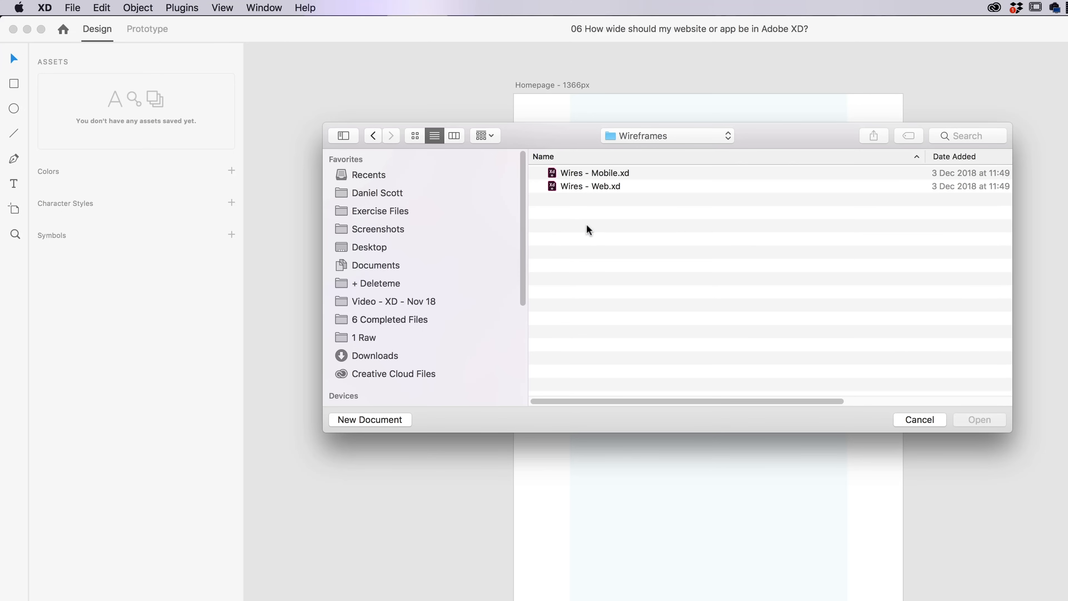
click(569, 188)
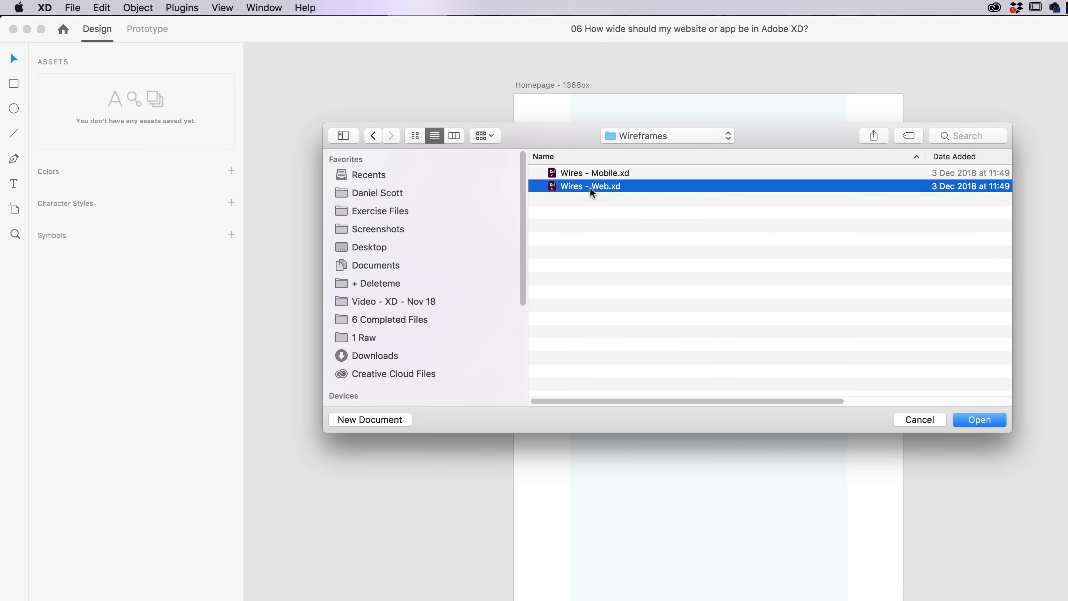
click(988, 423)
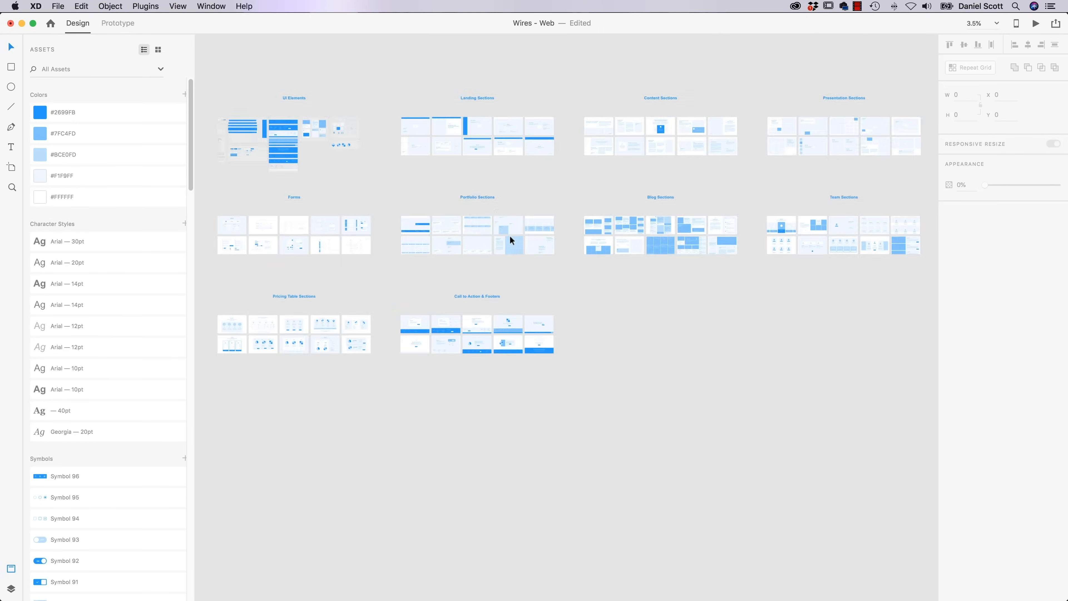
Step: Examine the kit's wireframe groups, from UI Elements and Landing Sections to Portfolio Sections and Blog Sections
scroll(508, 239, up, 5)
drag(505, 150, 762, 399)
drag(511, 273, 748, 255)
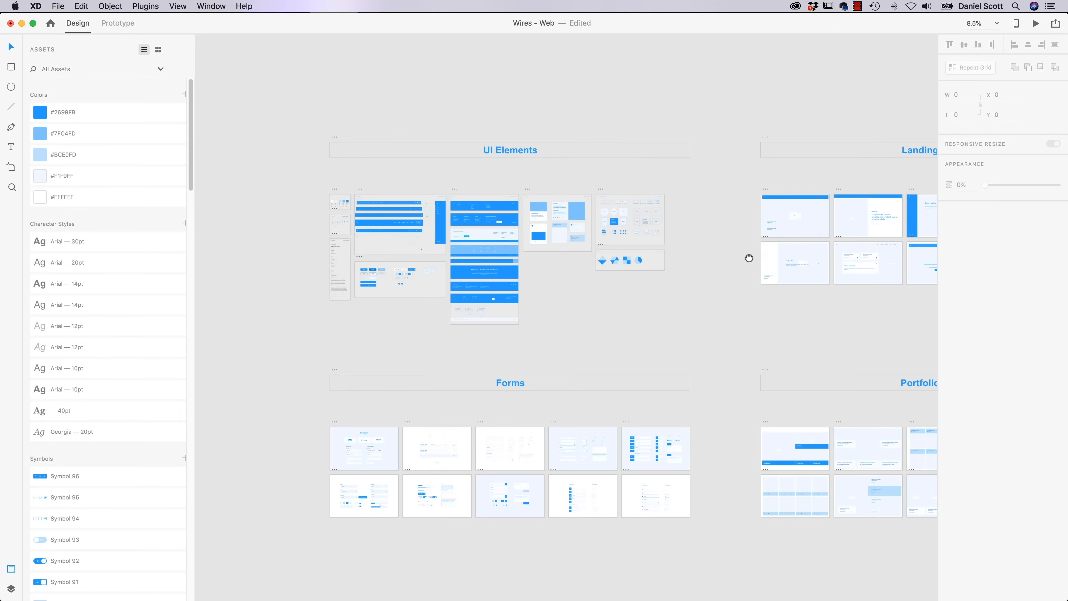
scroll(467, 296, up, 5)
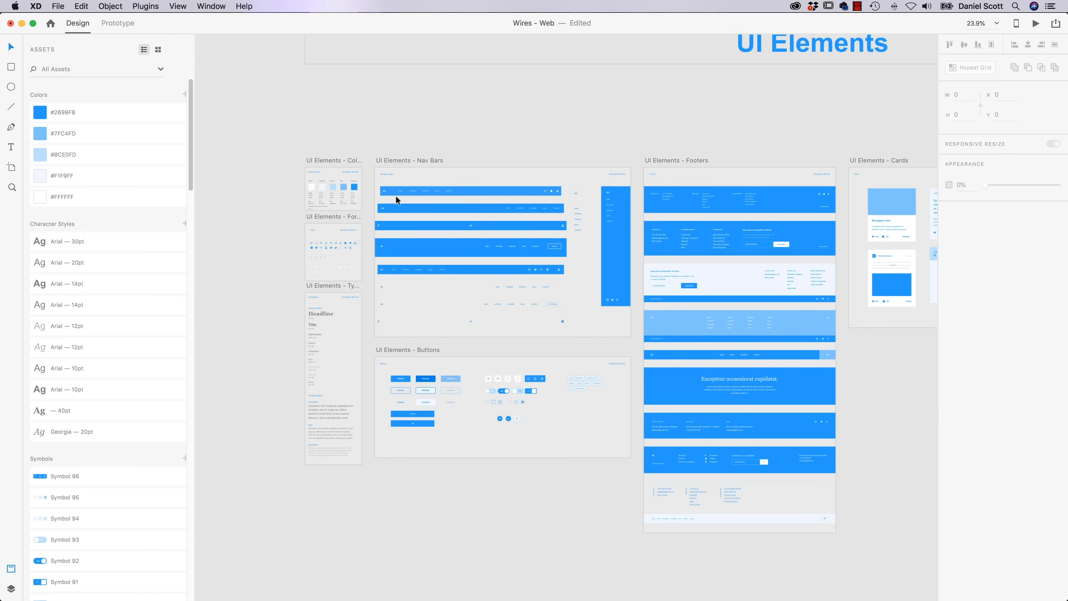
drag(710, 310, 484, 327)
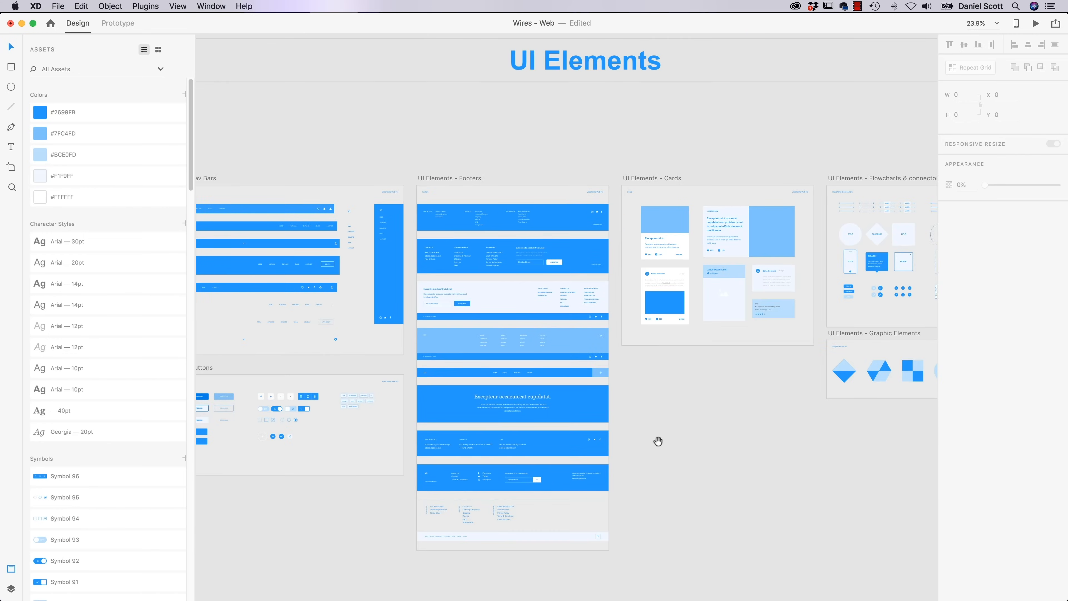
scroll(658, 441, right, 20)
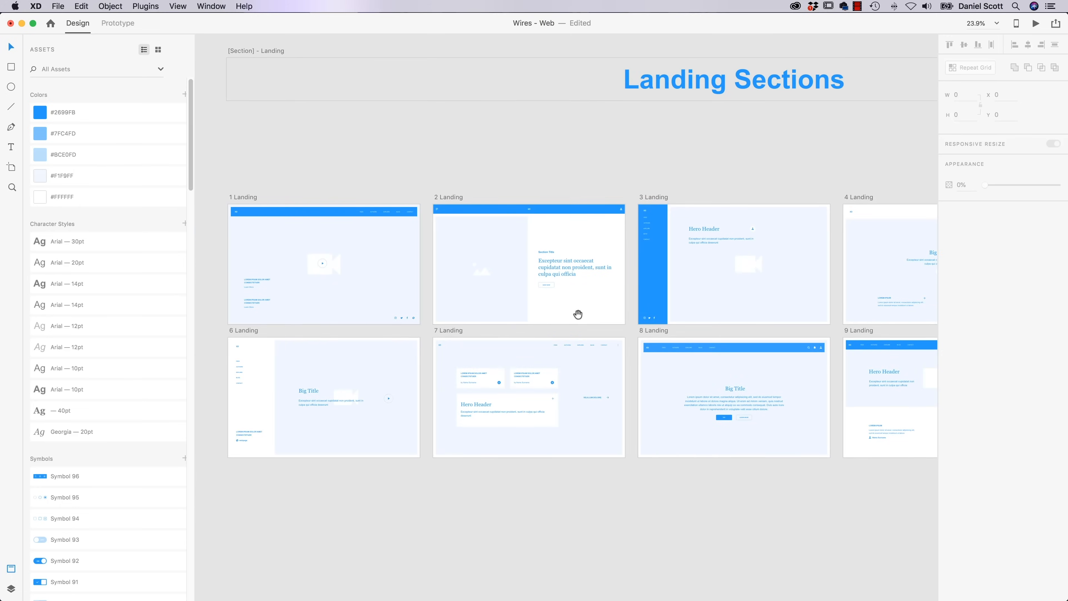
scroll(578, 314, down, 15)
scroll(684, 150, right, 10)
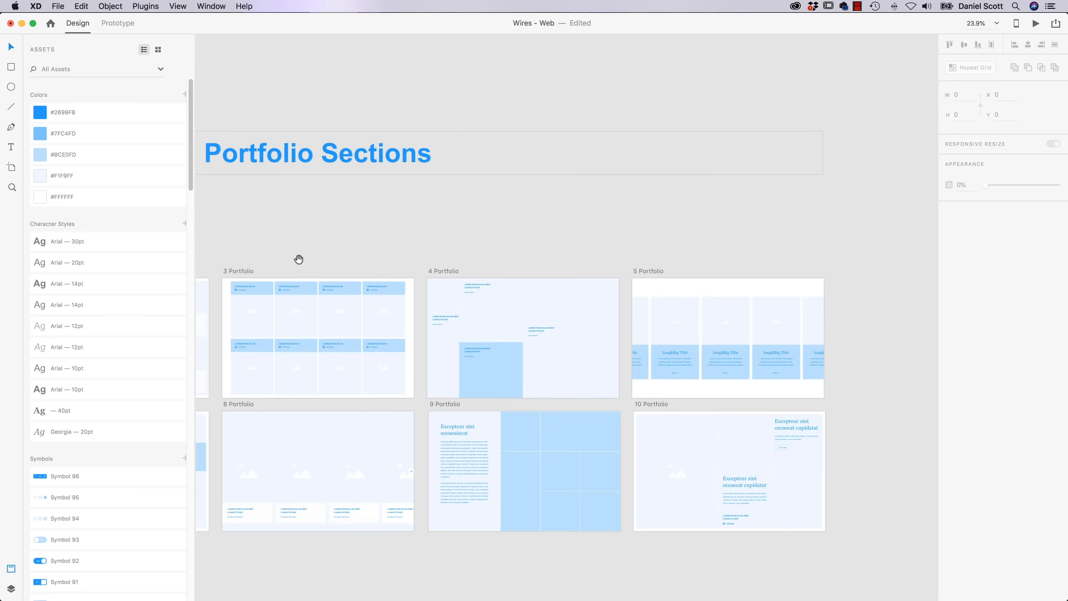
scroll(688, 233, down, 10)
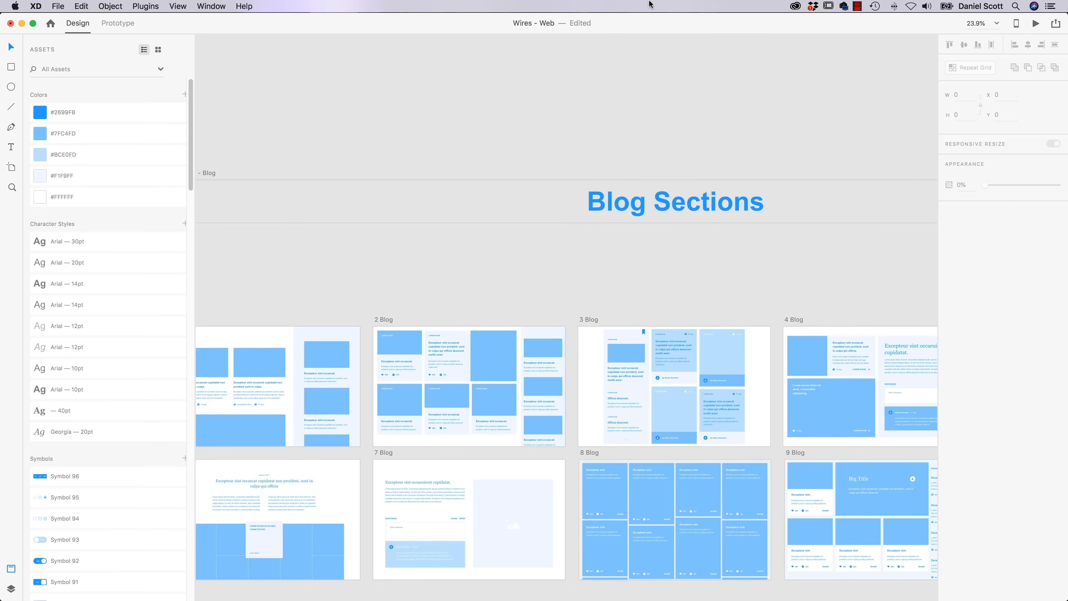
Step: Select the headline text of the second card in the 2 Blog artboard to inspect its text settings, and deselect it
scroll(440, 352, up, 3)
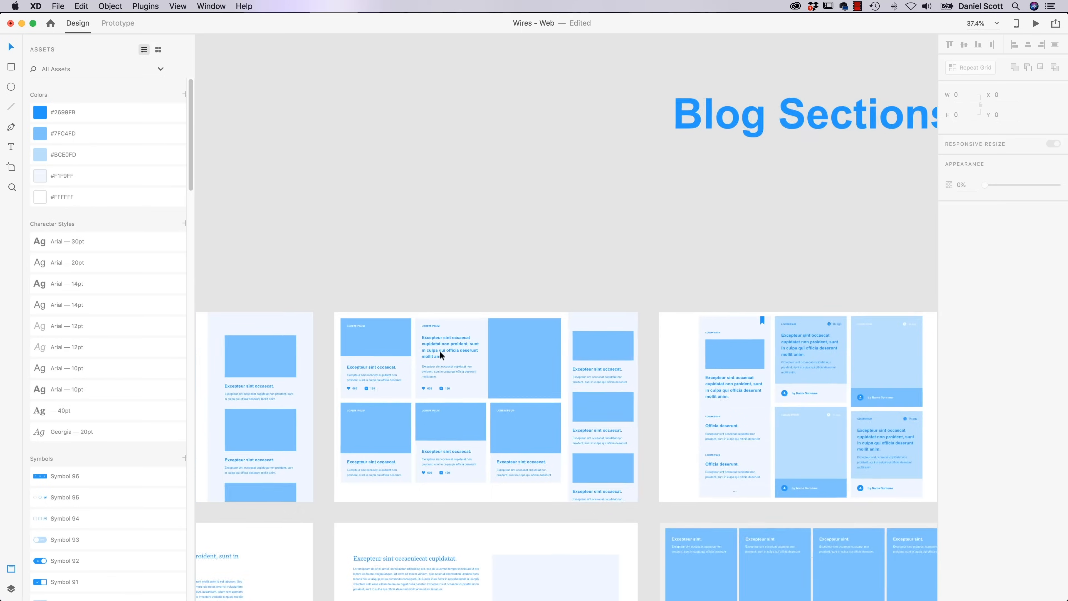
scroll(440, 350, up, 5)
click(455, 329)
double_click(455, 329)
double_click(455, 329)
double_click(455, 330)
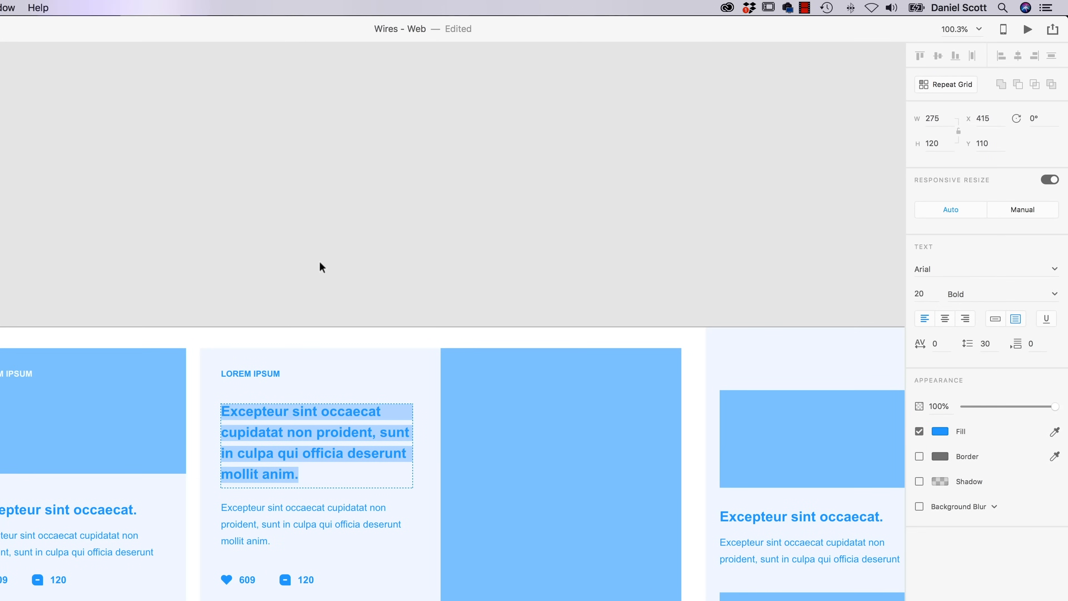
click(246, 329)
click(469, 242)
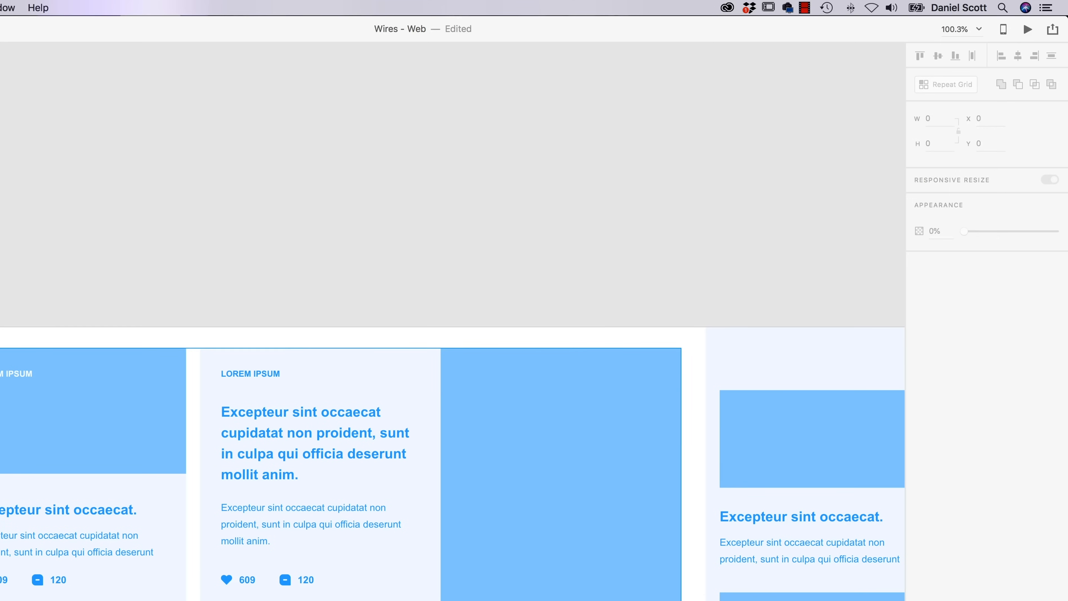
click(72, 7)
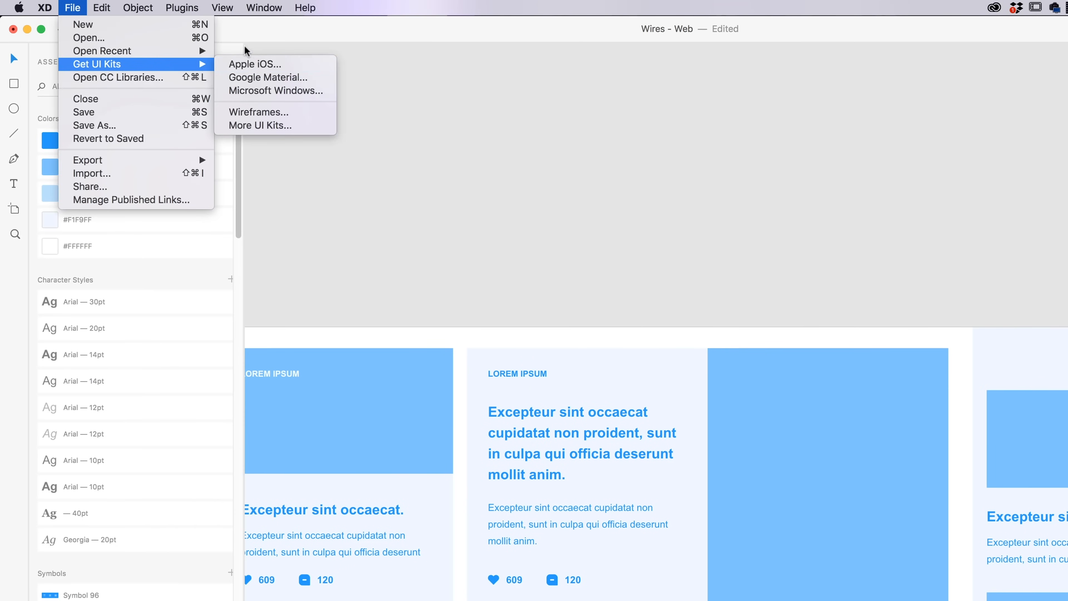
mouse_move(147, 50)
click(321, 51)
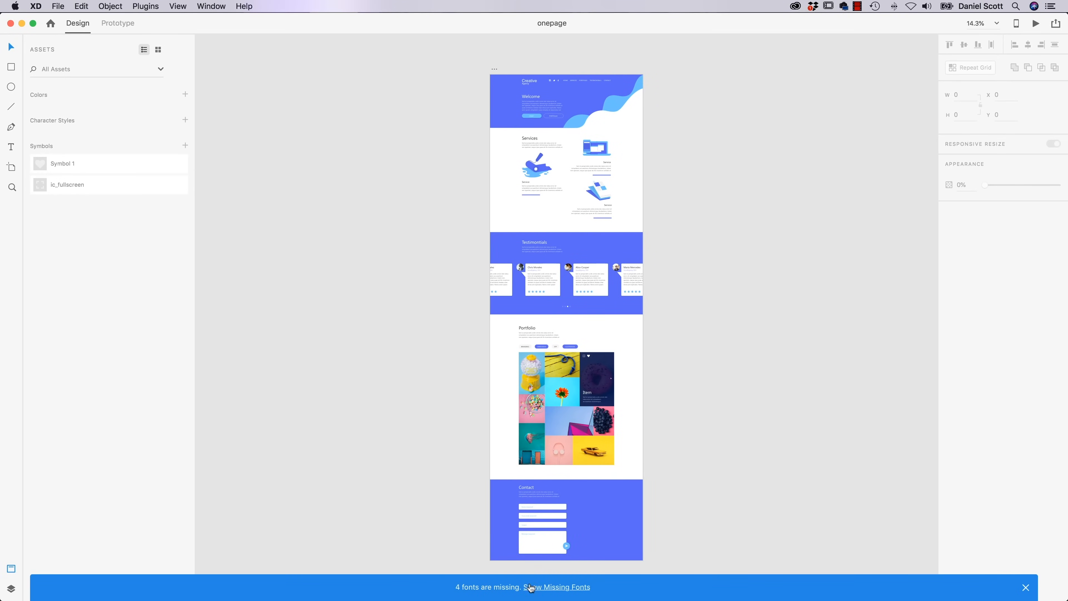
Step: List the missing fonts of the onepage document, copy the font name Segoe from the list, and close it
click(564, 587)
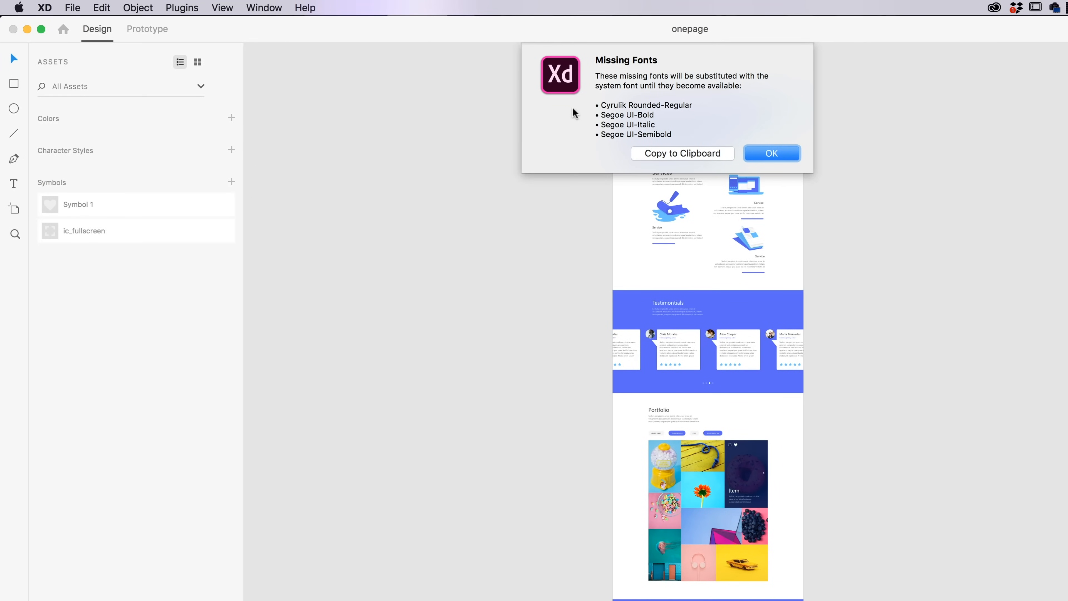
drag(600, 105, 626, 105)
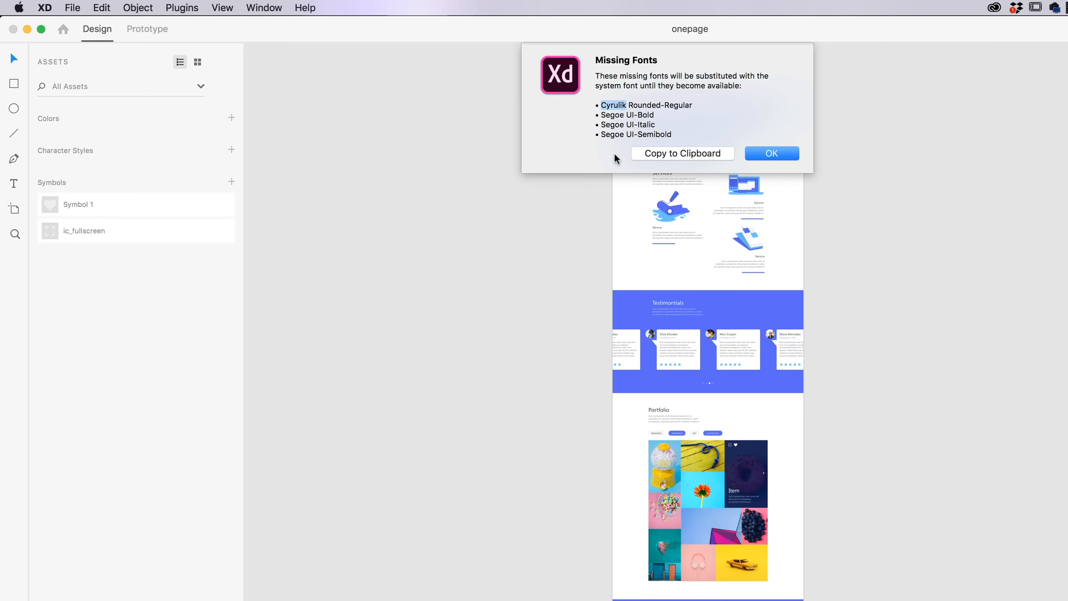
double_click(610, 115)
key(super+c)
click(783, 156)
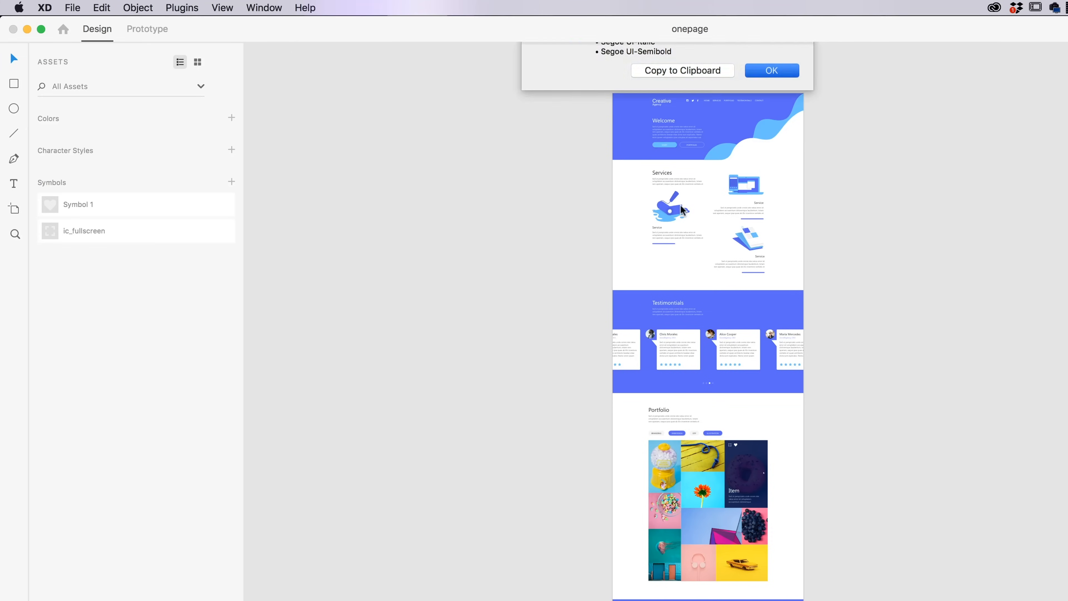
Step: Switch to Chrome, search the web for "Segoe font download" in a new tab, and view the open Google Fonts and Adobe Fonts pages
key(super+Tab)
click(652, 368)
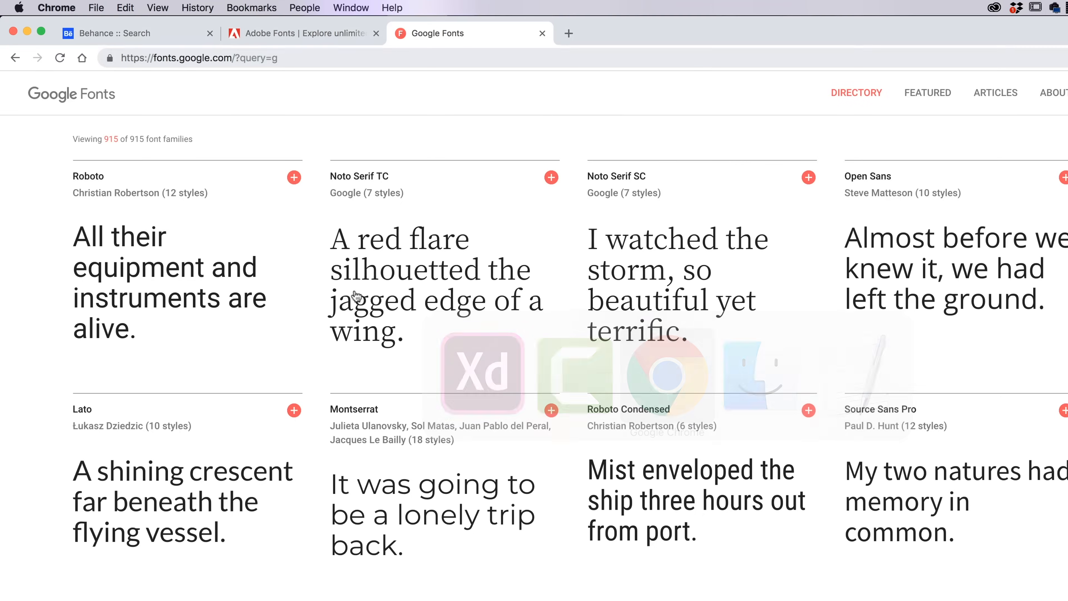
key(super+t)
key(super+v)
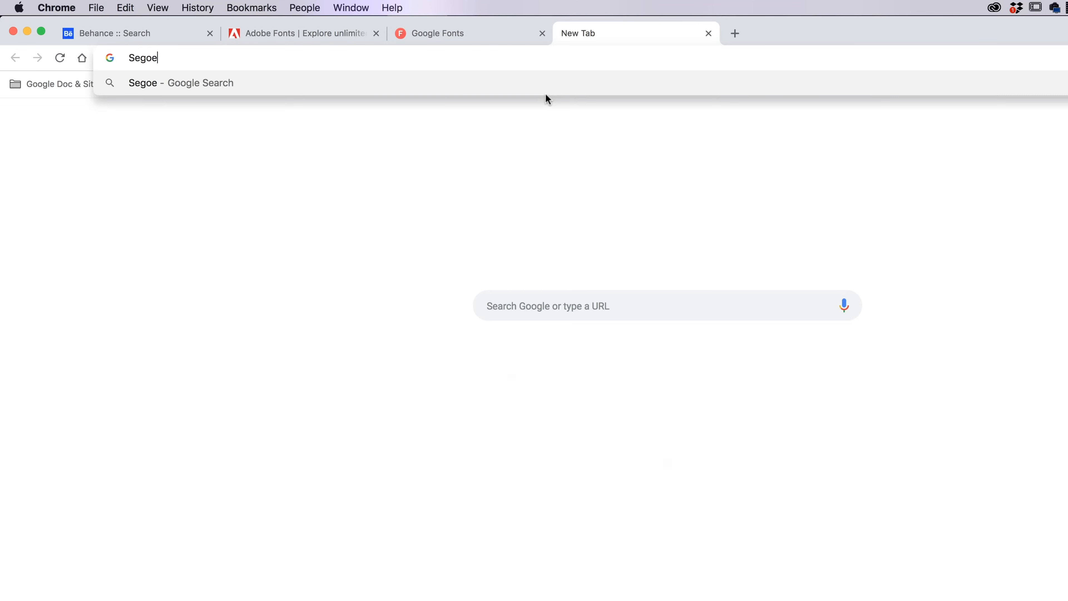
text(font download)
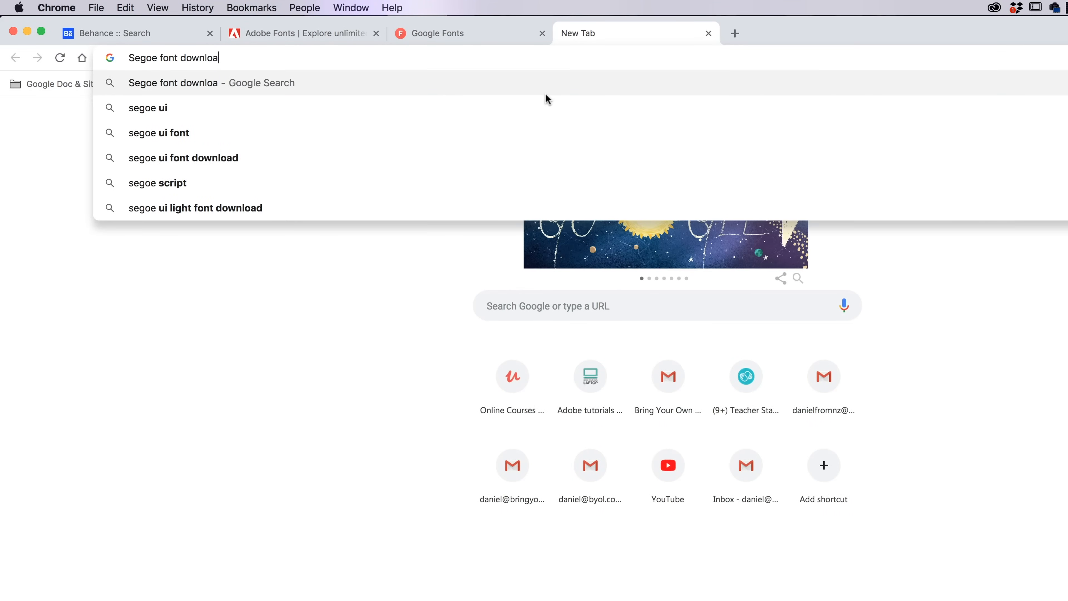
key(Return)
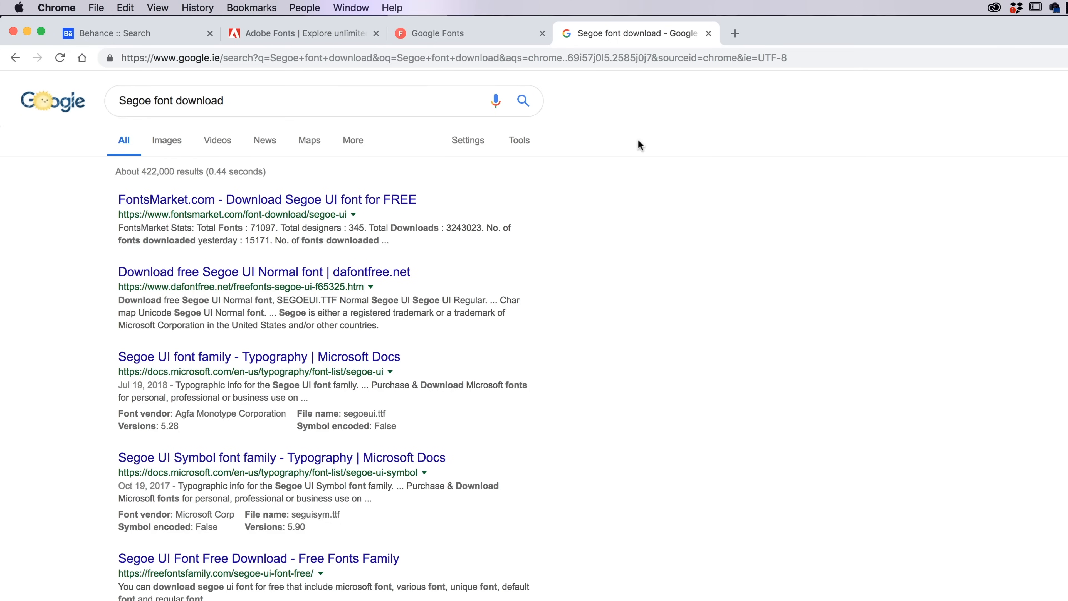
click(462, 33)
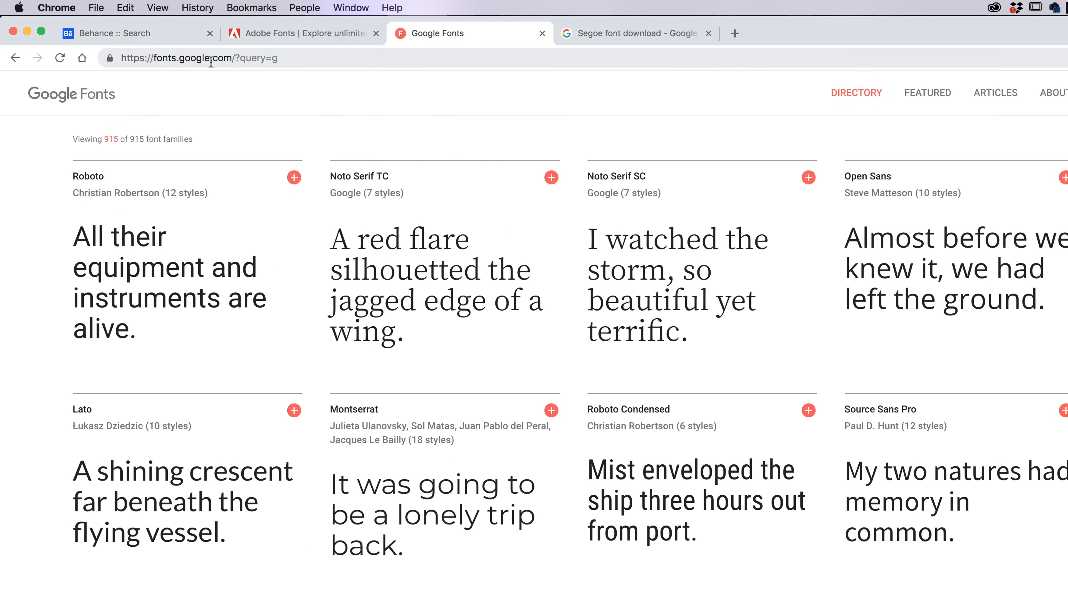
click(293, 40)
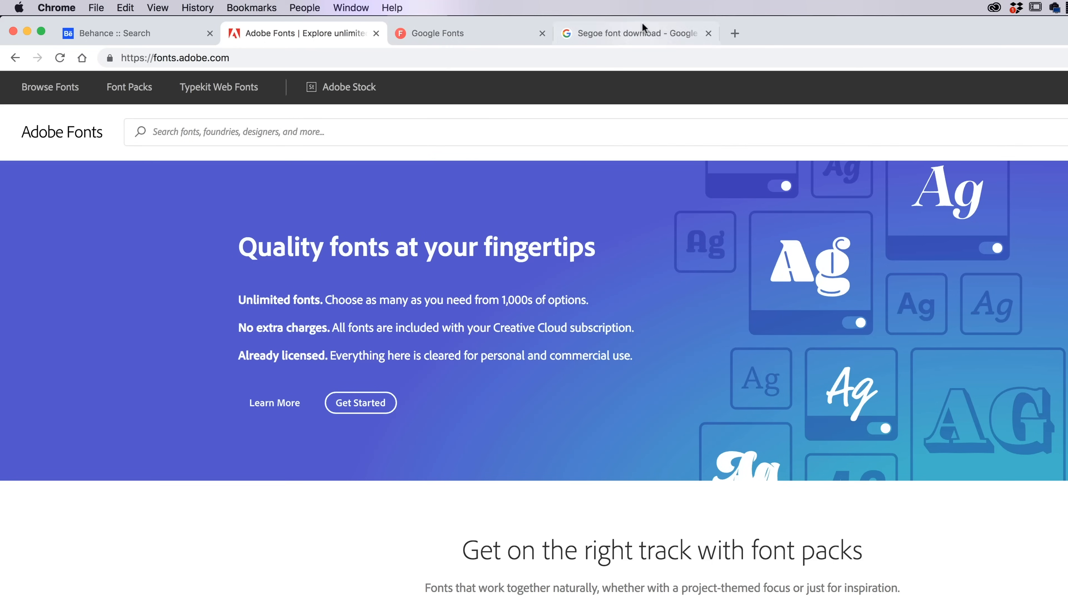
Step: Switch back to Adobe XD and close the onepage document
key(super+Tab)
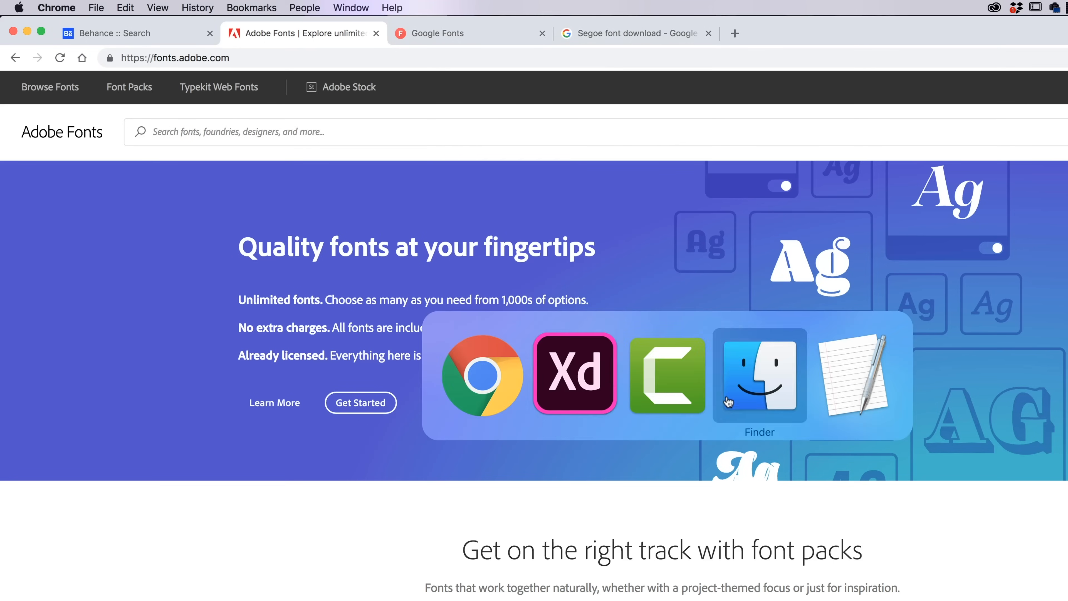
click(598, 378)
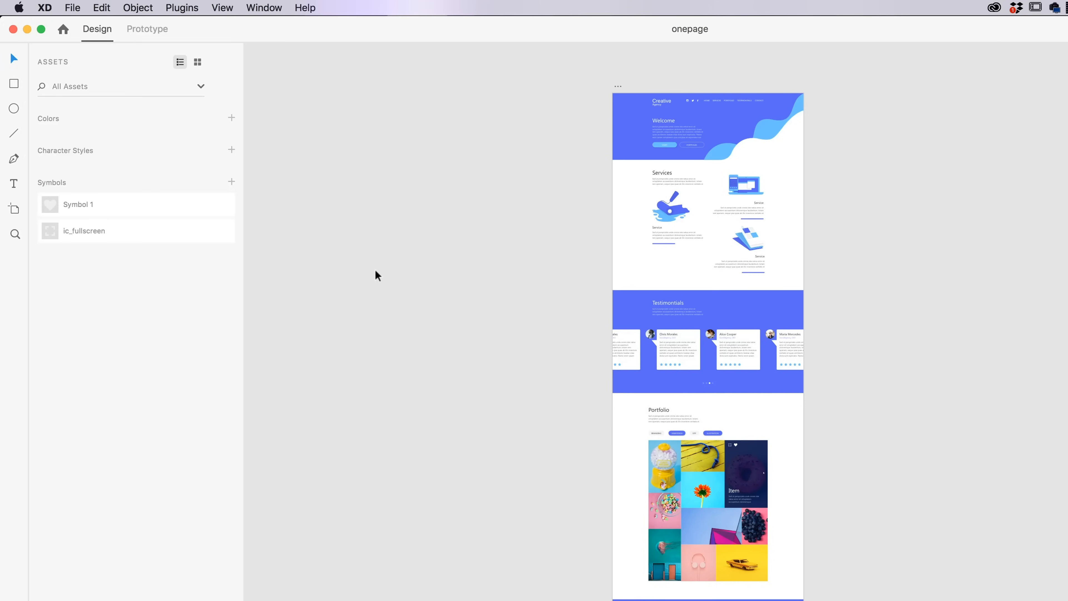
key(super+w)
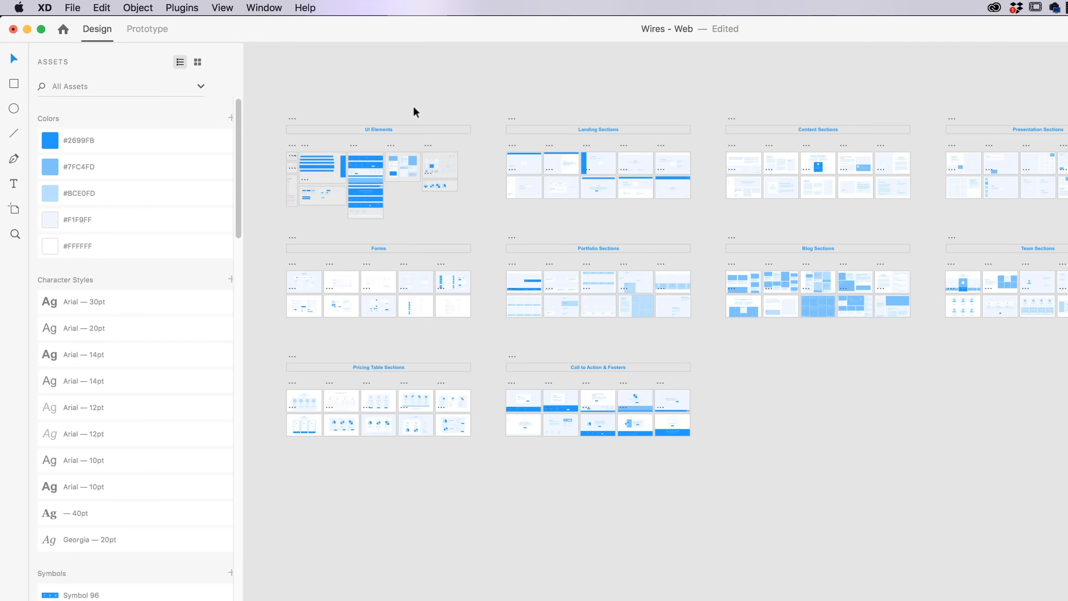
Step: Zoom in on the Call to Action & Footers section, and fit the whole kit in view again
key(super+plus)
key(super+plus)
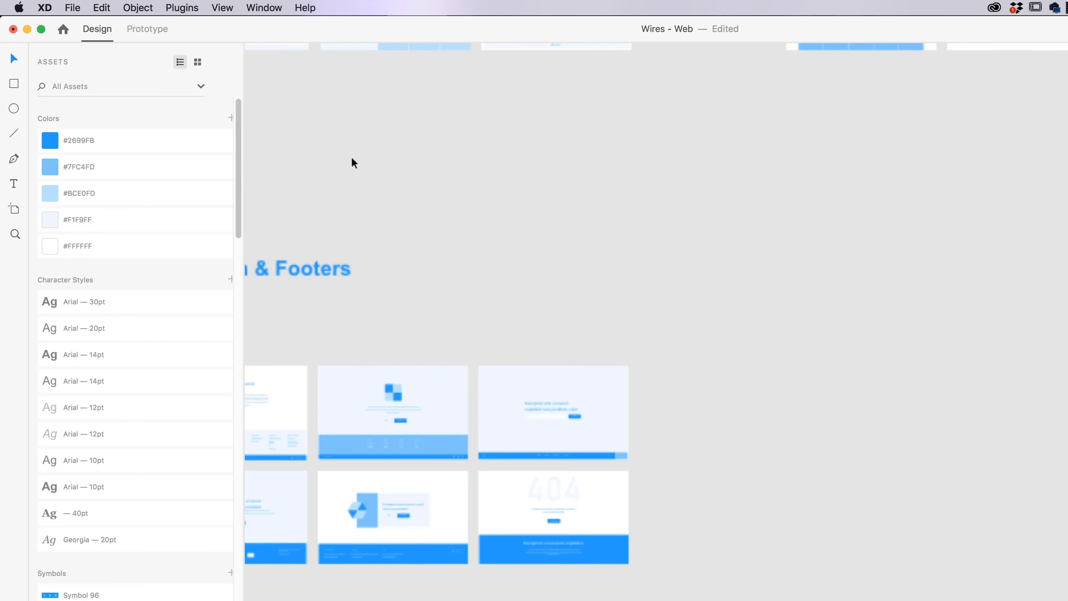
drag(485, 178, 772, 163)
drag(719, 235, 865, 223)
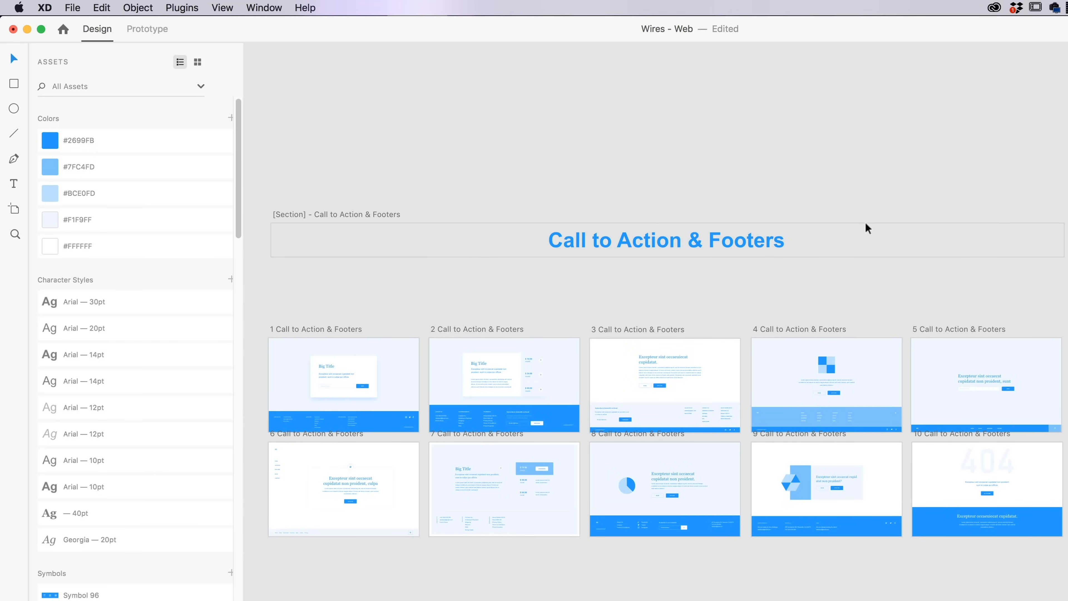
key(super+0)
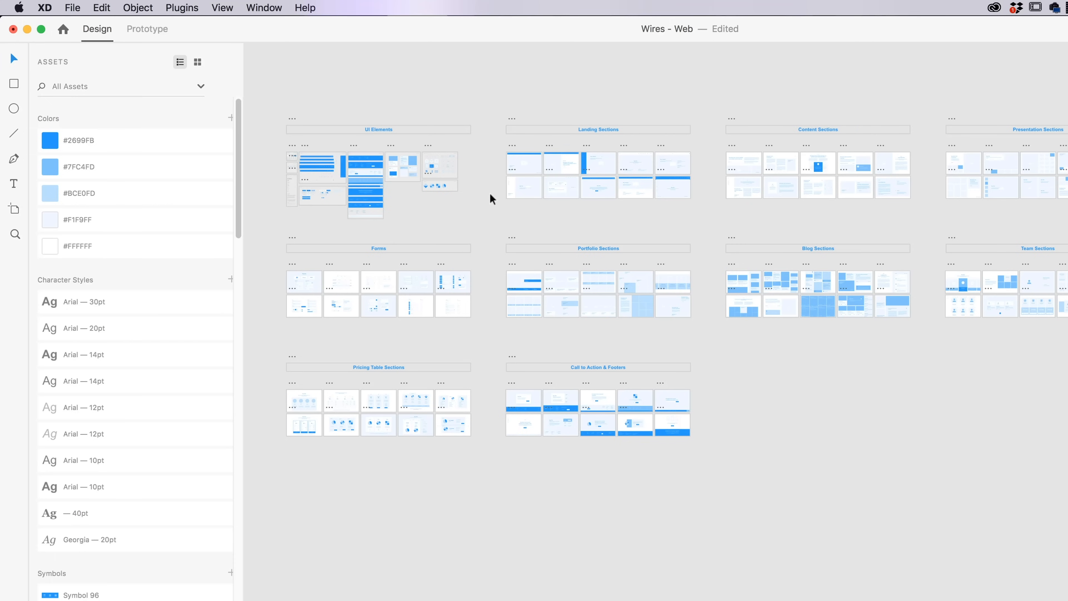
Step: Select the UI Elements - Nav Bars artboard and alternate between zooming to the selection and fitting all artboards
click(222, 8)
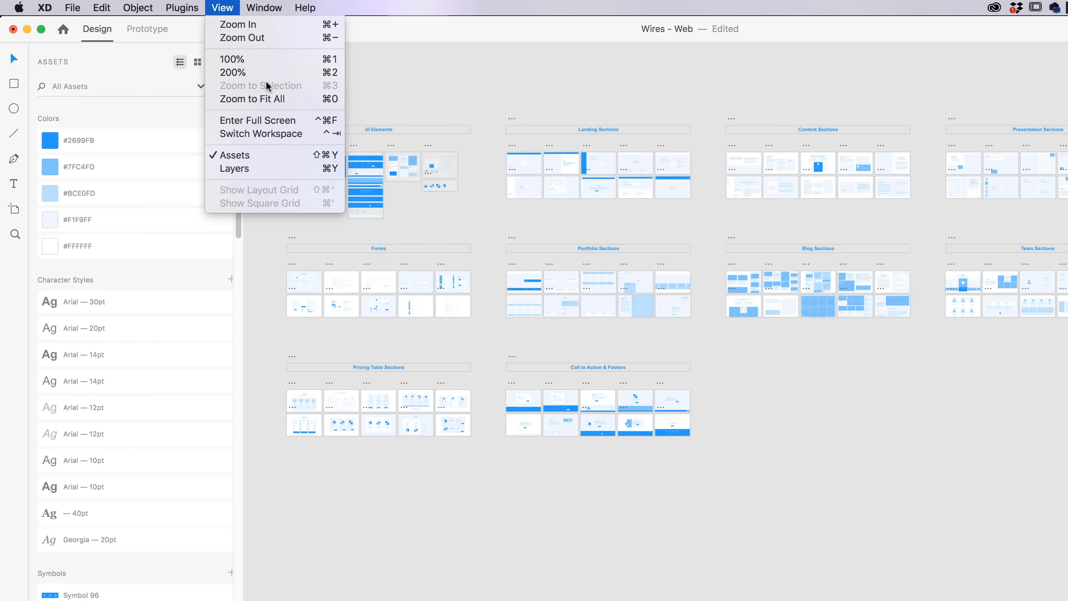
click(229, 10)
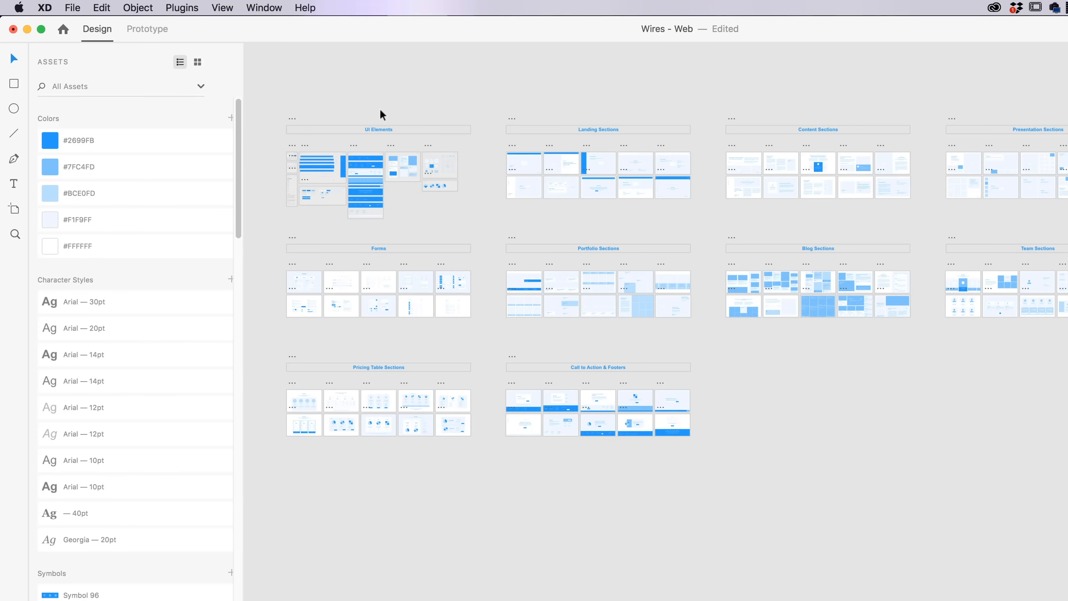
click(308, 145)
key(super+3)
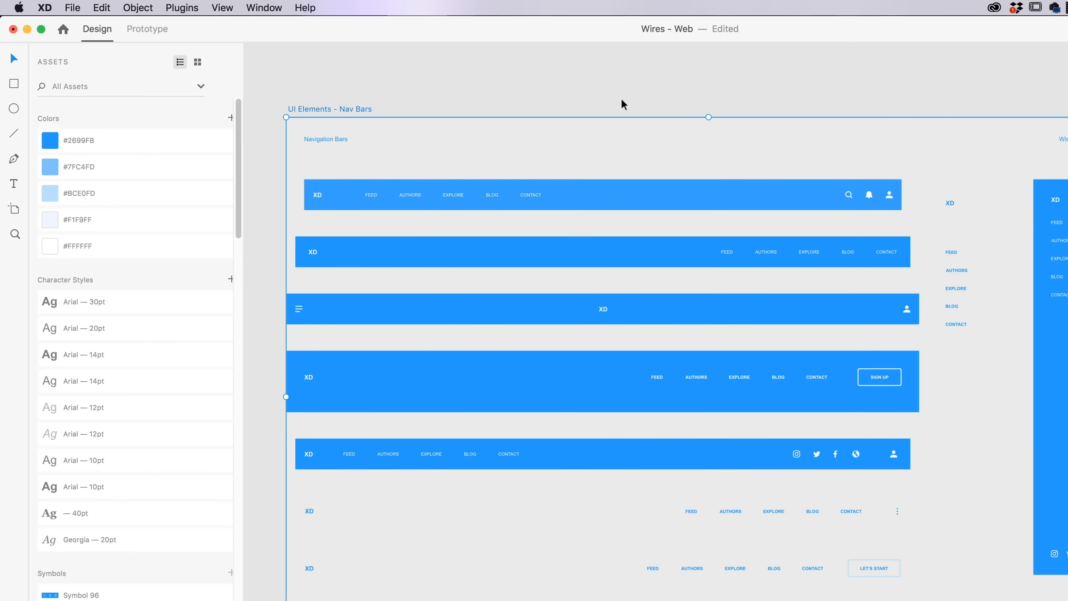
key(super+0)
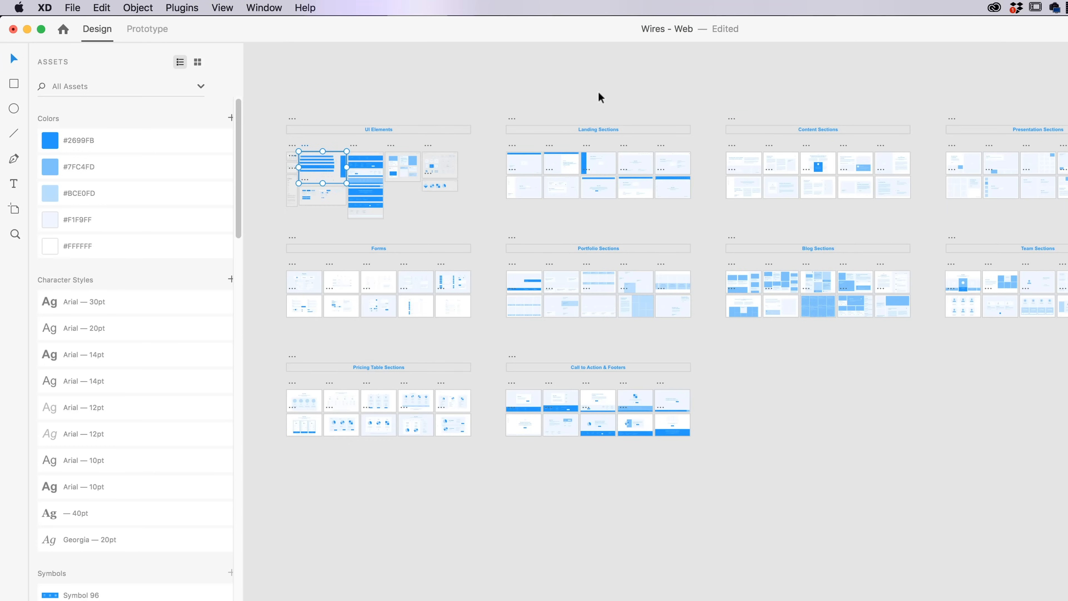
key(super+3)
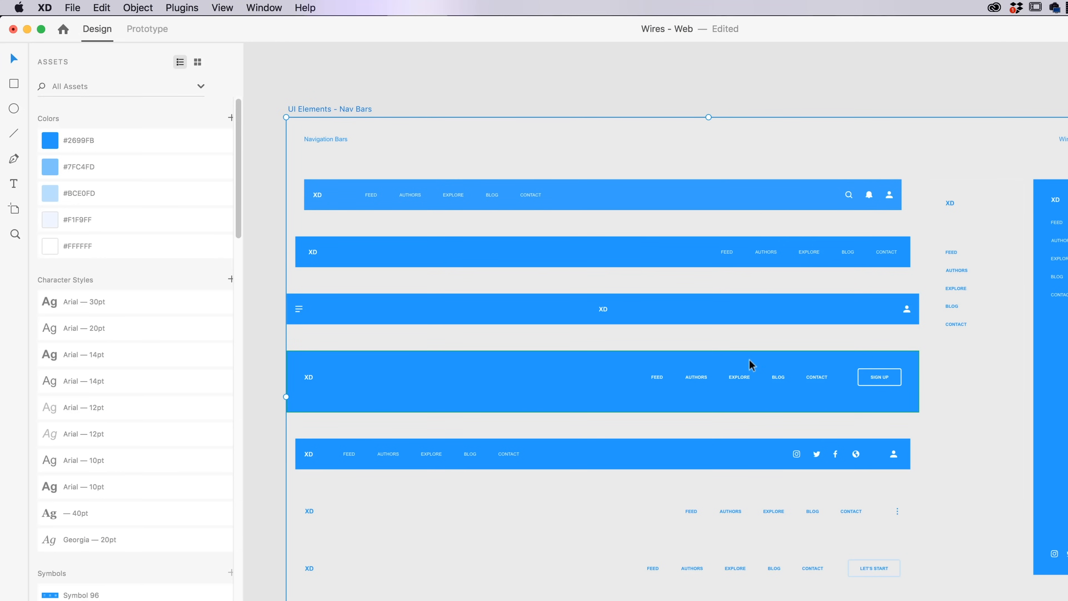
Step: Examine the navigation bar designs in the Nav Bars artboard up close, including the bar with the centered XD logo
key(super+equal)
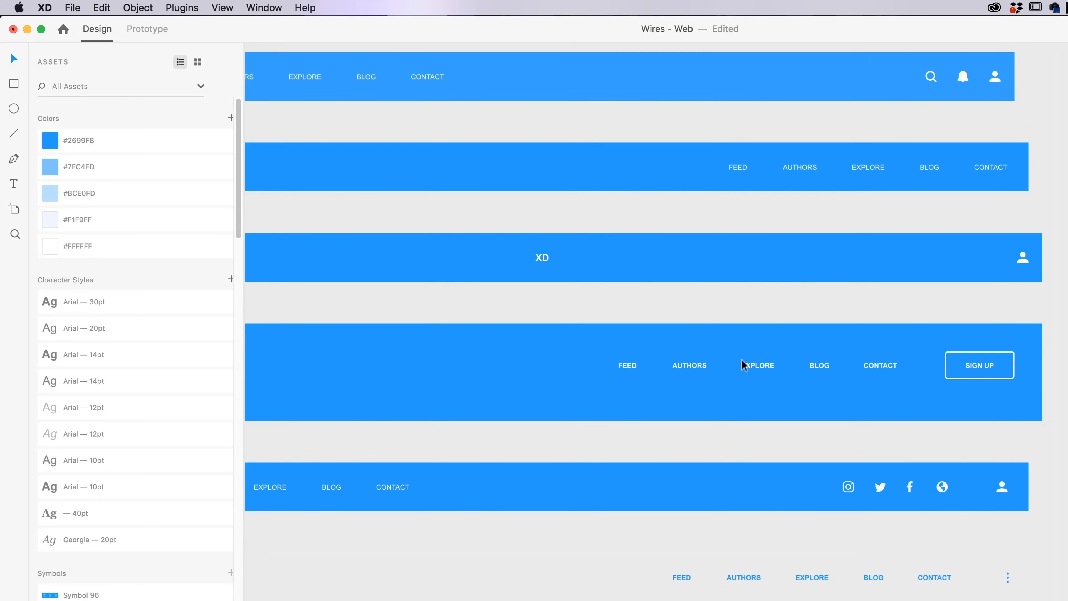
drag(579, 232, 819, 369)
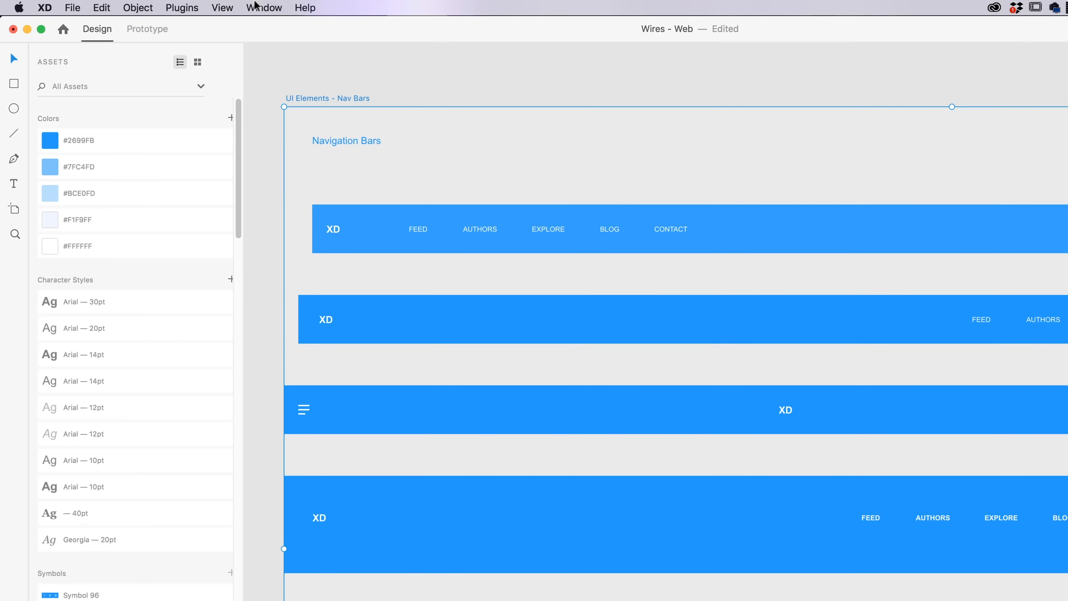
click(222, 7)
click(499, 196)
key(super+equal)
key(super+equal)
drag(881, 312, 557, 279)
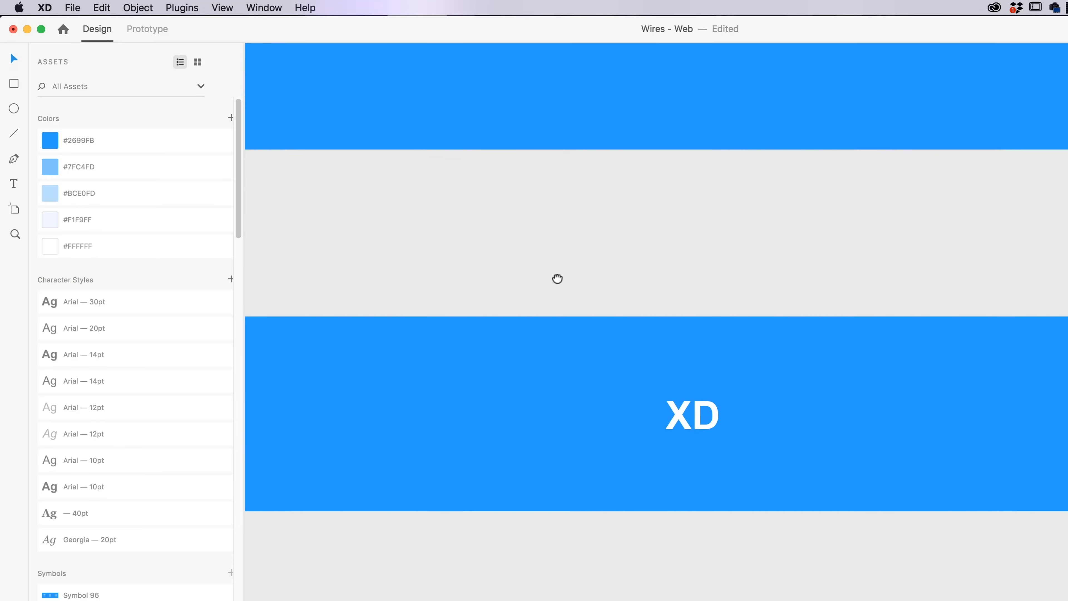
scroll(667, 339, down, 5)
scroll(667, 339, right, 2)
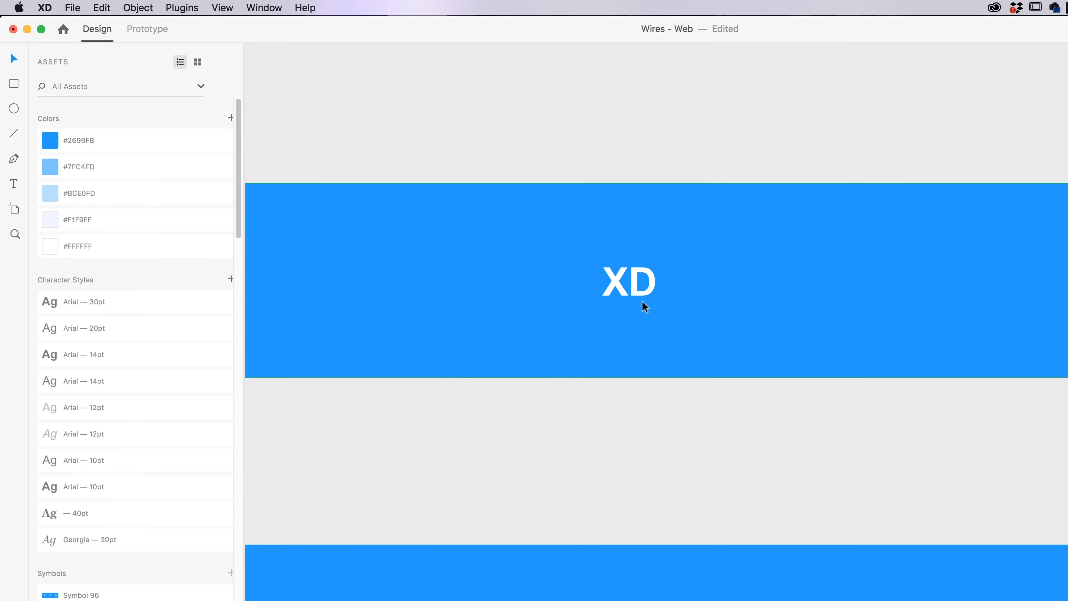
key(super+minus)
key(super+minus)
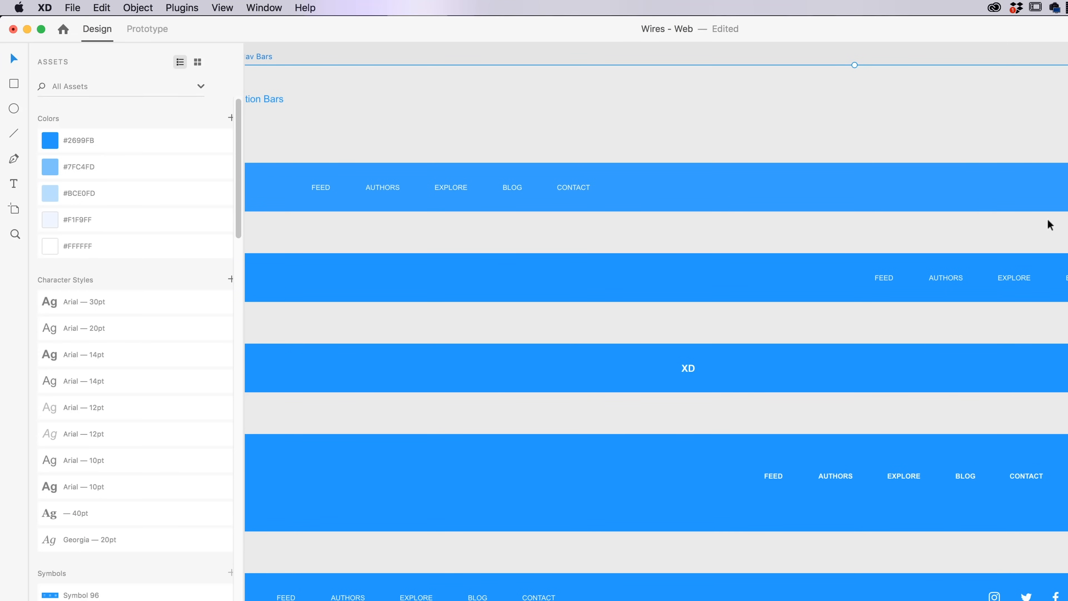
Step: Select the round X button in the UI Elements - Buttons artboard, zoom to it, and return to the full kit overview
scroll(754, 274, down, 5)
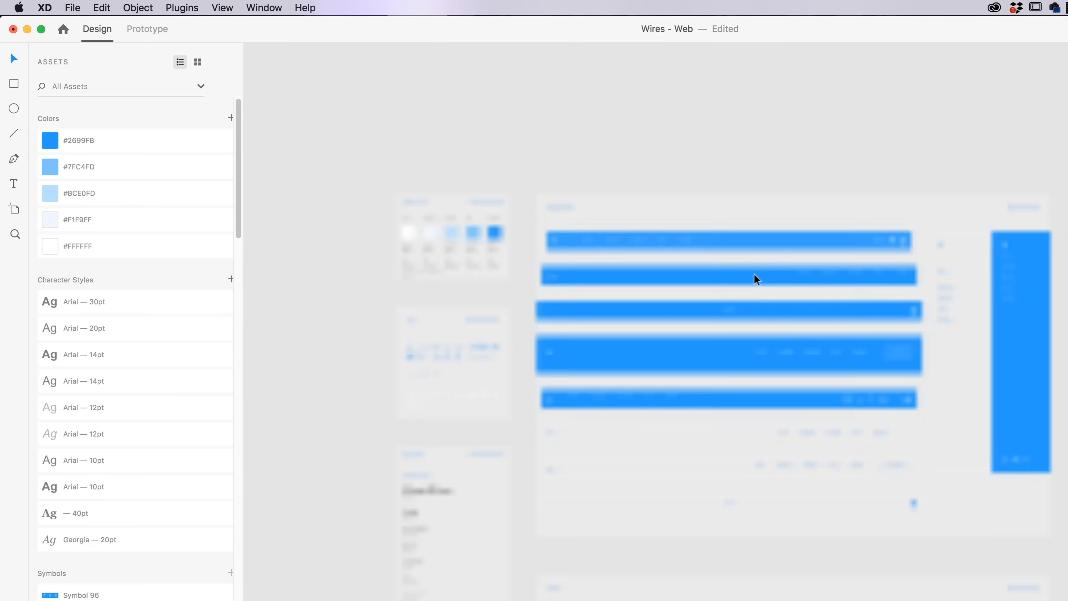
drag(825, 362, 786, 235)
scroll(787, 235, down, 7)
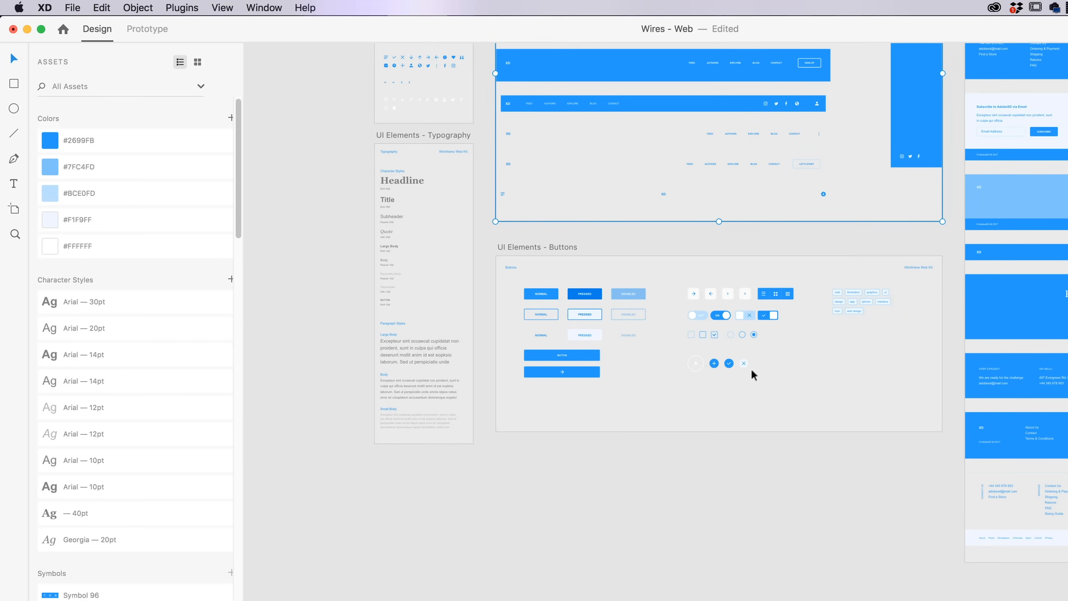
click(742, 364)
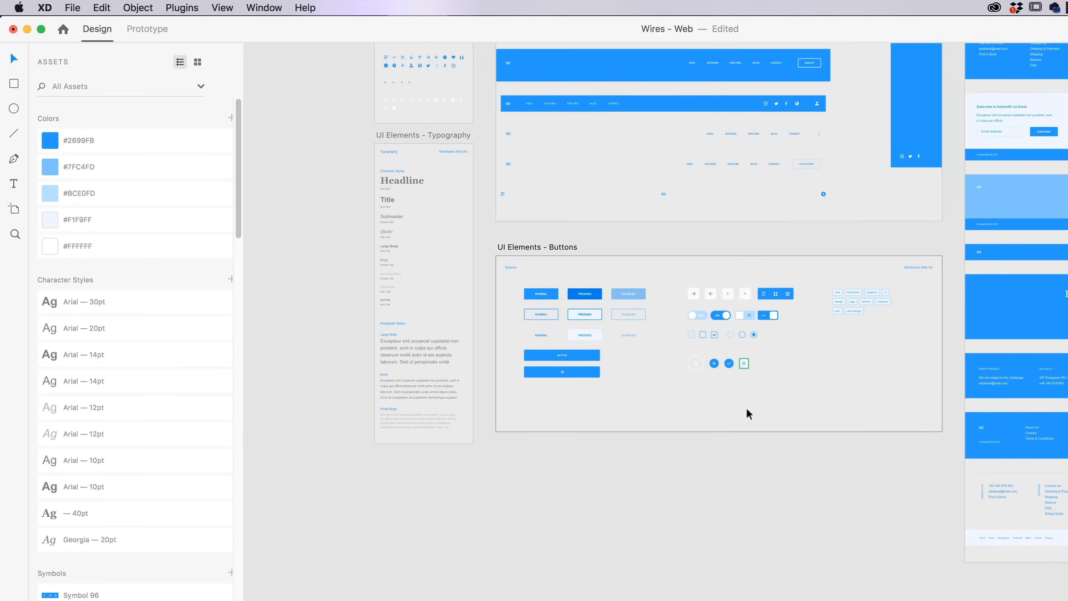
key(super+3)
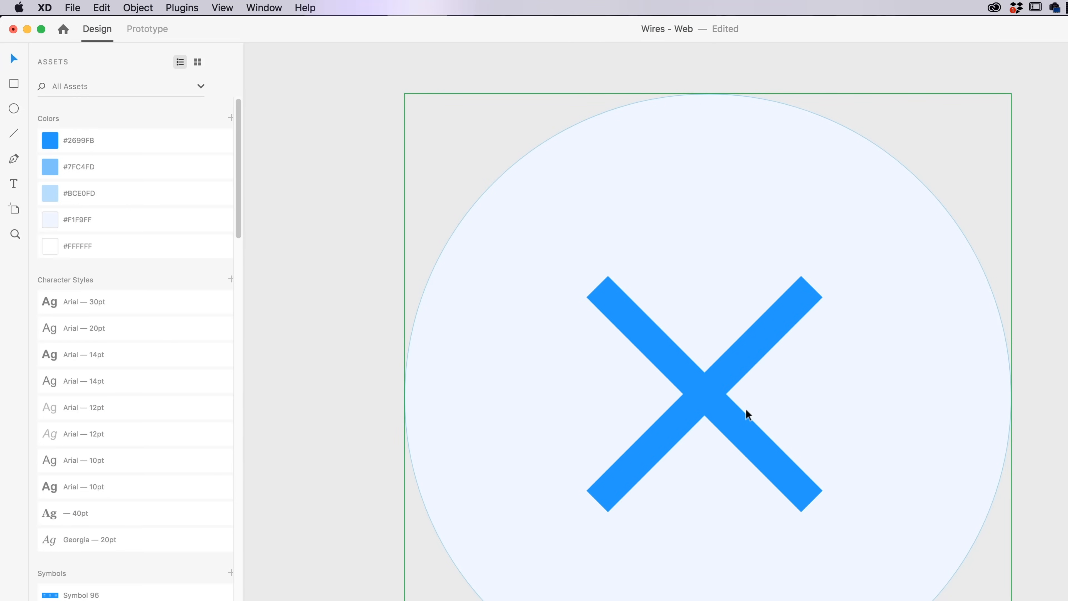
key(super+0)
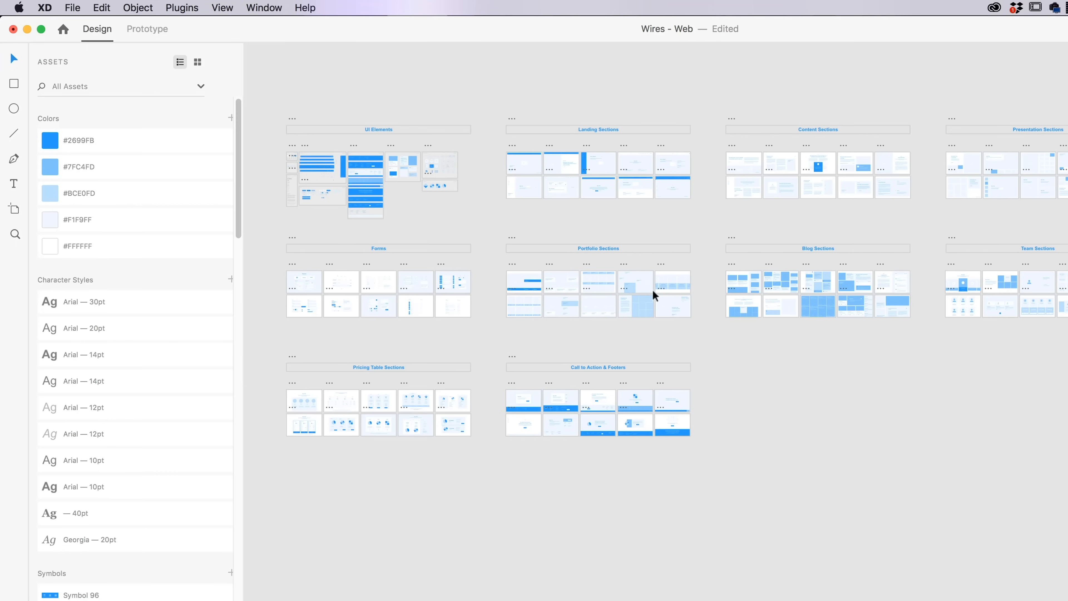
Step: Copy the second blue navigation bar, with the XD logo and text links, from the UI Elements - Nav Bars artboard
scroll(584, 295, left, 1)
scroll(396, 180, up, 3)
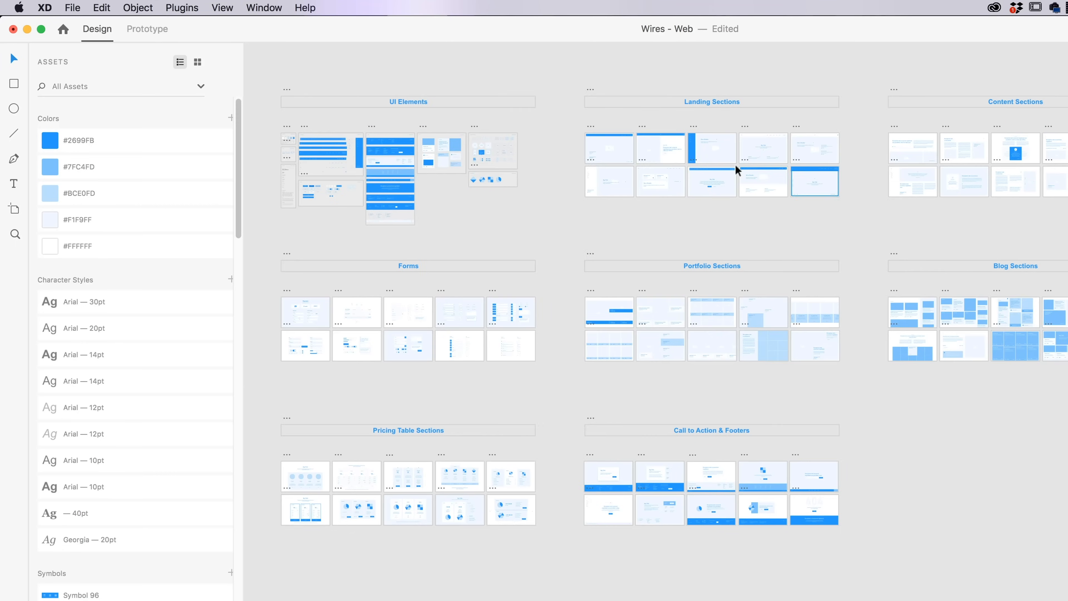
scroll(422, 216, up, 2)
scroll(422, 217, left, 2)
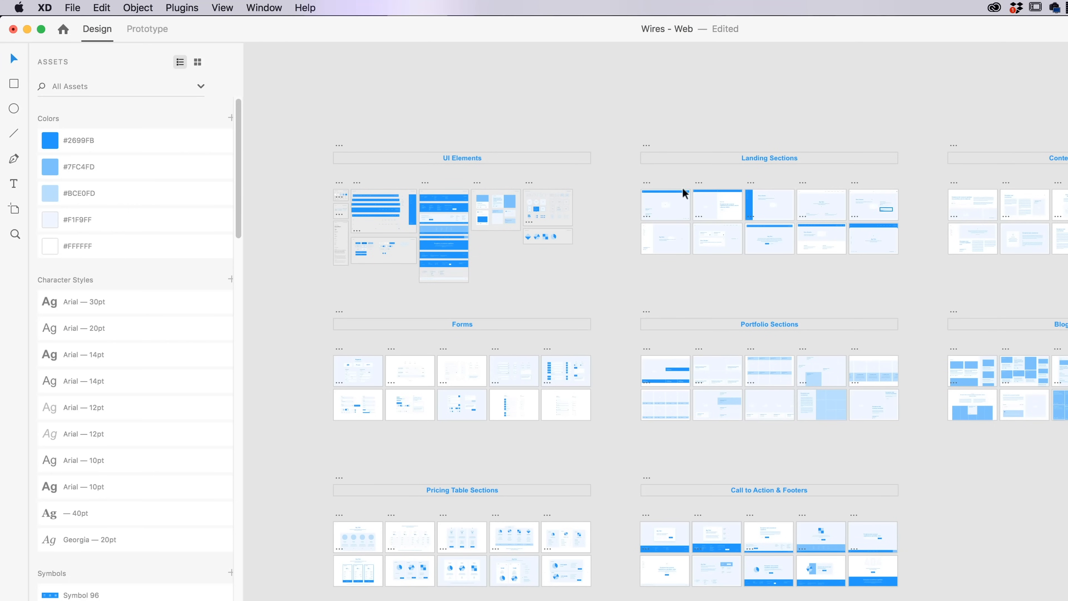
scroll(461, 275, up, 5)
scroll(461, 275, up, 10)
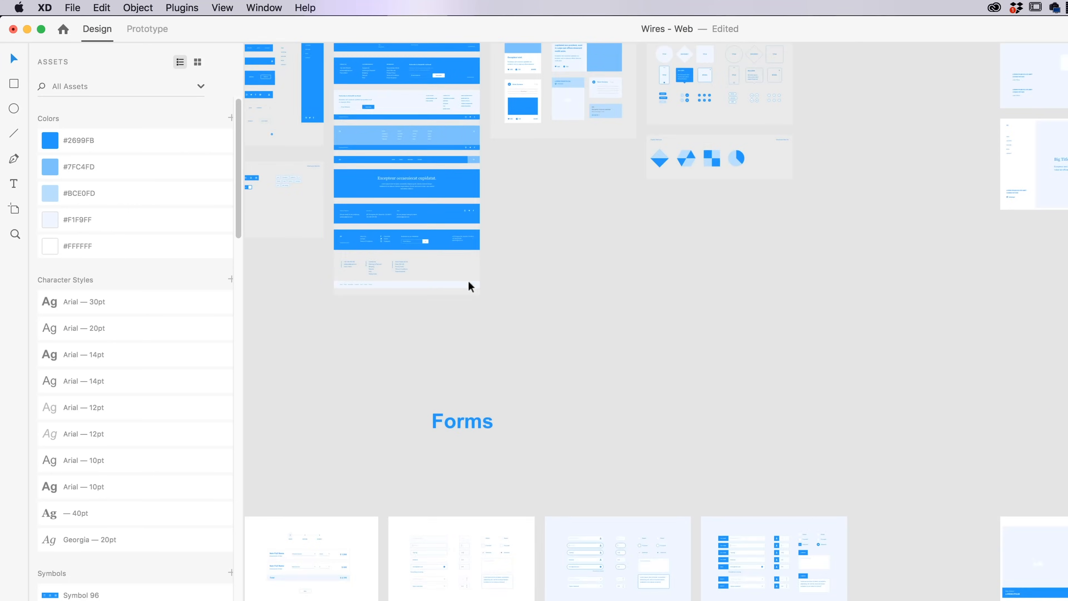
scroll(563, 295, up, 5)
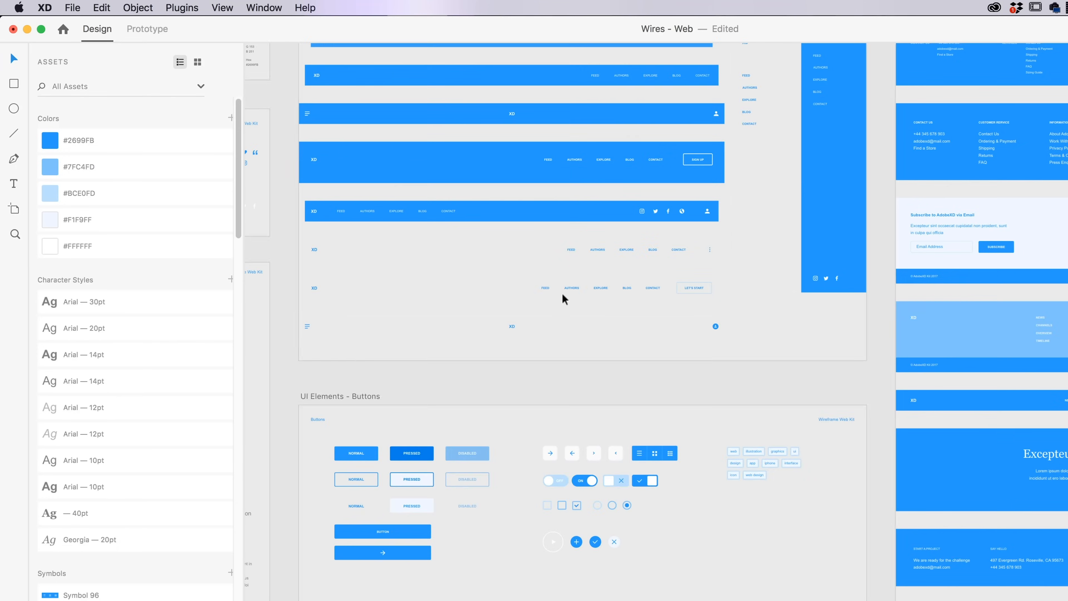
scroll(588, 336, down, 2)
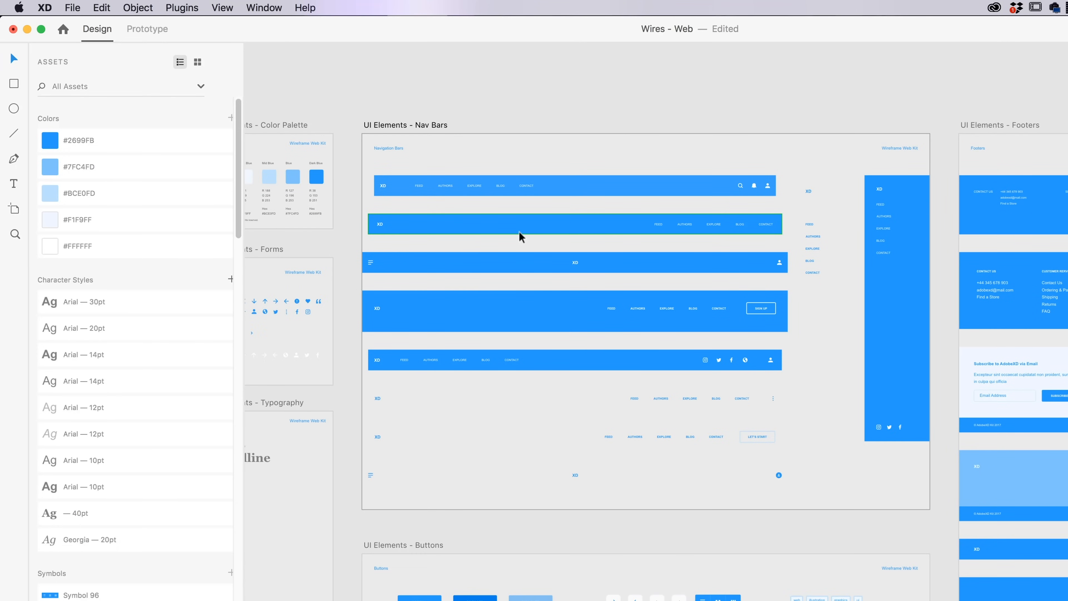
click(102, 7)
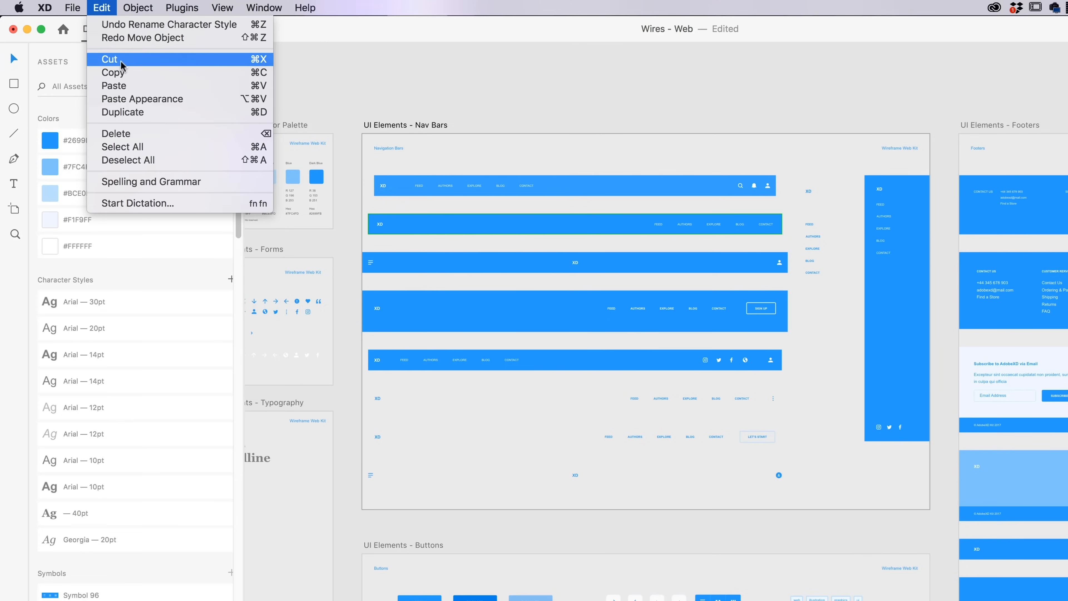
click(122, 74)
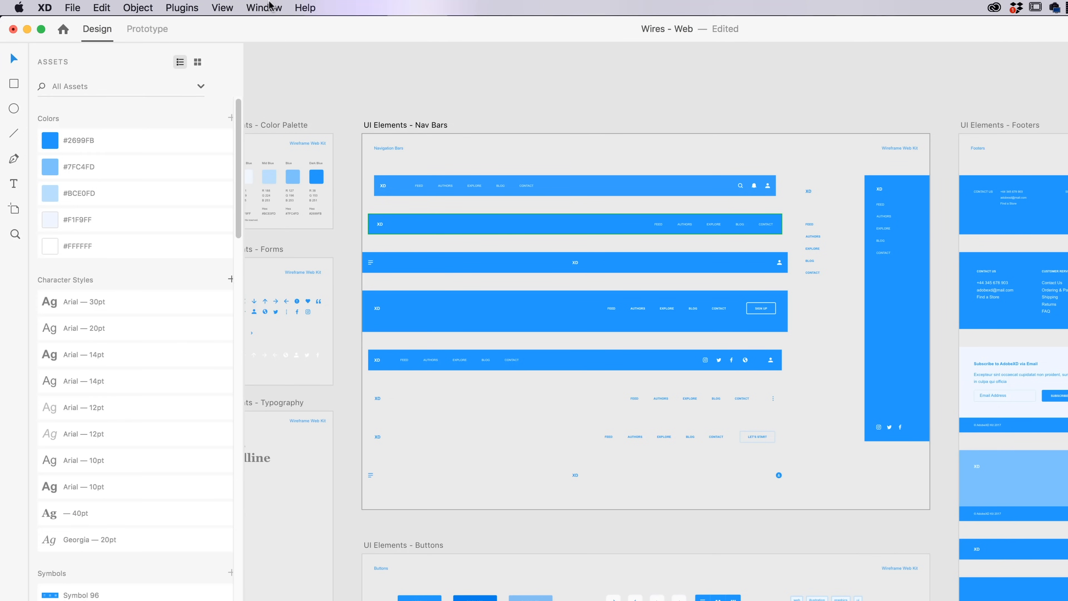
Step: Switch back and forth between the open documents, ending on "06 How wide should my website or app be in Adobe XD?"
mouse_move(359, 29)
mouse_down()
mouse_move(439, 166)
mouse_move(372, 33)
mouse_up()
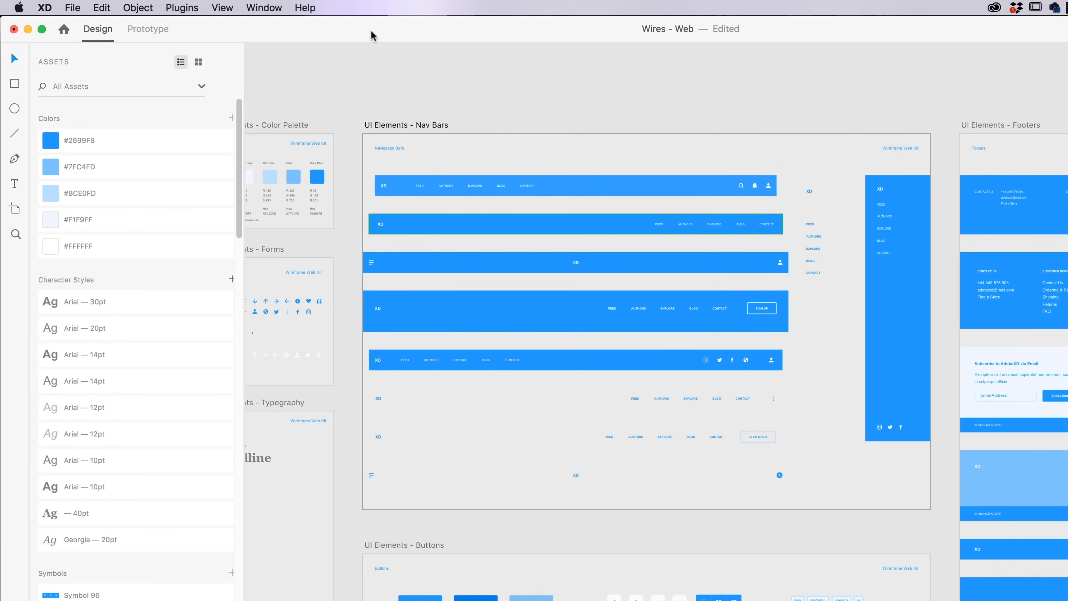
click(282, 6)
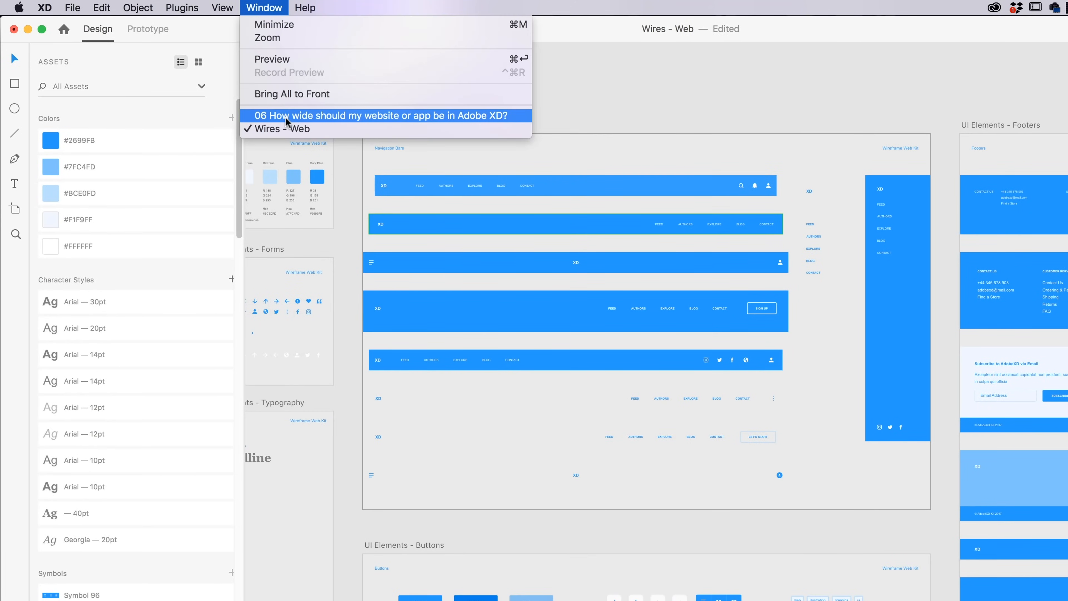
click(287, 121)
click(265, 8)
click(288, 130)
click(269, 7)
click(309, 117)
click(265, 8)
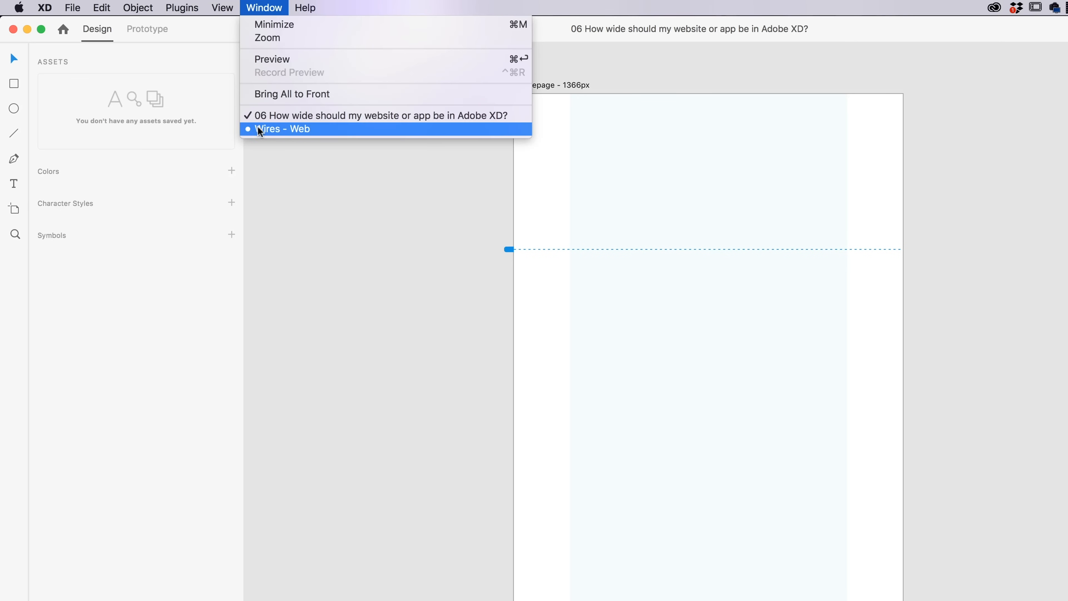
click(268, 129)
click(264, 8)
click(269, 115)
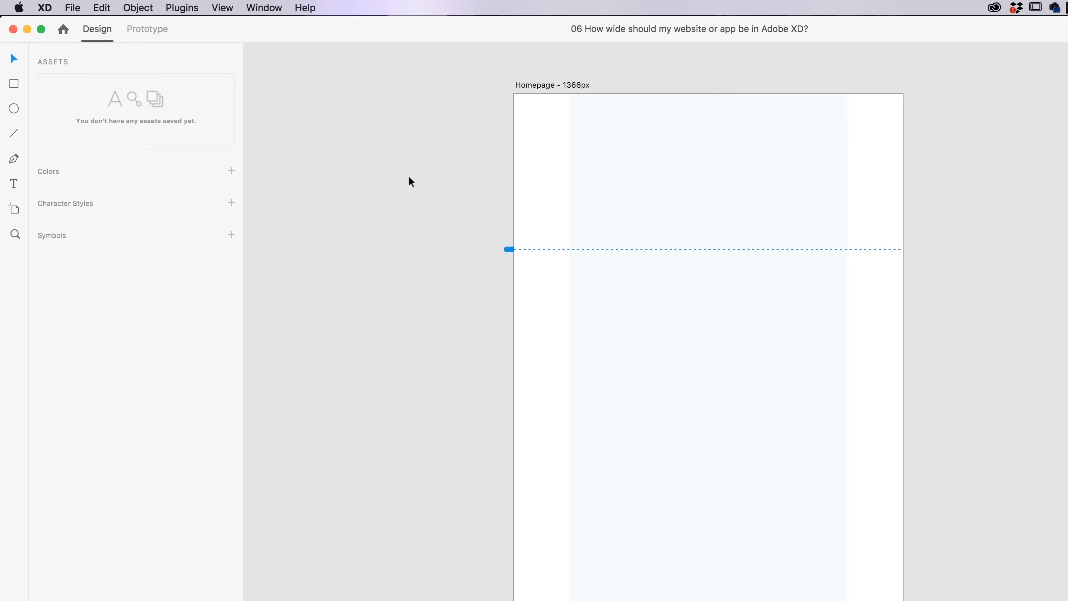
Step: Cycle repeatedly through the two open document windows, ending on Wires - Web
key(super+grave)
key(super+grave)
key(super+grave)
key(super+grave)
key(super+grave)
key(super+grave)
key(super+grave)
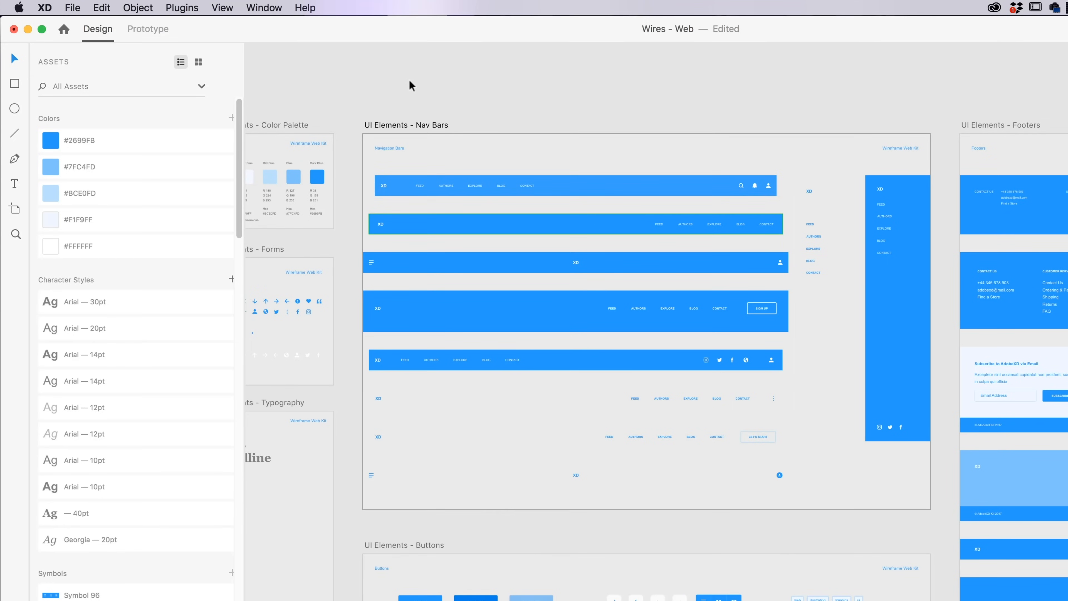
Step: Return to the homepage document, paste the copied navigation bar onto the Homepage - 1366px artboard, and undo the paste
key(super+grave)
key(super+v)
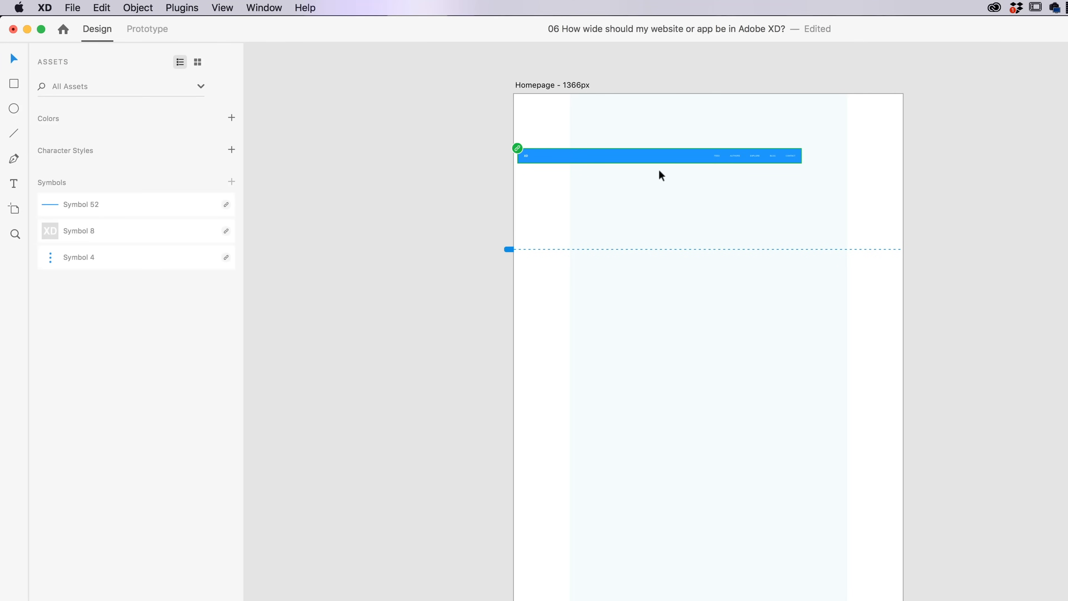
click(101, 8)
click(331, 228)
key(super+z)
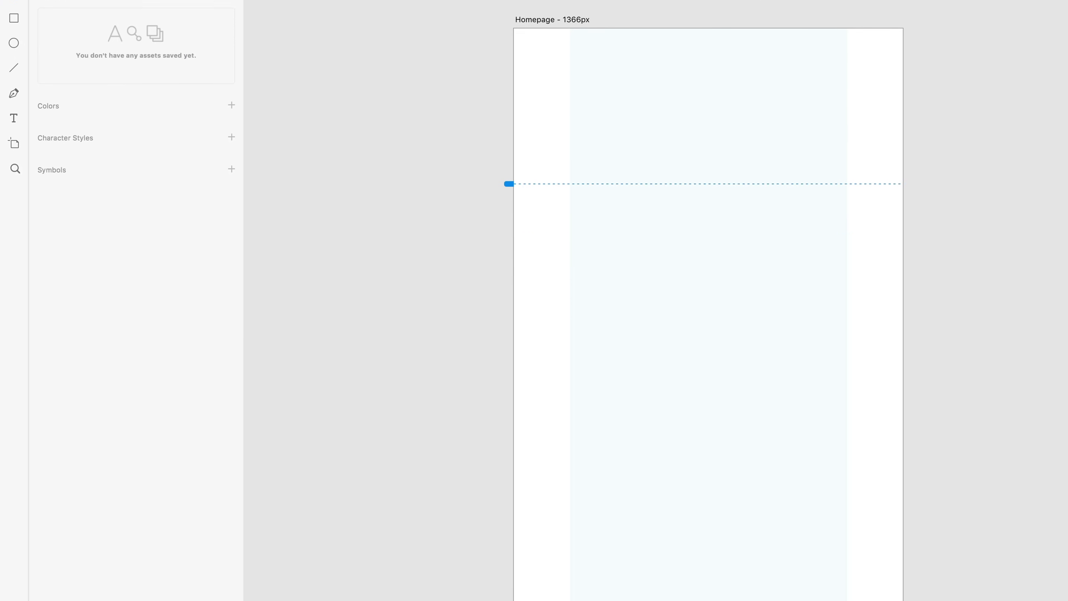
Step: Toggle the side panel between the layers and the assets, ending on the assets
click(14, 585)
click(14, 562)
click(14, 585)
click(14, 562)
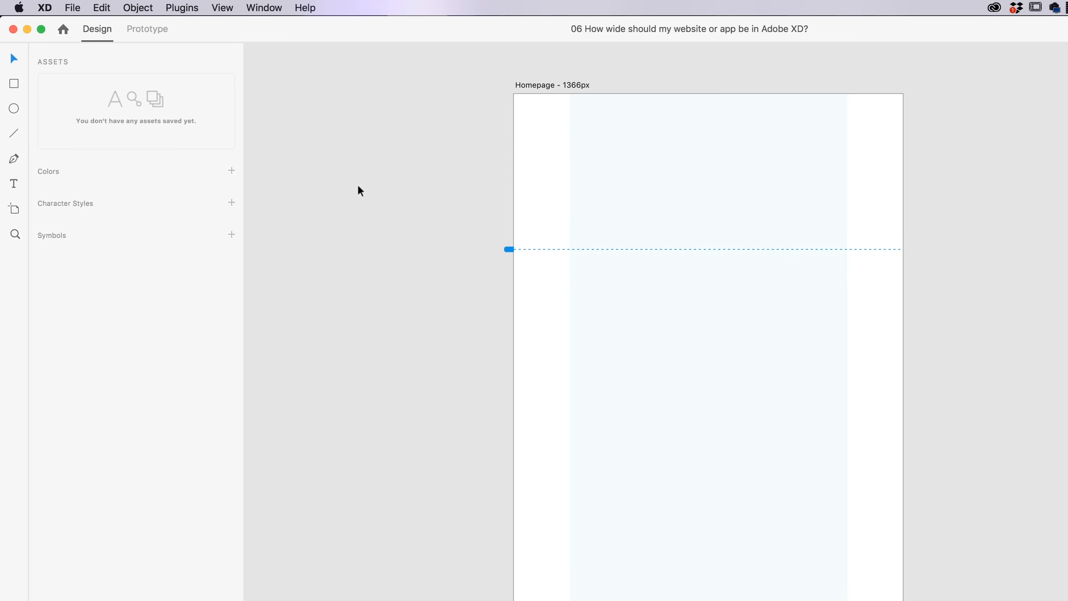
Step: Paste the copied navigation bar onto the Homepage - 1366px artboard and compare it with the Wires - Web original
key(super+v)
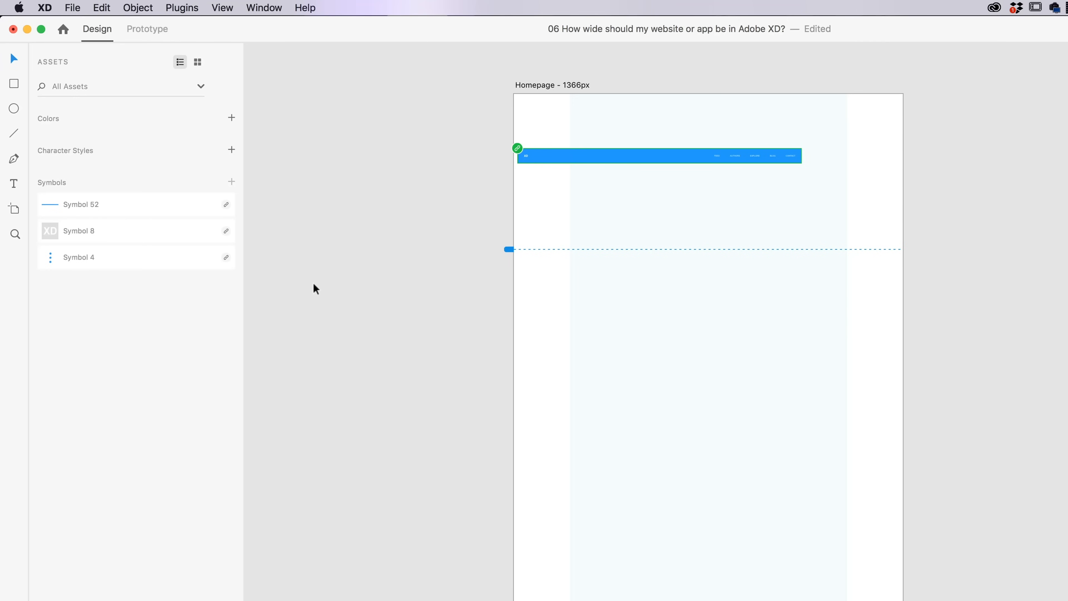
key(super+grave)
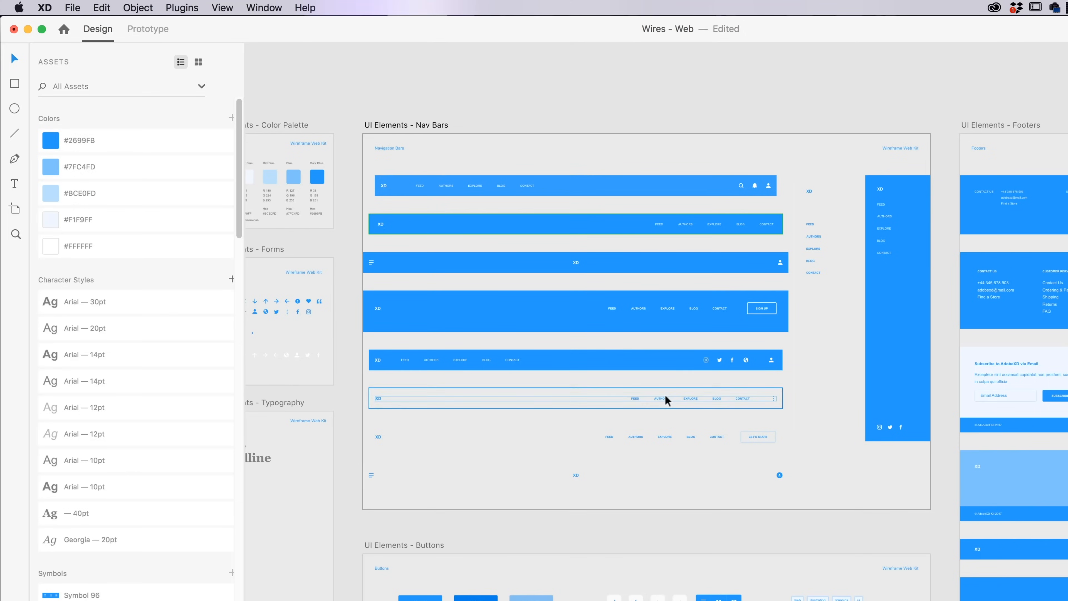
key(super+grave)
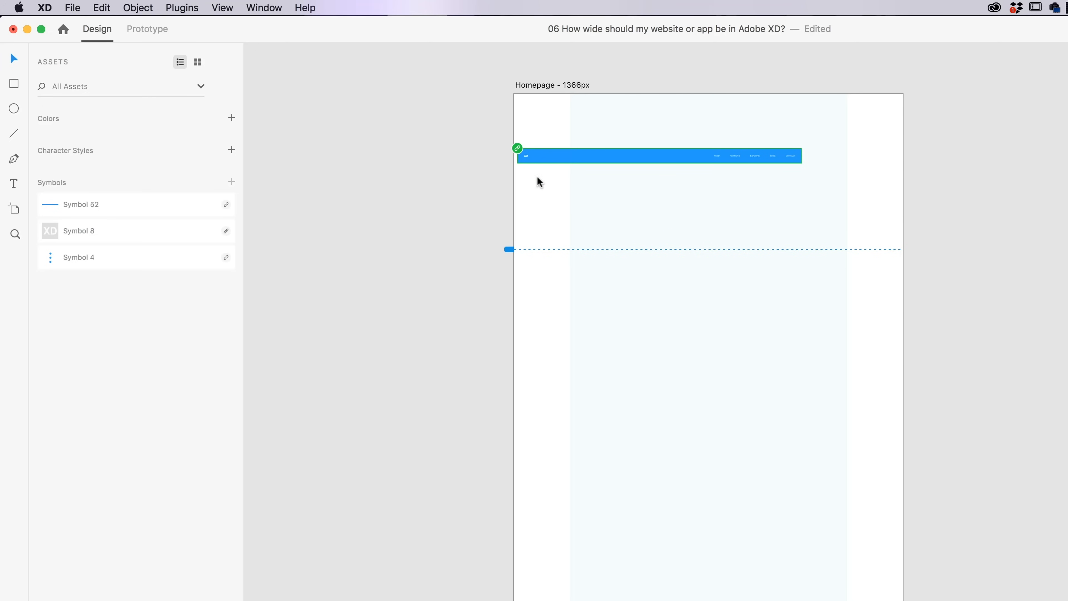
key(super+grave)
key(super+grave)
Step: Unlink the pasted navigation bar from its symbol and deselect it
right_click(561, 156)
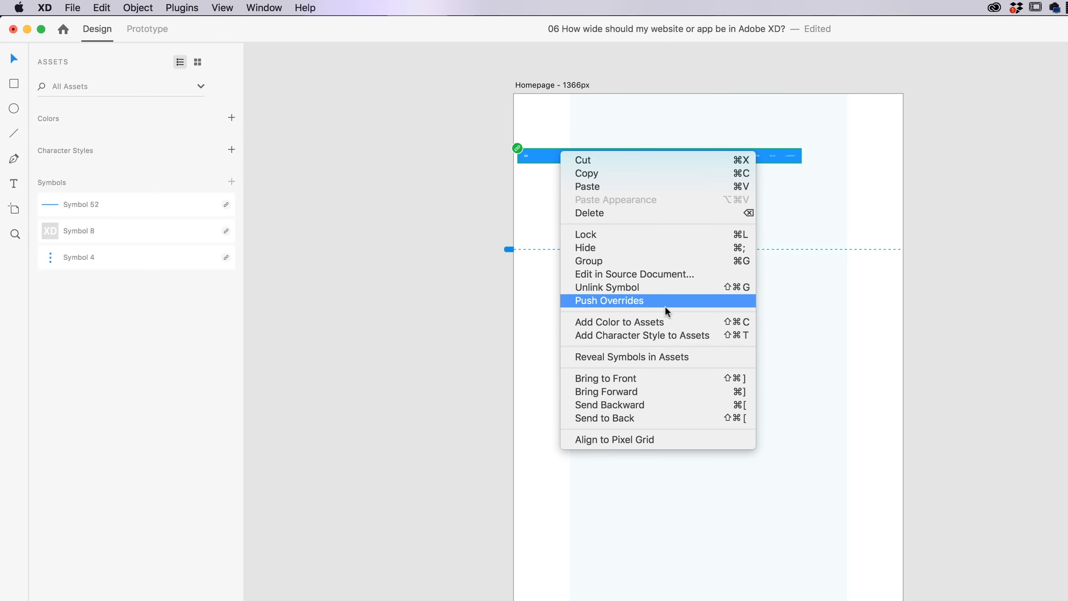
click(629, 290)
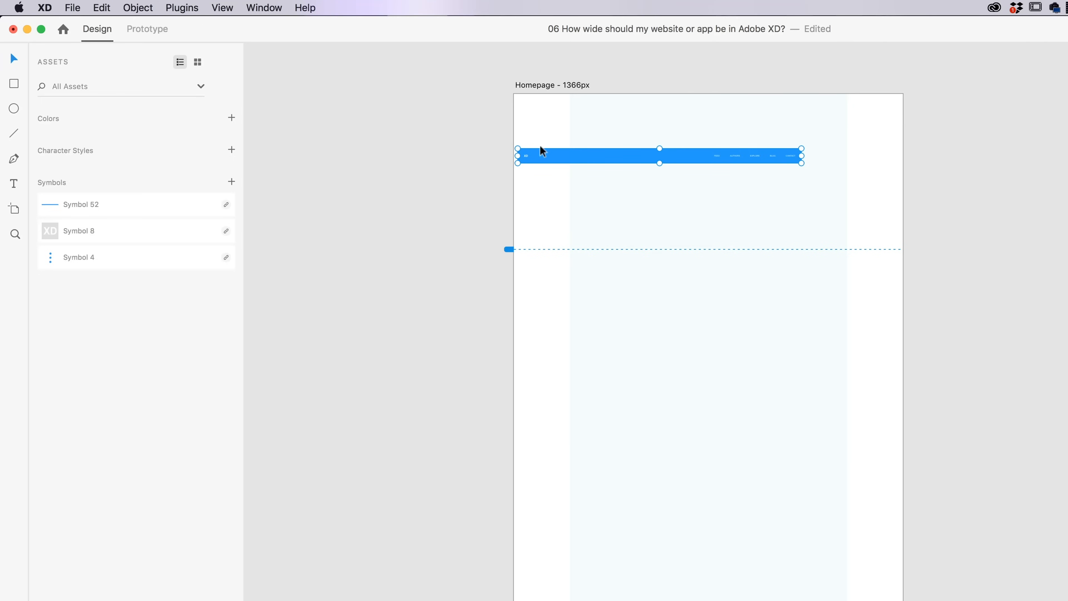
click(486, 204)
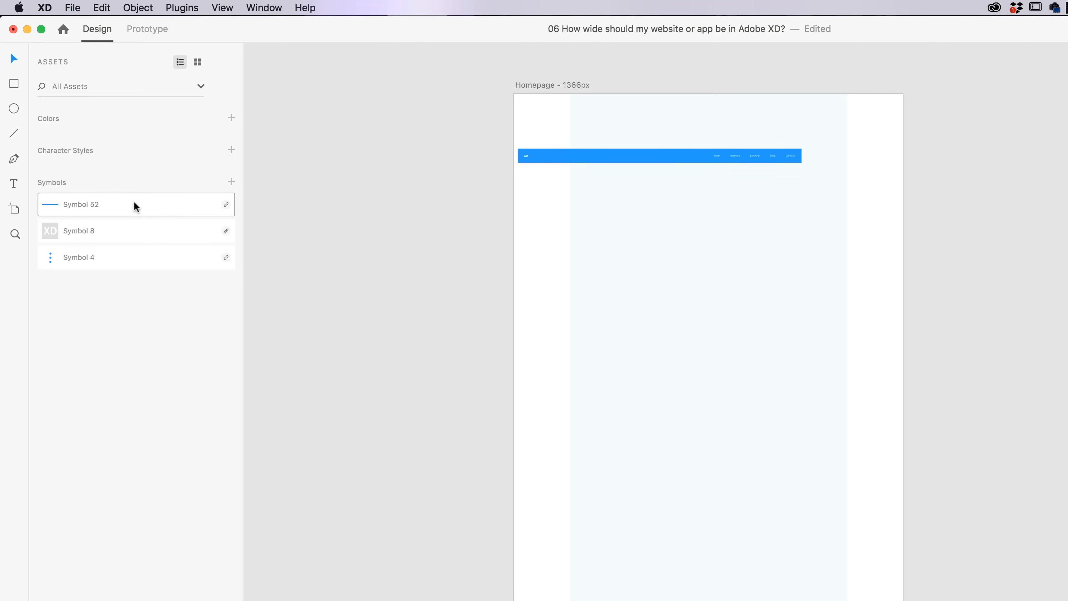
Step: Delete Symbol 52, Symbol 8 and Symbol 4 from the document's assets
click(119, 204)
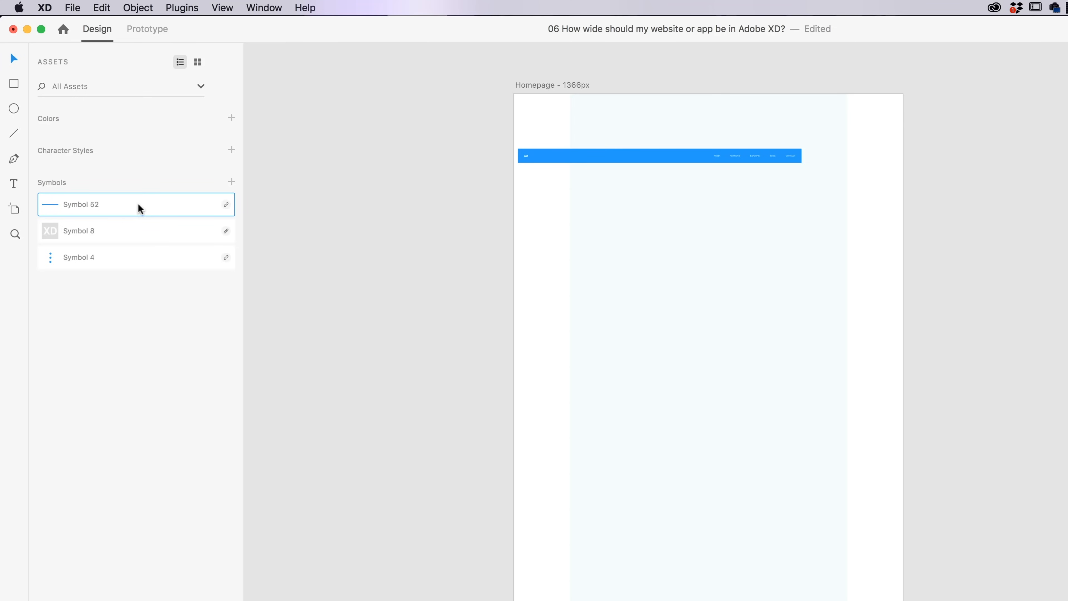
right_click(138, 206)
click(164, 208)
key(super+a)
right_click(133, 203)
click(154, 211)
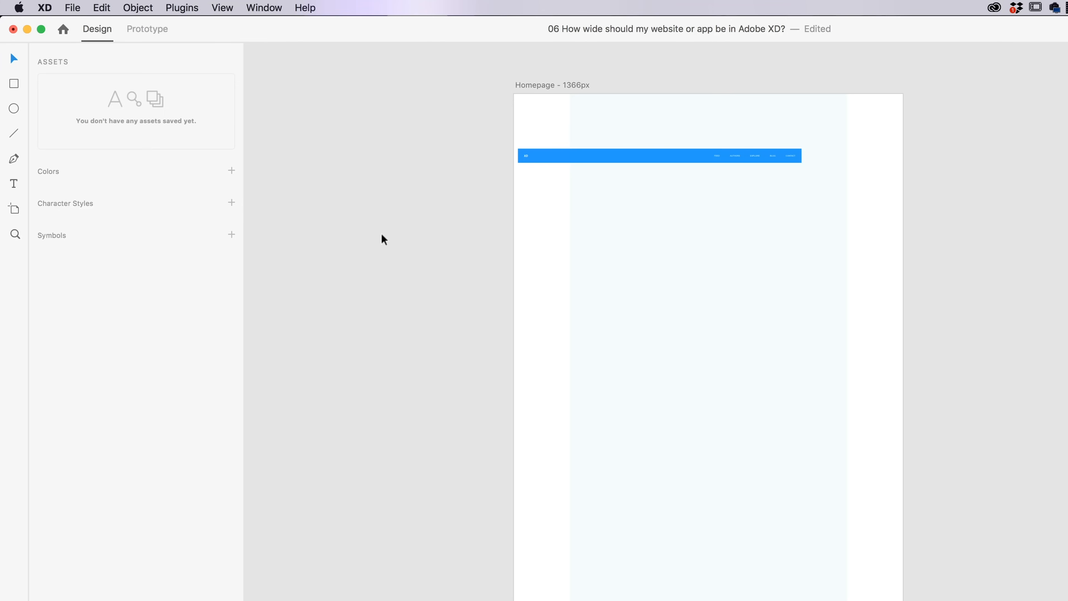
Step: Center the navigation bar over the column area and align it with the top edge of the Homepage - 1366px artboard
drag(550, 152, 662, 147)
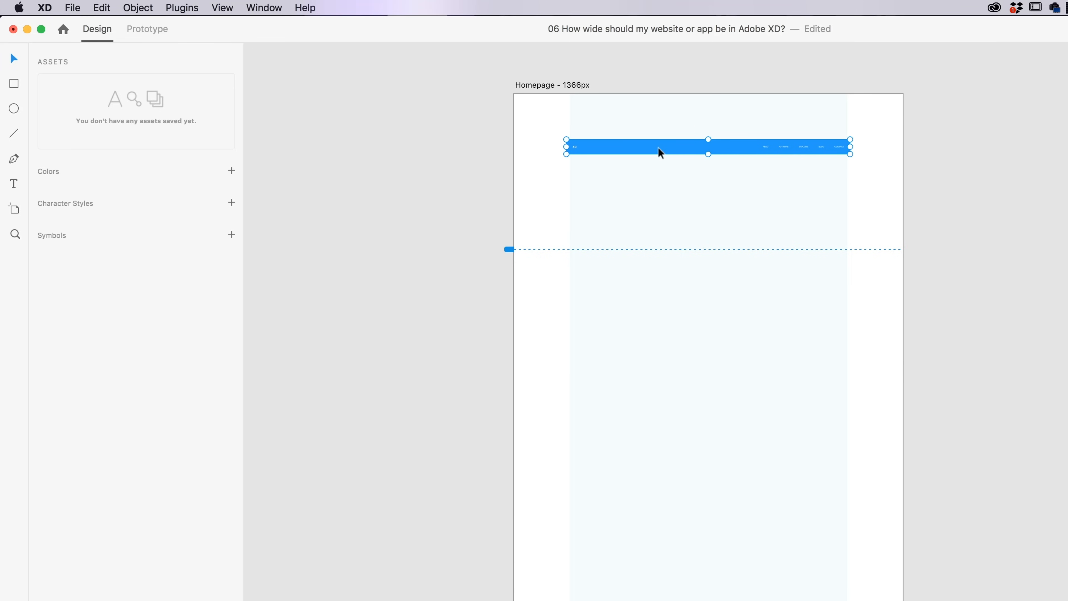
drag(658, 147, 658, 101)
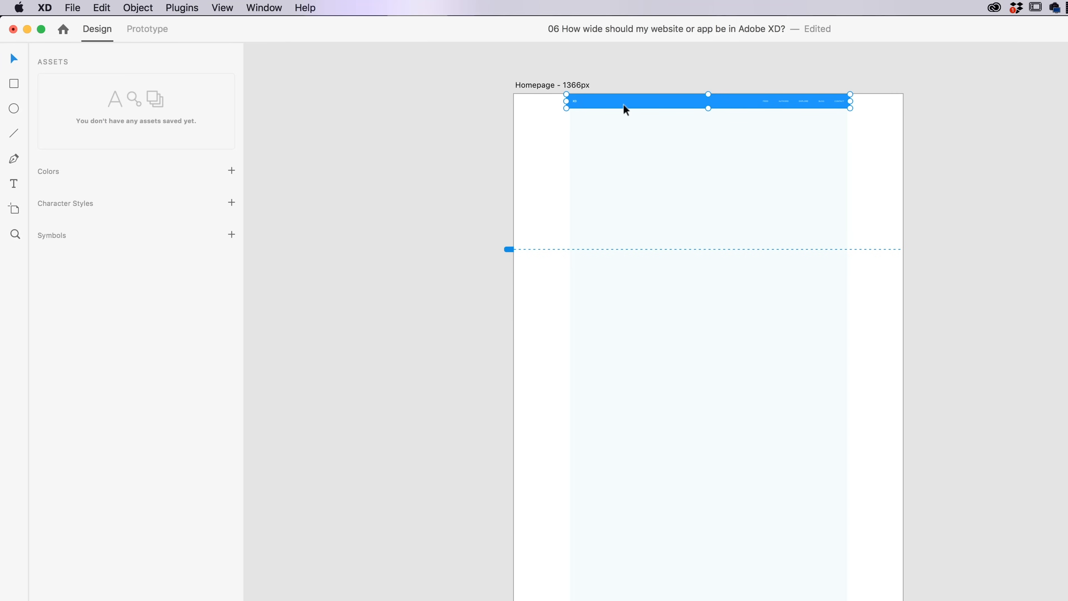
Step: Try ungrouping the navigation bar and moving its blue background and link text separately, and undo these changes
right_click(640, 104)
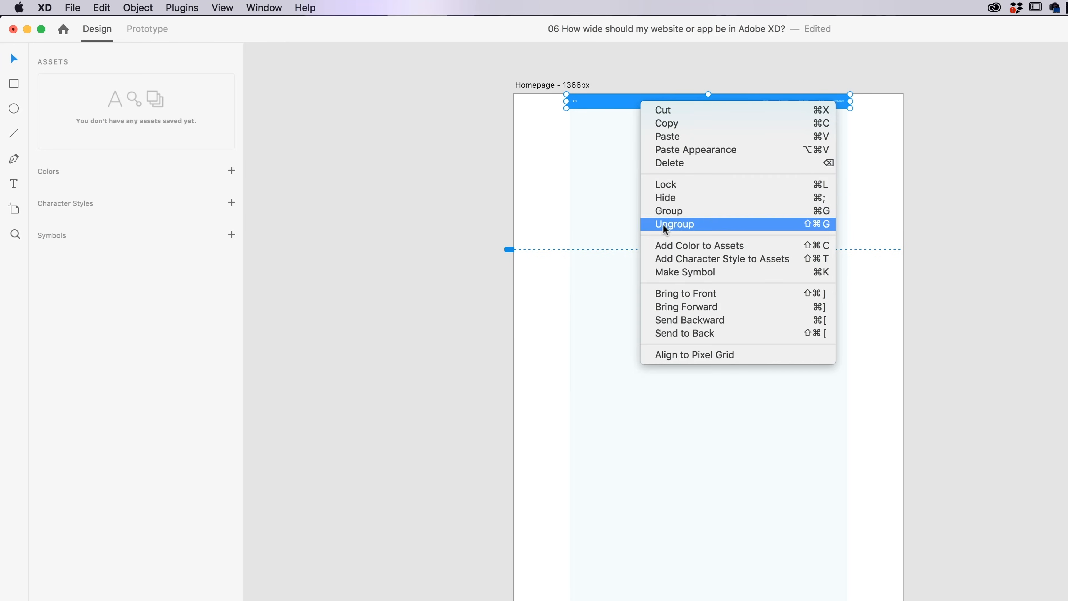
click(665, 232)
click(881, 136)
drag(682, 103, 662, 195)
key(super+z)
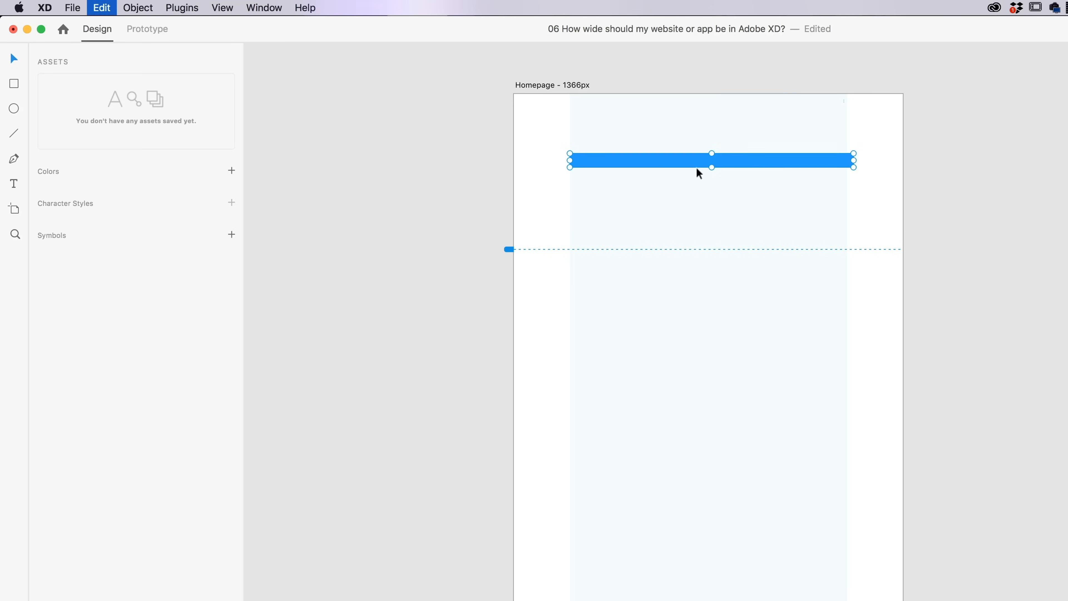
drag(804, 102, 818, 163)
key(super+z)
click(873, 176)
Step: Stretch the grouped navigation bar on both sides to span the full width of the Homepage - 1366px artboard
click(668, 105)
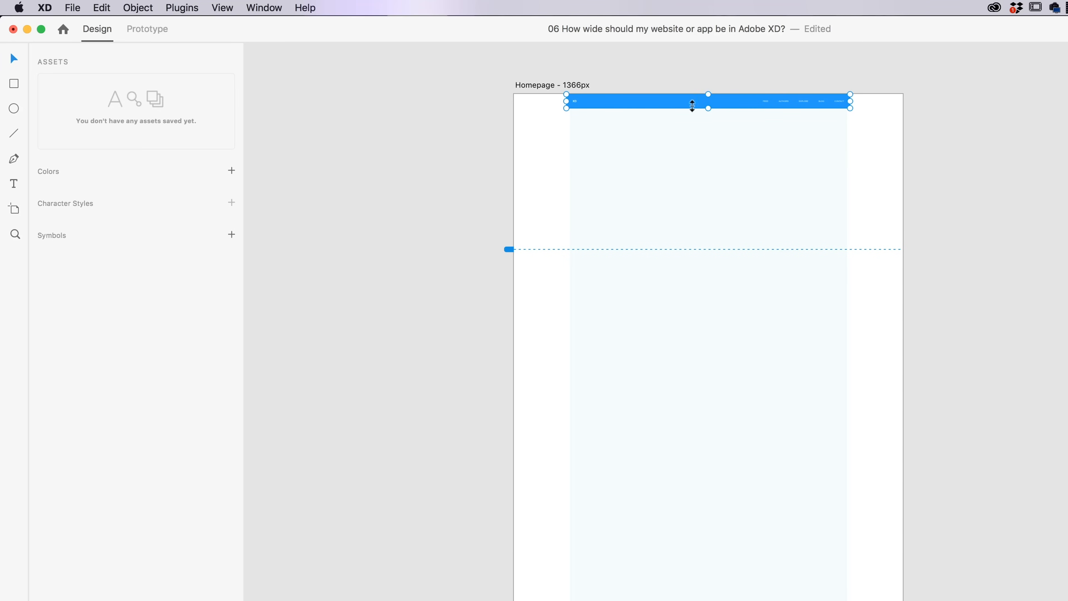
drag(851, 101, 903, 101)
drag(566, 101, 513, 101)
click(407, 119)
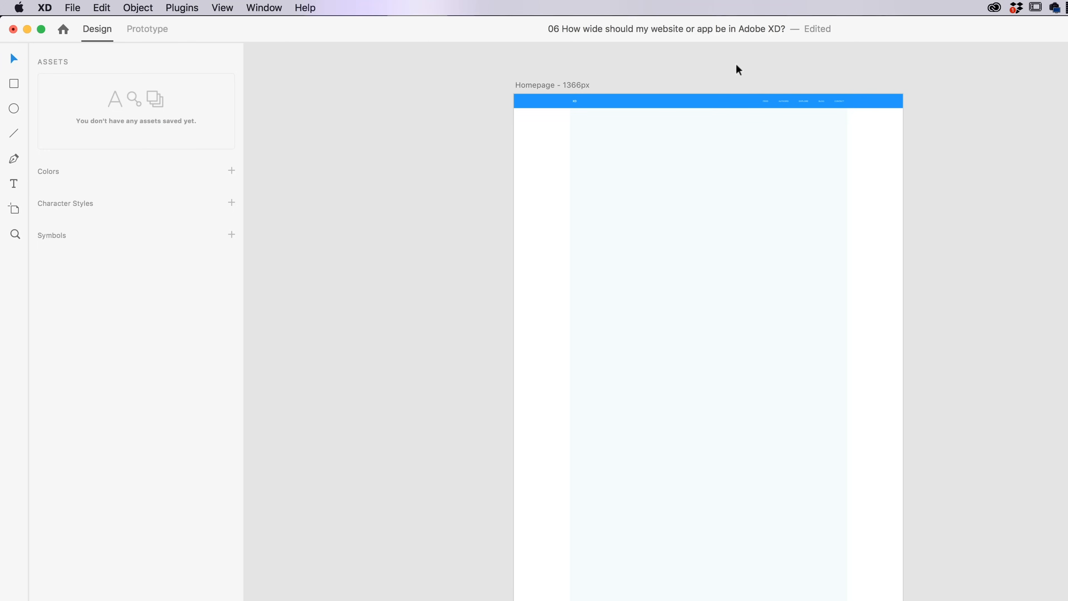
drag(736, 64, 848, 112)
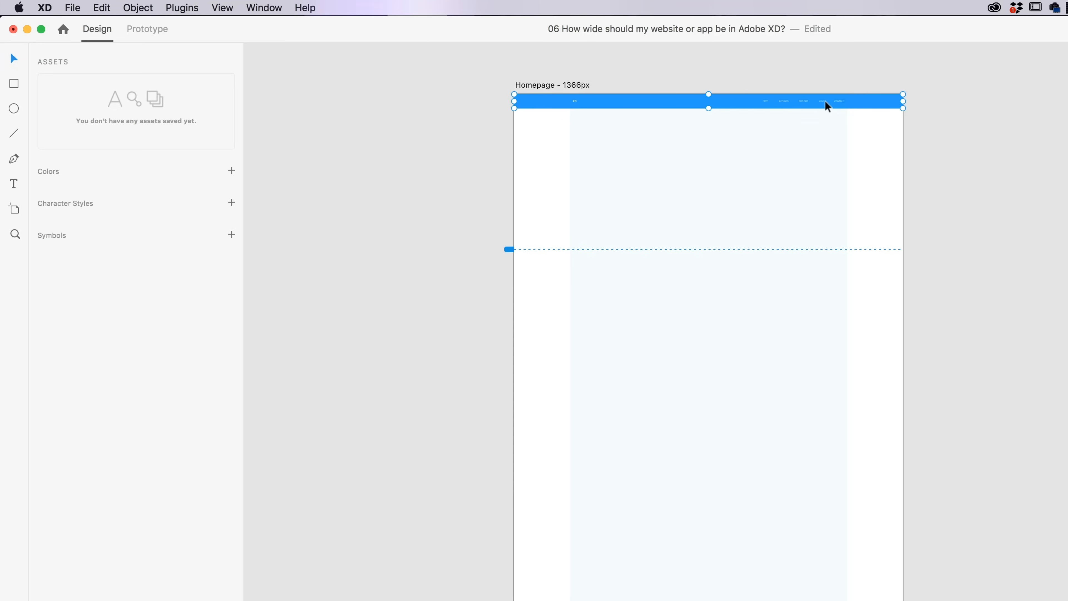
click(850, 62)
click(837, 100)
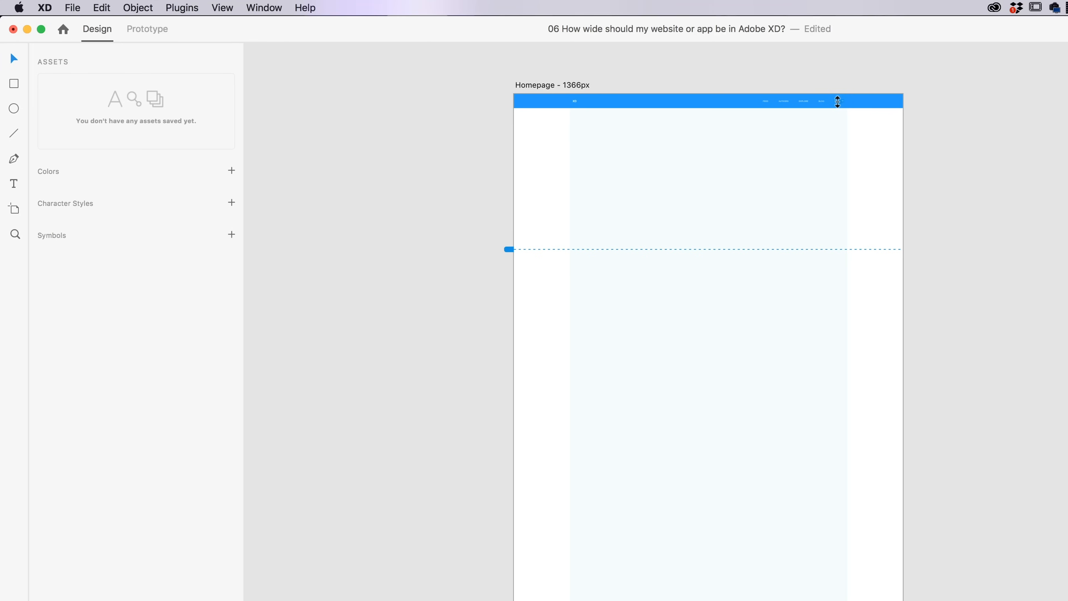
click(918, 191)
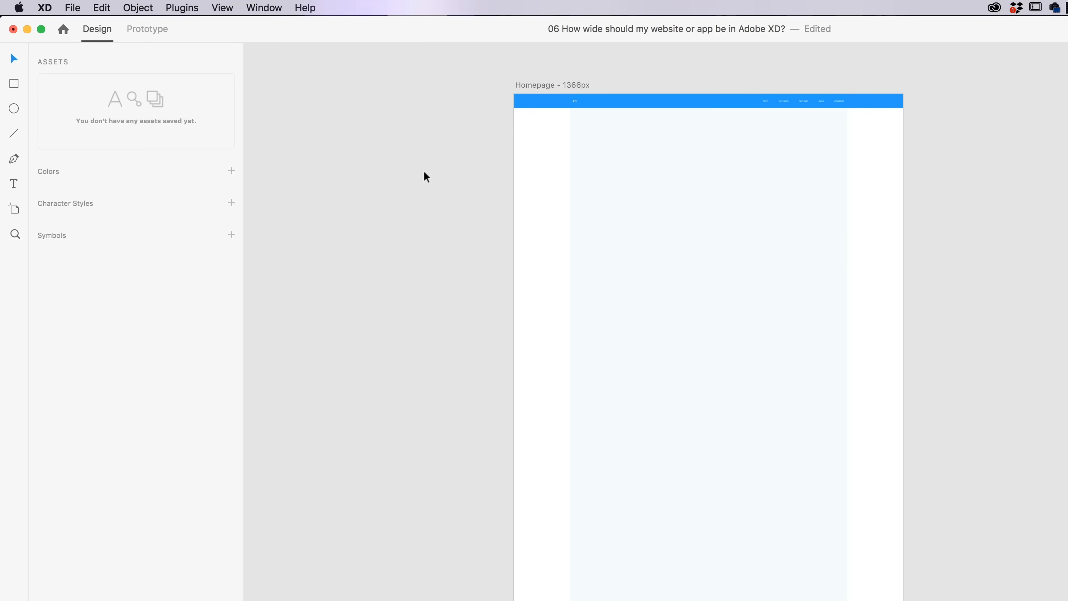
Step: Try shifting the XD logo inward within the navigation bar, and undo the move
click(631, 103)
click(591, 126)
drag(575, 102, 604, 102)
key(super+z)
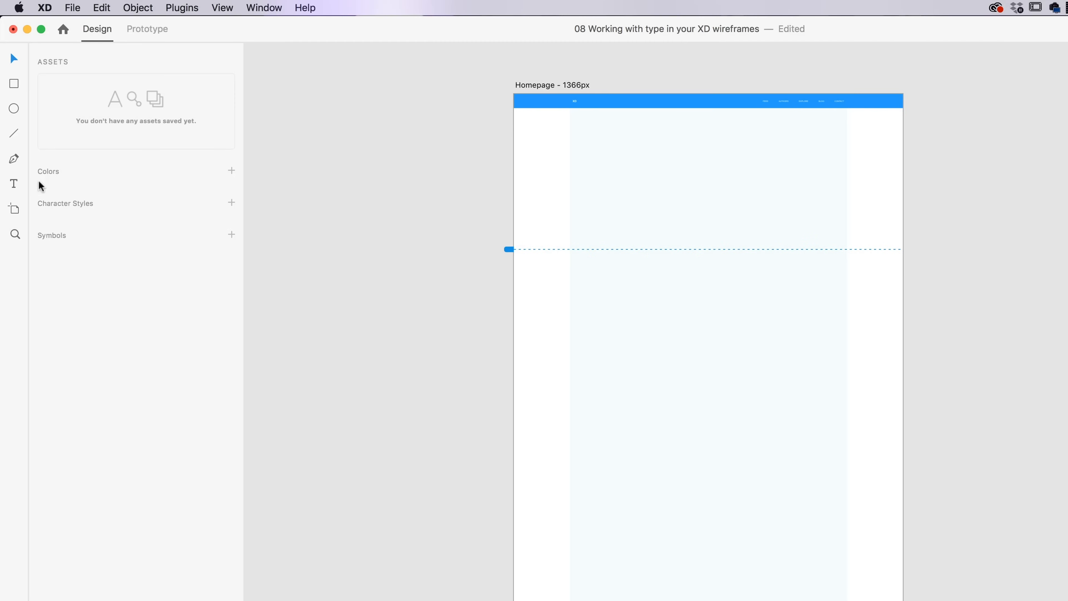
Step: Add a point text reading "Point Text Box - Headings" below the homepage navigation bar, with the view at 100%
click(14, 183)
key(super+1)
drag(794, 101, 803, 421)
drag(817, 257, 834, 587)
drag(855, 423, 853, 533)
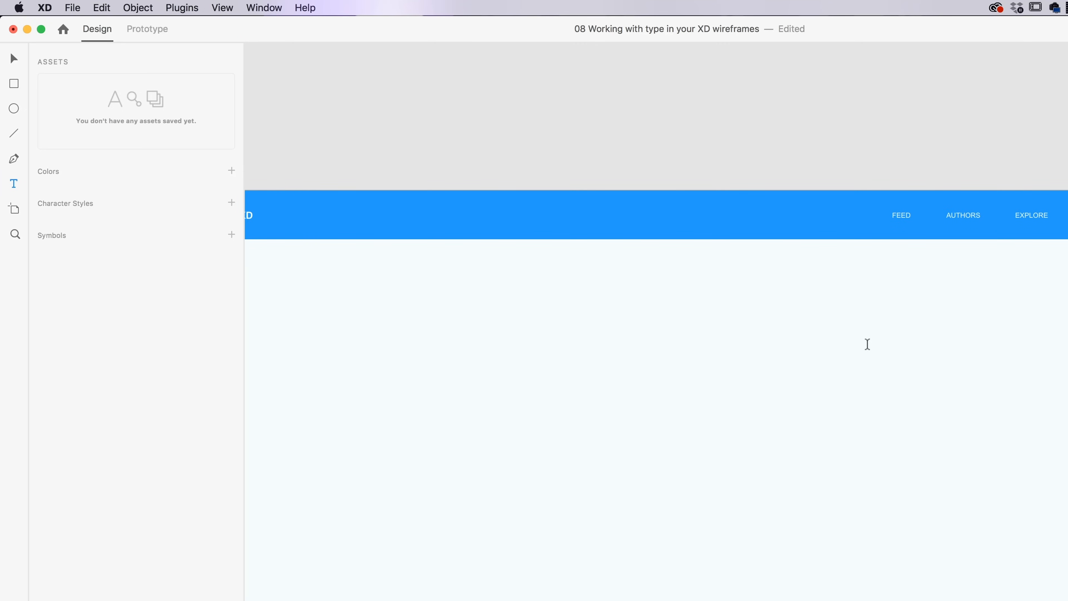
click(955, 251)
click(557, 327)
text(Point Text Box - Headings)
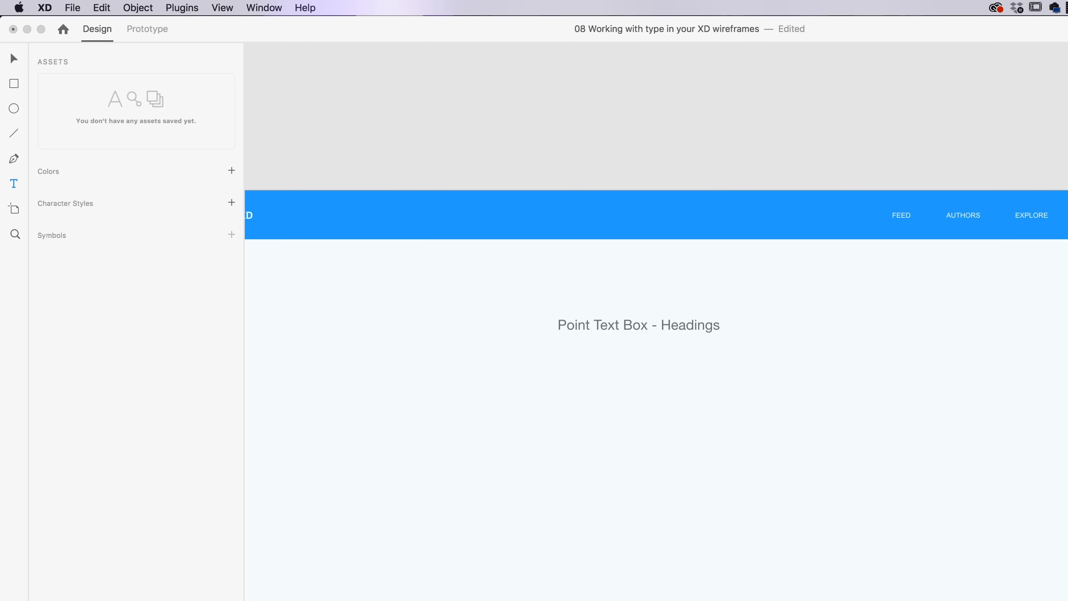
Step: Extend the "Point Text Box - Headings" point text with a long run of filler characters
text(l;asjdf ;lsak jfd;lkjs al;dfkj ;lsakdj f;lsa jdfl;k)
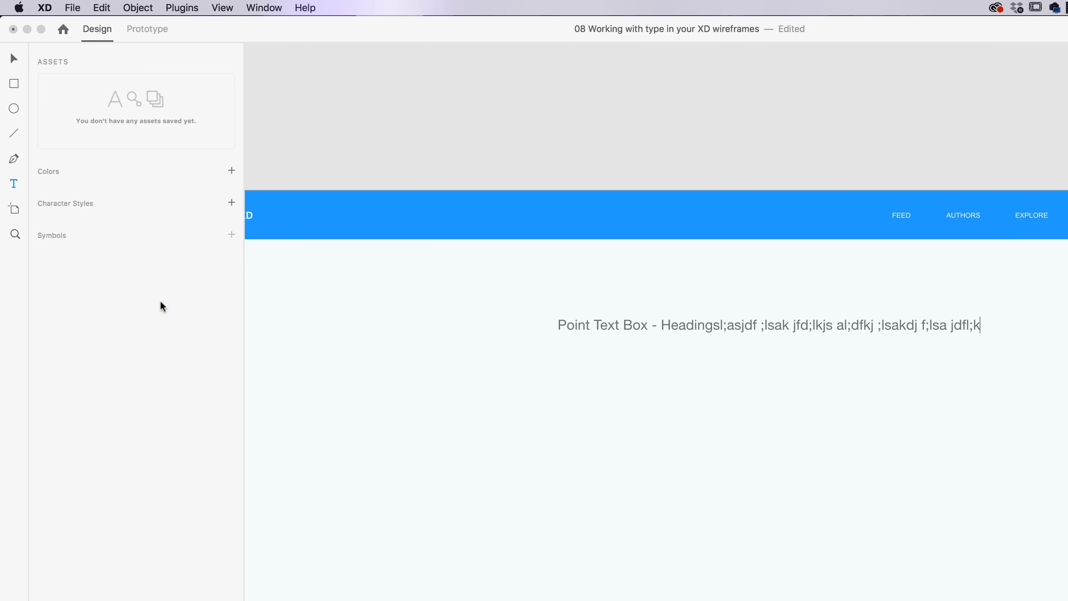
click(15, 59)
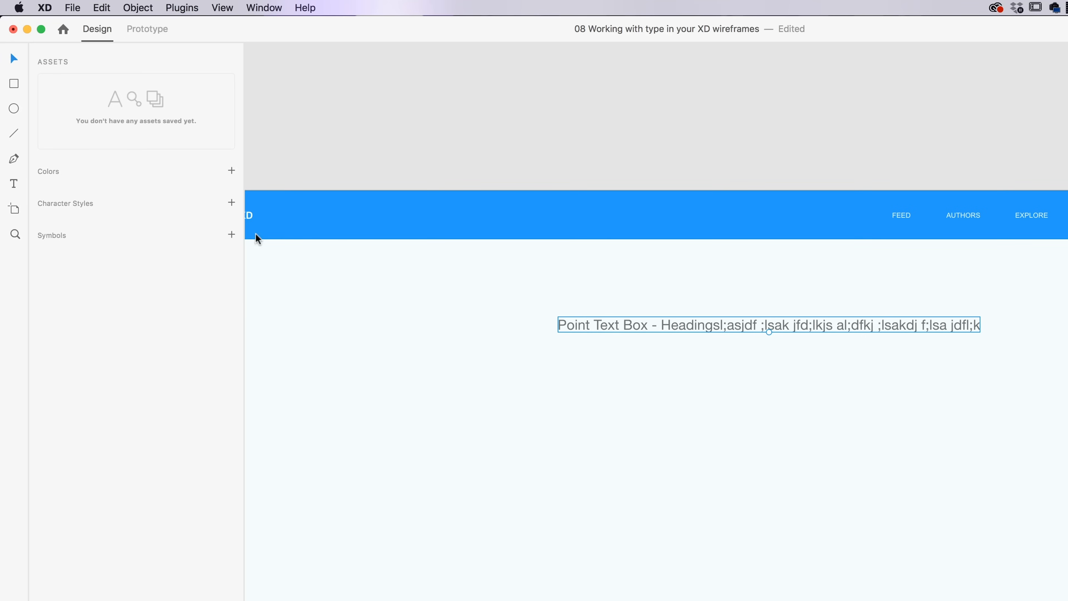
Step: Draw an area text box about 342 px wide below the heading and fill it with "Area Text" followed by filler characters
click(14, 184)
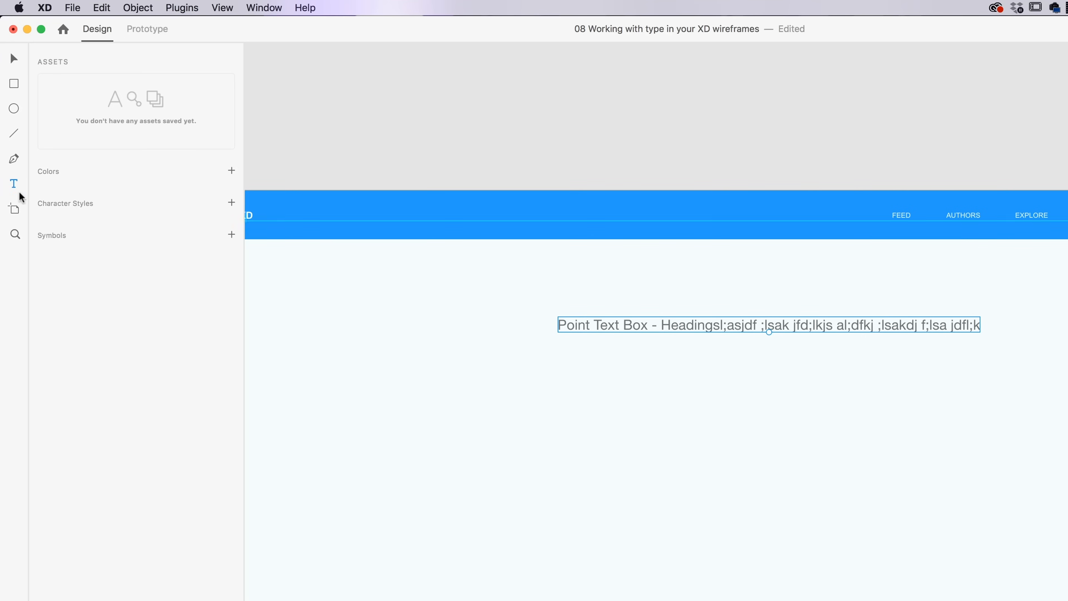
drag(557, 354, 795, 480)
text(Area)
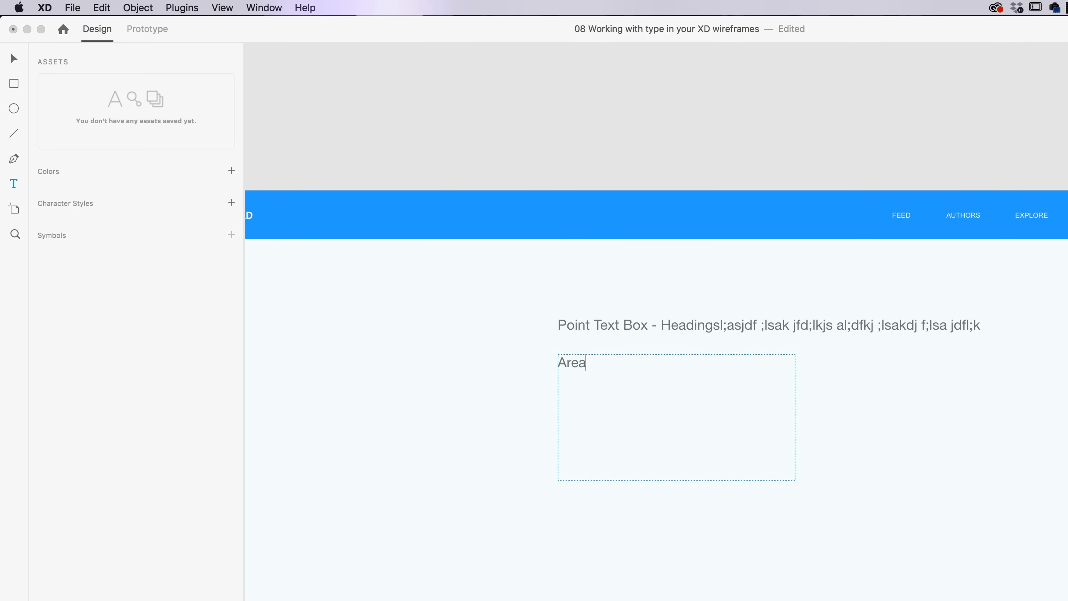
text( Text al;skjdf ;sakjfd ;slakdjf lksaj )
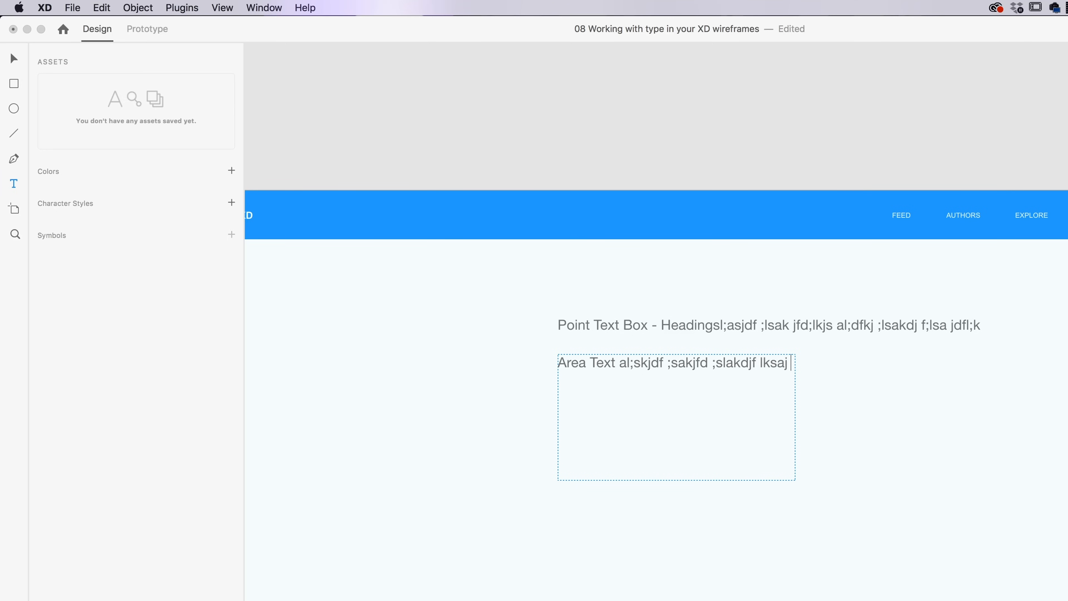
text(;dlfk asj;ldfkj sal;k jf;lsadkjf ;sadf;lkjsadlkf sakdjf)
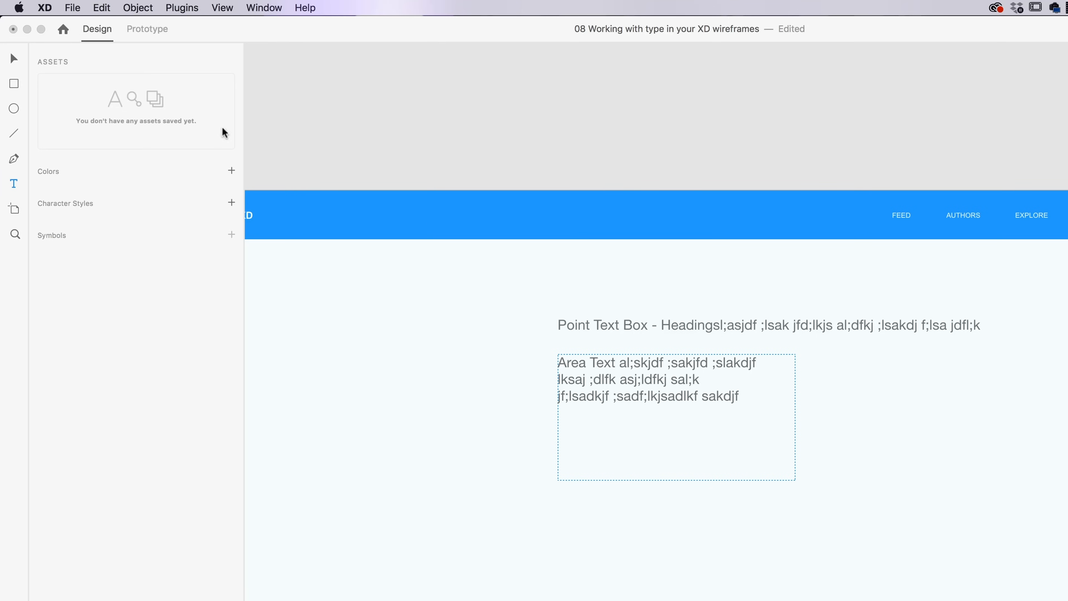
click(16, 59)
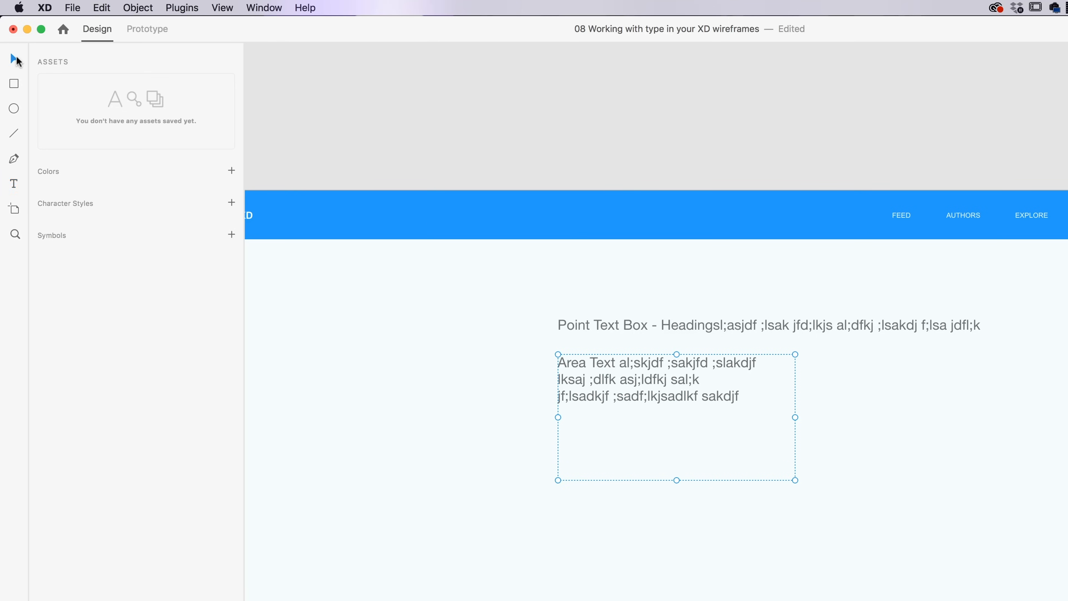
Step: Convert the heading from point text to area text and append enough filler characters to wrap onto two more lines
click(758, 328)
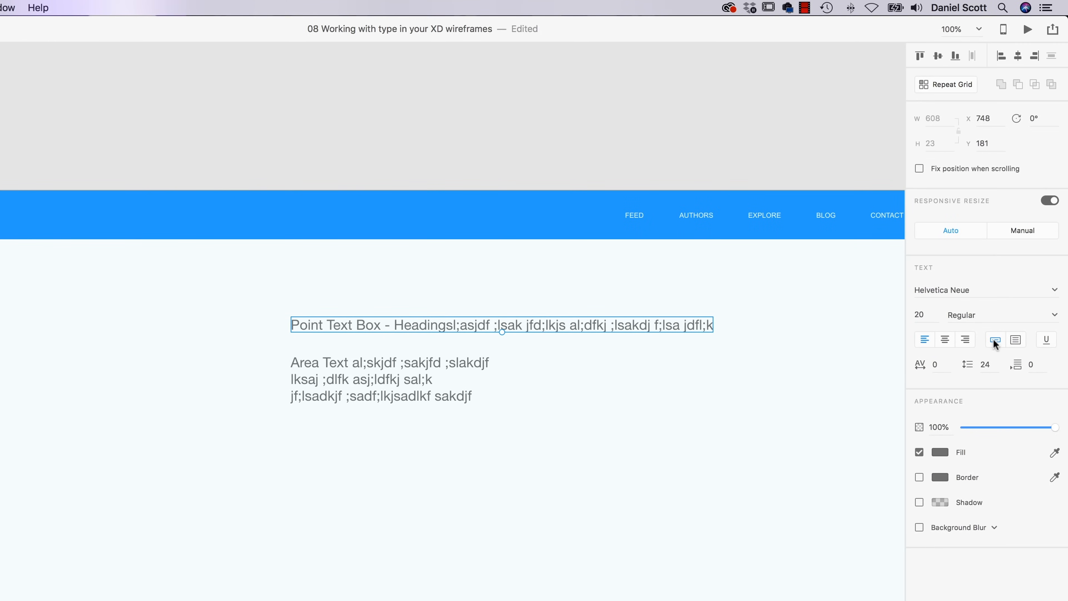
click(1015, 343)
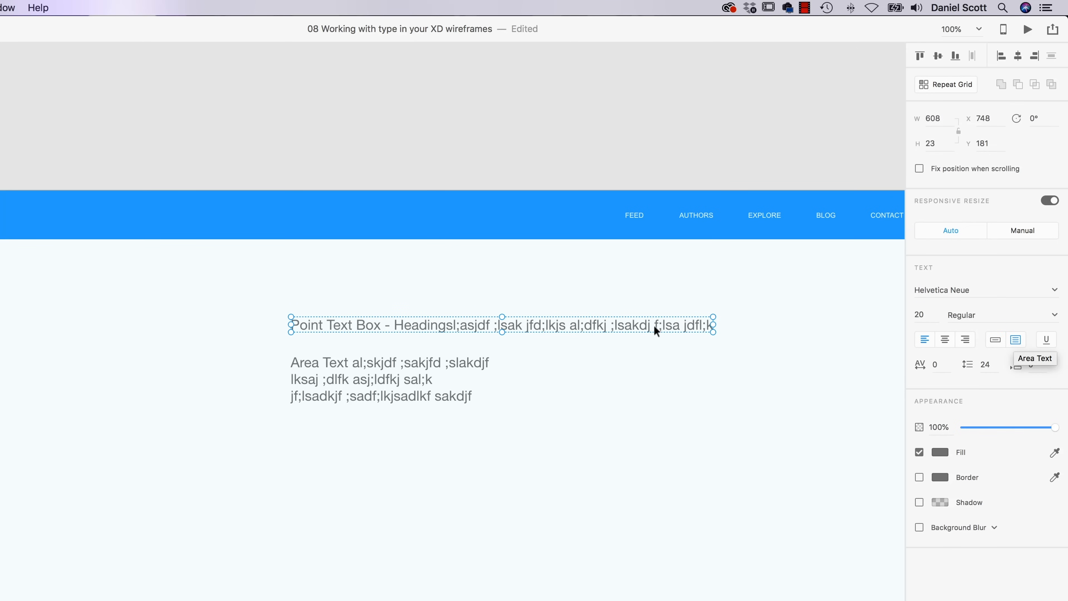
double_click(698, 326)
click(708, 324)
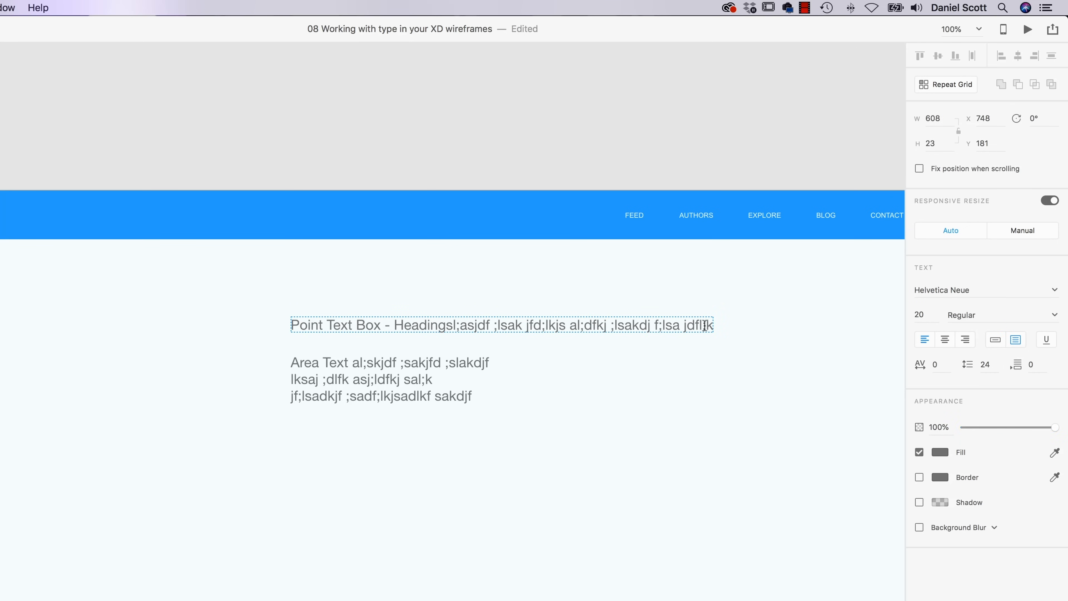
text(l haoidfj;laskjdf;las kjd;lfkjas ;ldfkj ;lsakjdf l;sakjdl;fksaj ldfkj al;dkjf lsakjdl;fkja s;ldfkja;sldkjf a)
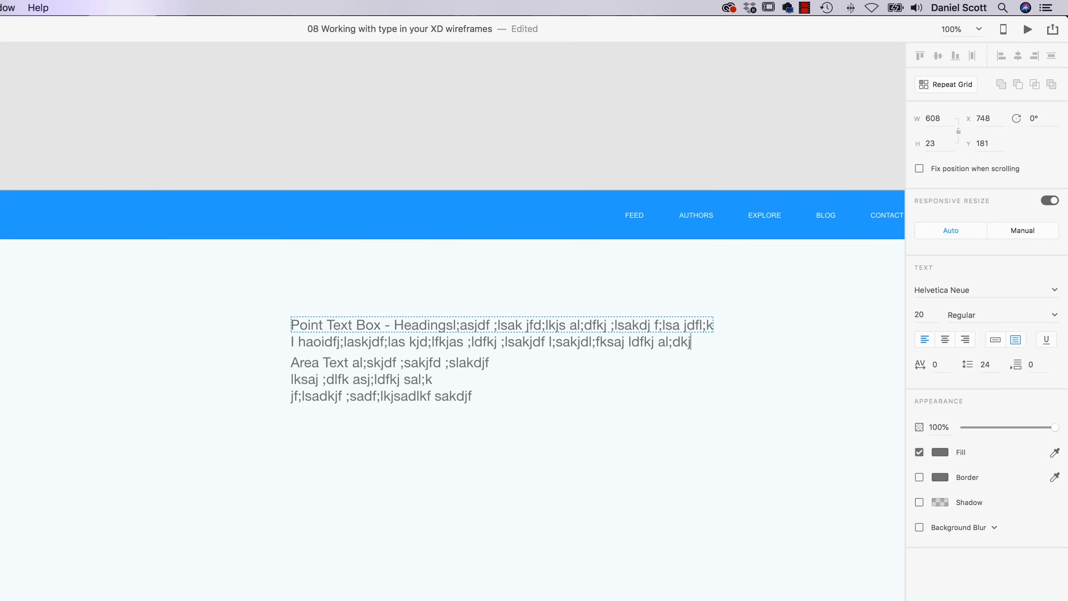
text(;slsikd;flkajs)
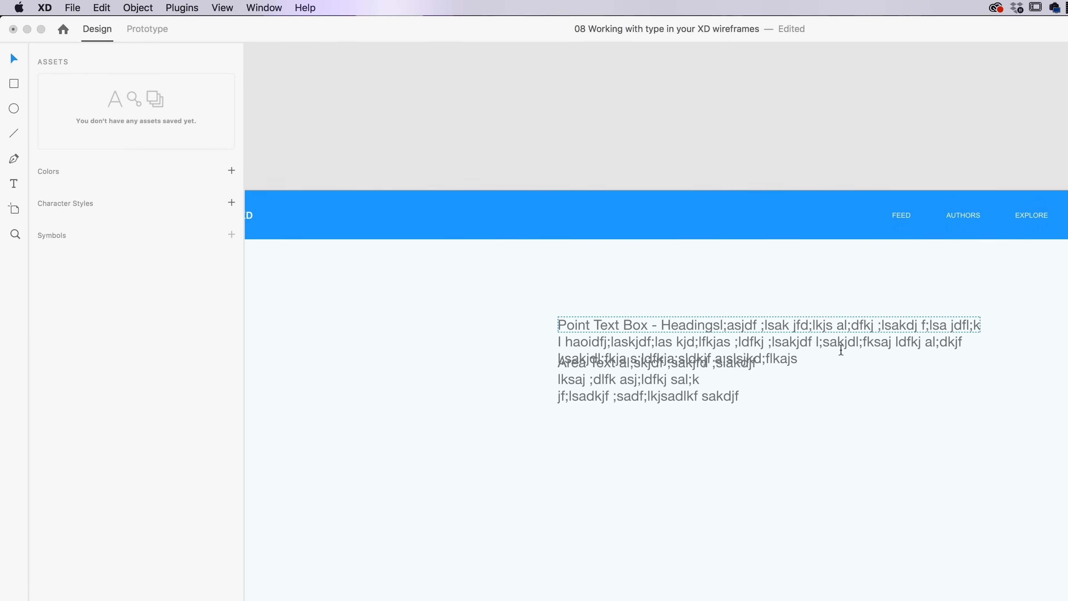
click(14, 58)
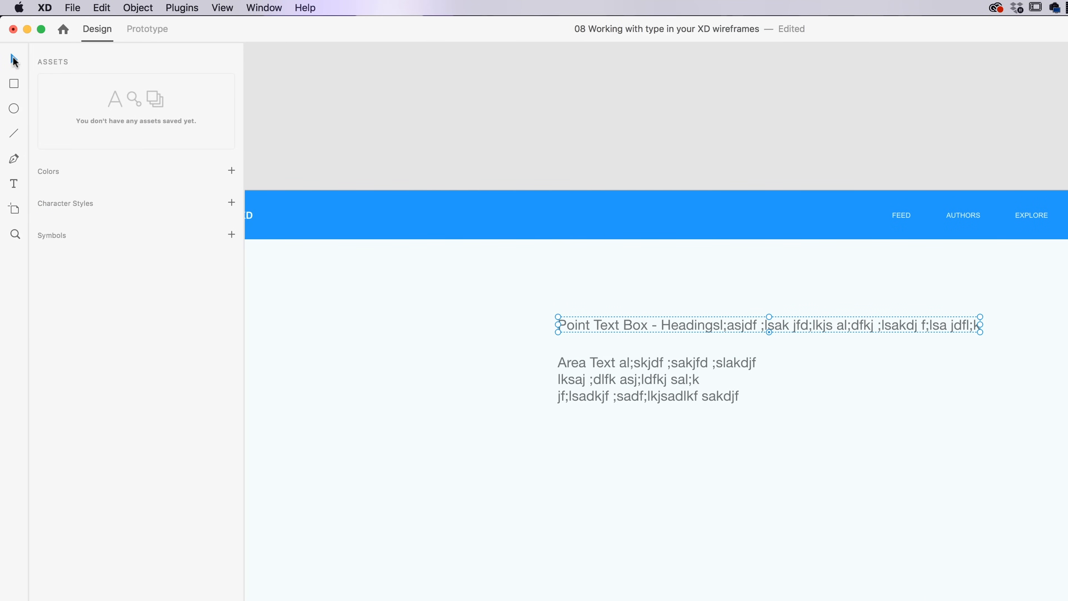
Step: Move the heading box below the Area Text box, enlarge it to about 105 px high, and shorten the Area Text box to about 84 px
drag(893, 324, 889, 488)
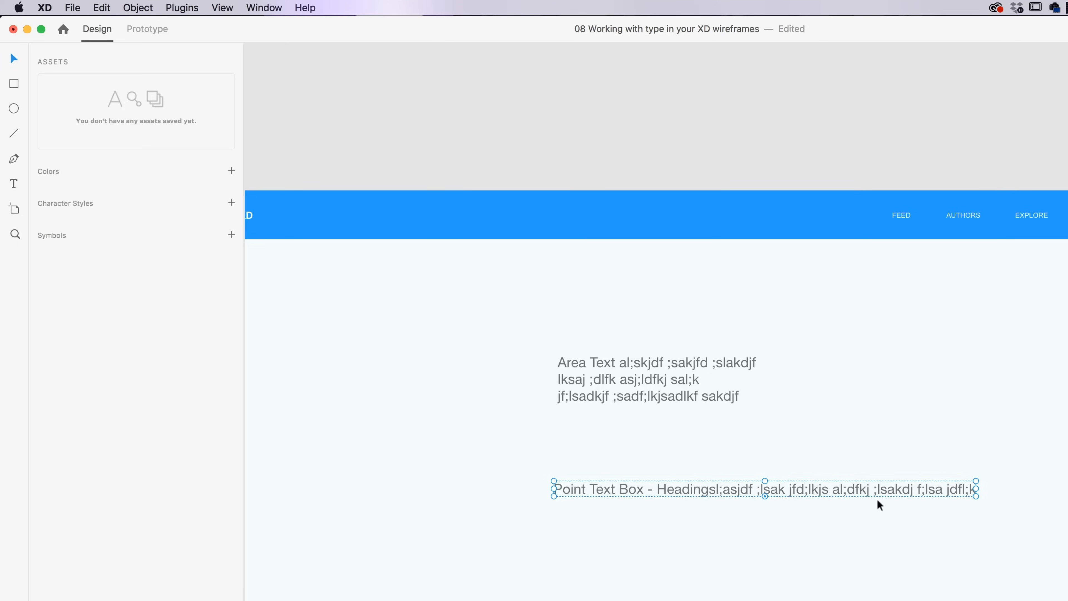
drag(765, 494, 768, 537)
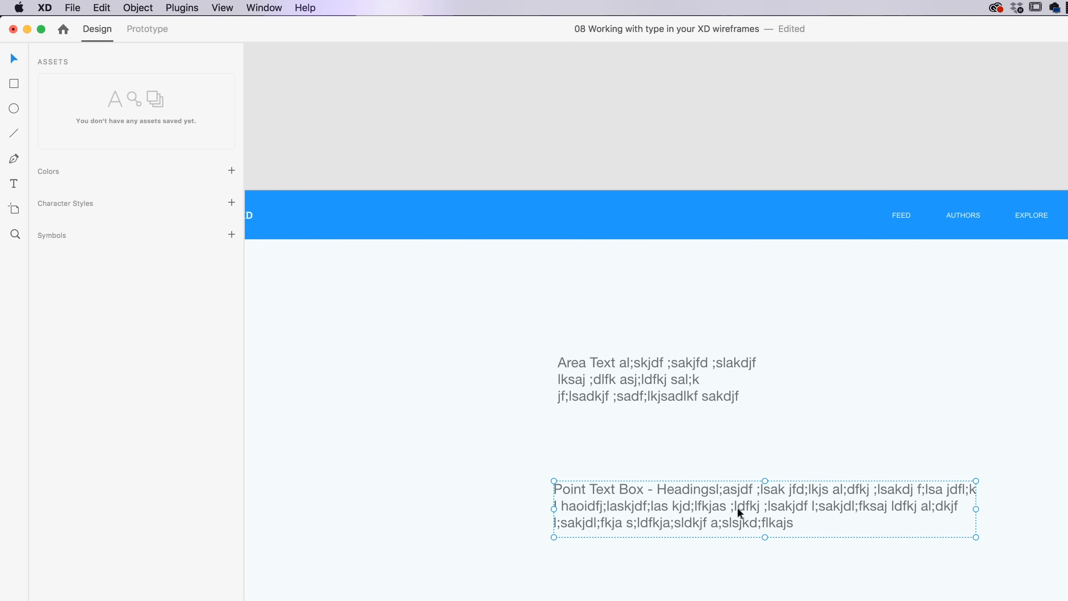
click(702, 380)
drag(676, 480, 685, 416)
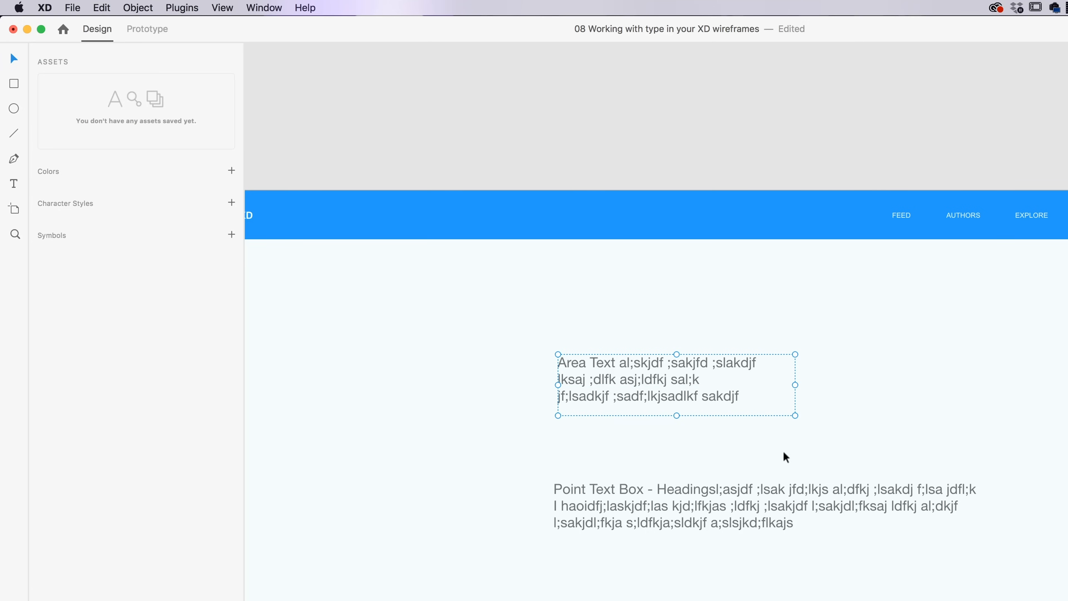
mouse_move(677, 418)
mouse_down()
mouse_move(677, 395)
mouse_move(677, 416)
mouse_up()
click(755, 503)
mouse_move(765, 537)
mouse_down()
mouse_move(765, 518)
mouse_move(777, 553)
mouse_up()
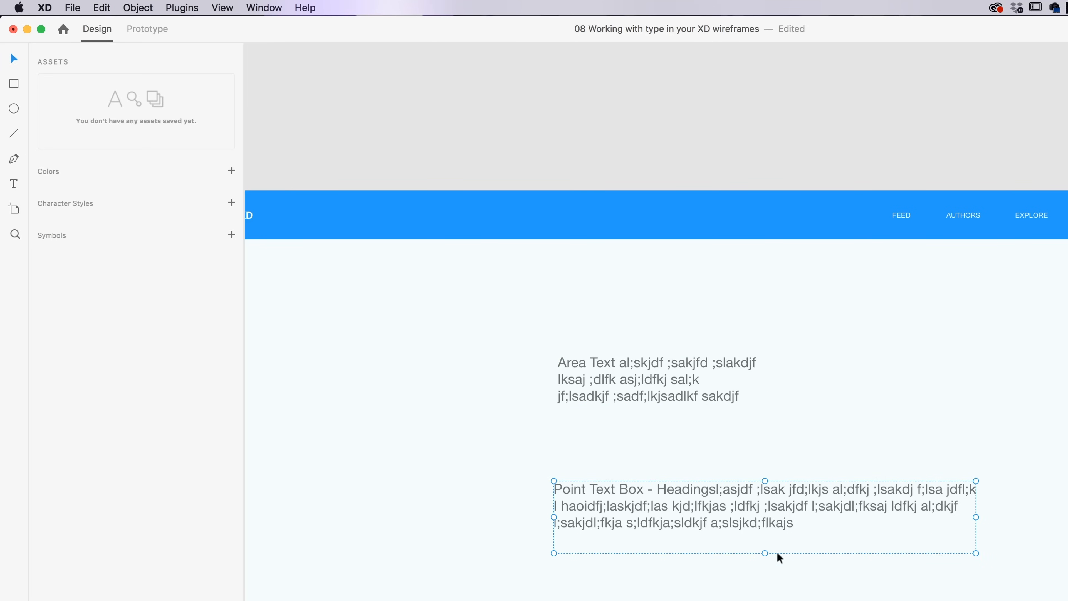
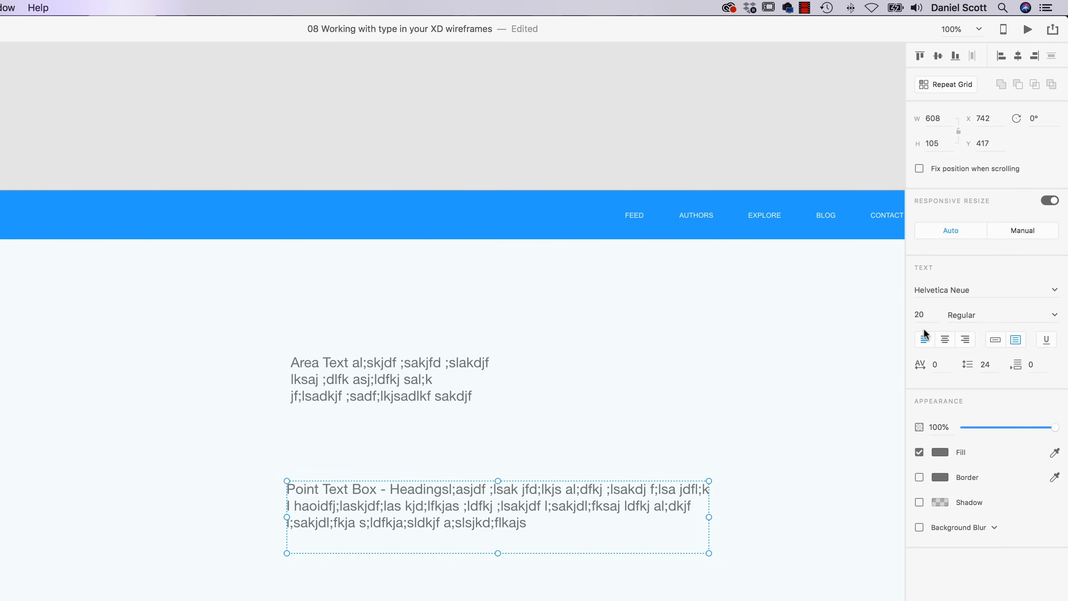
Step: Try centre and right alignment on the heading text, restore left alignment, and toggle underline on and off
click(945, 340)
click(964, 342)
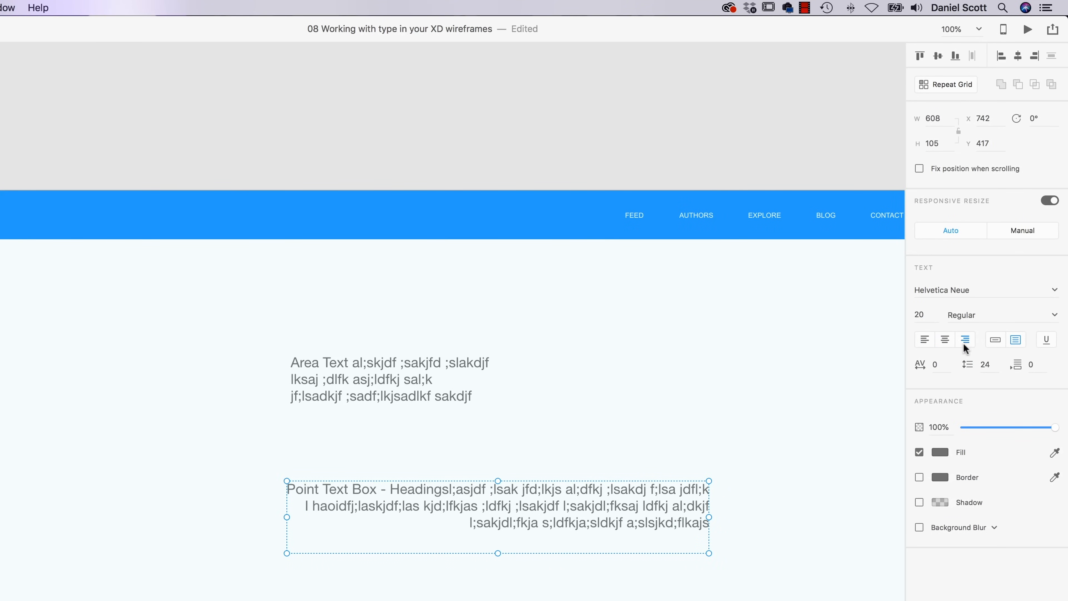
click(924, 340)
click(1046, 340)
click(1047, 340)
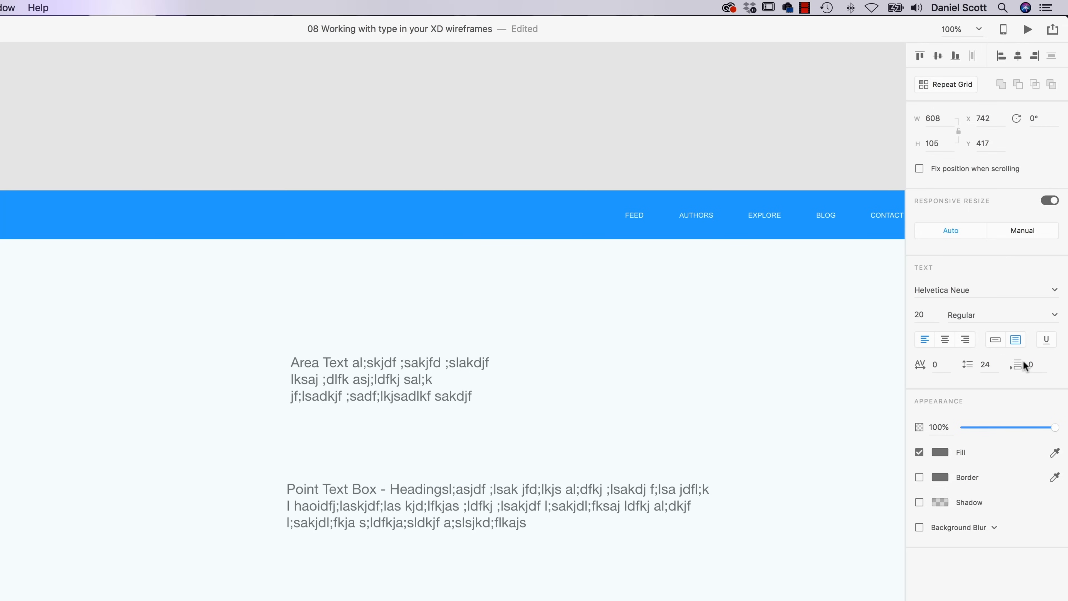
Step: Set the heading text's character spacing to 200 and its line spacing to 50
click(926, 364)
text(20)
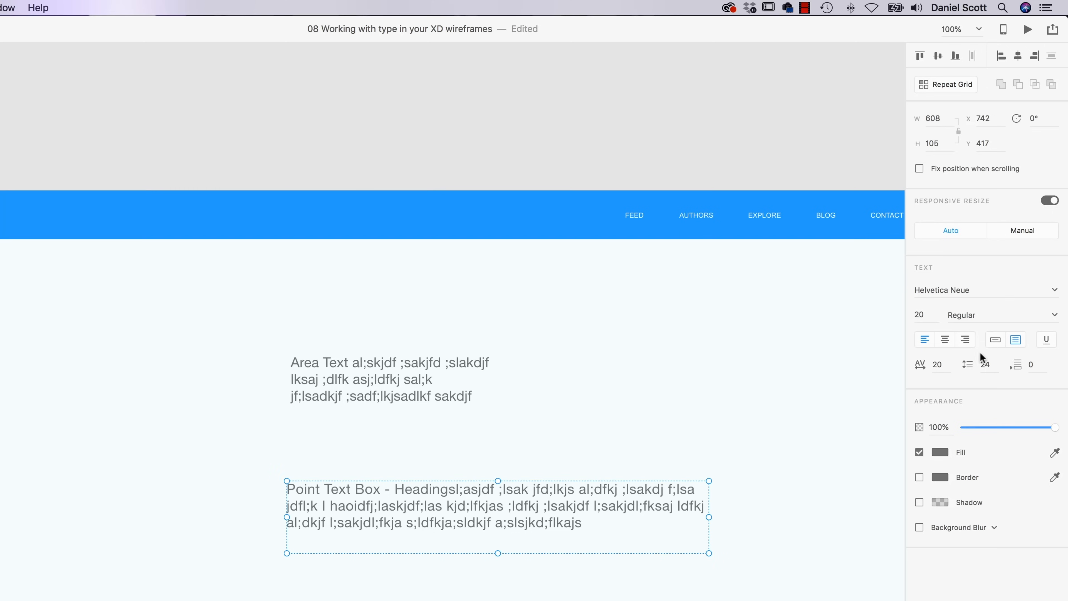
text(0)
key(Return)
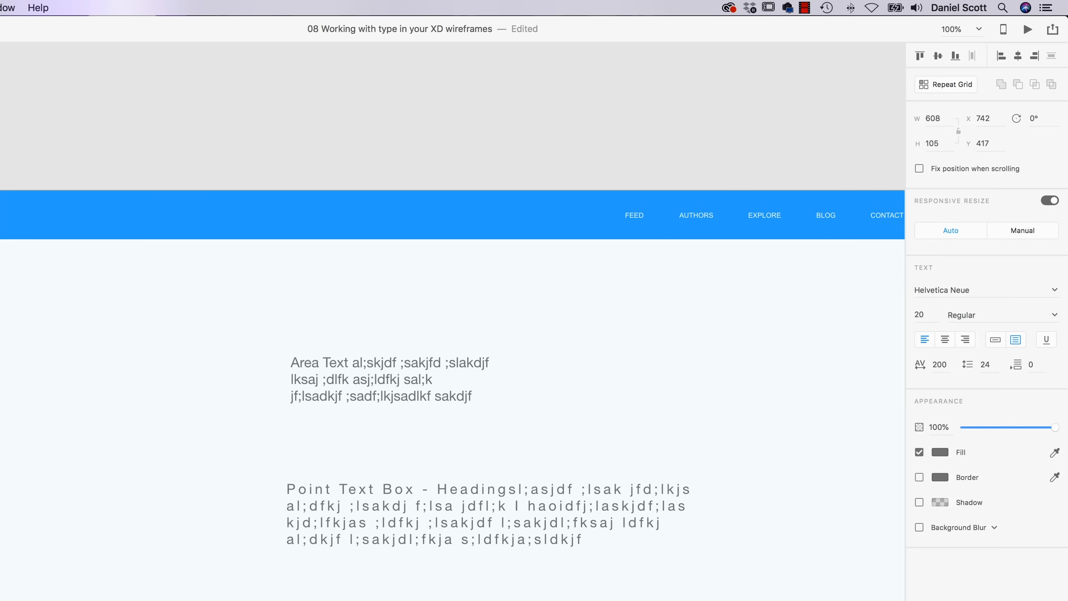
click(988, 364)
text(50)
key(Return)
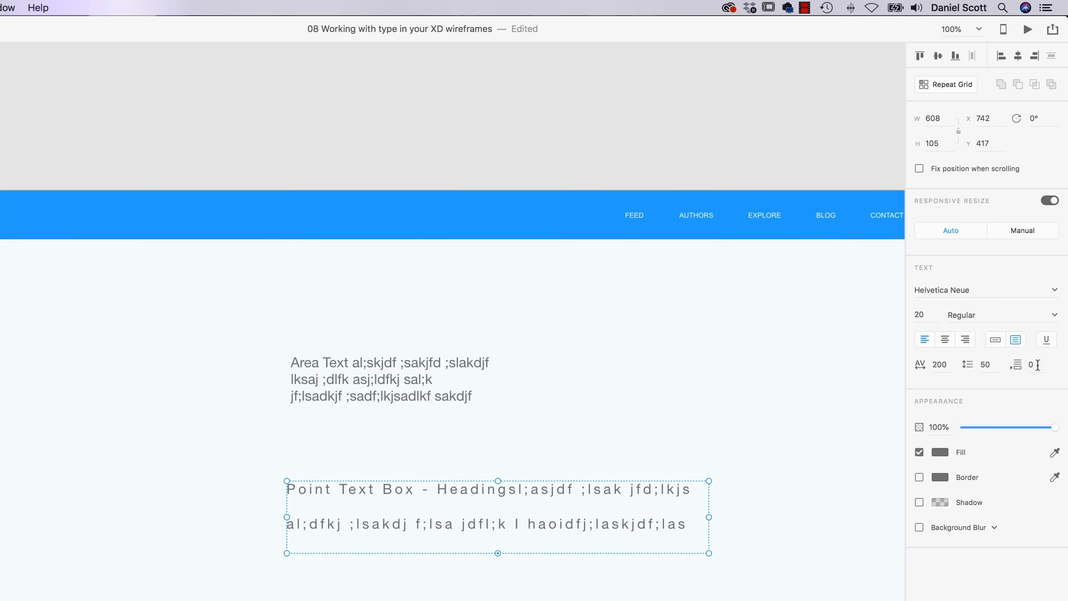
Step: Add a paragraph break before the last line of the Area Text, enlarge its box to about 145 px high, and set paragraph spacing to 20
click(454, 398)
double_click(439, 382)
click(440, 382)
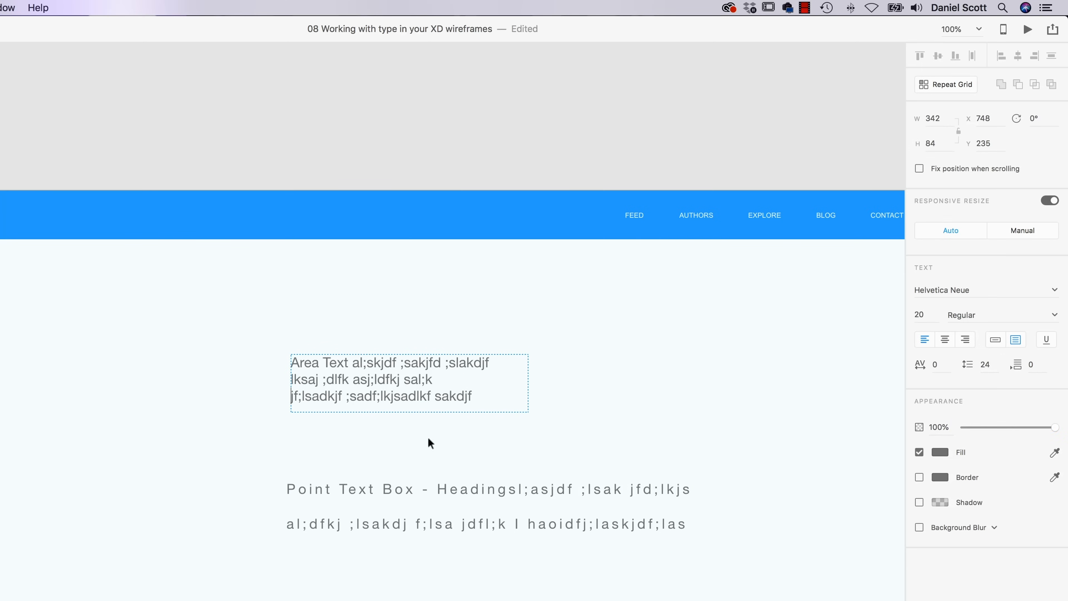
drag(405, 412, 402, 455)
click(1034, 363)
text(20)
key(Return)
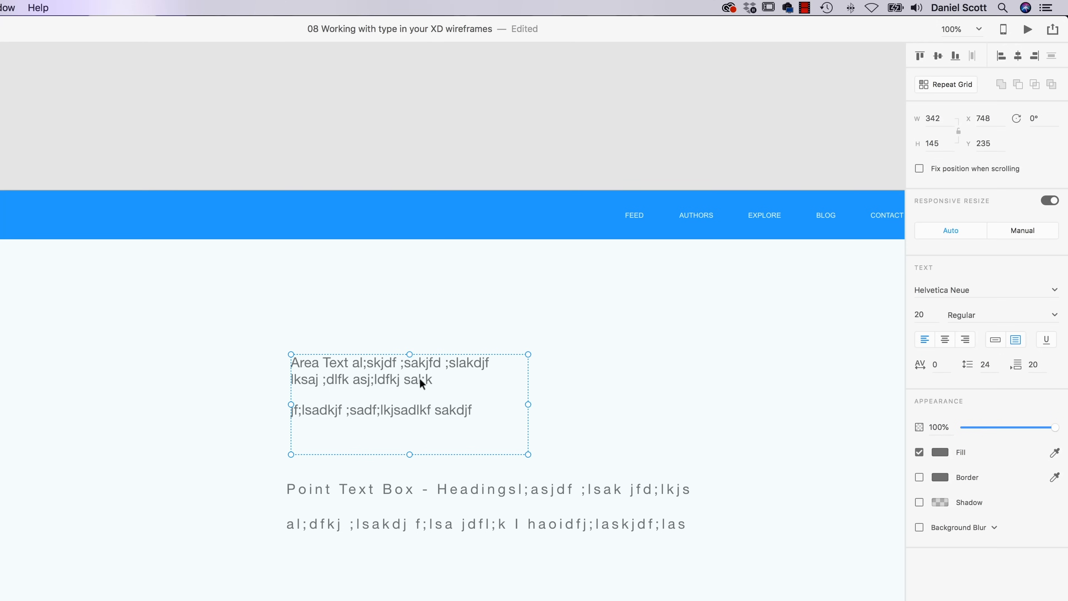
double_click(427, 389)
click(433, 380)
Step: Delete both practice text boxes and remove the XD logo from the homepage navigation bar
drag(226, 333, 575, 543)
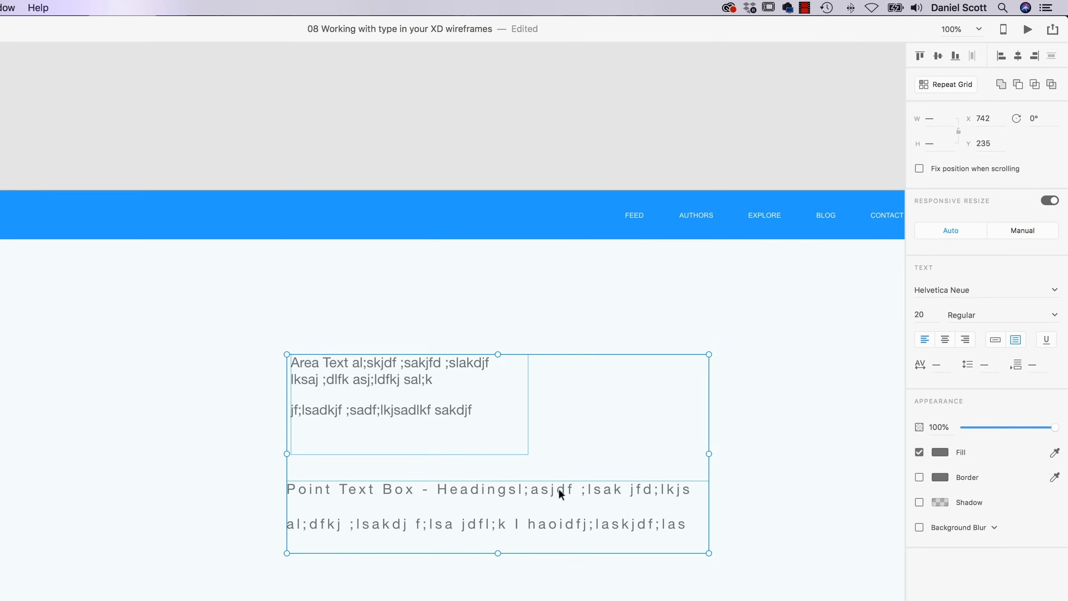
key(Delete)
drag(448, 327, 758, 379)
click(243, 292)
double_click(243, 292)
key(Delete)
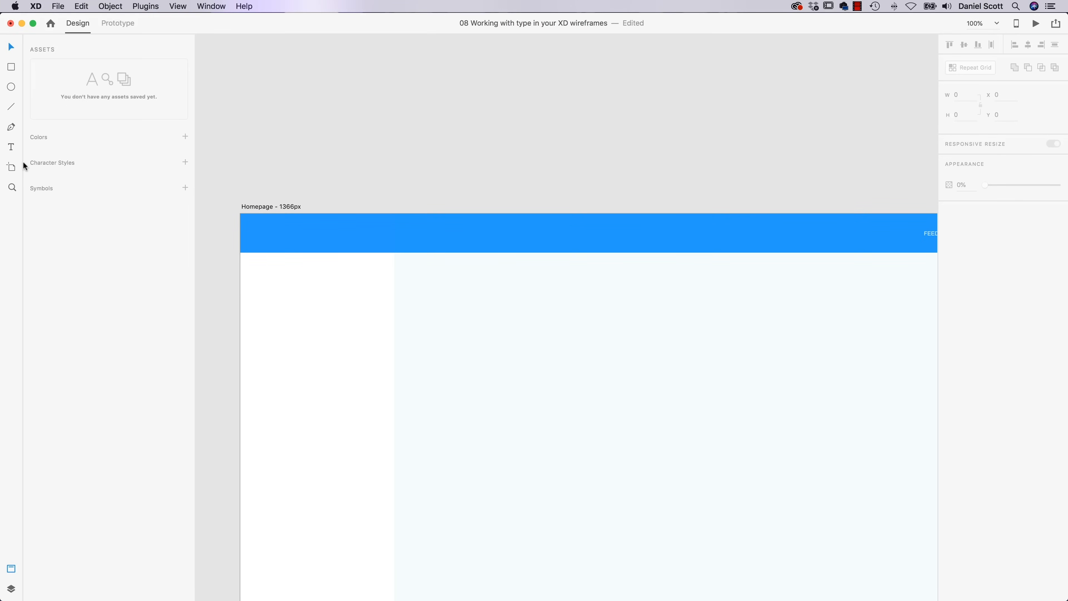
Step: Add the point text "INSTRUCTOR HQ" to the navigation bar where the content column begins and fill it with white (#FFFFFF)
key(t)
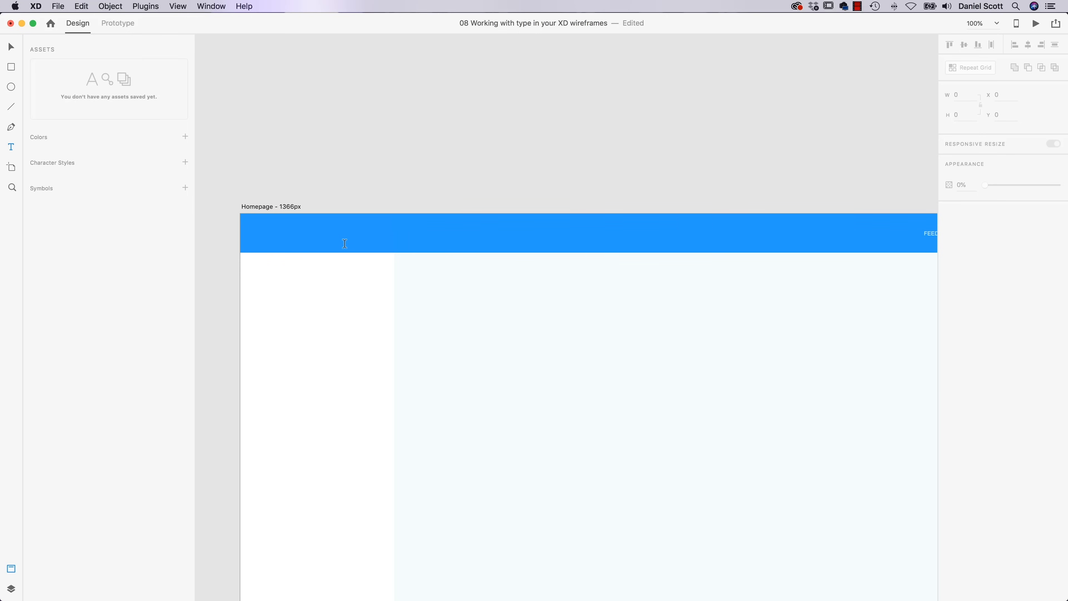
click(408, 234)
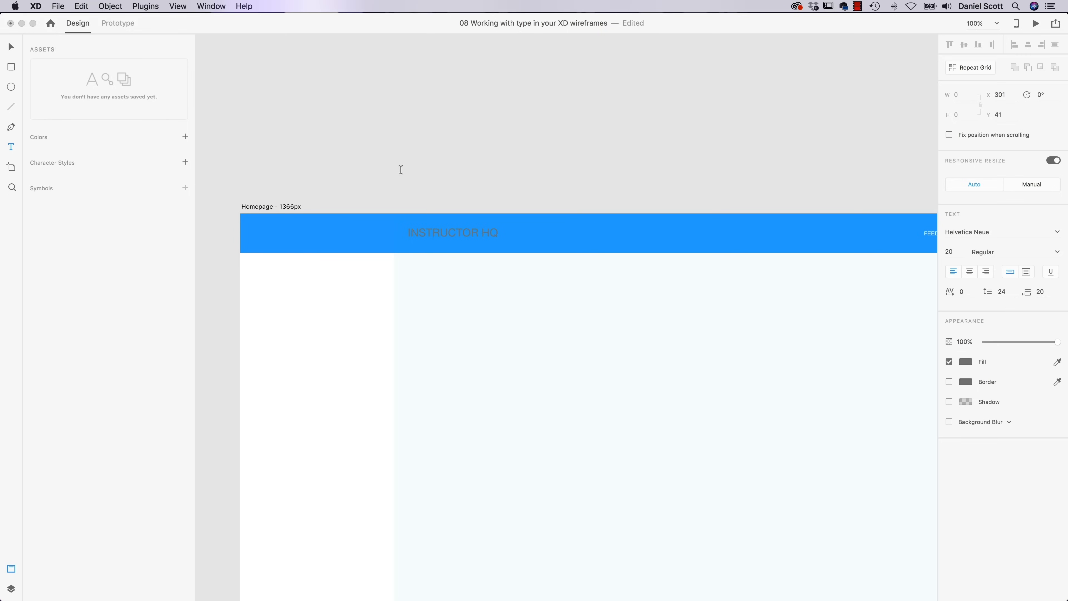
triple_click(471, 236)
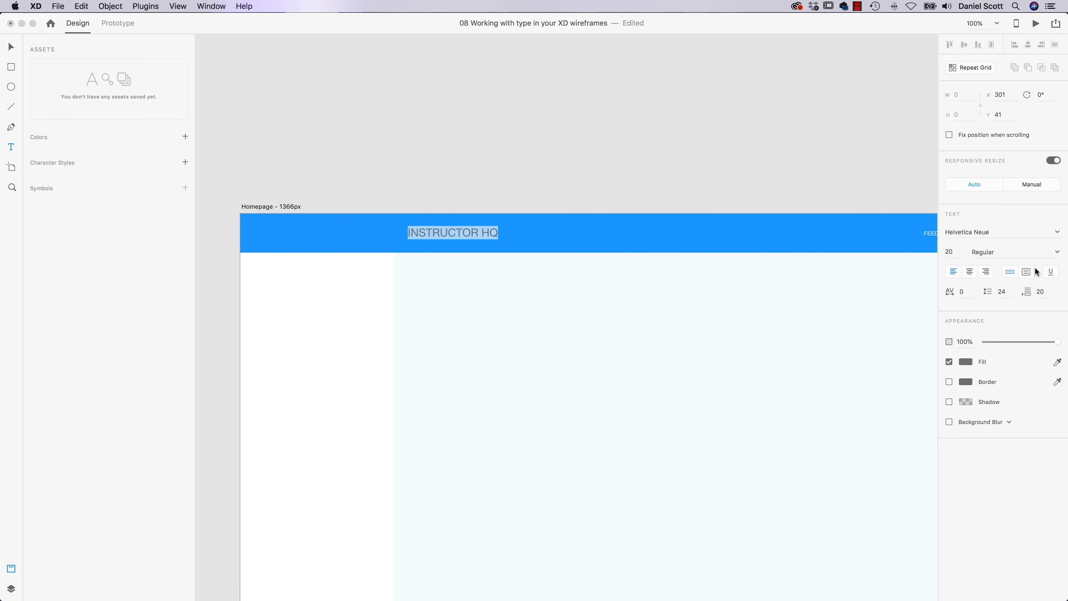
click(965, 362)
drag(849, 379, 785, 281)
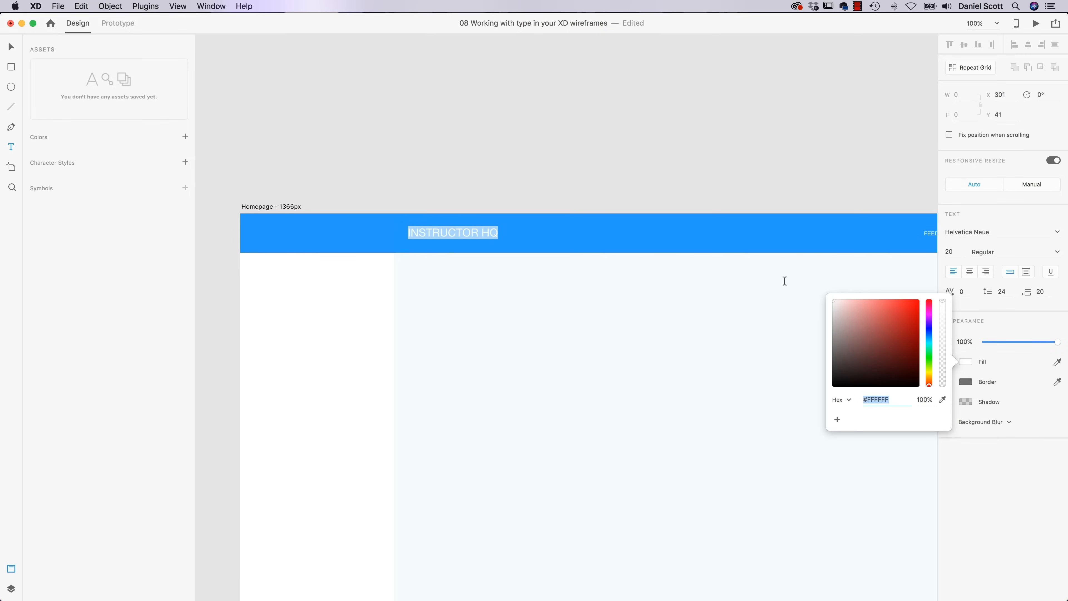
click(10, 46)
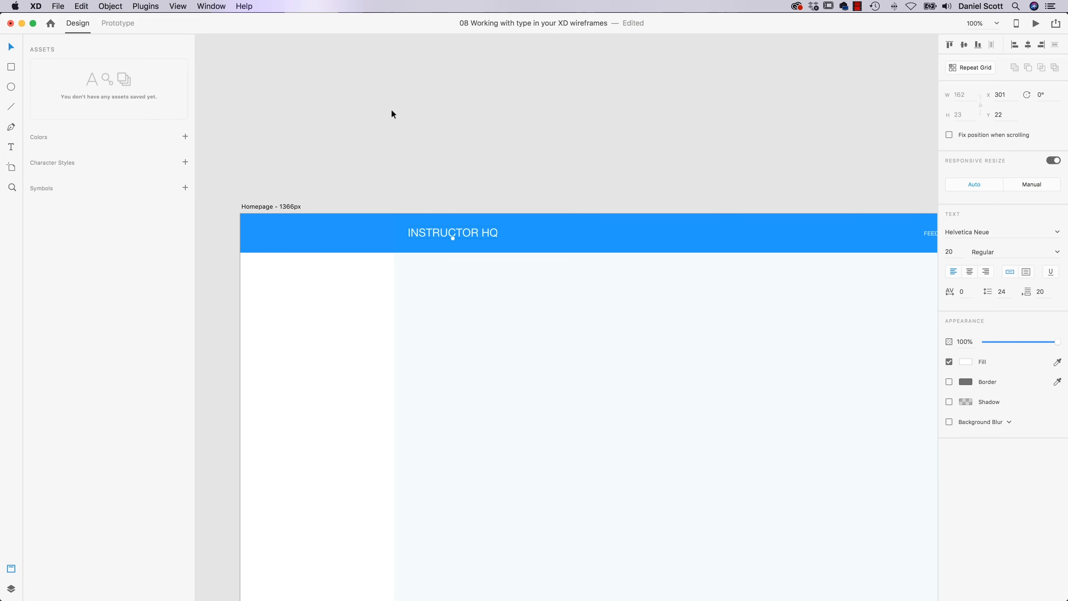
Step: With the view at 100%, set the "INSTRUCTOR HQ" text's font size to 16
click(181, 5)
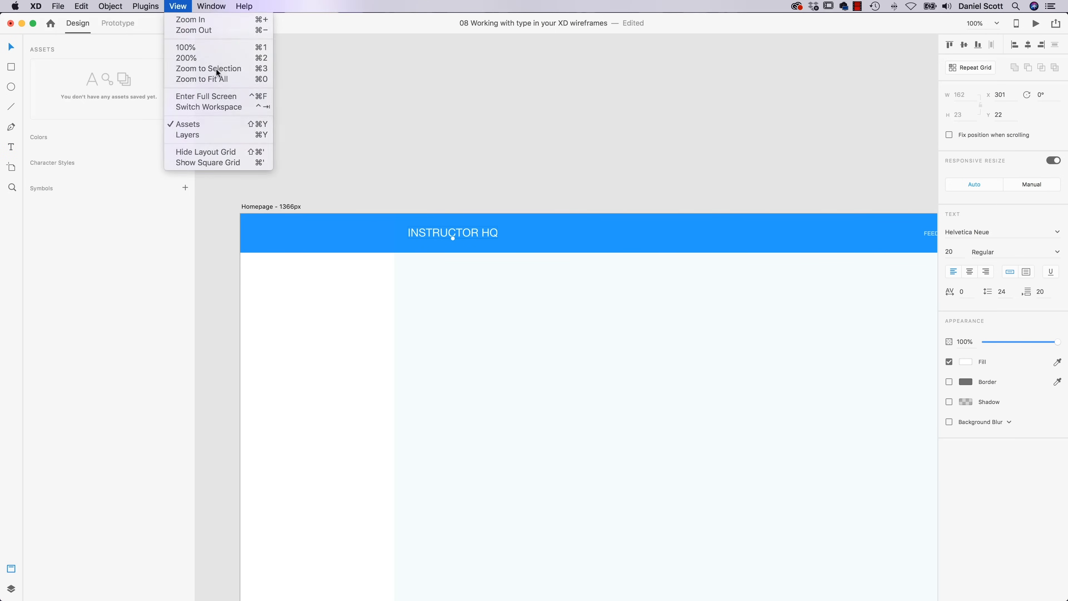
click(198, 49)
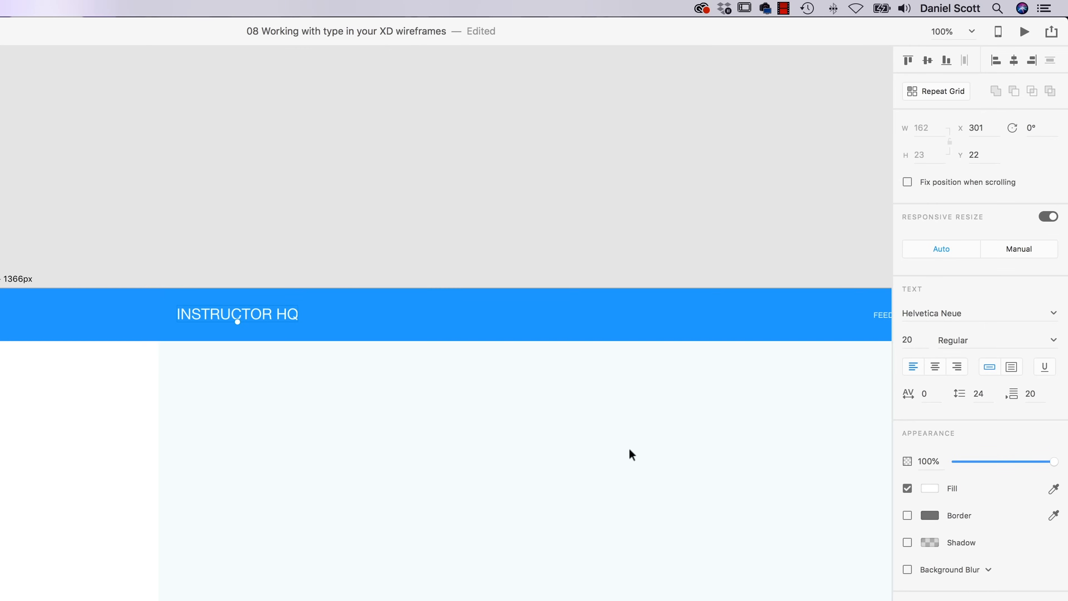
click(918, 339)
text(16)
key(Return)
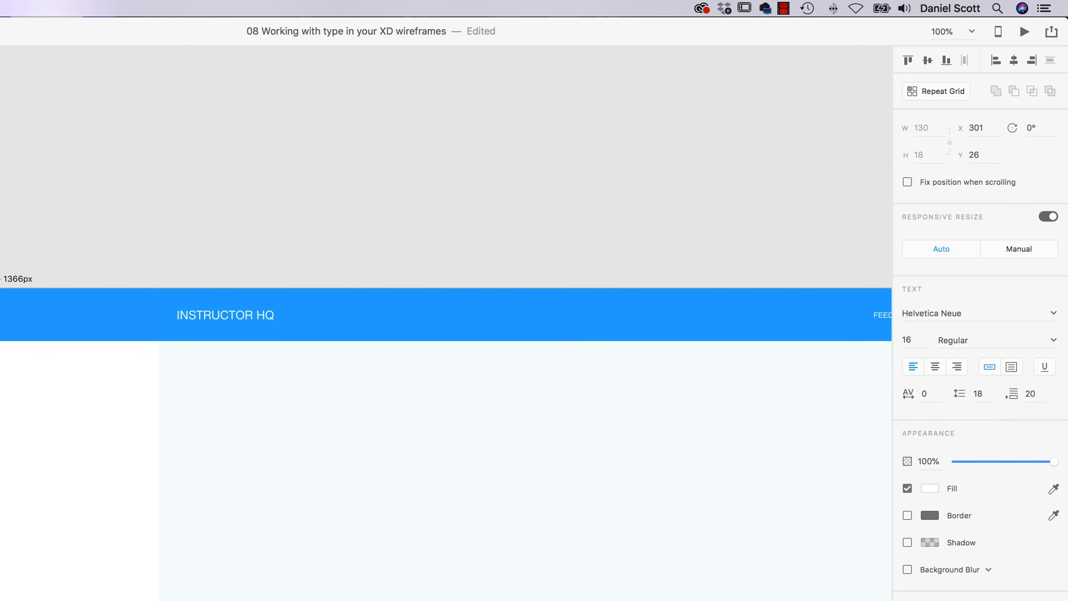
Step: Try rotating the "INSTRUCTOR HQ" text to about -62° and undo the rotation
click(915, 339)
key(Return)
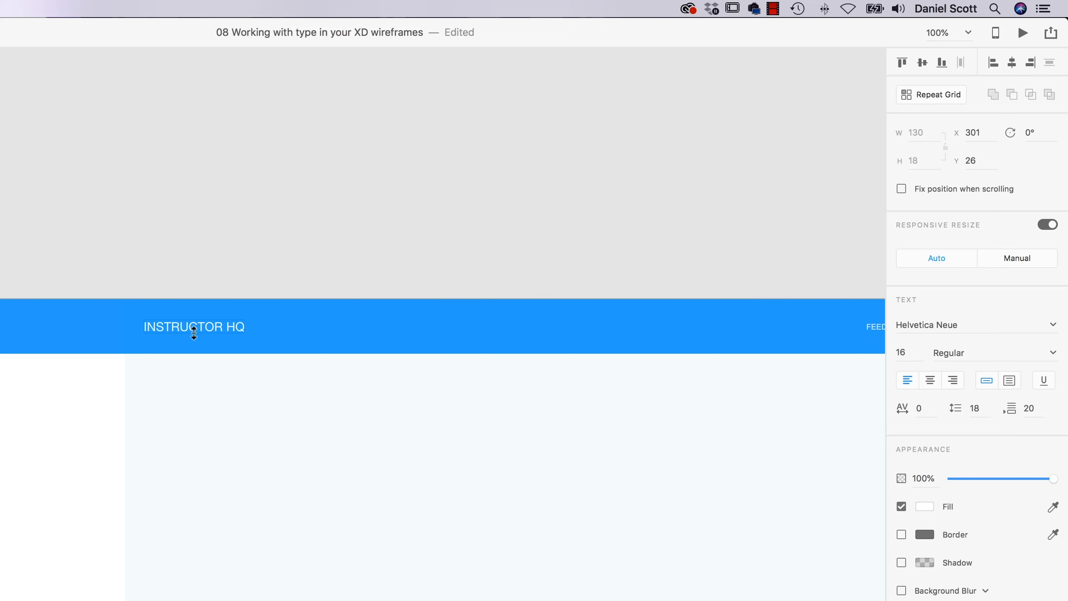
mouse_move(193, 335)
mouse_down()
mouse_move(198, 369)
mouse_move(197, 333)
mouse_up()
key(super+z)
click(912, 353)
drag(195, 336, 197, 336)
drag(193, 338, 203, 337)
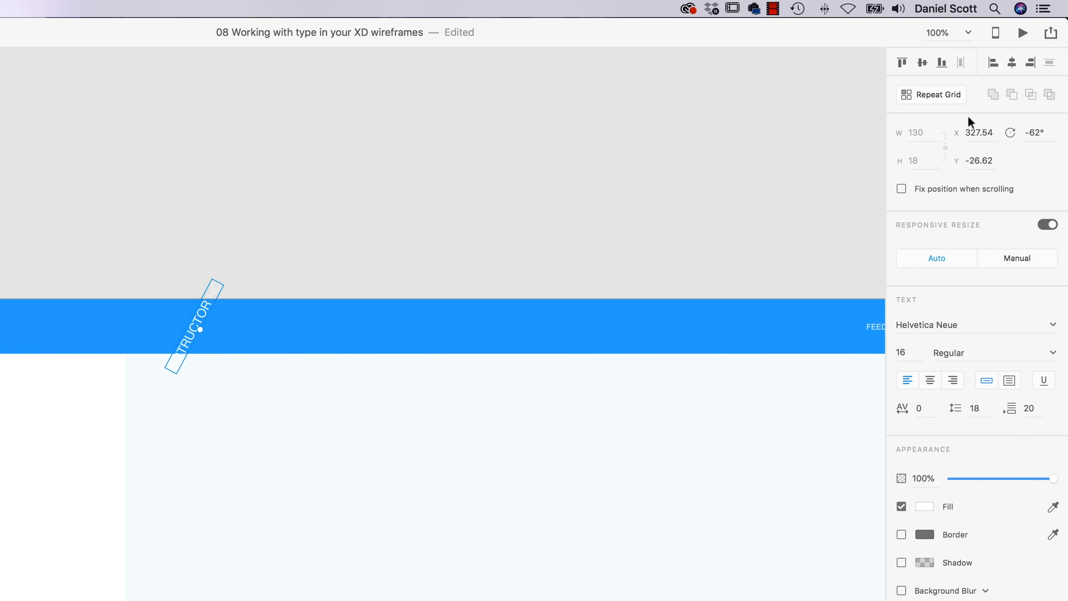
key(super+z)
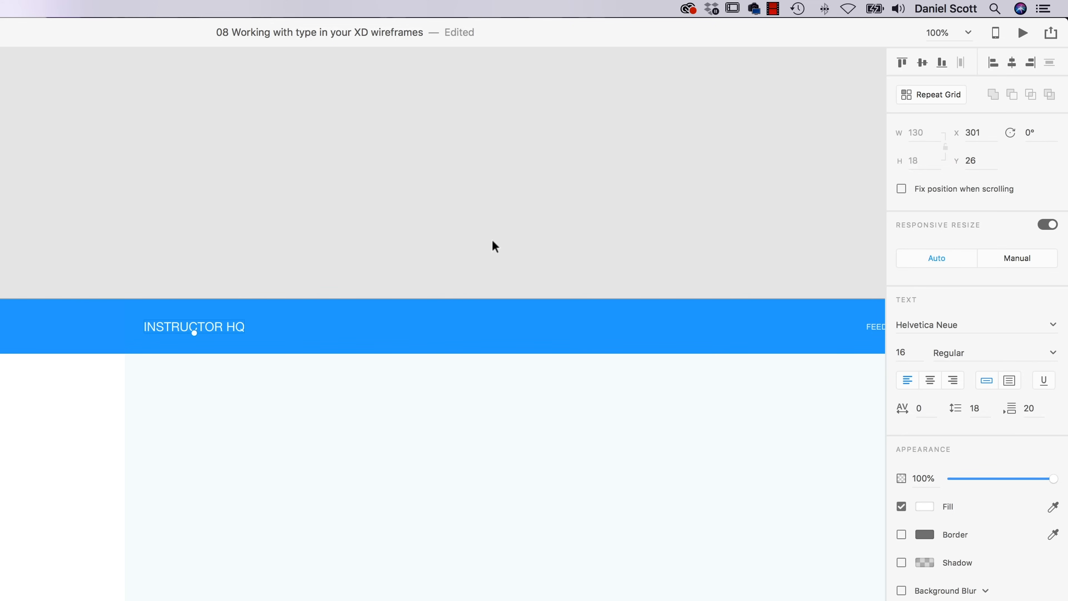
Step: Delete the placeholder links FEED, AUTHORS, EXPLORE, BLOG and CONTACT from the navigation bar
drag(357, 288, 203, 293)
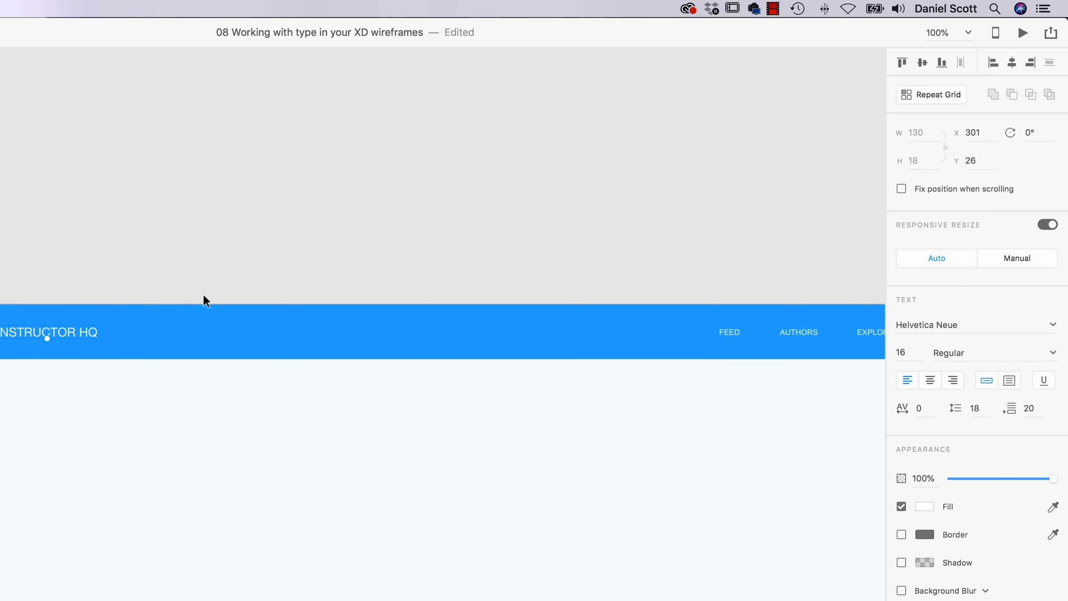
drag(808, 333, 630, 350)
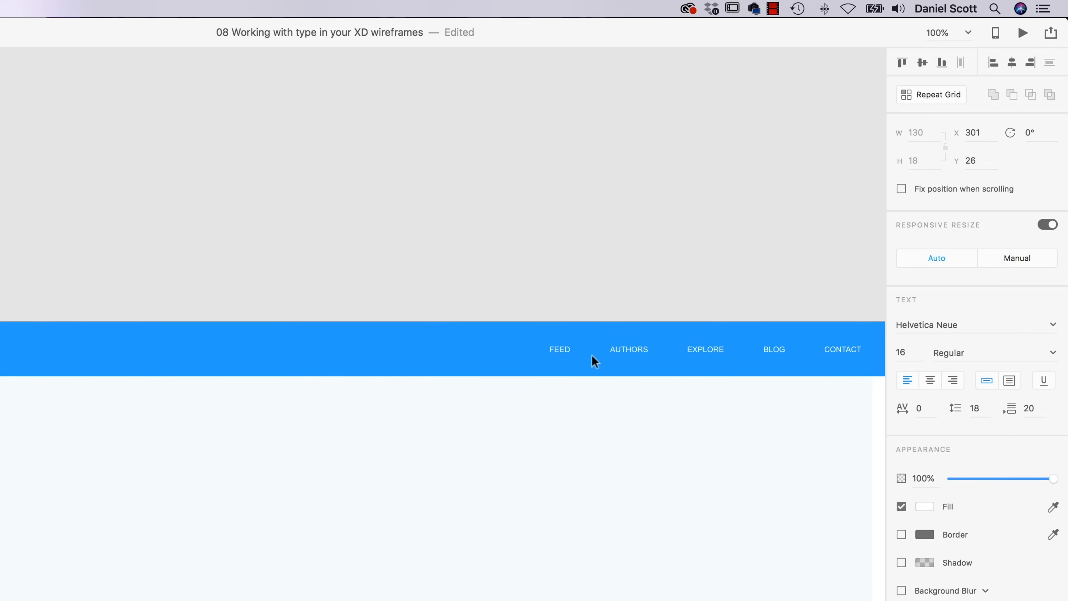
click(564, 355)
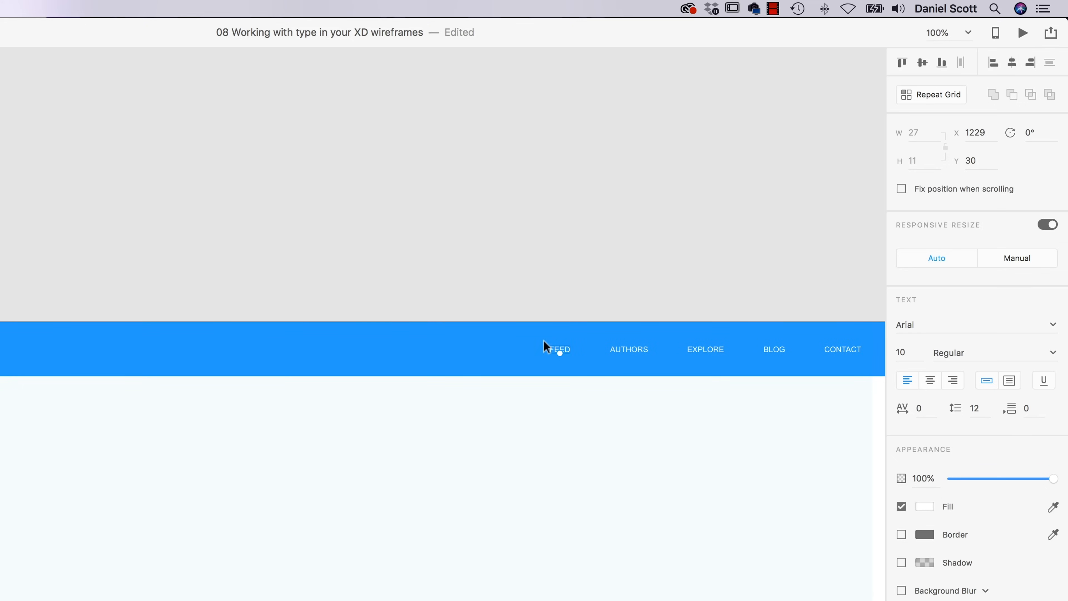
drag(523, 261, 871, 360)
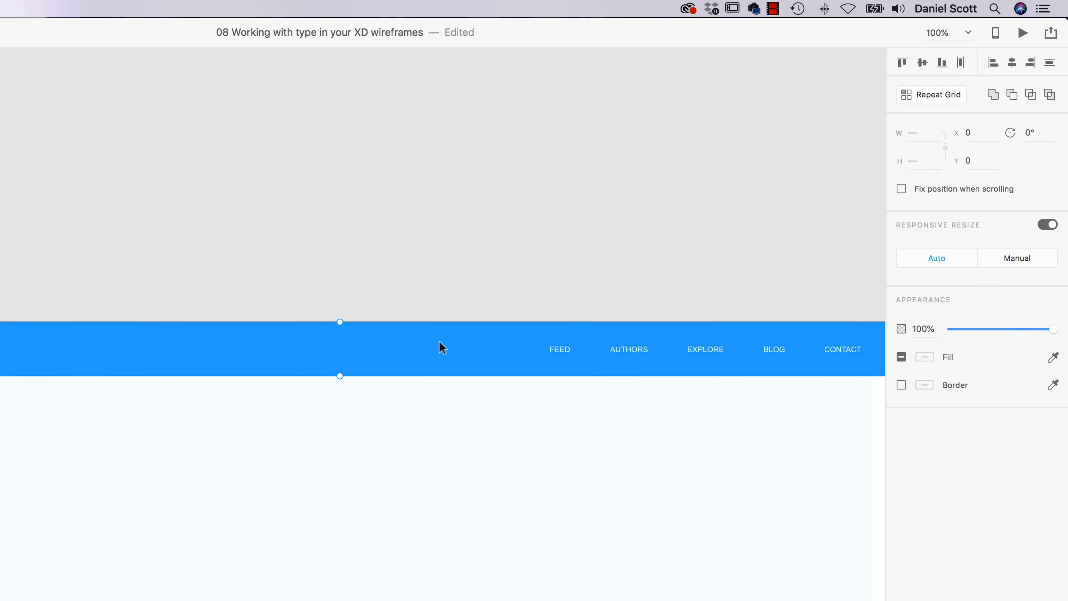
click(499, 317)
click(562, 350)
key(Delete)
click(637, 349)
key(Delete)
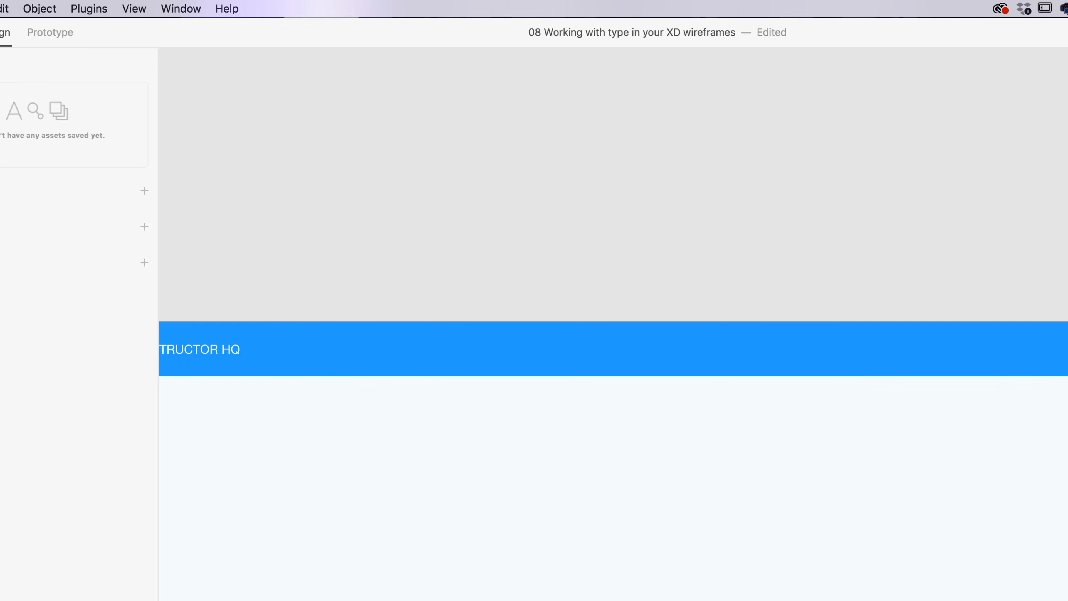
Step: Copy and paste the "INSTRUCTOR HQ" text, move the copy beside the original, and delete the copy
click(307, 348)
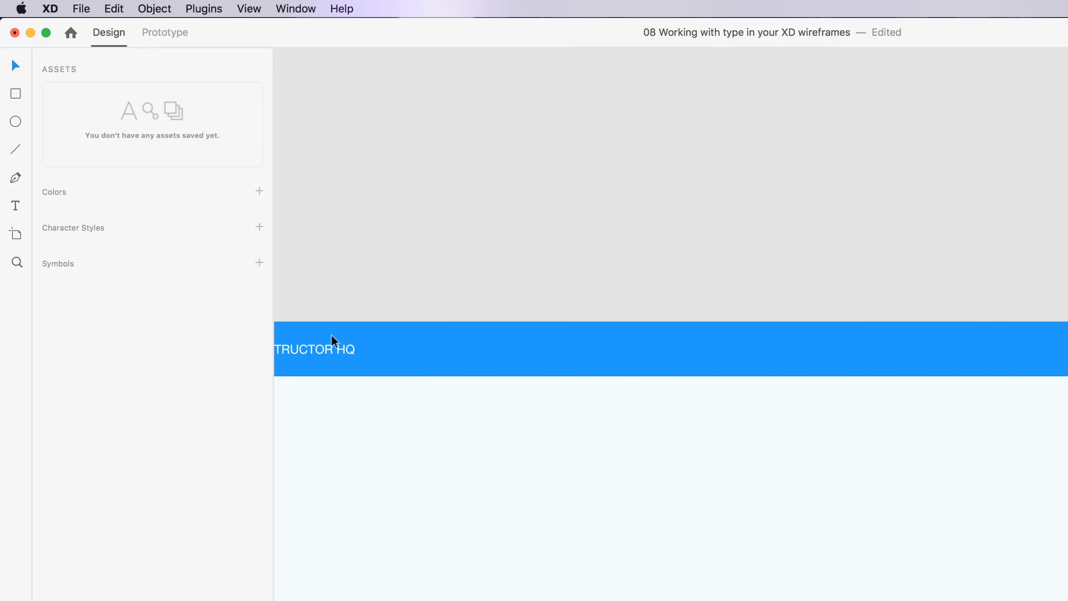
click(118, 6)
click(144, 83)
click(112, 5)
click(144, 96)
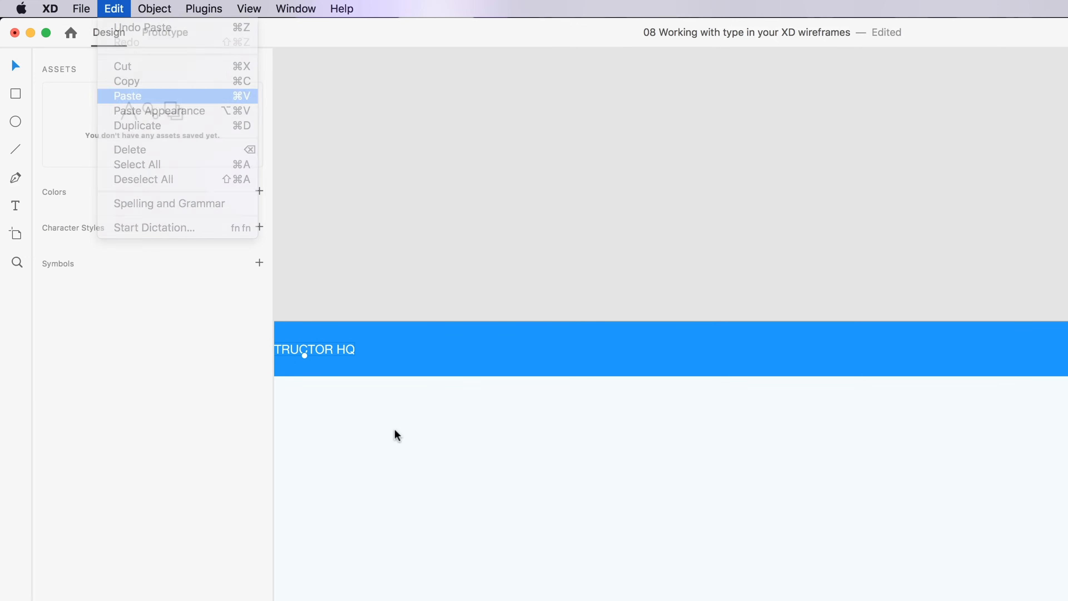
drag(332, 349, 499, 342)
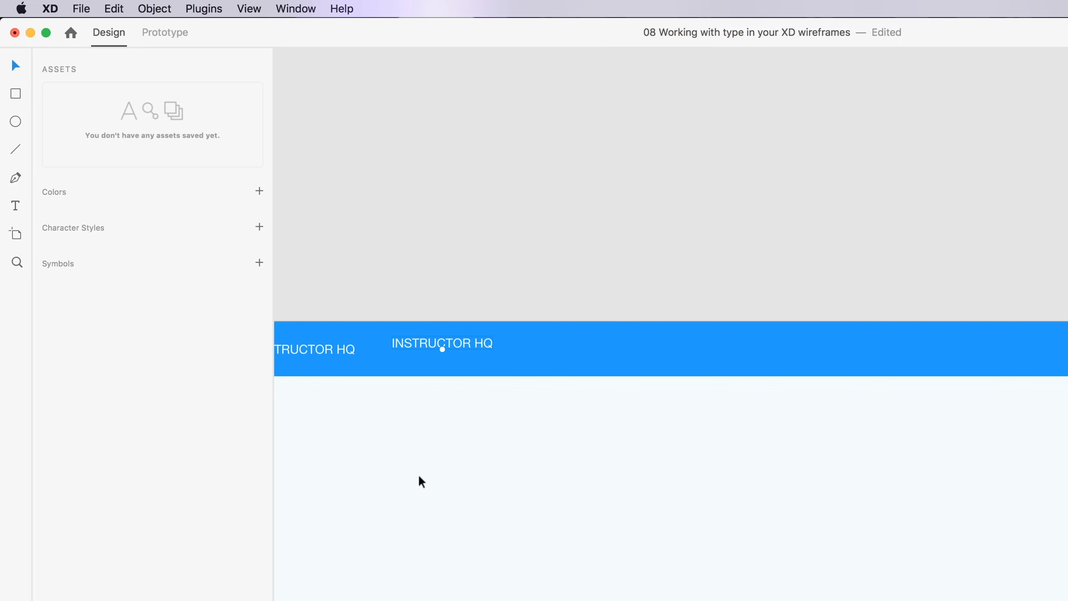
key(BackSpace)
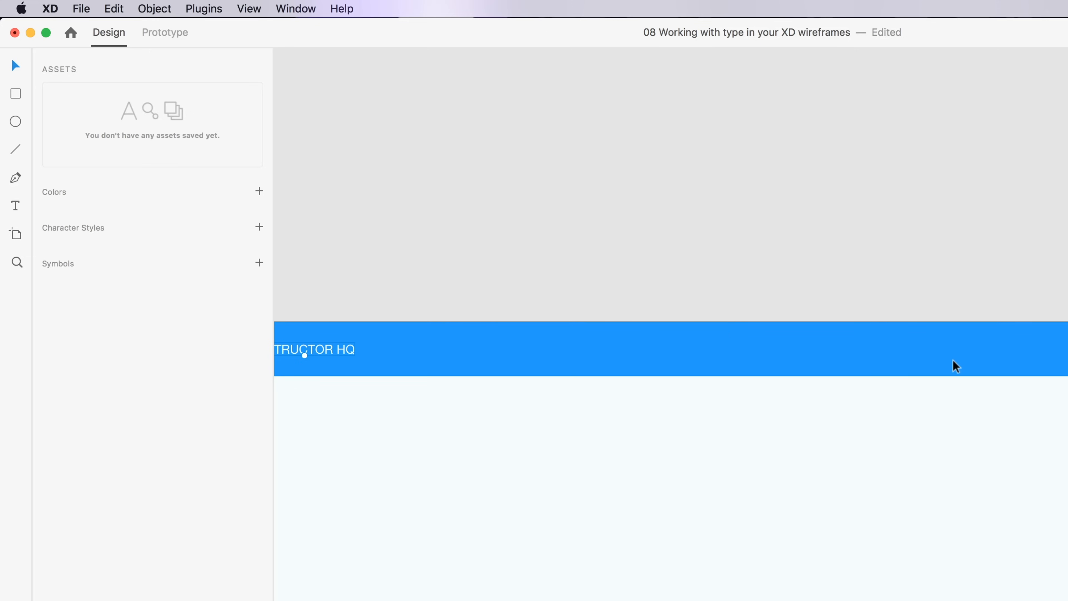
Step: Duplicate "INSTRUCTOR HQ" farther right in the navigation bar at about X 1355, Y 27, and change the copy's text to "EXAMPLE"
drag(332, 345, 656, 324)
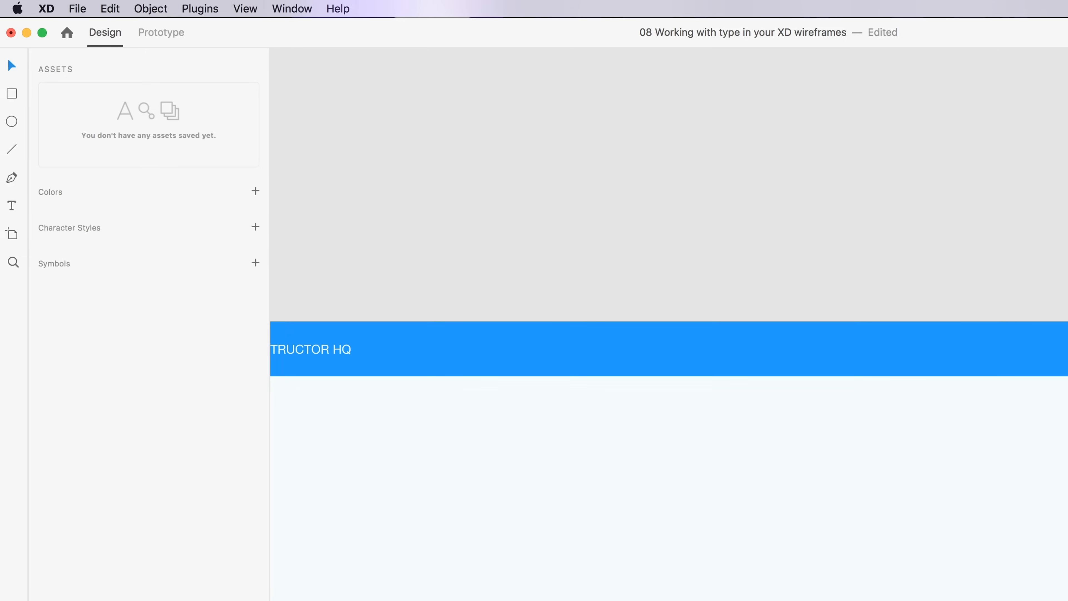
drag(1063, 345, 710, 352)
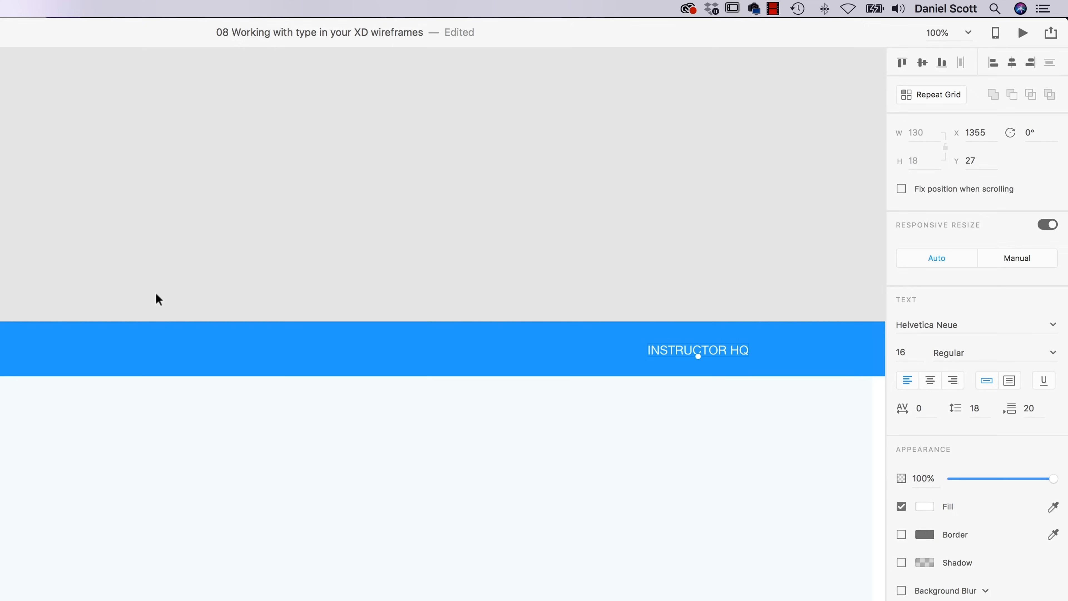
drag(625, 284, 291, 306)
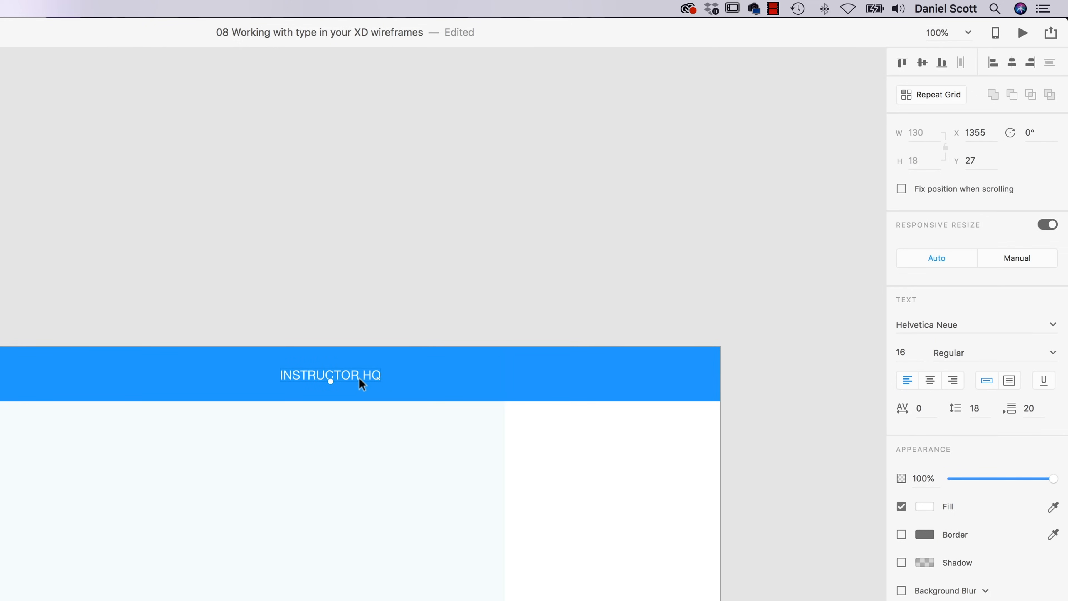
double_click(375, 374)
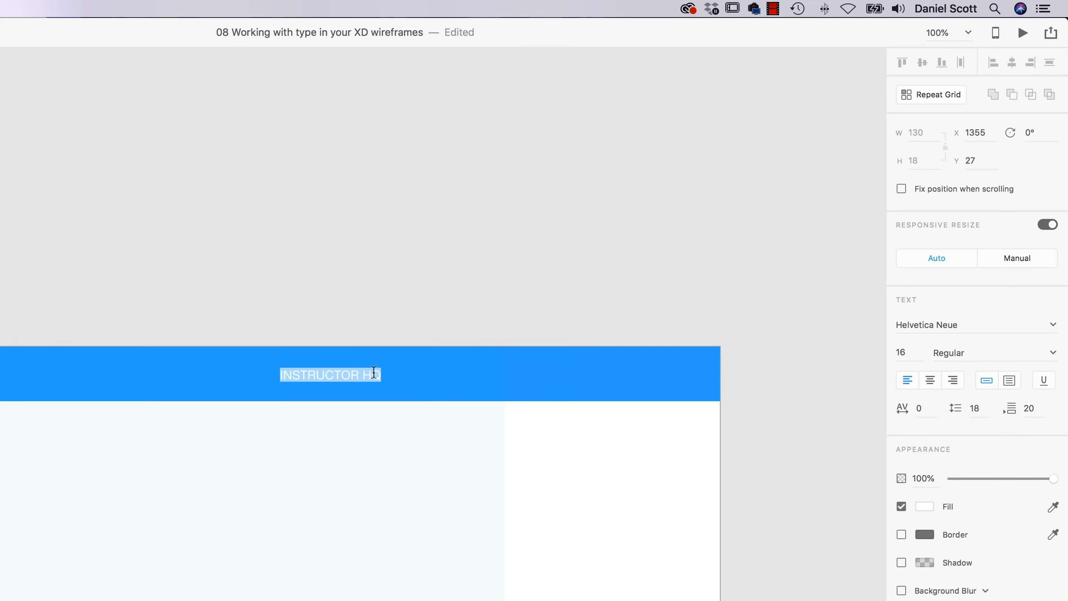
text(EXAMPLE)
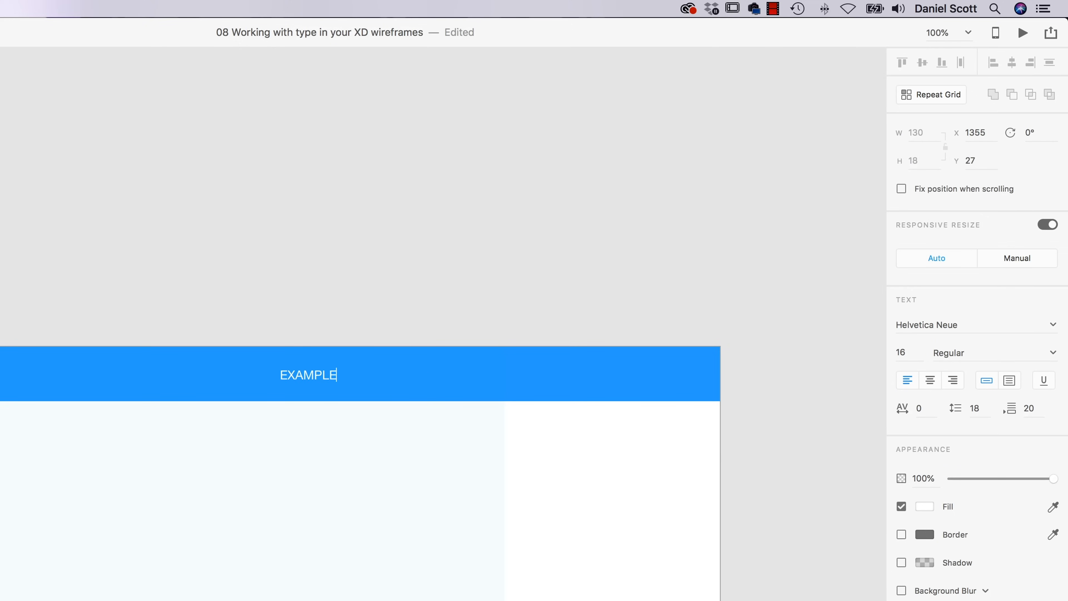
key(Escape)
Step: Move "EXAMPLE" left to about X 1132, duplicate it at about X 1256, and change the copy's text to "PRICING"
drag(328, 374, 245, 381)
double_click(242, 373)
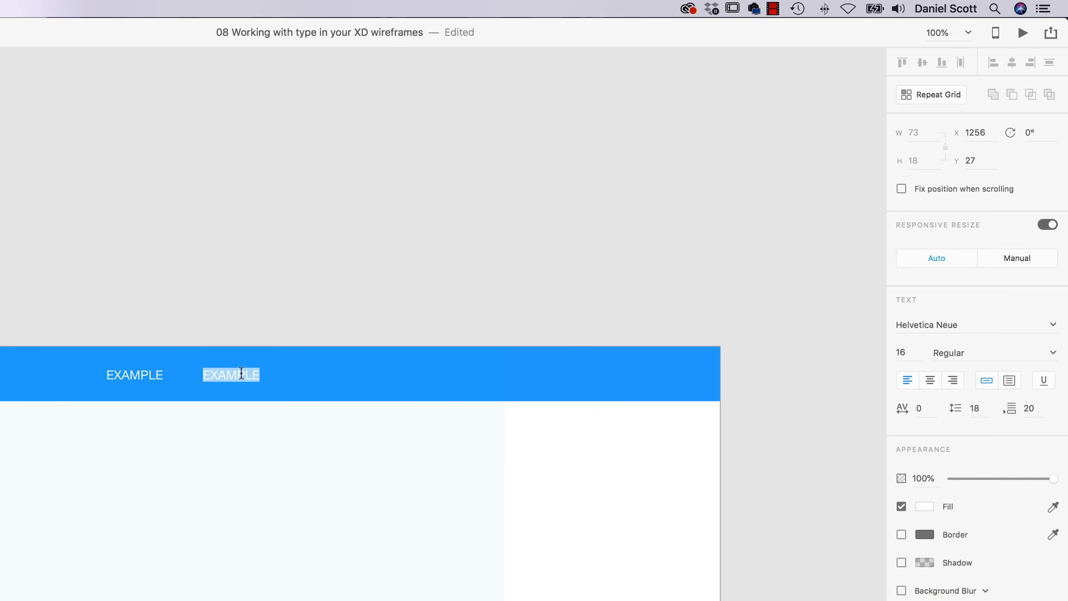
text(PRICING)
key(Escape)
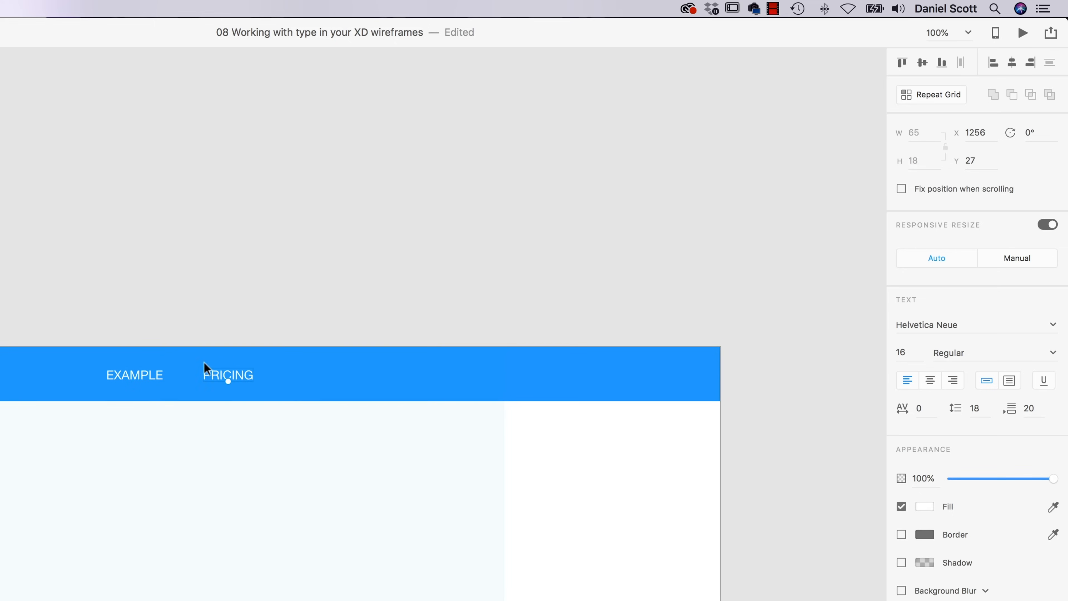
Step: Try adding spaces and "LOGIN" after "PRICING" within the same text object, and remove the added characters
click(153, 378)
click(230, 376)
double_click(248, 376)
click(254, 375)
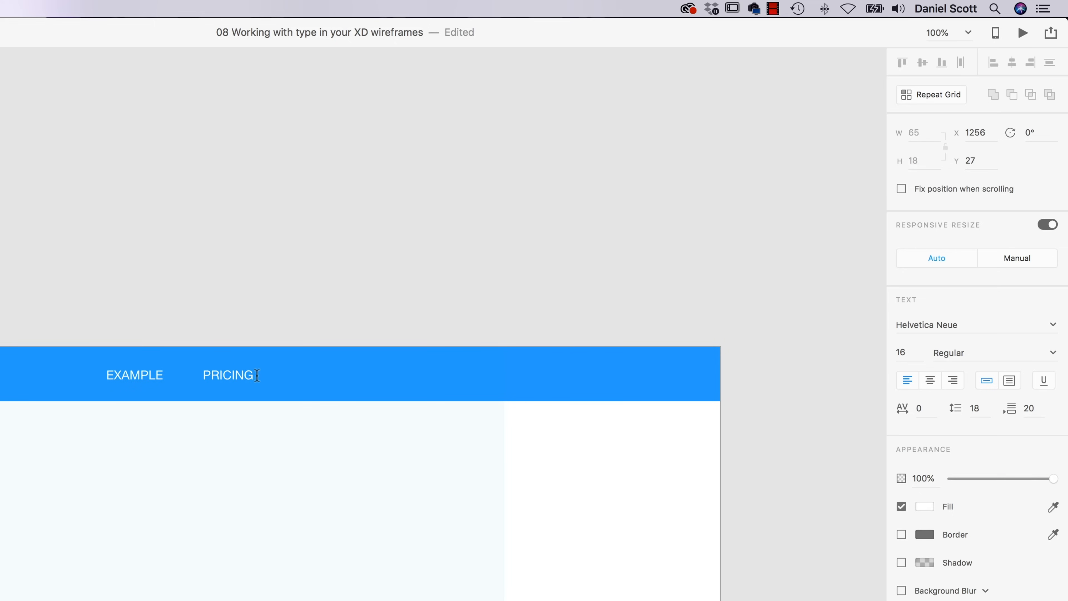
text(.        LGOIN)
key(BackSpace)
key(BackSpace)
key(BackSpace)
key(BackSpace)
text(OI)
key(BackSpace)
key(BackSpace)
key(BackSpace)
key(BackSpace)
key(BackSpace)
key(BackSpace)
key(BackSpace)
key(BackSpace)
key(BackSpace)
key(BackSpace)
key(BackSpace)
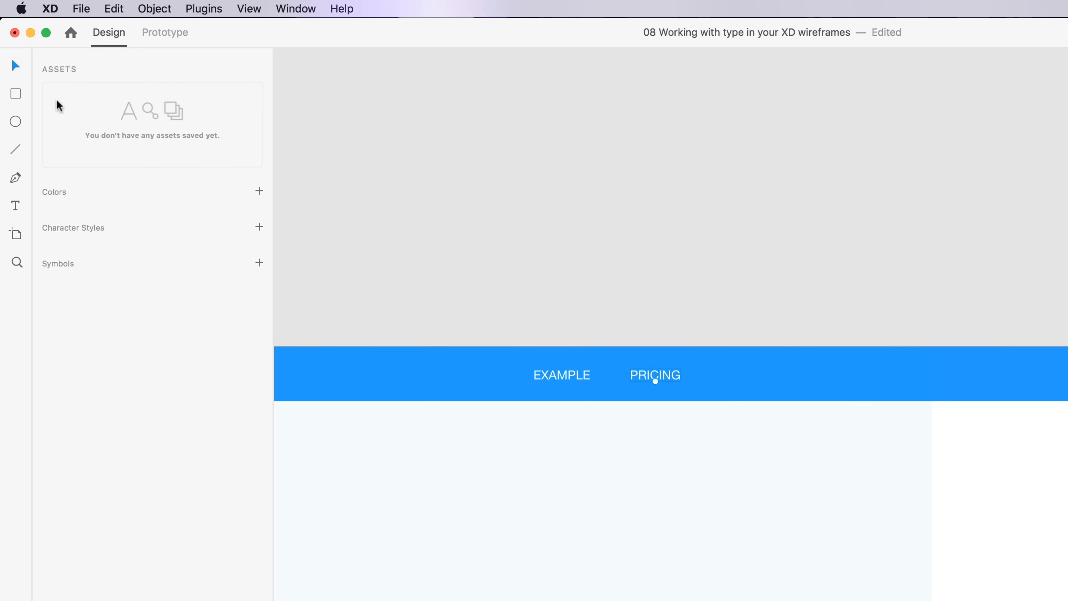
Step: Duplicate the "PRICING" link to its right in the navigation bar and change the copy's text to "LOGIN"
click(585, 372)
click(576, 374)
drag(691, 374, 753, 375)
double_click(743, 373)
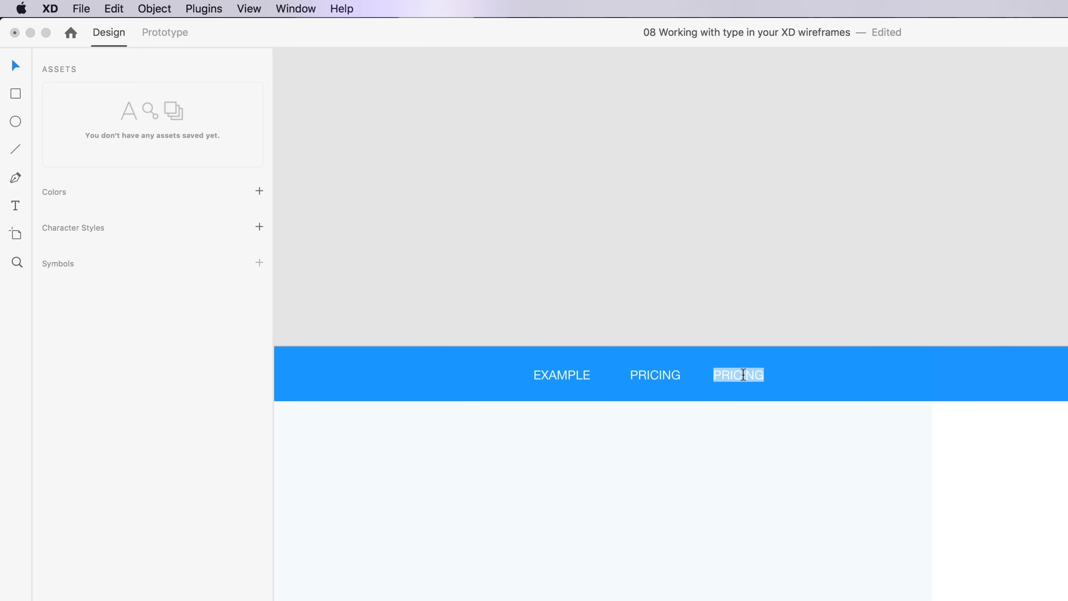
text(LOGIN)
key(Escape)
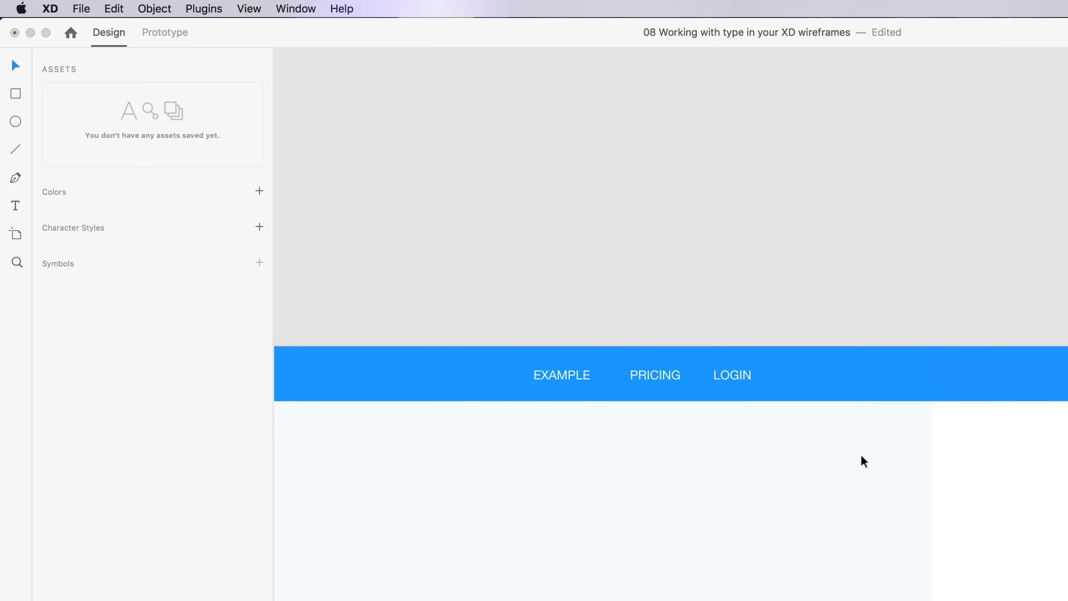
Step: Duplicate the "LOGIN" link near the content column's right edge and change the copy's text to "START TRIAL"
drag(752, 375, 860, 377)
double_click(853, 374)
text(START TRIAL)
key(Escape)
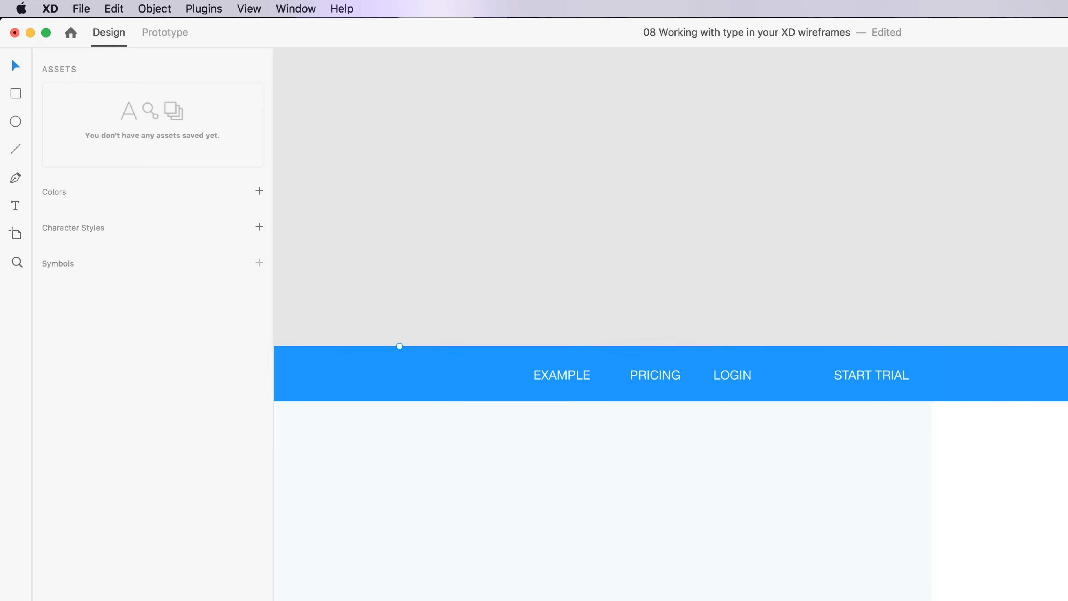
Step: Shift the "START TRIAL" link slightly closer to the content column's right edge, keeping it level with the other links
scroll(777, 257, left, 15)
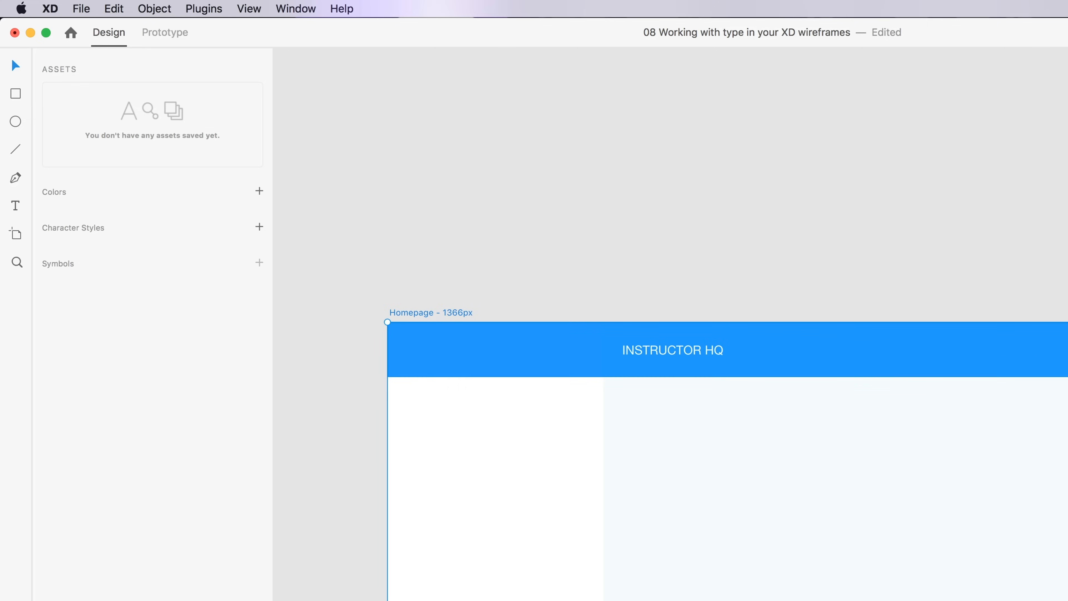
scroll(834, 210, right, 15)
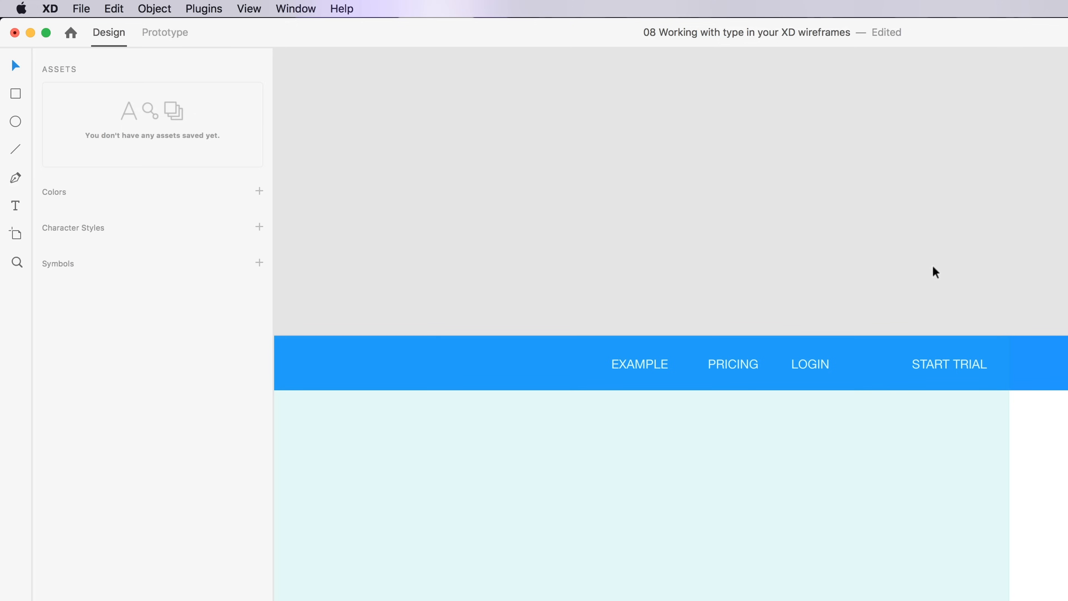
drag(950, 365, 960, 364)
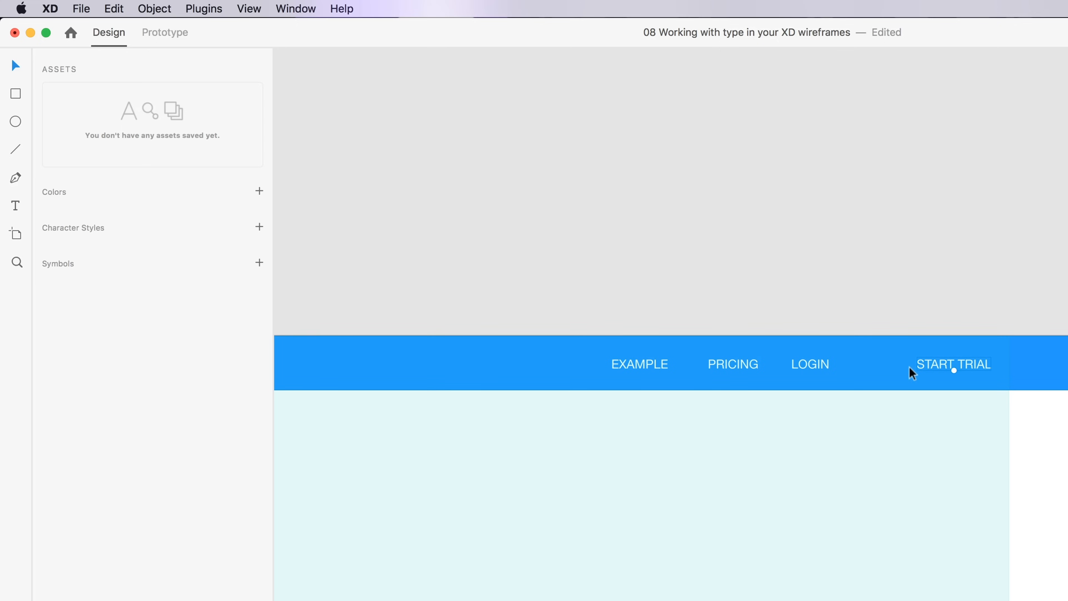
Step: Try distributing the EXAMPLE, PRICING, LOGIN and START TRIAL links horizontally, and undo the distribution
drag(603, 283, 986, 370)
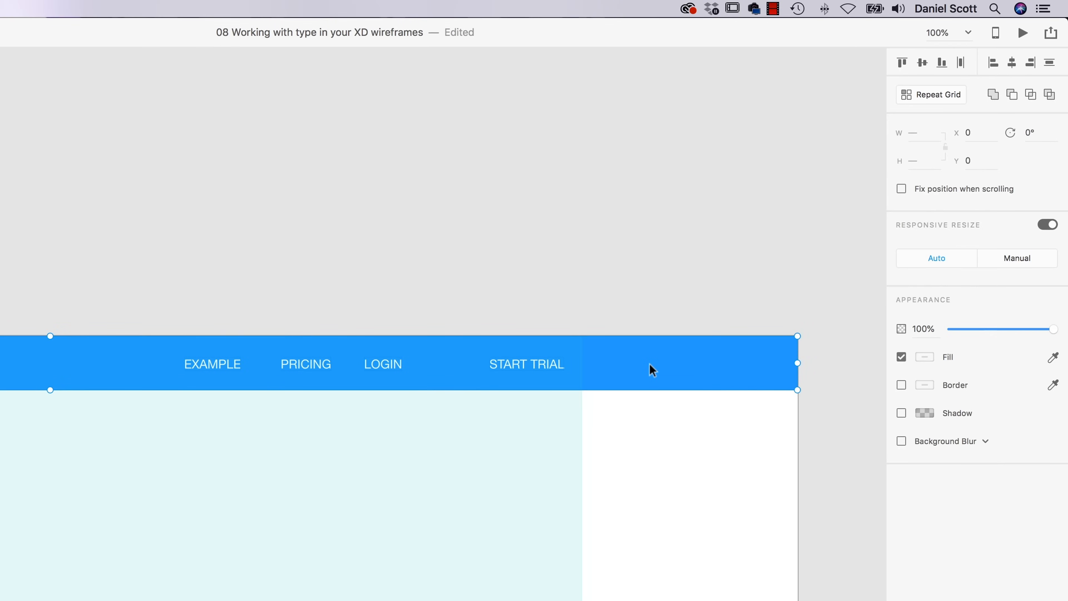
shift+click(649, 362)
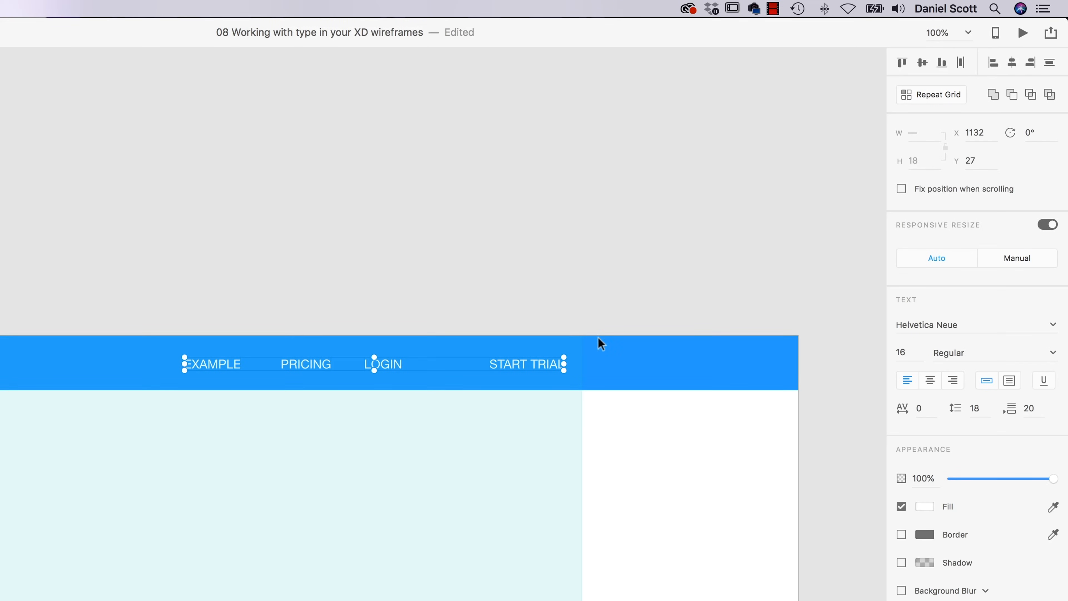
click(578, 295)
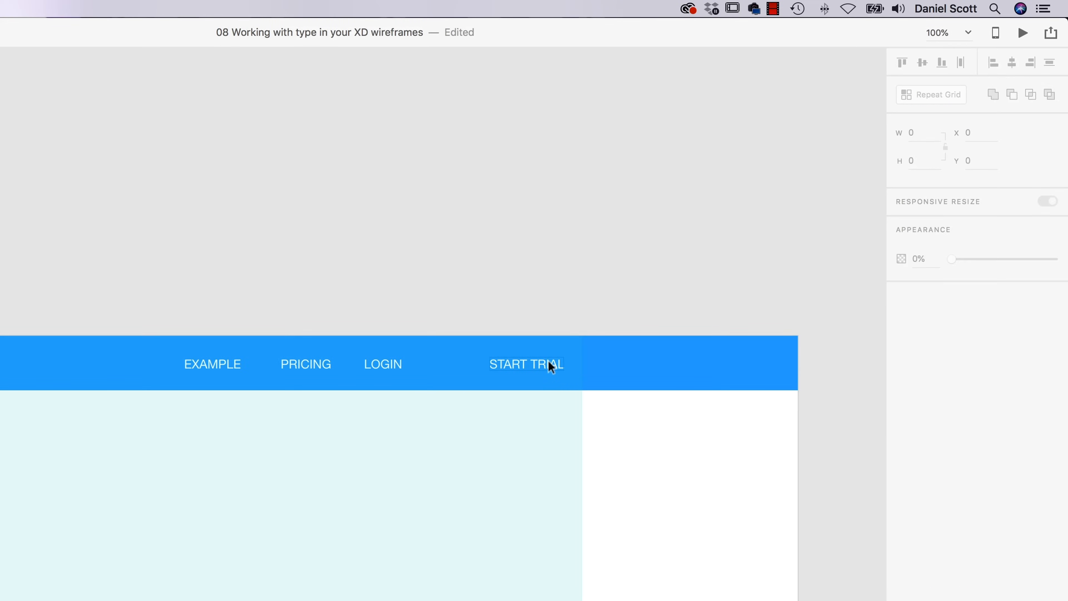
click(548, 362)
shift+click(396, 362)
shift+click(288, 362)
shift+click(197, 362)
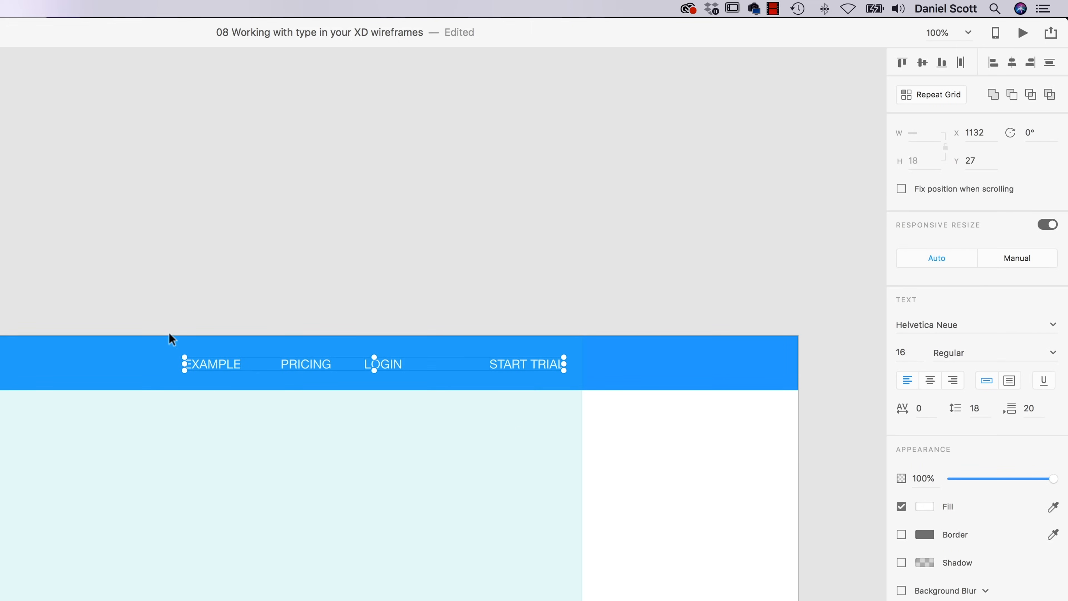
click(961, 64)
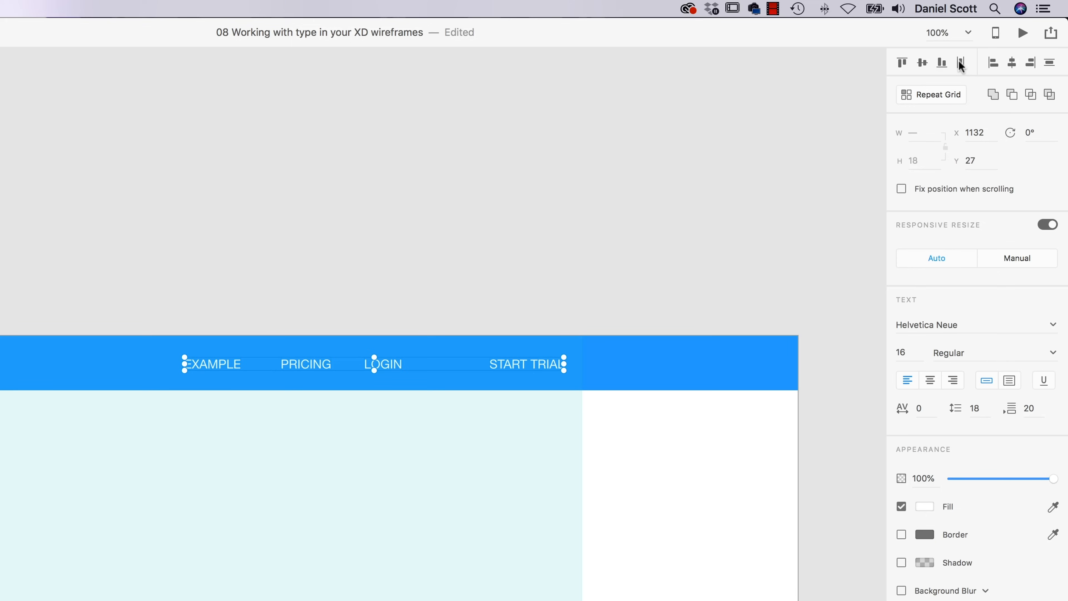
click(480, 257)
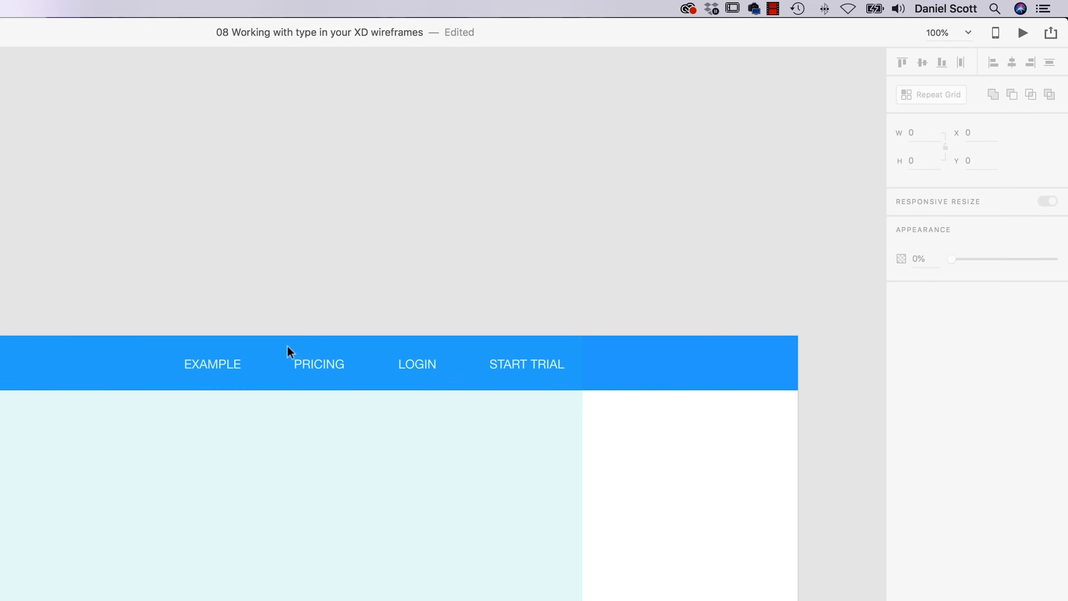
key(super+z)
Step: Move the LOGIN, PRICING and EXAMPLE links towards "START TRIAL", leaving equal 41 px gaps between all four links
drag(386, 364, 442, 364)
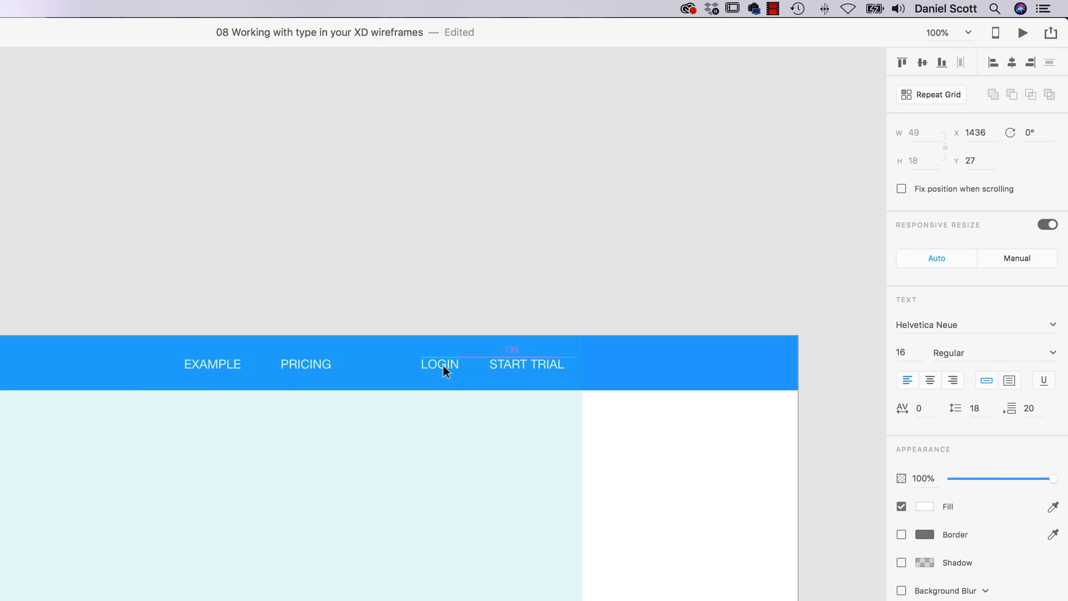
drag(316, 366, 375, 371)
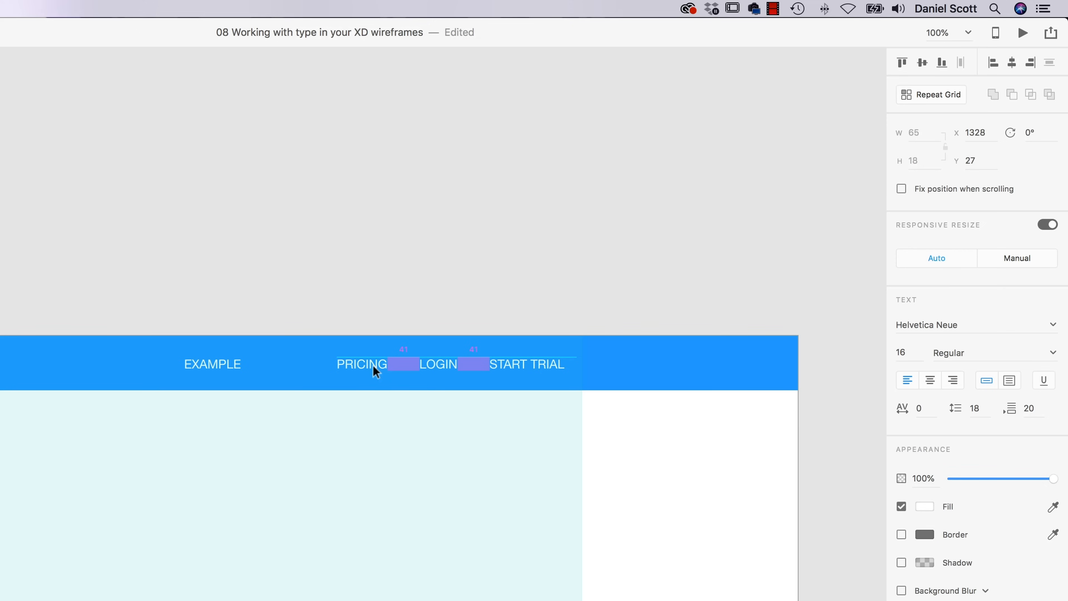
drag(373, 365, 372, 365)
drag(240, 368, 297, 364)
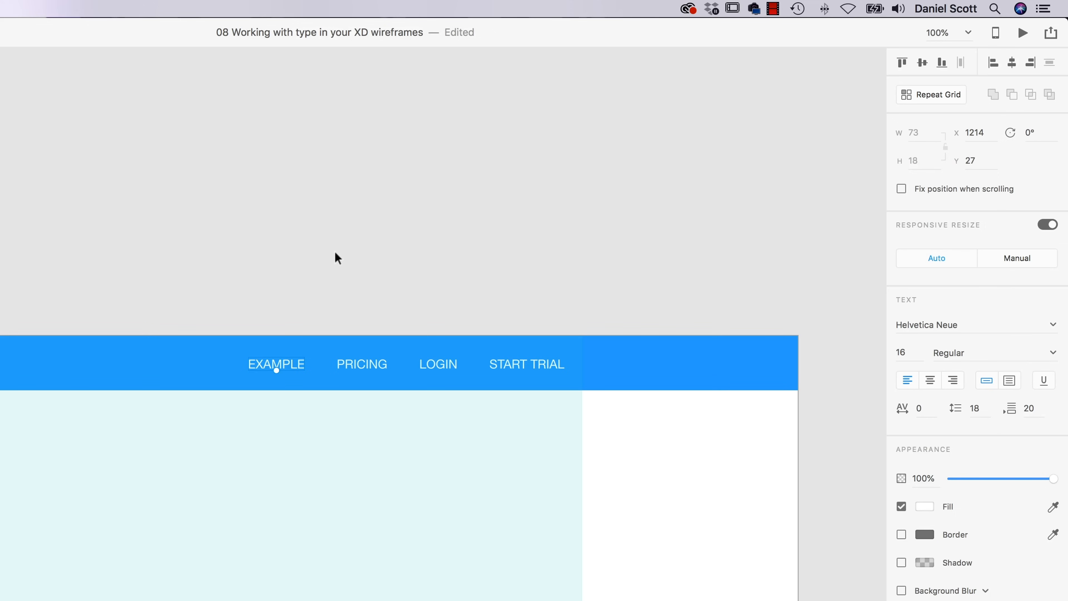
click(453, 248)
drag(281, 332, 484, 224)
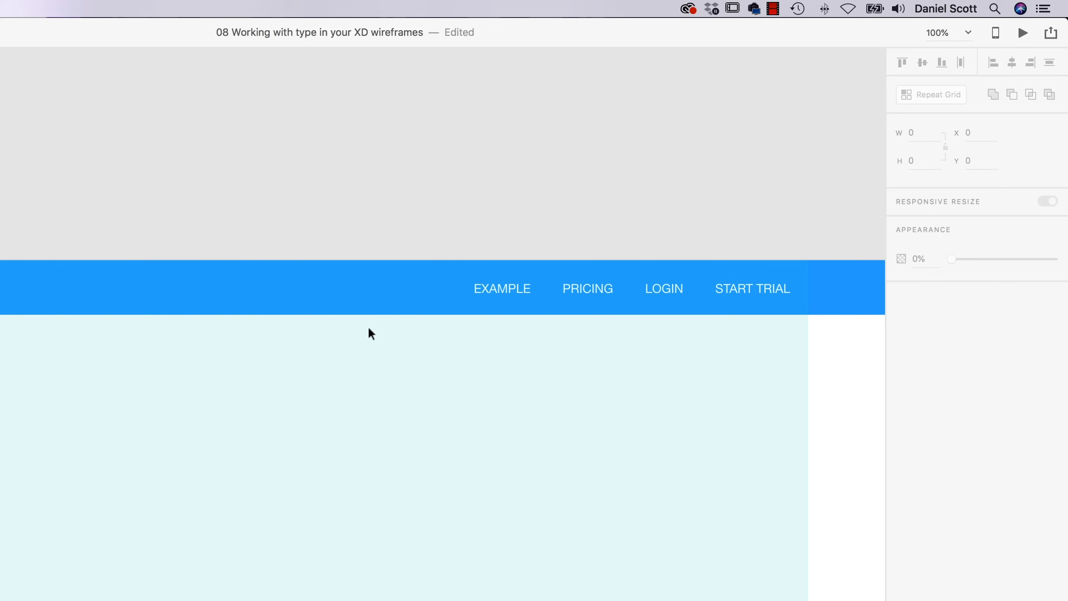
scroll(364, 334, up, 1)
scroll(364, 329, down, 3)
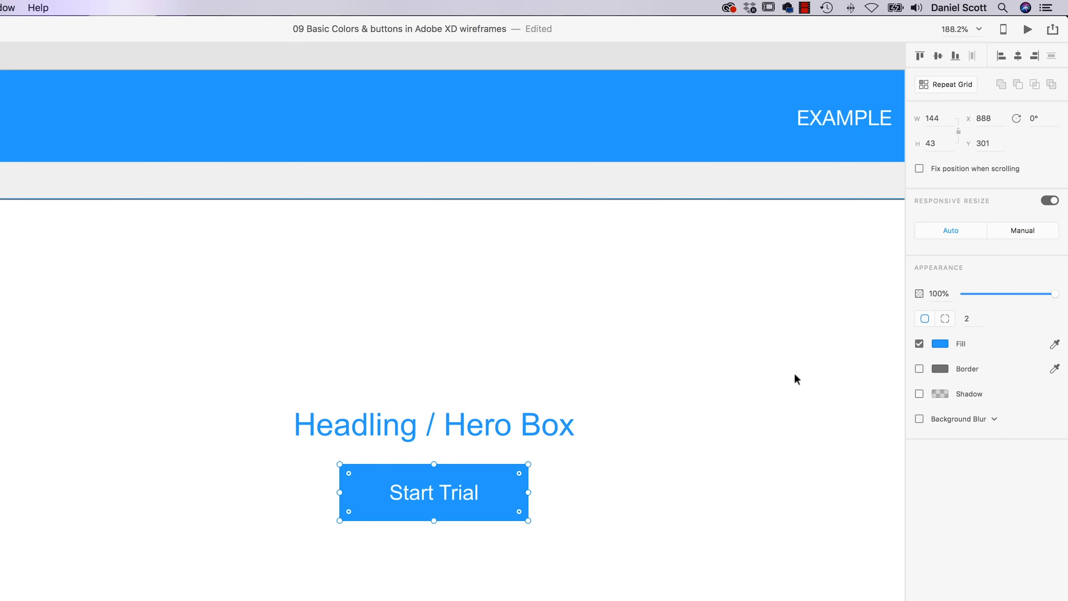
Step: Examine the Start Trial button's fill colour and the whole page layout in the finished example wireframe
click(636, 490)
click(510, 495)
click(940, 343)
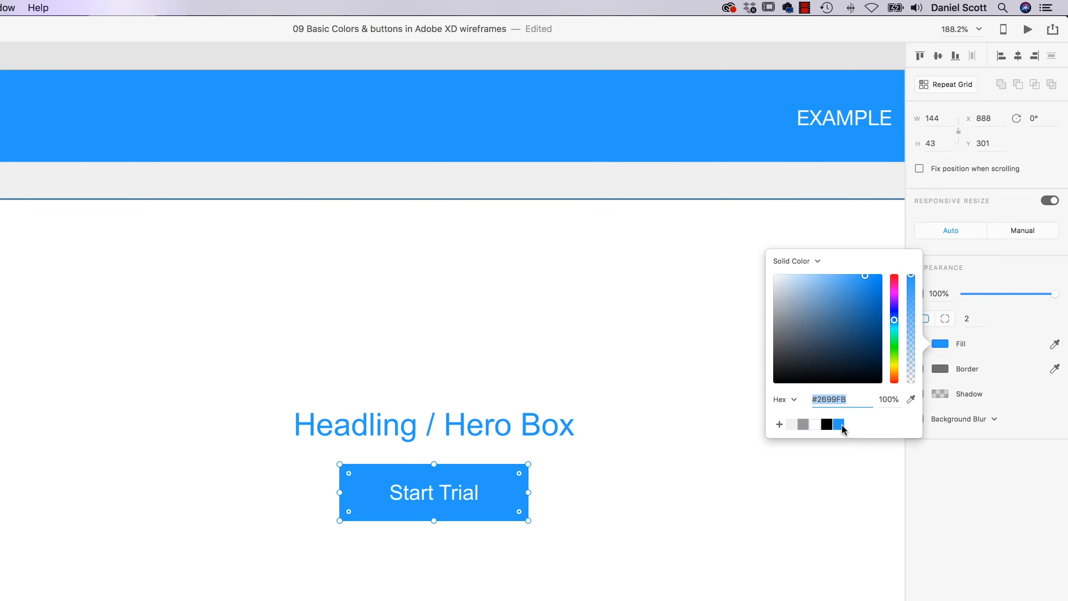
click(689, 458)
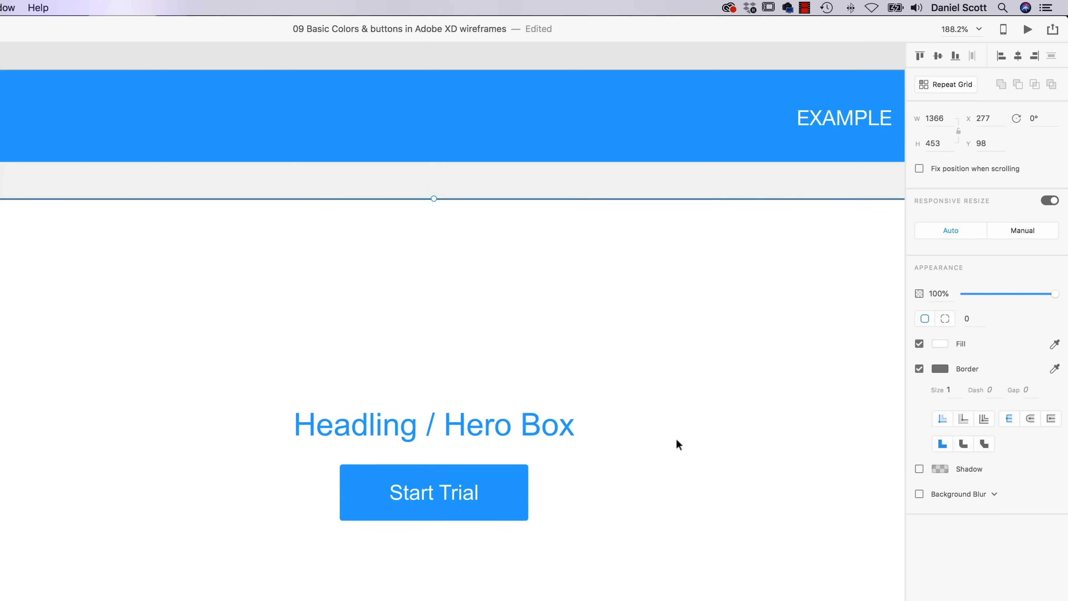
key(super+0)
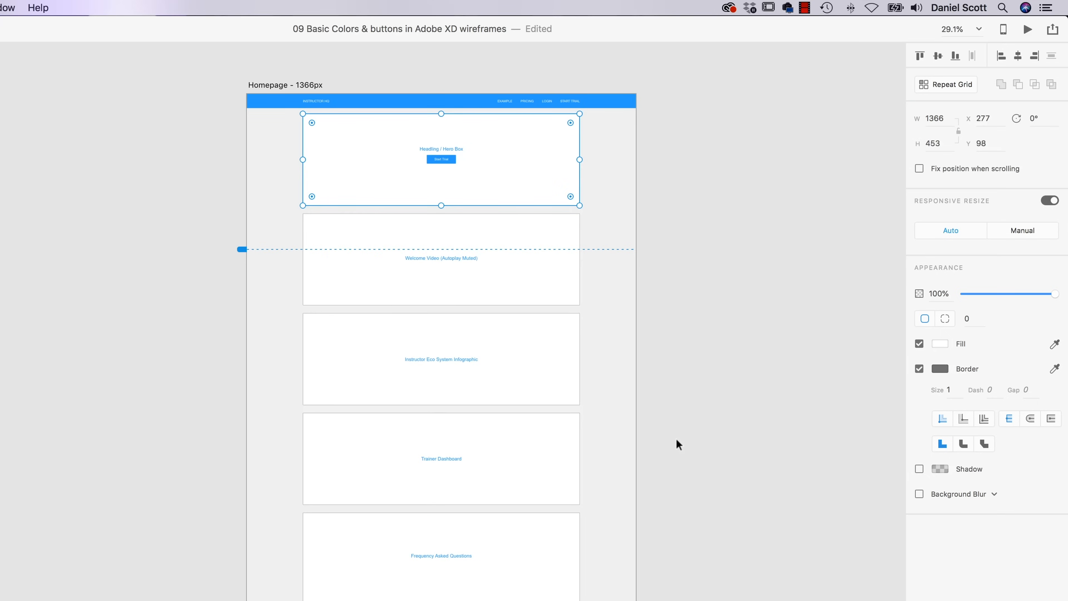
click(670, 443)
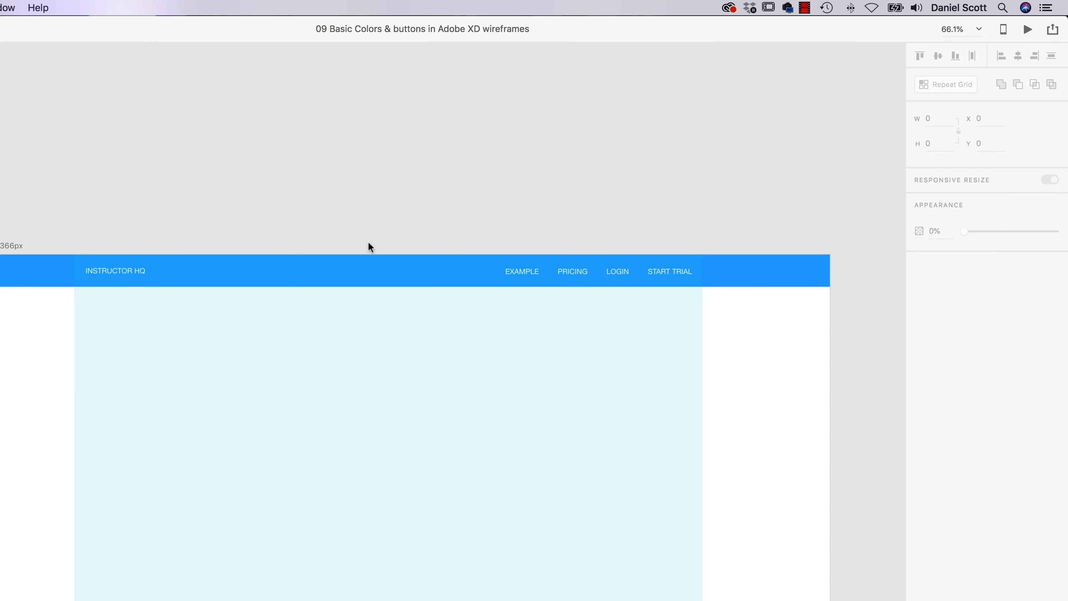
drag(784, 267, 771, 196)
key(super+z)
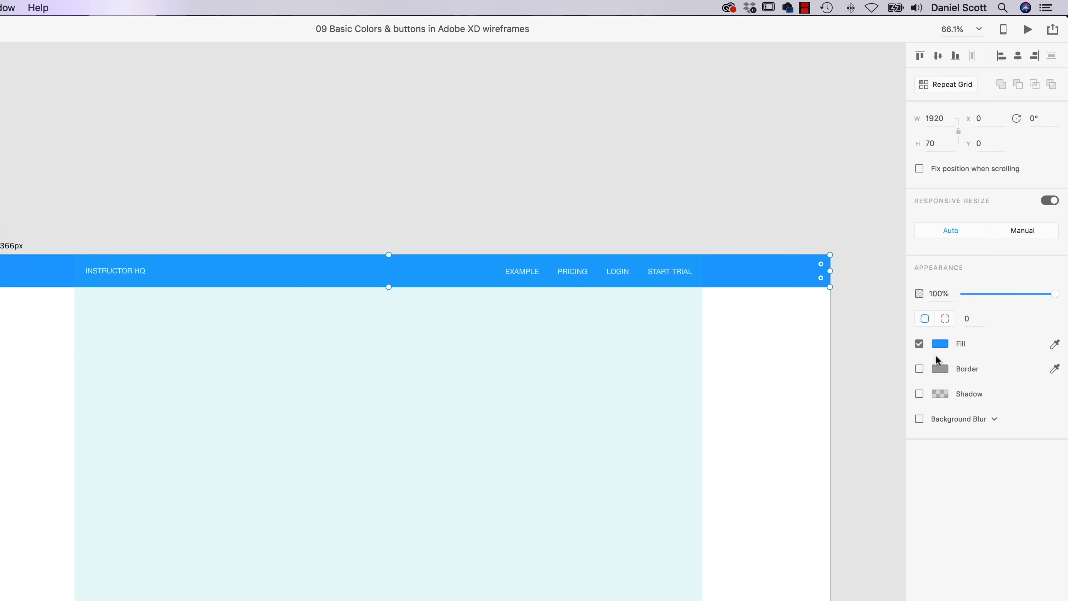
click(919, 369)
click(919, 369)
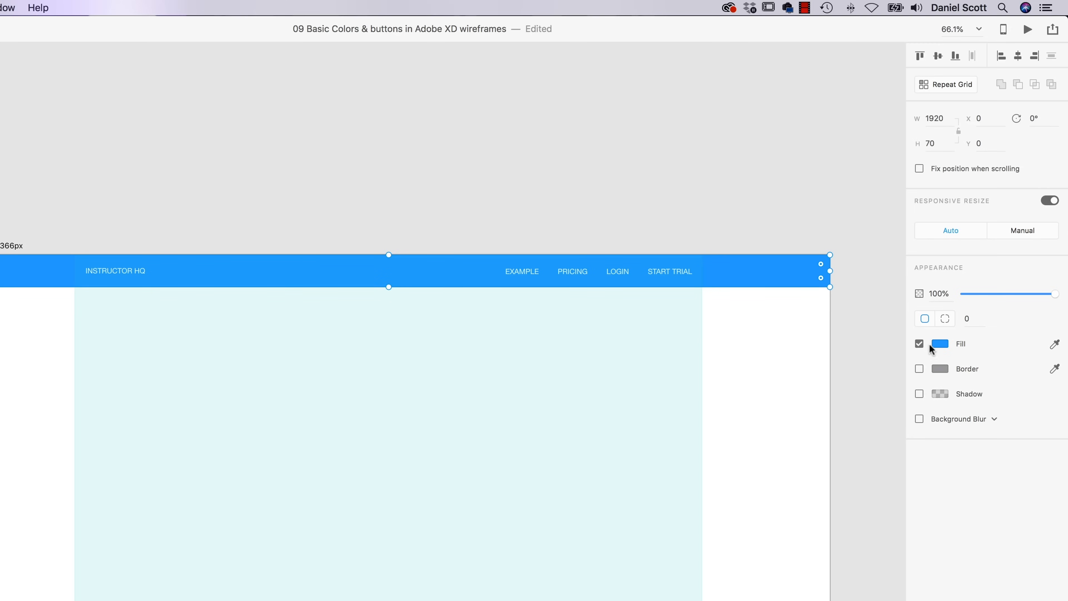
Step: Save white and black as colour swatches while editing the navigation bar's fill, and restore the bar's blue #2699FB fill
click(940, 344)
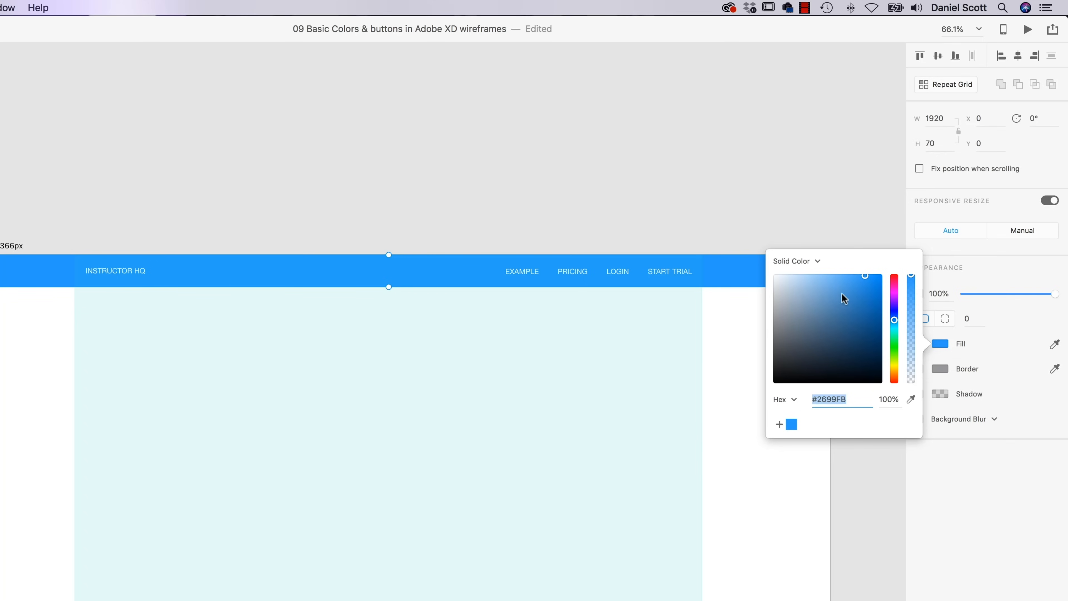
drag(863, 277, 759, 273)
click(778, 424)
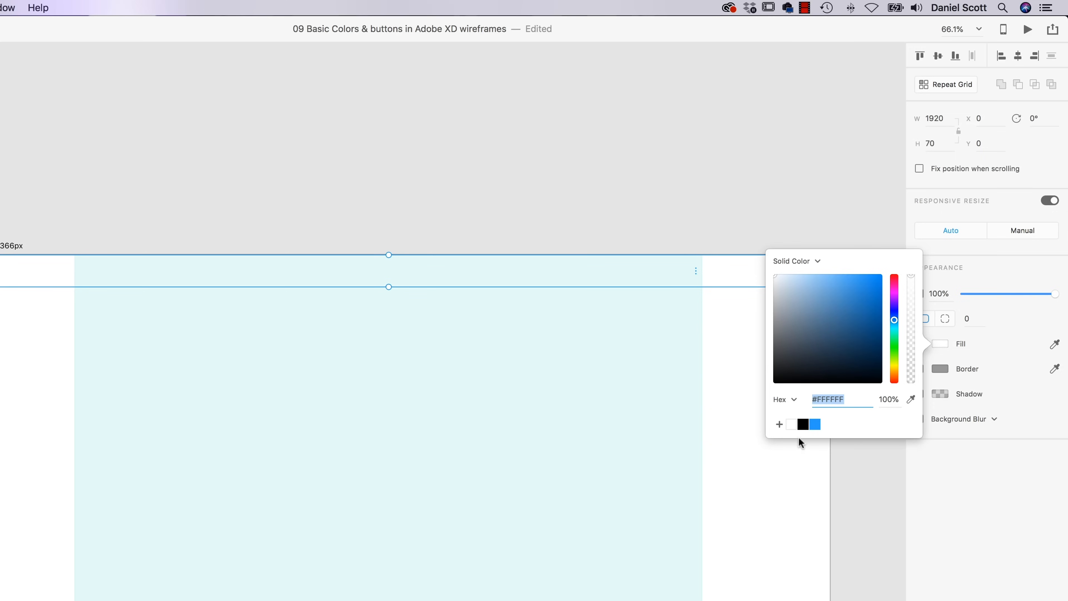
click(814, 424)
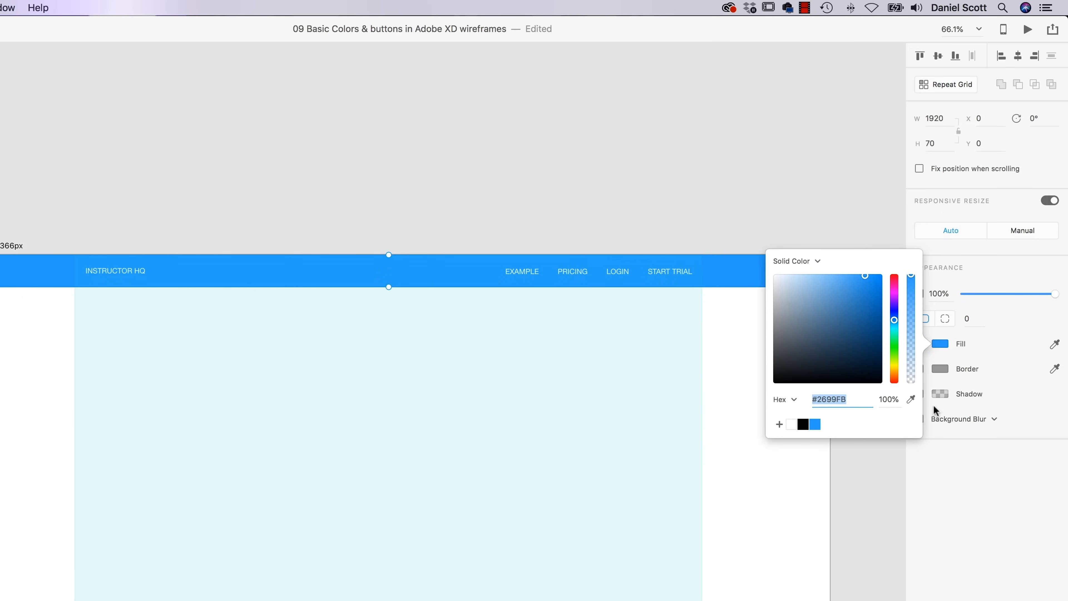
click(879, 516)
Step: Save the navigation bar's grey border colour #95989A as a swatch
click(811, 281)
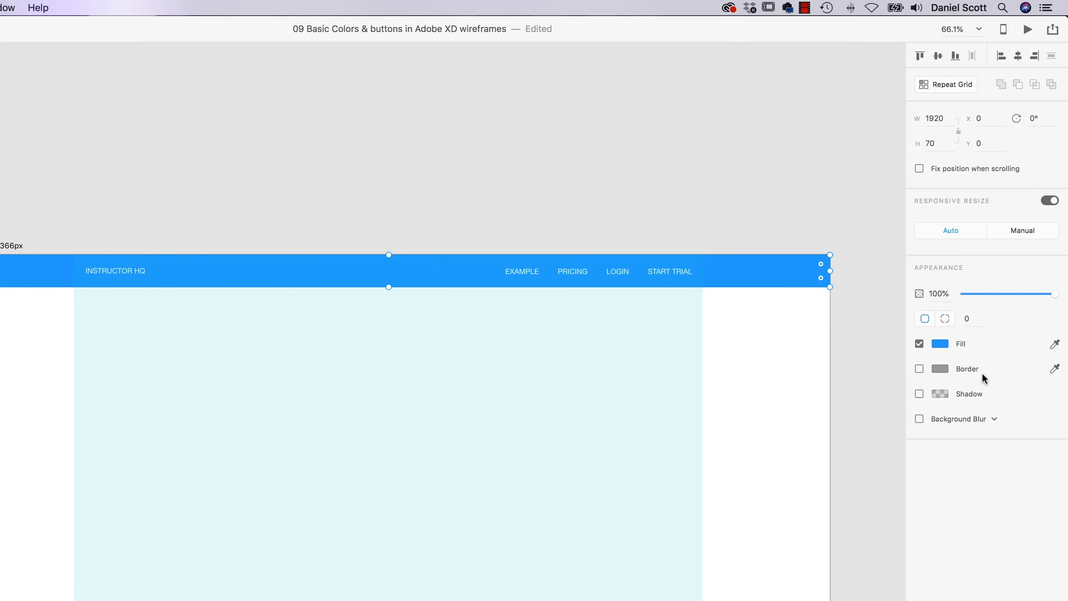
click(945, 368)
click(778, 440)
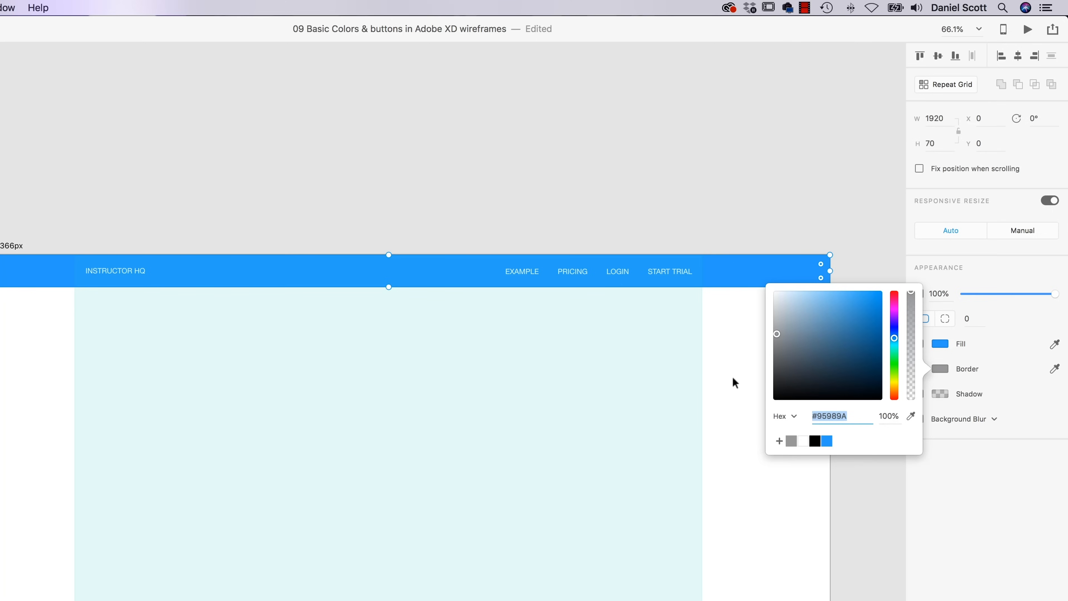
Step: Fill the Homepage - 1366px artboard with light grey #F0F0F0 and save that colour as a swatch
click(738, 433)
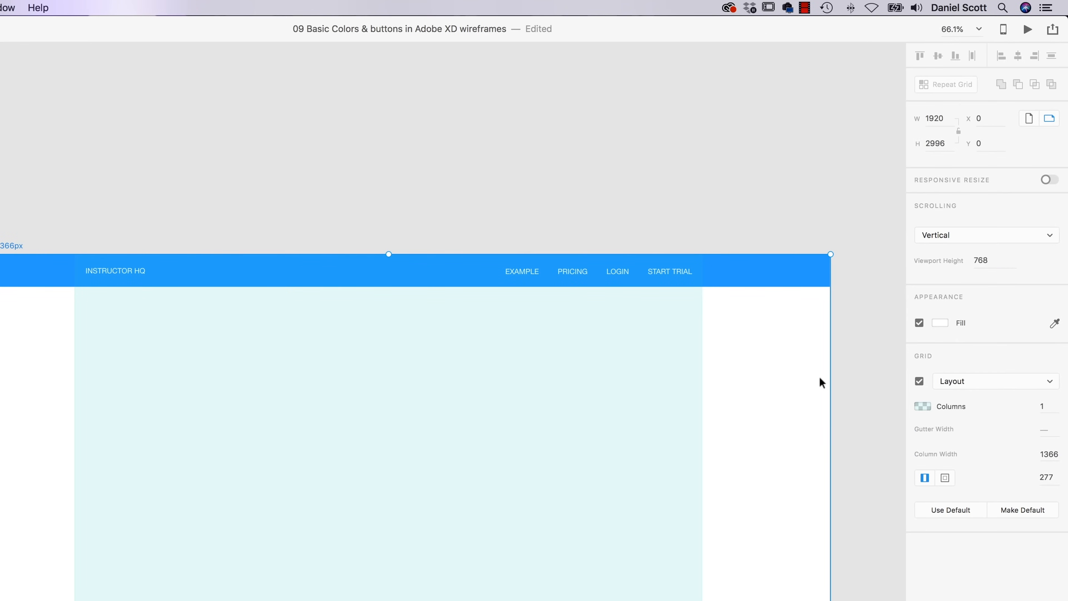
click(938, 322)
mouse_move(773, 254)
mouse_down()
mouse_move(803, 273)
mouse_move(766, 249)
mouse_move(762, 259)
mouse_up()
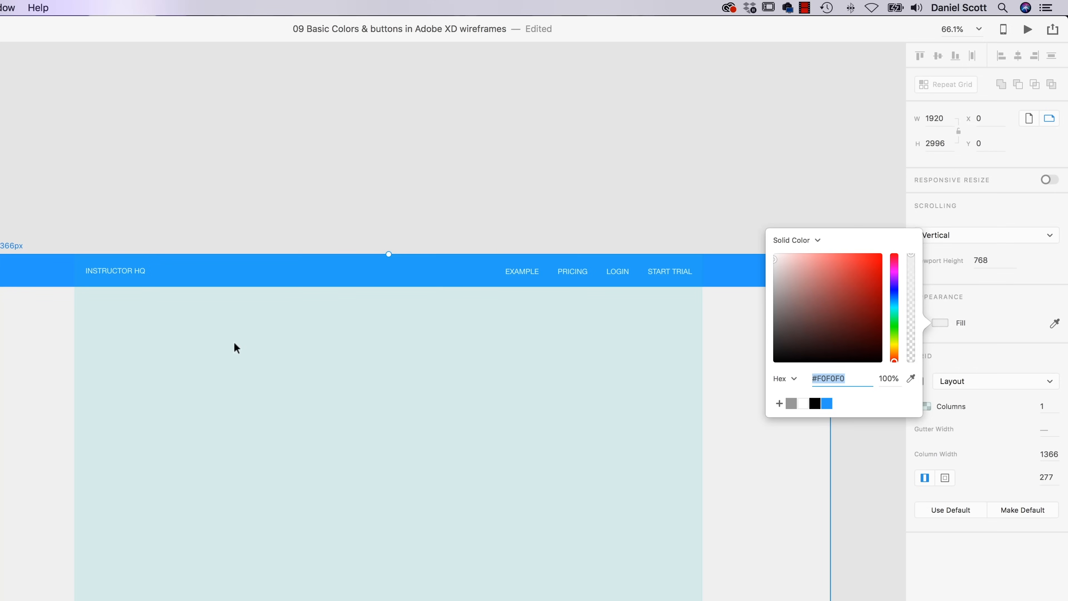
drag(774, 256, 769, 257)
click(793, 382)
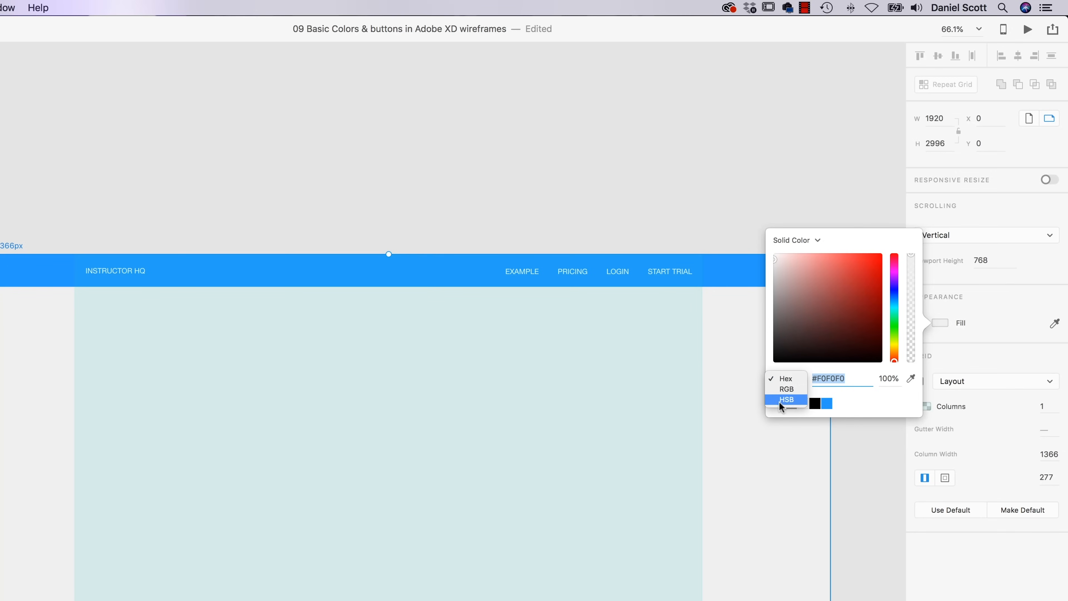
click(853, 375)
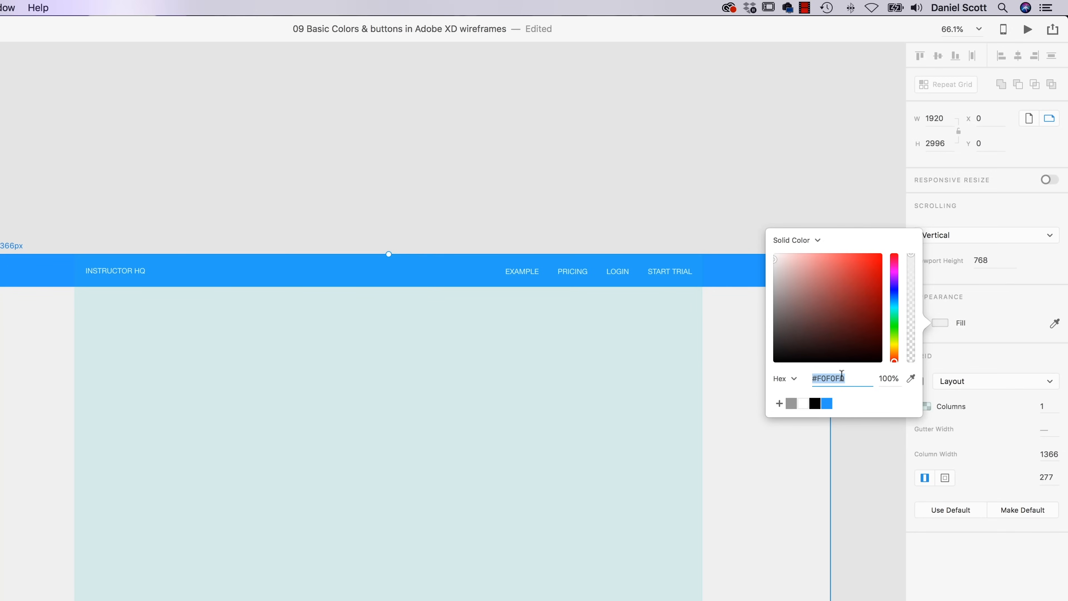
click(776, 404)
click(746, 483)
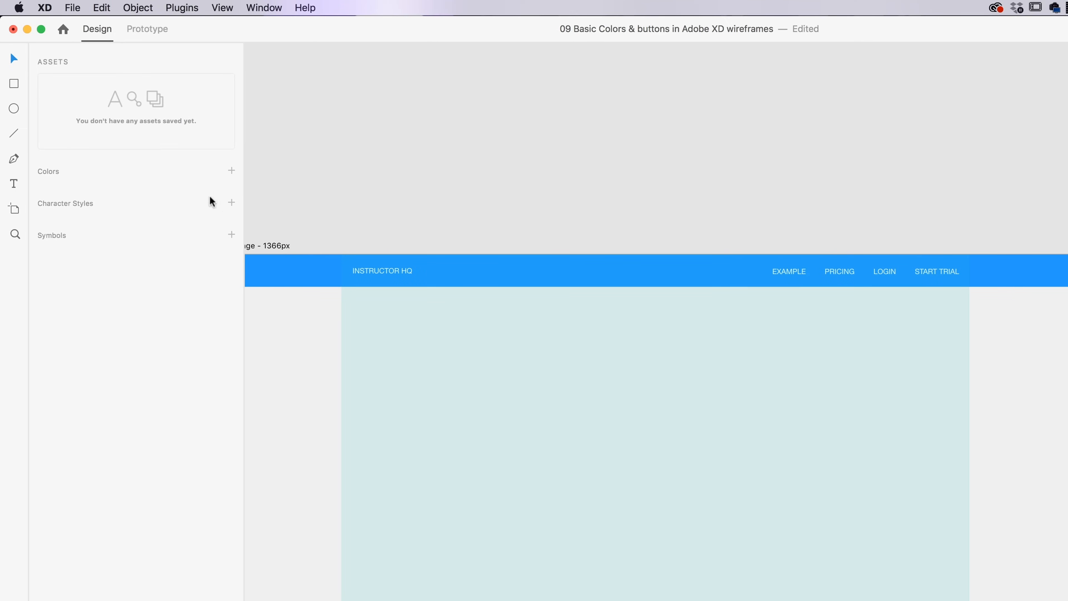
Step: Draw a hero rectangle across the full width of the content column below the navigation bar and move it slightly closer to the bar
click(17, 85)
click(341, 329)
drag(341, 320, 969, 527)
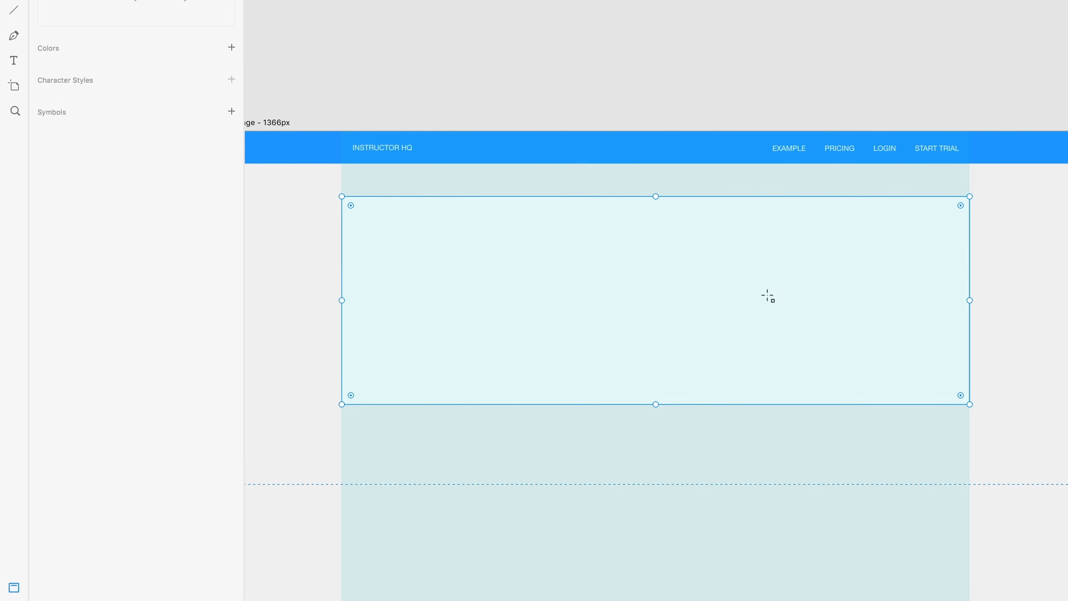
click(16, 63)
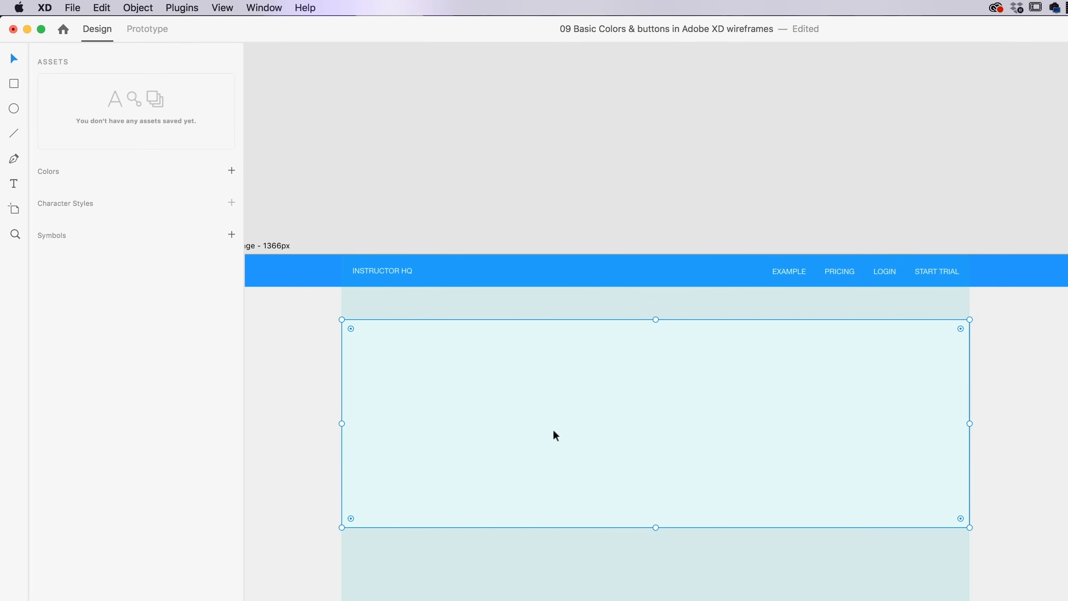
drag(553, 430, 550, 416)
Step: Align the group of four links with the content column's right edge and "INSTRUCTOR HQ" with its left edge
drag(1014, 148, 761, 286)
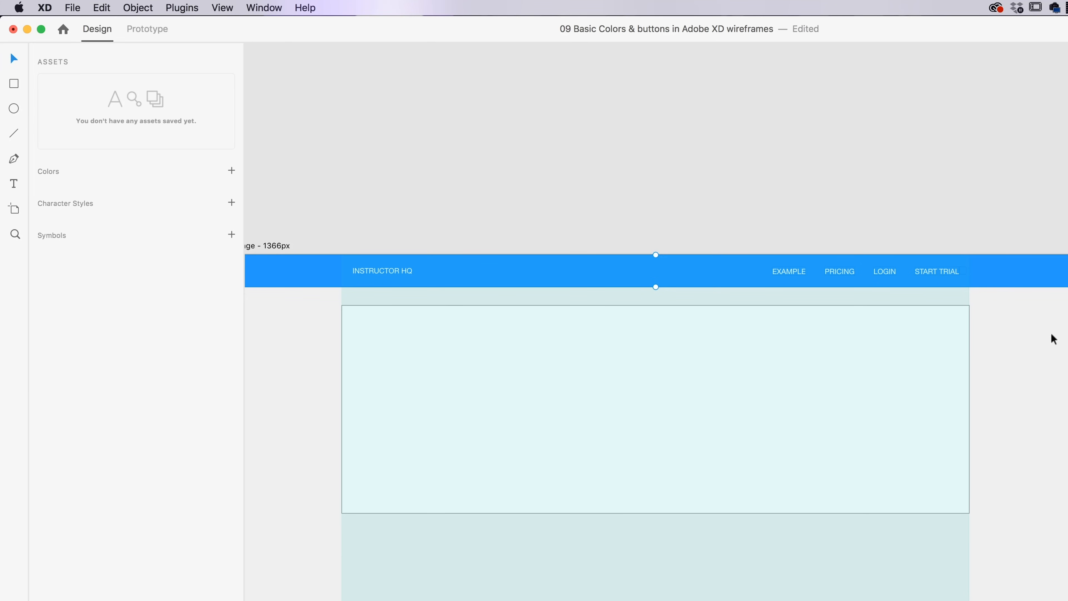
click(945, 269)
drag(944, 270, 955, 272)
click(377, 268)
drag(394, 271, 383, 271)
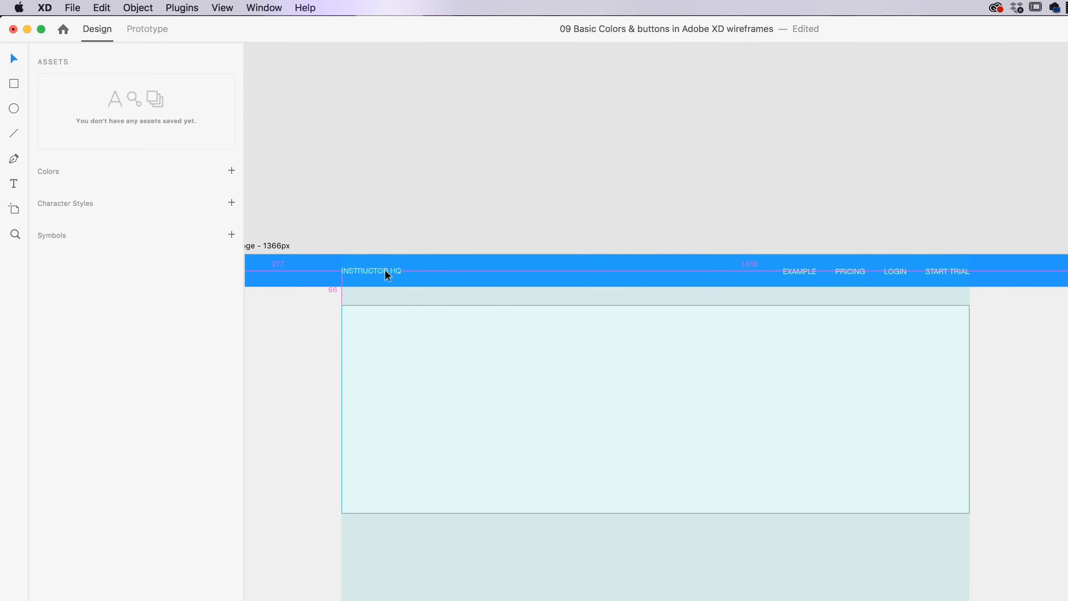
click(418, 215)
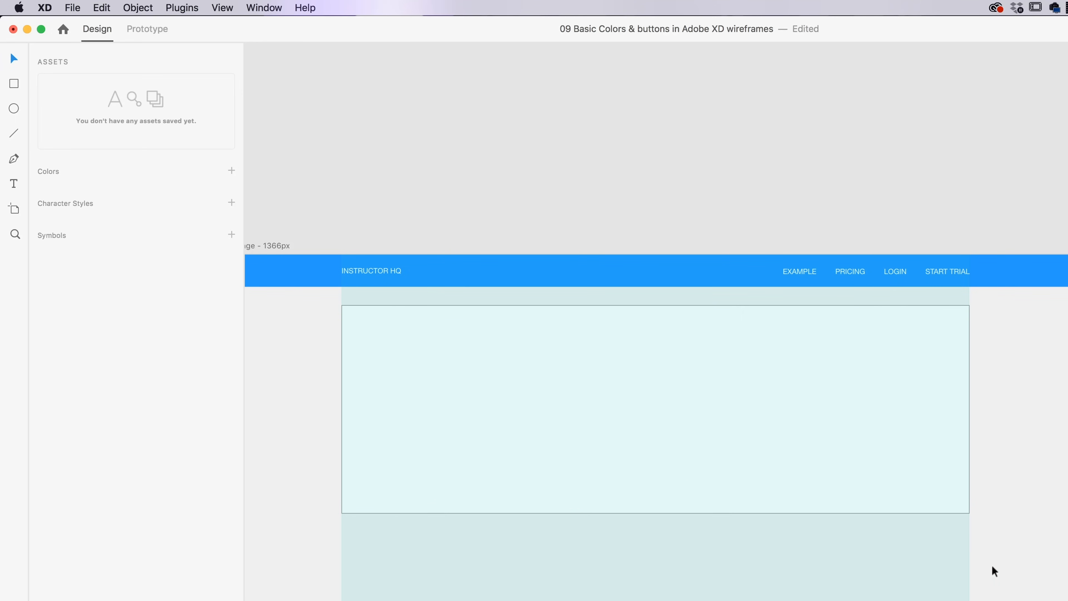
Step: Select the Homepage - 1366px artboard and toggle its layout grid off and back on
click(824, 420)
click(883, 593)
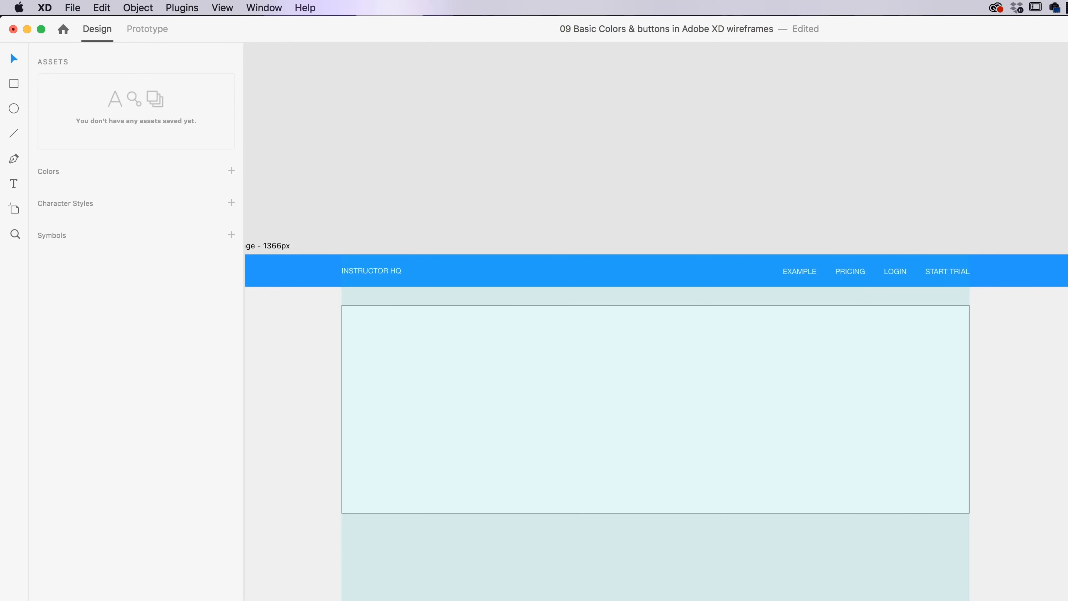
click(1047, 556)
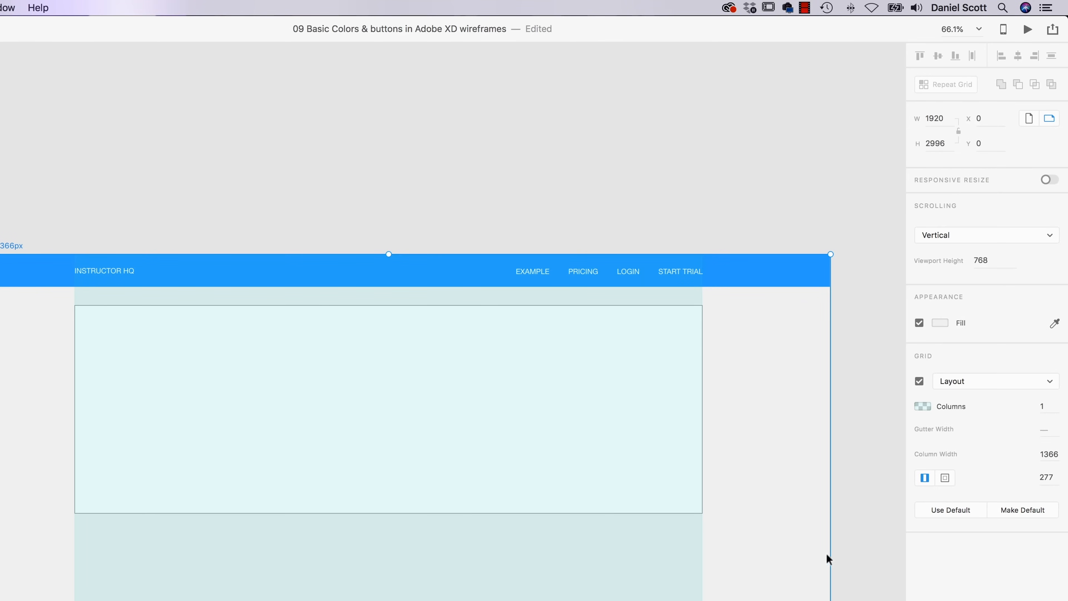
click(920, 381)
click(919, 382)
click(919, 381)
click(919, 381)
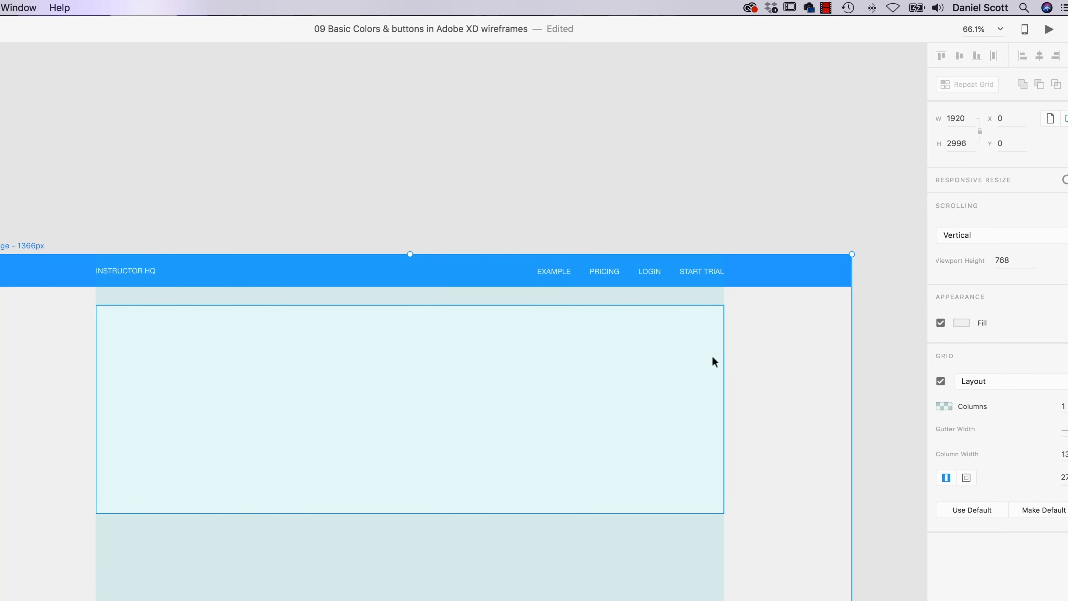
Step: Hide the artboard's layout grid and select the hero rectangle
click(263, 7)
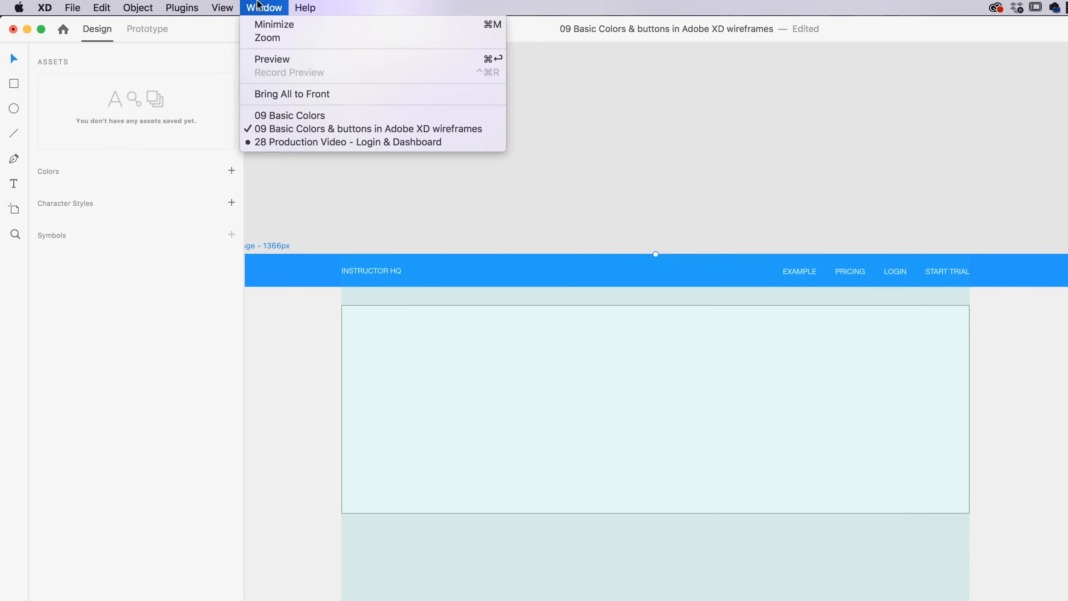
mouse_move(234, 5)
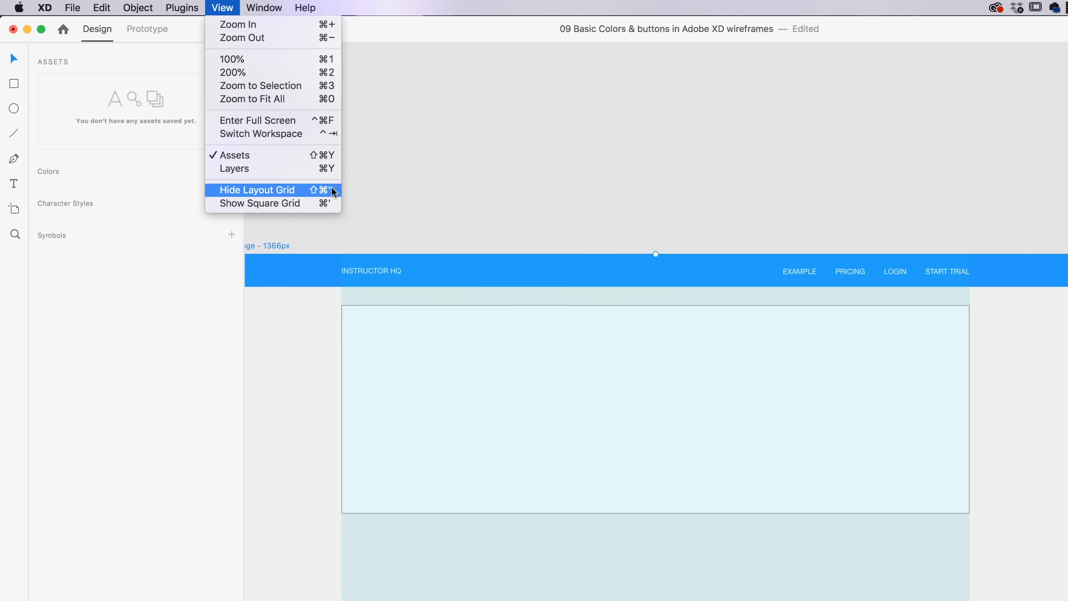
click(318, 194)
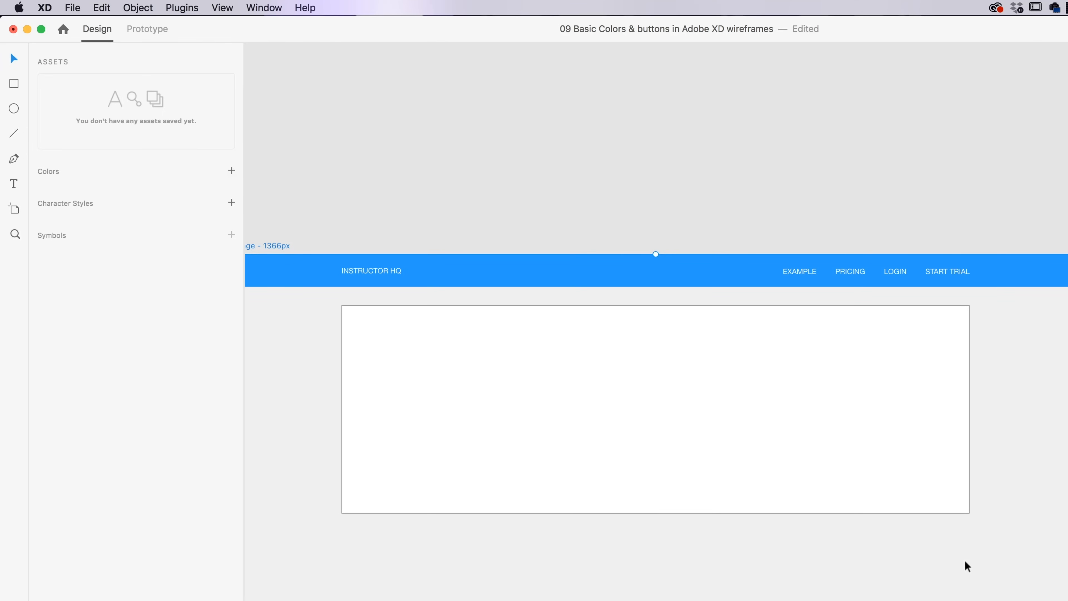
click(762, 468)
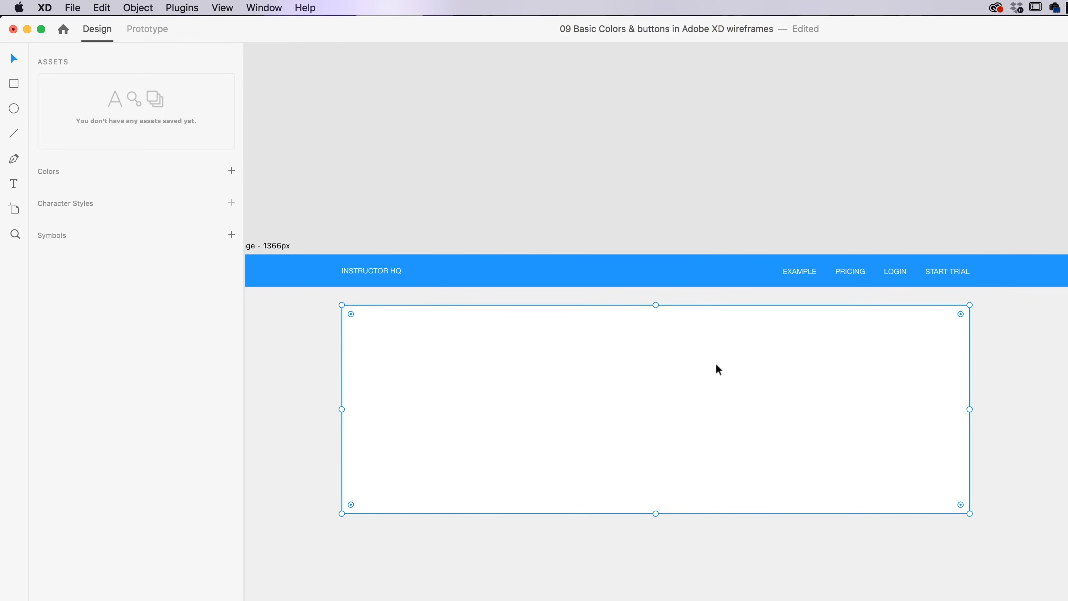
Step: Toggle the layout grid's visibility several times, leave it hidden, and deselect the rectangle
key(super+shift+apostrophe)
key(super+shift+apostrophe)
key(super+shift+apostrophe)
key(super+shift+apostrophe)
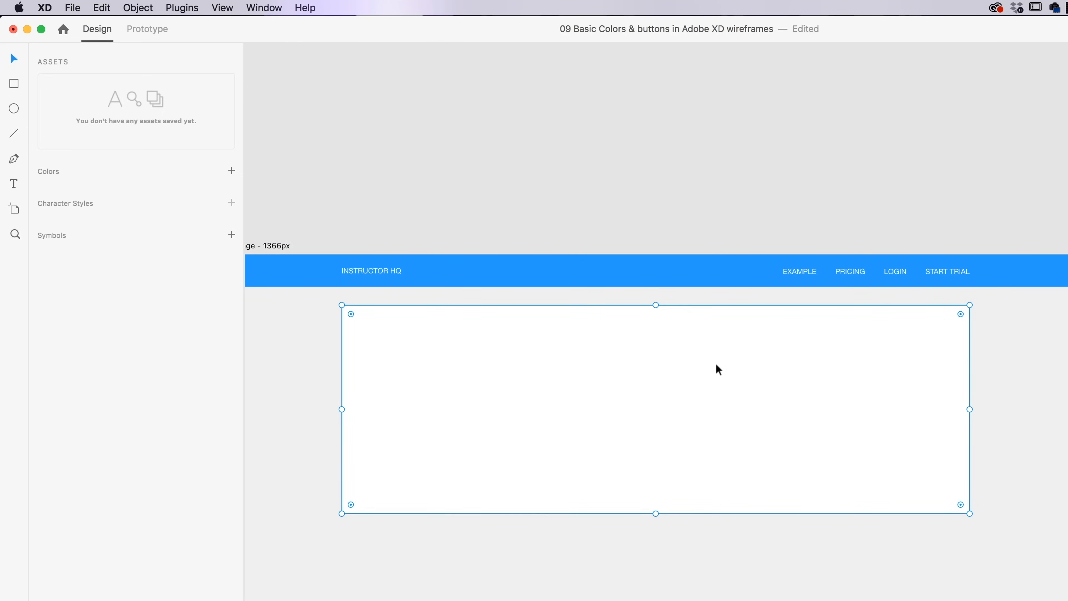
key(super+shift+apostrophe)
key(super+shift+apostrophe)
click(794, 204)
drag(665, 362, 683, 316)
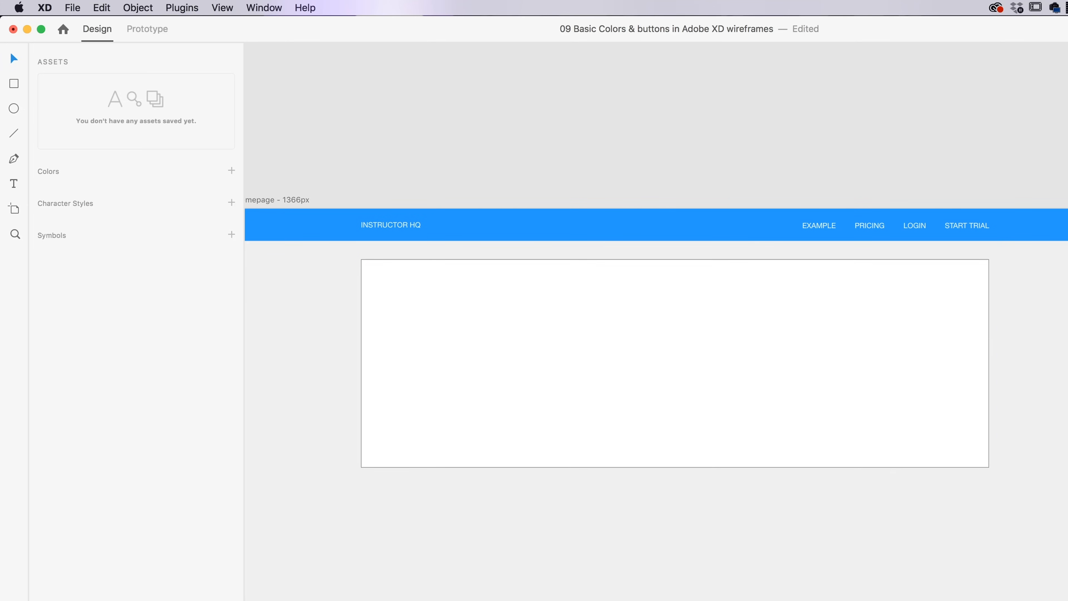
Step: Move the hero rectangle up slightly towards the navigation bar and lock it in place
drag(820, 362, 821, 357)
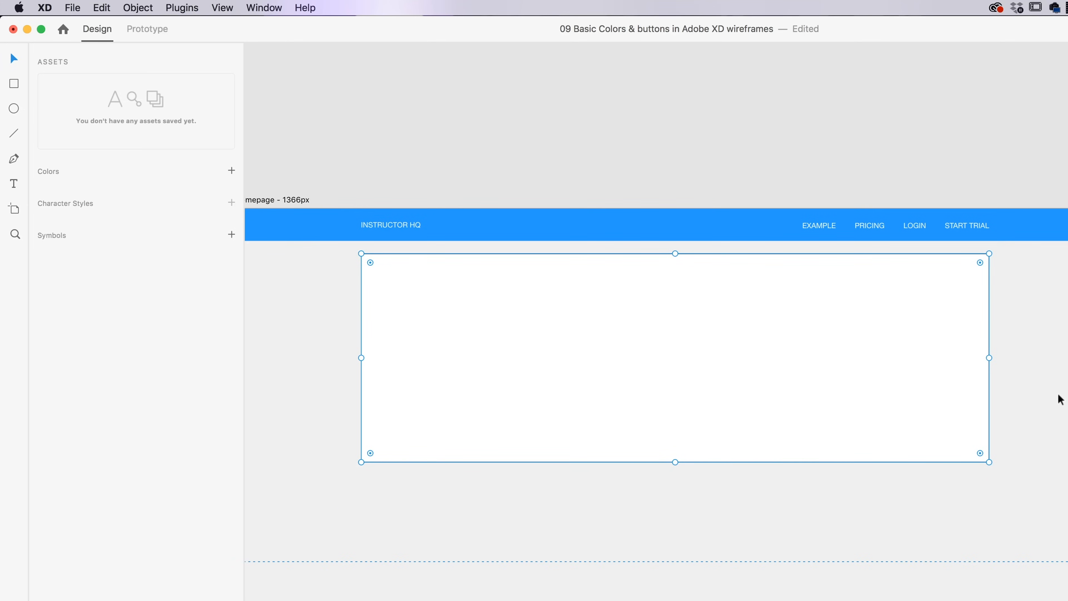
click(1064, 405)
click(646, 330)
click(138, 7)
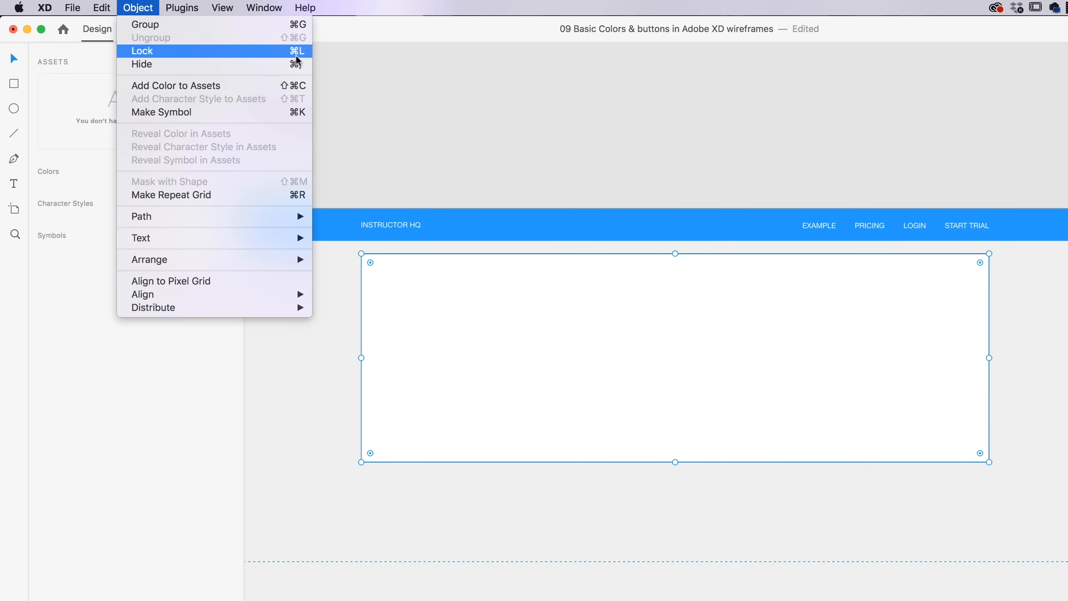
right_click(720, 316)
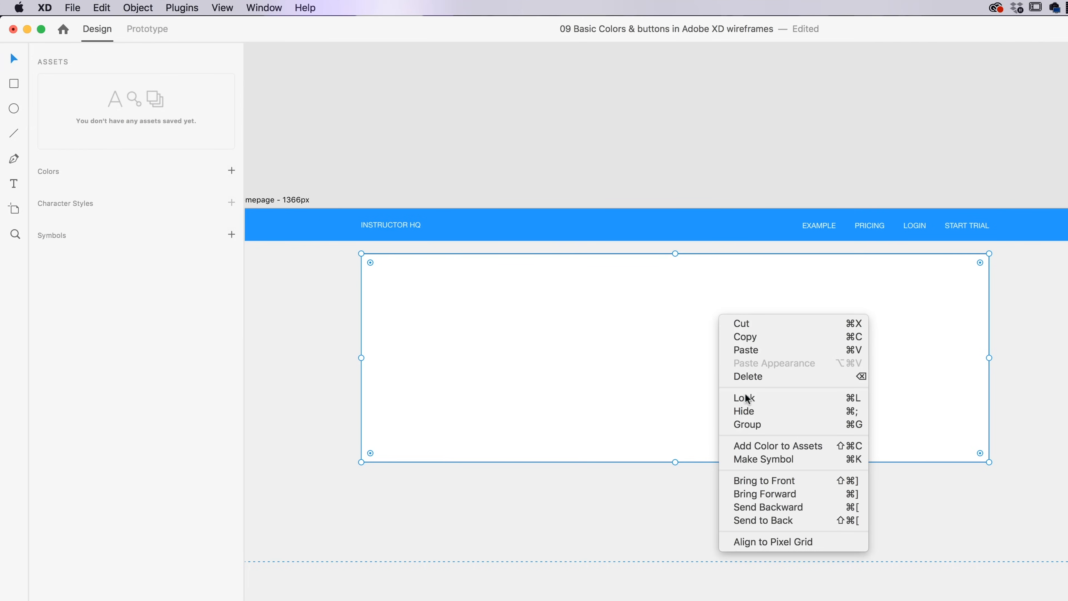
click(746, 397)
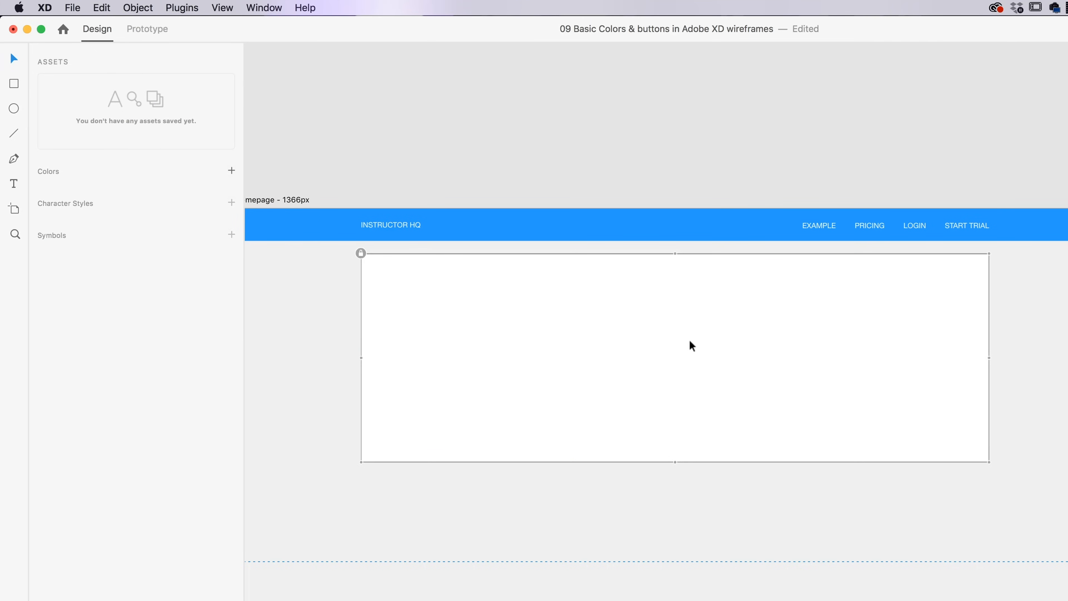
Step: Try to move the locked hero rectangle, unlock it, and lock it again
drag(789, 352, 701, 482)
drag(930, 343, 969, 397)
click(419, 366)
click(360, 252)
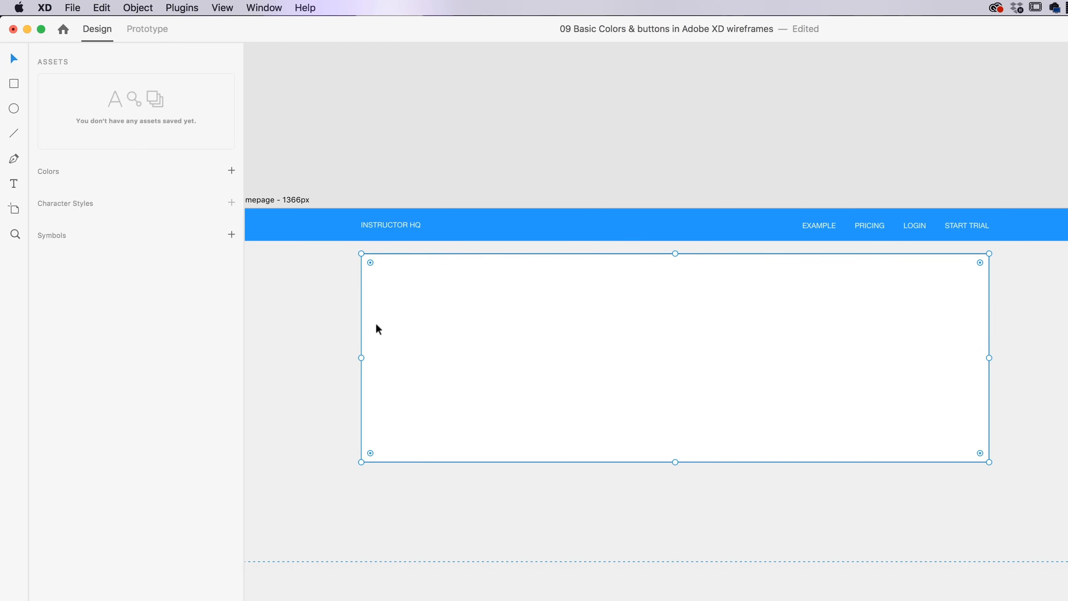
key(super+l)
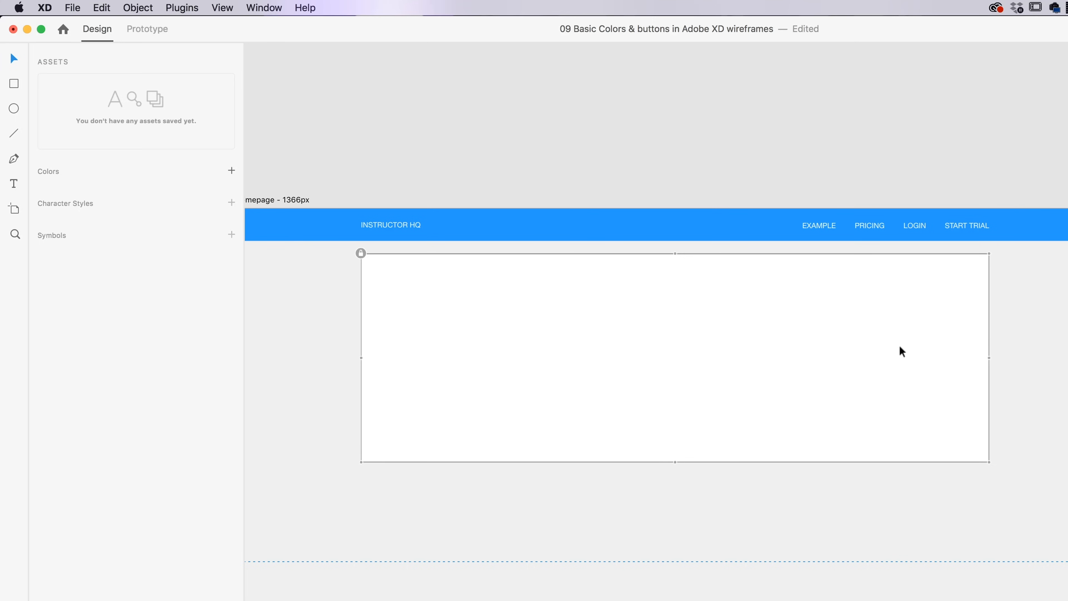
Step: Start a text object in the upper part of the hero box with saved black fill #000000 and centred alignment
click(14, 183)
click(637, 297)
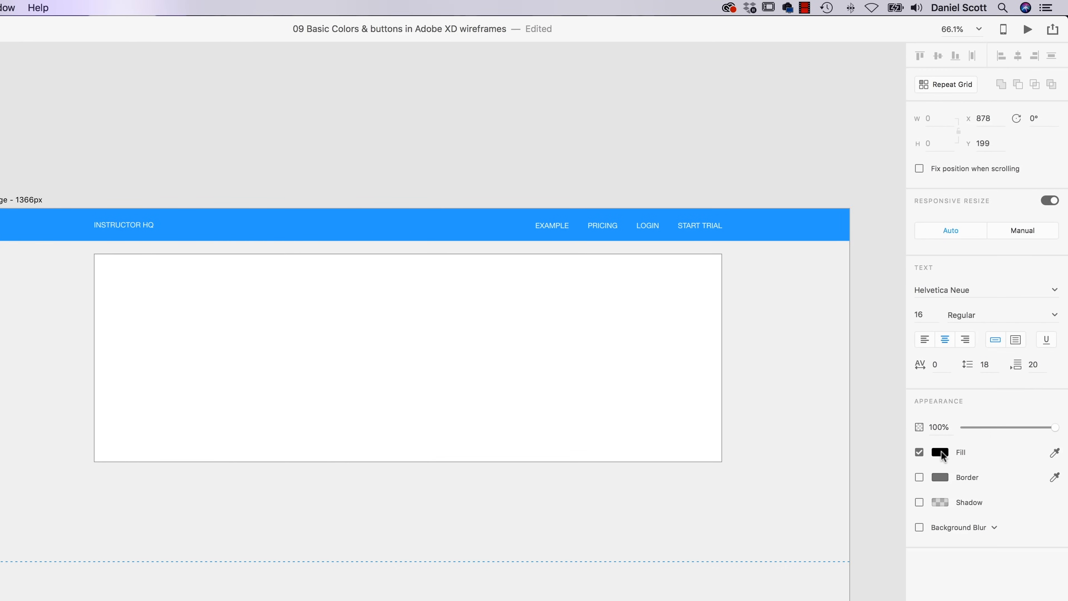
click(941, 452)
click(815, 524)
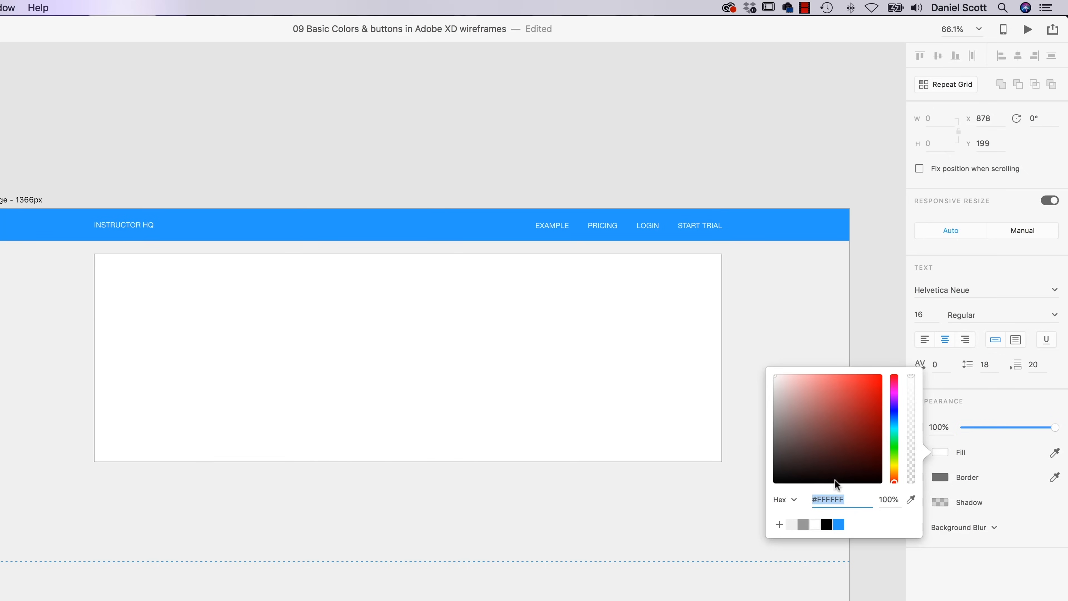
click(826, 524)
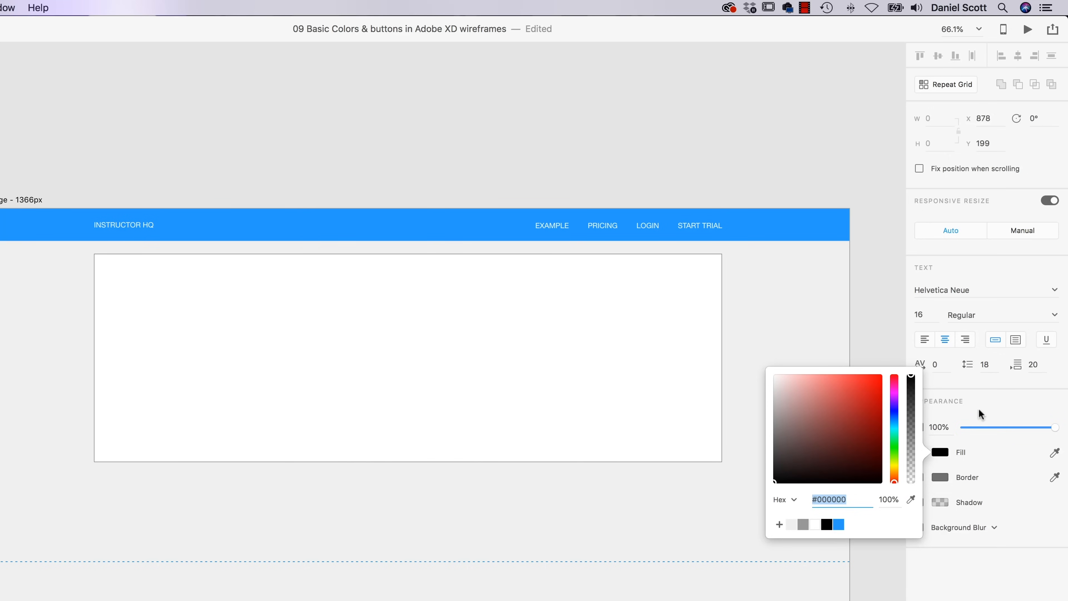
click(924, 340)
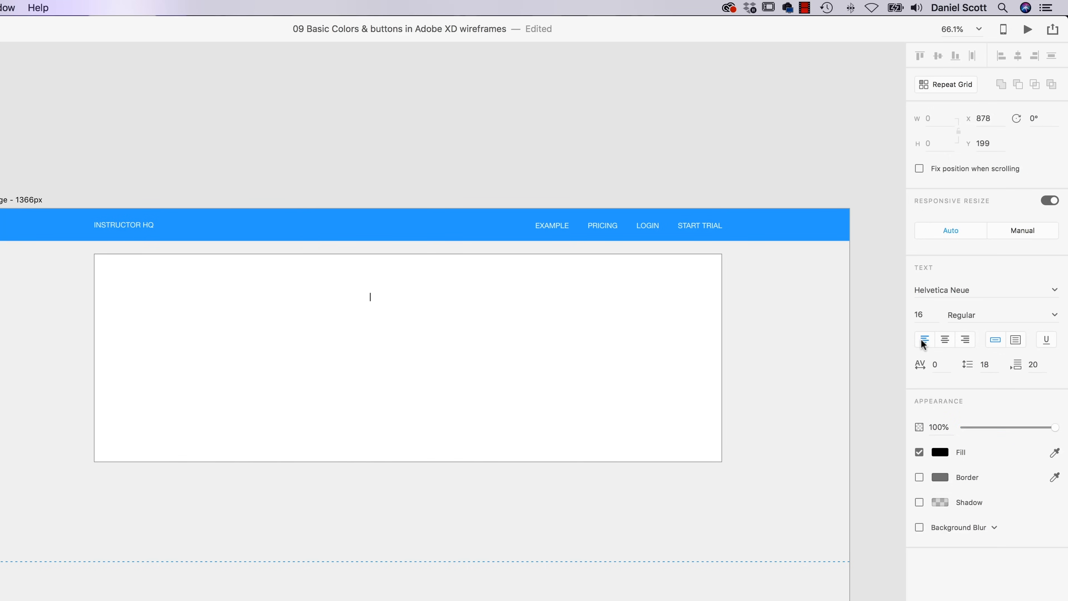
click(944, 340)
Step: Try setting the font of the empty text object to Arial
click(985, 288)
text(Ari)
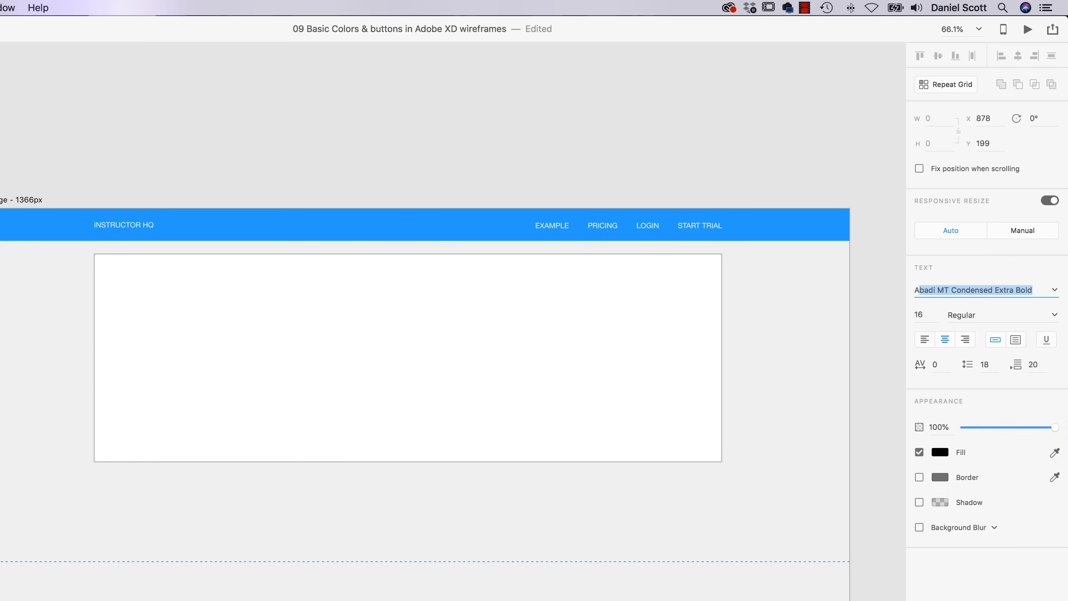
text(al)
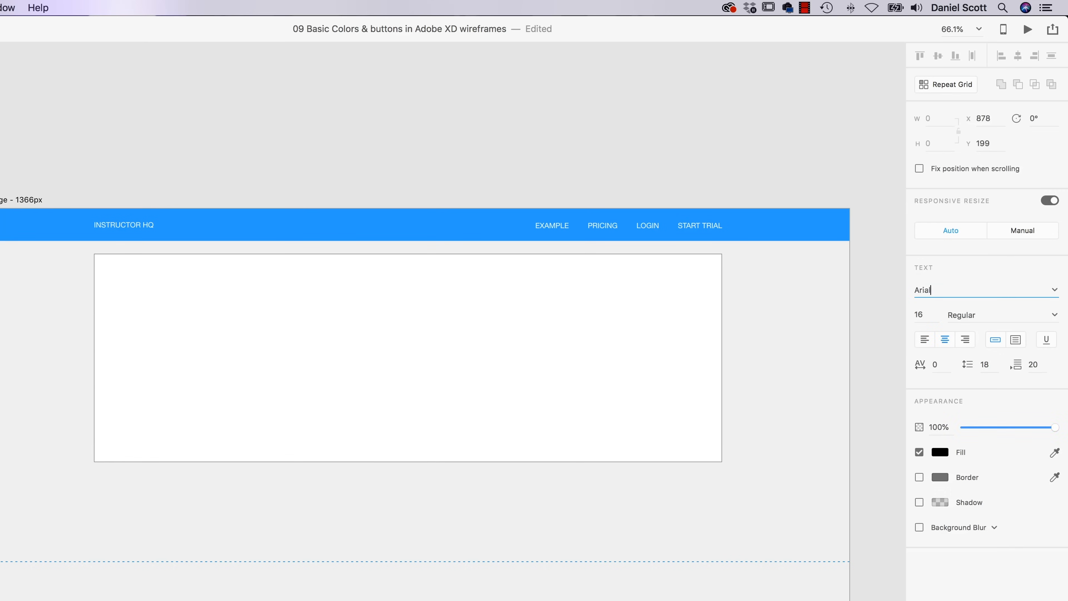
key(Return)
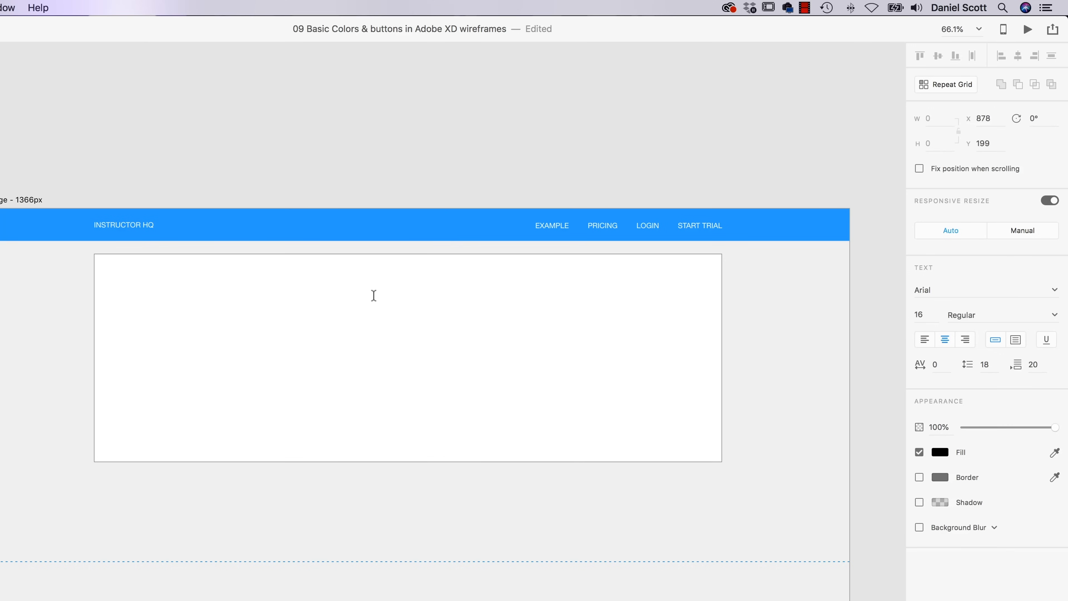
Step: Enter "Headling / Hero Box" as the heading text and fill it with the saved blue #2699FB
text(Headling / Hero Box)
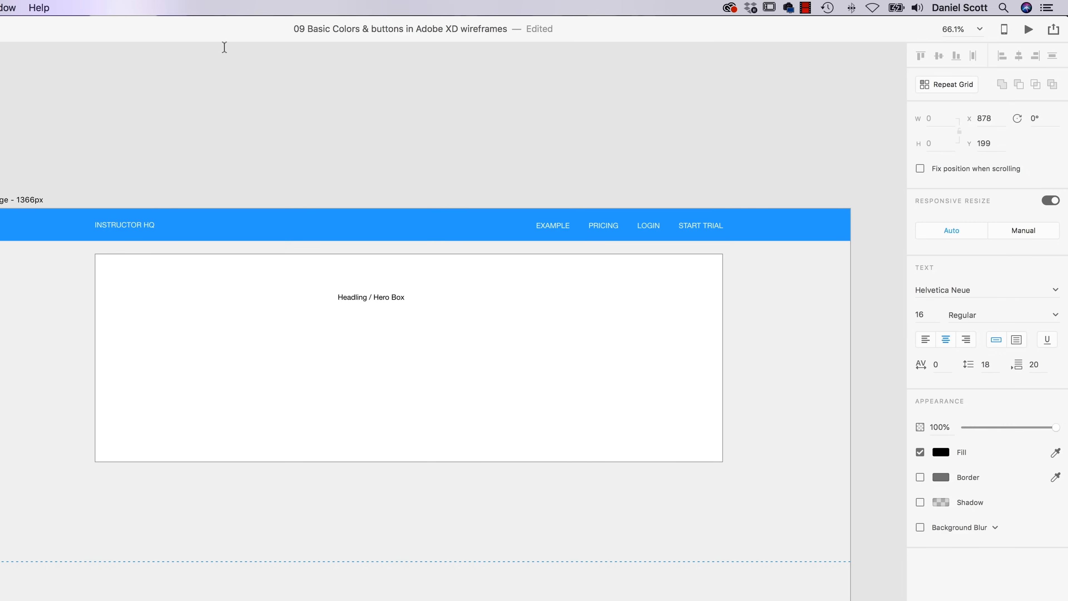
click(9, 59)
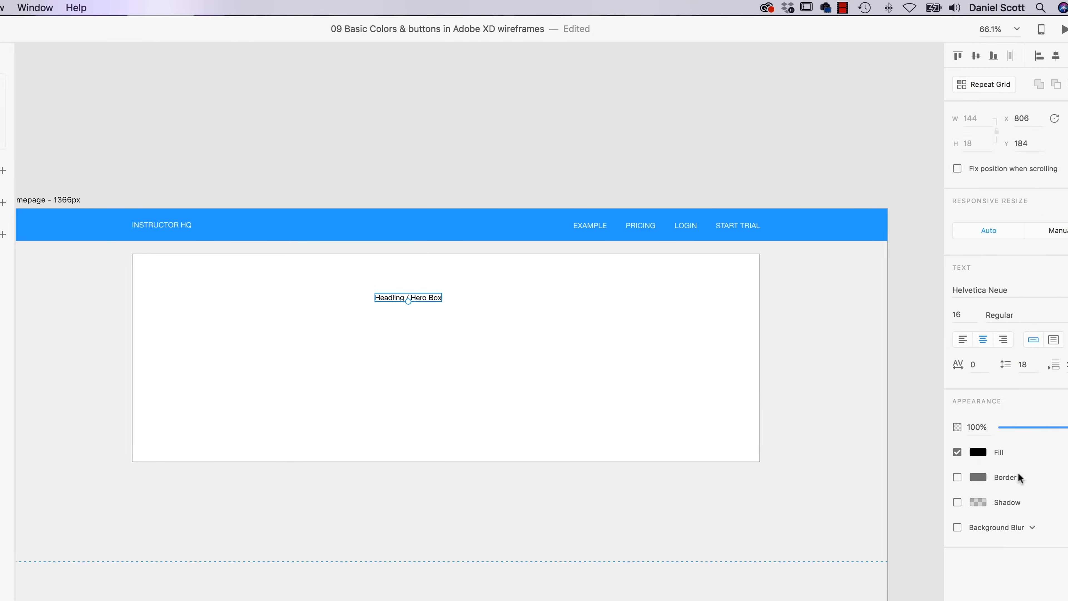
click(940, 452)
click(839, 524)
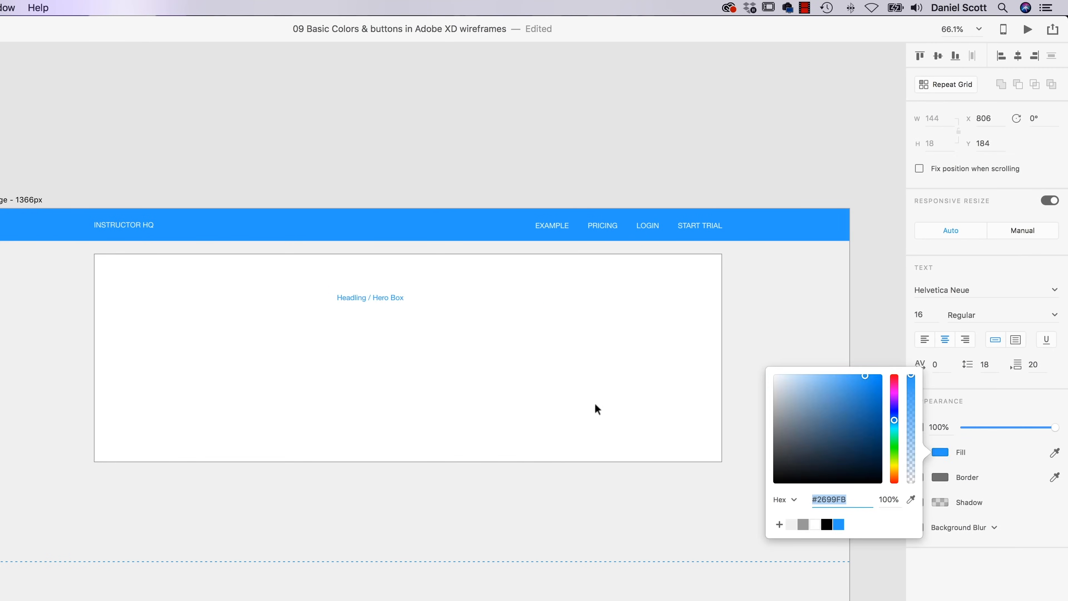
Step: Move the heading up and to the horizontal centre of the hero box, at about X 888, Y 170
drag(376, 296, 413, 289)
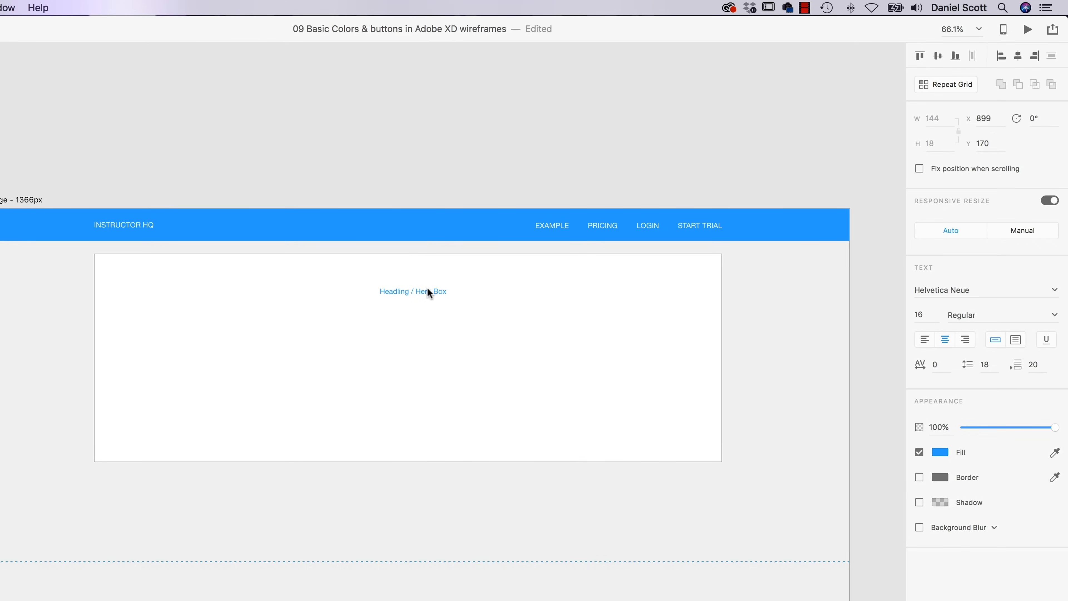
click(939, 452)
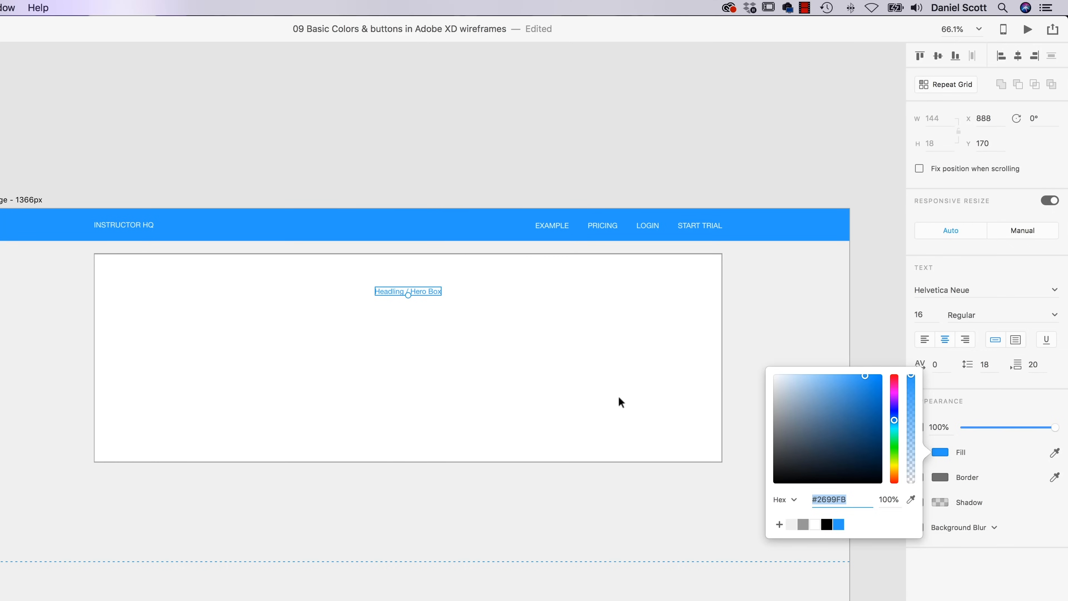
click(416, 158)
Step: Centre the heading horizontally on the artboard and place it in the hero box's upper half at about Y 221
drag(432, 291, 601, 343)
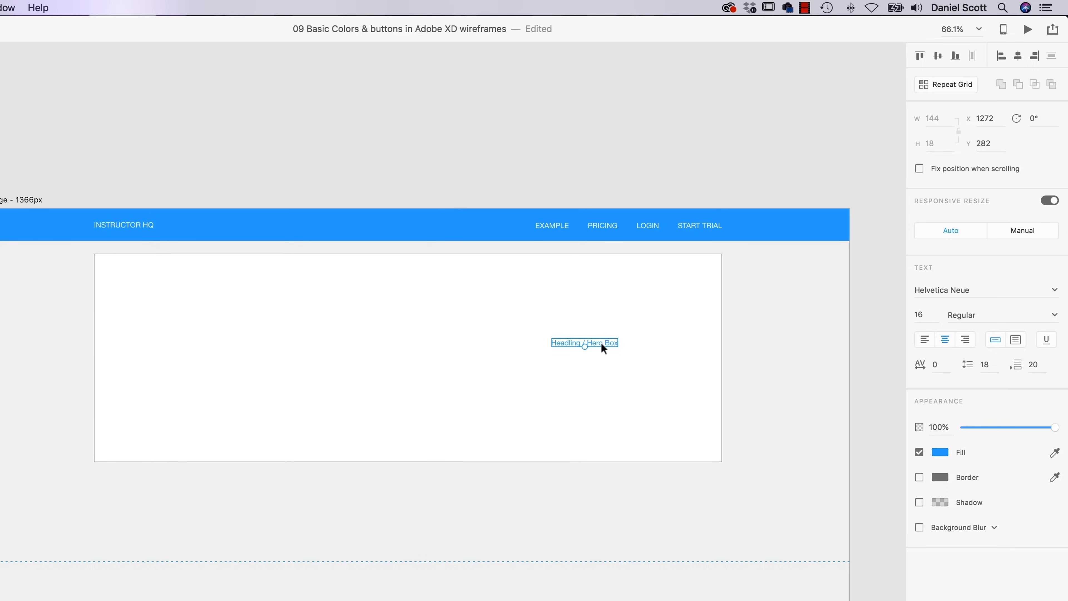
shift+click(602, 225)
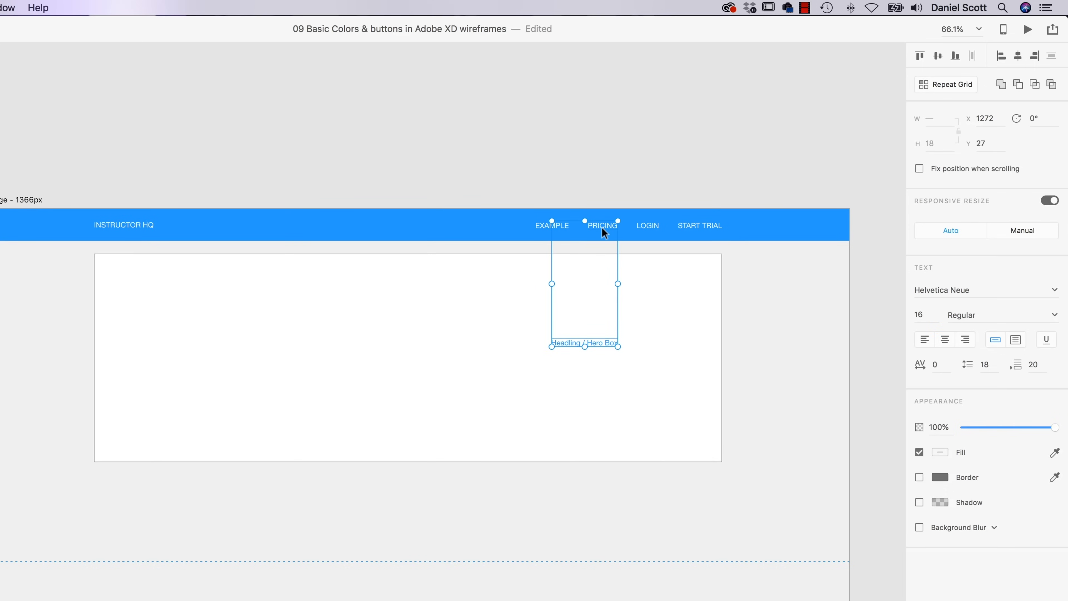
click(586, 174)
click(594, 346)
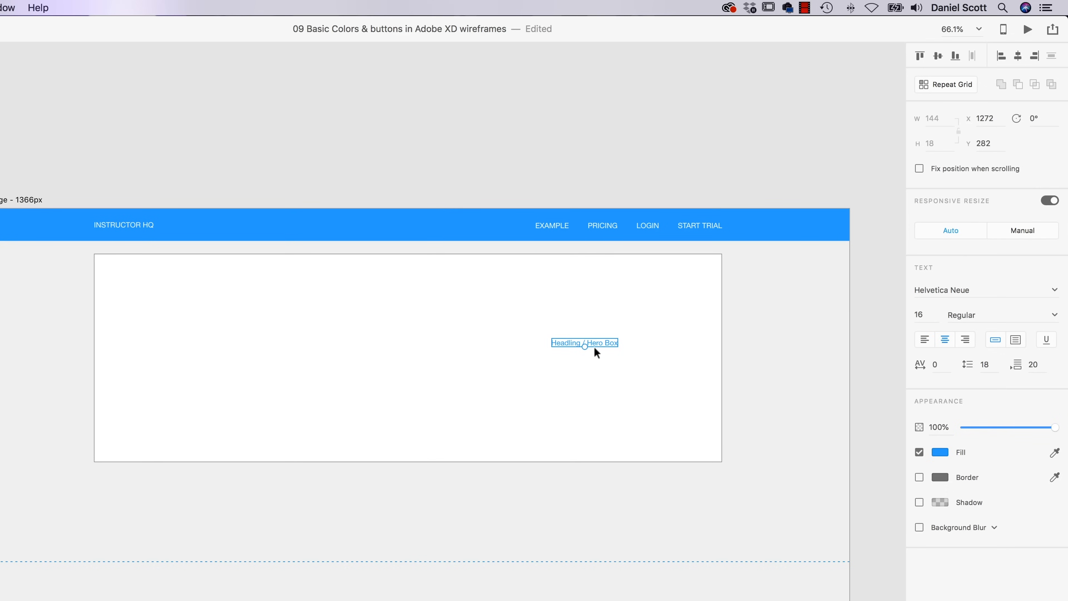
click(1018, 57)
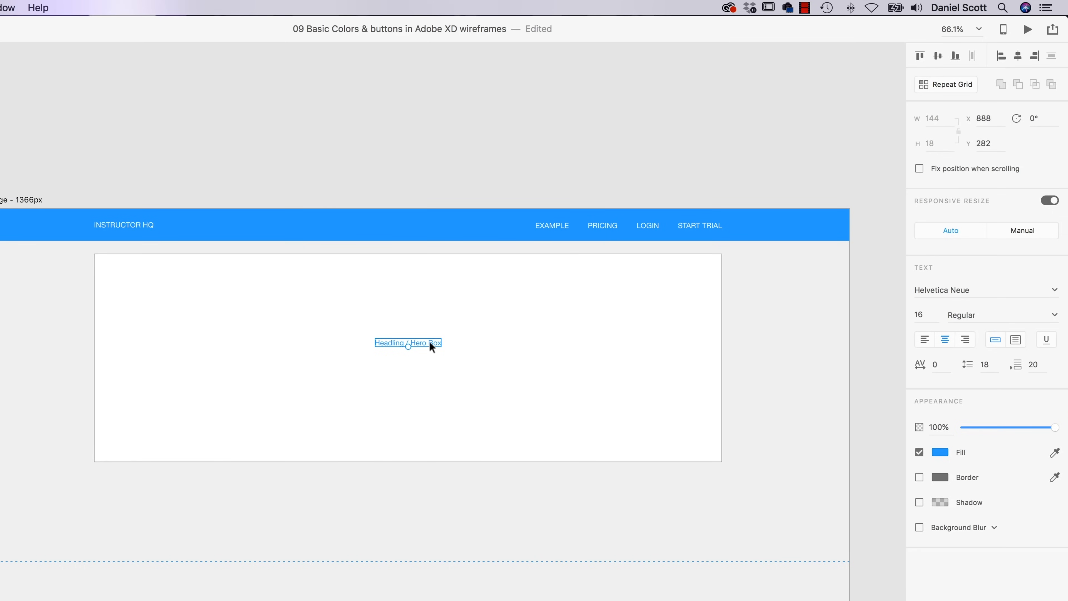
drag(430, 340, 429, 313)
click(400, 176)
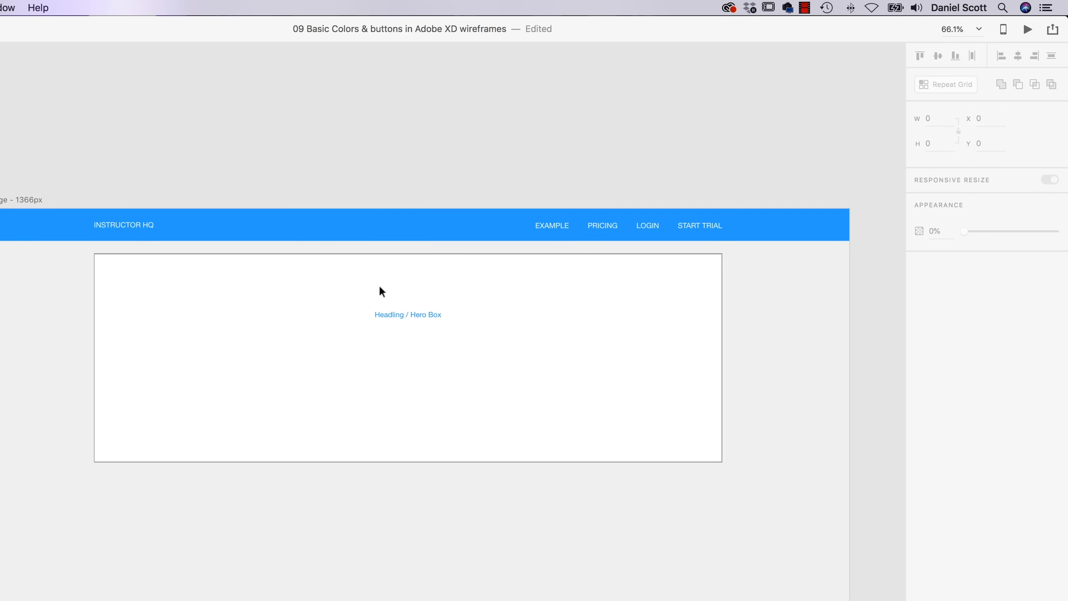
Step: Set the font of the "Headling / Hero Box" text to Arial and deselect it
click(420, 315)
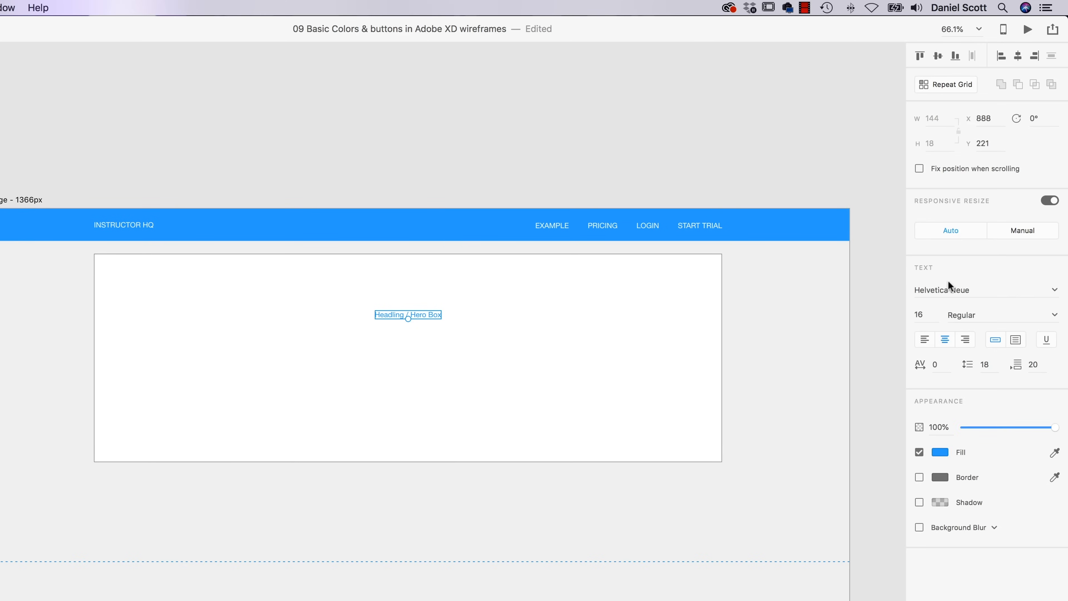
click(971, 293)
text(Ari)
key(Return)
click(355, 151)
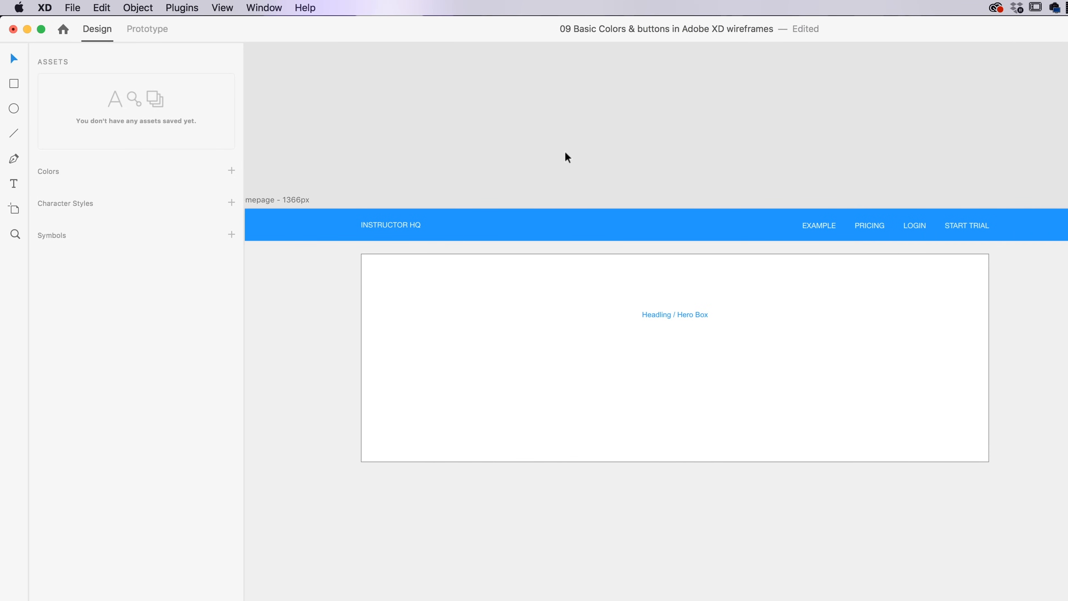
Step: Open the Wires - Web UI kit from the recently used files
click(68, 5)
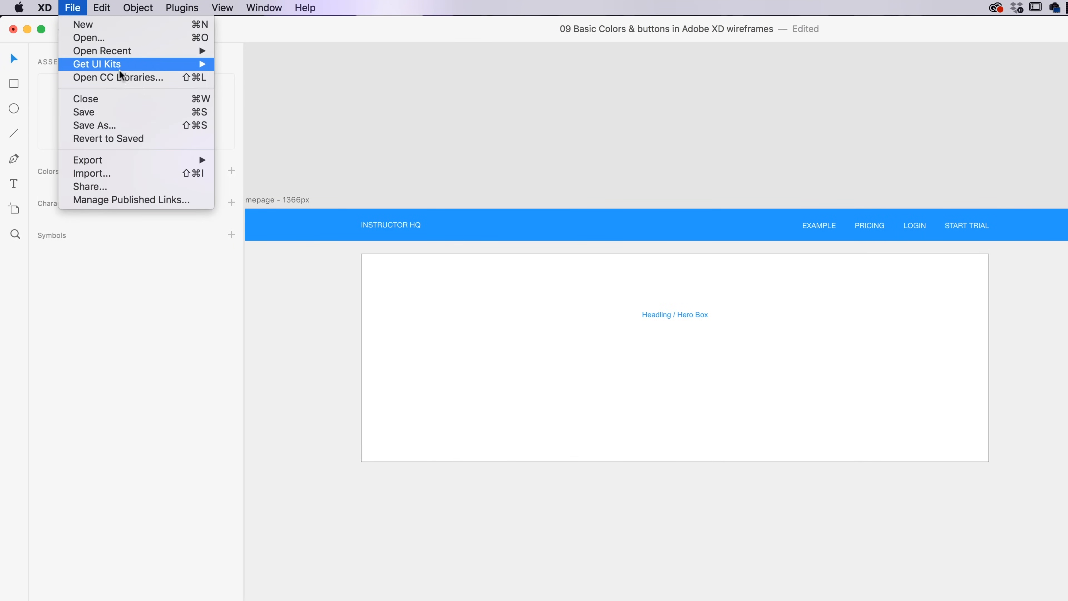
mouse_move(114, 54)
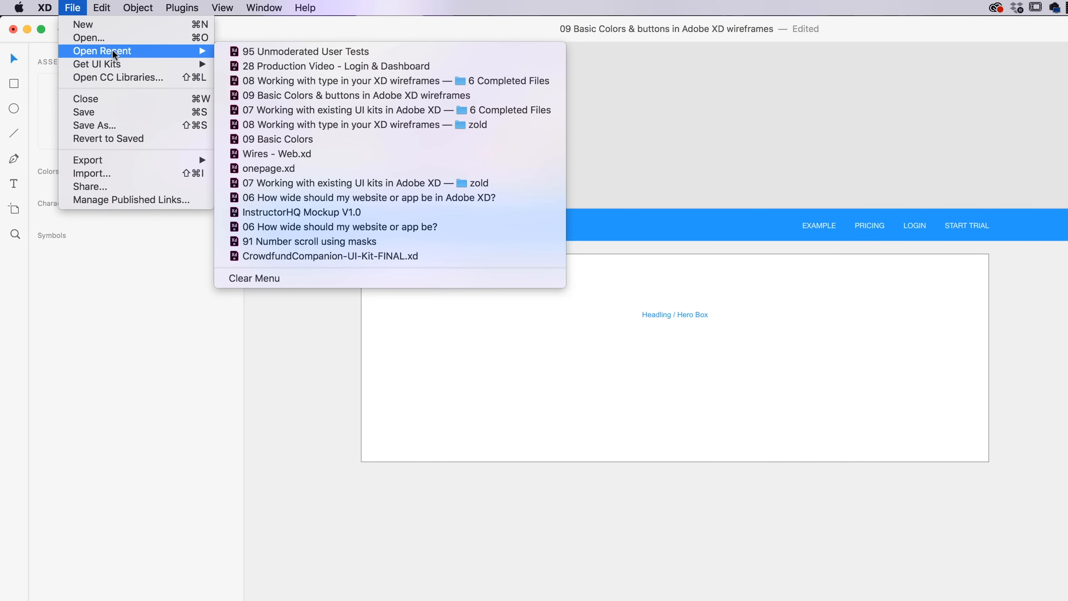
click(260, 155)
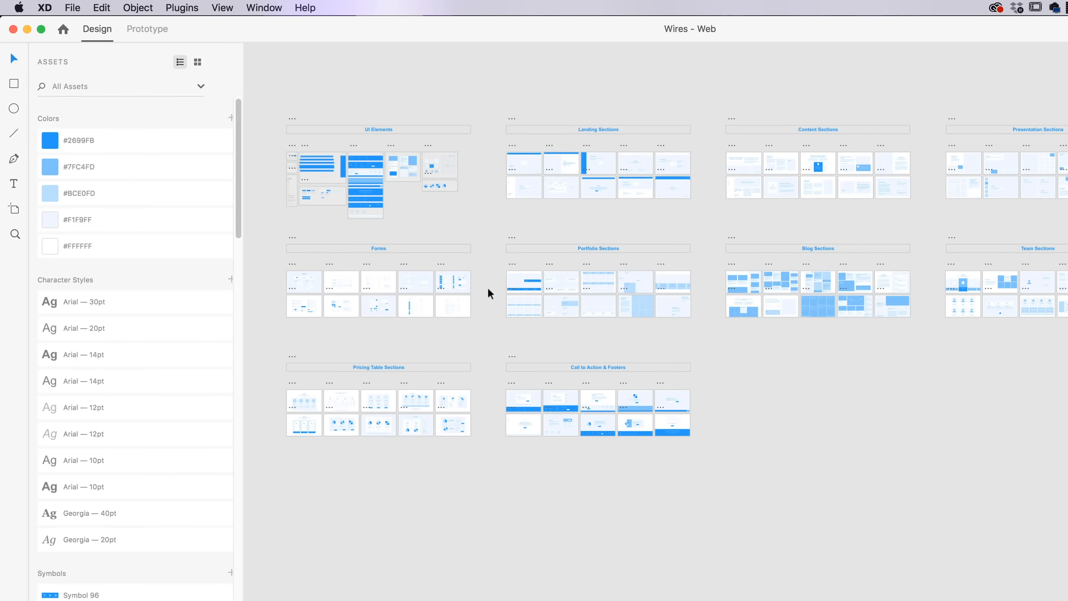
Step: Find the Buttons artboard among the UI Elements and examine its solid blue PRESSED button
scroll(499, 265, up, 5)
scroll(499, 268, up, 1)
drag(575, 237, 849, 450)
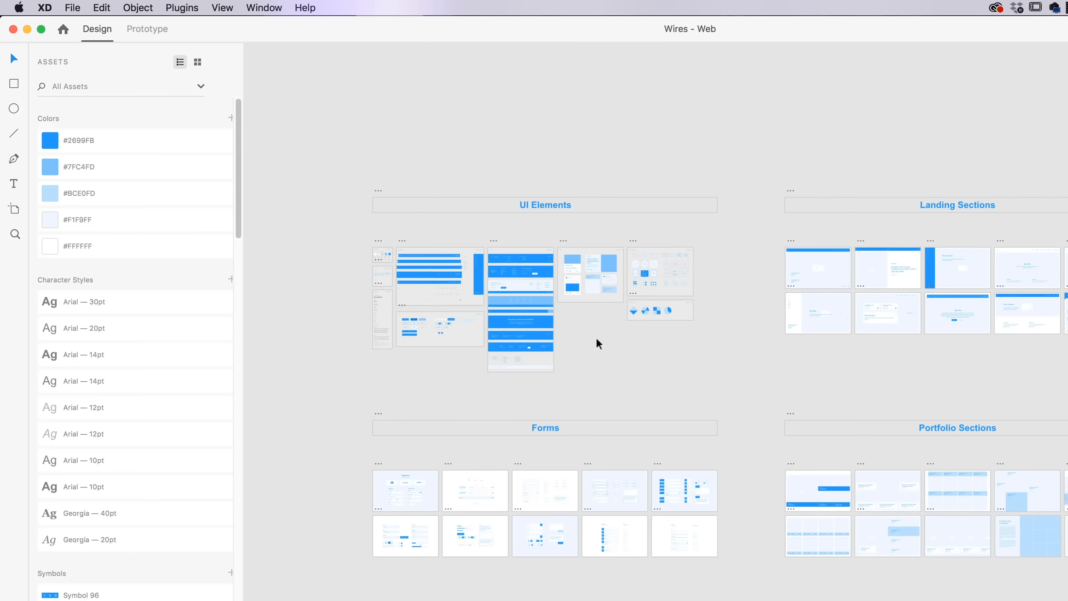
scroll(595, 341, up, 5)
drag(596, 343, 892, 449)
scroll(378, 480, up, 3)
drag(375, 477, 870, 578)
scroll(779, 539, up, 5)
scroll(778, 539, up, 2)
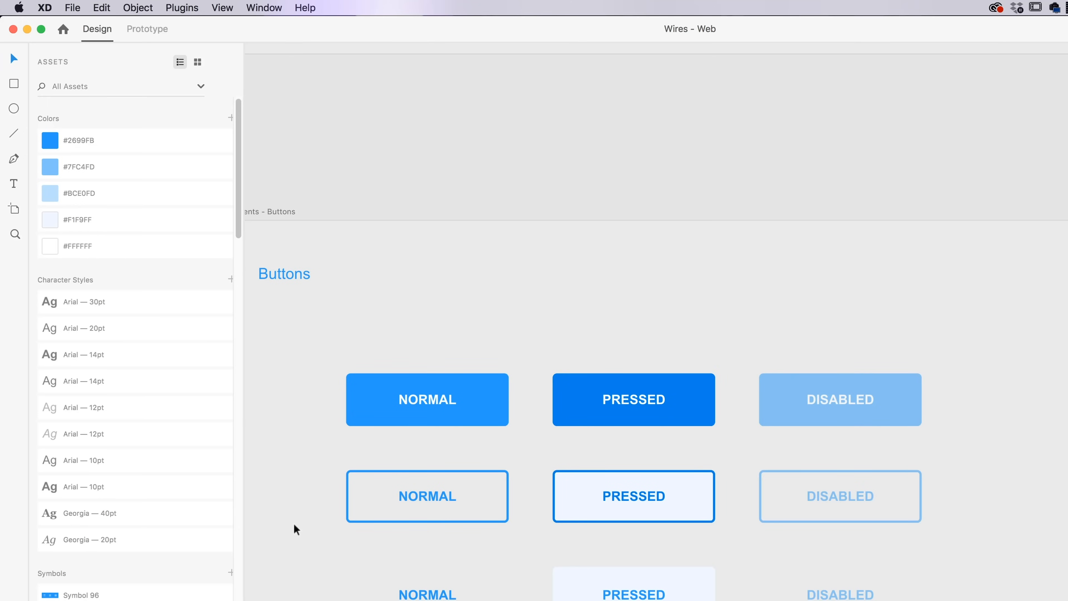
scroll(533, 328, down, 3)
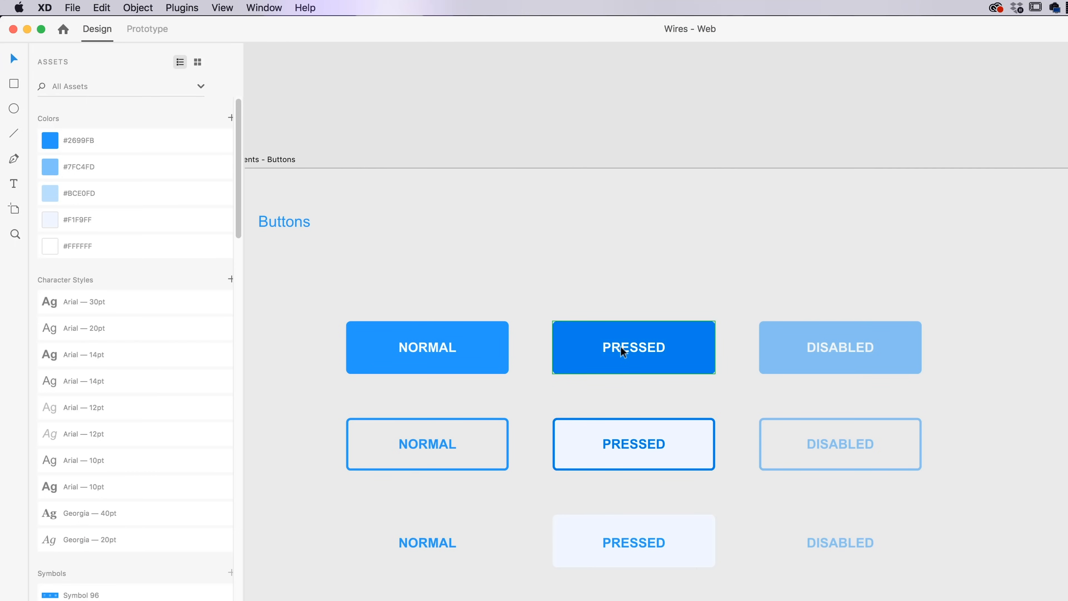
Step: Return to the 09 Basic Colors & buttons document and paste the copied solid blue PRESSED button into the Homepage - 1366px artboard
key(super+grave)
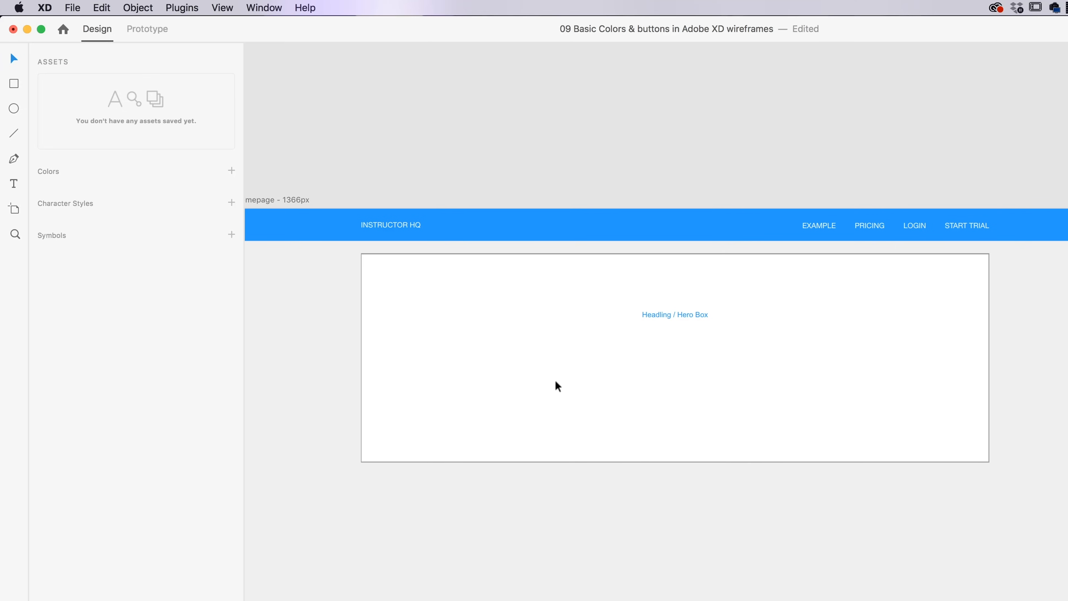
key(shift+super+2)
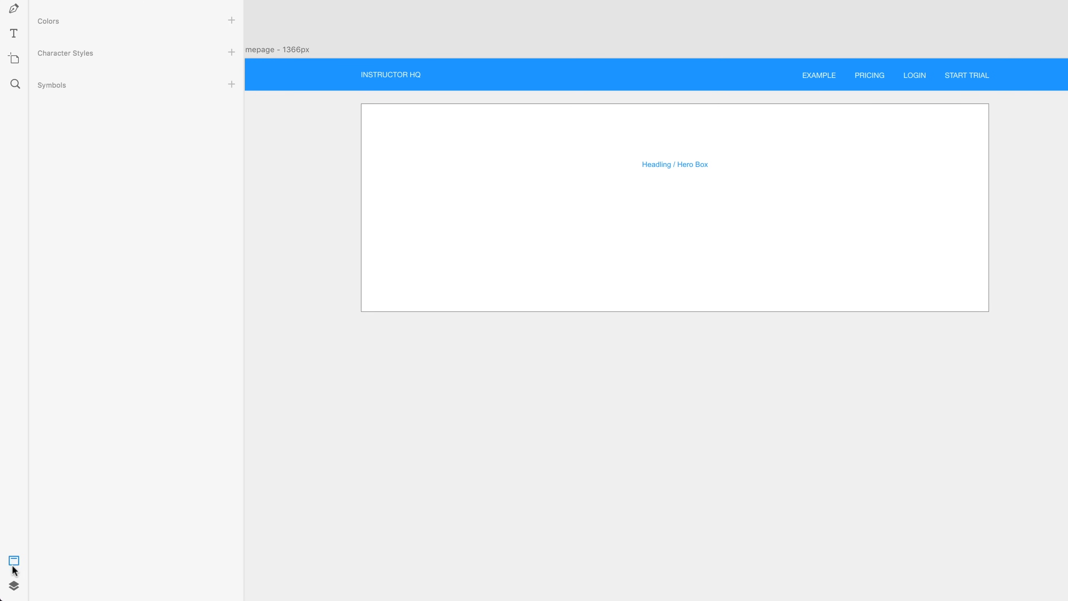
click(741, 152)
key(ctrl+v)
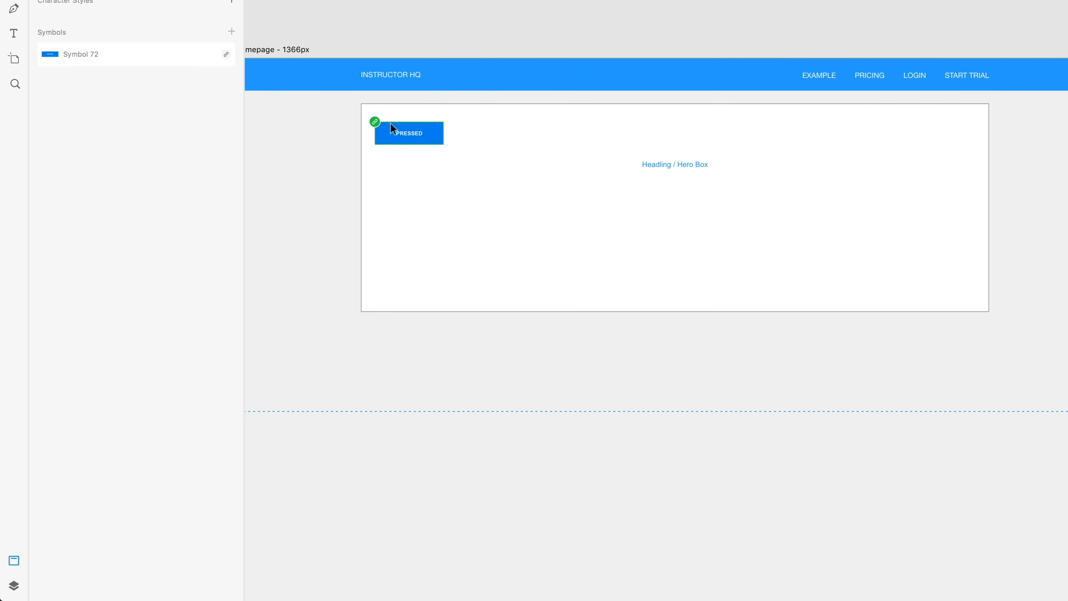
Step: Unlink the pasted PRESSED button from its symbol, and remove both the button and the Symbol 72 asset from the document
right_click(431, 133)
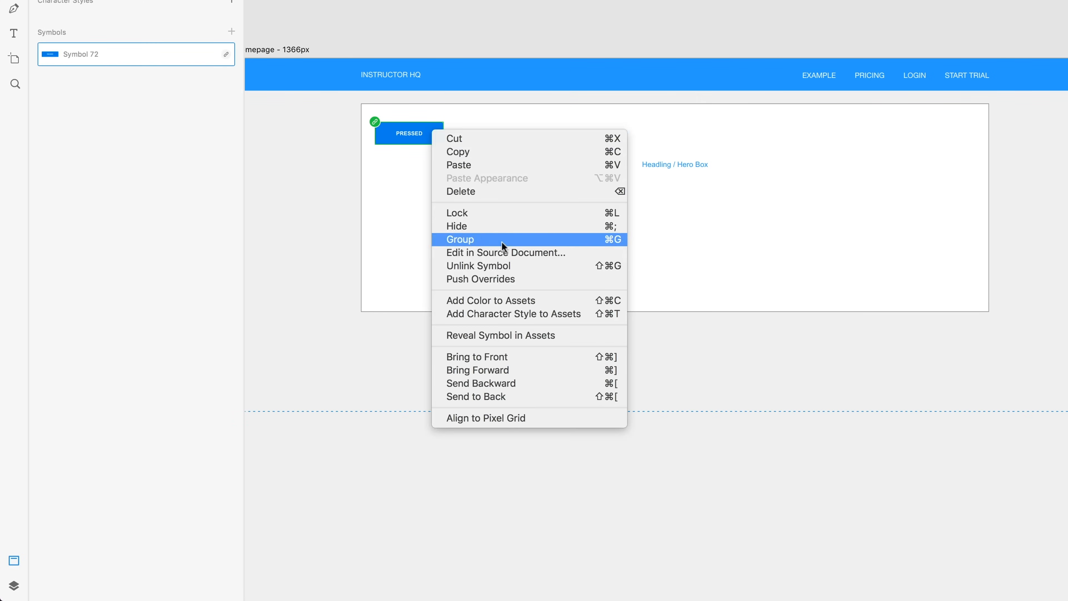
click(474, 264)
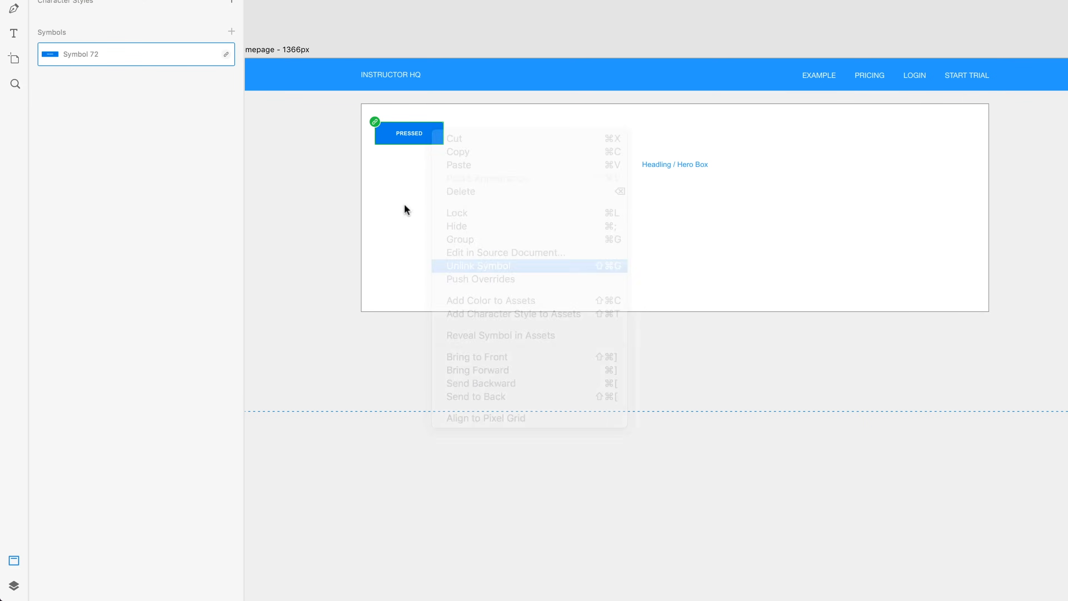
right_click(186, 59)
click(197, 60)
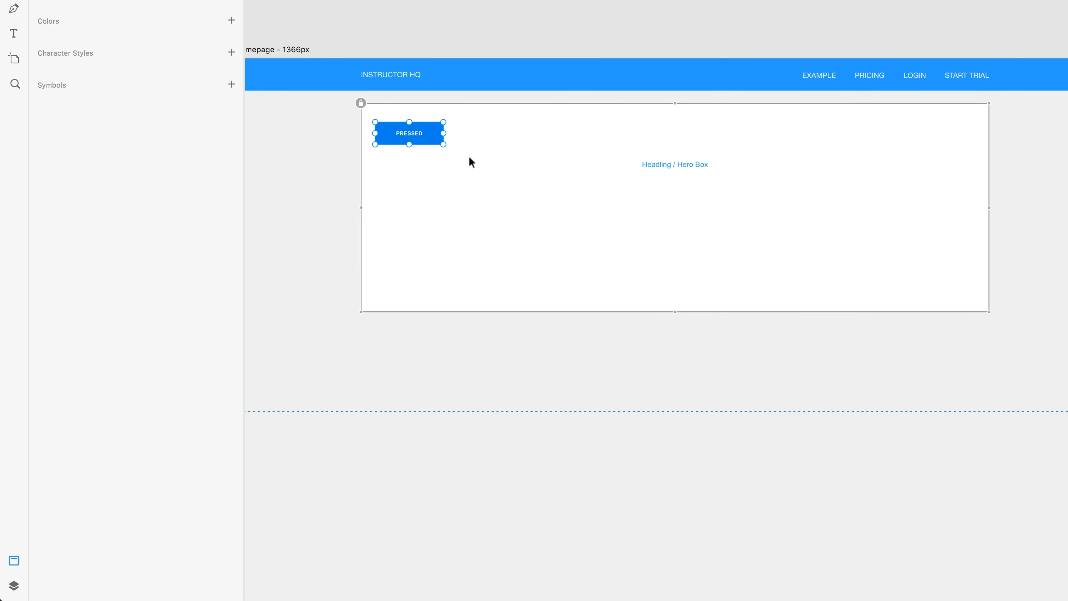
key(Delete)
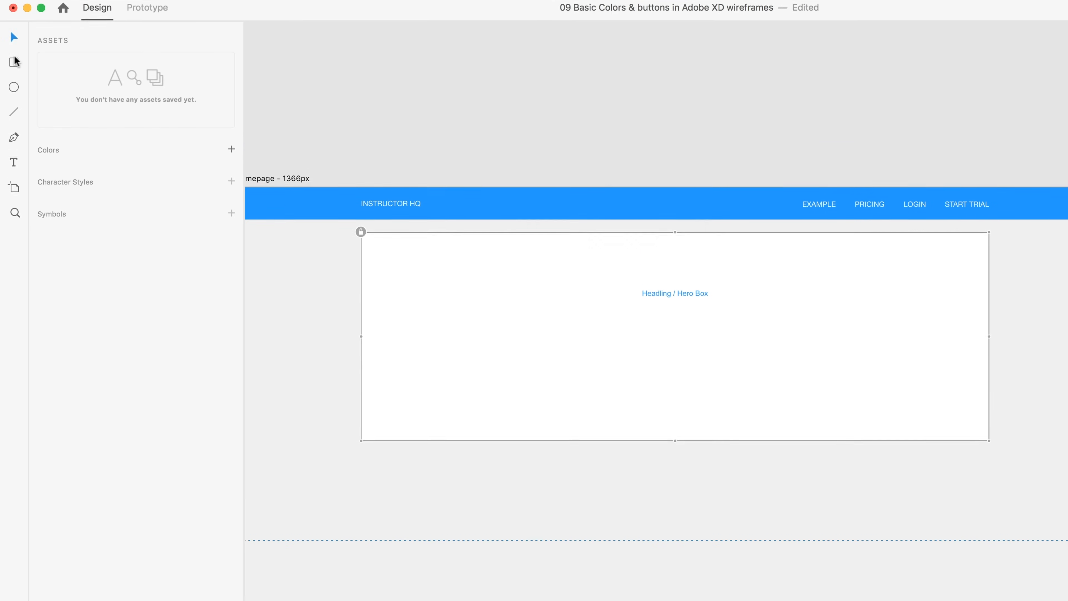
Step: Draw a button rectangle about 144 × 43 px just below the hero box heading, matching the heading's width
click(14, 61)
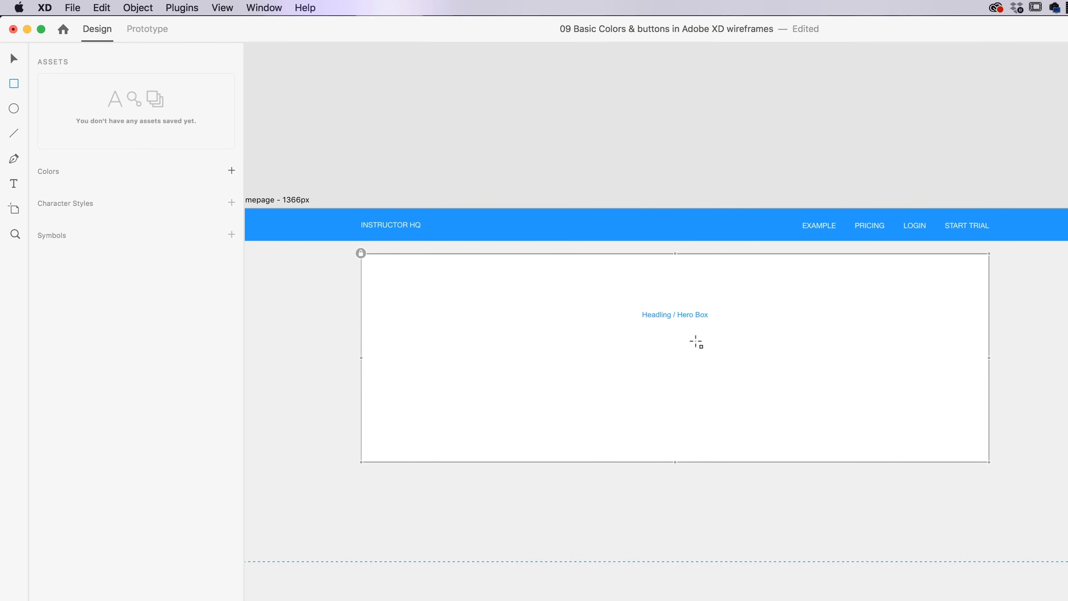
scroll(709, 370, up, 2)
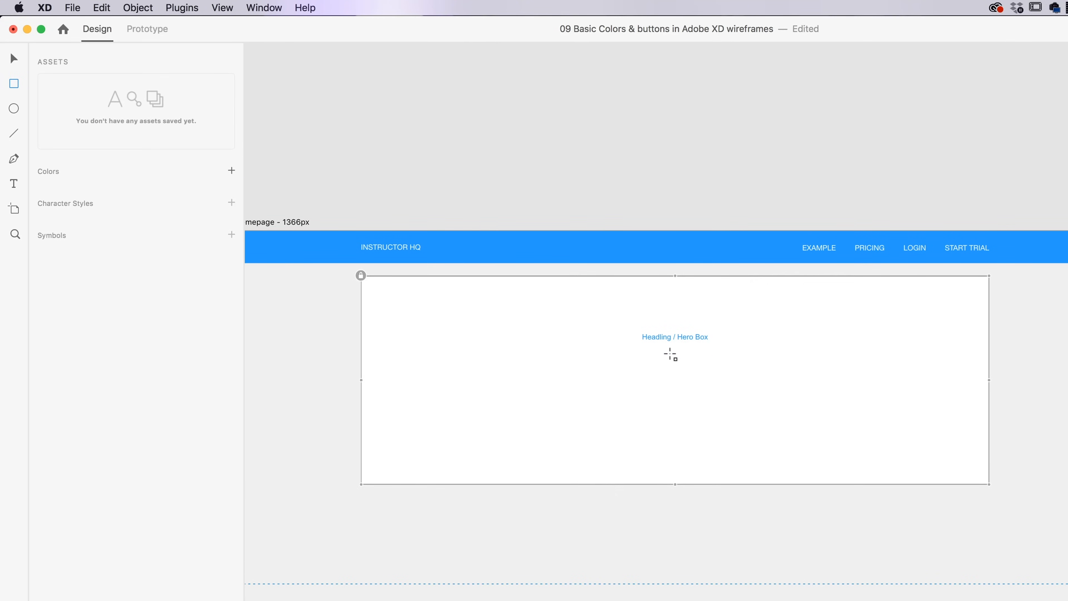
scroll(670, 354, up, 3)
drag(608, 325, 707, 355)
Step: Fill the new button rectangle with the saved blue swatch and turn off its border
click(940, 343)
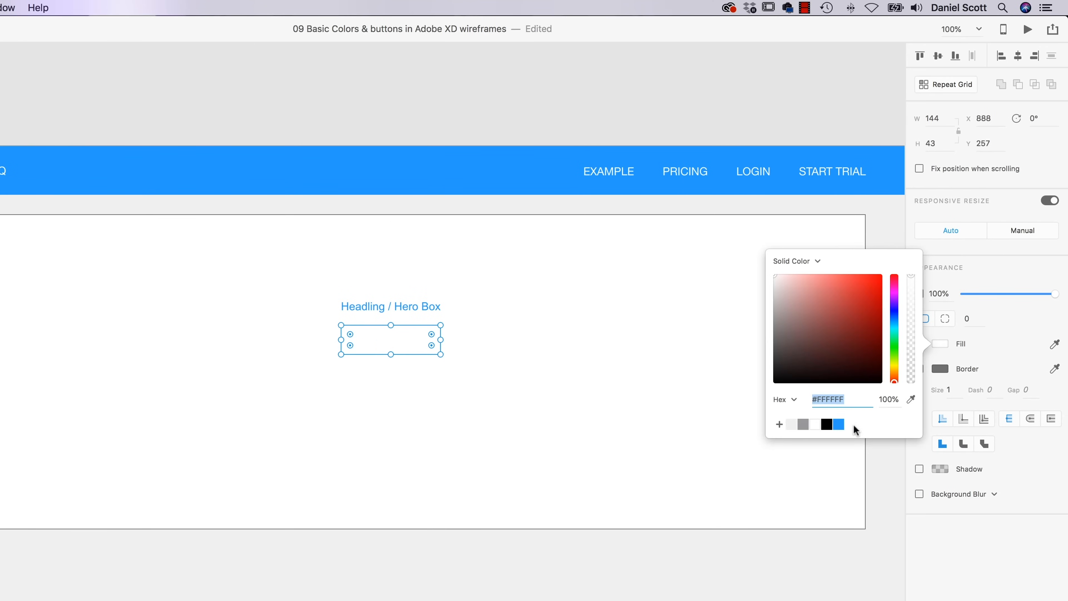
click(837, 426)
click(939, 369)
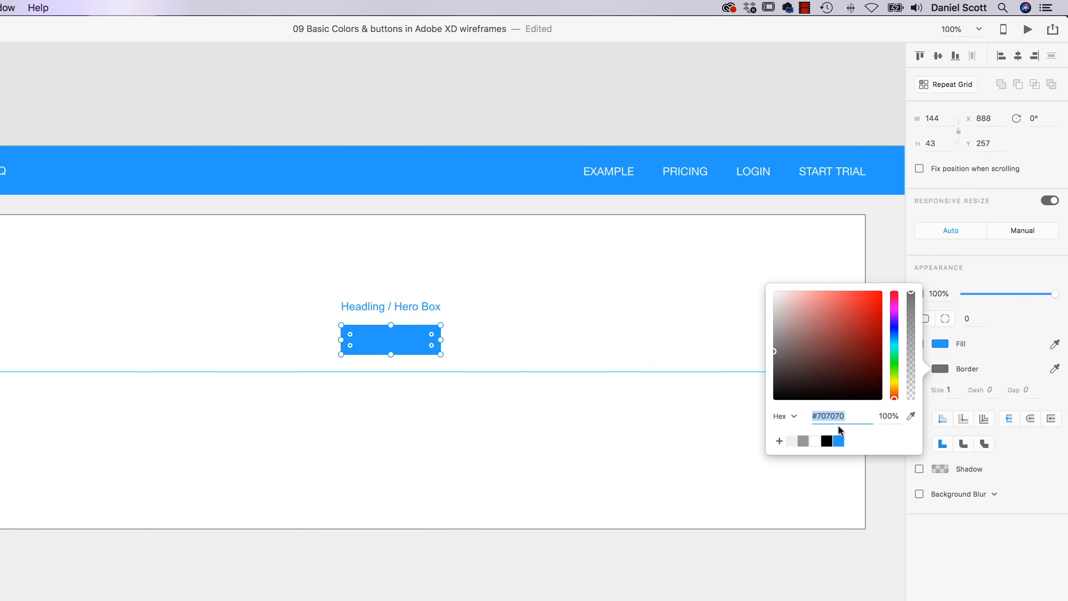
click(946, 371)
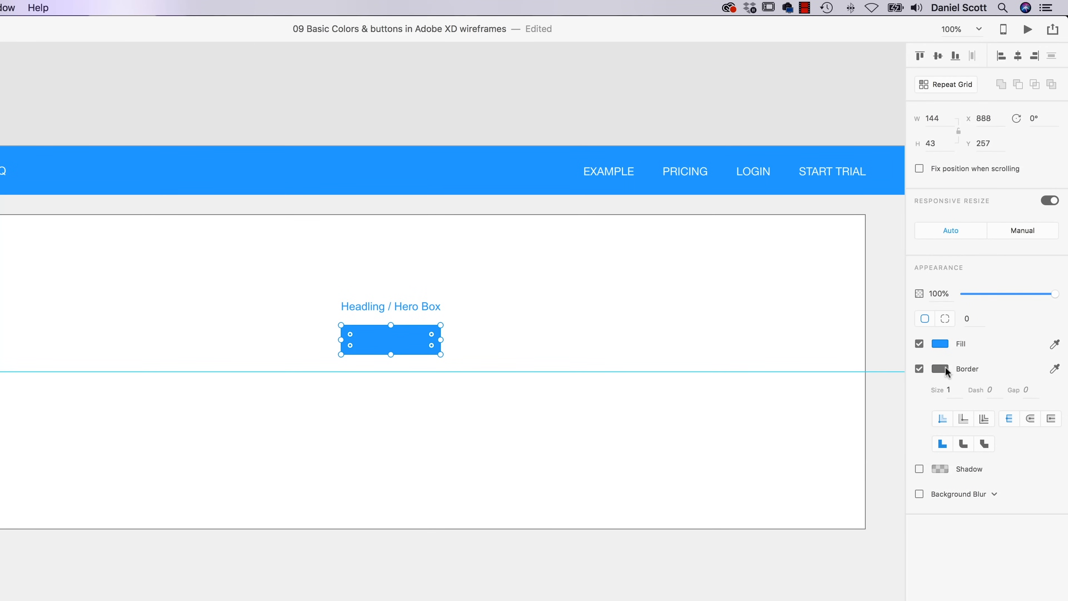
click(919, 368)
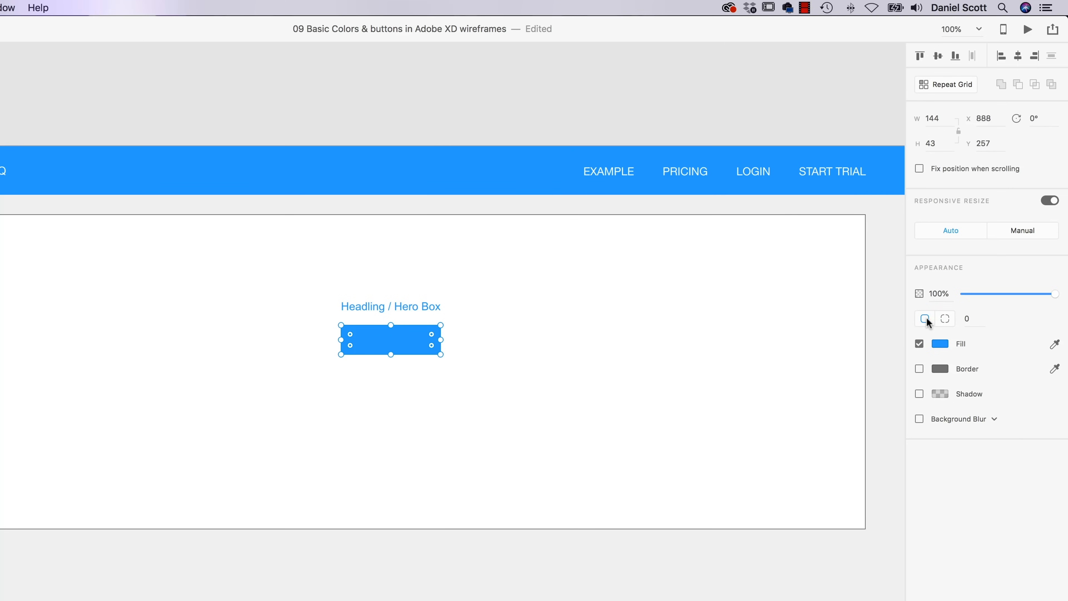
Step: Set a small corner radius on the blue button rectangle and return to the Select tool
click(970, 319)
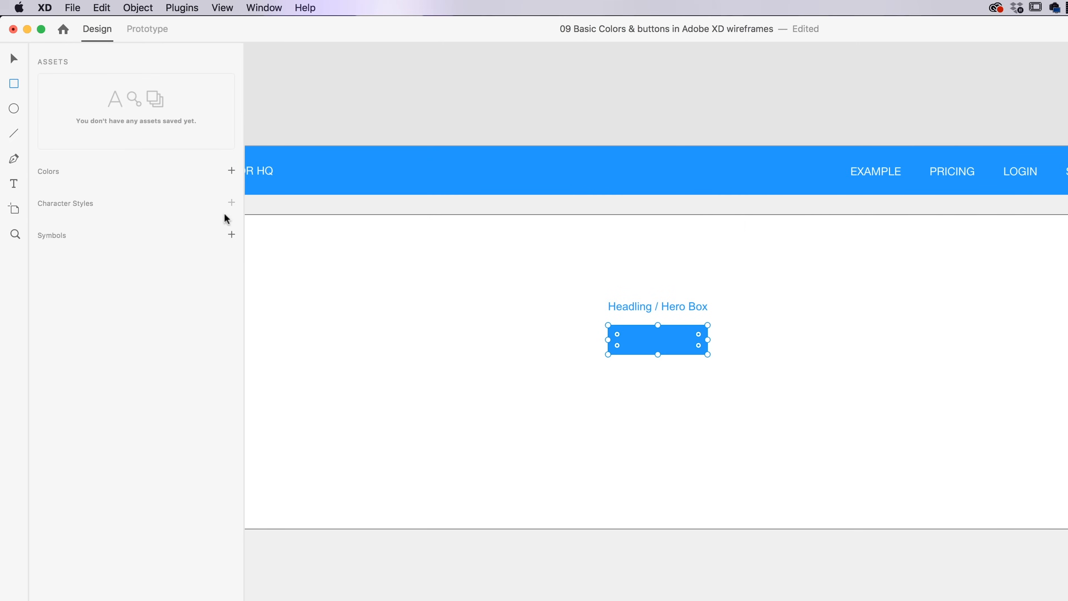
click(17, 58)
scroll(717, 322, down, 3)
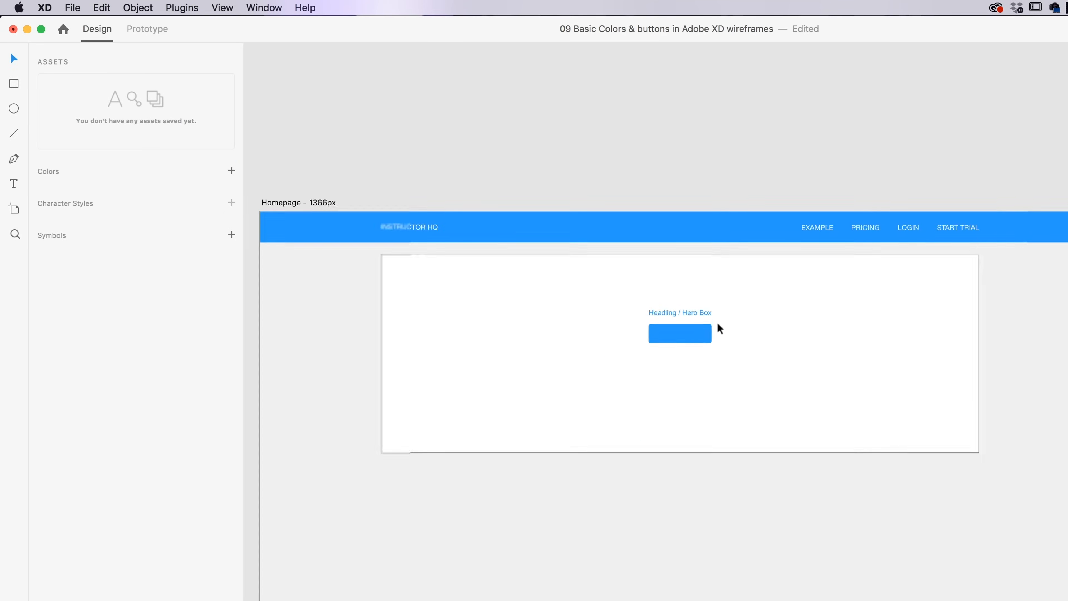
Step: Set the corner radius of the blue button rectangle under the heading to 2
scroll(717, 323, up, 10)
click(726, 355)
click(675, 363)
click(980, 318)
text(2)
key(Return)
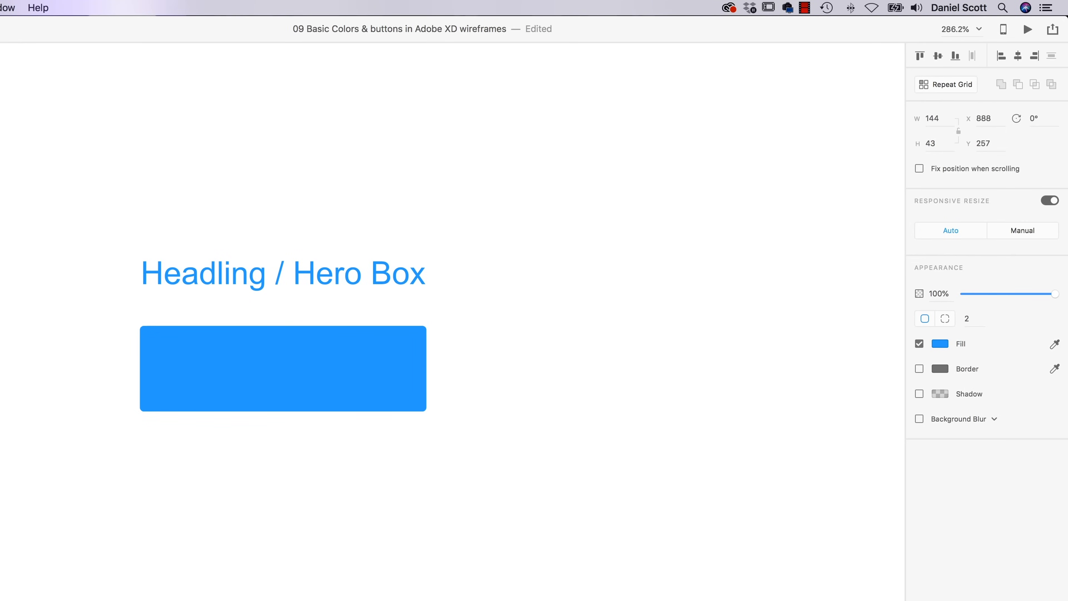
click(582, 323)
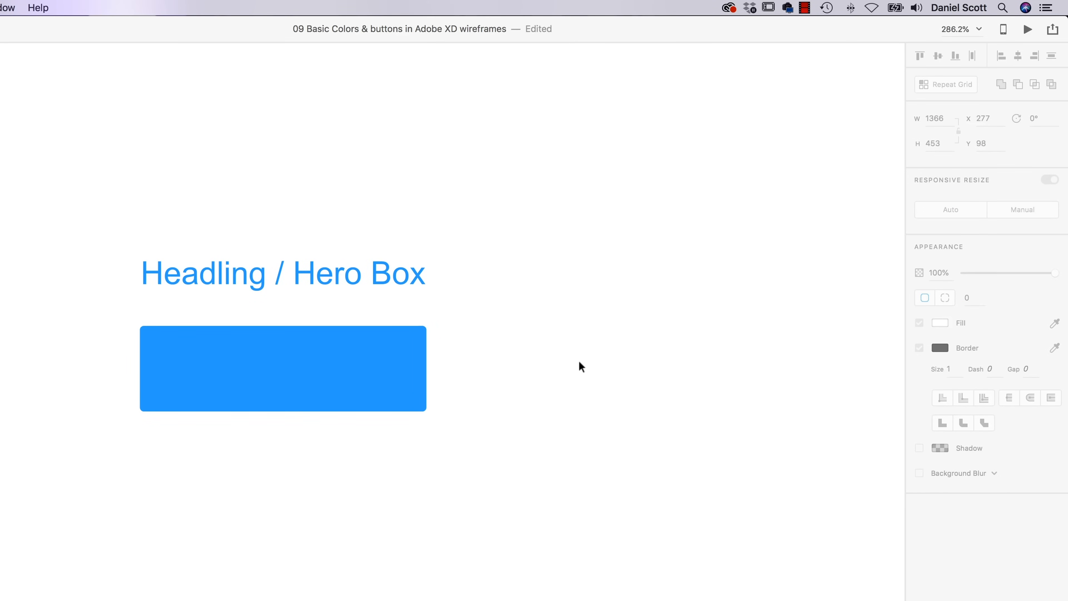
Step: Try individual corner radii on the blue button, with 20 for its lower-right corner
click(405, 344)
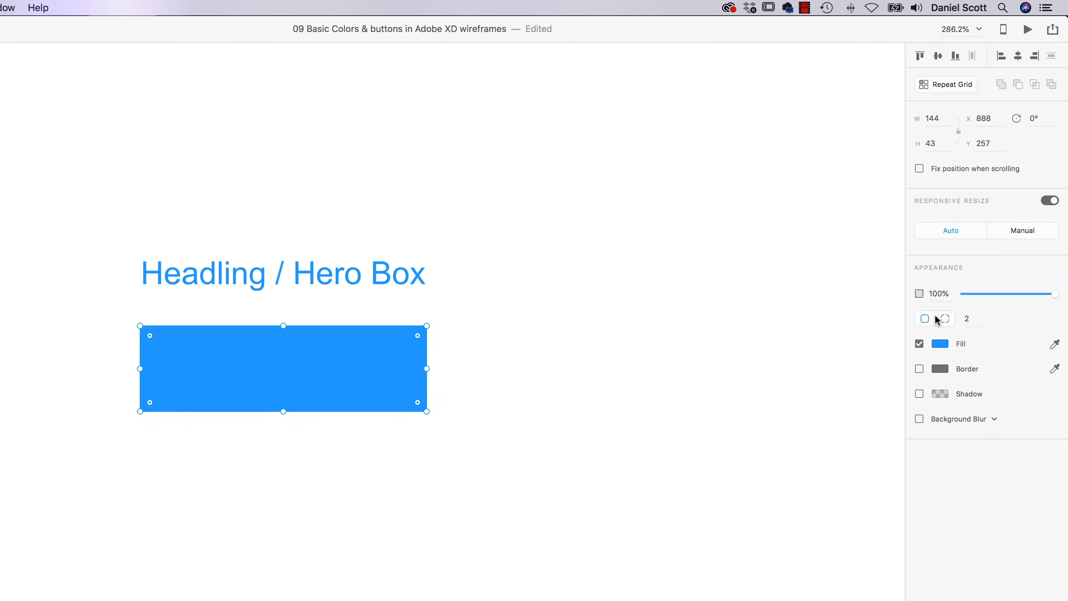
click(944, 319)
click(926, 319)
click(946, 321)
click(969, 319)
click(1042, 319)
click(1018, 319)
text(20)
key(Return)
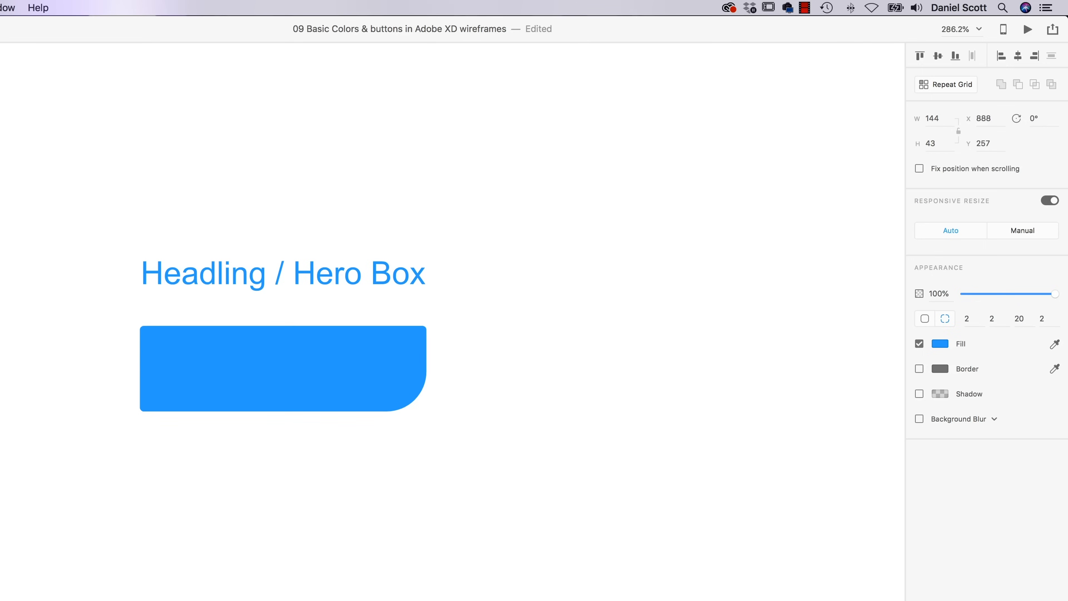
click(512, 474)
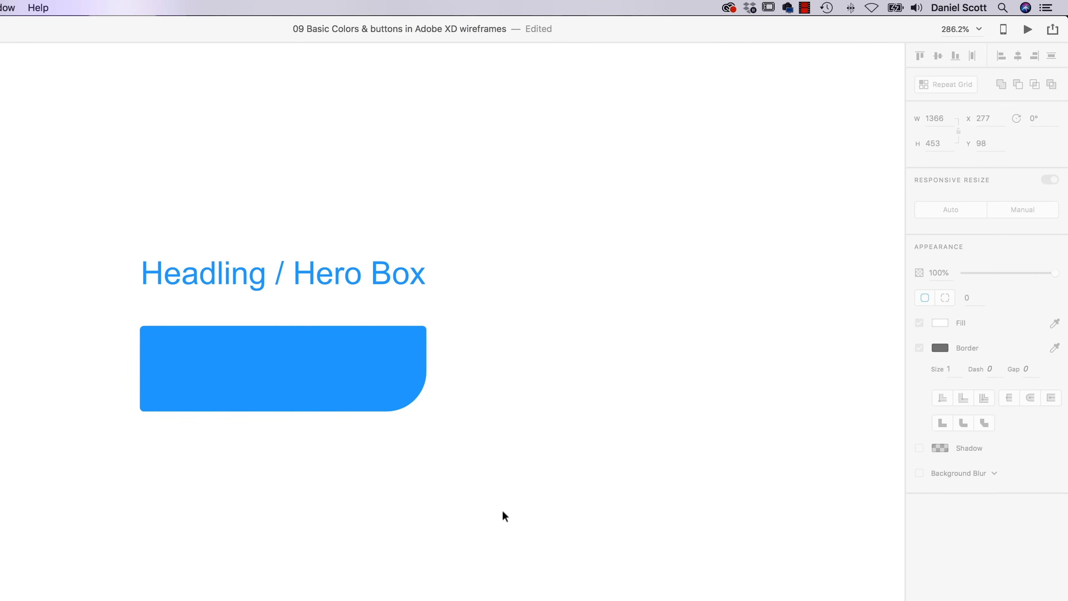
Step: Restore the same radius for all corners of the blue button
click(403, 406)
click(925, 319)
click(519, 381)
click(362, 381)
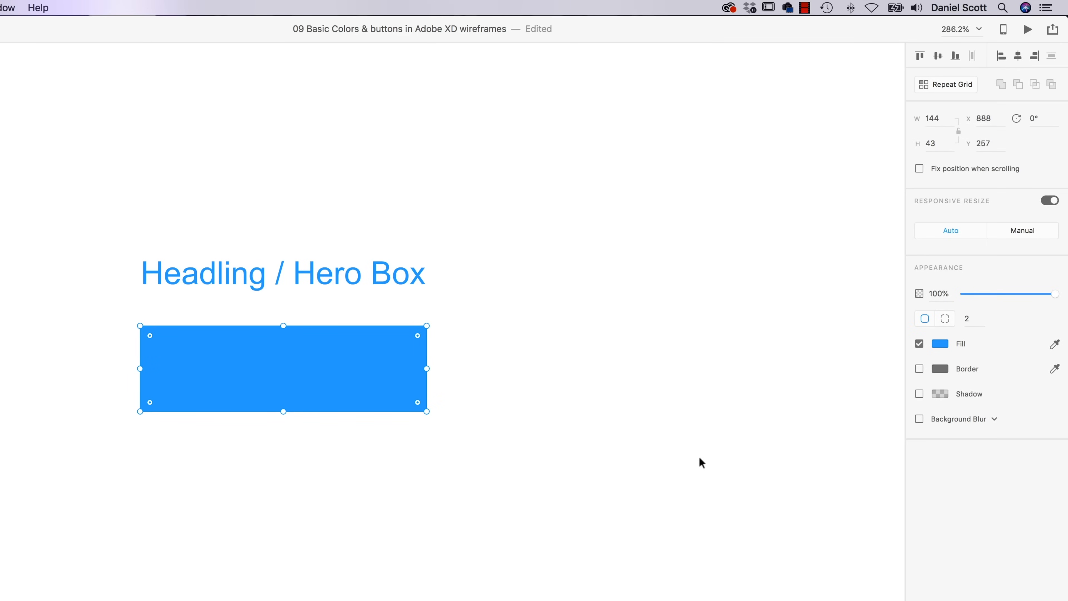
Step: Place a copy of the "Headling / Hero Box" text over the blue button and set its fill to white
mouse_move(313, 359)
mouse_down()
mouse_move(353, 403)
mouse_move(307, 362)
mouse_move(374, 359)
mouse_move(308, 359)
mouse_up()
click(319, 278)
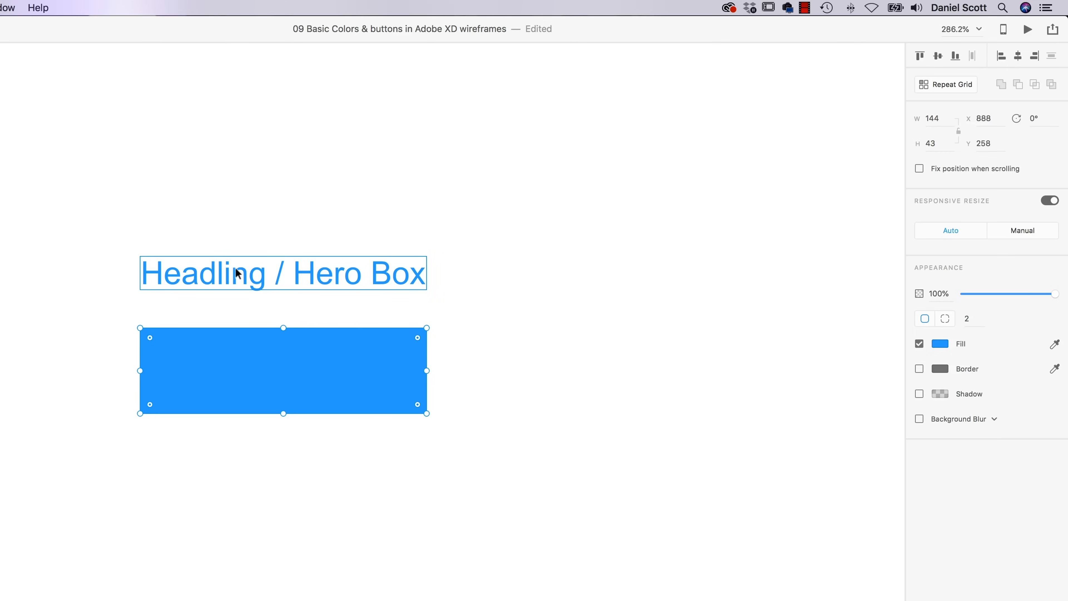
click(214, 273)
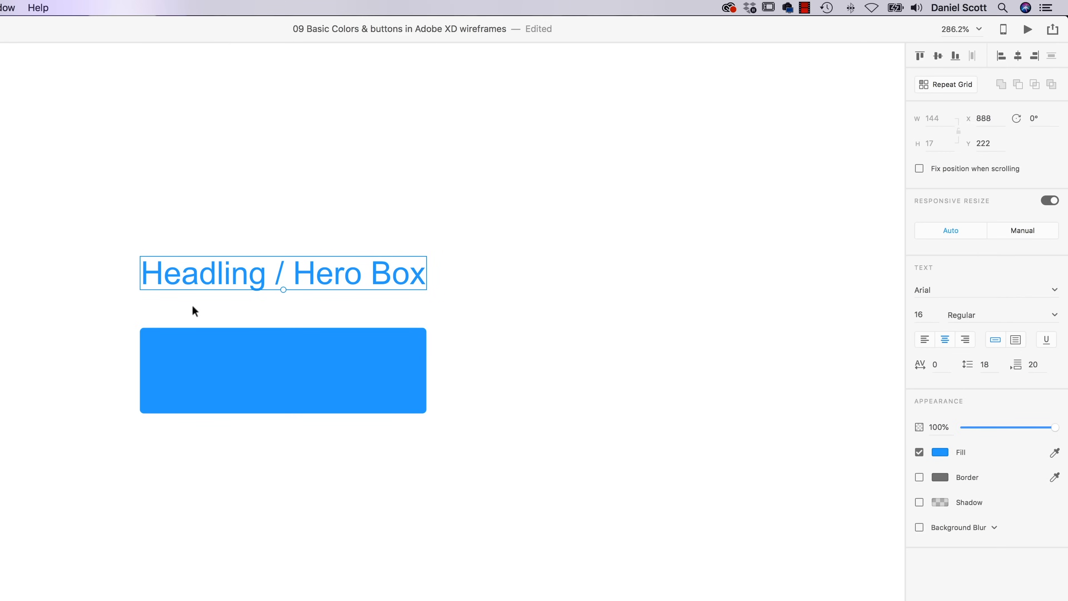
drag(322, 282, 320, 371)
click(940, 452)
click(814, 524)
Step: Replace the copied text with "Start Trial" and centre it on the blue button
double_click(319, 372)
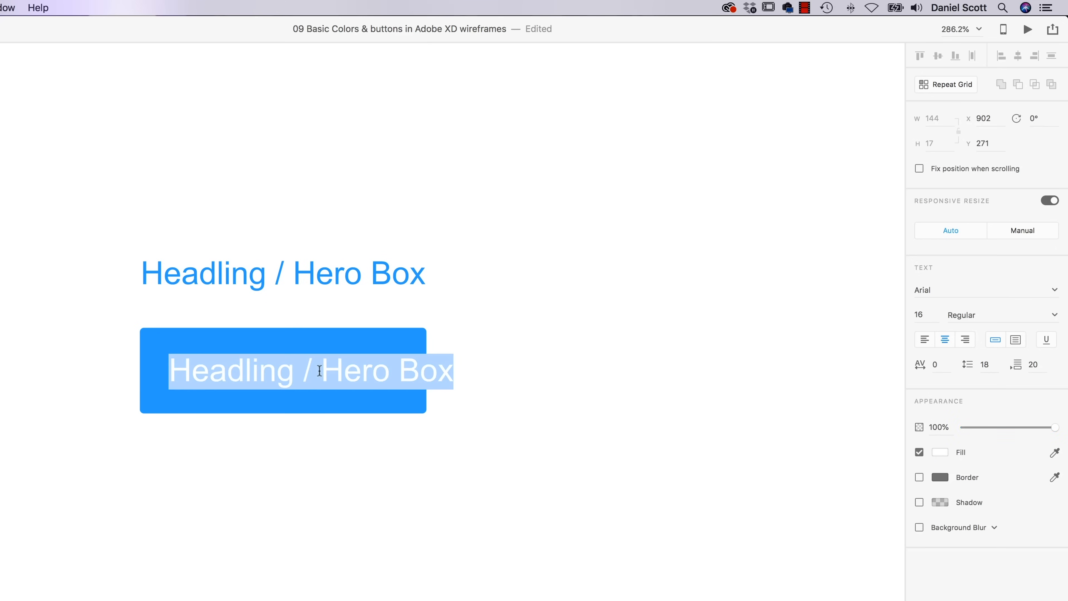
text(Start)
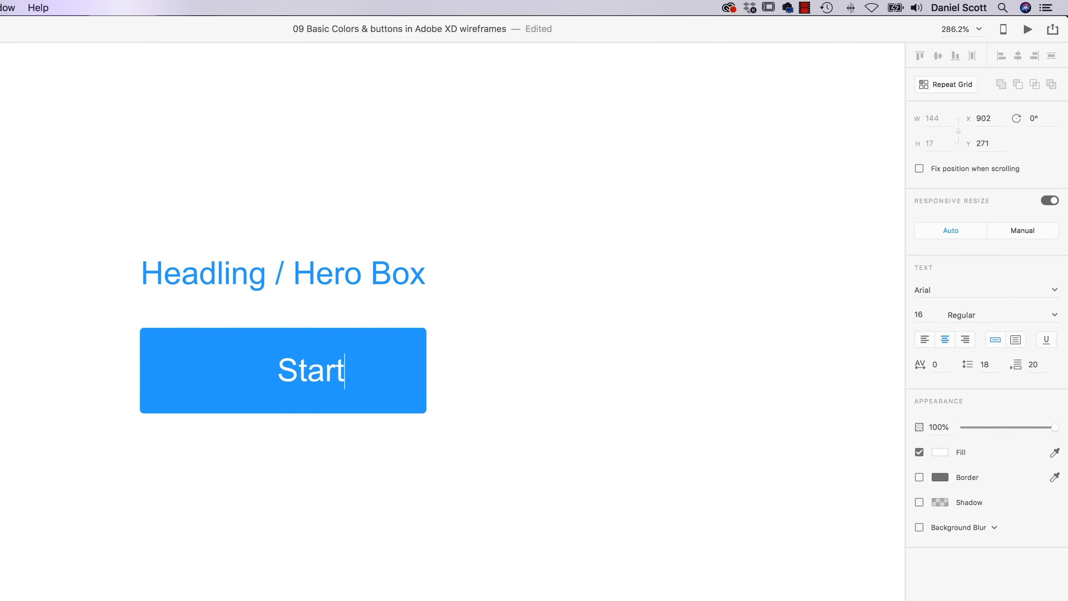
text( Trial)
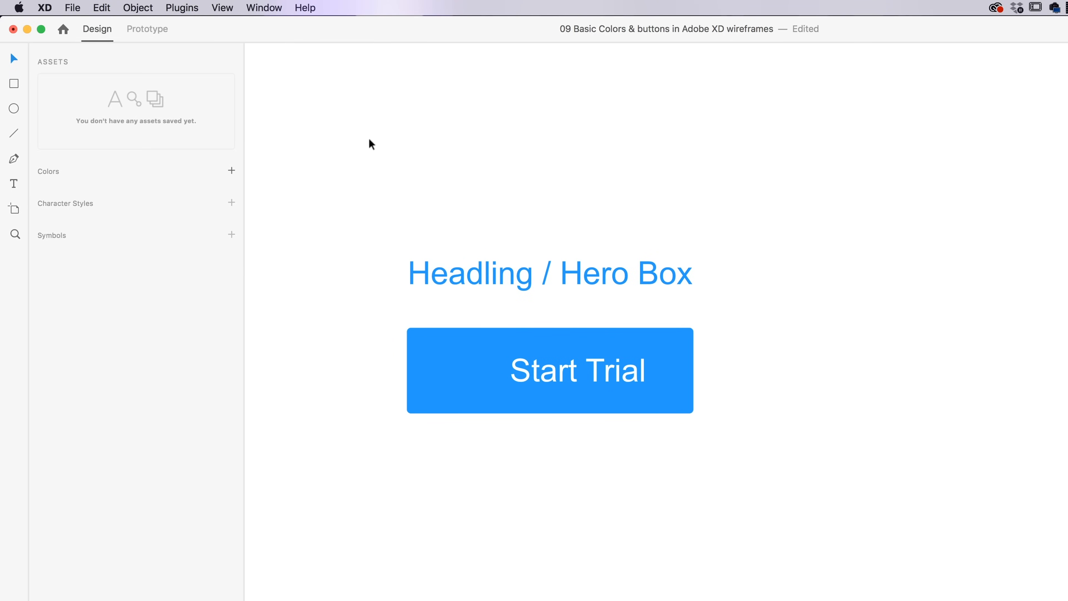
click(626, 370)
drag(736, 339, 496, 444)
click(788, 430)
drag(608, 370, 580, 372)
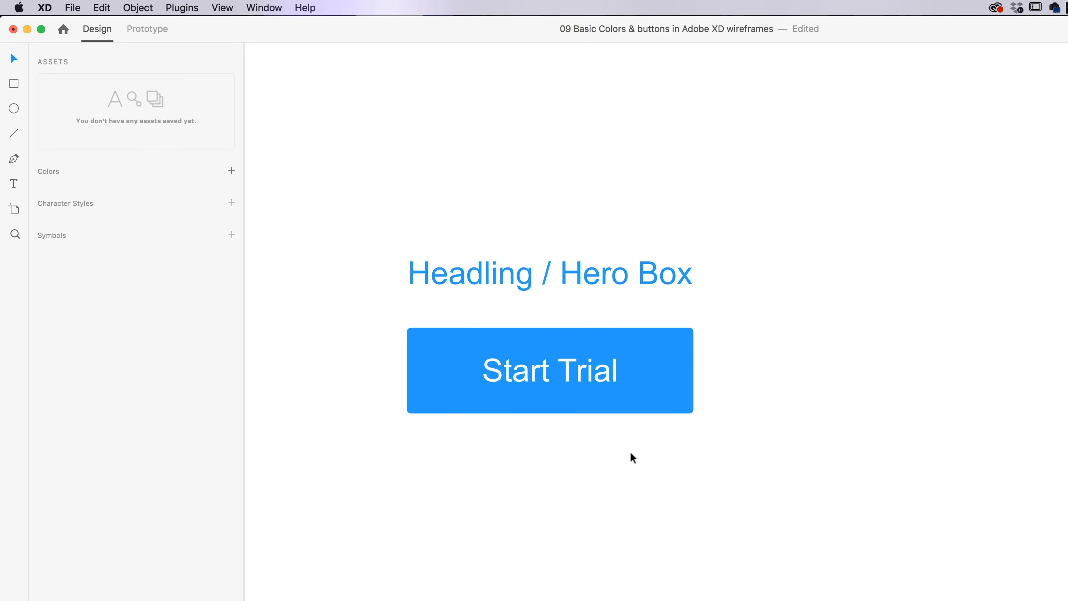
Step: Set the font size of the "Headling / Hero Box" text to 24
key(super+minus)
key(super+minus)
key(super+minus)
key(space)
drag(696, 407, 741, 344)
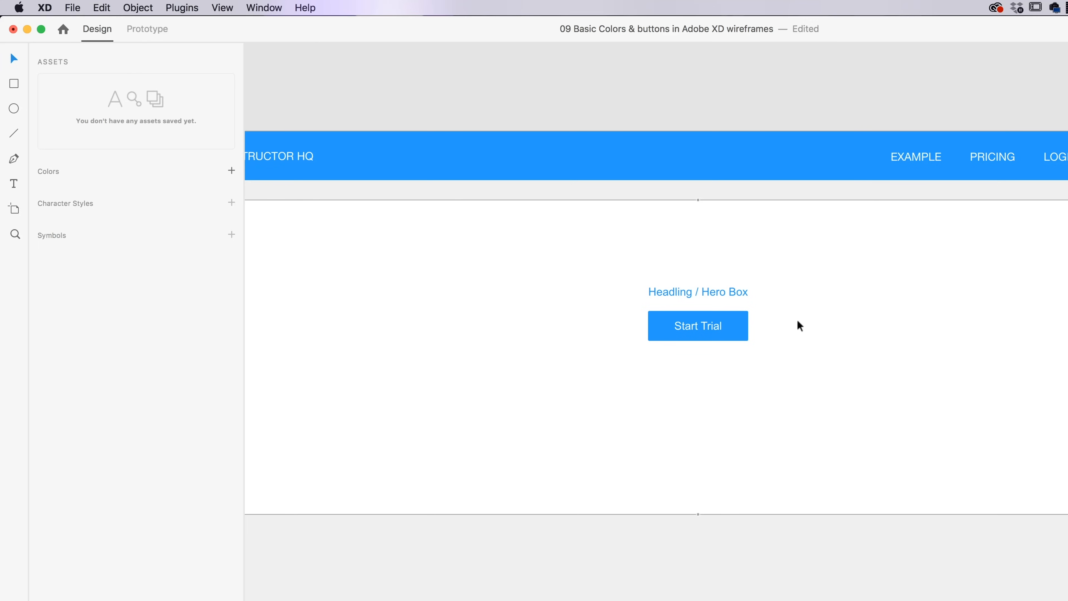
click(715, 289)
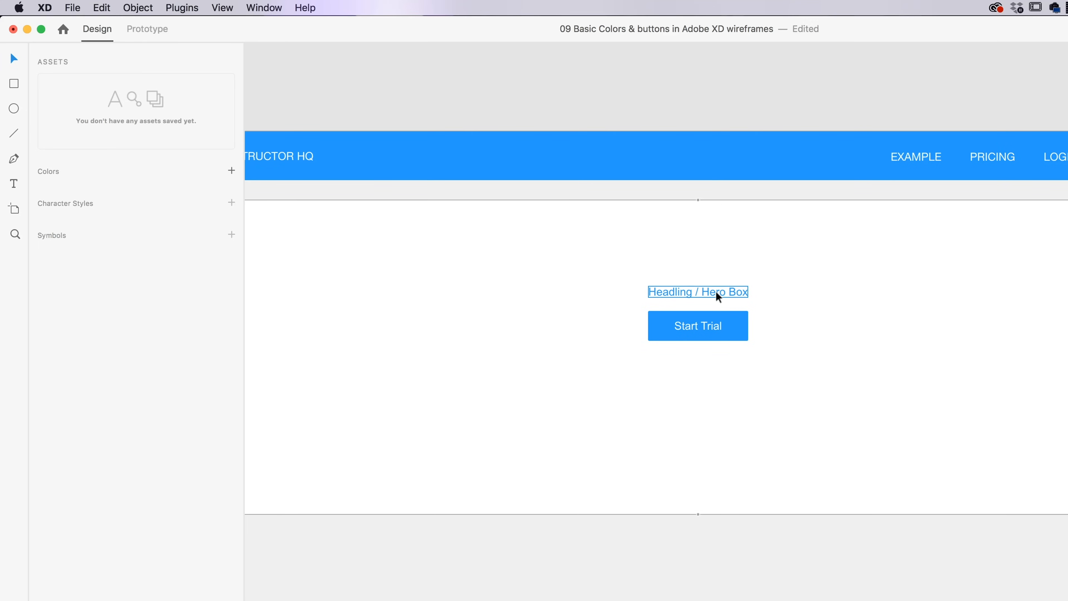
click(714, 323)
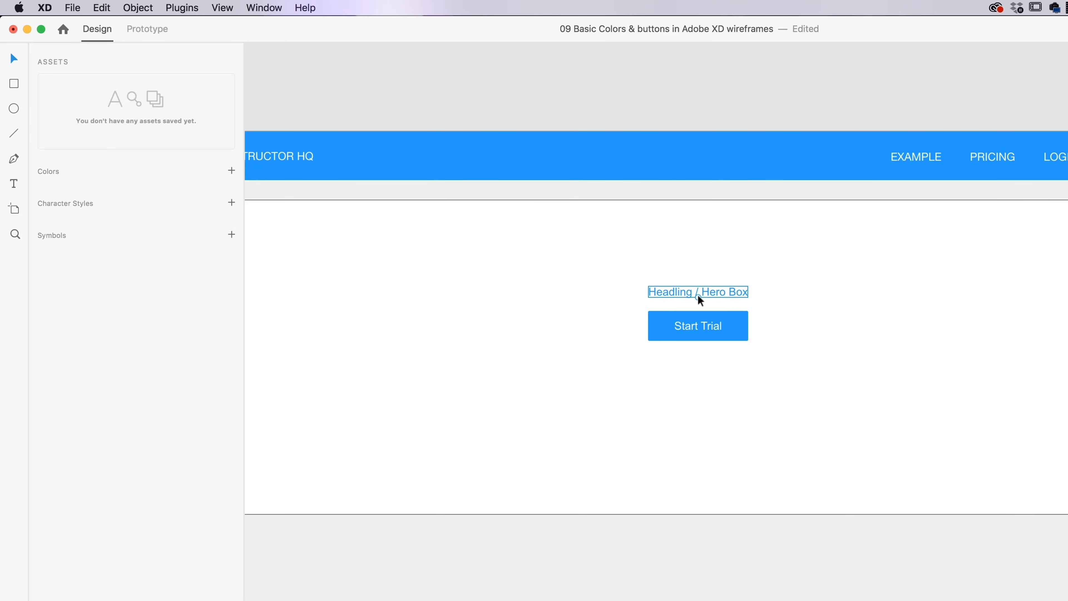
click(694, 333)
click(923, 314)
text(24)
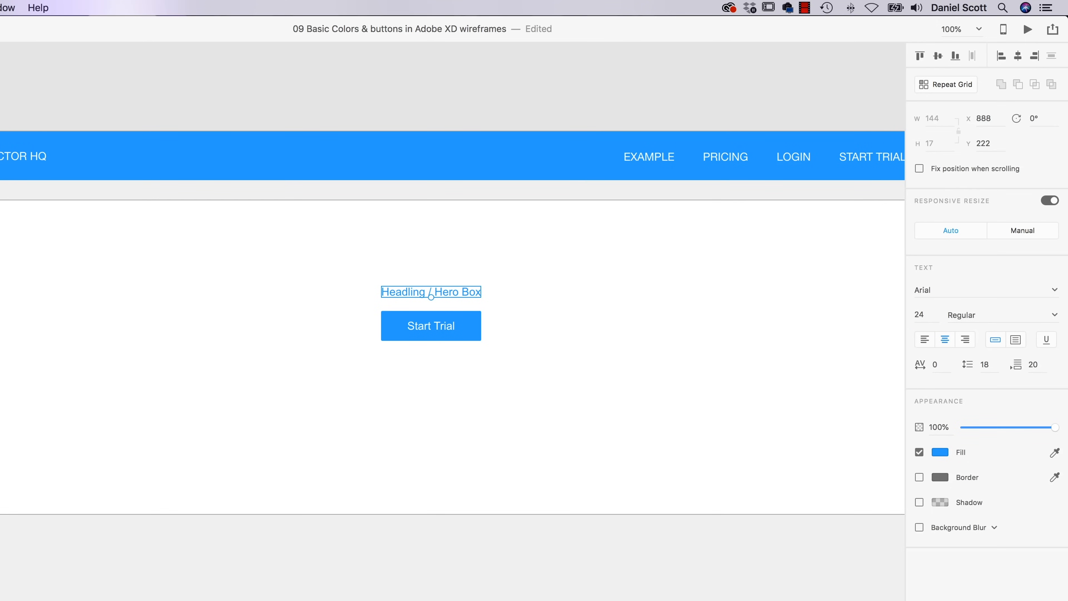
key(Return)
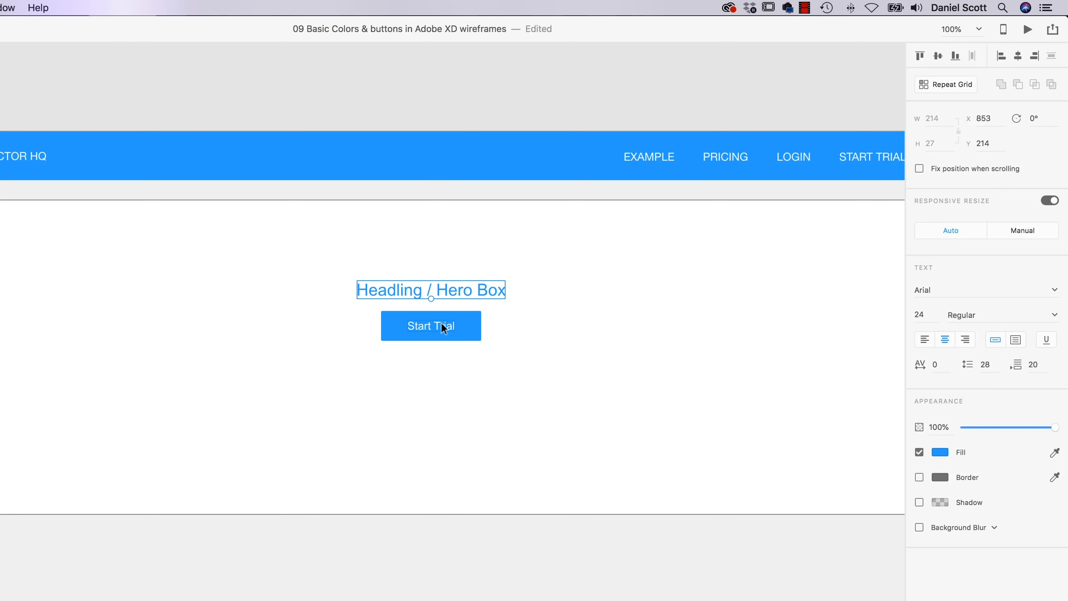
Step: Move the heading and the Start Trial button down together to the vertical middle of the hero box
click(449, 328)
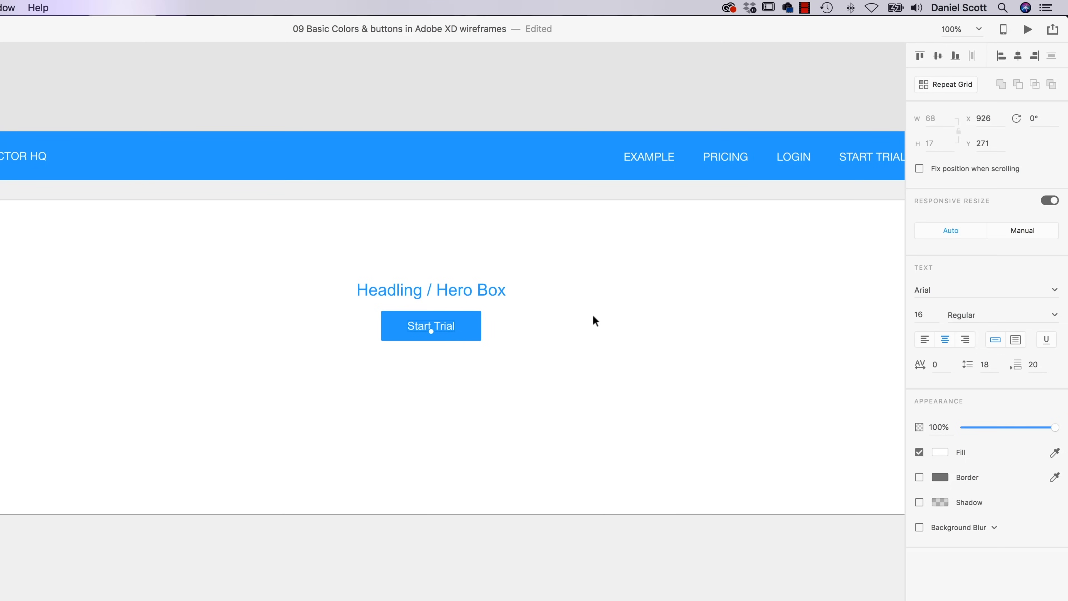
scroll(825, 421, up, 3)
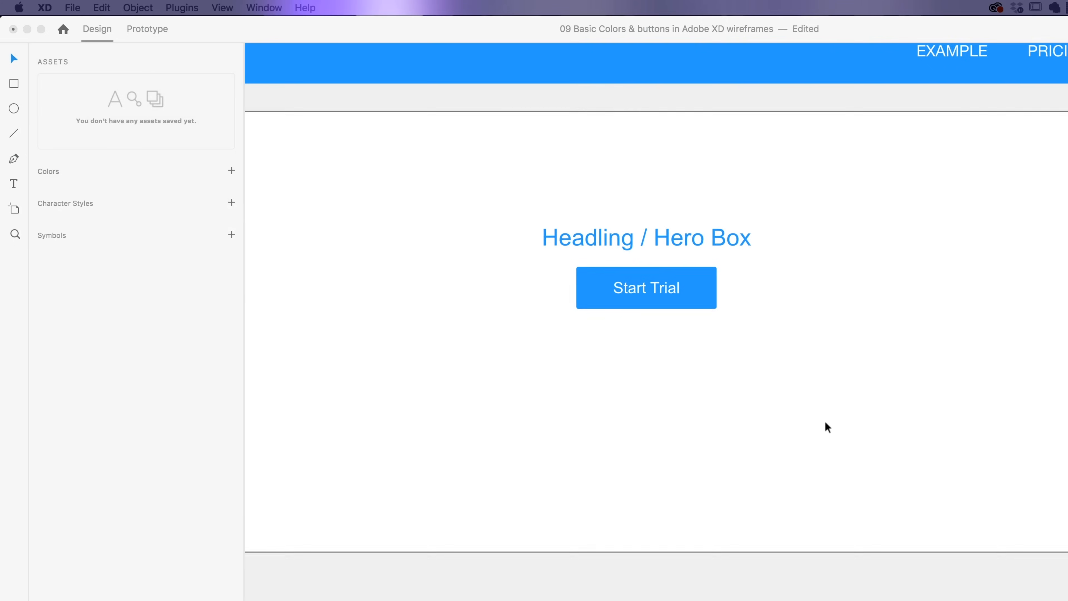
scroll(825, 421, down, 5)
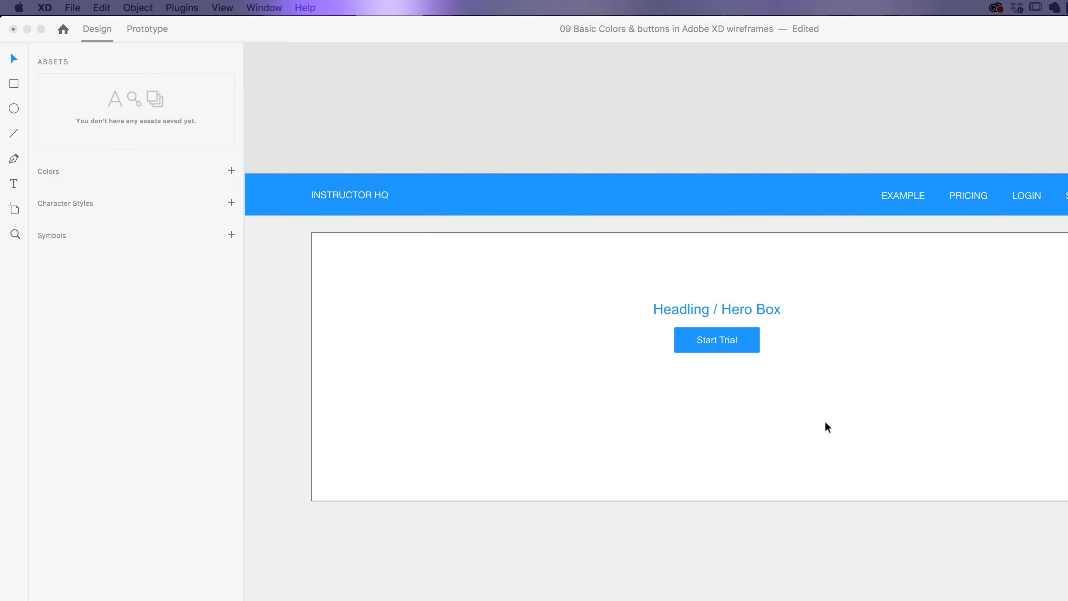
scroll(826, 421, down, 3)
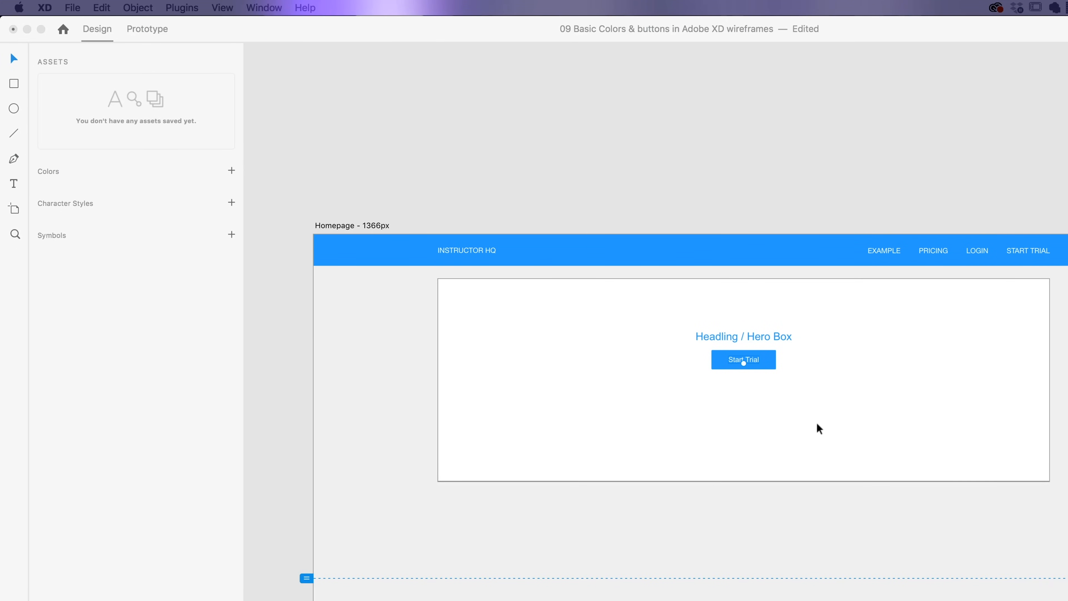
click(772, 359)
drag(772, 359, 766, 374)
Step: Unlock the white hero box rectangle on the Homepage artboard
click(1034, 452)
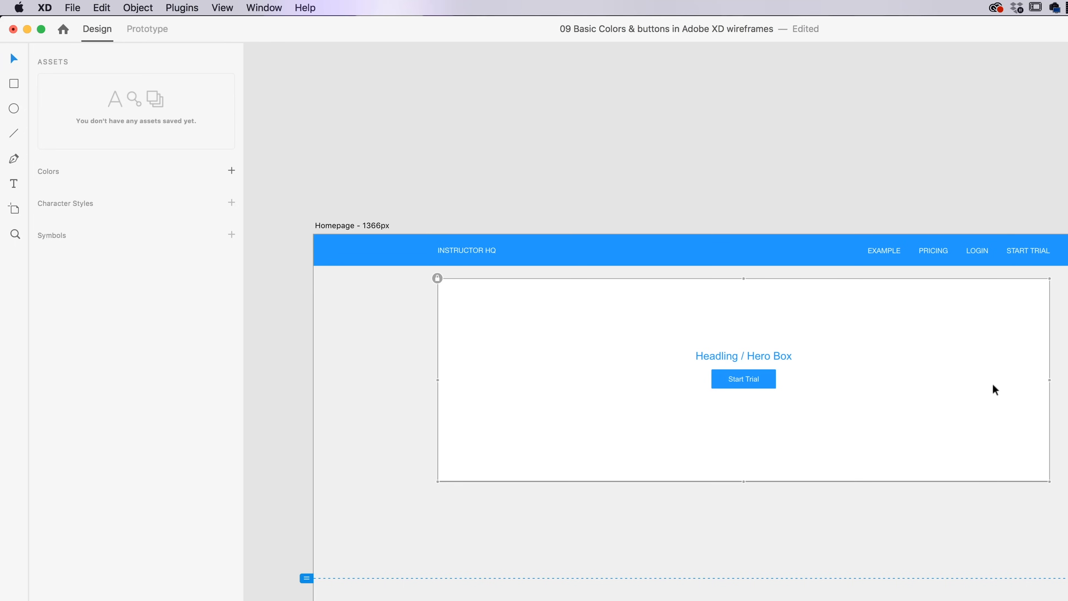
key(super+l)
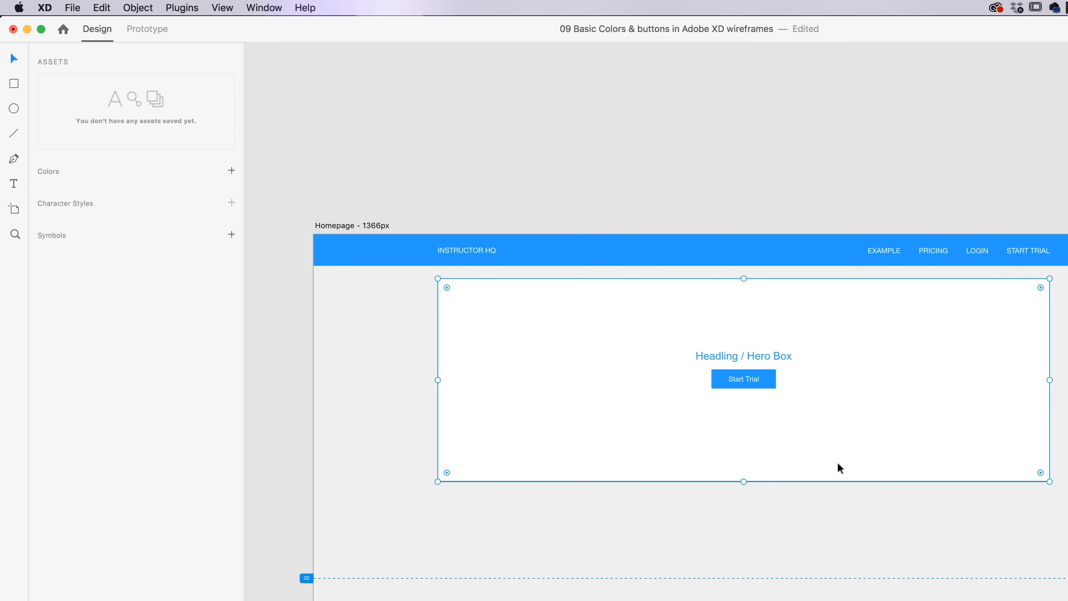
drag(869, 426, 851, 322)
click(819, 393)
scroll(815, 392, up, 3)
scroll(815, 396, down, 5)
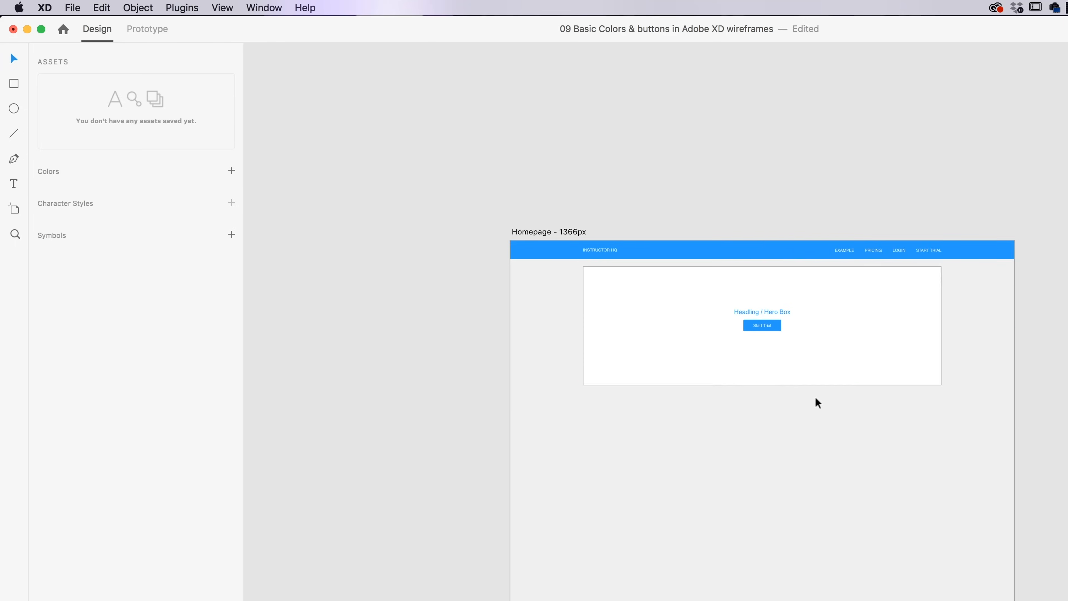
drag(845, 429, 798, 318)
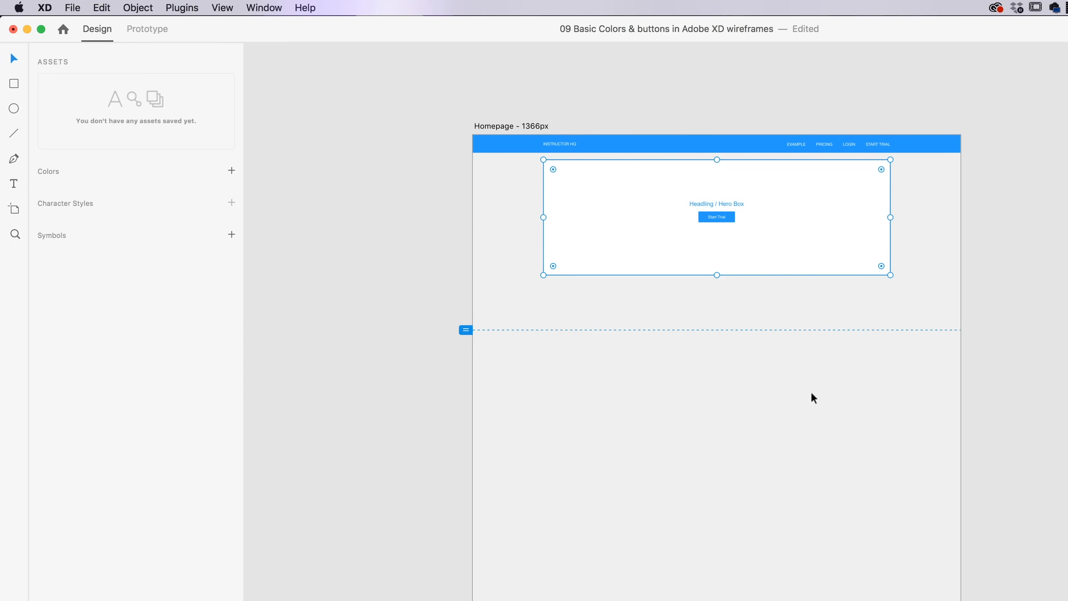
Step: Duplicate the hero box with its heading and button, and place the copy directly below the original
drag(972, 173, 487, 314)
drag(506, 175, 1064, 322)
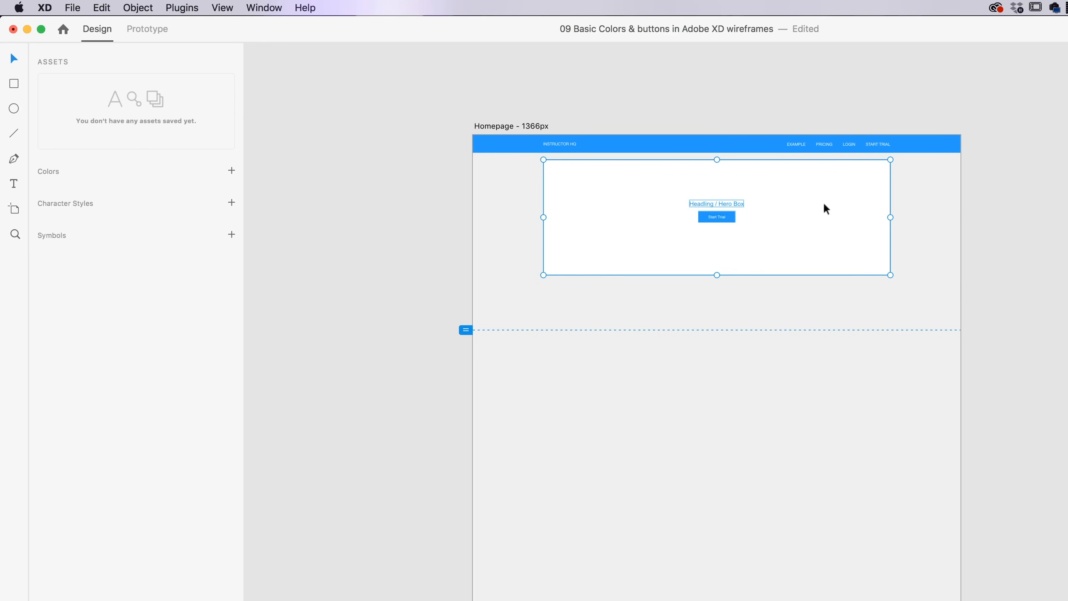
key(super+d)
drag(813, 189, 810, 320)
key(super+z)
drag(789, 222, 800, 326)
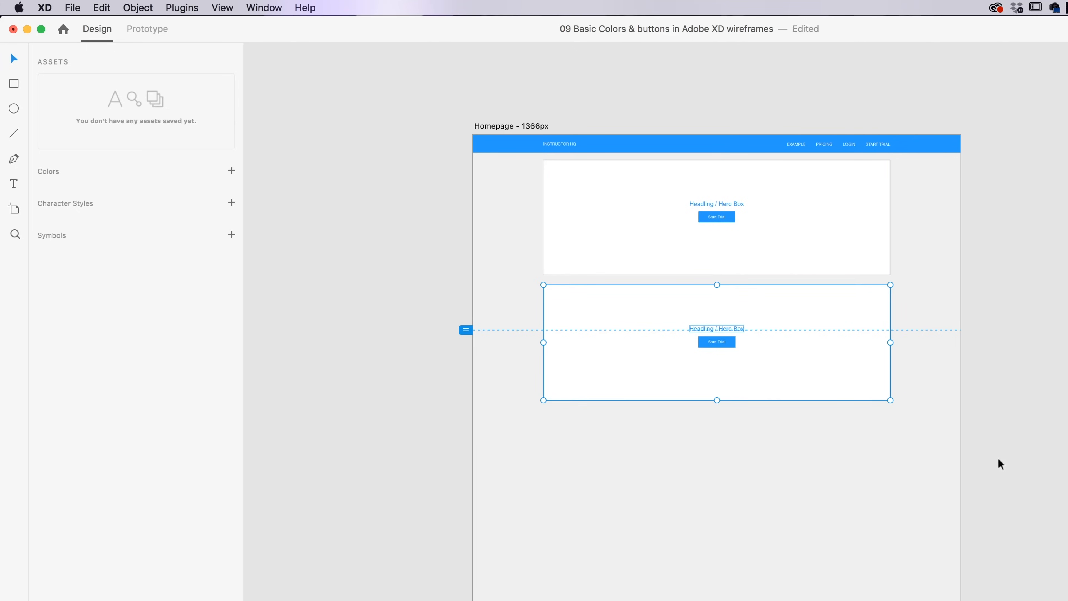
Step: Switch to Finder and open the Images folder inside Exercise Files
key(super+Tab)
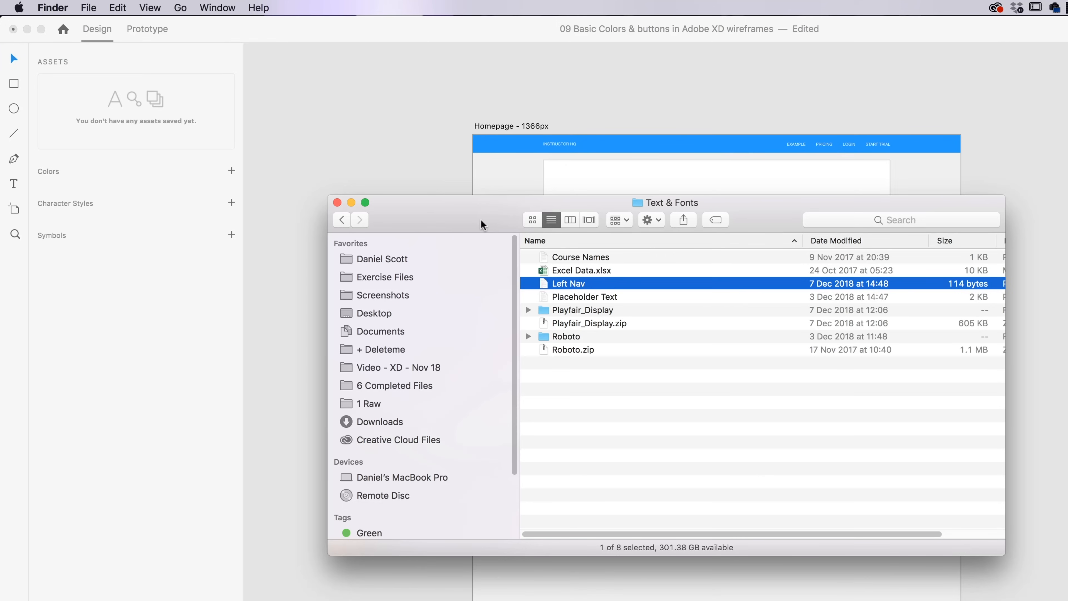
drag(481, 220, 463, 191)
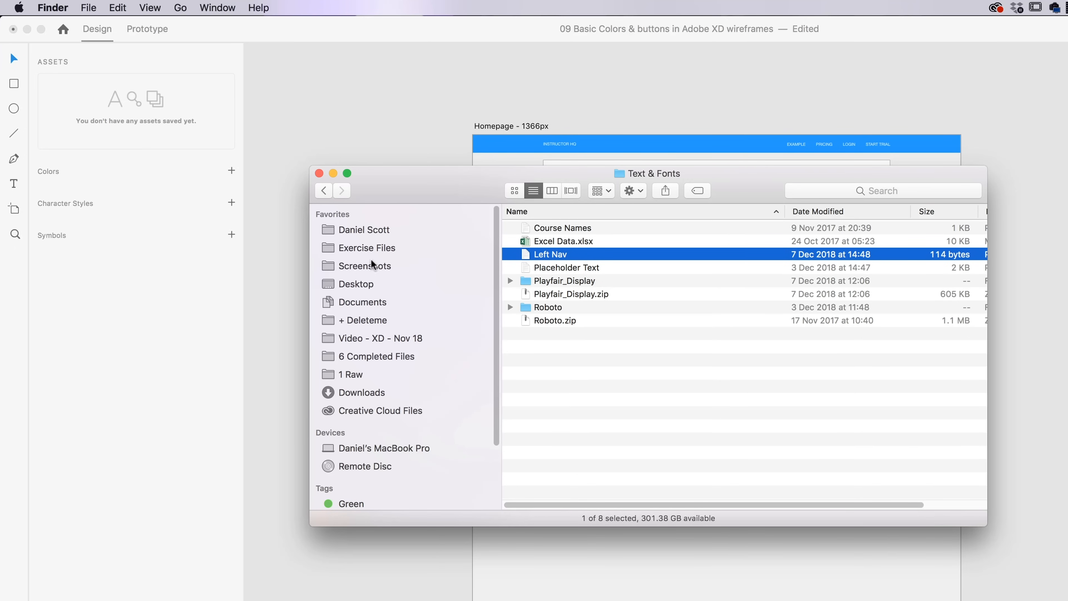
click(372, 250)
click(548, 285)
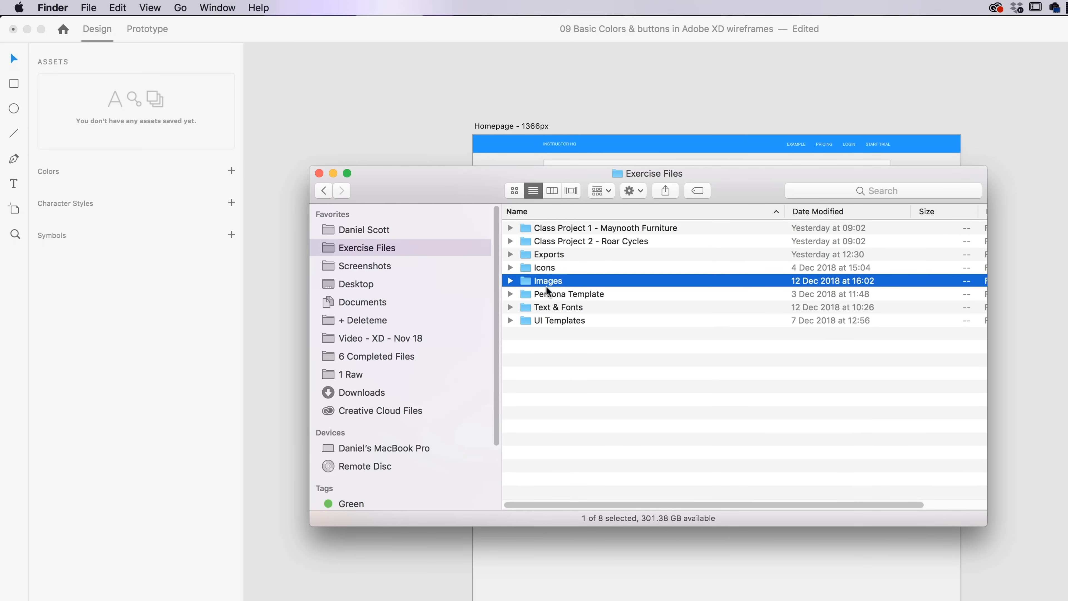
double_click(548, 290)
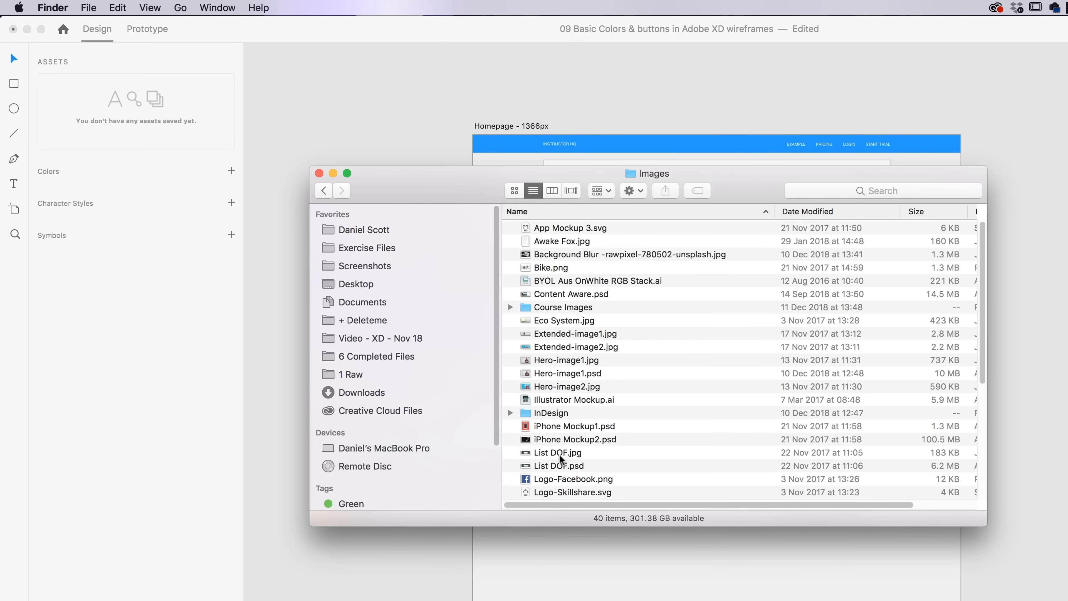
Step: Preview WireFrame.jpeg to examine the sketched order of the homepage sections, and return to Adobe XD
scroll(561, 459, down, 10)
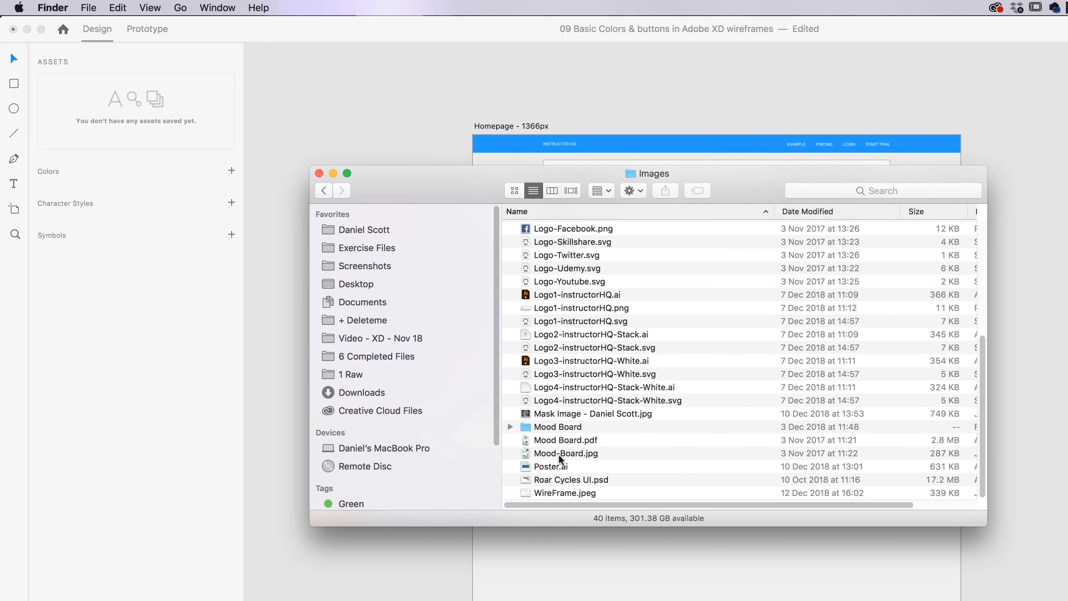
click(568, 493)
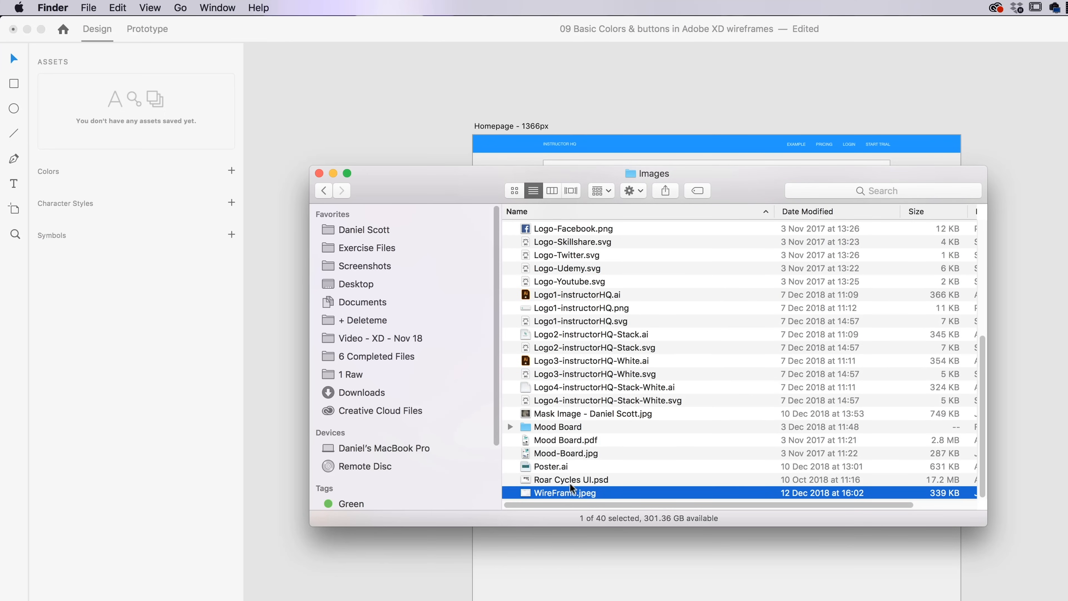
key(space)
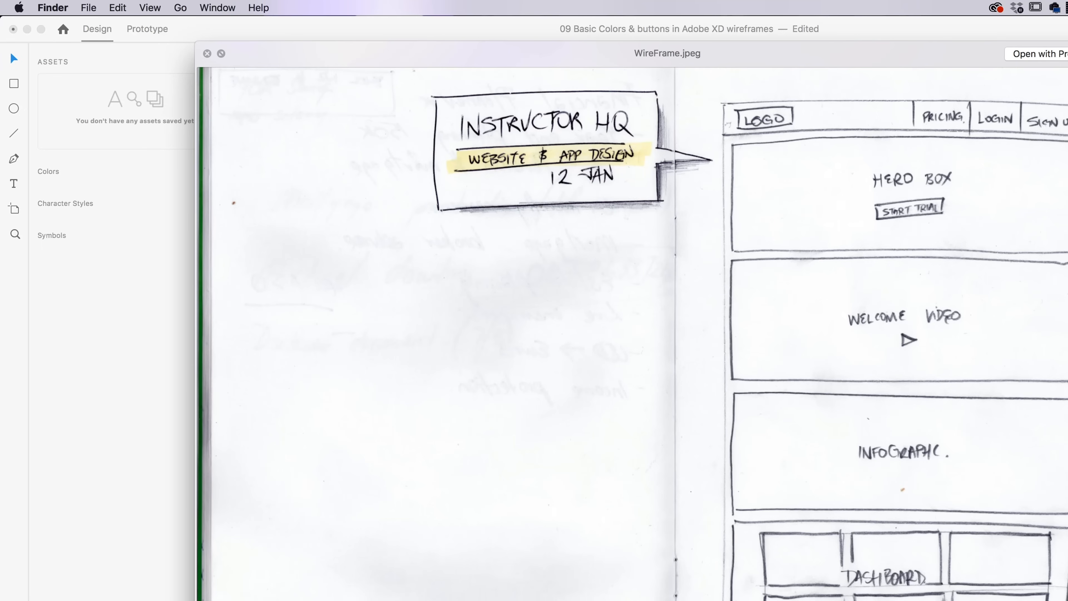
key(space)
click(1031, 321)
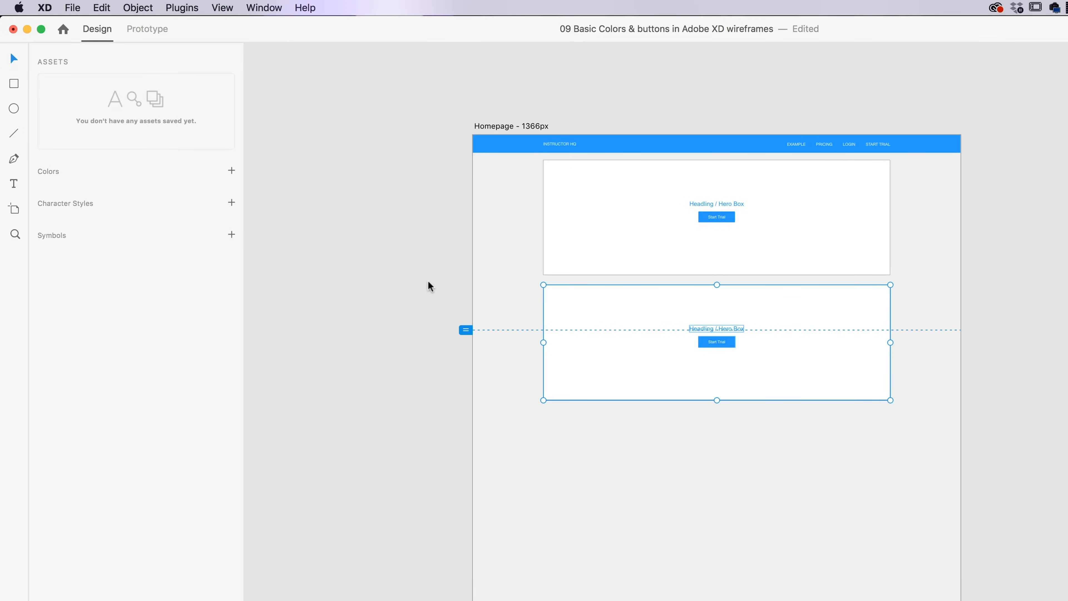
Step: Add three more copies of the hero box with its heading and button, evenly spaced below the second box
drag(804, 324, 814, 481)
drag(824, 201, 815, 334)
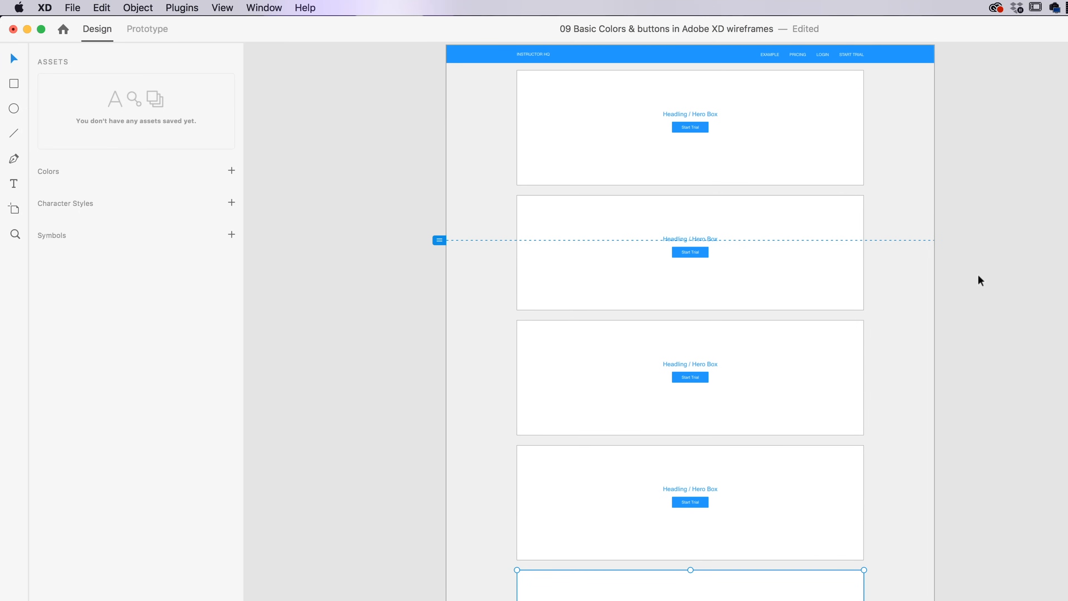
click(947, 266)
Step: Remove the second box's Start Trial button and retitle its heading, centred in the box, as "Welcome Video (Autoplay Muted)"
click(694, 253)
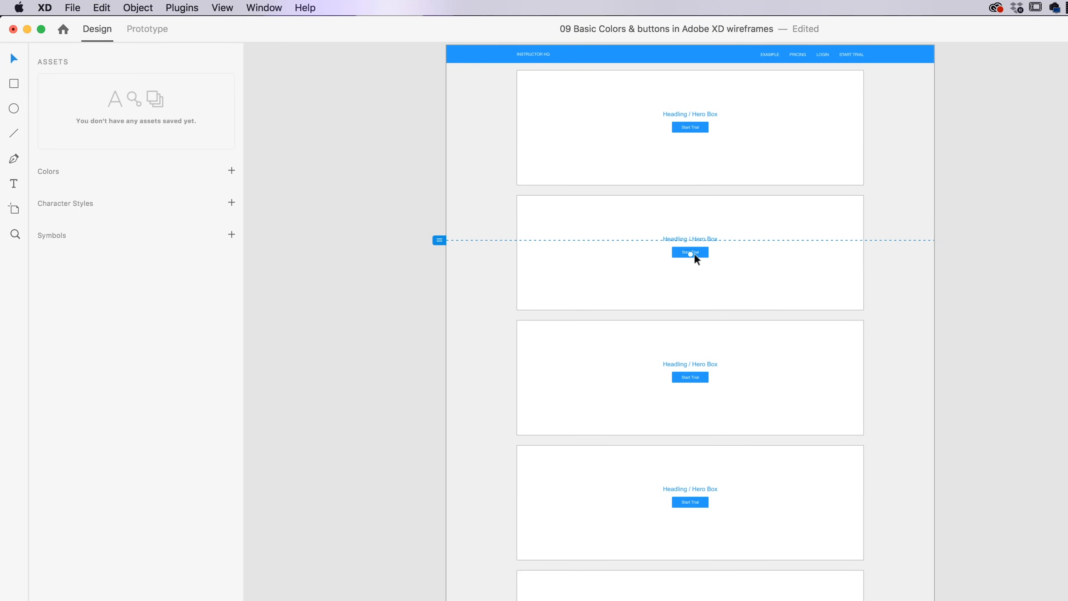
key(Delete)
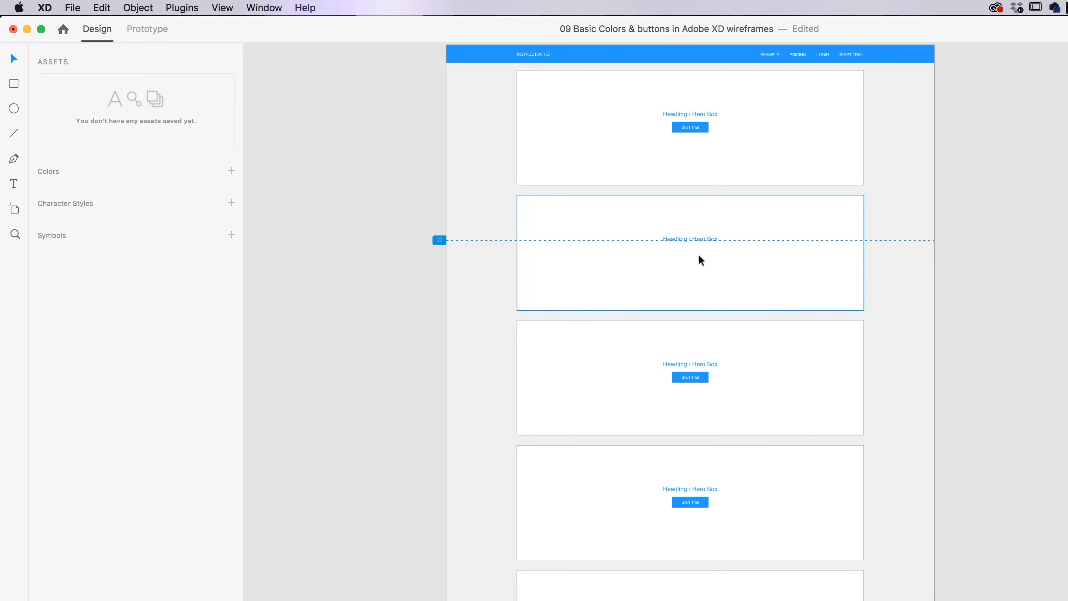
drag(709, 234, 708, 247)
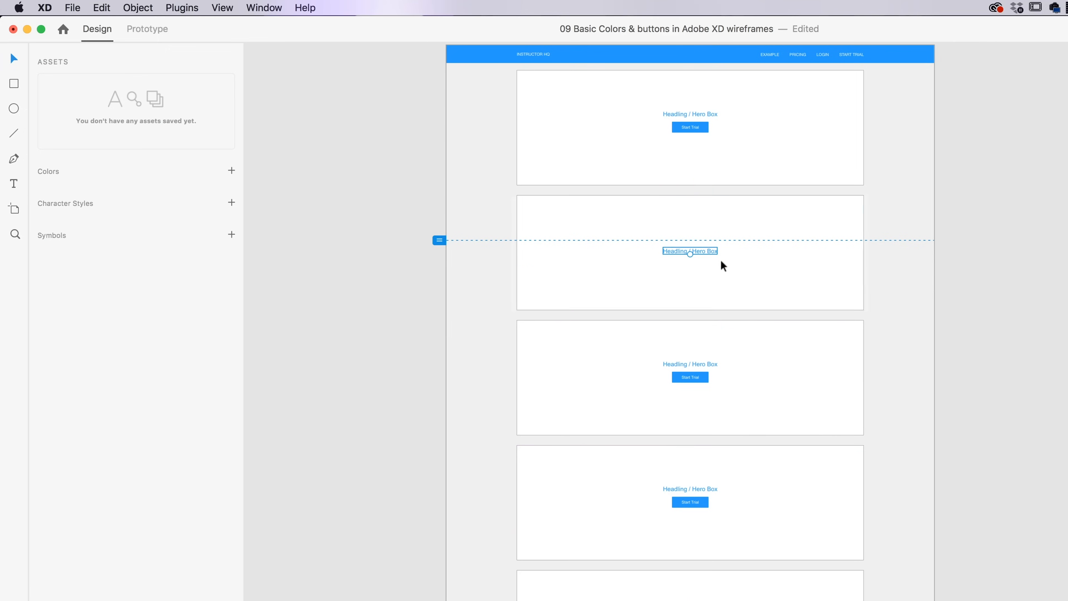
double_click(705, 251)
text(Welcome Video (Autoplay Muted))
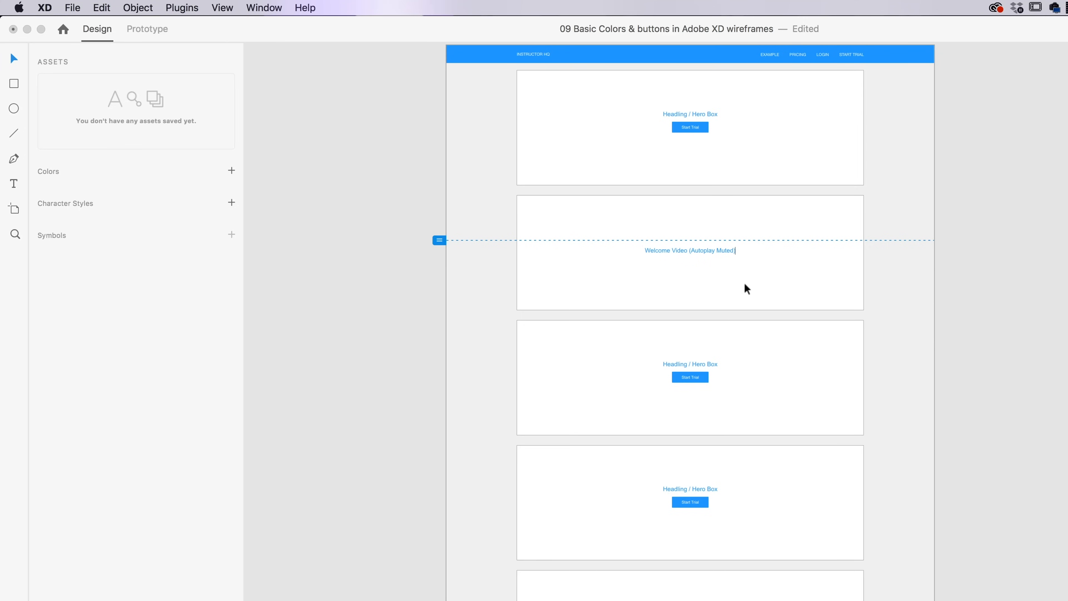
Step: Remove the third box's Start Trial button and change its heading, lowered to the box's centre, to "Instructor Eco Syst"
click(692, 378)
click(696, 379)
key(Delete)
click(705, 378)
key(Delete)
drag(703, 363, 697, 377)
double_click(697, 377)
text(Instructor Eco Syu)
key(BackSpace)
text(stm &)
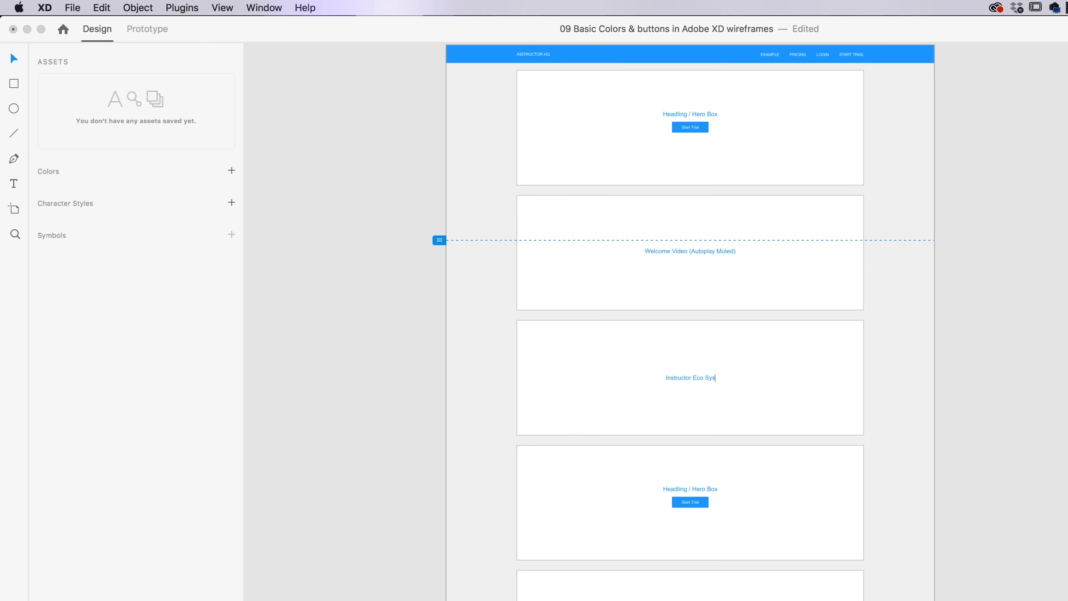
key(BackSpace)
key(BackSpace)
key(BackSpace)
key(BackSpace)
Step: Turn on Spelling and Grammar checking for the document's text
click(102, 7)
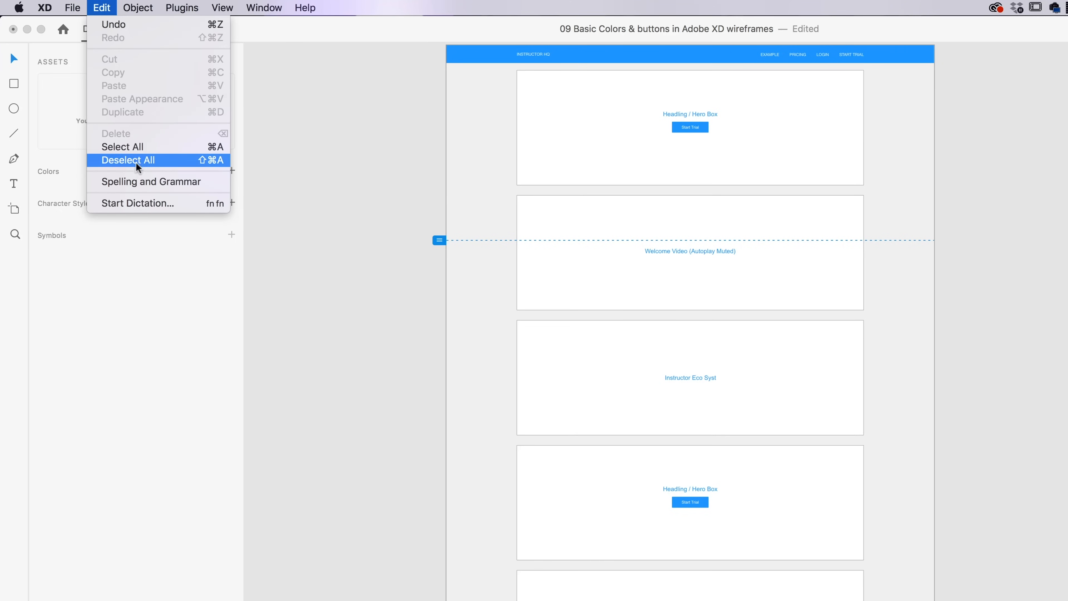
click(139, 184)
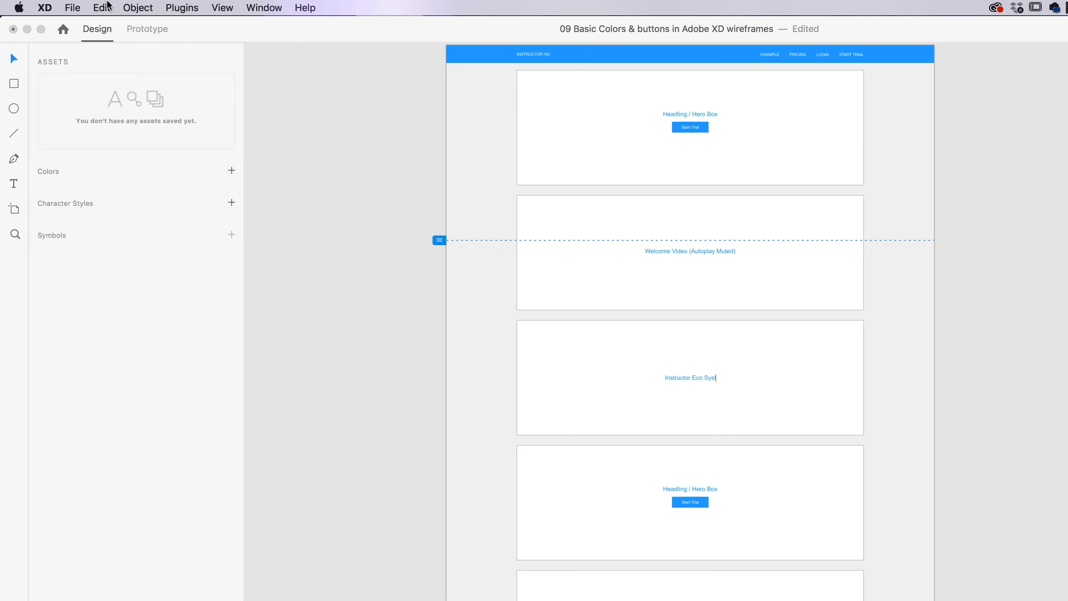
click(102, 7)
click(102, 8)
click(749, 407)
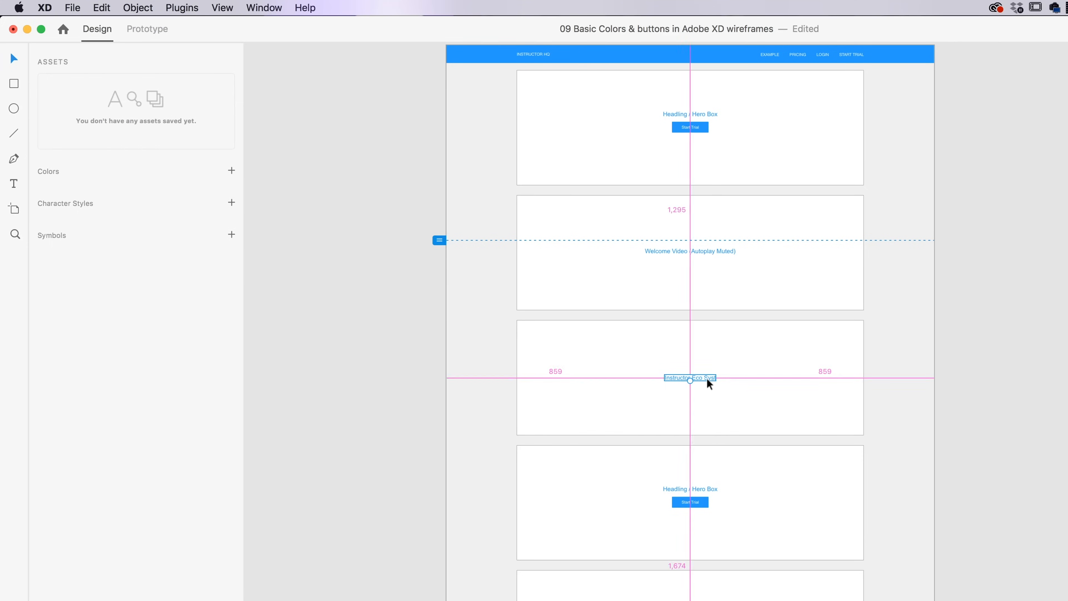
Step: Replace the misspelled last word of the third box's heading so it reads "Instructor Eco System Infographic"
scroll(706, 378, down, 5)
scroll(711, 385, up, 10)
scroll(710, 389, up, 3)
double_click(703, 348)
click(713, 345)
double_click(728, 345)
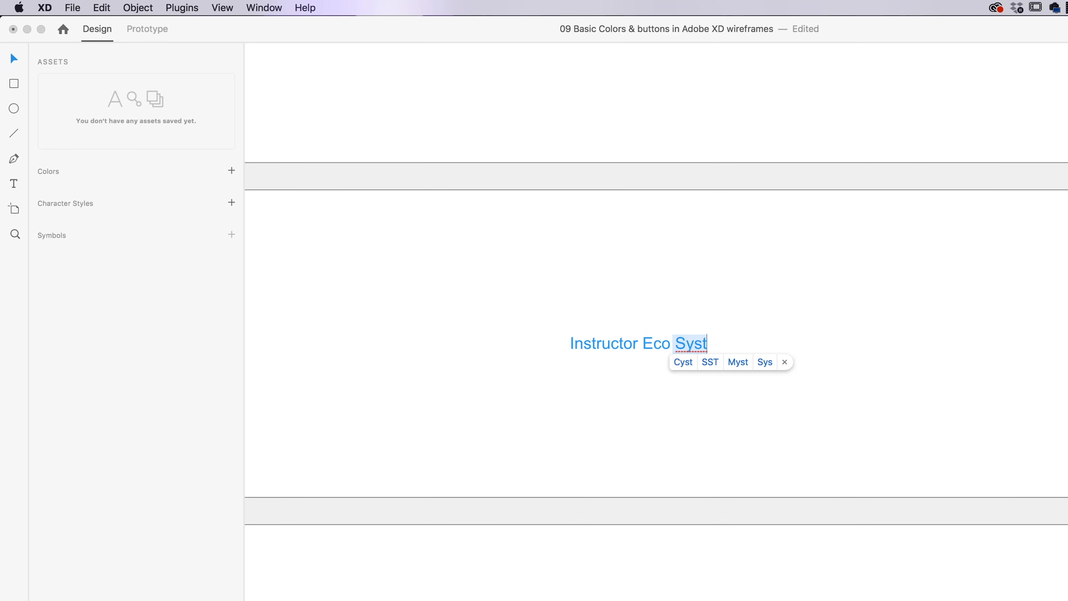
text(System Info)
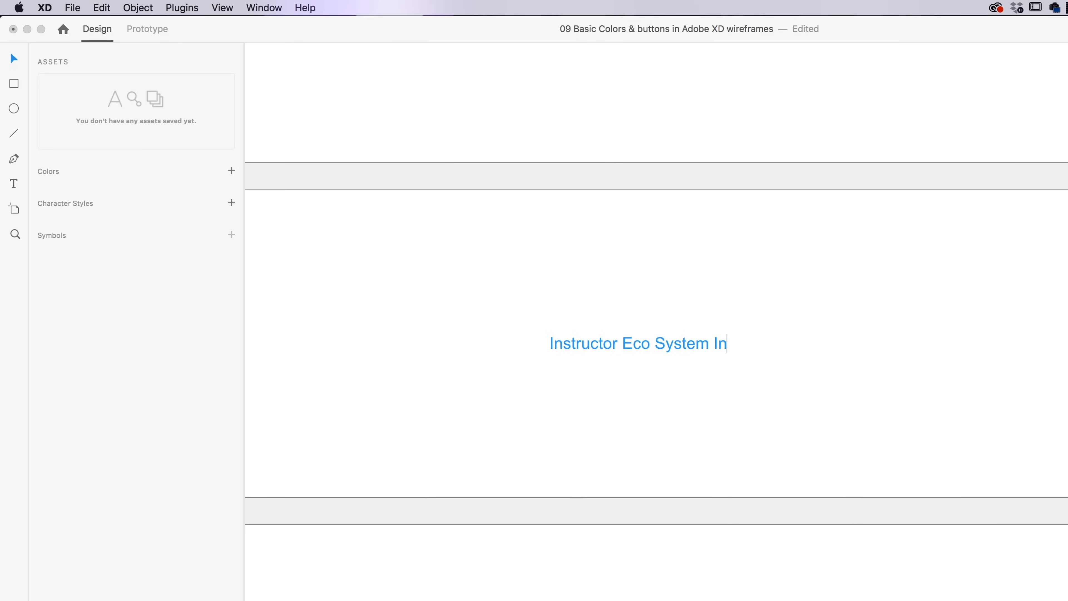
text(graphic)
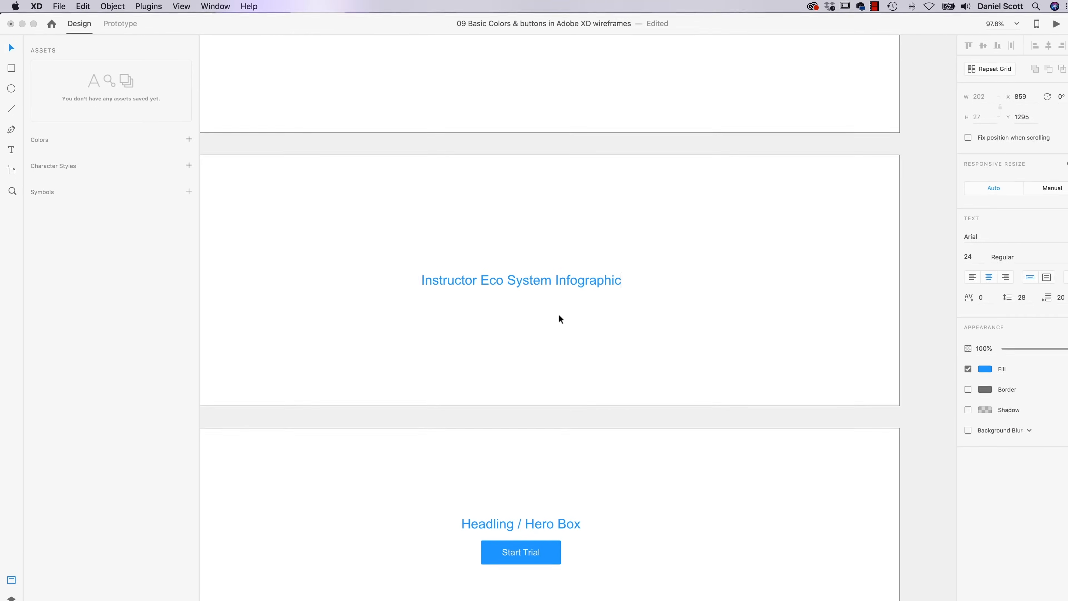
key(Escape)
Step: Remove the fourth box's Start Trial button and retitle its heading, lowered to the box's centre, as "Course Checklist"
scroll(550, 322, down, 5)
click(564, 366)
key(Delete)
click(554, 340)
drag(579, 343, 579, 373)
double_click(578, 372)
text(Course Checklist)
key(Escape)
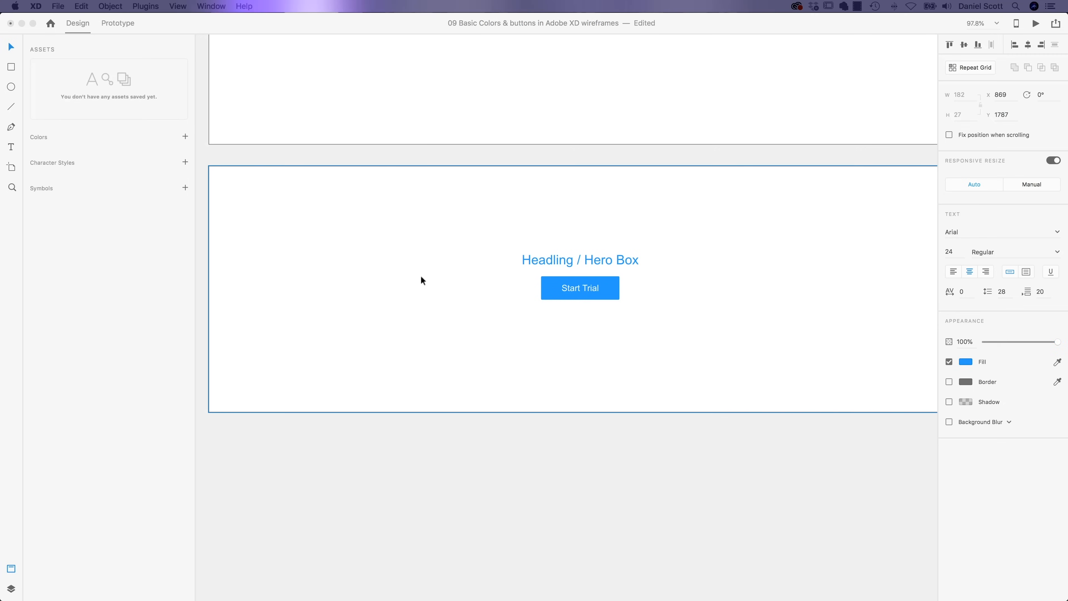
Step: Retitle the fourth box's heading as "Trainer Dashboard"
click(626, 288)
key(space)
drag(652, 220, 637, 392)
double_click(609, 207)
text(Trainer Dashboard)
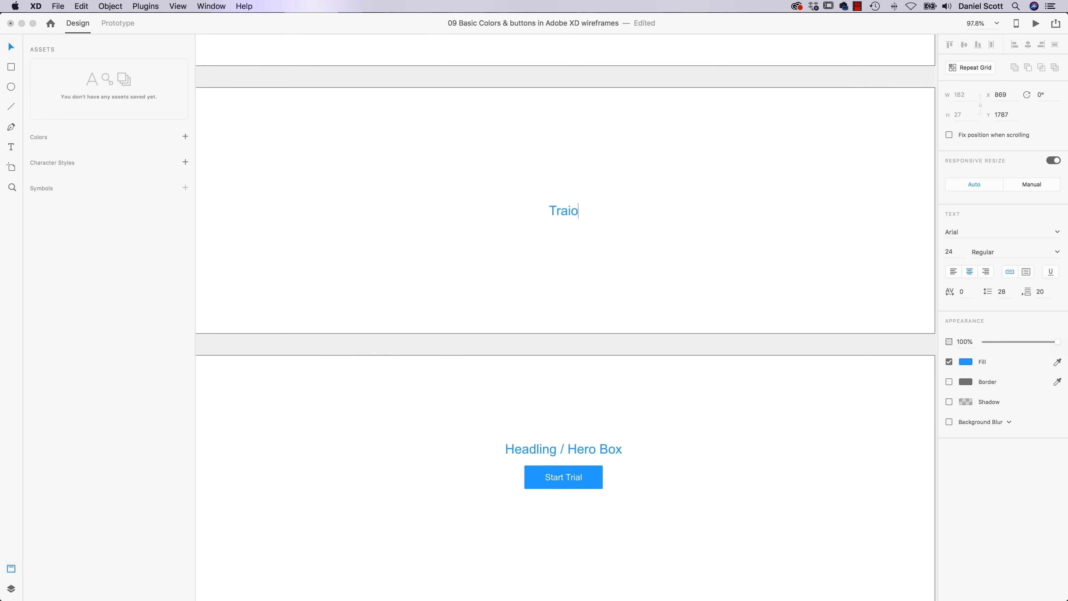
key(Escape)
Step: Delete the heading and the Start Trial button from the fifth box
key(Delete)
click(573, 479)
key(super+z)
drag(643, 429, 589, 482)
key(Delete)
Step: Copy the Trainer Dashboard heading into the centre of the fifth box and change its text to "Frequency Asked Questions"
alt+drag(603, 211, 605, 361)
scroll(604, 361, down, 5)
double_click(605, 361)
text(Frequency Asked Questions)
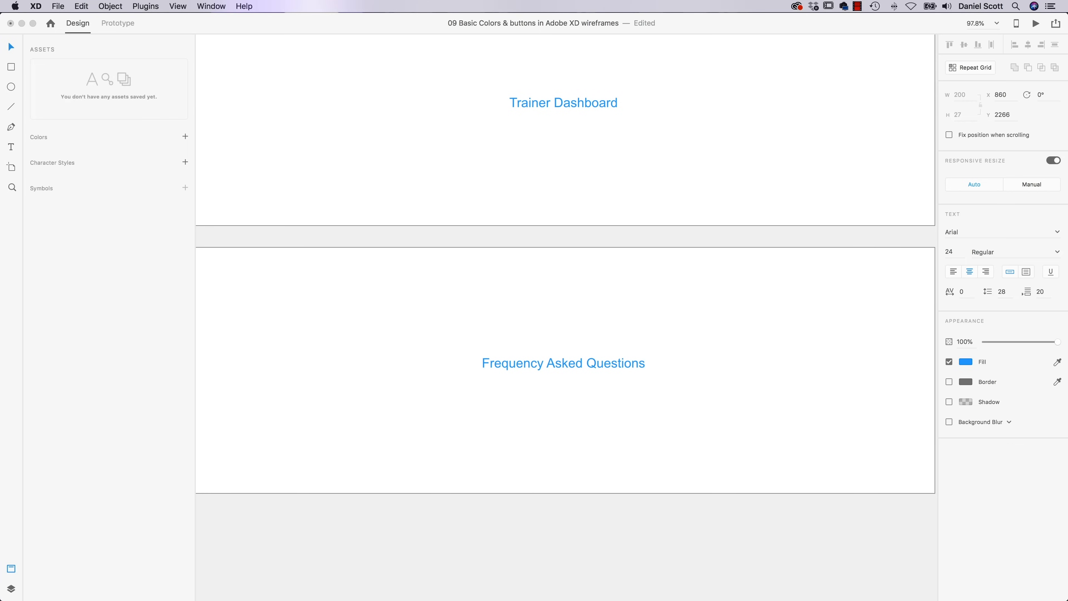
key(Escape)
Step: Switch to the Wires - Web wireframe kit document
key(super+Tab)
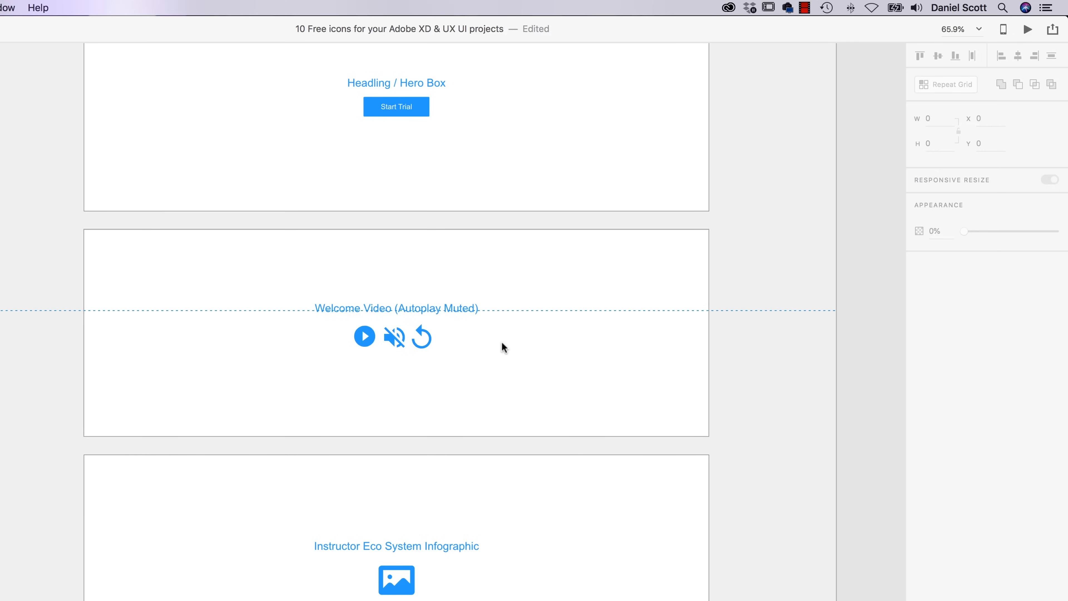
click(729, 8)
click(728, 7)
key(super+Tab)
key(super+Tab)
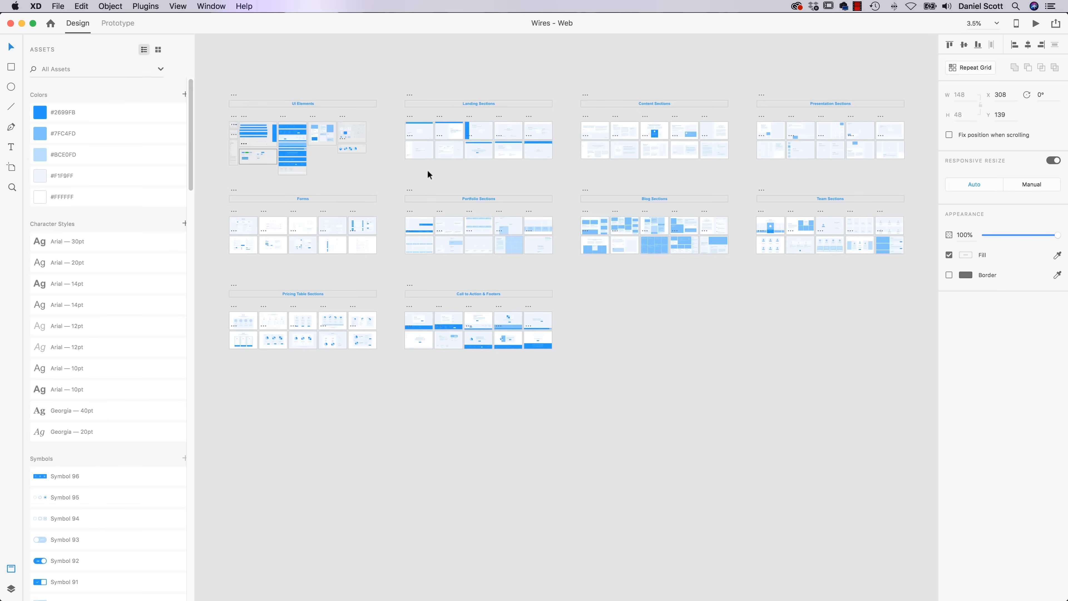
Step: Examine the input fields, checkboxes, radio options and comment boxes on the kit's Forms artboards
scroll(402, 227, down, 3)
scroll(400, 229, up, 10)
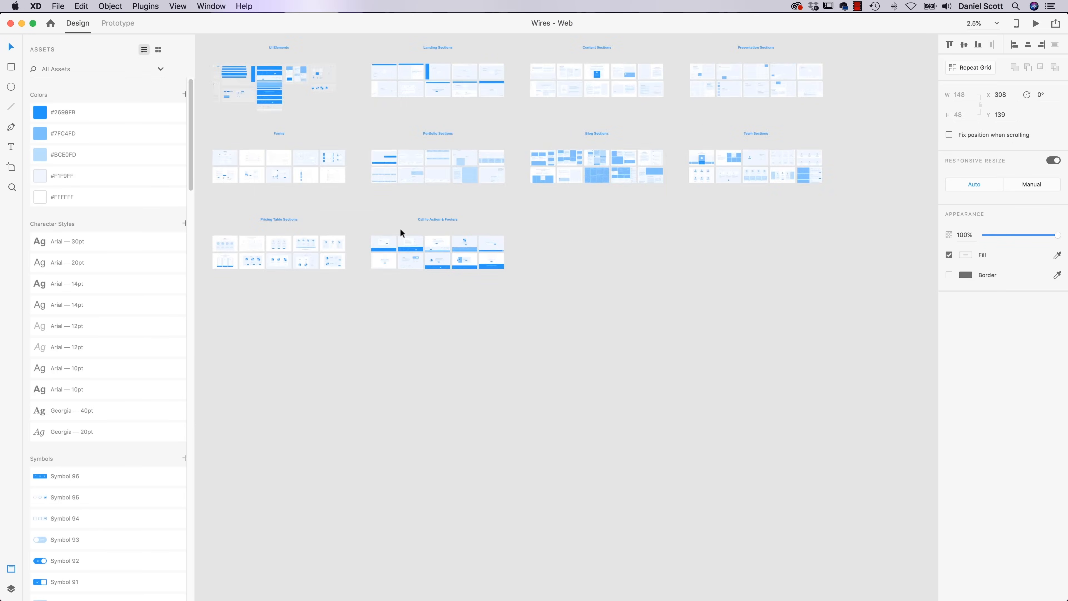
drag(431, 170, 671, 422)
drag(516, 207, 653, 436)
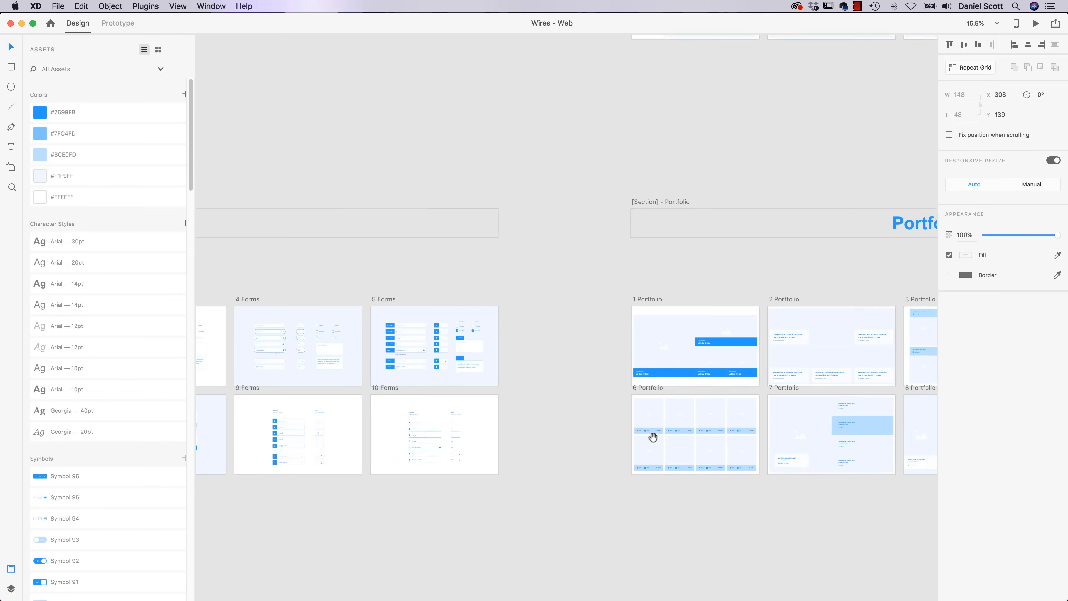
drag(407, 282, 512, 250)
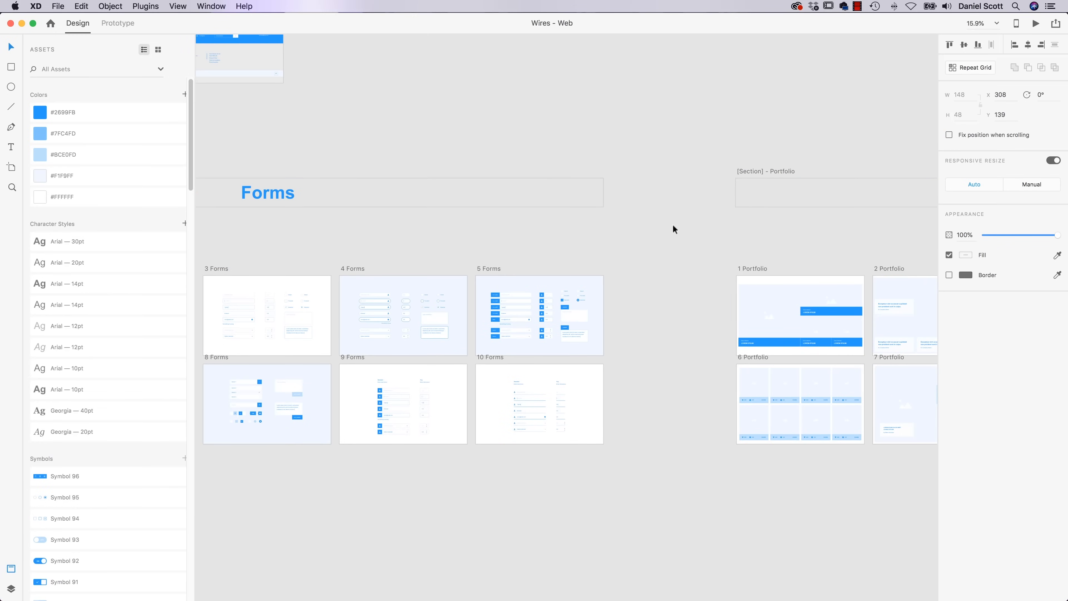
scroll(512, 293, up, 15)
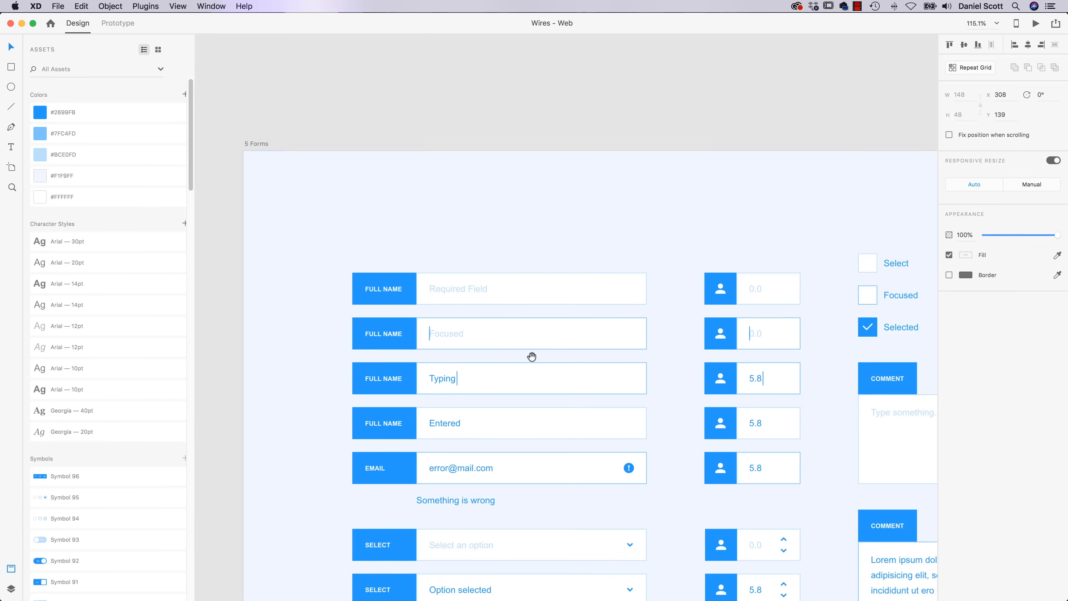
drag(636, 469, 456, 320)
drag(579, 263, 526, 320)
drag(321, 324, 706, 269)
drag(438, 317, 751, 286)
drag(303, 230, 550, 270)
drag(290, 251, 736, 244)
drag(251, 269, 574, 268)
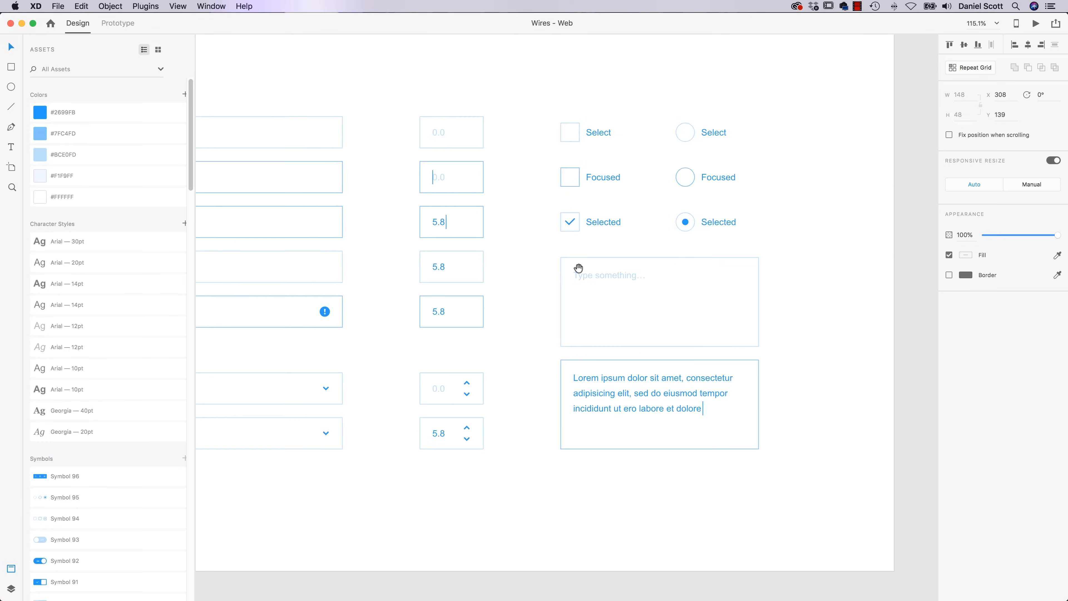
Step: Examine the tags, toggles, pagination, dropdowns and progress bars on the remaining Forms artboards, and return to the overview of all sections
drag(503, 295, 765, 296)
drag(568, 300, 853, 199)
drag(280, 294, 828, 432)
drag(592, 353, 713, 211)
drag(684, 427, 679, 187)
drag(616, 404, 589, 156)
drag(639, 312, 568, 188)
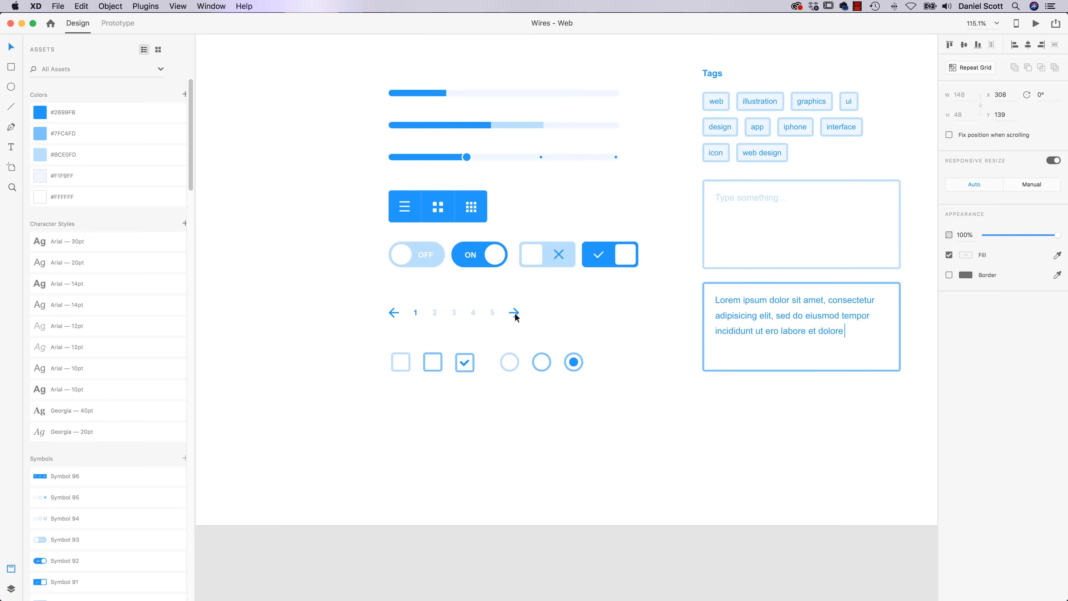
drag(686, 270, 244, 333)
drag(662, 307, 315, 307)
drag(618, 265, 557, 381)
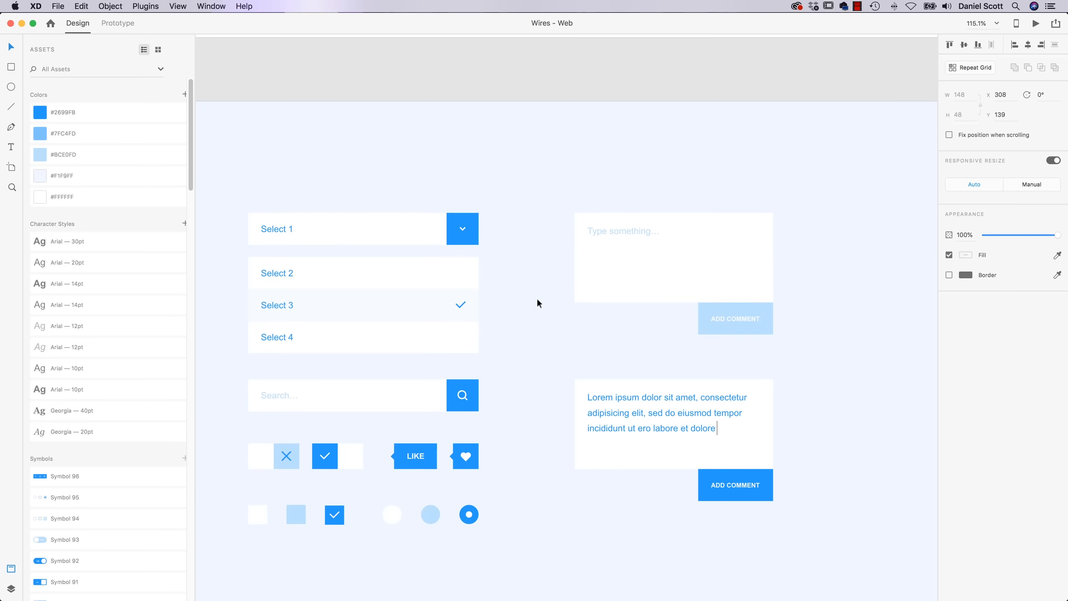
drag(477, 366, 759, 236)
scroll(455, 321, left, 15)
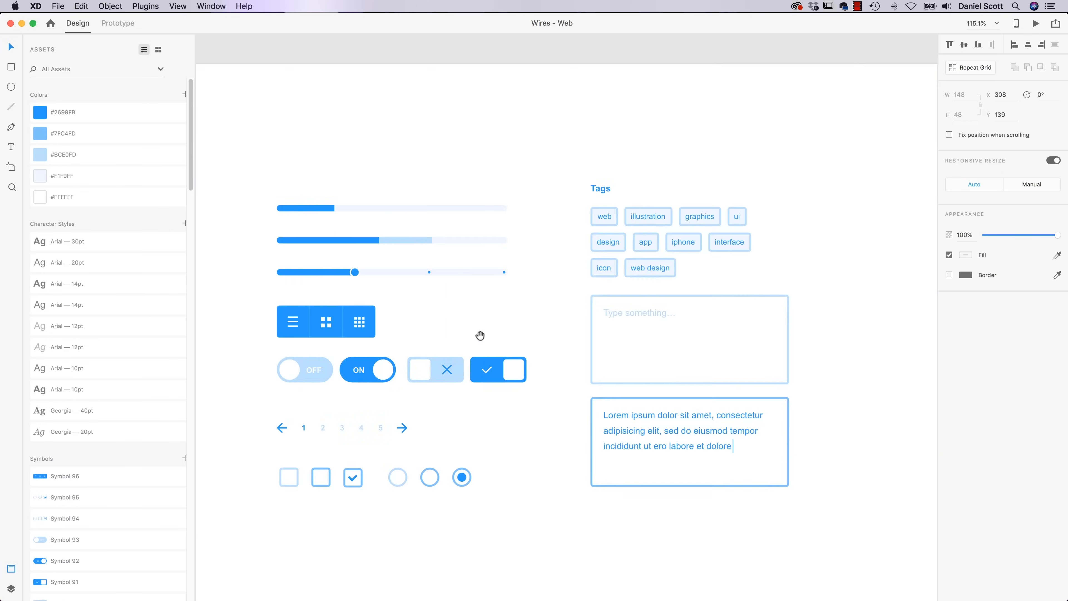
scroll(587, 287, left, 10)
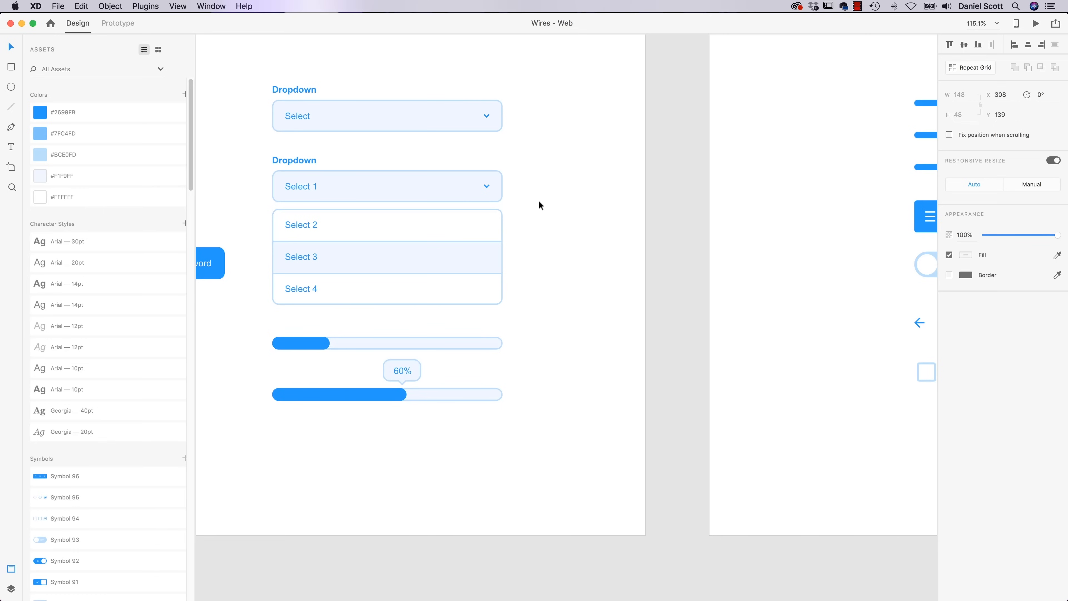
key(super+0)
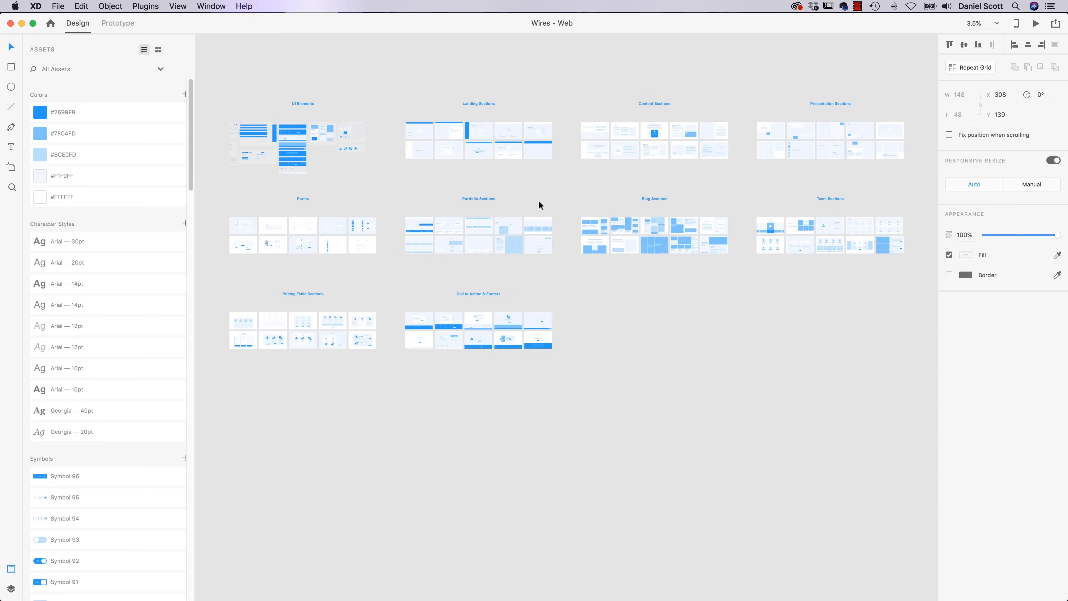
Step: Return to the 10 Free icons homepage document and search the Creative Cloud Market assets for "image"
key(super+grave)
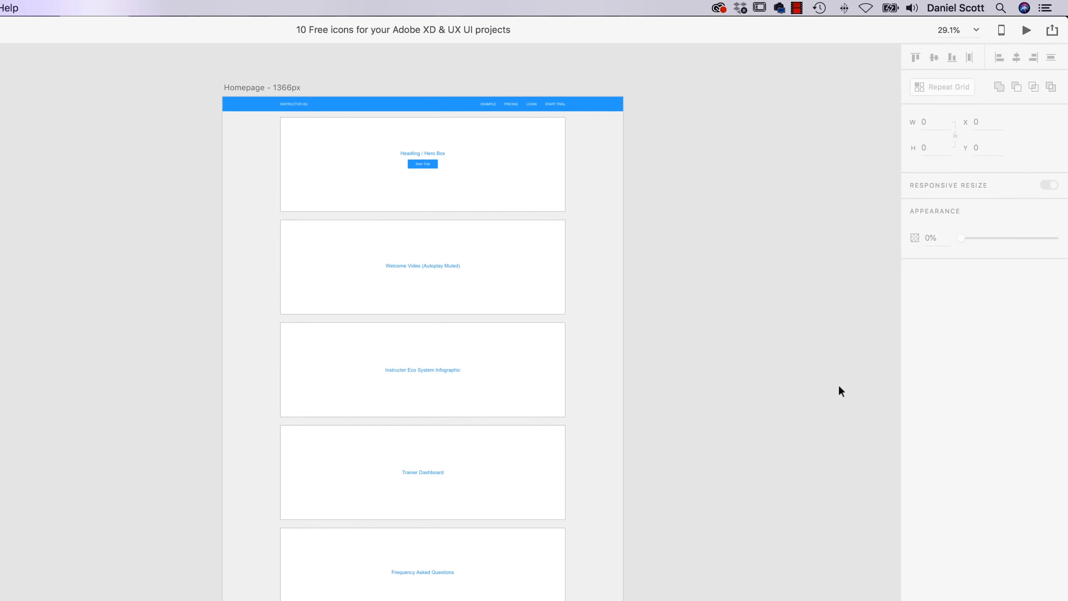
click(718, 8)
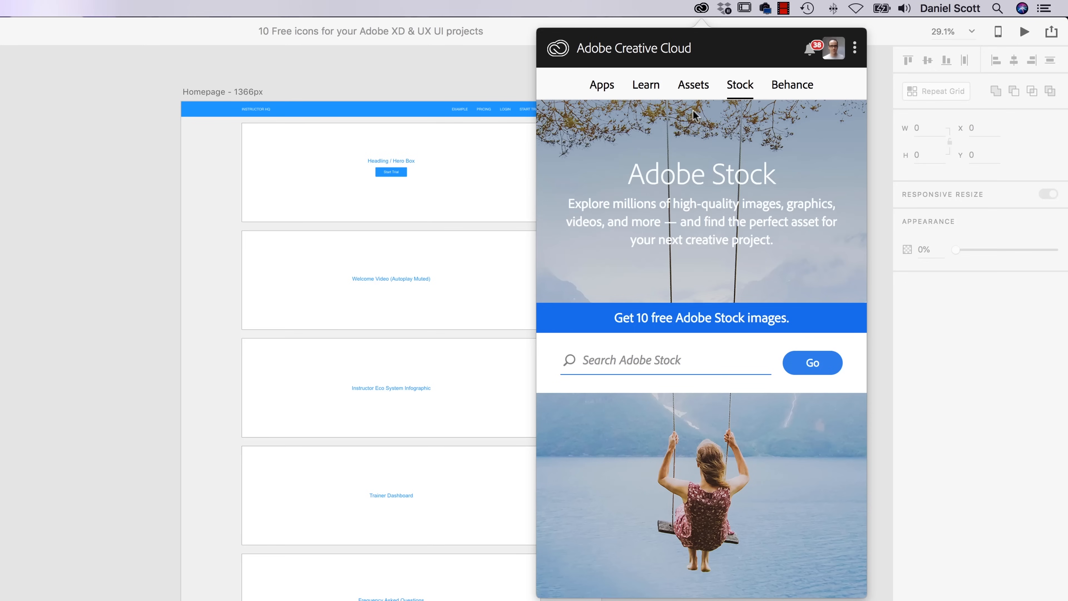
click(692, 86)
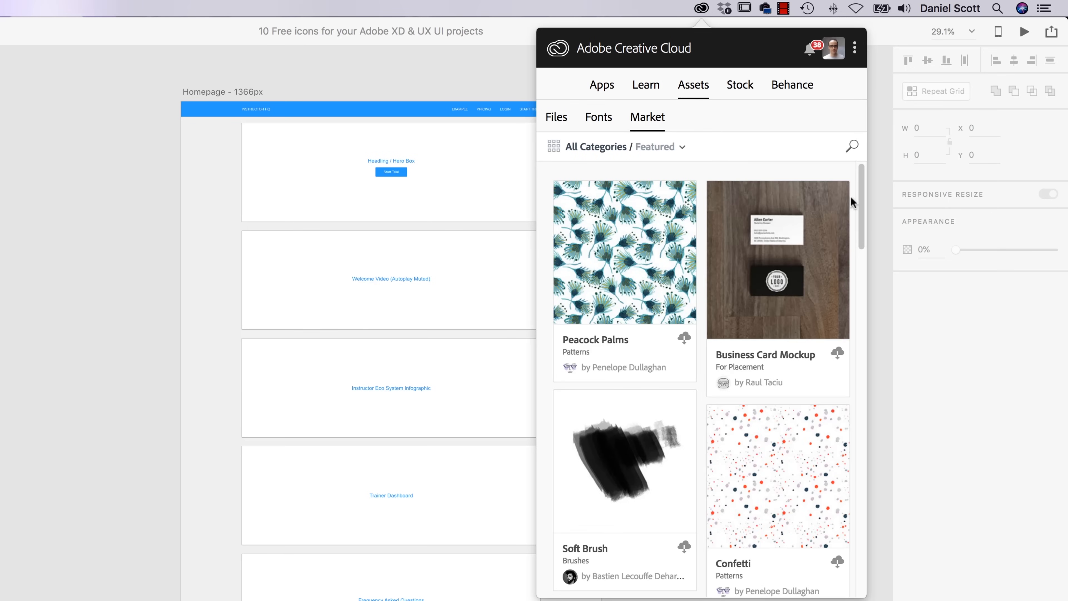
mouse_move(862, 195)
mouse_down()
mouse_move(887, 524)
mouse_move(892, 220)
mouse_move(879, 131)
mouse_up()
click(852, 150)
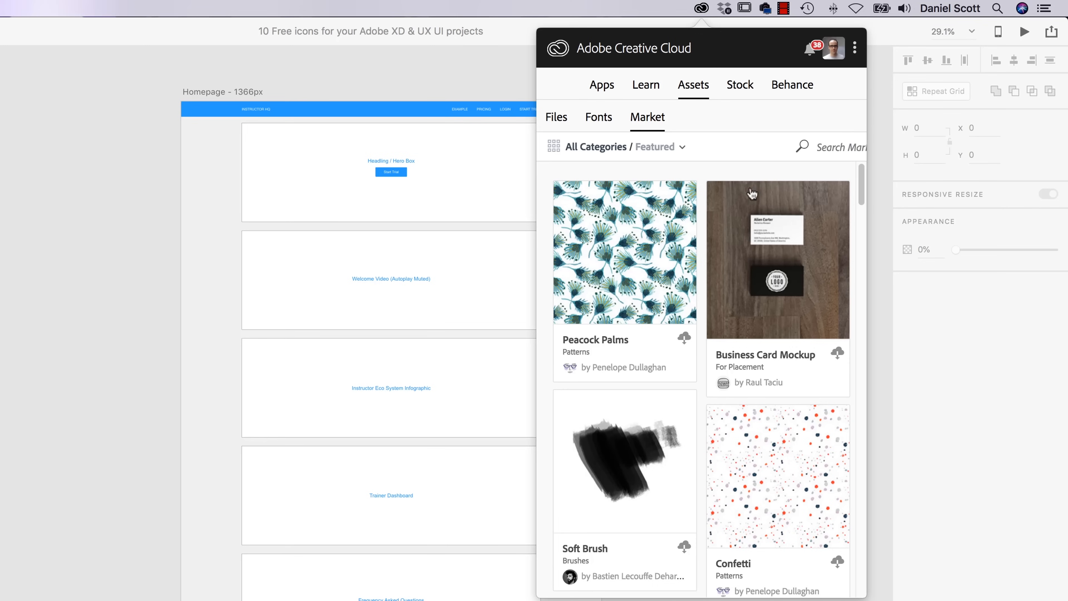
text(image)
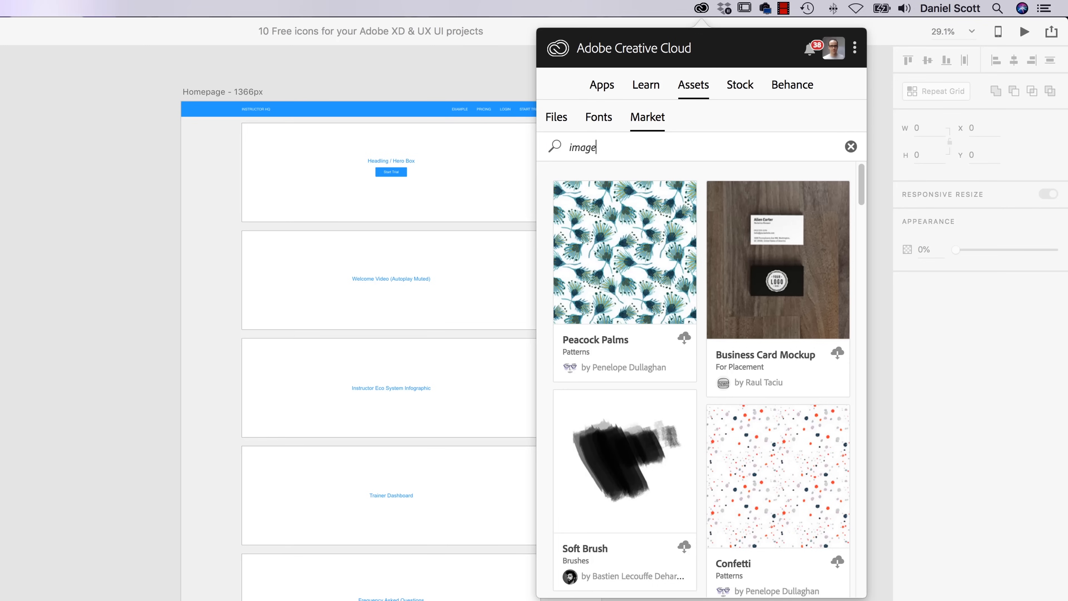
key(Return)
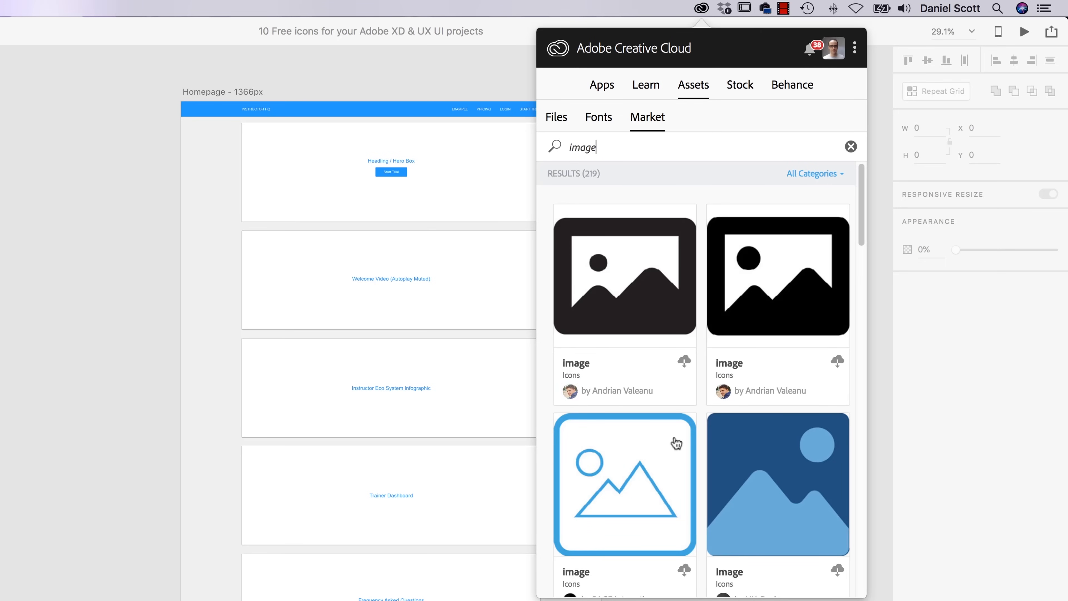
Step: Browse the "image" icons in the Market and open the details of the black rounded-frame picture icon
scroll(680, 439, down, 10)
scroll(680, 439, up, 10)
scroll(627, 336, down, 10)
scroll(627, 332, up, 5)
scroll(628, 333, up, 5)
click(663, 299)
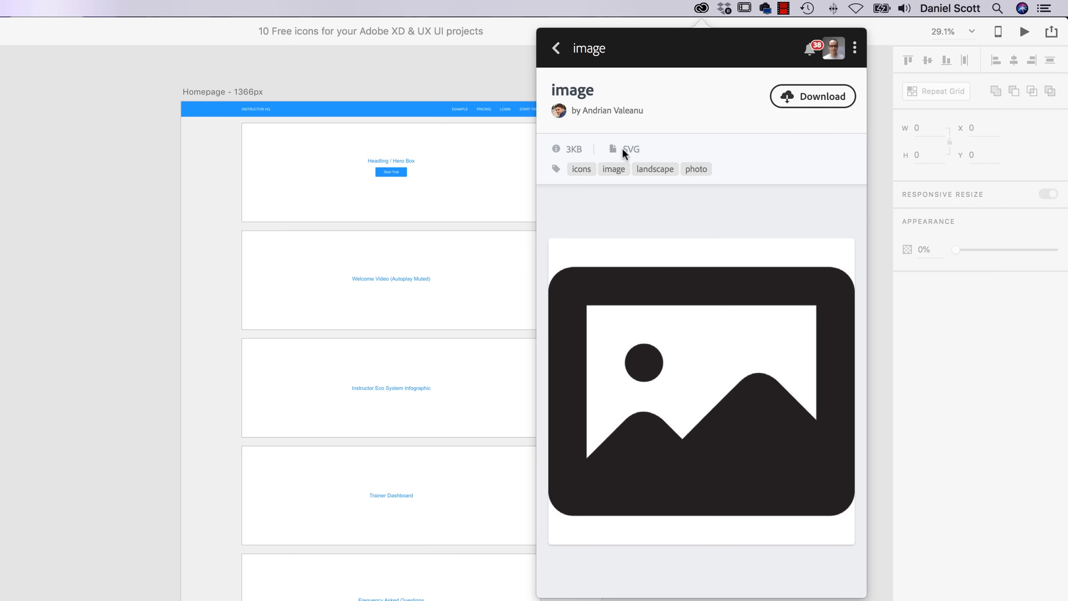
Step: Try to create a new library named "iHQ - XD Class" for the image icon and check the list of libraries for it
click(812, 101)
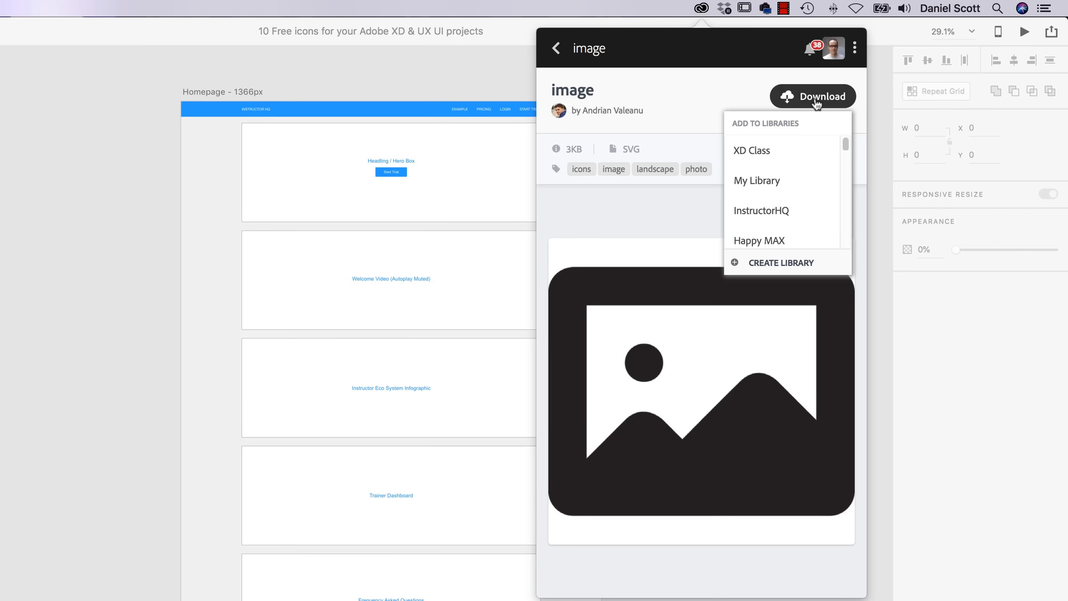
click(772, 262)
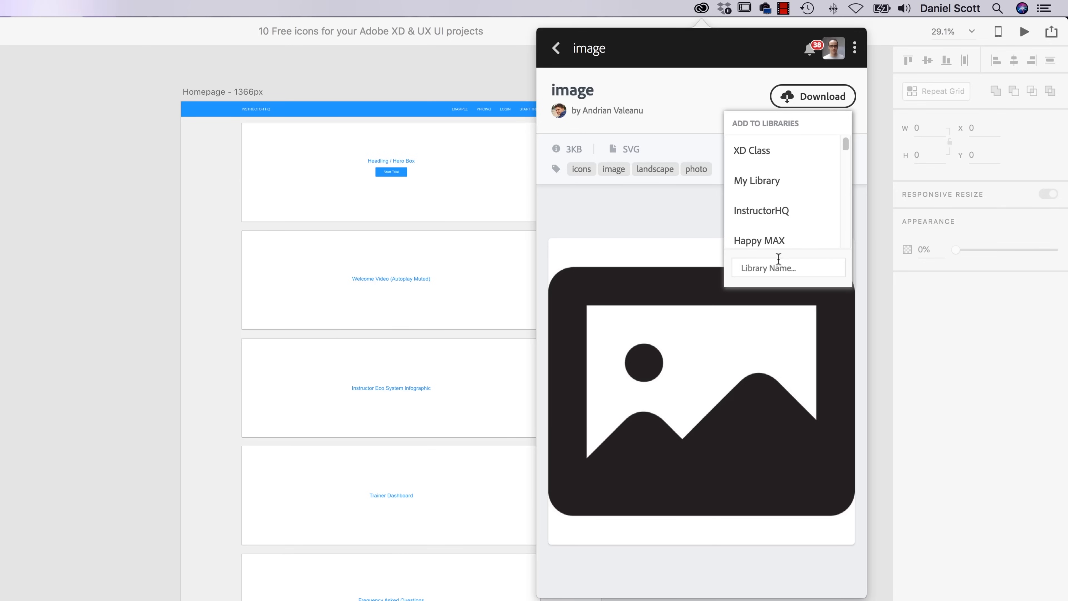
text(iHQ - XD Class)
key(Return)
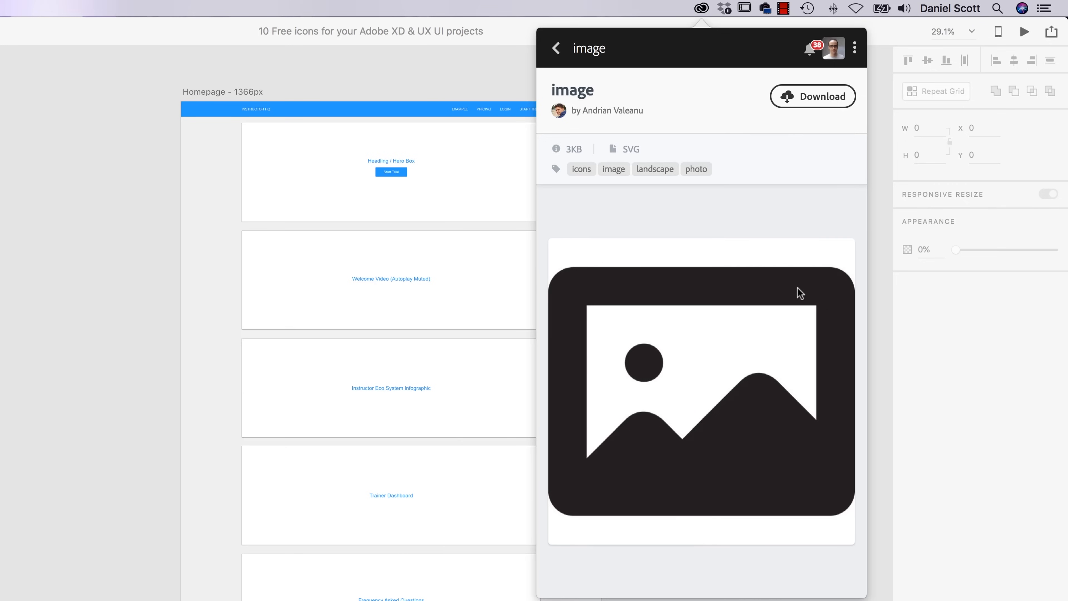
click(817, 101)
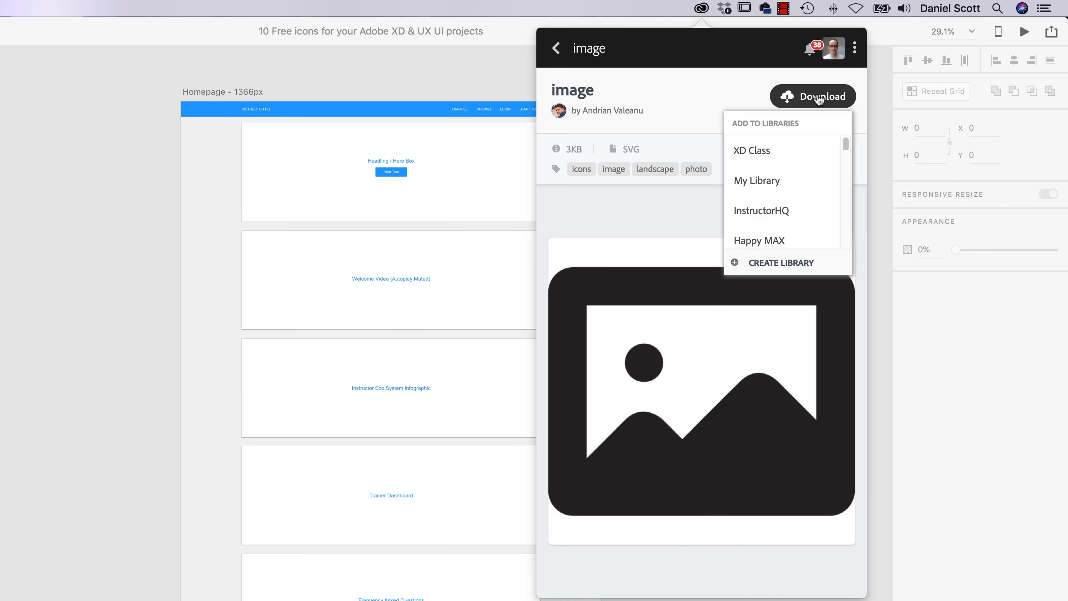
click(789, 282)
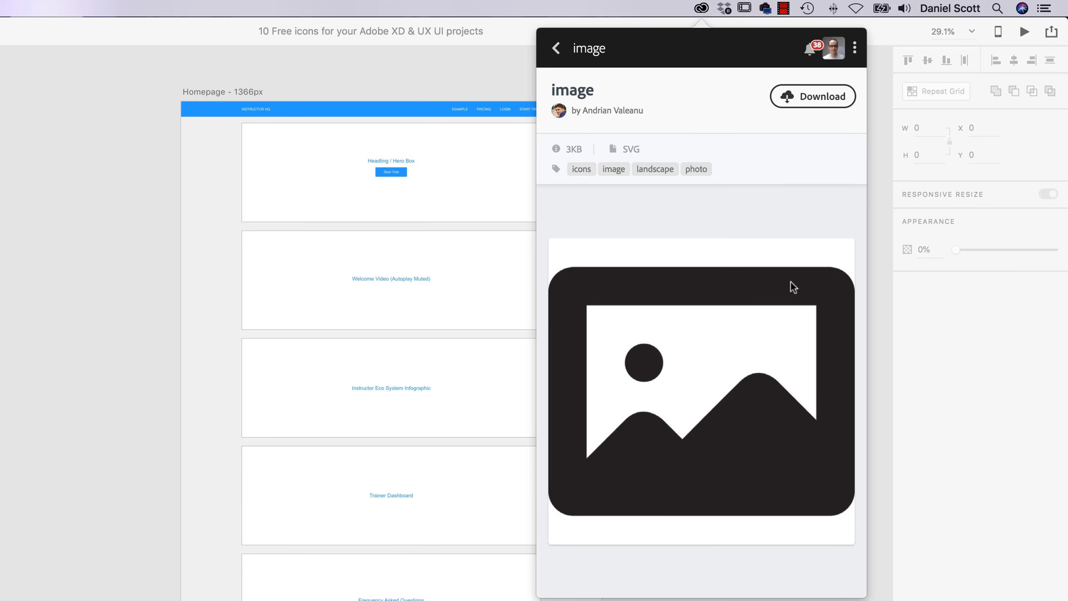
Step: Create the library "iHQ - XD Class" and add the image icon to it
click(826, 106)
click(793, 256)
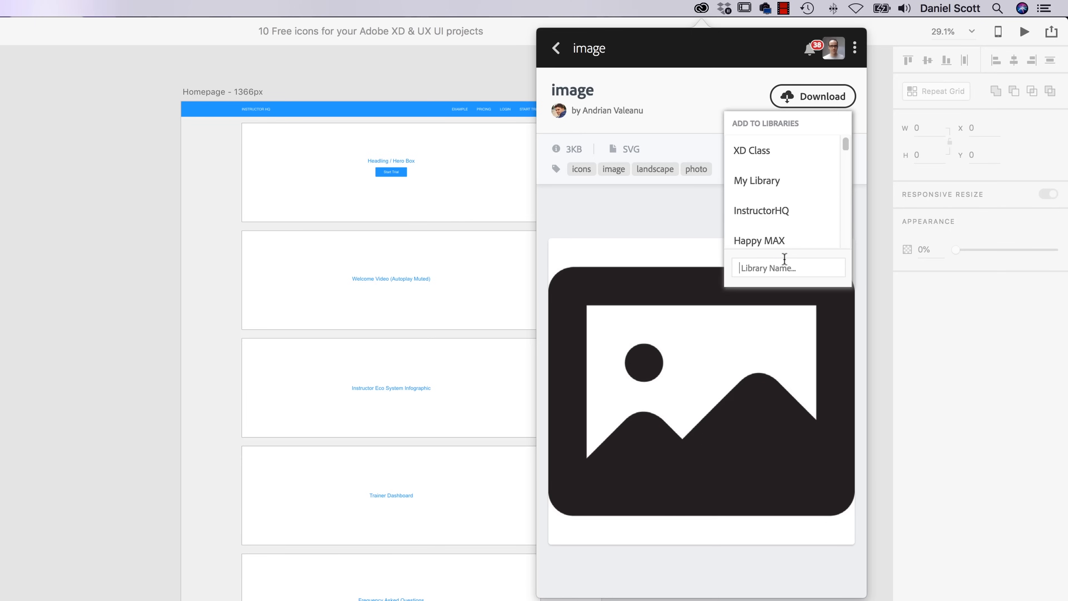
text(IHQ - XD Dan)
key(Return)
drag(846, 140, 849, 250)
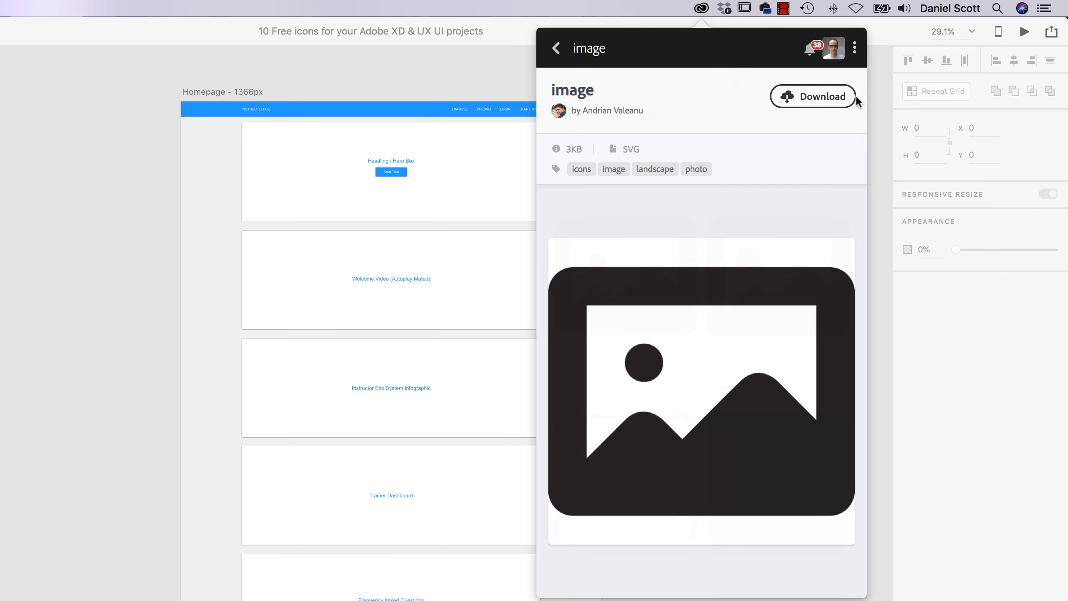
click(837, 99)
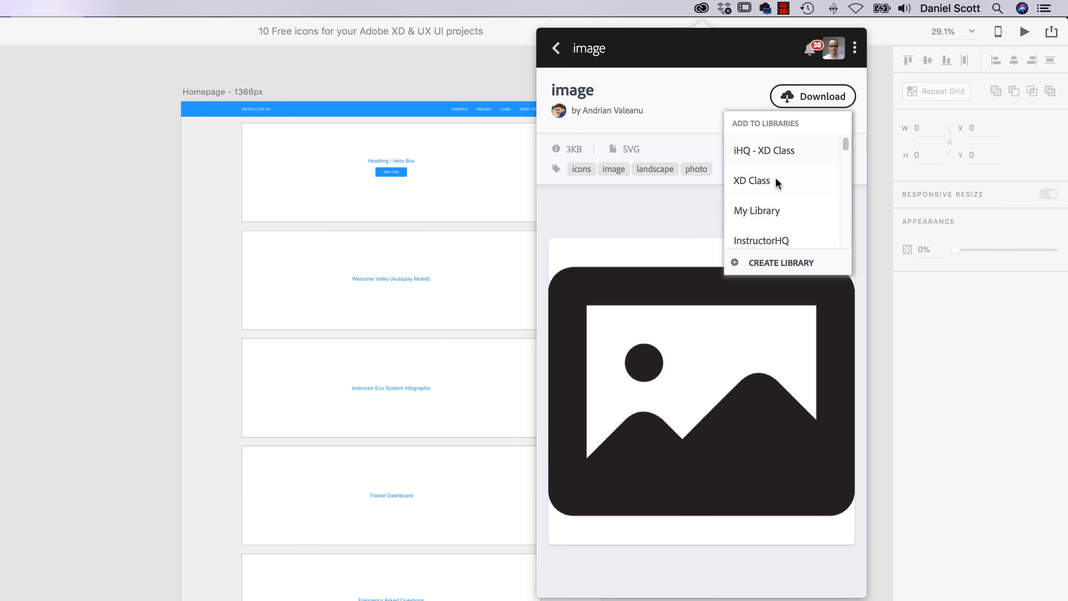
click(762, 149)
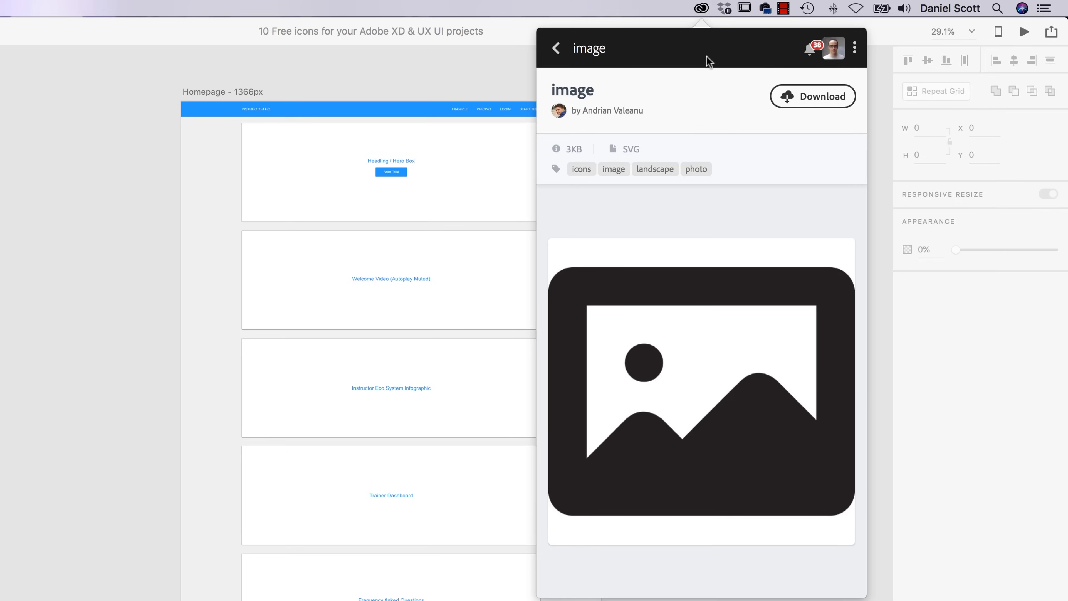
Step: Open the Creative Cloud Libraries in the XD document, choose iHQ - XD Class and place its image icon beside the Homepage artboard
click(702, 8)
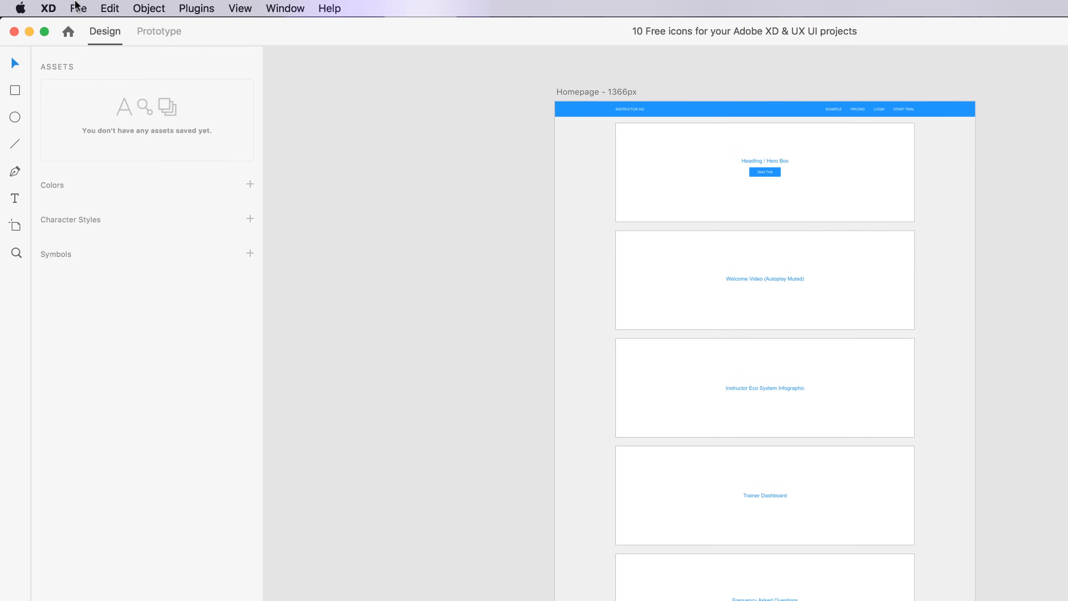
click(77, 8)
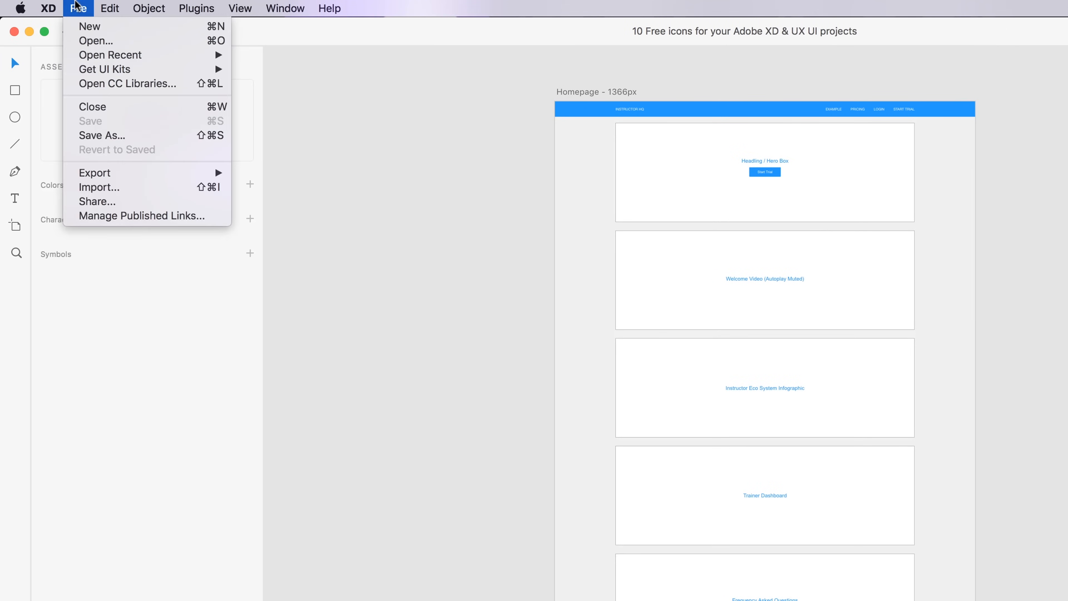
click(105, 85)
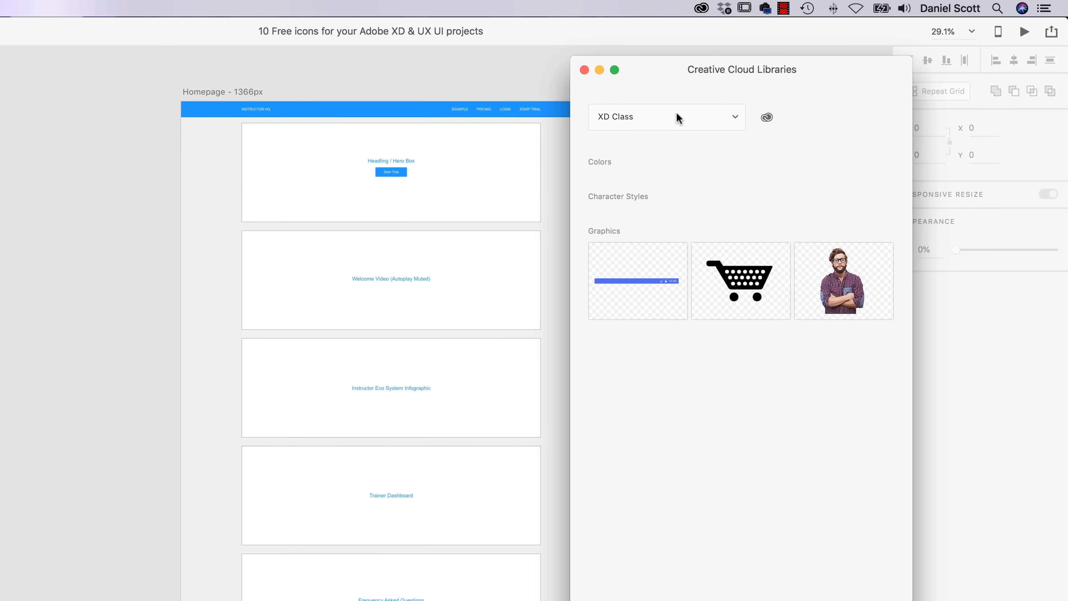
click(732, 114)
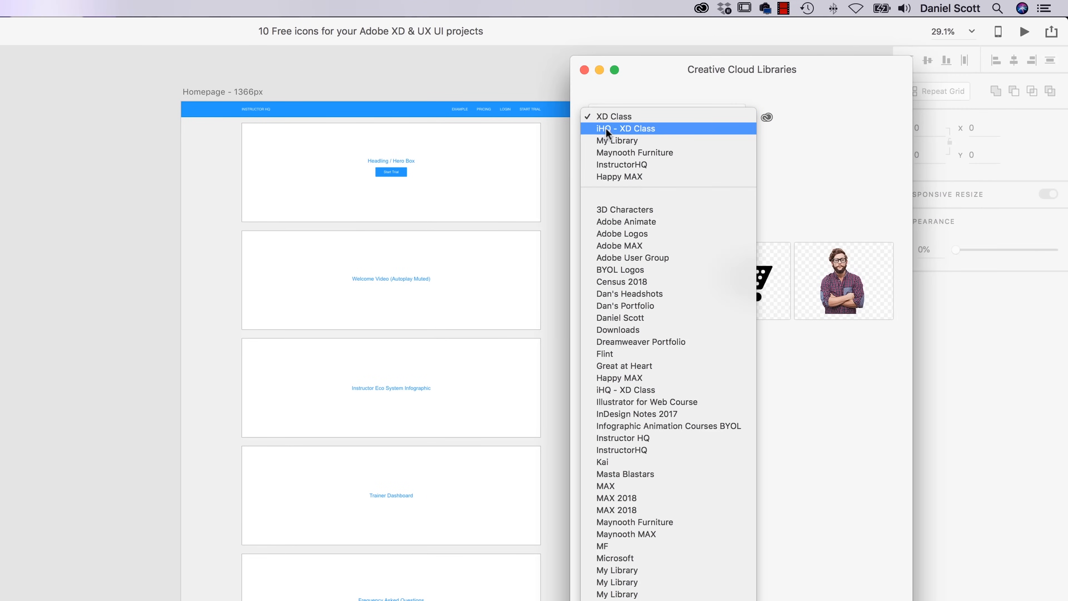
click(645, 128)
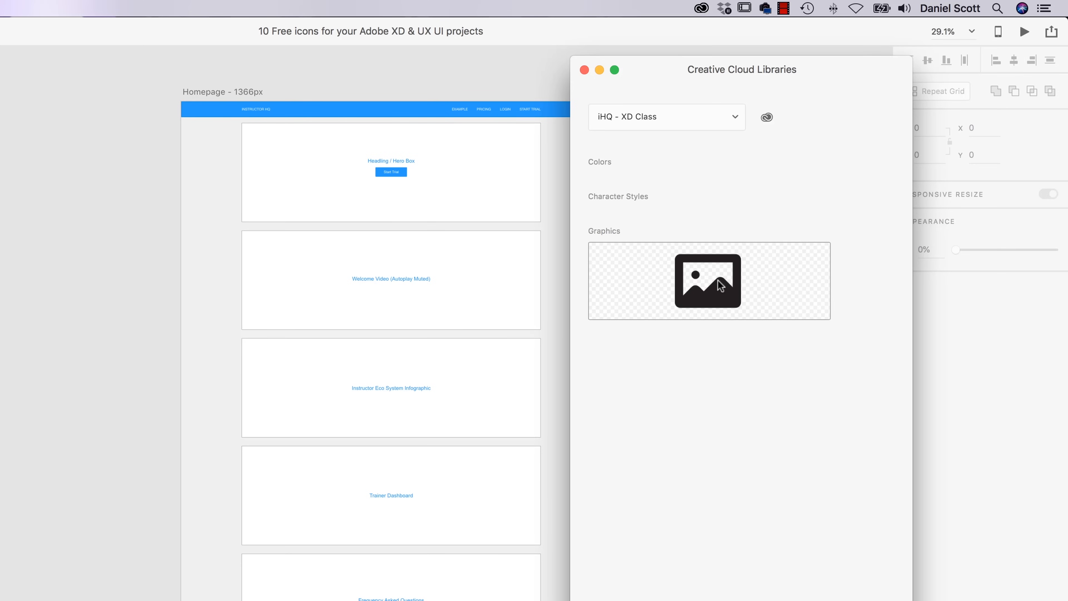
drag(727, 287, 114, 298)
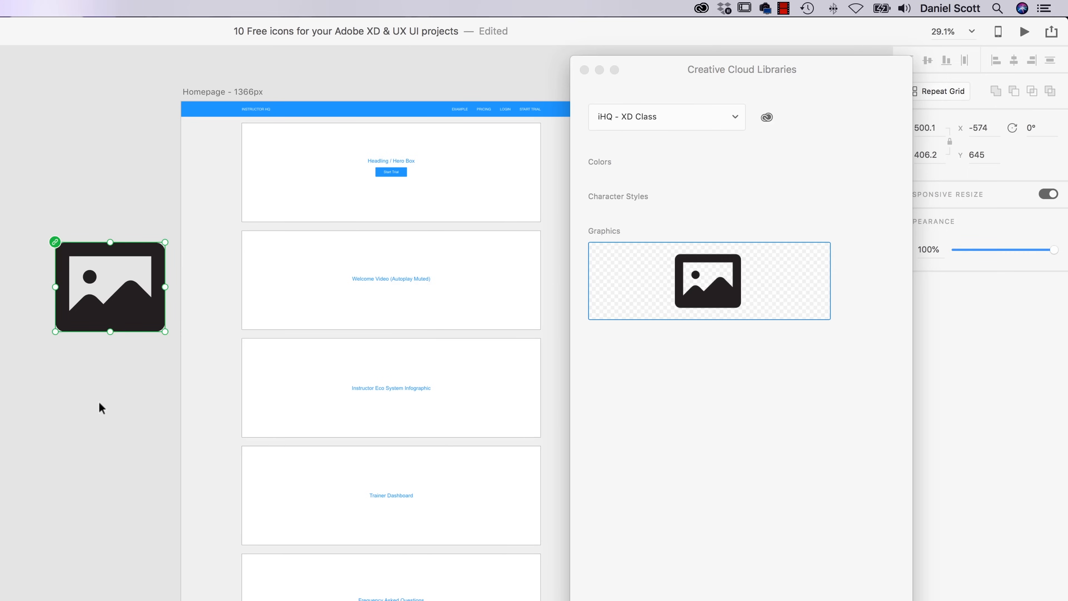
Step: Search the Creative Cloud Market for "play", and clear the search to return to the featured assets
click(701, 9)
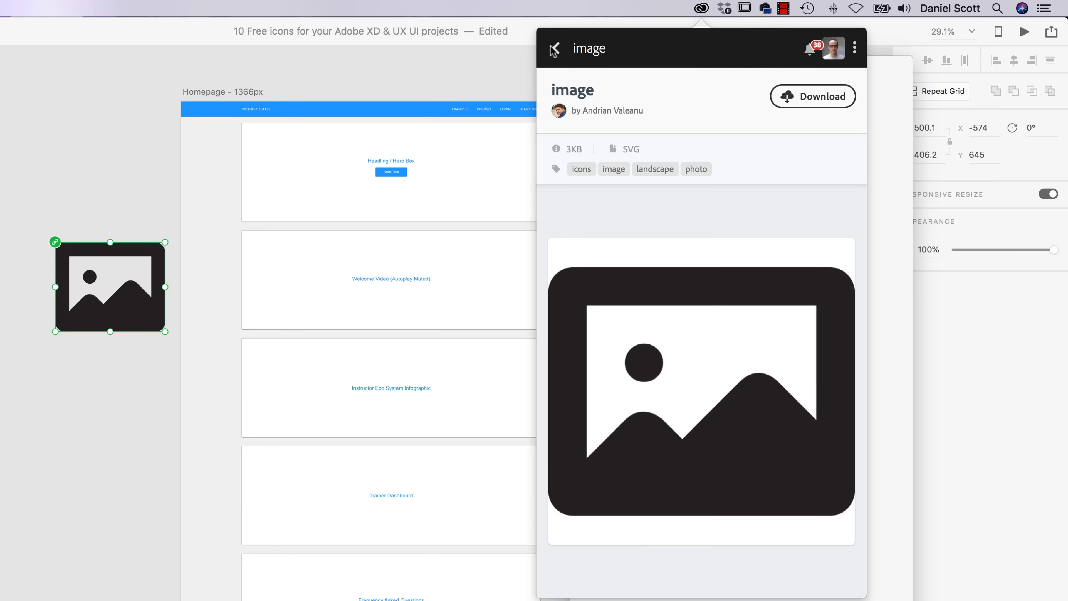
click(554, 49)
double_click(617, 147)
text(pla)
key(Return)
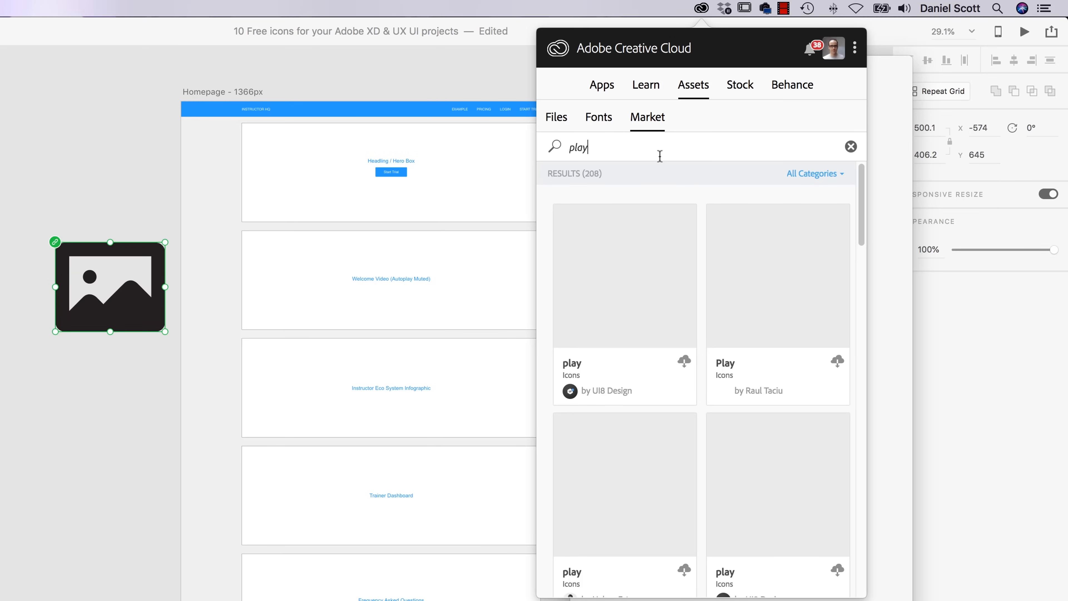
drag(861, 222, 854, 152)
double_click(769, 153)
click(851, 146)
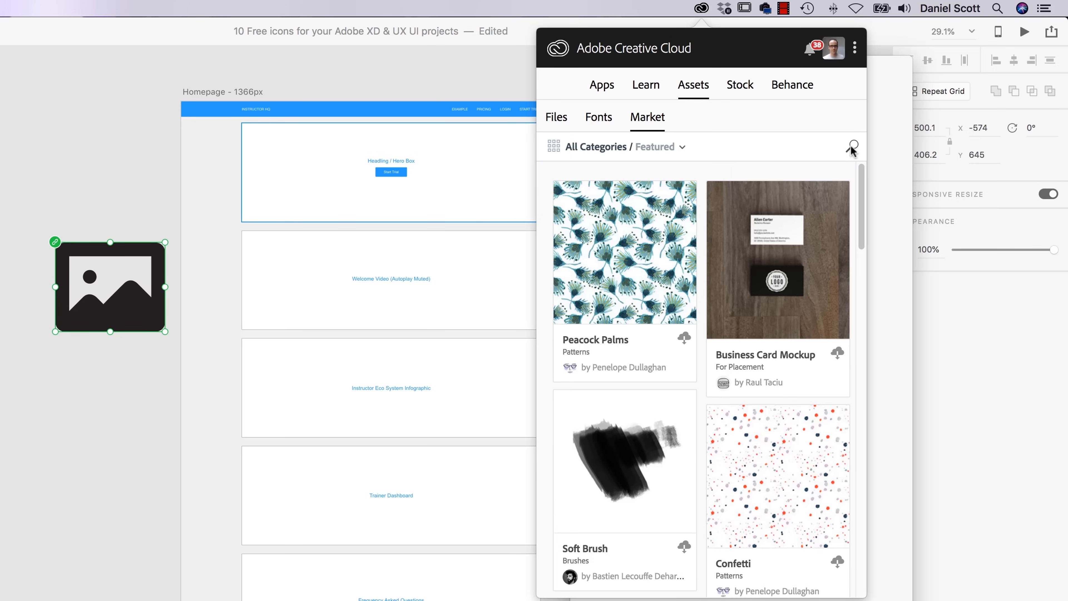
Step: Open the Soft Brush asset in the Market and add it to the iHQ - XD Class library
click(639, 455)
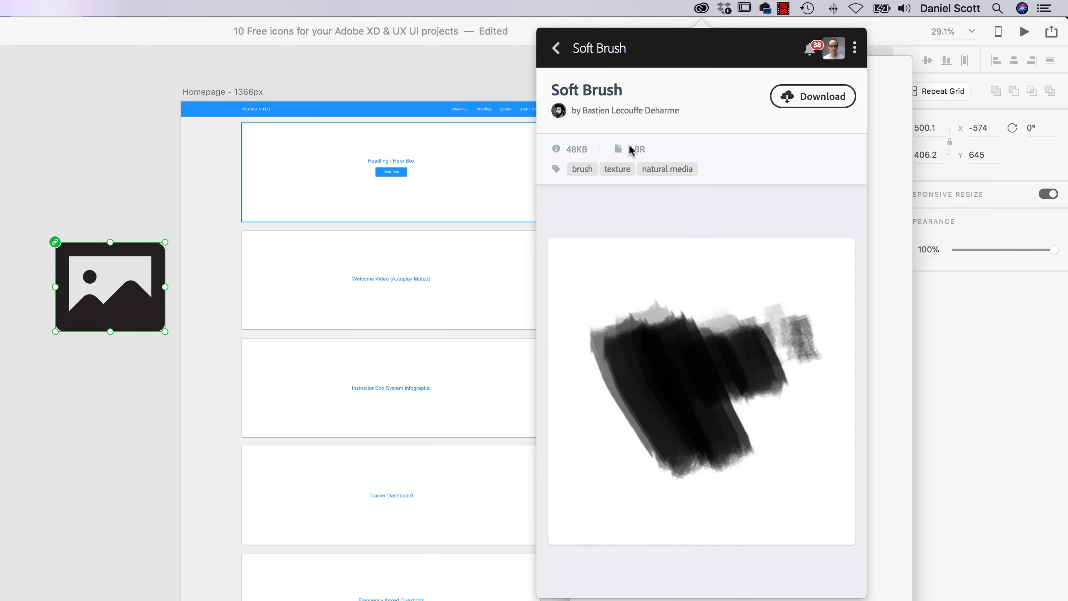
click(791, 101)
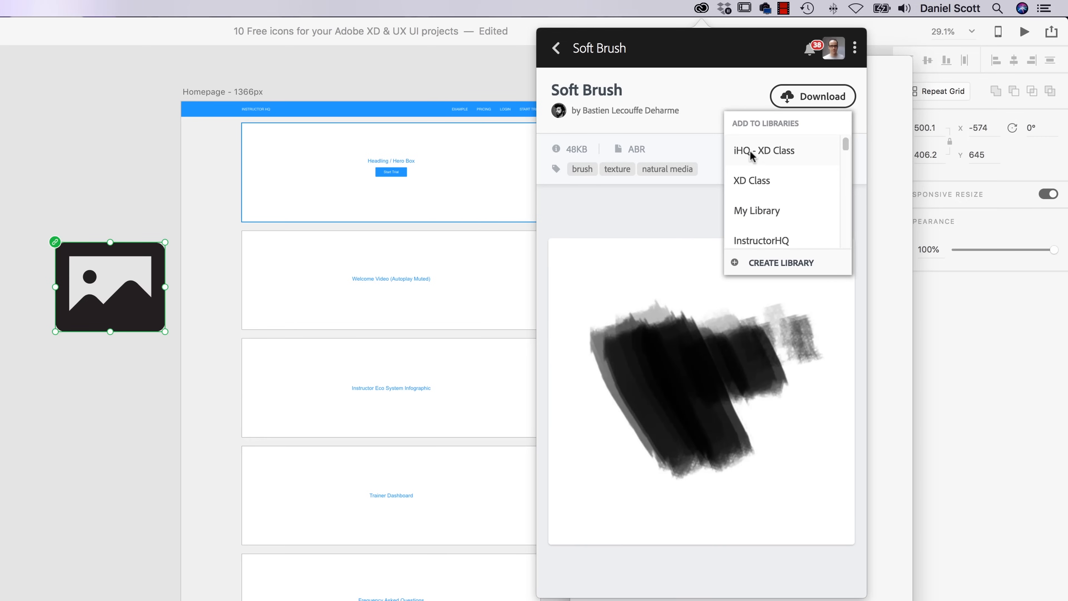
click(761, 151)
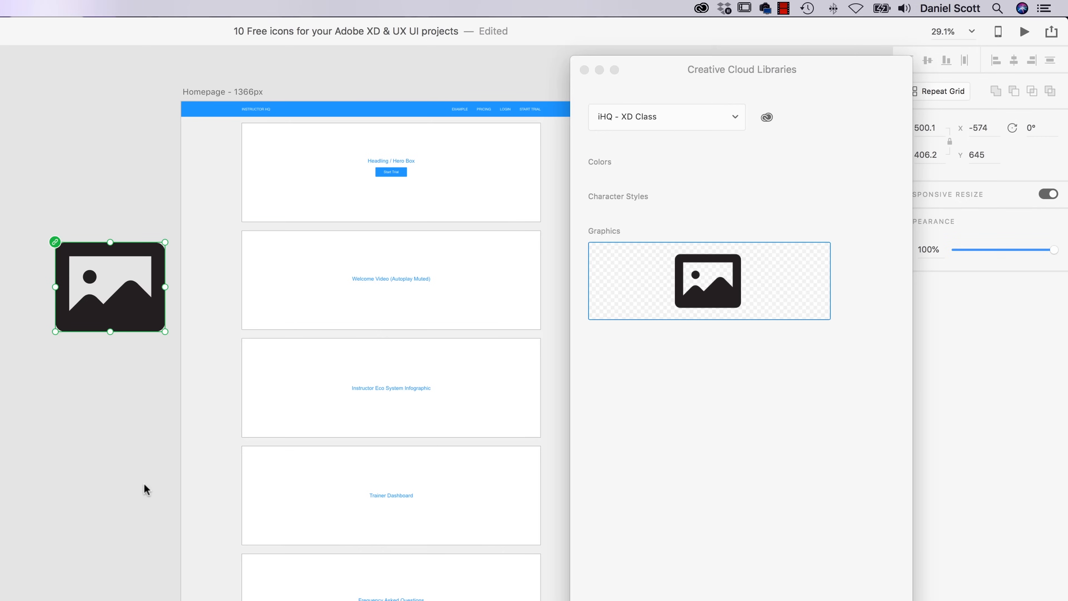
Step: Close and reopen the Creative Cloud Libraries to inspect which graphics iHQ - XD Class offers, and close them again
click(584, 70)
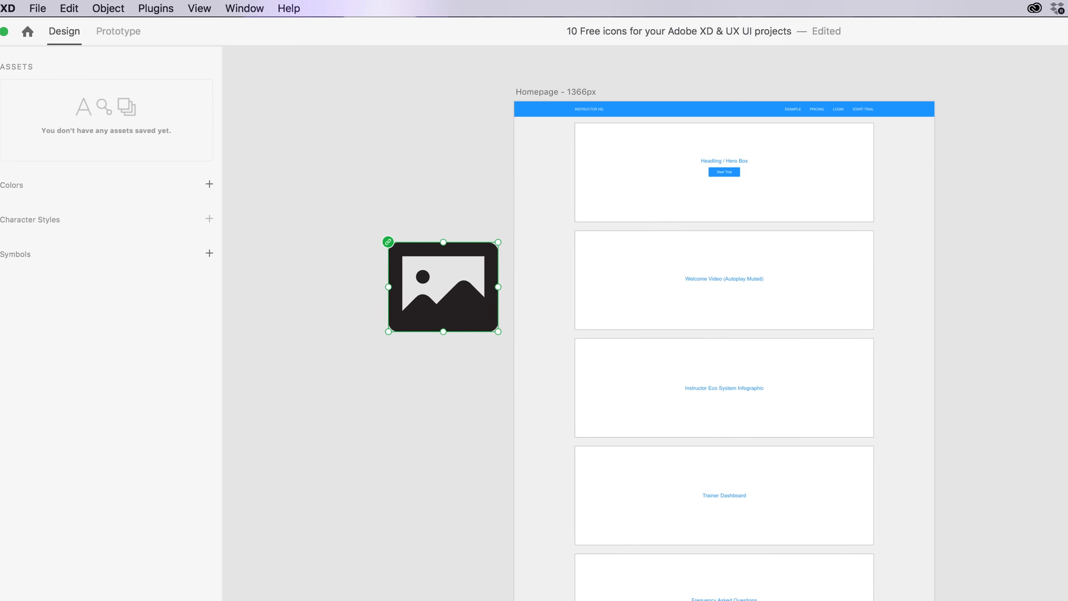
click(37, 8)
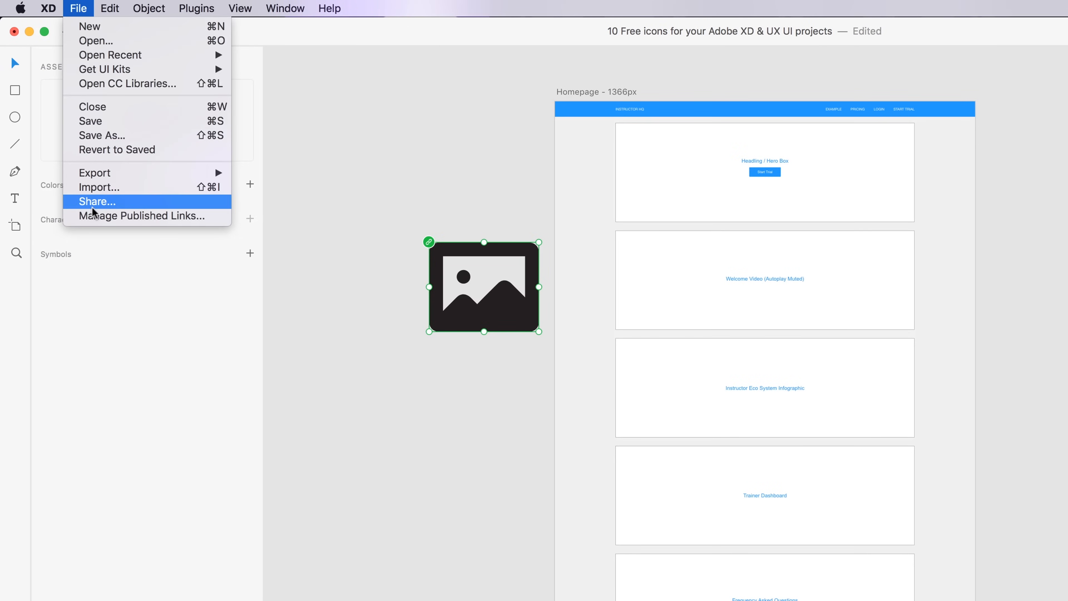
click(95, 86)
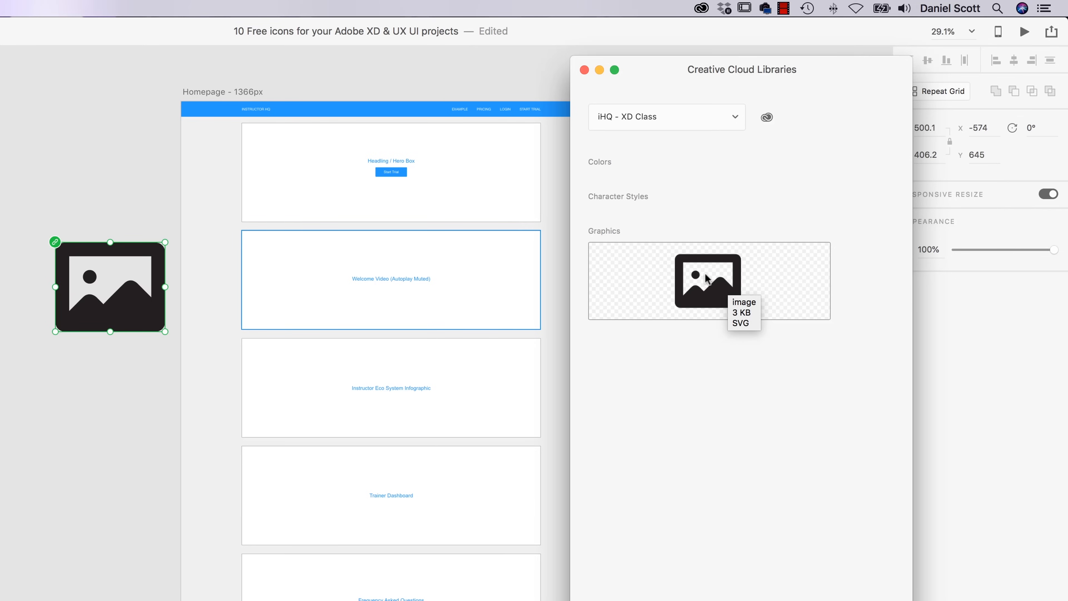
click(584, 70)
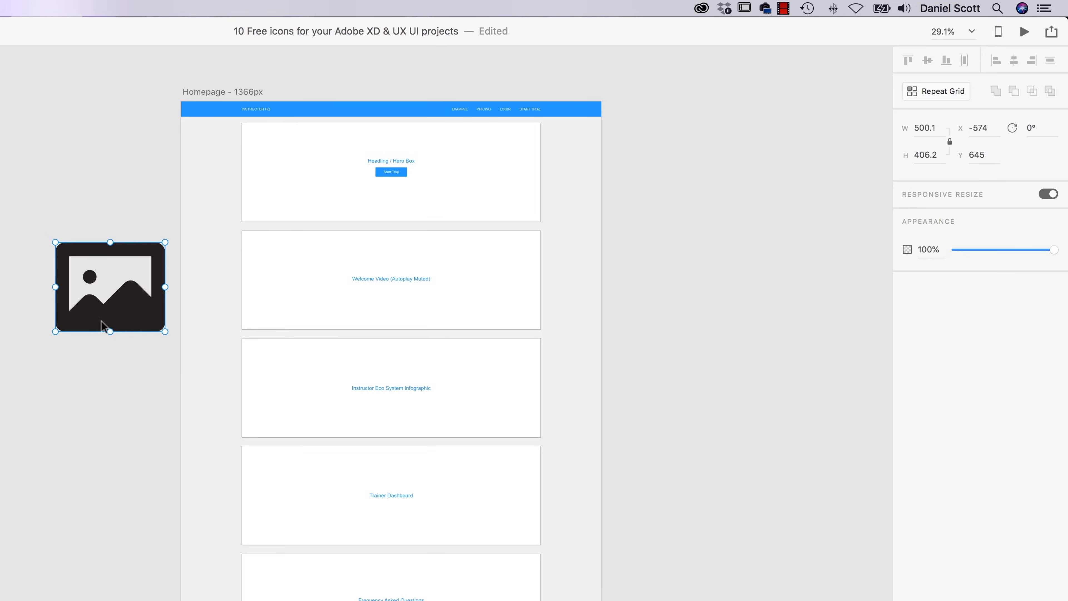
Step: Move the image icon slightly down and away from the artboard, and change its fill to the blue #2699FB
drag(132, 307, 119, 349)
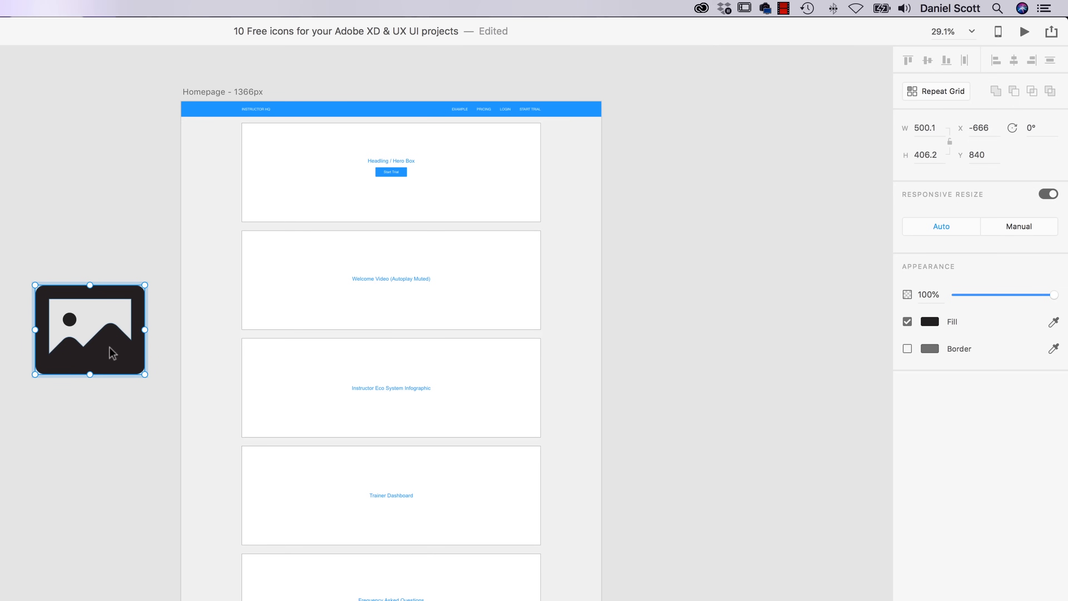
click(936, 323)
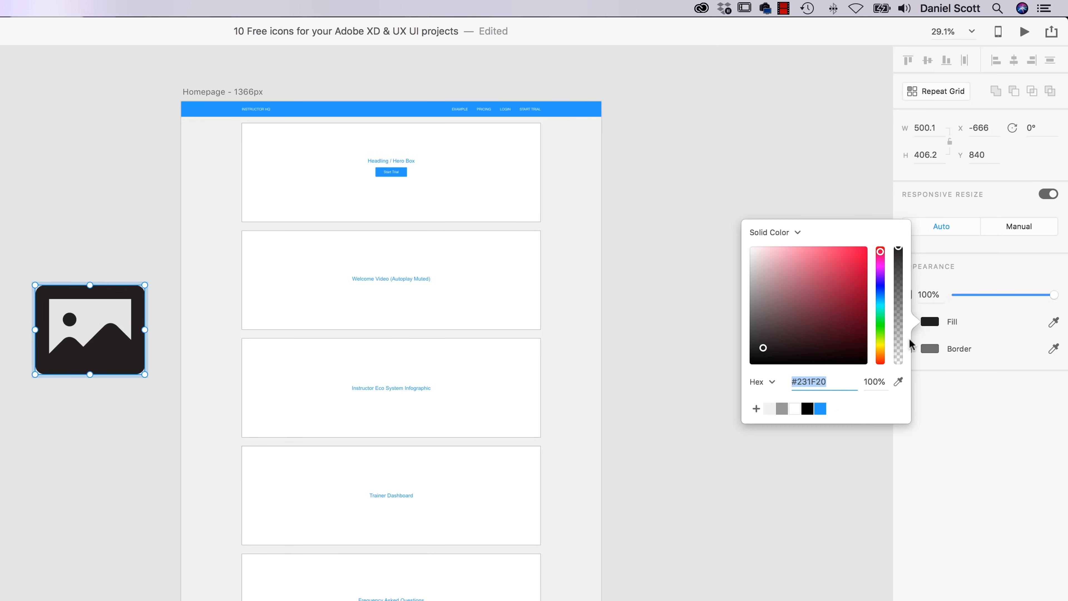
click(819, 408)
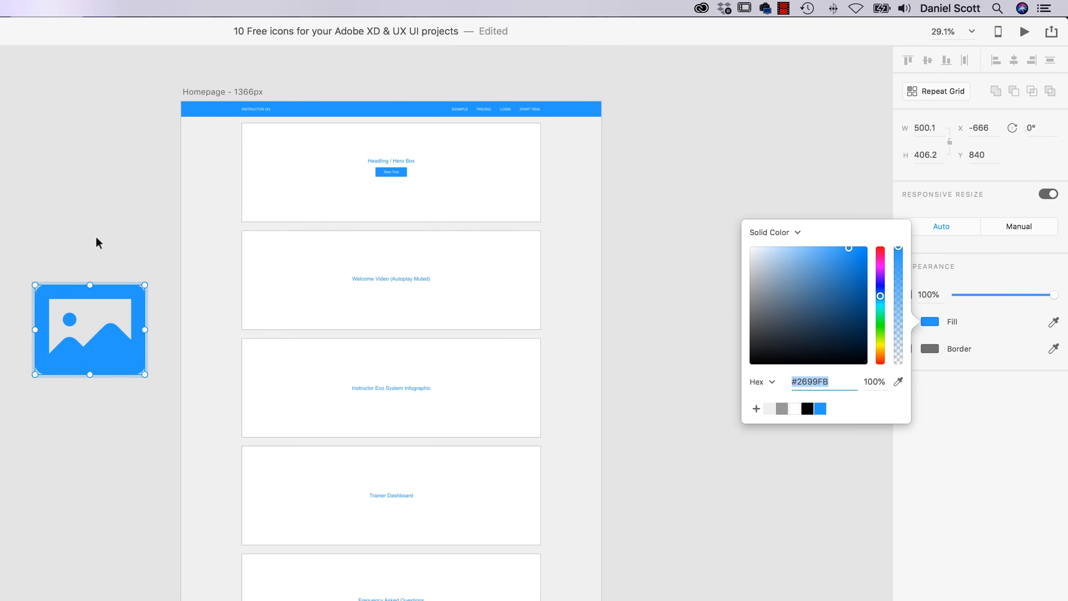
click(96, 202)
click(111, 325)
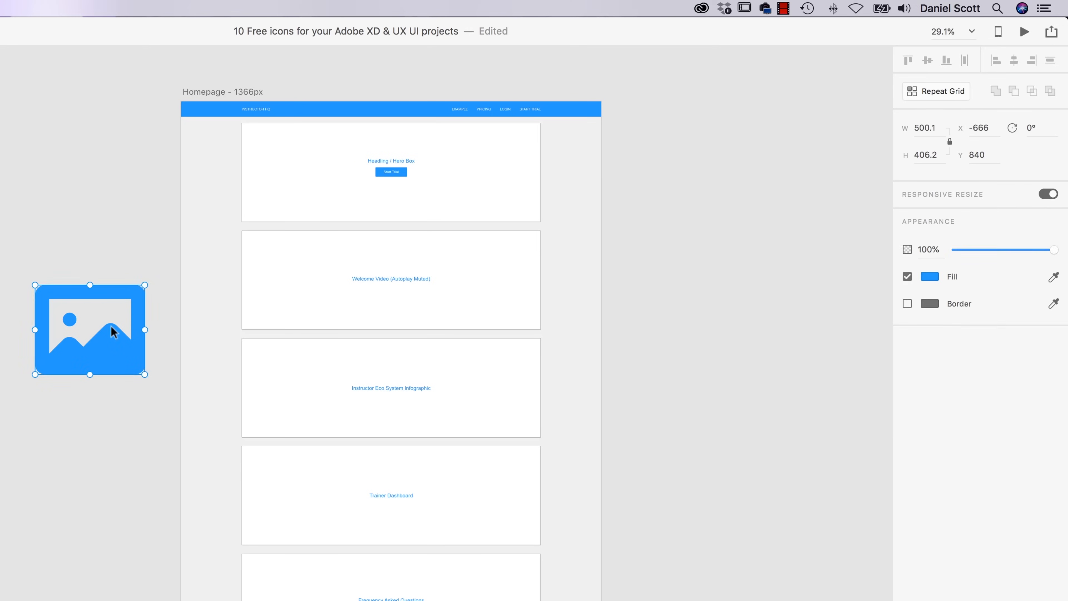
Step: Try to resize the blue image icon from its corner with Responsive Resize on, undoing each attempt
click(75, 155)
click(117, 340)
drag(146, 283, 151, 238)
key(super+z)
mouse_move(146, 283)
mouse_down()
mouse_move(65, 353)
mouse_move(134, 276)
mouse_up()
key(super+z)
Step: Turn off Responsive Resize for the image icon and scale it down proportionally to about 190 by 154
click(1048, 194)
drag(145, 285, 77, 341)
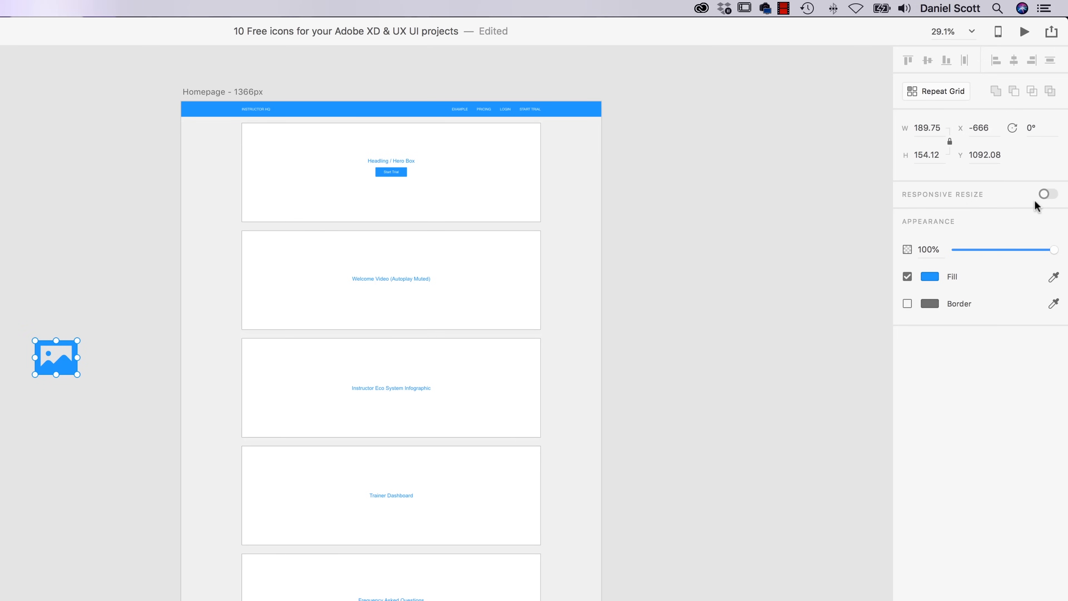
click(1045, 195)
click(1047, 197)
Step: Shrink the image icon to about 79 by 64 and place copies under the Instructor Eco System Infographic and Trainer Dashboard headings
drag(77, 339, 395, 513)
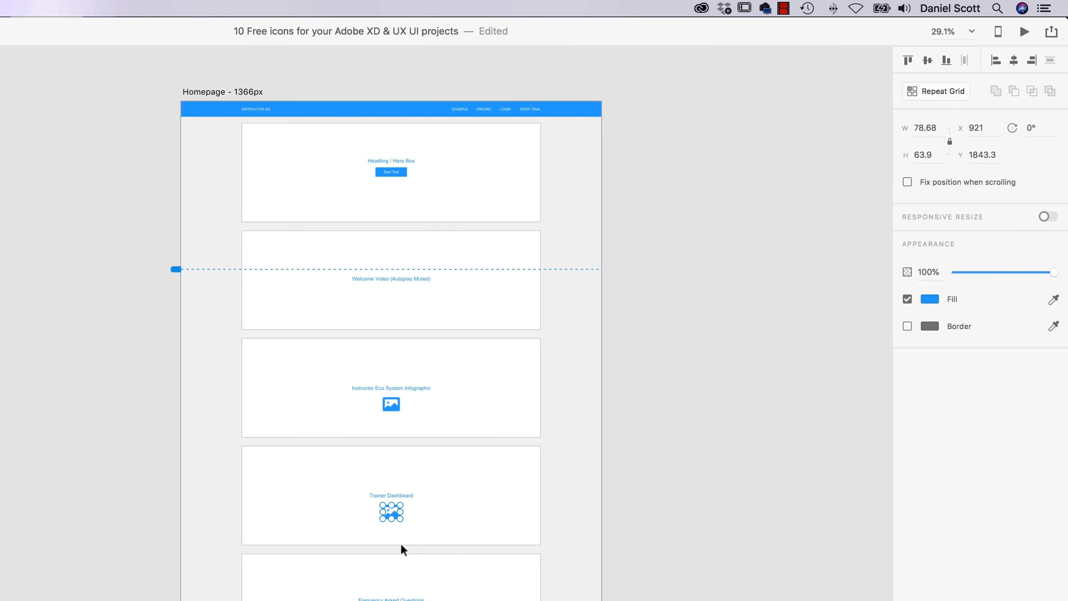
click(631, 422)
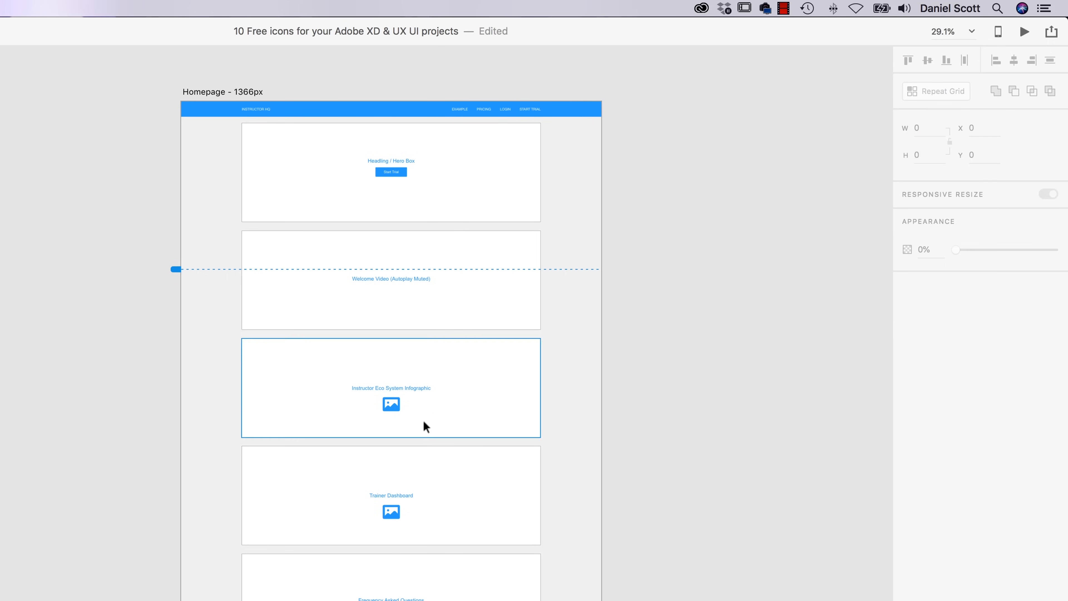
Step: Shift the Infographic and Trainer Dashboard headings with their icons slightly up, and move the Welcome Video heading up in its box
click(391, 406)
shift+click(412, 388)
shift+click(391, 495)
shift+click(391, 513)
drag(395, 513, 395, 504)
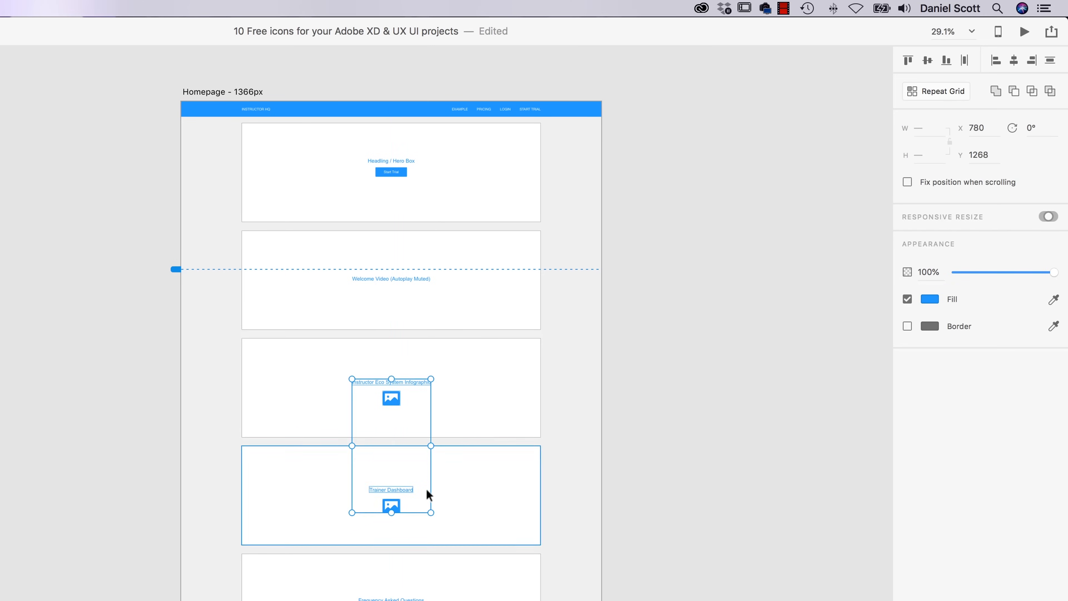
click(693, 365)
drag(414, 284, 407, 279)
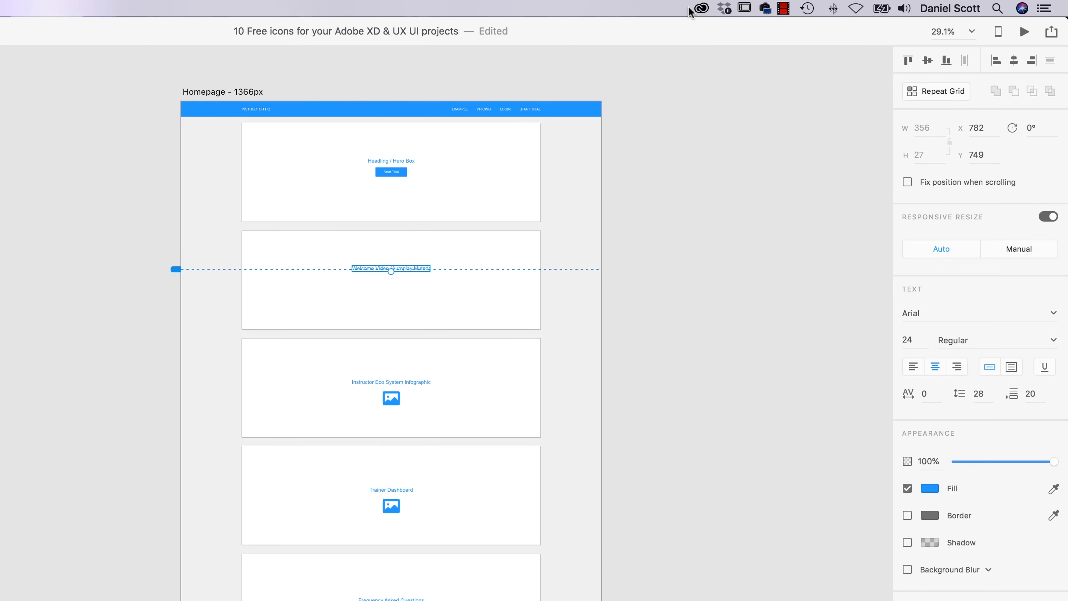
click(699, 8)
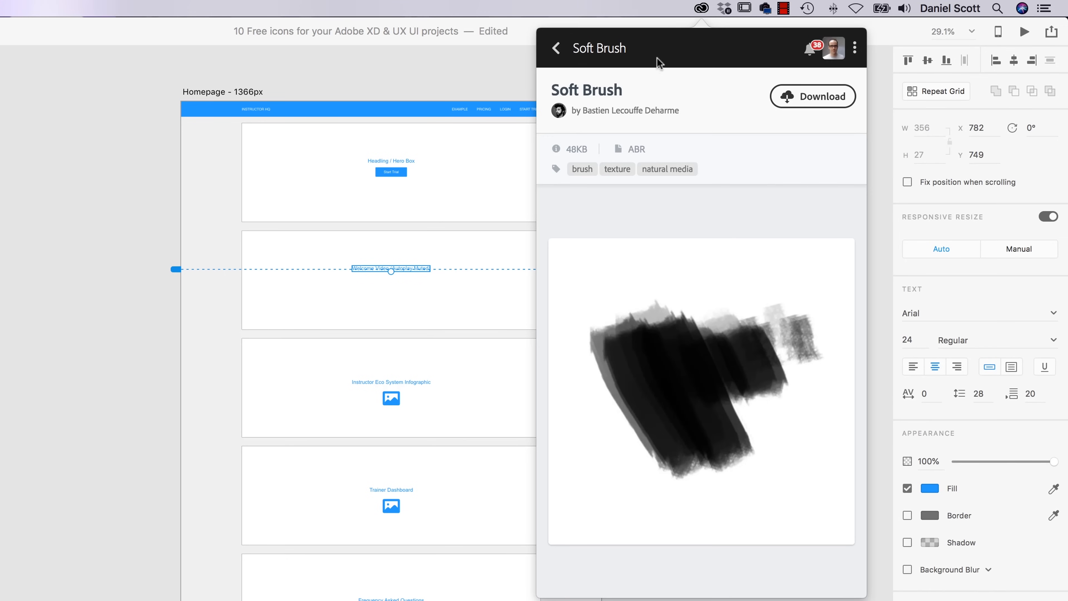
click(566, 50)
click(699, 7)
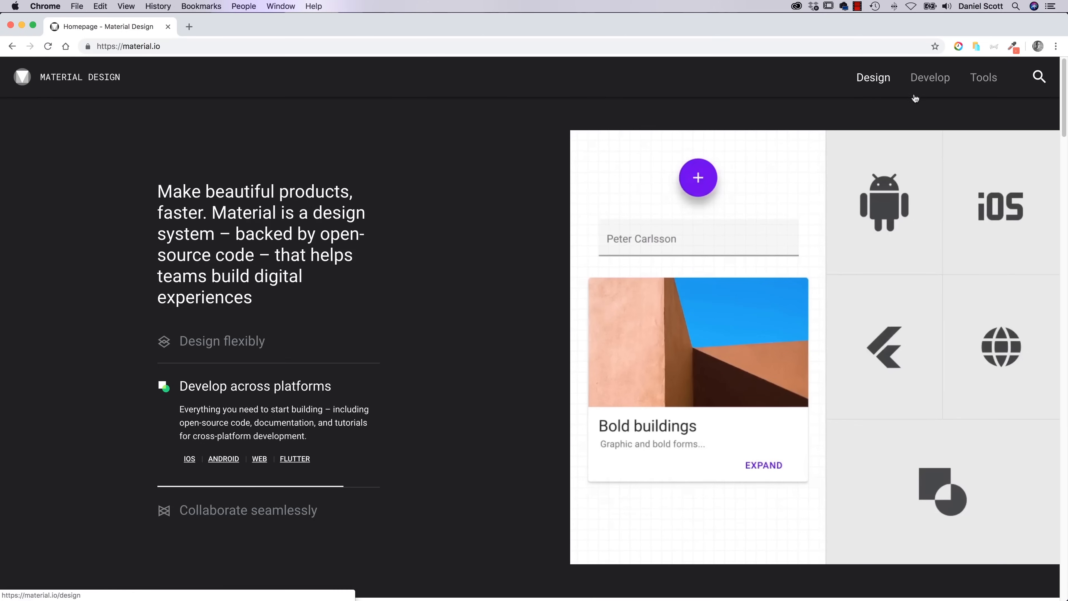
Step: Switch to Chrome and look through the Design section of the Material Design site
click(864, 78)
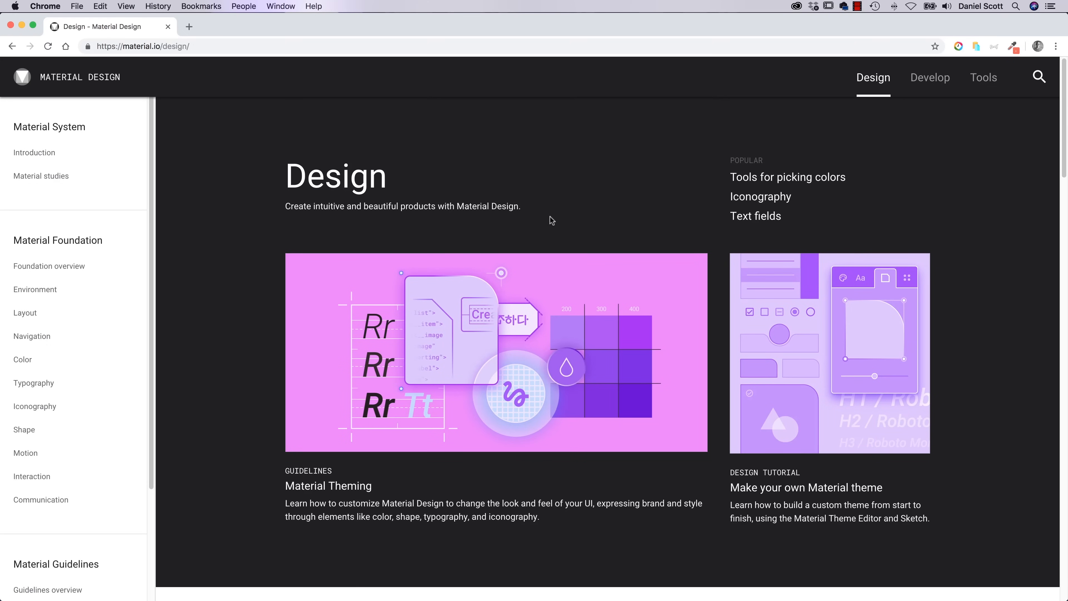
scroll(550, 217, down, 8)
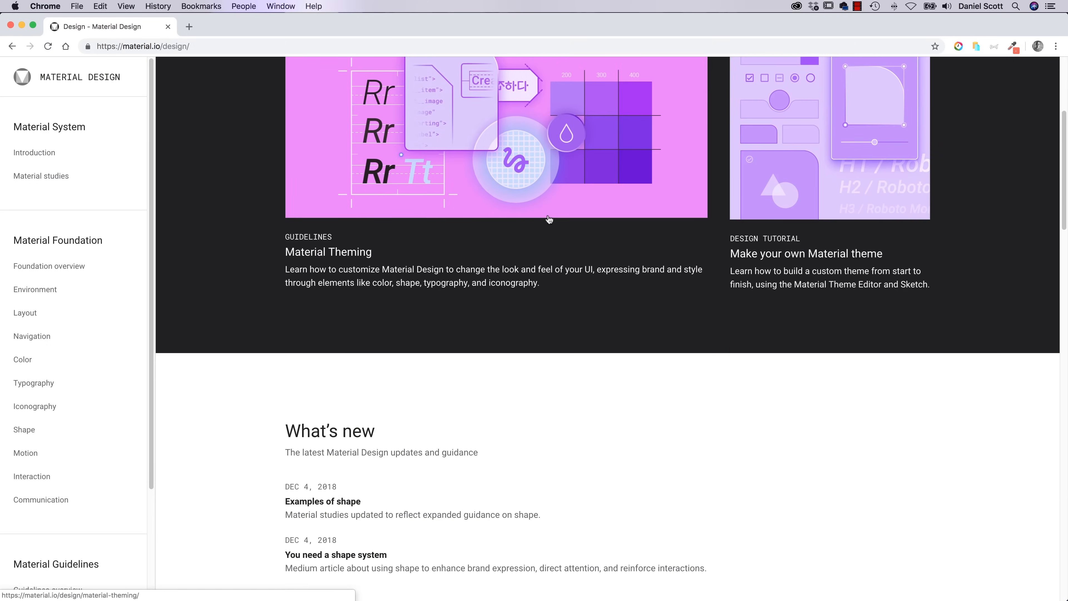
scroll(550, 218, down, 10)
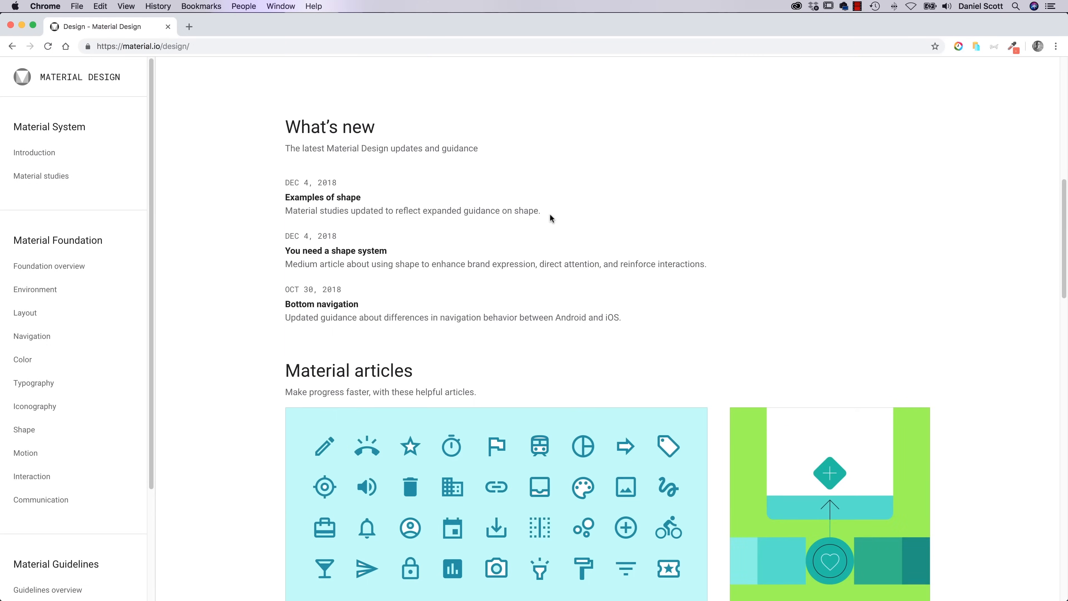
scroll(551, 218, down, 6)
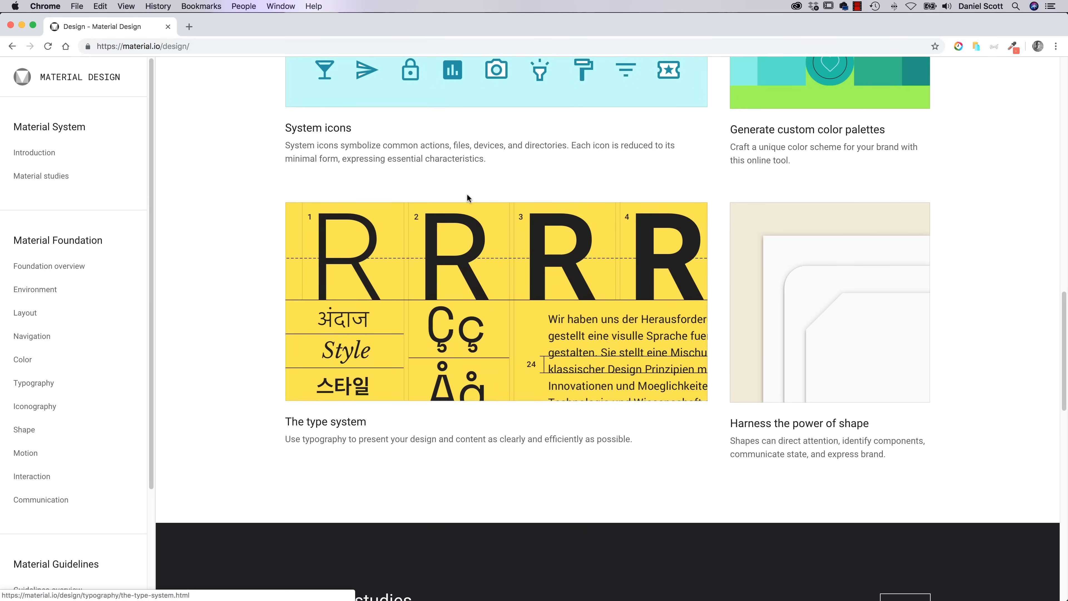
scroll(460, 190, up, 20)
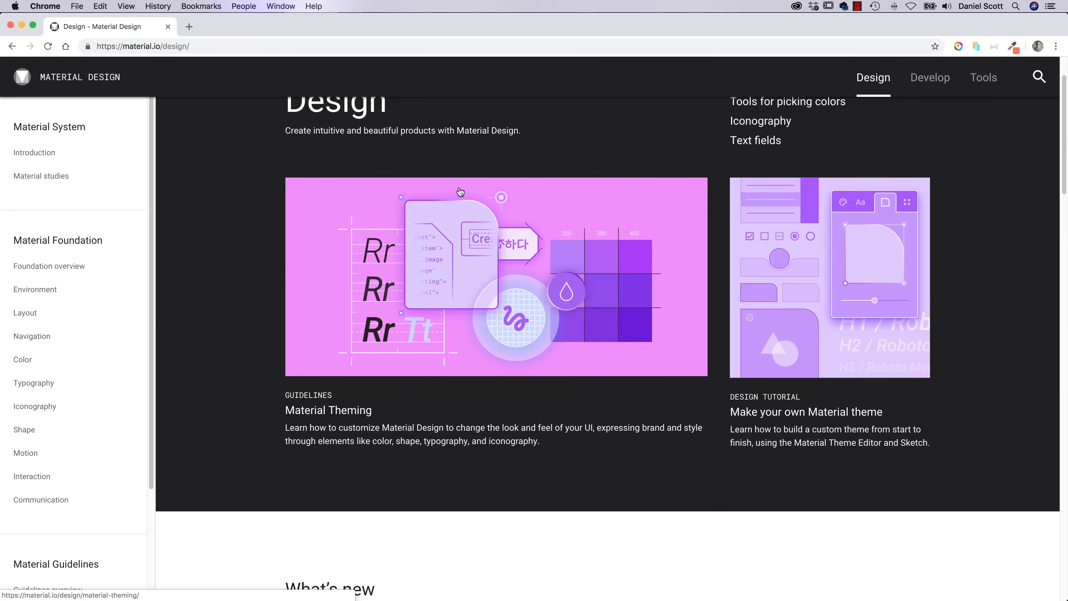
scroll(519, 202, up, 2)
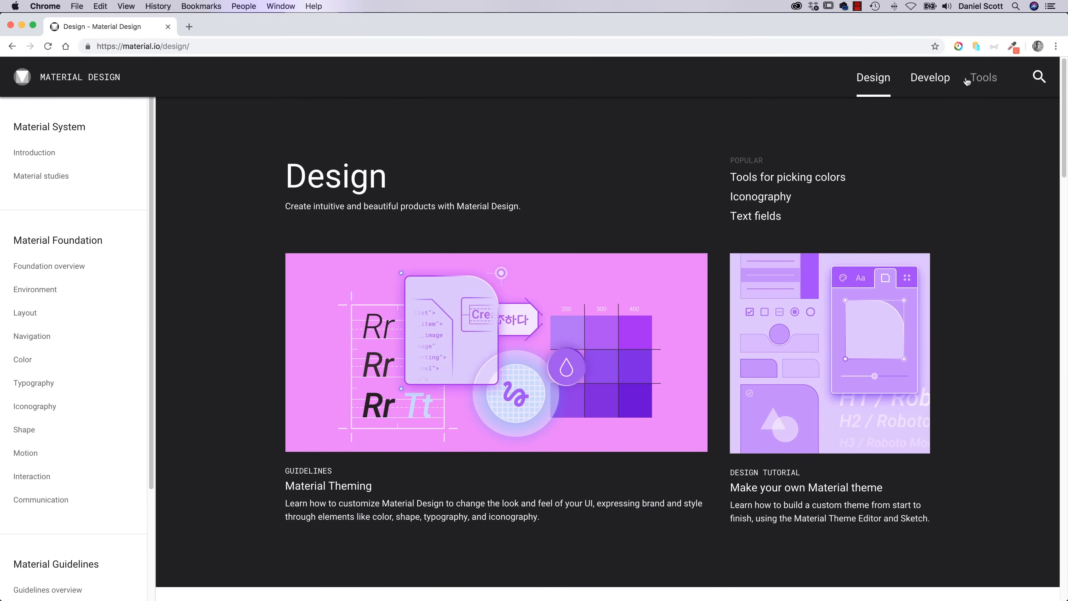
Step: Open the Icons collection from the Material Design site's Tools section and browse the available icons
click(981, 82)
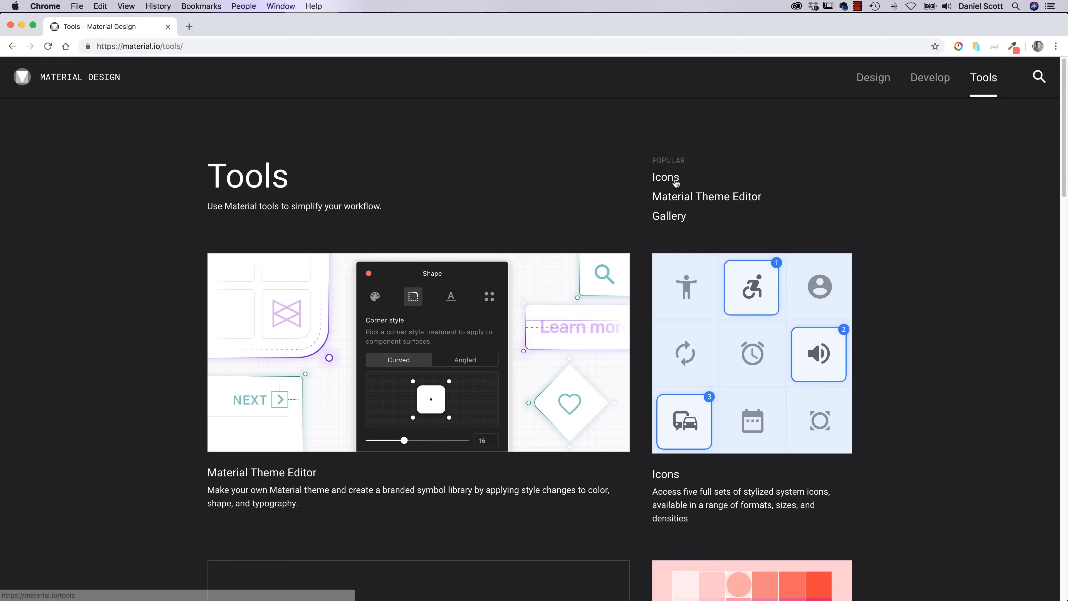
click(668, 179)
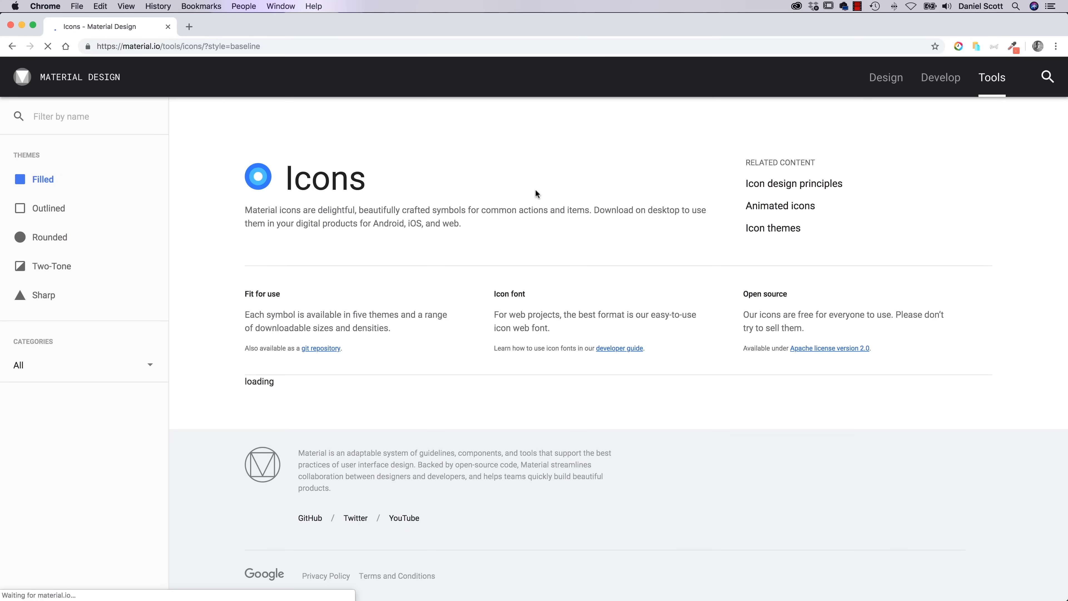
scroll(483, 240, down, 8)
scroll(475, 240, down, 20)
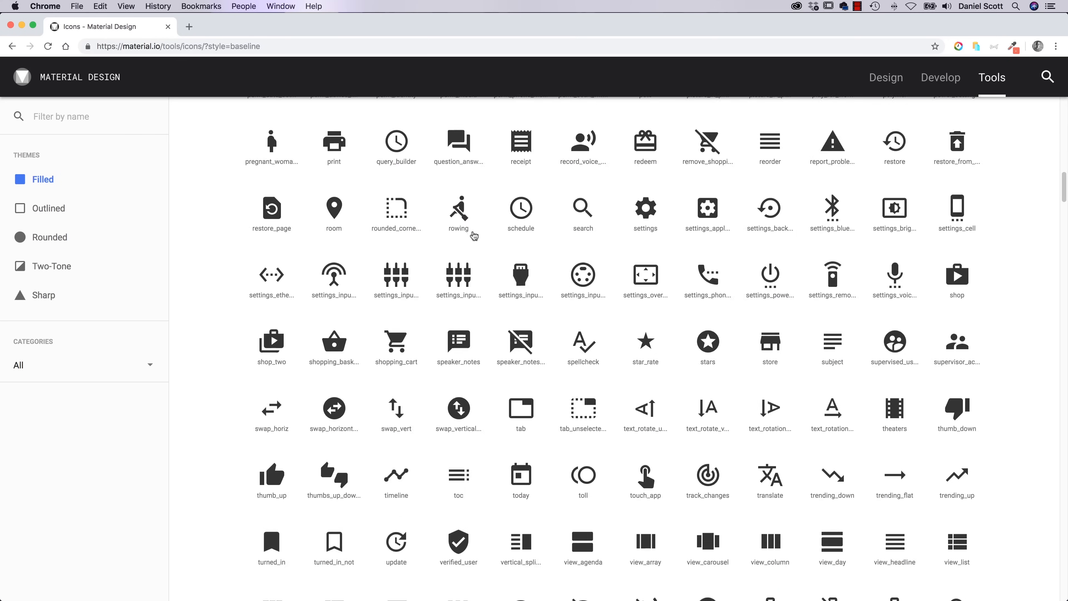
scroll(469, 229, down, 20)
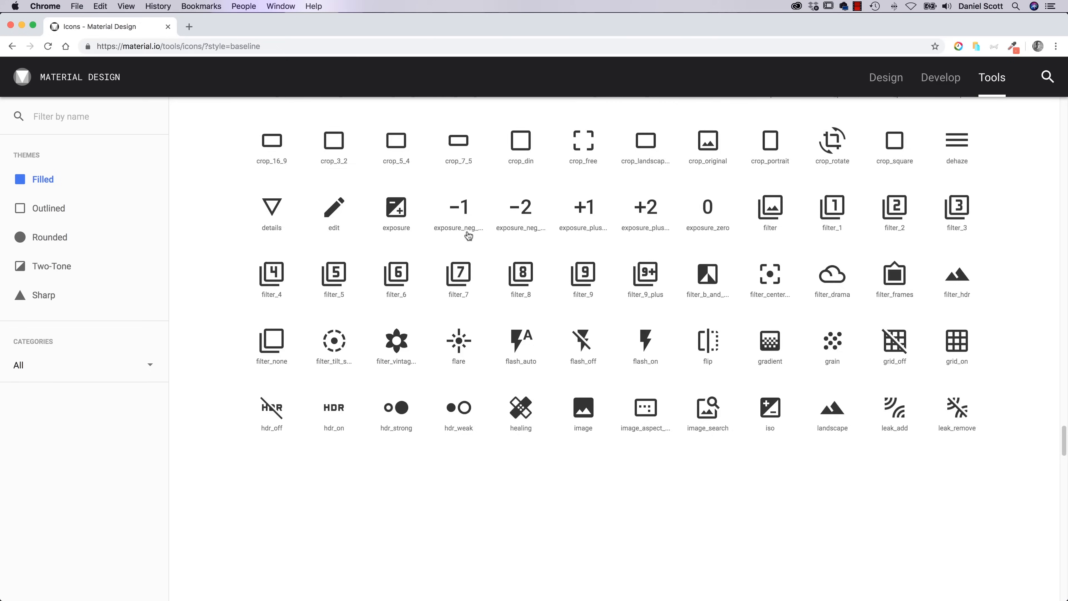
scroll(479, 235, up, 20)
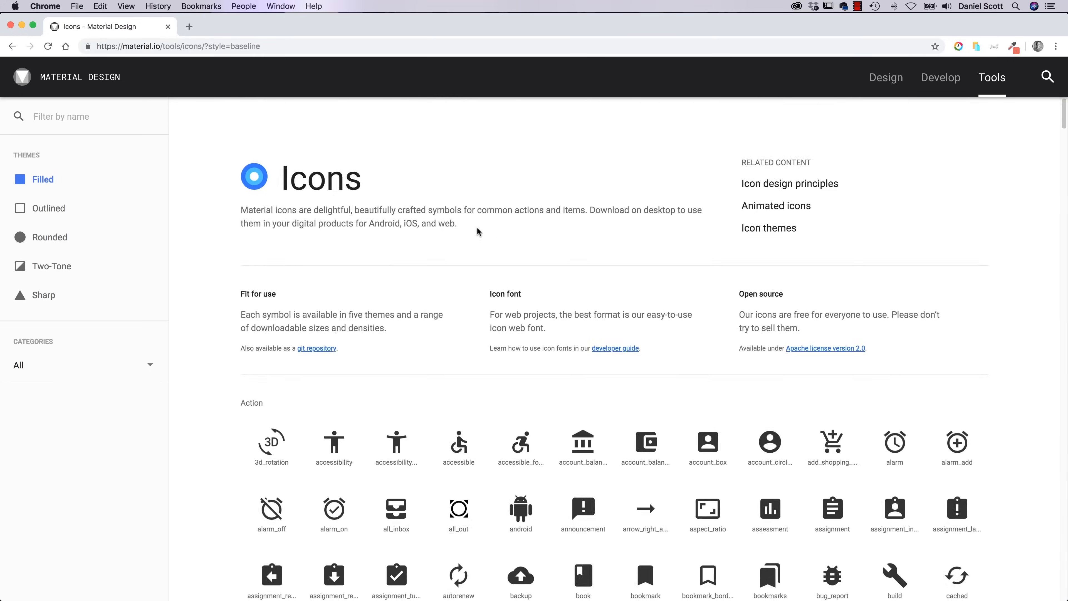
Step: Filter the Material icons by the name "play" and view the matching icons
click(91, 148)
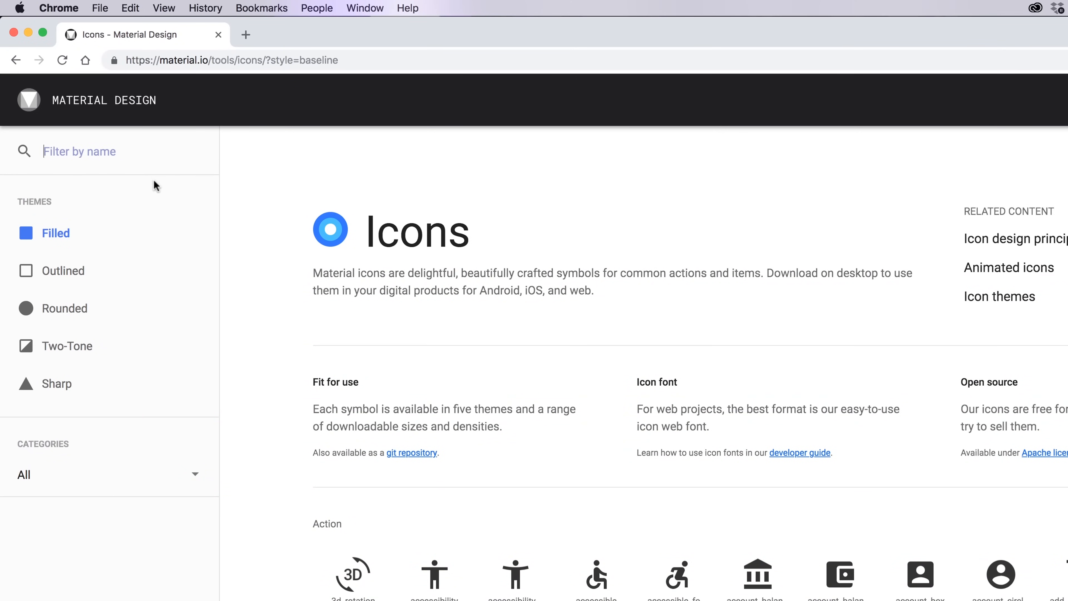
text(play)
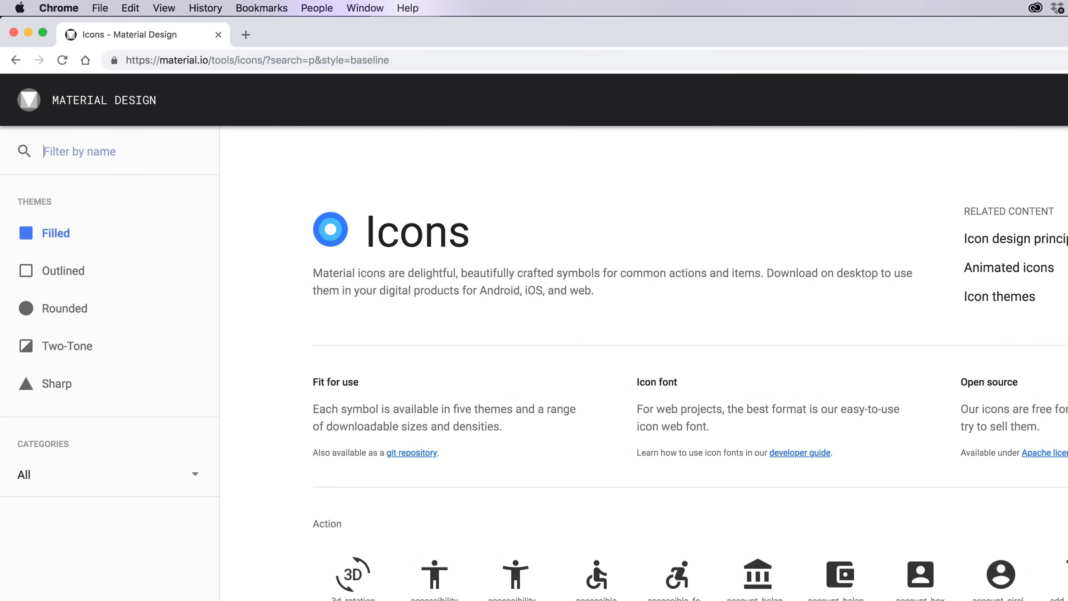
scroll(651, 465, down, 8)
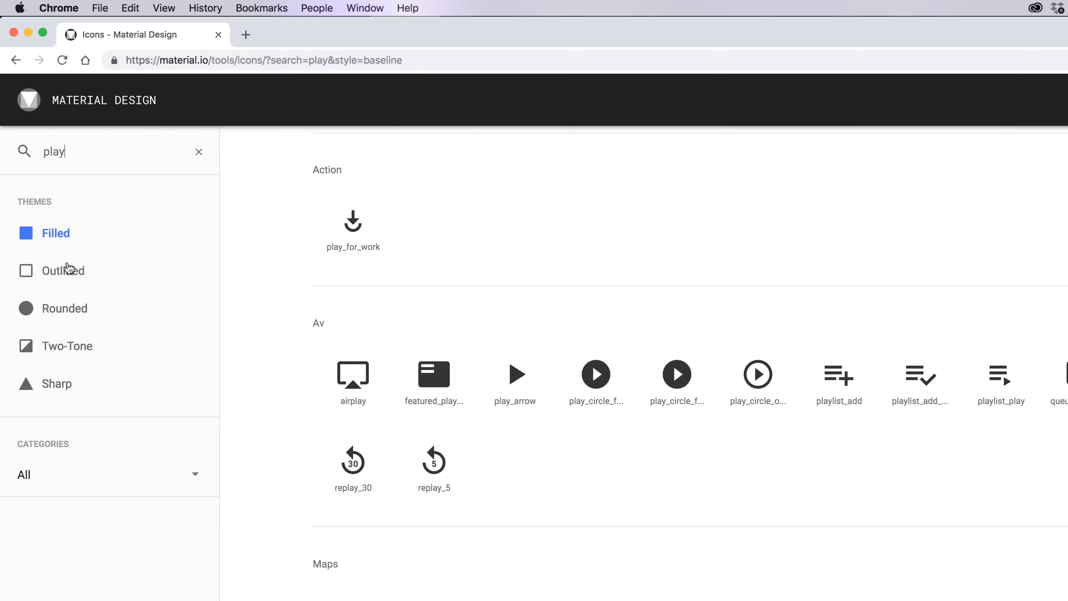
Step: Compare the play icons in the Outlined, Rounded, Two-Tone and Sharp themes, ending on the Filled theme
click(78, 278)
click(55, 309)
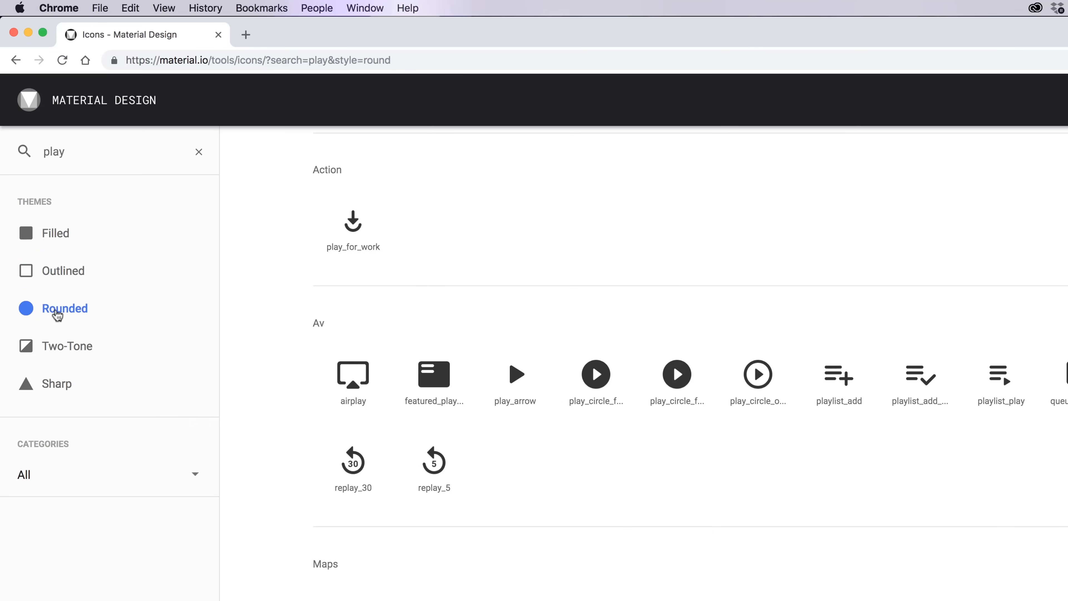
click(64, 352)
click(54, 382)
click(55, 347)
click(61, 314)
click(63, 277)
click(52, 233)
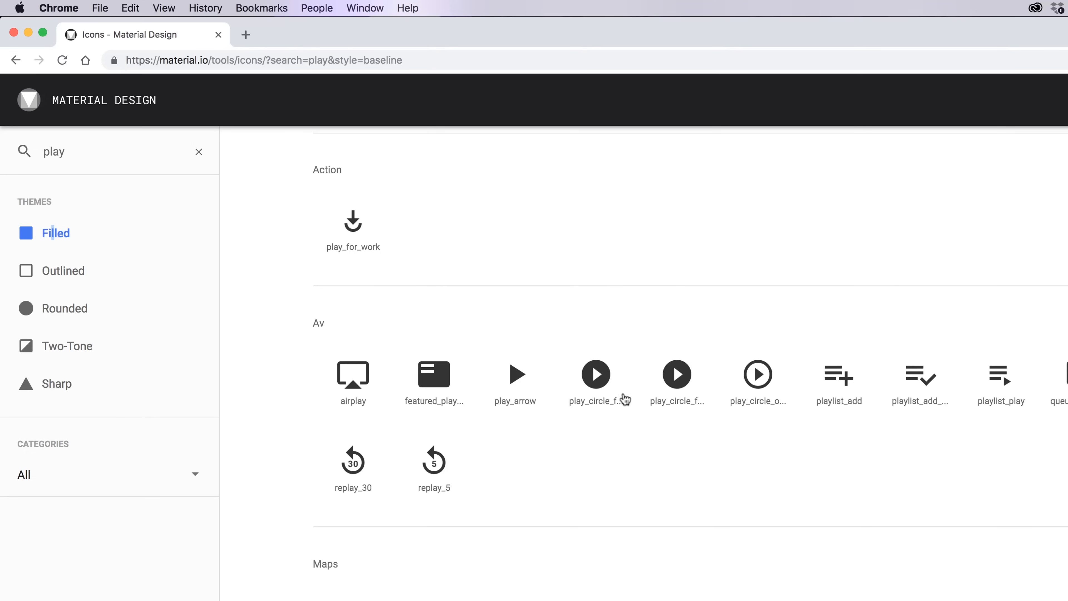
Step: Select the play_circle_filled icon, show its download options, preview it in white and set its colour to black
click(596, 377)
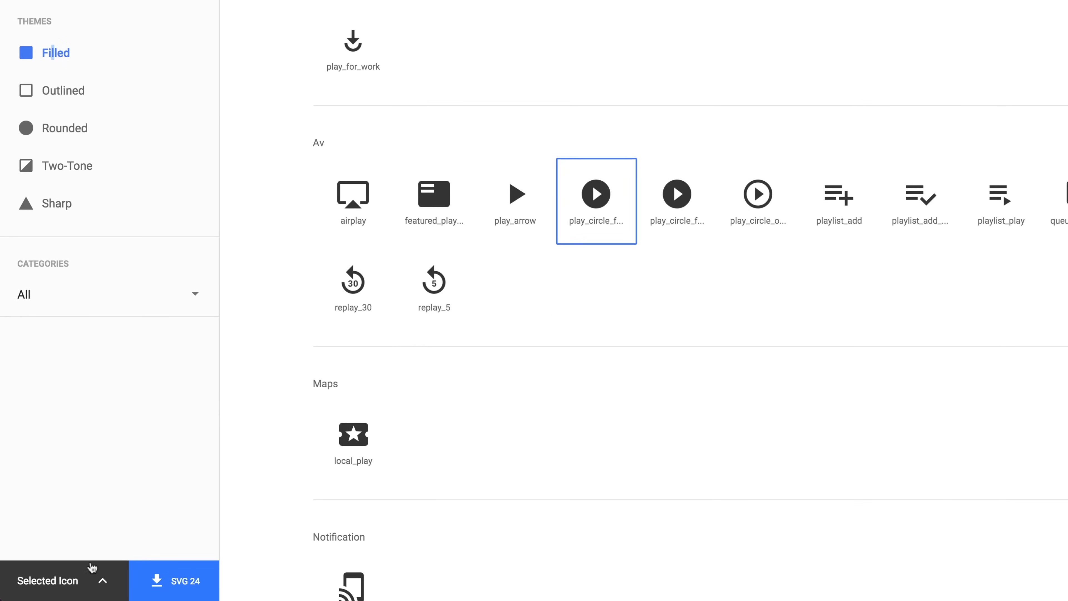
click(103, 583)
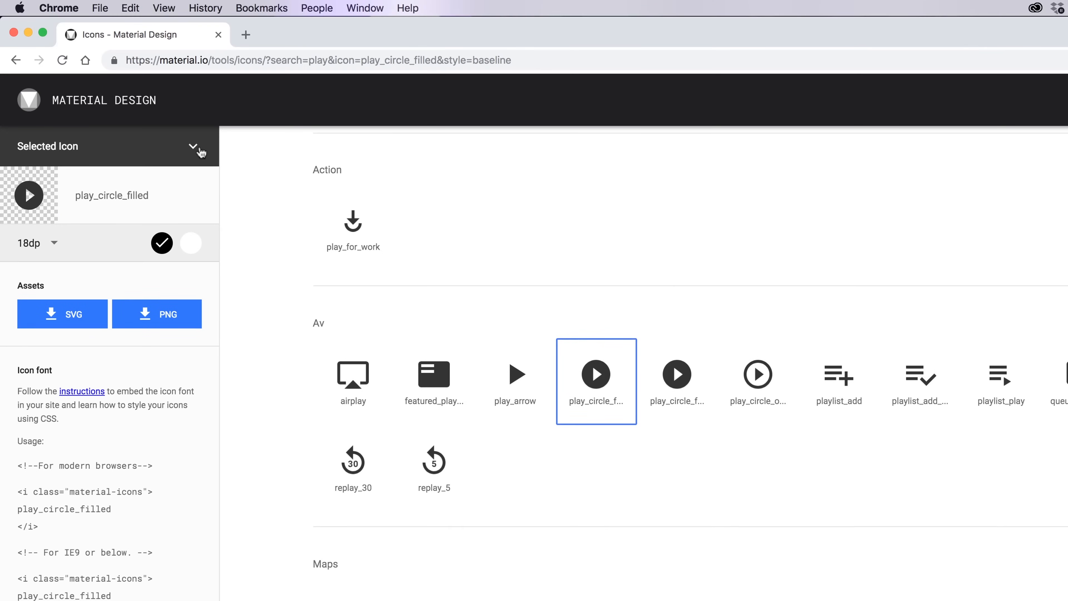
click(190, 243)
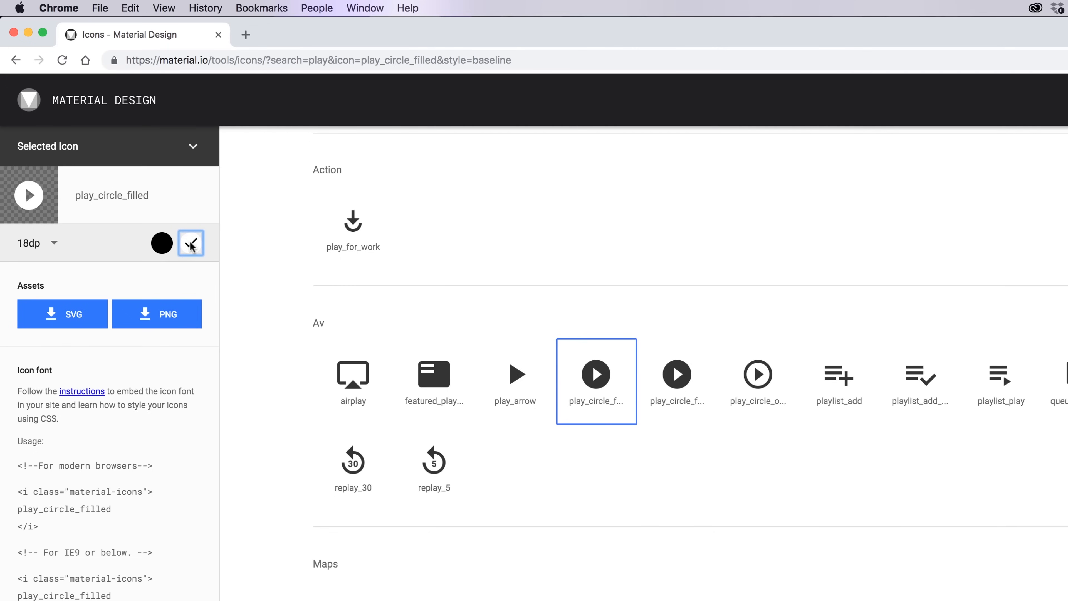
click(161, 243)
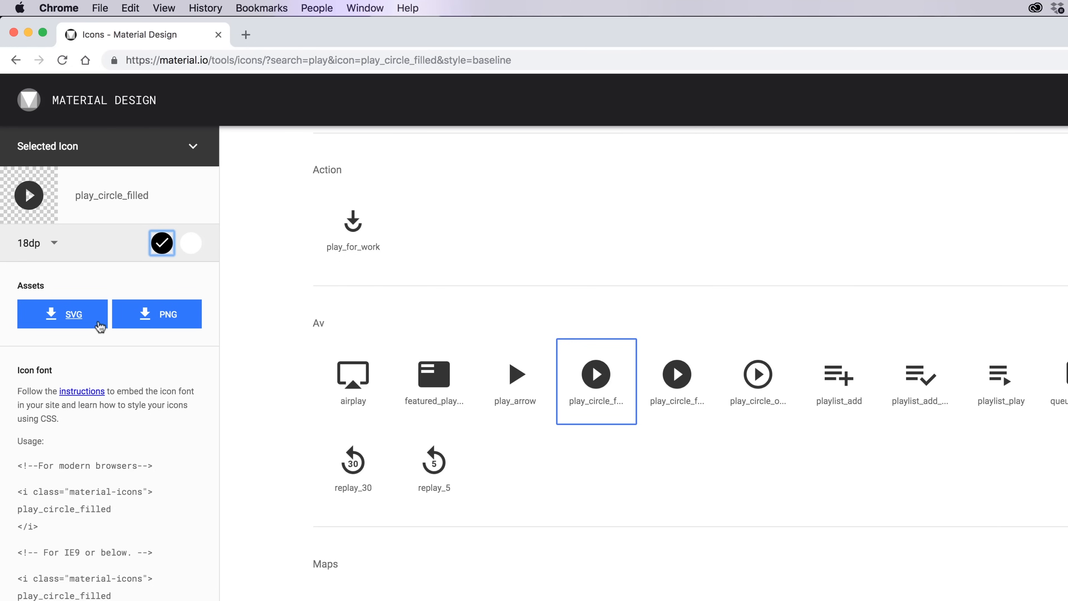
Step: Try the PNG and SVG downloads of the play_circle_filled icon, choose Desktop for the SVG, cancel the save and collapse the icon's details
click(165, 319)
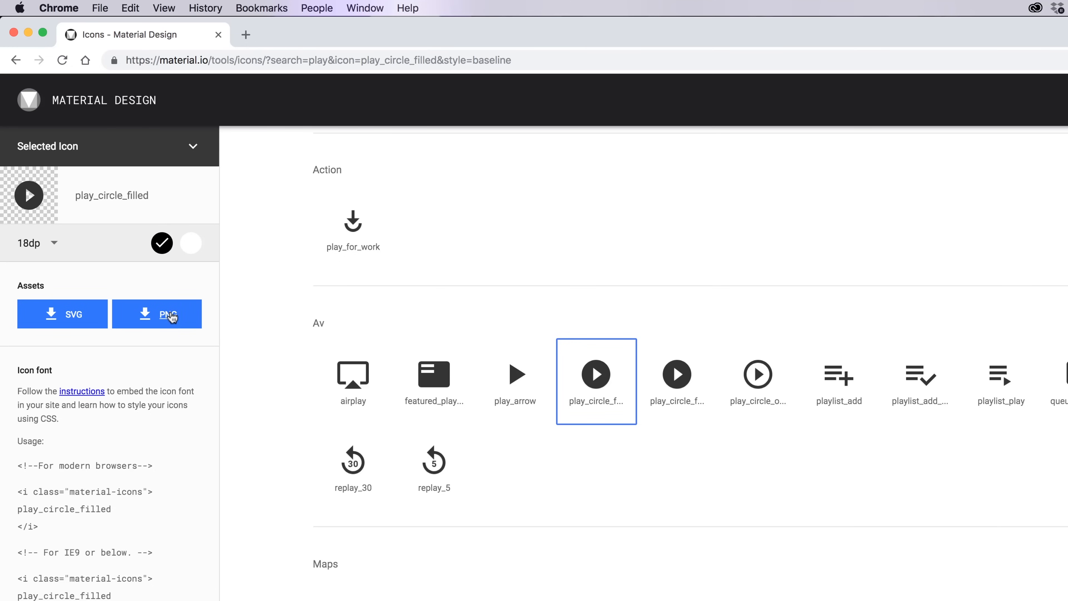
key(Escape)
click(67, 320)
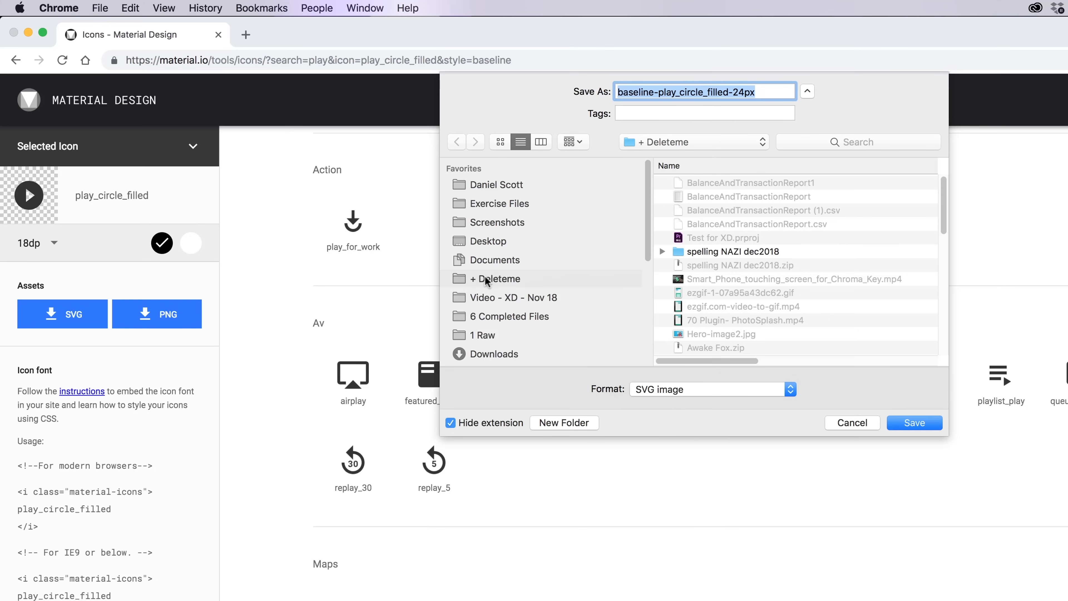
click(488, 243)
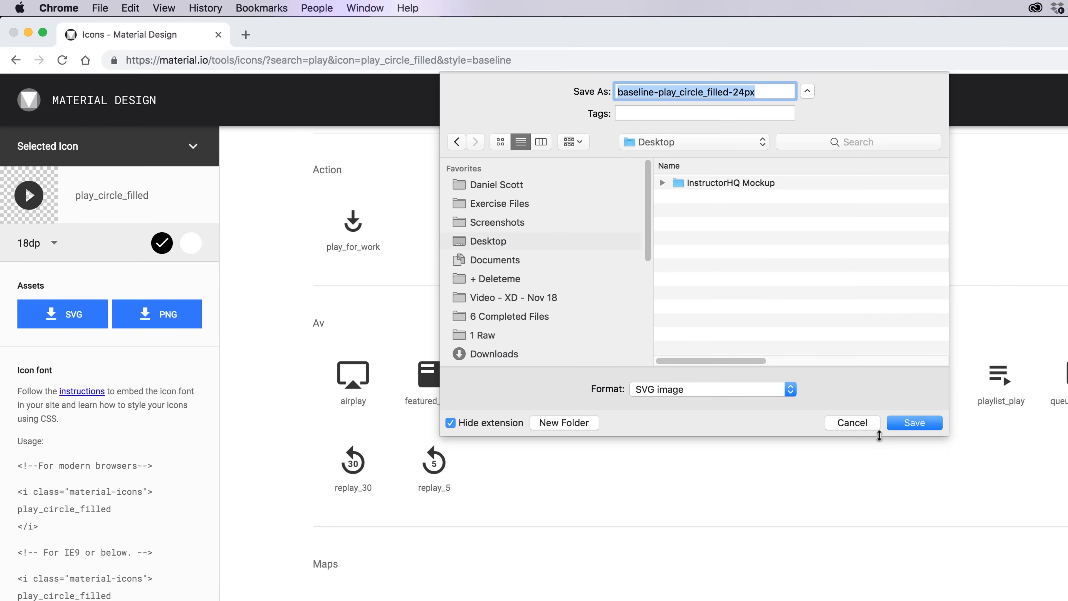
click(852, 422)
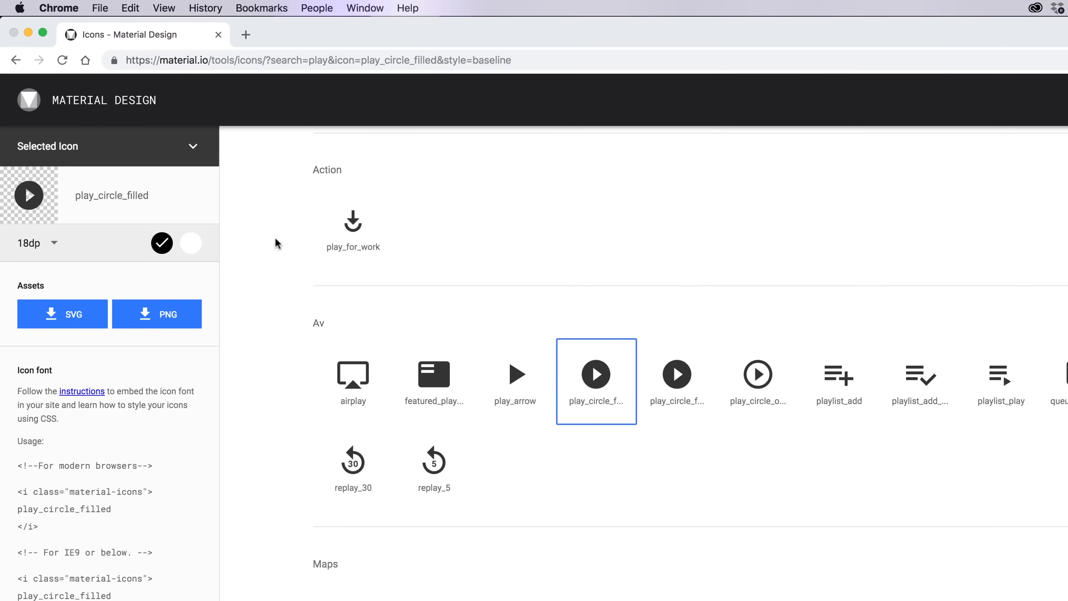
click(194, 149)
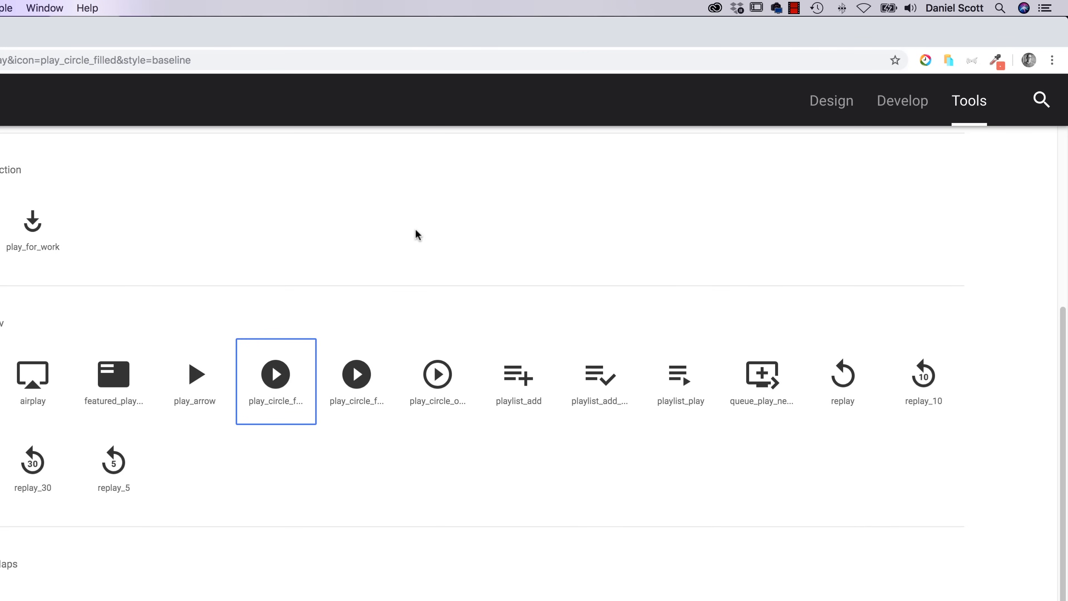
Step: Switch back to Adobe XD and import Icon - Play.svg from the Icons folder in Exercise Files onto the Homepage artboard
key(super+Tab)
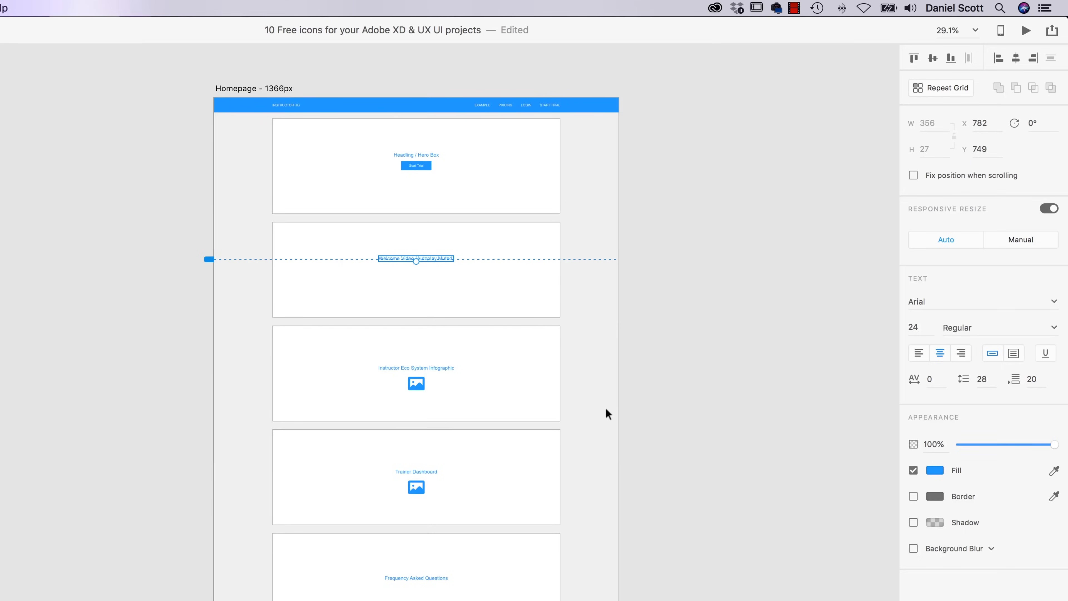
click(660, 365)
drag(572, 235, 469, 347)
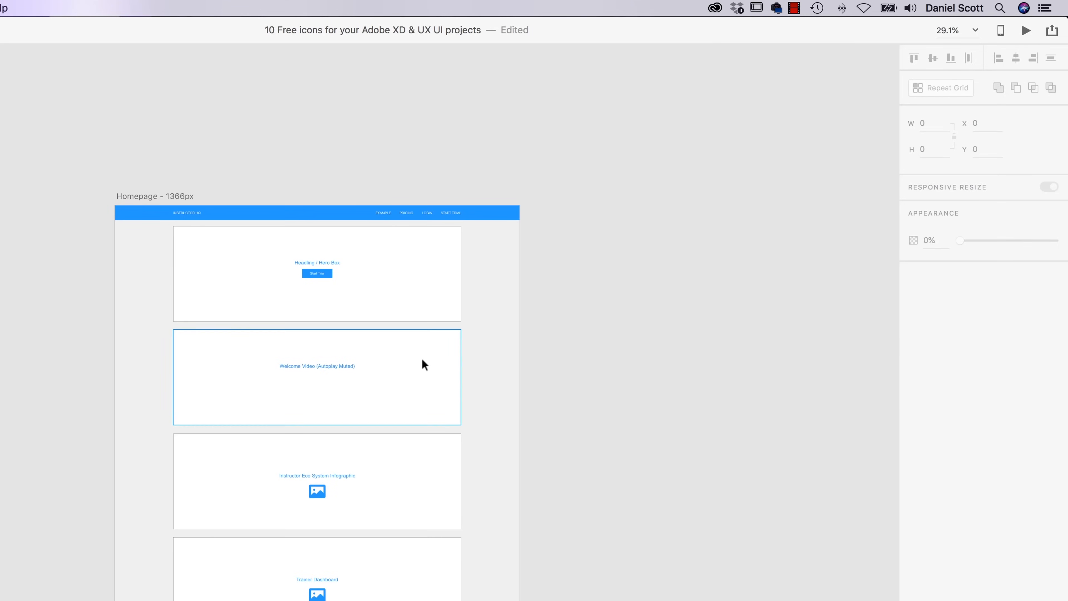
scroll(391, 367, up, 4)
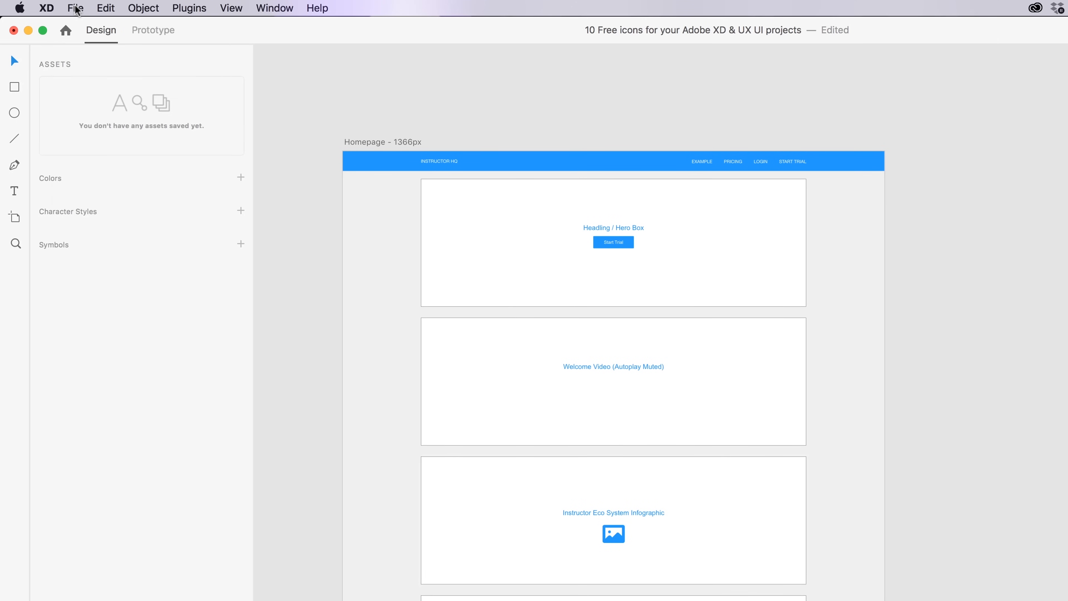
click(75, 9)
click(144, 183)
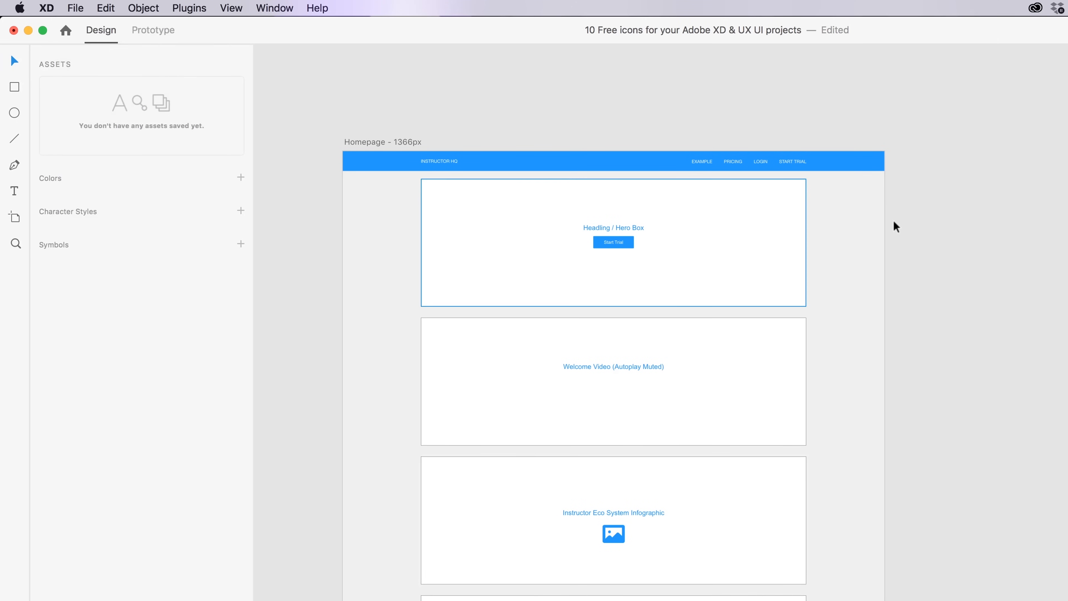
click(405, 139)
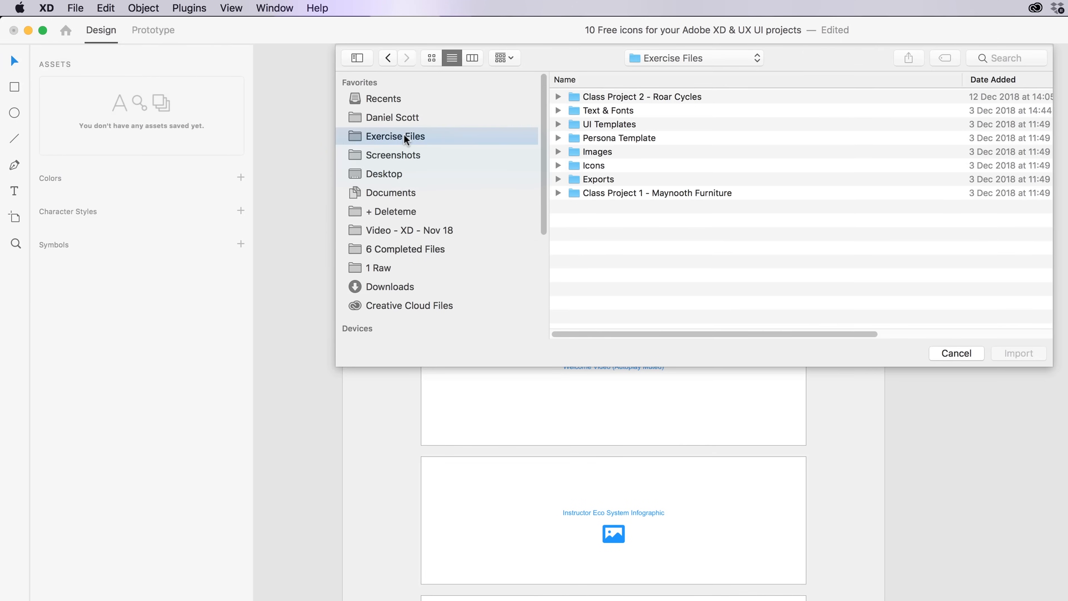
double_click(594, 163)
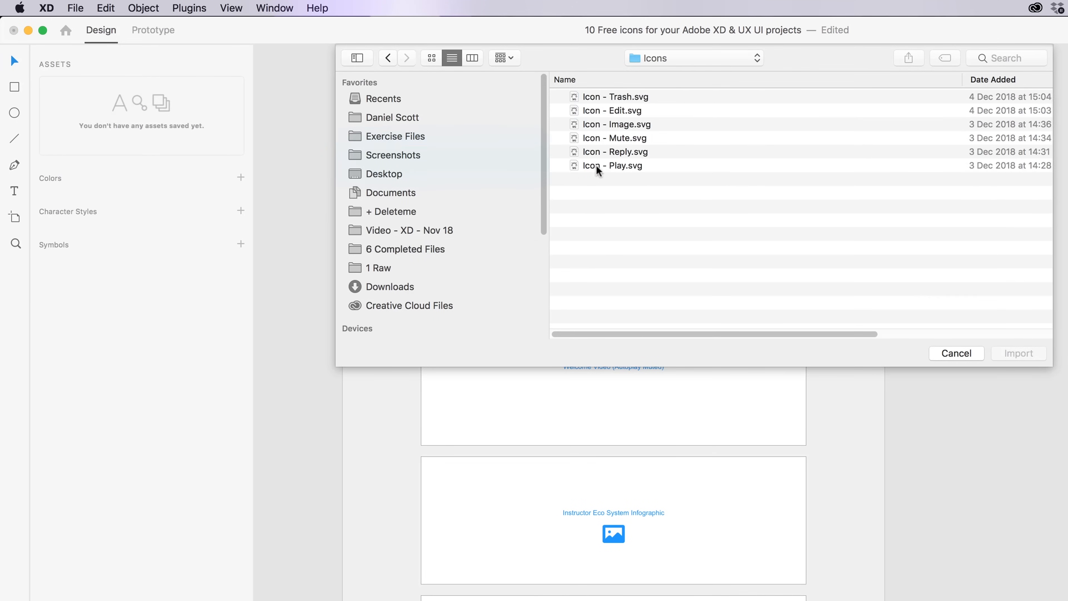
click(621, 166)
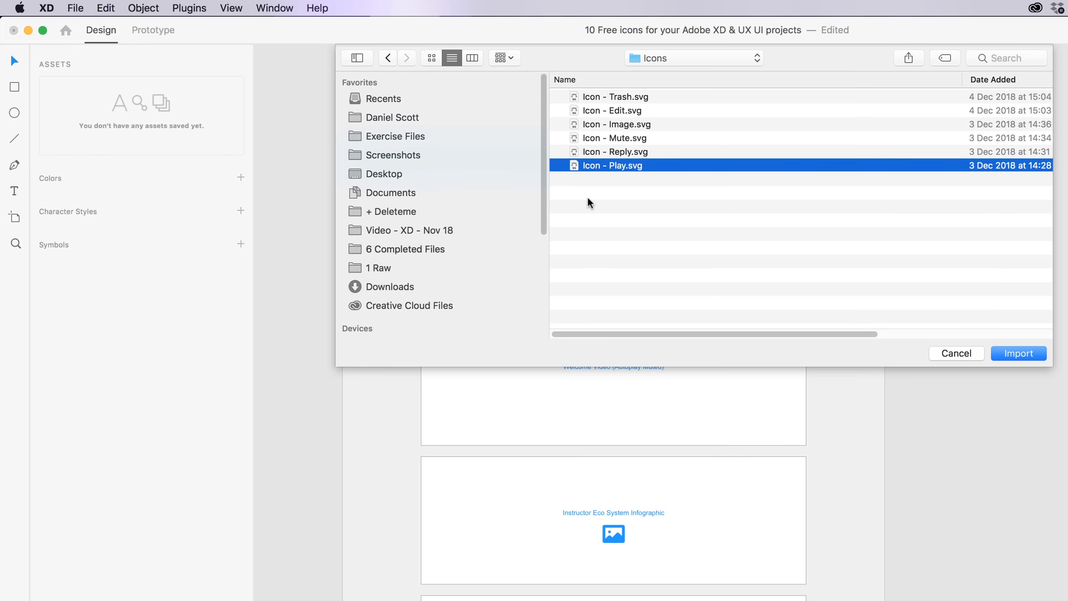
click(1017, 352)
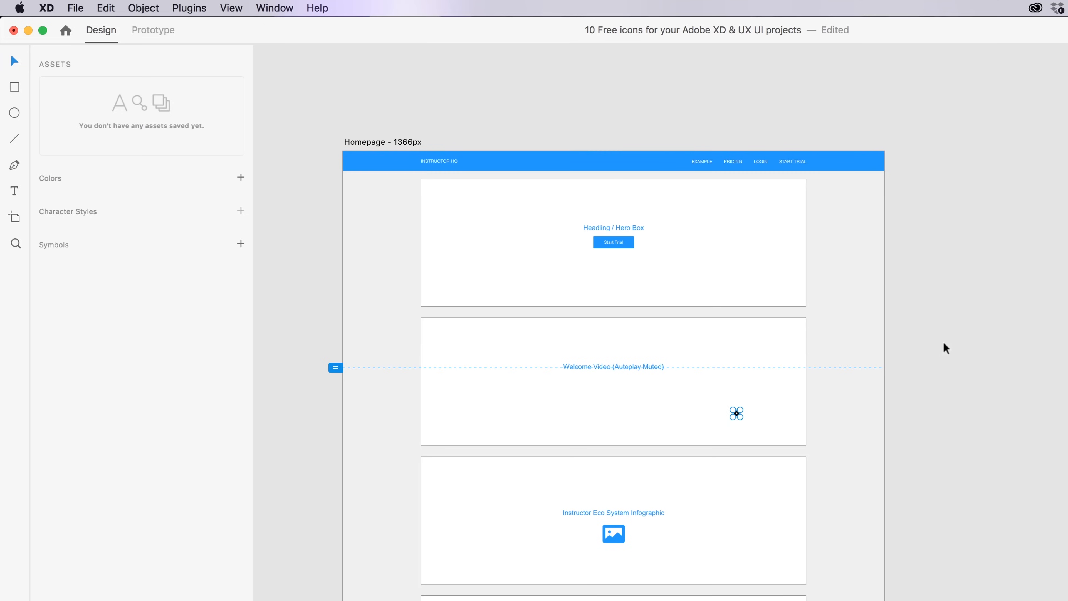
Step: Recolour the imported play icon's shape with the blue #2699FB fill
click(737, 413)
key(super+equal)
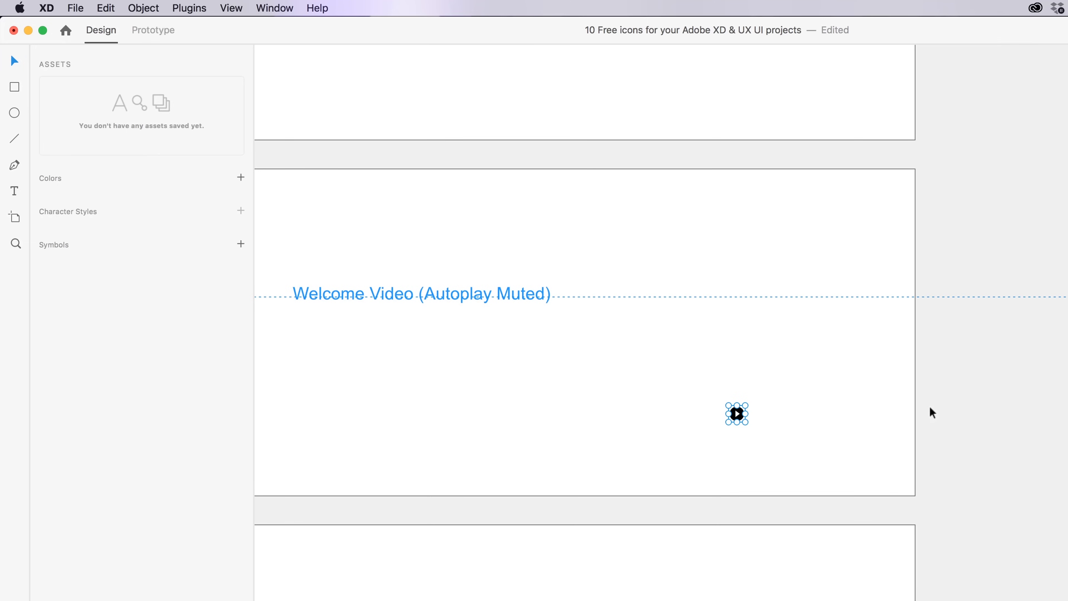
key(super+3)
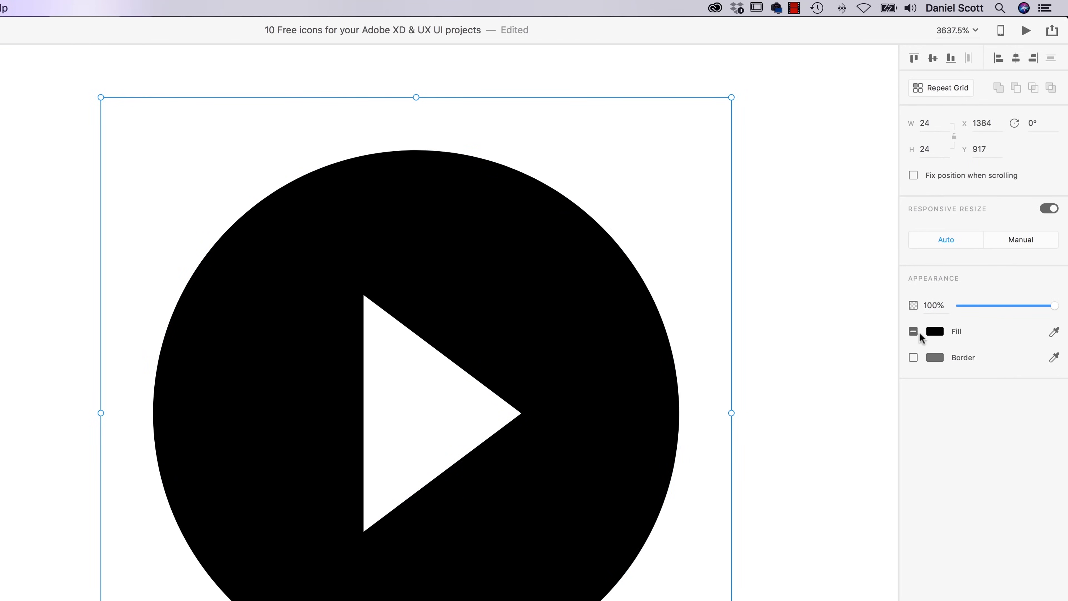
double_click(568, 339)
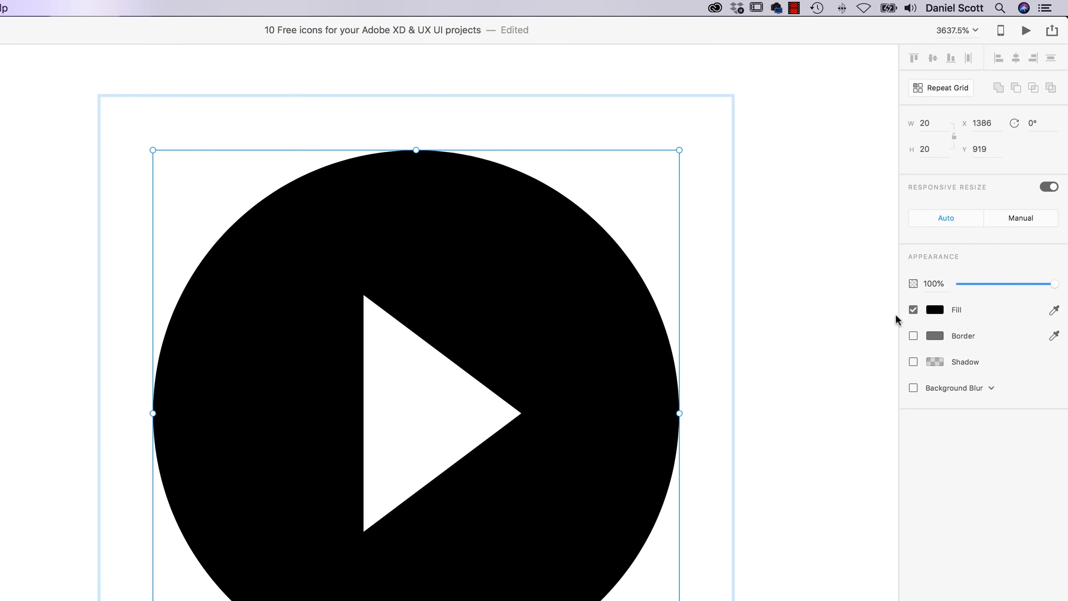
click(935, 310)
click(828, 394)
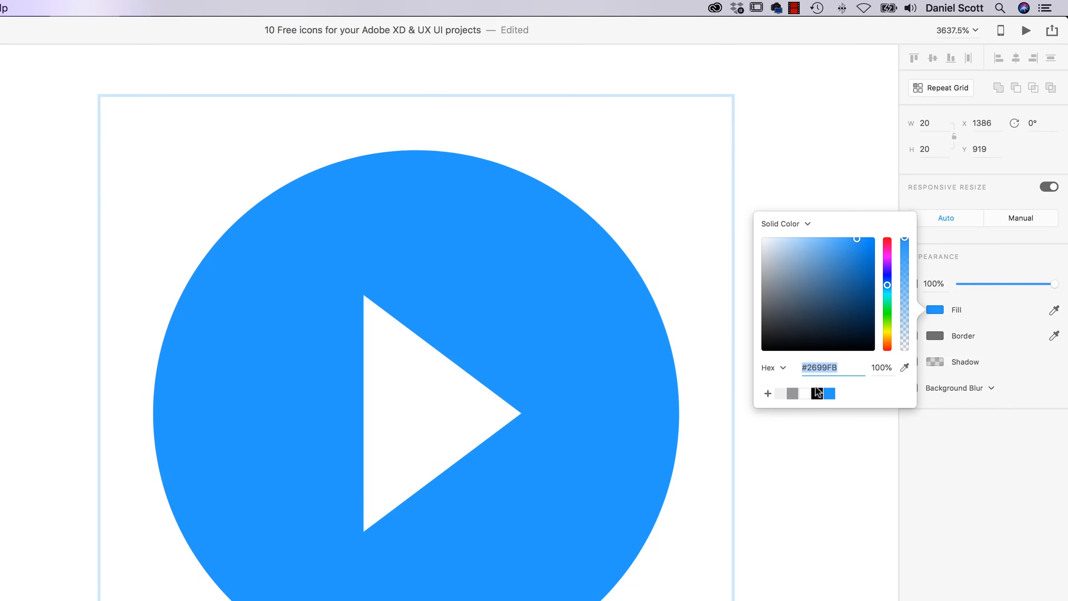
key(super+1)
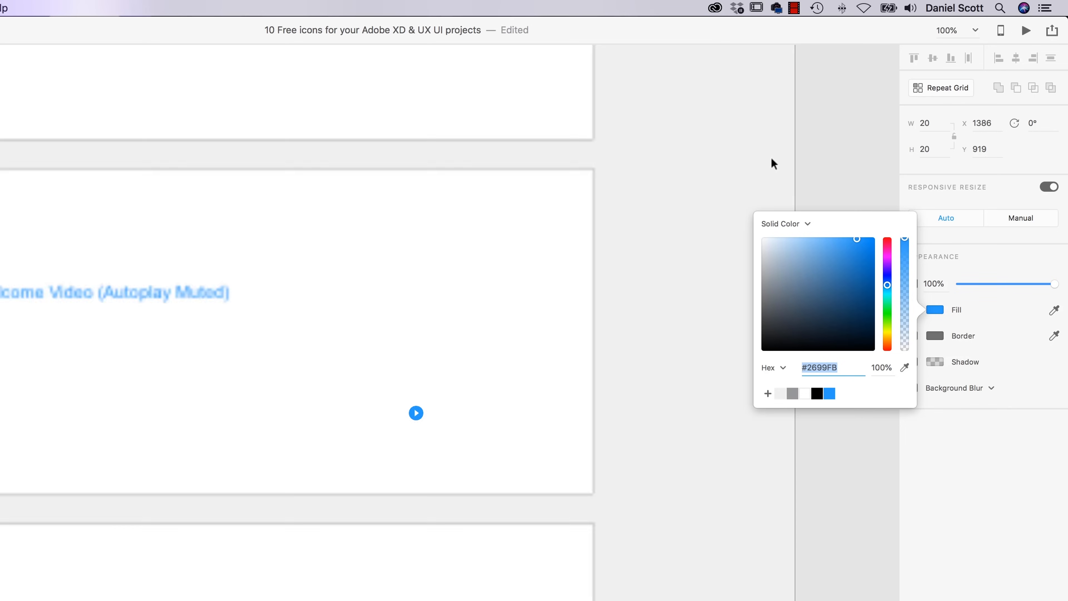
Step: Move the blue play icon beneath the start of the Welcome Video (Autoplay Muted) heading
click(639, 387)
drag(350, 304, 643, 329)
drag(707, 437, 349, 373)
key(super+z)
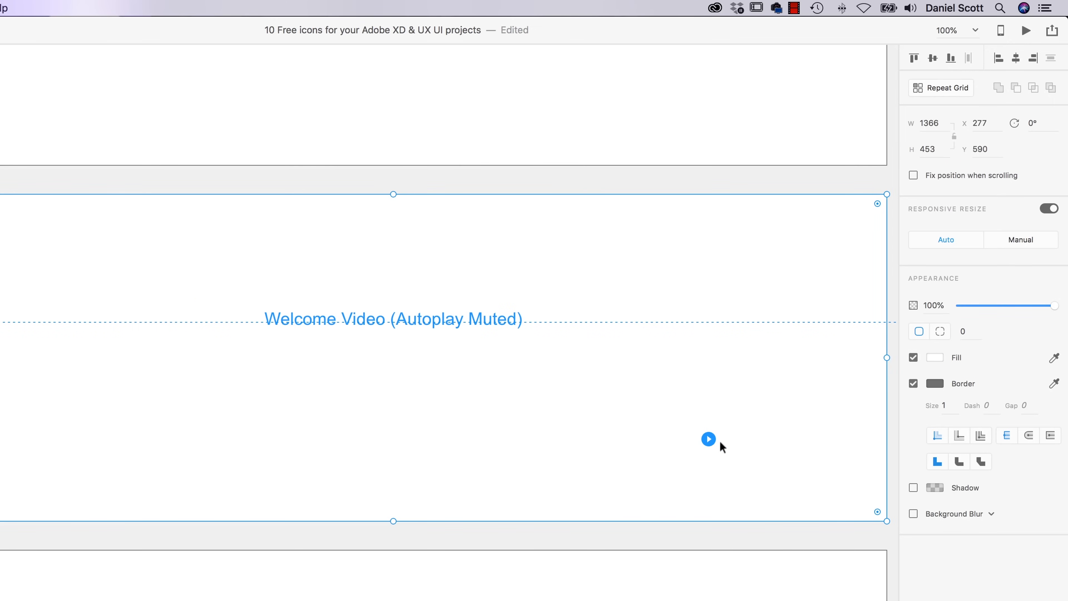
drag(709, 439, 224, 407)
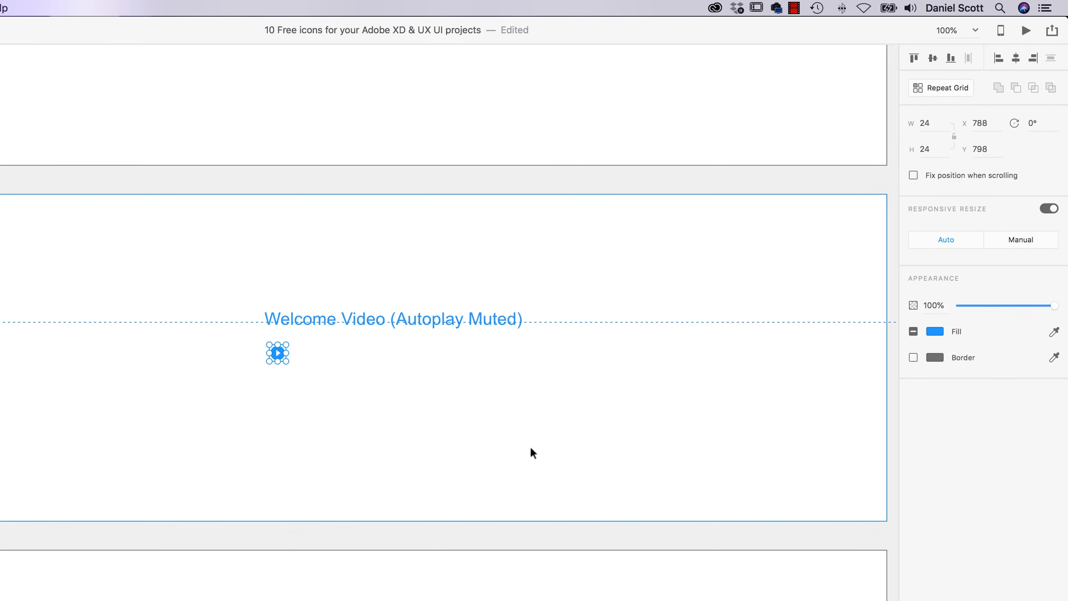
key(super+0)
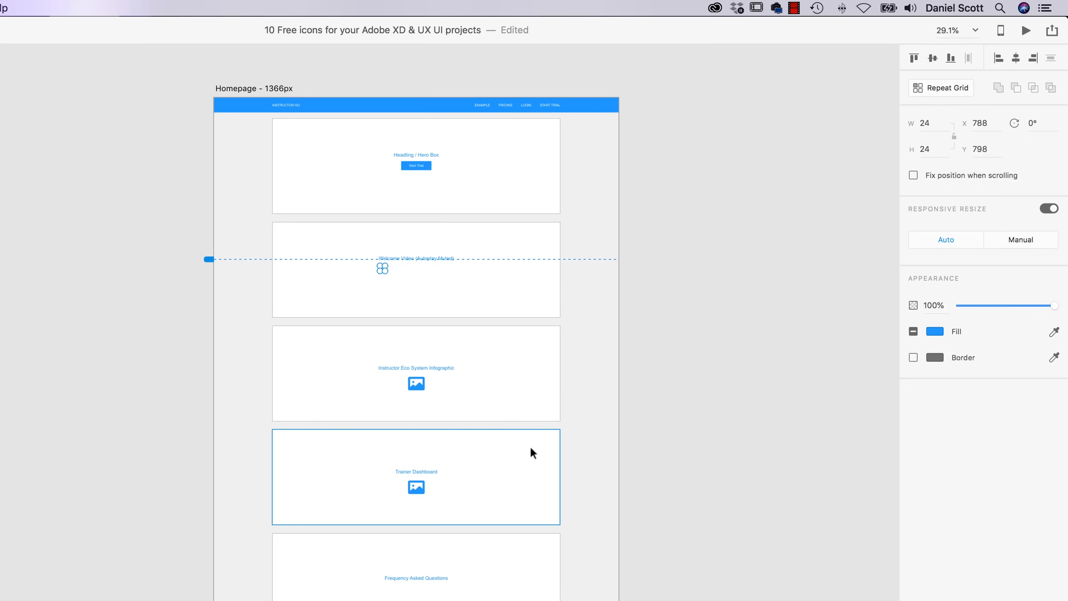
Step: Select the white section boxes on the Homepage artboard together and lock them
click(699, 330)
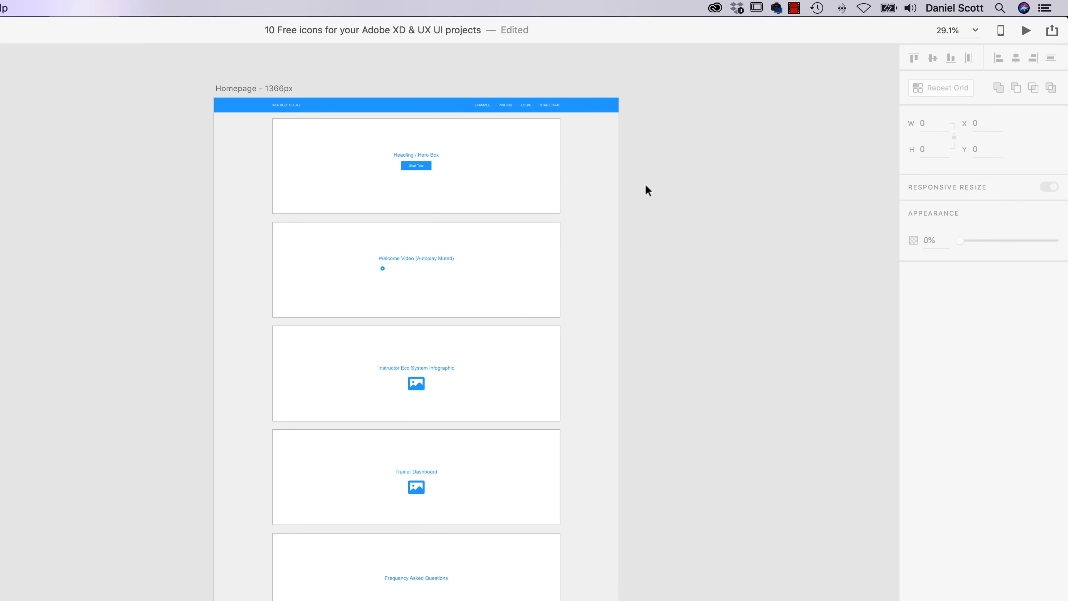
drag(683, 159, 529, 586)
click(530, 322)
click(445, 123)
click(531, 233)
drag(742, 142, 509, 567)
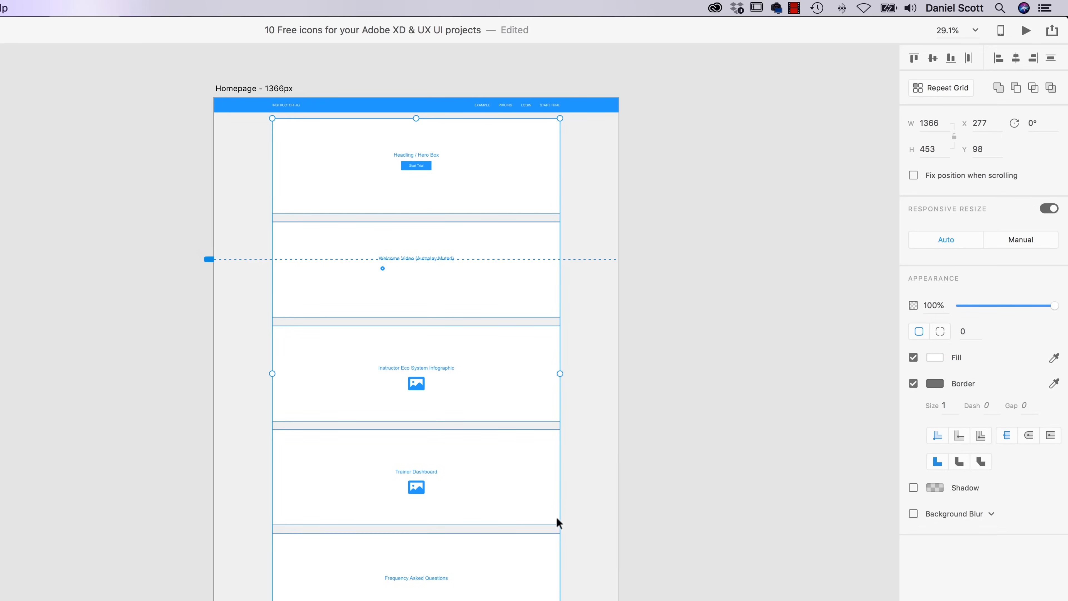
key(super+l)
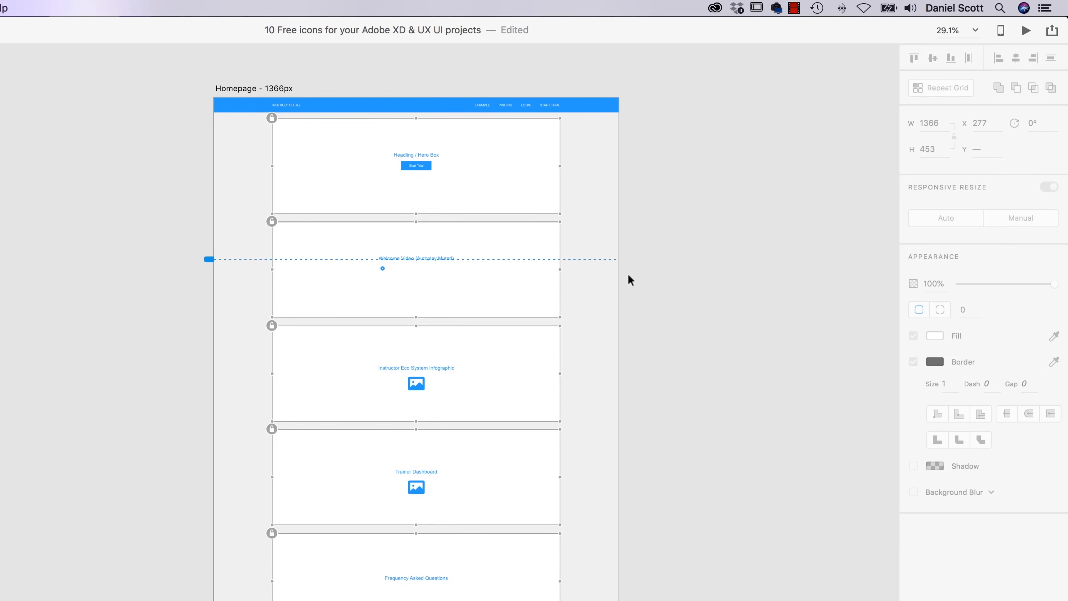
Step: Enlarge the play icon to about 55 px square and position it beneath the Welcome Video heading at about X 833, Y 795
scroll(439, 298, down, 3)
scroll(417, 286, up, 8)
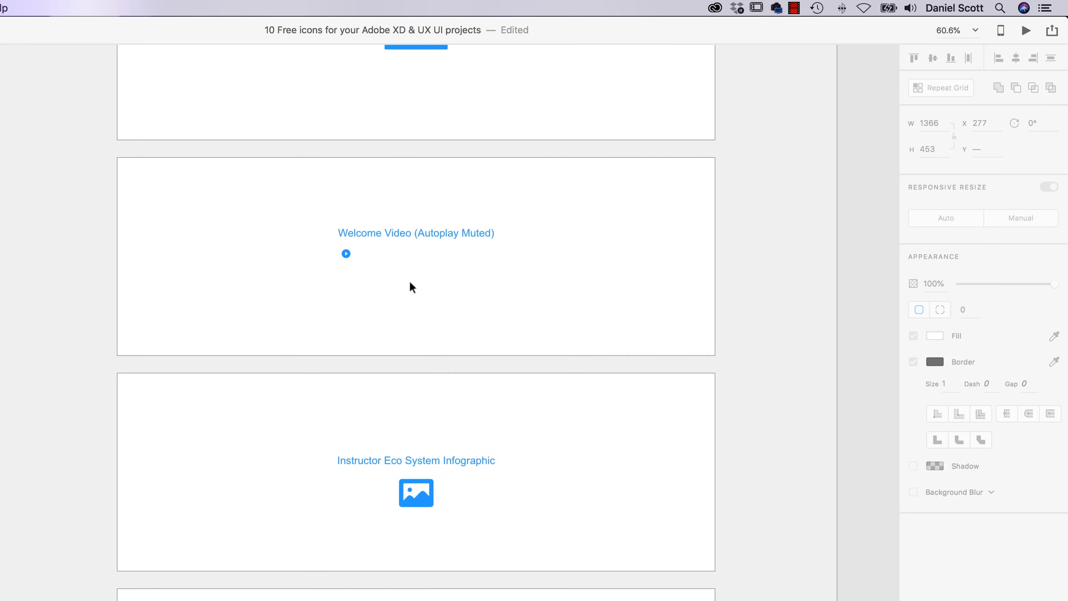
scroll(411, 287, up, 3)
key(super+1)
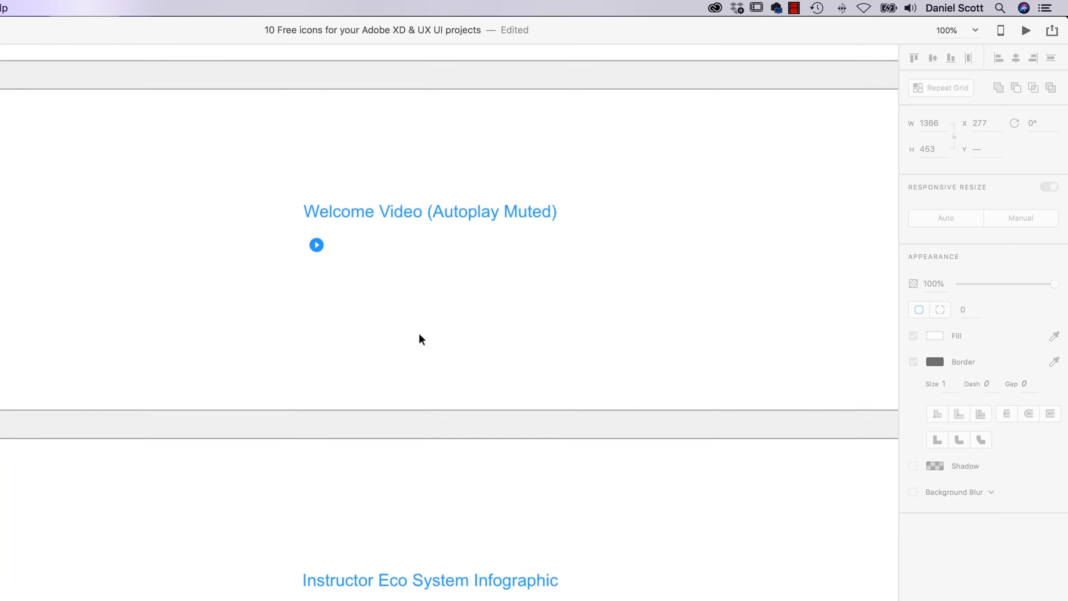
click(316, 242)
drag(322, 251, 367, 257)
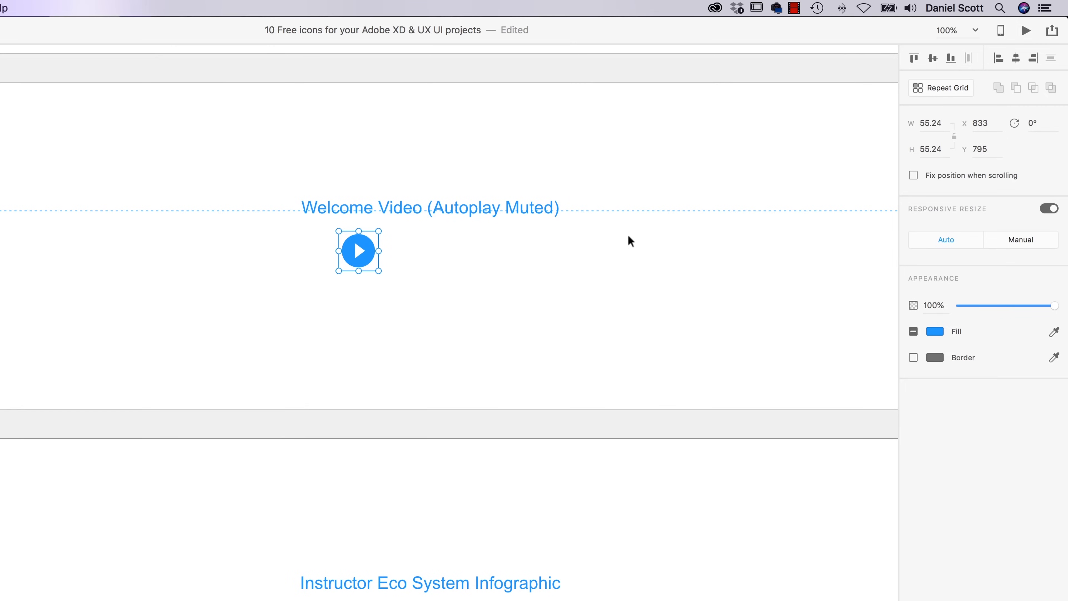
click(409, 82)
Step: Switch to Finder, minimise the 6 Completed Files window, and open the Icons folder in Exercise Files
key(super+Tab)
key(super+Tab)
key(super+Tab)
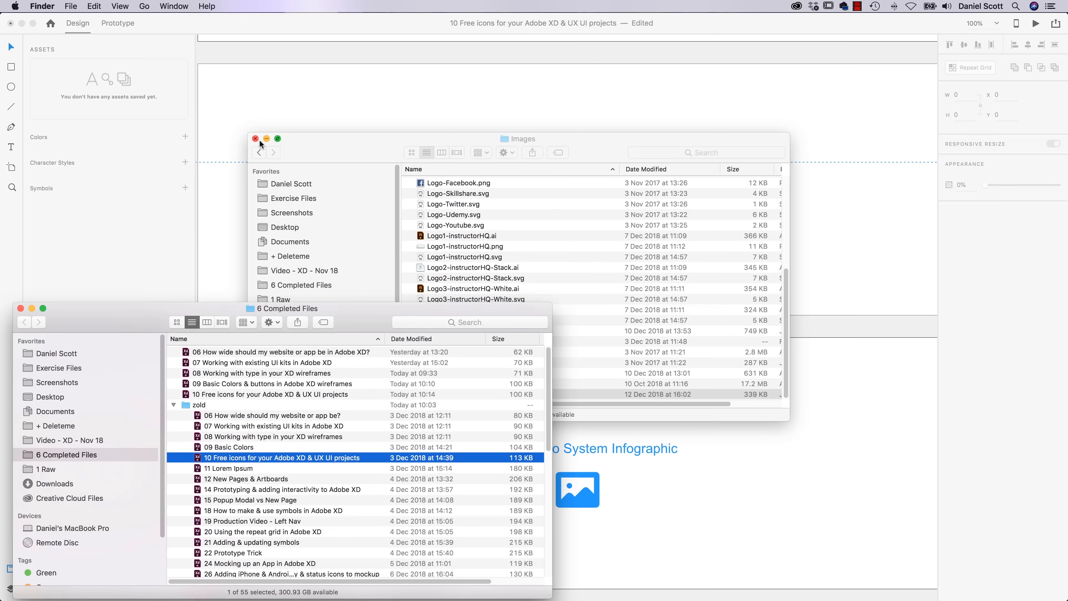
click(31, 309)
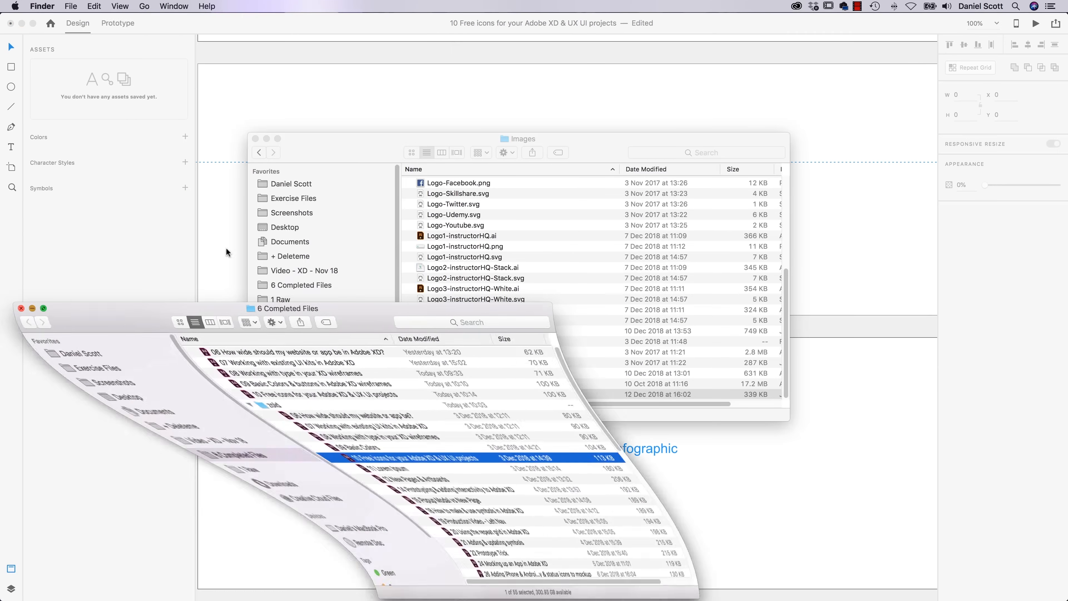
click(285, 200)
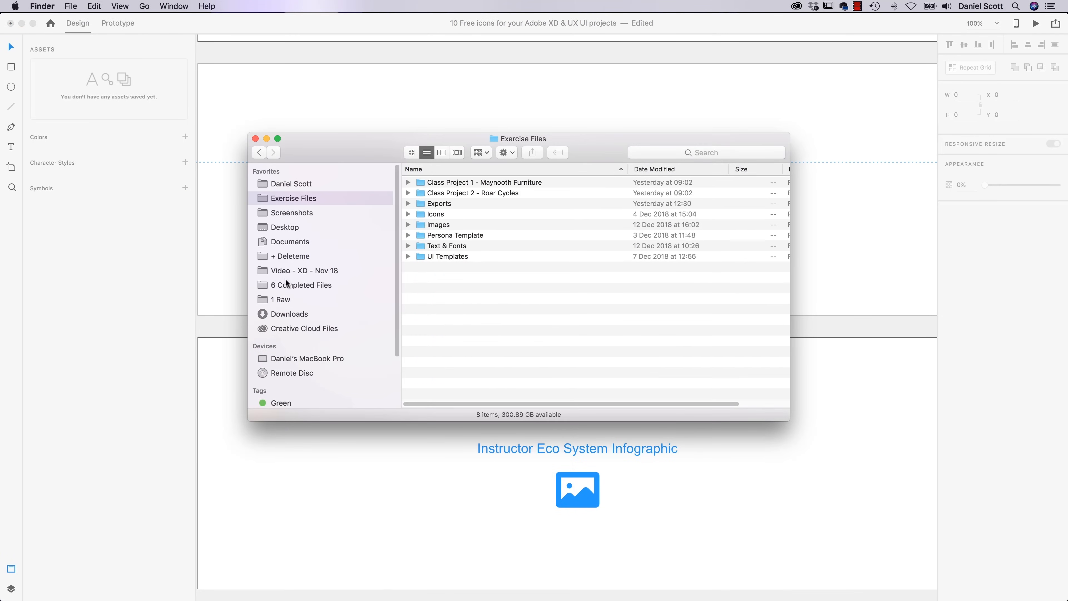
drag(361, 154, 340, 286)
double_click(405, 339)
Step: Import Icon - Mute.svg and Icon - Reply.svg together into the Welcome Video section and return to Adobe XD
click(431, 331)
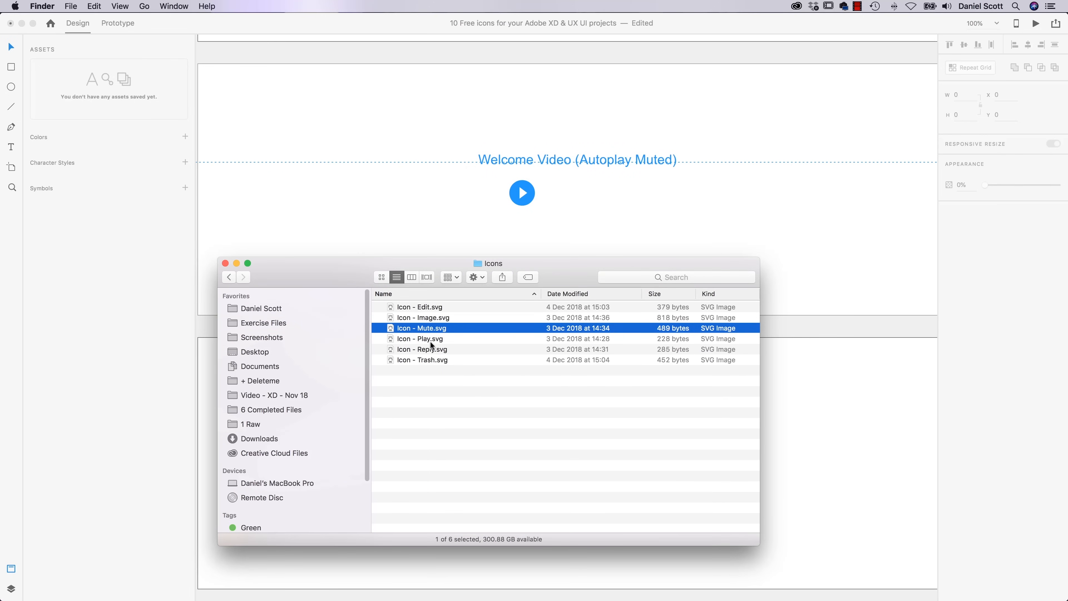
super+click(429, 351)
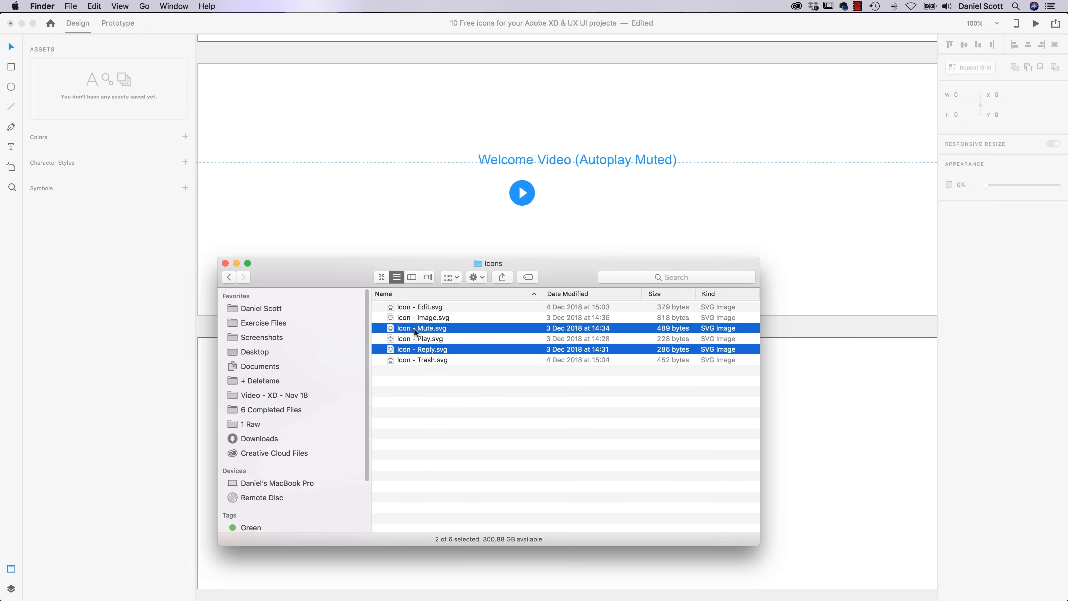
drag(391, 351, 691, 234)
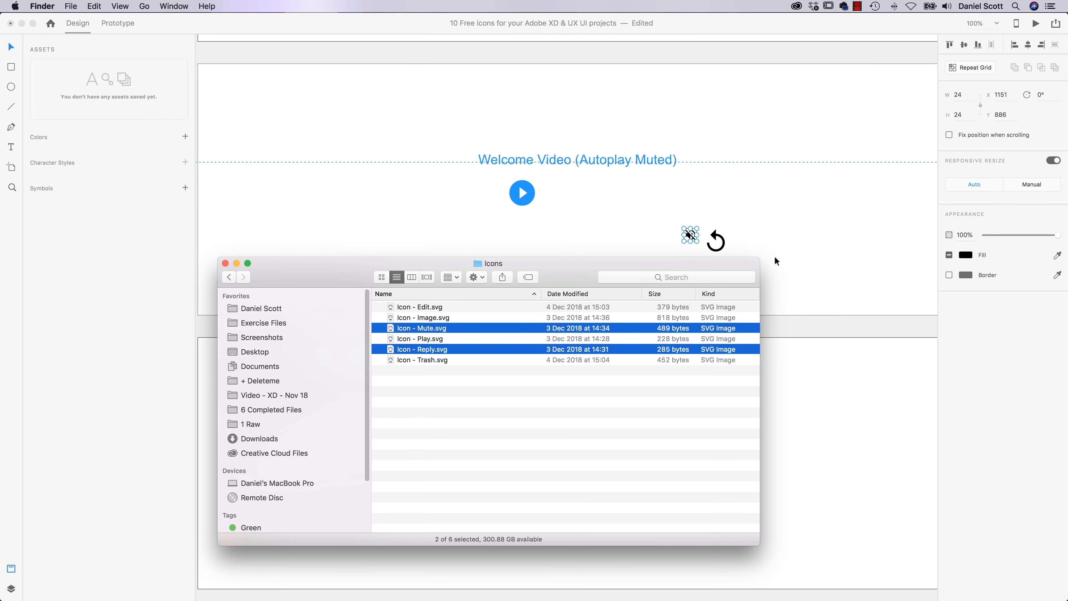
click(782, 319)
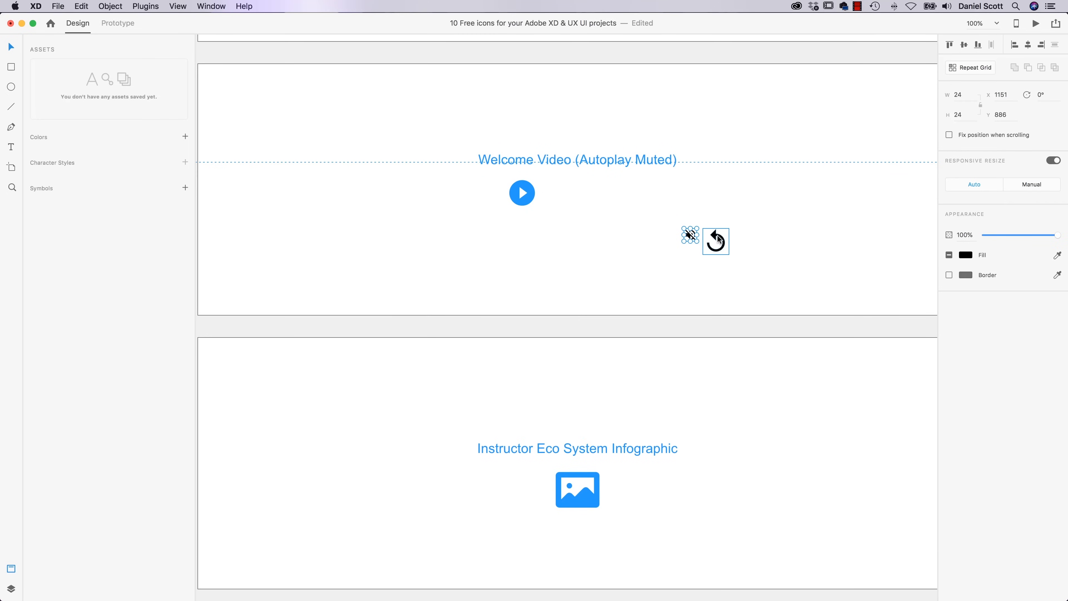
Step: Enlarge the mute icon and scale the reply icon to about 85 px square
drag(682, 243, 654, 273)
click(724, 252)
click(719, 246)
drag(729, 258, 751, 276)
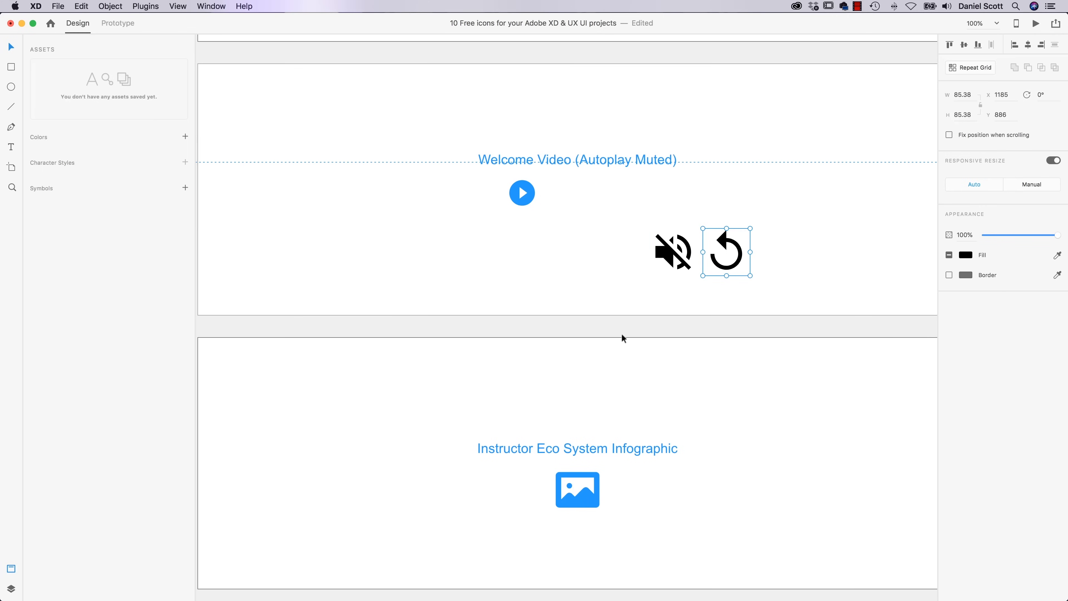
key(super+Tab)
drag(347, 270, 299, 197)
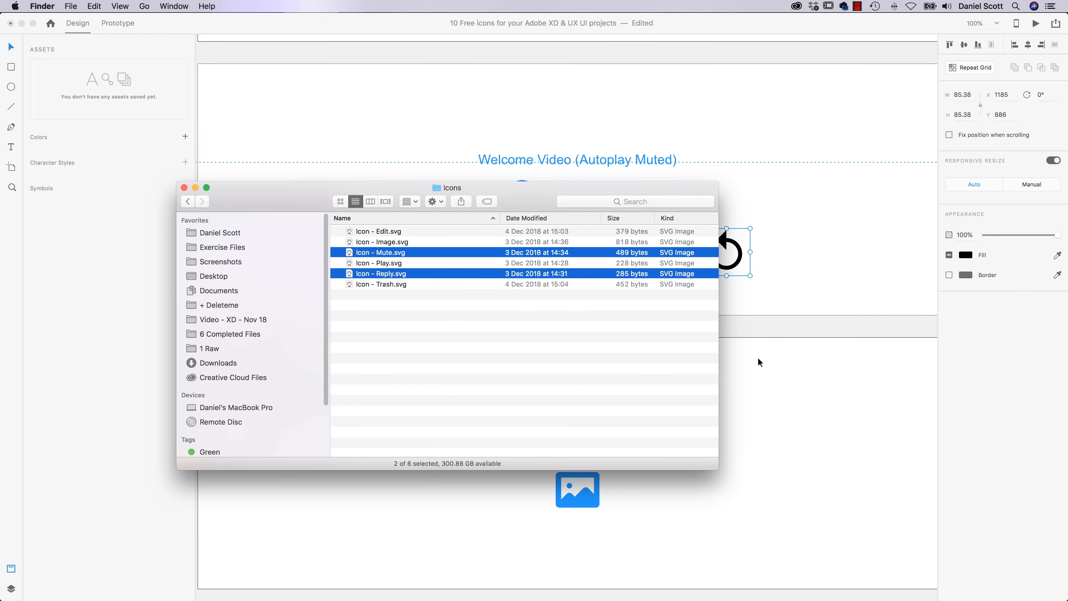
key(super+Tab)
Step: Place the mute icon beside the play icon, enlarge it to about 176 px square, and undo the stretching and the extra move
drag(678, 265, 654, 287)
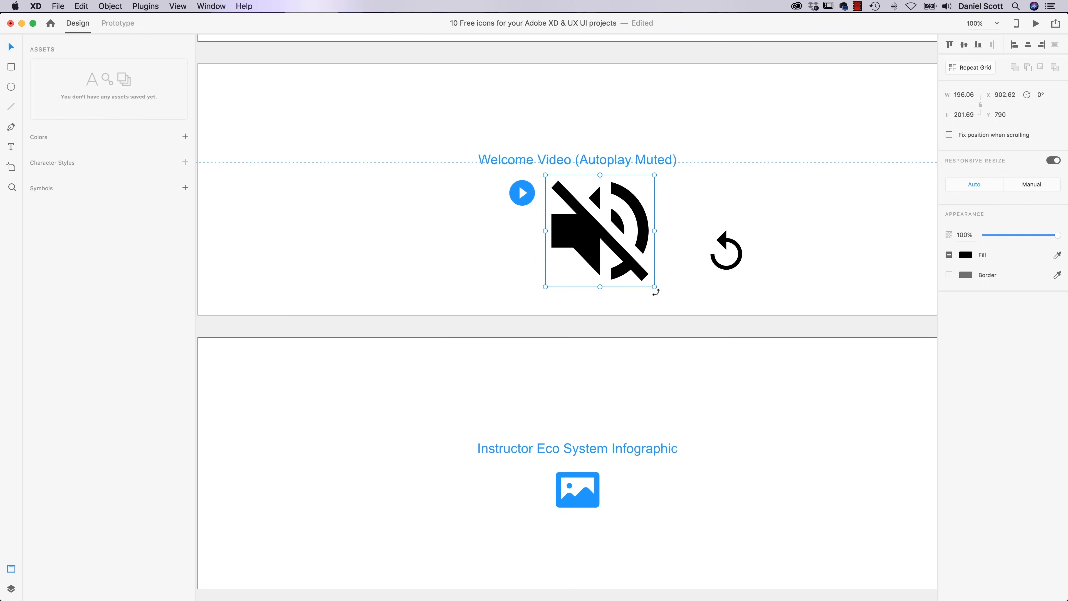
key(super+z)
drag(594, 224, 687, 219)
key(super+z)
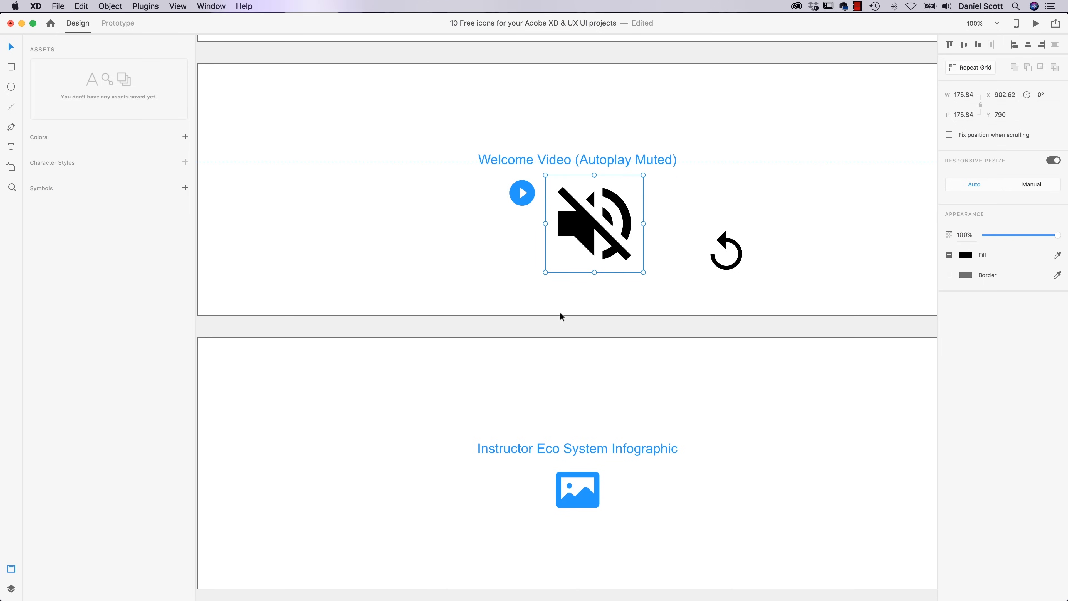
Step: Shrink the mute icon to roughly the play icon's size and place the reply icon beside it at about 64 px square
click(81, 5)
click(88, 9)
drag(643, 273, 557, 194)
click(741, 263)
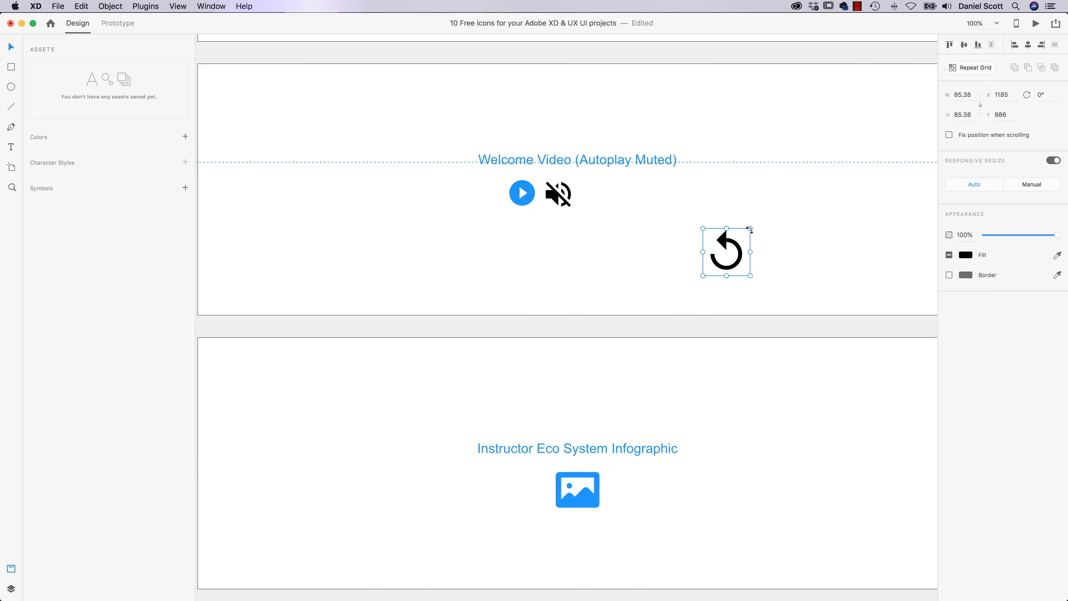
drag(748, 230, 608, 199)
Step: Set the fill of the reply and mute icon shapes to the saved blue #2699FB
double_click(606, 203)
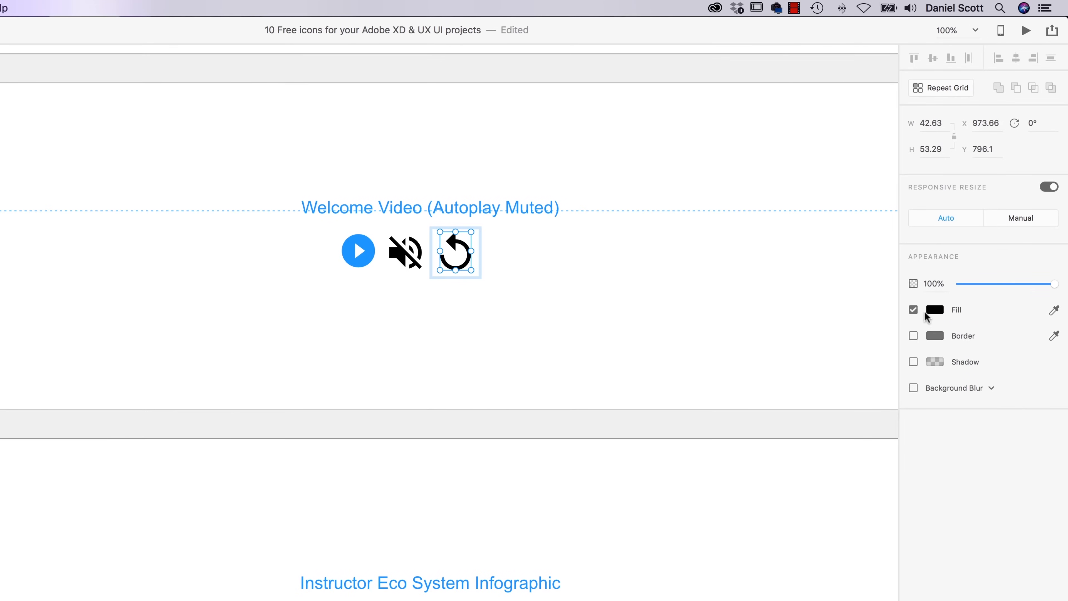
click(944, 286)
click(827, 395)
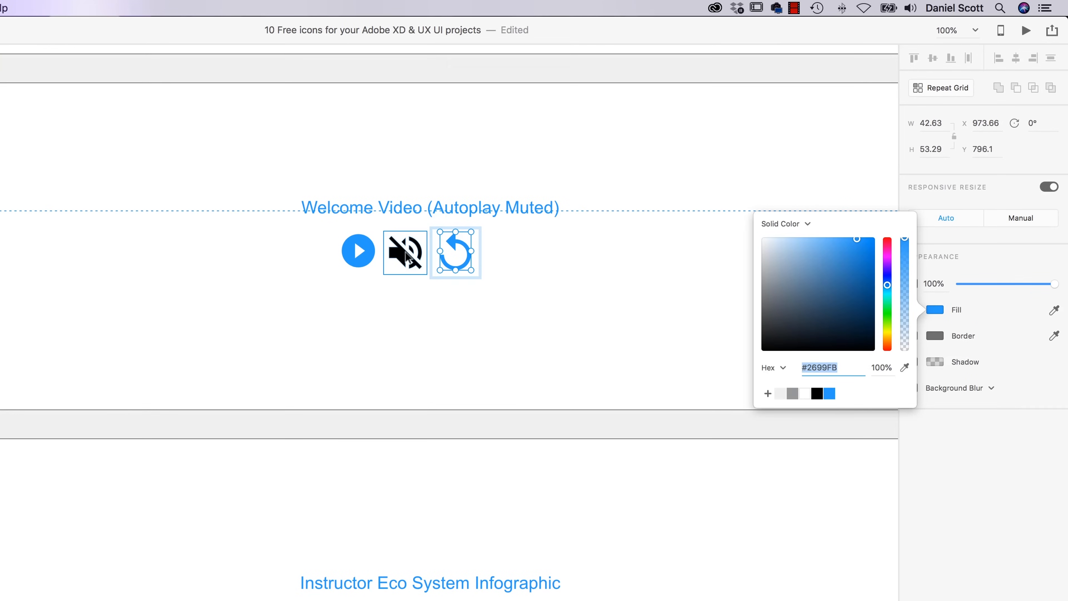
click(400, 254)
click(934, 310)
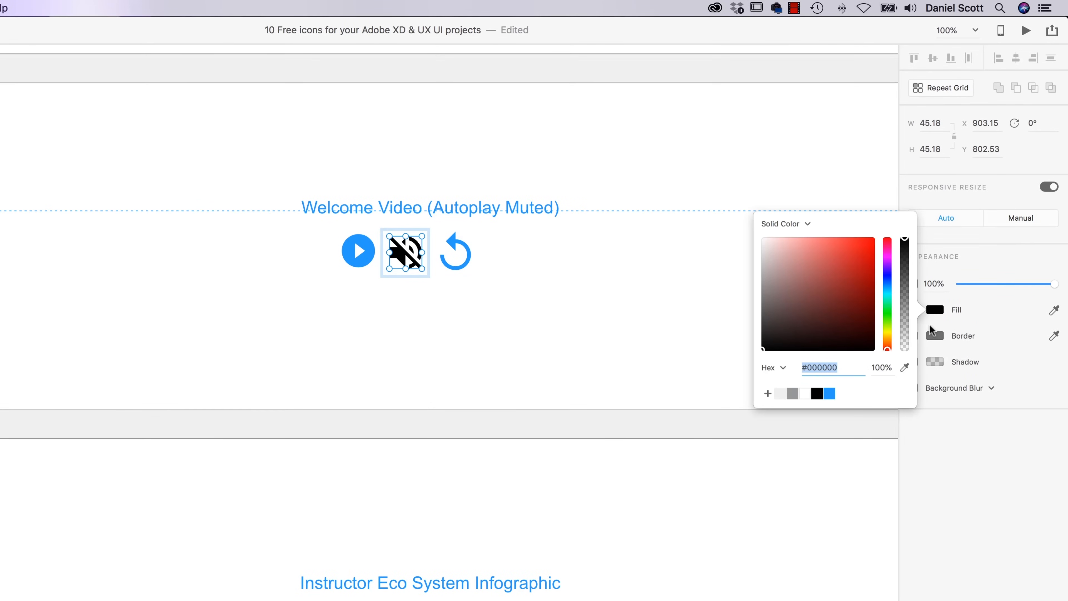
click(829, 393)
click(650, 438)
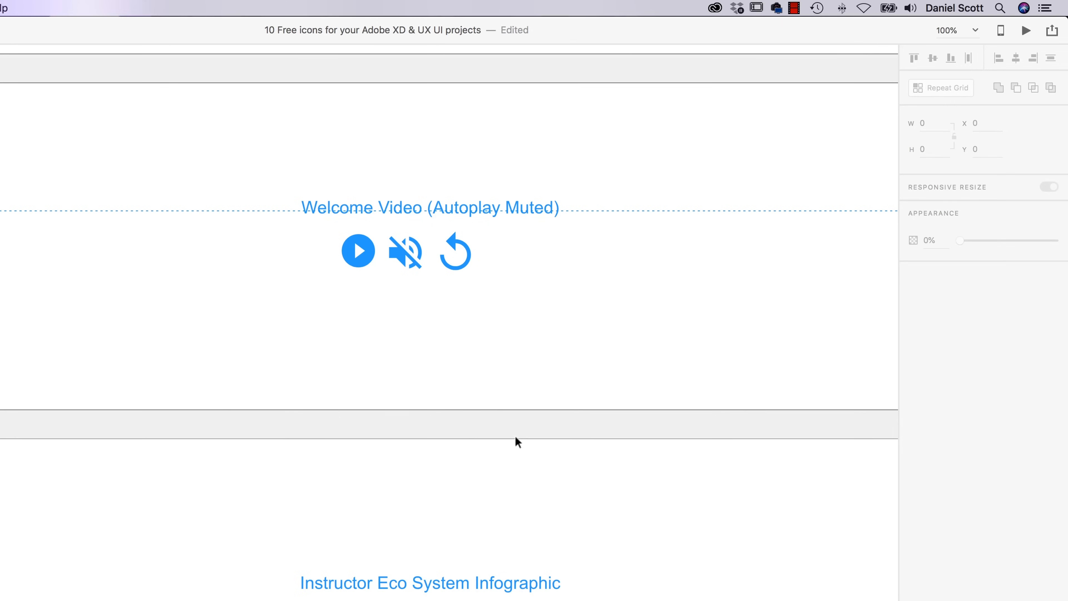
Step: Select the play, mute and reply icons together and centre the row beneath the Welcome Video heading
scroll(458, 400, down, 5)
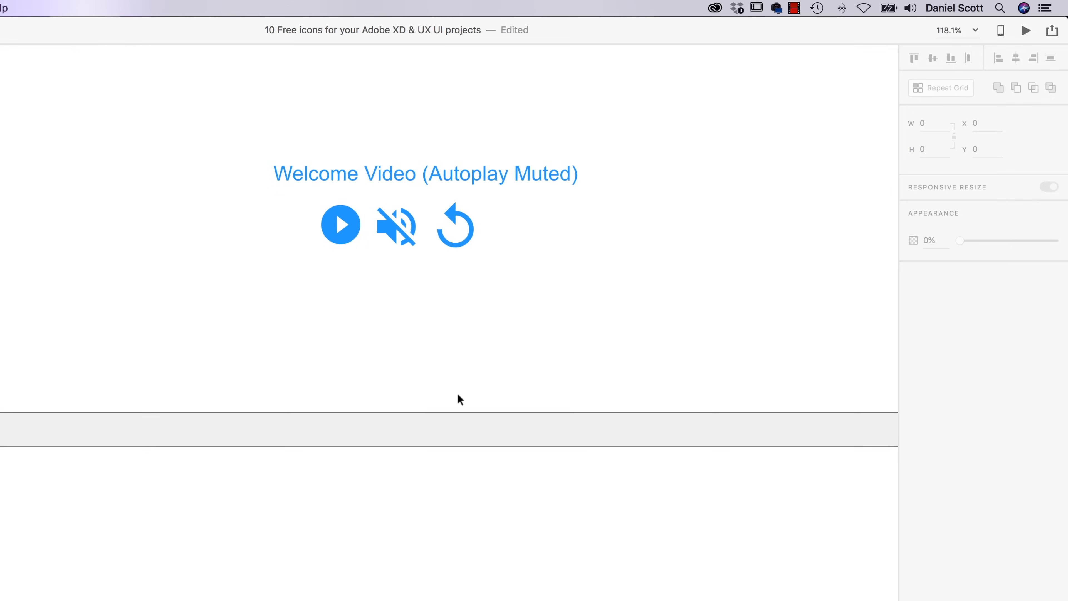
drag(558, 415, 284, 291)
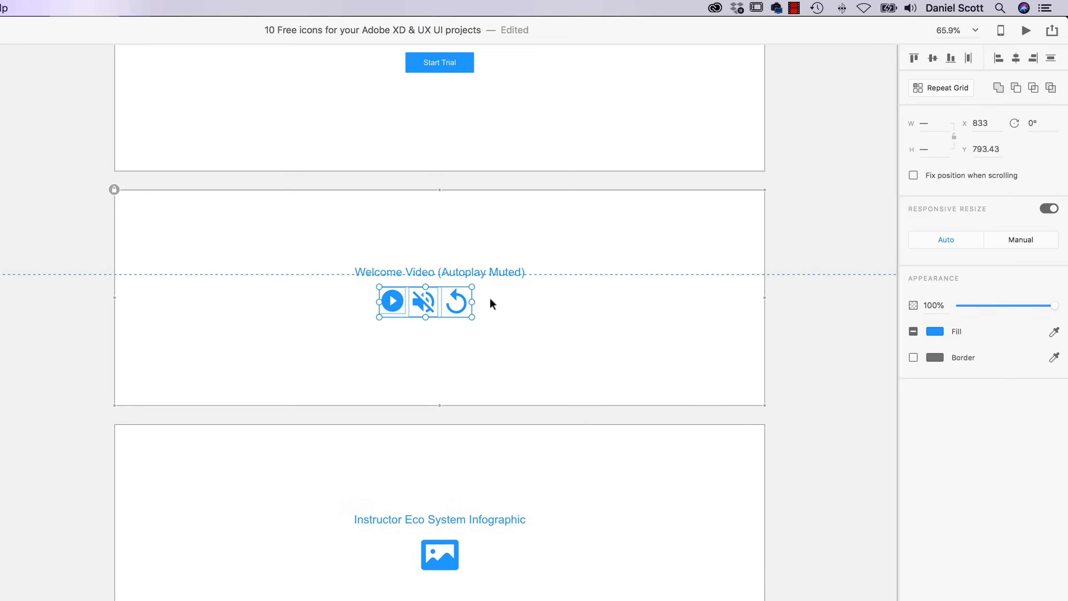
drag(463, 309, 472, 310)
click(480, 359)
Step: Nudge the reply icon about 9 px left, closer to the mute icon
click(478, 312)
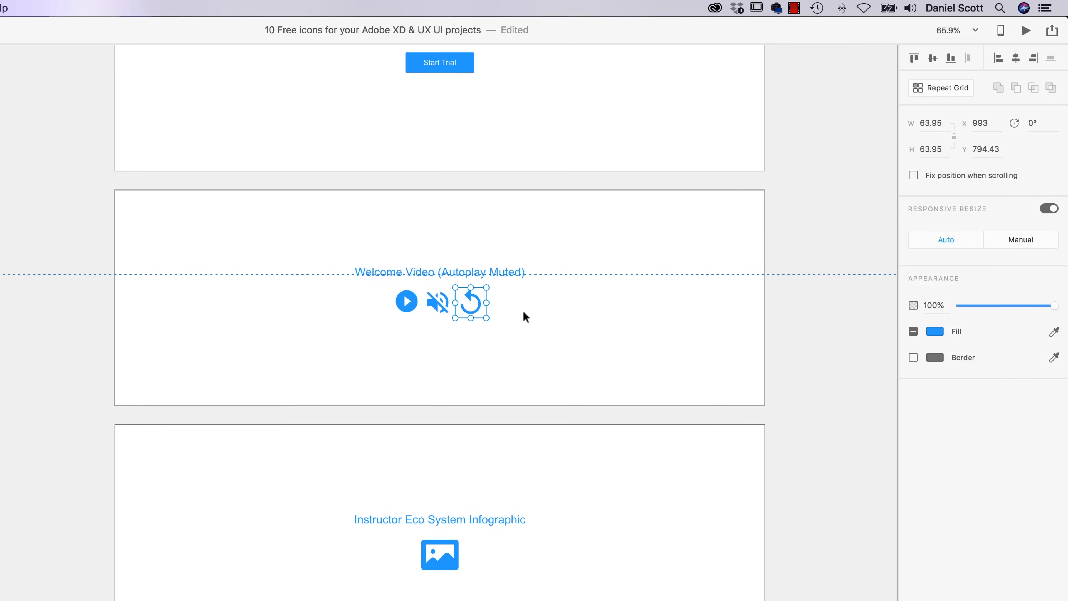
mouse_move(475, 306)
mouse_down()
mouse_move(476, 275)
mouse_move(476, 308)
mouse_up()
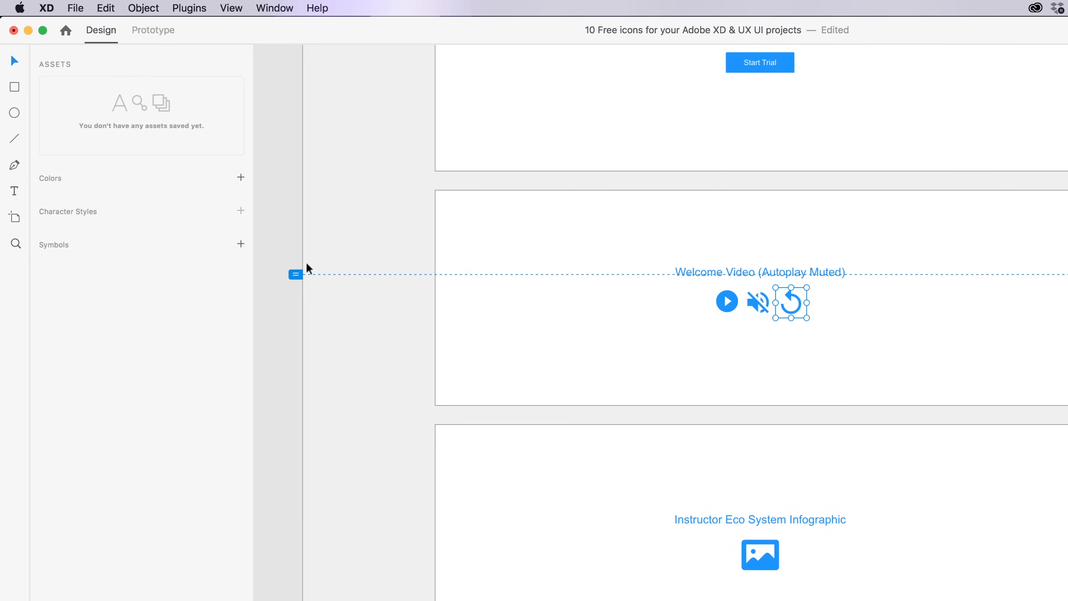
key(Left)
key(Left)
key(Left)
key(Left)
key(Left)
key(Left)
key(Left)
key(Left)
key(Left)
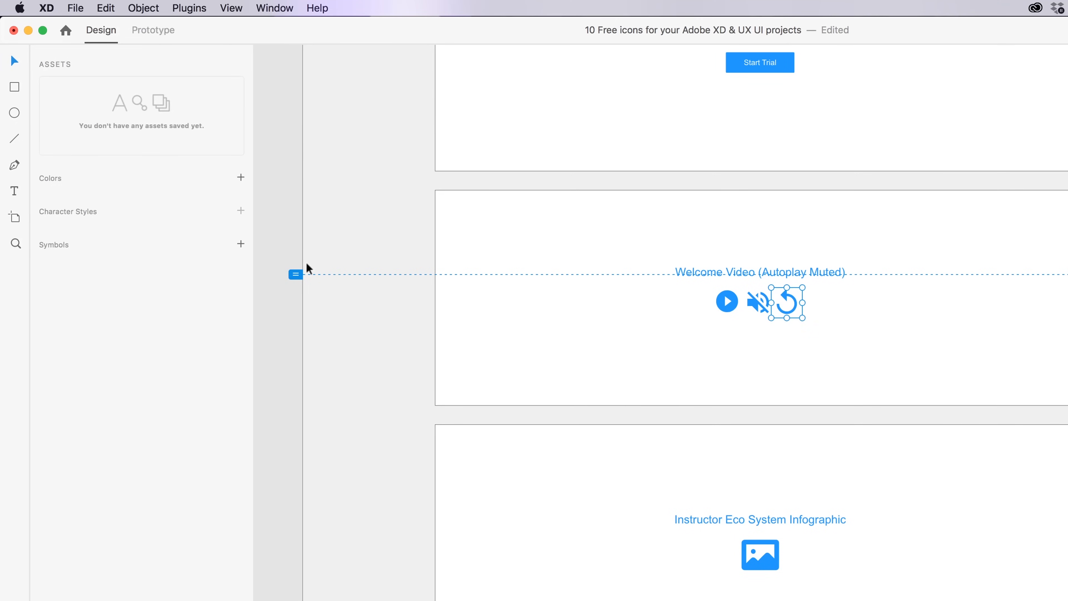
Step: Nudge the reply icon slightly further left in the Welcome Video icon row and deselect it
key(Left)
key(Left)
key(Left)
click(851, 397)
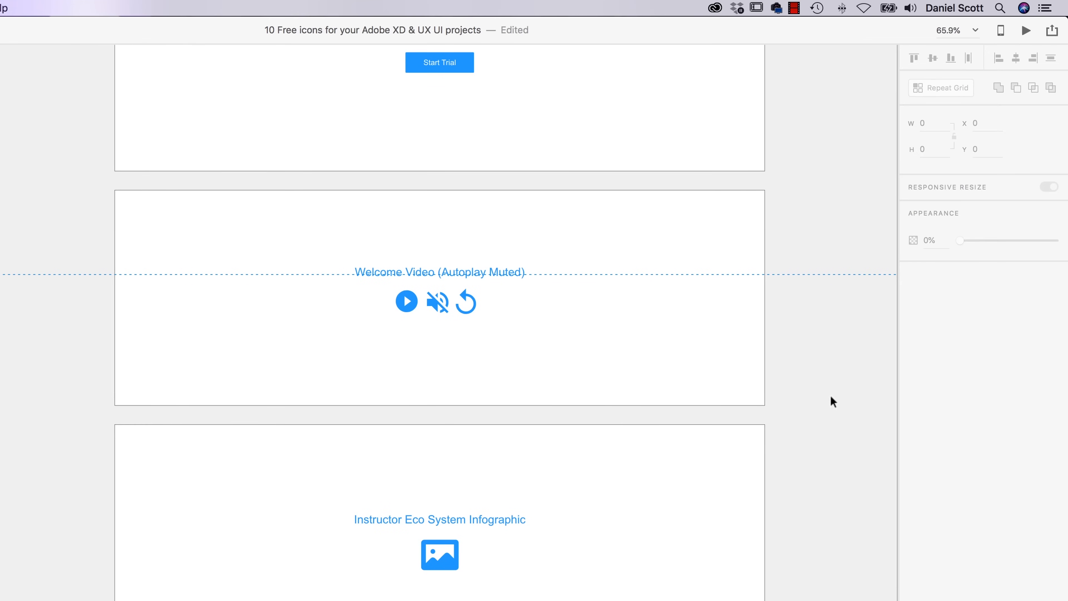
Step: Check the Creative Cloud Market assets, then switch to Iconfinder in Chrome and search for free vector "mute" icons
click(719, 6)
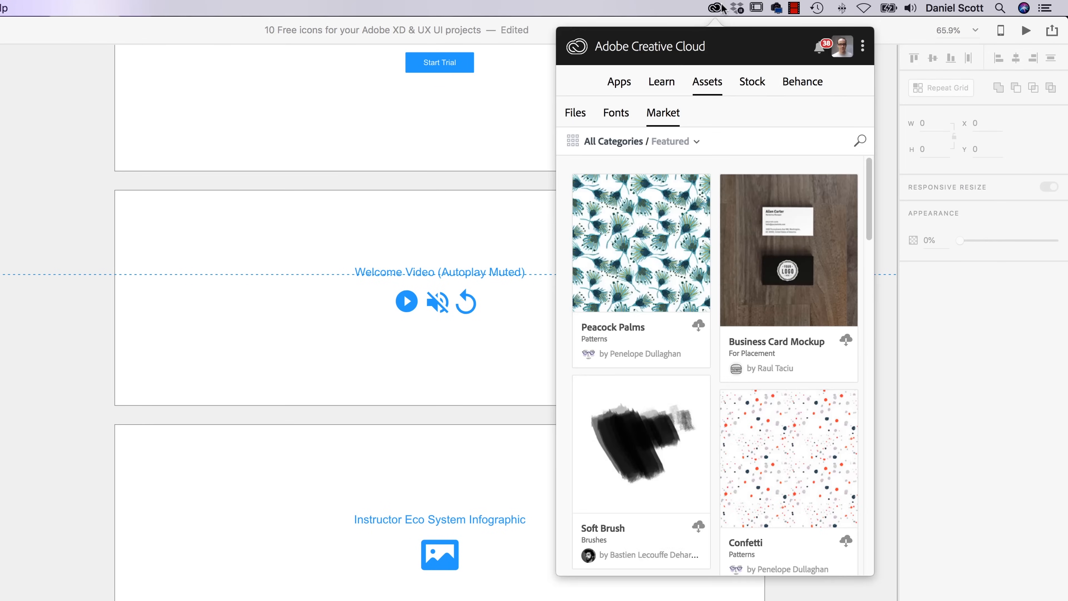
click(884, 326)
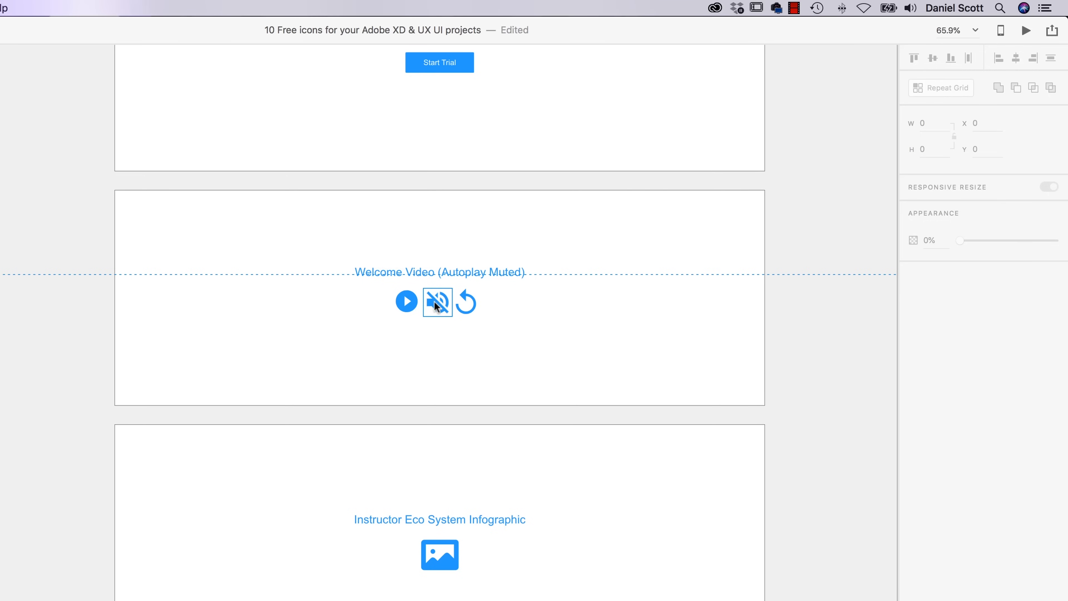
key(super+Tab)
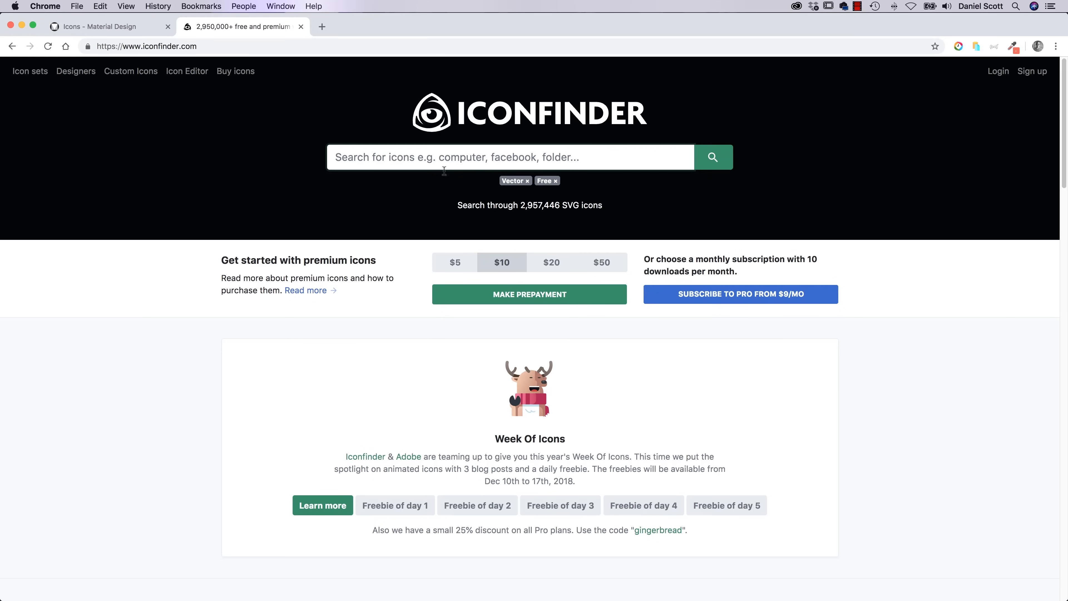
click(446, 161)
text(mute)
key(Return)
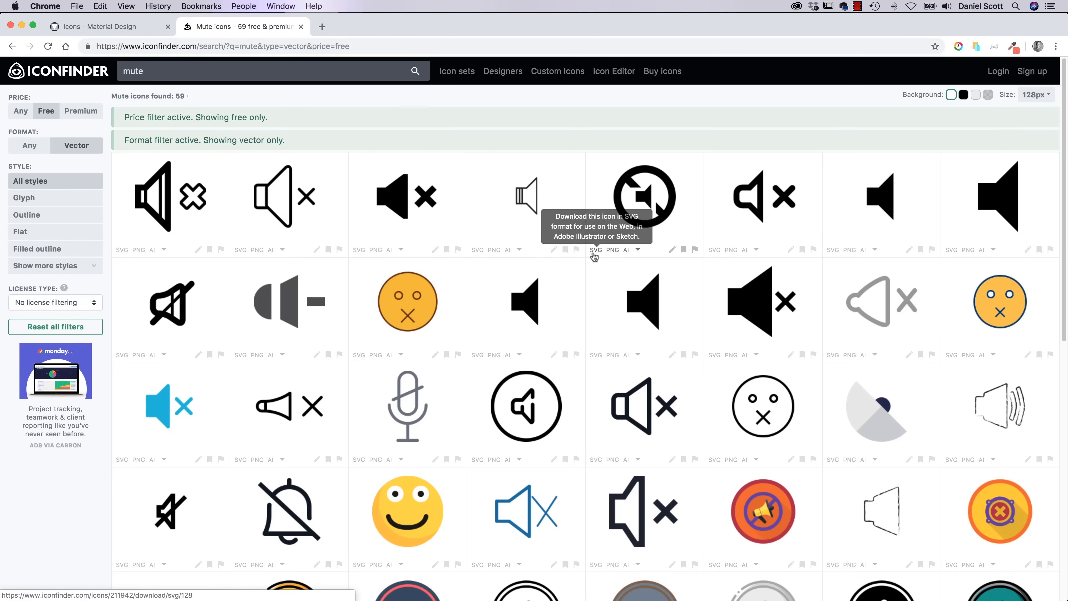
Step: Open the circled mute, volume icon's page and examine the related icons in its Ionicons set
click(645, 202)
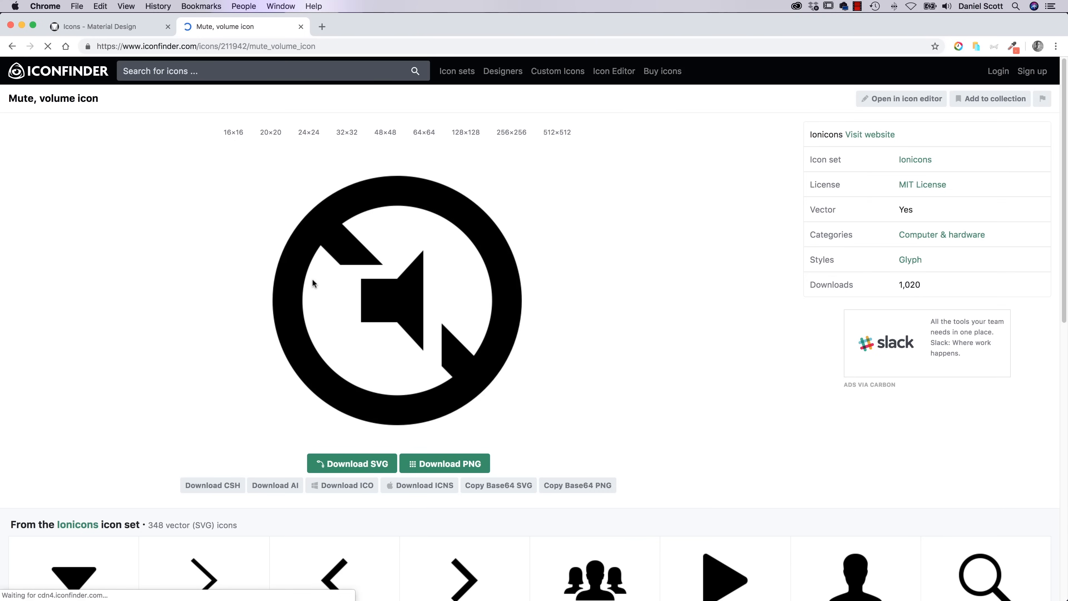
scroll(634, 317, down, 8)
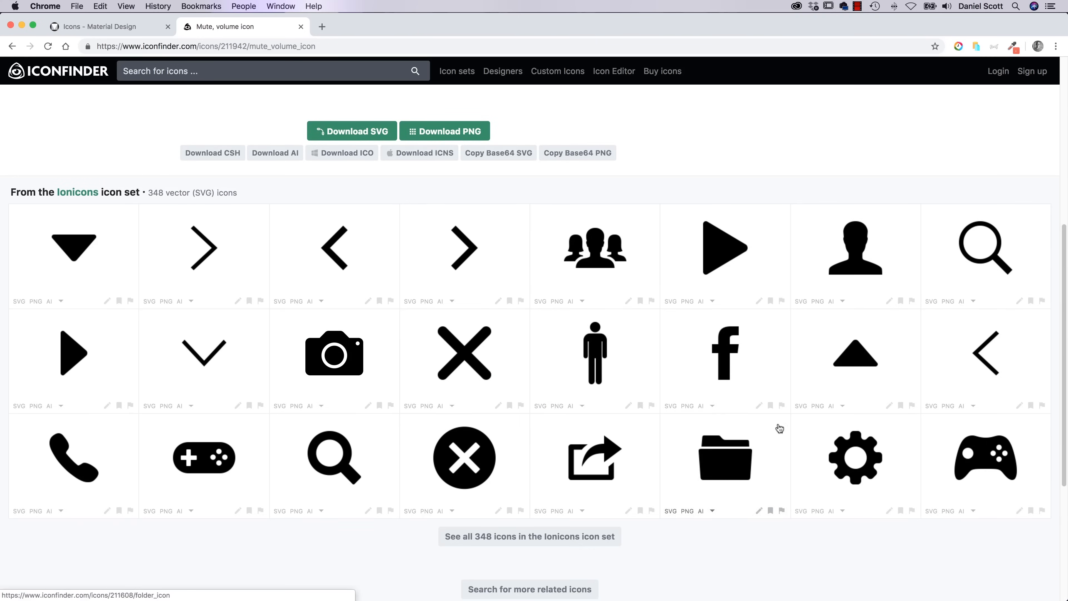
scroll(693, 391, down, 5)
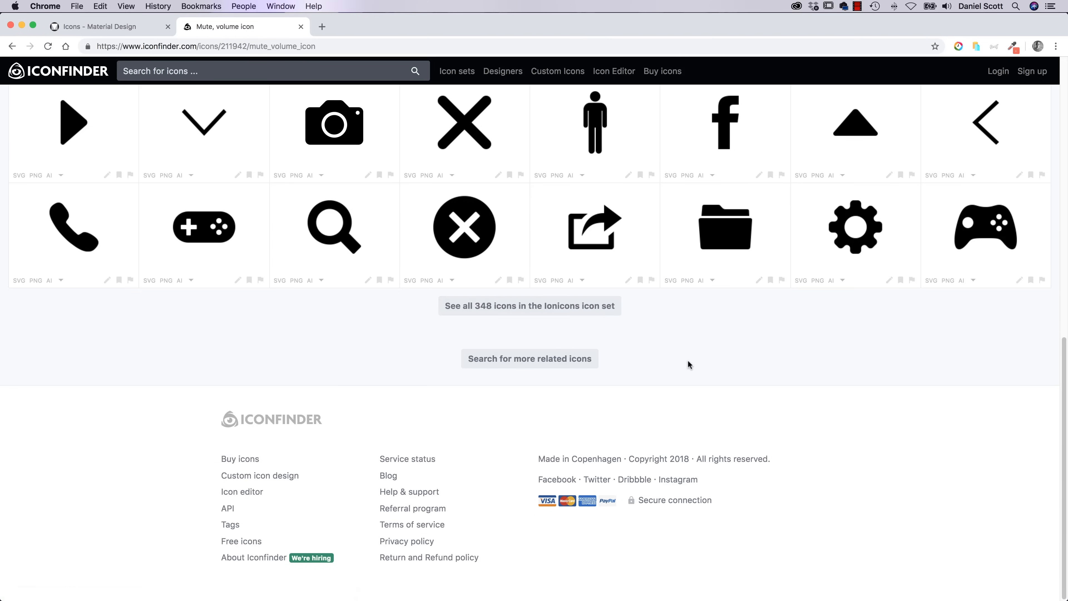
scroll(685, 362, up, 9)
scroll(665, 347, up, 5)
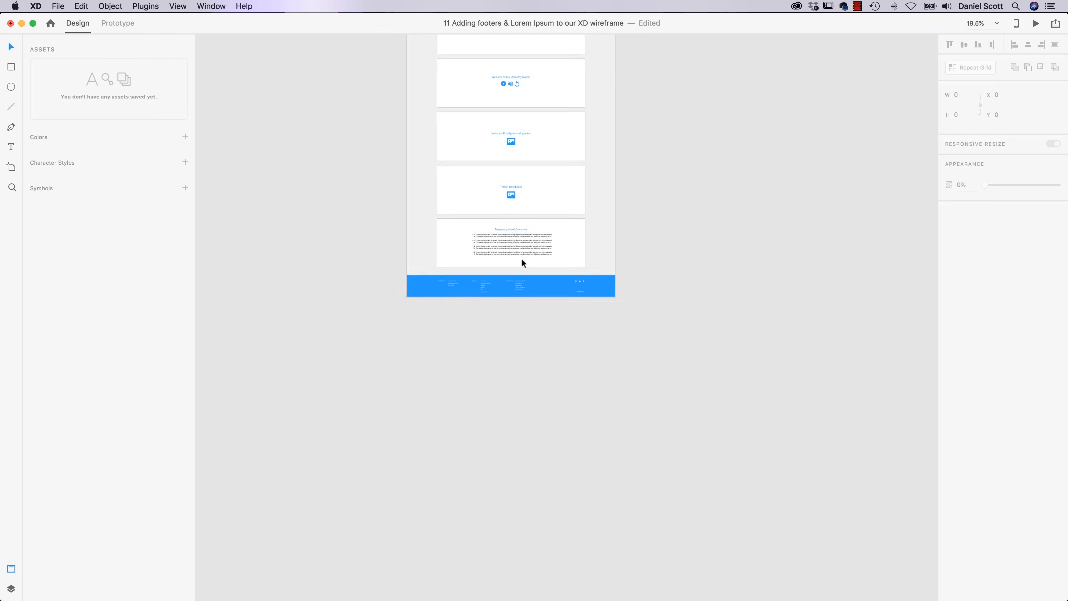
Step: Copy the first blue footer on the UI Elements - Footers artboard of the Wires - Web kit
scroll(521, 260, up, 5)
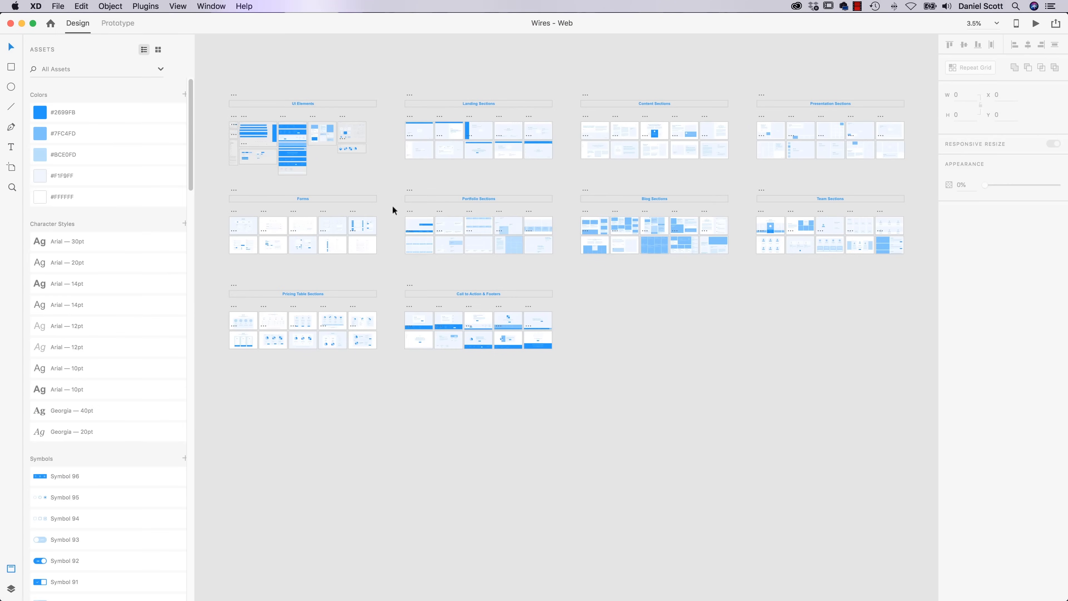
scroll(265, 139, down, 3)
scroll(297, 147, up, 10)
drag(336, 107, 596, 408)
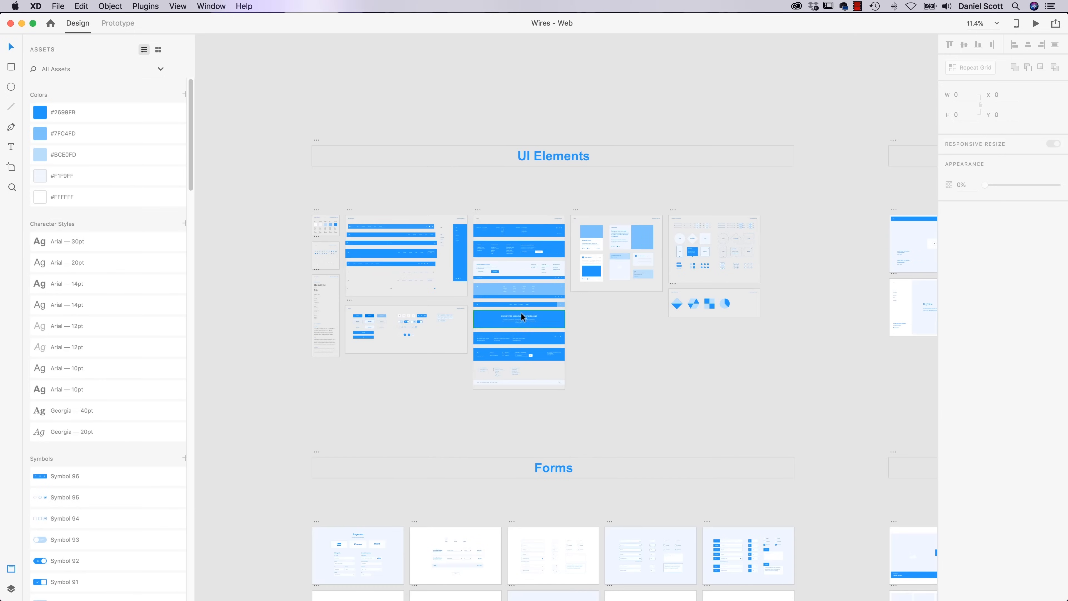
scroll(566, 303, up, 5)
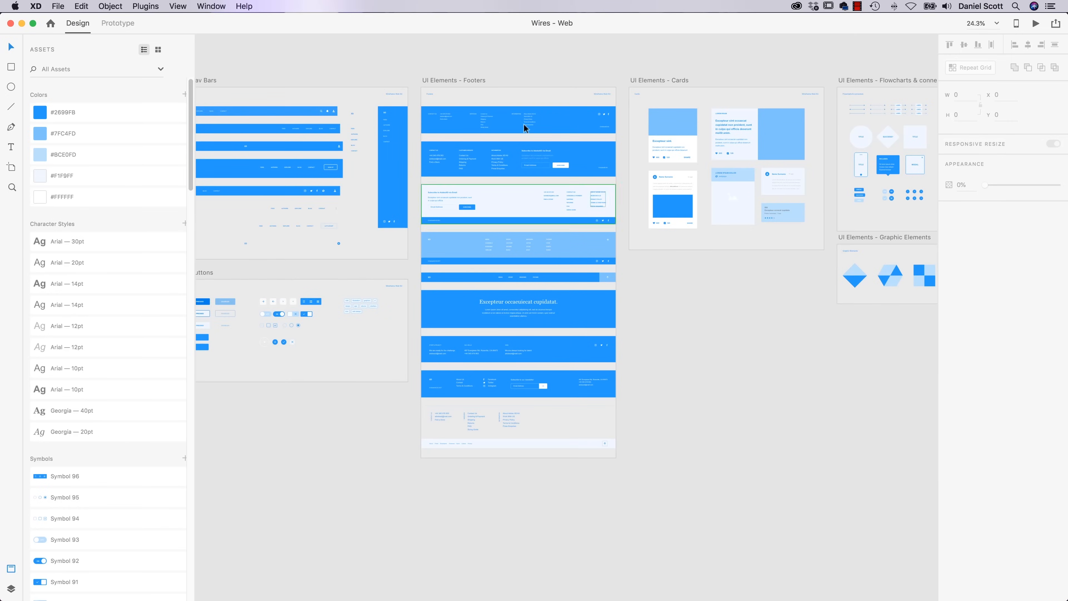
click(567, 120)
key(super+c)
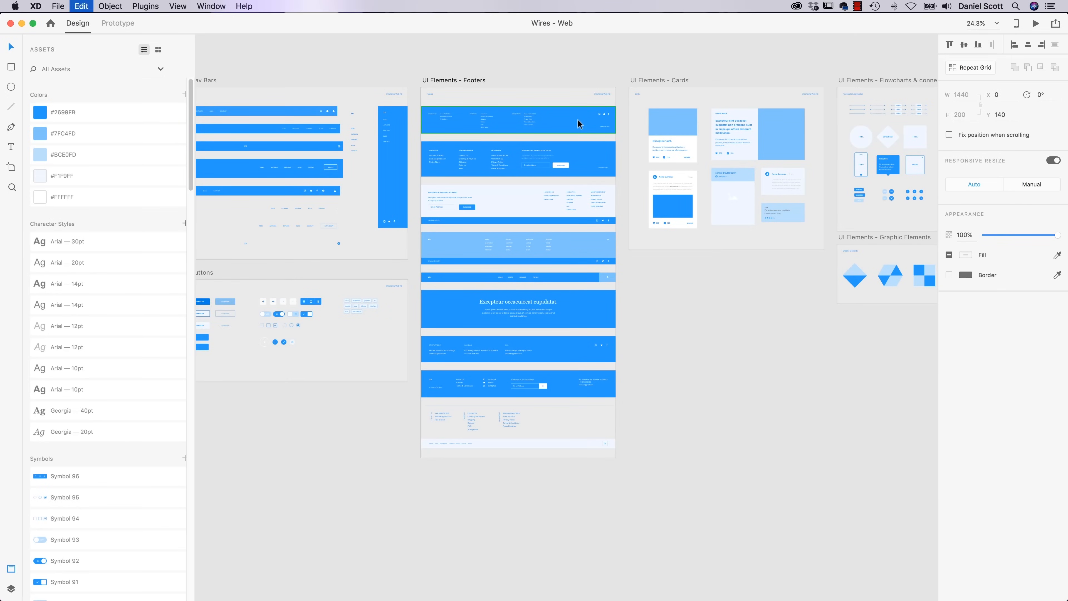
Step: Paste the copied footer into the homepage wireframe and move it down to the artboard's lower edge
key(super+grave)
key(super+v)
drag(619, 306, 615, 537)
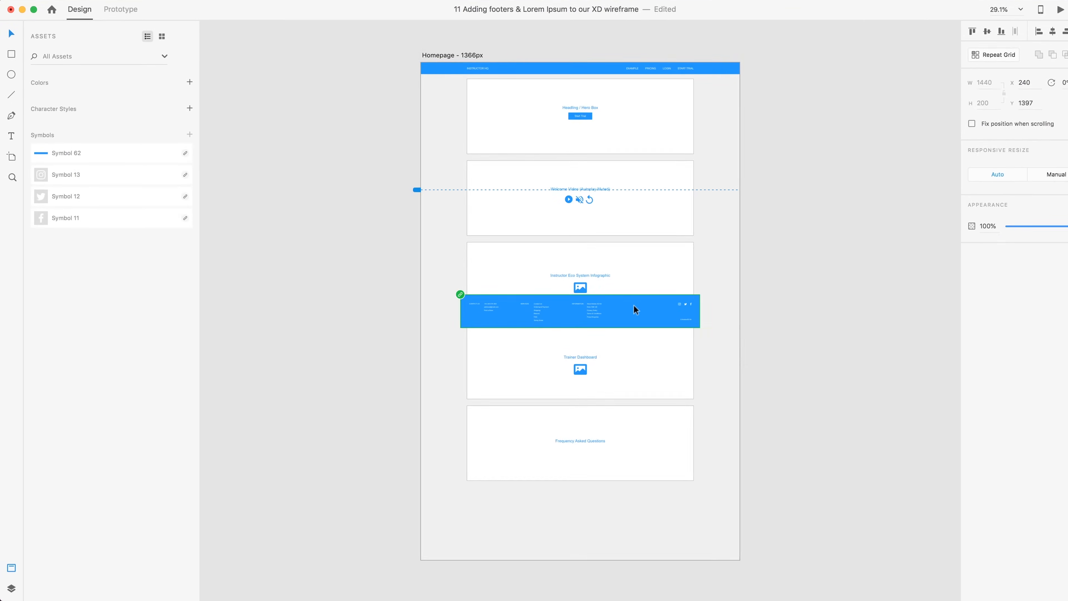
drag(797, 516, 801, 520)
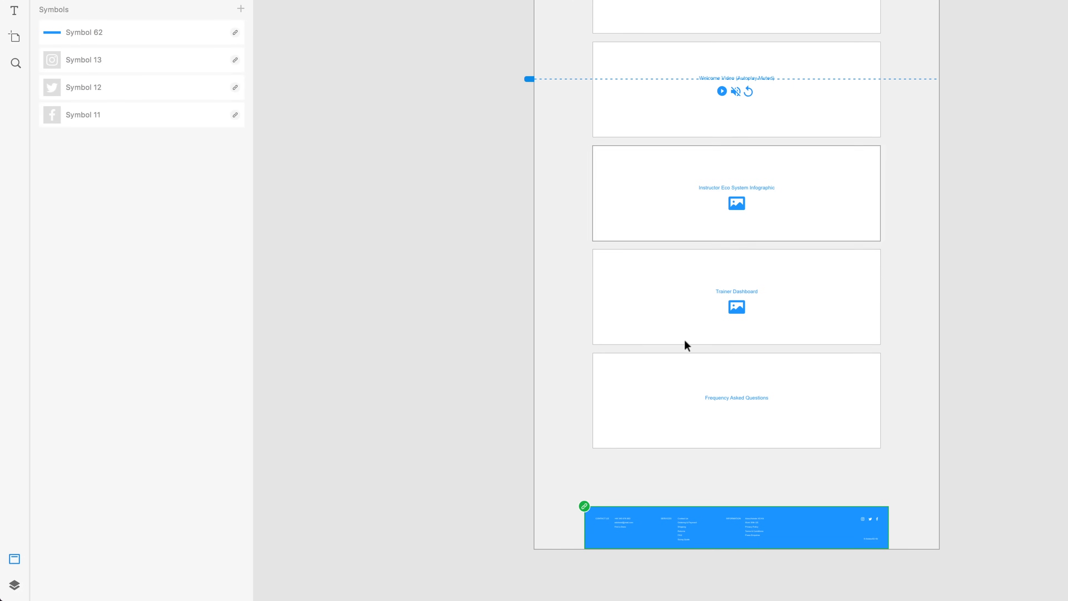
Step: Unlink the footer symbol and clear the four imported symbols, 62, 13, 12 and 11, from the document's assets
right_click(798, 536)
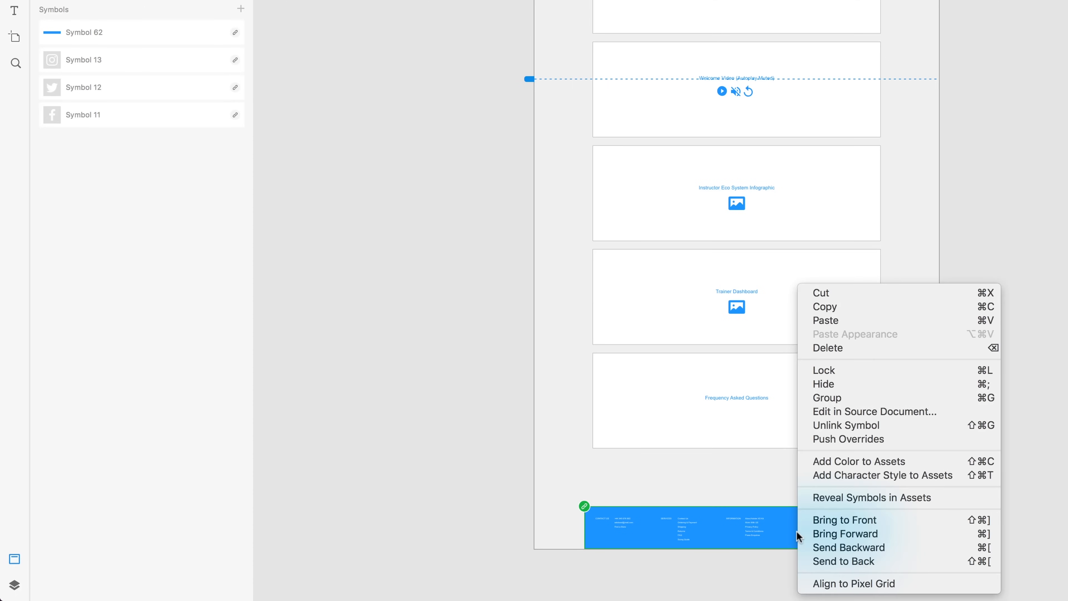
click(843, 424)
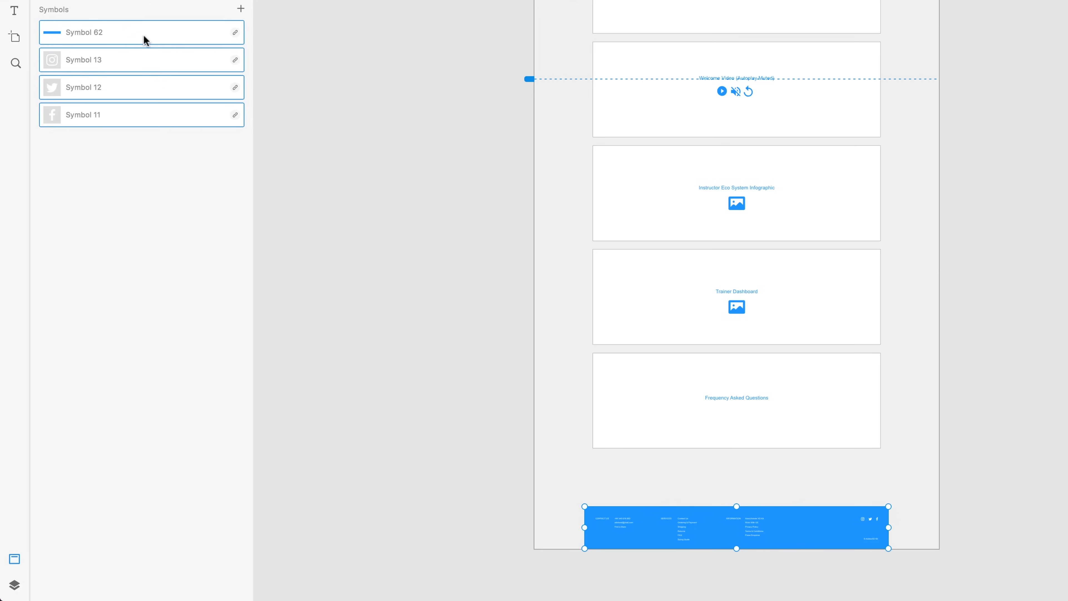
key(Escape)
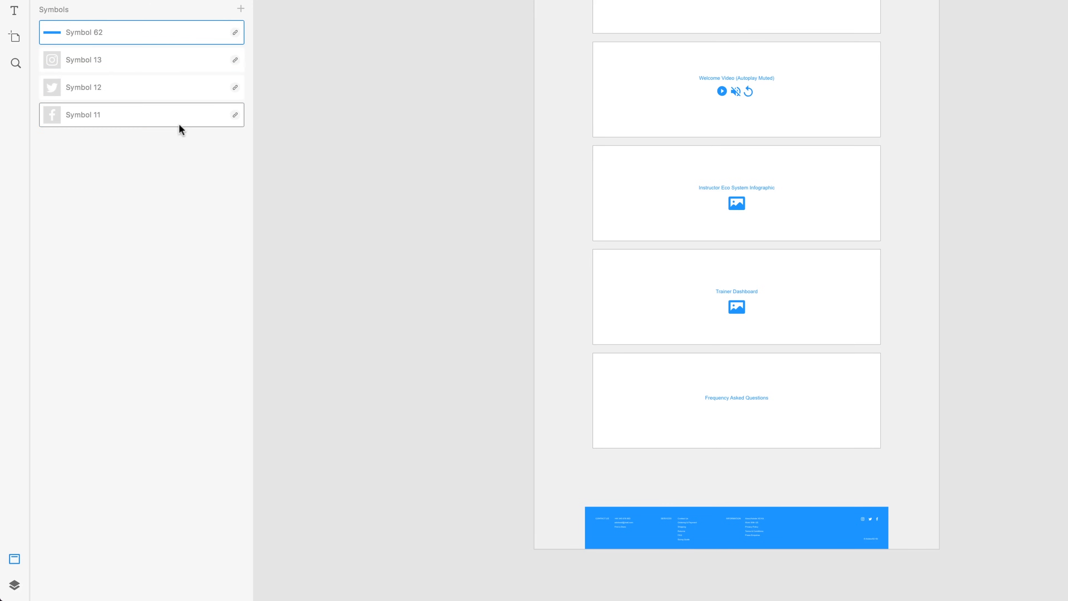
right_click(180, 119)
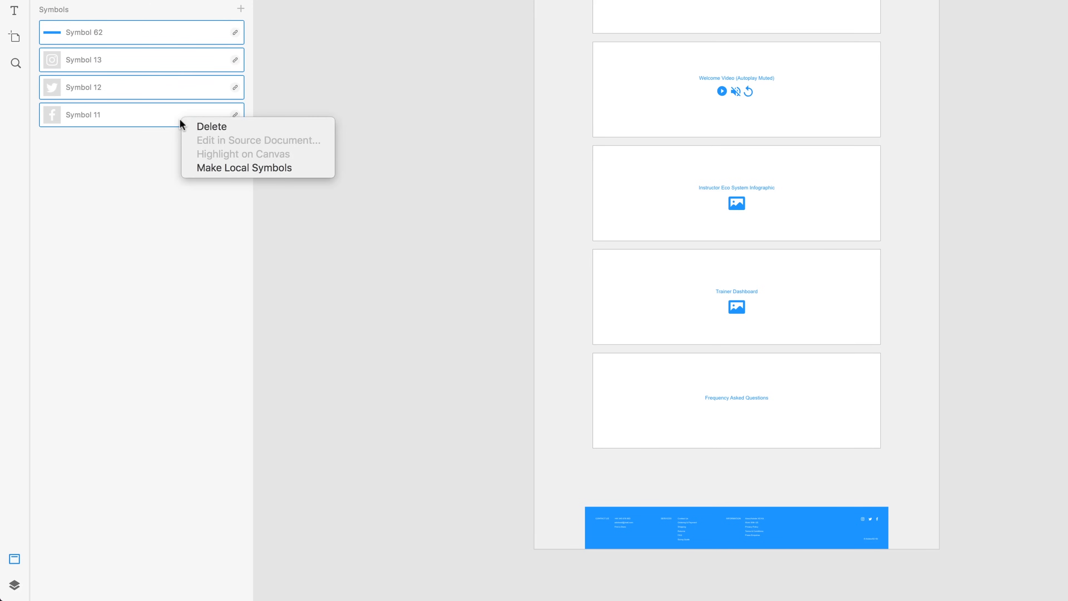
click(203, 167)
Step: Ungroup the footer and select only its blue background rectangle
click(825, 535)
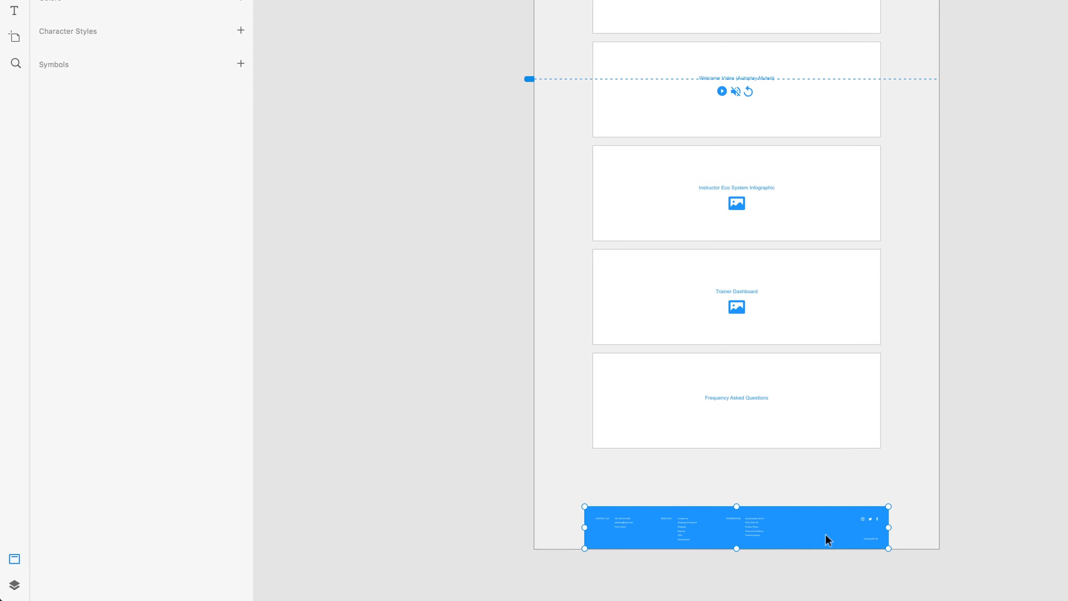
right_click(839, 521)
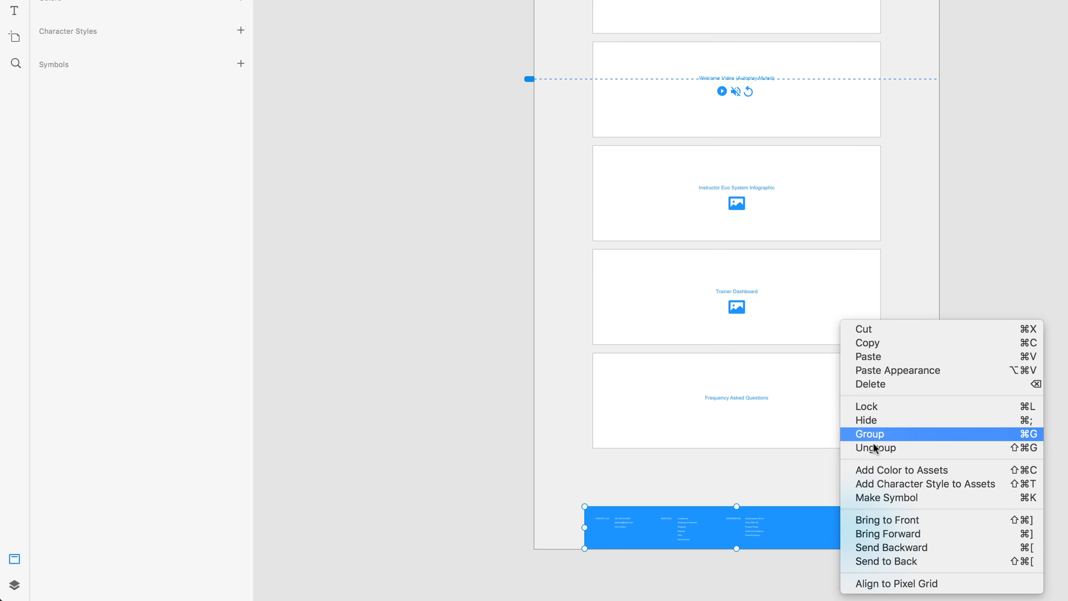
click(889, 449)
click(892, 537)
mouse_move(785, 533)
mouse_down()
mouse_move(772, 492)
mouse_move(774, 549)
mouse_up()
mouse_move(894, 528)
mouse_down()
mouse_move(941, 527)
mouse_move(888, 531)
mouse_up()
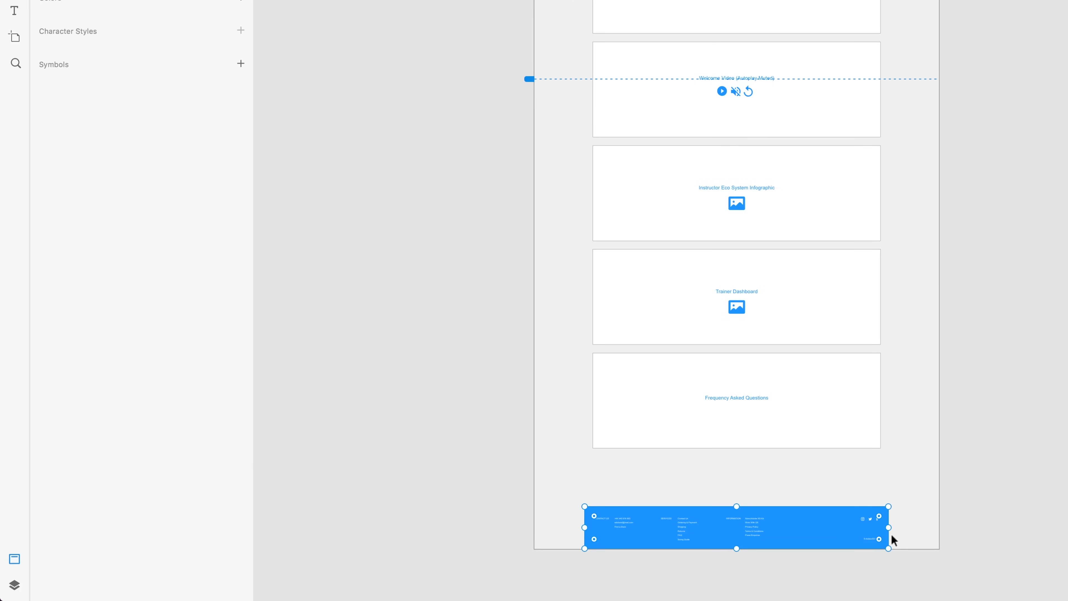
scroll(840, 533, up, 5)
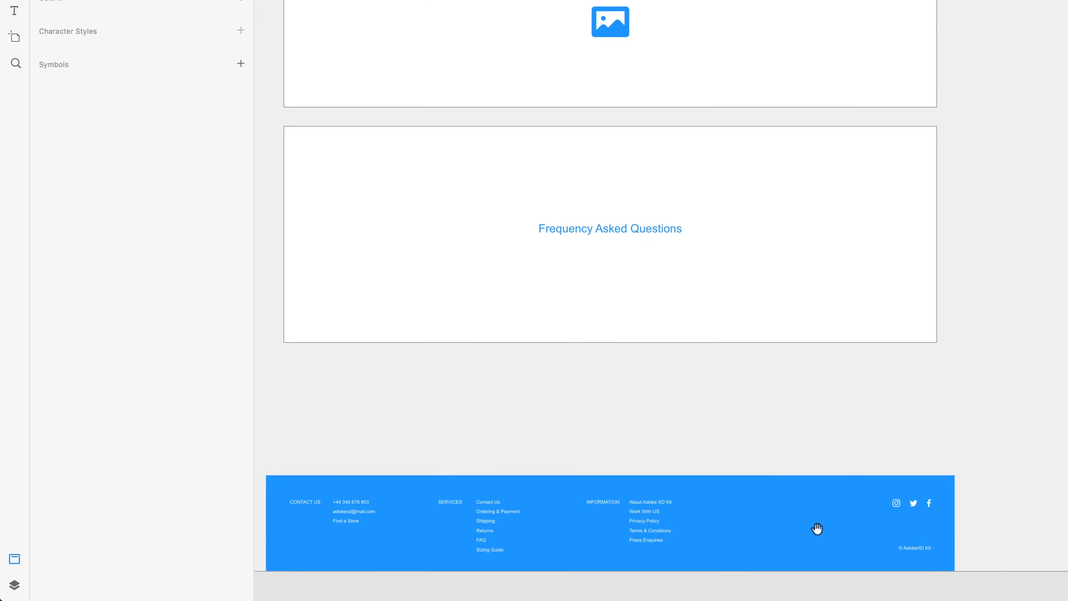
drag(815, 529, 903, 317)
drag(983, 404, 1067, 405)
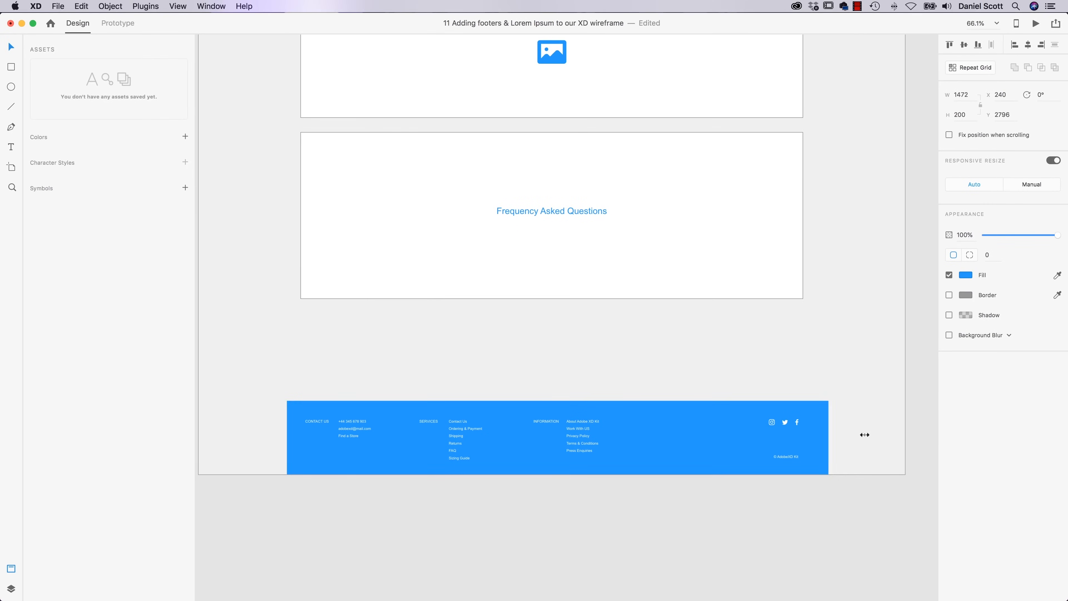
drag(288, 437, 230, 437)
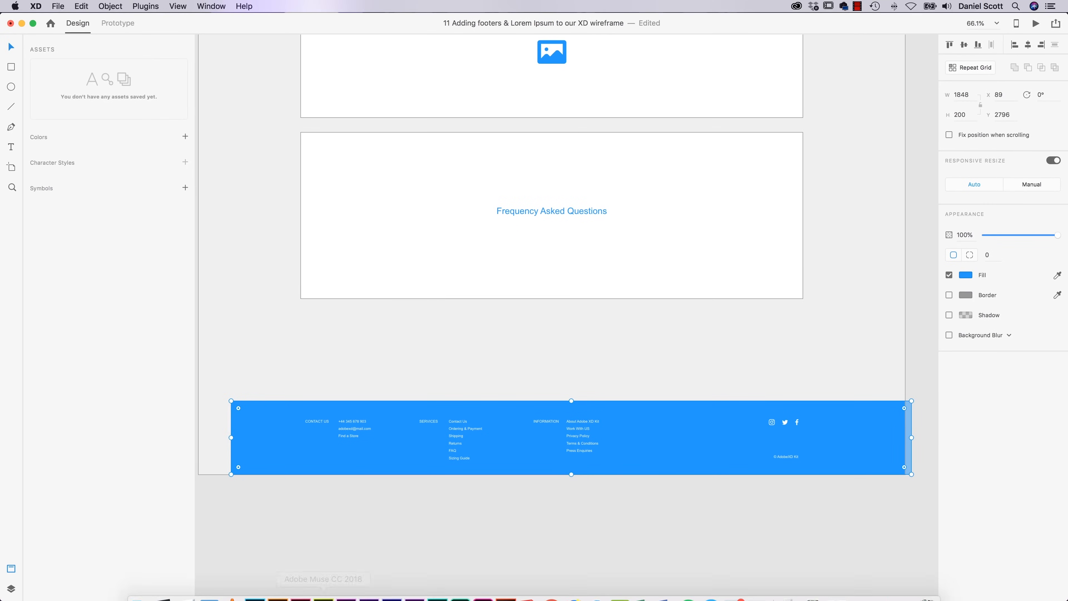
key(super+z)
key(super+z)
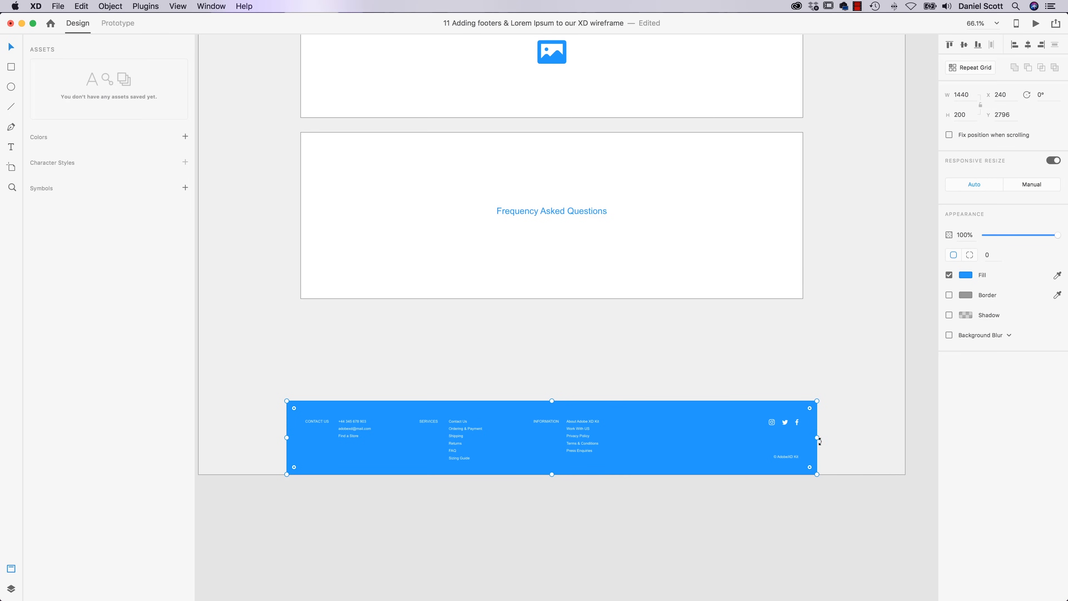
Step: Widen the footer background symmetrically to 1920 px and move the whole footer up to Y 2592, beneath the FAQ box
drag(817, 438, 905, 443)
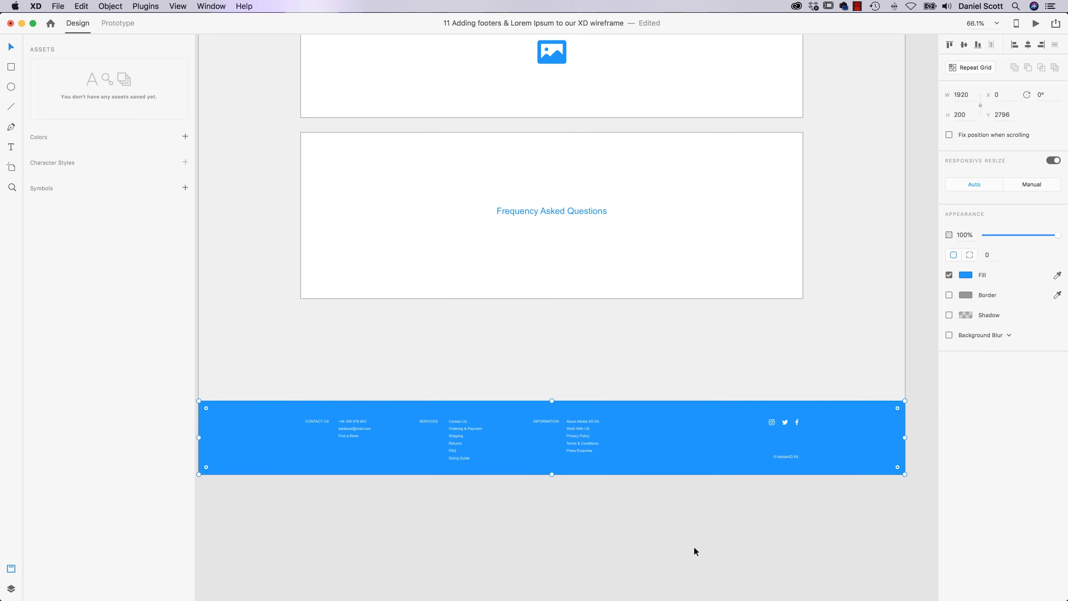
drag(888, 529, 249, 398)
drag(399, 449, 401, 371)
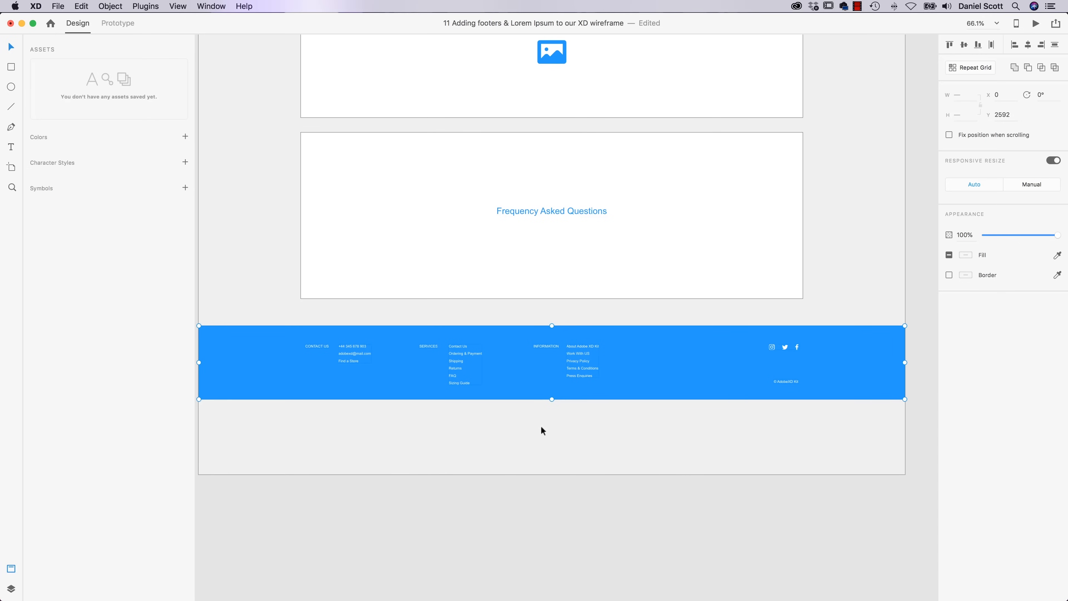
Step: Shorten the homepage artboard to 2786 px high and move the whole footer to Y 2586, flush with its lower edge
click(718, 476)
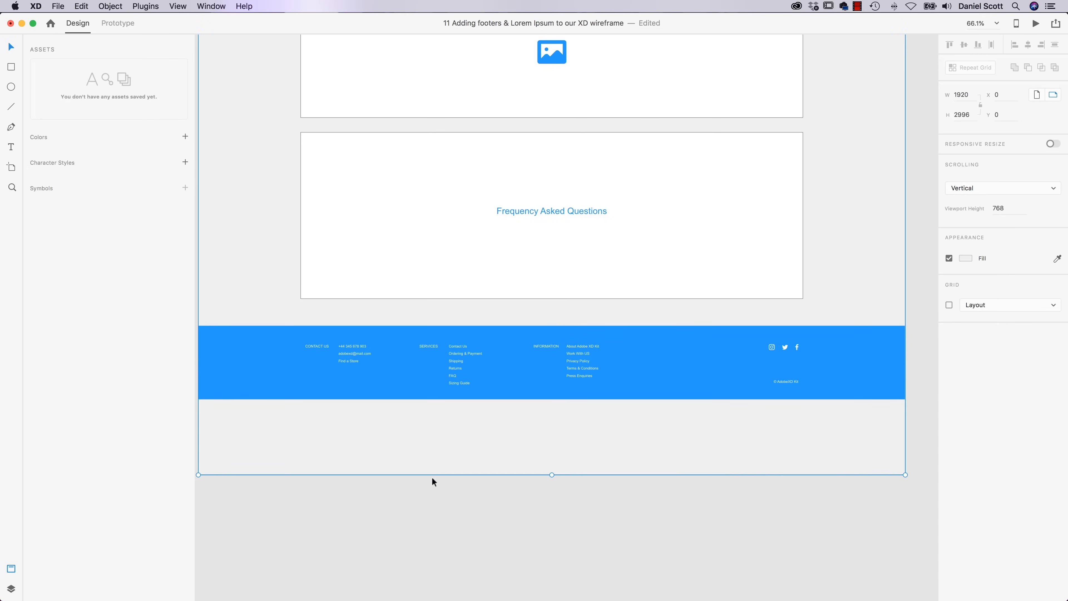
drag(553, 475, 545, 398)
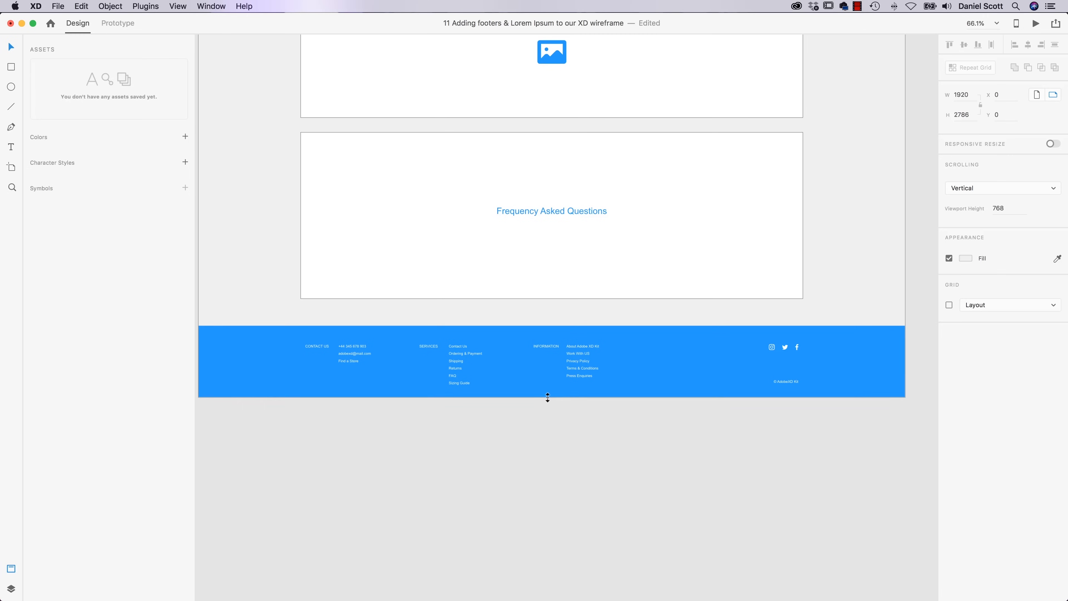
click(677, 381)
drag(909, 325, 245, 434)
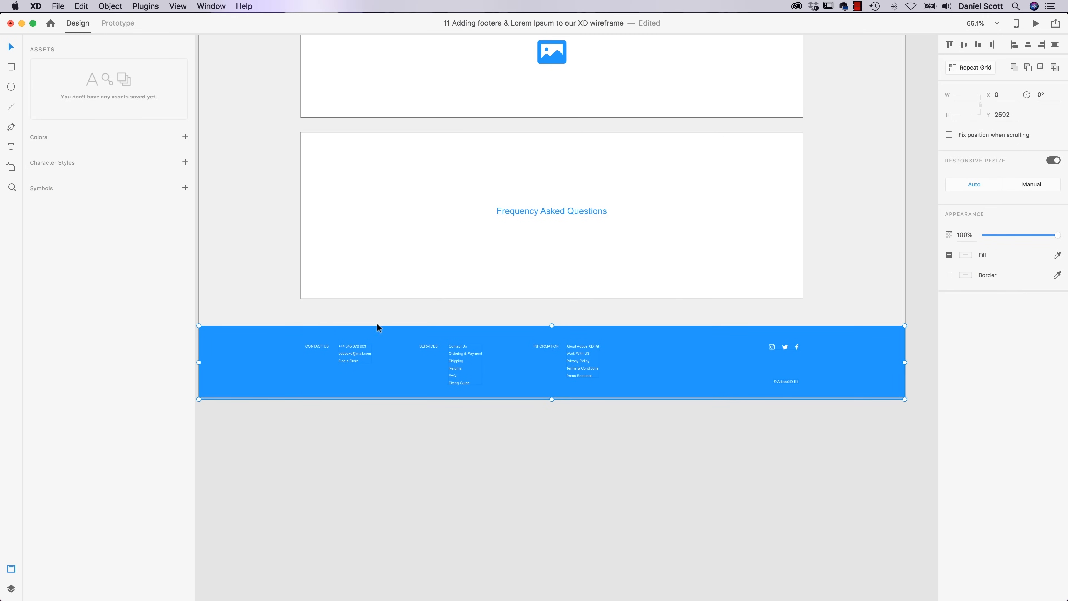
mouse_move(540, 378)
mouse_down()
mouse_move(528, 358)
mouse_move(538, 377)
mouse_up()
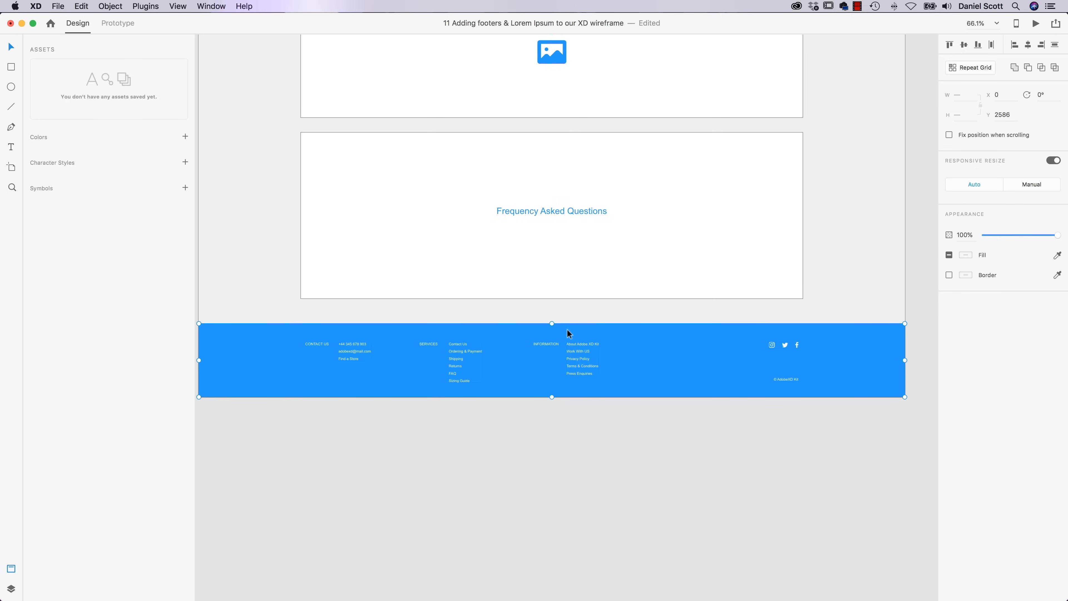
click(662, 517)
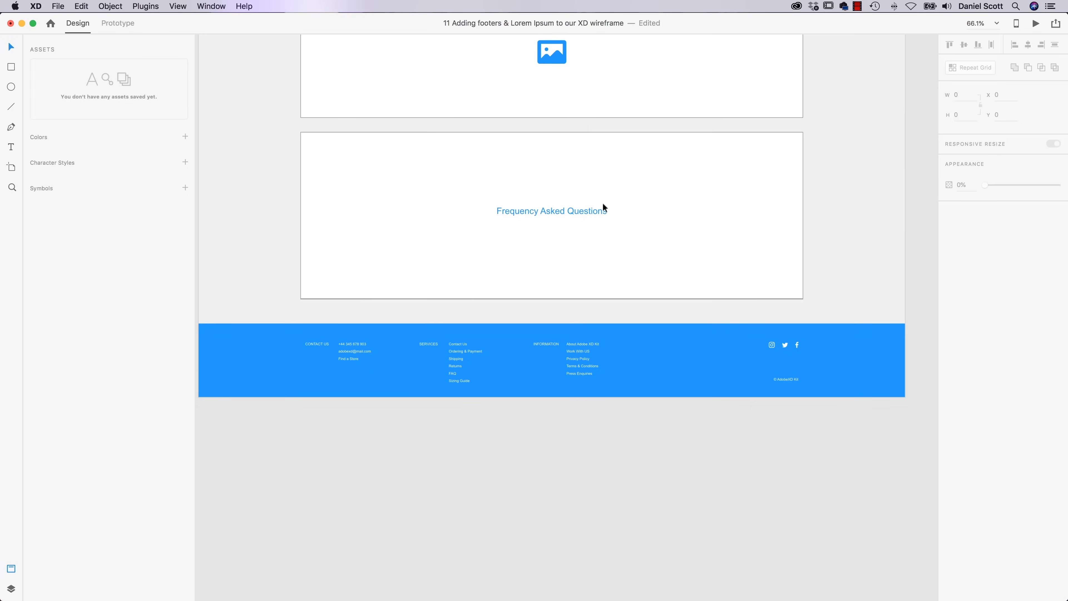
Step: Move the Frequency Asked Questions heading up inside its box to Y 2153
drag(583, 211, 583, 169)
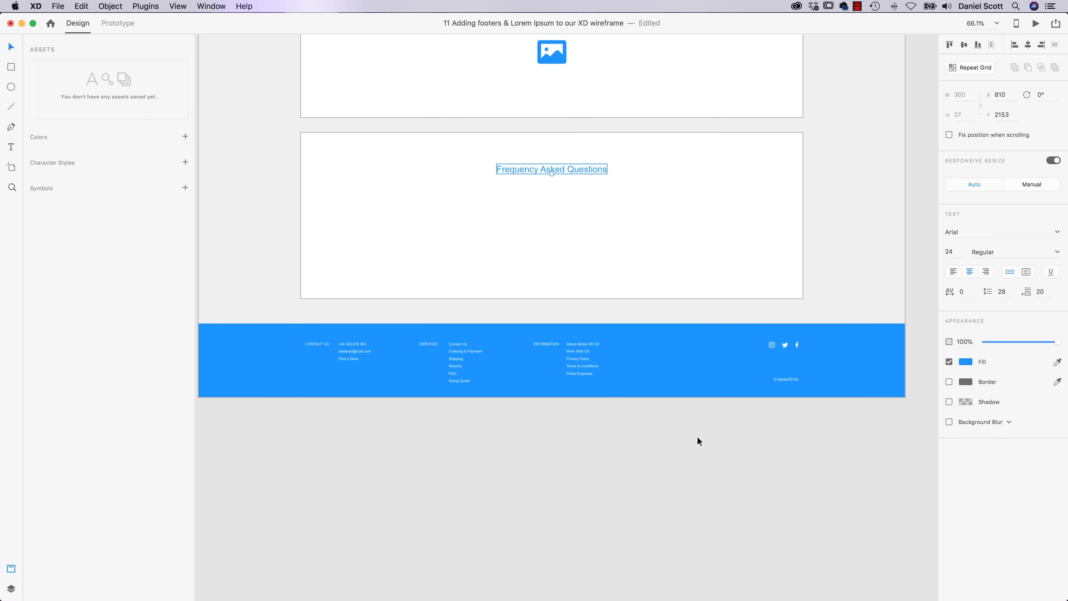
click(648, 445)
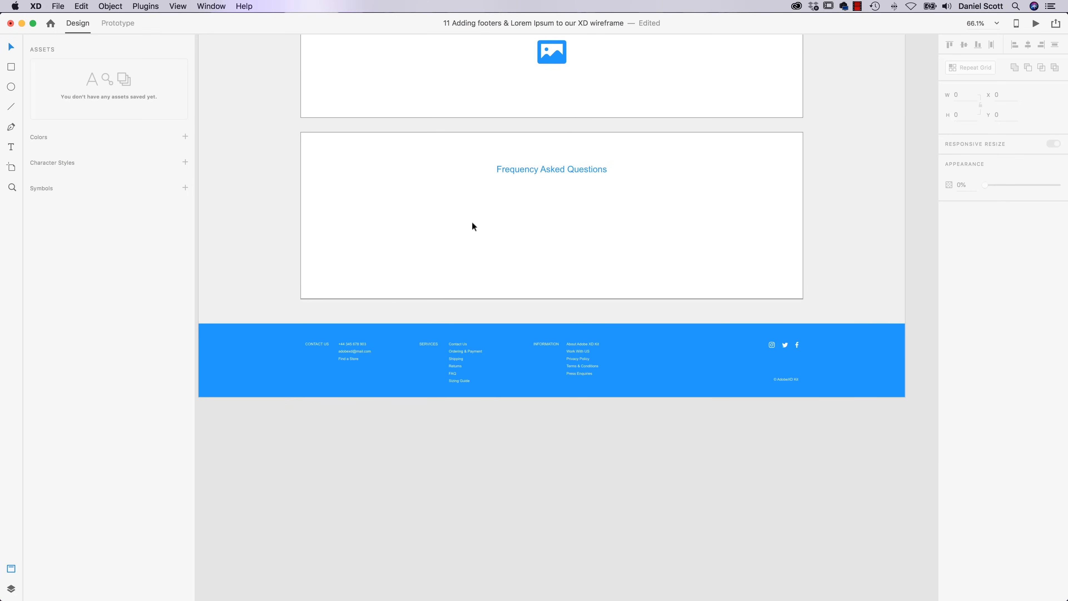
Step: Switch to Finder, open Placeholder Text from the Text & Fonts folder and copy its first paragraph
key(super+Tab)
key(super+Tab)
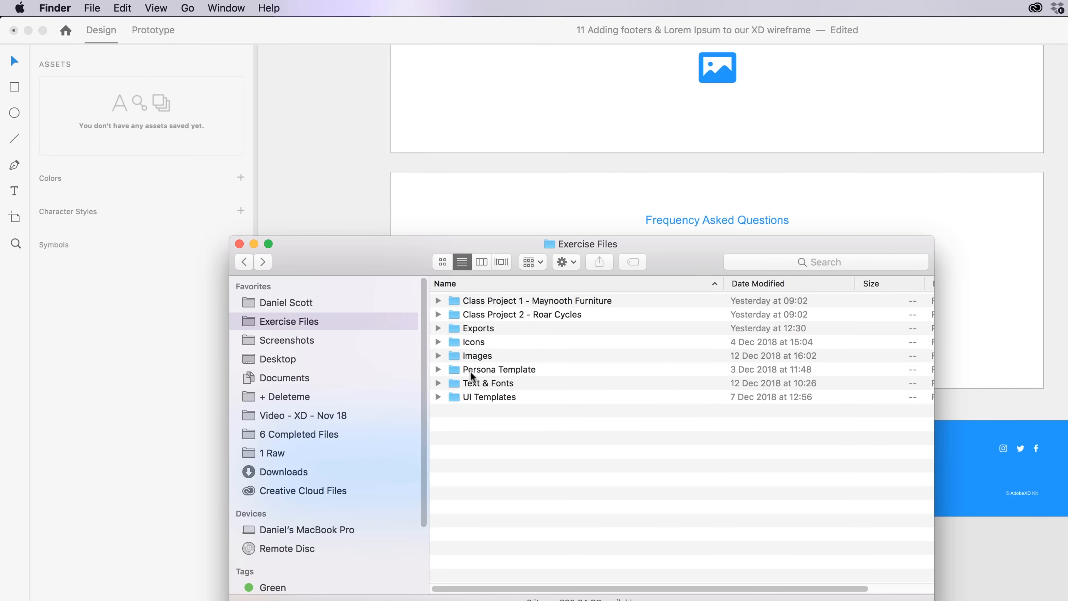
double_click(477, 384)
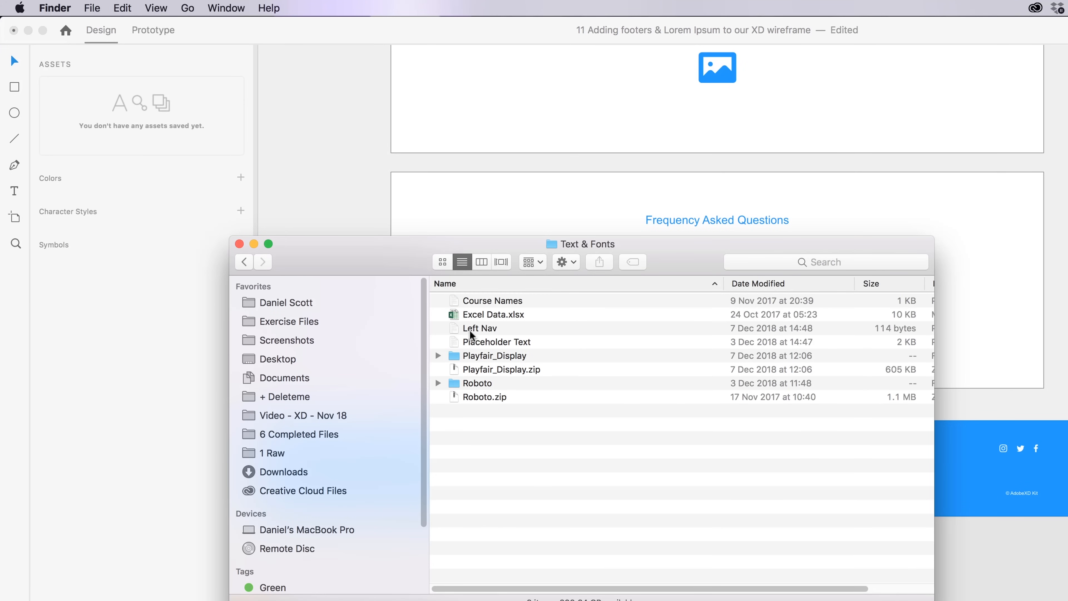
double_click(493, 347)
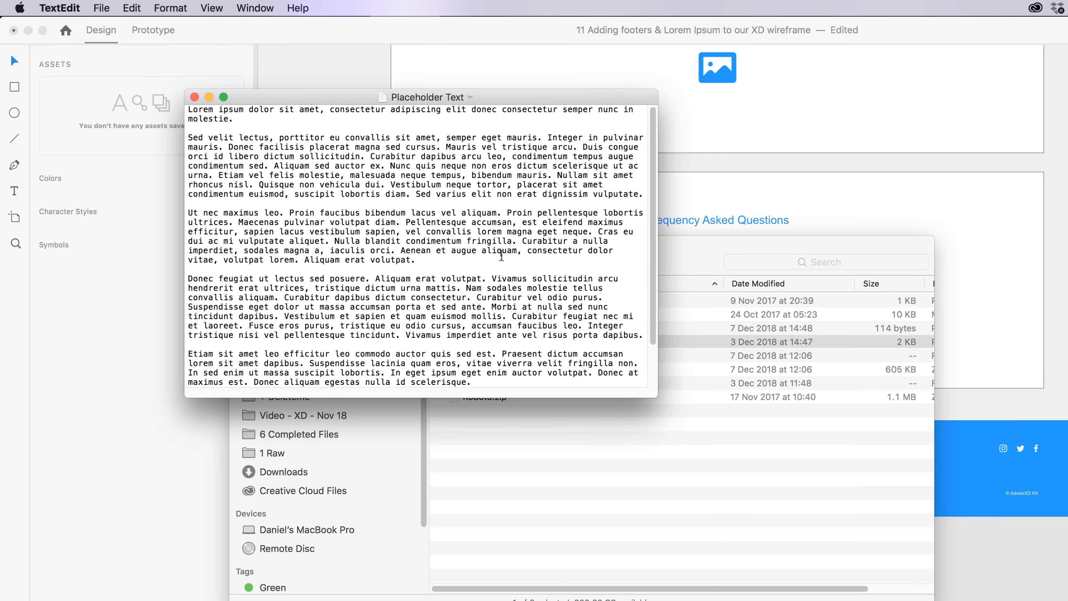
triple_click(200, 107)
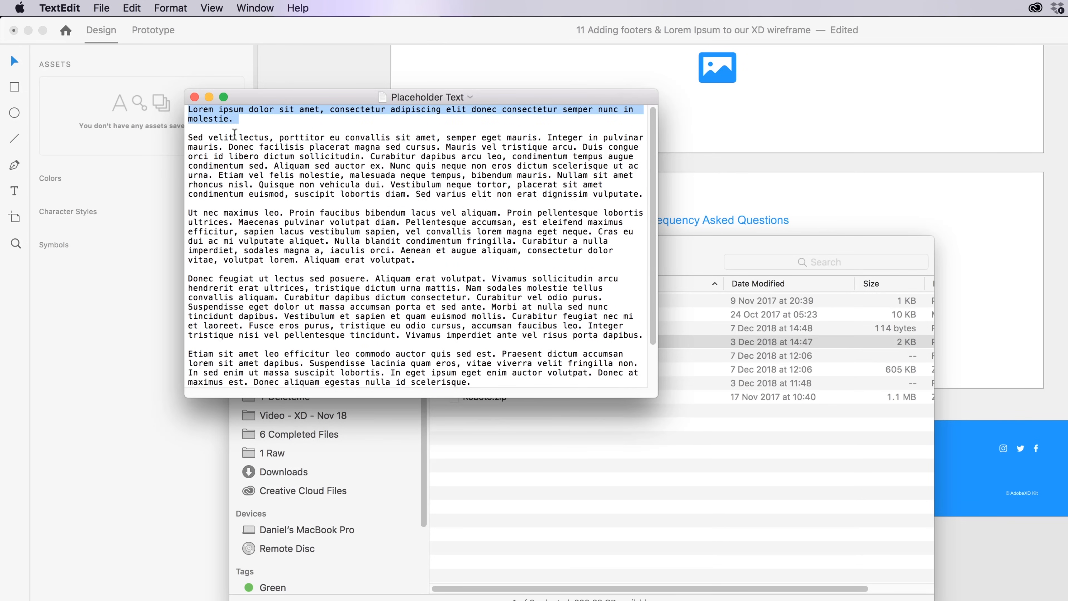
key(super+c)
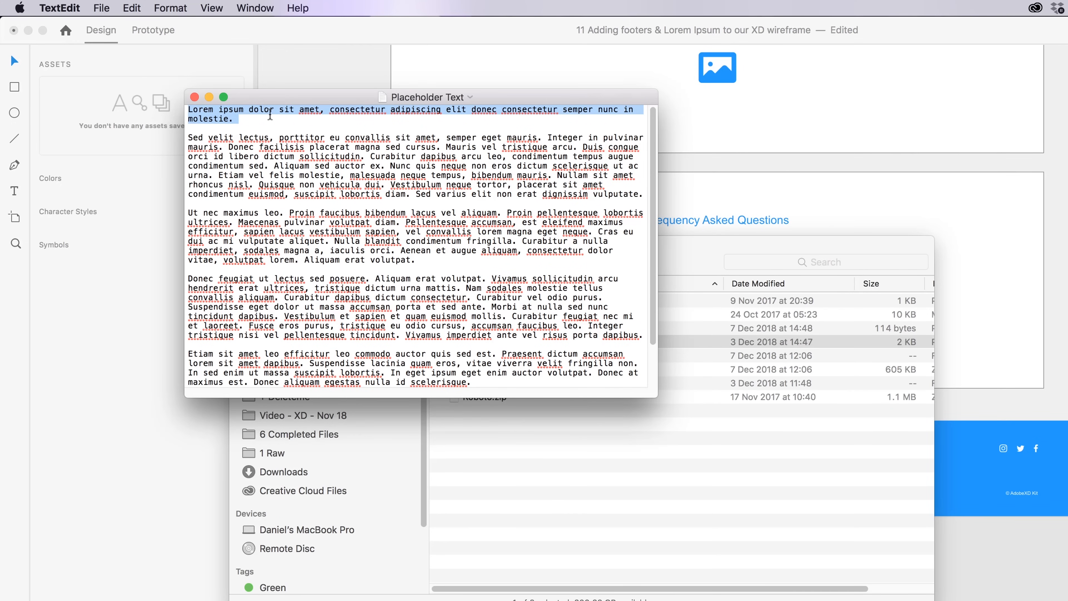
Step: Back in Adobe XD, draw an area text box about 808 × 45 px beneath the FAQ heading and paste the copied paragraph
click(1018, 517)
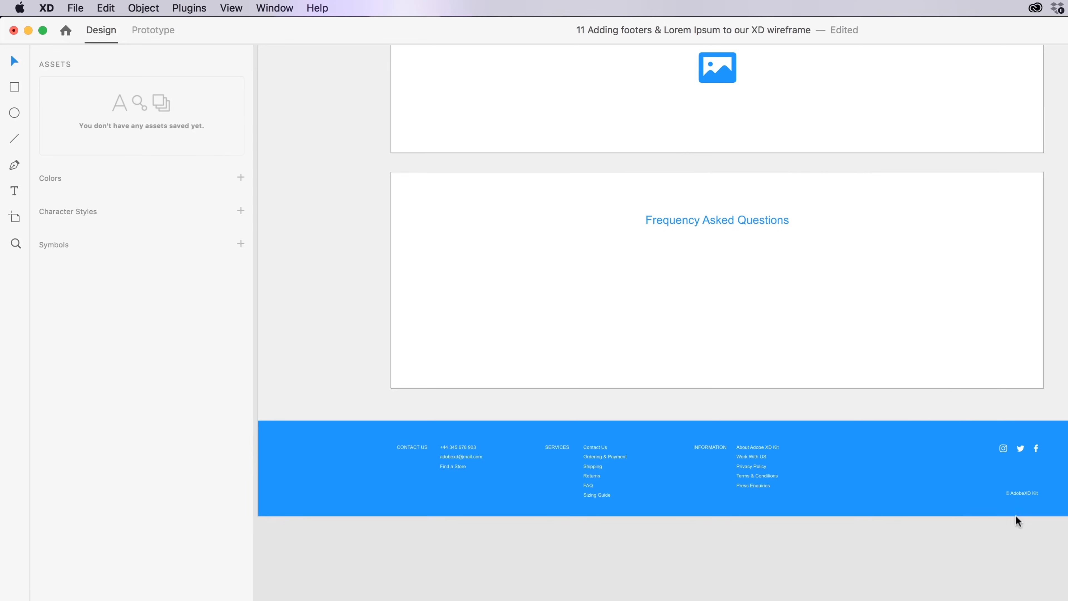
click(15, 192)
drag(529, 238, 913, 262)
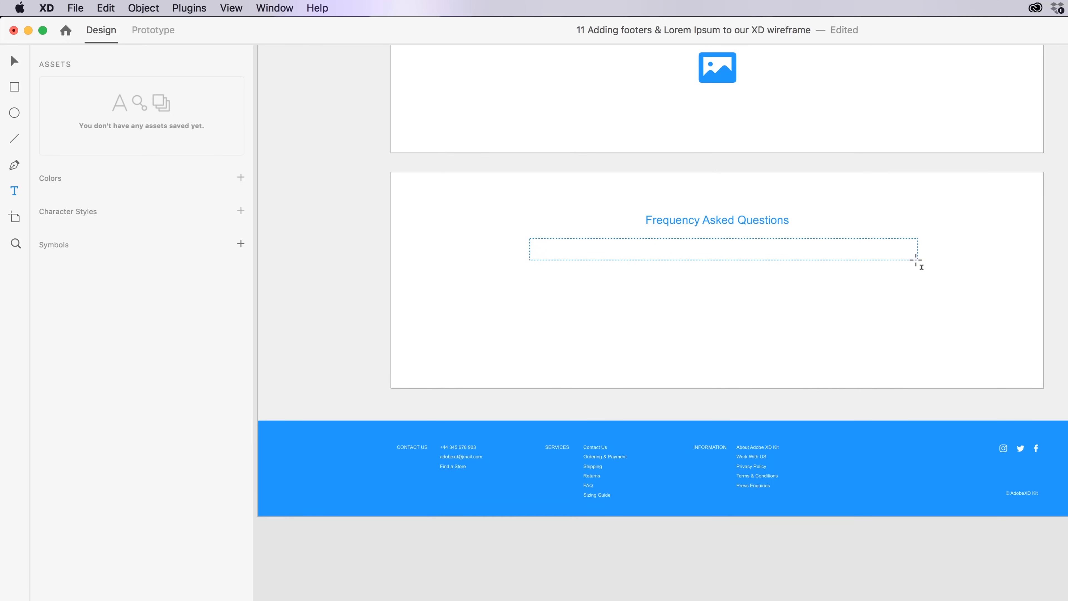
key(super+v)
Step: Format all the pasted text with a black #000000 fill and a font size of 16
key(super+a)
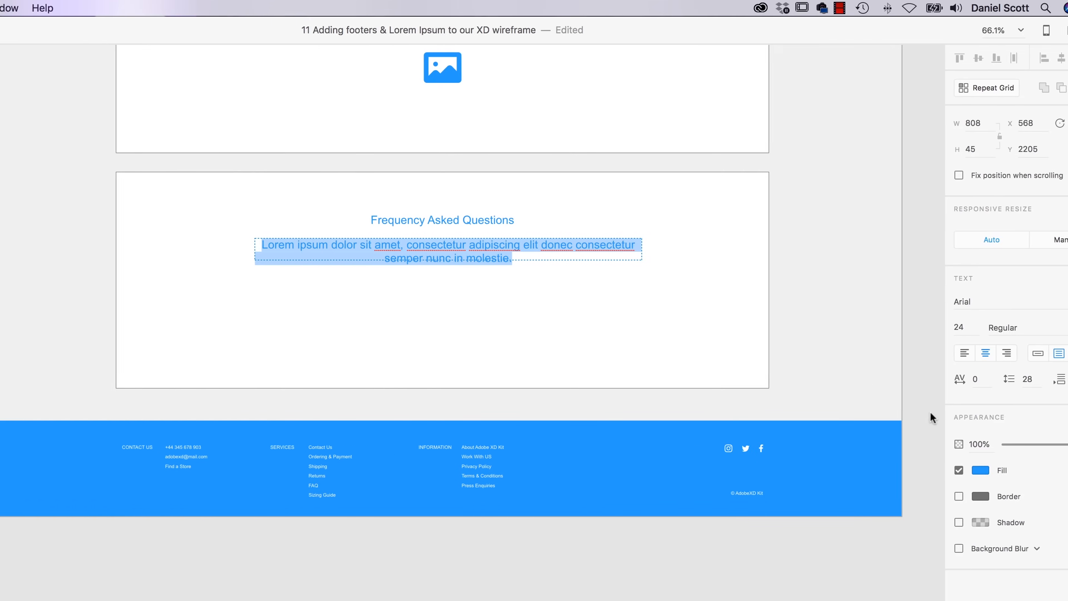
click(934, 469)
click(817, 545)
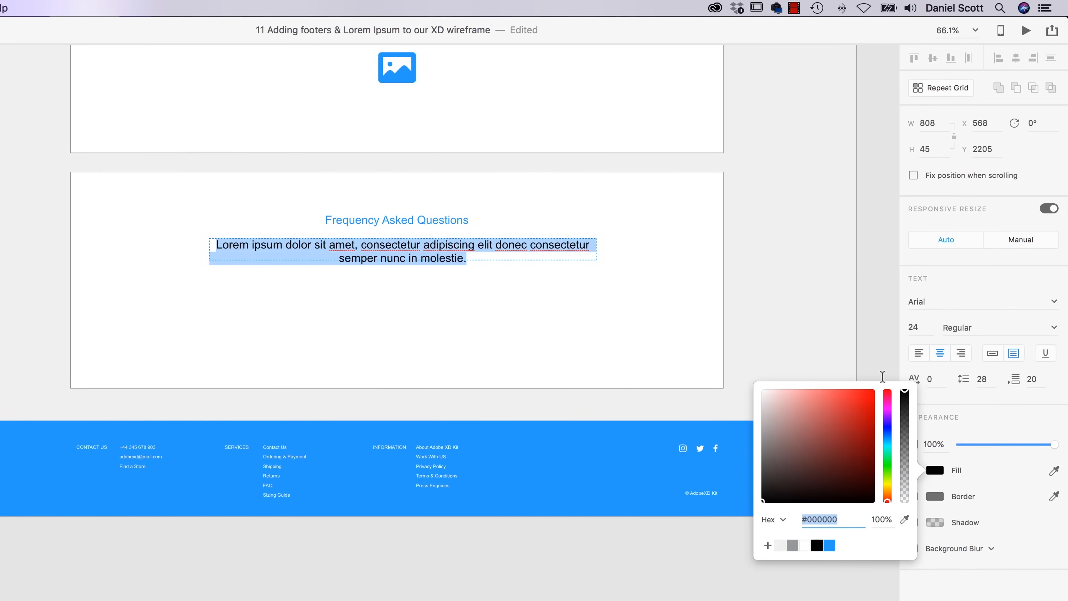
click(918, 326)
text(16)
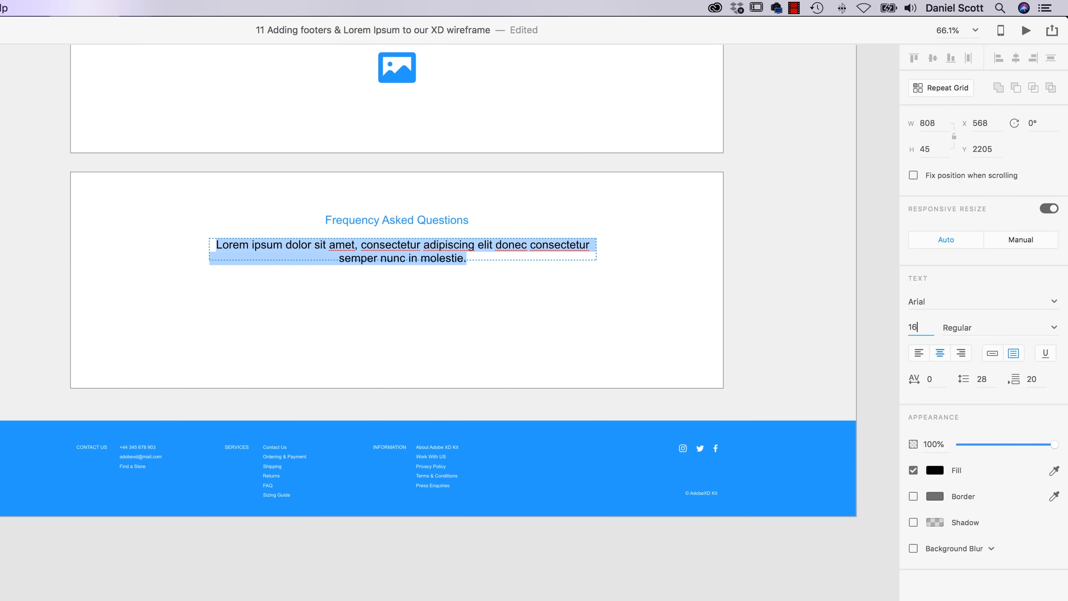
key(Return)
Step: Prefix the placeholder sentence with "• Q:" and start an answer line reading "A:" beneath it
click(236, 247)
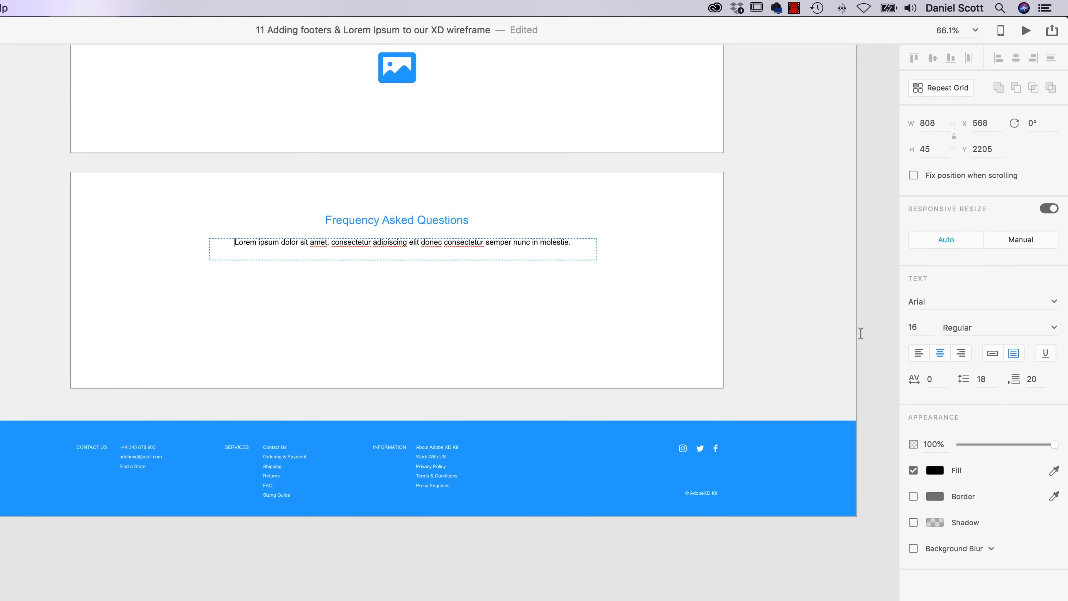
text(•)
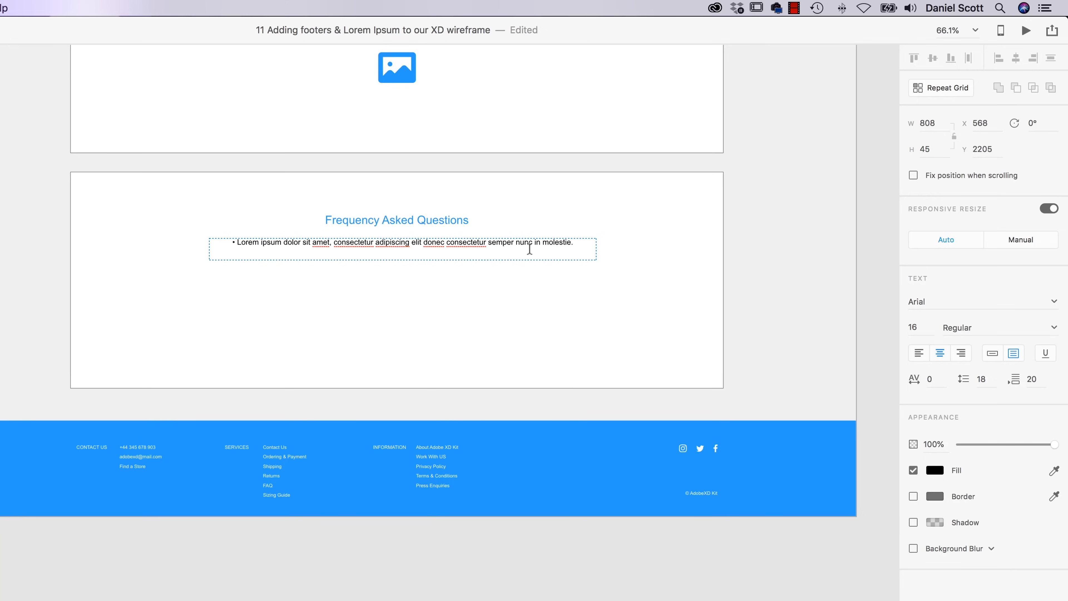
text(Q:)
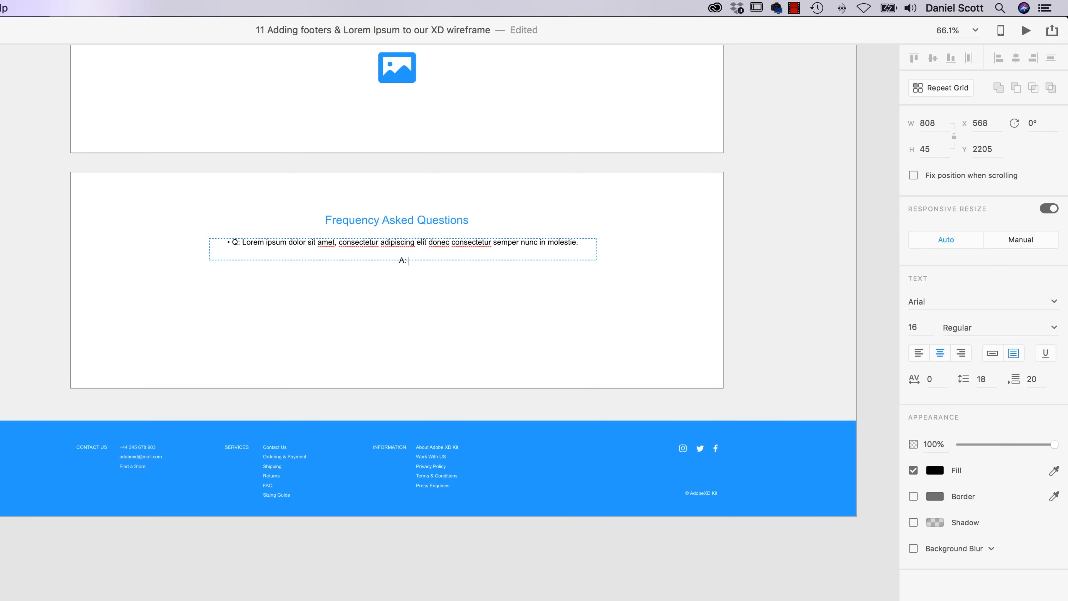
Step: Copy "Curabitur dapibus arcu leo" through "Aliquam sed auctor ex." from Placeholder Text into the A: line in XD and put a bullet before it
key(super+Tab)
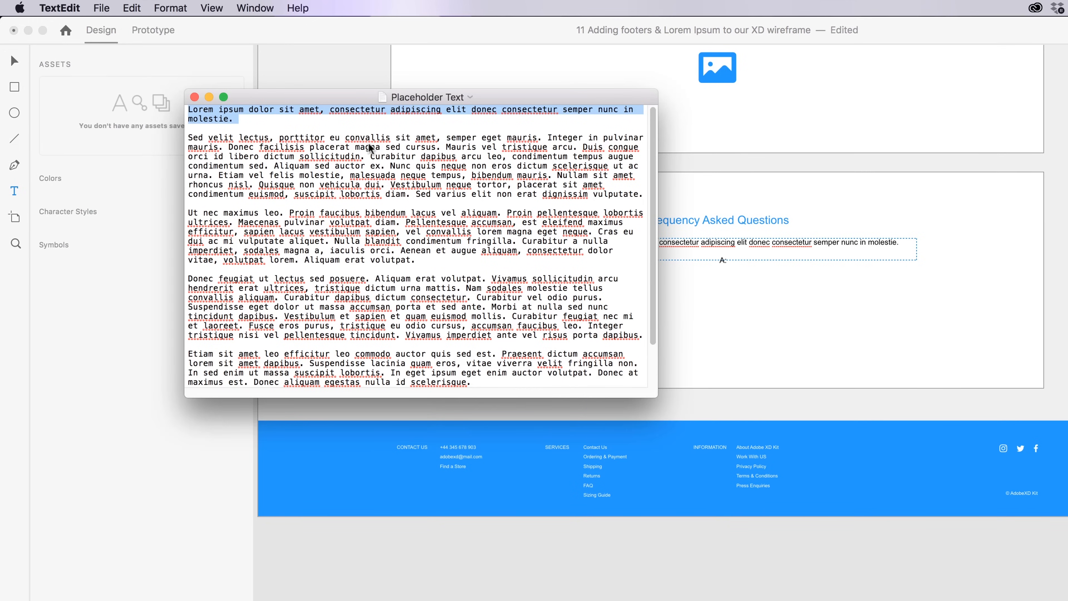
drag(370, 156, 398, 173)
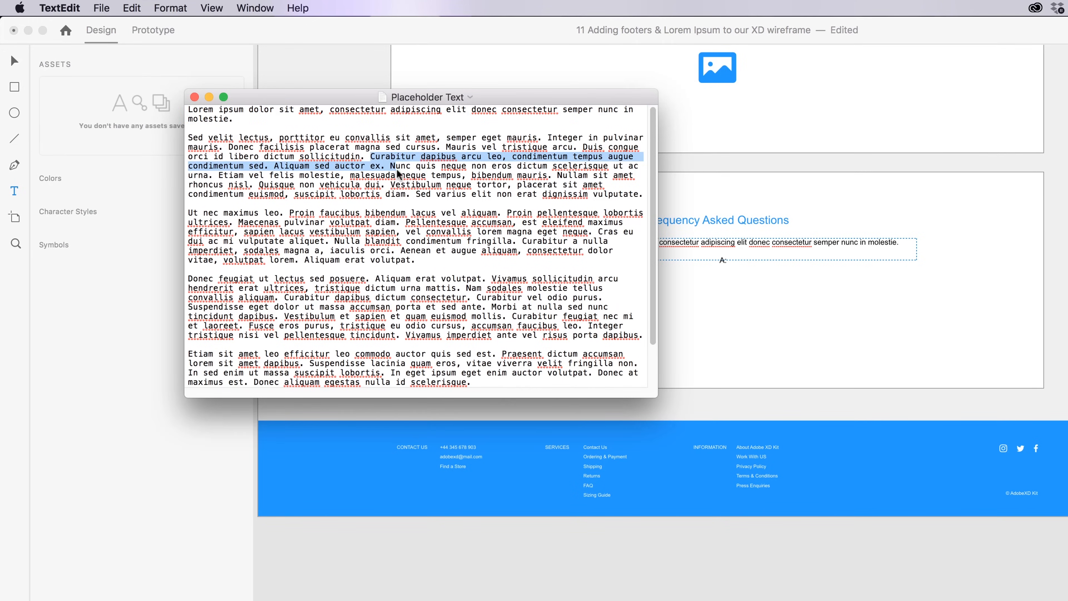
key(super+c)
key(super+Tab)
key(super+v)
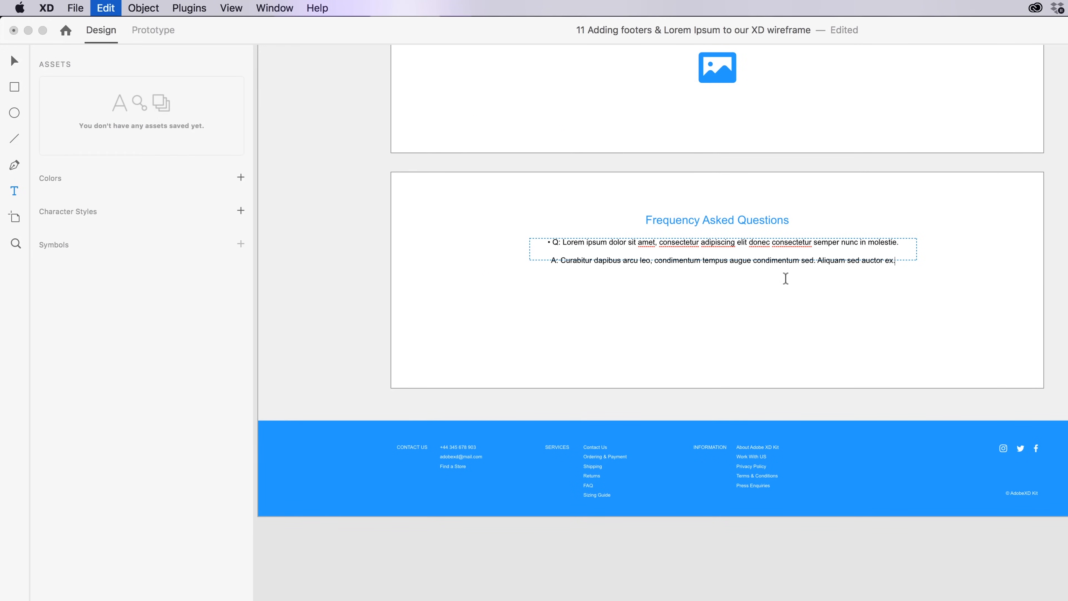
click(549, 261)
text(•)
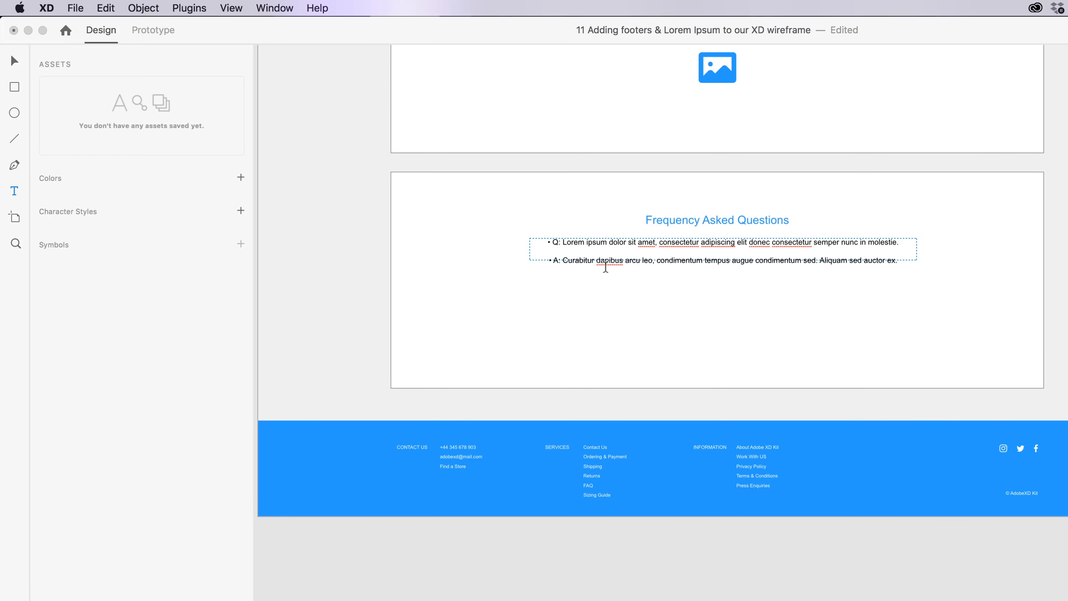
Step: Extend the FAQ text box to 77 px high and set its paragraph spacing to 0
click(14, 61)
drag(722, 260, 723, 275)
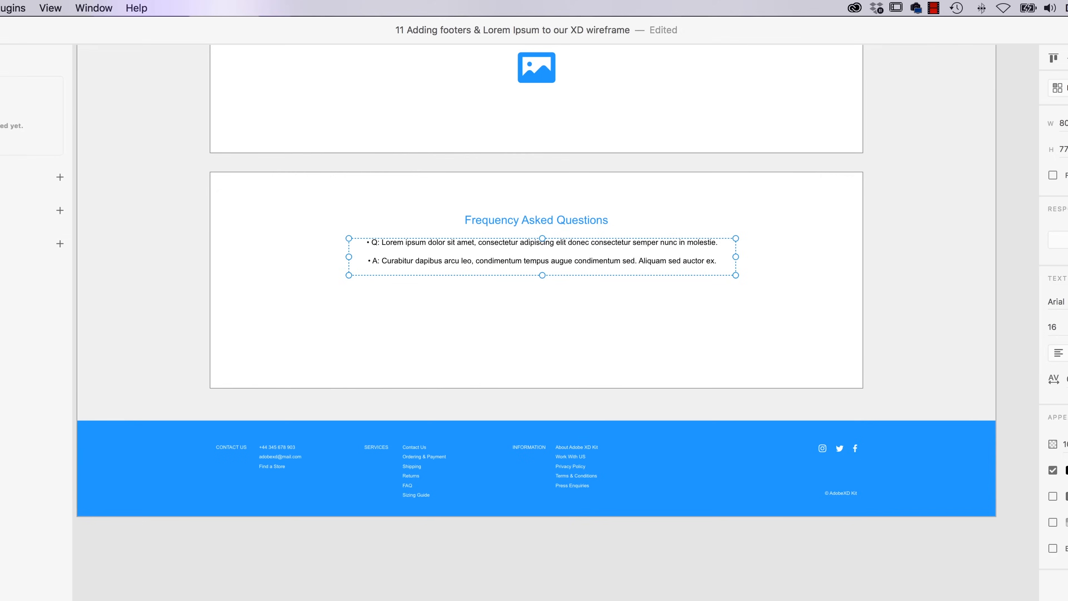
click(1035, 380)
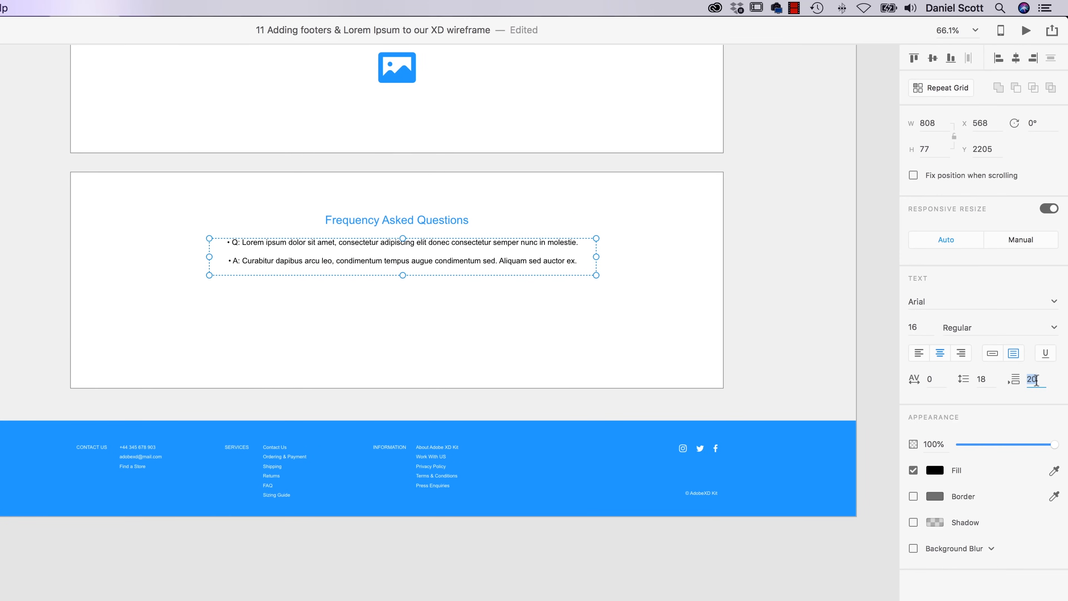
text(0)
key(Return)
Step: Copy the question-and-answer pair and paste a second one below it, separated by a blank line
double_click(584, 254)
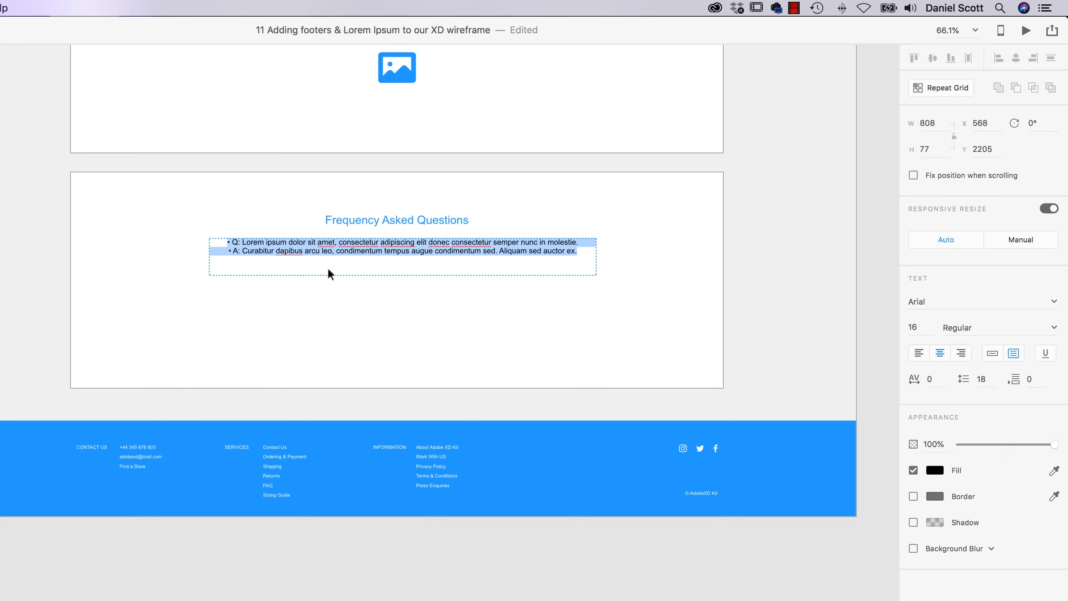
key(ctrl+c)
key(Right)
key(Return)
key(Return)
key(ctrl+v)
key(Escape)
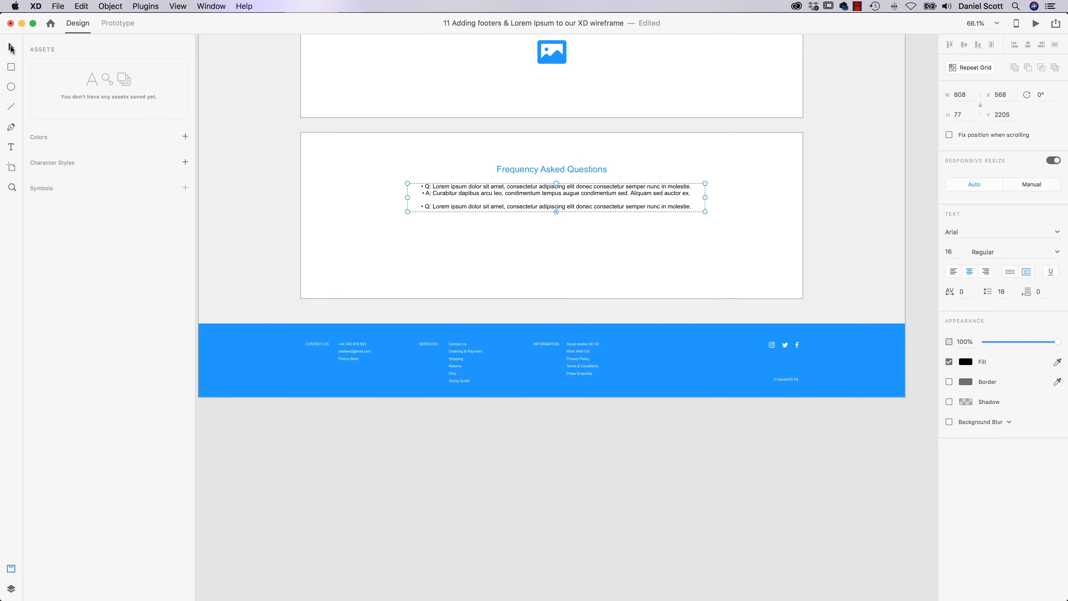
Step: Extend the FAQ text box to 236 px high and paste two more question-and-answer pairs at its end
drag(556, 211, 557, 270)
double_click(590, 232)
click(692, 213)
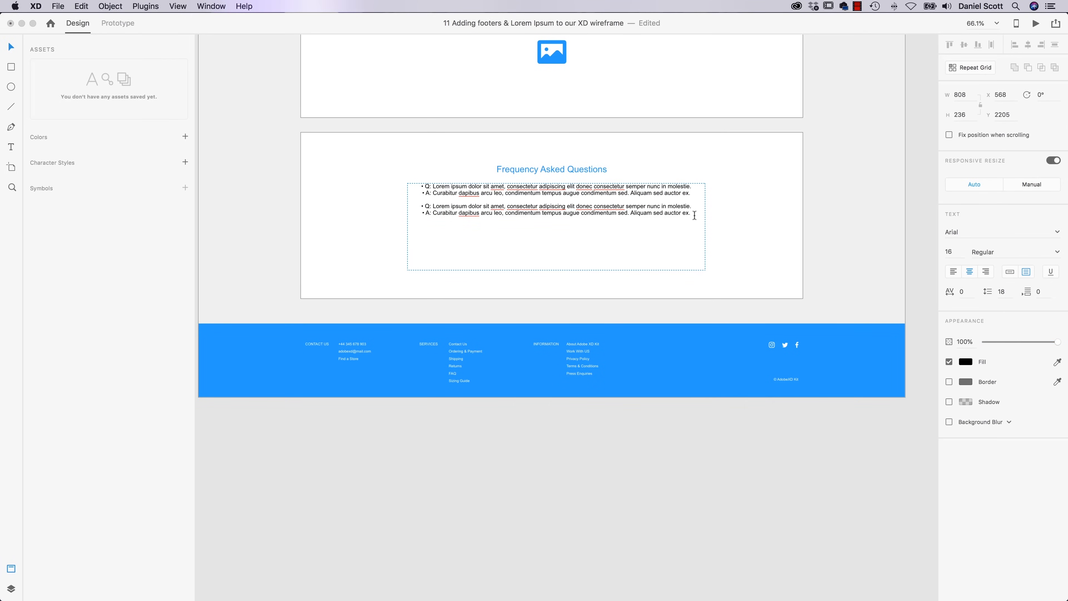
key(super+v)
key(super+v)
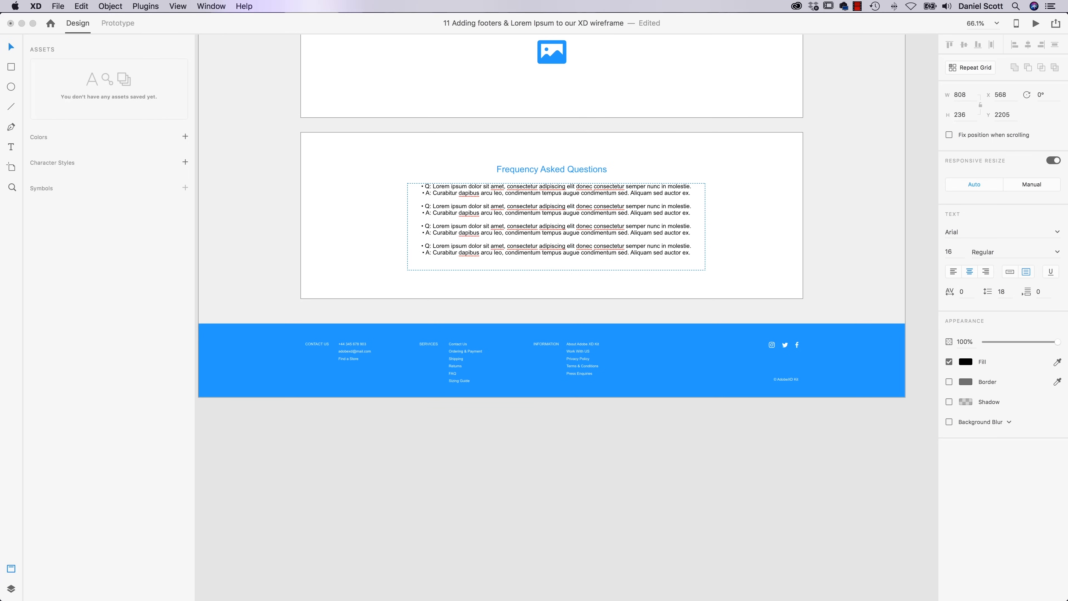
key(Escape)
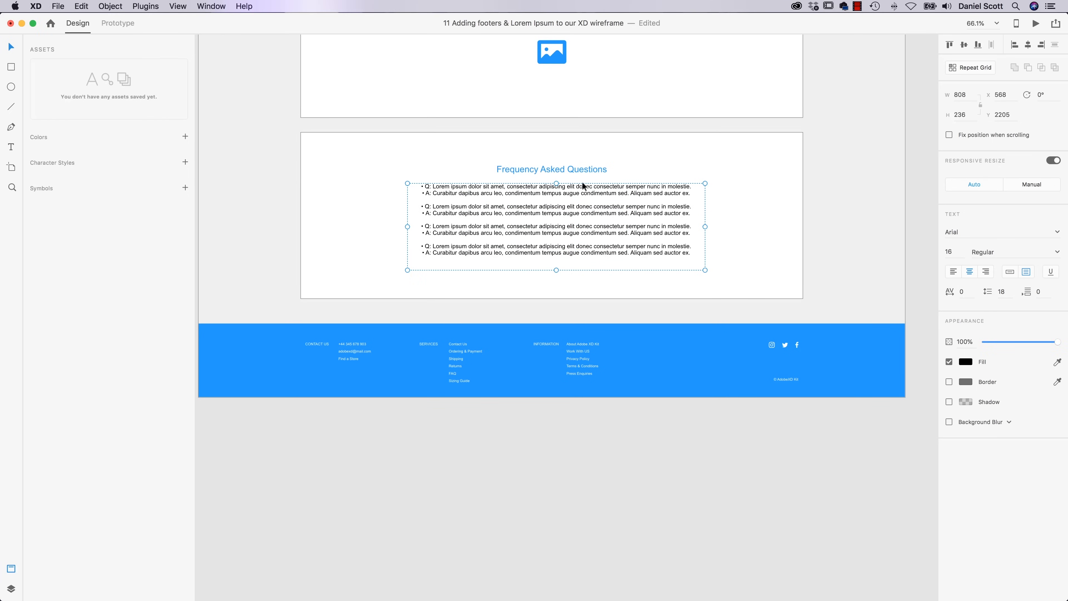
click(910, 204)
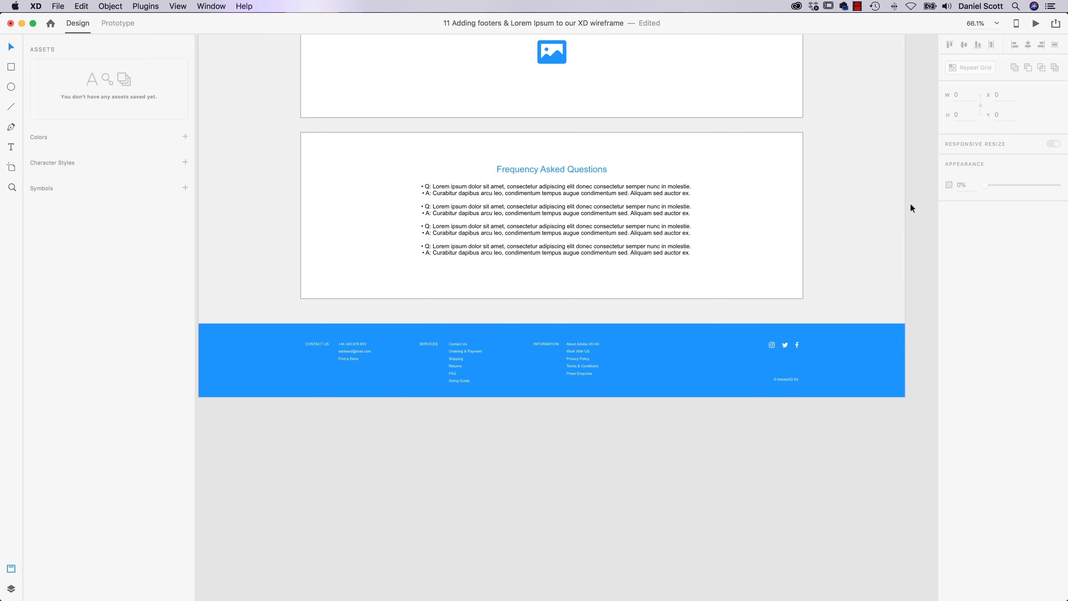
Step: Switch to Chrome, generate five paragraphs of dummy text on lipsum.com and dismiss the privacy notice
key(super+Tab)
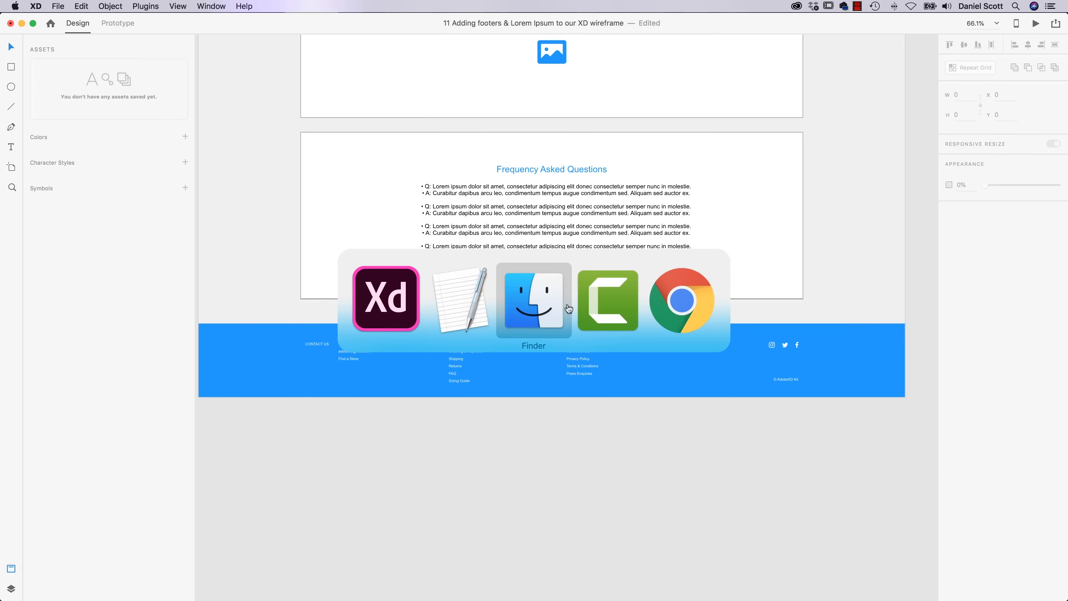
click(678, 295)
click(105, 22)
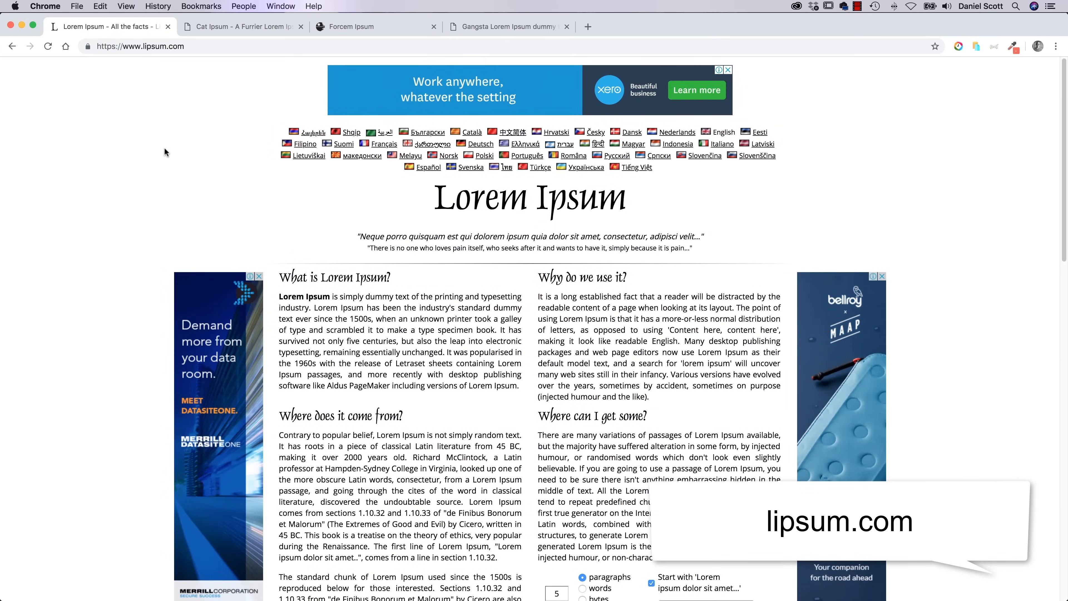
scroll(165, 150, down, 10)
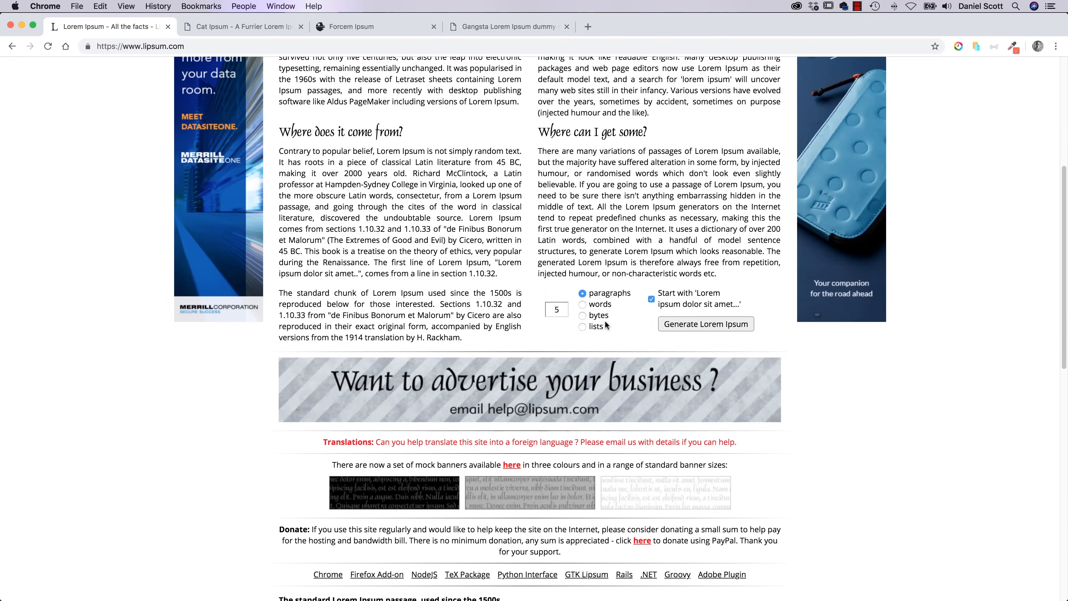
click(685, 324)
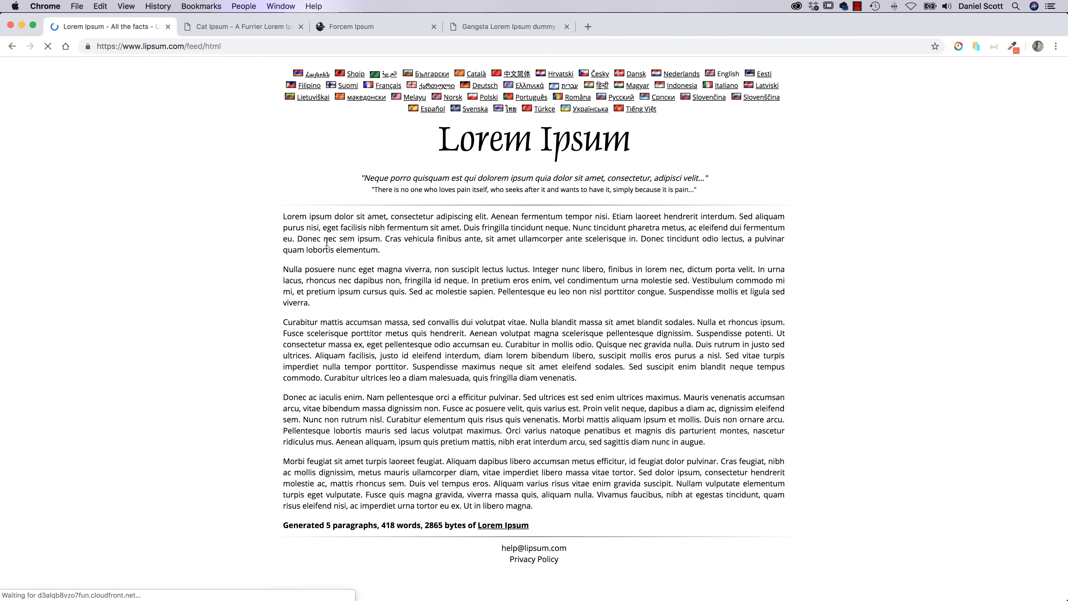
drag(283, 216, 590, 489)
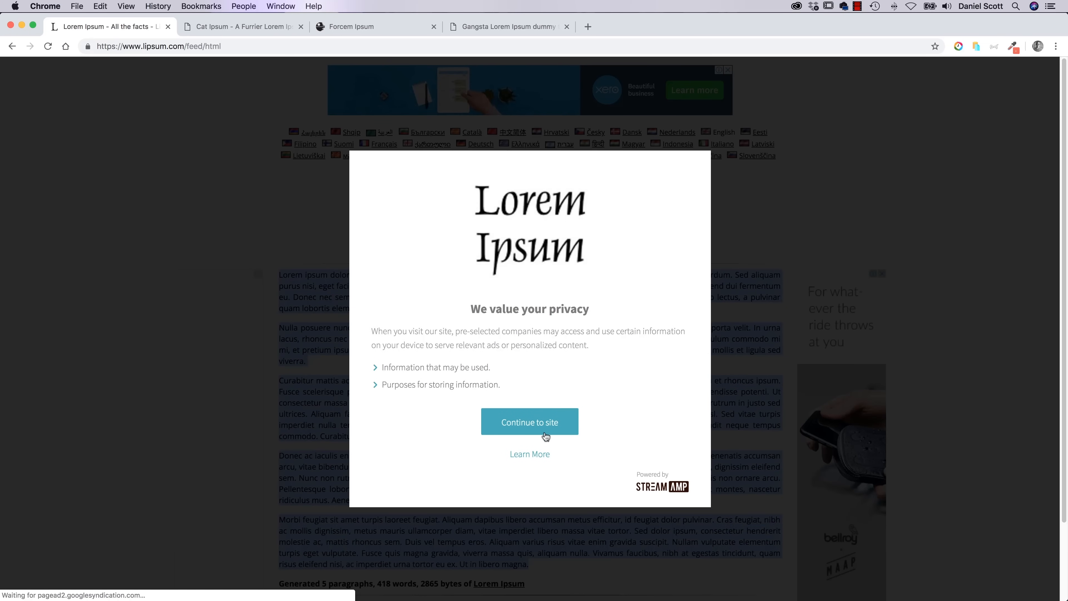
click(526, 422)
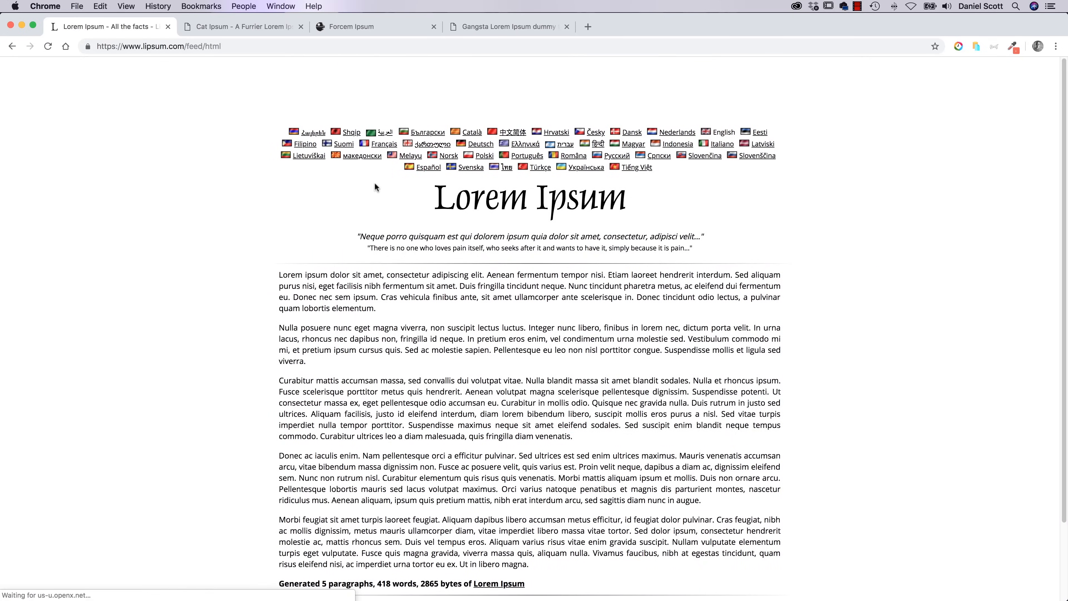
Step: Generate three paragraphs on Cat Ipsum, and view the Forcem Ipsum and Gangsta Lorem Ipsum generators
click(235, 27)
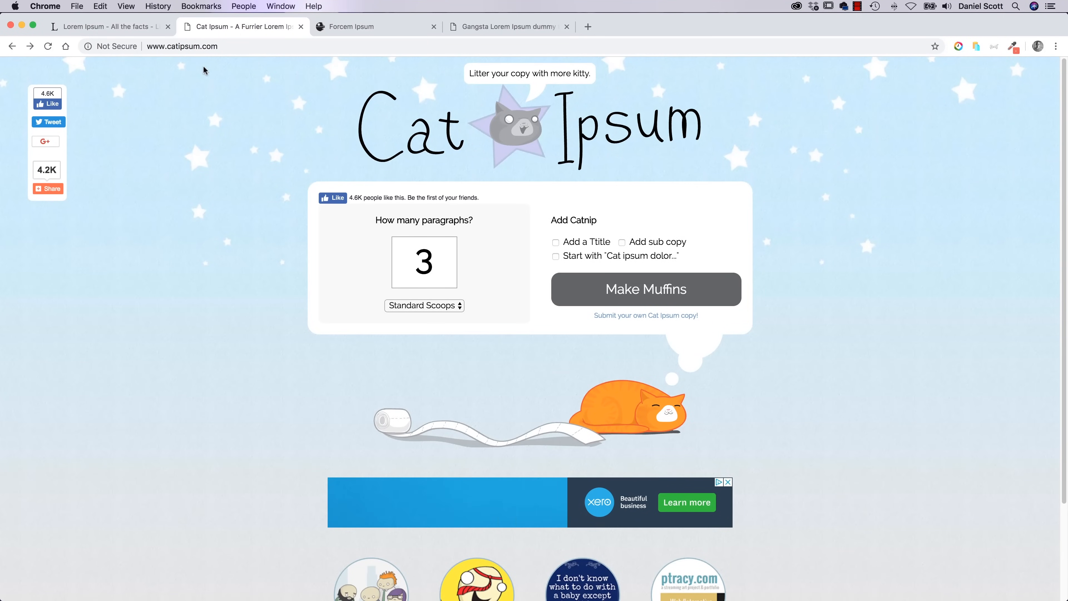
click(656, 293)
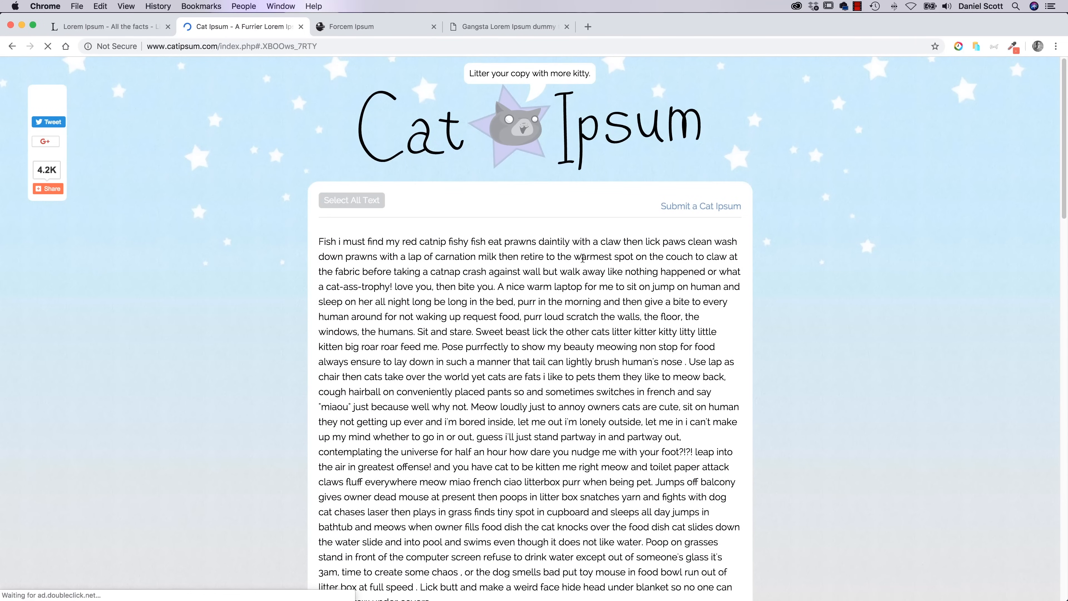
click(349, 26)
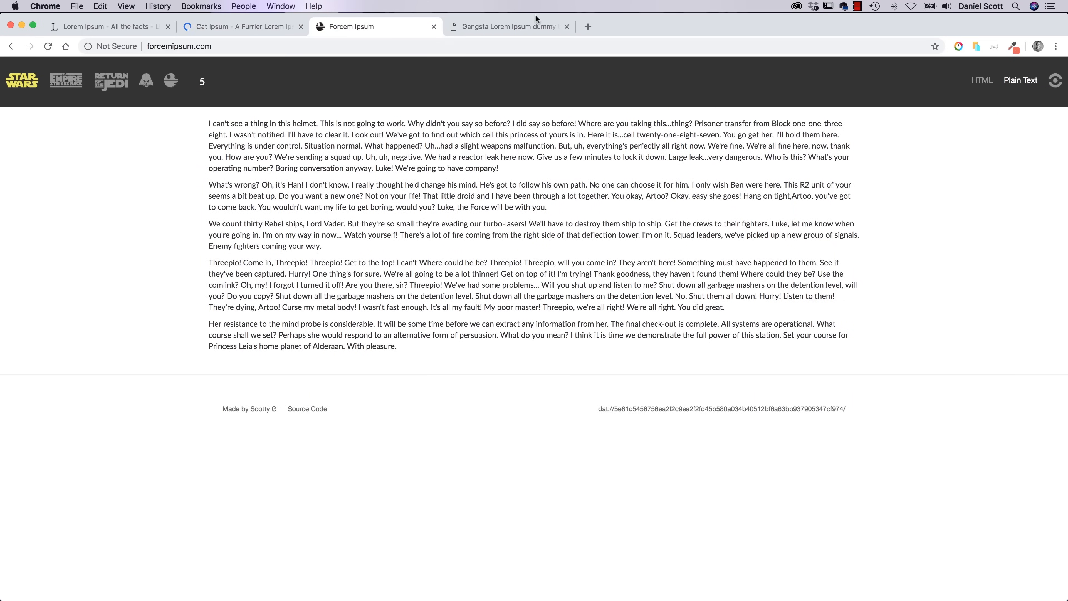
click(518, 26)
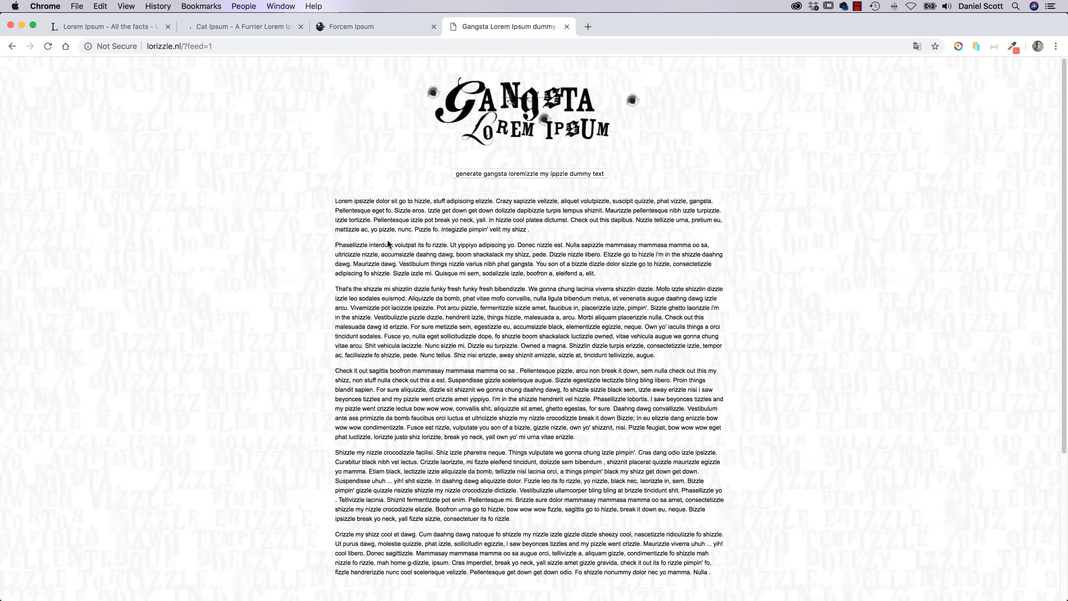
Step: Examine the sample text on Gangsta Lorem Ipsum and Forcem Ipsum, and switch back to Adobe XD
drag(336, 201, 676, 205)
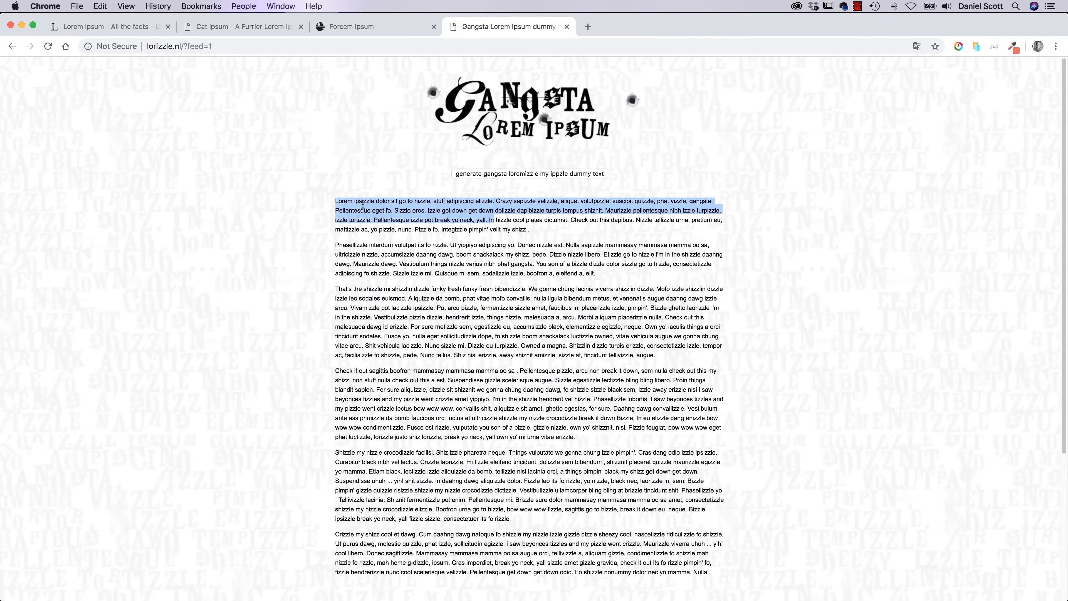
click(399, 32)
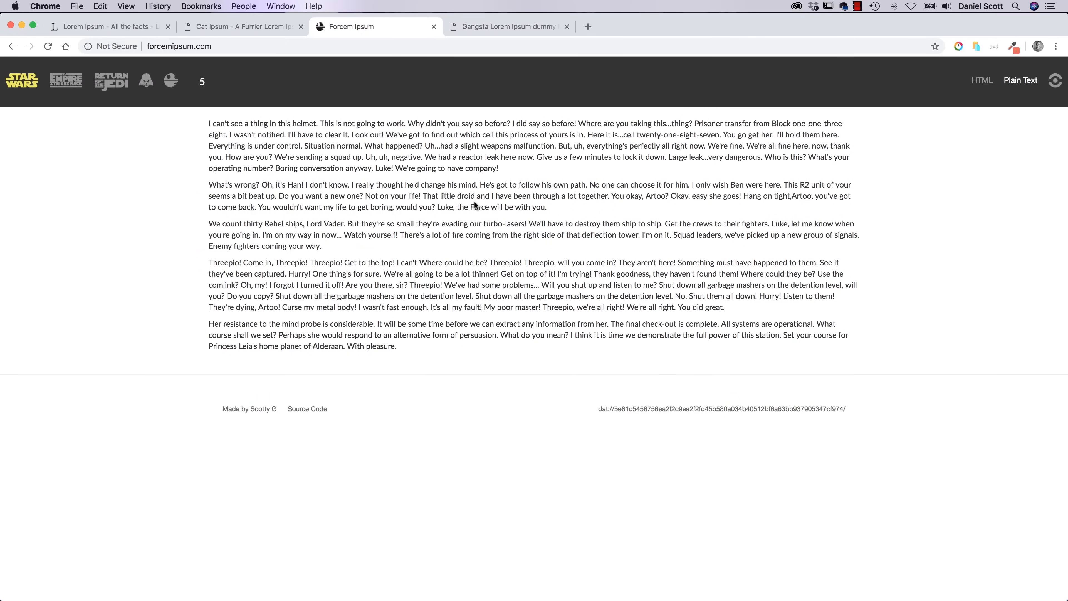
key(super+Tab)
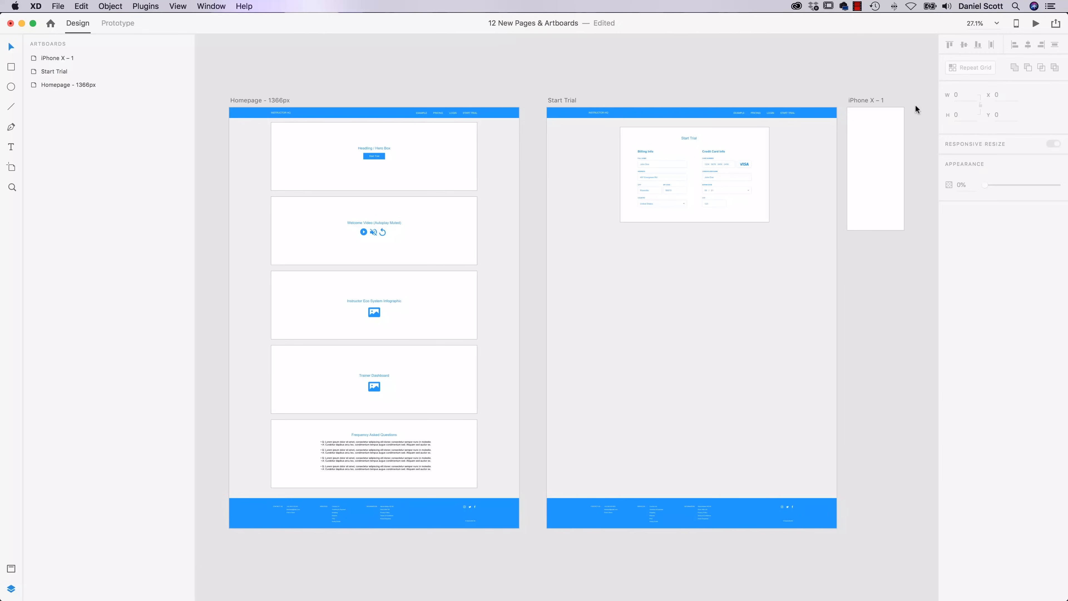
Step: Select the Start Trial and iPhone X – 1 artboards in turn to examine them beside the homepage
click(561, 100)
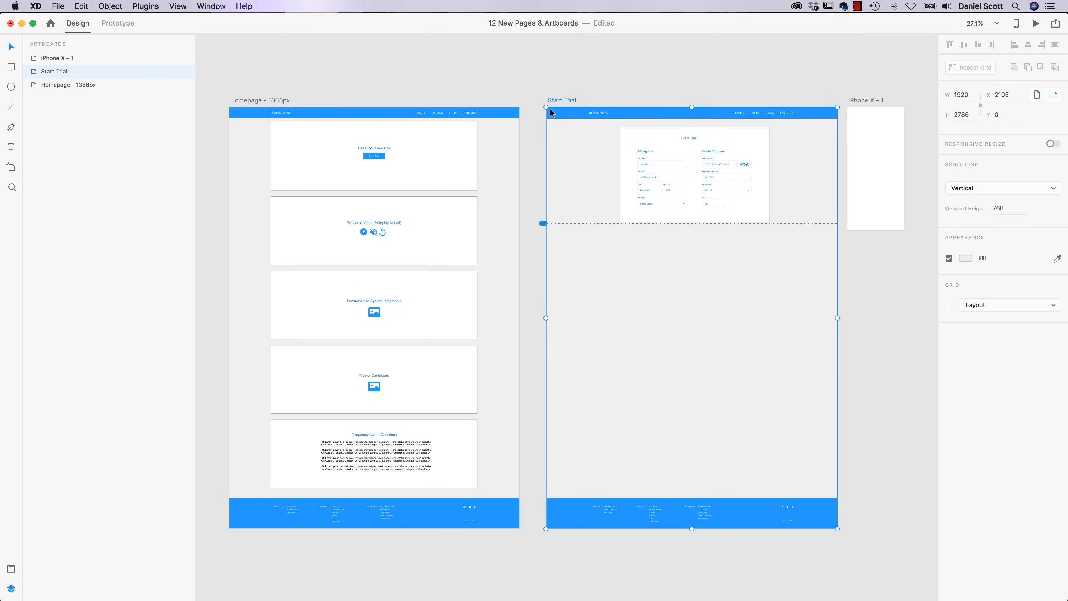
click(864, 103)
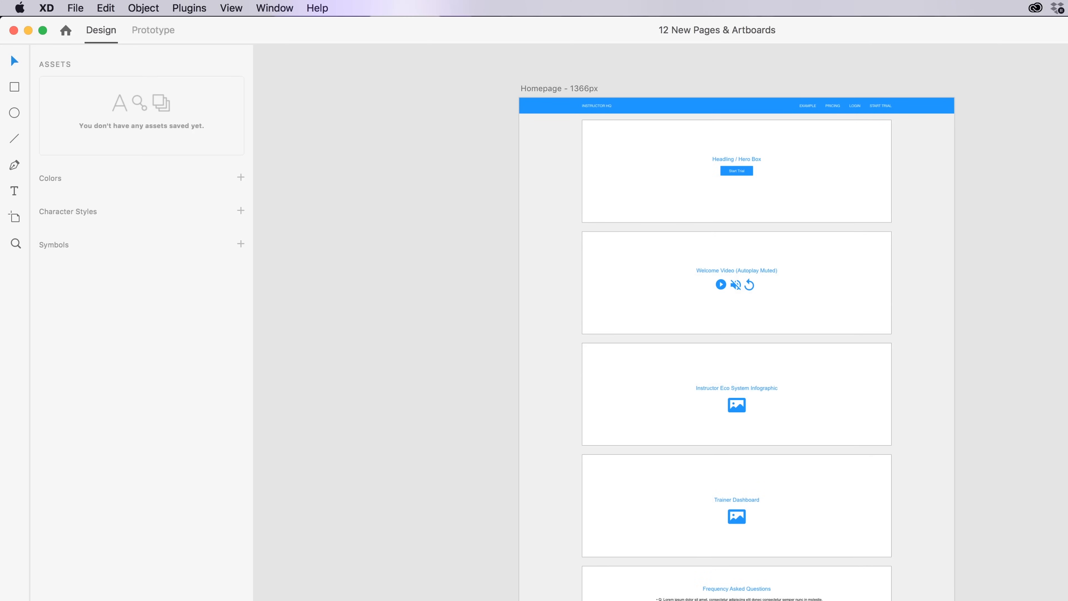
Step: Add three iPhone X artboards in a row beside the homepage artboard
click(14, 220)
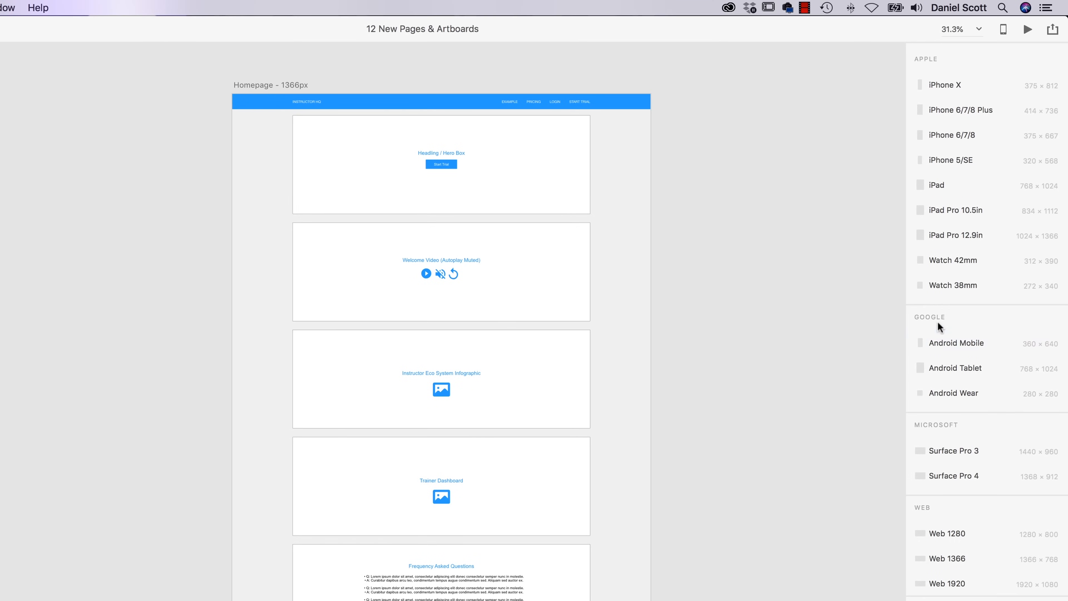
click(944, 84)
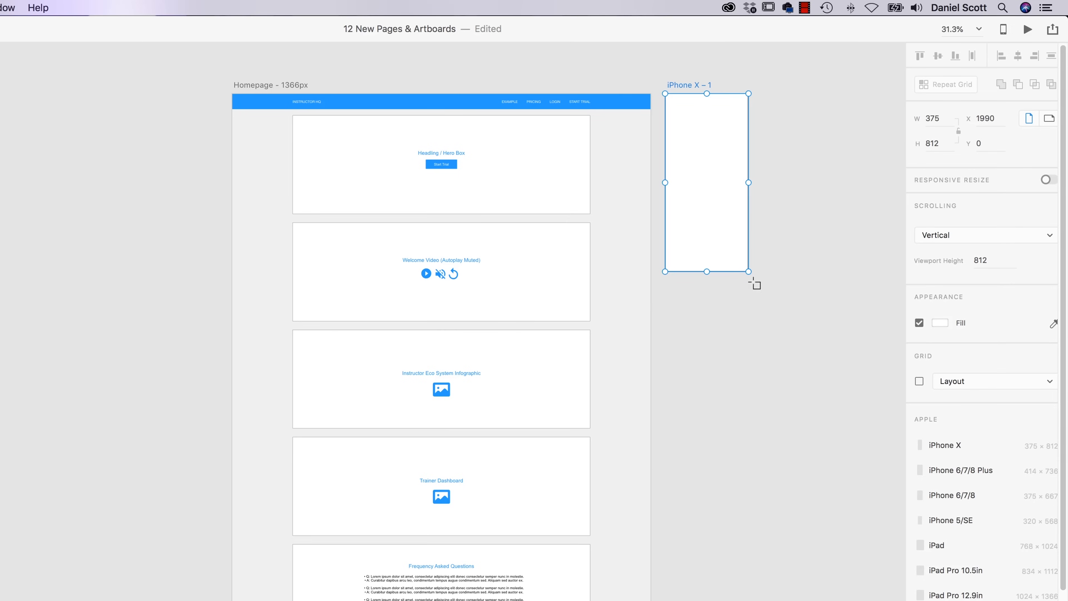
click(768, 96)
click(865, 95)
scroll(791, 315, right, 10)
scroll(791, 316, up, 5)
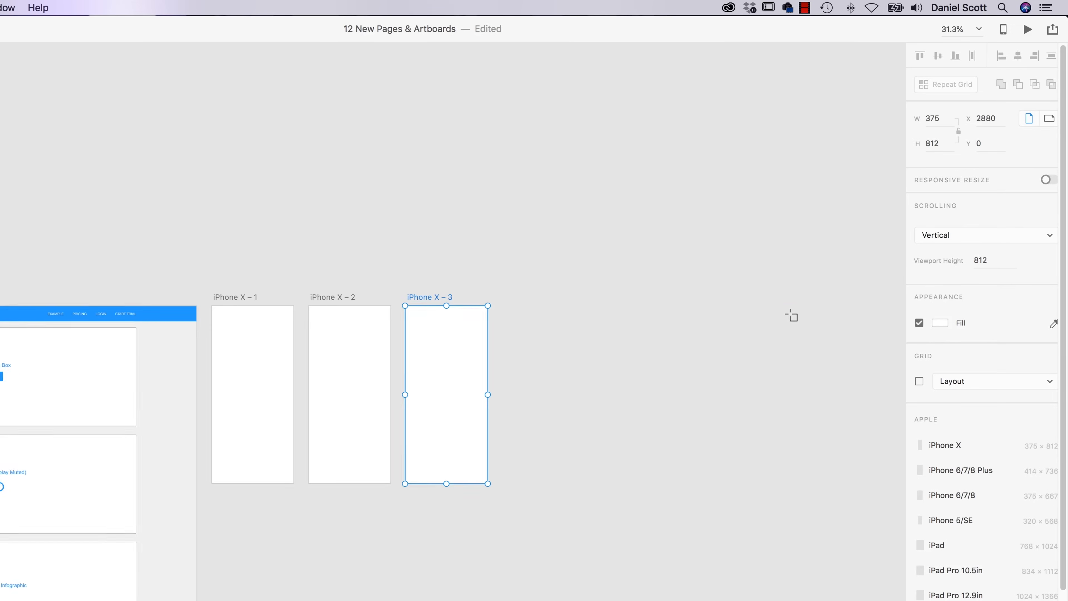
Step: Undo the three added iPhone X artboards
key(super+z)
key(super+z)
key(super+z)
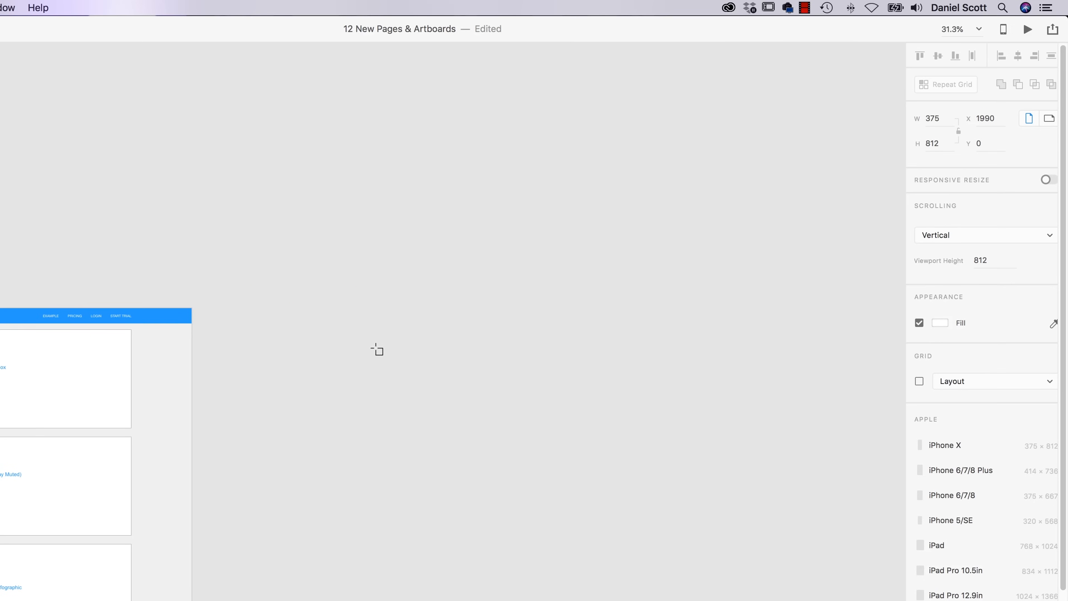
Step: Add a Web 1920 artboard beside the homepage artboard
key(space)
drag(300, 313, 691, 119)
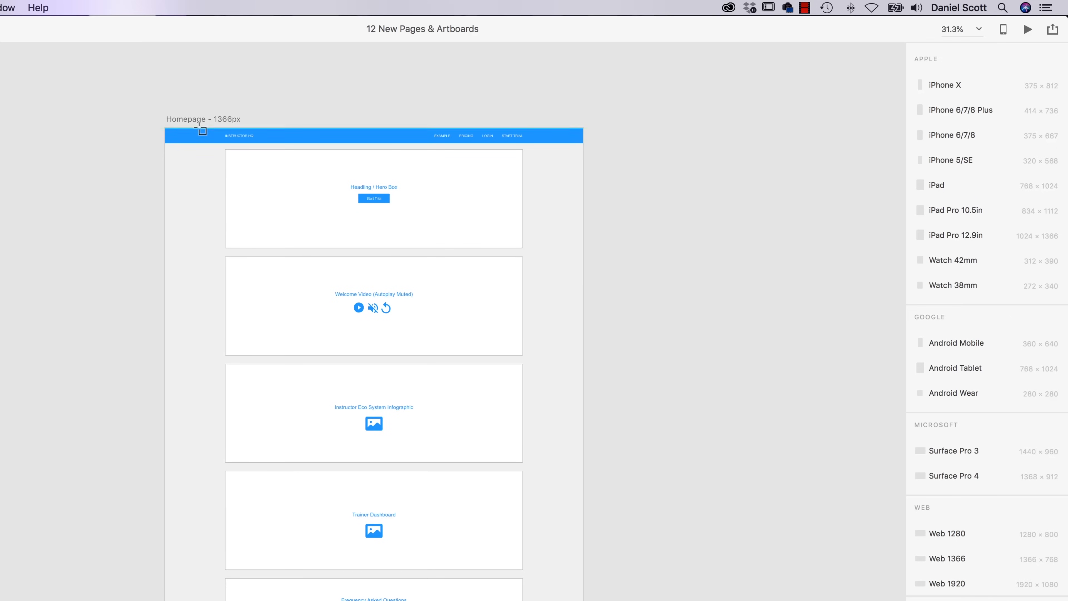
click(939, 585)
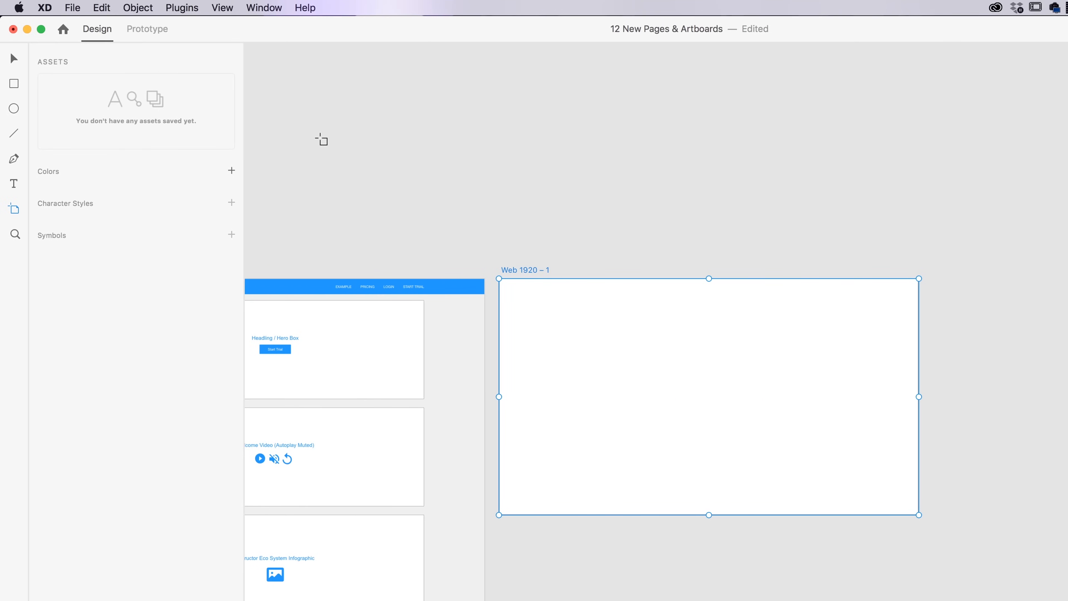
Step: Try pasting only the homepage's blue header bar onto the Web 1920 artboard, and undo the paste
click(14, 61)
scroll(461, 238, left, 10)
click(539, 230)
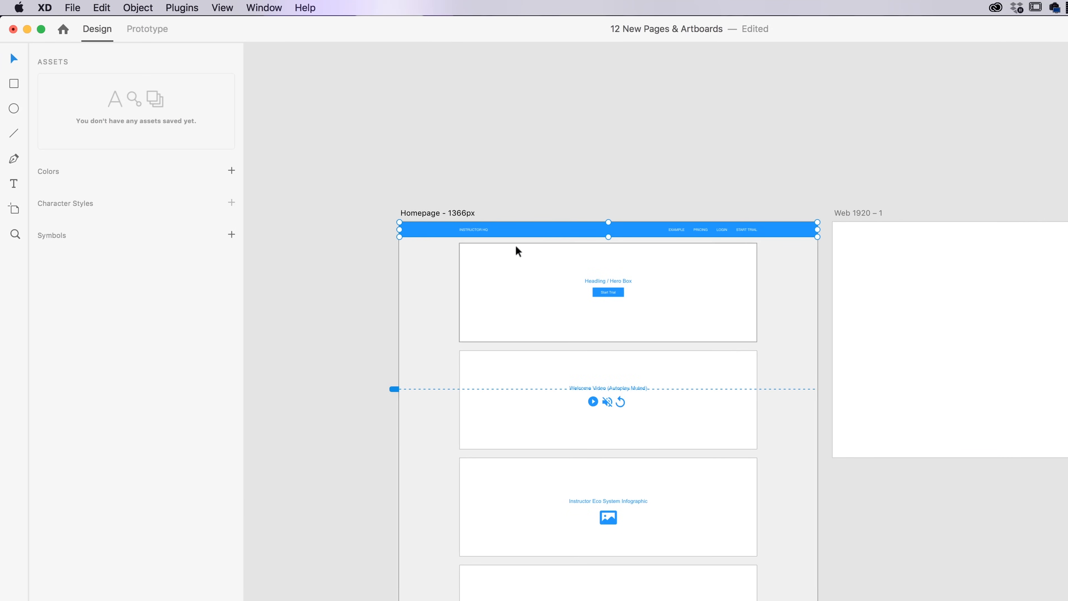
click(941, 291)
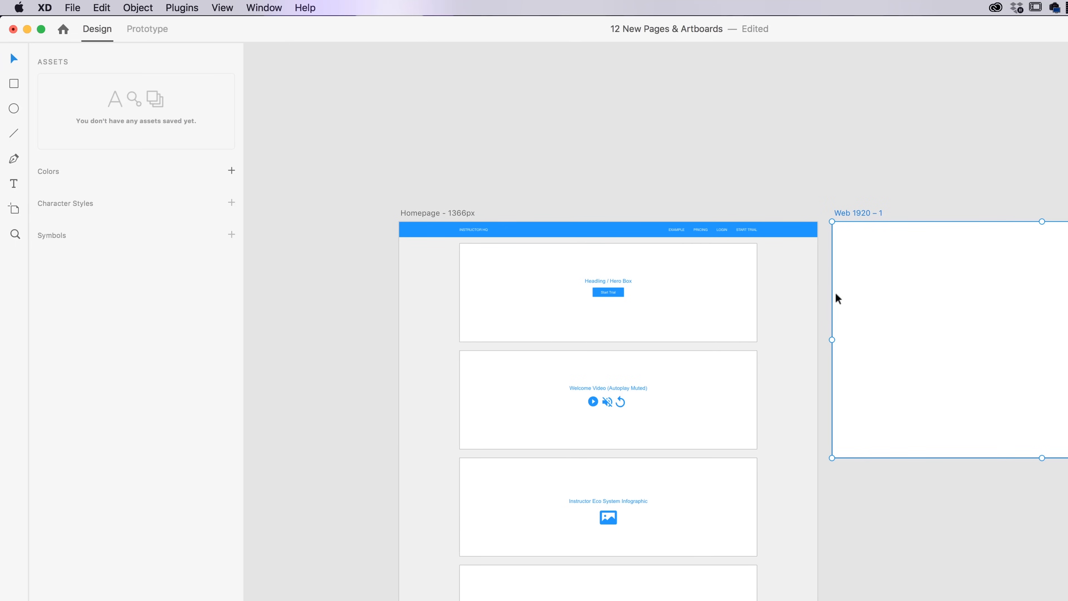
key(super+v)
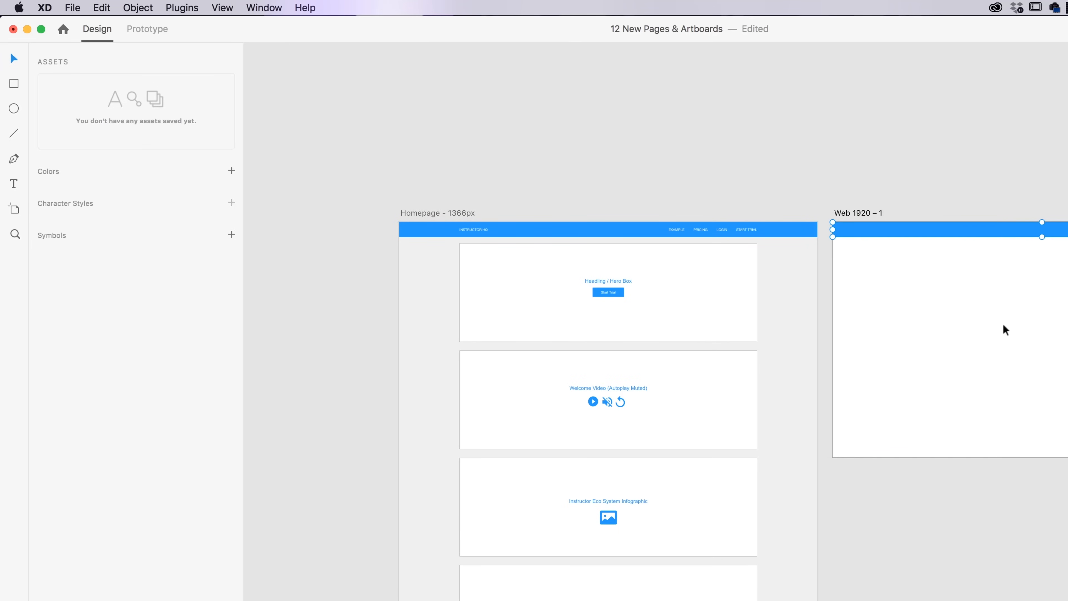
drag(1013, 193, 760, 192)
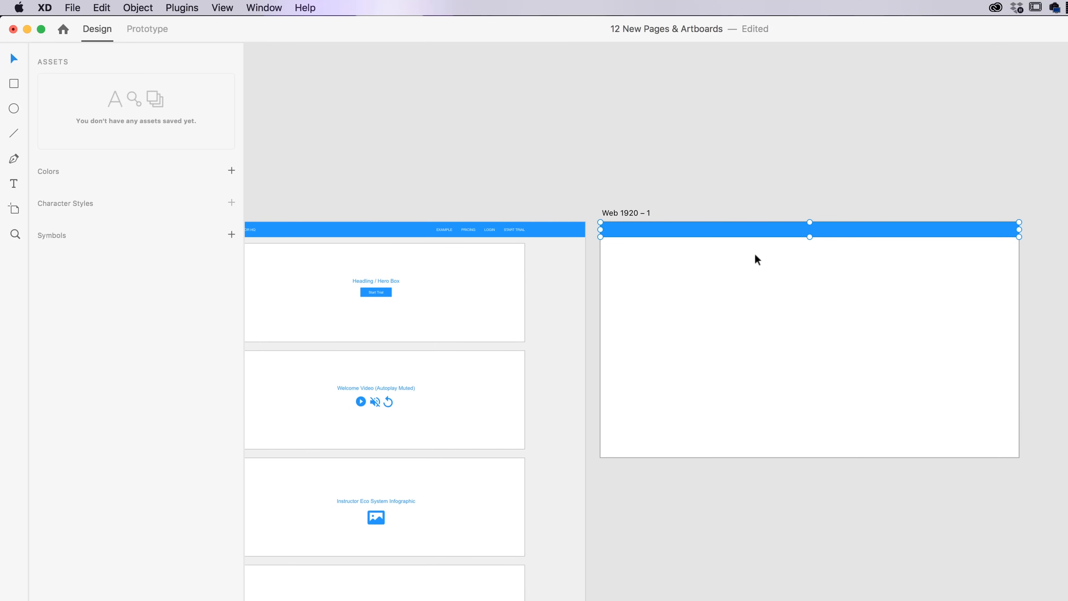
key(super+z)
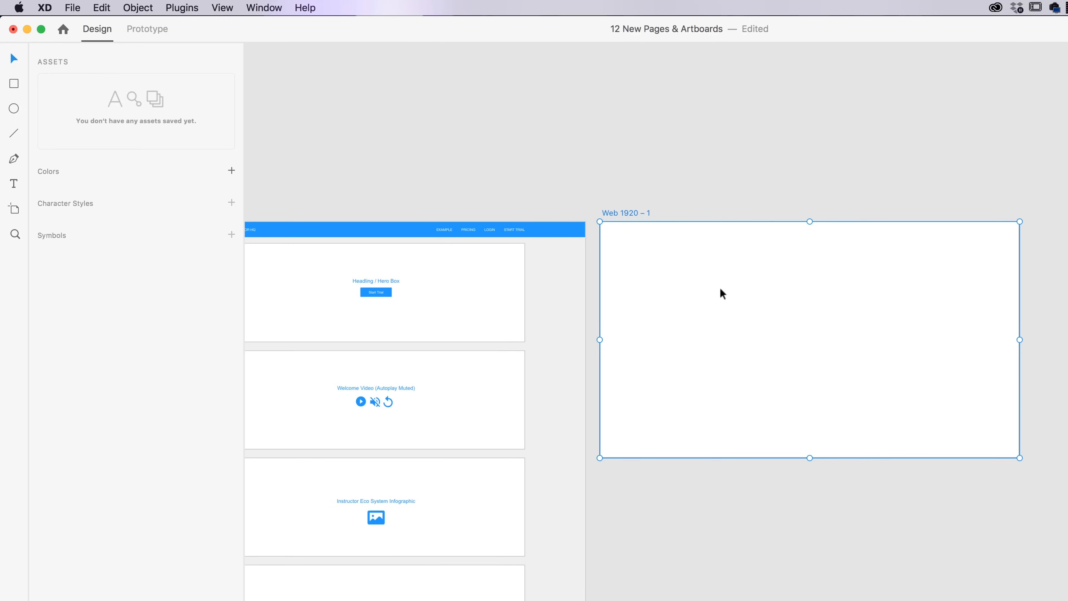
Step: Try pasting the homepage's complete header with its menu text onto the Web 1920 artboard, and undo both the paste and the artboard
scroll(637, 279, left, 6)
scroll(636, 279, up, 1)
drag(456, 218, 836, 277)
click(925, 253)
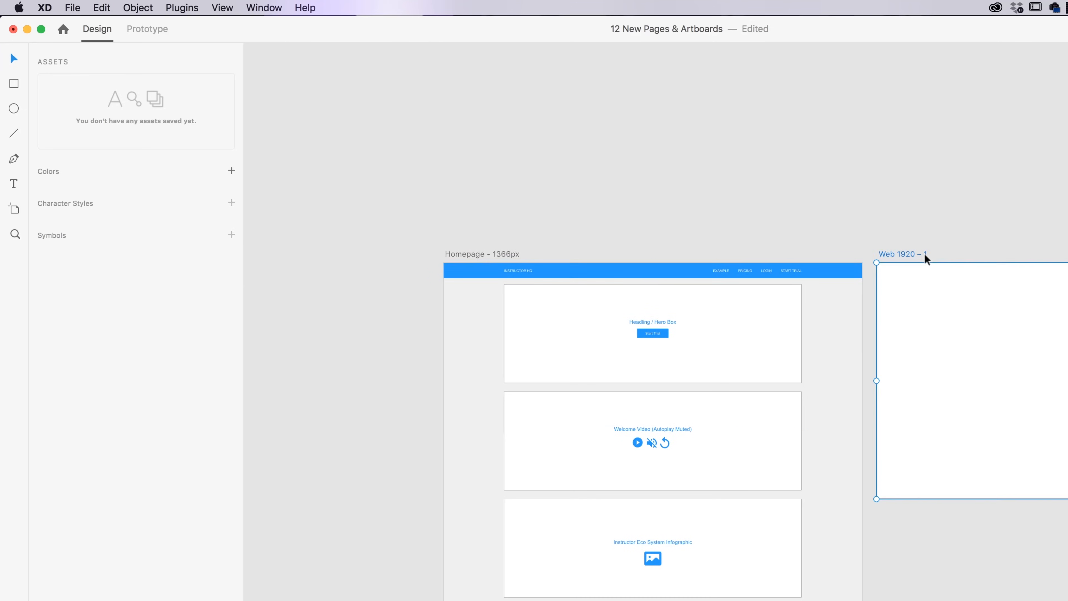
key(super+v)
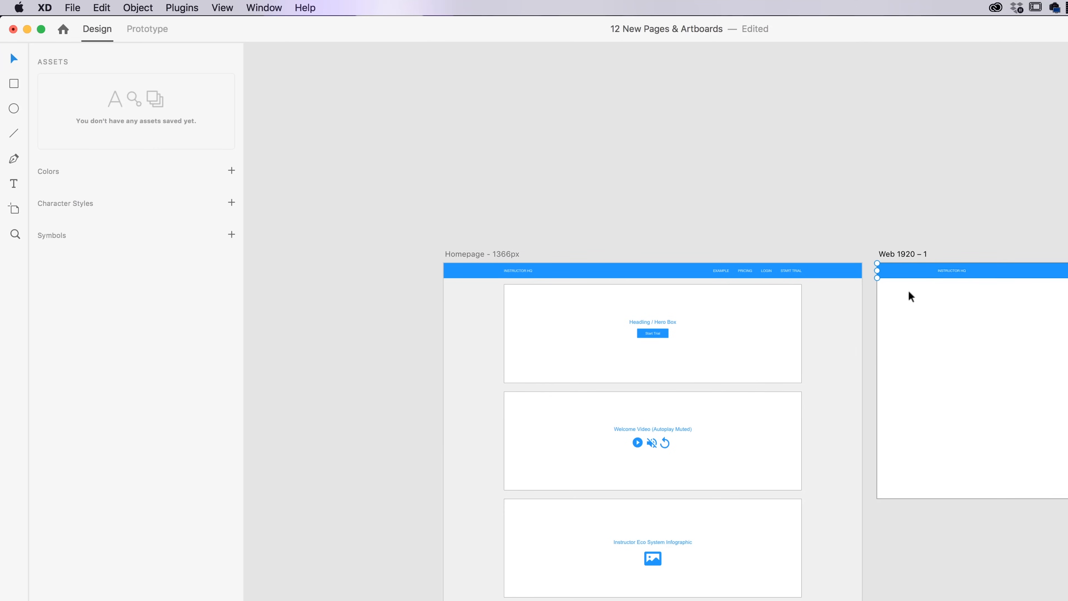
key(super+z)
key(super+z)
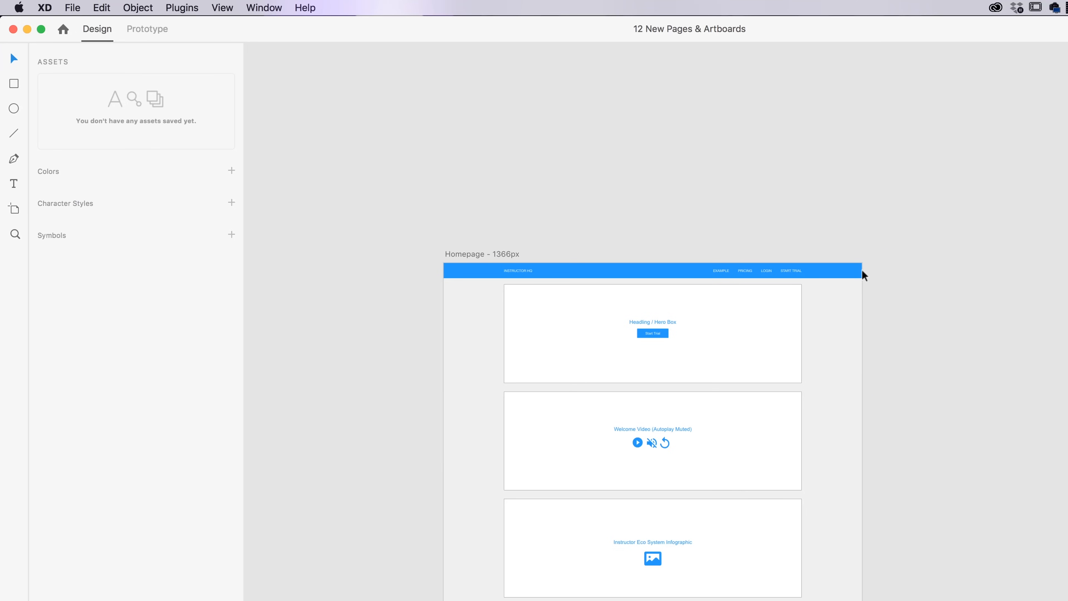
Step: Duplicate the Homepage - 1366px artboard from the layers list, and undo the duplication
click(468, 253)
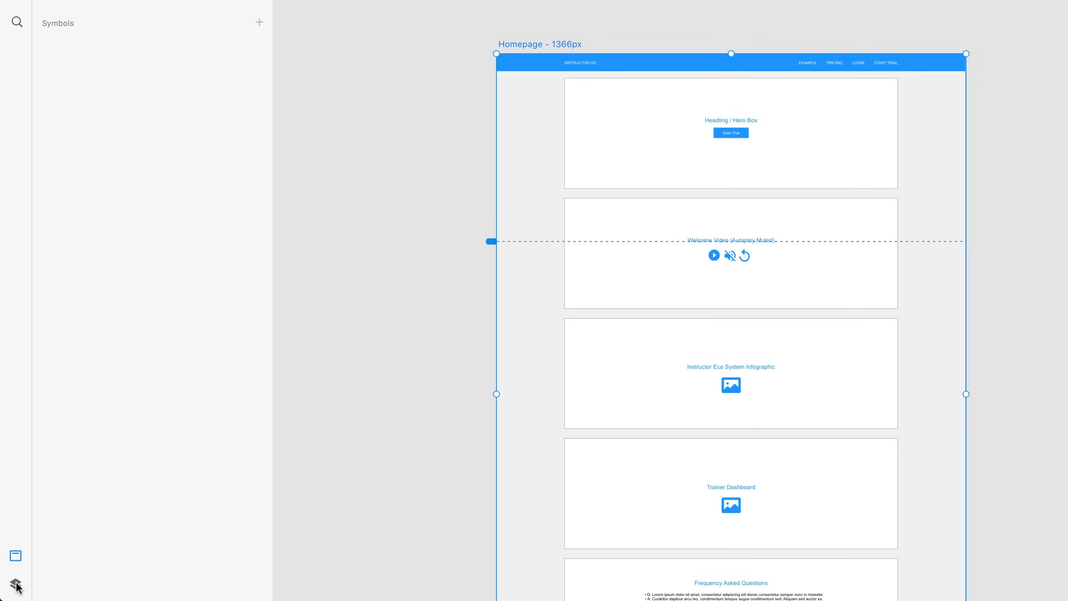
click(16, 587)
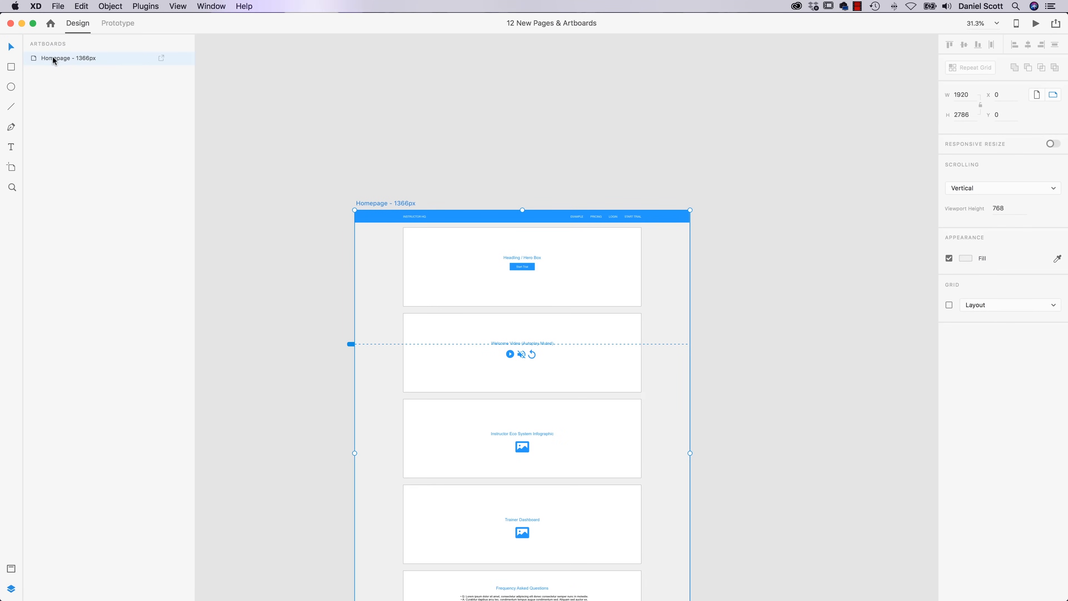
right_click(64, 59)
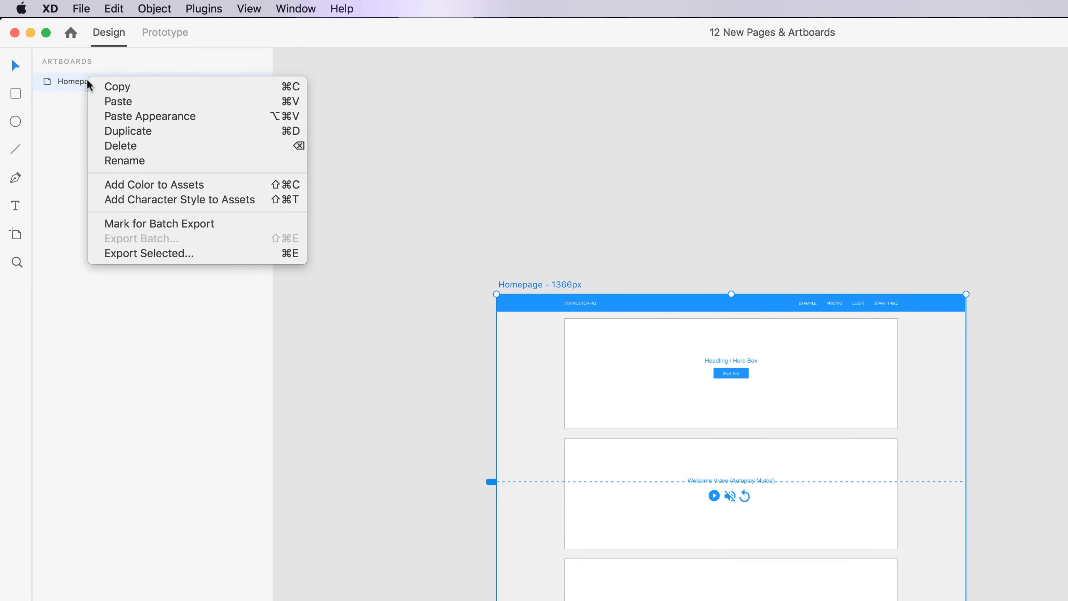
click(121, 130)
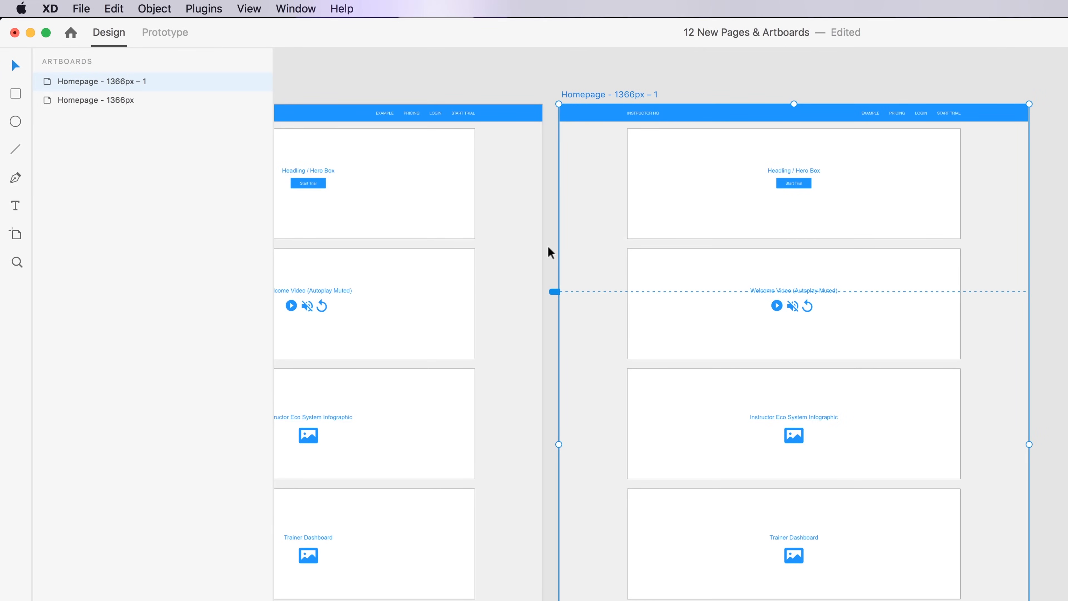
key(super+z)
drag(685, 188, 918, 278)
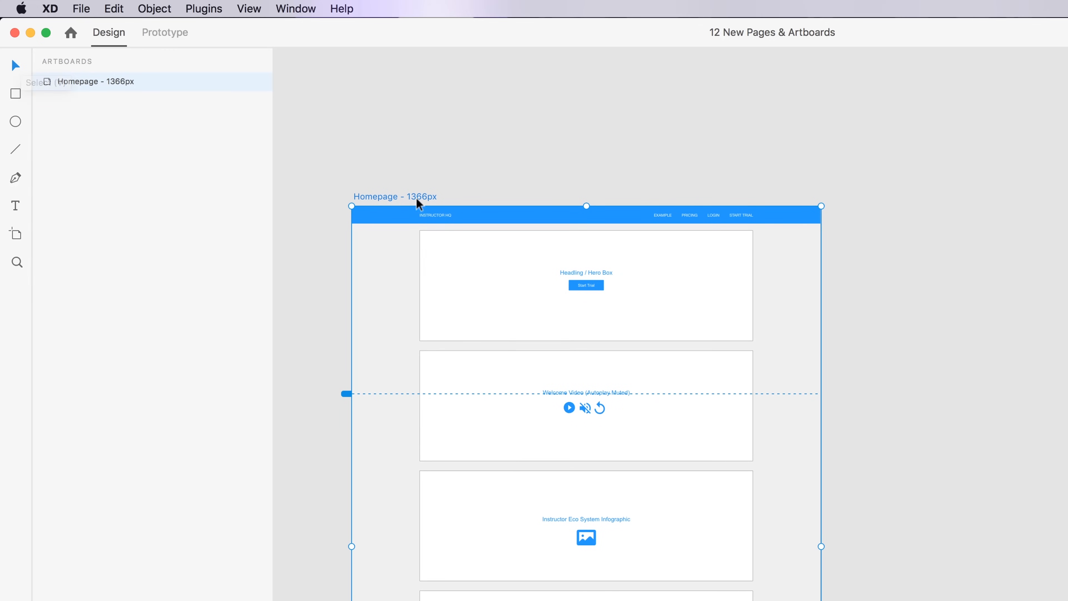
Step: Try moving the blue button rectangle inside the homepage's Heading / Hero Box, and undo the move
click(511, 303)
click(498, 448)
drag(604, 290, 664, 307)
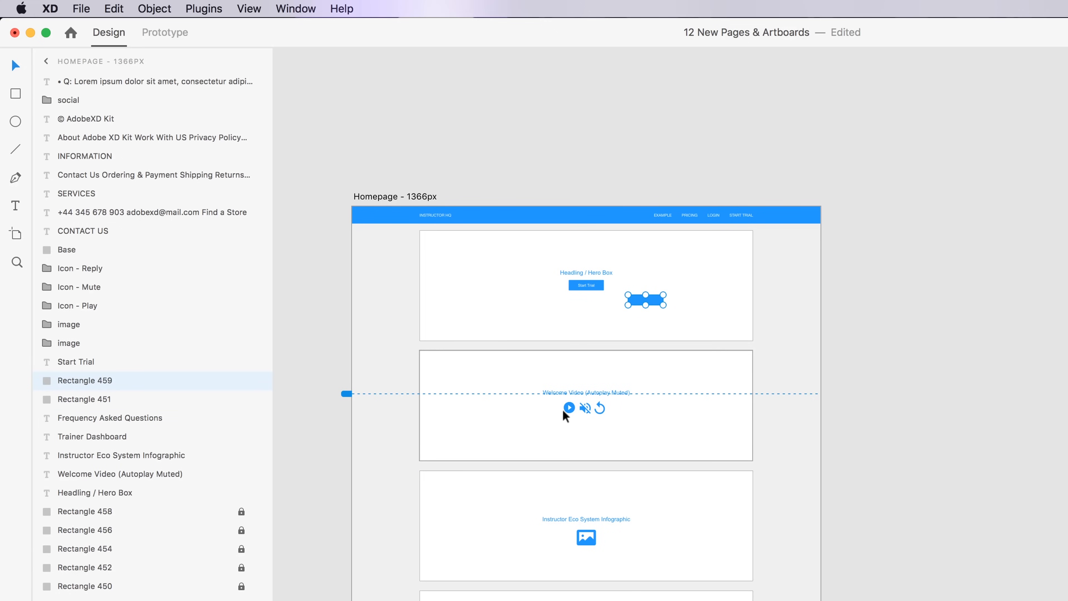
key(super+z)
Step: Place a copy of the Homepage - 1366px artboard to the right of the original with a gap between them
click(415, 196)
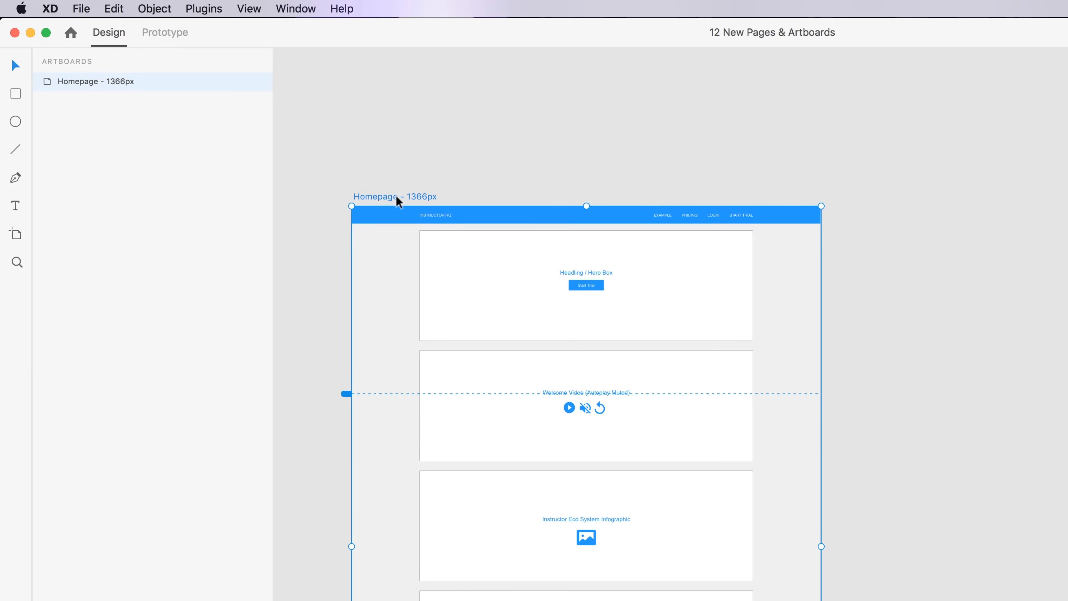
drag(384, 200, 898, 203)
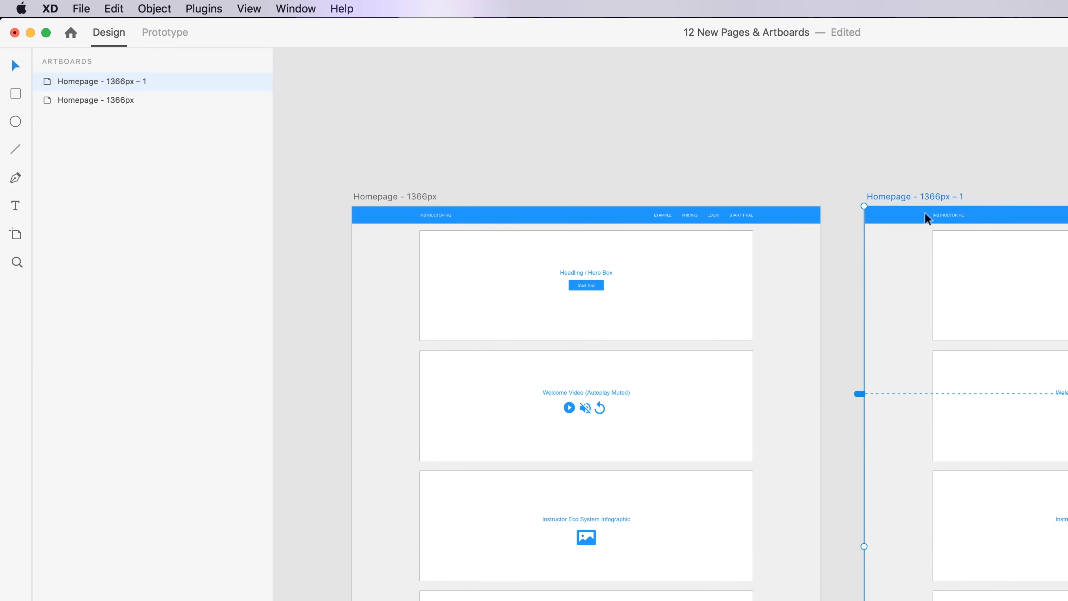
scroll(847, 163, right, 4)
Step: Rename the copied homepage artboard as Start Trial
double_click(764, 189)
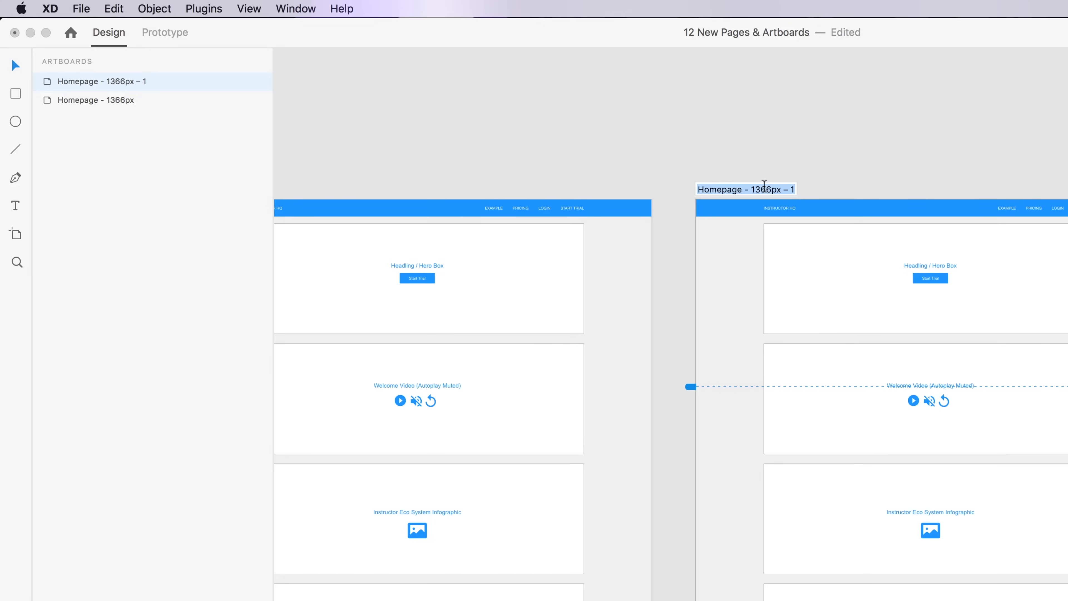
text(Sig)
key(BackSpace)
key(BackSpace)
key(BackSpace)
text(Siog)
key(BackSpace)
key(BackSpace)
key(BackSpace)
text(ign)
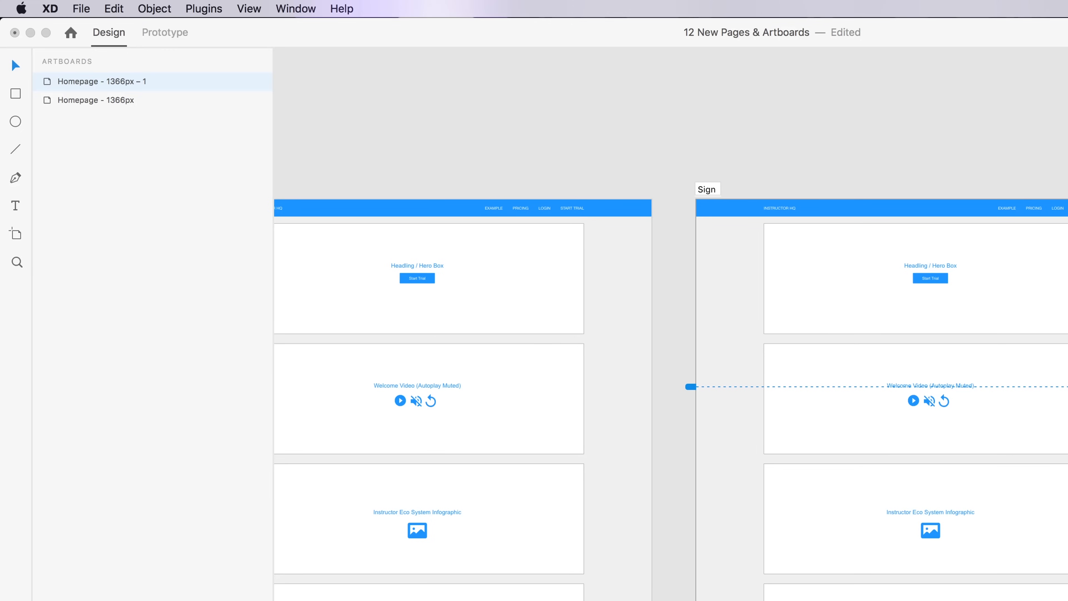
key(BackSpace)
key(BackSpace)
key(BackSpace)
key(BackSpace)
key(BackSpace)
text(Start)
key(BackSpace)
key(BackSpace)
key(BackSpace)
text(rt Trial)
key(Return)
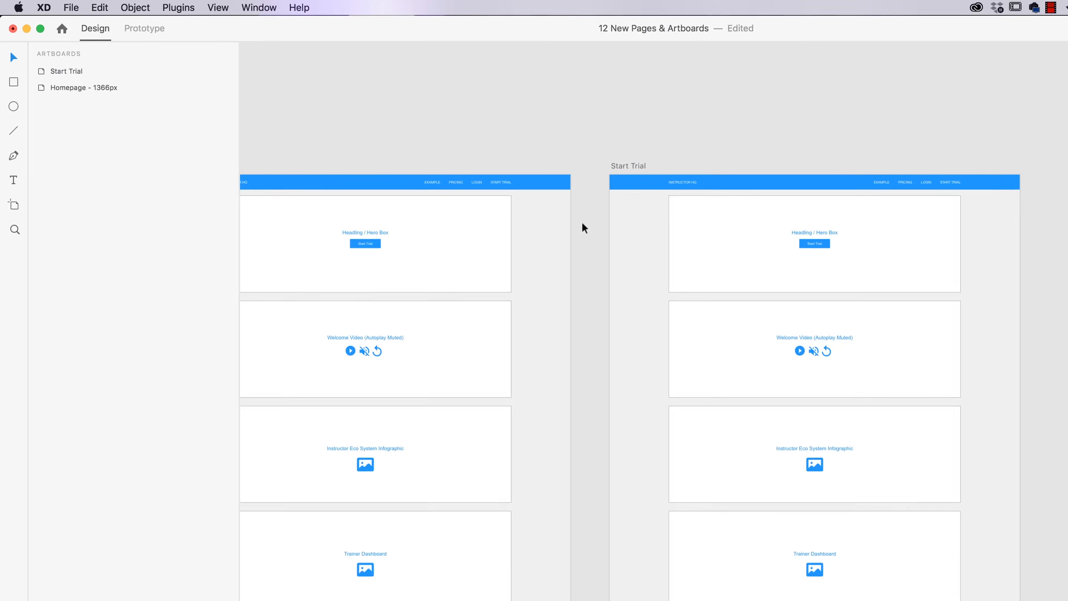
Step: Clear the Start Trial artboard between header and footer by deleting the section contents and unlocking and deleting the five background rectangles
drag(660, 255, 799, 568)
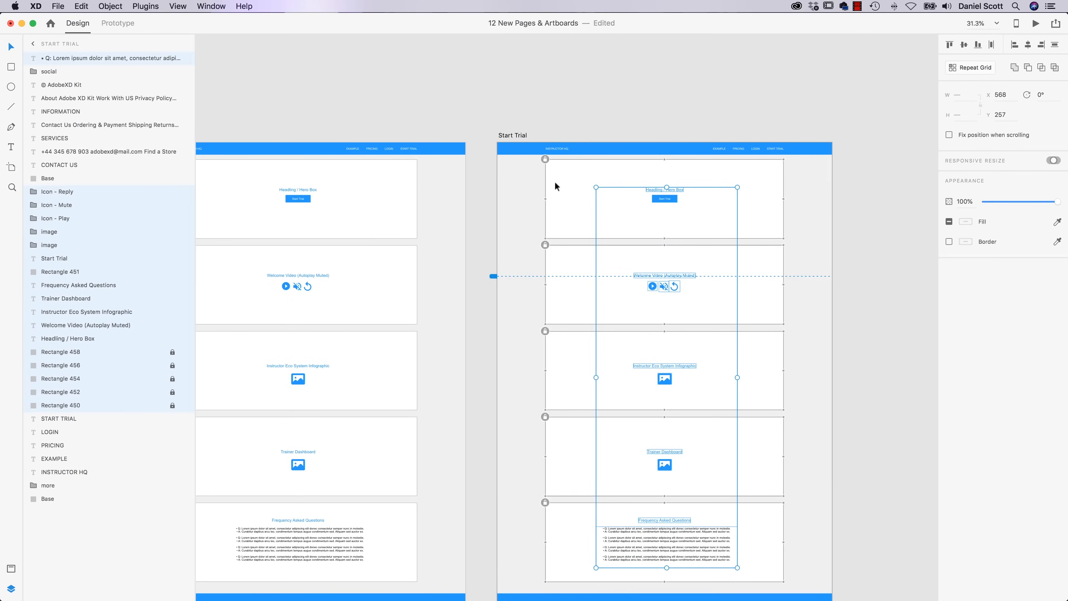
key(Delete)
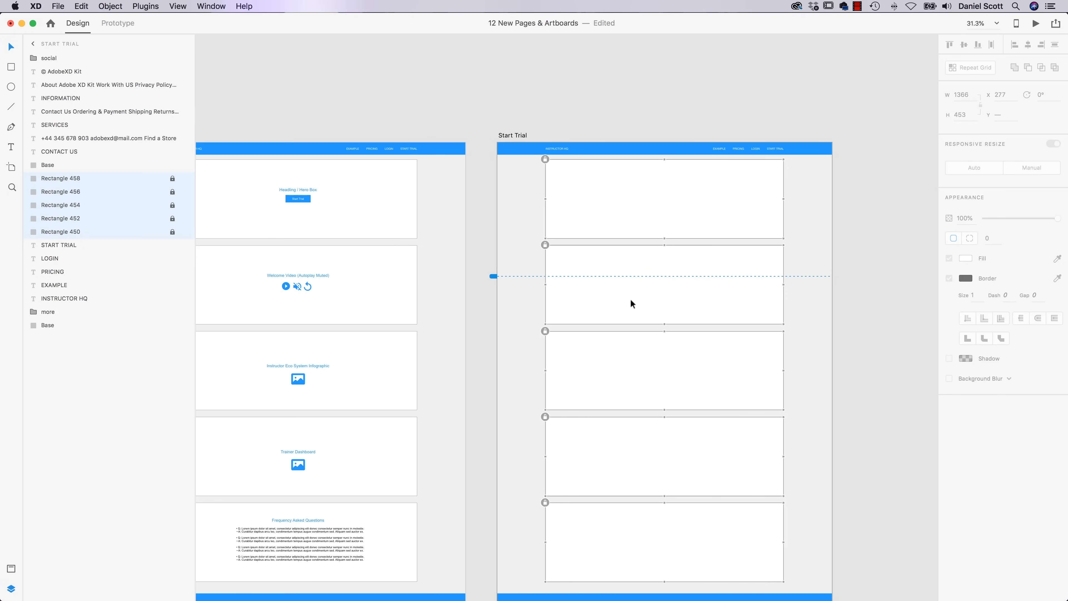
key(super+l)
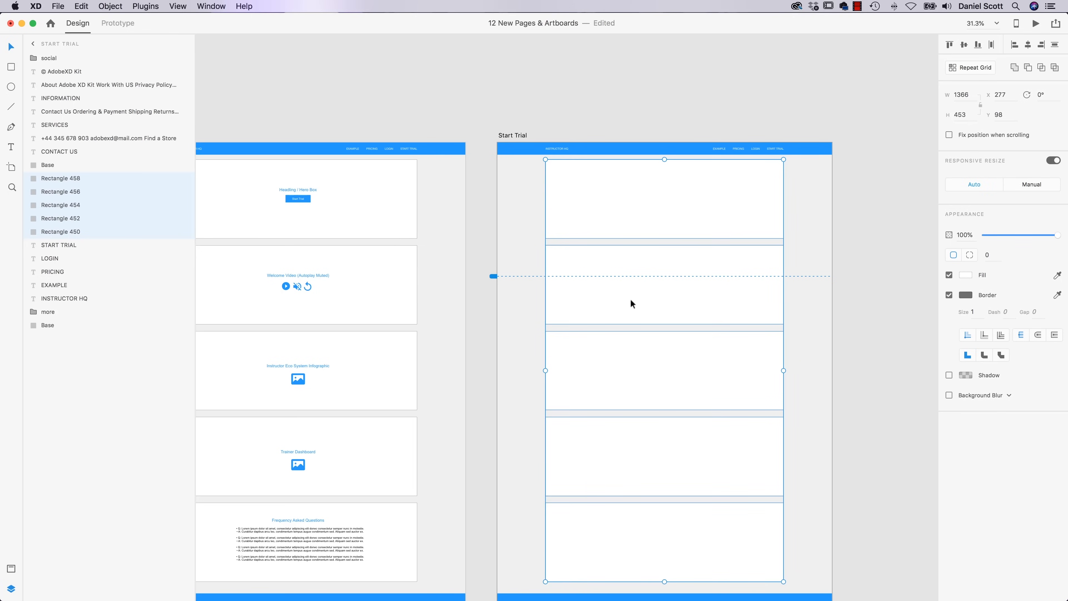
key(Delete)
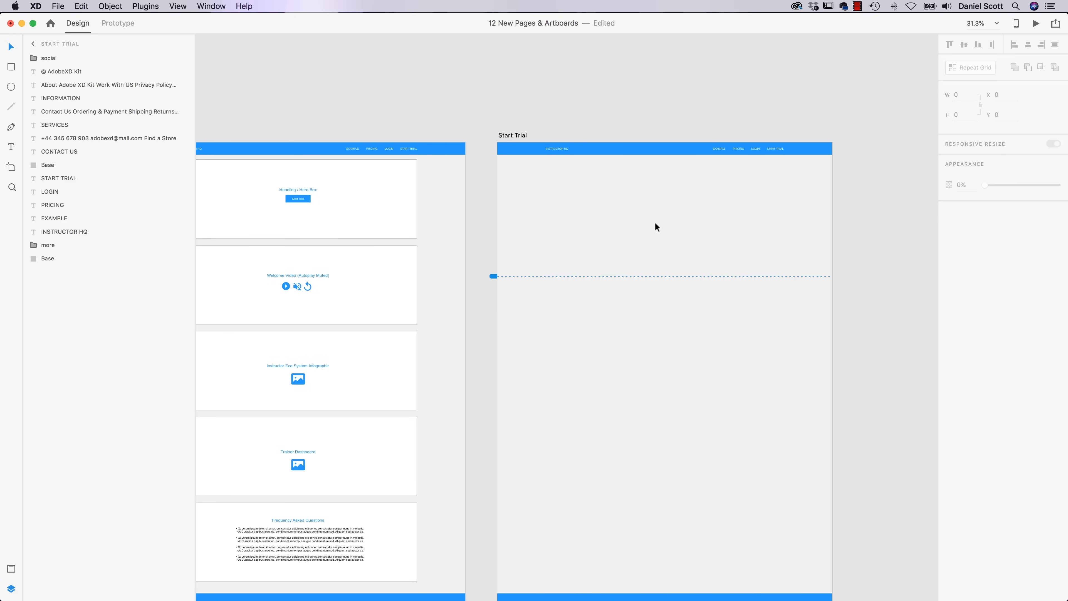
drag(655, 223, 698, 168)
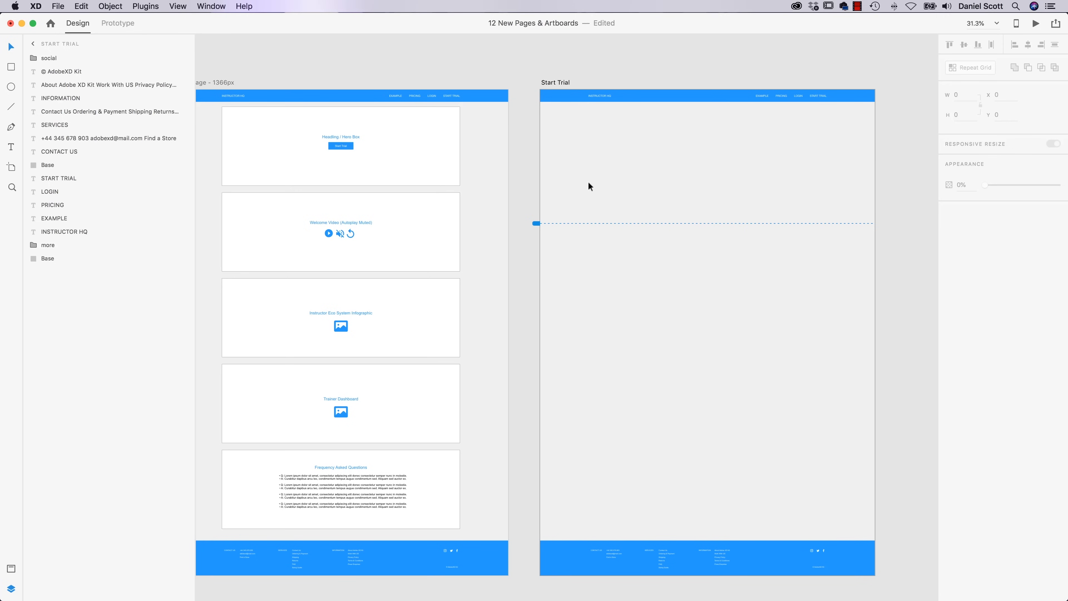
Step: Switch to the Wires - Web document and copy the Billing Info and Credit Card Info group from the 1 Forms artboard
key(super+grave)
key(super+grave)
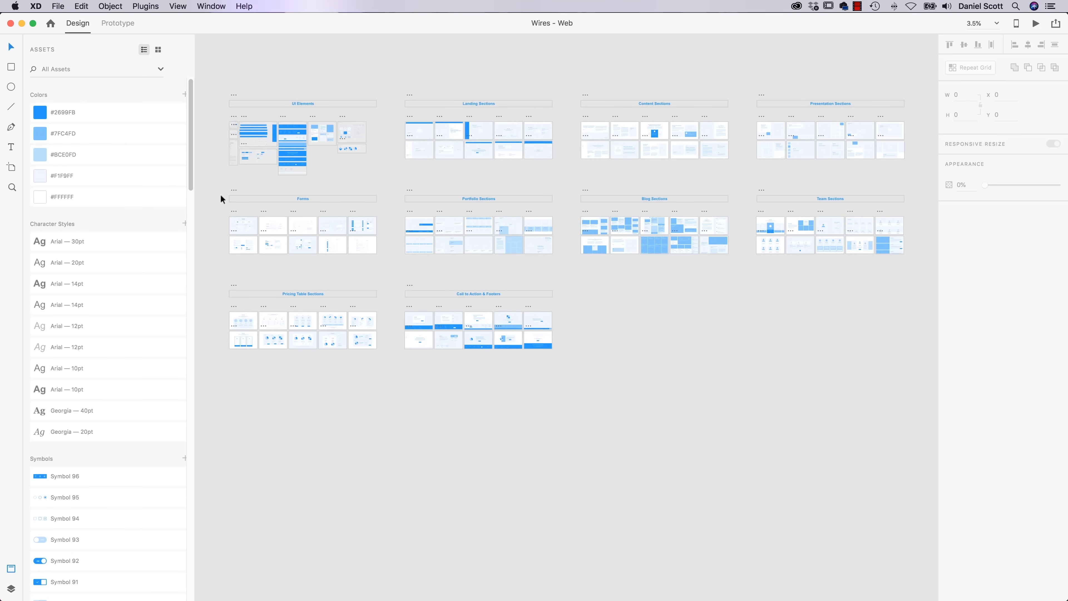
drag(219, 183, 382, 277)
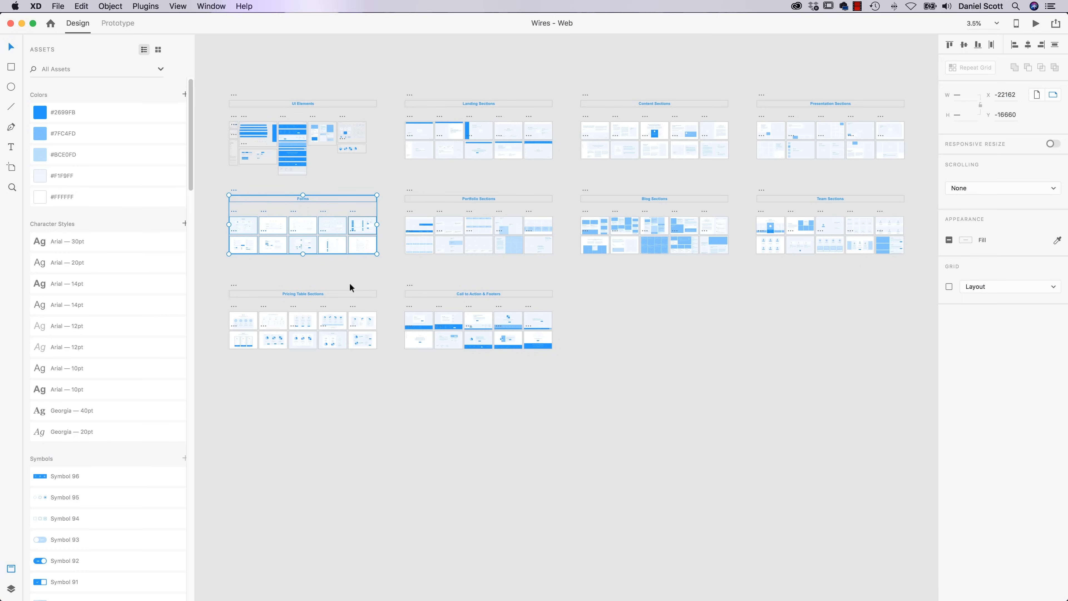
key(super+3)
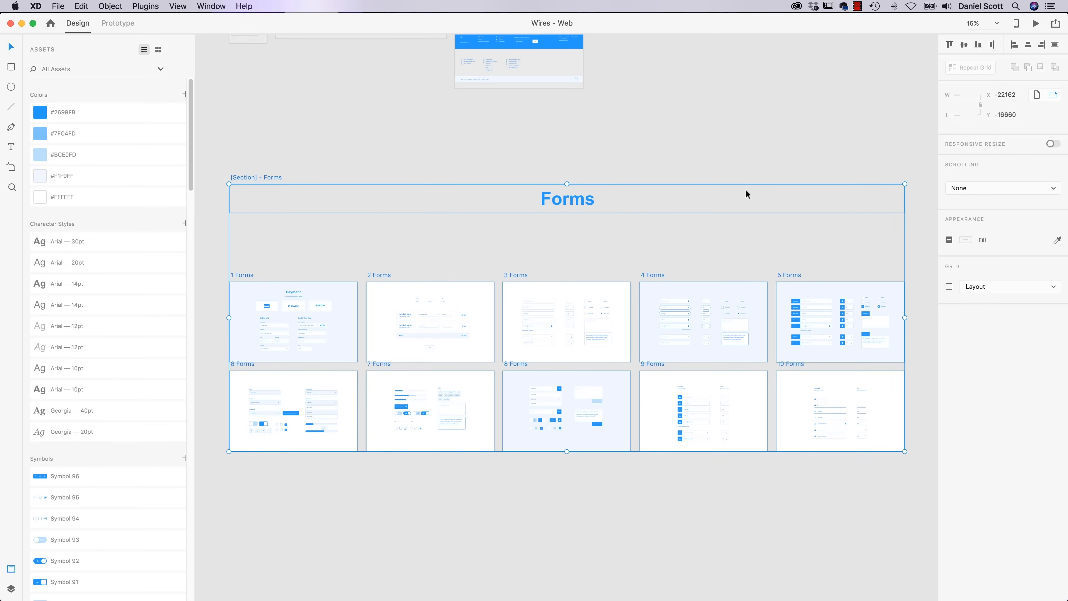
click(510, 524)
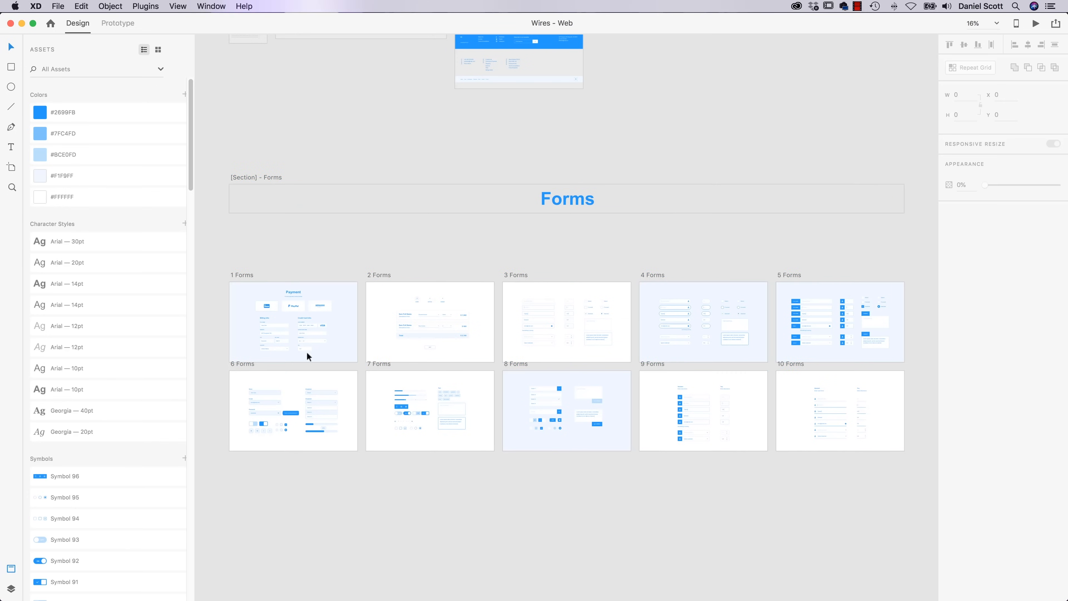
scroll(301, 341, down, 3)
scroll(300, 341, up, 7)
drag(313, 307, 413, 312)
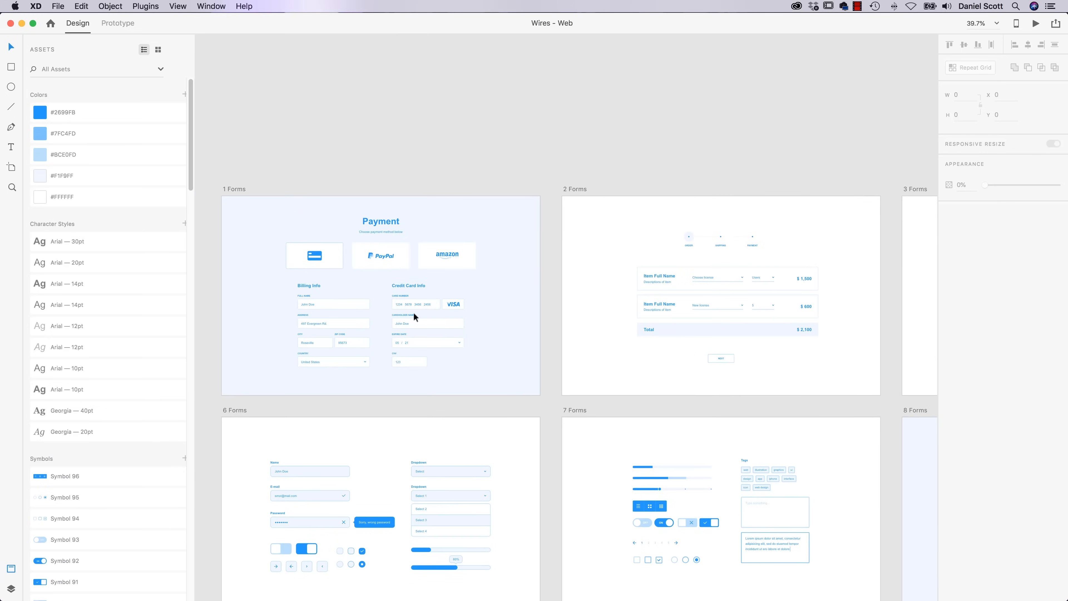
click(414, 318)
key(super+c)
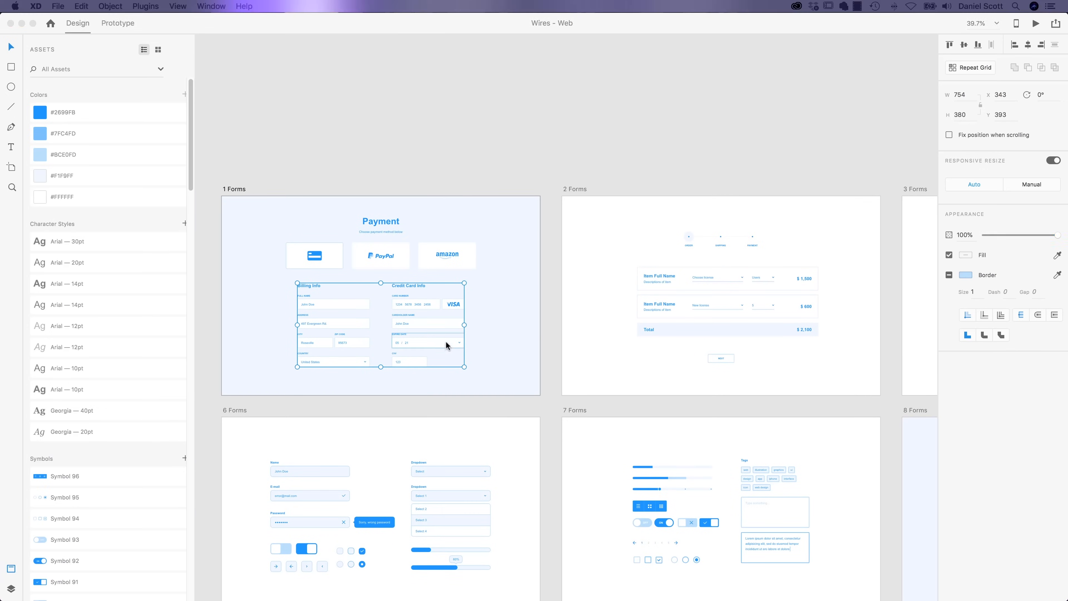
Step: Paste the billing and card form into the Start Trial artboard of 12 New Pages & Artboards, centred below the header
key(super+grave)
key(super+v)
drag(693, 180, 739, 152)
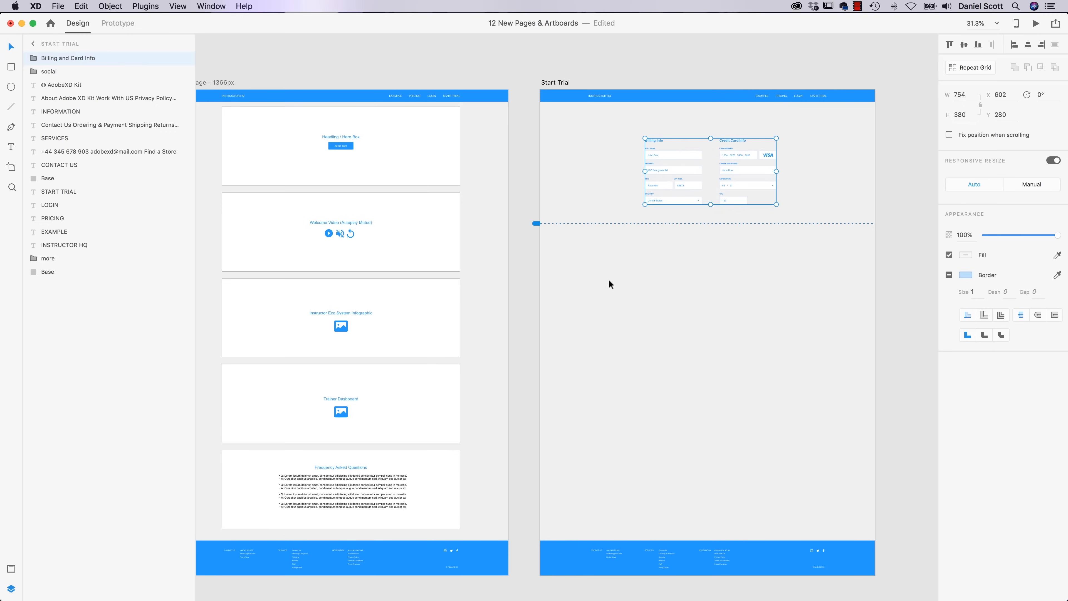
Step: Copy the homepage's Heading / Hero Box text to just above the Start Trial form and change its wording to Start Trial
click(342, 136)
key(super+c)
key(super+v)
drag(353, 136, 710, 128)
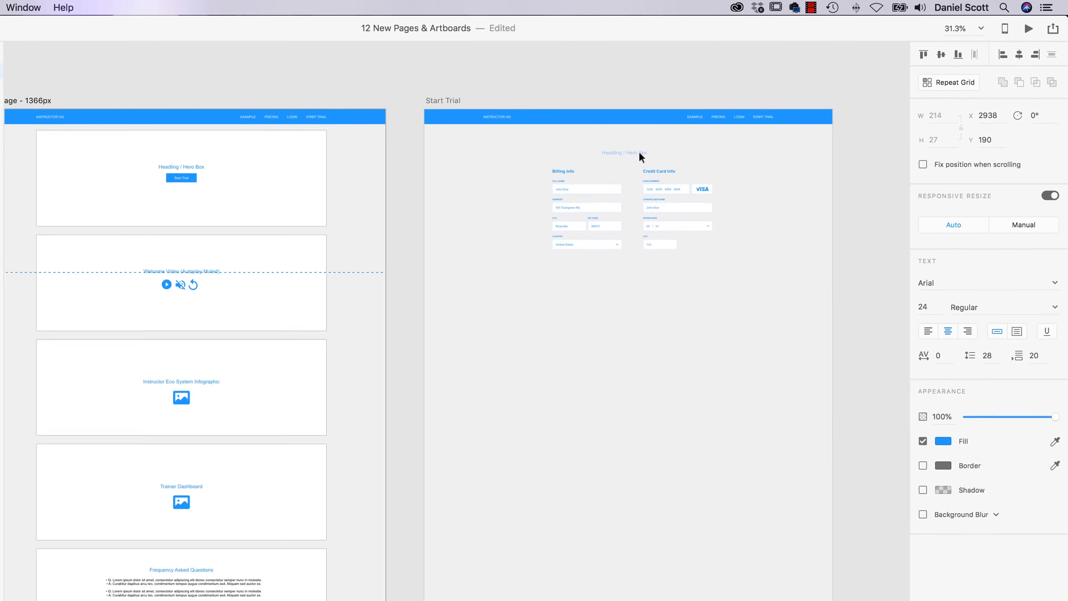
double_click(713, 127)
text(Start Trial)
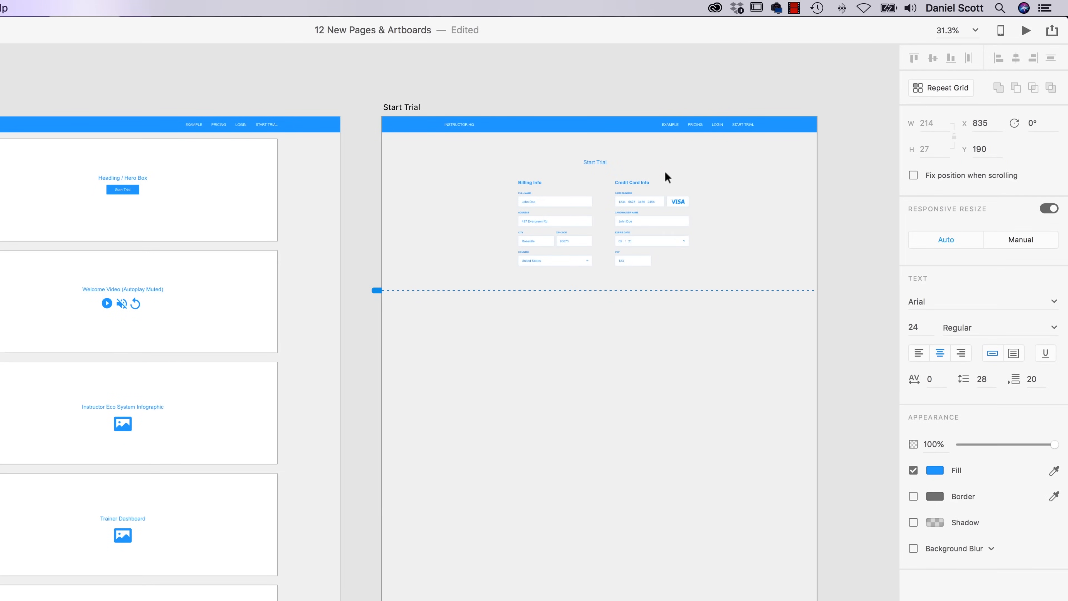
key(Escape)
click(849, 231)
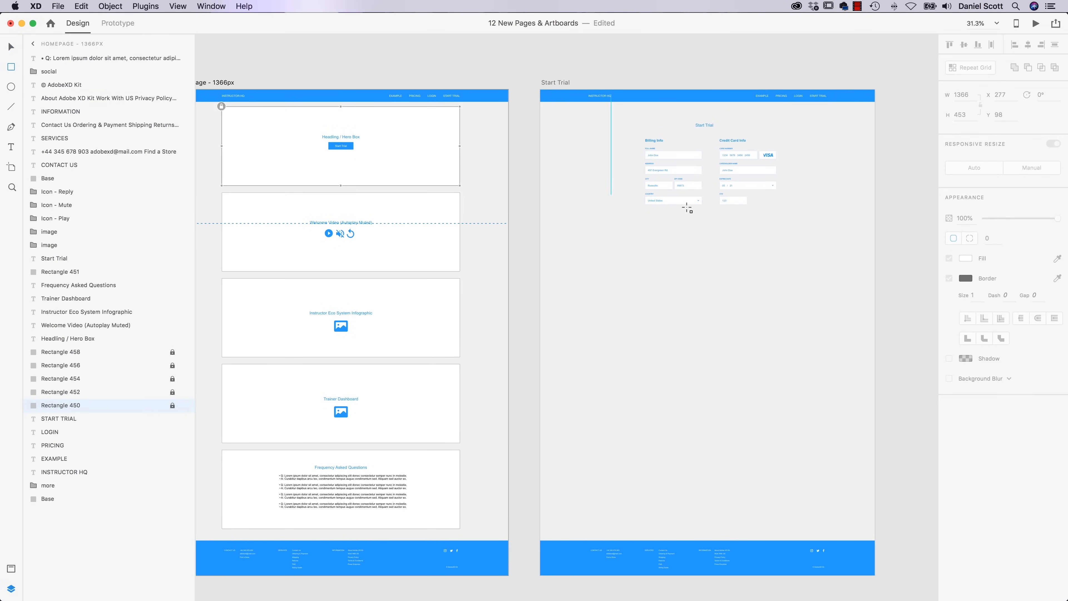
Step: Draw a white rectangle about 989 by 681 px over the Start Trial form and send it to the back
mouse_move(627, 112)
mouse_down()
mouse_move(799, 219)
mouse_move(800, 232)
mouse_up()
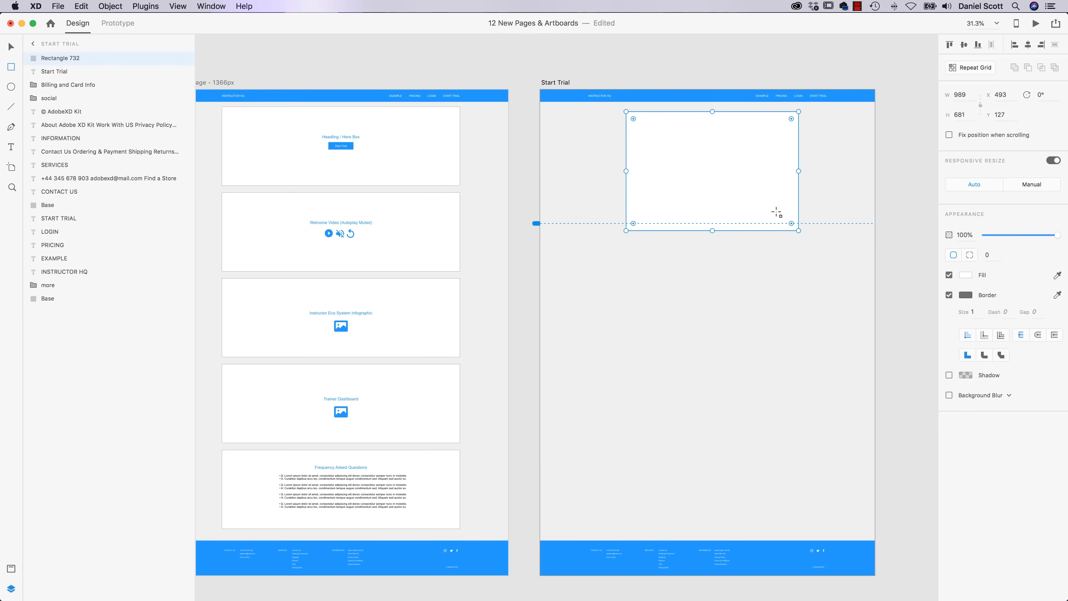
click(11, 47)
mouse_move(748, 162)
mouse_down()
mouse_move(778, 261)
mouse_move(744, 141)
mouse_move(737, 167)
mouse_up()
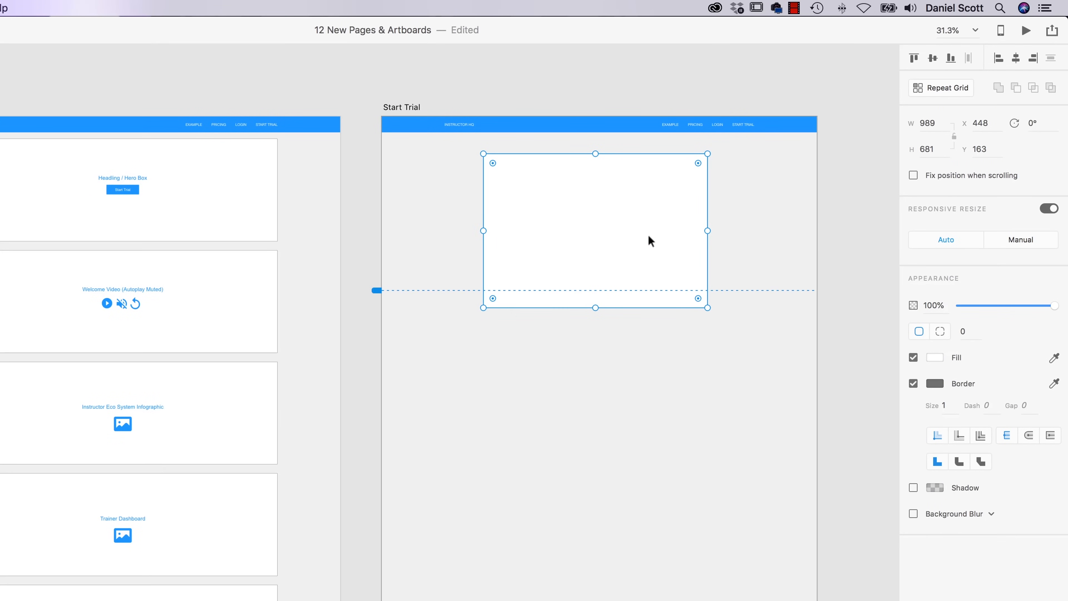
right_click(648, 237)
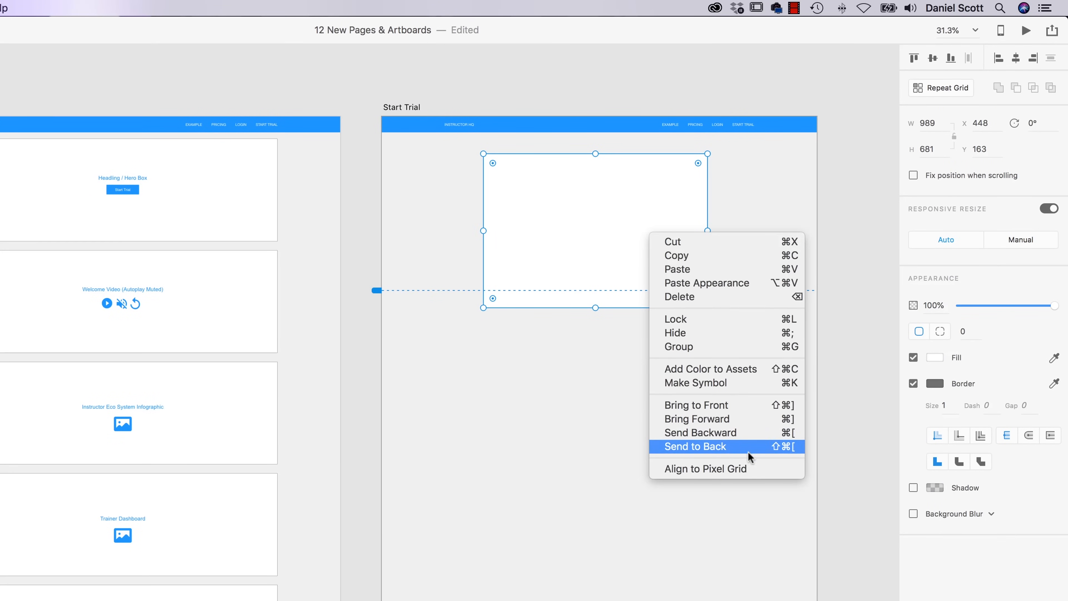
click(709, 448)
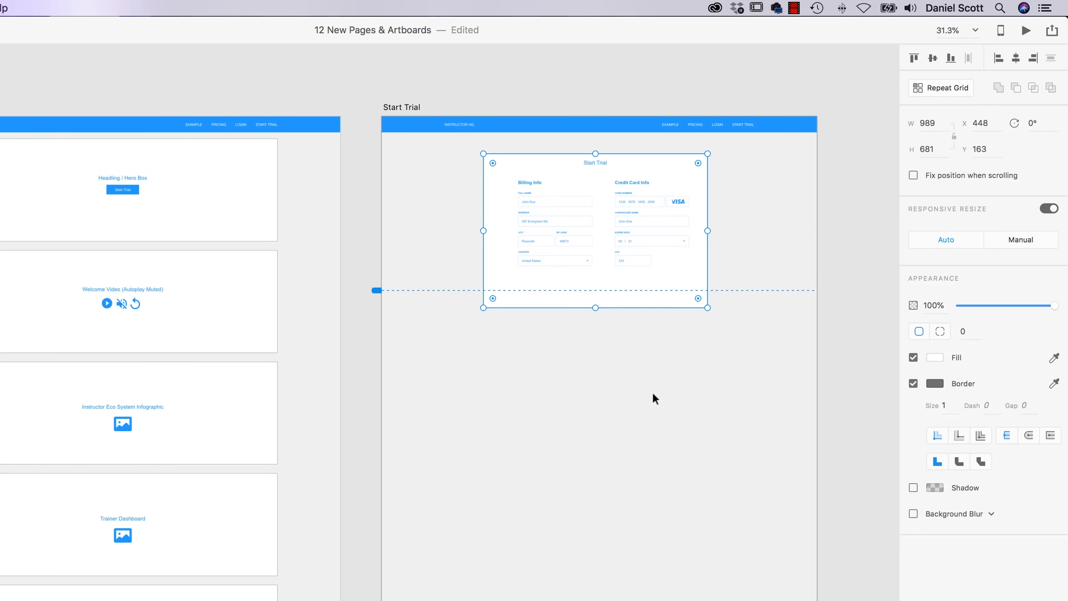
Step: Position the white rectangle around the Start Trial form, shorten its height to about 630 px, and lock it
click(735, 403)
drag(694, 169, 699, 159)
click(806, 236)
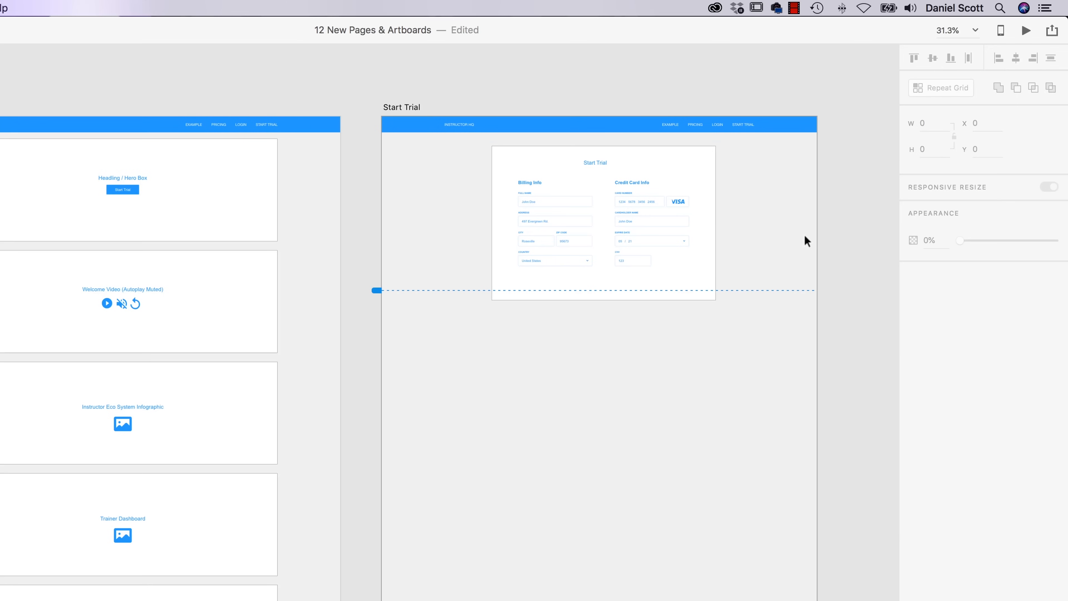
click(653, 295)
drag(603, 302, 605, 289)
key(super+l)
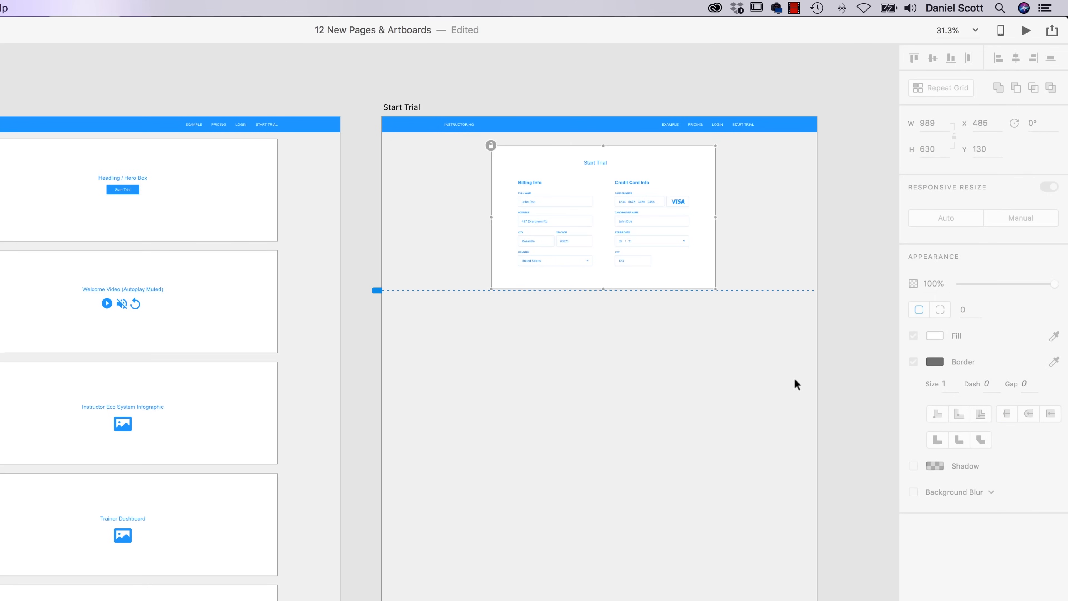
click(775, 367)
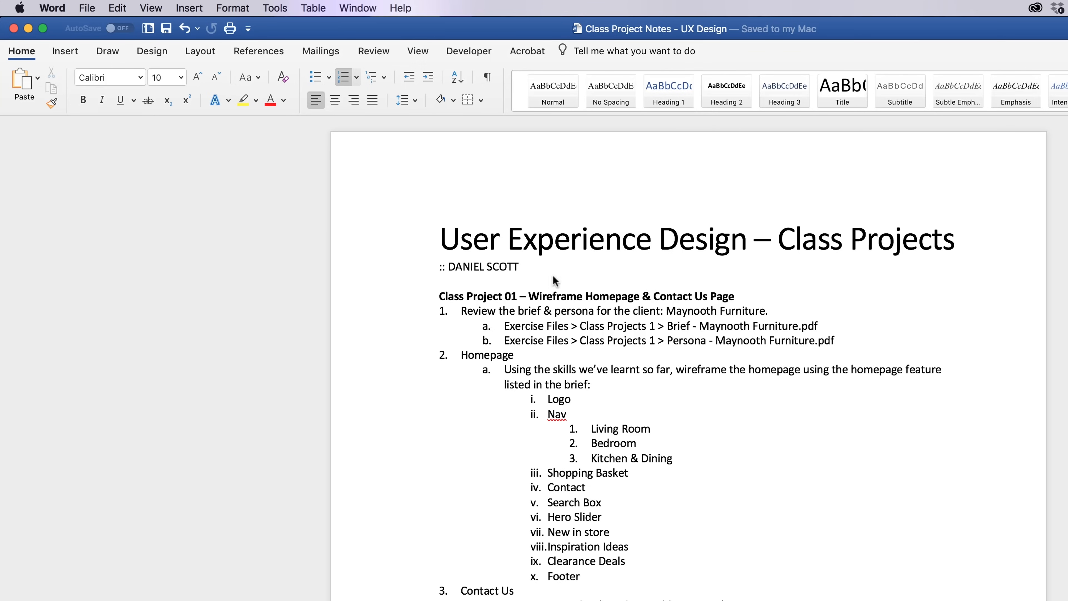
Step: Switch to Finder, locate Class Project Notes - UX Design.docx in the Exercise Files folder, and return to the notes in Word
key(super+Tab)
key(super+Tab)
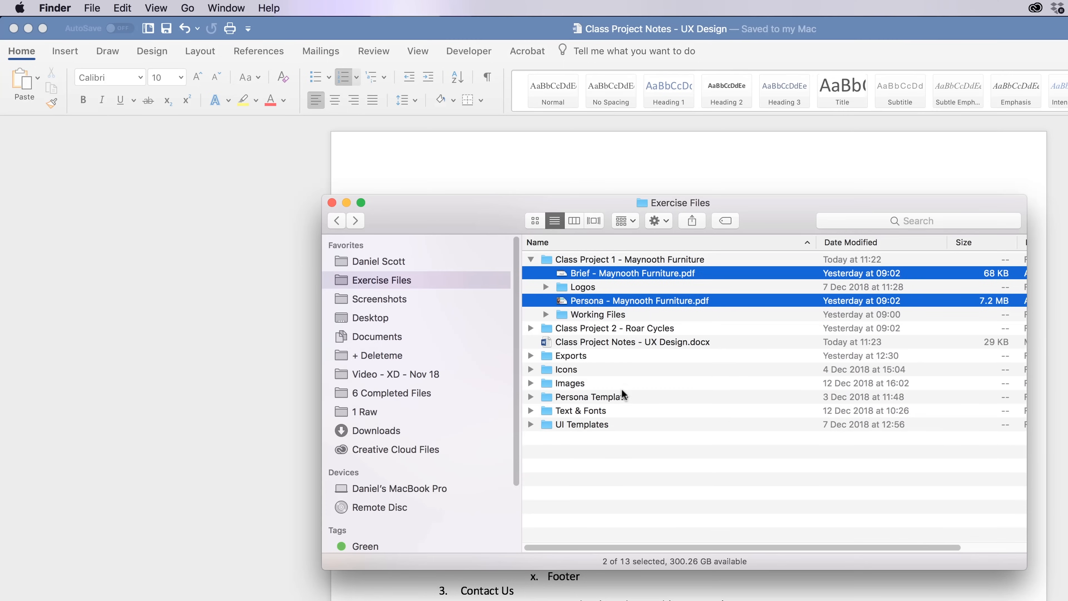
click(531, 259)
double_click(547, 259)
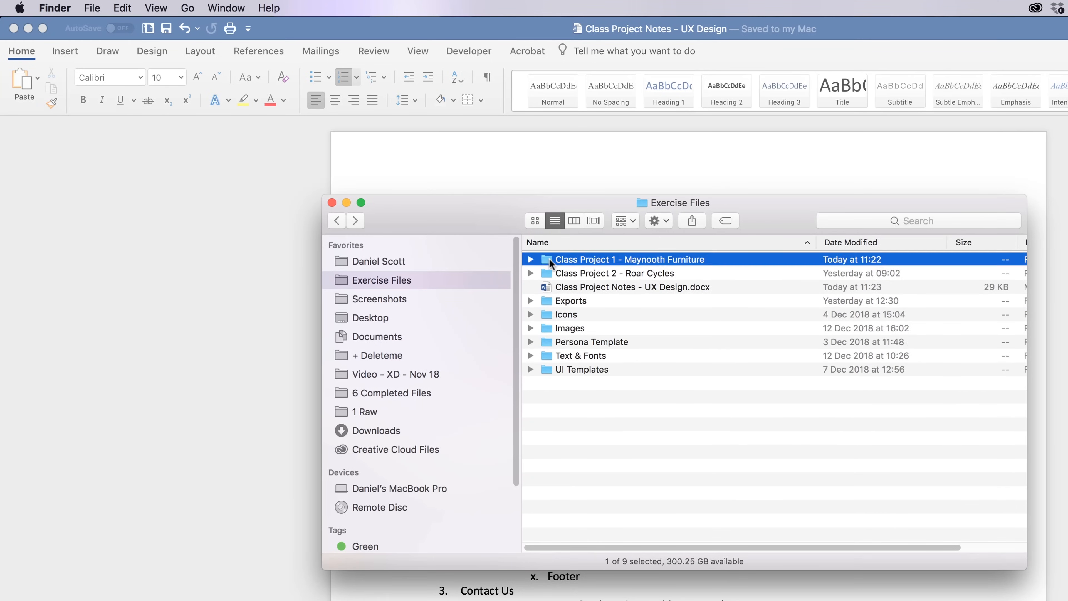
click(336, 221)
click(584, 286)
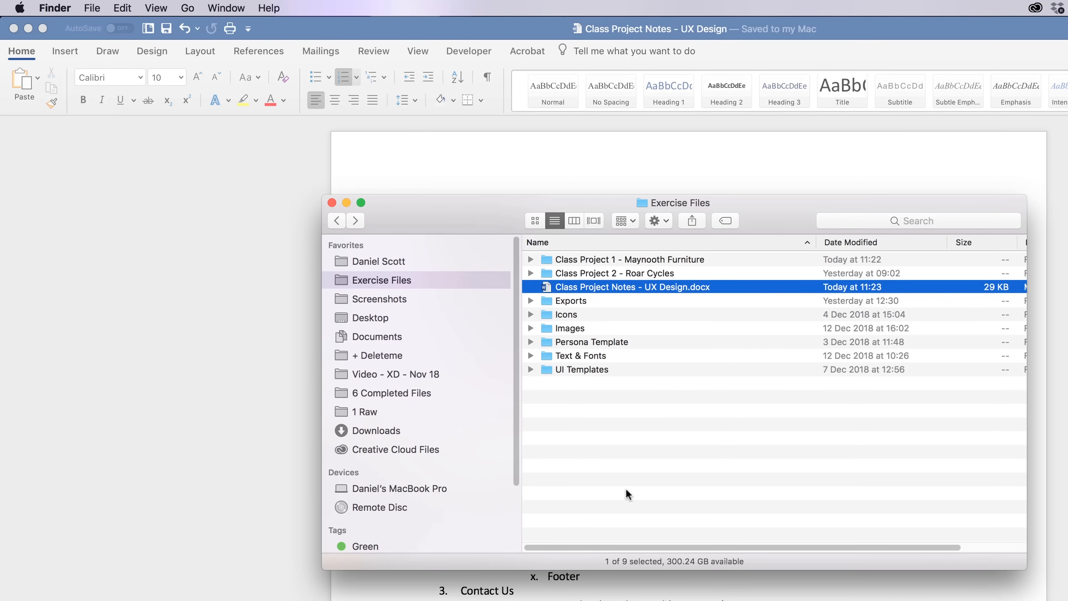
key(super+Tab)
key(super+shift+Tab)
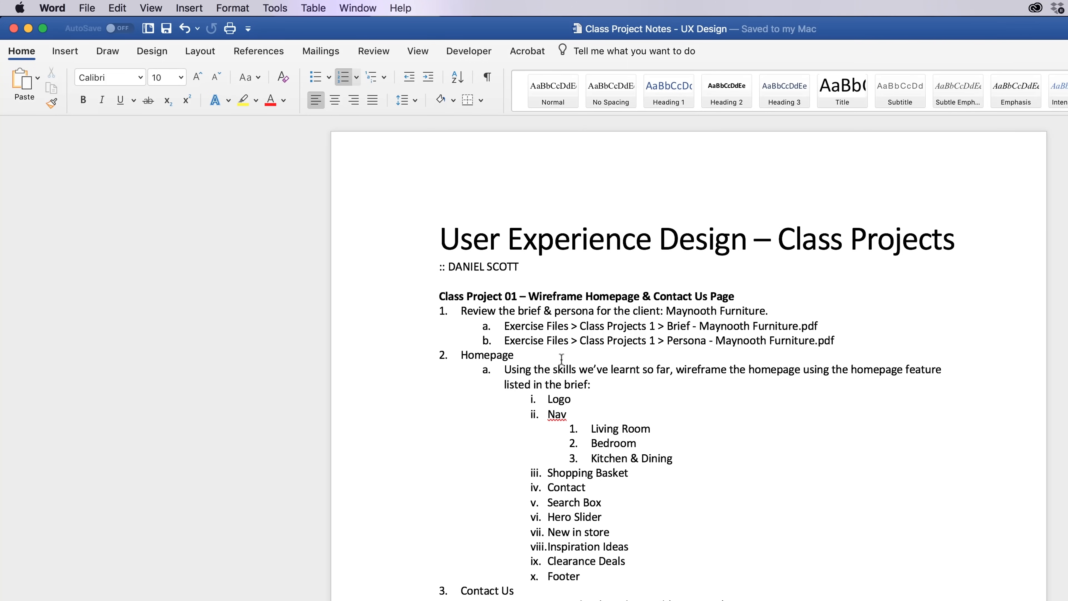
Step: Look through the class project notes from Class Project 01 to Class Project 04, and return to the document's beginning
triple_click(452, 297)
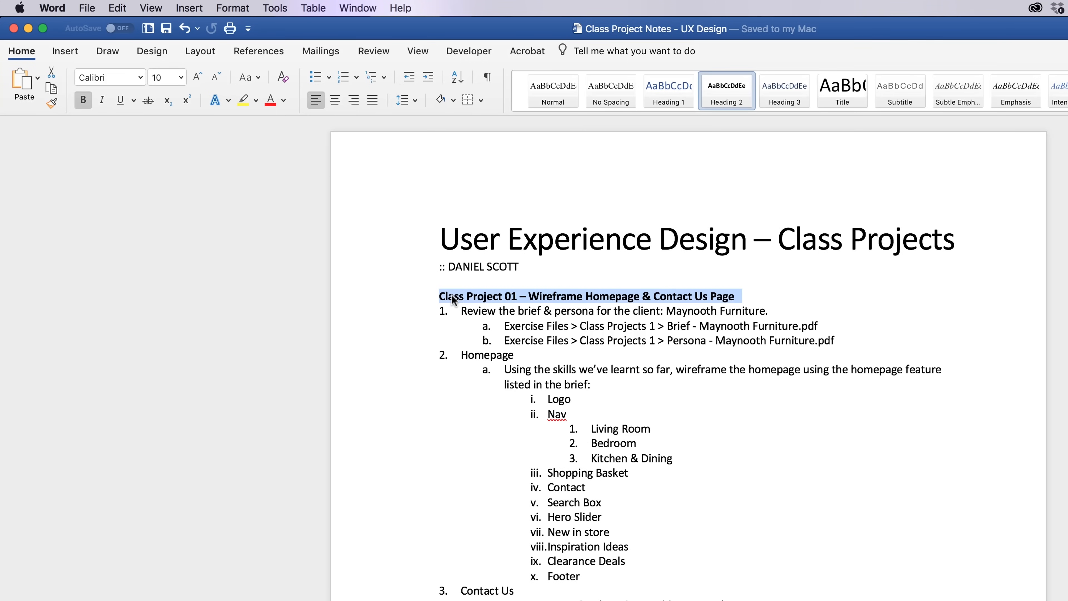
scroll(537, 421, down, 5)
scroll(537, 421, down, 9)
triple_click(497, 354)
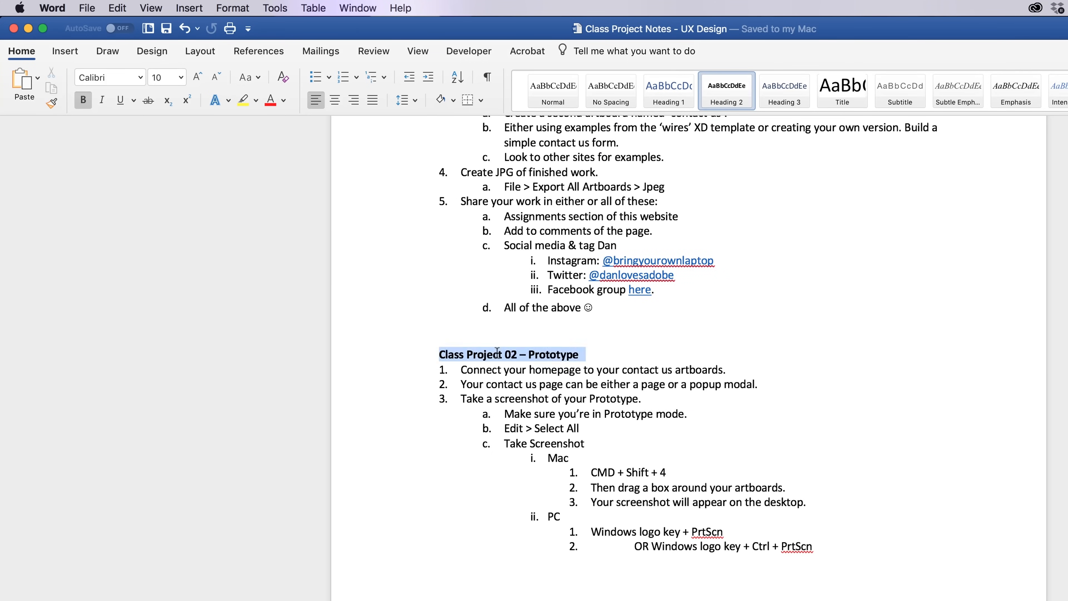
scroll(497, 354, down, 15)
triple_click(520, 377)
scroll(555, 400, down, 9)
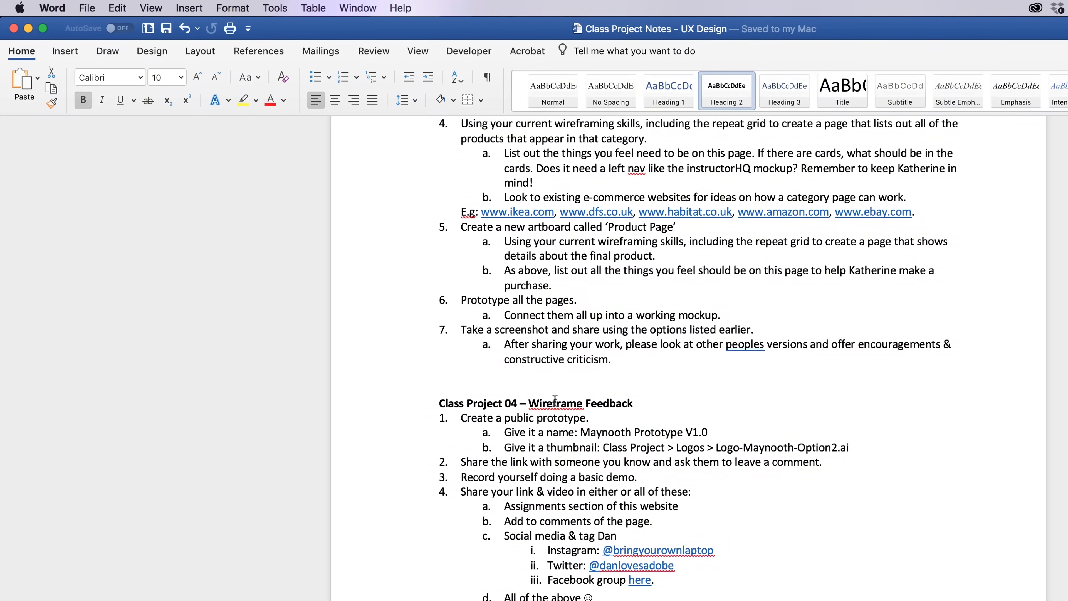
triple_click(554, 402)
scroll(587, 425, down, 7)
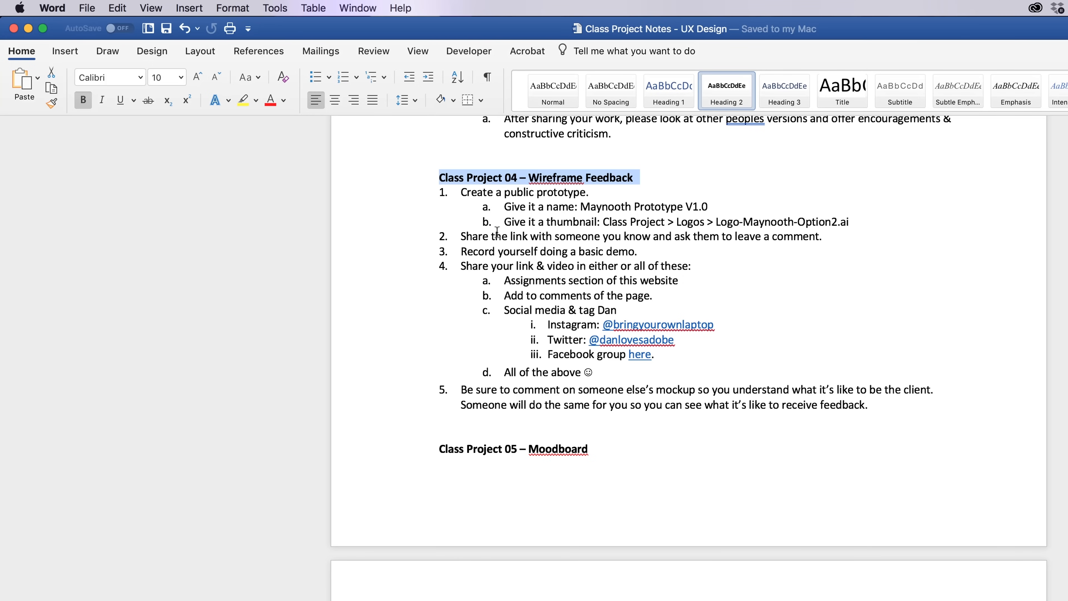
click(623, 201)
scroll(609, 219, up, 15)
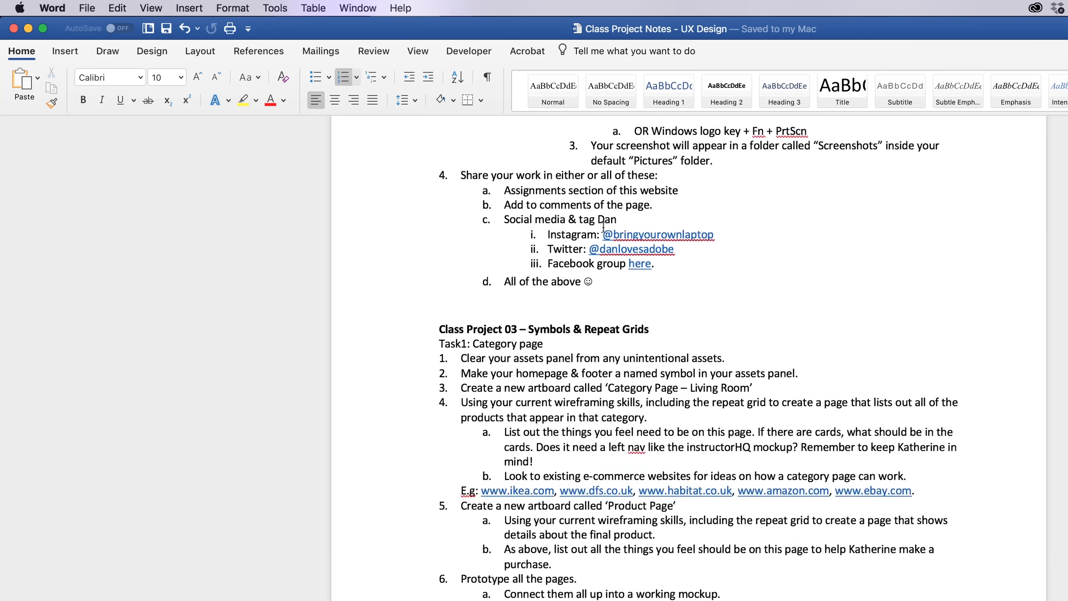
scroll(599, 231, up, 6)
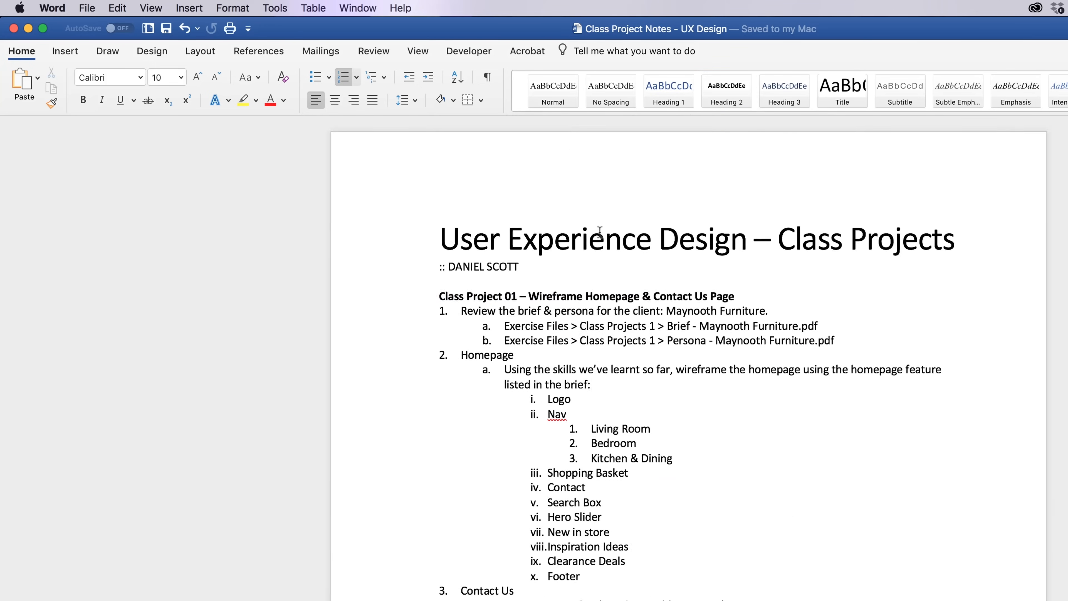
Step: Examine the first Class Project 01 task, including the locations of the Maynooth Furniture brief and persona PDFs
triple_click(470, 295)
triple_click(499, 310)
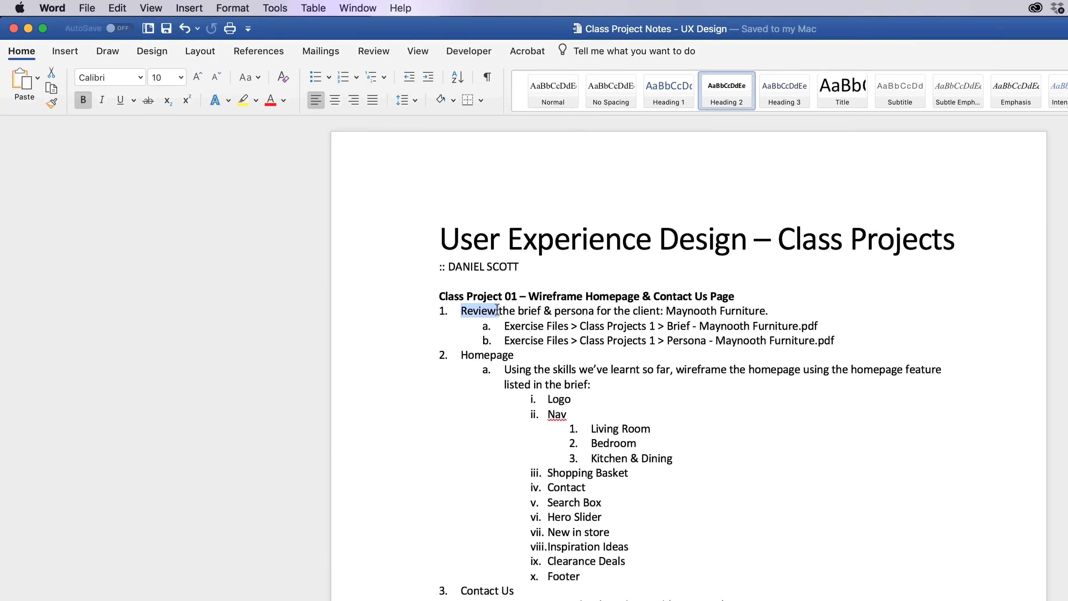
triple_click(565, 325)
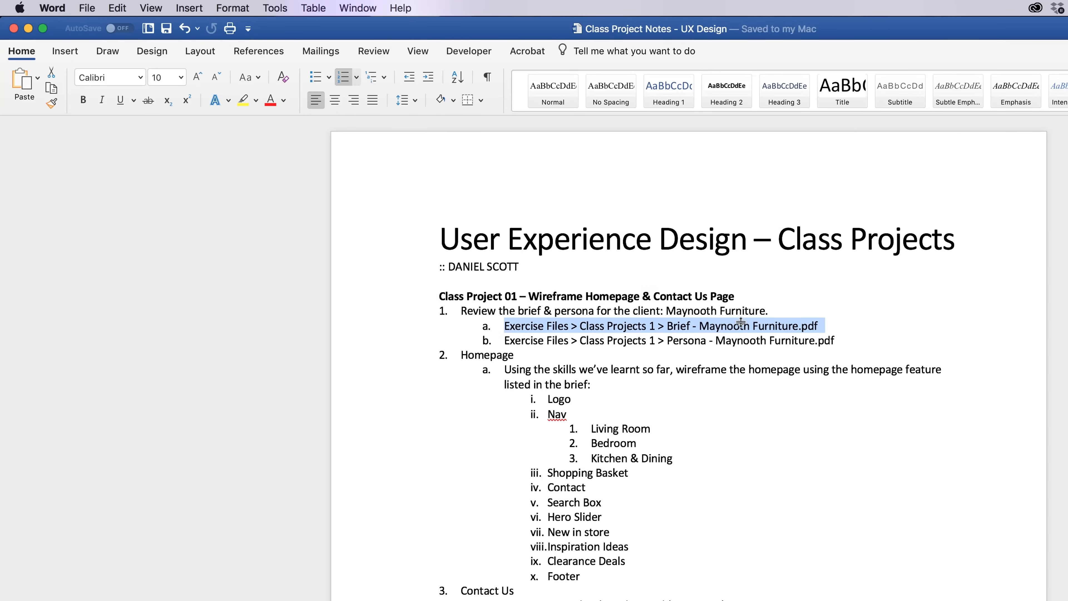
click(673, 328)
drag(580, 326, 658, 327)
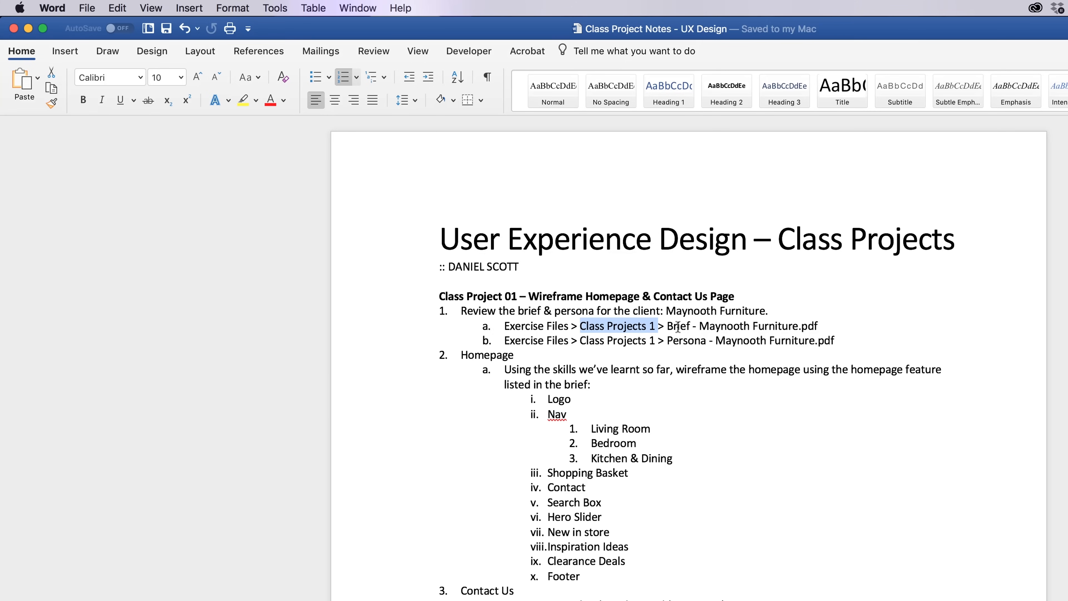
drag(668, 327, 802, 328)
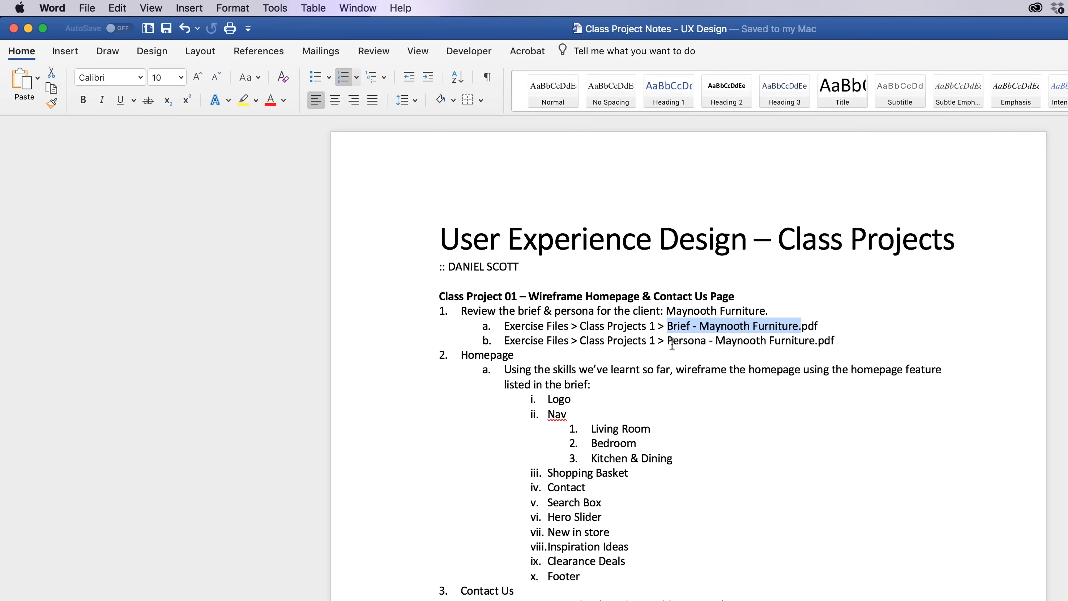
drag(667, 341, 713, 341)
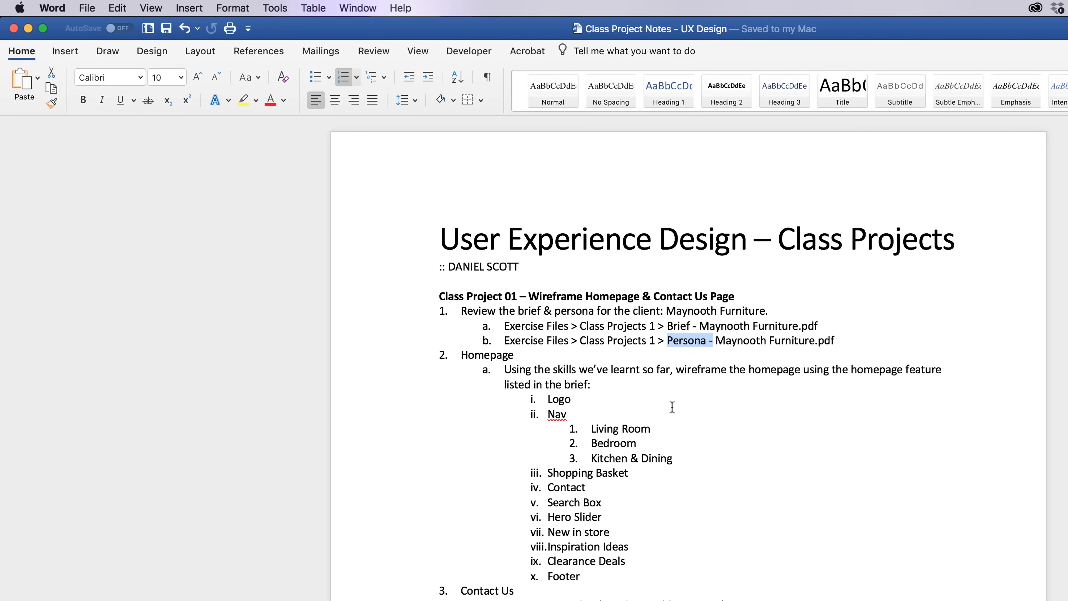
Step: Review the Homepage feature list in the notes, check the homepage wireframe in Adobe XD for reference, and return to Word
scroll(672, 407, down, 1)
drag(460, 337, 605, 558)
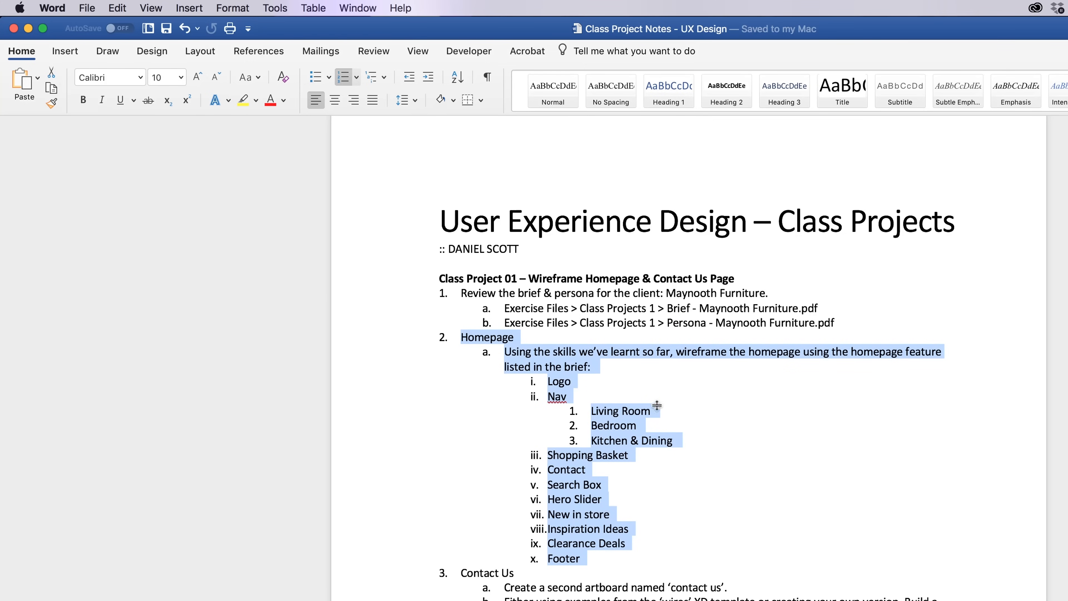
key(super+Tab)
click(879, 407)
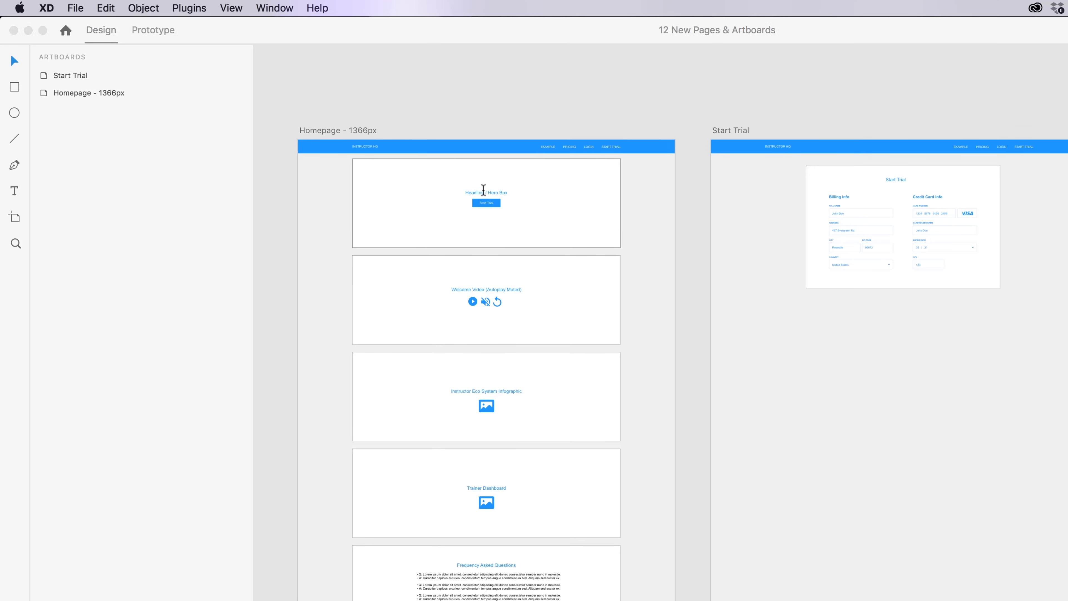
key(super+Tab)
click(601, 383)
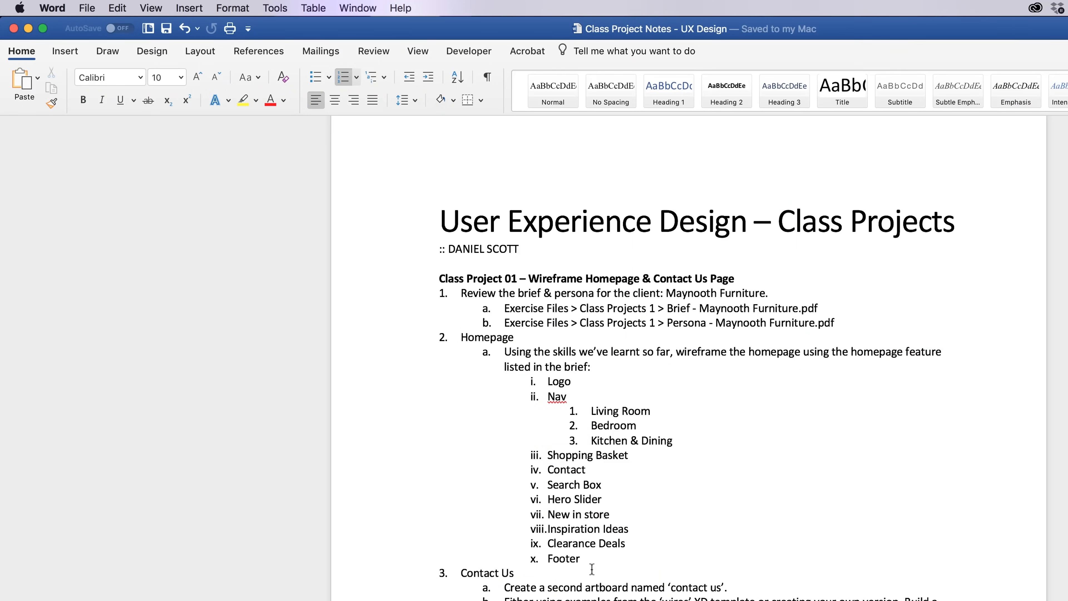
Step: Review the Homepage task in the notes, check the Start Trial artboard in Adobe XD for reference, and return to Word
double_click(492, 338)
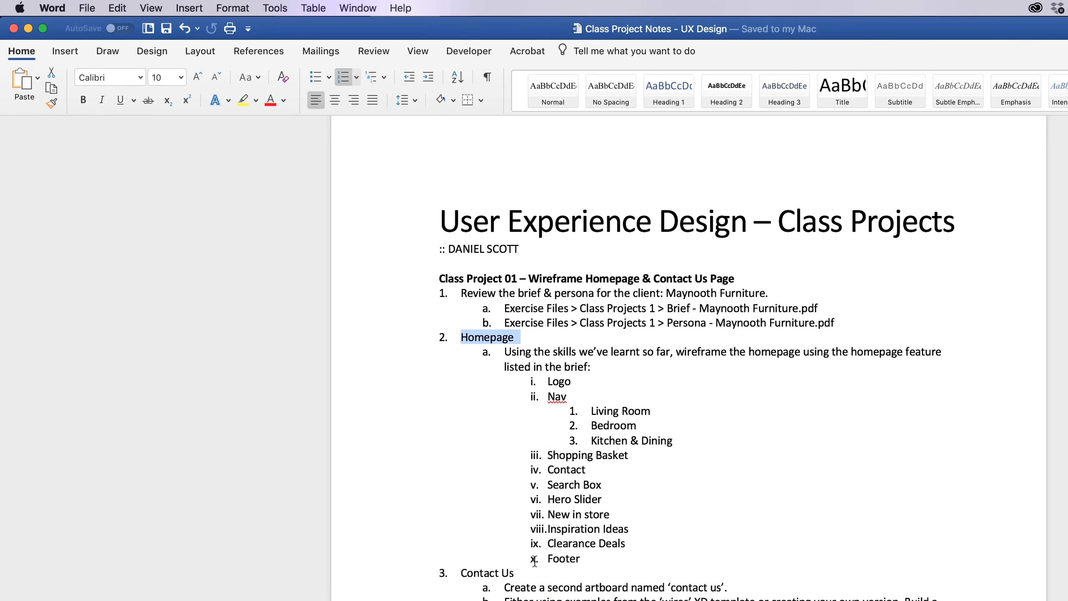
key(super+Tab)
click(736, 130)
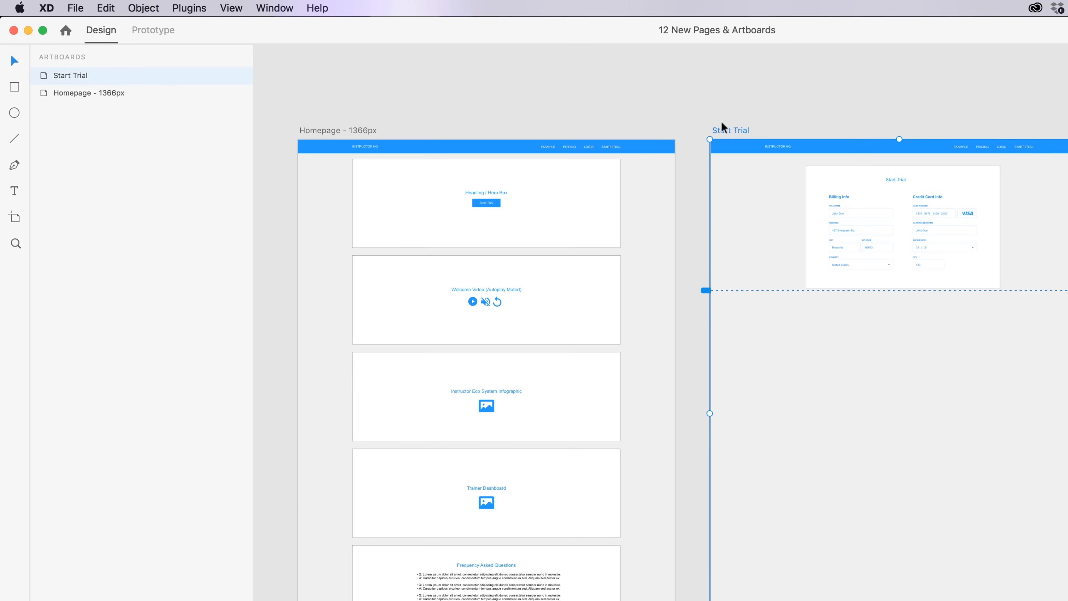
key(super+Tab)
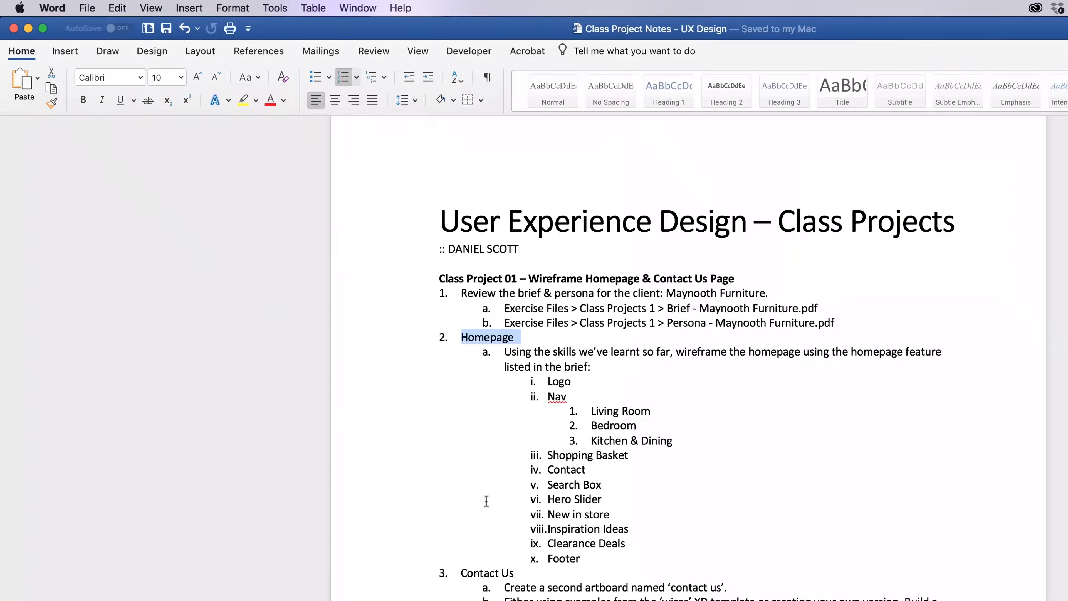
Step: Examine the Contact Us tasks in the notes and the instructions for creating a JPG of the finished work
triple_click(479, 574)
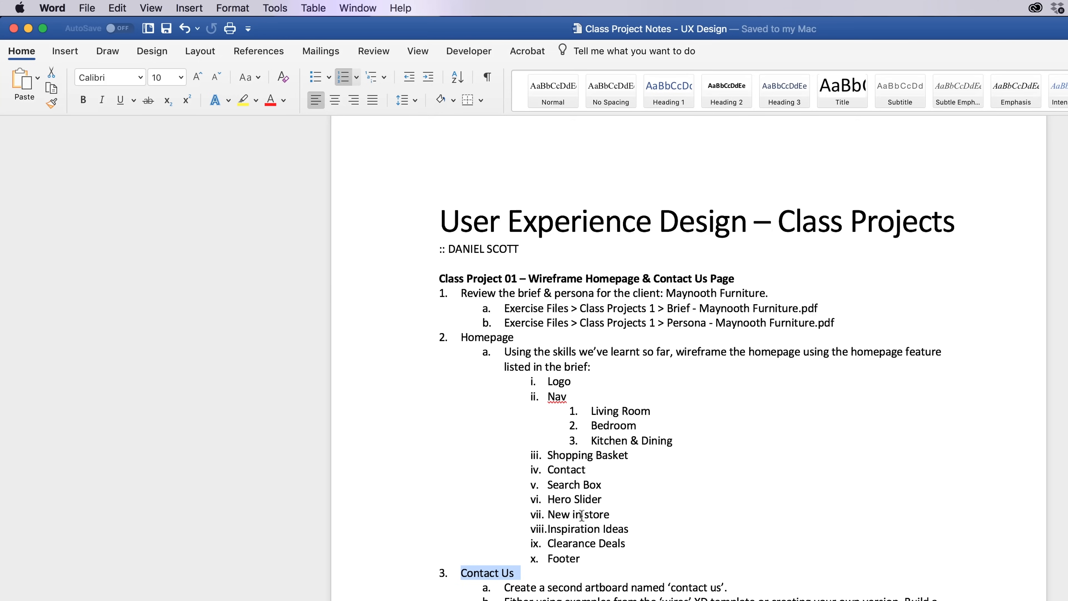
scroll(581, 514, down, 5)
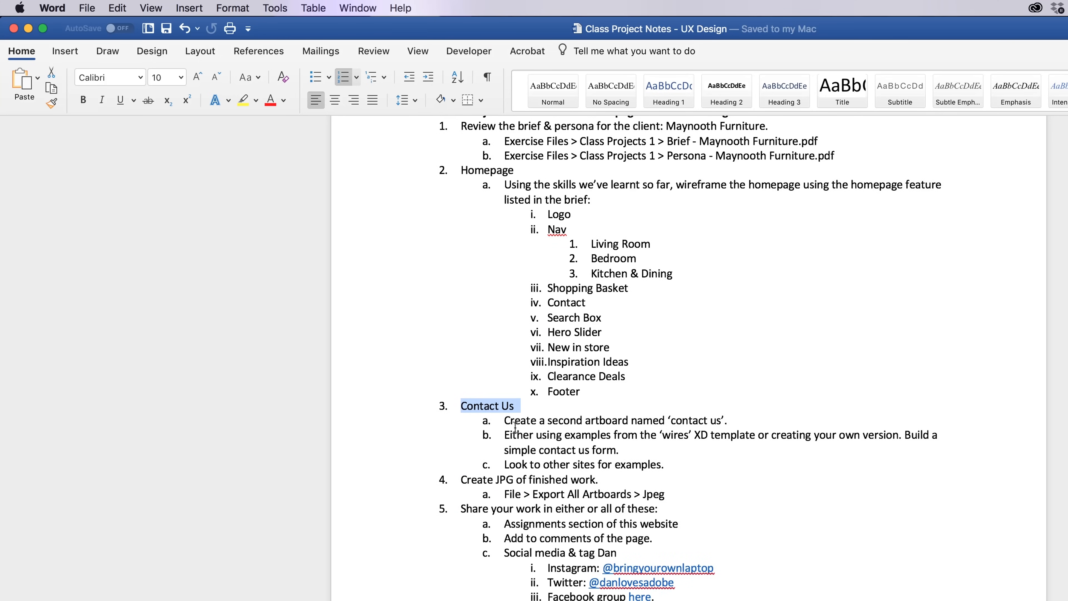
drag(503, 422, 735, 424)
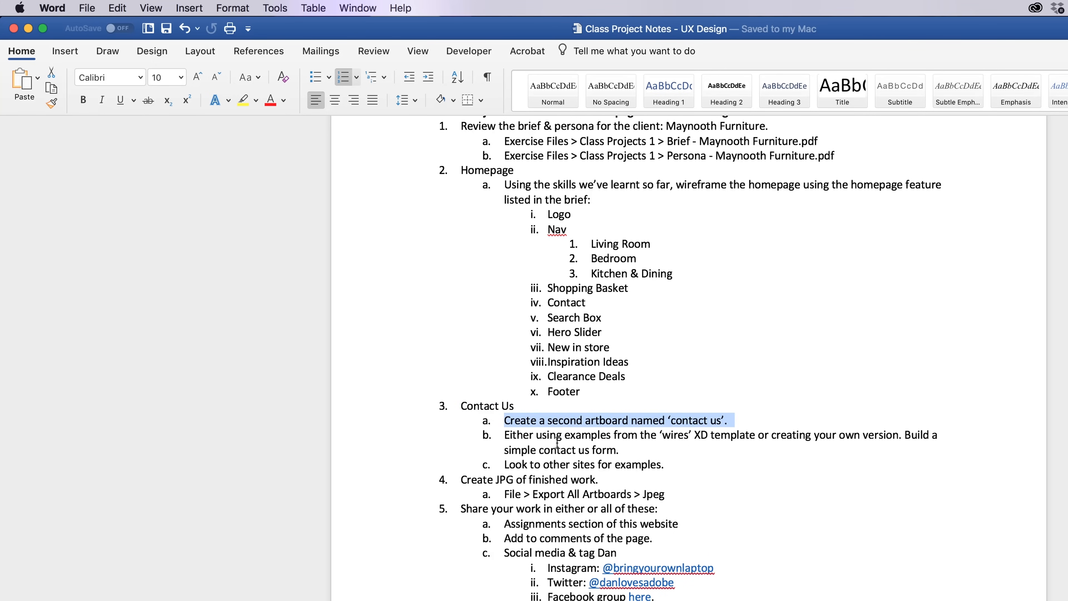
drag(503, 435, 628, 449)
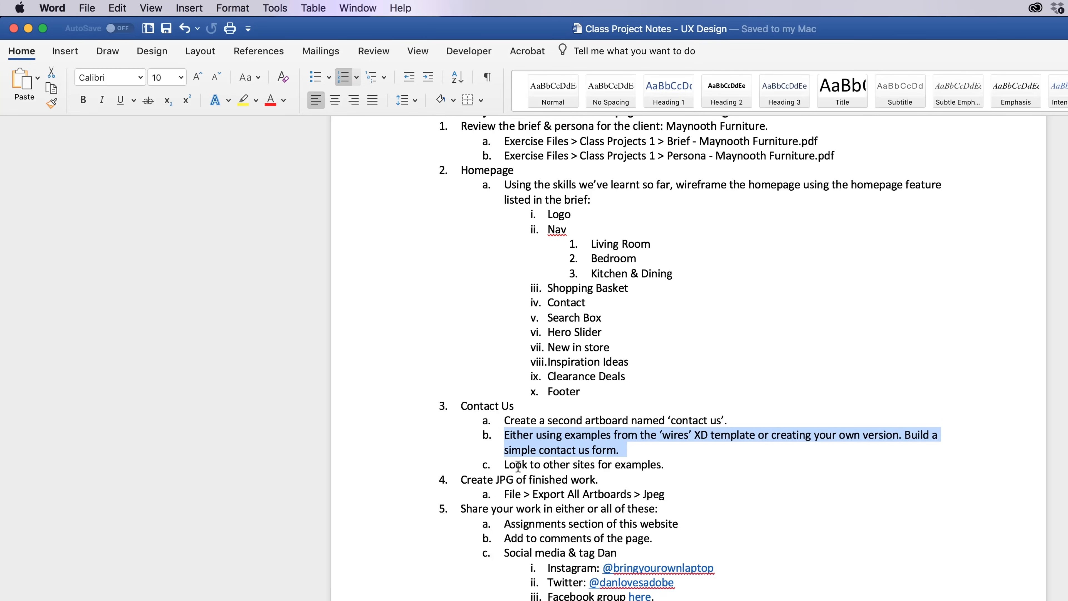
drag(504, 465, 654, 471)
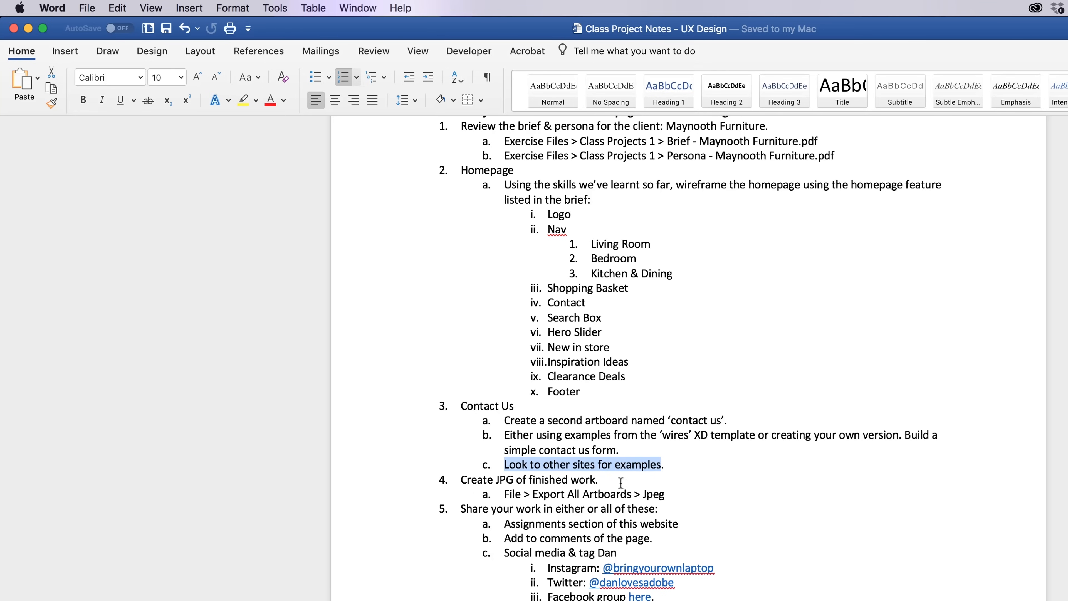
drag(459, 478, 593, 480)
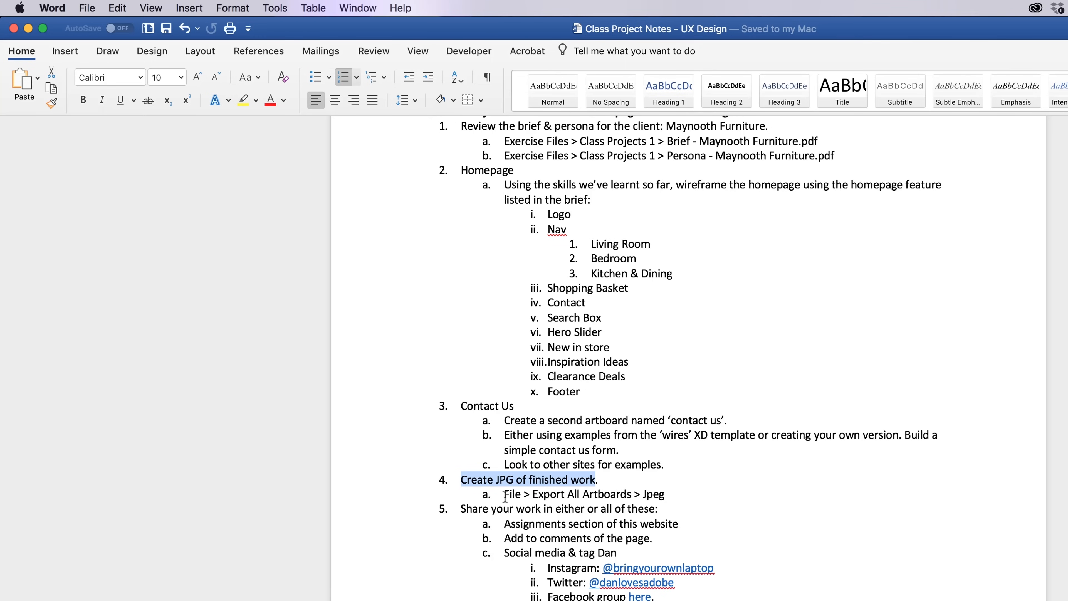
drag(505, 495, 671, 495)
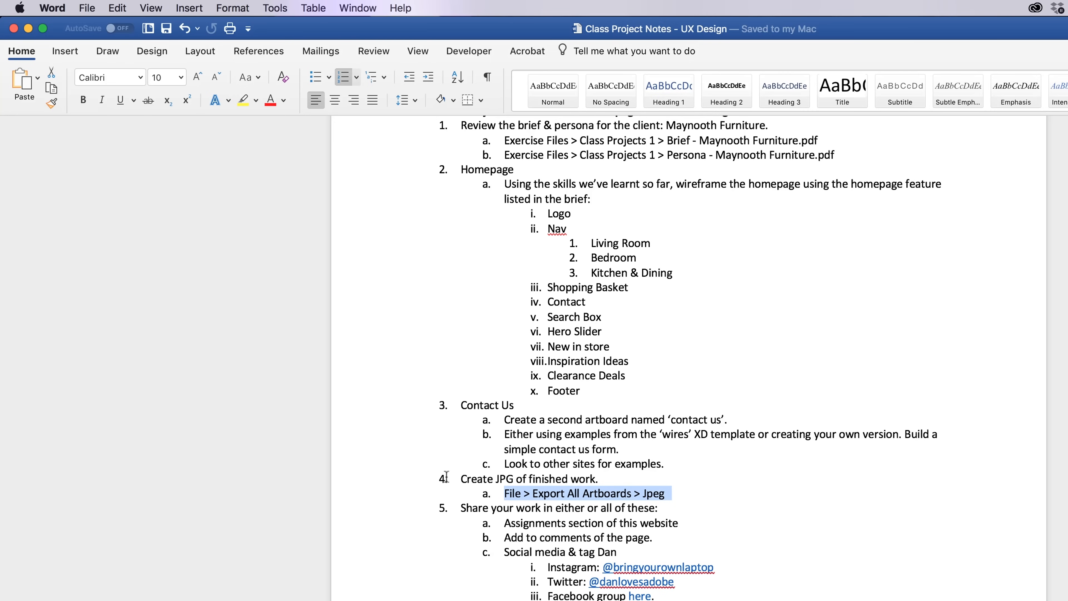
Step: Switch to Adobe XD and export all artboards as JPG at 100% quality into the InstructorHQ Mockup folder on the Desktop
key(super+Tab)
click(525, 410)
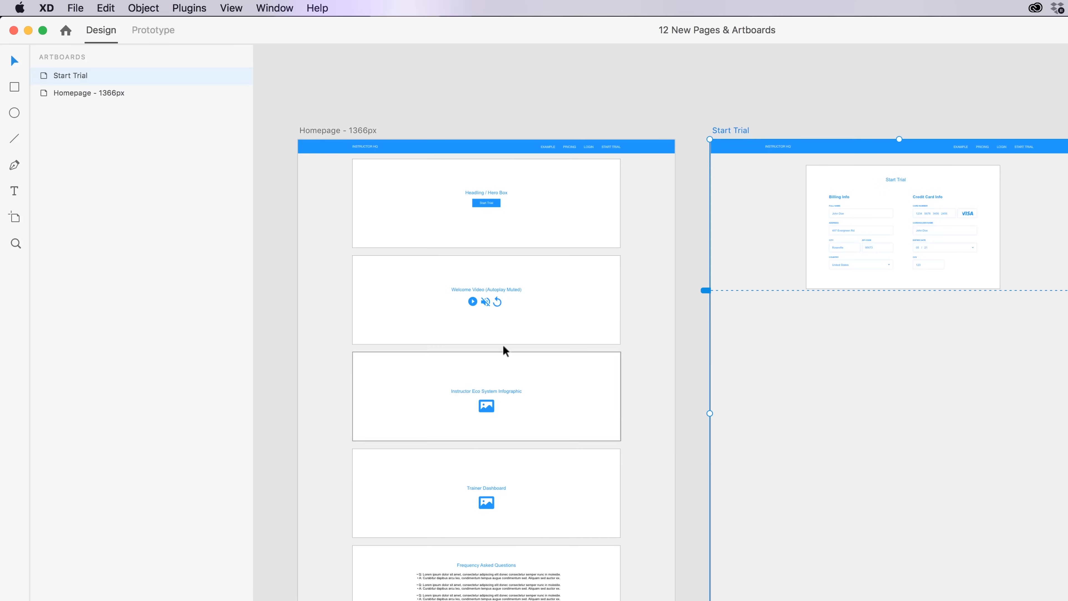
click(574, 85)
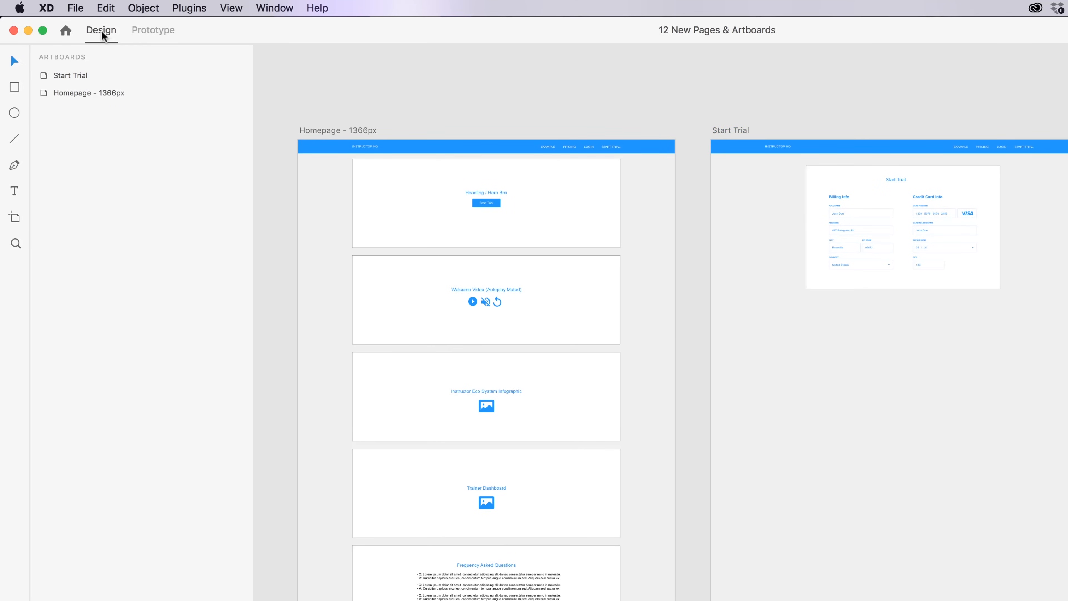
click(76, 8)
mouse_move(158, 165)
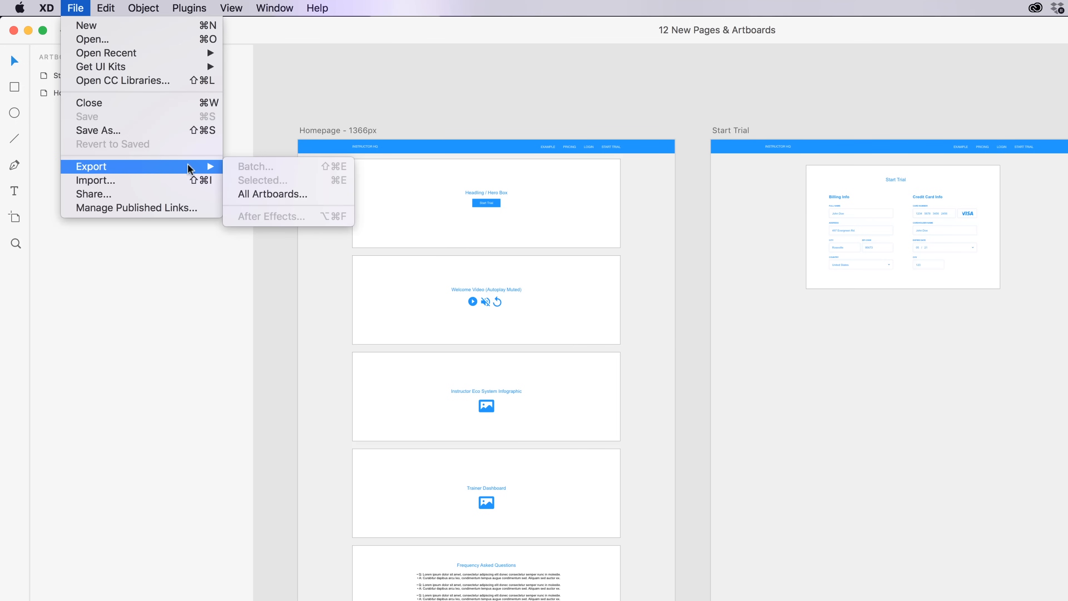
click(269, 195)
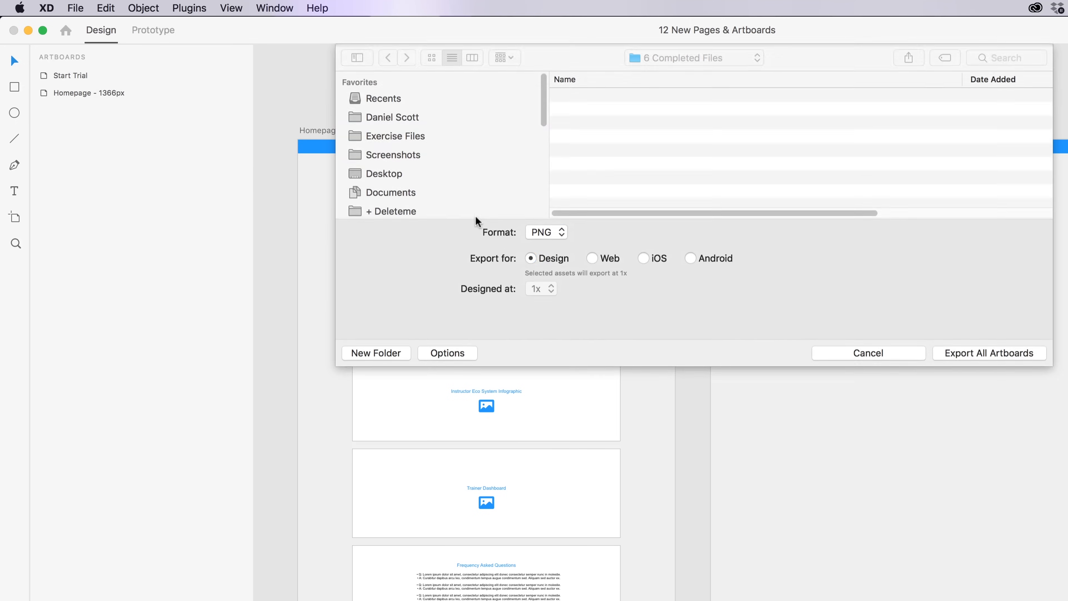
click(543, 234)
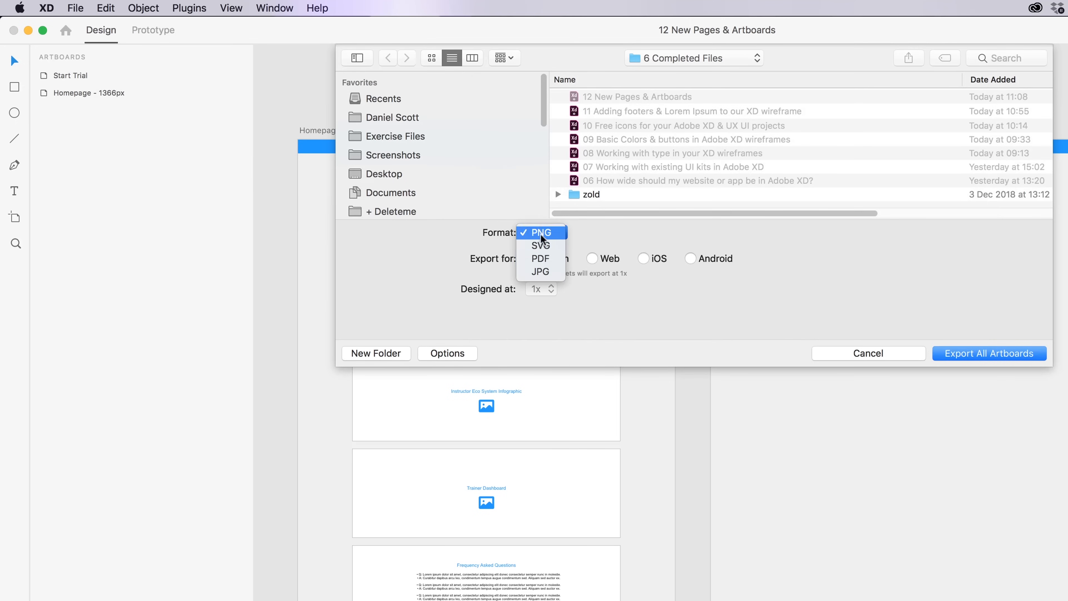
click(542, 272)
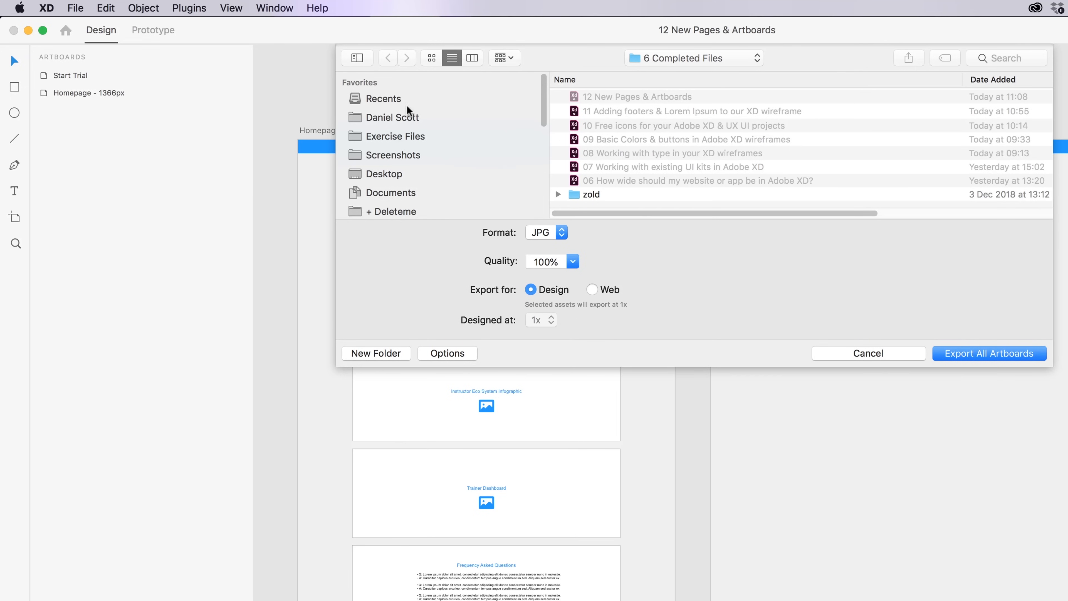
click(392, 172)
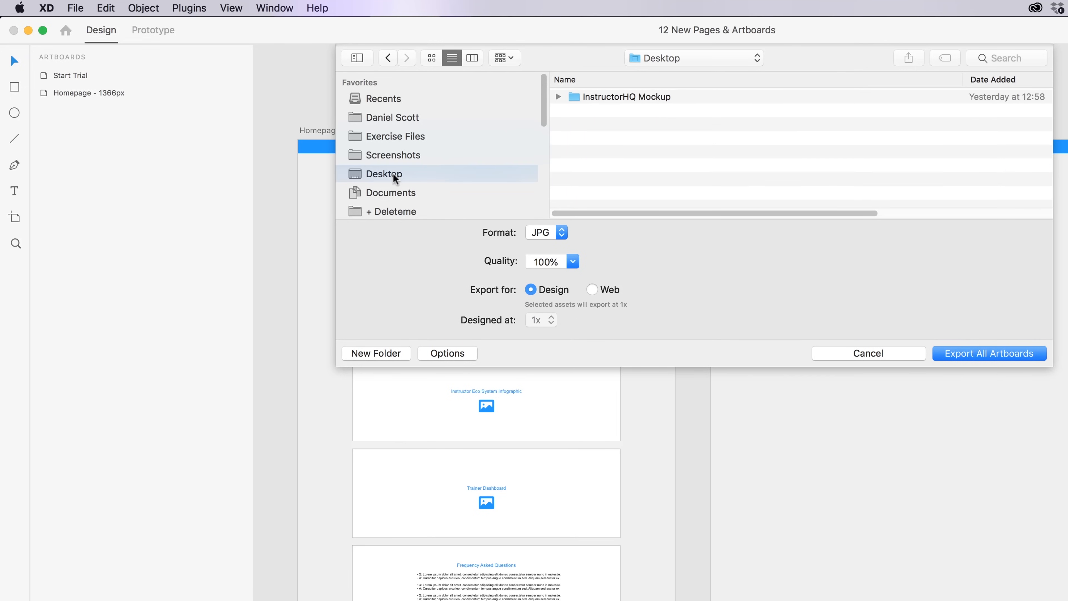
double_click(657, 95)
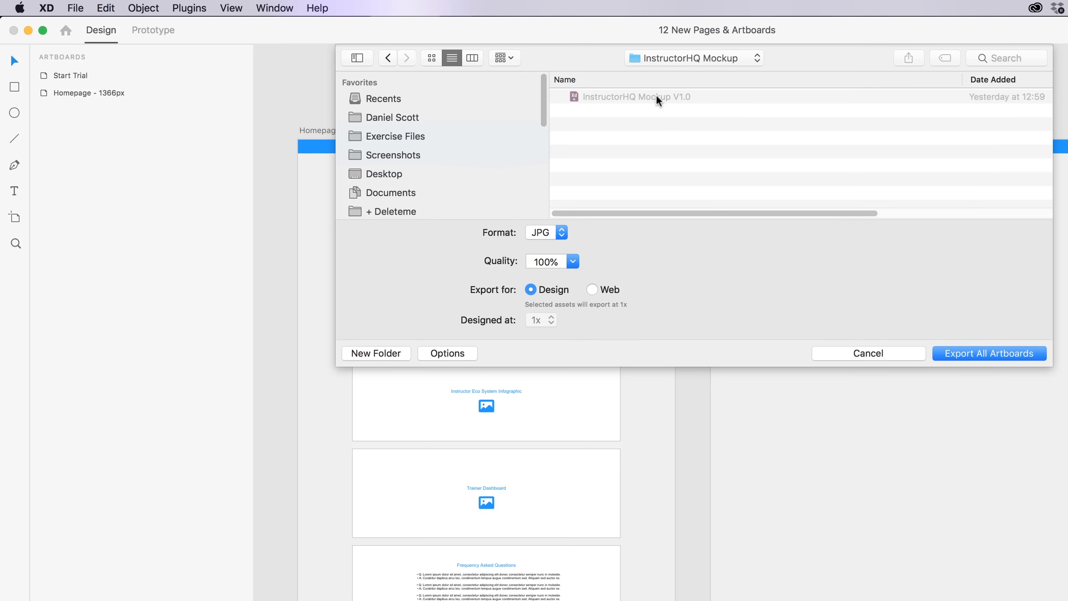
click(1006, 354)
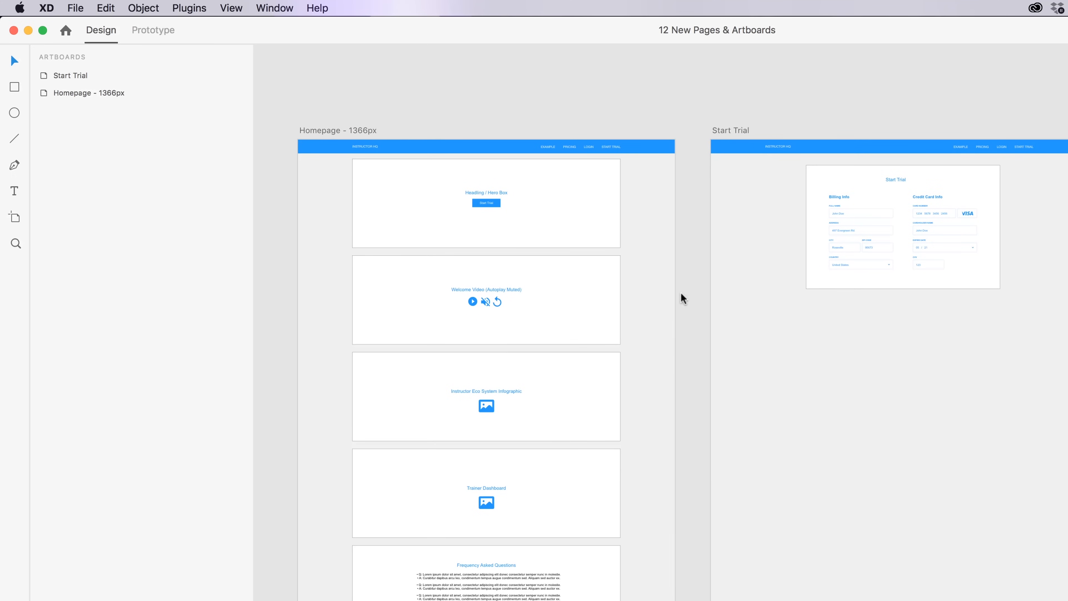
Step: Switch to Finder and check the exported Homepage - 1366px.jpg and Start Trial.jpg in the Desktop's InstructorHQ Mockup folder, previewing Start Trial.jpg
key(super+Tab)
key(super+Tab)
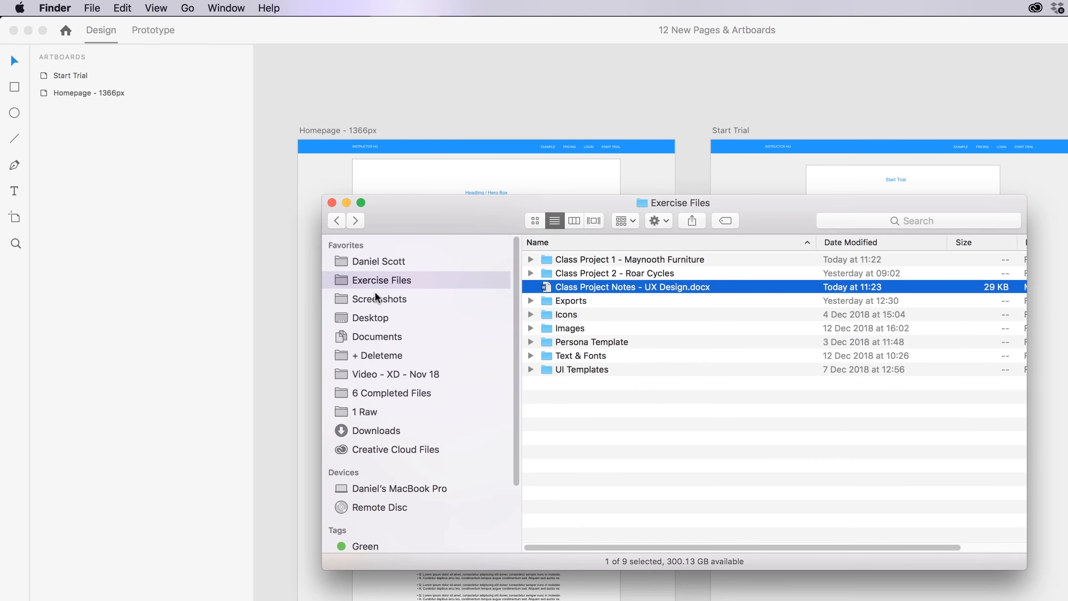
click(376, 317)
double_click(583, 260)
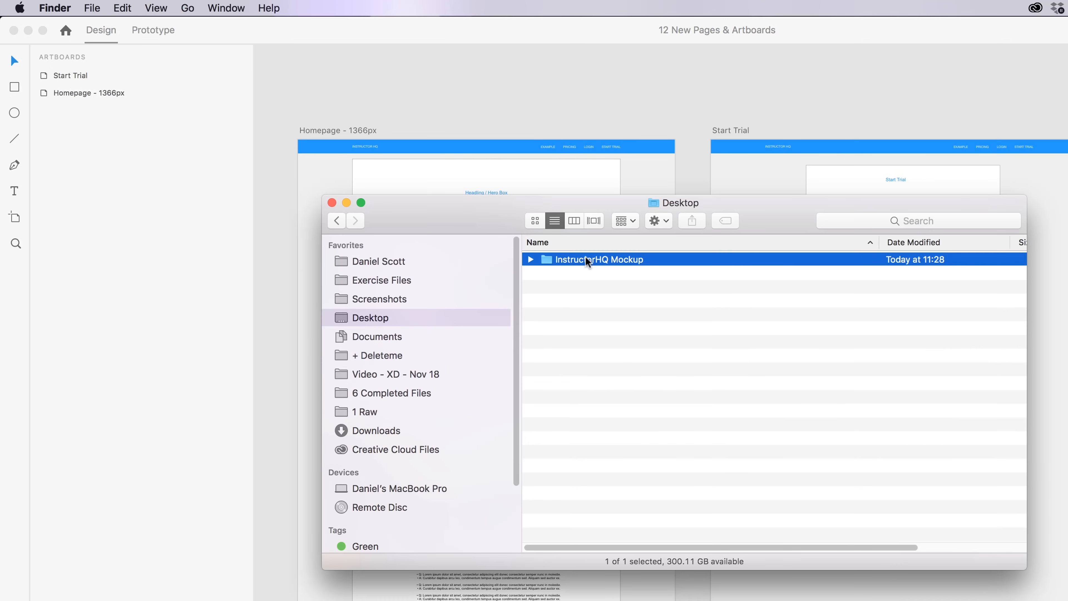
click(600, 258)
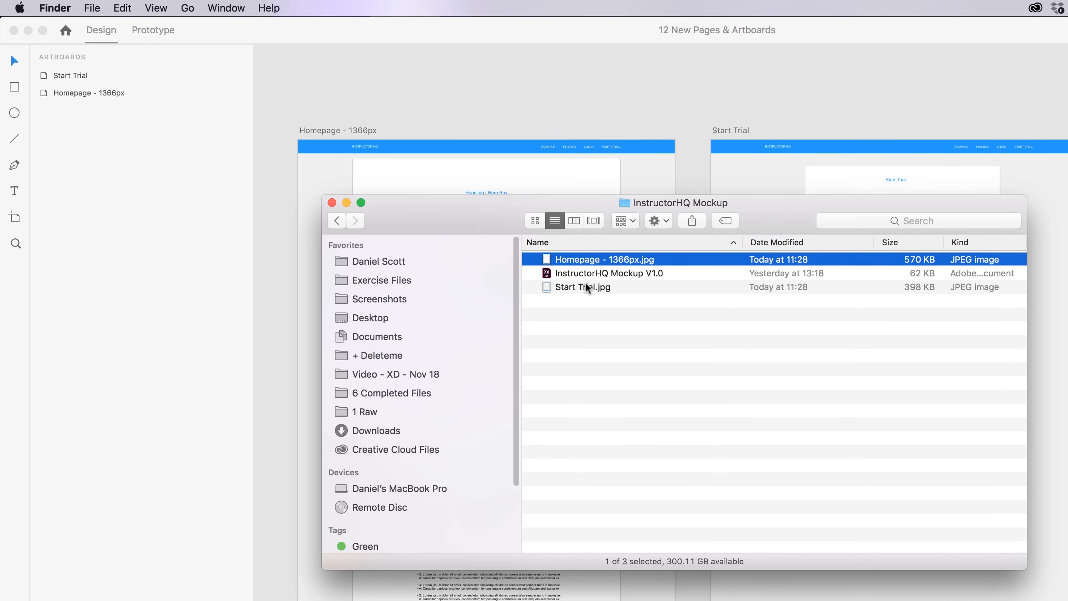
click(583, 288)
key(space)
key(space)
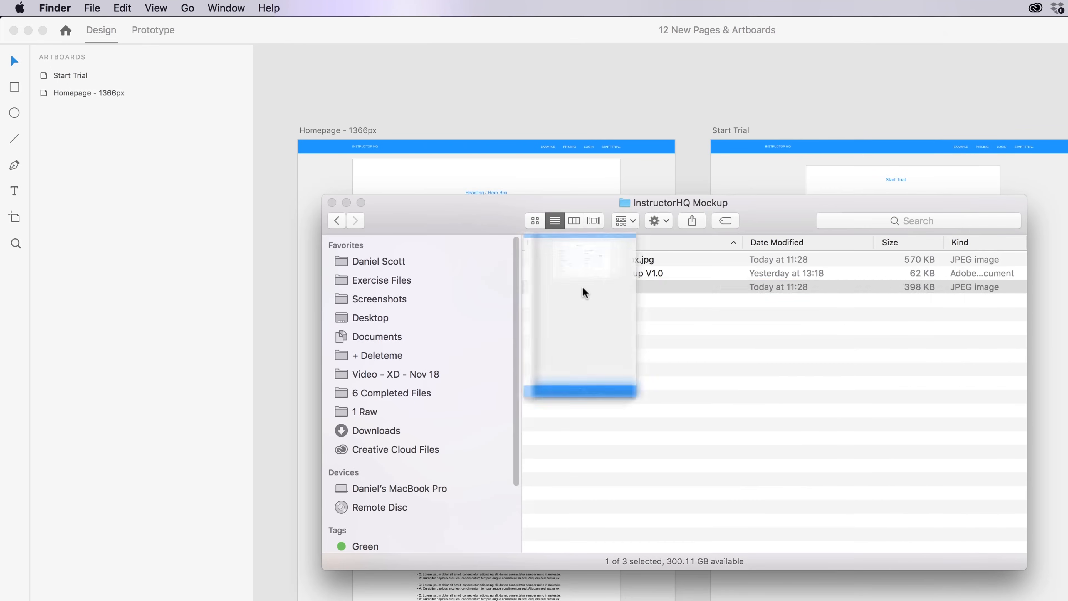
click(602, 261)
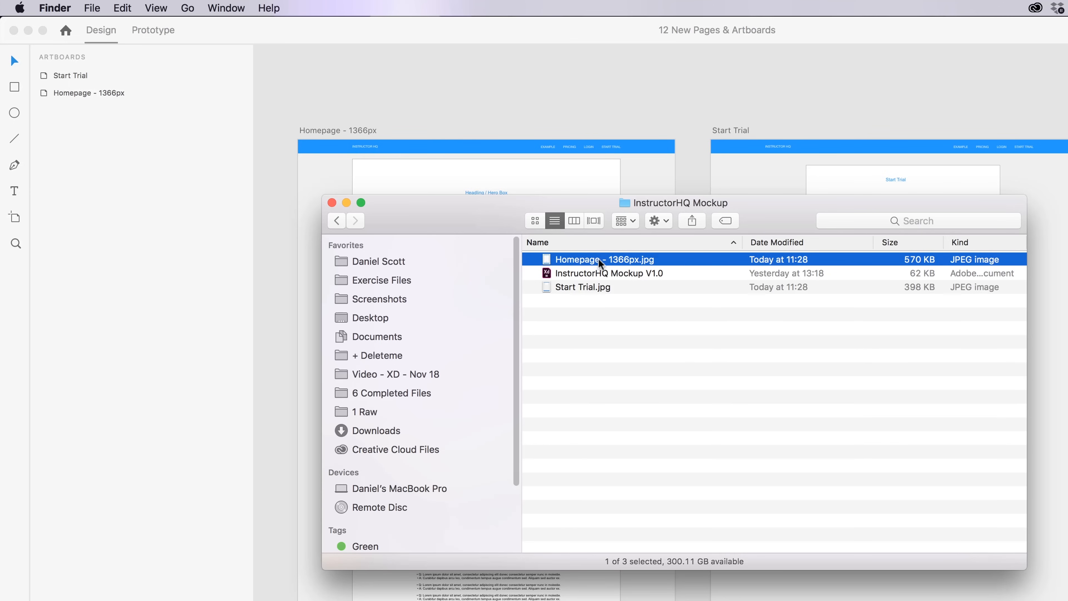
click(593, 290)
click(591, 261)
Step: Return to the Word notes, review the options for sharing the work, and open the linked Facebook group
key(super+Tab)
key(super+Tab)
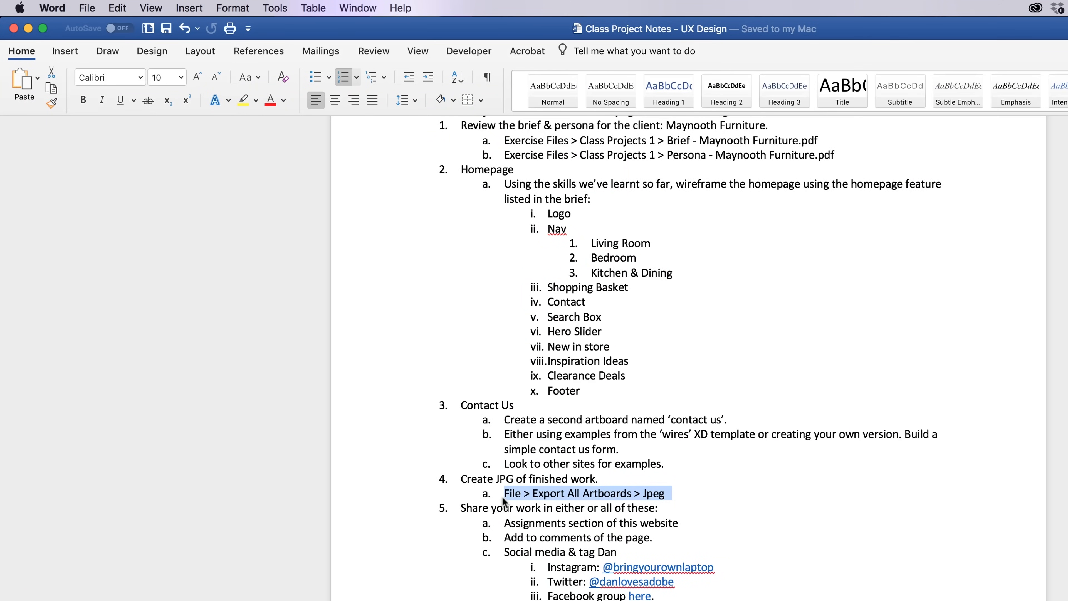
click(505, 524)
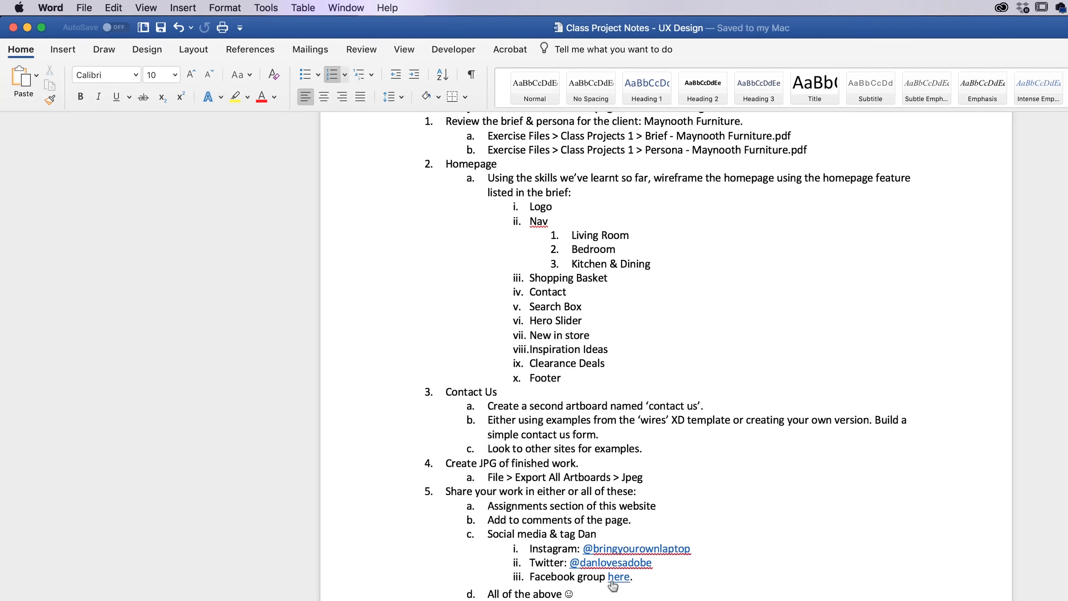
click(504, 470)
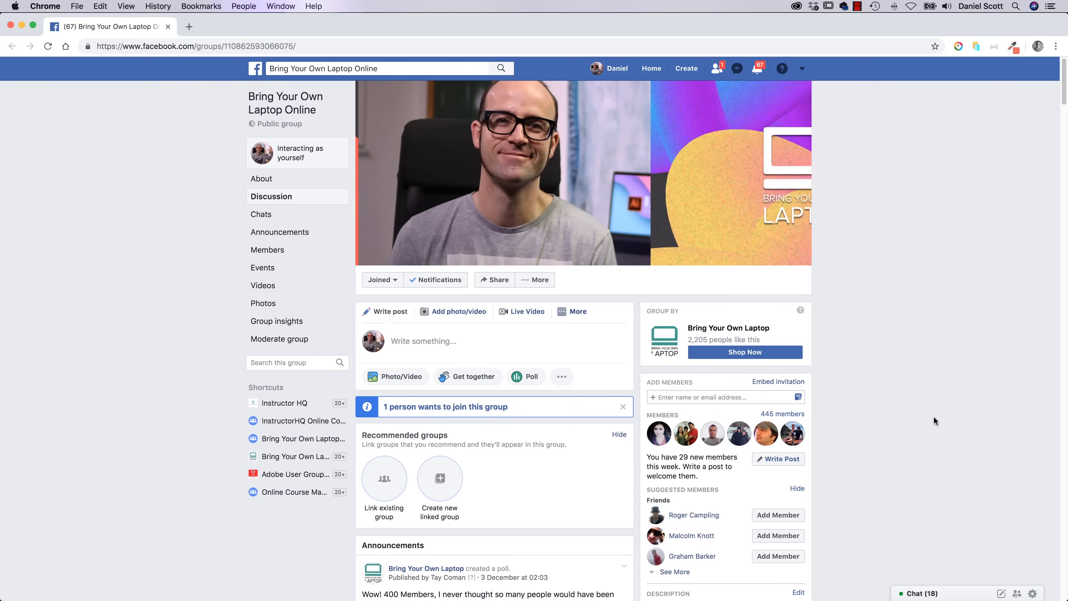
Step: Look through the announcements and member posts in the Bring Your Own Laptop Online group, and return to the top of the page
click(577, 311)
click(846, 400)
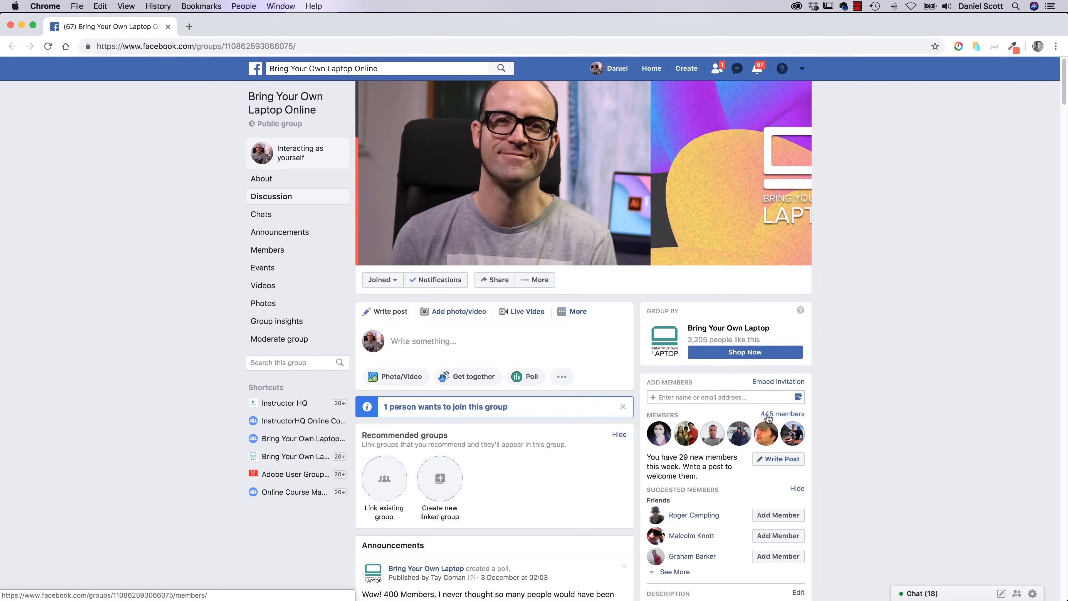
scroll(840, 406, down, 15)
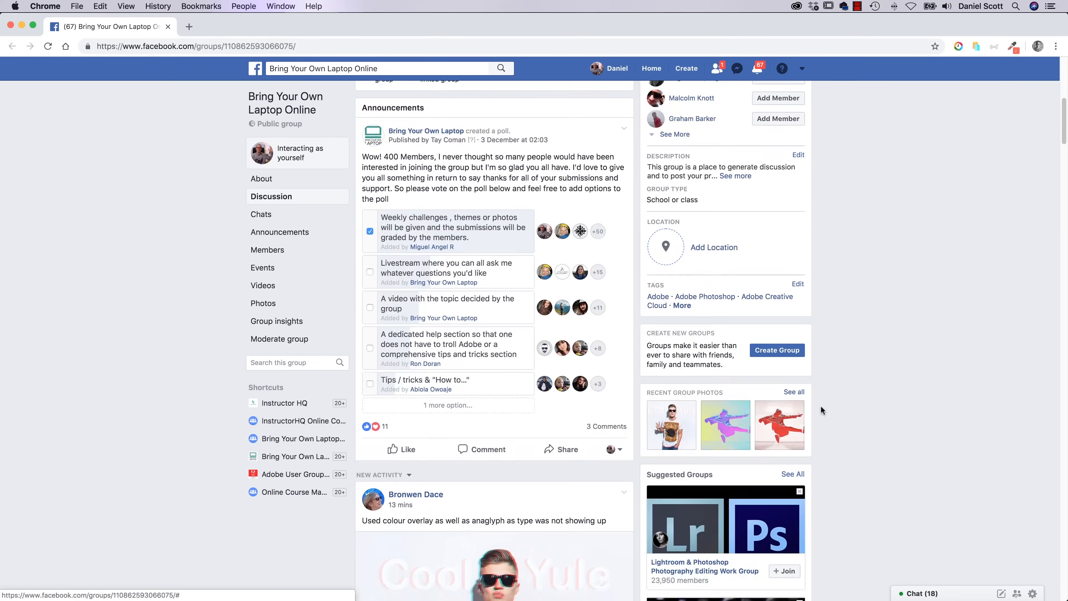
scroll(851, 405, down, 20)
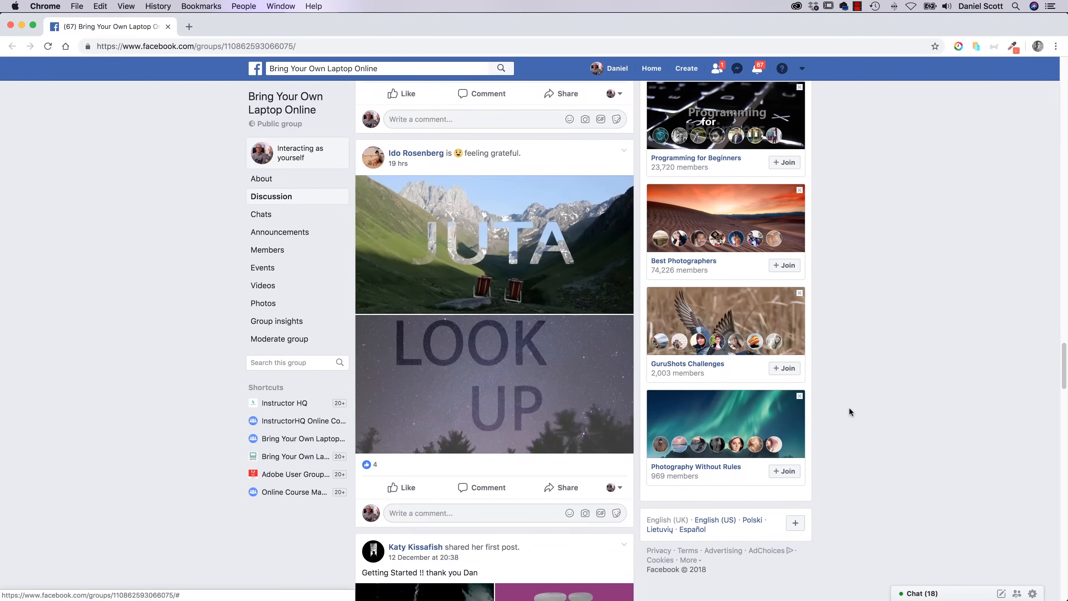
scroll(849, 407, down, 10)
scroll(862, 406, down, 20)
scroll(874, 402, down, 20)
scroll(871, 399, up, 20)
scroll(867, 398, up, 20)
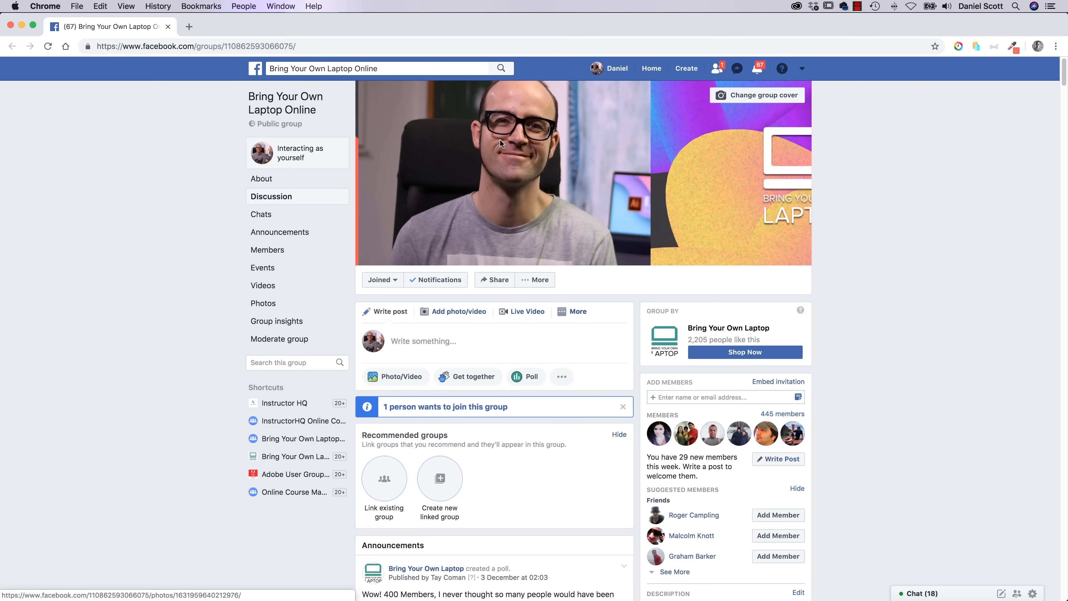
Step: Switch back through Word to Finder and select the Class Project 1 - Maynooth Furniture folder in Exercise Files
key(super+Tab)
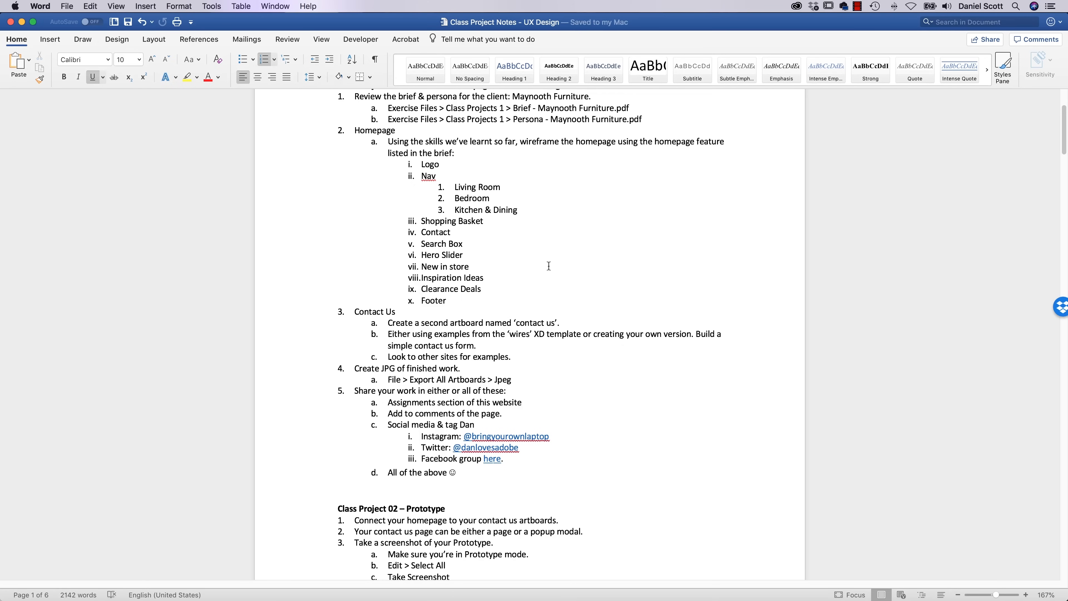
key(super+Tab)
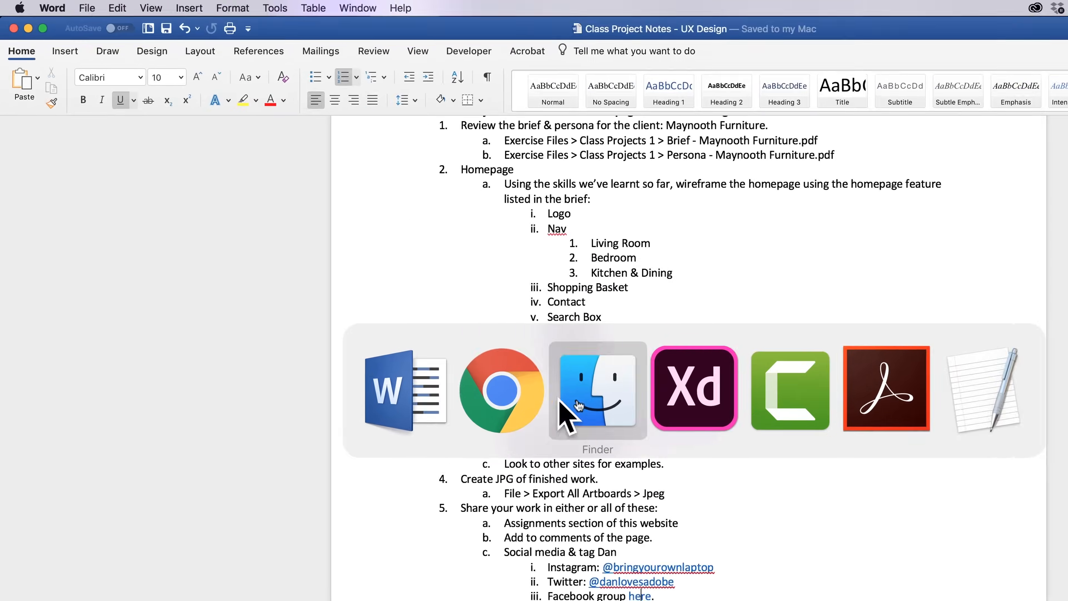
click(458, 297)
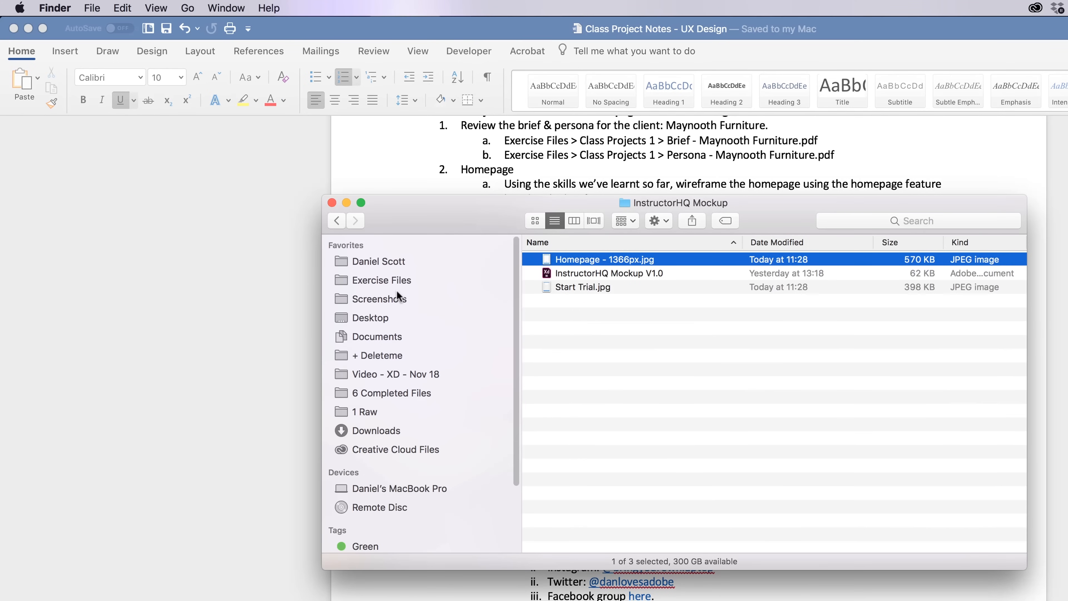
click(395, 280)
click(594, 260)
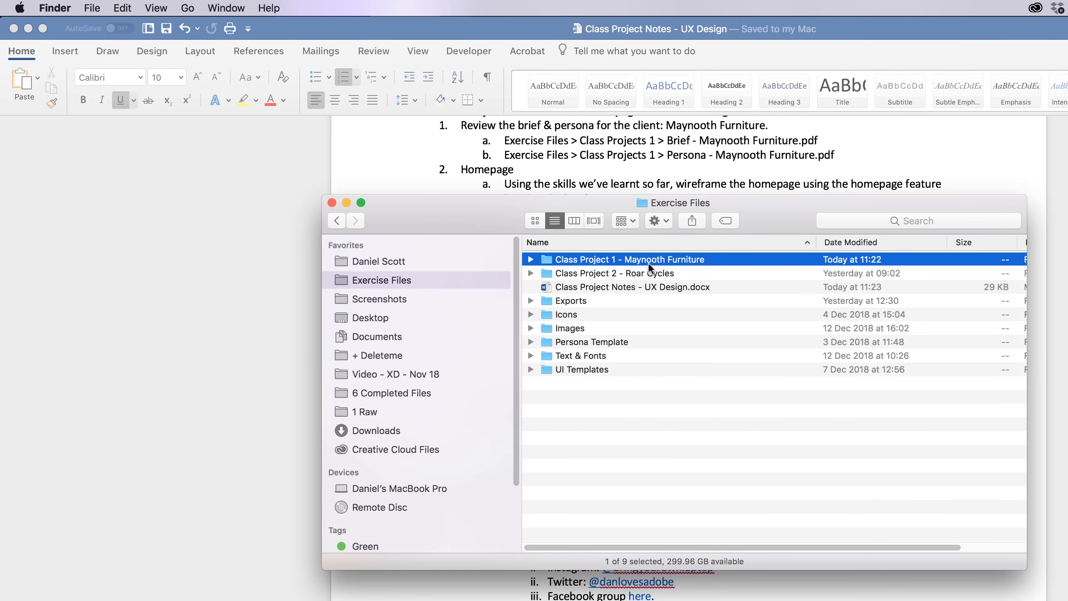
Step: Open the Class Project 1 - Maynooth Furniture folder and locate the Brief and Persona PDFs
click(642, 273)
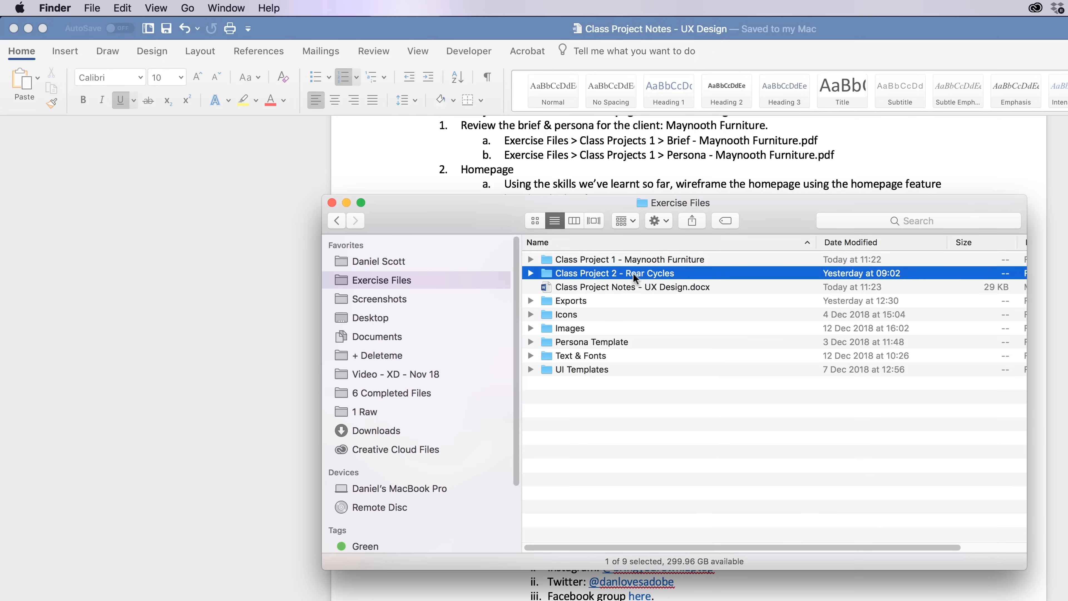
double_click(656, 259)
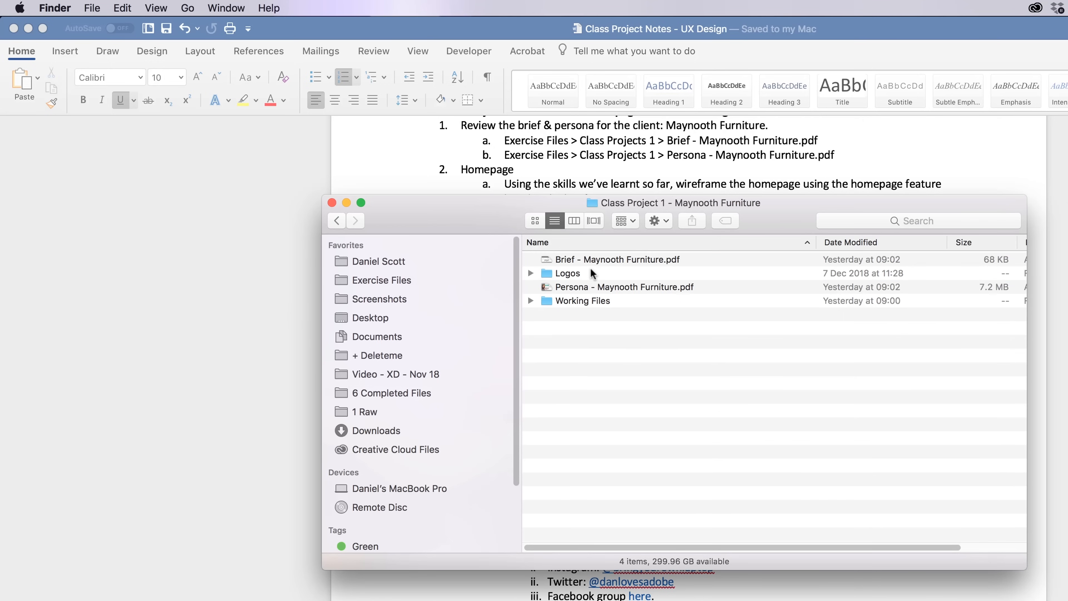
click(601, 260)
click(590, 287)
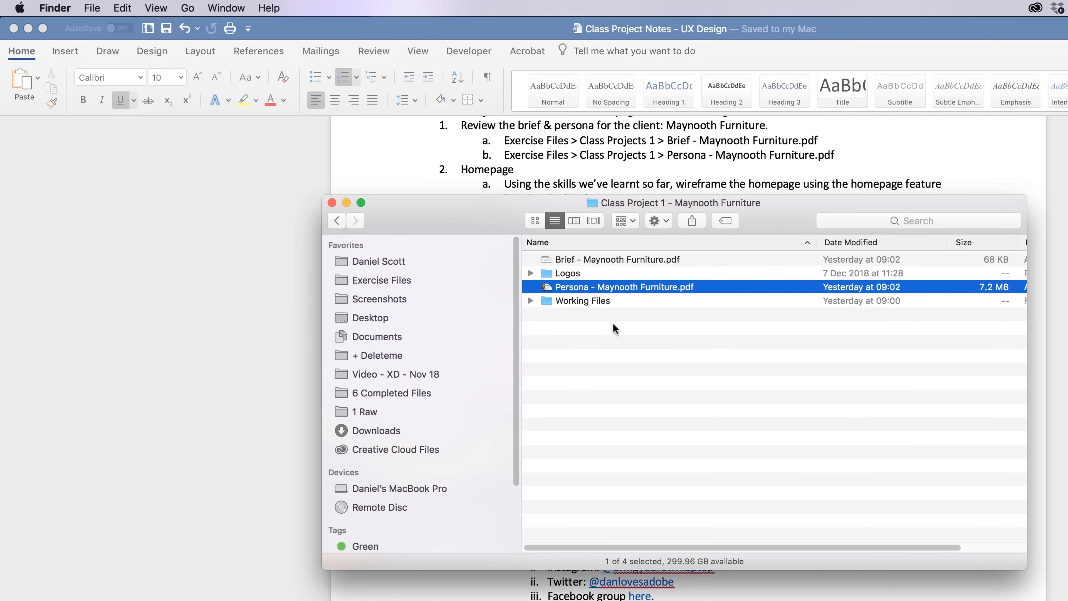
Step: Check the contents of the Working Files folder in the Maynooth Furniture project folder
key(super+Tab)
click(531, 300)
click(604, 318)
shift+click(606, 327)
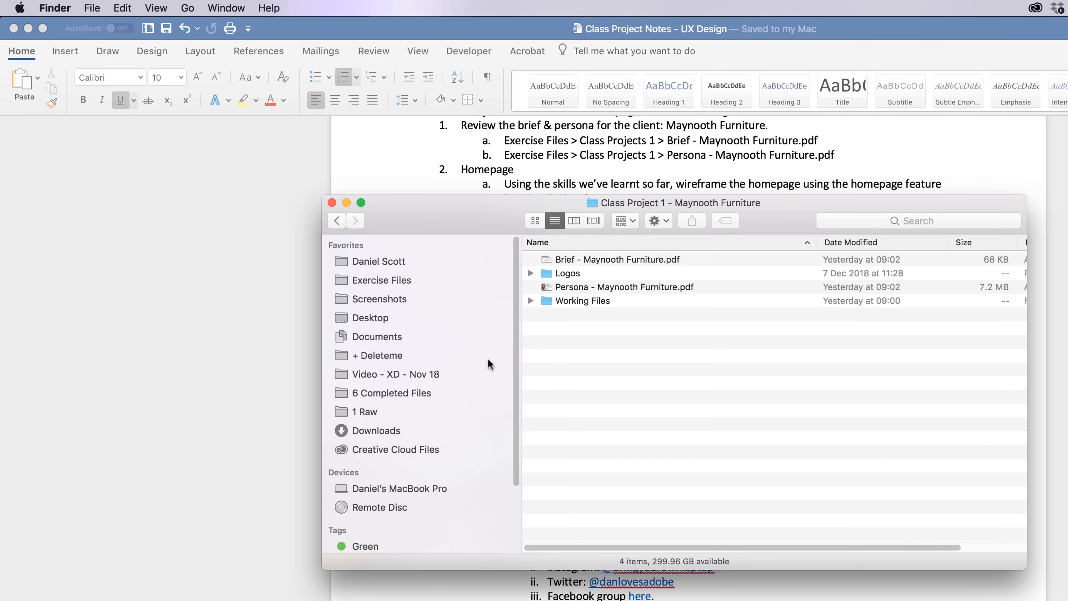
Step: Open Brief - Maynooth Furniture.pdf and Persona - Maynooth Furniture.pdf in Acrobat, with the brief in view
click(633, 259)
click(639, 288)
key(super+Tab)
key(super+Tab)
key(super+Tab)
key(super+Tab)
key(super+Tab)
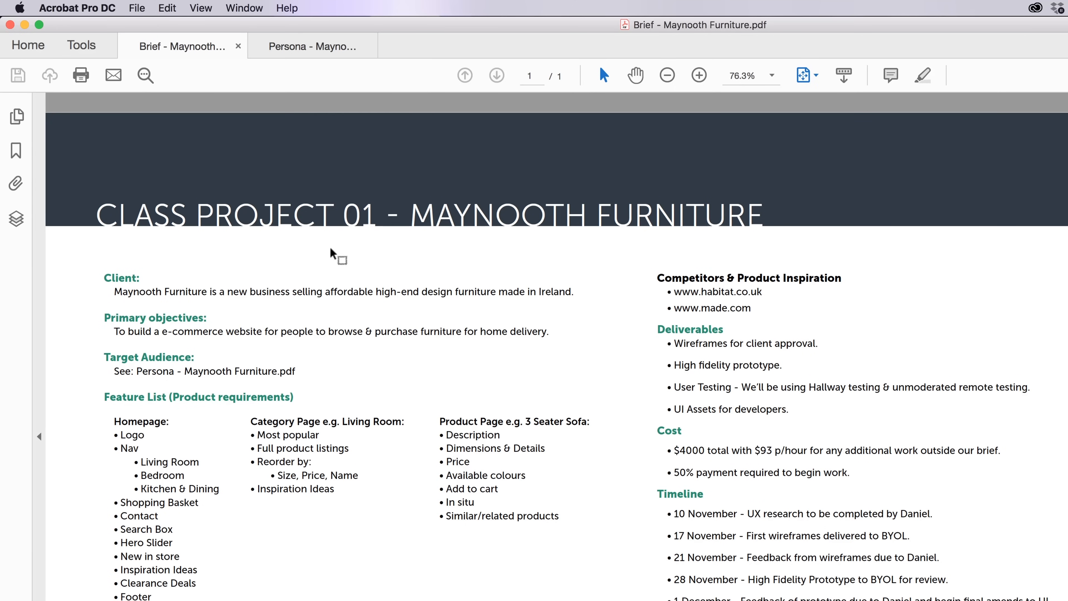
Step: Switch back to Finder, look through the logo options in the Logos folder, and return to the brief in Acrobat
key(super+Tab)
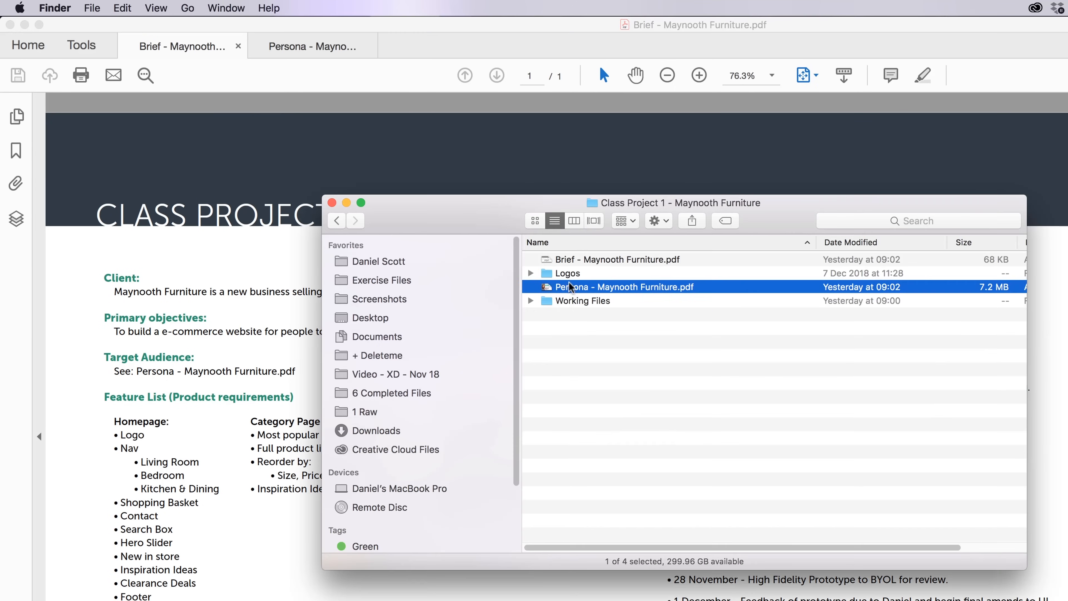
click(531, 273)
click(576, 291)
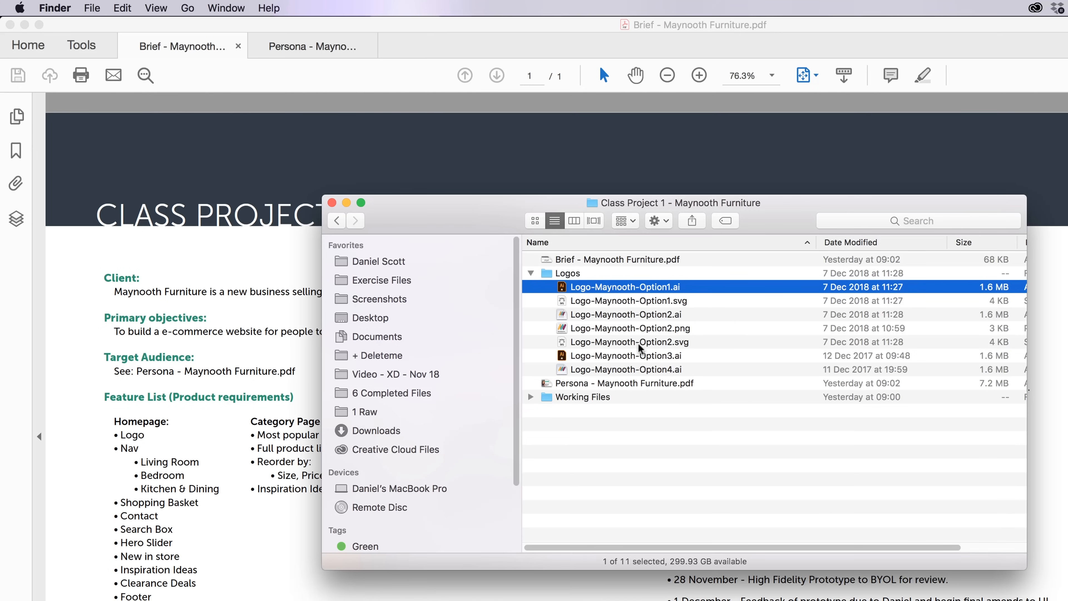
click(531, 273)
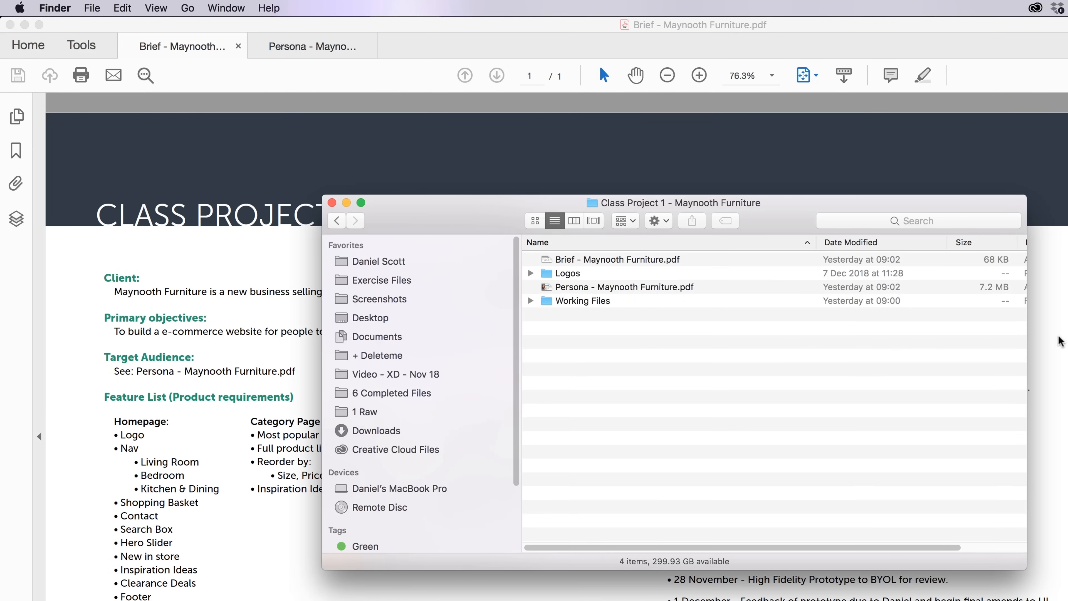
click(1060, 341)
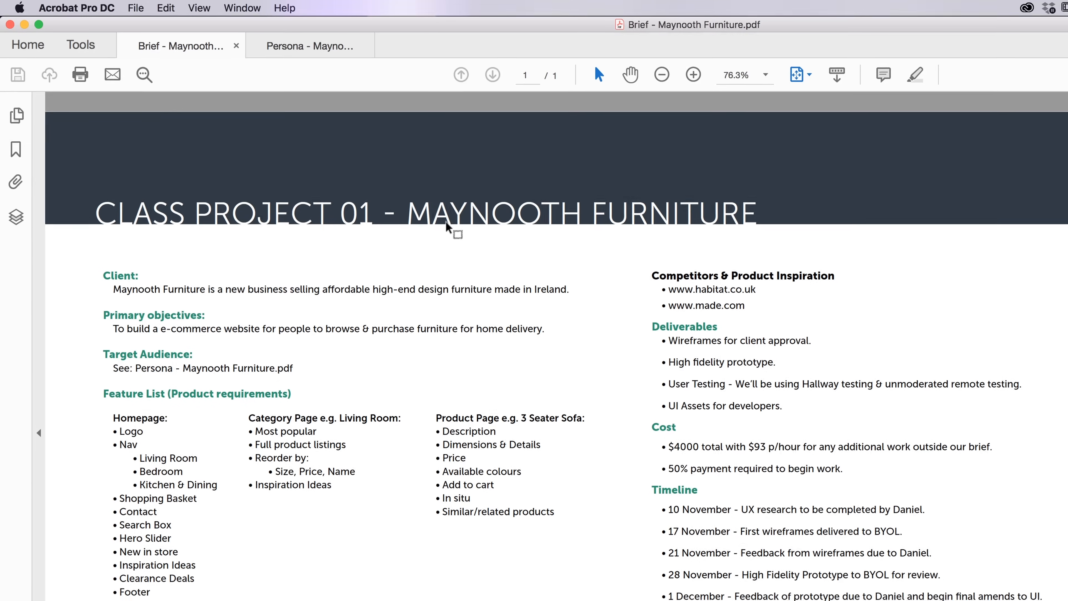
Step: Read through the Maynooth Furniture persona PDF, highlighting the paragraph on style guides and Pinterest and the Dublin location
click(283, 47)
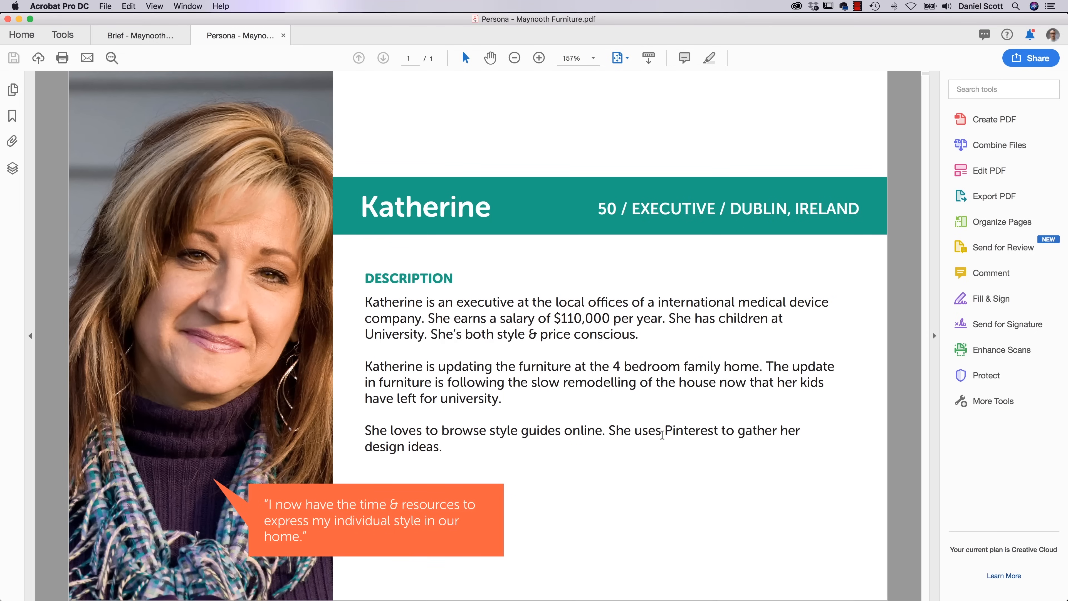
drag(367, 429, 442, 445)
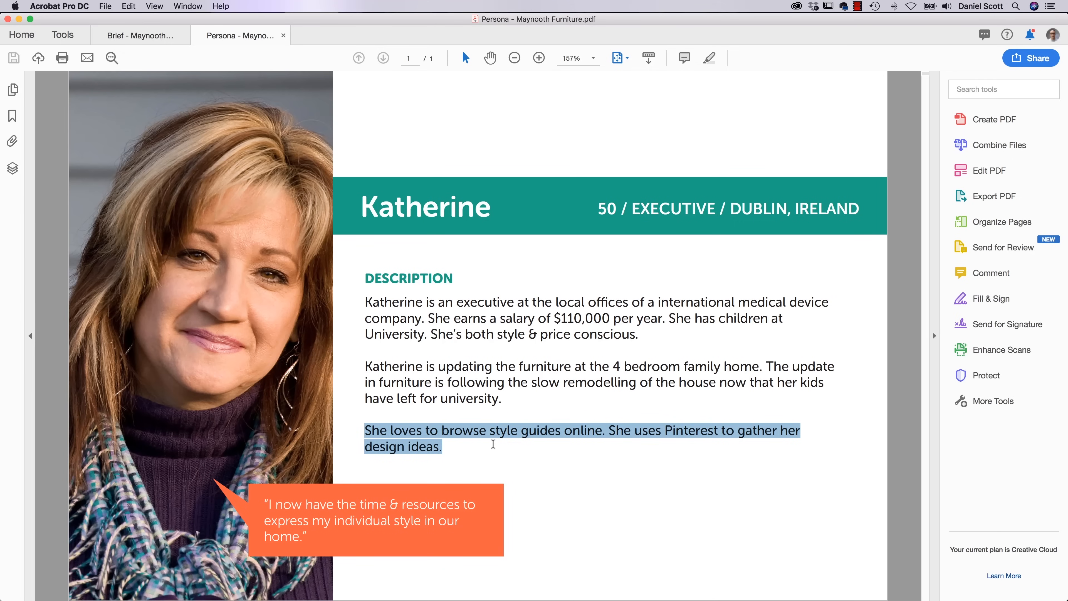
click(494, 433)
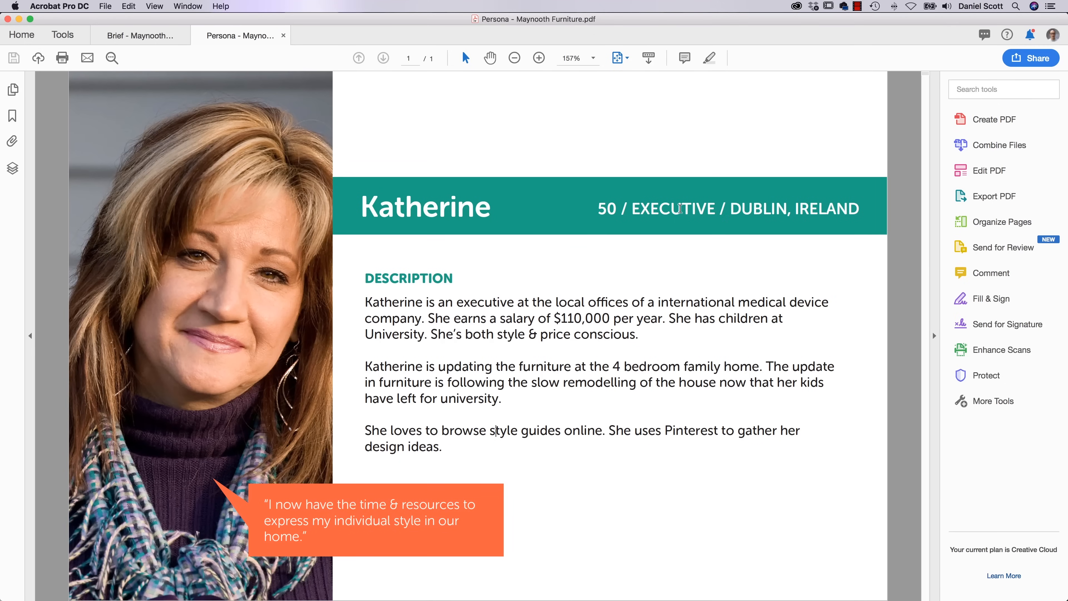
drag(731, 209, 782, 210)
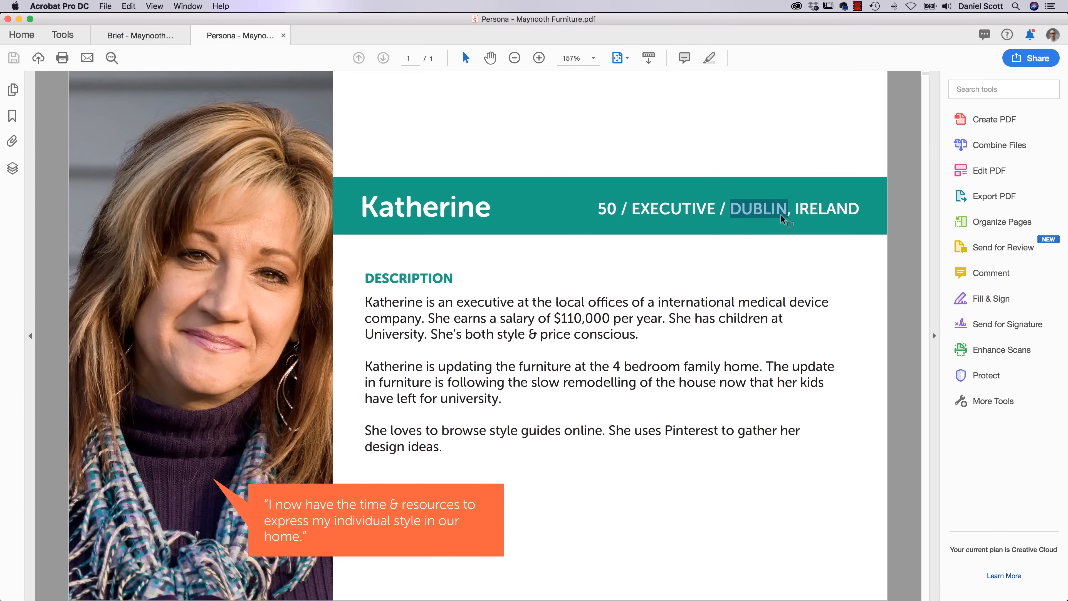
click(620, 296)
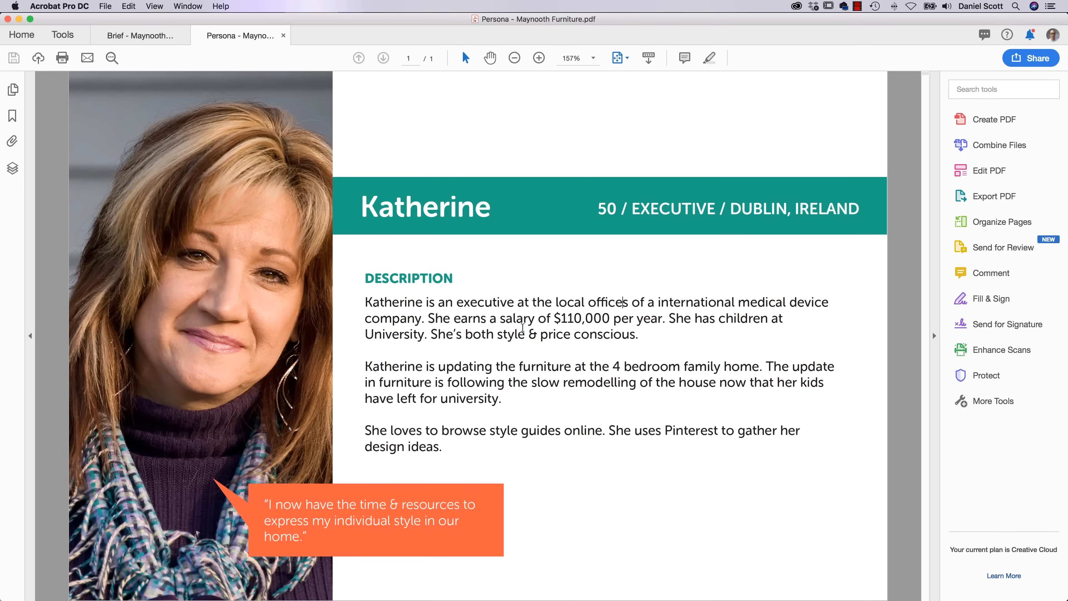
Step: Return to the brief and review the Homepage feature list, highlighting it from Logo to Footer
key(super+Tab)
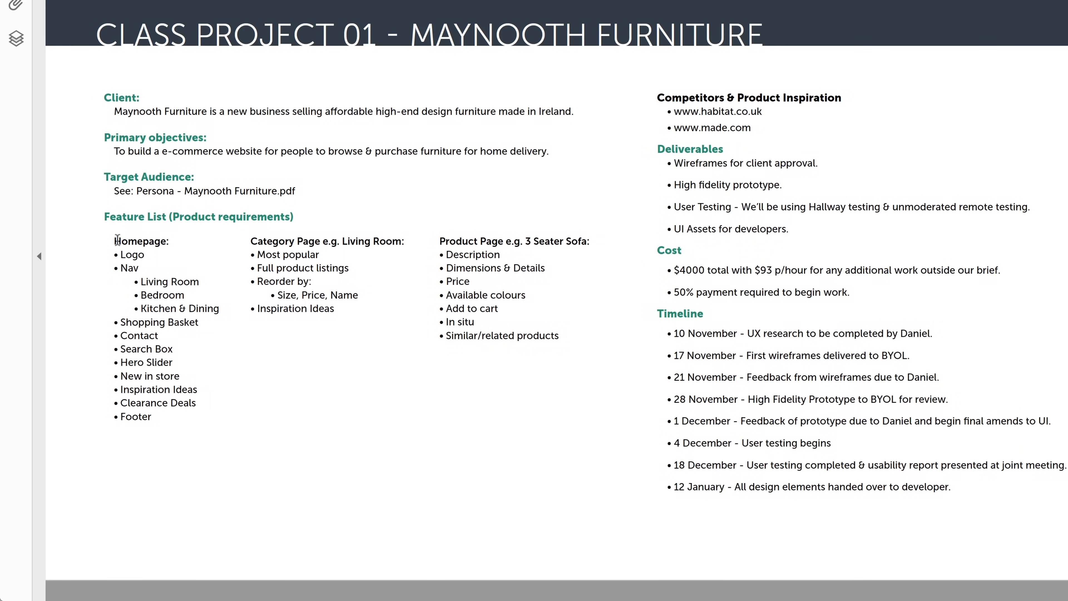
drag(114, 241, 152, 414)
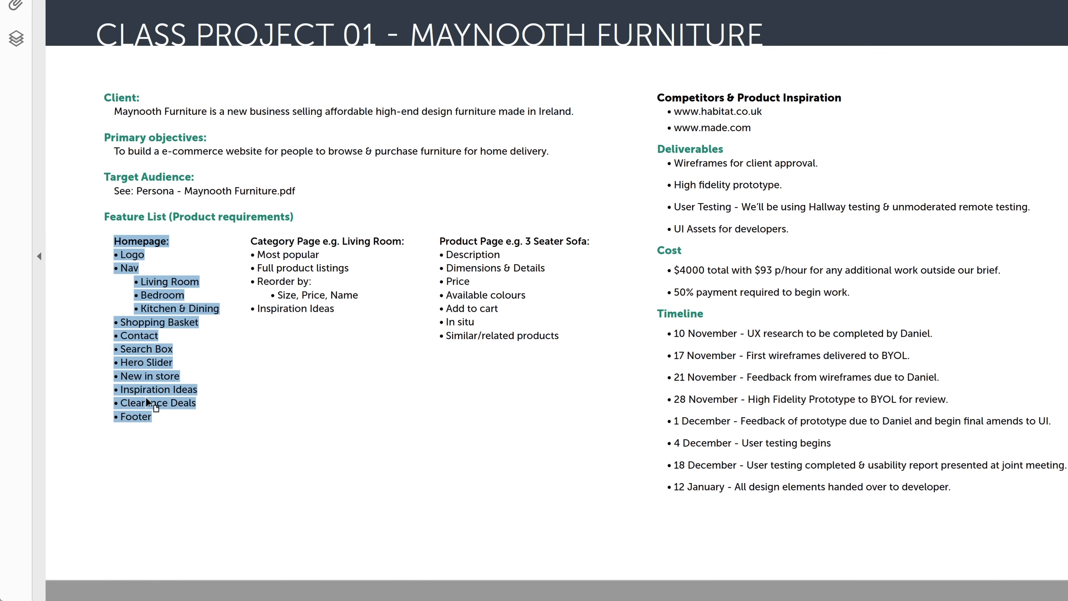
click(299, 363)
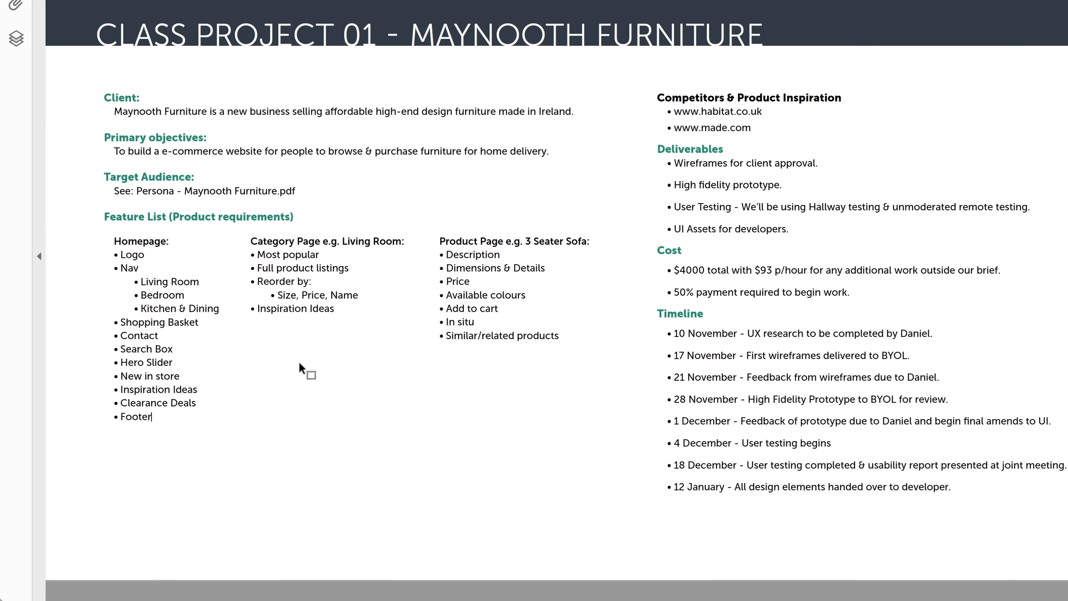
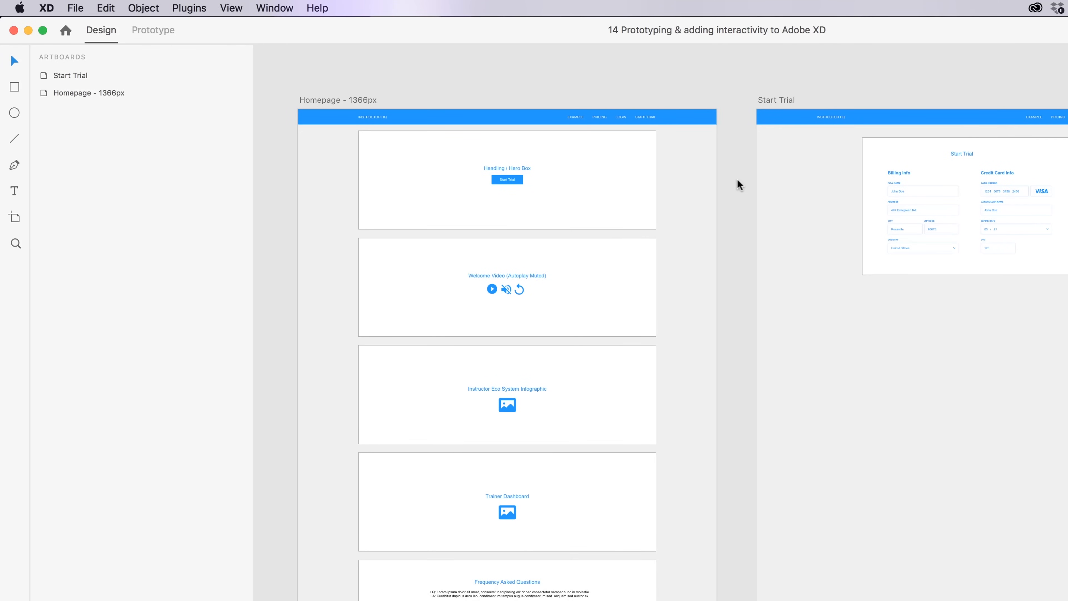
Step: In the XD file, select the hero box's Start Trial button on Homepage - 1366px and switch from Design to Prototype mode
click(521, 180)
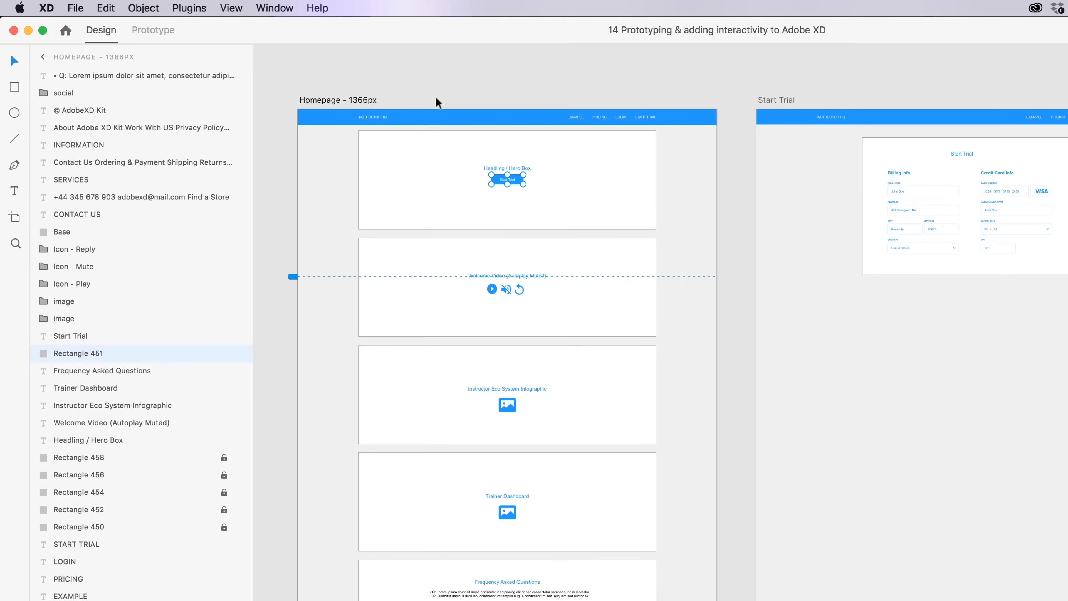
click(150, 27)
click(108, 32)
click(147, 33)
click(106, 28)
click(150, 29)
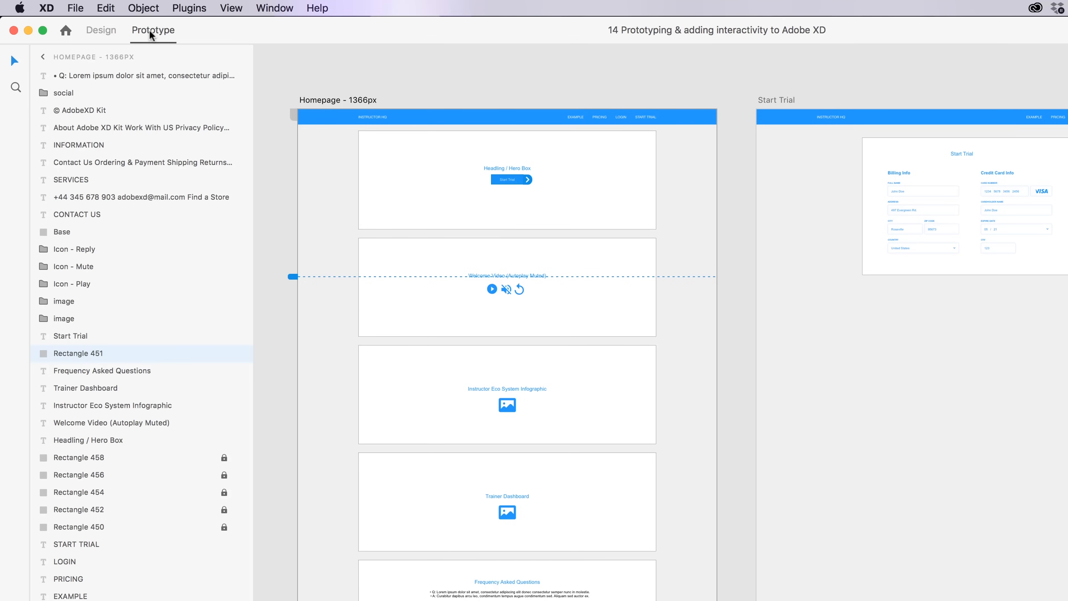
click(108, 30)
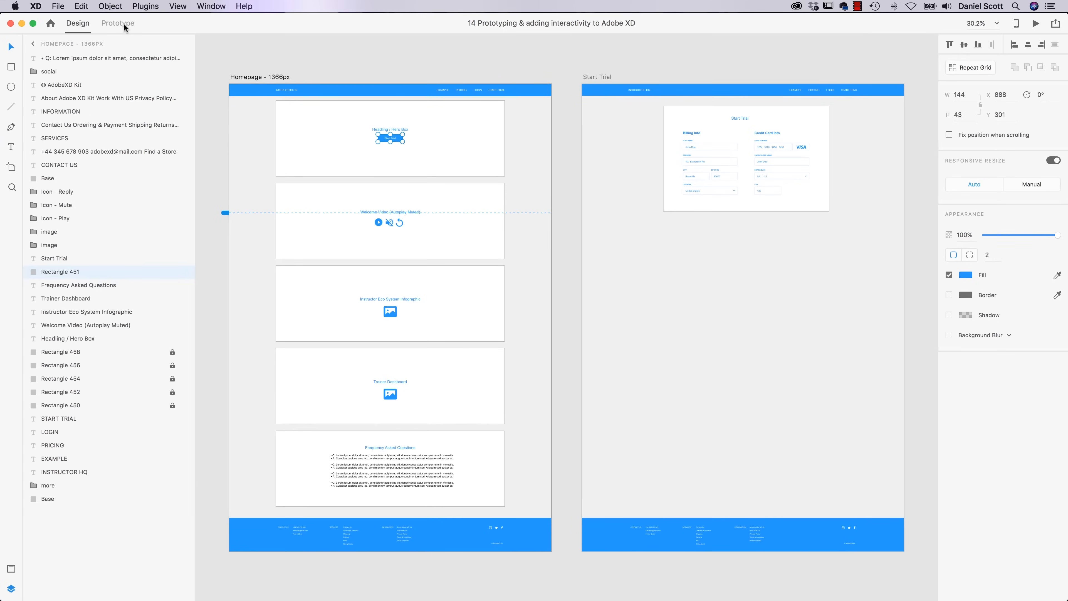
click(121, 25)
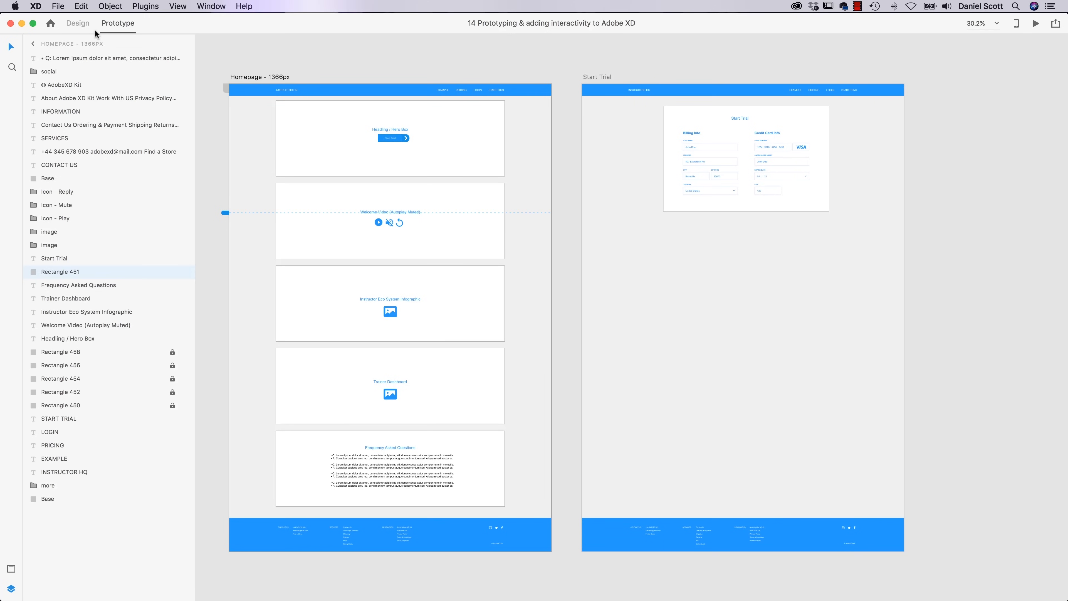
Step: Link the Start Trial button in the homepage's hero box to the Start Trial artboard
scroll(389, 123, up, 5)
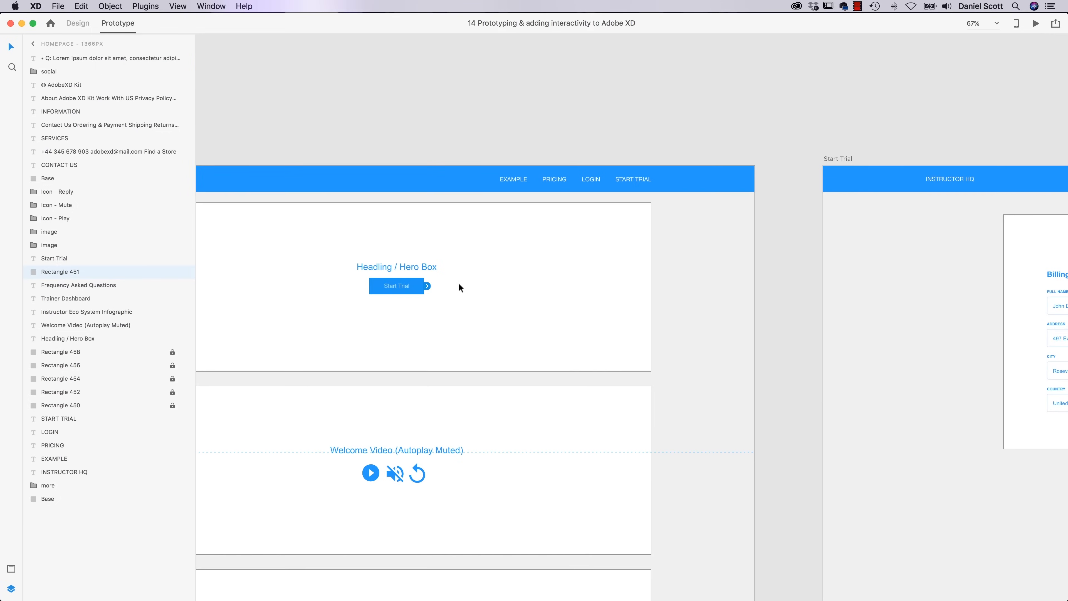
drag(426, 285, 425, 283)
click(73, 24)
click(116, 23)
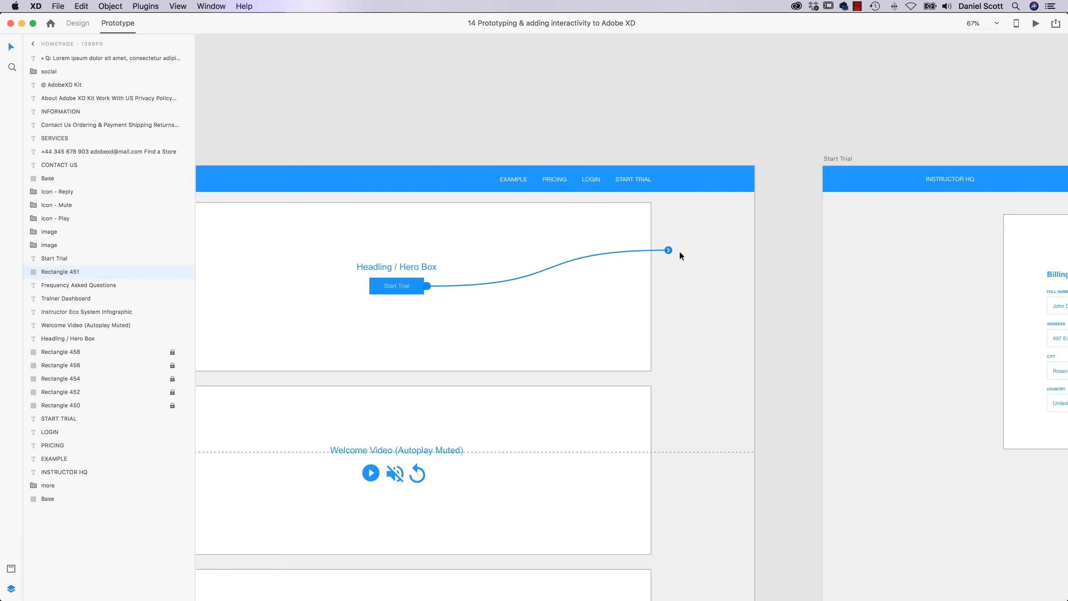
drag(395, 291, 902, 408)
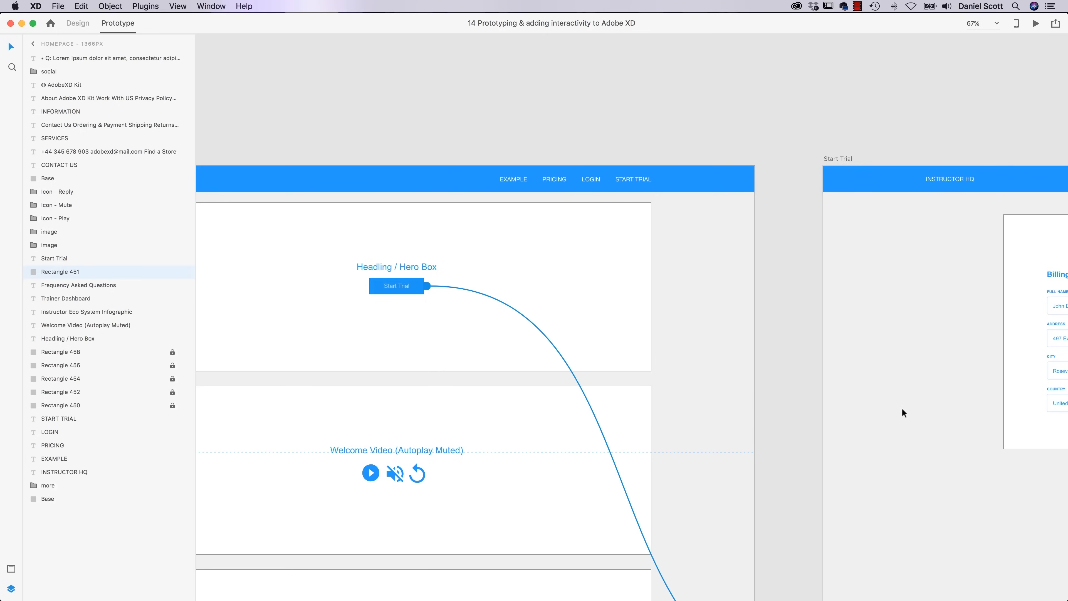
scroll(799, 421, down, 5)
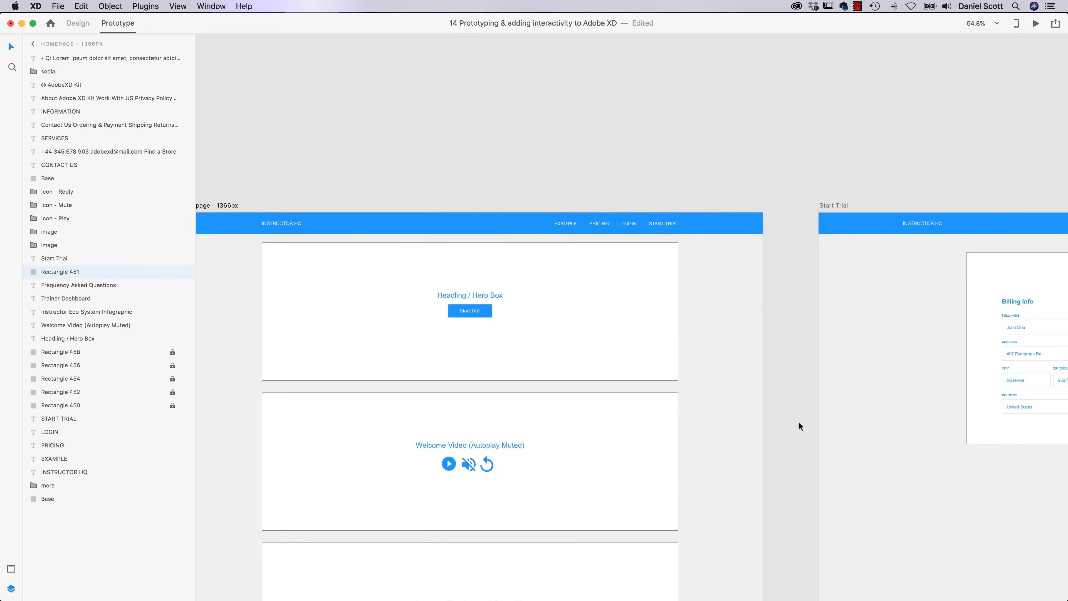
scroll(799, 421, down, 3)
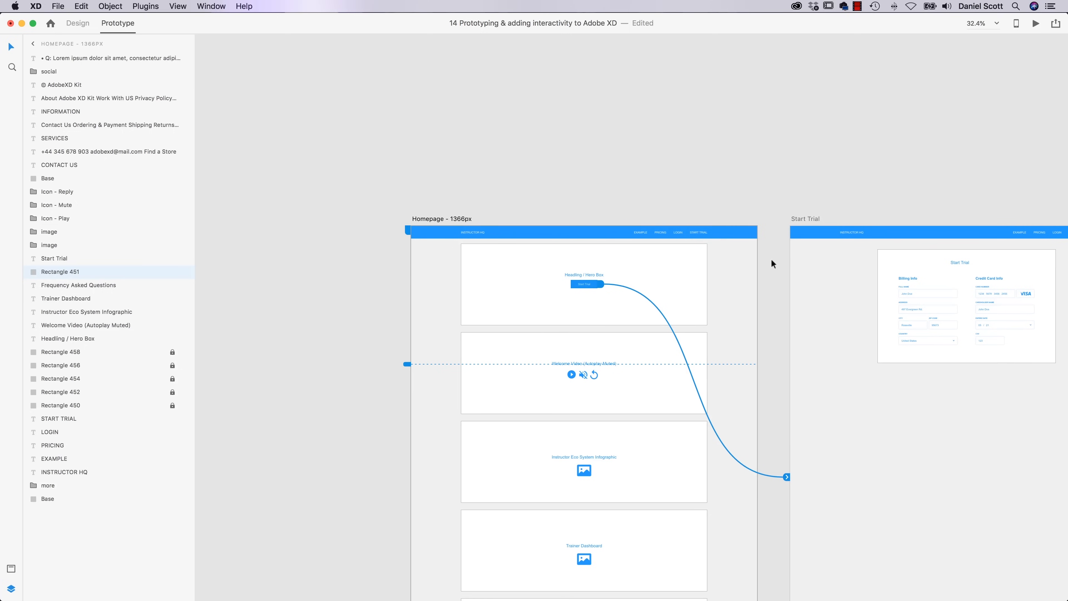
Step: Preview the prototype, follow the Start Trial button to the Start Trial page, look over that page, and close the preview
click(1036, 24)
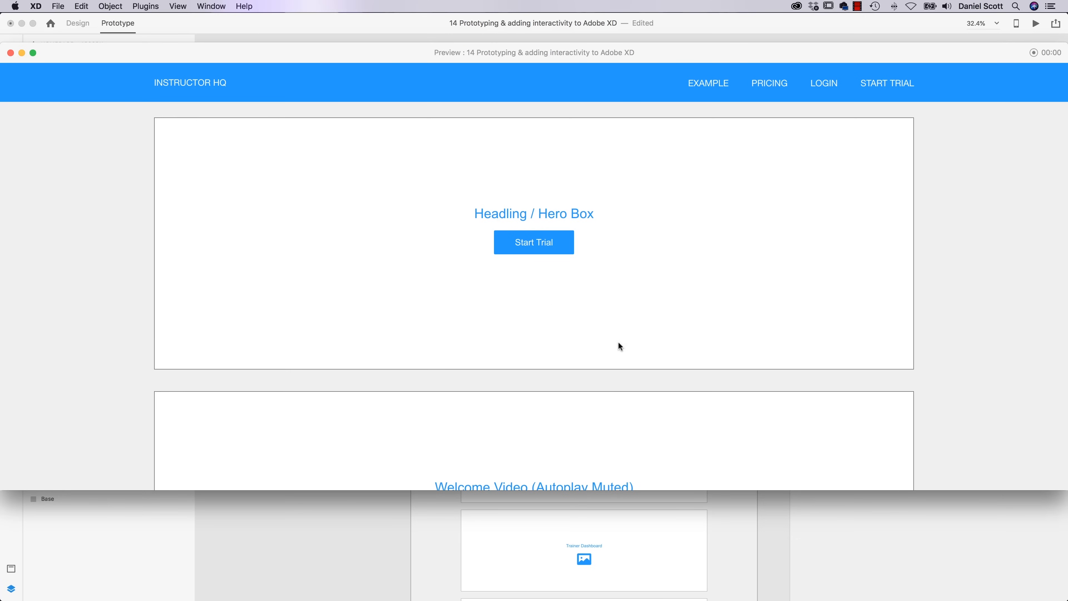
mouse_move(554, 53)
mouse_down()
mouse_move(607, 541)
mouse_move(622, 510)
mouse_move(593, 46)
mouse_move(635, 134)
mouse_move(592, 37)
mouse_move(570, 54)
mouse_up()
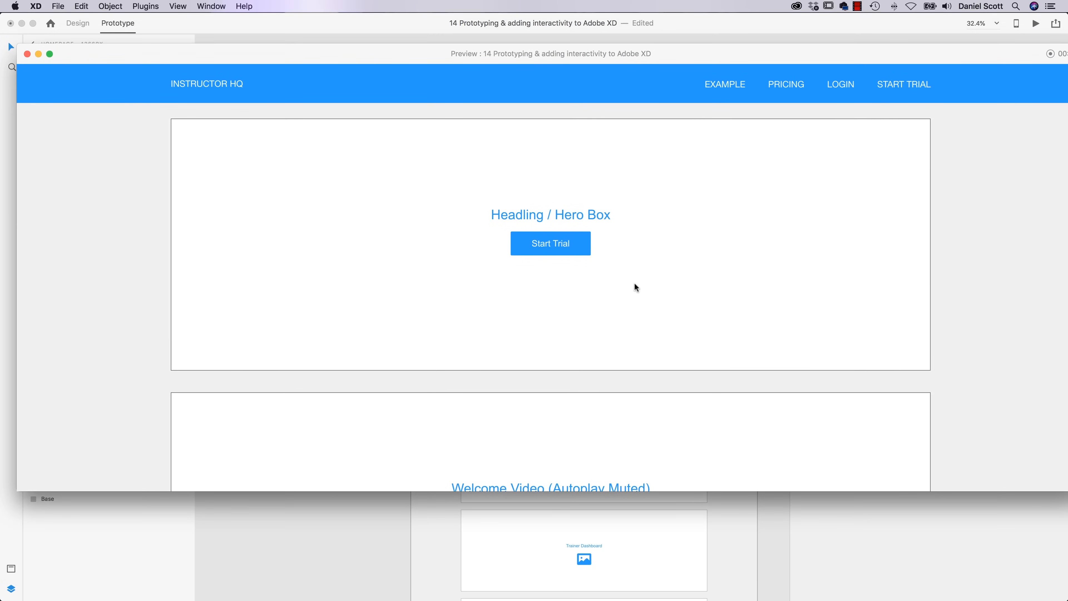
click(586, 248)
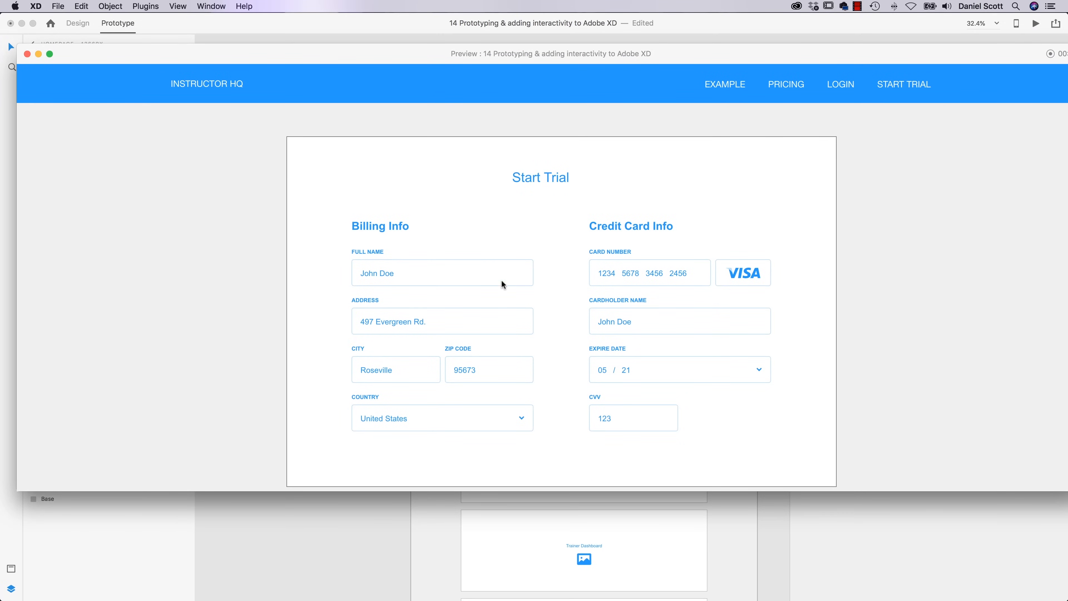
scroll(663, 279, down, 3)
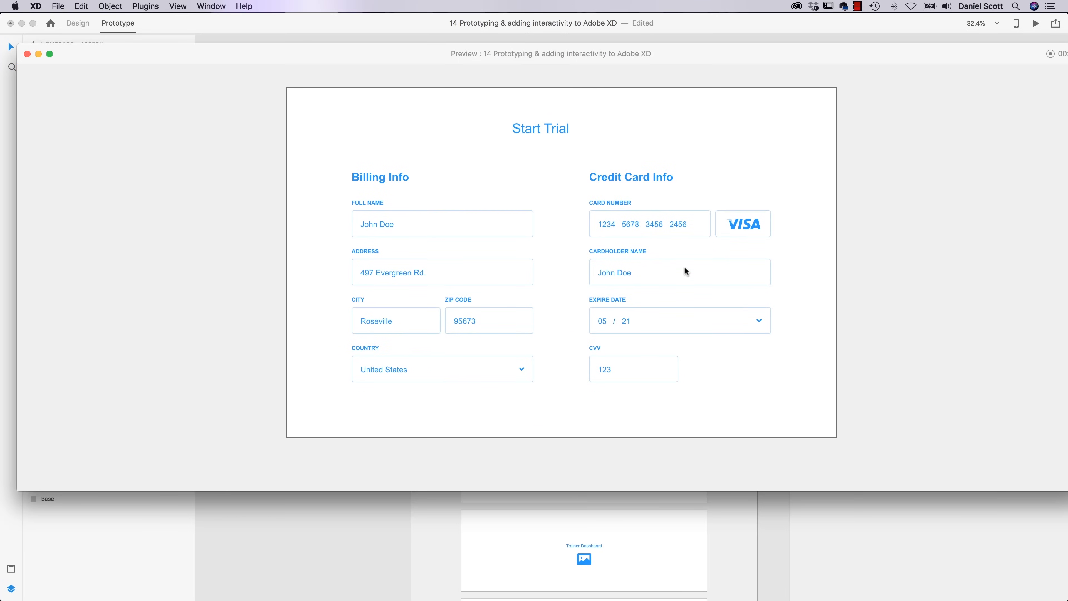
scroll(670, 293, up, 3)
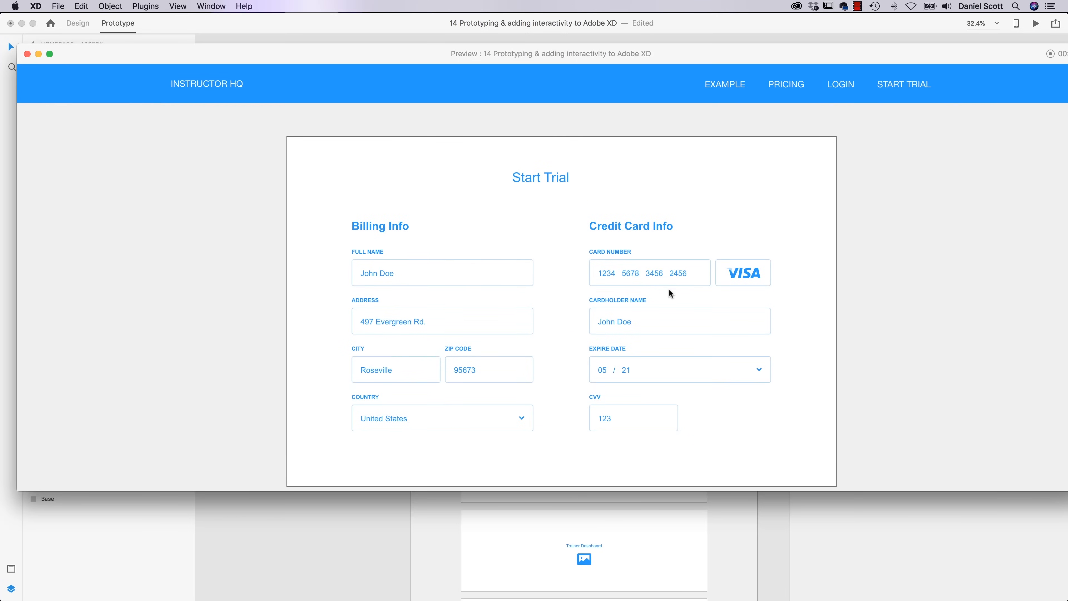
click(27, 55)
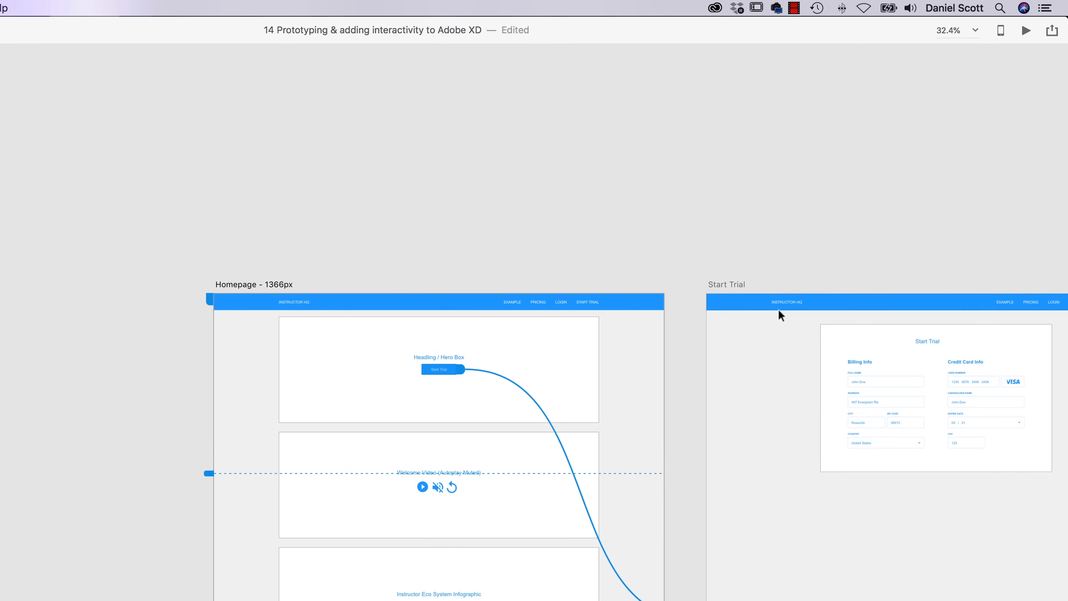
Step: Link the INSTRUCTOR HQ text in the Start Trial artboard's header to the Homepage - 1366px artboard
click(793, 306)
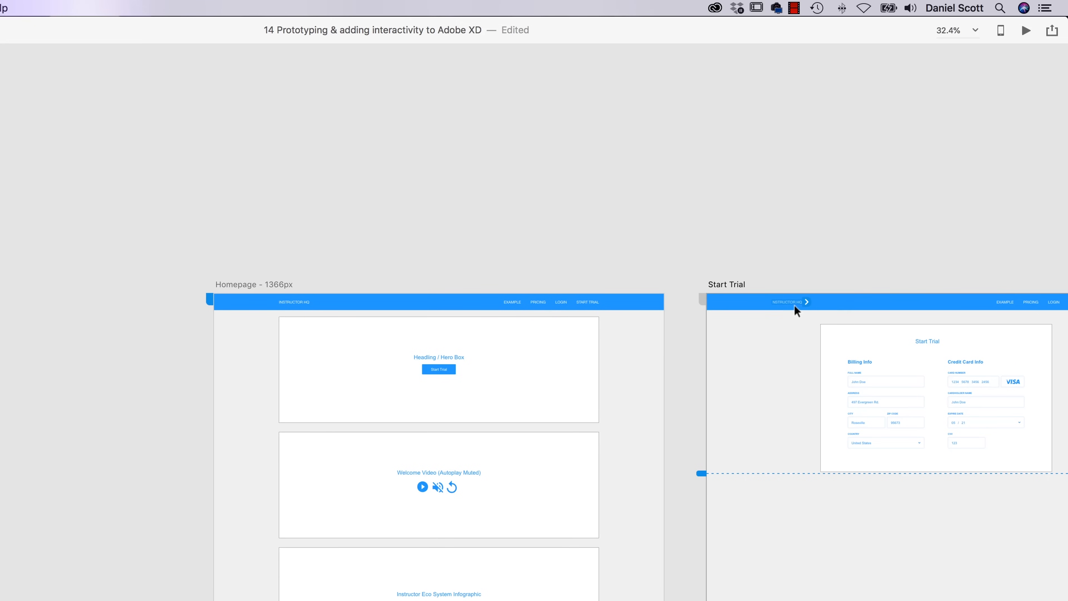
drag(766, 384, 656, 446)
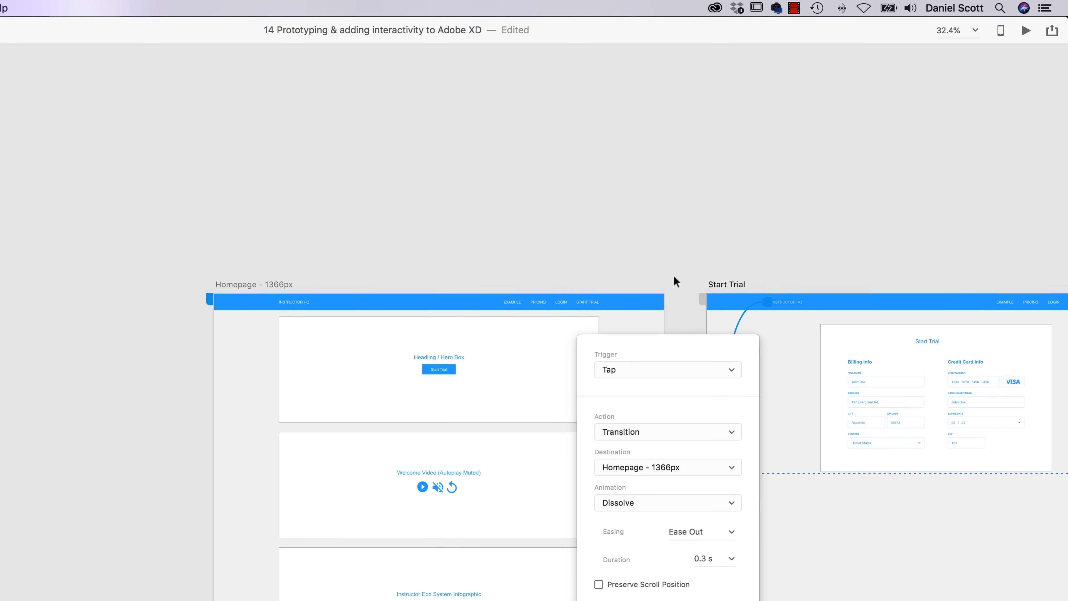
click(676, 316)
drag(823, 241, 684, 175)
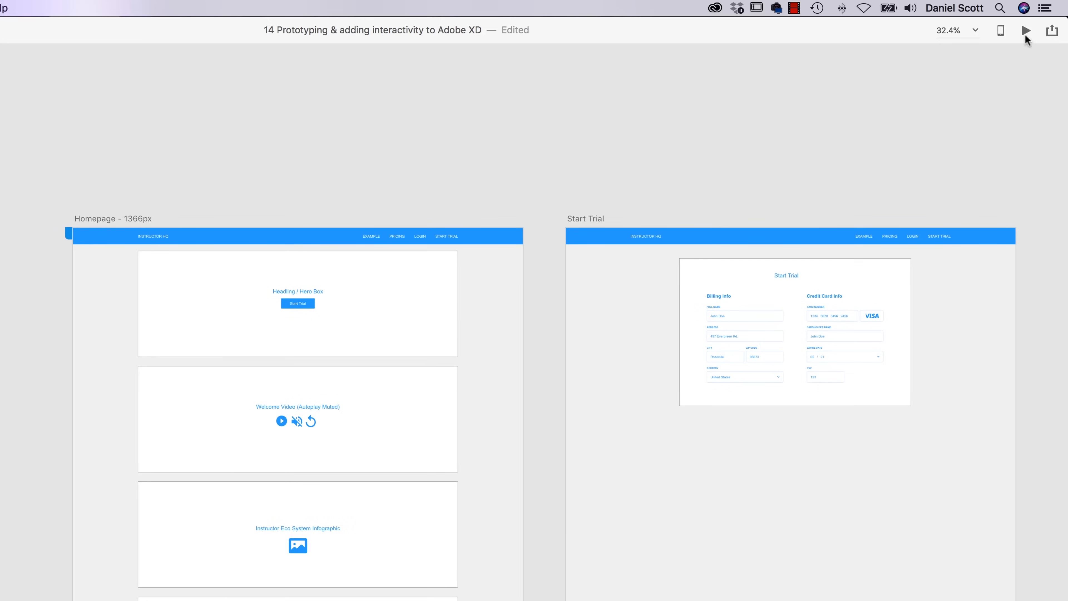
Step: Preview the prototype and test the hero Start Trial button and the INSTRUCTOR HQ link back to the homepage
click(1026, 32)
click(518, 254)
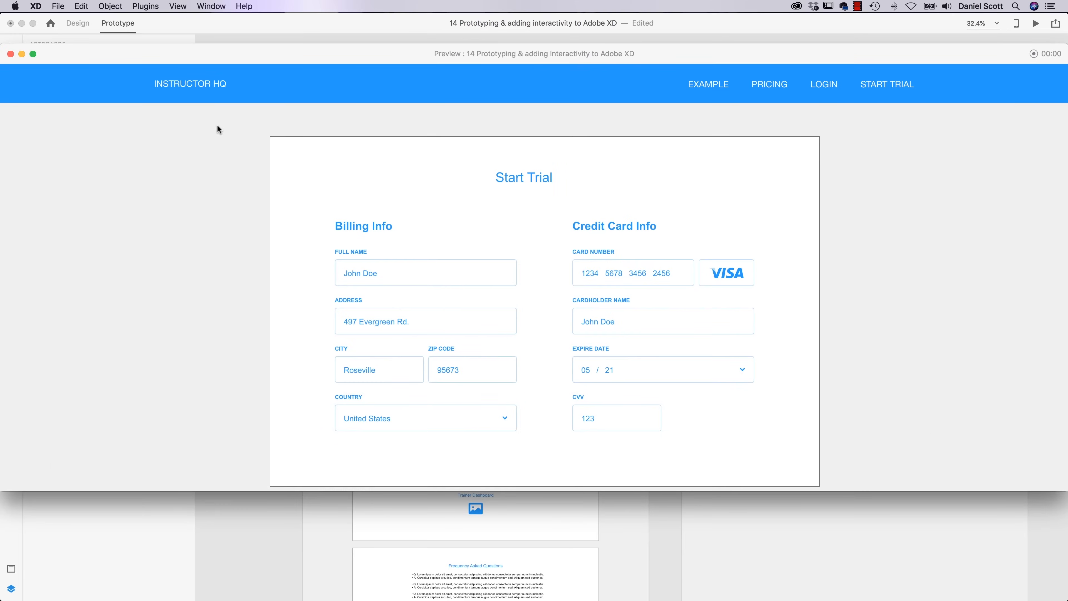
click(207, 87)
click(562, 240)
click(188, 86)
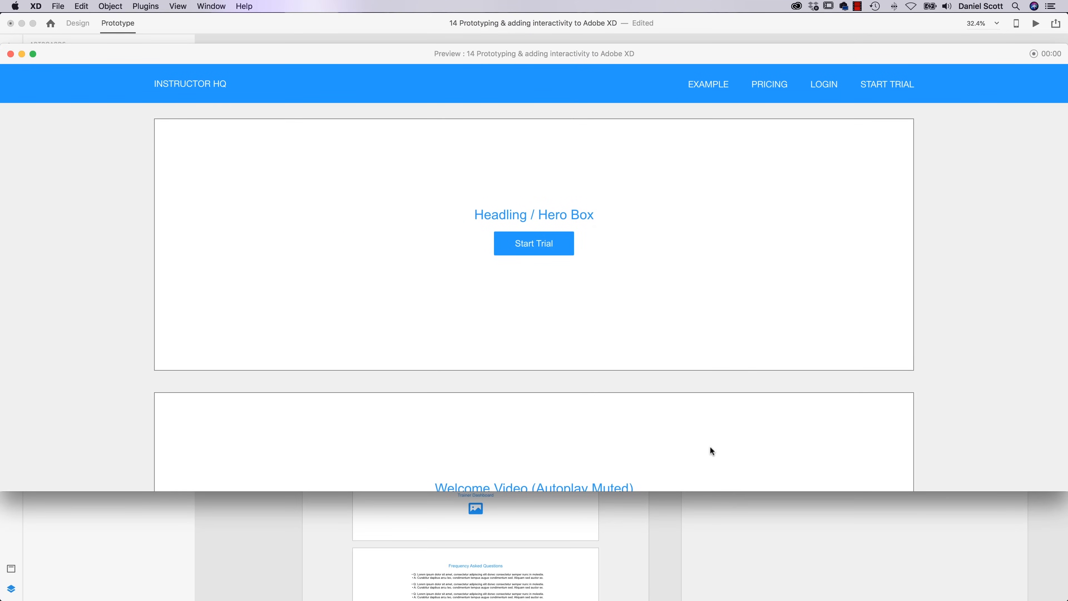
drag(701, 54, 703, 56)
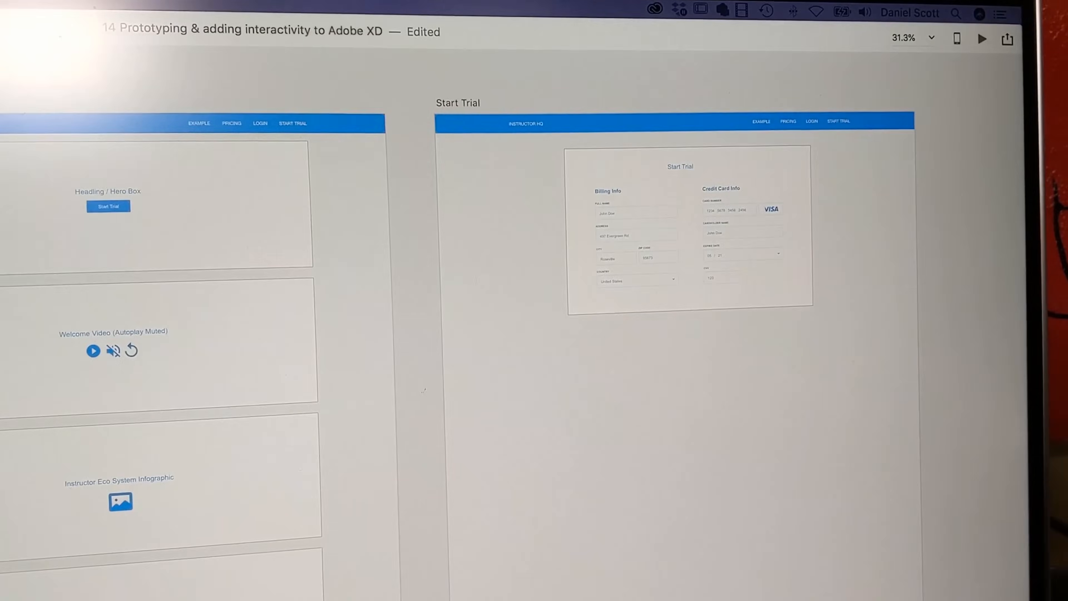
Step: Open the prototype preview again and move its window onto the laptop's display
click(982, 38)
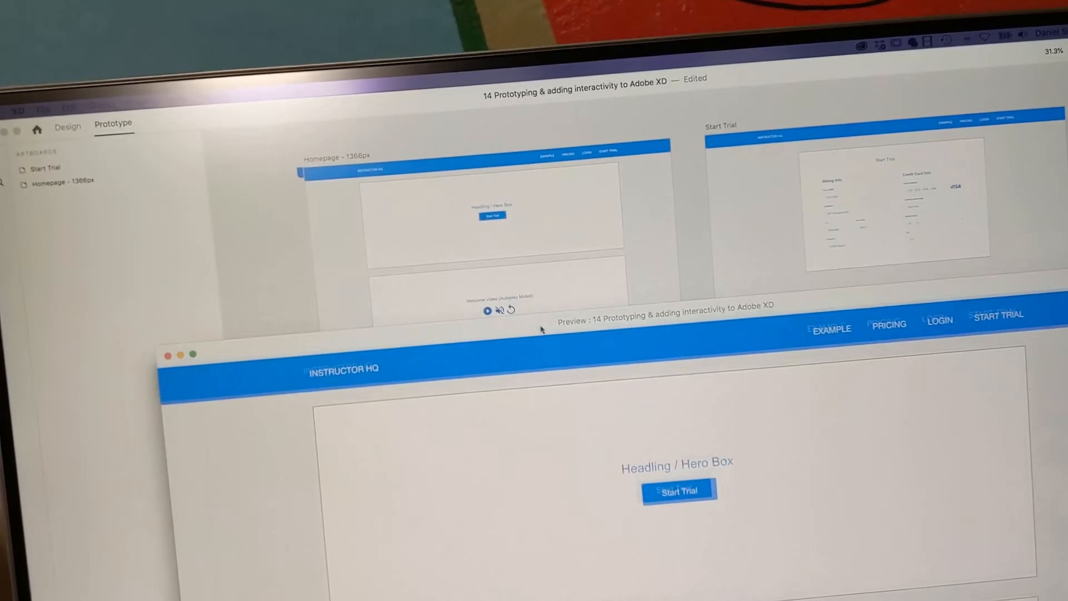
drag(542, 329, 660, 199)
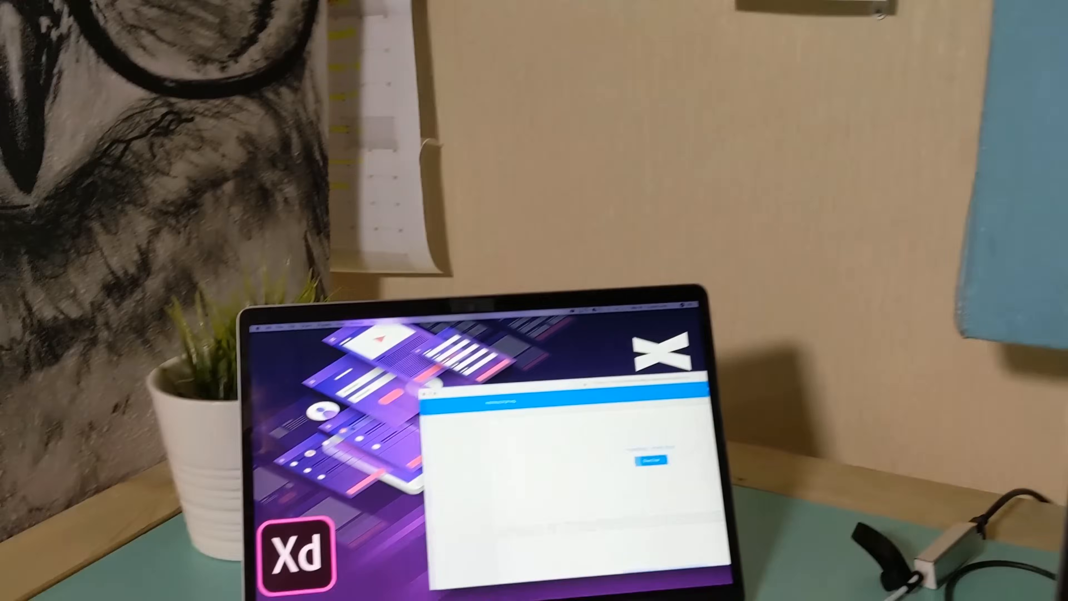
drag(584, 384, 495, 345)
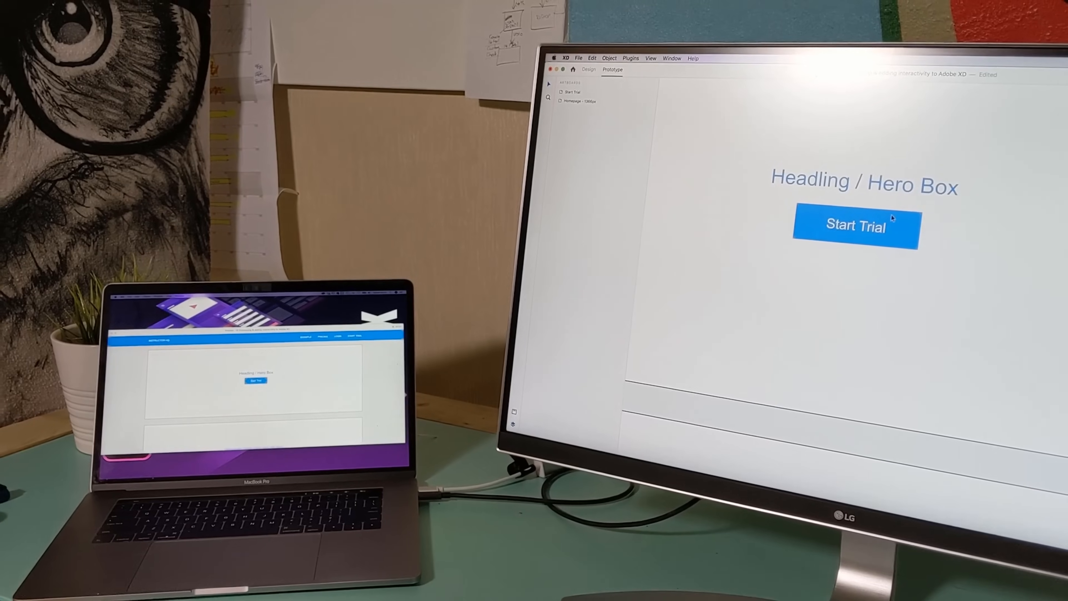
Step: Try moving the hero box's Start Trial button beside the live preview, and make the preview window taller
click(913, 223)
drag(943, 203, 933, 266)
drag(828, 222, 825, 193)
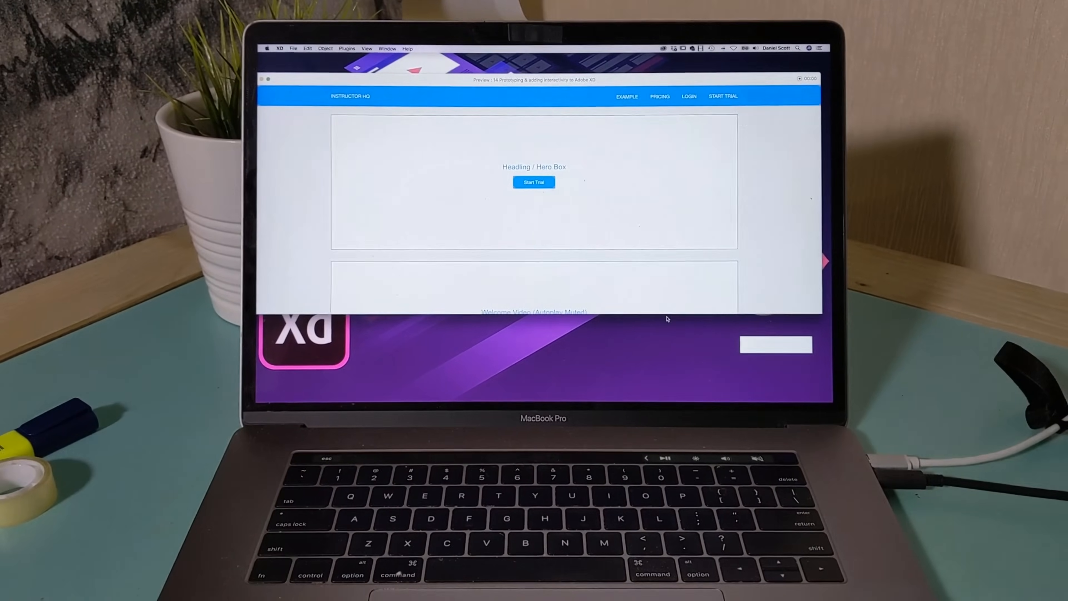
drag(665, 315, 669, 397)
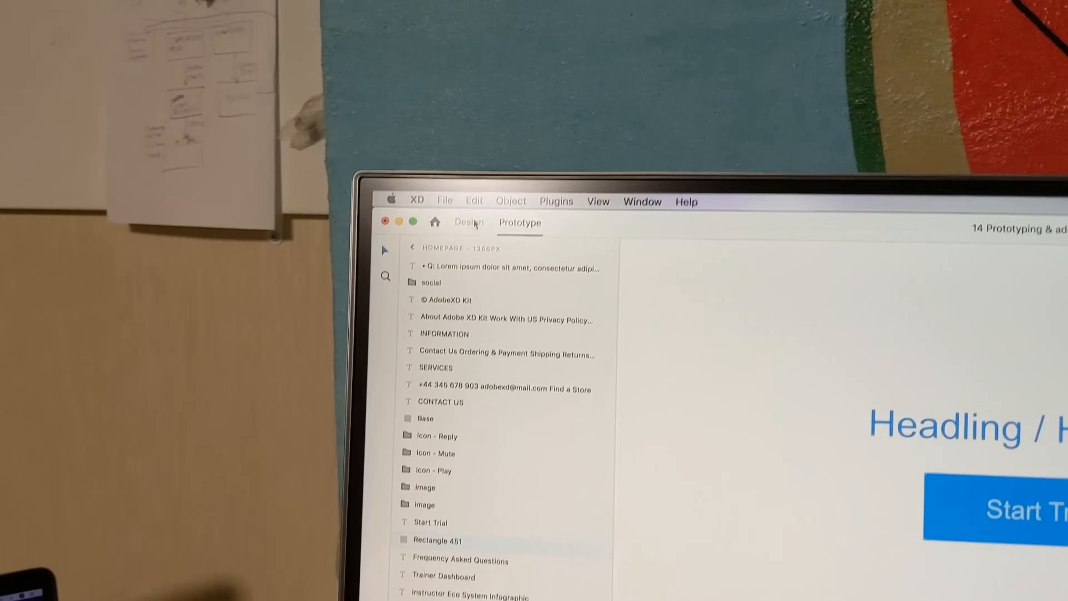
Step: In Design mode, extend the Homepage artboard's viewport height to the lower edge of the Welcome Video box
click(474, 224)
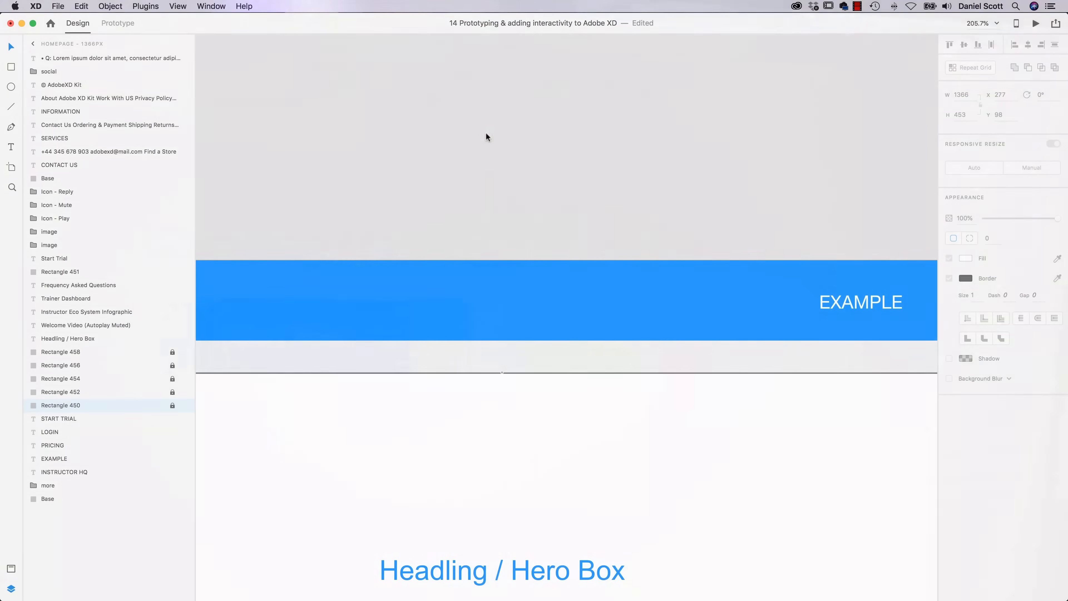
click(108, 28)
click(82, 26)
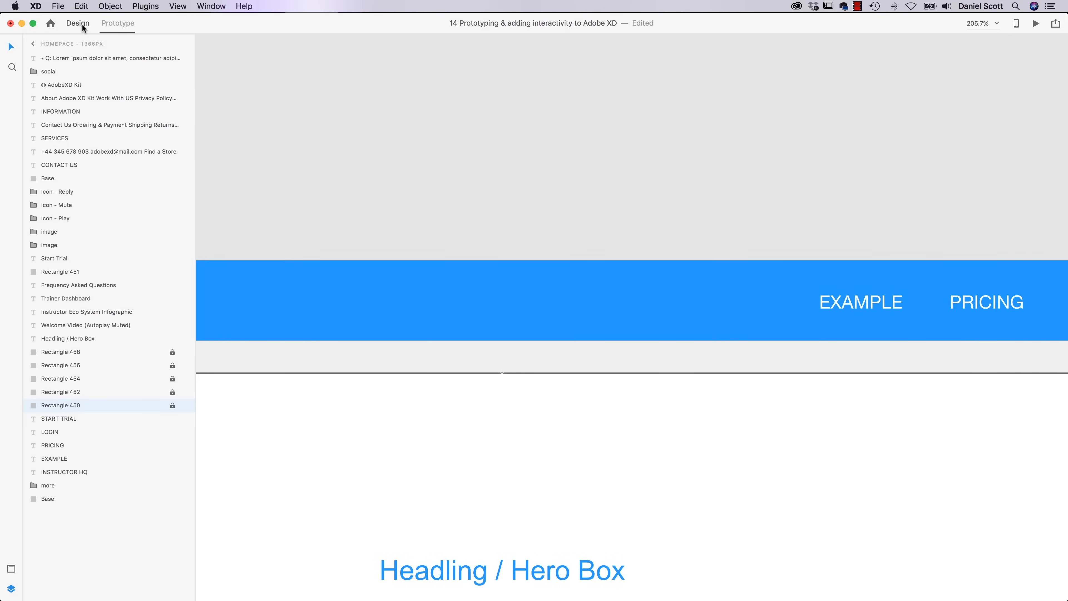
scroll(352, 317, left, 15)
scroll(353, 317, down, 2)
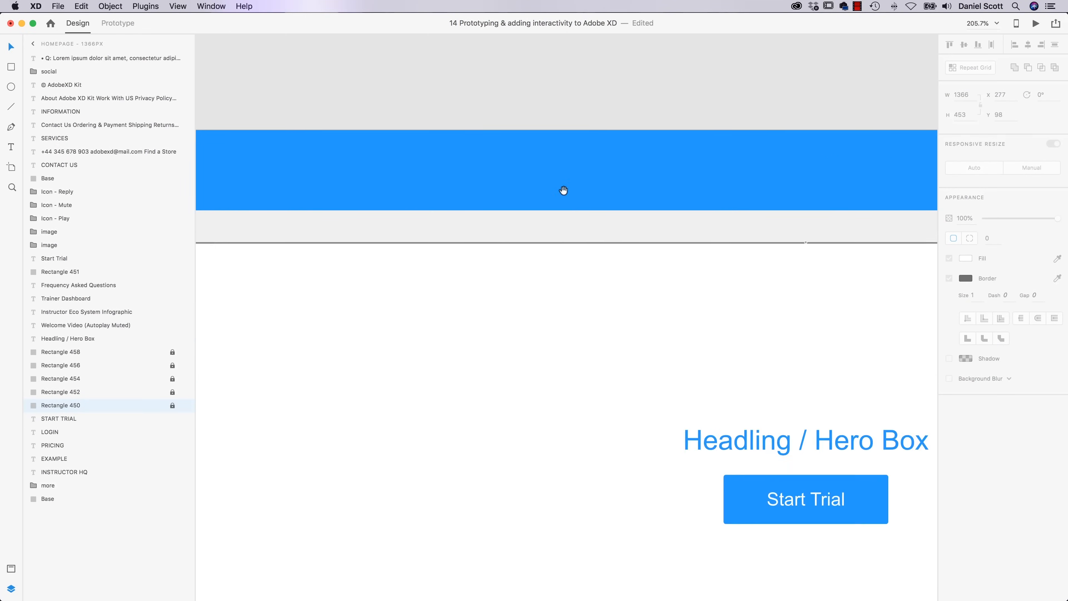
click(414, 185)
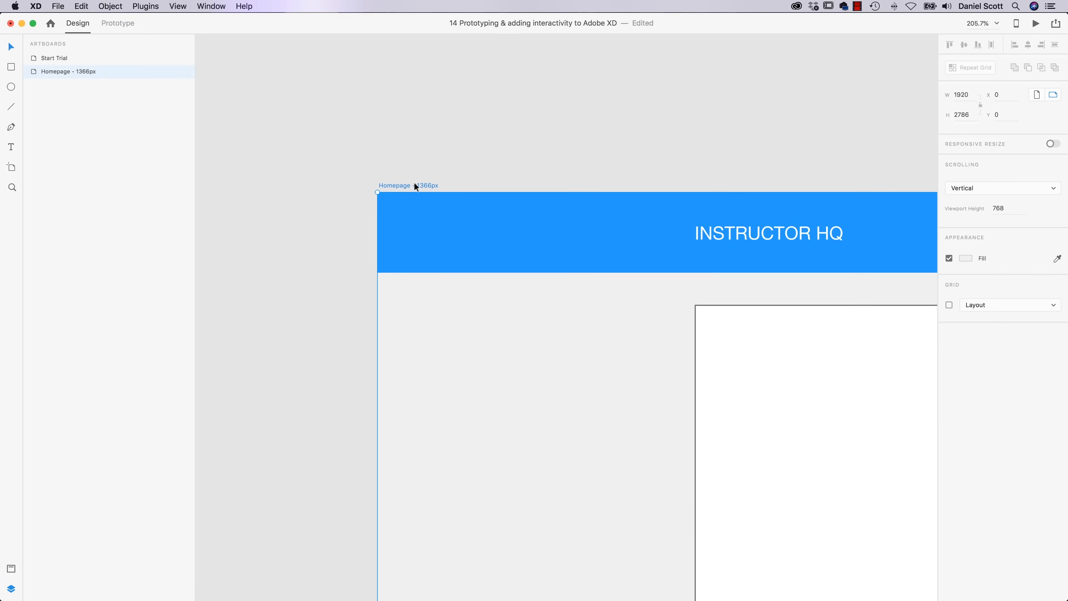
key(super+0)
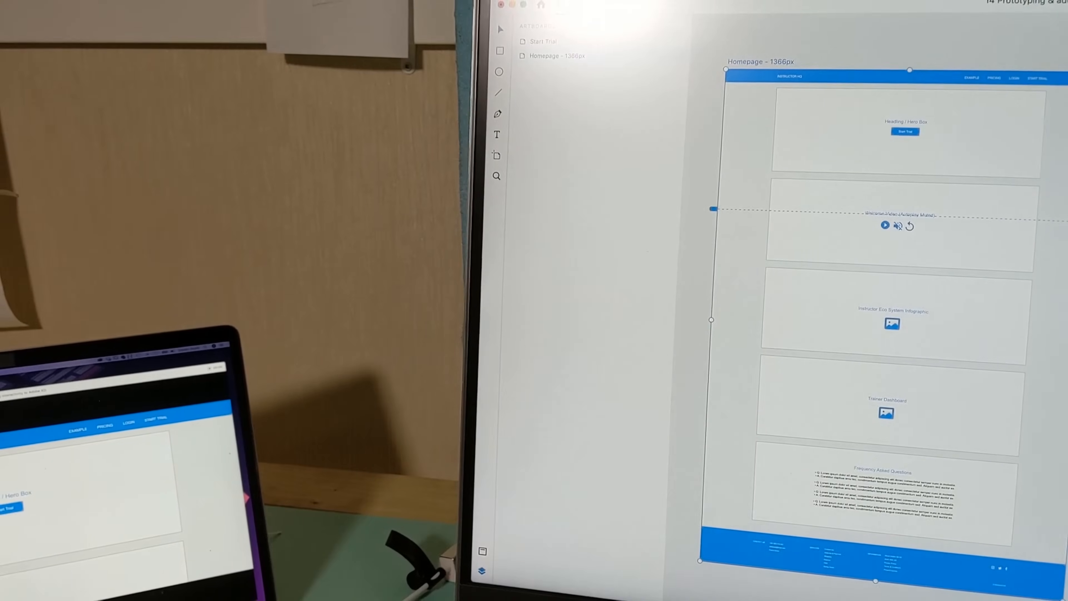
click(536, 56)
click(497, 3)
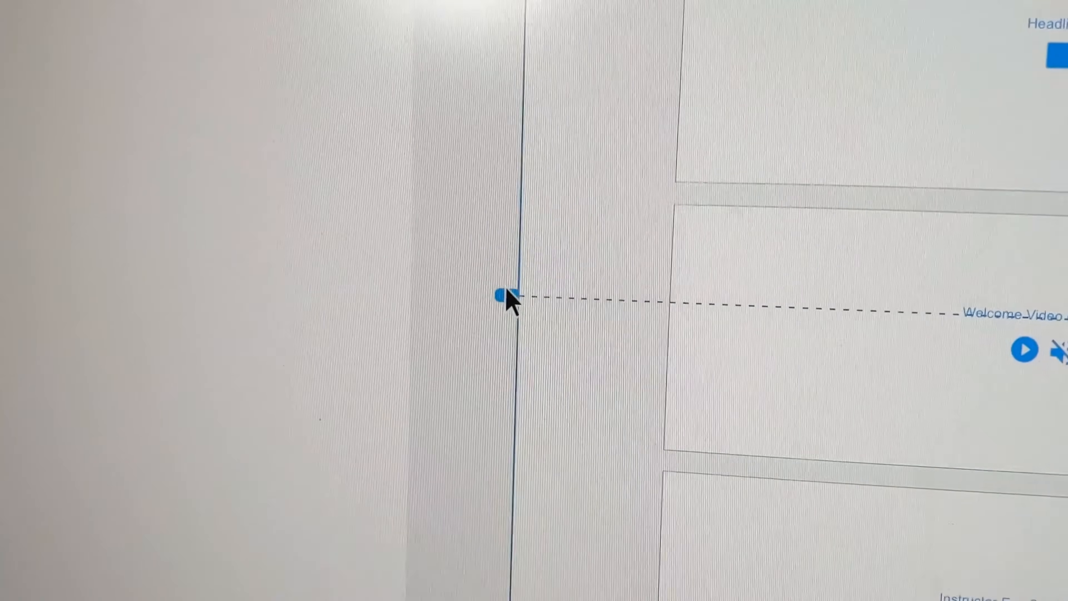
drag(559, 266, 558, 220)
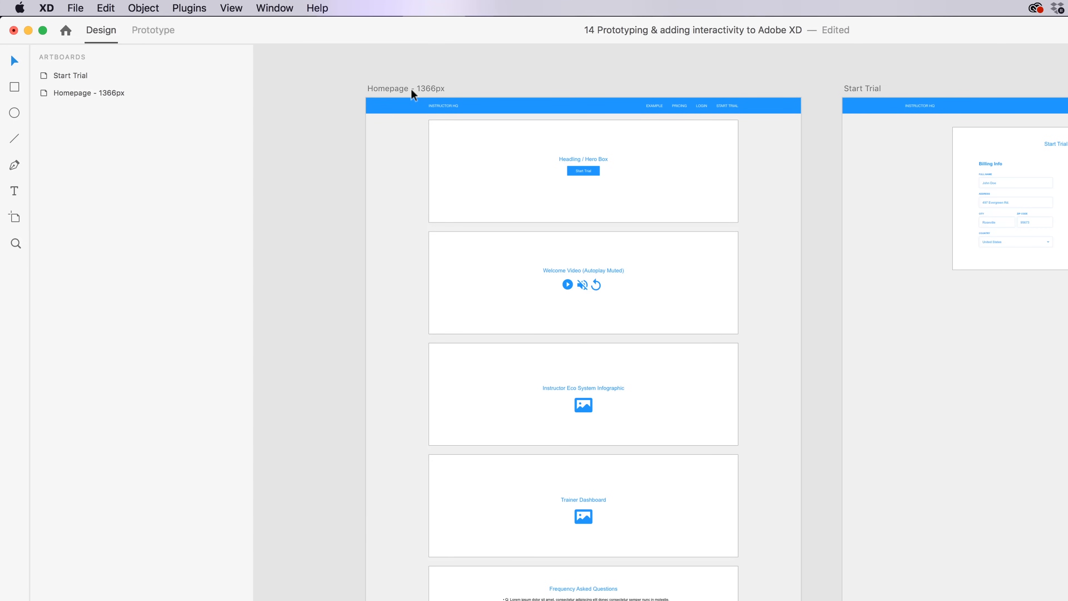
Step: Select the Start Trial button in the homepage hero box and switch to Prototype mode
click(598, 173)
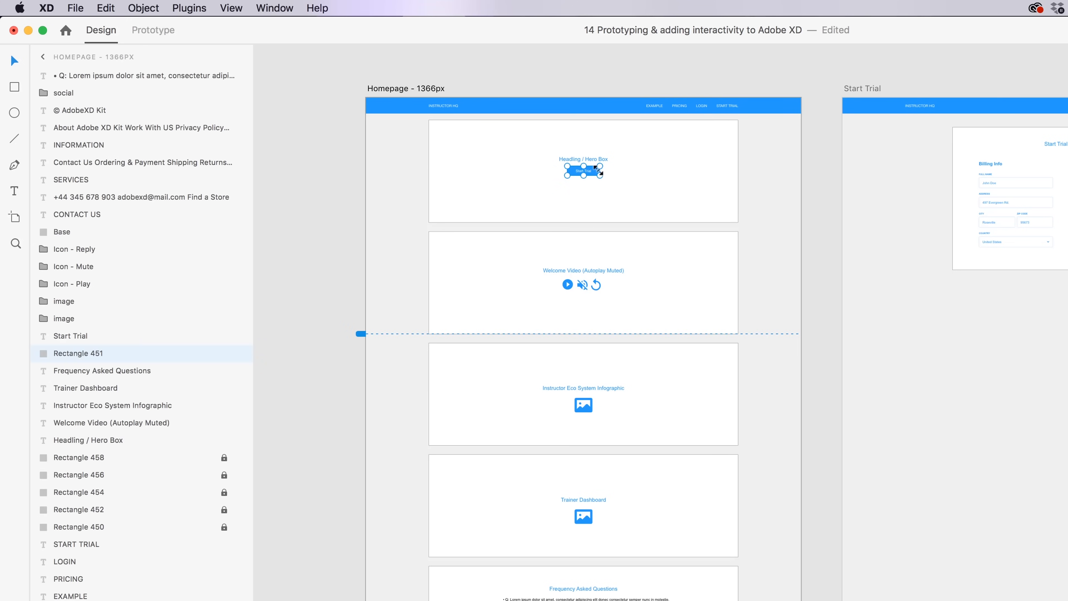
click(164, 33)
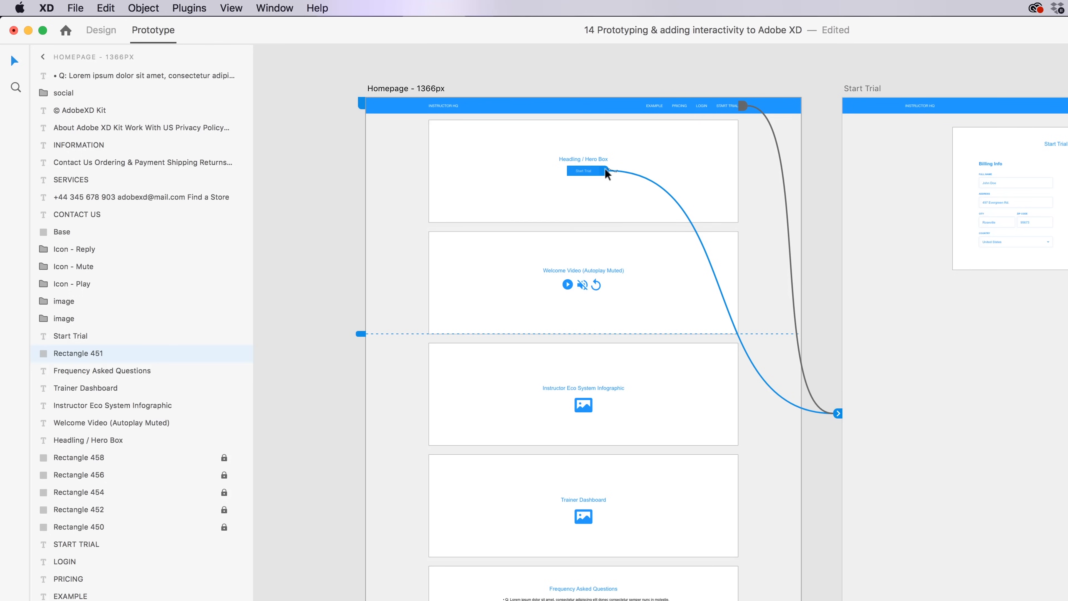
Step: Detach the wire from the hero box's Start Trial button and undo the removal
drag(607, 169, 713, 168)
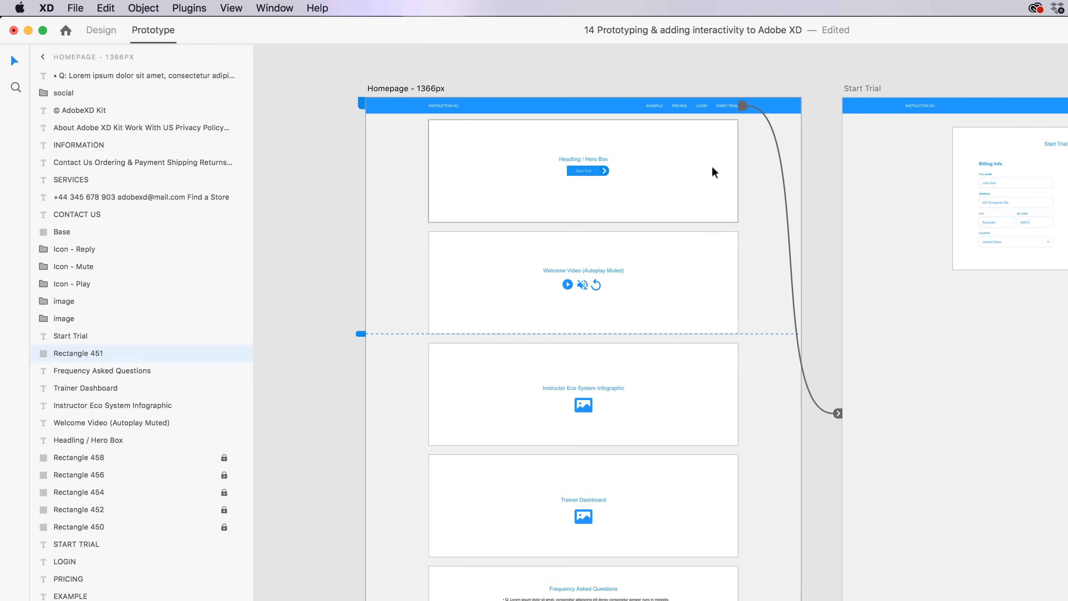
key(super+z)
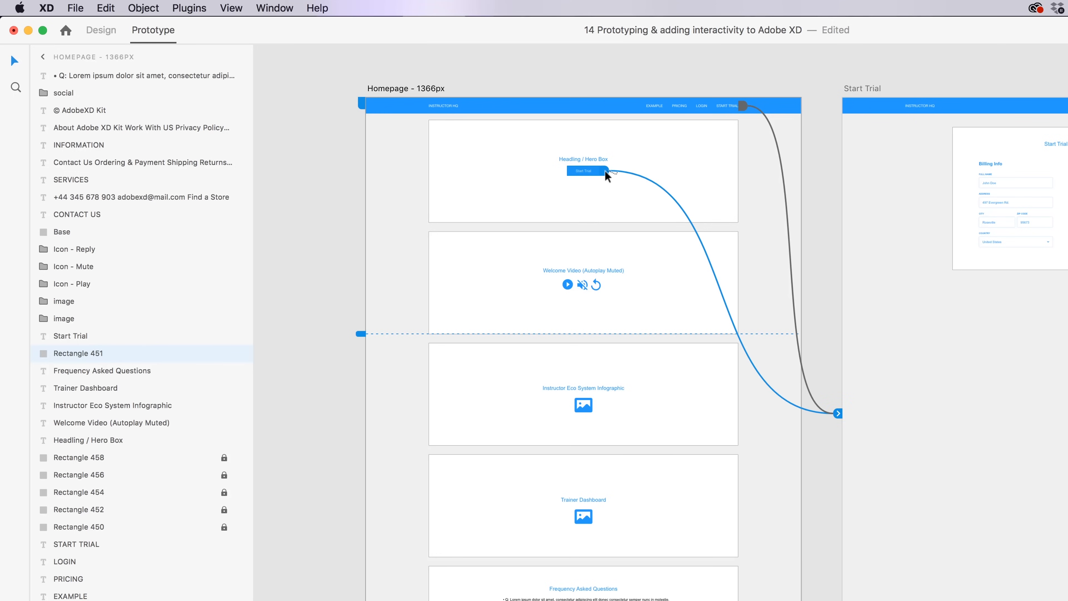
Step: Clear the destination artboard in the hero box's Start Trial button interaction settings to remove its link
click(605, 171)
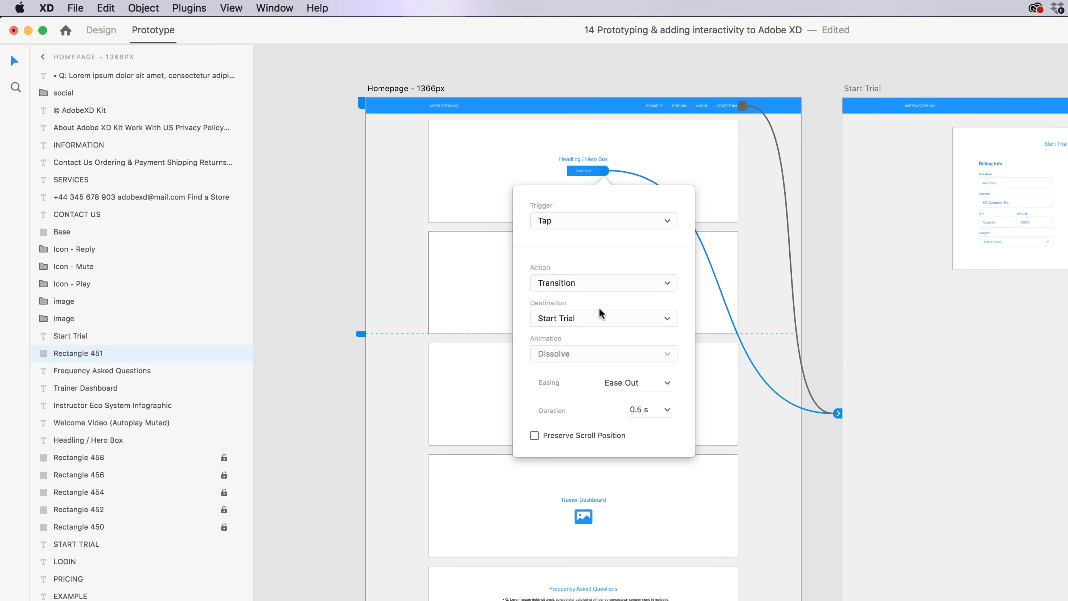
click(594, 318)
click(548, 298)
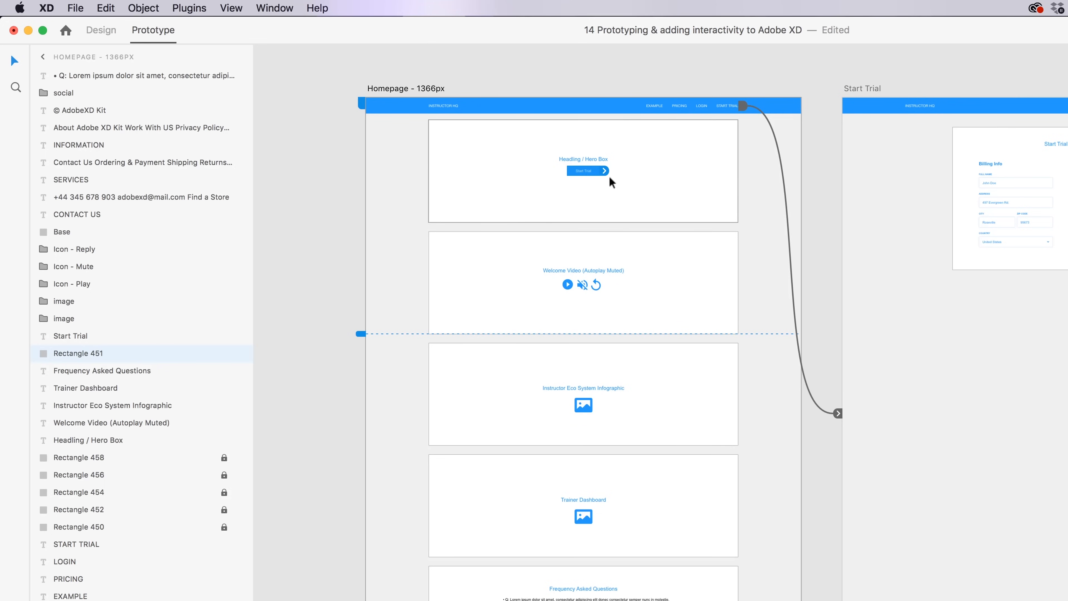
Step: Set the hero box's Start Trial button interaction to the Start Trial artboard as its destination
scroll(608, 174, up, 5)
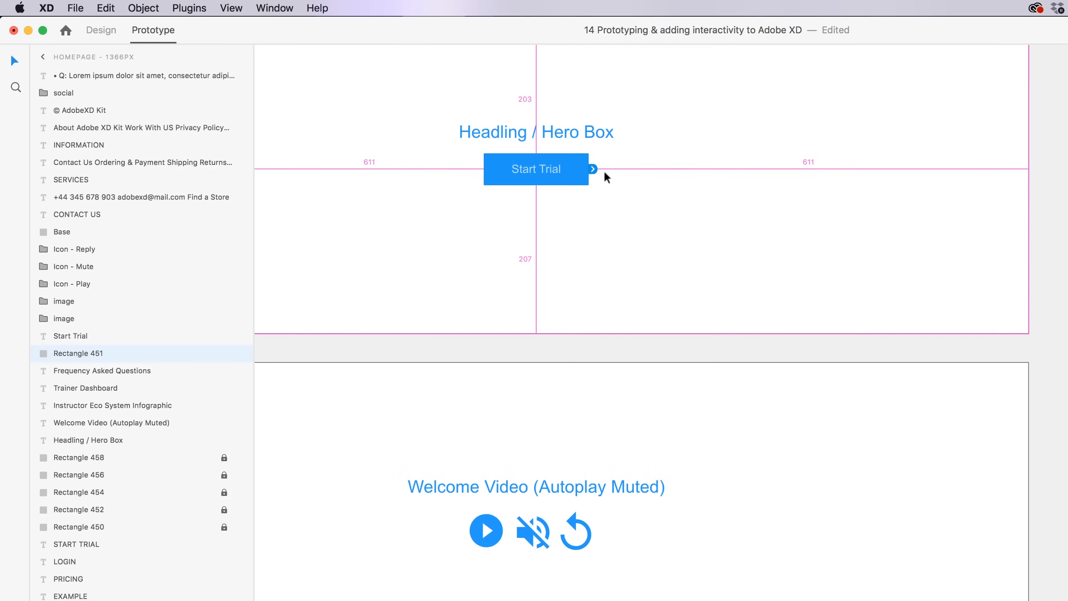
drag(622, 192, 750, 293)
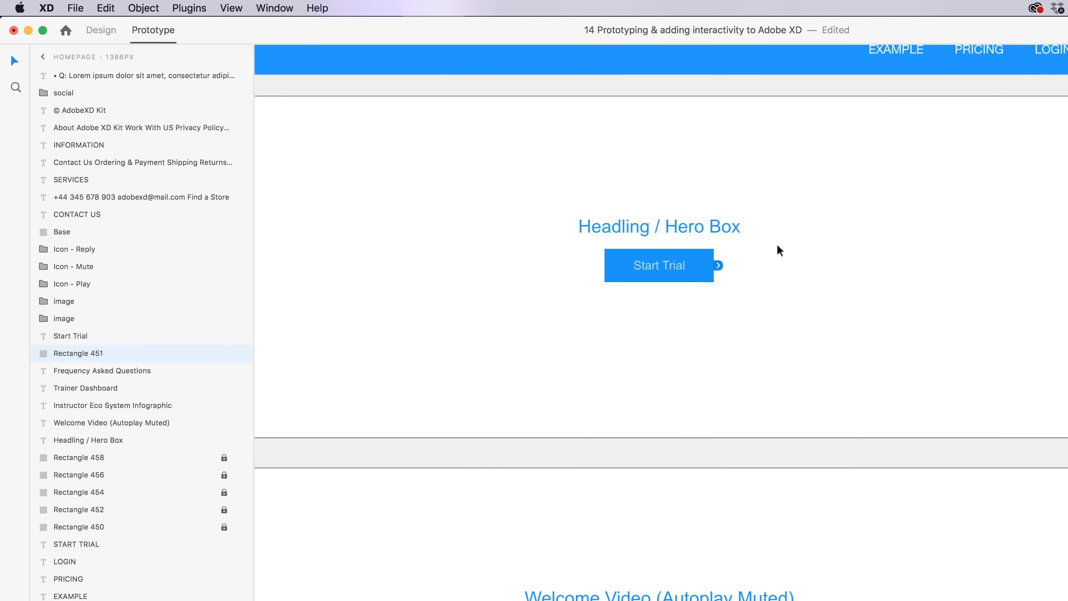
drag(648, 265, 987, 237)
drag(737, 235, 399, 269)
click(396, 265)
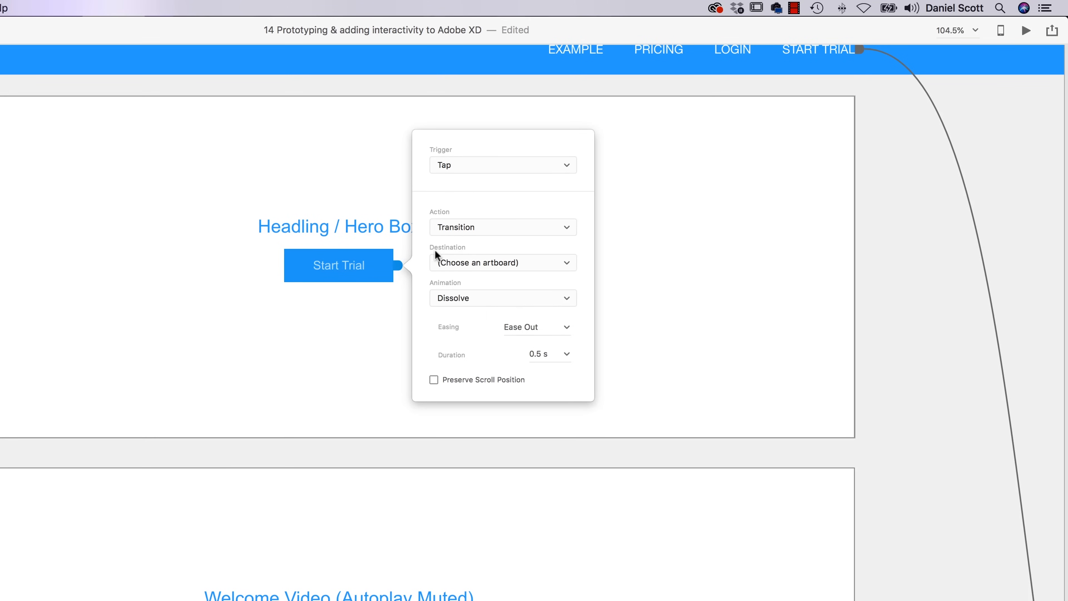
click(504, 265)
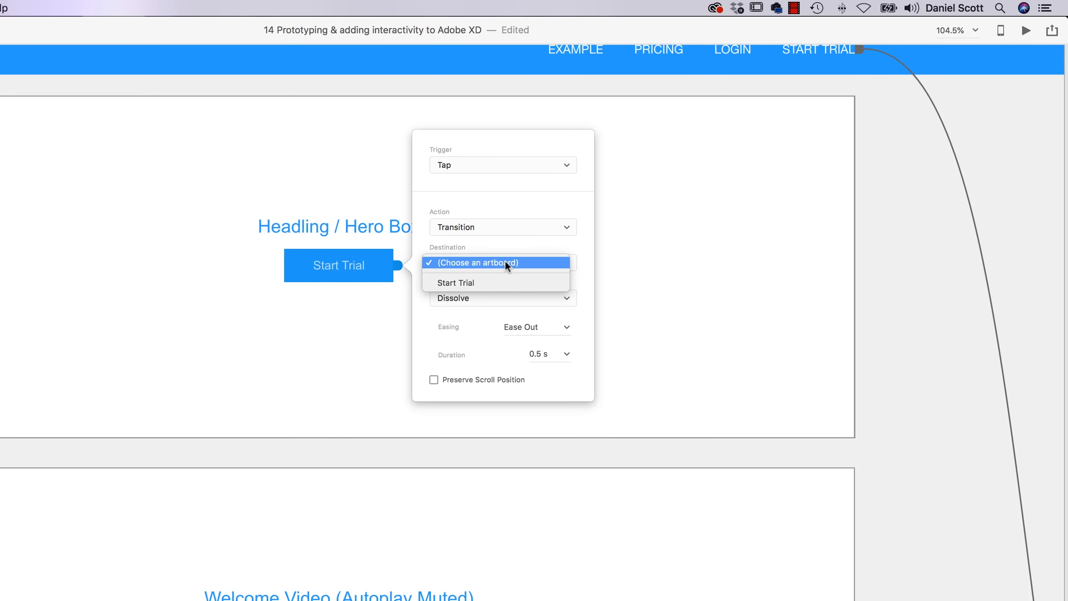
click(489, 284)
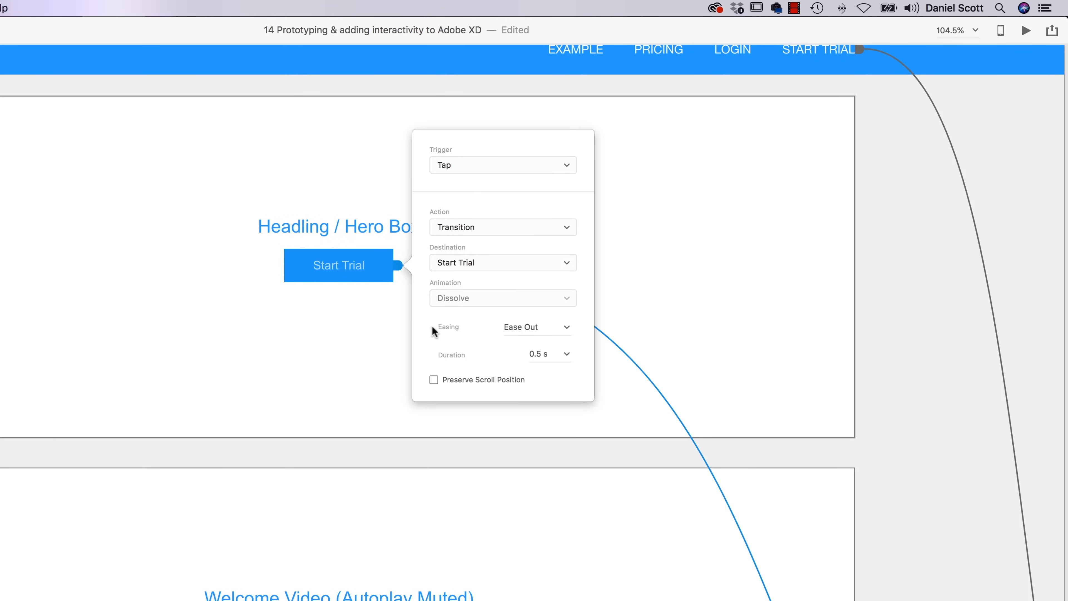
click(856, 440)
key(super+0)
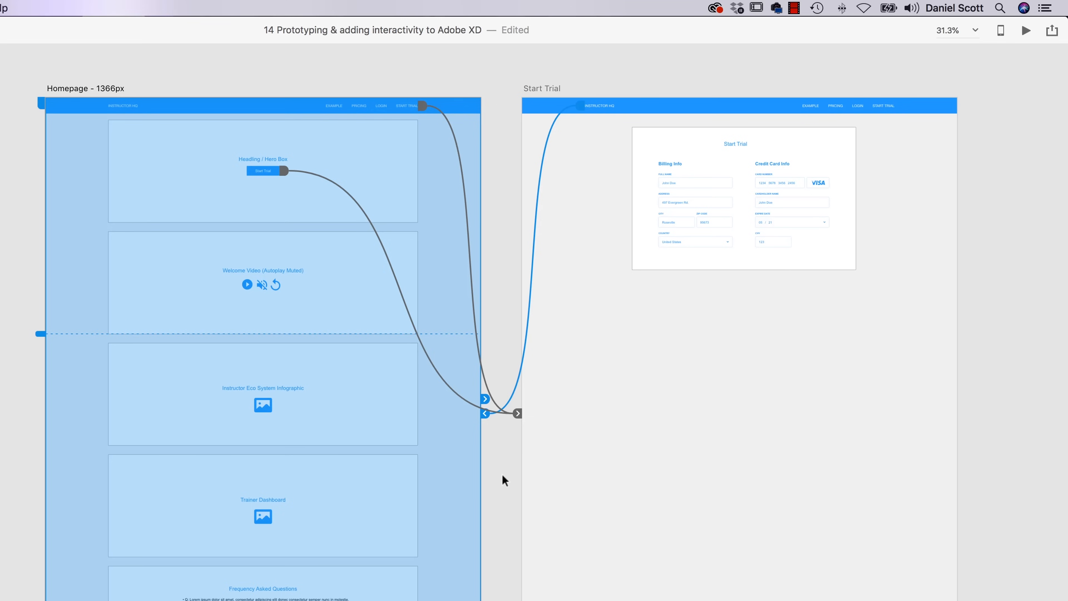
Step: Select all objects in the document to view every prototype wire between the two artboards
click(500, 464)
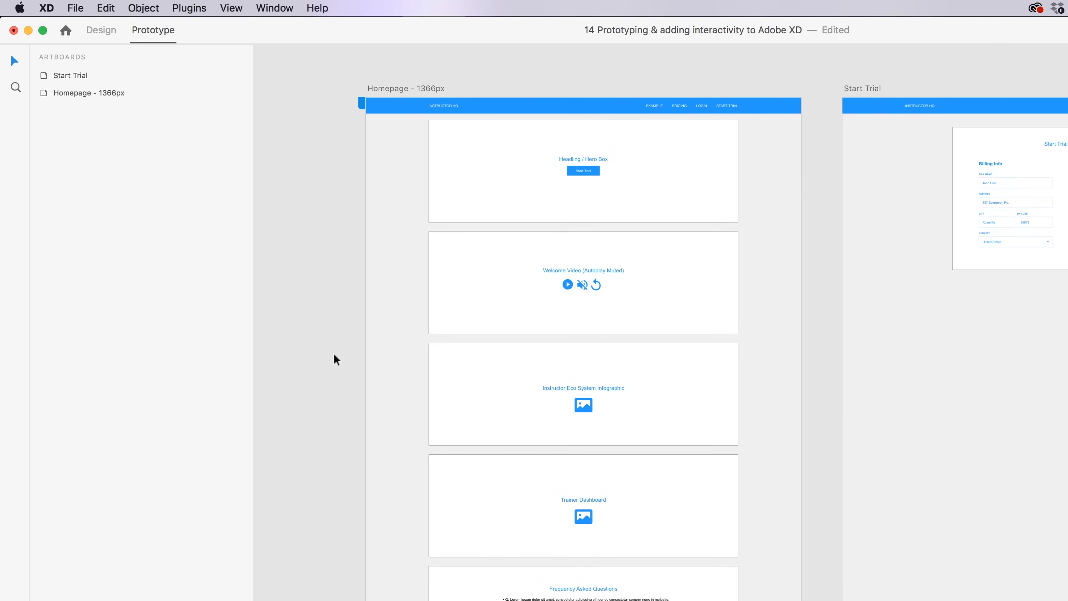
click(101, 7)
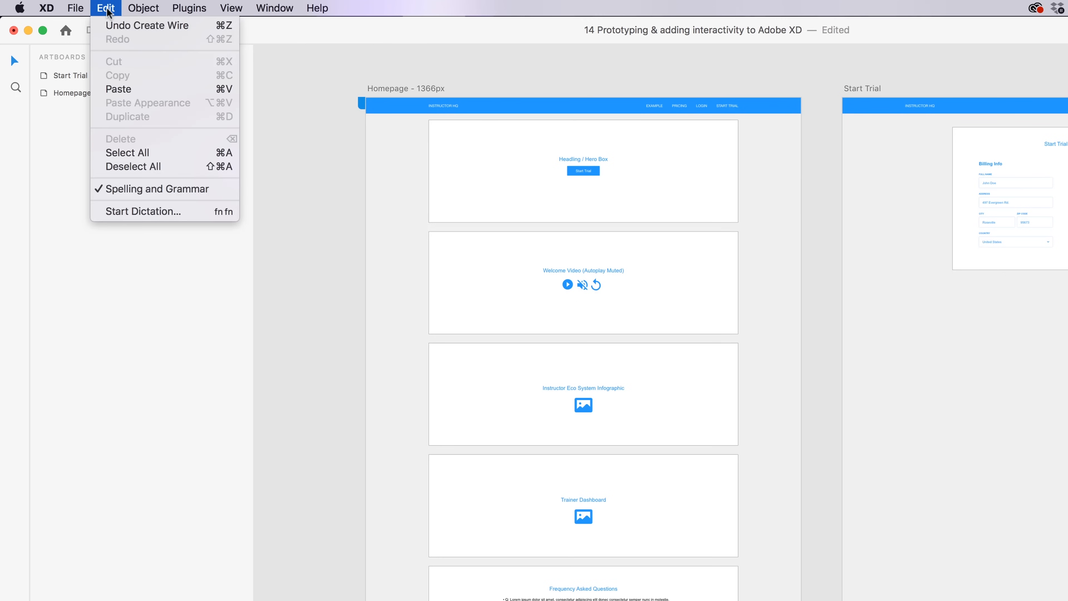
click(223, 156)
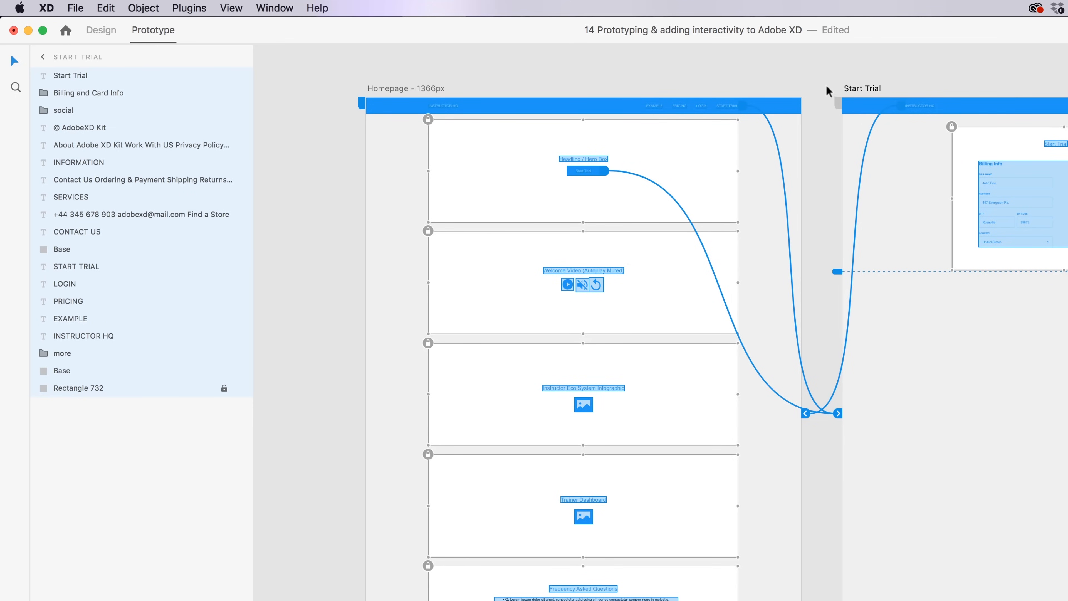
Step: Remove the wire linking the START TRIAL item in the homepage navigation to the Start Trial artboard
click(739, 107)
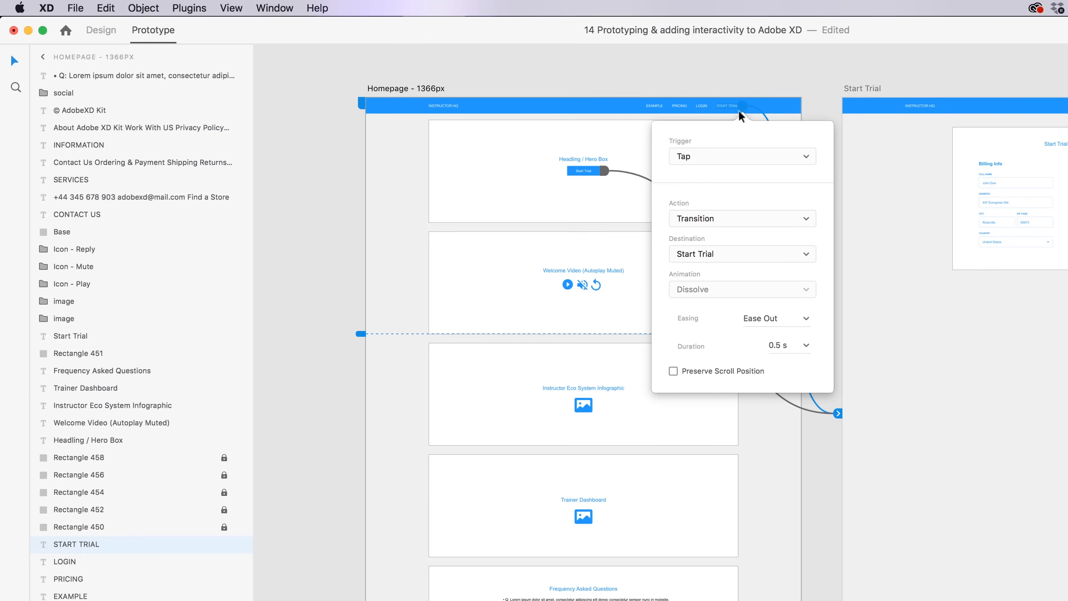
drag(745, 107, 780, 105)
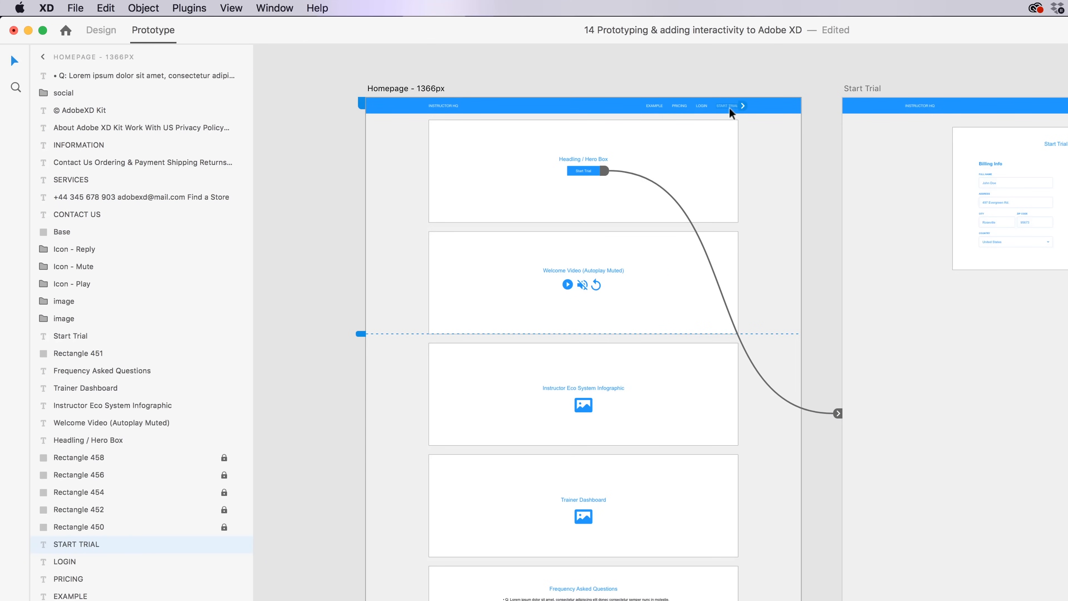
Step: Link the START TRIAL item in the homepage navigation to the Start Trial artboard with a tap-triggered transition
drag(742, 106, 910, 181)
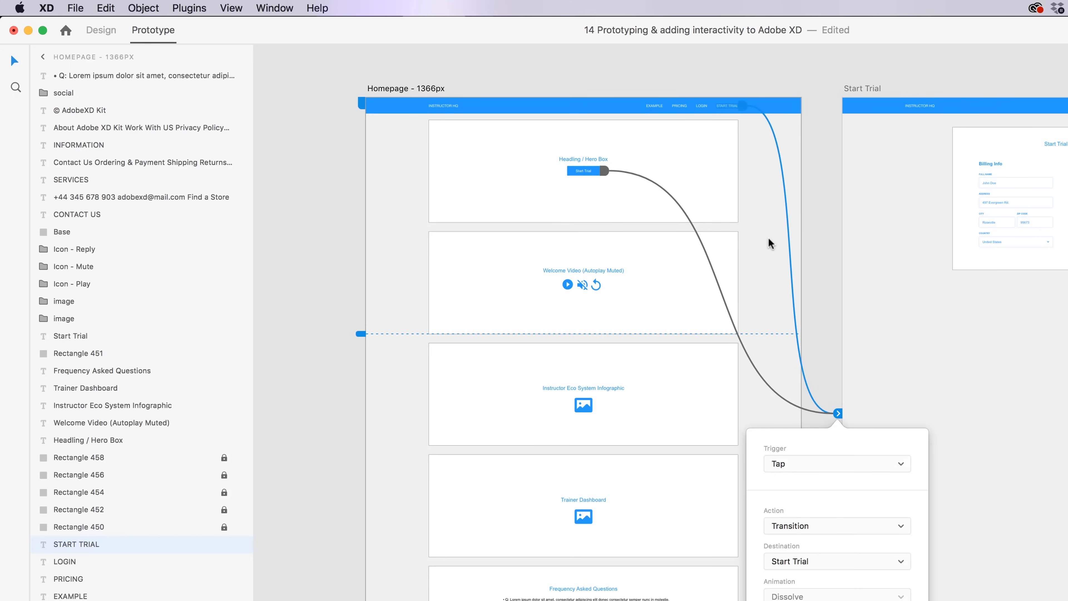
click(919, 105)
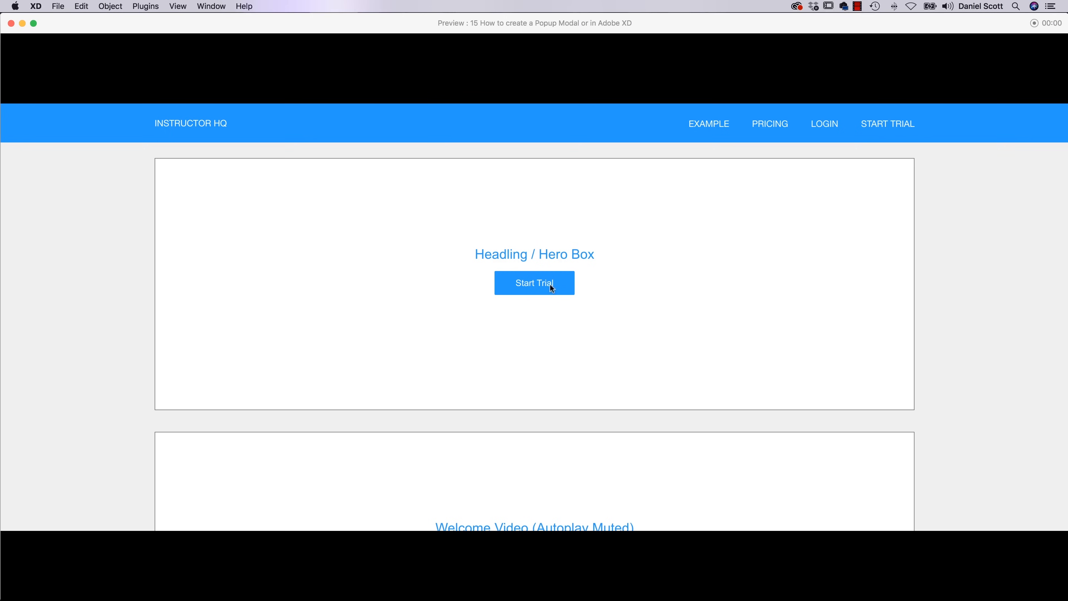
Step: Test the finished popup example in the preview by opening and closing the Start Trial modal twice
click(562, 289)
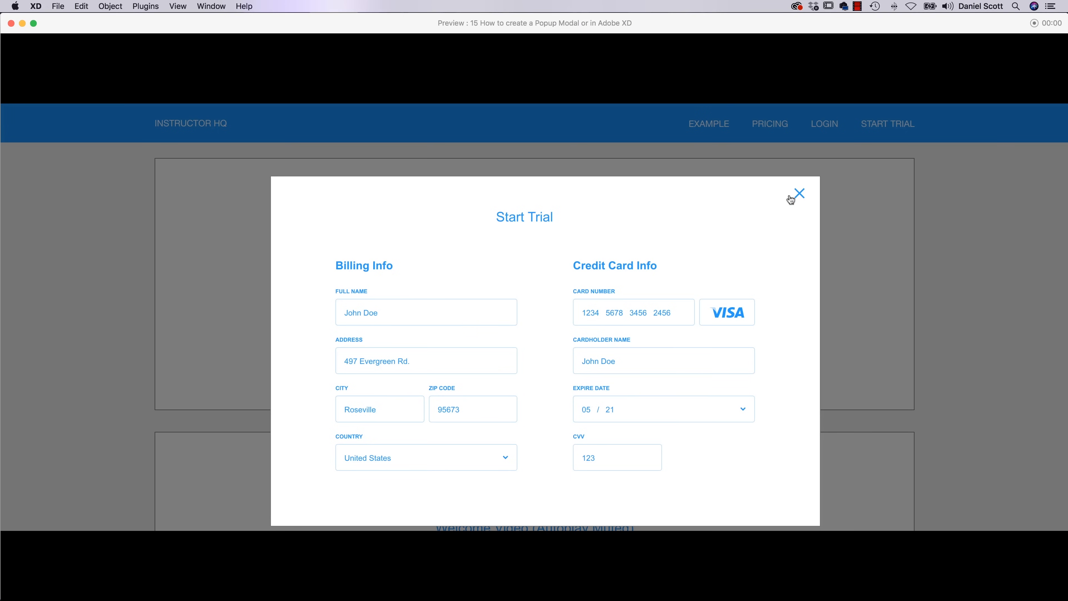
click(799, 194)
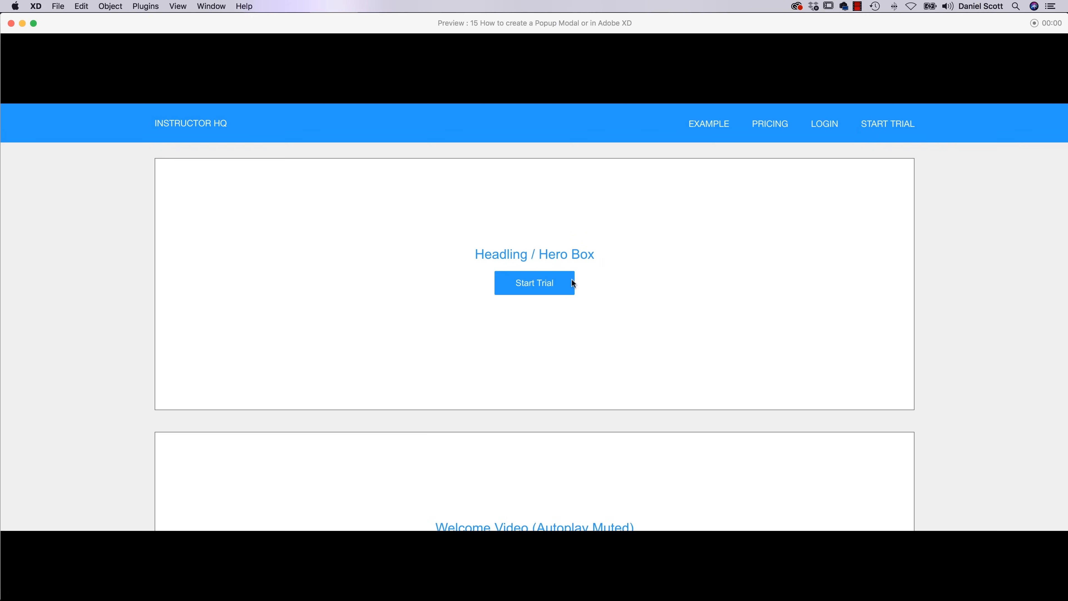
click(573, 283)
click(800, 195)
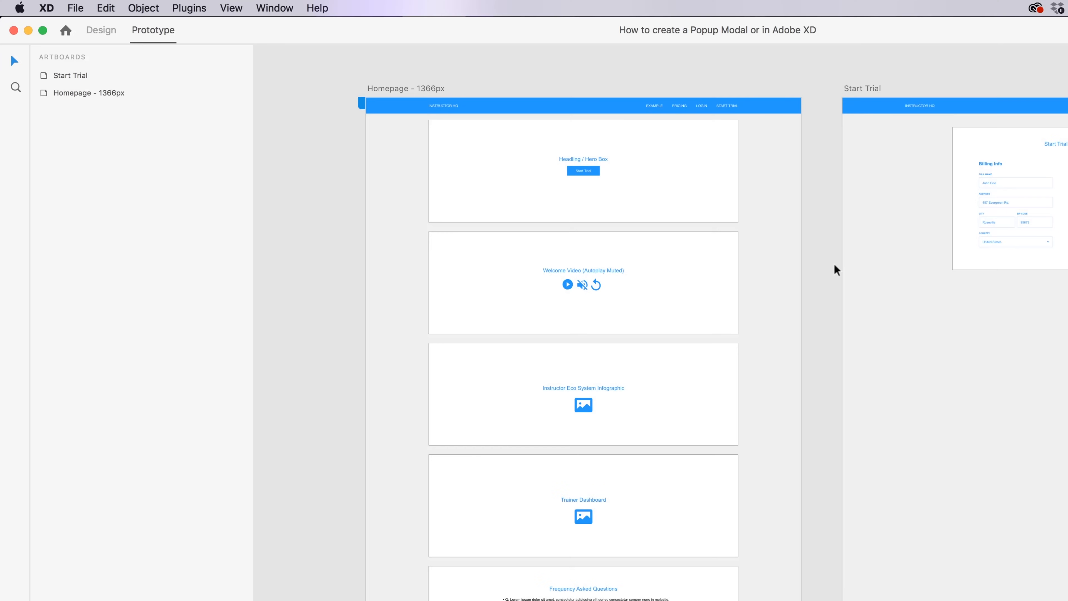
Step: Delete the footer, the header bar and the navigation items from the Start Trial artboard, keeping only the form card
click(868, 91)
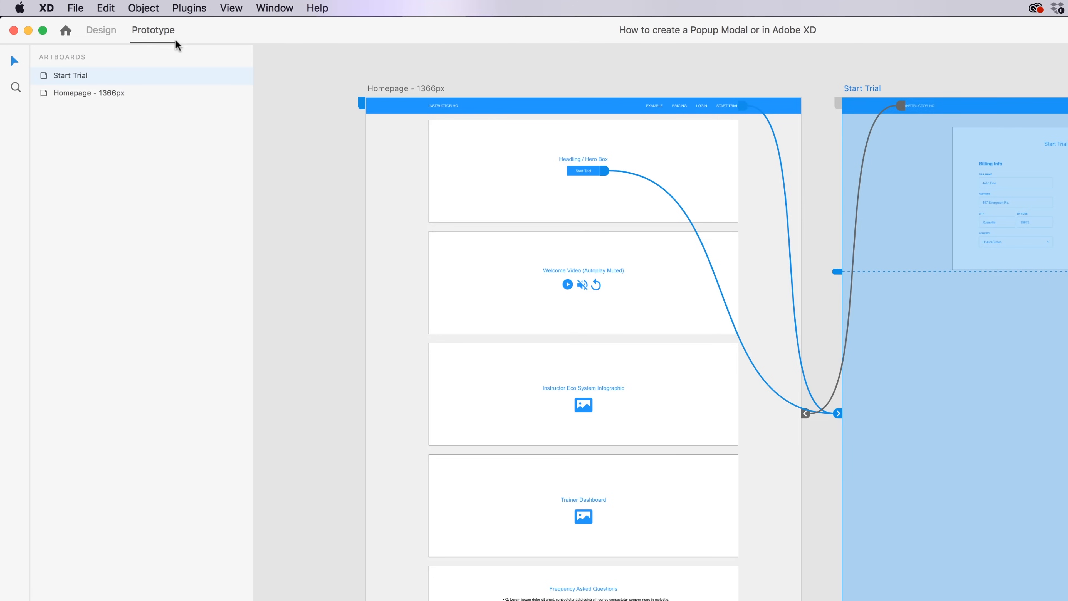
click(100, 32)
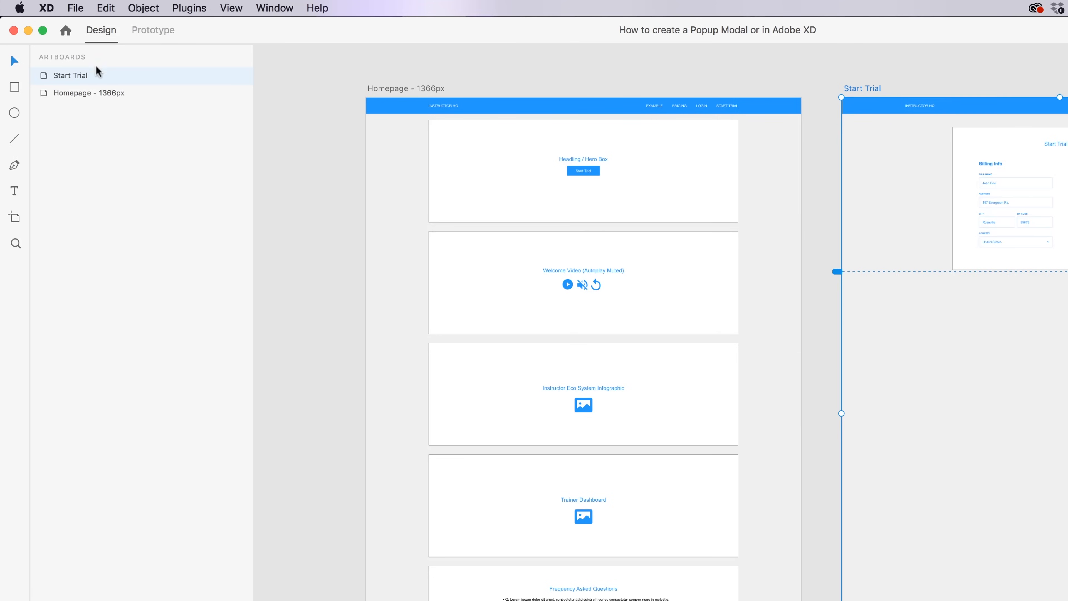
drag(968, 92, 727, 147)
click(735, 155)
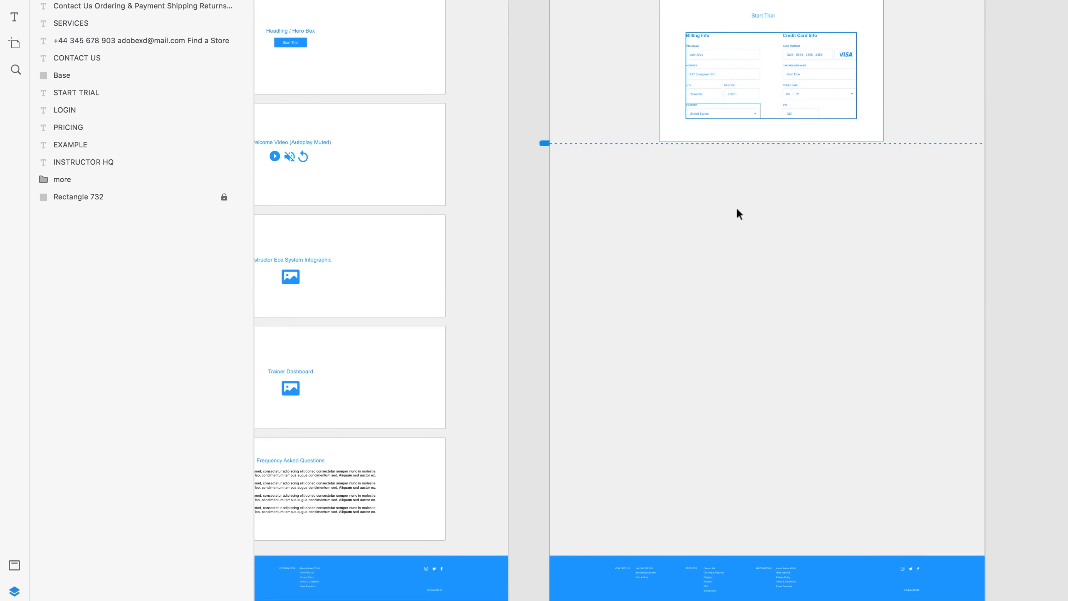
click(828, 574)
key(Delete)
drag(1054, 511, 544, 594)
key(Delete)
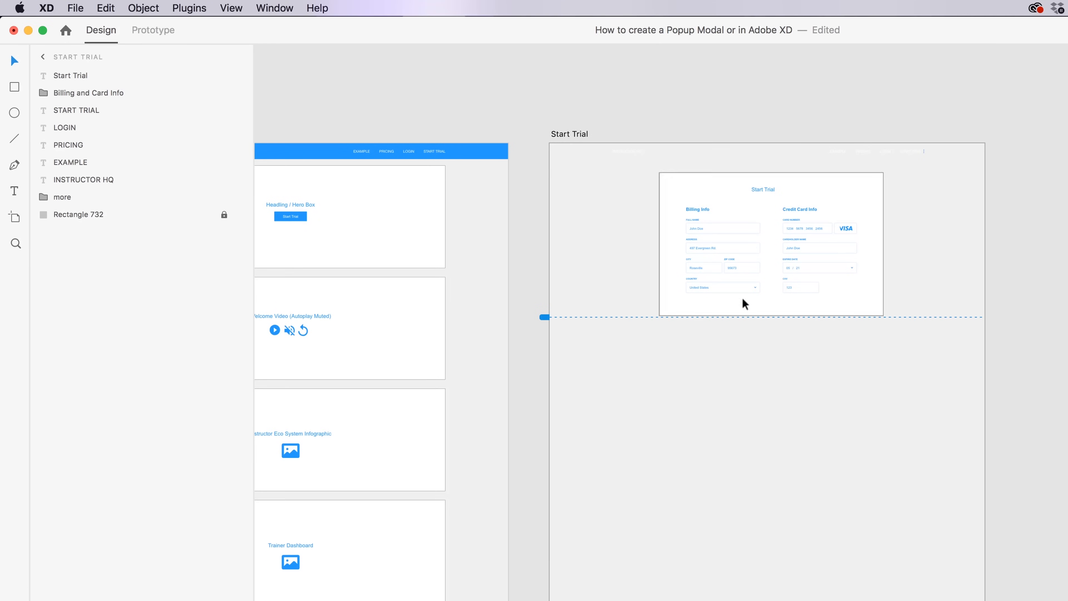
drag(1004, 108, 590, 155)
key(Delete)
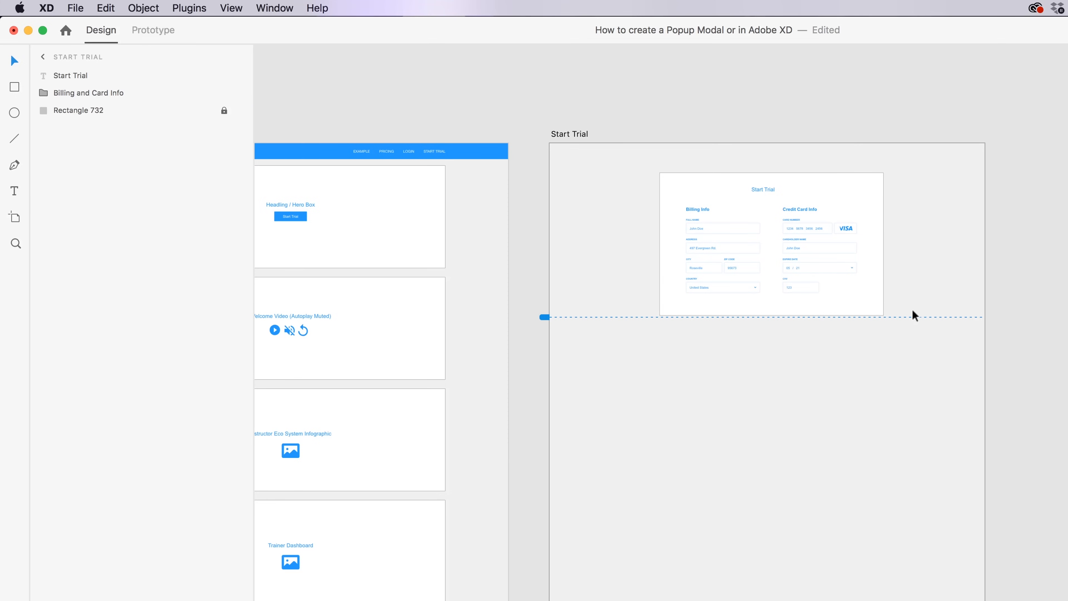
drag(924, 152, 604, 344)
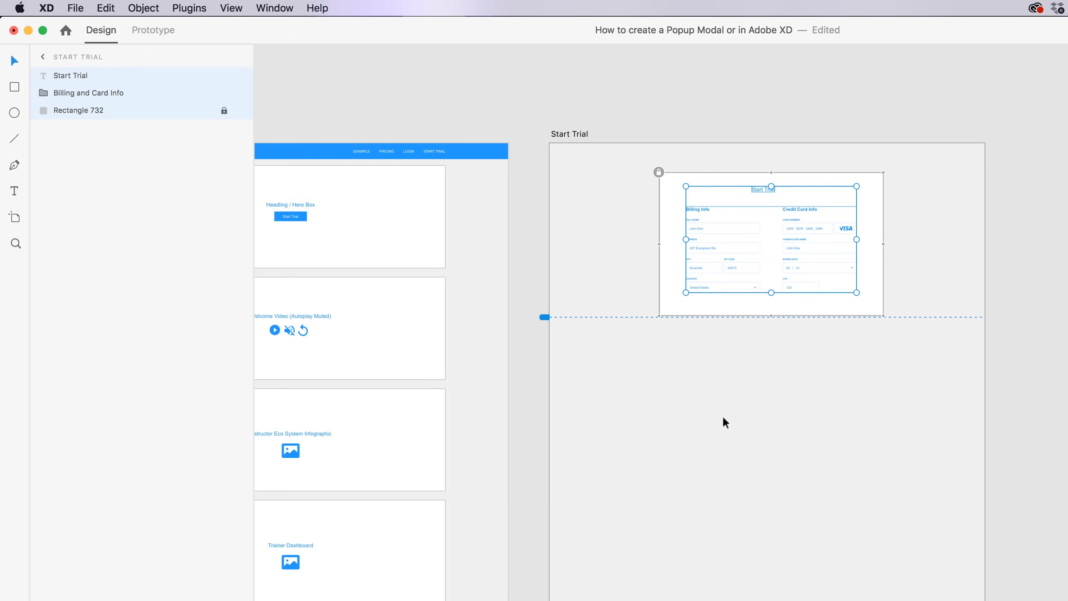
click(723, 400)
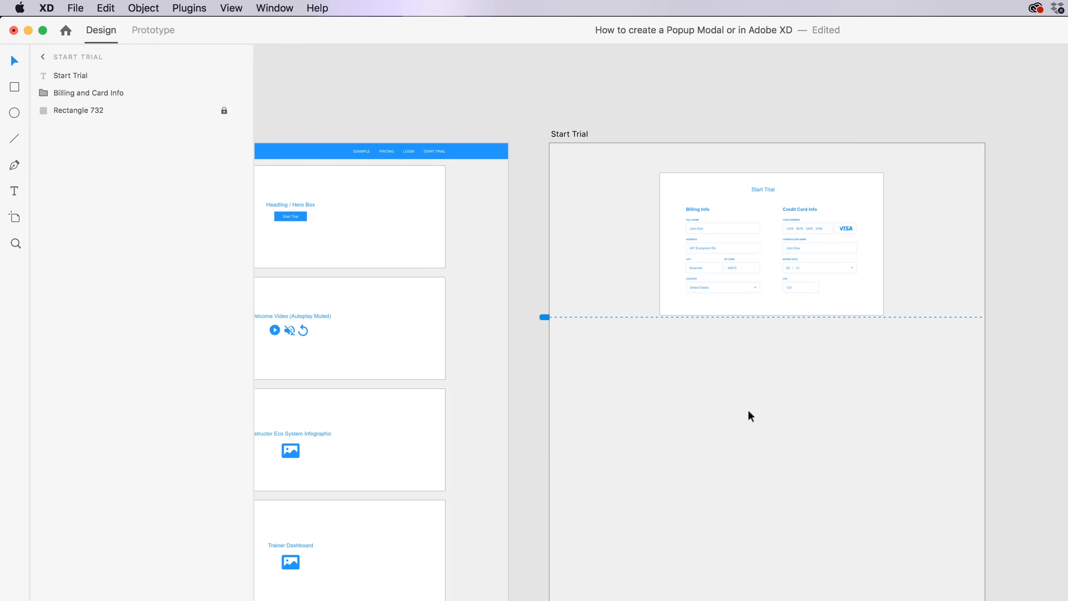
Step: Change the action of the hero box's Start Trial button interaction to Overlay, keeping Start Trial as the destination
drag(655, 346, 839, 341)
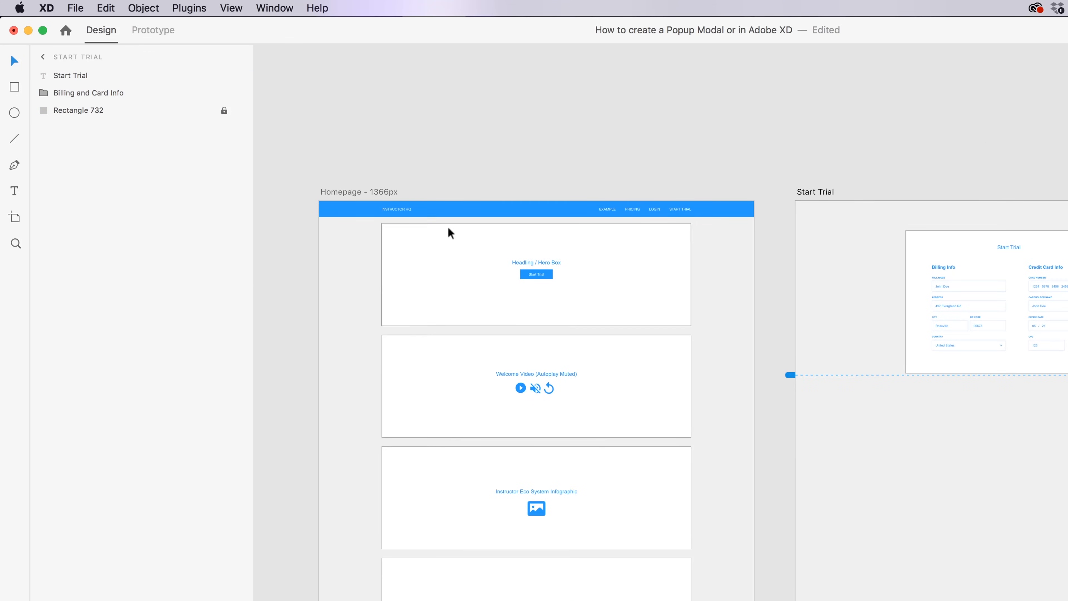
click(168, 37)
click(347, 191)
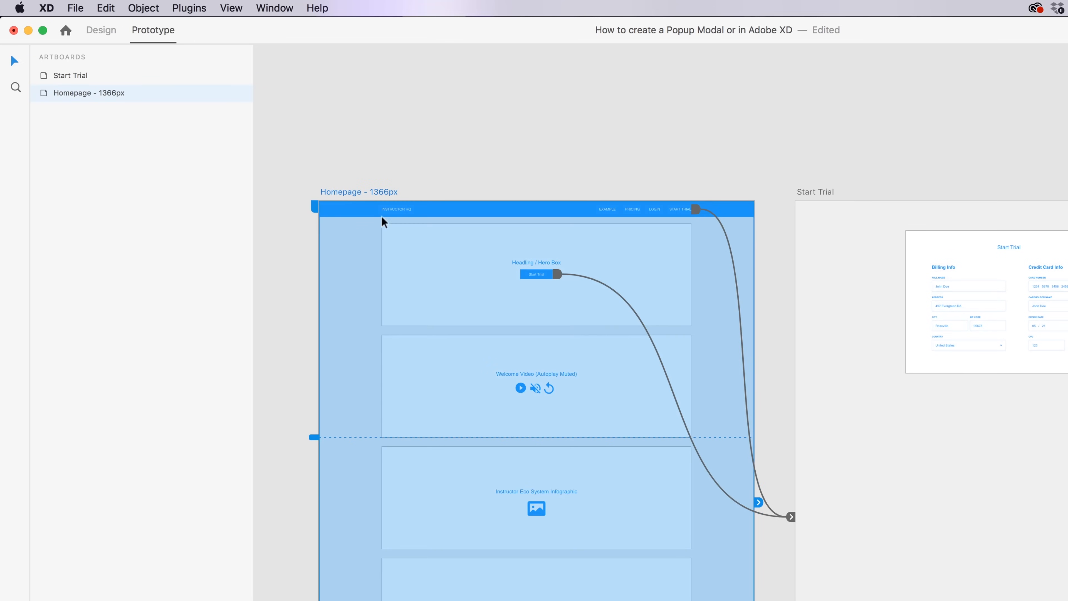
click(549, 277)
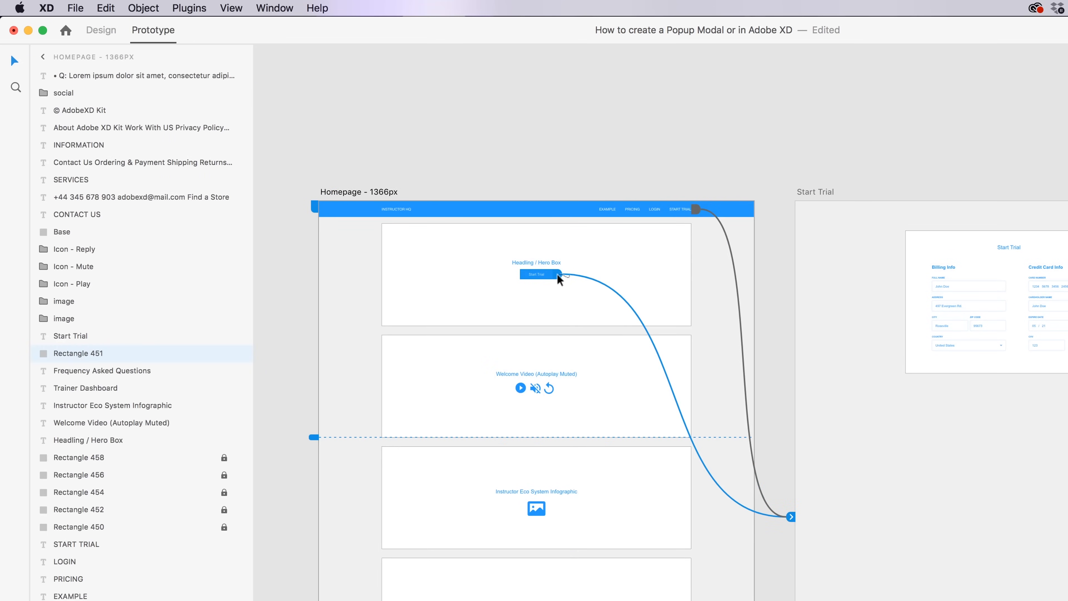
drag(557, 274, 801, 417)
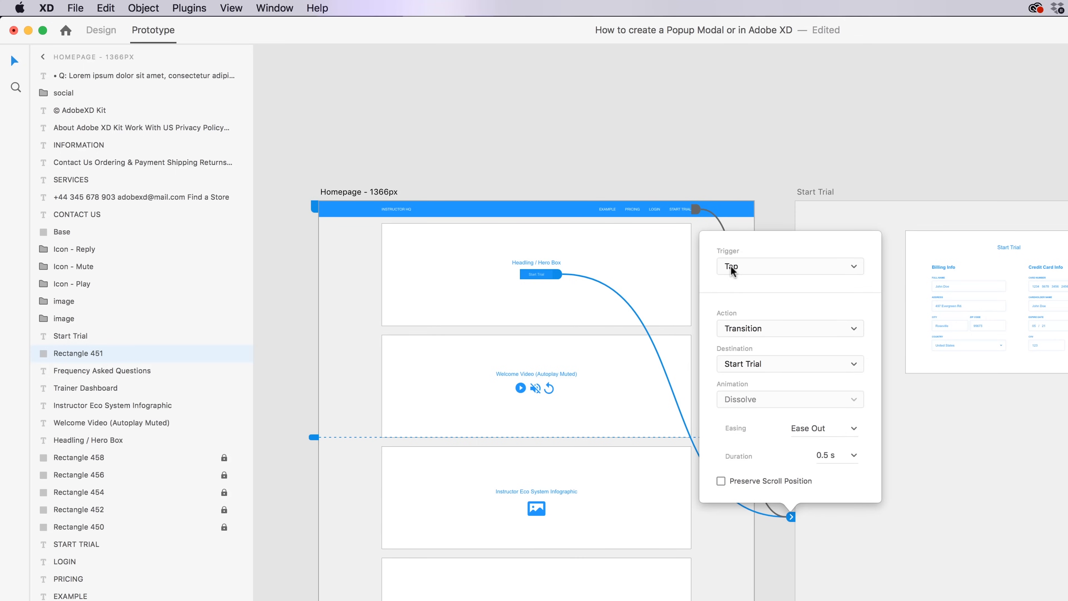
click(740, 330)
click(742, 349)
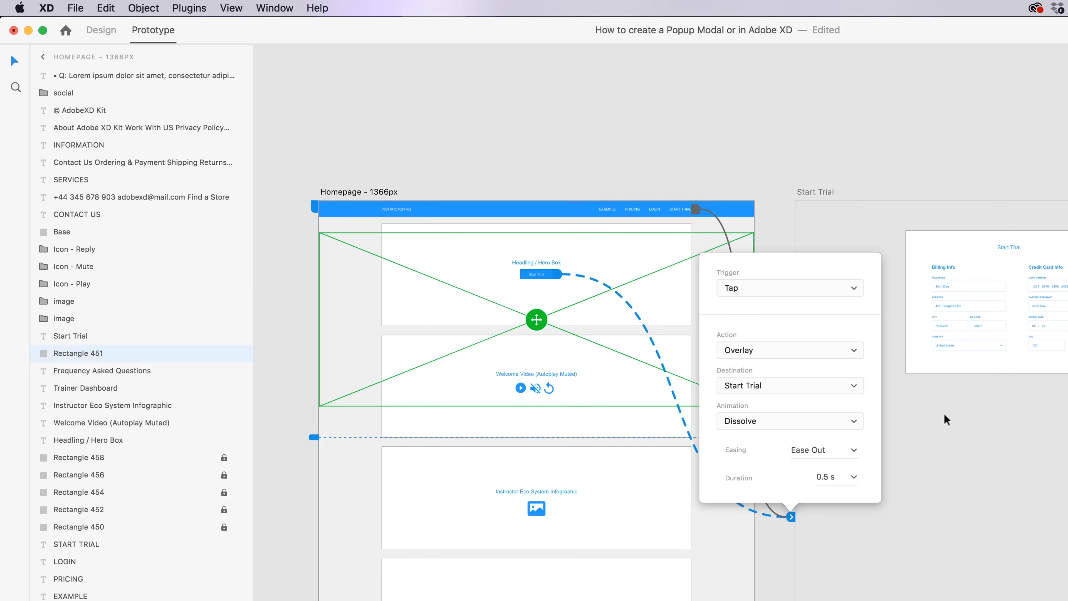
Step: Preview the homepage, open and dismiss the Start Trial overlay from the hero box button, and close the preview
key(super+Return)
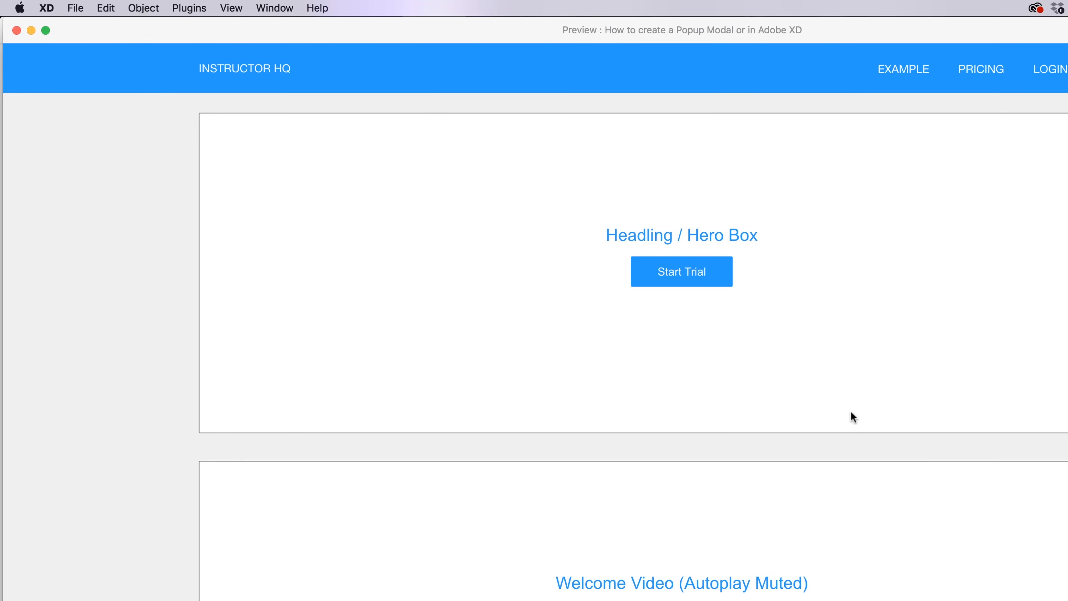
click(725, 277)
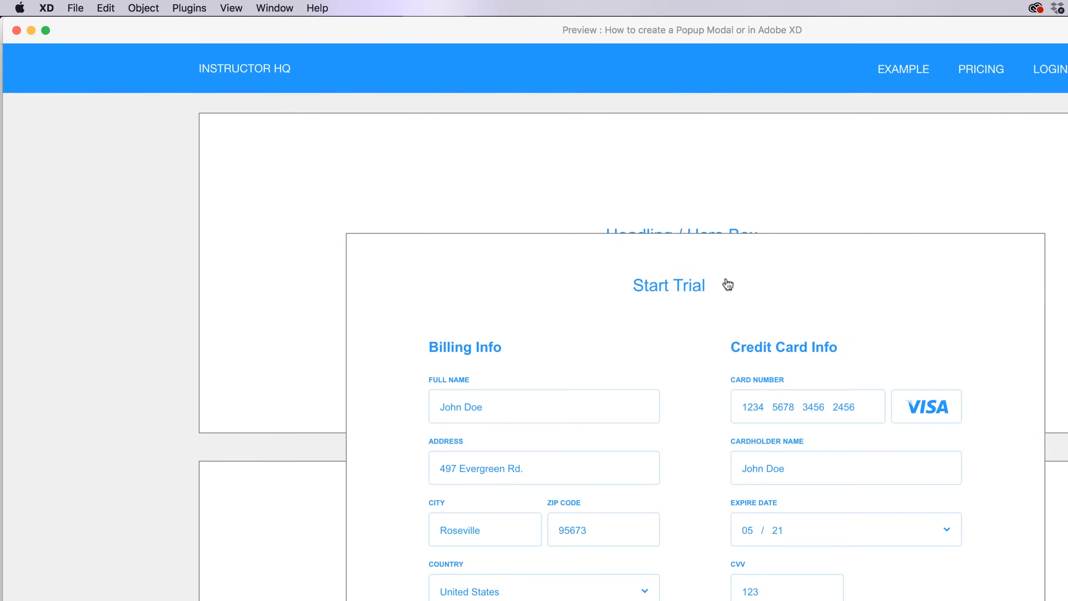
click(748, 303)
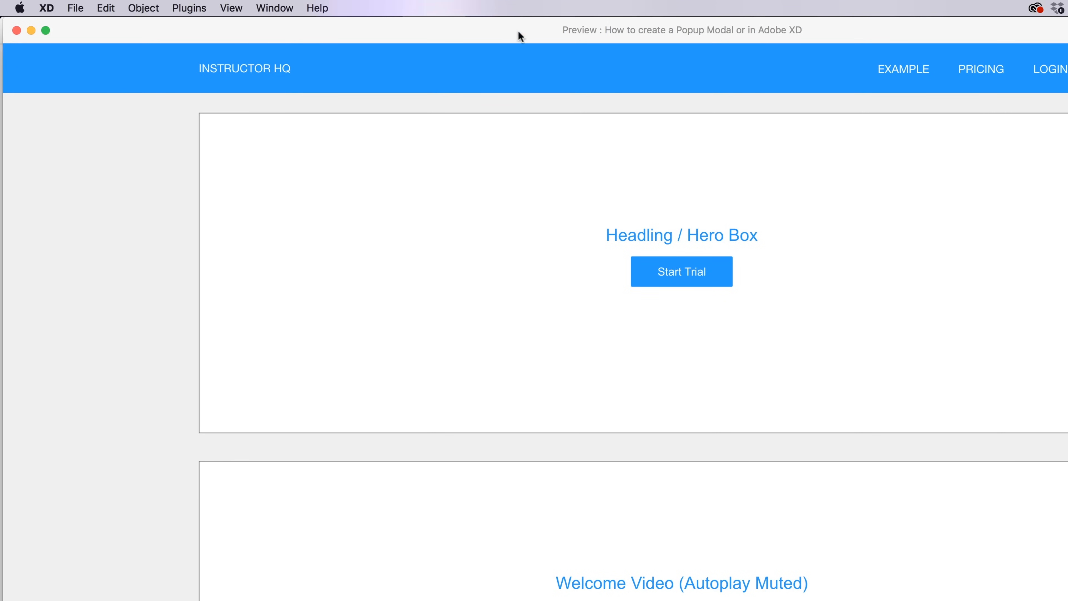
drag(515, 33, 645, 127)
click(150, 126)
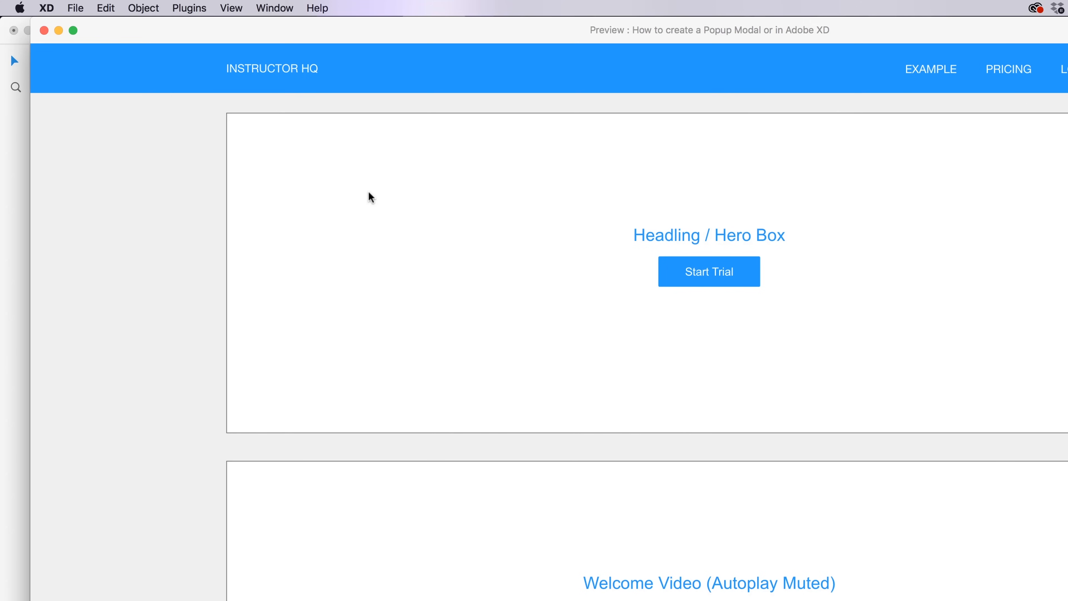
click(739, 285)
click(619, 156)
click(23, 23)
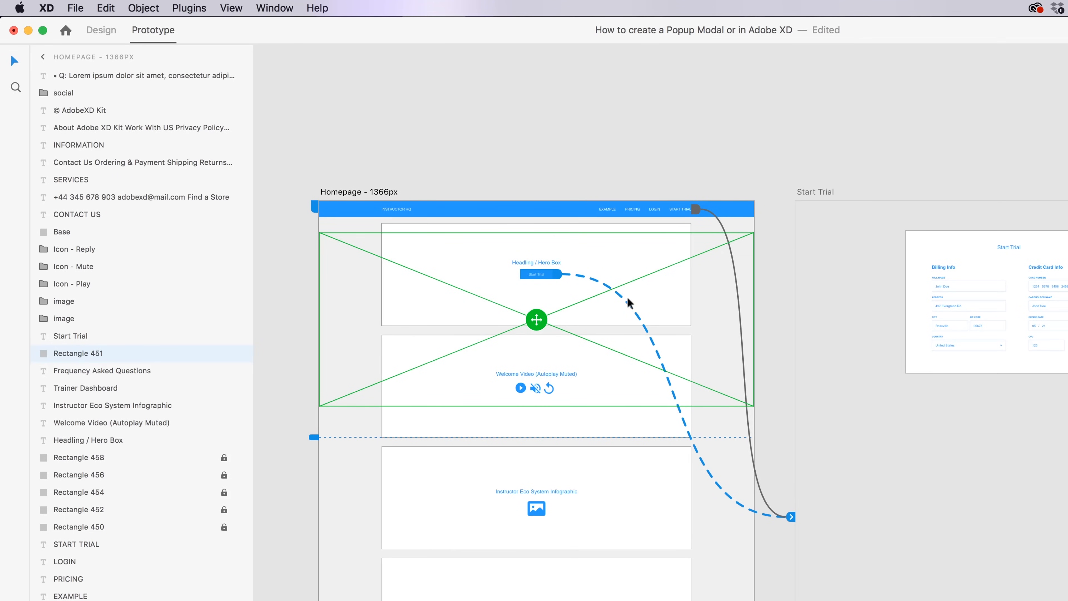
Step: Inspect the hero button's overlay settings and remove the Previous Artboard interaction from the Start Trial artboard
click(556, 275)
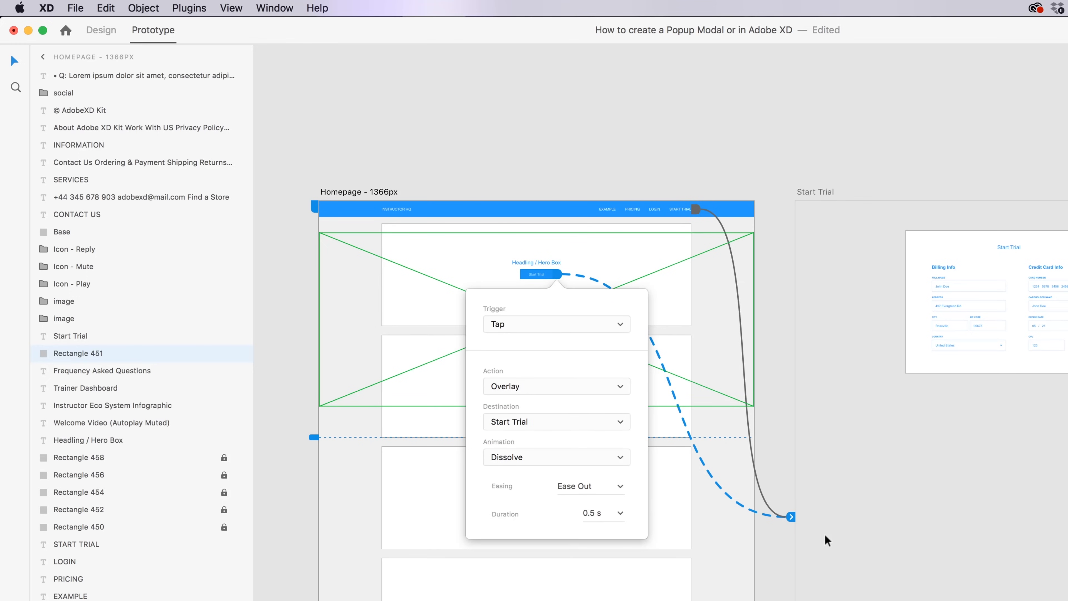
click(827, 192)
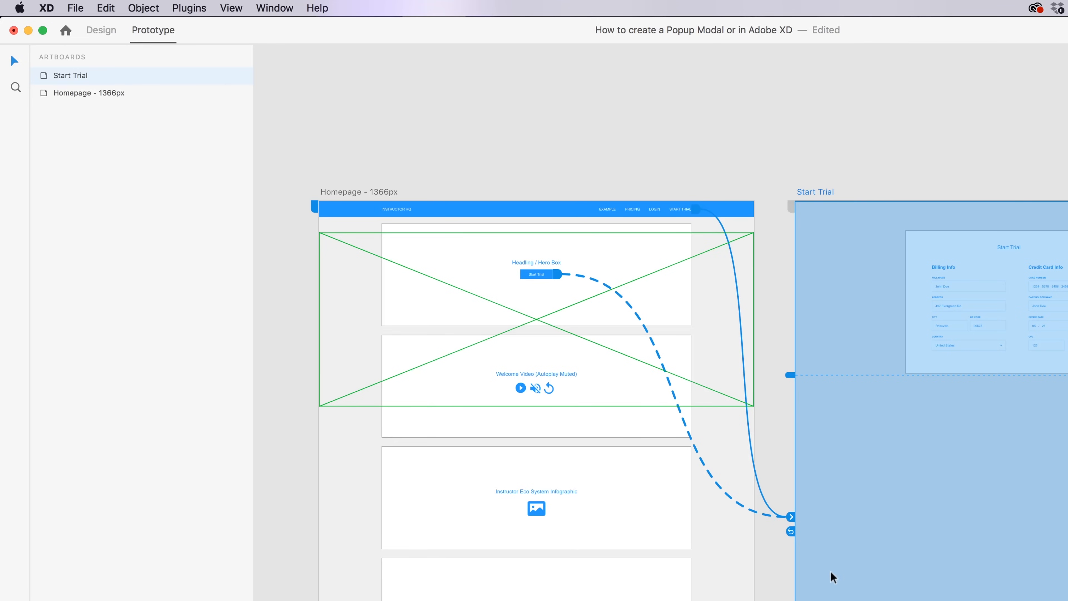
click(790, 530)
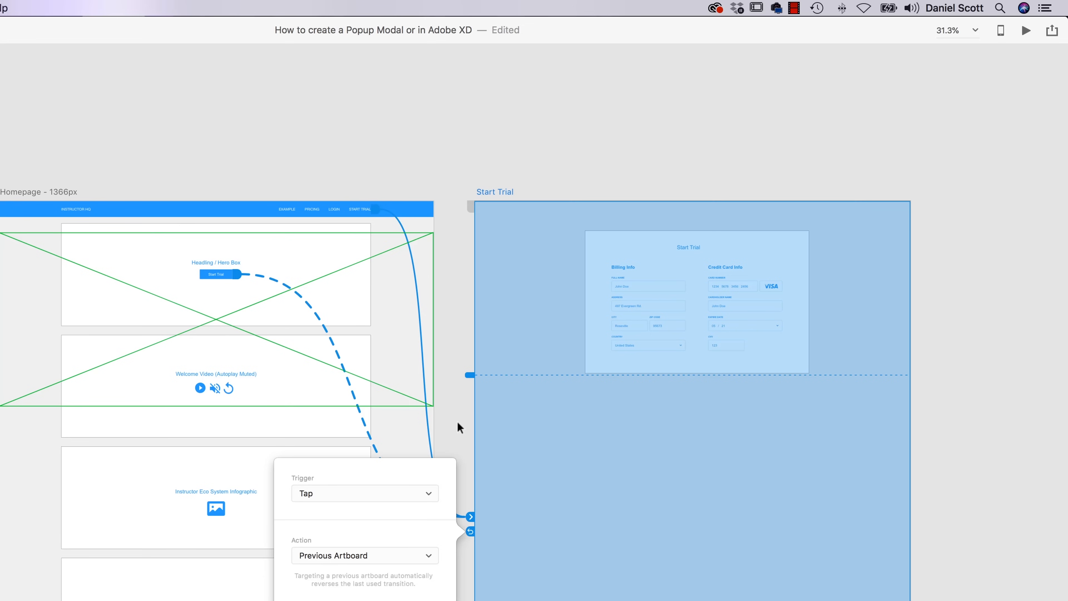
drag(470, 531, 469, 566)
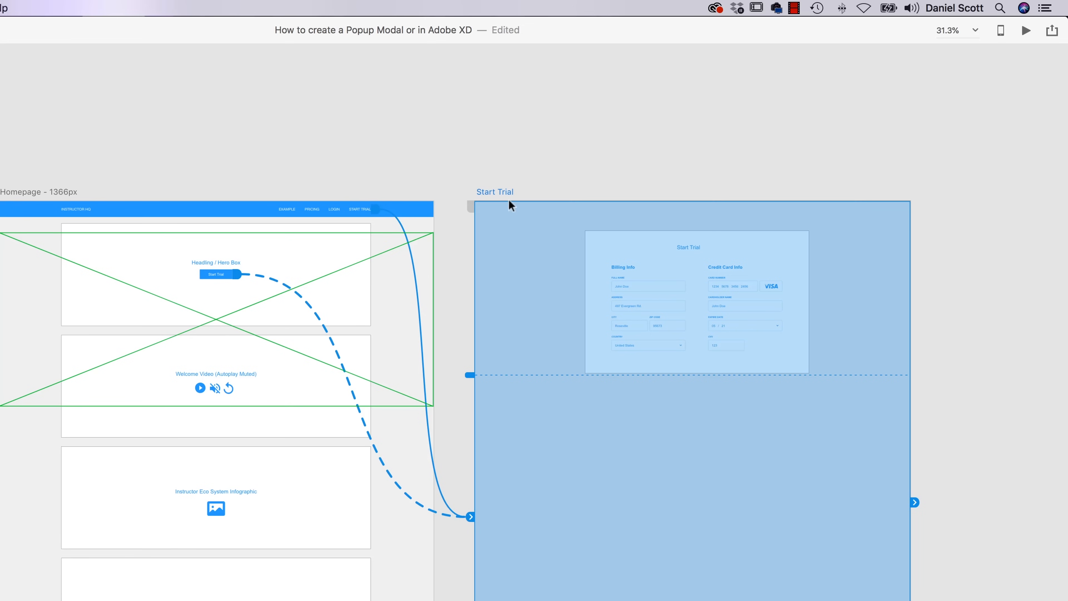
Step: Add a tap-triggered interaction to the Start Trial artboard with Previous Artboard as its action
click(915, 502)
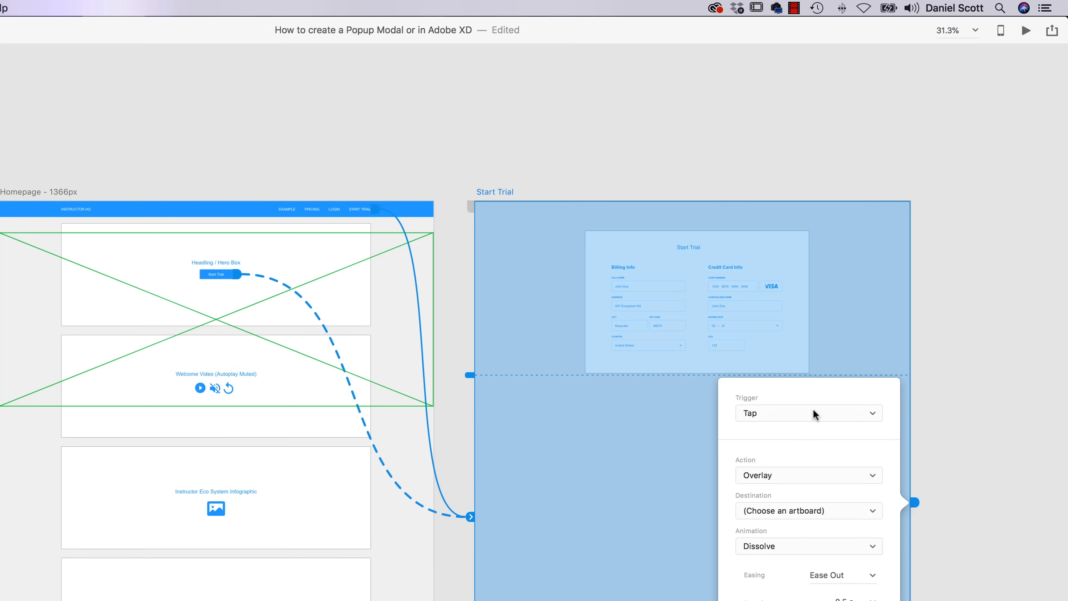
click(771, 412)
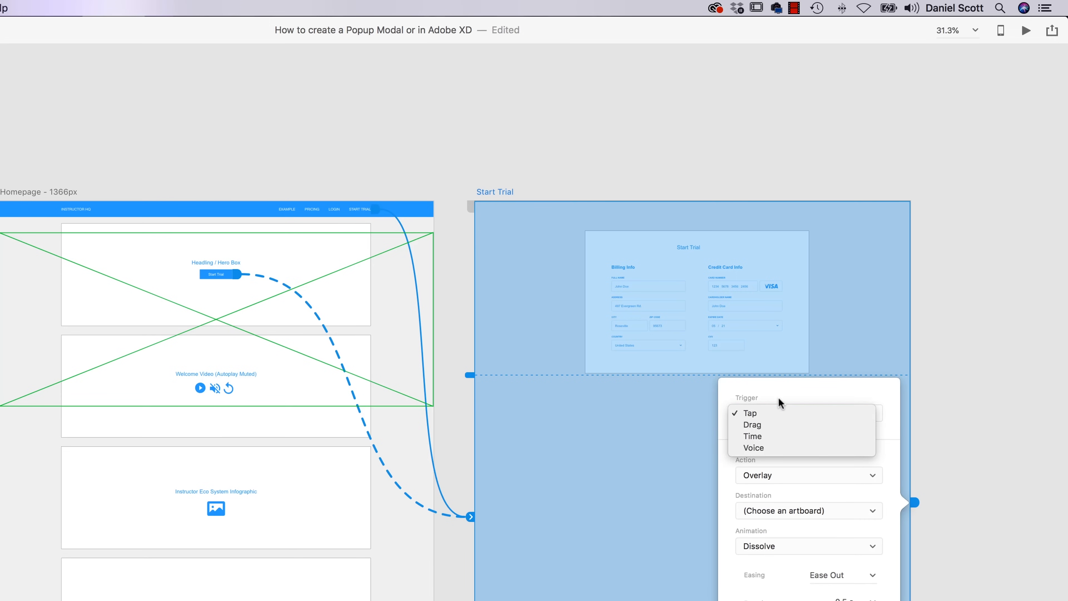
click(778, 404)
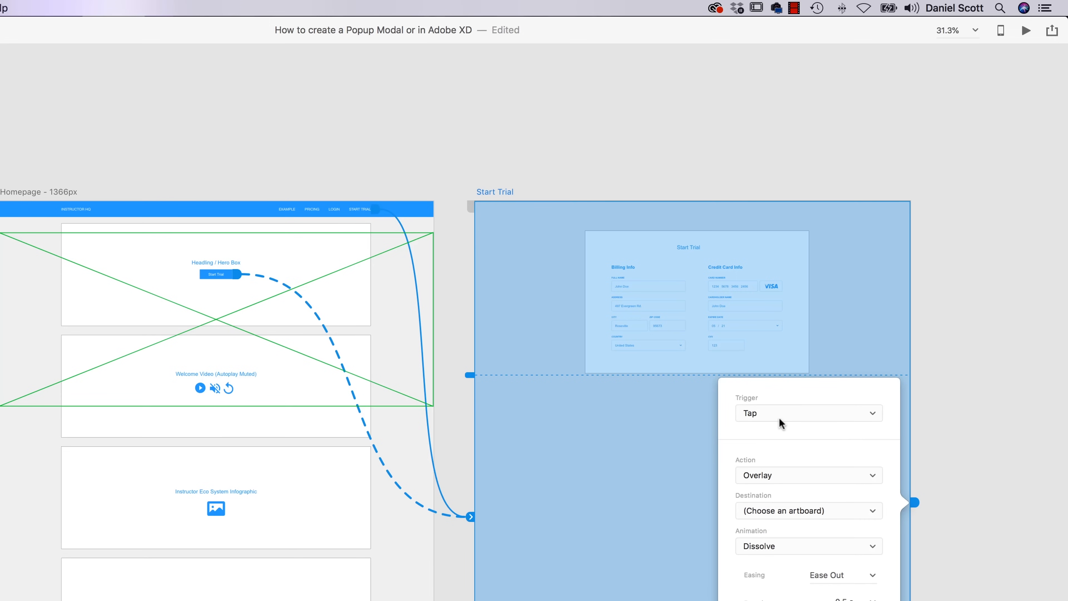
click(769, 511)
click(775, 480)
click(775, 473)
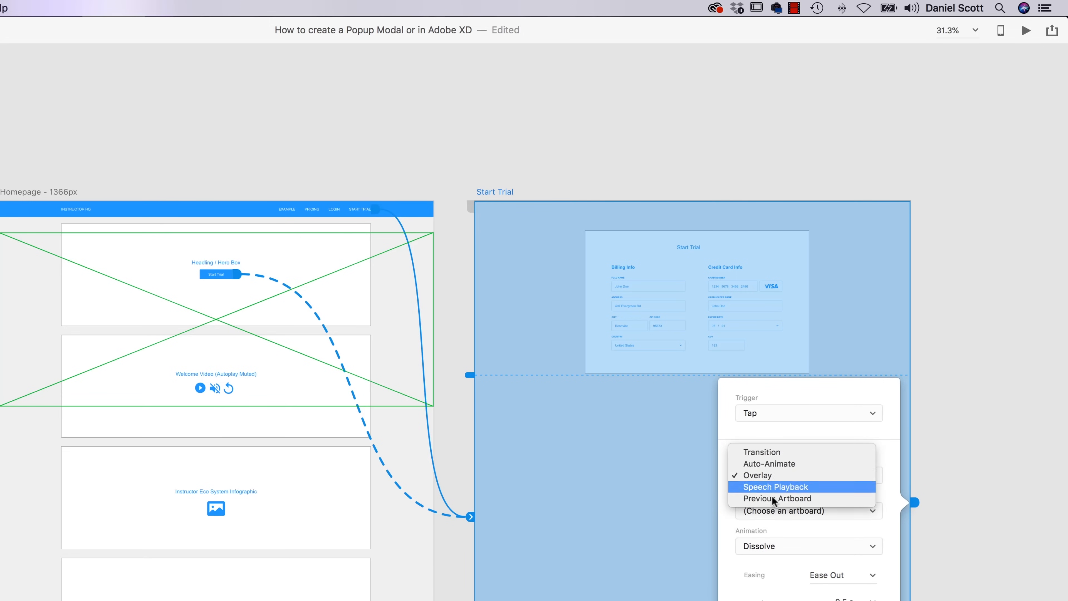
click(774, 500)
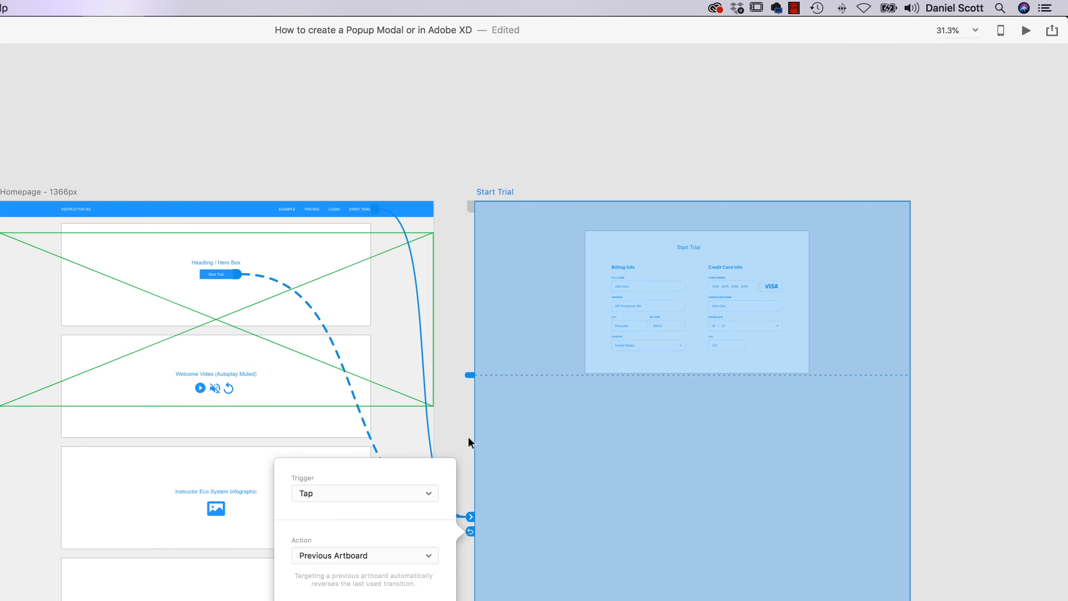
click(460, 404)
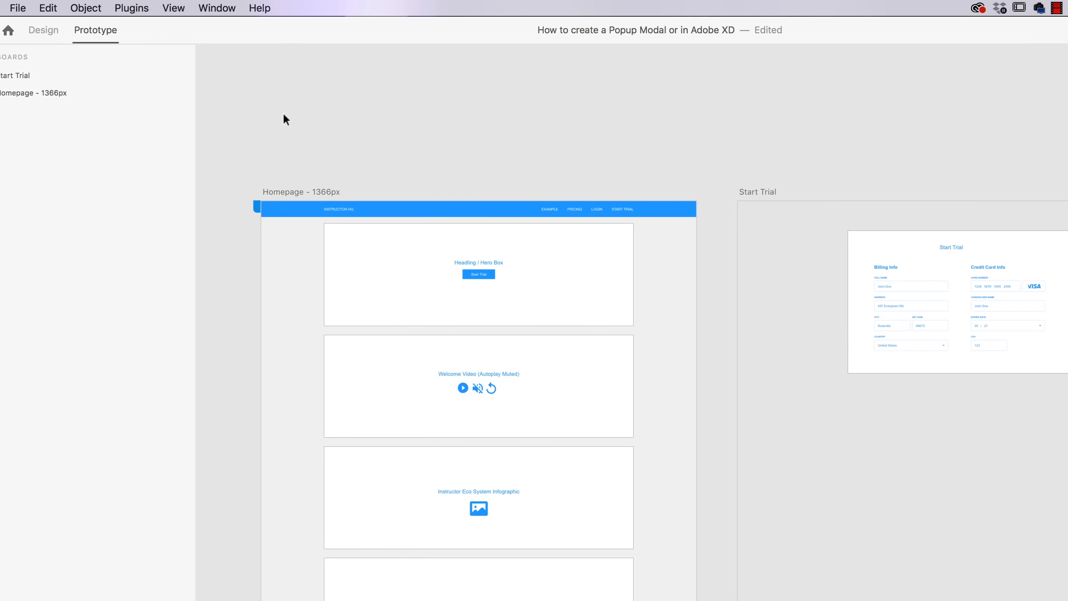
Step: Open the recently used file Wires - Web.xd
click(18, 8)
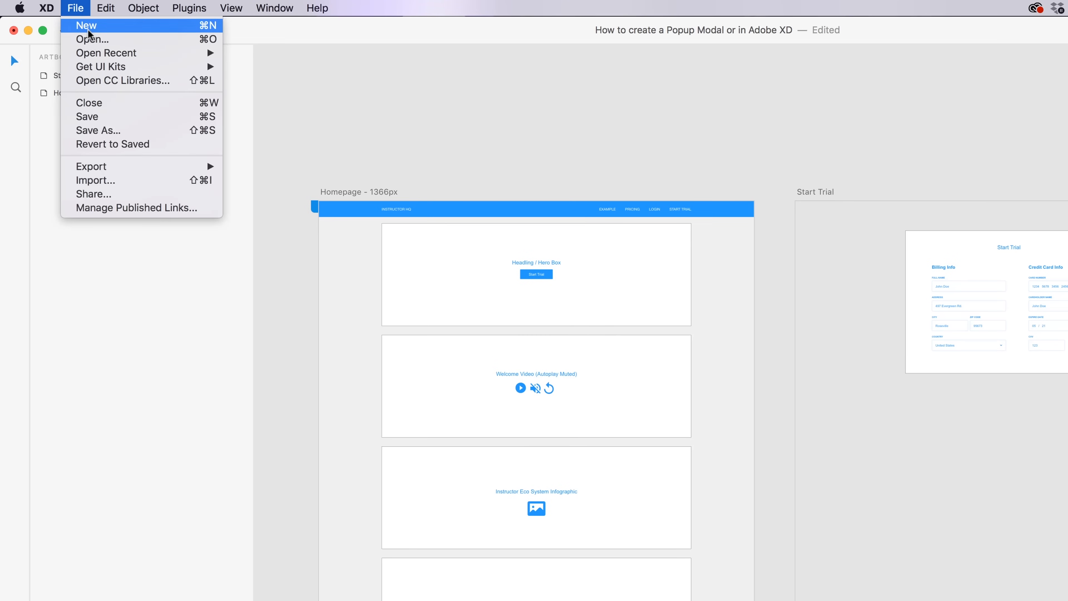
mouse_move(96, 52)
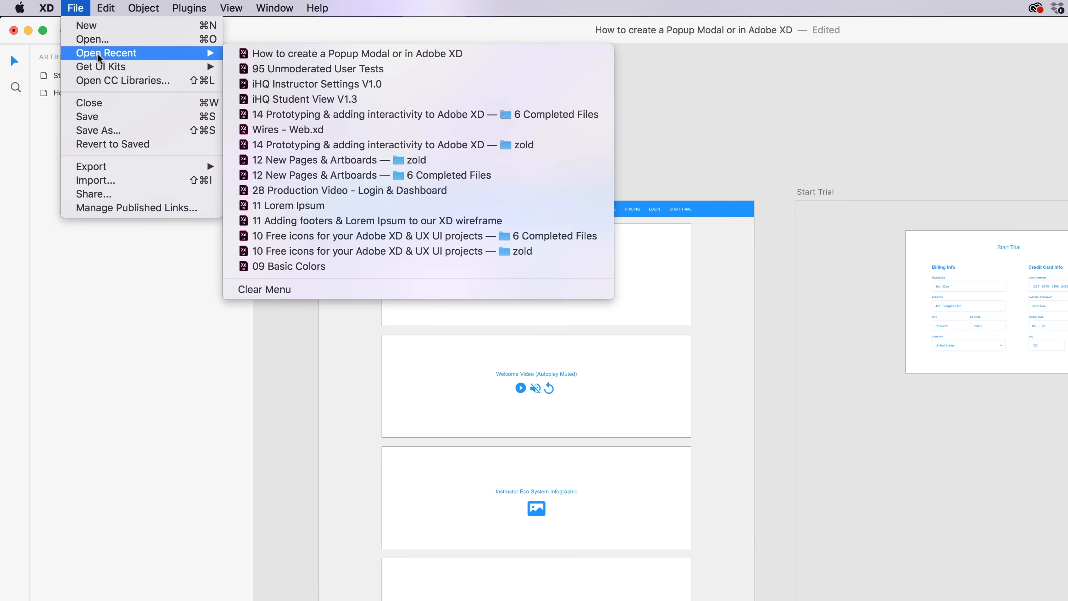
click(278, 130)
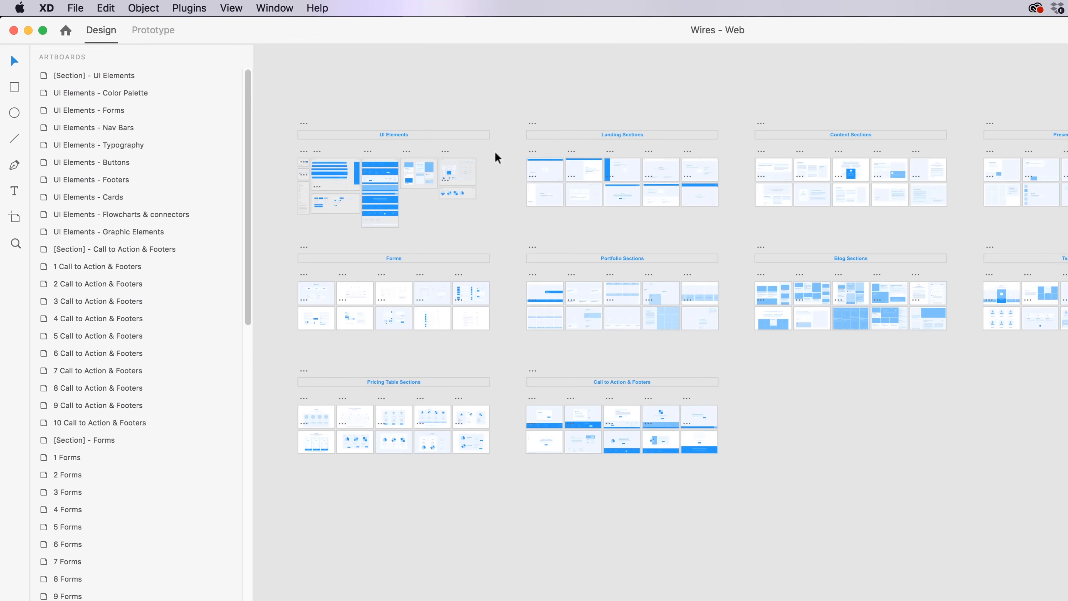
Step: Locate the circular No button among the kit's UI Elements - Buttons, ungroup its symbol, and copy the X icon
scroll(399, 175, down, 2)
scroll(397, 175, up, 10)
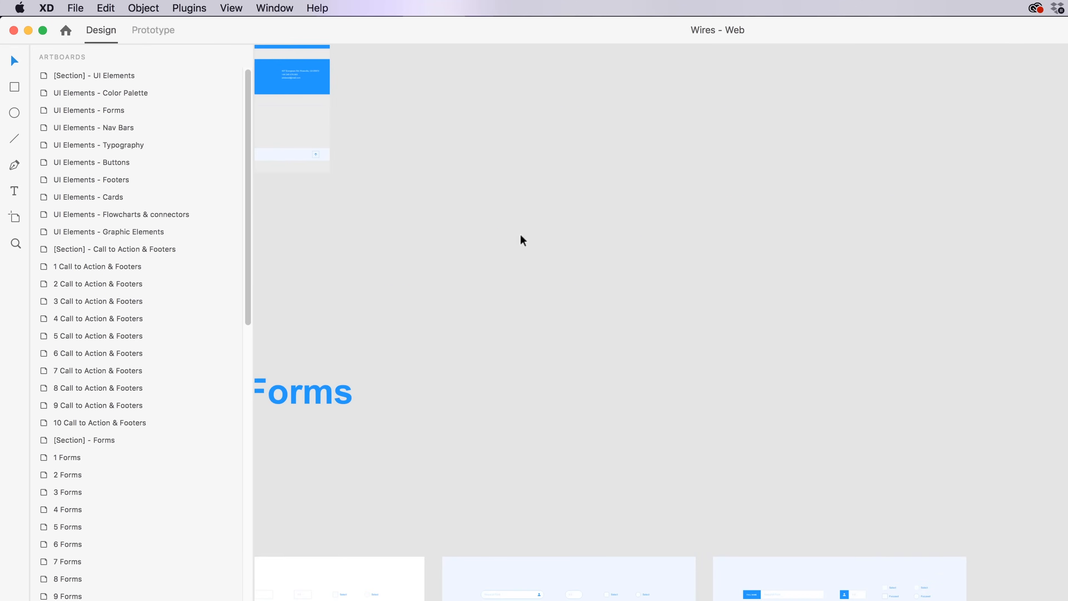
drag(422, 135, 874, 515)
scroll(455, 300, up, 10)
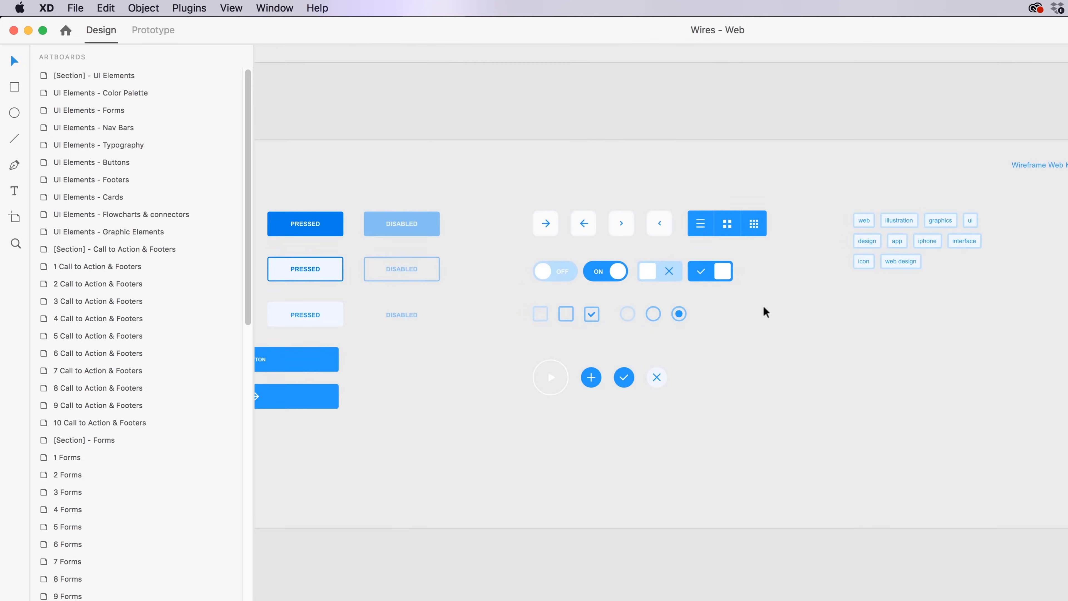
scroll(699, 295, up, 5)
scroll(595, 231, up, 4)
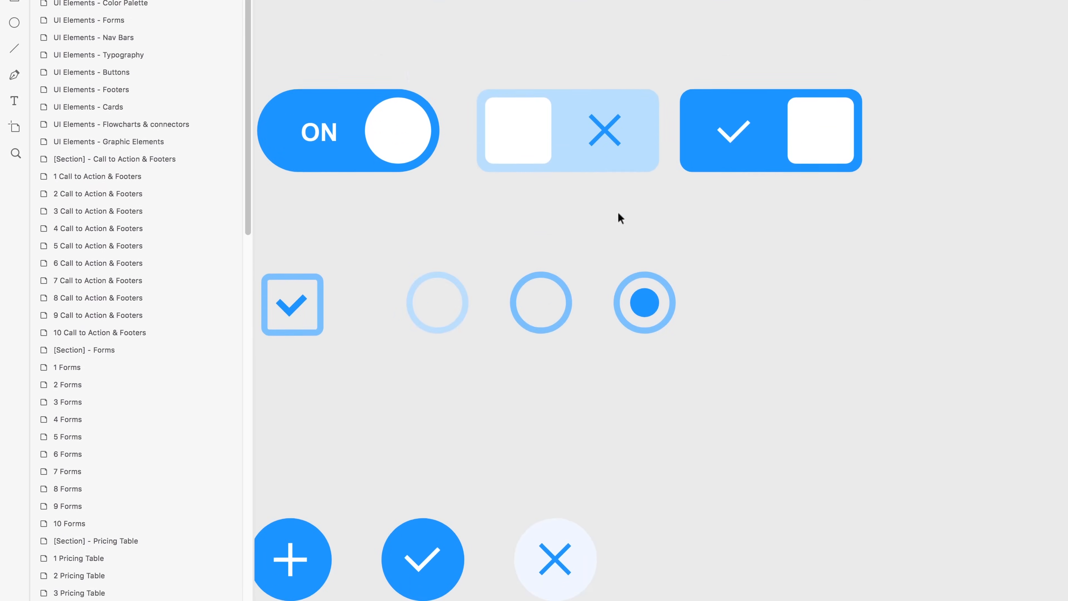
click(564, 476)
double_click(568, 487)
right_click(575, 481)
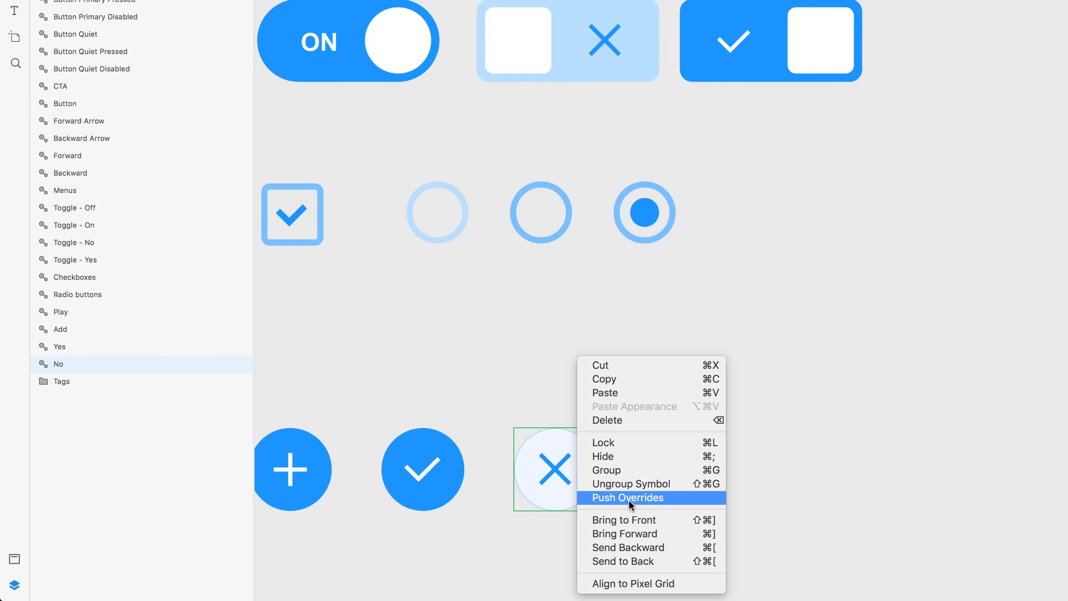
click(616, 483)
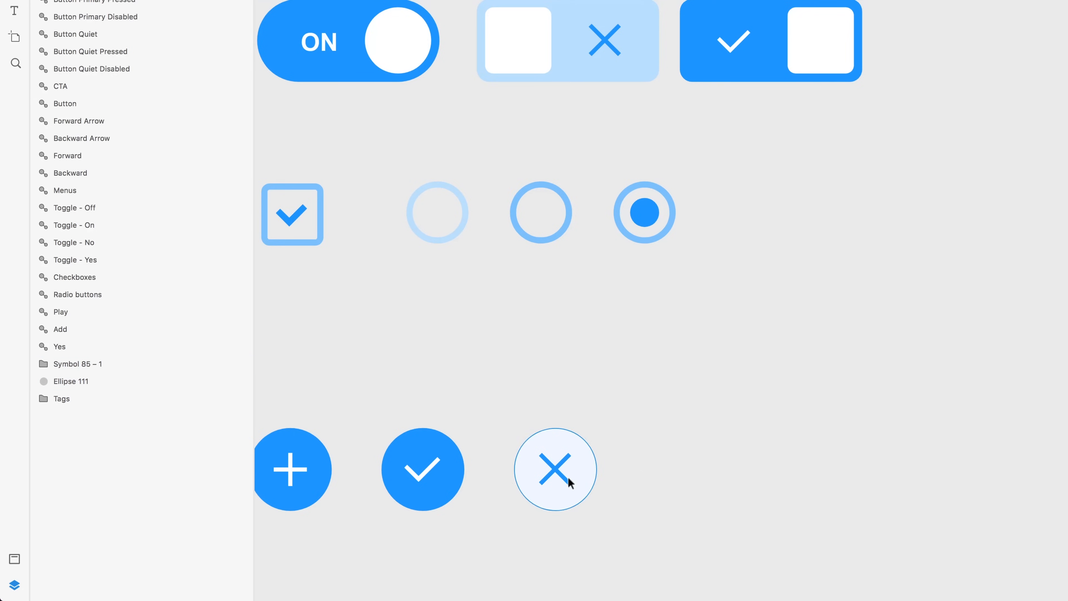
click(557, 471)
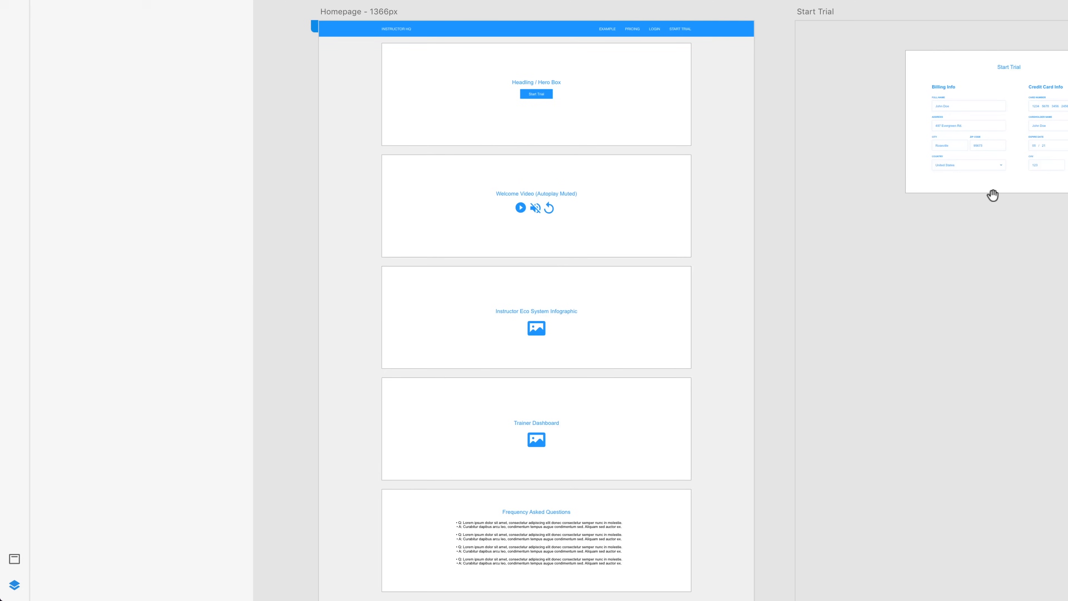
Step: Paste the X icon onto the Start Trial artboard and place it in the modal box's upper-right corner
scroll(992, 193, right, 5)
click(717, 294)
scroll(791, 248, down, 3)
scroll(793, 250, up, 8)
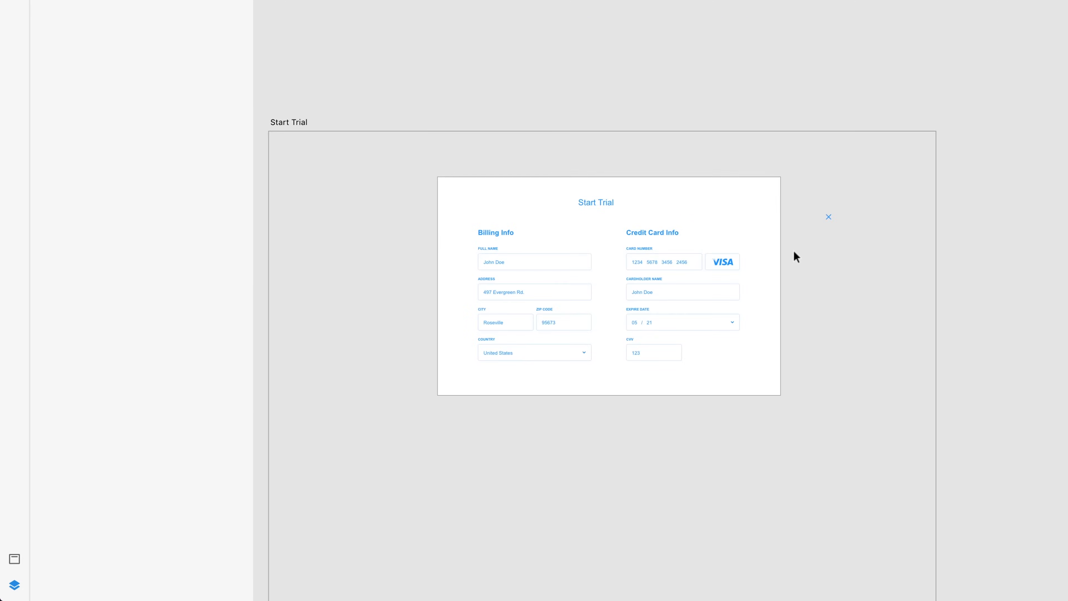
scroll(798, 254, up, 1)
drag(891, 147, 716, 60)
click(716, 62)
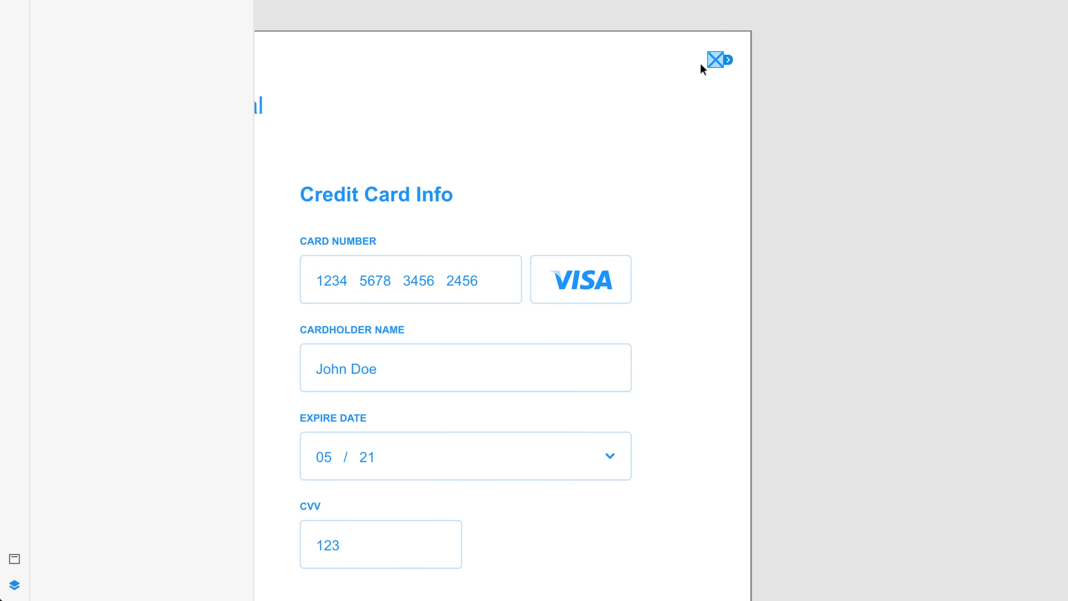
Step: Resize the X icon slightly in Design mode and deselect it
key(ctrl+Tab)
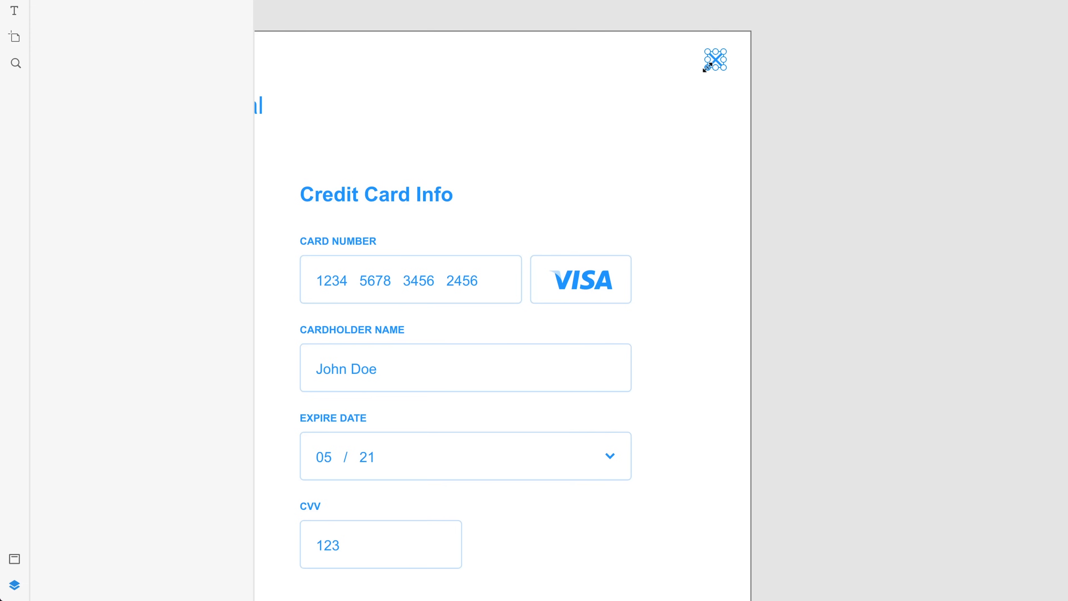
mouse_move(705, 69)
mouse_down()
mouse_move(699, 81)
mouse_move(713, 64)
mouse_up()
click(800, 192)
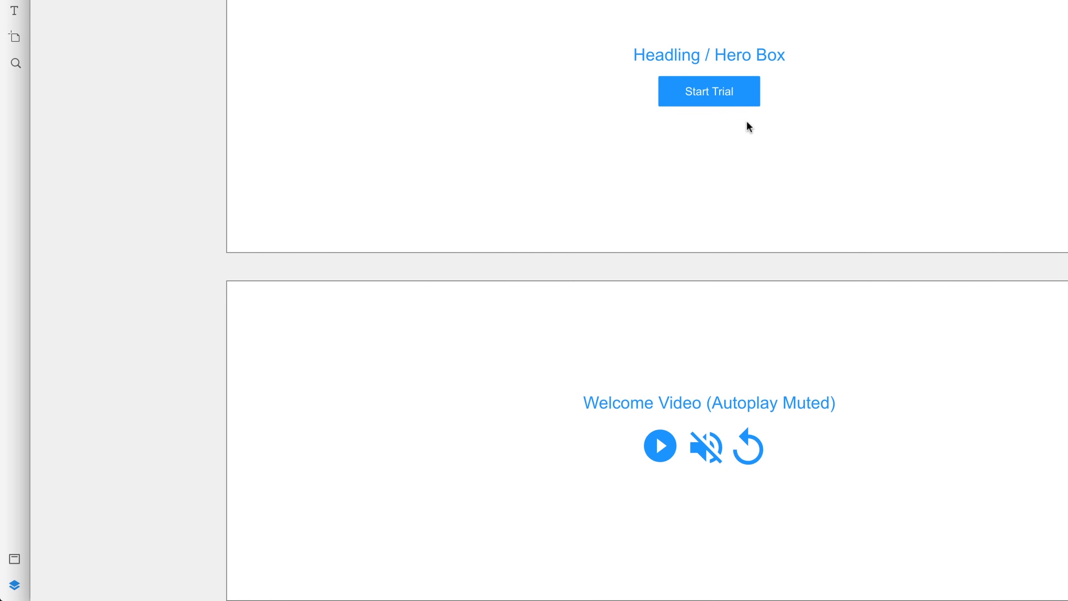
Step: In the homepage preview, open the overlay from the hero box button, dismiss it with the X icon, and close the preview
click(753, 91)
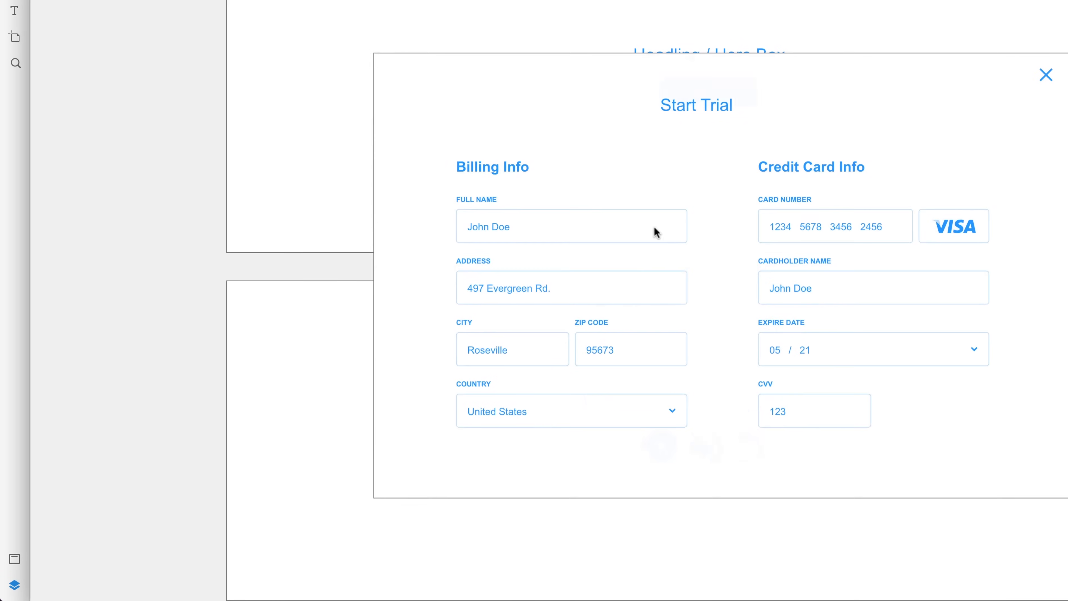
click(1048, 76)
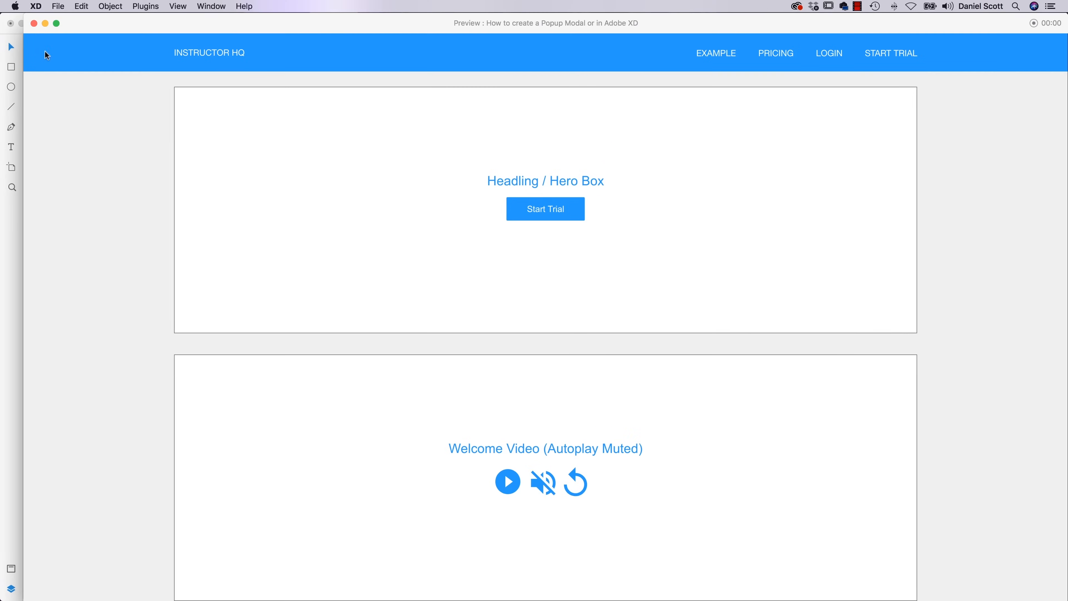
click(33, 23)
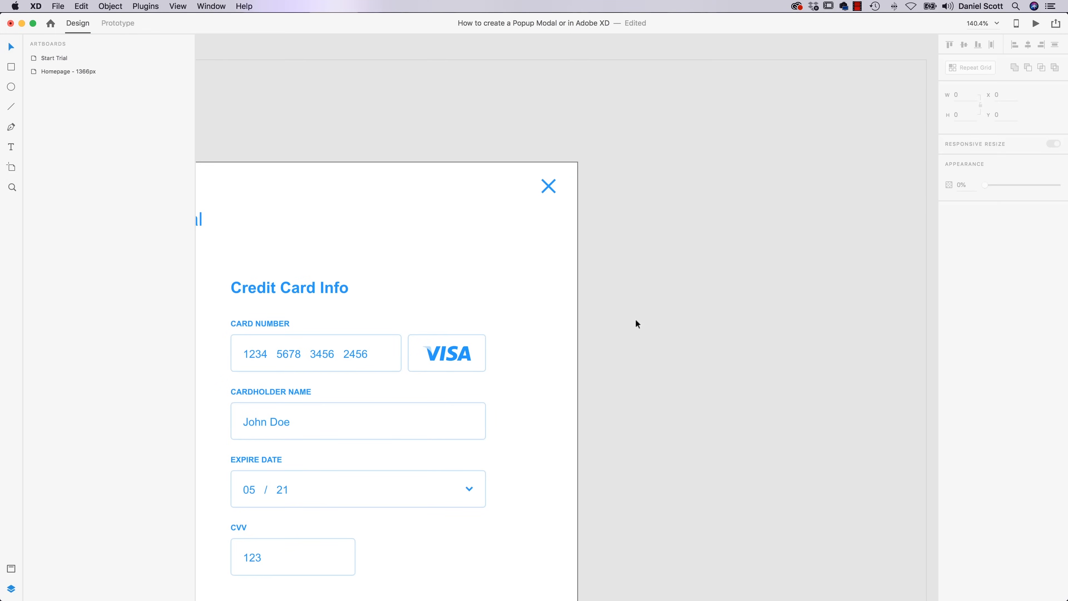
Step: Draw a 1920 by 2786 rectangle covering the whole Start Trial artboard
key(super+0)
click(12, 67)
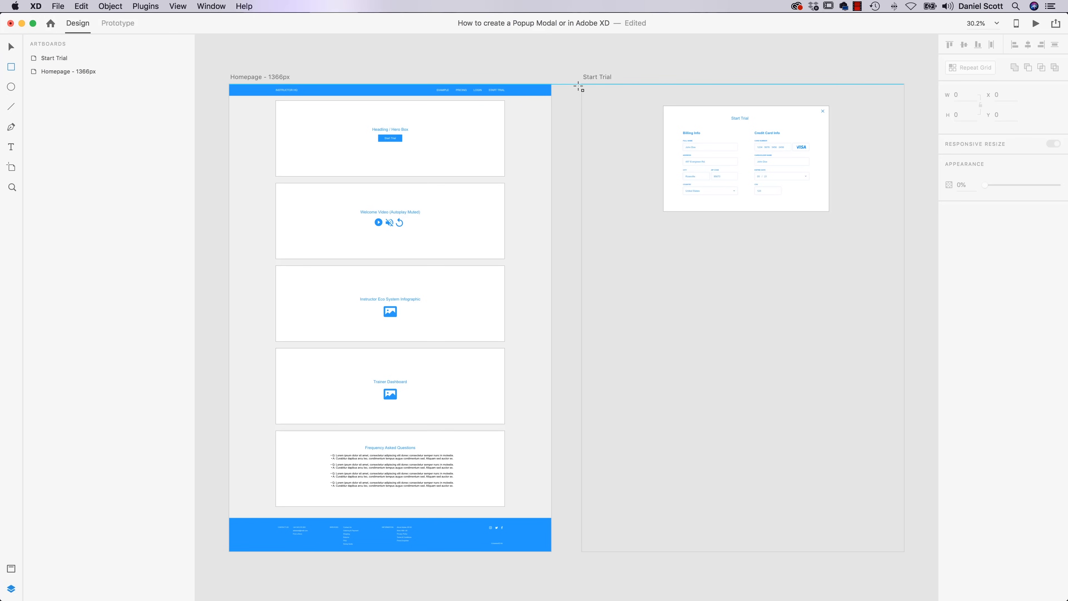
mouse_move(582, 84)
mouse_down()
mouse_move(777, 317)
mouse_move(930, 555)
mouse_move(904, 552)
mouse_up()
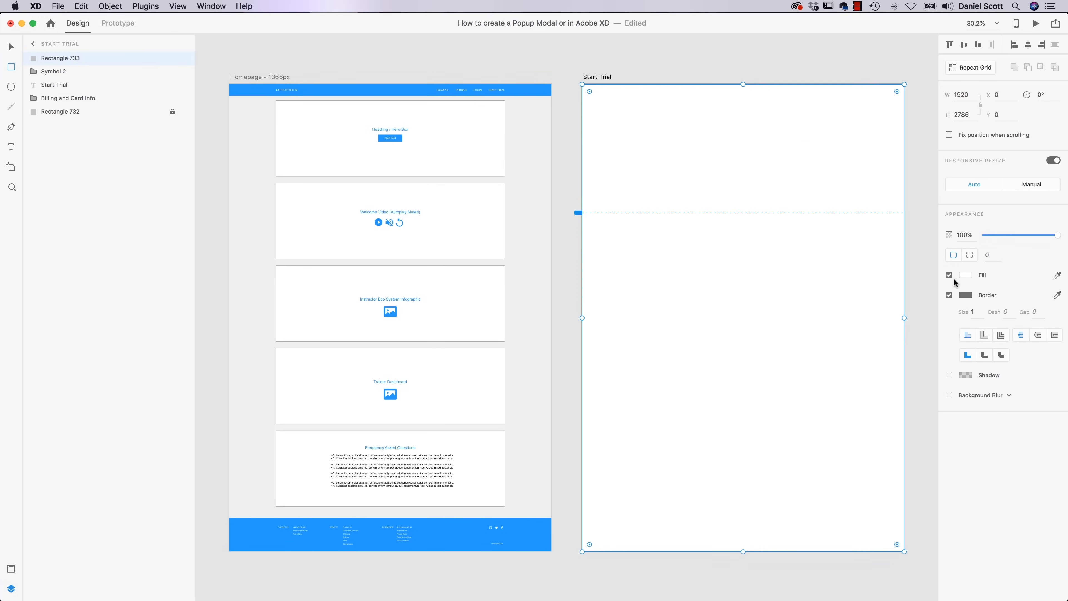
Step: Remove the border from the full-artboard rectangle and fill it with black
click(949, 295)
click(964, 276)
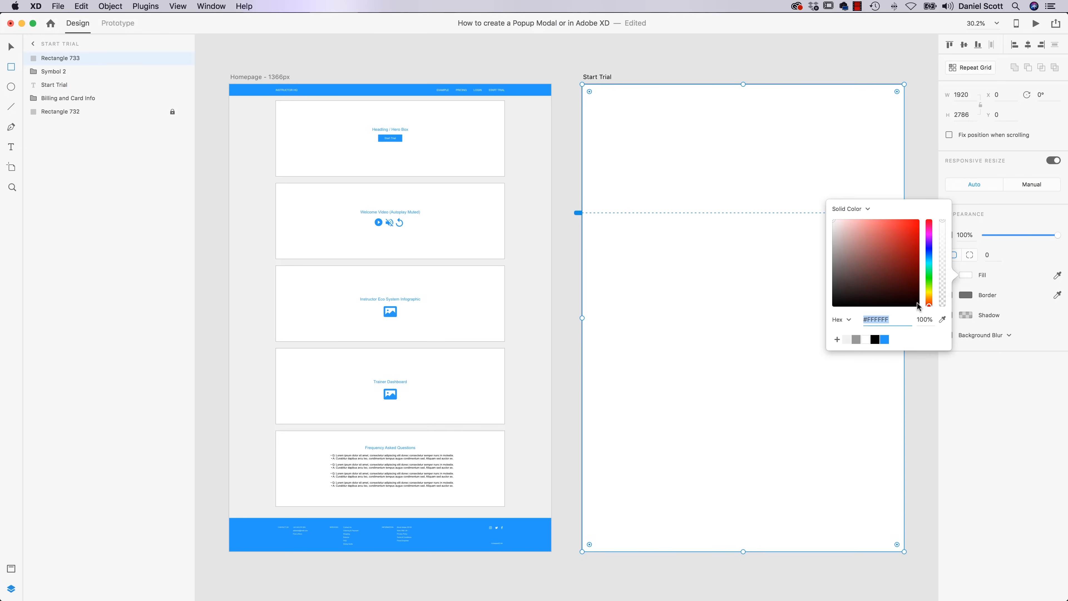
click(873, 342)
click(1029, 397)
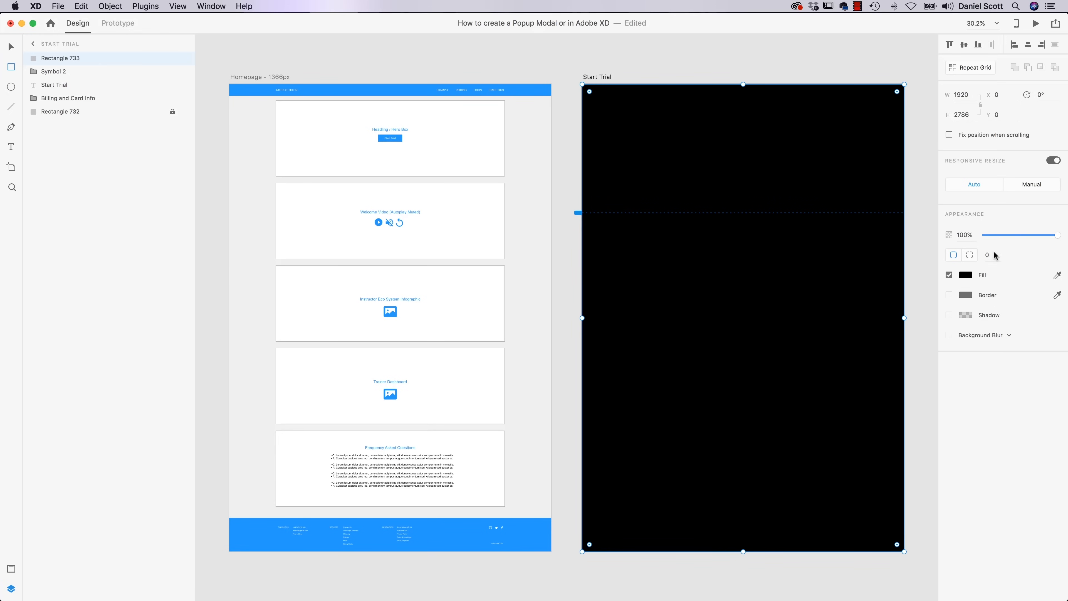
Step: Set the black rectangle's opacity to 52% and send it to the back, behind the modal box
drag(1034, 236, 1022, 236)
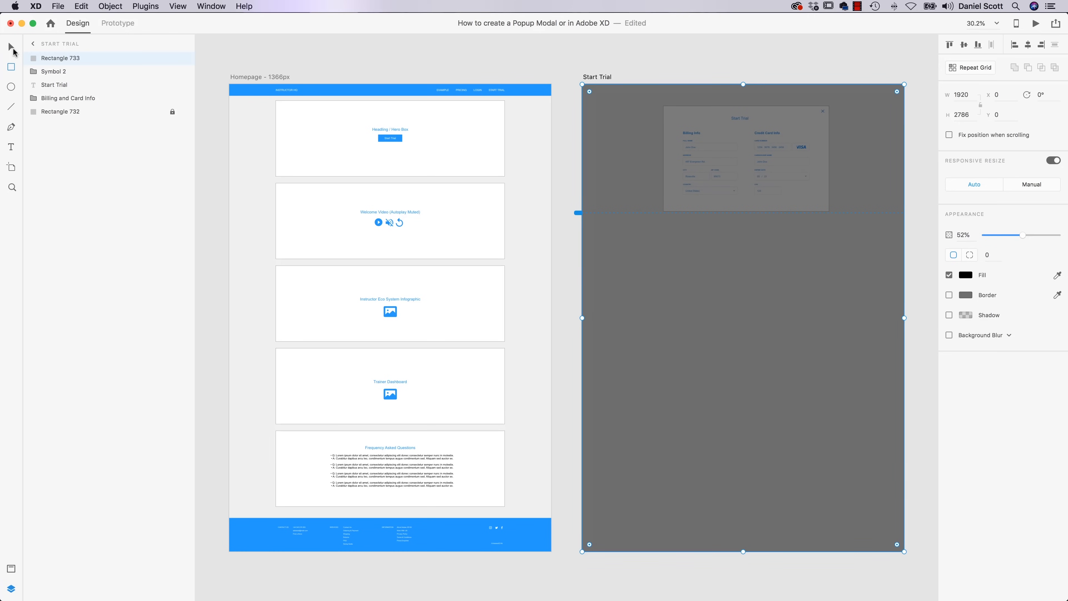
right_click(765, 293)
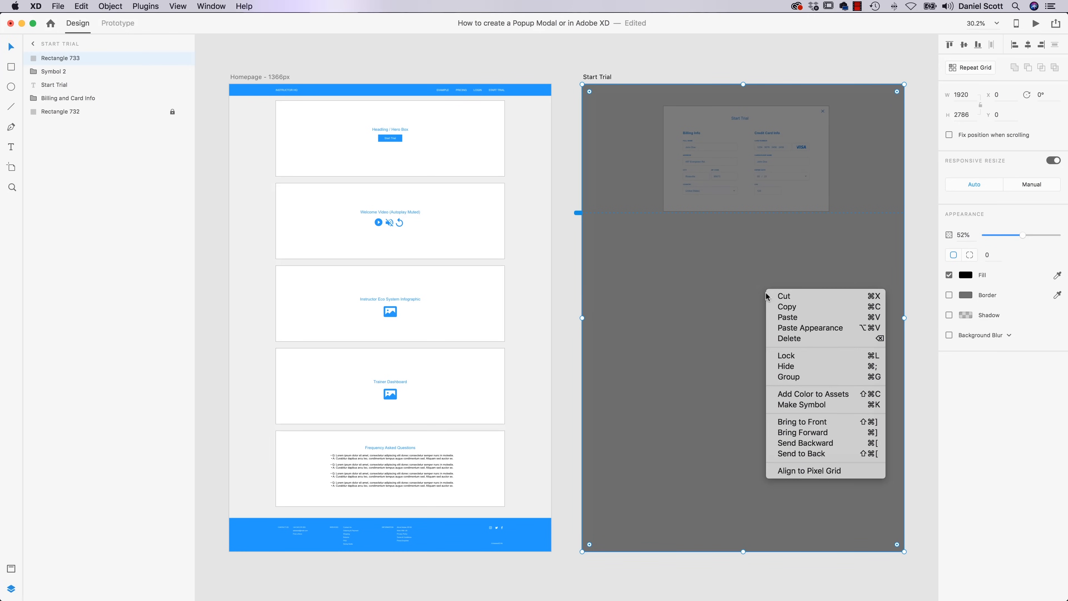
click(816, 454)
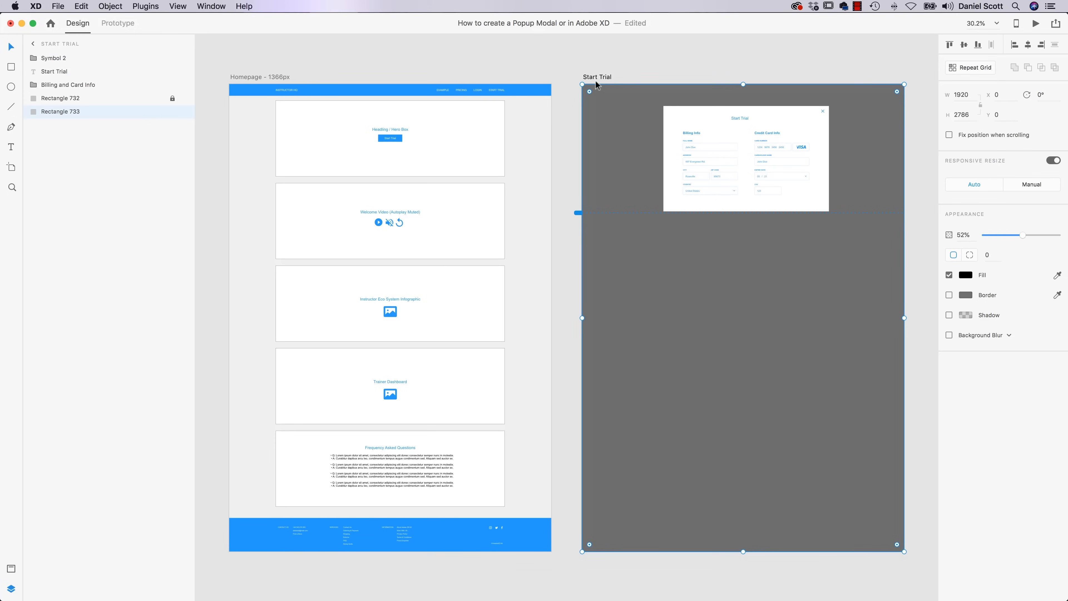
Step: Preview the Start Trial artboard on its own and close the preview
key(super+Return)
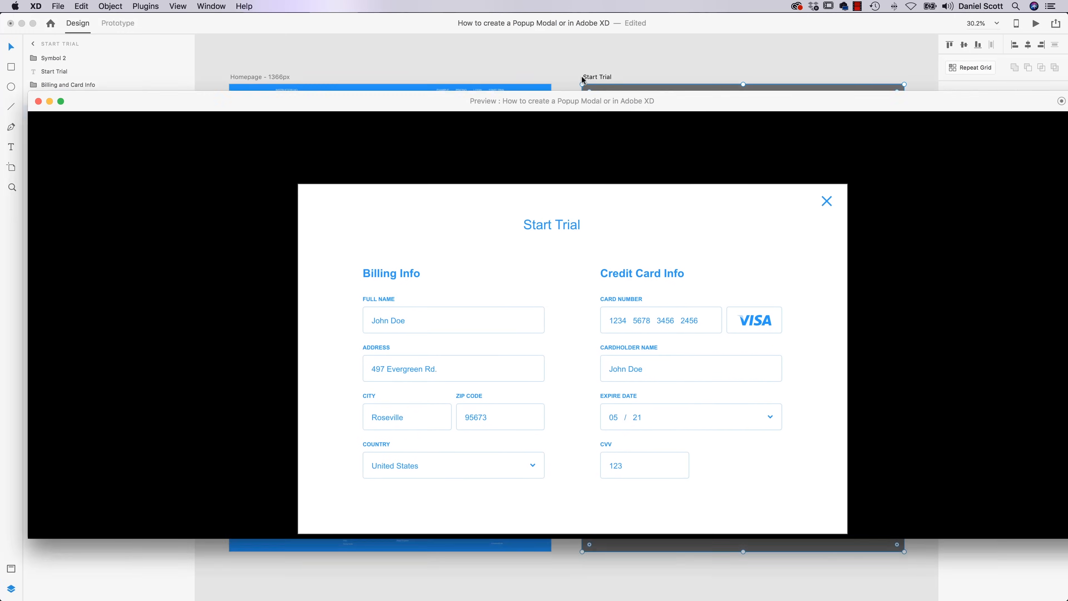
drag(533, 101, 727, 200)
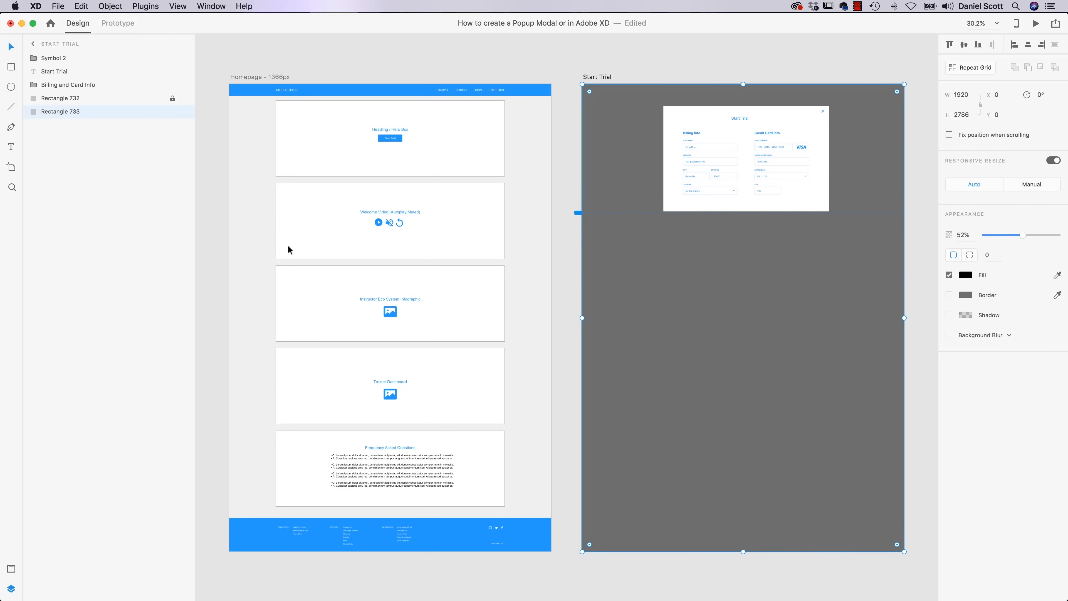
click(182, 198)
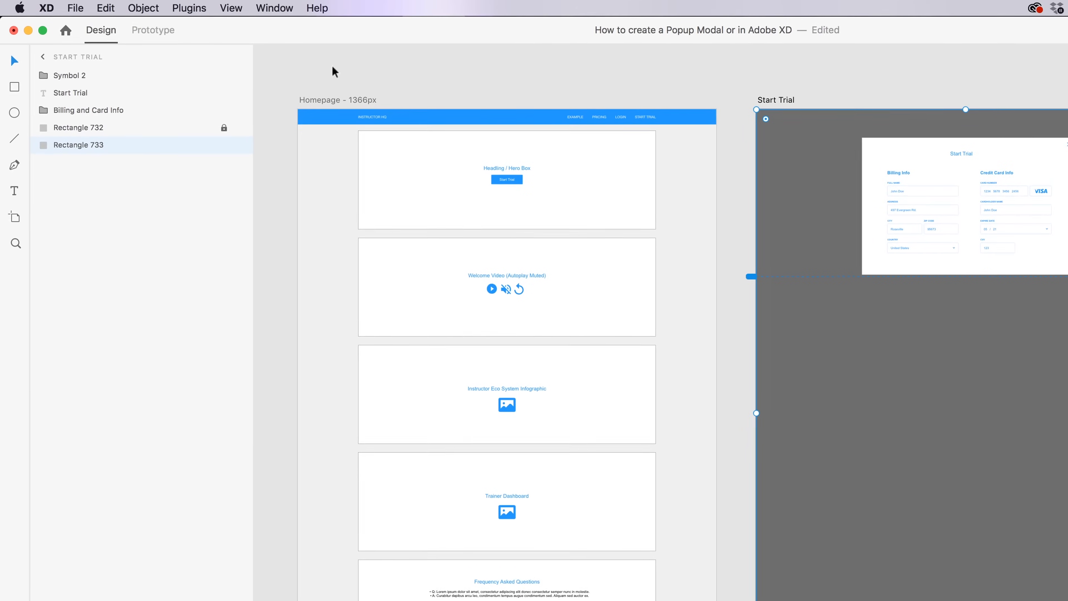
Step: Select the Homepage - 1366px artboard in Prototype mode and check its home marker
click(719, 66)
click(359, 100)
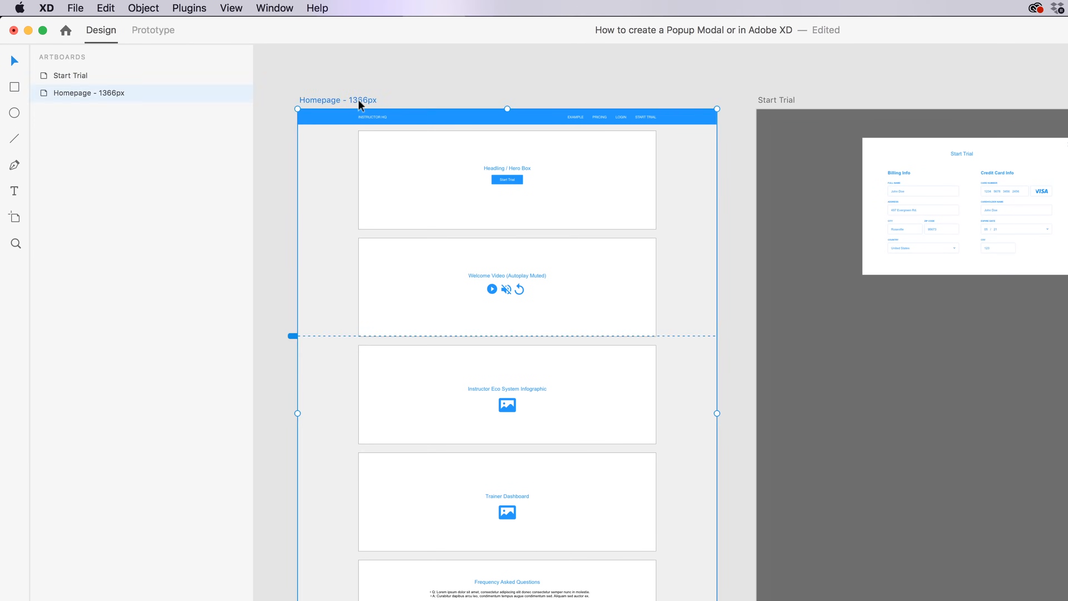
click(156, 30)
scroll(292, 110, up, 5)
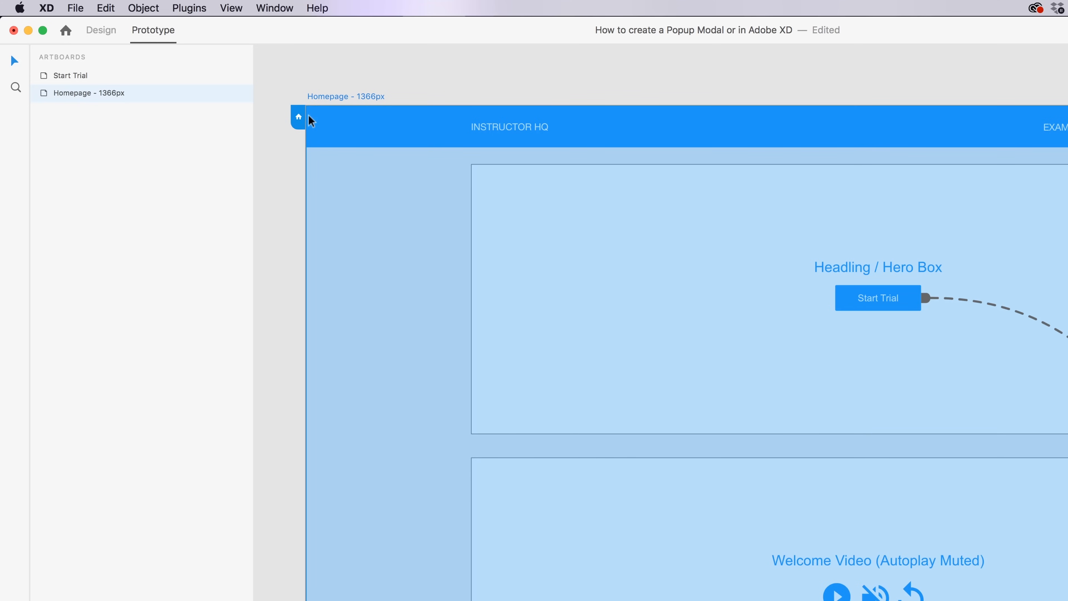
Step: Set the Start Trial artboard as the home screen and restore Homepage - 1366px as home
scroll(968, 127, right, 10)
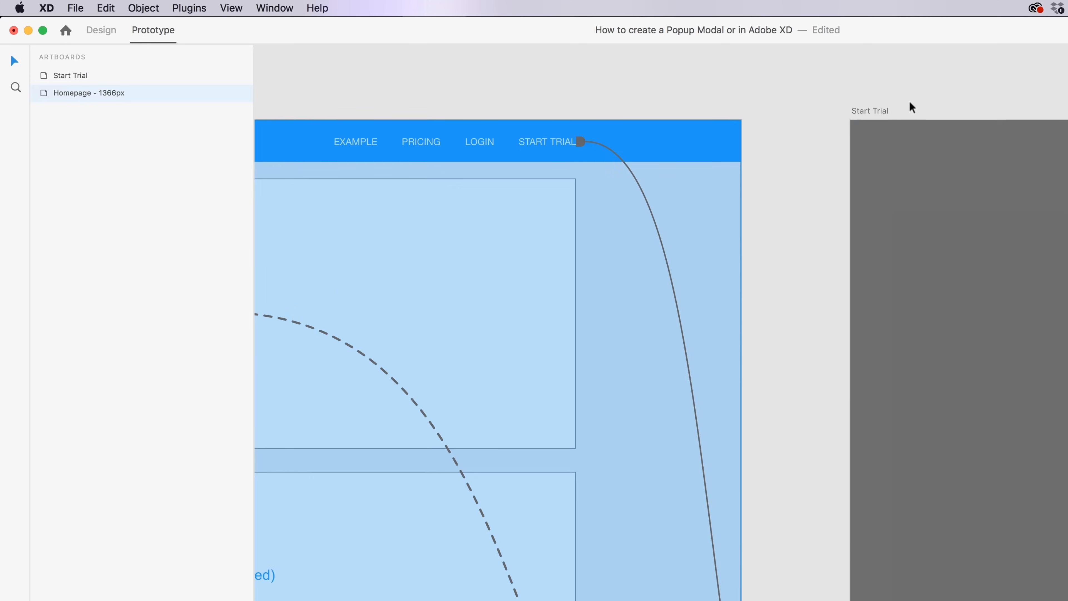
click(878, 112)
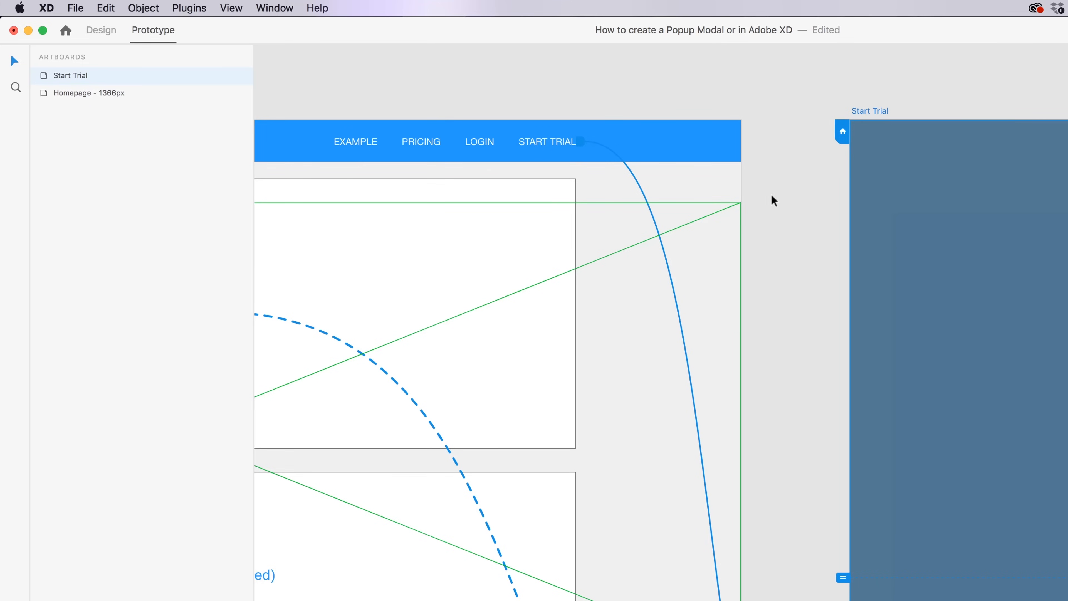
scroll(608, 220, left, 10)
scroll(608, 220, up, 2)
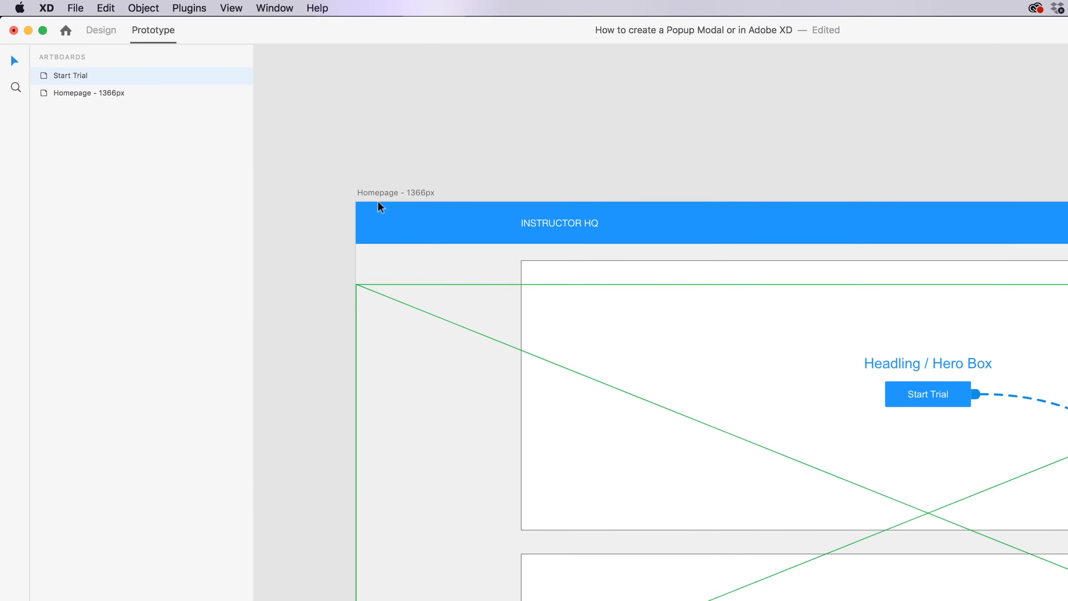
click(381, 206)
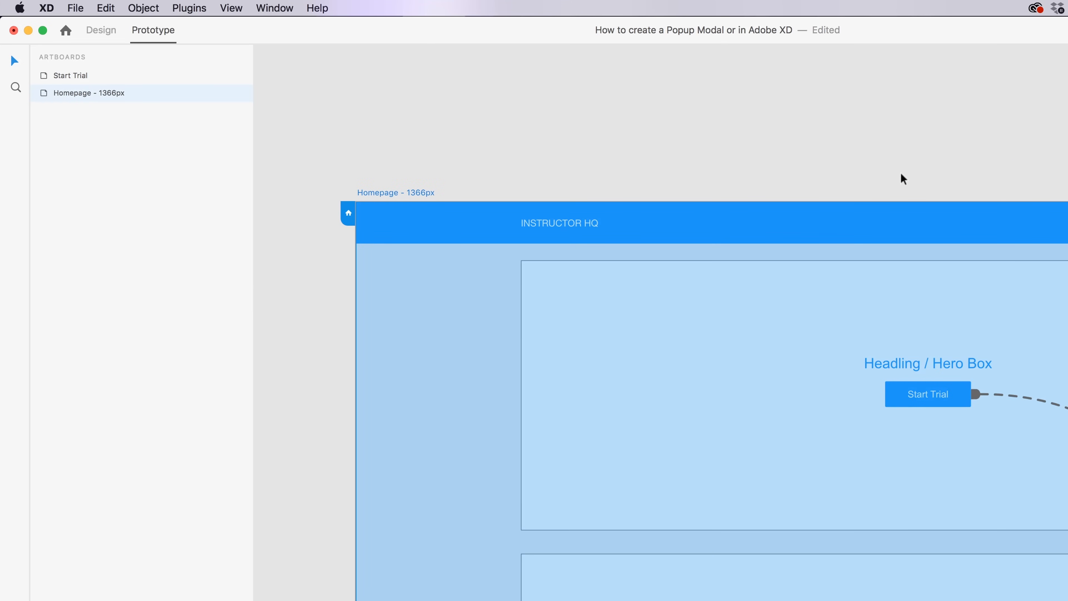
Step: Preview the prototype with the Start Trial artboard selected, close the preview, and deselect the artboard
scroll(901, 174, right, 15)
scroll(811, 293, down, 2)
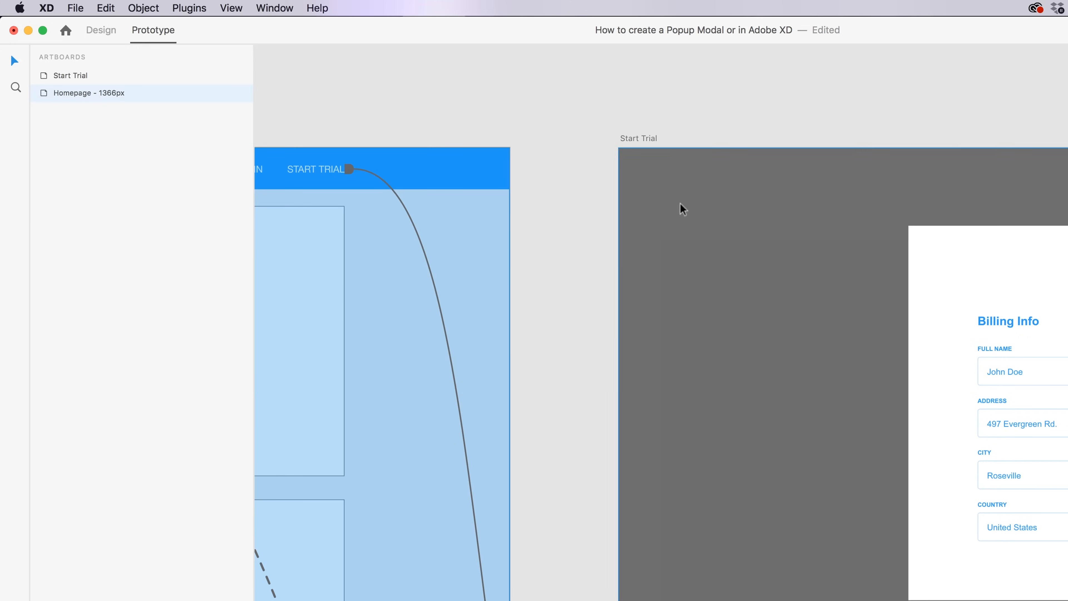
click(645, 139)
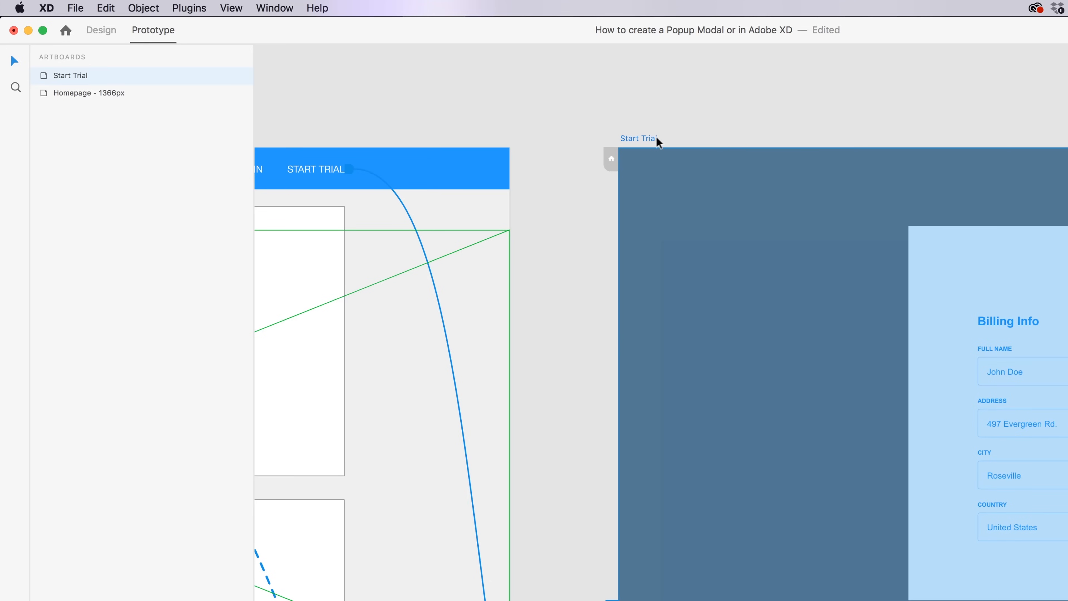
key(super+Return)
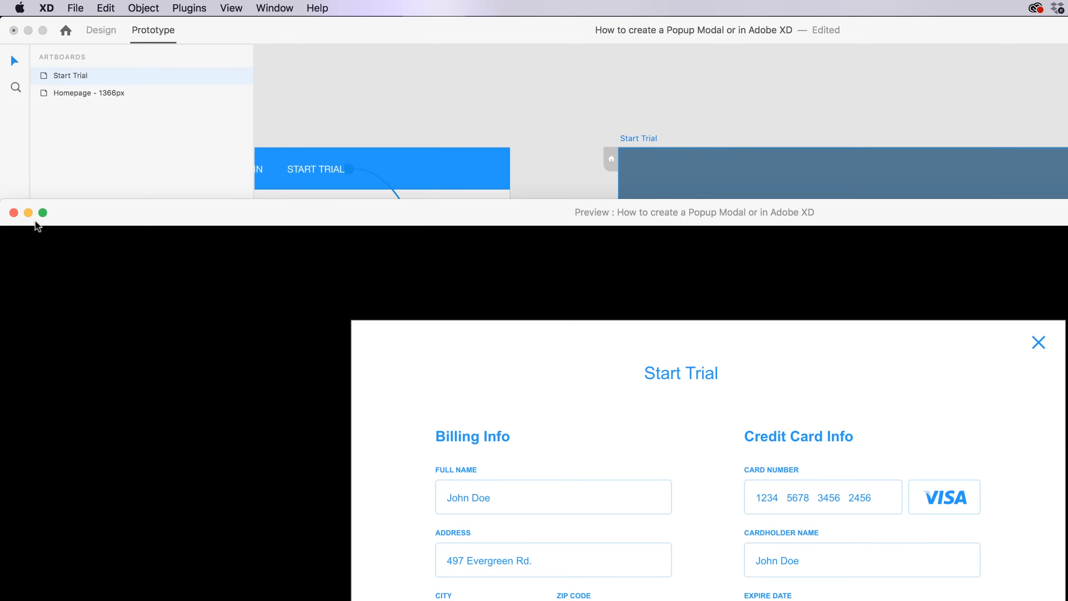
click(14, 212)
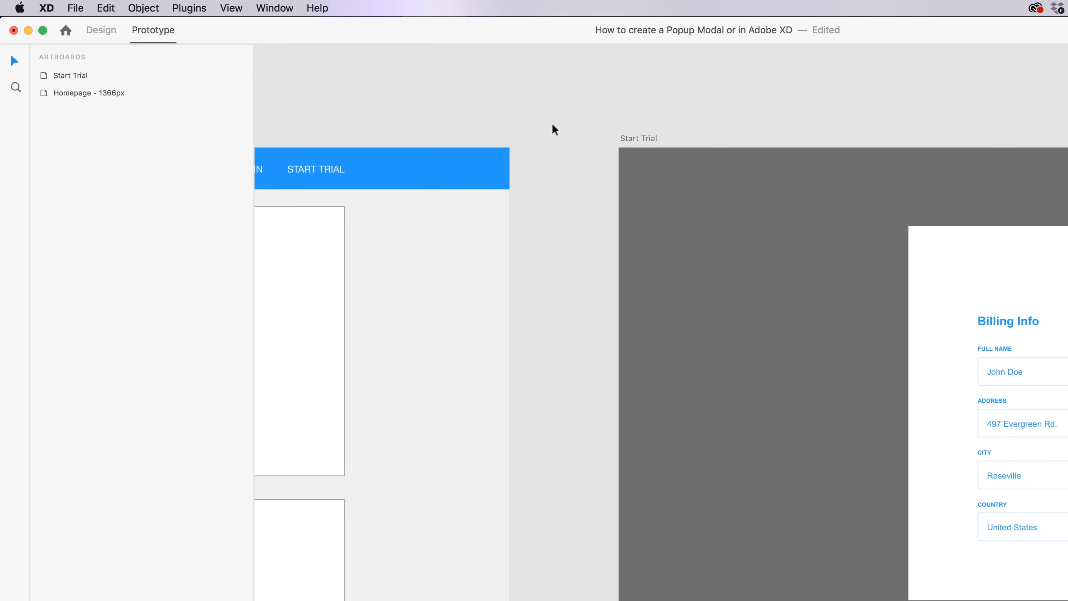
Step: Preview the prototype from its home artboard with nothing selected and open the dimmed overlay from the hero box button
key(super+Return)
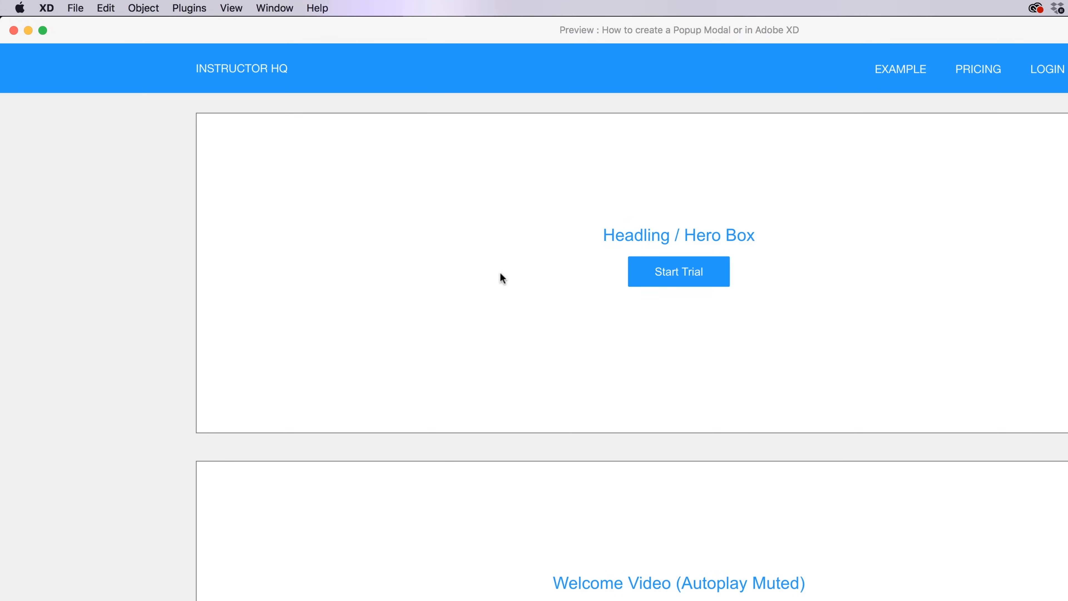
click(718, 274)
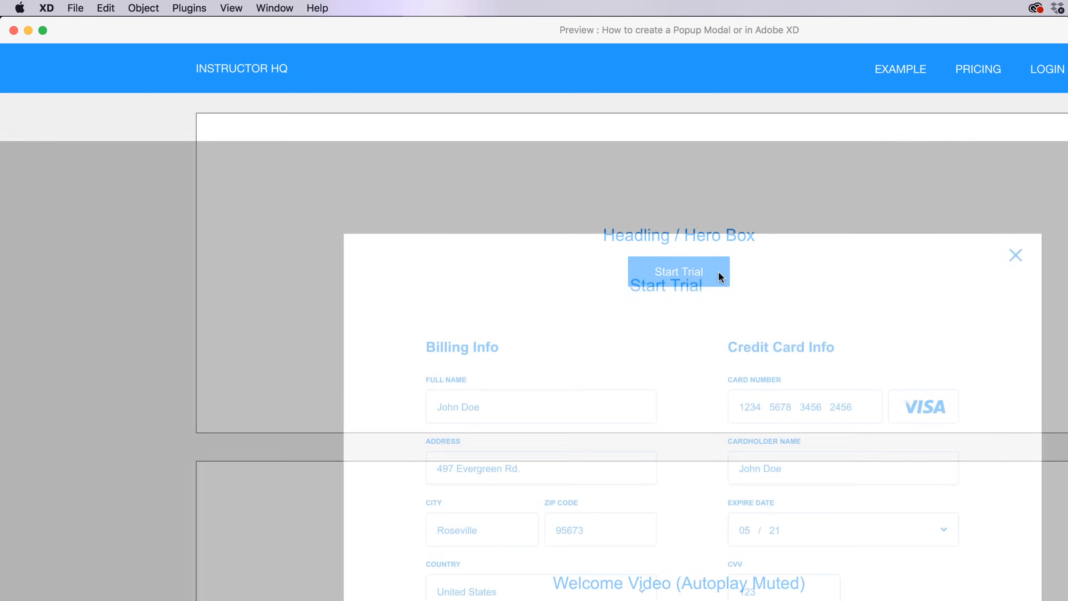
Step: Scroll through the Start Trial overlay in the preview to check its positioning, and close the preview
scroll(869, 332, down, 10)
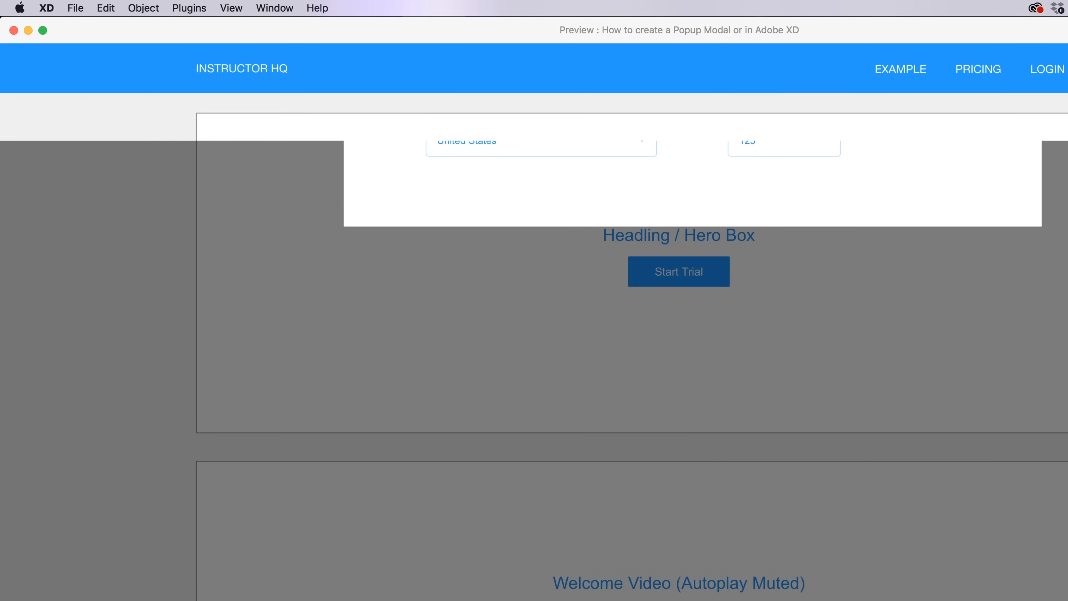
scroll(1042, 256, up, 10)
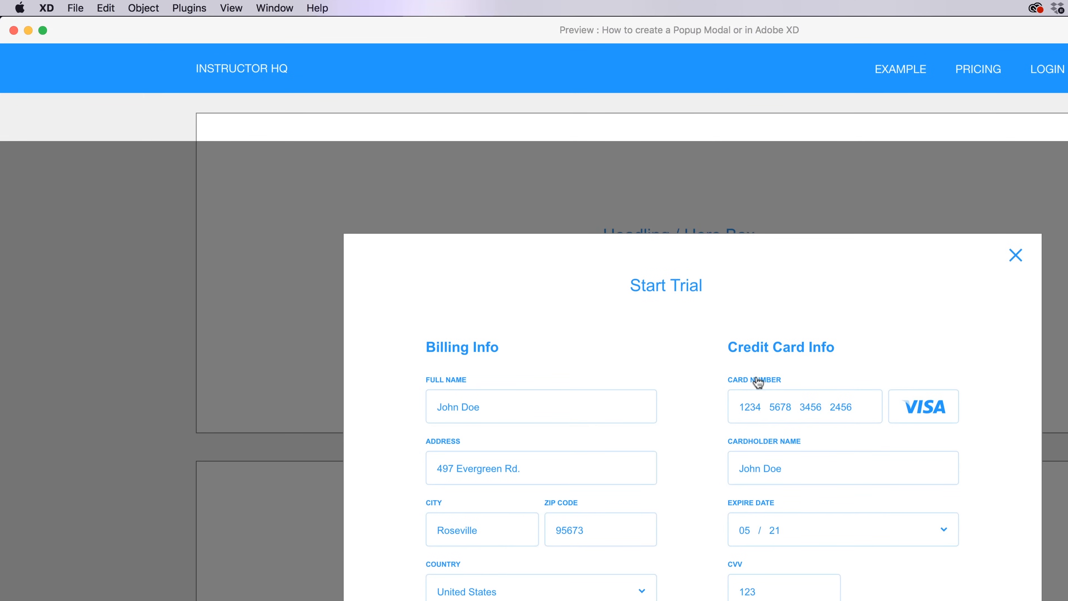
scroll(826, 305, down, 7)
scroll(825, 303, up, 7)
click(10, 30)
Step: Set the Homepage - 1366px artboard's viewport height to 768 in Design mode, matching the Start Trial artboard
scroll(609, 130, up, 3)
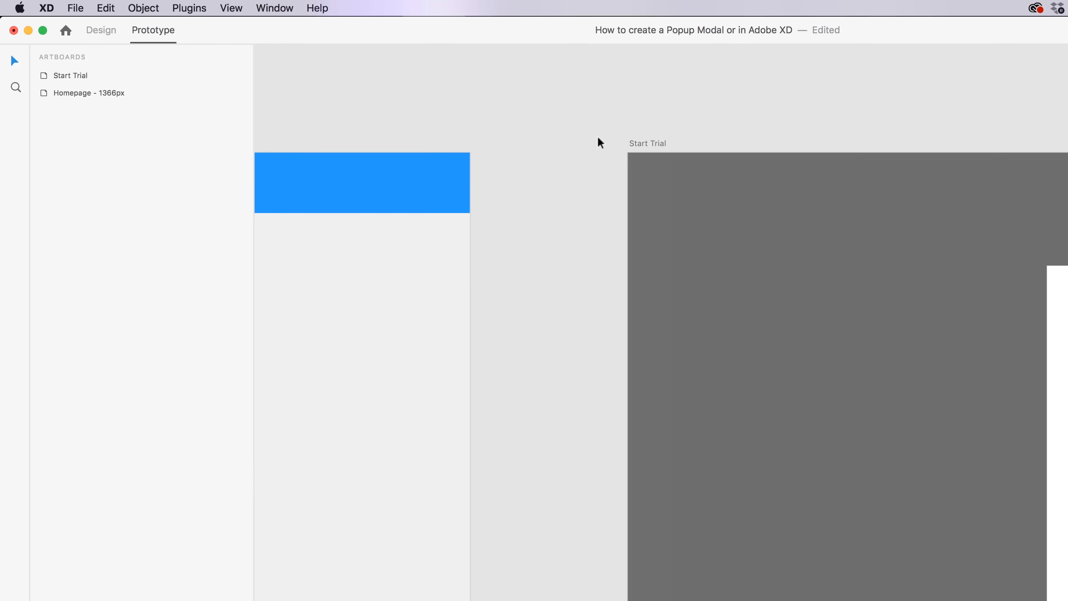
scroll(597, 136, down, 8)
drag(612, 157, 622, 159)
scroll(622, 160, left, 5)
click(442, 168)
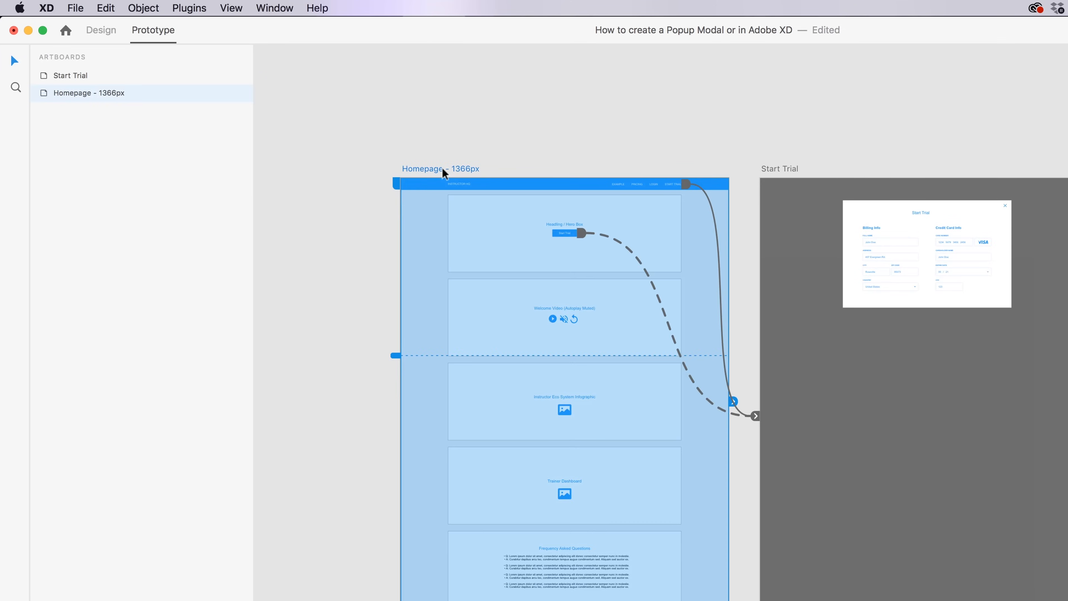
click(106, 33)
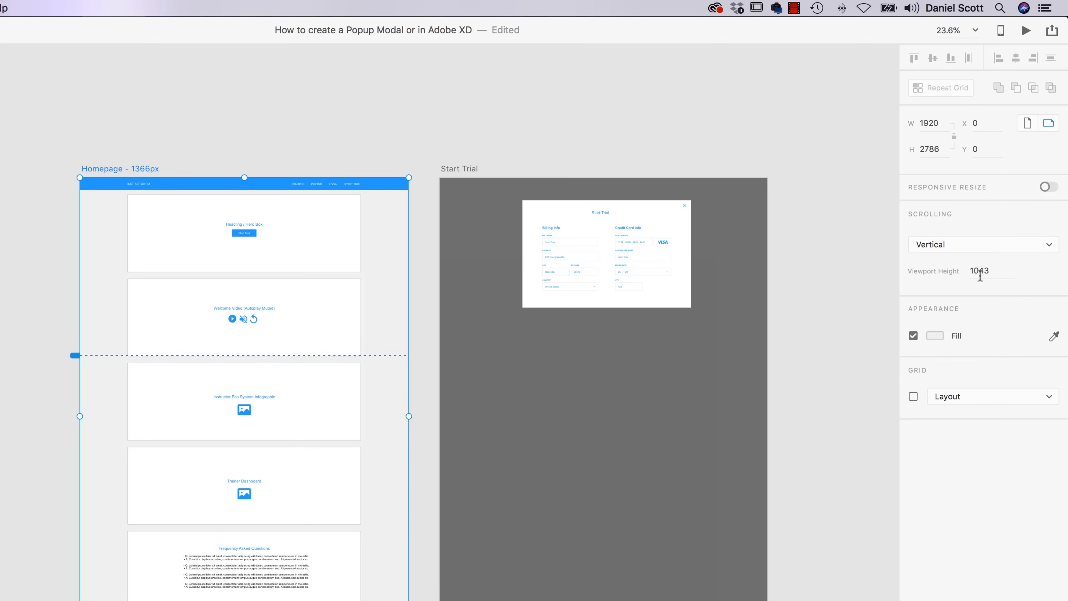
click(475, 170)
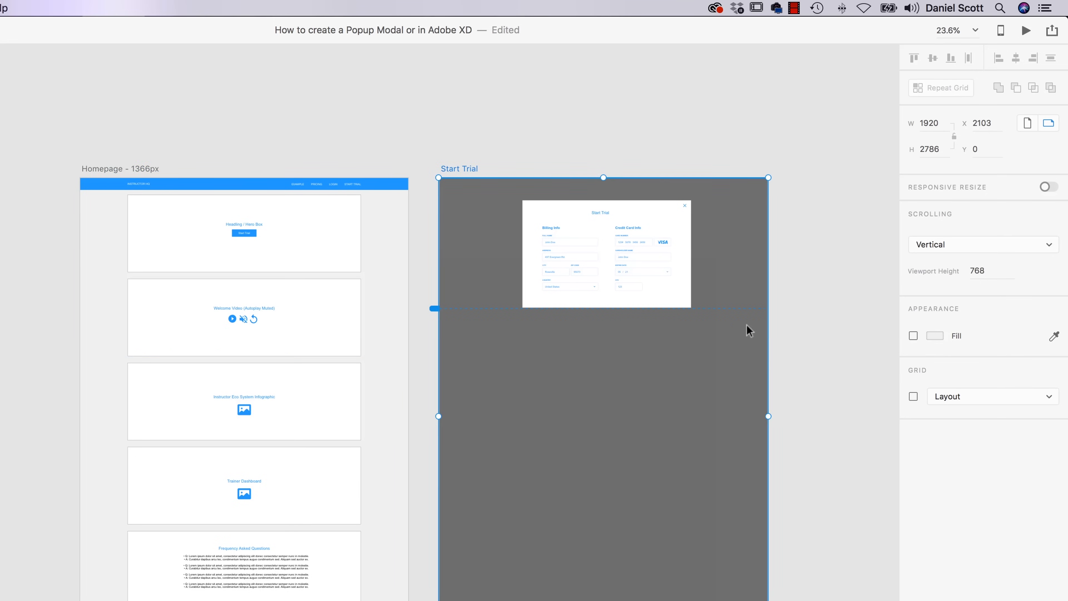
click(978, 272)
click(133, 169)
click(984, 272)
text(768)
key(Return)
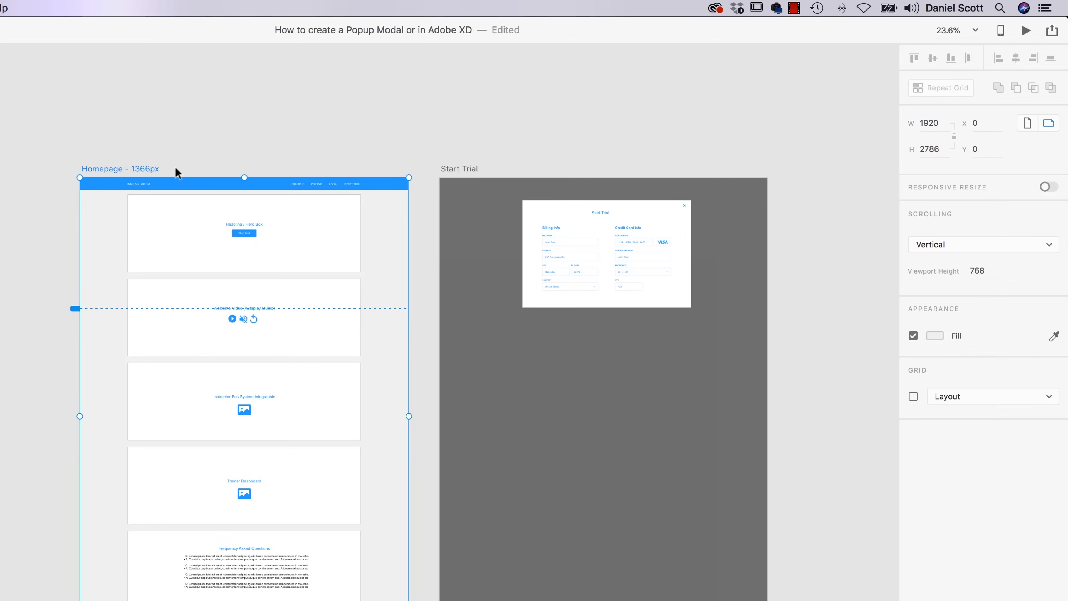
Step: Preview the Homepage, open the Start Trial overlay from the hero box button, and close the preview
key(super+Return)
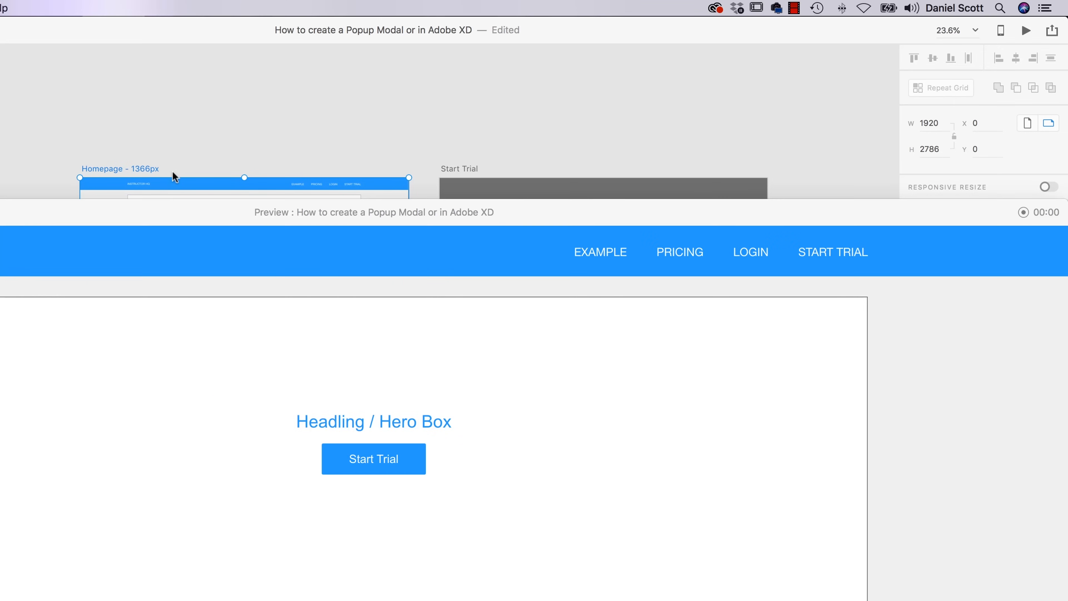
drag(21, 213, 14, 79)
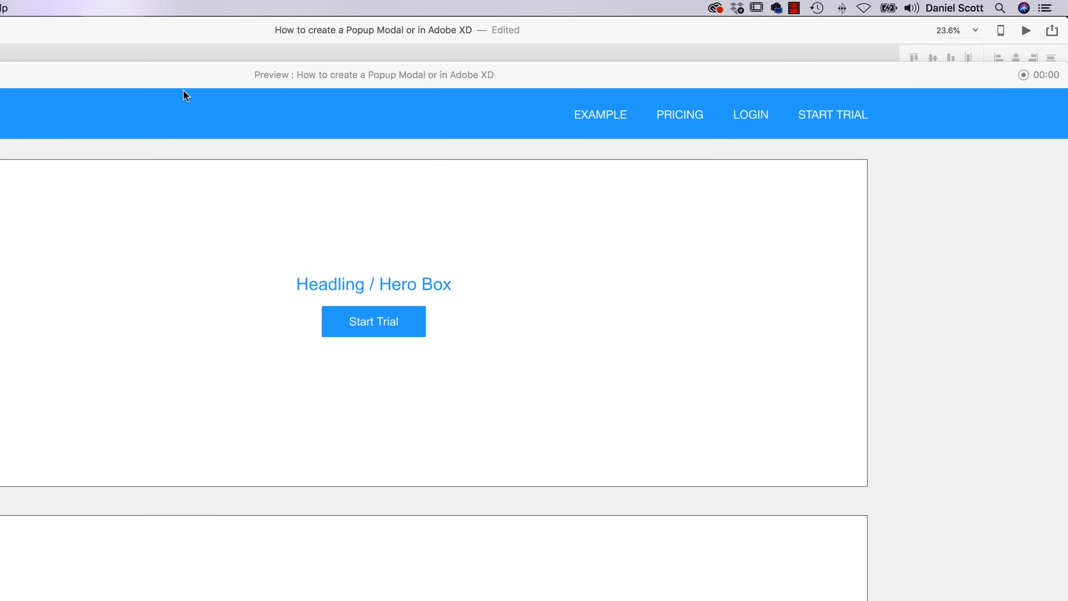
click(406, 327)
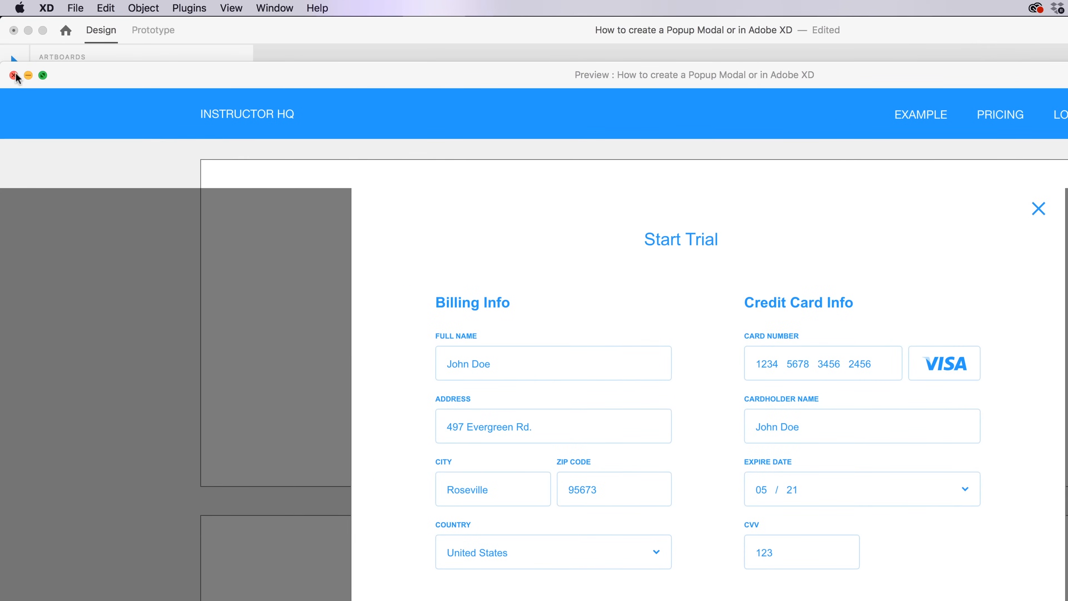
click(13, 75)
Step: In Prototype mode, move the hero box button's overlay frame up to align with the top edge of the Homepage artboard
click(156, 28)
click(462, 171)
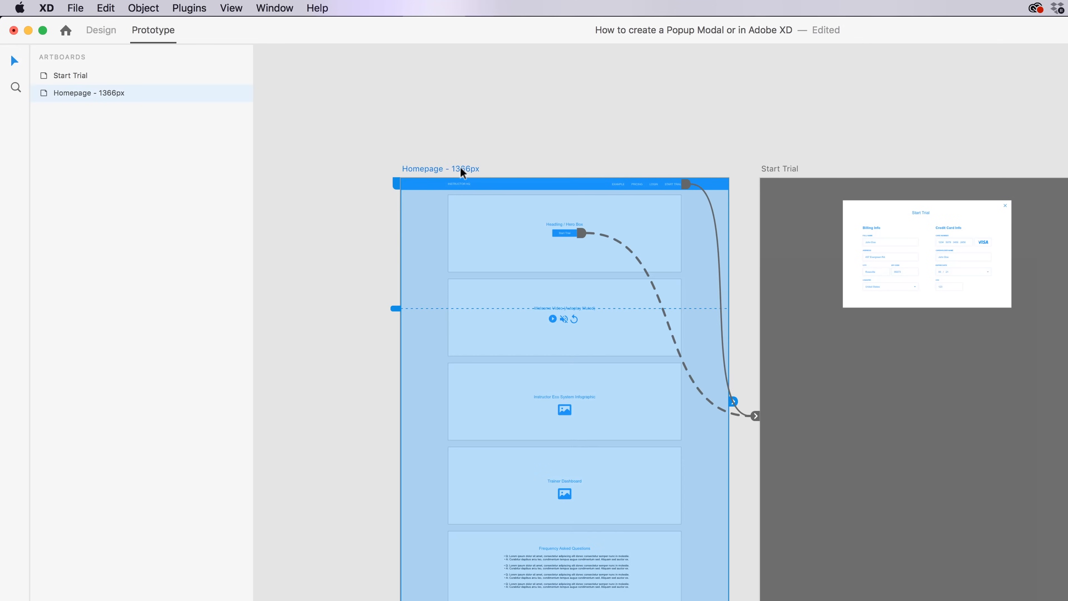
click(582, 234)
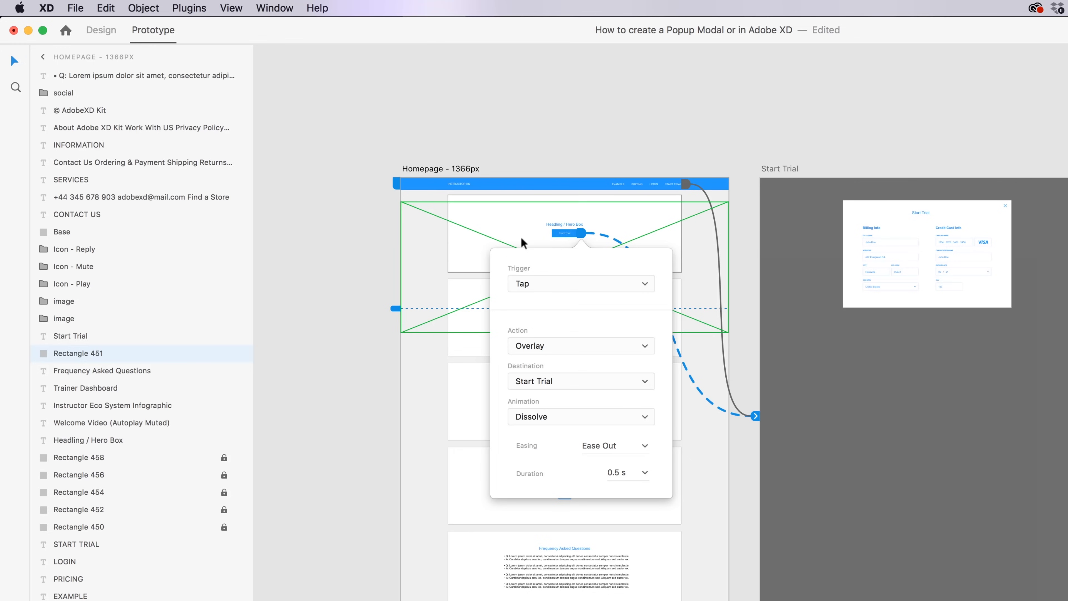
click(580, 234)
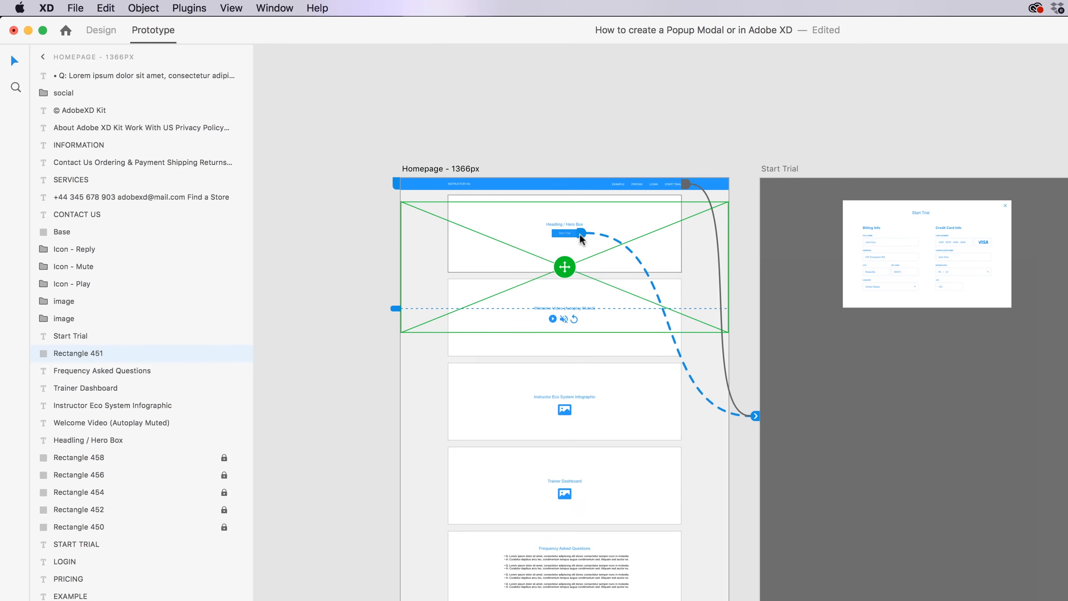
click(579, 232)
click(484, 229)
click(485, 231)
click(575, 234)
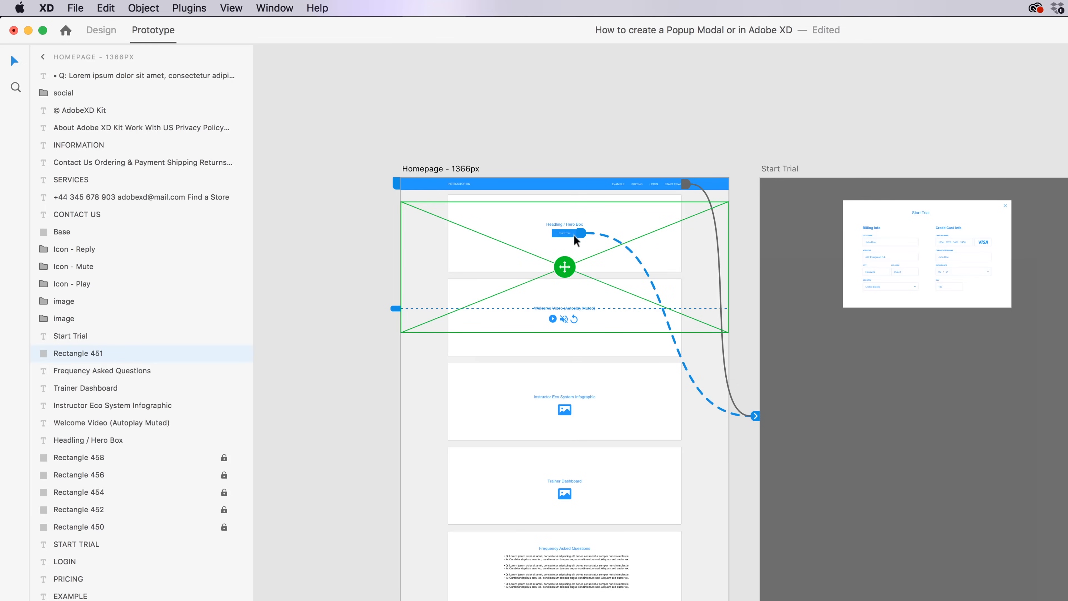
drag(566, 266, 563, 352)
drag(564, 243, 566, 242)
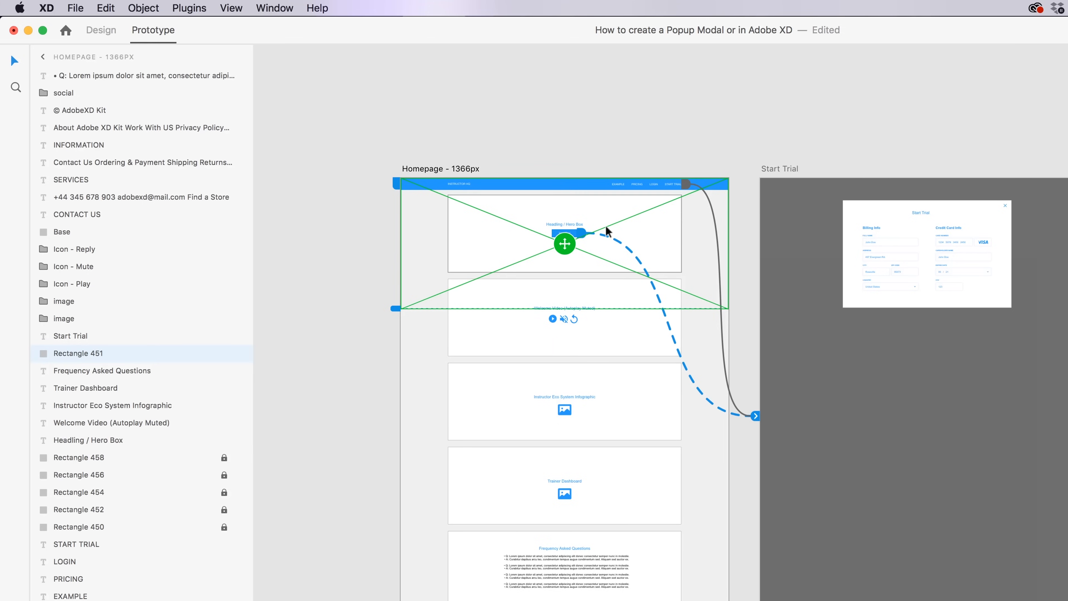
Step: Preview the repositioned overlay from the hero box button, scroll it, dismiss it with its close icon, and close the preview
key(super+Return)
click(726, 331)
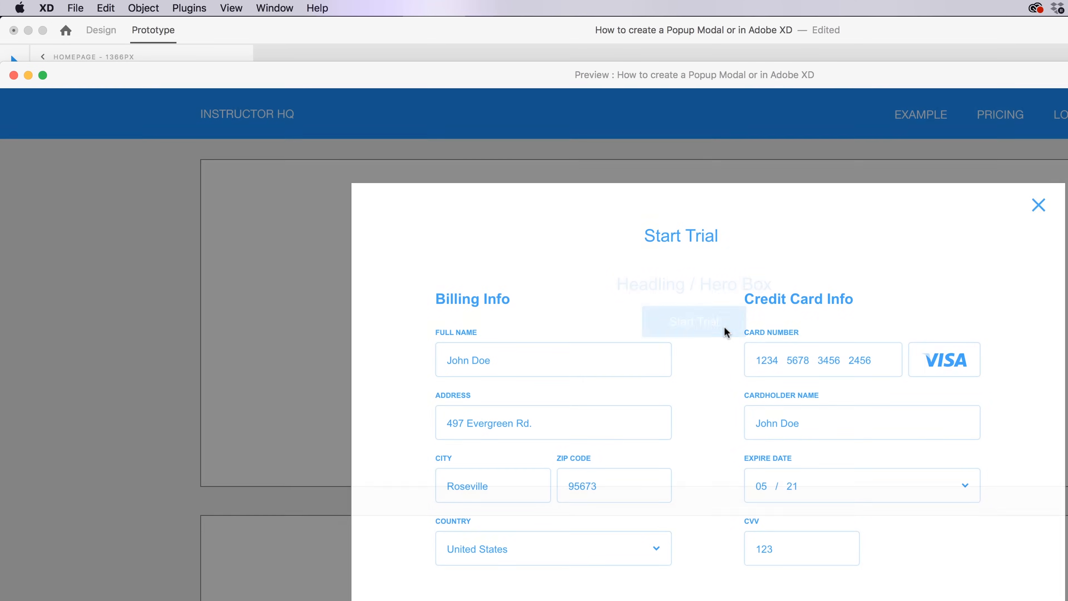
scroll(726, 335, down, 12)
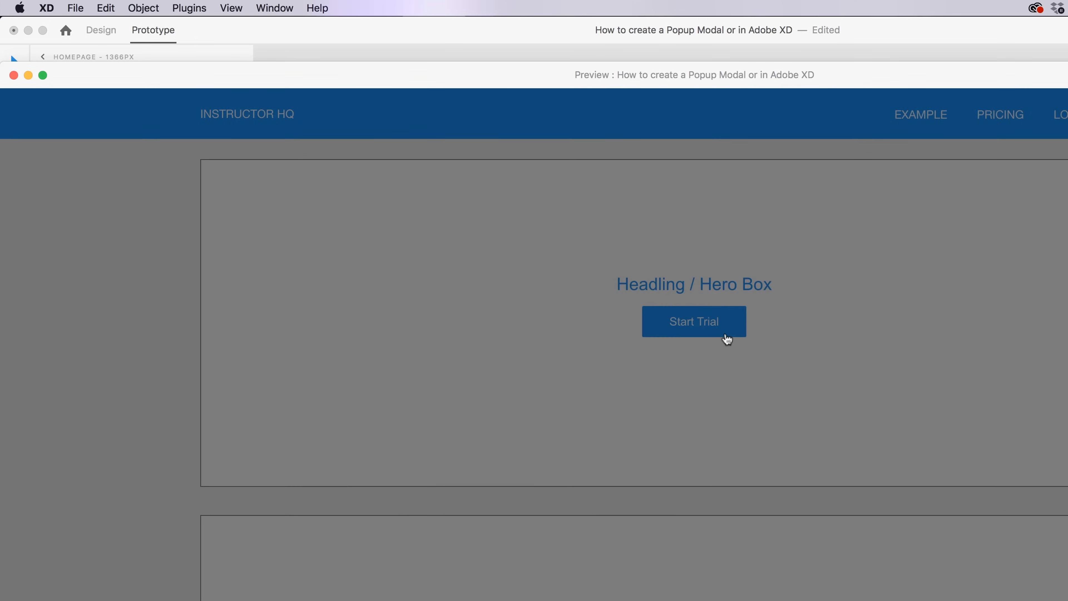
click(726, 333)
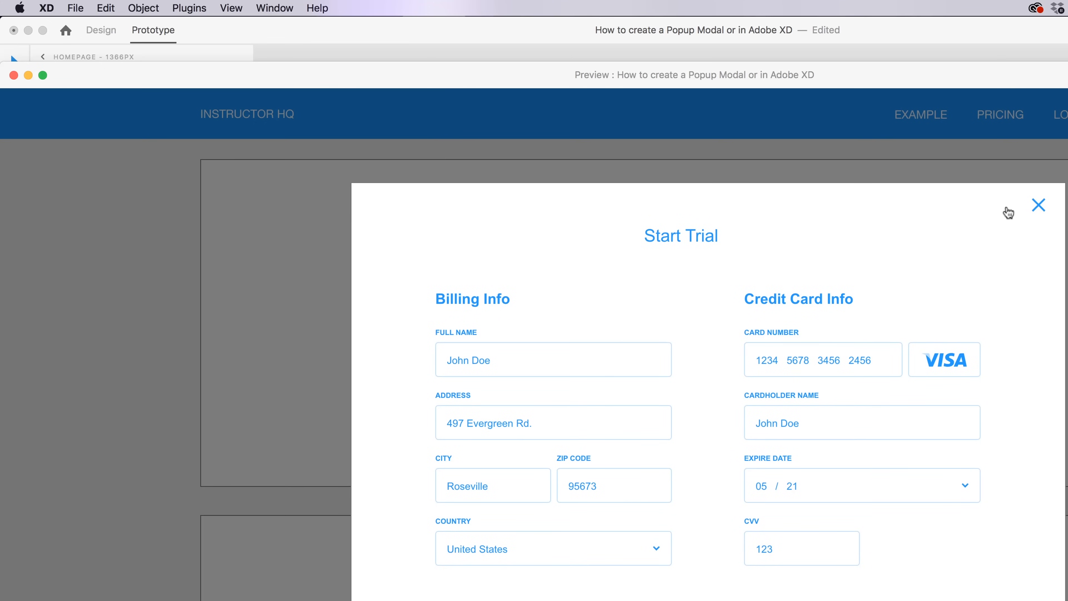
click(1038, 206)
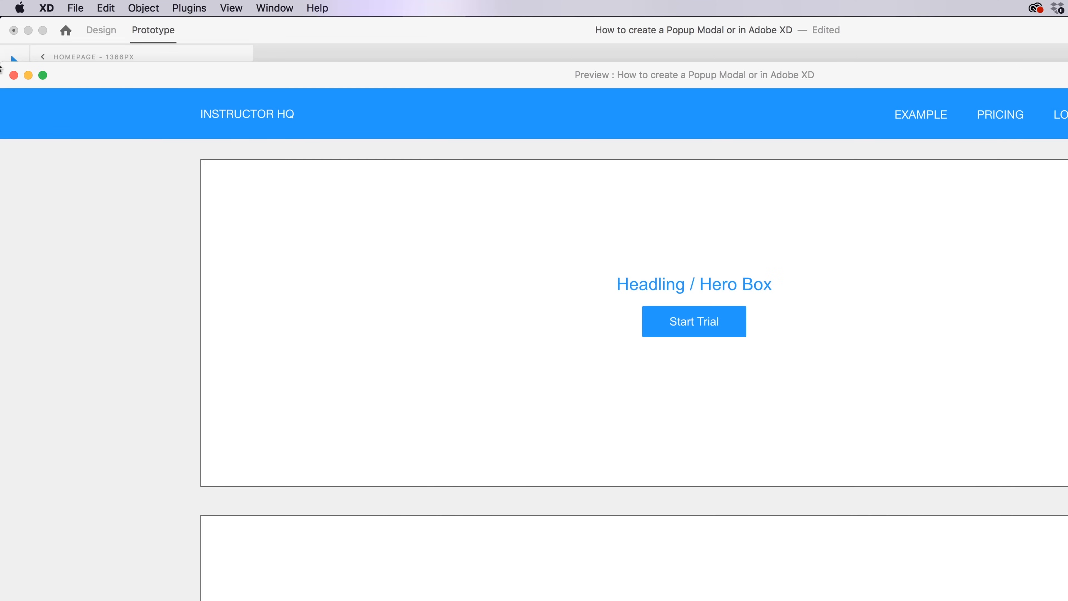
click(13, 76)
Step: Select the dimmed background rectangle on the Start Trial artboard and switch to Design mode
click(364, 179)
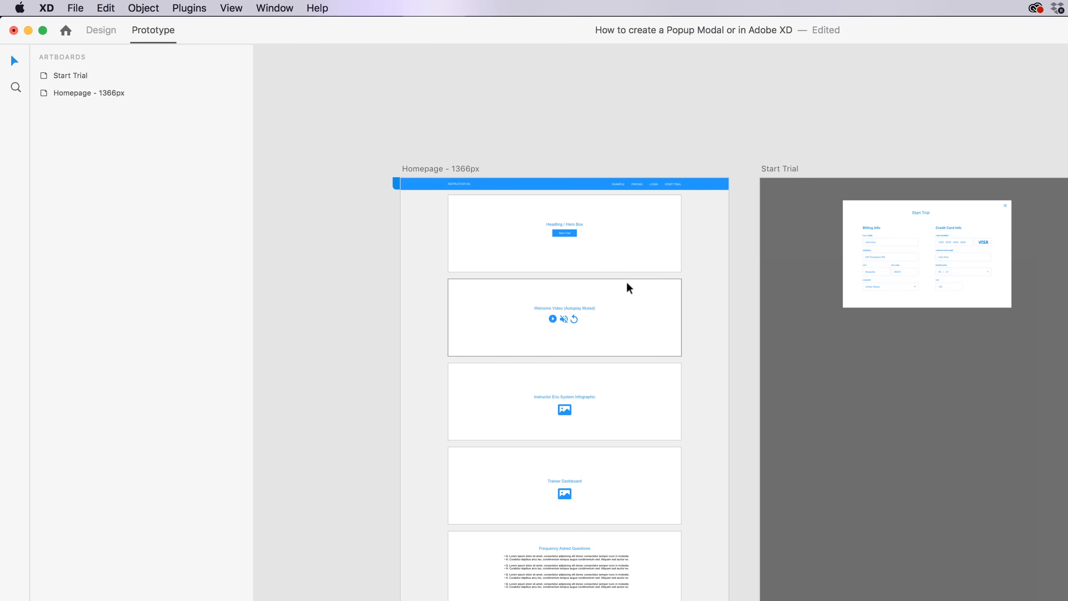
click(793, 295)
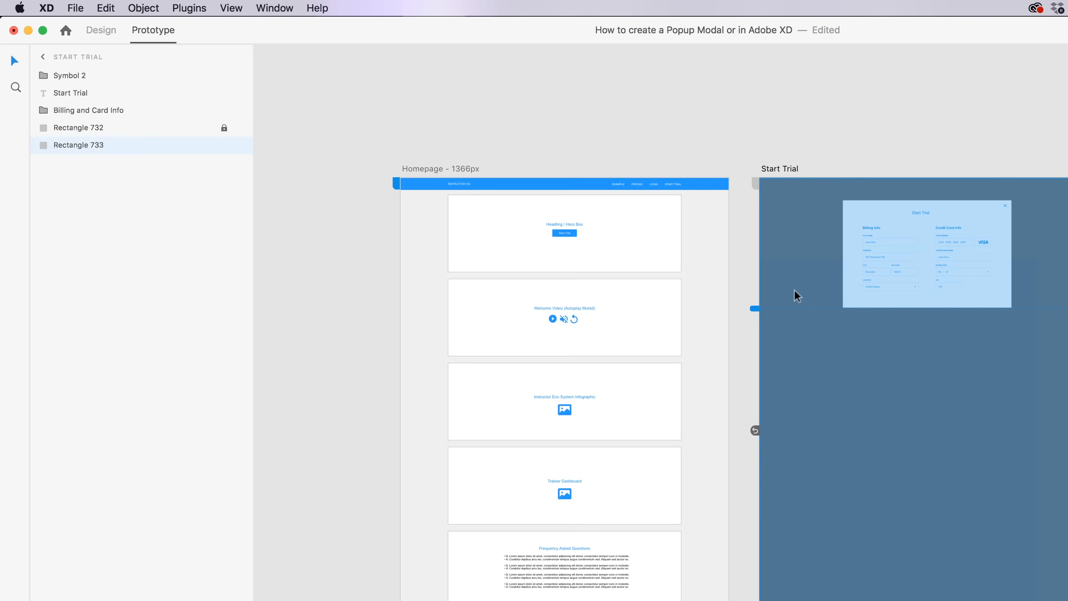
click(101, 30)
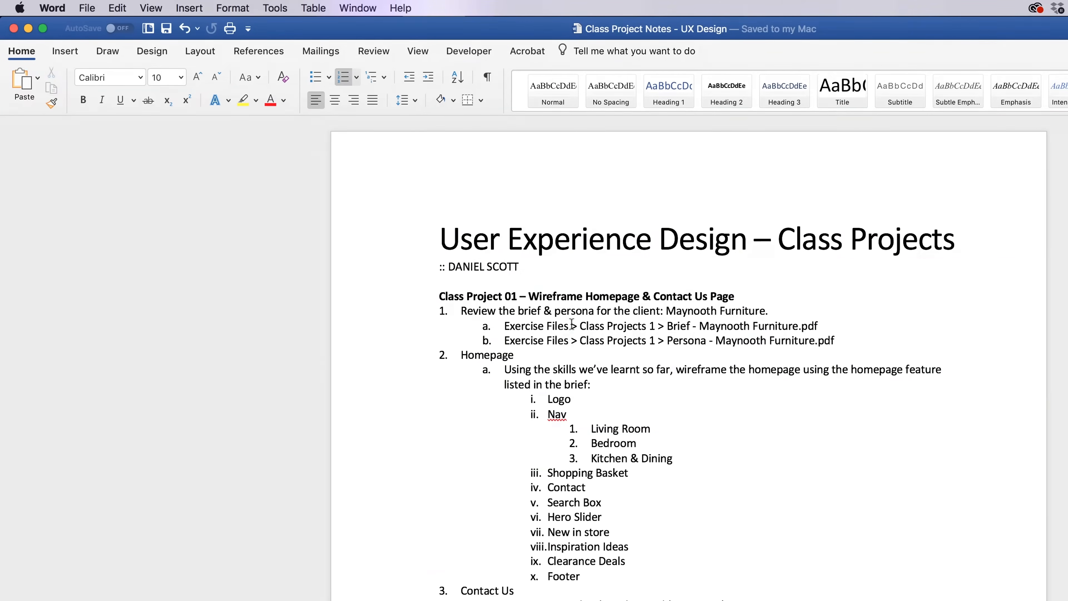
Step: Read the Class Project 02 – Prototype instructions in the Class Project Notes - UX Design document in Word
scroll(611, 391, down, 10)
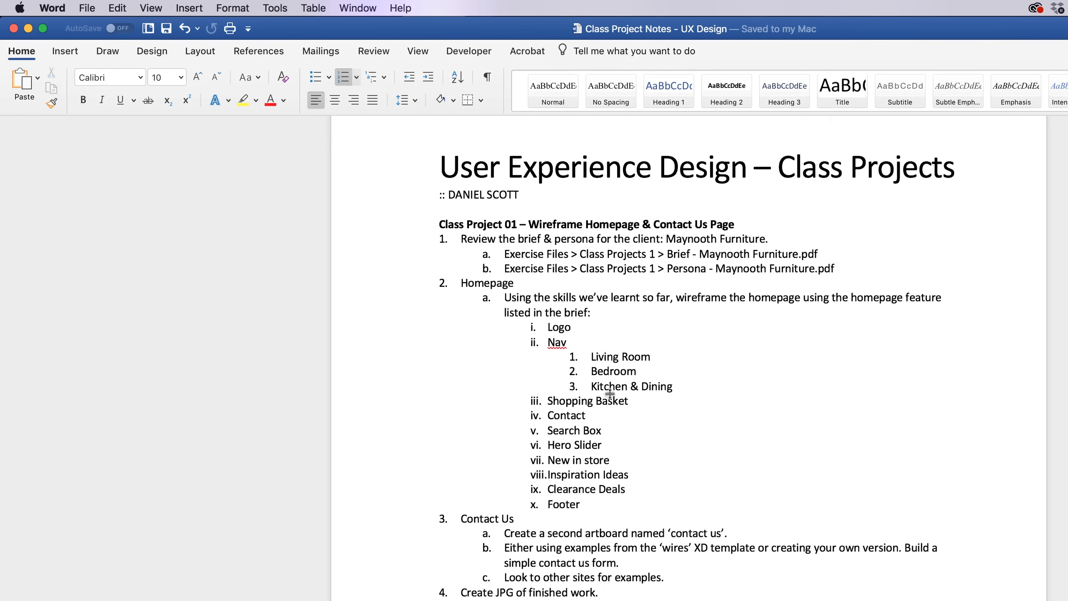
scroll(611, 391, down, 3)
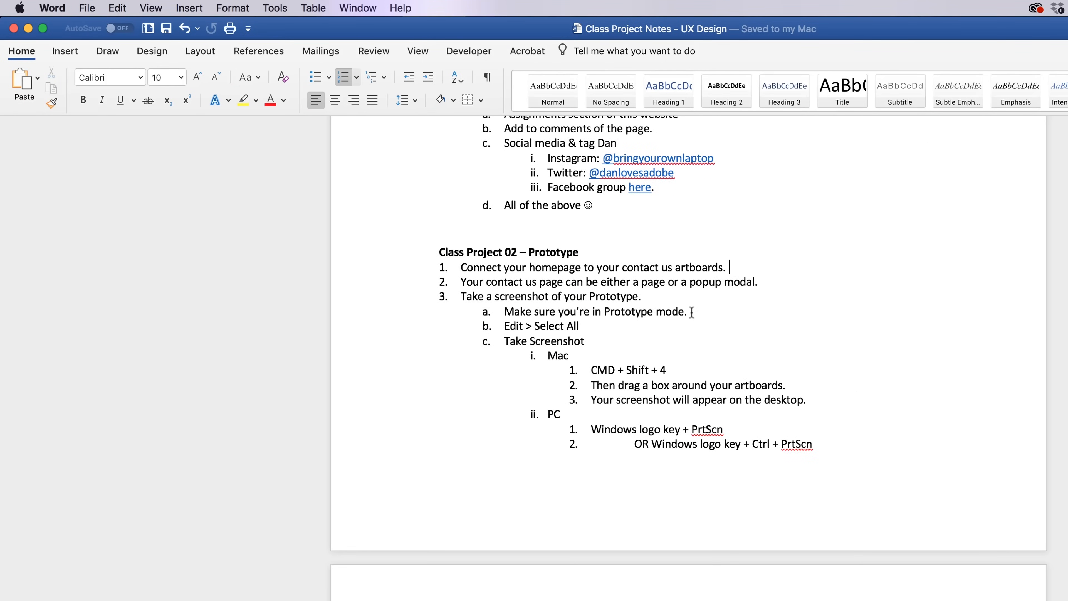
Step: Switch back to Adobe XD, enter Prototype mode, and select everything to show all the prototype connections
key(super+Tab)
click(496, 411)
click(341, 100)
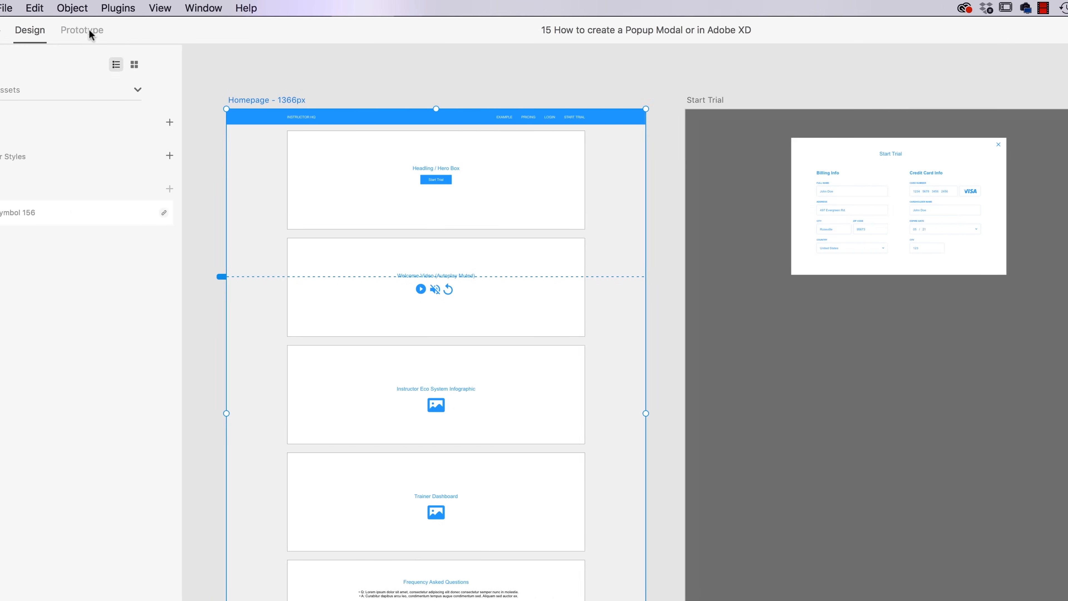
click(88, 30)
click(108, 8)
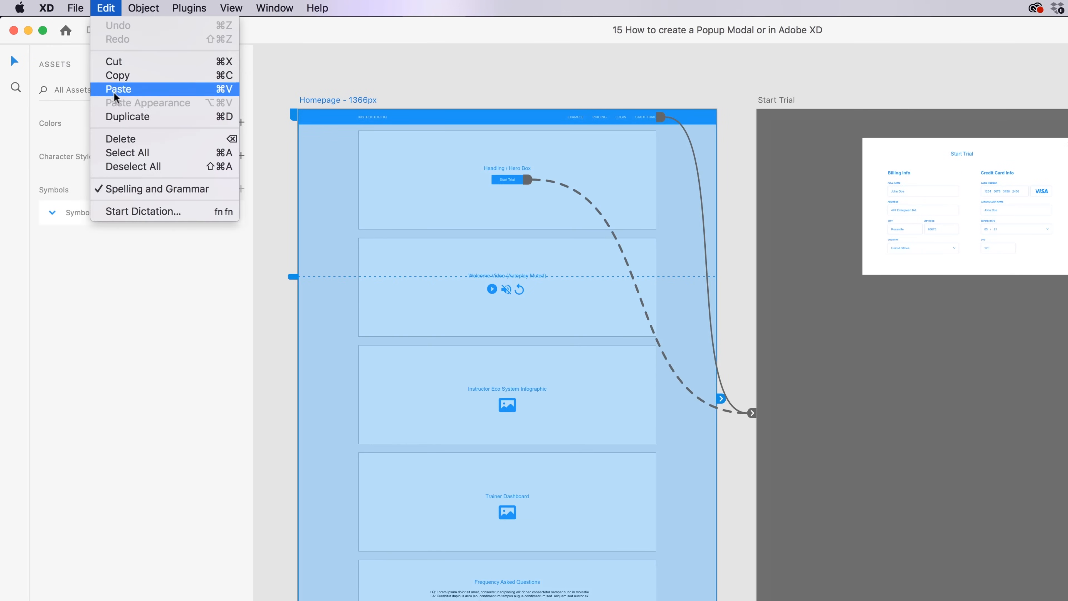
click(133, 152)
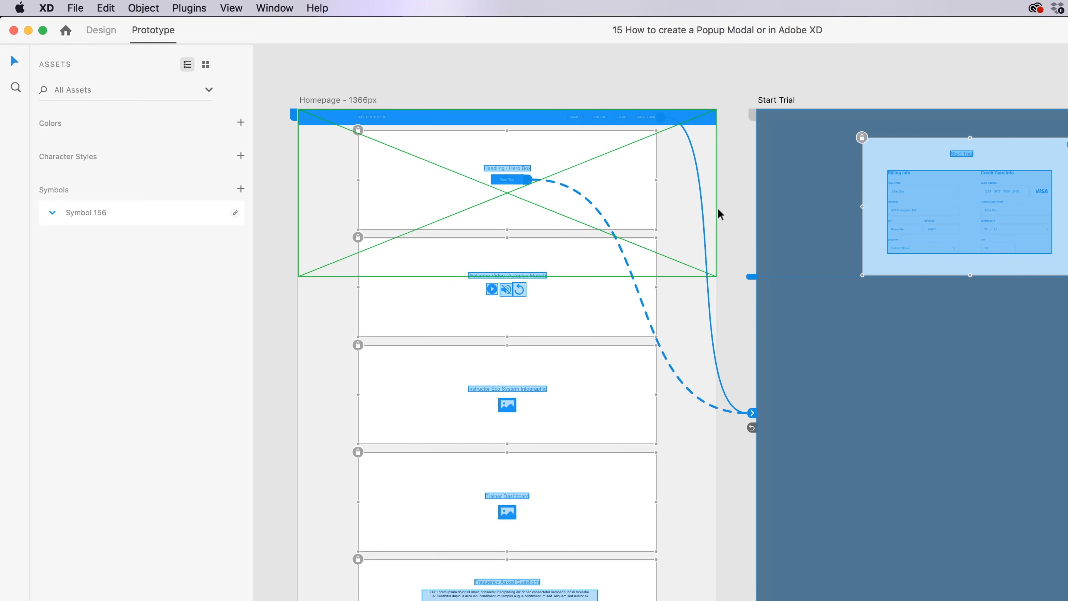
Step: Take a screenshot of the area around both artboards with all their prototype connections shown
click(733, 141)
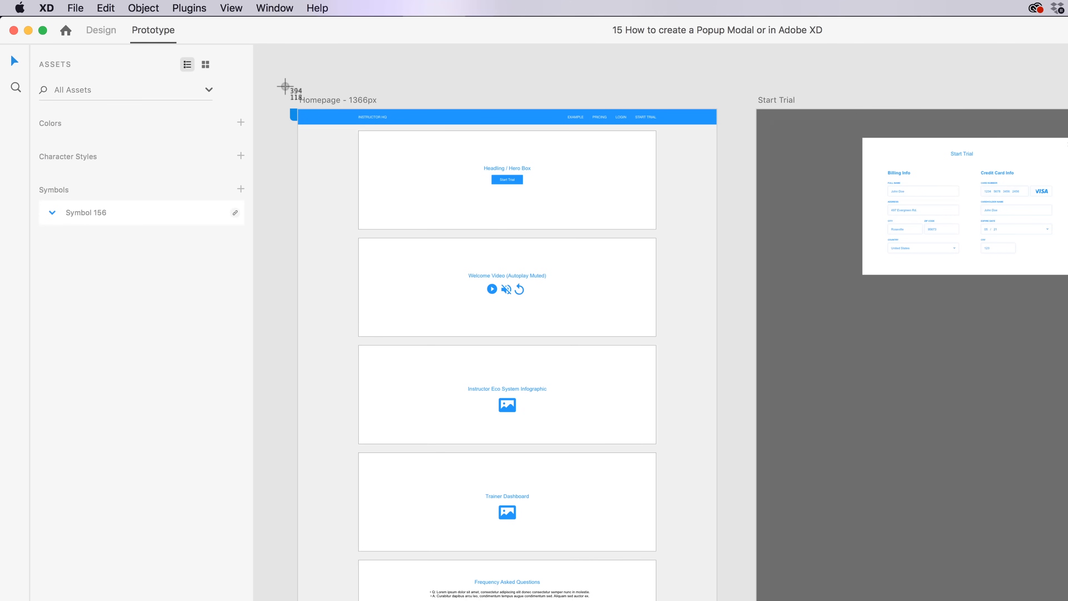
click(304, 103)
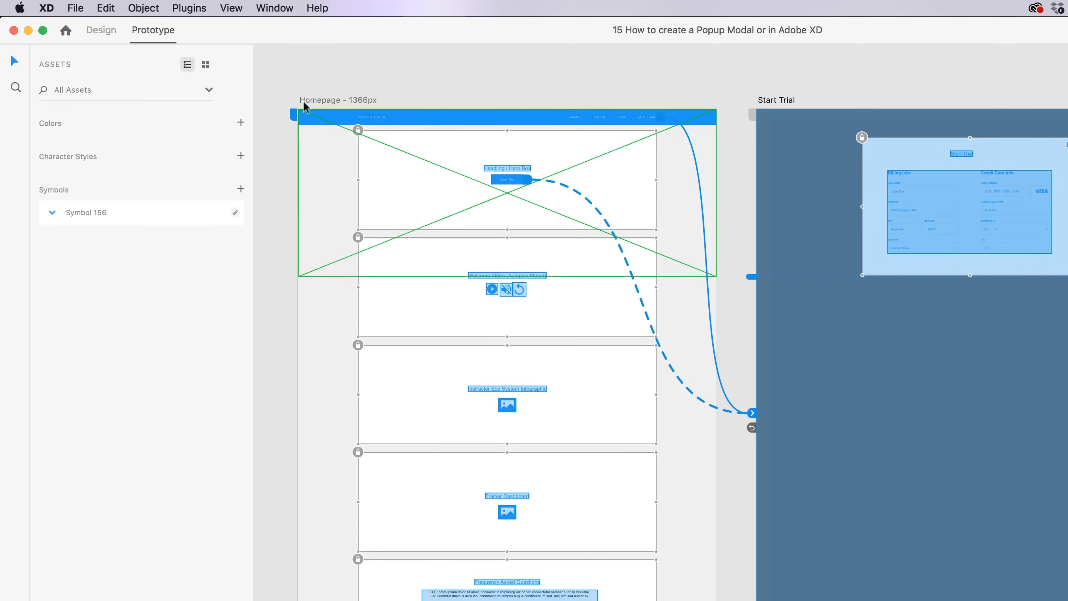
key(shift+super+4)
drag(277, 82, 929, 566)
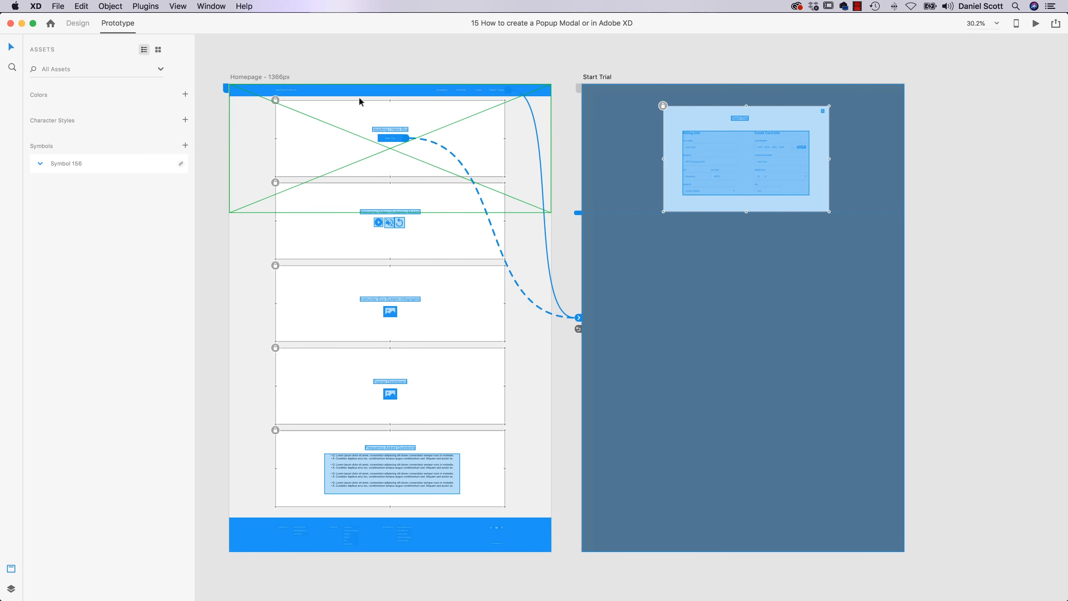
Step: Switch to Finder and check the new screenshot in the Screenshots folder with a quick preview
key(super+Tab)
key(super+Tab)
key(super+Tab)
key(super+Tab)
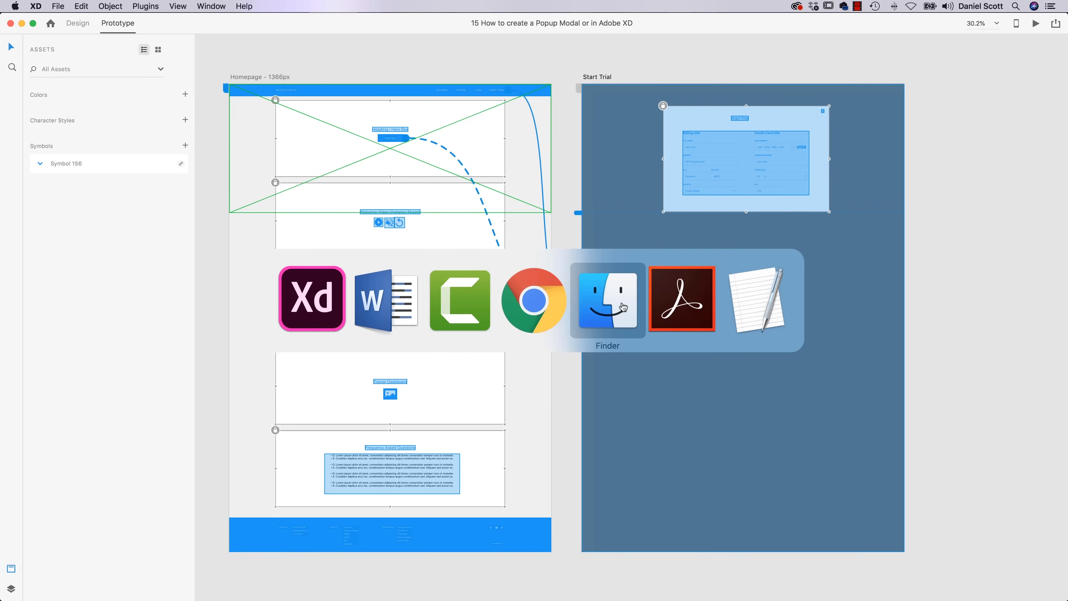
click(61, 92)
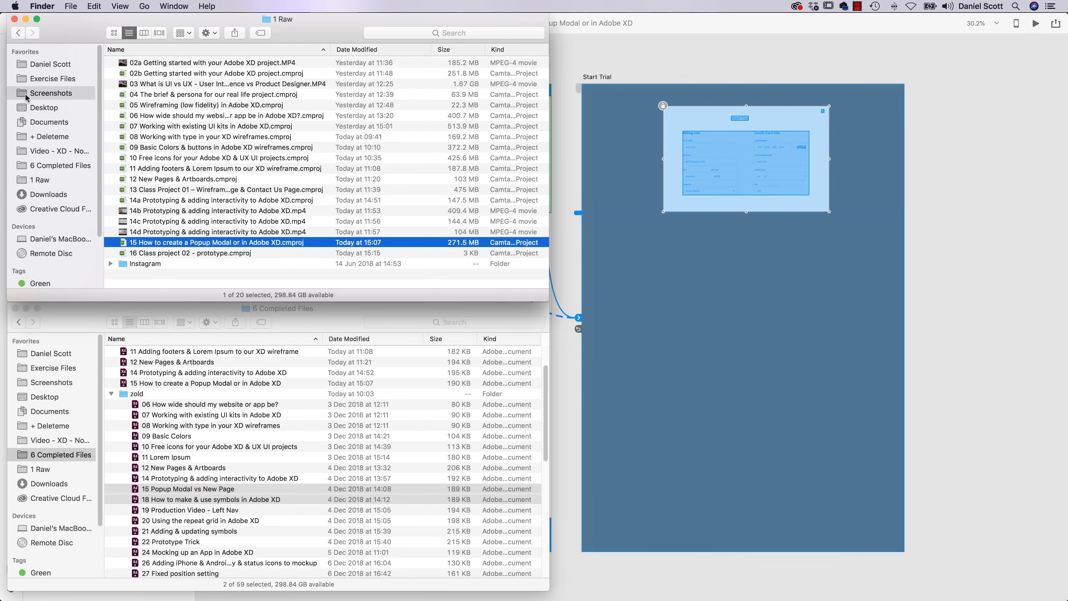
click(170, 66)
key(space)
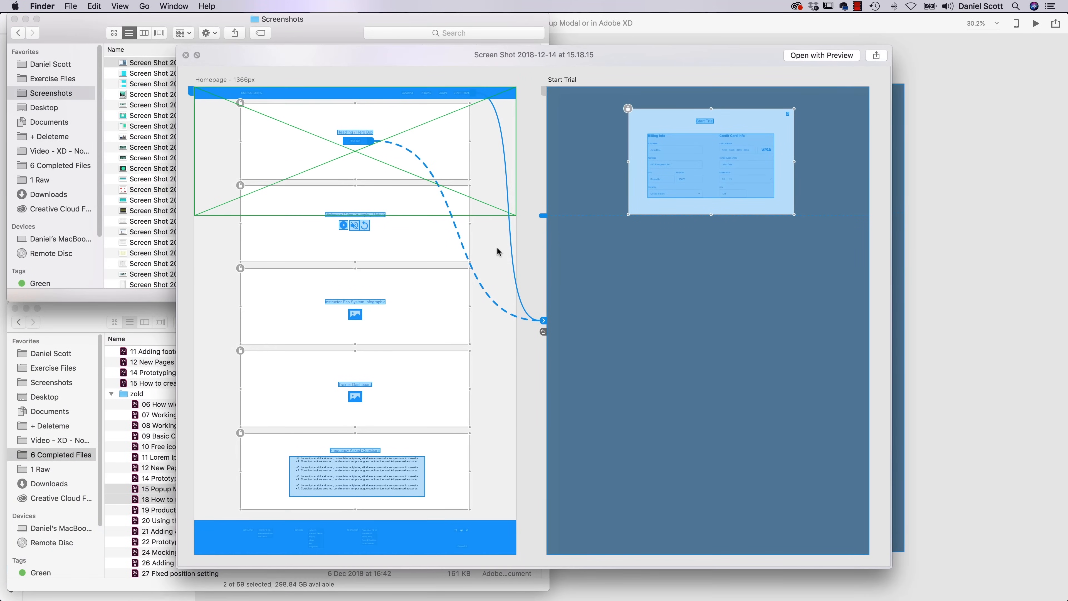
key(space)
Step: Switch back to Adobe XD and review the editing commands and the screenshot area around both artboards
key(super+Tab)
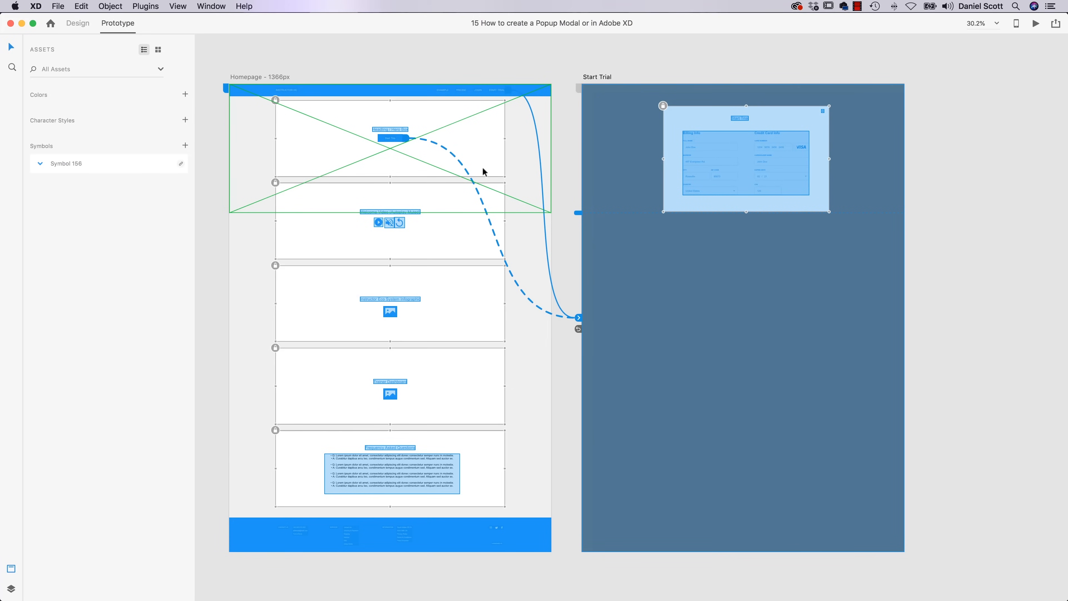
click(81, 7)
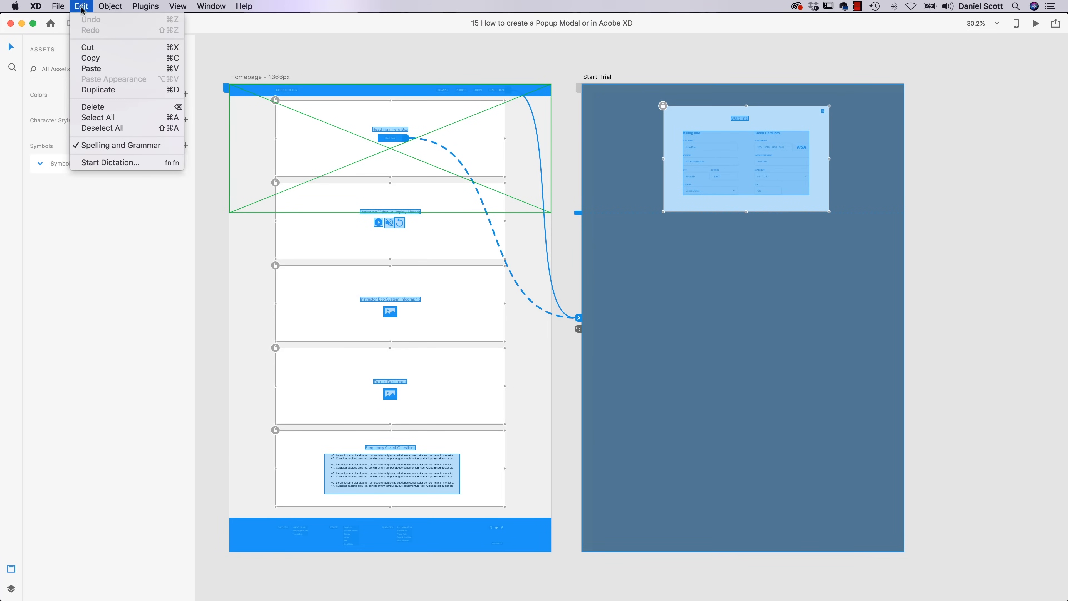
click(276, 65)
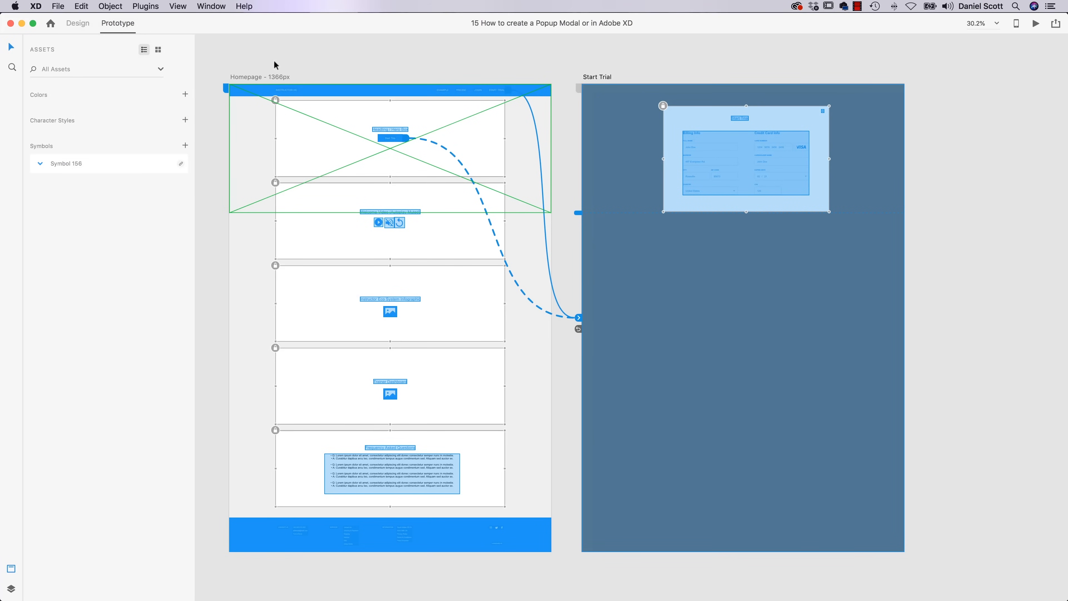
drag(218, 66, 980, 570)
Step: Switch to Word and read the PC screenshot instructions under Class Project 02 – Prototype, including where screenshots are stored
key(super+Tab)
key(super+Tab)
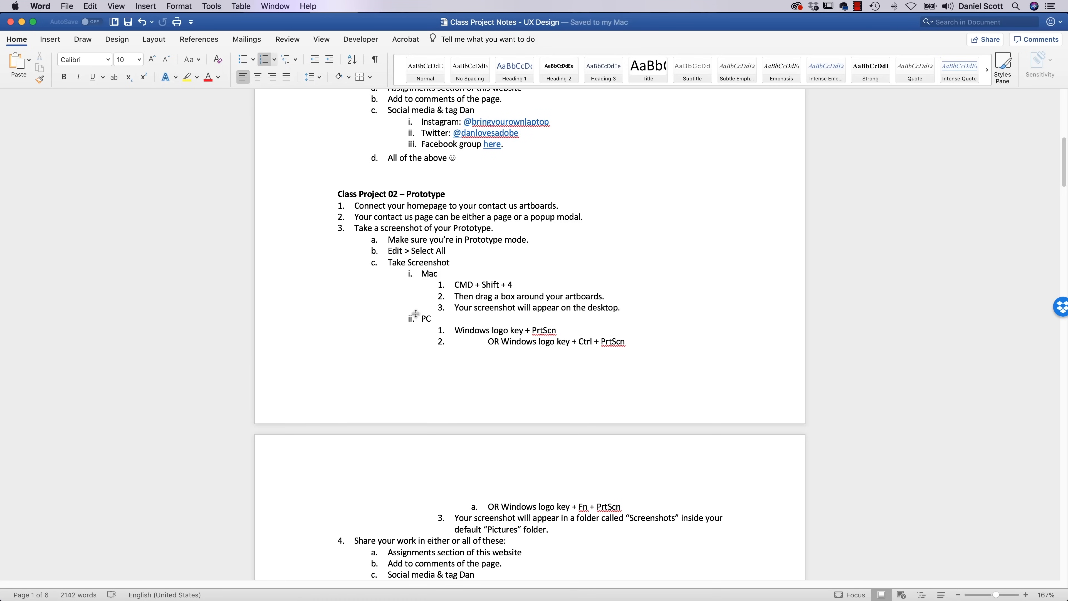
drag(457, 335, 696, 507)
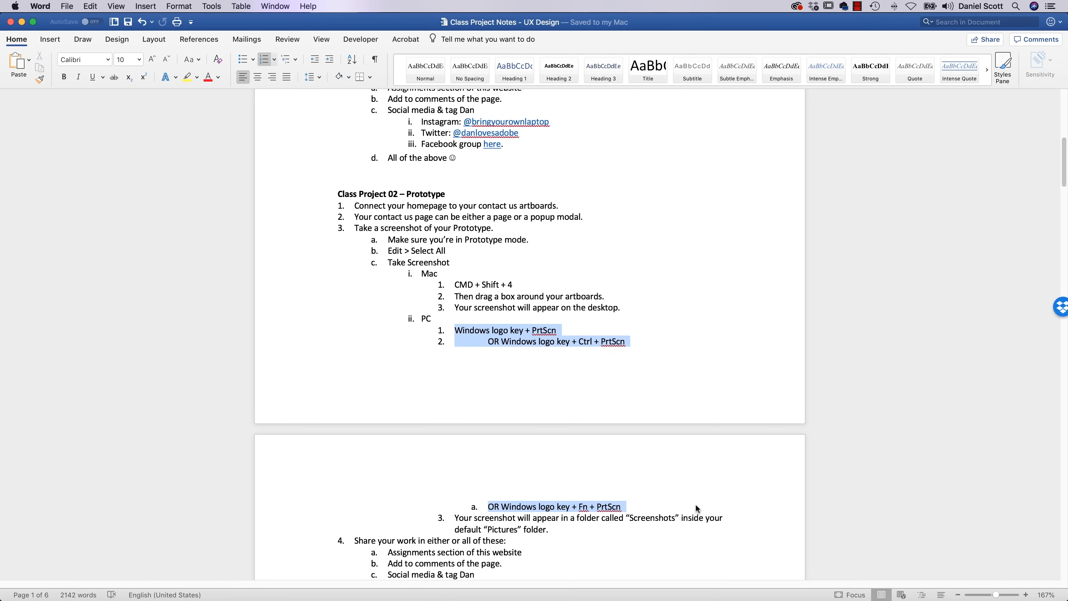
click(466, 332)
drag(457, 330, 557, 333)
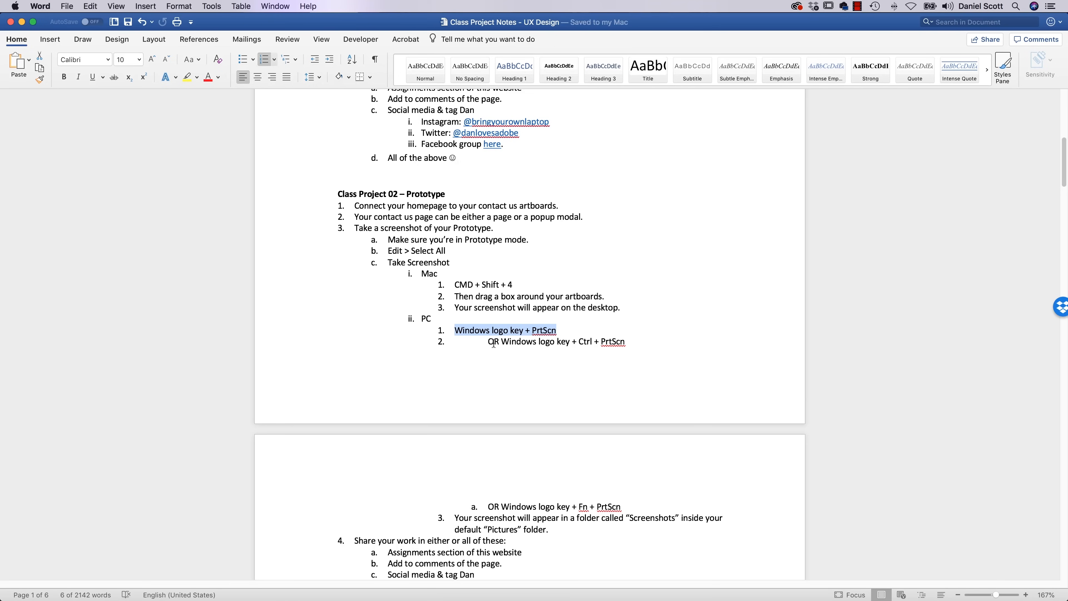
drag(502, 342, 622, 346)
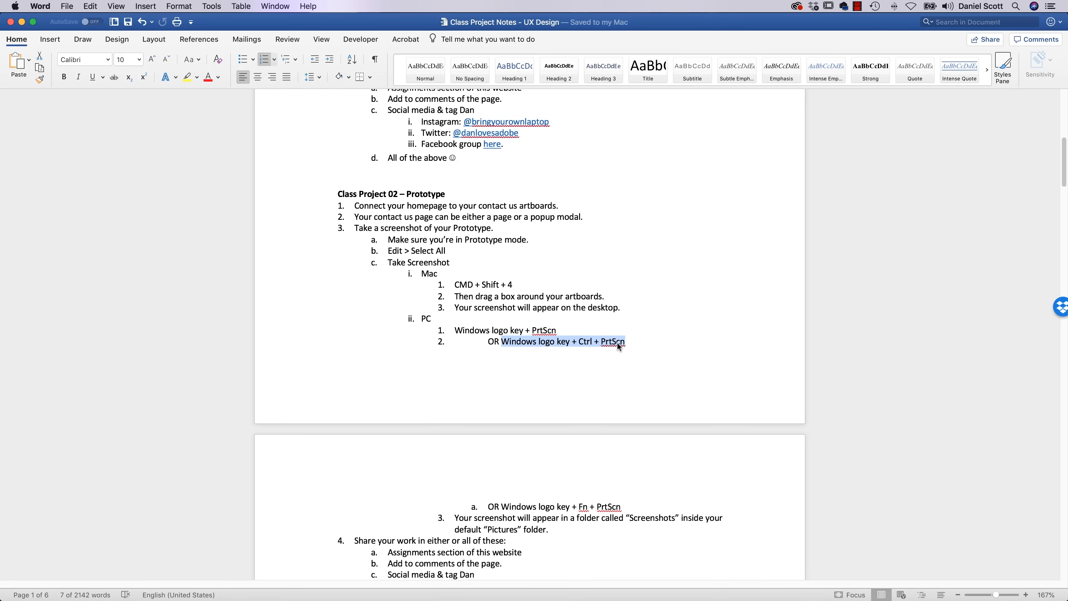
drag(501, 506, 586, 504)
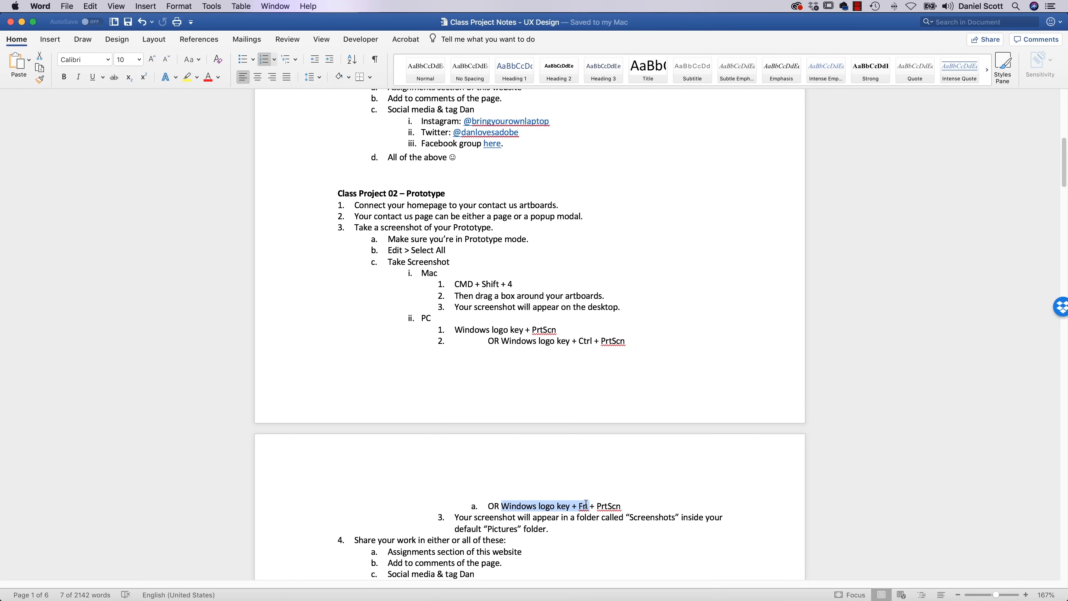
drag(586, 503, 624, 501)
double_click(662, 518)
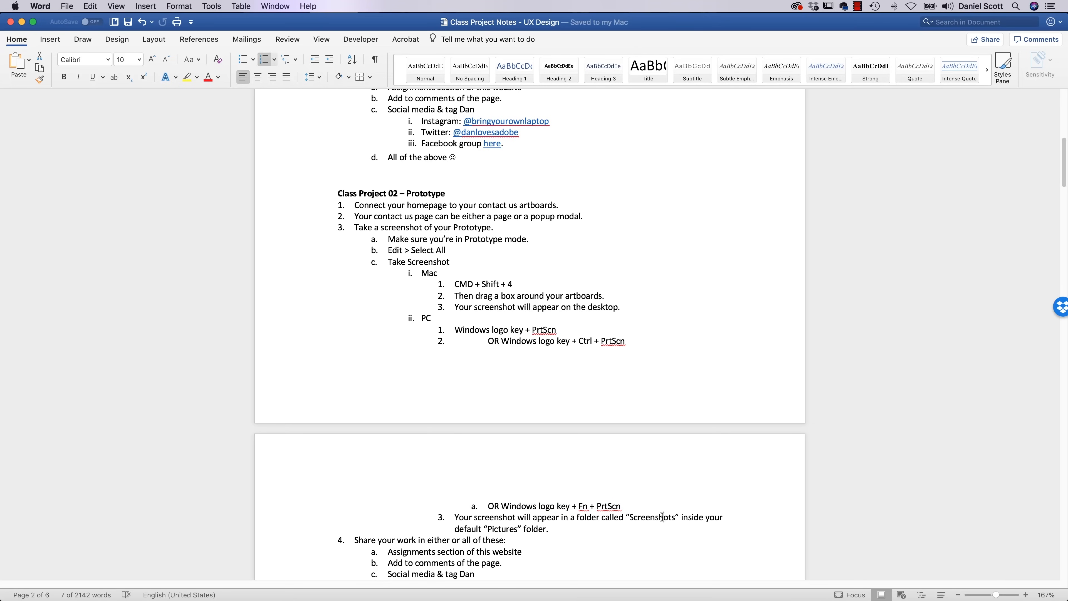
click(499, 529)
double_click(499, 529)
double_click(656, 518)
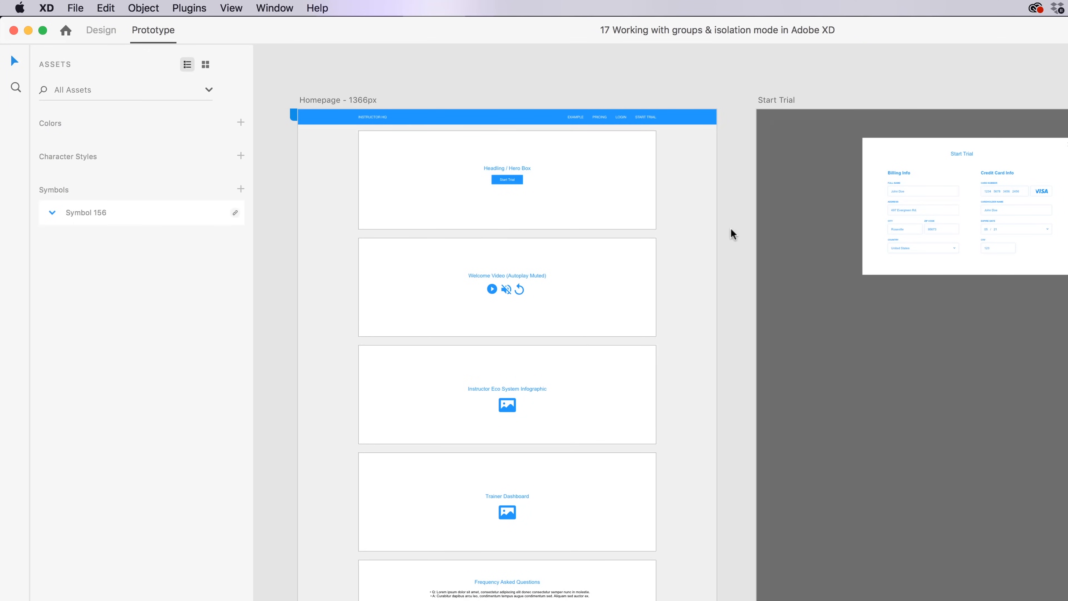
Step: In Adobe XD, enter Design mode and group all the elements of the Homepage's top navigation bar
click(106, 37)
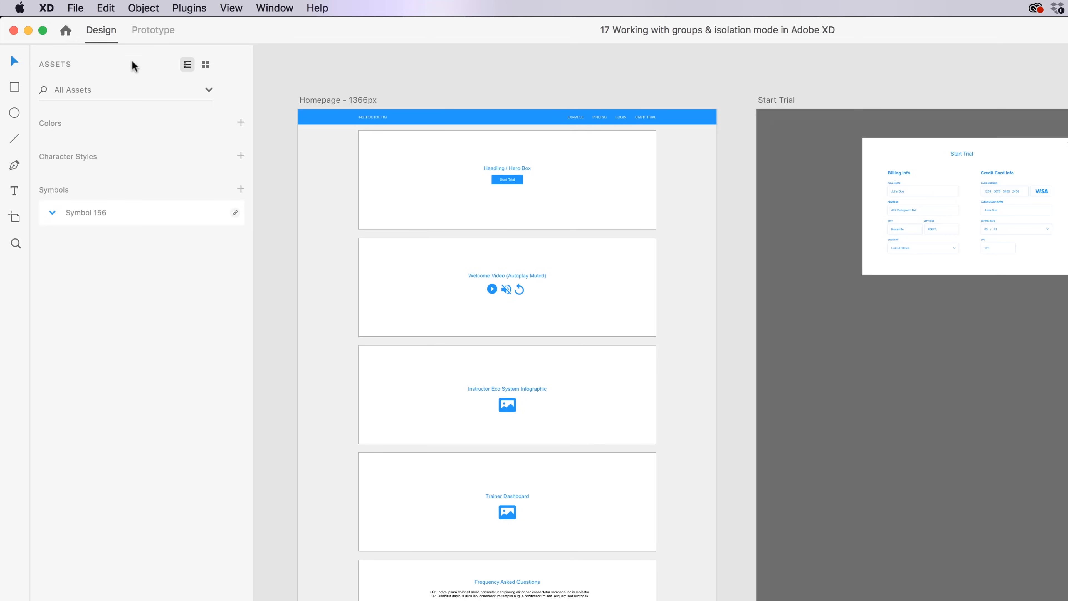
drag(458, 77, 538, 262)
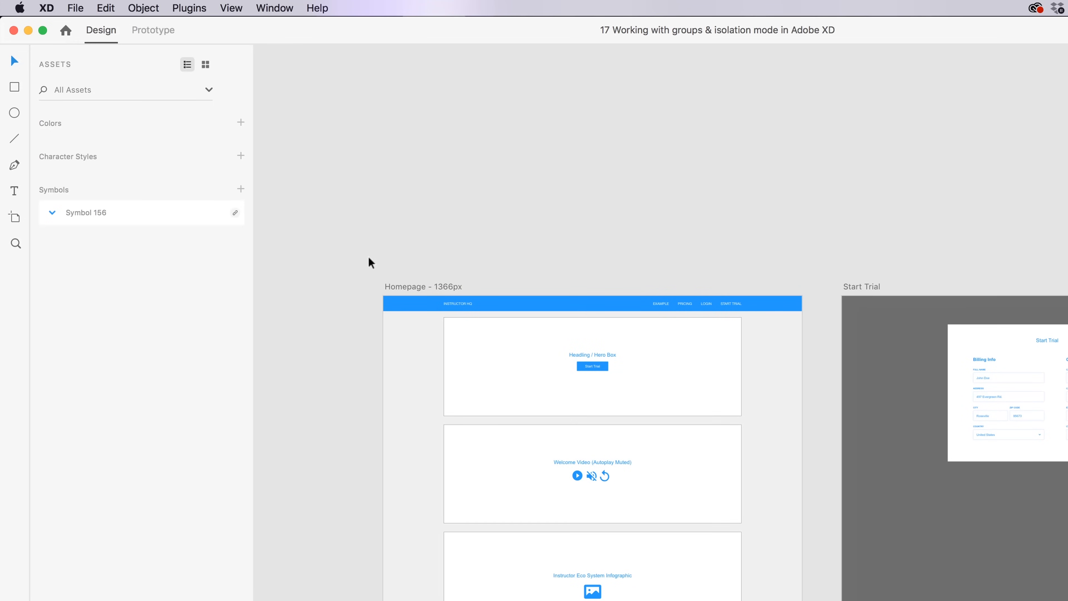
drag(392, 251, 770, 236)
key(super+z)
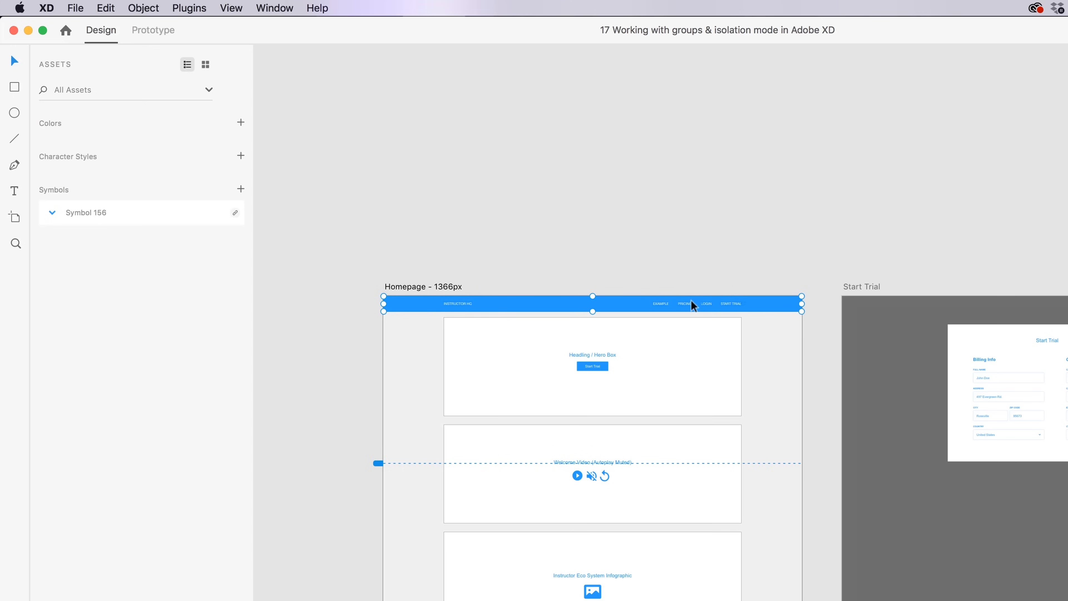
click(140, 8)
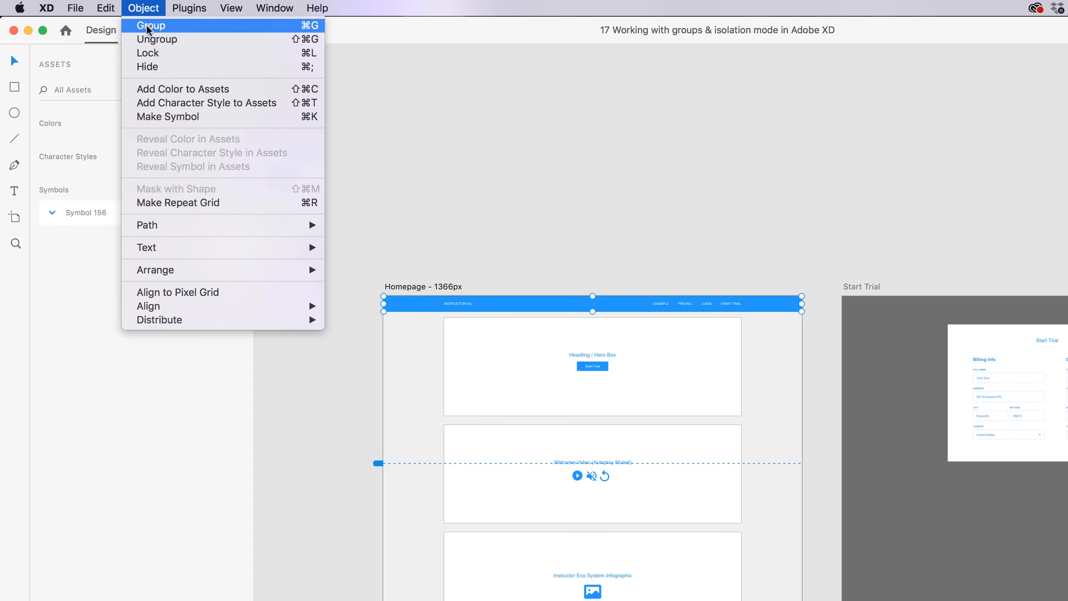
click(173, 30)
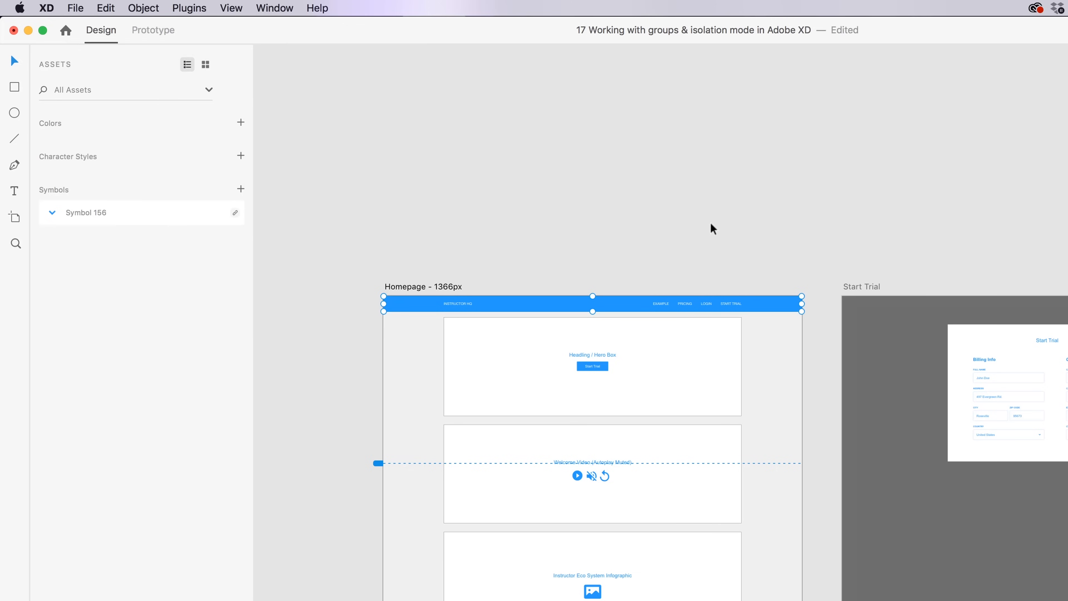
click(539, 208)
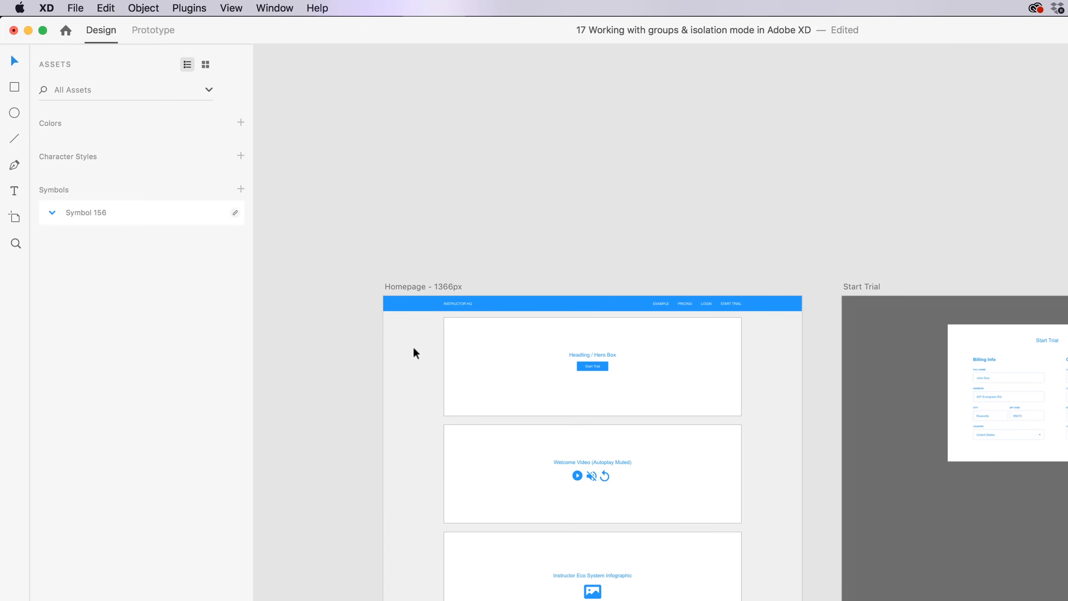
Step: Try moving the grouped top navigation bar upward as one object and undo the move
drag(801, 305, 809, 211)
key(super+z)
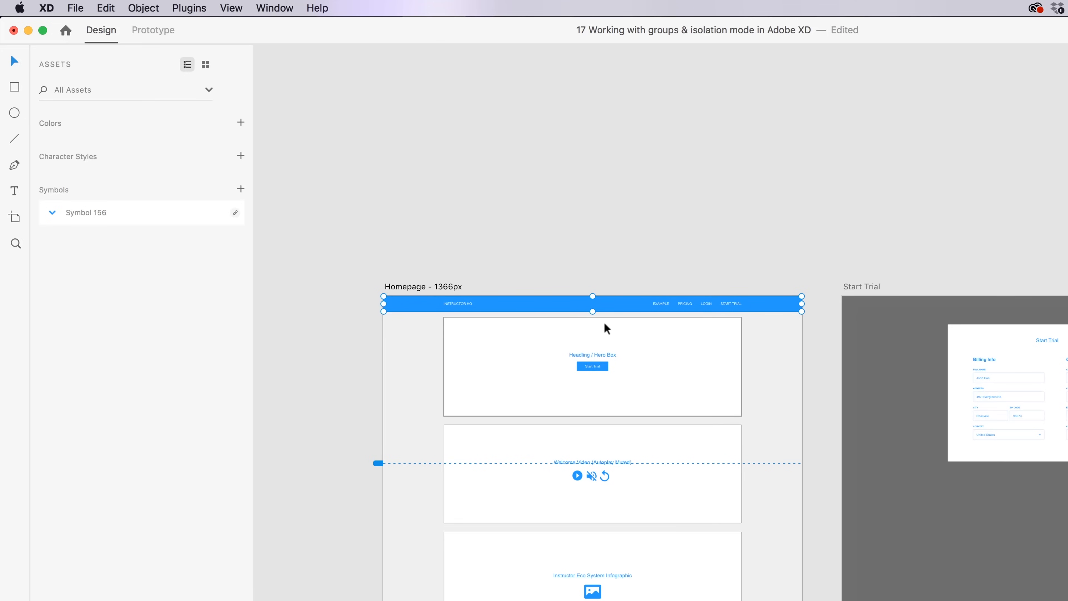
key(super+equal)
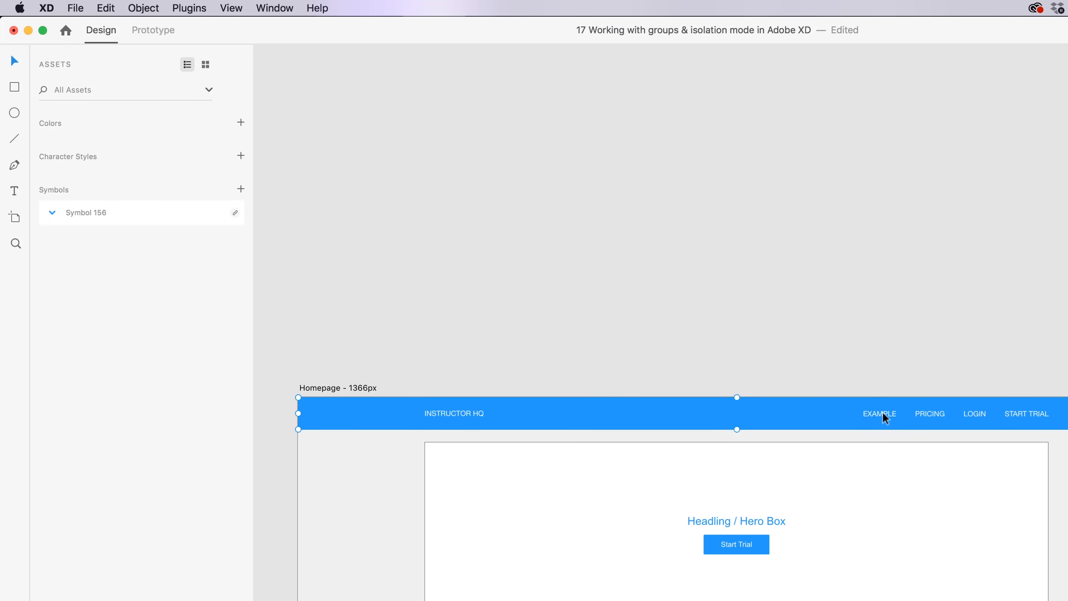
key(super+z)
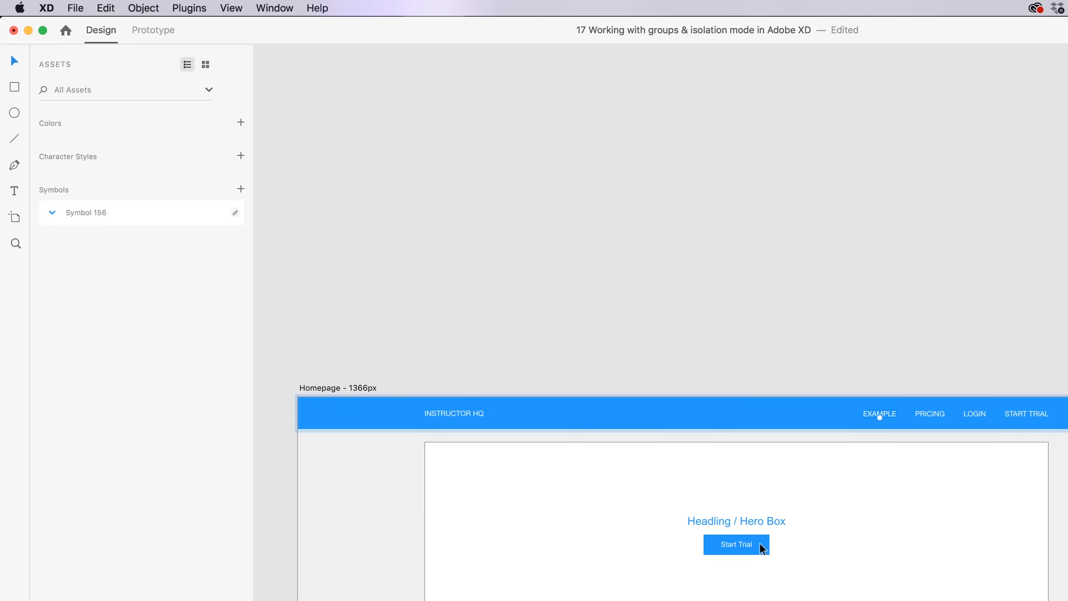
Step: Inside the navigation group, move the EXAMPLE link out of the blue bar to about X 1724, Y 187
drag(890, 412, 910, 541)
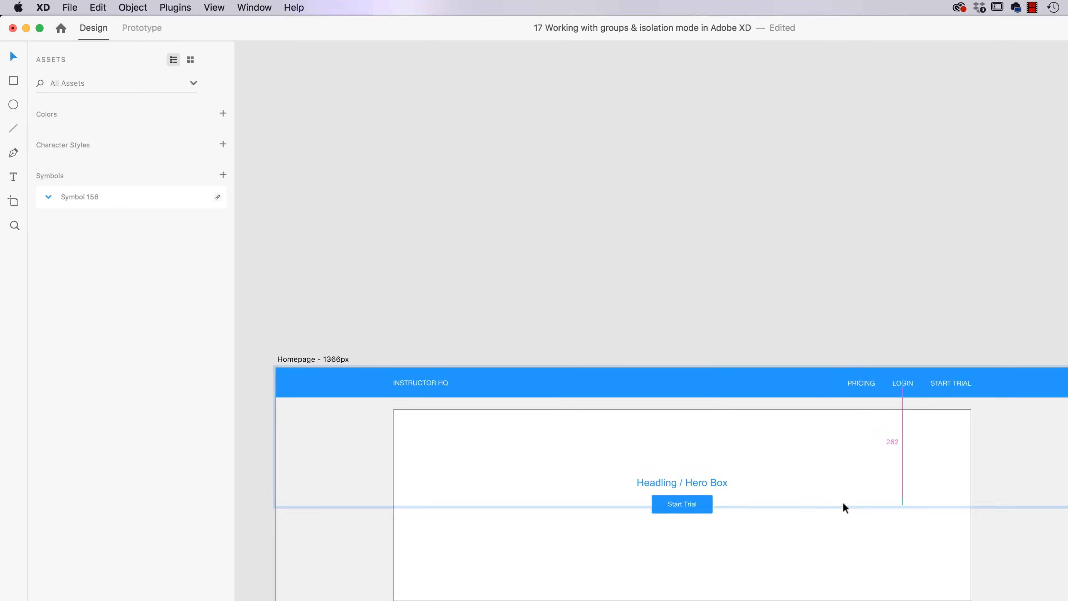
drag(842, 502, 871, 600)
drag(722, 511, 855, 384)
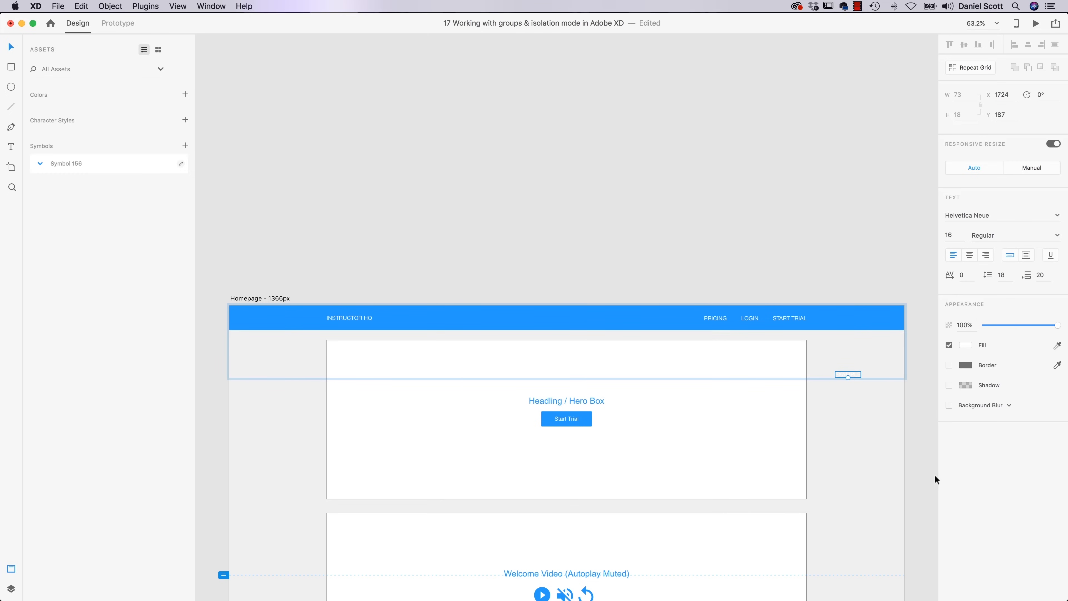
click(846, 419)
Step: Shift the navigation group to Y -4 and rearrange its links so EXAMPLE sits between PRICING and LOGIN
mouse_move(888, 319)
mouse_down()
mouse_move(750, 307)
mouse_move(889, 314)
mouse_up()
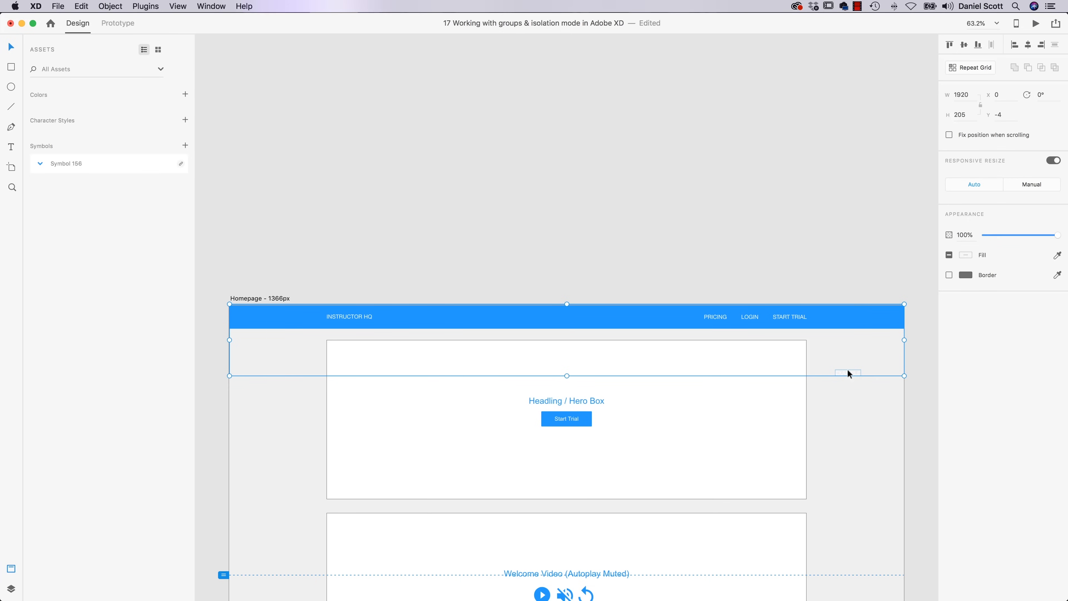
double_click(856, 372)
drag(856, 374, 714, 318)
click(672, 318)
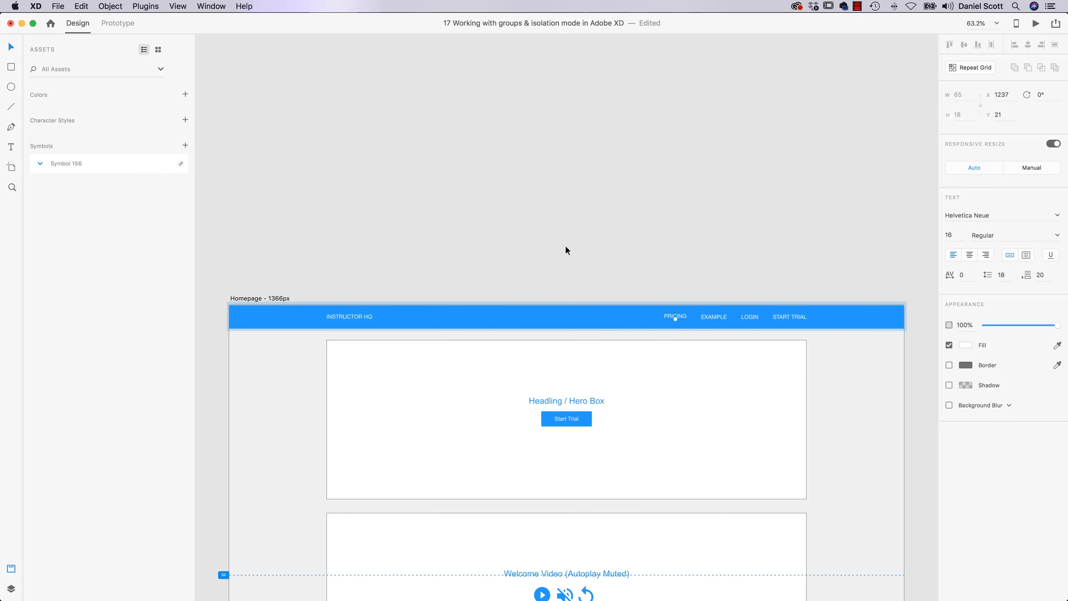
click(676, 176)
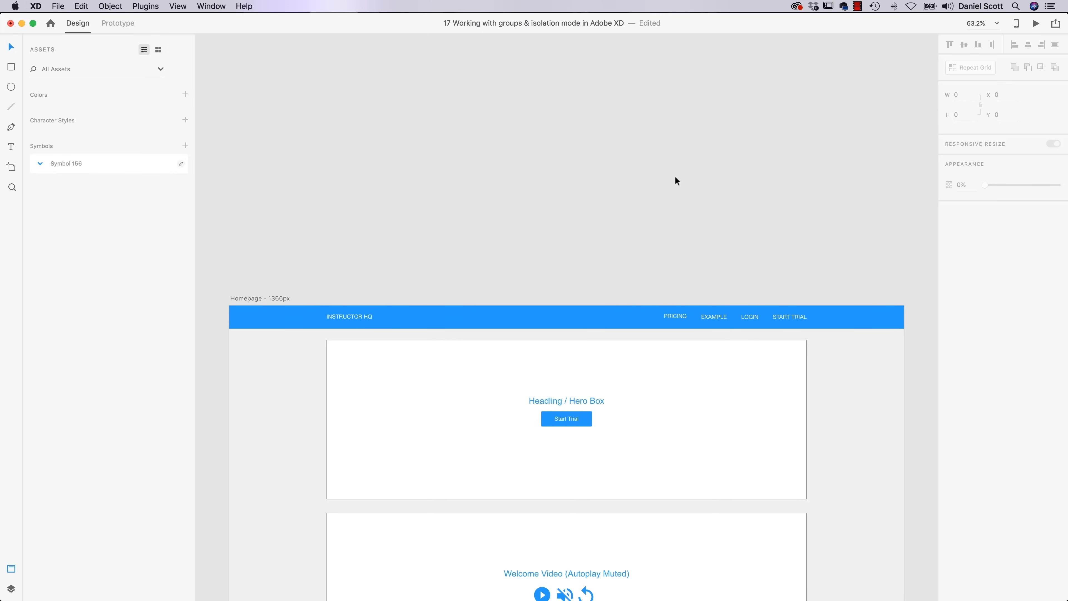
Step: Select the PRICING, EXAMPLE, LOGIN and START TRIAL links together inside the navigation group, and clear the selection
double_click(668, 318)
shift+click(710, 317)
shift+click(753, 316)
shift+click(786, 316)
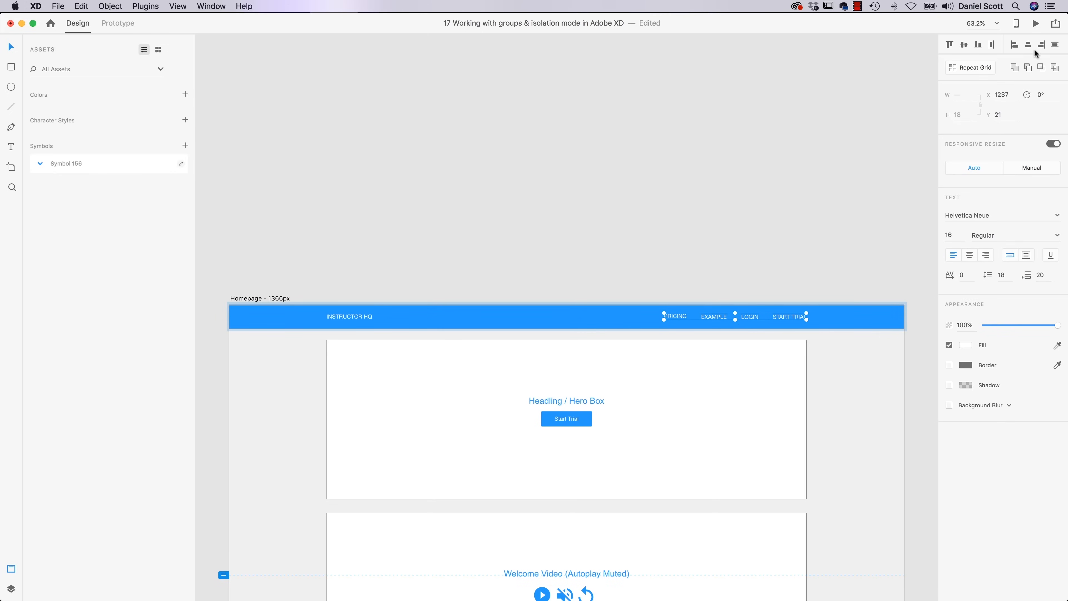
click(651, 174)
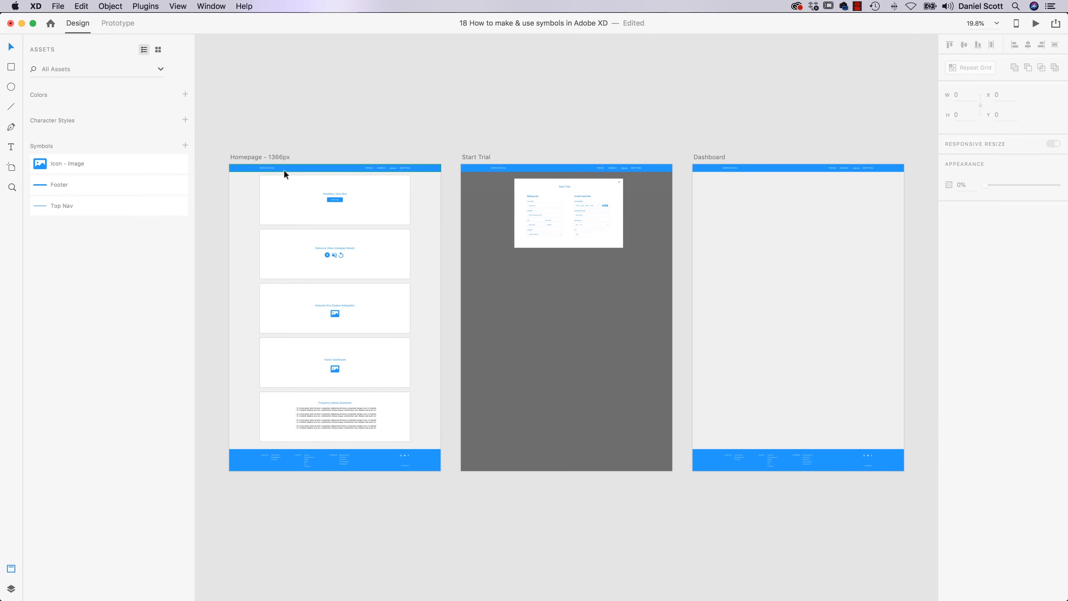
Step: In the symbols example file, inspect the top navigation bars on the three artboards and the INSTRUCTOR HQ text inside Homepage's bar
click(284, 169)
click(528, 168)
click(689, 168)
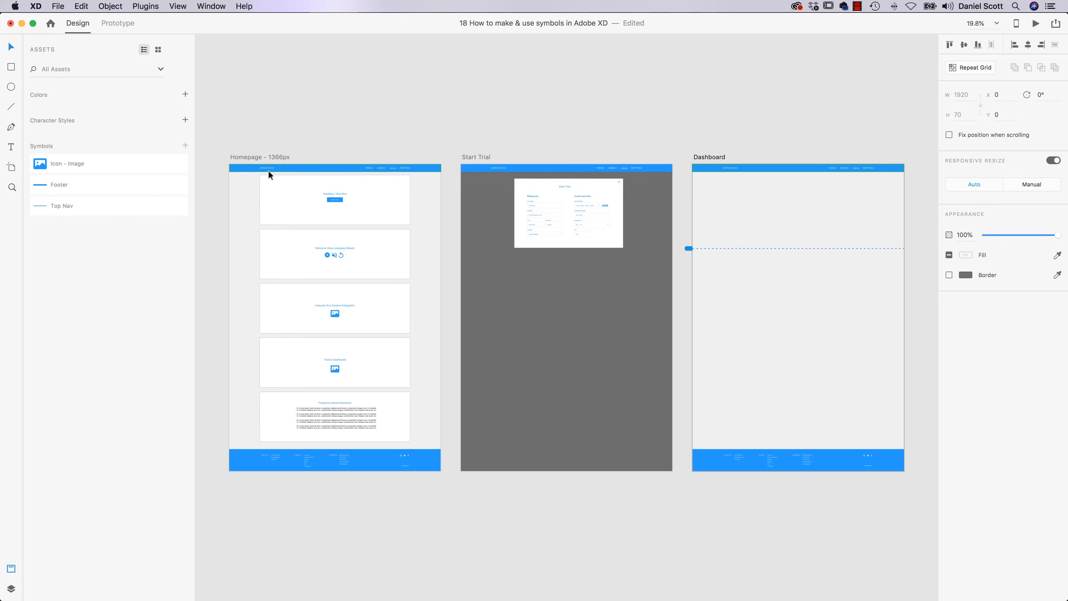
click(282, 169)
scroll(286, 169, up, 5)
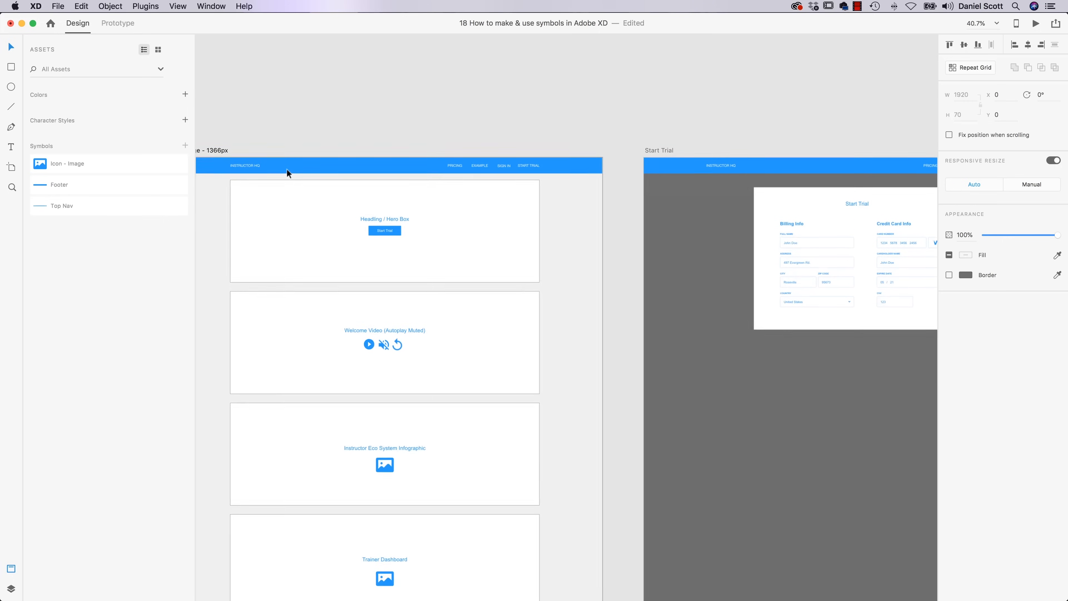
double_click(246, 165)
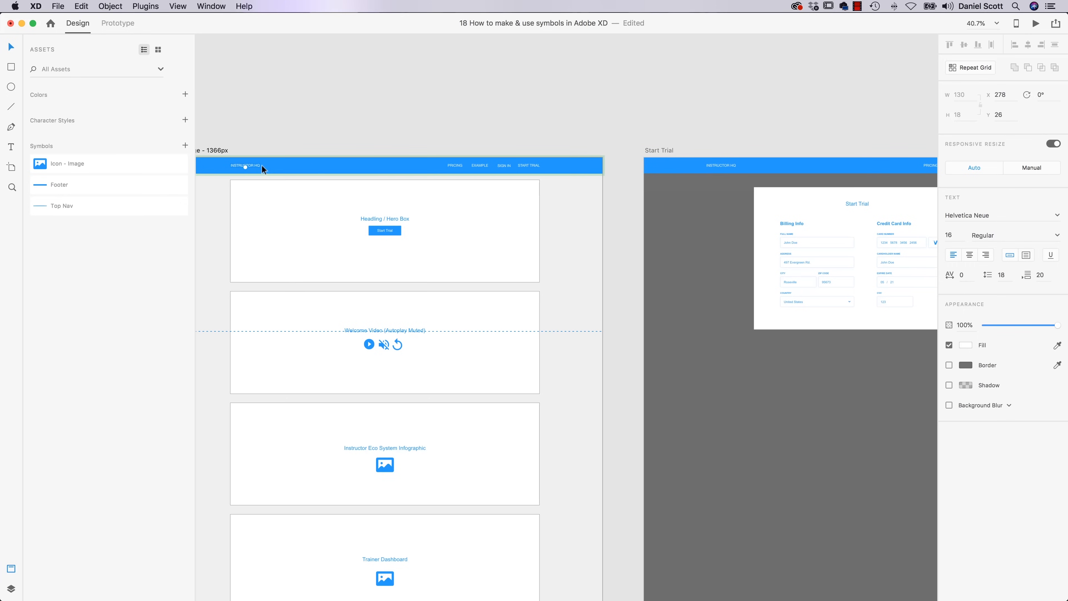
drag(259, 164, 260, 165)
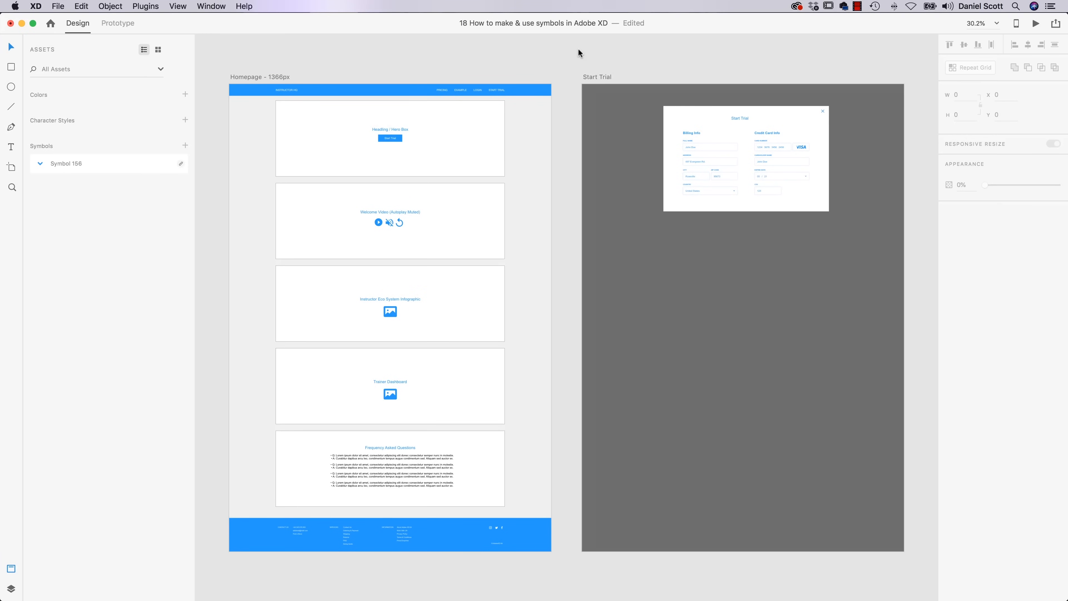
Step: Check how the Homepage's top navigation group is listed among the layers and examine Symbol 156 in the assets
click(401, 88)
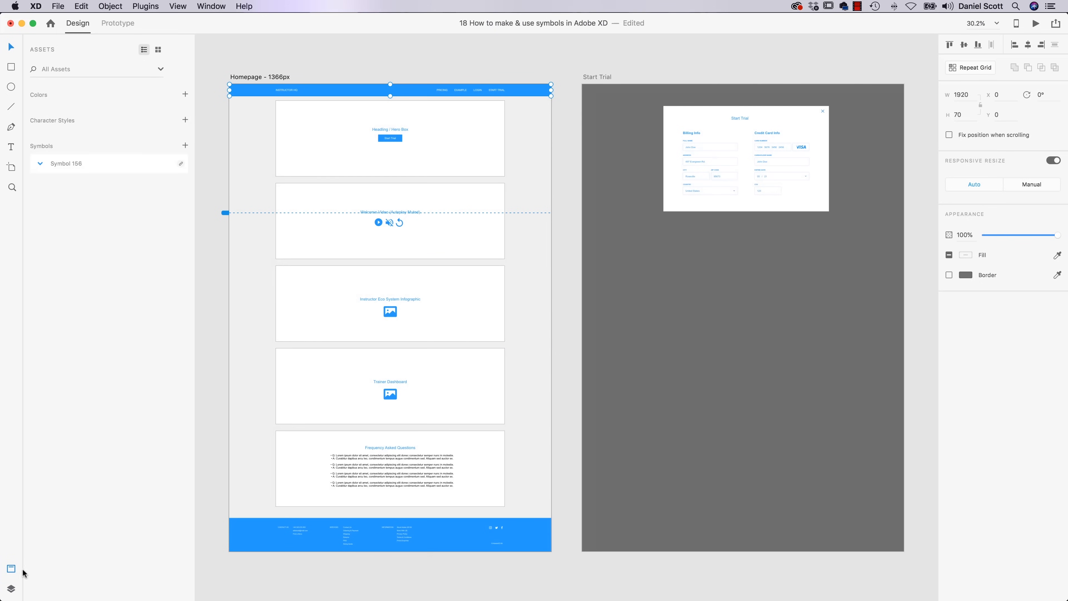
click(11, 588)
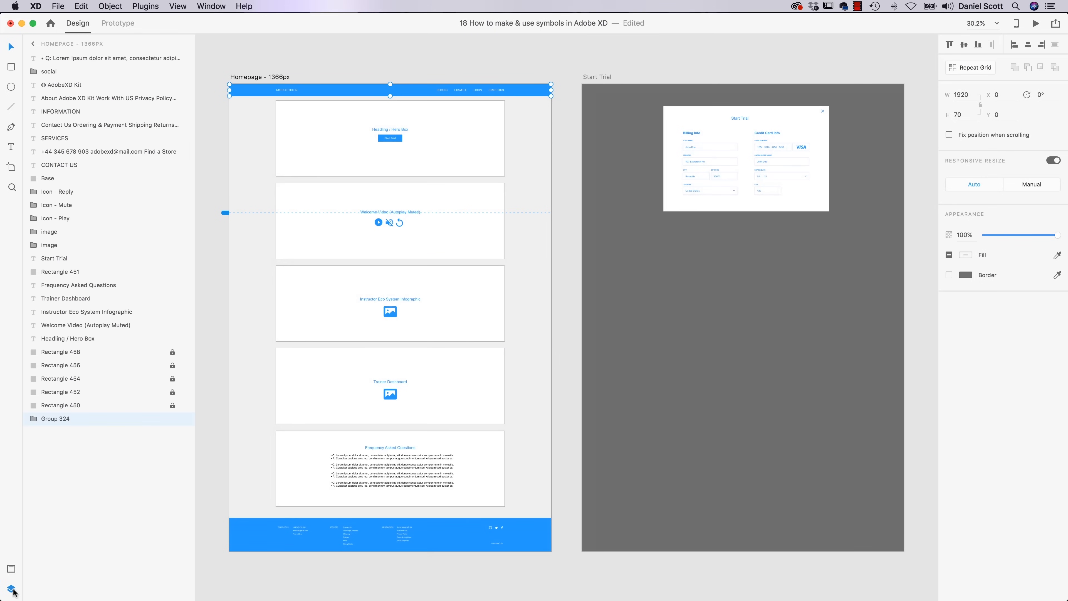
click(11, 571)
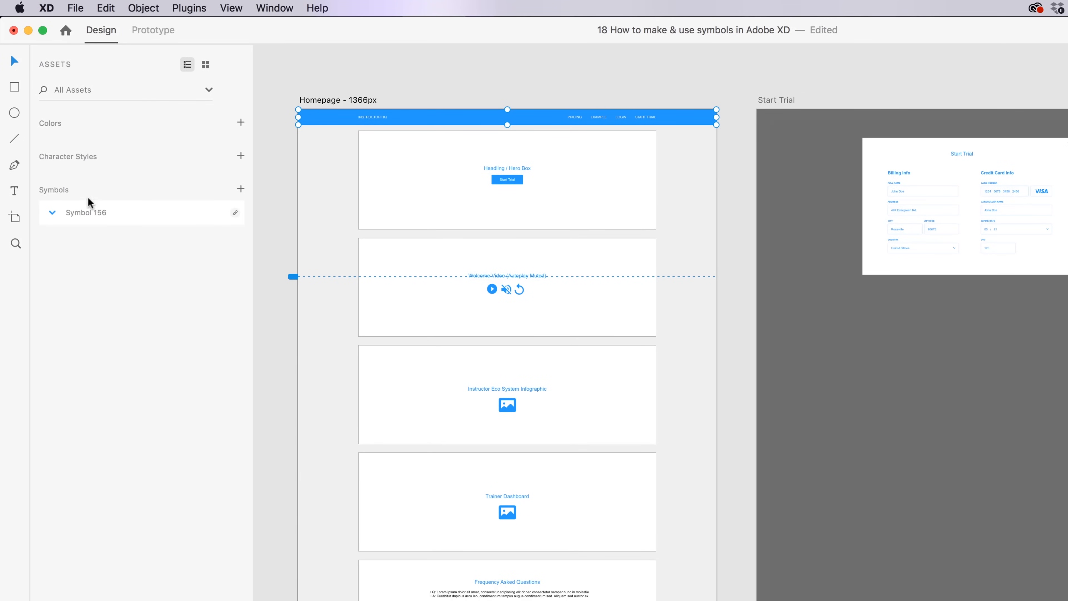
click(119, 210)
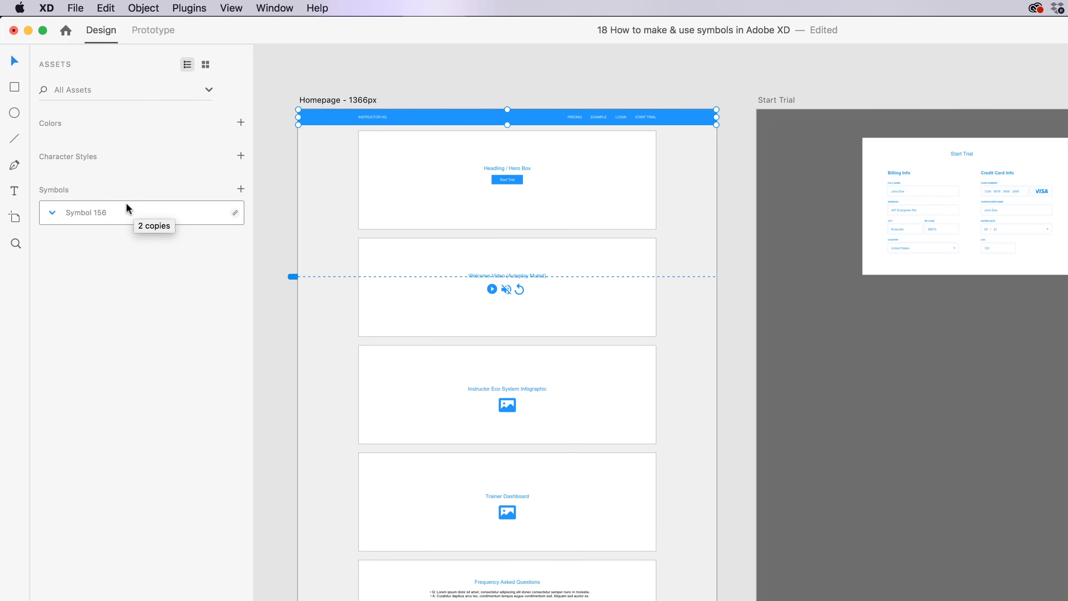
click(286, 201)
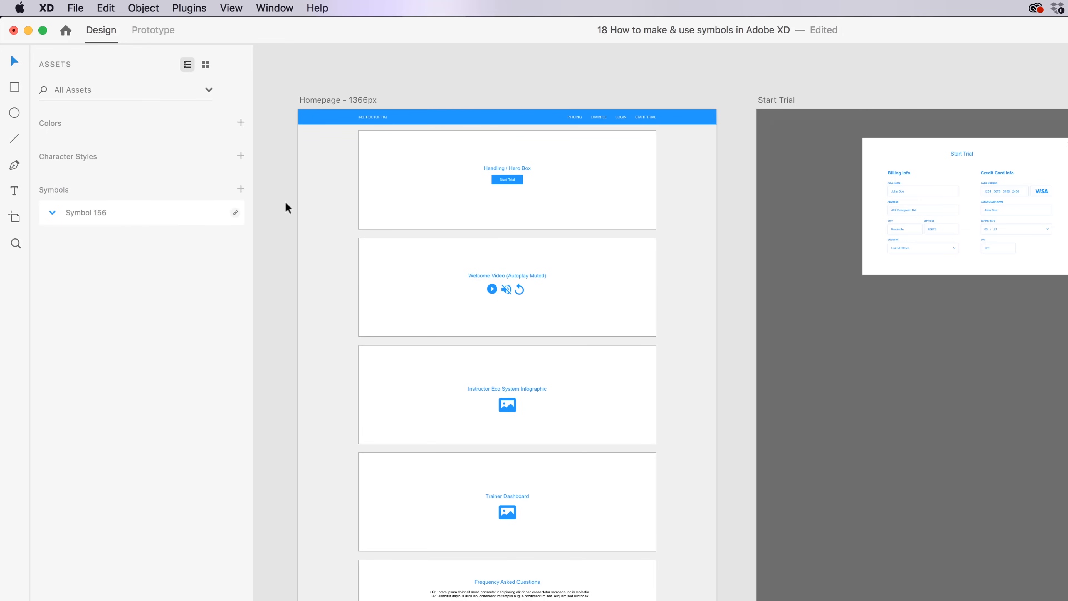
Step: Remove Symbol 156 from the document's assets
click(144, 214)
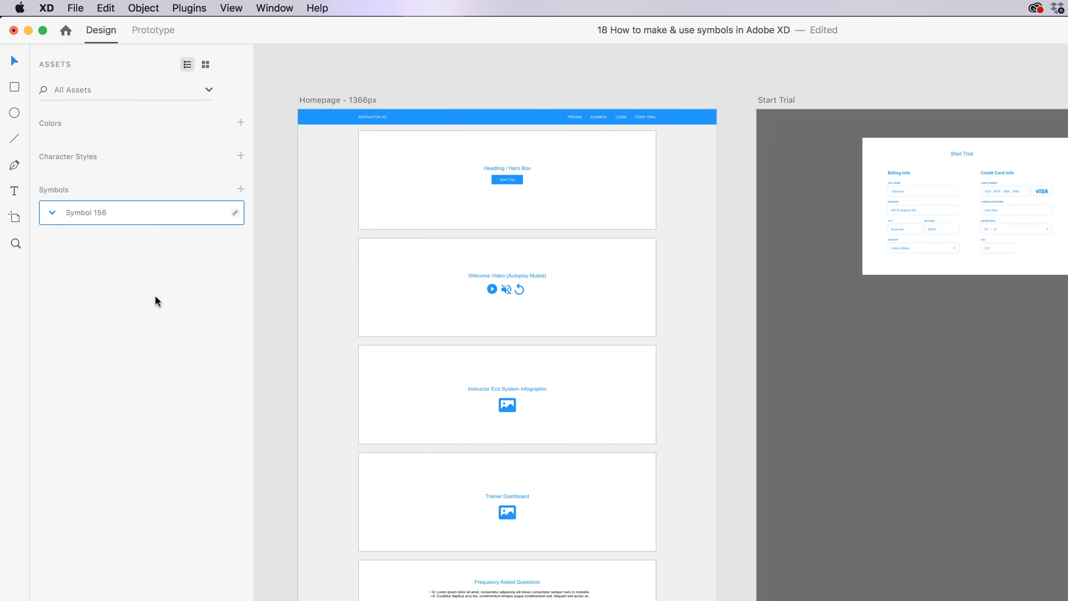
right_click(143, 214)
click(161, 218)
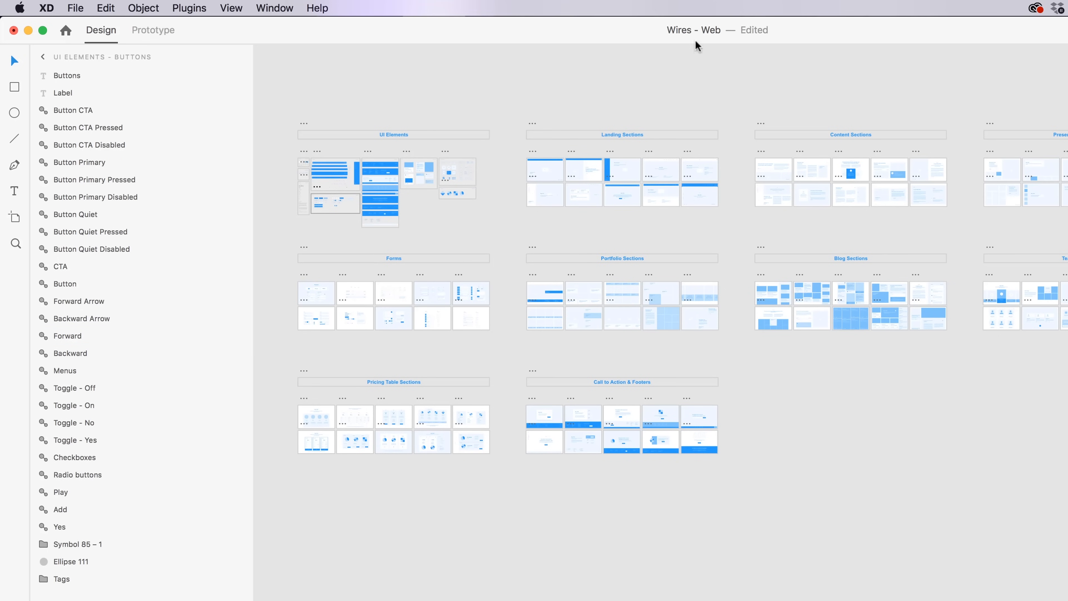
Step: Switch to the Wires - Web file, examine sample blocks in the blog and portfolio sections, and show the kit's assets
click(624, 289)
click(836, 318)
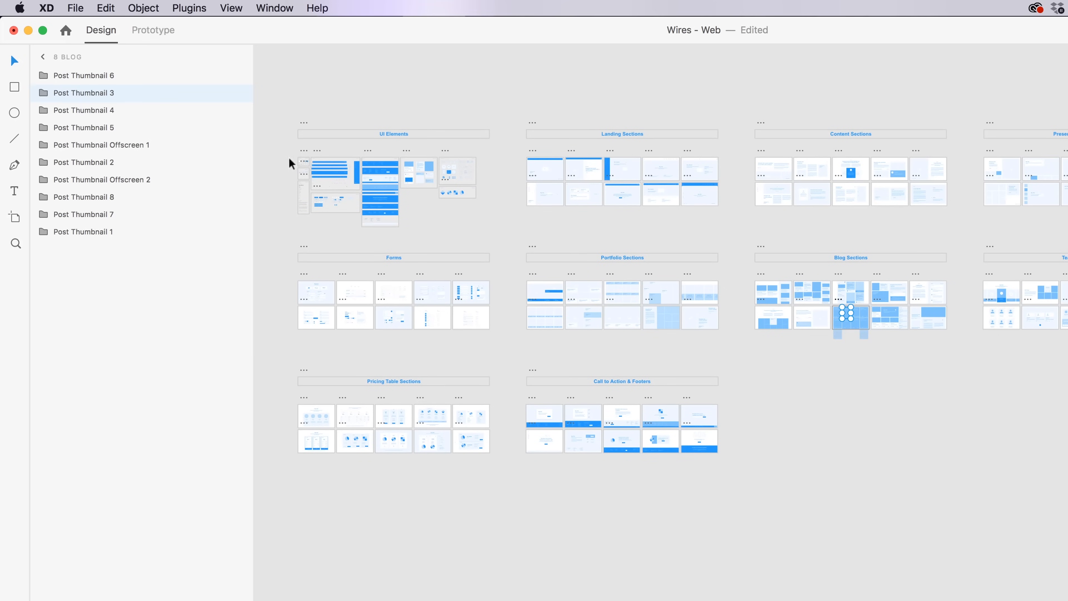
click(624, 294)
click(540, 290)
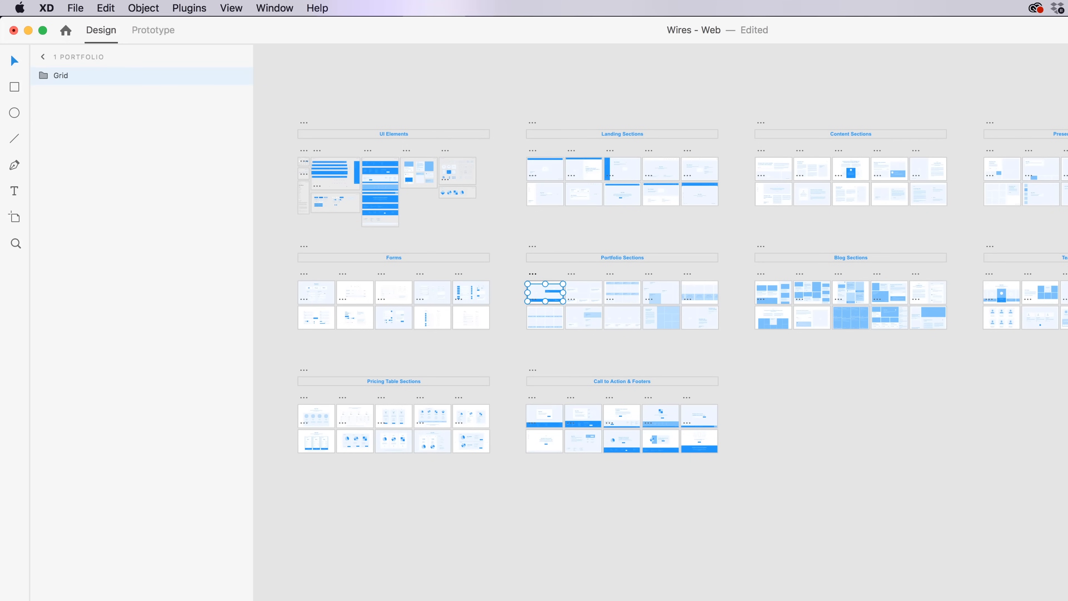
key(shift+super+y)
Step: Copy a blue text banner from the kit's UI Elements, paste it into the symbols example file, and undo the paste
click(390, 199)
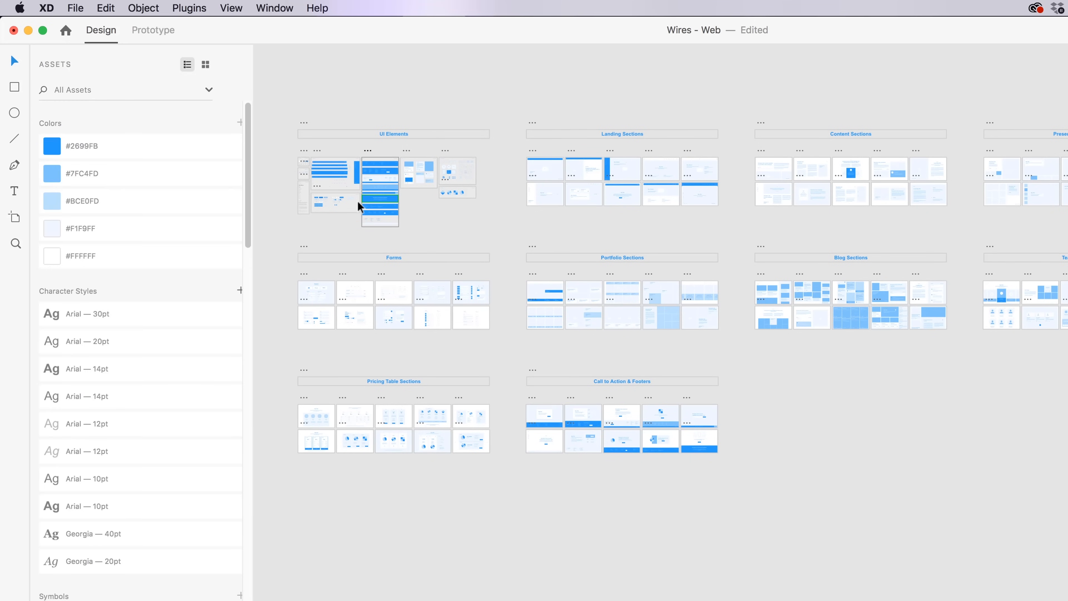
key(super+grave)
key(super+v)
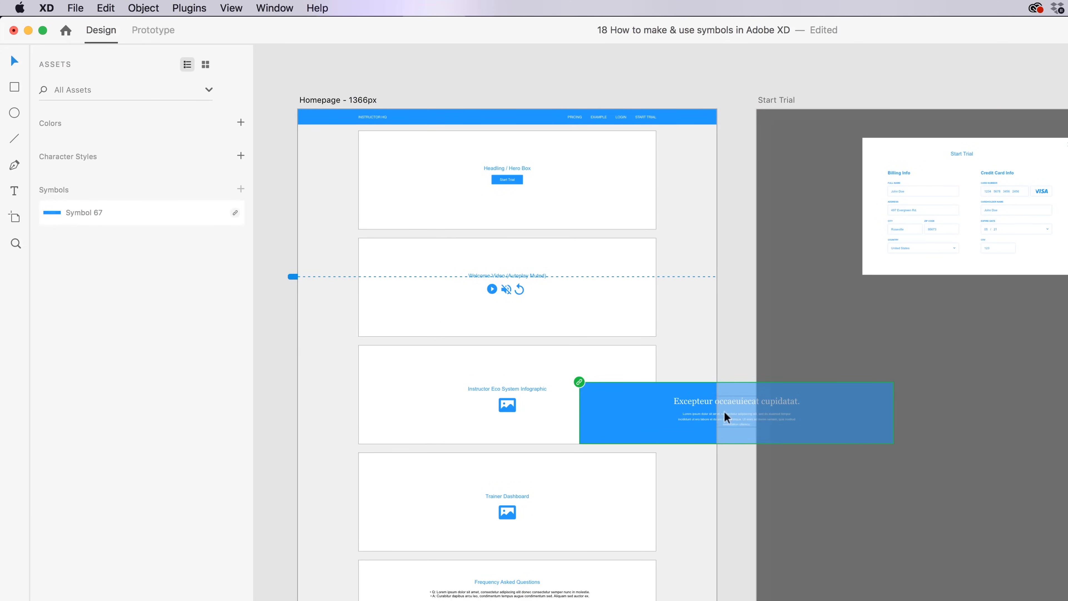
key(super+z)
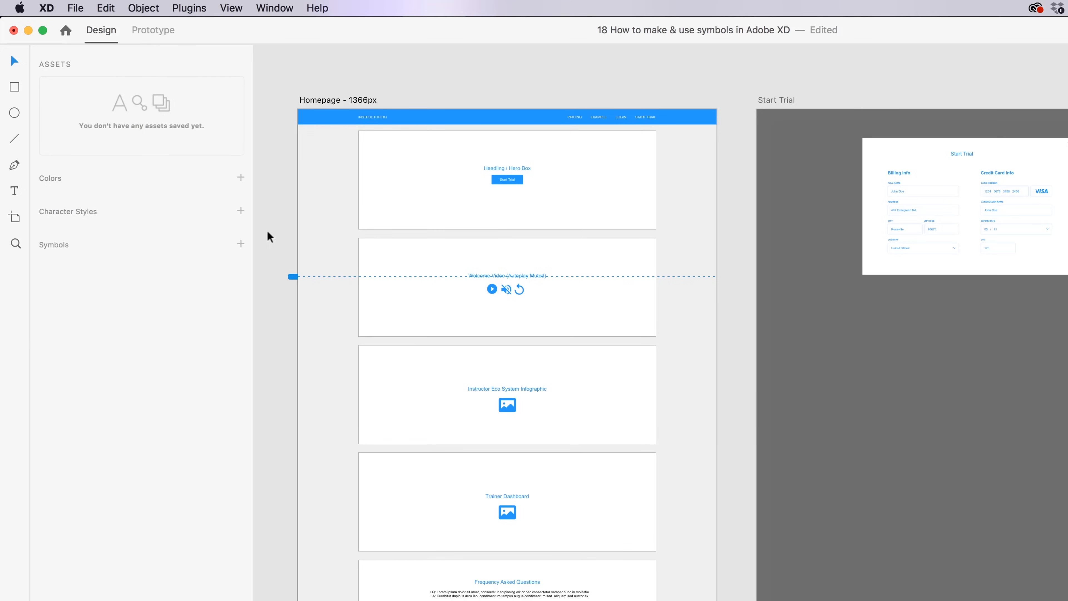
Step: Convert the Homepage's top navigation group into a symbol, leaving the group at X 0, Y 0
click(446, 116)
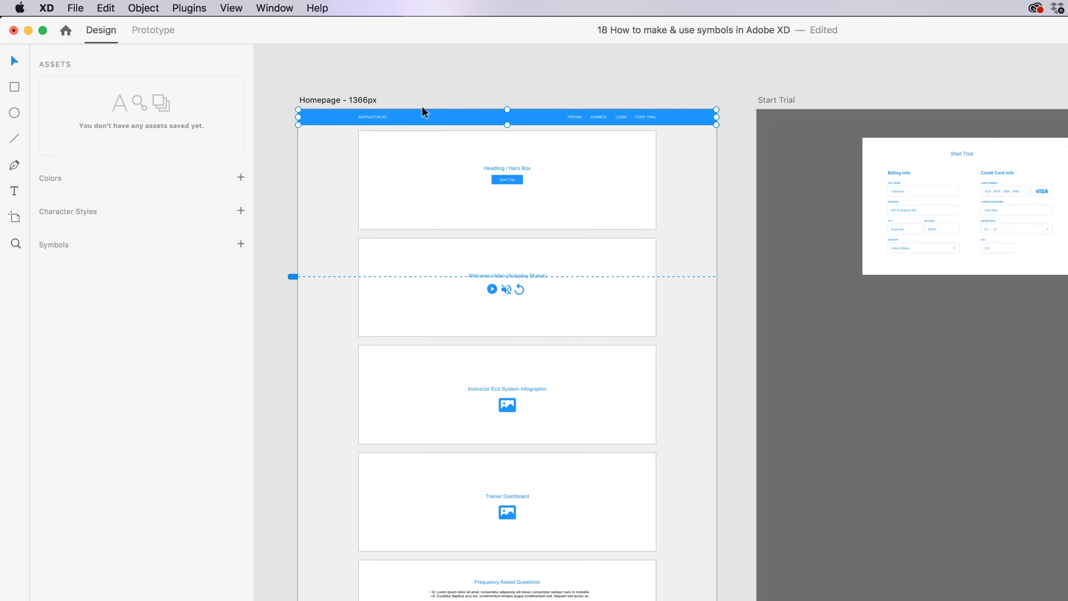
drag(453, 119, 441, 85)
key(super+z)
mouse_move(691, 113)
mouse_down()
mouse_move(598, 87)
mouse_move(671, 108)
mouse_up()
key(super+z)
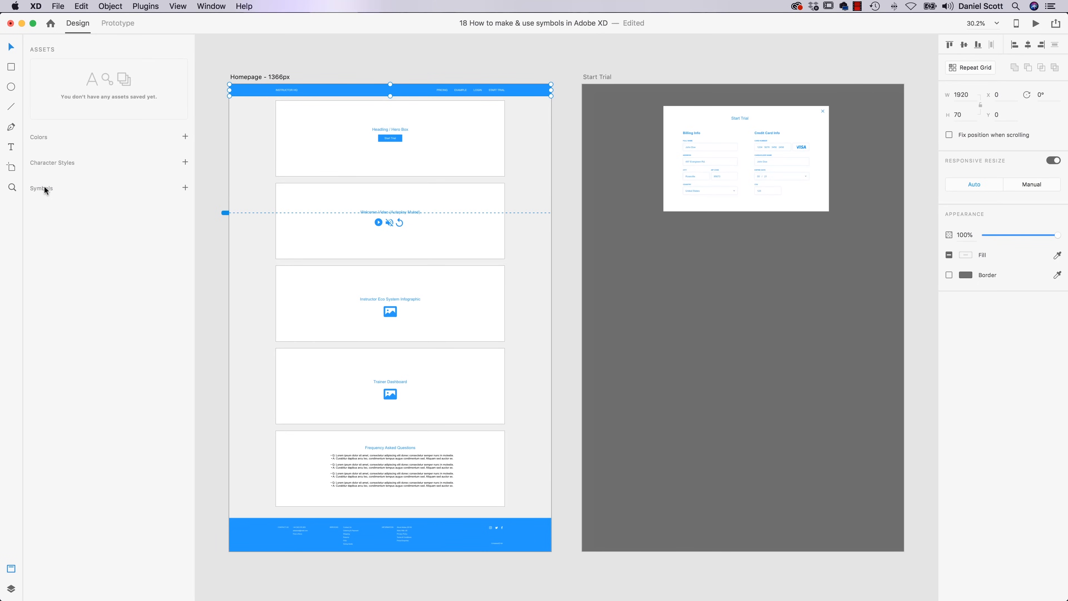
click(185, 188)
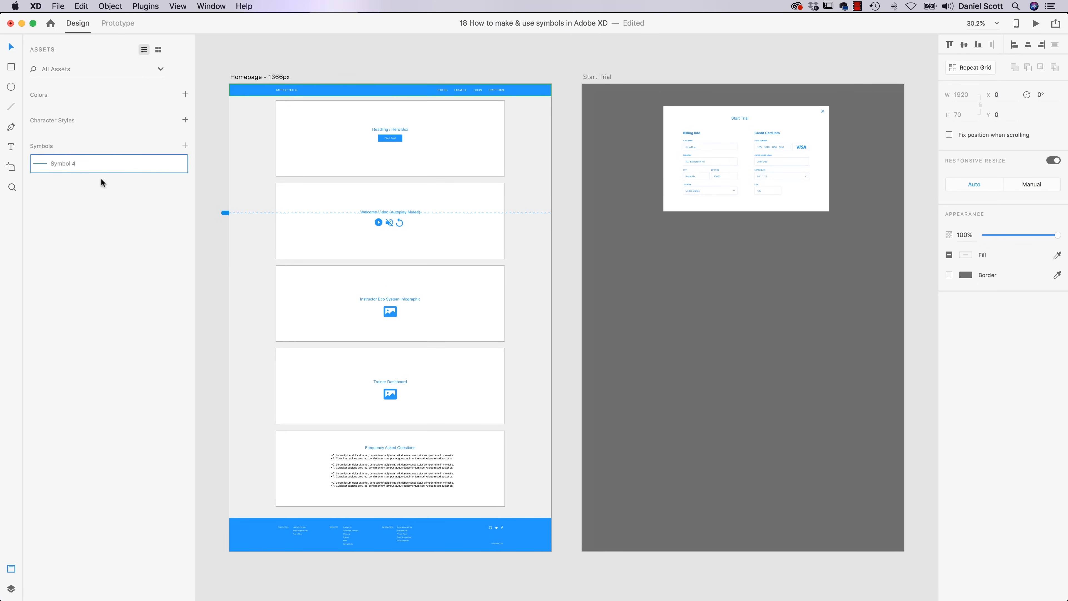
Step: Rename the new navigation symbol Top Nav
double_click(65, 161)
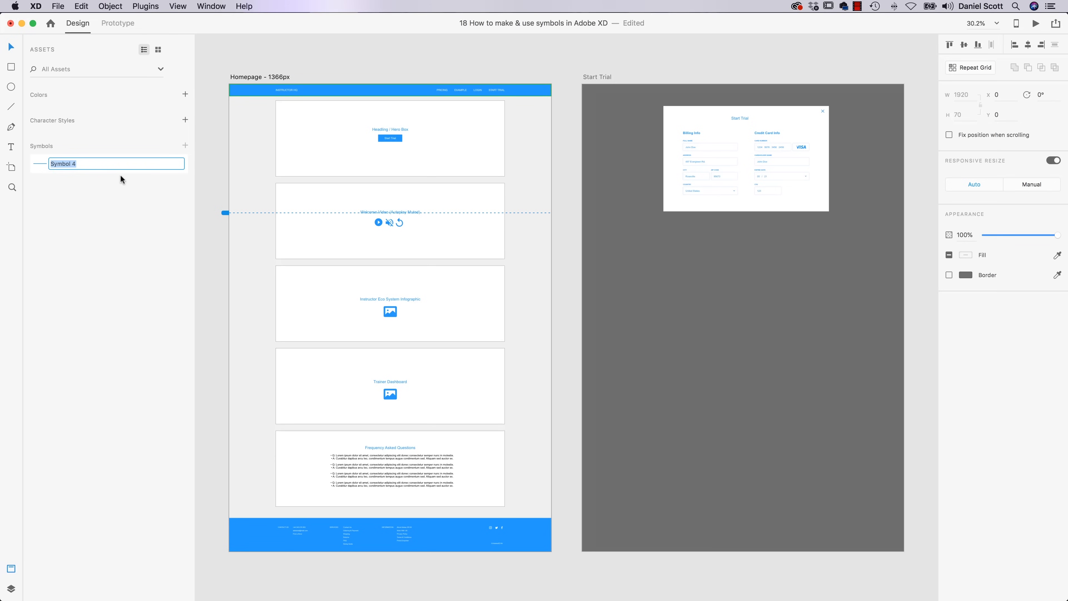
text(TO)
key(BackSpace)
key(BackSpace)
key(BackSpace)
text(op Nav)
key(Return)
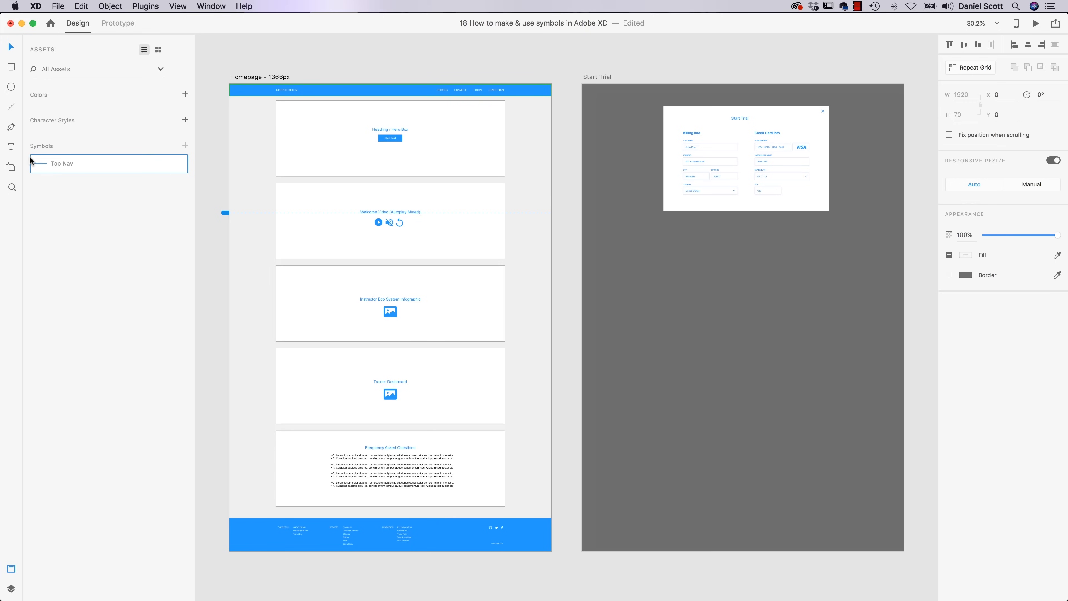
Step: Check how the Top Nav symbol is listed among the Homepage's layers, and return to the artboard list
drag(40, 167, 324, 95)
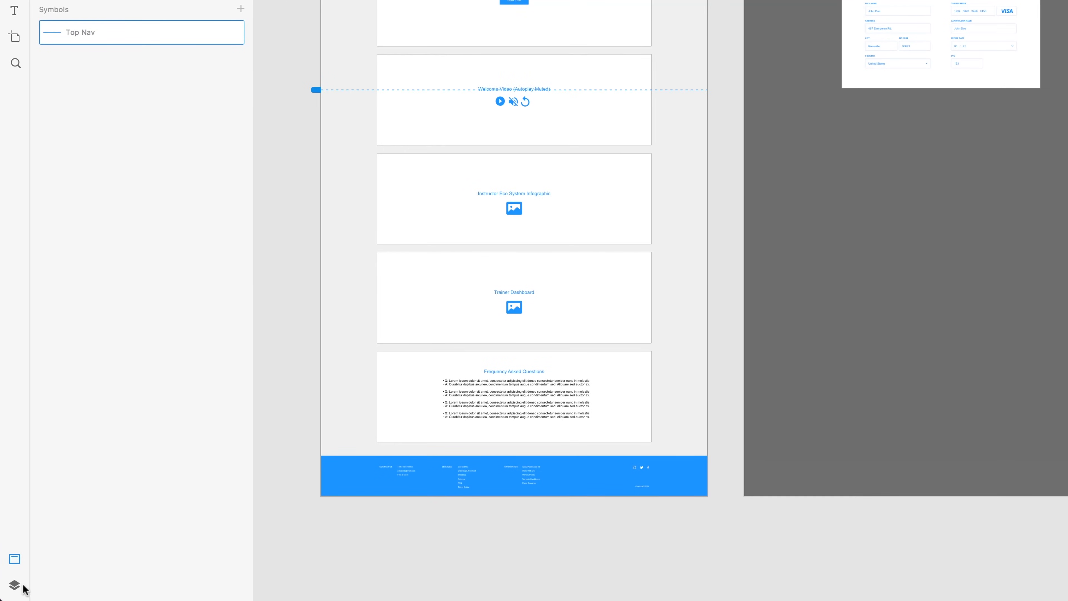
click(12, 587)
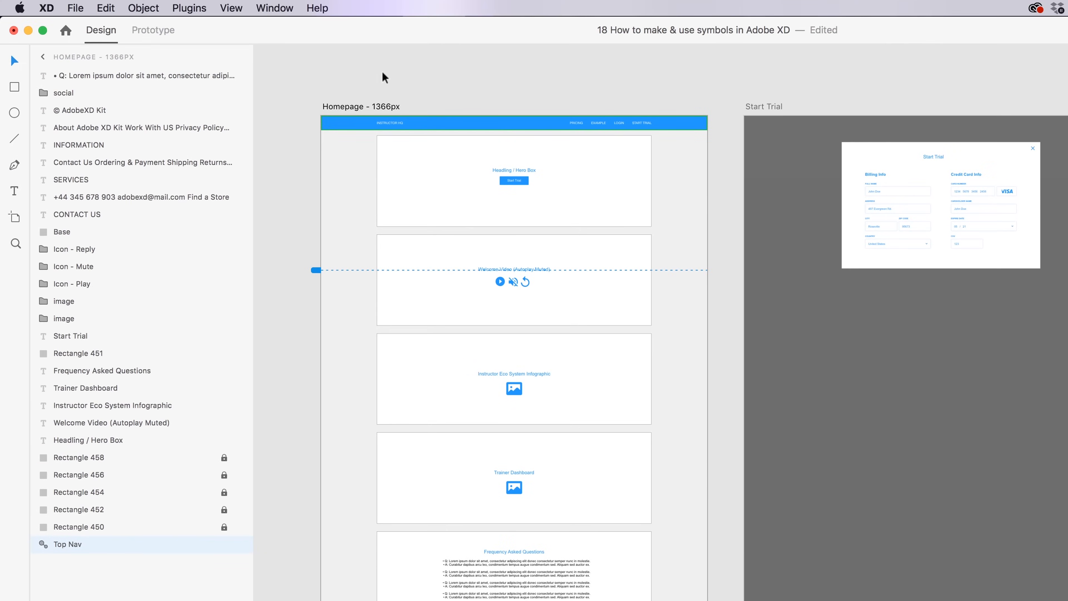
click(406, 37)
right_click(56, 93)
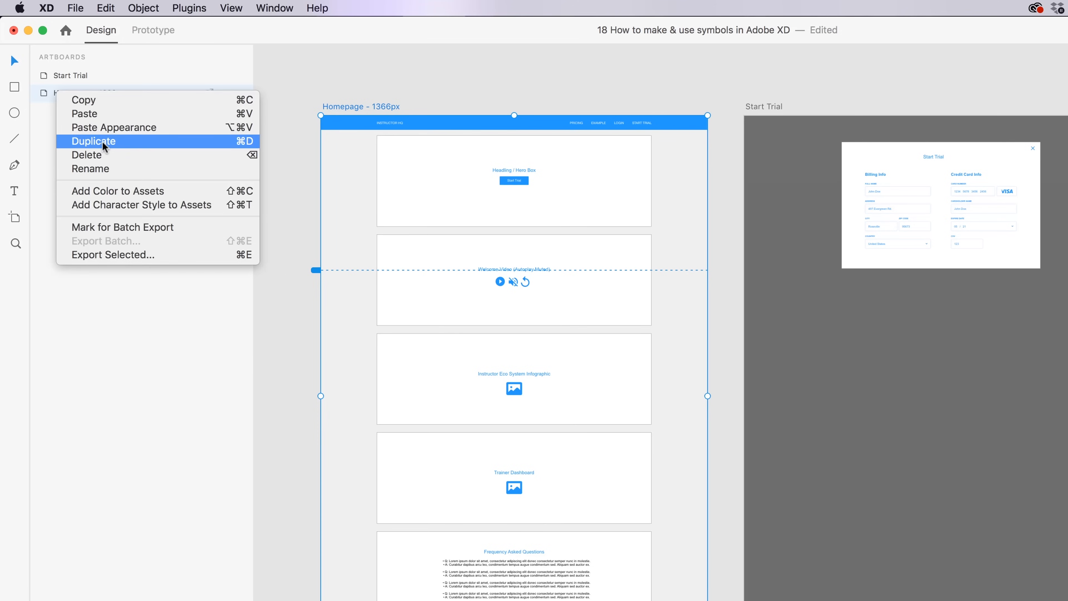
click(388, 79)
click(101, 7)
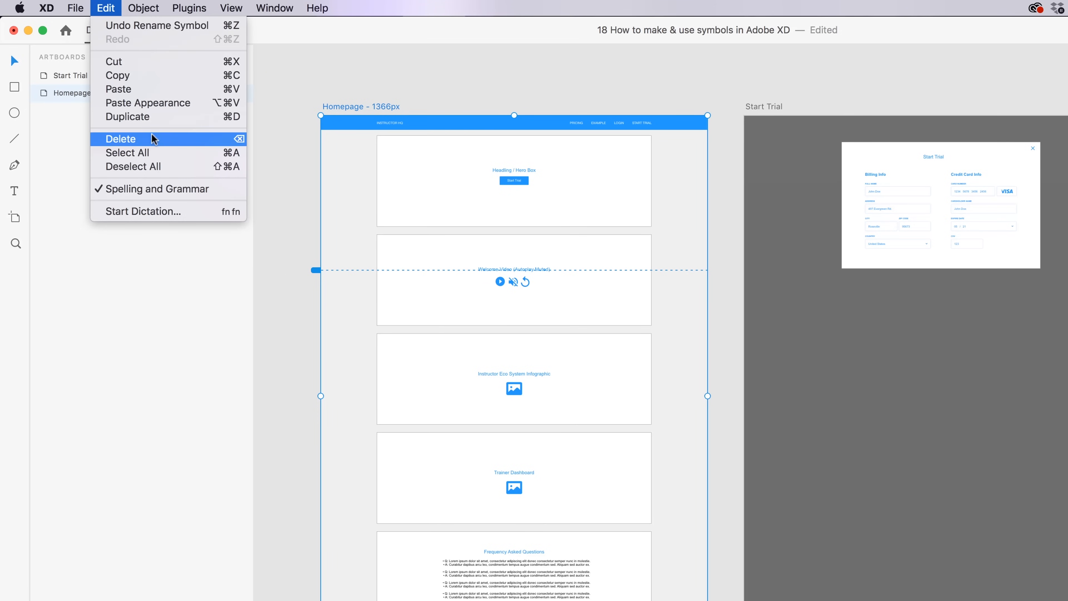
click(427, 99)
Step: Duplicate the Homepage artboard and place the copy on the far side of the Start Trial artboard
drag(789, 114, 689, 167)
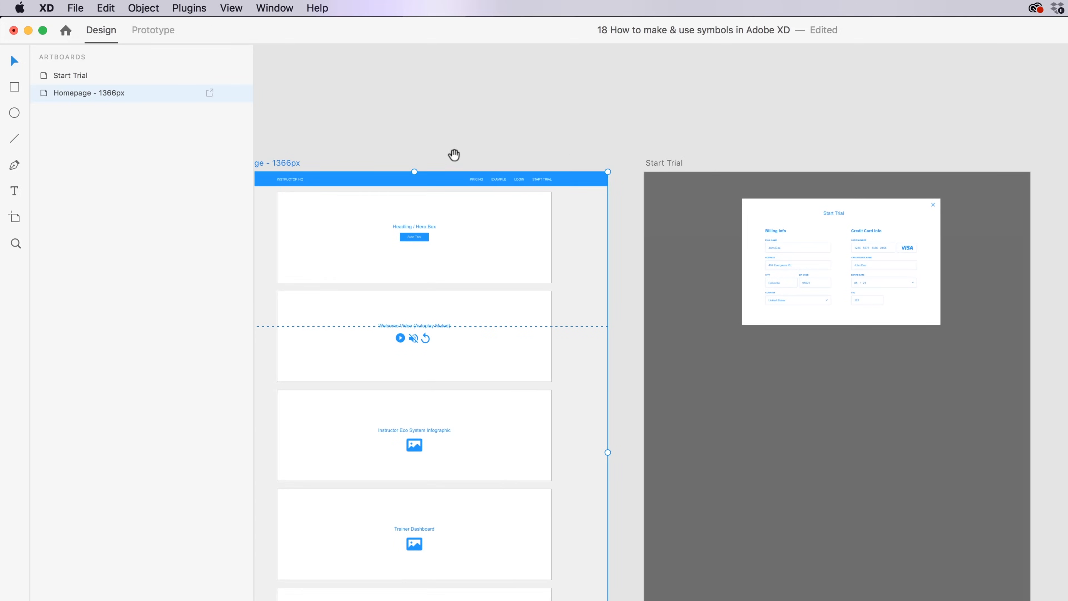
drag(454, 155, 562, 153)
scroll(586, 180, up, 2)
scroll(585, 179, down, 5)
scroll(585, 179, up, 2)
click(499, 176)
alt+drag(486, 169, 845, 169)
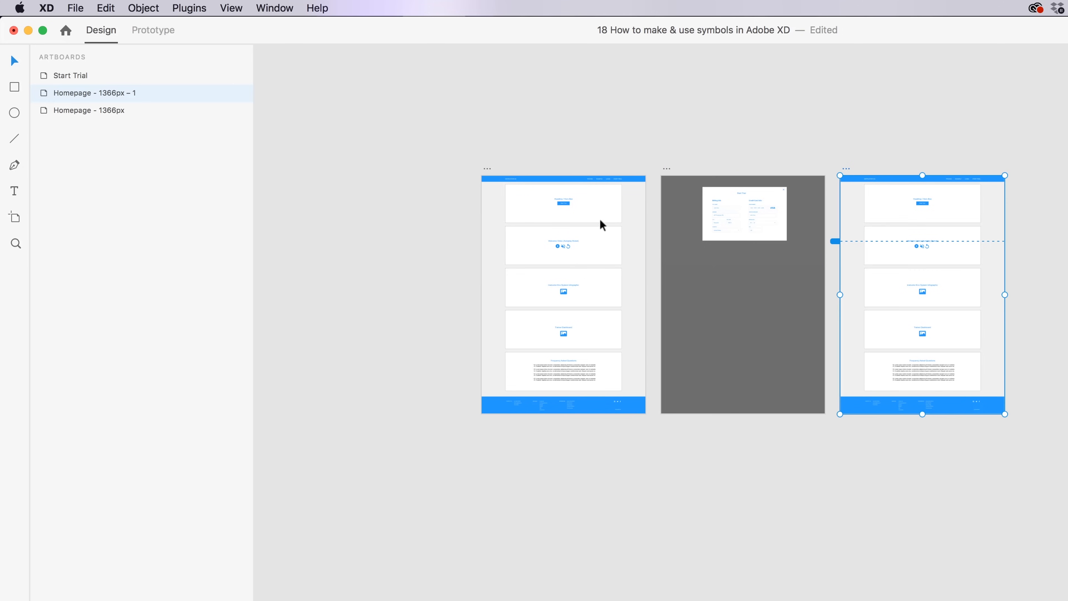
Step: Clear the body content of the duplicated artboard, unlocking its five section rectangles and deleting them too
drag(1047, 201, 868, 372)
key(Delete)
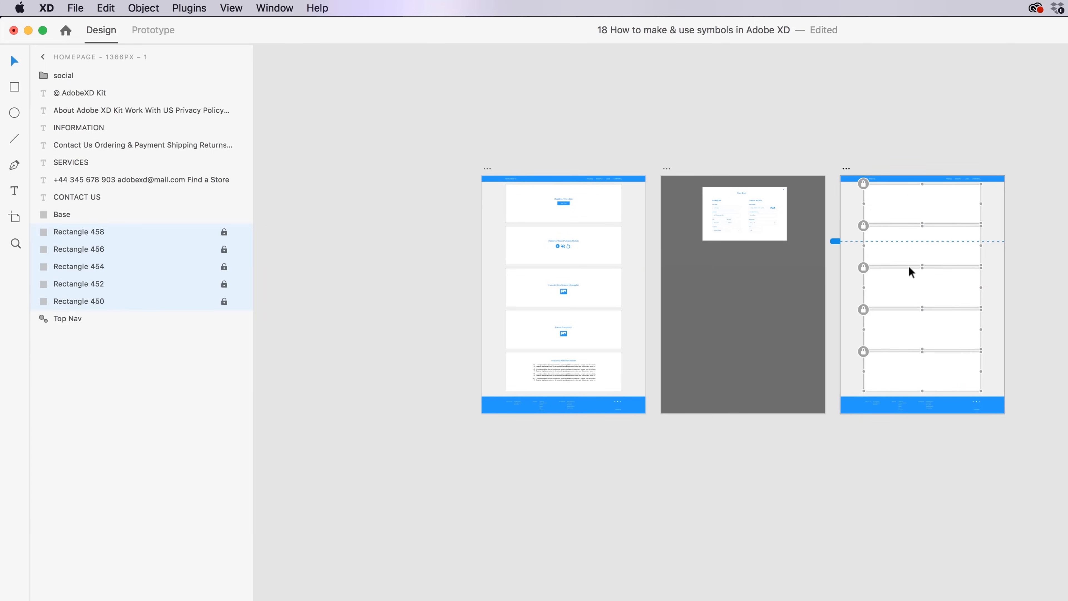
key(super+shift+l)
click(923, 67)
key(super+l)
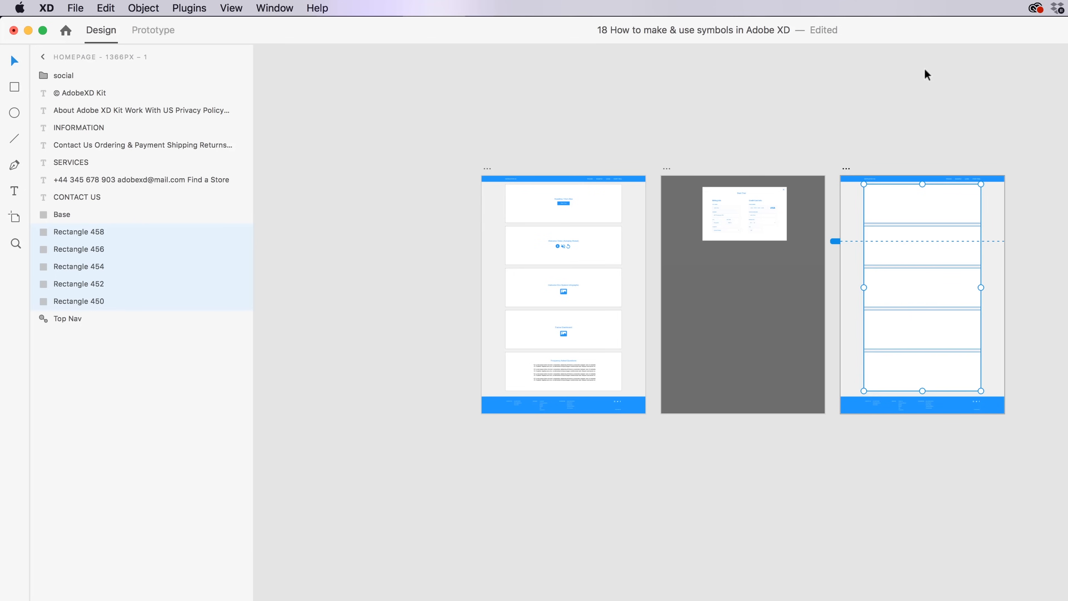
key(Delete)
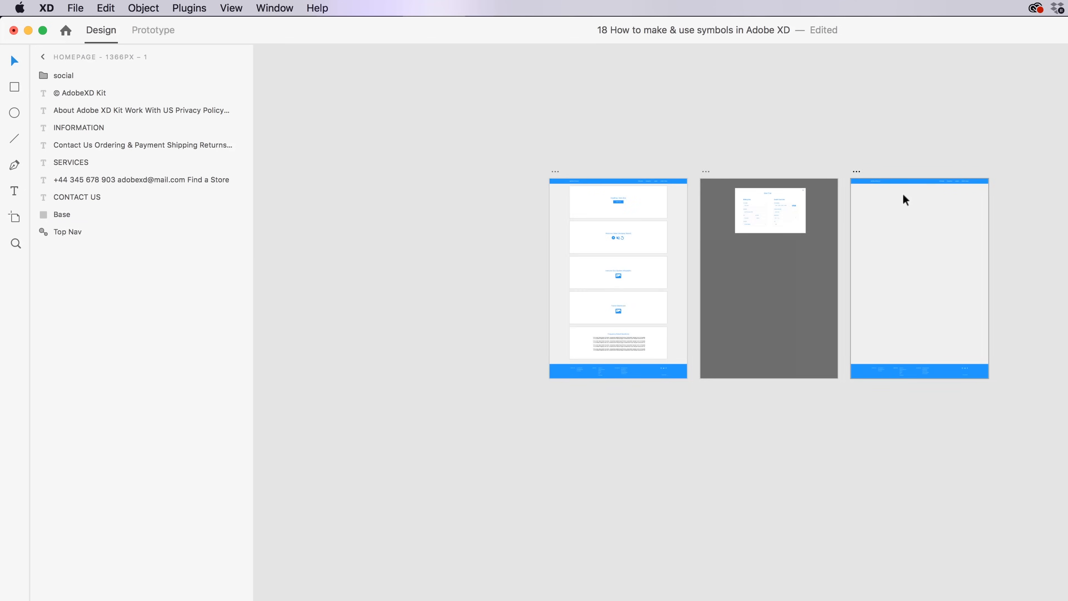
Step: Rename the duplicated artboard Dashboard and select its Top Nav symbol
scroll(903, 192, up, 5)
double_click(798, 135)
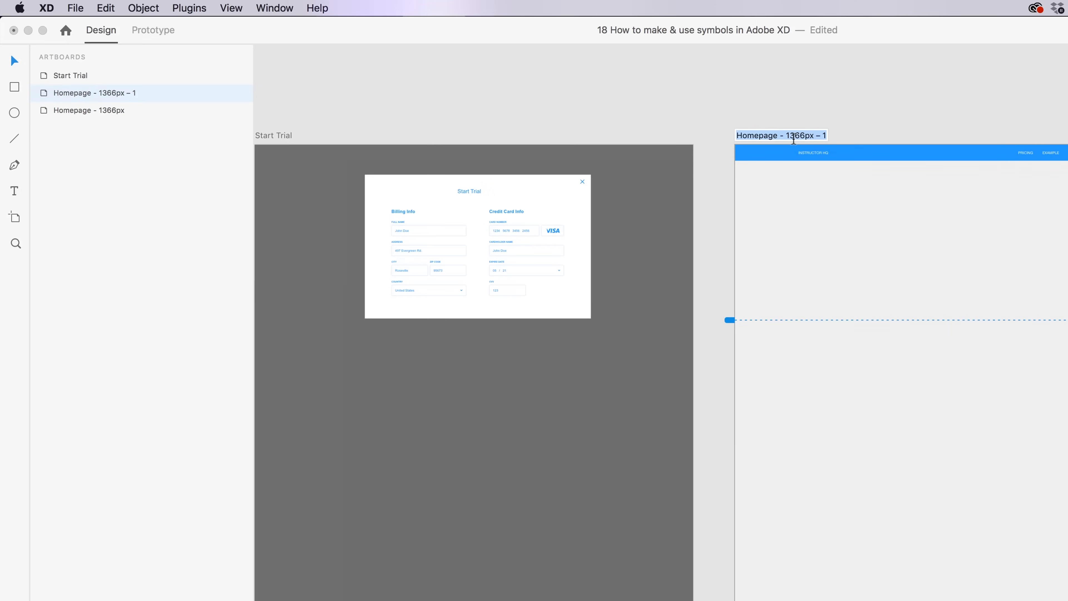
text(Dashboard)
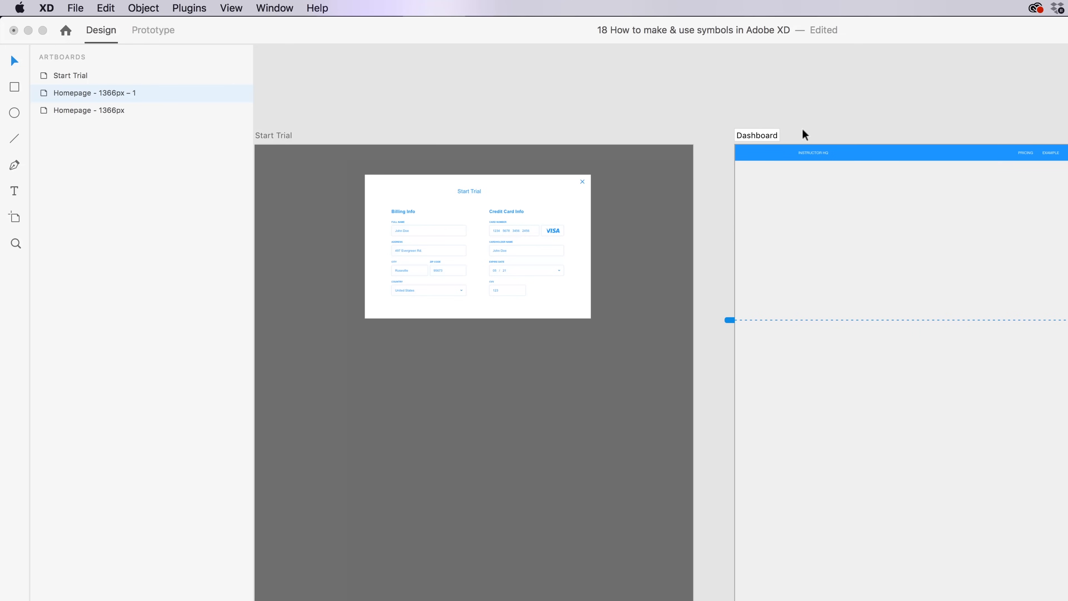
key(Return)
double_click(68, 93)
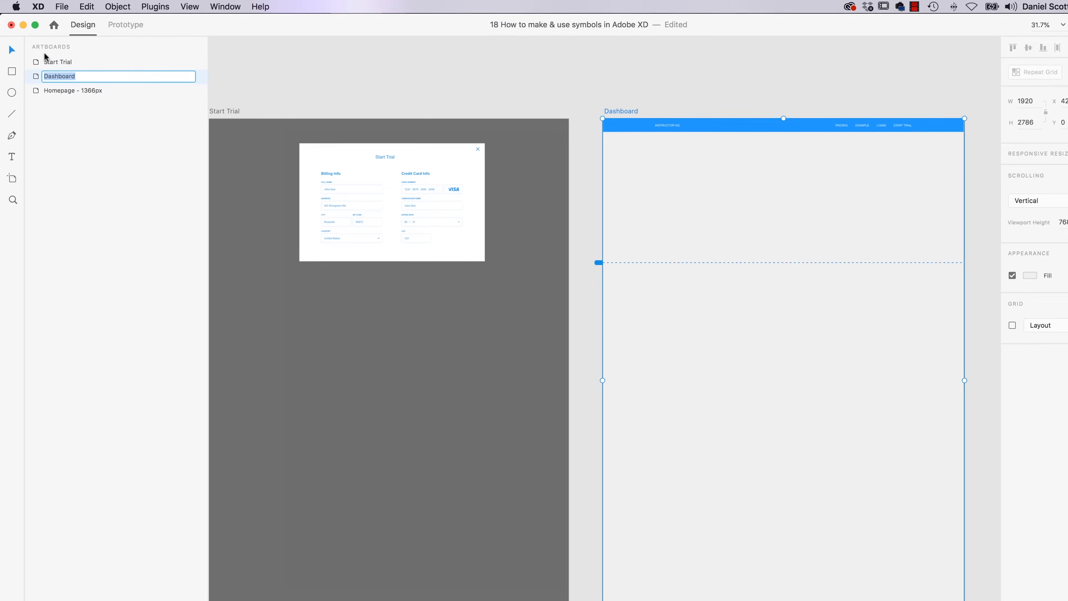
double_click(622, 112)
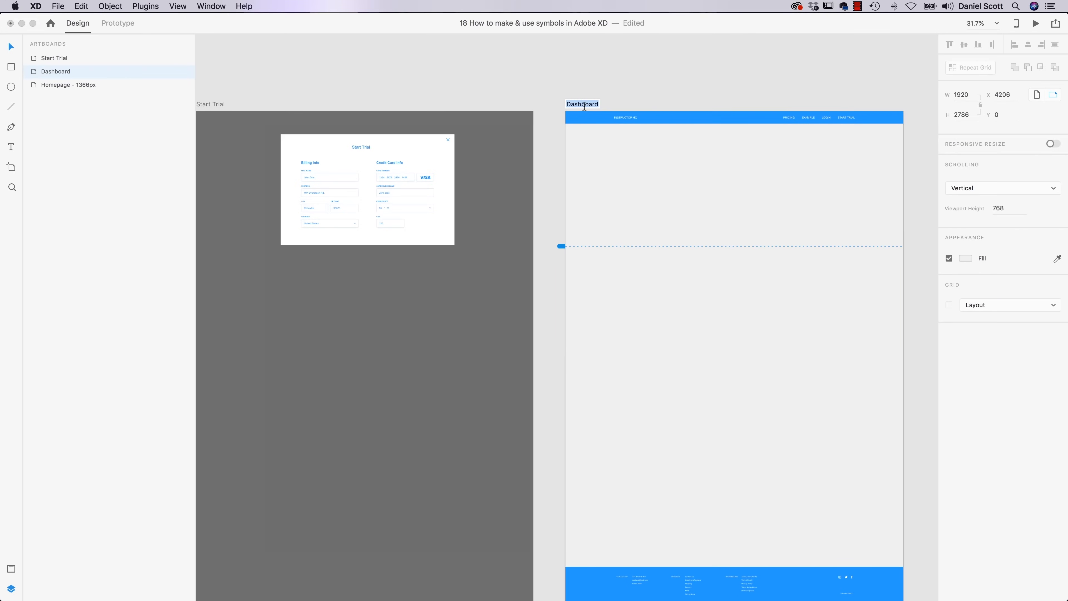
key(Return)
click(662, 119)
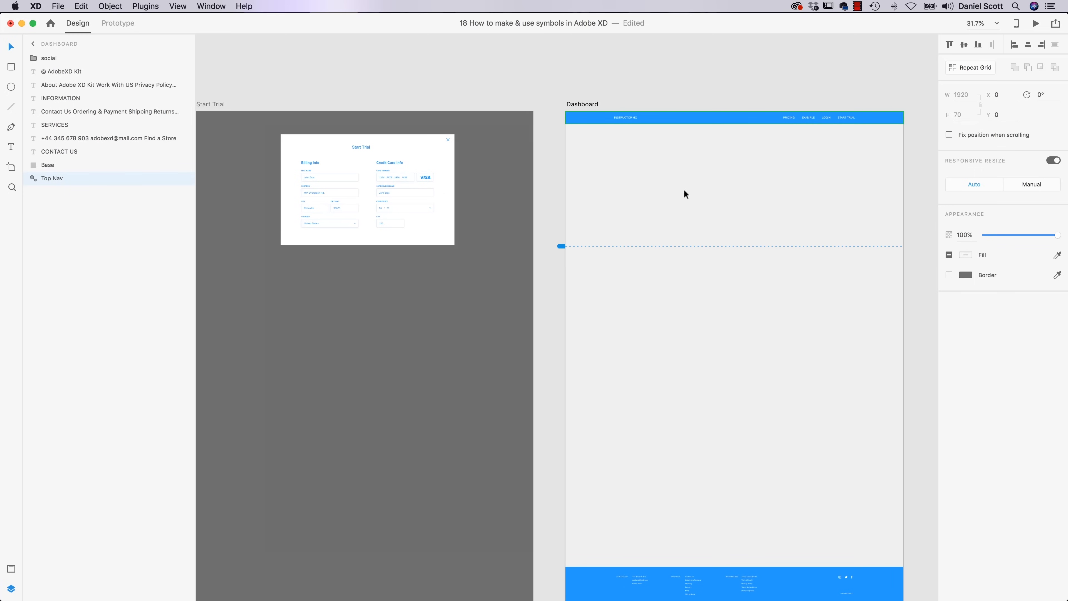
Step: Change the LOGIN link's text inside the Homepage's Top Nav symbol to SIGN IN
drag(534, 154, 801, 164)
drag(382, 178, 513, 225)
scroll(492, 185, down, 1)
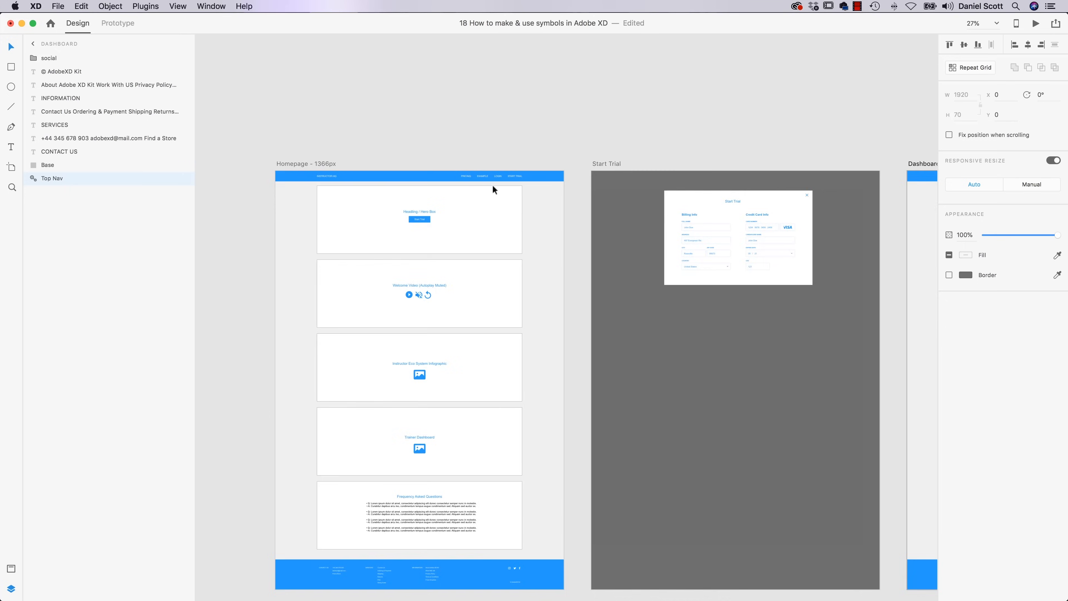
scroll(492, 185, up, 8)
drag(523, 181, 534, 246)
click(532, 244)
double_click(532, 244)
double_click(533, 245)
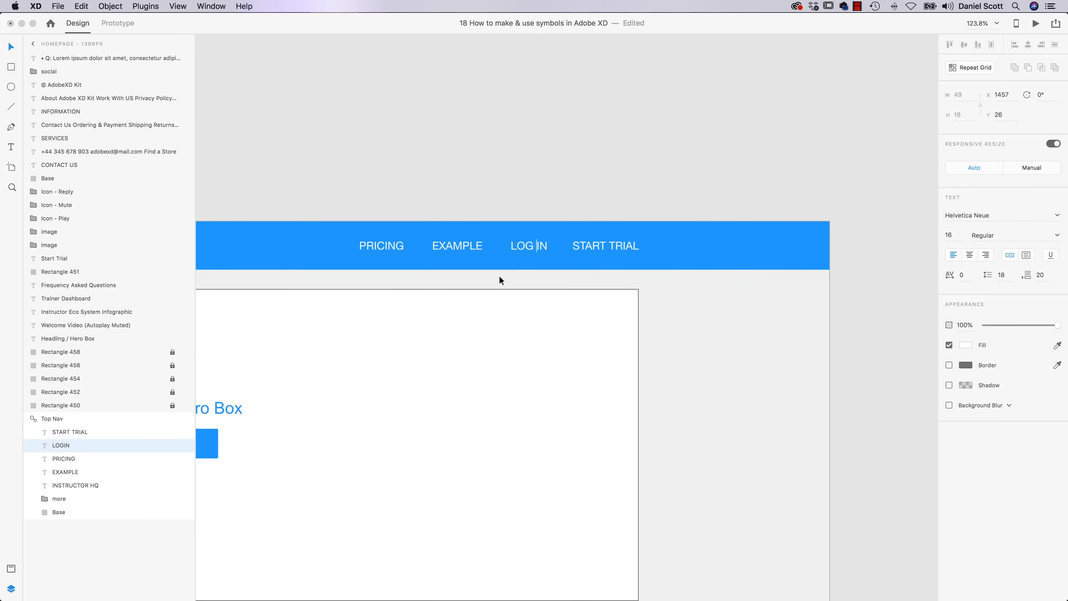
key(Left)
triple_click(518, 246)
text(sign)
key(BackSpace)
key(BackSpace)
key(BackSpace)
key(BackSpace)
text(SING)
key(BackSpace)
key(BackSpace)
text(GN IN)
click(11, 46)
Step: Move the SIGN IN link within the Homepage's navigation bar to Y 27 and clear the selection
drag(543, 242, 542, 243)
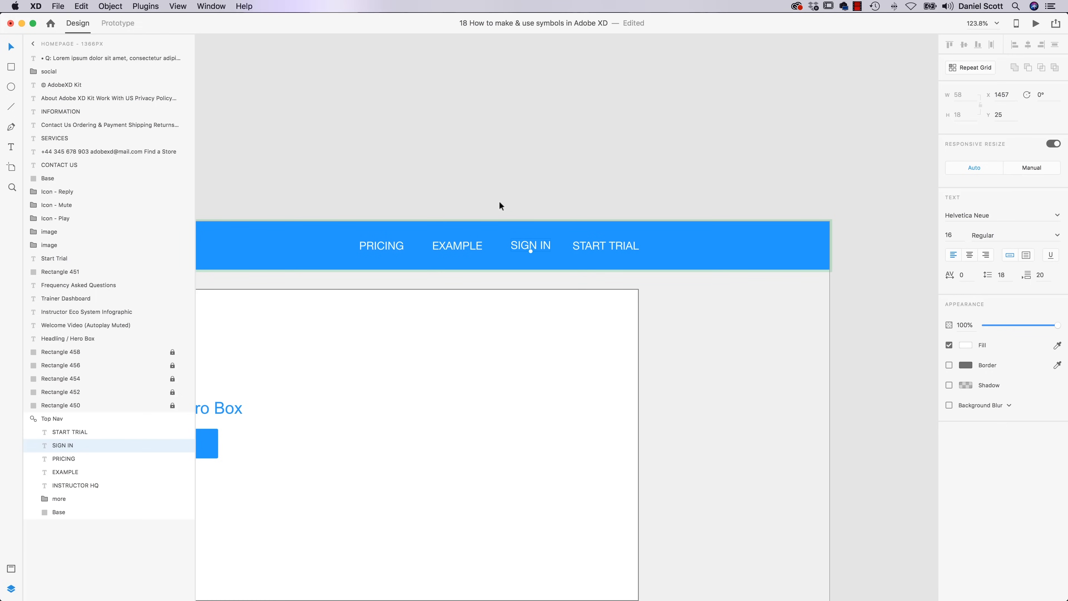
click(515, 173)
drag(555, 255, 534, 254)
double_click(529, 243)
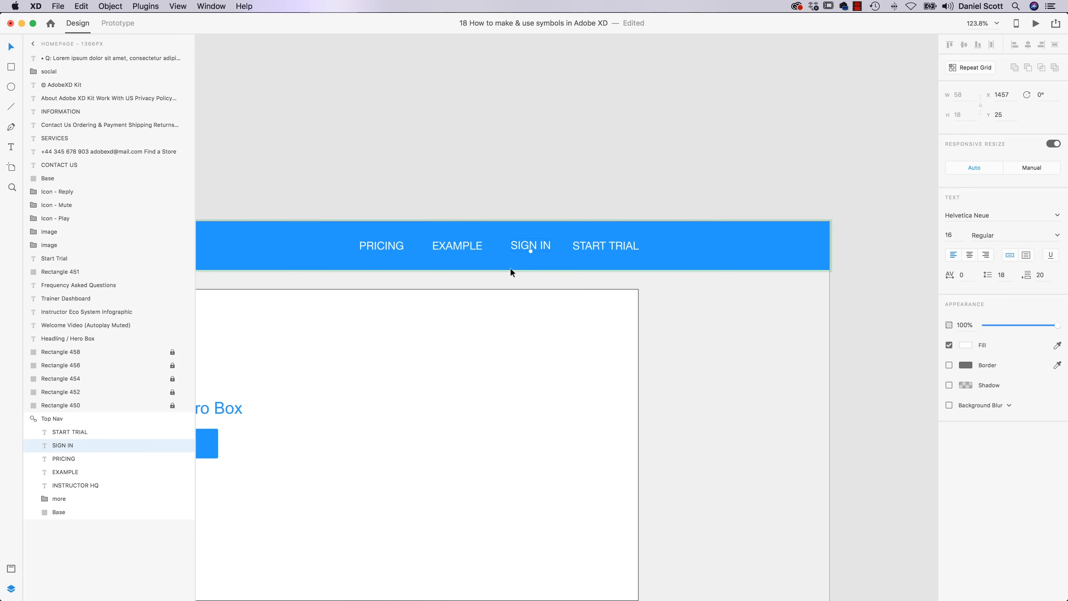
drag(544, 245, 544, 245)
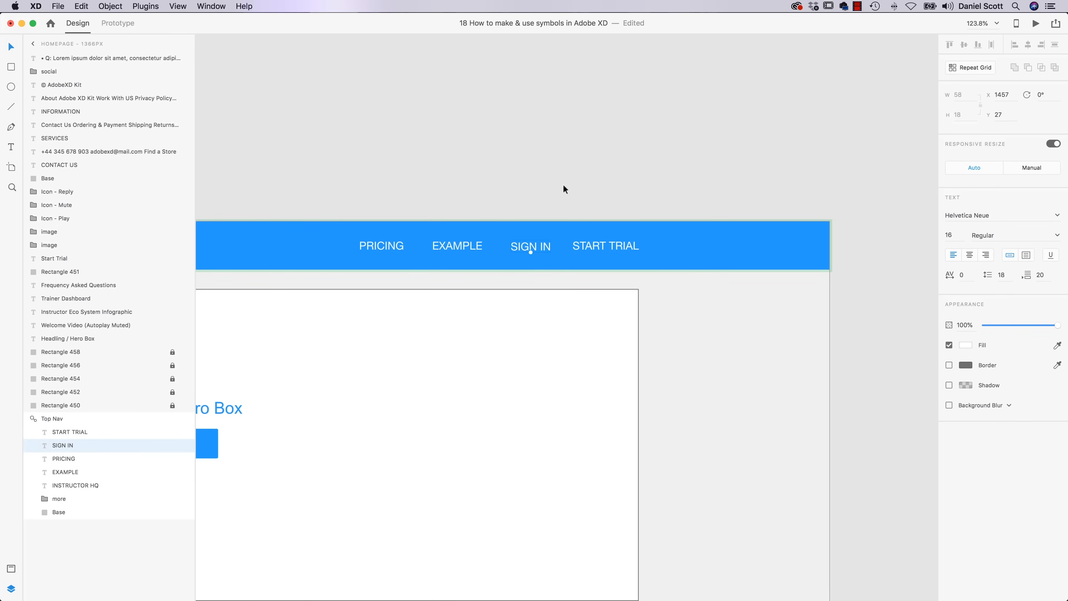
click(717, 322)
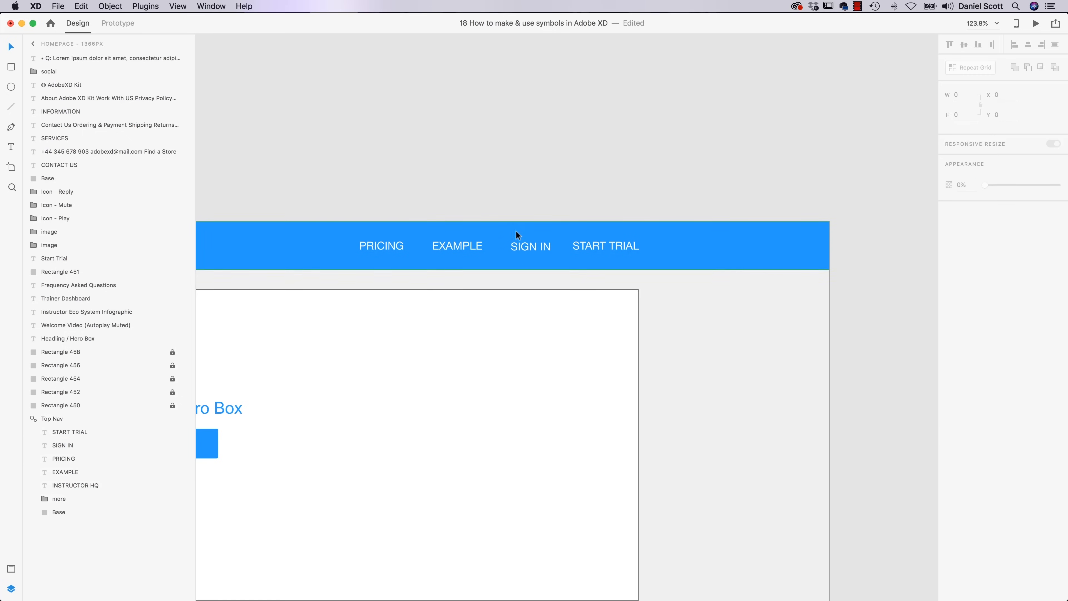
Step: Compare the edited link's text and position with the Dashboard's navigation bar, and bring all three artboards into view
drag(576, 296, 158, 297)
drag(926, 310, 347, 302)
drag(626, 299, 242, 299)
drag(897, 253, 316, 271)
scroll(584, 272, right, 20)
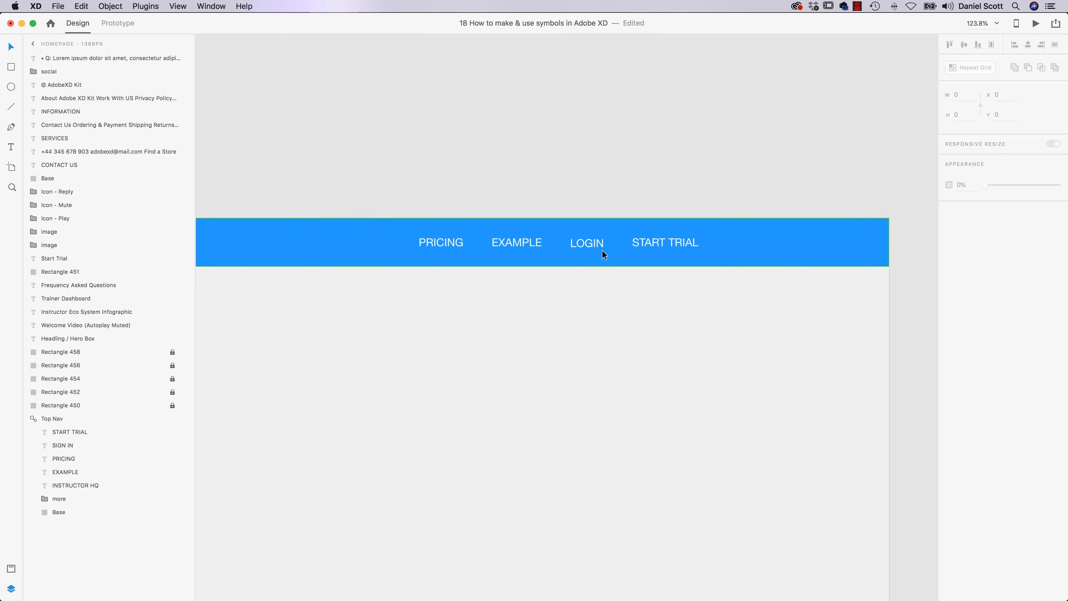
drag(484, 270, 664, 315)
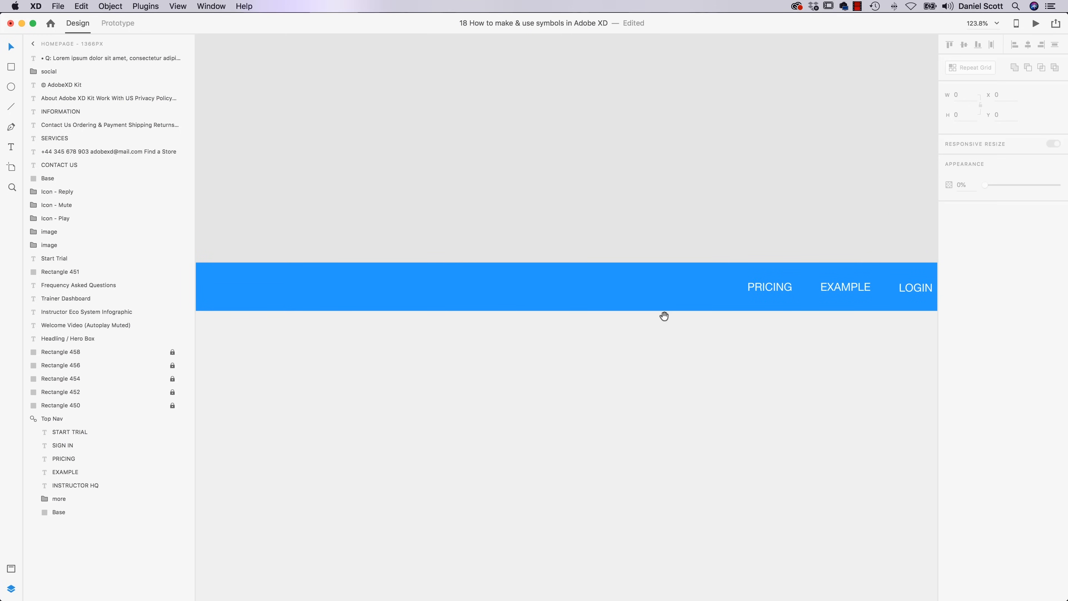
key(super+0)
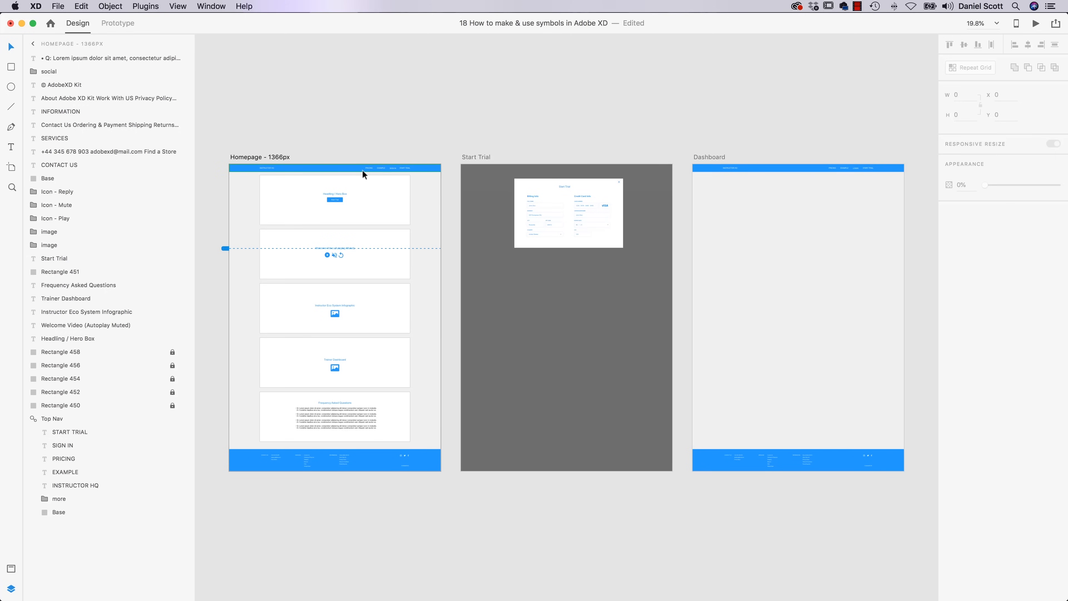
Step: Push the overrides of the Homepage's Top Nav symbol to its other instances and inspect the Dashboard's navigation bar
click(352, 167)
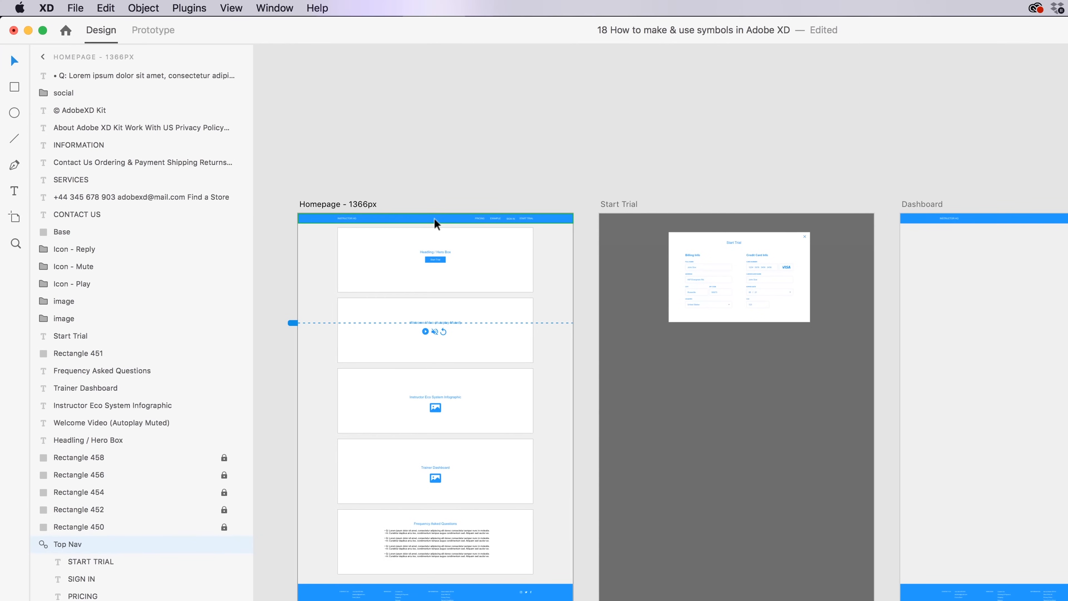
right_click(335, 172)
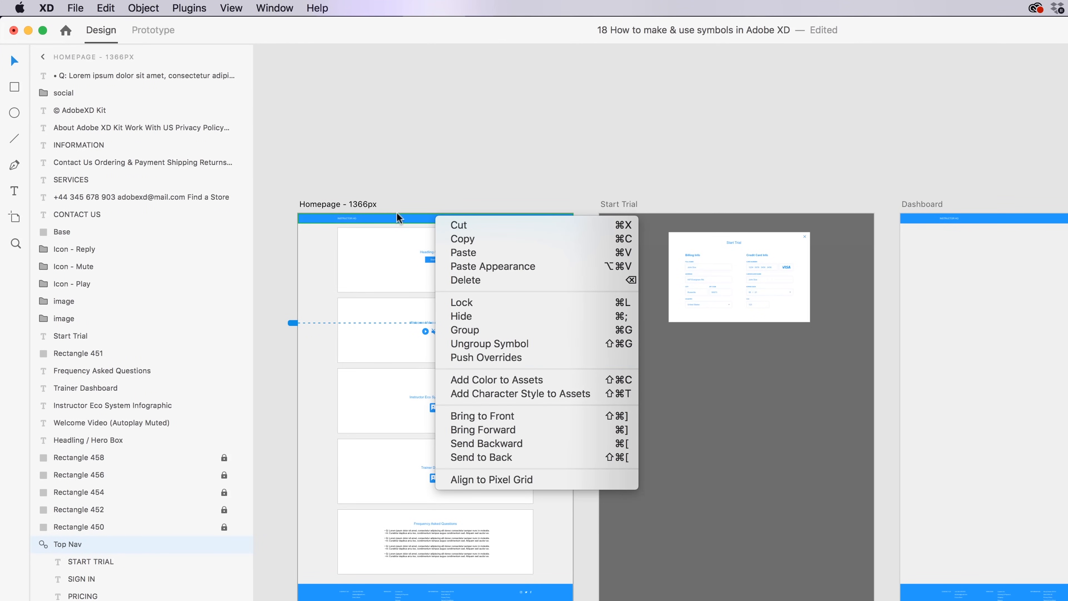
click(474, 360)
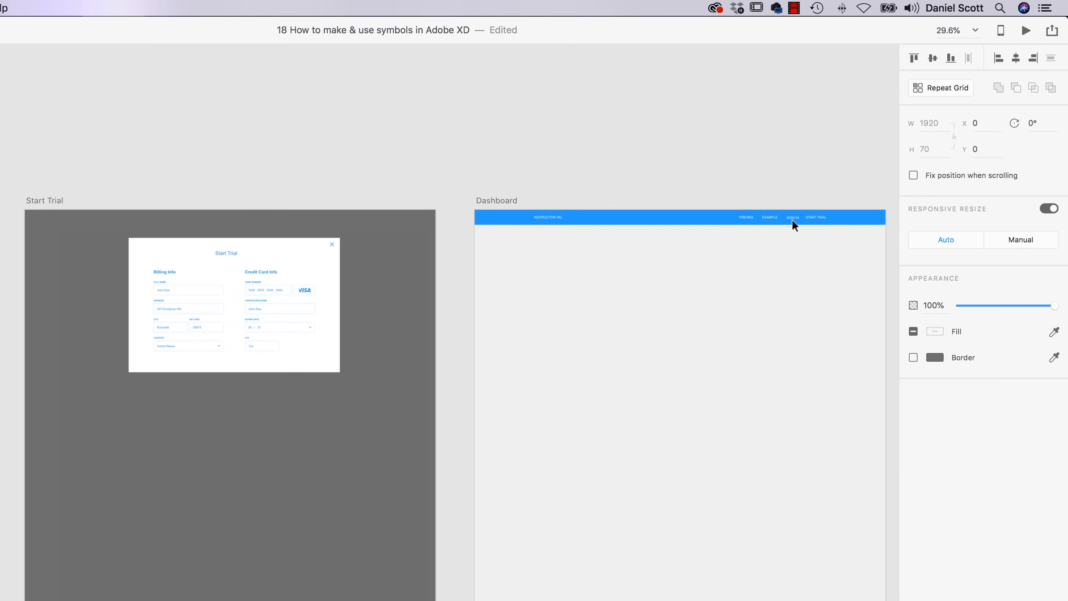
scroll(791, 220, up, 5)
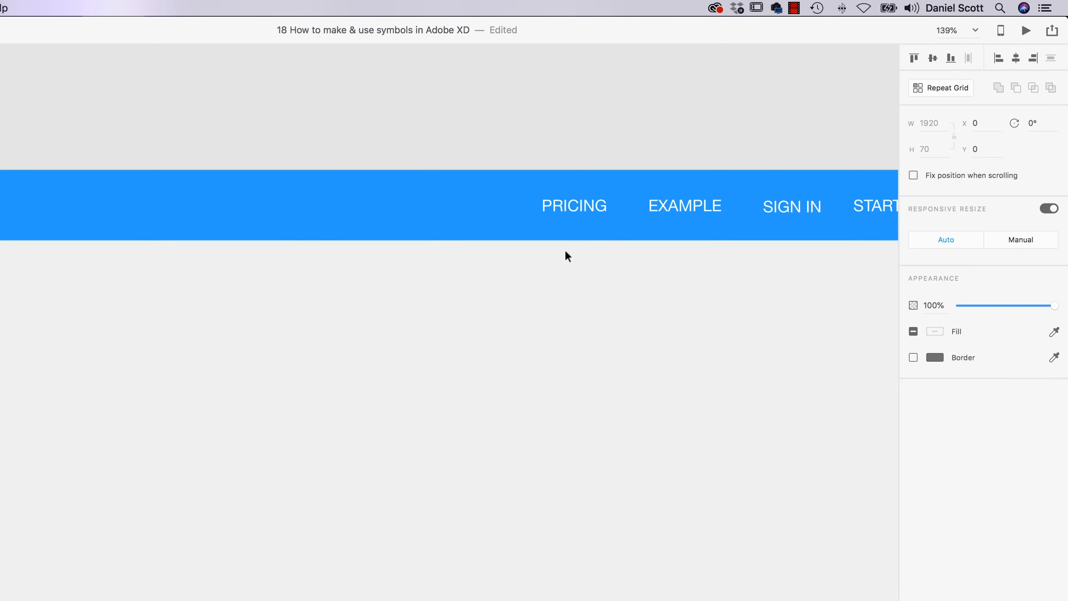
scroll(428, 215, down, 5)
scroll(369, 227, down, 5)
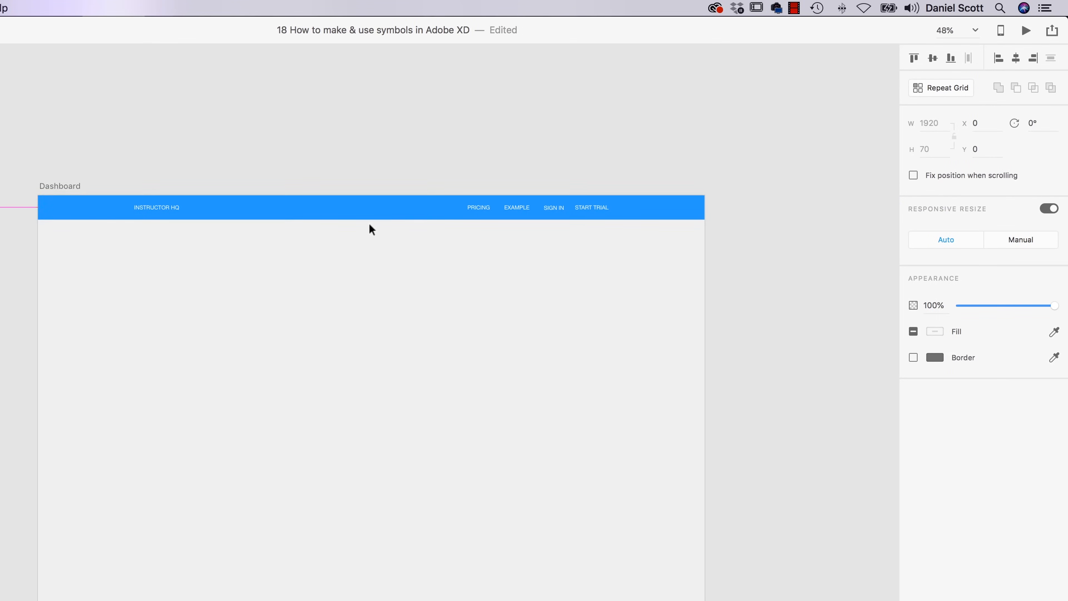
Step: Change the fill of the Base rectangle inside the Homepage's Top Nav symbol to yellow-green #DAFB26
drag(236, 279, 612, 334)
scroll(334, 255, down, 3)
drag(265, 324, 335, 336)
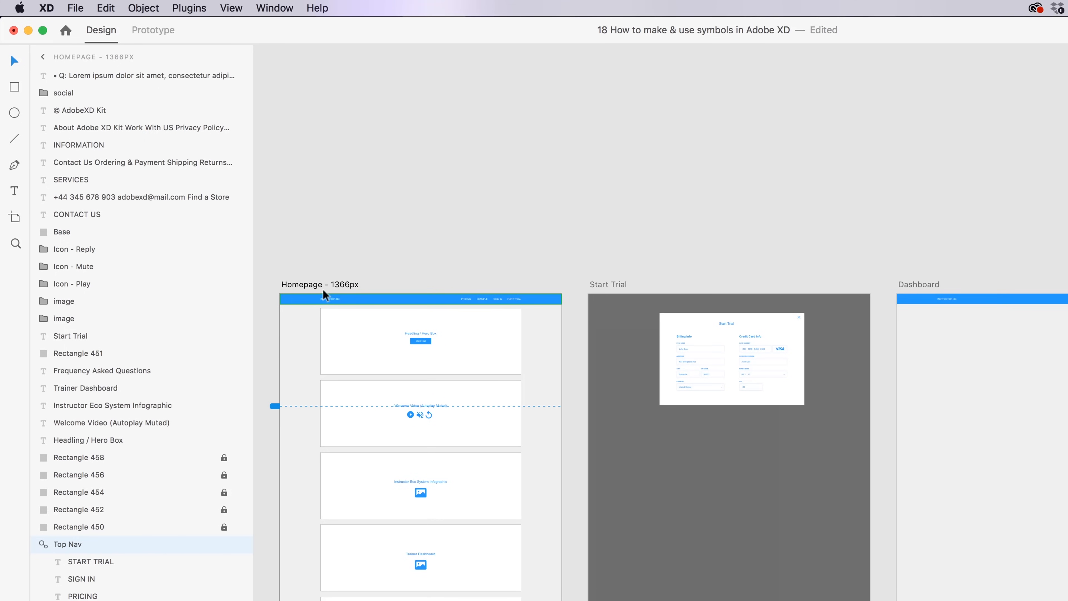
click(338, 300)
mouse_move(337, 299)
mouse_down()
mouse_move(366, 300)
mouse_move(339, 300)
mouse_up()
click(303, 298)
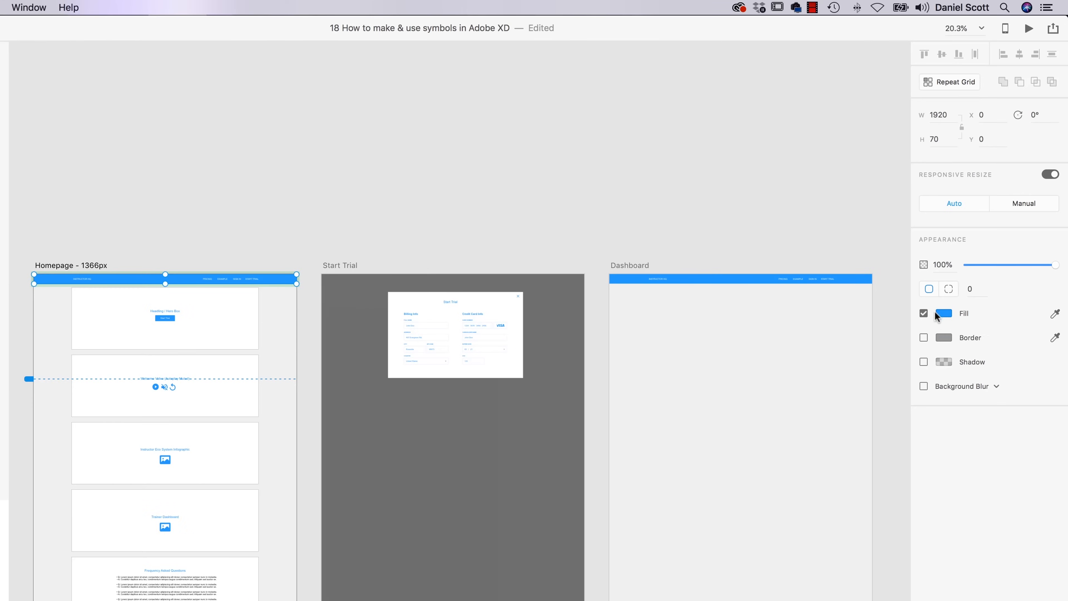
click(944, 312)
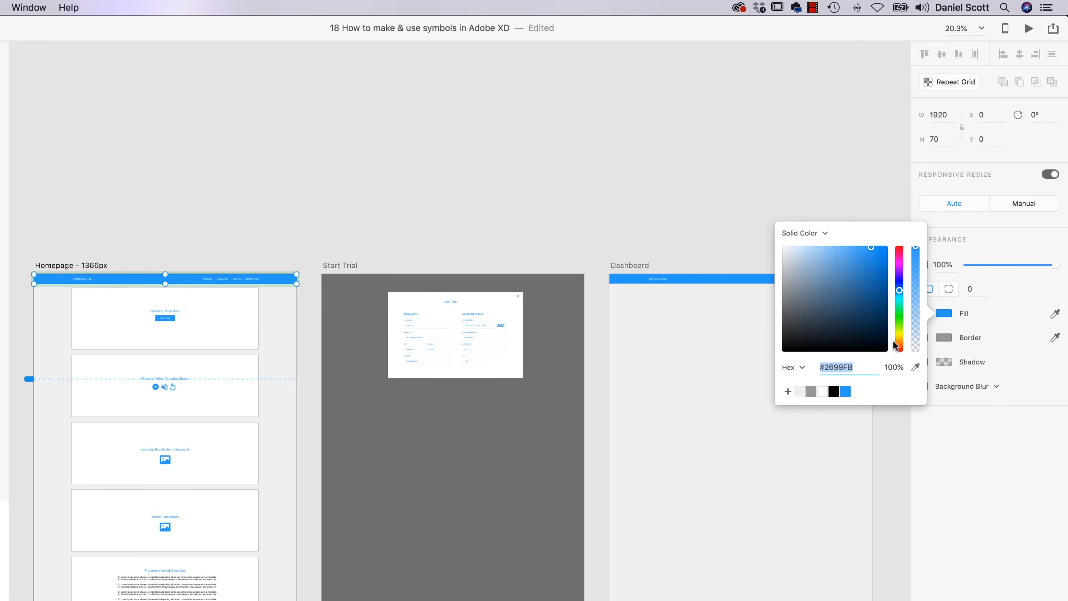
drag(894, 344, 899, 331)
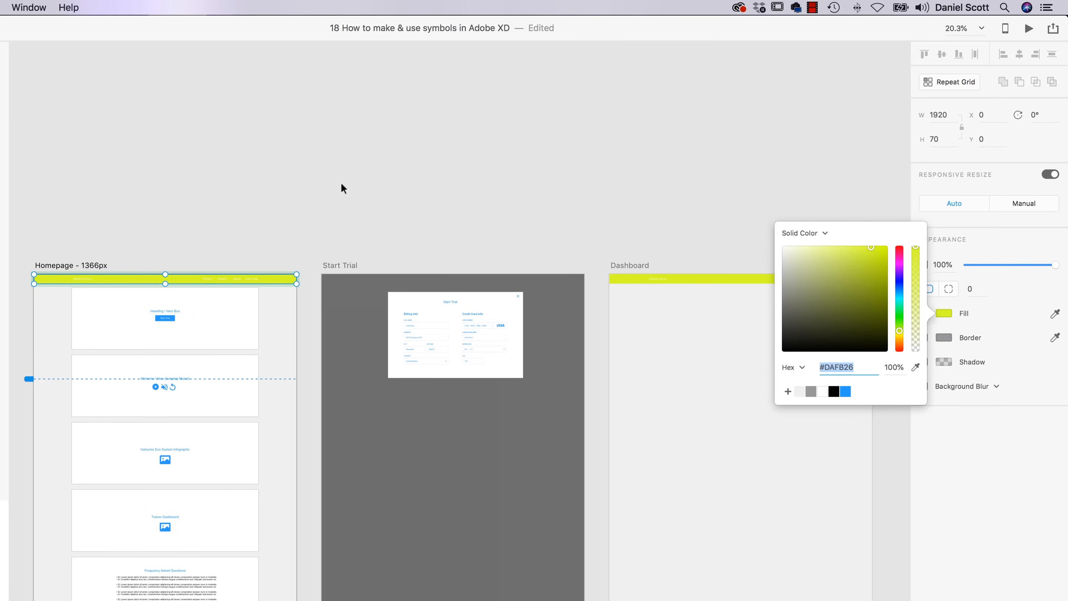
Step: Undo the navigation bar's fill change and clear the selection
key(Escape)
key(super+z)
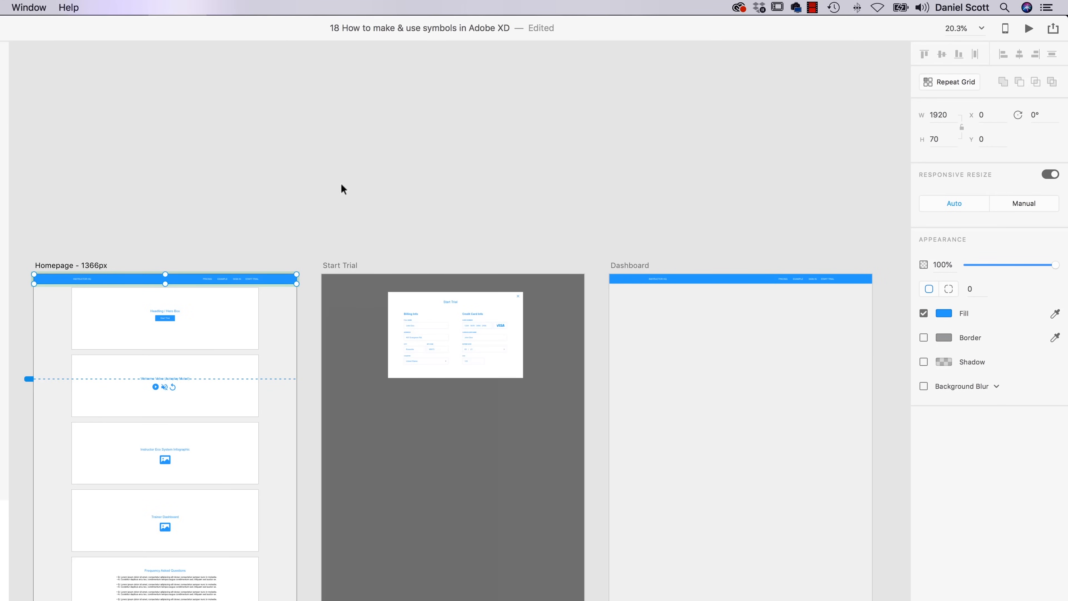
click(328, 191)
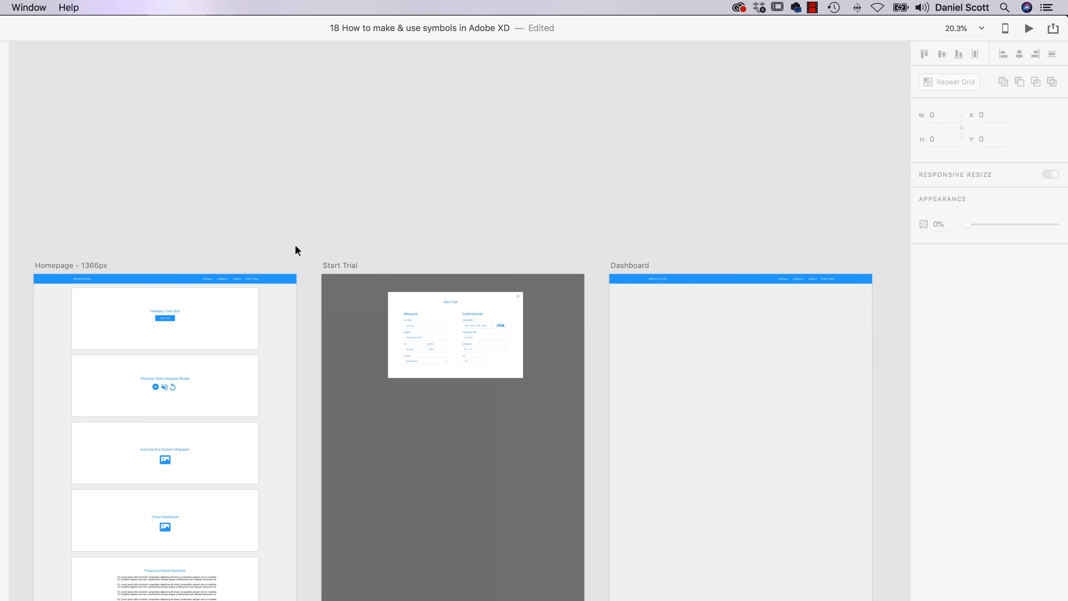
Step: Turn all the Homepage's footer elements, including their blue base, into one symbol
click(701, 283)
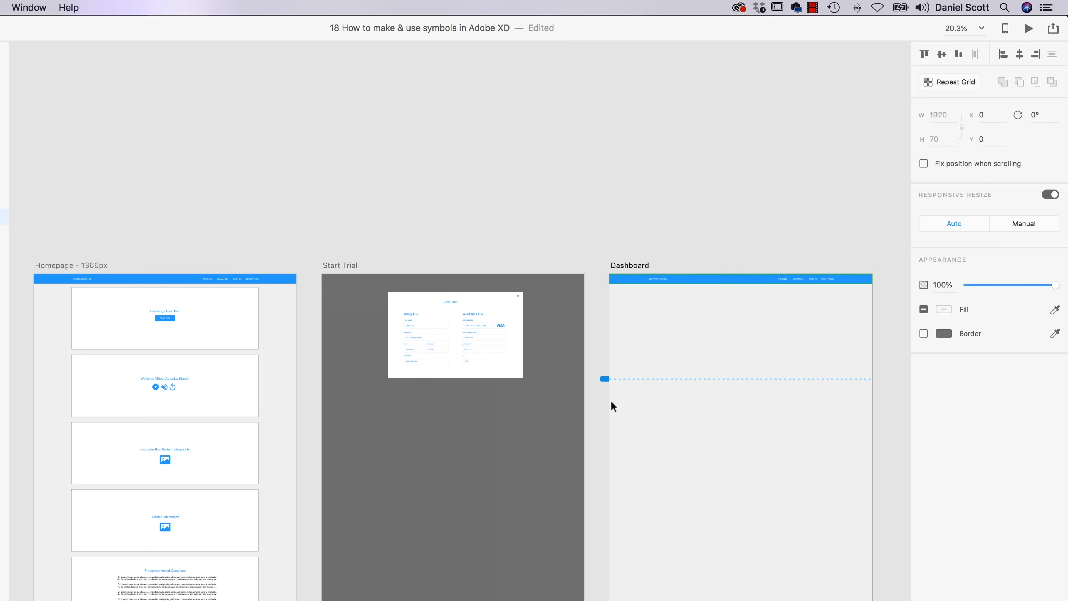
scroll(608, 453, down, 8)
scroll(607, 453, left, 7)
drag(450, 521, 164, 463)
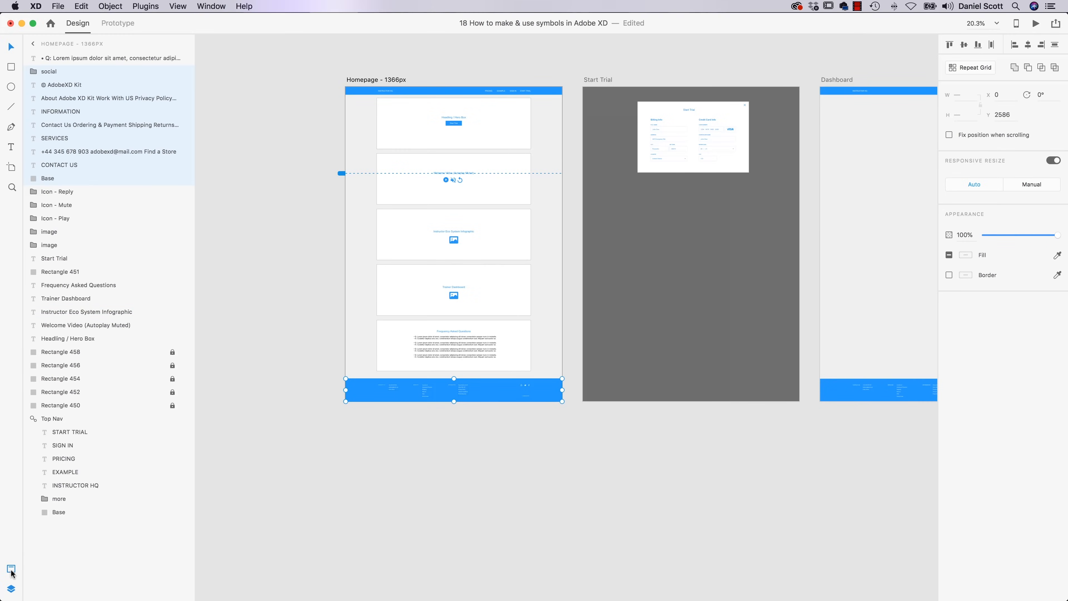
click(11, 568)
click(185, 146)
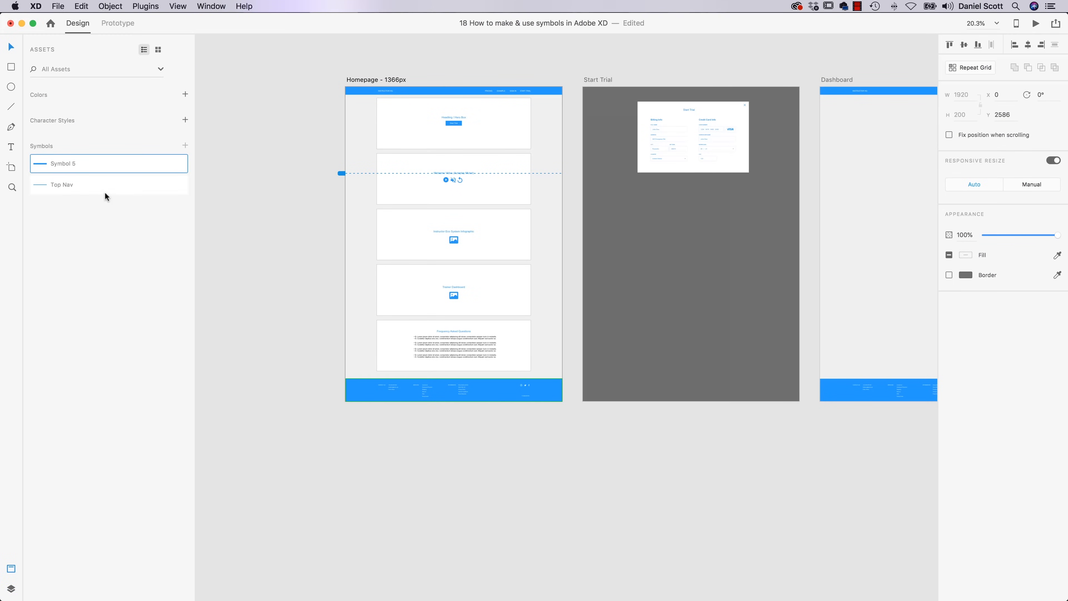
Step: Rename the new footer symbol as Footer
double_click(71, 164)
text(FOO)
key(BackSpace)
key(BackSpace)
text(ooter)
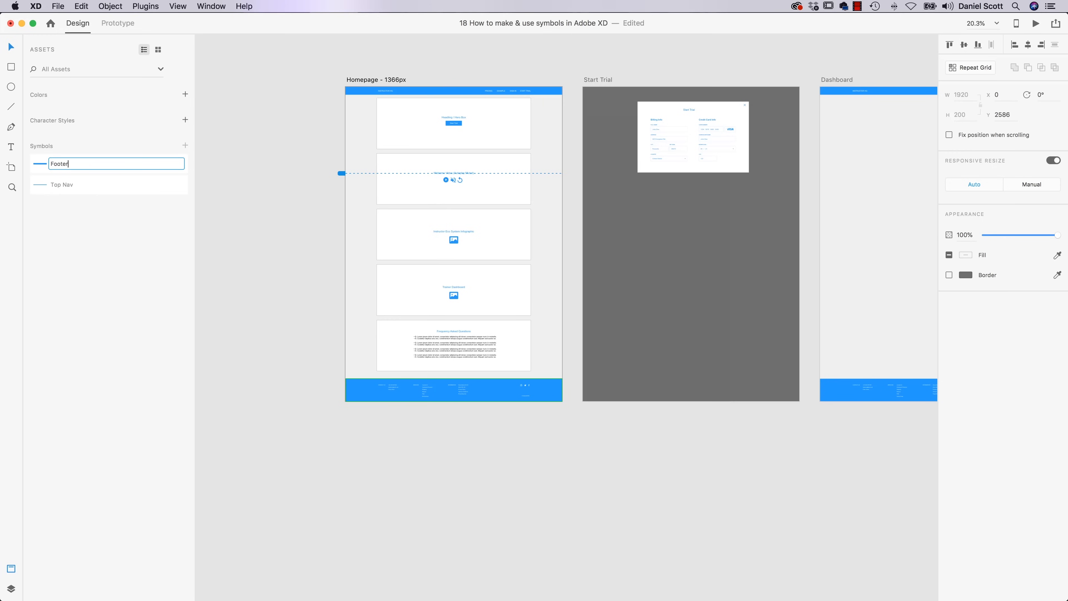
key(Return)
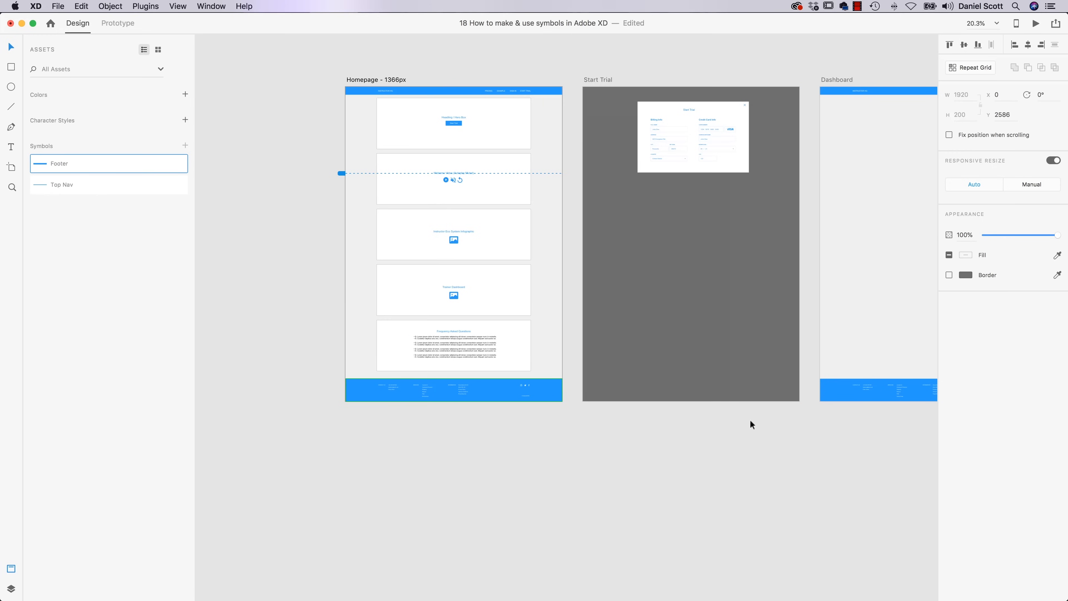
Step: Recolour the Homepage footer's base lime green to compare it with the Dashboard's footer, and undo the colour change
double_click(866, 387)
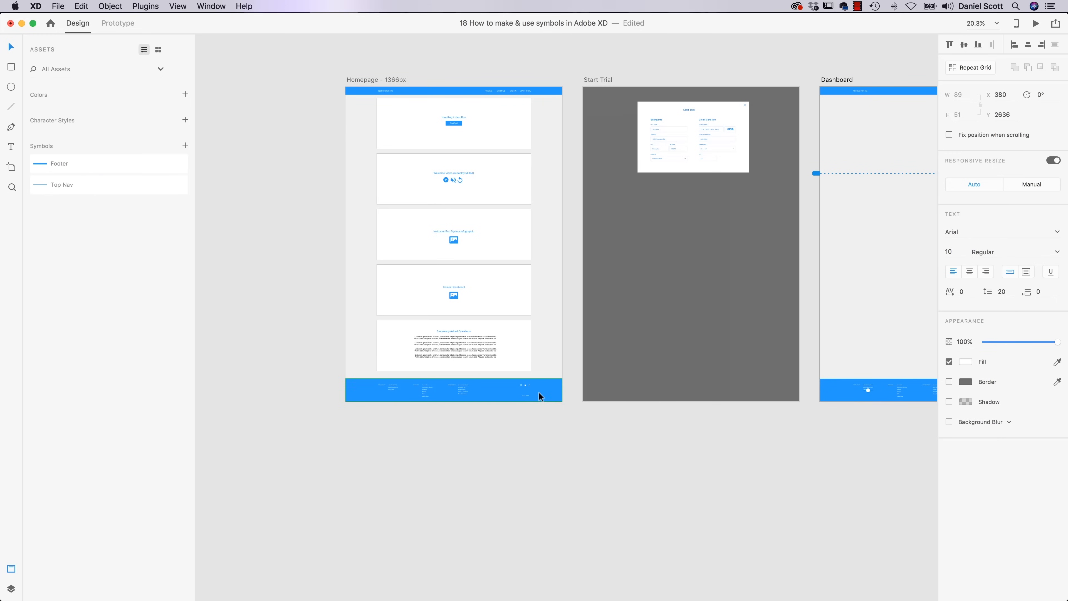
click(558, 390)
click(966, 258)
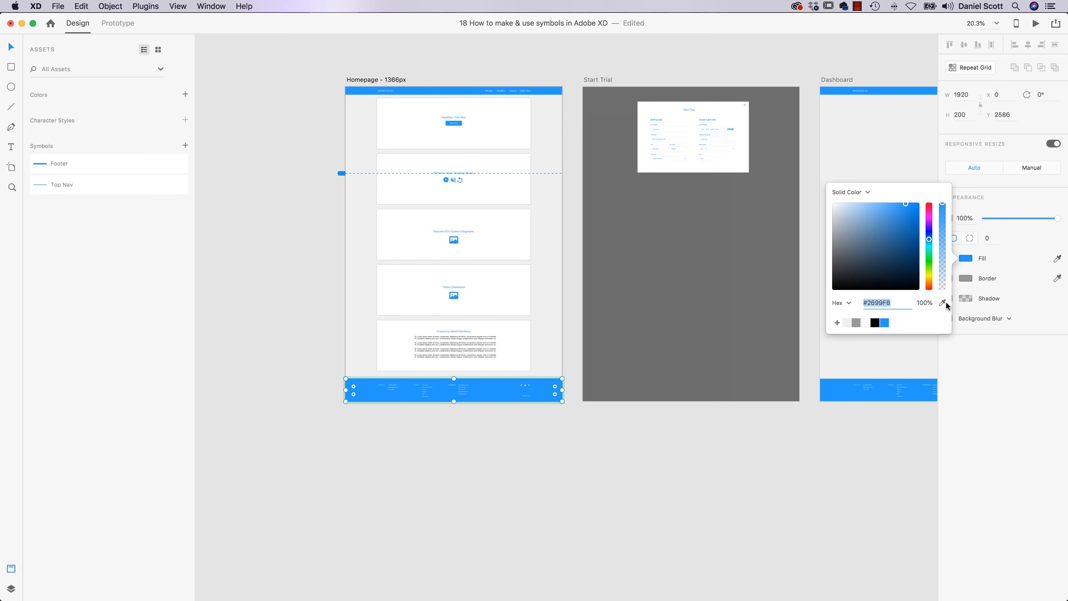
click(930, 271)
click(858, 384)
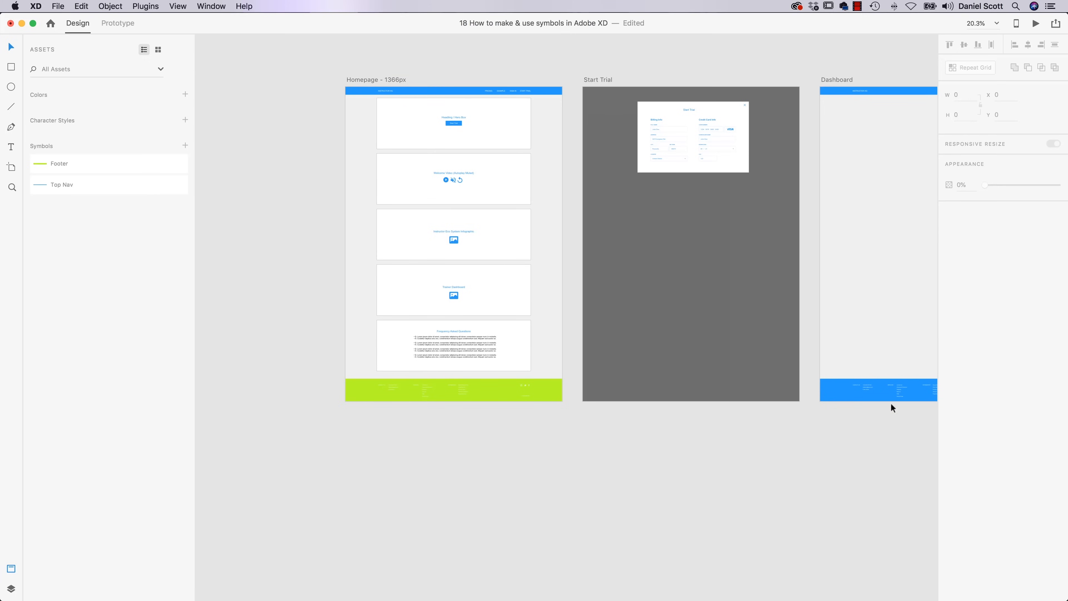
key(super+z)
Step: Delete all the old footer elements from the Dashboard artboard
click(490, 499)
drag(621, 432, 465, 451)
drag(657, 371, 904, 475)
key(Delete)
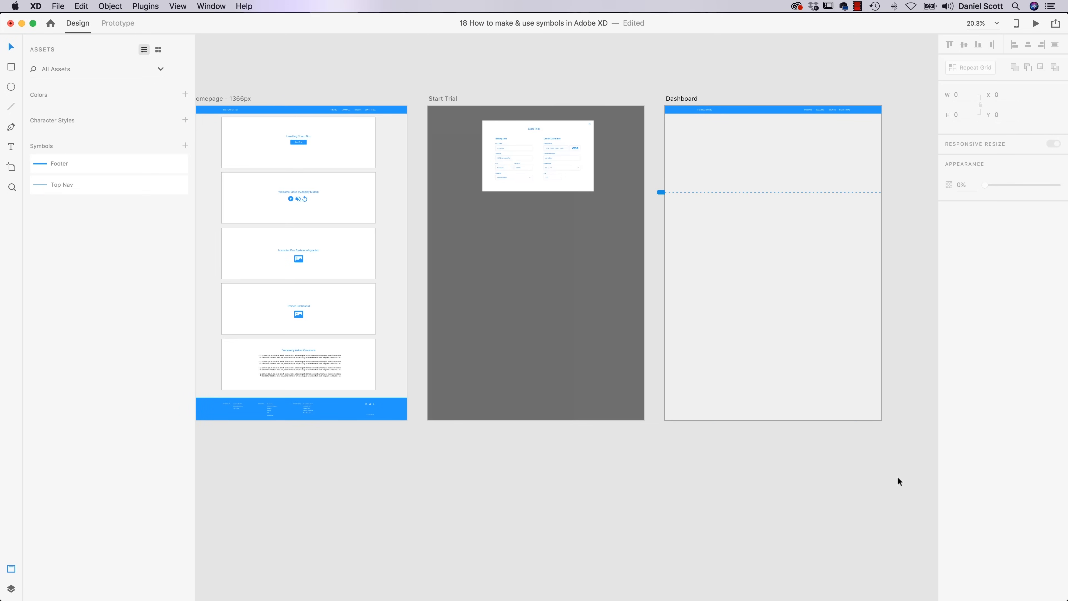
Step: Try copying the Homepage's Footer symbol across to the Dashboard artboard, and undo the copy
click(331, 414)
click(424, 467)
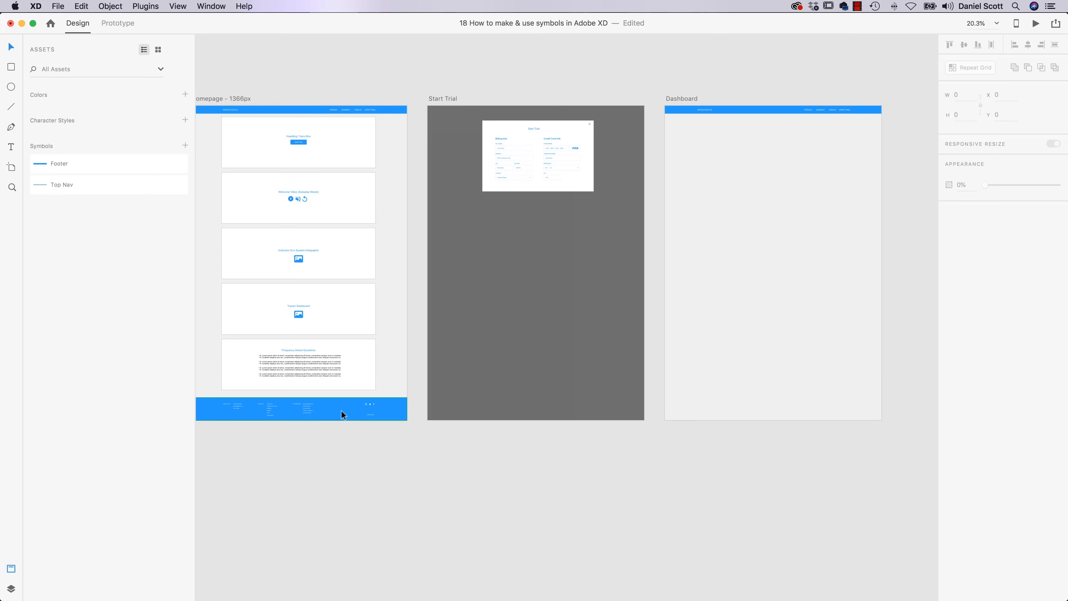
drag(346, 422, 816, 423)
key(super+z)
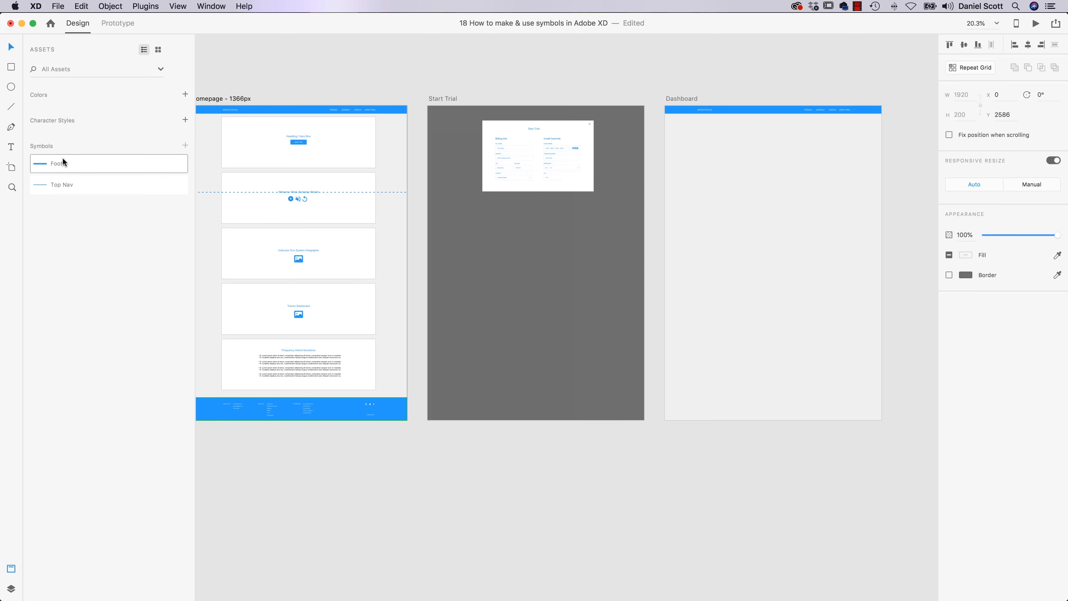
Step: Place an instance of the Footer symbol at the foot of the Dashboard artboard, at X 0, Y 2586
drag(76, 163, 805, 404)
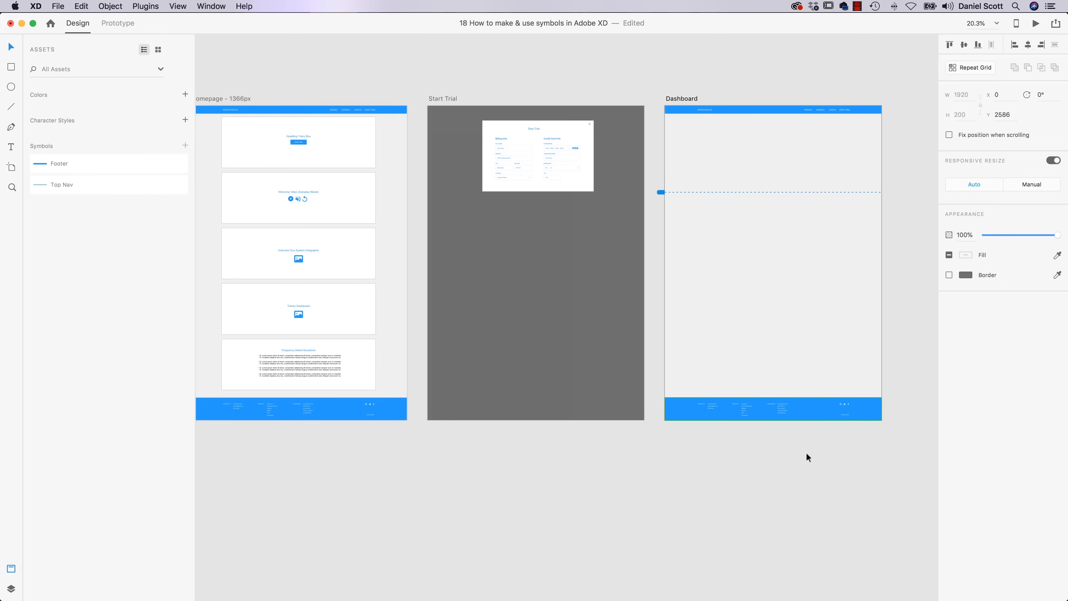
Step: Make a symbol from the image icon under Instructor Eco System Infographic on the Homepage
click(298, 258)
scroll(299, 269, down, 5)
scroll(299, 271, up, 8)
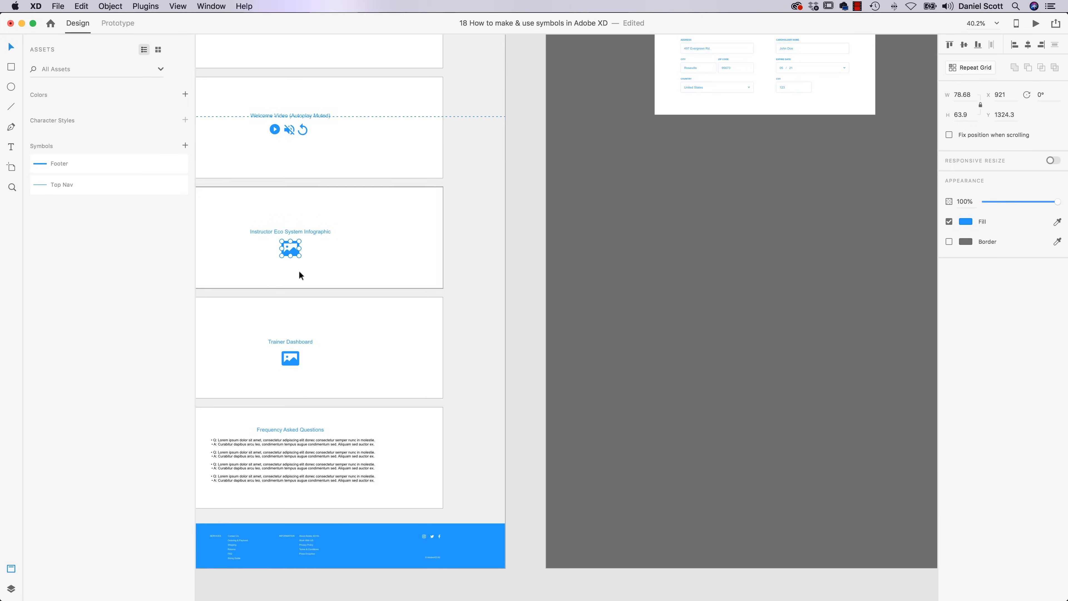
scroll(305, 270, up, 5)
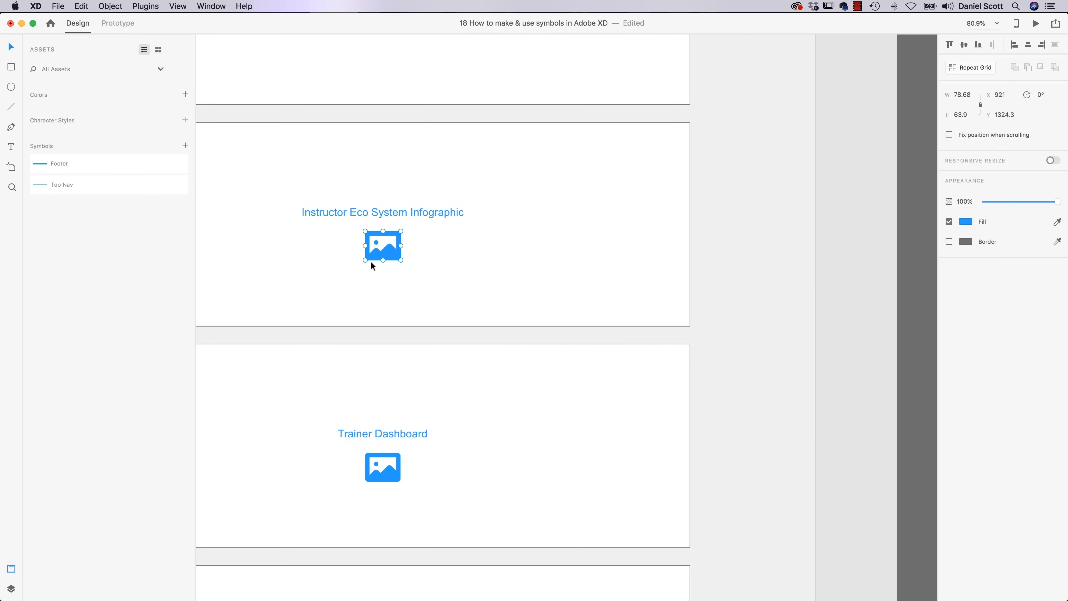
click(391, 473)
click(394, 257)
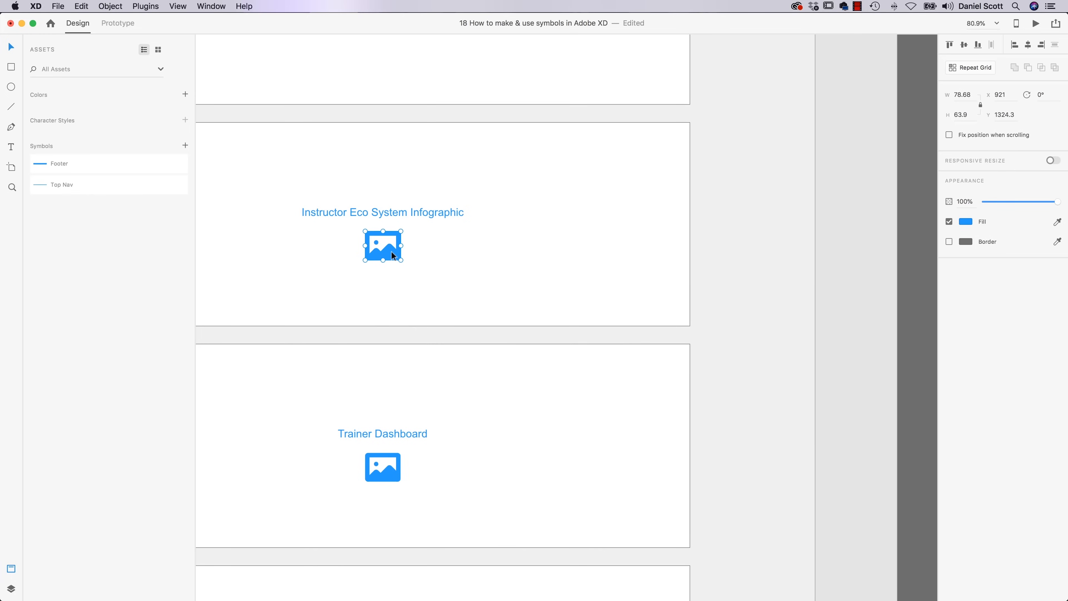
click(185, 145)
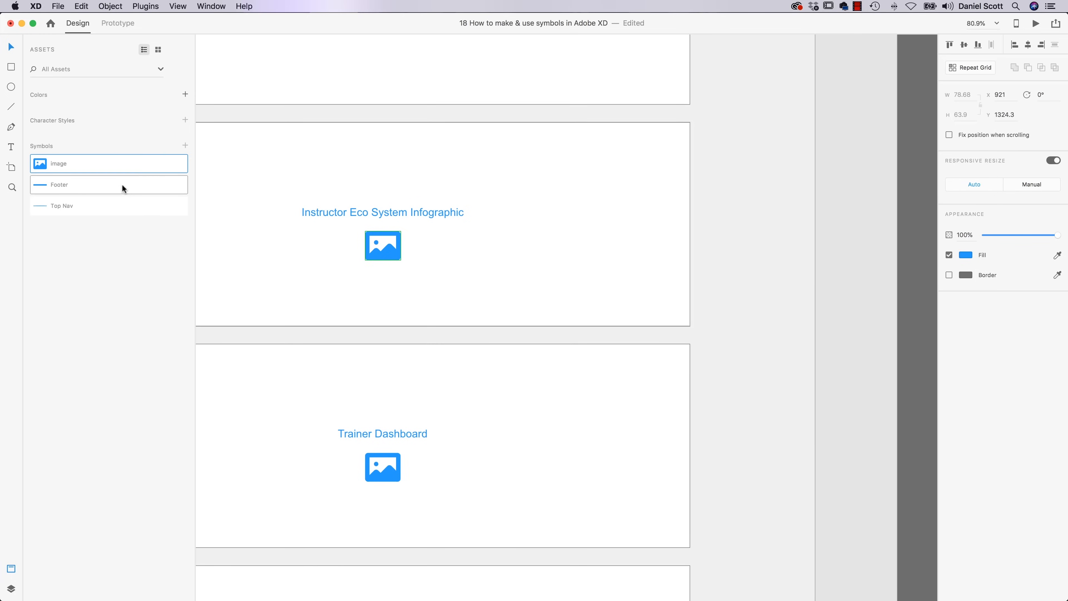
Step: Rename the new image icon symbol as Icon - Image
double_click(59, 164)
text(Icon)
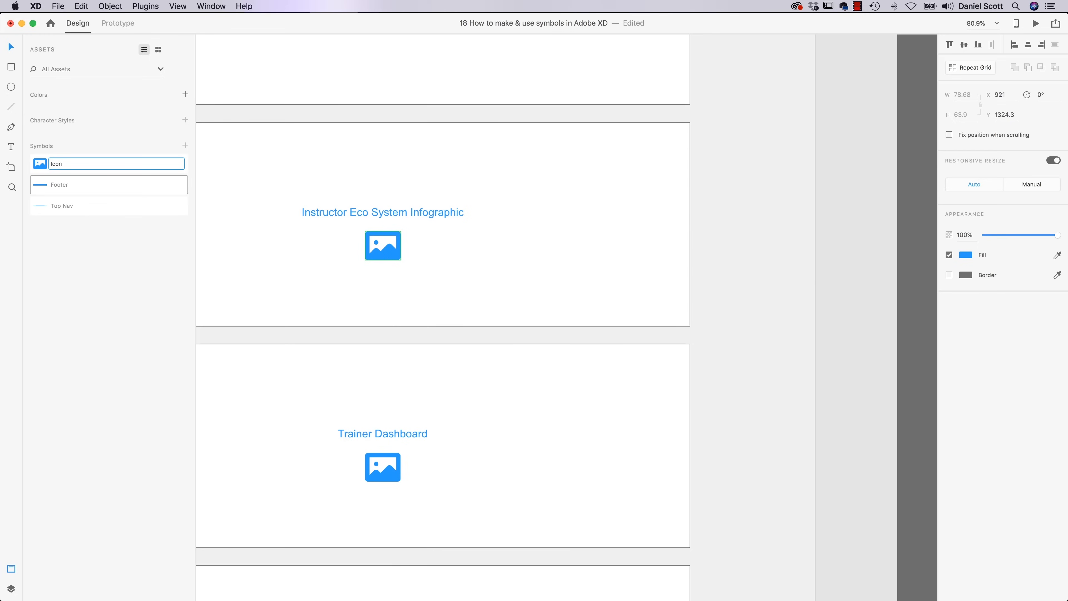
text( - Image)
key(Return)
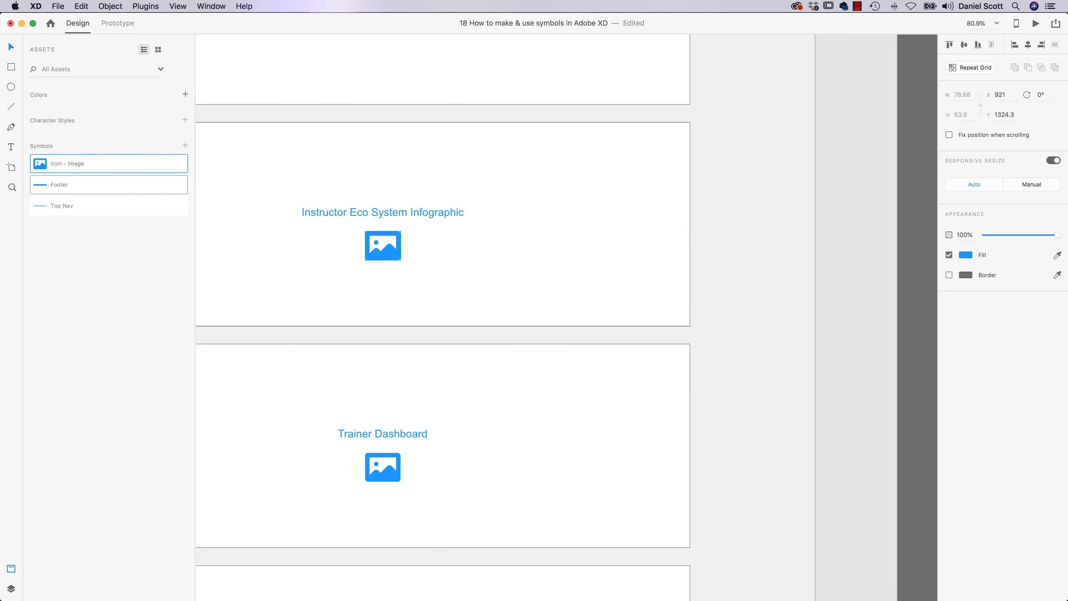
Step: Replace the image icon under Trainer Dashboard with an Icon - Image symbol instance at X 921, Y 1826.3
click(387, 467)
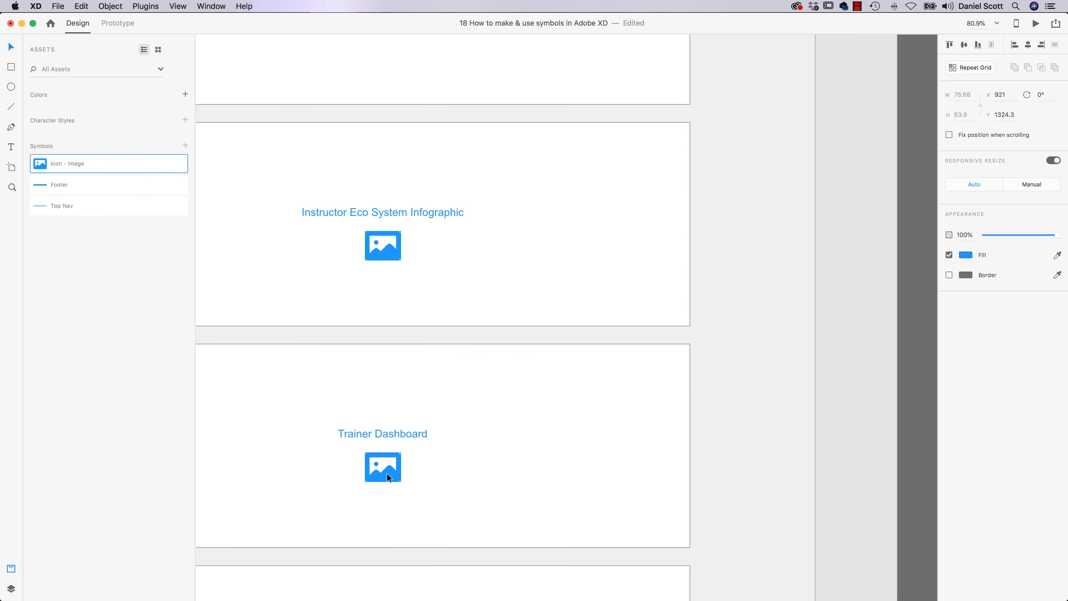
mouse_move(400, 483)
mouse_down()
mouse_move(379, 296)
mouse_move(388, 253)
mouse_move(386, 489)
mouse_move(389, 476)
mouse_up()
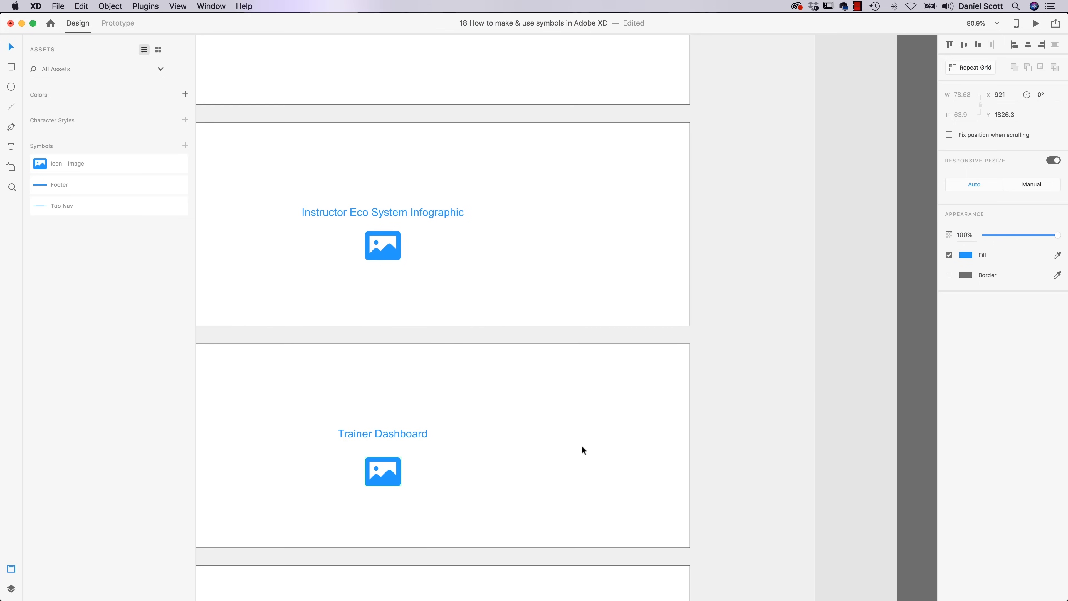
key(super+0)
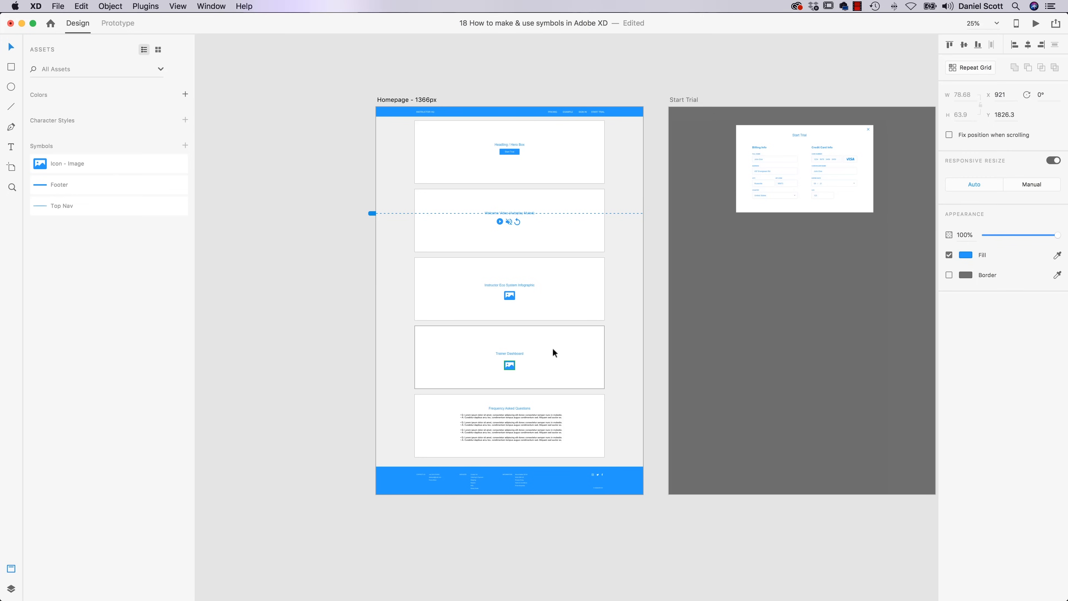
Step: Review the commands available for the Homepage's Top Nav symbol and dismiss them
right_click(486, 111)
click(476, 111)
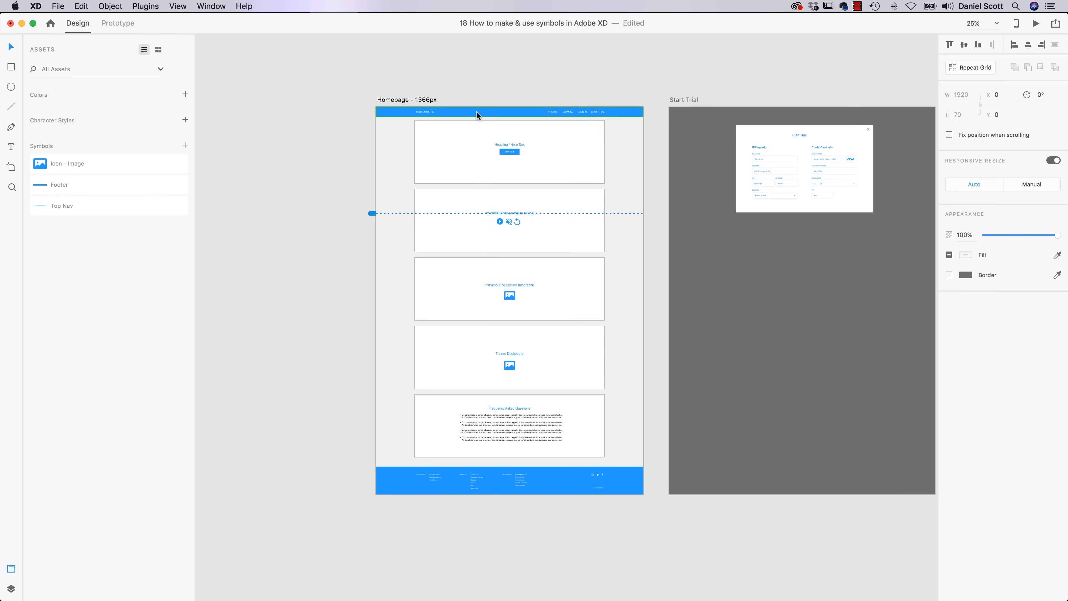
right_click(477, 111)
click(311, 186)
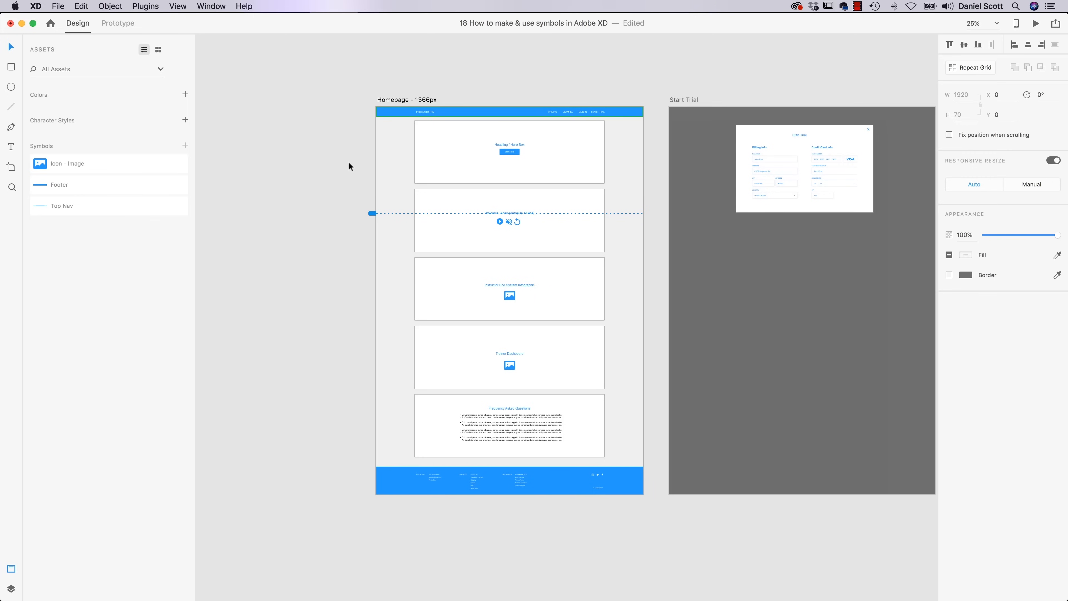
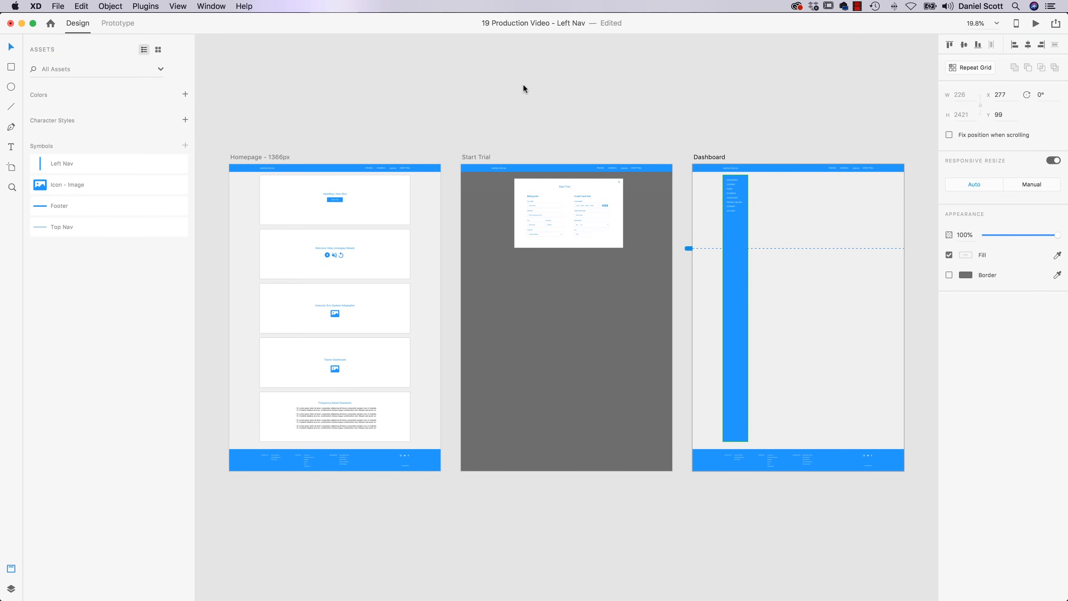
Step: Look at where the Left Nav text file is stored in the Text & Fonts folder
mouse_move(732, 255)
mouse_down()
mouse_move(755, 267)
mouse_move(734, 263)
mouse_up()
key(super+z)
key(super+Tab)
key(super+Tab)
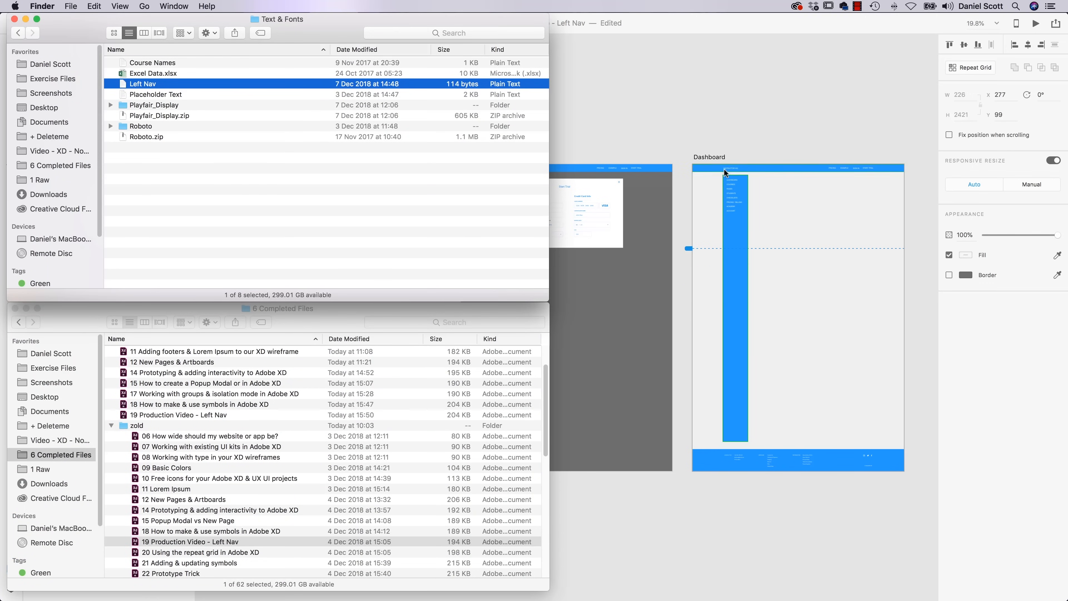
click(653, 106)
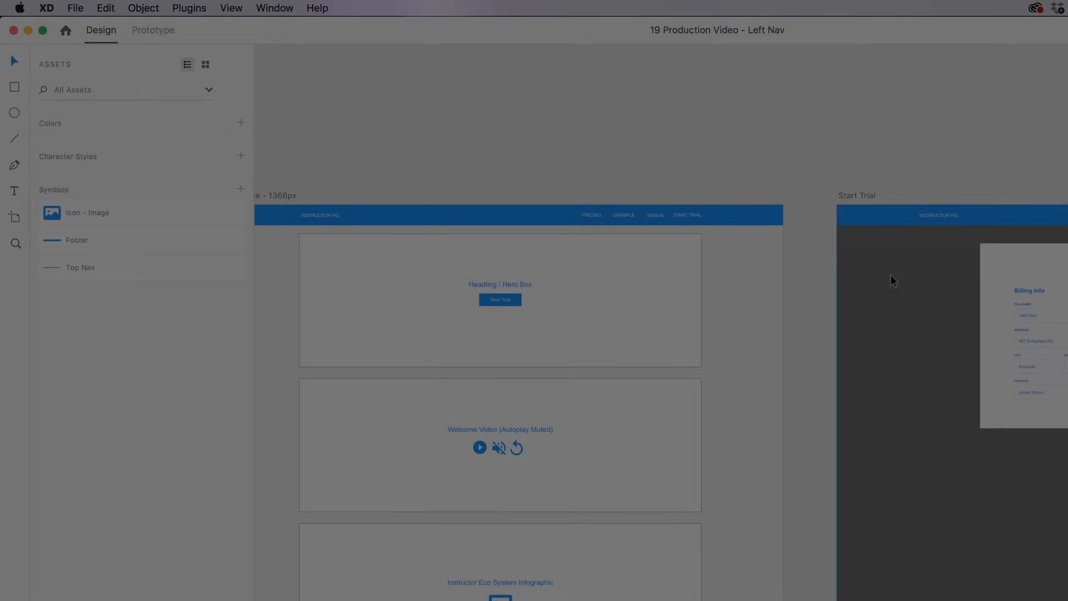
Step: Show the layout grid on the Dashboard artboard and check its show/hide command
drag(891, 277, 520, 267)
scroll(502, 282, right, 10)
scroll(503, 278, down, 3)
scroll(503, 279, right, 3)
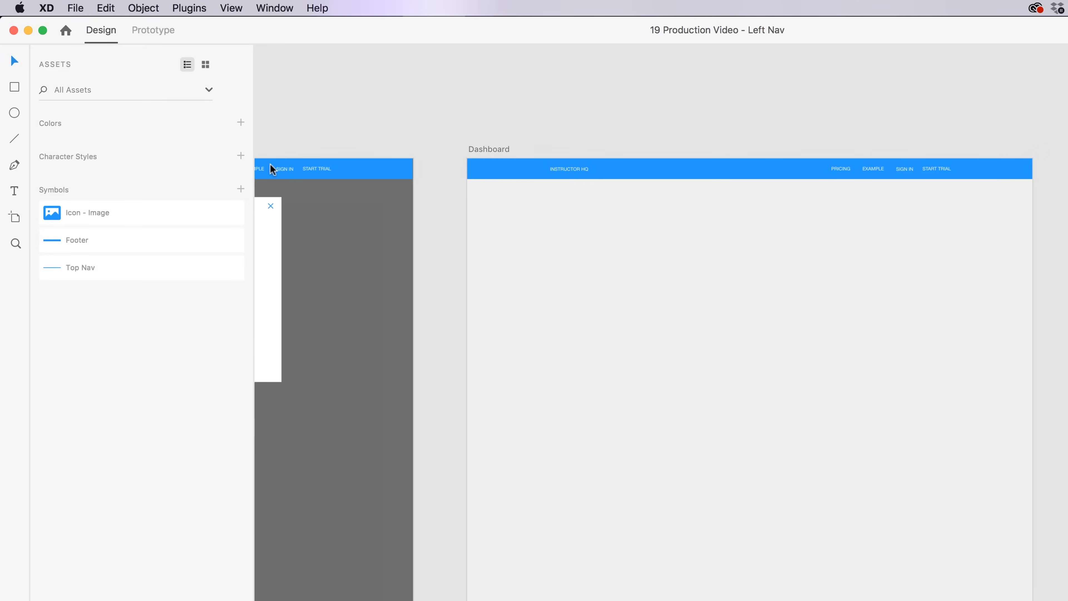
click(16, 88)
click(500, 148)
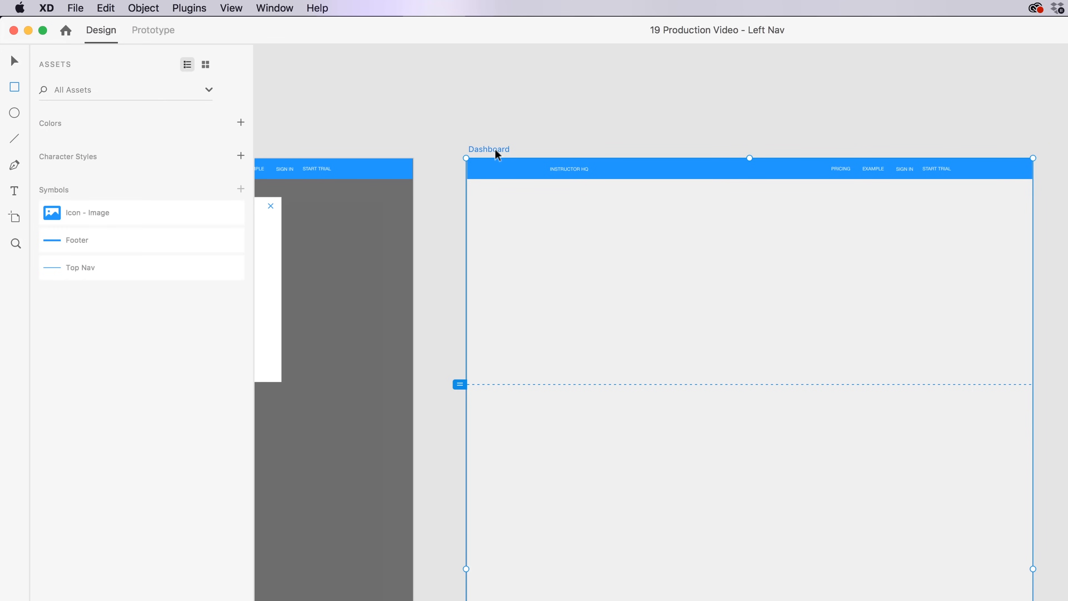
key(super+shift+apostrophe)
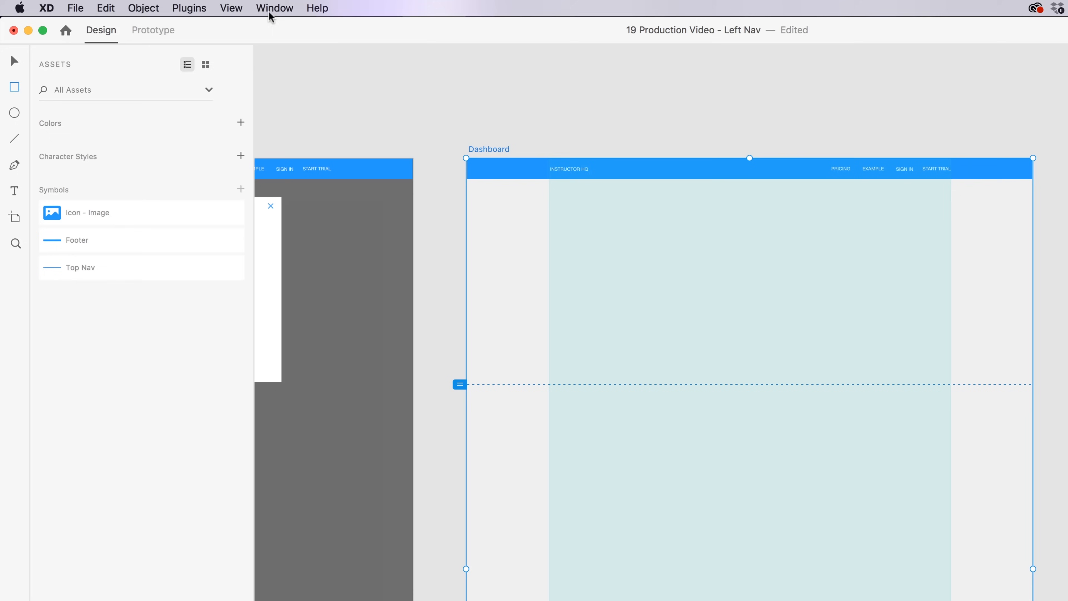
click(229, 6)
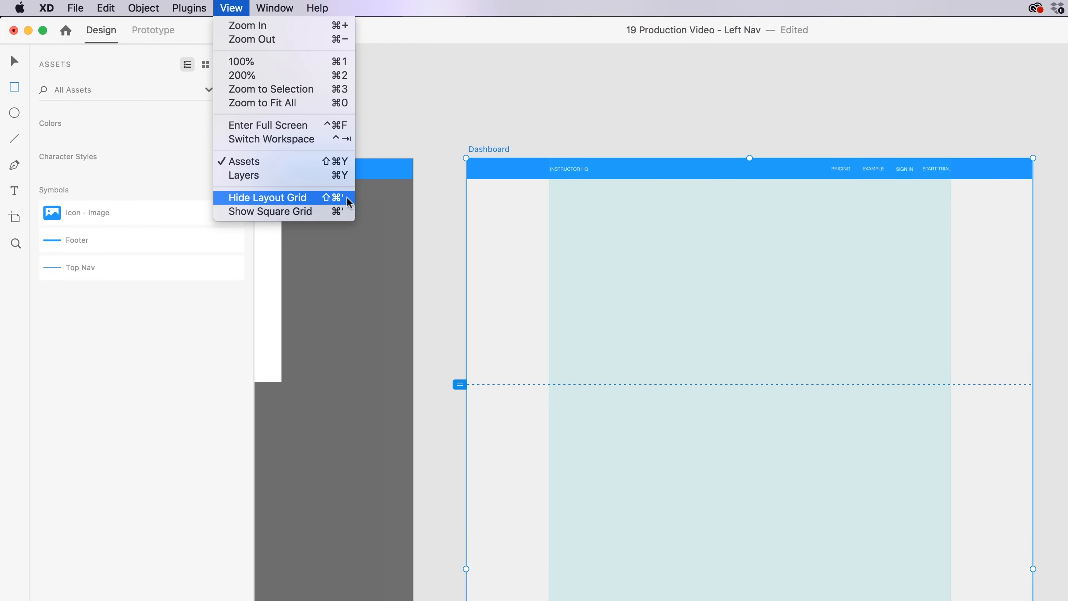
click(241, 3)
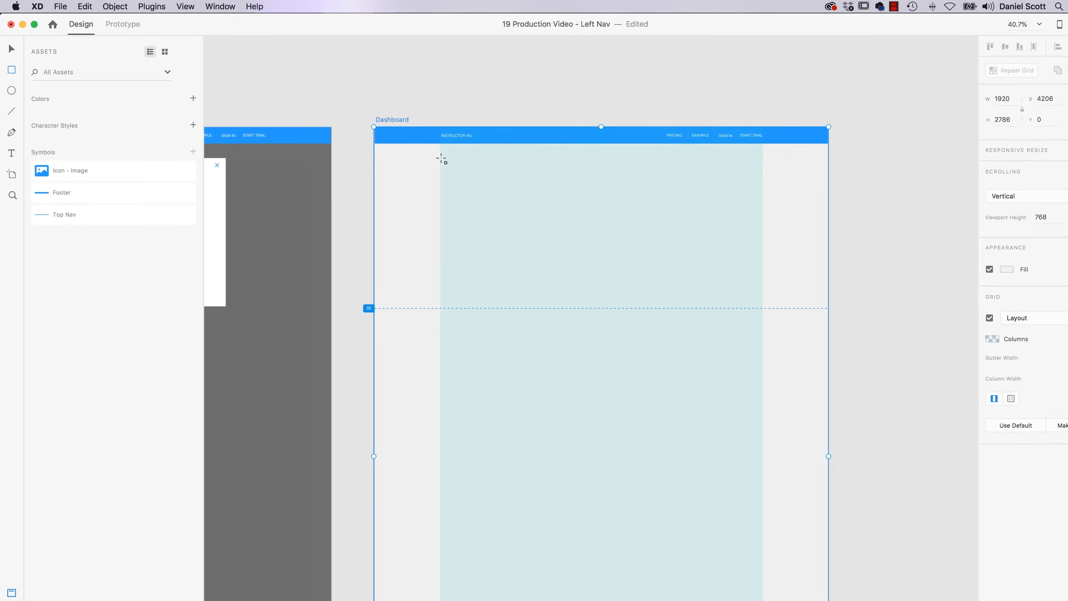
Step: Draw a tall sidebar rectangle about 226 wide and 2421 high on the Dashboard grid's left edge at X 277, Y 99
mouse_move(441, 159)
mouse_down()
mouse_move(513, 597)
mouse_move(547, 591)
mouse_move(493, 565)
mouse_up()
scroll(509, 537, down, 3)
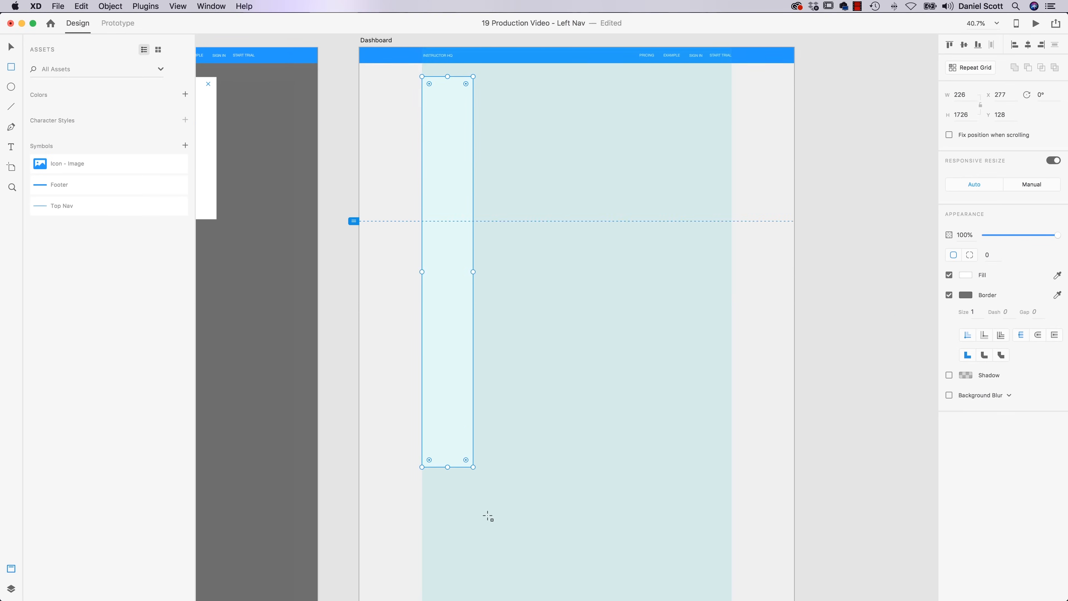
scroll(487, 516, down, 8)
drag(447, 235, 456, 385)
scroll(480, 243, up, 10)
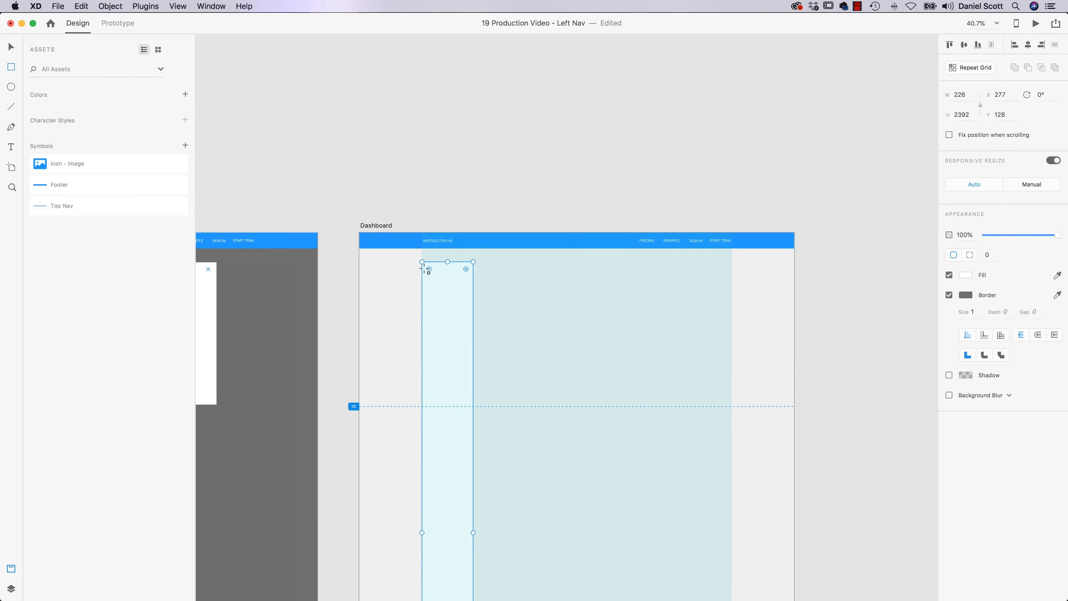
drag(447, 259, 447, 256)
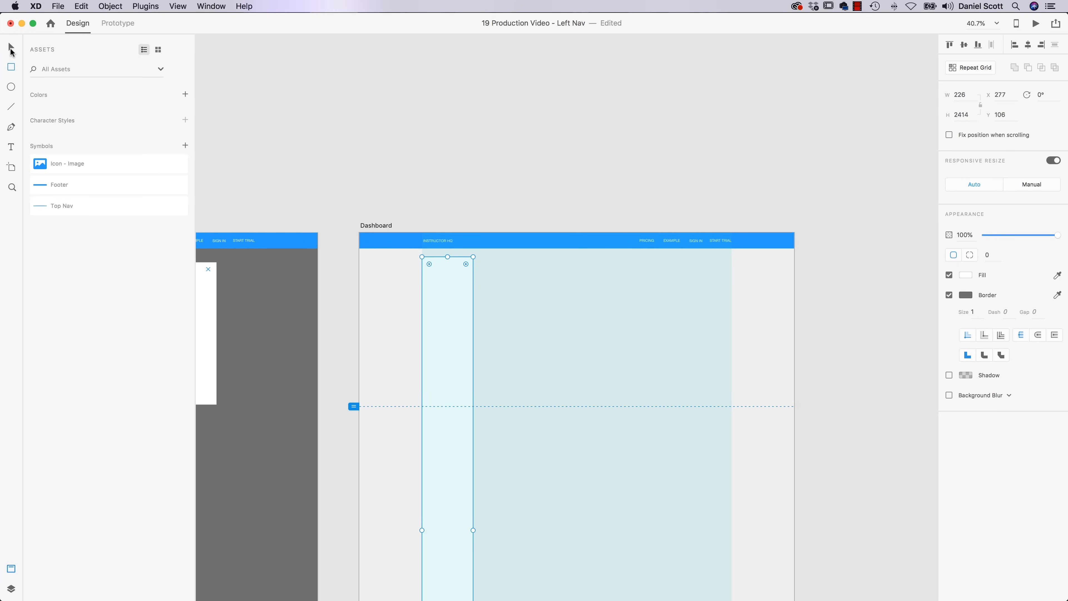
mouse_move(424, 265)
mouse_down()
mouse_move(431, 277)
mouse_move(423, 254)
mouse_up()
Step: Remove the sidebar rectangle's border and fill it with the blue #2699FB
click(948, 295)
click(965, 274)
click(883, 339)
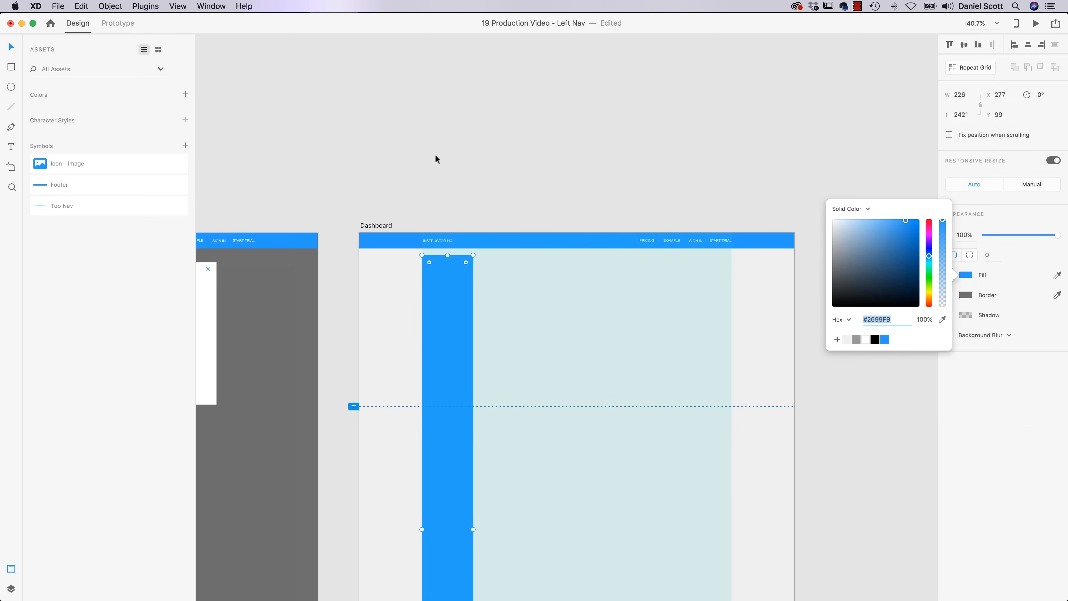
Step: Hide the layout grid on the Dashboard artboard
click(493, 181)
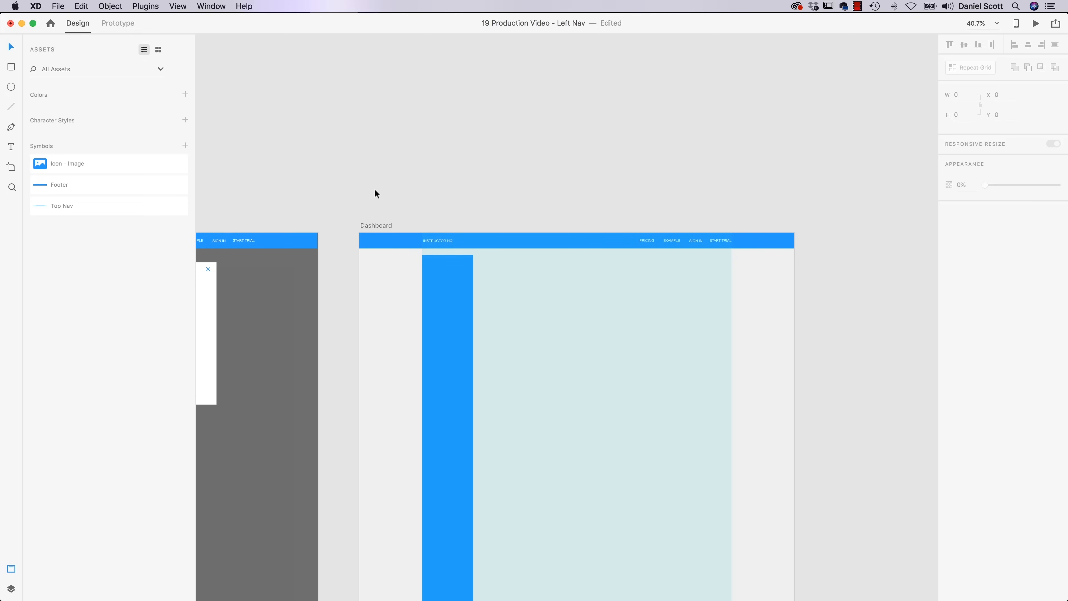
click(391, 226)
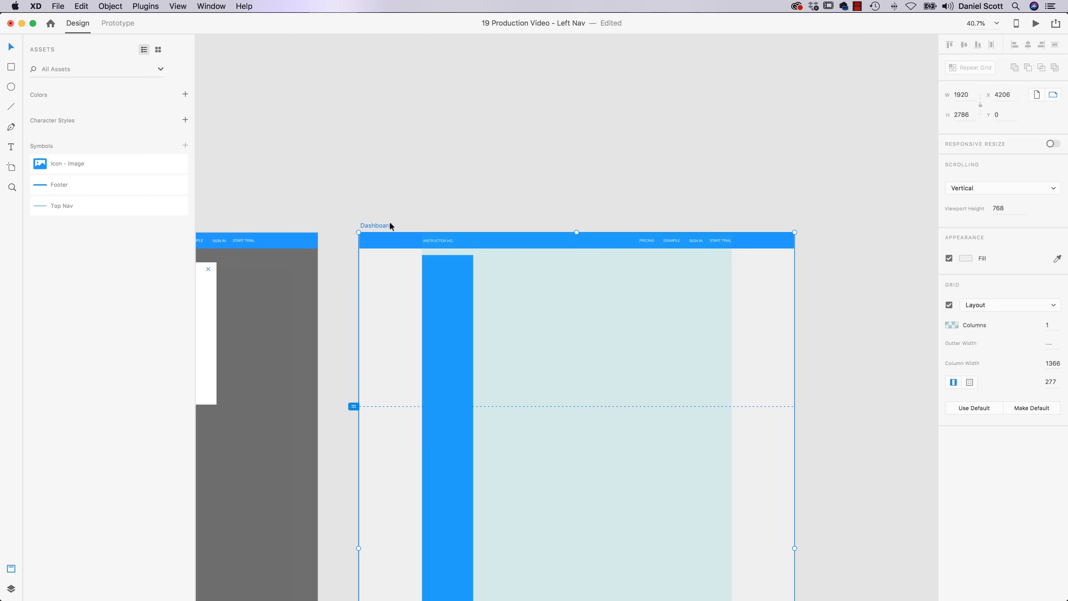
key(super+shift+apostrophe)
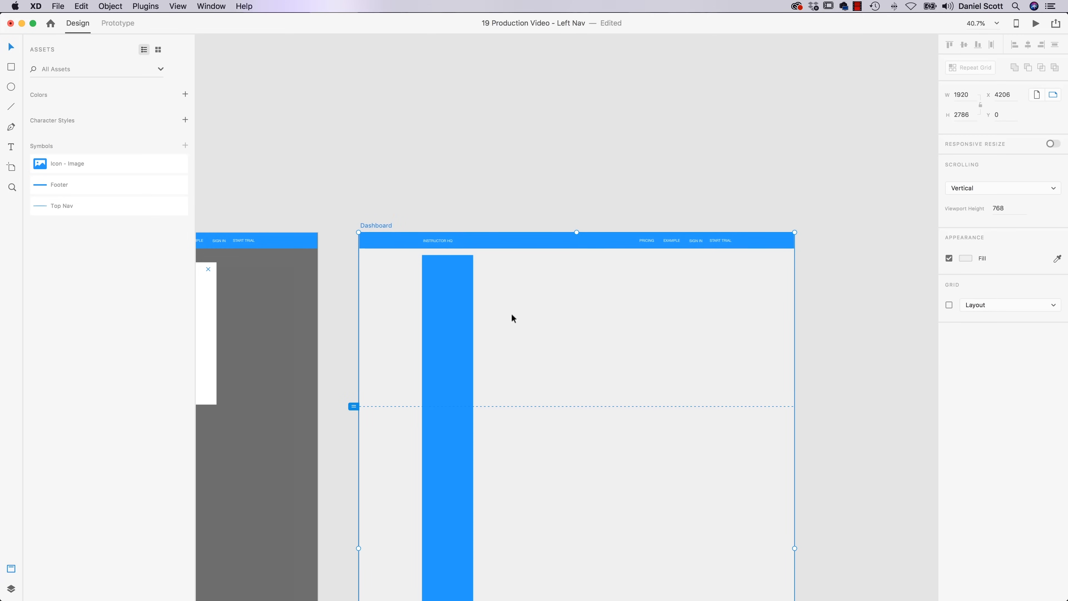
Step: Copy the EXAMPLE text from the Dashboard's Top Nav and place the copy in the blue sidebar at X 310, Y 135
scroll(506, 347, up, 5)
drag(515, 215, 493, 307)
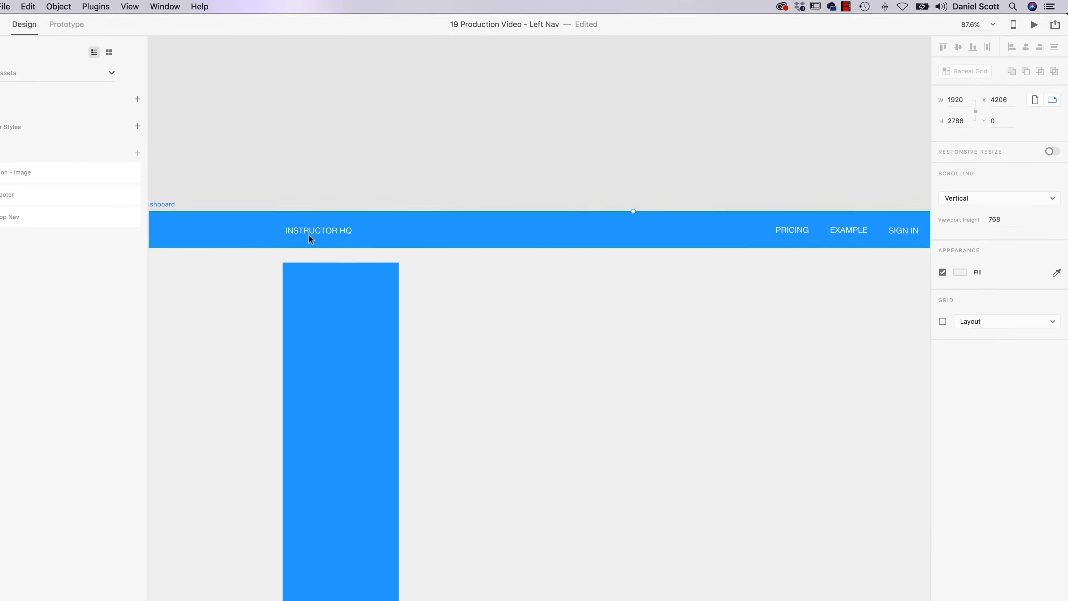
click(803, 285)
double_click(803, 282)
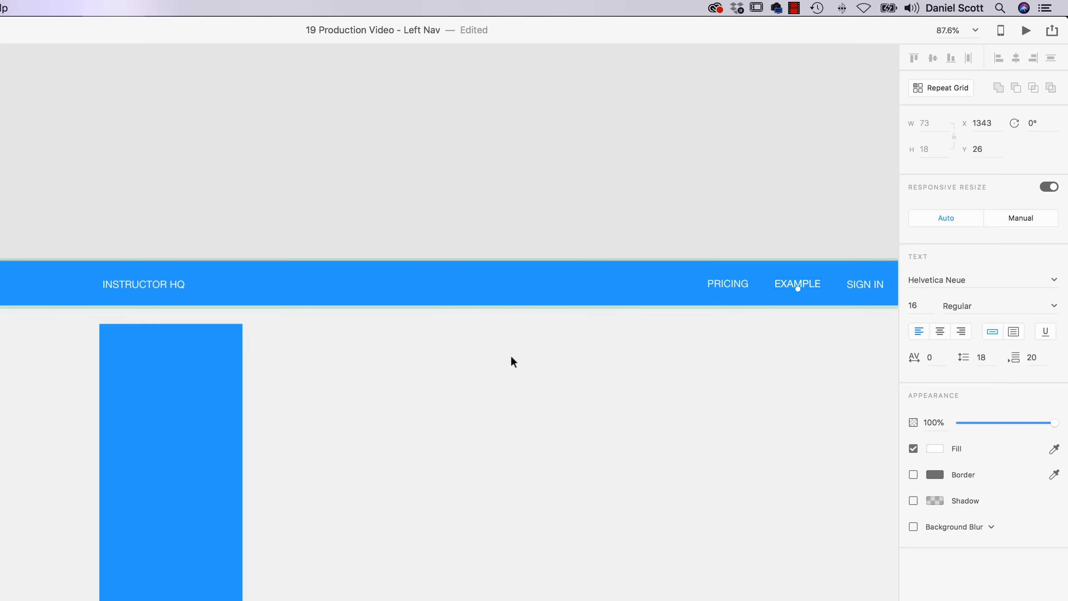
drag(794, 282, 591, 281)
key(super+z)
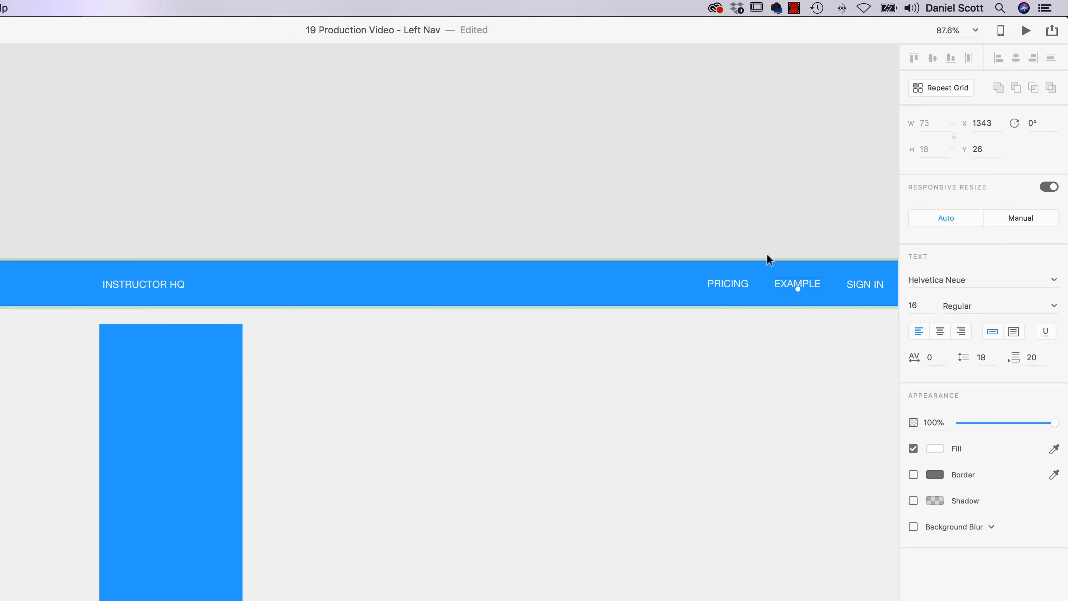
click(623, 192)
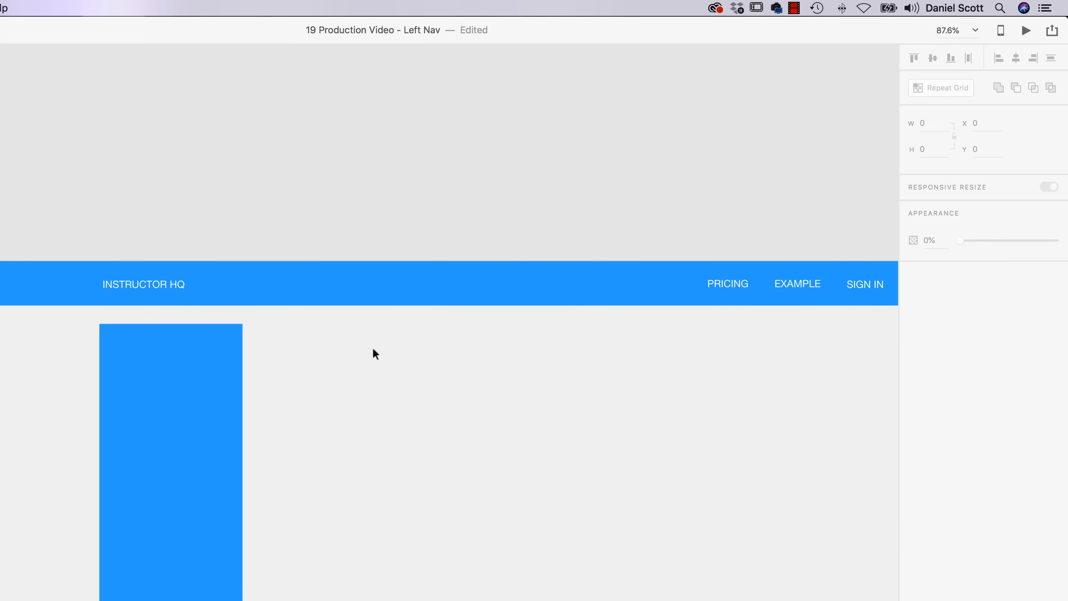
drag(806, 286, 155, 351)
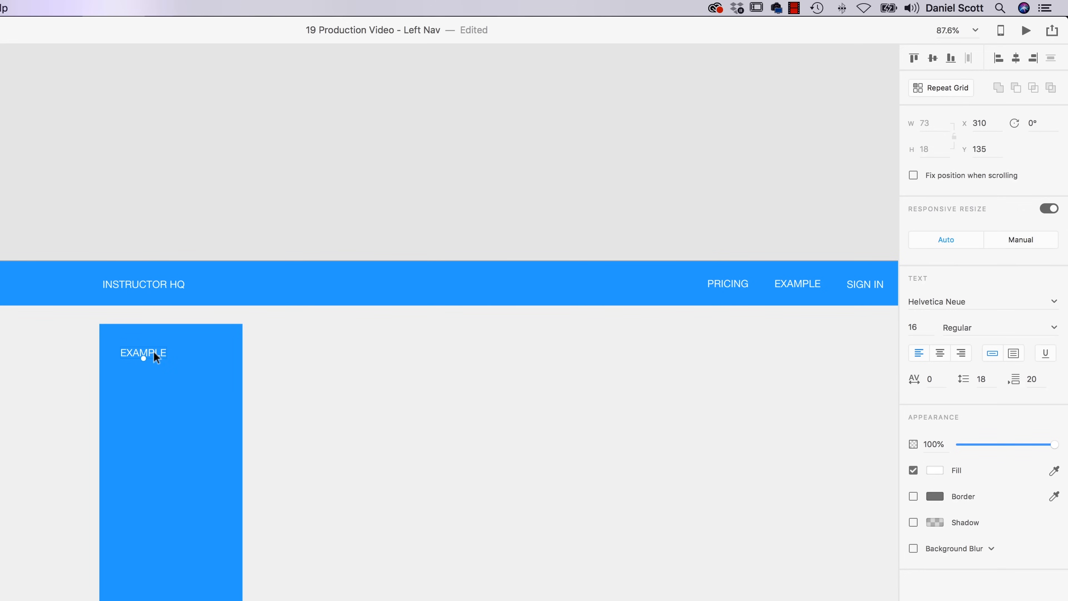
Step: Open the Left Nav text file from the Text & Fonts folder in Exercise Files and copy the word DASHBOARD
key(super+Tab)
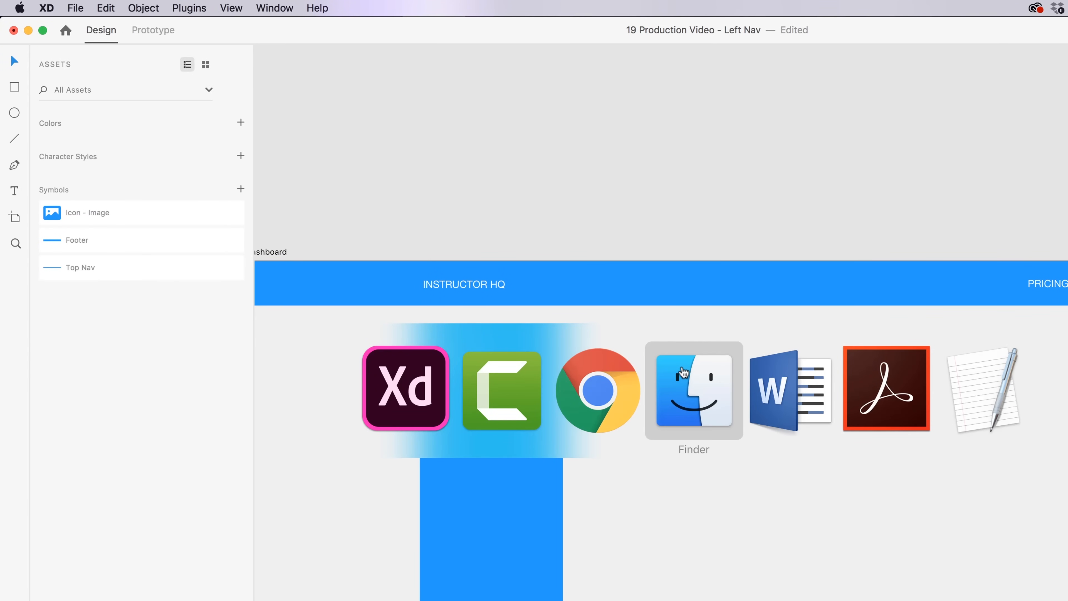
click(727, 398)
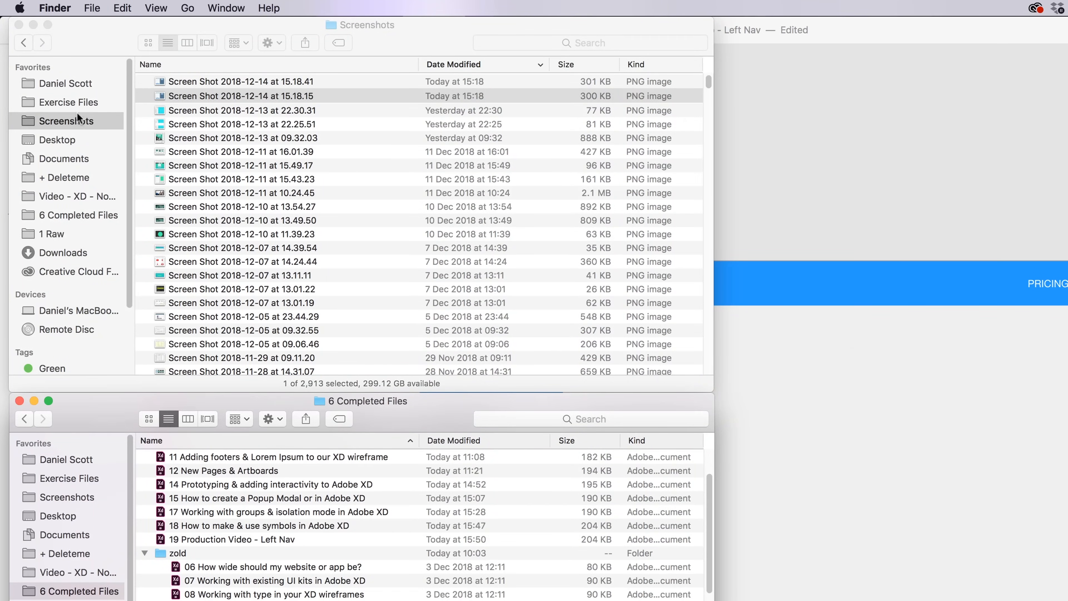
click(75, 102)
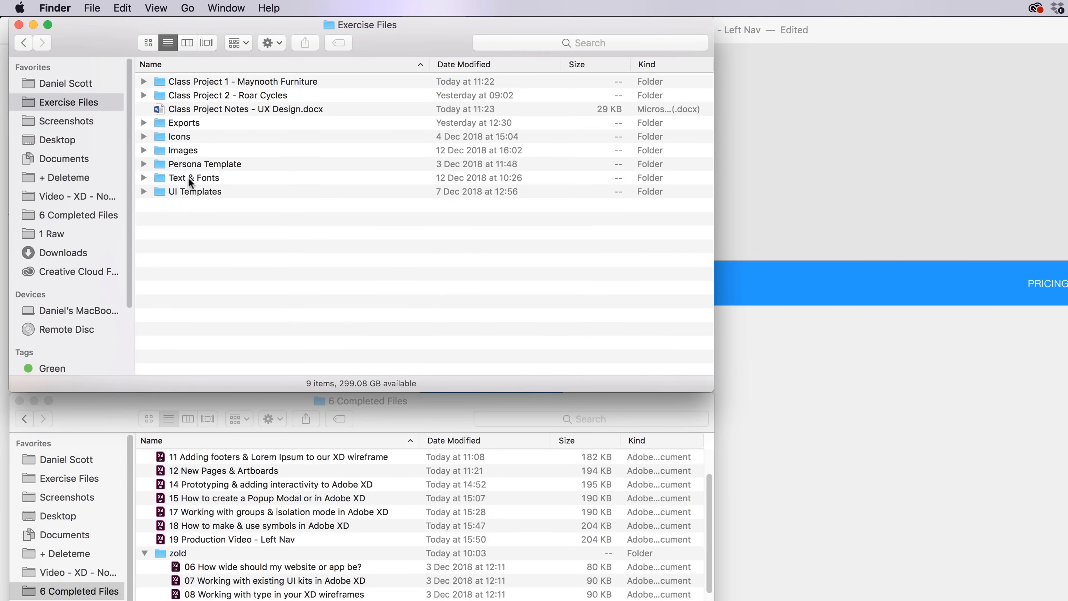
double_click(187, 177)
double_click(190, 109)
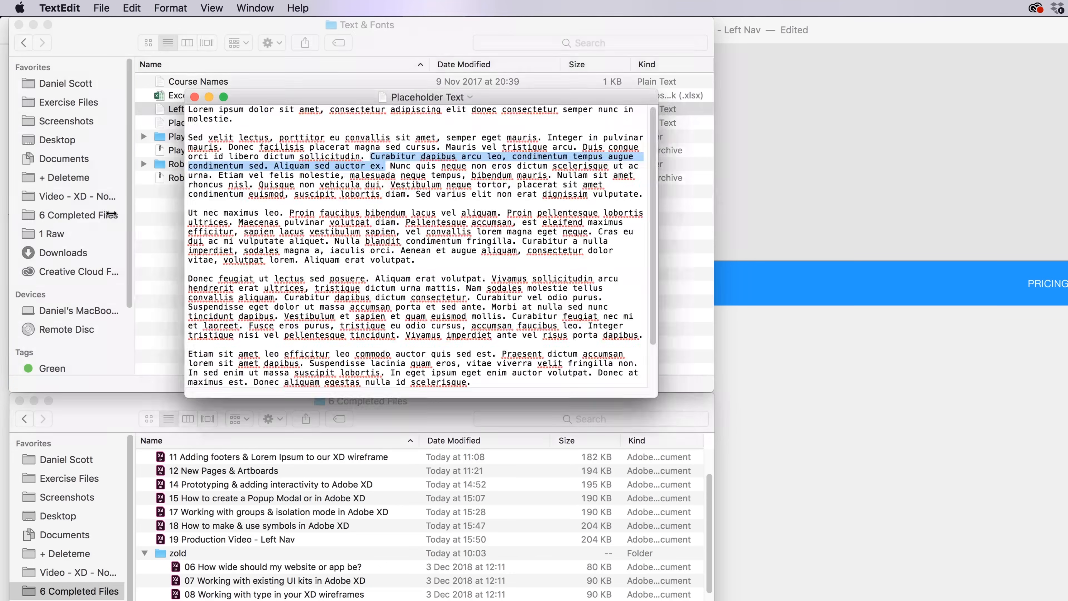
double_click(240, 128)
key(super+c)
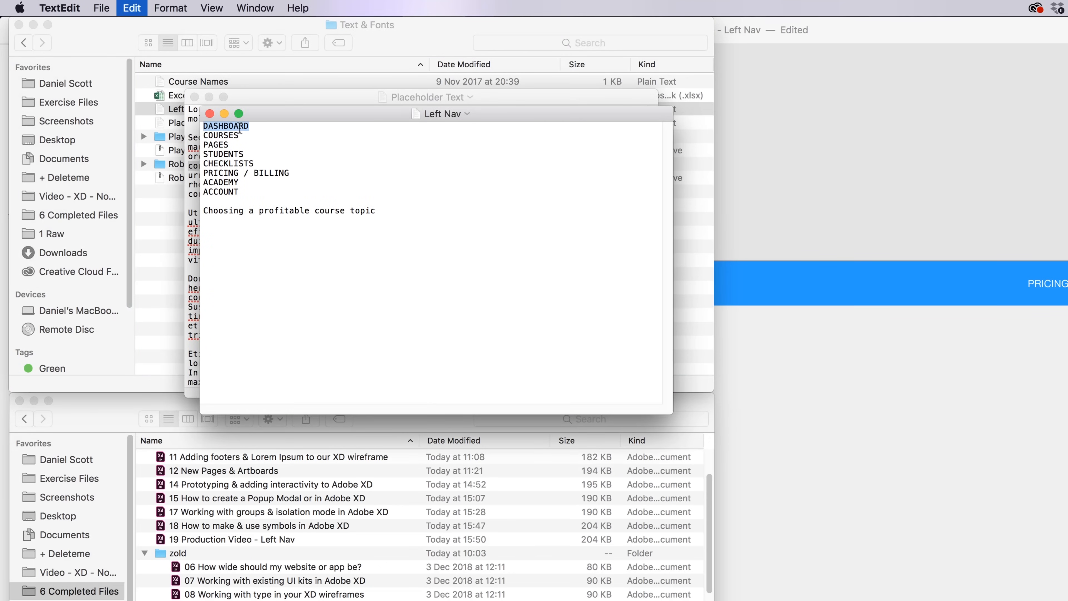
Step: Switch back to XD and replace the sidebar's EXAMPLE text with the copied word DASHBOARD
key(super+Tab)
key(super+Tab)
click(811, 461)
double_click(482, 356)
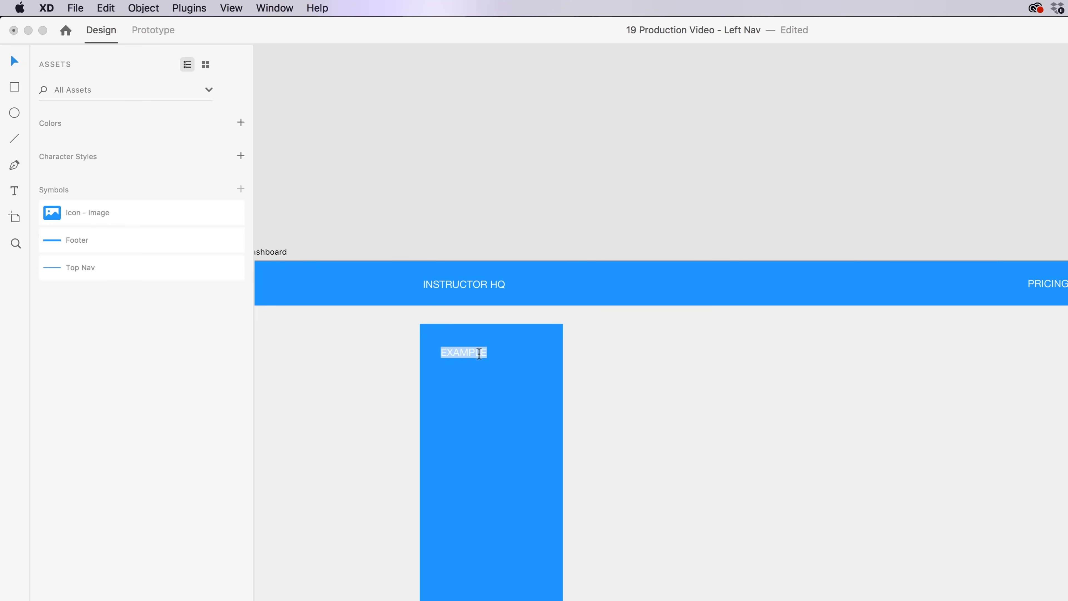
key(super+v)
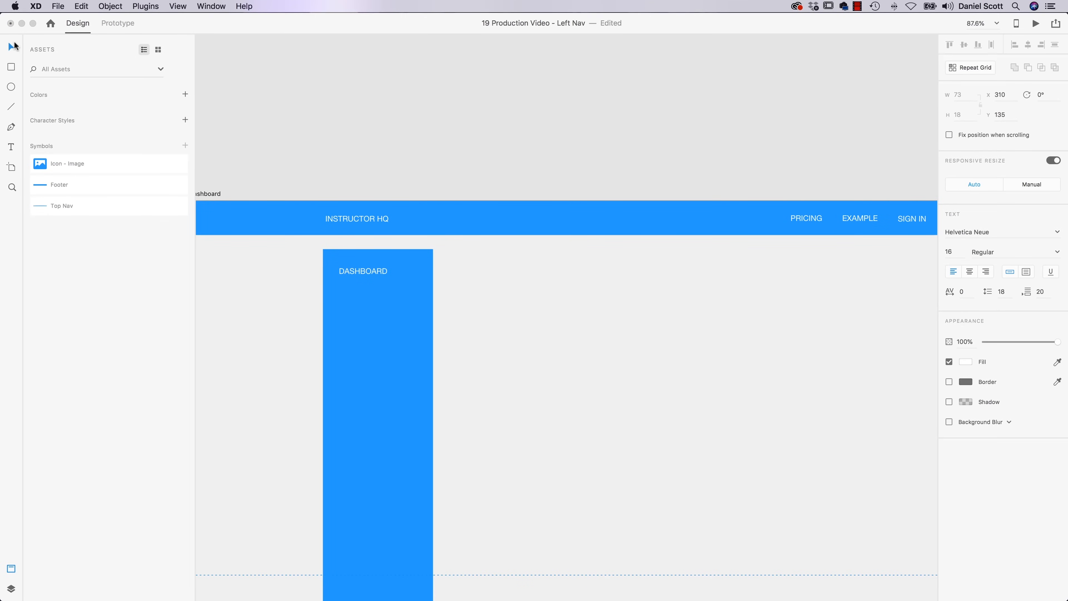
Step: Duplicate the DASHBOARD text downward into an evenly spaced column of eight entries, matching the menu list in the Left Nav file
key(alt)
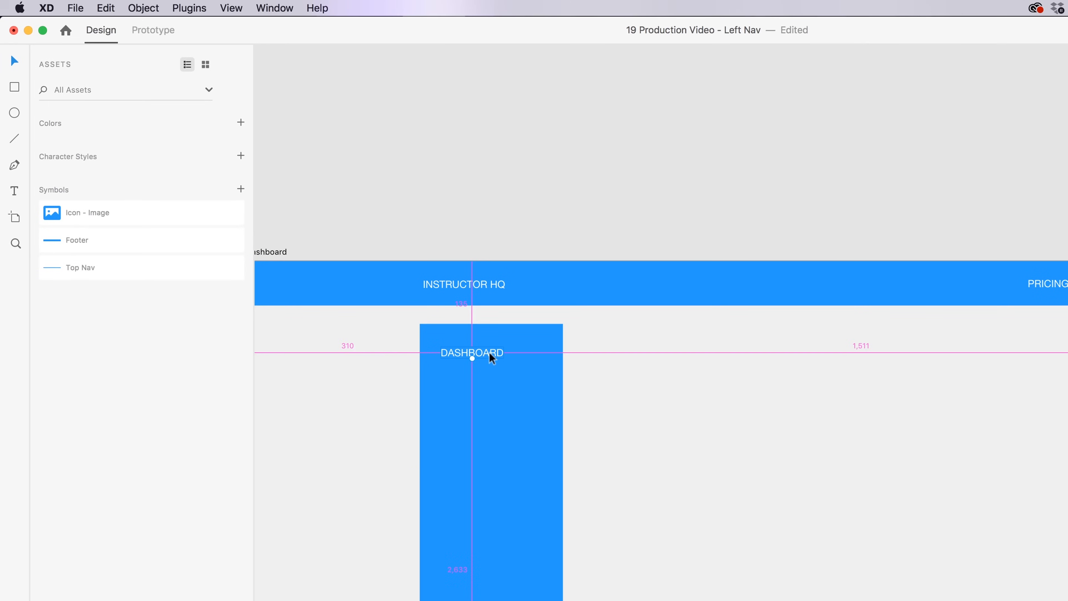
drag(489, 352, 492, 429)
key(super+Tab)
drag(269, 186, 202, 174)
drag(282, 195, 191, 165)
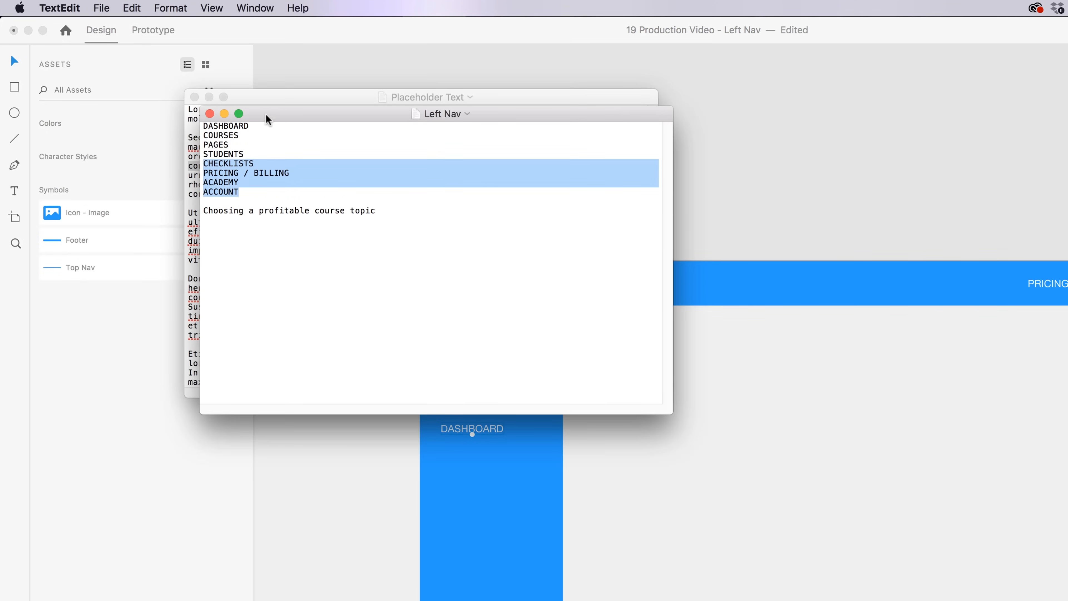
click(828, 225)
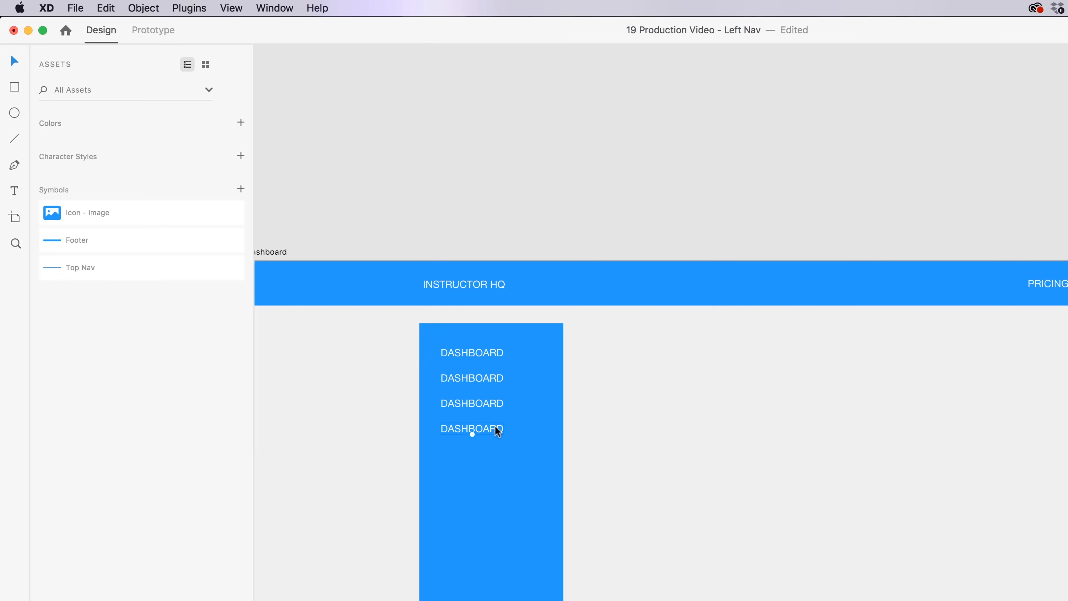
drag(493, 429, 501, 529)
Step: Replace the second and third sidebar entries with COURSES and PAGES from the Left Nav text file
key(super+Tab)
double_click(213, 135)
key(super+c)
key(super+Tab)
double_click(490, 378)
key(super+v)
key(super+Tab)
double_click(215, 145)
key(super+Tab)
double_click(486, 404)
Step: Replace the fourth and fifth sidebar entries with STUDENTS and CHECKLISTS from the Left Nav text file
key(super+Tab)
double_click(225, 154)
key(super+Tab)
double_click(484, 429)
text(STUDENTS)
key(super+Tab)
double_click(236, 164)
double_click(488, 454)
text(CHECKLISTS)
Step: Replace the sixth sidebar entry with PRICING / BILLING from the Left Nav text file
key(super+Tab)
triple_click(227, 173)
key(super+c)
key(super+Tab)
double_click(485, 482)
key(super+v)
Step: Replace the last two sidebar entries with ACADEMY and ACCOUNT from the Left Nav text file
key(super+Tab)
key(super+Tab)
double_click(470, 504)
key(super+v)
key(super+Tab)
double_click(220, 192)
key(super+c)
key(super+Tab)
double_click(471, 529)
key(super+v)
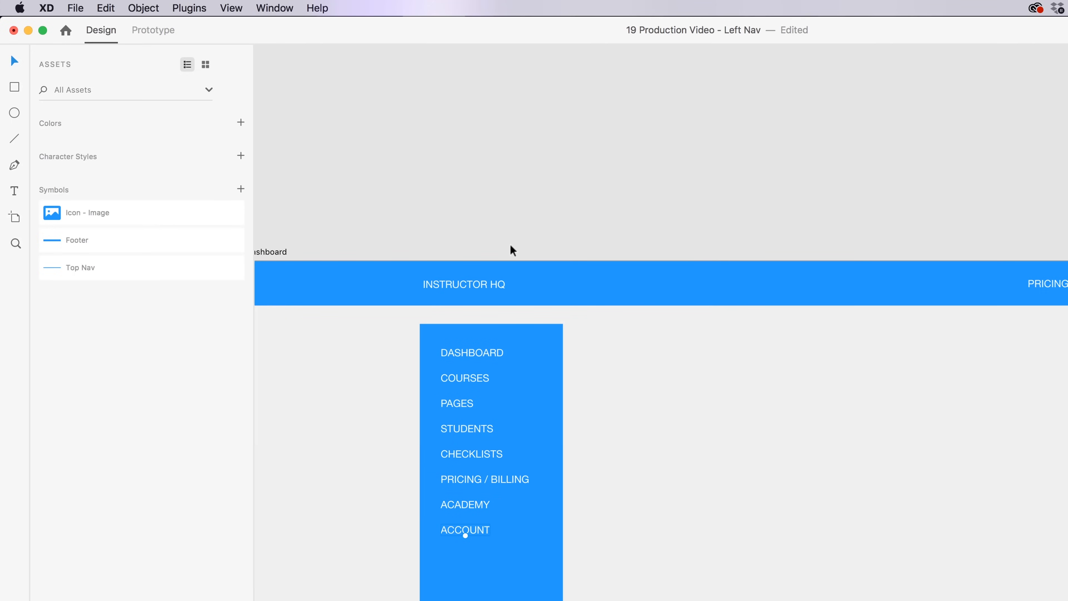
click(505, 224)
Step: Make a symbol from the blue sidebar rectangle and all its menu entries on the Dashboard
scroll(594, 370, down, 10)
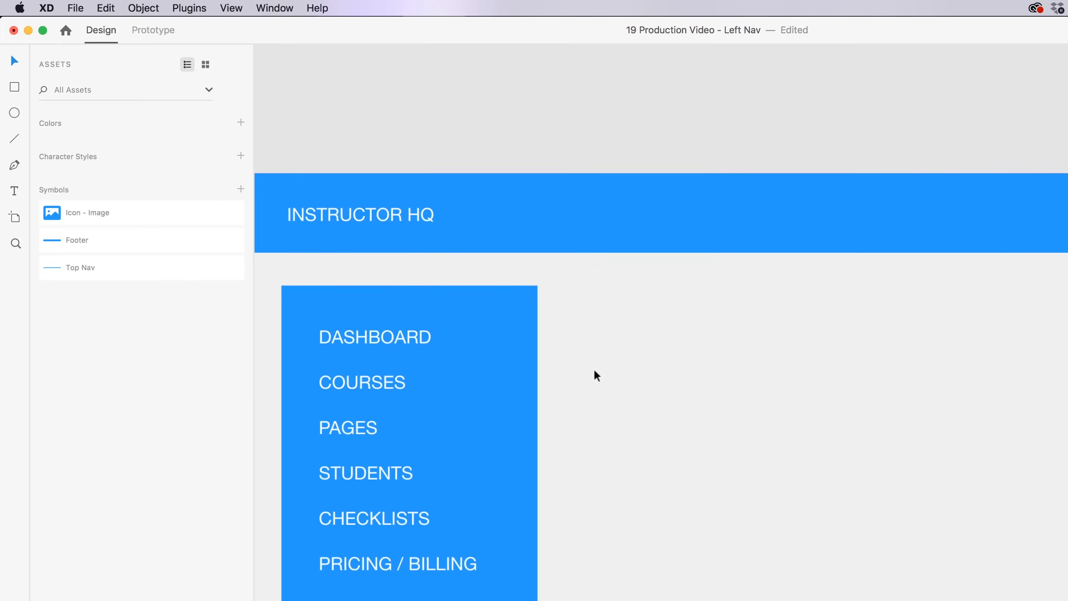
scroll(593, 369, up, 3)
scroll(608, 387, up, 2)
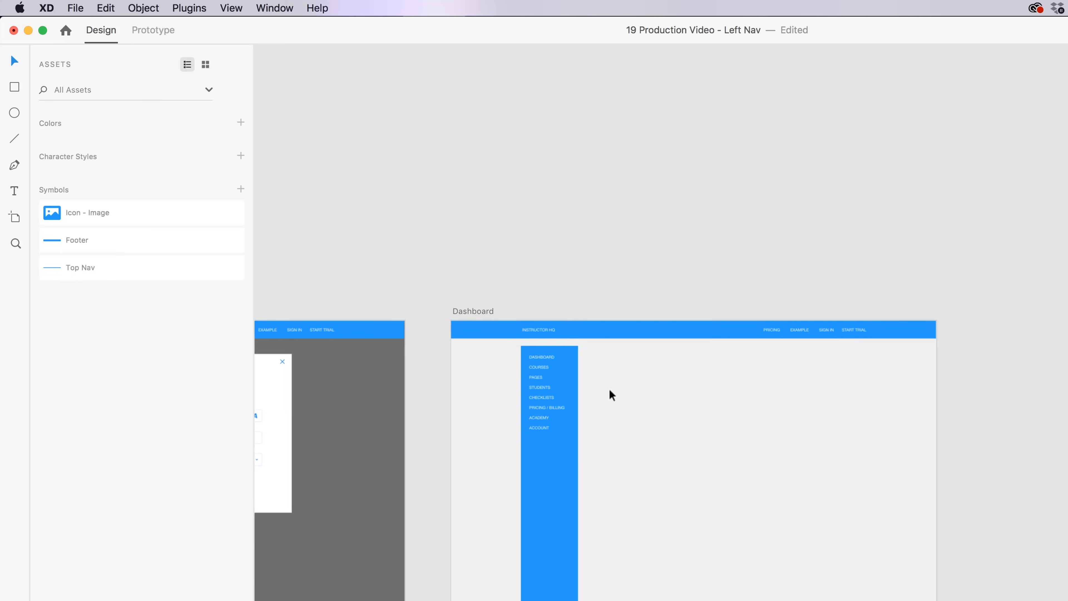
drag(433, 357, 688, 539)
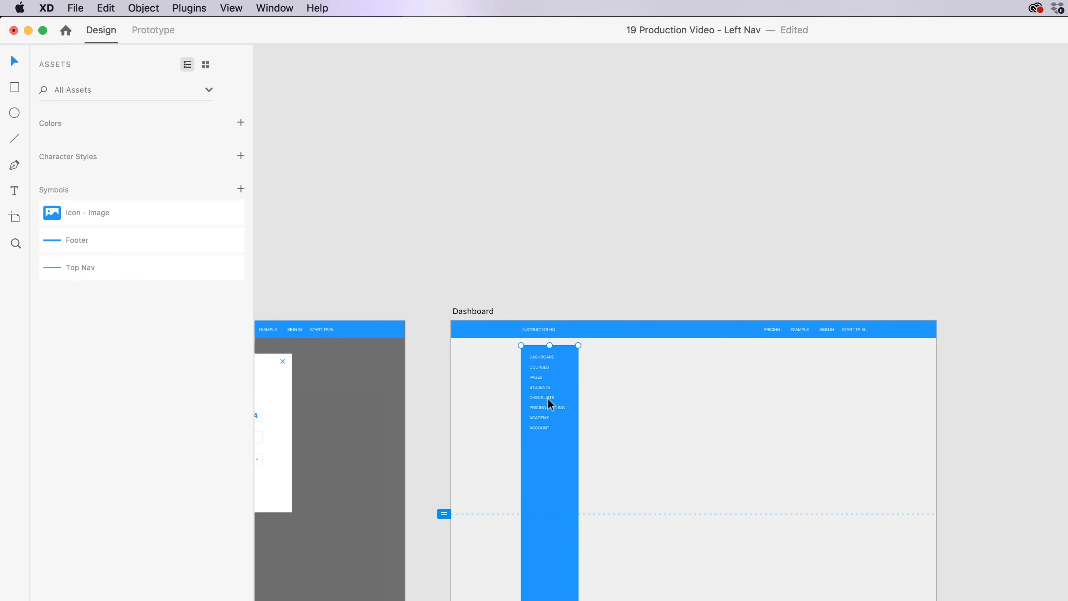
drag(430, 346, 657, 522)
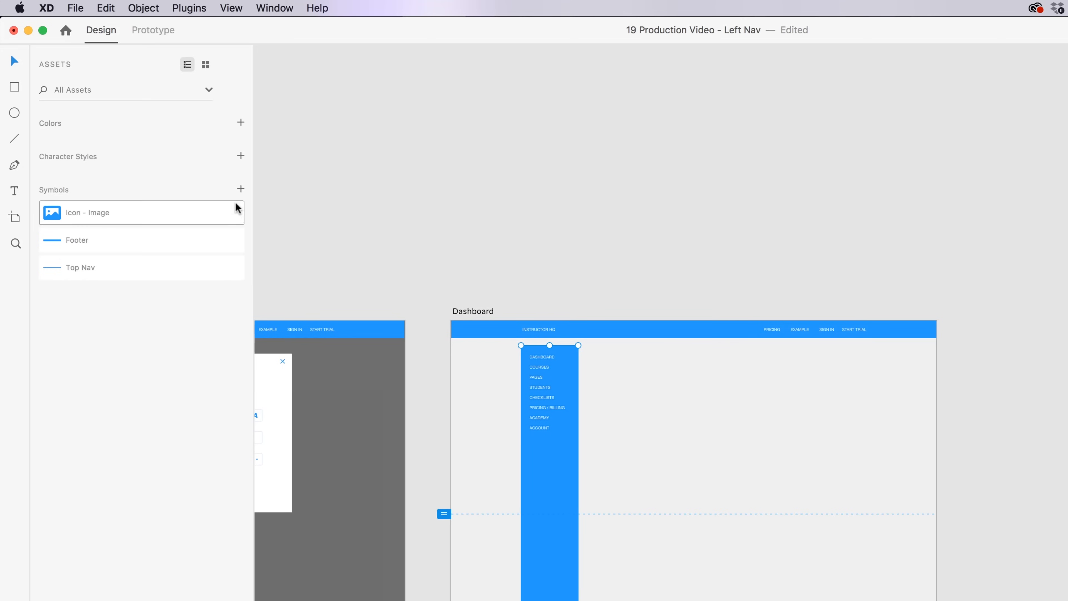
click(241, 188)
Step: Rename the newly created sidebar symbol as Left Nav
double_click(89, 214)
text(LEF)
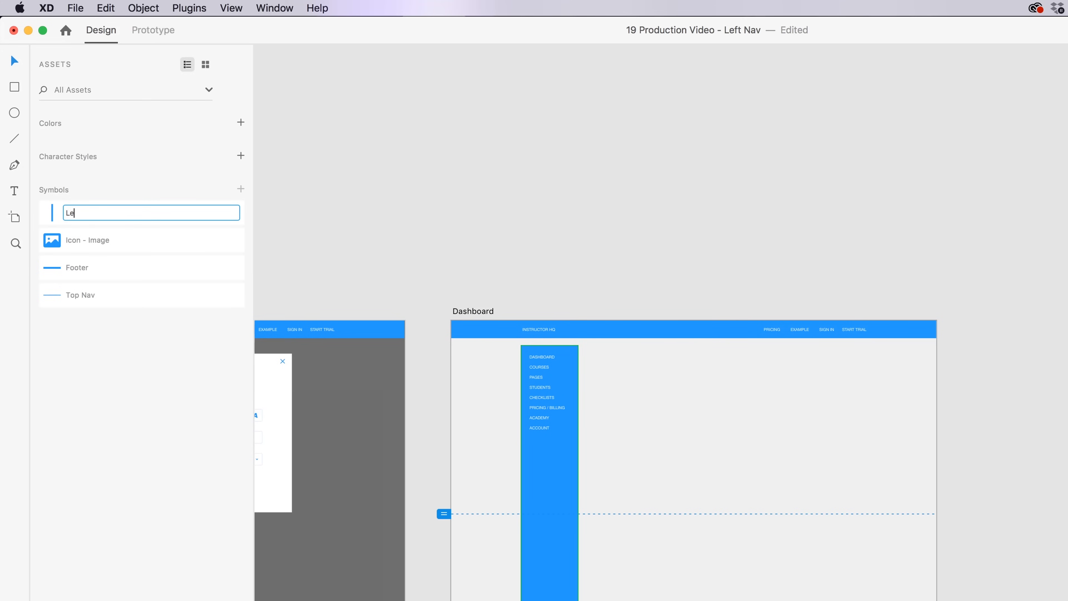
key(Return)
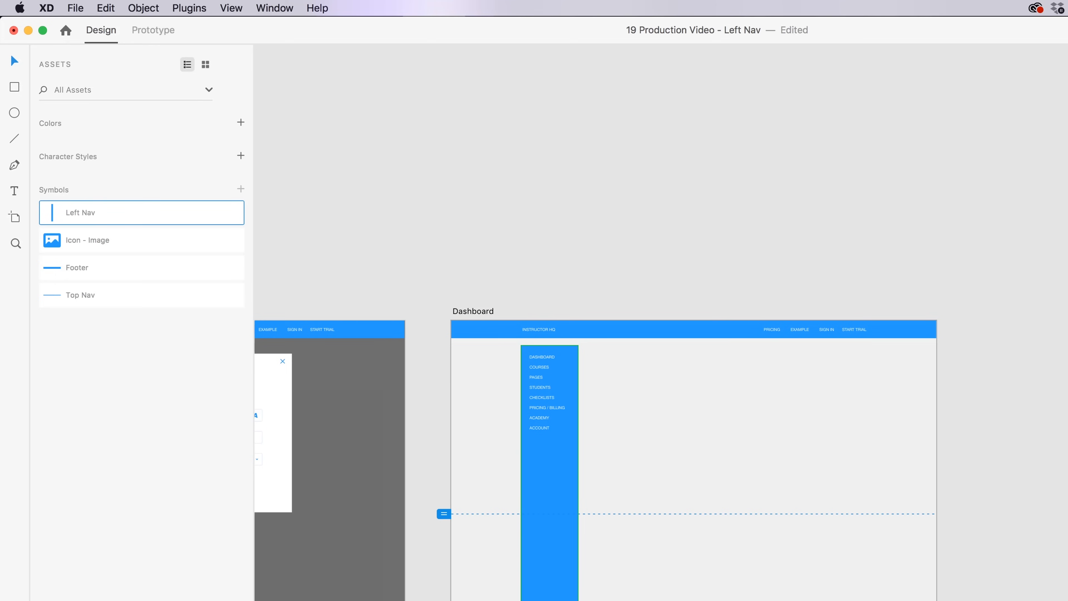
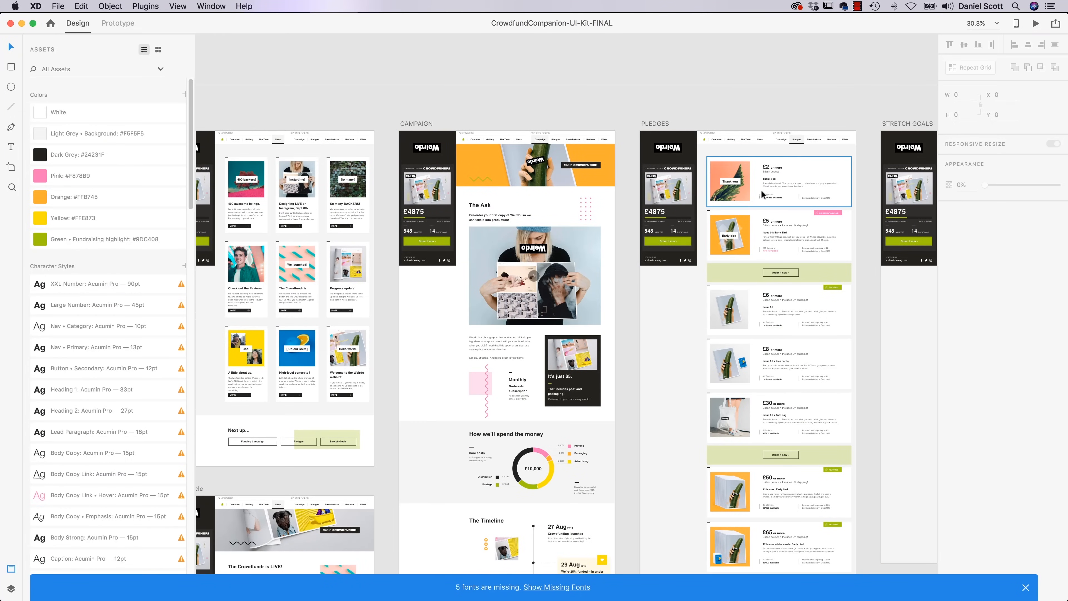
Step: Examine the CrowdfundCompanion-UI-Kit-FINAL file's artboards, focusing on the repeated article cards on the News artboard
drag(803, 180, 532, 258)
scroll(599, 276, right, 2)
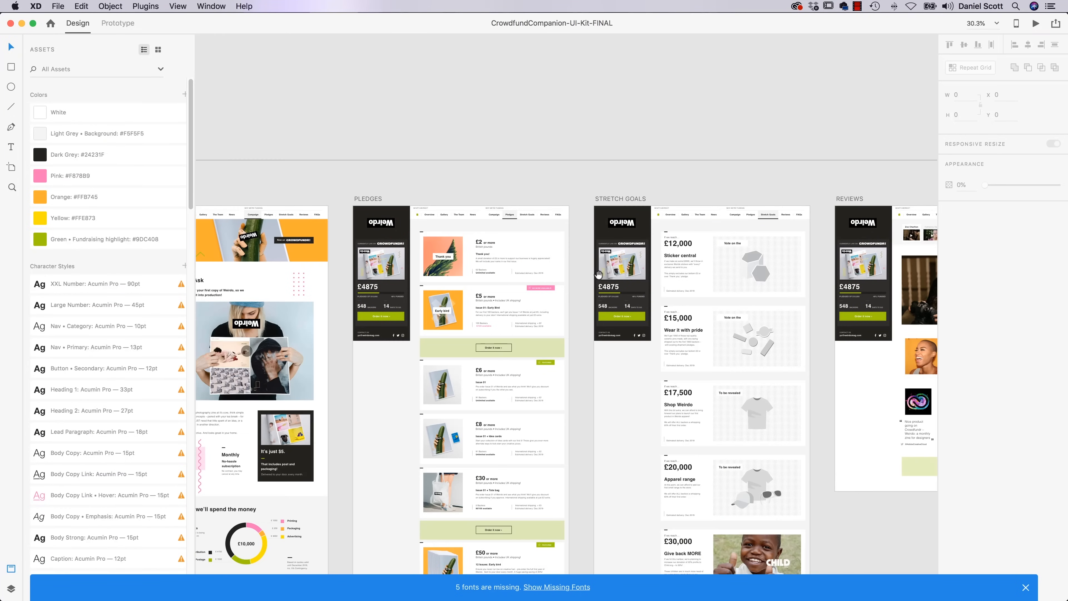
scroll(521, 271, left, 10)
scroll(449, 258, down, 3)
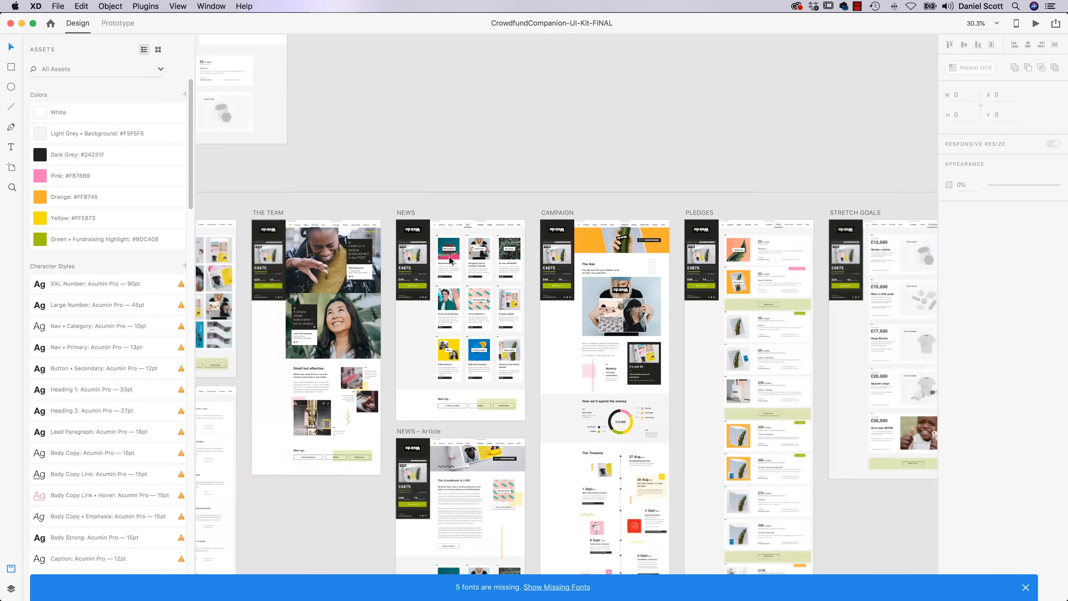
scroll(449, 258, up, 10)
click(397, 123)
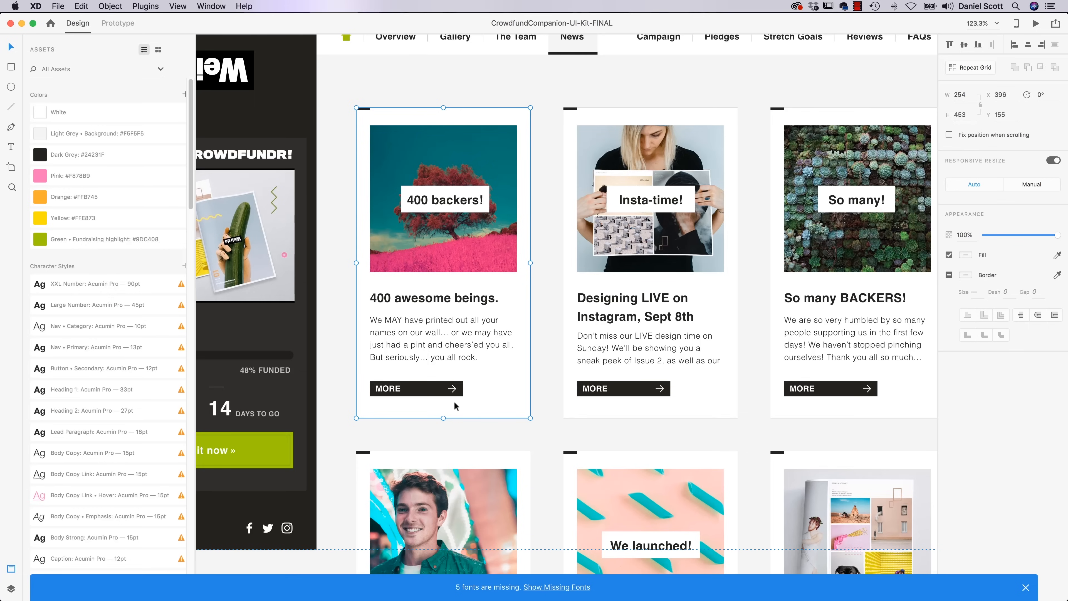
key(space)
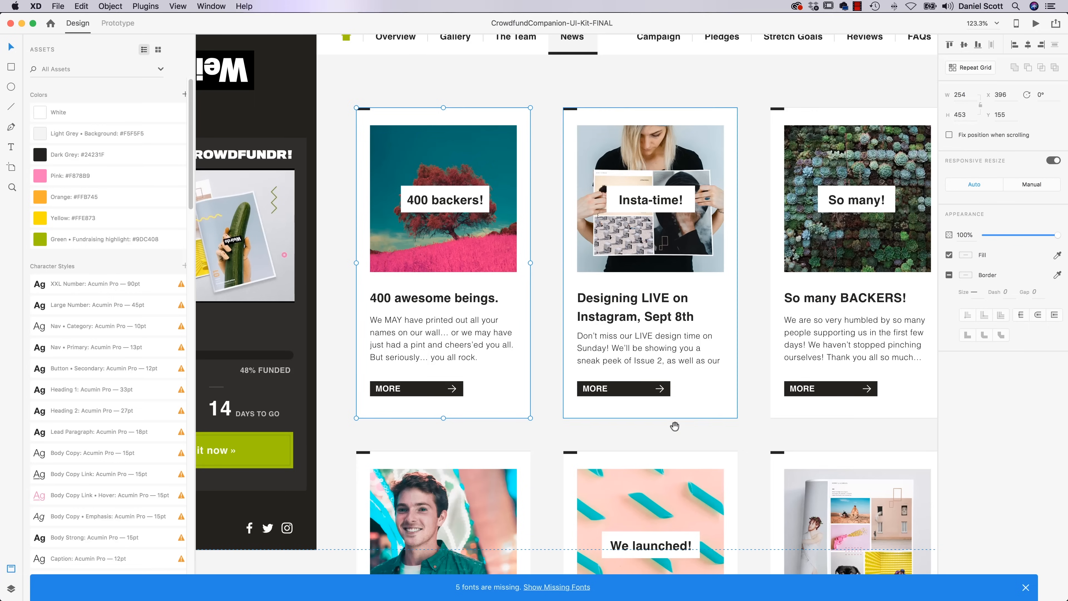
Step: Examine the repeated reward cards on the Pledges artboard and its neighbouring artboards in the UI kit
drag(674, 427, 655, 157)
drag(647, 395, 654, 169)
drag(698, 313, 415, 364)
drag(676, 276, 344, 429)
drag(673, 213, 471, 256)
drag(782, 206, 334, 342)
drag(688, 267, 227, 367)
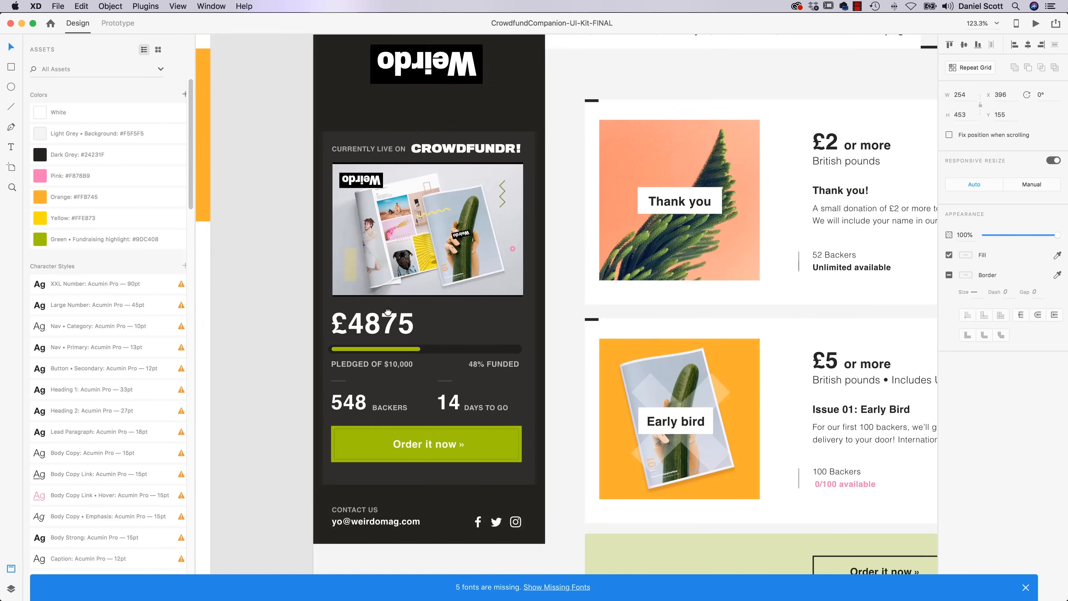
drag(733, 281, 403, 320)
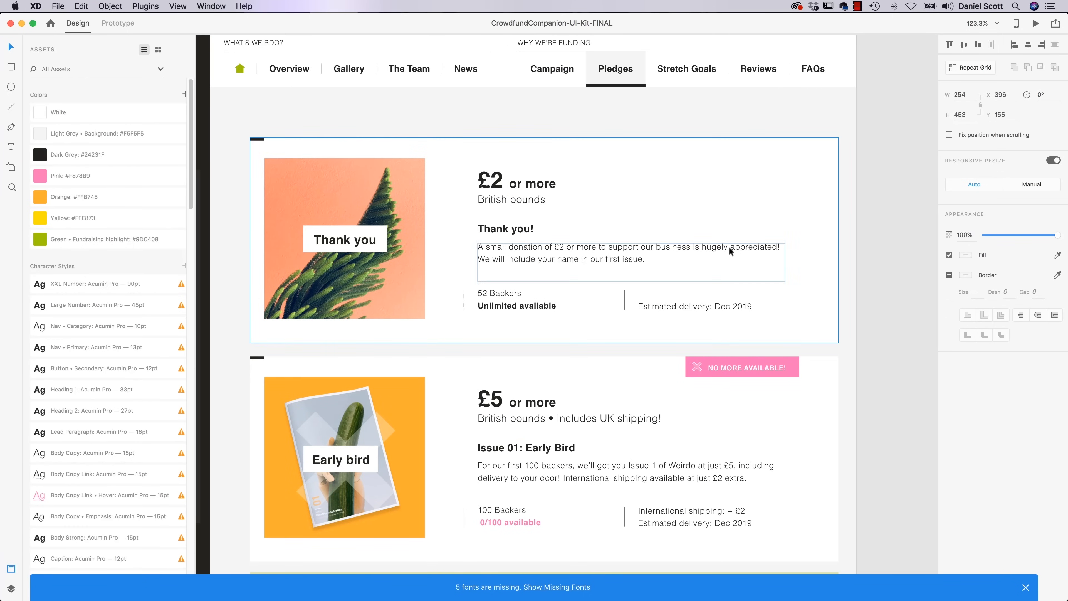
key(space)
drag(740, 248, 456, 291)
drag(753, 298, 432, 294)
mouse_move(847, 336)
mouse_down()
mouse_move(494, 334)
mouse_move(644, 327)
mouse_move(536, 210)
mouse_move(511, 205)
mouse_up()
drag(625, 409, 674, 231)
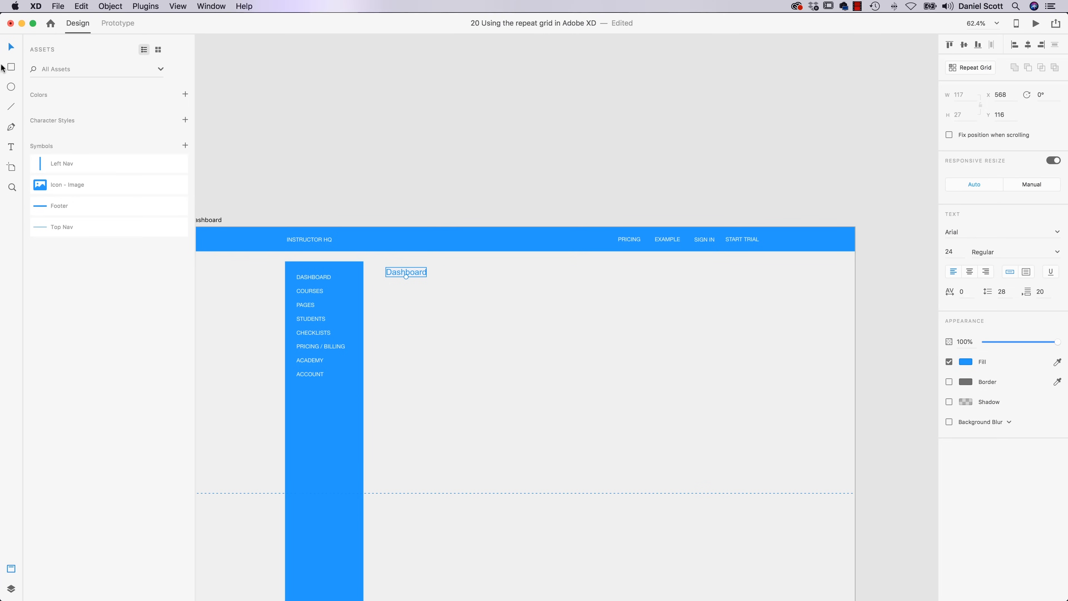
Step: Draw a card rectangle about 345 by 241 beneath the Dashboard heading and place a size 16 copy of the heading inside it
click(12, 68)
drag(386, 289, 505, 372)
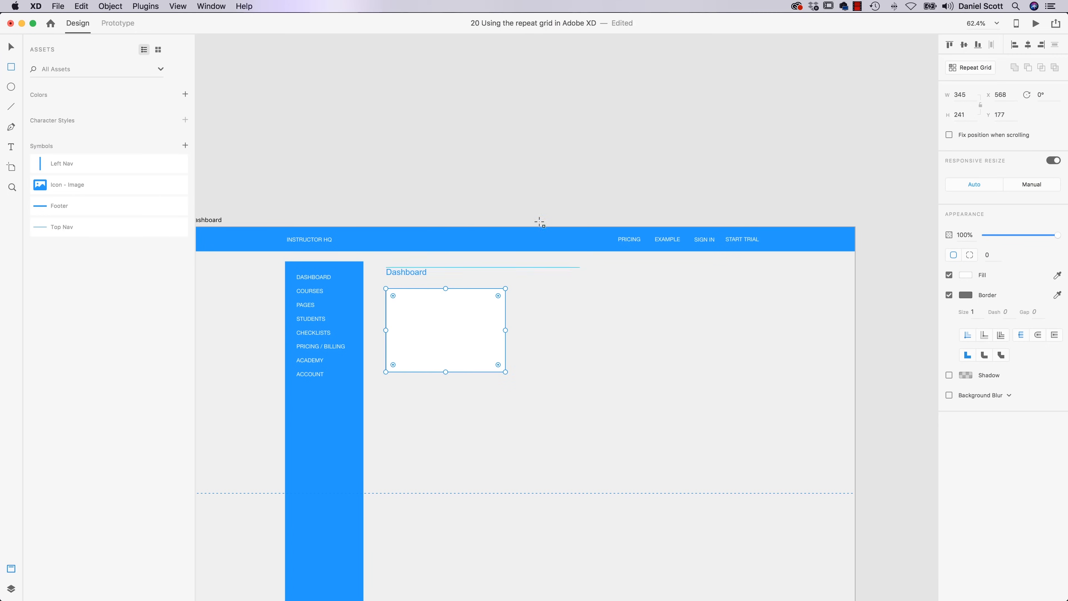
click(417, 274)
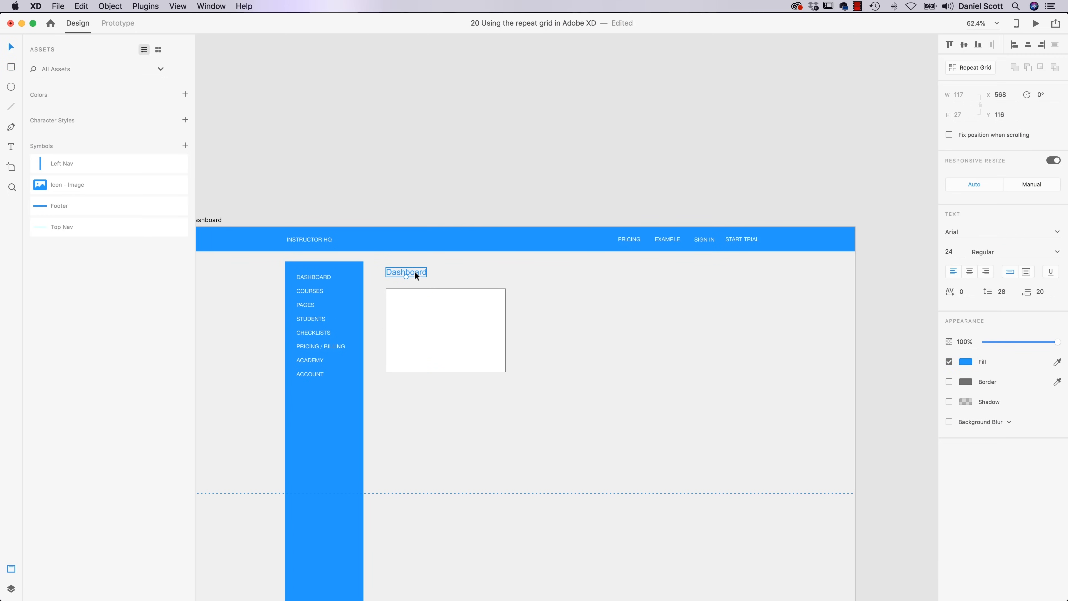
drag(414, 274, 453, 304)
click(949, 252)
text(16)
key(Return)
Step: Copy "Lorem ipsum dolor sit amet" from the external text file and paste it into the text near the card's lower edge
key(super+Tab)
key(super+Tab)
key(super+Tab)
key(super+Tab)
drag(144, 86, 247, 85)
key(super+c)
double_click(447, 355)
key(super+v)
key(super+Tab)
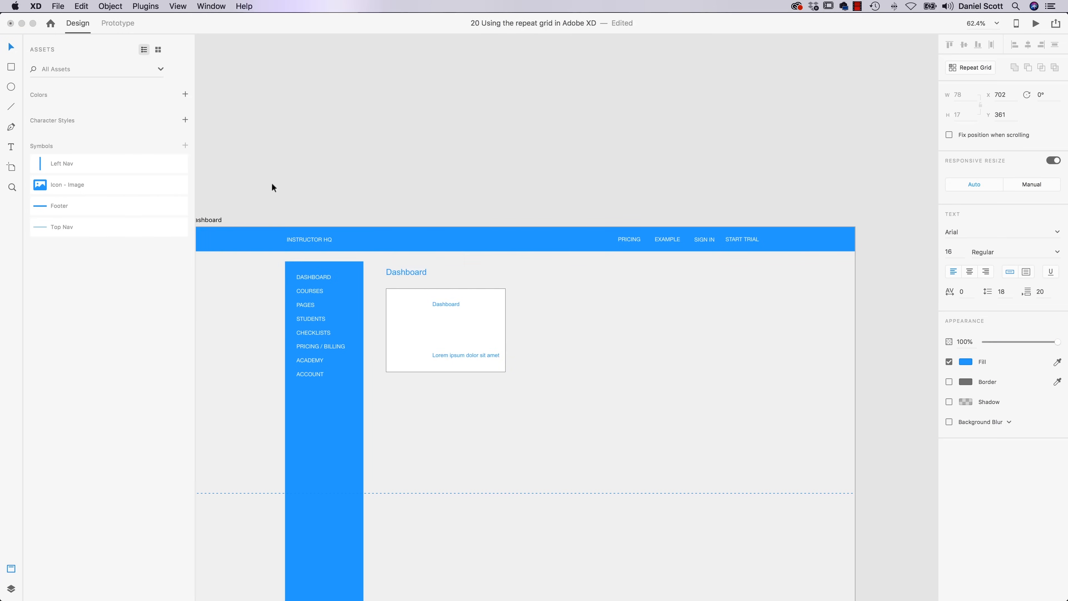
key(Escape)
Step: Change the card's copied heading to STATS, centre-align it, and place a larger copy beneath it
double_click(452, 303)
text(STATS)
click(969, 269)
drag(446, 307, 446, 340)
Step: Place another text copy in the card's upper-right corner and turn it into a bold + sign
drag(451, 332, 492, 302)
click(1057, 253)
click(1042, 282)
click(493, 120)
double_click(490, 303)
text(+)
key(super+a)
click(1057, 252)
click(1042, 281)
key(super+1)
click(492, 123)
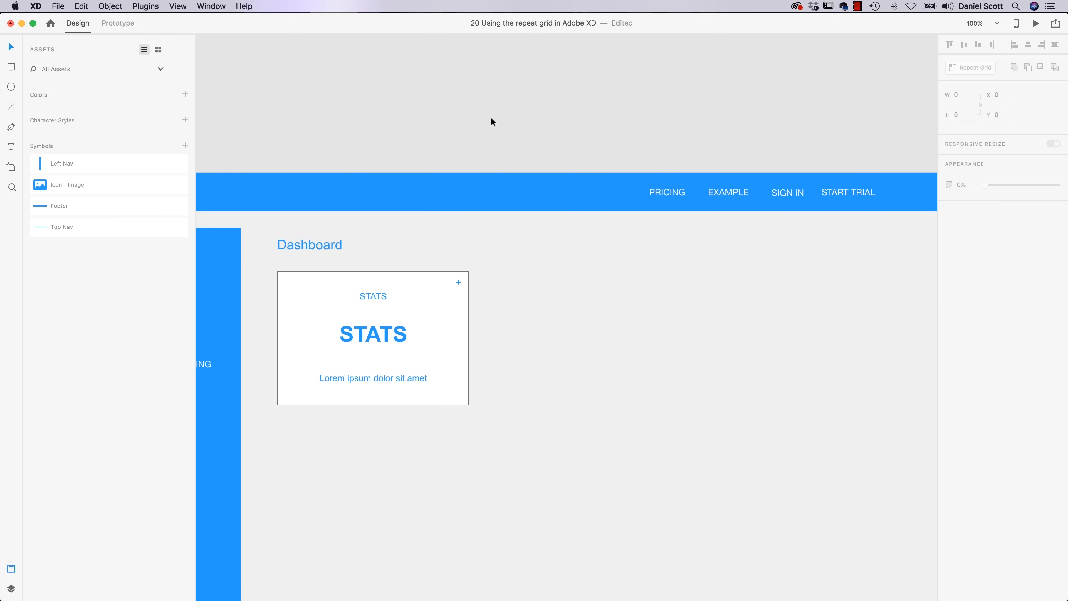
Step: Move the Lorem ipsum caption down to Y 372 and the large STATS text down to Y 277 within the card
click(410, 376)
drag(410, 375, 412, 382)
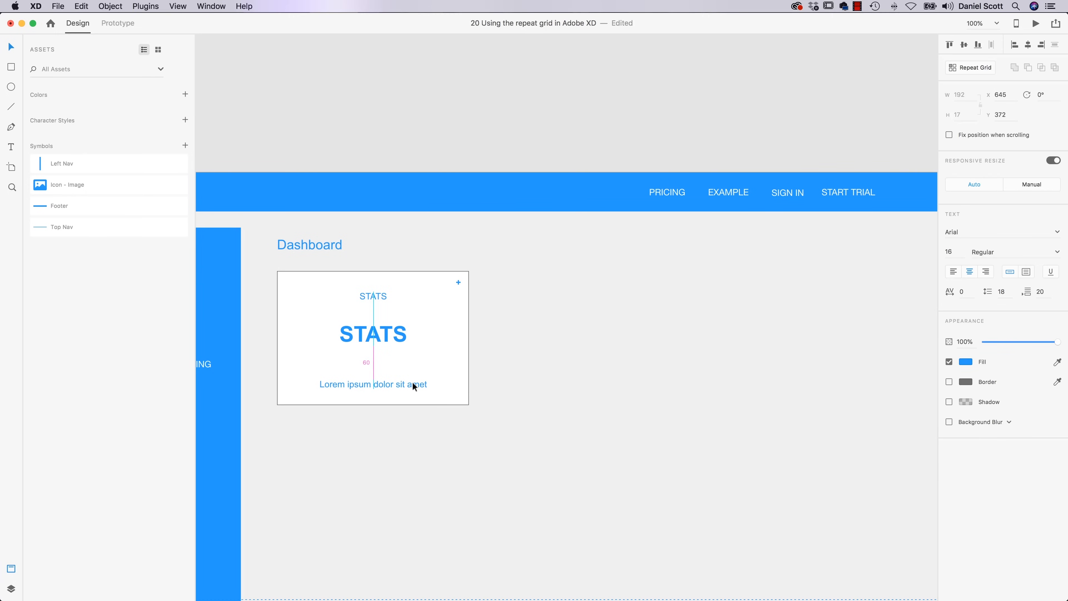
drag(395, 339, 395, 342)
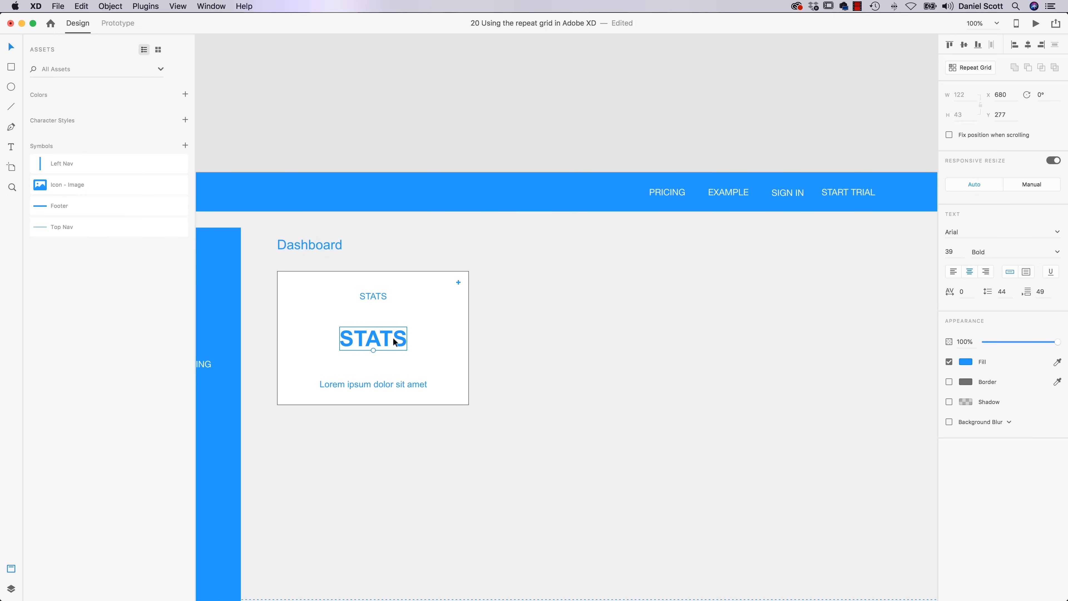
Step: Replace the large bold STATS text in the card with $4000
double_click(395, 340)
key(BackSpace)
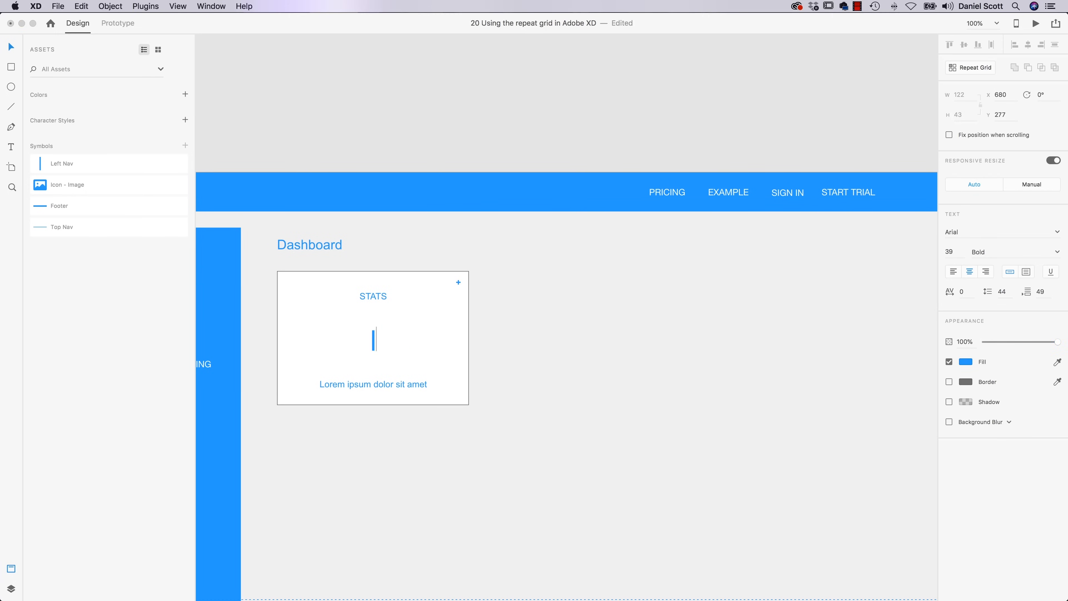
text($4000)
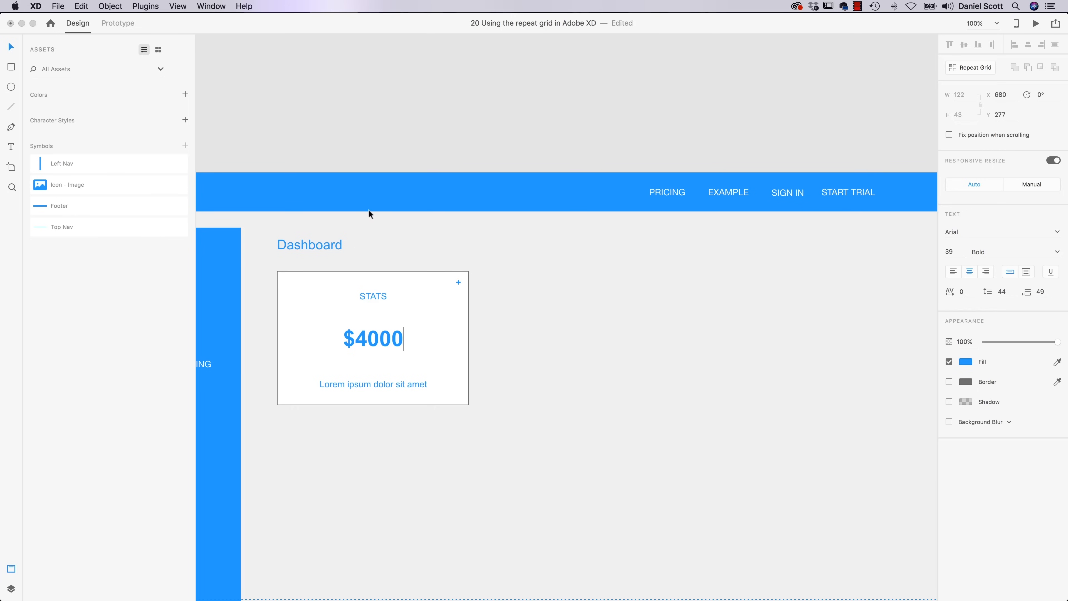
Step: Try enlarging the card's small STATS title to size 35, and undo the change
click(381, 298)
click(374, 300)
drag(372, 301, 375, 314)
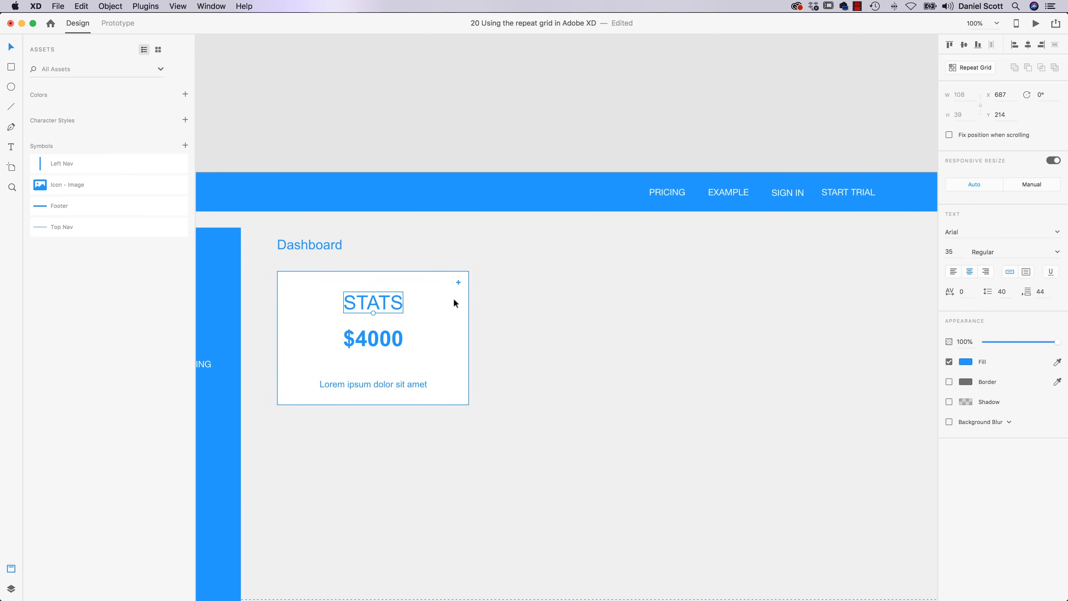
key(super+z)
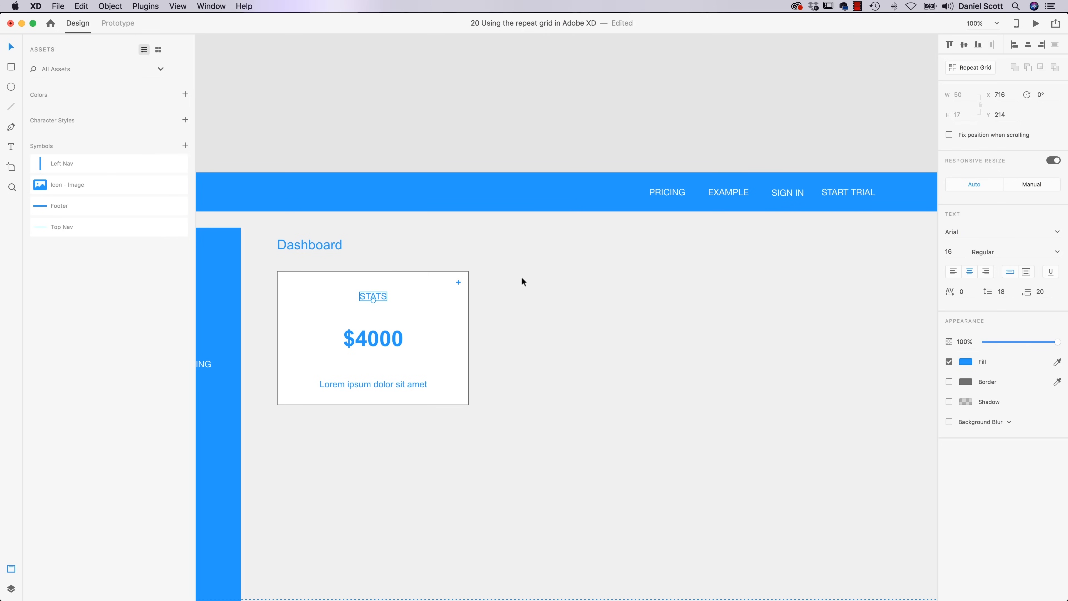
Step: Try duplicating the whole card with its contents beside the original, and undo the copy
drag(267, 264, 493, 422)
drag(378, 343, 605, 351)
key(super+z)
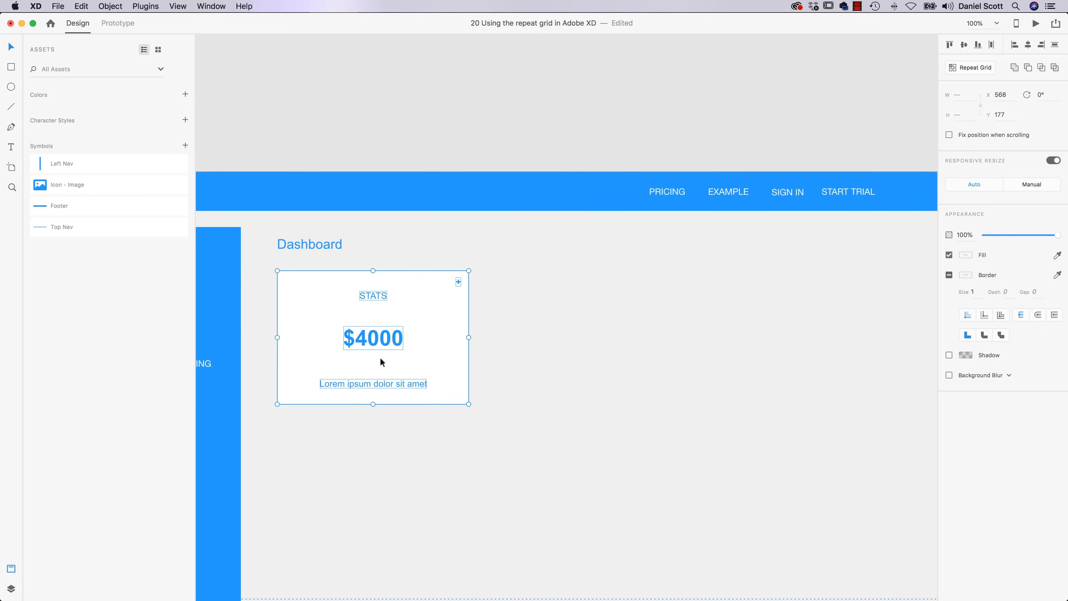
Step: Turn the card and all its contents into a repeat grid and extend it to three columns, 1087 wide
drag(265, 264, 488, 463)
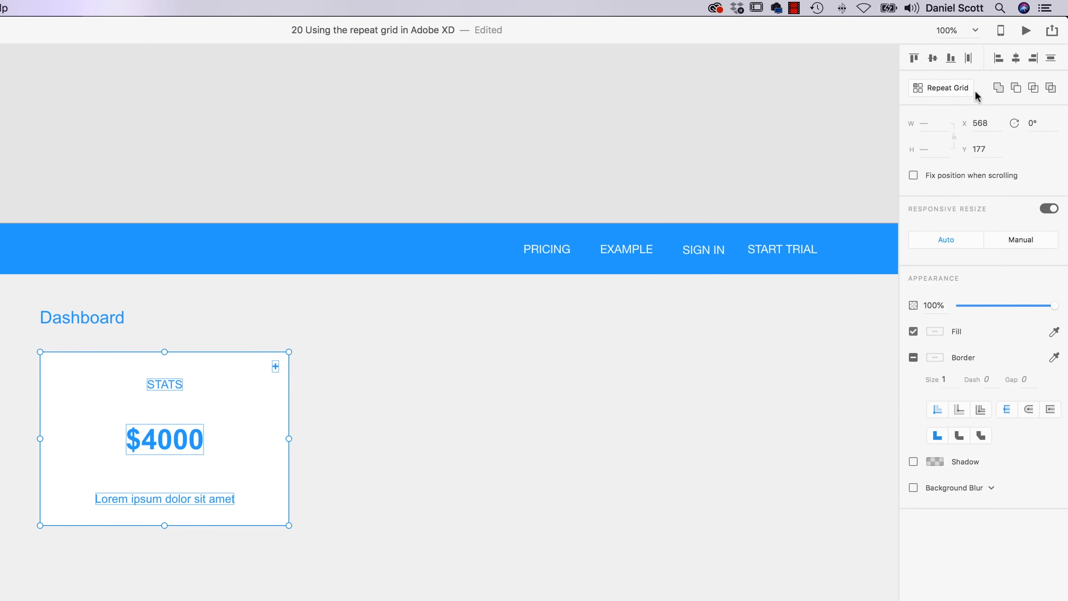
click(960, 88)
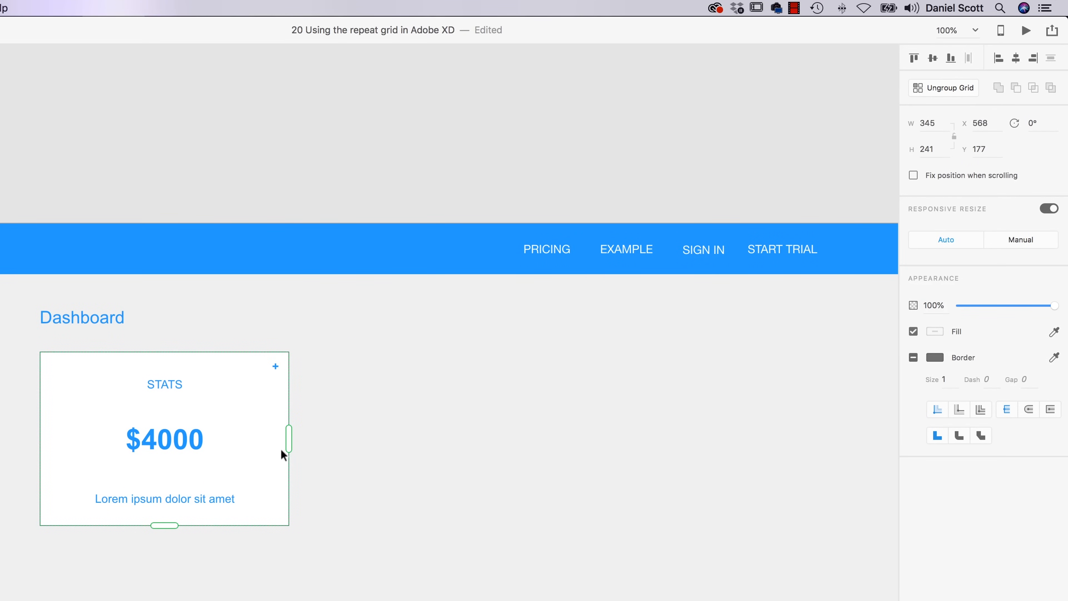
drag(290, 438, 826, 453)
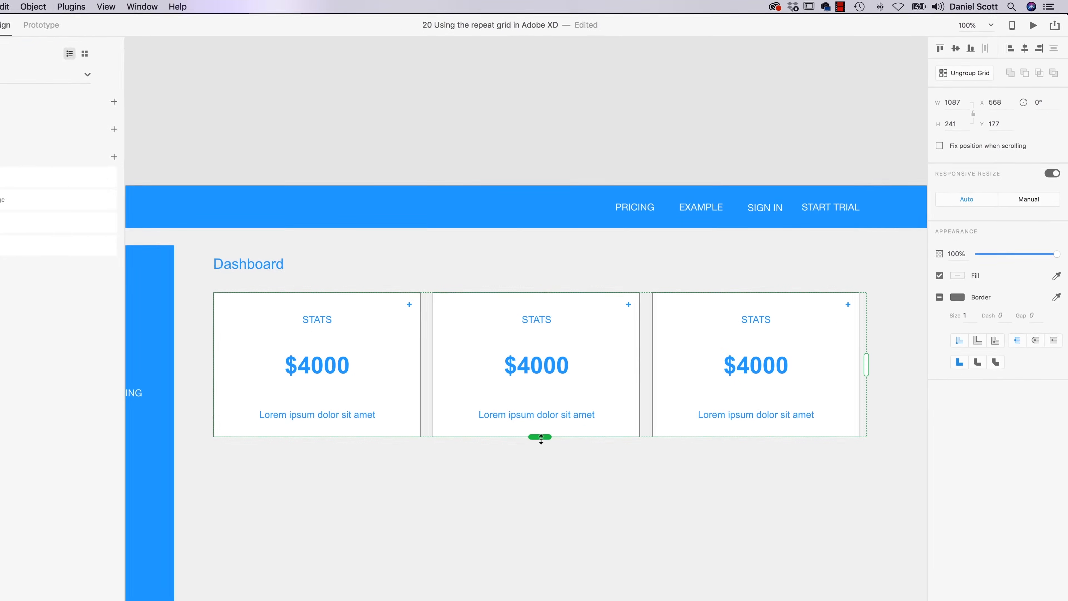
Step: Extend the repeat grid downward to three rows of cards, with an overall height of 772
drag(432, 526, 482, 600)
drag(616, 555, 617, 556)
scroll(632, 496, down, 5)
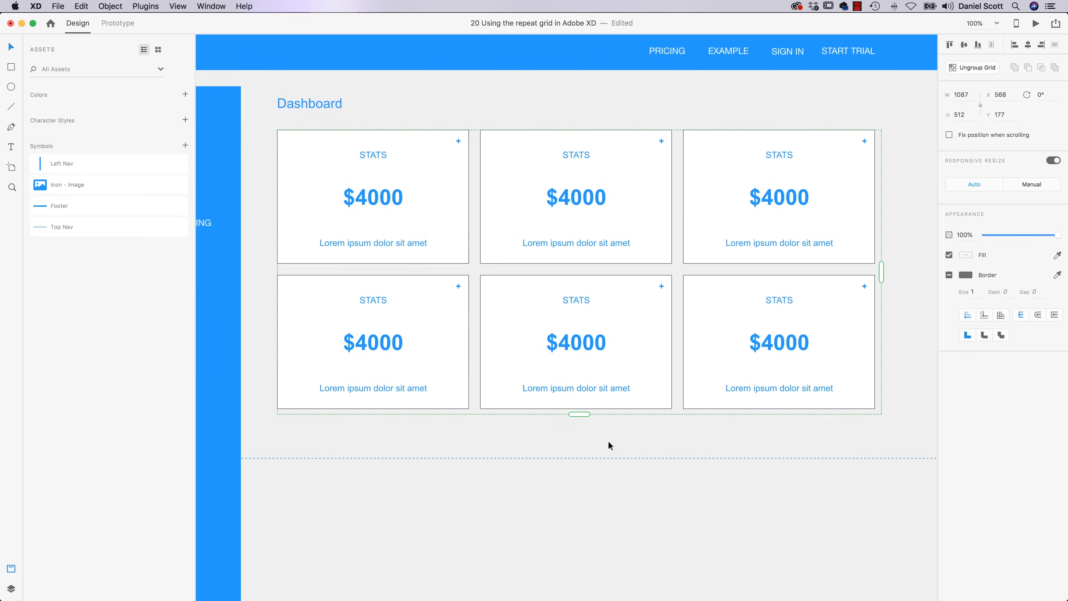
drag(580, 417, 580, 559)
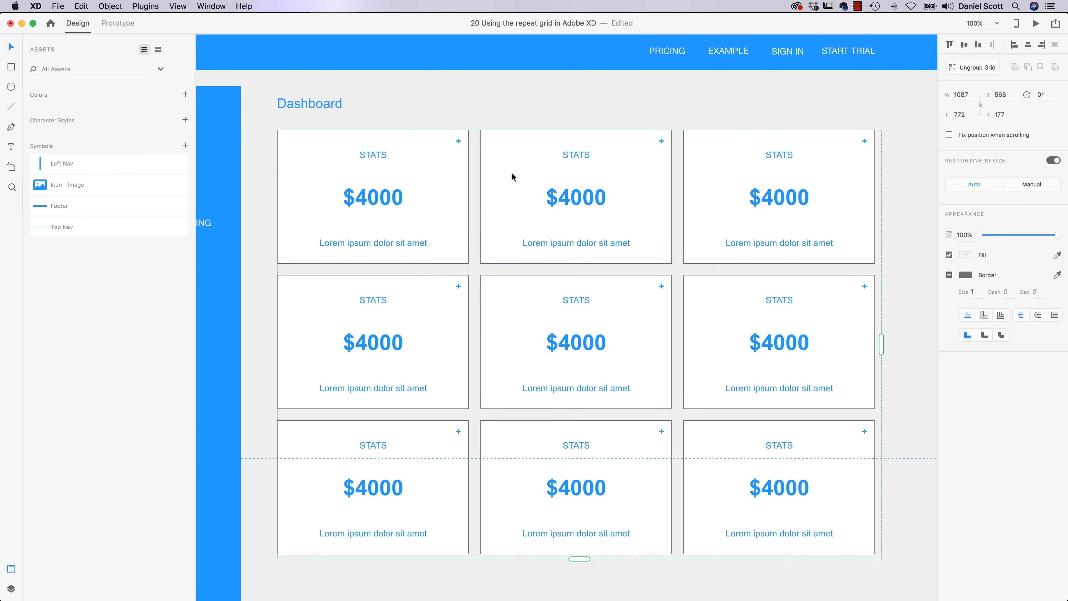
Step: Widen the repeat grid's column and row gaps so the whole grid is about 1113 by 812
mouse_move(471, 193)
mouse_down()
mouse_move(503, 194)
mouse_move(478, 194)
mouse_up()
drag(439, 276, 339, 276)
drag(879, 154, 773, 184)
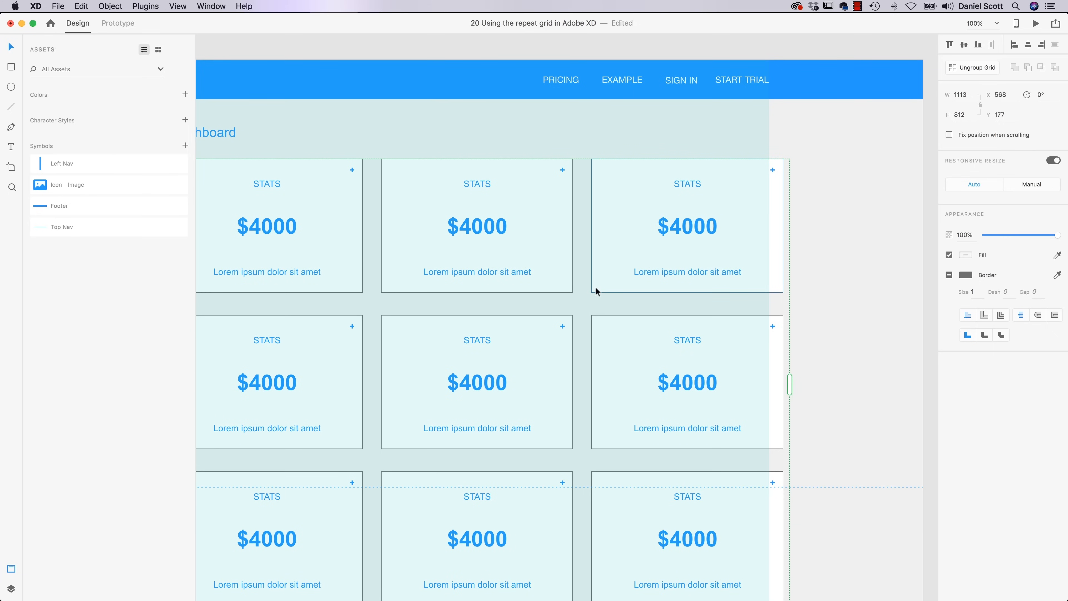
Step: Tighten the repeat grid's column and row gaps so the whole grid is 1087 by 772
drag(584, 276, 570, 170)
drag(479, 303, 600, 292)
drag(484, 307, 491, 308)
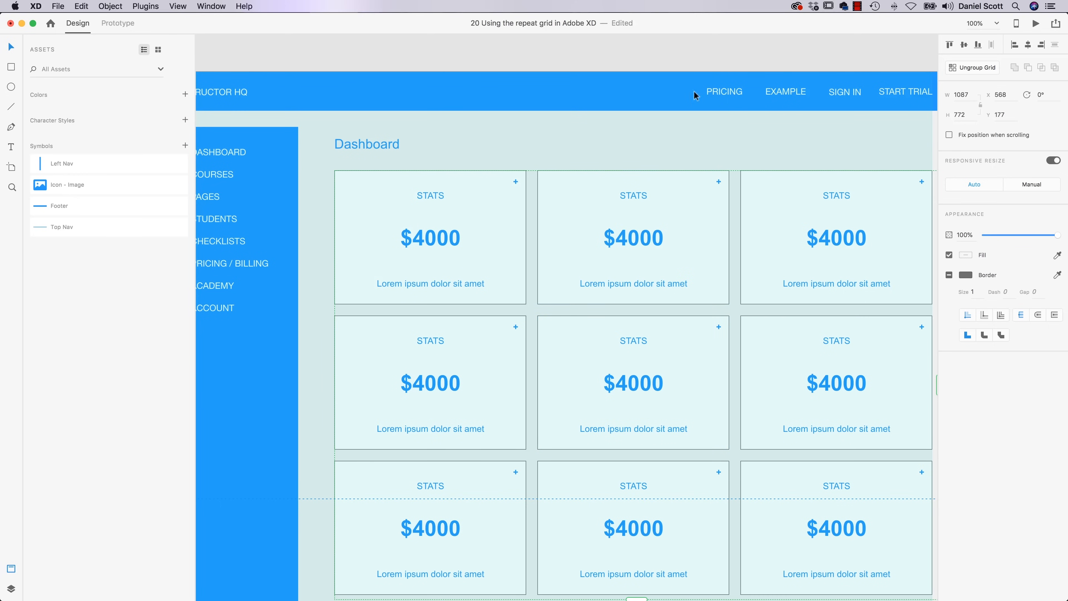
drag(663, 248, 602, 210)
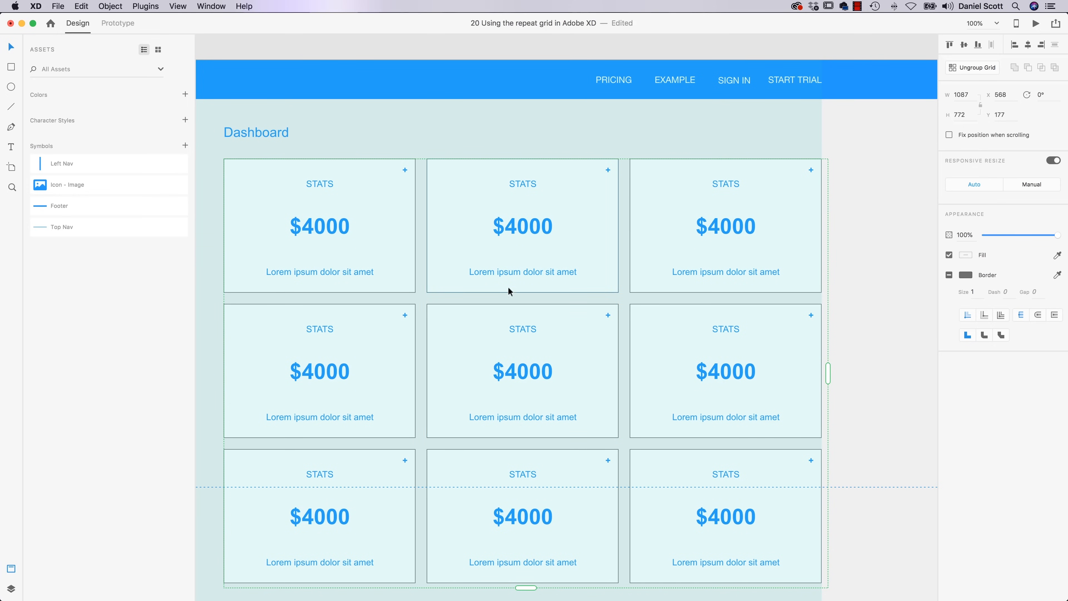
Step: Move the repeat grid's amount text to Y 276 and change only the first card's amount to $3000
double_click(335, 231)
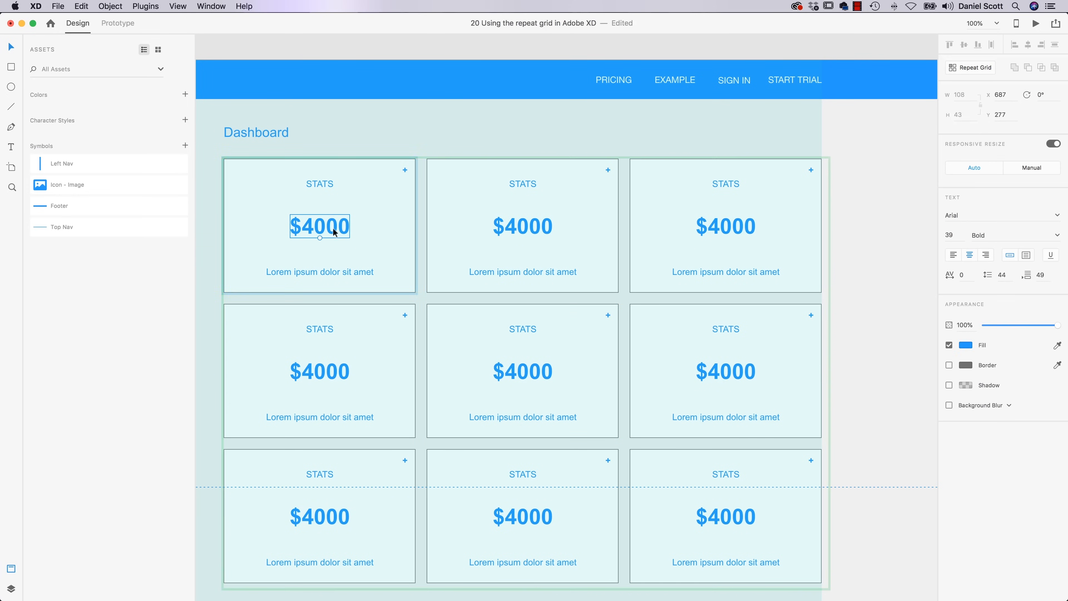
mouse_move(334, 233)
mouse_down()
mouse_move(319, 232)
mouse_move(334, 233)
mouse_up()
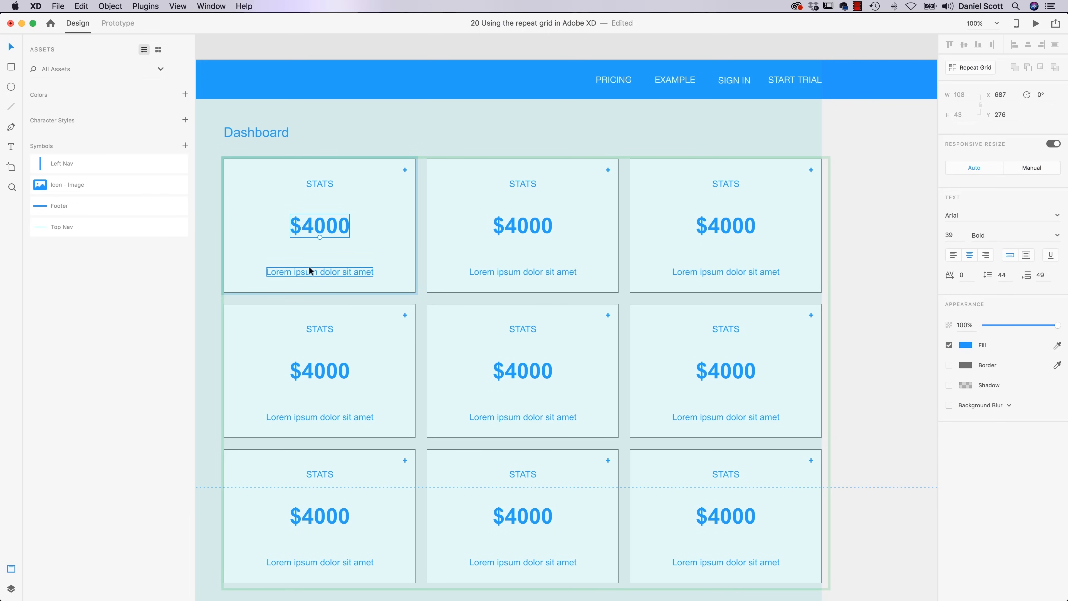
double_click(322, 229)
click(310, 226)
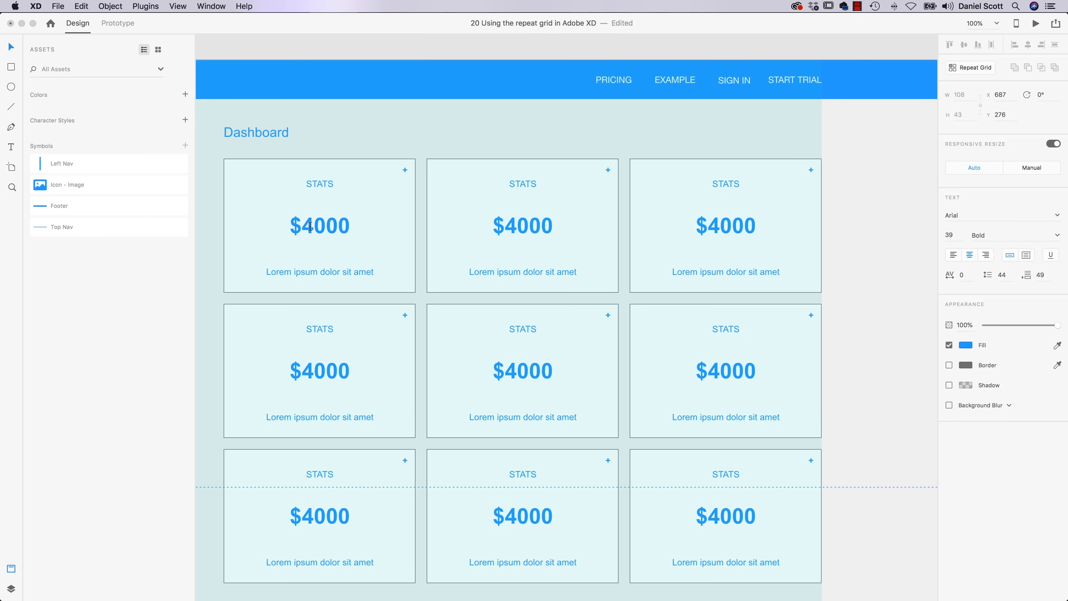
text(3)
key(BackSpace)
Step: Change the second card's title in the first row of the repeat grid to FORECAST
double_click(523, 183)
text(FORECAT)
key(BackSpace)
text(ST)
key(Escape)
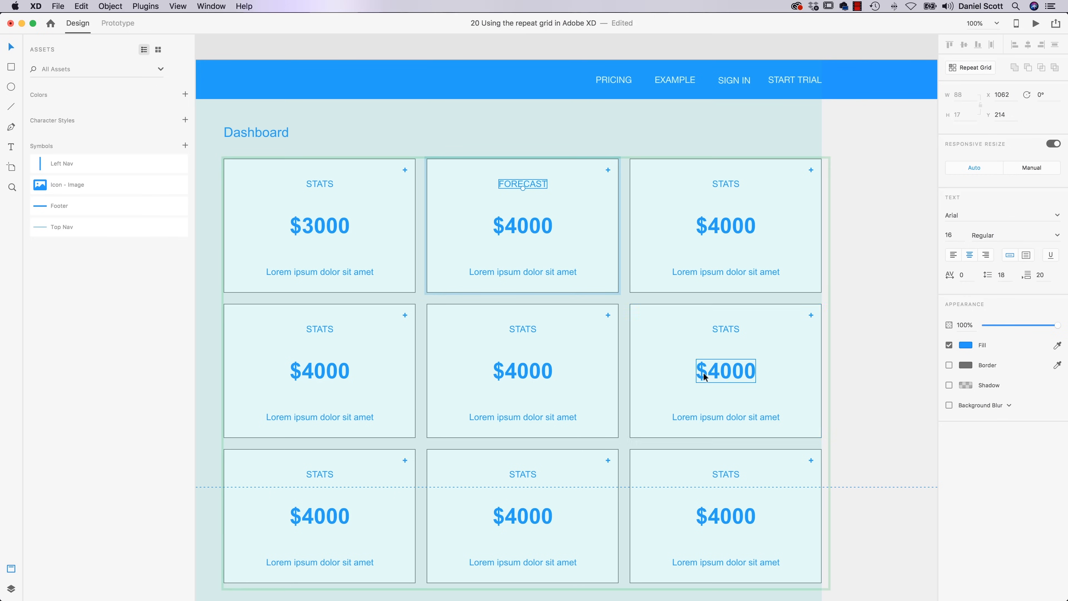
scroll(673, 383, down, 5)
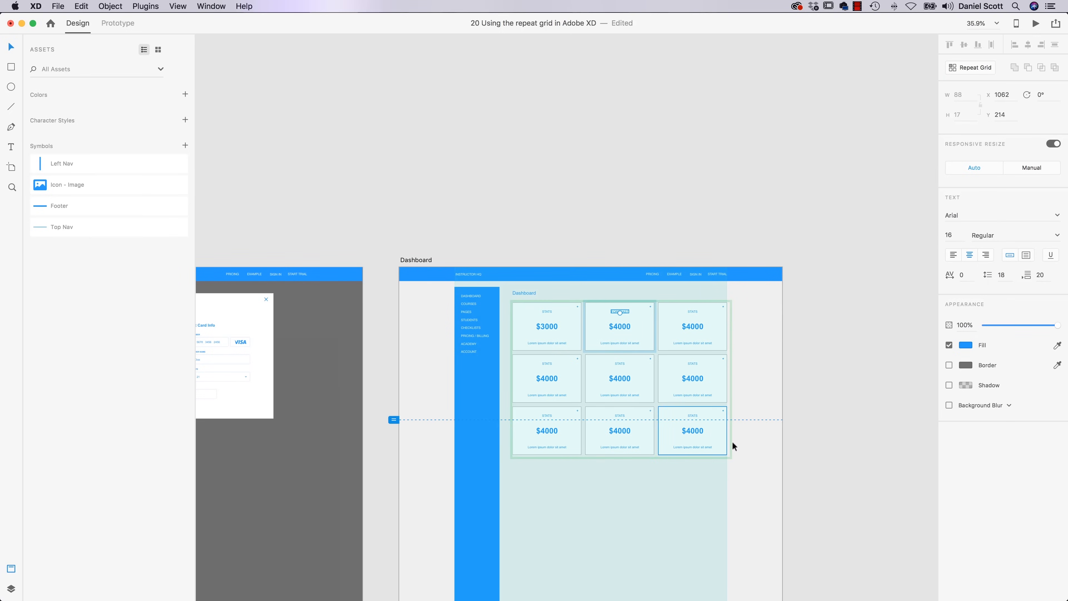
double_click(689, 430)
click(805, 429)
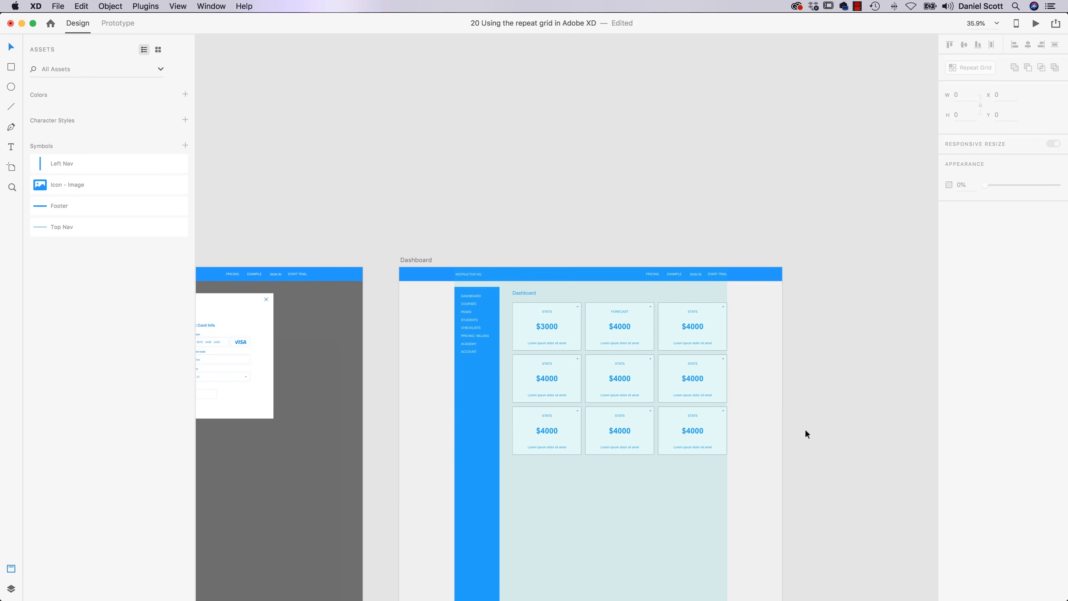
Step: Try moving the repeat grid's amount text up and to the right from the second card, and undo the move
click(690, 439)
drag(621, 460, 646, 458)
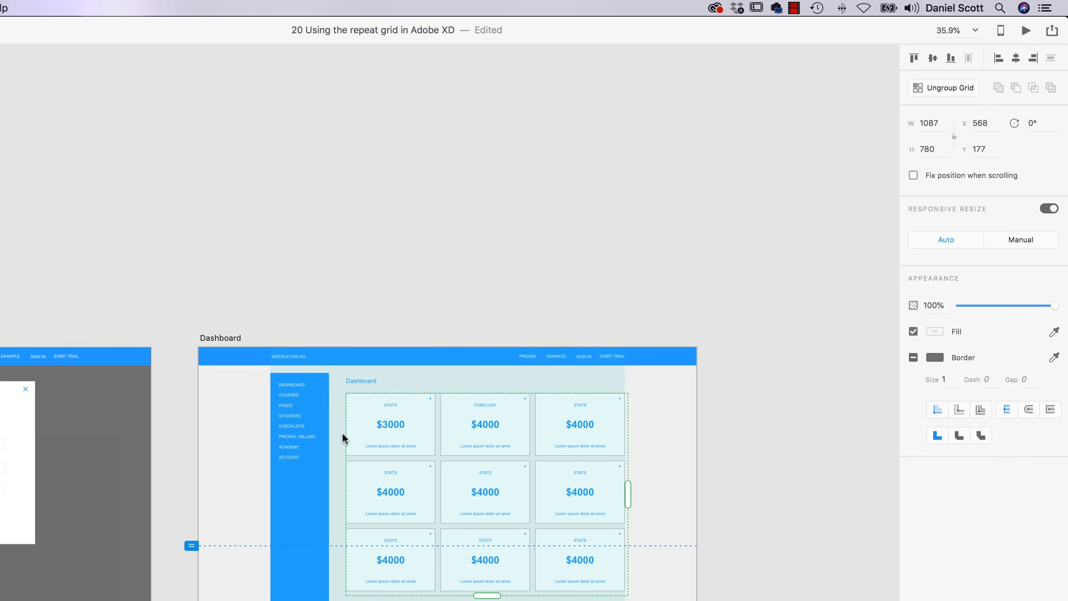
double_click(486, 424)
drag(493, 427, 544, 412)
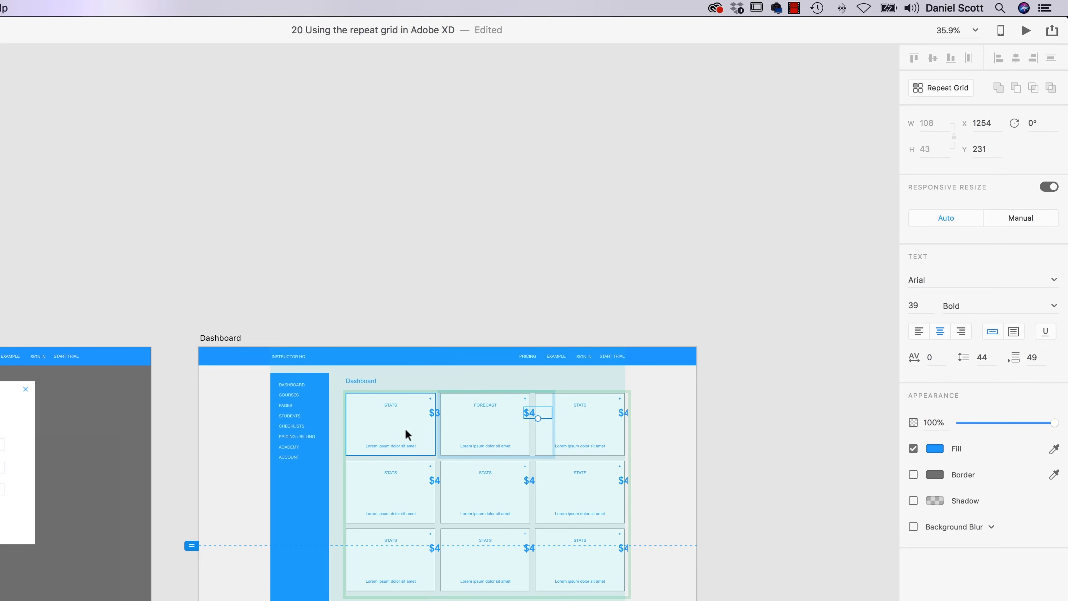
key(ctrl+z)
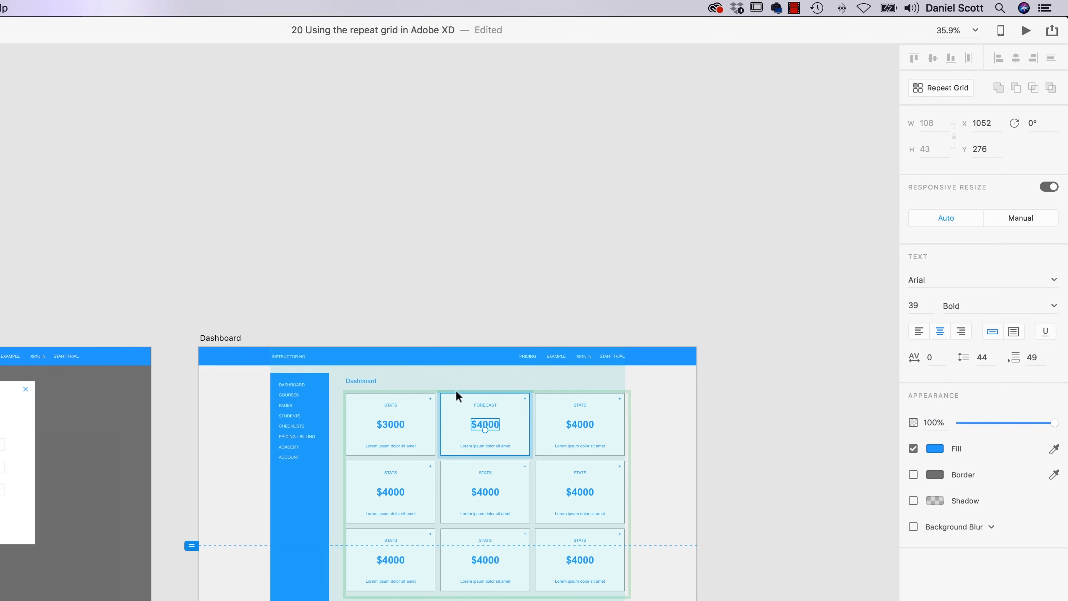
click(789, 426)
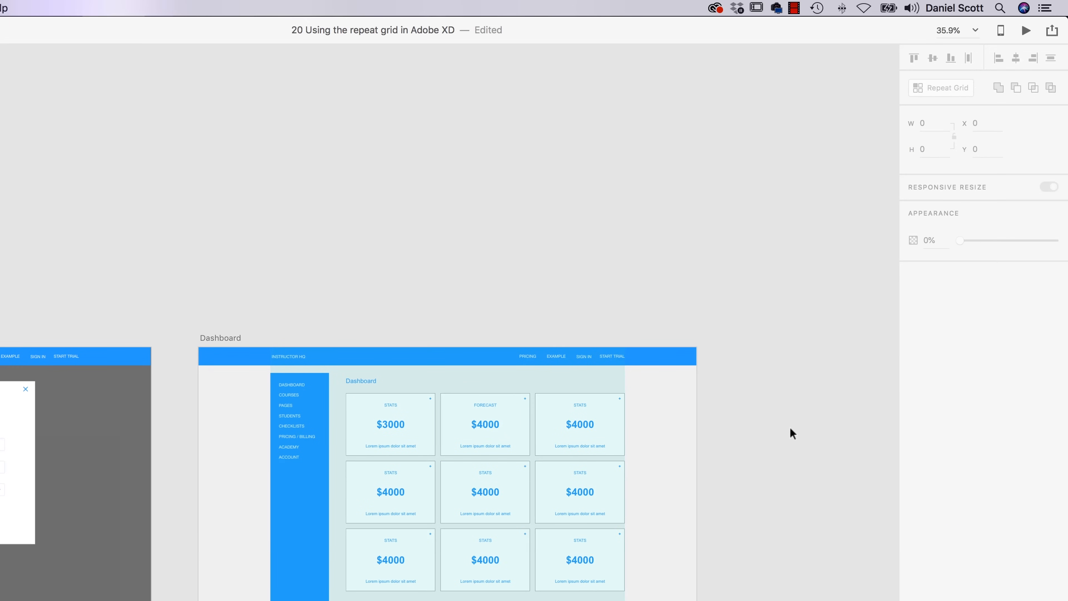
Step: Try ungrouping the repeat grid and its individual cards into separate elements
click(593, 444)
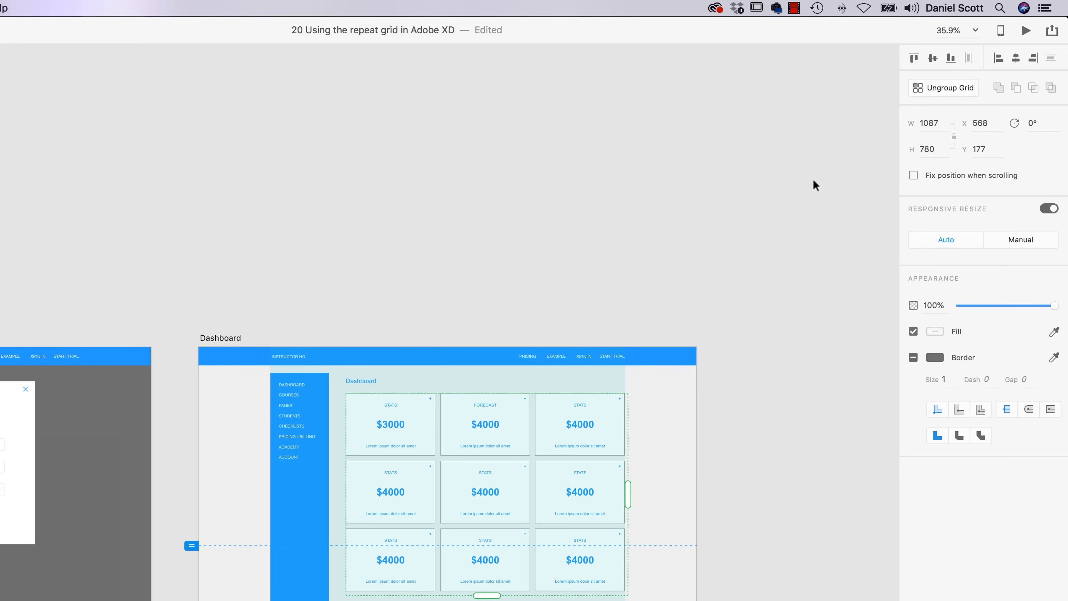
click(941, 88)
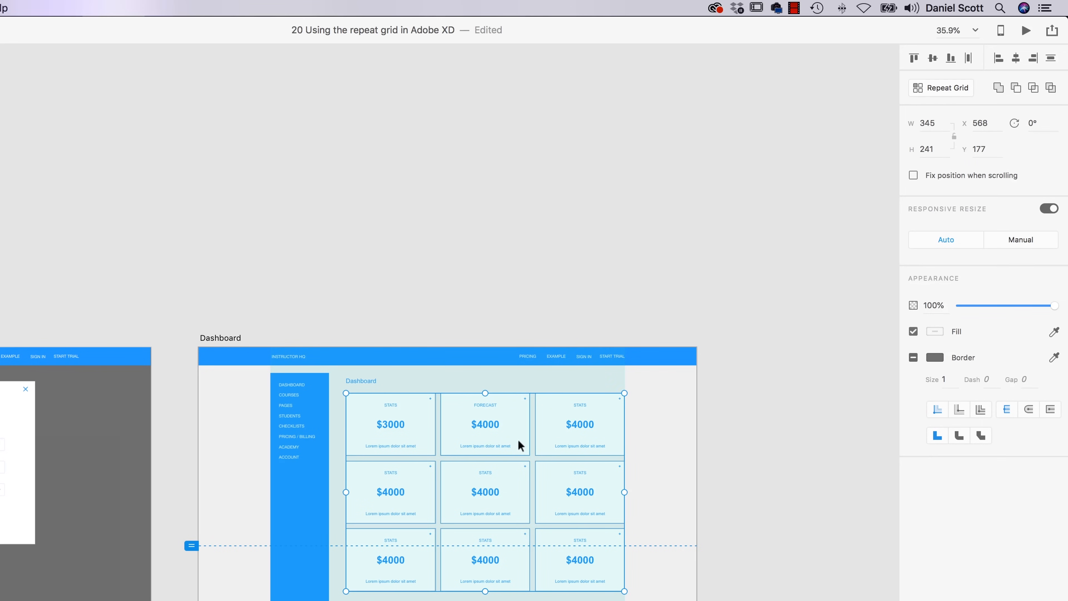
drag(511, 432, 478, 418)
key(super+z)
right_click(514, 431)
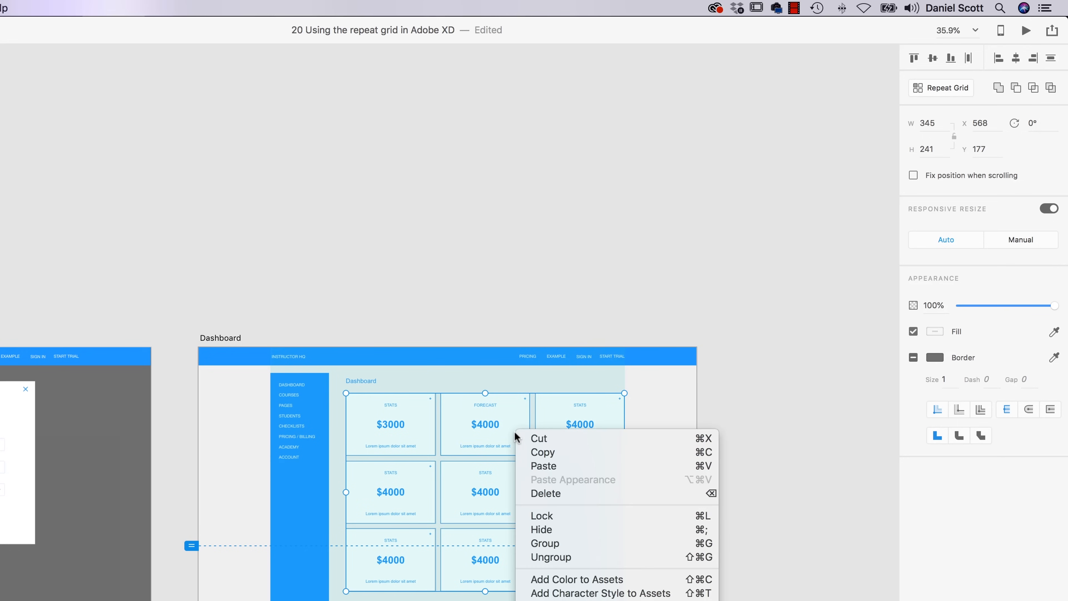
click(553, 554)
Step: Try moving the third card's background on its own, and undo the changes back to the intact repeat grid
click(680, 472)
click(572, 414)
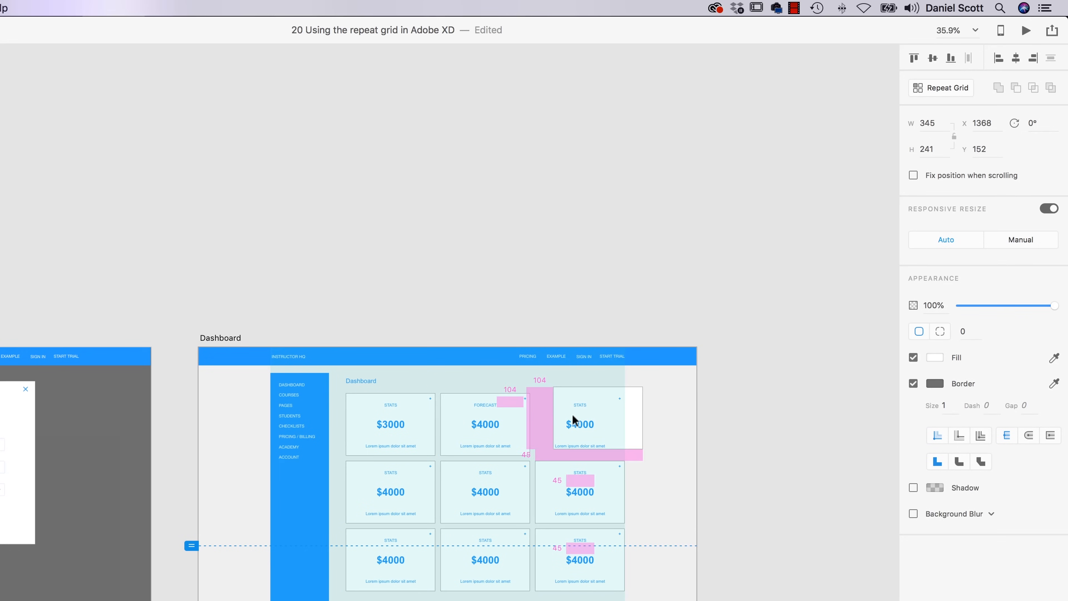
double_click(473, 418)
click(458, 445)
click(763, 463)
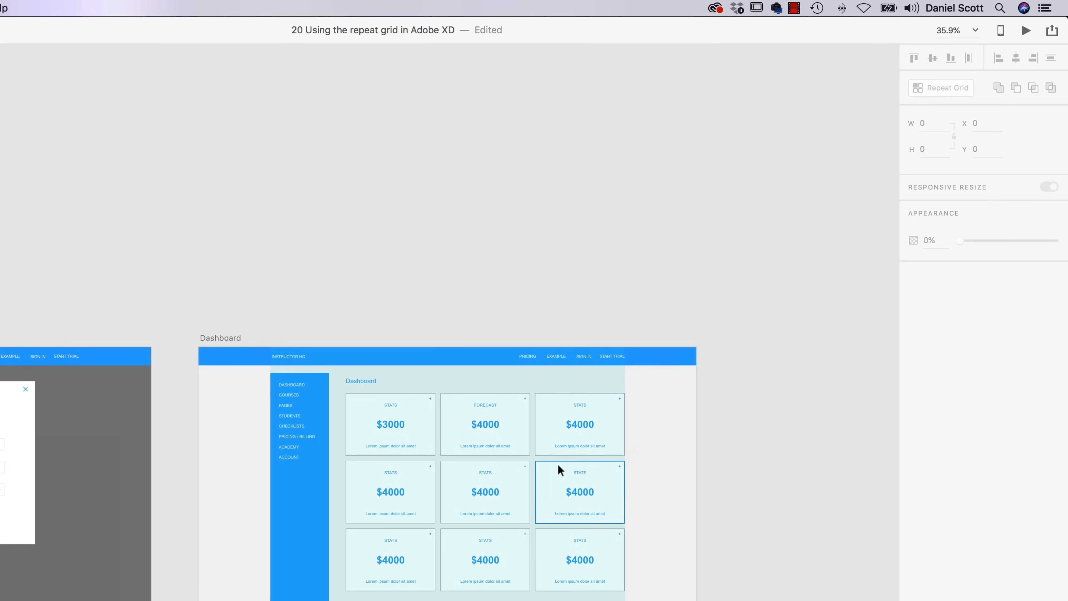
click(586, 472)
key(super+r)
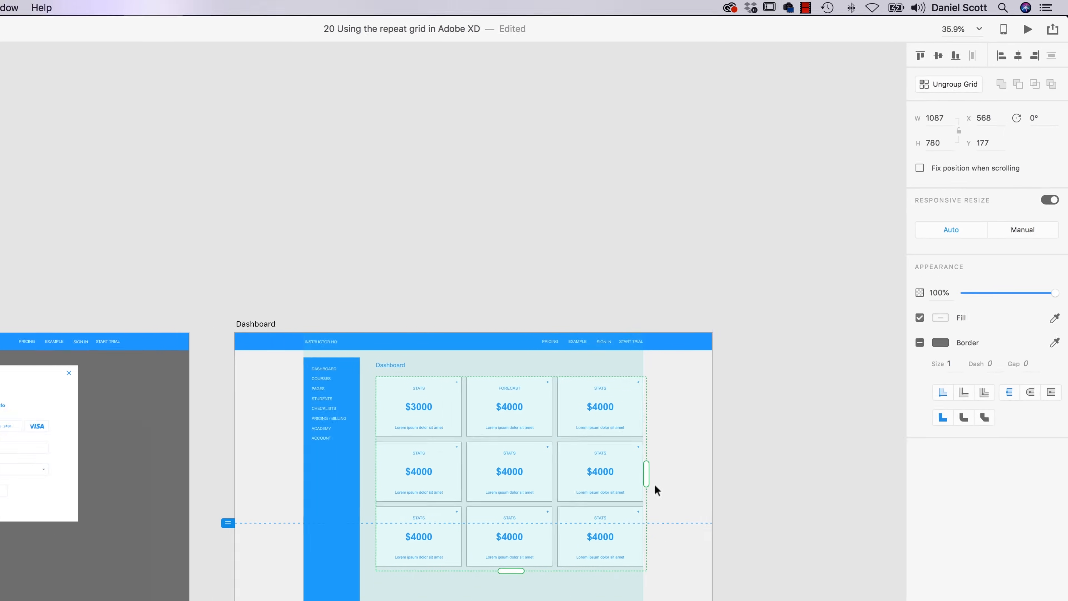
Step: Extend the repeat grid downward to seven rows of stats cards, trying a wider row gap and undoing it
drag(511, 570, 520, 600)
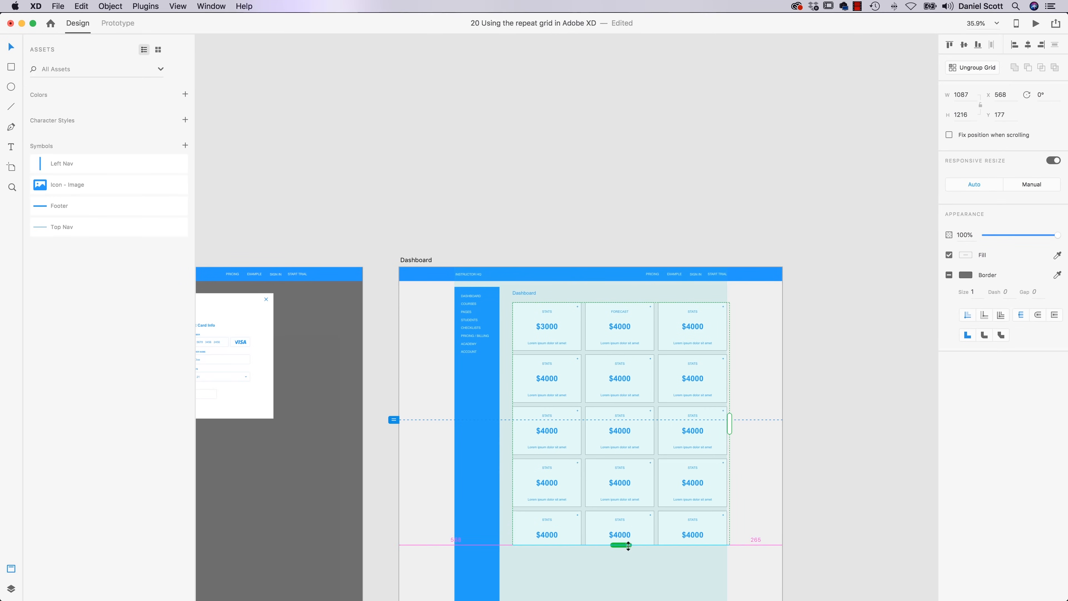
drag(629, 545, 627, 510)
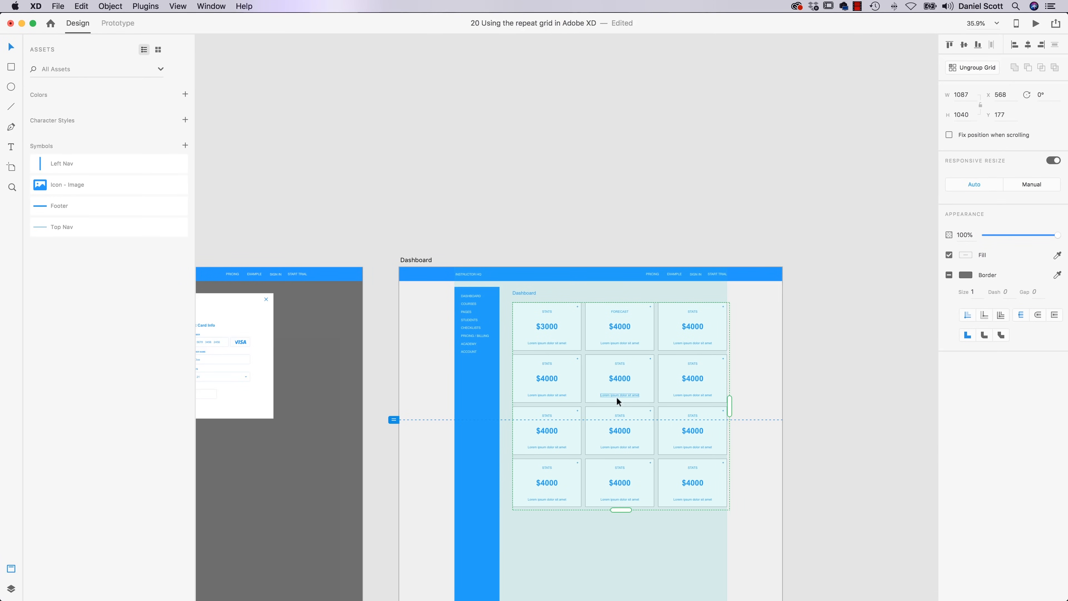
drag(619, 403, 622, 433)
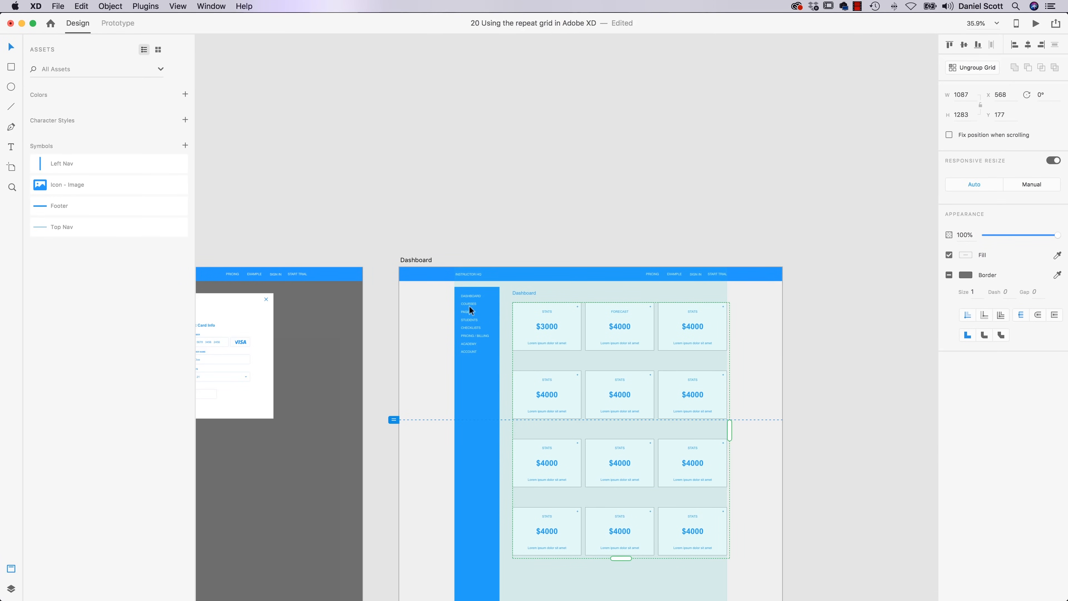
key(super+z)
scroll(578, 386, down, 5)
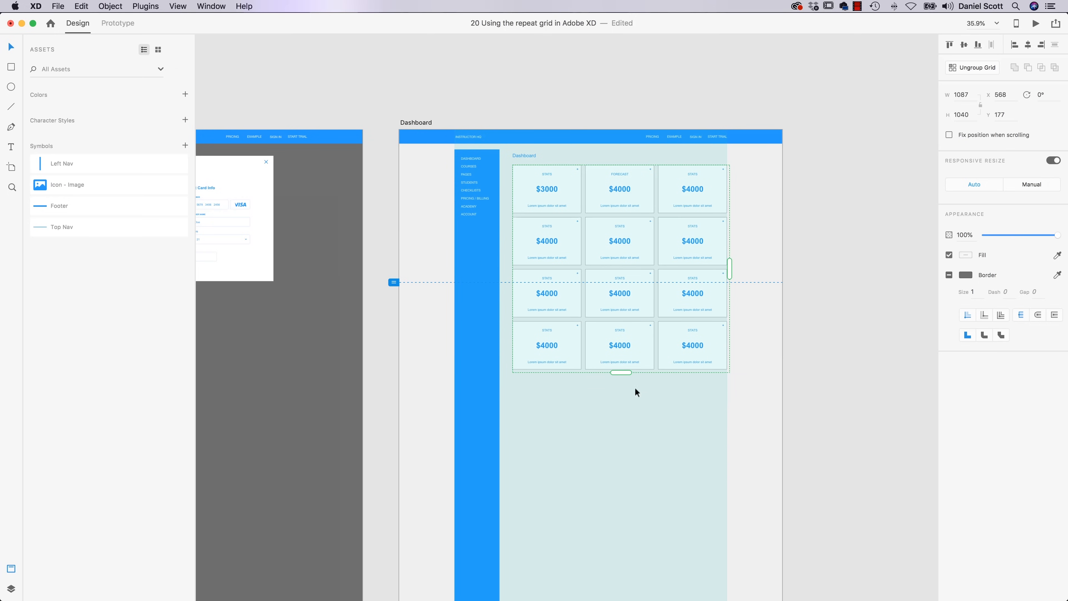
drag(616, 373, 620, 528)
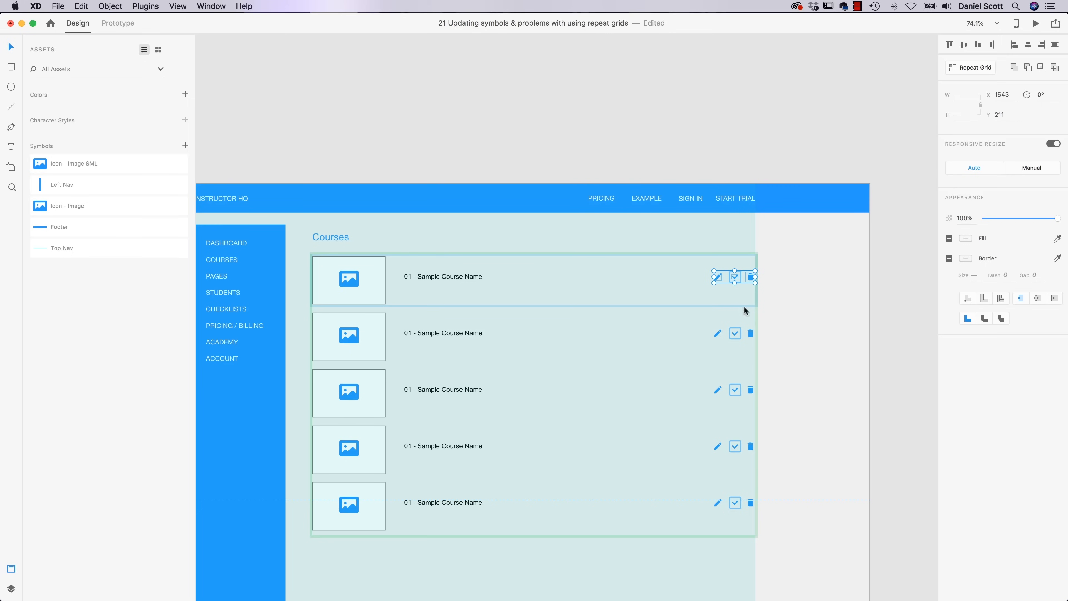
mouse_move(751, 279)
mouse_down()
mouse_move(795, 279)
mouse_move(777, 289)
mouse_move(748, 279)
mouse_up()
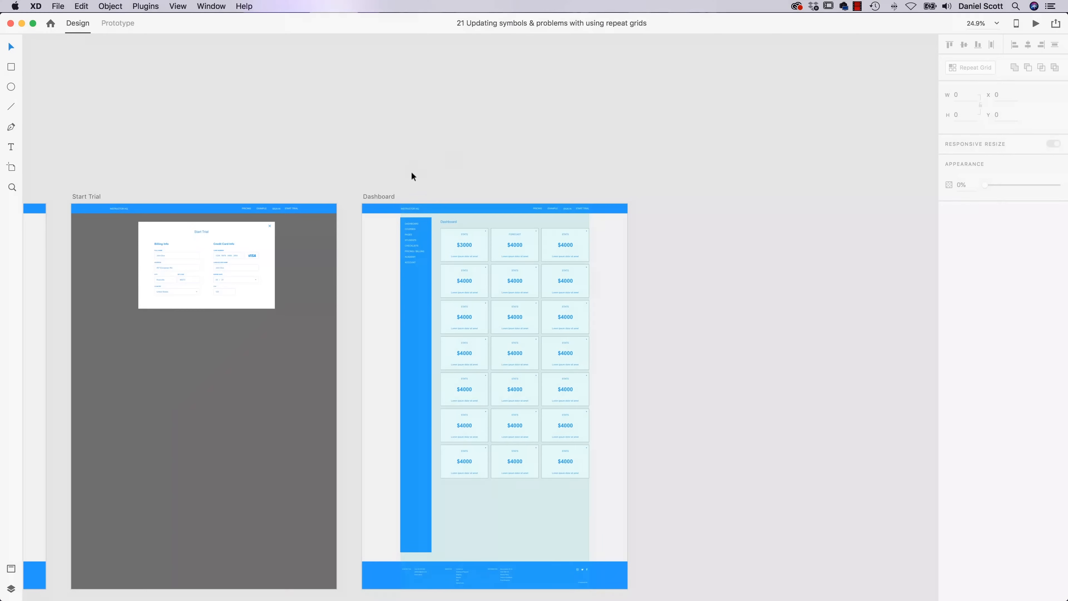
Step: Duplicate the Dashboard artboard beside the original and name the copy Courses
drag(383, 196, 662, 206)
double_click(672, 196)
text(Courses)
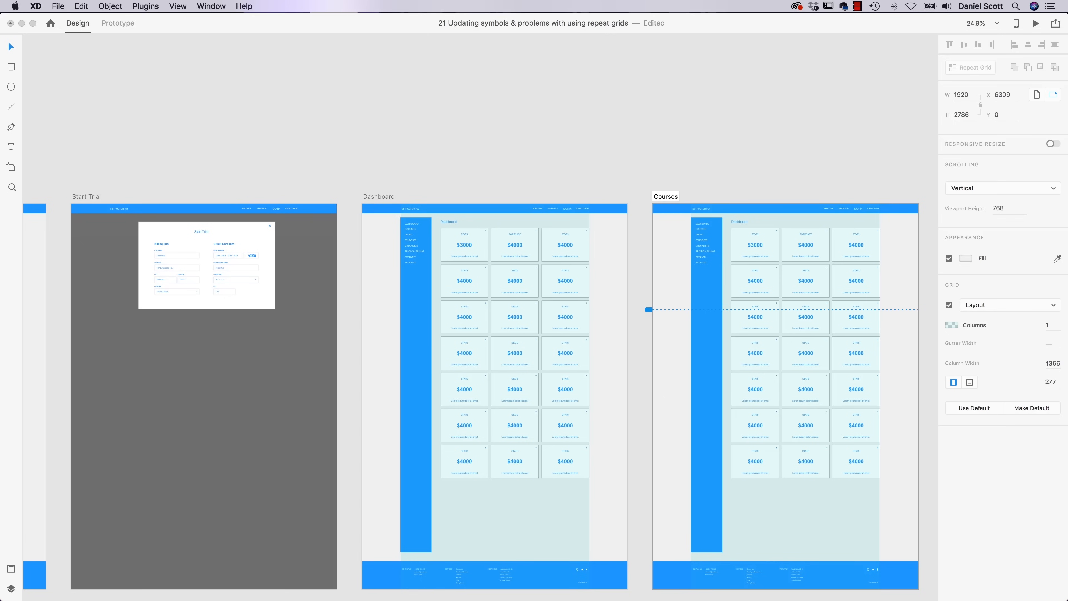
key(Return)
Step: Delete the stats repeat grid from the Courses artboard and change the page heading to Courses
click(863, 255)
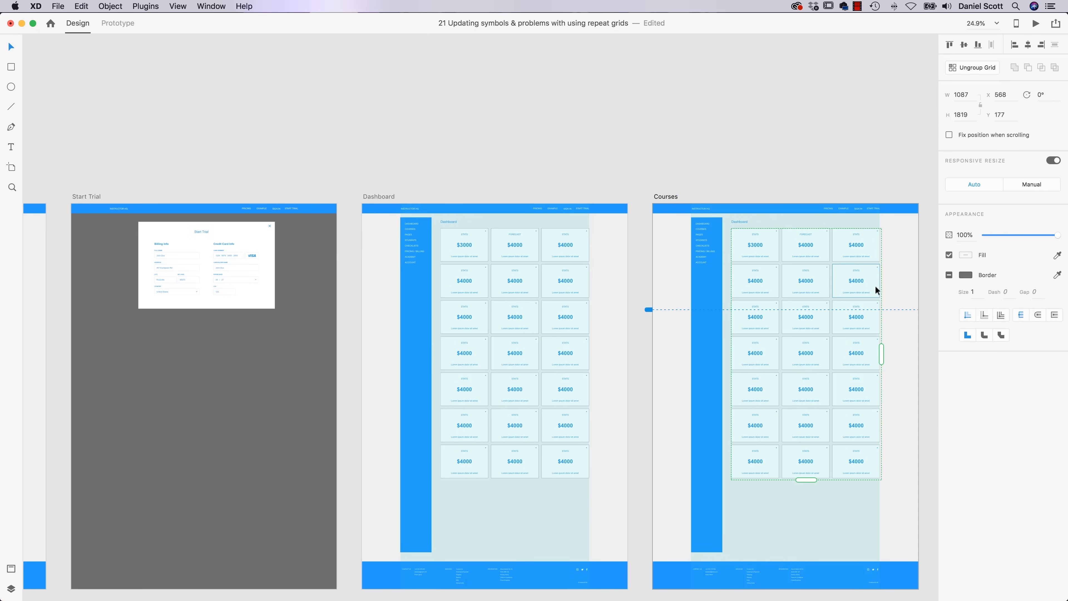
key(Delete)
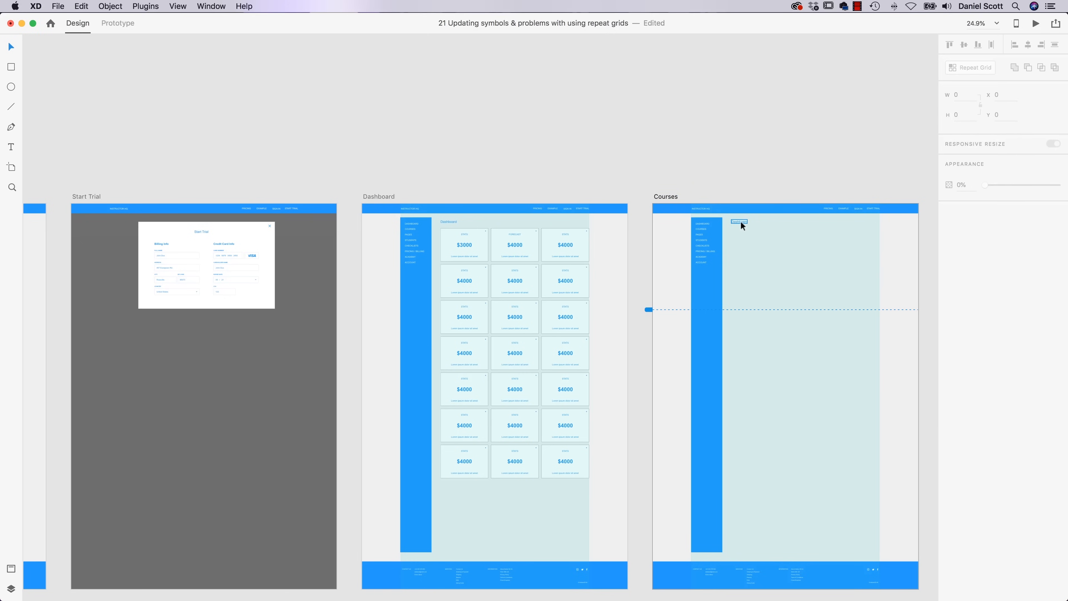
scroll(743, 226, up, 3)
scroll(743, 226, up, 5)
scroll(743, 229, down, 2)
click(741, 175)
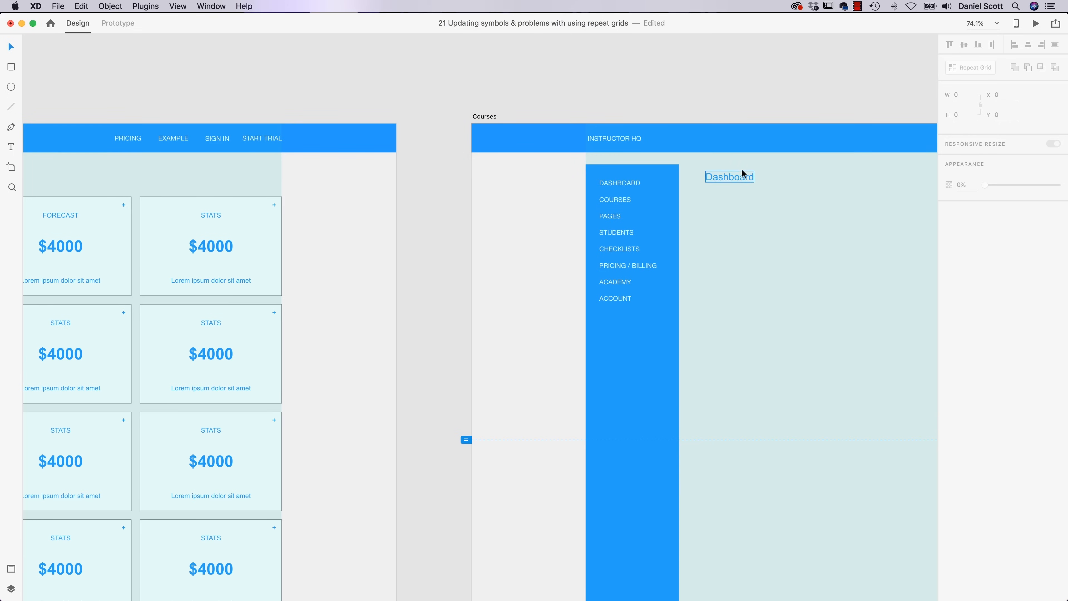
double_click(741, 178)
text(Courses)
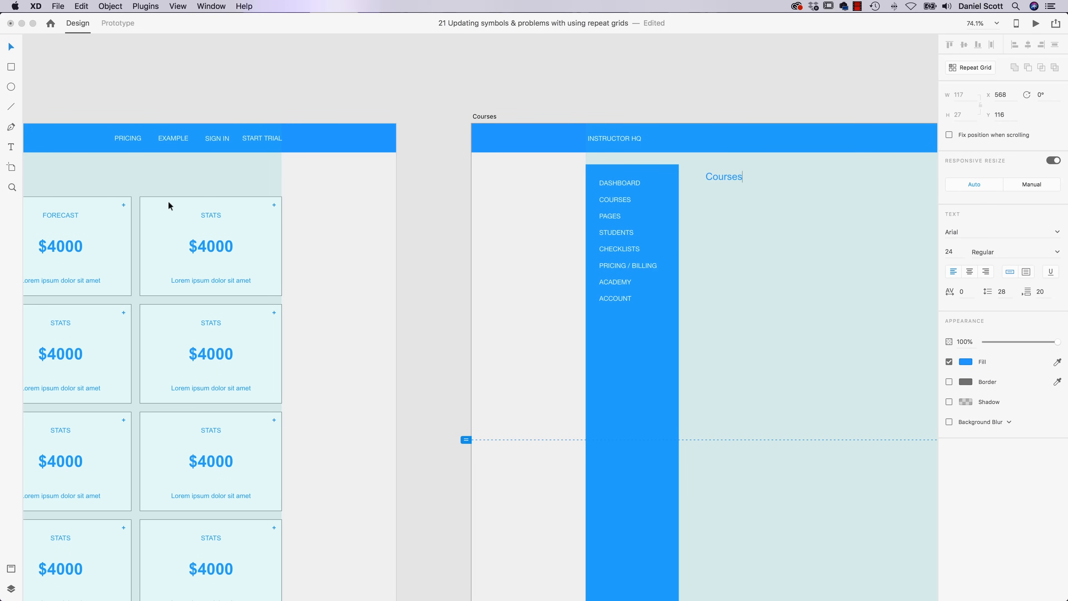
key(Escape)
Step: Draw a small thumbnail rectangle beneath the Courses heading, aligned with the heading's left edge
scroll(778, 88, right, 10)
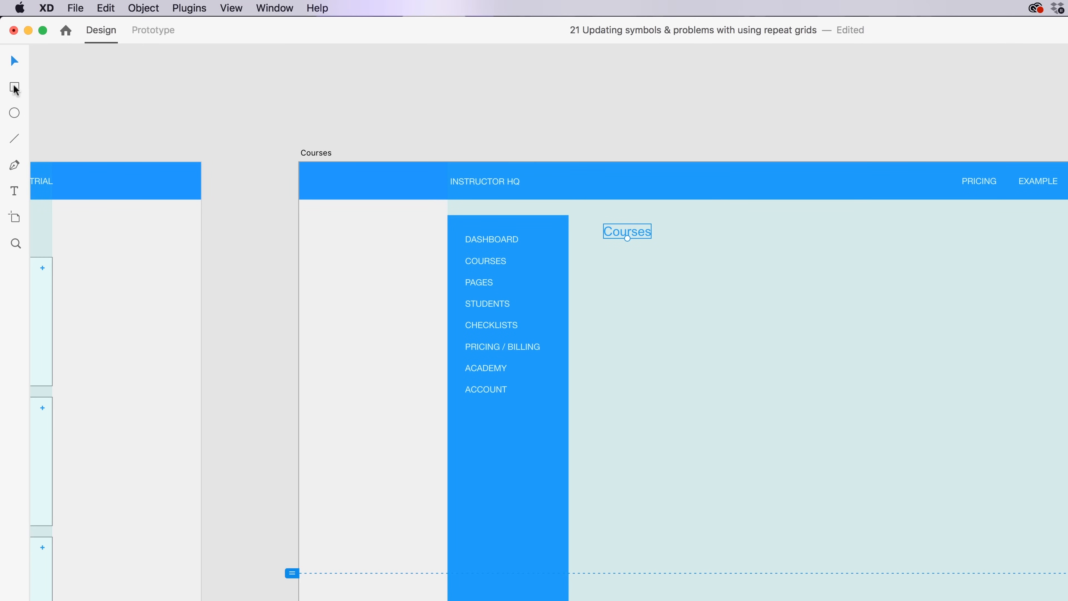
click(15, 89)
mouse_move(603, 254)
mouse_down()
mouse_move(709, 327)
mouse_move(699, 318)
mouse_up()
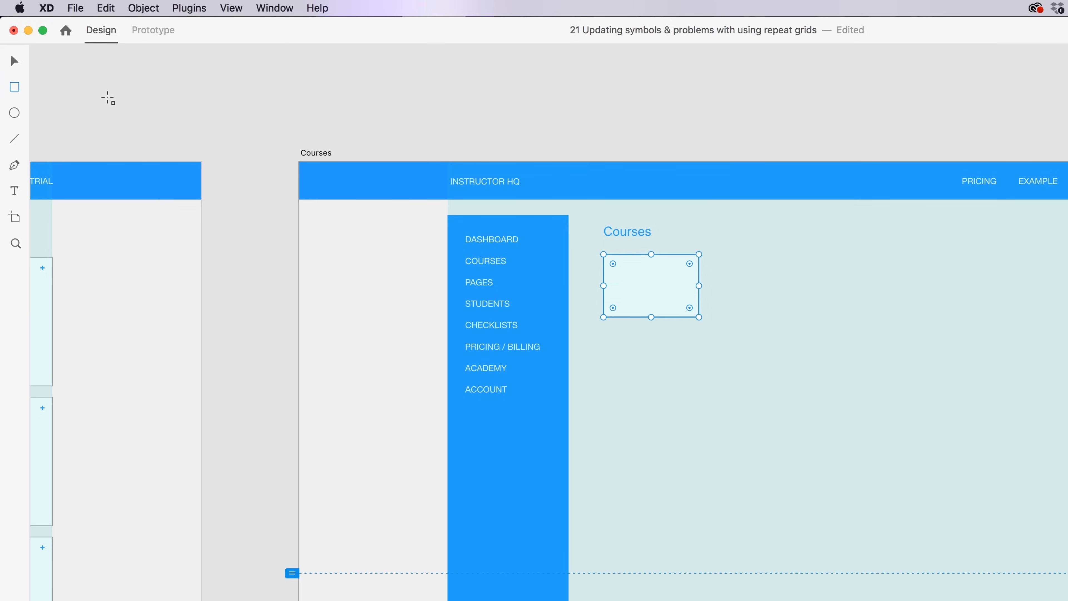
click(81, 100)
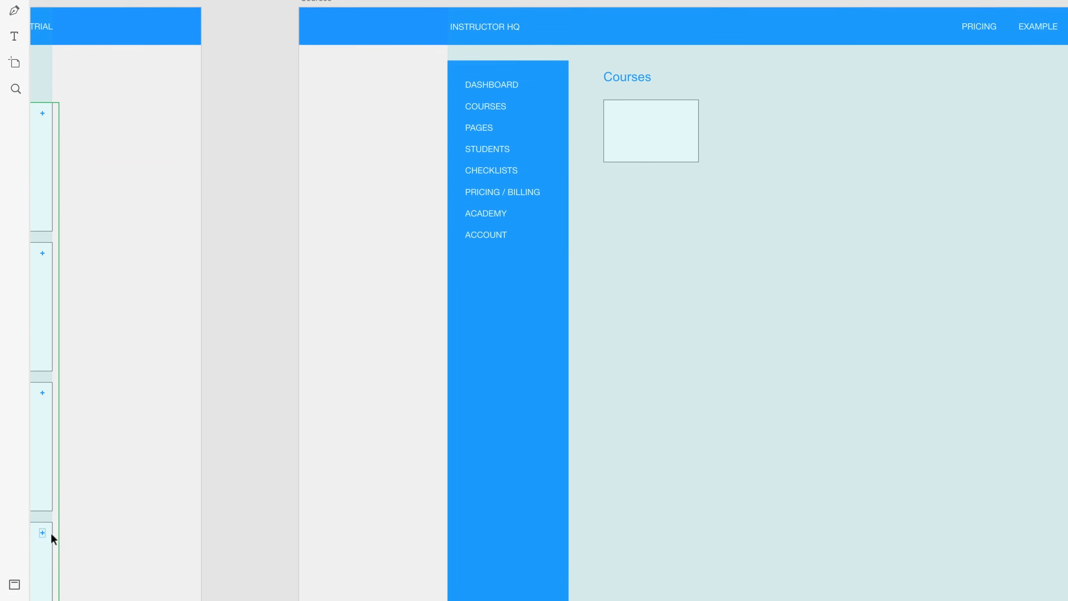
Step: Place the Icon - Image symbol from the assets in the centre of the thumbnail rectangle
click(14, 559)
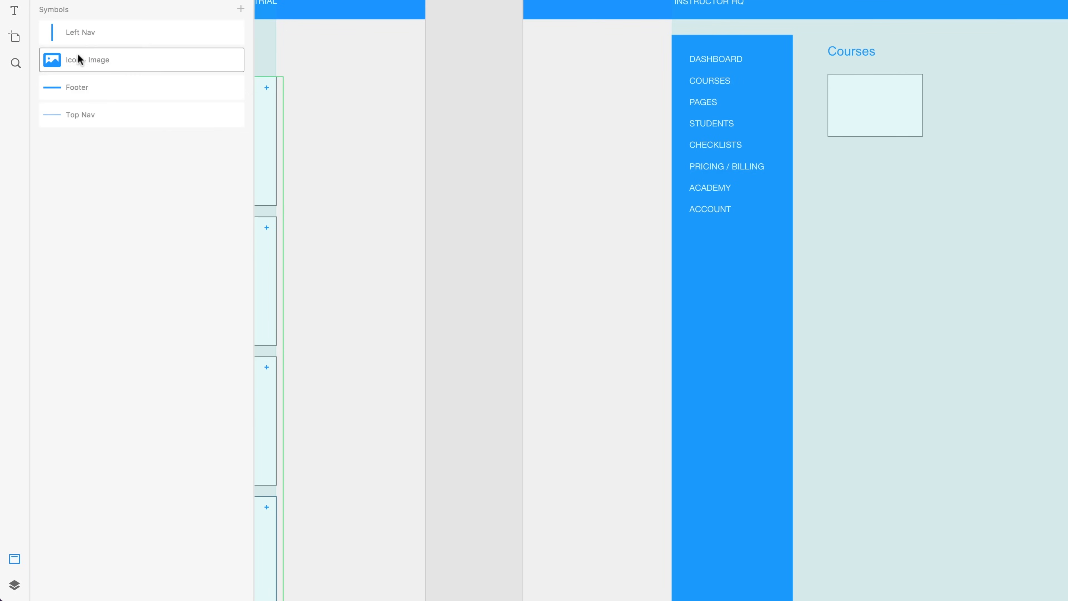
drag(77, 59, 872, 111)
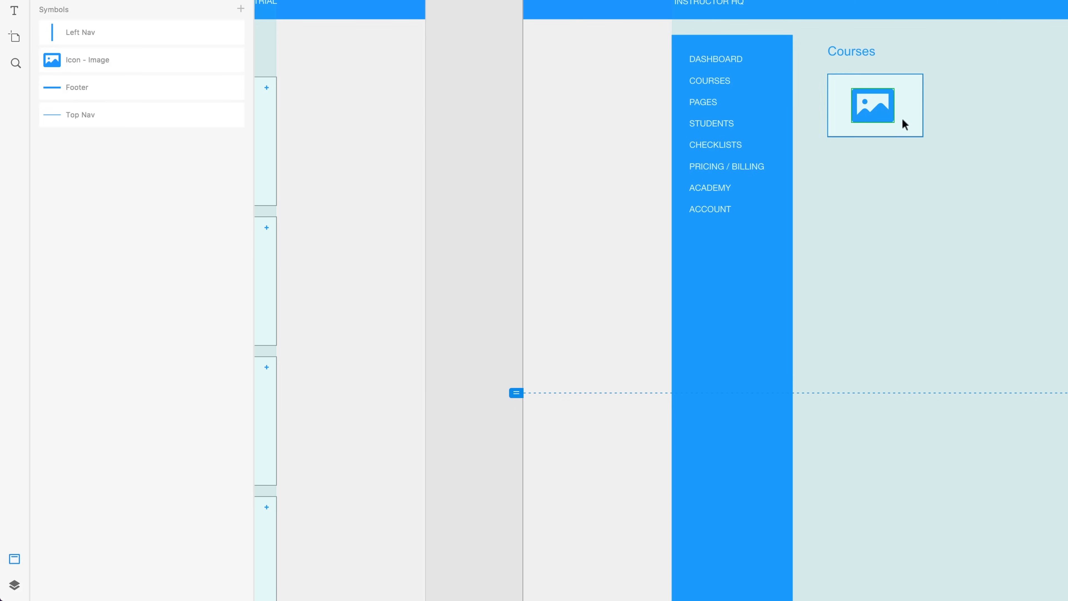
drag(881, 110, 882, 107)
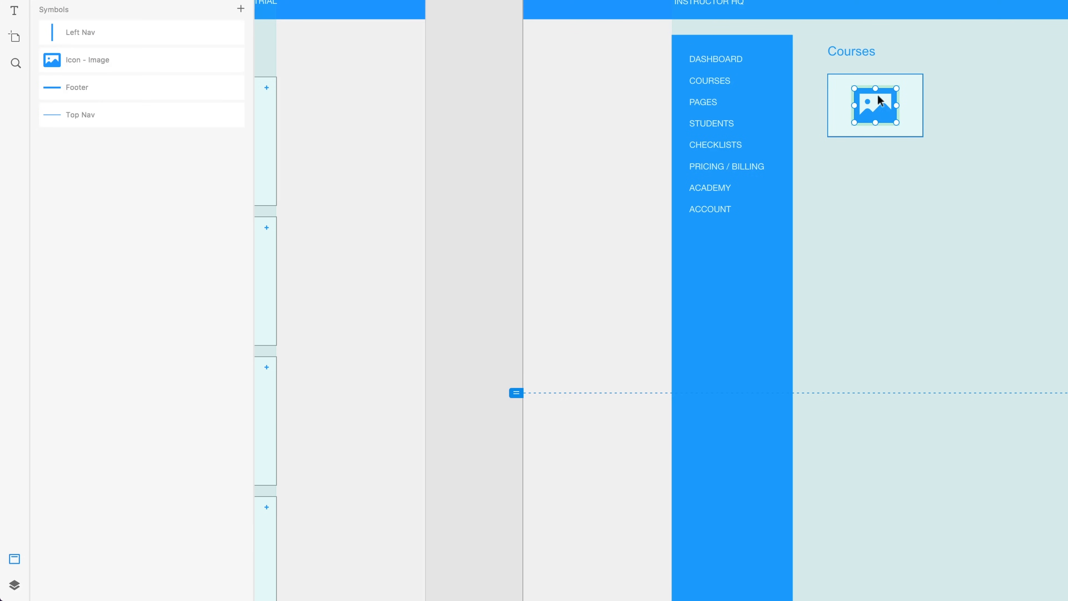
Step: Try shrinking the icon inside the symbol to 46.36 by 37.66, with responsive resize off, and centring it at X 635, Y 212.25
drag(896, 89, 881, 100)
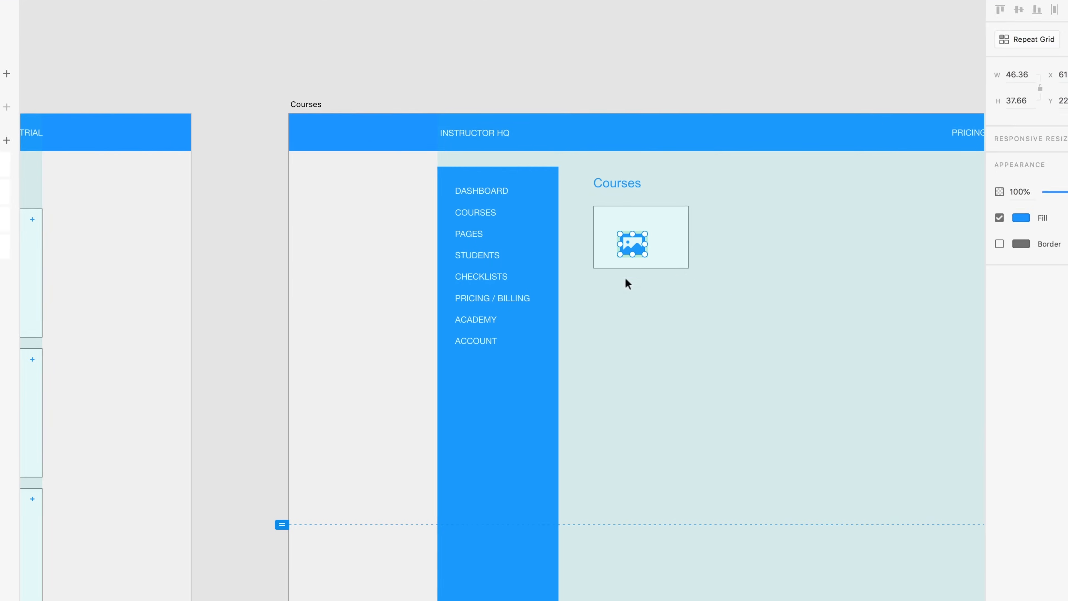
click(1047, 188)
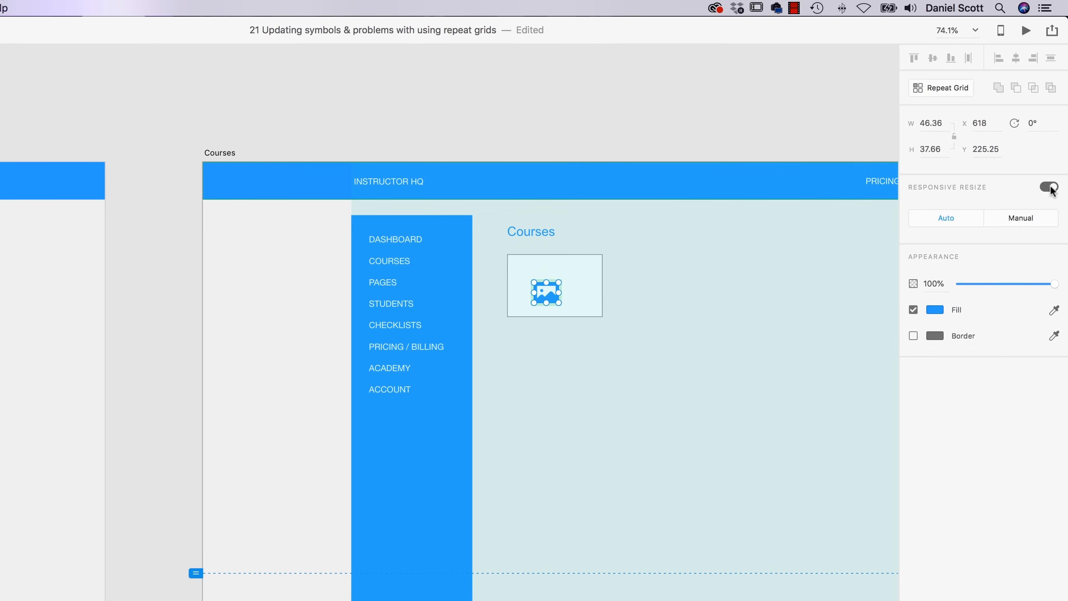
click(1046, 188)
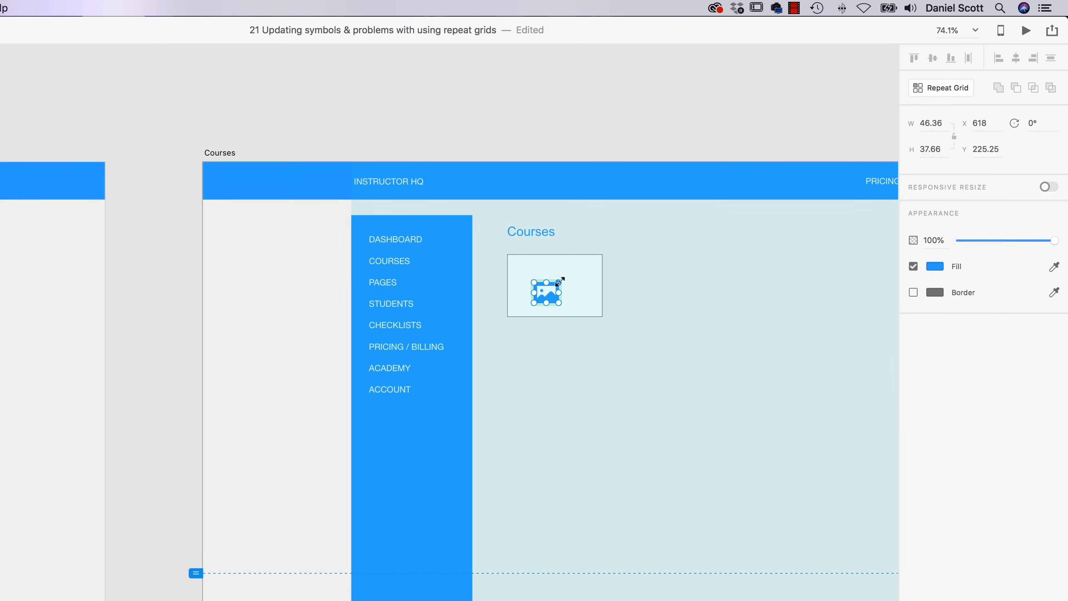
drag(549, 296, 560, 289)
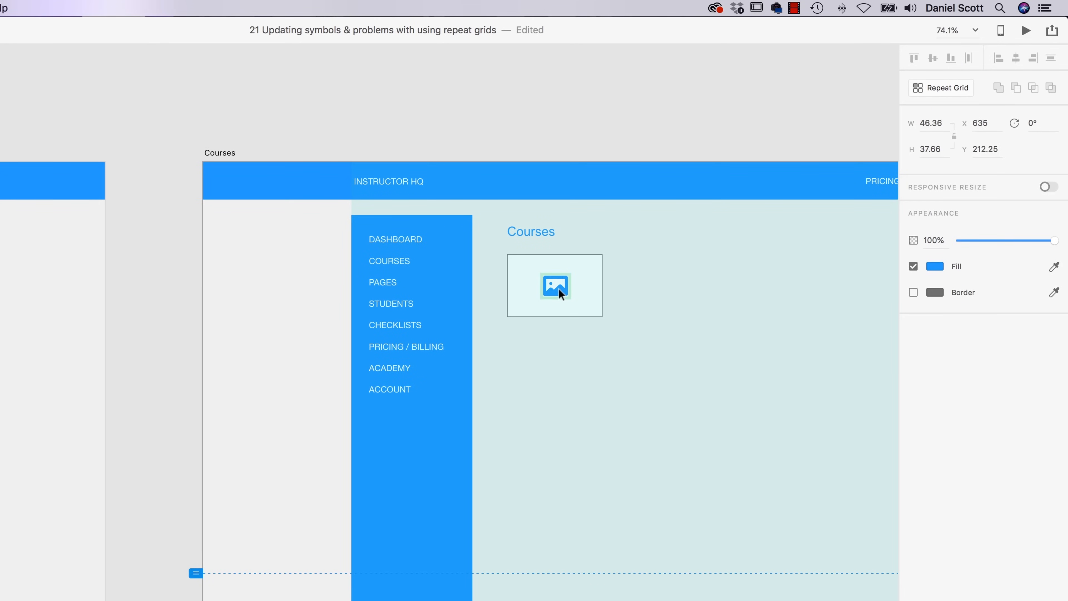
click(637, 357)
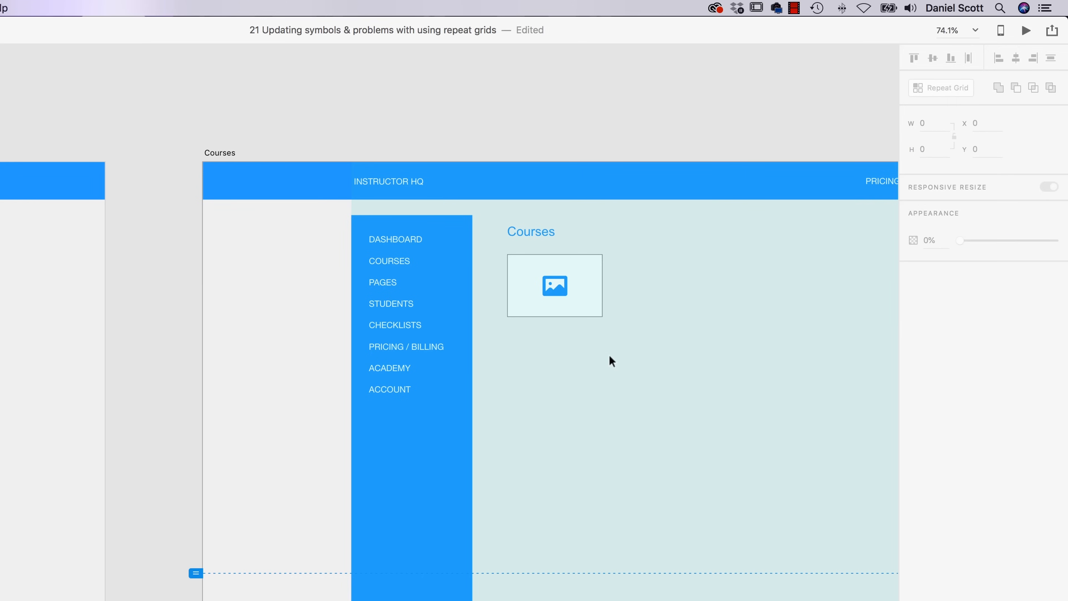
Step: Try recentring the image icon beneath the Instructor Eco System Infographic heading
drag(281, 331, 933, 343)
drag(4, 355, 689, 344)
drag(325, 336, 861, 313)
drag(271, 337, 824, 315)
drag(288, 330, 648, 284)
drag(339, 517, 341, 288)
scroll(340, 429, down, 5)
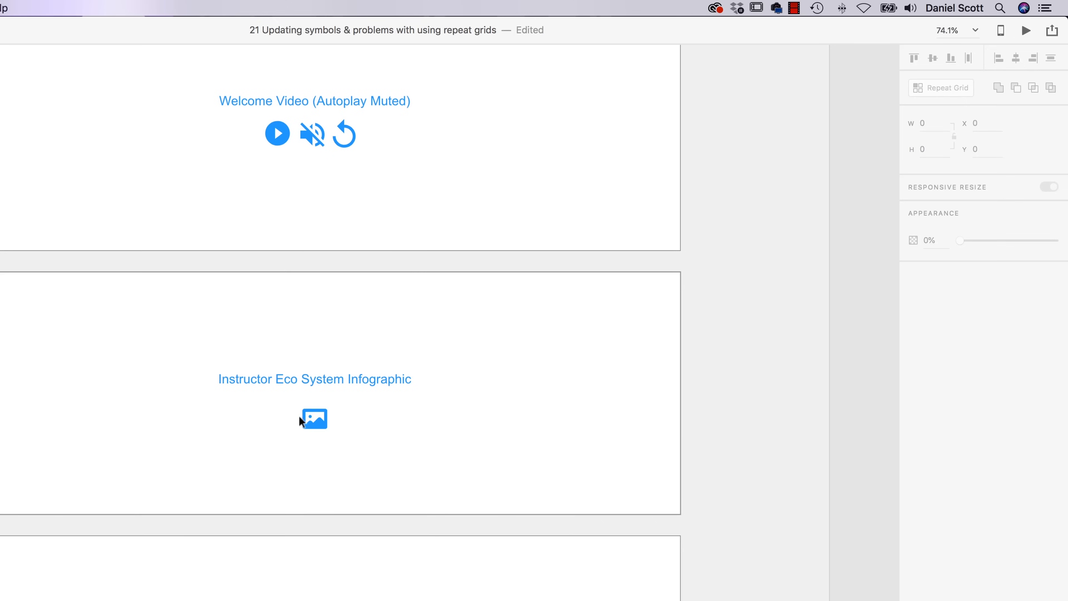
drag(313, 415, 346, 424)
click(347, 426)
Step: Check the image icon's position inside the thumbnail rectangle on the Courses artboard
drag(349, 361, 2, 373)
drag(862, 400, 126, 404)
drag(799, 400, 2, 402)
drag(861, 391, 33, 384)
drag(841, 383, 41, 391)
drag(281, 360, 957, 543)
drag(391, 388, 570, 551)
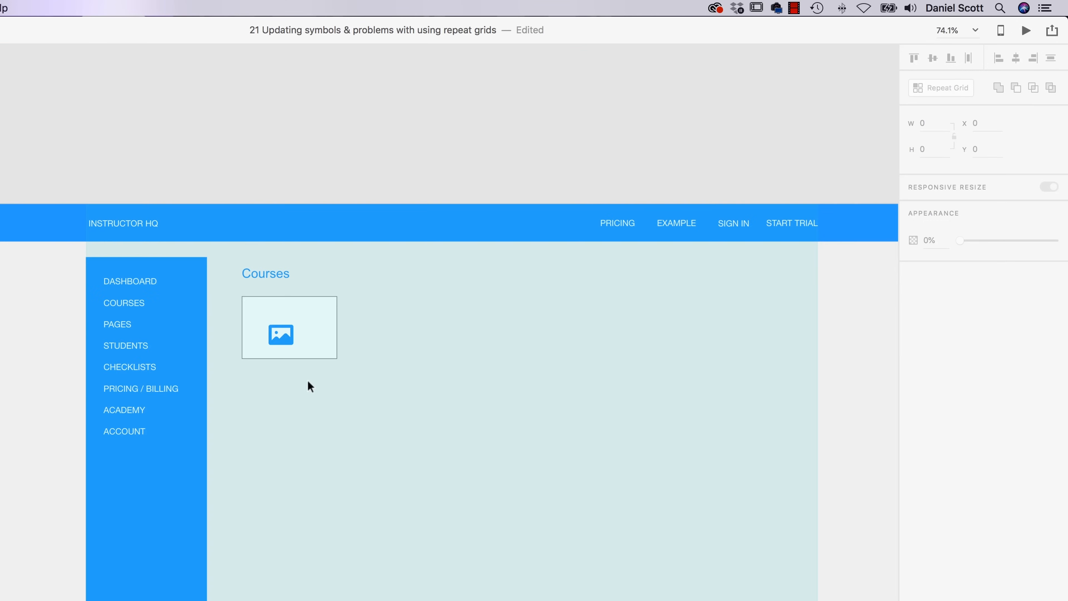
Step: Undo the image icon's resizing and check the icon beneath the Instructor Eco System Infographic heading
click(303, 336)
click(337, 392)
drag(236, 416, 740, 415)
drag(266, 398, 845, 393)
drag(147, 401, 816, 389)
drag(193, 396, 966, 377)
drag(2, 393, 786, 378)
drag(595, 522, 245, 94)
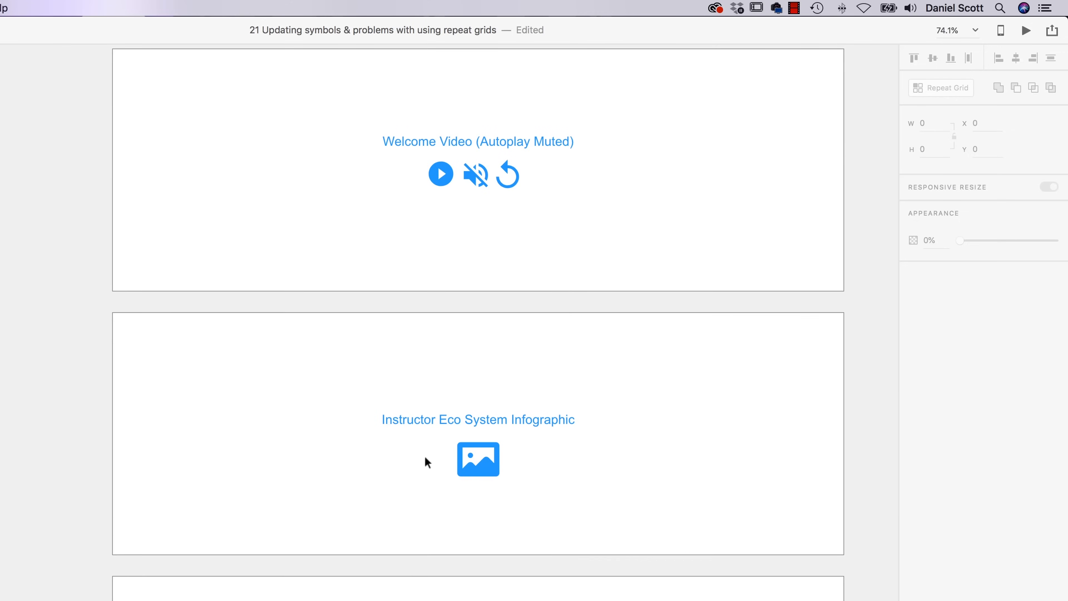
Step: Ungroup the image icon symbol inside the thumbnail rectangle on the Courses artboard
drag(679, 402, 0, 449)
drag(877, 471, 92, 475)
drag(607, 478, 0, 479)
drag(641, 302, 258, 514)
drag(24, 232, 402, 455)
click(360, 403)
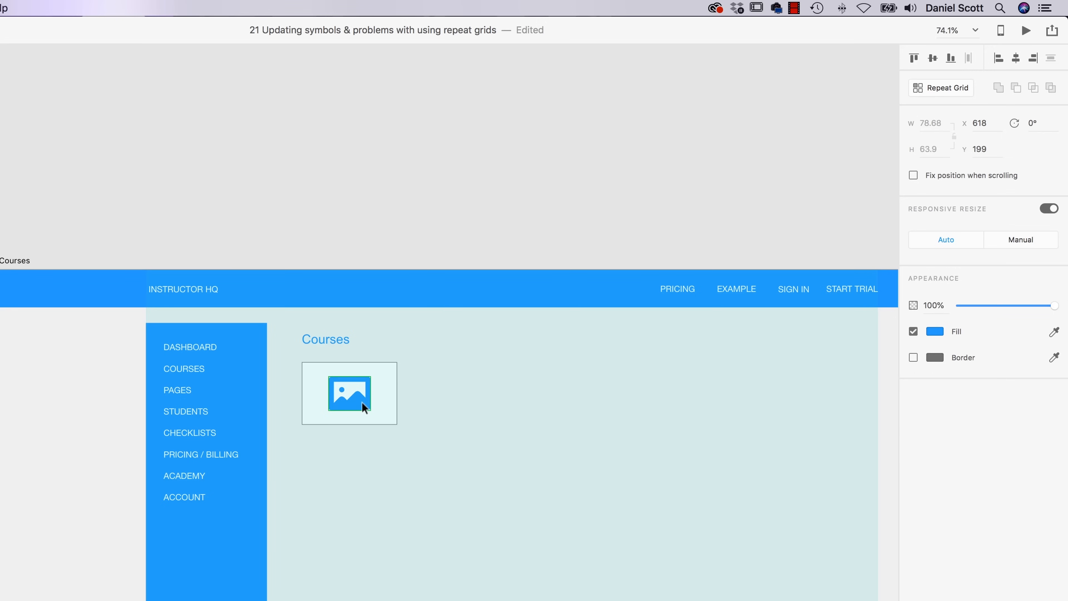
right_click(364, 407)
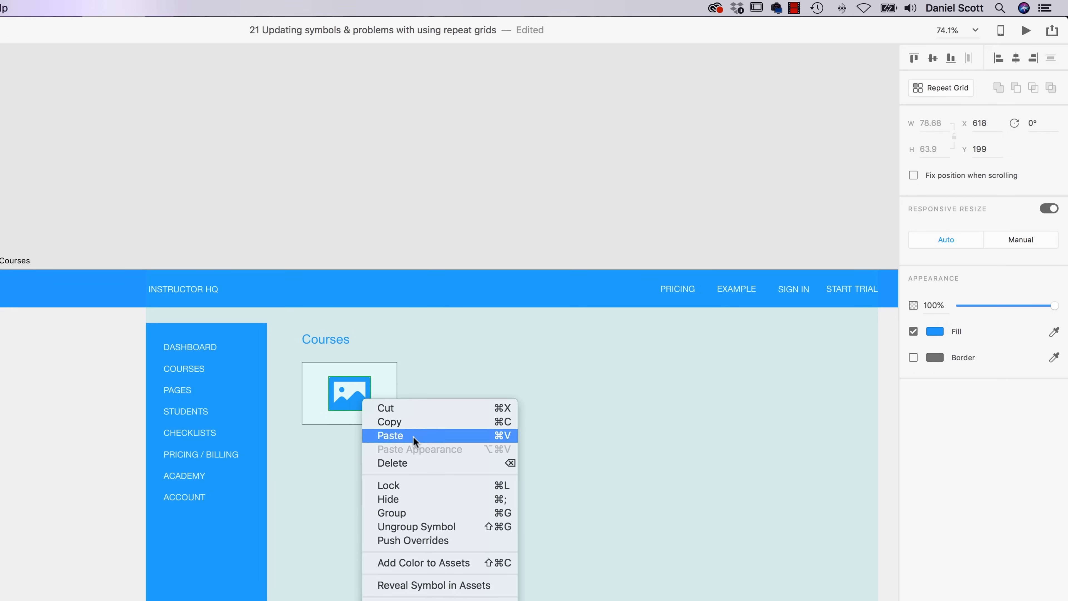
click(393, 527)
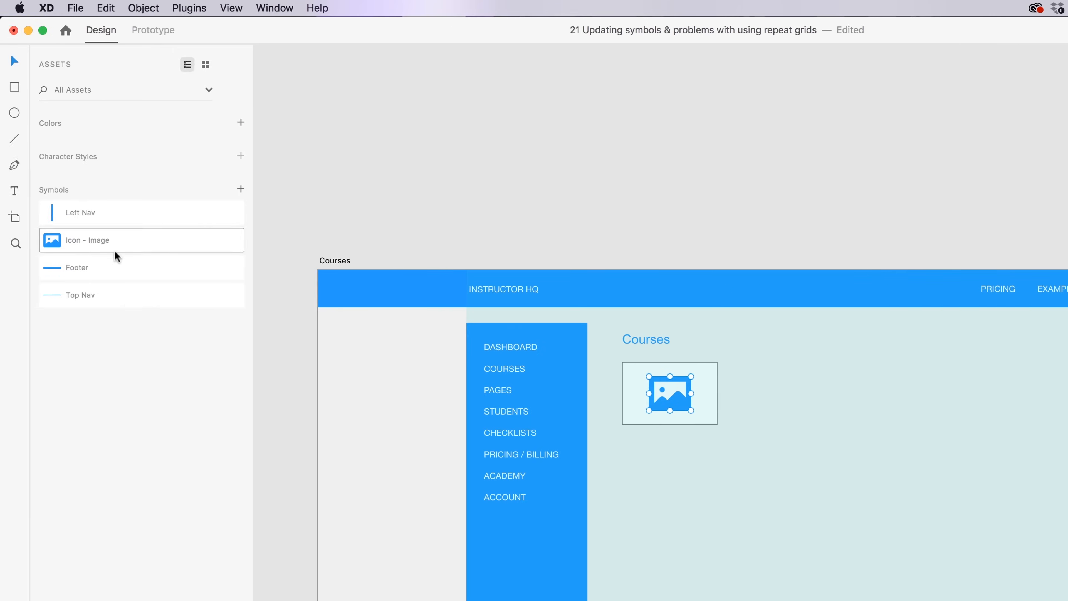
Step: Shrink the ungrouped image icon about its centre, keeping it in the middle of the thumbnail rectangle
drag(691, 377, 672, 399)
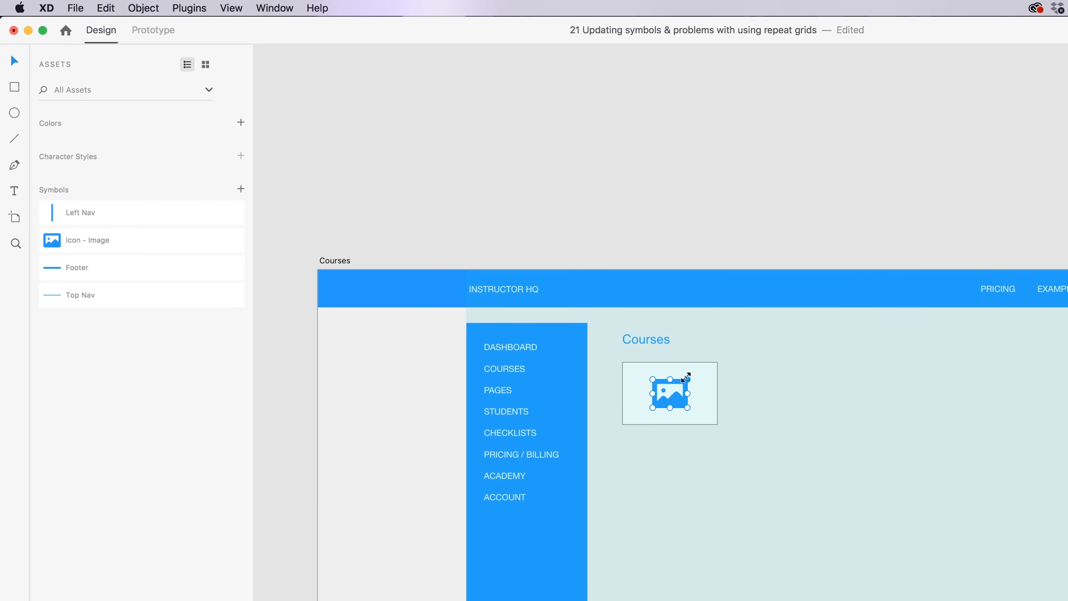
drag(684, 377, 682, 381)
click(720, 456)
Step: Make the smaller image icon a new symbol and name it "Icon - Image SML"
click(672, 398)
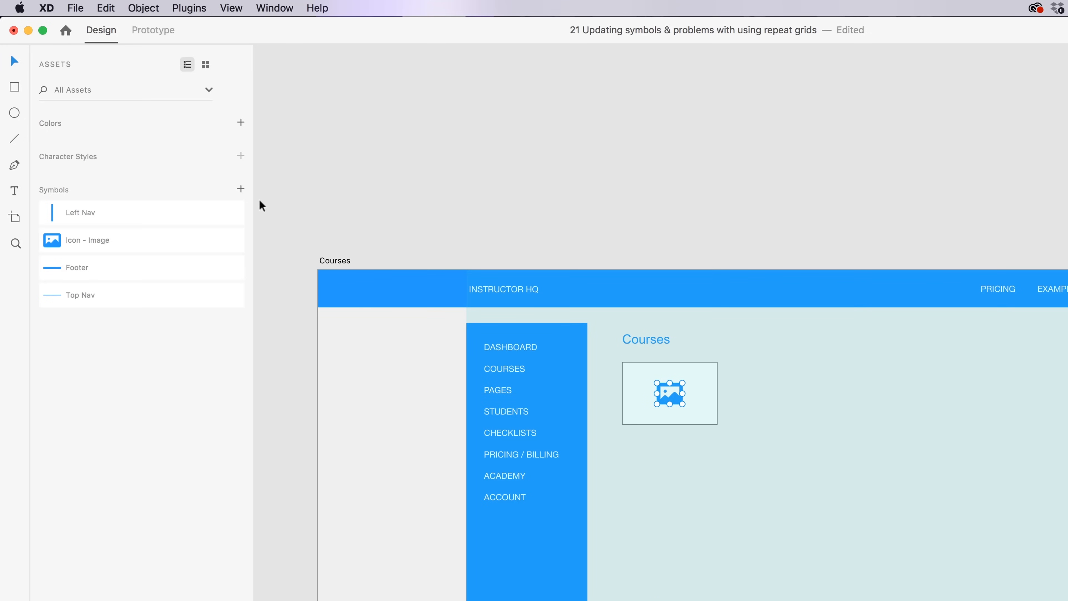
click(241, 189)
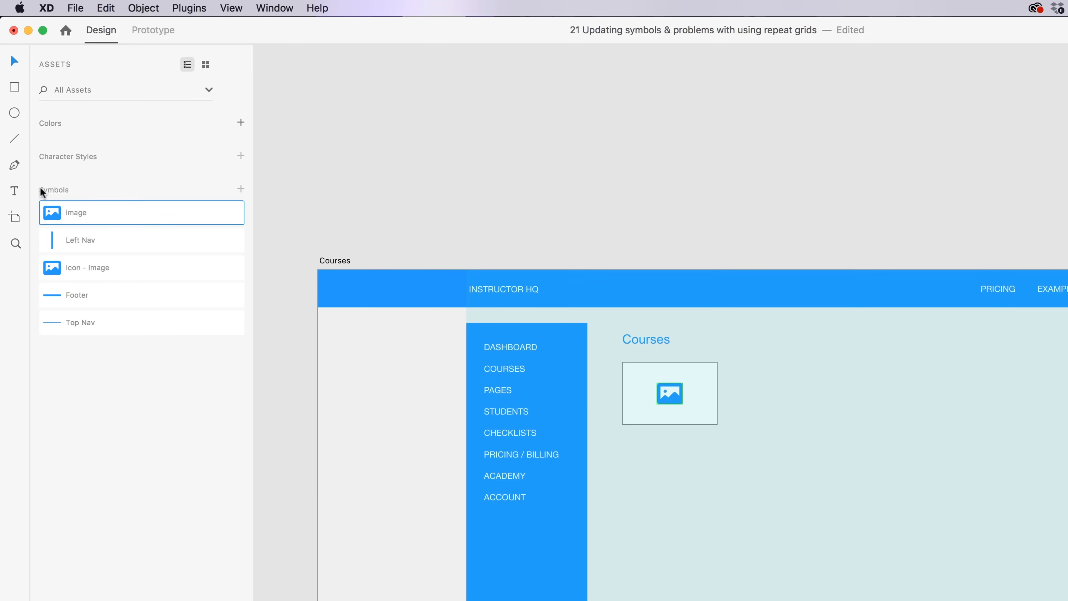
double_click(77, 213)
key(BackSpace)
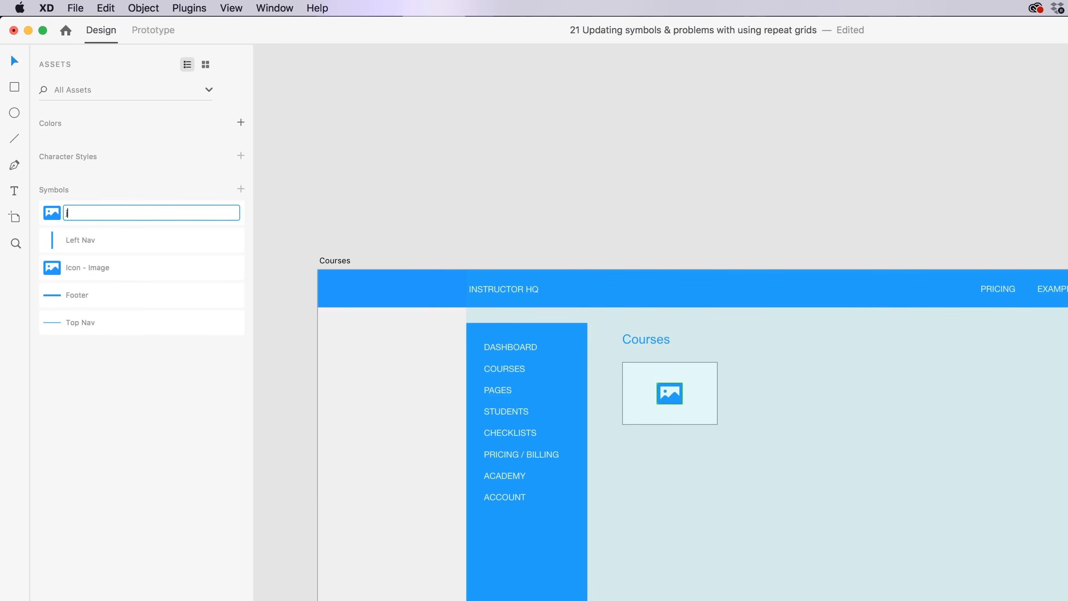
text(Icon - Image Sm)
key(BackSpace)
key(BackSpace)
text(SmL)
key(BackSpace)
key(BackSpace)
text(ML)
key(Return)
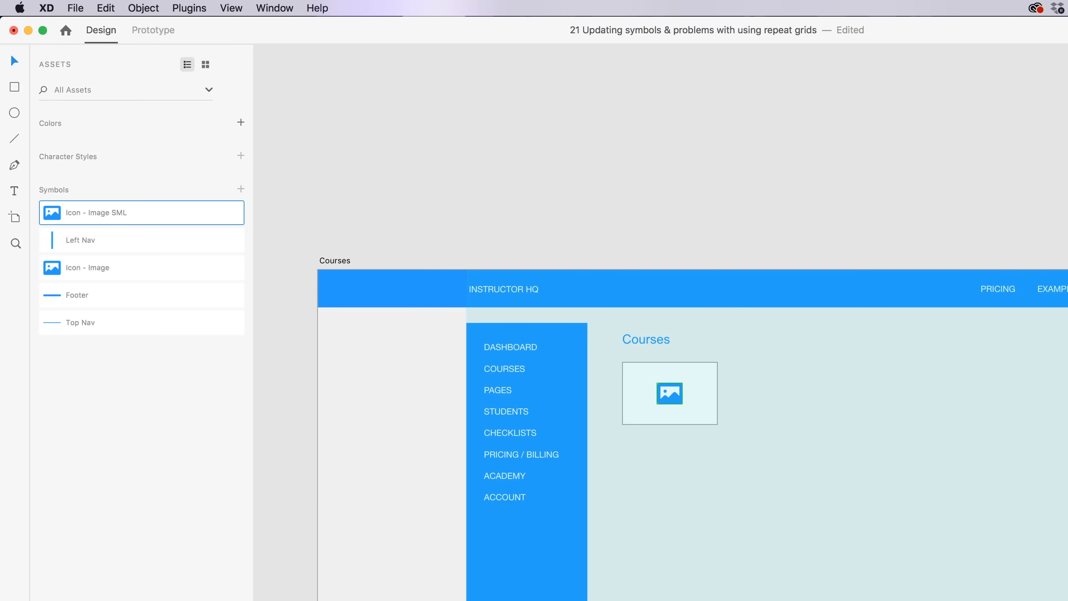
click(467, 167)
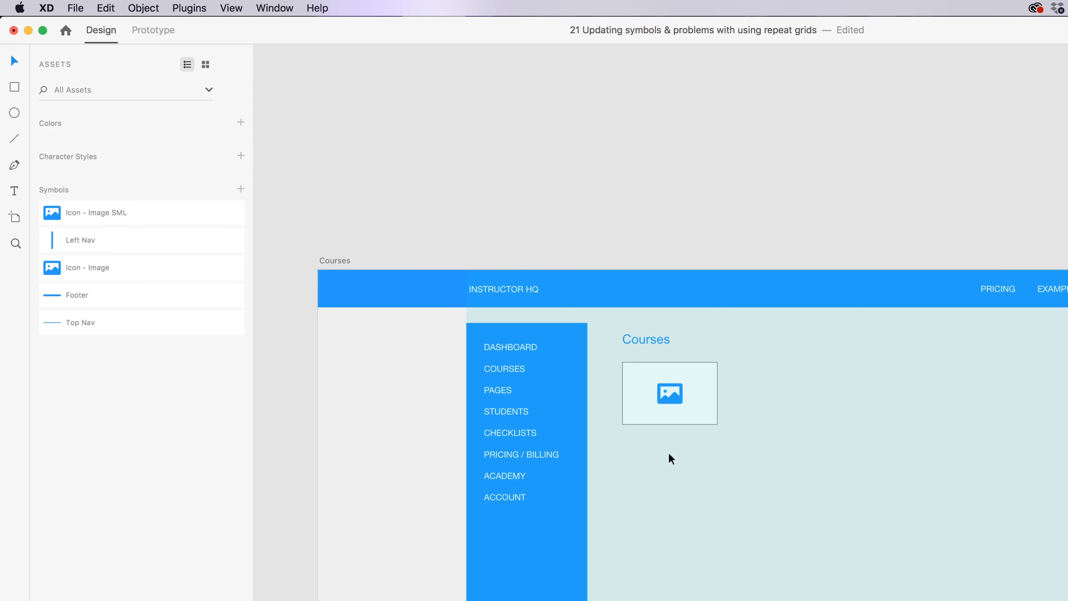
Step: Add the label "01 - Sample Course Name" beside the thumbnail in non-bold black text
scroll(887, 453, right, 3)
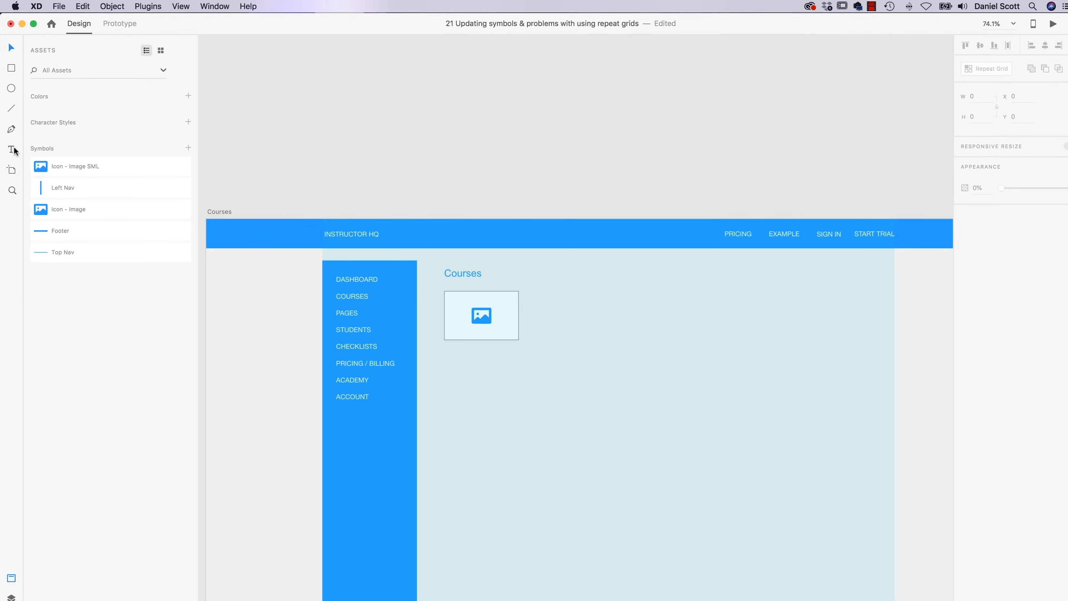
click(14, 151)
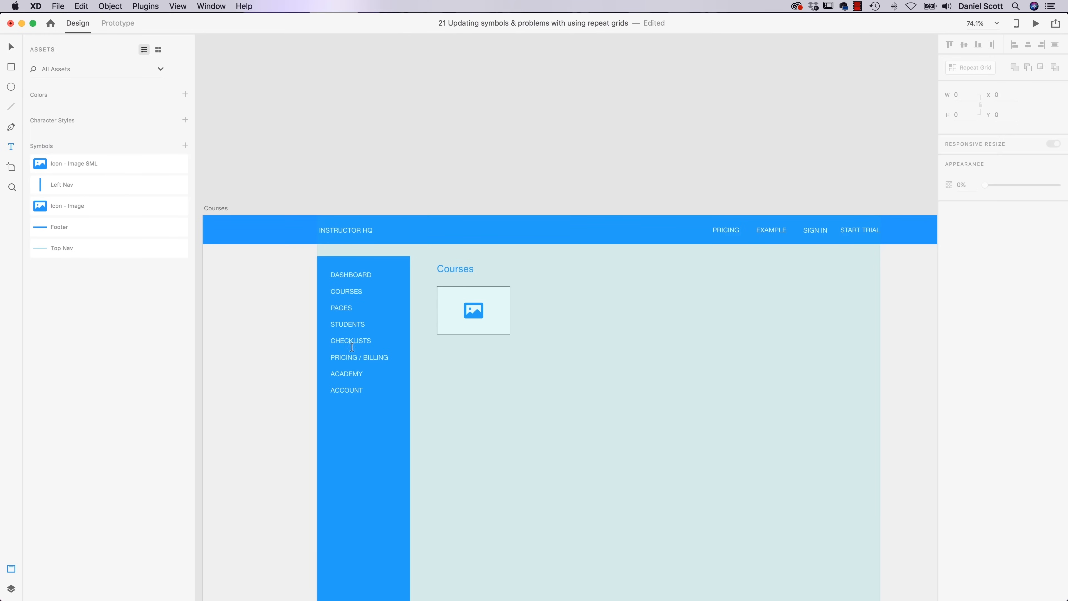
click(611, 320)
click(953, 272)
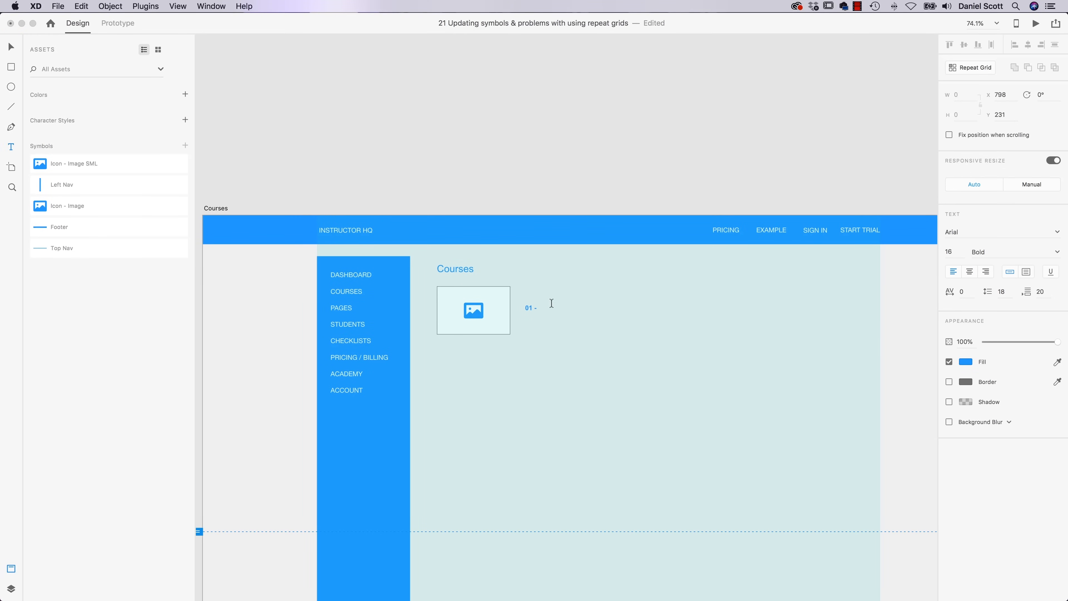
text(Sample Course Name)
key(super+a)
click(1057, 252)
click(1009, 266)
click(965, 361)
click(875, 419)
key(Escape)
key(Escape)
drag(578, 306, 581, 306)
Step: Ungroup the ticked checkbox in the Wires - Web document and copy it to the far end of the course row
drag(668, 202, 544, 203)
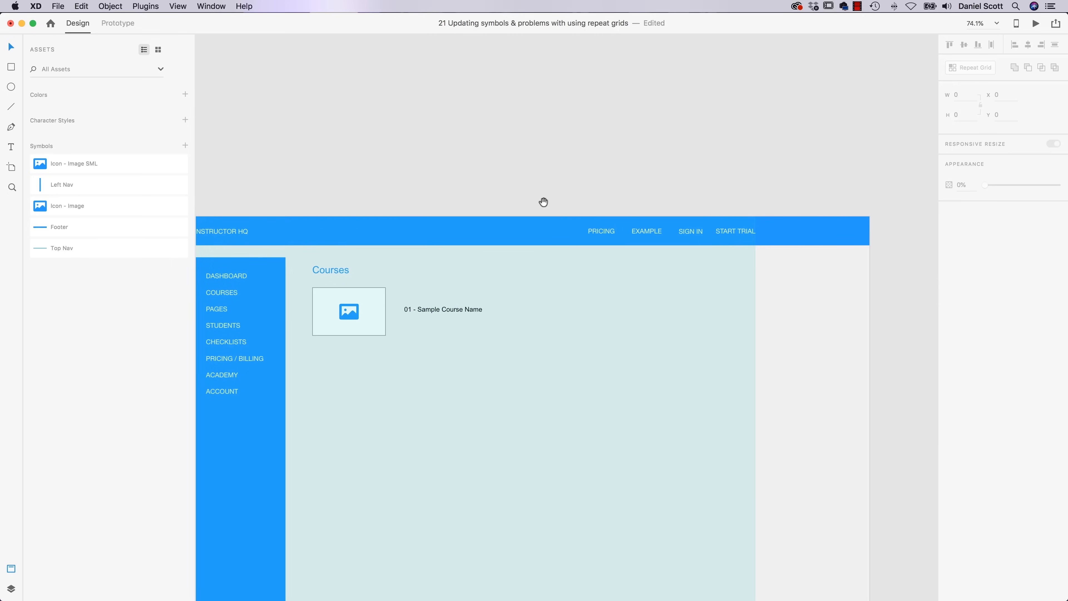
click(58, 6)
click(481, 158)
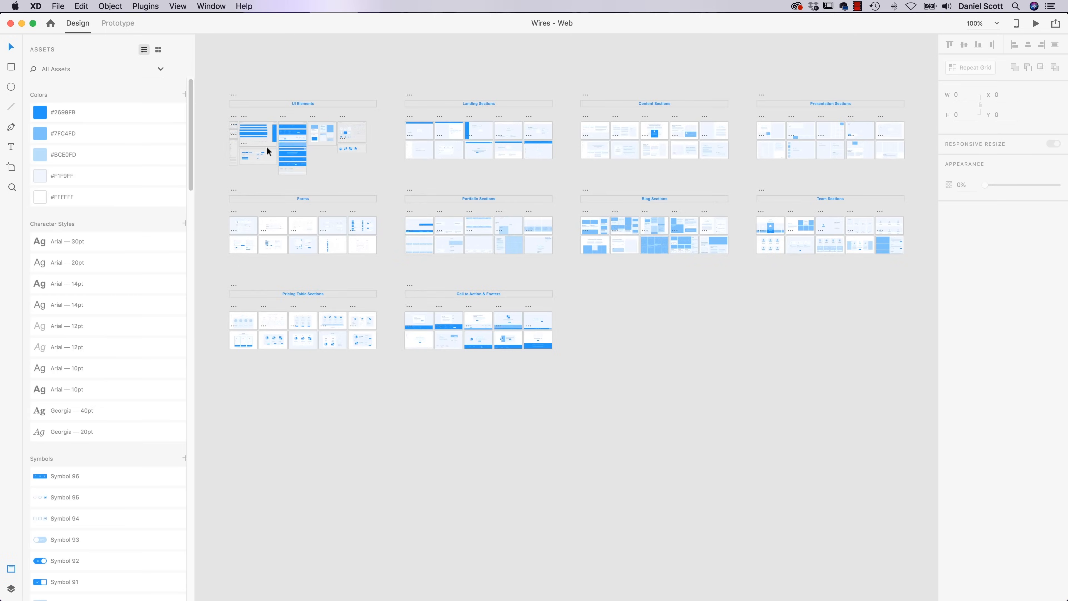
scroll(266, 145, up, 10)
click(448, 220)
key(super+shift+g)
drag(464, 198, 438, 233)
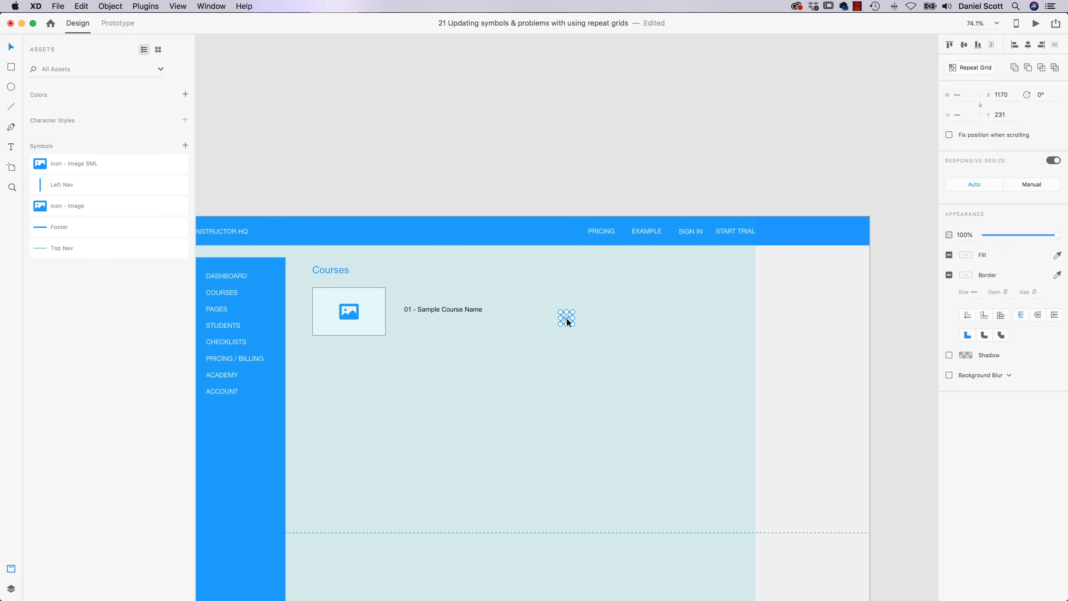
drag(567, 318, 674, 305)
click(696, 306)
Step: Import Icon - Trash.svg, place it just after the checkbox in the course row, and fill it with the wireframe blue
click(58, 6)
click(100, 139)
click(304, 104)
double_click(461, 112)
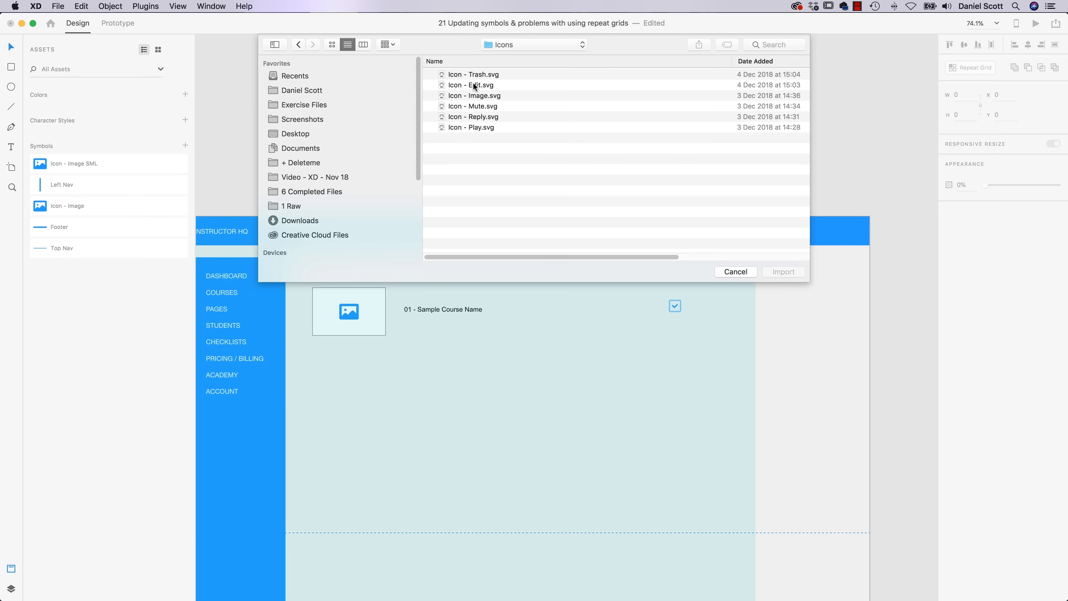
double_click(473, 75)
drag(531, 475, 690, 304)
double_click(691, 306)
click(965, 239)
click(884, 303)
click(727, 175)
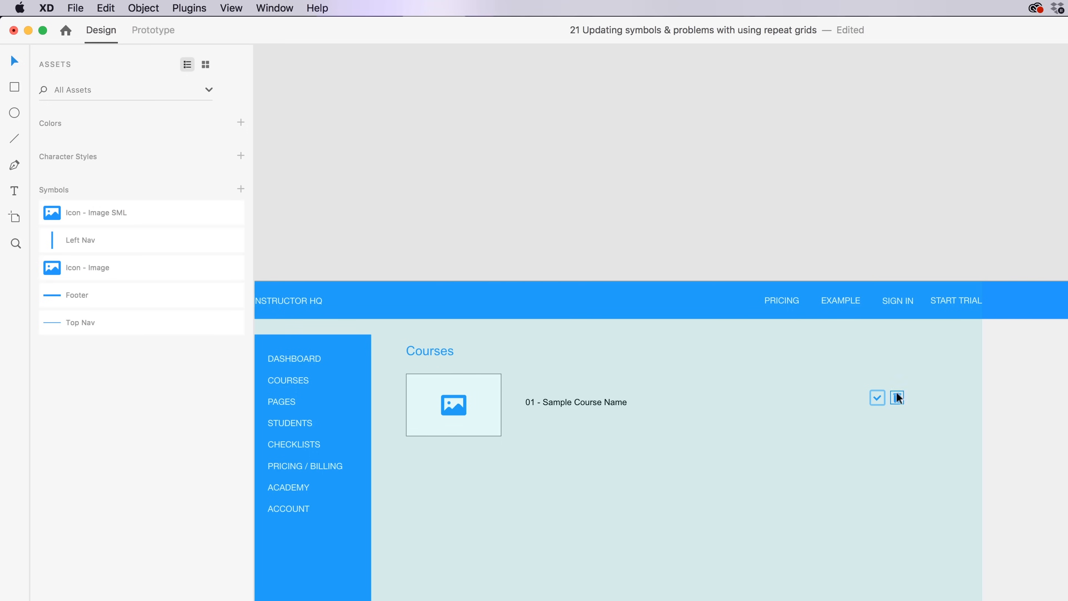
Step: Check the source checkbox in the Wires - Web document and return to the Courses artboard
key(super+grave)
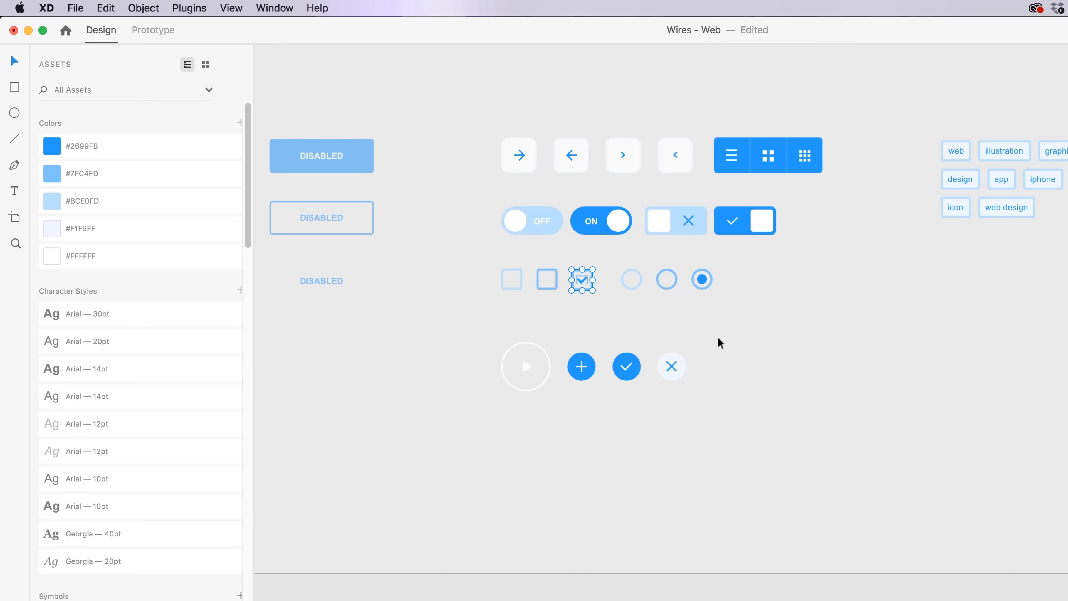
click(720, 287)
key(super+grave)
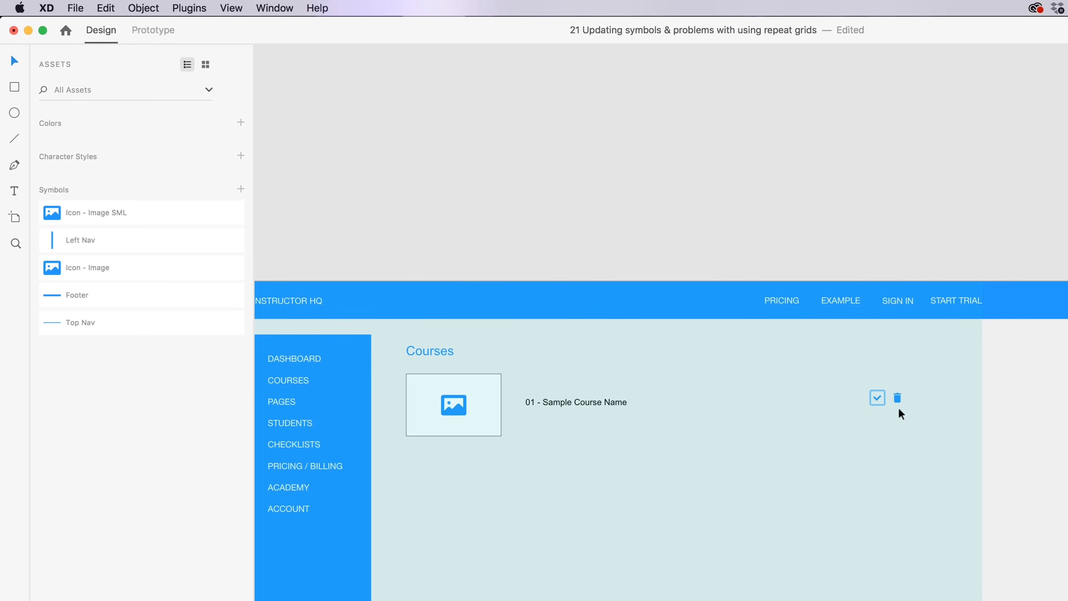
Step: Turn the thumbnail, course name, checkbox and trash icon into a repeat grid and extend it downward to five rows
drag(961, 352, 434, 475)
drag(969, 370, 428, 471)
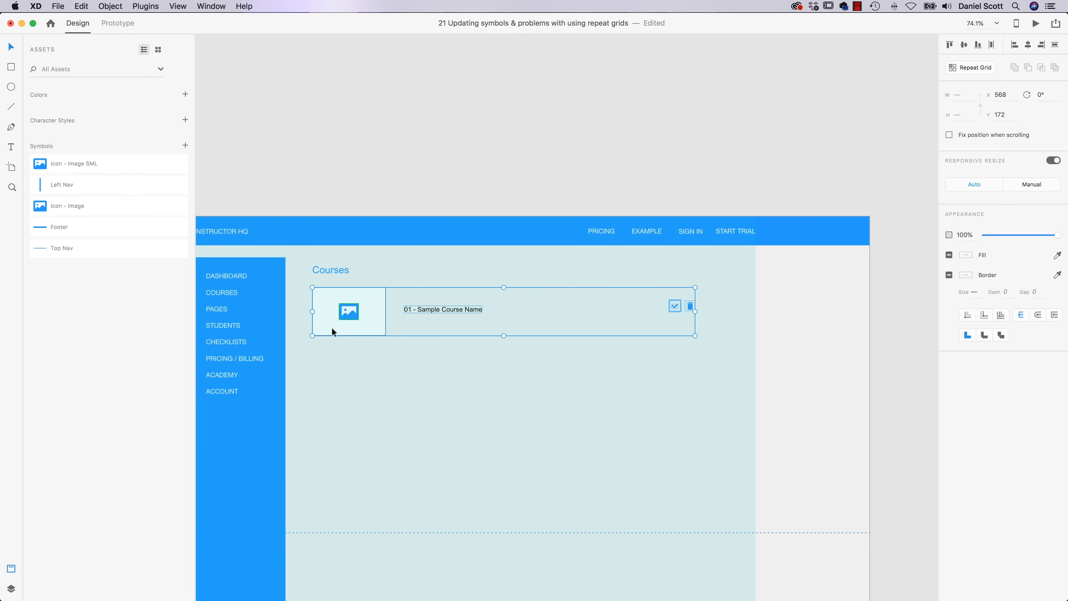
click(975, 65)
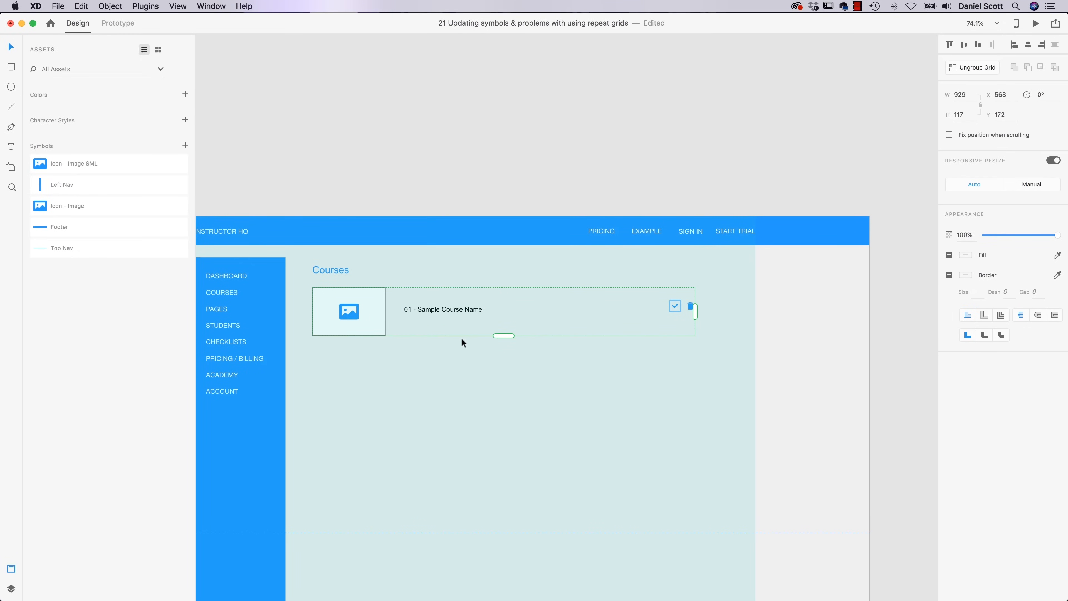
drag(504, 335, 503, 567)
scroll(522, 502, down, 5)
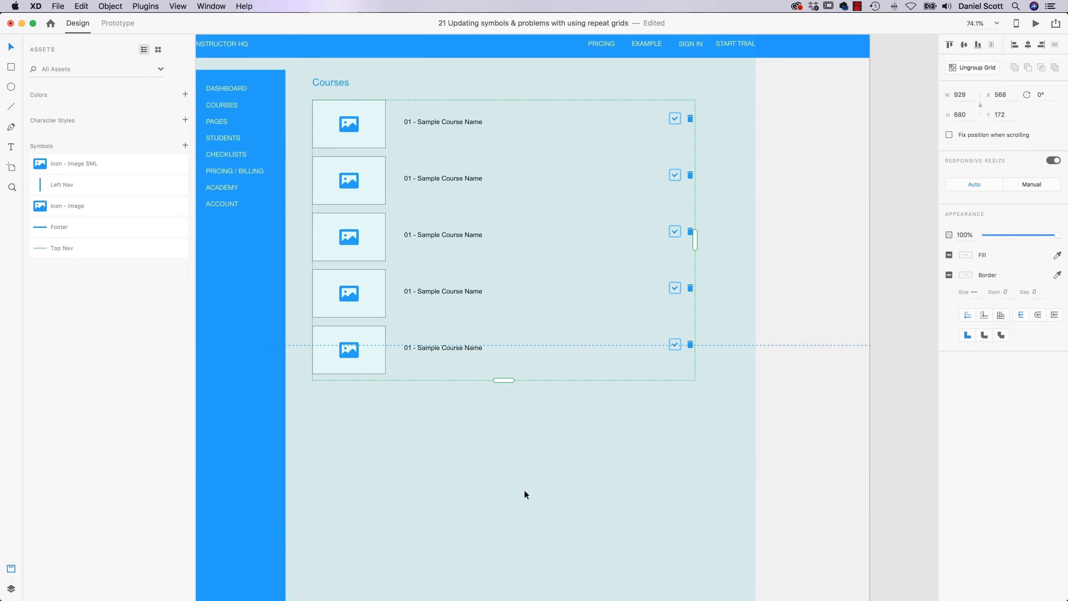
scroll(591, 286, up, 4)
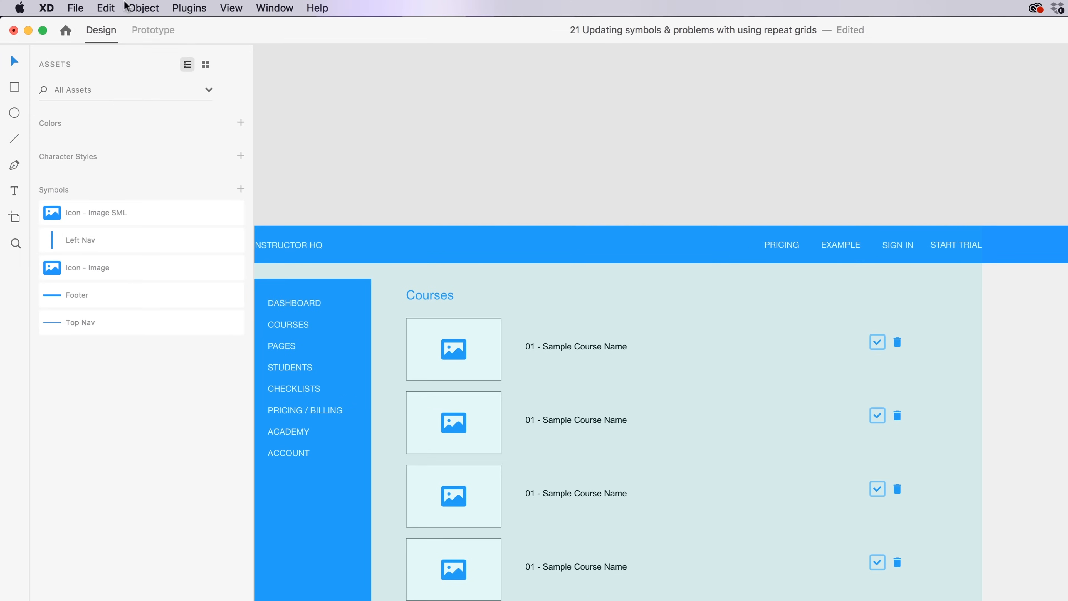
Step: Import Icon - Edit.svg from the Icons folder of the Exercise Files
click(76, 8)
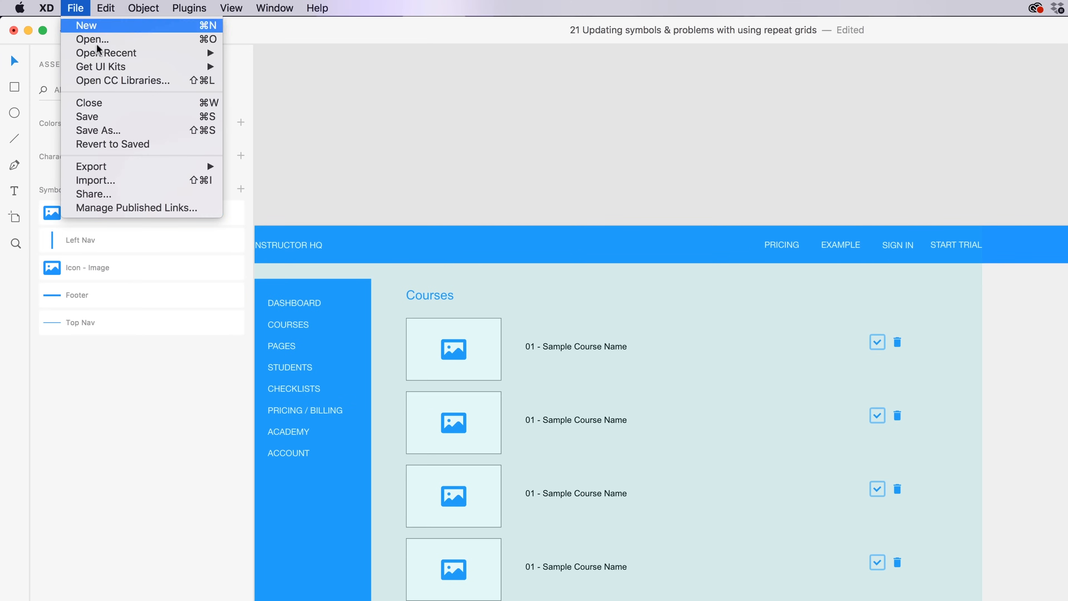
click(137, 182)
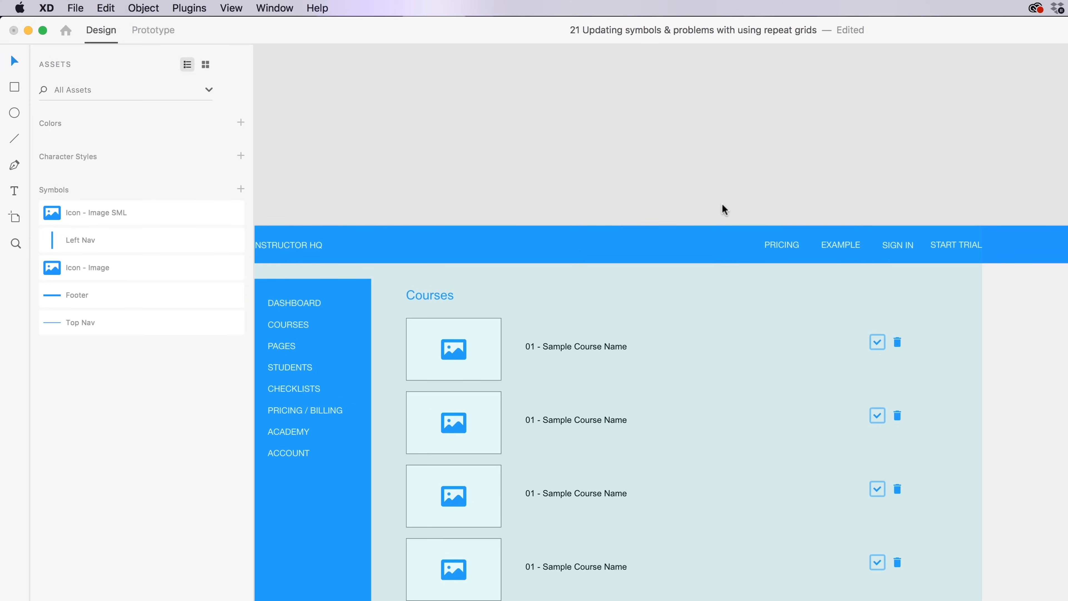
click(621, 111)
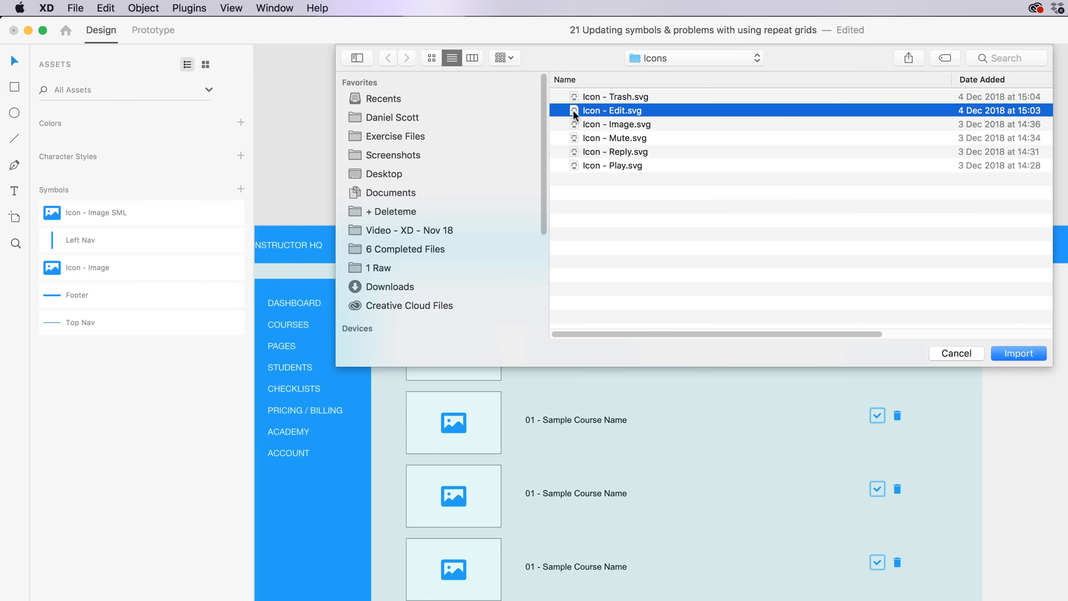
click(663, 59)
click(670, 74)
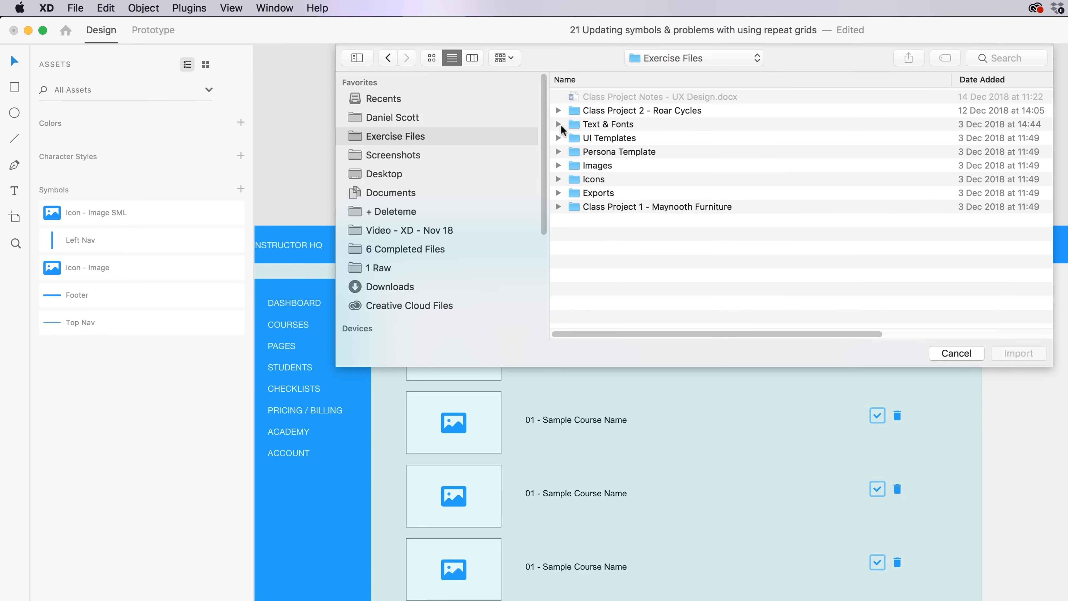
click(596, 167)
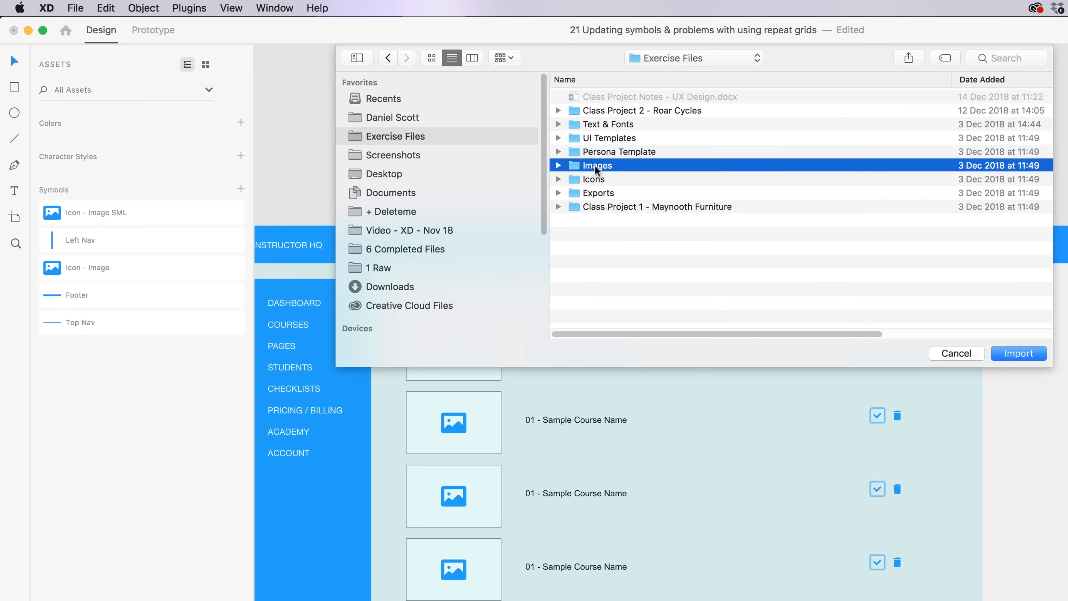
double_click(599, 180)
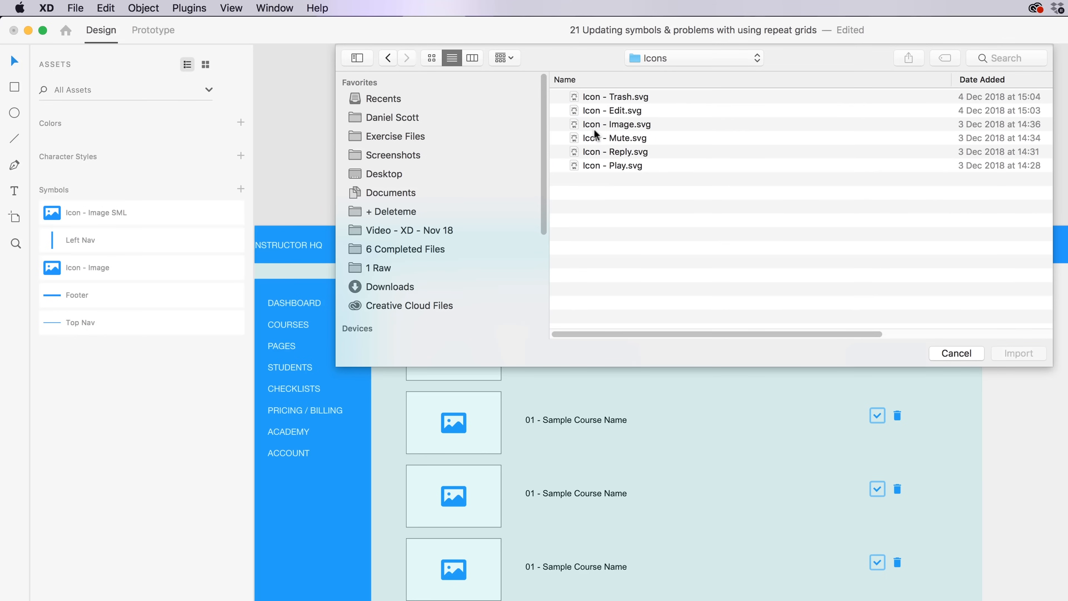
click(610, 113)
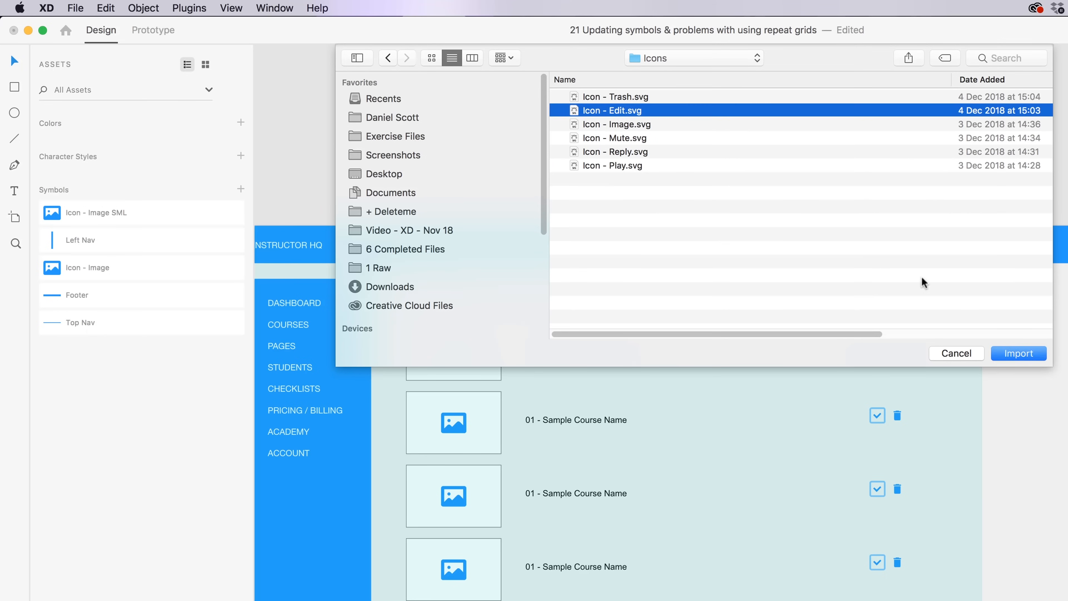
click(1006, 352)
Step: Place the edit icon outside the repeat grid at about X 1747, Y 214, and fill it with #2699FB
drag(736, 415, 1042, 345)
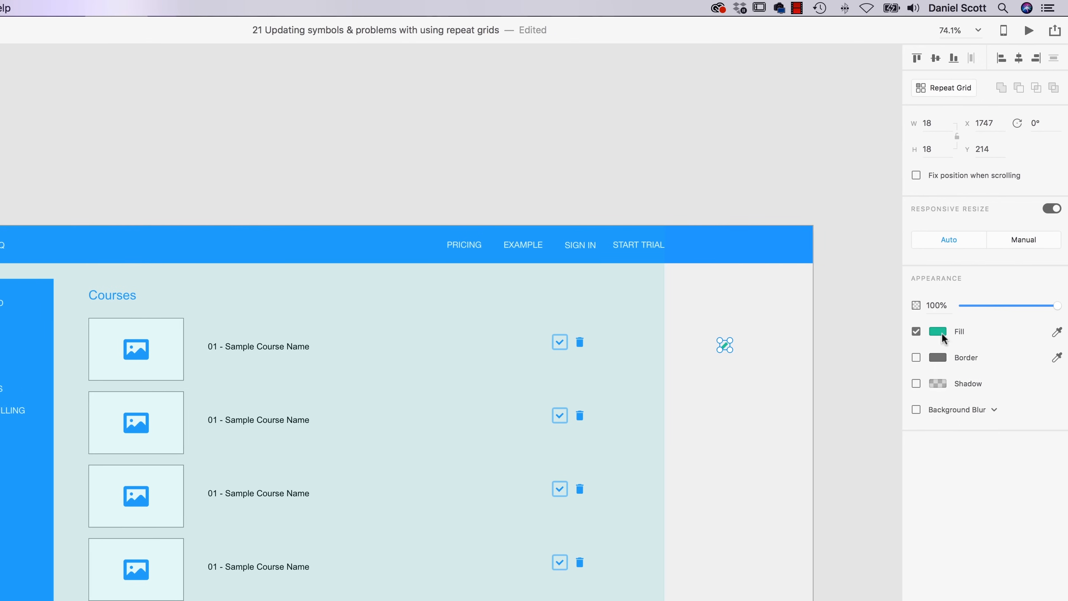
click(935, 331)
click(829, 415)
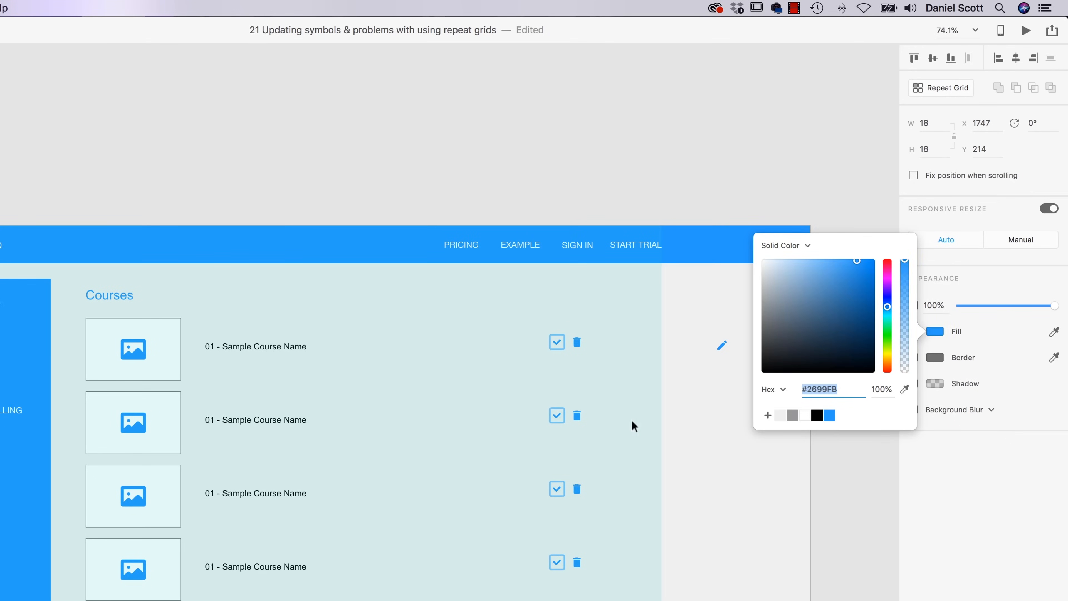
click(681, 382)
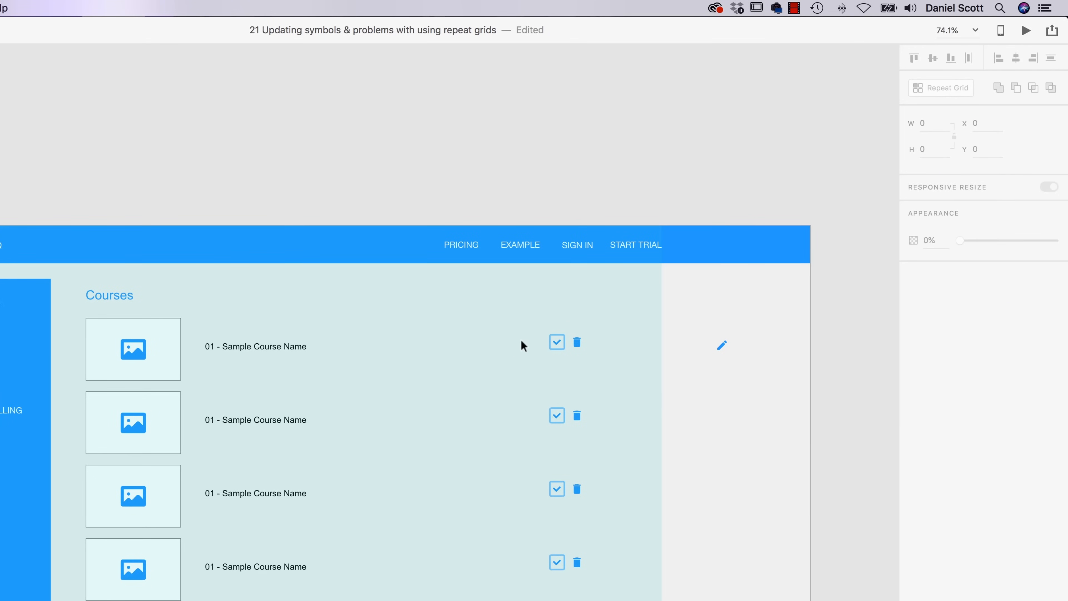
Step: Cut the blue edit icon from the empty area beside the repeat grid
drag(767, 327, 693, 369)
click(81, 6)
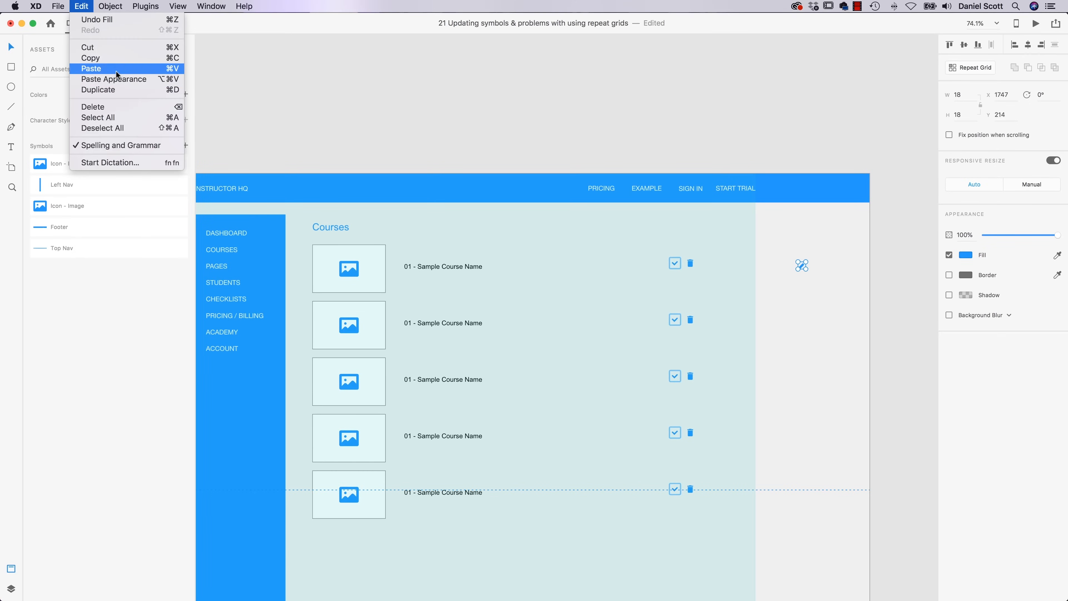
click(119, 48)
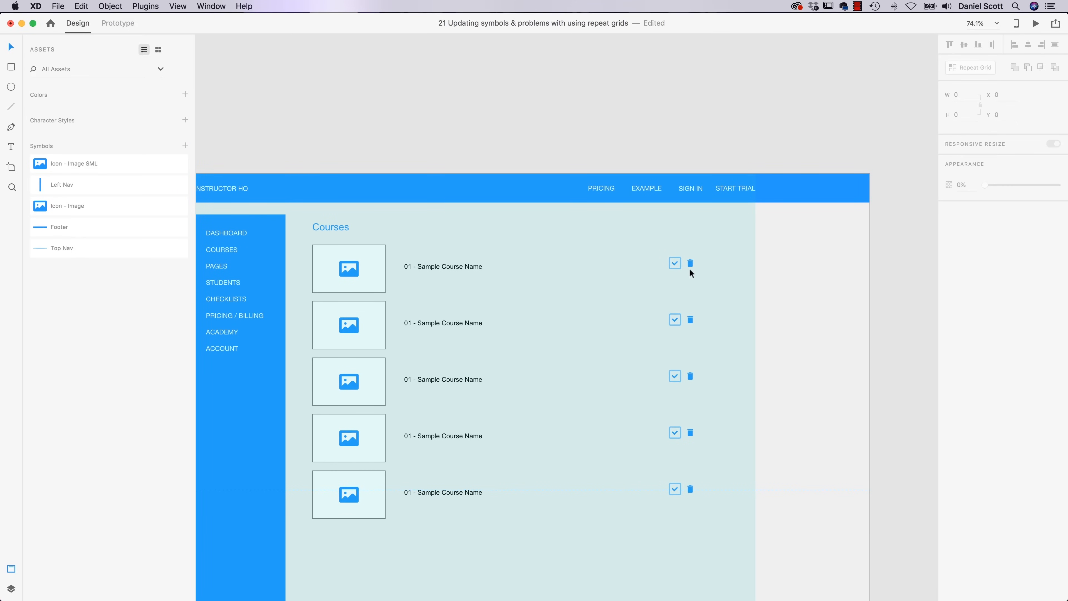
Step: Paste the pencil icon into the first row of the Courses repeat grid and place it just before the checkbox icon
double_click(674, 263)
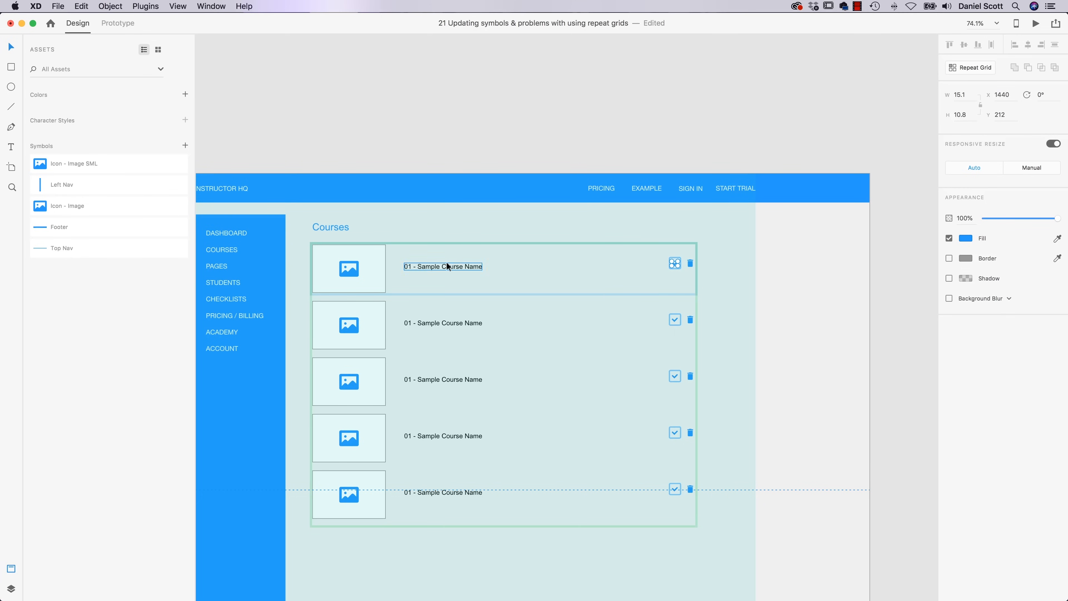
scroll(624, 280, up, 2)
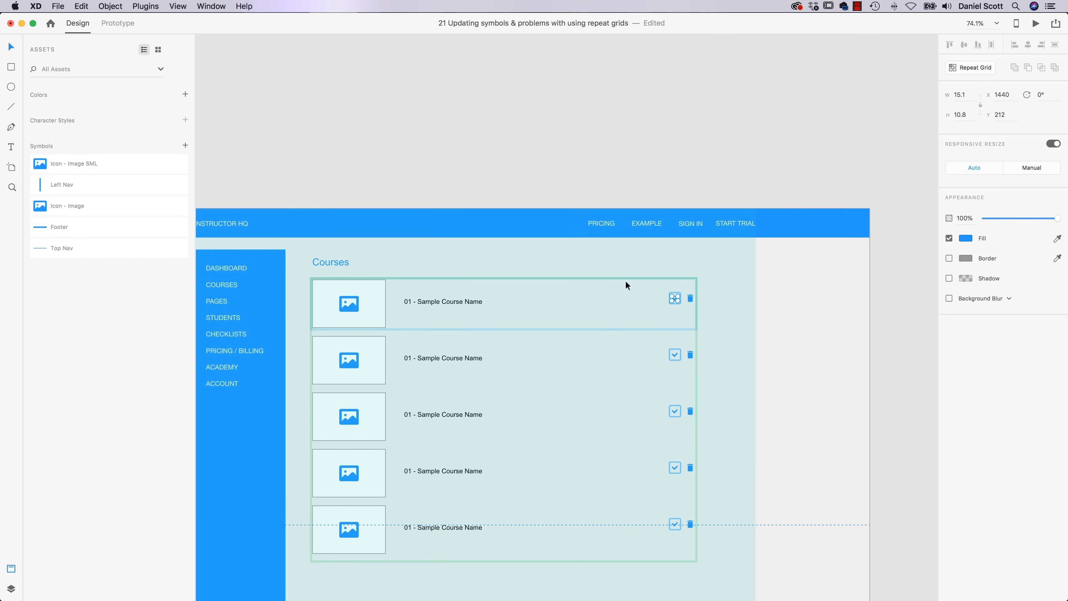
click(690, 273)
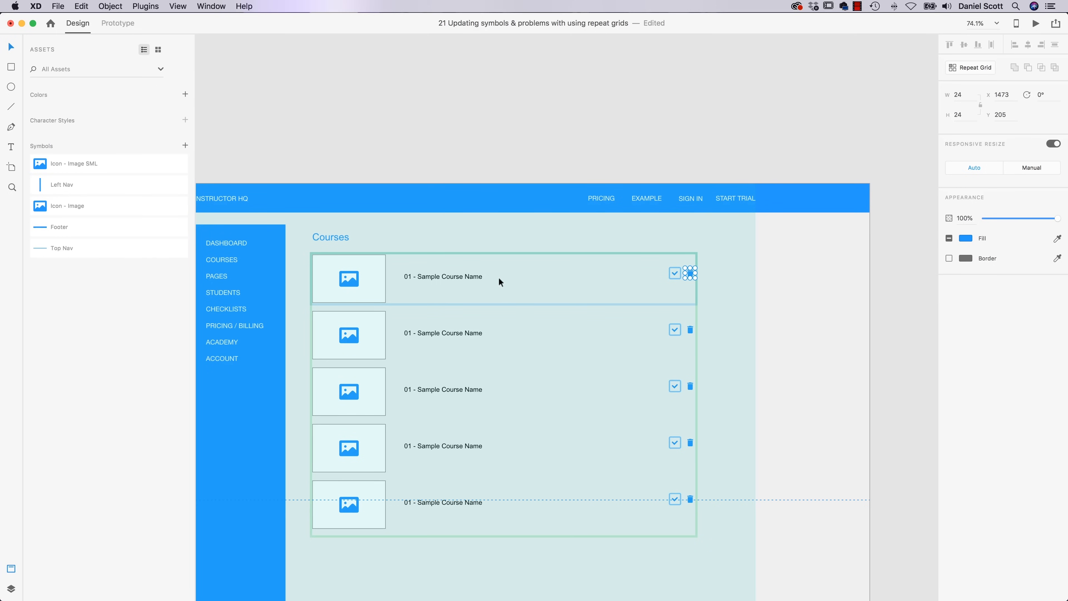
click(473, 277)
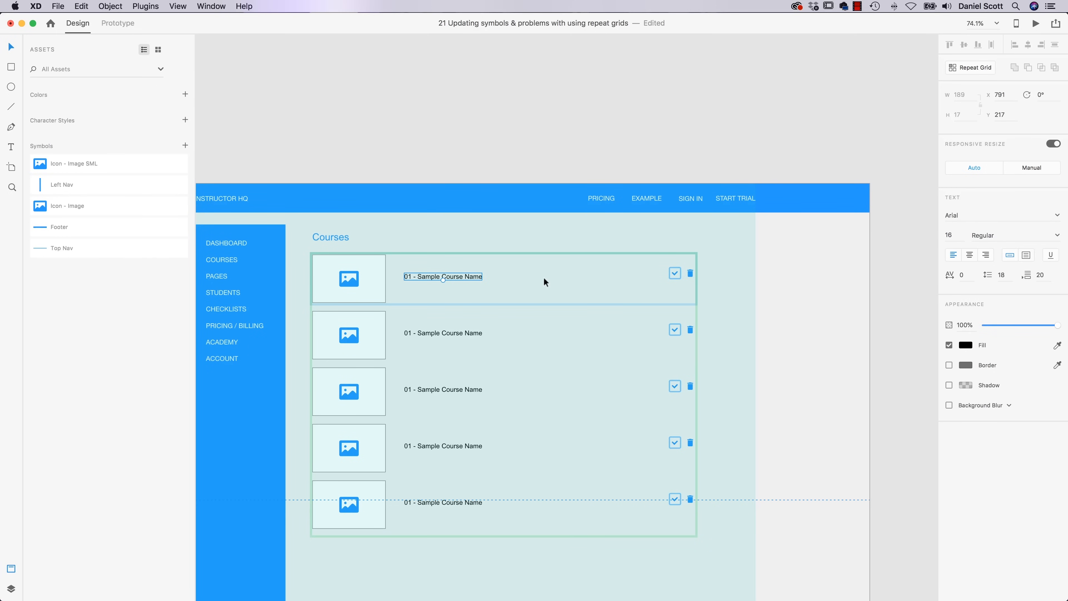
key(super+v)
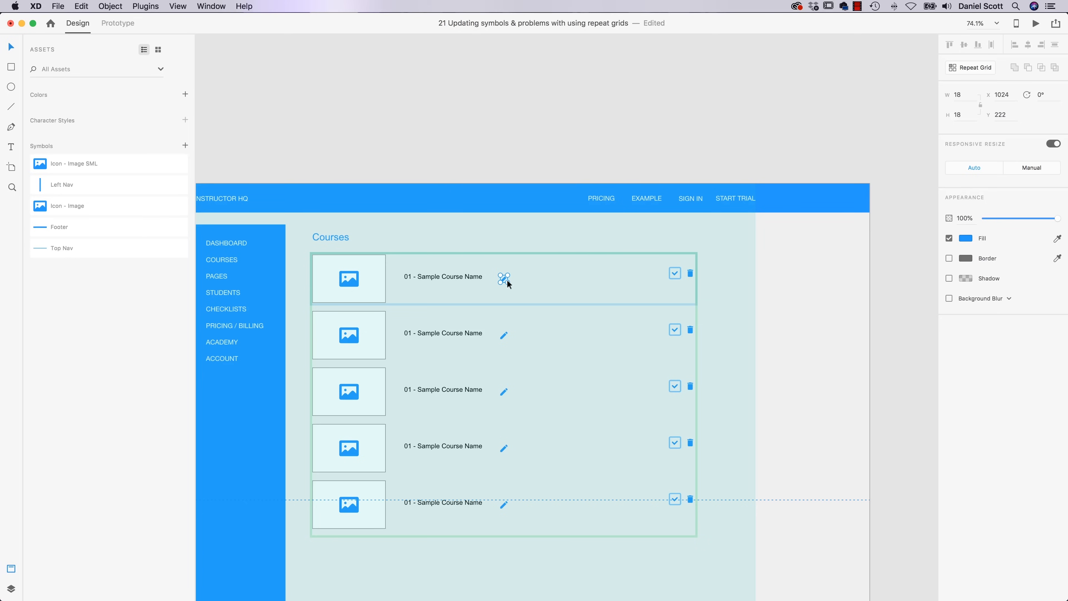
drag(502, 277, 657, 273)
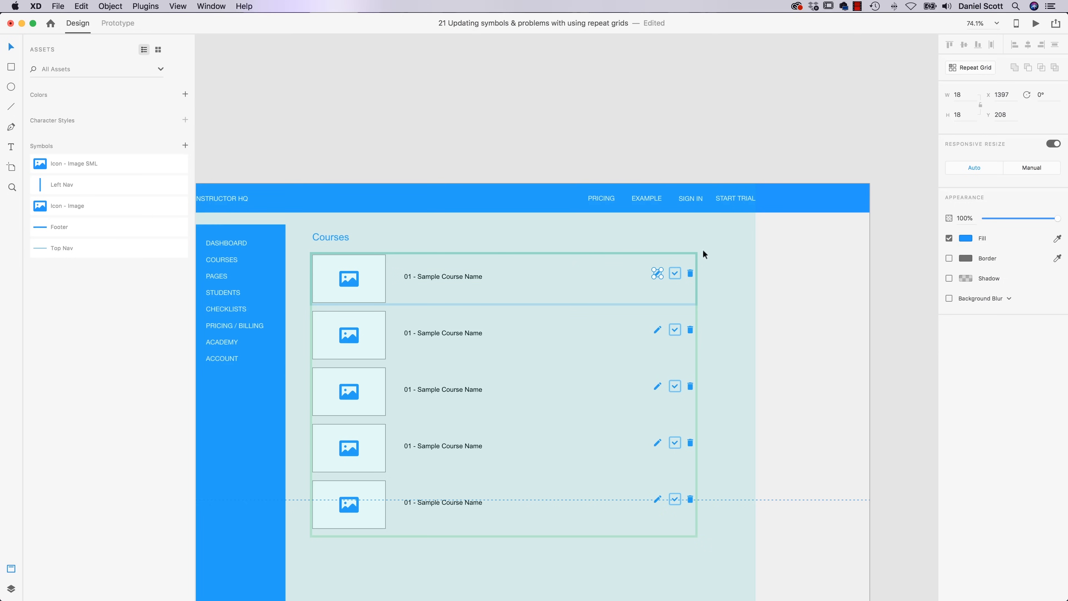
click(674, 121)
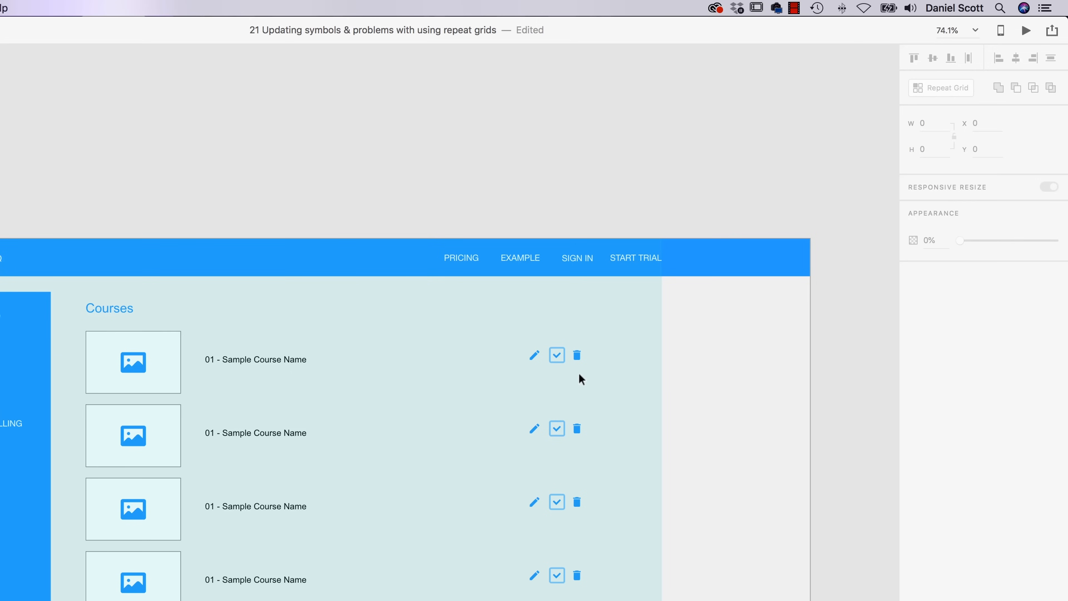
Step: Try to move the first row's pencil, checkbox and trash icons past the repeat grid's right edge, and undo the move
click(558, 359)
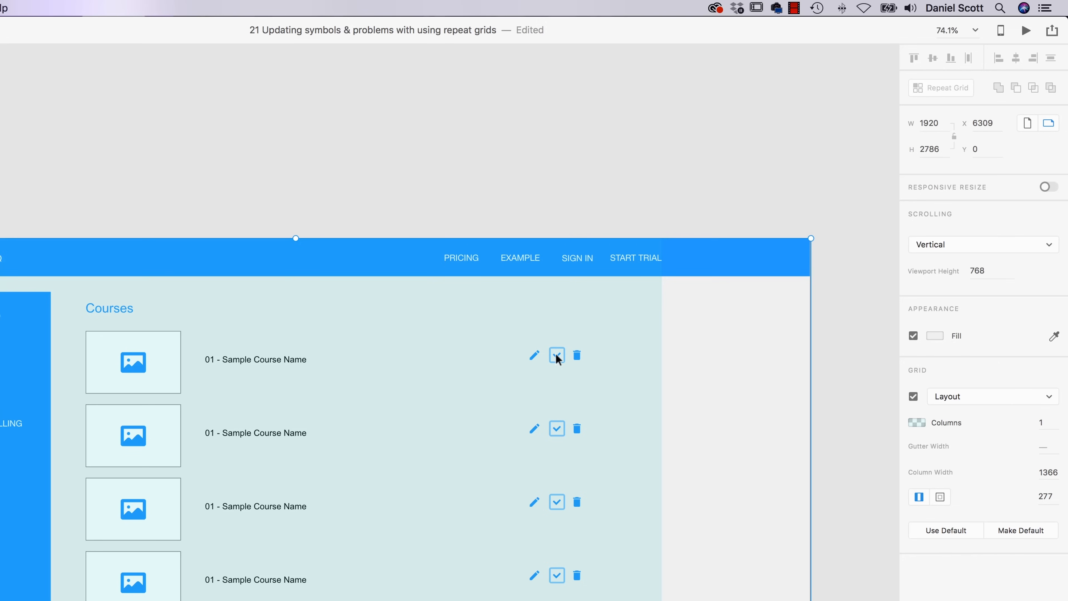
double_click(140, 370)
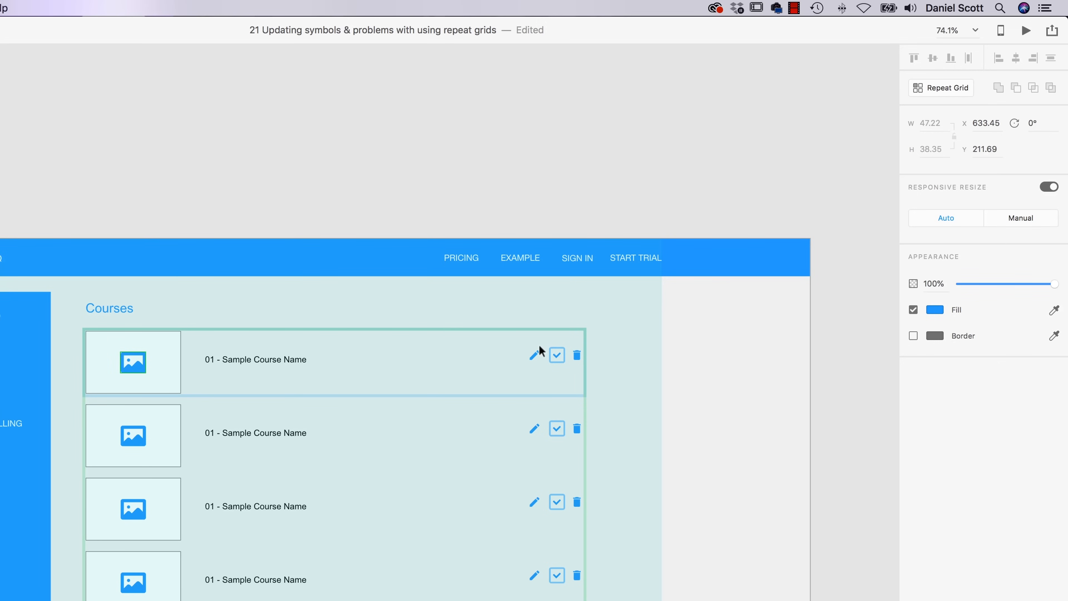
mouse_move(532, 345)
mouse_down()
mouse_move(571, 362)
mouse_move(646, 355)
mouse_up()
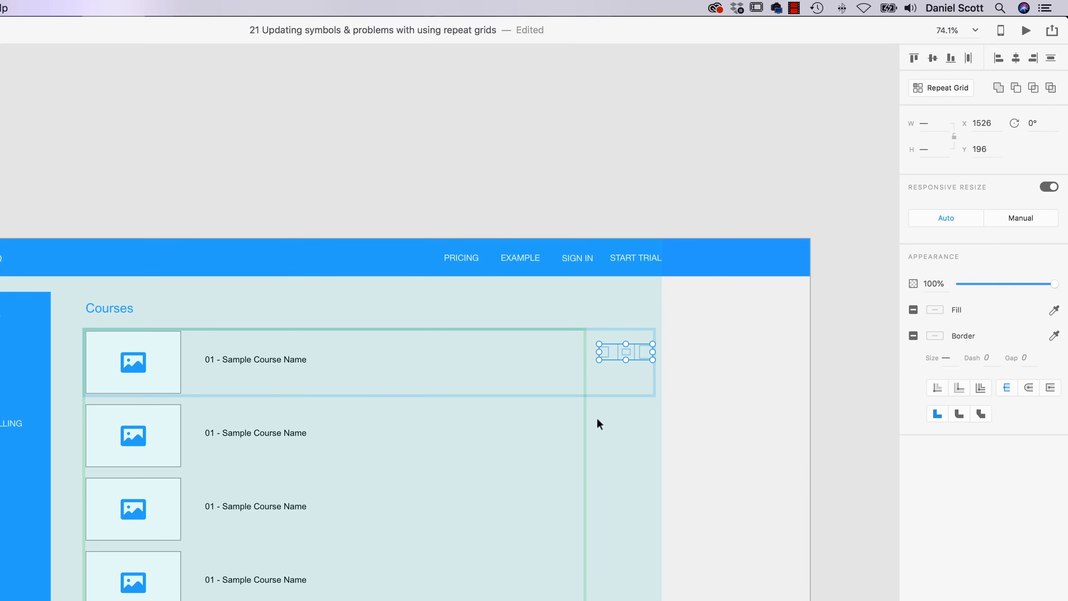
key(super+z)
click(615, 408)
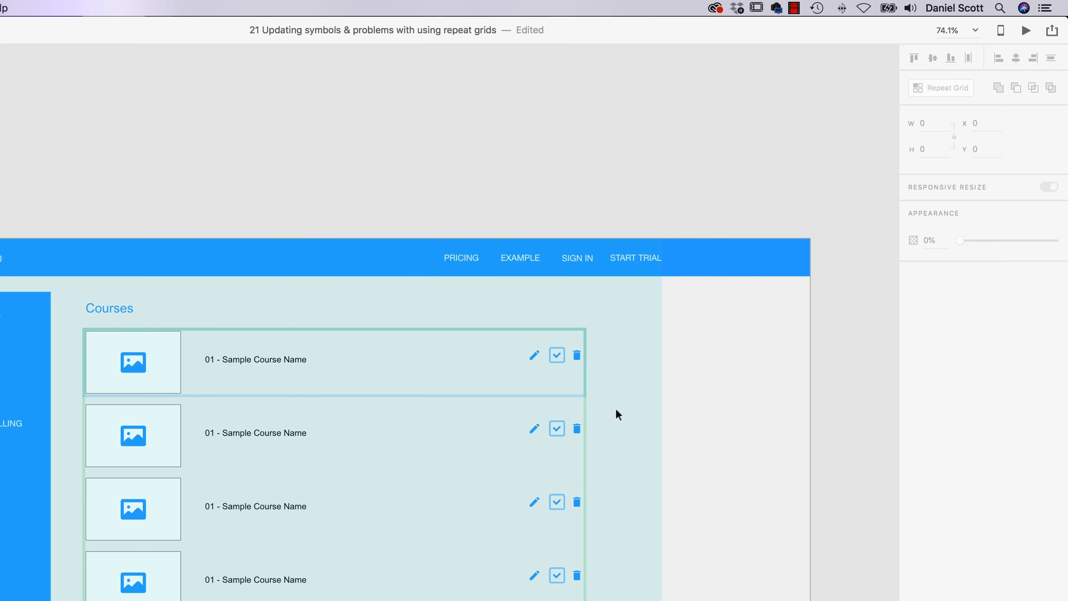
Step: Ungroup the Courses repeat grid and delete every row below the first one
click(161, 362)
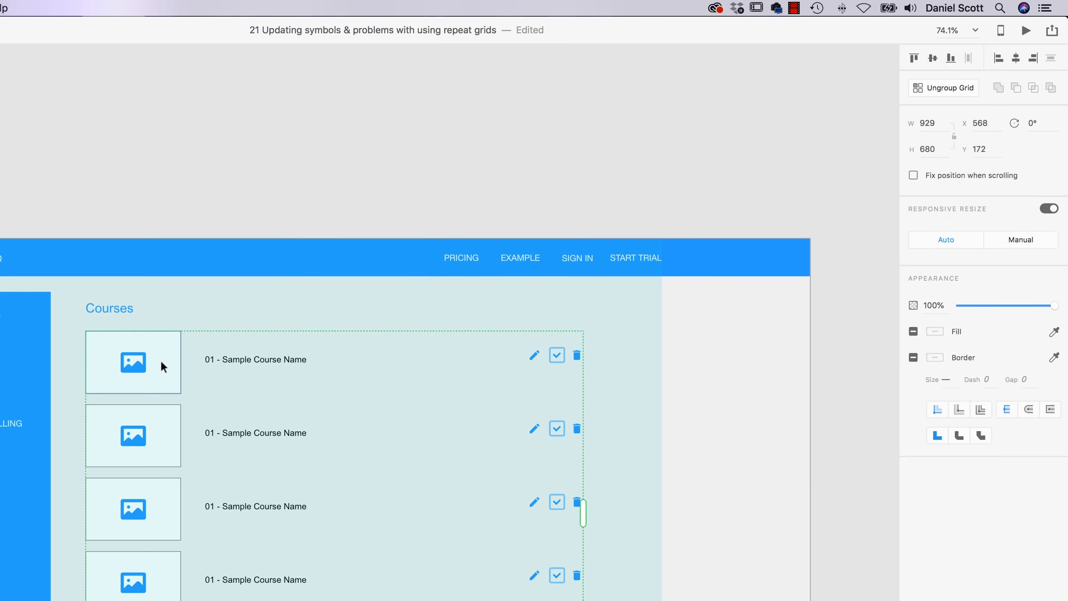
right_click(160, 364)
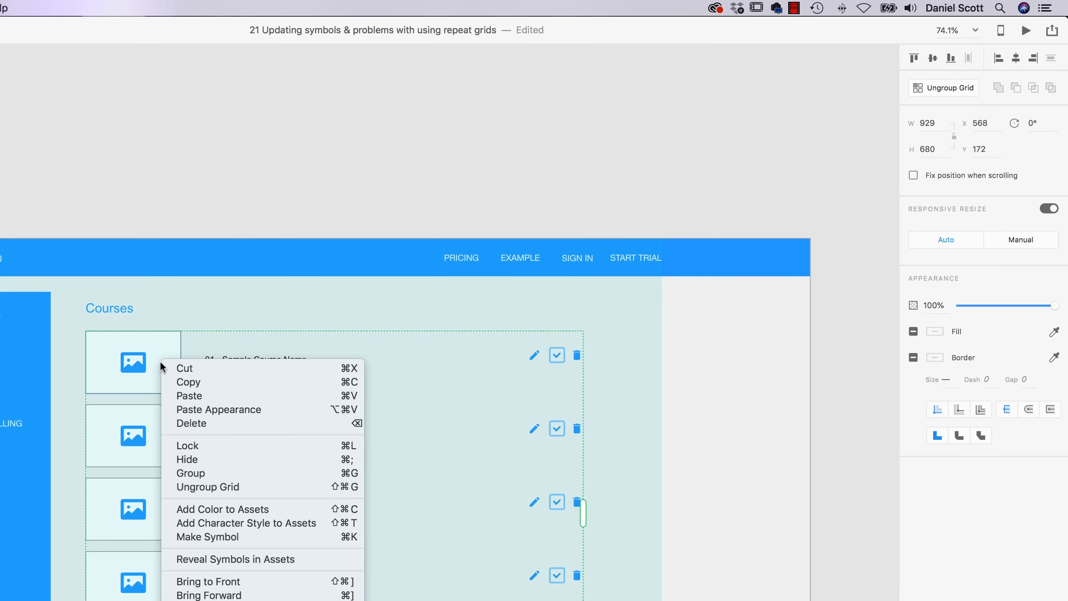
click(201, 488)
drag(654, 409, 138, 595)
key(Delete)
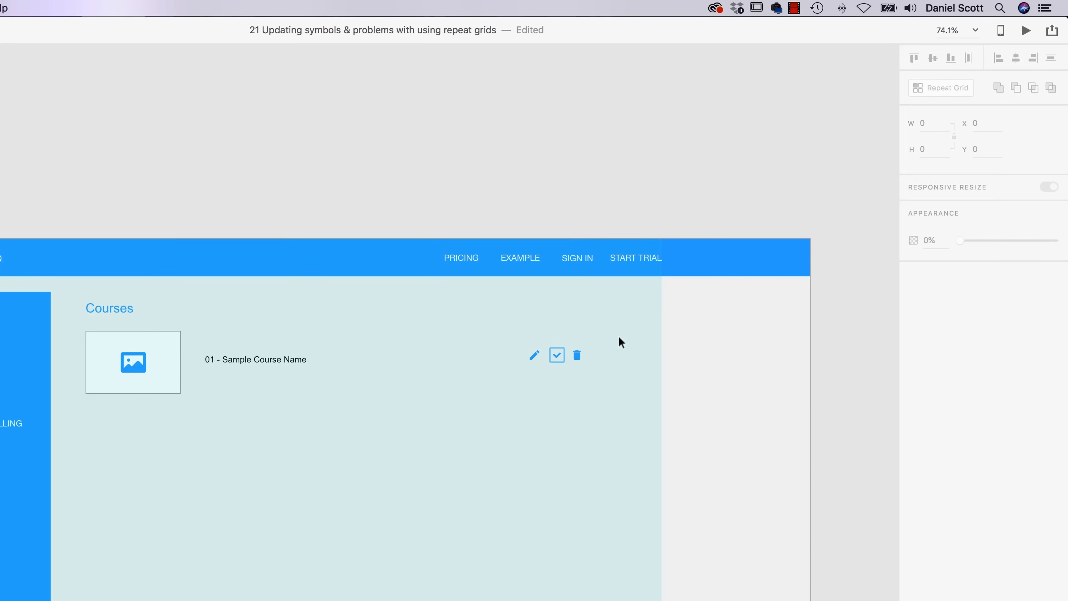
Step: Move the remaining row's pencil, checkbox and trash icons to the right edge of the layout column
click(538, 375)
double_click(535, 360)
click(556, 359)
drag(574, 358, 653, 358)
drag(704, 312, 131, 505)
click(167, 430)
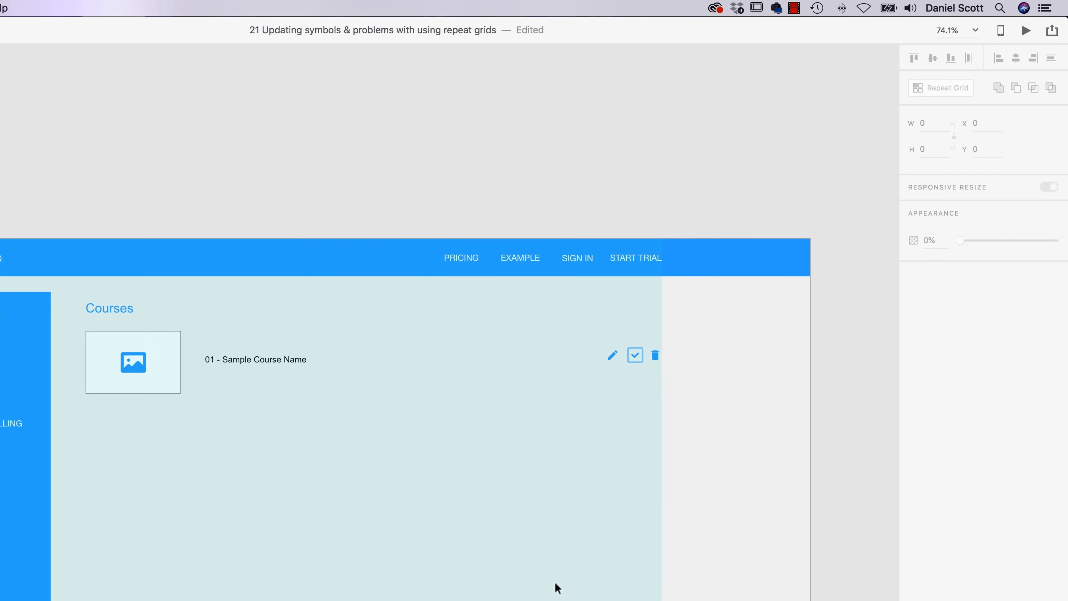
Step: Undo the icon move, the deletion of the rows and the ungrouping of the repeat grid
key(super+z)
key(super+z)
key(super+z)
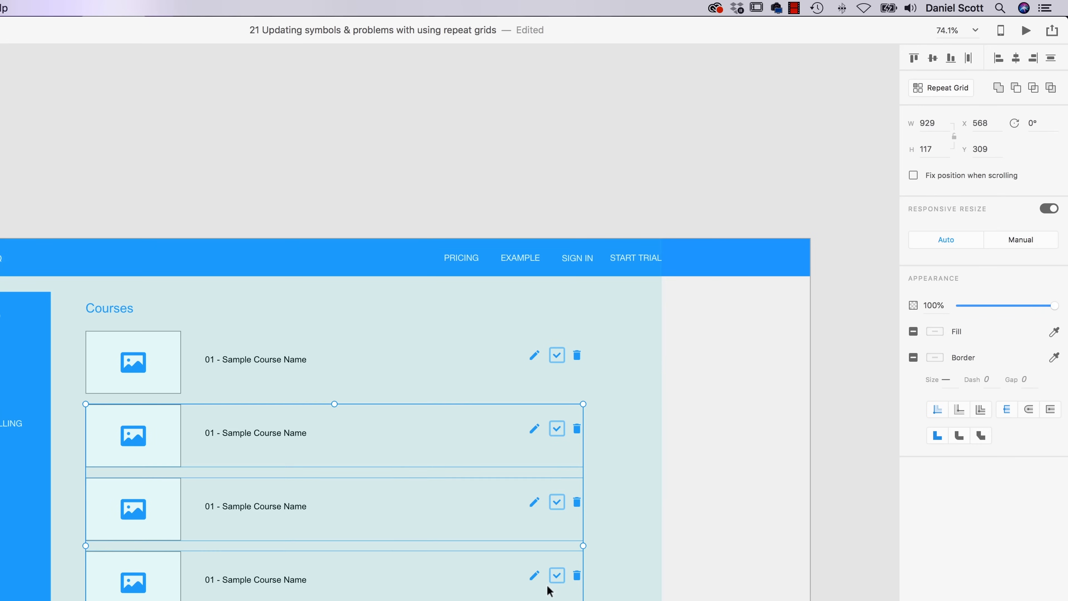
Step: Widen the repeat grid to 1075, reaching the layout column's right edge, with the horizontal gap enlarged so only one column of rows fits
mouse_move(523, 396)
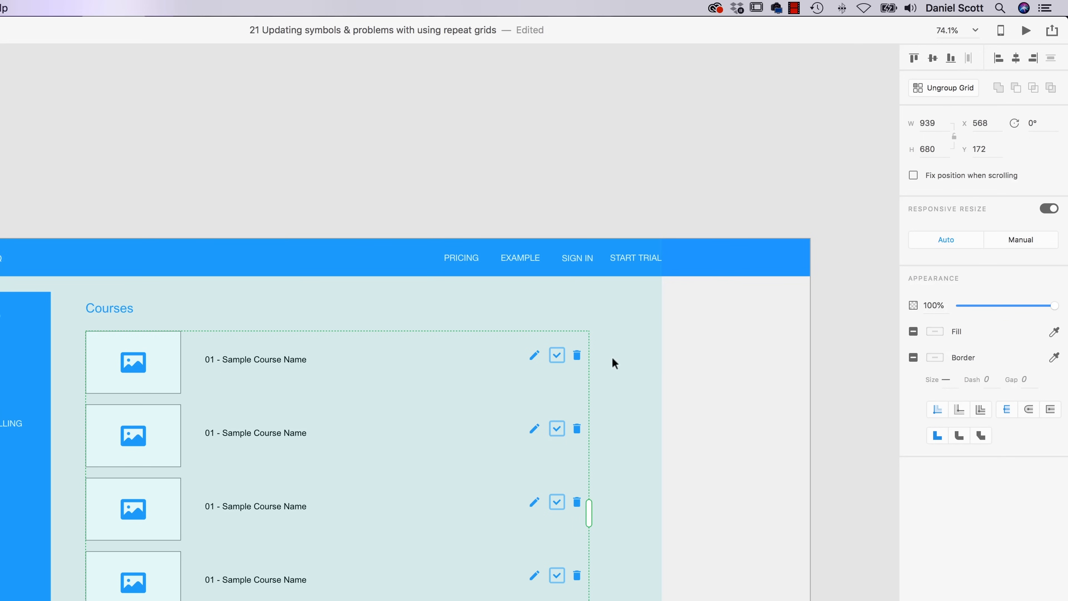
drag(583, 513, 659, 526)
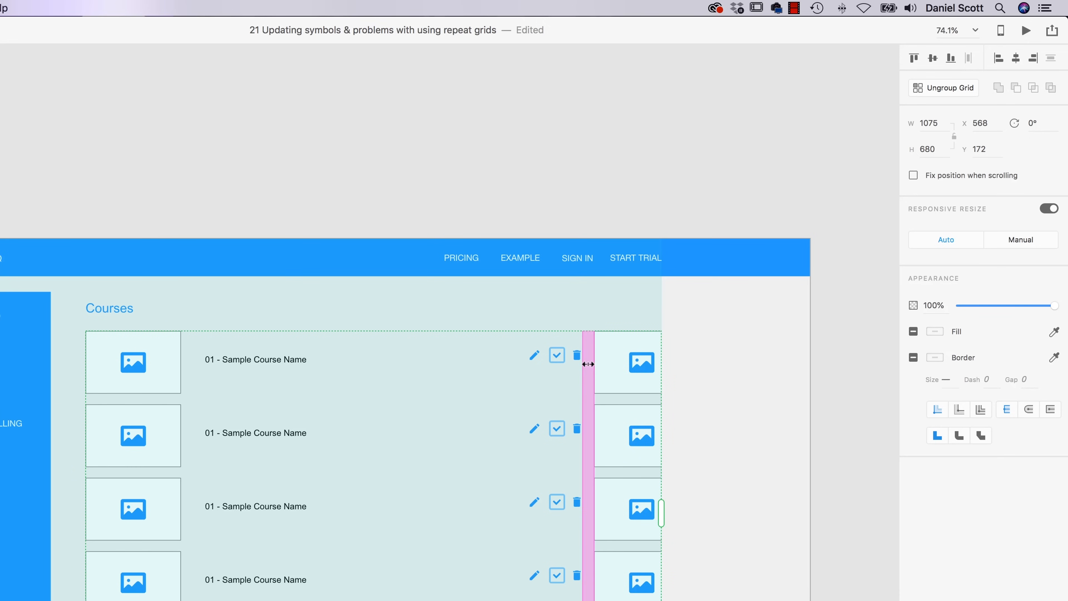
drag(585, 370, 657, 373)
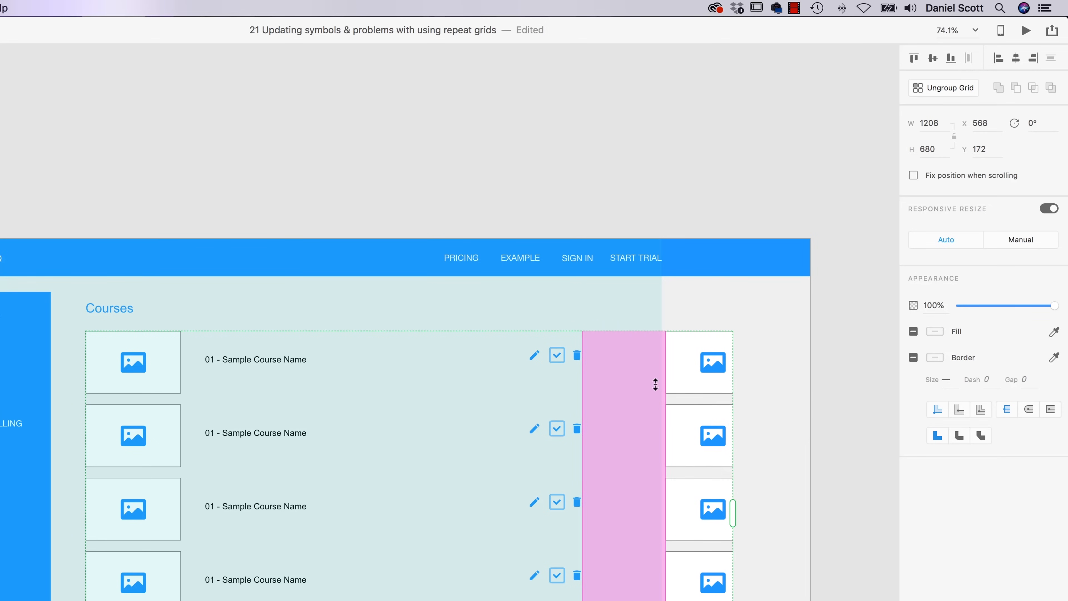
drag(735, 515, 661, 520)
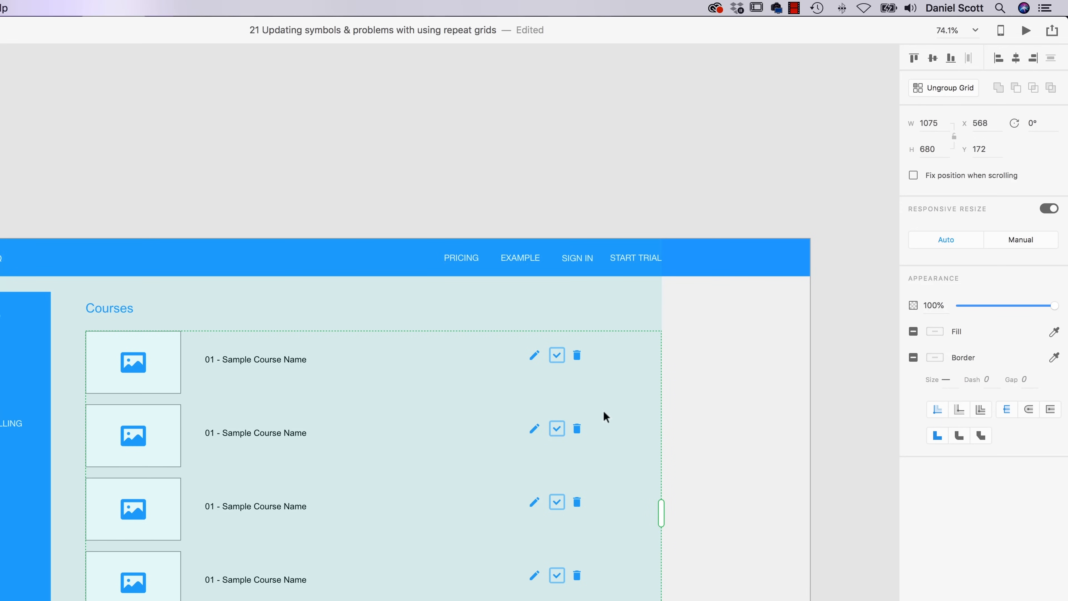
Step: Move the first row's pencil, checkbox and trash icons together to the widened grid's right edge, level with the course name
double_click(534, 354)
shift+click(559, 351)
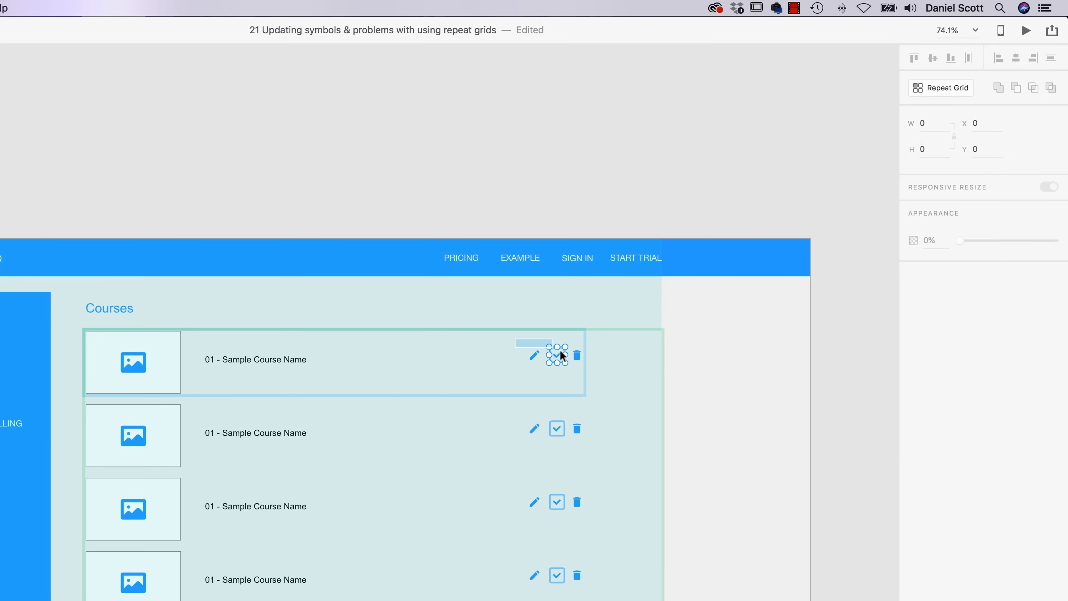
shift+click(579, 359)
drag(578, 355, 655, 358)
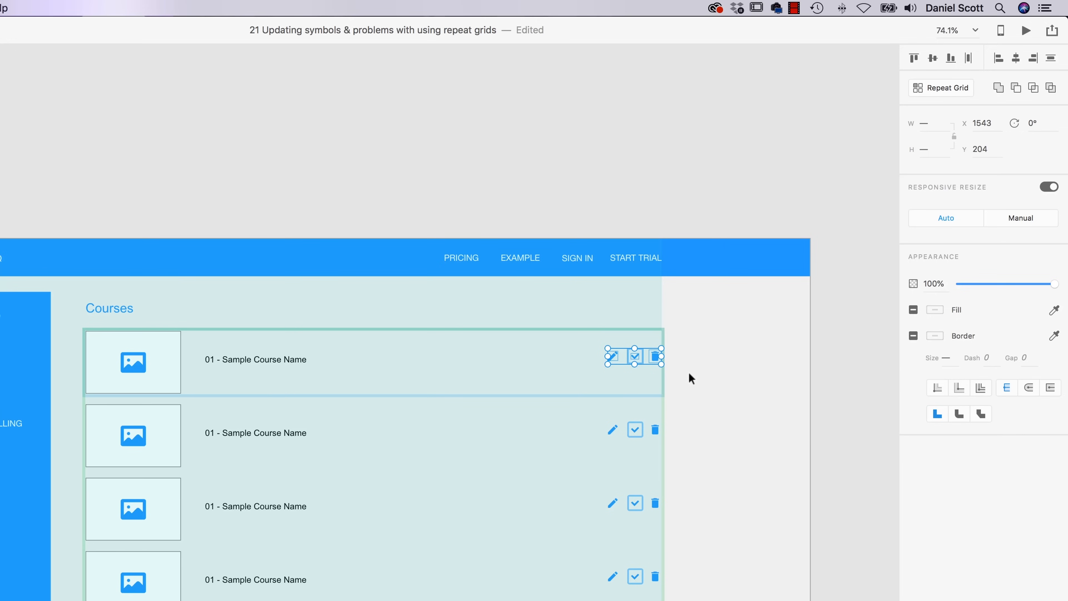
drag(655, 353, 654, 357)
click(719, 469)
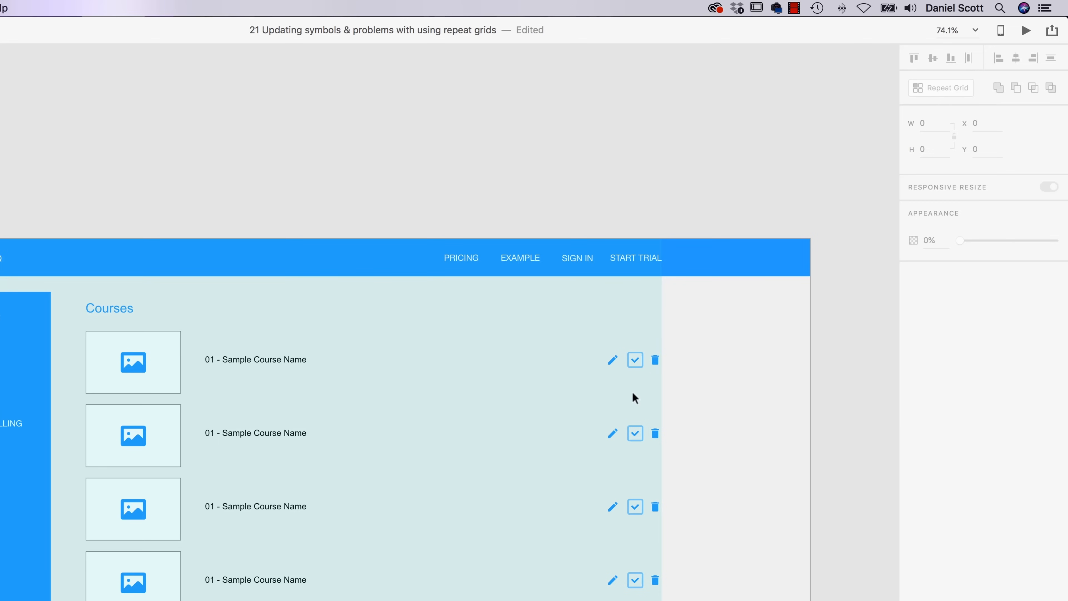
Step: Try moving the first row's thumbnail frame left past the repeat grid's edge, to X 521
double_click(126, 364)
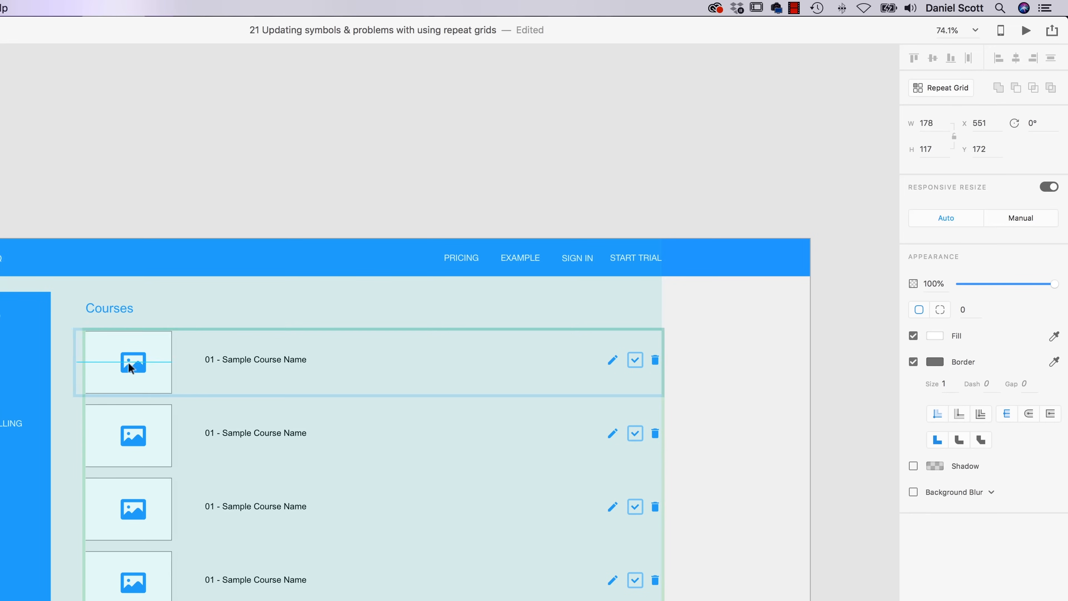
drag(129, 363, 104, 365)
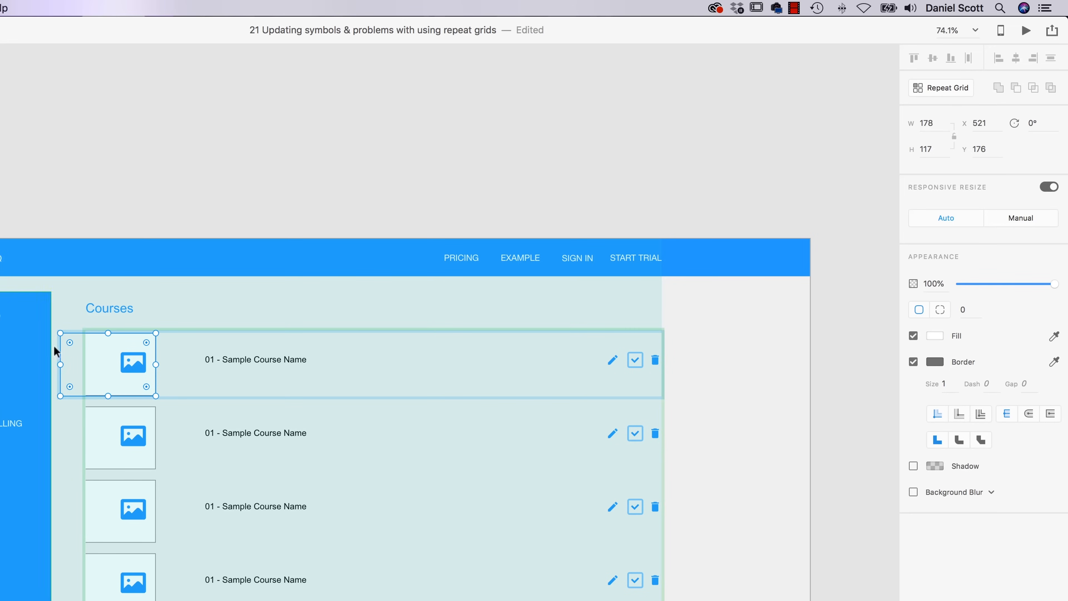
key(Escape)
key(Escape)
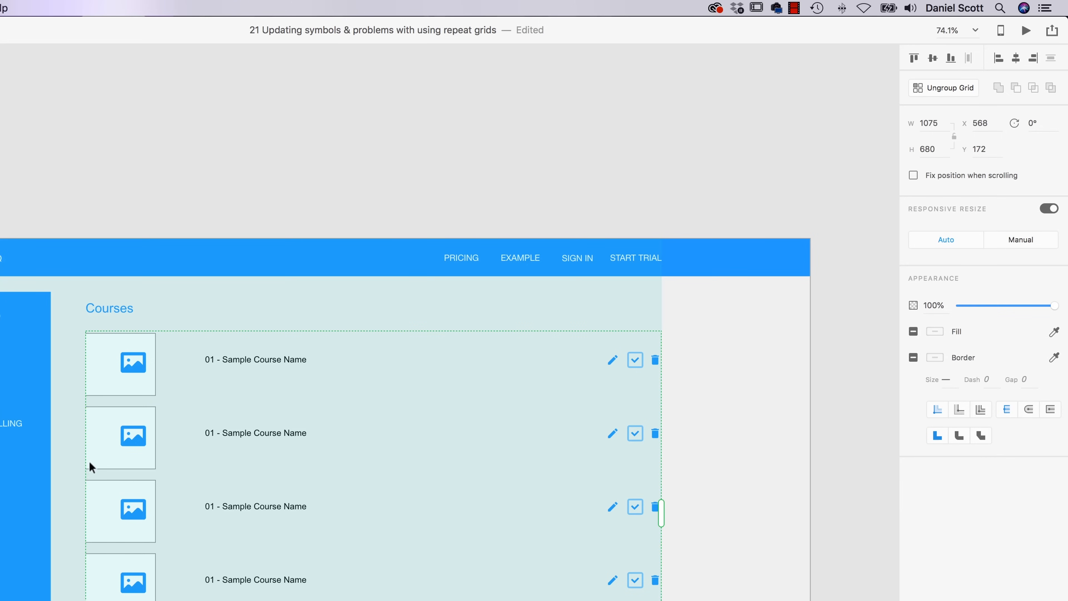
Step: Position the first row's thumbnail frame at X 568, Y 176, centred horizontally on the image icon and level with the course name
double_click(95, 384)
drag(100, 376, 126, 374)
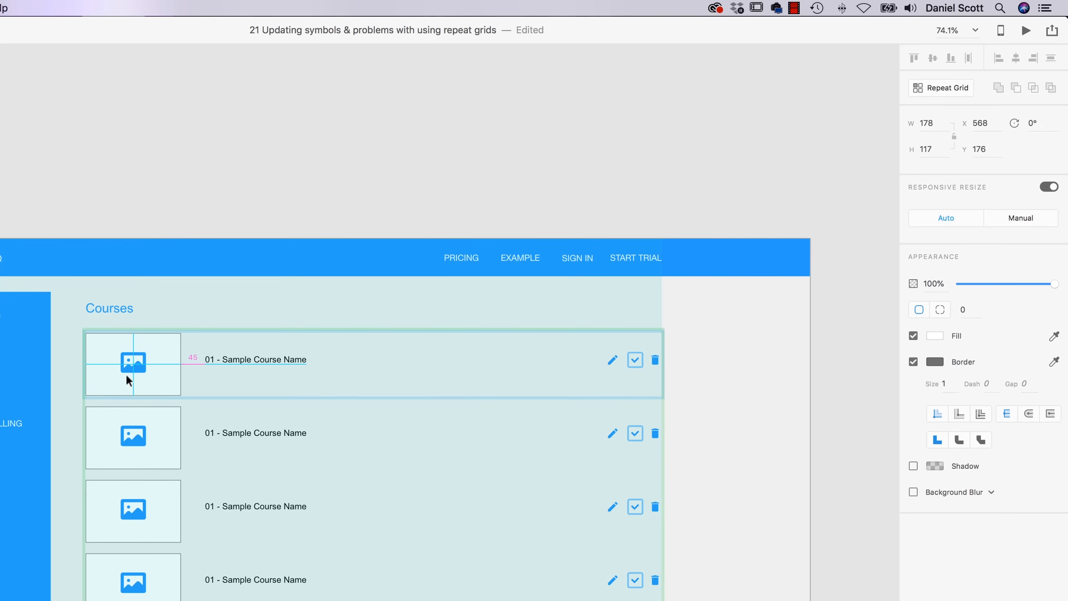
click(697, 368)
Step: Ungroup the Courses repeat grid into separate rows
click(149, 373)
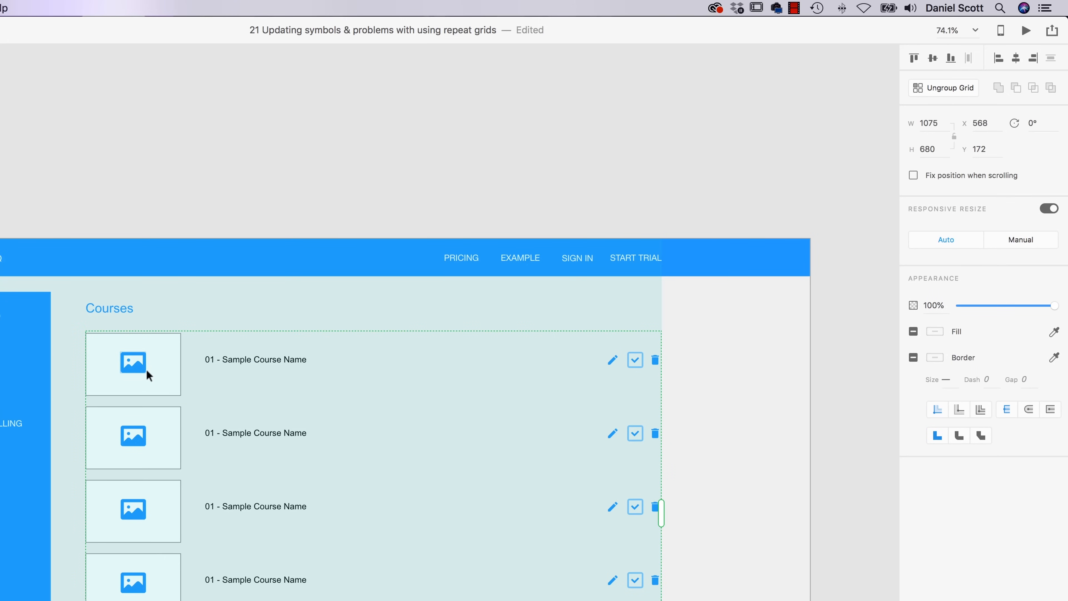
right_click(152, 366)
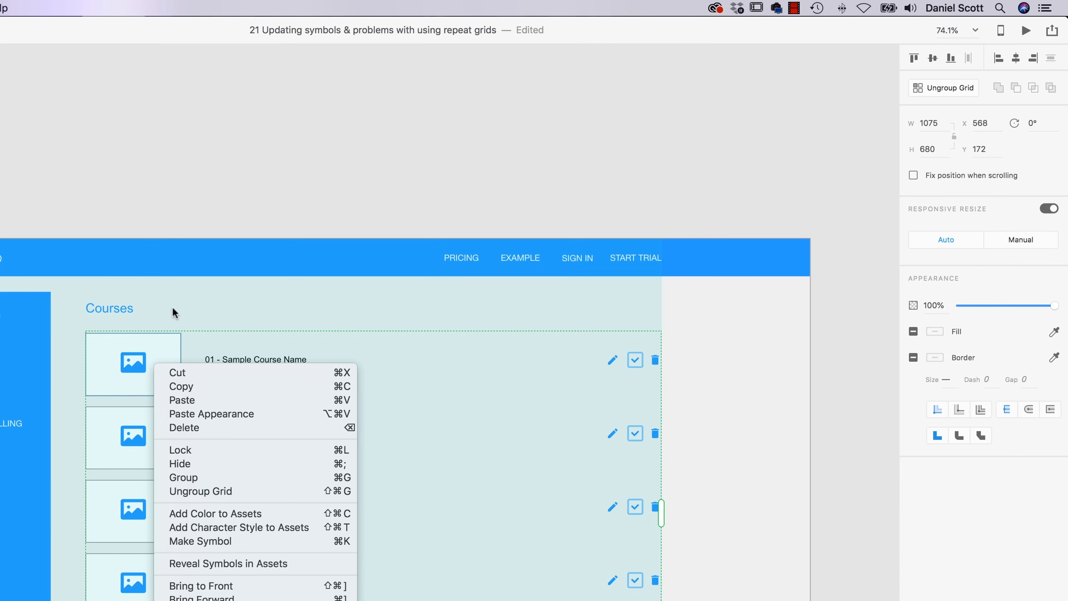
click(335, 491)
click(695, 490)
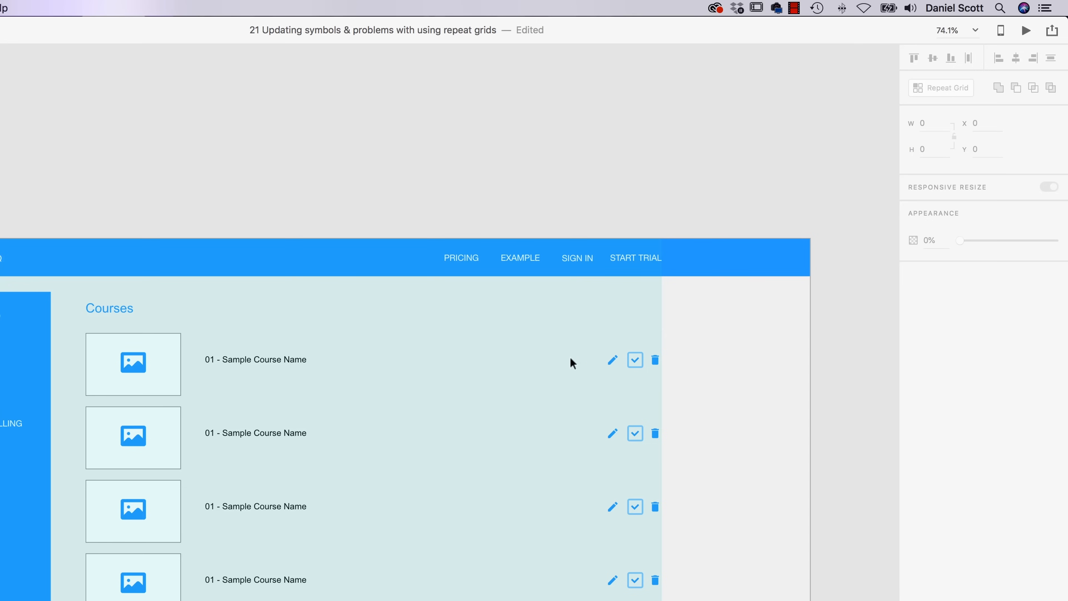
click(138, 368)
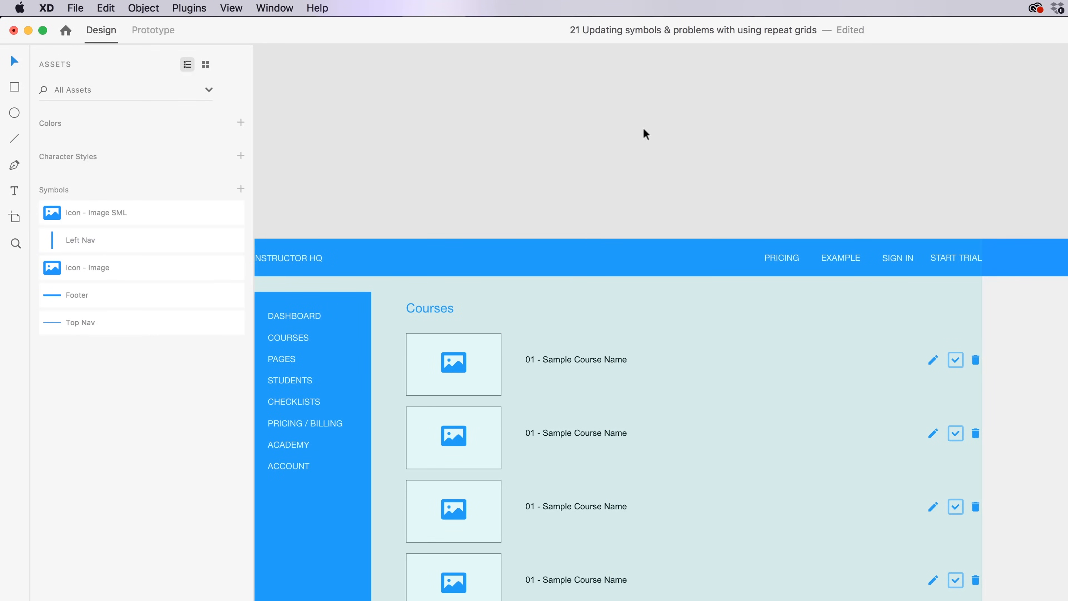
Step: Switch to Chrome, highlight the site address and the "Scale/resize symbols individually" request title, and open the request's voting form
key(super+Tab)
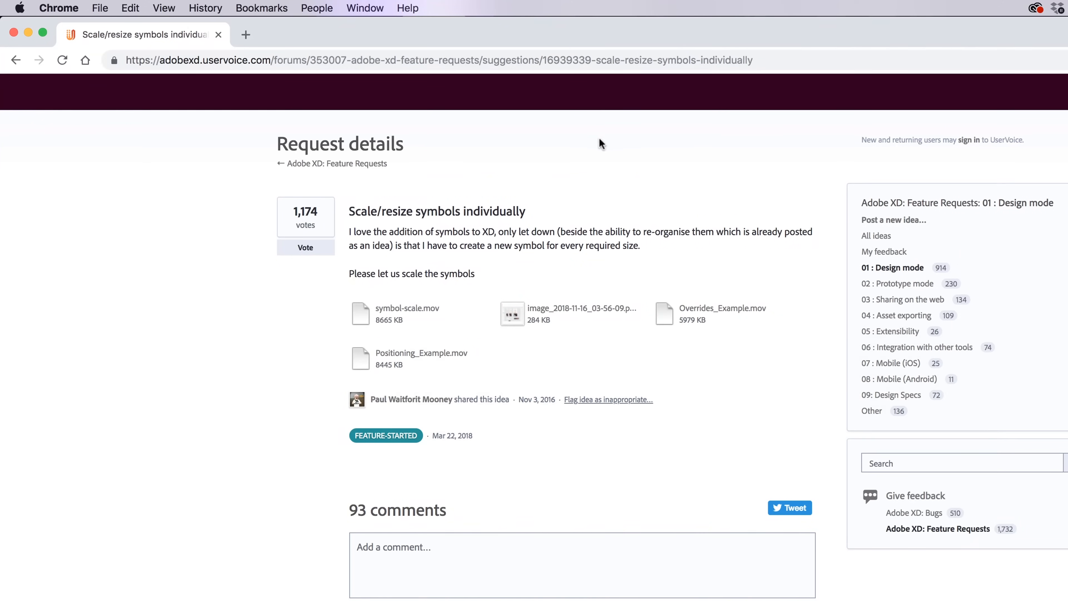
double_click(179, 59)
double_click(239, 59)
drag(270, 60, 128, 82)
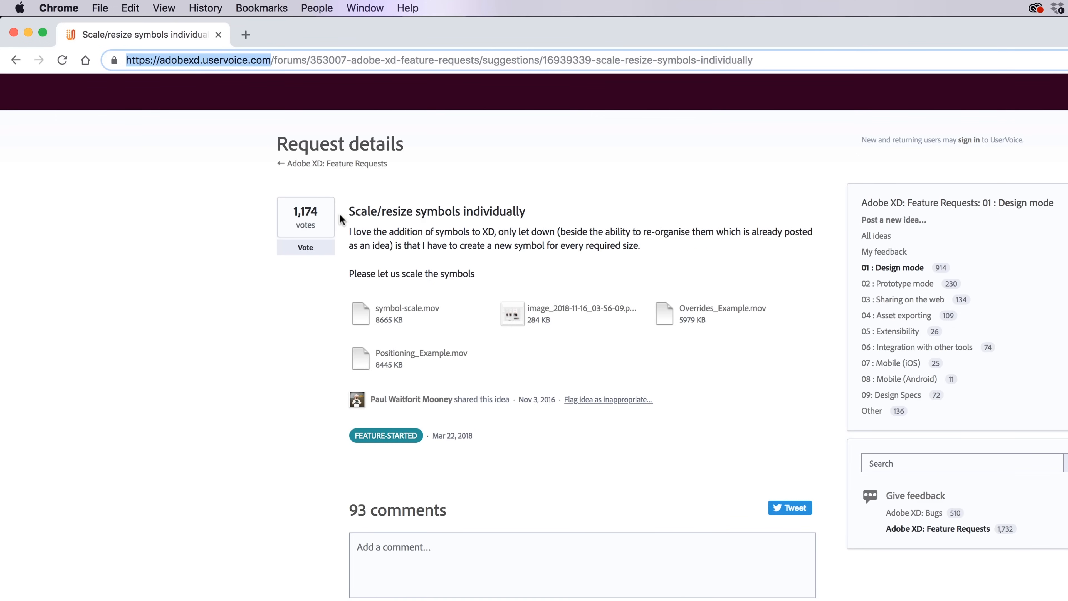
drag(349, 210, 524, 209)
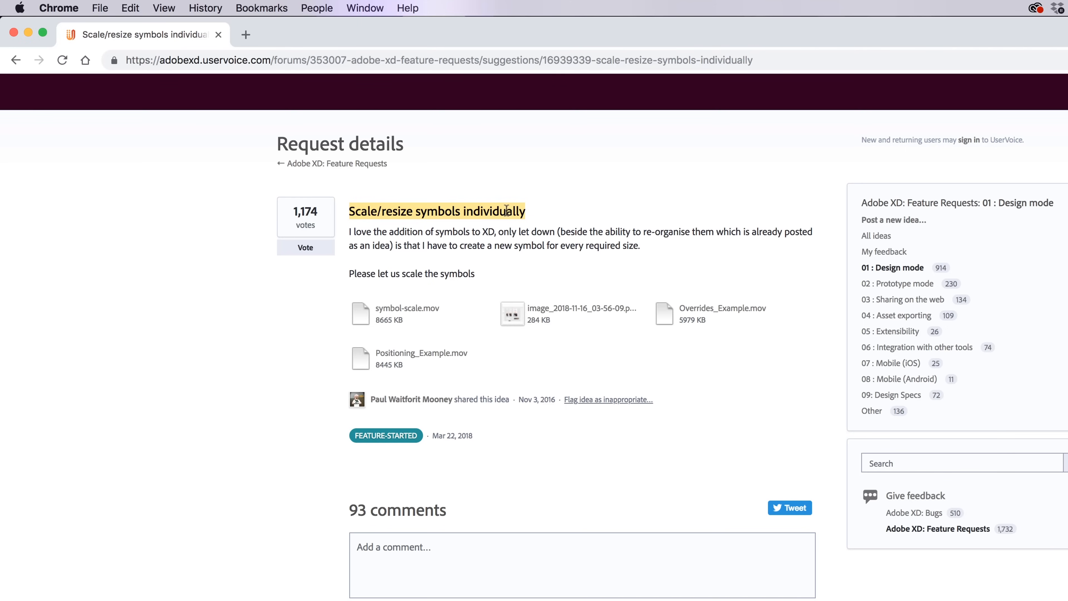
click(303, 248)
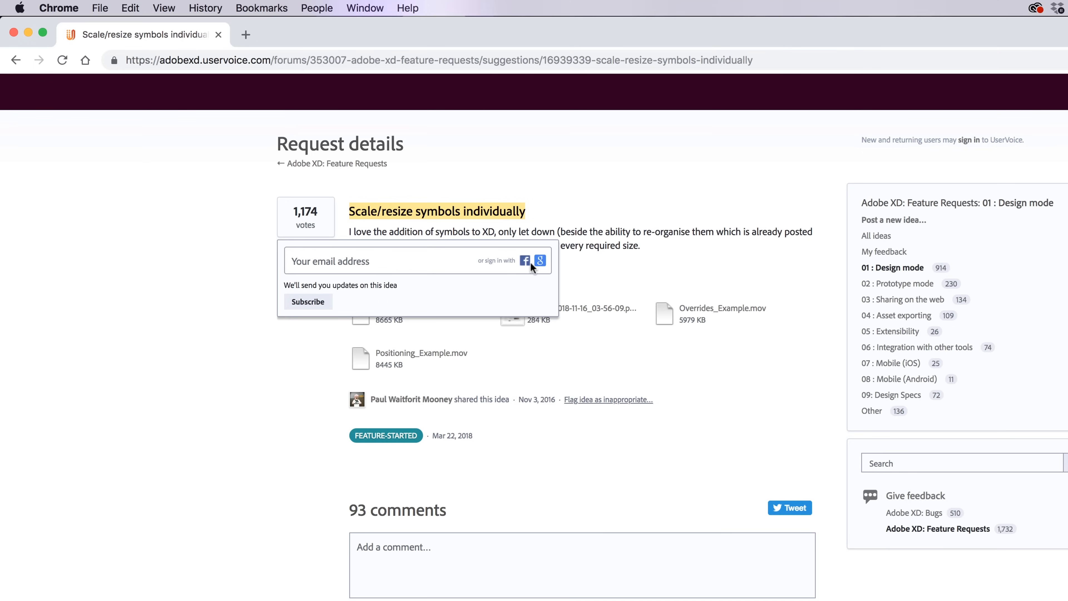
Step: Close the voting form, highlight the request's vote count, and read through the user comments before returning to the request details
click(268, 317)
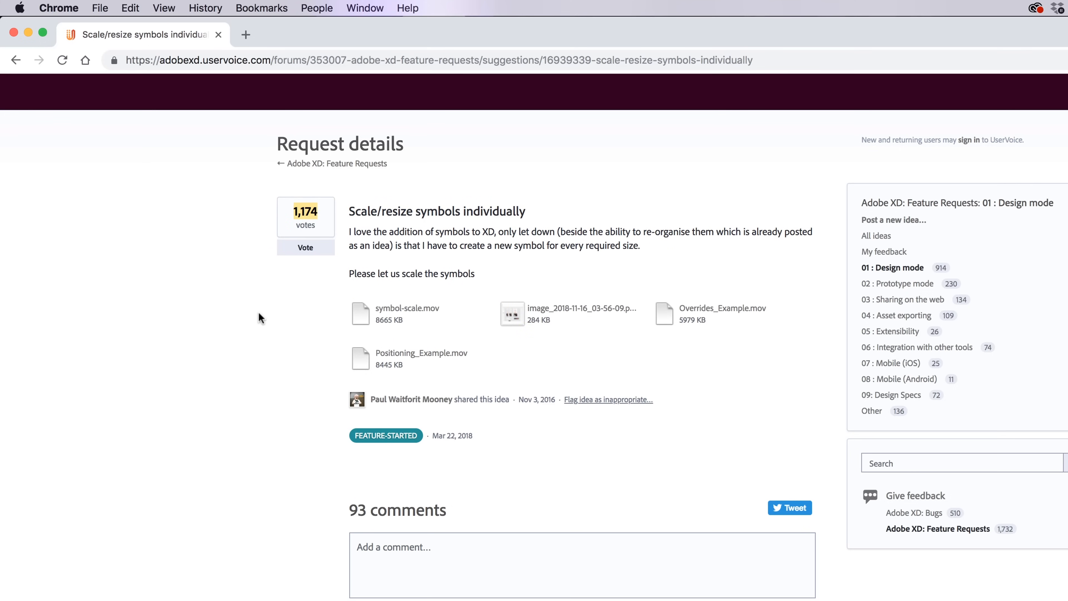
scroll(257, 314, down, 6)
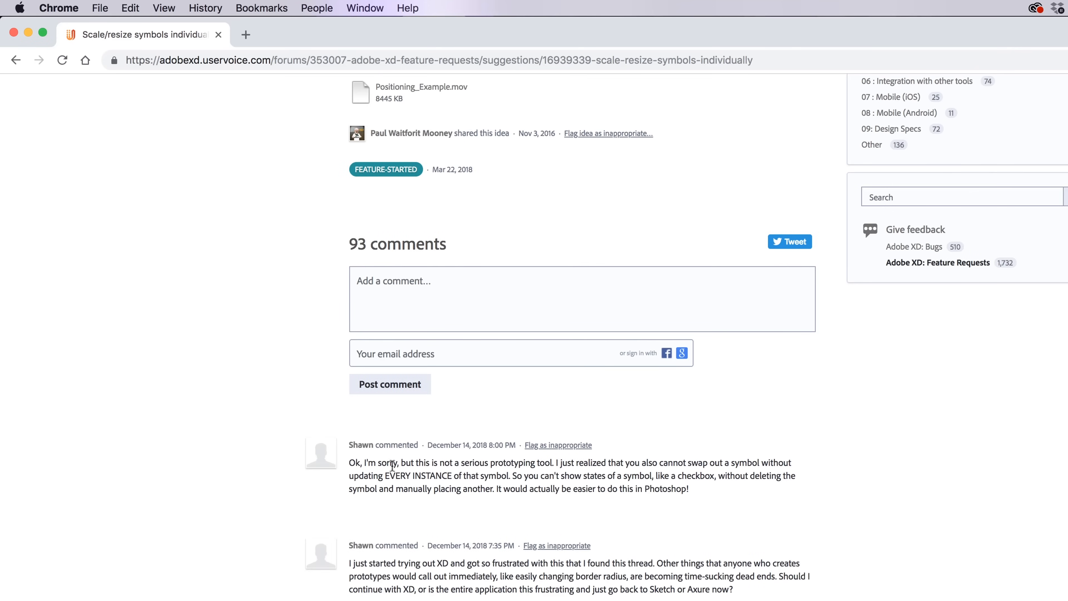
scroll(408, 485, down, 6)
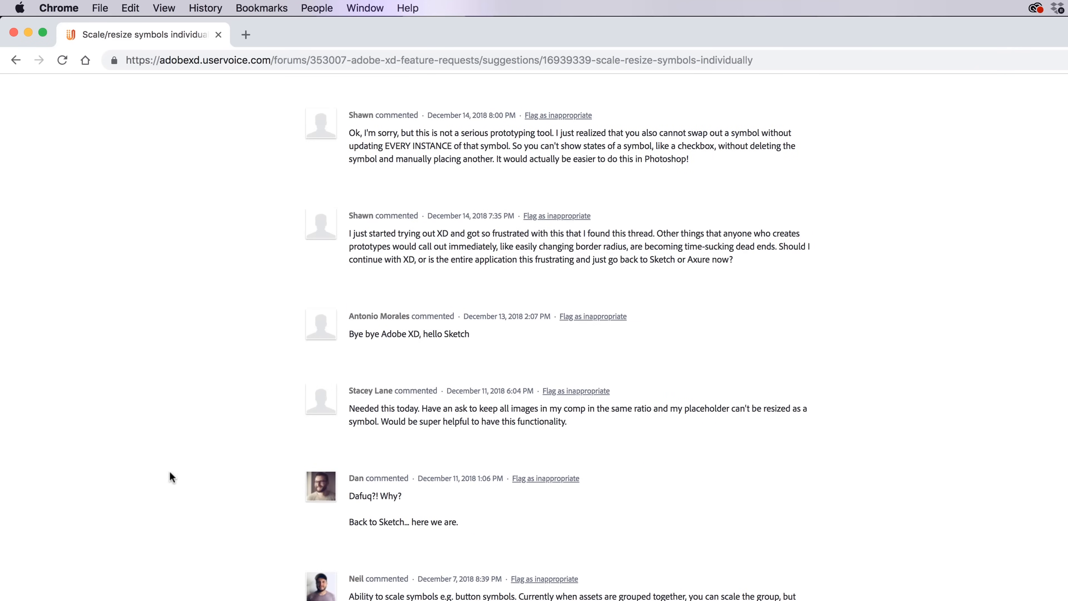
scroll(251, 479, down, 6)
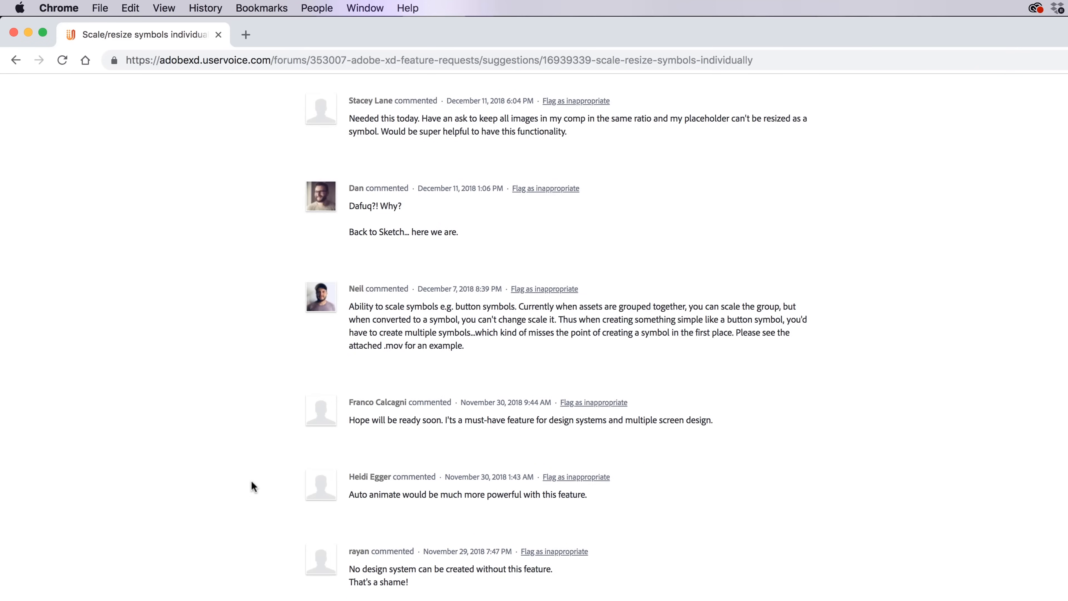
scroll(251, 480, down, 9)
scroll(251, 480, down, 15)
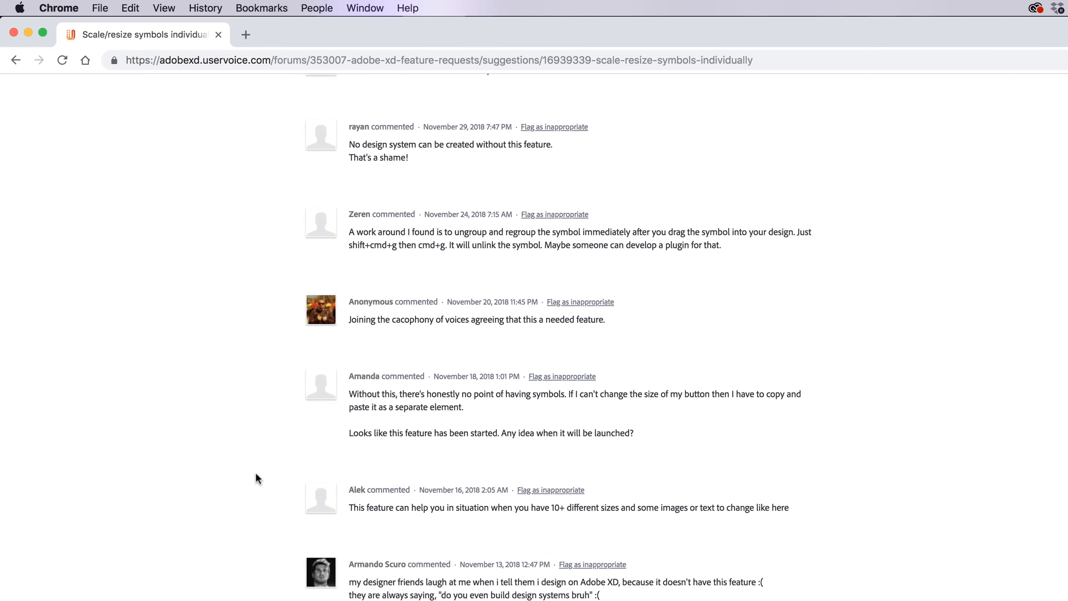
scroll(253, 471, up, 20)
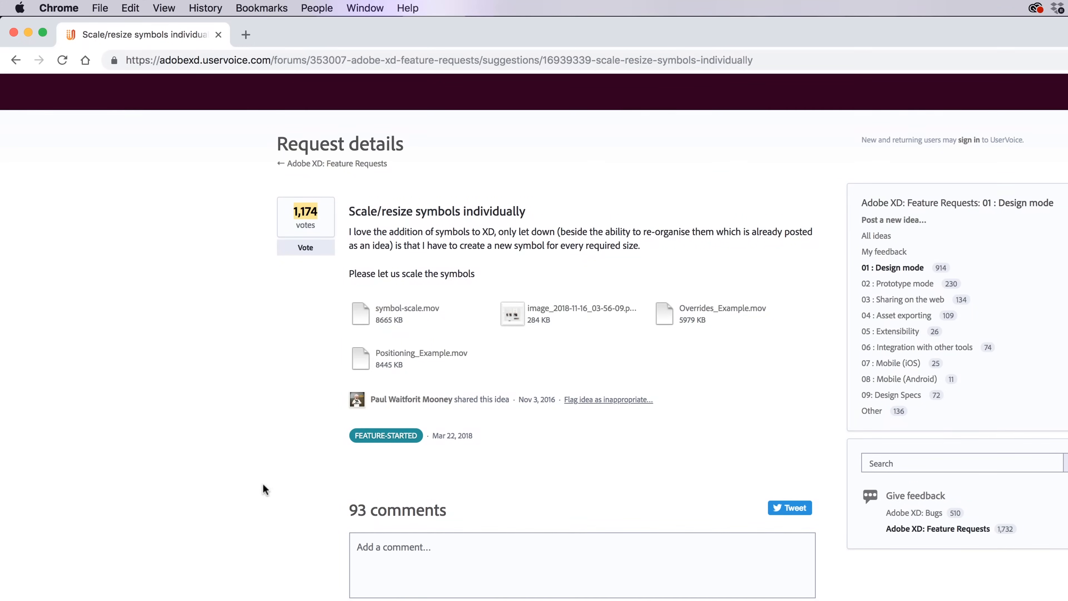
click(267, 367)
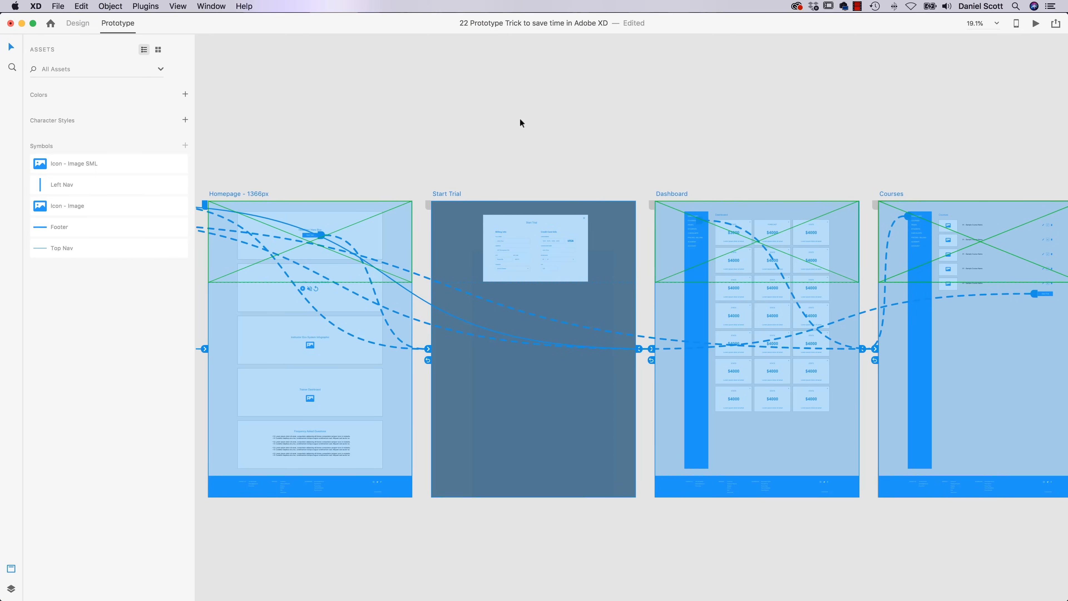
Step: In Adobe XD's Design mode, copy the homepage hero's Start Trial button and paste it on Courses beneath the last row's edit icons
click(520, 120)
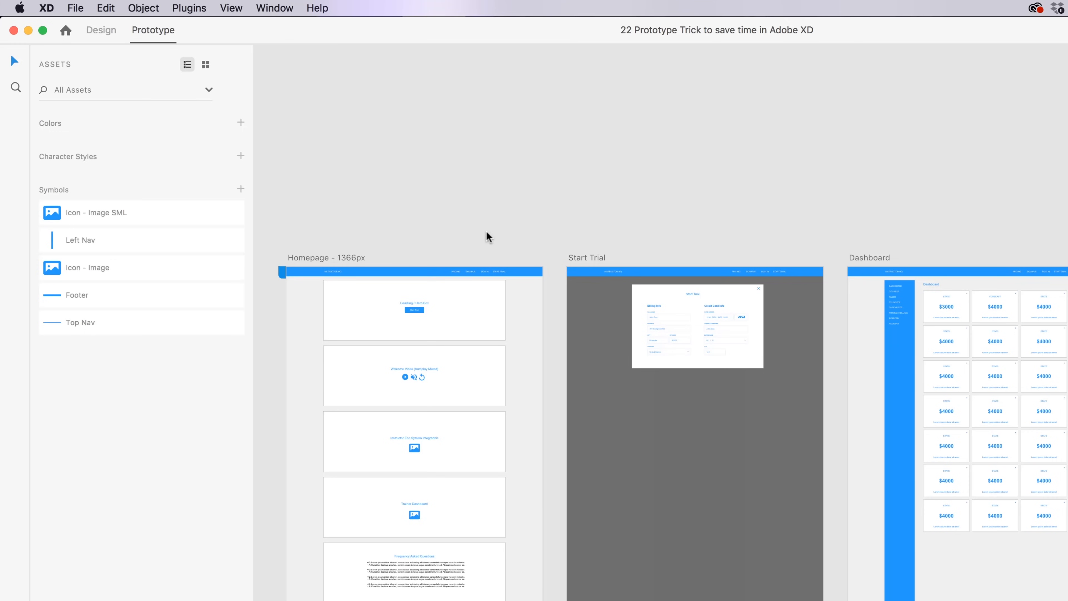
key(ctrl+Tab)
scroll(441, 391, up, 3)
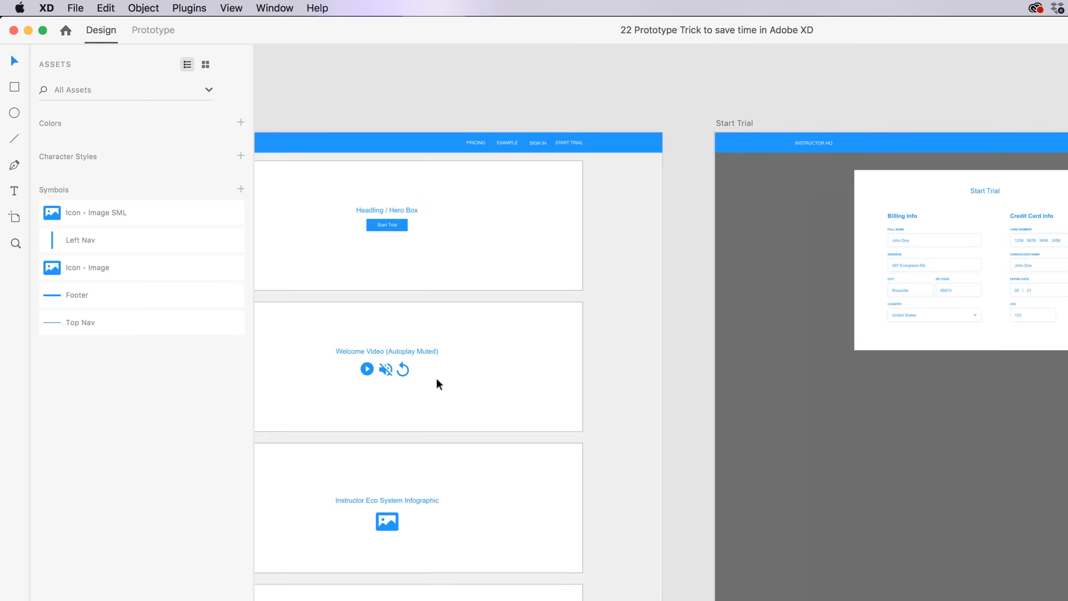
scroll(436, 380, up, 2)
drag(516, 264, 567, 413)
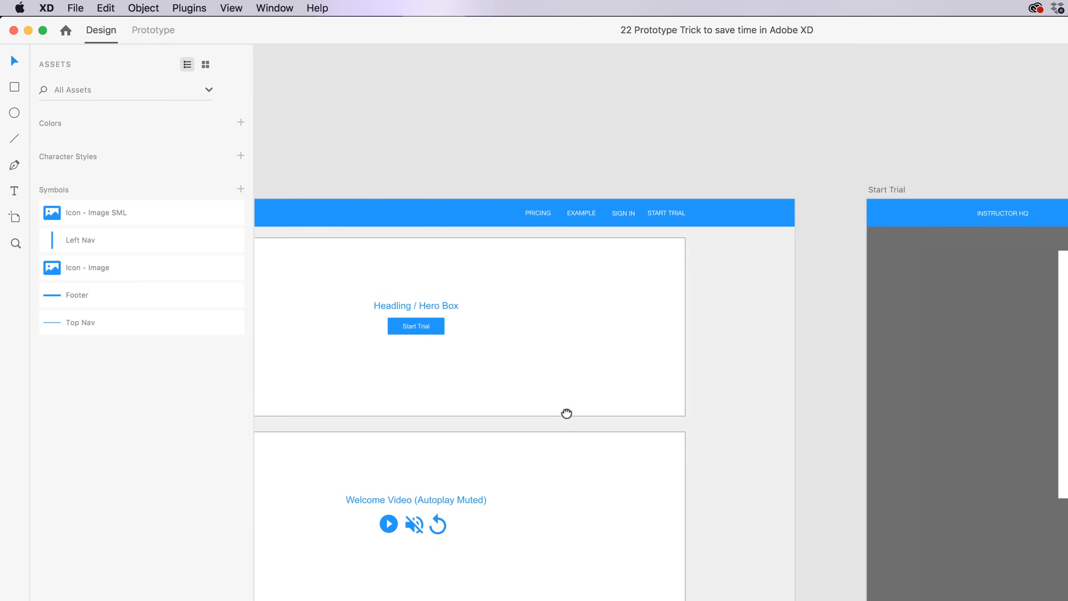
click(441, 329)
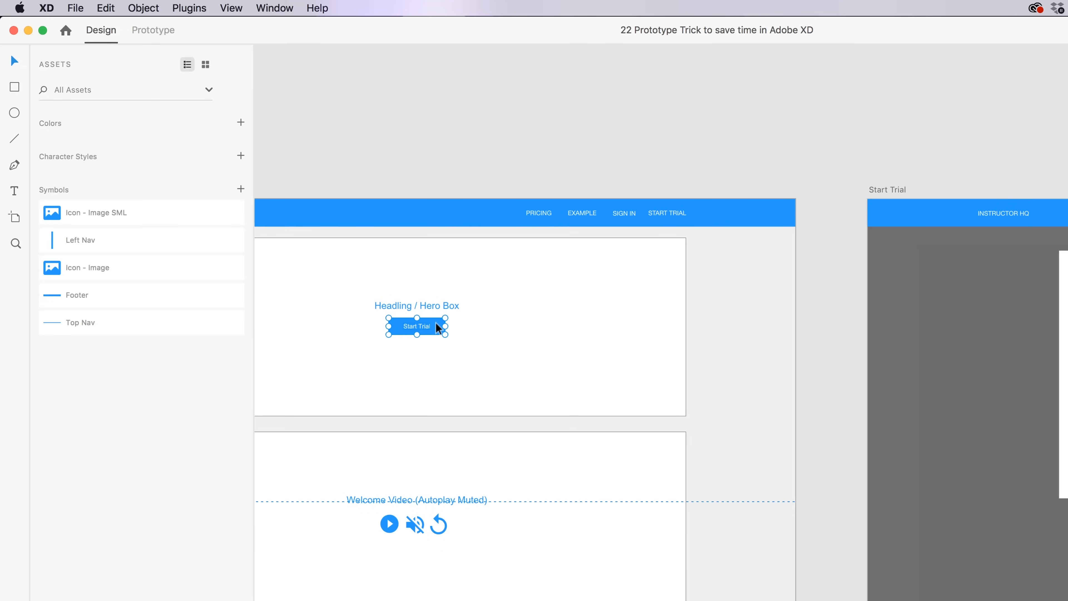
drag(1040, 387, 652, 373)
drag(1037, 376, 711, 365)
drag(887, 394, 484, 261)
drag(862, 299, 503, 439)
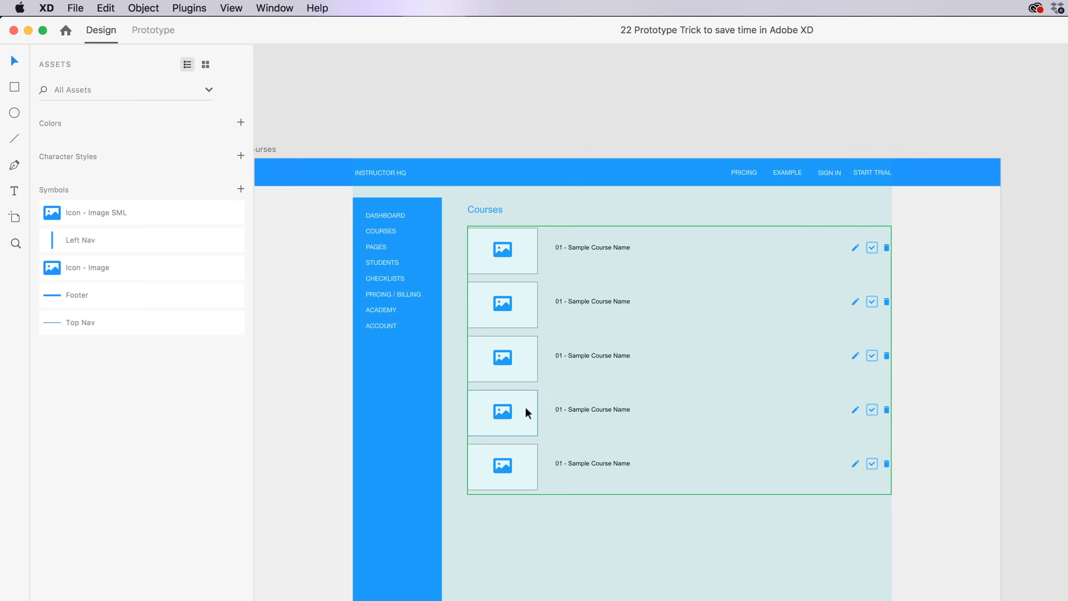
key(super+v)
drag(752, 407, 872, 505)
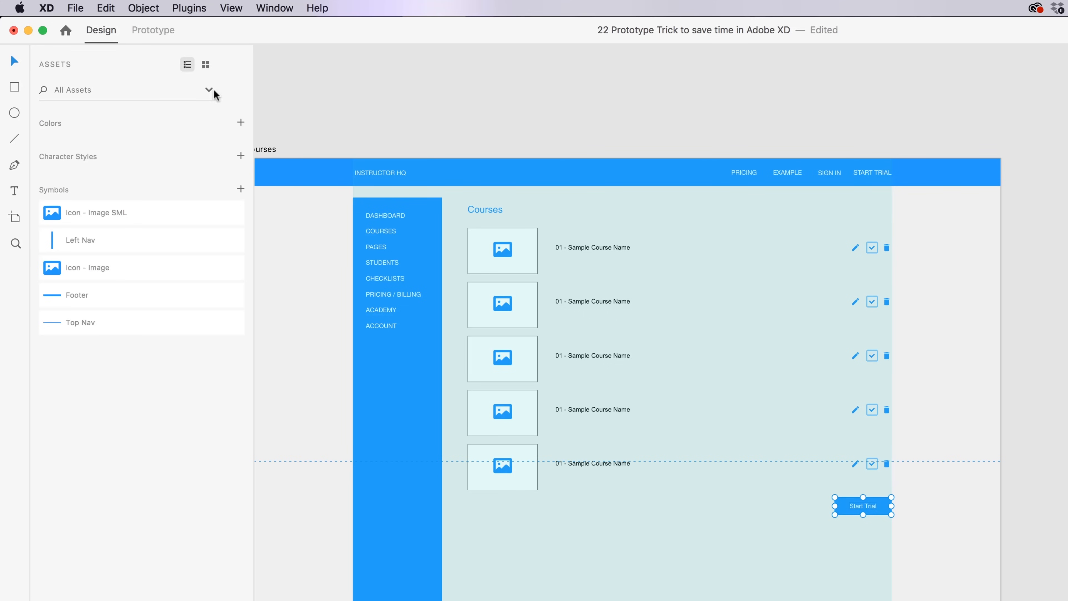
Step: Try linking the pasted button to the Start Trial artboard with a Tap trigger and a 0.3 s Ease Out Dissolve transition
click(152, 30)
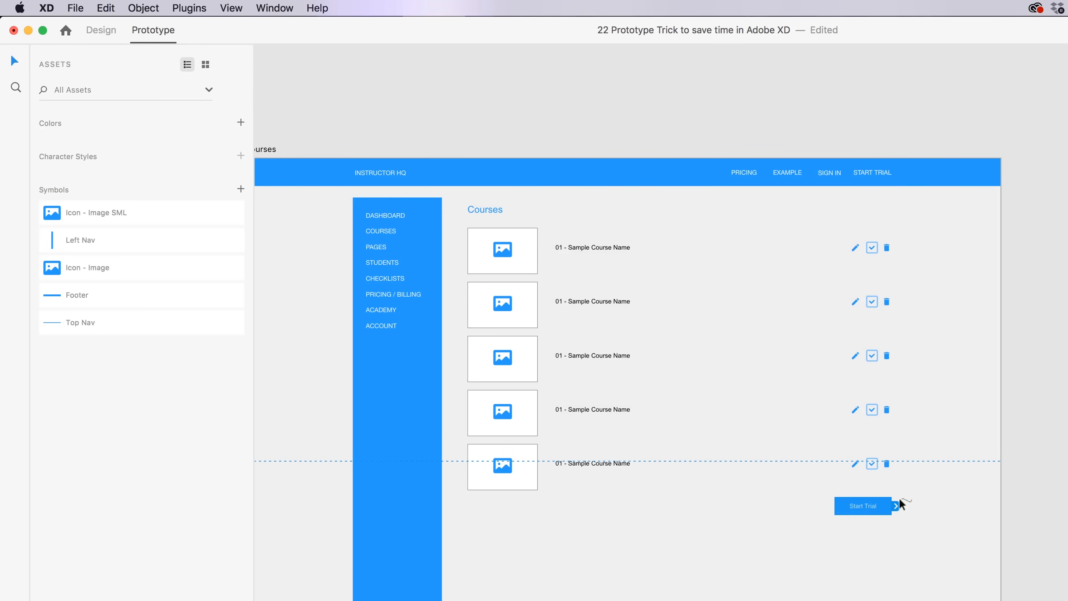
scroll(885, 515, down, 5)
scroll(775, 509, left, 10)
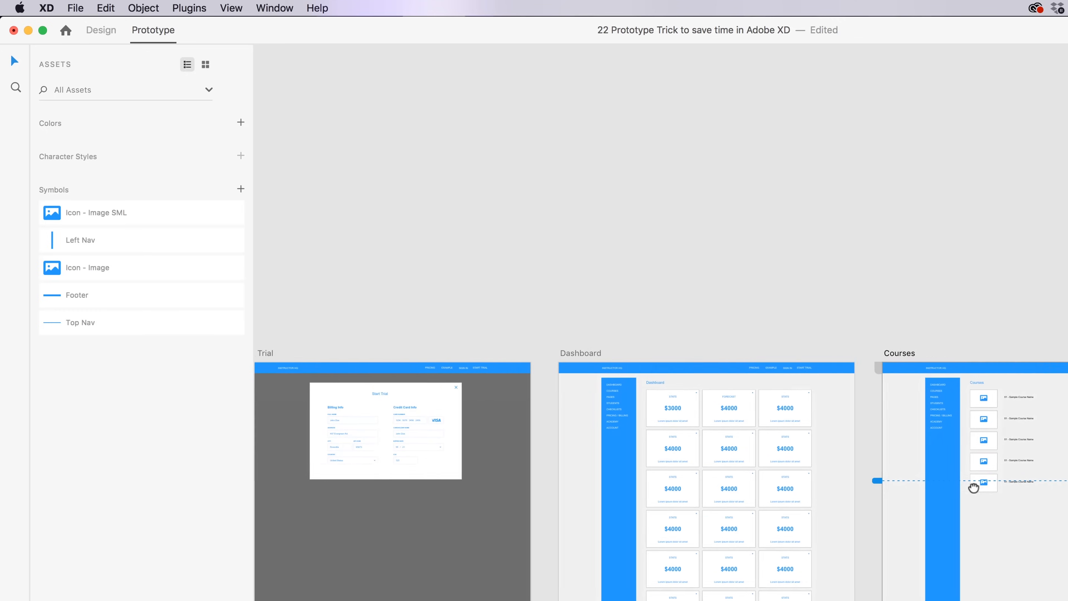
drag(1064, 536, 446, 565)
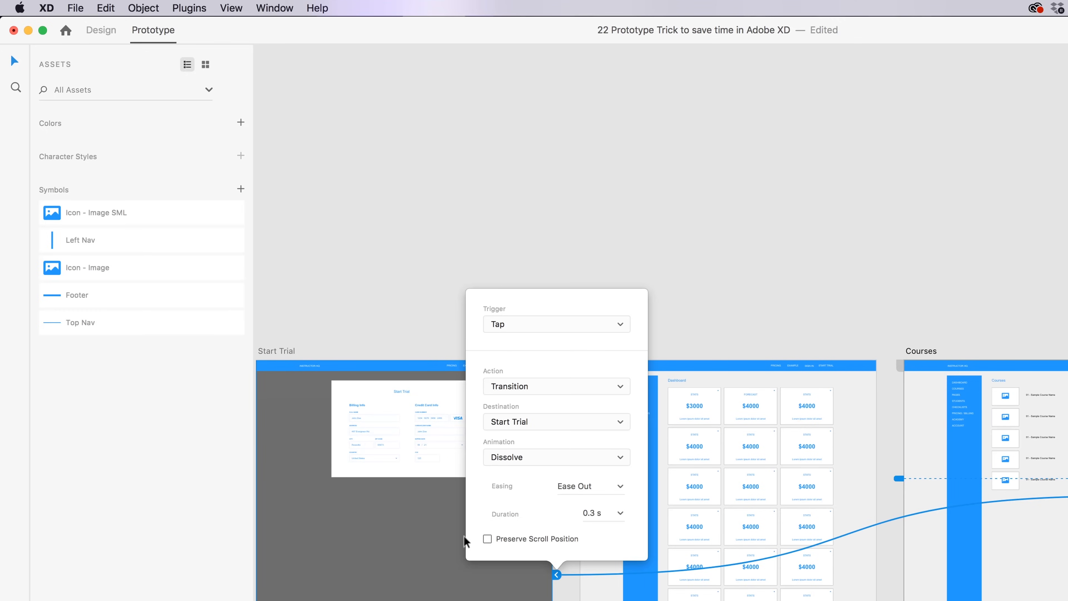
click(828, 291)
key(super+z)
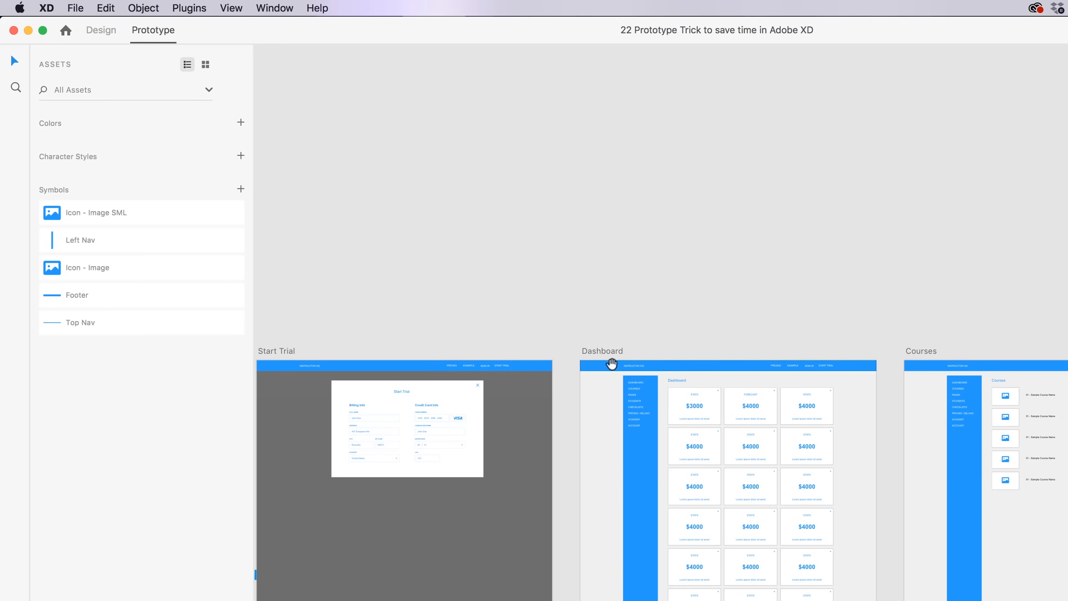
Step: Copy the homepage hero's Start Trial button in Prototype mode and place the pasted copy beneath the last Courses row, under the edit icons
drag(610, 362, 1066, 412)
drag(904, 431, 829, 356)
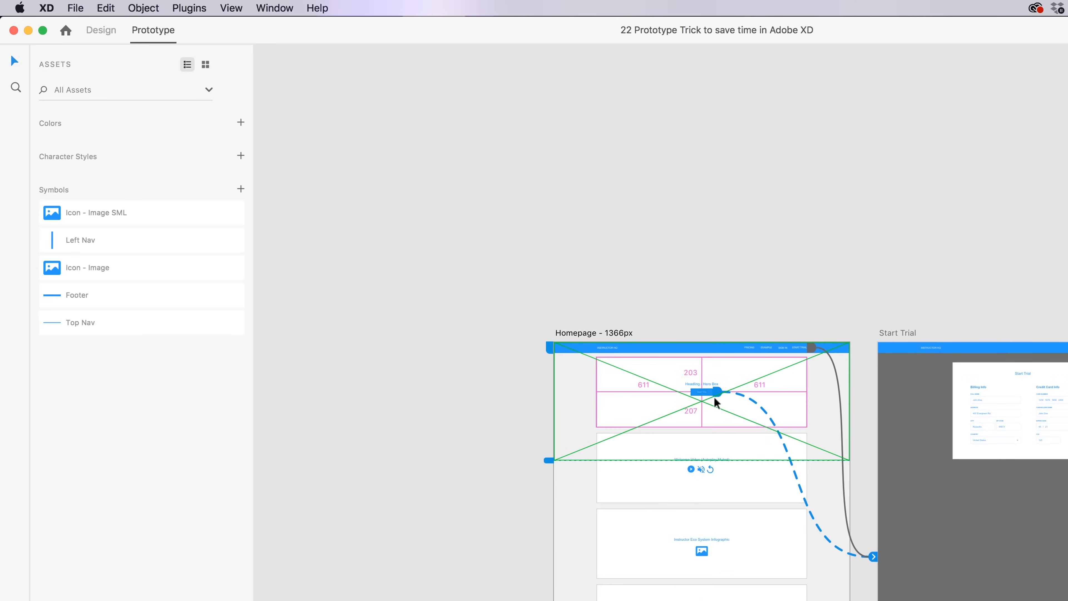
scroll(714, 397, up, 5)
click(699, 389)
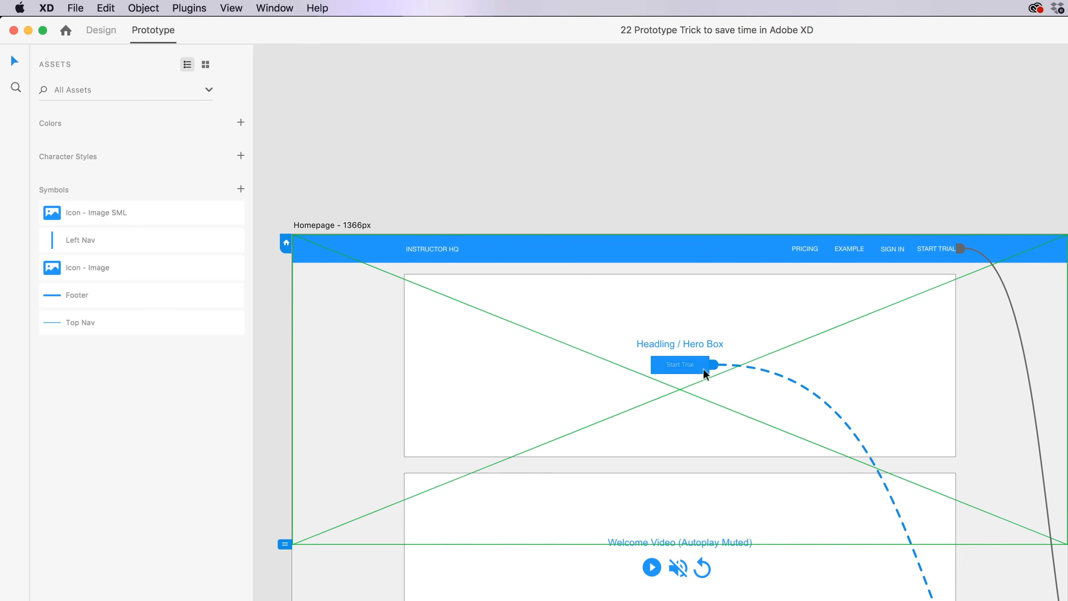
click(102, 31)
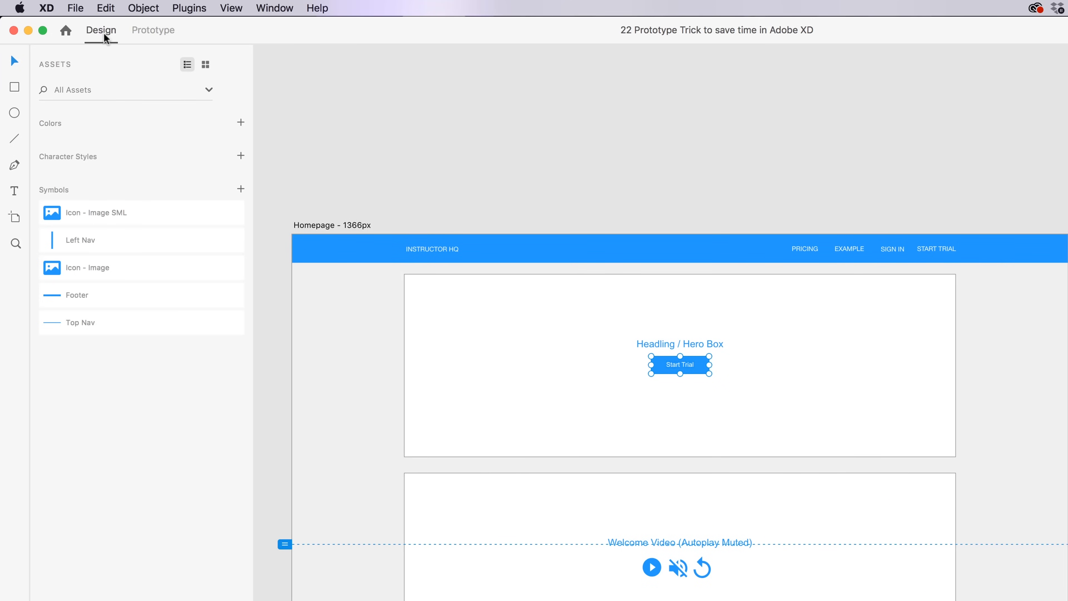
click(149, 31)
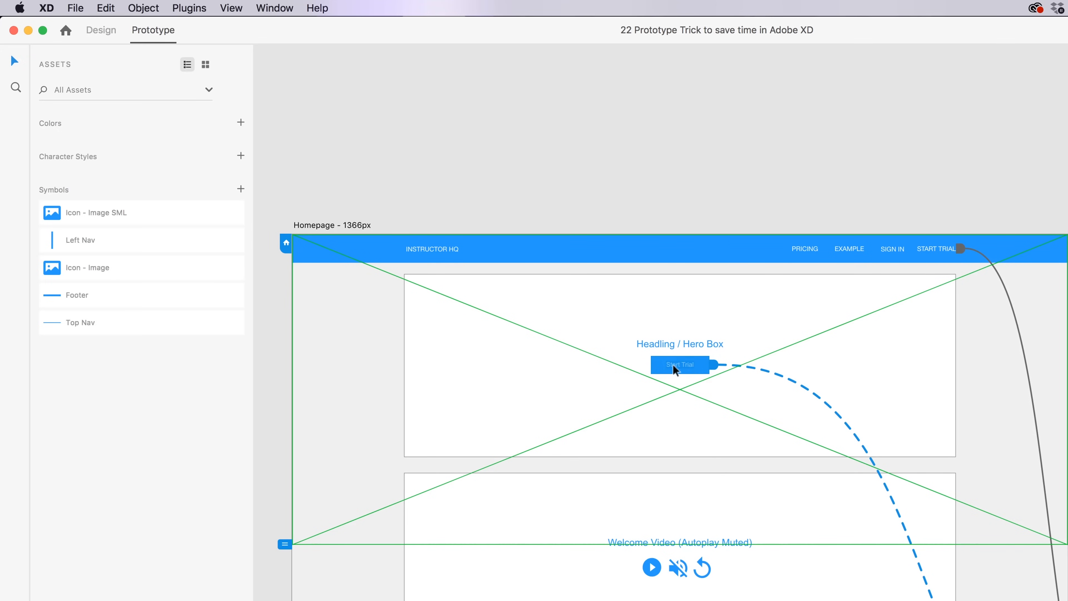
drag(1064, 479, 370, 406)
drag(1036, 490, 515, 476)
drag(1026, 481, 402, 463)
key(super+v)
mouse_move(833, 417)
mouse_down()
mouse_move(855, 403)
mouse_move(848, 413)
mouse_up()
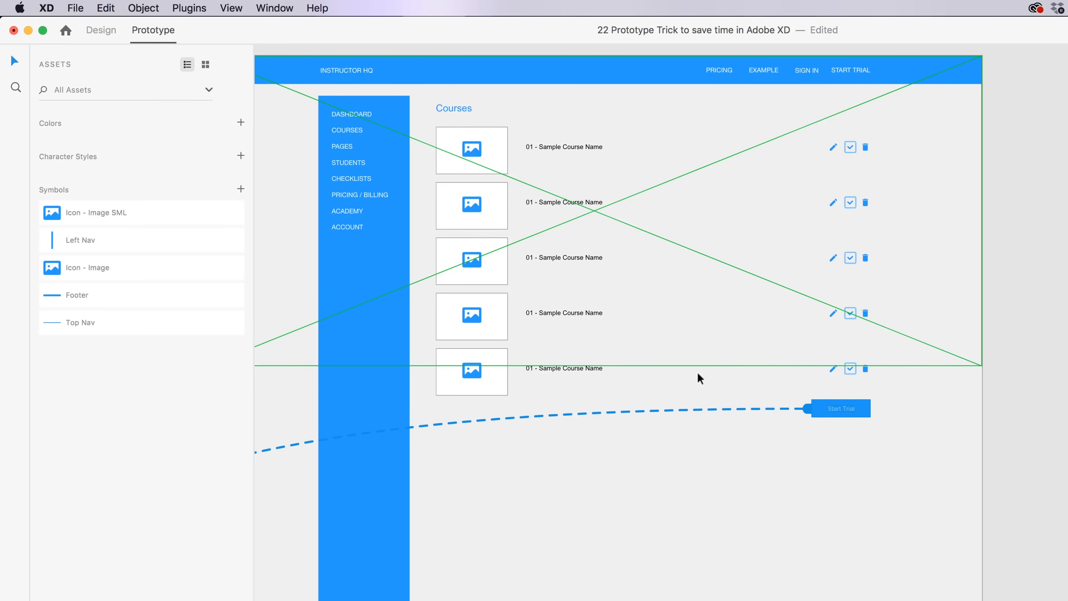
Step: Examine the pasted Start Trial button's link across the artboards, comparing Prototype and Design modes
scroll(597, 484, down, 3)
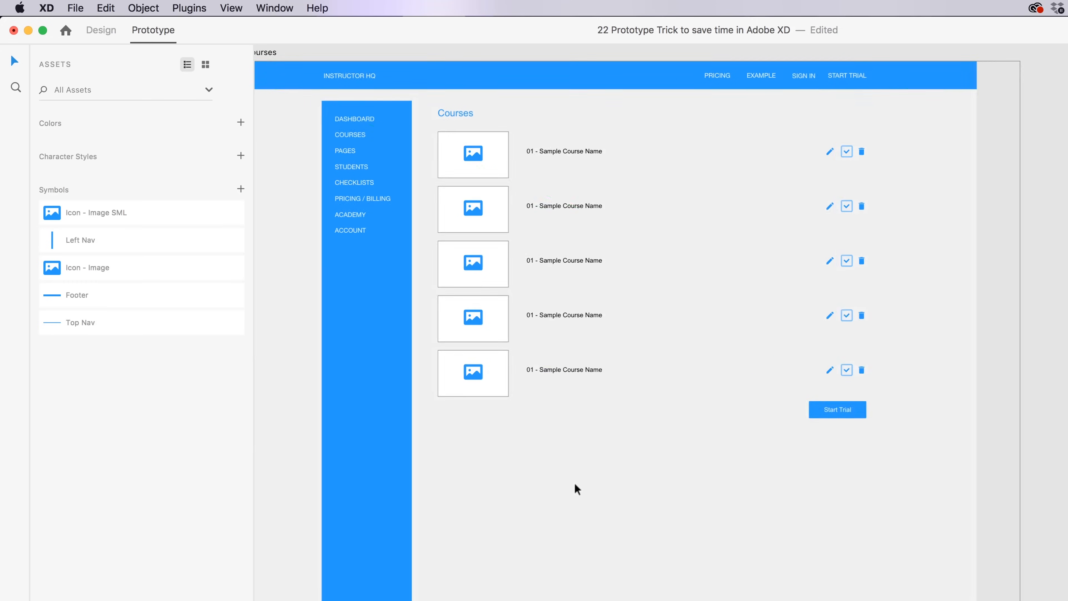
scroll(578, 484, down, 3)
drag(510, 391, 784, 369)
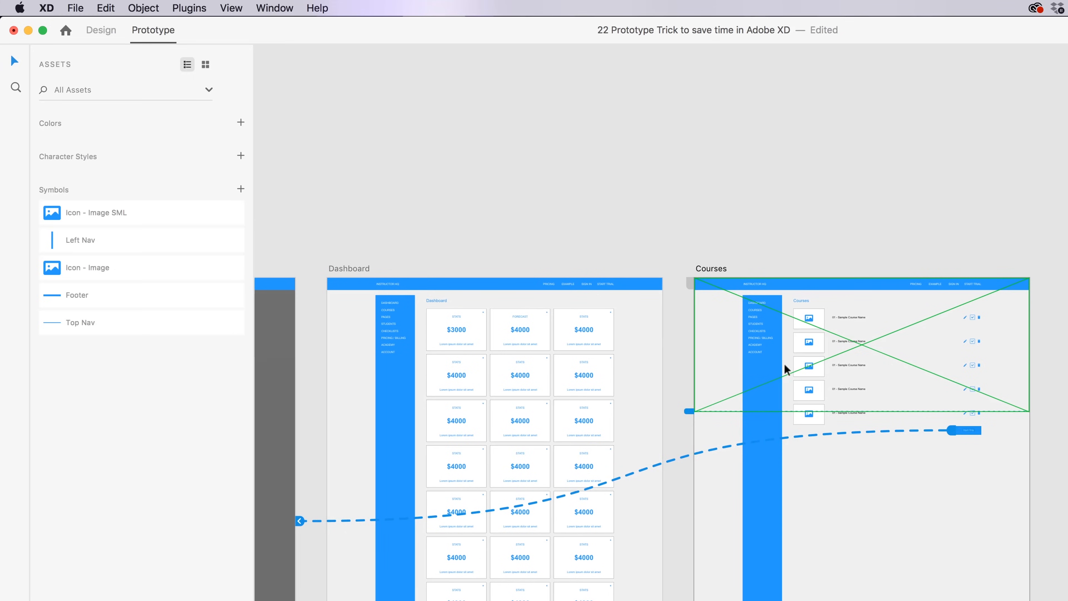
click(601, 192)
click(104, 29)
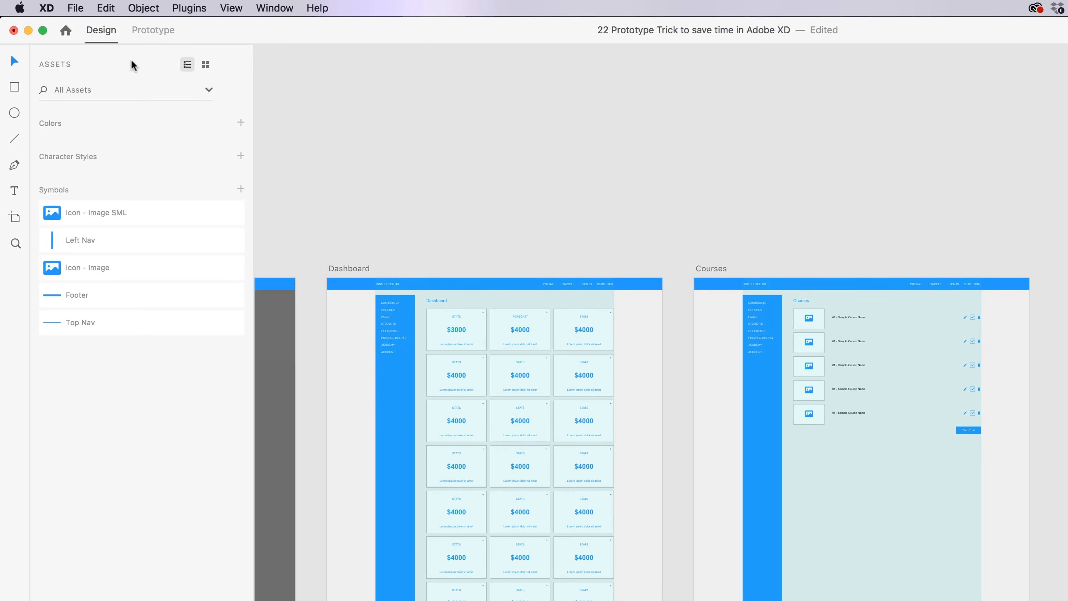
click(146, 28)
drag(445, 202, 610, 213)
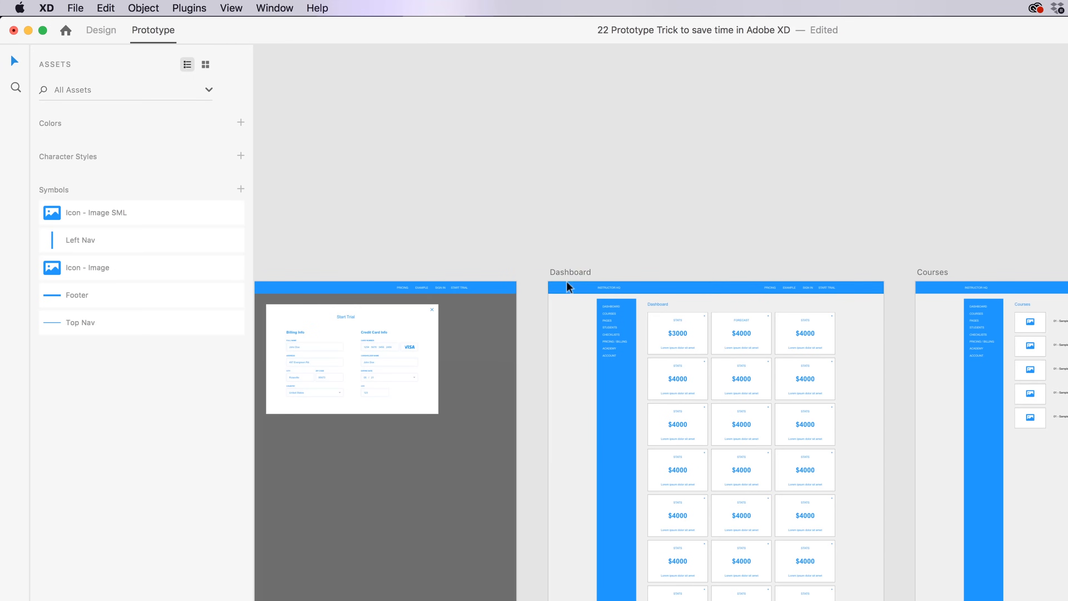
Step: Inspect the prototype connections of the Dashboard, Start Trial and Homepage - 1366px artboards
click(570, 271)
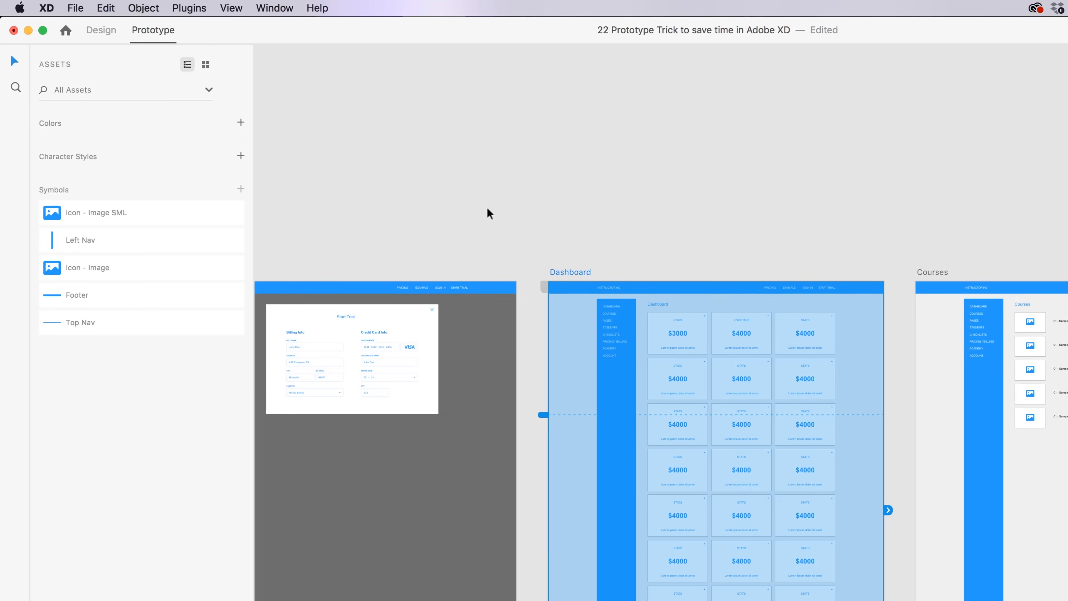
scroll(732, 327, left, 10)
click(484, 313)
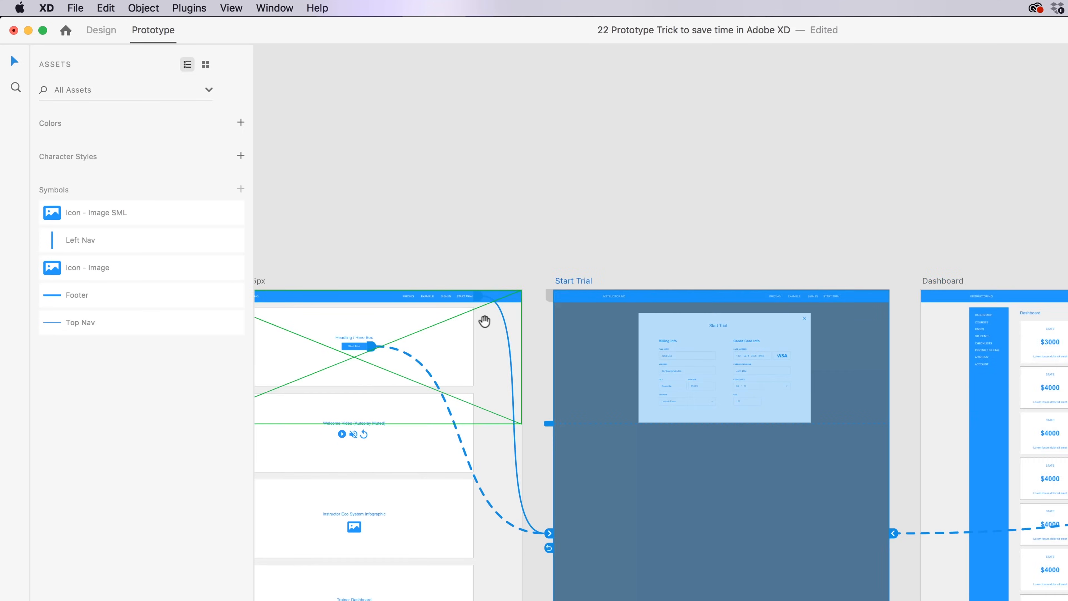
scroll(660, 299, left, 9)
scroll(703, 381, down, 6)
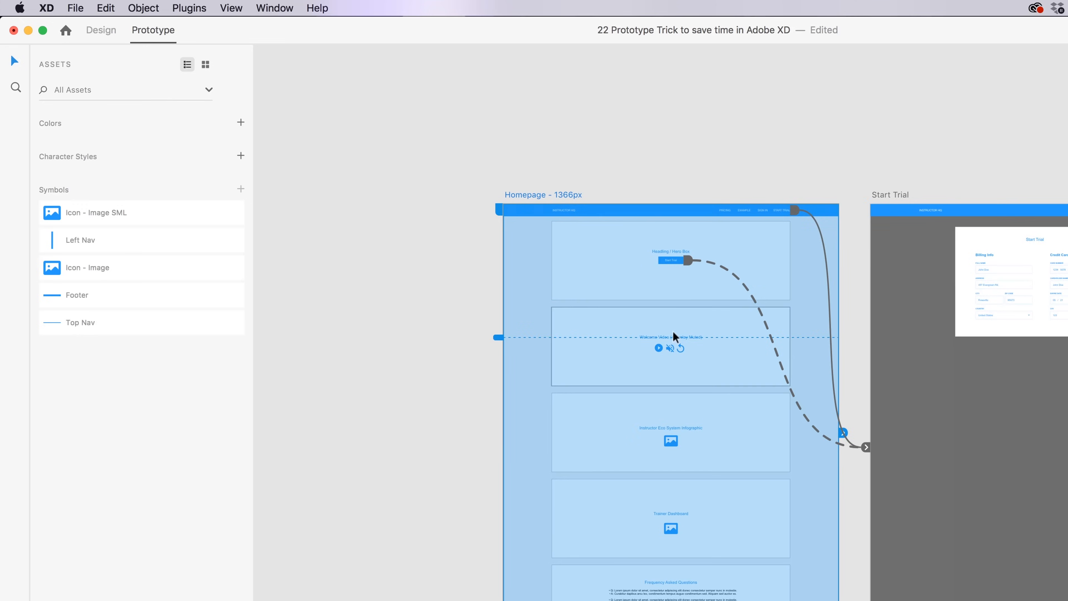
scroll(654, 319, down, 3)
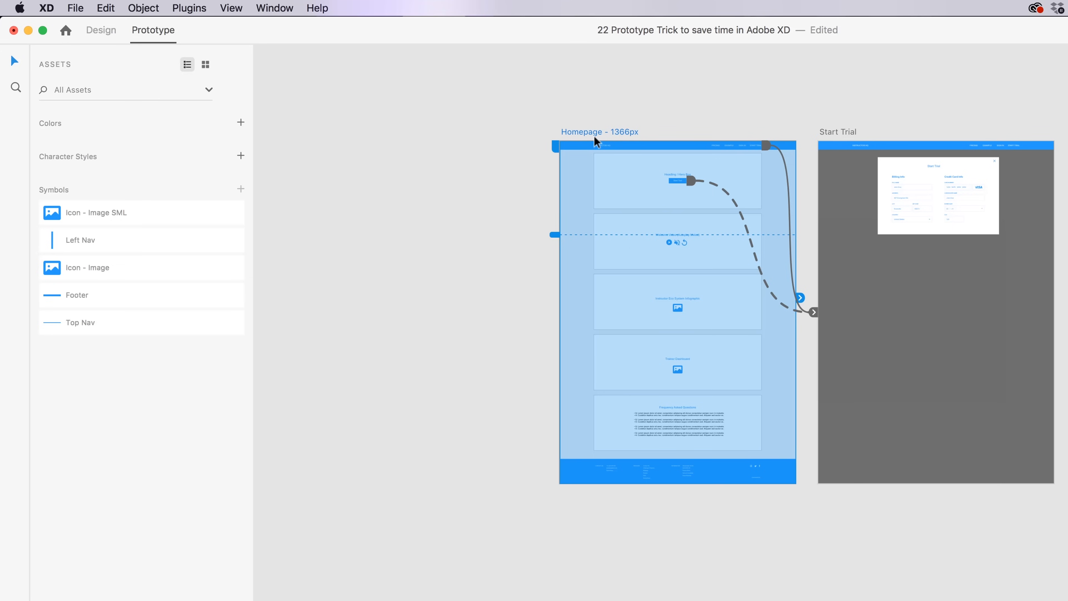
Step: Try duplicating the Homepage - 1366px artboard with its links directly below the original, and delete the copy
drag(591, 132, 603, 526)
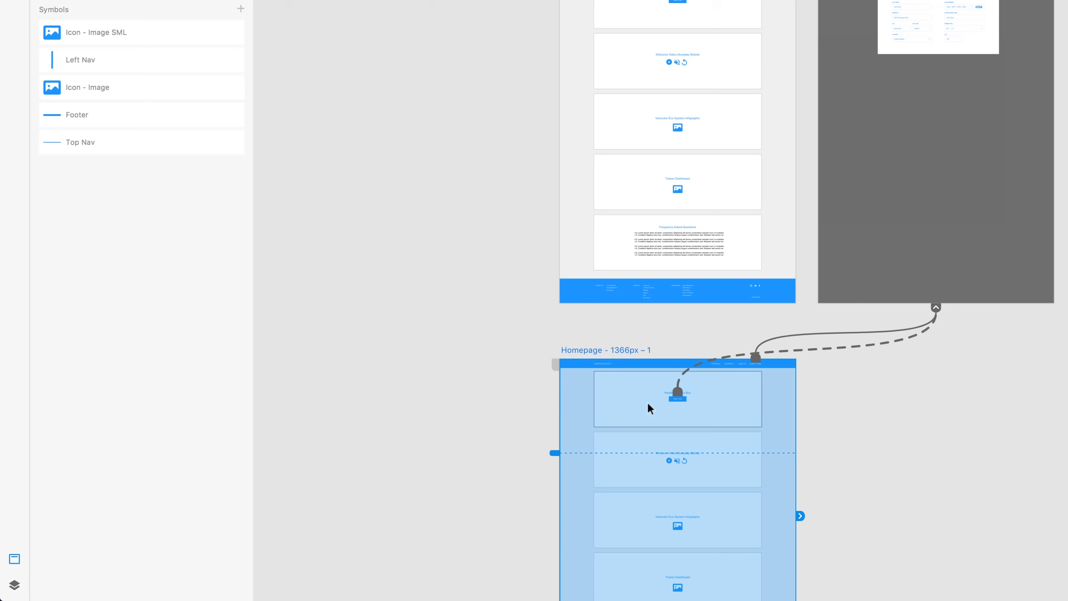
click(759, 363)
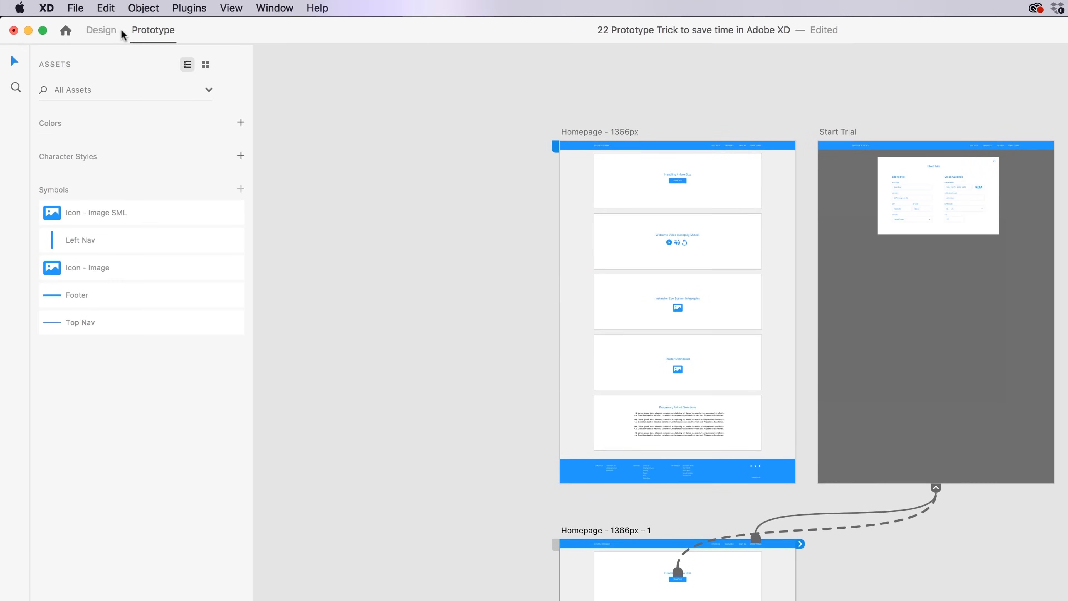
click(635, 528)
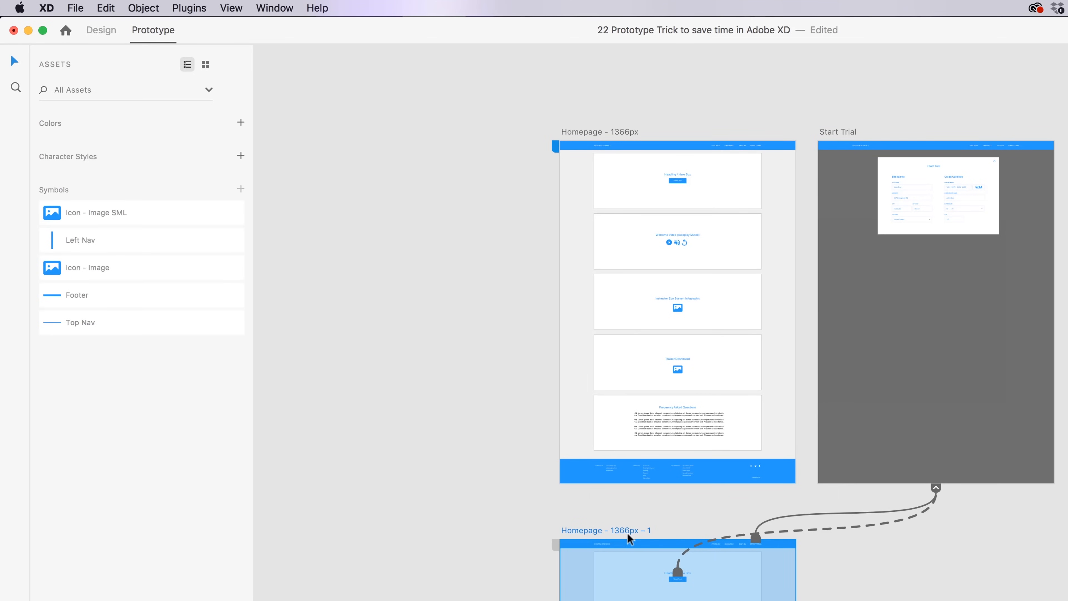
key(Delete)
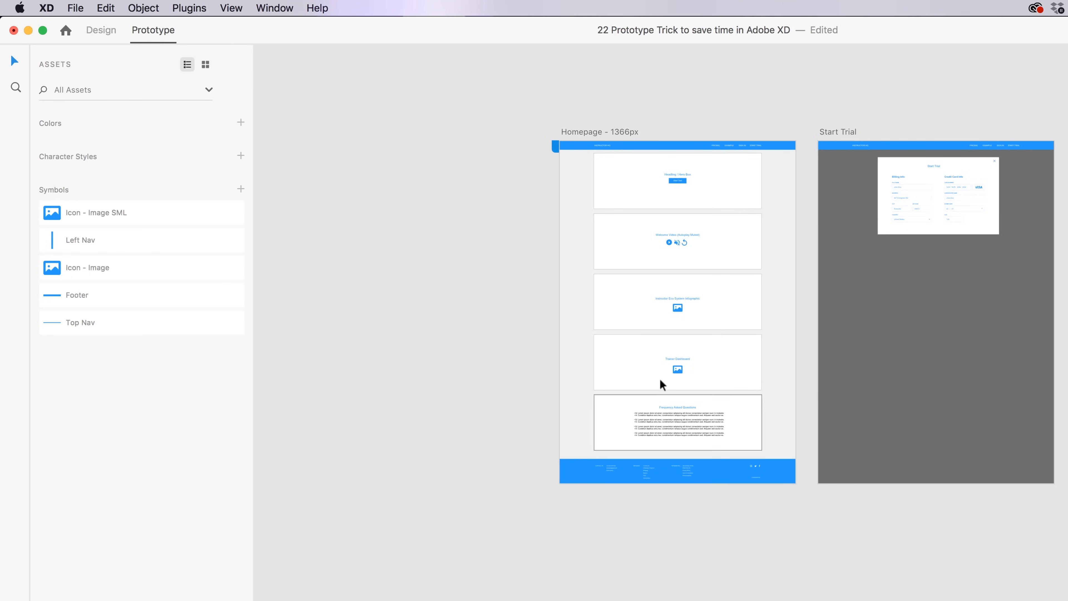
Step: Duplicate the Homepage - 1366px artboard beside the original, on its outer side, and rename the copy Nav Holder
click(586, 128)
drag(619, 130, 343, 135)
scroll(418, 168, left, 5)
double_click(416, 134)
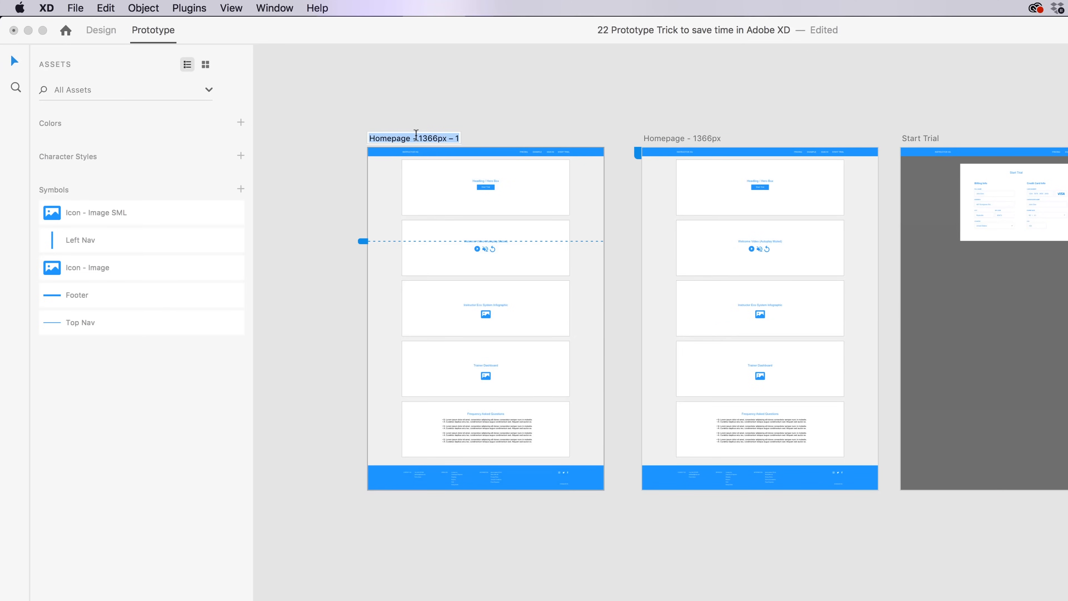
text(Nav Holder)
key(Return)
Step: Clear everything from the Nav Holder artboard, unlocking the leftover section boxes so they can be deleted too
click(416, 128)
click(403, 138)
drag(346, 136, 596, 508)
key(Delete)
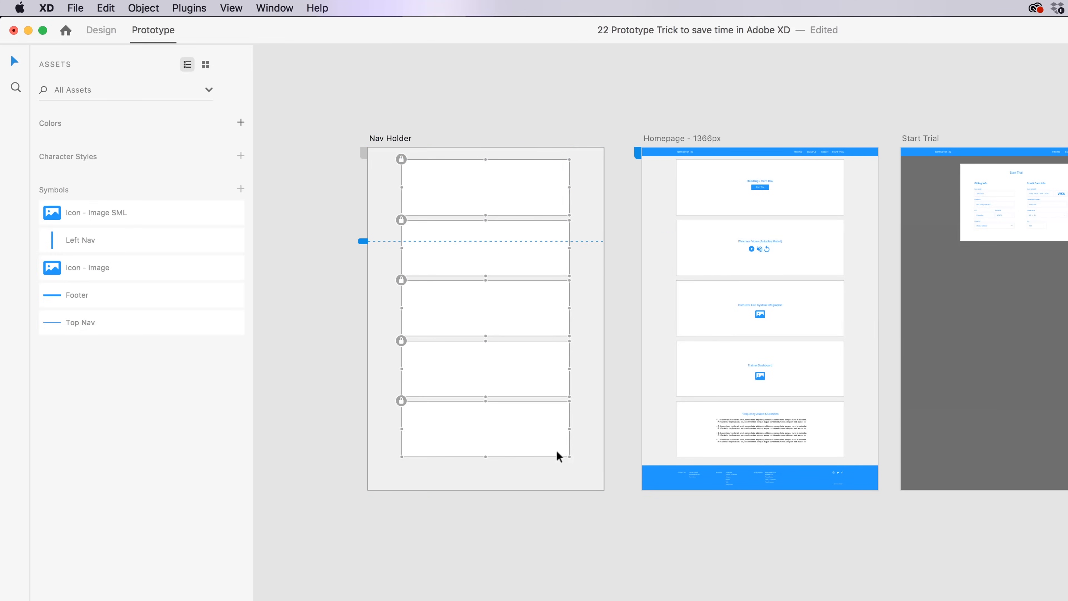
key(super+l)
key(Delete)
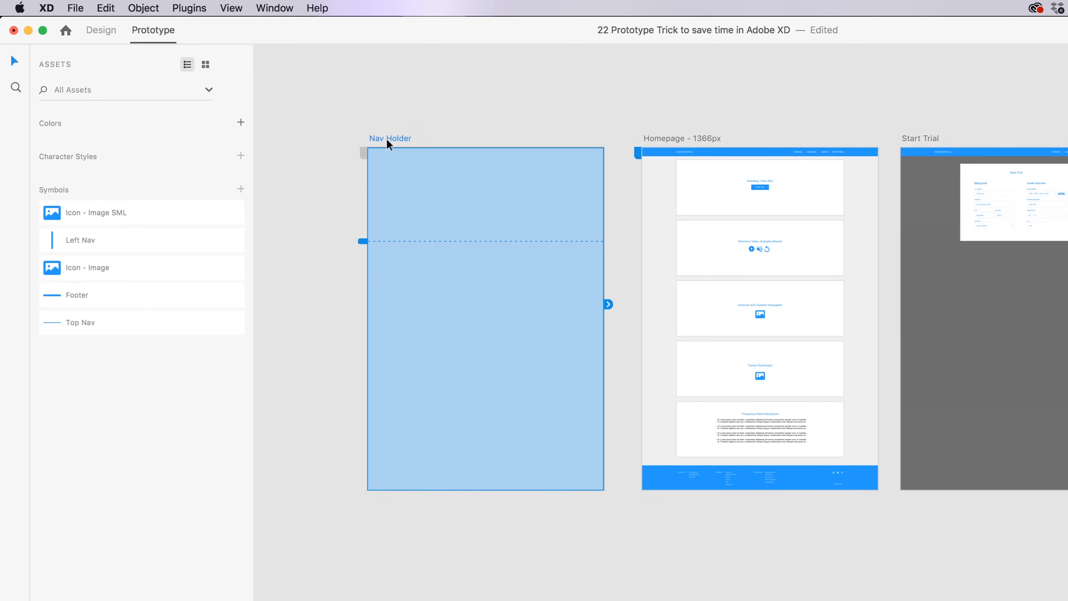
Step: Copy the top navigation bar from the Homepage - 1366px artboard and paste it into Nav Holder
click(711, 162)
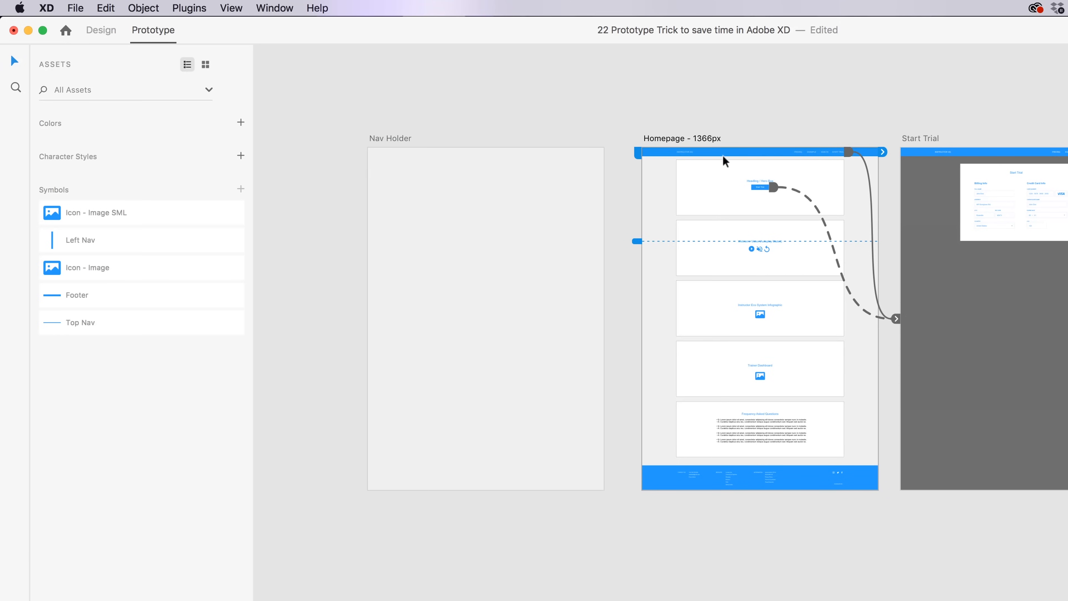
click(384, 135)
key(super+v)
Step: Link the INSTRUCTOR HQ text in the Nav Holder navigation to Homepage - 1366px
scroll(447, 180, up, 5)
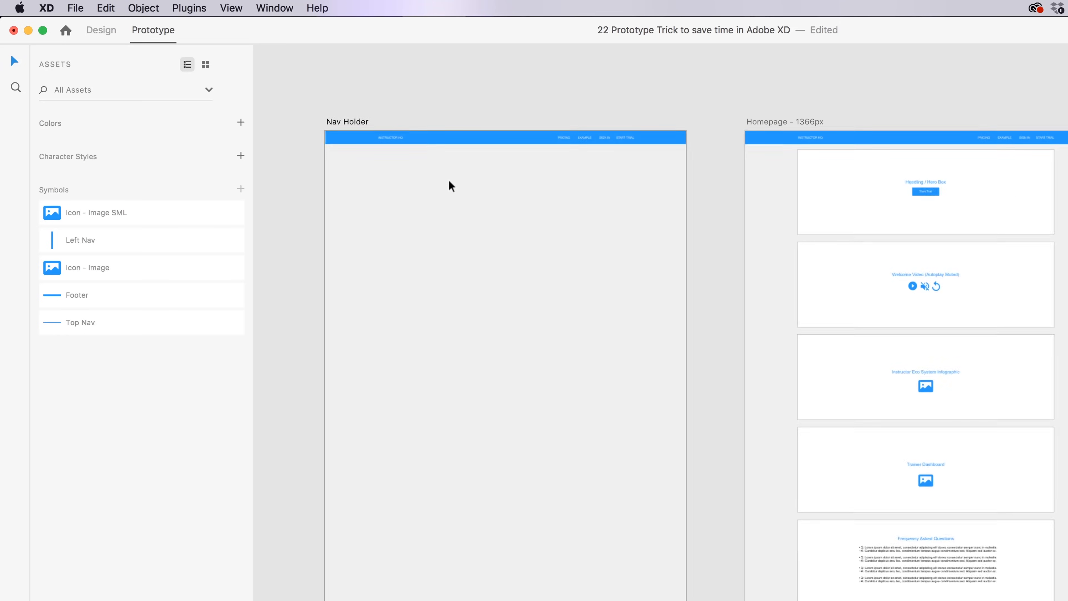
drag(466, 177, 467, 260)
double_click(379, 209)
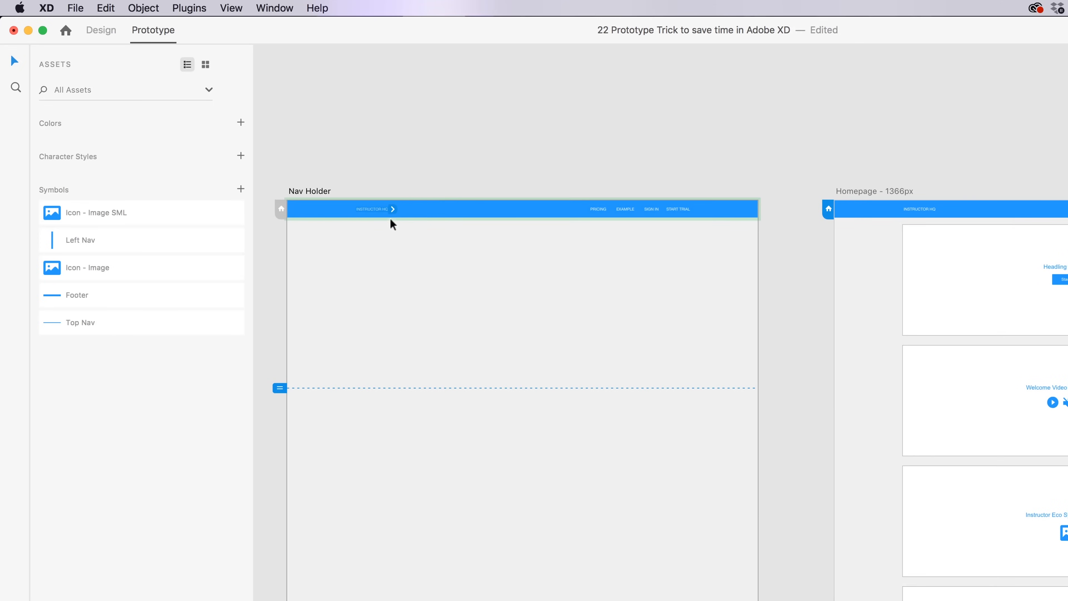
drag(392, 208, 862, 404)
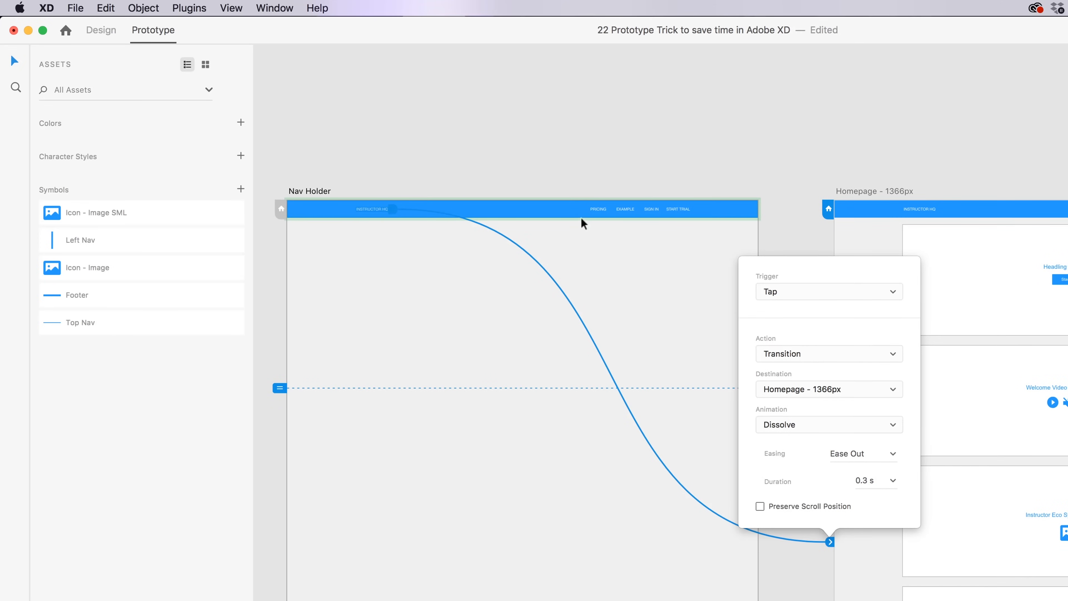
Step: Link the EXAMPLE item in the Nav Holder navigation to the Dashboard artboard as a tap transition
click(597, 210)
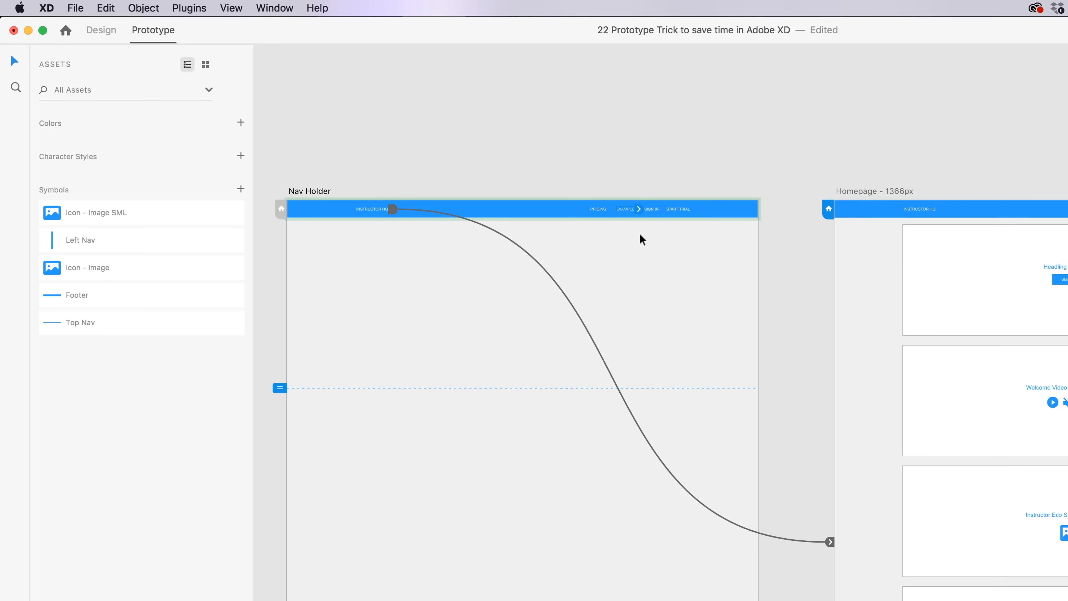
drag(776, 219, 524, 231)
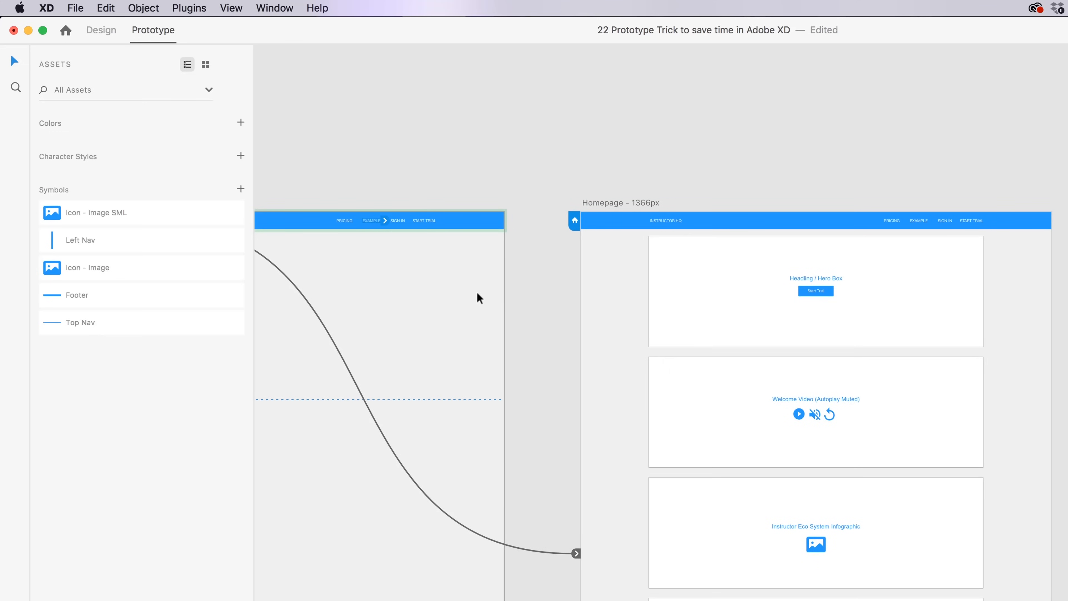
click(384, 219)
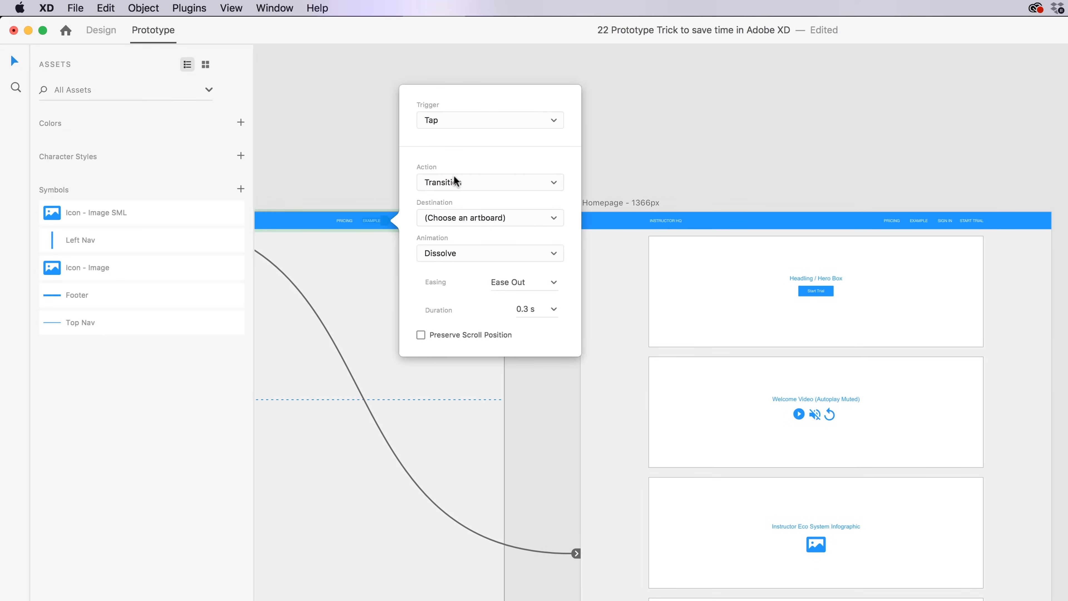
click(459, 218)
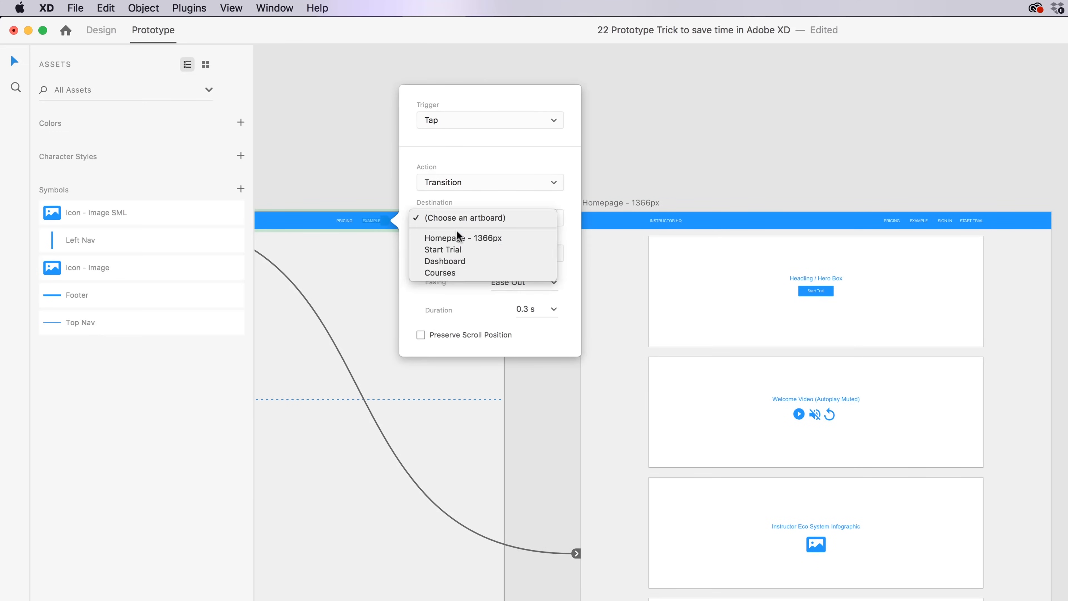
click(462, 261)
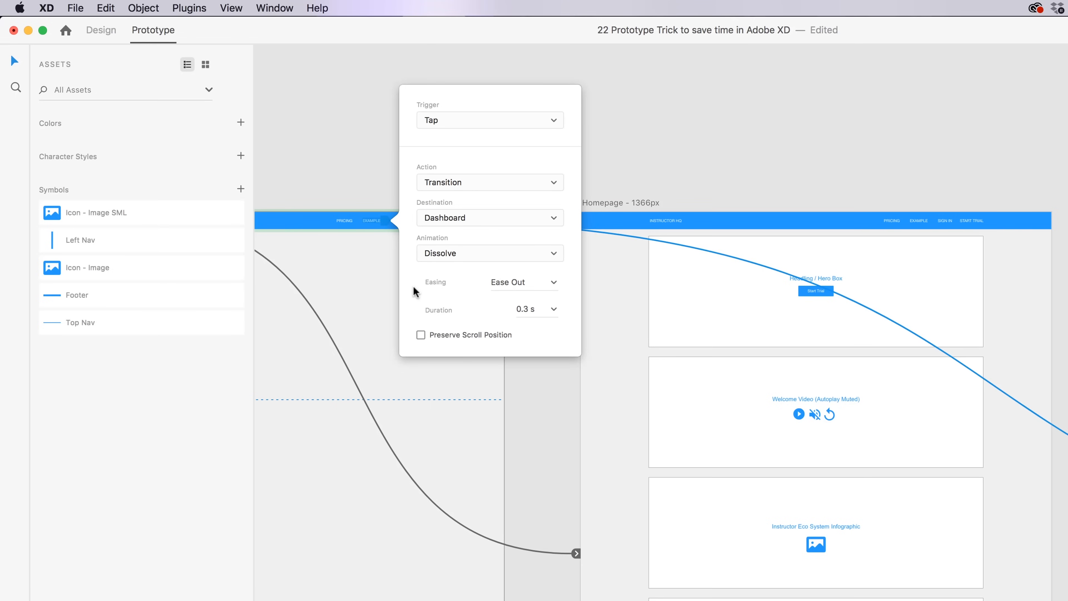
click(381, 174)
Step: Link the START TRIAL item in the Nav Holder navigation to the Start Trial artboard with an Overlay action
click(437, 224)
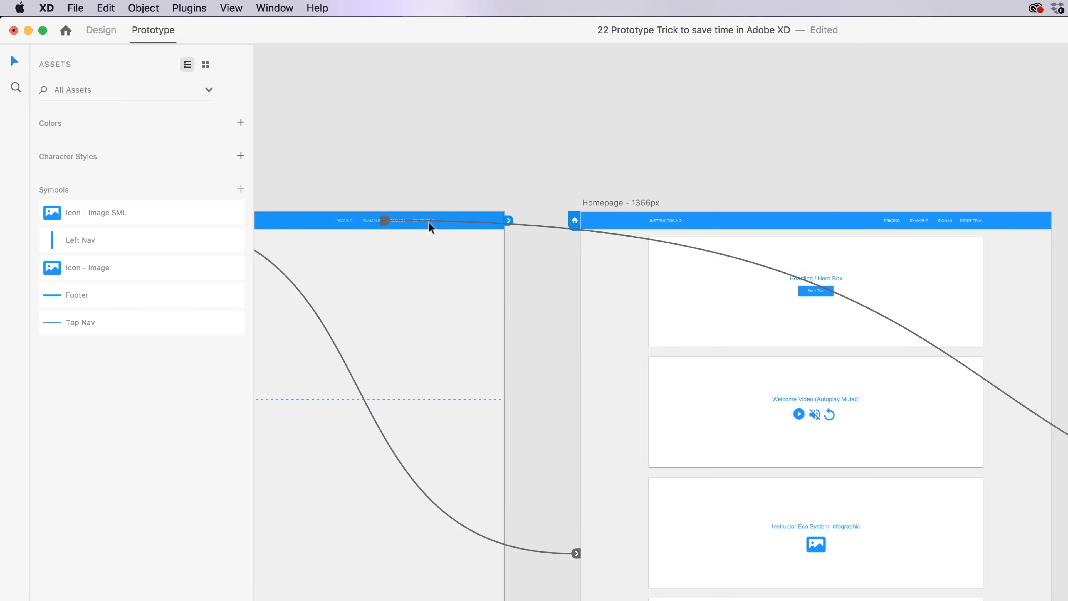
click(430, 227)
click(441, 222)
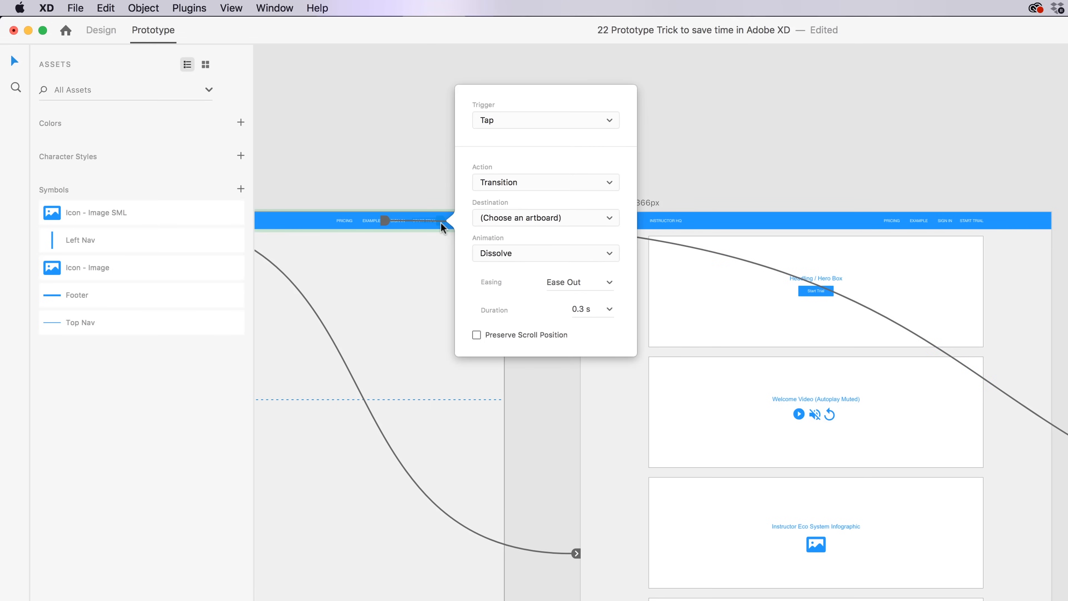
click(518, 182)
click(496, 206)
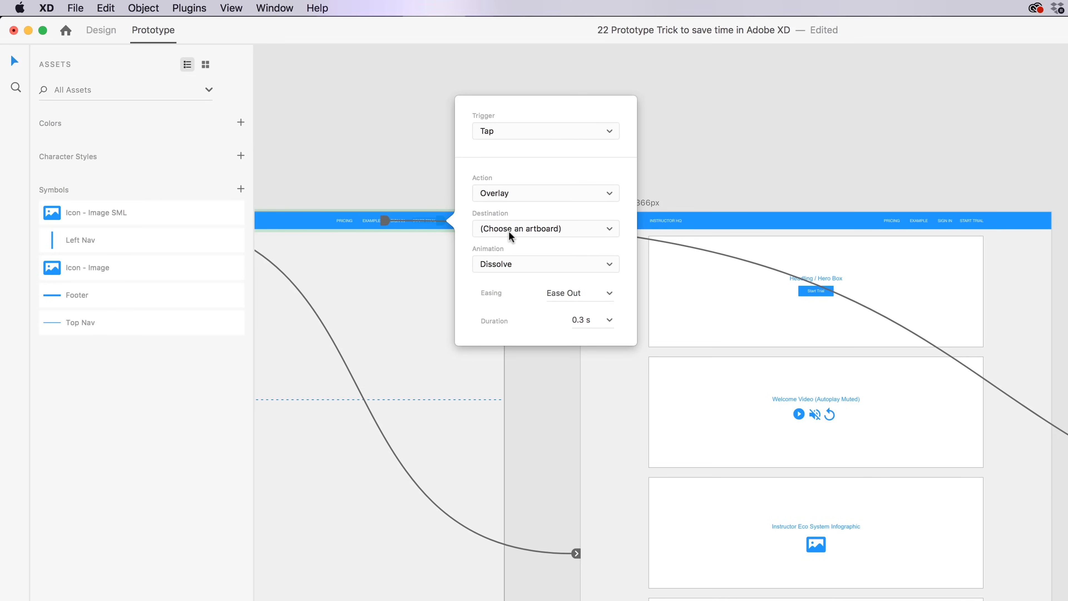
click(508, 230)
click(503, 261)
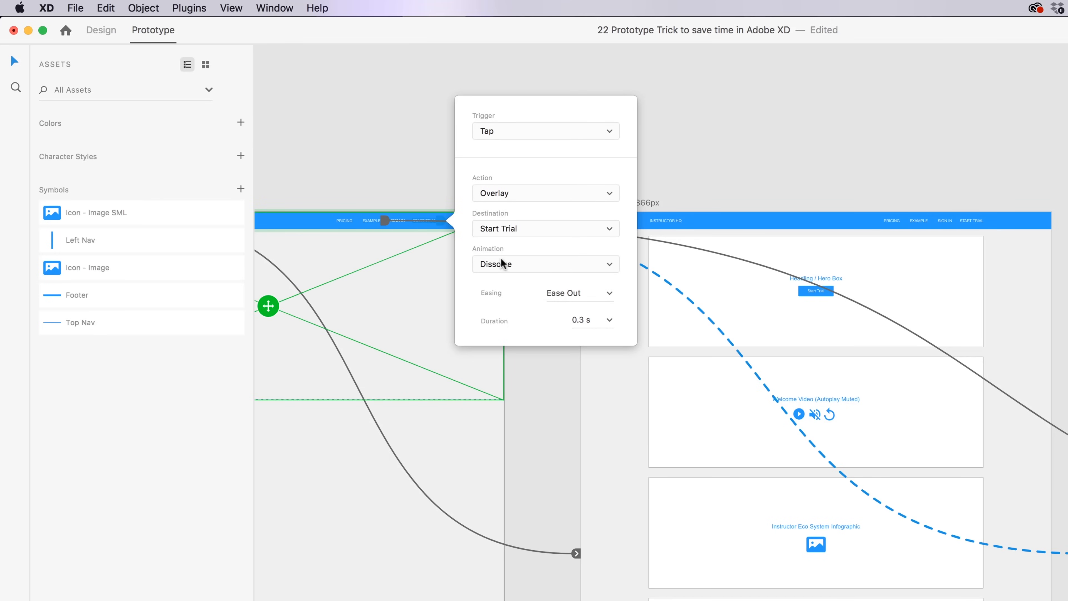
click(362, 169)
Step: Examine the interaction settings and destination choices of INSTRUCTOR HQ in the Homepage - 1366px navigation
scroll(492, 371, down, 3)
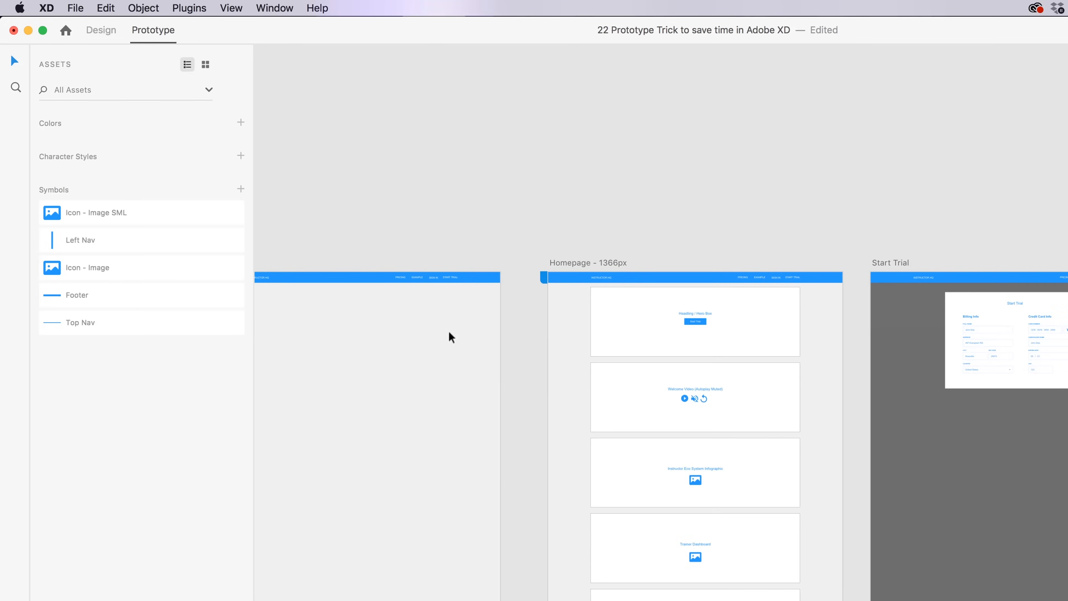
drag(287, 265, 393, 293)
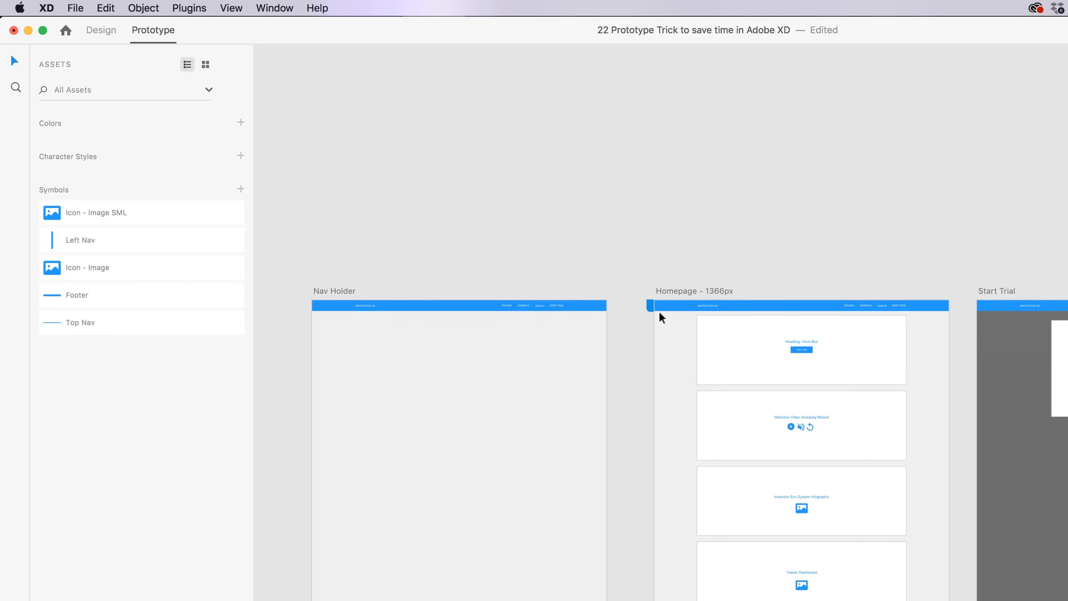
click(669, 309)
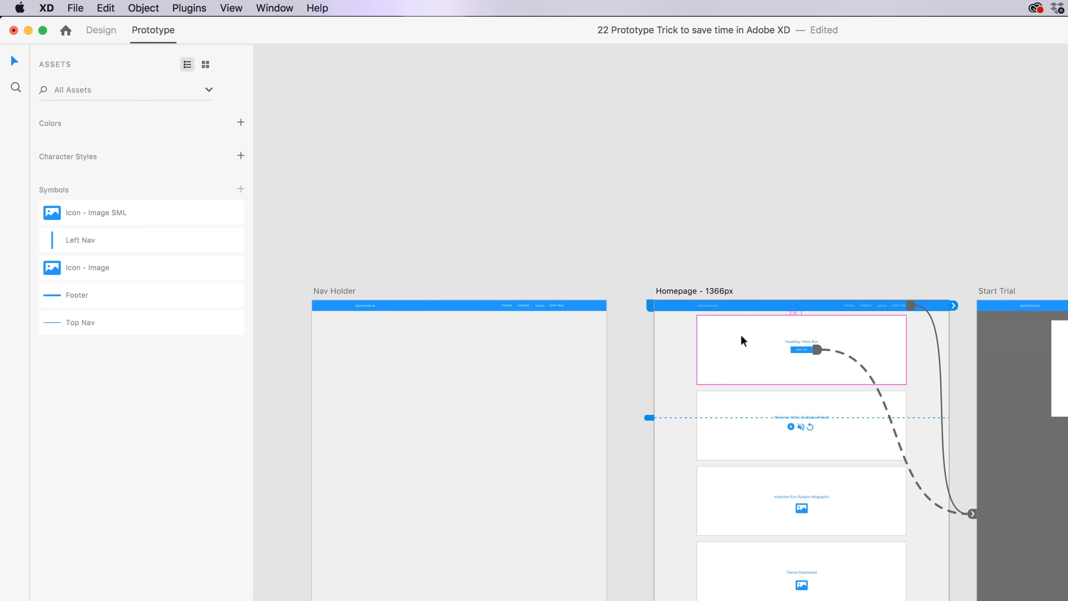
scroll(743, 337, up, 5)
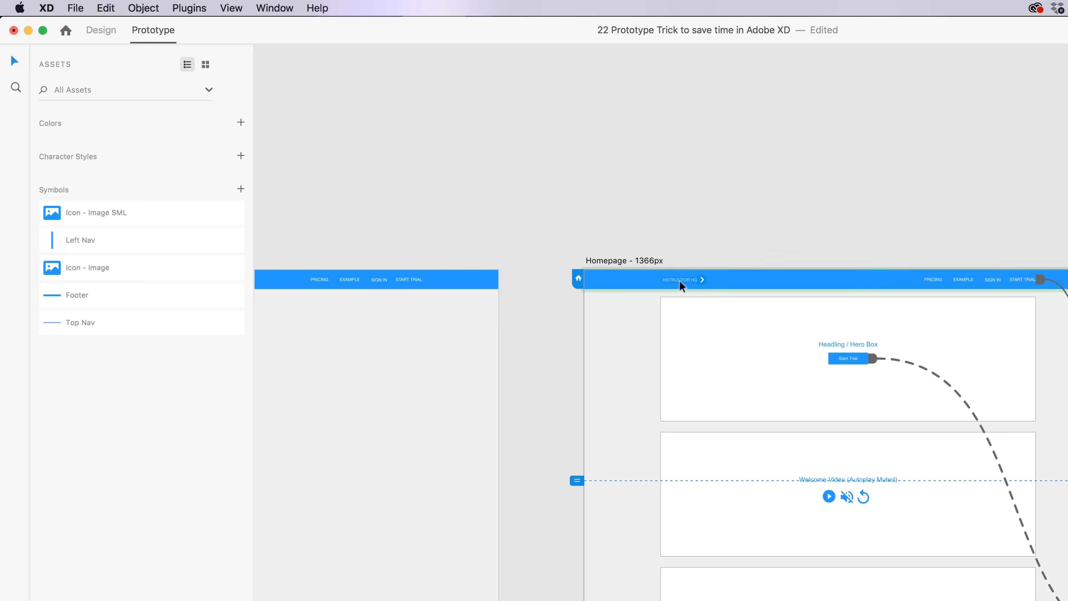
click(702, 280)
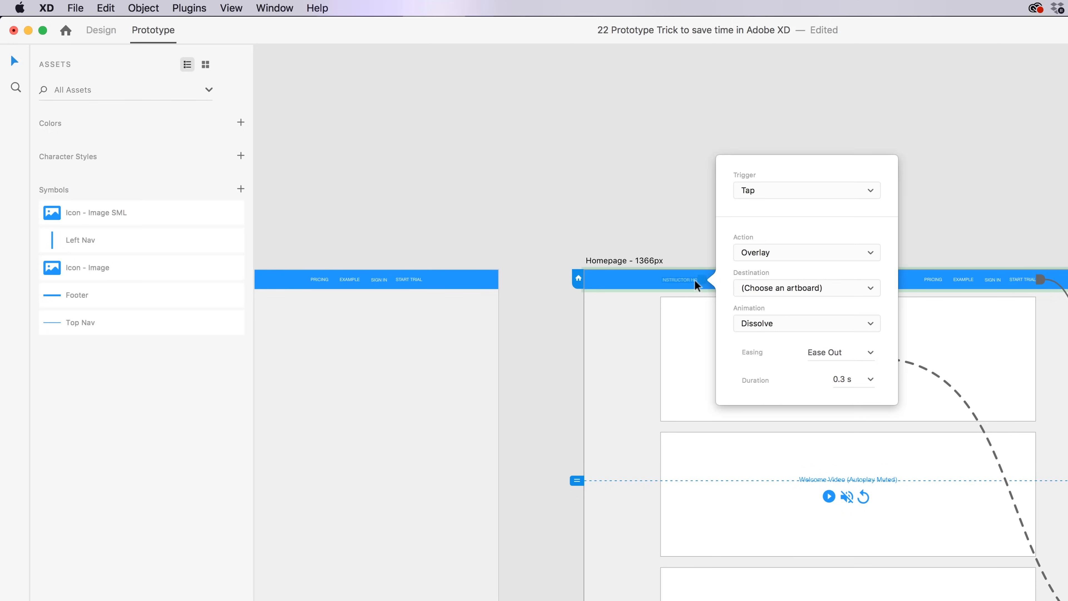
click(780, 288)
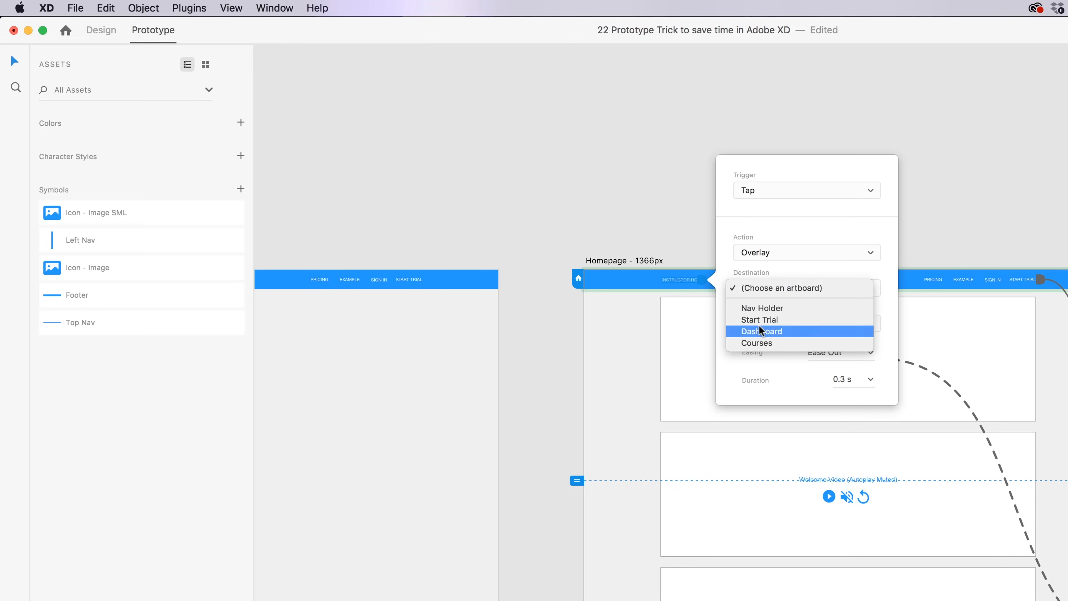
click(762, 307)
click(640, 266)
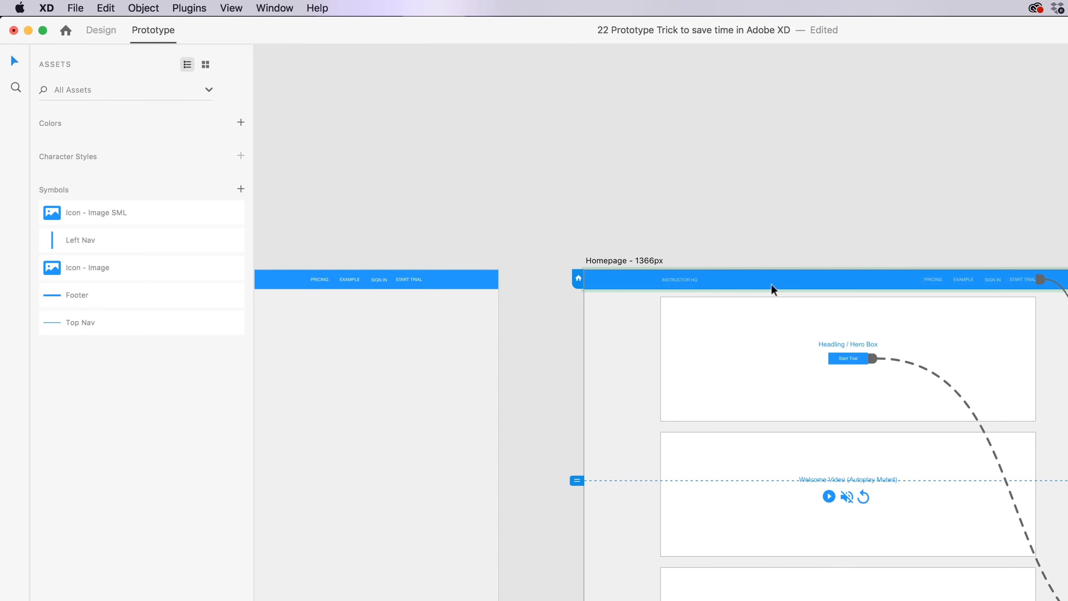
Step: Compare the navigation bars across the artboards and inspect all the links coming from the Nav Holder artboard
drag(948, 248, 717, 242)
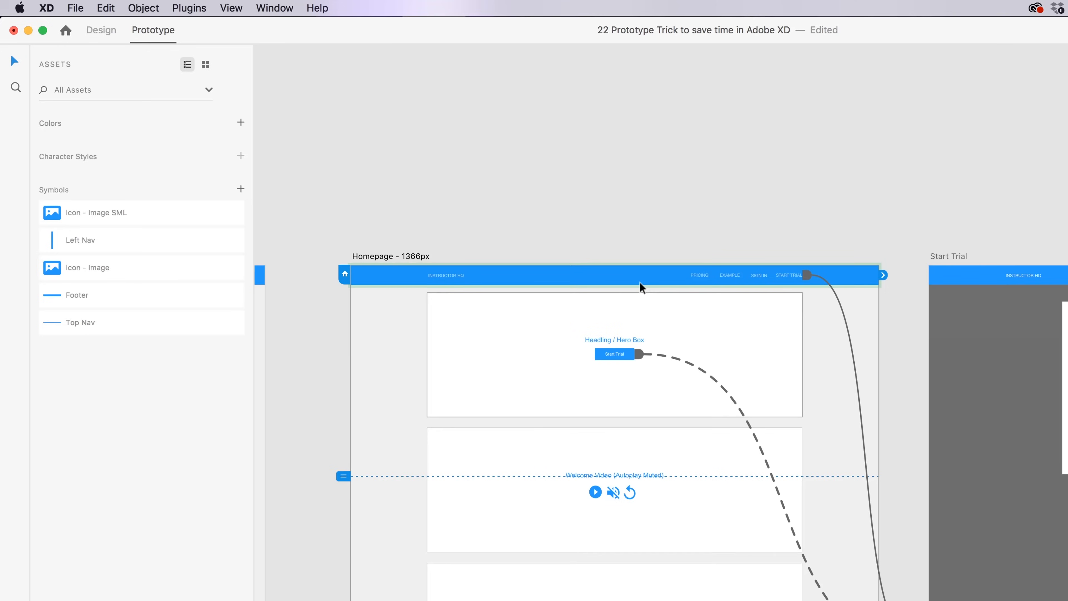
drag(937, 275, 542, 280)
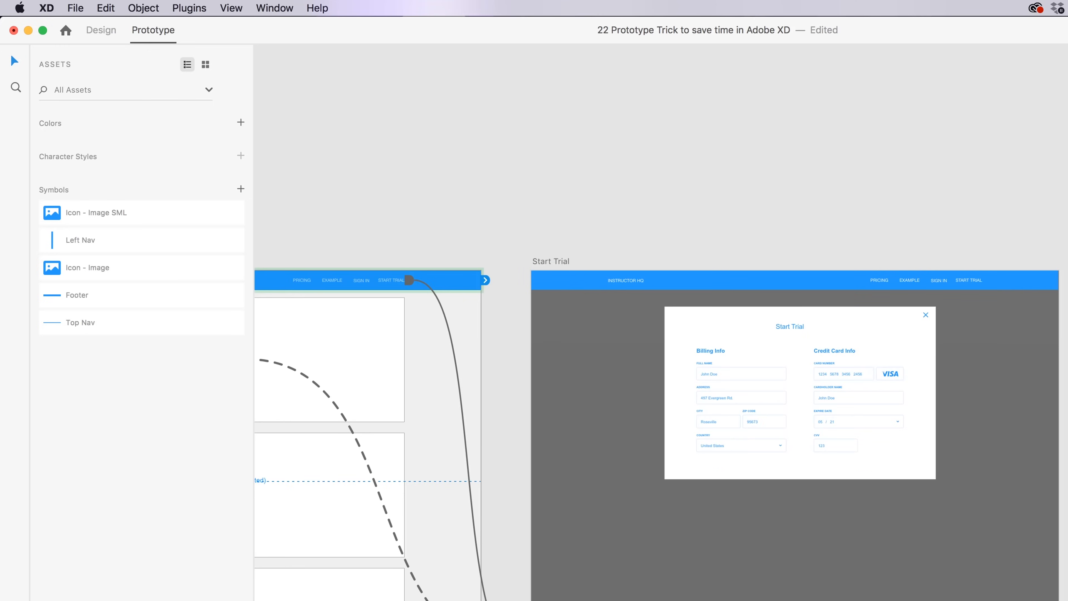
drag(418, 265, 1050, 269)
drag(614, 277, 1063, 289)
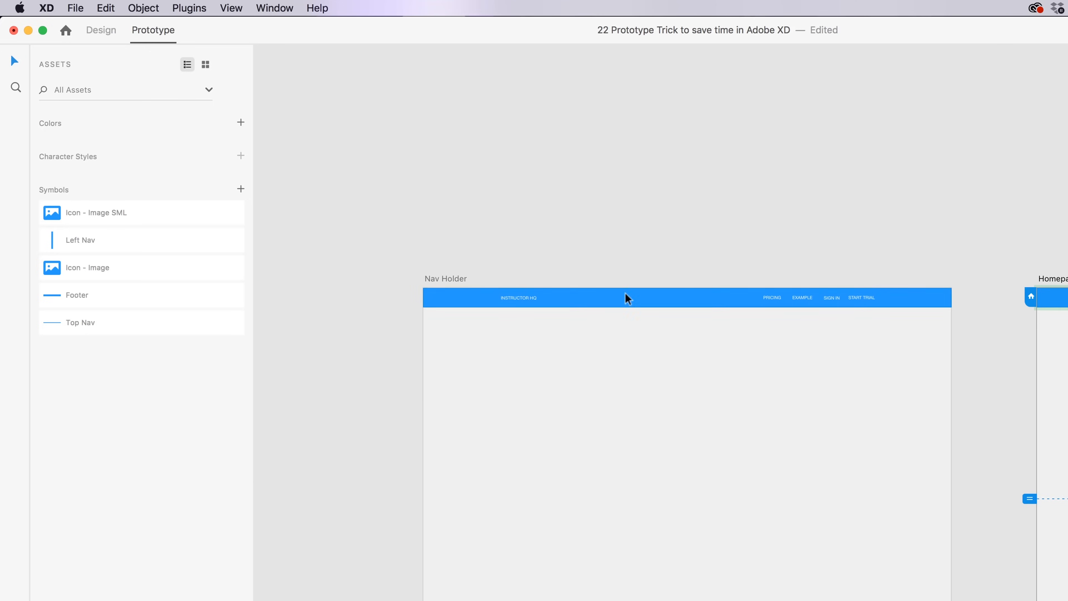
click(440, 279)
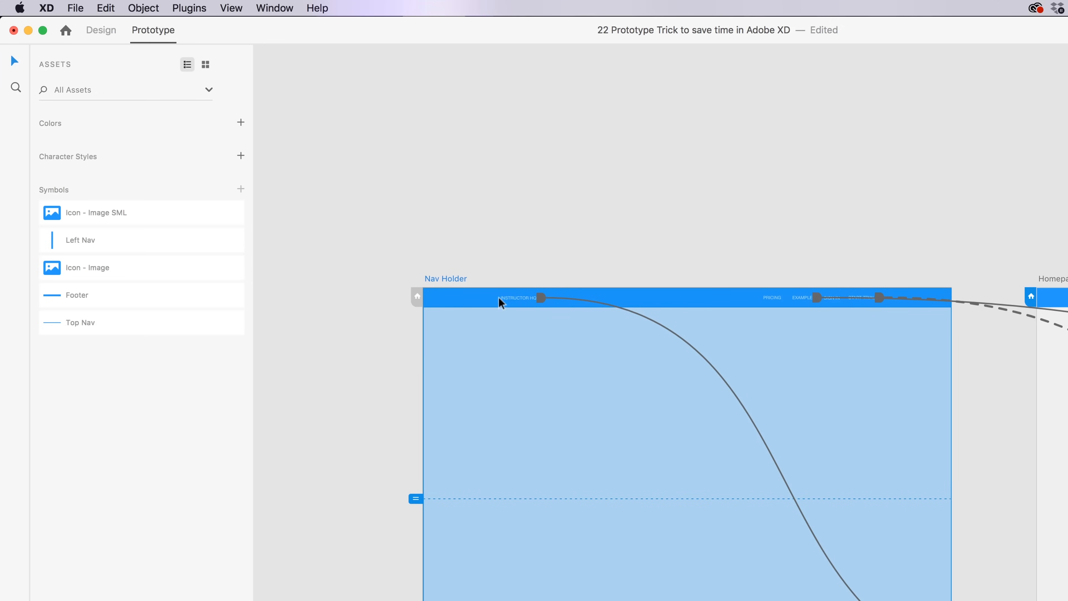
drag(962, 323, 366, 306)
drag(1020, 343, 301, 304)
drag(688, 321, 903, 344)
drag(377, 351, 833, 362)
drag(327, 366, 859, 379)
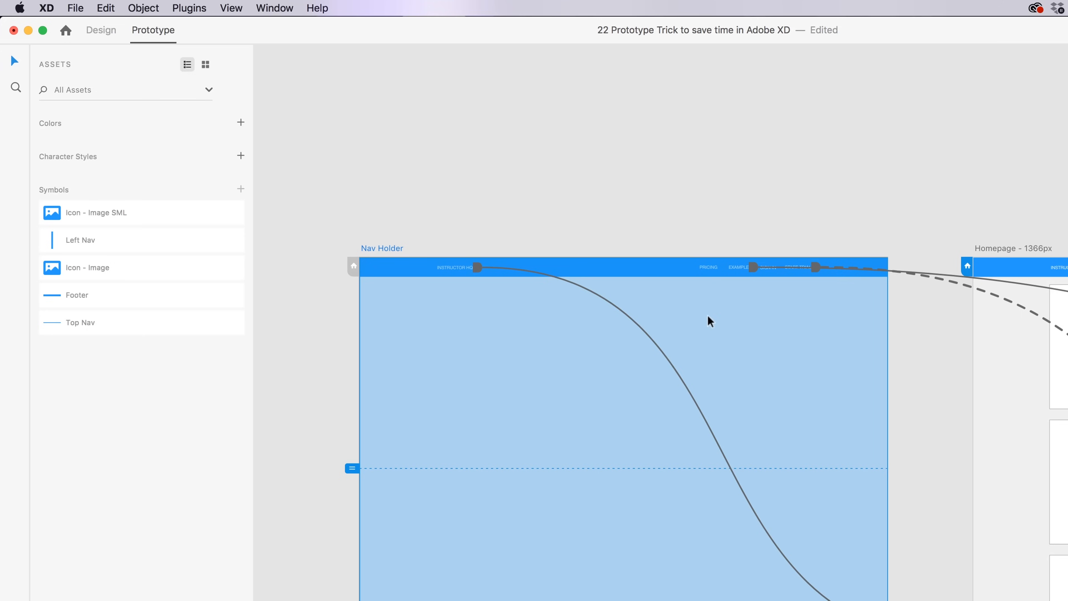
right_click(412, 246)
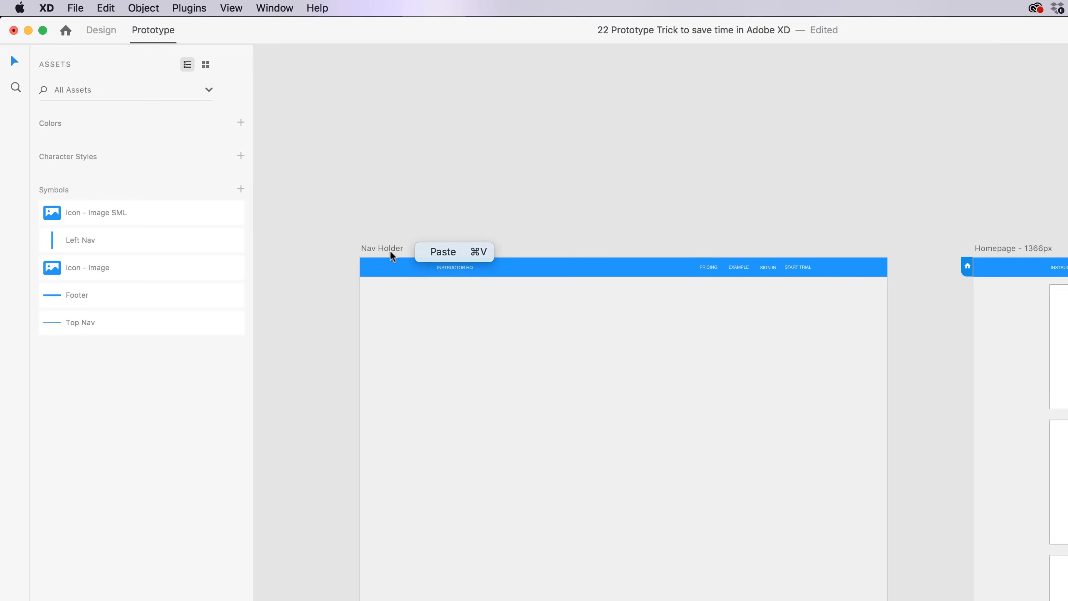
click(390, 249)
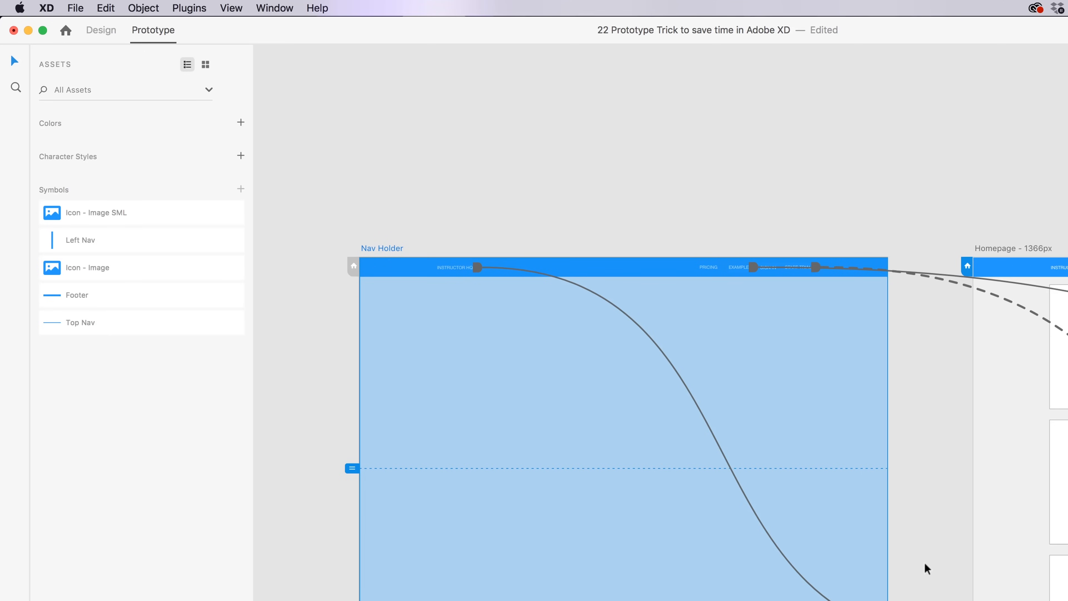
Step: Delete the old top navigation bars from the Homepage - 1366px, Start Trial and Dashboard artboards
click(723, 188)
scroll(771, 266, down, 5)
scroll(793, 268, right, 10)
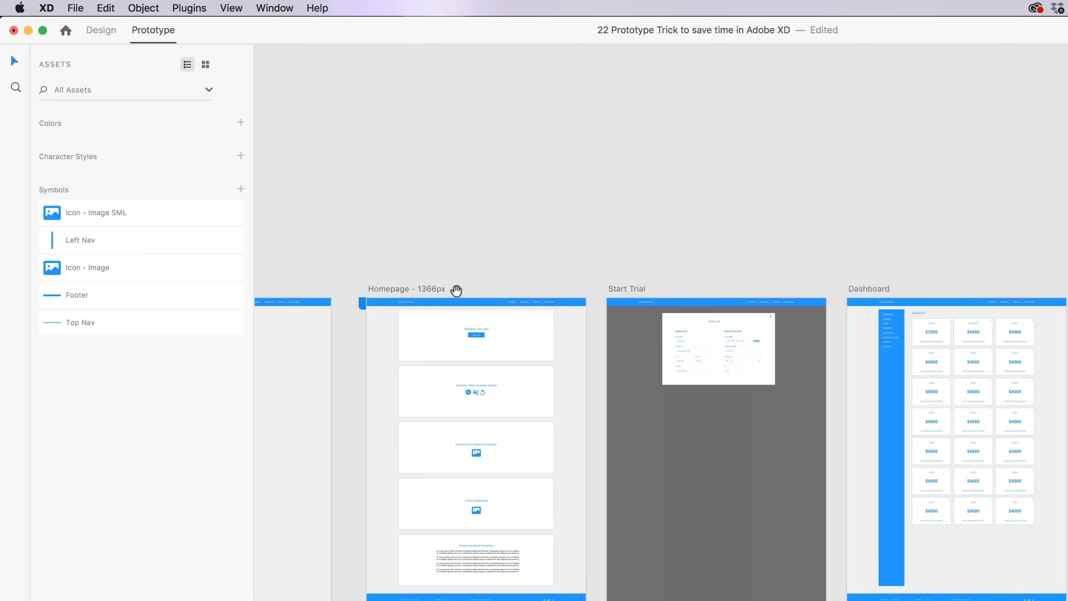
click(506, 317)
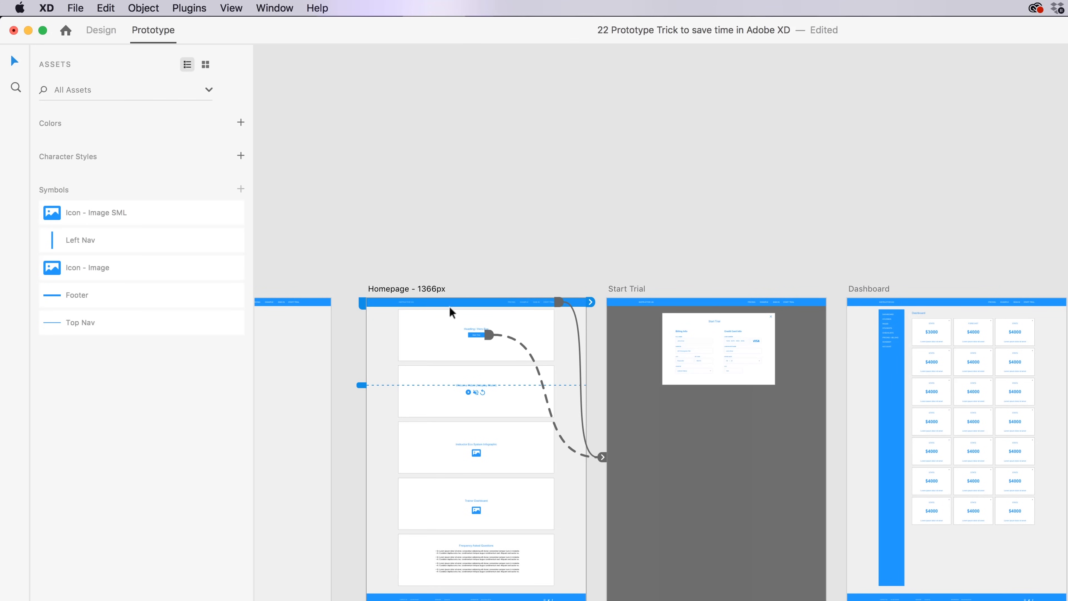
click(577, 311)
key(super+z)
click(496, 284)
click(493, 303)
click(494, 307)
click(681, 305)
click(894, 309)
click(1067, 311)
Step: Copy the linked top navigation bar from the Nav Holder artboard
drag(621, 330, 1026, 332)
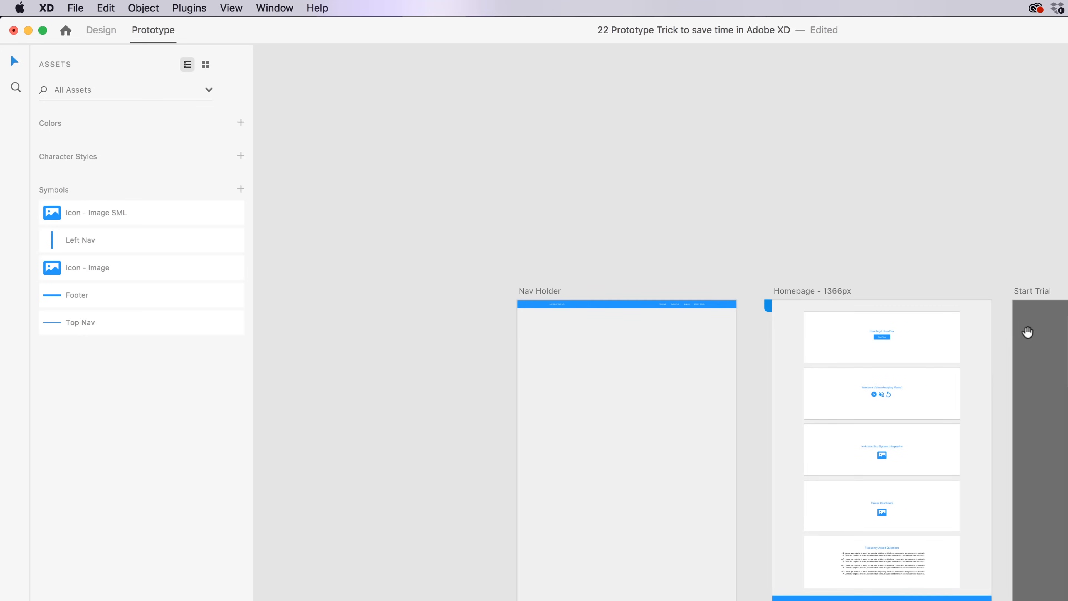
click(590, 320)
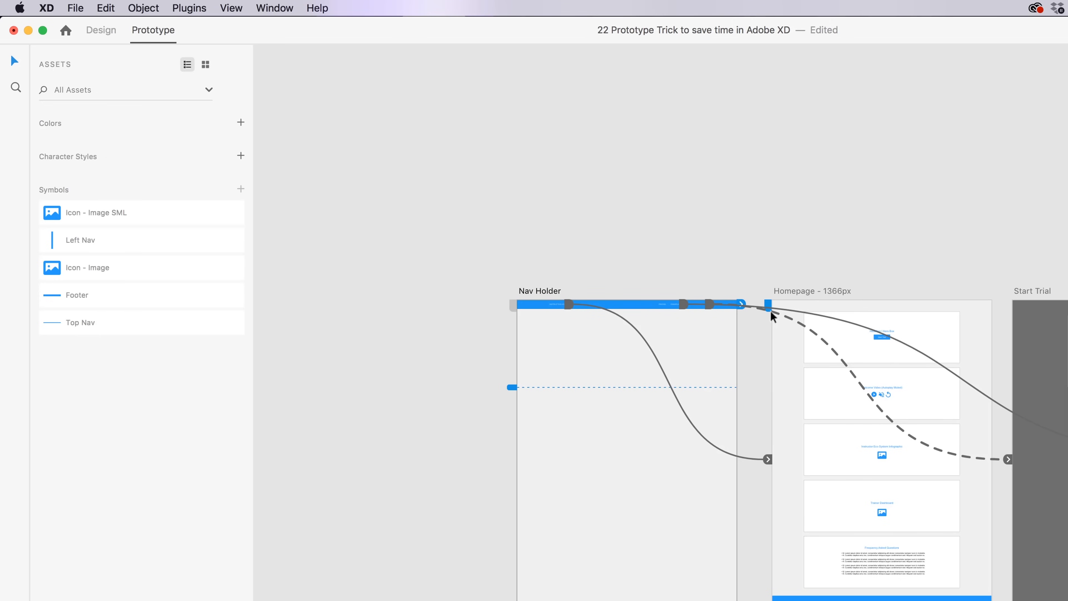
scroll(660, 310, right, 6)
Step: Paste the top navigation onto Homepage - 1366px, Start Trial and Dashboard one artboard at a time, and undo the pastes
click(570, 306)
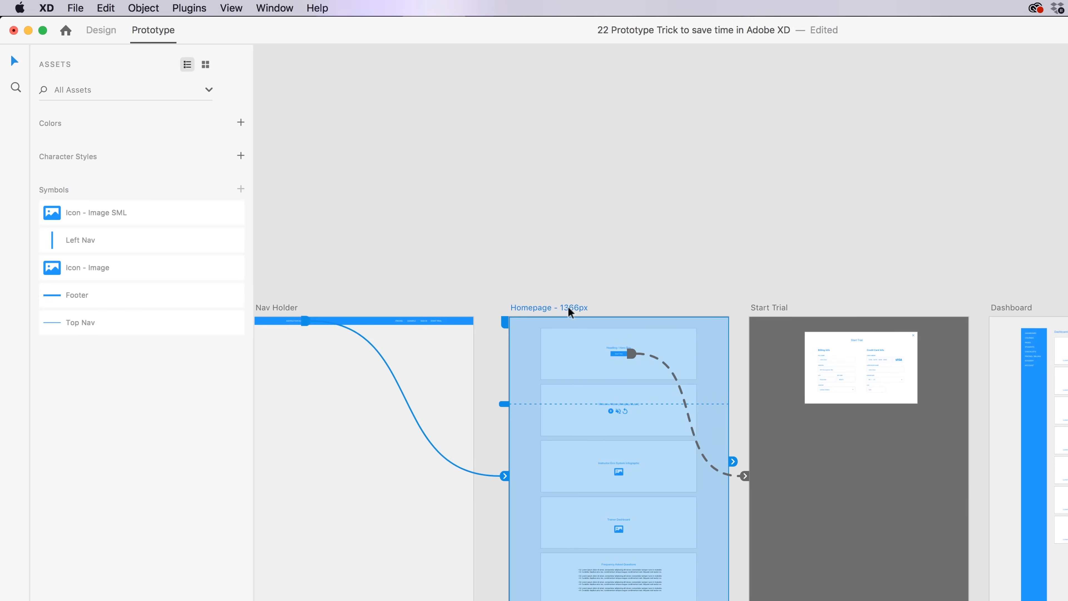
key(super+v)
click(782, 310)
key(super+v)
click(870, 261)
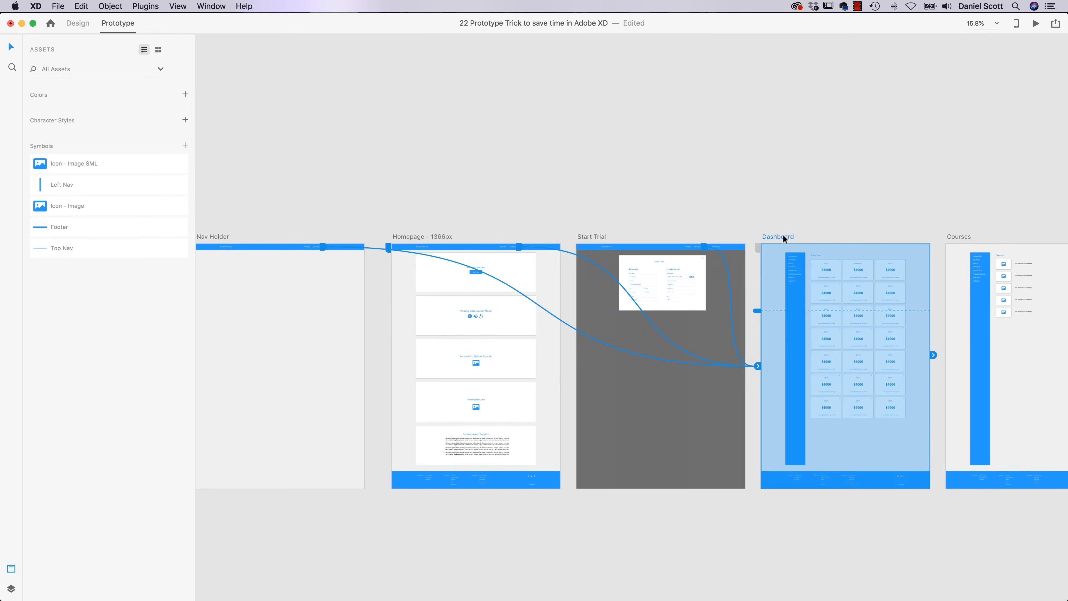
key(super+v)
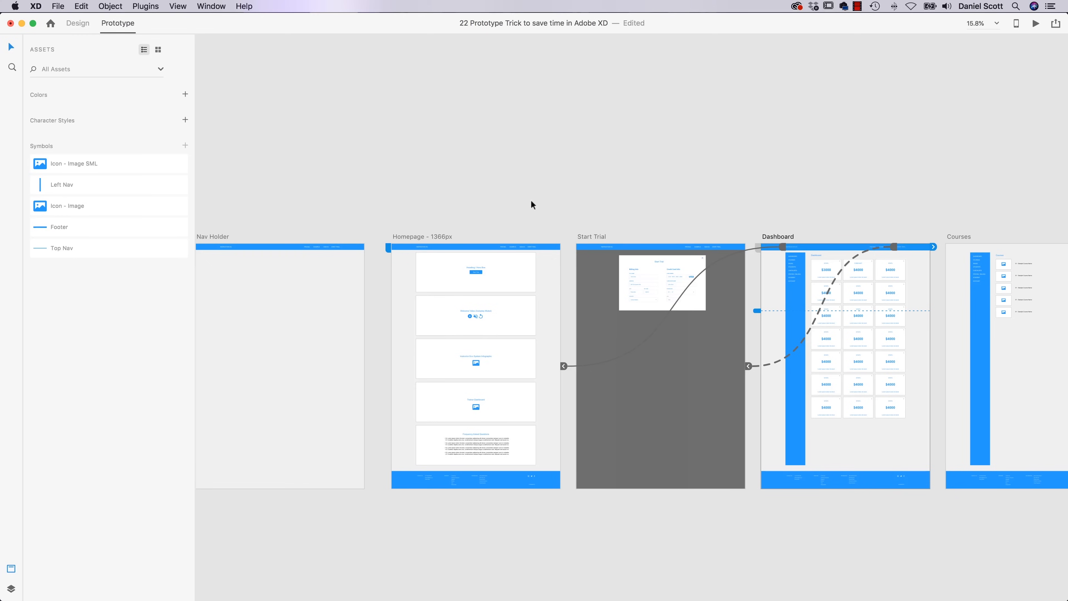
key(super+z)
key(super+z)
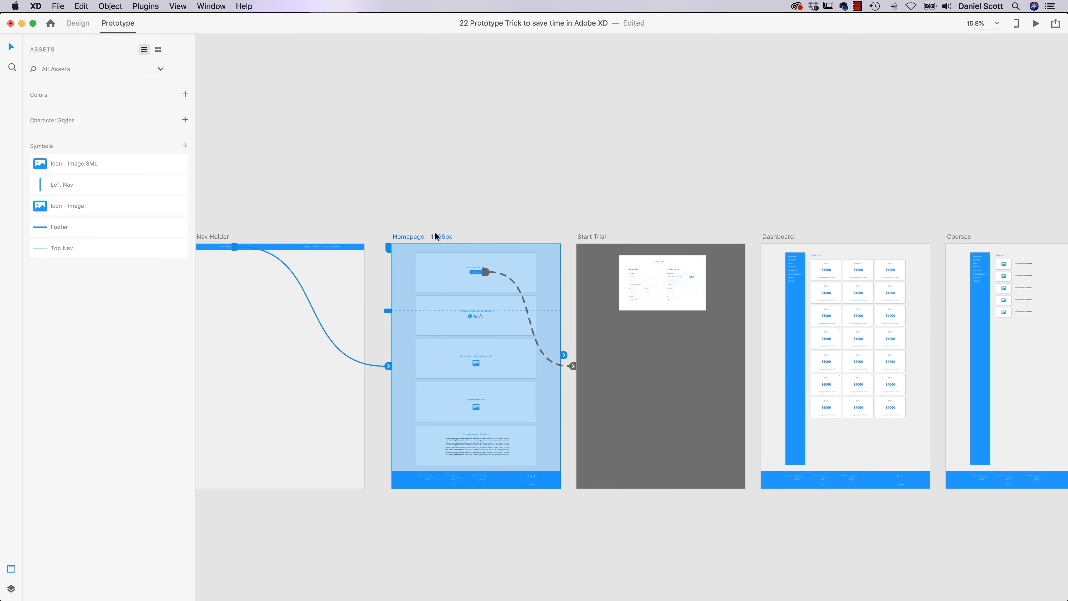
Step: Paste the linked top navigation onto the Homepage - 1366px, Start Trial, Dashboard and Courses artboards all at once
click(382, 233)
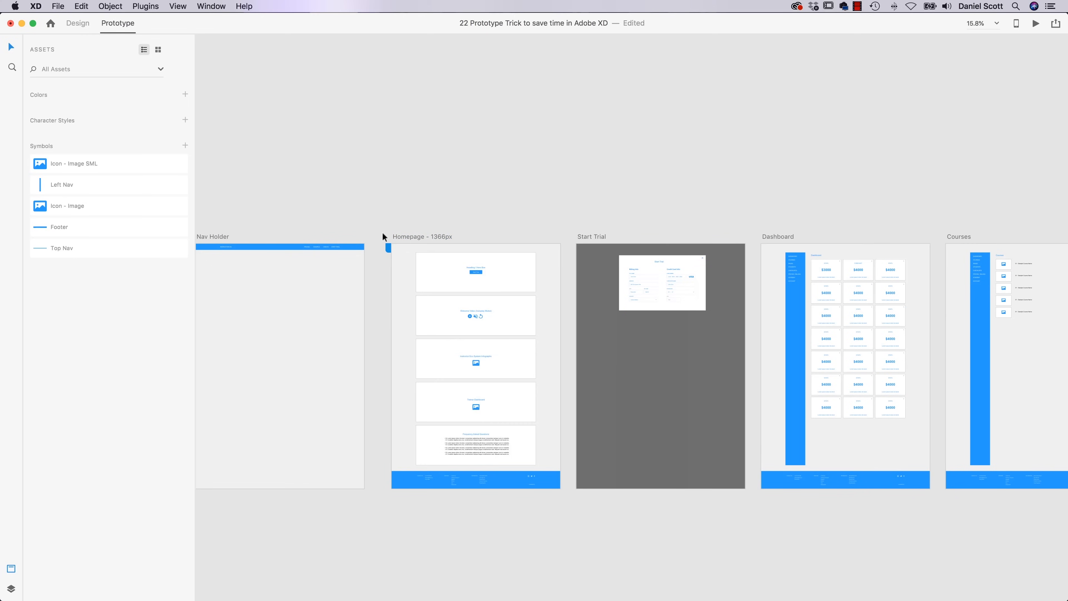
click(408, 237)
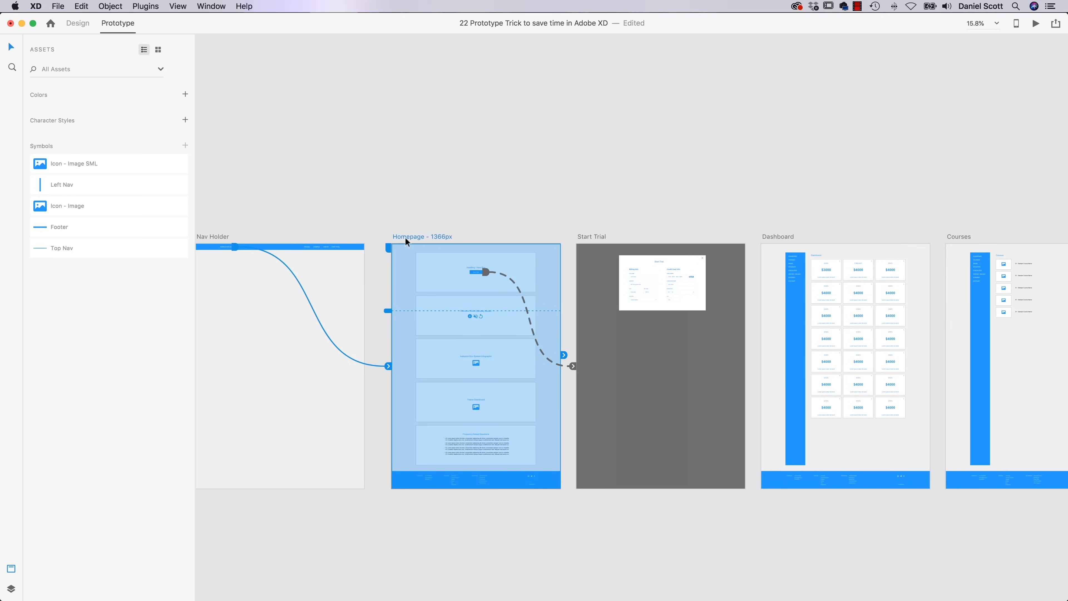
shift+click(597, 236)
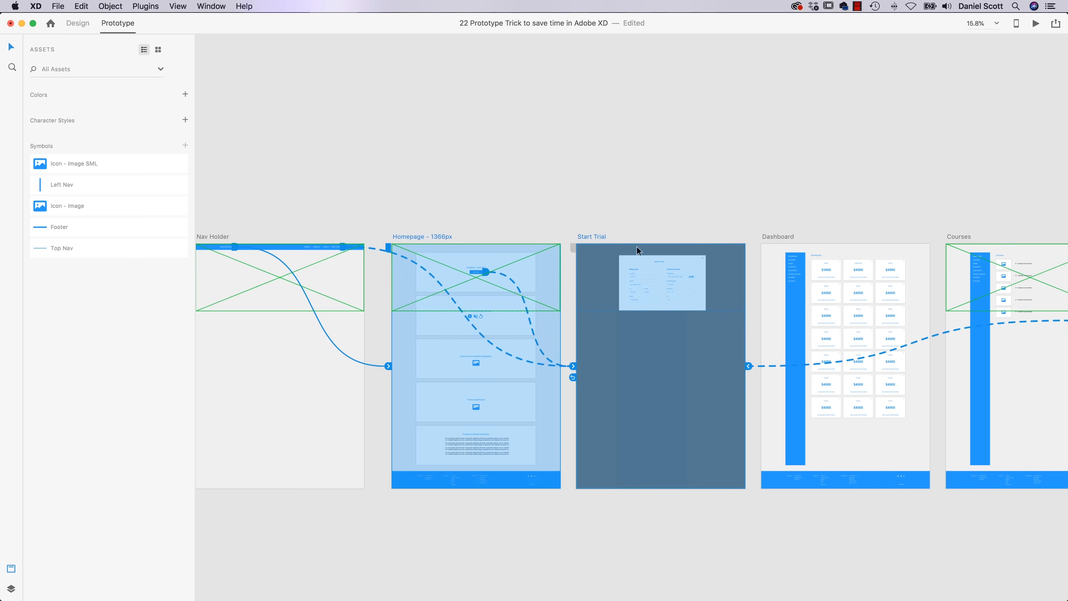
shift+click(785, 237)
shift+click(968, 236)
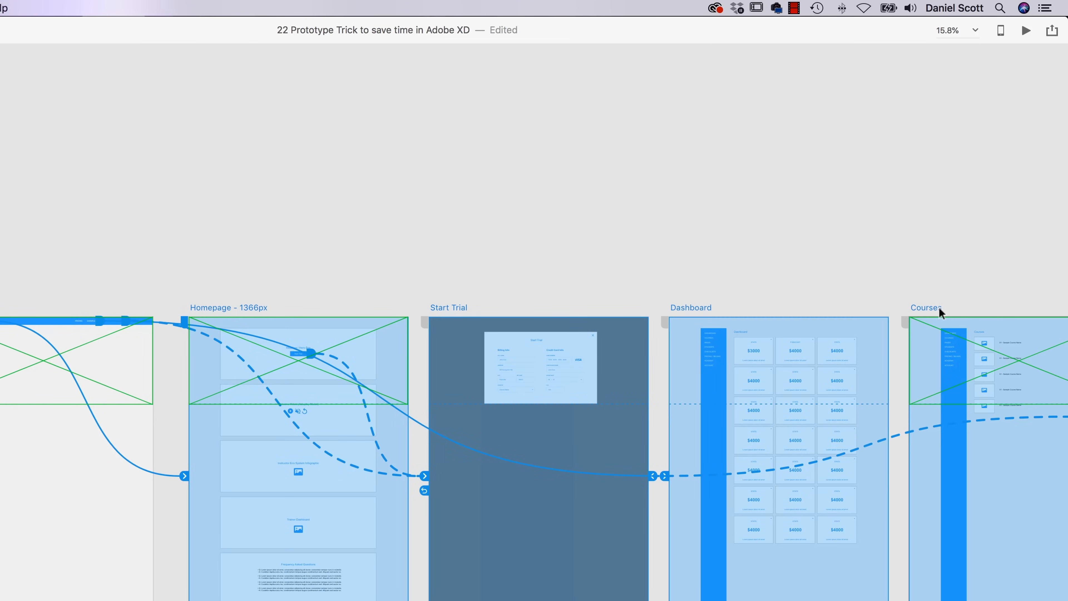
scroll(729, 381, down, 3)
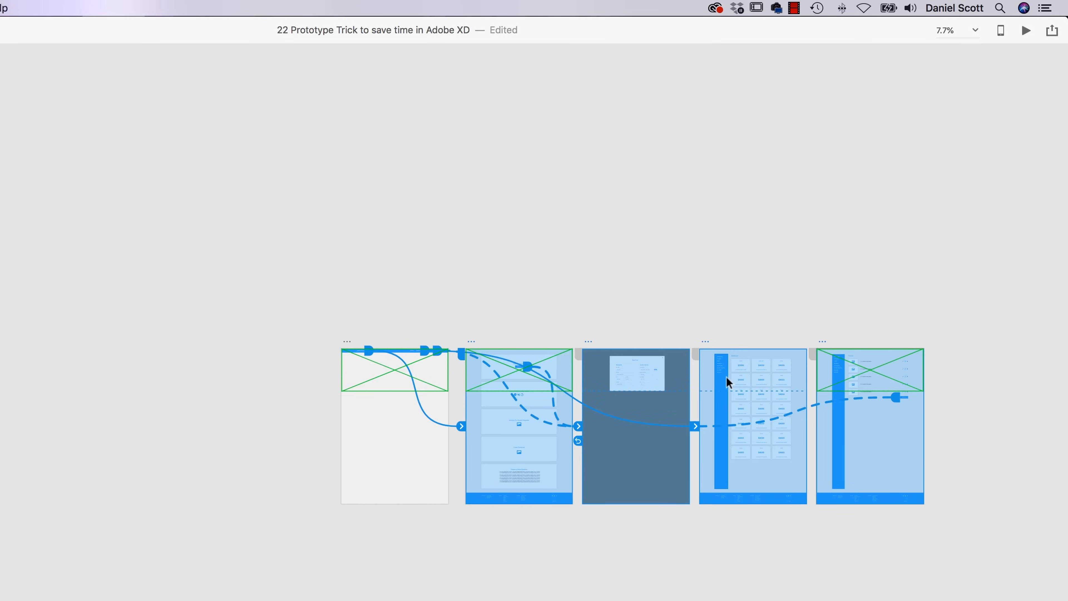
key(super+v)
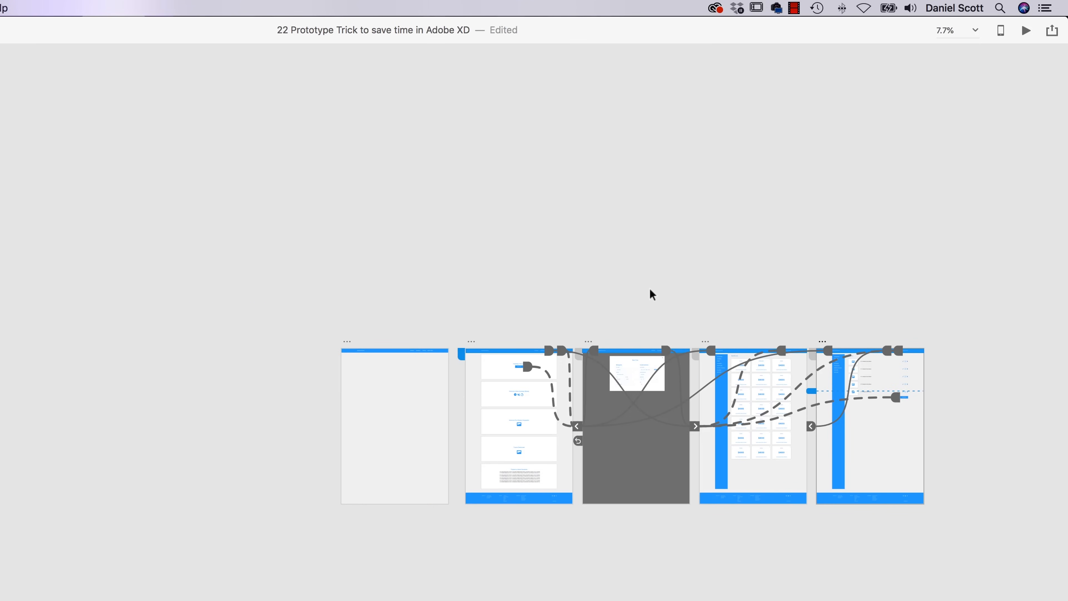
click(645, 300)
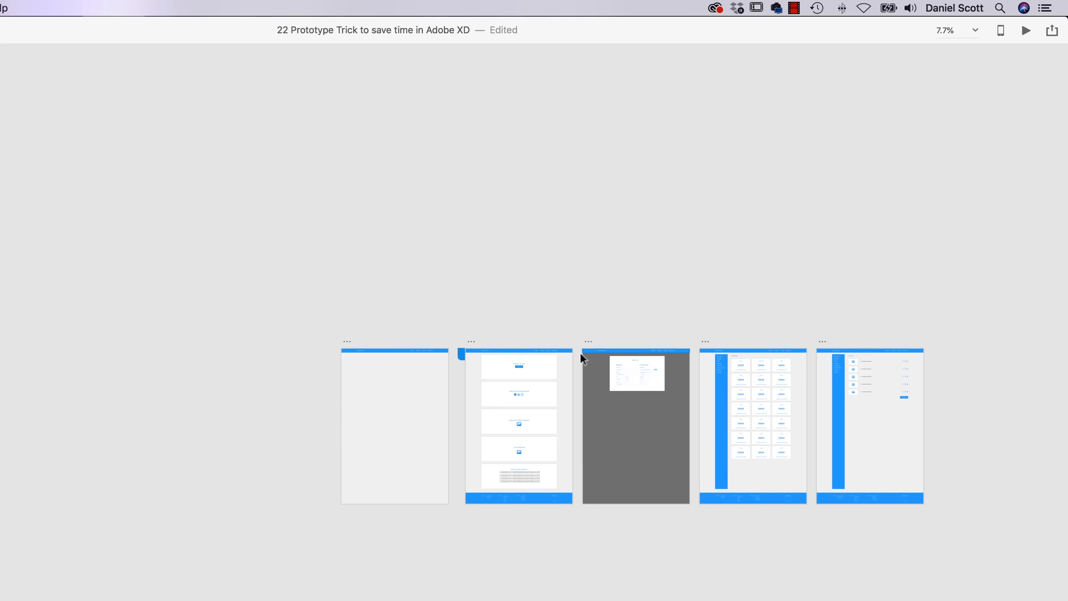
Step: Copy the left navigation from the Dashboard artboard and paste it onto the Nav Holder artboard
scroll(708, 398, up, 5)
drag(746, 401, 455, 464)
click(346, 482)
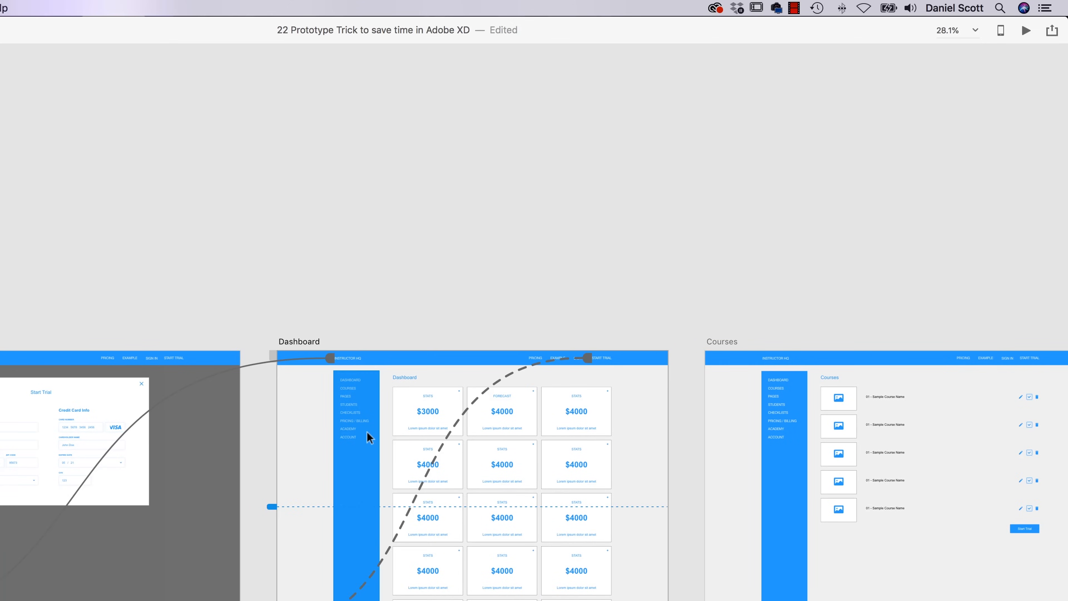
drag(272, 462, 1026, 433)
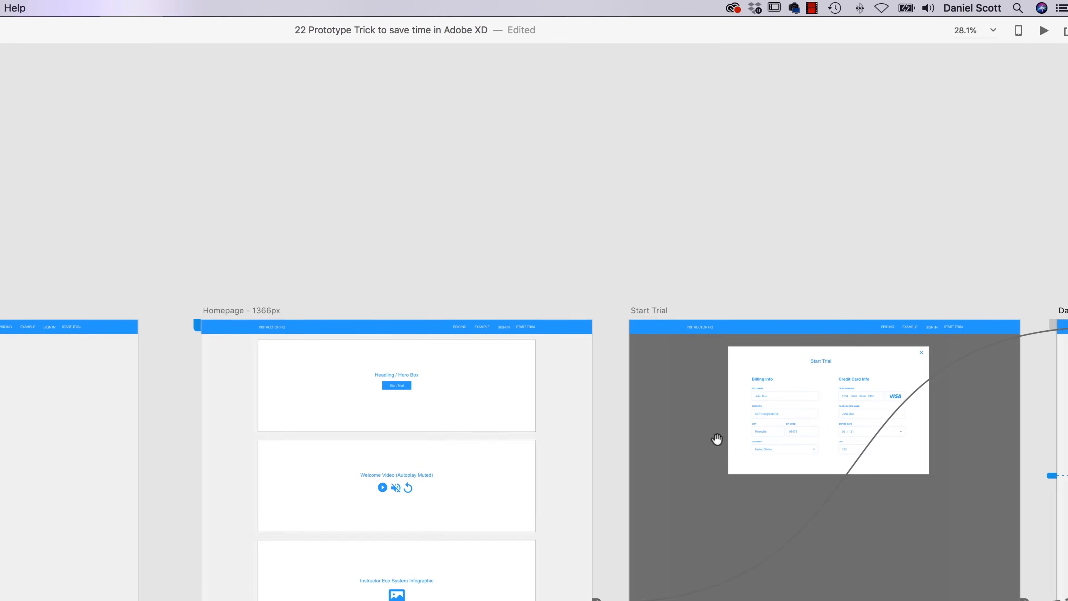
drag(696, 439, 938, 445)
click(321, 318)
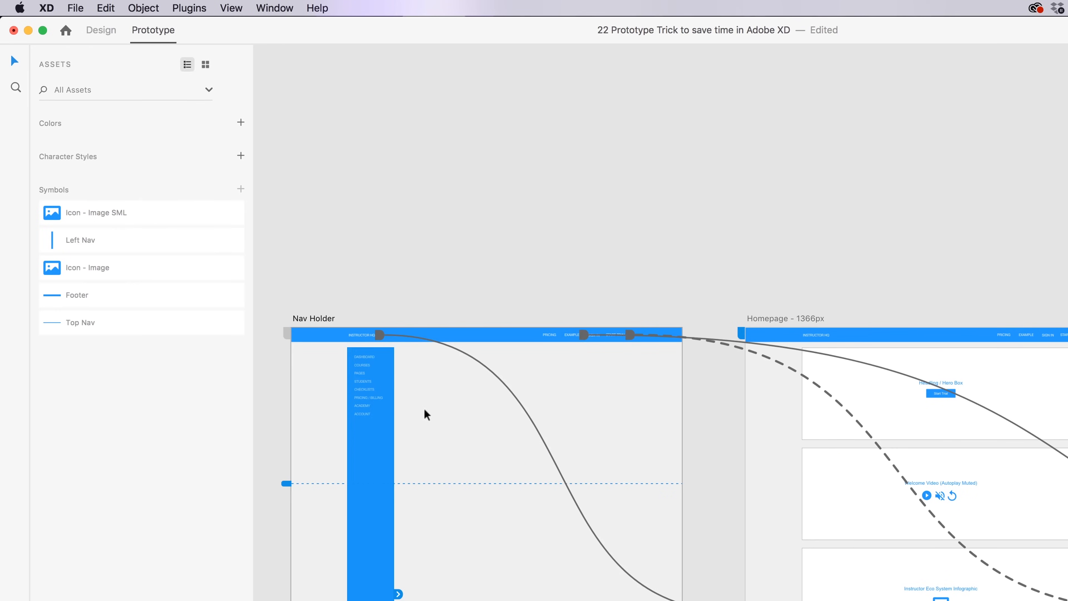
Step: Link the COURSES item in the Nav Holder's left navigation to the Courses artboard with an Overlay action
scroll(350, 407, up, 3)
scroll(352, 409, up, 2)
drag(385, 349, 505, 427)
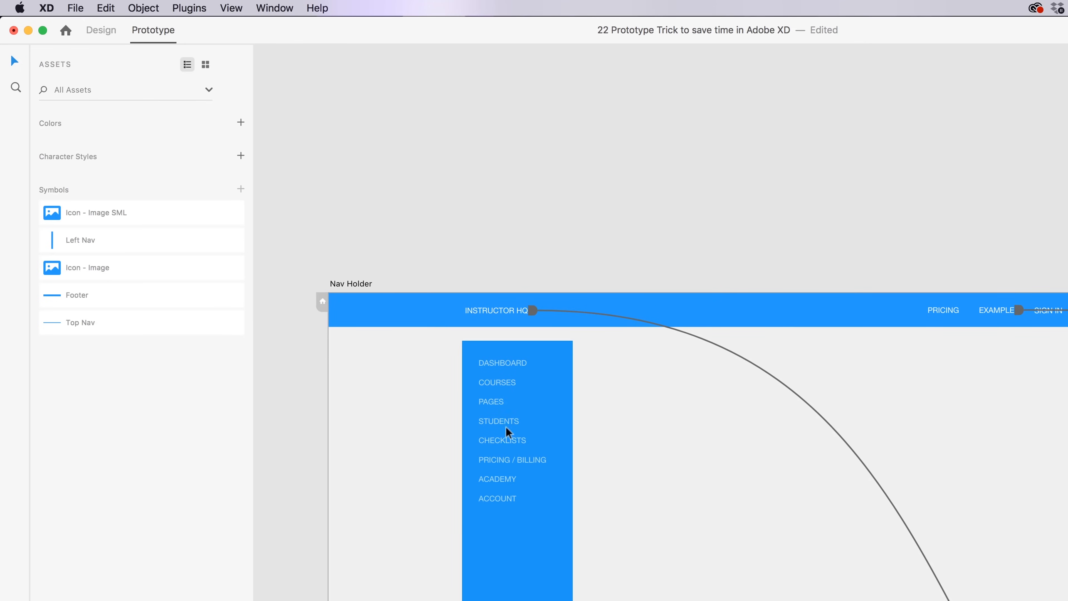
click(505, 385)
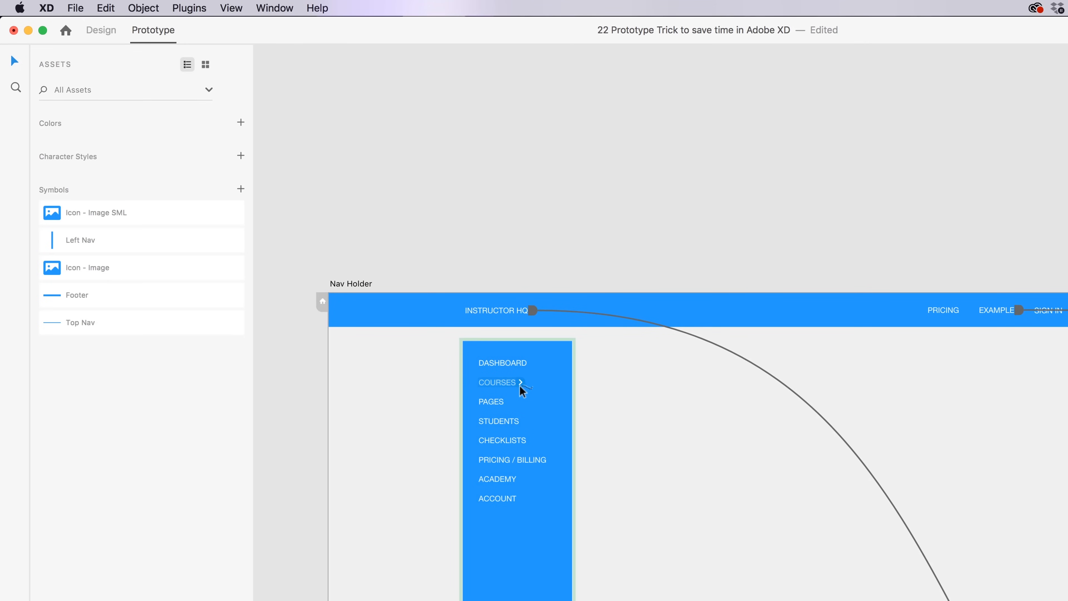
click(520, 382)
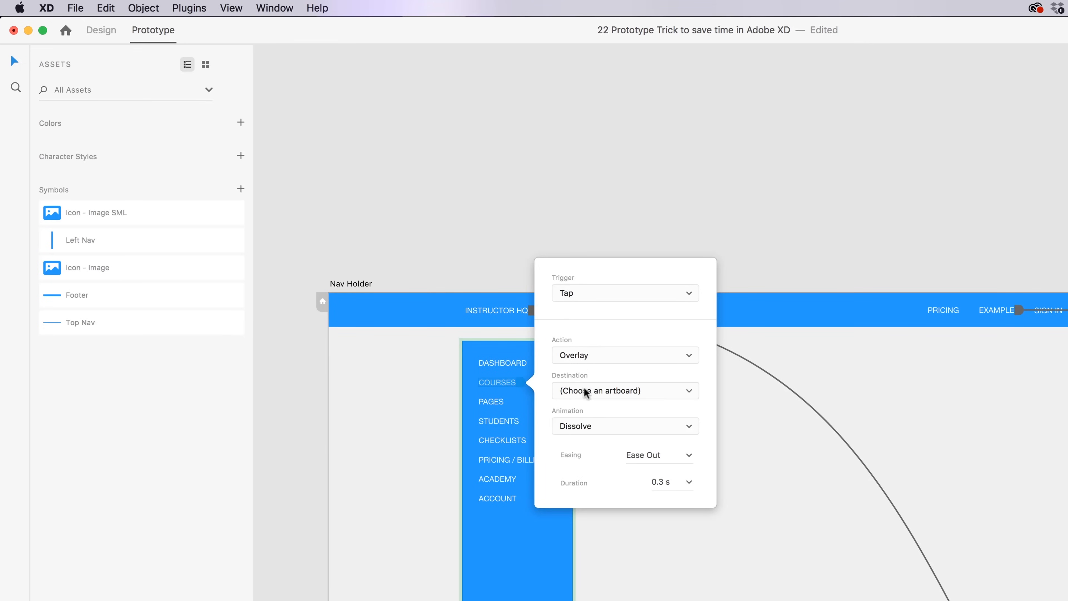
click(585, 392)
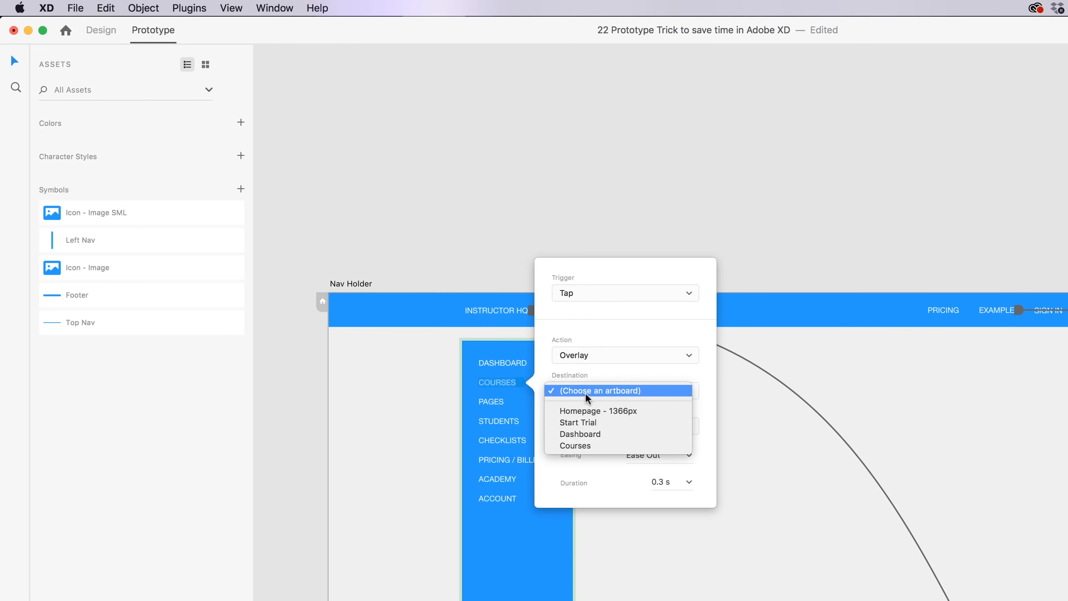
click(579, 441)
Step: Link the DASHBOARD item in the Nav Holder's left navigation to the Dashboard artboard with an Overlay action
double_click(510, 361)
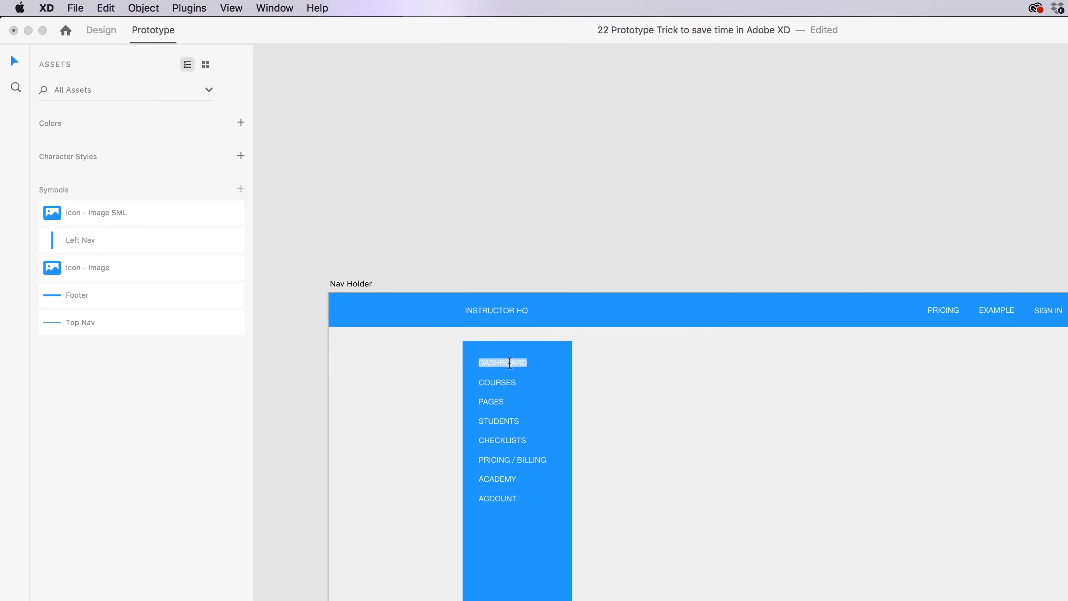
click(480, 370)
click(533, 360)
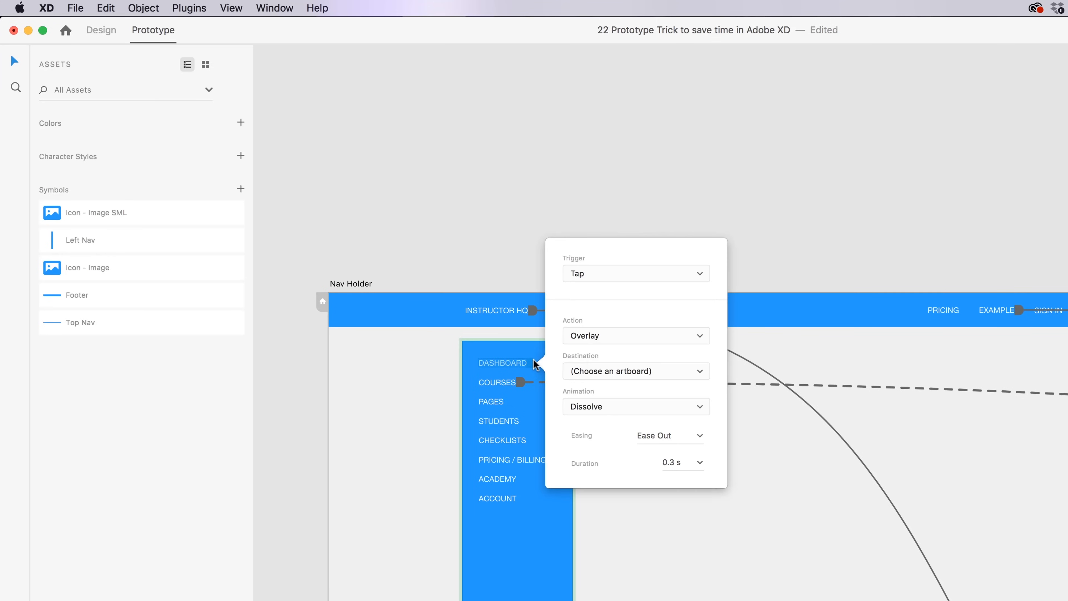
click(643, 369)
click(594, 414)
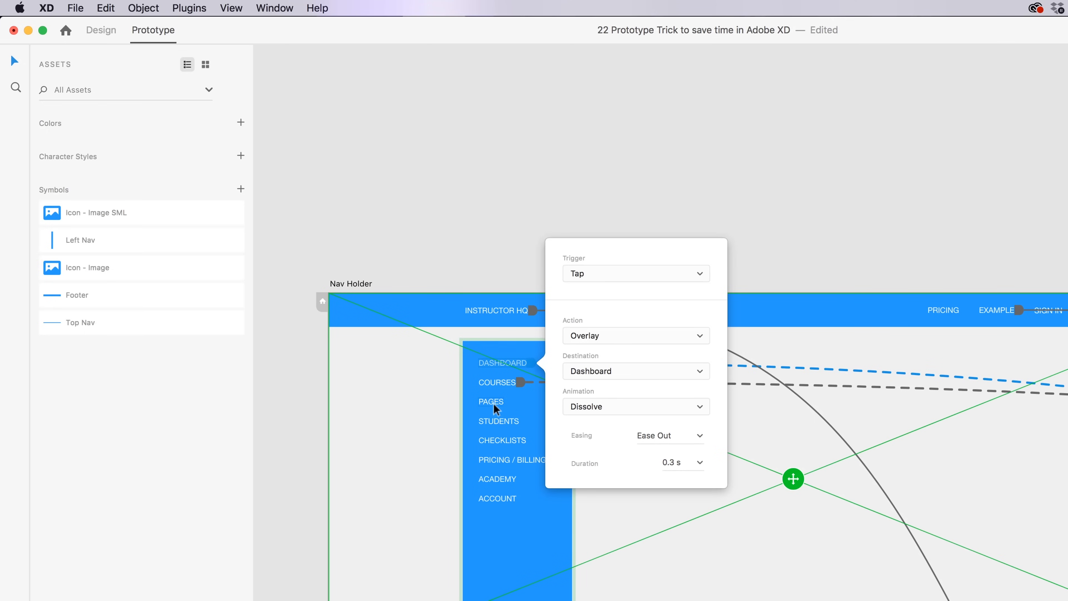
click(477, 114)
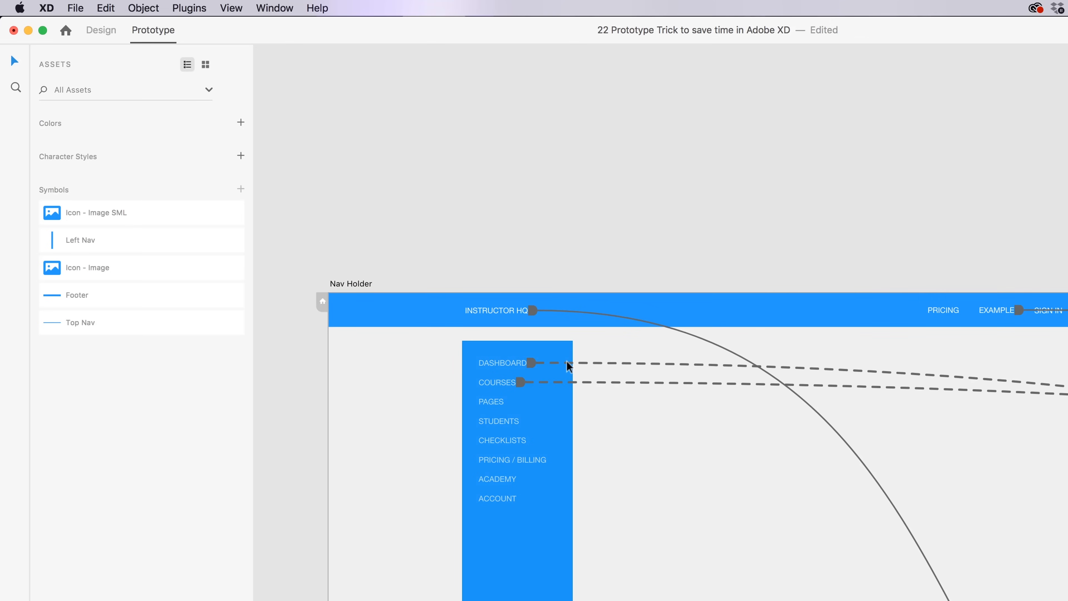
Step: Copy the Nav Holder's linked left navigation and delete the old left navigation from the Dashboard and Courses artboards
scroll(566, 361, right, 20)
scroll(602, 353, right, 15)
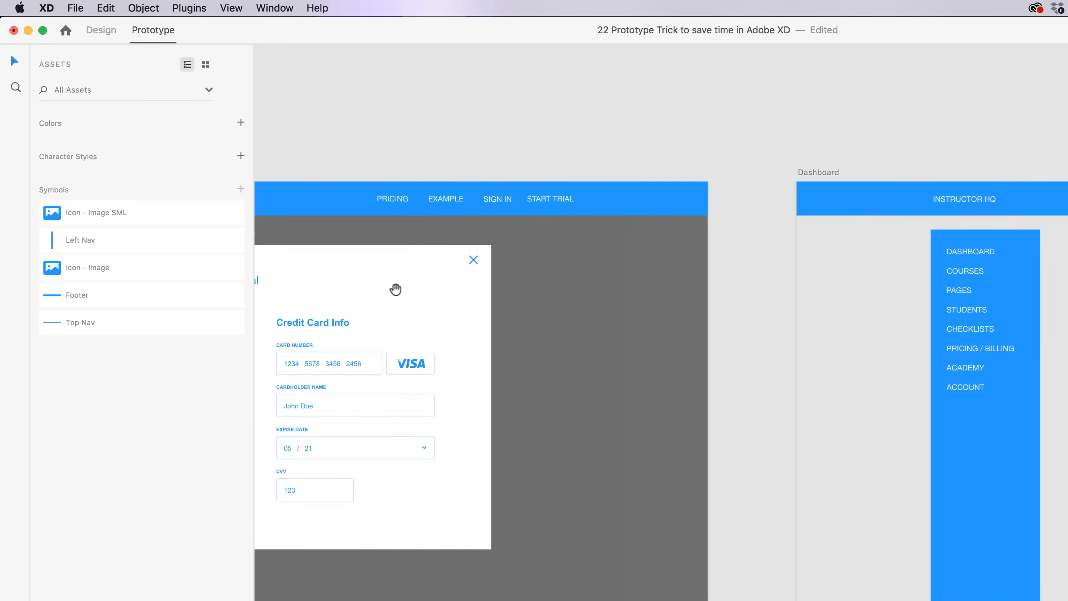
key(Delete)
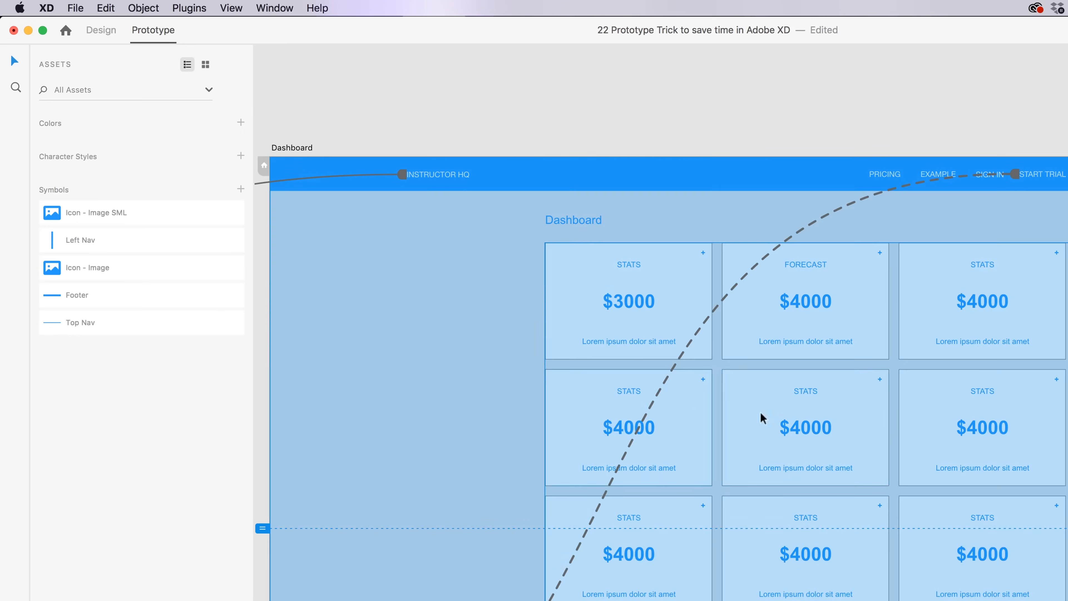
scroll(863, 410, down, 5)
click(1031, 471)
key(Delete)
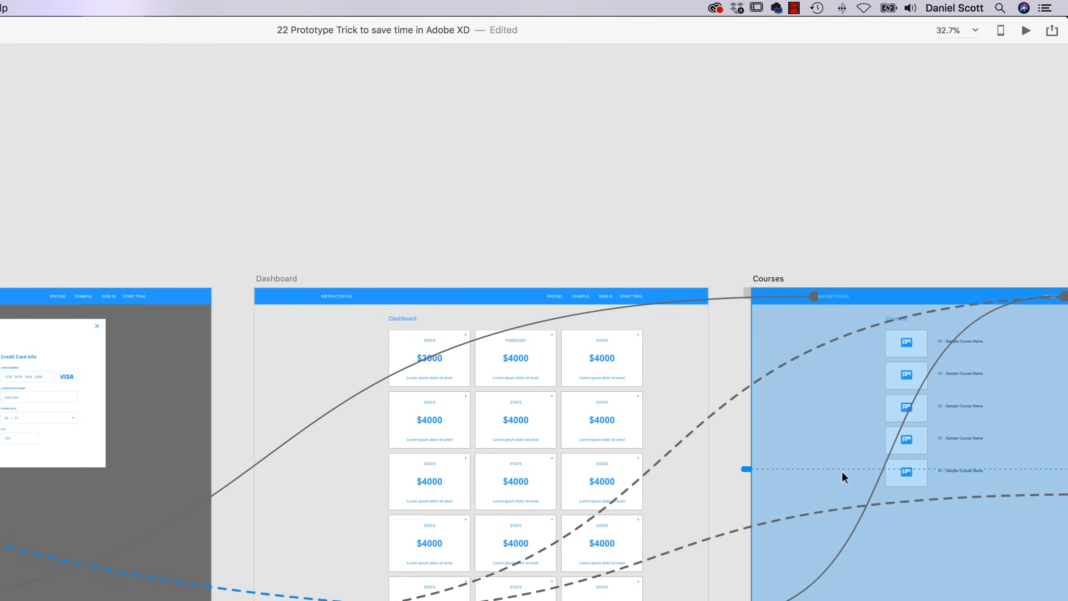
Step: Paste the linked left navigation onto the Dashboard and Courses artboards together
shift+click(285, 279)
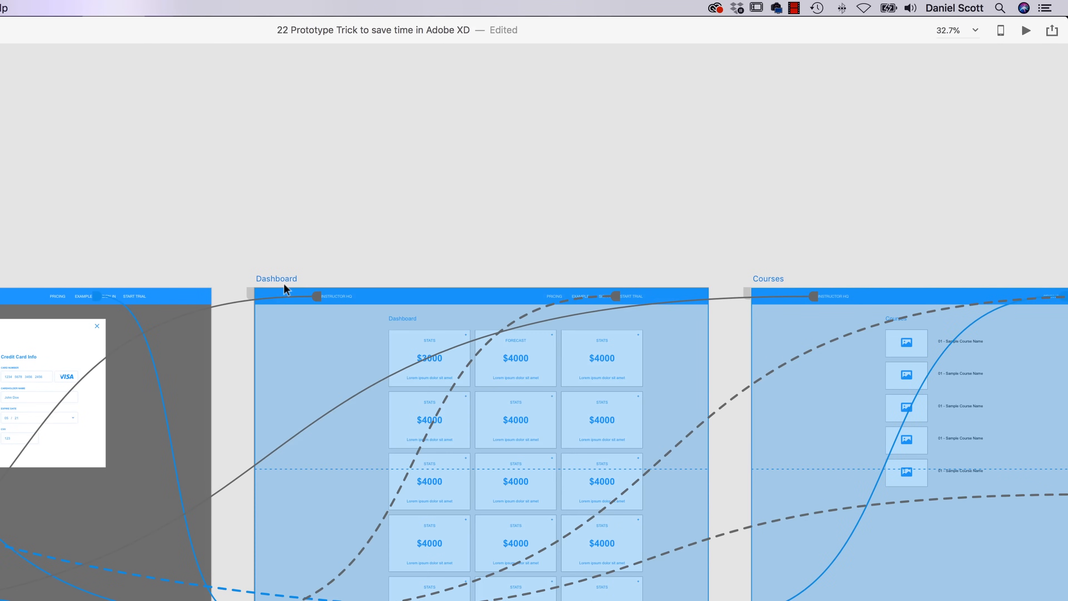
key(super+v)
click(301, 175)
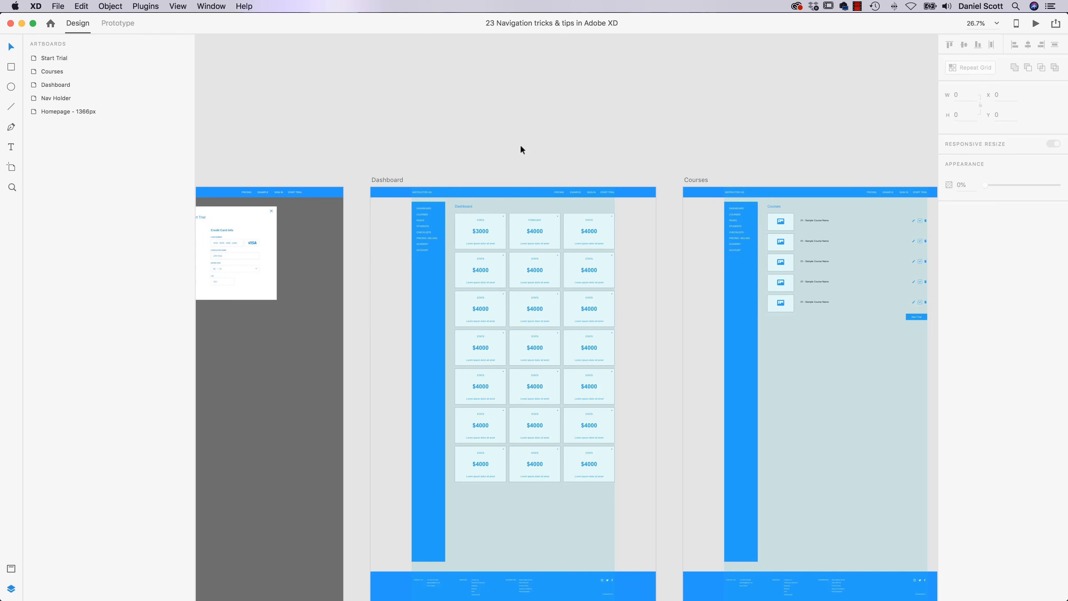
Step: Zoom to the course list's repeat grid on the Courses artboard, view it at 100%, and return to the all-artboards view
key(super+0)
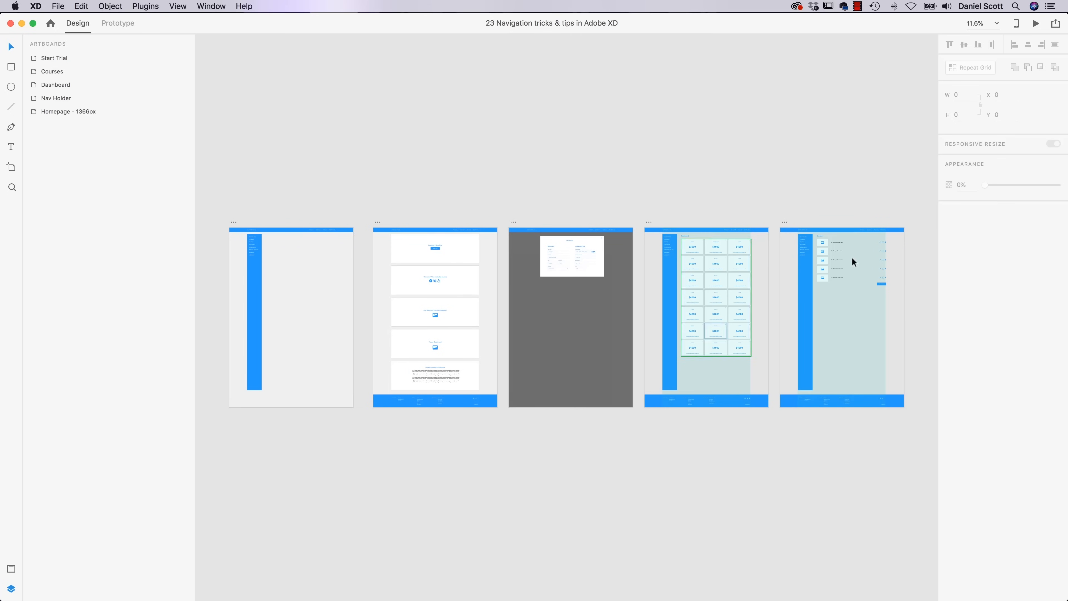
click(824, 252)
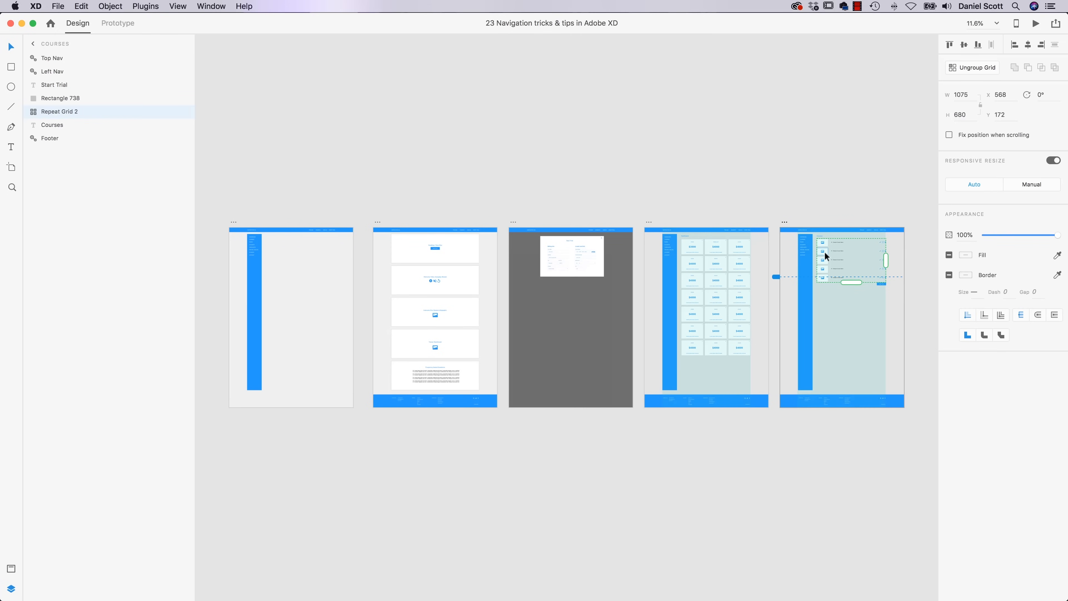
key(super+3)
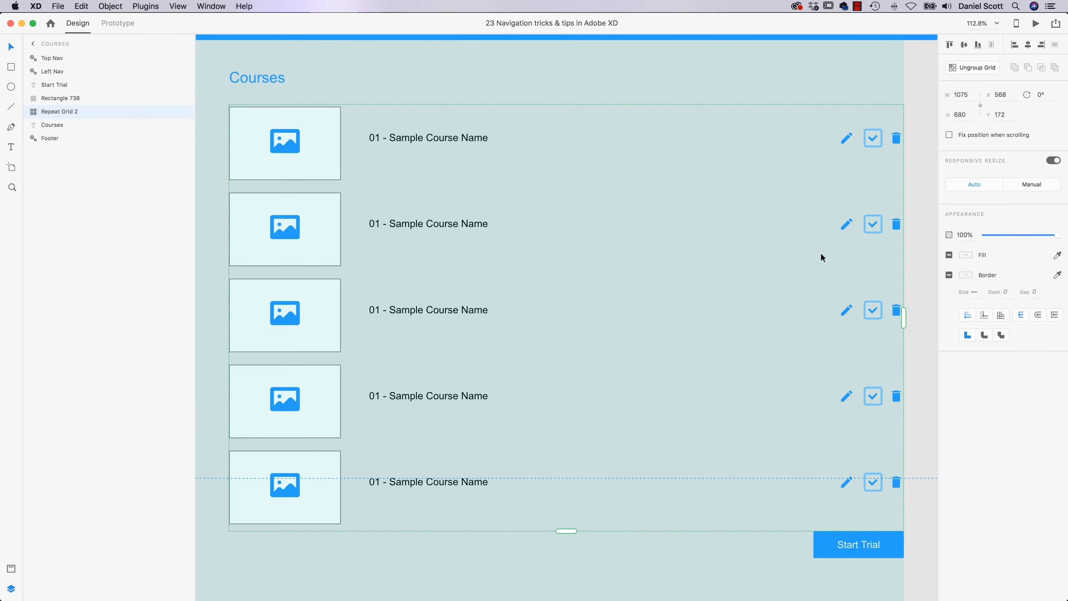
key(super+1)
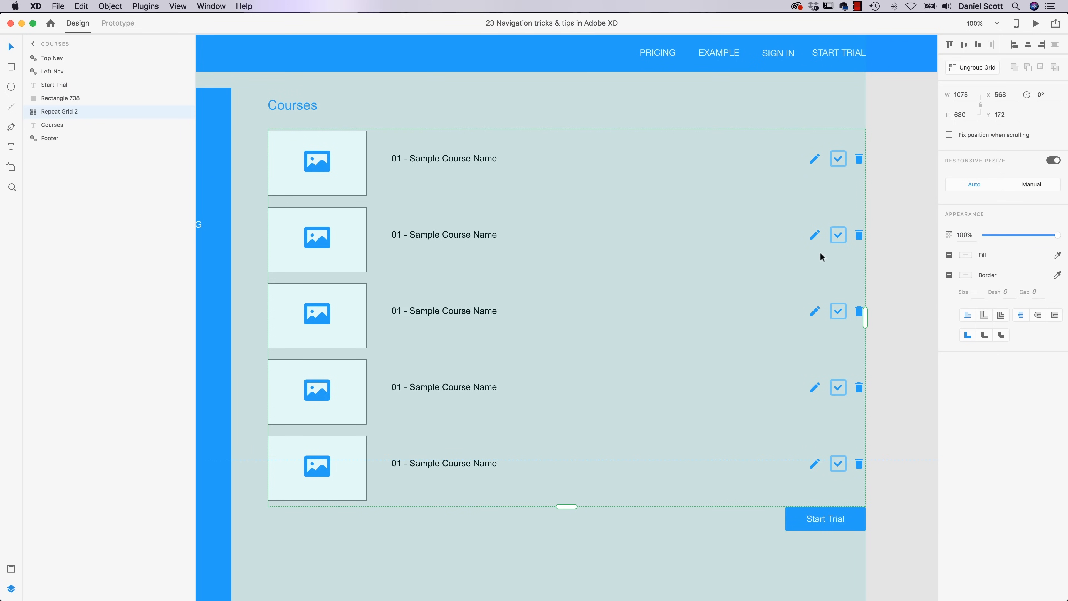
key(super+0)
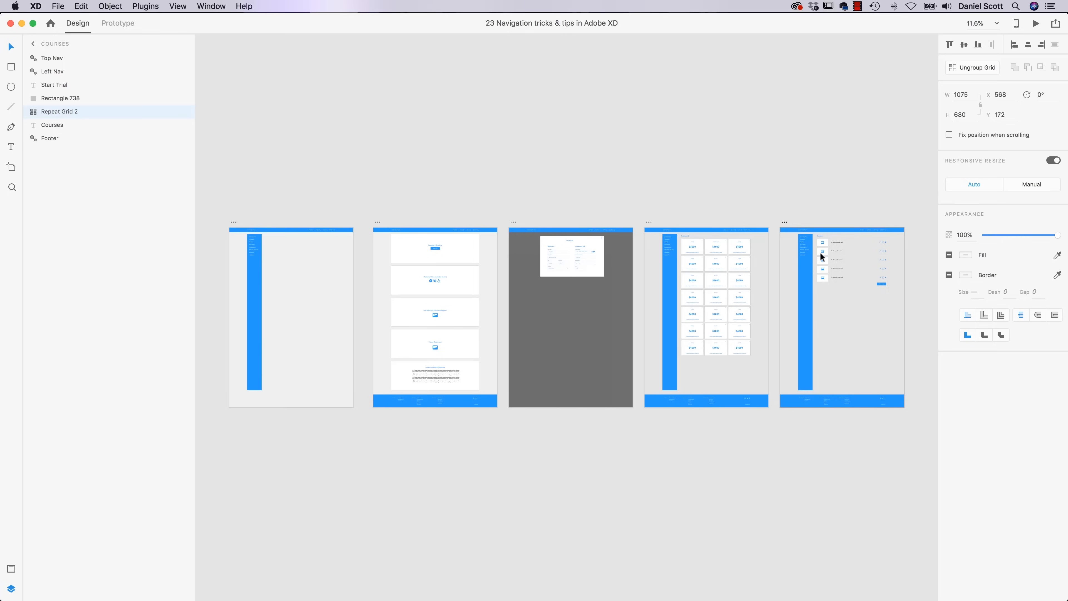
Step: Zoom to the Start Trial button text on the Homepage artboard, view it at 100%, and return to the all-artboards view
click(437, 248)
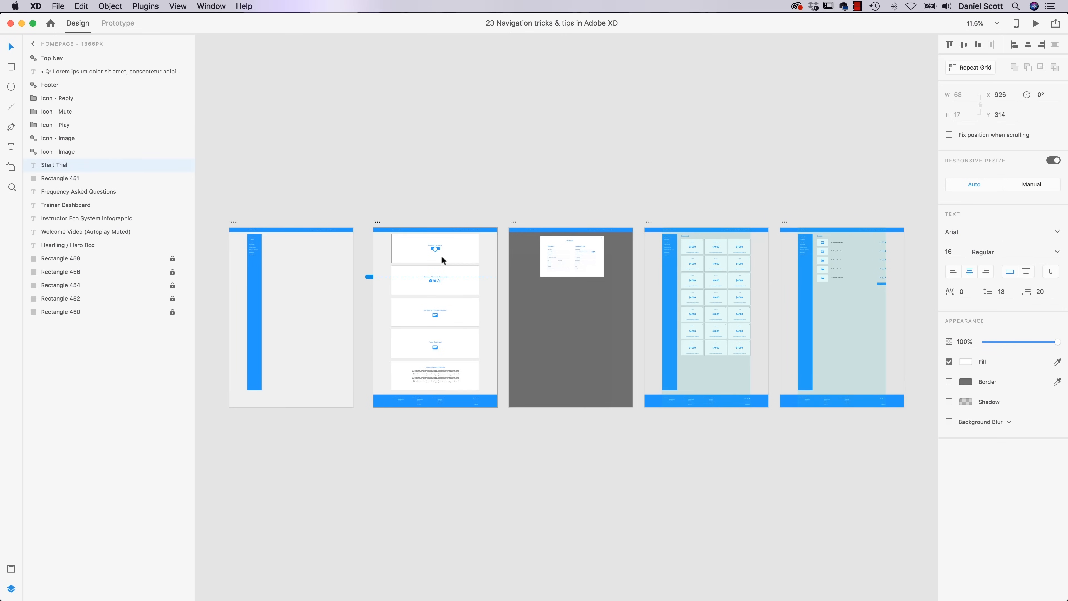
key(super+3)
key(super+1)
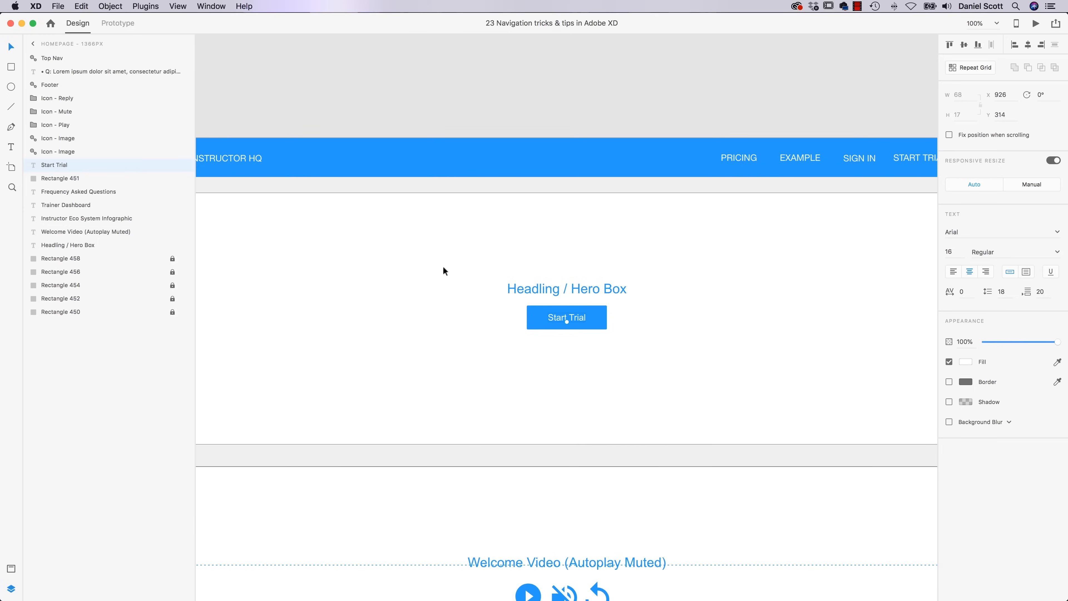
key(super+0)
Step: Zoom to the Billing and Card Info group on the Start Trial artboard, and zoom back out until the whole artboard width shows
click(577, 264)
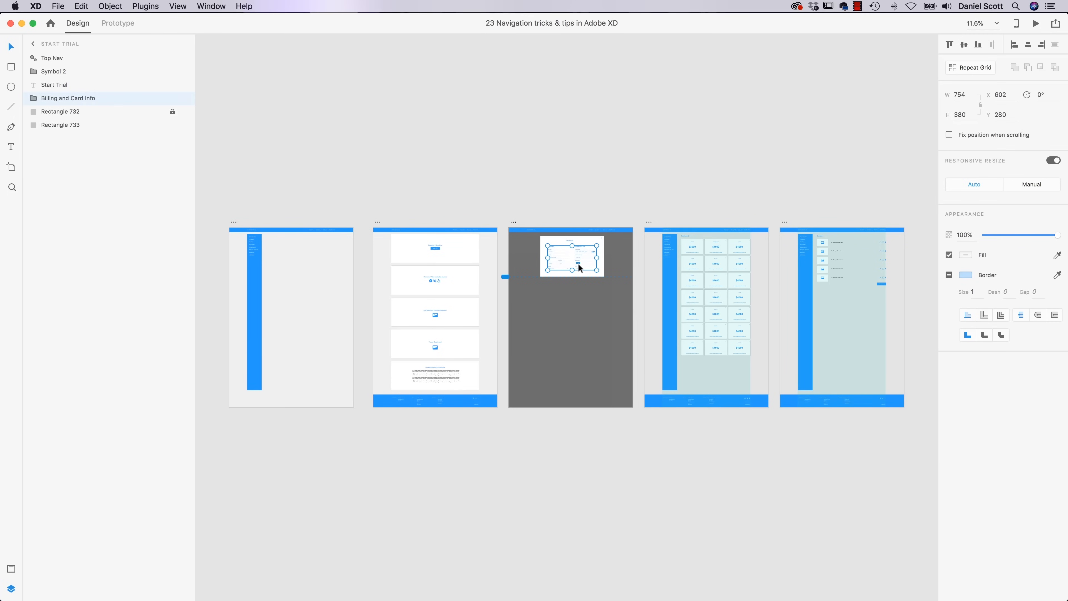
key(super+3)
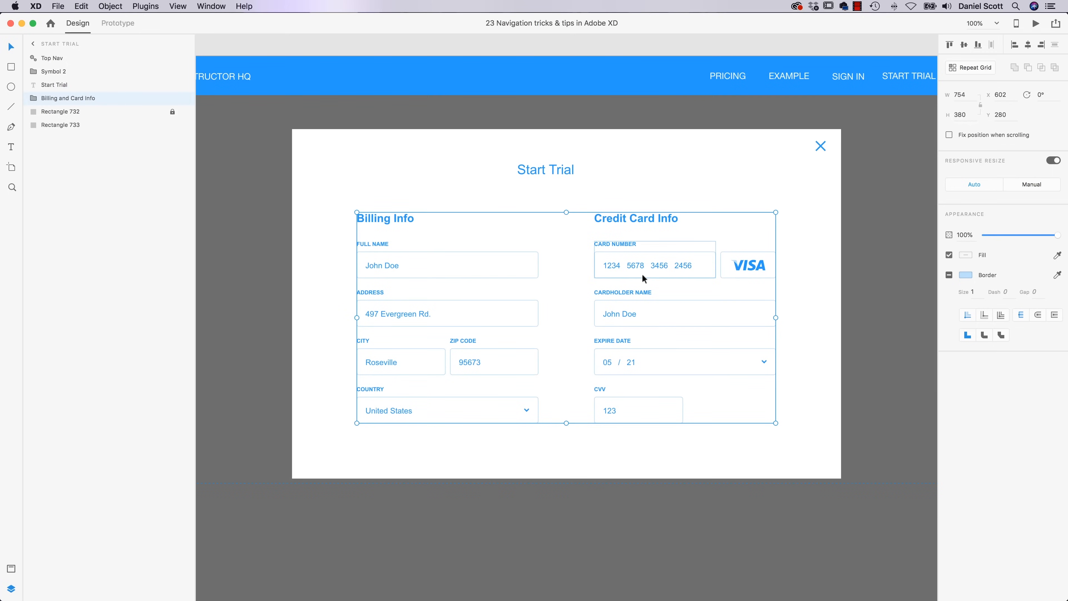
scroll(637, 269, up, 3)
scroll(638, 269, left, 4)
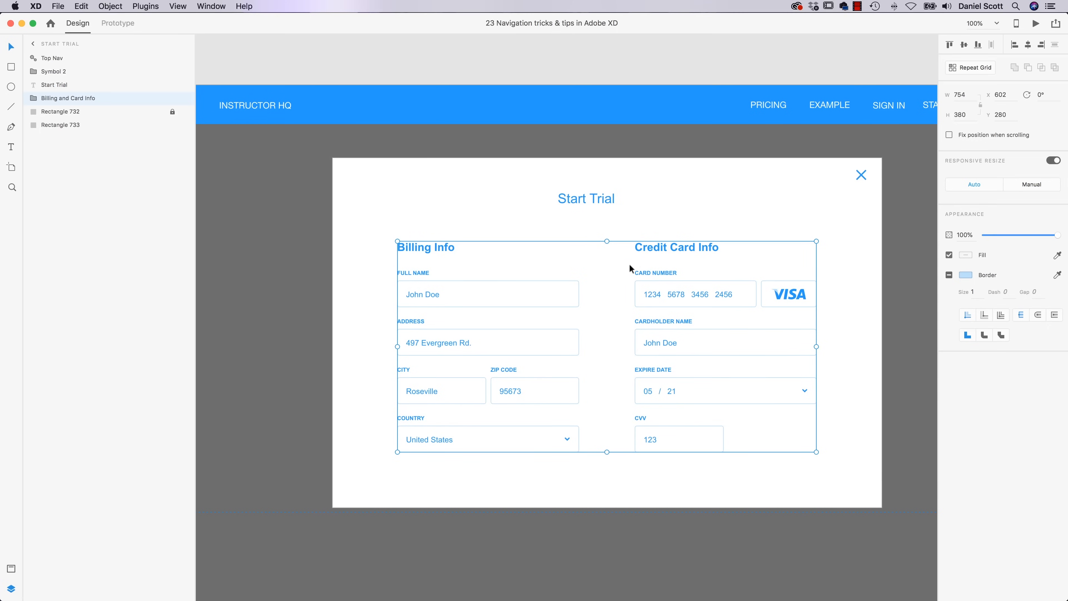
scroll(608, 301, down, 5)
drag(708, 274, 601, 286)
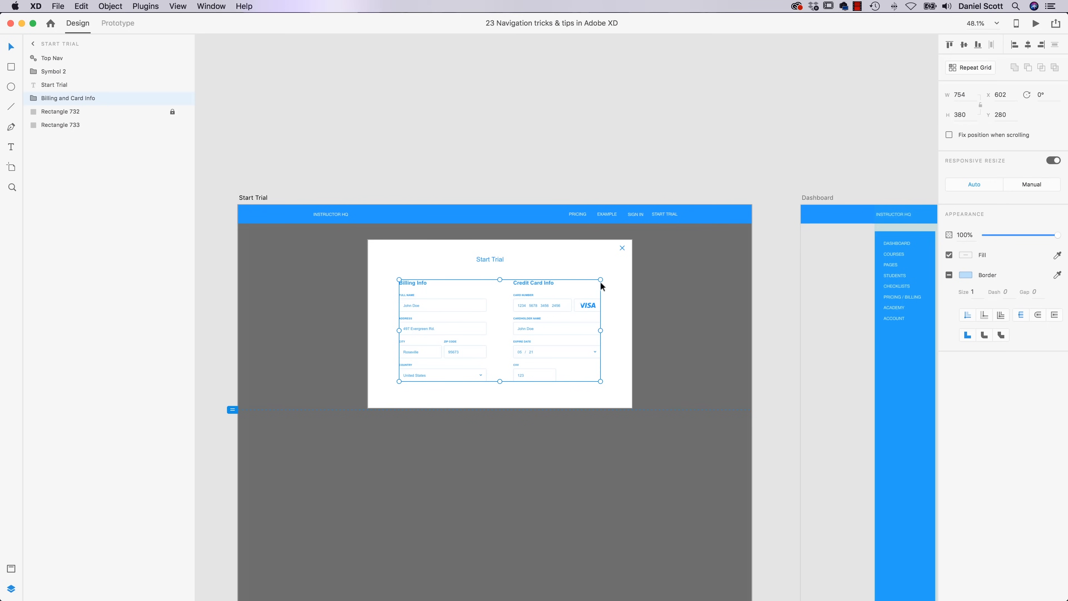
Step: Pan vertically up and down the Start Trial artboard at a fixed zoom level
scroll(598, 294, down, 5)
scroll(598, 295, up, 8)
scroll(596, 297, down, 4)
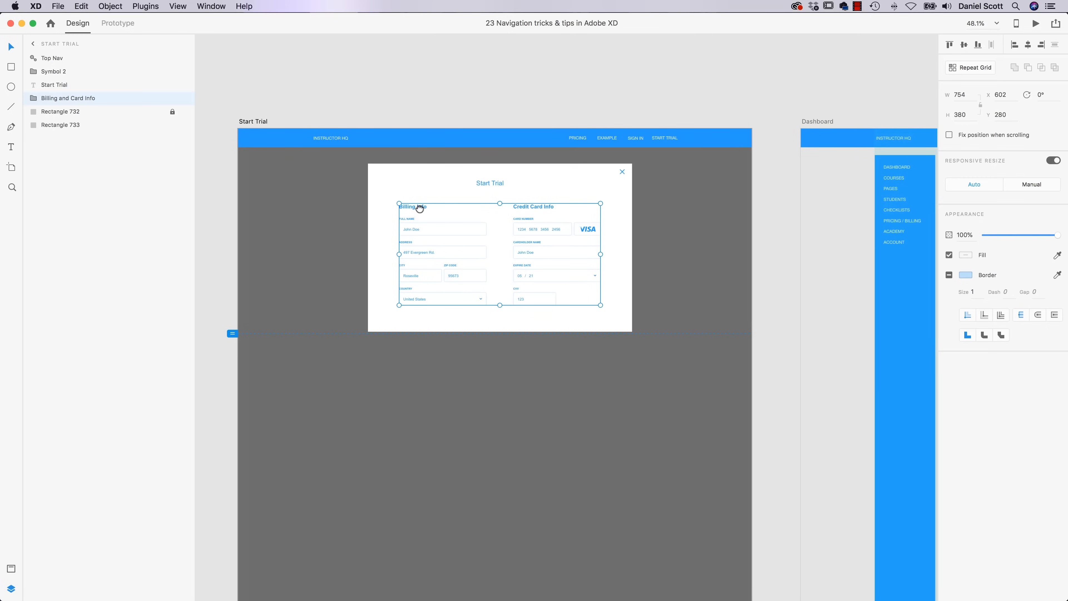
scroll(419, 208, up, 2)
scroll(463, 263, down, 10)
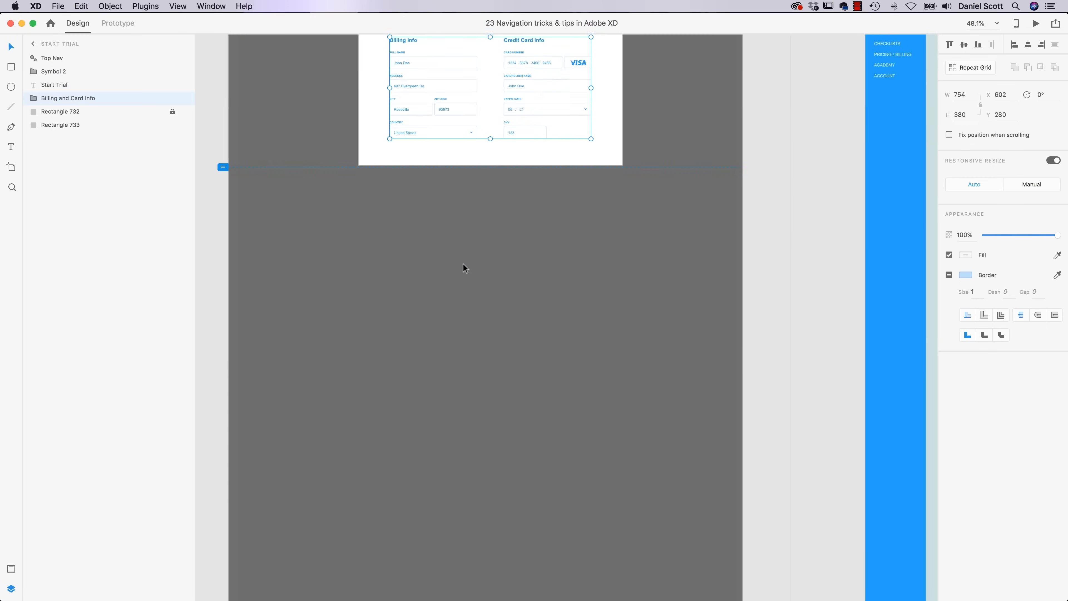
scroll(463, 263, up, 12)
scroll(463, 263, down, 2)
scroll(463, 263, down, 4)
scroll(463, 263, up, 14)
scroll(463, 263, down, 15)
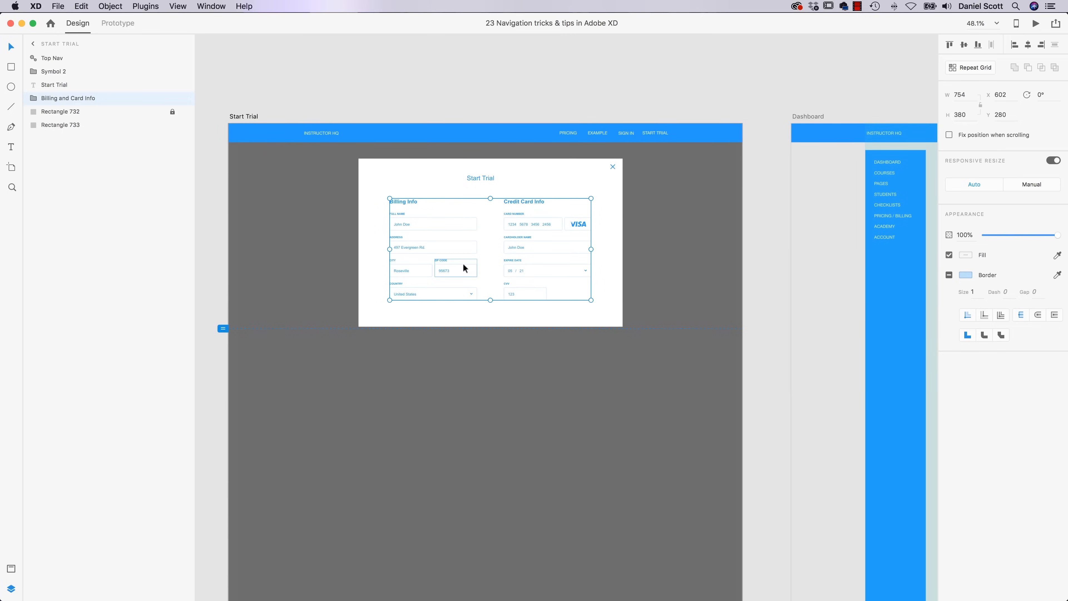
Step: Pan horizontally across the artboards from Start Trial past the Homepage to the Nav Holder
scroll(463, 263, right, 1)
scroll(458, 268, left, 12)
scroll(457, 268, right, 20)
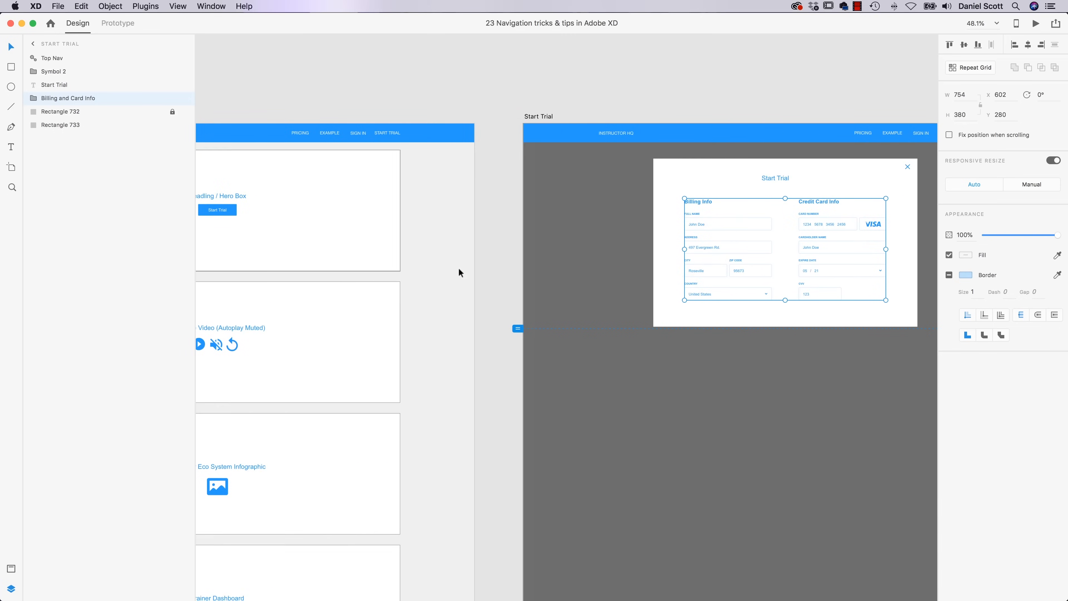
scroll(458, 268, right, 15)
scroll(458, 268, left, 20)
scroll(455, 267, down, 6)
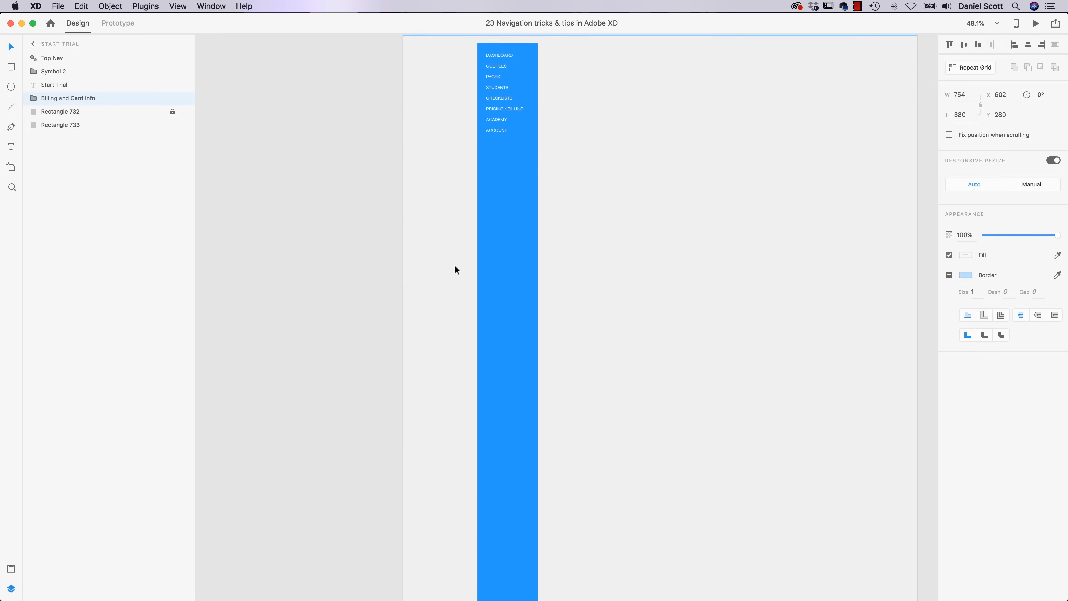
Step: Pan around the Nav Holder artboard in both directions to examine its top bar and left navigation
scroll(455, 267, up, 15)
scroll(453, 268, down, 3)
scroll(453, 268, up, 1)
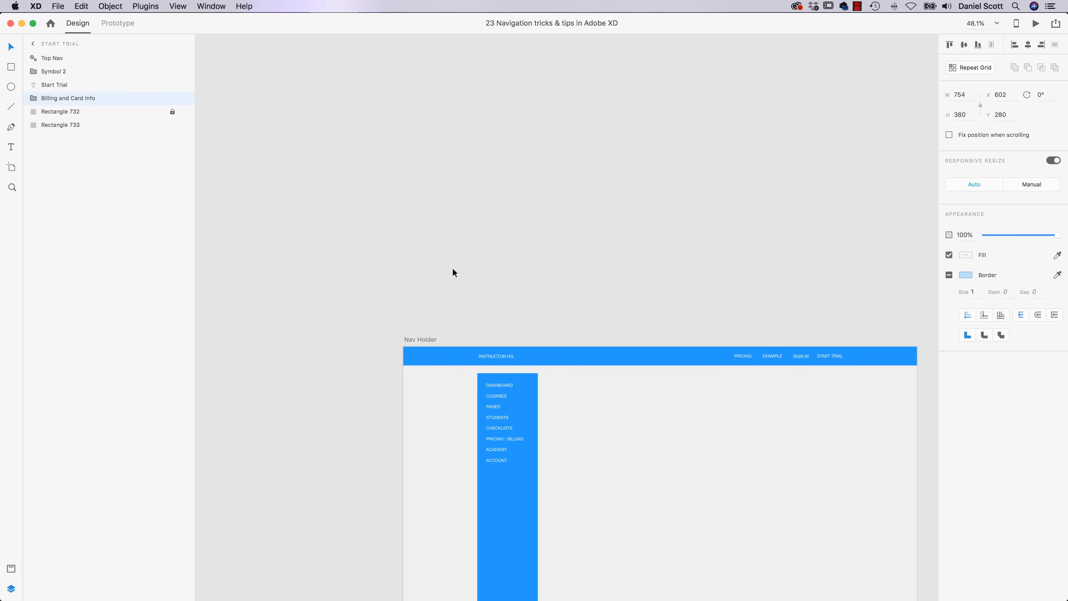
scroll(453, 268, right, 10)
scroll(453, 268, left, 7)
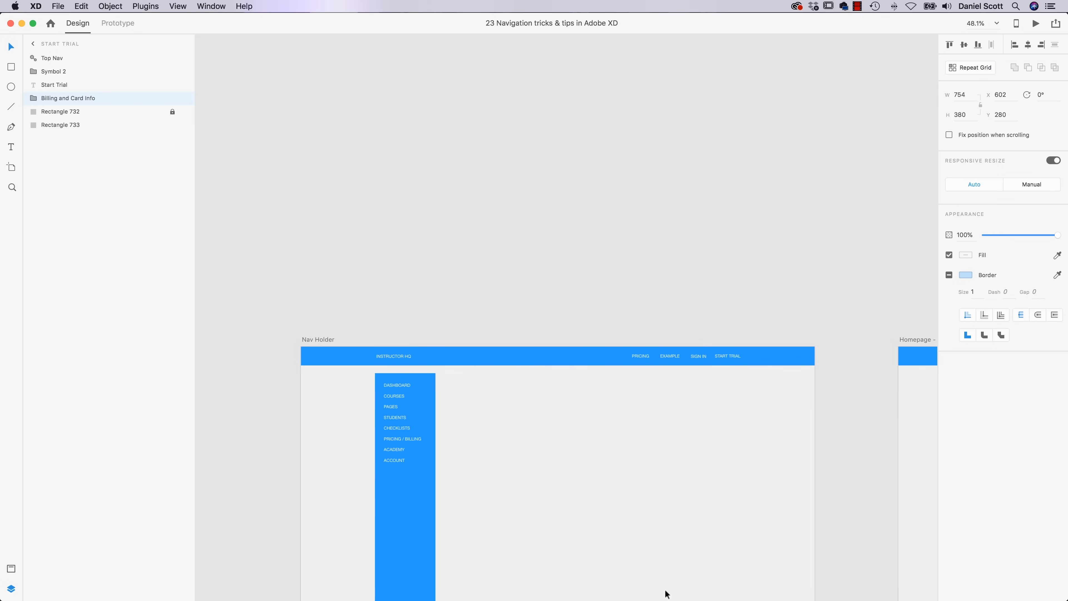
scroll(496, 298, down, 9)
scroll(510, 363, up, 3)
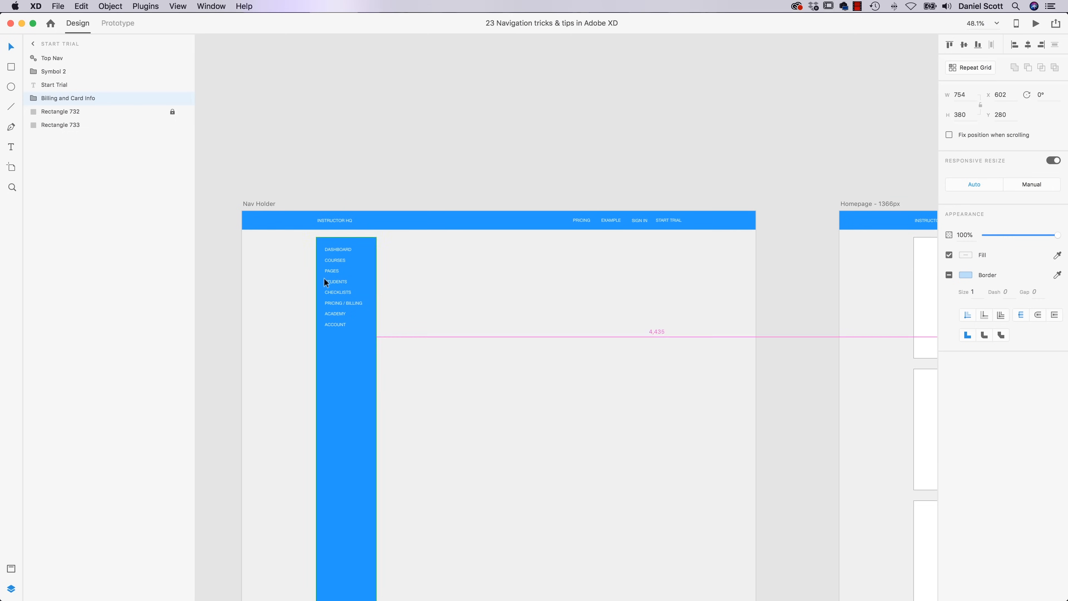
Step: Zoom in and out around the Nav Holder's left navigation, and fit all artboards in view
scroll(324, 279, up, 10)
scroll(328, 294, down, 10)
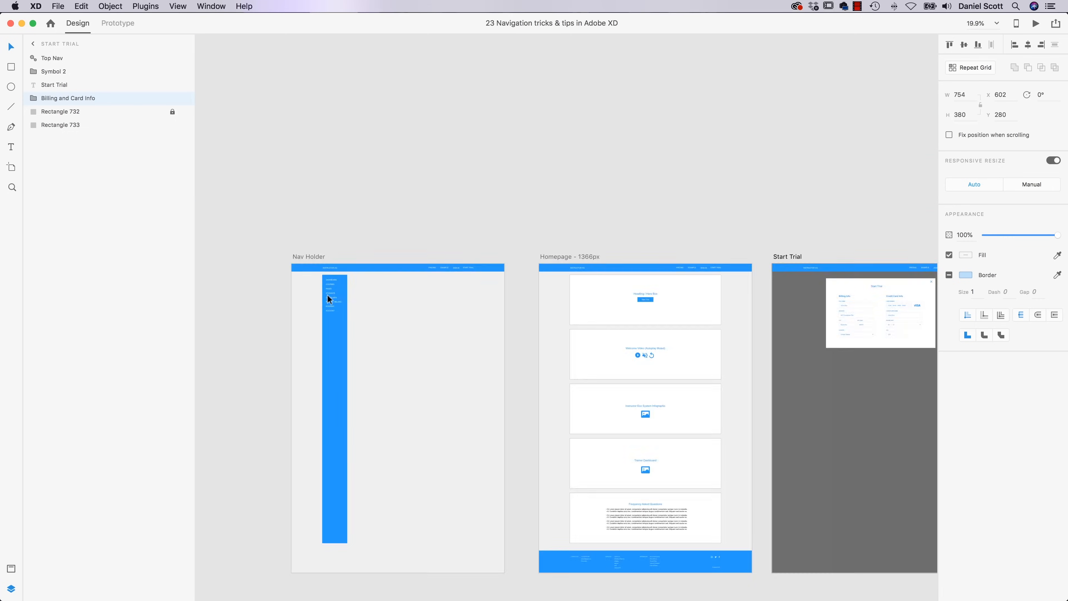
scroll(328, 295, up, 10)
scroll(328, 295, down, 10)
scroll(330, 298, up, 5)
scroll(330, 298, up, 10)
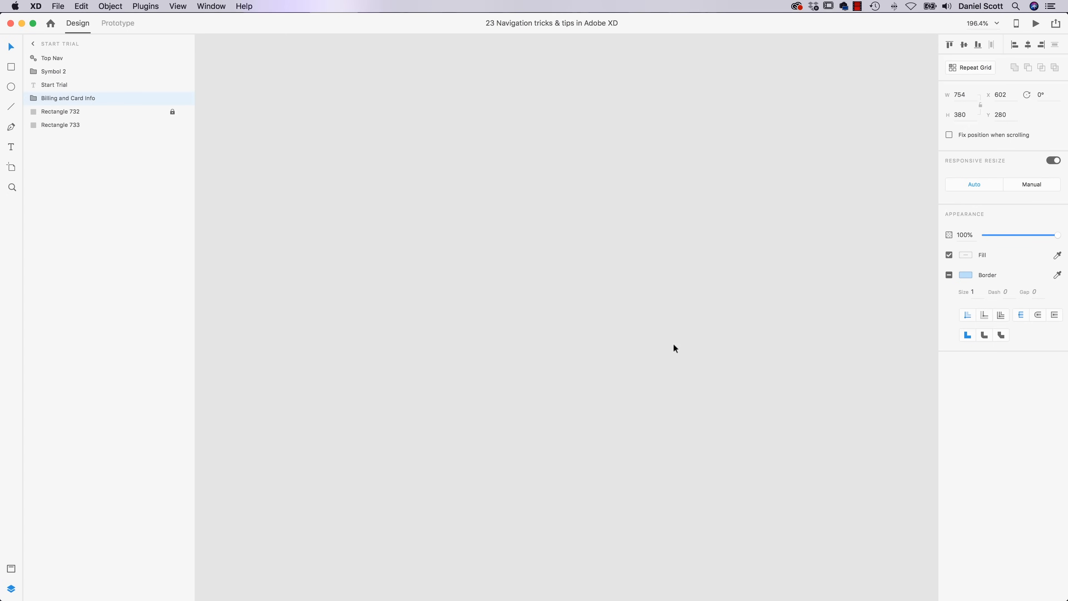
key(super+0)
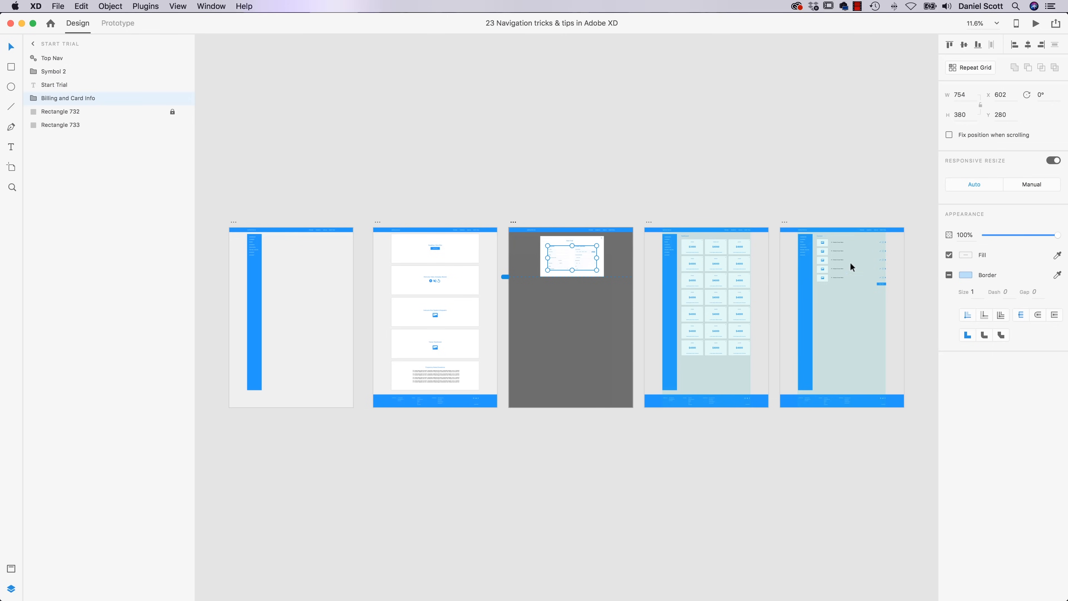
Step: Zoom in on the first course thumbnail on the Courses artboard and zoom back out to the overview
key(alt)
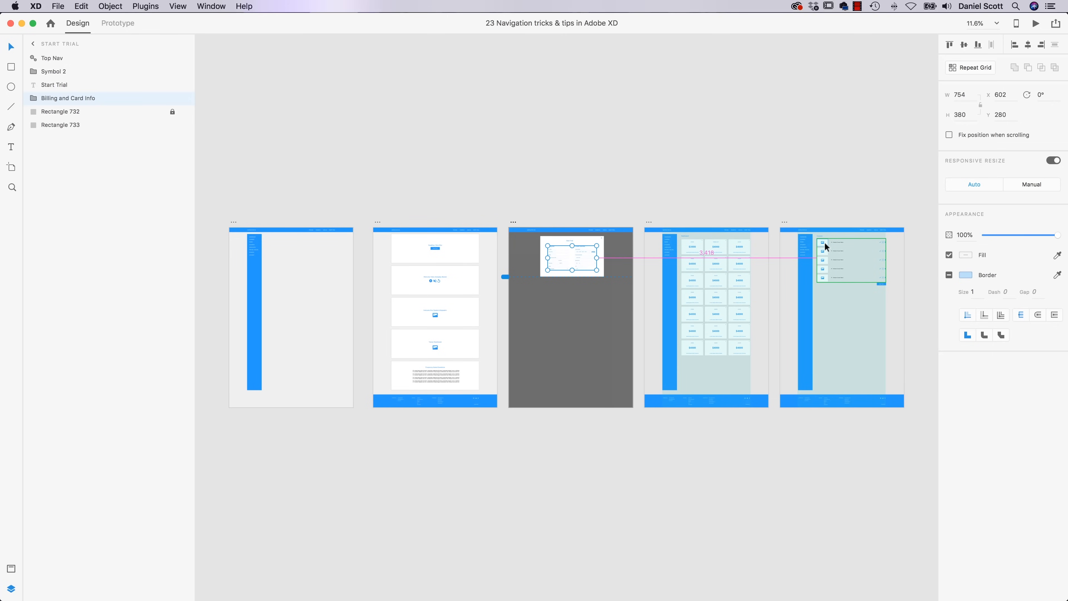
scroll(825, 242, up, 10)
scroll(824, 242, down, 3)
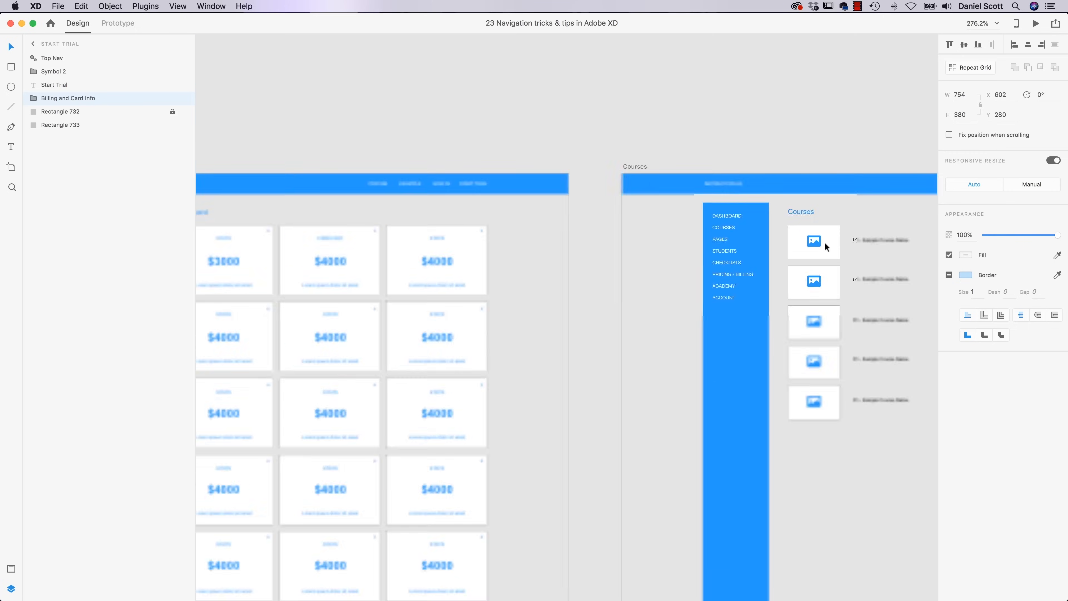
scroll(824, 241, down, 10)
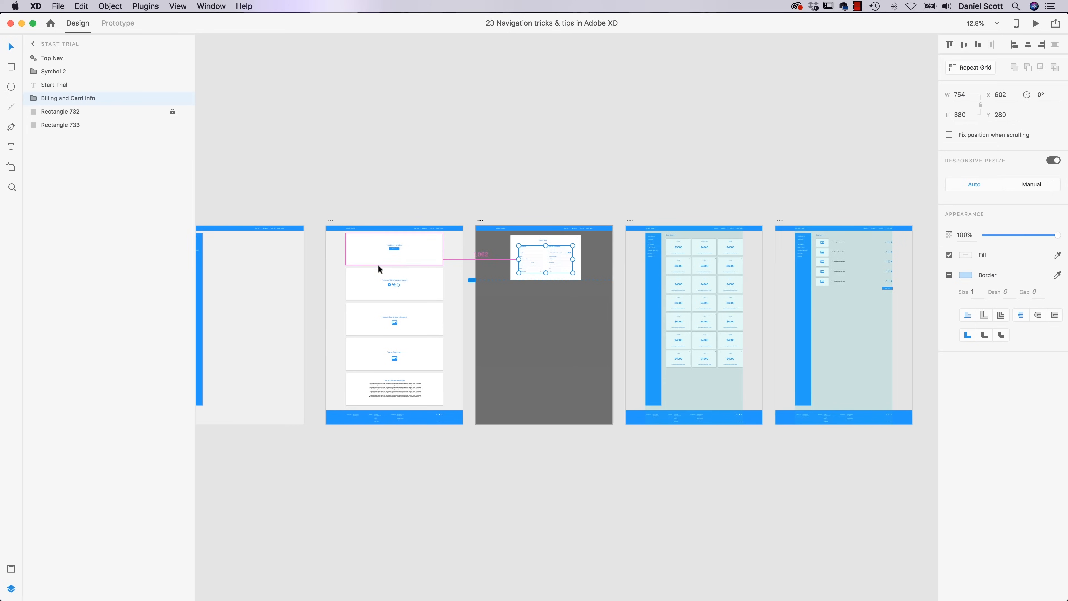
Step: Zoom in and out around the Start Trial button in the Homepage artboard's hero box
scroll(397, 250, up, 10)
scroll(397, 253, down, 4)
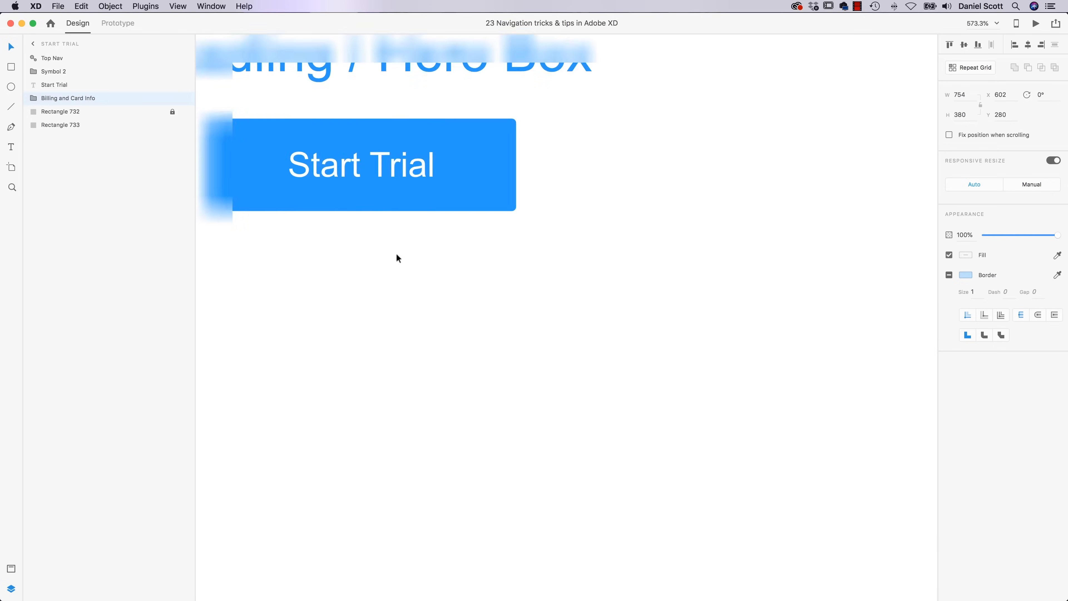
scroll(396, 252, down, 3)
scroll(397, 253, up, 8)
scroll(396, 253, down, 5)
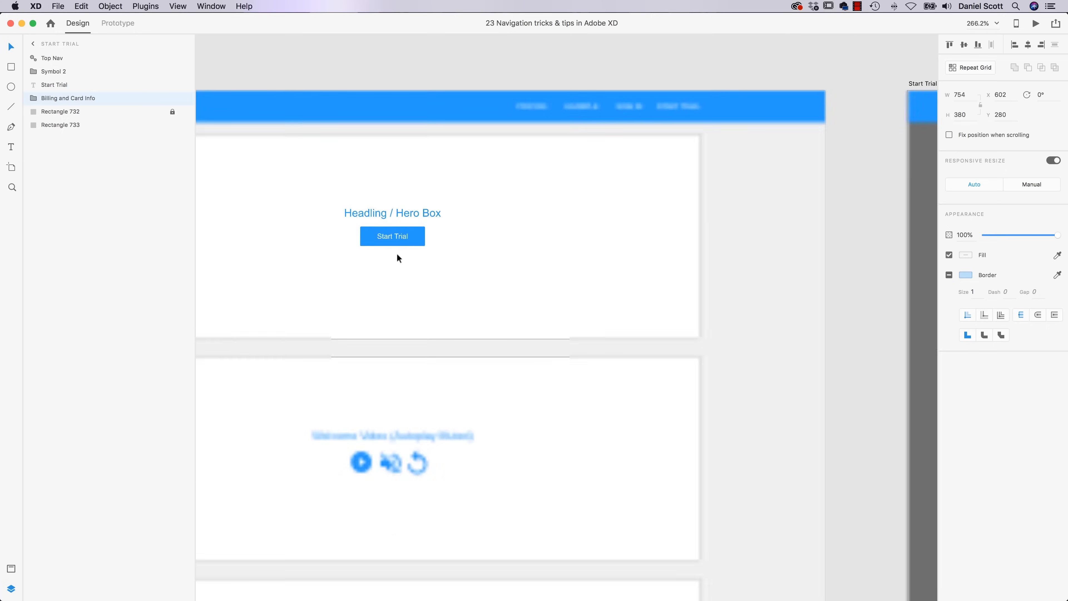
scroll(397, 253, down, 3)
Step: Move over to the Dashboard artboard and zoom in and out around its Forecast card
scroll(573, 316, right, 5)
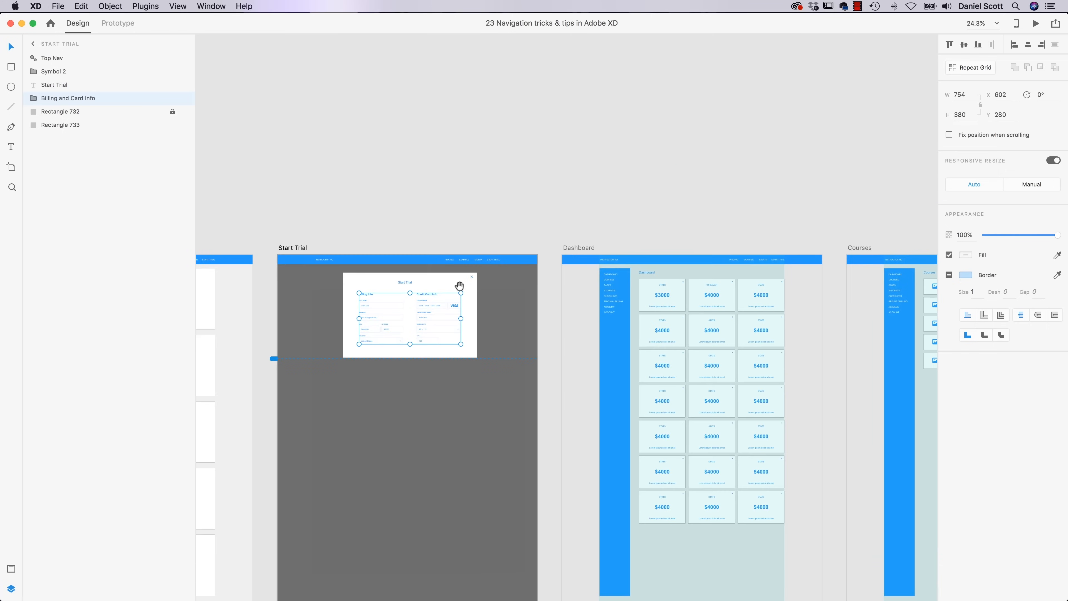
scroll(721, 296, up, 10)
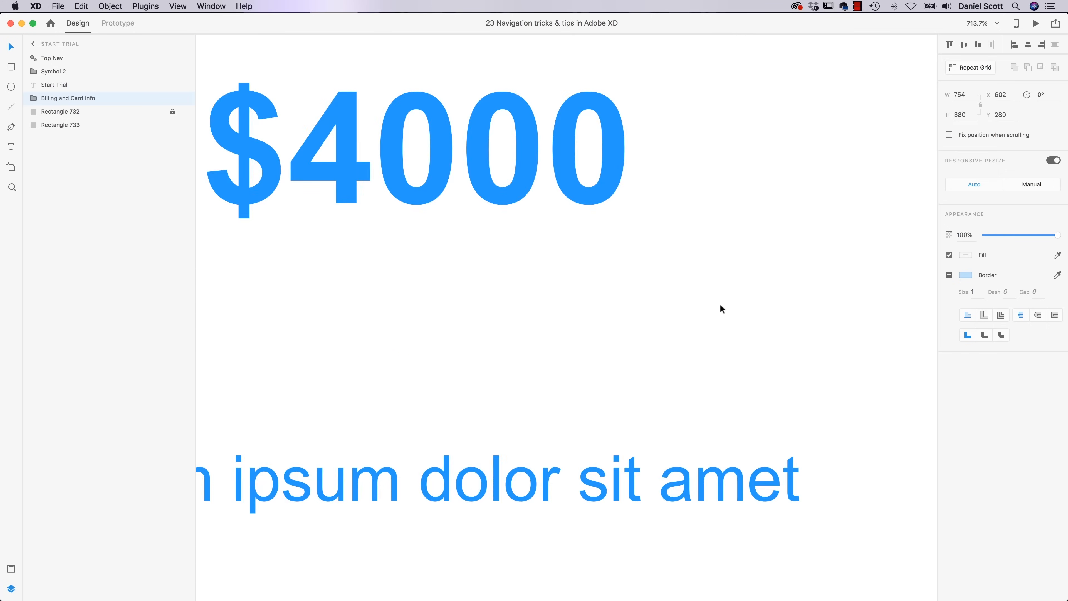
scroll(720, 304, down, 8)
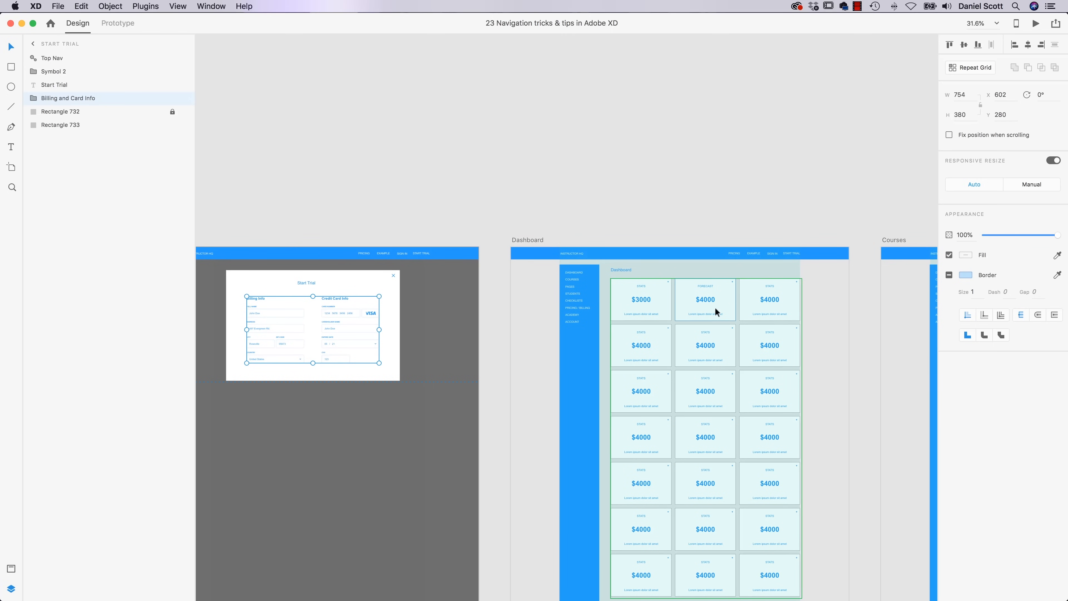
scroll(713, 309, up, 10)
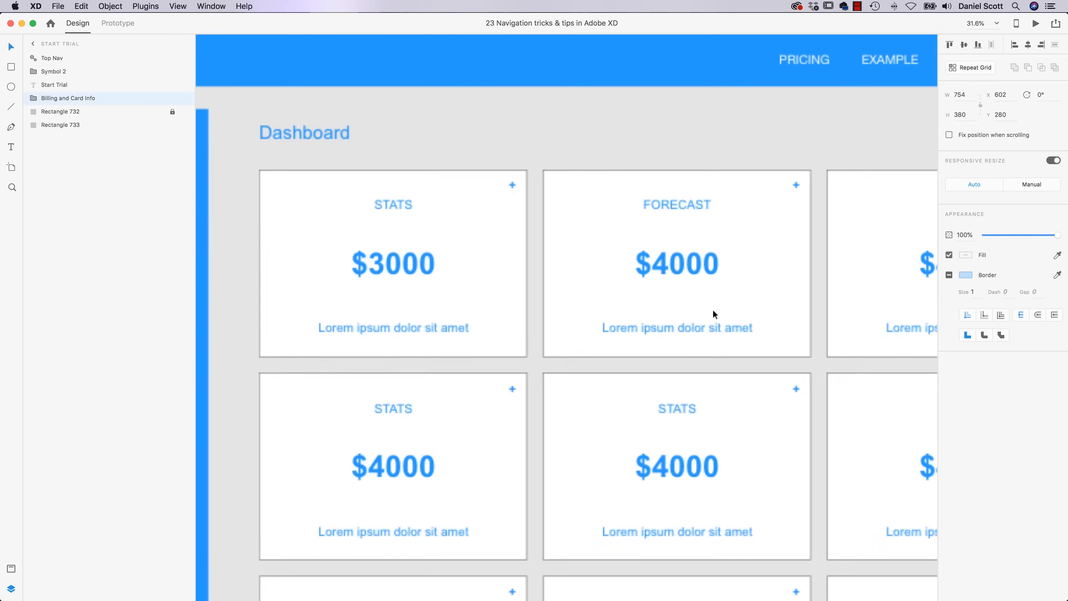
scroll(714, 316, down, 12)
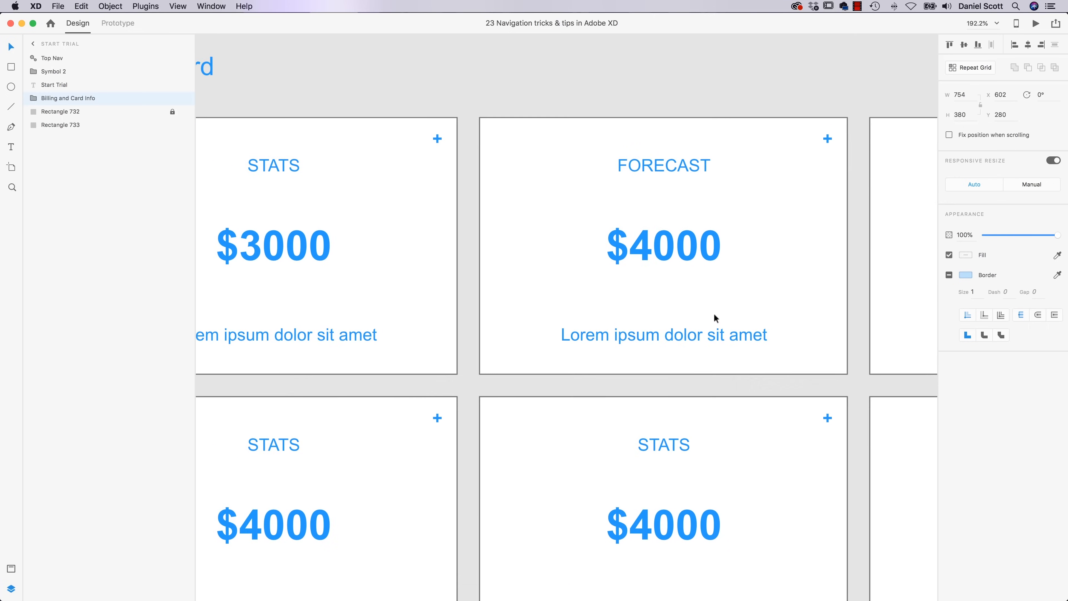
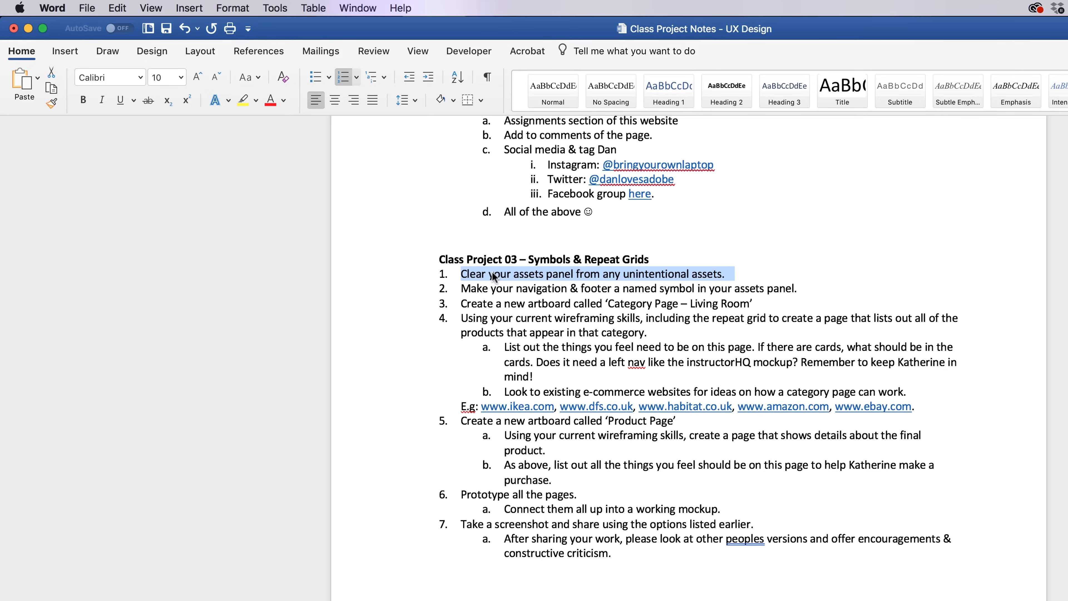
Step: Review the Class Project 03 heading and its tasks on the navigation and footer symbols and the 'Category Page – Living Room' artboard
double_click(543, 290)
double_click(598, 290)
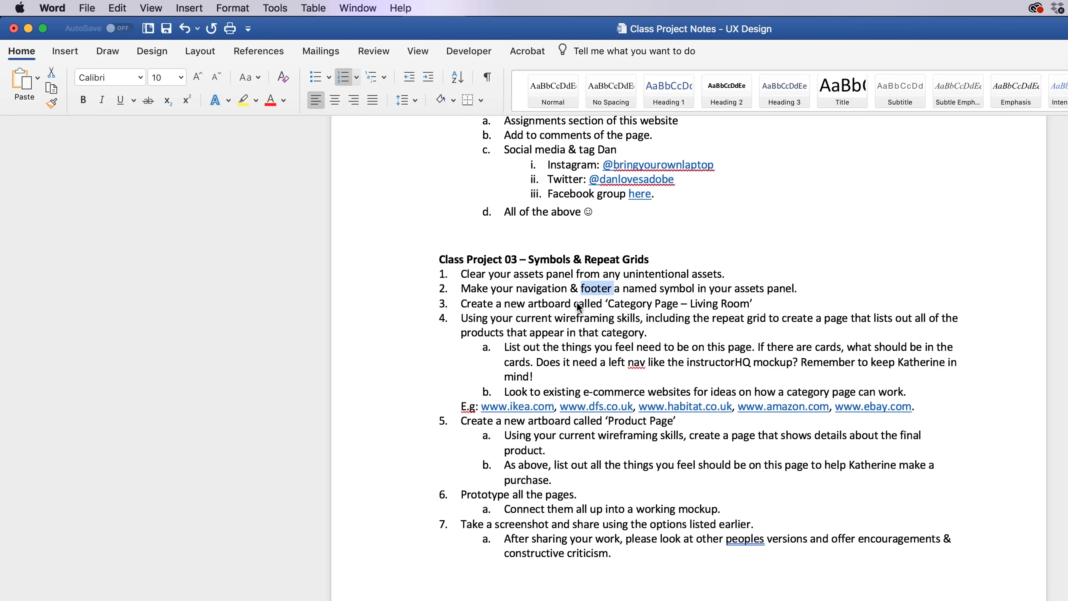
drag(605, 305, 675, 310)
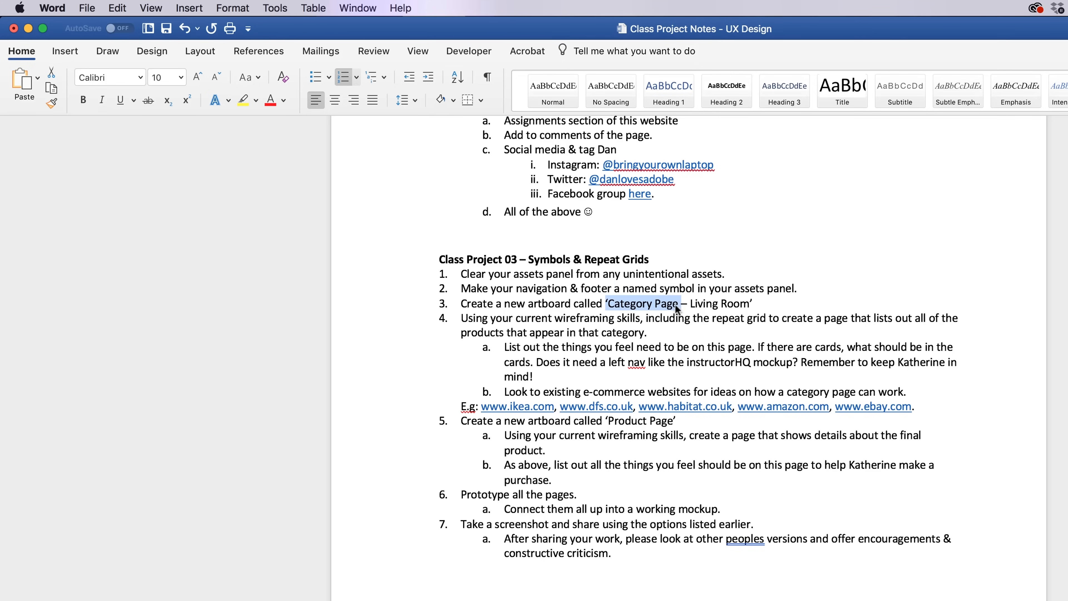
double_click(694, 310)
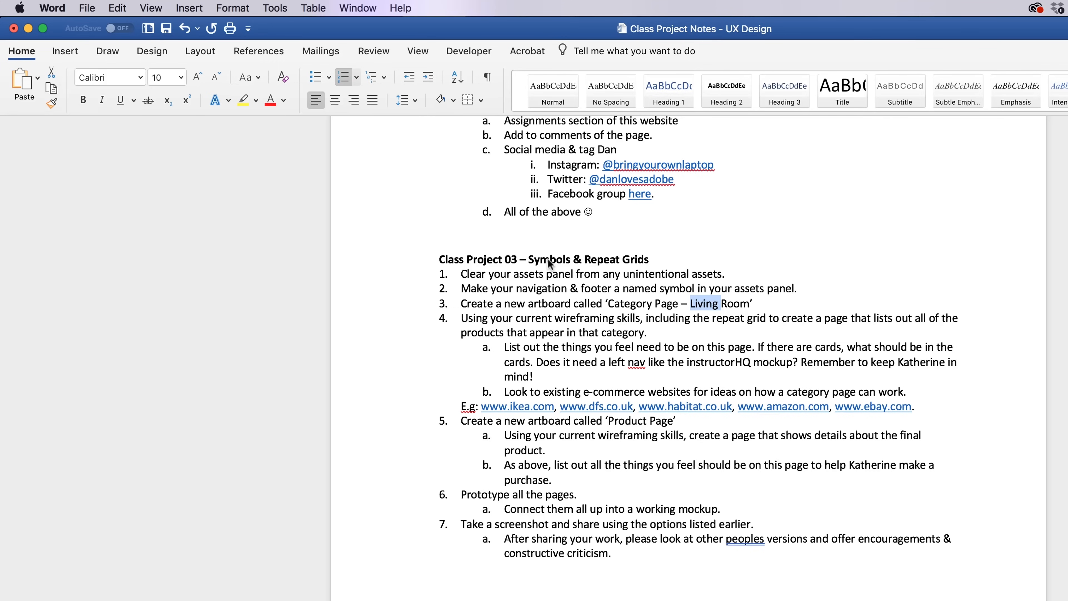
double_click(593, 259)
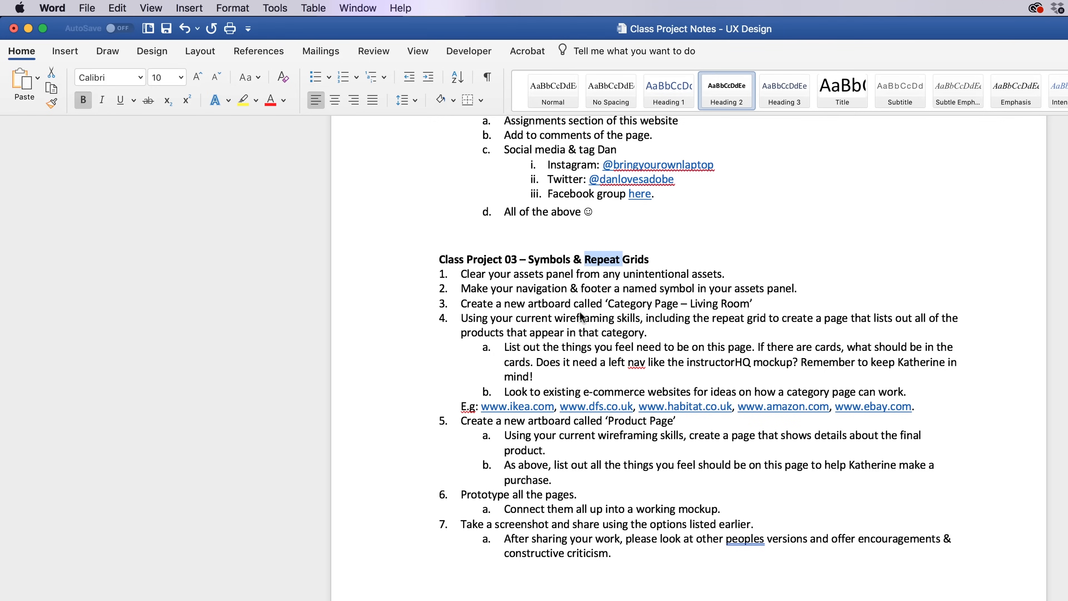
Step: Switch to Adobe XD and examine the repeat grids on the Dashboard and Courses artboards
key(super+Tab)
key(super+Tab)
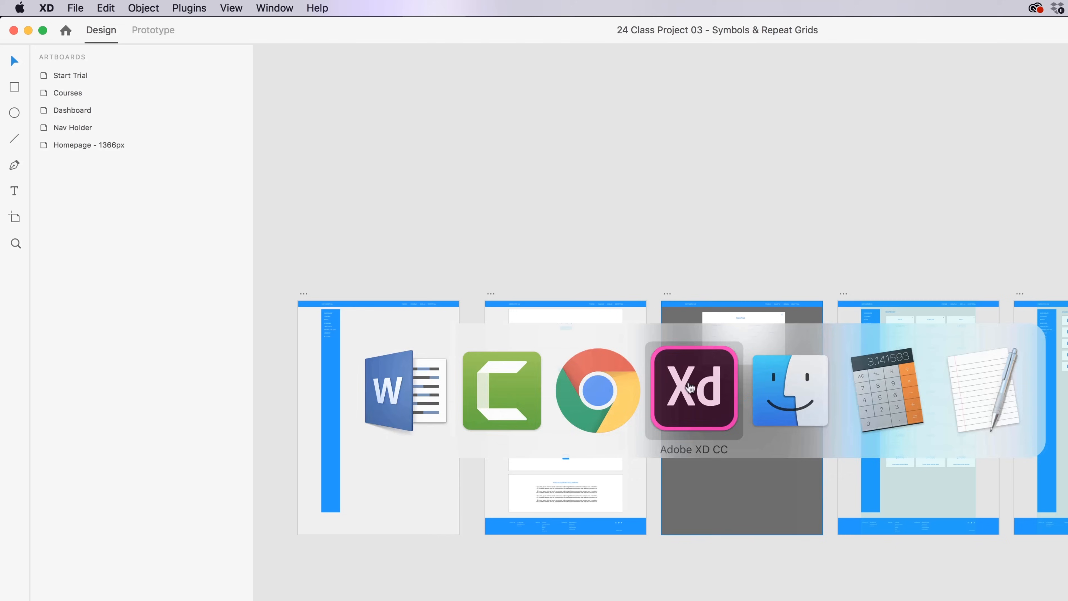
scroll(932, 343, up, 5)
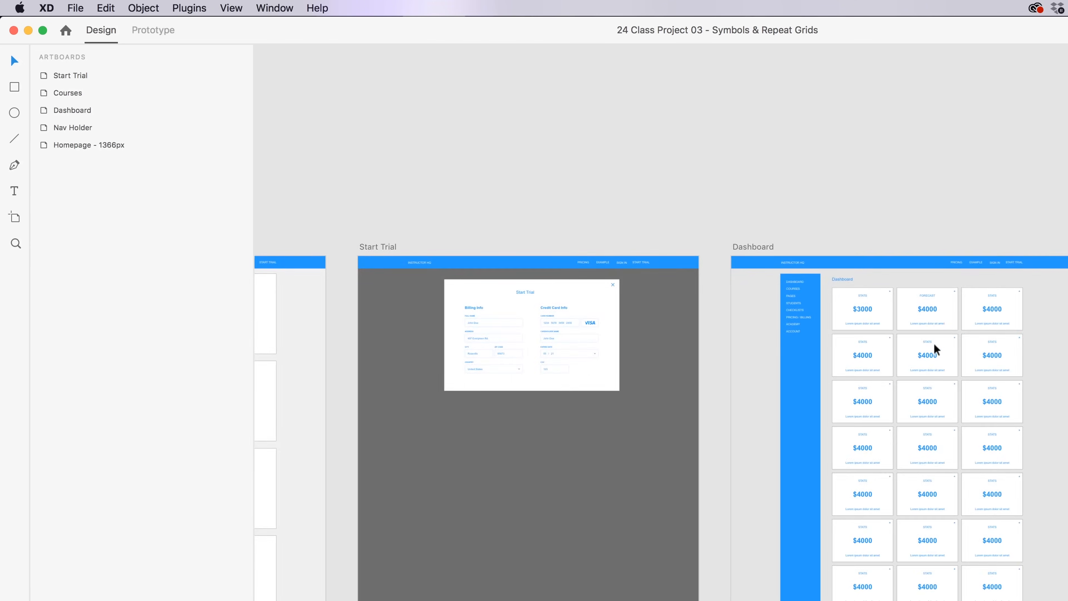
drag(865, 274, 676, 329)
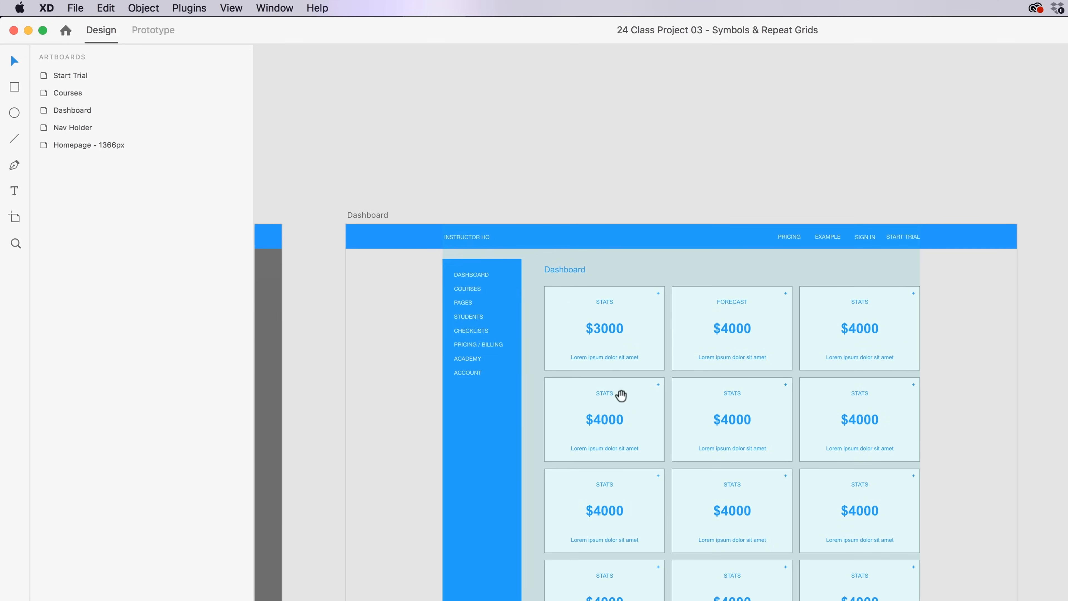
drag(1065, 396, 332, 387)
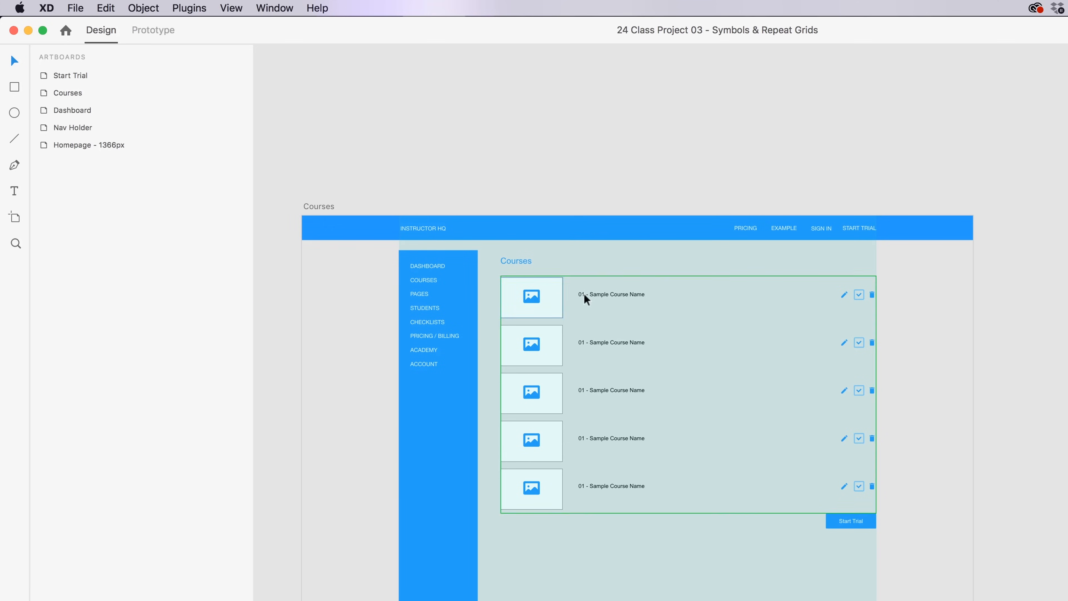
Step: Return to Word and review the brief's page content tasks, example e-commerce websites and the prototyping task
key(super+Tab)
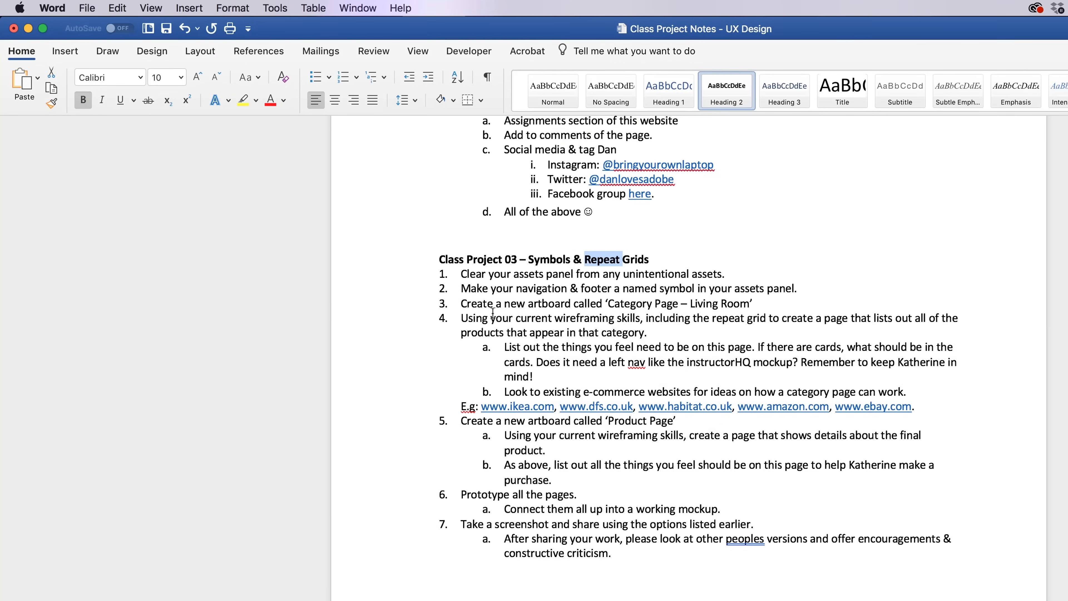
drag(460, 319, 527, 353)
triple_click(527, 354)
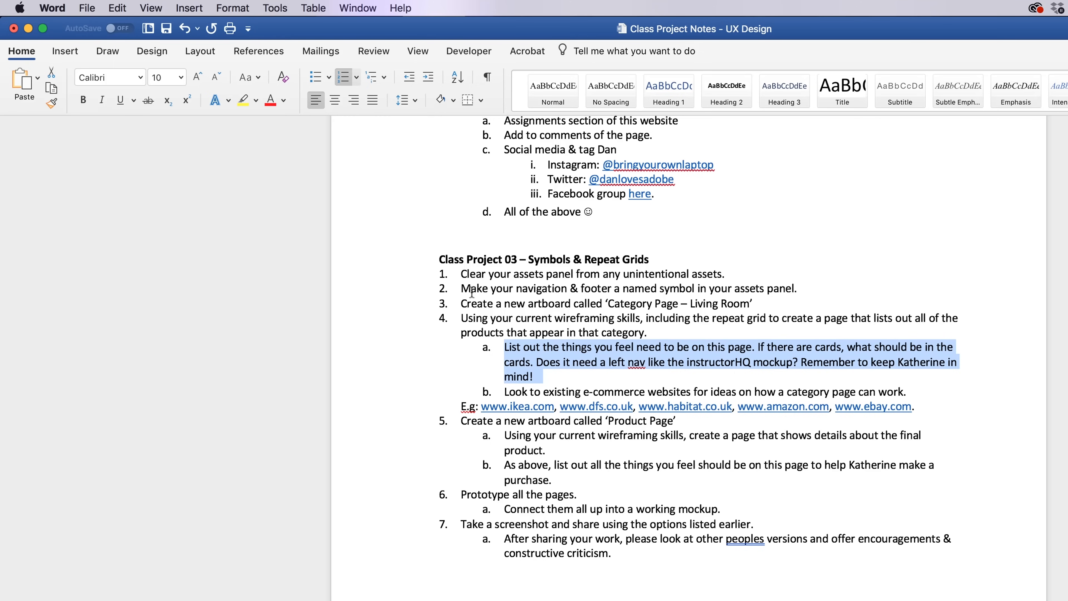
drag(481, 406, 899, 409)
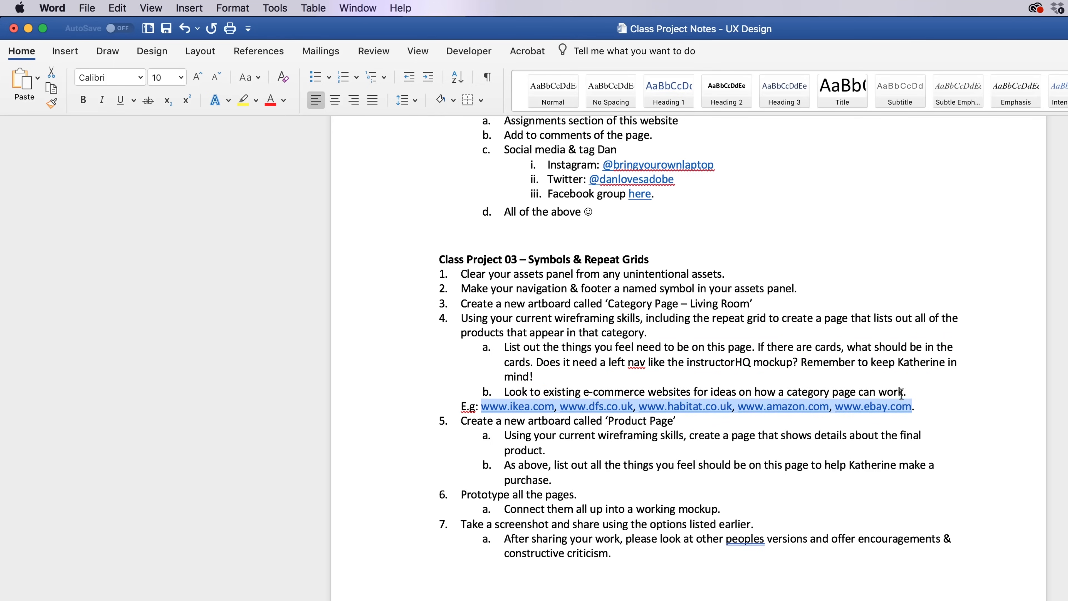
click(918, 402)
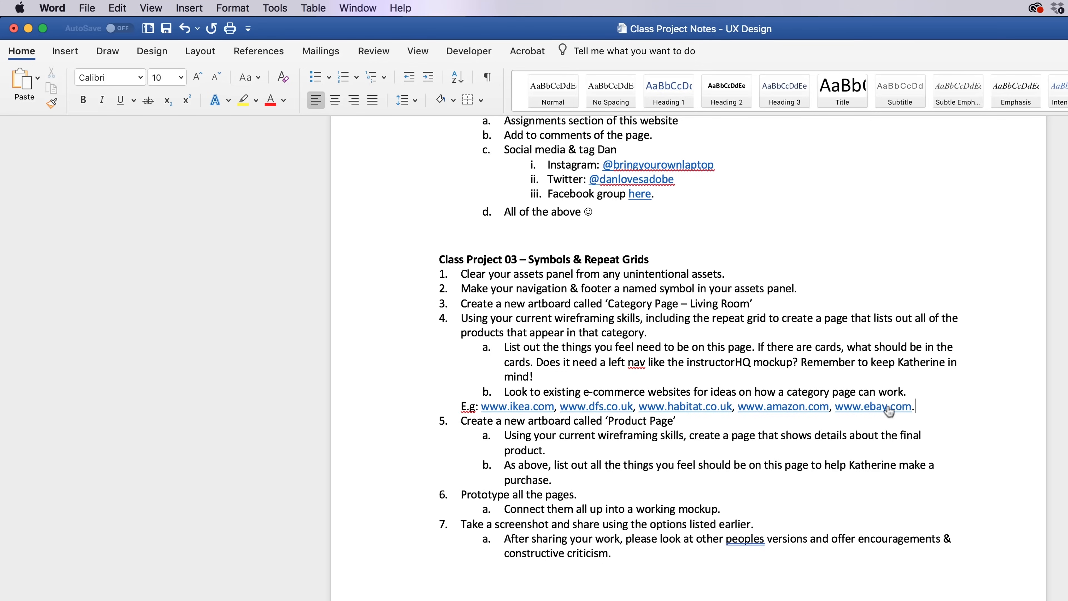
click(915, 406)
click(957, 407)
drag(474, 494, 566, 487)
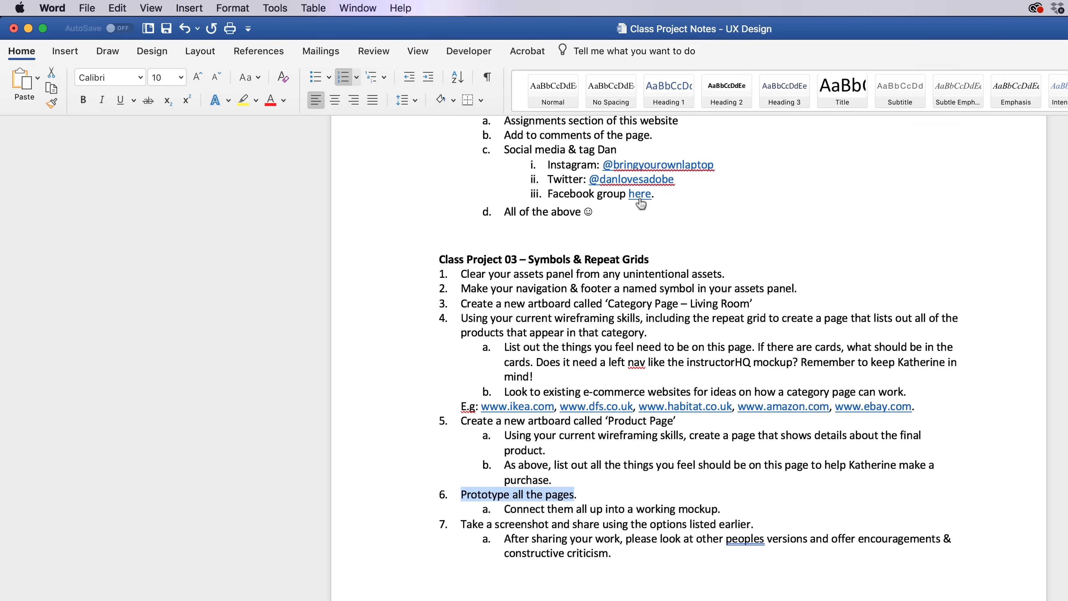
Step: Review the sharing options listed above Class Project 03 and its closing screenshot and sharing task
scroll(656, 301, up, 2)
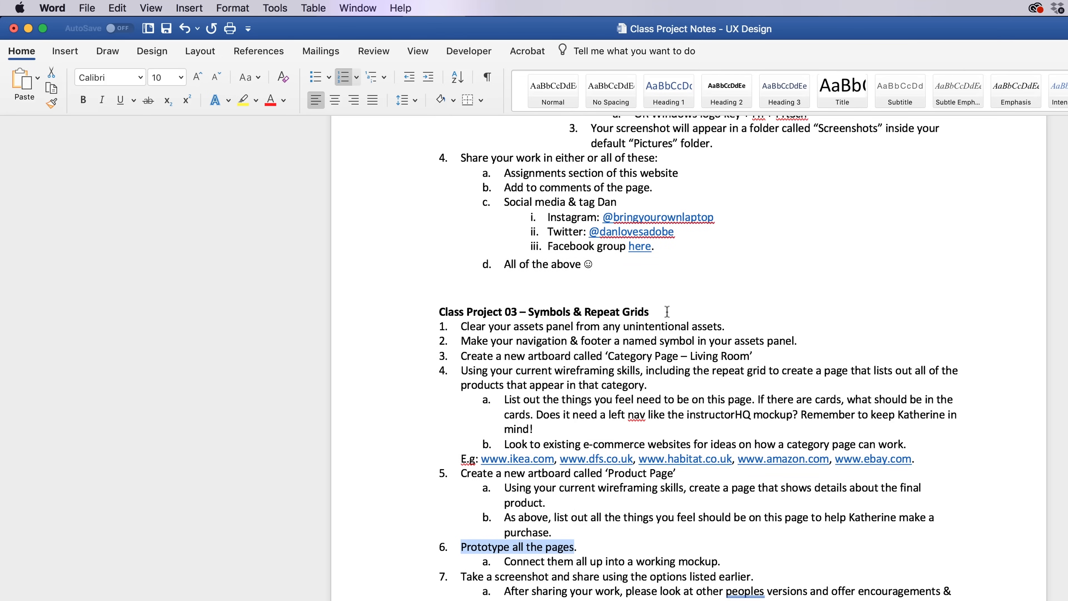
scroll(614, 343, down, 7)
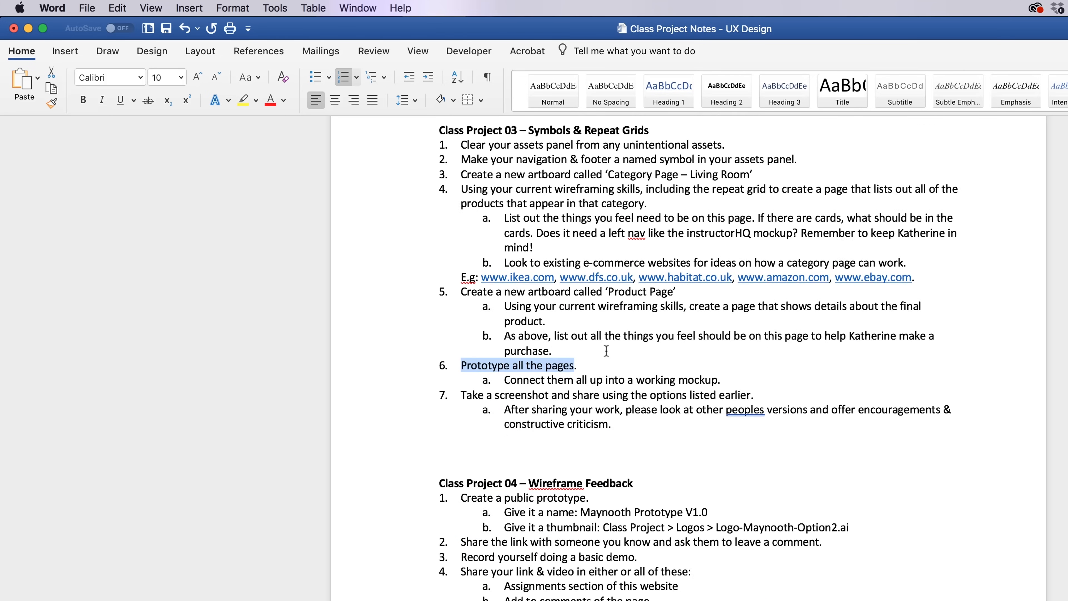
double_click(535, 402)
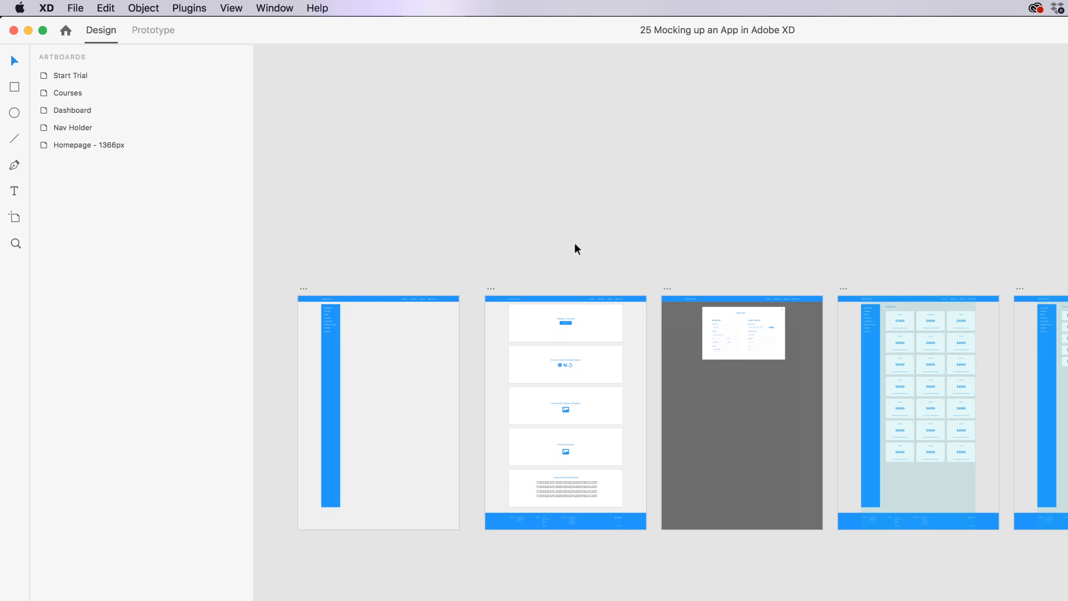
Step: Add an iPhone 6/7/8 artboard and place it below the Nav Holder artboard, aligned with its left edge
click(16, 218)
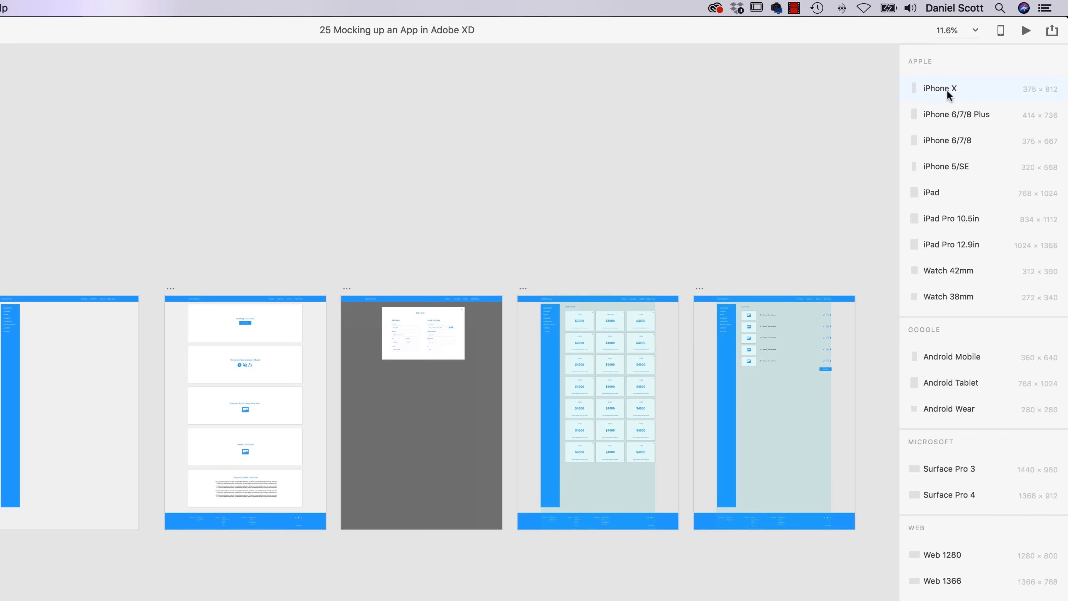
click(961, 148)
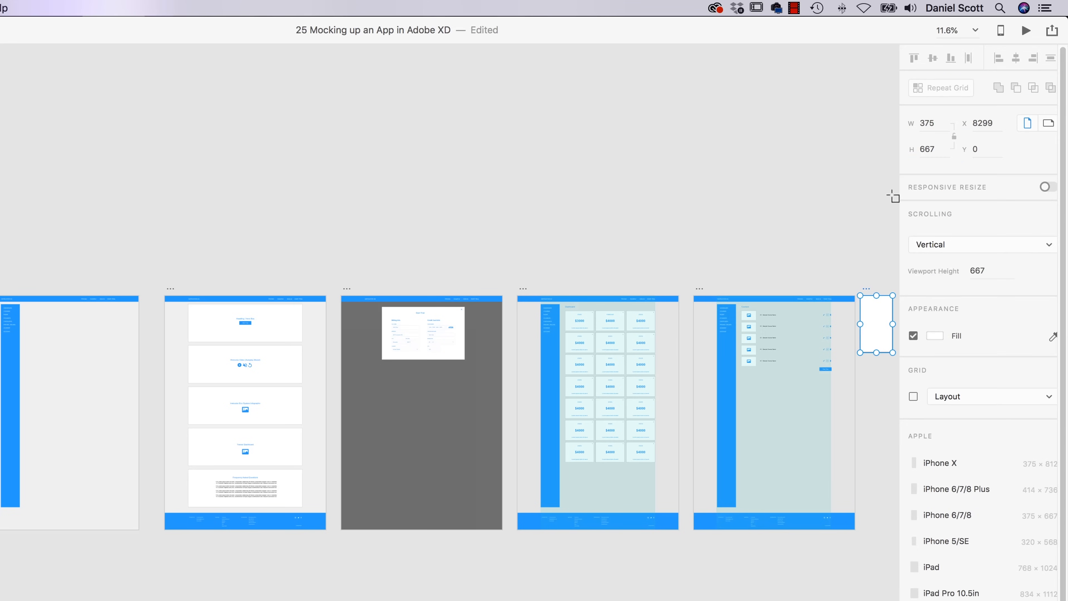
drag(866, 289, 203, 442)
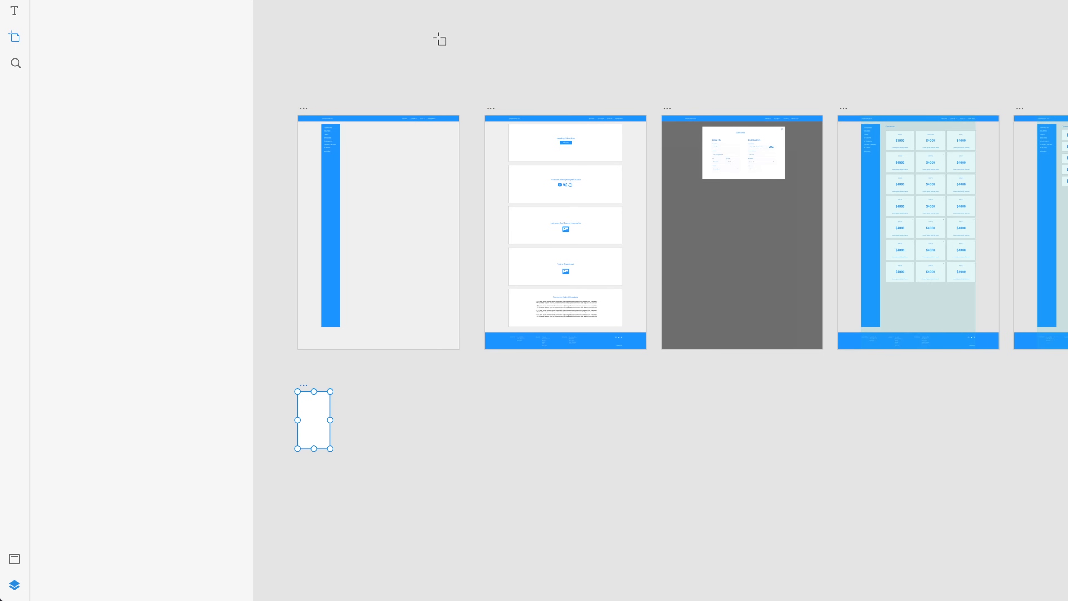
scroll(552, 210, left, 4)
scroll(551, 210, down, 2)
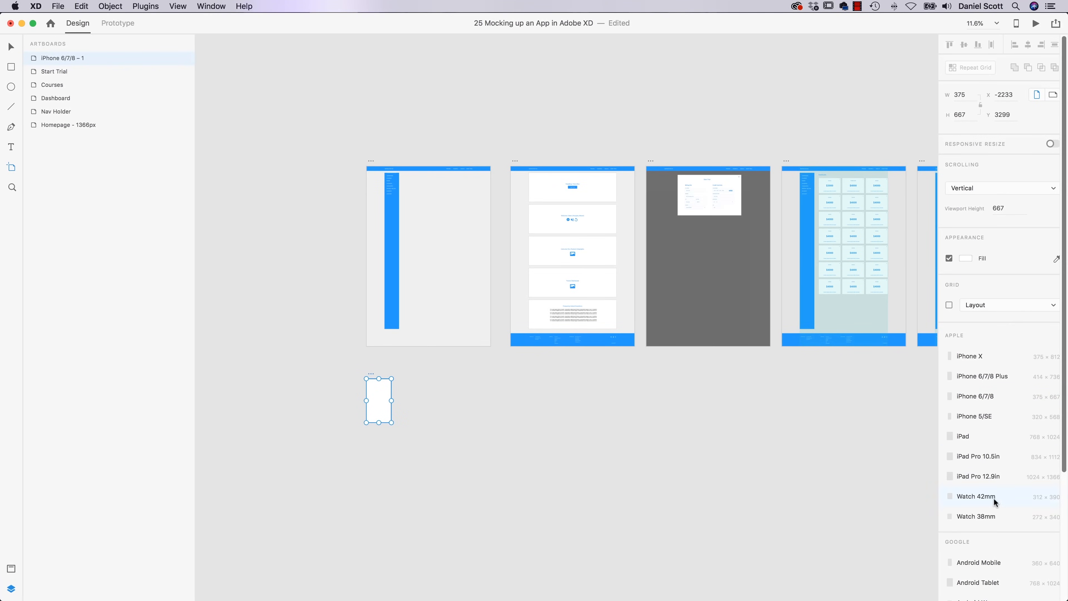
drag(1065, 460, 1064, 587)
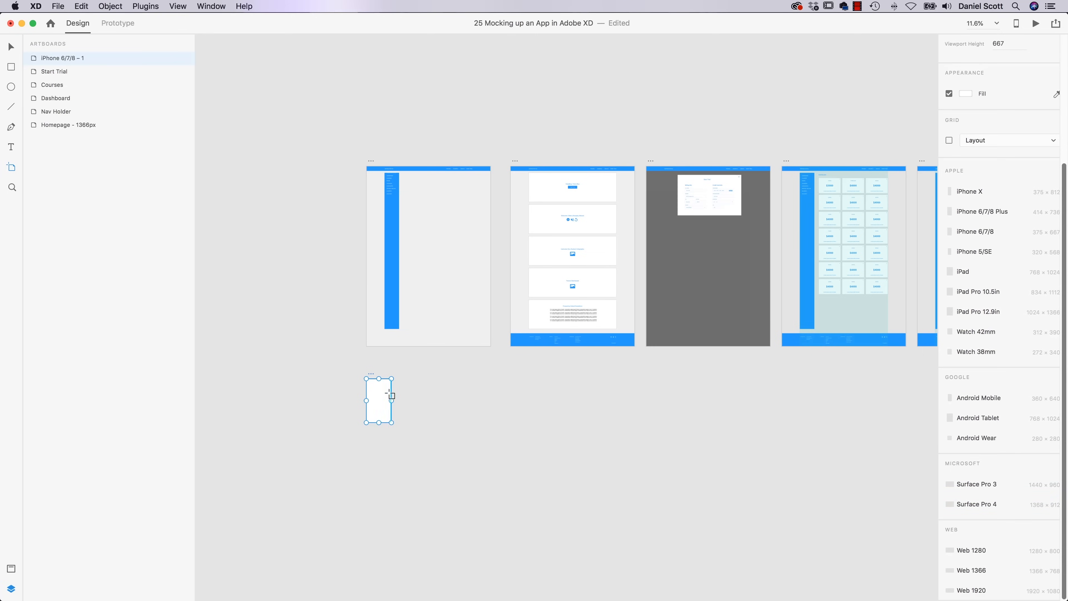
Step: Rename the iPhone artboard as APP - Onboarding
scroll(390, 392, up, 5)
double_click(322, 333)
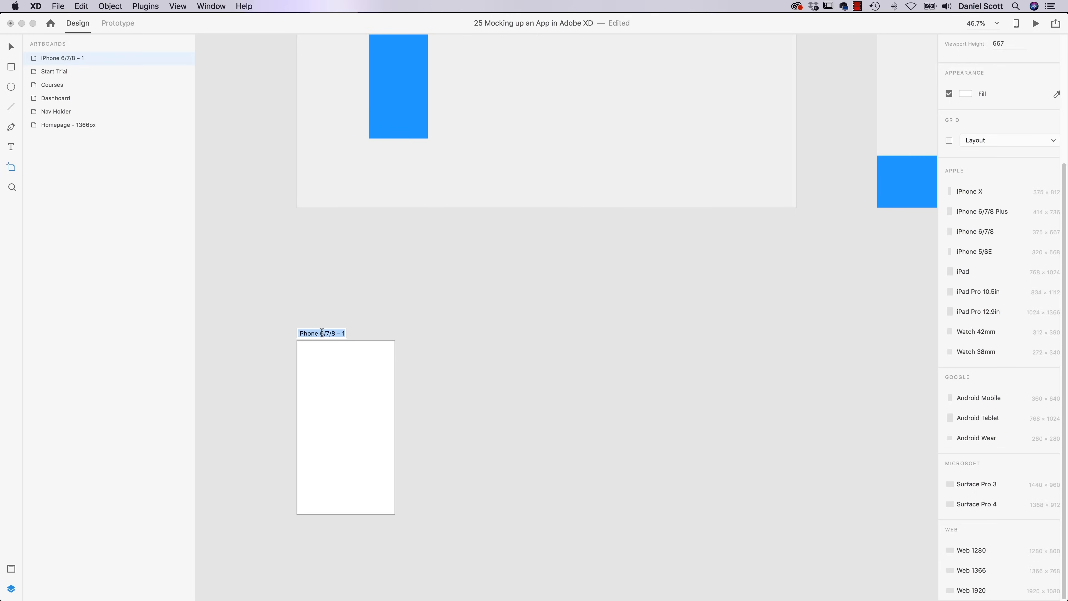
text(Onboarding - AppAPP -)
key(Return)
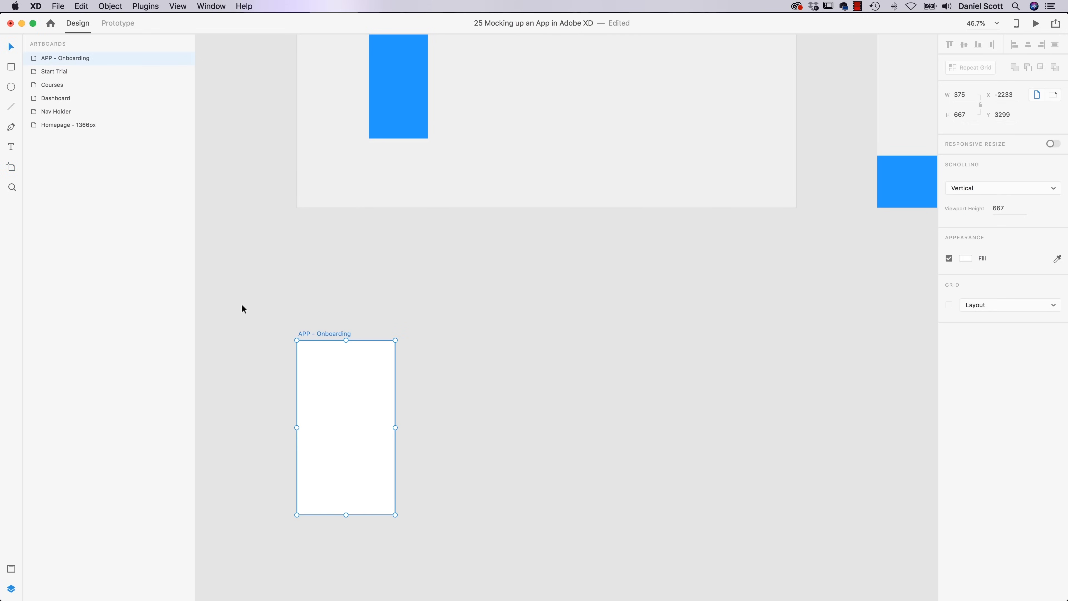
Step: Draw an ellipse of about 421 × 430 px and centre it horizontally around the middle of the APP - Onboarding artboard
click(427, 384)
drag(457, 381, 649, 293)
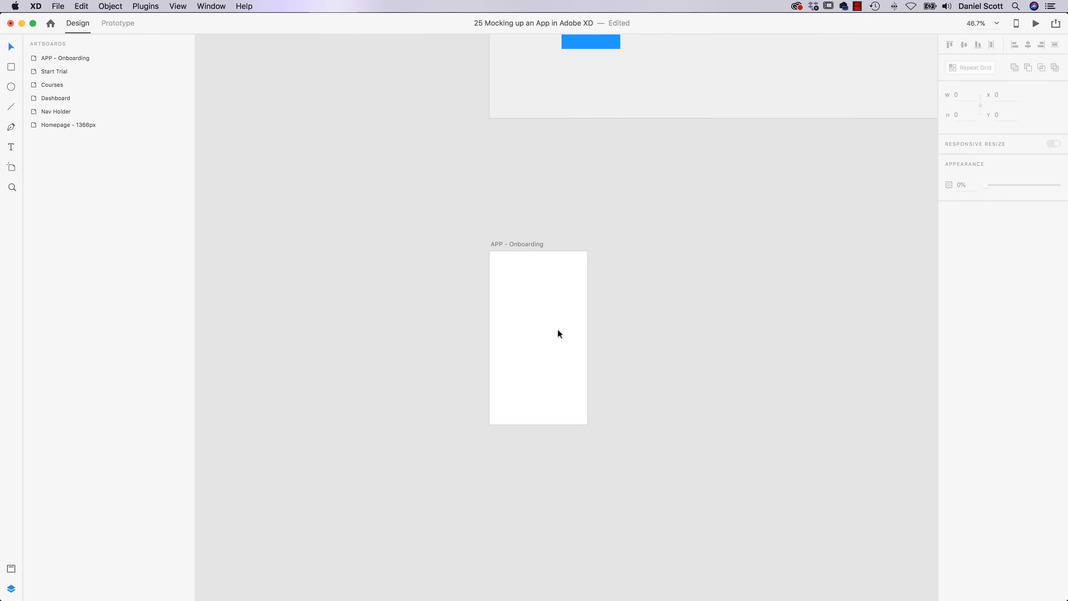
scroll(556, 331, up, 5)
scroll(556, 331, up, 1)
click(15, 93)
drag(424, 236, 626, 443)
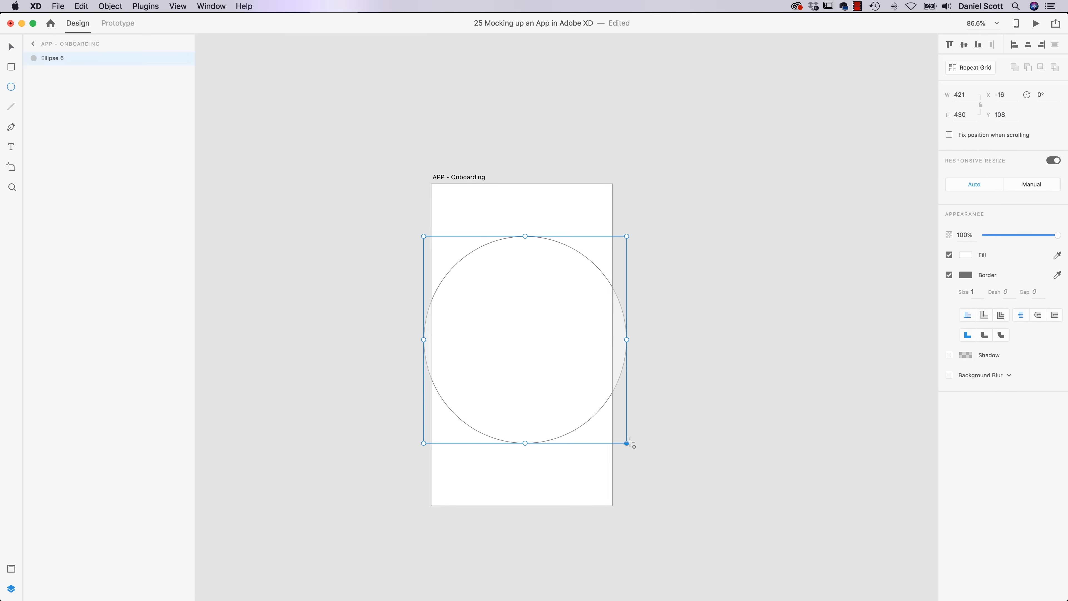
key(v)
drag(536, 315, 534, 321)
mouse_move(621, 246)
mouse_down()
mouse_move(611, 258)
mouse_move(622, 246)
mouse_up()
Step: Fill the ellipse with the saved blue swatch and remove its border
click(965, 255)
click(884, 320)
click(568, 350)
click(948, 275)
click(775, 362)
Step: Add a centre-aligned INSTRUCTOR HQ text above the circle and colour it with the saved blue swatch
click(11, 146)
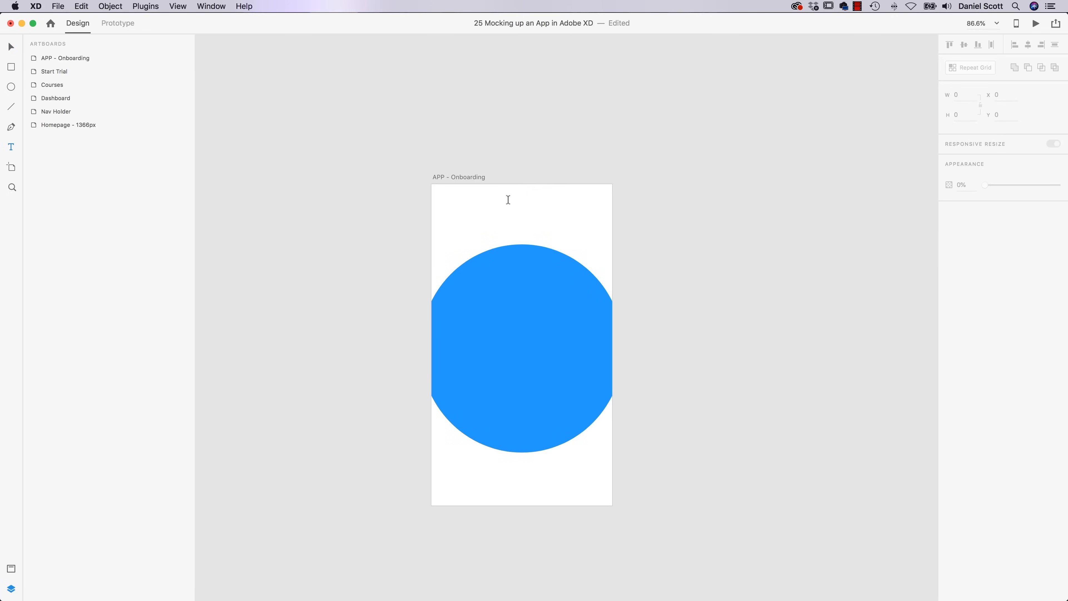
click(521, 204)
key(super+shift+c)
text(INSTRUCTOR HQ)
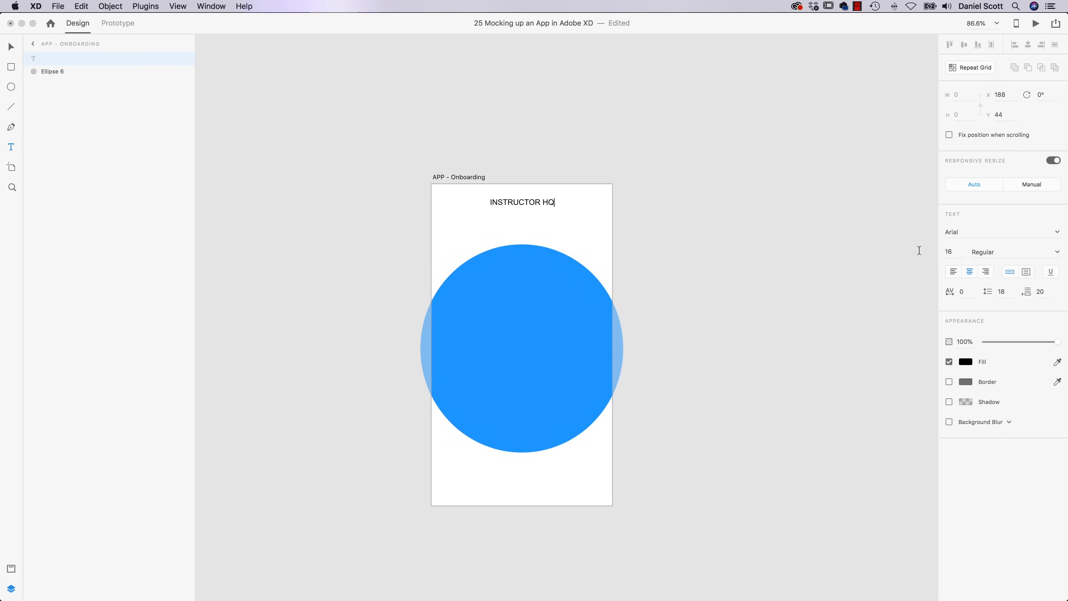
click(968, 362)
click(886, 422)
click(692, 252)
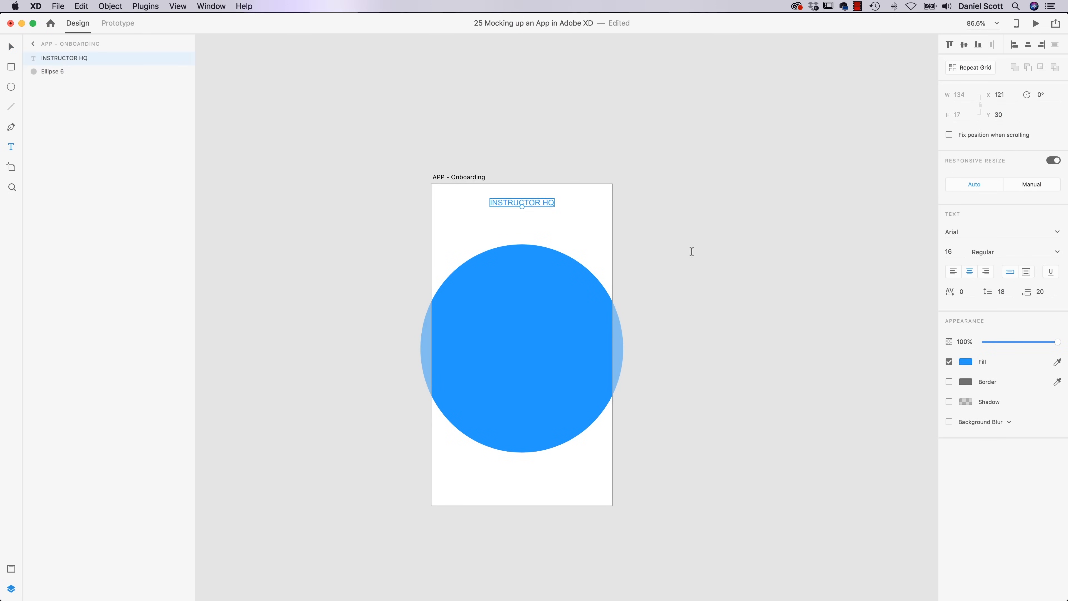
click(563, 233)
Step: Duplicate the INSTRUCTOR HQ text to the artboard's lower left, reword it as SKIP and make it bold at size 14
drag(543, 202, 494, 490)
double_click(494, 489)
text(SKIP)
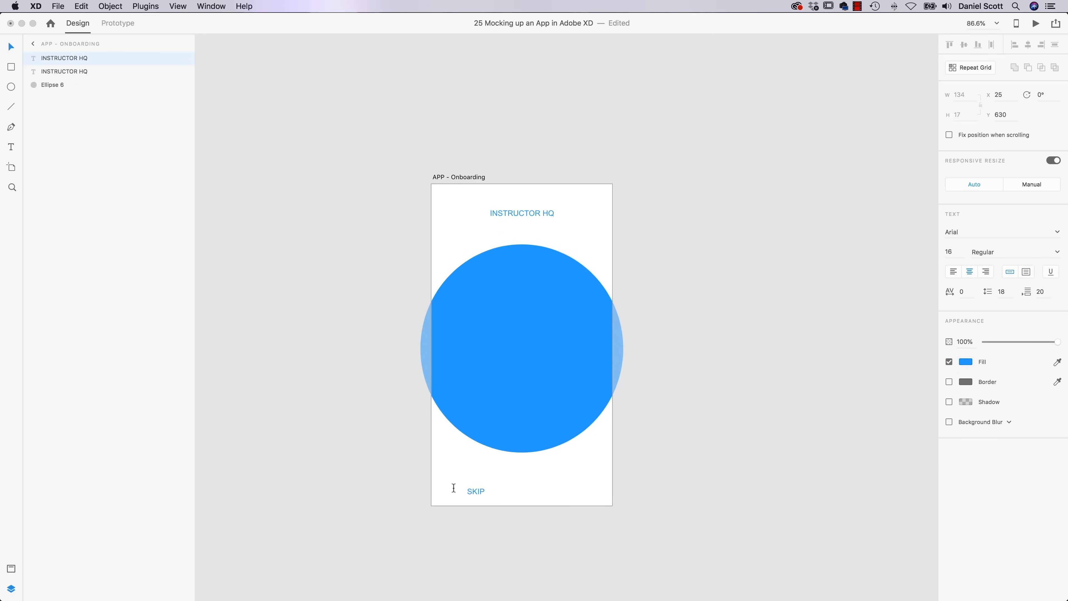
key(Escape)
click(999, 252)
click(998, 281)
drag(958, 251, 911, 251)
text(14)
key(Return)
click(692, 358)
Step: Duplicate the SKIP label to the artboard's lower right and reword the copy as NEXT
drag(465, 492, 591, 494)
double_click(591, 493)
text(NEXT)
click(662, 489)
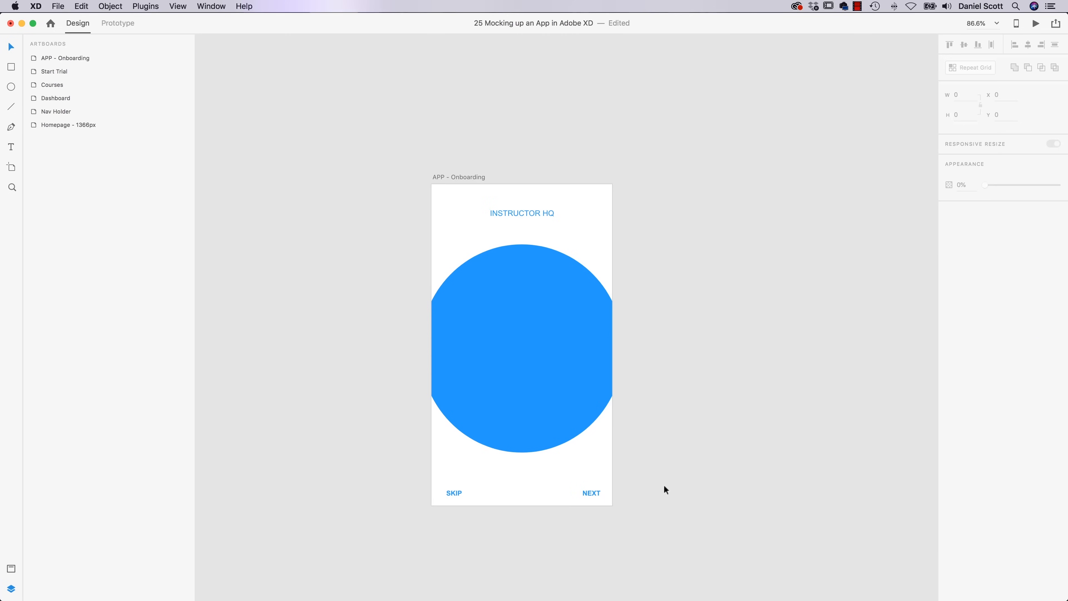
Step: Duplicate the INSTRUCTOR HQ text onto the blue circle, colour it white and reword it as EXCITING ONBOARDING MESSAGE #1
alt+drag(521, 213, 524, 397)
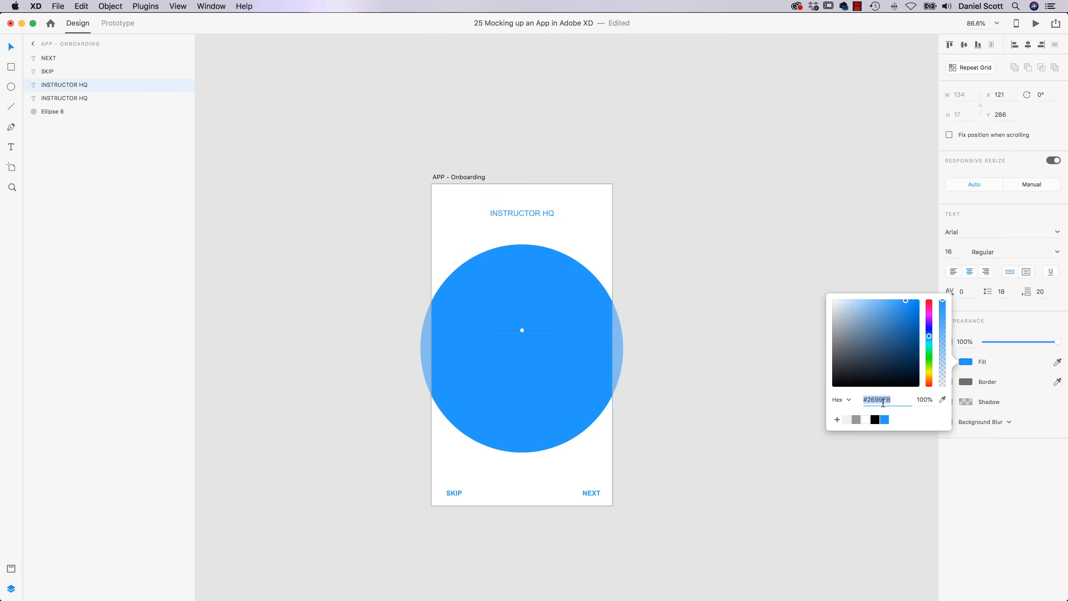
double_click(566, 330)
text(EXCITING ONBOARDING)
key(Return)
text(MESSAGE #1)
click(756, 352)
Step: Set the onboarding message to size 32, break it over three lines and set its paragraph spacing to 0
click(484, 328)
drag(958, 252, 935, 251)
text(32)
key(Return)
double_click(507, 324)
click(507, 324)
key(Return)
key(super+a)
drag(1008, 292, 962, 291)
key(Tab)
text(0)
key(Return)
click(686, 318)
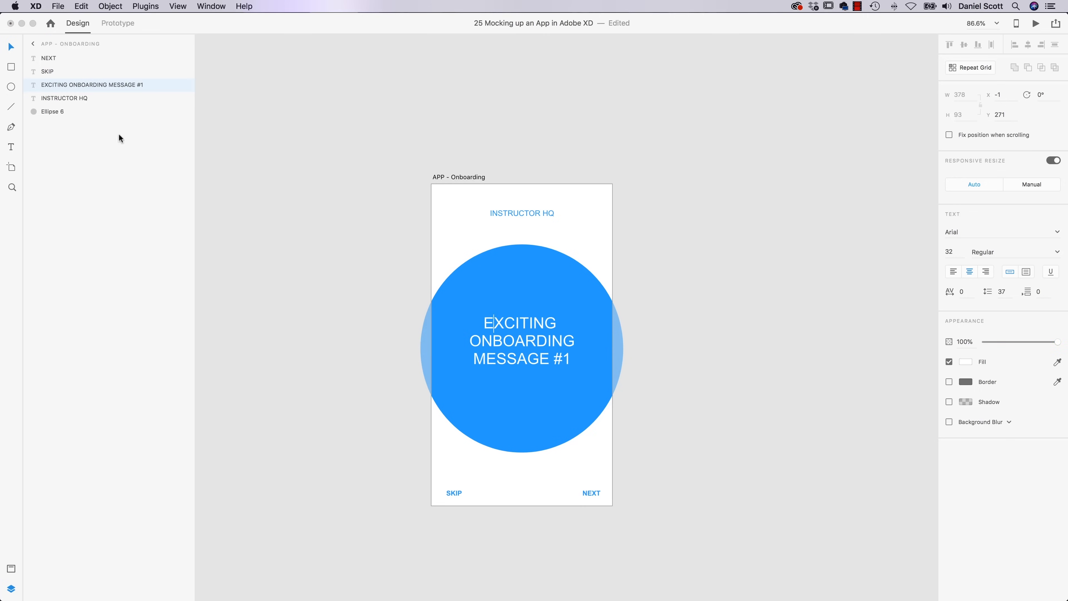
Step: Draw a row of three small circles for the page indicator and fill the first one with the saved blue swatch
click(402, 203)
click(10, 87)
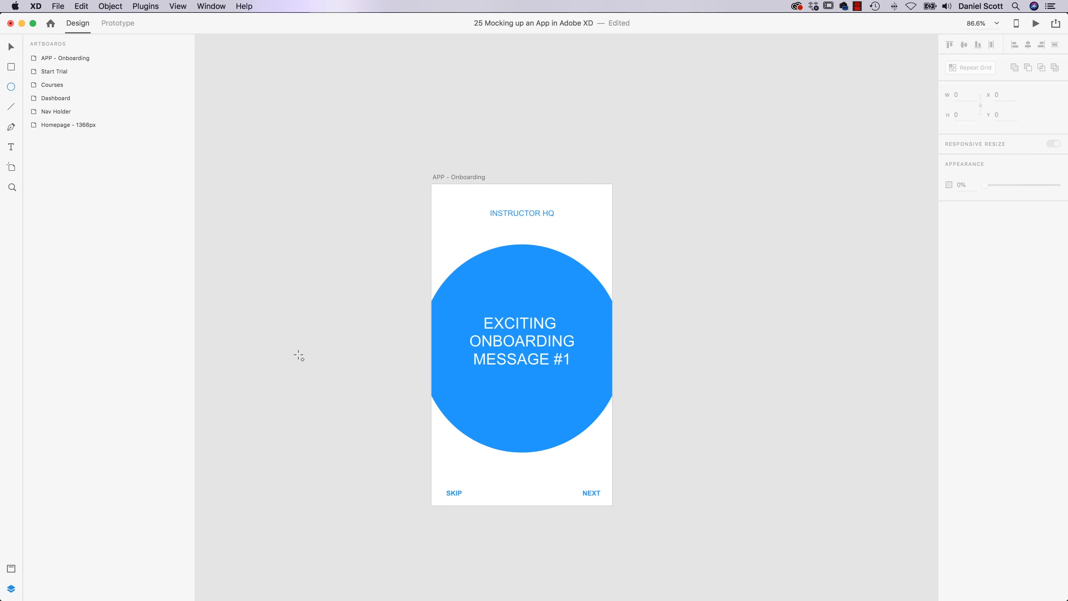
scroll(553, 500, up, 10)
mouse_move(357, 441)
mouse_down()
mouse_move(380, 464)
mouse_move(445, 459)
mouse_up()
key(v)
click(369, 454)
click(962, 256)
click(883, 320)
Step: Move the three page indicator dots together to the centre between SKIP and NEXT
drag(338, 412, 493, 490)
drag(439, 457, 560, 458)
click(545, 530)
scroll(667, 465, down, 10)
drag(739, 434, 546, 439)
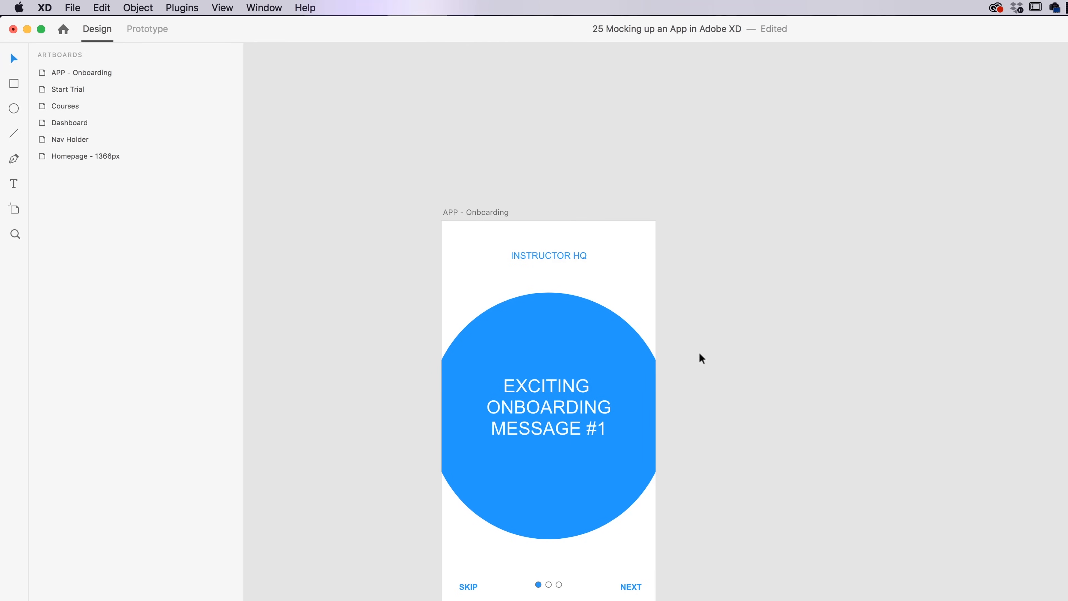
Step: Duplicate the APP - Onboarding artboard twice in a row beside it and rename the original APP - Onboarding #1
click(472, 211)
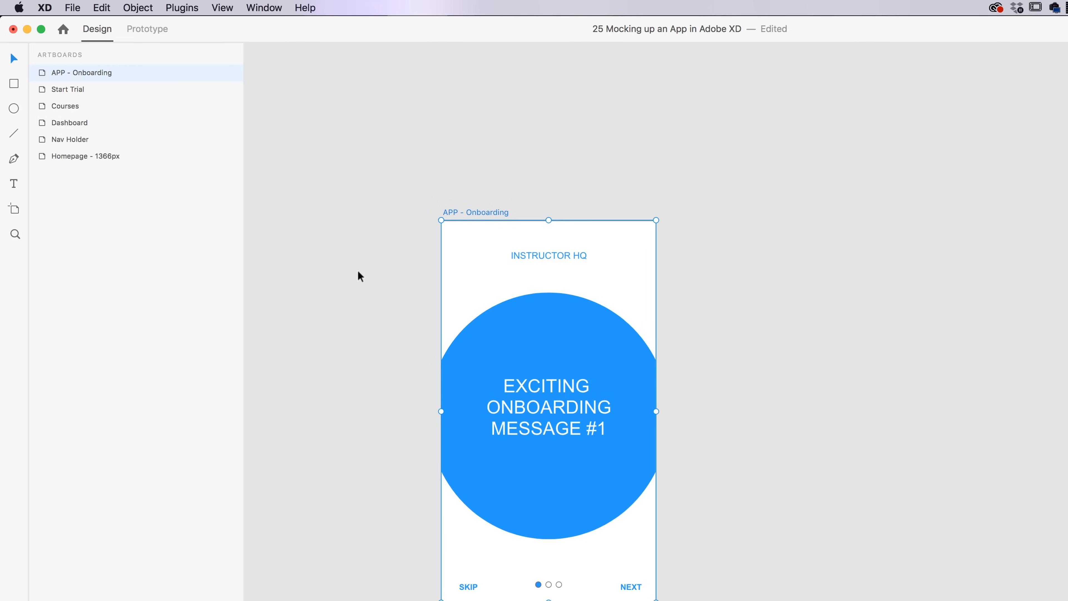
drag(493, 212, 942, 219)
click(518, 214)
click(505, 211)
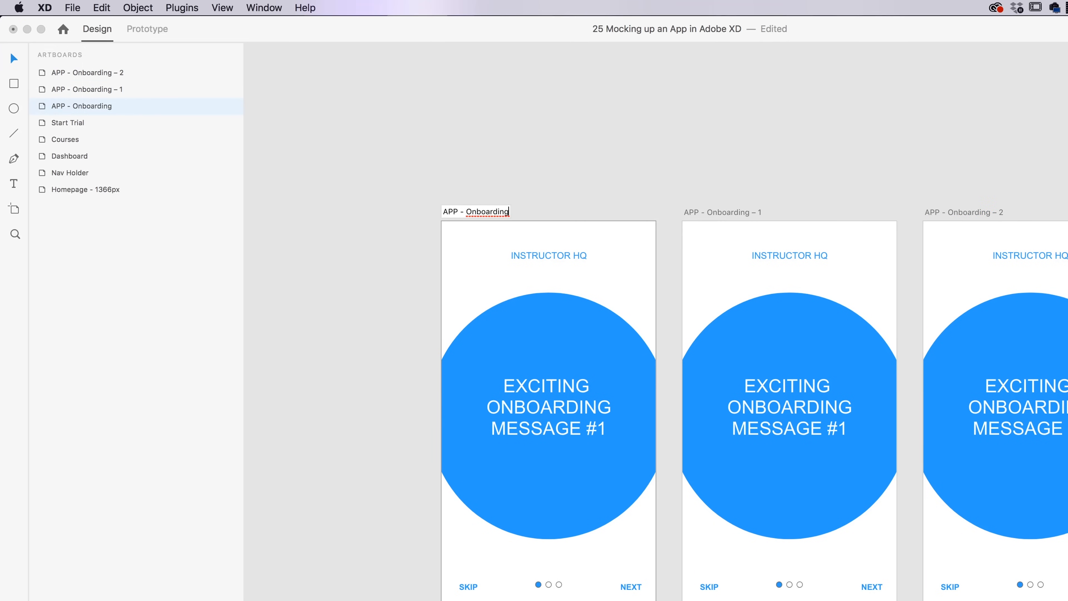
text(#1)
key(Return)
Step: Rename the two copied artboards APP - Onboarding #2 and APP - Onboarding #3
click(755, 212)
click(752, 212)
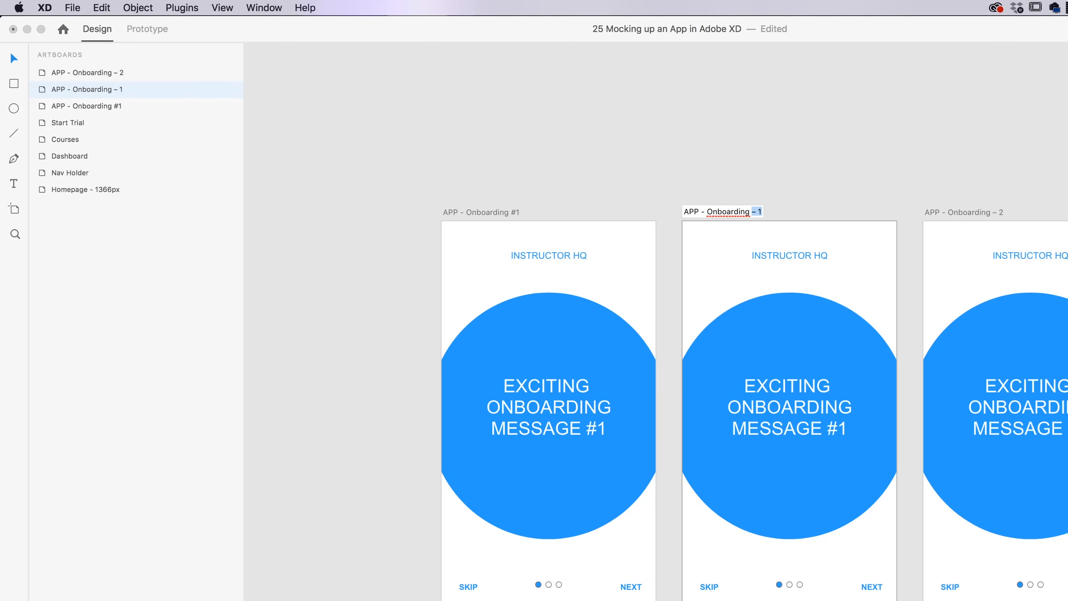
key(Return)
double_click(990, 212)
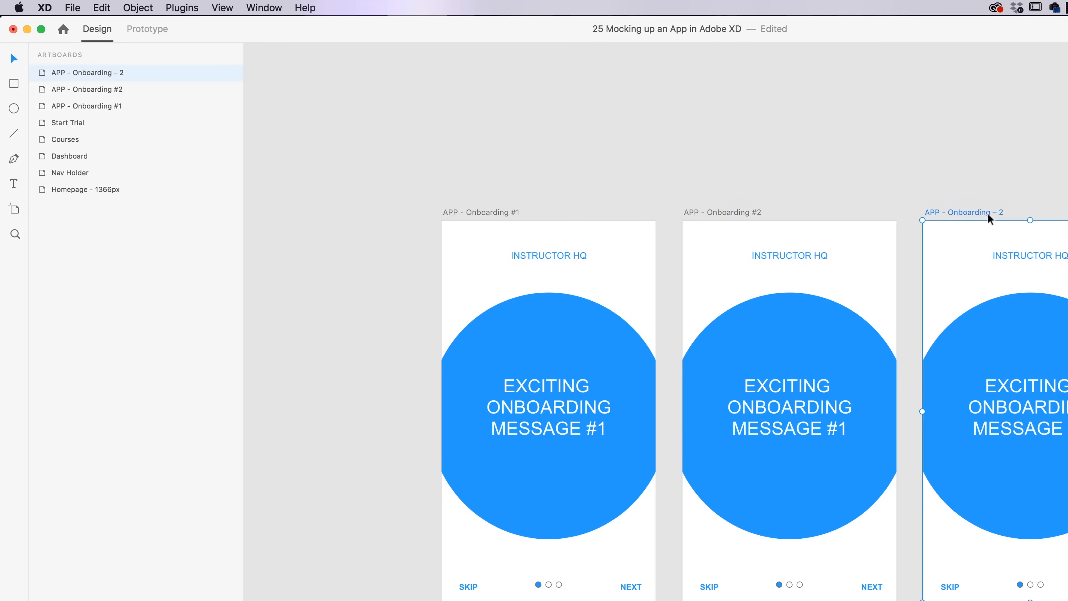
key(Right)
key(BackSpace)
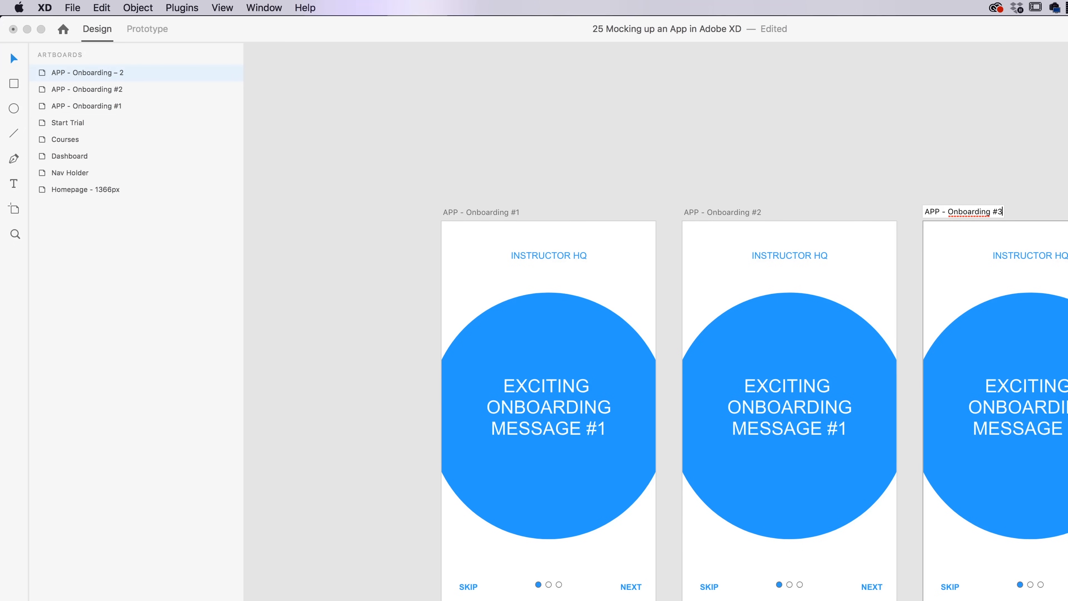
text(#3)
key(Return)
click(459, 119)
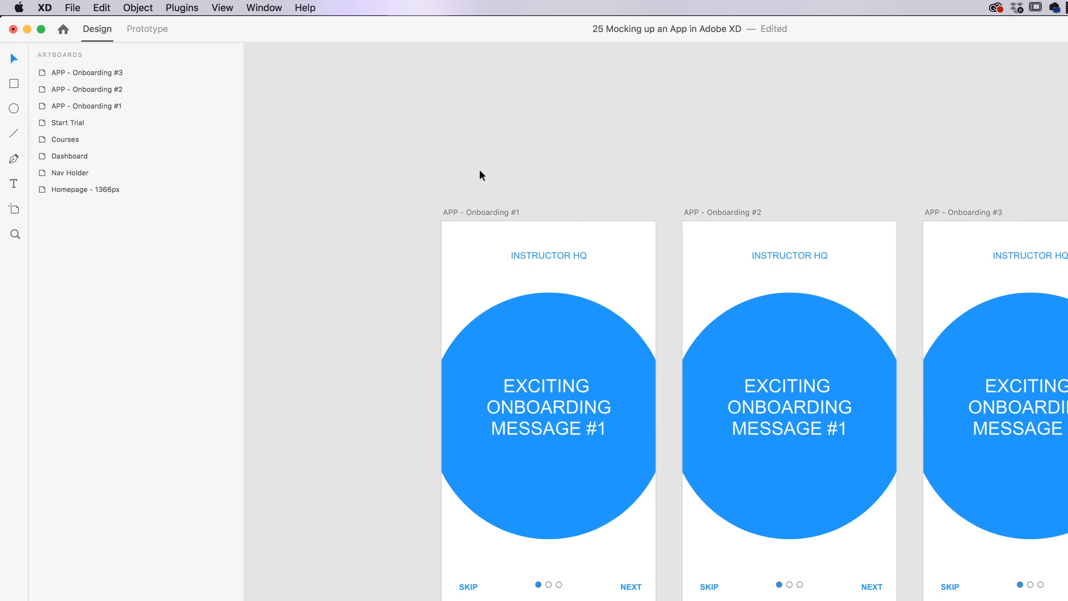
Step: Fill the large circle on the Onboarding #2 artboard with the saved grey swatch #95989A
drag(708, 223, 585, 223)
click(582, 335)
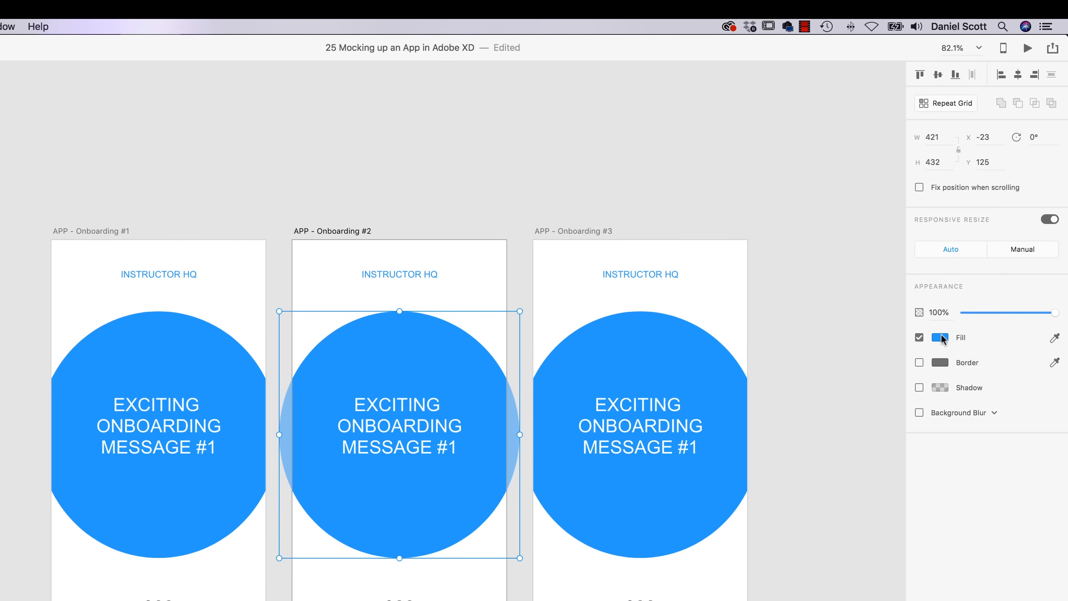
click(941, 338)
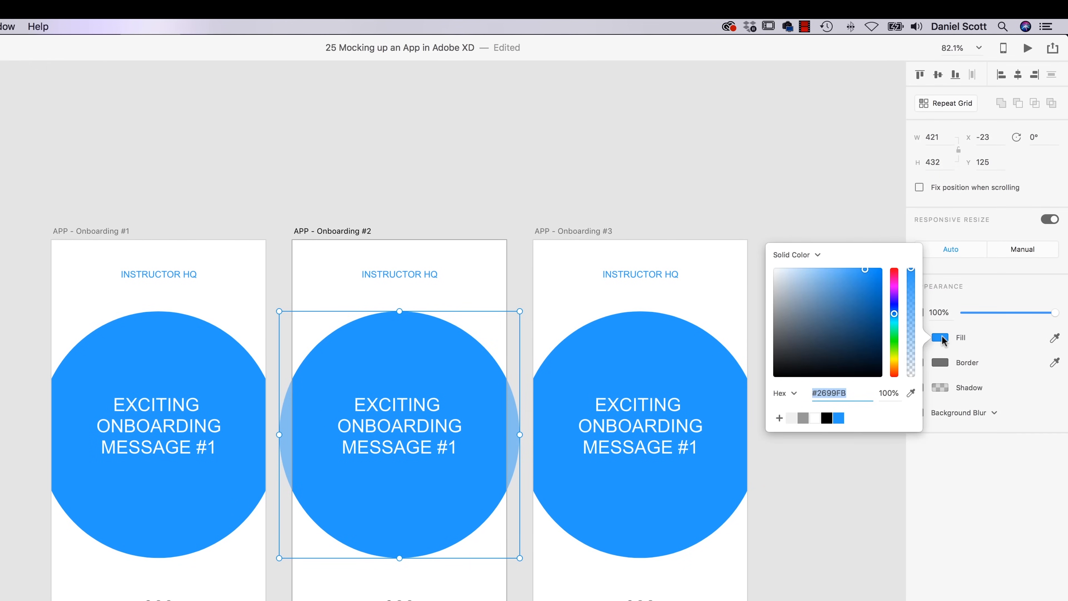
drag(894, 299, 894, 287)
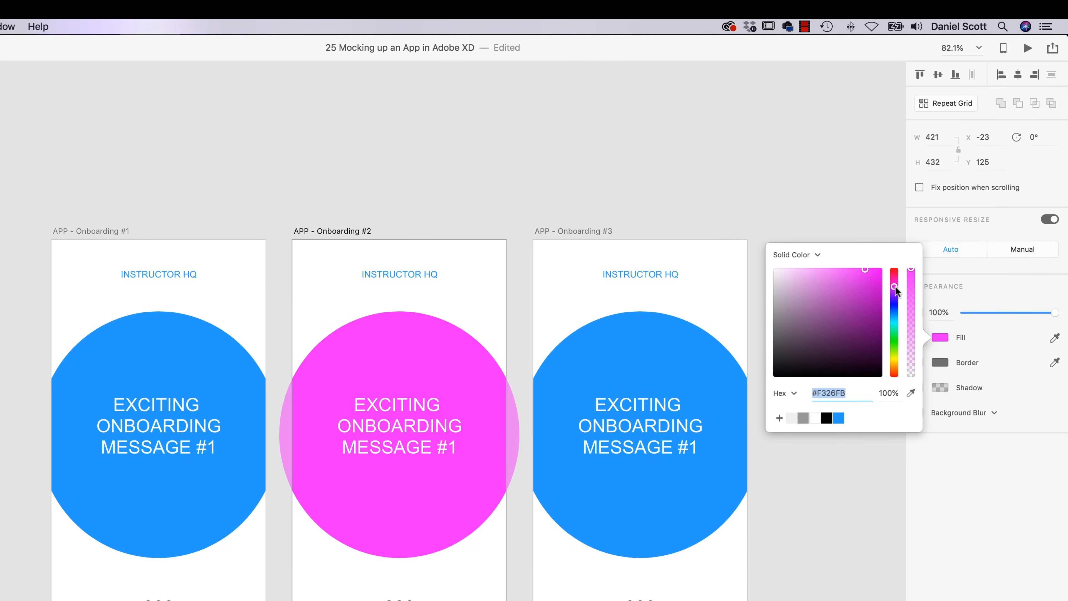
click(803, 417)
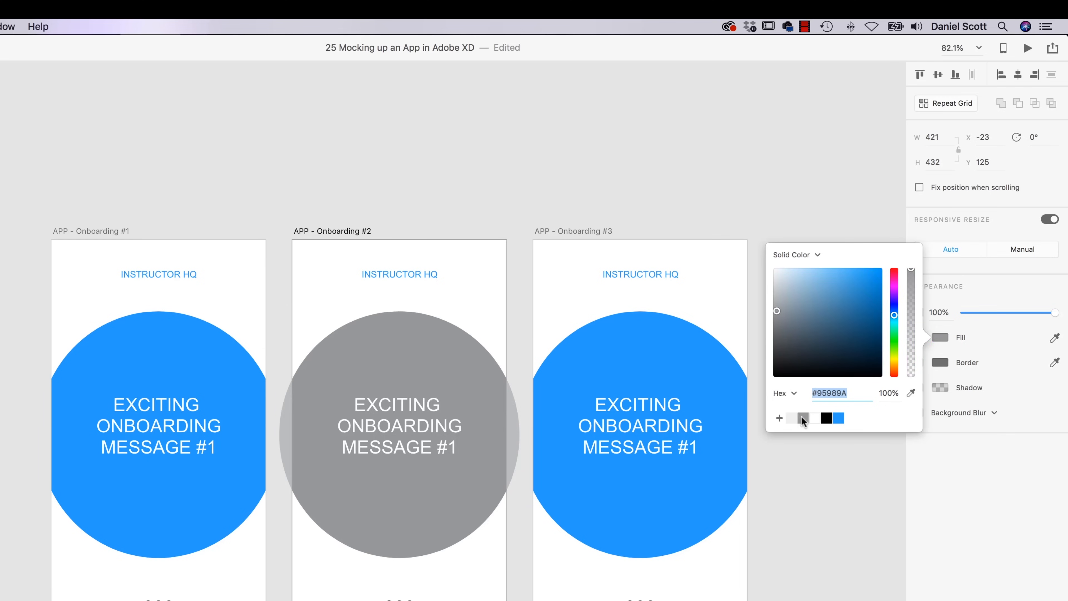
click(489, 151)
Step: Fill the large circle on the Onboarding #3 artboard with the saved black swatch #000000
click(680, 358)
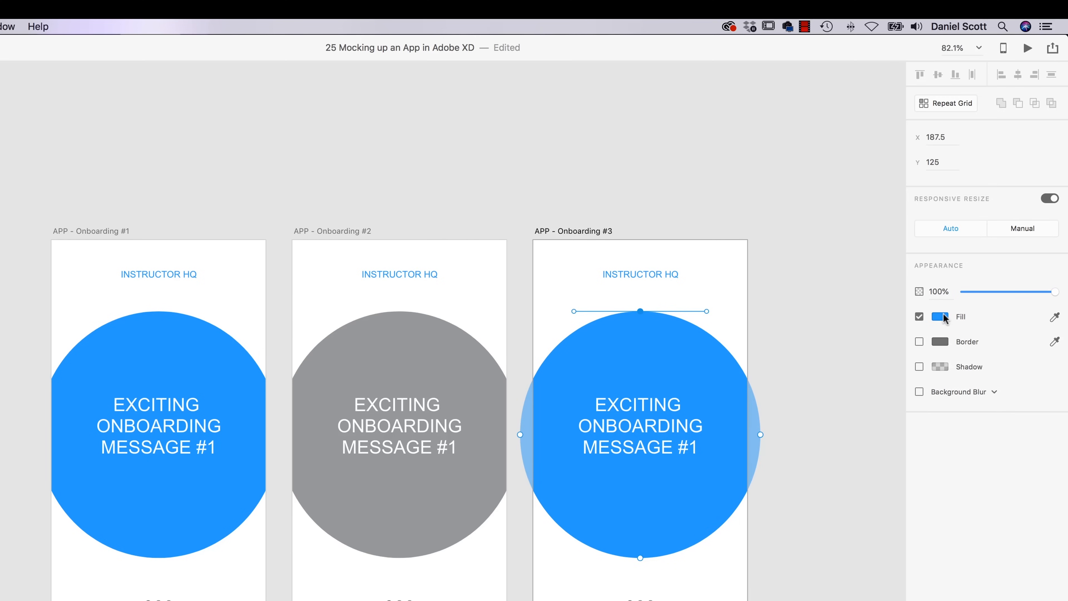
click(946, 319)
click(826, 398)
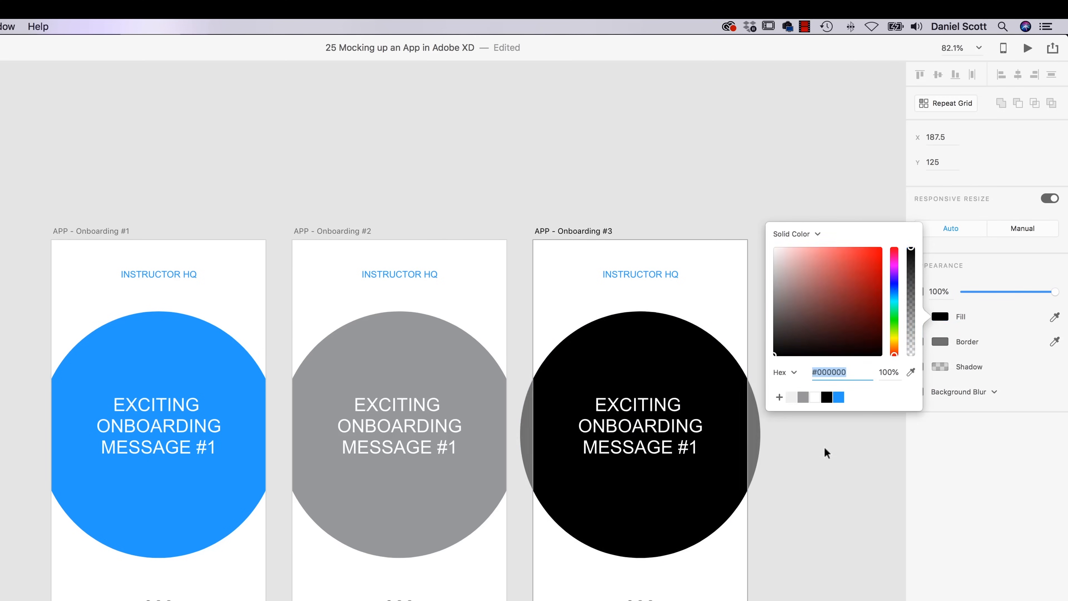
click(827, 448)
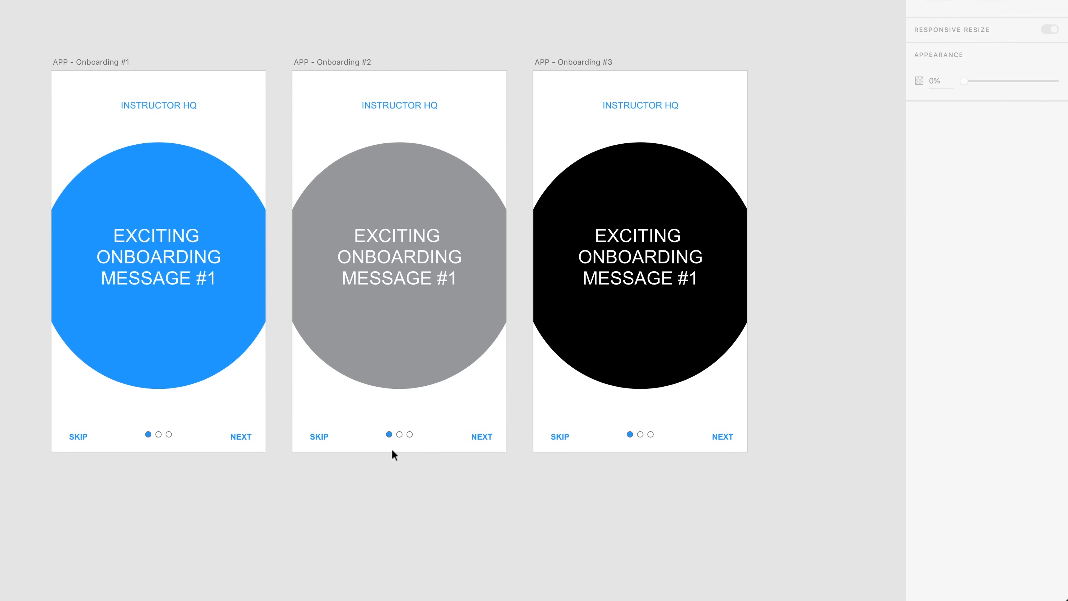
Step: On the Onboarding #2 artboard, fill the second page indicator dot with the saved blue swatch and the first dot with white
click(389, 436)
scroll(399, 449, up, 3)
click(399, 418)
click(940, 168)
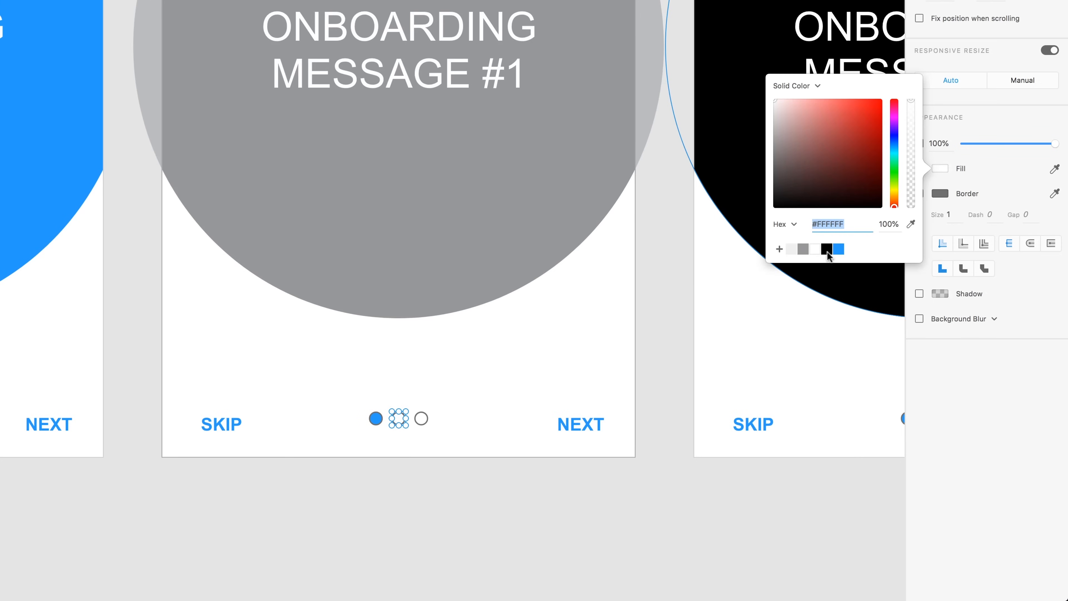
click(839, 248)
click(376, 418)
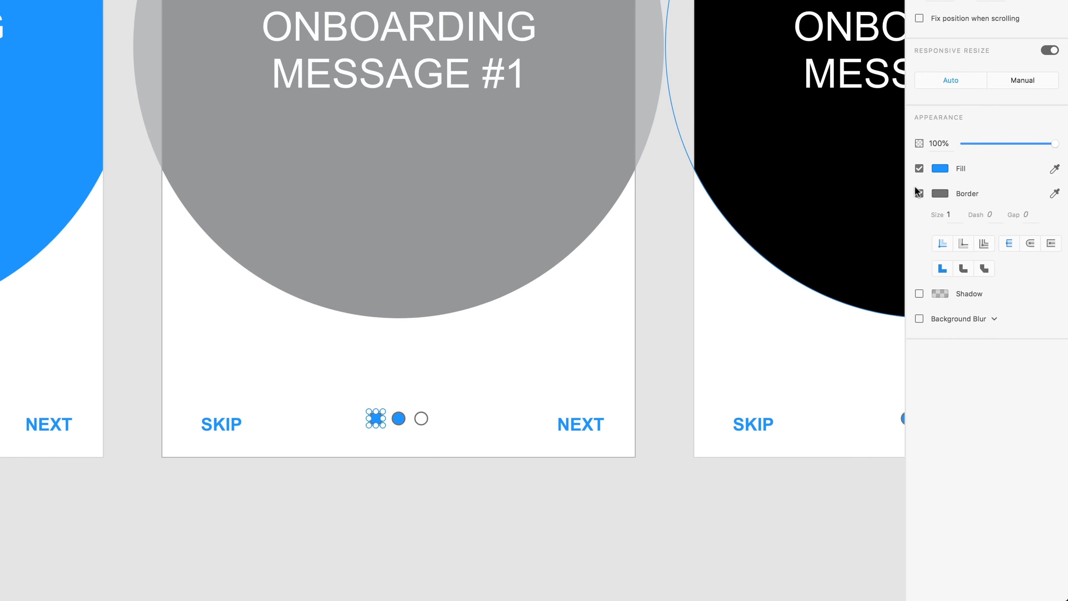
click(940, 168)
click(815, 249)
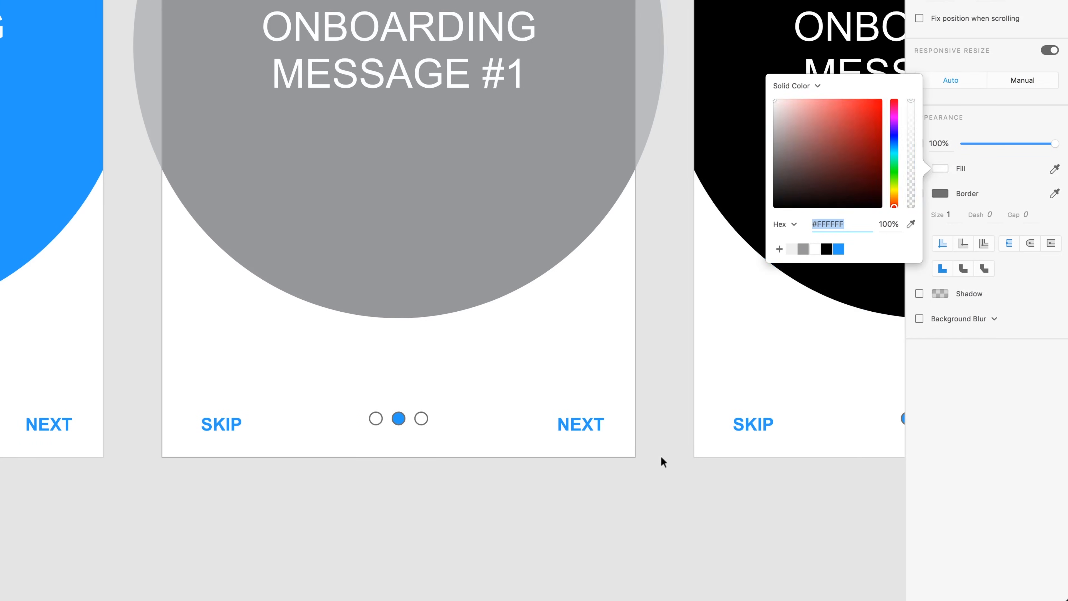
click(663, 462)
Step: On the Onboarding #3 artboard, fill the first page indicator dot with white and the third dot with the saved blue swatch
scroll(440, 445, right, 10)
click(487, 433)
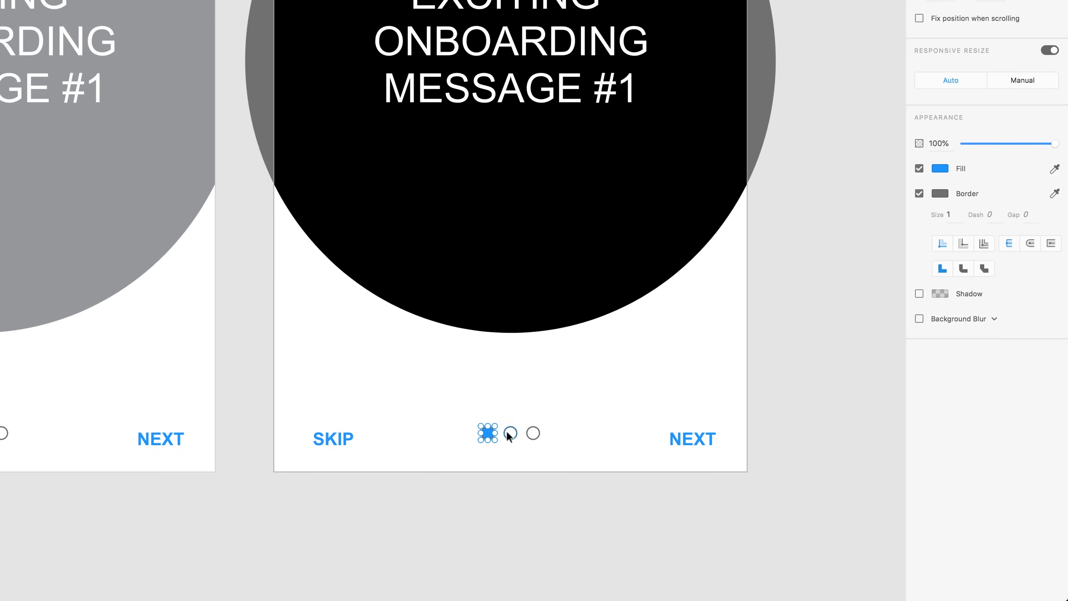
click(940, 168)
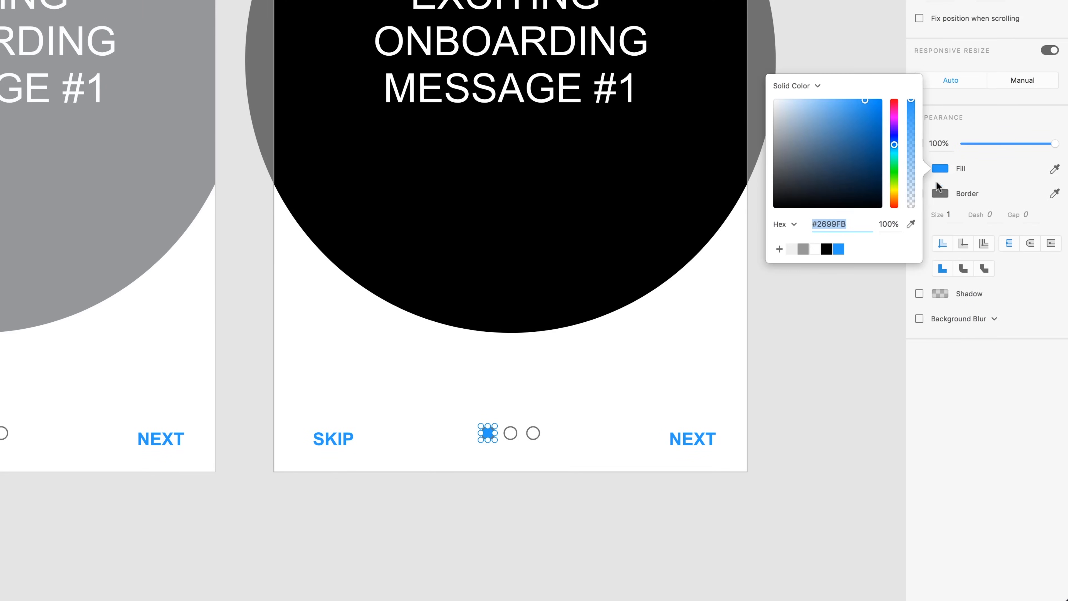
click(815, 248)
drag(621, 383, 533, 457)
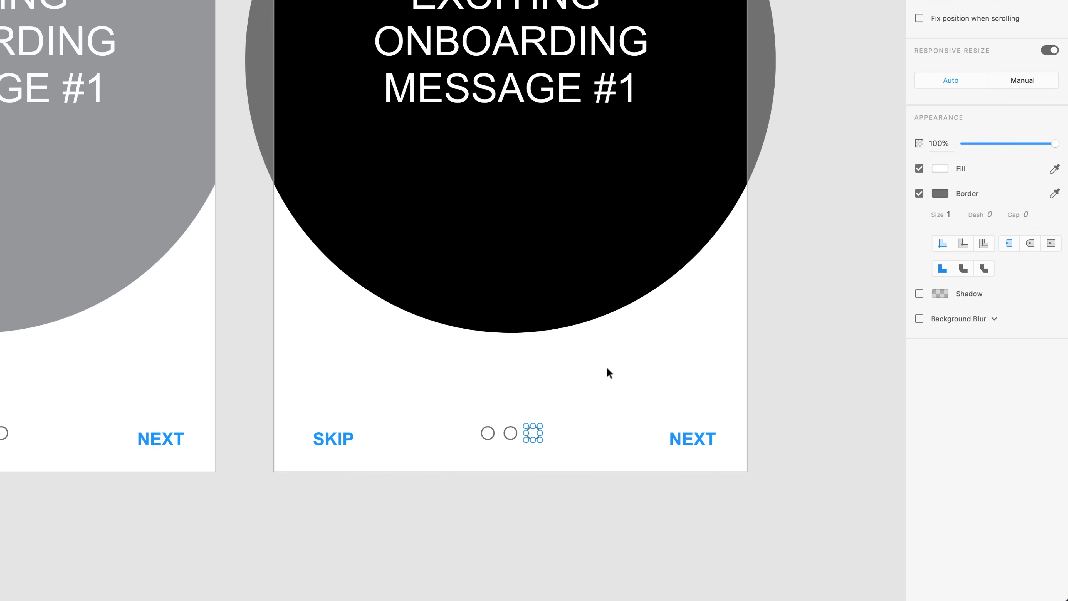
click(942, 169)
click(838, 249)
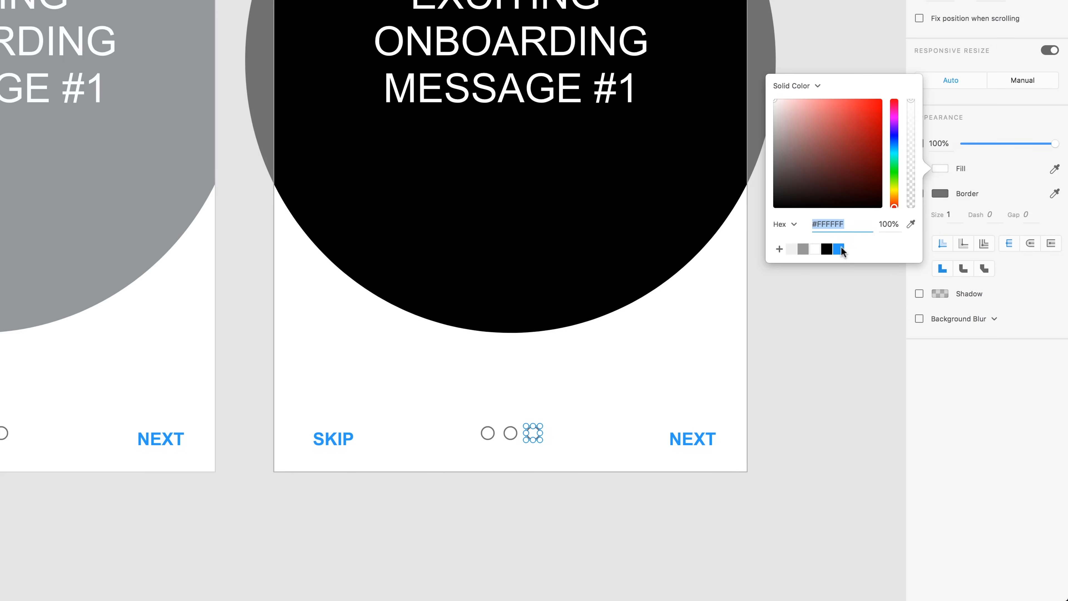
click(601, 312)
Step: Duplicate the Onboarding #3 artboard beside itself and rename the copy Login
scroll(257, 227, down, 5)
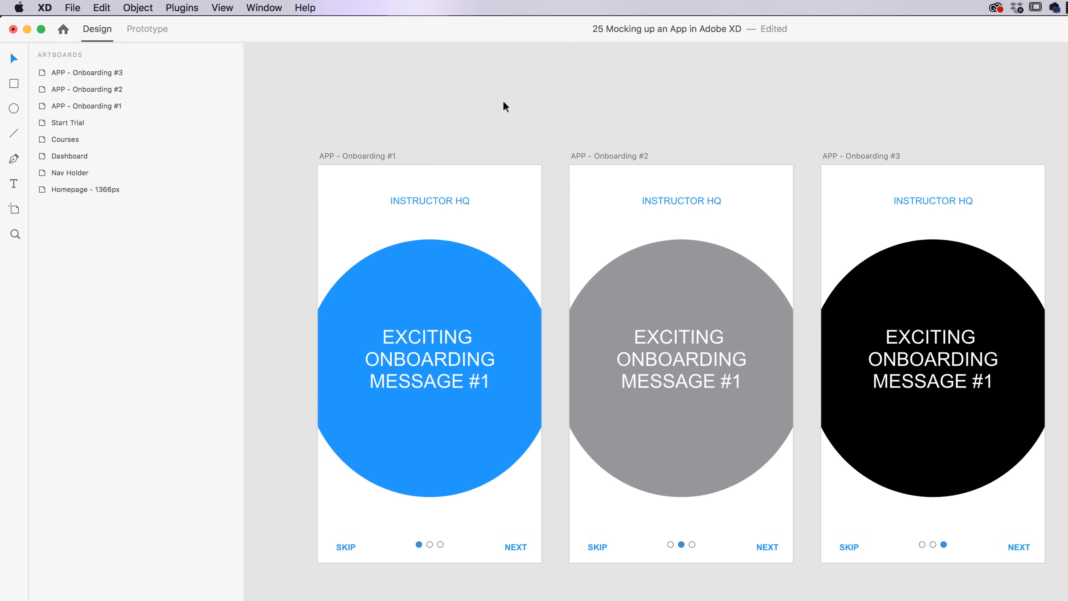
scroll(722, 119, right, 10)
drag(496, 153, 739, 169)
double_click(731, 155)
text(LOGIN)
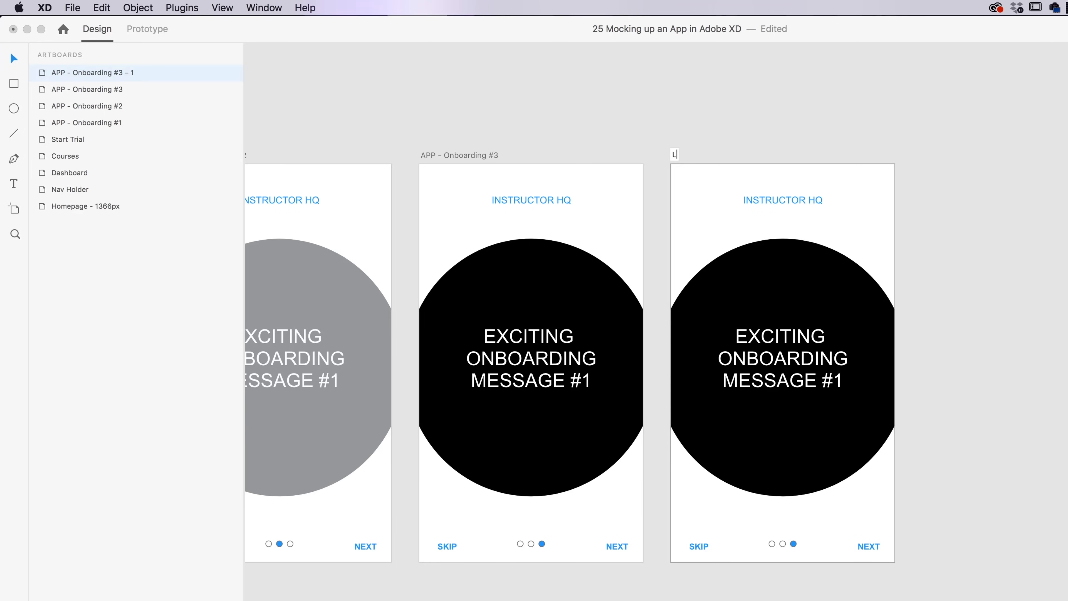
key(BackSpace)
text(og)
key(Return)
Step: Delete everything except INSTRUCTOR HQ from the Login artboard and move that text down toward the middle
drag(979, 211, 696, 591)
key(Delete)
drag(747, 206, 772, 327)
Step: Reword the INSTRUCTOR HQ text on the Login artboard as LOGIN
double_click(772, 327)
text(Login)
key(BackSpace)
key(BackSpace)
key(BackSpace)
key(BackSpace)
text(PO)
key(BackSpace)
key(BackSpace)
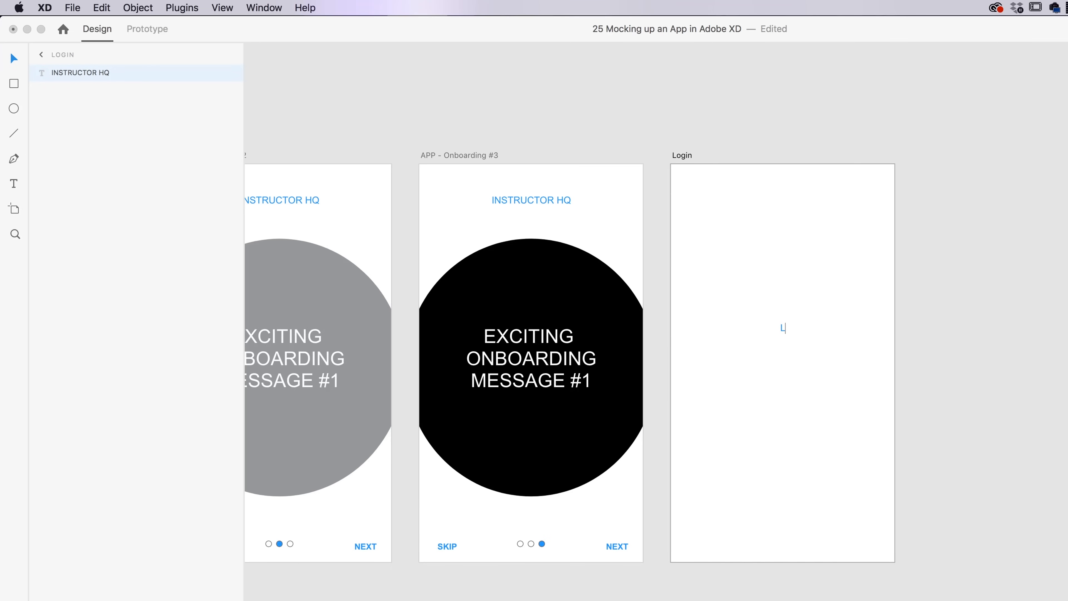
text(OGIN)
key(Escape)
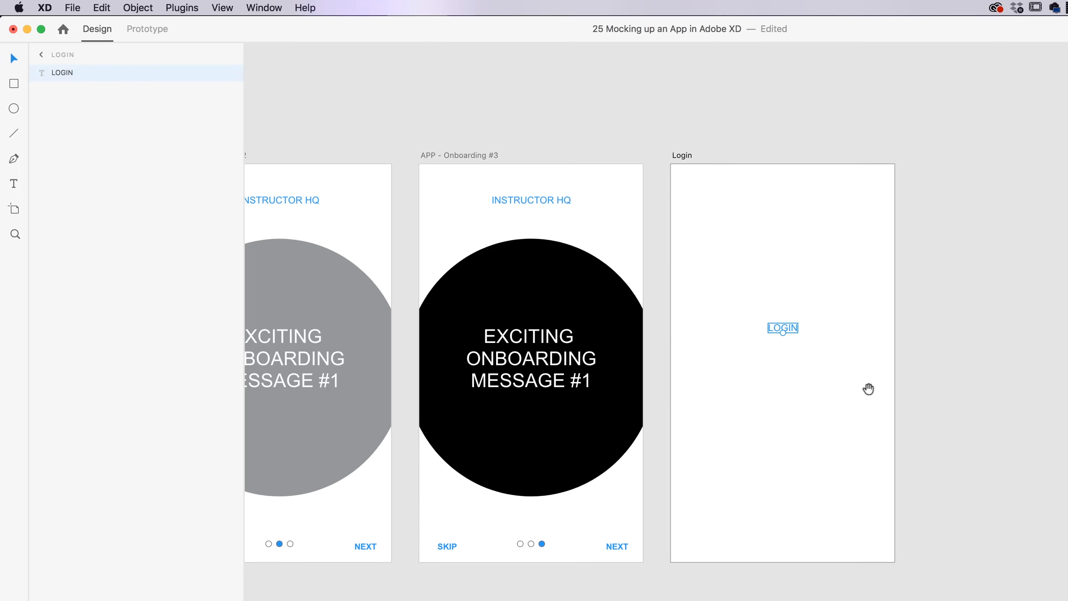
Step: Select the Onboarding #1 artboard and switch the document to Prototype mode
scroll(868, 389, left, 10)
scroll(648, 312, down, 3)
scroll(668, 270, right, 3)
scroll(667, 270, up, 2)
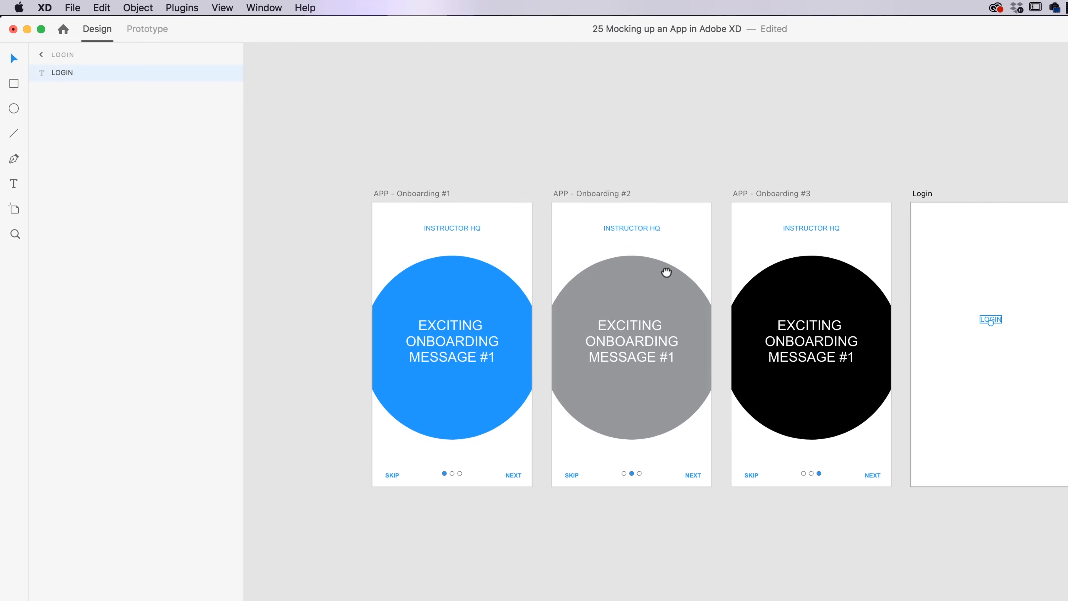
click(406, 211)
click(403, 214)
click(155, 29)
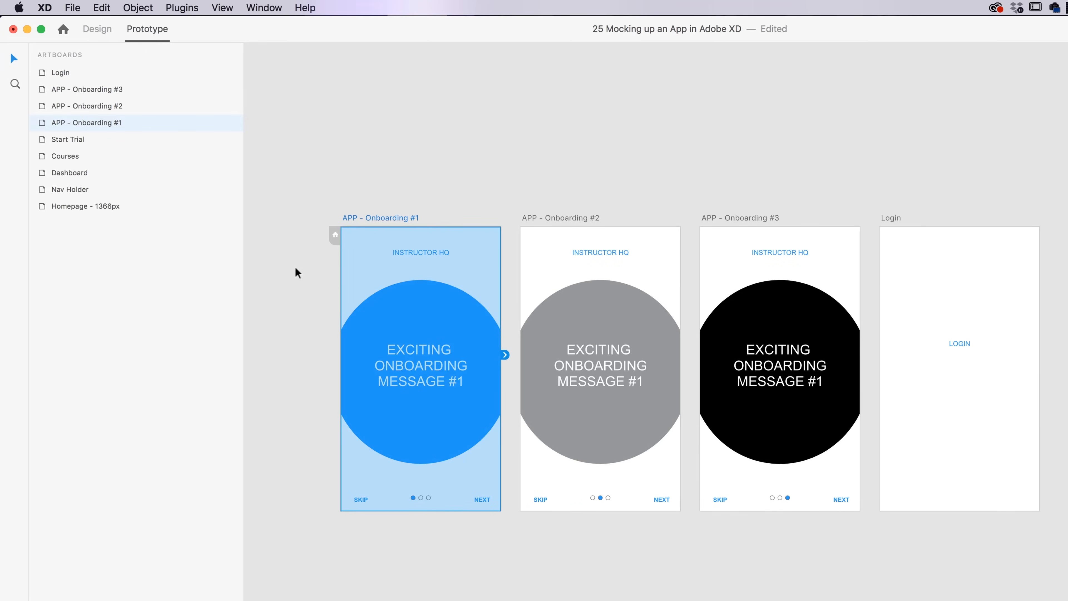
Step: Toggle back and forth between Design and Prototype modes
click(91, 35)
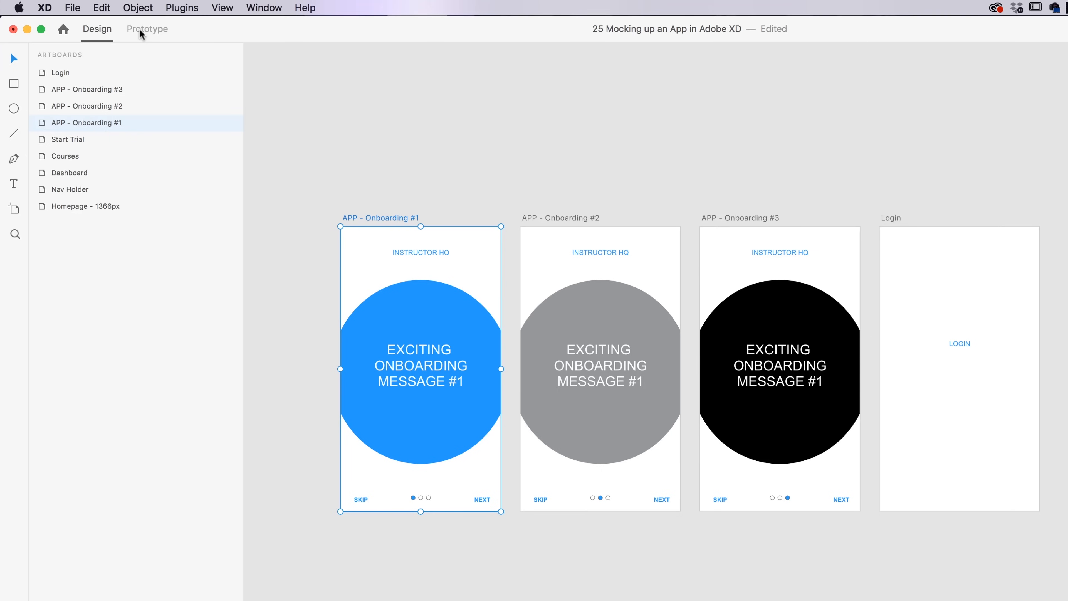
key(ctrl+Tab)
key(ctrl+Tab)
key(ctrl+Tab)
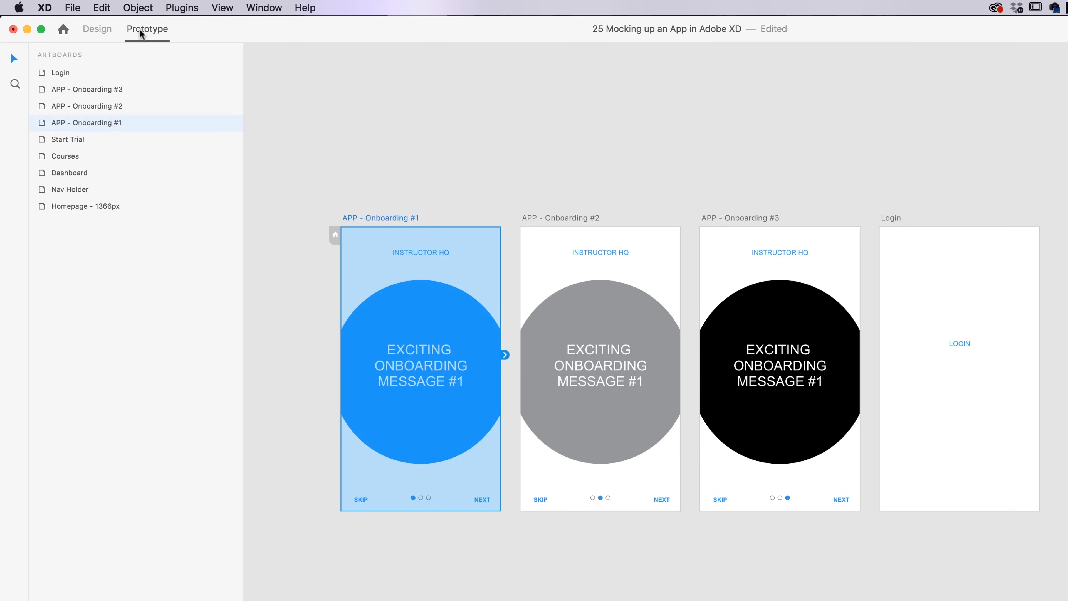
key(ctrl+Tab)
key(ctrl+Tab)
key(ctrl+Tab)
key(ctrl+Tab)
click(222, 7)
mouse_move(129, 6)
click(214, 5)
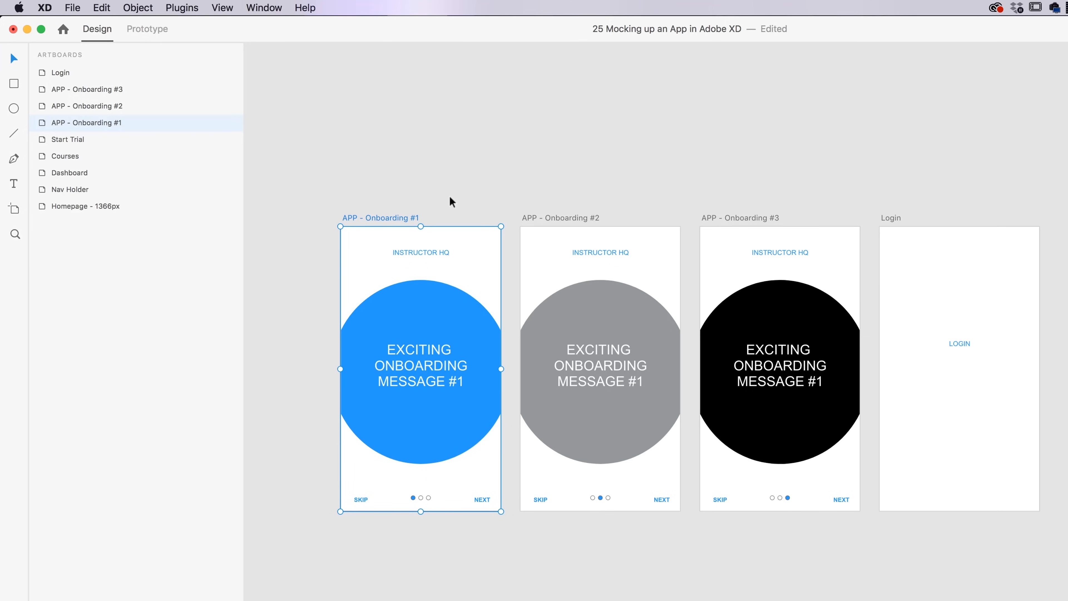
Step: In Prototype mode, link NEXT on Onboarding #1 to APP - Onboarding #2 with a Transition action and the Slide Left animation
click(147, 28)
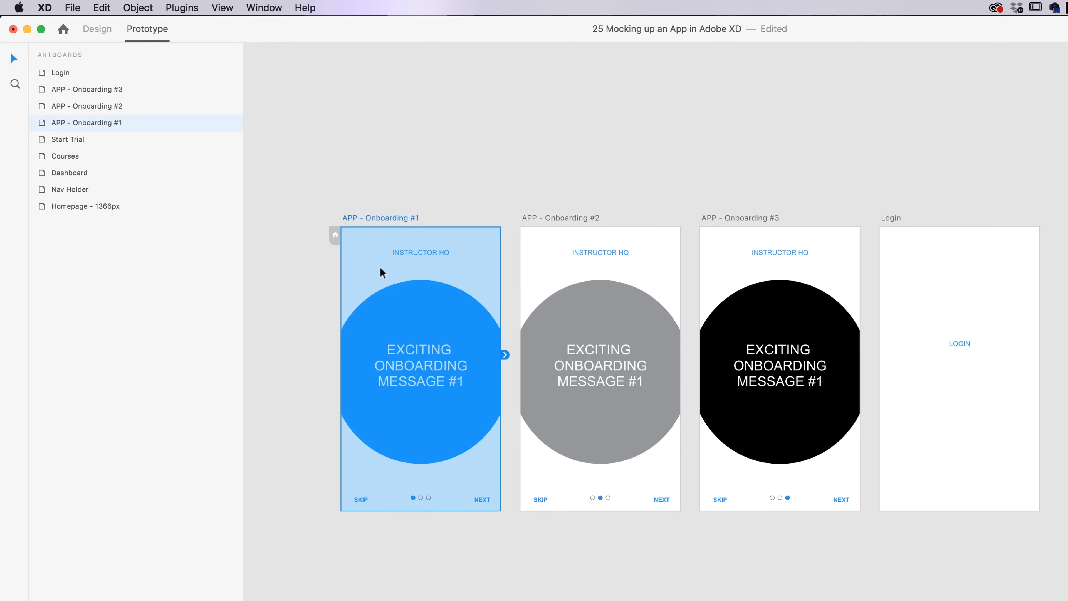
click(482, 504)
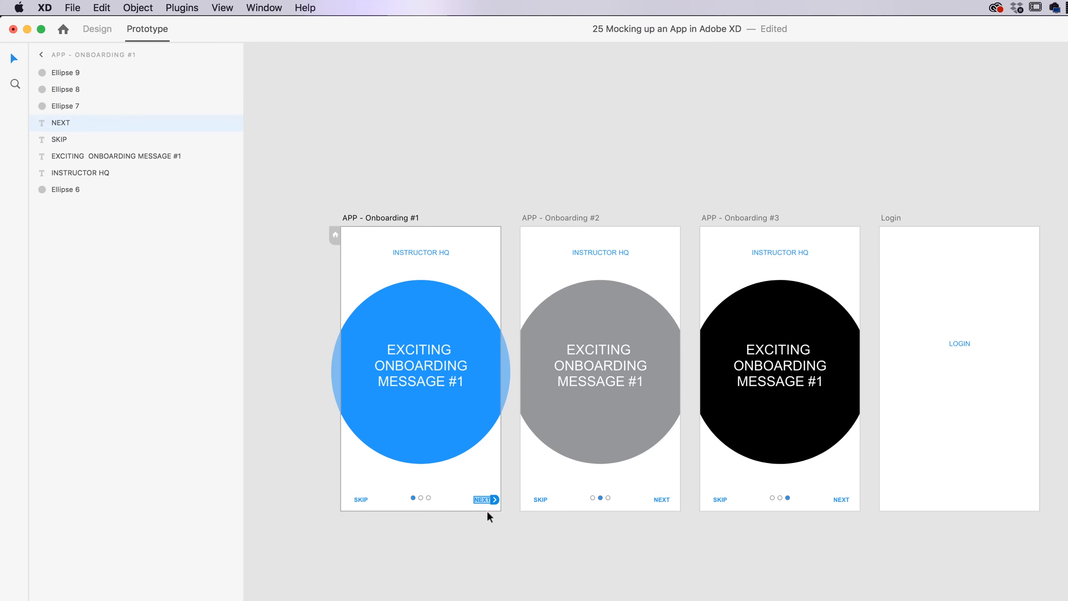
drag(495, 499, 543, 464)
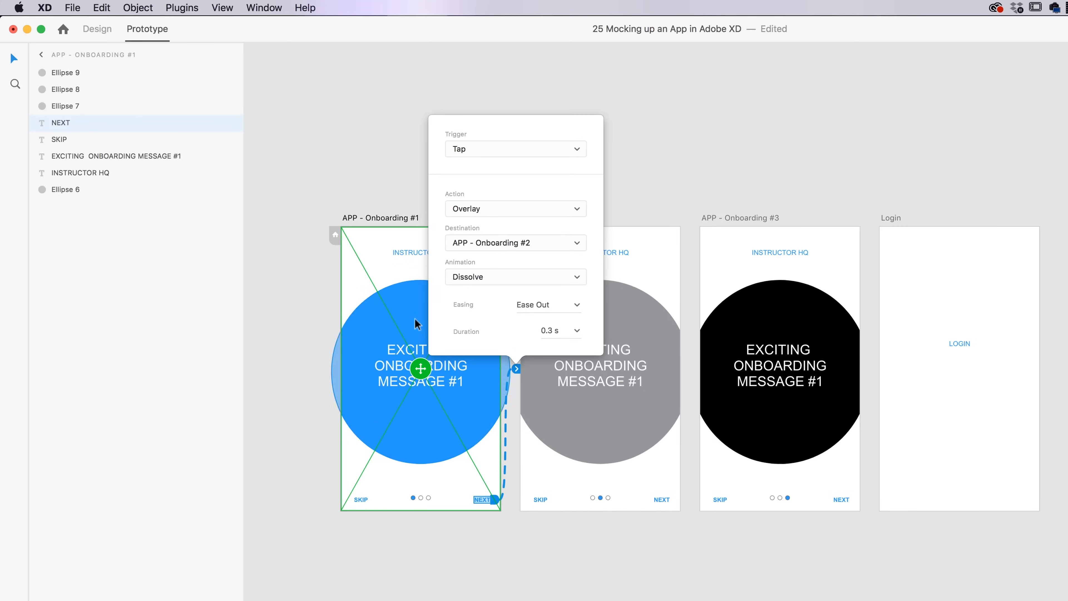
click(511, 209)
click(509, 184)
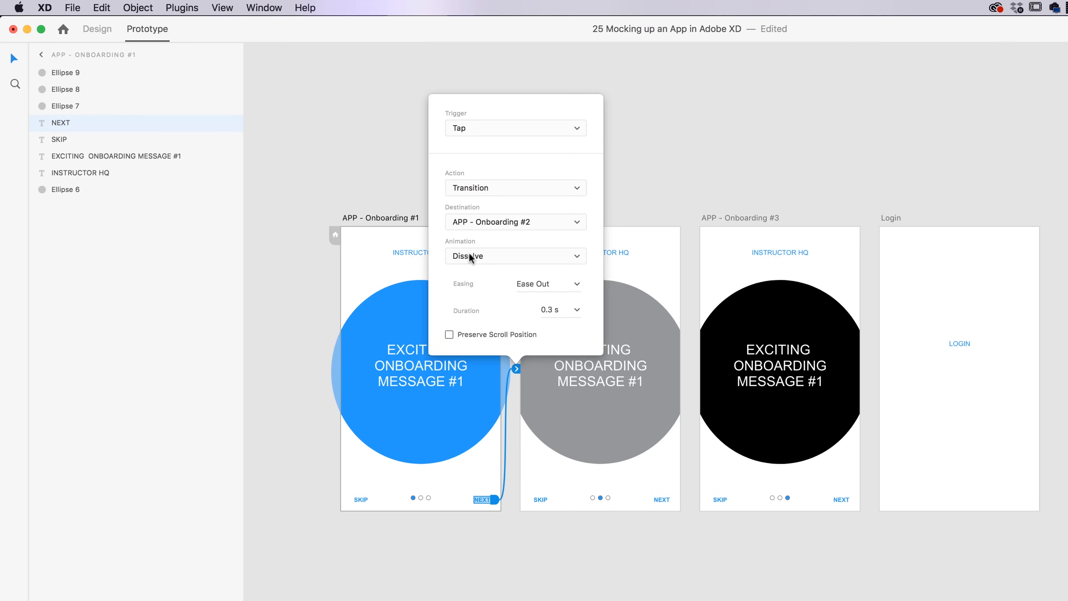
click(470, 256)
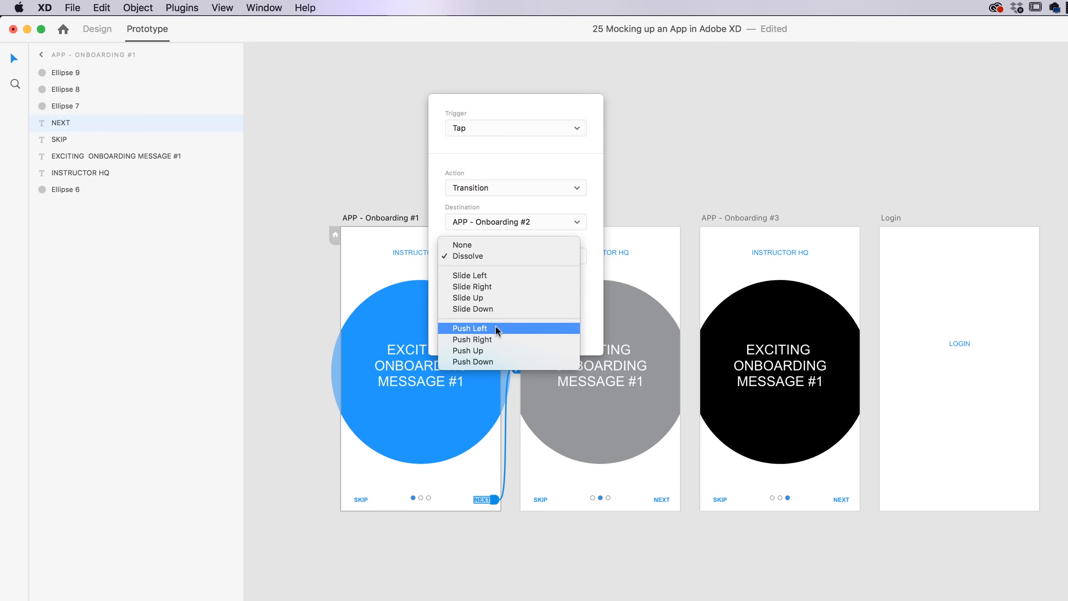
click(495, 276)
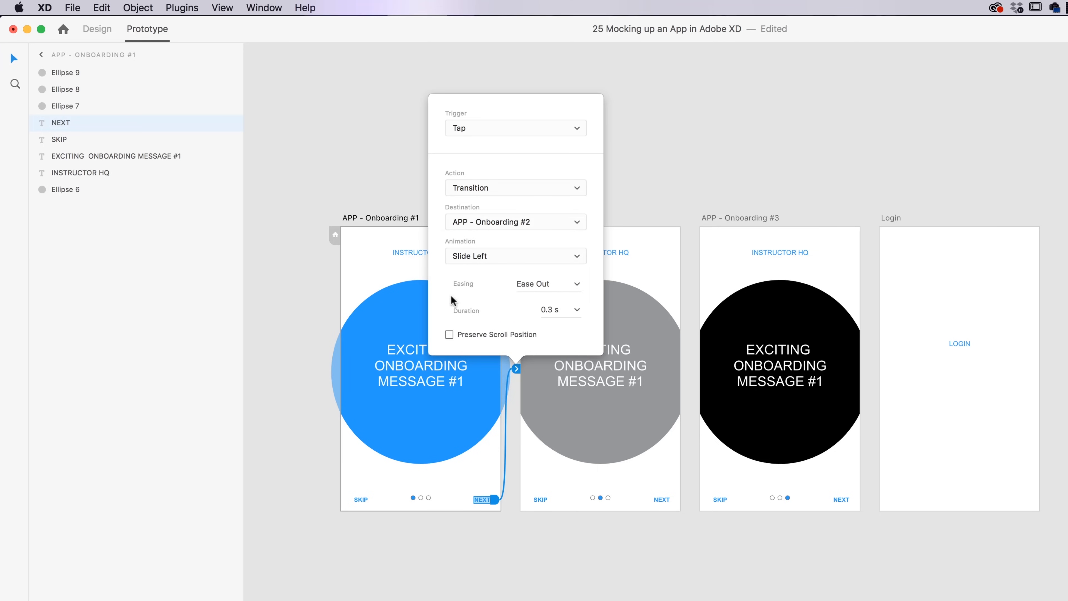
Step: Link NEXT on Onboarding #2 to APP - Onboarding #3 with a Tap-triggered Transition using the Slide Left animation
click(646, 182)
click(666, 502)
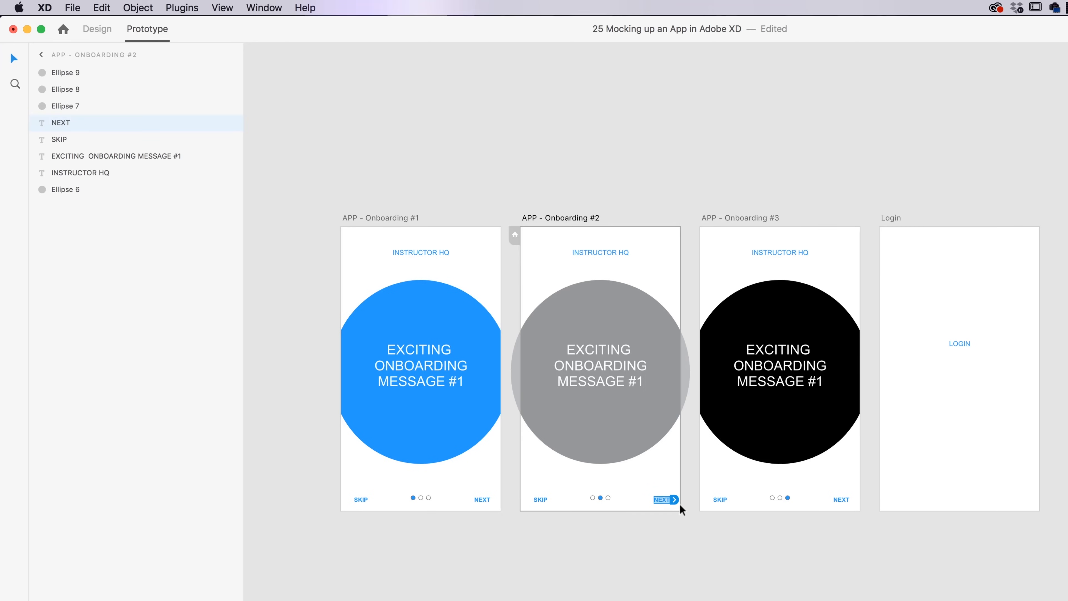
drag(682, 492, 715, 470)
click(687, 257)
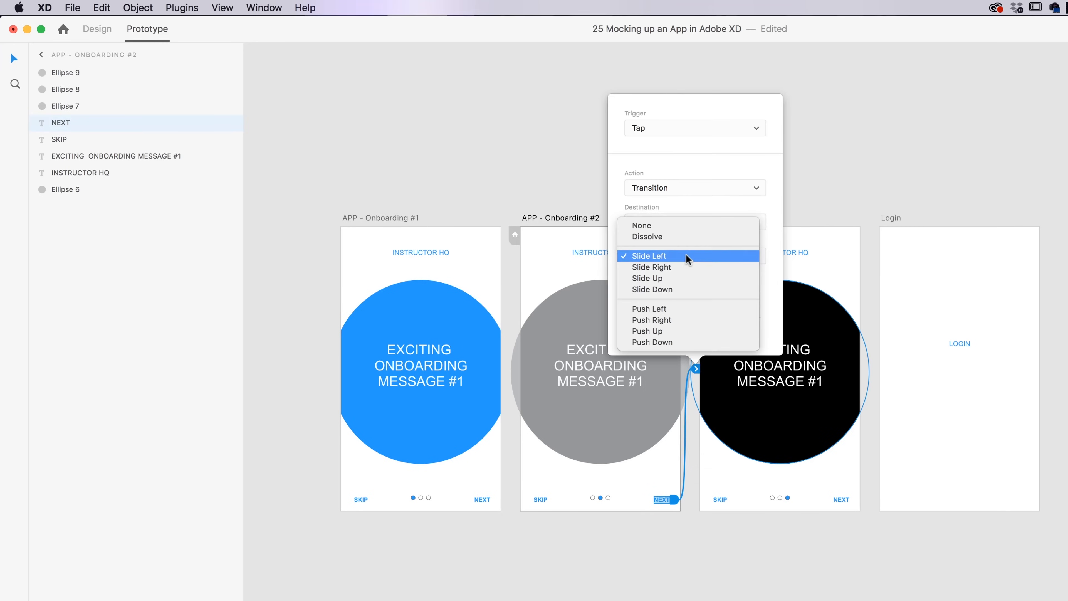
click(685, 256)
click(846, 167)
Step: Link NEXT on Onboarding #3 to the Login artboard with a Tap-triggered Transition and Slide Left animation
click(843, 500)
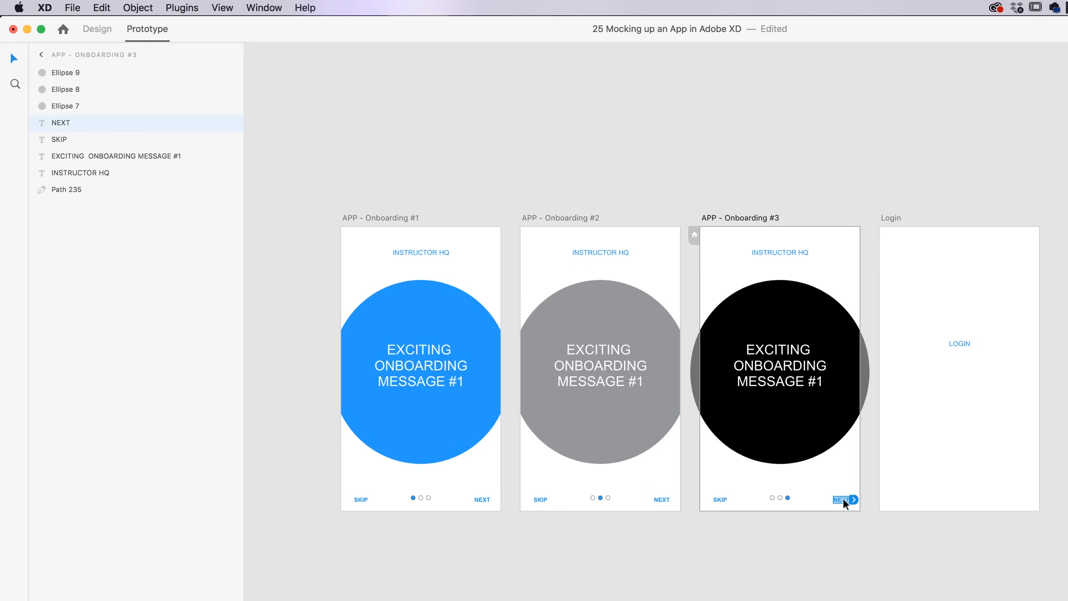
drag(857, 503, 881, 371)
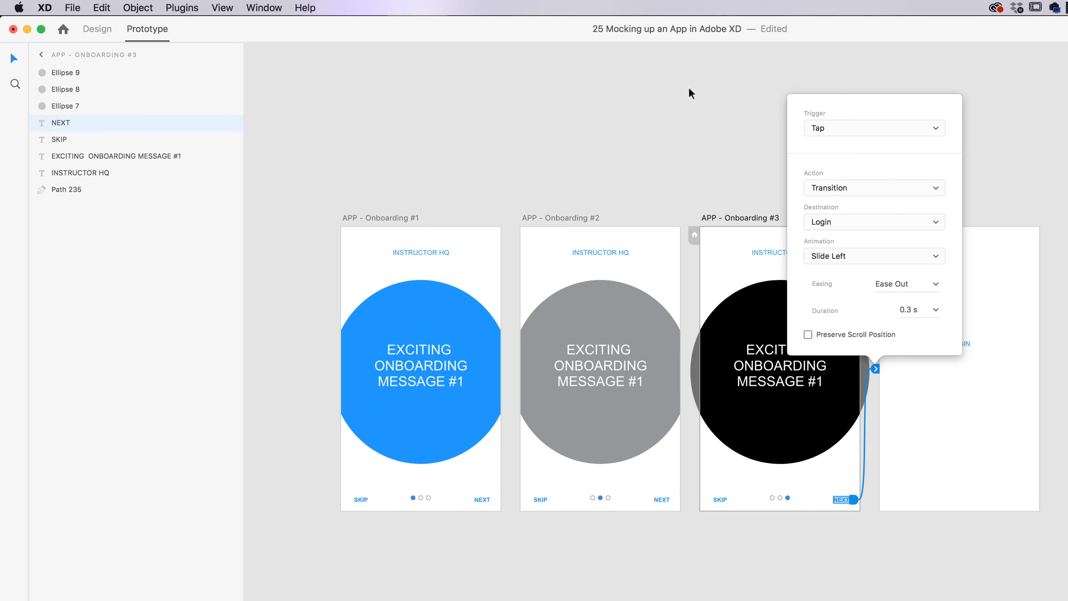
click(682, 116)
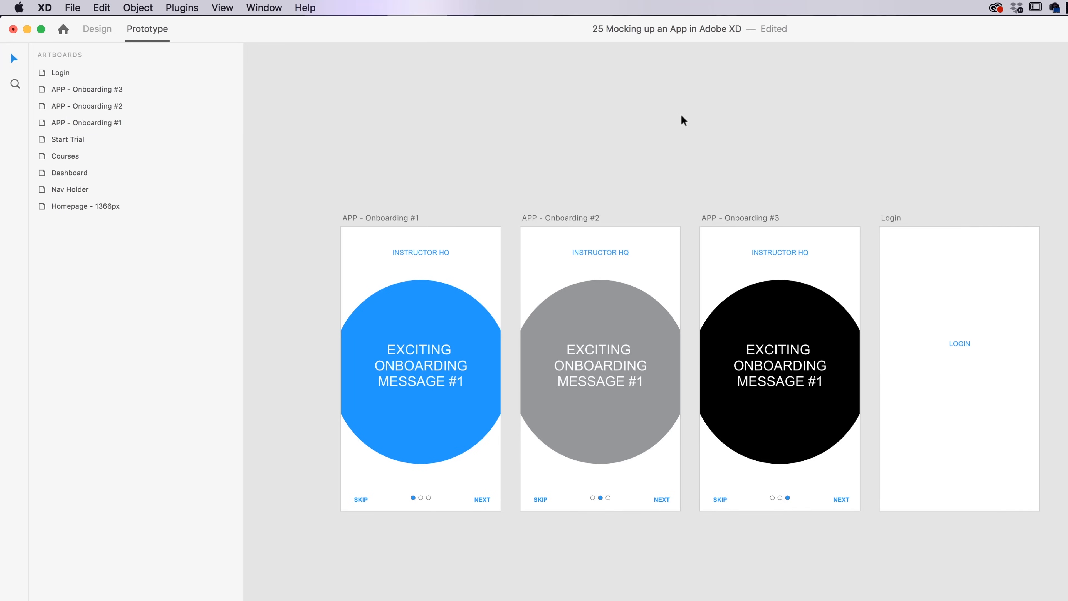
Step: Check which screen the prototype preview starts on and make APP - Onboarding #1 the home artboard
key(super+Return)
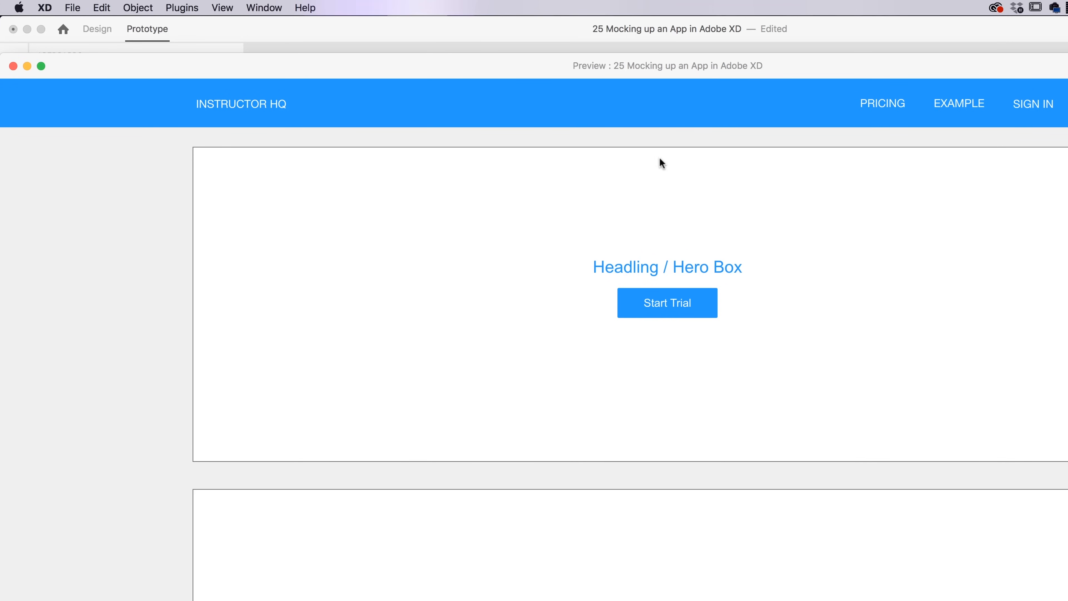
click(13, 66)
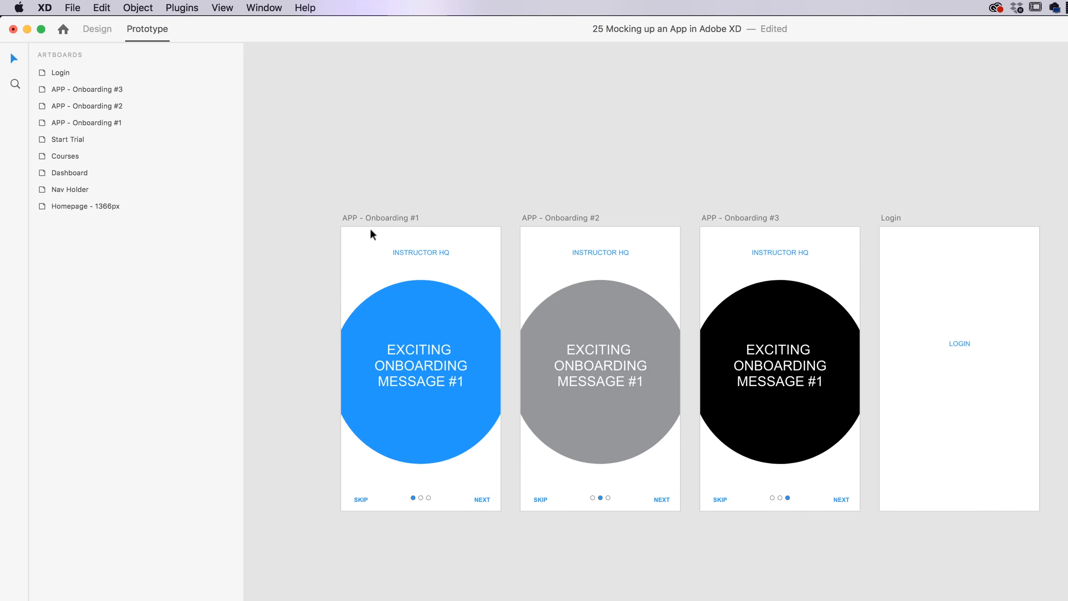
click(391, 216)
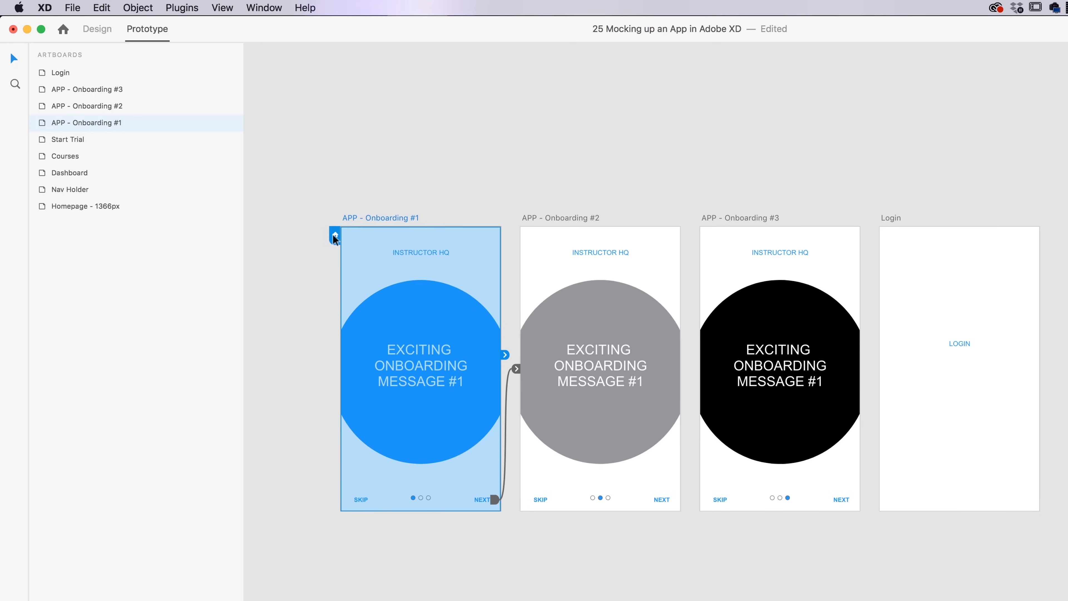
click(529, 126)
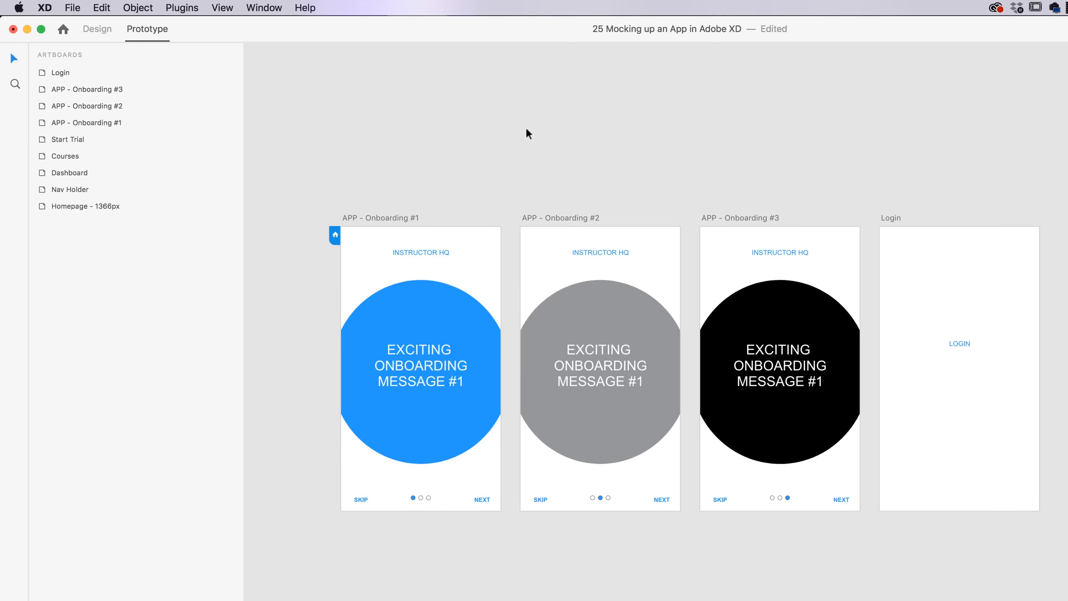
Step: Preview the prototype, go through the NEXT links from Onboarding #1 to Onboarding #3, and close the preview
key(super+Return)
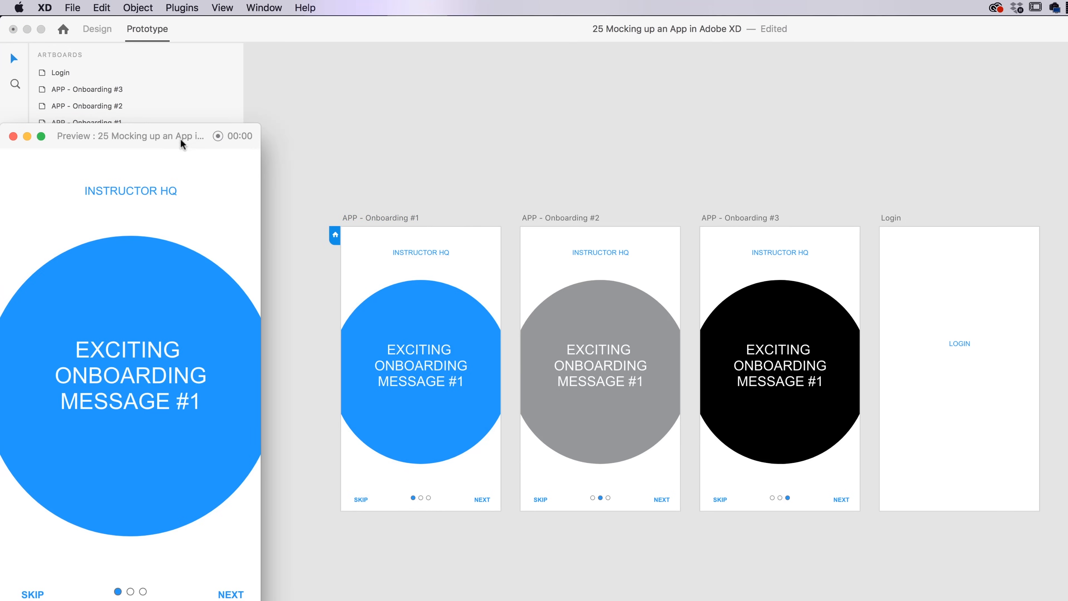
drag(180, 138, 788, 120)
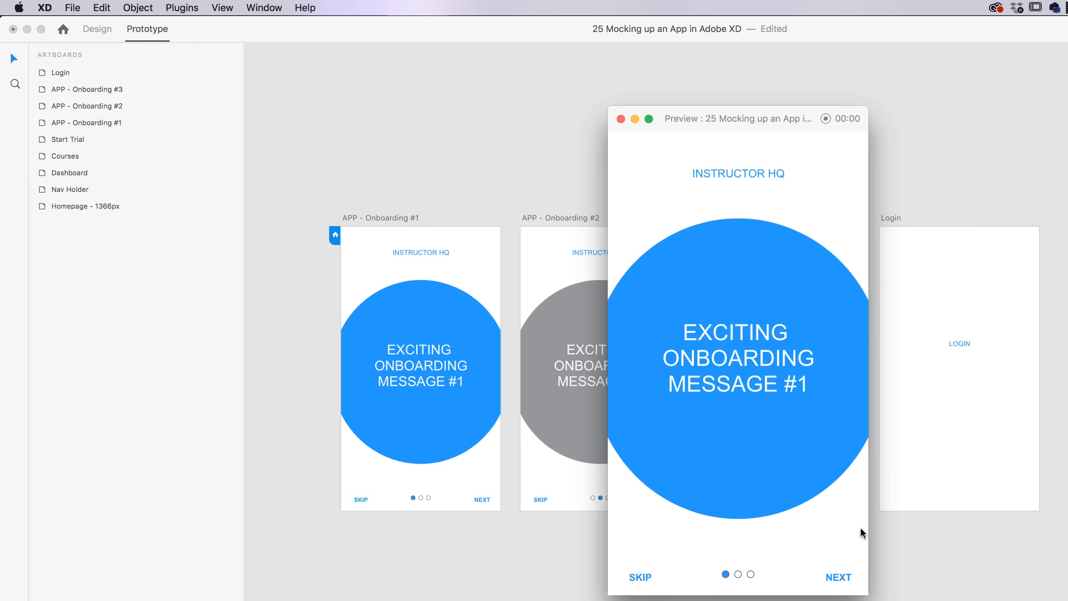
click(838, 578)
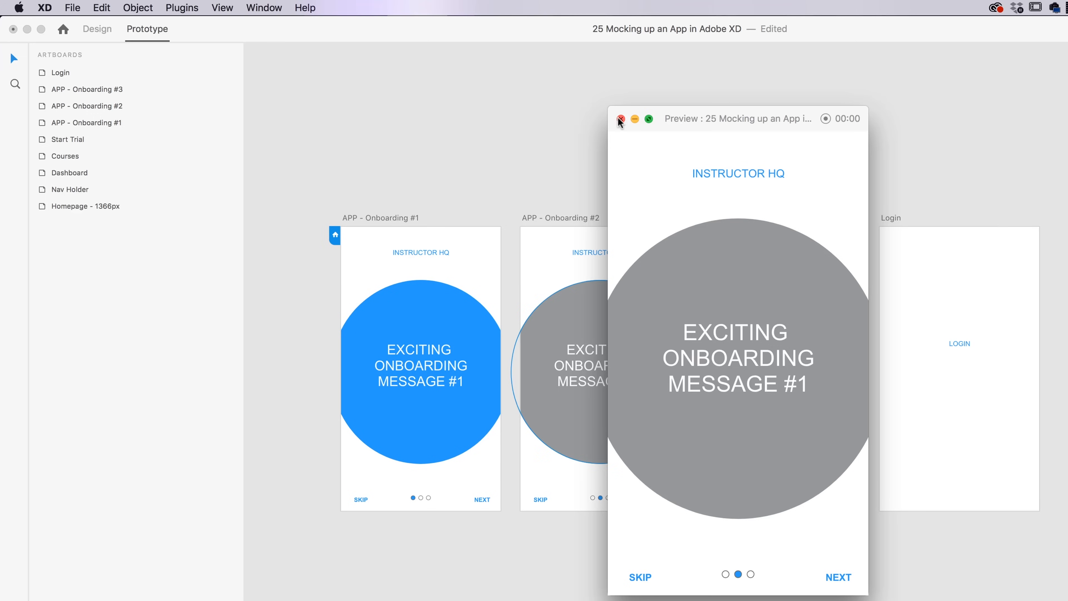
click(839, 582)
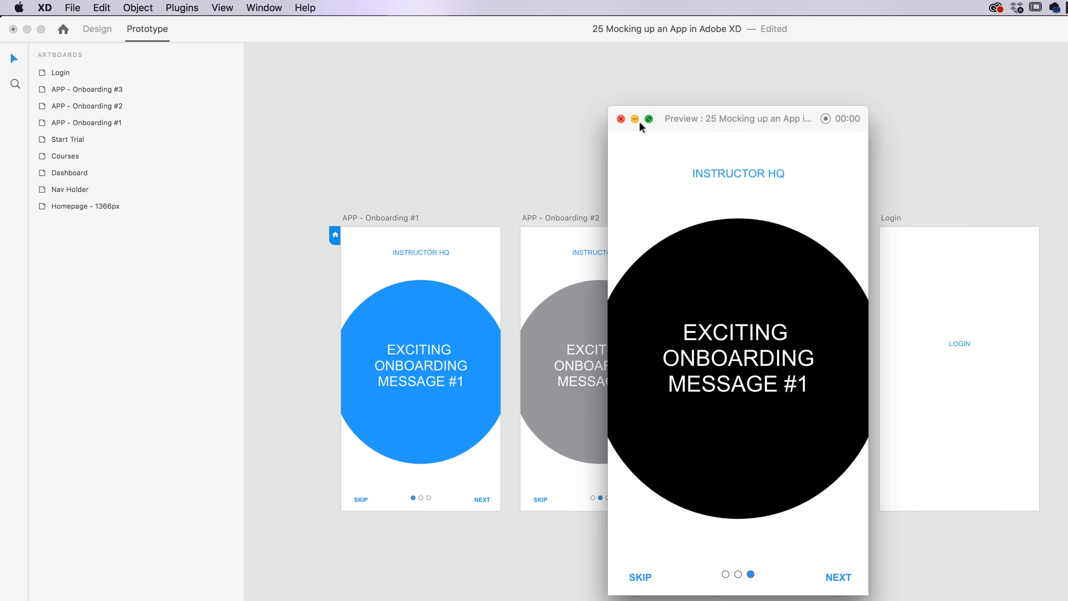
click(620, 119)
Step: Set the animation of the NEXT link on Onboarding #1 to Push Left
click(479, 499)
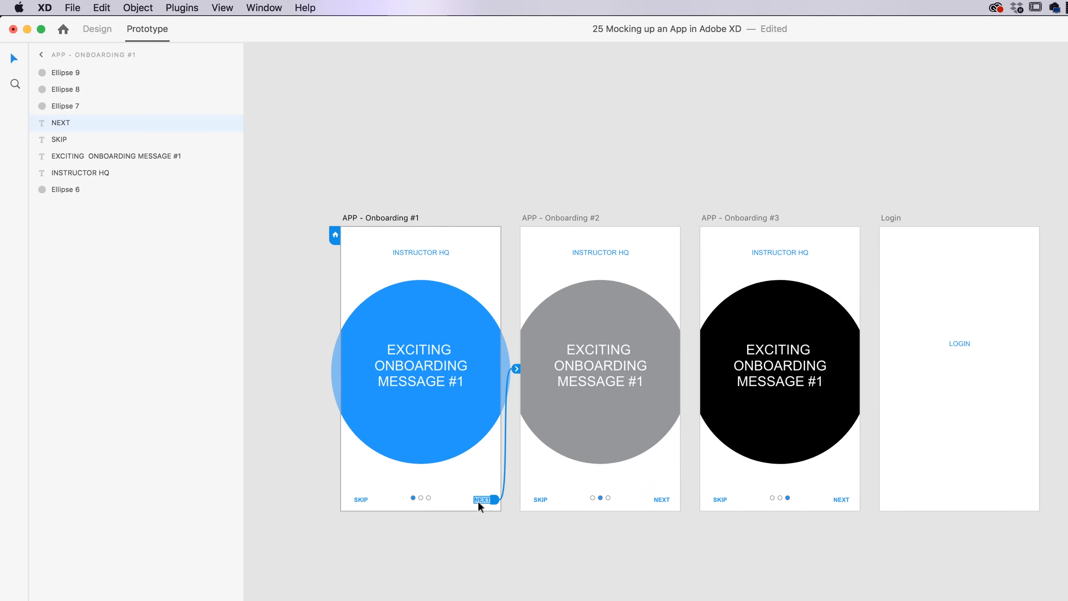
click(516, 369)
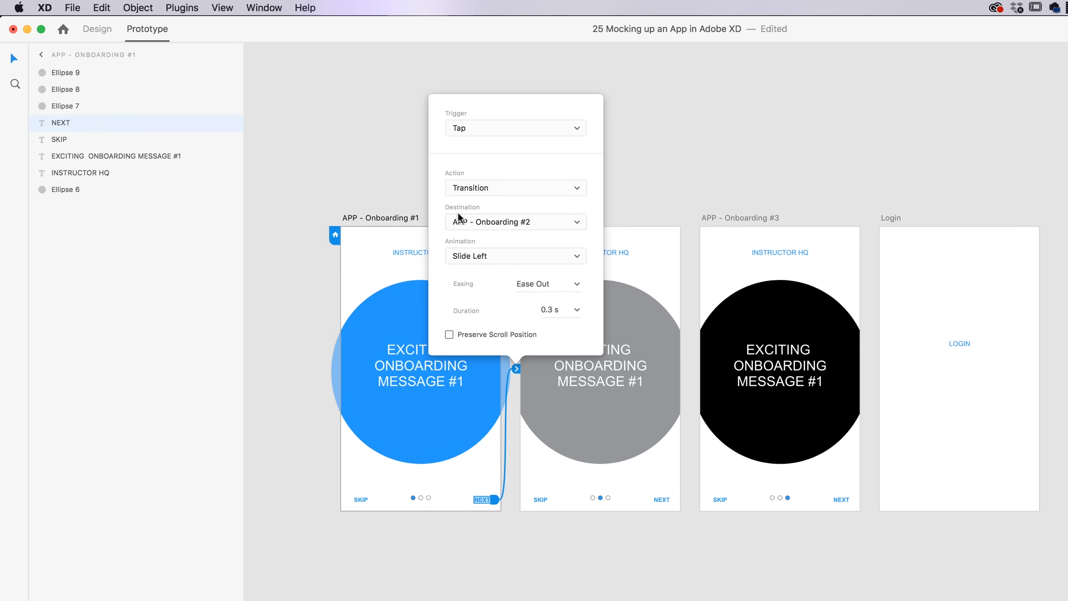
click(510, 257)
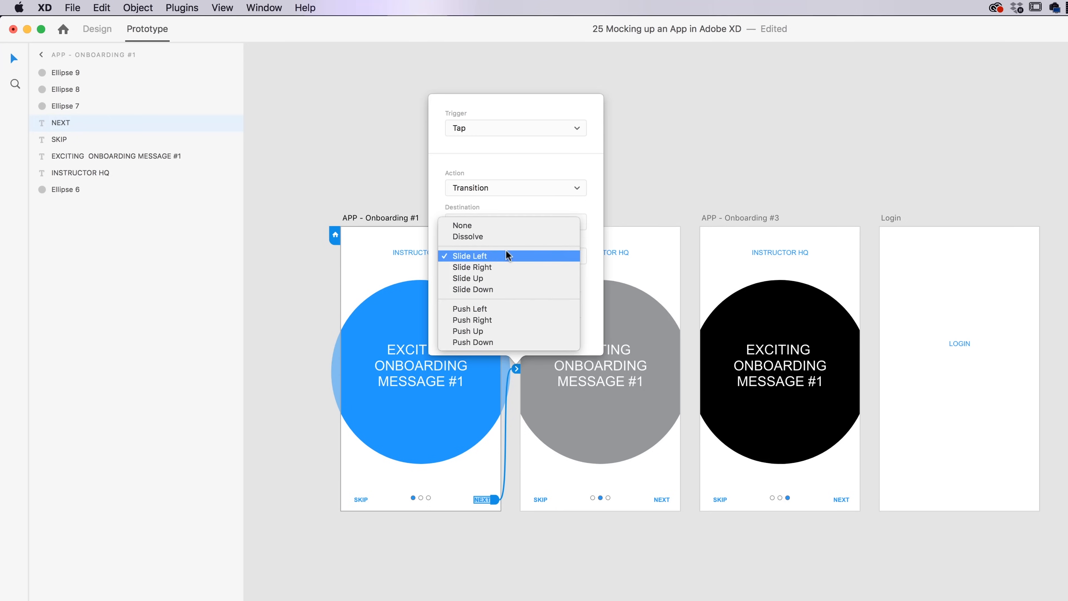
click(490, 309)
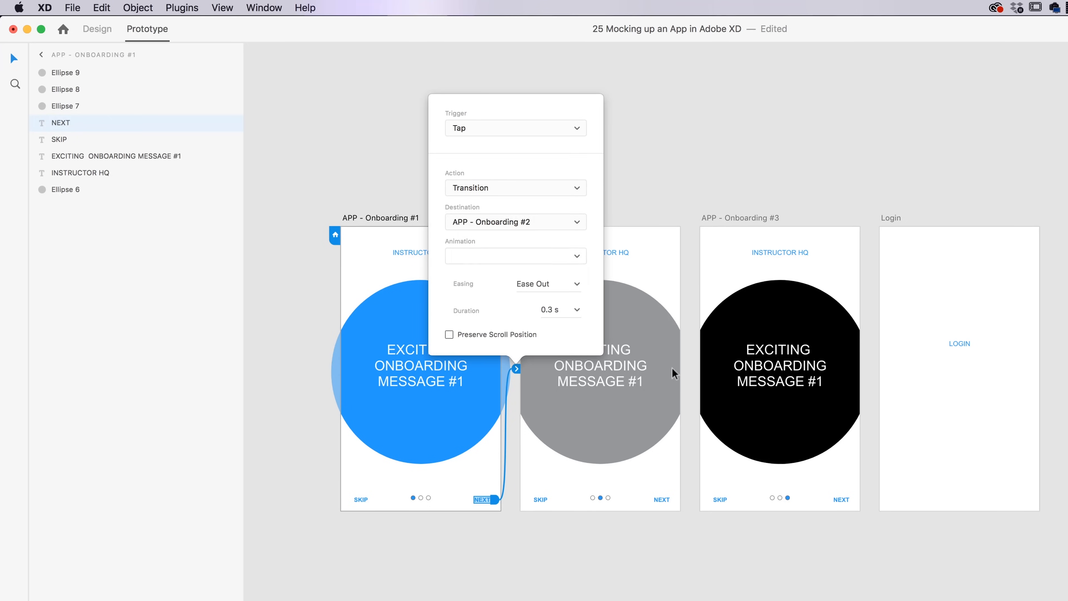
Step: Set the animation of the NEXT link on Onboarding #2 to Push Left
click(663, 500)
click(695, 369)
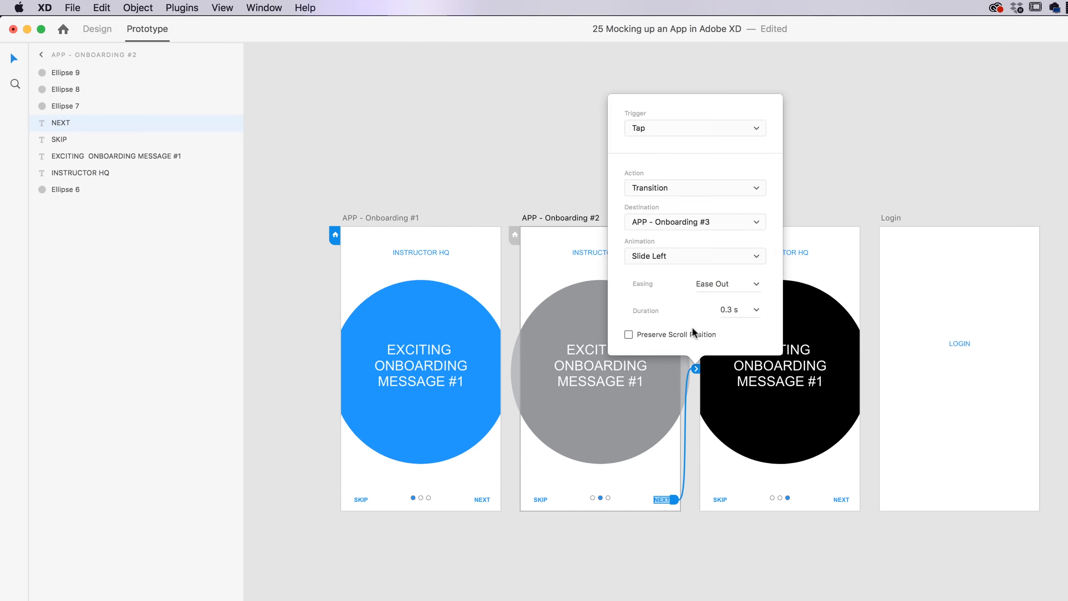
click(687, 255)
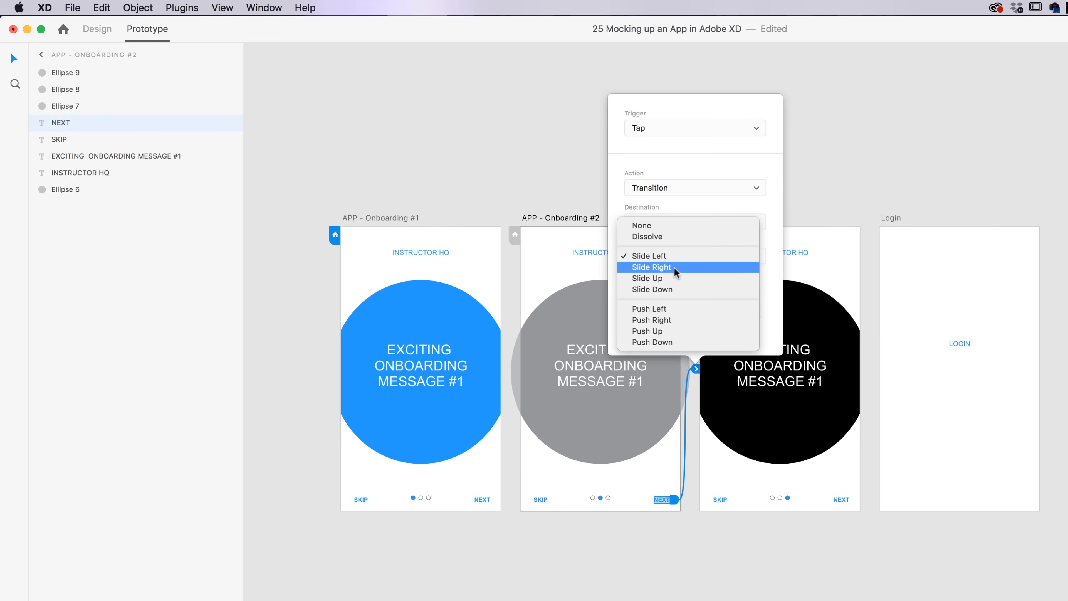
click(671, 310)
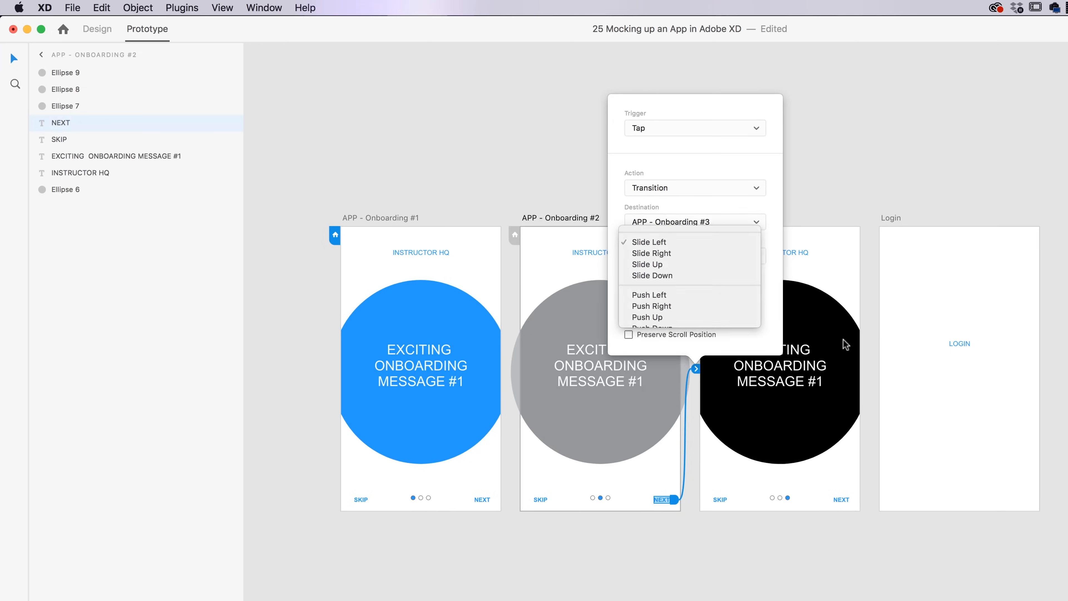
Step: Set the animation of the NEXT link on Onboarding #3 to Push Left
click(840, 500)
click(874, 369)
click(841, 254)
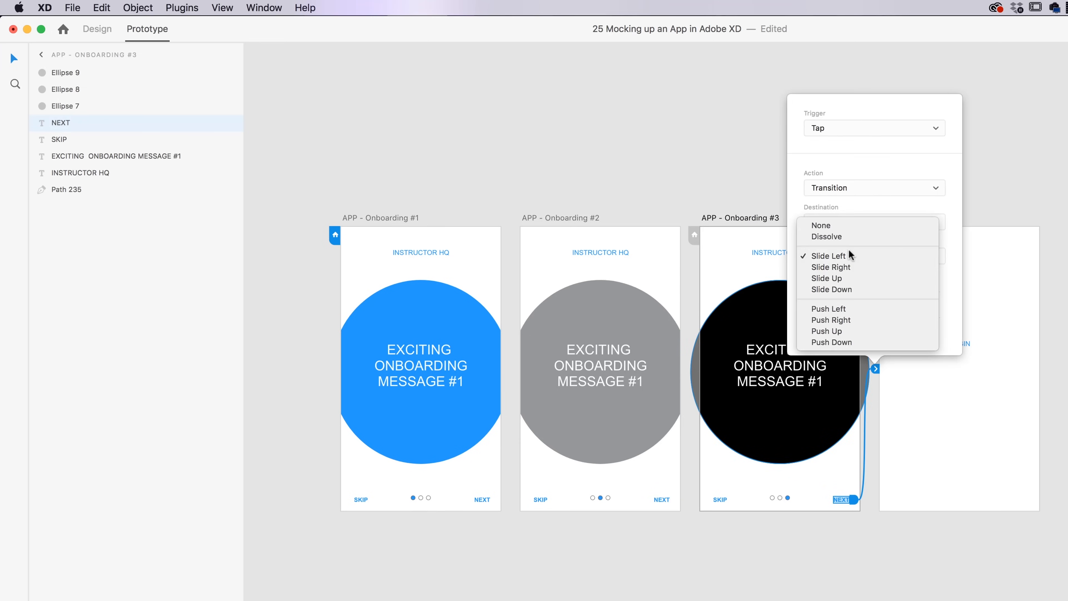
click(828, 310)
click(640, 166)
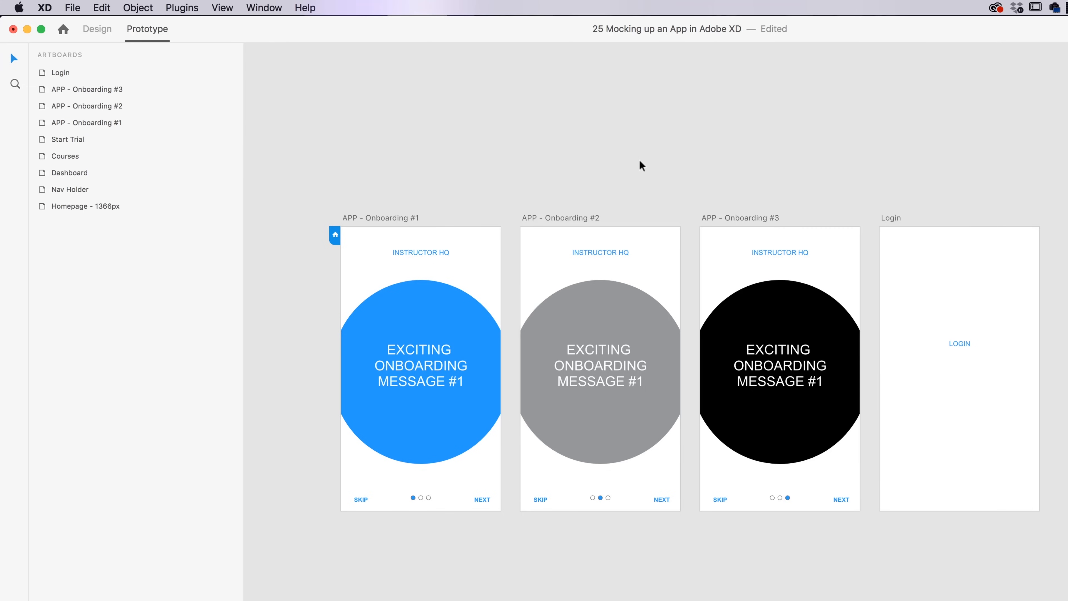
Step: Preview the prototype through all three NEXT links to the Login screen and close the preview
key(super+Return)
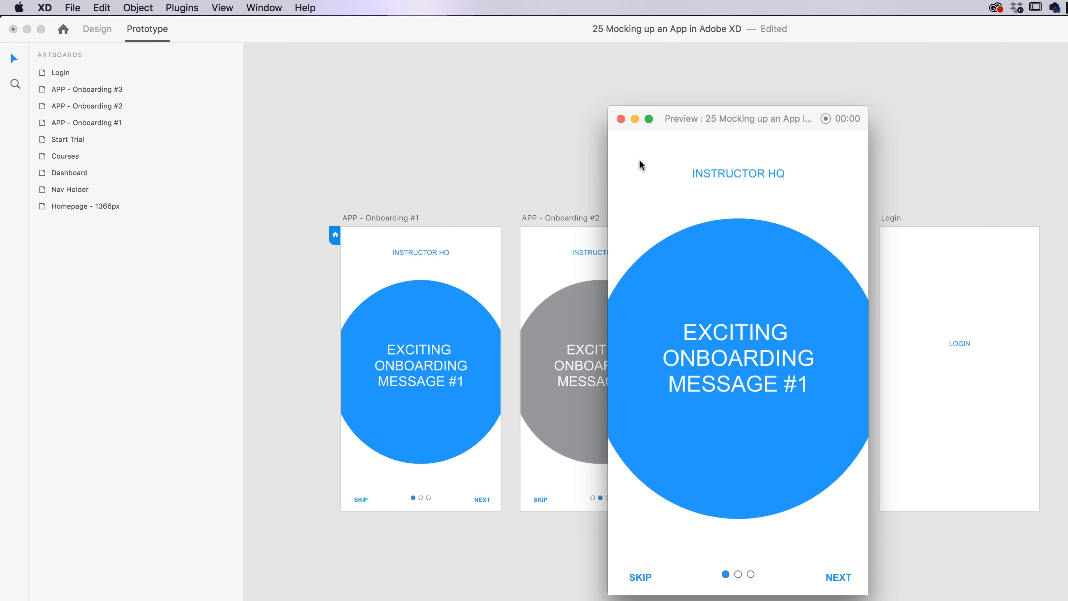
click(838, 580)
click(839, 581)
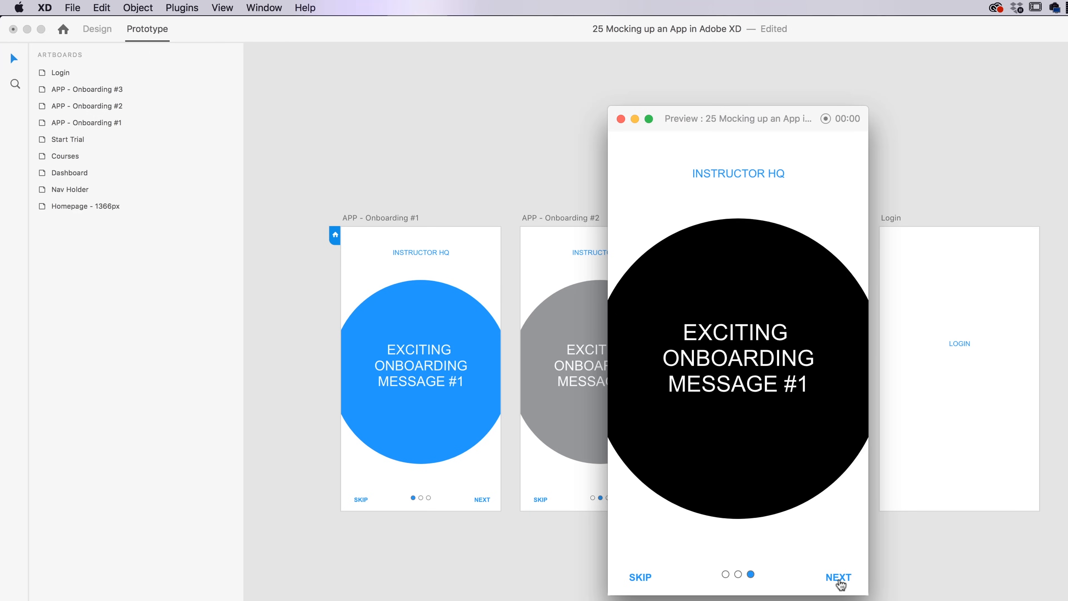
click(839, 580)
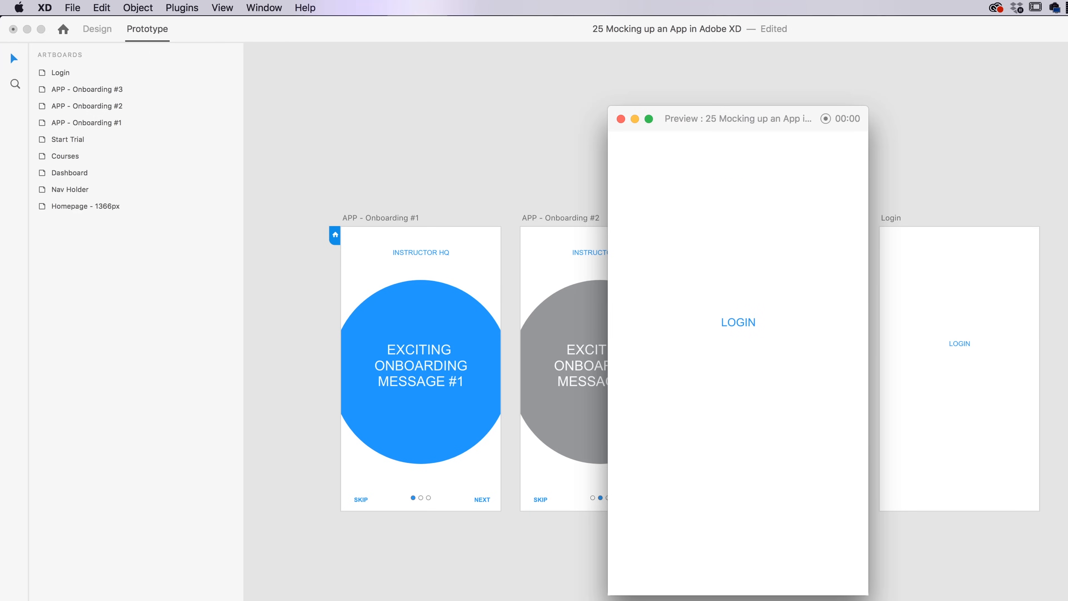
click(621, 119)
Step: Link SKIP on Onboarding #1 to the Login artboard with a Tap-triggered Transition and Push Left animation
click(361, 499)
drag(372, 500, 979, 460)
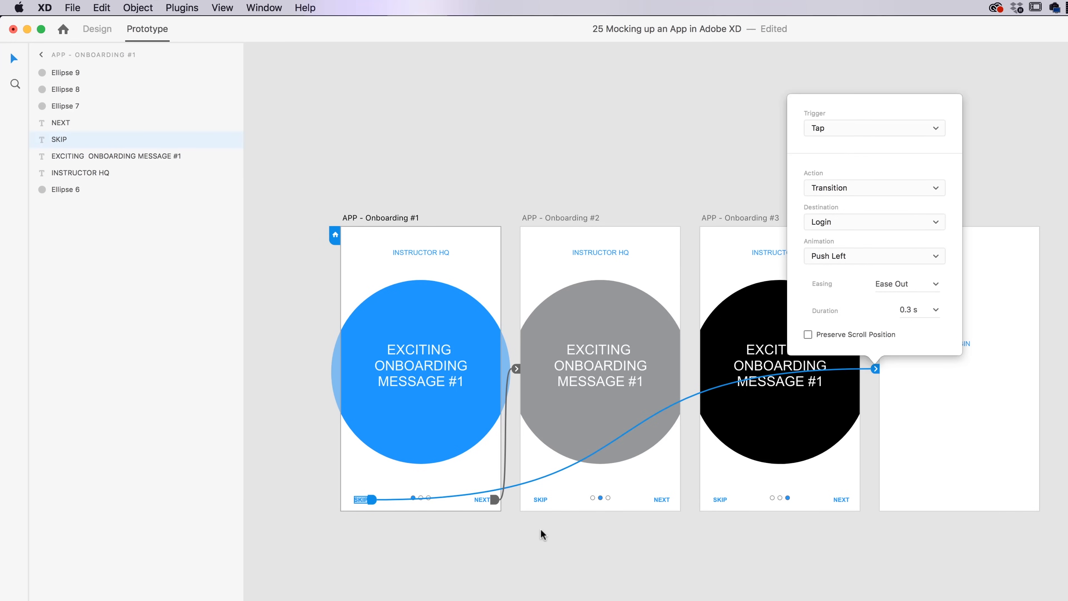
click(591, 559)
Step: Copy the linked SKIP text from Onboarding #1 and delete the unlinked SKIP texts on Onboarding #2 and Onboarding #3
click(358, 500)
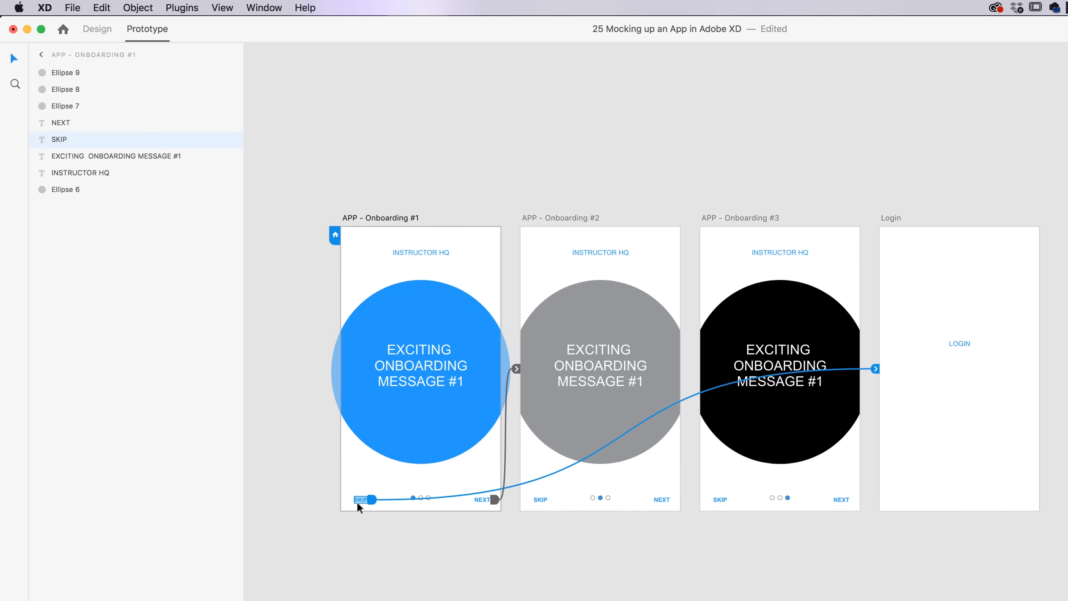
click(541, 501)
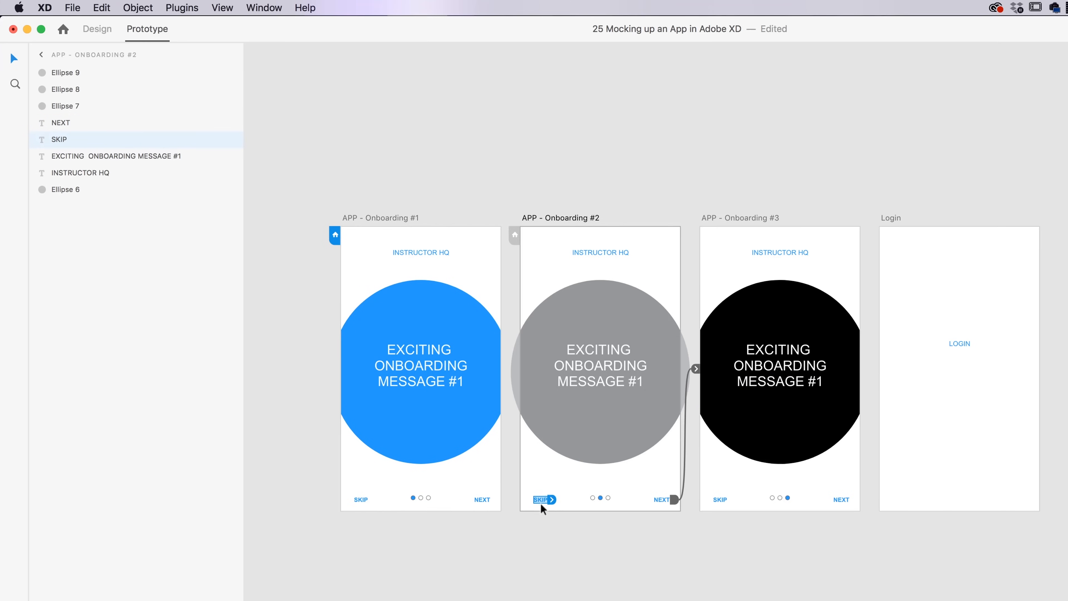
key(Delete)
click(720, 501)
key(Delete)
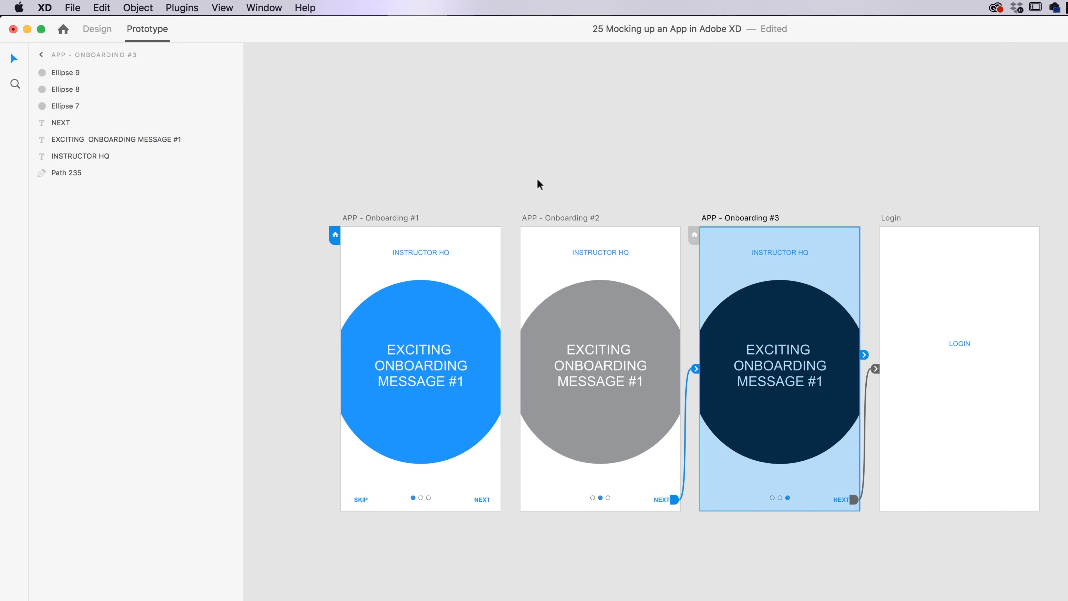
Step: Paste the linked SKIP text onto Onboarding #2 and Onboarding #3 and check the pasted copies' links
click(544, 216)
shift+click(726, 216)
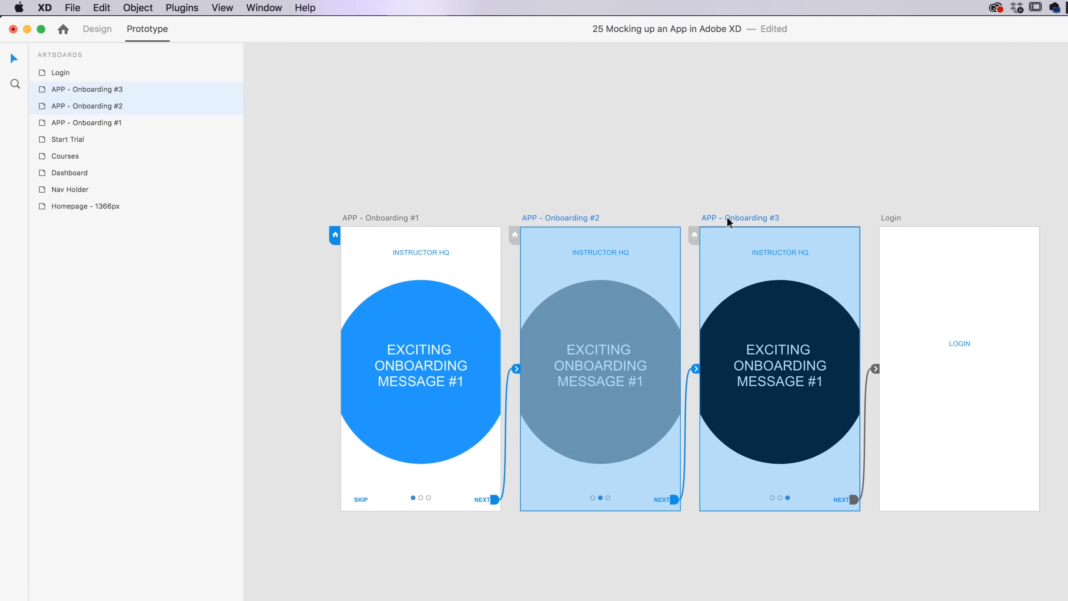
key(cmd+v)
key(Escape)
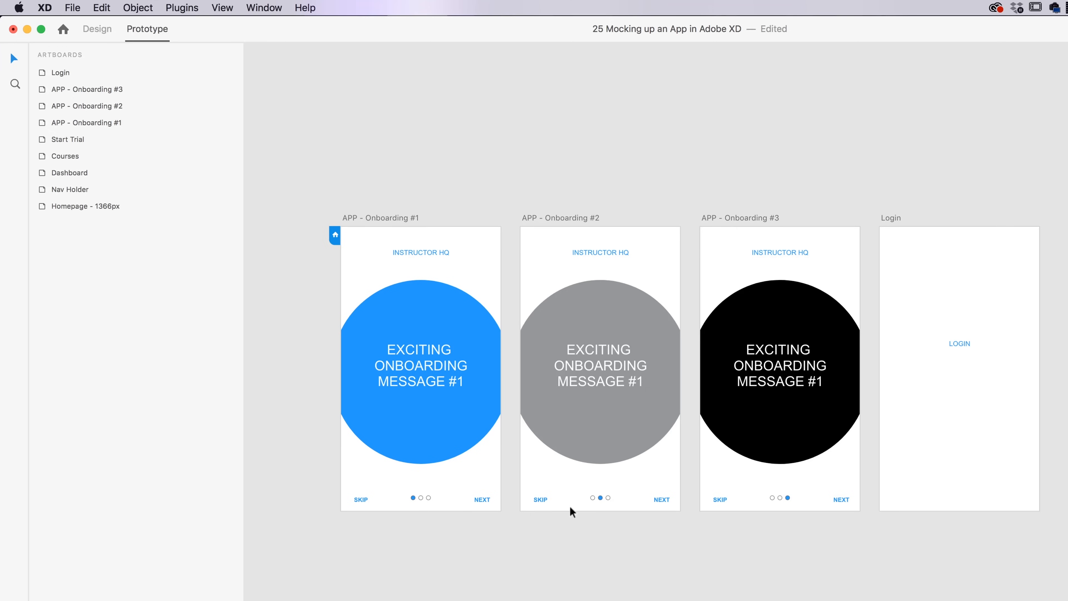
click(722, 499)
shift+click(538, 501)
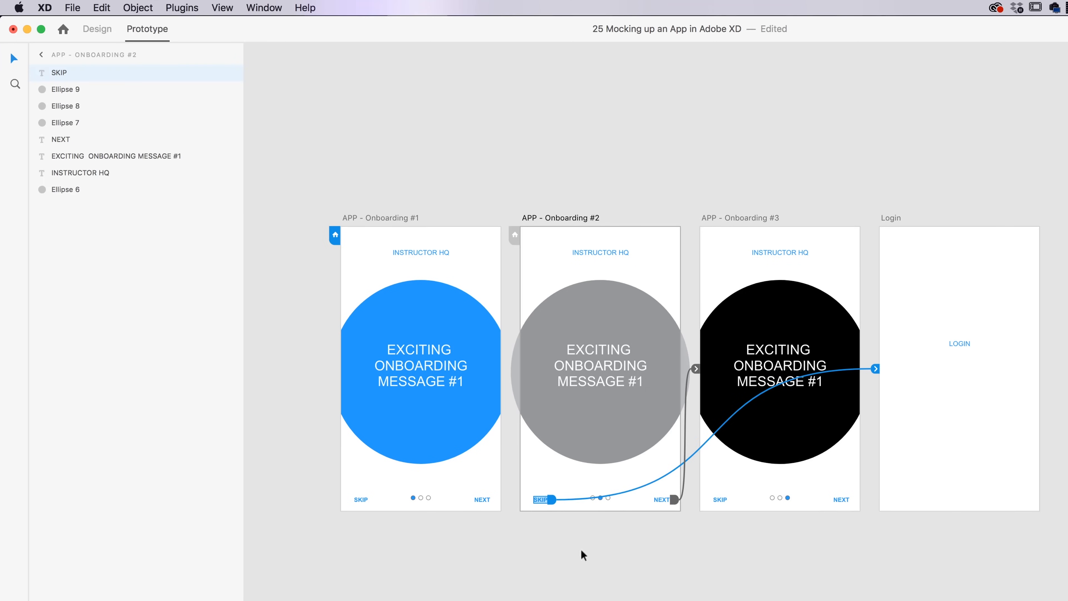
click(1000, 555)
Step: Preview the prototype, test the SKIP link on the first onboarding screen, and close the preview
key(super+Return)
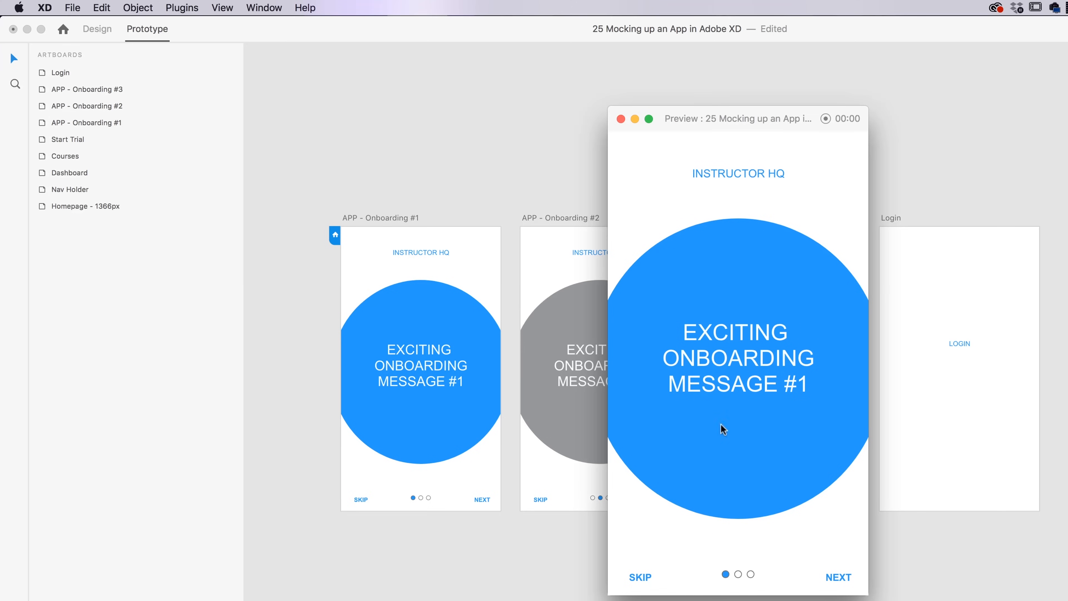
click(633, 579)
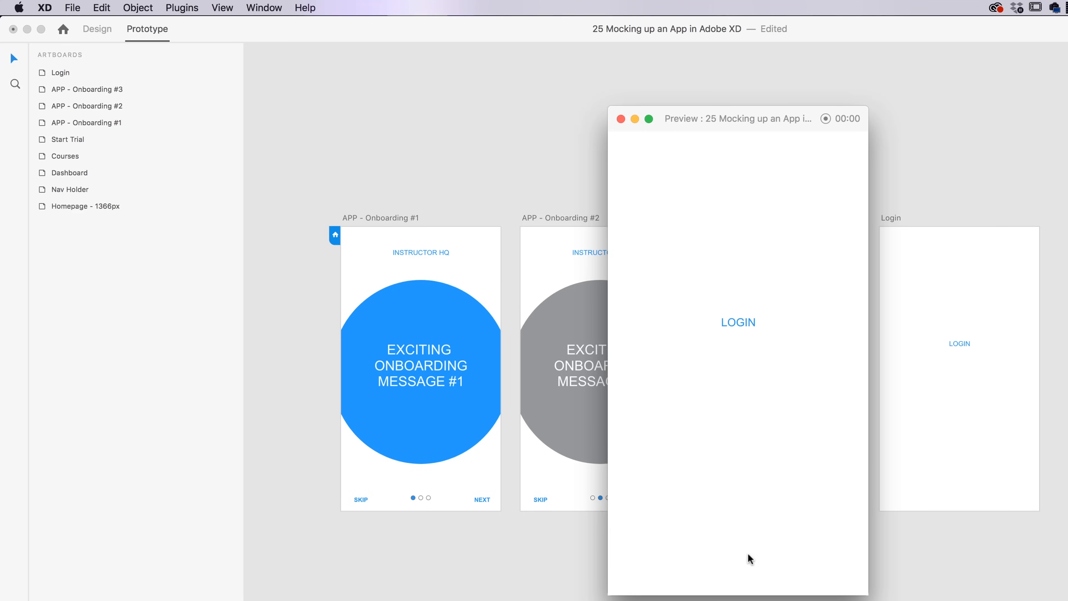
click(620, 118)
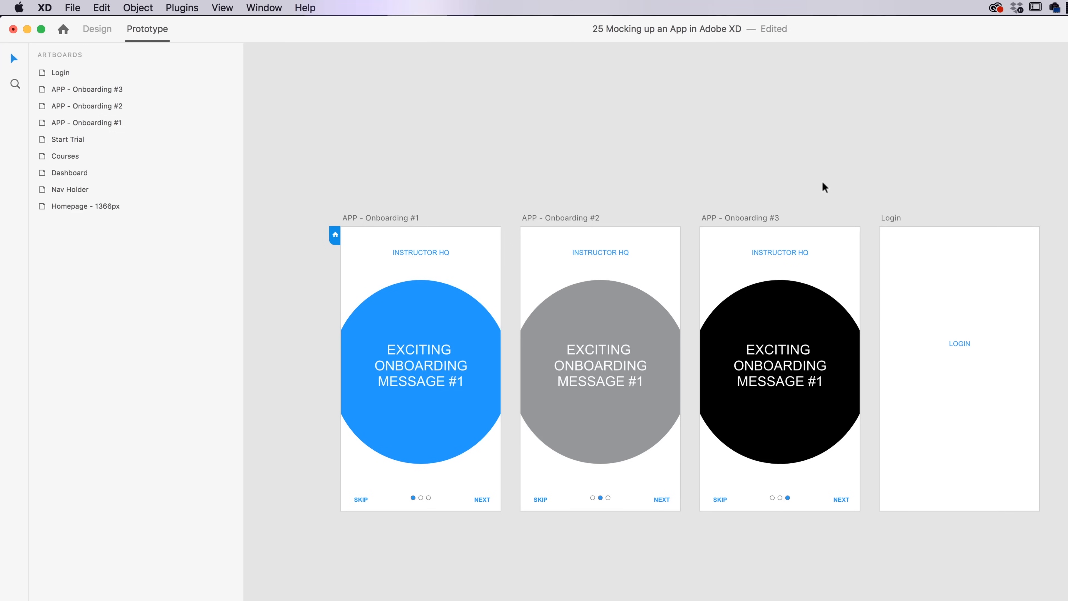
drag(830, 201, 691, 600)
scroll(635, 322, up, 6)
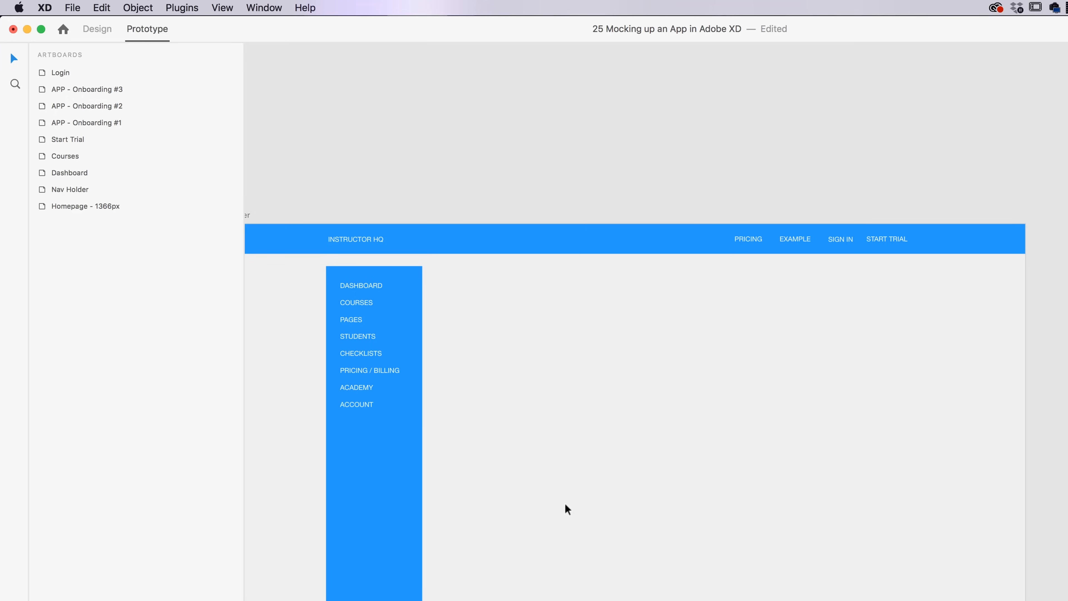
scroll(565, 505, down, 15)
scroll(740, 387, down, 3)
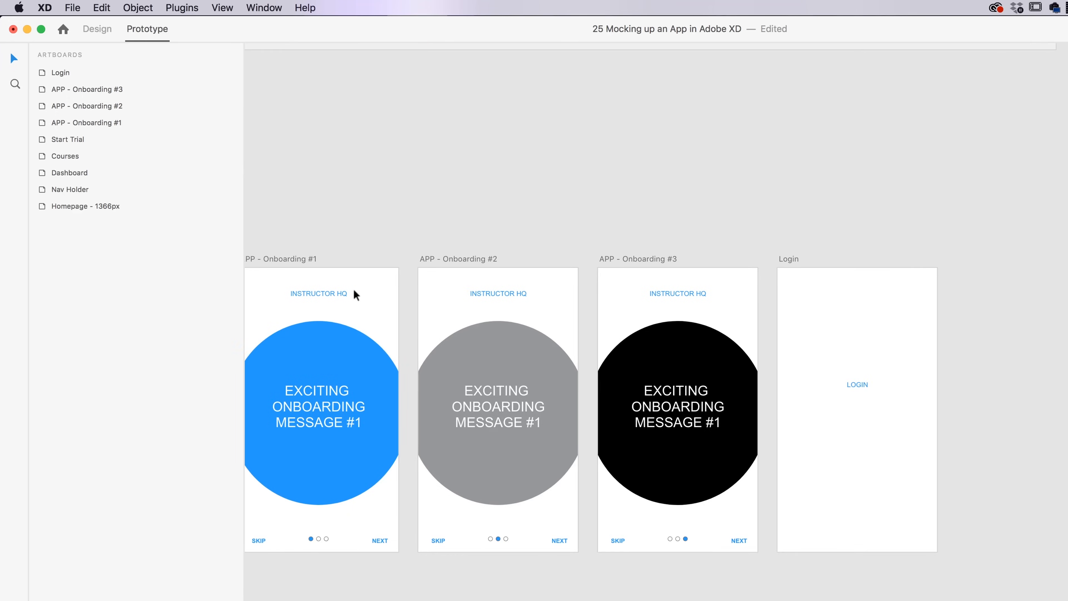
Step: Delete the LOGIN placeholder text from the Login artboard and switch to Design mode
click(858, 385)
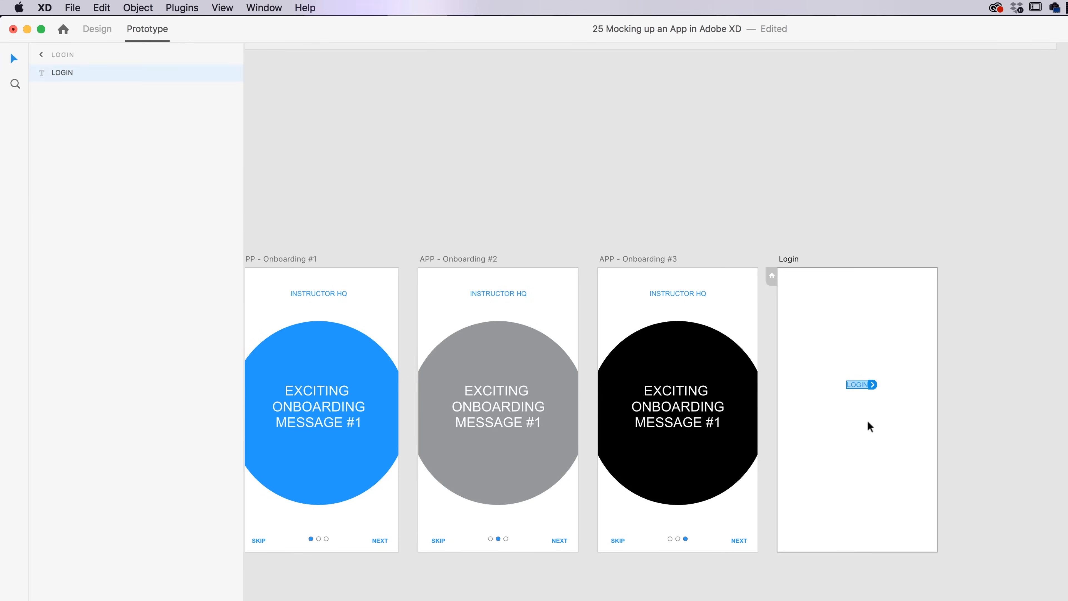
click(872, 433)
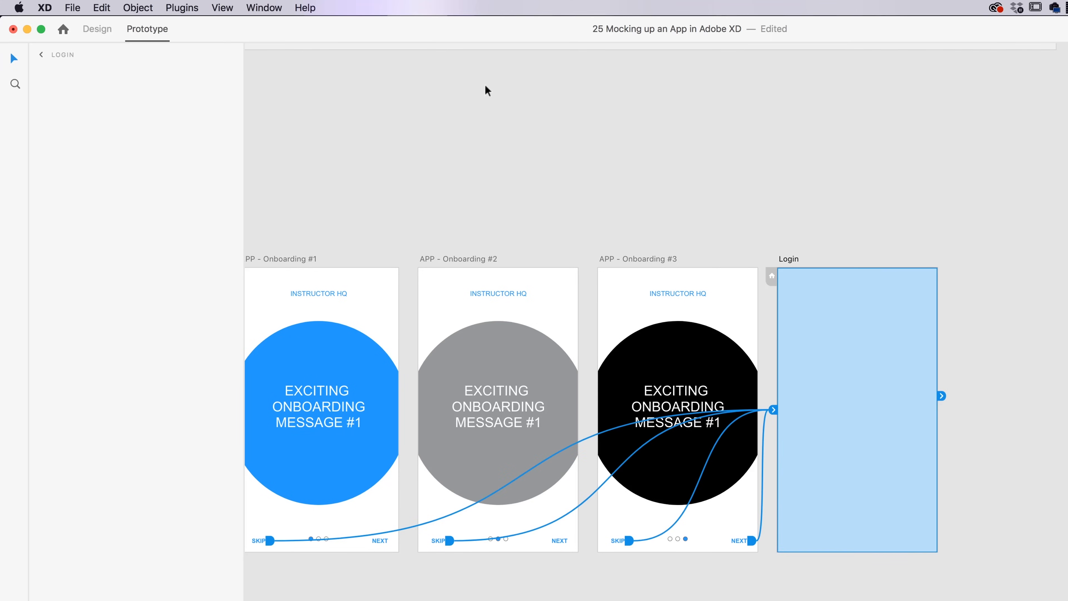
click(100, 29)
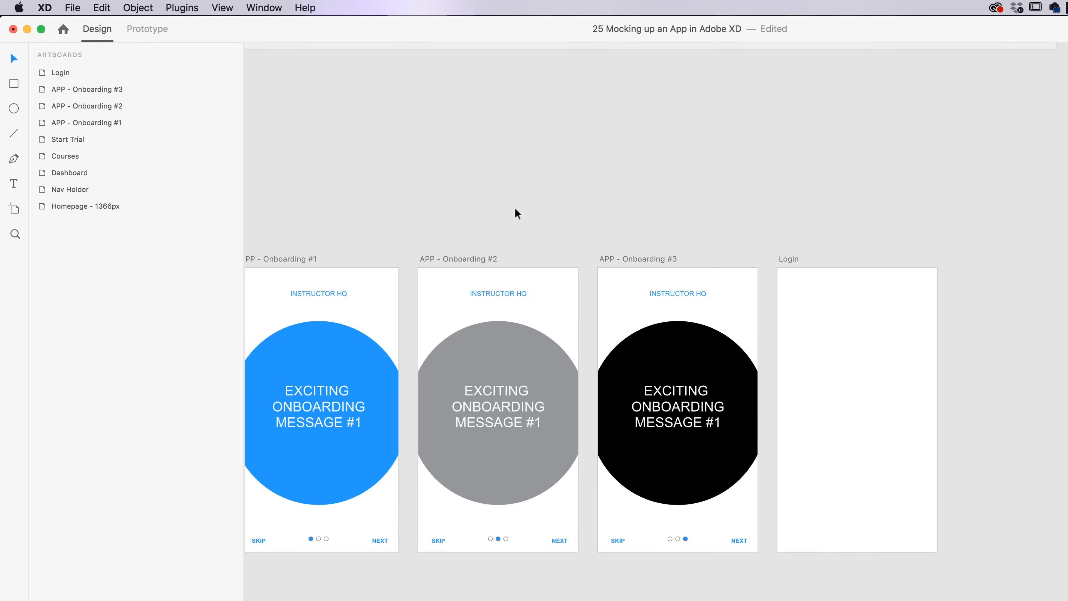
Step: Open the Wires - Mobile.xd wireframe kit from Wireframes under UI Templates in the Exercise Files folder
click(72, 8)
click(89, 37)
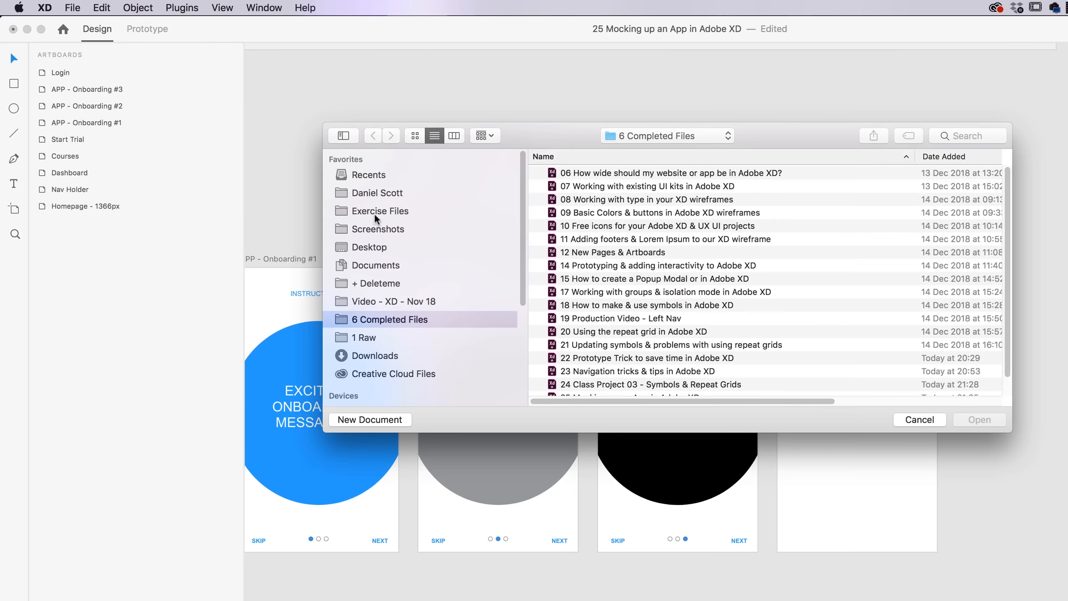
click(376, 214)
double_click(586, 278)
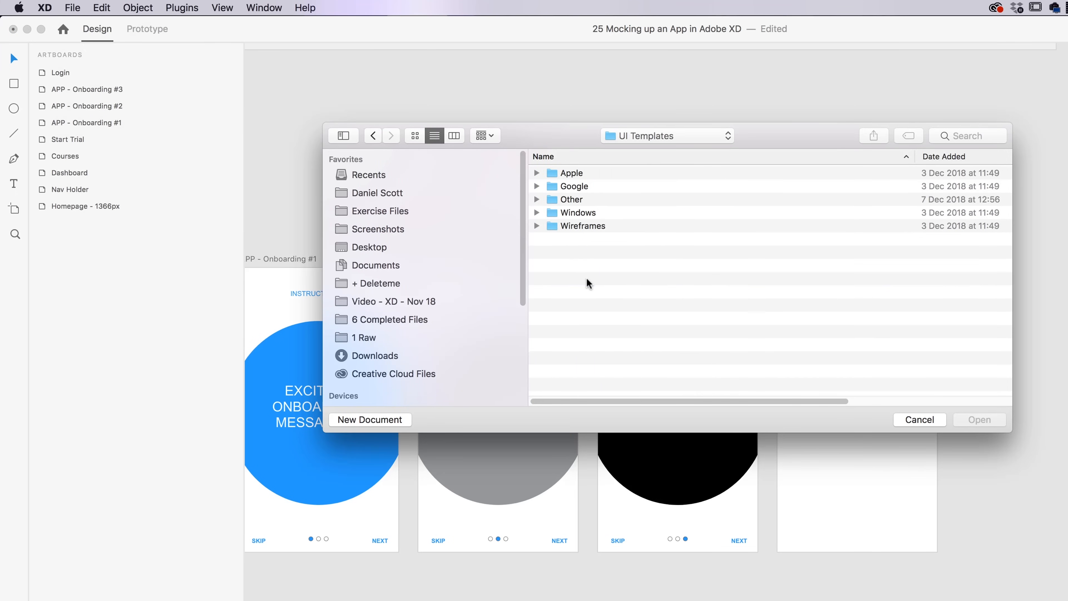
double_click(578, 224)
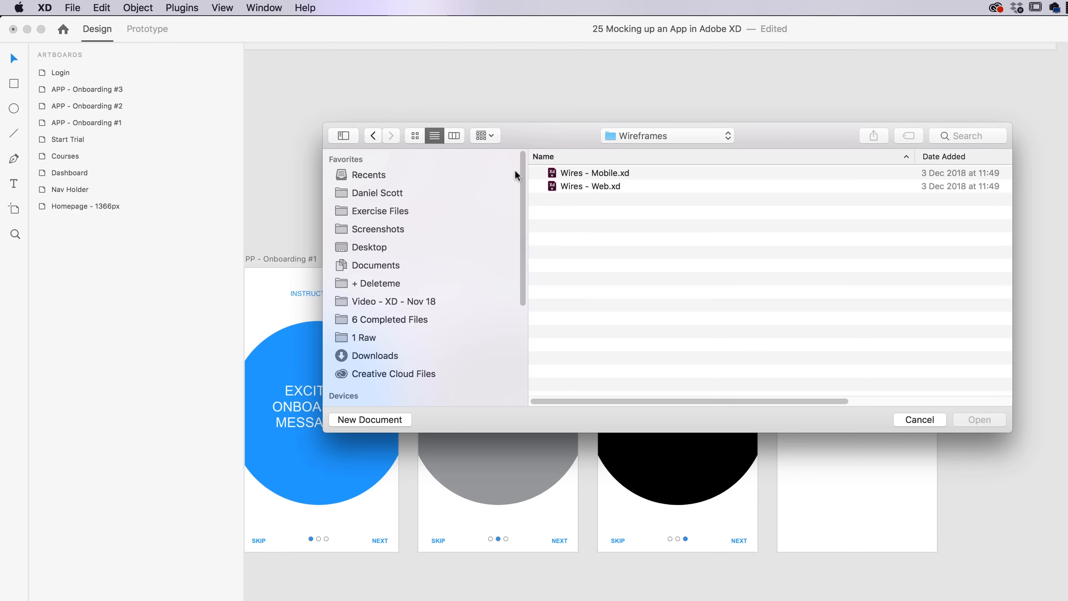
click(593, 178)
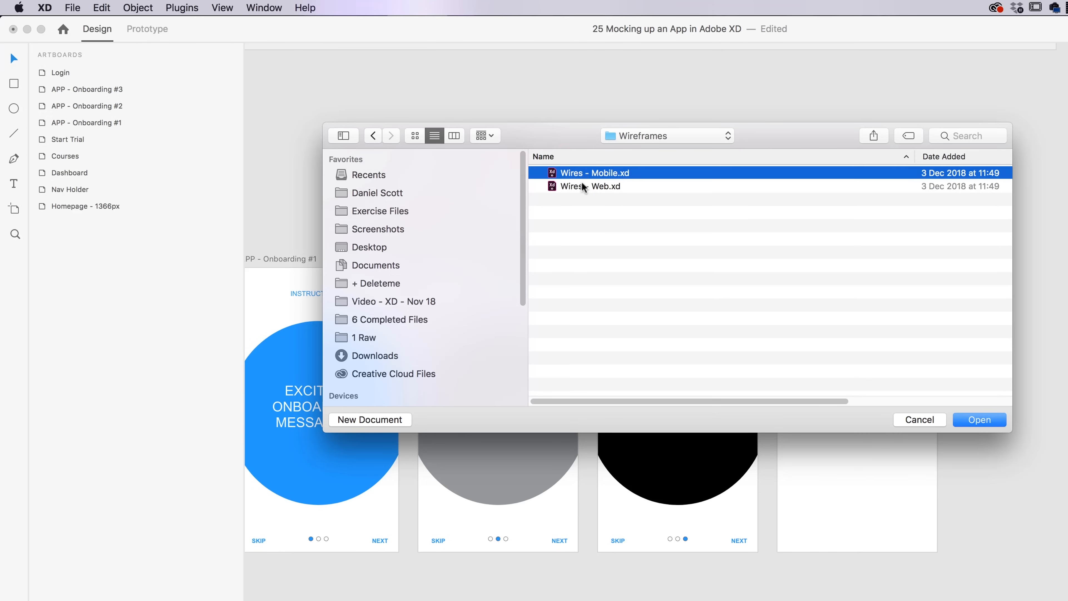
click(616, 187)
click(605, 176)
click(967, 419)
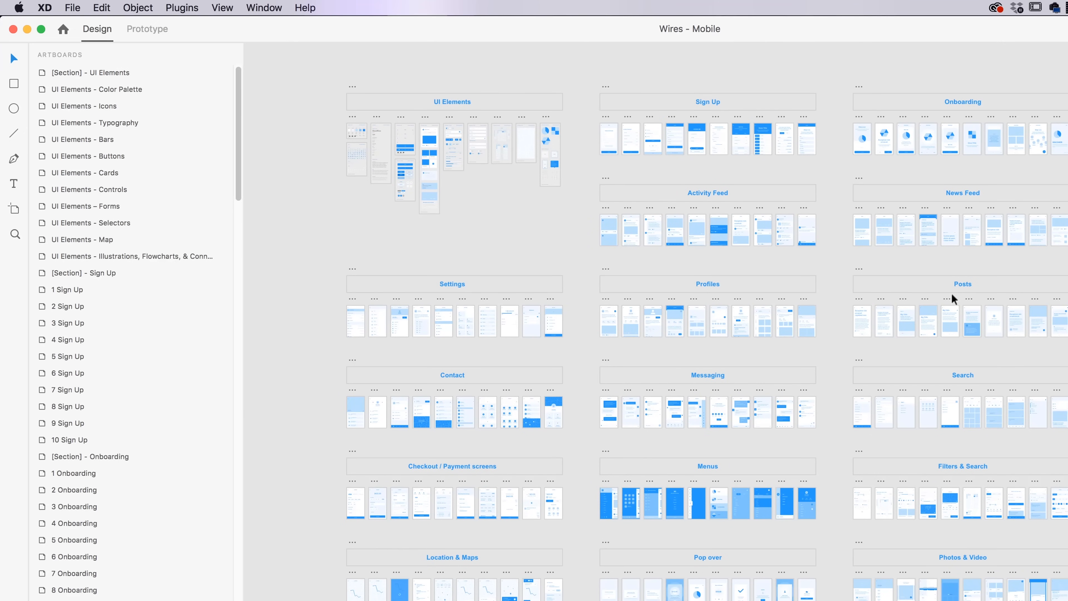
Step: Copy the 7 Sign Up artboard from the wireframe kit's Sign Up section and paste it into the app mockup file beside Login
scroll(751, 415, down, 3)
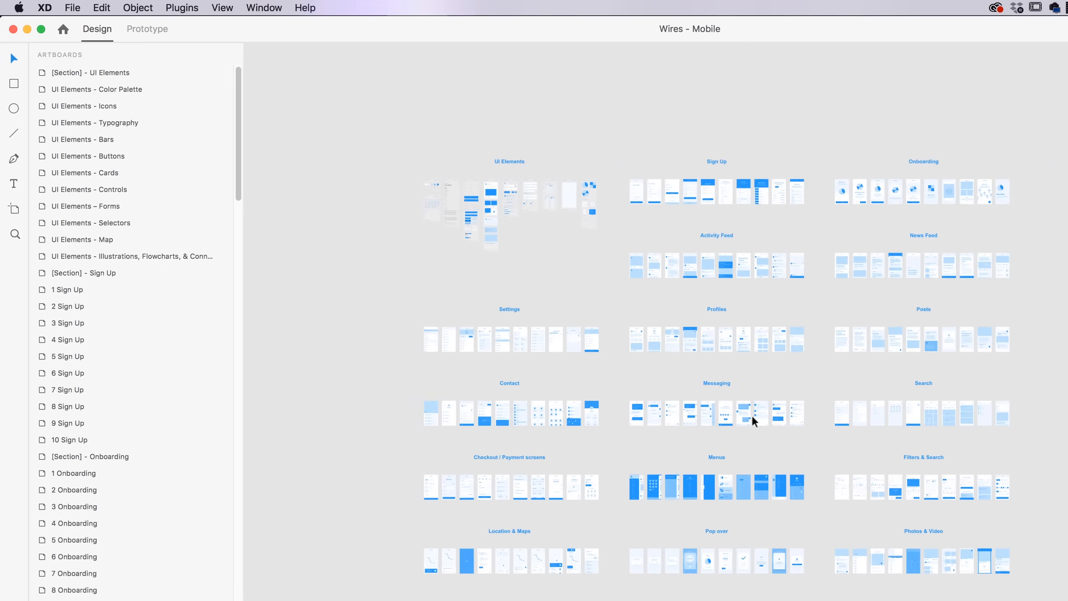
scroll(751, 416, up, 1)
drag(736, 207, 724, 447)
scroll(721, 445, up, 10)
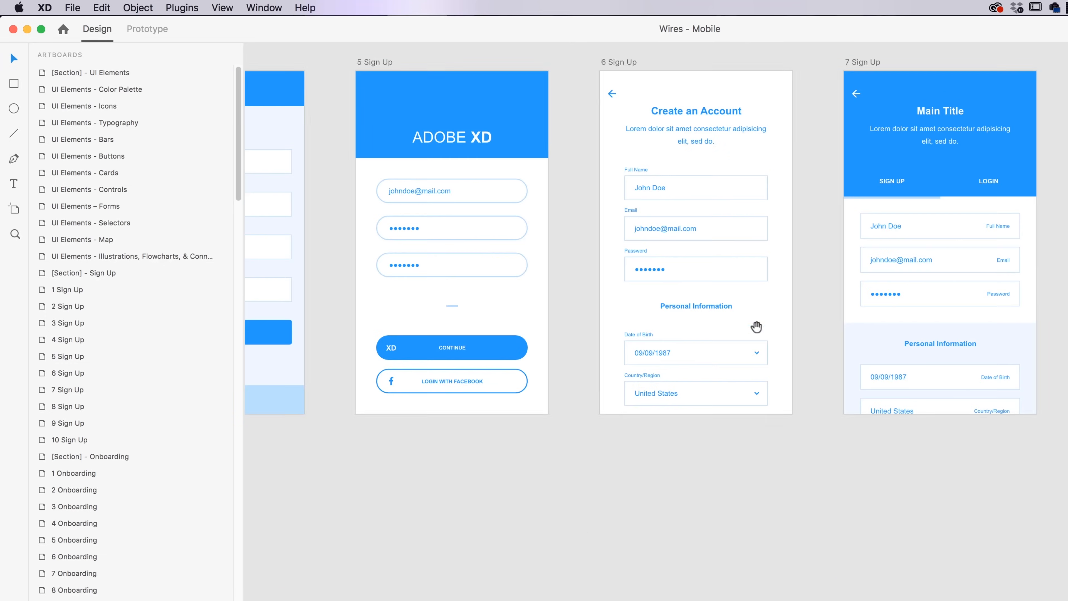
drag(756, 326, 443, 452)
click(541, 210)
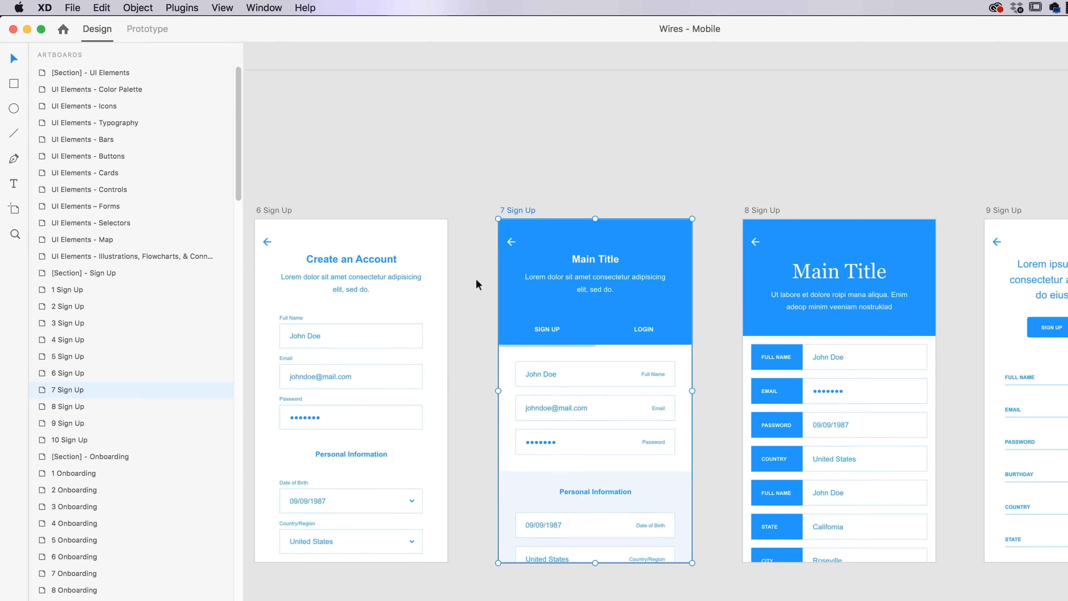
key(super+grave)
key(super+v)
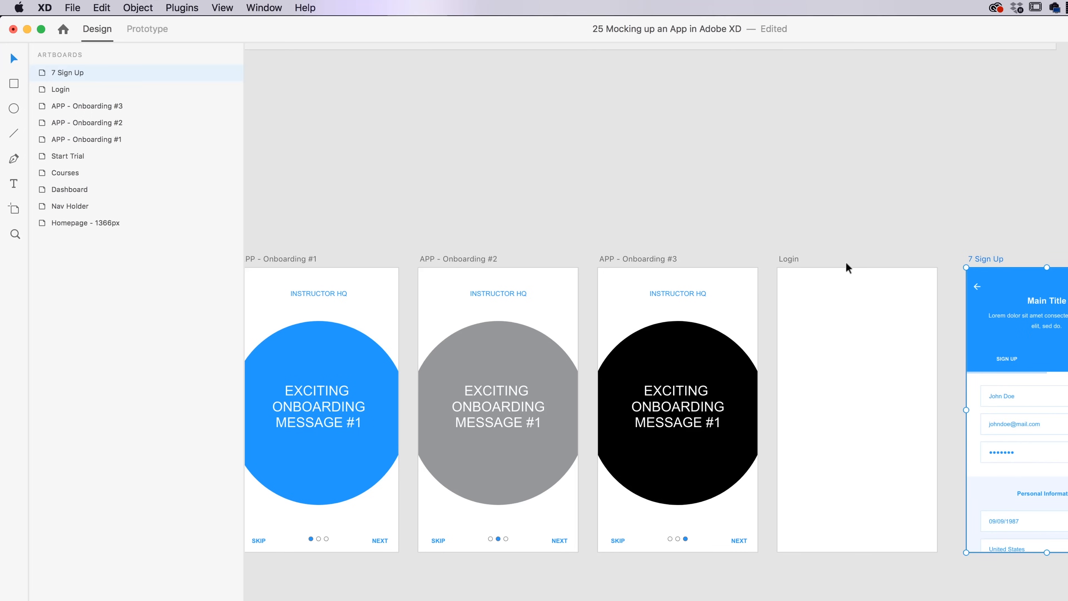
drag(969, 260, 960, 260)
Step: Move the Inputs and Header groups from the 7 Sign Up artboard onto the Login artboard, filling its width from the top edge
click(814, 221)
click(797, 257)
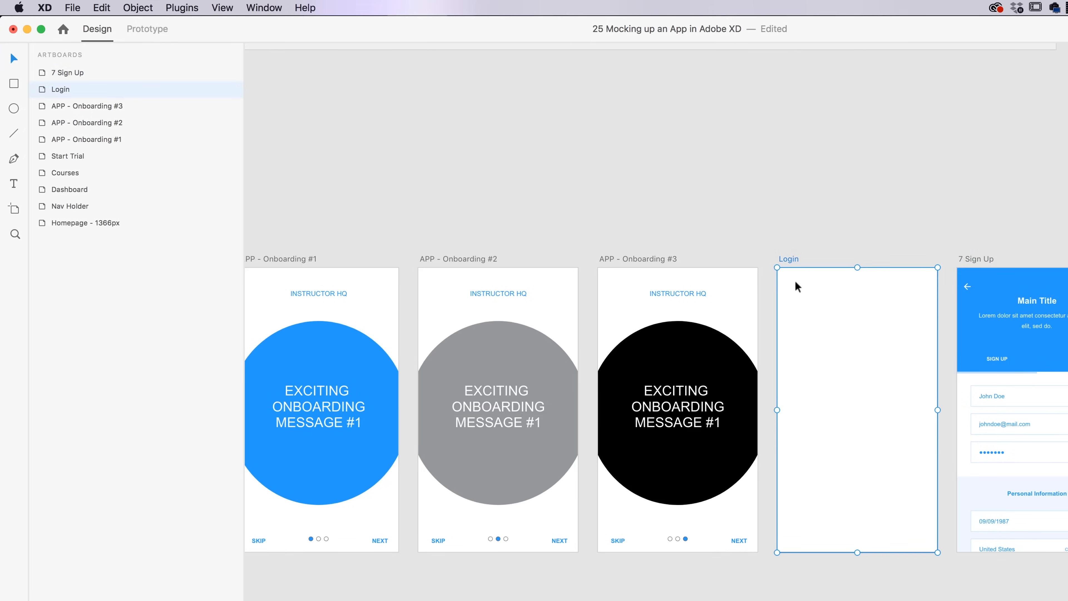
drag(948, 269, 1065, 565)
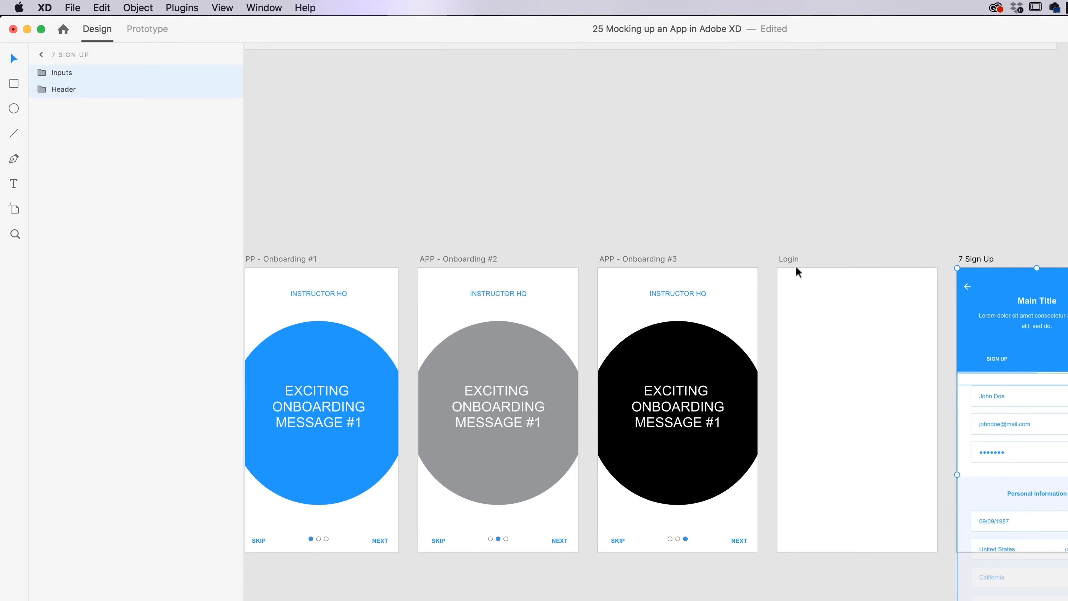
drag(1047, 299, 824, 298)
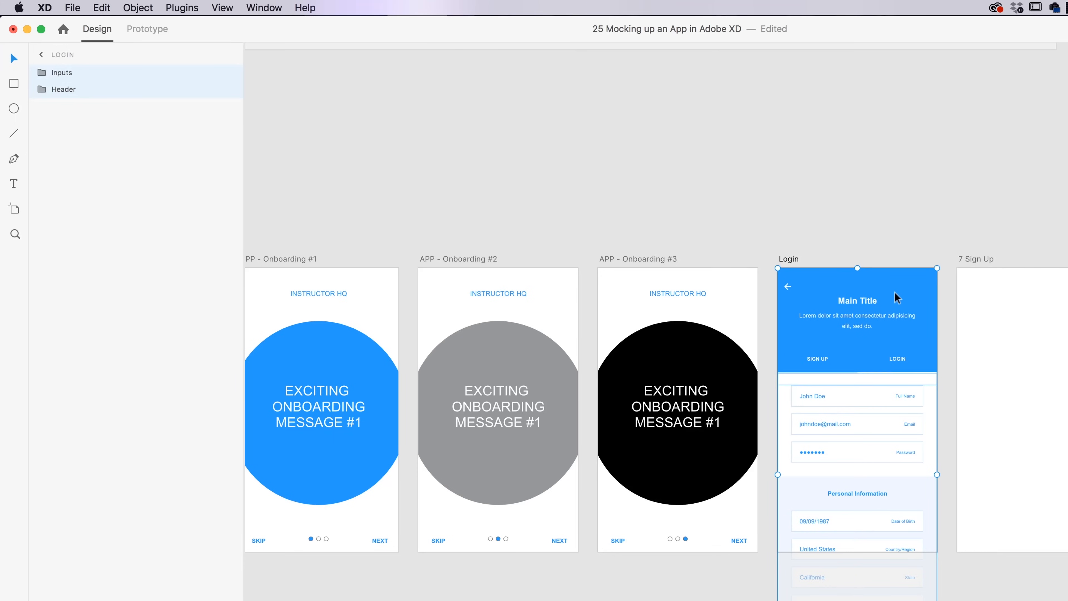
key(super+z)
drag(1042, 300, 887, 315)
scroll(986, 299, up, 1)
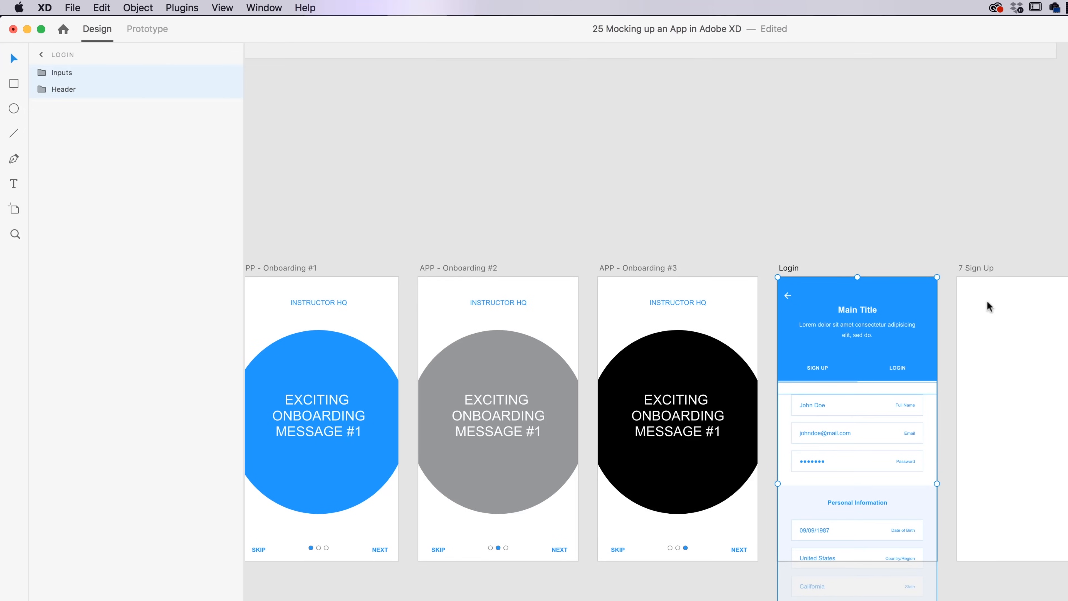
Step: Delete the emptied 7 Sign Up artboard, select the Login artboard and show the document's assets
click(983, 269)
key(Delete)
click(788, 269)
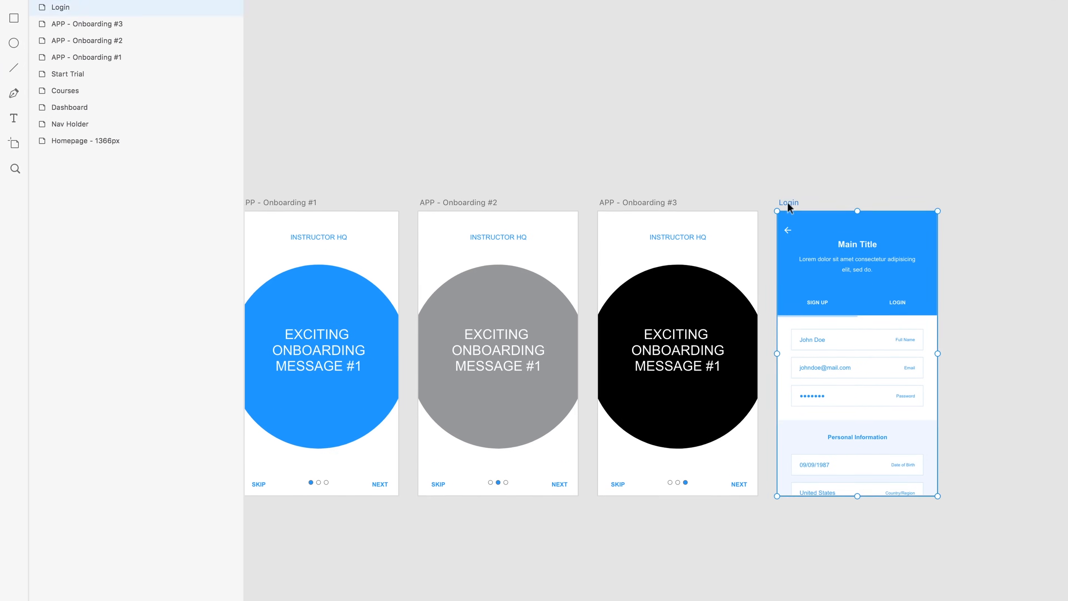
click(14, 560)
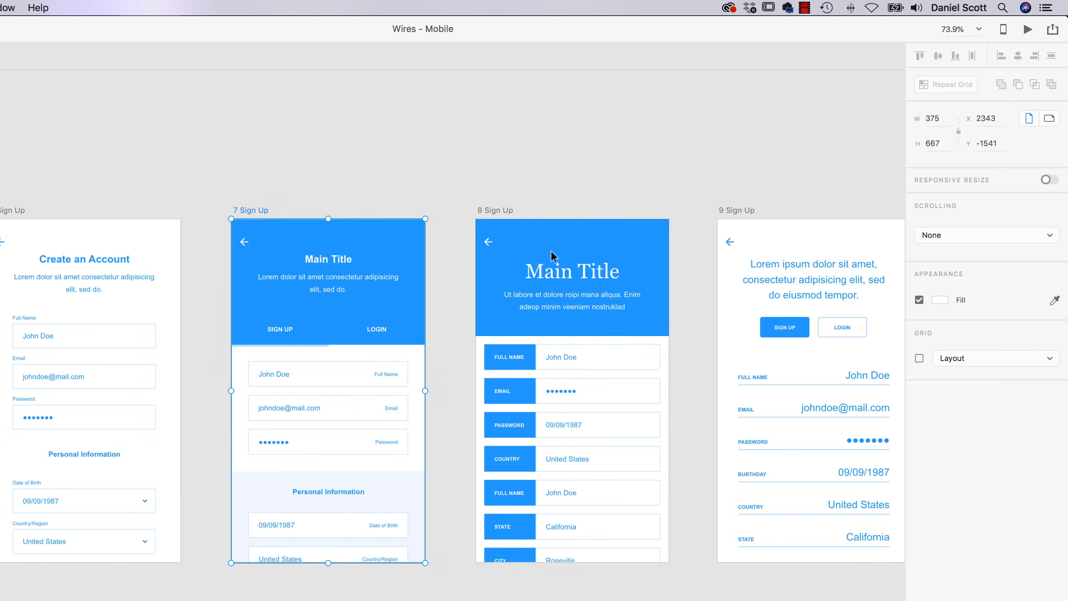
Step: Examine the Sign Up screens in the Wires - Mobile kit, checking how the forms on 7, 8, 9 and 10 Sign Up are built
key(super+0)
scroll(556, 336, down, 4)
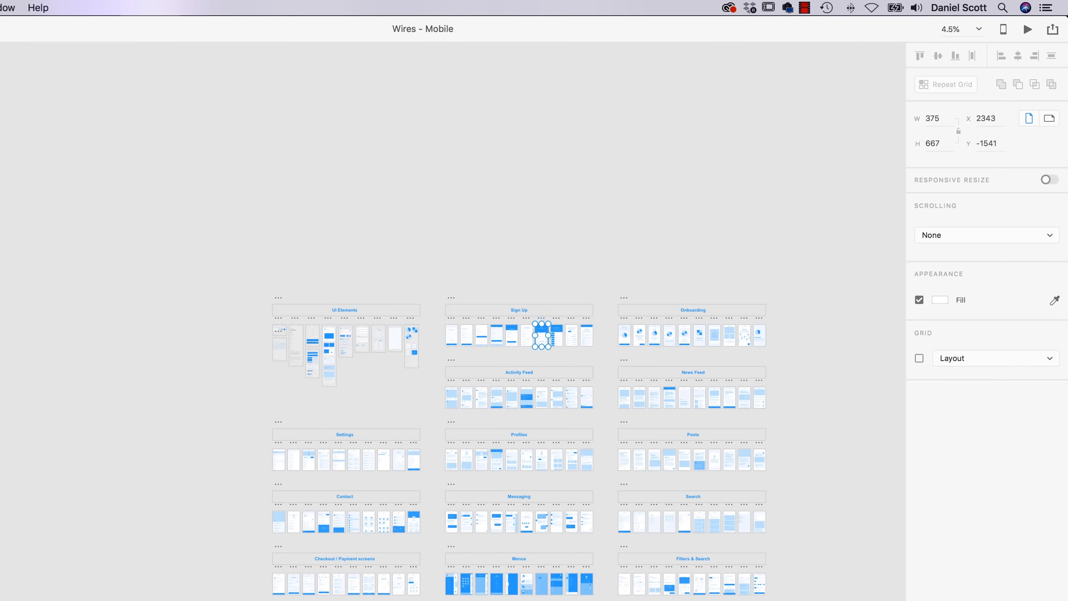
drag(577, 518, 536, 445)
click(568, 579)
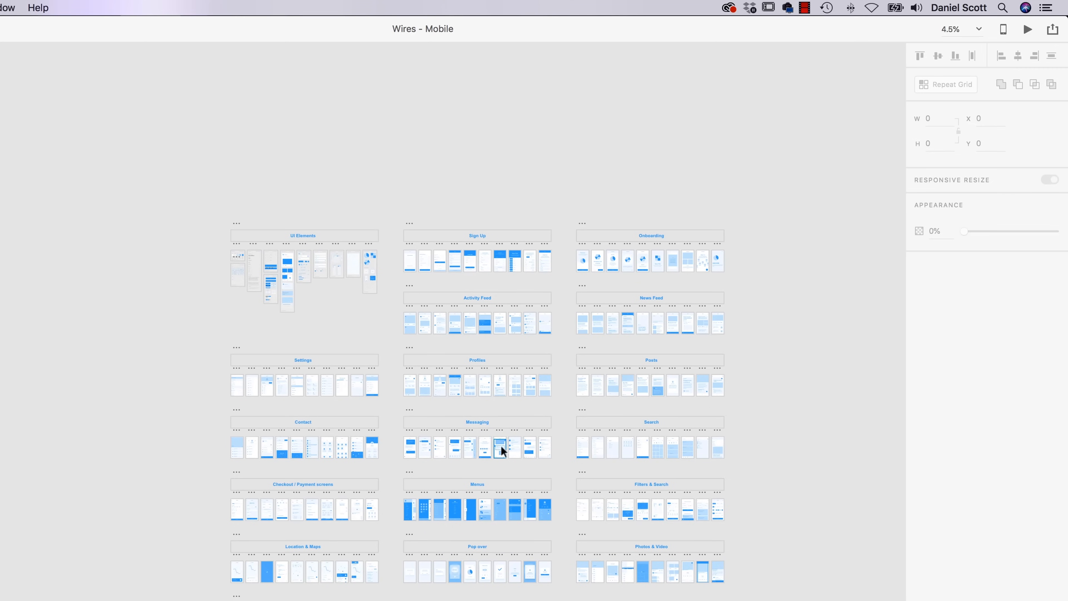
scroll(492, 294, up, 10)
drag(500, 304, 364, 470)
click(365, 468)
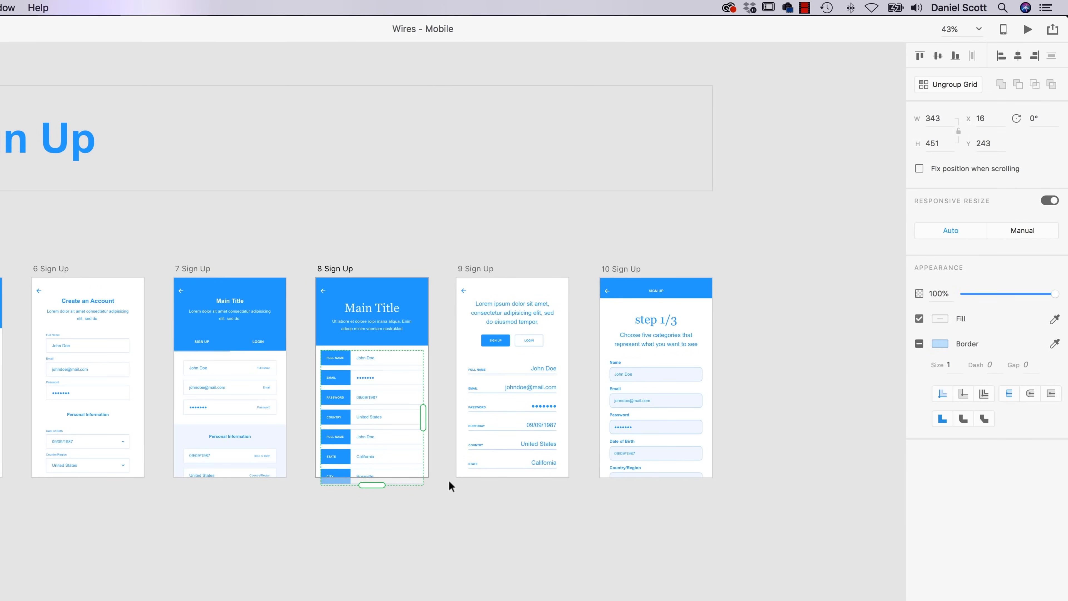
click(492, 437)
click(656, 427)
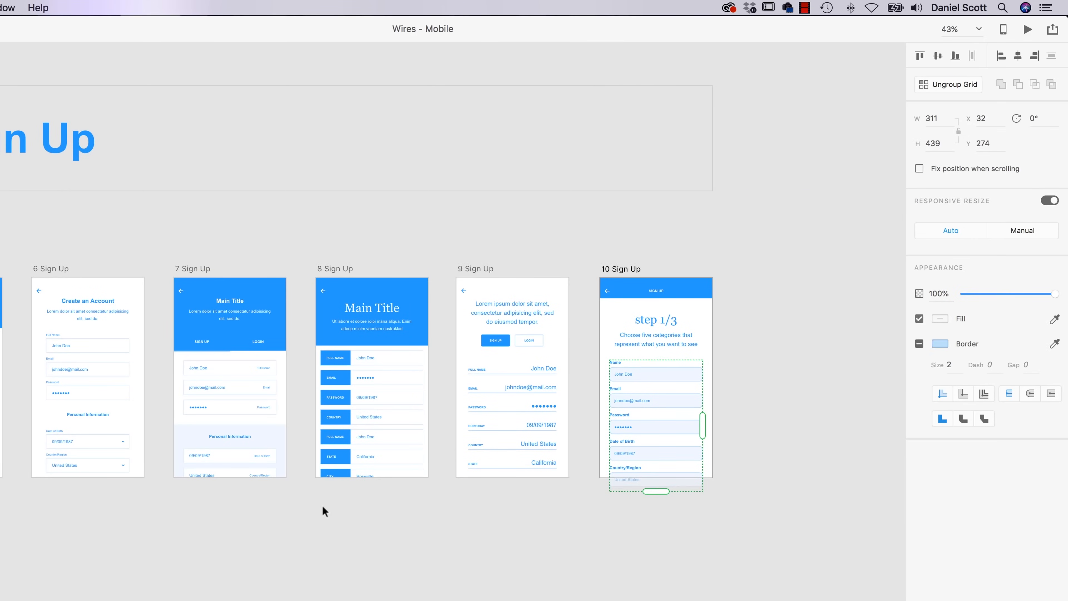
scroll(321, 508, left, 5)
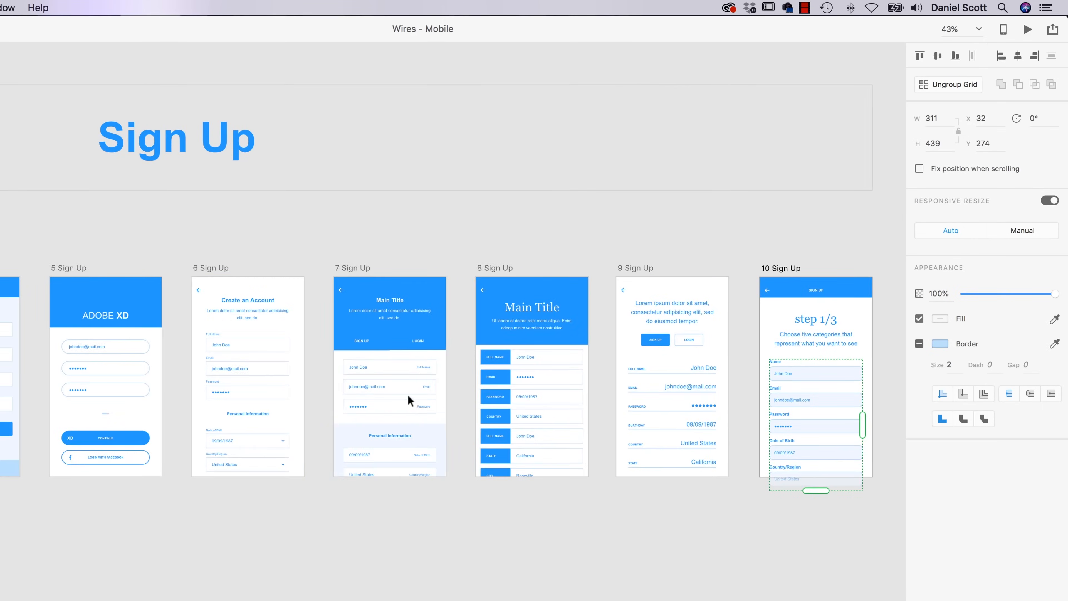
click(383, 318)
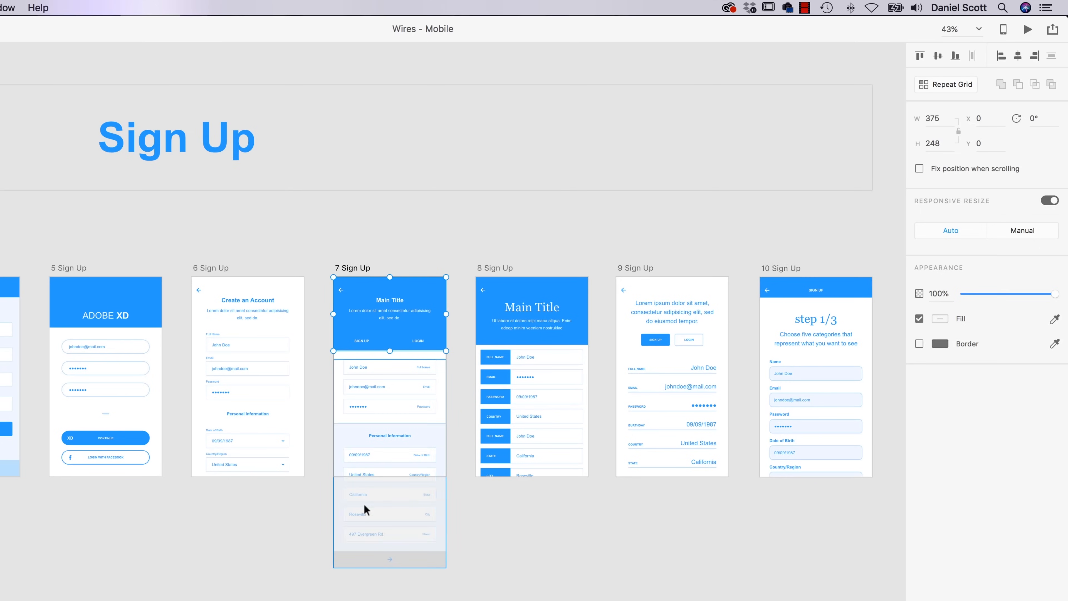
Step: Return to the app mockup file, preview the prototype, test the first screen's SKIP link to Login and close the preview
key(super+Tab)
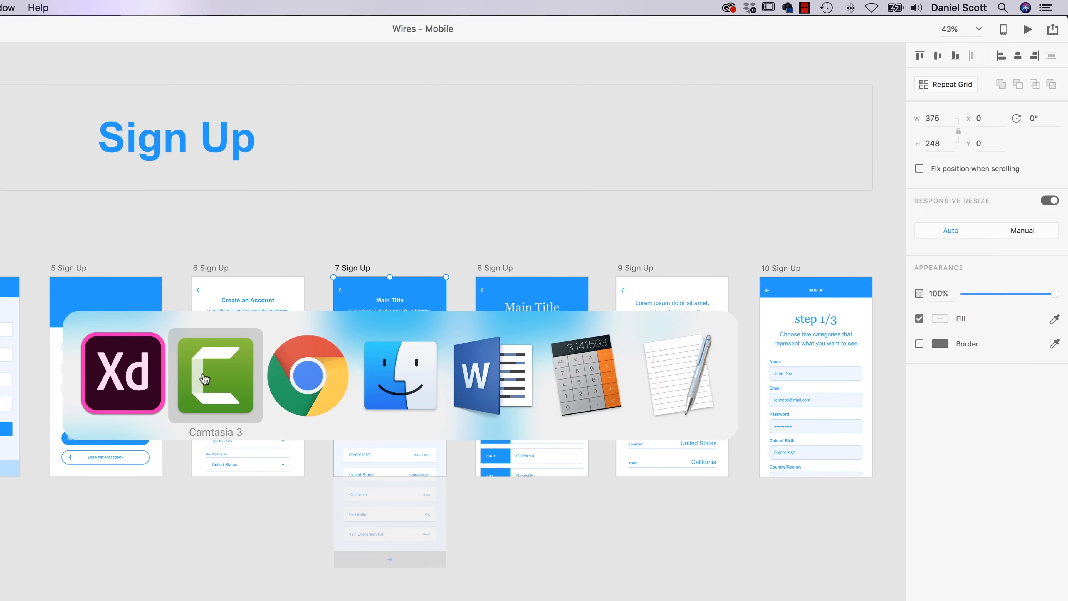
key(super+grave)
click(446, 188)
key(super+Return)
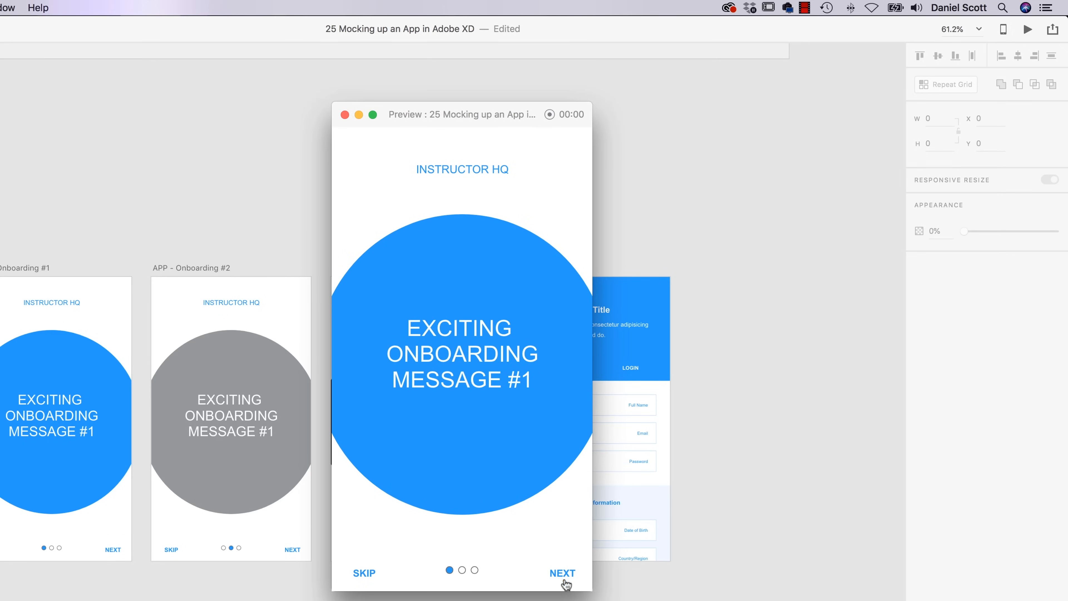
click(371, 573)
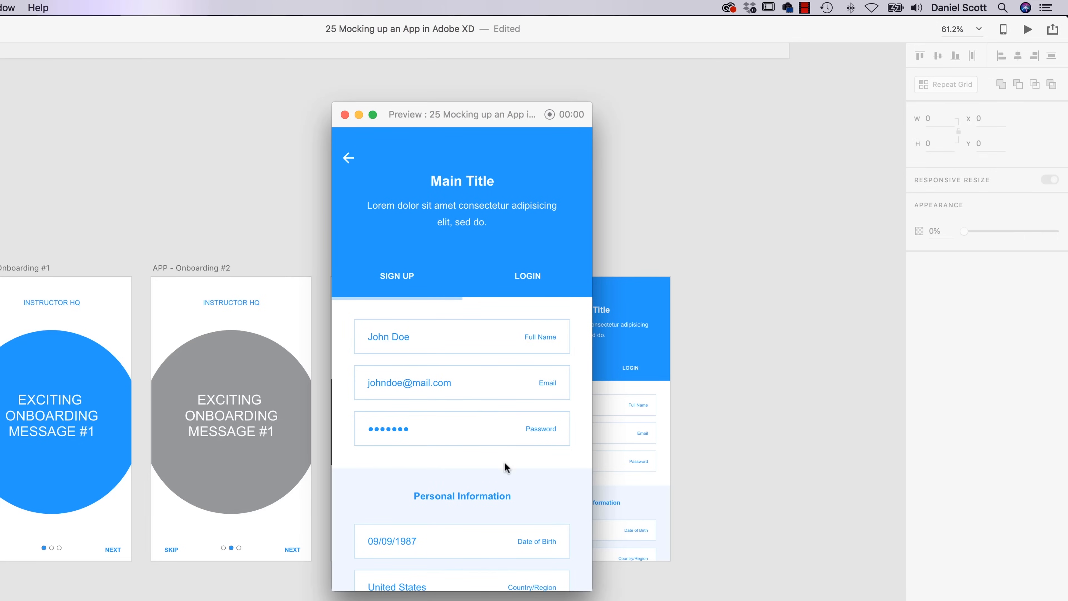
click(344, 114)
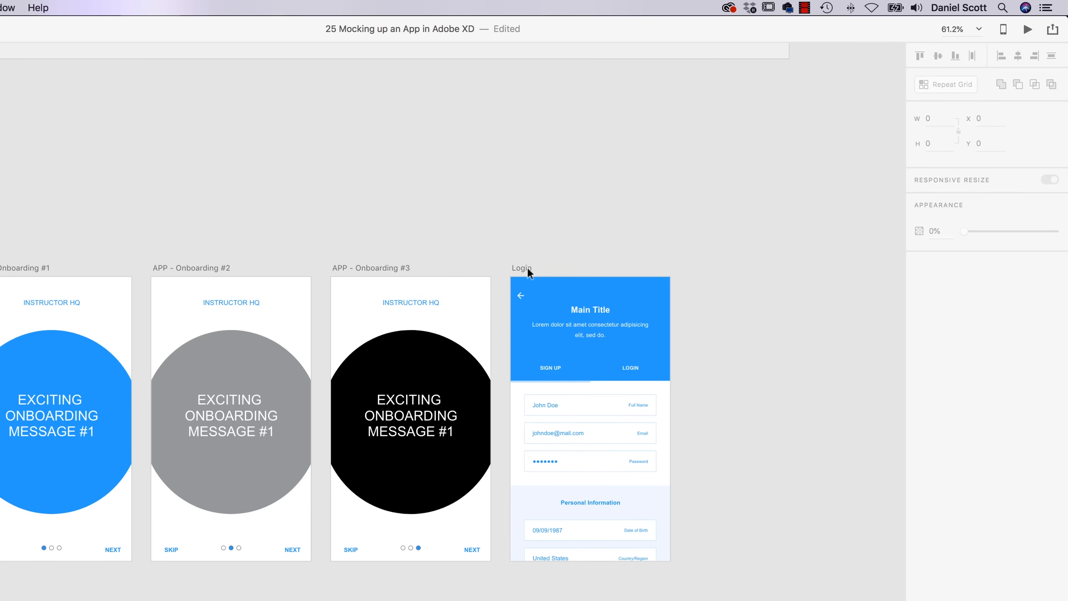
Step: Extend the Login artboard downward to a height of 970 so it covers the whole sign-up form, keeping the 667 viewport height
click(611, 411)
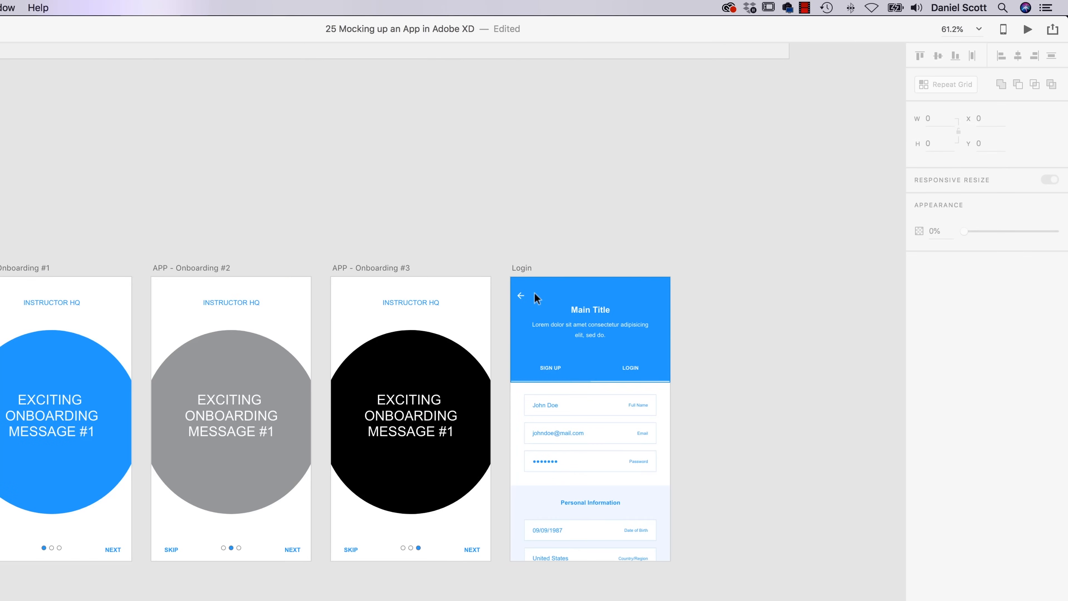
click(521, 269)
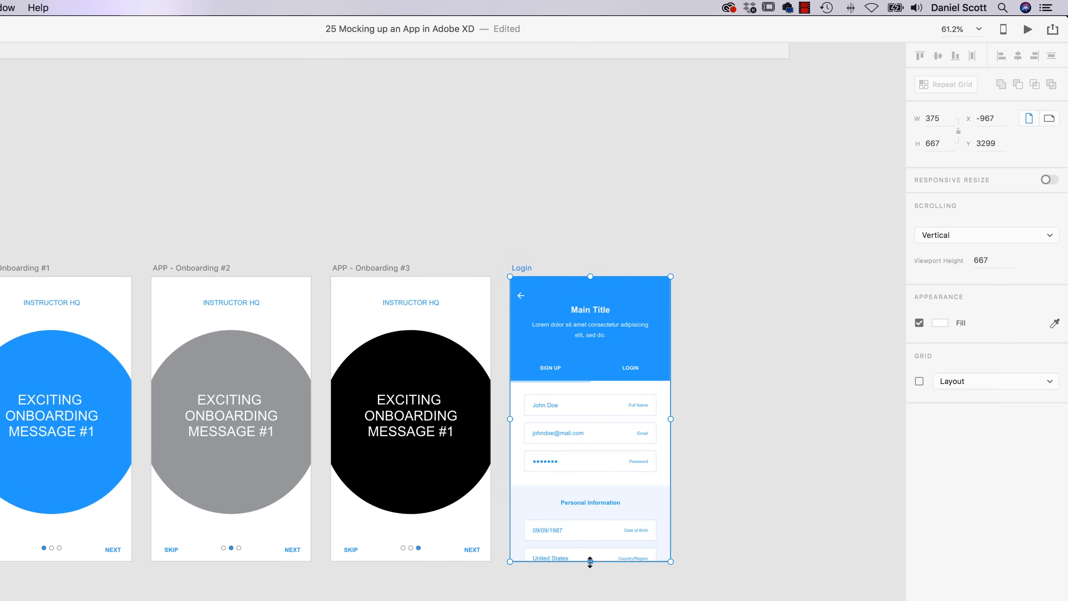
drag(590, 561, 596, 600)
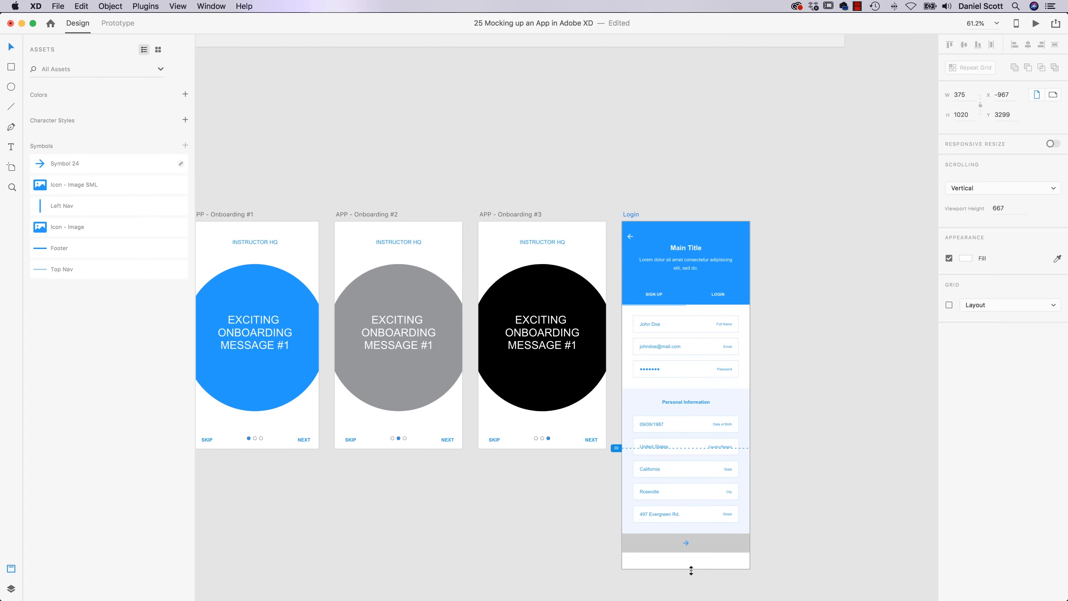
mouse_move(691, 570)
mouse_down()
mouse_move(691, 582)
mouse_move(691, 554)
mouse_up()
click(769, 469)
Step: Preview the Login artboard and test its vertical scrolling down the form and back up
click(632, 215)
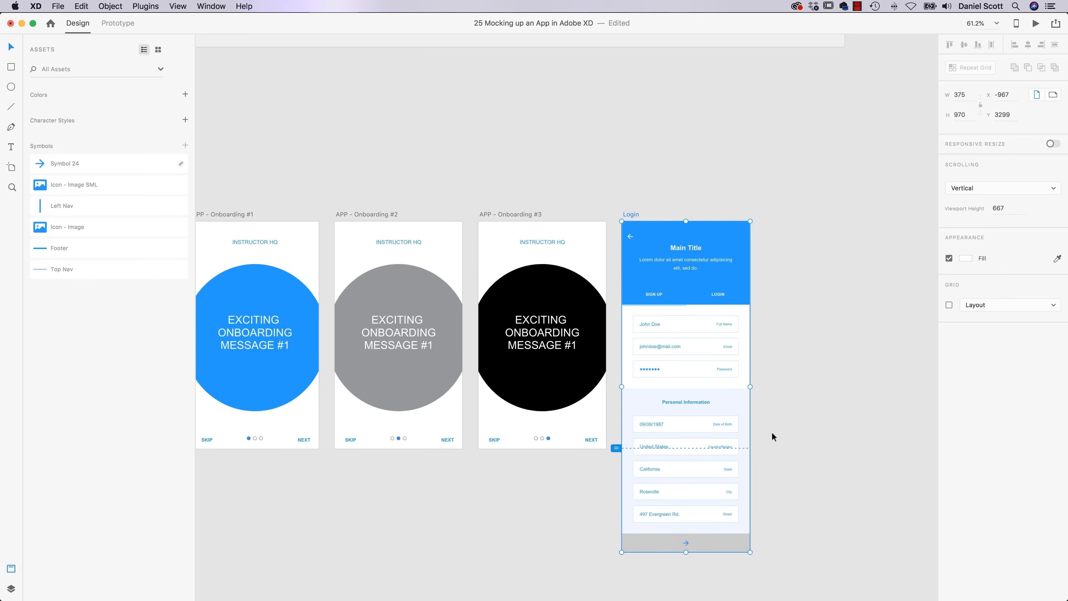
key(super+Return)
scroll(599, 382, down, 5)
scroll(597, 396, up, 5)
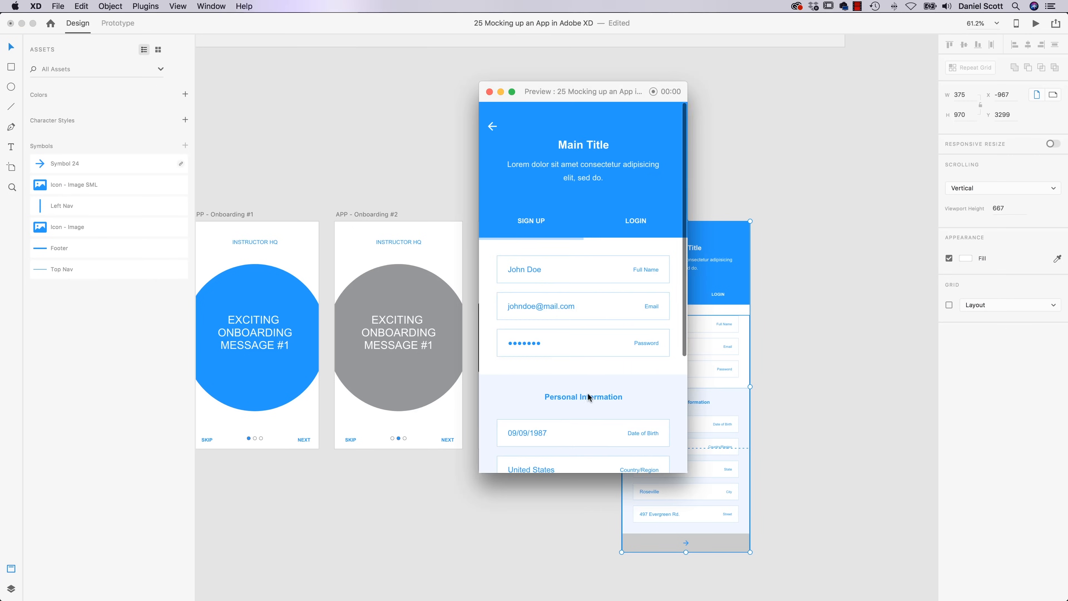
Step: Close the prototype preview and select the Login artboard
click(489, 92)
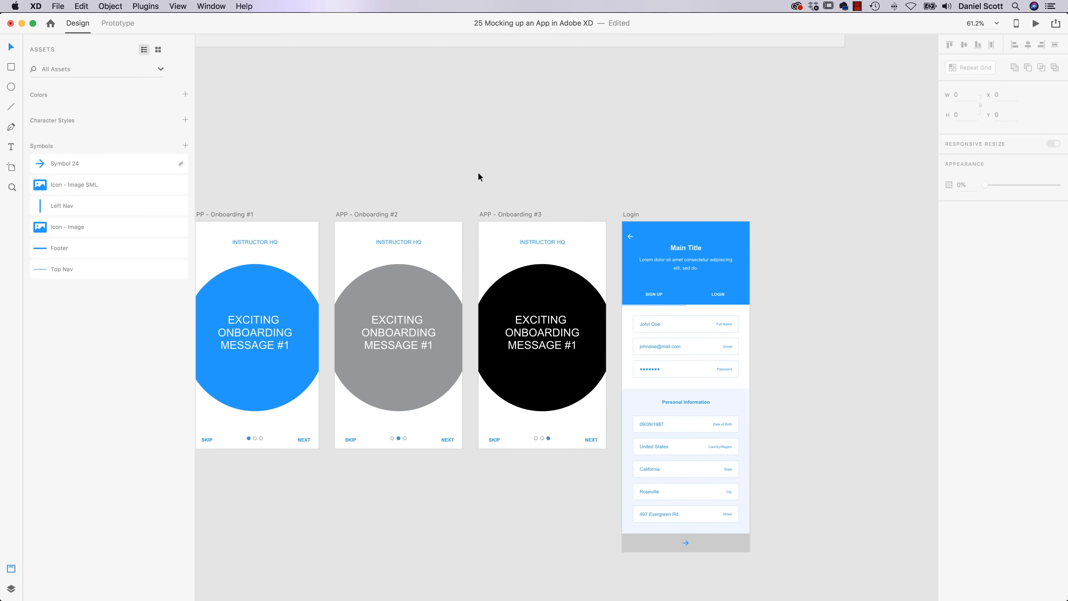
drag(361, 201, 456, 194)
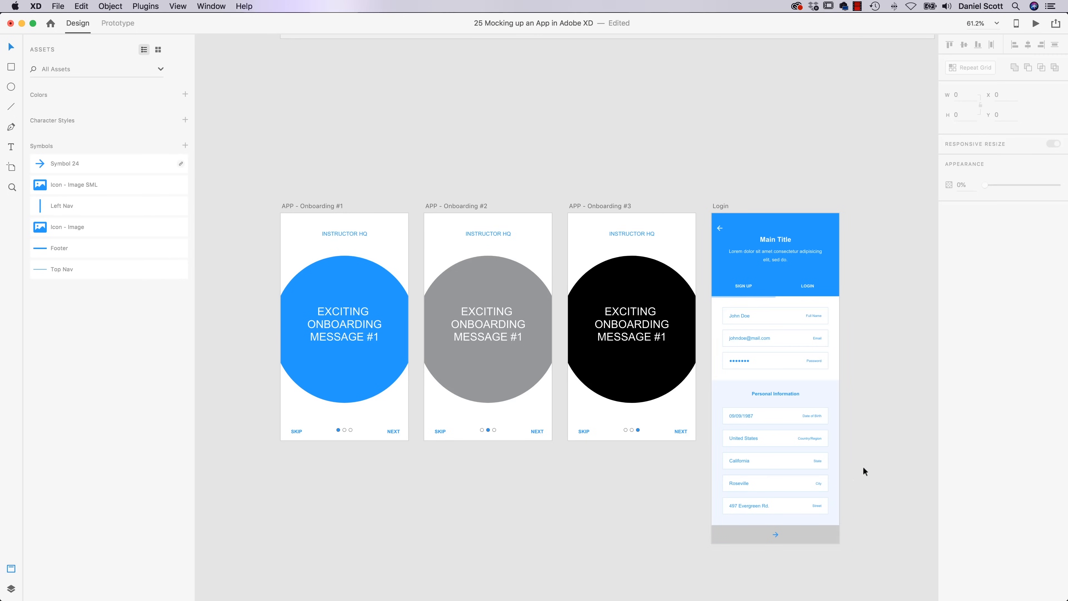
click(719, 206)
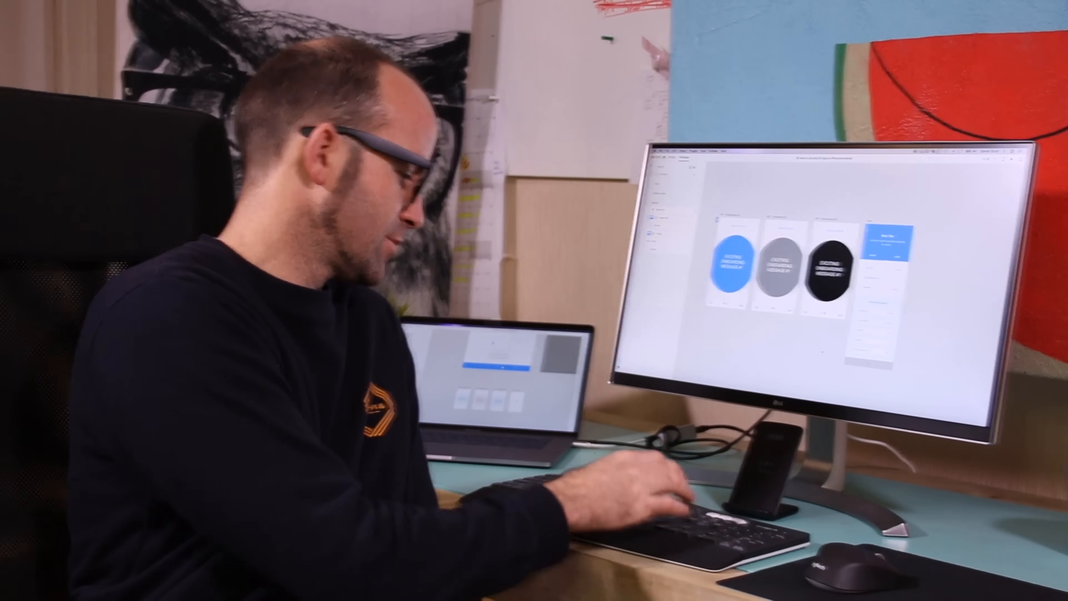
key(super+Return)
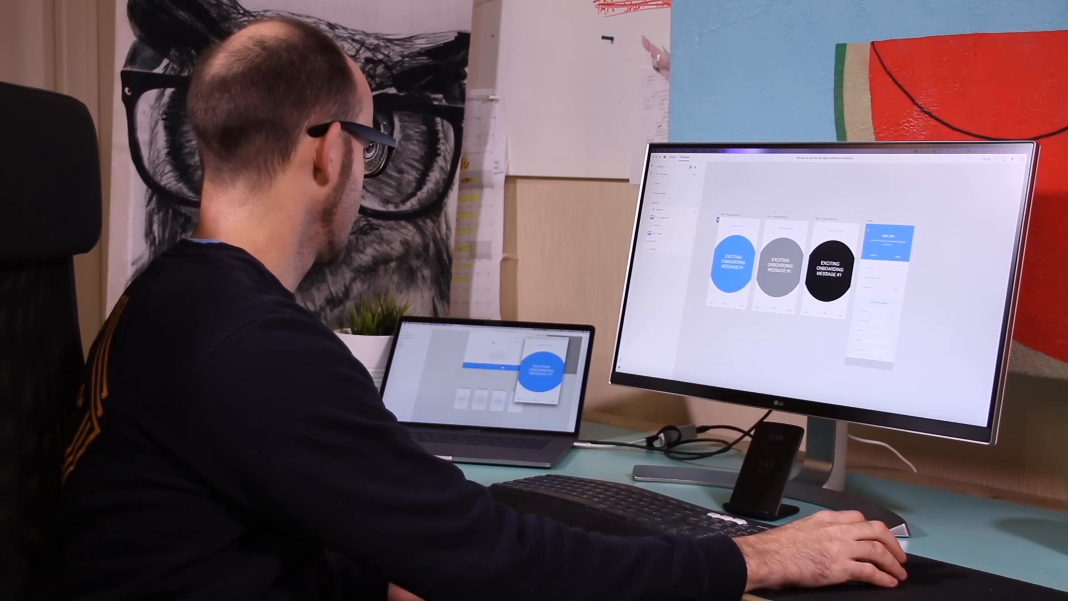
drag(546, 338, 820, 206)
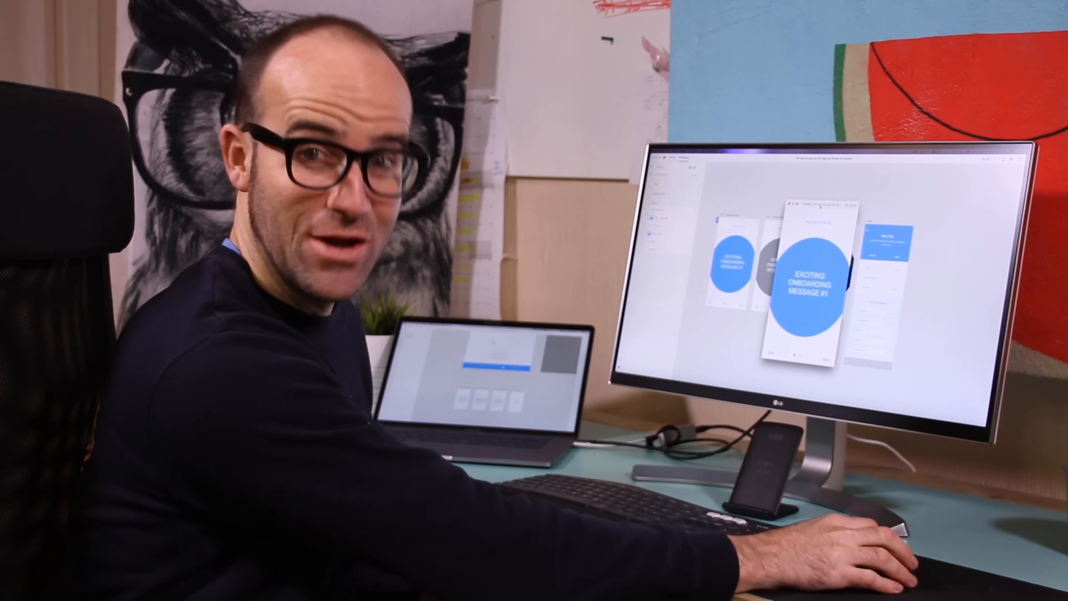
drag(820, 207, 940, 199)
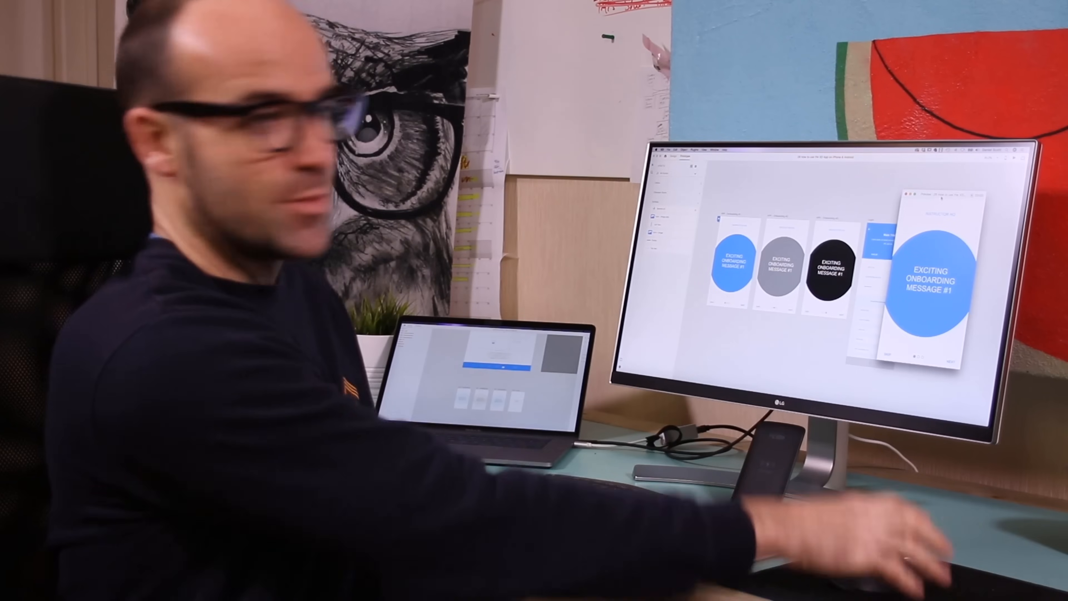
drag(941, 198, 931, 204)
click(944, 371)
click(945, 370)
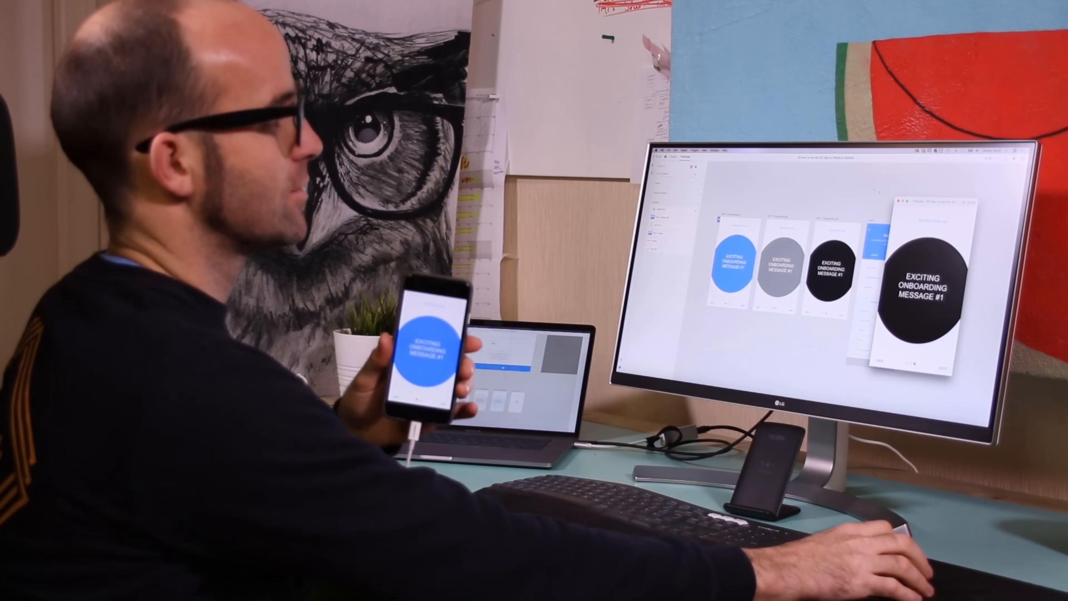
click(898, 201)
click(723, 219)
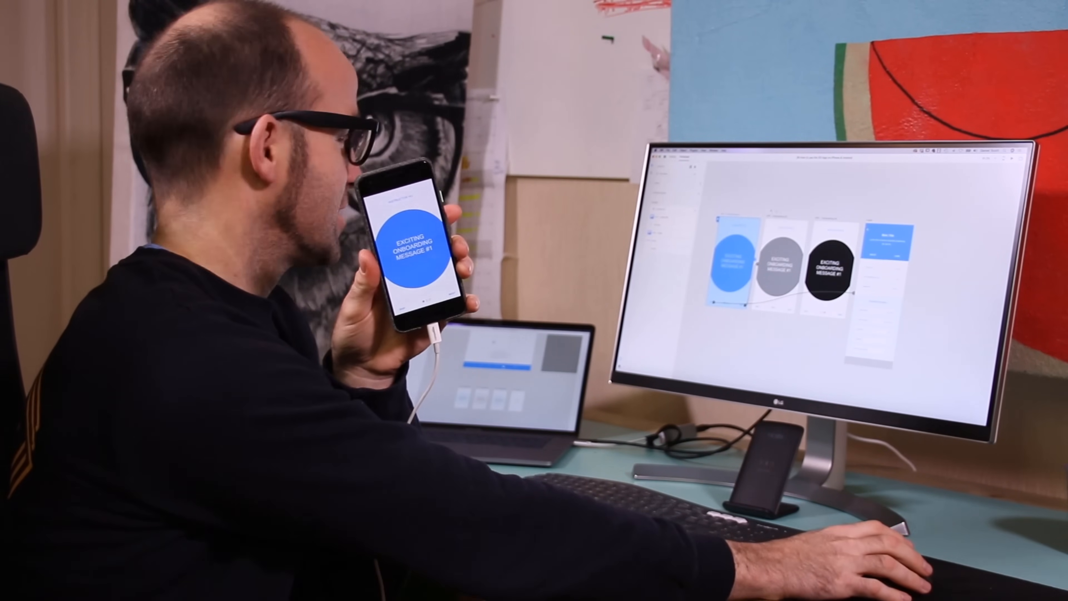
click(775, 218)
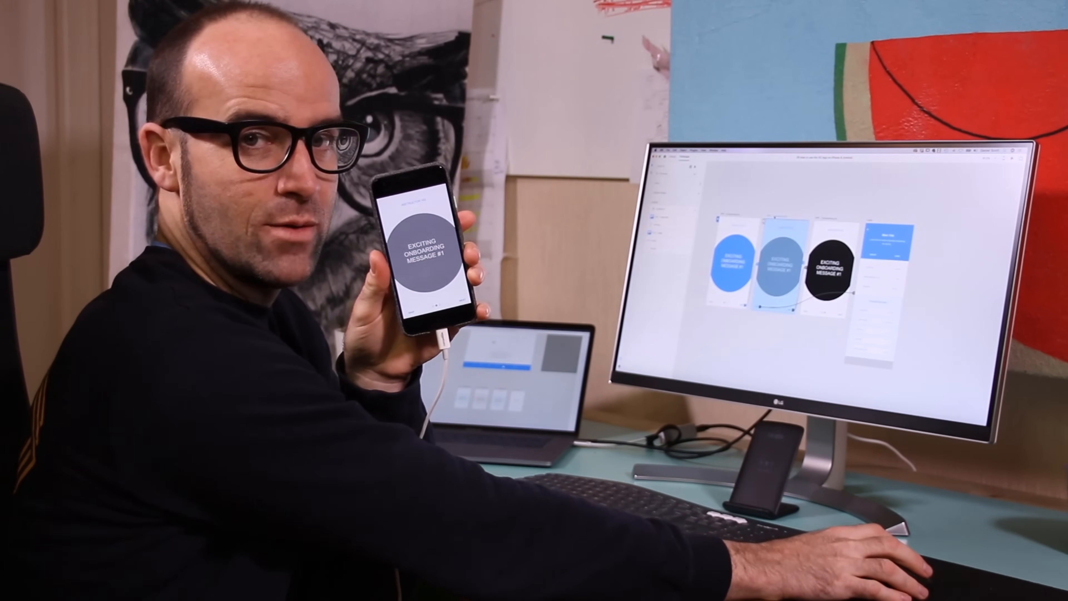
click(831, 219)
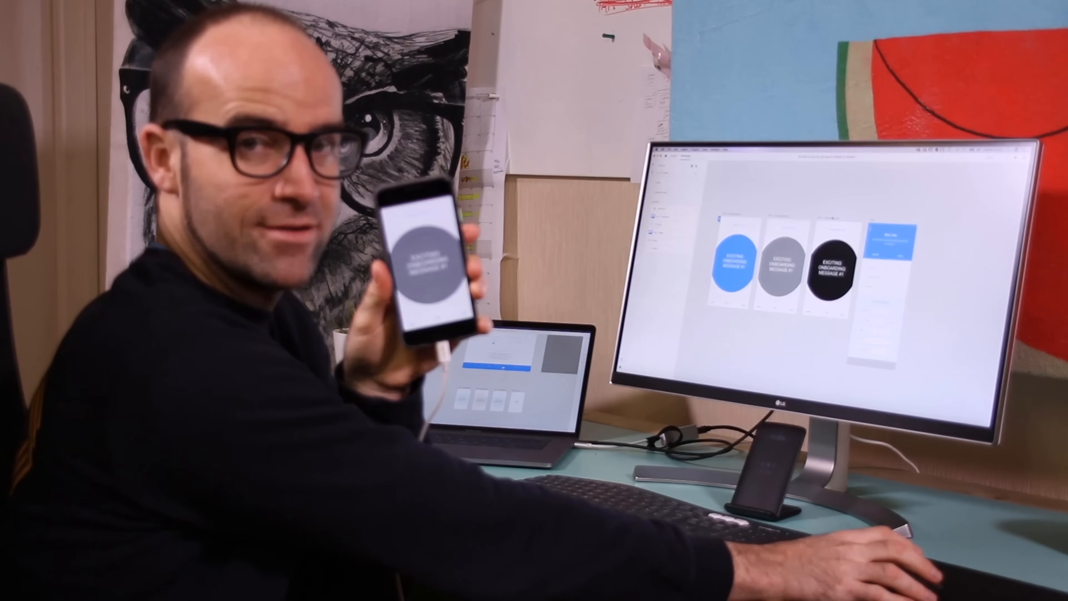
click(831, 220)
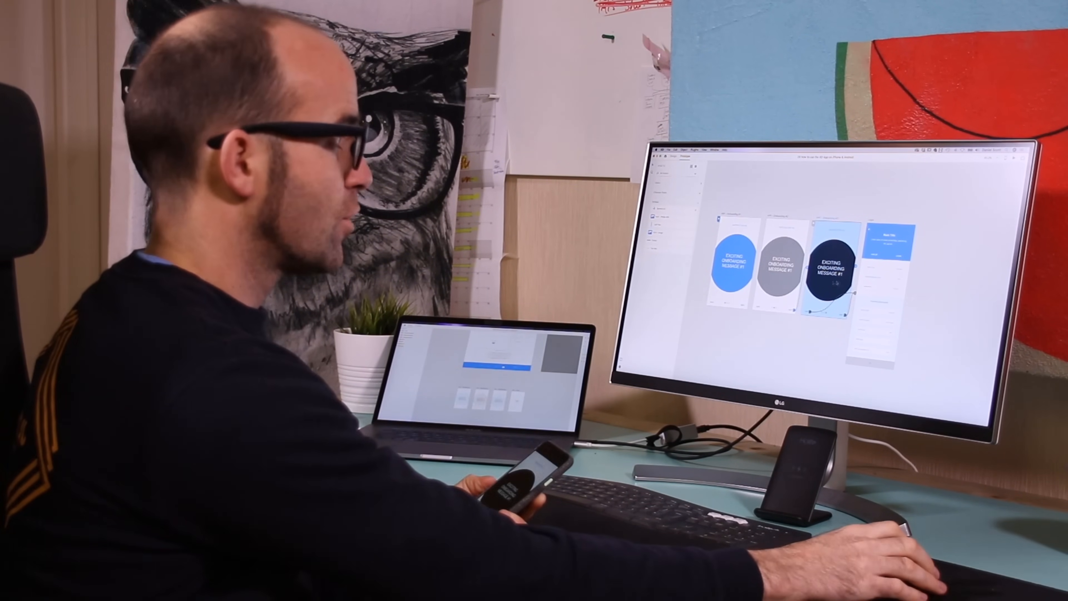
click(769, 286)
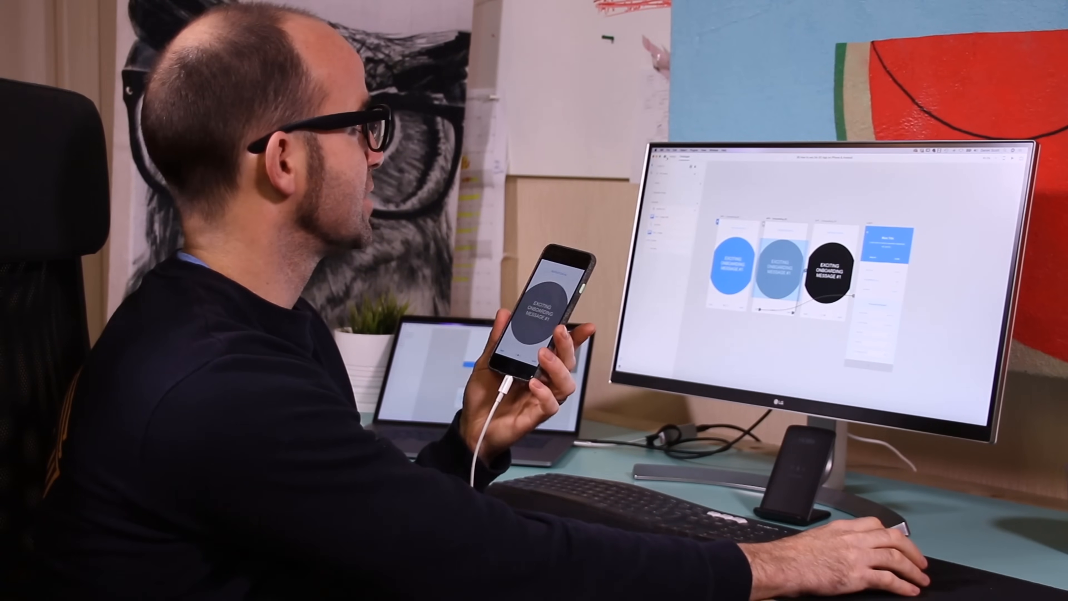
click(672, 157)
mouse_move(785, 284)
mouse_down()
mouse_move(775, 304)
mouse_move(755, 279)
mouse_move(744, 289)
mouse_move(756, 290)
mouse_move(735, 291)
mouse_move(785, 291)
mouse_up()
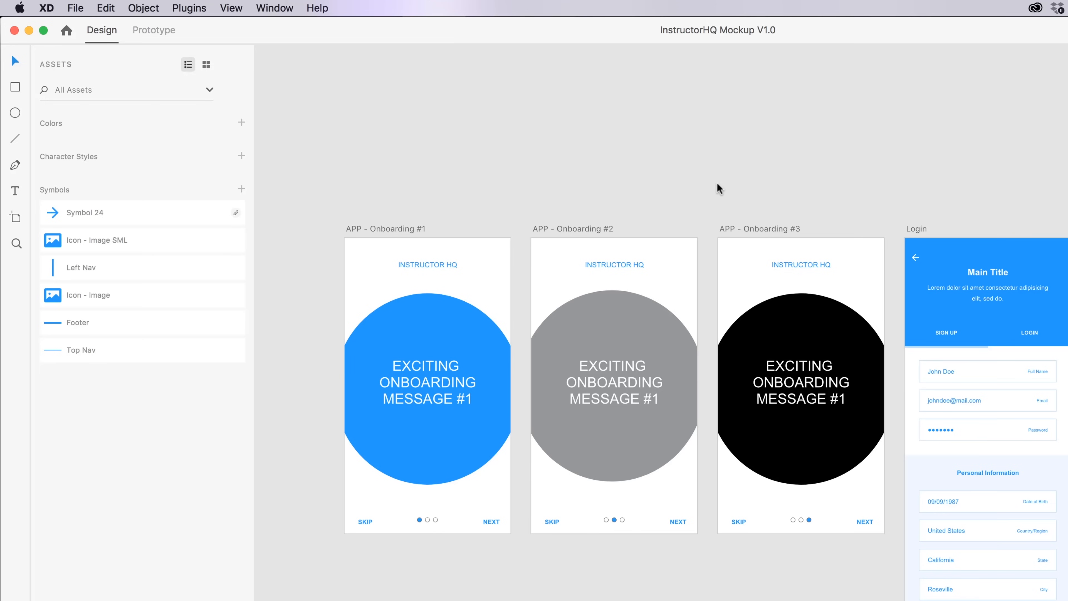
Step: Open the Save As dialog to check the Creative Cloud Files save location, and cancel without saving
click(76, 8)
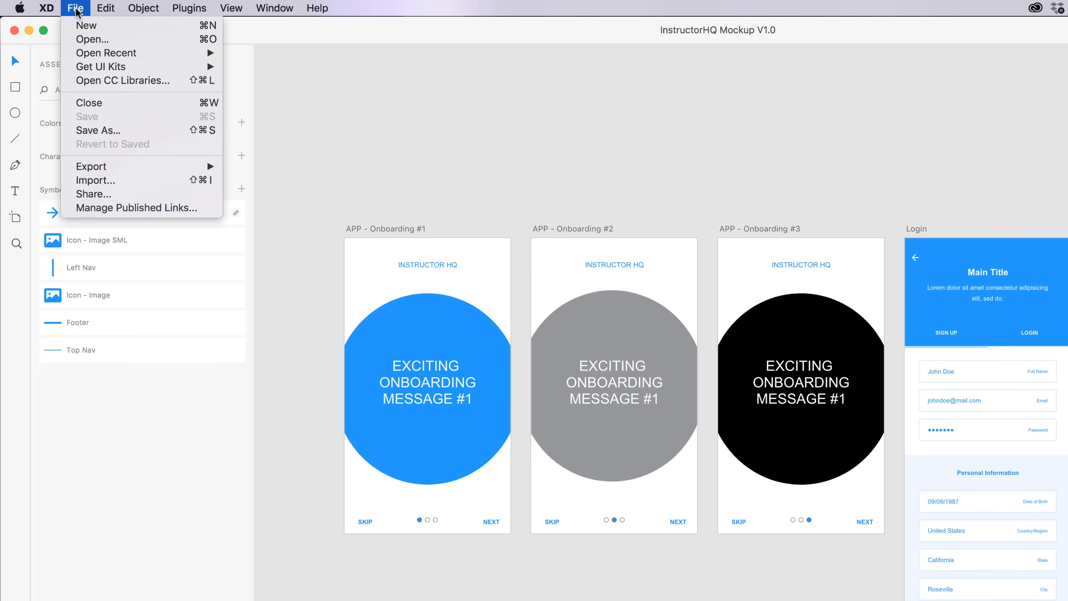
click(114, 133)
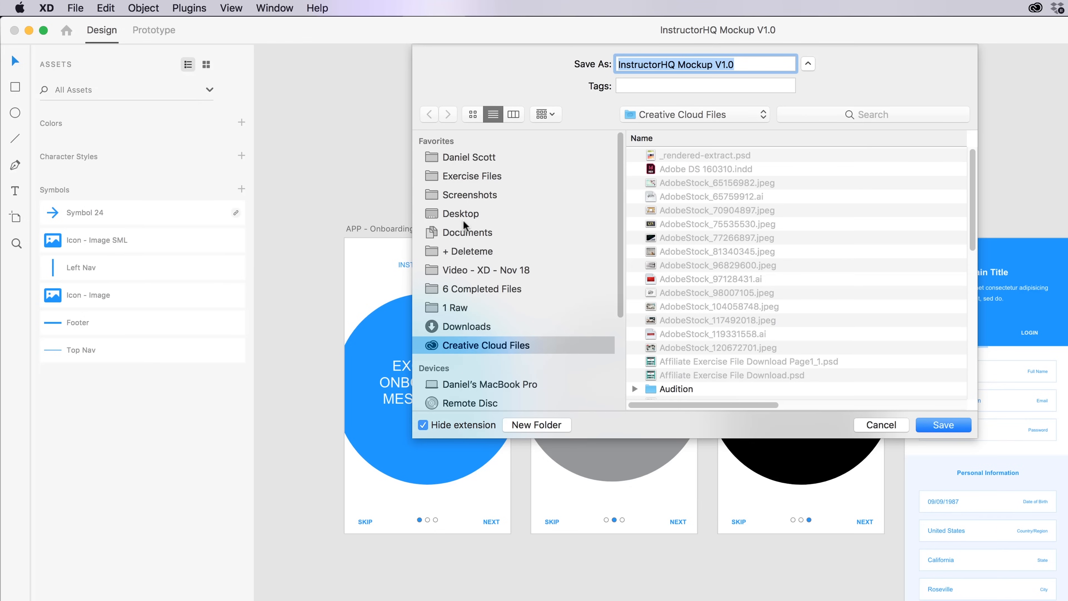
click(867, 426)
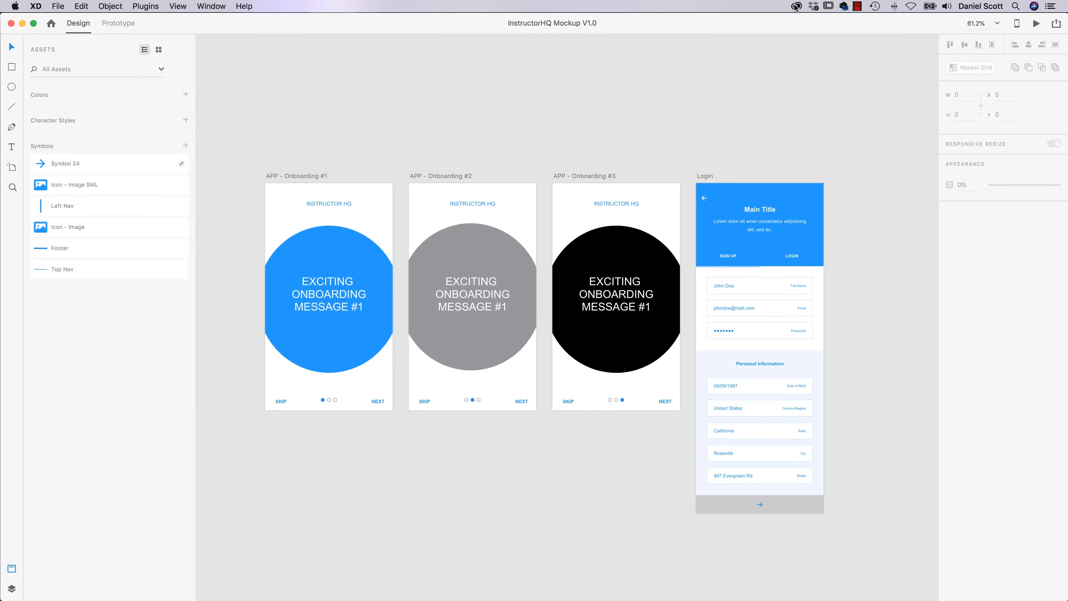
Step: Open the Creative Cloud app's preferences and check the general settings, the file sync settings and the sync folder location
click(796, 6)
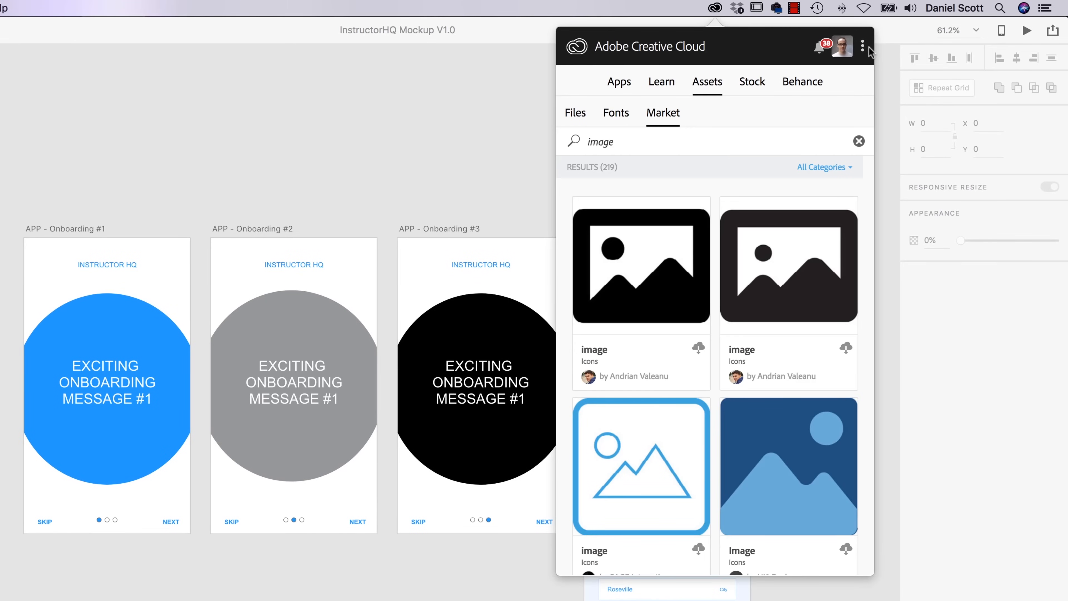
click(863, 47)
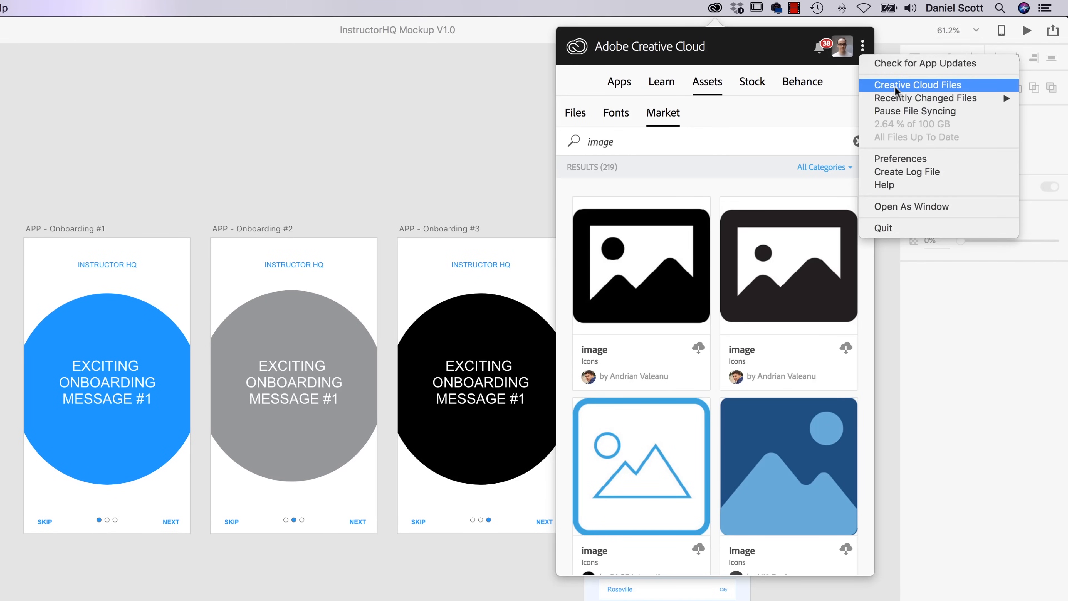
click(901, 158)
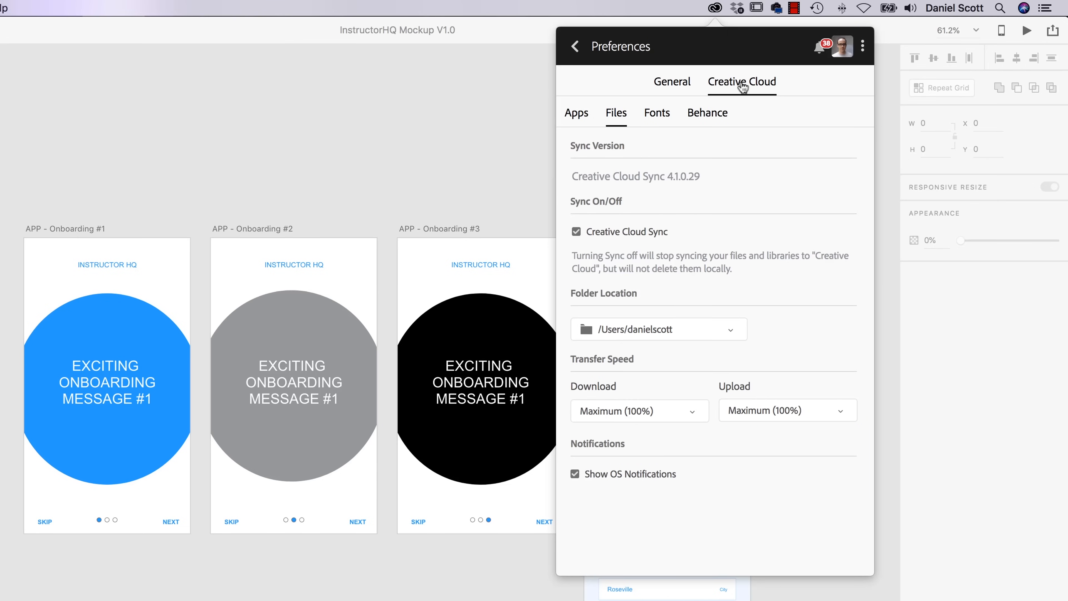
click(685, 86)
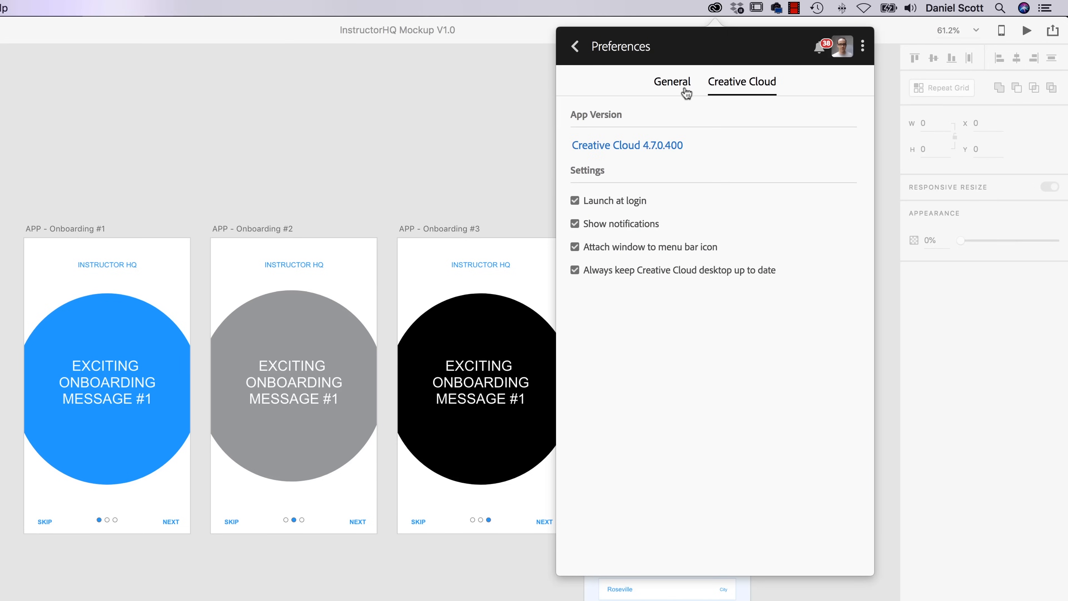
click(739, 86)
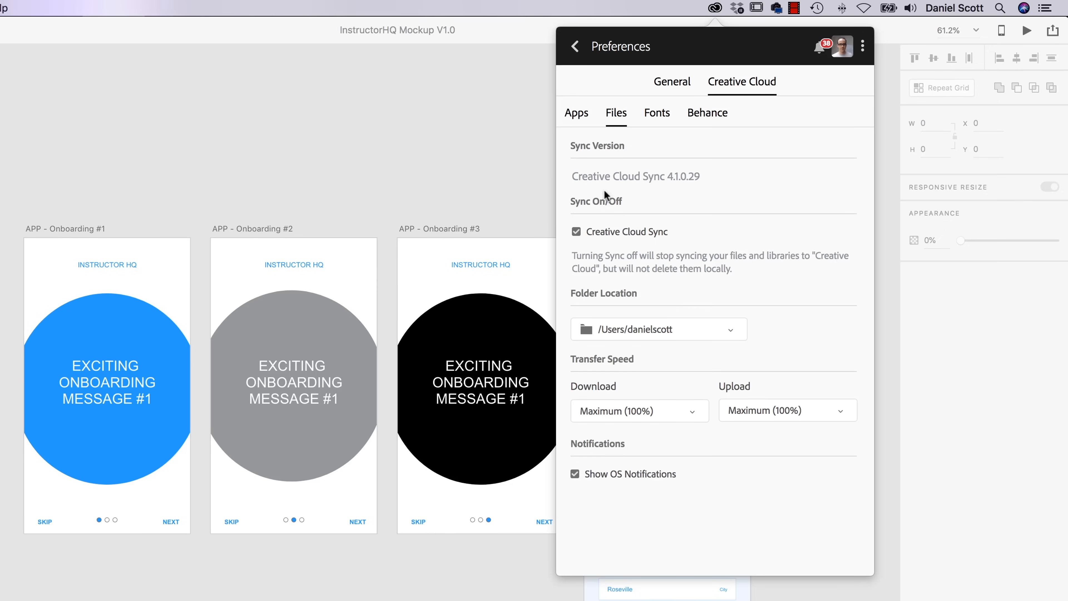
click(703, 335)
click(720, 296)
Step: Switch to Finder and inspect the folder path of Creative Cloud Files
key(super+Tab)
click(261, 369)
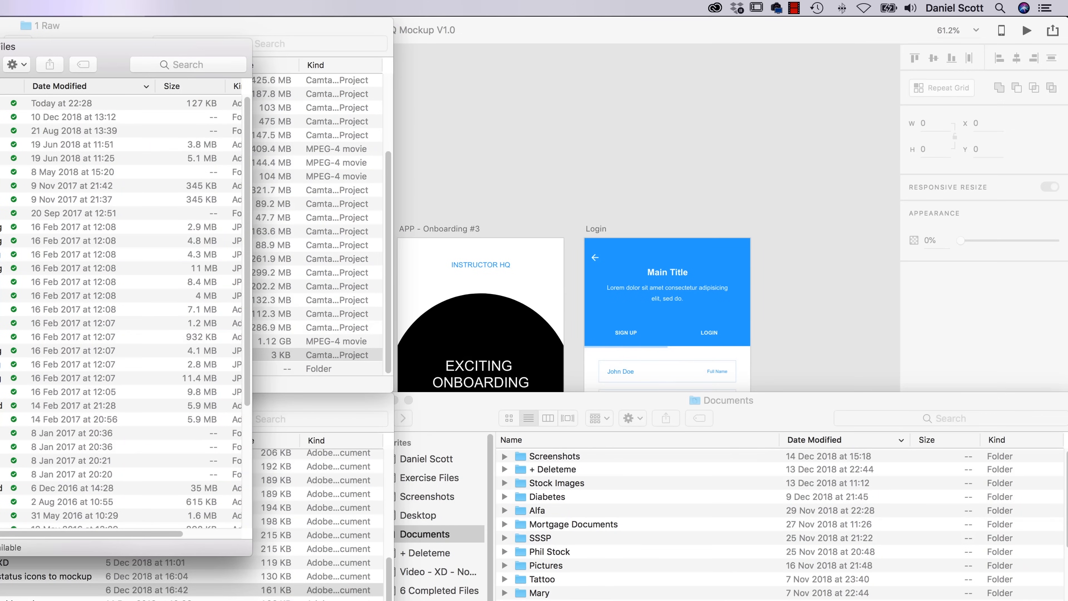
super+click(329, 67)
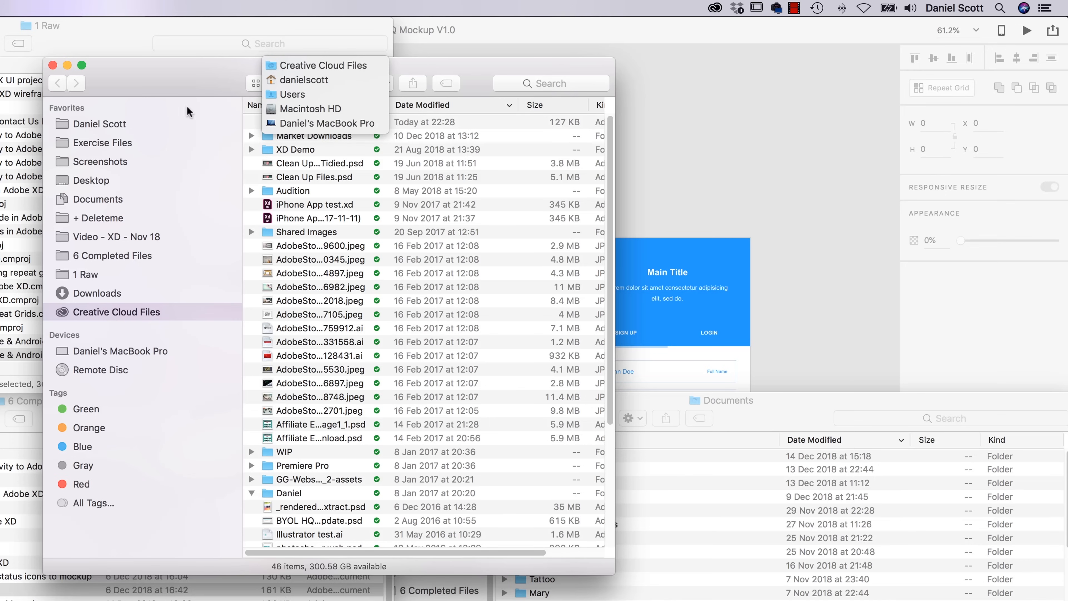
click(186, 84)
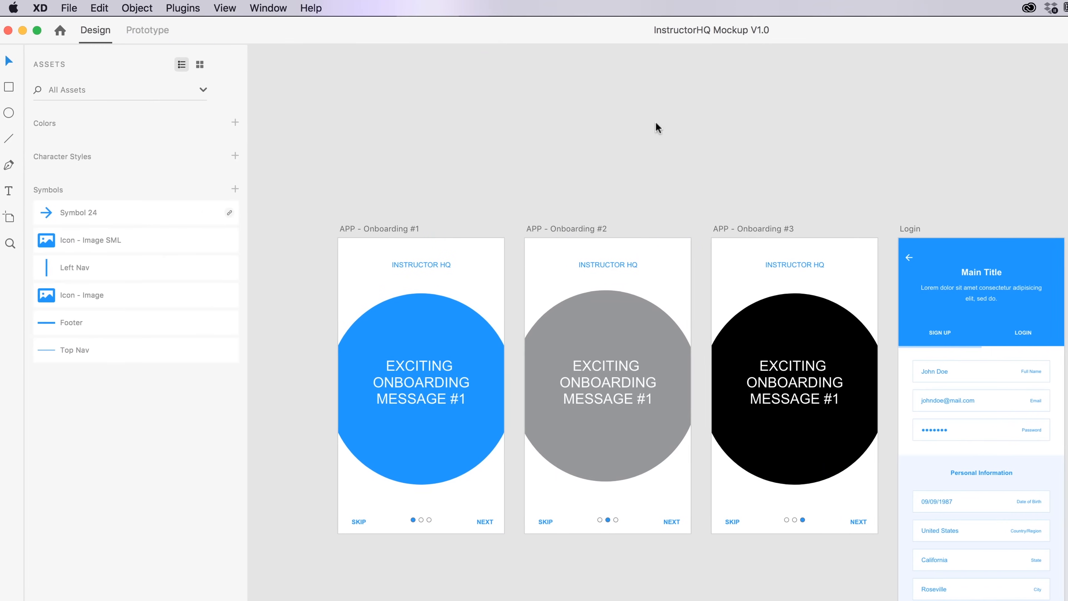
Step: Return to the mockup, recheck that Save As targets Creative Cloud Files, and cancel the dialog
click(88, 7)
click(108, 130)
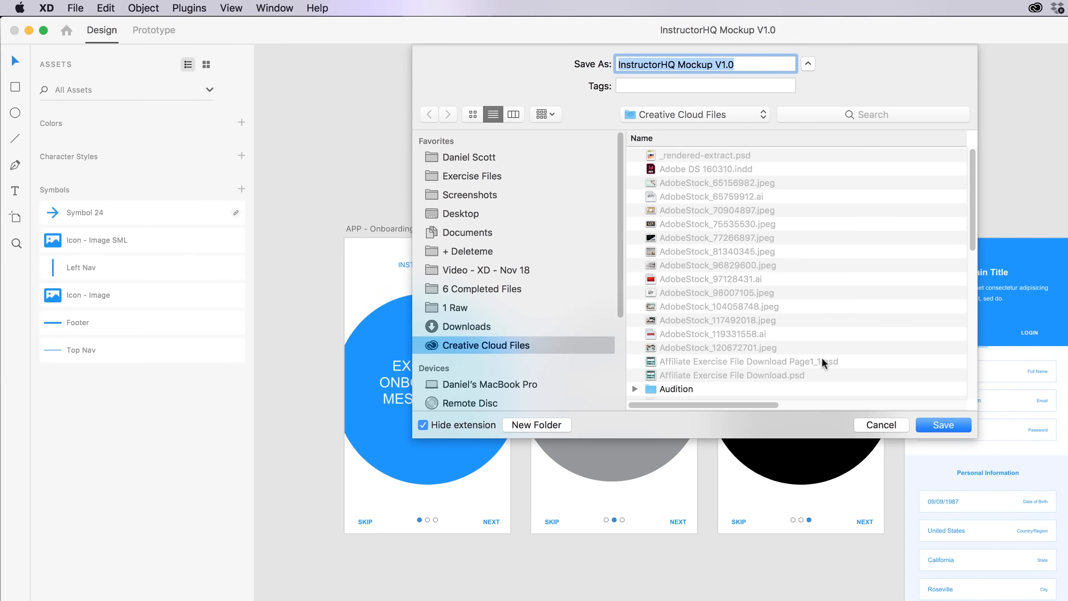
click(890, 425)
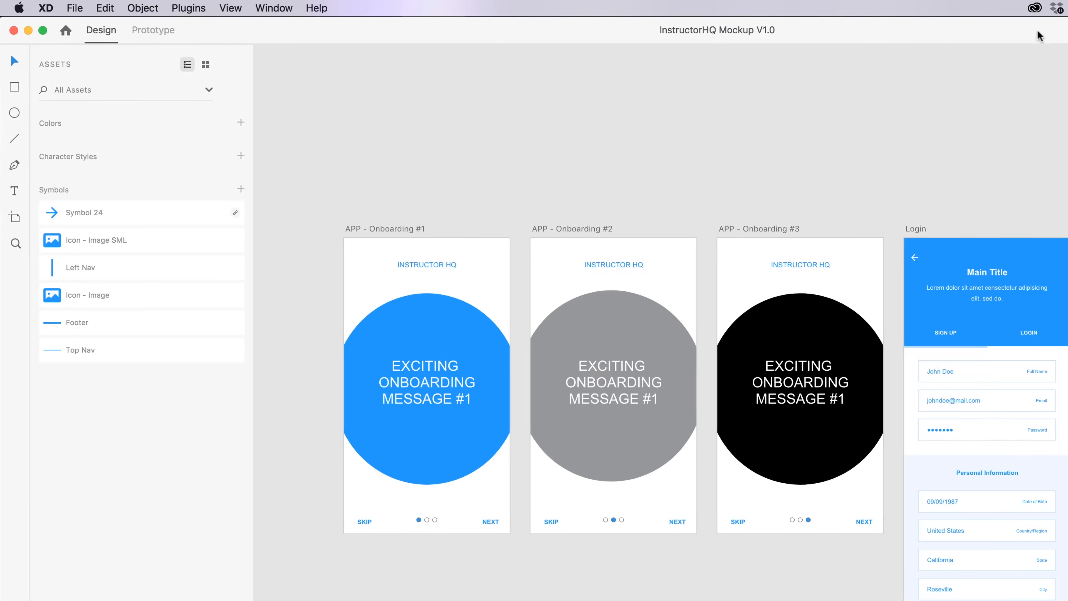
Step: Reopen the Creative Cloud app, leave its preferences and return to the mockup canvas
click(1035, 7)
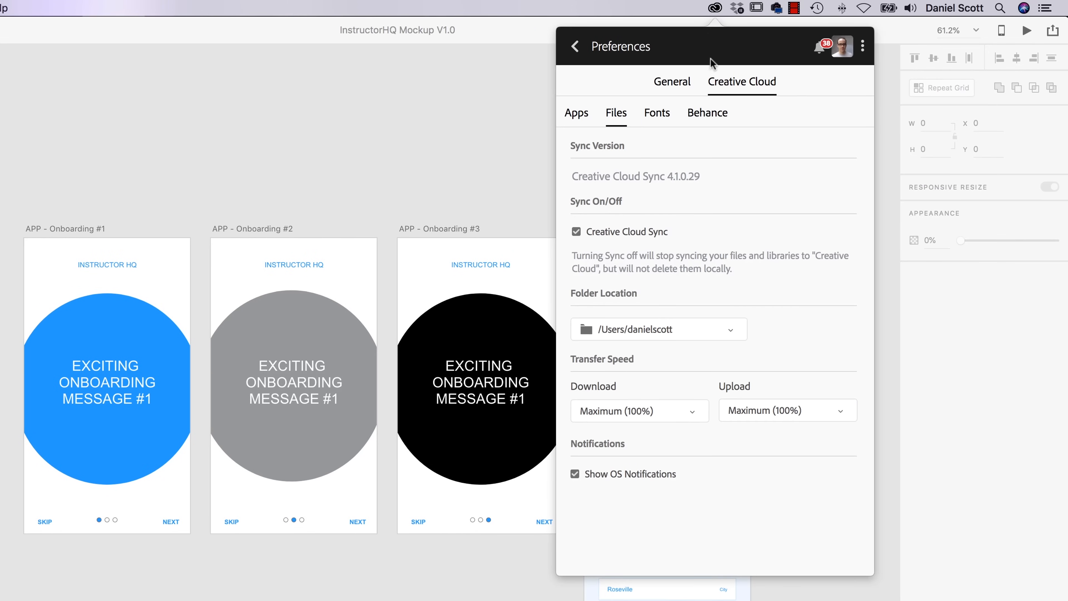
click(575, 47)
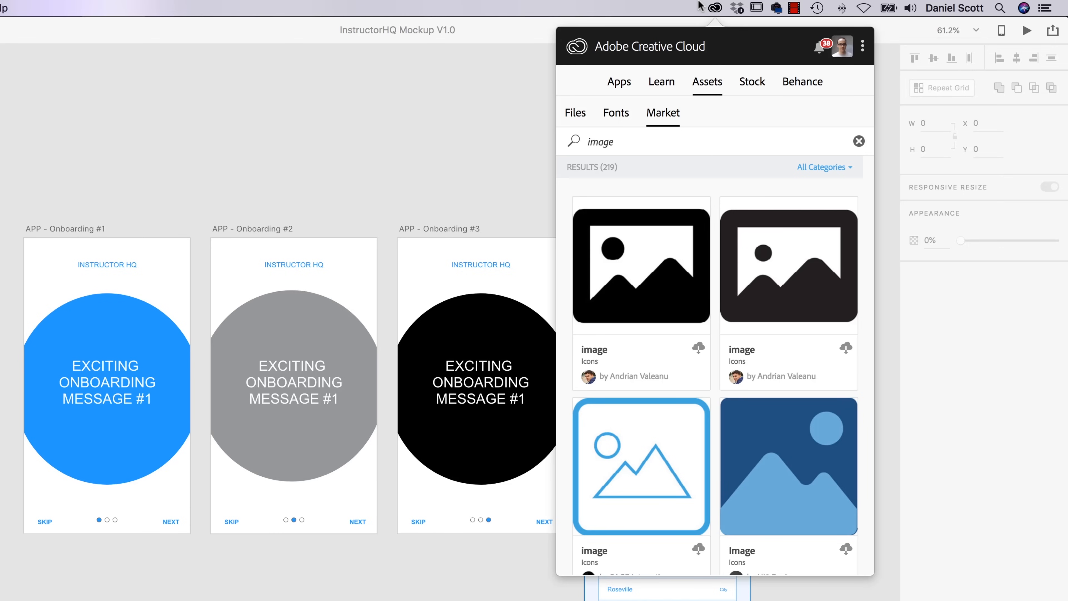
click(322, 317)
drag(326, 348, 348, 323)
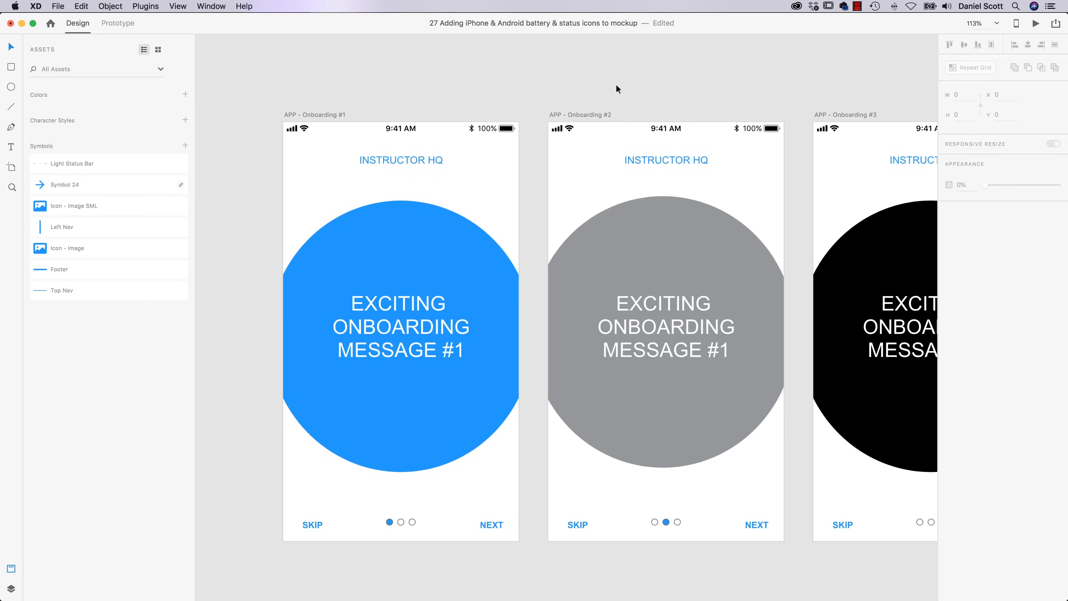
Step: Select the status bar on the APP - Onboarding #1 artboard to inspect it, and deselect it
click(520, 133)
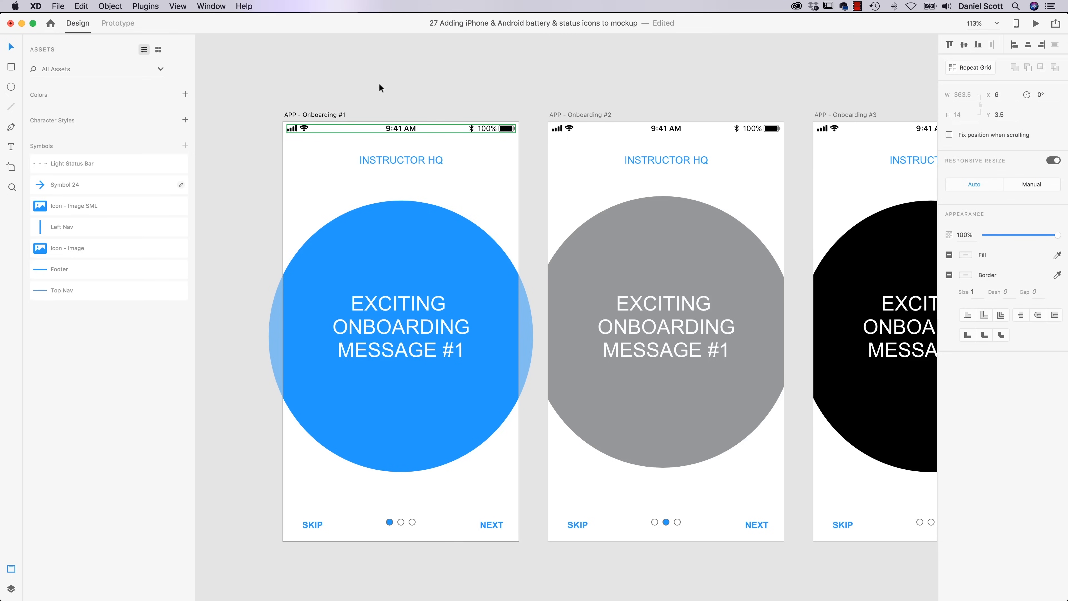
click(432, 88)
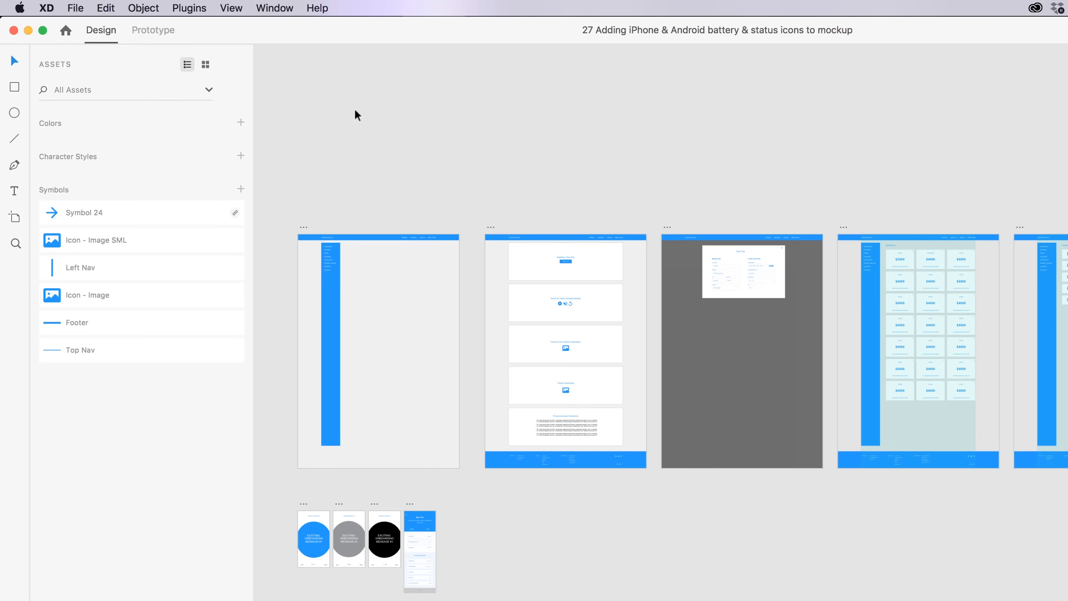
Step: Open the UIElements+DesignTemplates+Guides-iPhone8 kit from the Apple folder of UI Templates in Exercise Files
click(69, 6)
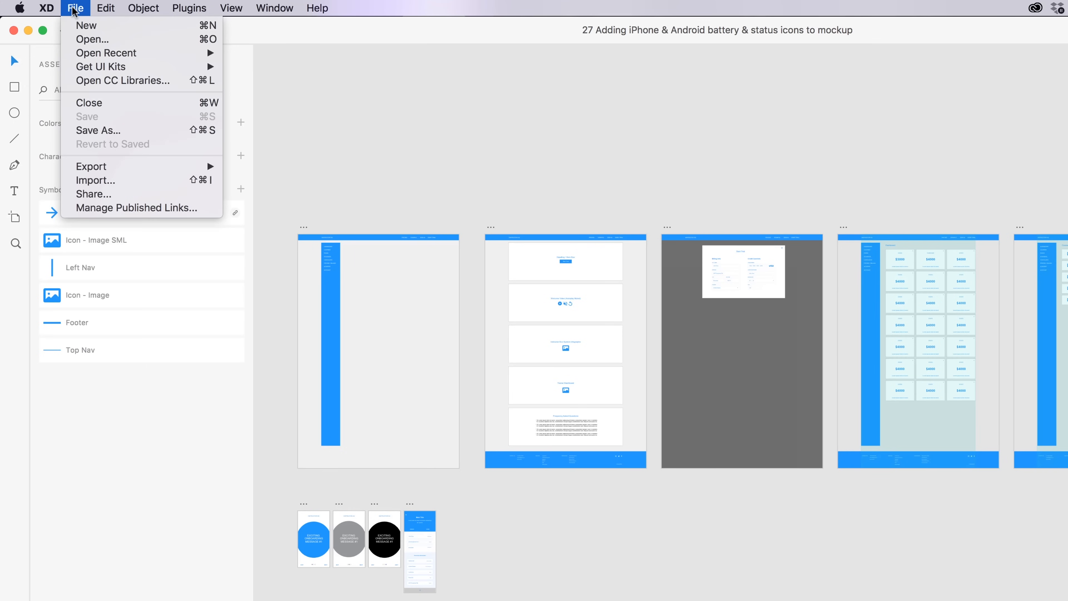
mouse_move(99, 72)
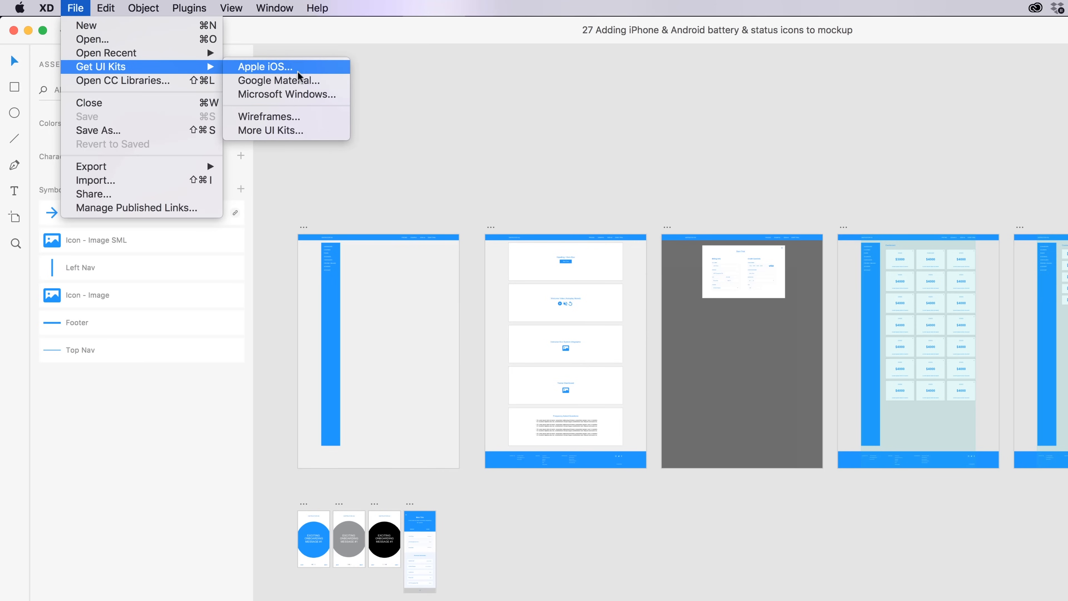
click(123, 39)
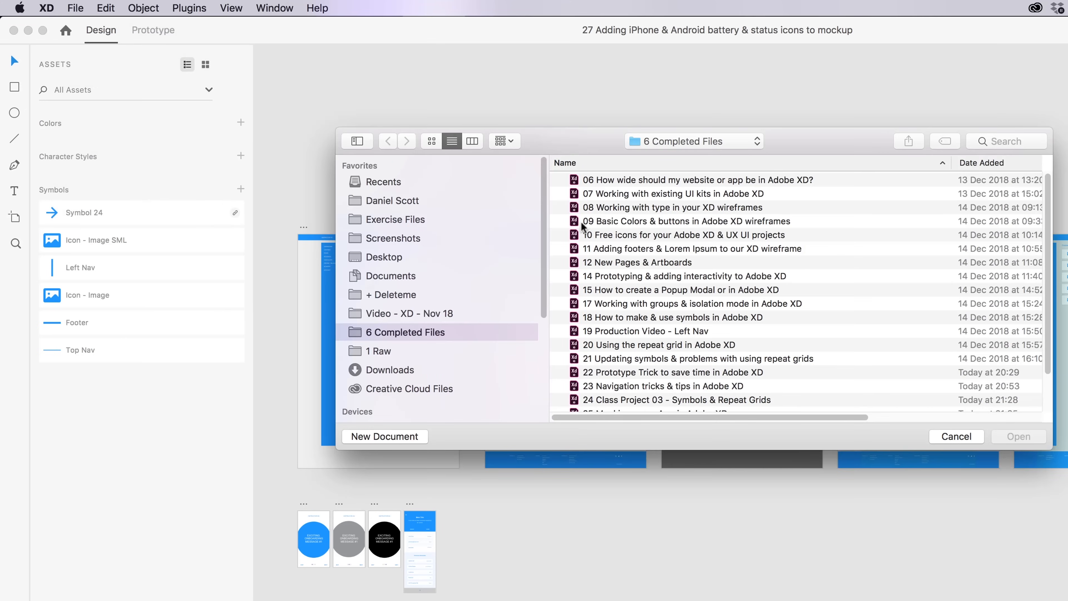
click(398, 224)
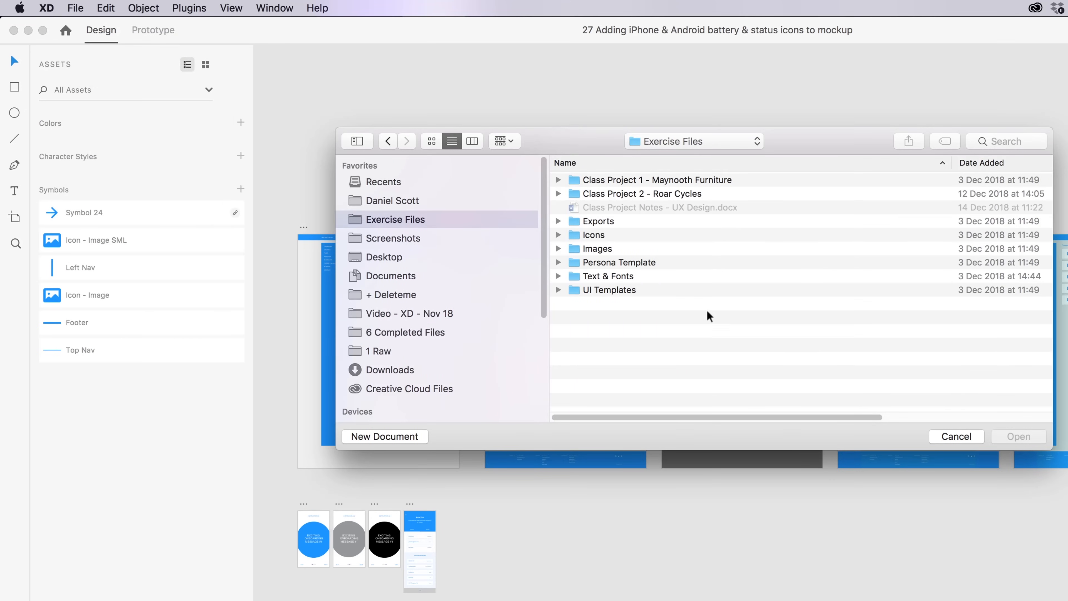
double_click(609, 290)
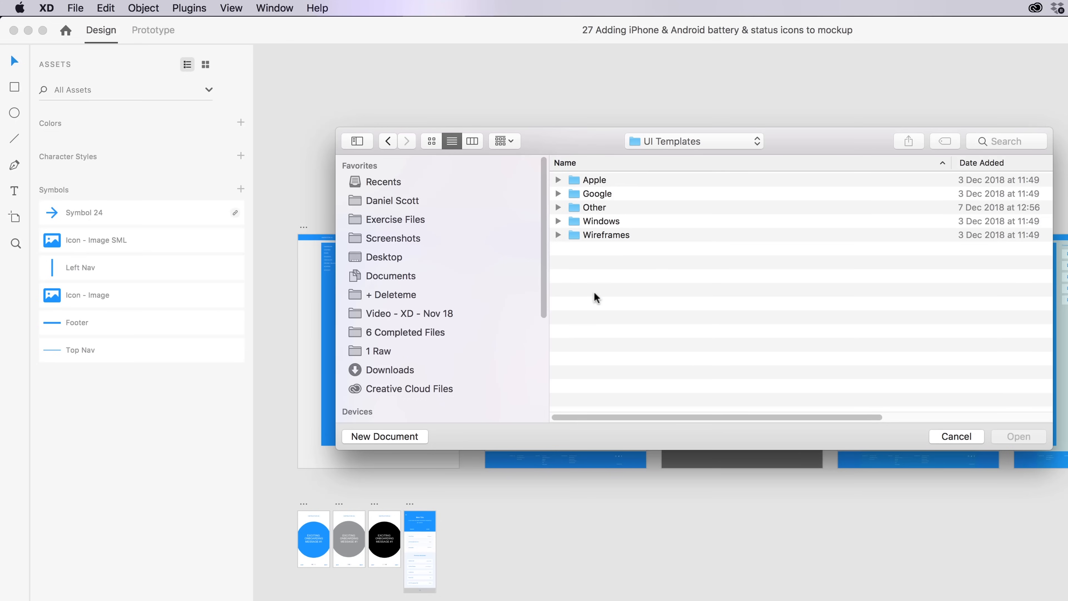
double_click(590, 182)
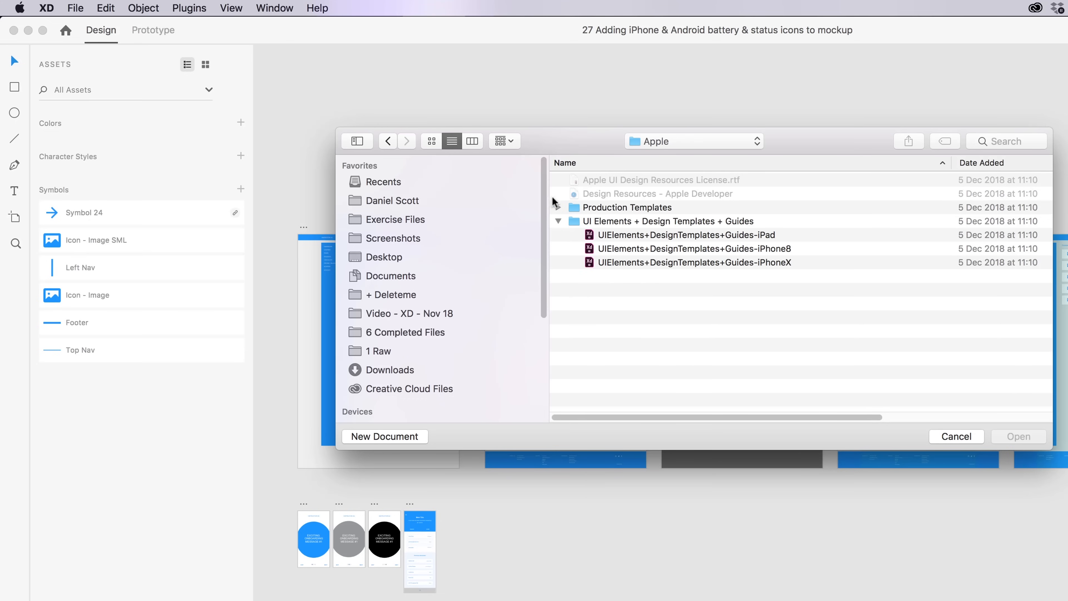
click(783, 250)
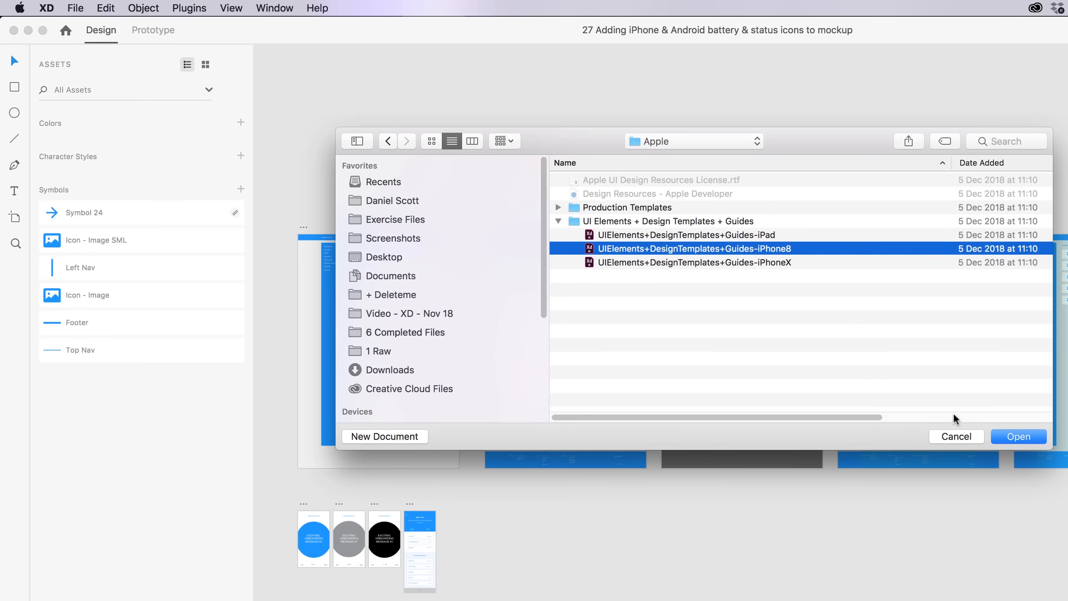
key(Return)
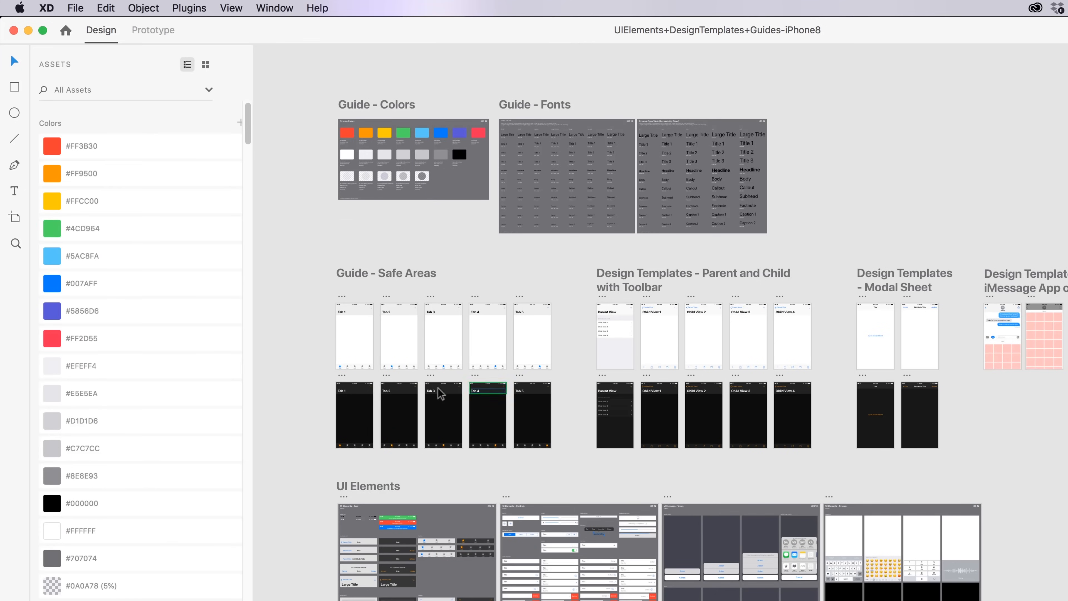
Step: Reveal the status bar symbol of the Tab 3 - Light artboard in the assets and copy the status bar
scroll(446, 385, up, 5)
drag(468, 147, 663, 408)
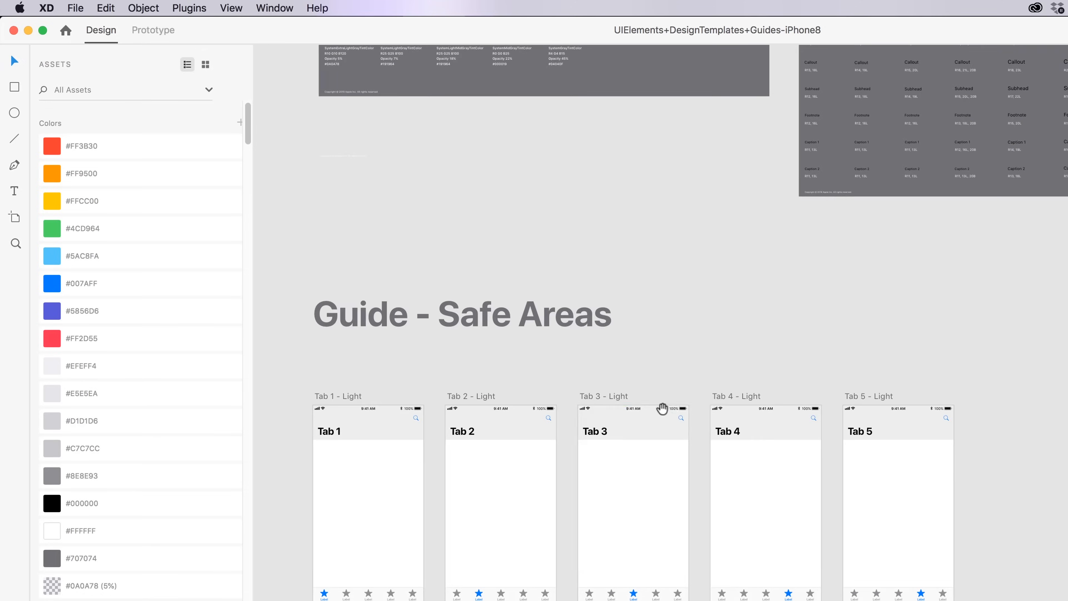
scroll(640, 410, up, 3)
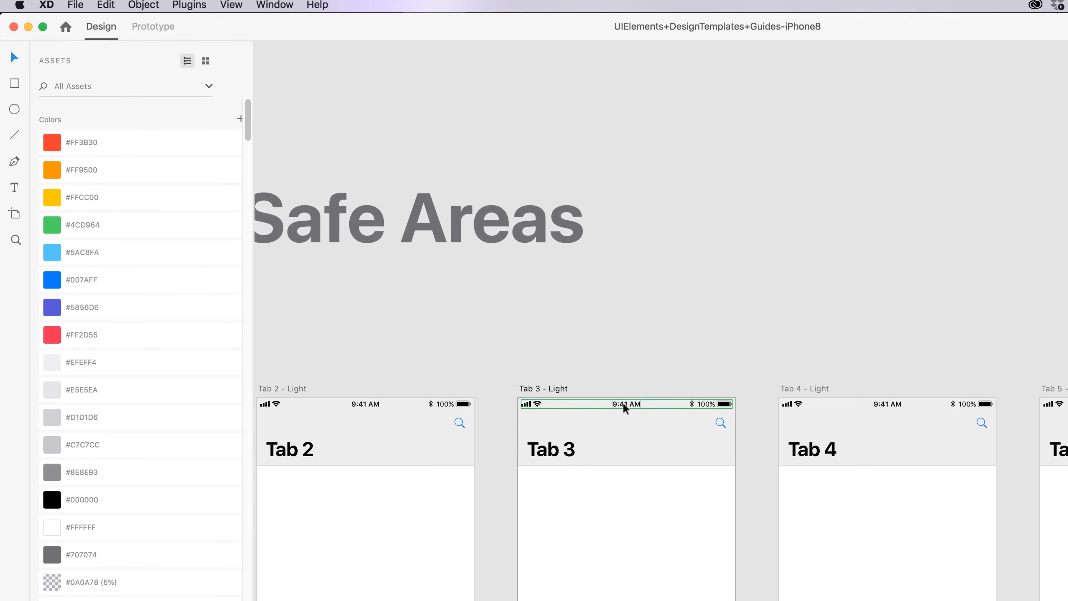
right_click(624, 411)
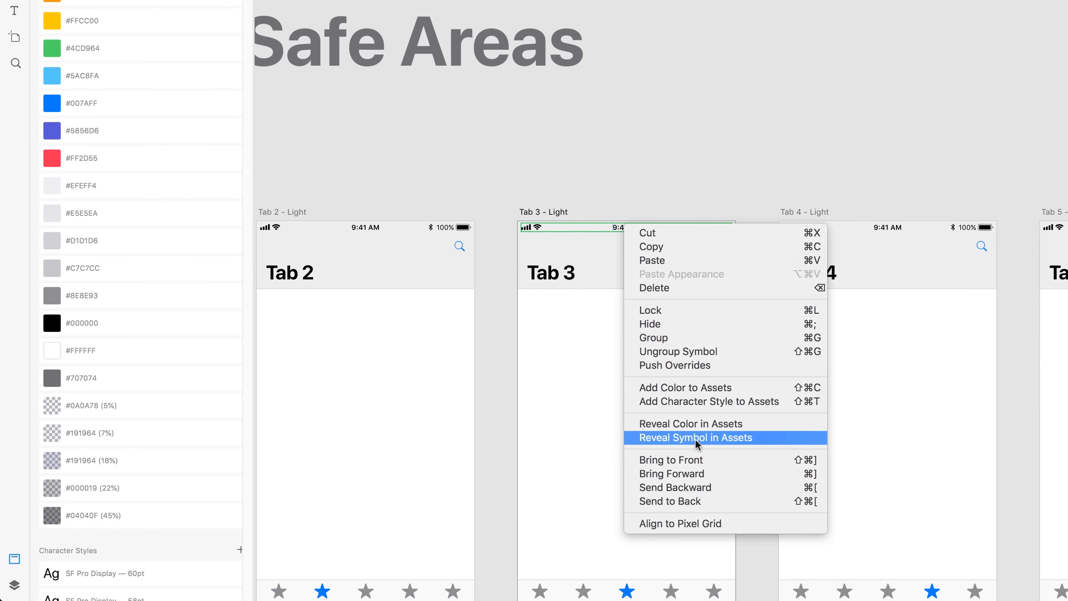
click(695, 438)
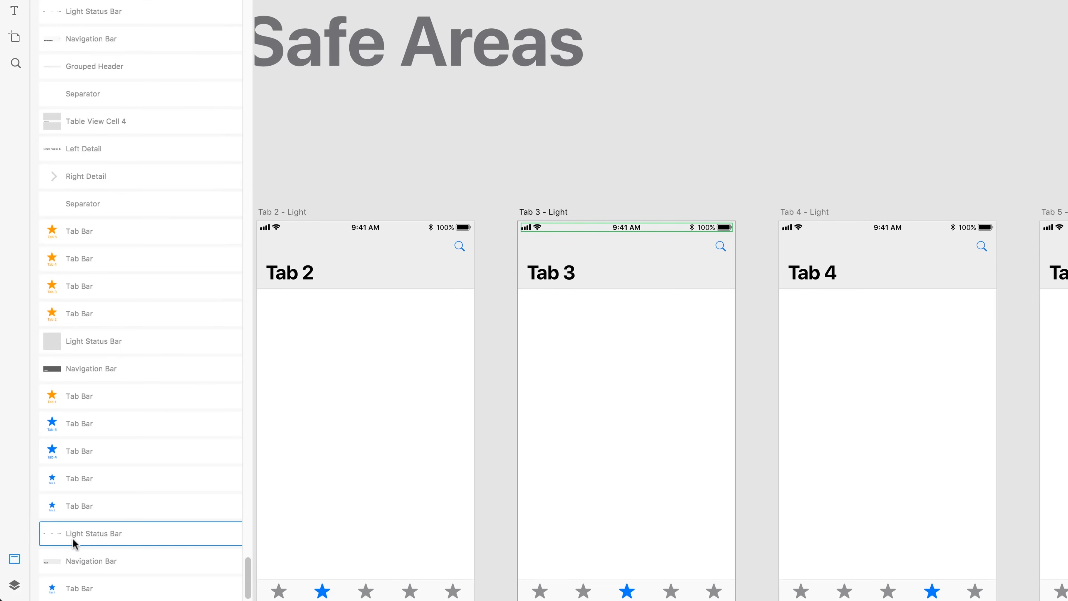
mouse_move(138, 542)
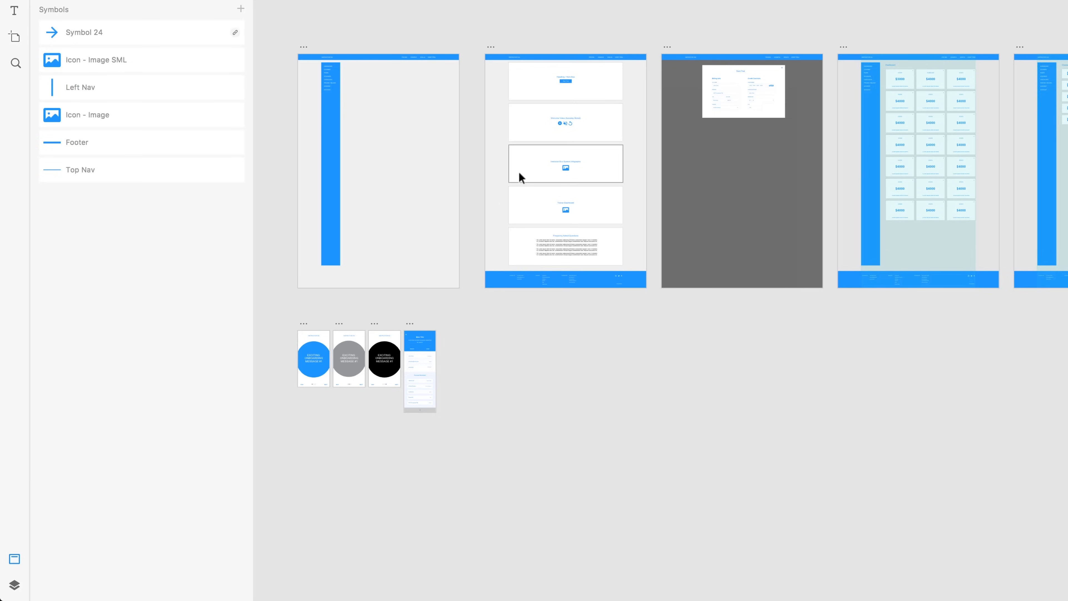
Step: Return to the mockup, paste the Light Status Bar onto the APP - Onboarding #1 artboard and deselect it
click(308, 325)
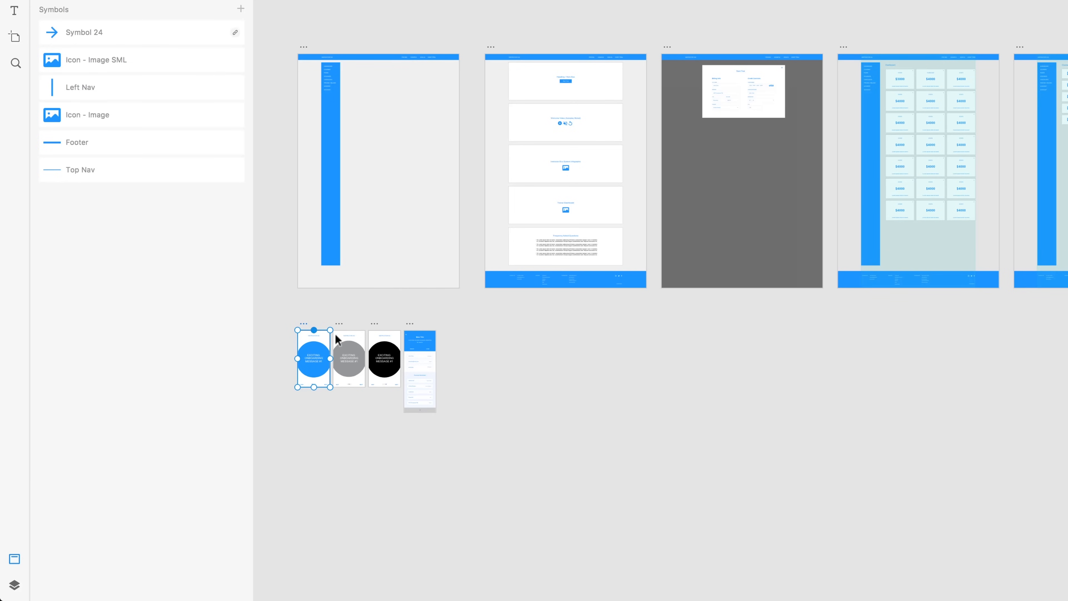
key(super+3)
key(super+v)
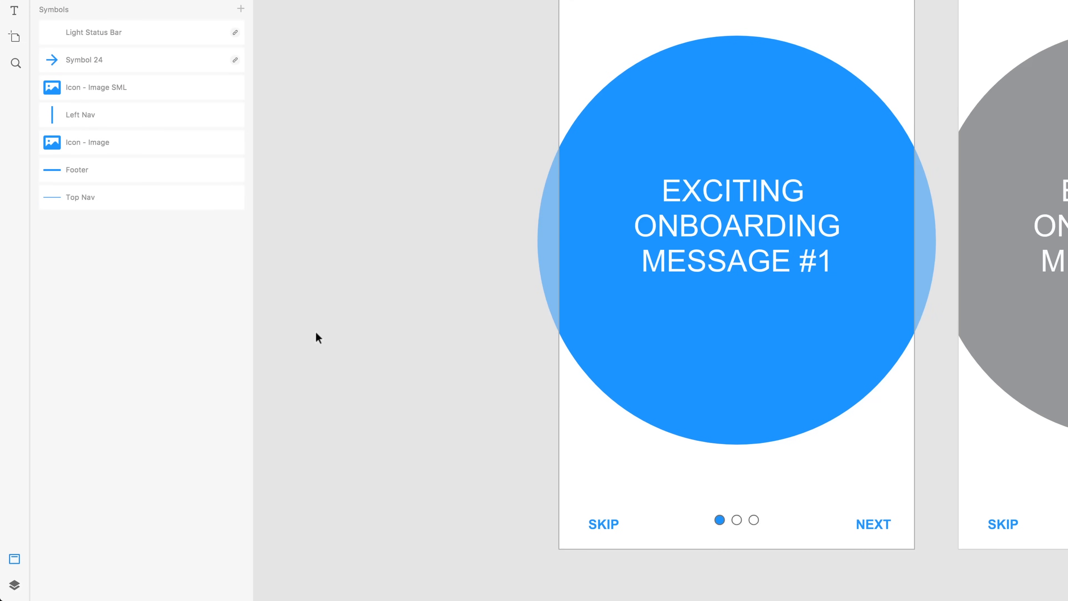
click(395, 127)
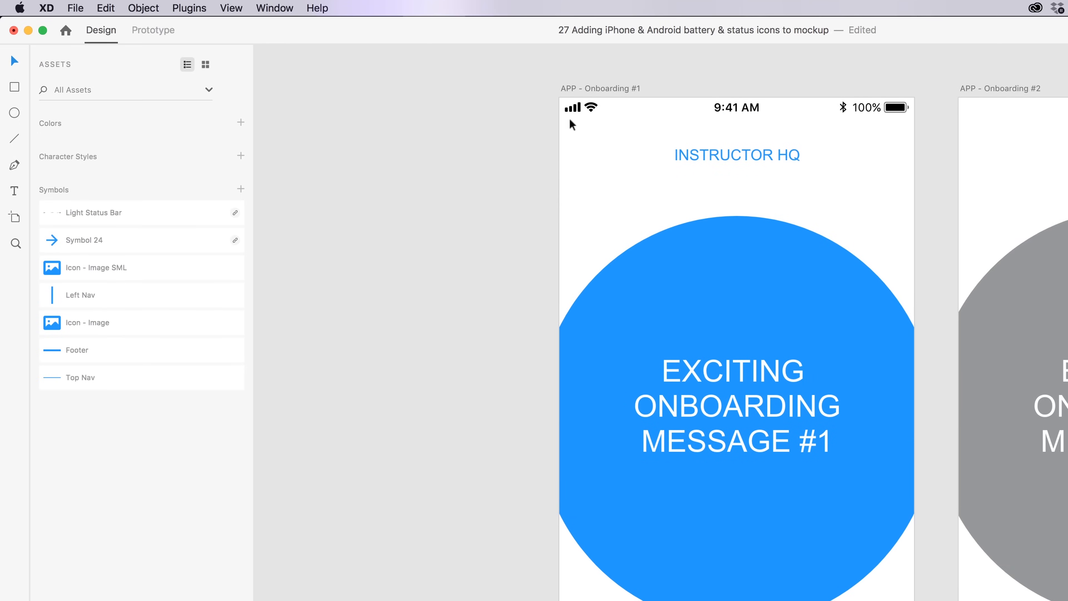
Step: Convert the linked Light Status Bar on APP - Onboarding #1 into a local symbol
click(573, 108)
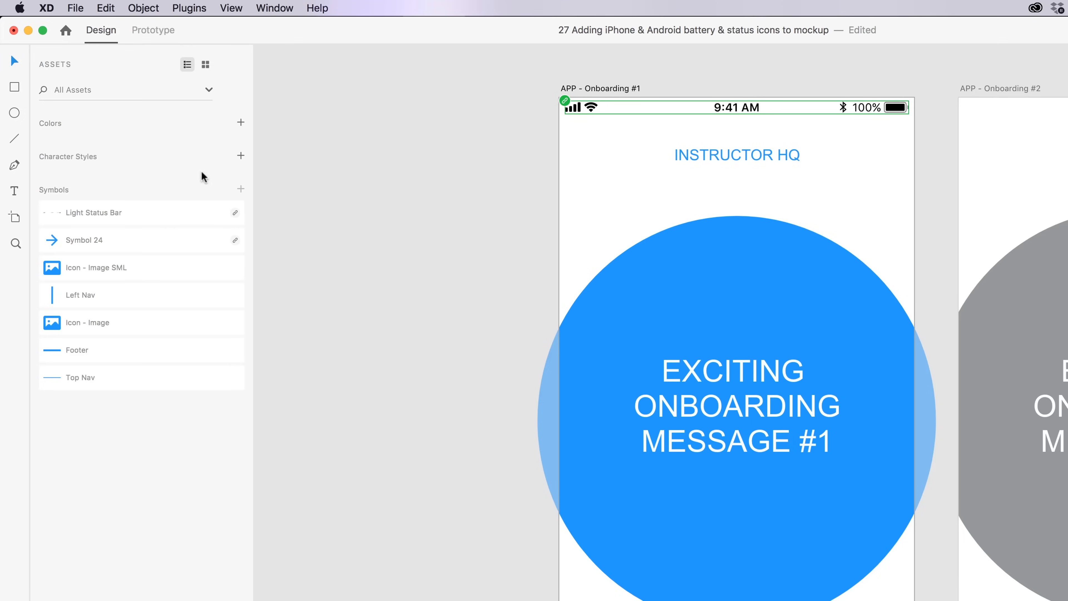
right_click(151, 218)
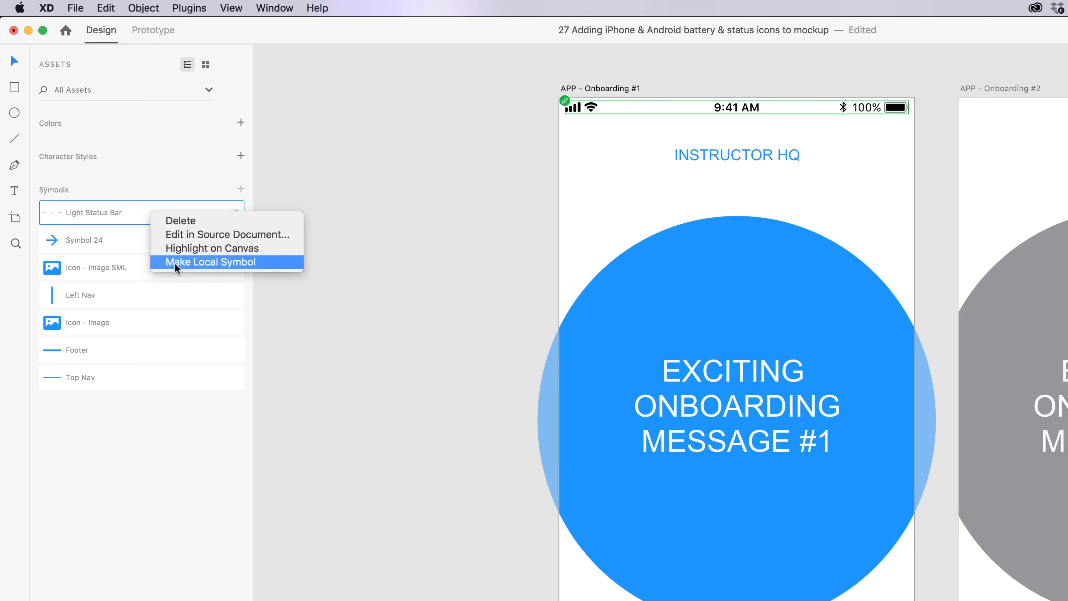
click(185, 263)
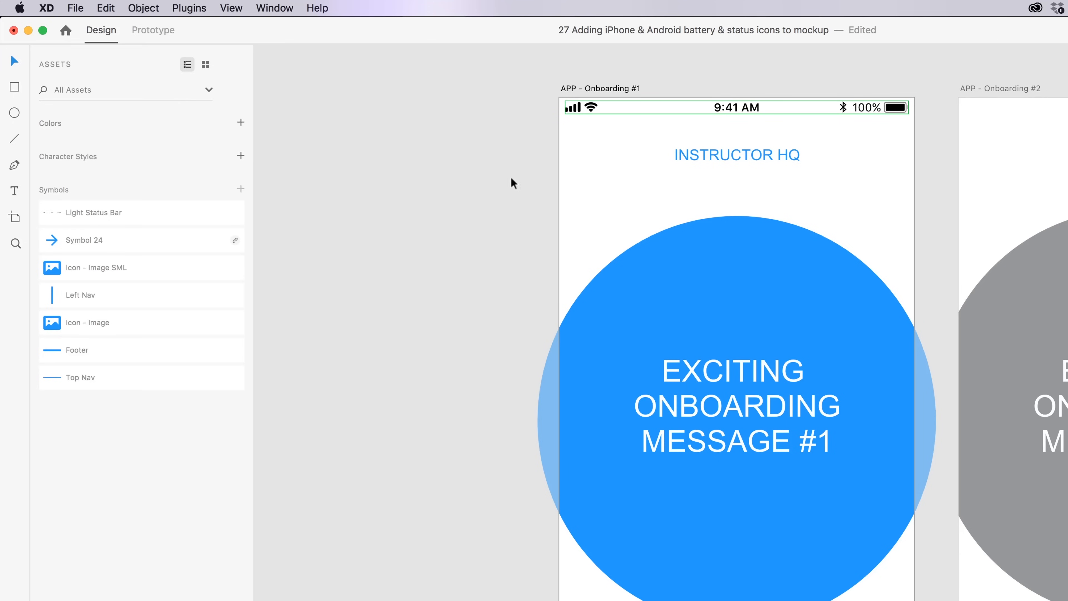
Step: Paste the status bar onto the APP - Onboarding #2, APP - Onboarding #3 and Login artboards together
drag(846, 132, 243, 371)
scroll(637, 363, down, 5)
click(688, 337)
click(575, 339)
shift+click(710, 340)
shift+click(899, 340)
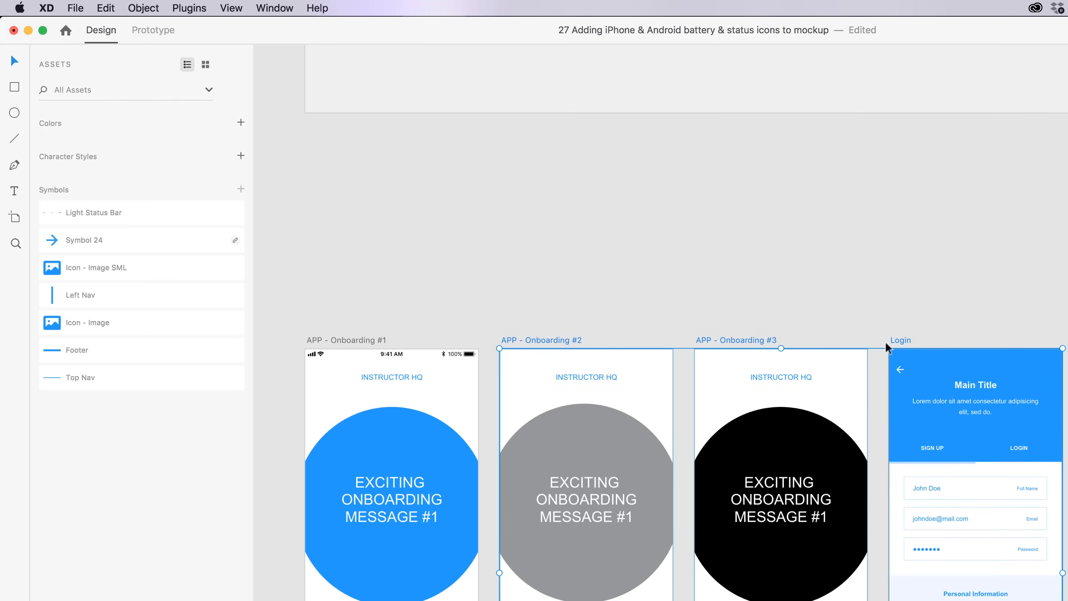
key(super+v)
click(658, 287)
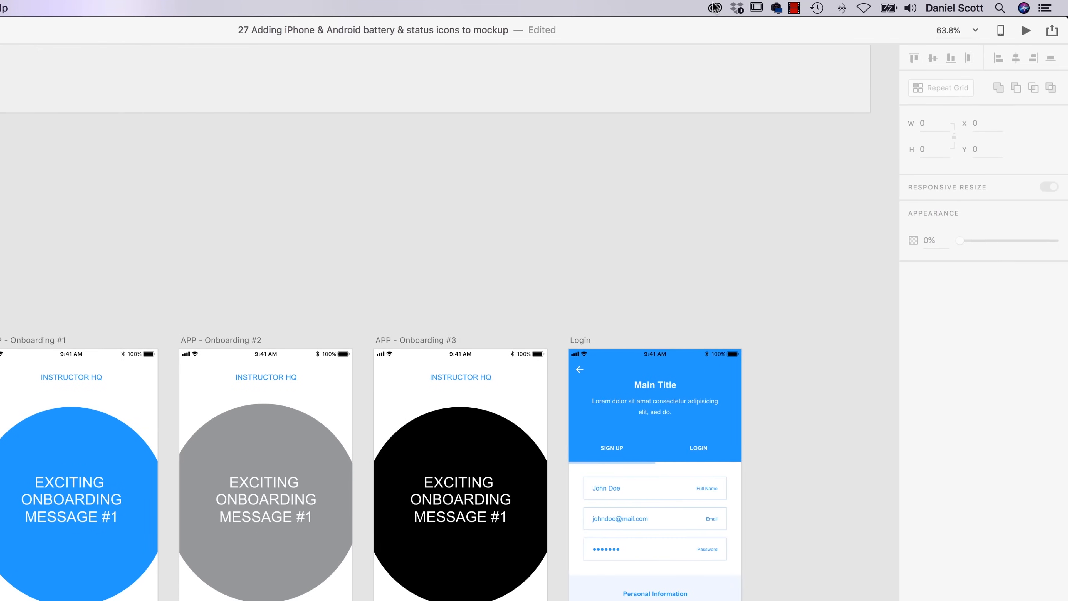
Step: Switch to the Creative Cloud app, clear the image search in the asset market and return to the mockup
click(1029, 8)
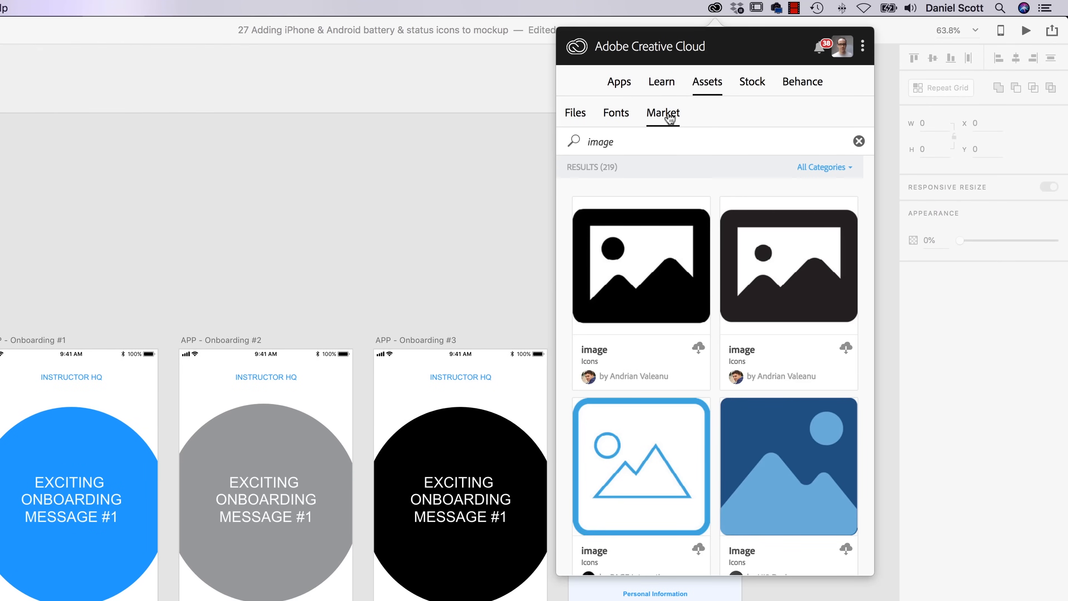
click(858, 141)
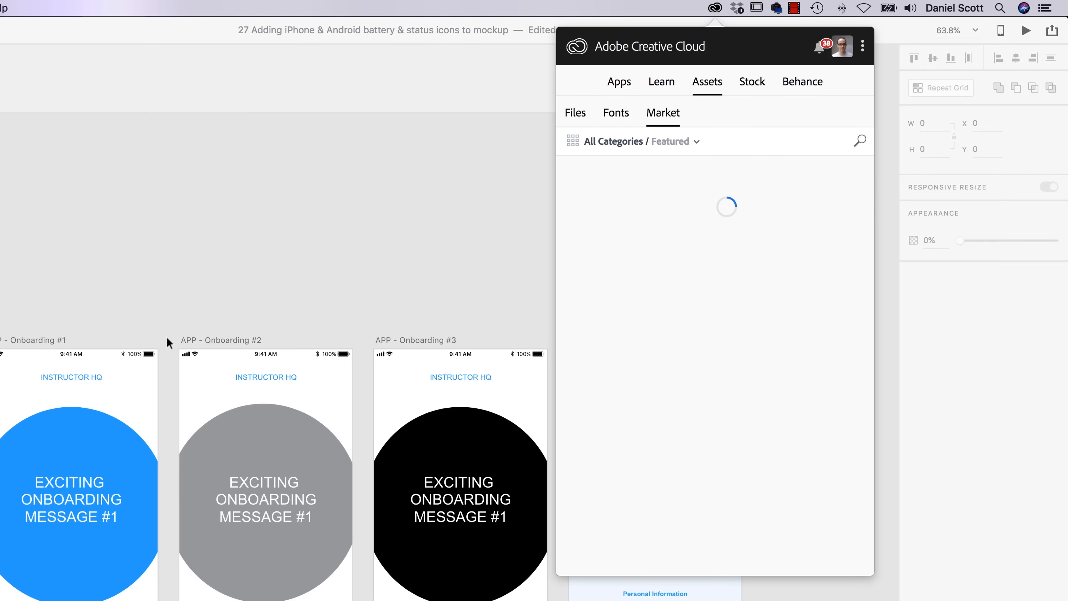
click(283, 250)
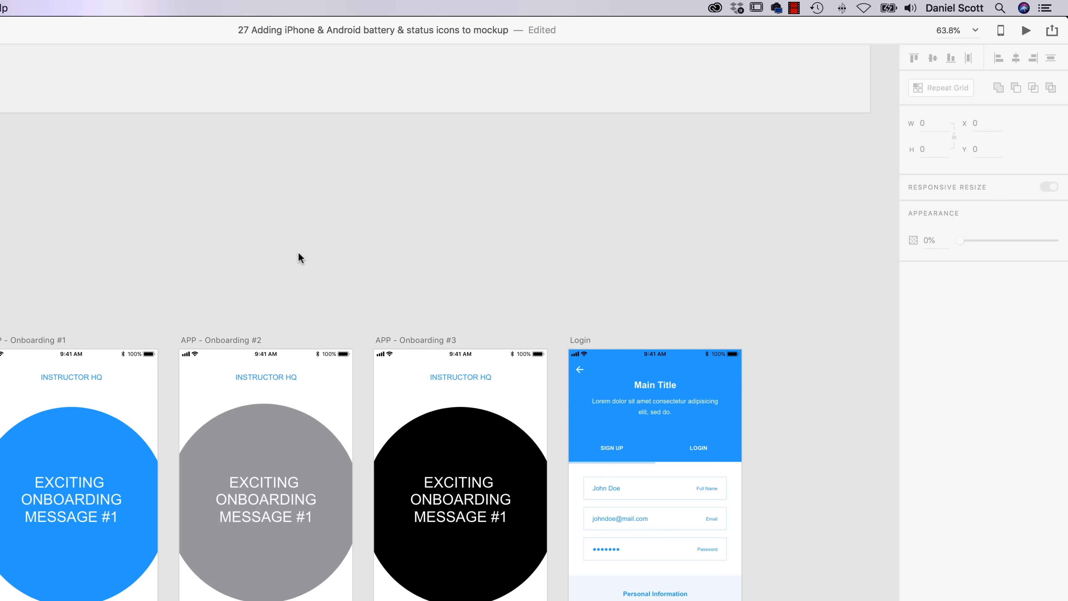
Step: Select the status bar on the APP - Onboarding #3 artboard to inspect it, and deselect it
click(386, 353)
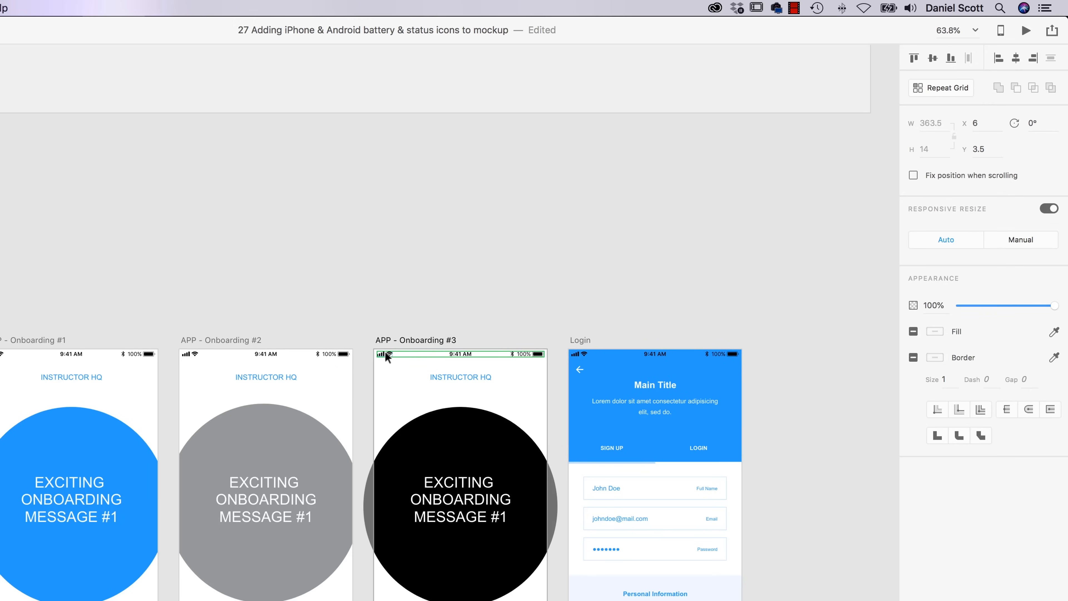
click(301, 220)
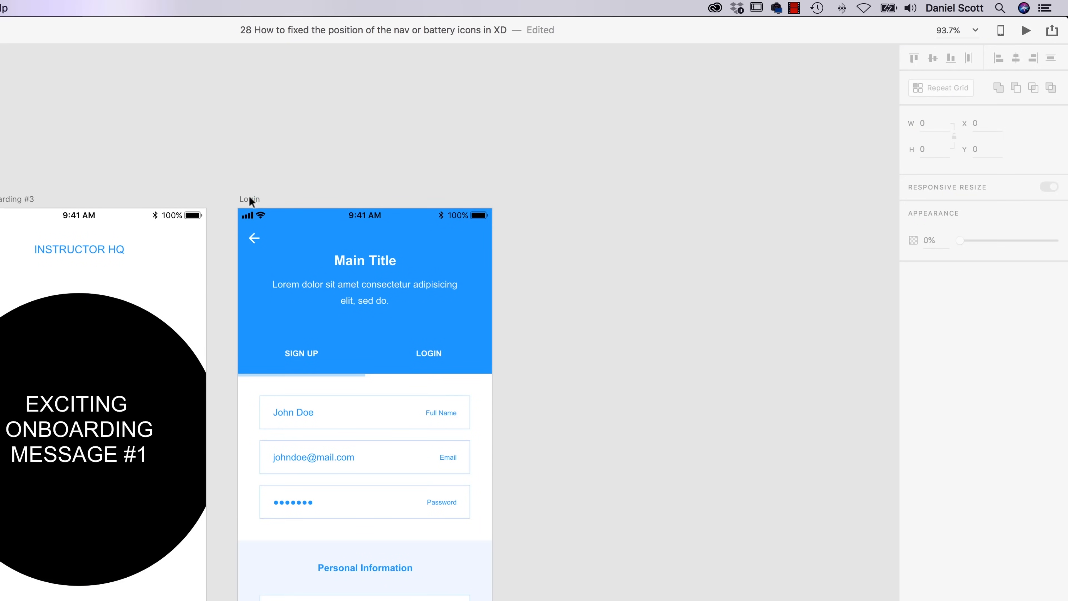
Step: Preview the Login artboard, scroll through it to check how the status bar behaves, and close the preview
click(251, 200)
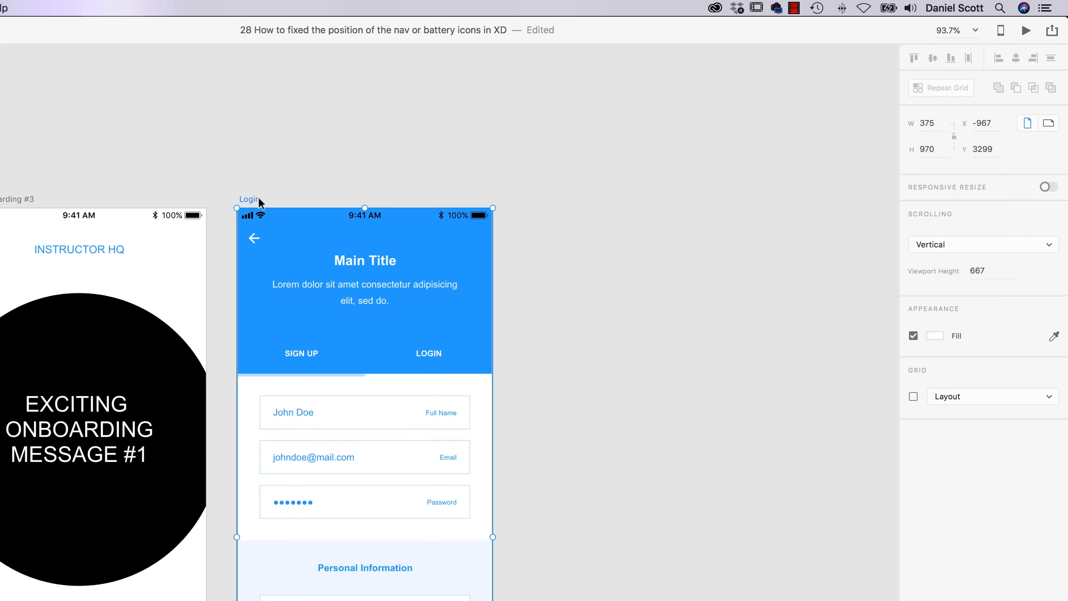
key(super+Return)
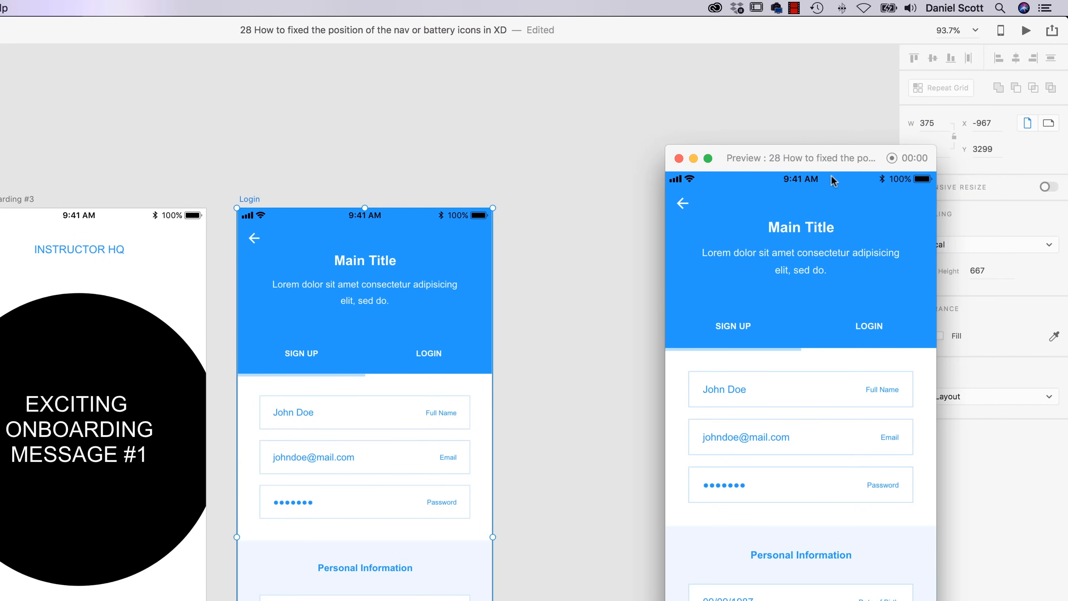
scroll(804, 331, down, 4)
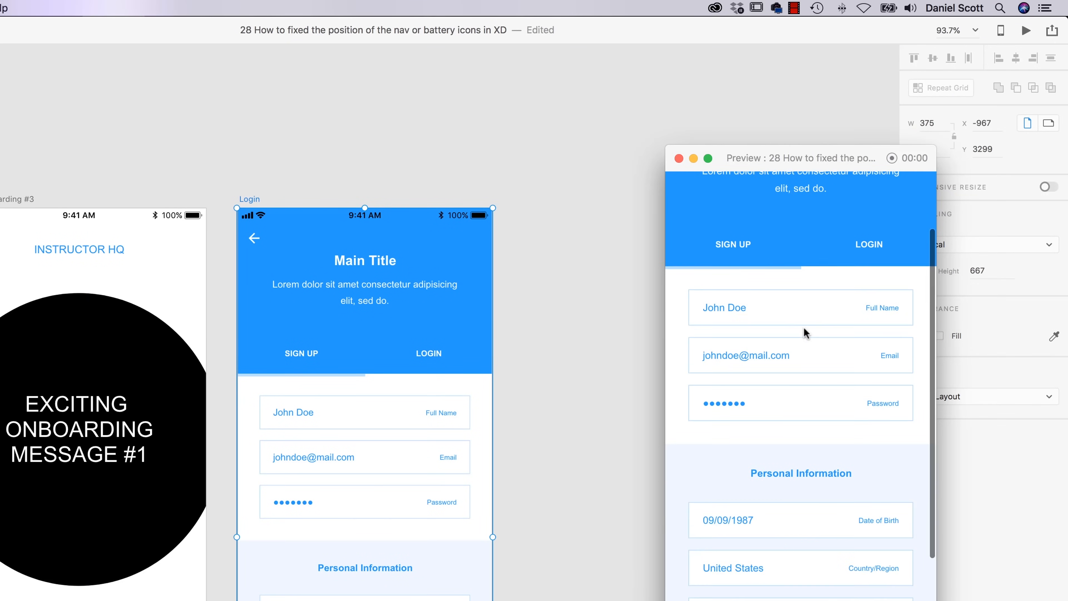
scroll(804, 332, up, 4)
click(679, 158)
click(560, 201)
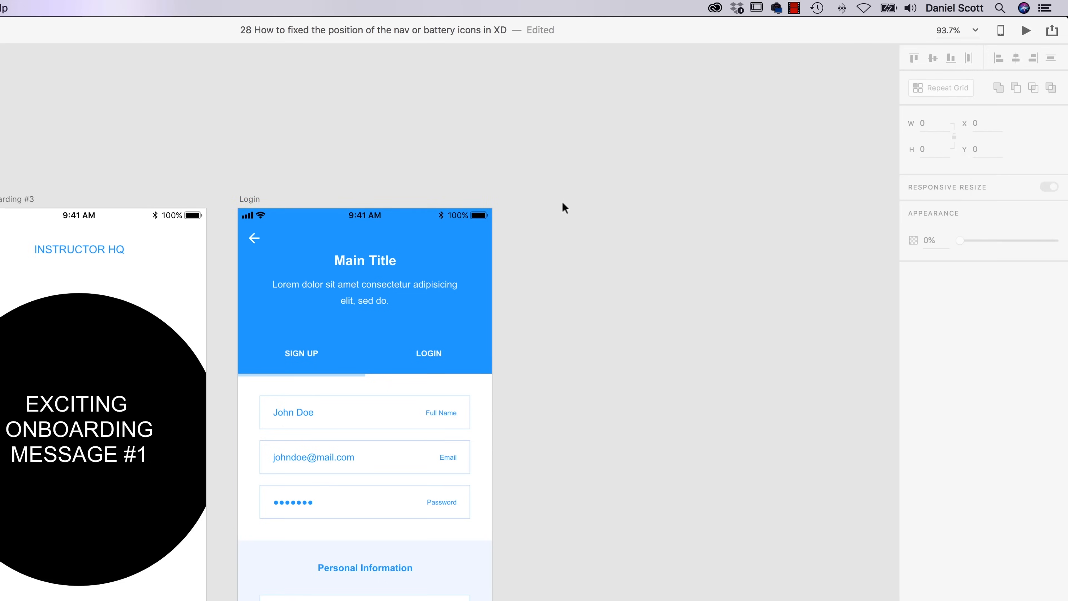
Step: Fix the position of the Login artboard's status bar when scrolling and test it in the preview
click(473, 217)
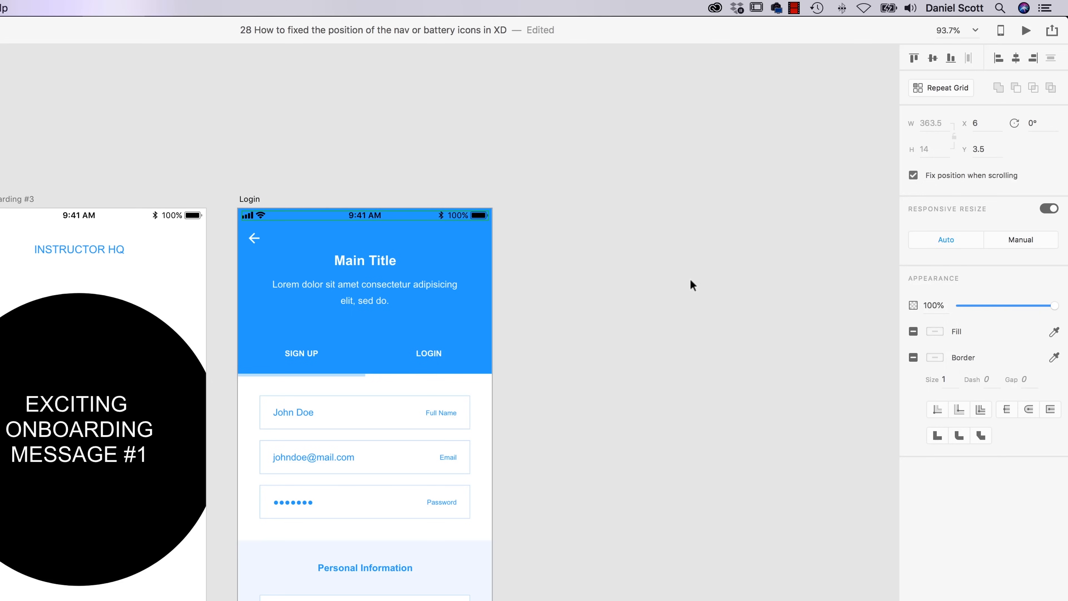
key(super+Return)
scroll(777, 326, down, 5)
scroll(778, 327, up, 5)
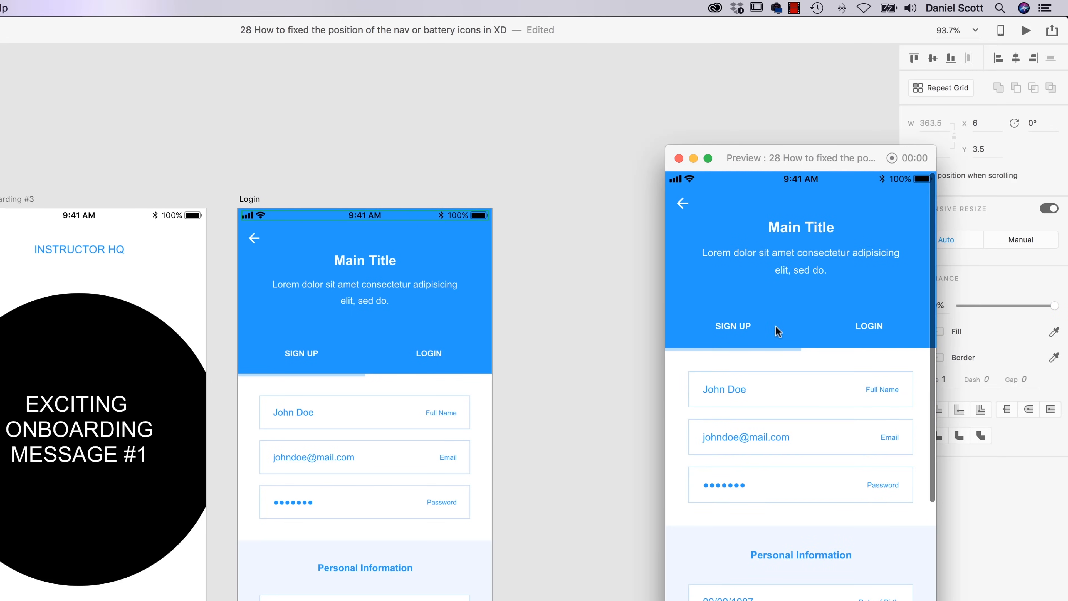
click(678, 158)
Step: Fix the position of the status bars on the APP - Onboarding #1, #2 and #3 artboards when scrolling
drag(495, 152, 554, 155)
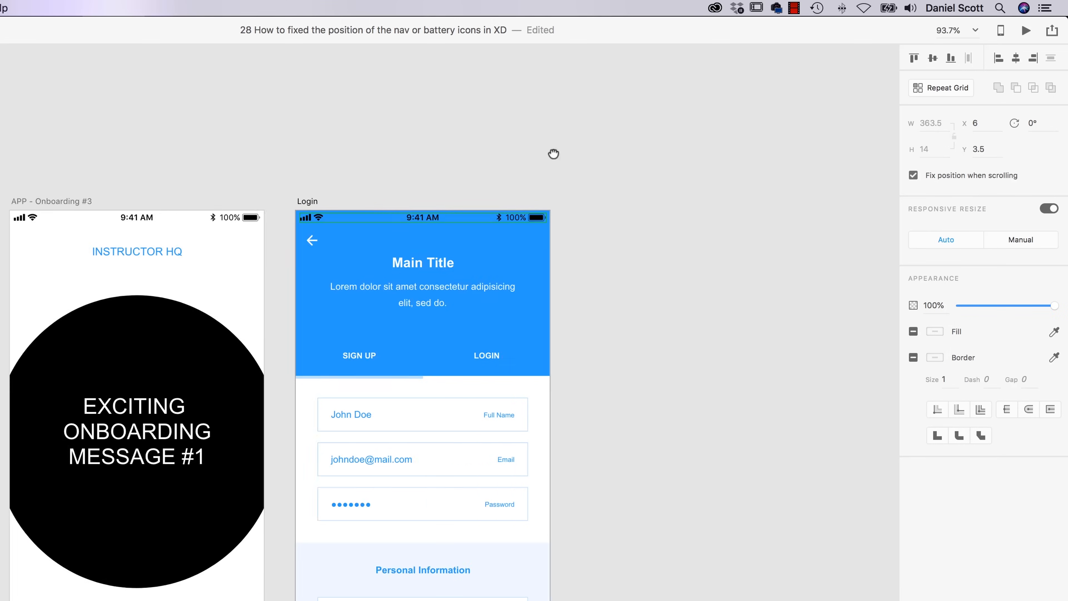
scroll(559, 202, left, 10)
scroll(562, 254, down, 5)
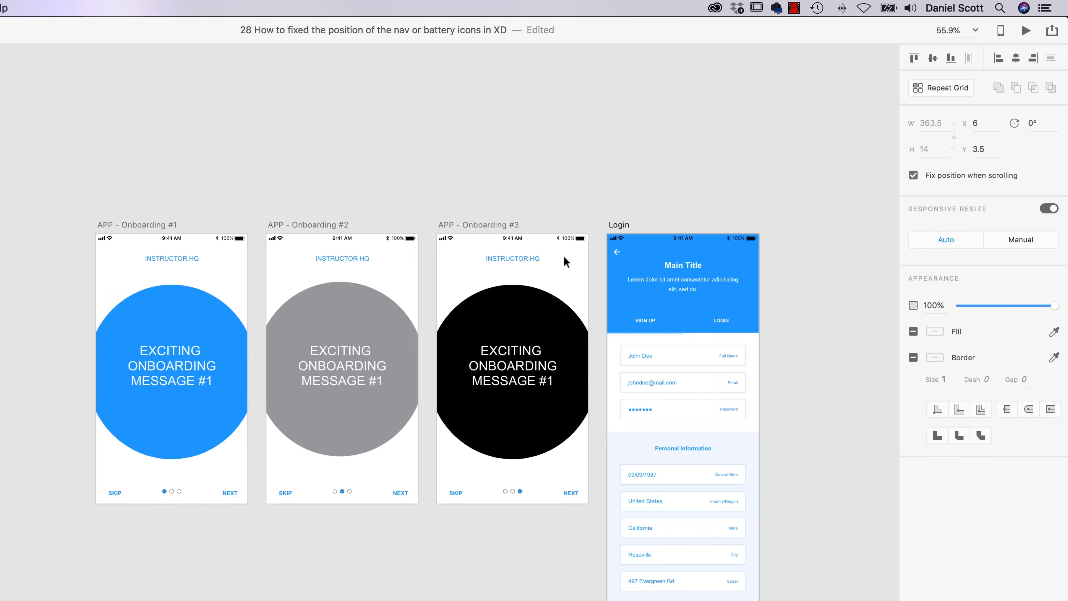
click(580, 240)
shift+click(403, 239)
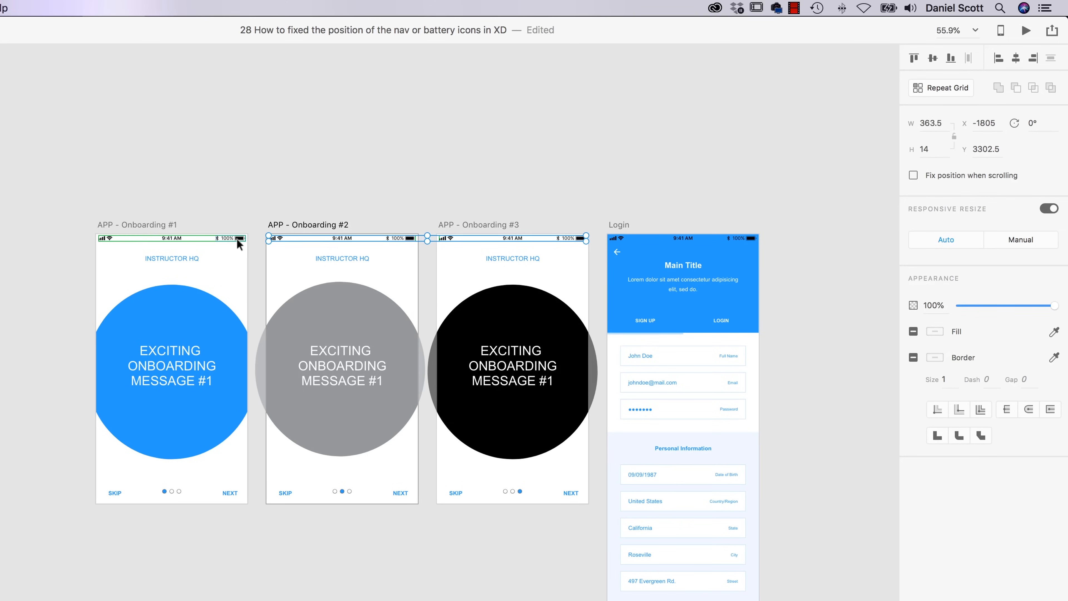
shift+click(239, 243)
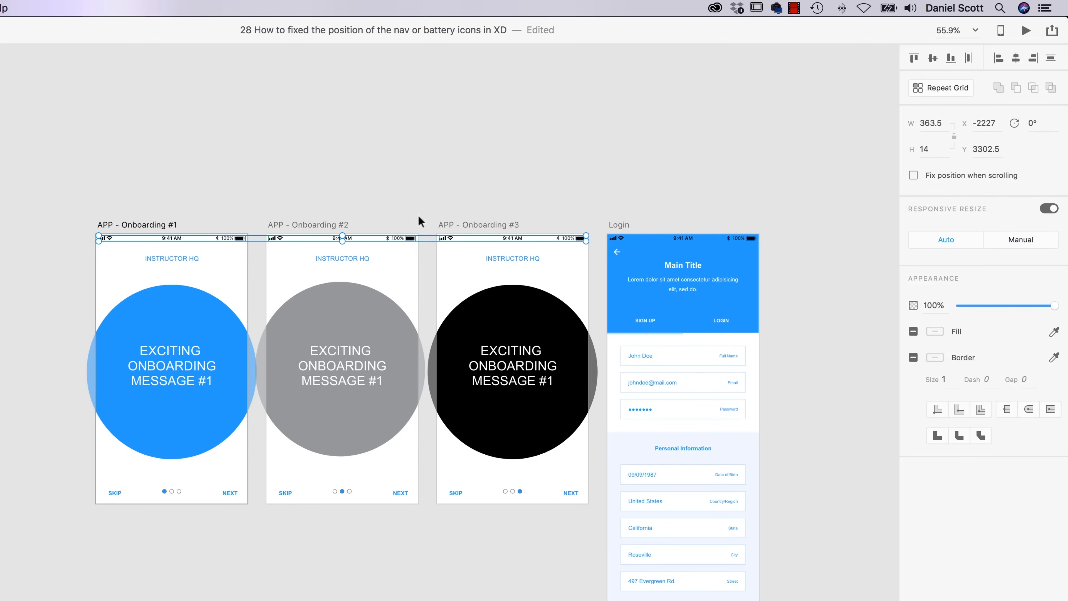
click(954, 181)
click(663, 171)
Step: Fix the position of the top navigation bars on the five desktop artboards, from Nav Holder onward, when scrolling
scroll(611, 336, up, 2)
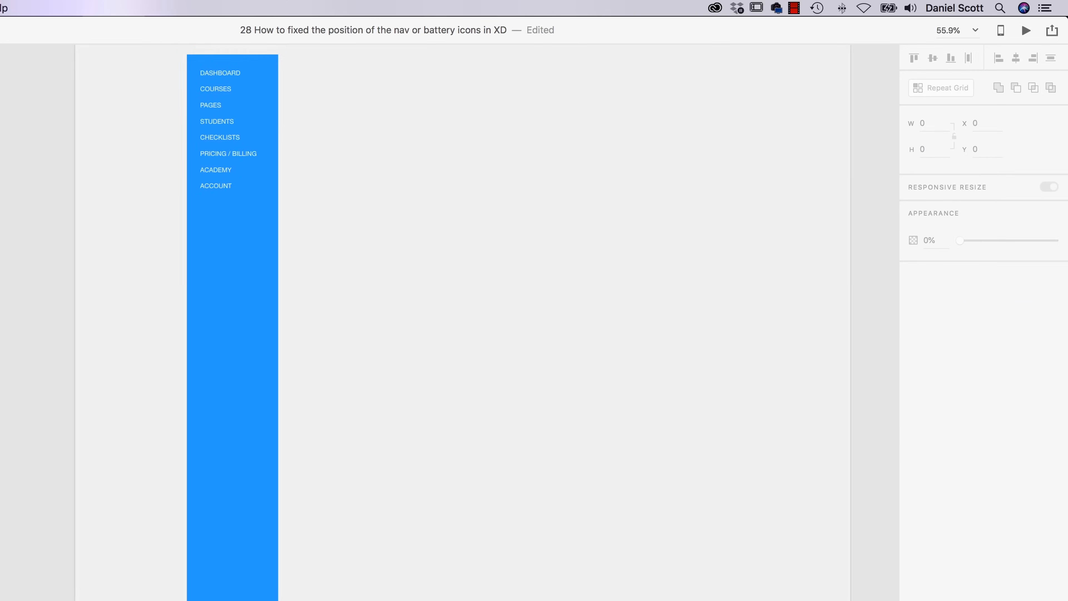
scroll(622, 446, up, 3)
scroll(620, 458, down, 3)
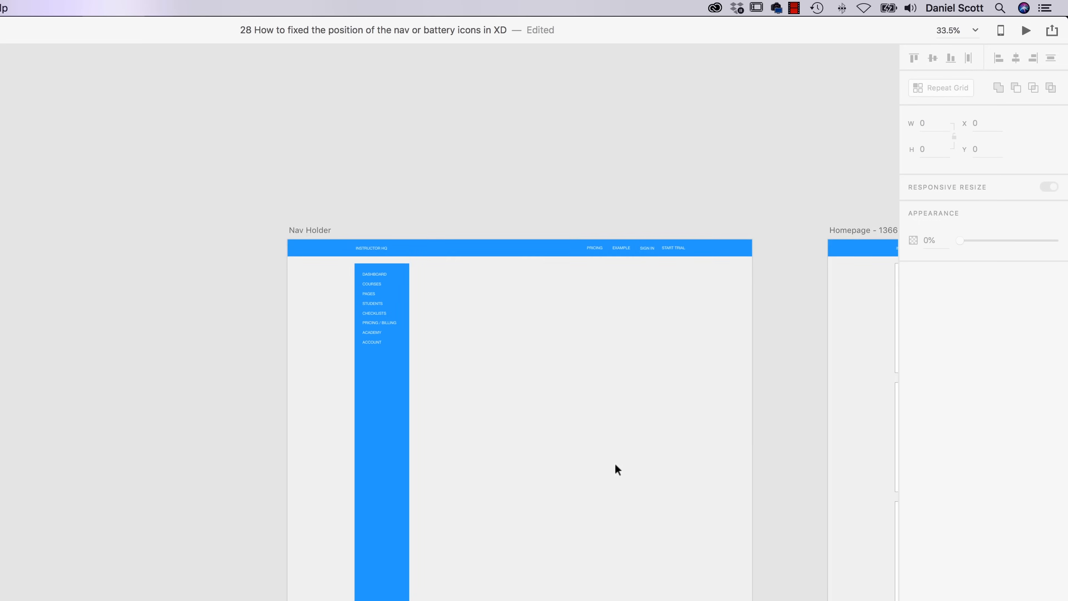
scroll(617, 470, down, 5)
drag(697, 411, 282, 386)
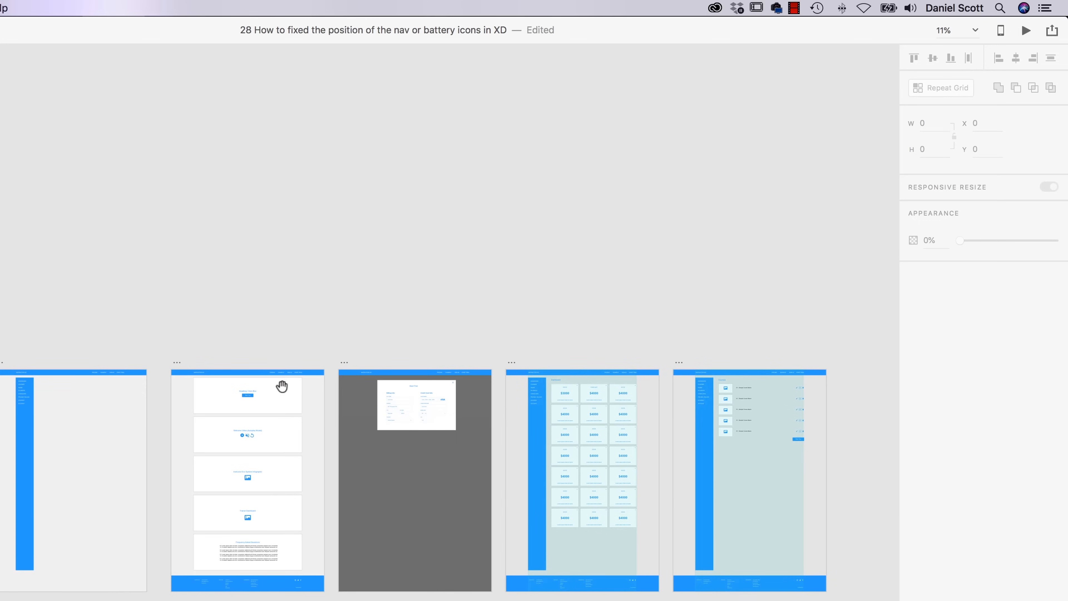
click(119, 374)
click(227, 372)
click(397, 374)
click(559, 373)
click(746, 374)
click(981, 175)
click(345, 353)
Step: Select the Homepage - 1366px artboard and show its home marker in prototype mode
scroll(252, 337, down, 1)
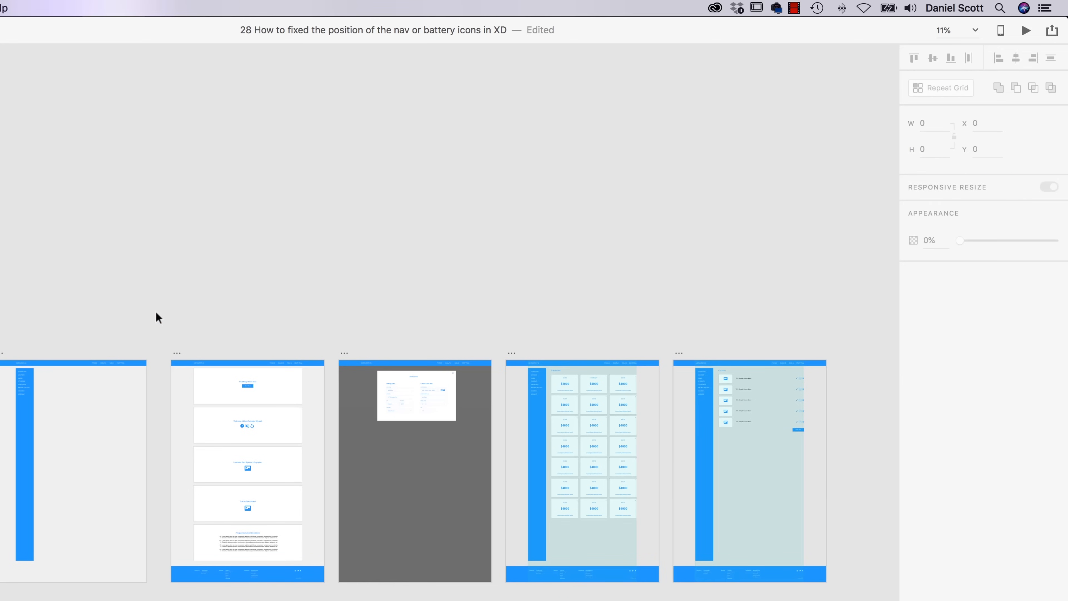
click(174, 355)
scroll(200, 377, up, 10)
drag(173, 338, 768, 558)
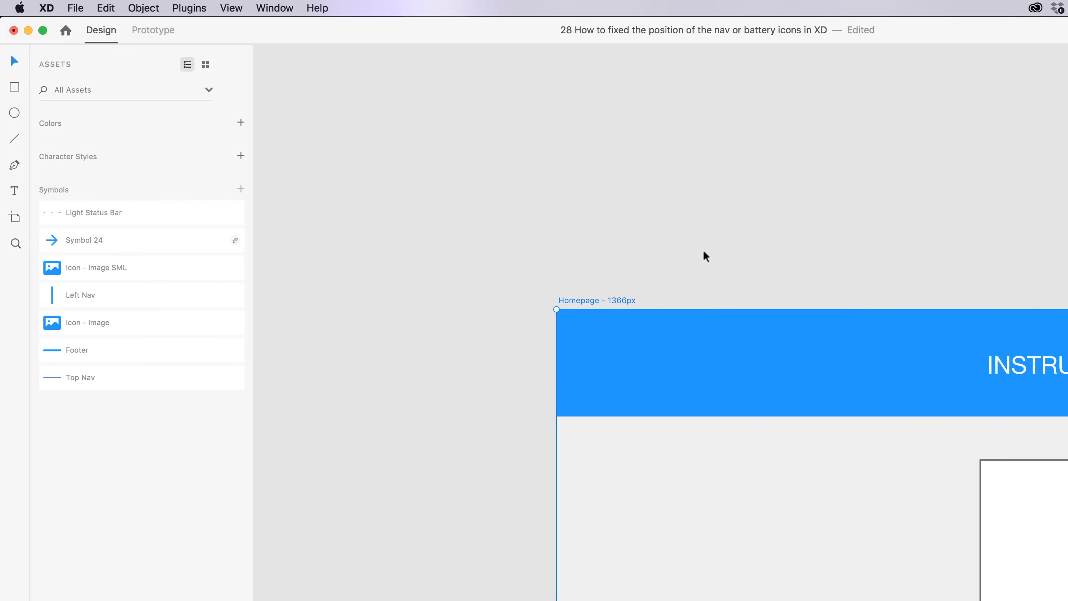
key(ctrl+Tab)
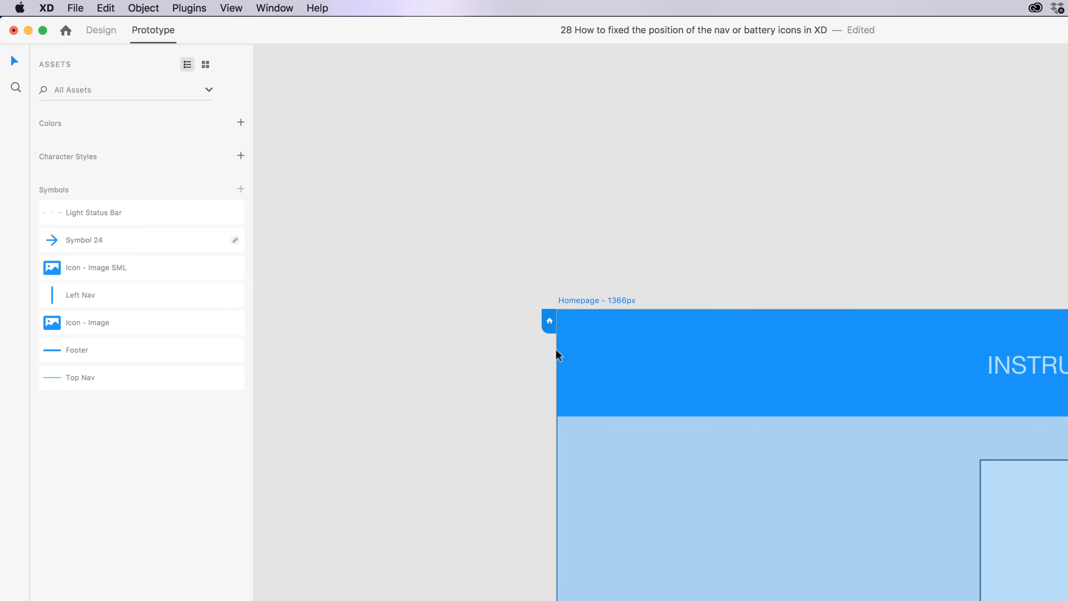
Step: Preview the desktop homepage and scroll through it repeatedly to test the fixed top navigation
key(super+Return)
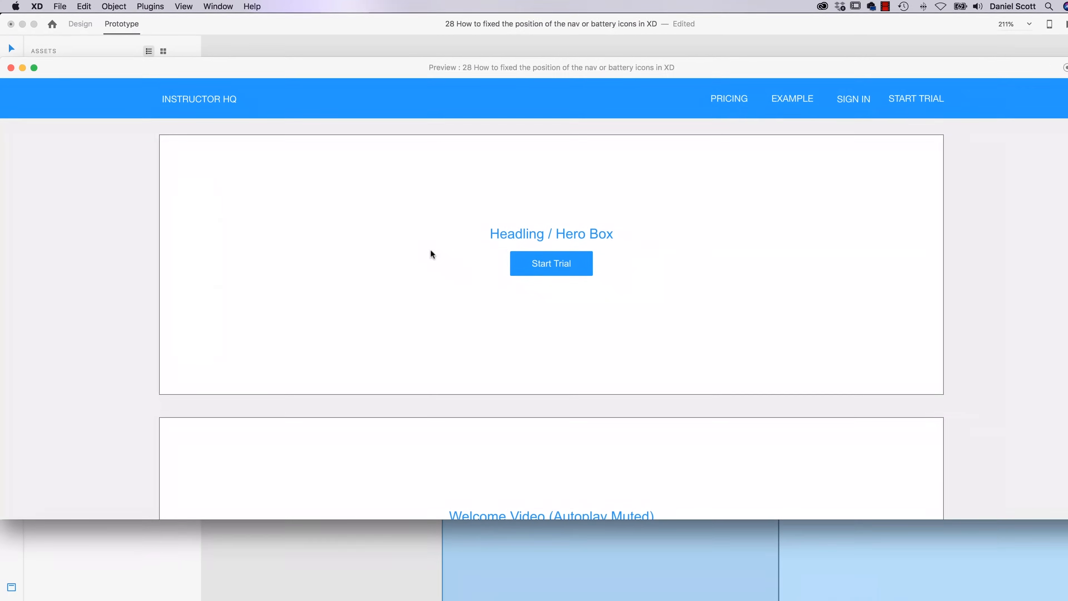
scroll(462, 273, down, 10)
scroll(460, 278, up, 10)
scroll(458, 280, down, 10)
scroll(457, 280, up, 10)
scroll(458, 278, down, 6)
scroll(459, 282, up, 10)
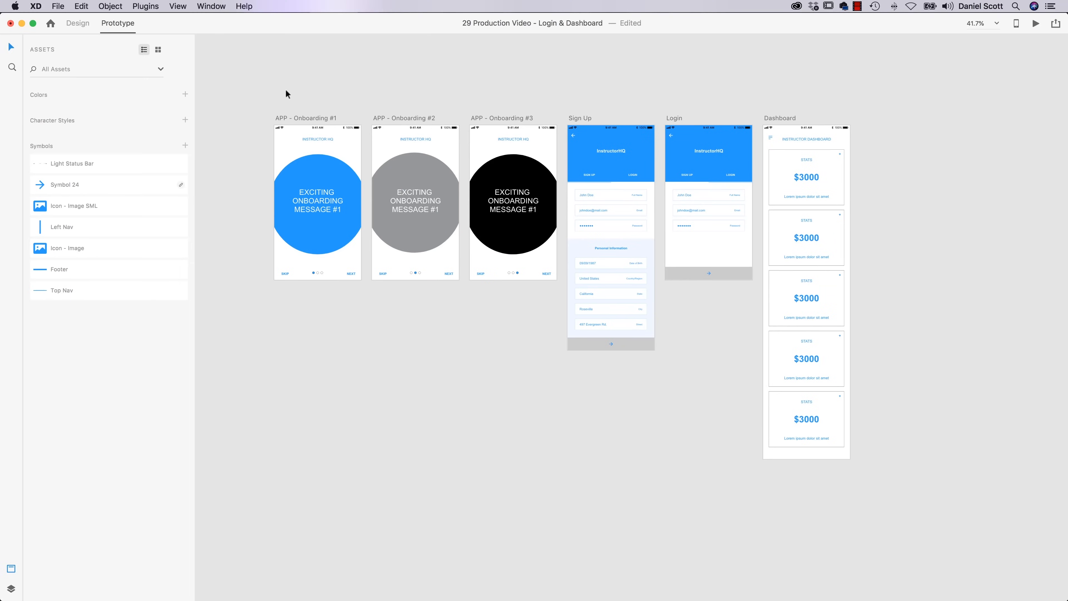
Step: Show the prototype connections of the Sign Up, Login and Dashboard artboards in the 29 Production Video file, and deselect them
drag(286, 93, 645, 398)
drag(675, 95, 921, 555)
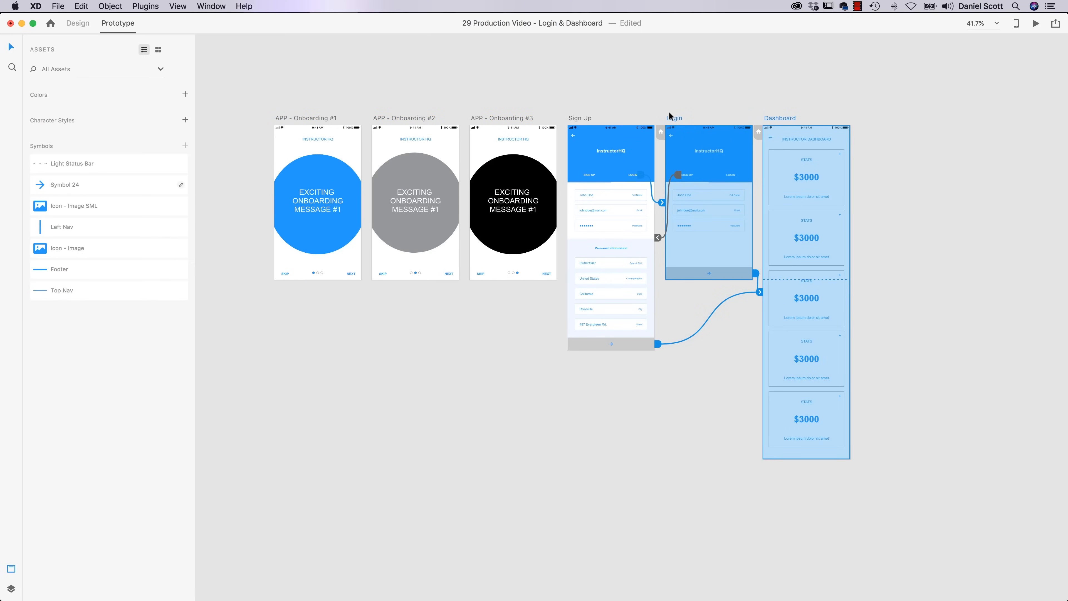
click(666, 96)
drag(564, 84, 947, 438)
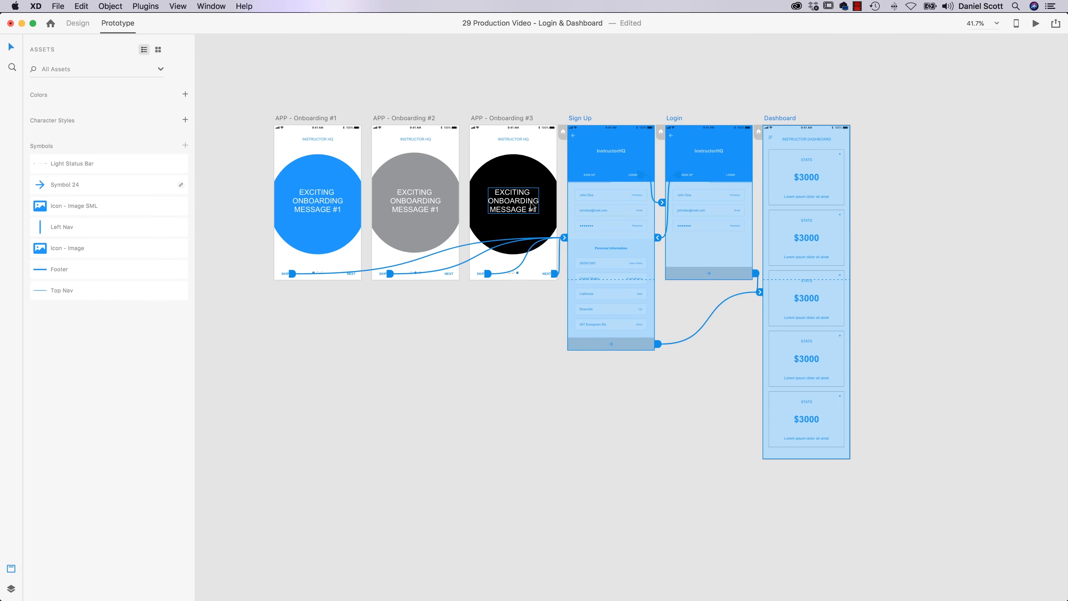
click(805, 109)
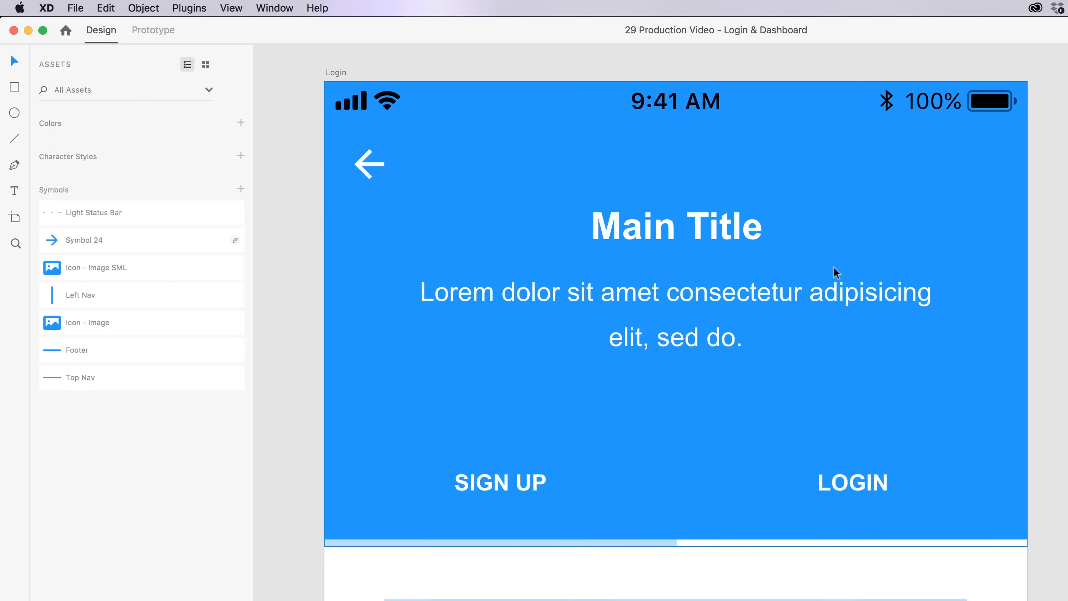
scroll(833, 266, down, 5)
drag(676, 330, 596, 339)
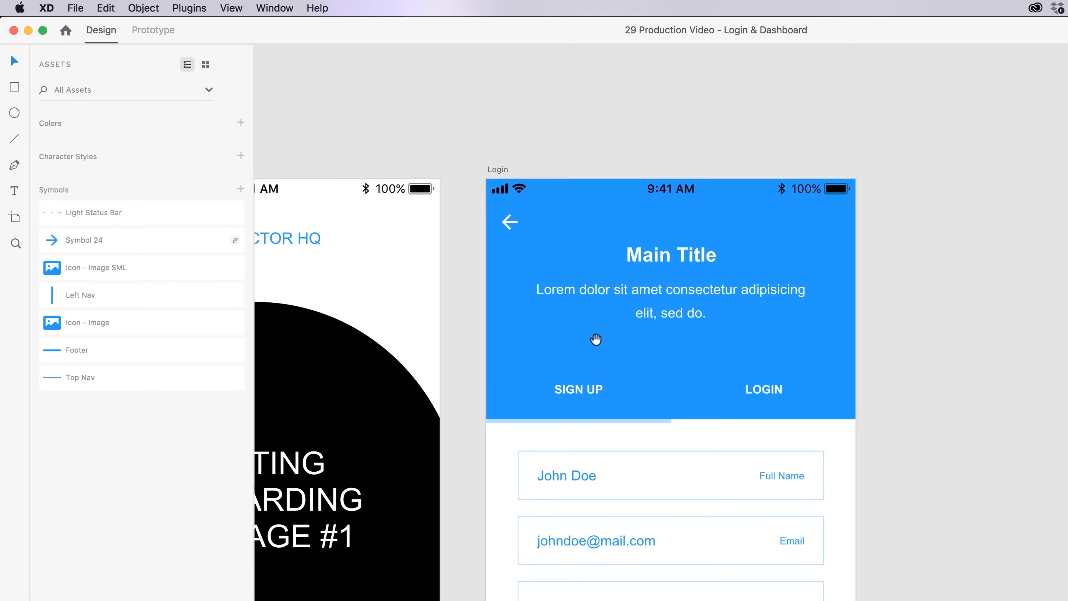
Step: Rename the Login artboard "Sign Up"
click(501, 168)
double_click(501, 169)
text(Gi)
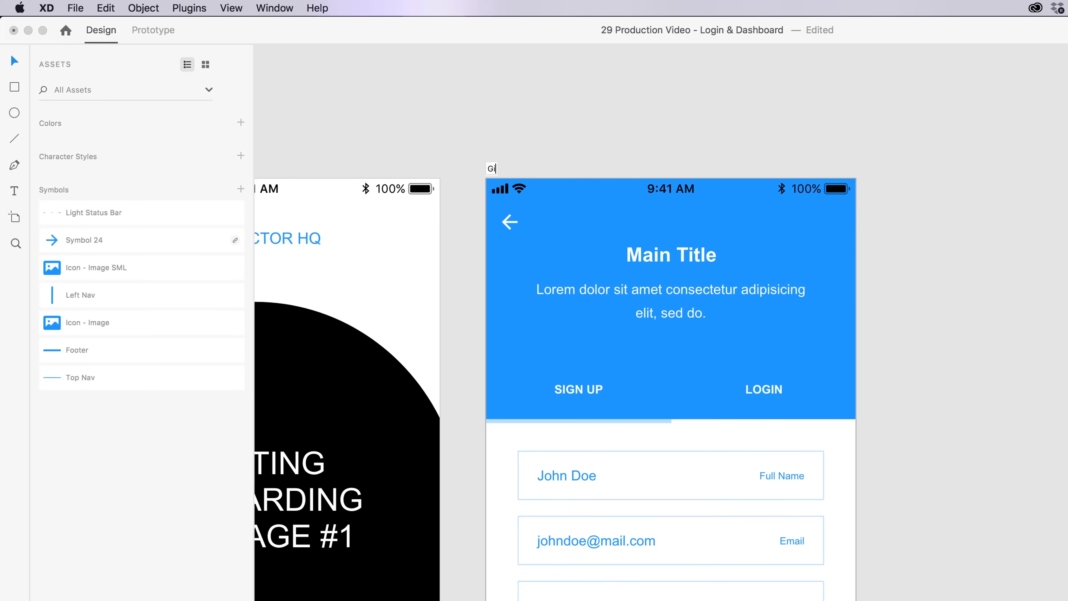
text(Sign Up)
key(Return)
Step: Duplicate the Sign Up artboard beside the original and name the copy "Login"
drag(508, 170, 926, 181)
double_click(918, 167)
text(Login)
key(Return)
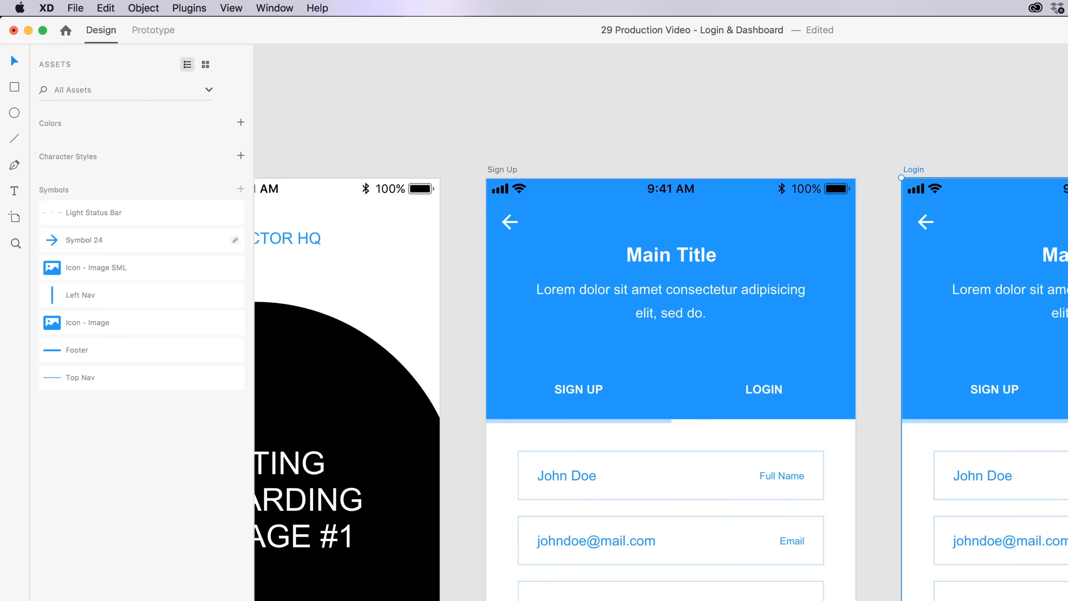
Step: Delete the Personal Information section and its fields from the Login artboard
drag(1012, 135, 808, 123)
drag(816, 459, 822, 309)
key(super+z)
scroll(806, 502, down, 5)
drag(811, 528, 797, 303)
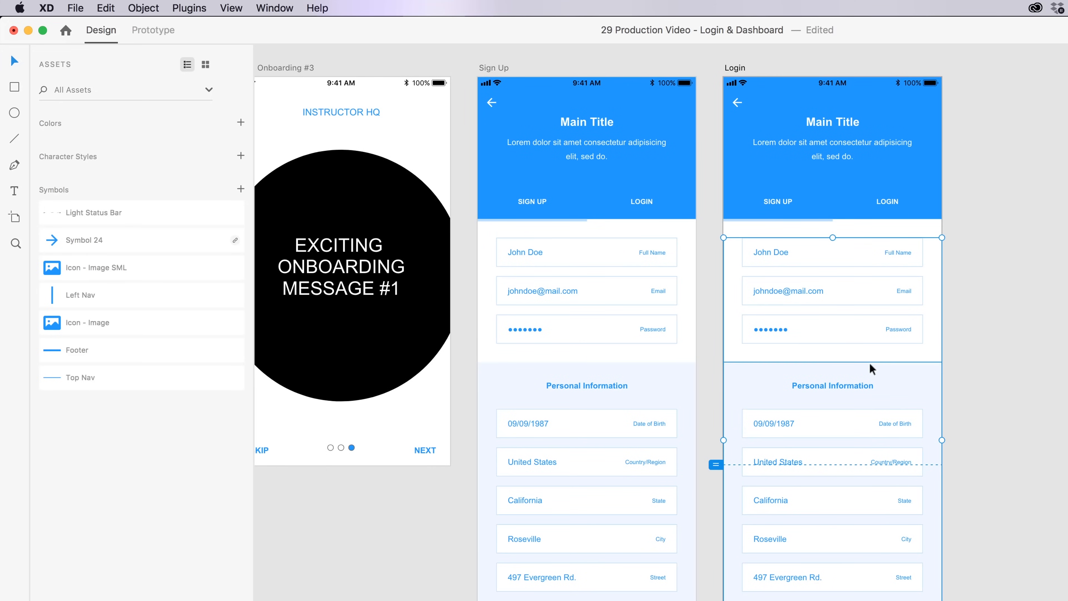
click(994, 371)
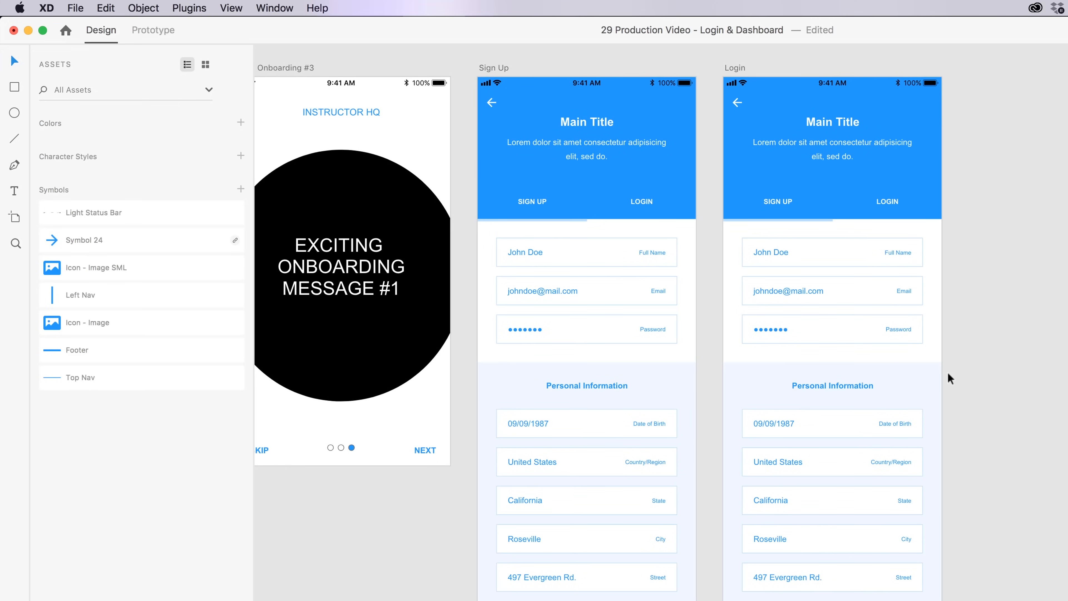
drag(1023, 355, 753, 555)
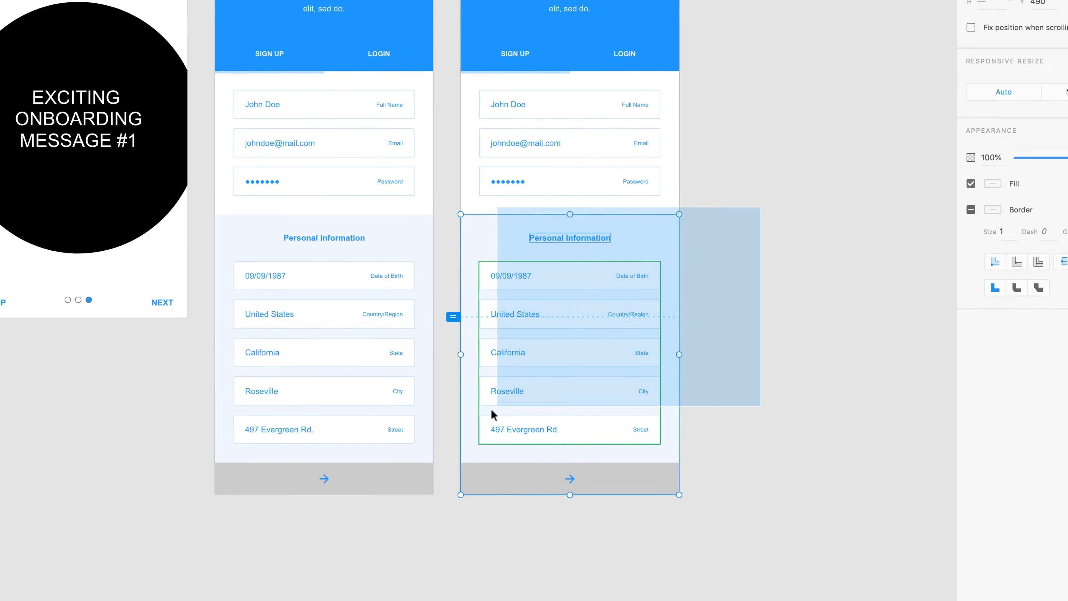
drag(491, 411, 534, 233)
key(Delete)
Step: Move the grey arrow footer on the Login artboard up to the viewport line
click(597, 483)
drag(517, 275, 519, 270)
click(618, 397)
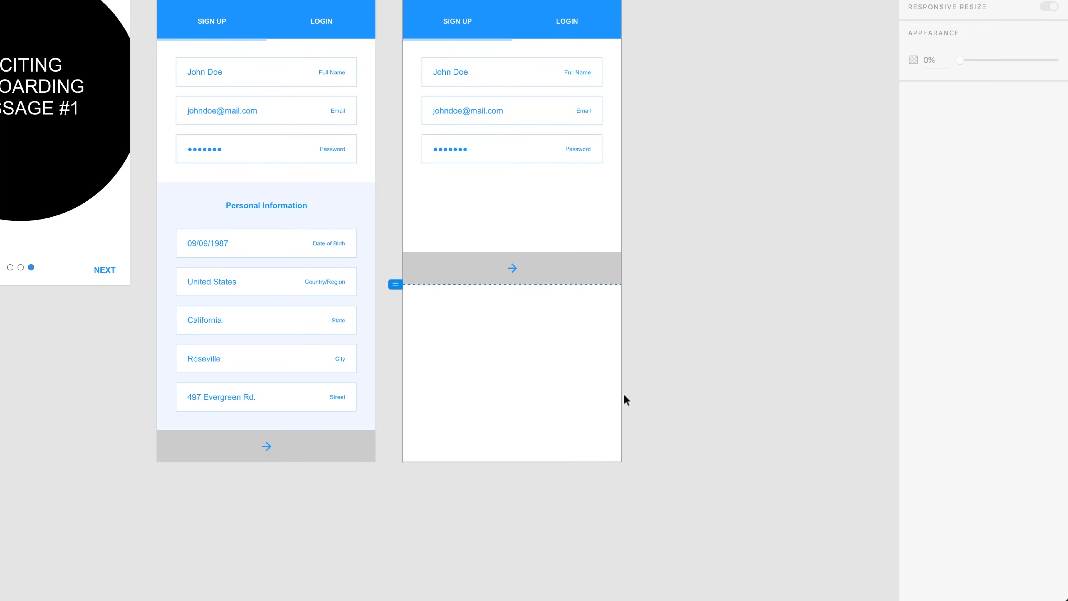
Step: Shorten the Login artboard to the viewport line and align the grey footer with its lower edge
click(622, 397)
drag(515, 462, 503, 284)
click(553, 332)
drag(553, 262, 552, 263)
click(557, 356)
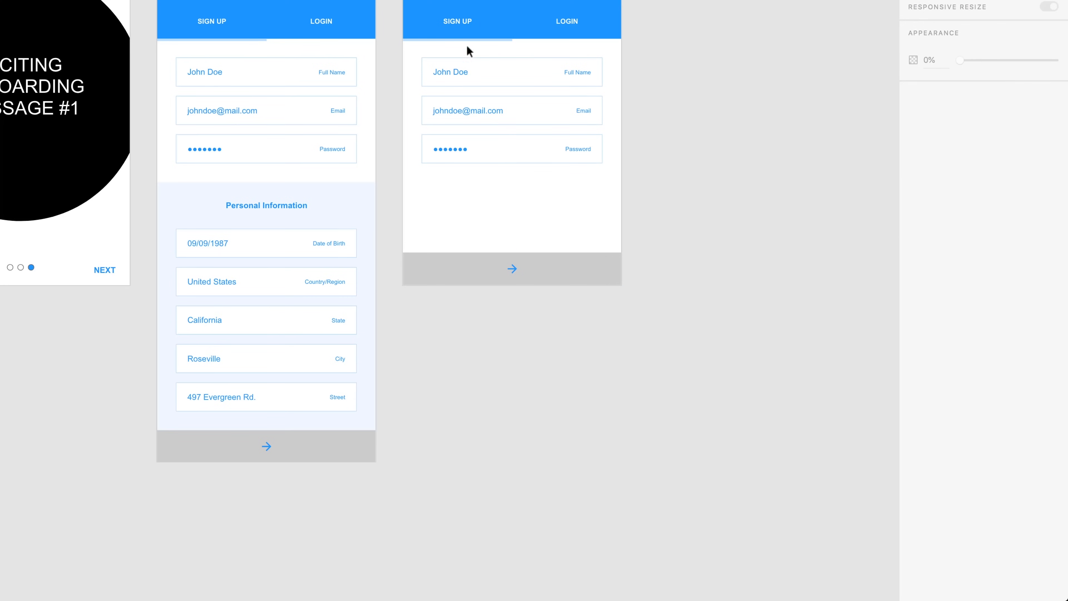
Step: Move the tab indicator bar on the Login artboard so it sits under LOGIN
drag(462, 41, 566, 42)
click(674, 43)
drag(442, 104, 480, 178)
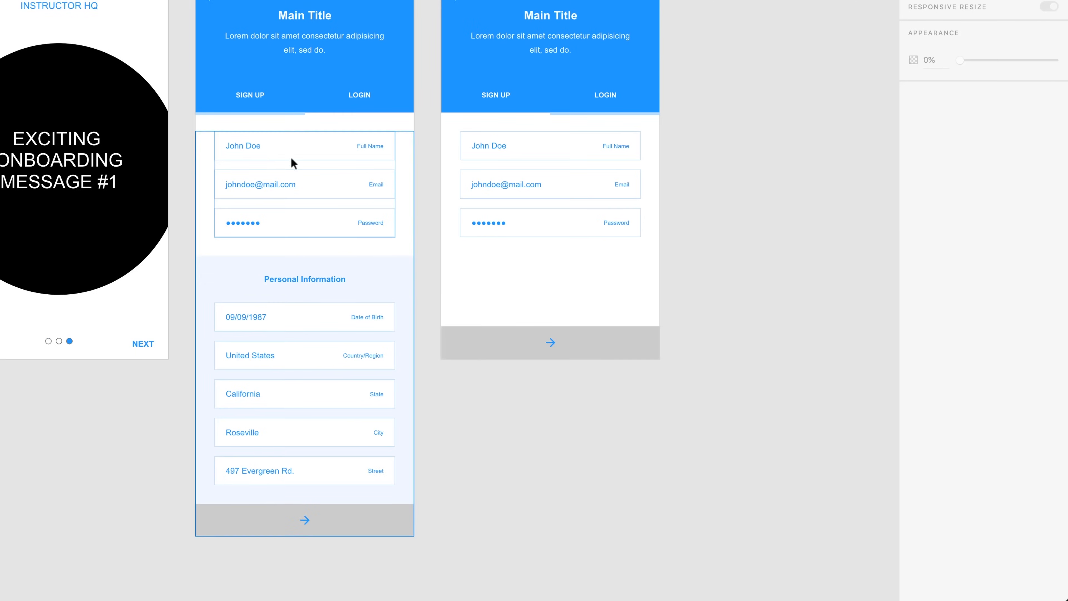
double_click(570, 35)
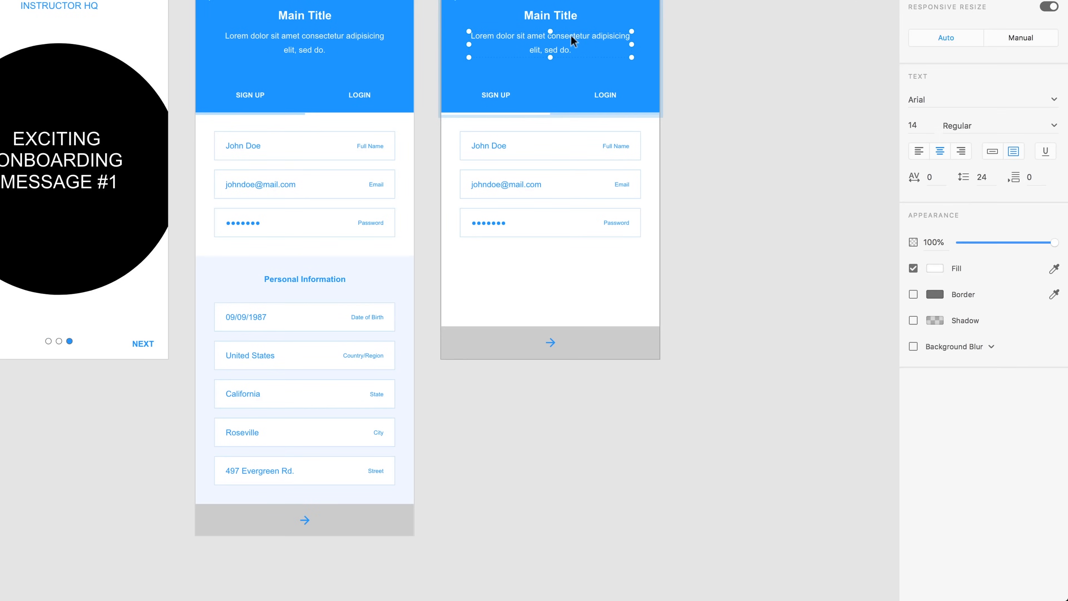
click(673, 54)
drag(618, 47, 588, 22)
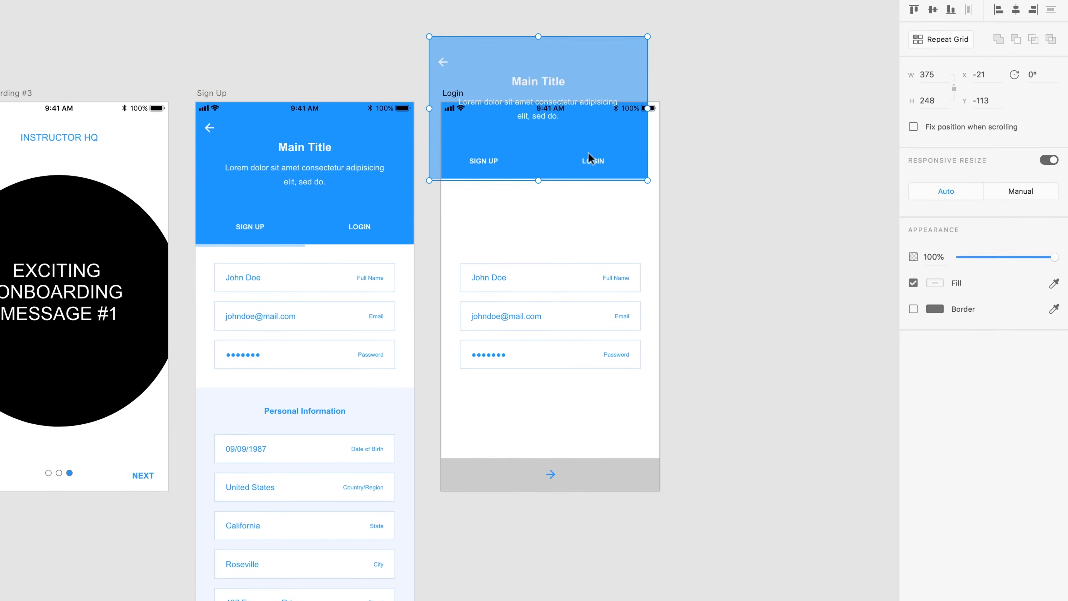
key(super+z)
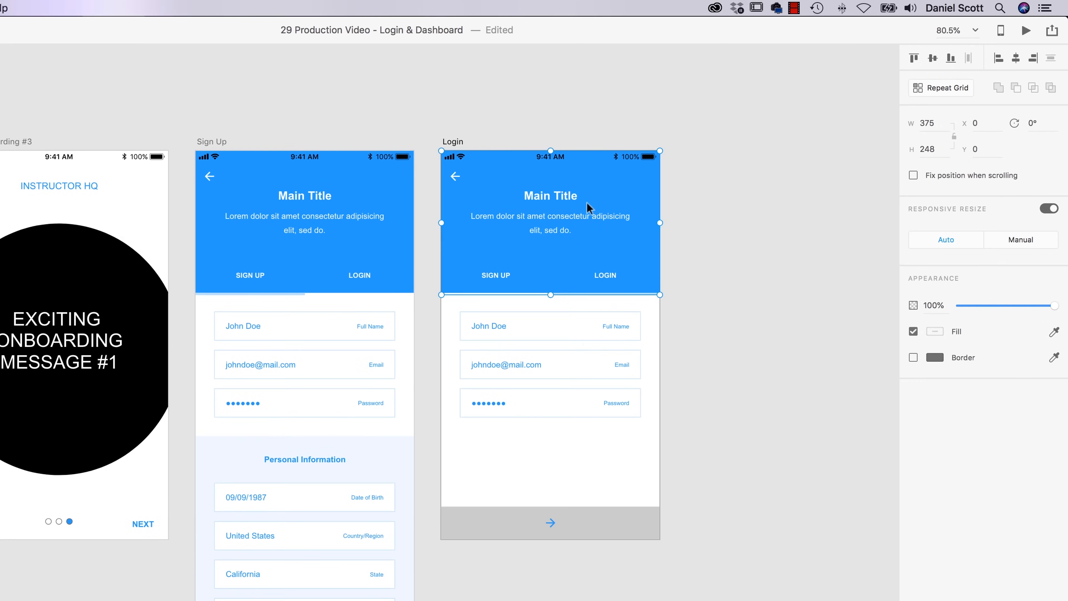
Step: Delete the Lorem ipsum paragraph from the Login artboard's header
right_click(562, 214)
click(519, 220)
double_click(519, 221)
key(Delete)
Step: Move the Login header's title down to Y 100 and change its text to "InstructorHQ"
double_click(547, 195)
click(536, 195)
click(652, 200)
drag(552, 201, 546, 217)
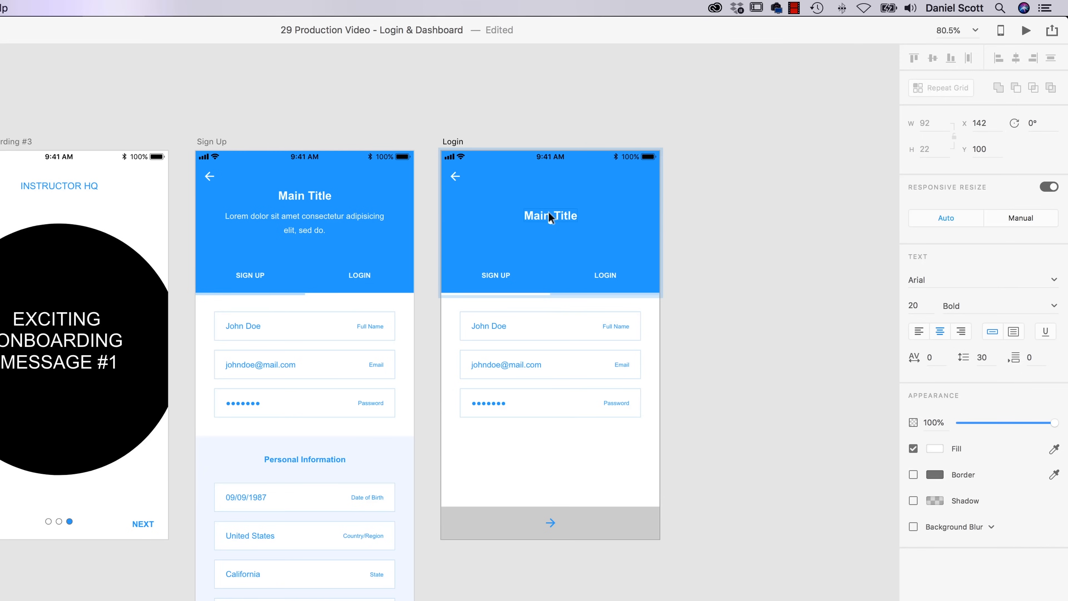
double_click(542, 212)
key(BackSpace)
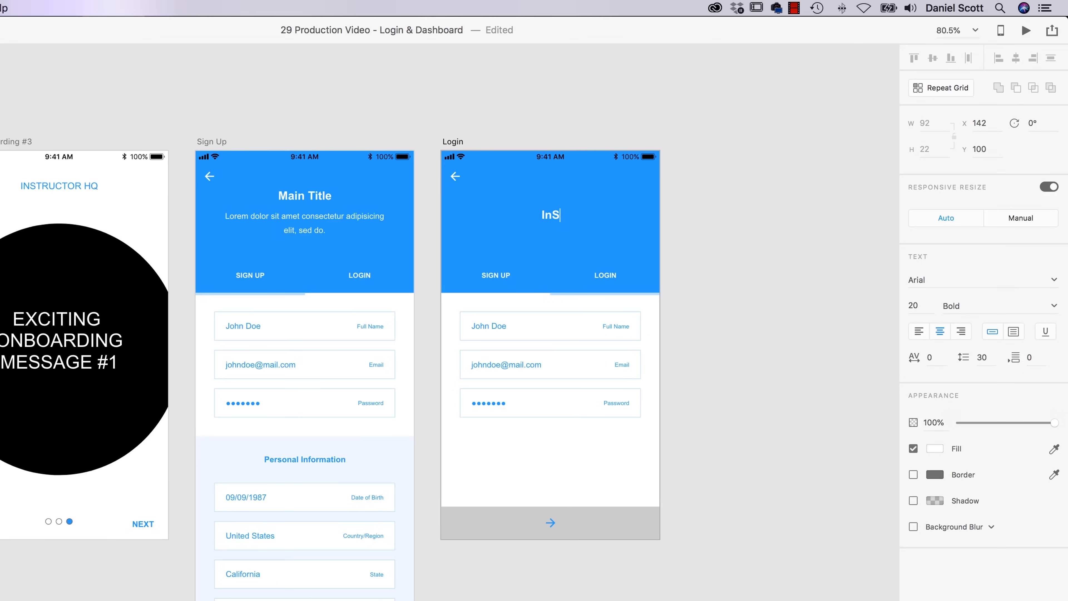
text(InstructorHQ)
double_click(543, 218)
key(super+c)
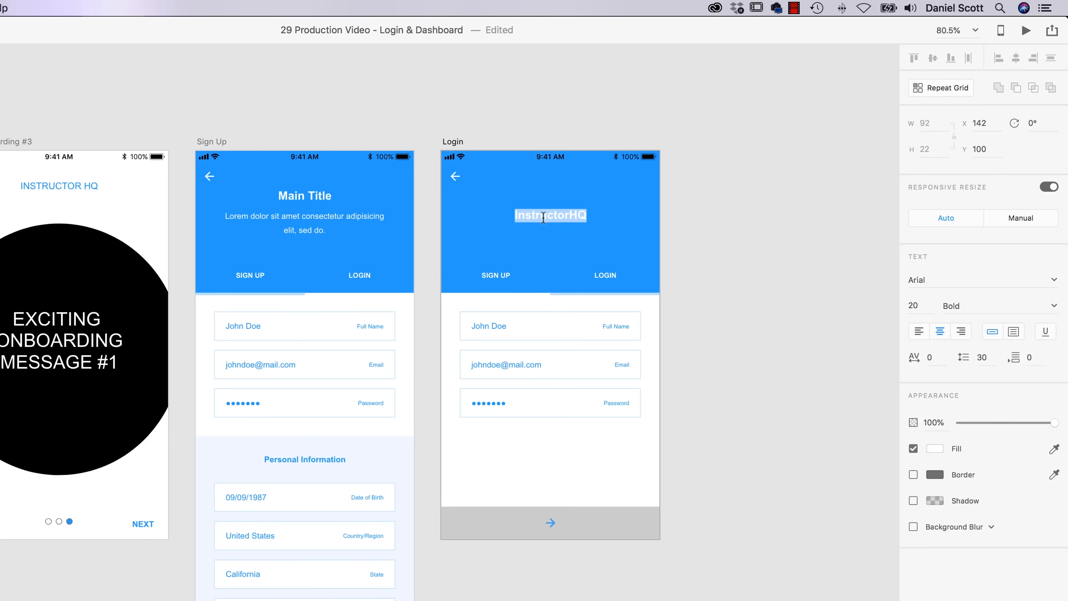
click(540, 78)
Step: Delete the main title and the Lorem ipsum paragraph from the Sign Up artboard's header
double_click(306, 194)
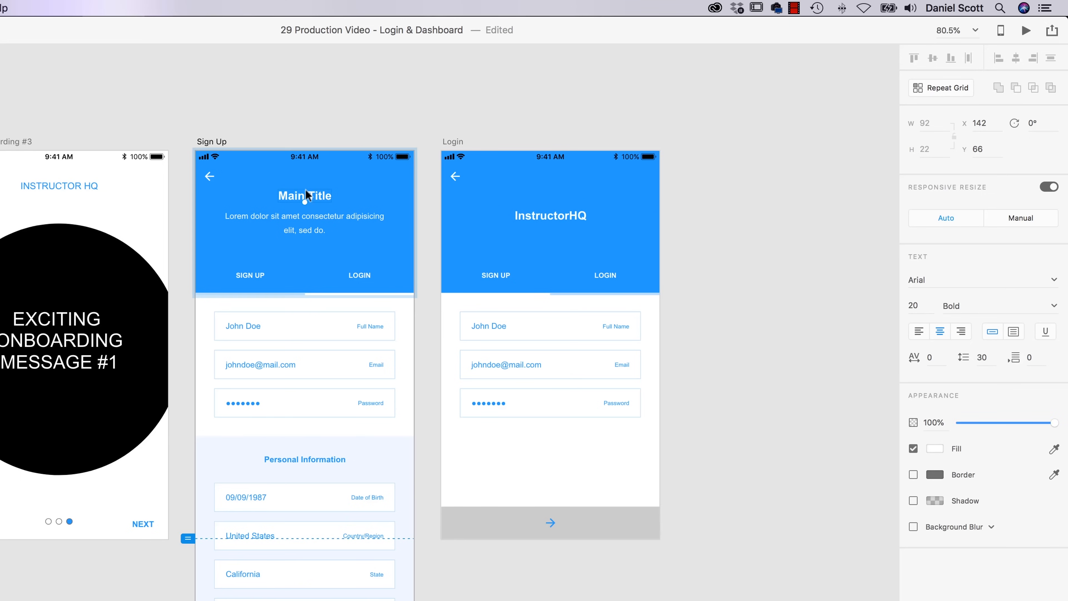
double_click(312, 196)
key(Delete)
double_click(316, 222)
click(357, 54)
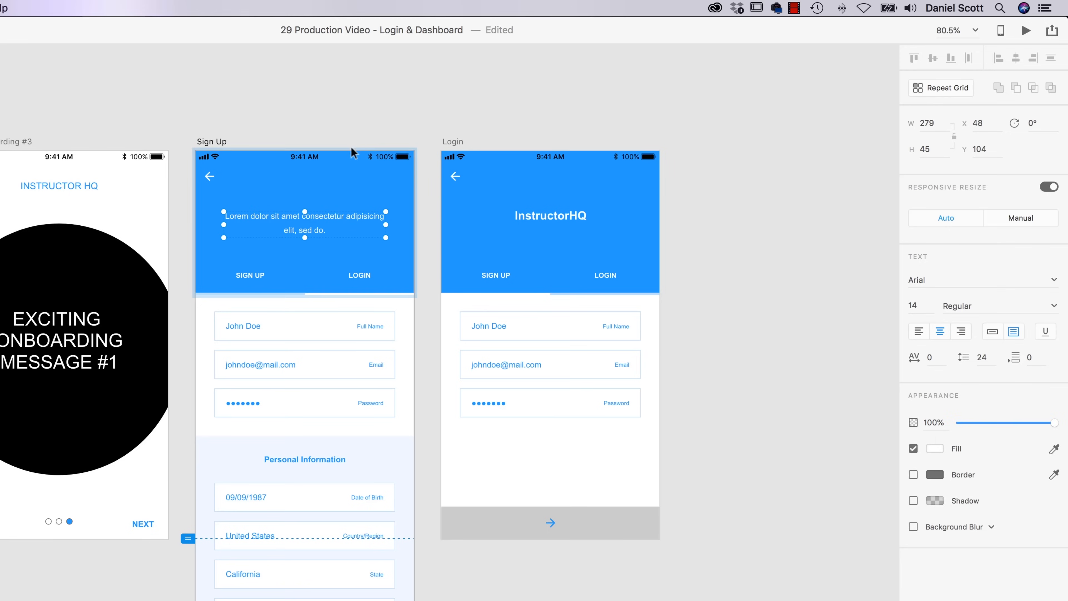
key(Delete)
click(219, 142)
key(super+v)
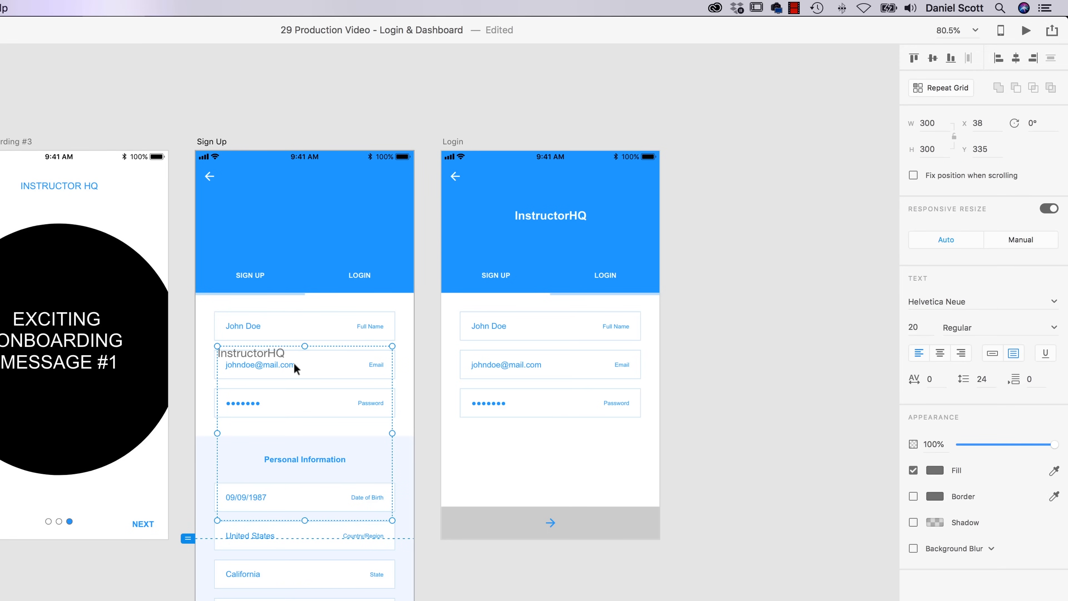
key(Delete)
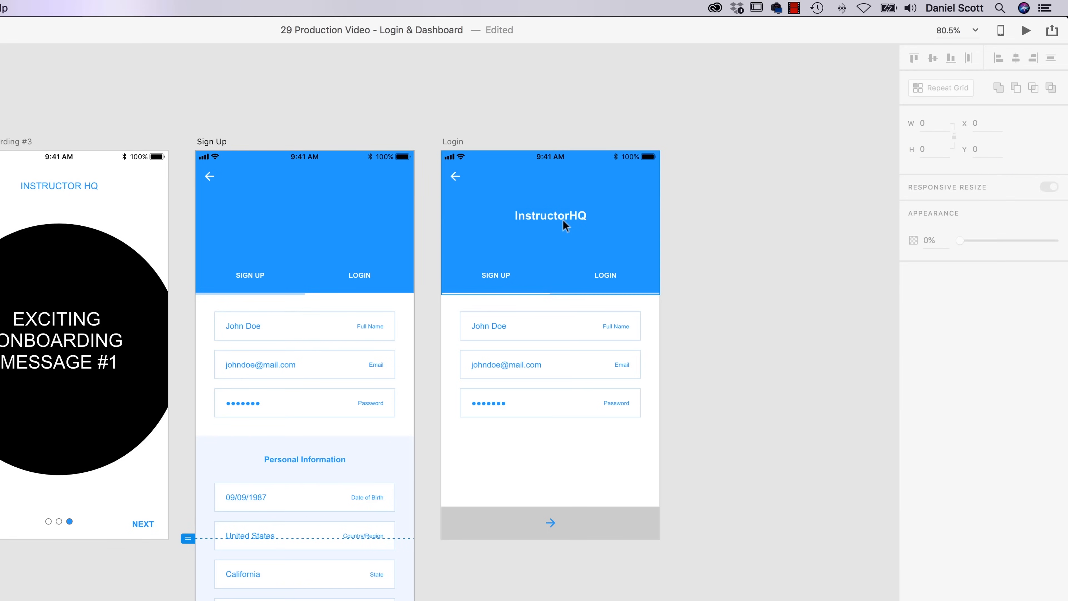
Step: Copy the InstructorHQ title object from the Login header onto the Sign Up artboard
double_click(564, 219)
double_click(569, 218)
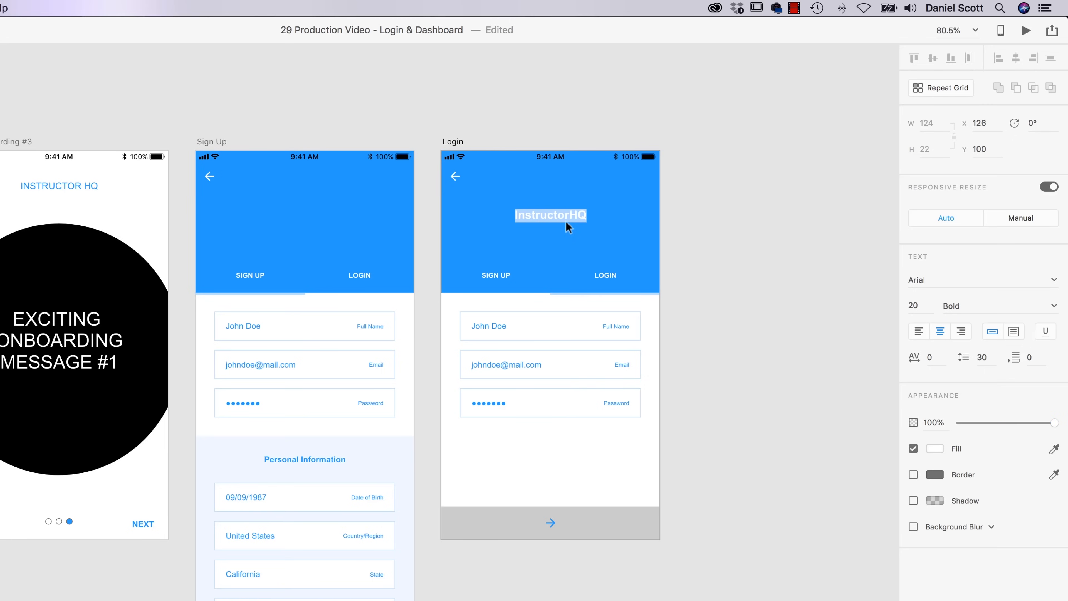
key(Escape)
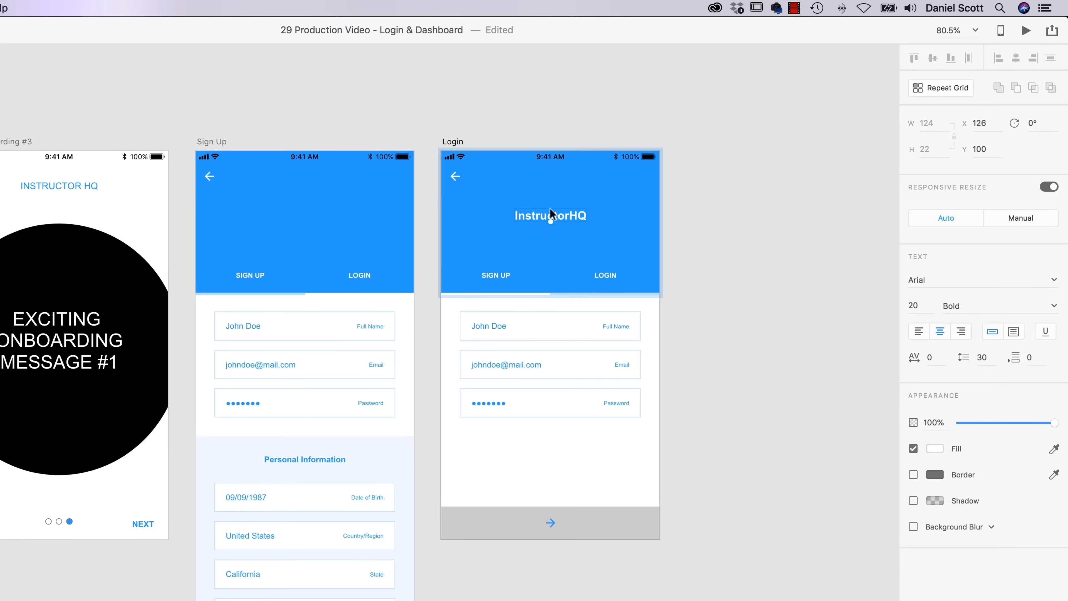
key(cmd+c)
click(222, 143)
key(cmd+v)
click(233, 131)
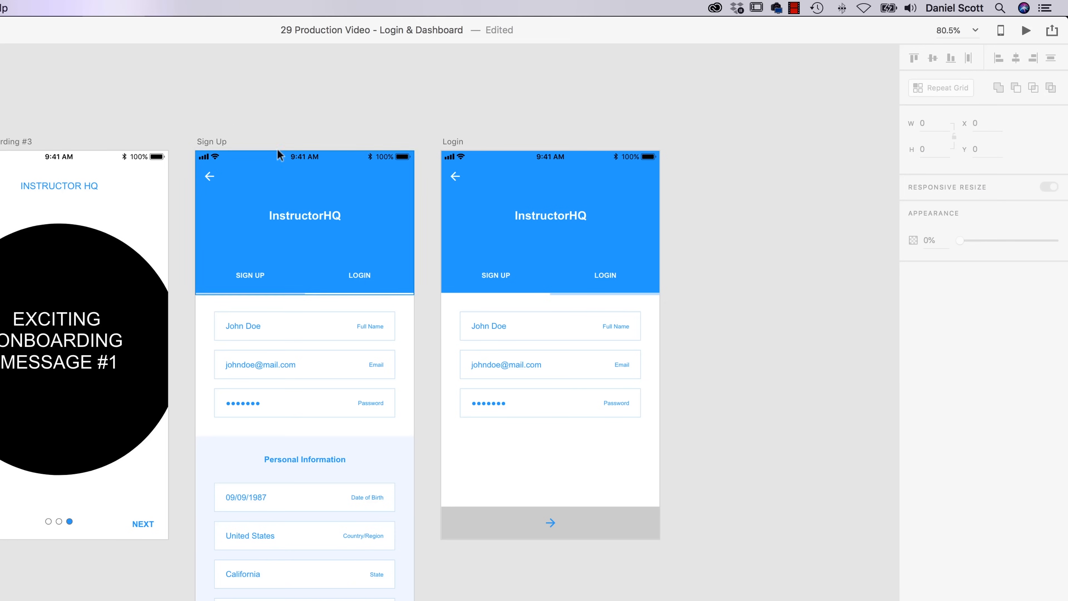
Step: Duplicate the Login artboard beside the original and name the copy "Dashboard"
drag(740, 230, 567, 262)
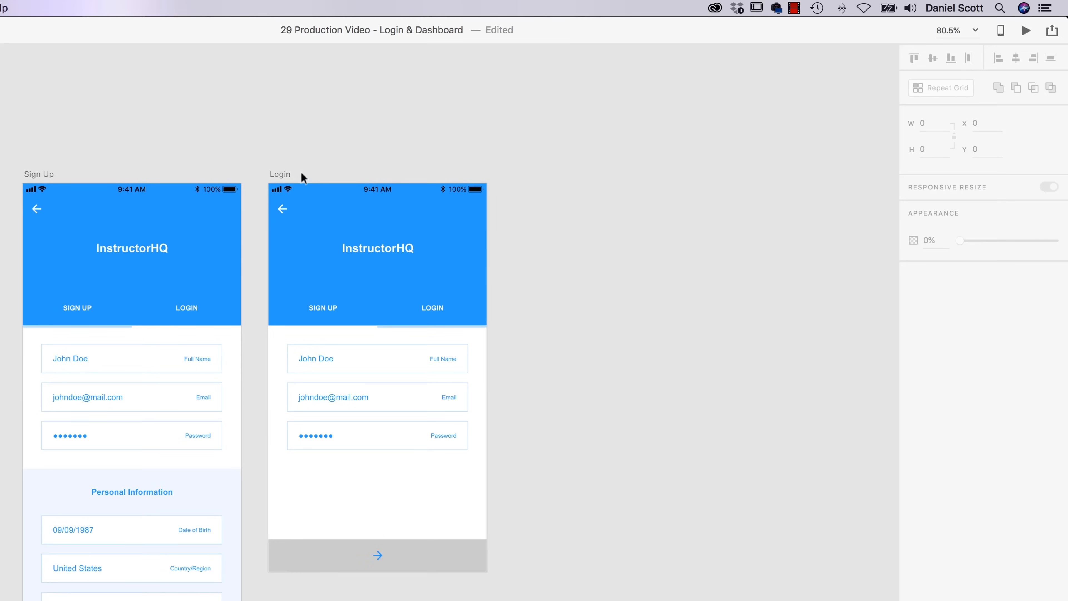
drag(281, 177, 527, 206)
double_click(532, 174)
text(Dajh)
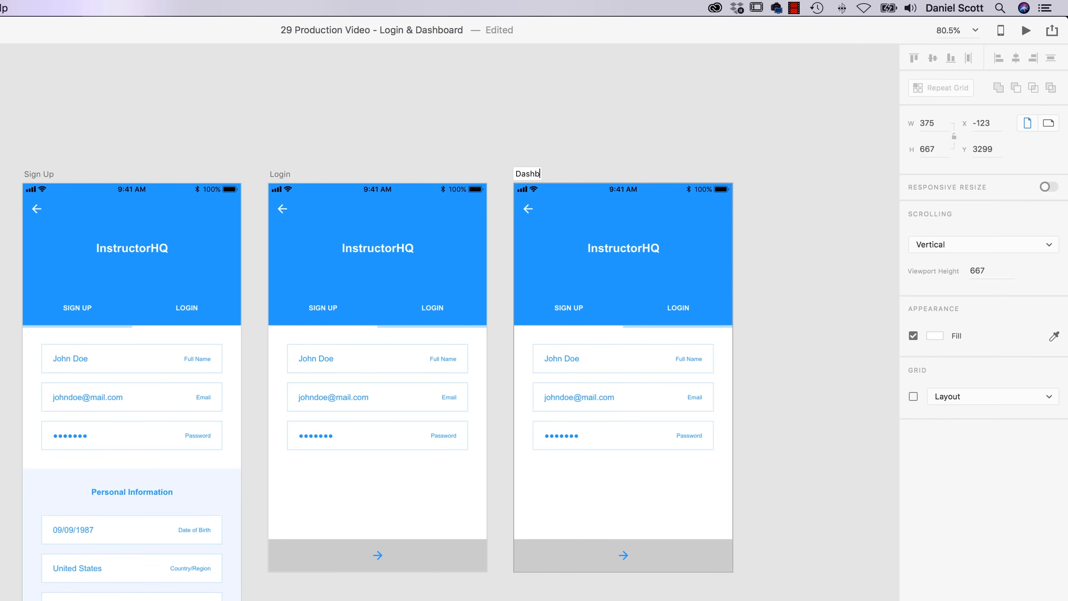
text(board)
key(Return)
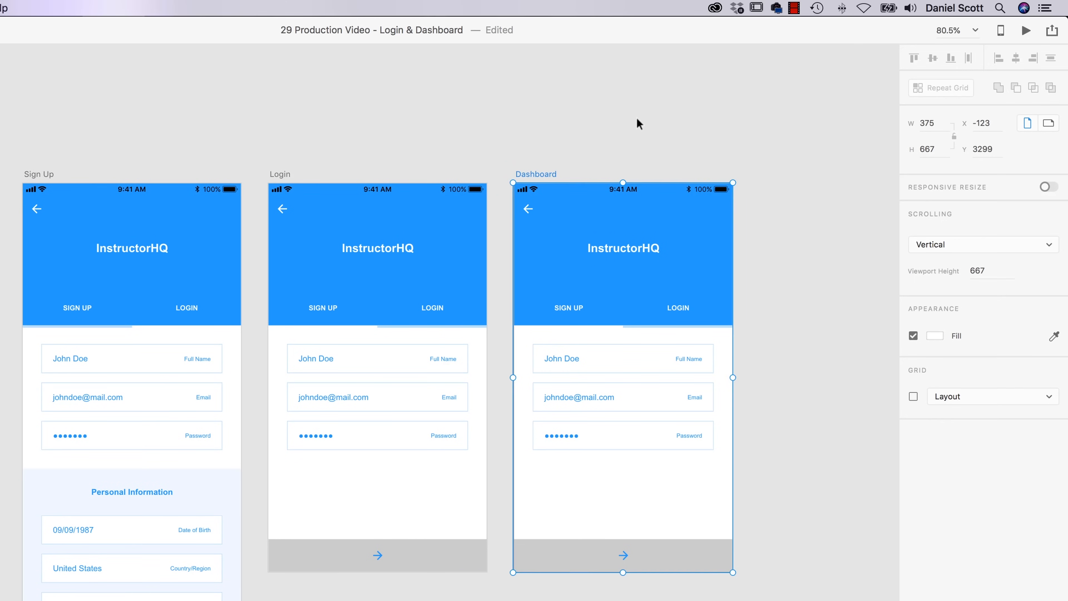
Step: Delete everything except the status bar from the new Dashboard artboard
drag(779, 239, 547, 595)
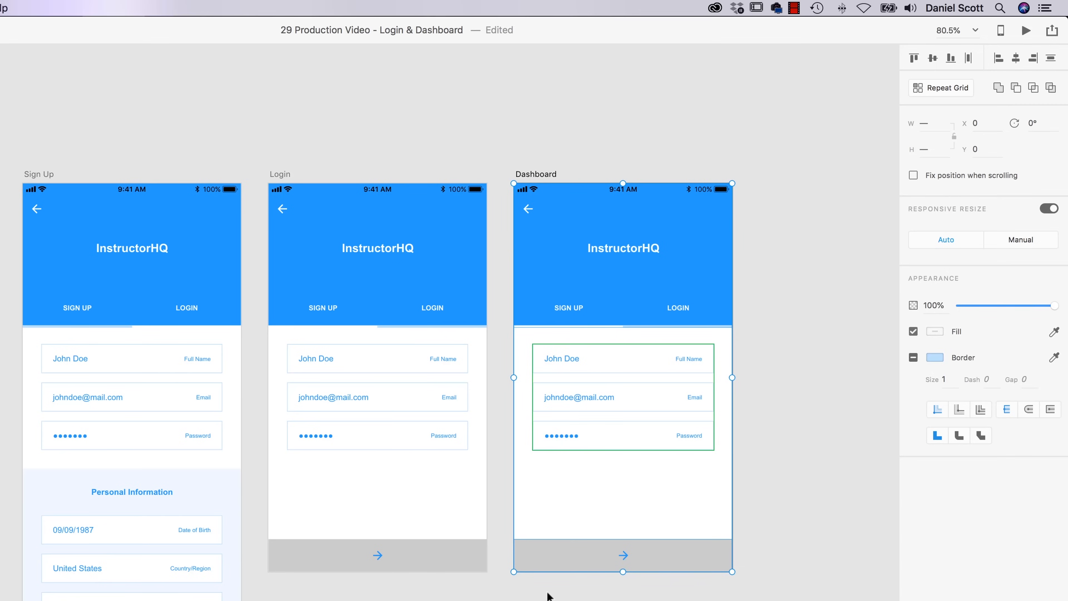
key(Delete)
drag(612, 283, 530, 421)
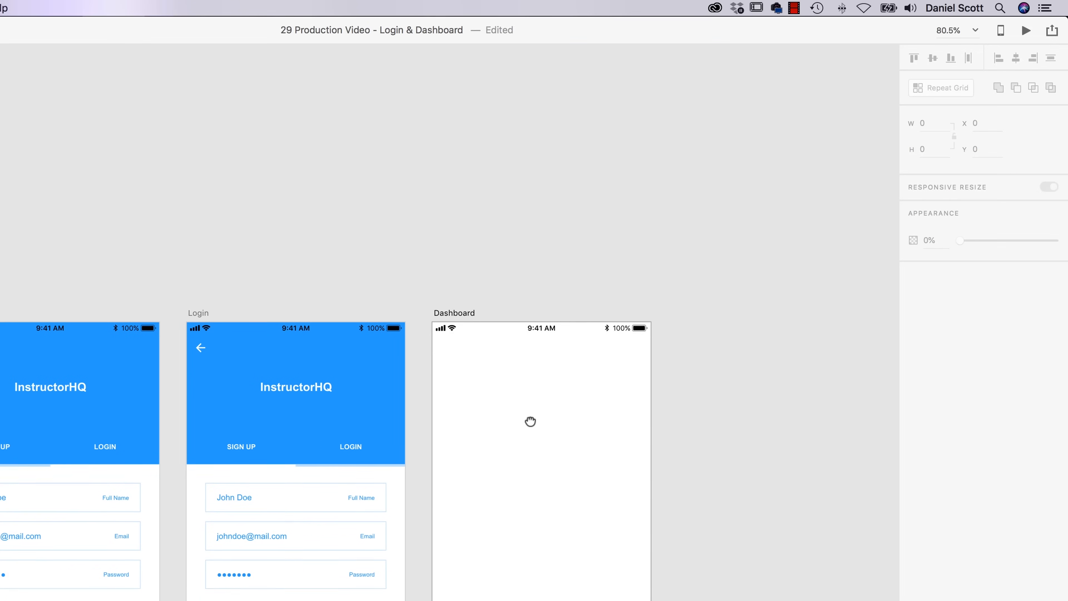
Step: Copy the blue INSTRUCTOR HQ heading from the APP - Onboarding #3 artboard onto the mobile Dashboard artboard
scroll(484, 401, left, 10)
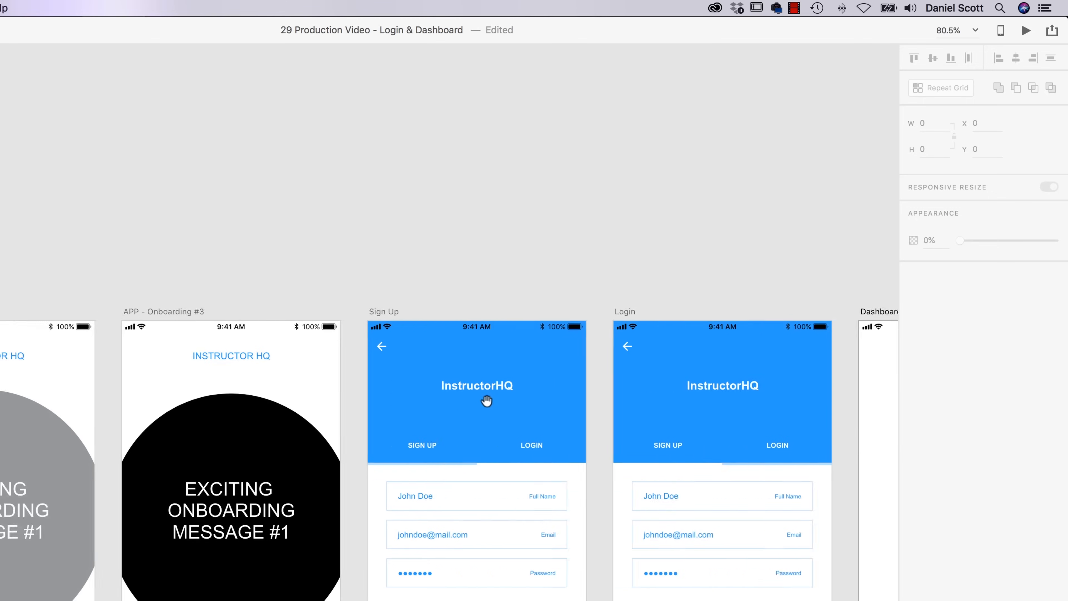
click(300, 356)
key(super+c)
scroll(358, 359, right, 10)
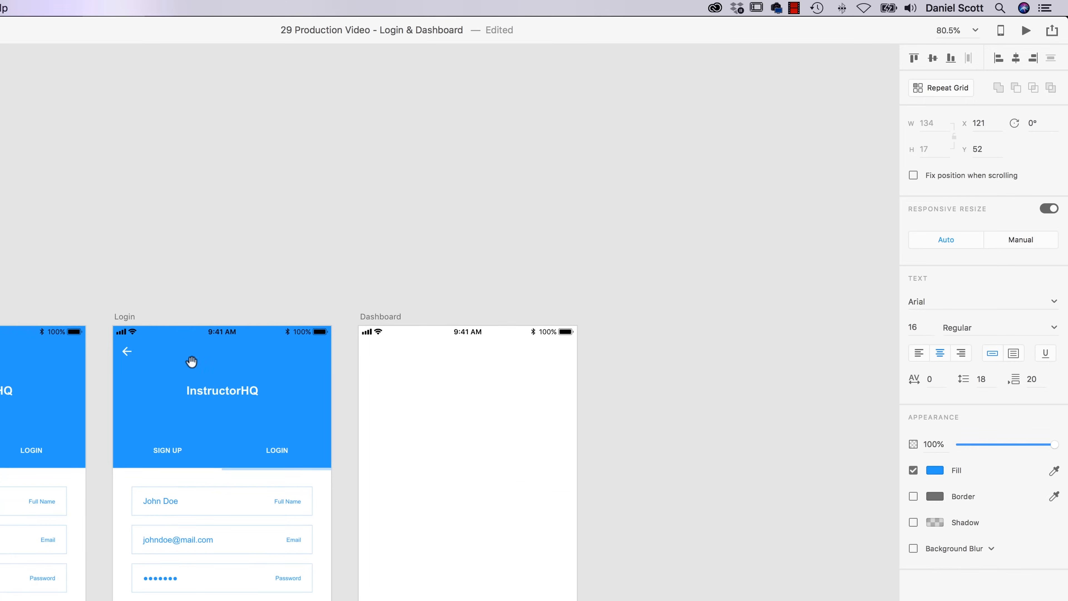
click(338, 319)
key(super+v)
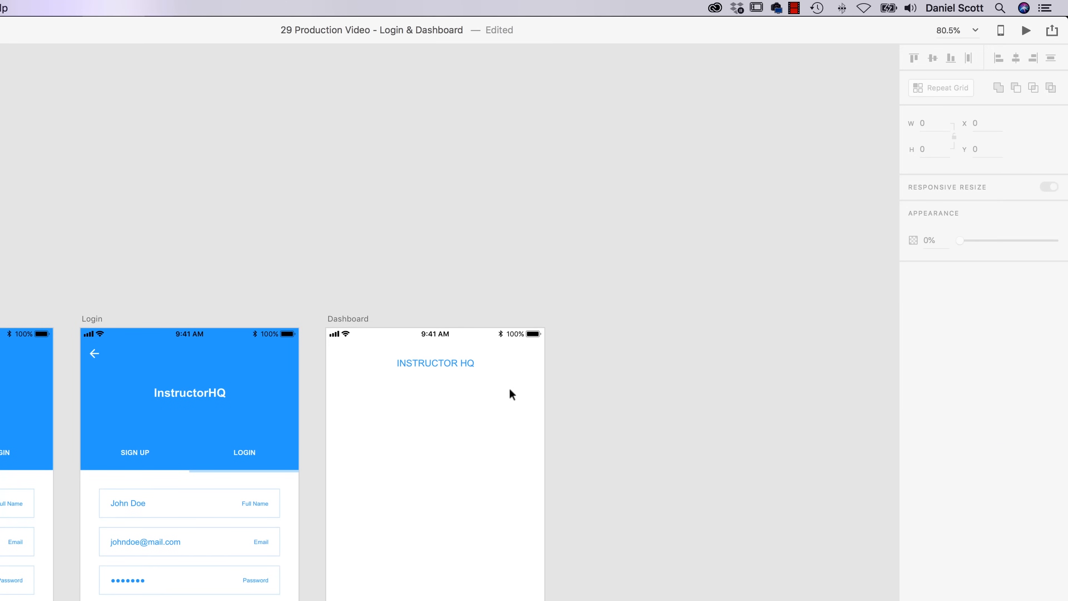
Step: Change the mobile Dashboard heading to "INSTRUCTOR DASHBOARD"
double_click(462, 362)
drag(459, 363, 496, 370)
text(DASHBAORD)
key(BackSpace)
key(BackSpace)
key(BackSpace)
key(BackSpace)
text(OA)
key(BackSpace)
key(BackSpace)
text(OARD)
key(Escape)
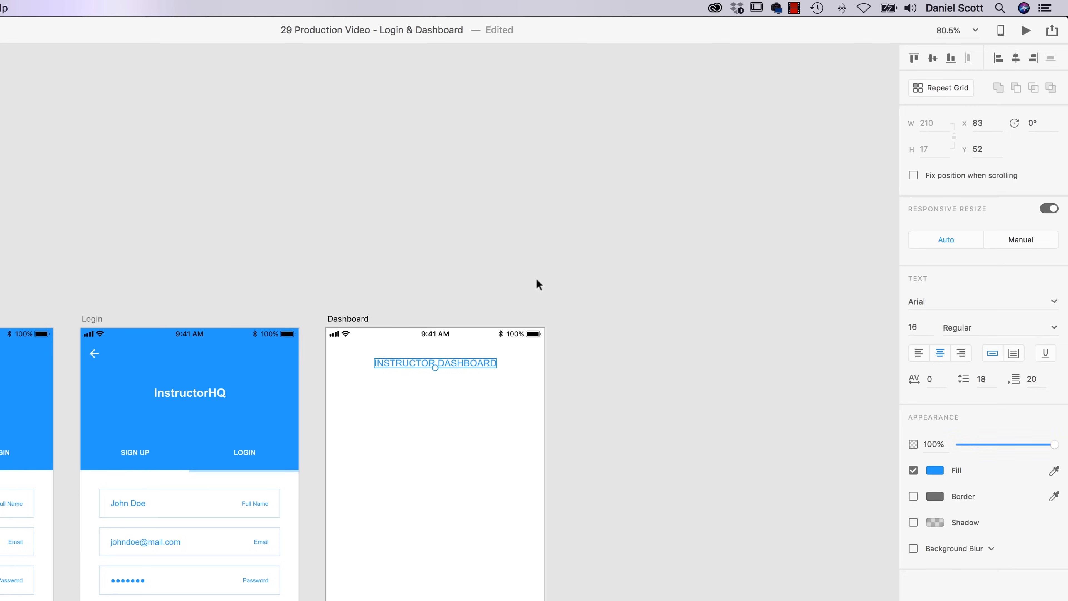
click(534, 278)
Step: Copy the repeat grid of price cards from the desktop Dashboard artboard onto the mobile Dashboard artboard
scroll(494, 278, down, 6)
drag(337, 427, 194, 596)
scroll(534, 575, right, 10)
scroll(534, 574, up, 6)
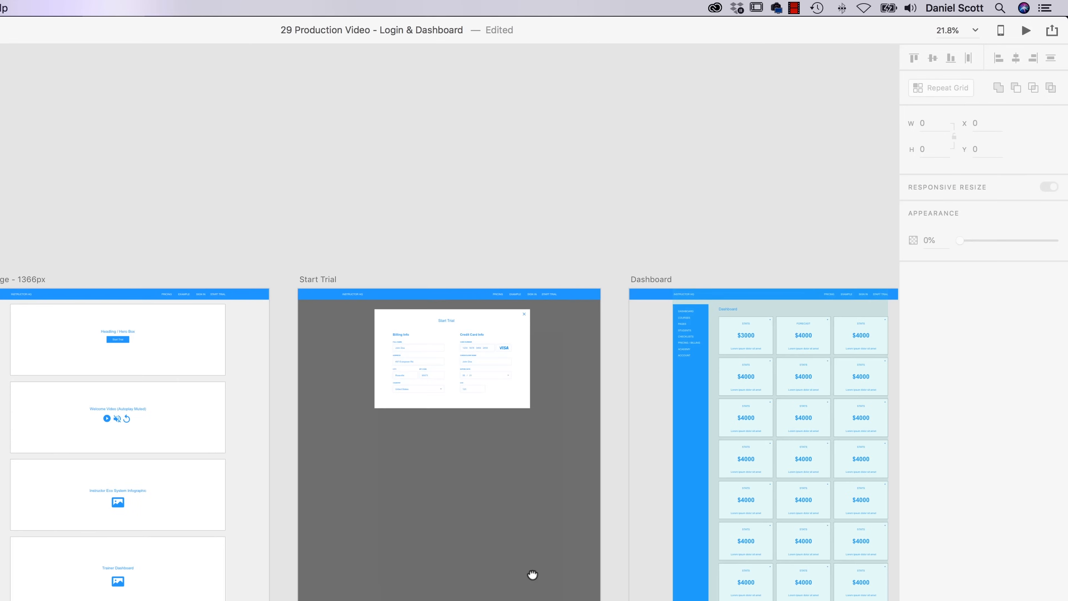
click(638, 410)
scroll(549, 500, down, 10)
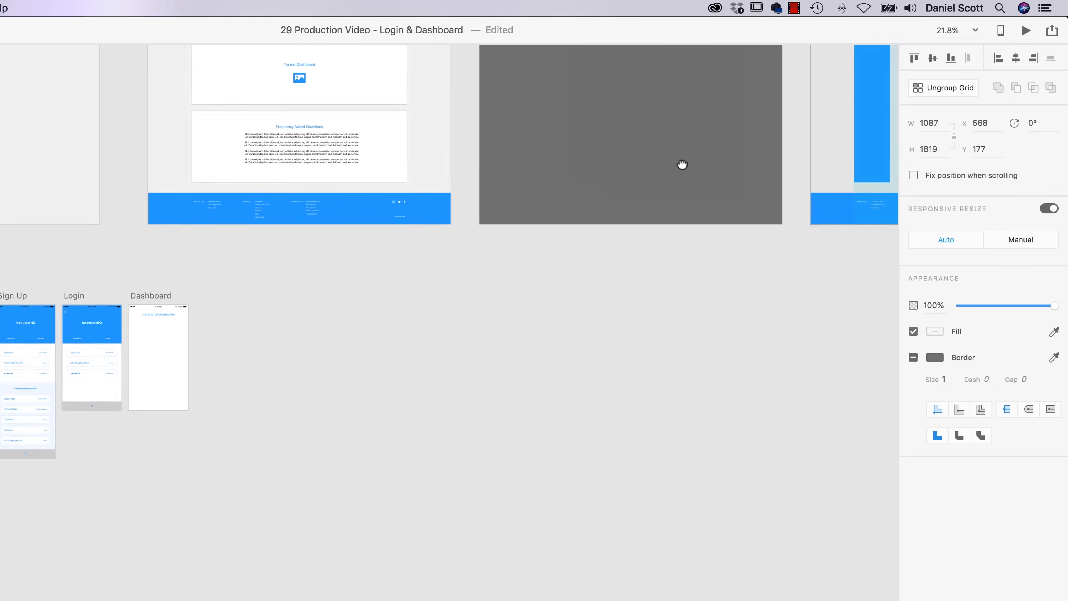
scroll(379, 329, left, 5)
click(358, 308)
key(ctrl+v)
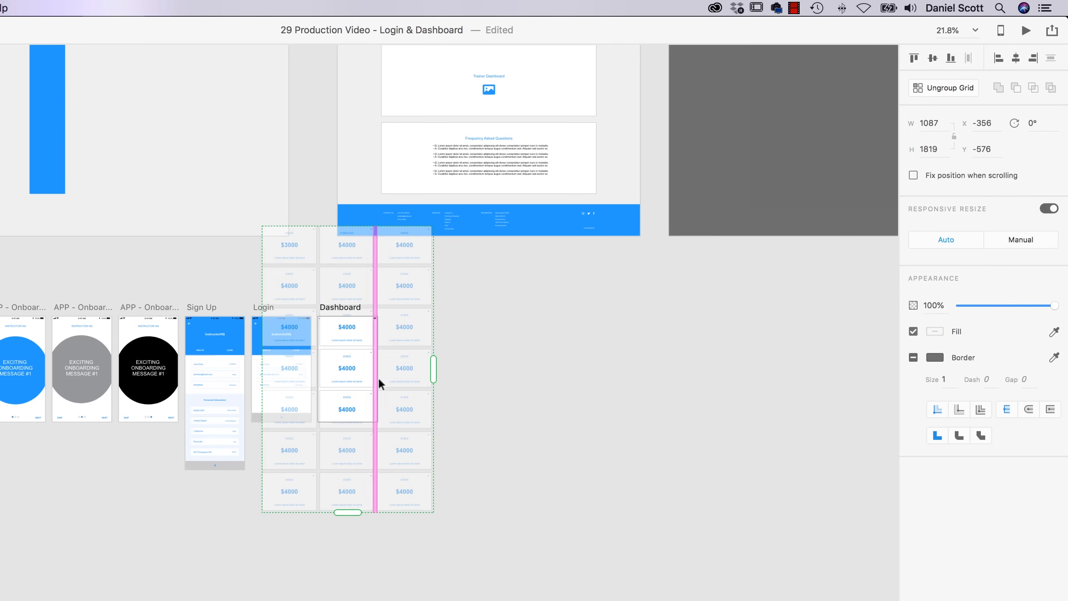
Step: Position the card grid below the mobile Dashboard heading and reduce it to a single column
drag(356, 334, 428, 443)
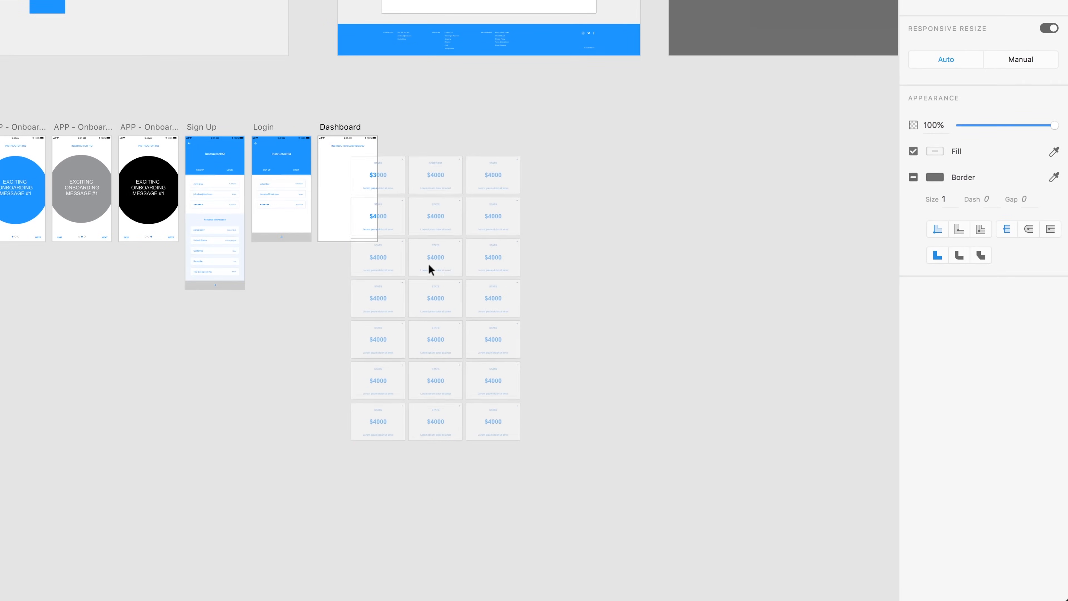
drag(428, 261, 418, 261)
drag(495, 294, 381, 295)
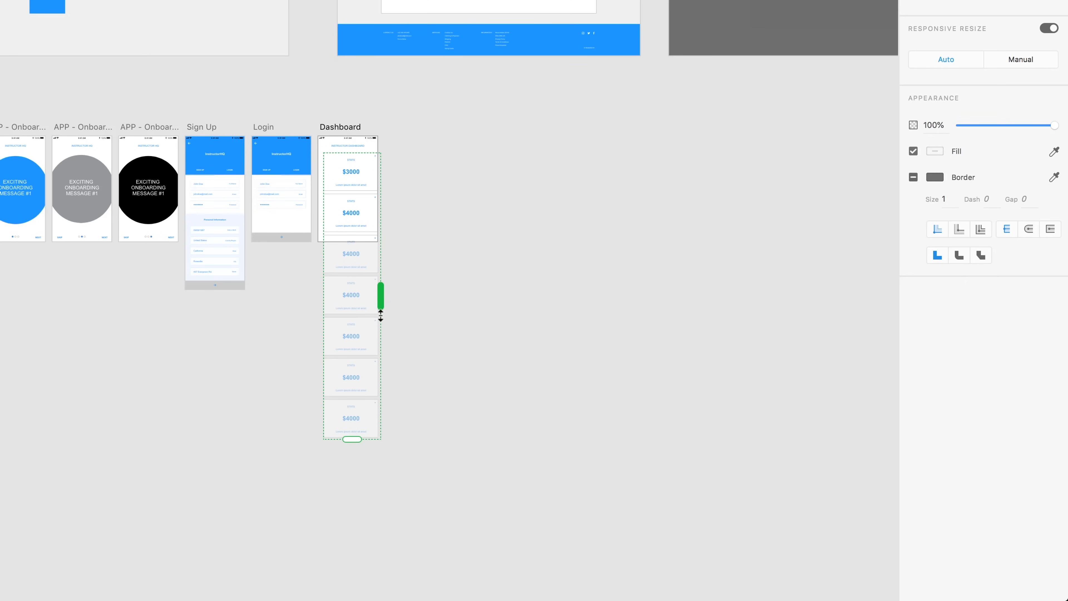
Step: Shorten the card grid to five cards and extend the mobile Dashboard artboard downward to contain them
drag(357, 439, 365, 358)
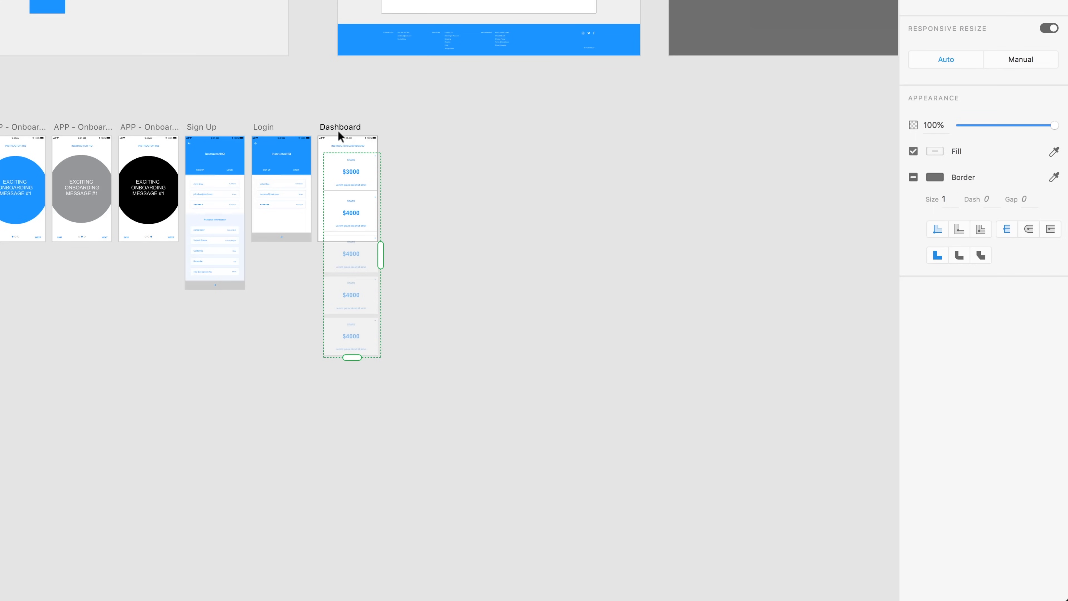
click(329, 126)
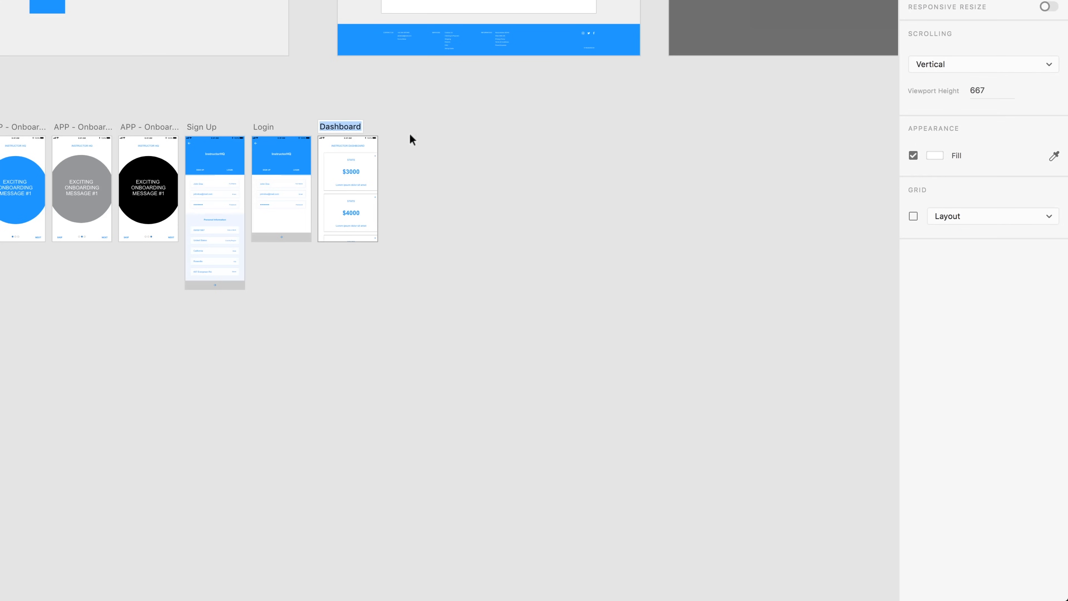
drag(347, 242, 336, 363)
scroll(368, 343, up, 5)
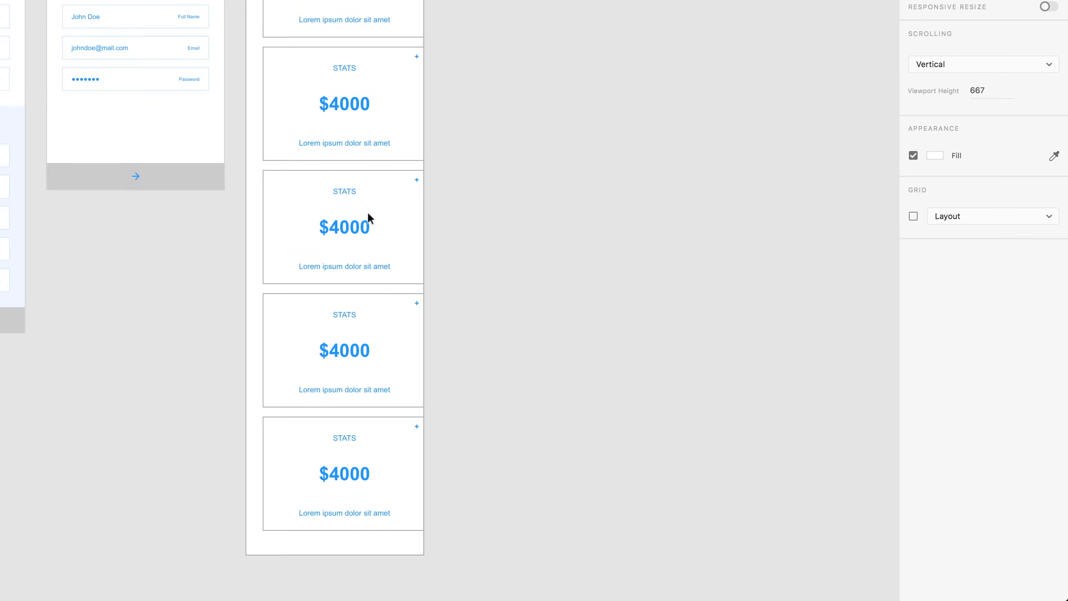
scroll(368, 214, up, 6)
click(389, 241)
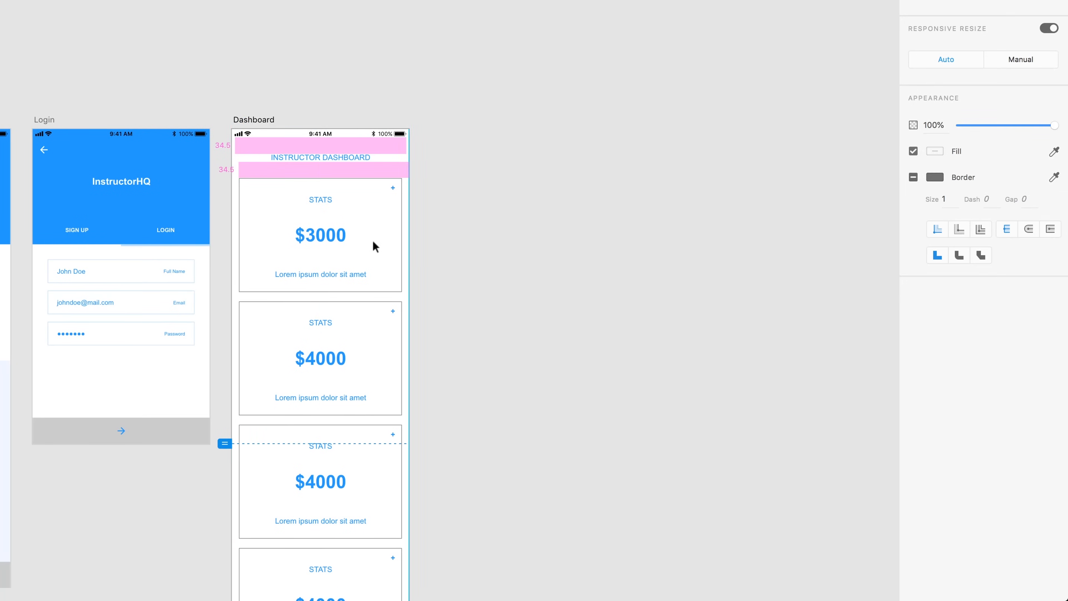
click(520, 244)
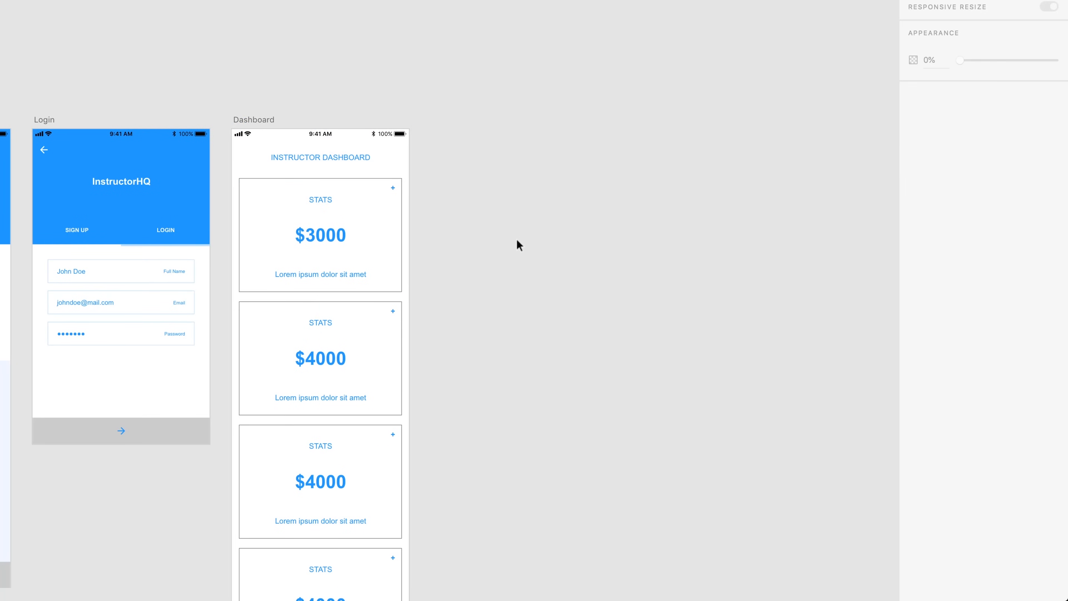
Step: Ungroup the card grid on the mobile Dashboard artboard and delete every card except the first
click(387, 271)
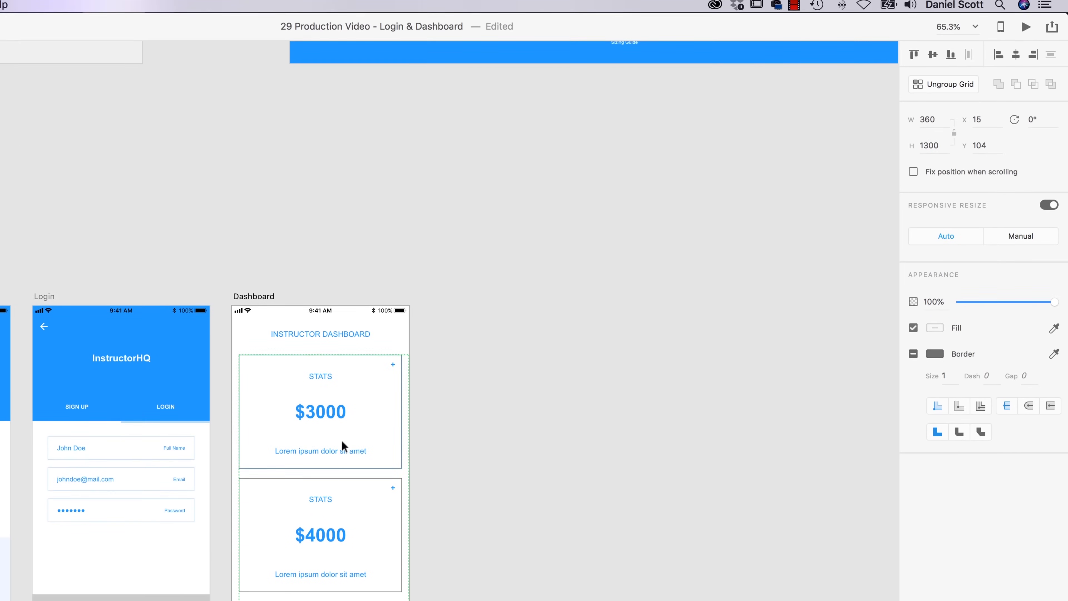
click(930, 93)
click(438, 551)
scroll(411, 569, down, 5)
drag(464, 538, 370, 435)
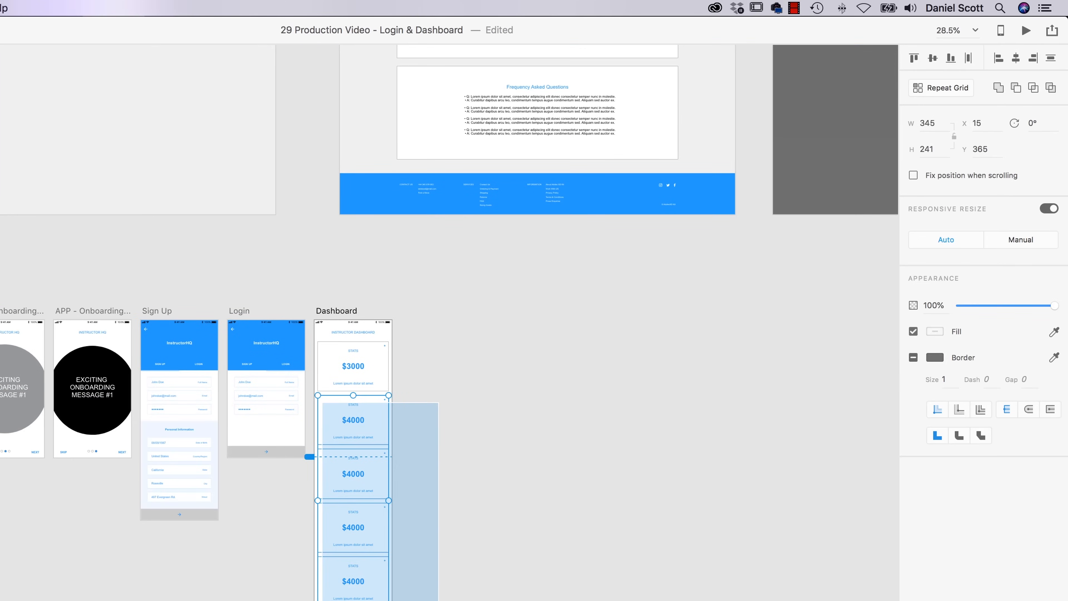
key(Delete)
scroll(364, 414, up, 5)
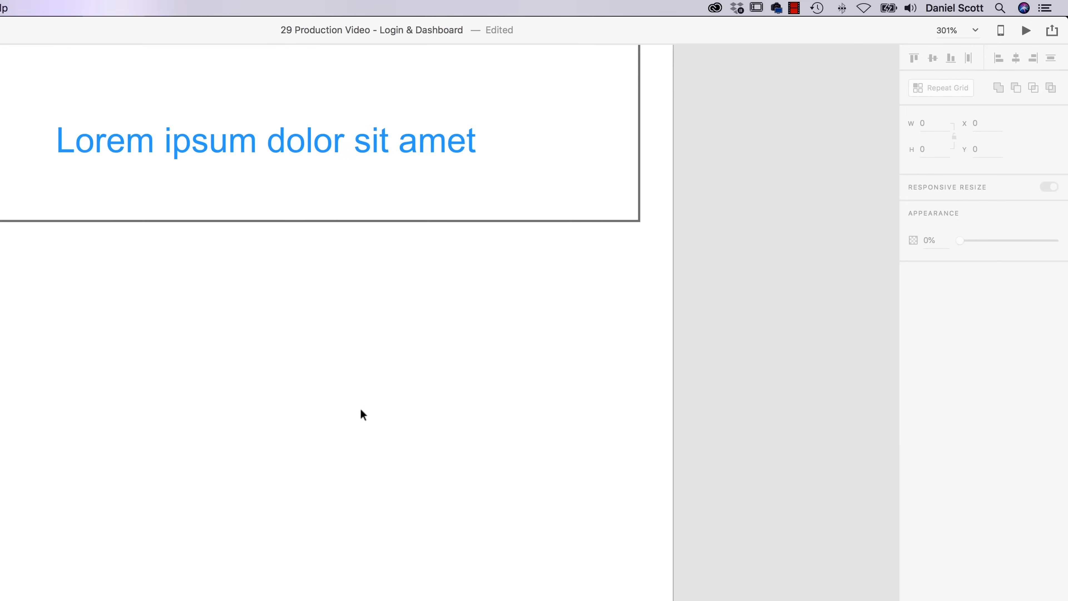
scroll(362, 416, down, 5)
scroll(318, 301, up, 4)
Step: Narrow the $3000 card from both sides to about 327 wide and center it horizontally on the artboard
drag(453, 399, 281, 549)
drag(485, 397, 278, 591)
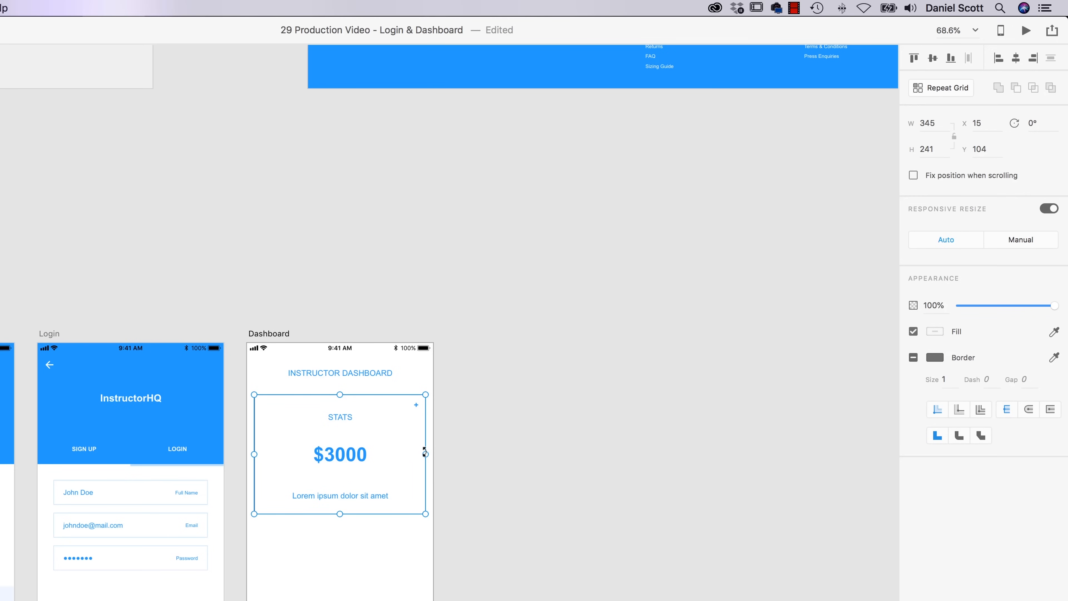
mouse_move(425, 454)
mouse_down()
mouse_move(360, 465)
mouse_move(472, 468)
mouse_move(421, 470)
mouse_up()
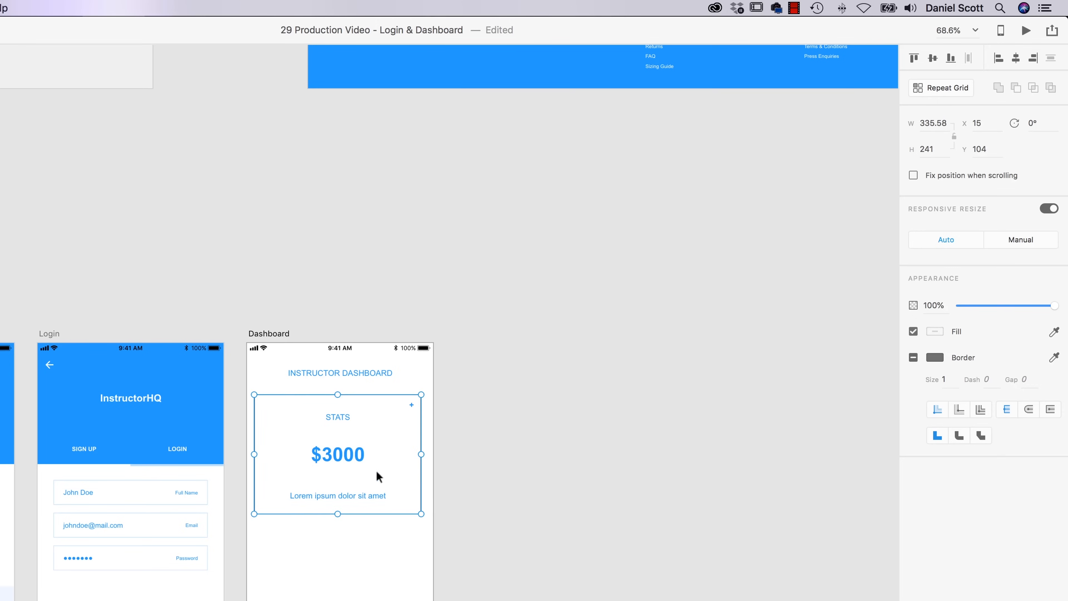
drag(253, 455, 259, 454)
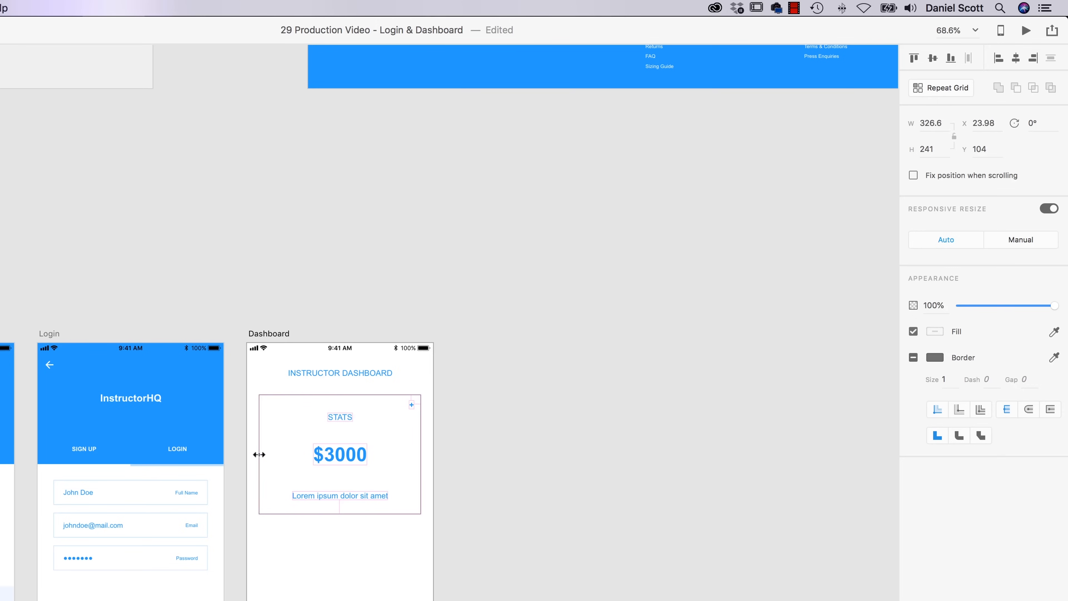
click(356, 464)
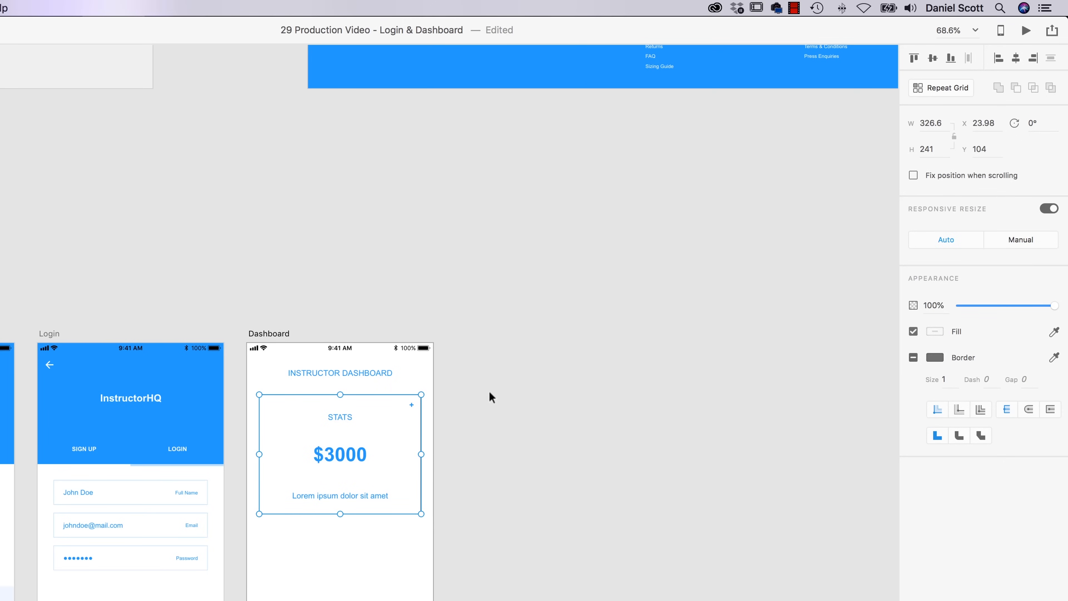
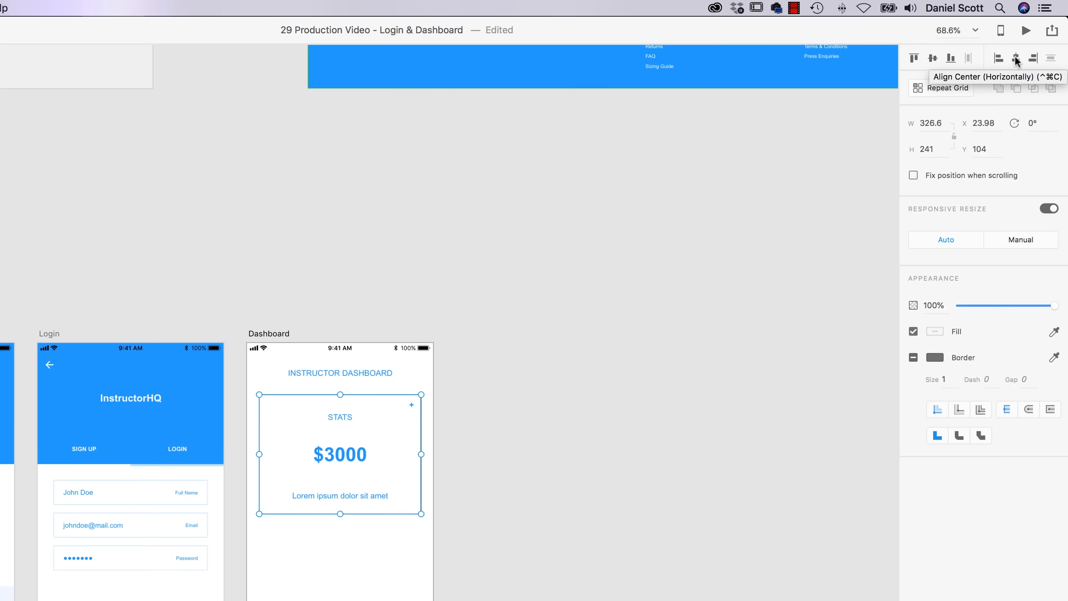
key(ctrl+super+c)
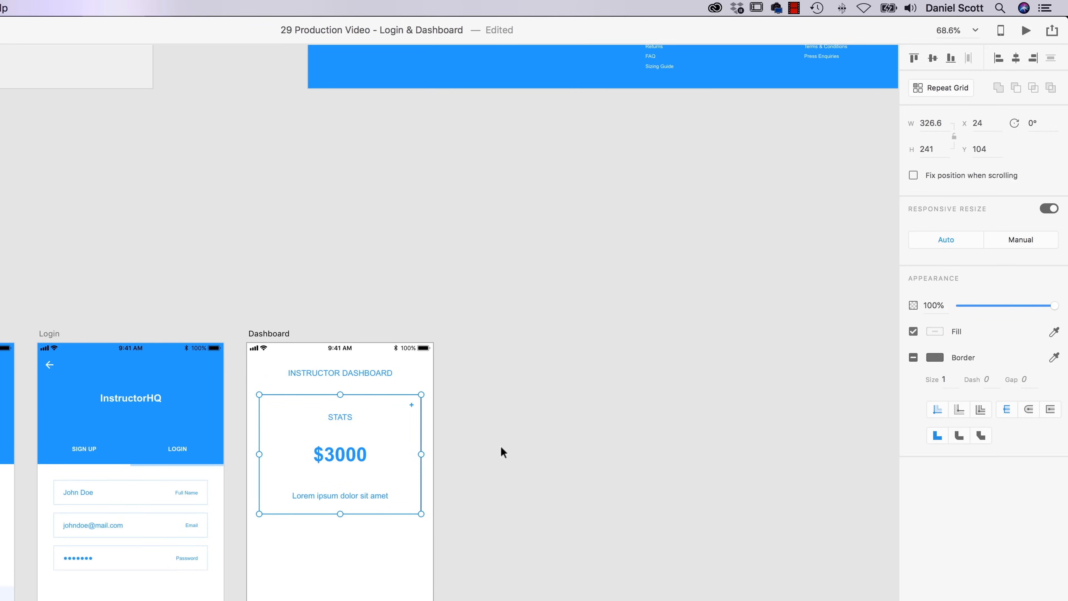
Step: Turn the $3000 card into a repeat grid and extend it down the Dashboard artboard to five cards
click(947, 88)
scroll(373, 575, down, 5)
scroll(374, 576, down, 5)
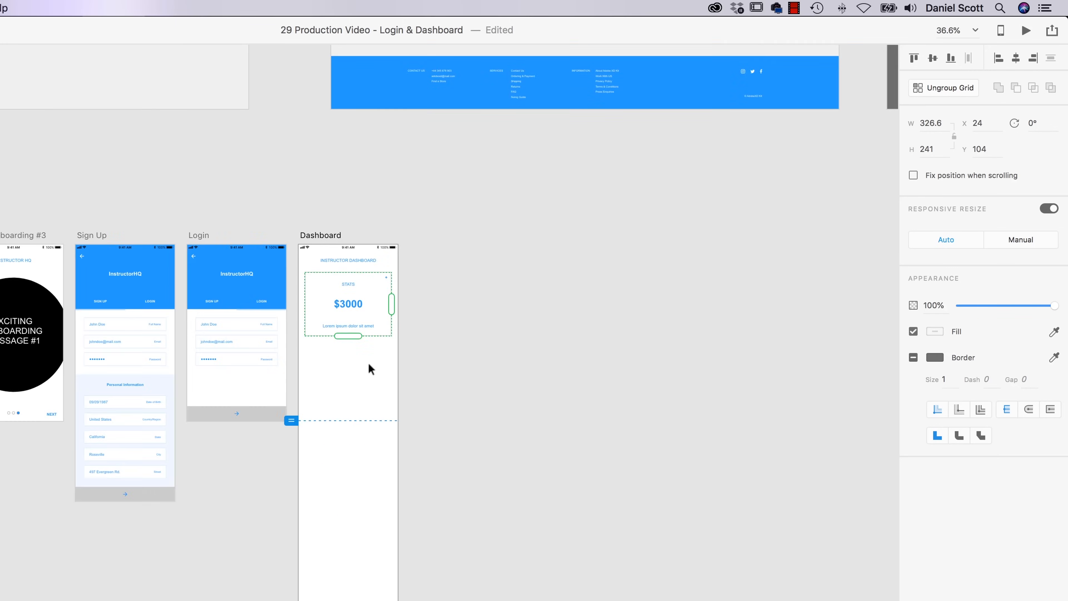
drag(342, 335, 330, 600)
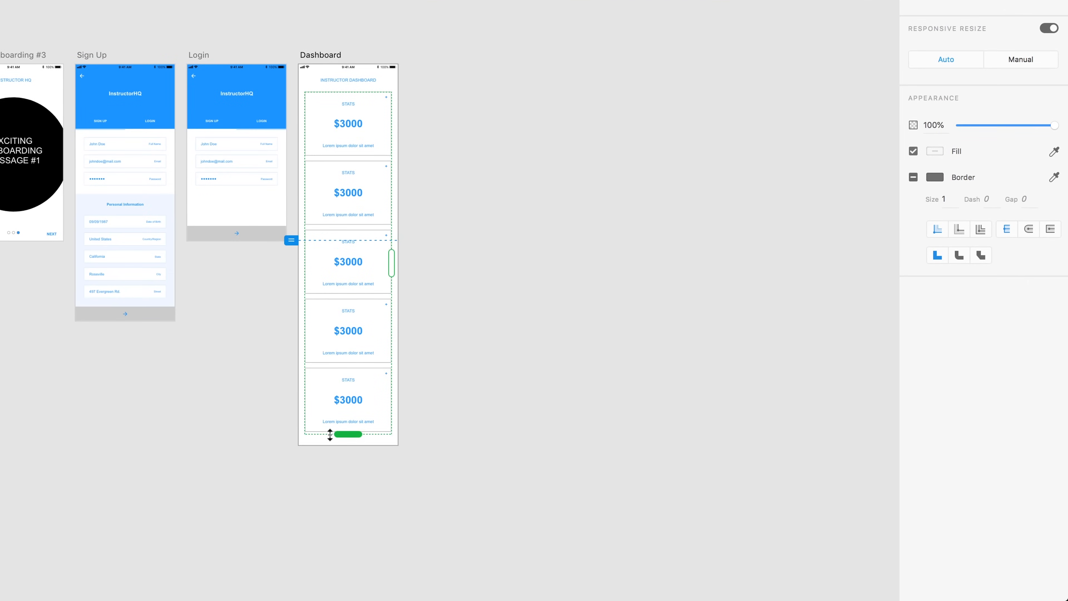
click(496, 278)
scroll(386, 274, up, 5)
drag(317, 66, 324, 218)
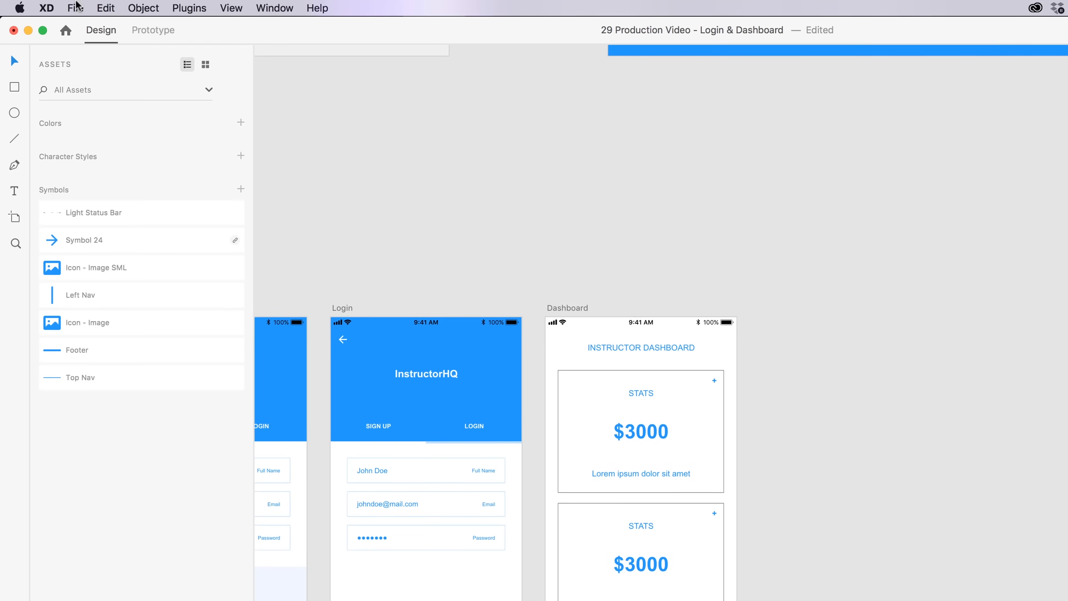
Step: Open the recently used wireframe kit document "Wires - Mobile"
click(76, 7)
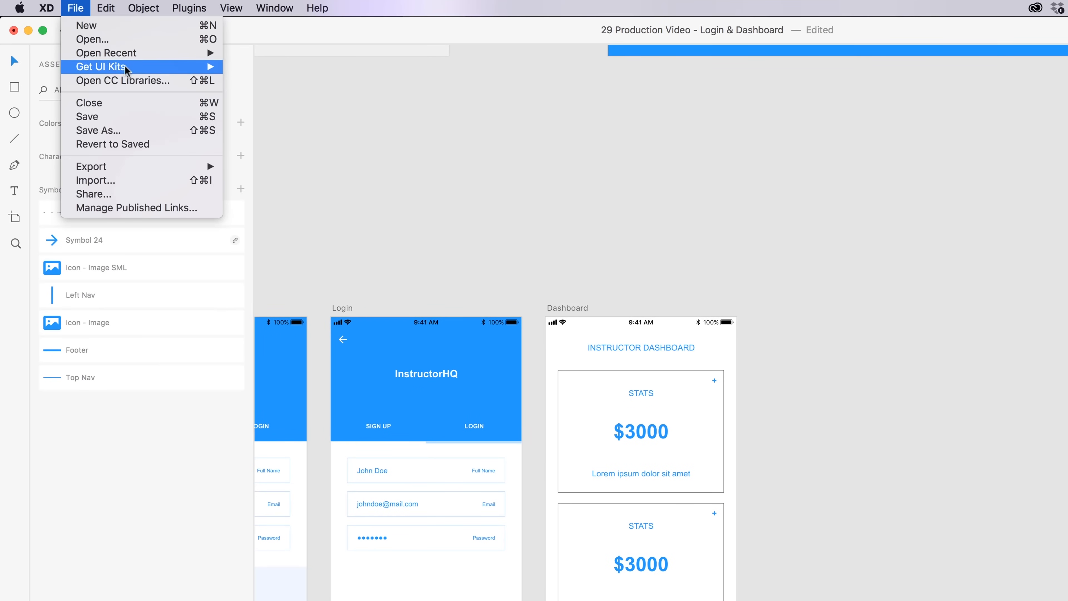
mouse_move(134, 50)
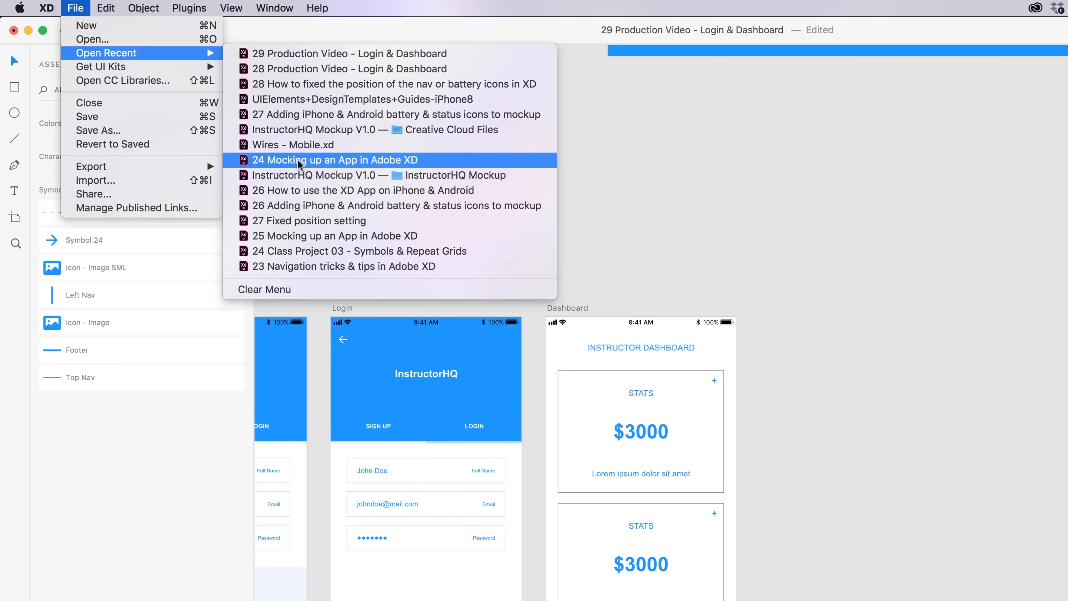
click(298, 145)
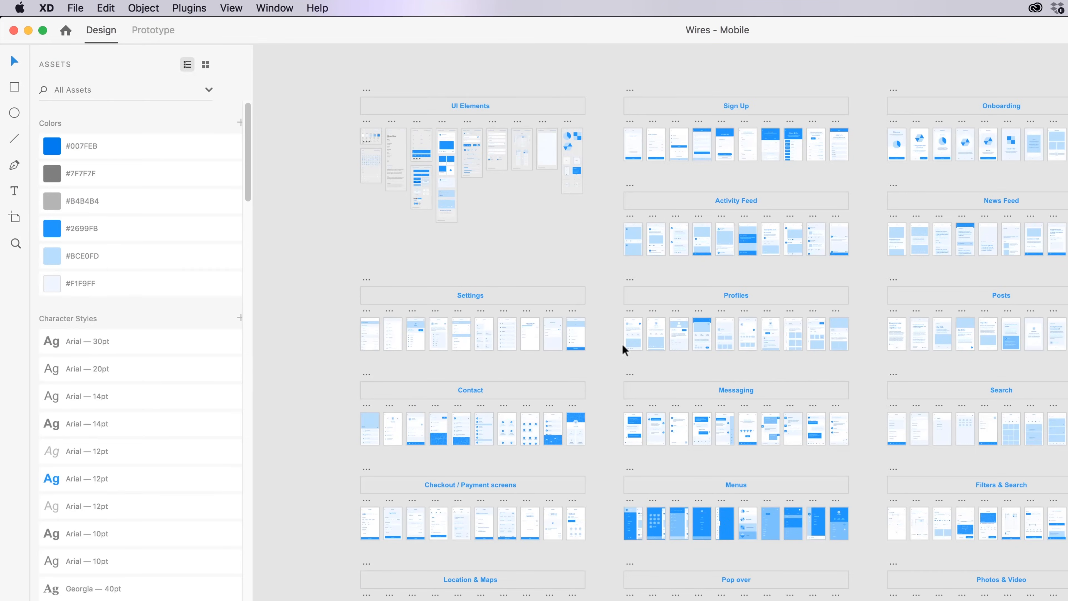
Step: Copy the menu icon from the first title bar on the UI Elements - Bars artboard
scroll(397, 158, up, 10)
drag(552, 280, 519, 434)
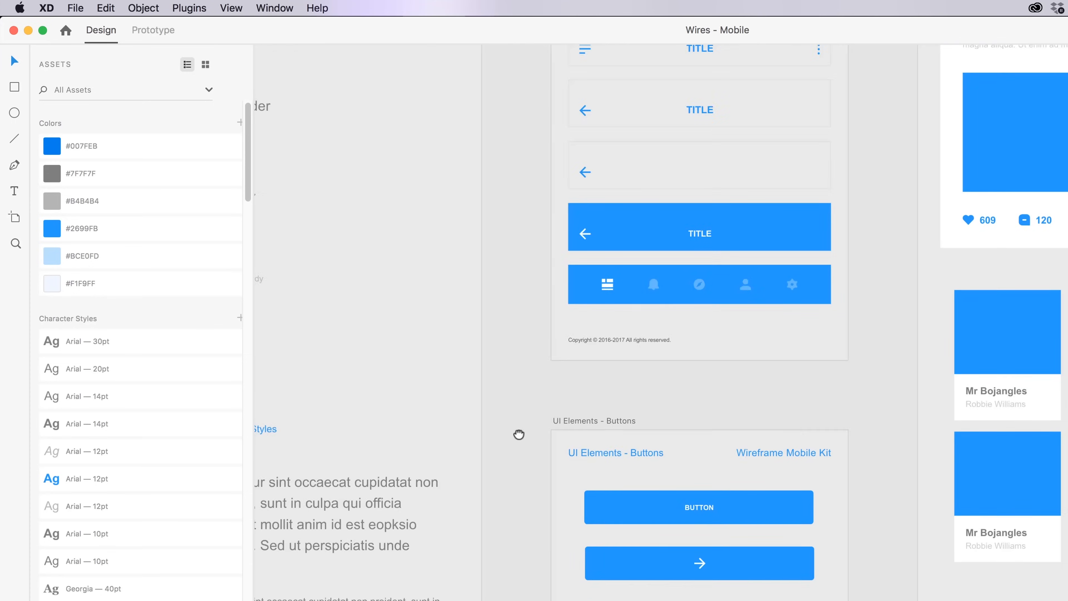
scroll(519, 435, right, 20)
scroll(518, 435, up, 6)
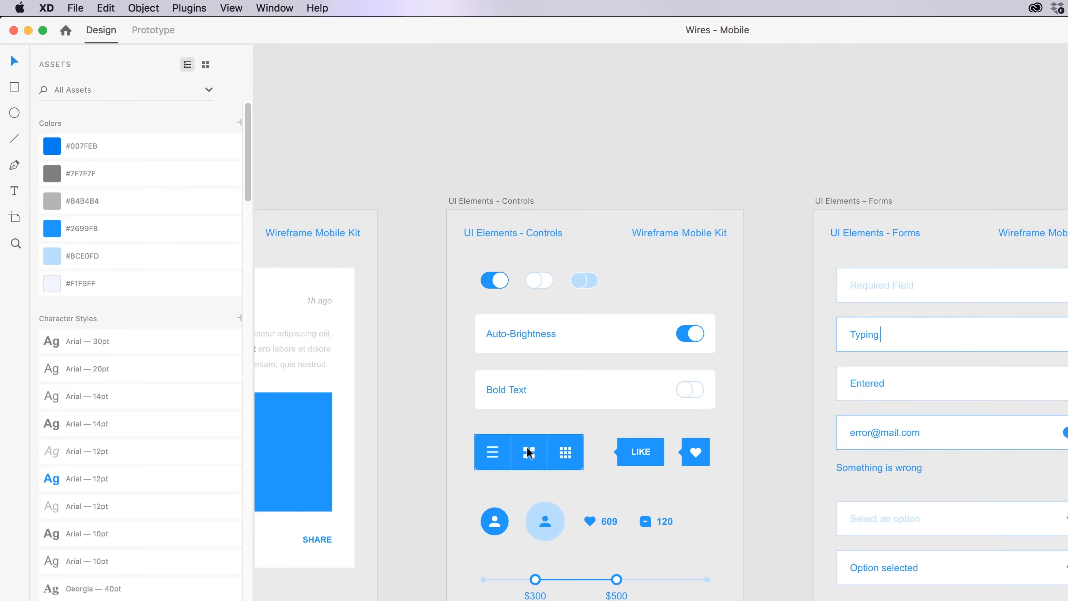
scroll(529, 452, up, 3)
scroll(482, 452, right, 15)
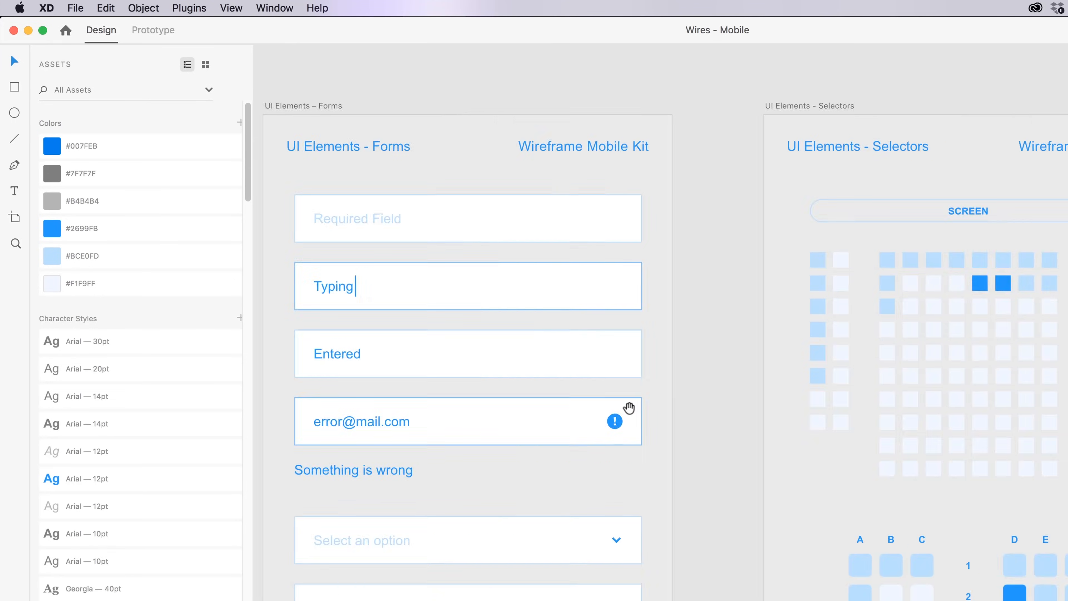
scroll(1001, 326, down, 10)
scroll(605, 409, left, 5)
drag(605, 409, 1063, 546)
drag(319, 253, 774, 400)
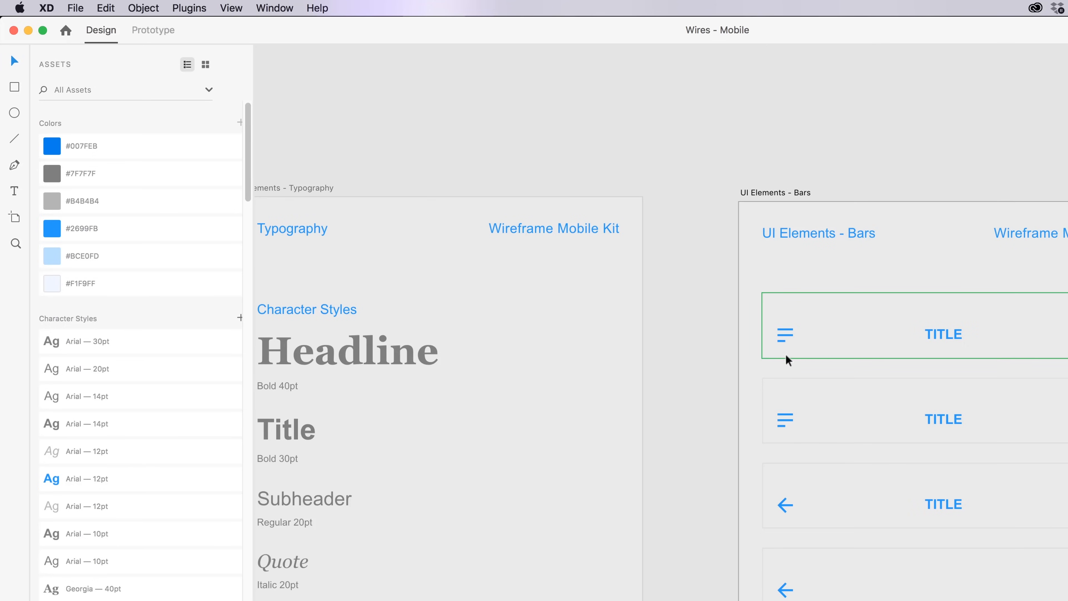
double_click(790, 336)
key(super+c)
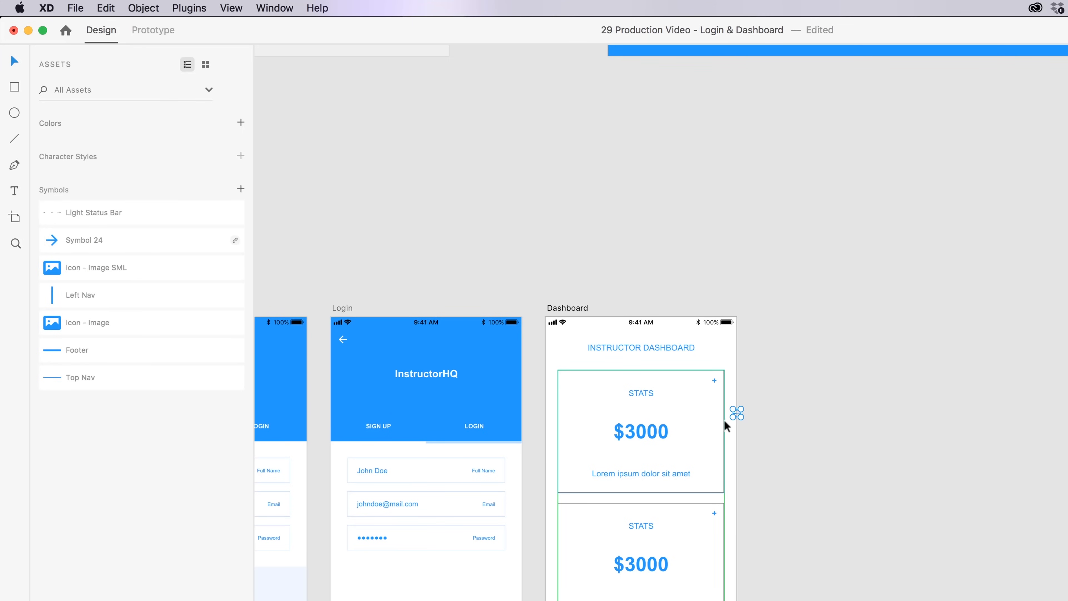
Step: Place the copied menu icon to the left of the INSTRUCTOR DASHBOARD heading in the "29 Production Video - Login & Dashboard" document
drag(735, 411, 579, 355)
click(775, 390)
drag(755, 388, 562, 345)
click(856, 362)
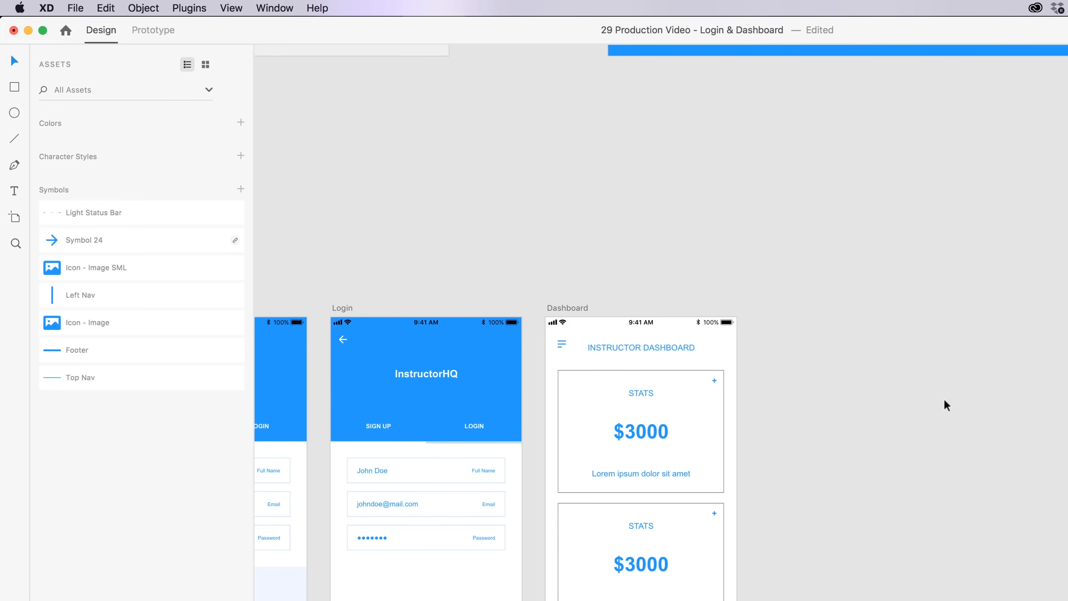
Step: Switch to Prototype mode and display the existing connections of all artboards
drag(584, 389, 1067, 390)
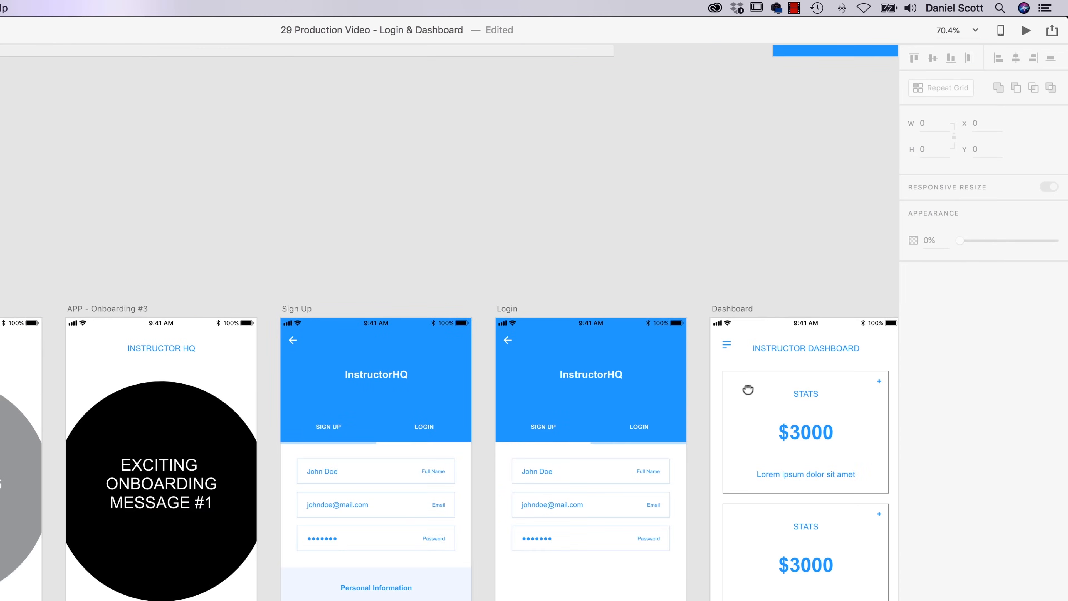
drag(748, 389, 693, 269)
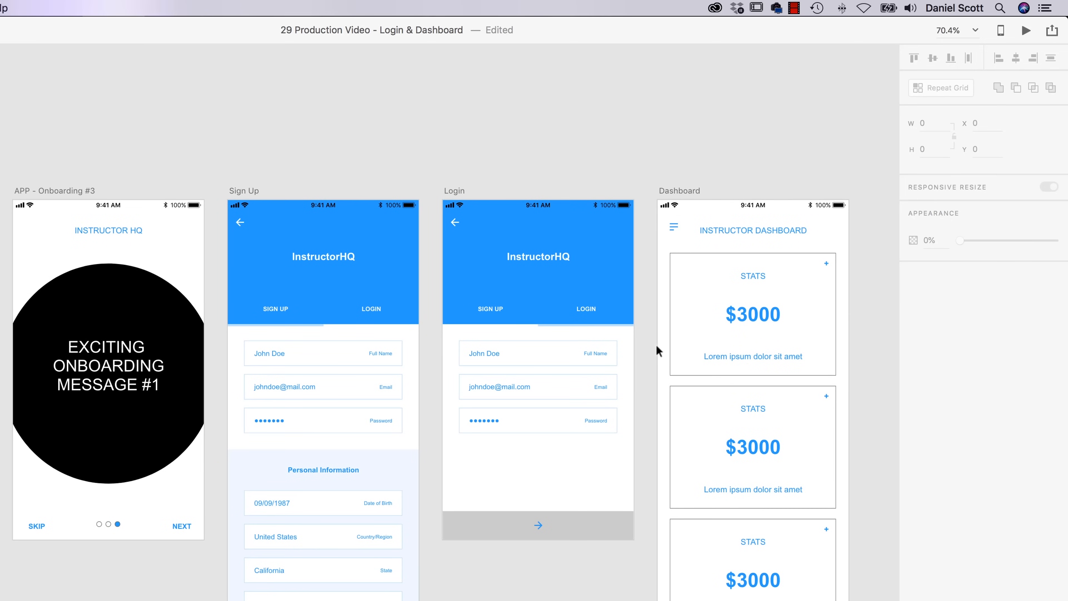
scroll(660, 382, up, 1)
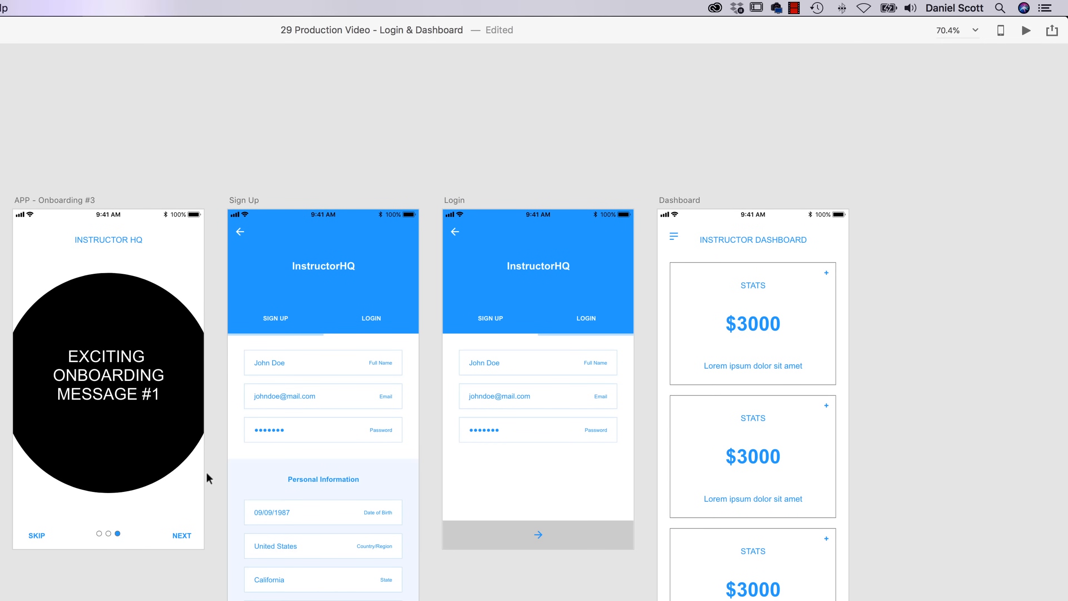
key(super+a)
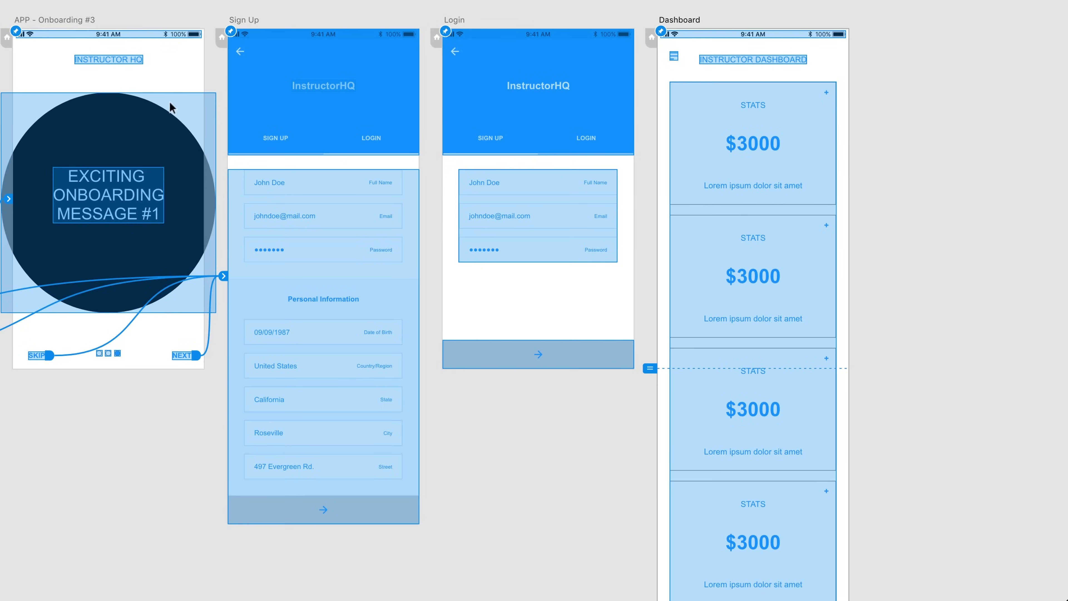
click(465, 481)
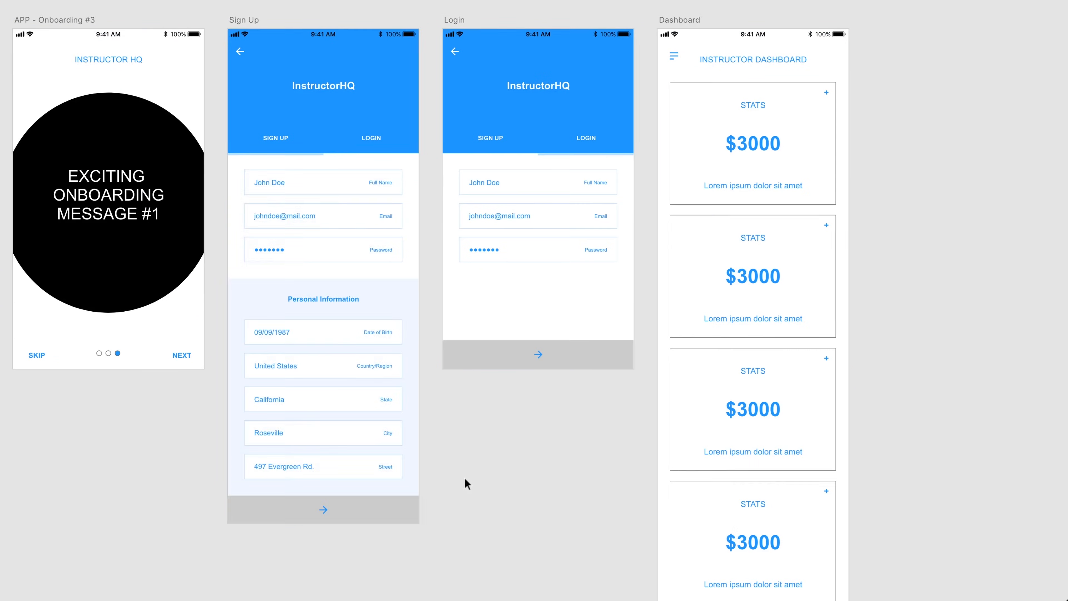
Step: Link the grey arrow bar at the foot of the Sign Up artboard to the mobile Dashboard artboard
click(352, 513)
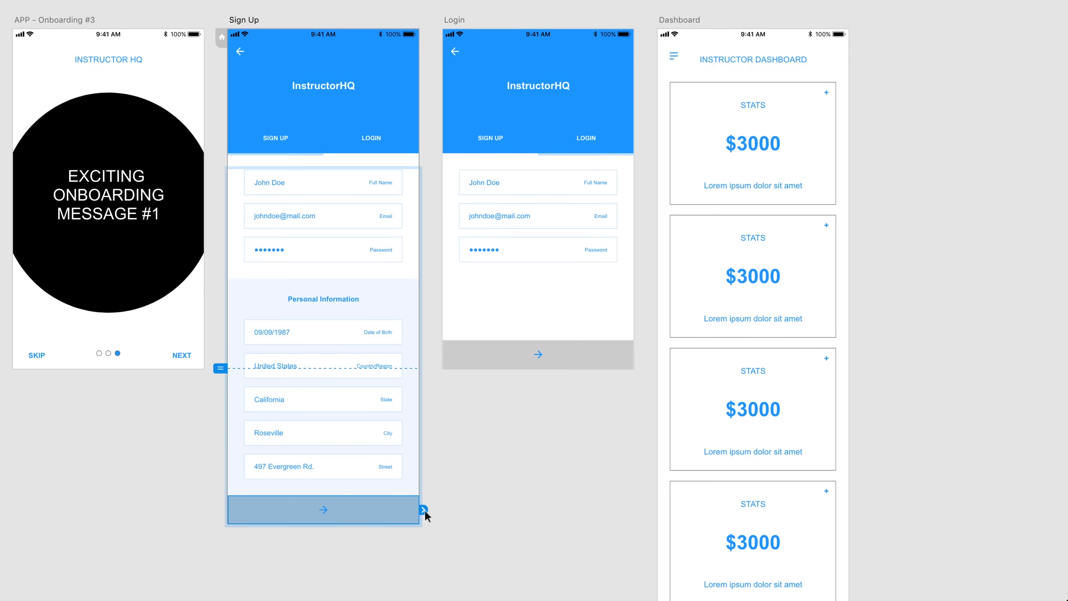
click(474, 517)
click(374, 513)
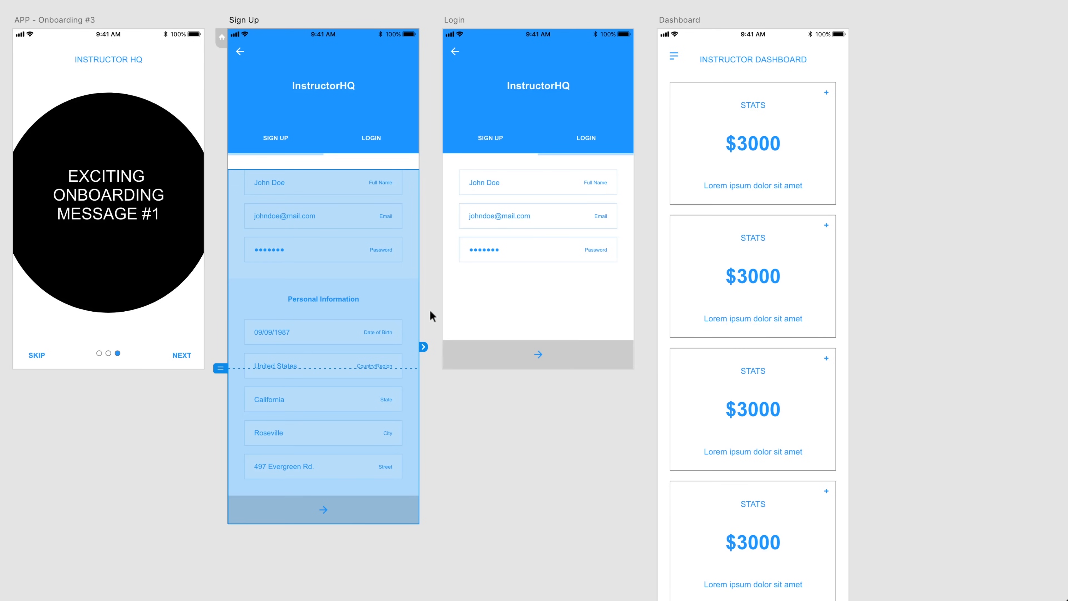
double_click(376, 514)
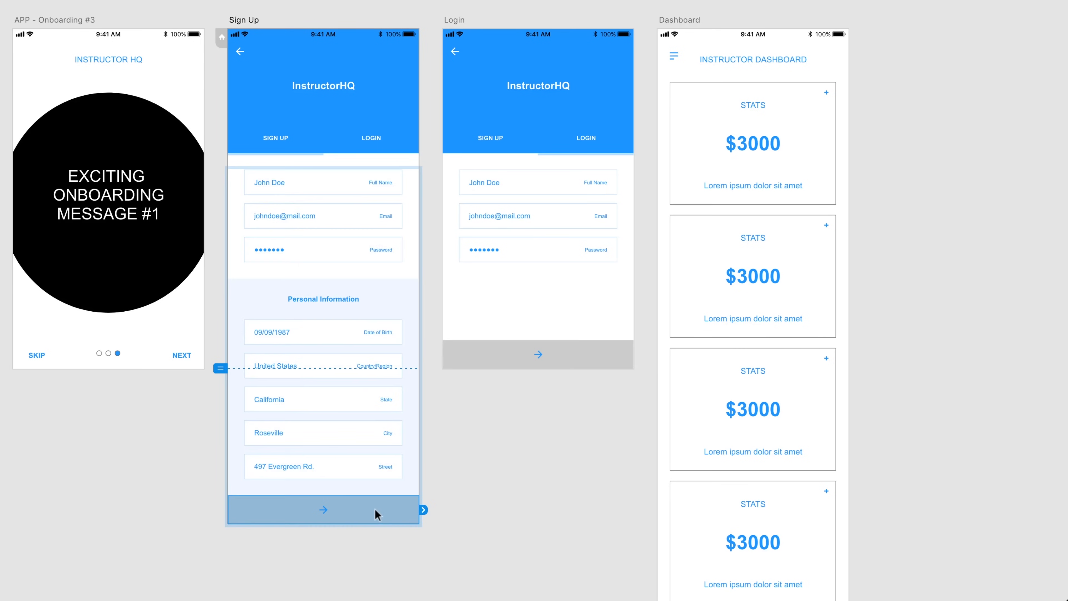
drag(424, 509, 700, 445)
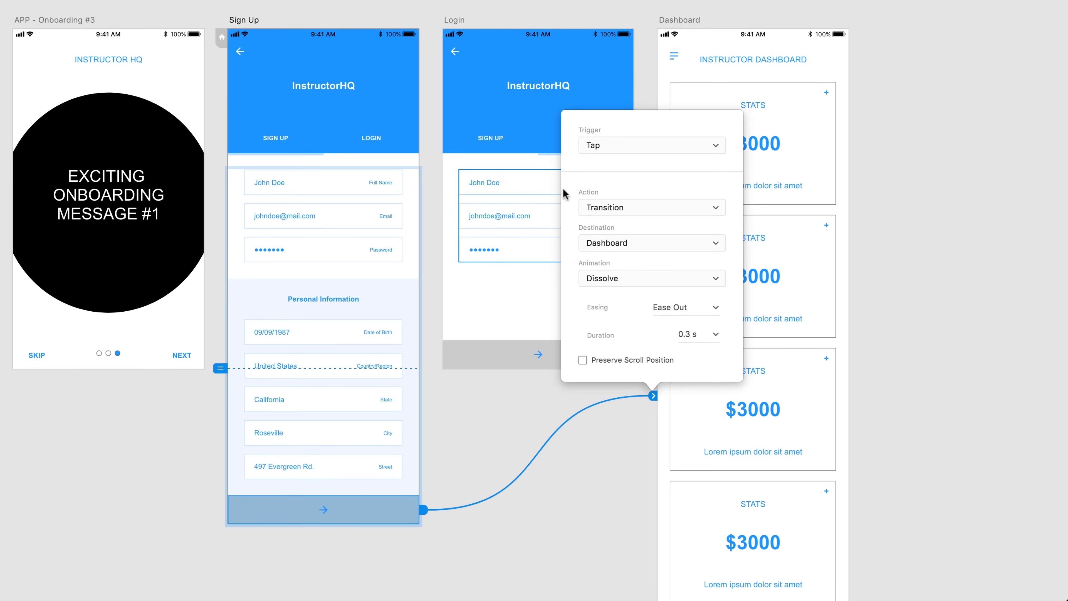
Step: Set the animation of the Sign Up arrow bar's transition to the Dashboard to Slide Left
click(613, 279)
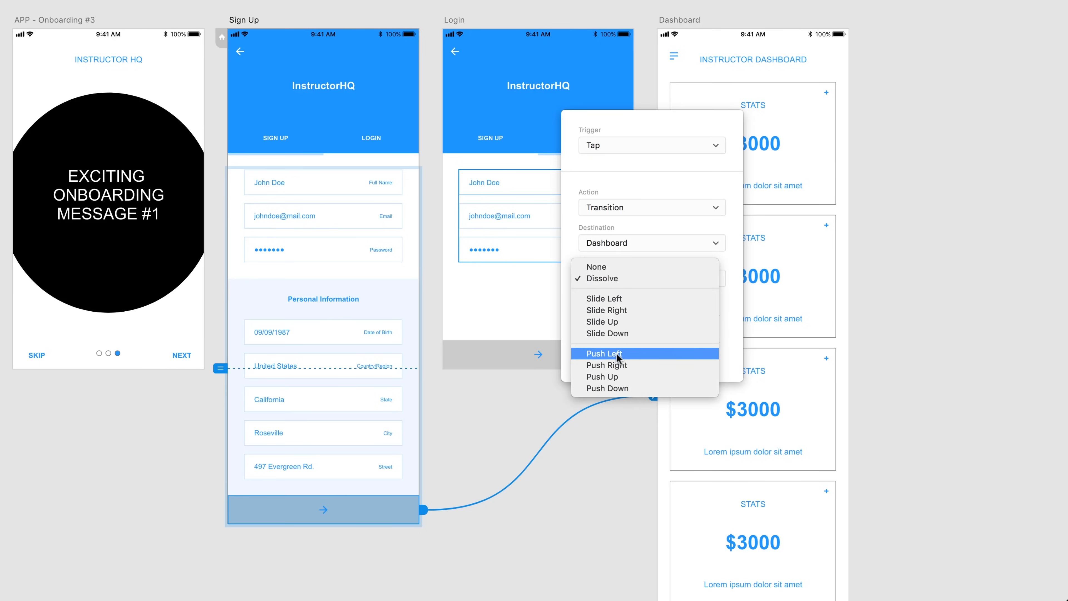
click(605, 298)
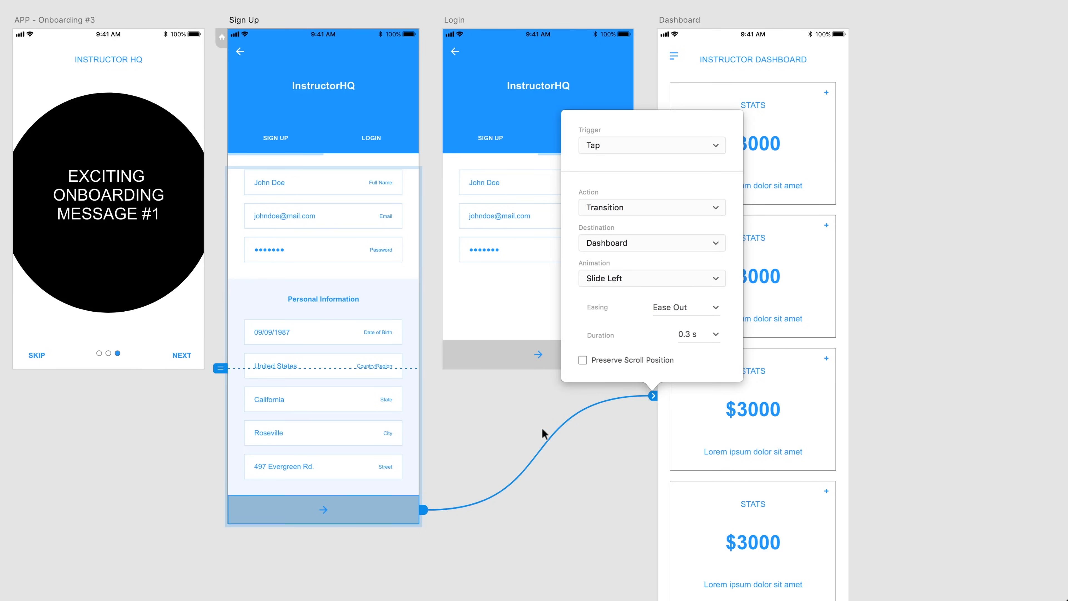
click(506, 426)
Step: Link the grey arrow bar at the foot of the Login artboard to the mobile Dashboard with a Slide Left transition
click(593, 363)
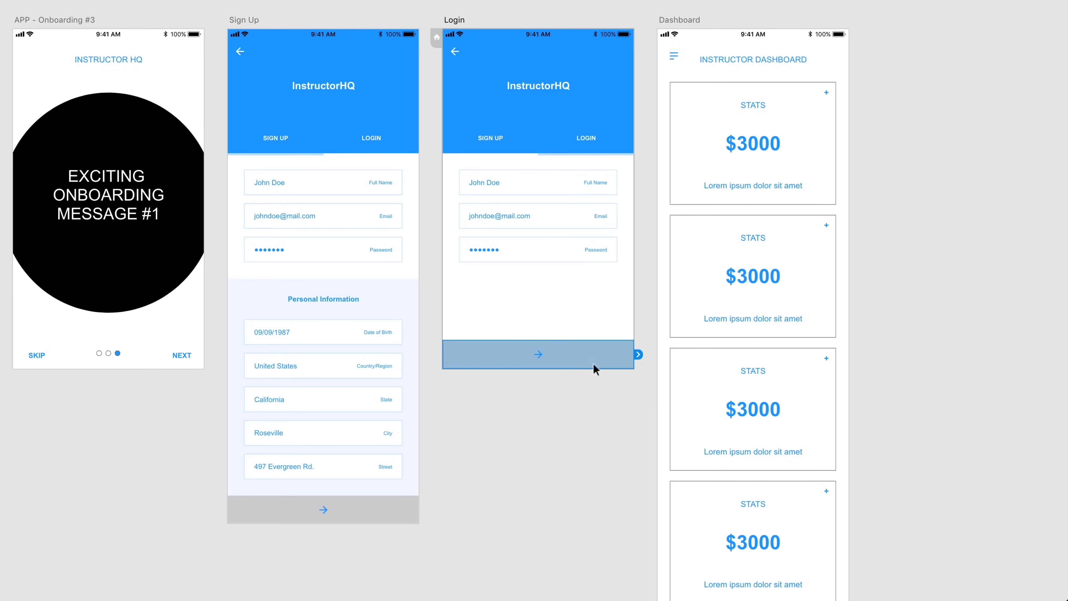
click(636, 354)
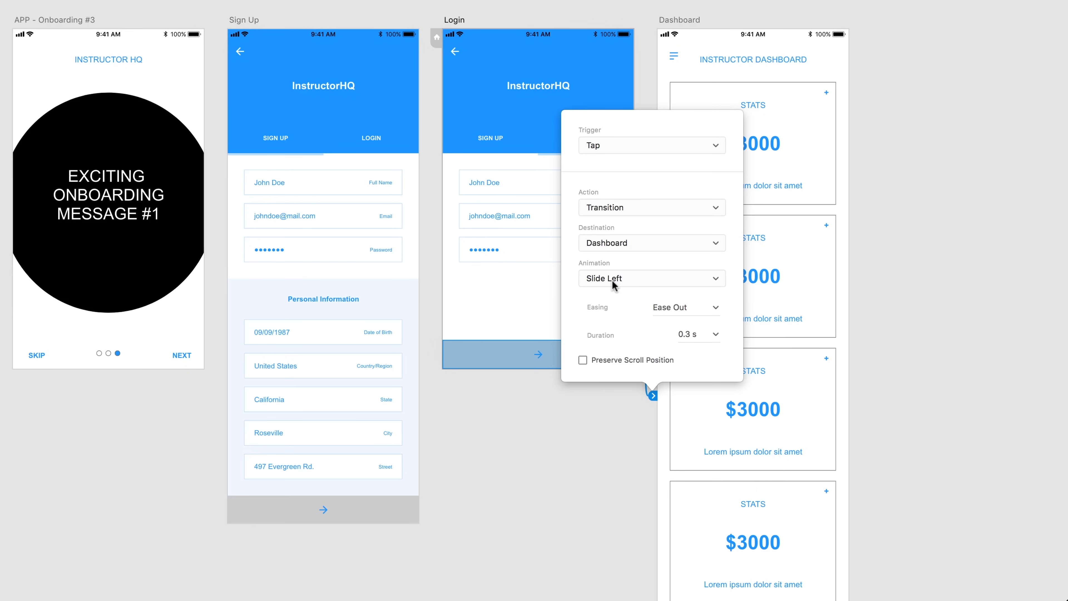
click(561, 421)
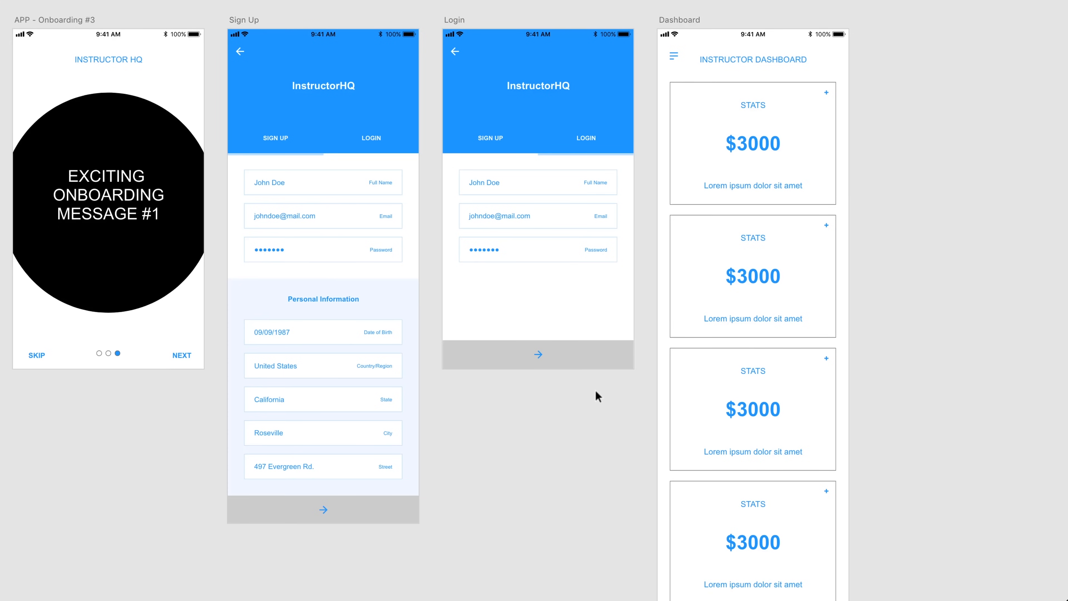
Step: Link the LOGIN text in the Sign Up artboard's header to the Login artboard with a Slide Left transition on Tap
click(274, 139)
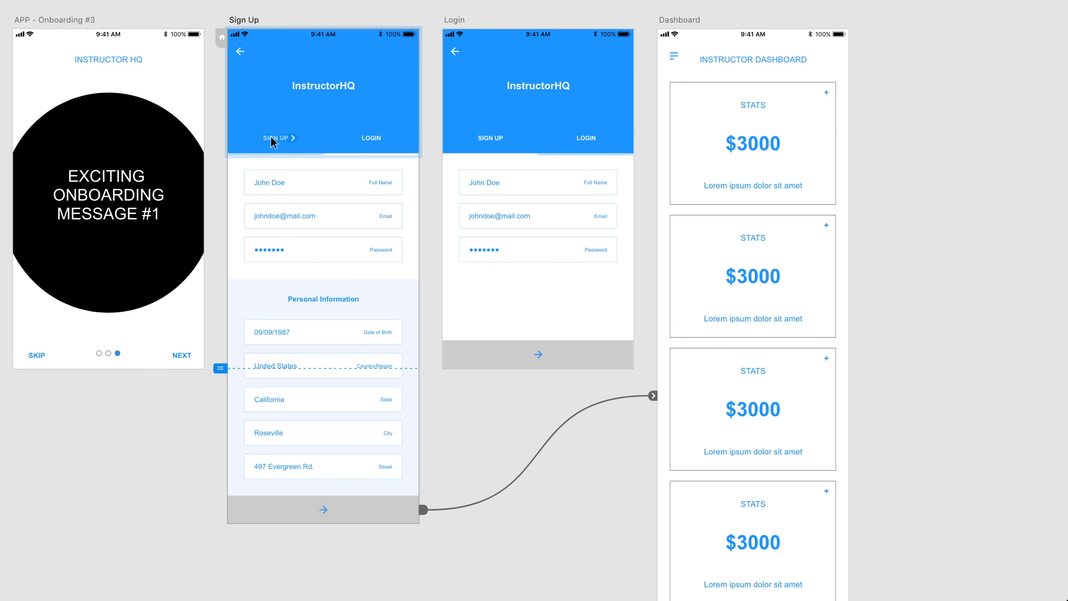
click(375, 140)
click(397, 146)
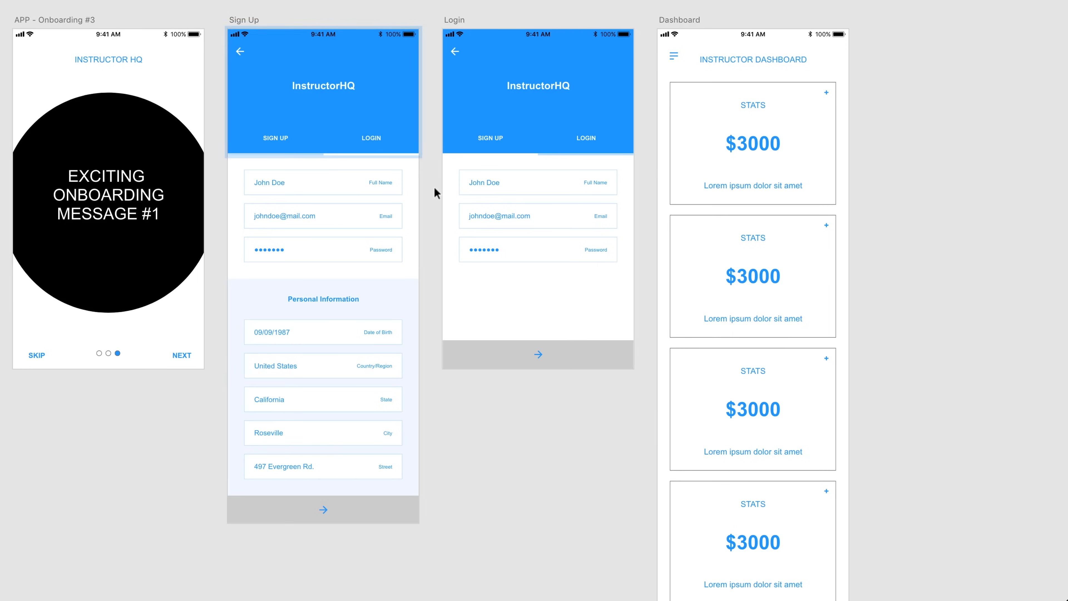
click(375, 141)
double_click(373, 137)
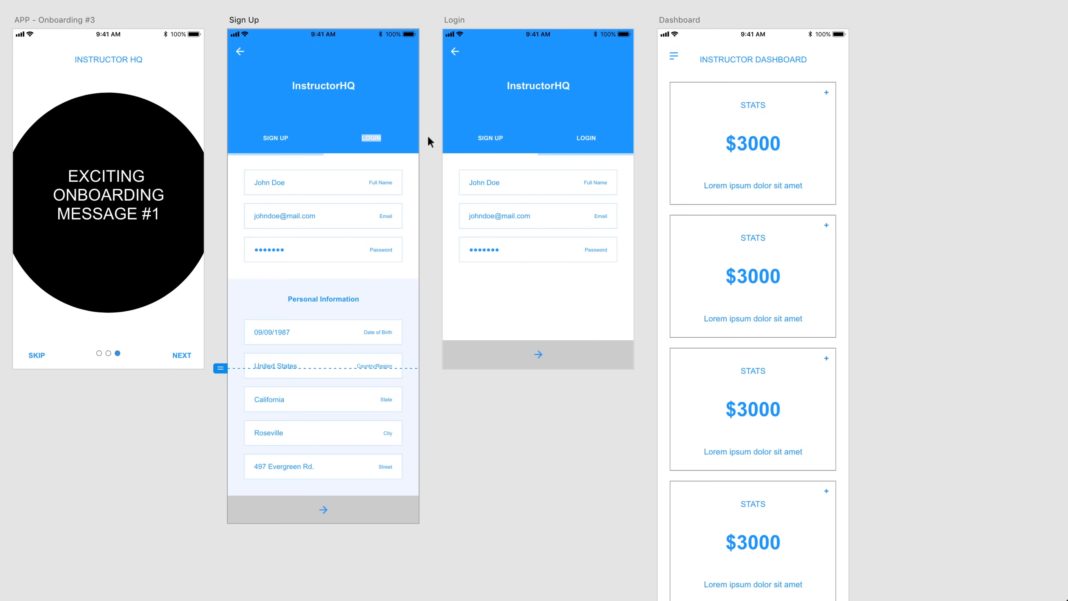
click(381, 138)
drag(384, 139, 493, 151)
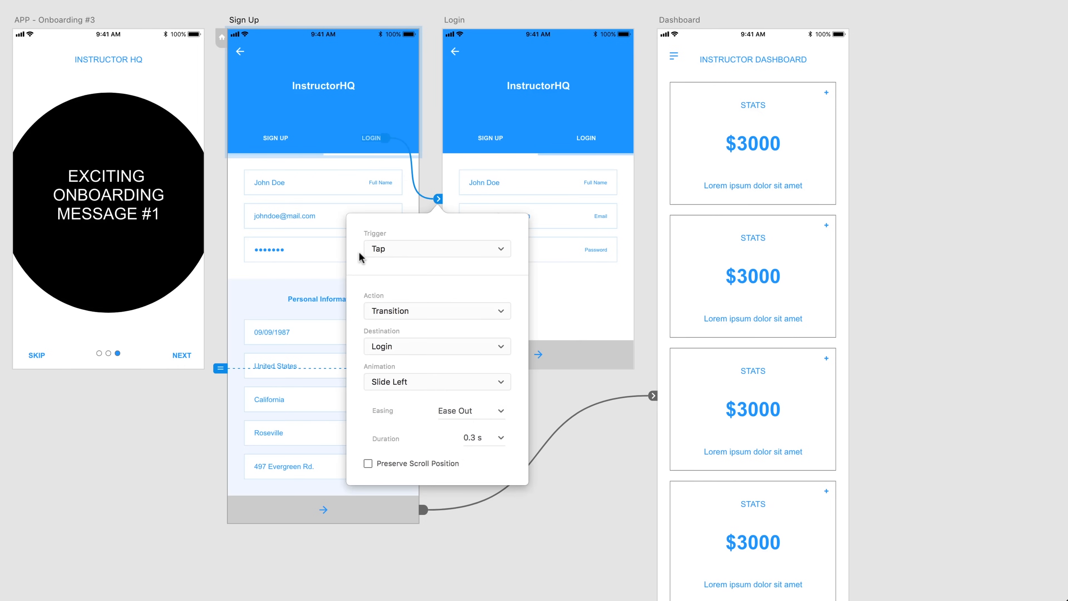
Step: Link the SIGN UP text in the Login artboard's header to the Sign Up artboard with a Slide Right transition
click(501, 137)
drag(504, 141, 341, 310)
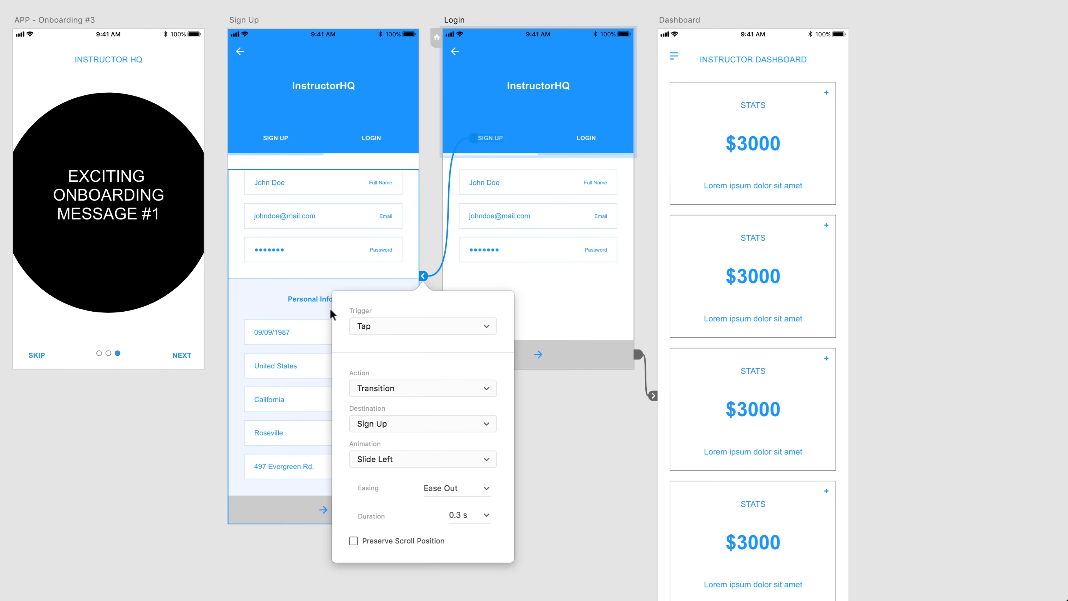
click(377, 458)
click(381, 471)
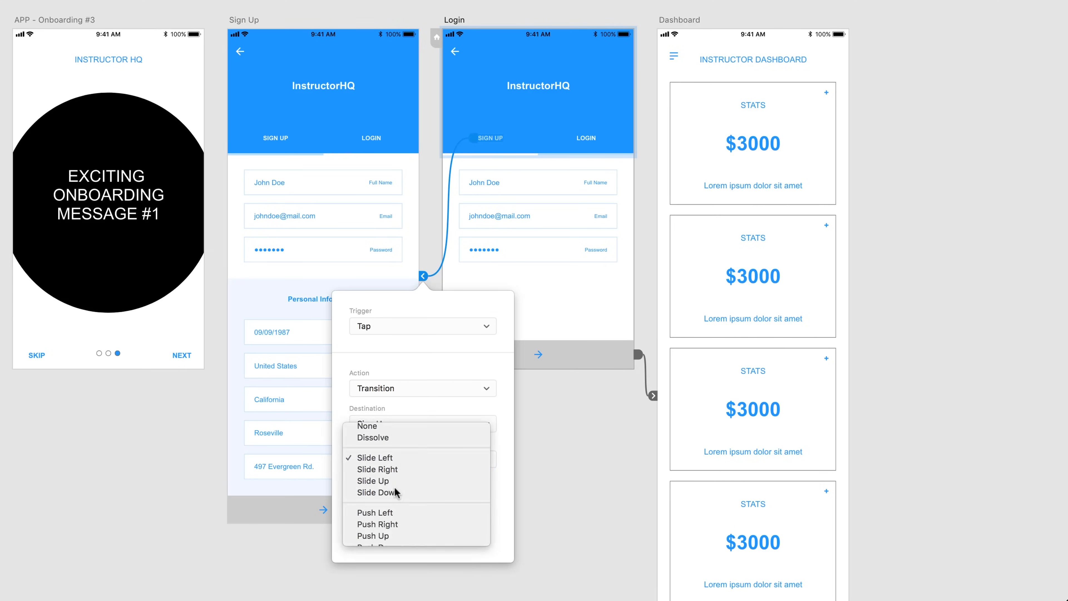
click(557, 425)
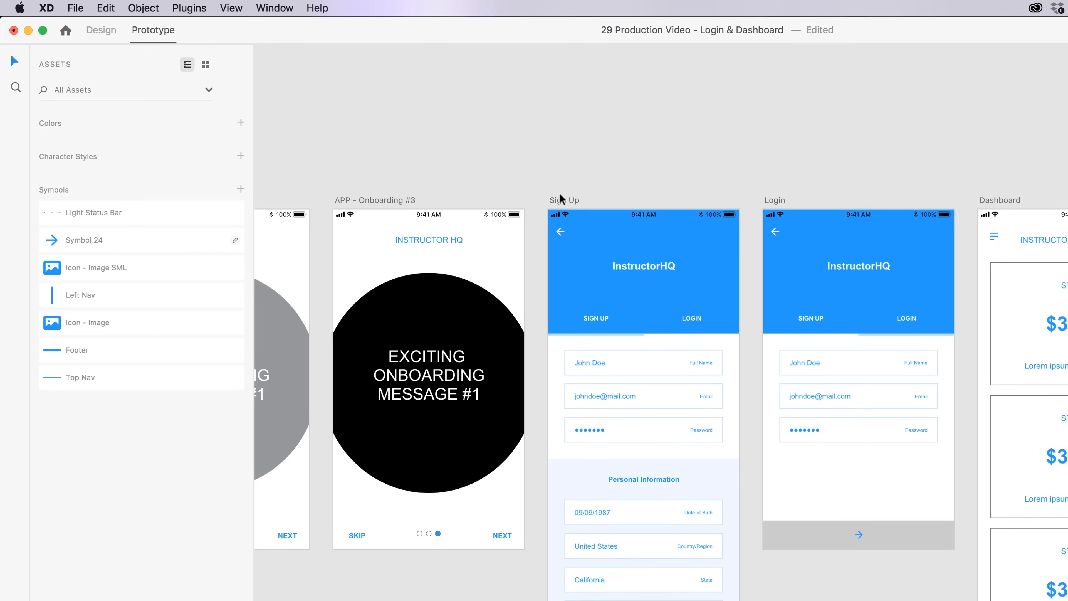
Step: Preview the prototype from the Sign Up artboard, test switching to LOGIN and back to SIGN UP, and close the preview
click(554, 201)
key(super+Return)
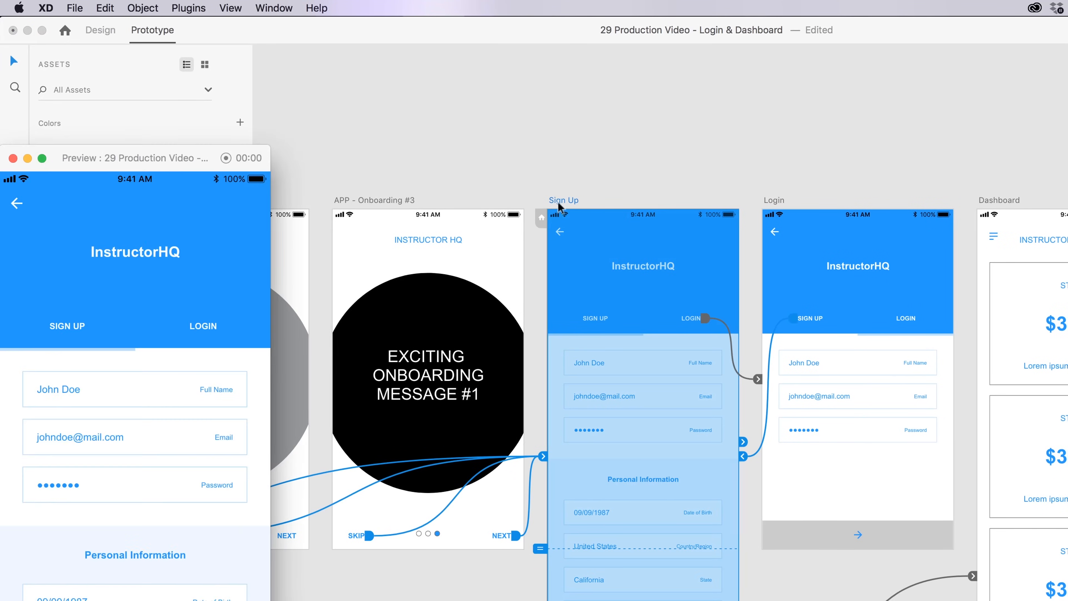
drag(240, 159, 773, 201)
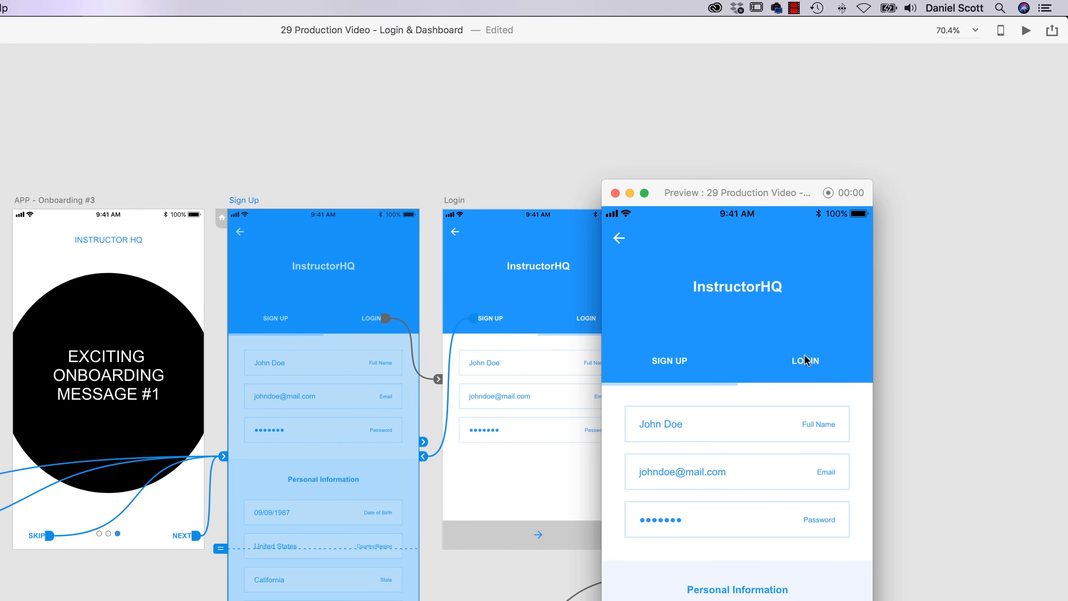
click(810, 363)
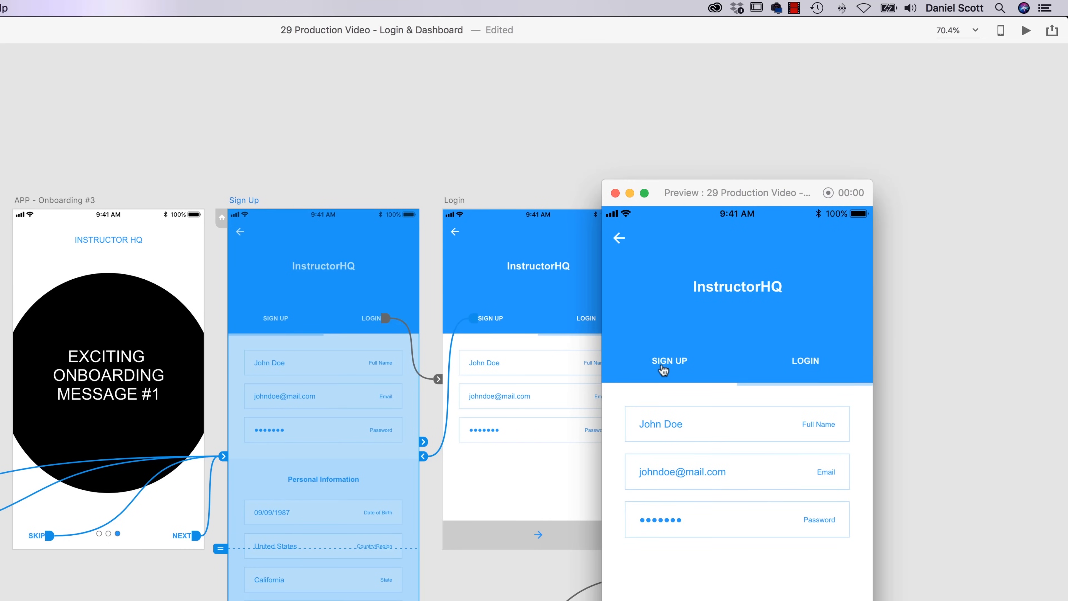
click(665, 362)
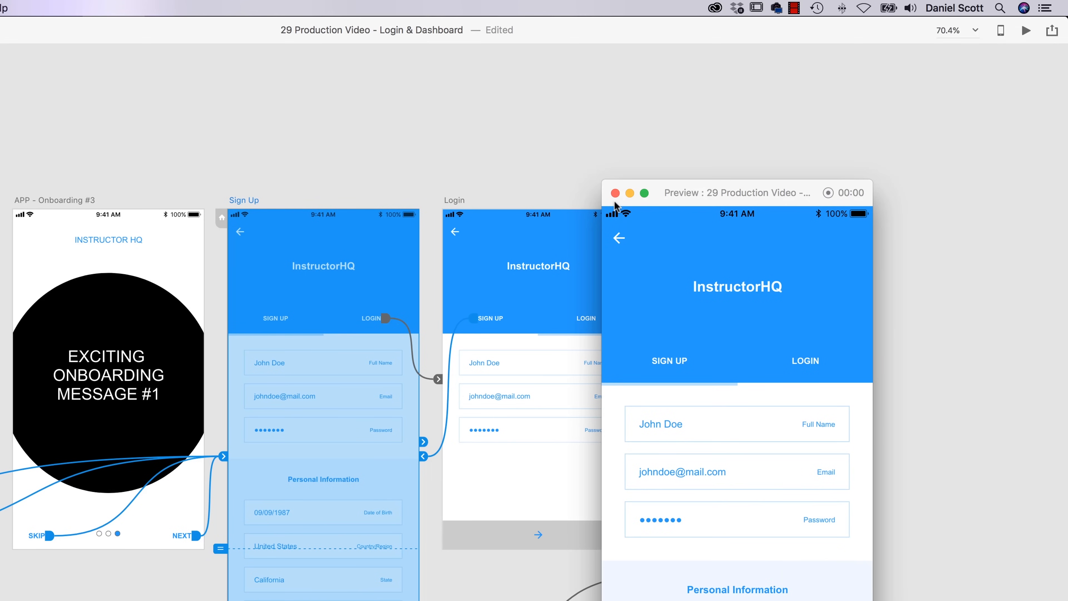
click(616, 191)
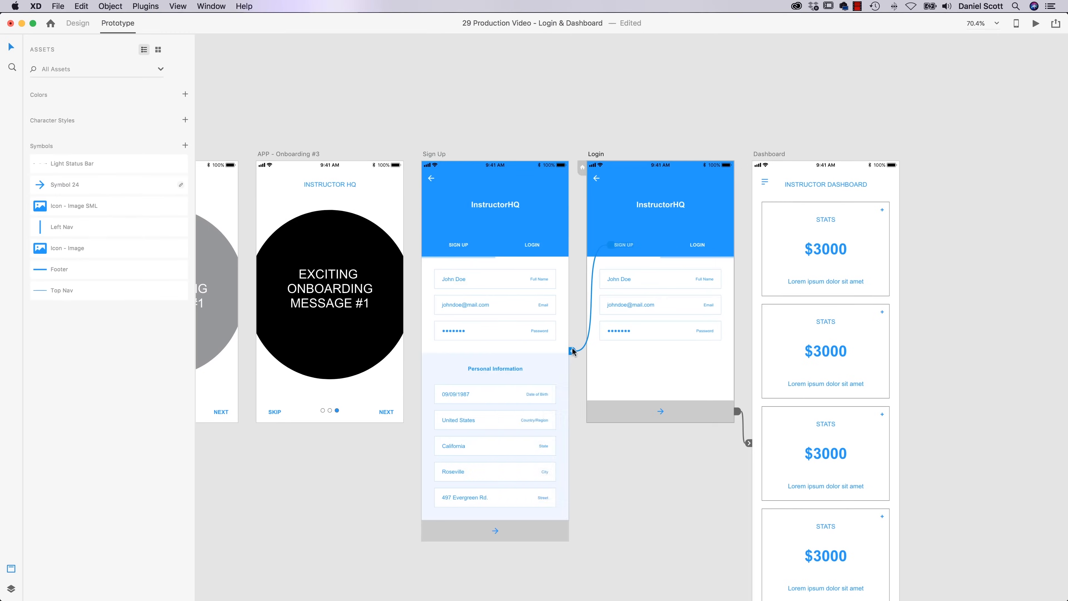
Step: Change the animation of the Login artboard's SIGN UP link to Slide Left
click(424, 455)
click(554, 492)
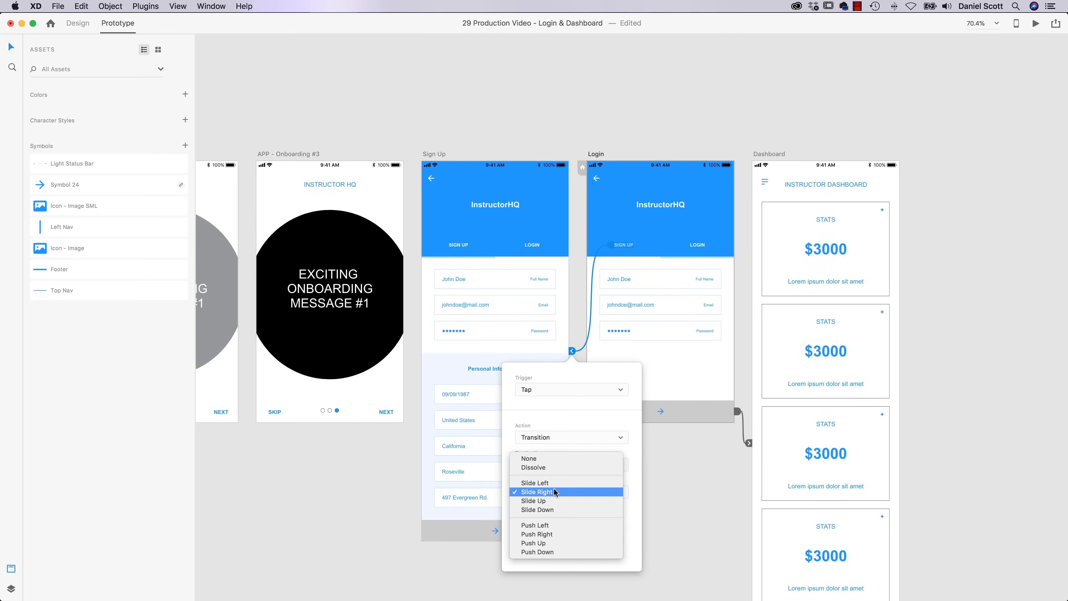
click(555, 483)
Step: Preview the Sign Up artboard again to compare the transitions between LOGIN and SIGN UP, closing the preview when done
click(596, 150)
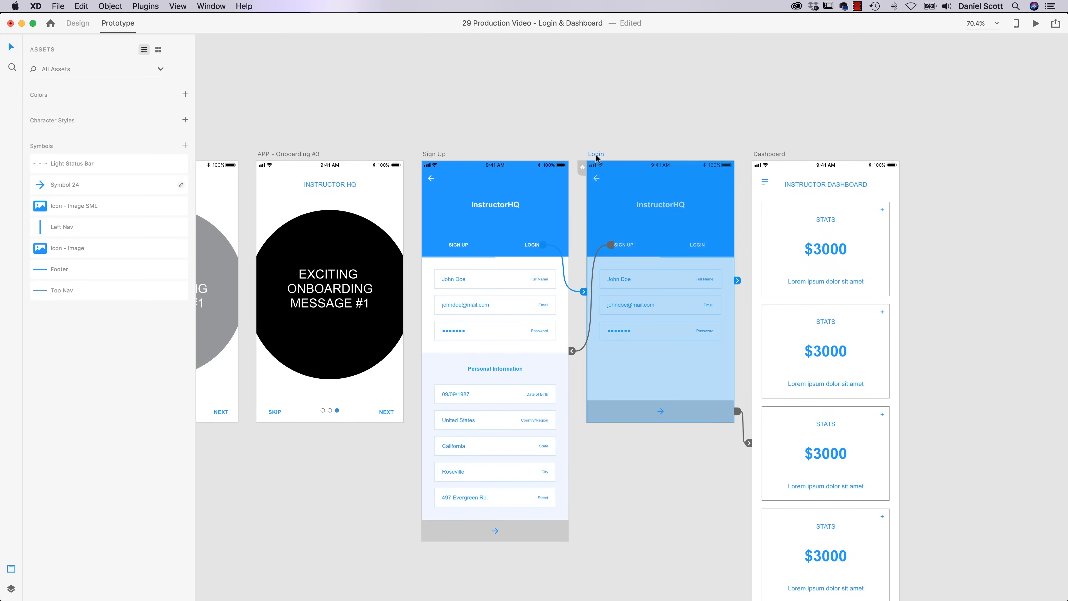
click(437, 156)
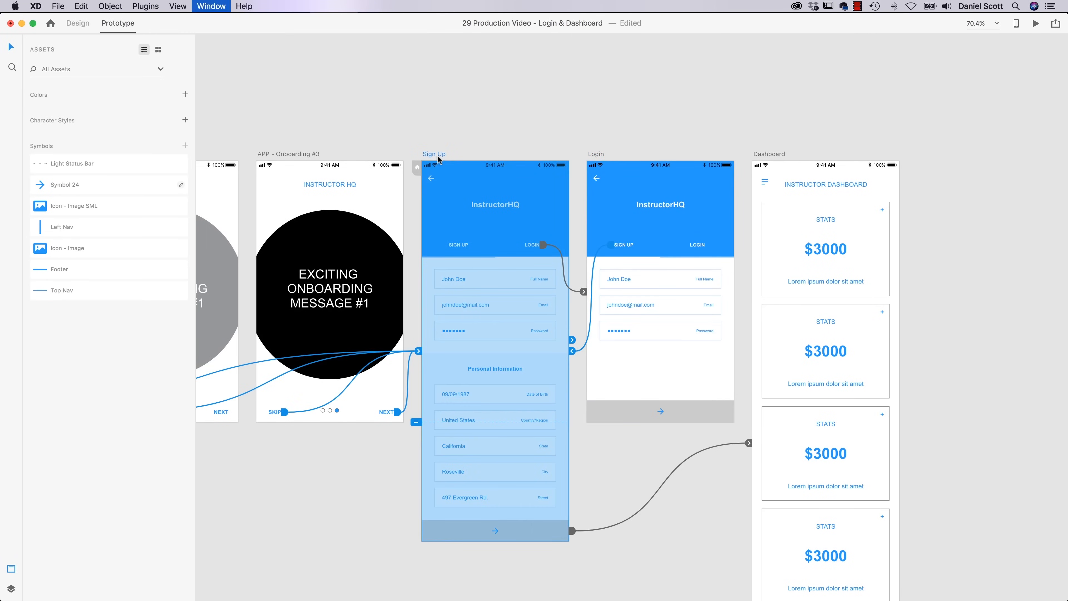
click(864, 280)
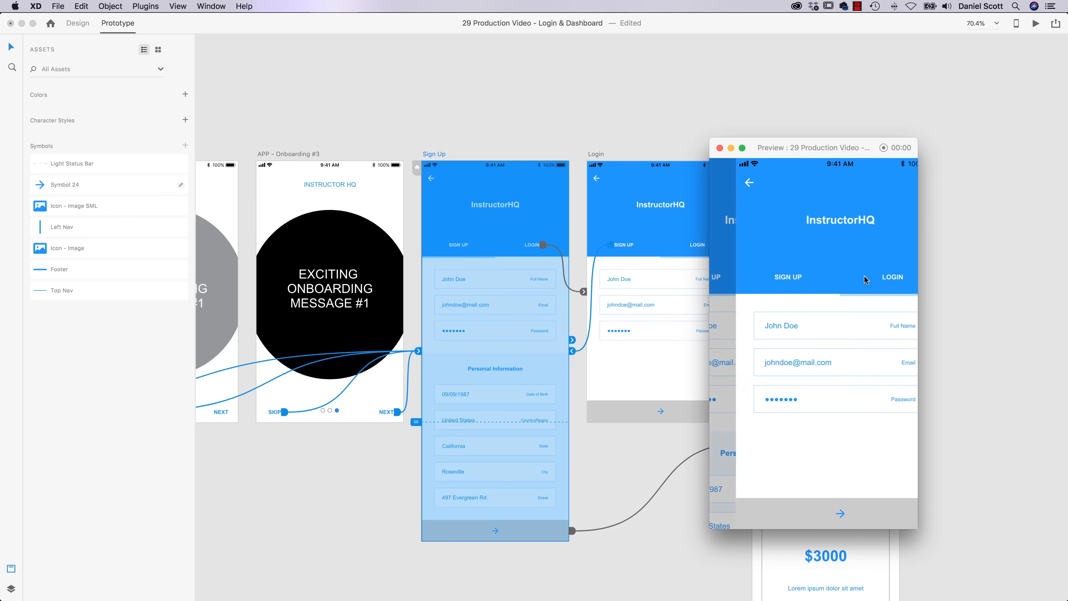
click(756, 280)
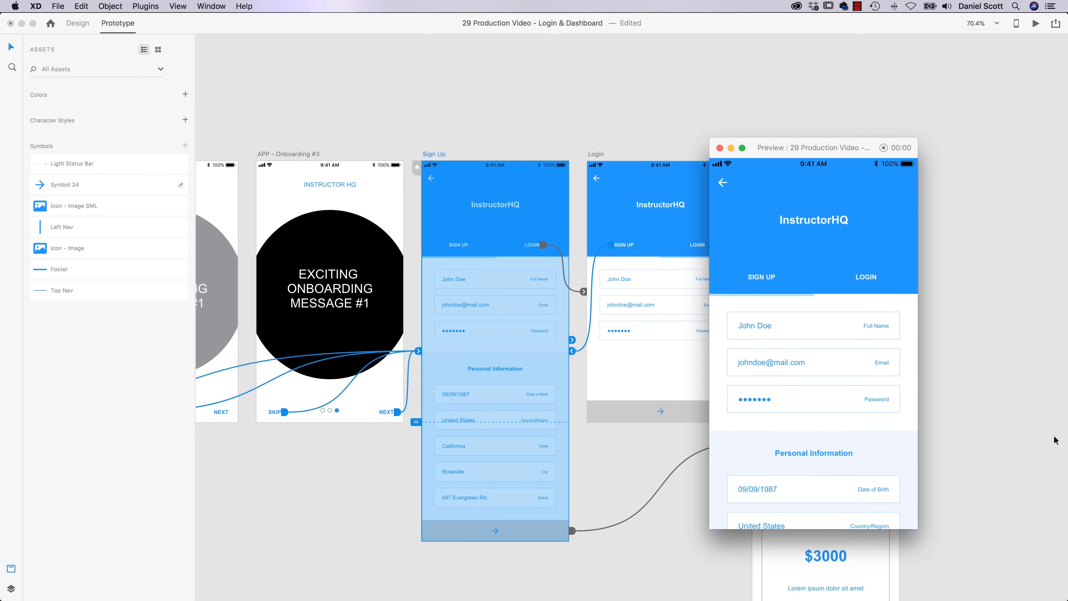
click(719, 148)
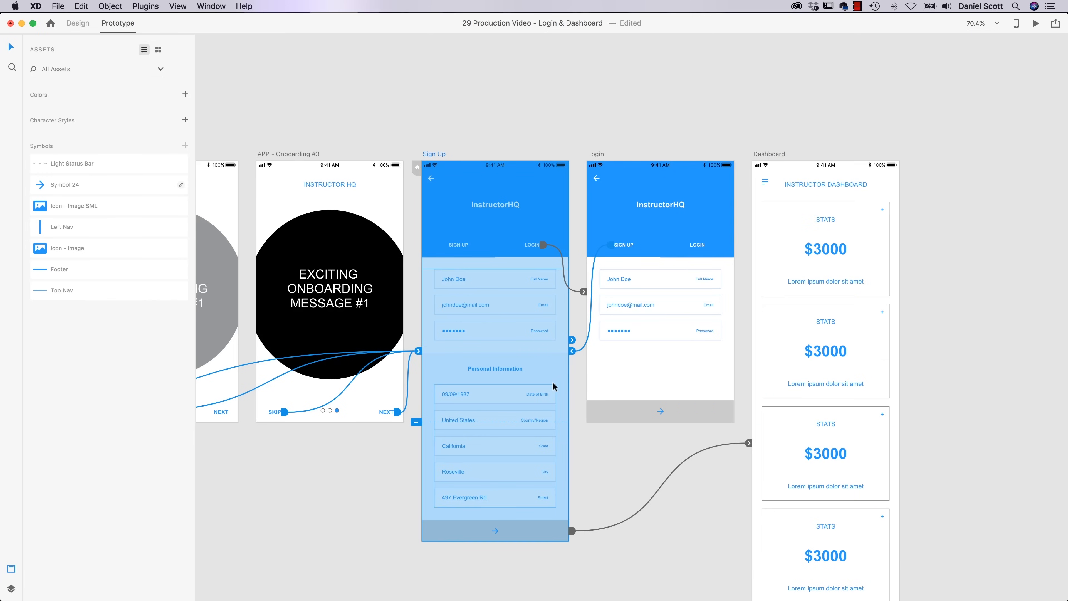
Step: Set the animation of the Login artboard's SIGN UP link back to Slide Right
click(572, 350)
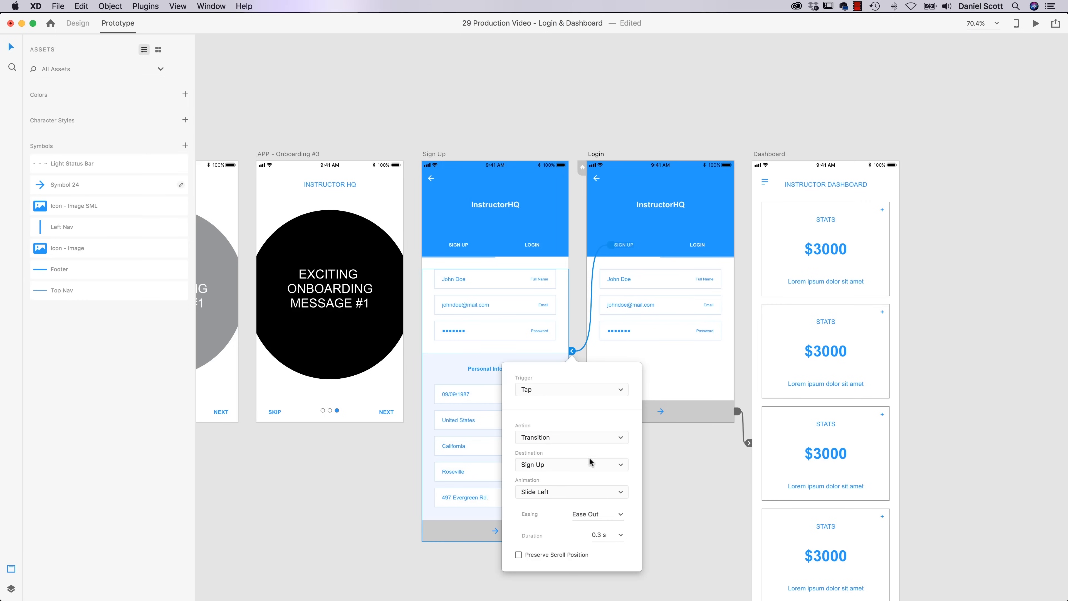
click(561, 493)
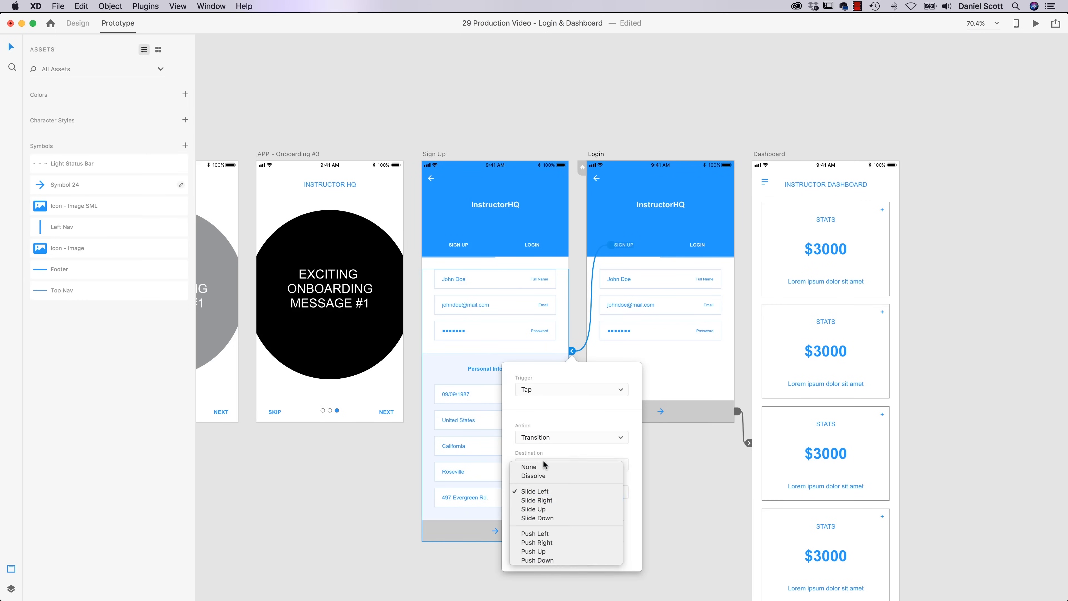
click(536, 500)
click(594, 123)
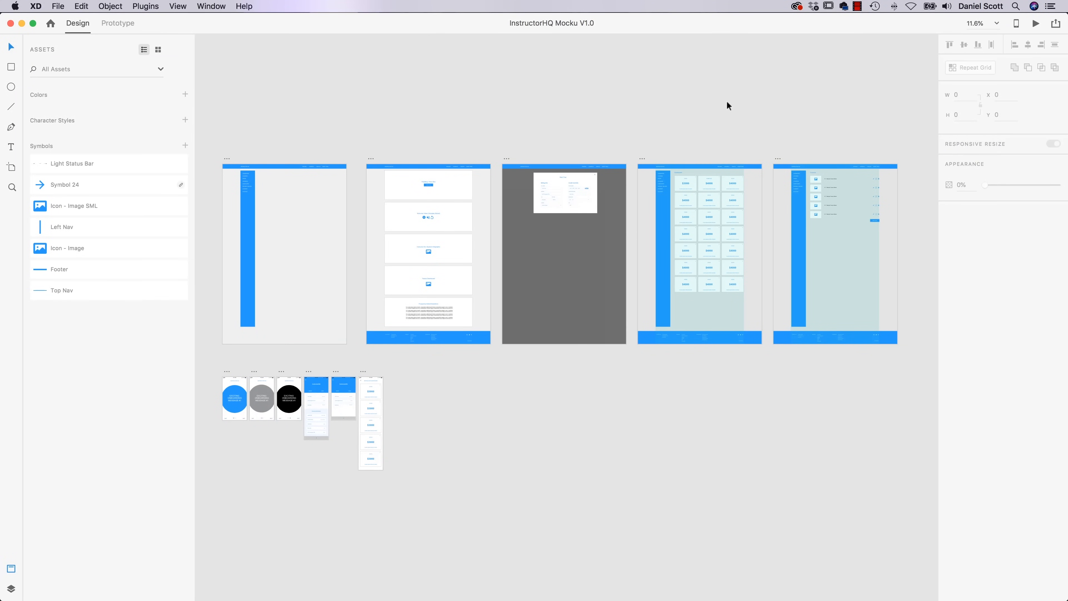
Step: Preview the InstructorHQ Mocku V1.0 desktop prototype, test opening and closing the Start Trial pop-up, and close the preview
key(super+Return)
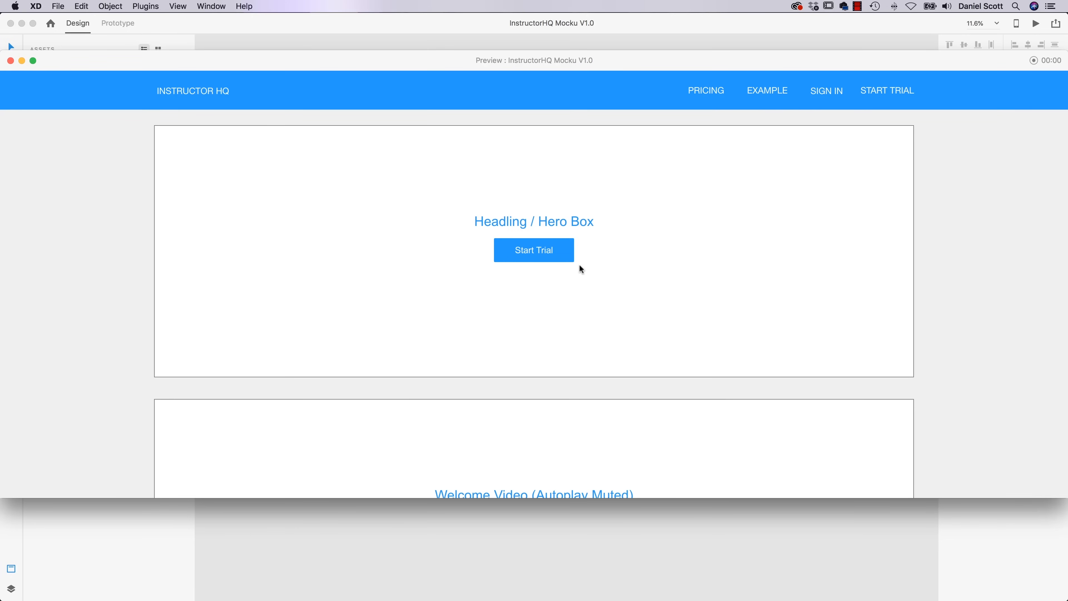
click(536, 250)
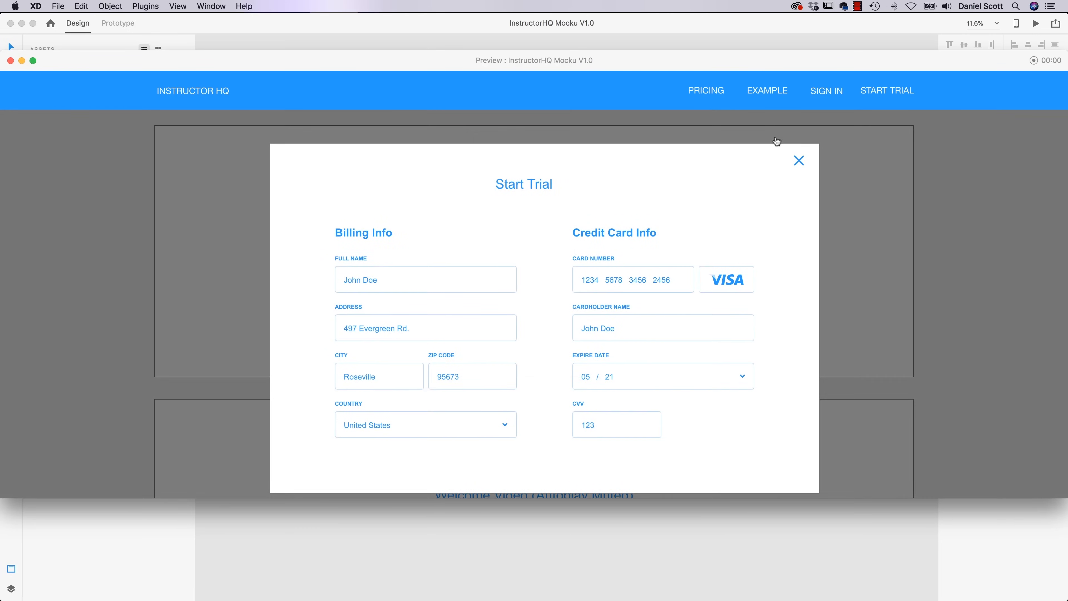
click(798, 160)
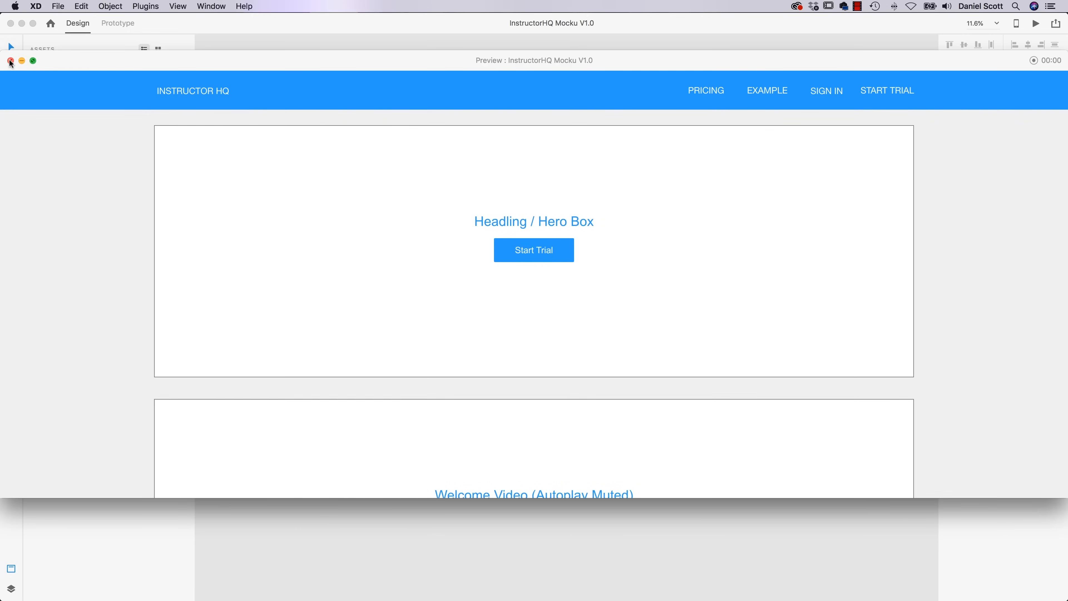
click(10, 62)
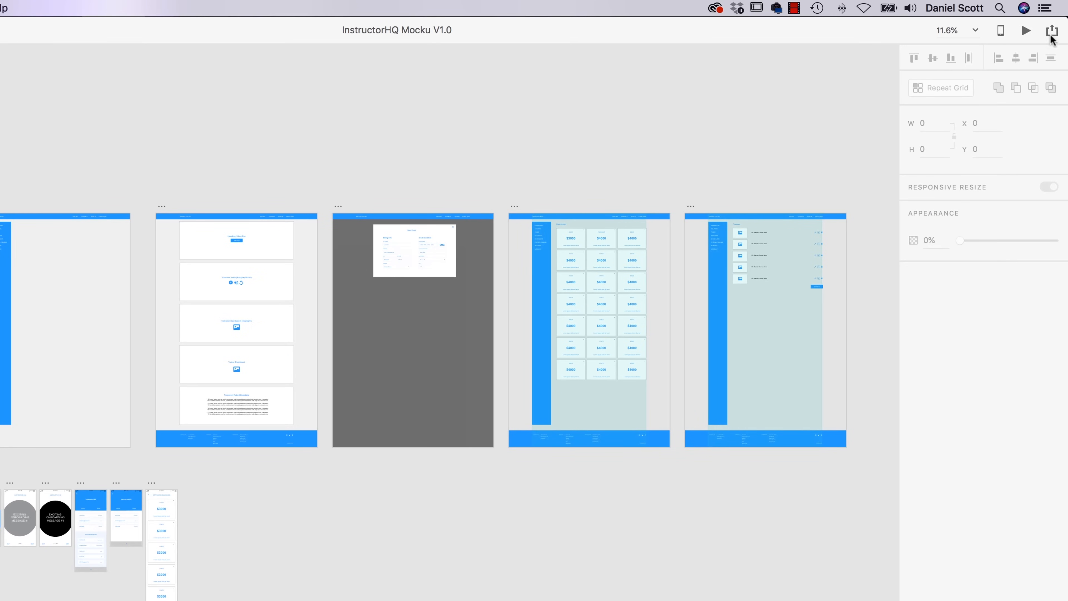
Step: Publish the prototype as a public link titled "InstructorHQ Mockup V1.0" and copy its embed code
click(1051, 37)
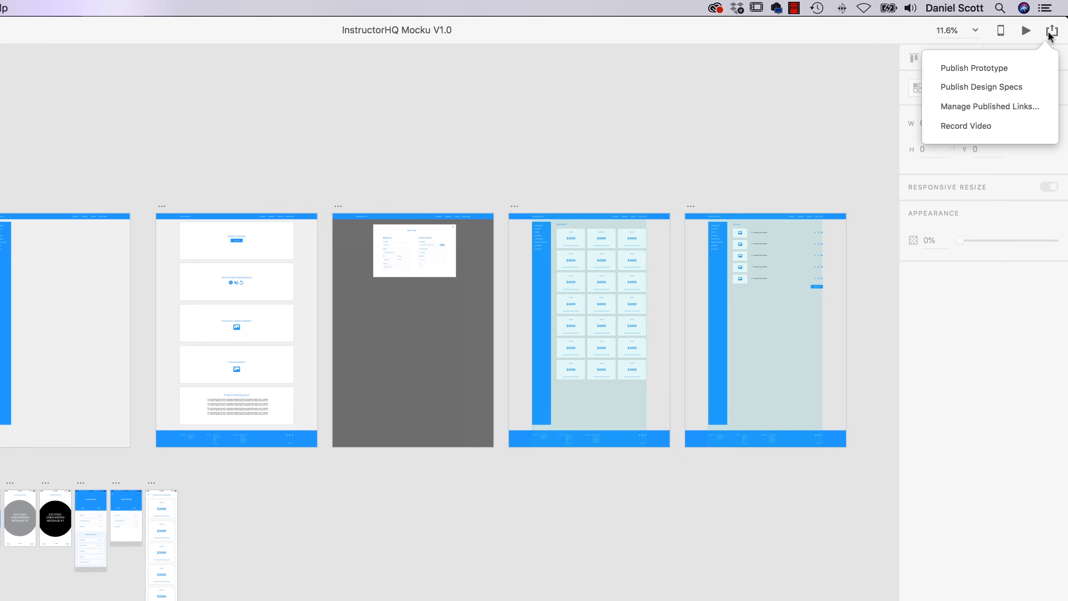
click(957, 70)
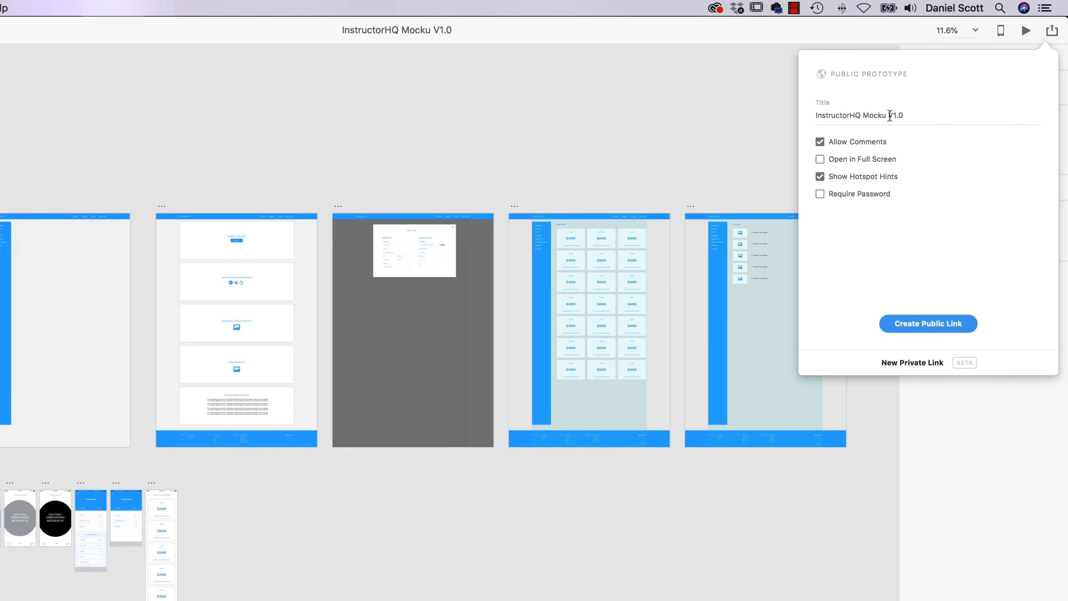
click(887, 116)
click(886, 115)
text(p)
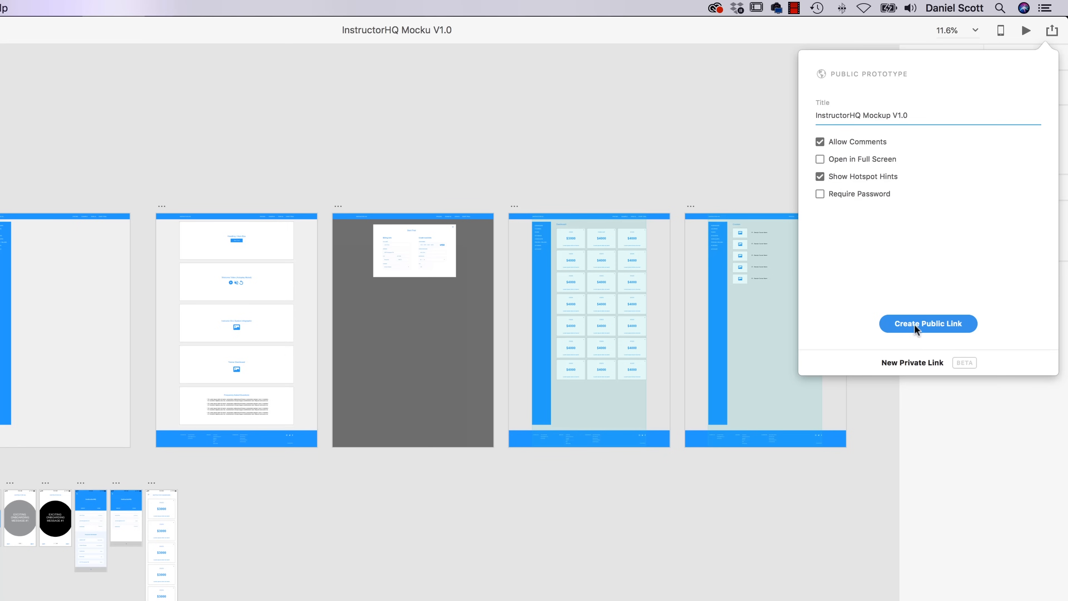
click(954, 328)
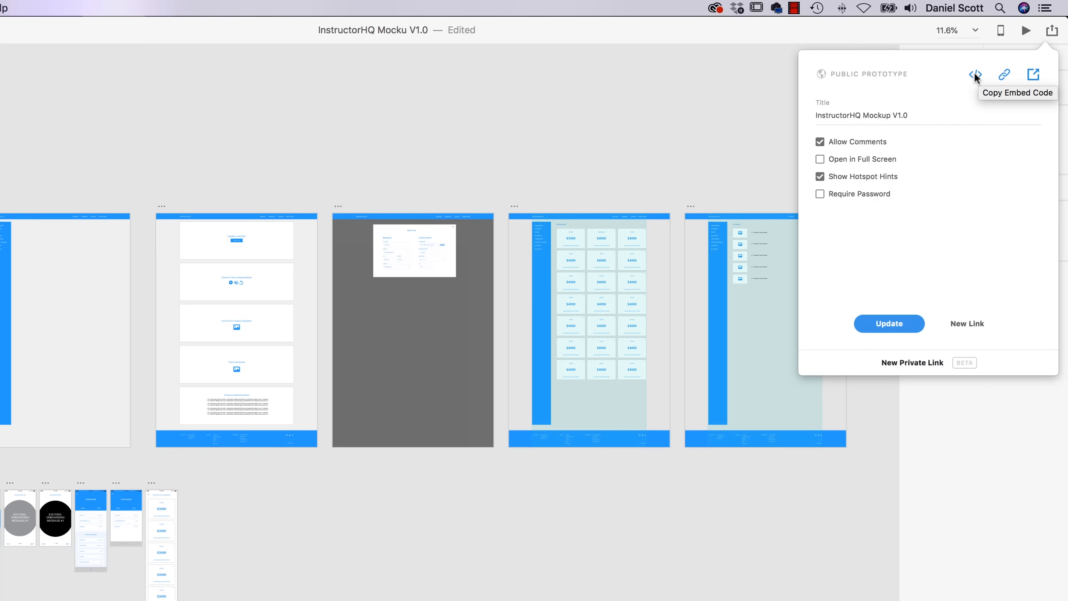
click(974, 74)
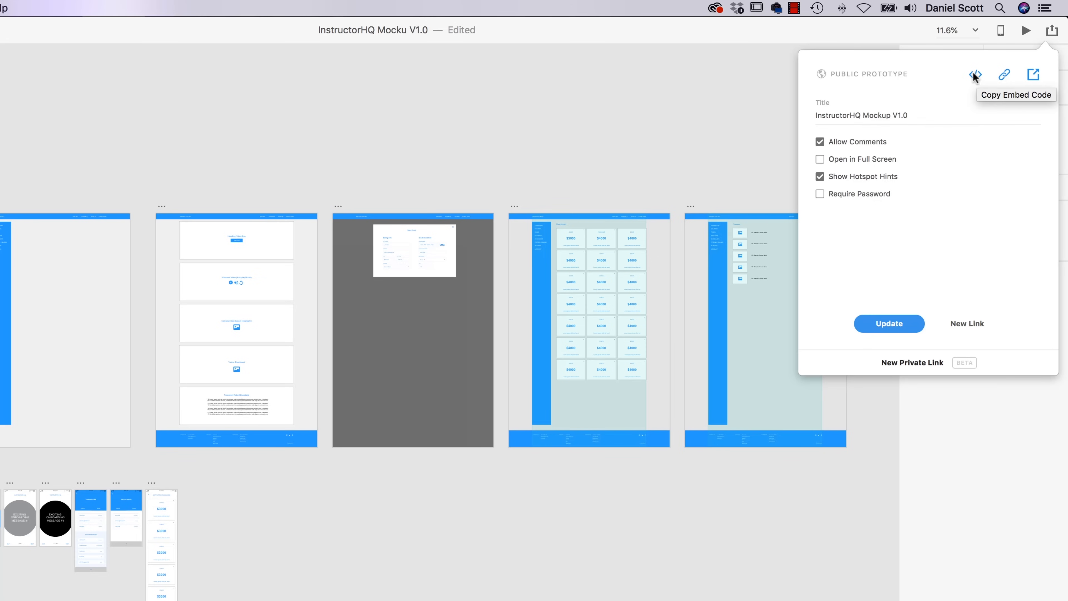
Step: Copy the prototype's public link and paste the copied content into the Left Nav text document, adding blank lines around it
click(1005, 75)
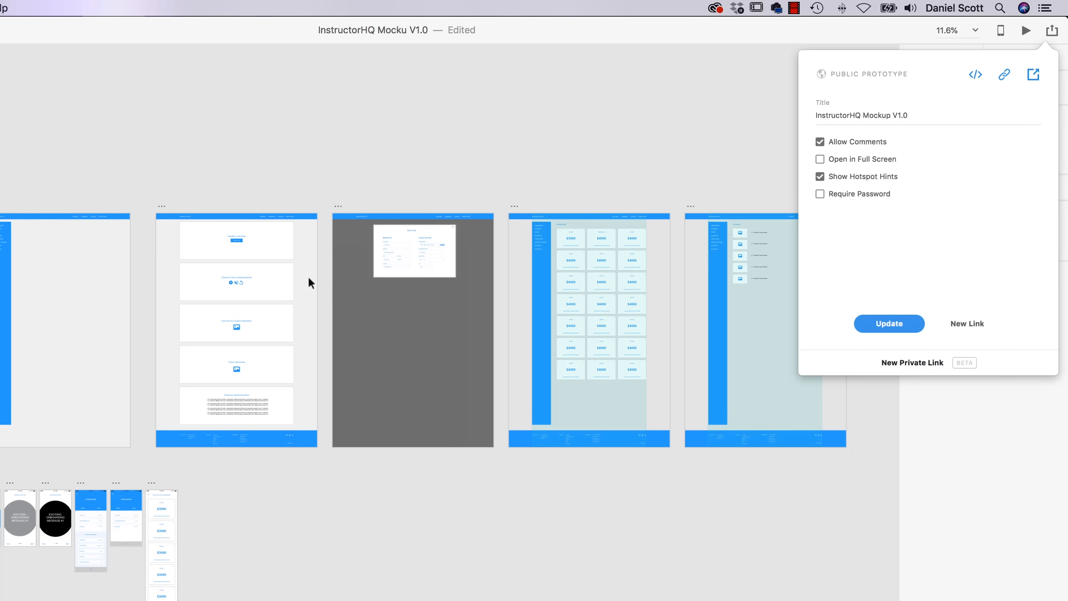
key(super+Tab)
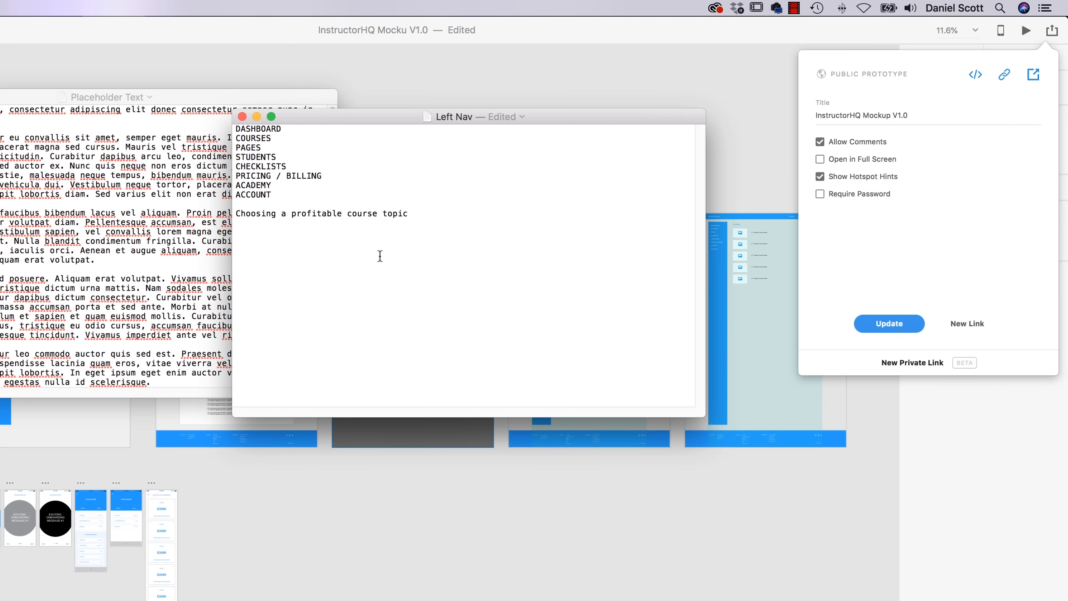
key(super+v)
triple_click(339, 231)
click(339, 224)
key(Return)
key(Return)
key(Return)
key(Return)
key(Return)
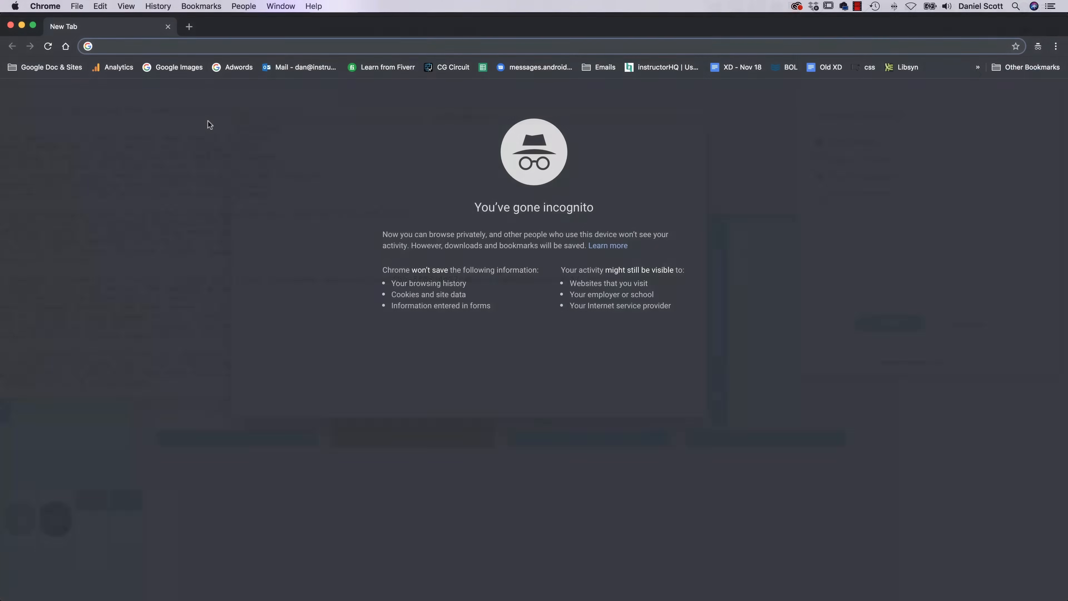
Step: Open the copied prototype link in an incognito Chrome window
key(super+v)
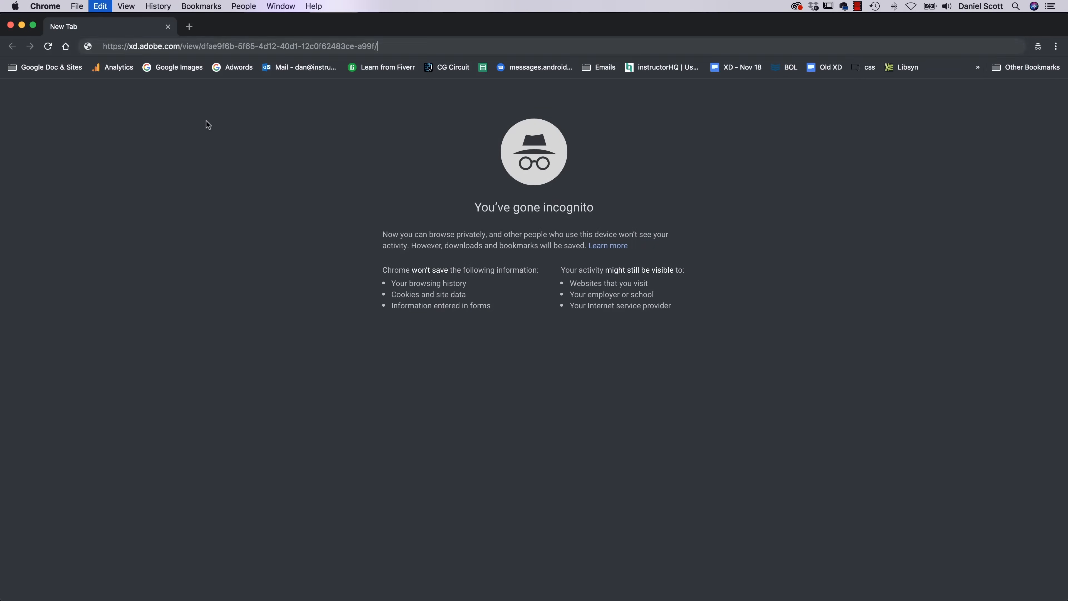
key(Return)
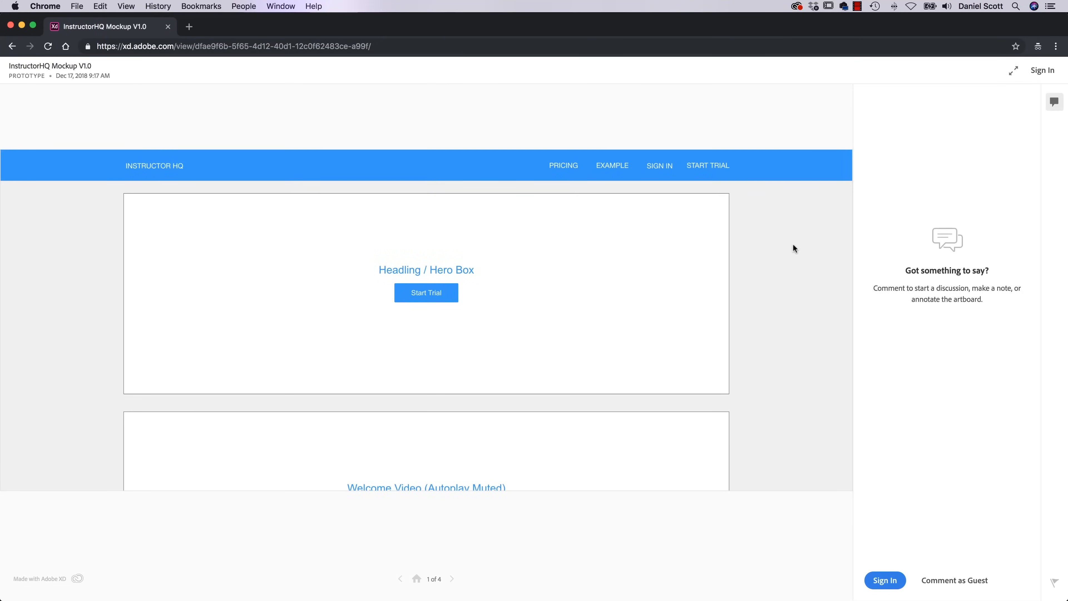
click(883, 583)
click(883, 580)
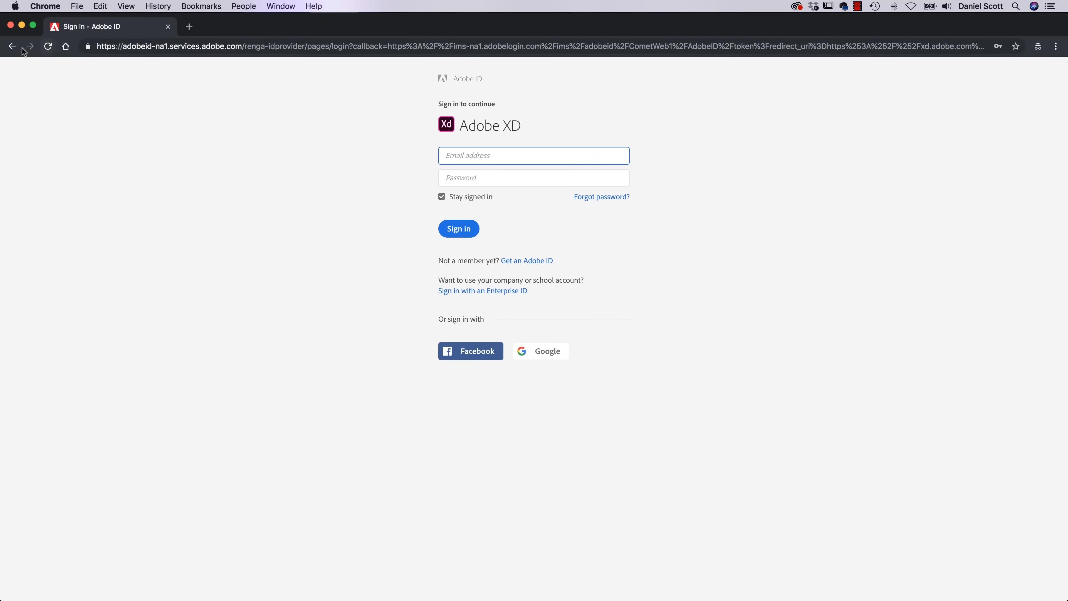
click(12, 46)
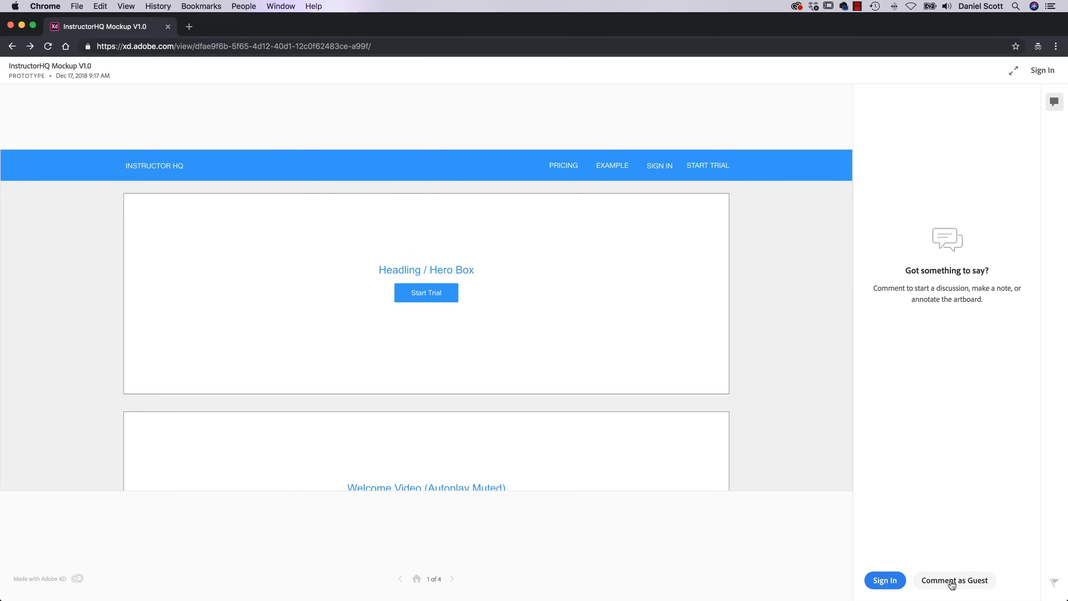
Step: Sign in to comment as a guest, entering the guest's name and completing the bus image verification
click(962, 580)
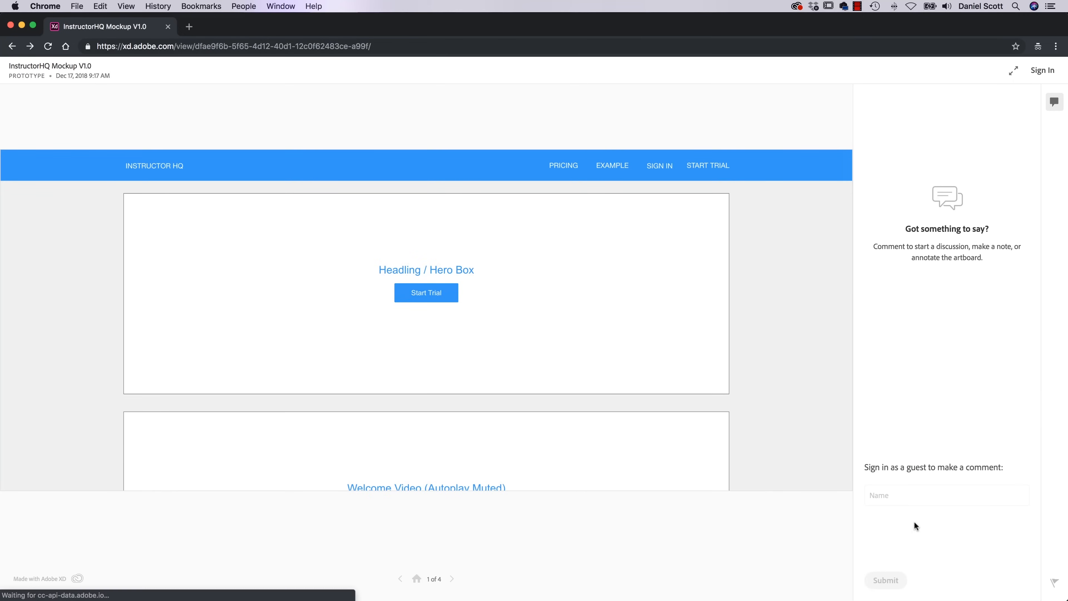
click(911, 502)
text(Danielle)
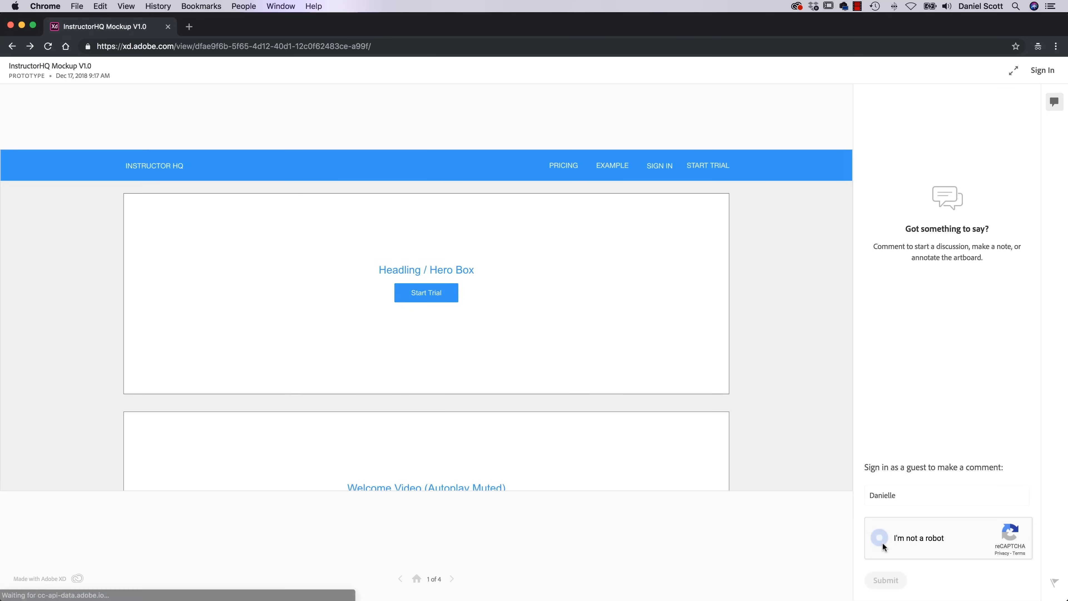
click(880, 539)
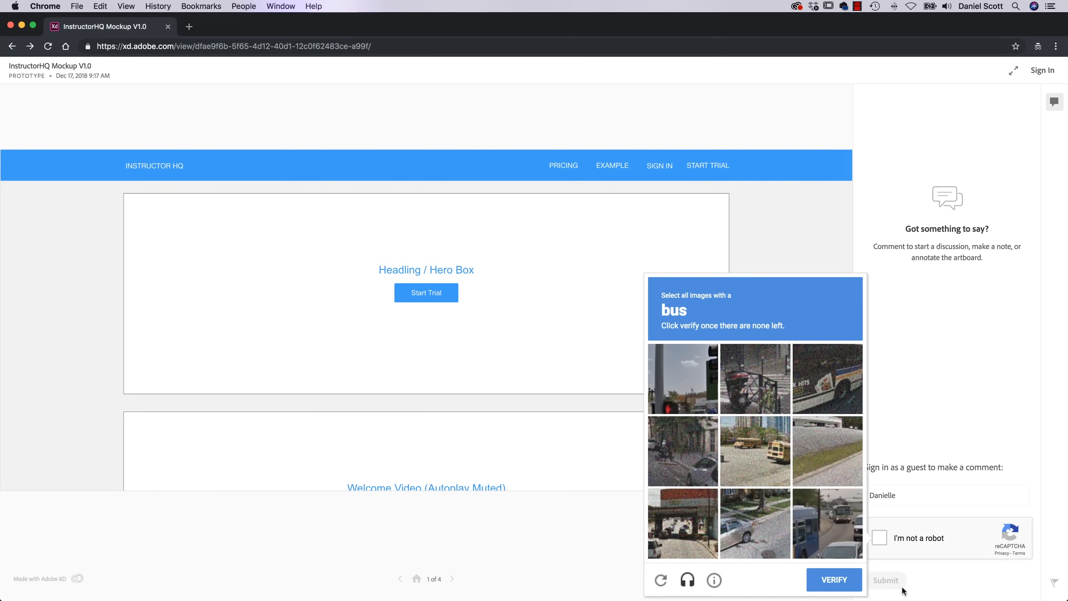
click(835, 399)
click(755, 450)
click(828, 516)
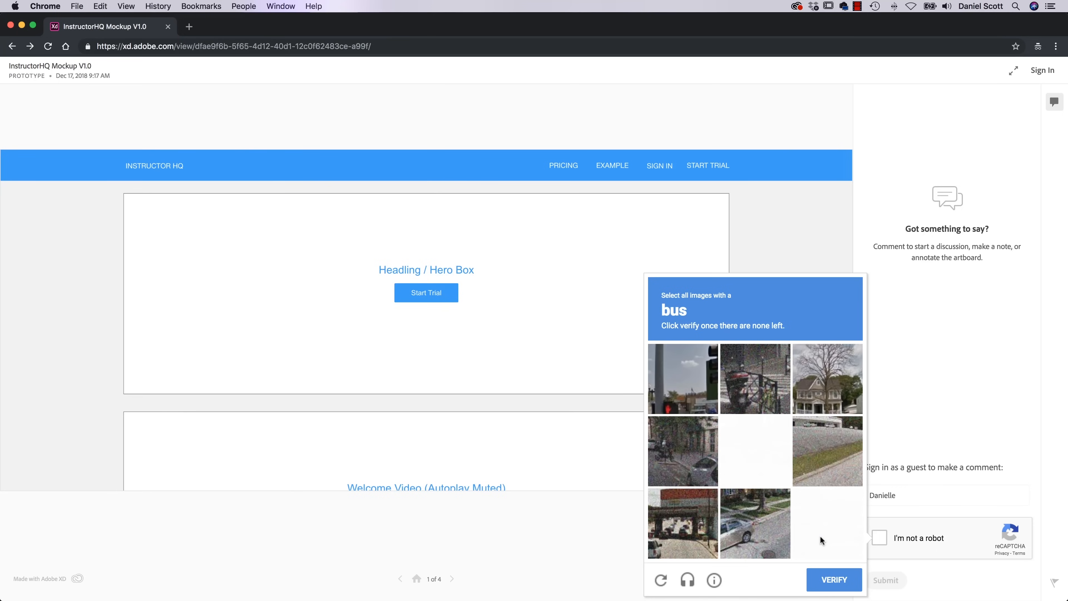
click(760, 474)
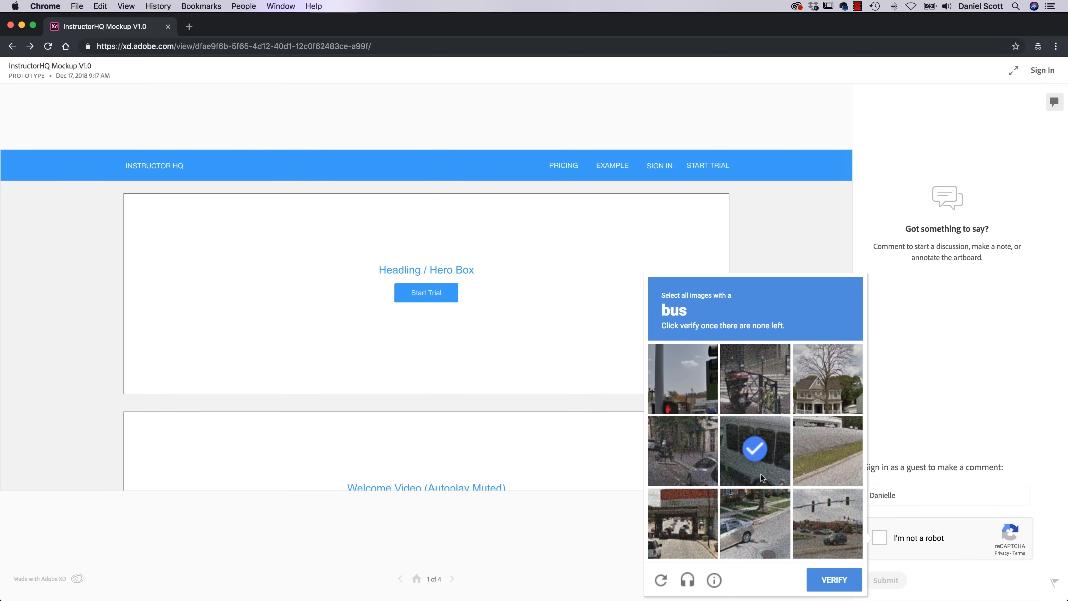
click(833, 577)
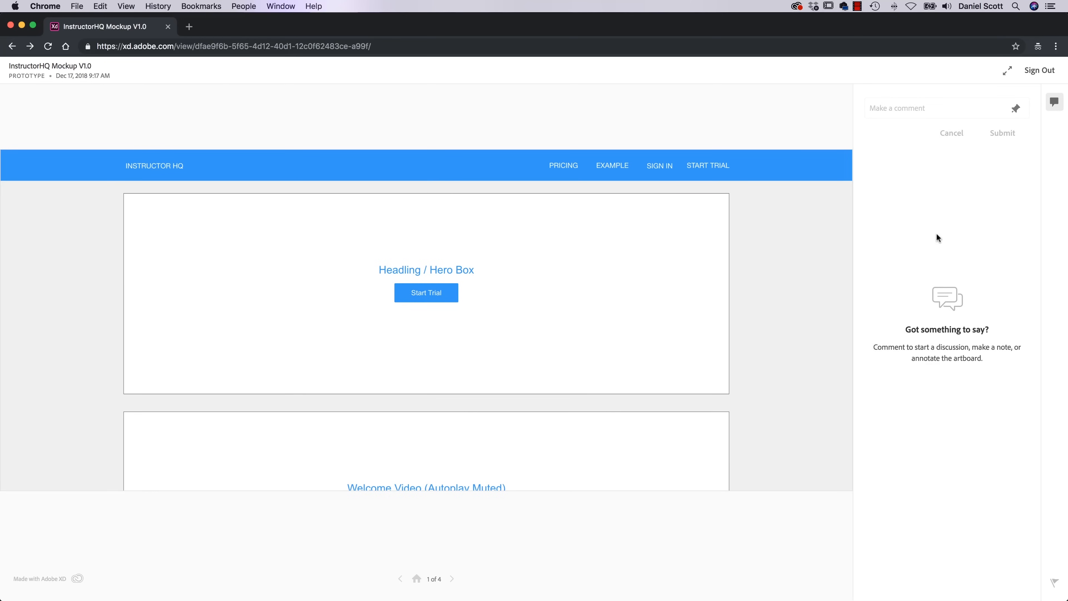
Step: Submit the comment "Love the design." on the homepage artboard
click(906, 108)
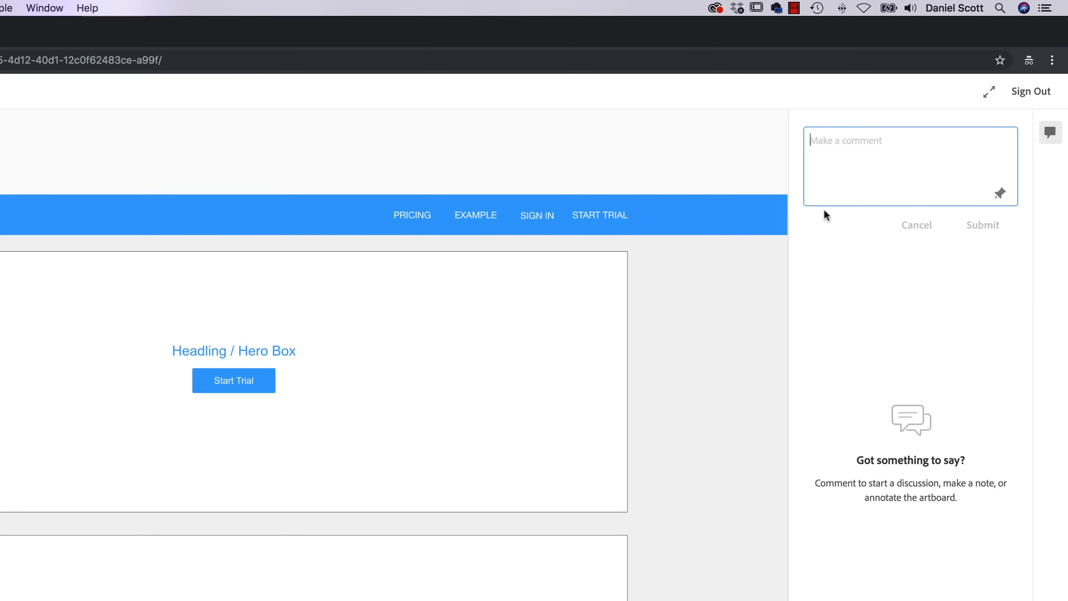
text(Love the design.)
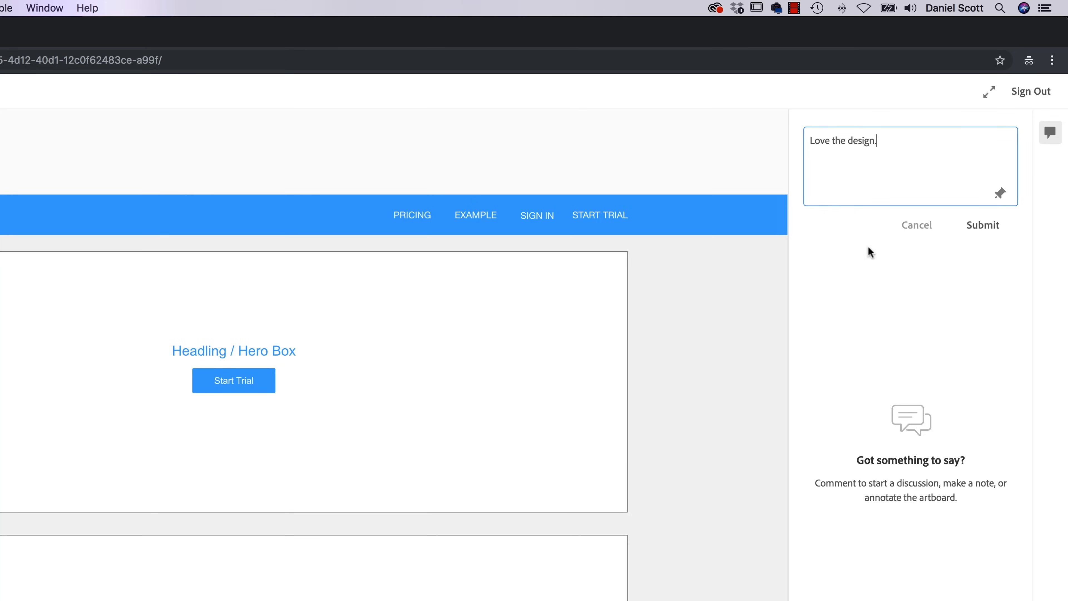
click(982, 227)
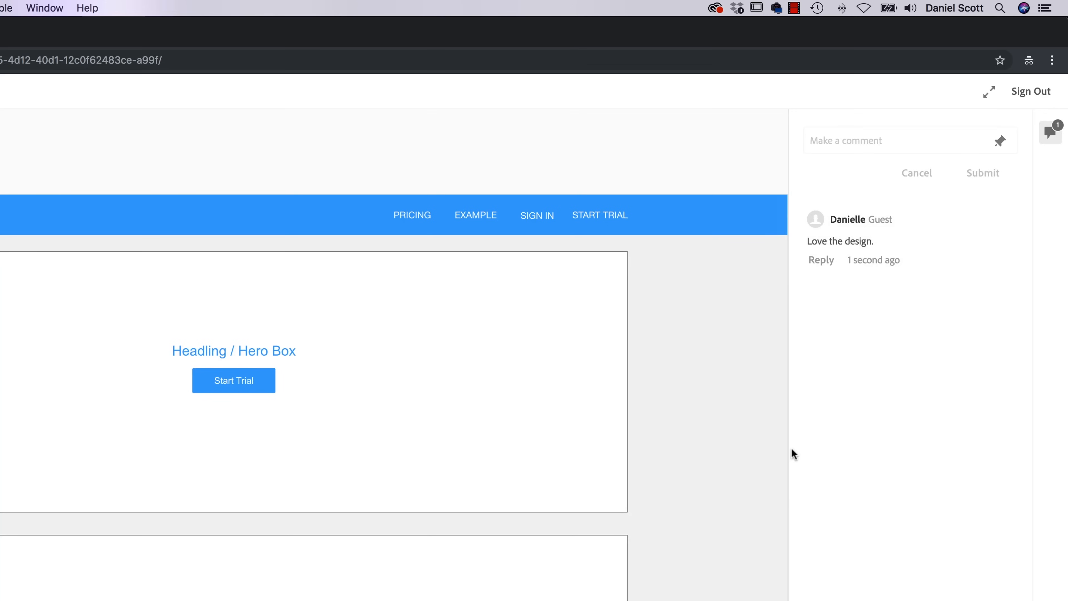
Step: Submit the comment "Should this be log in?" with a pin placed on the SIGN IN link in the page's header
click(888, 145)
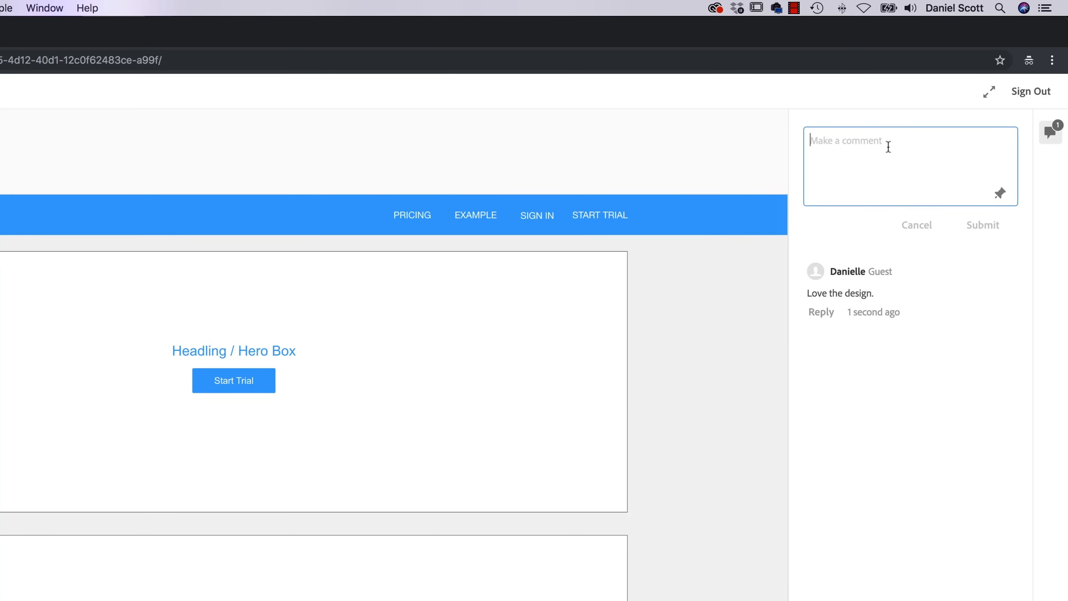
text(Should this be log in?)
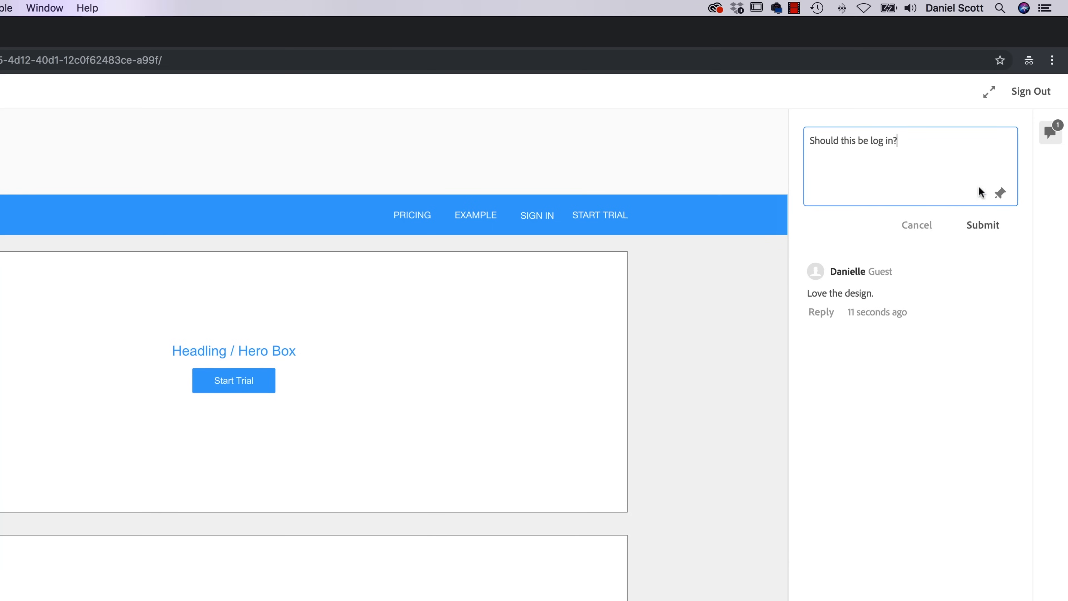
click(999, 193)
click(600, 222)
click(1000, 193)
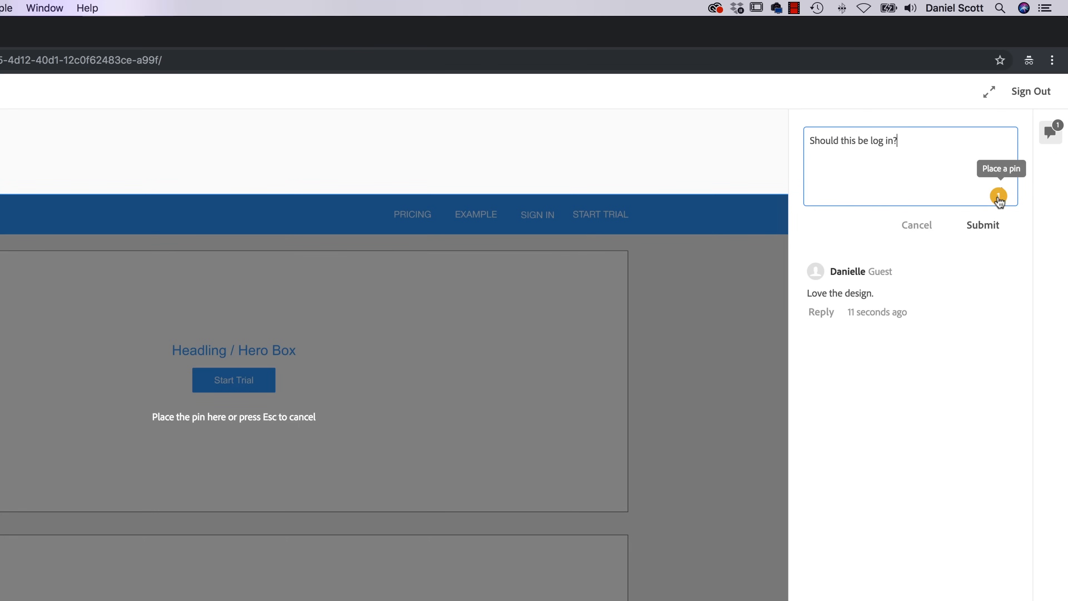
click(531, 215)
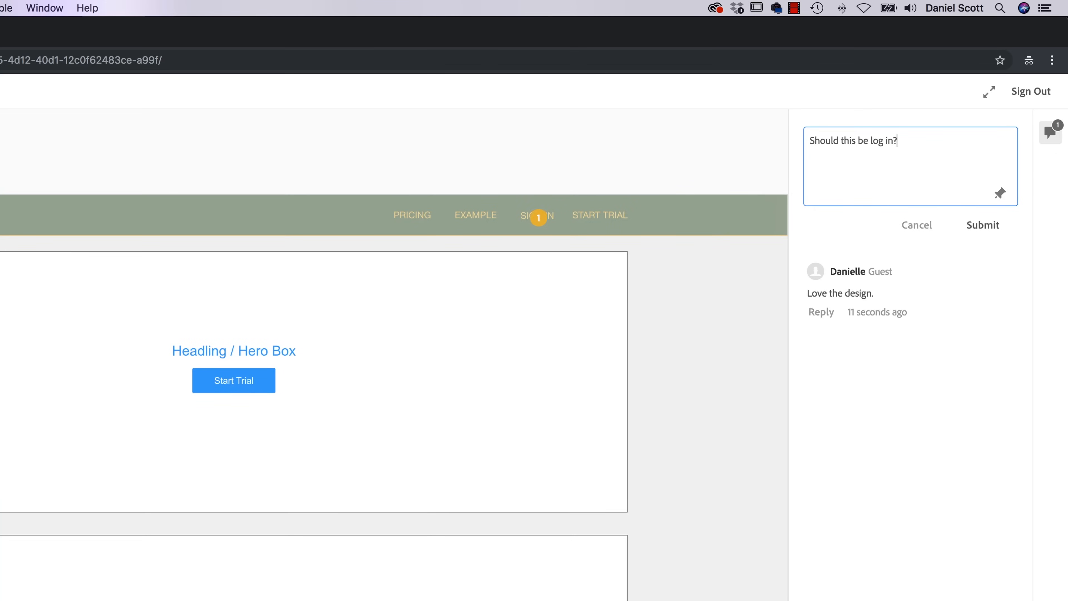
click(537, 219)
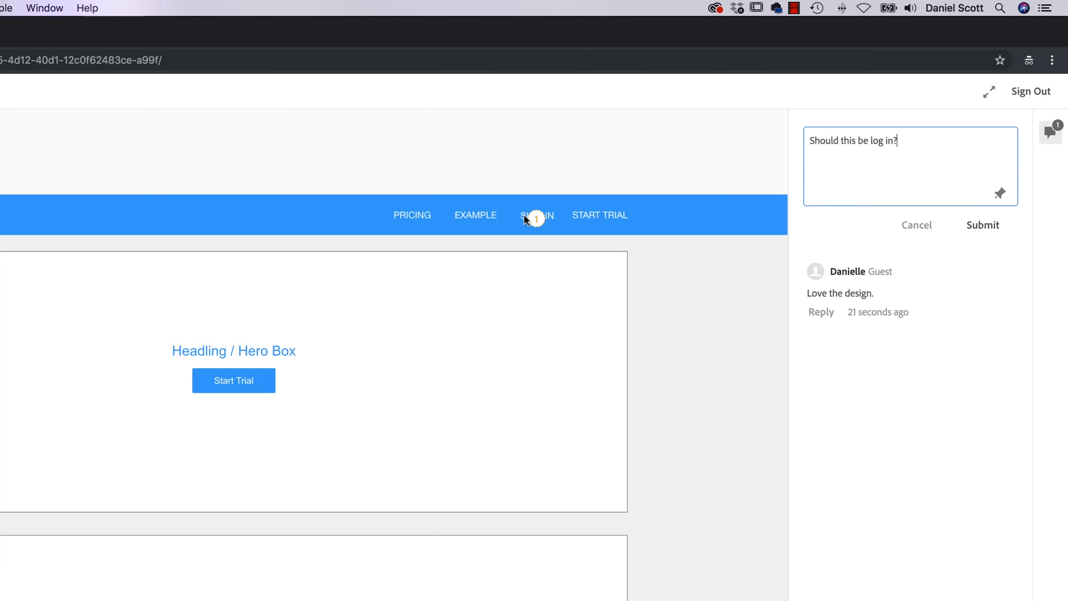
click(980, 226)
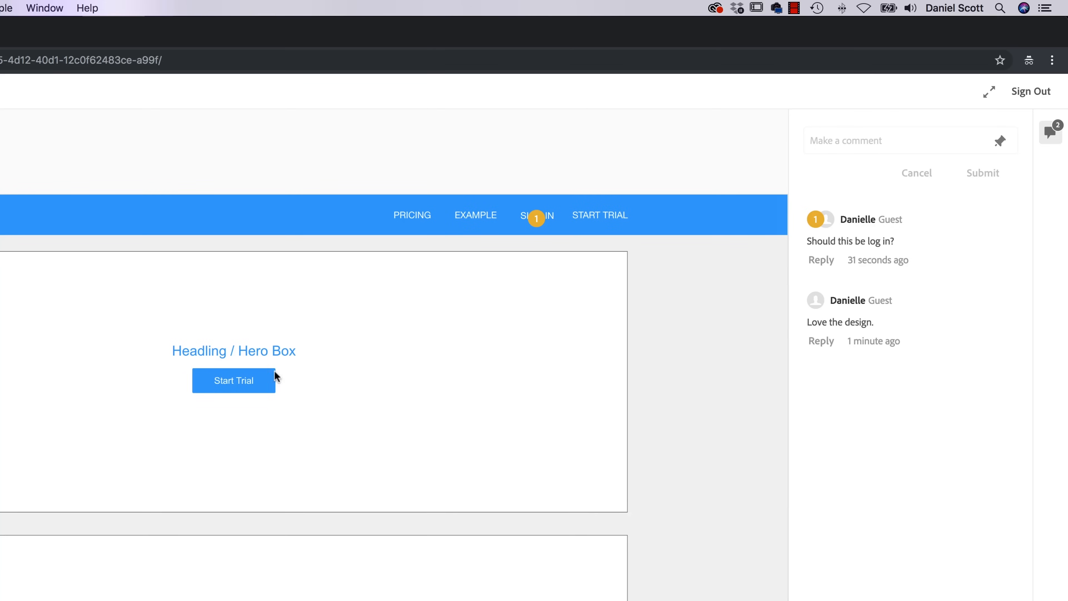
Step: Browse the shared prototype's screens, test opening and closing the Start Trial pop-up, and return to the home screen
key(super+Tab)
click(449, 582)
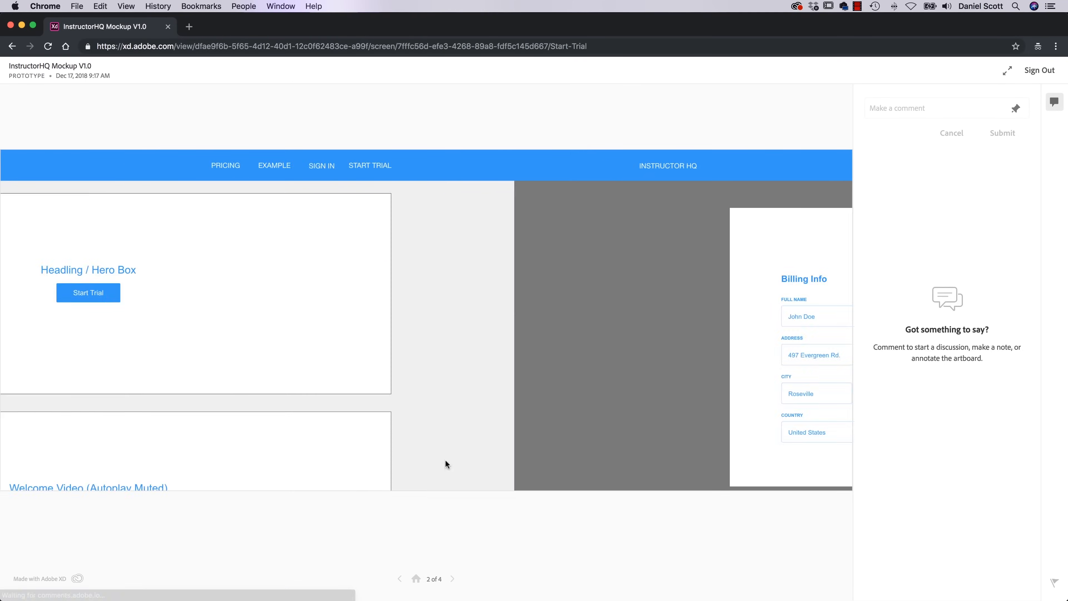
click(412, 576)
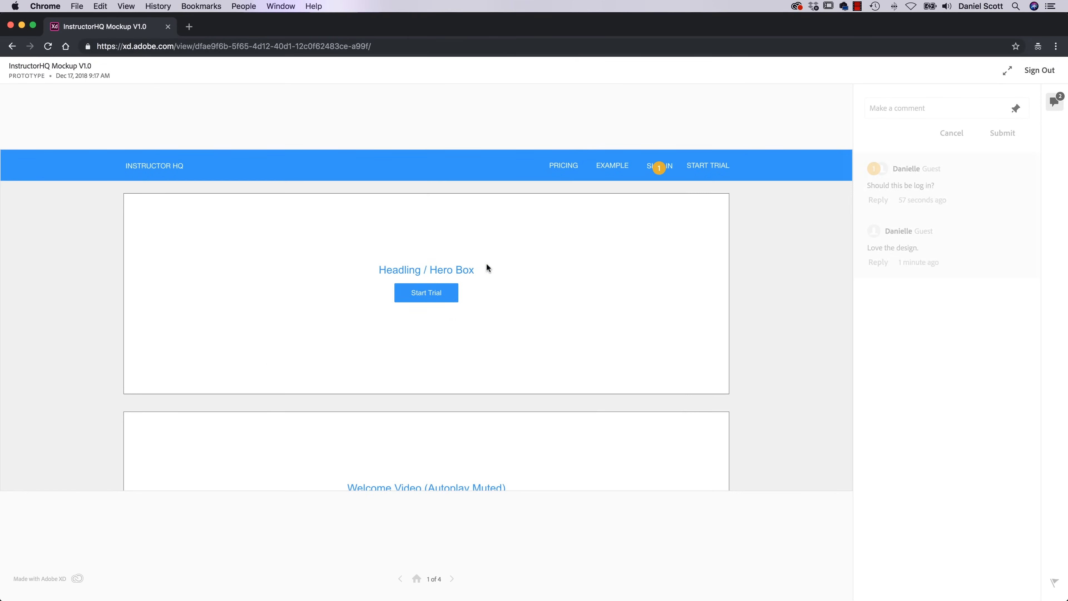
click(441, 298)
click(638, 221)
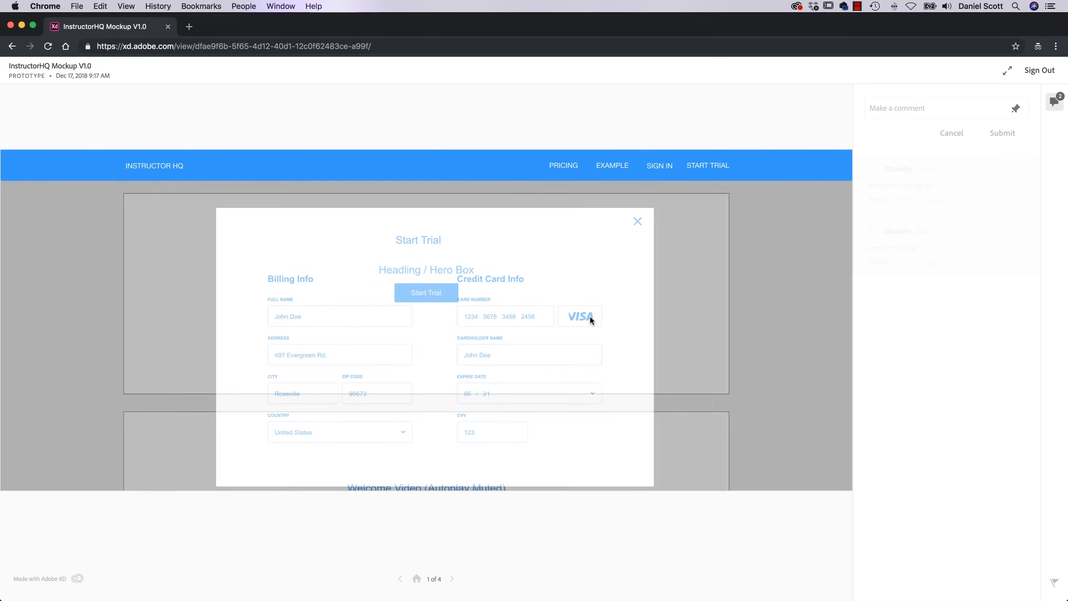
click(452, 580)
click(453, 580)
click(415, 581)
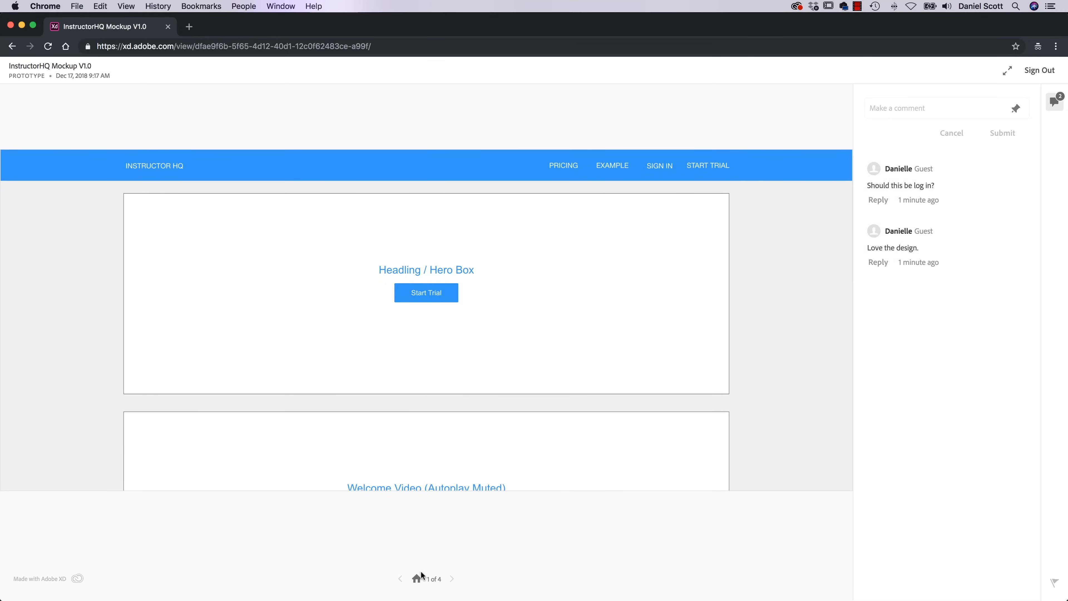
Step: Switch to Adobe XD and show the Nav Holder artboard's connections in Prototype mode
key(super+Tab)
key(super+Tab)
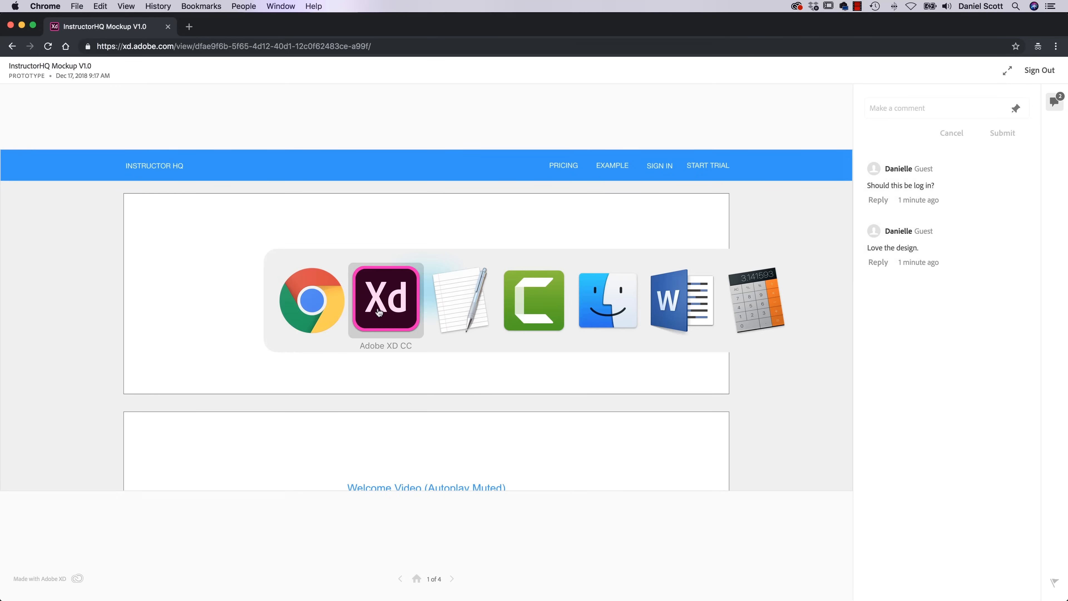
click(227, 372)
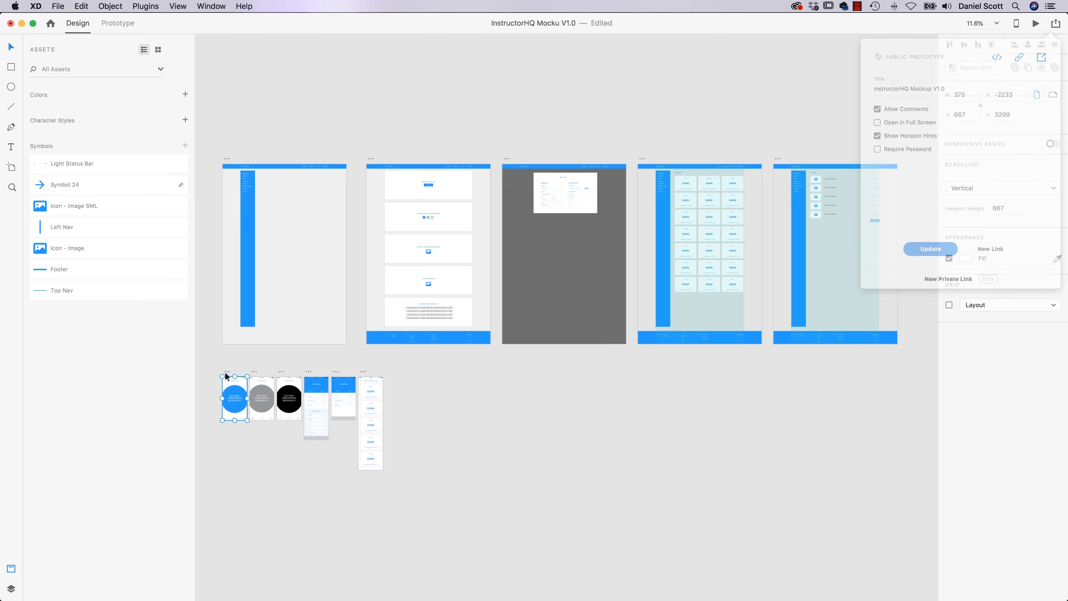
click(227, 159)
click(118, 24)
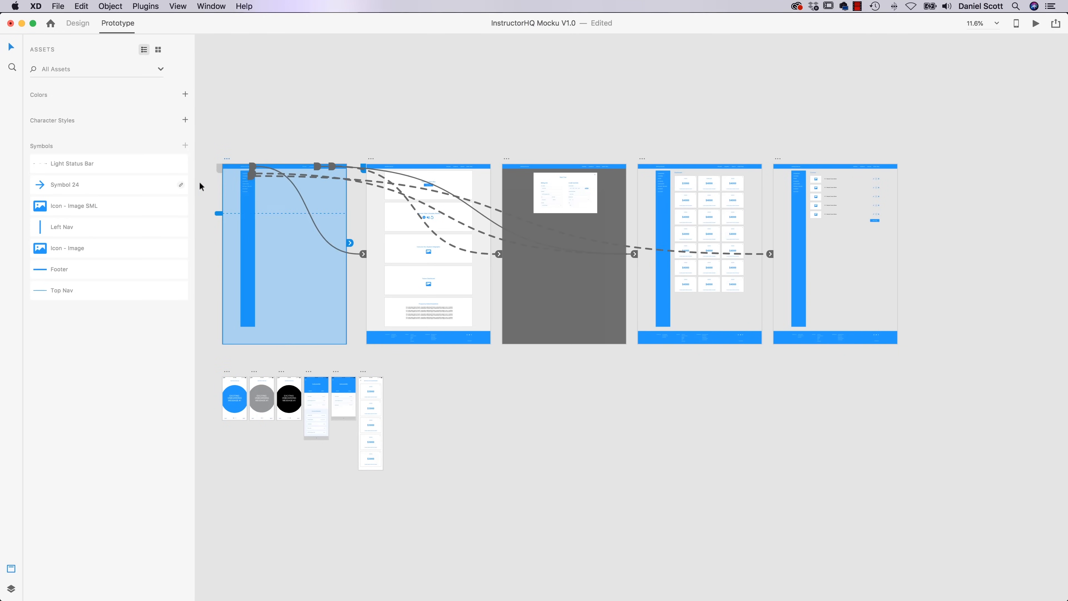
Step: Examine the home-screen markers of the Nav Holder and Homepage - 1366px artboards
scroll(242, 195, up, 10)
drag(244, 196, 500, 454)
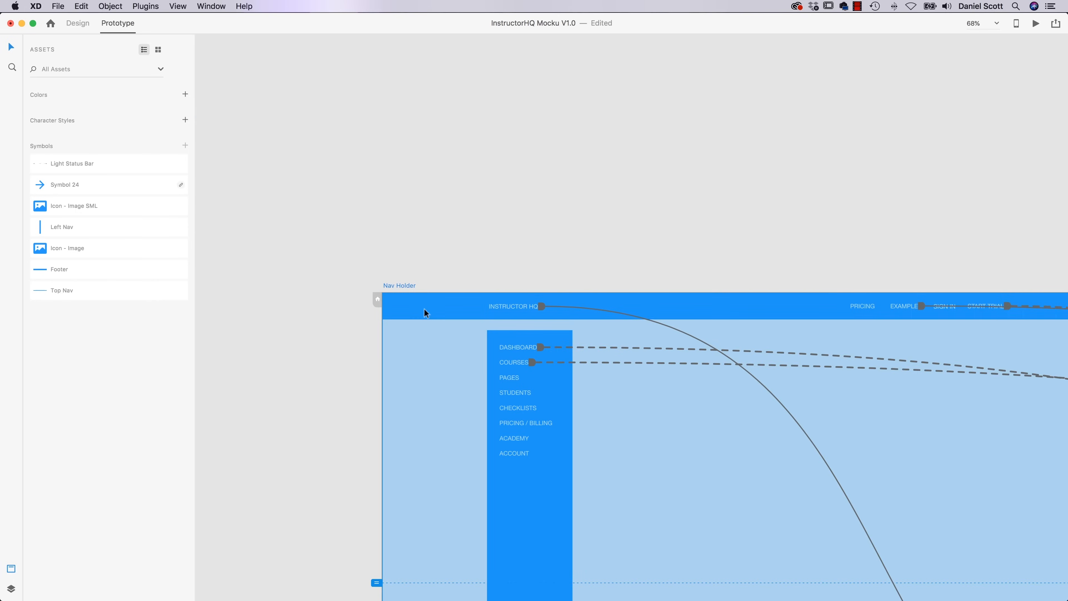
scroll(478, 282, right, 15)
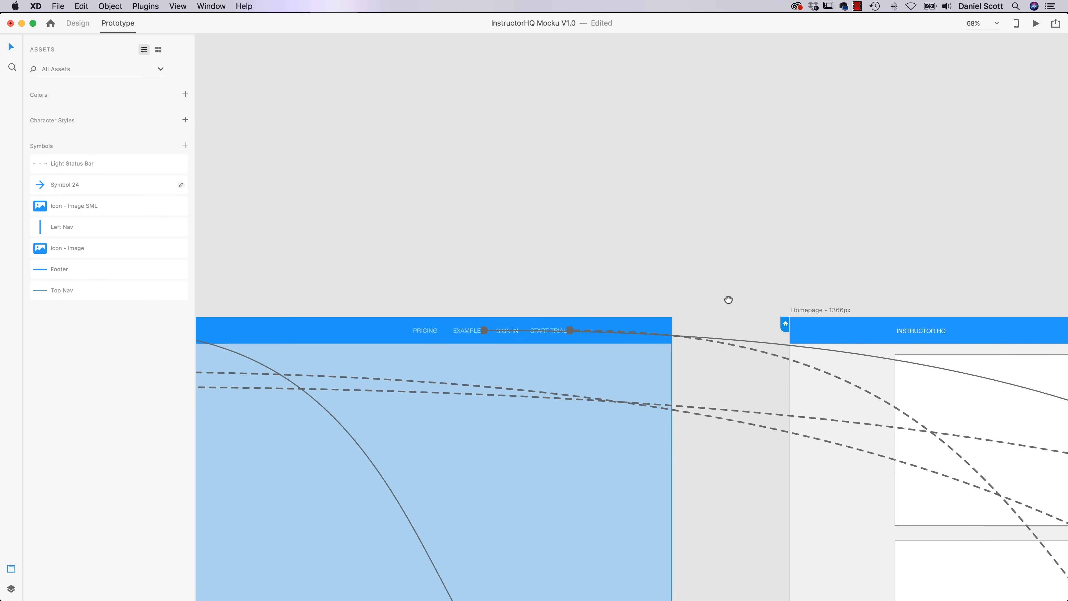
scroll(559, 362, right, 2)
click(466, 298)
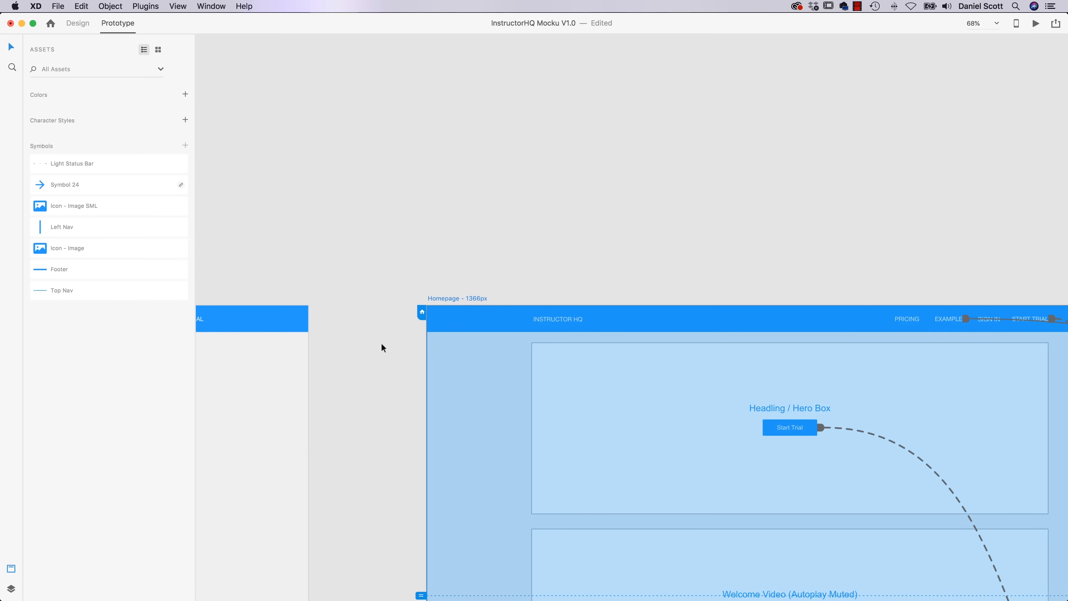
Step: Set the APP - Onboarding #1 artboard as the prototype's home screen
drag(412, 491, 669, 120)
scroll(669, 119, left, 10)
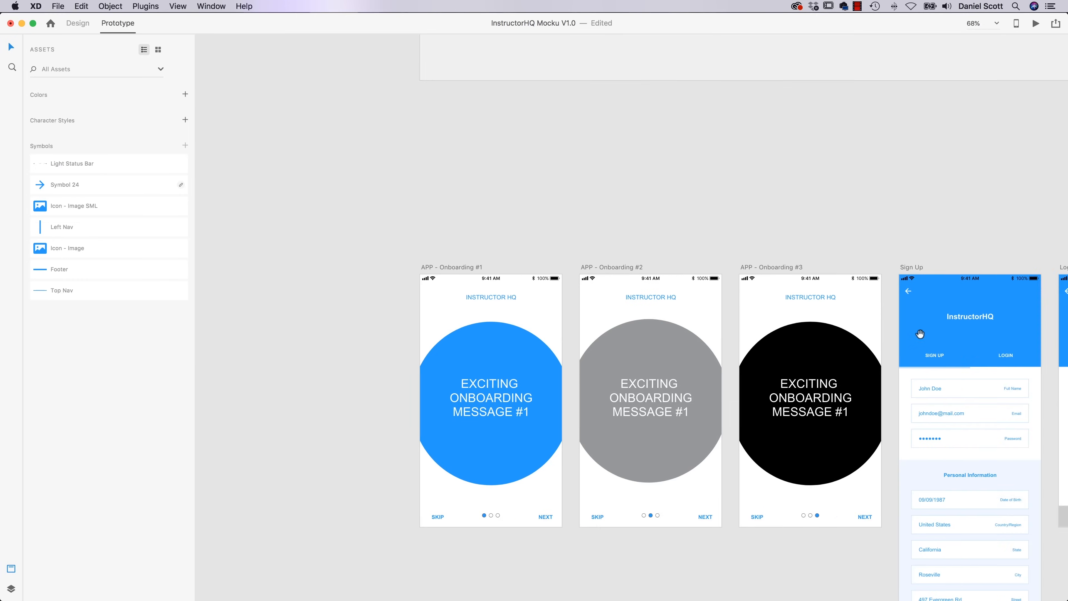
click(498, 267)
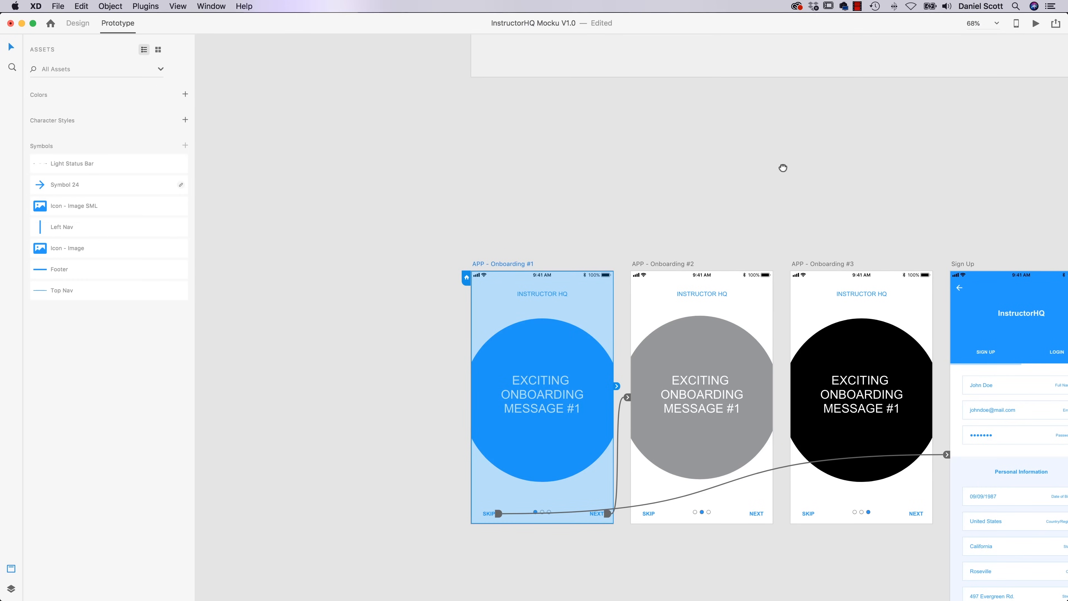
Step: Set the Homepage - 1366px artboard as the prototype's home screen
drag(782, 168, 290, 556)
drag(784, 50, 515, 453)
drag(578, 154, 548, 253)
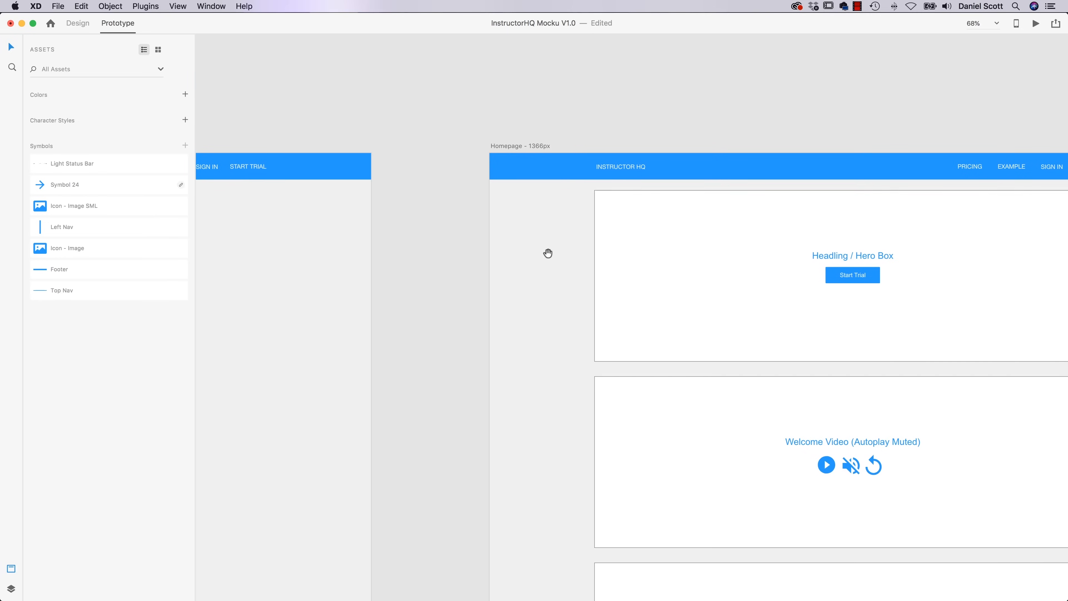
click(510, 146)
Step: Switch to Chrome, test the shared prototype's Start Trial pop-up and follow the header link to the Dashboard screen
key(super+Tab)
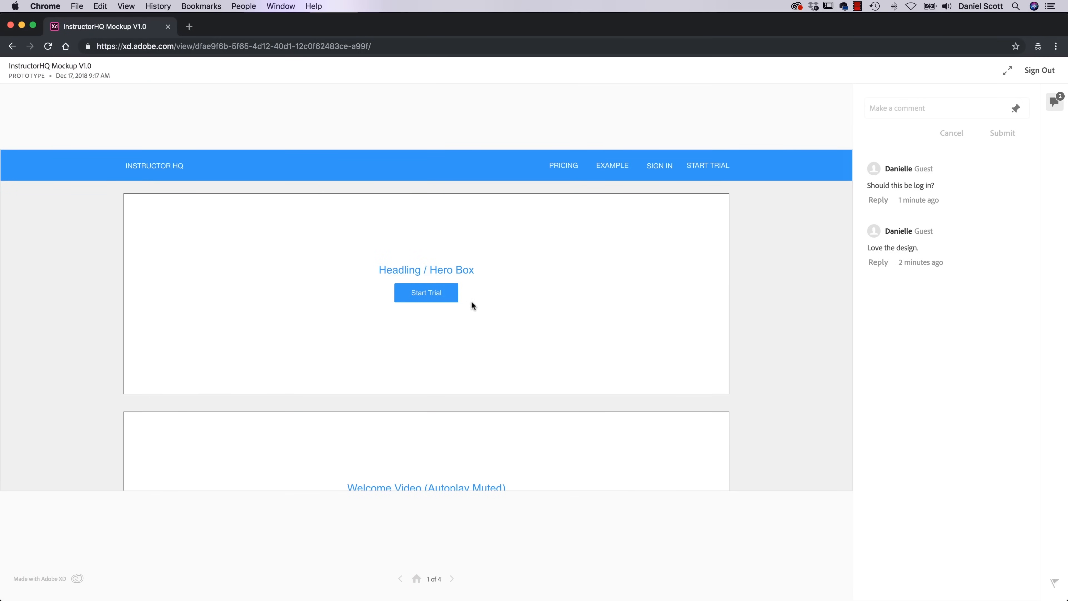
click(448, 298)
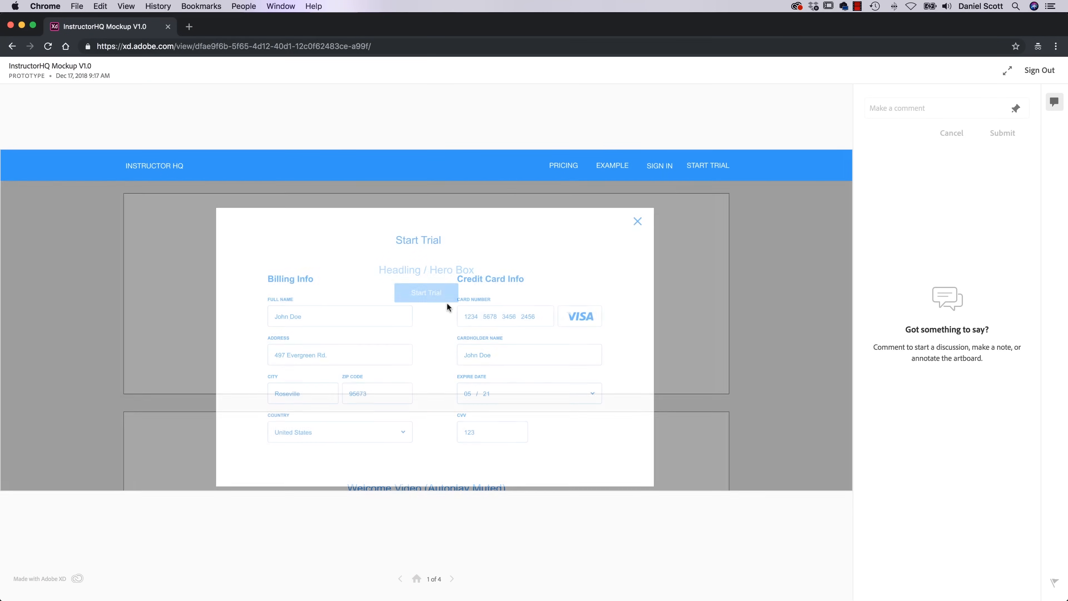
click(637, 221)
click(613, 172)
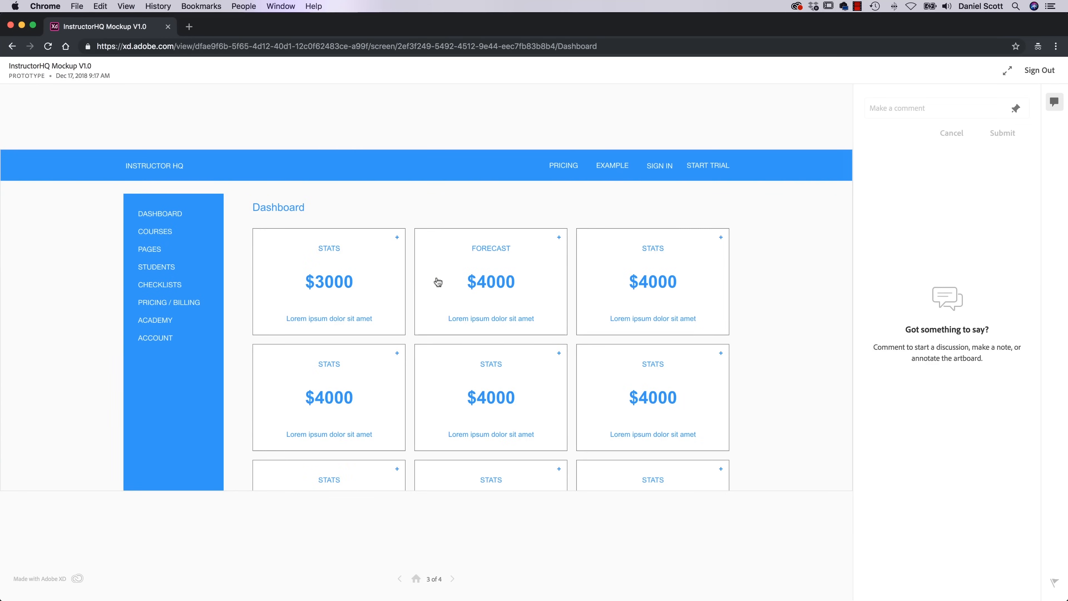
Step: Switch to Adobe XD and examine the connections of the Nav Holder and Homepage - 1366px artboards
key(super+Tab)
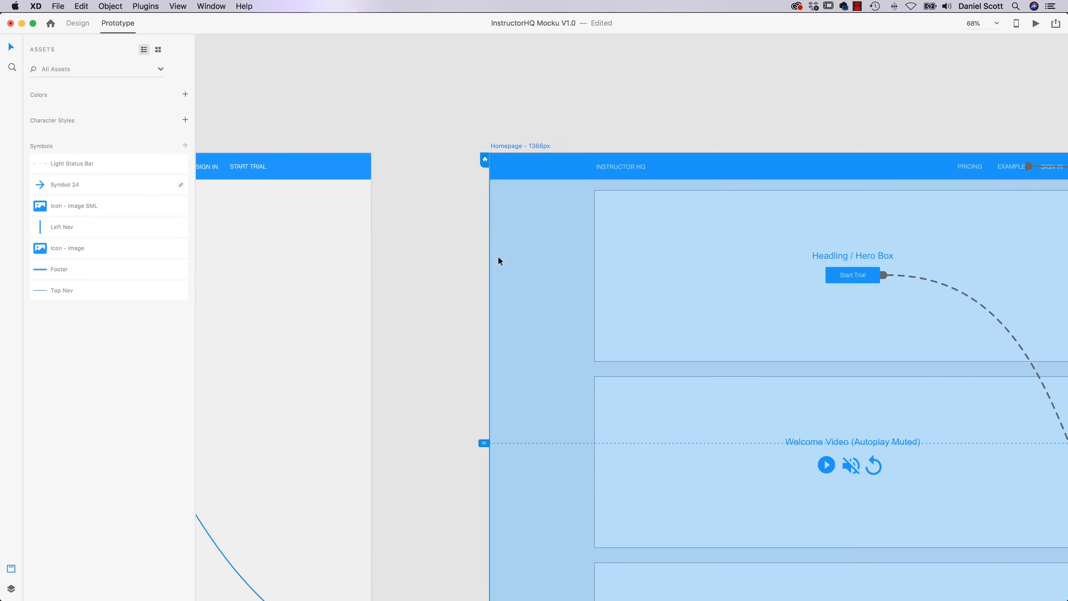
click(440, 278)
scroll(438, 281, down, 10)
scroll(427, 293, left, 2)
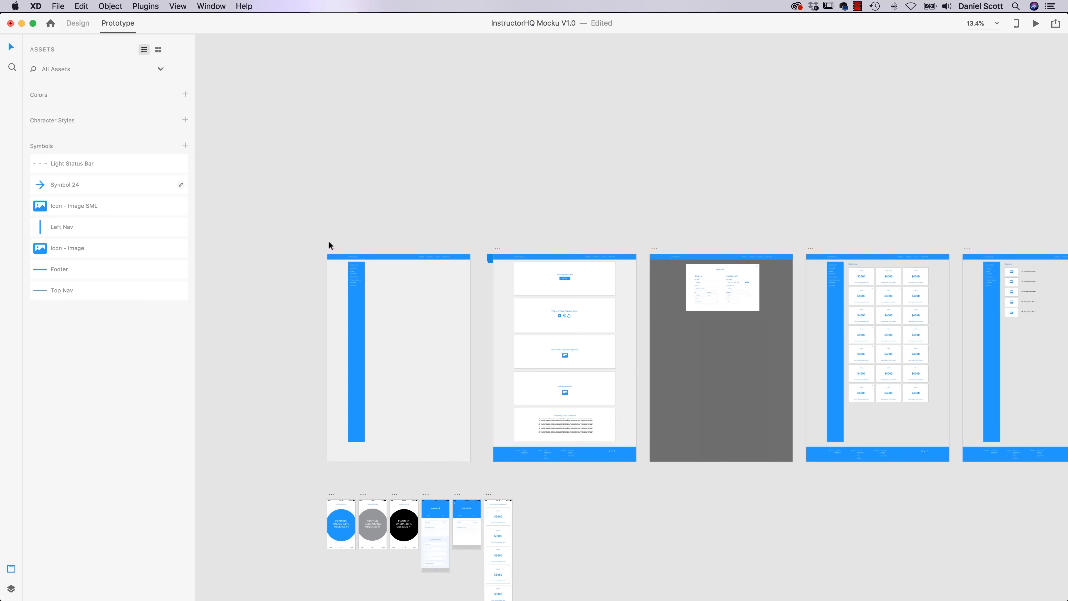
click(329, 249)
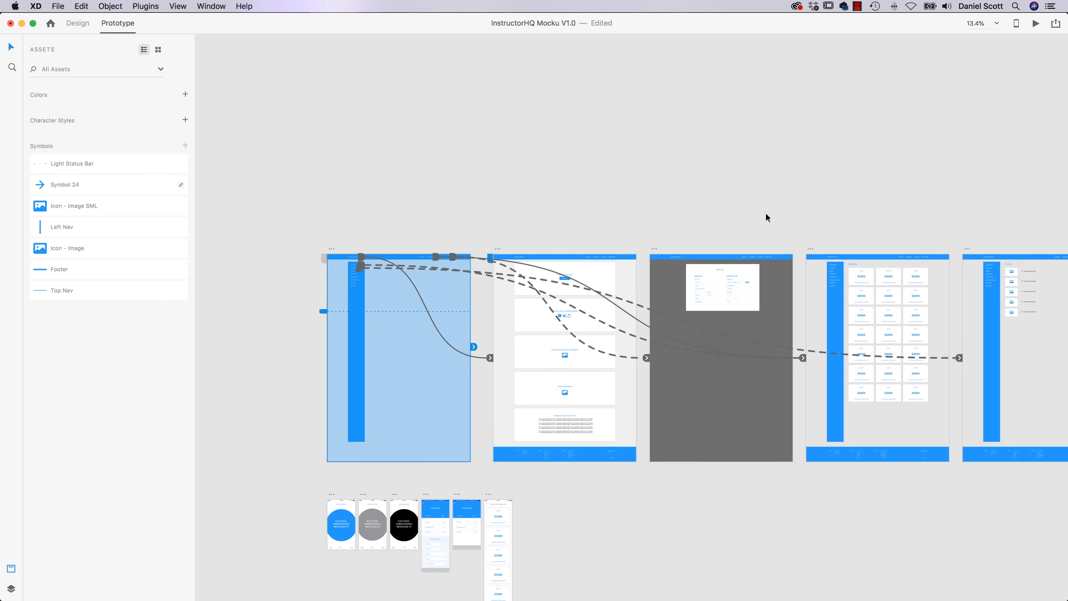
click(499, 249)
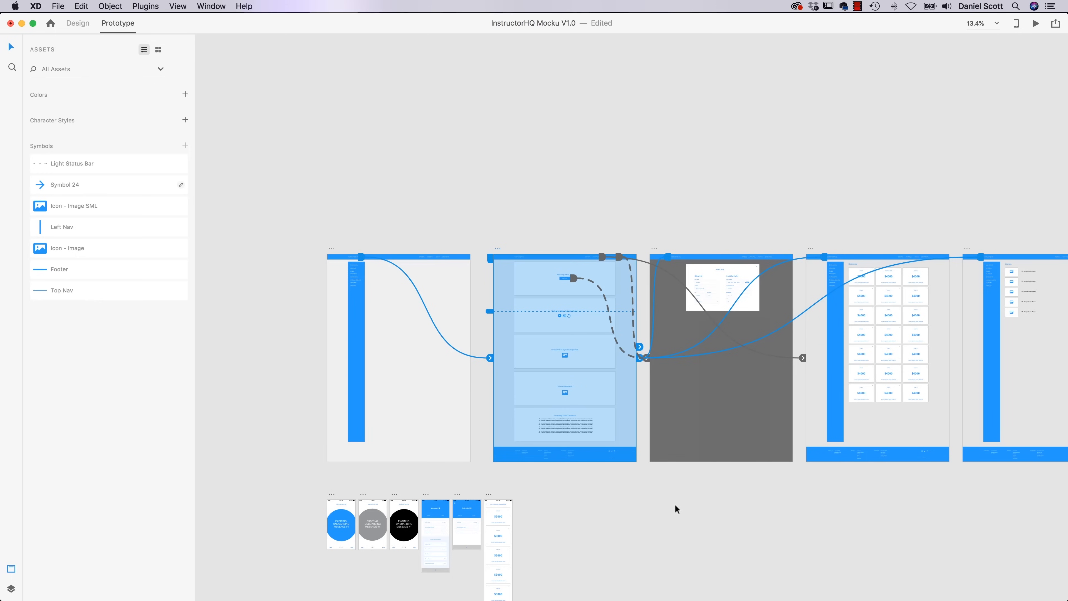
drag(622, 512, 567, 431)
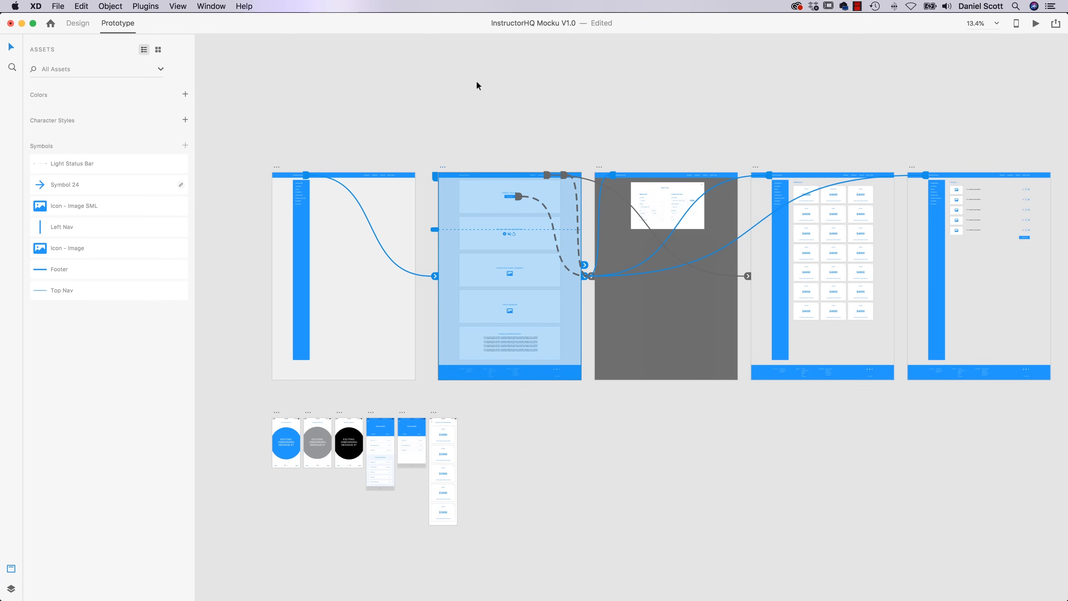
Step: Show the connections among all the mobile app artboards in the lower row, then clear the selection
click(472, 45)
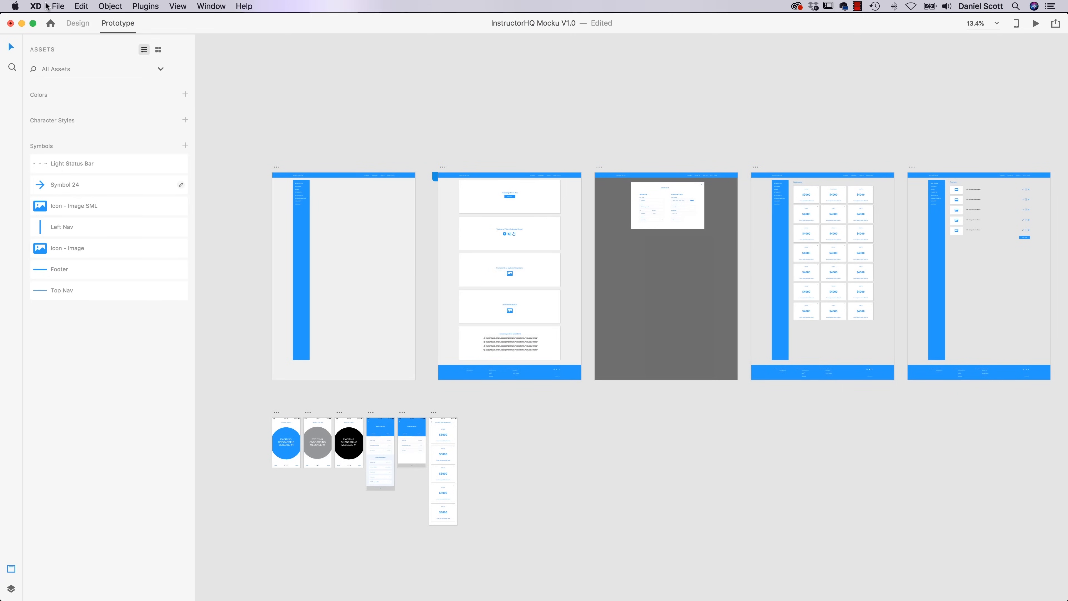
drag(245, 388, 640, 490)
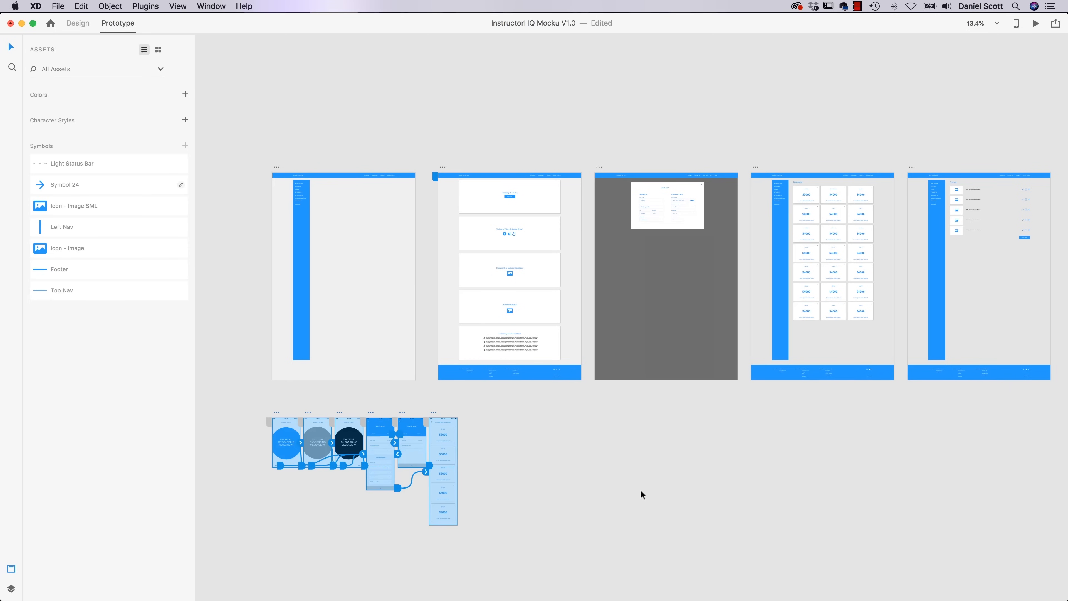
click(641, 490)
Step: Select the Homepage - 1366px artboard, view the public prototype's publishing options and close them
click(443, 166)
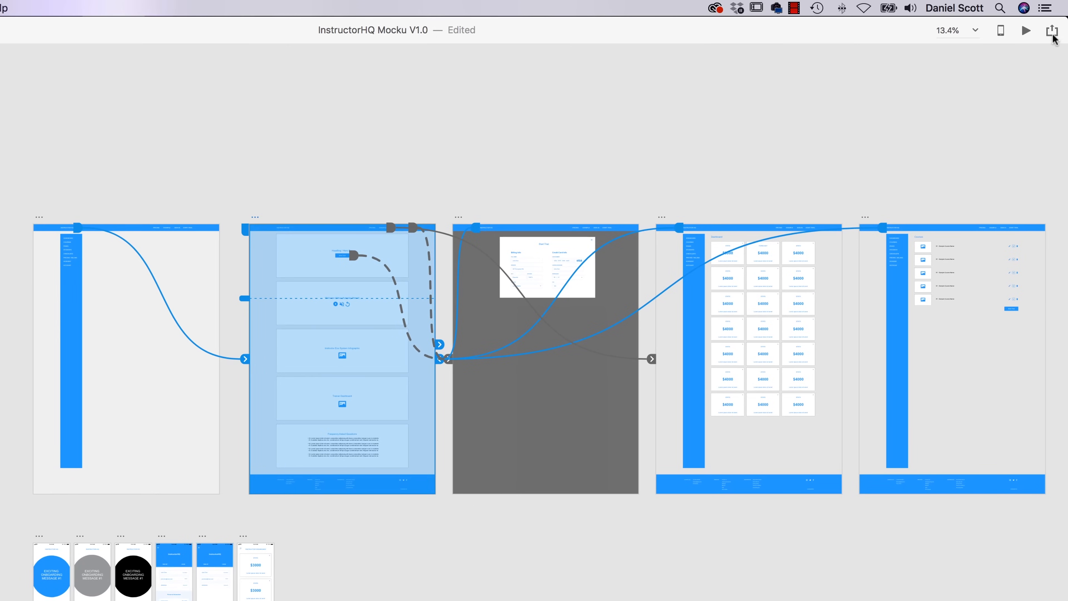
click(1055, 23)
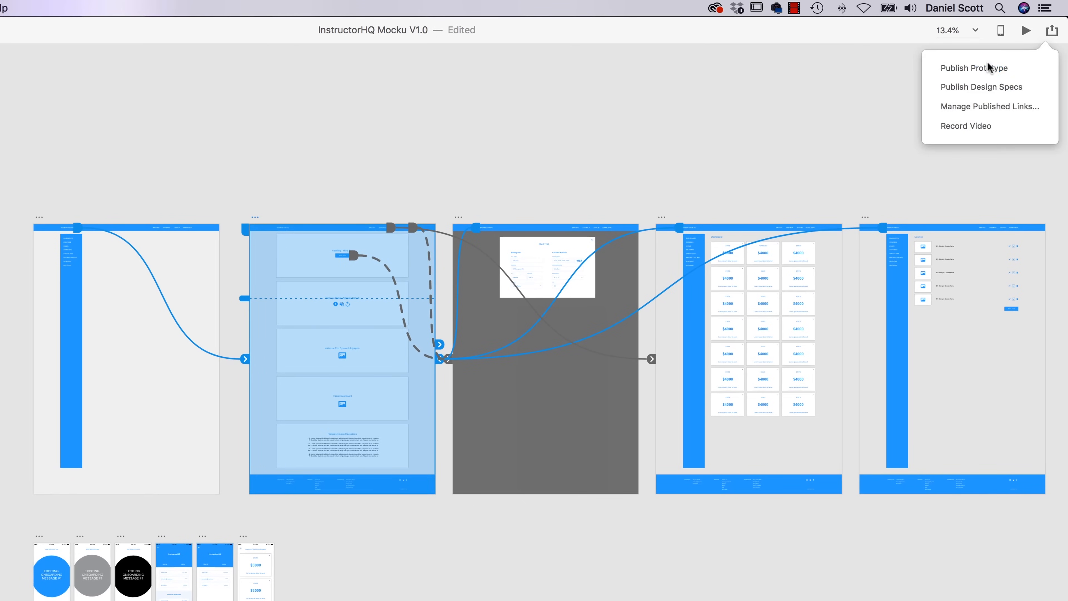
click(986, 69)
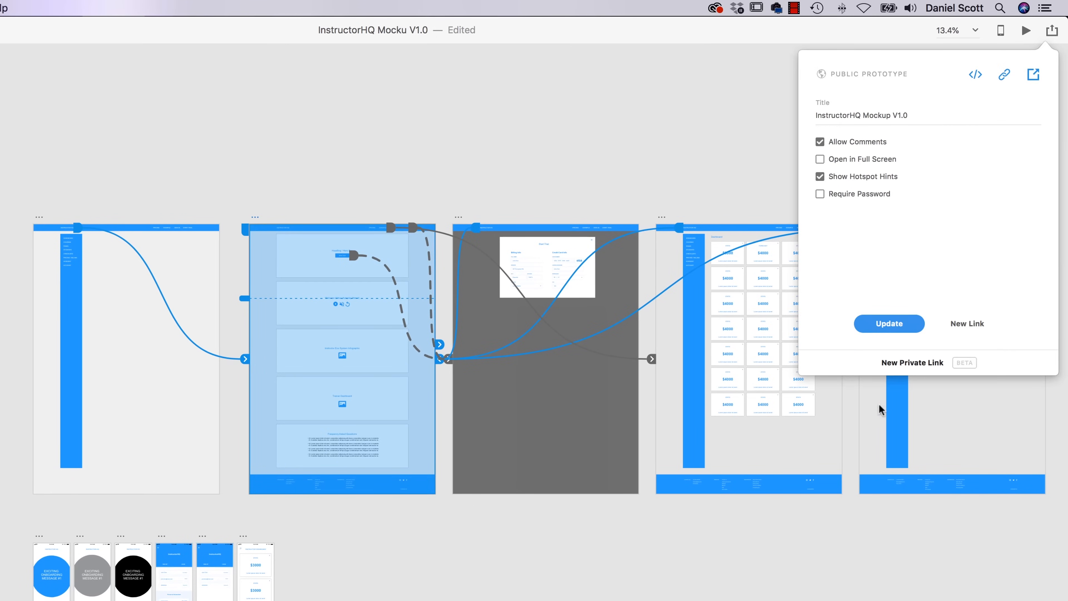
click(473, 182)
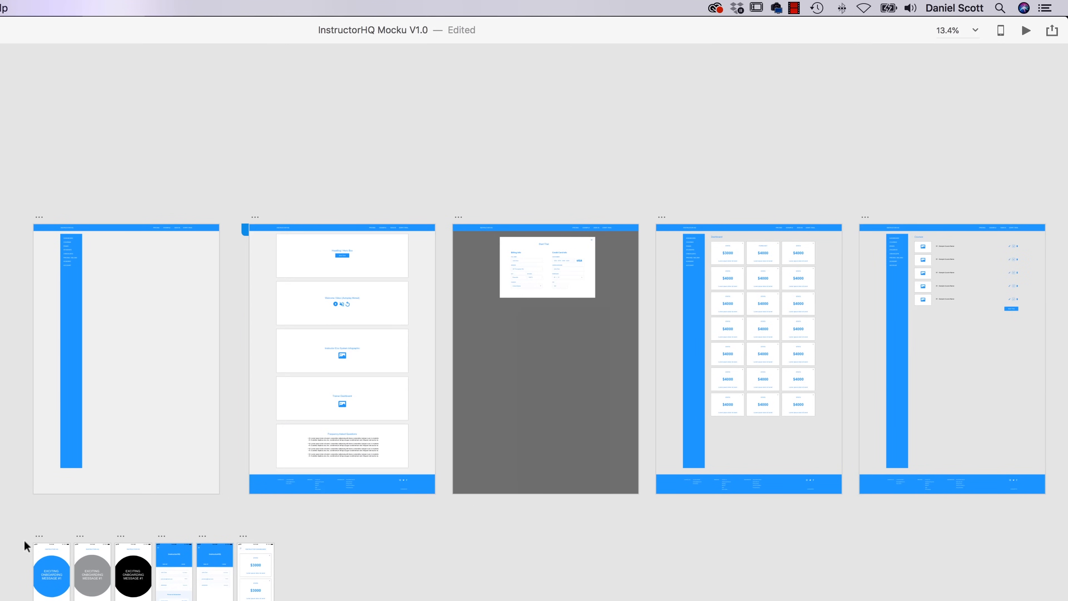
Step: Set the APP - Onboarding #1 artboard as home screen and publish the prototype as a new public link
click(37, 544)
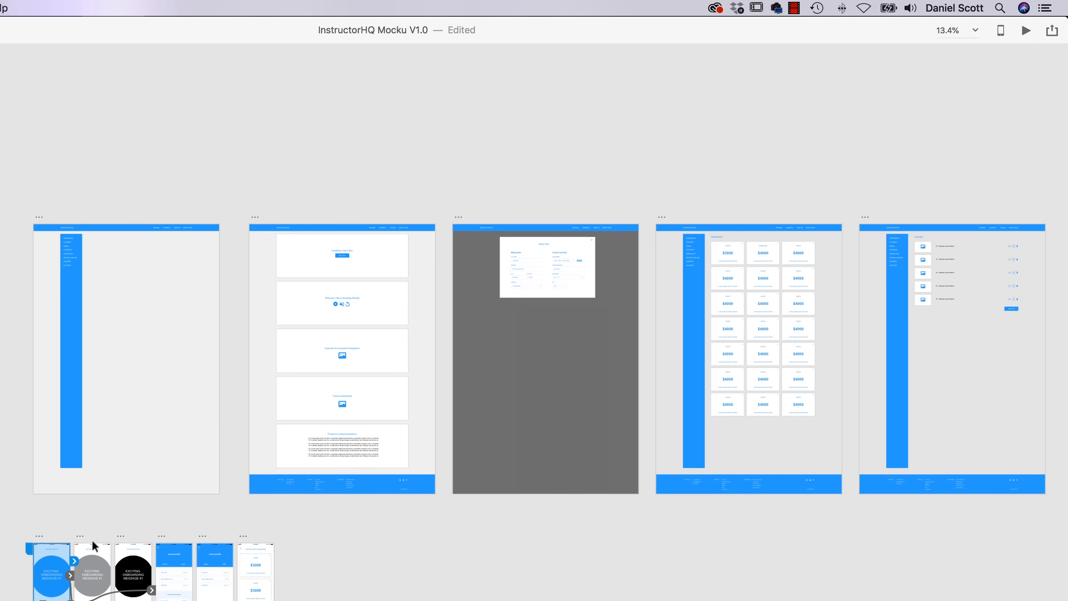
click(1053, 32)
click(967, 67)
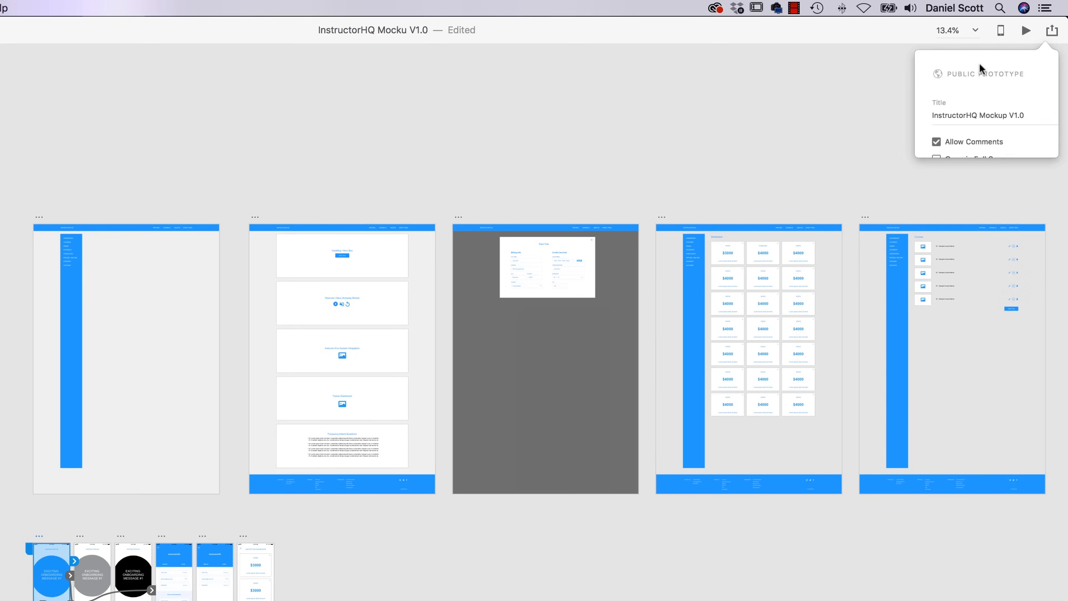
click(972, 326)
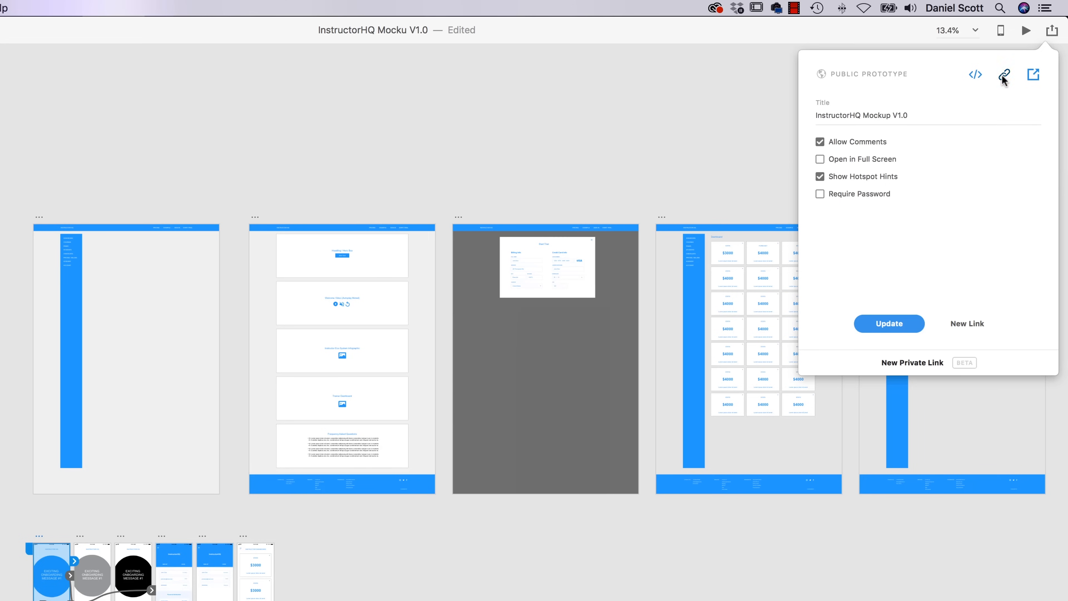
Step: Copy the new public prototype link and open it in a new Chrome tab
click(1004, 75)
key(super+Tab)
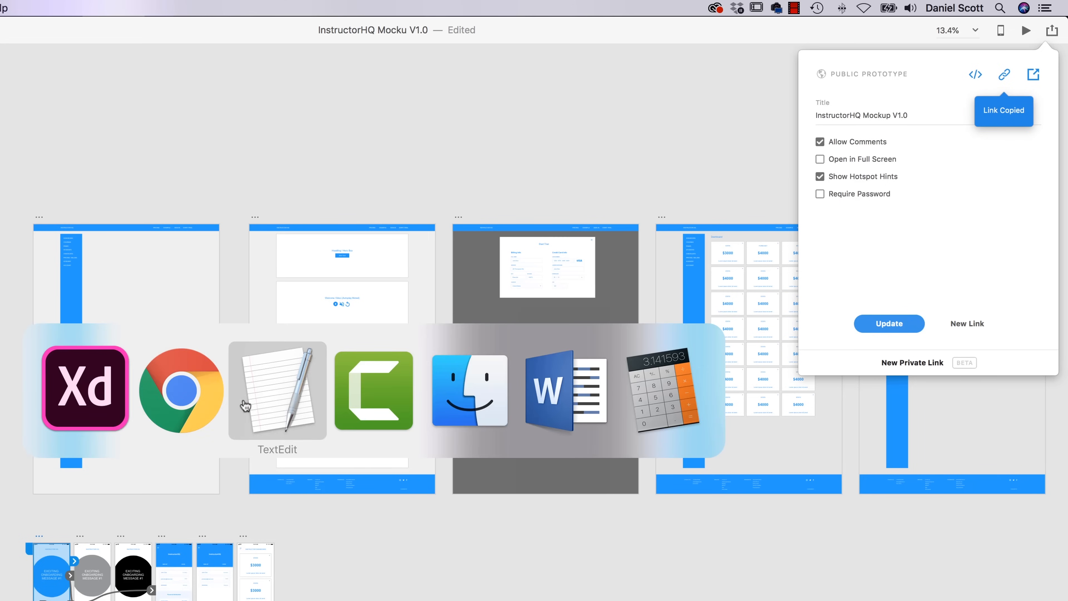
click(176, 405)
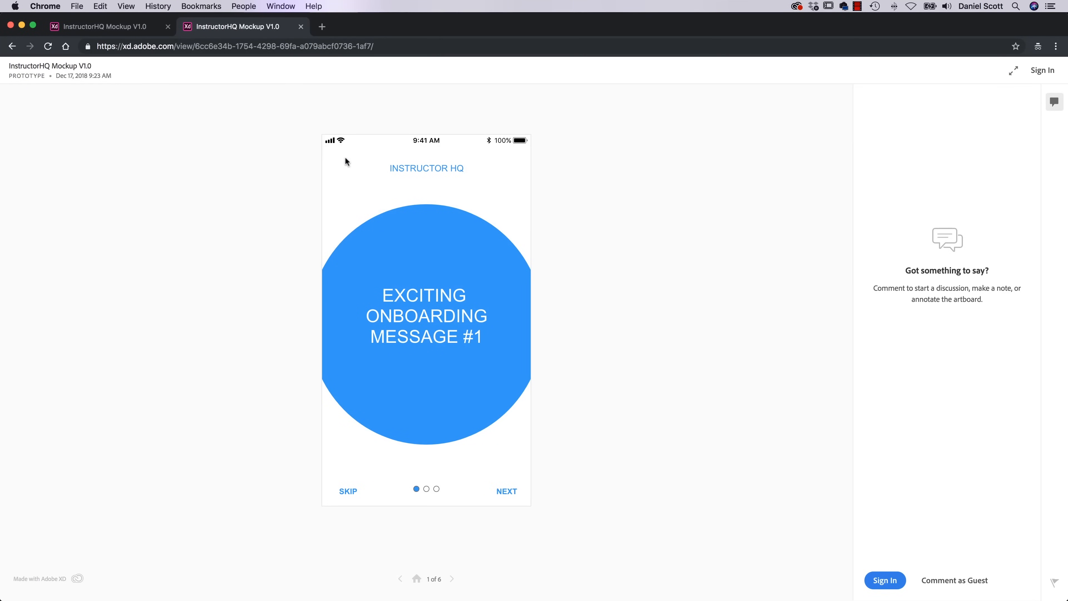
Step: Page through the shared app prototype's screens up to the Instructor Dashboard
click(452, 579)
click(452, 579)
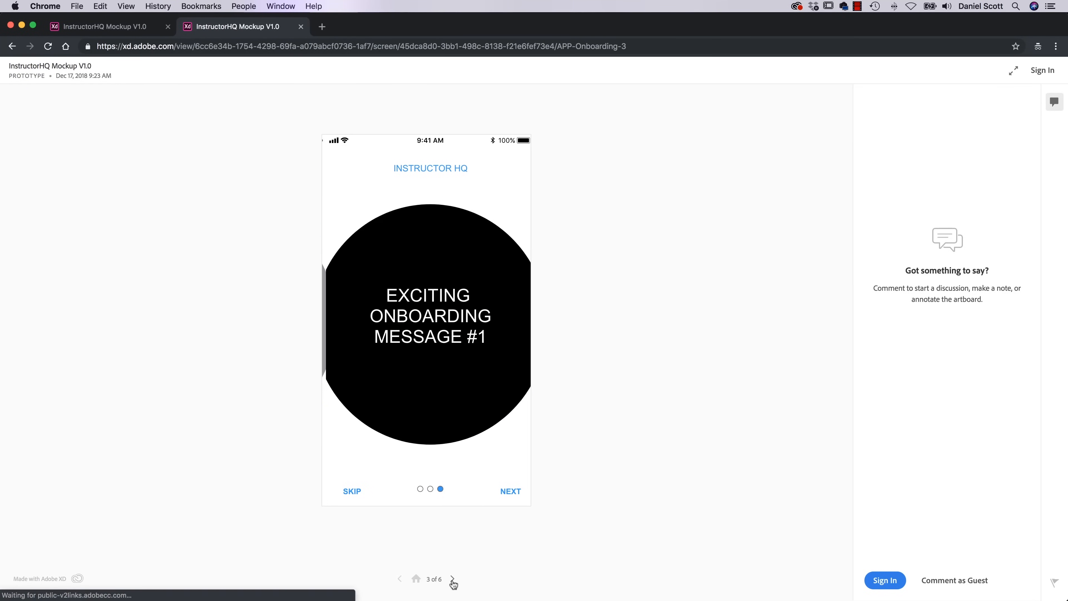
click(451, 578)
click(452, 578)
click(452, 578)
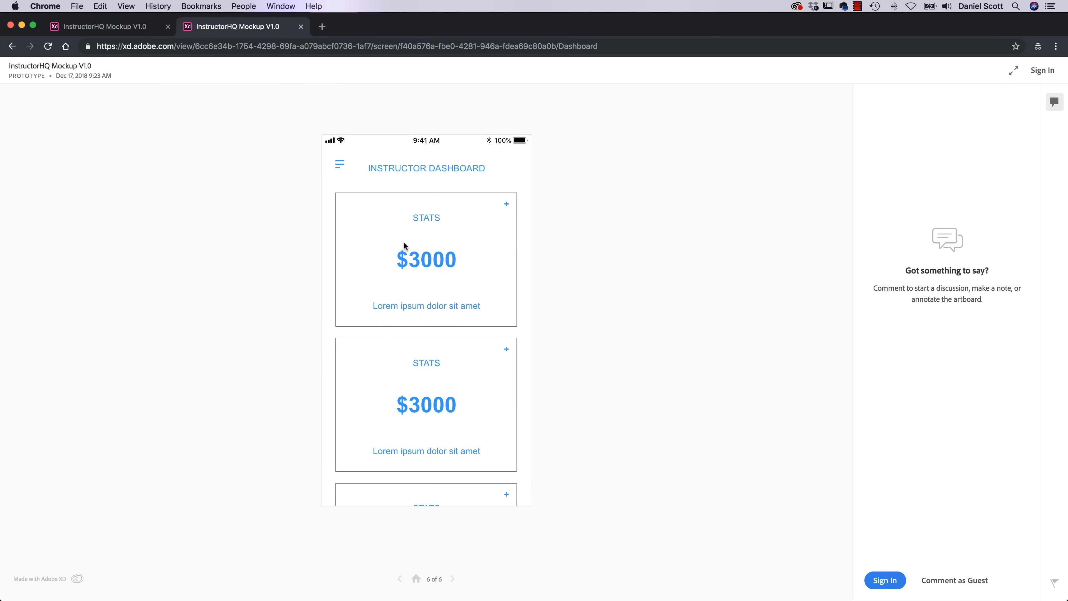
Step: Return to Adobe XD and open the online page for managing published links
key(super+Tab)
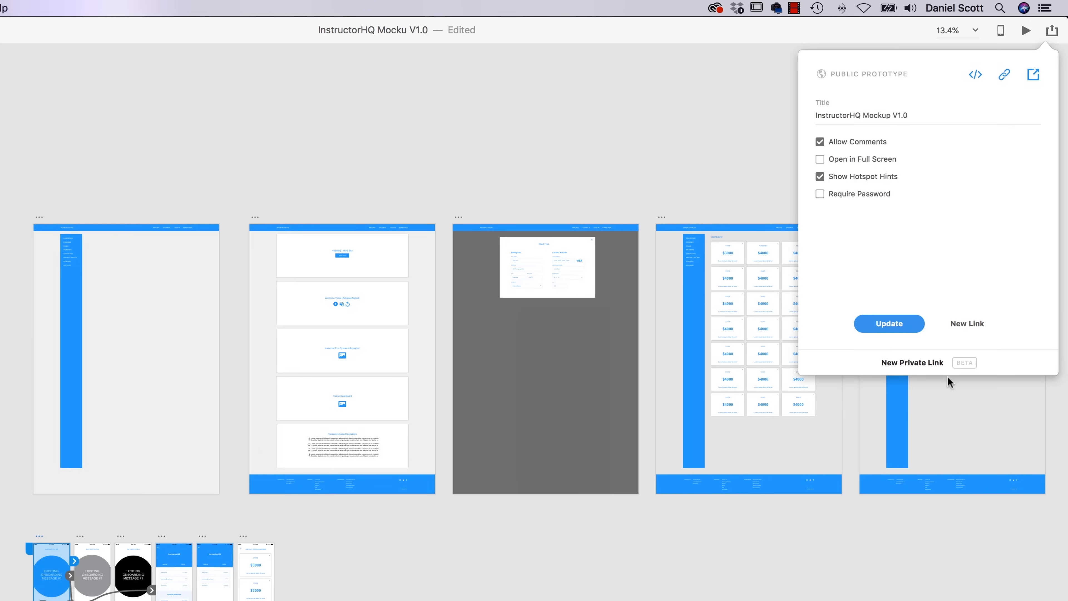
click(1054, 32)
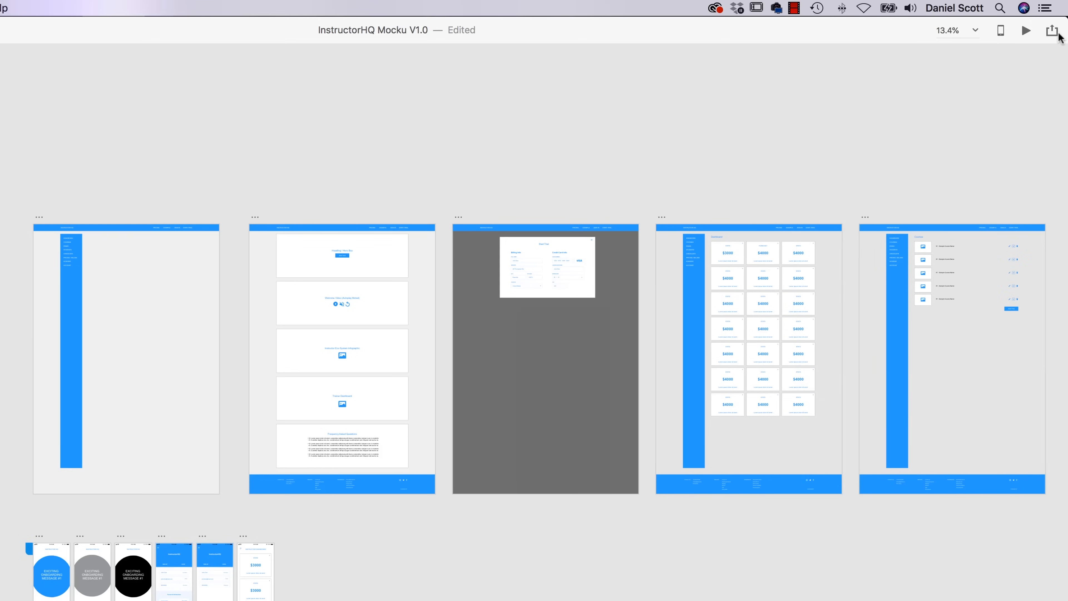
click(1051, 31)
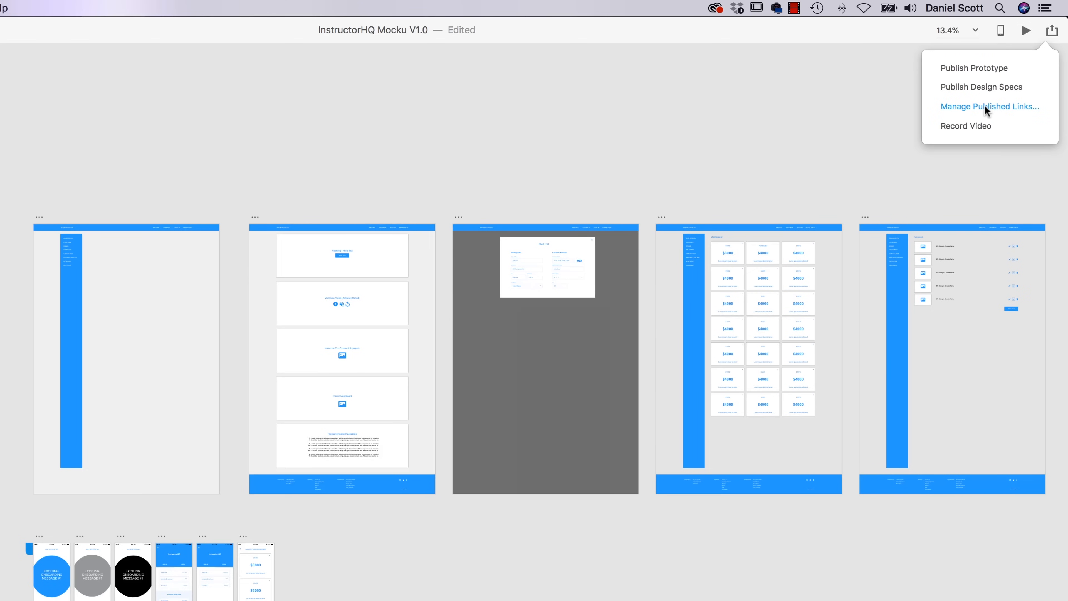
click(984, 106)
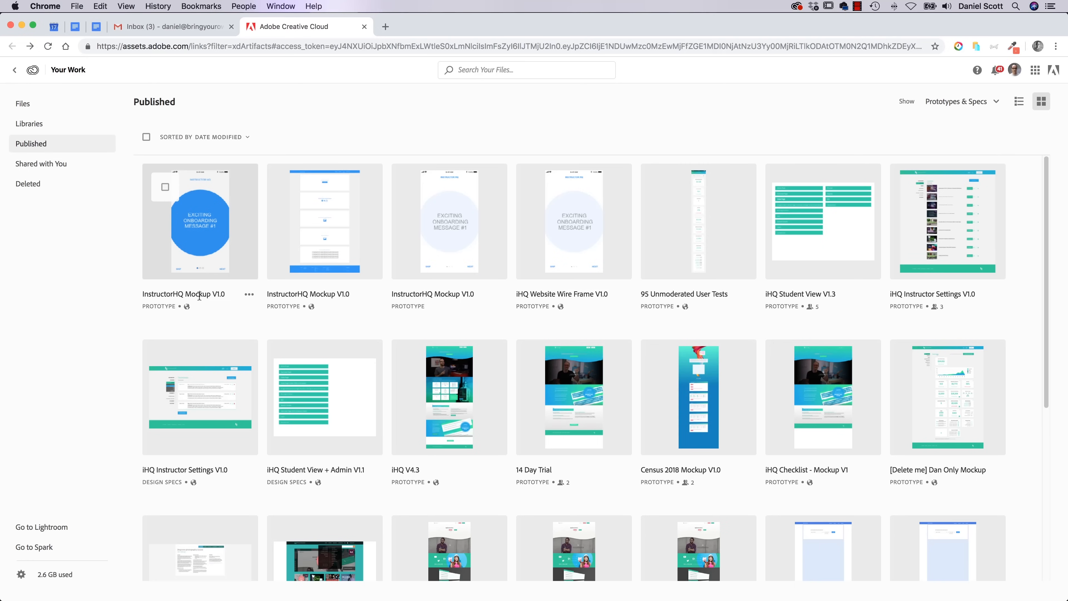
Step: Examine the copy-link and delete options for the newest InstructorHQ Mockup V1.0 prototype, leaving it unselected
click(248, 296)
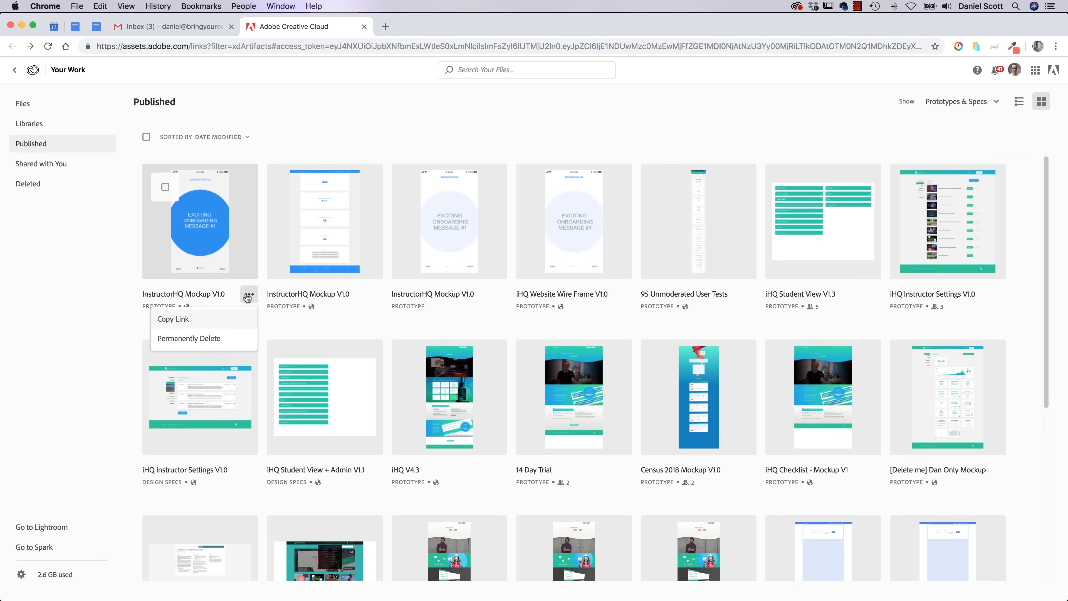
click(199, 265)
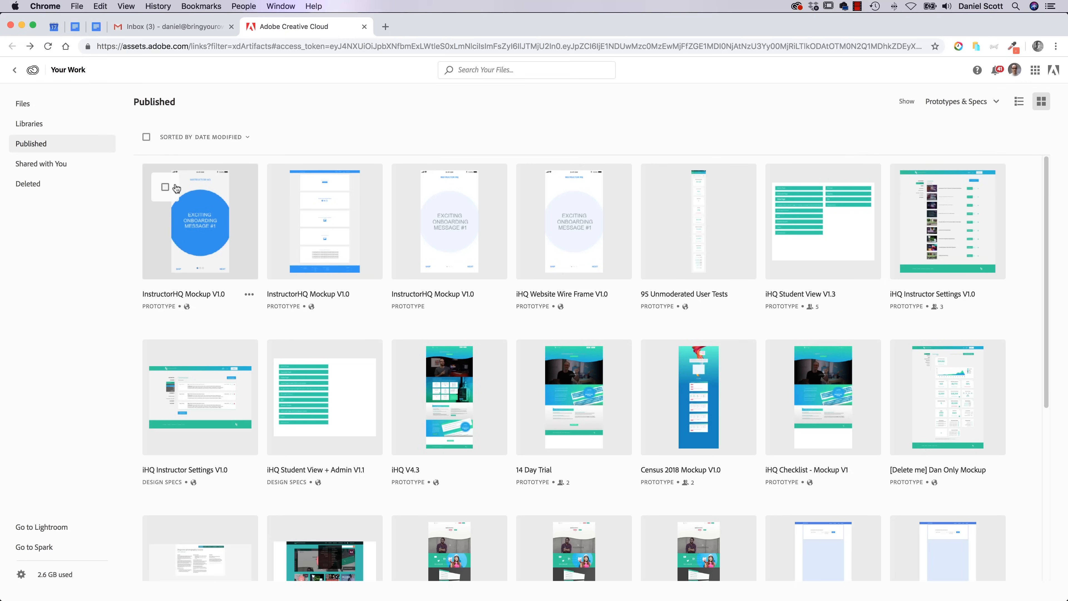
click(165, 188)
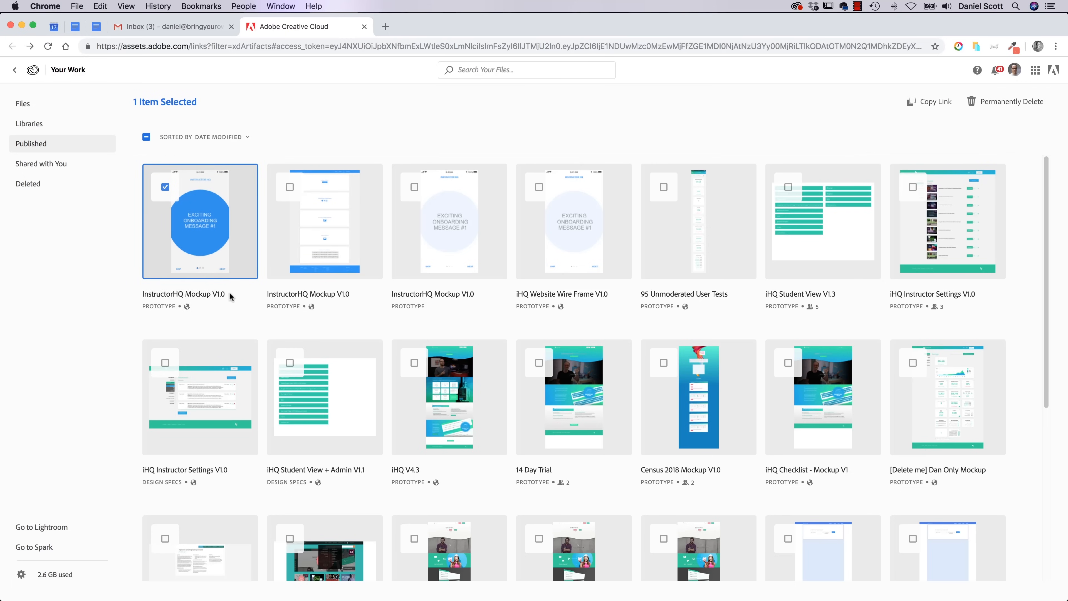
click(163, 188)
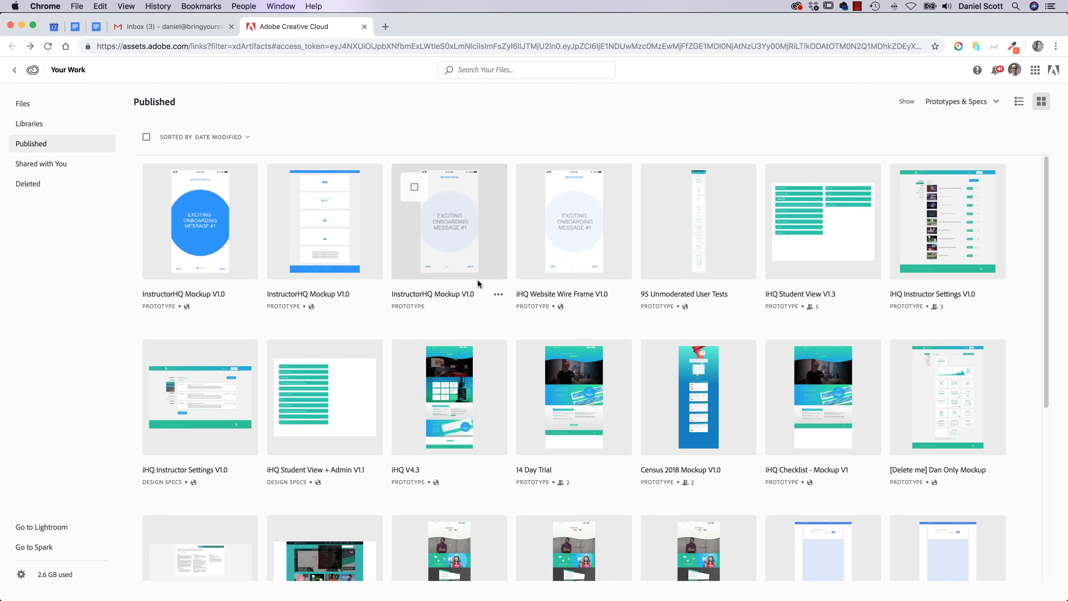
Step: Look through the published prototypes and open the newest InstructorHQ Mockup V1.0 with the blue onboarding screen
scroll(560, 432, down, 9)
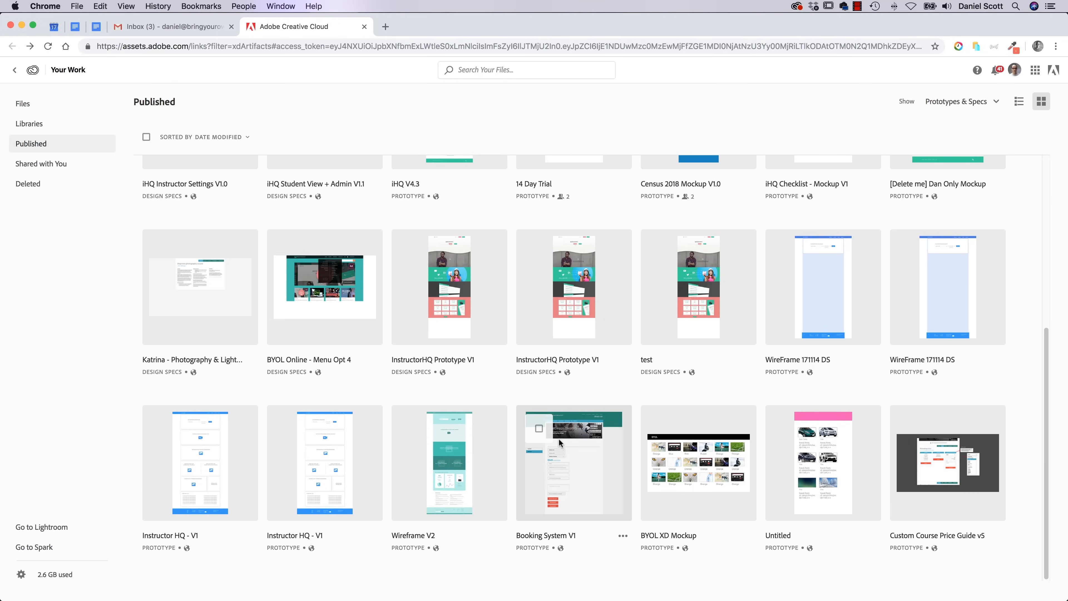
scroll(558, 438, up, 9)
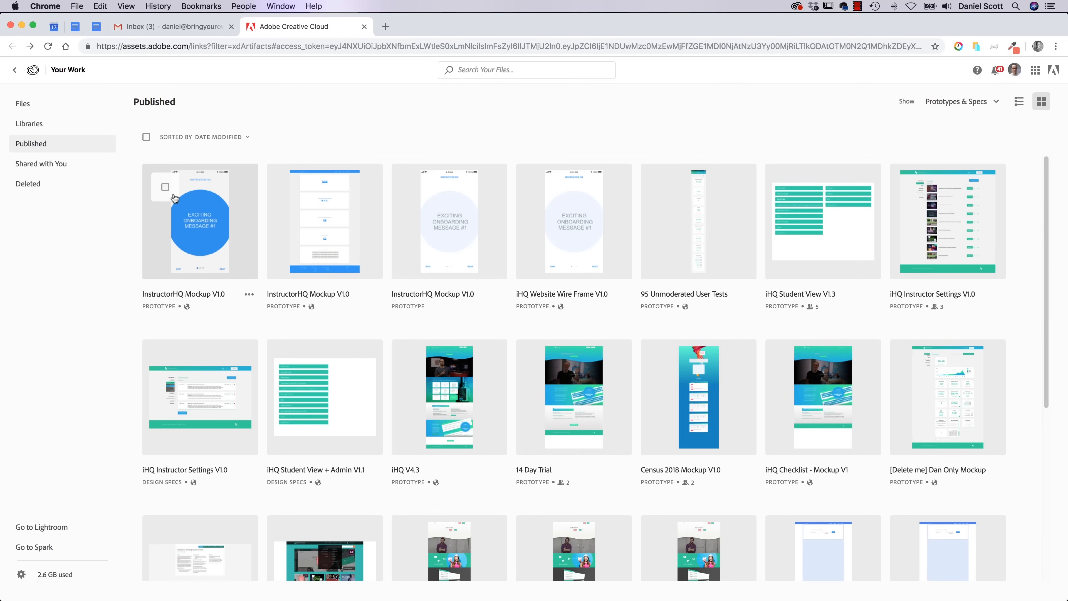
click(165, 191)
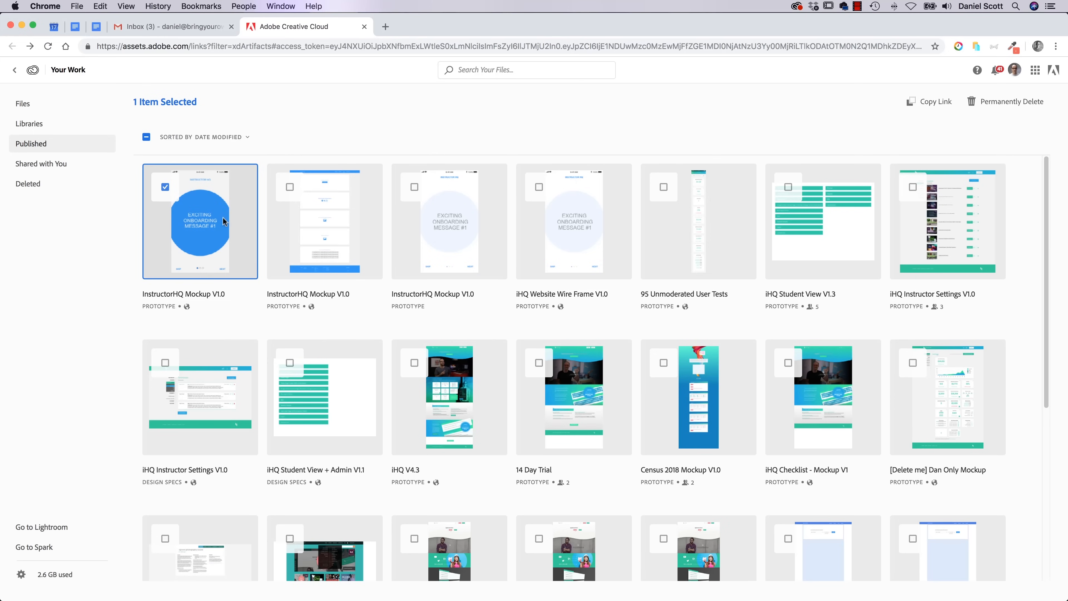
click(172, 192)
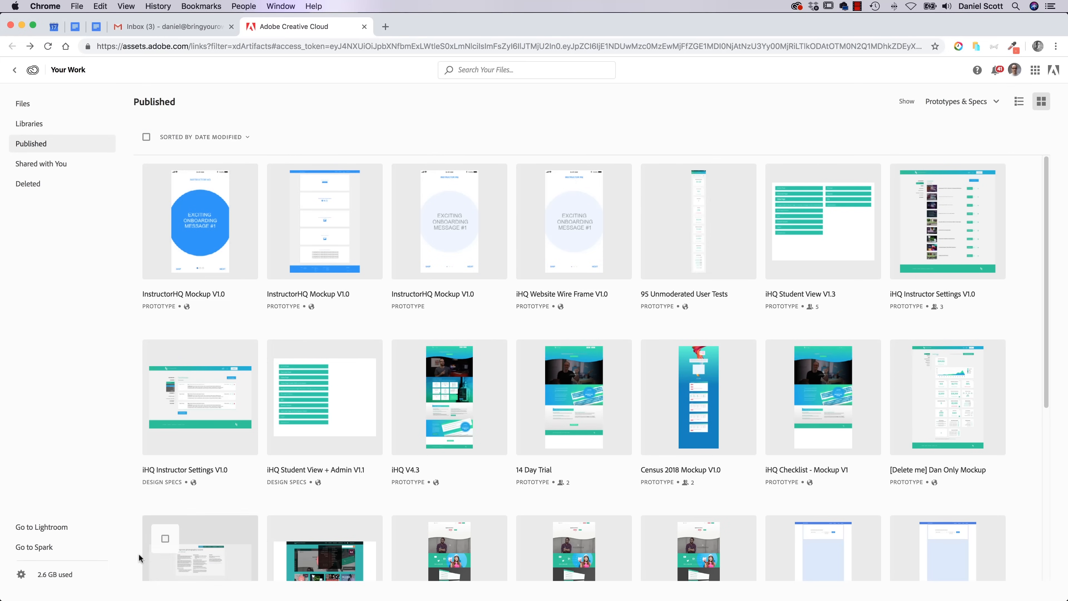
click(216, 230)
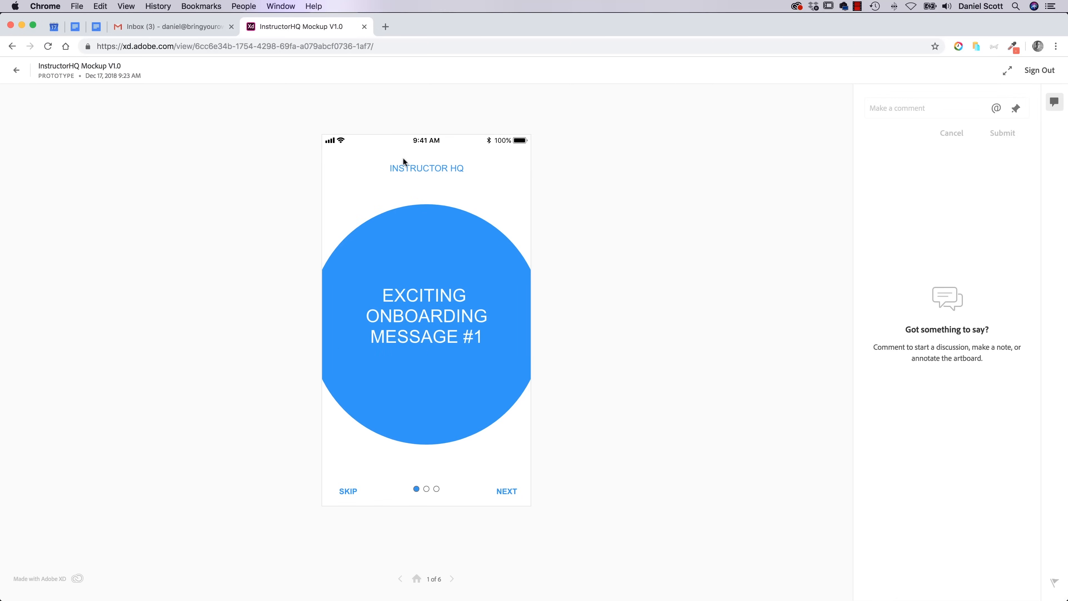
Step: Go back to the InstructorHQ Mockup V1.0 website prototype and reply "NO - SIGN IN!" to the "Should this be log in?" comment
click(11, 45)
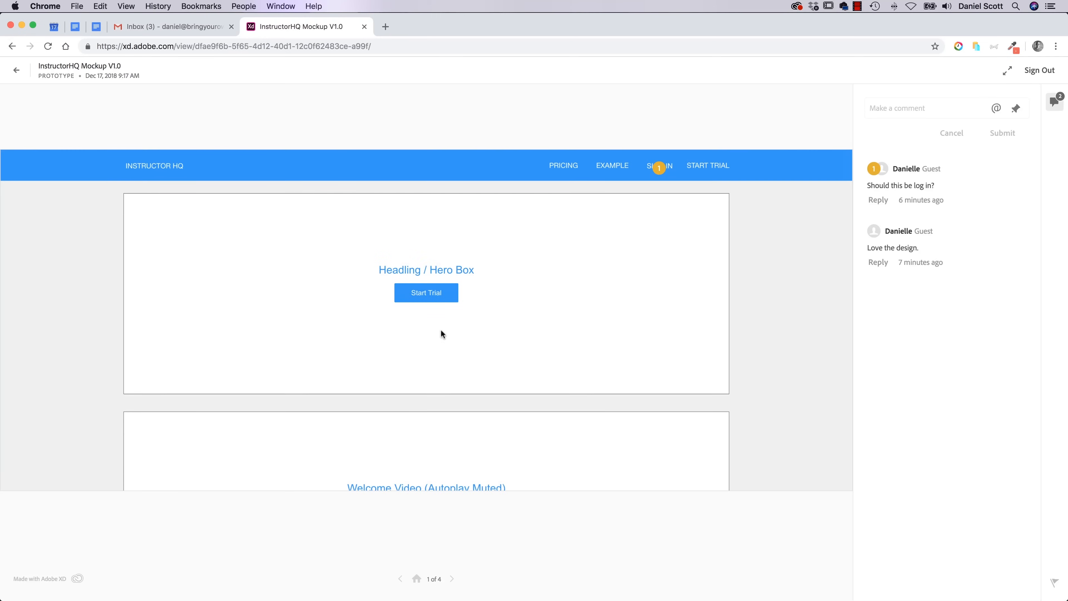
mouse_move(886, 171)
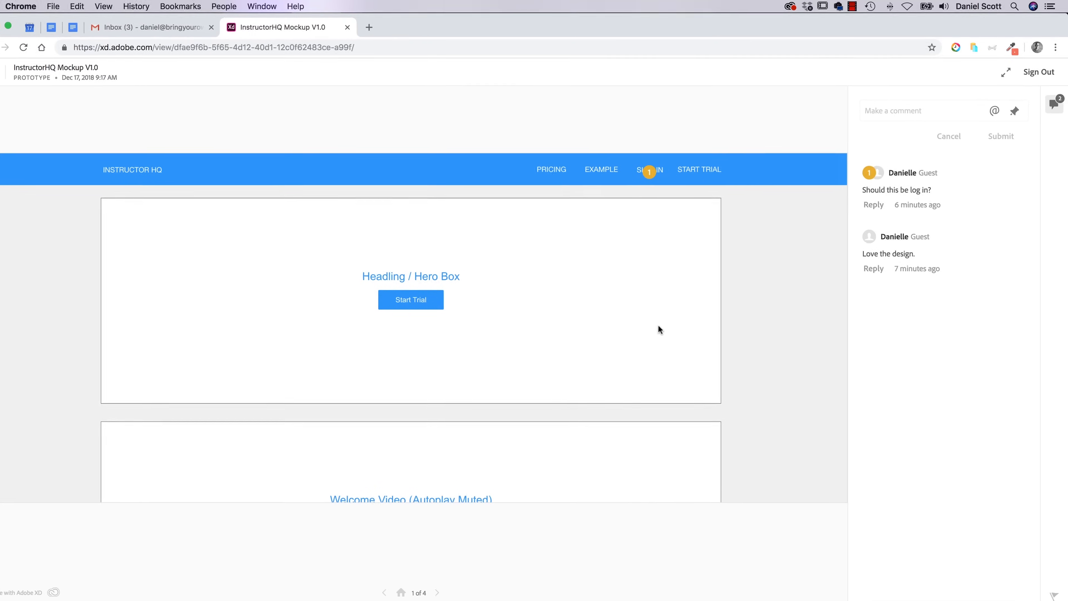
mouse_move(911, 176)
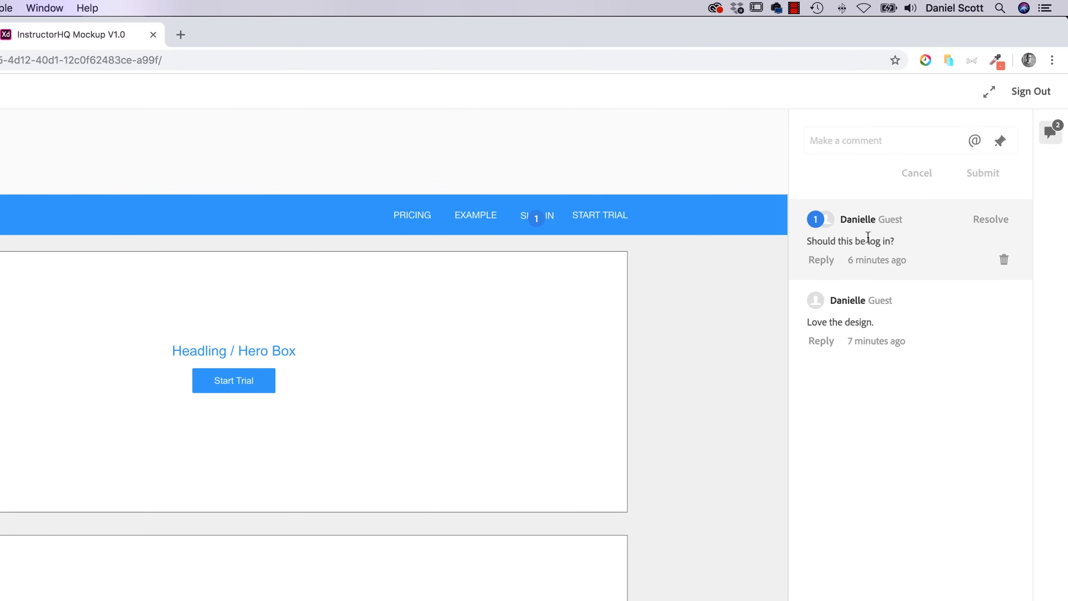
mouse_move(834, 264)
click(809, 263)
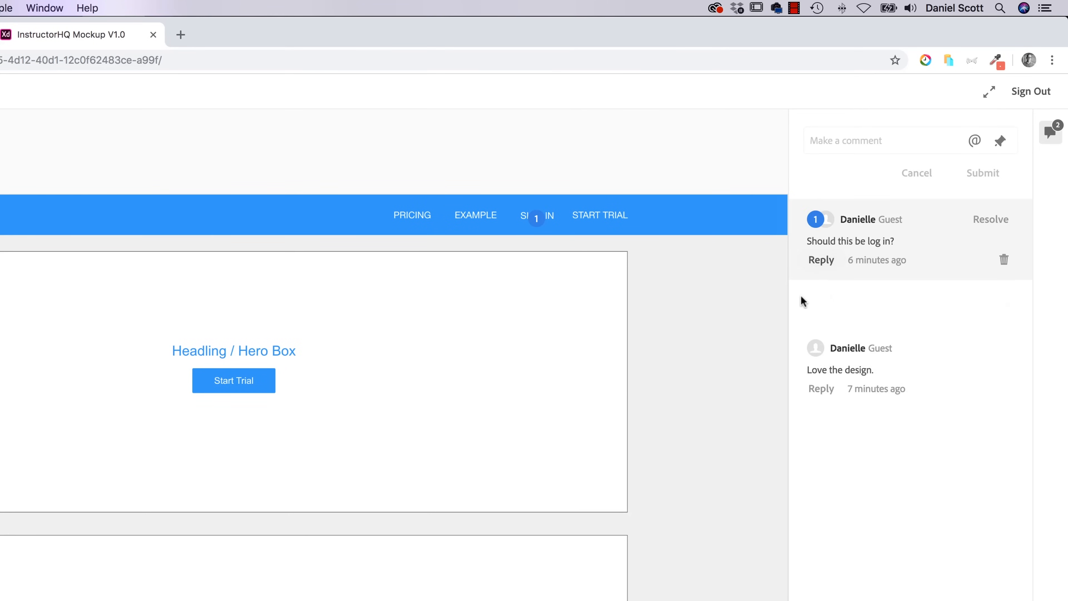
text(NO - SIGN IN!)
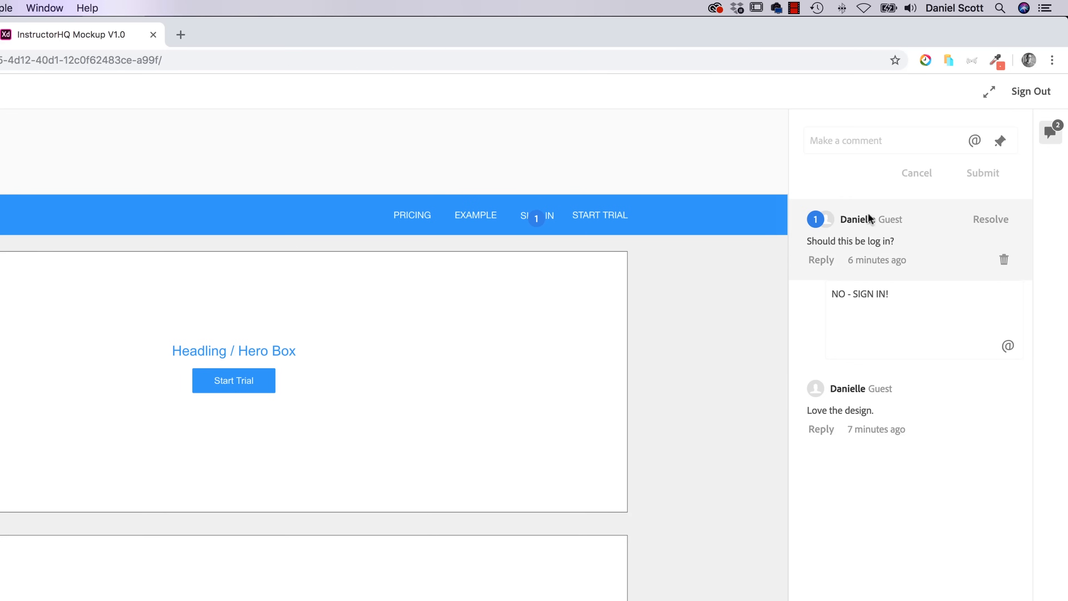
click(930, 320)
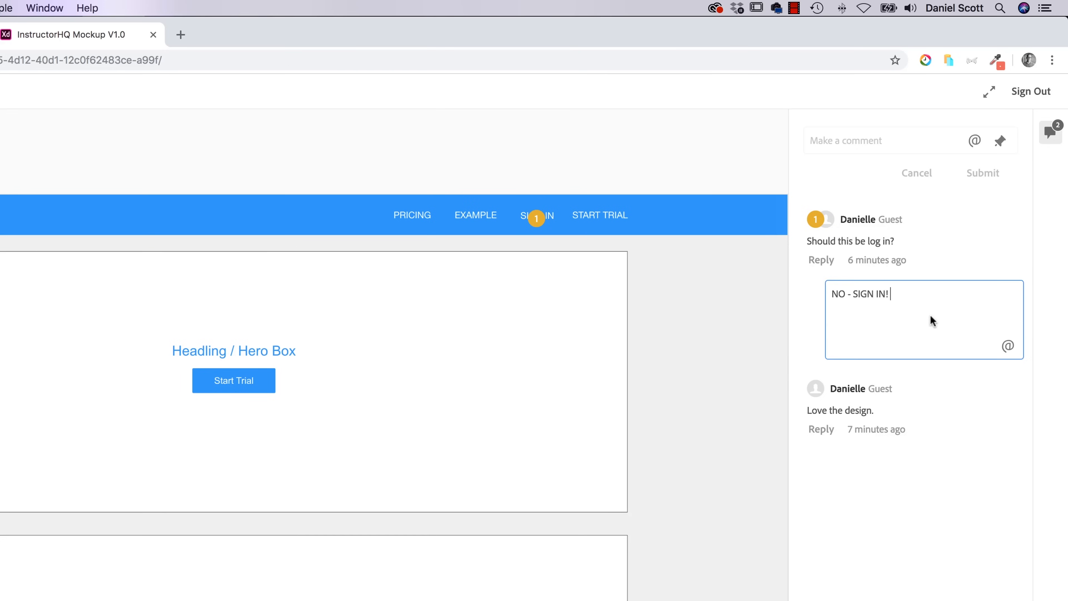
key(Return)
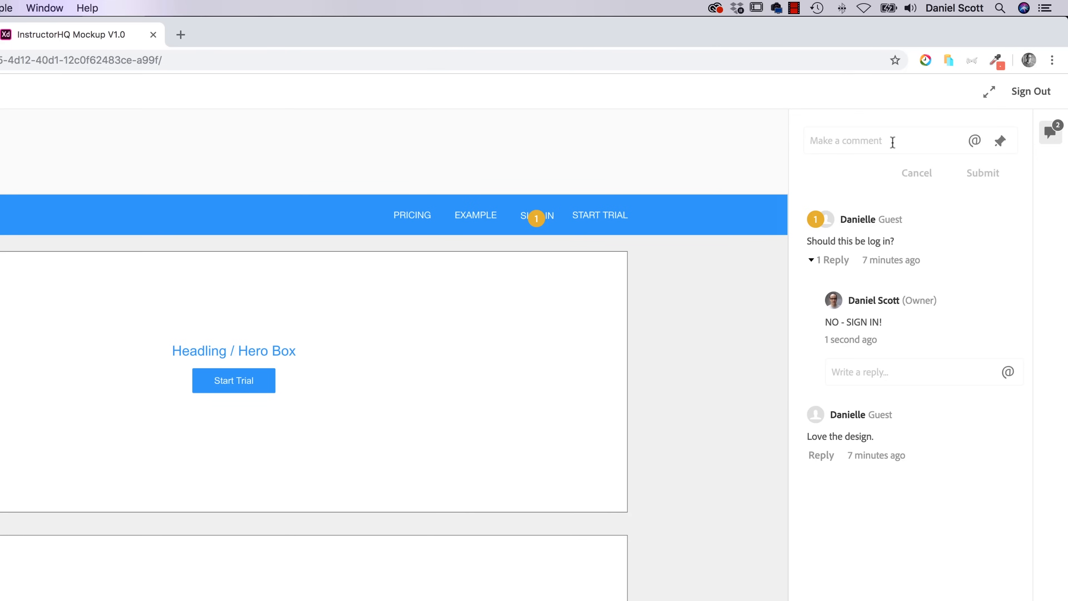
Step: Resolve the "Love the design." comment and preview the website prototype in full screen, returning to the normal comment view
click(990, 416)
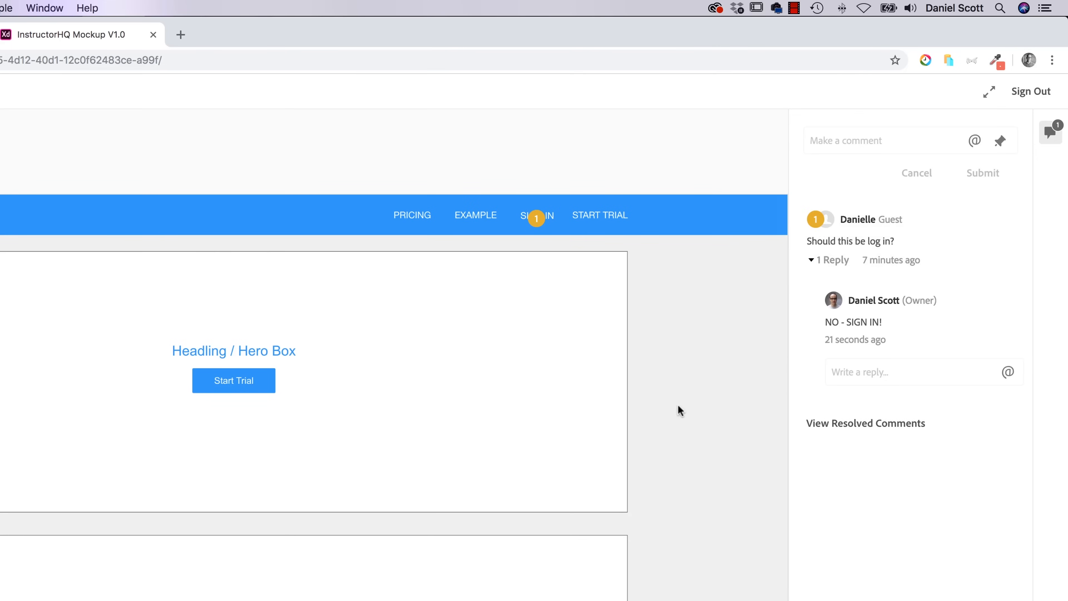
click(988, 93)
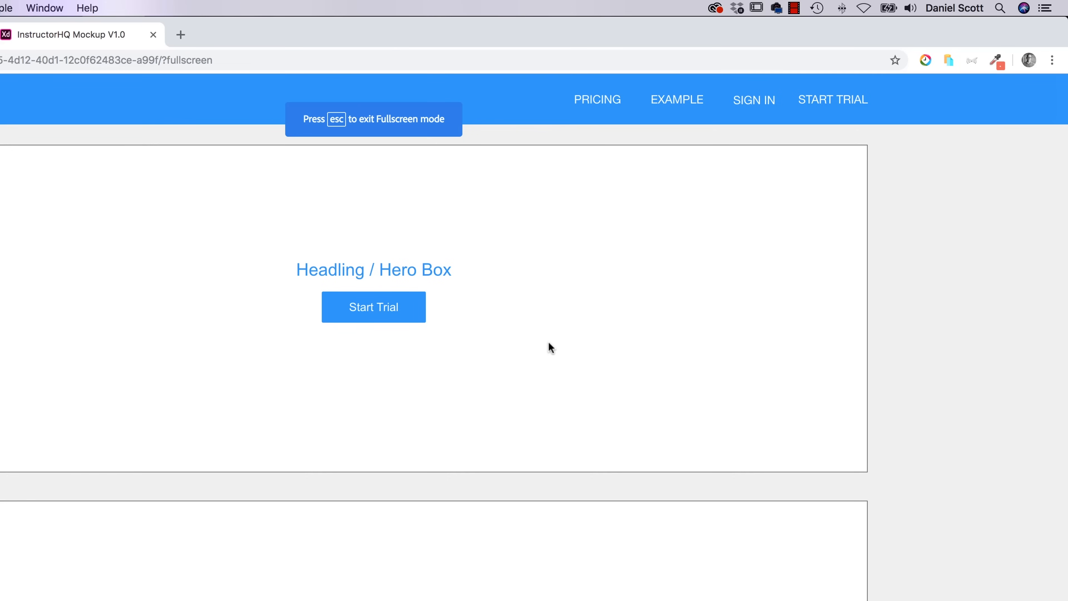
scroll(589, 363, down, 5)
scroll(598, 366, up, 5)
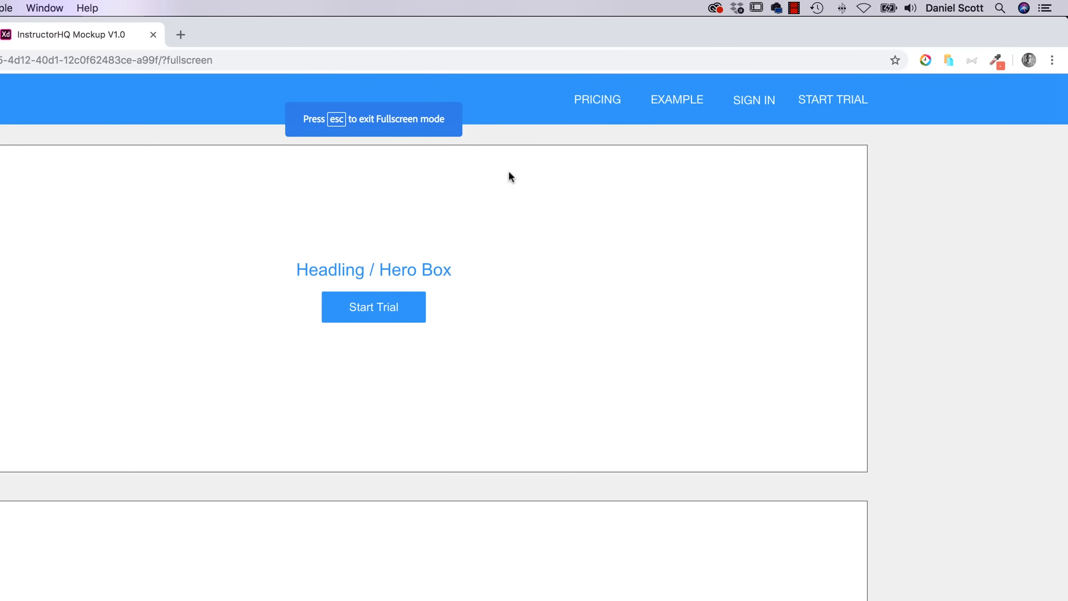
key(Escape)
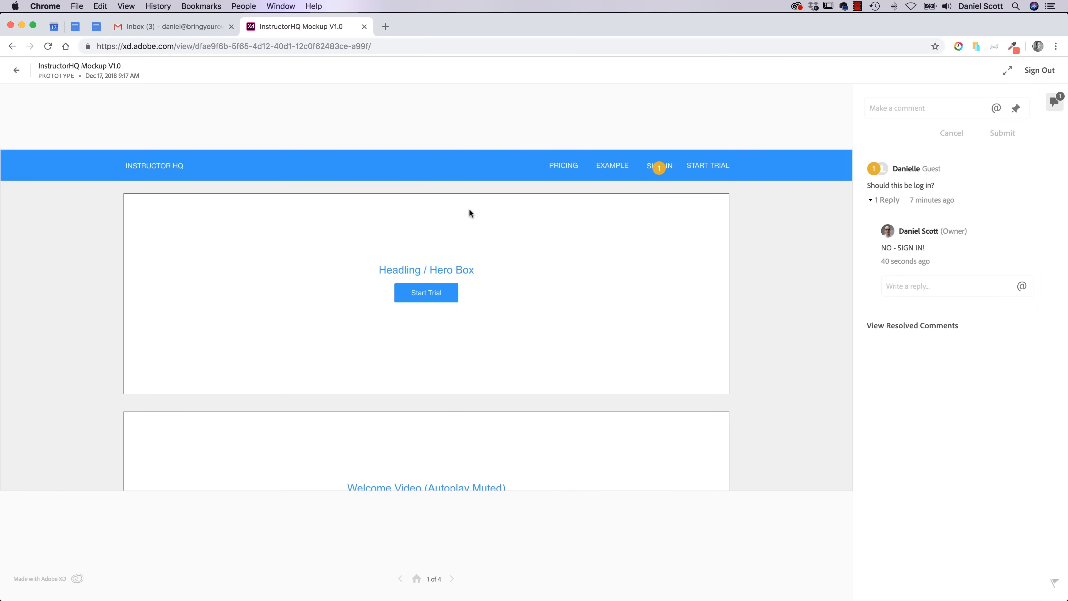
Step: Read the Adobe XD notification about new comments on InstructorHQ Mockup V1.0 in Gmail and return to the website prototype
key(super+Tab)
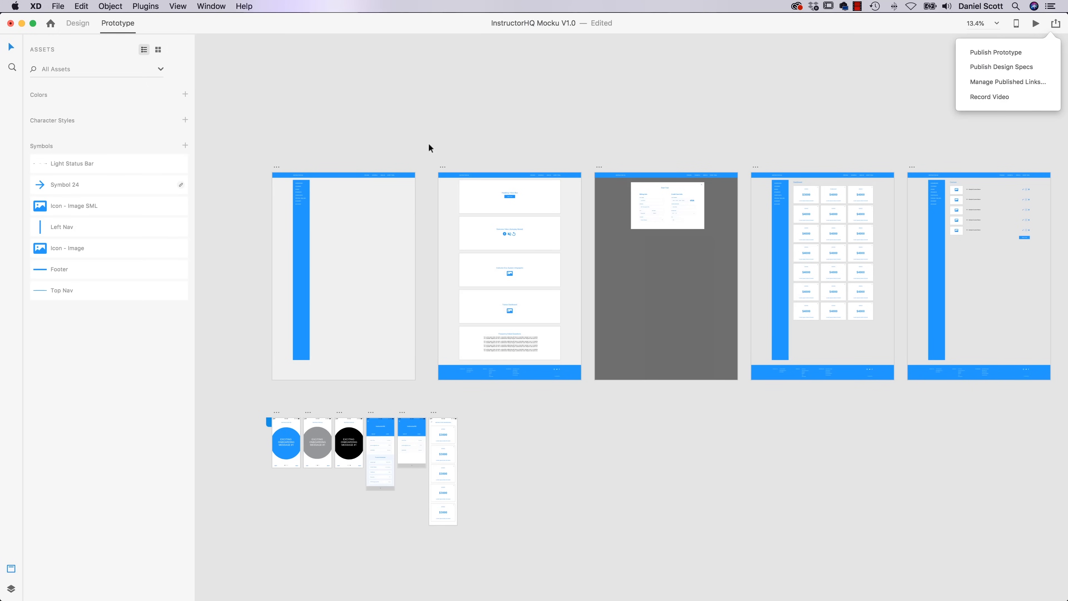
key(super+Tab)
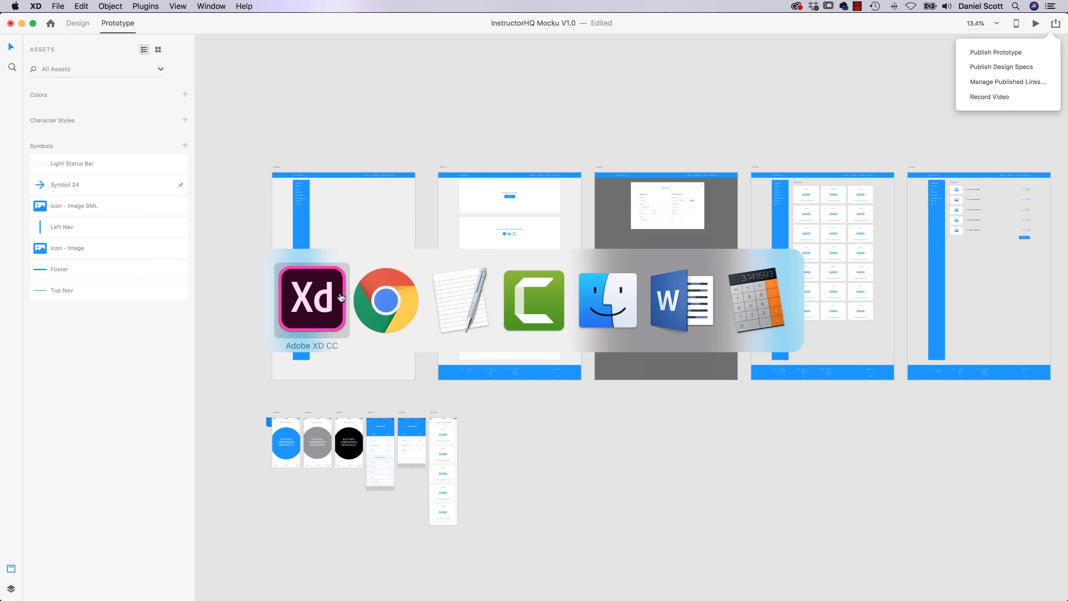
click(386, 303)
click(179, 28)
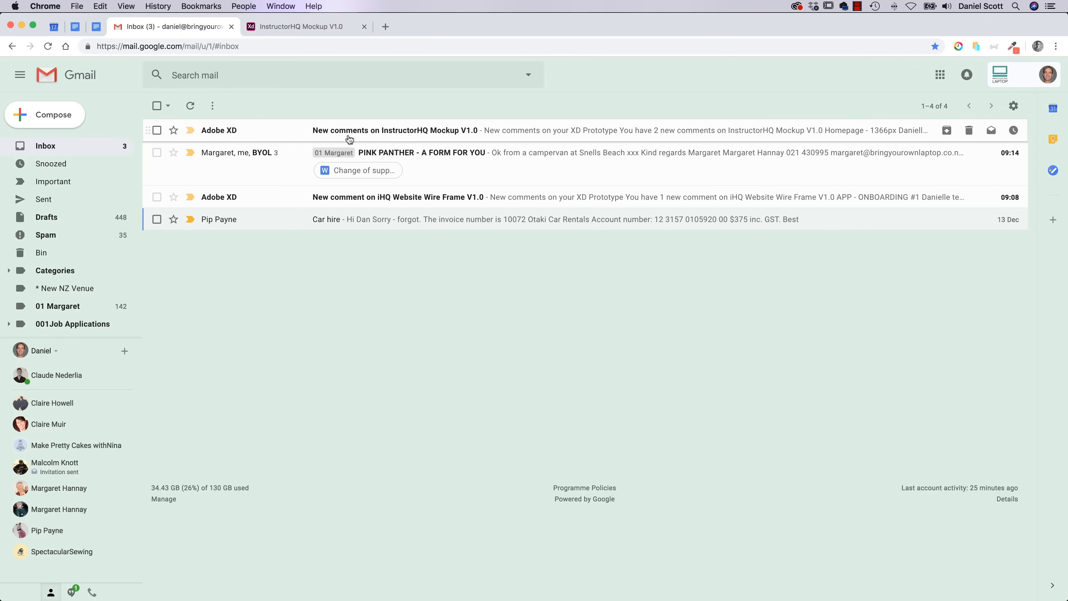
click(387, 133)
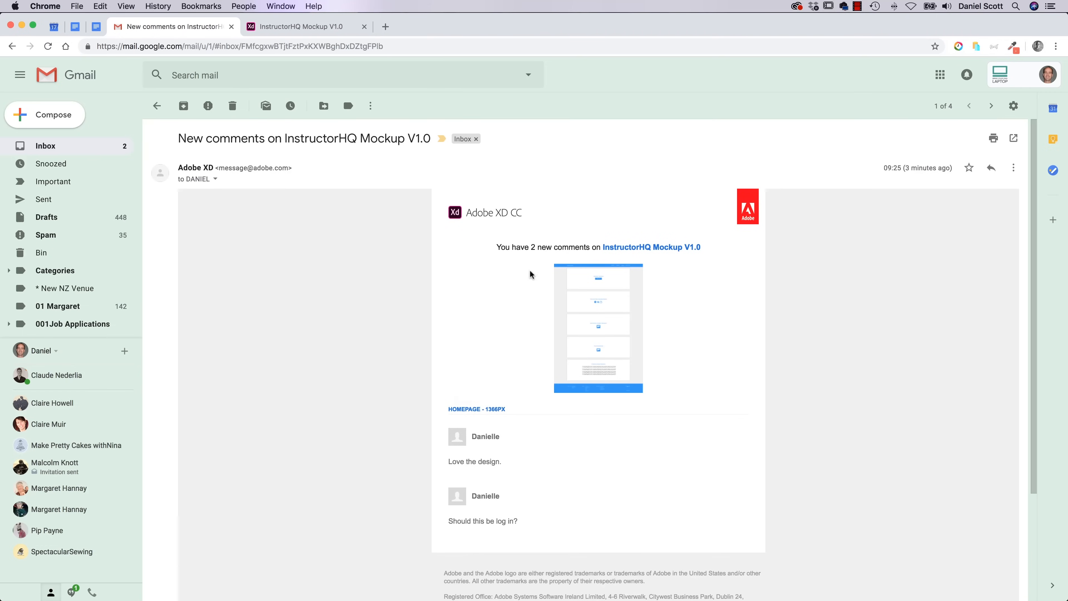
click(303, 33)
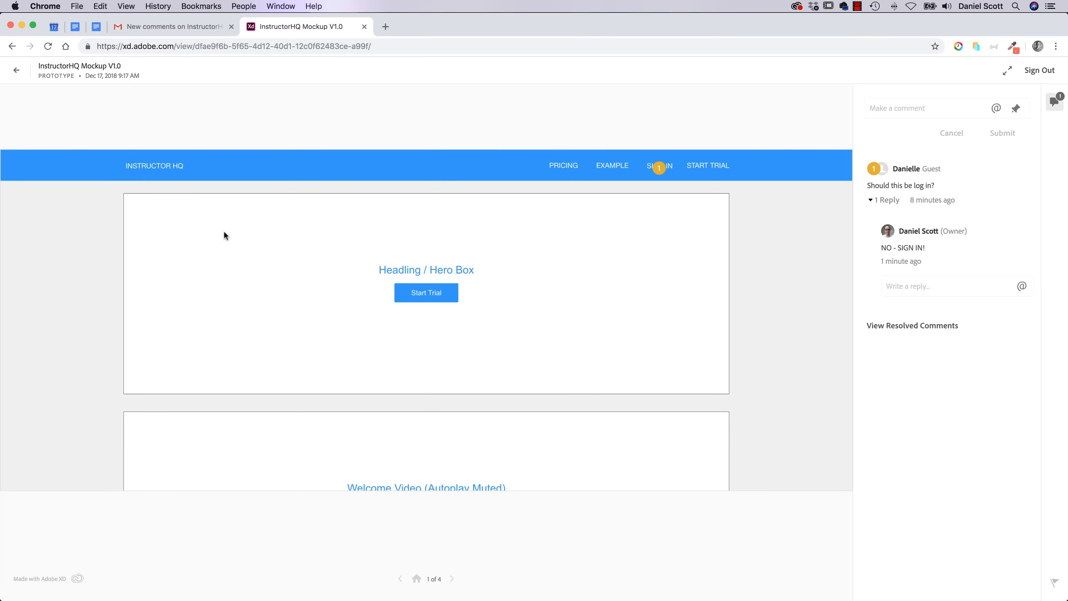
Step: Switch to Adobe XD and enlarge the blue Start Trial button in the hero box of the Homepage - 1366px artboard in Design mode
key(super+Tab)
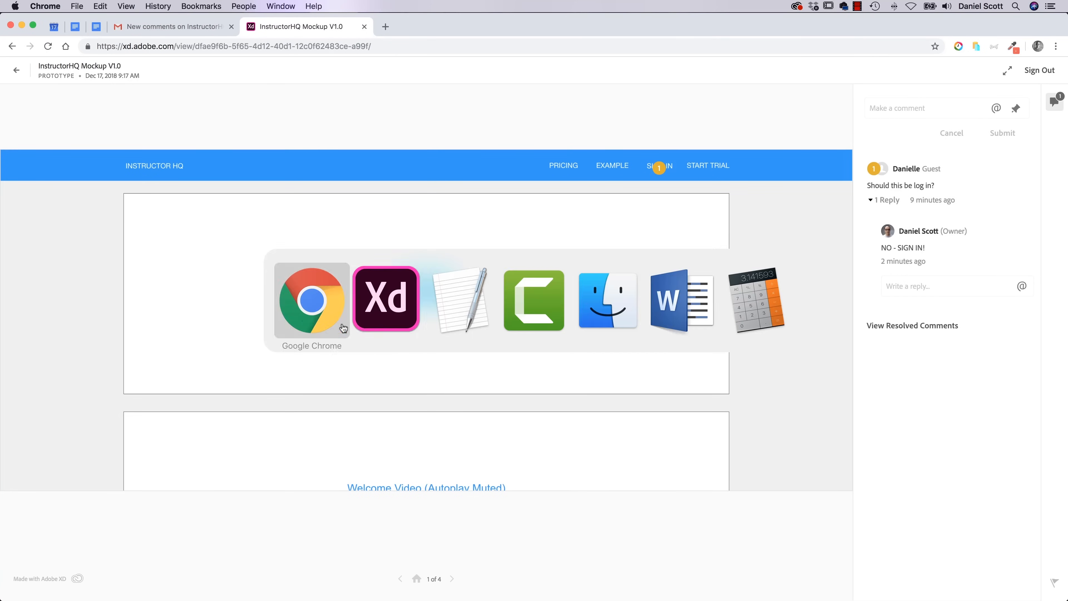
click(667, 132)
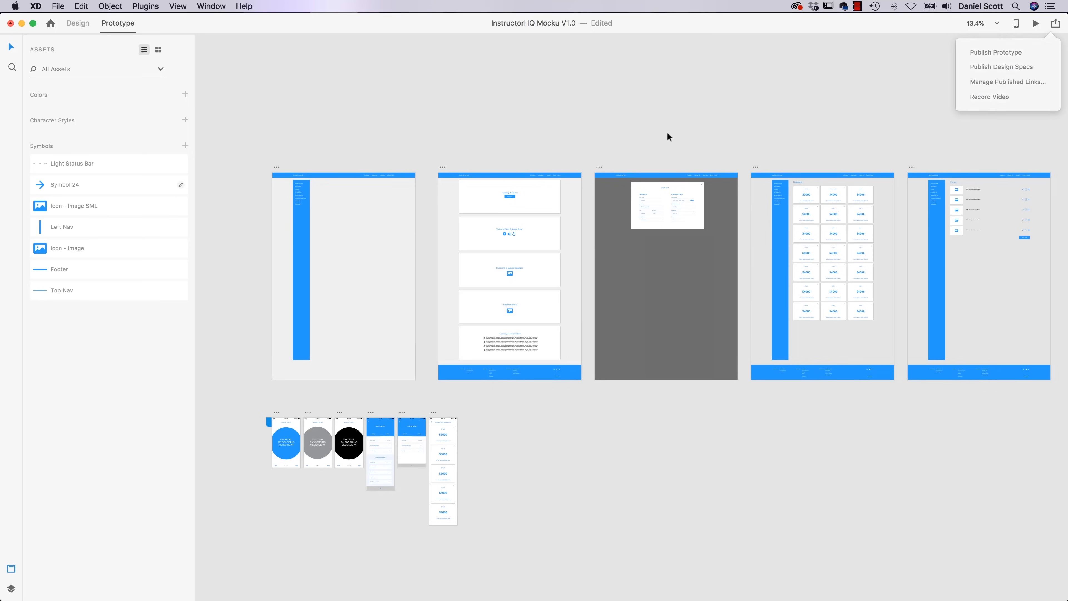
scroll(554, 188, up, 6)
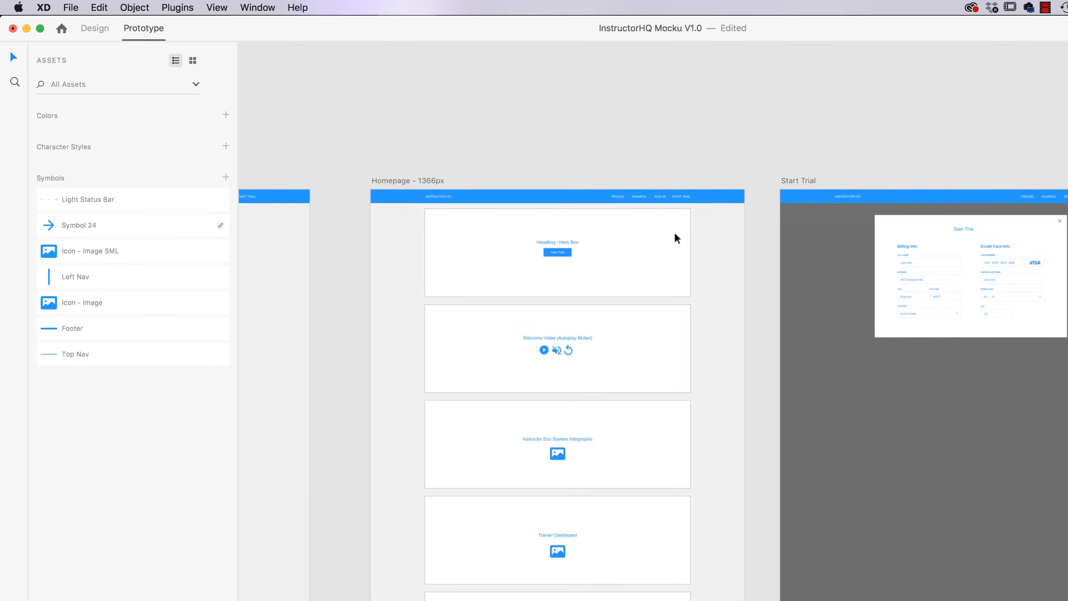
drag(533, 147, 535, 207)
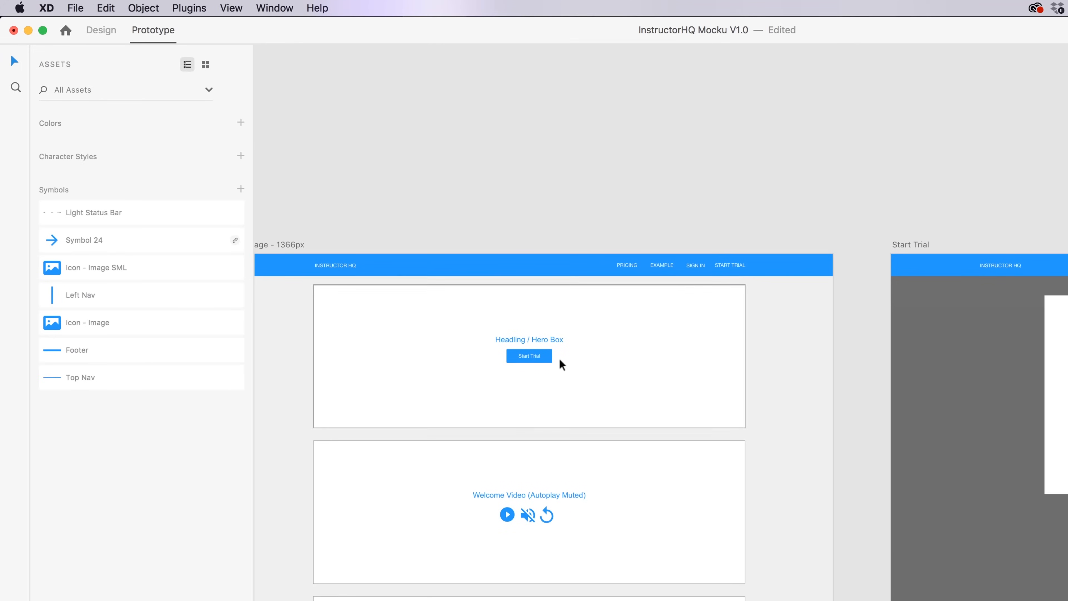
click(698, 265)
click(106, 31)
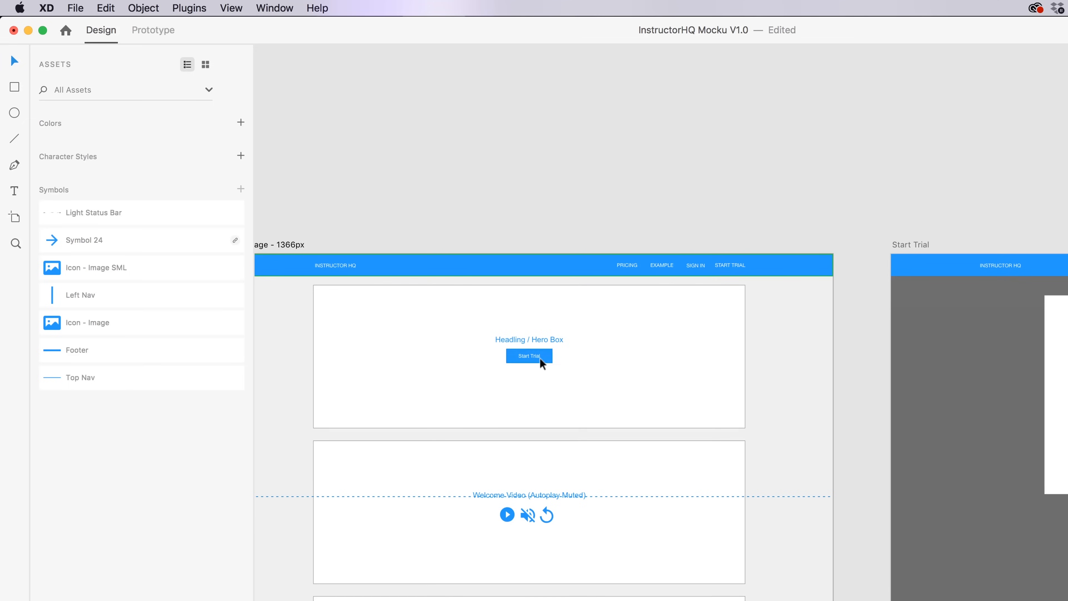
click(548, 358)
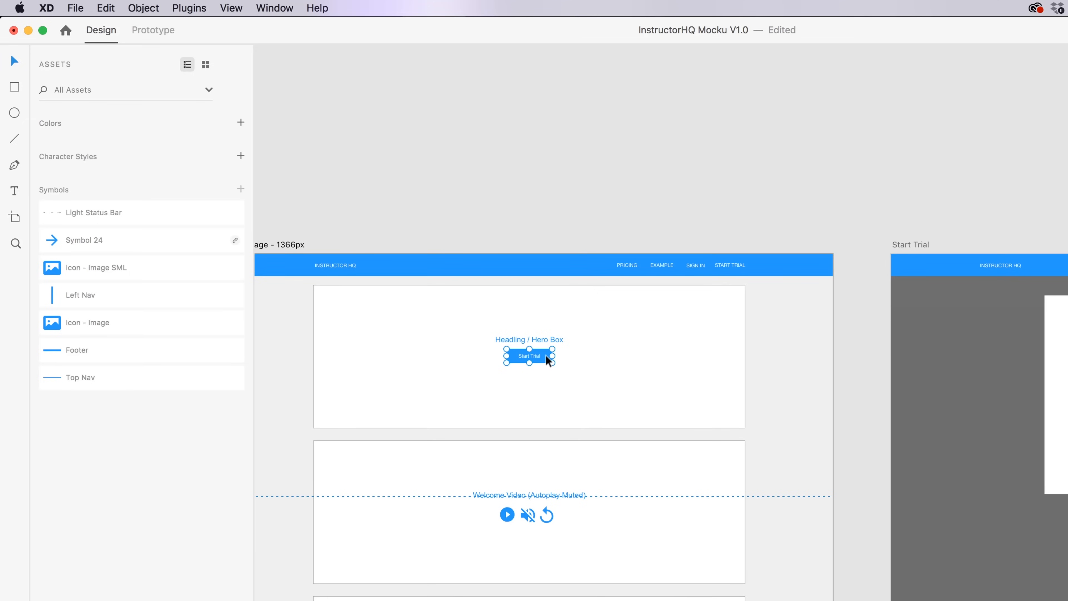
drag(552, 363, 599, 384)
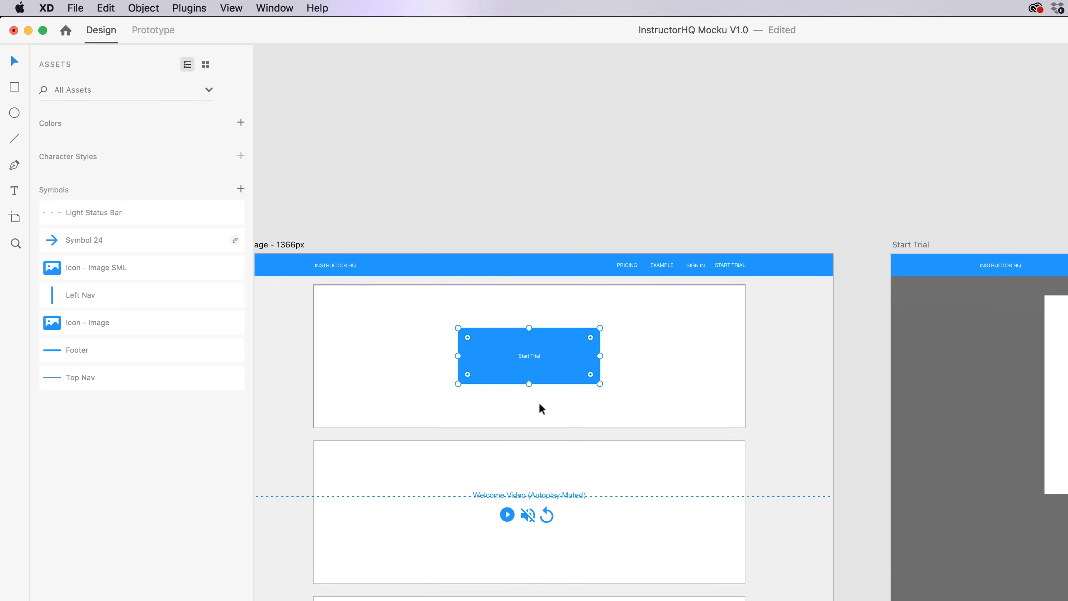
click(635, 201)
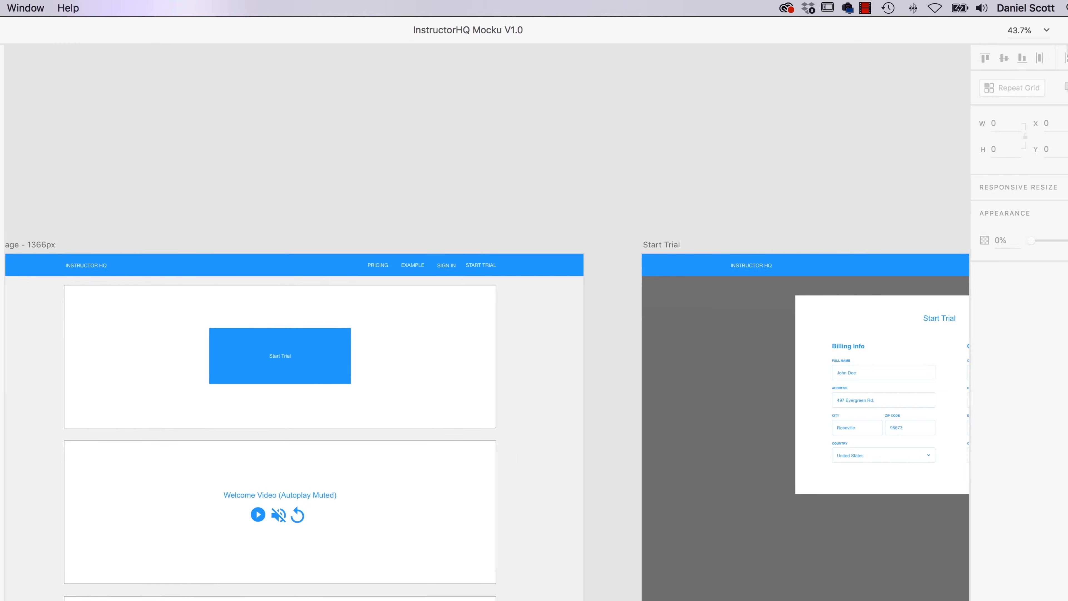
Step: Try InstructorHQ Mockup V1.1 as the public prototype's title, restore V1.0, and close the publishing options without updating the link
click(1050, 29)
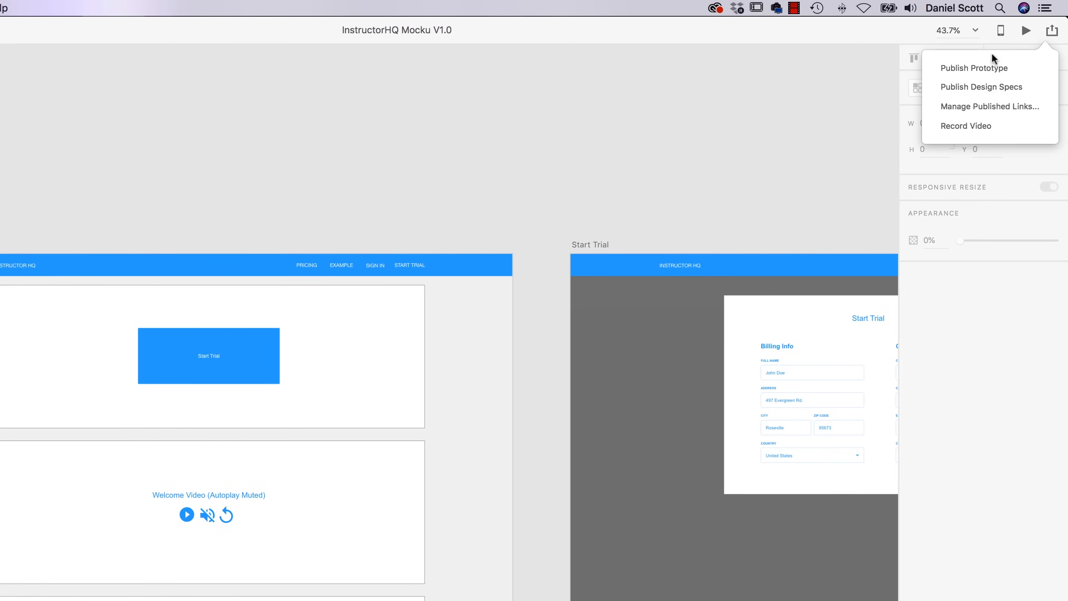
click(992, 67)
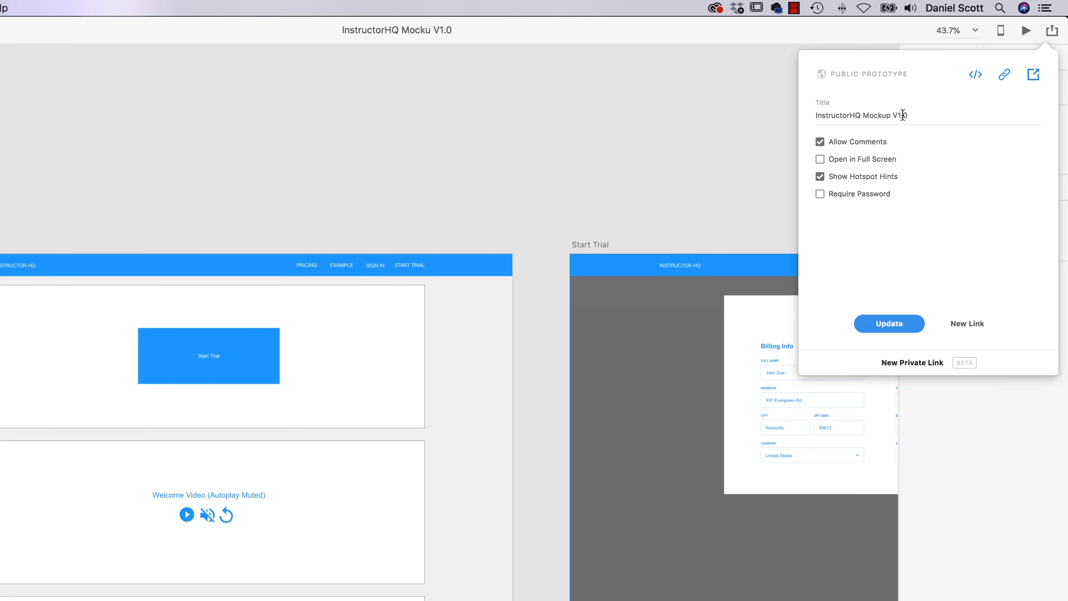
click(913, 114)
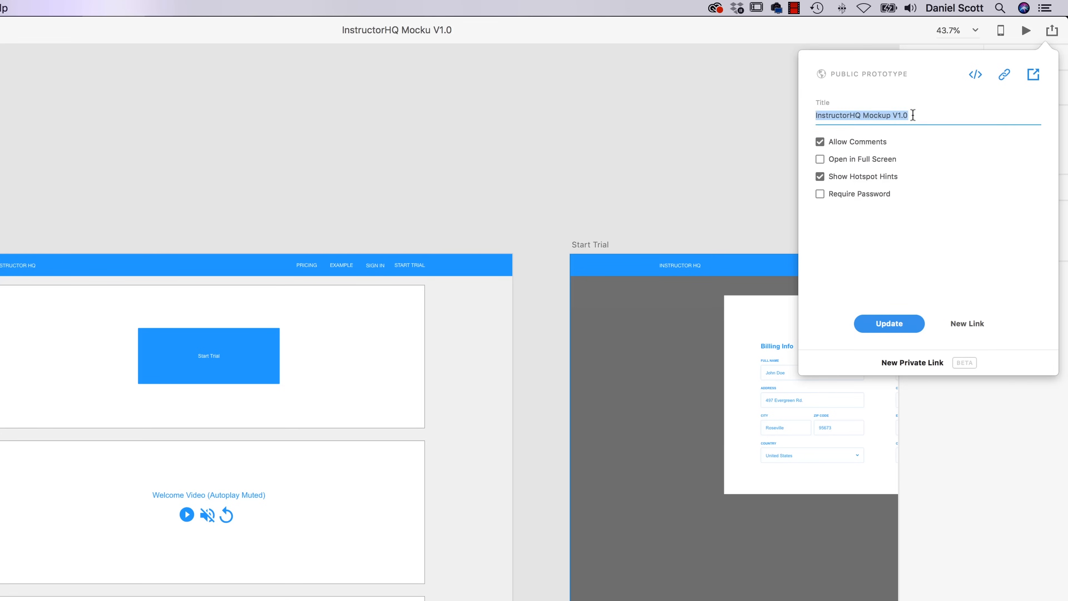
key(Right)
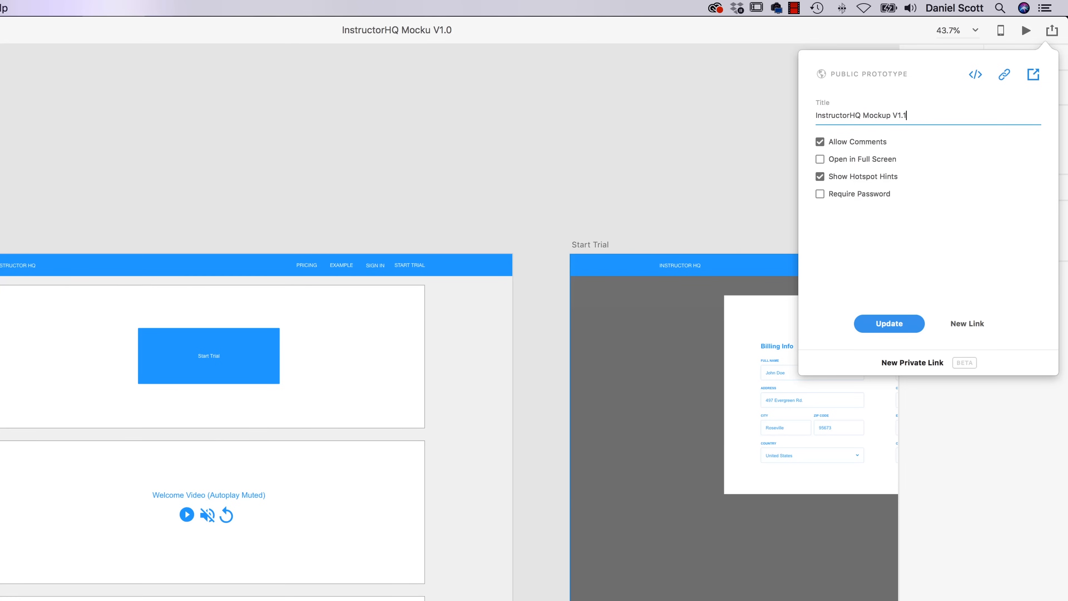
key(BackSpace)
text(0)
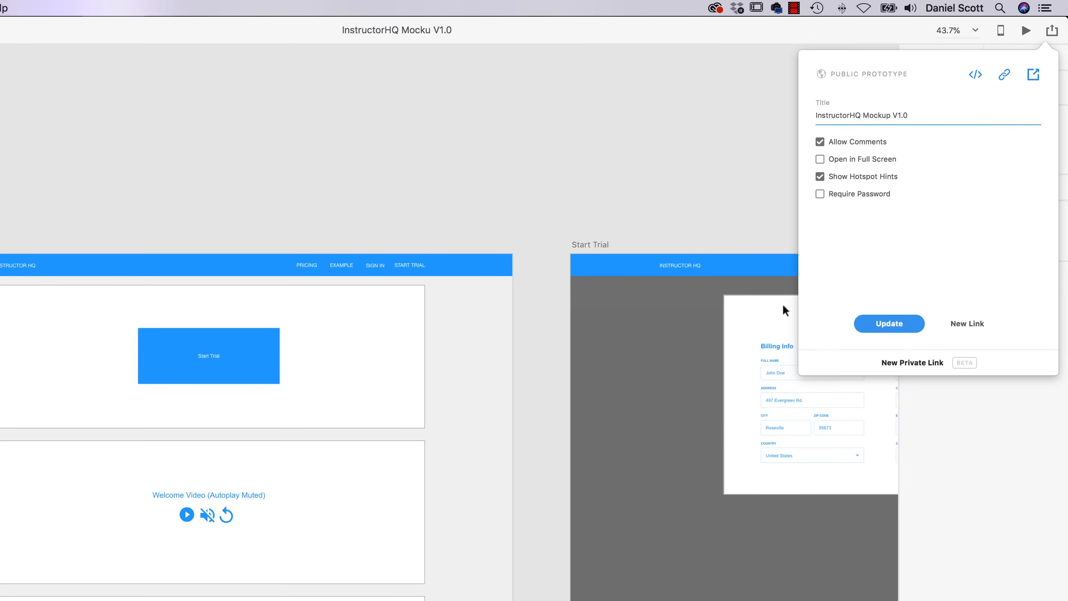
key(super+Tab)
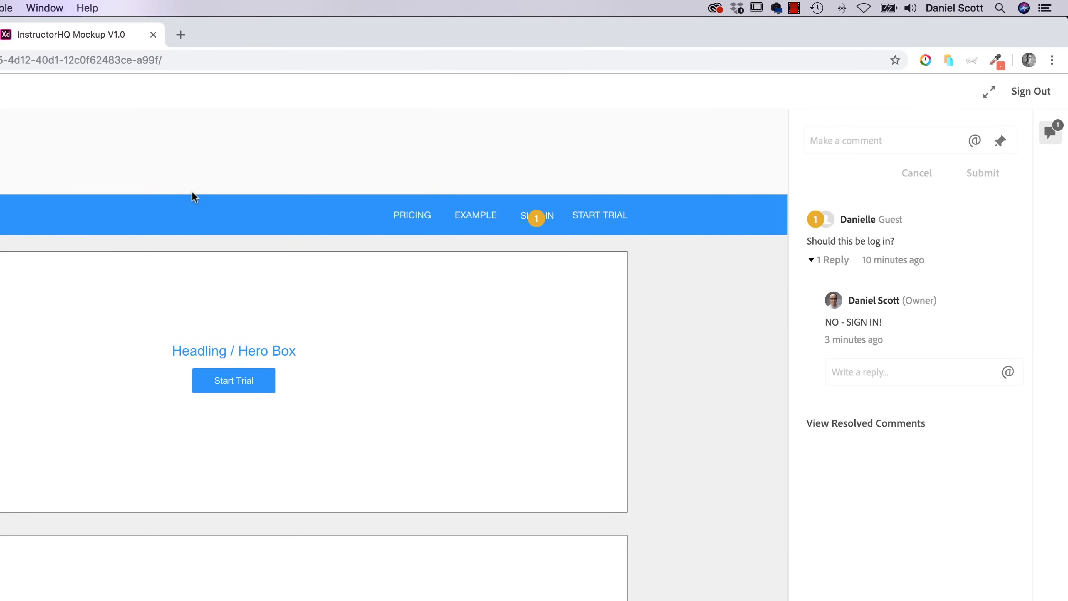
key(super+Tab)
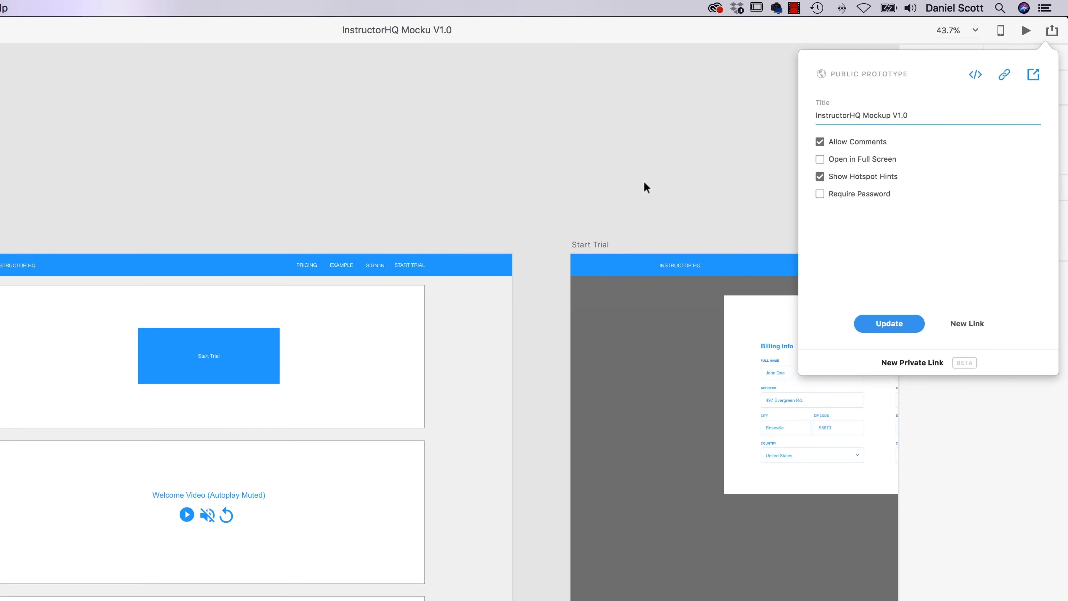
click(571, 159)
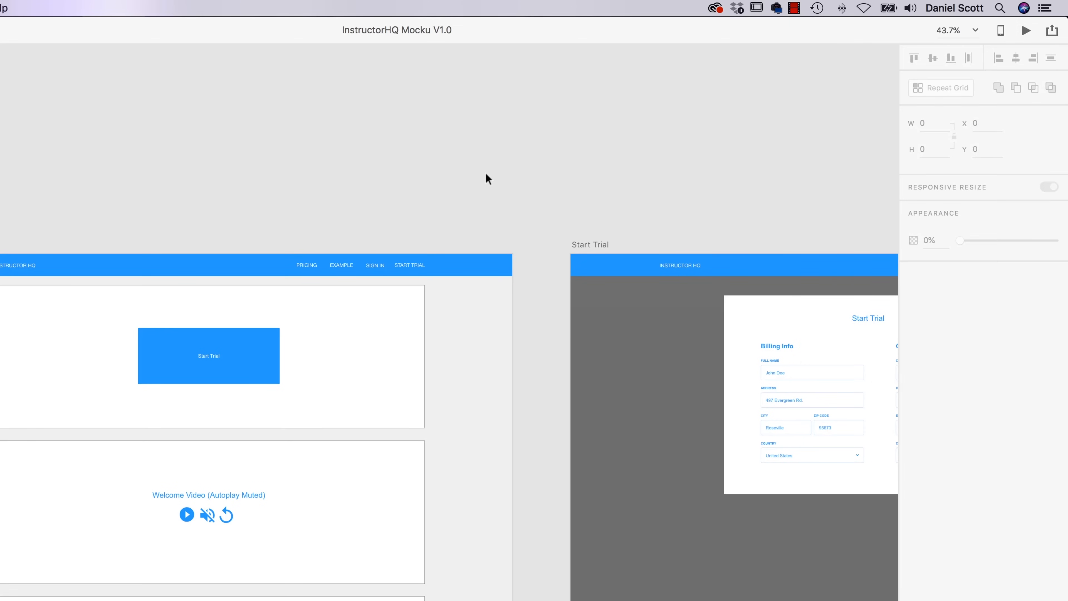
Step: Select the APP - Onboarding #1 artboard and show its home-screen marker and connections in Prototype mode
scroll(358, 379, down, 20)
scroll(358, 379, left, 10)
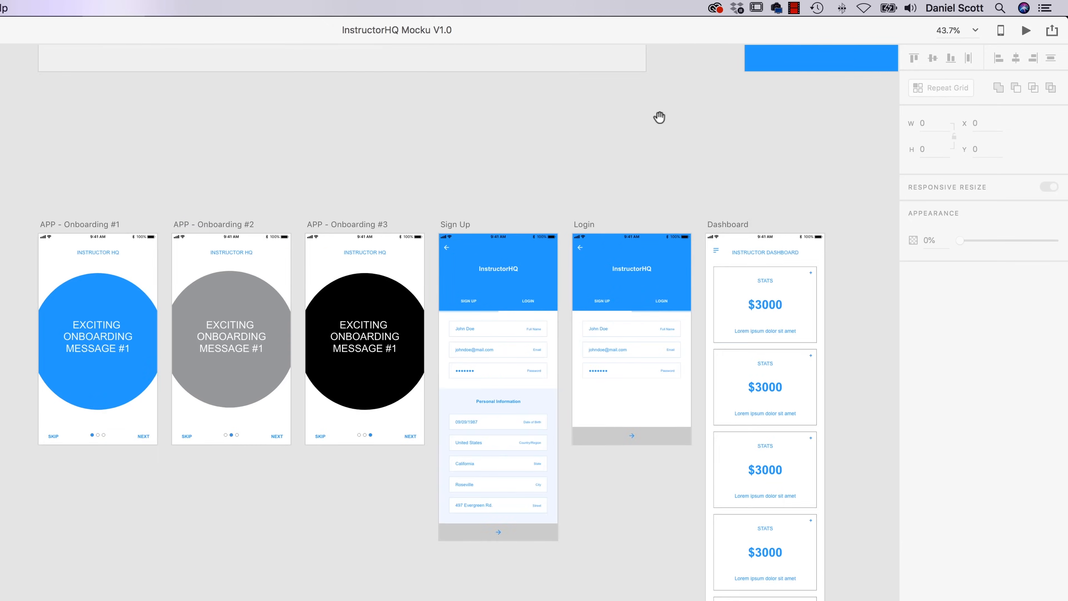
click(145, 217)
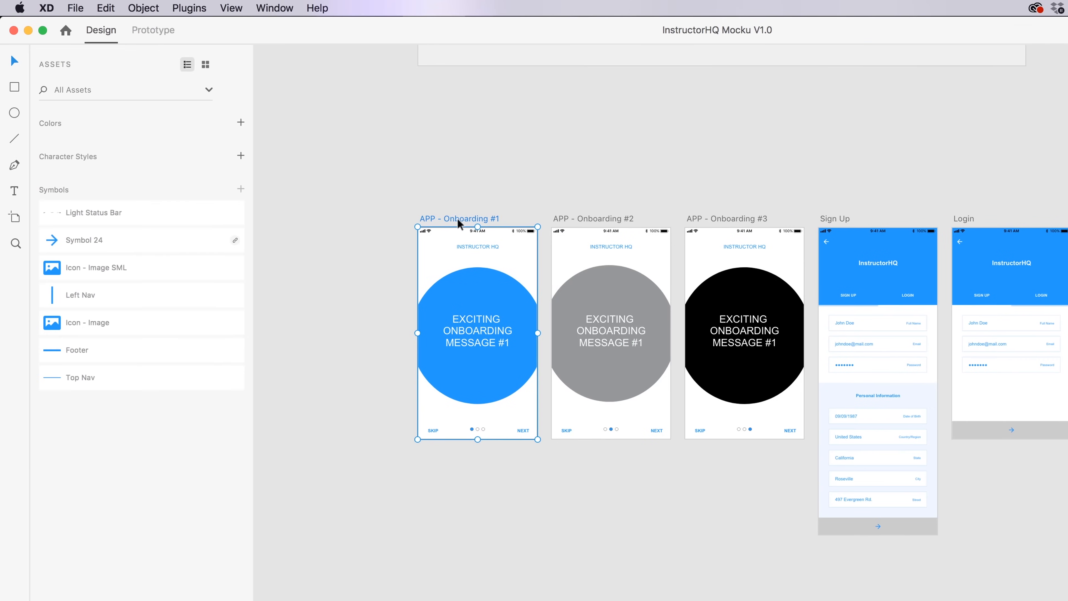
click(171, 33)
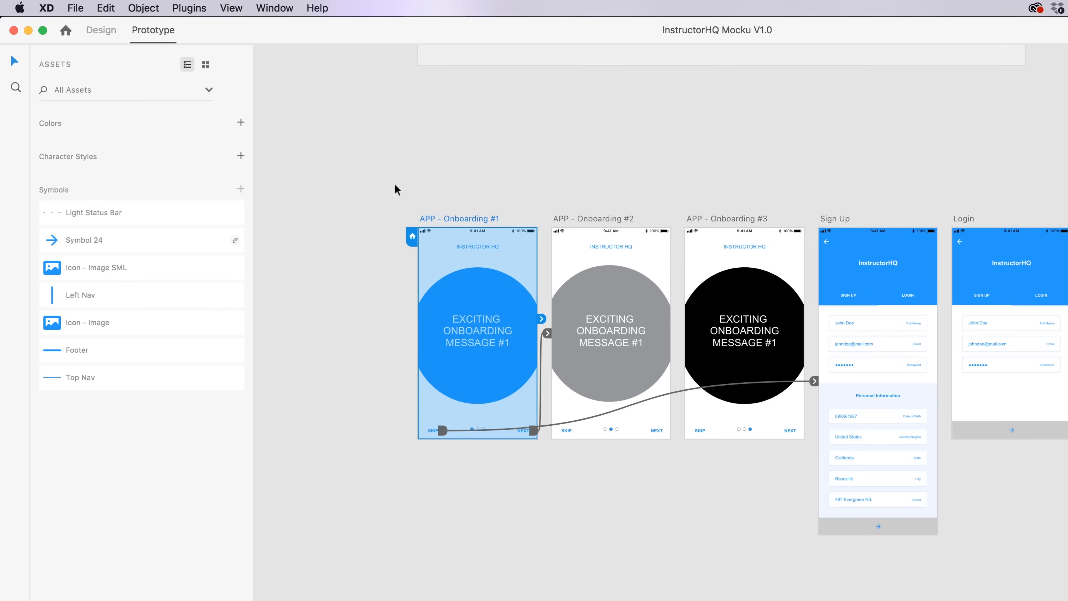
Step: Update the public prototype InstructorHQ Mockup V1.0 with Open in Full Screen enabled for the app flow, and copy its link
key(super+Tab)
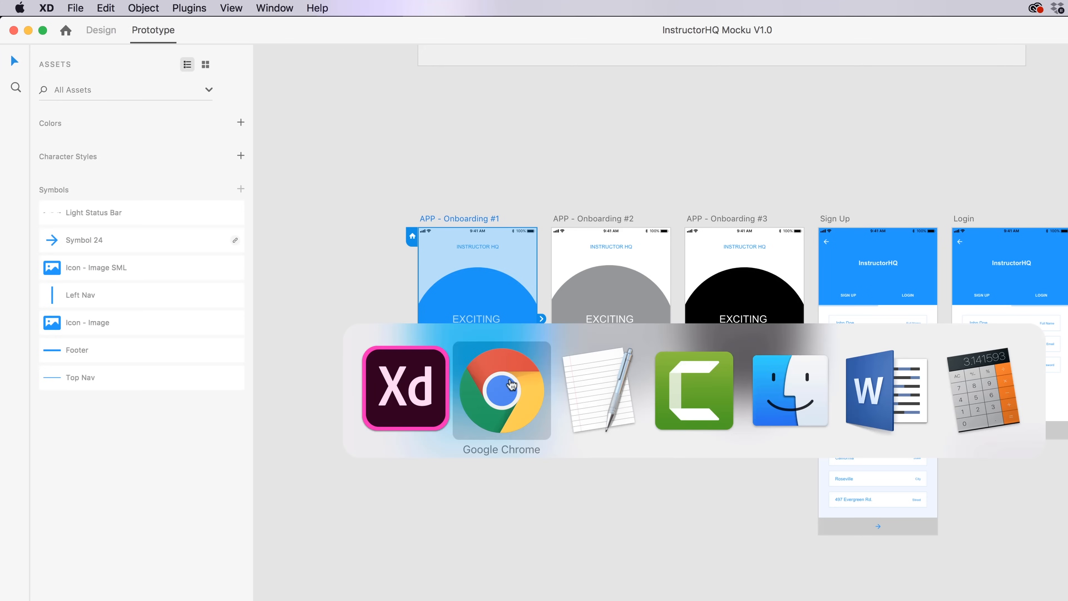
click(411, 393)
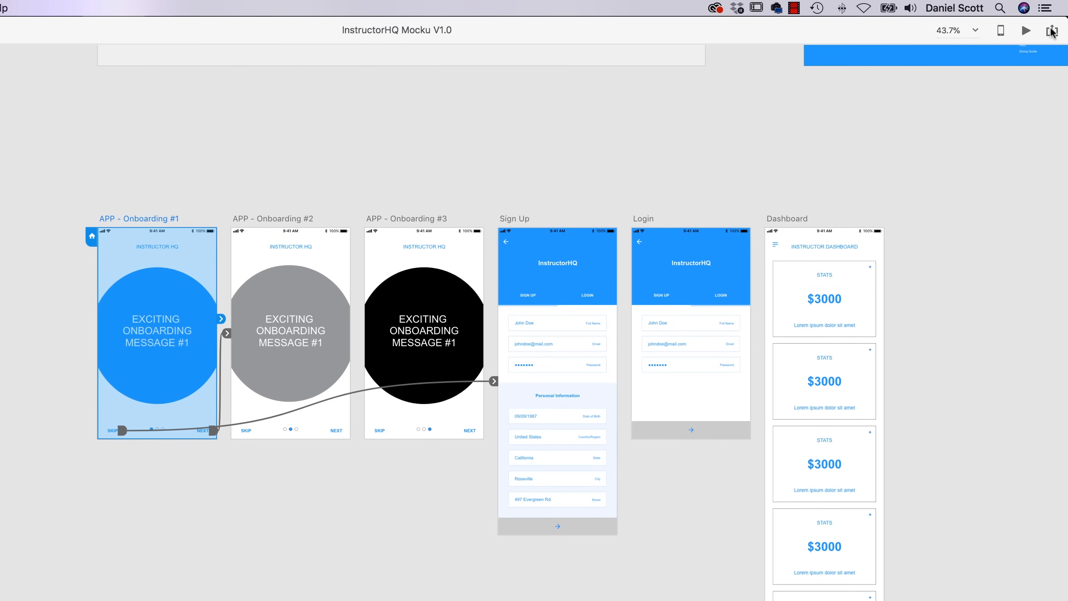
click(1051, 32)
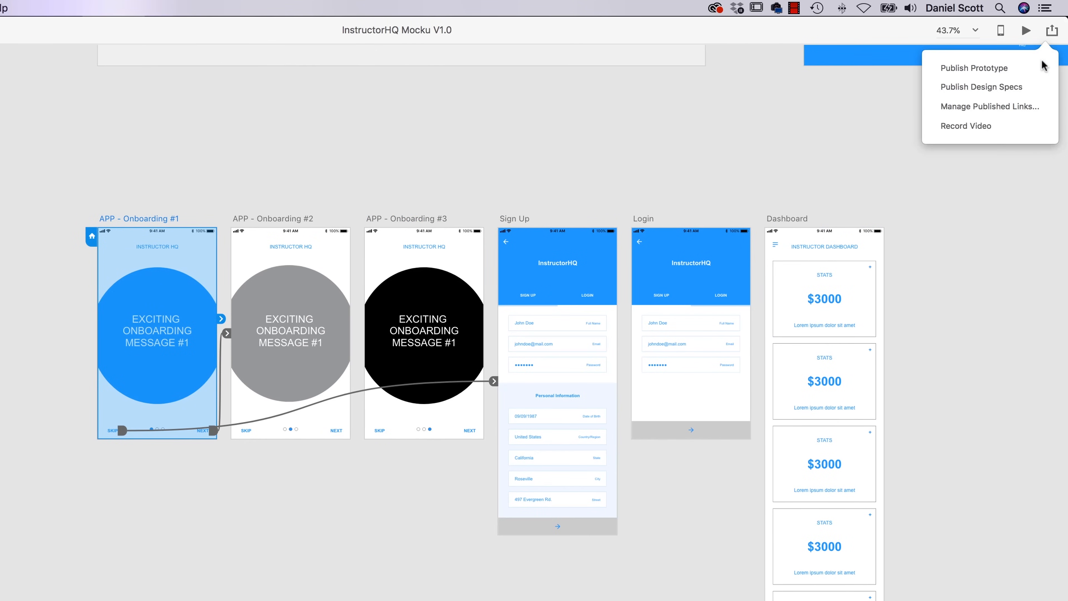
click(955, 69)
click(855, 159)
click(895, 325)
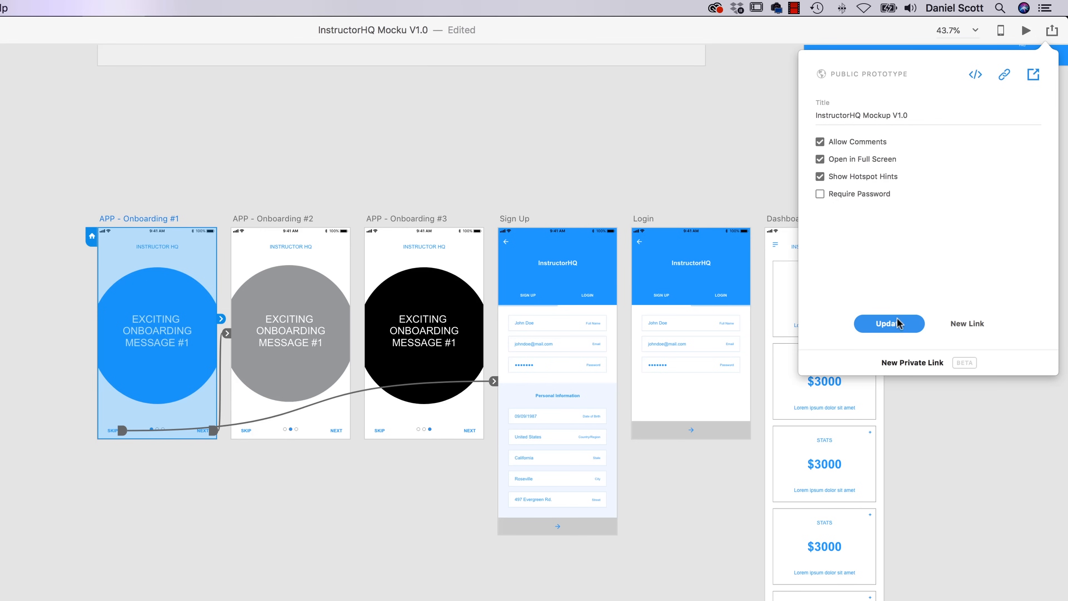
click(1005, 76)
key(super+Tab)
Step: Reopen the publishing options of the public prototype to review the Update and New Link choices
click(1052, 30)
click(1052, 30)
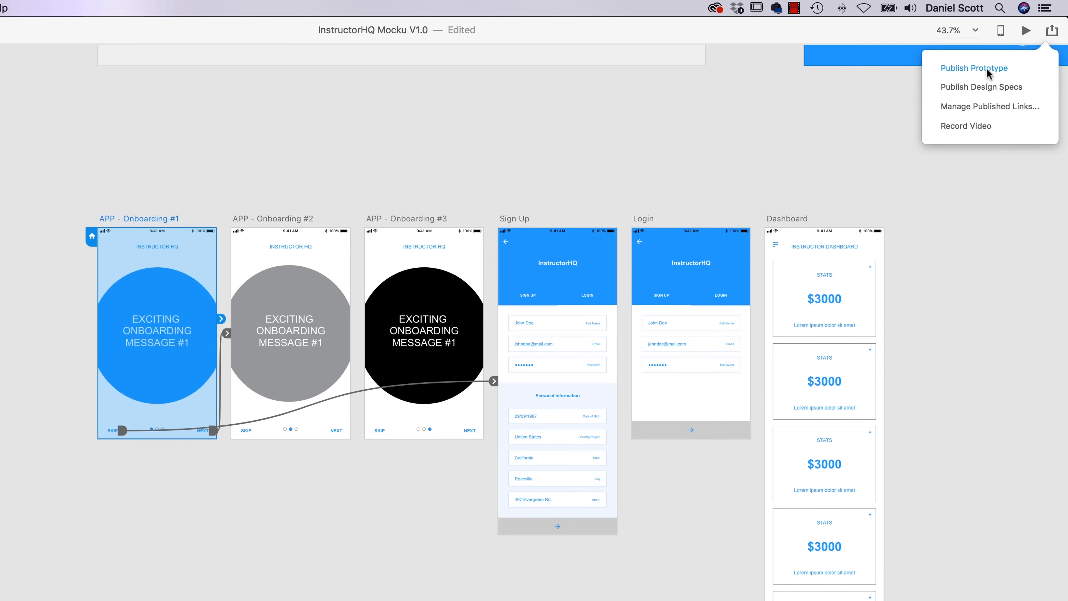
click(986, 70)
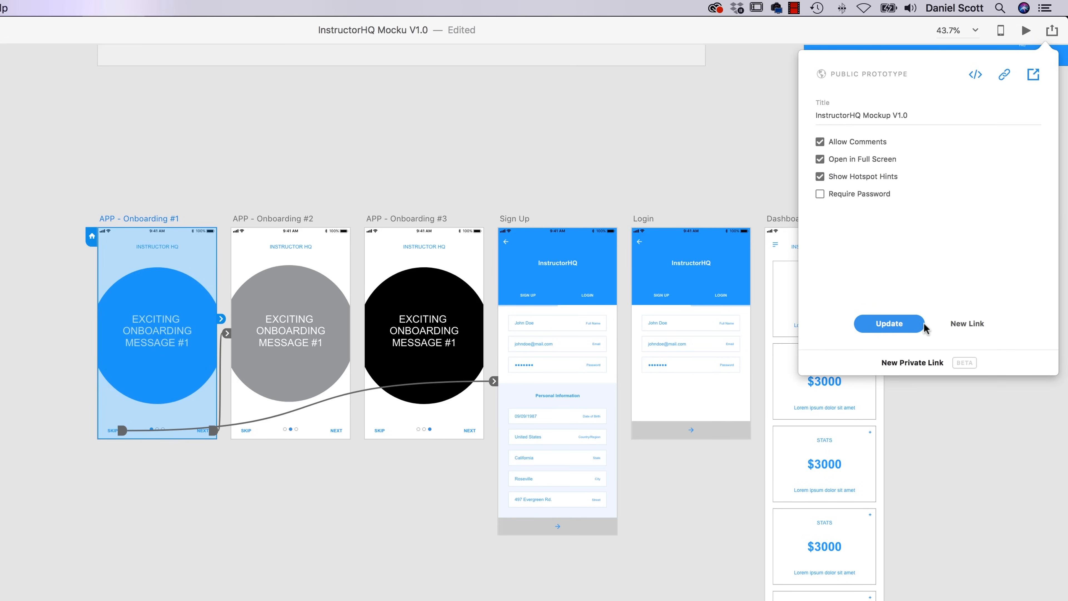
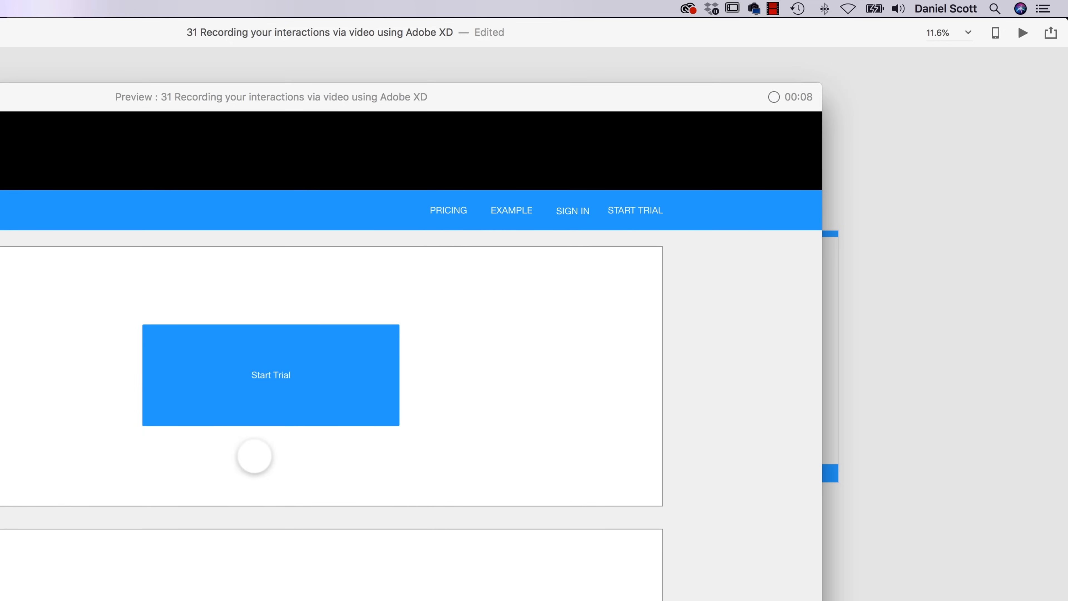
Step: While recording the homepage preview, scroll down past the Welcome Video section and back to the top
scroll(479, 395, down, 1)
scroll(479, 396, down, 2)
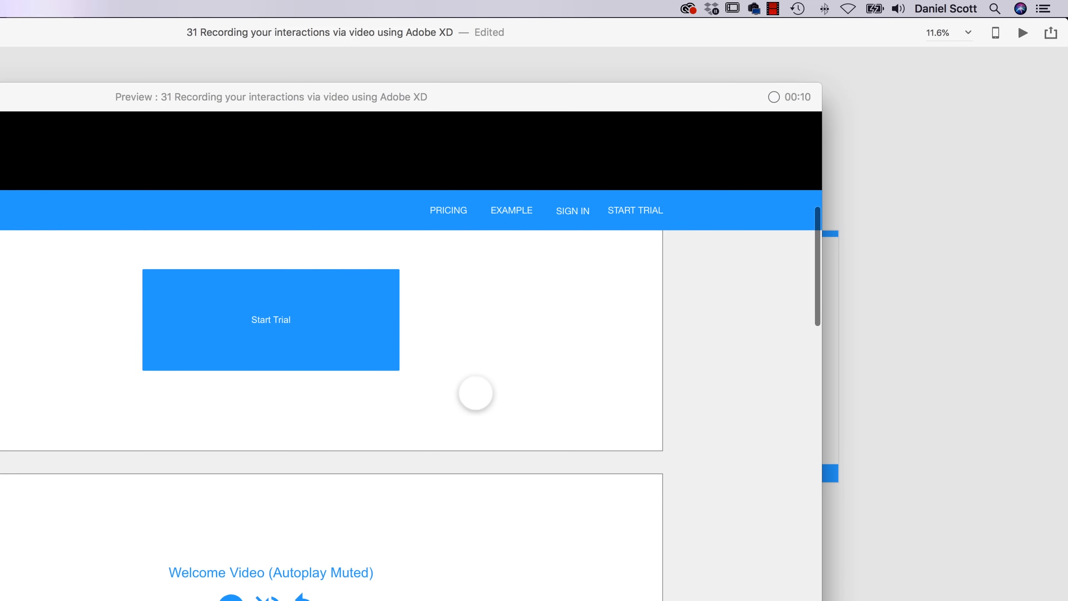
scroll(470, 396, down, 10)
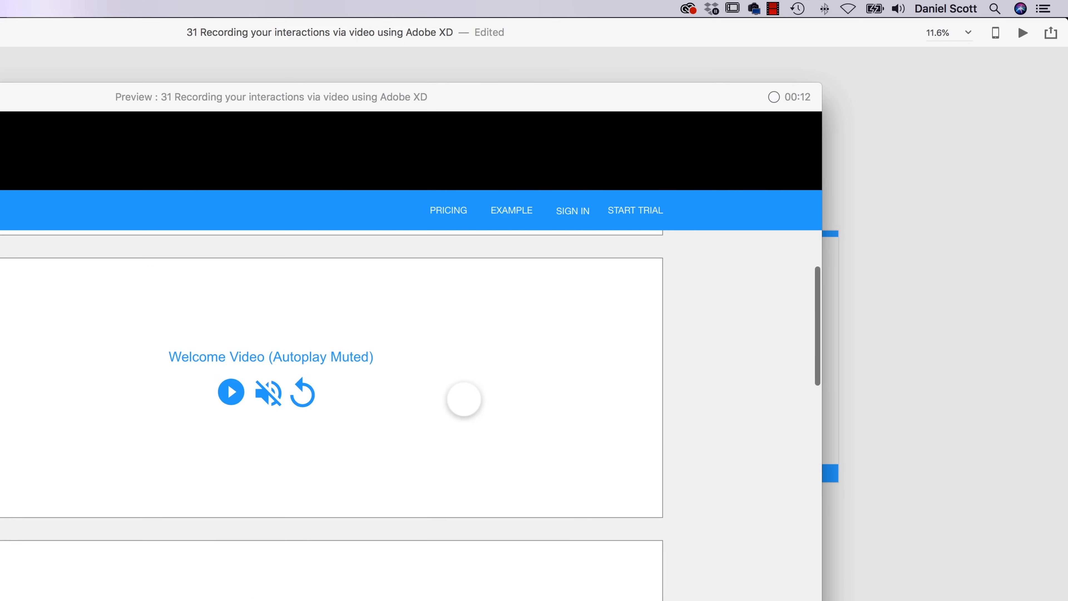
scroll(462, 400, down, 3)
scroll(456, 404, up, 8)
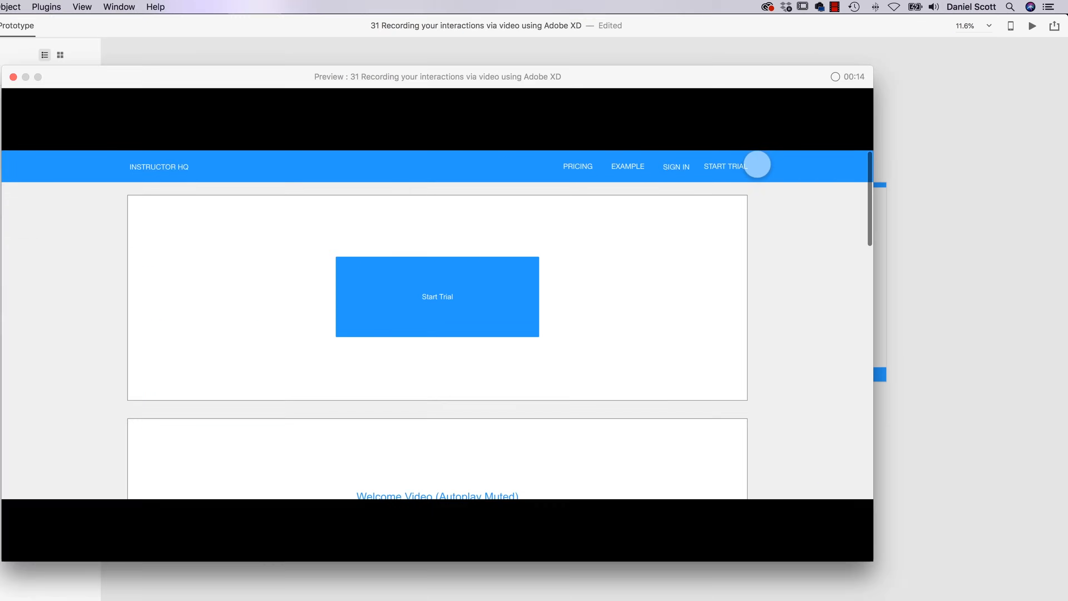
Step: Demonstrate opening and closing the Start Trial popup from the navigation link and the hero button, and stop the recording
click(642, 208)
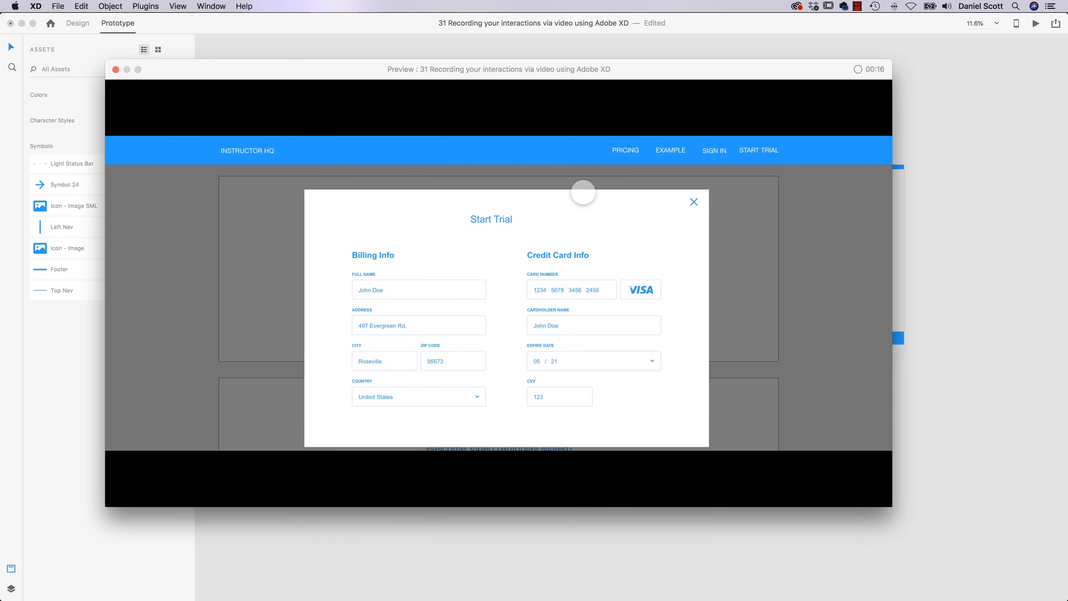
click(693, 202)
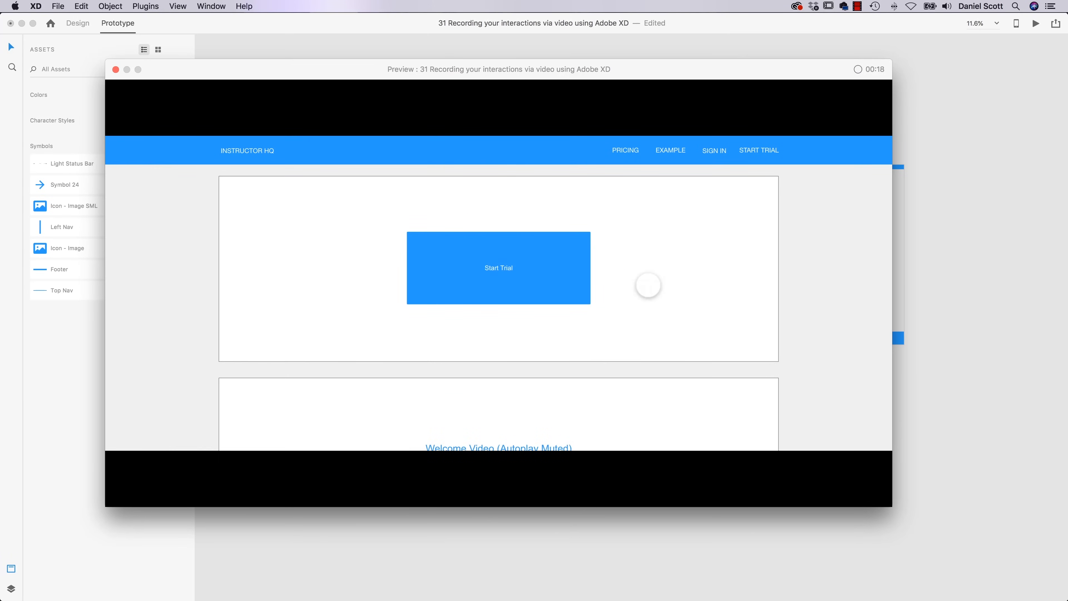
click(496, 266)
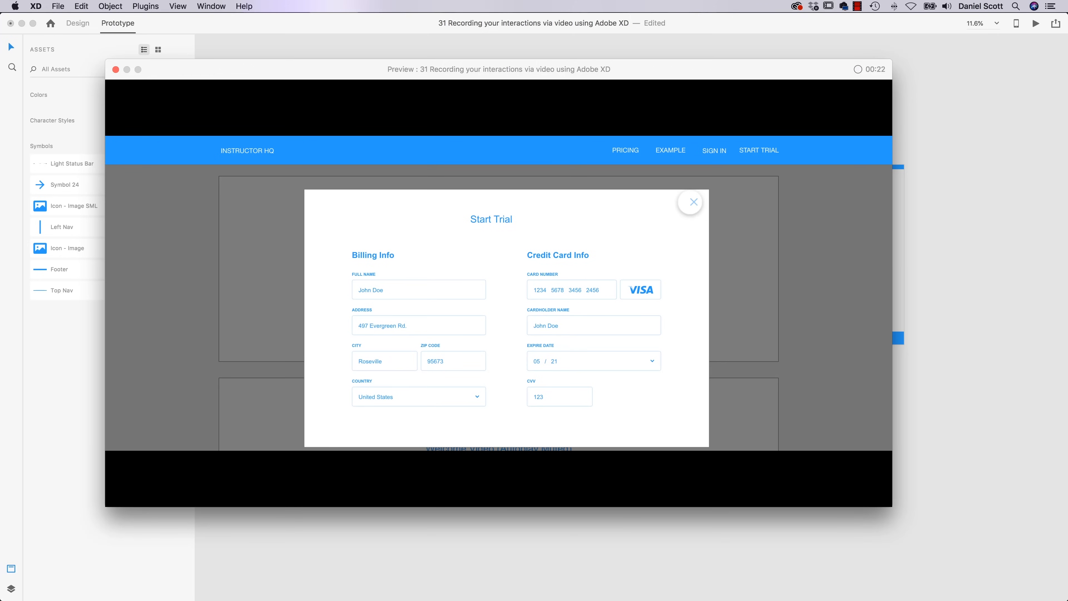
click(693, 202)
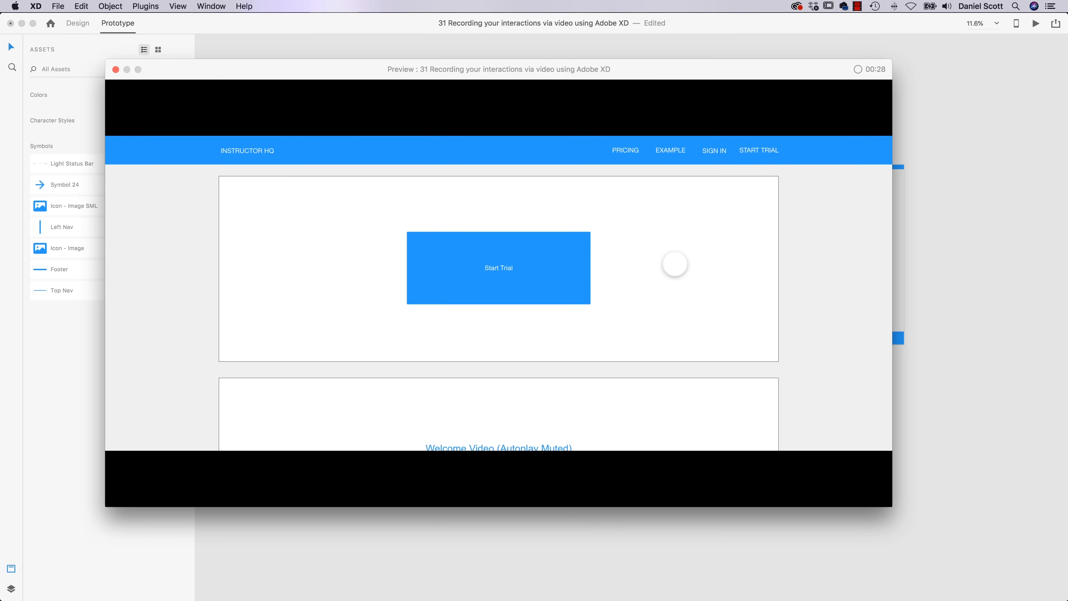
click(857, 69)
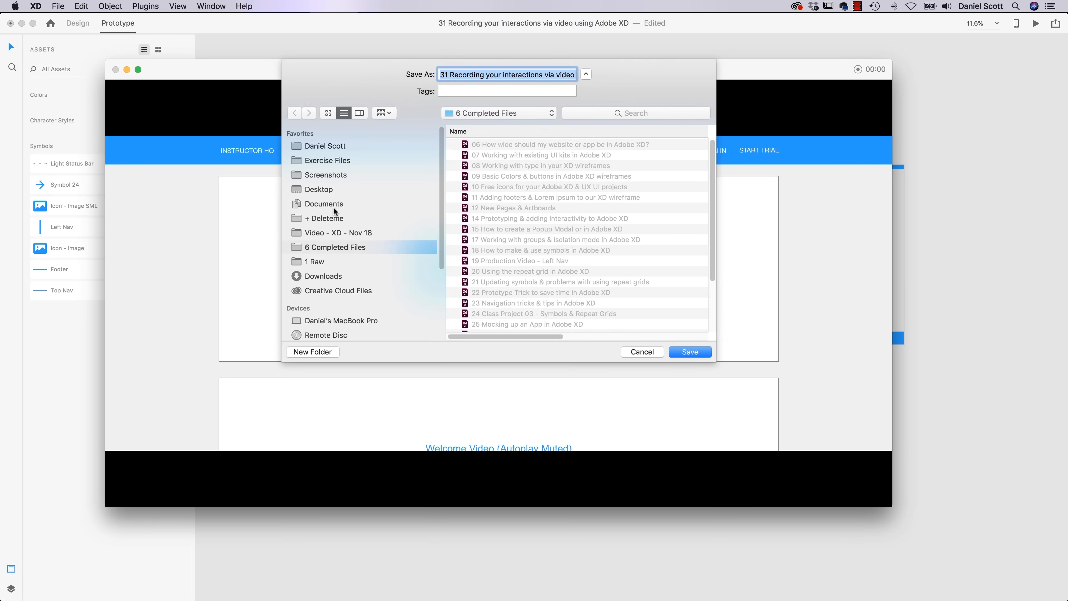
Step: Save the recorded video as InstructorHQ Mockup V1.0 in the InstructorHQ Mockup folder on the Desktop
click(321, 191)
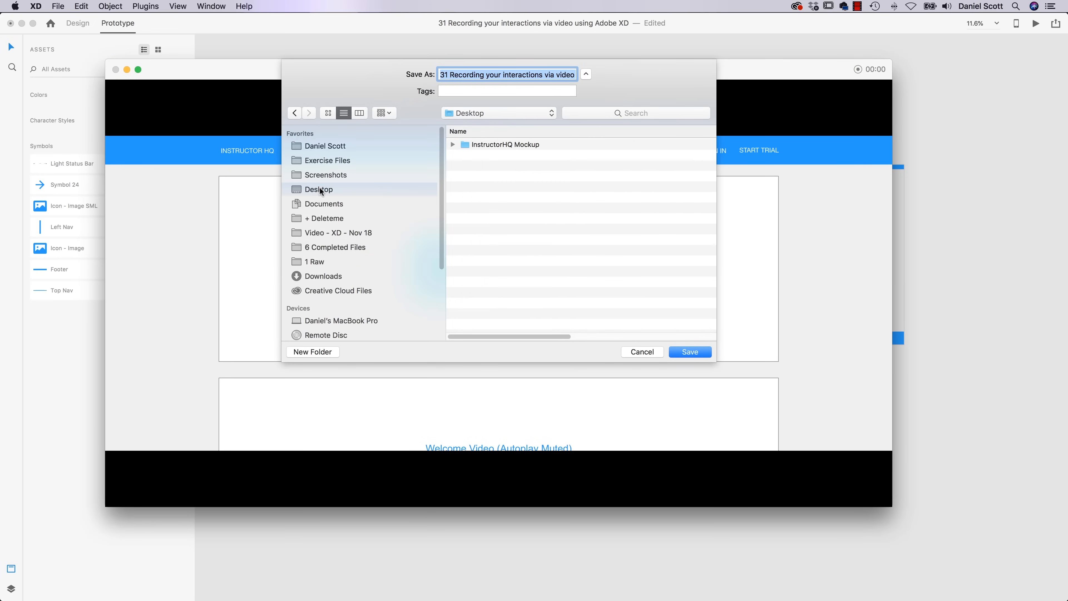
double_click(527, 145)
click(489, 75)
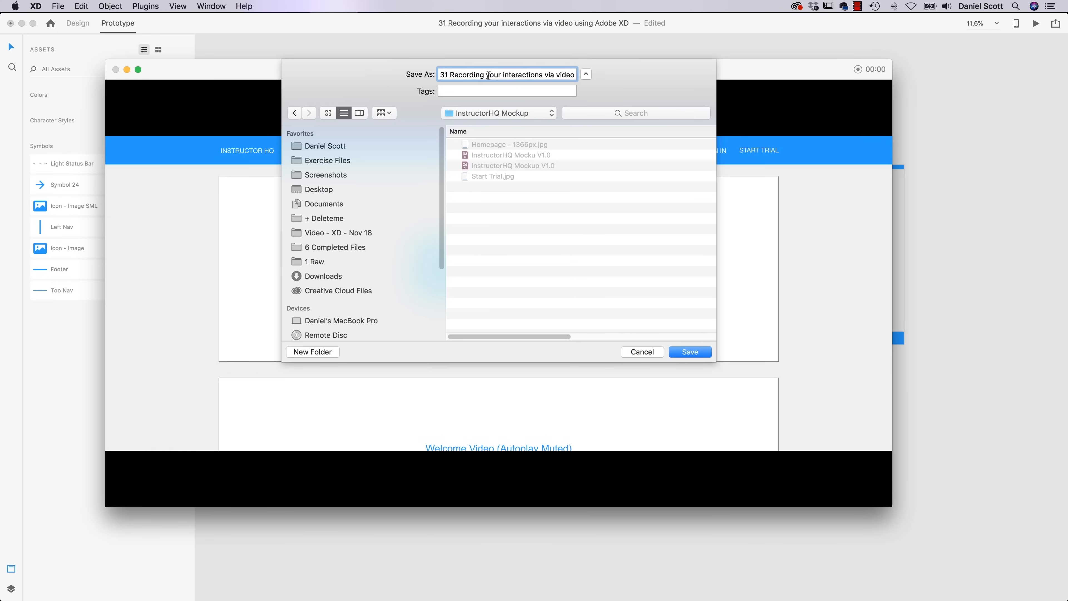
key(super+a)
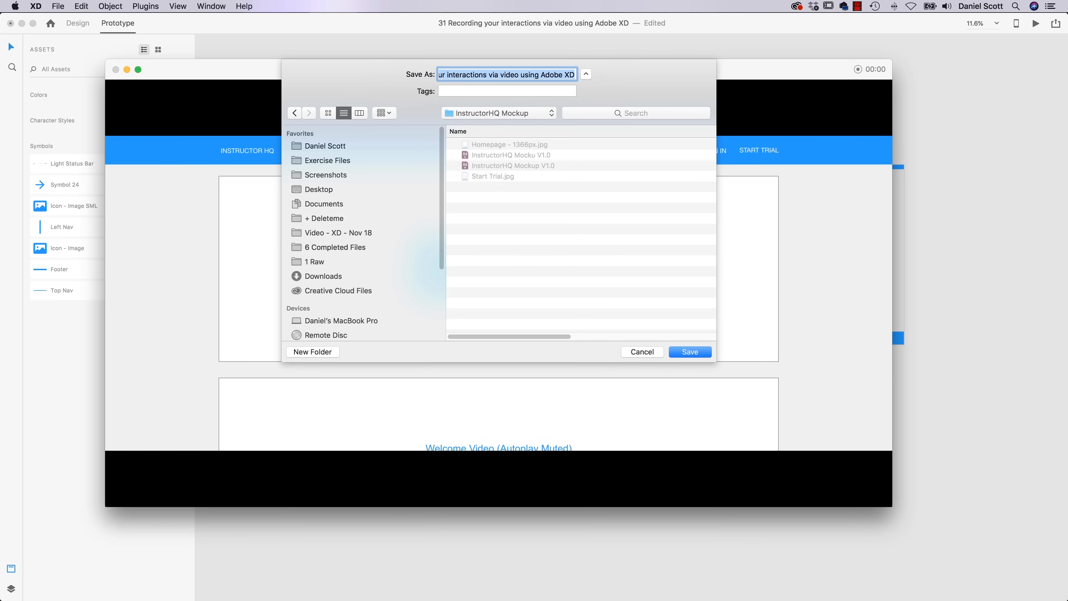
click(521, 154)
click(509, 75)
text(p V1.0)
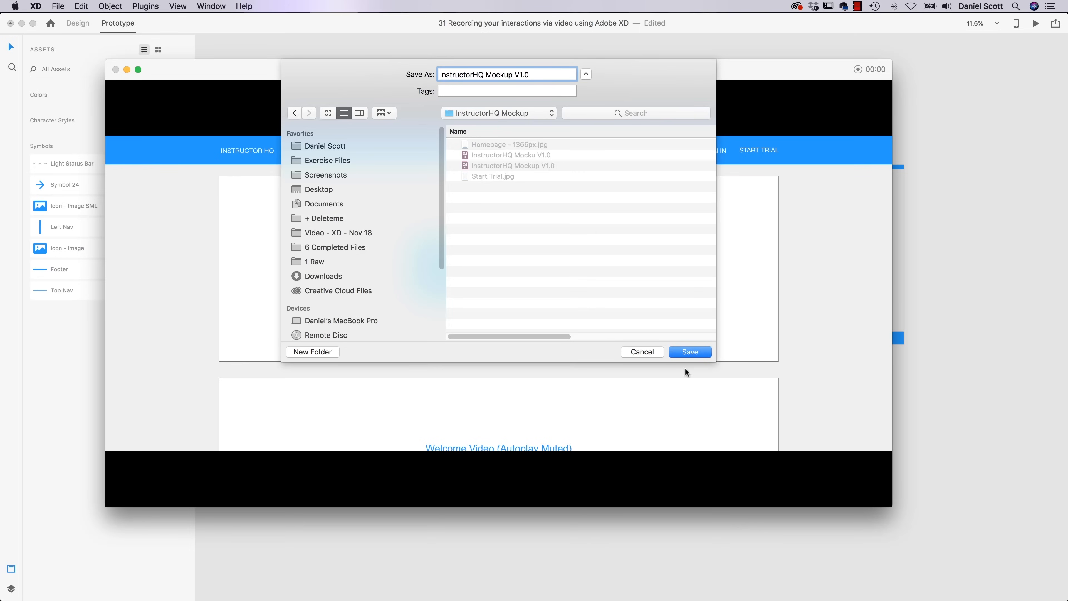
click(686, 352)
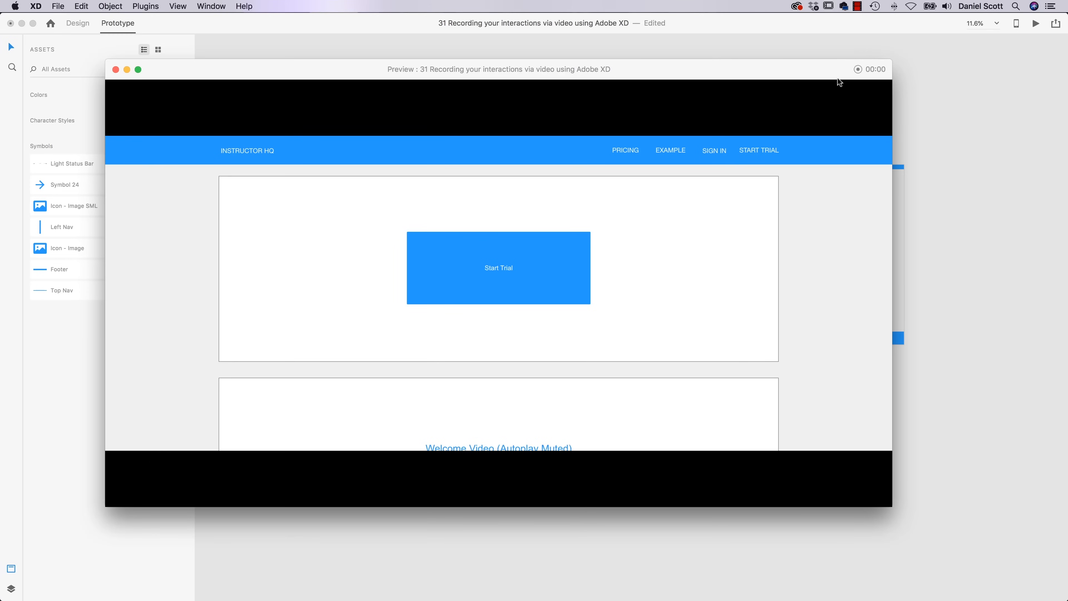
drag(833, 77, 863, 83)
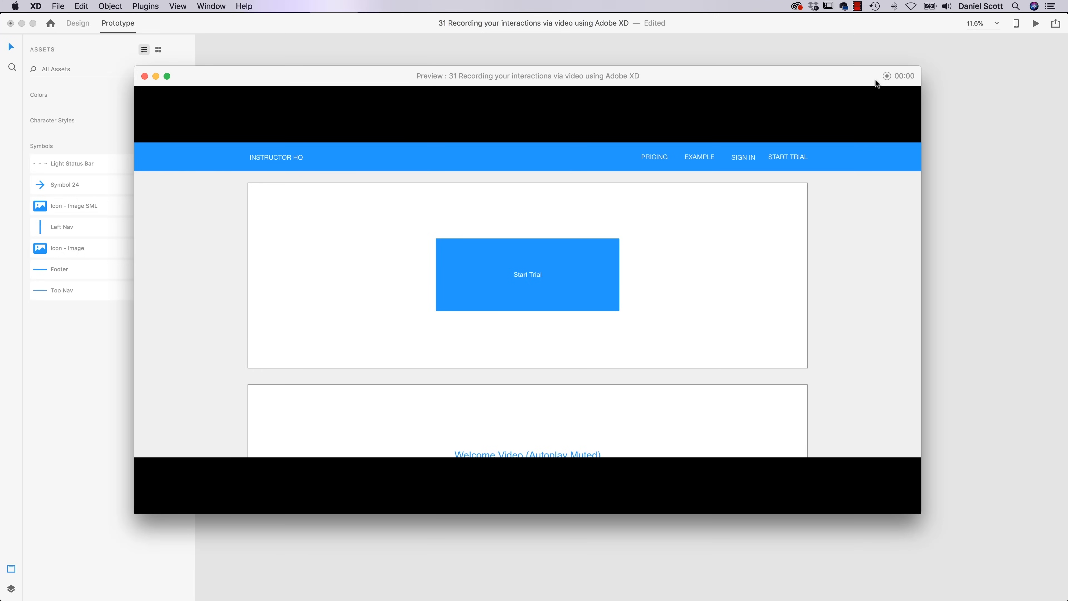
drag(793, 79, 819, 92)
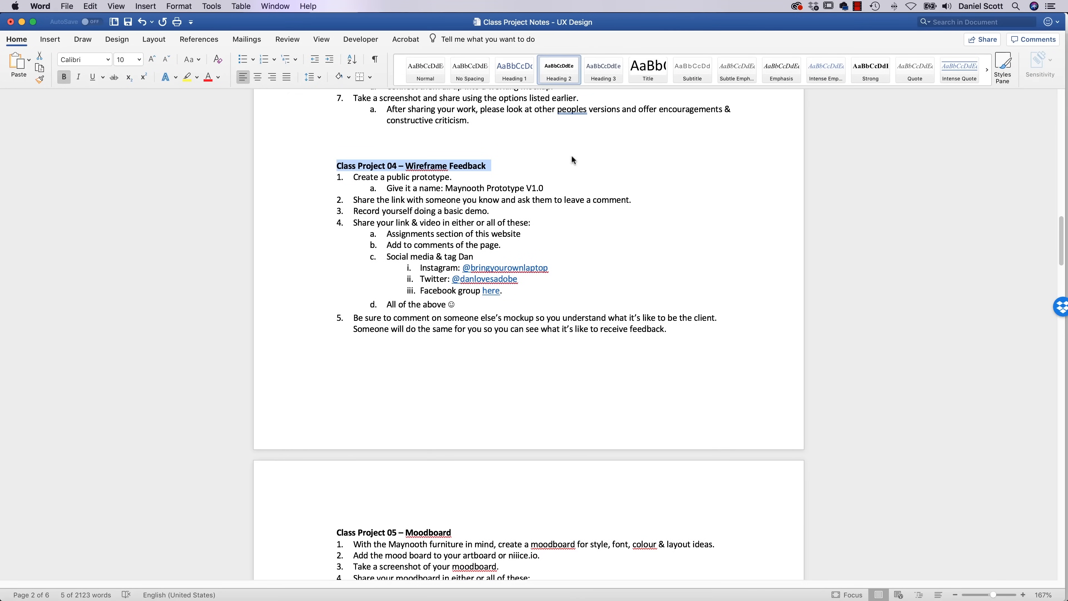
Step: Read the Class Project 04 – Wireframe Feedback instructions in the Word class notes, highlighting the prototype, naming, link-sharing and social media items
drag(353, 176, 449, 177)
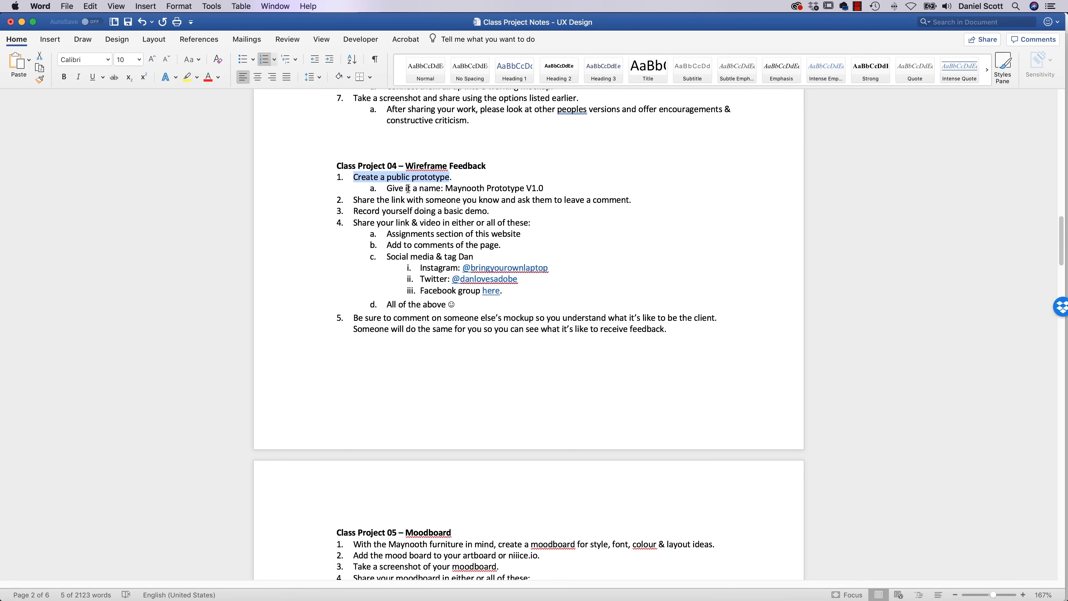
drag(458, 188, 544, 188)
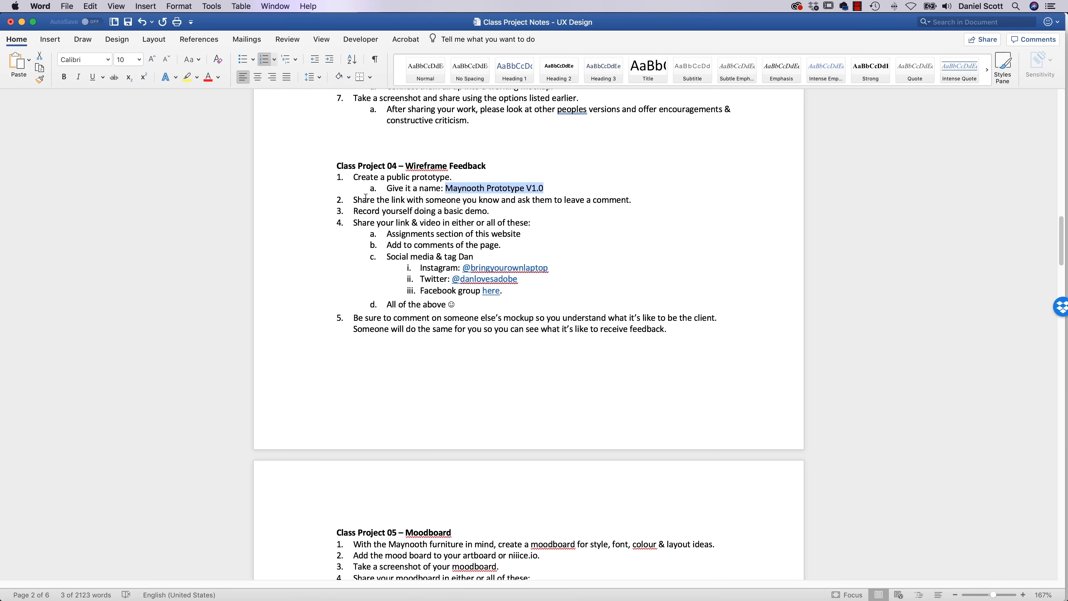
drag(353, 199, 597, 199)
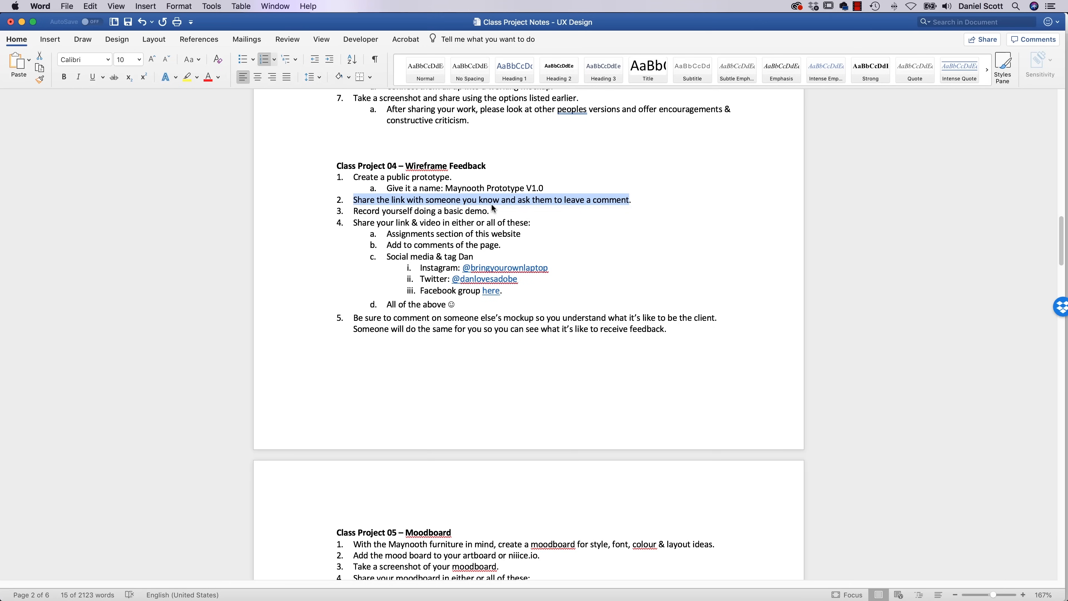
drag(417, 269, 490, 298)
click(525, 295)
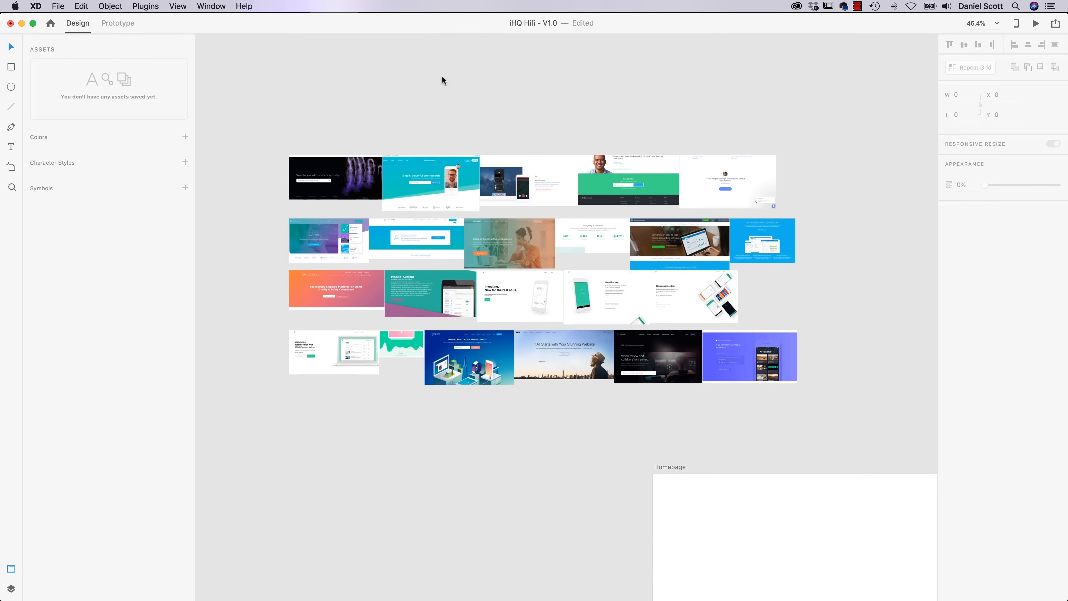
Step: Switch from the iHQ Hifi moodboard to Chrome and view Dribbble, the Niice ui search and the PassiveHQ board
key(super+Tab)
key(super+Tab)
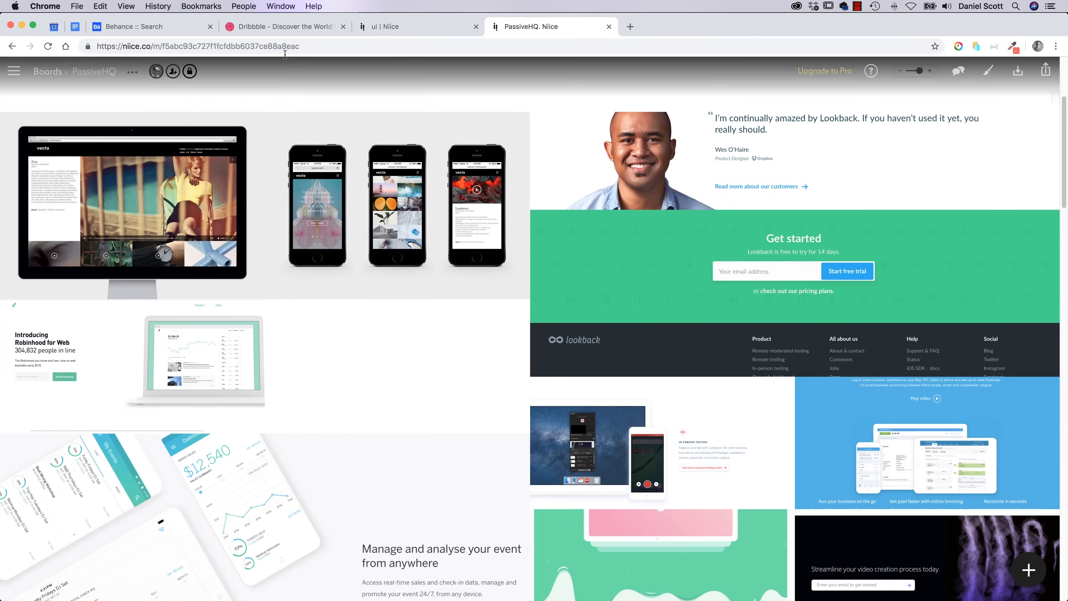
click(262, 26)
click(414, 27)
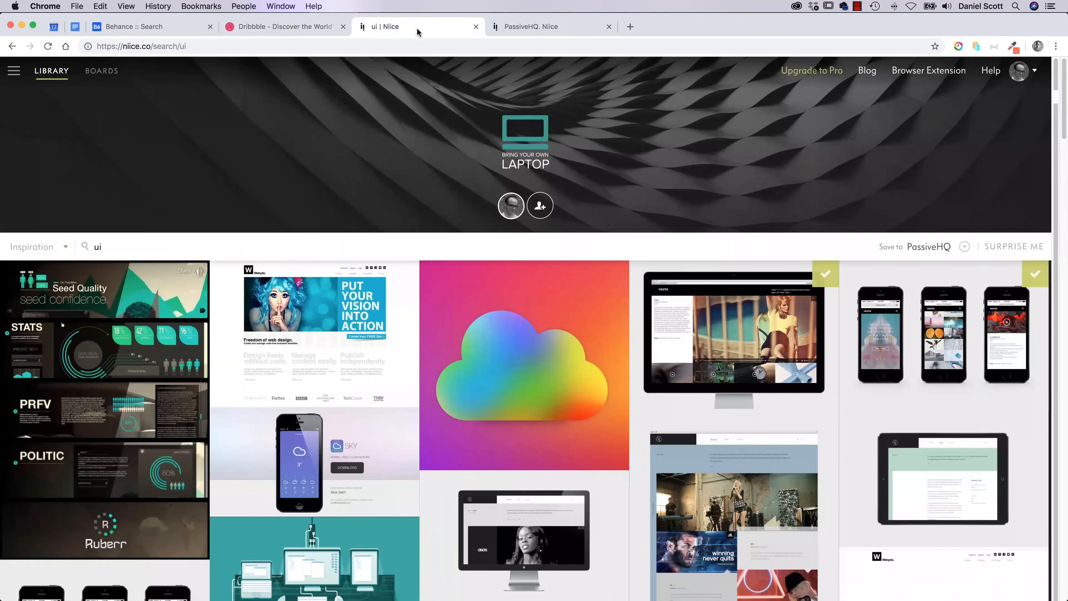
click(548, 27)
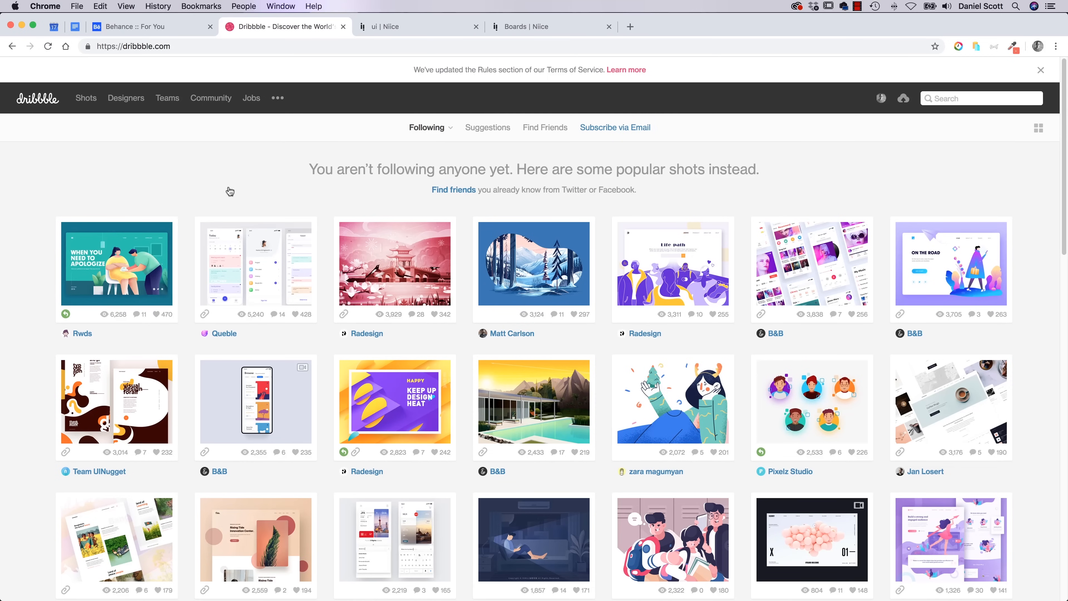
Step: Compare the Behance, Dribbble and Niice websites as sources of moodboard inspiration
click(180, 26)
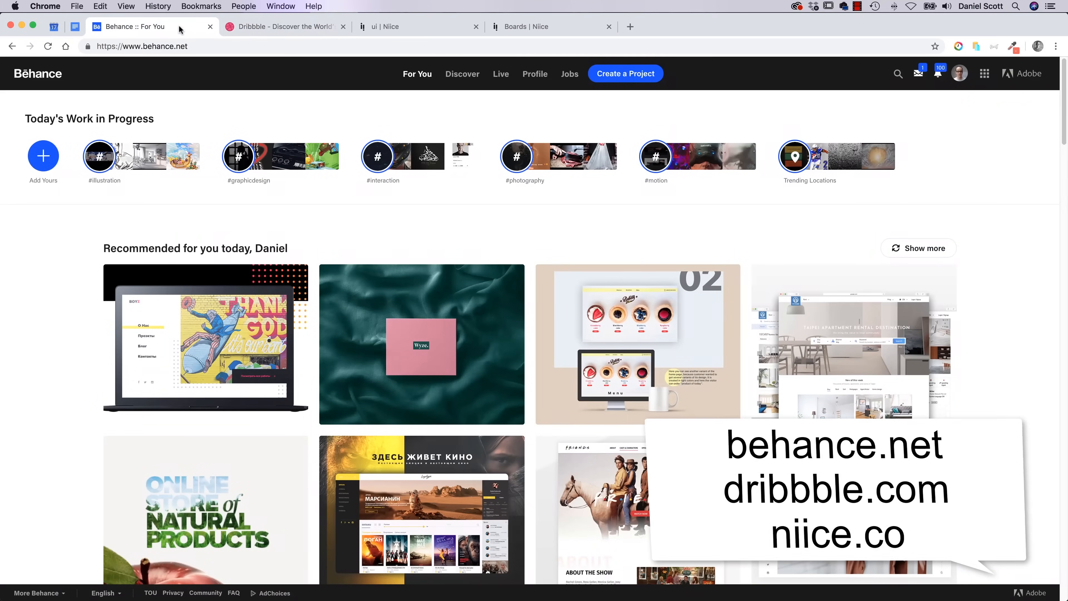
click(285, 27)
click(418, 27)
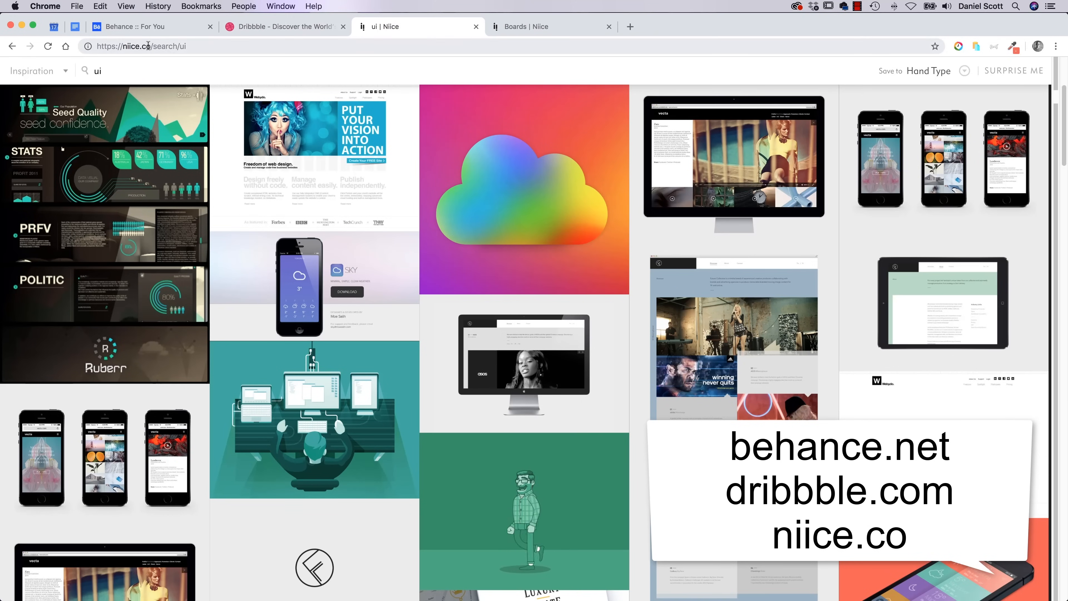
click(278, 26)
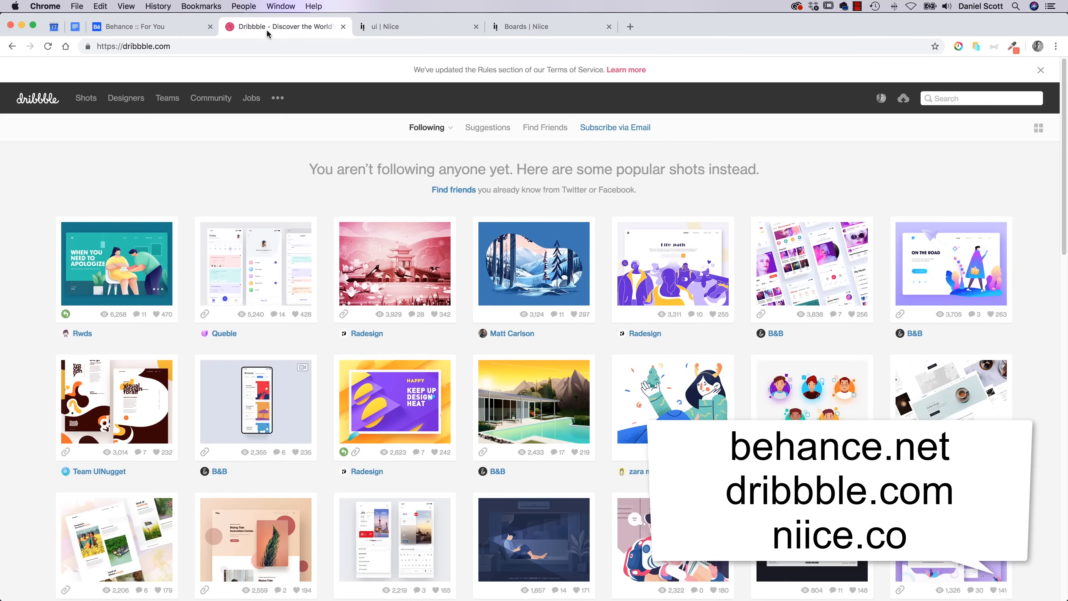
Step: Browse the recommended projects and the projects from followed people on Behance's For You page
click(168, 29)
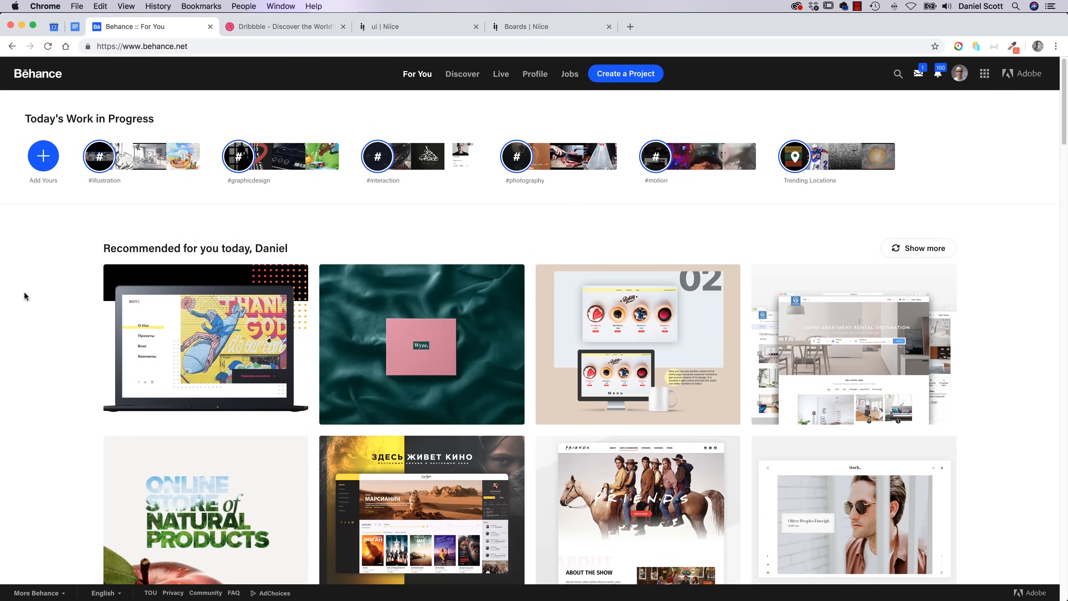
scroll(515, 223, down, 7)
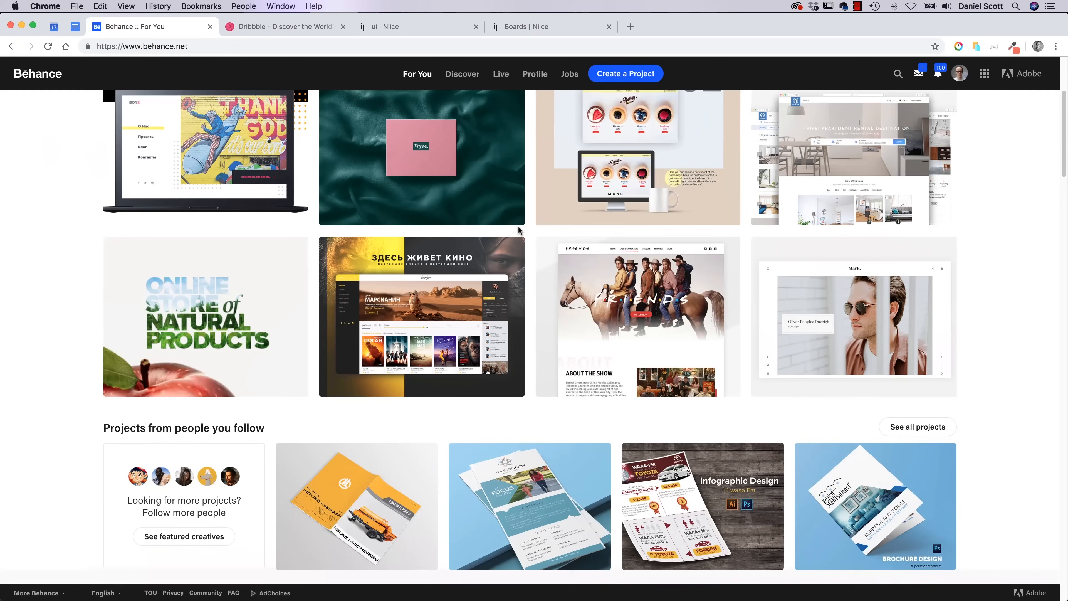
scroll(515, 231, up, 7)
scroll(514, 234, down, 7)
scroll(514, 233, up, 7)
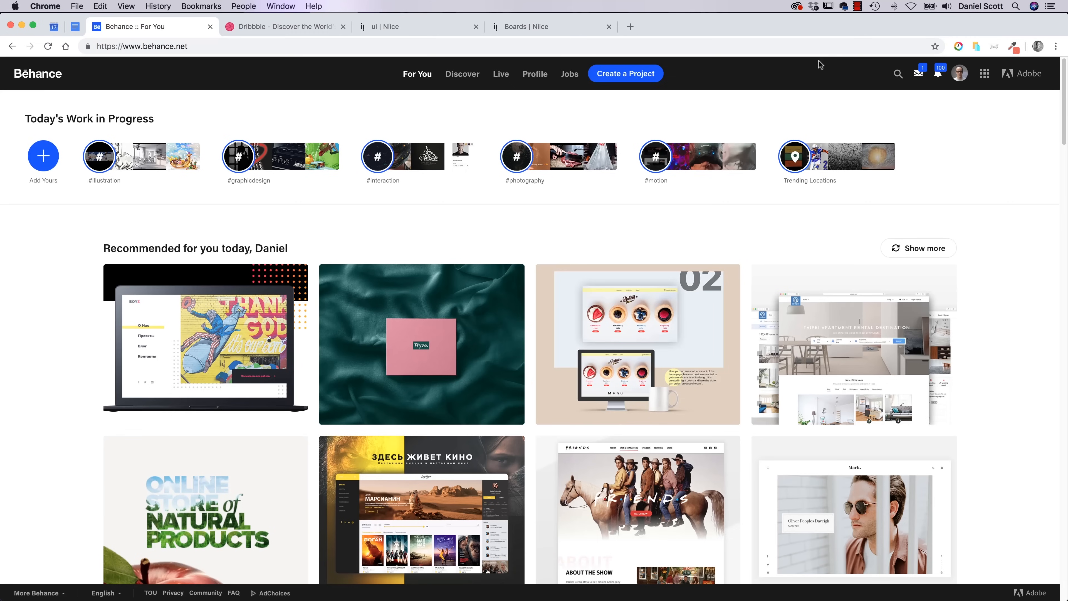
Step: Search Behance for "UI" and open the Meetio UI-Kit FREE for Adobe XD project from the results
click(897, 75)
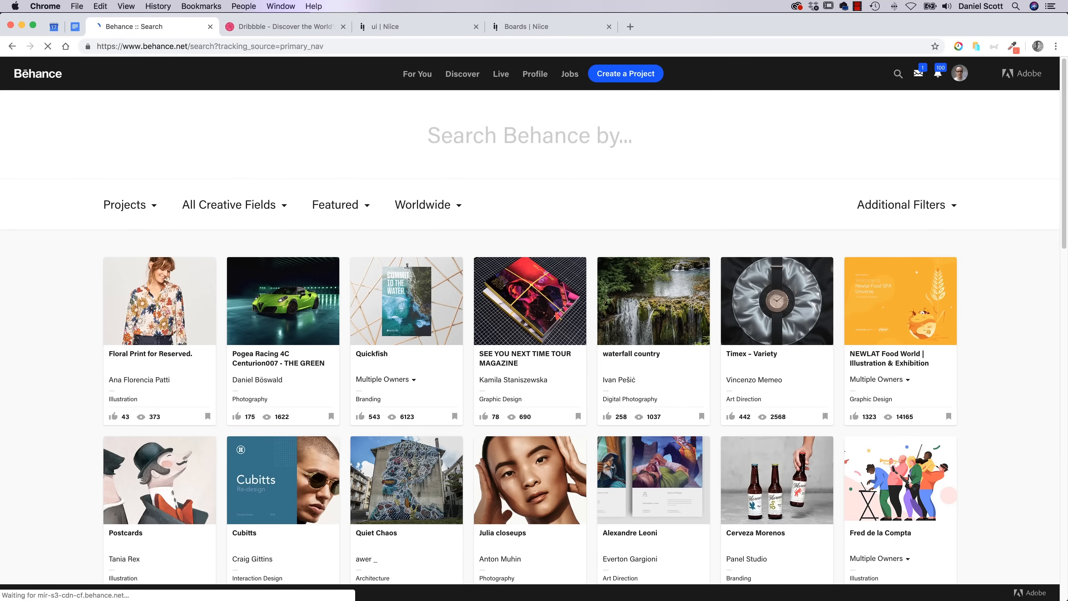
text(UI)
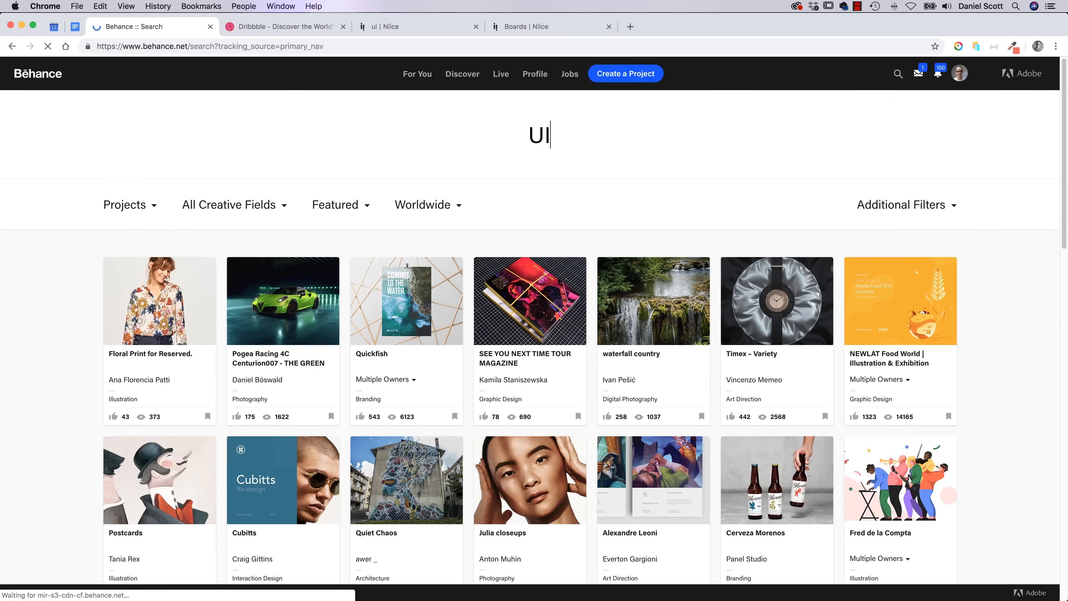
key(Return)
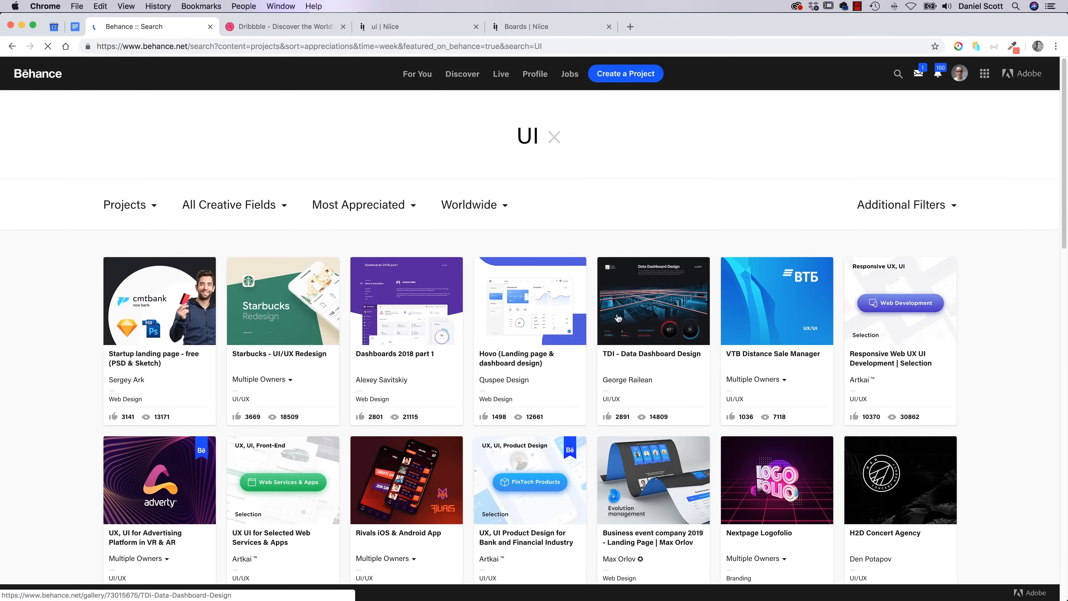
scroll(912, 377, down, 5)
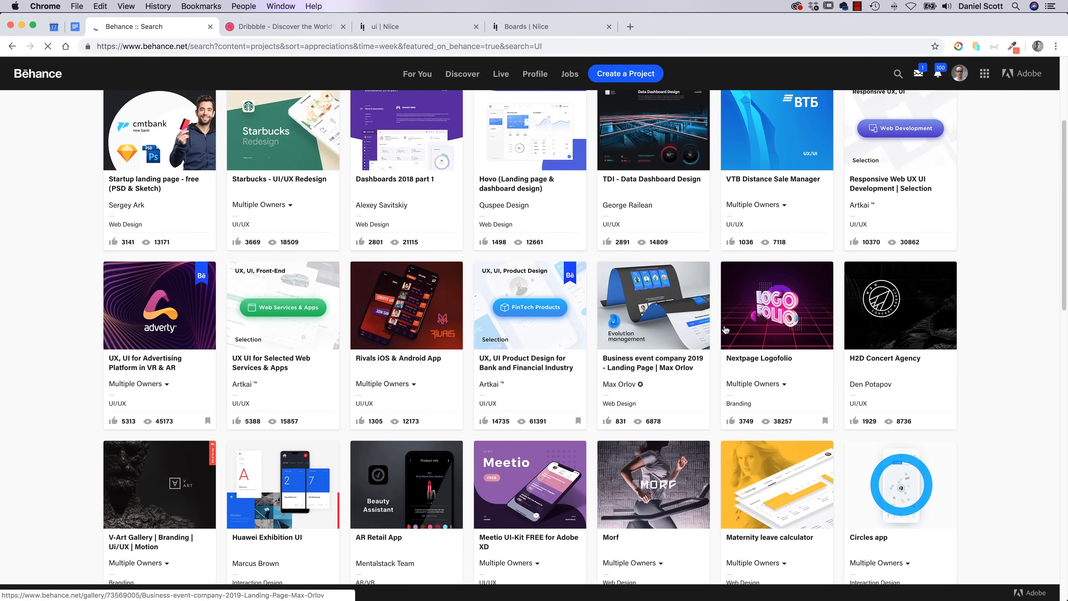
scroll(560, 399, down, 2)
click(512, 398)
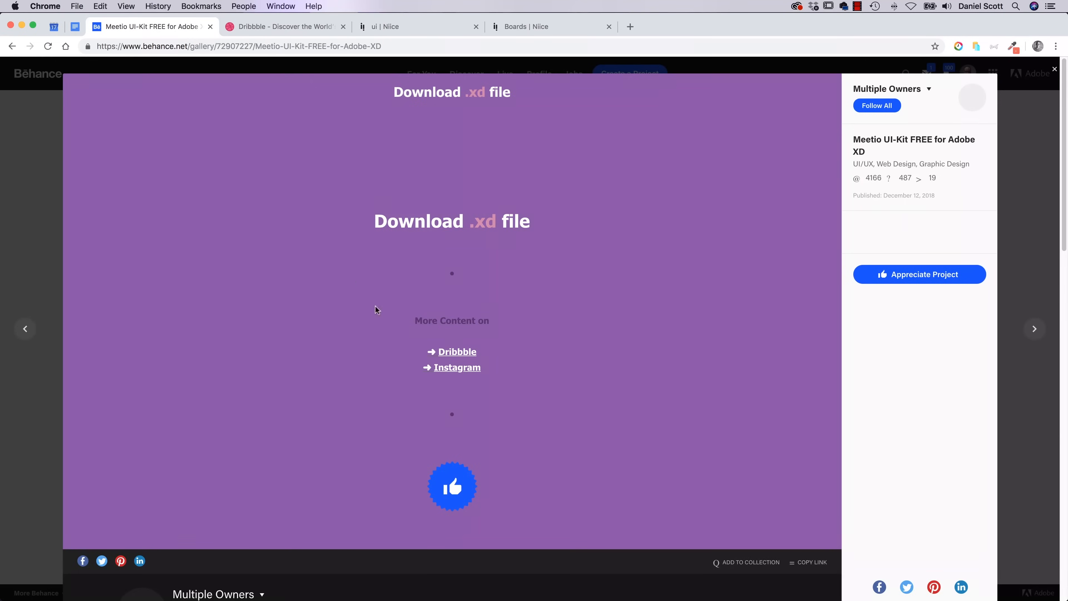
Step: Capture a screenshot of the large tilted phone mockup in the Meetio project, check the image's copy and save options, and close the project
scroll(554, 352, down, 10)
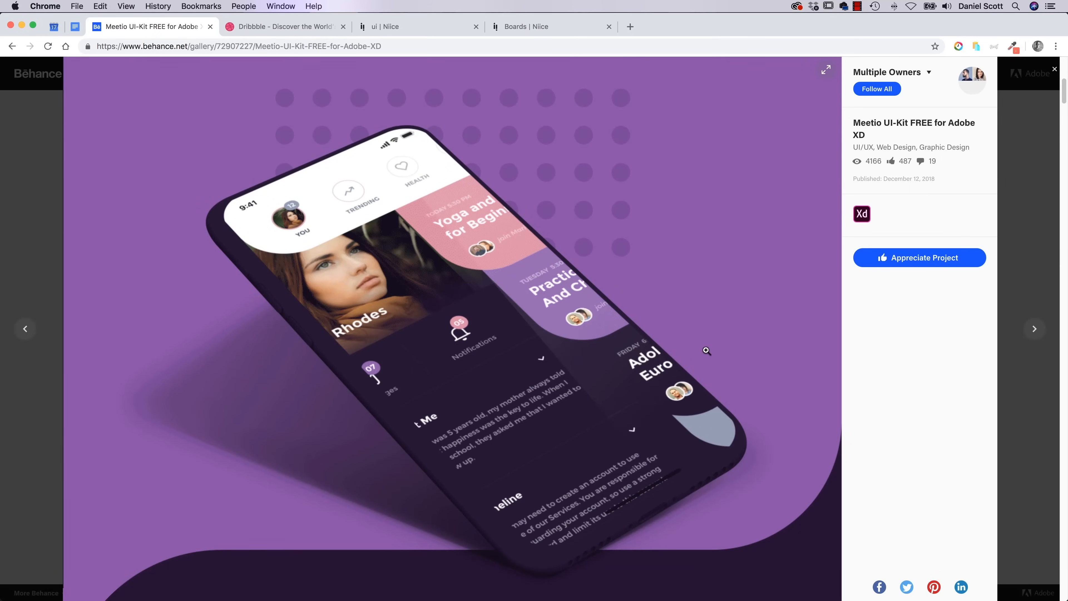
scroll(706, 351, down, 1)
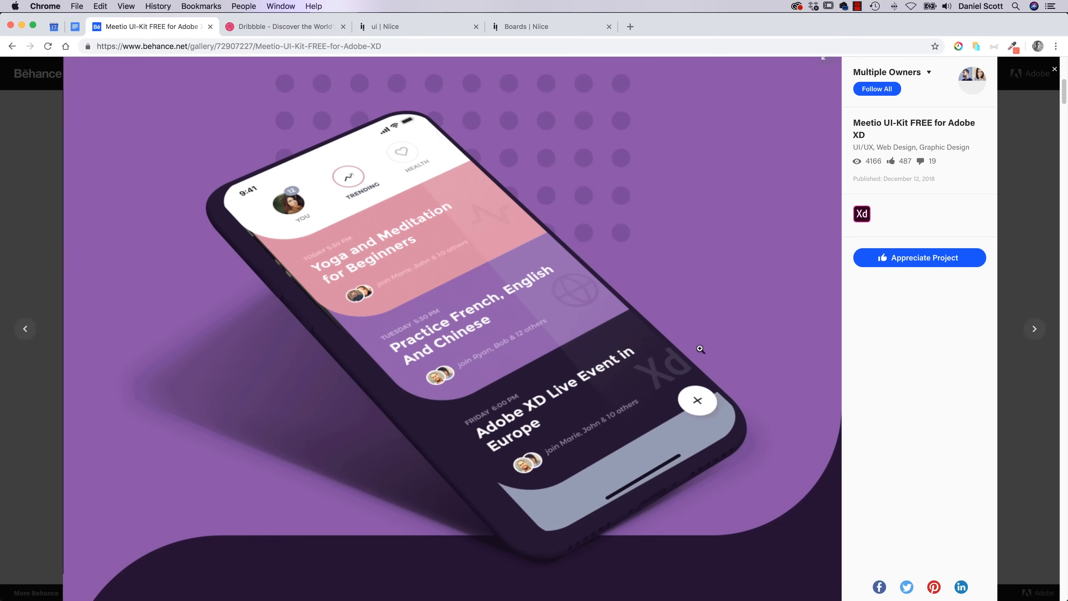
key(super+shift+4)
drag(103, 60, 820, 556)
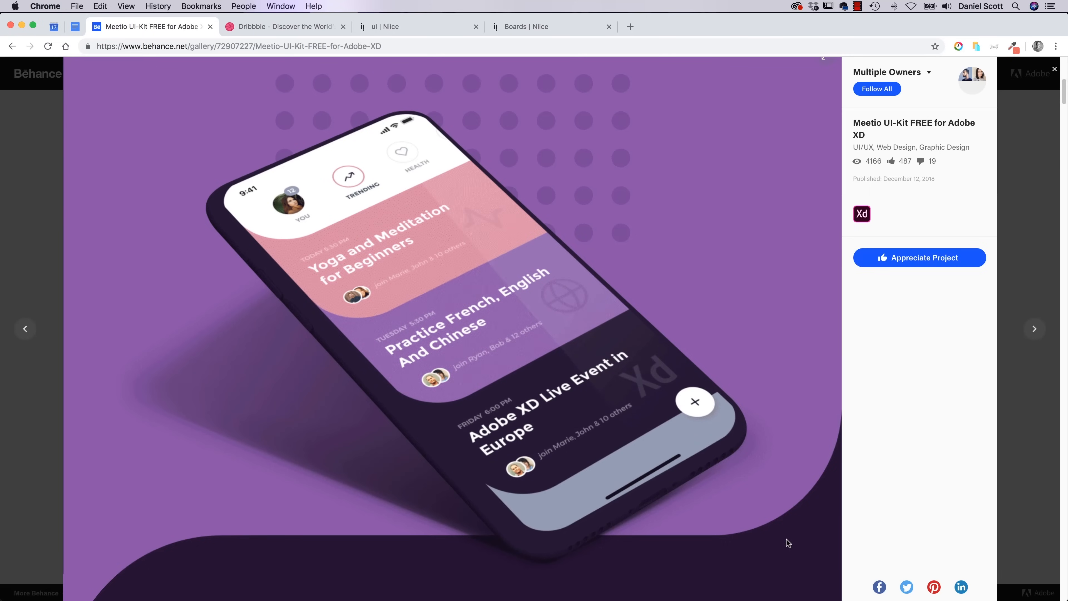
right_click(542, 362)
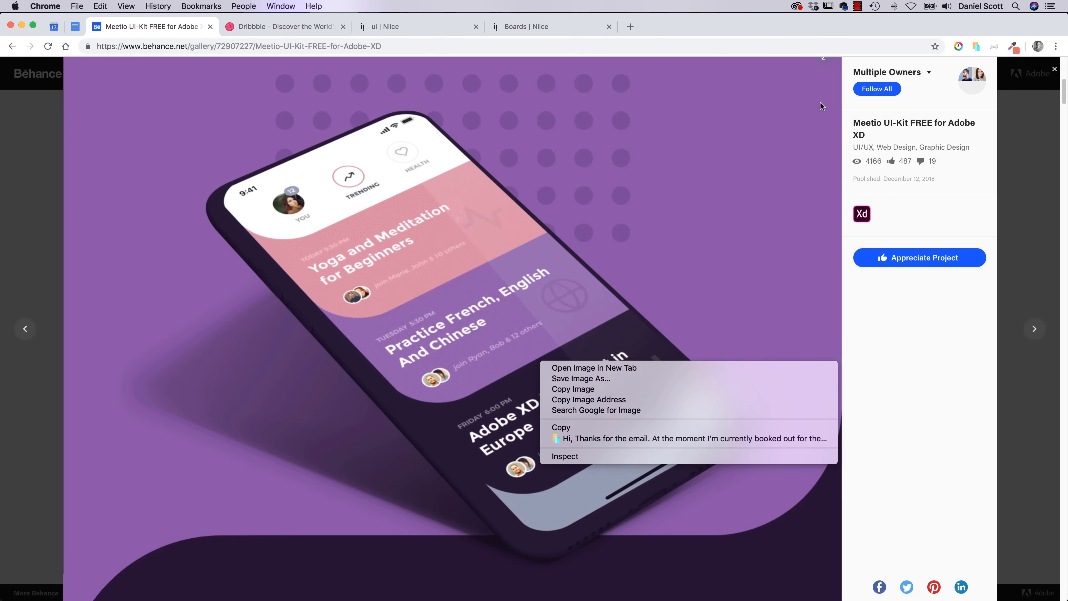
click(768, 155)
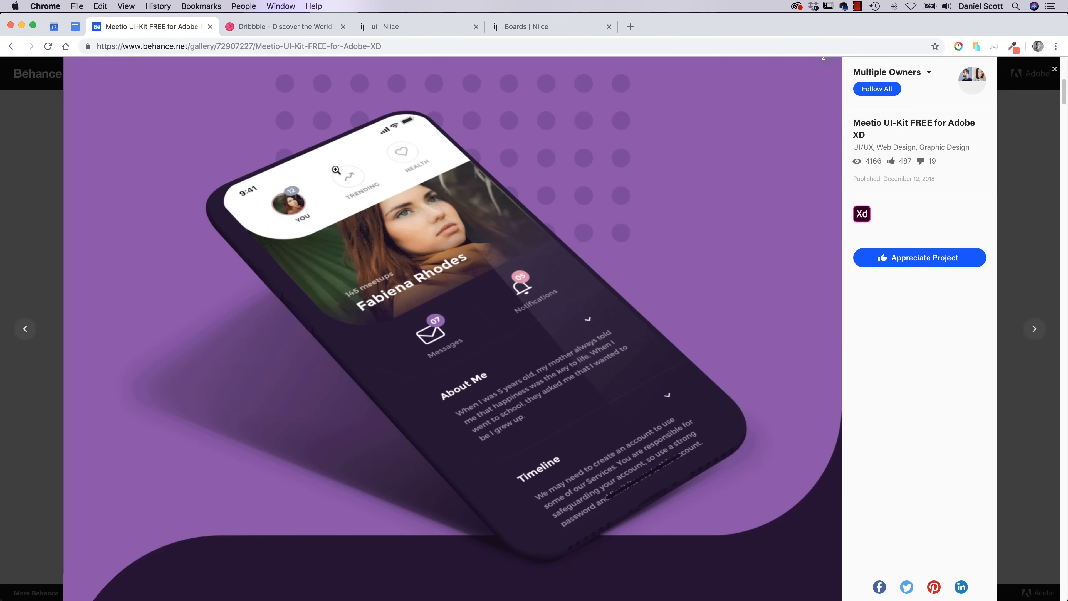
click(33, 218)
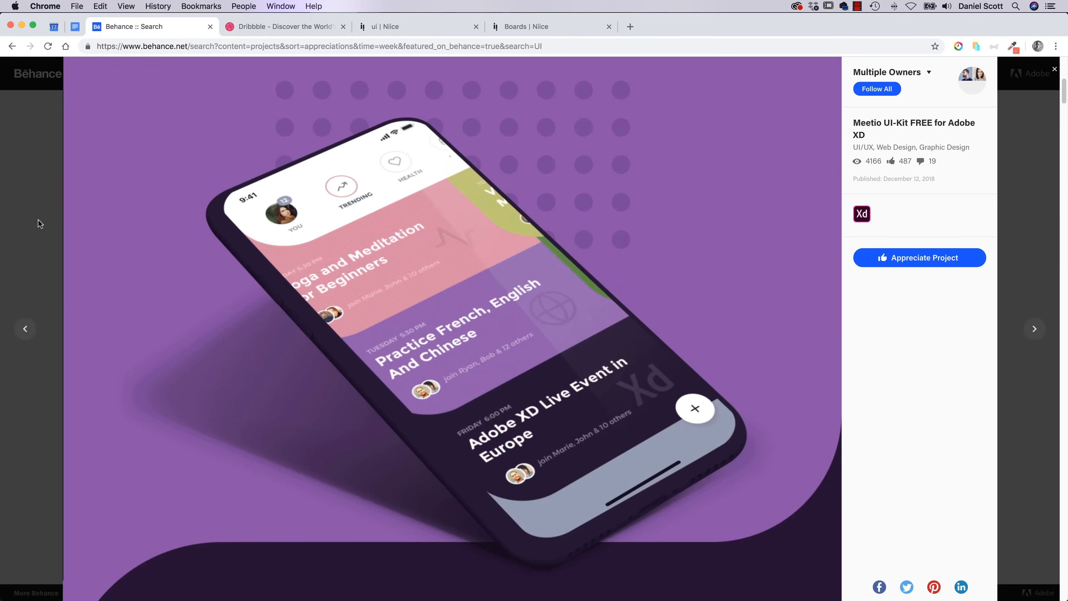
Step: Browse the popular shots on Dribbble and the ui inspiration results on Niice
click(274, 26)
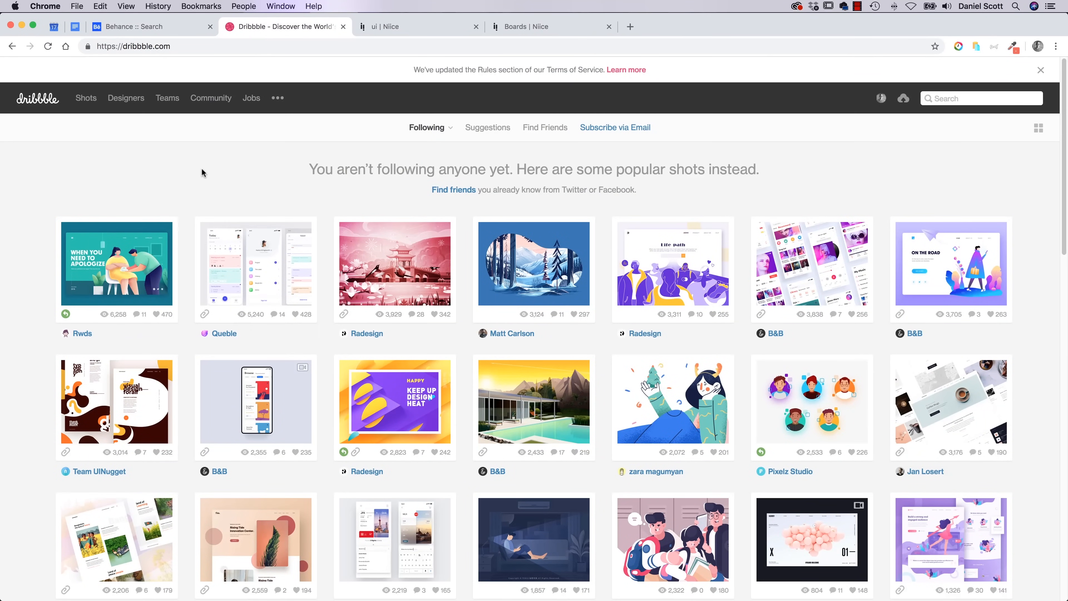
scroll(207, 175, down, 15)
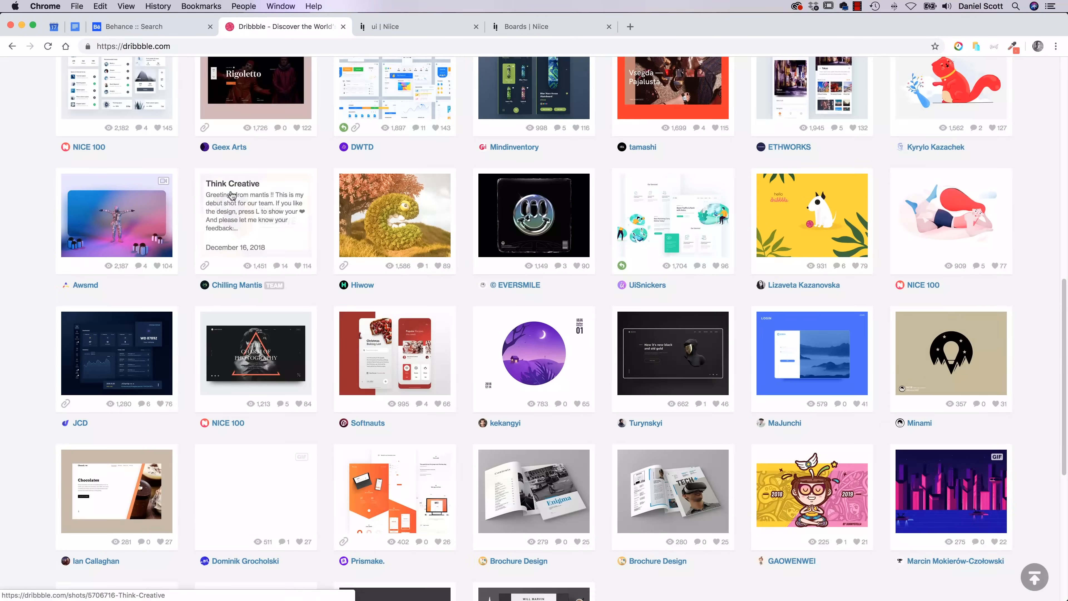
scroll(232, 195, up, 15)
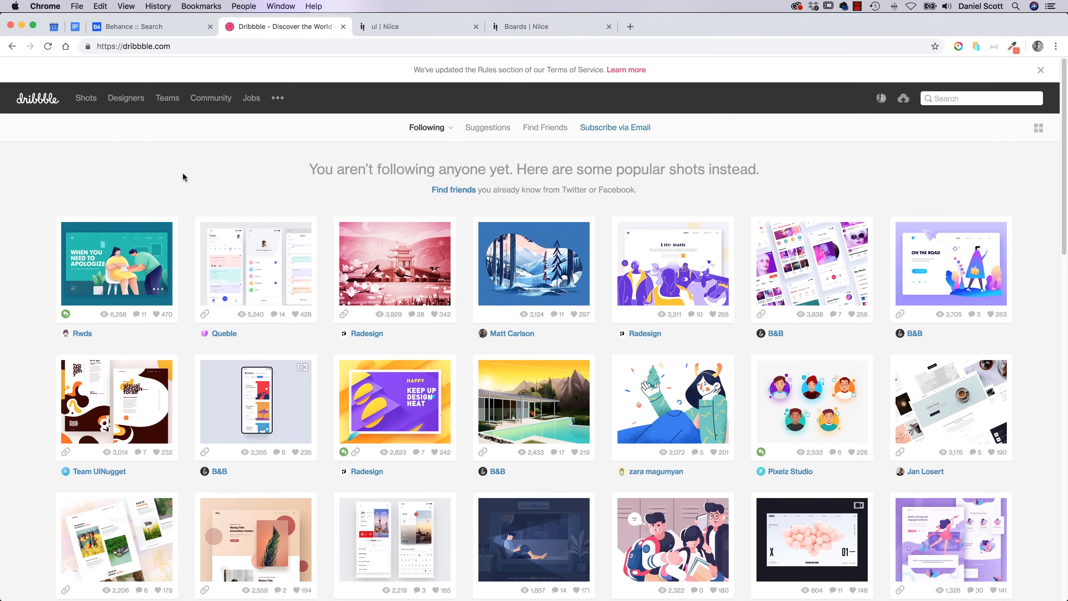
click(410, 28)
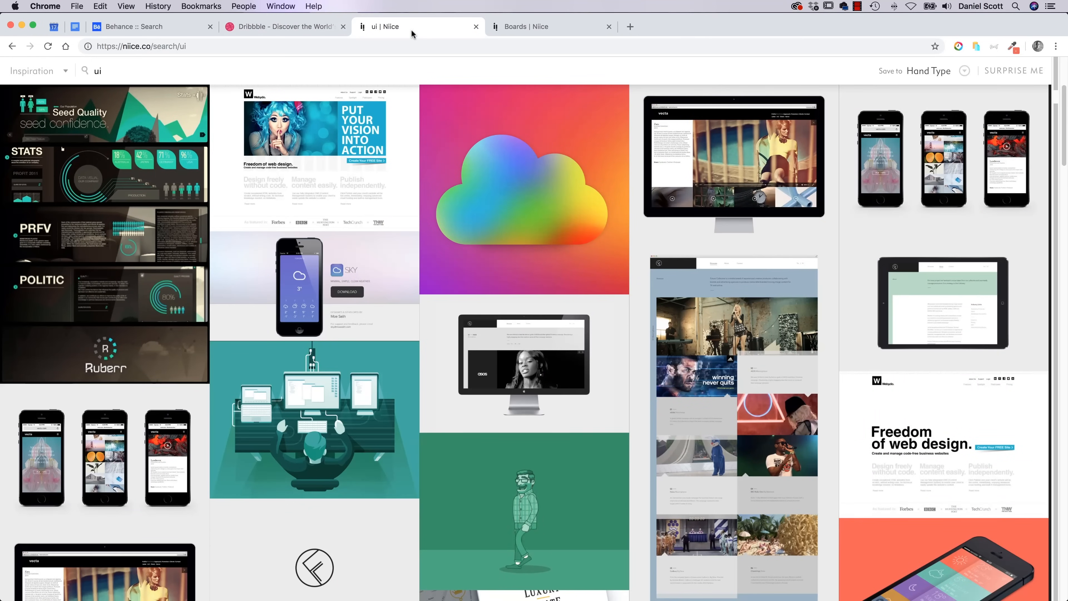
scroll(436, 319, down, 8)
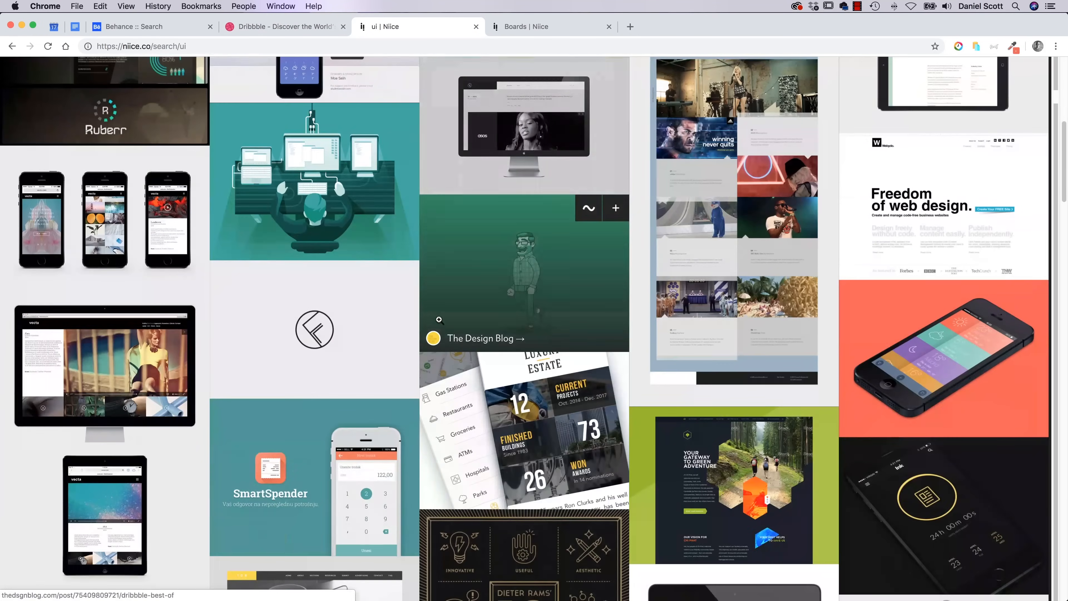
scroll(301, 312, down, 5)
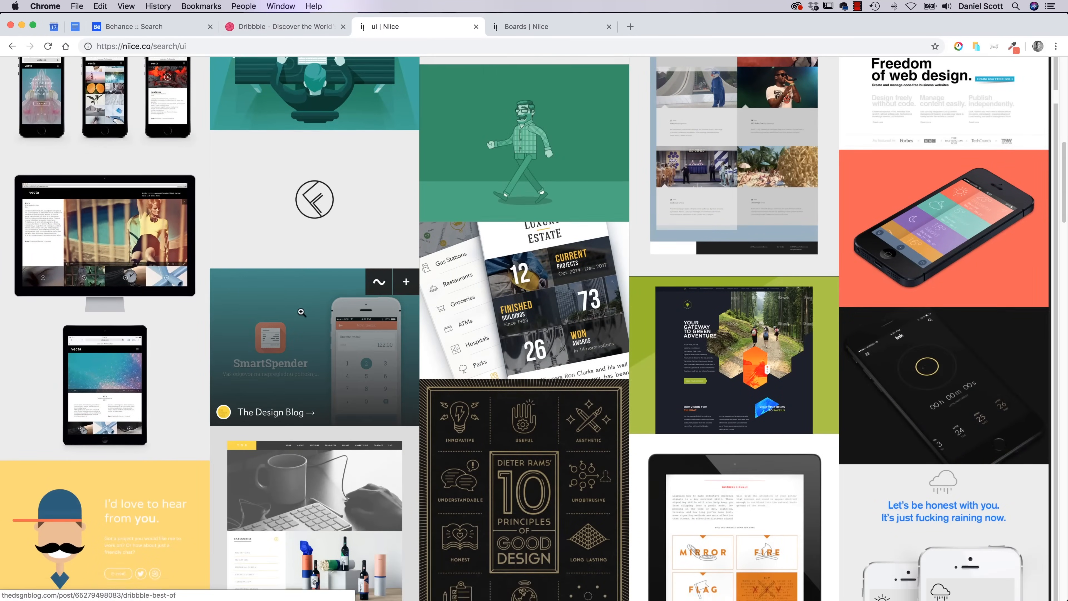
scroll(301, 312, up, 1)
scroll(350, 250, up, 5)
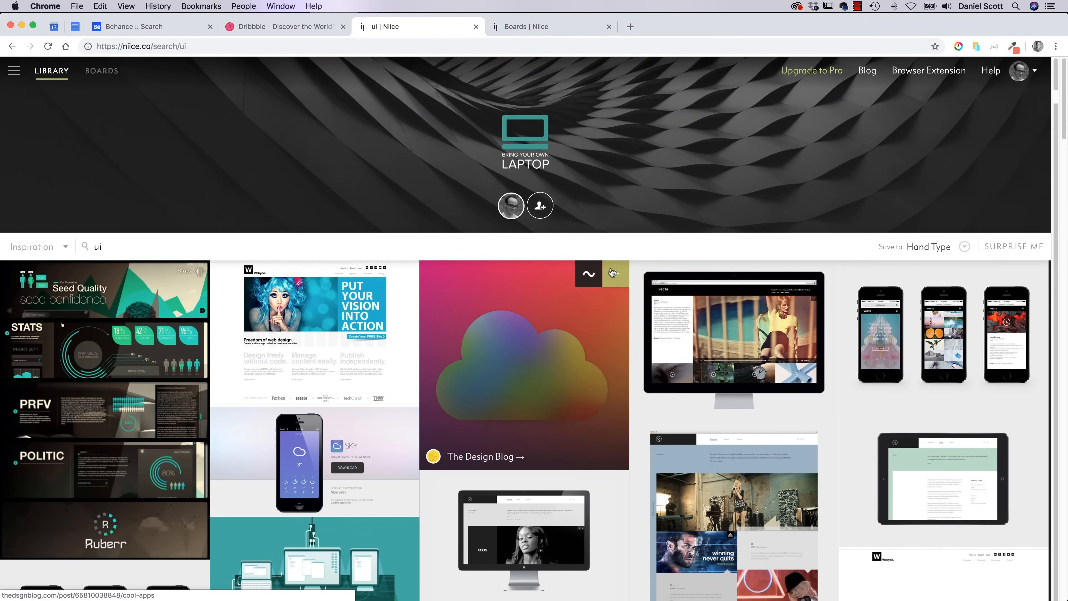
Step: Make PassiveHQ the active Niice board and save the desktop monitor website mockup and the adjacent three-phone mockup to it
click(615, 278)
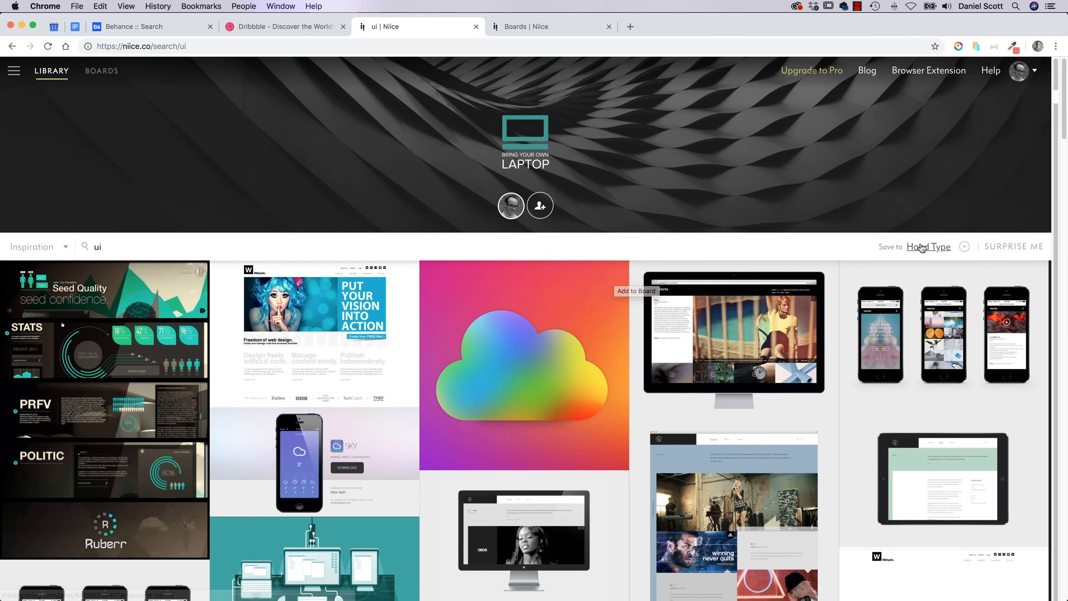
click(964, 247)
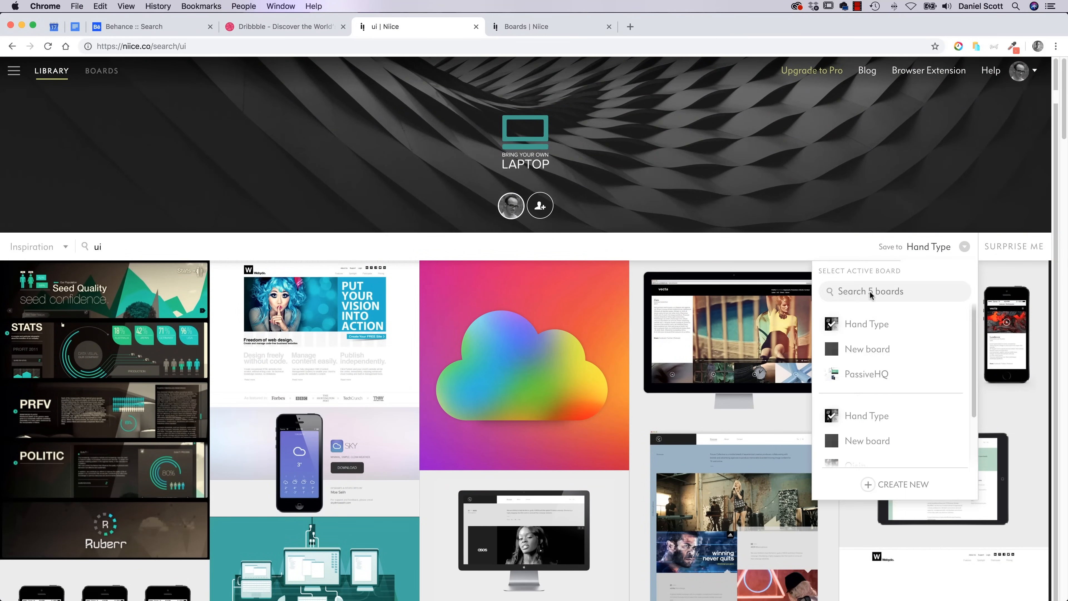
click(865, 374)
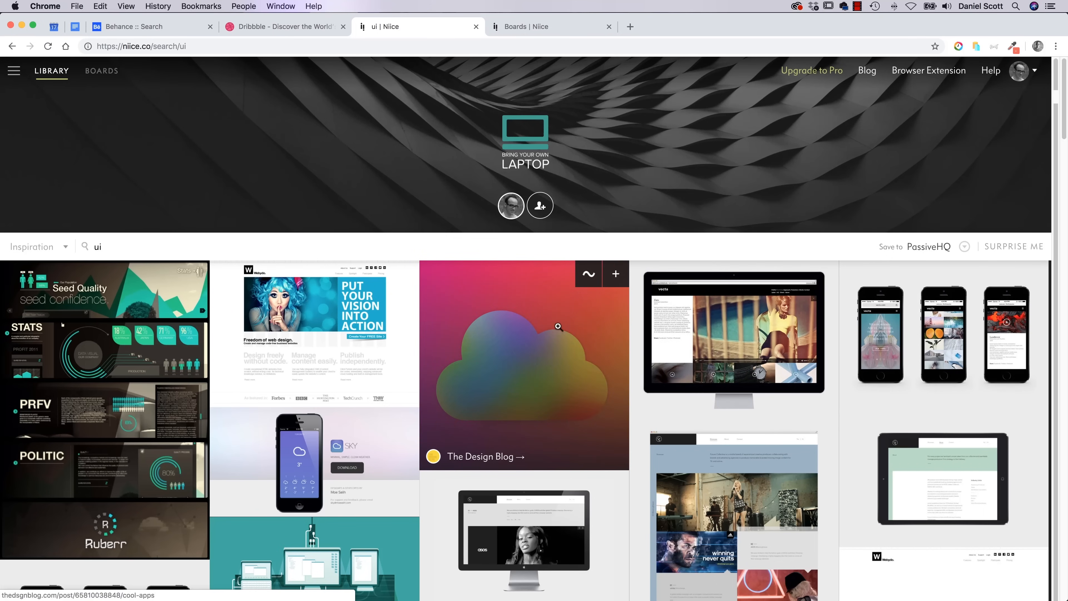
click(826, 280)
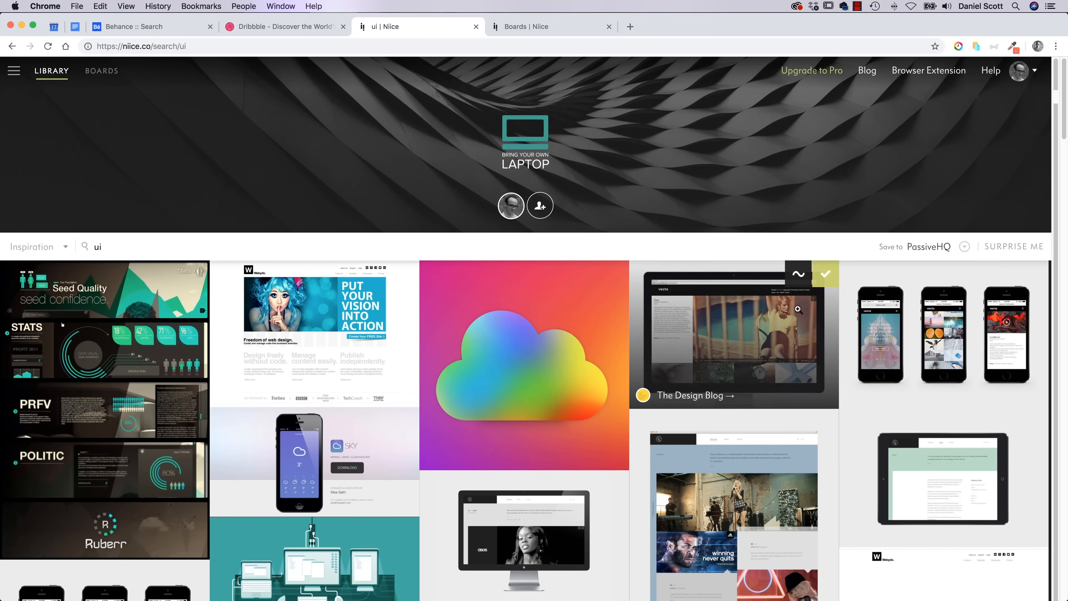
click(1035, 280)
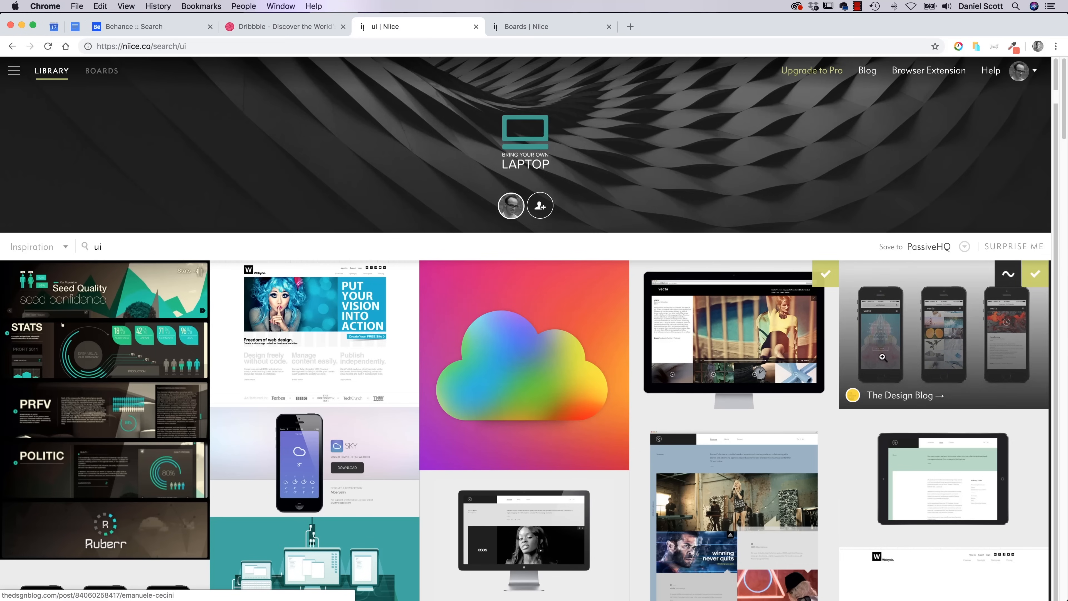
Step: Open the PassiveHQ board from the Niice boards overview and review its collected website and app design images
click(537, 30)
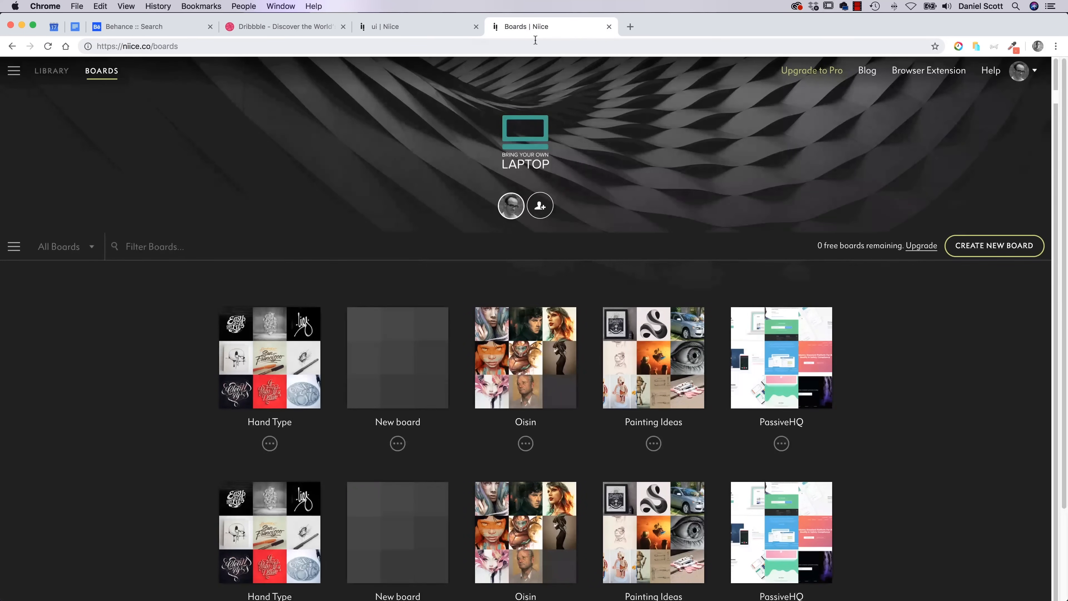
scroll(155, 341, down, 1)
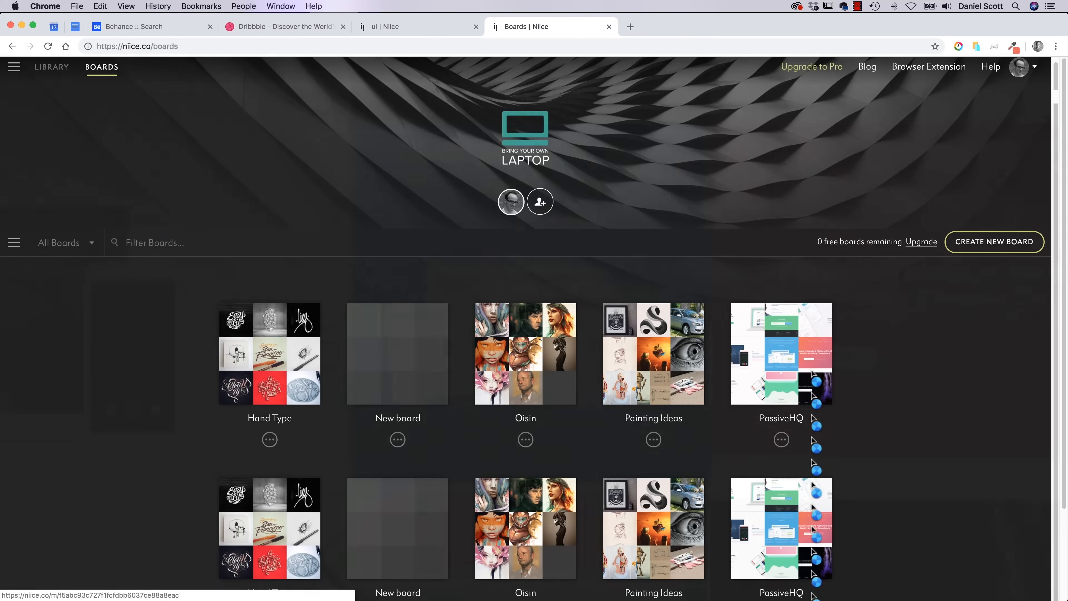
click(831, 382)
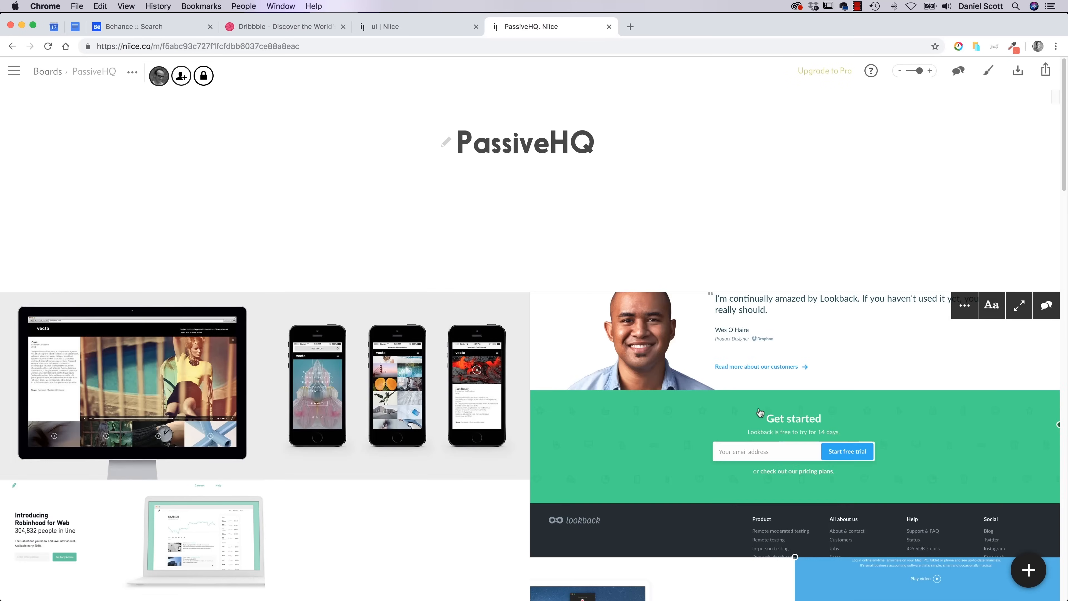
scroll(759, 412, down, 20)
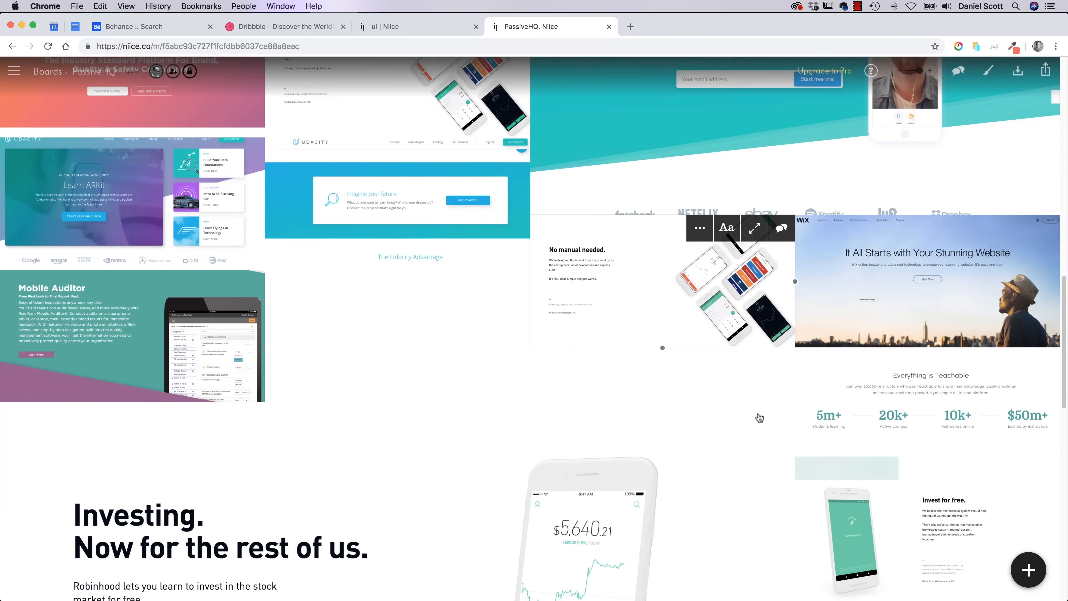
scroll(759, 418, up, 10)
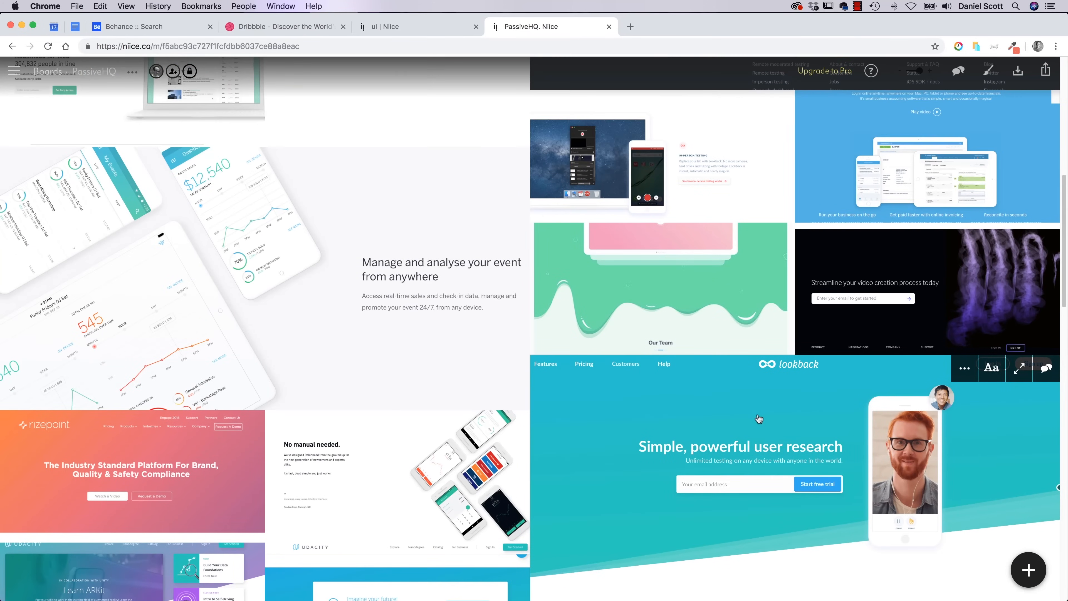
scroll(757, 417, down, 15)
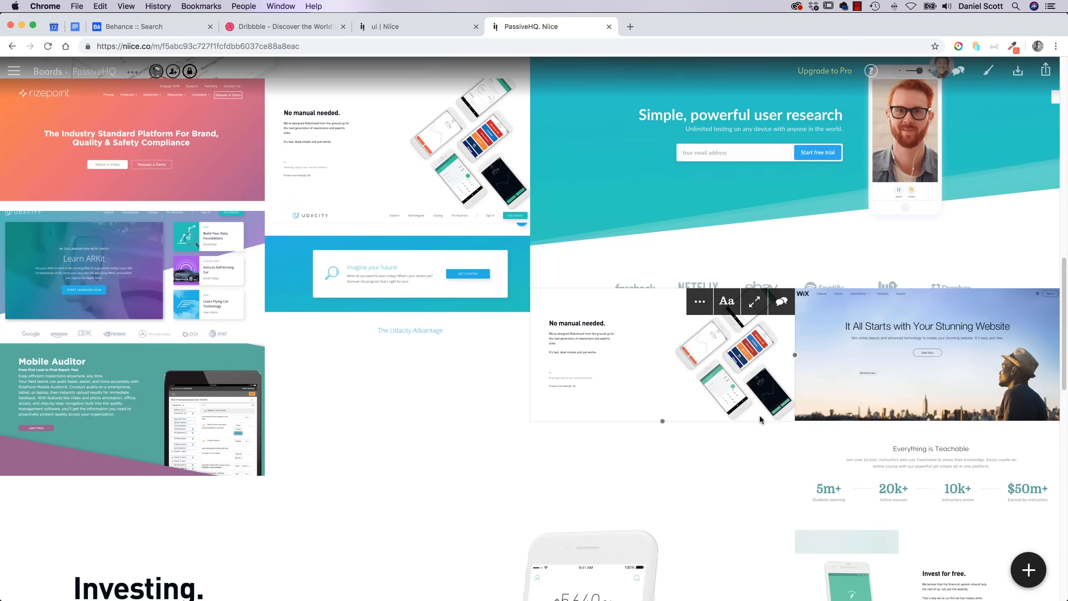
scroll(760, 419, down, 7)
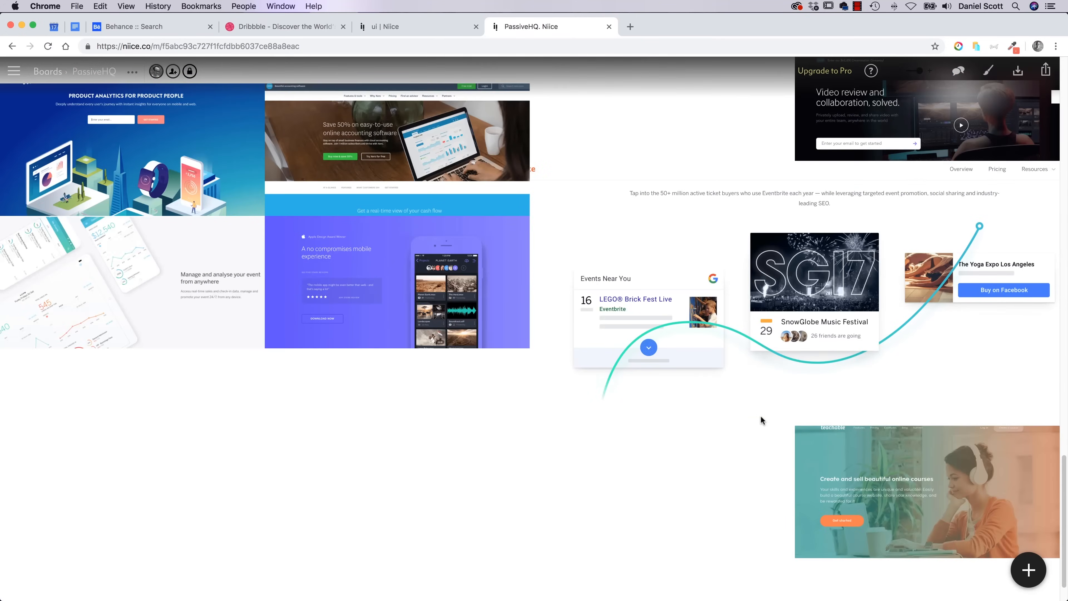
scroll(761, 419, up, 15)
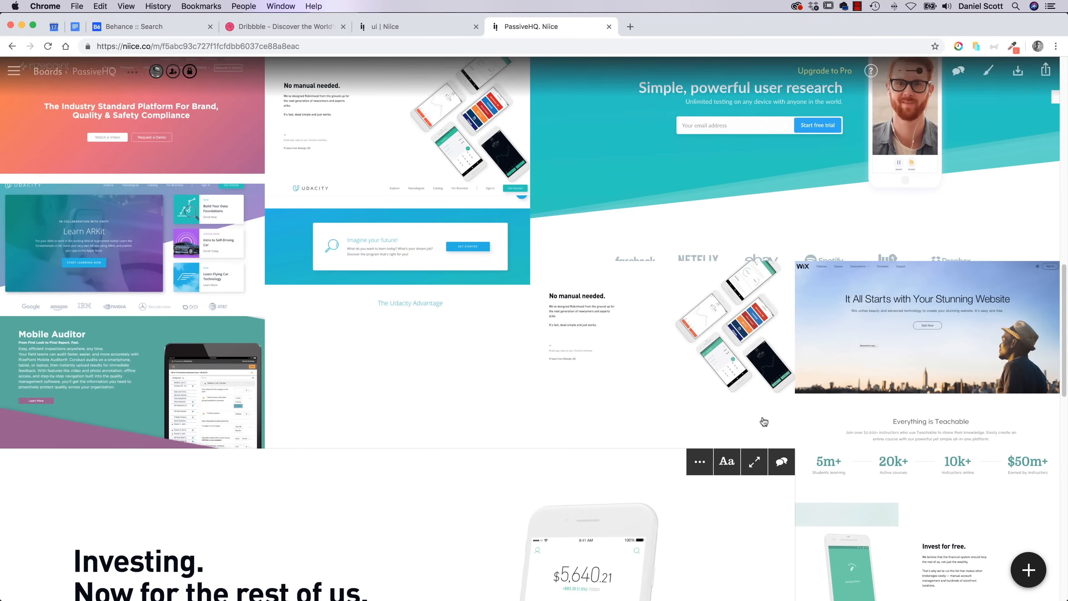
scroll(763, 422, down, 10)
scroll(763, 421, up, 20)
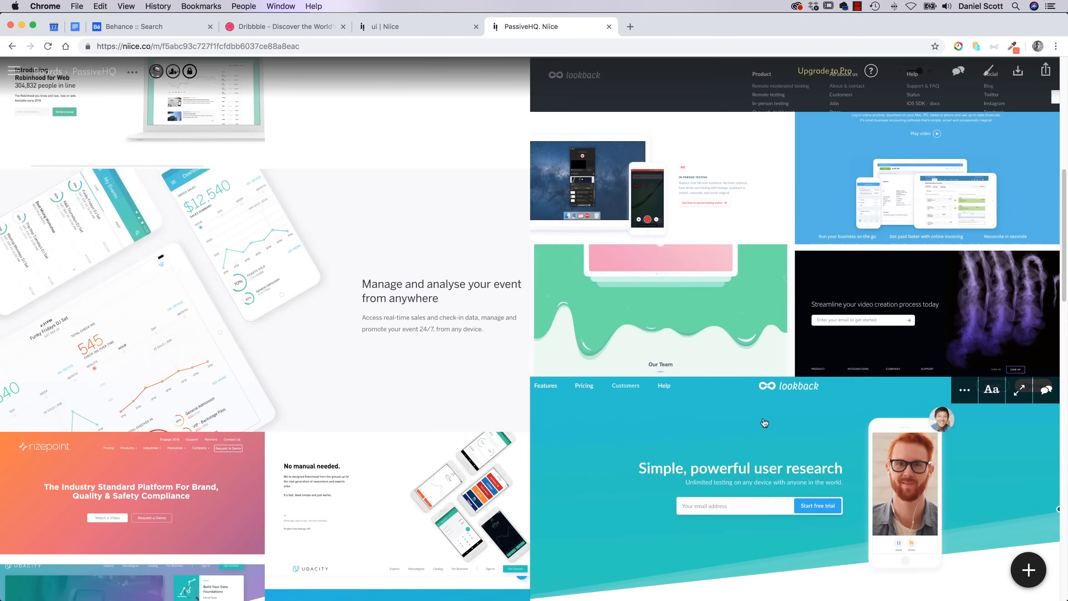
scroll(765, 422, up, 8)
scroll(644, 379, down, 9)
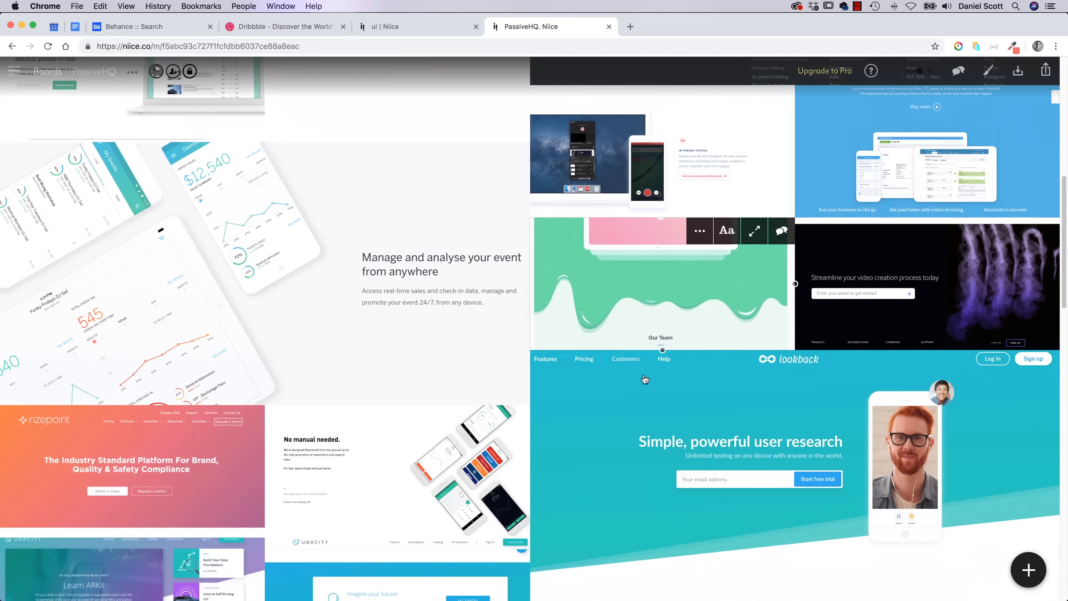
scroll(644, 378, up, 3)
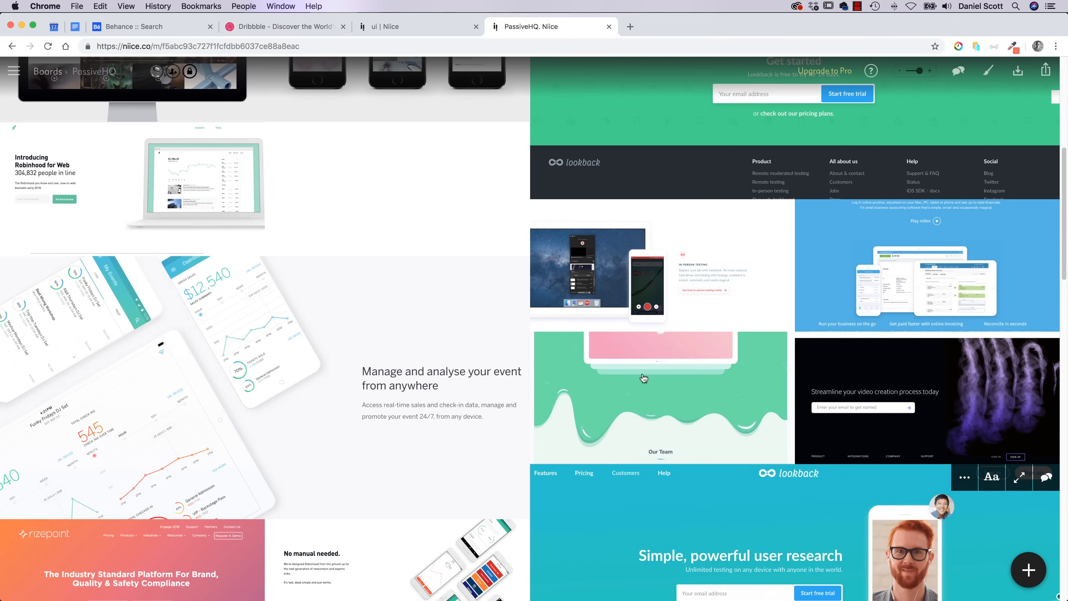
scroll(598, 392, up, 6)
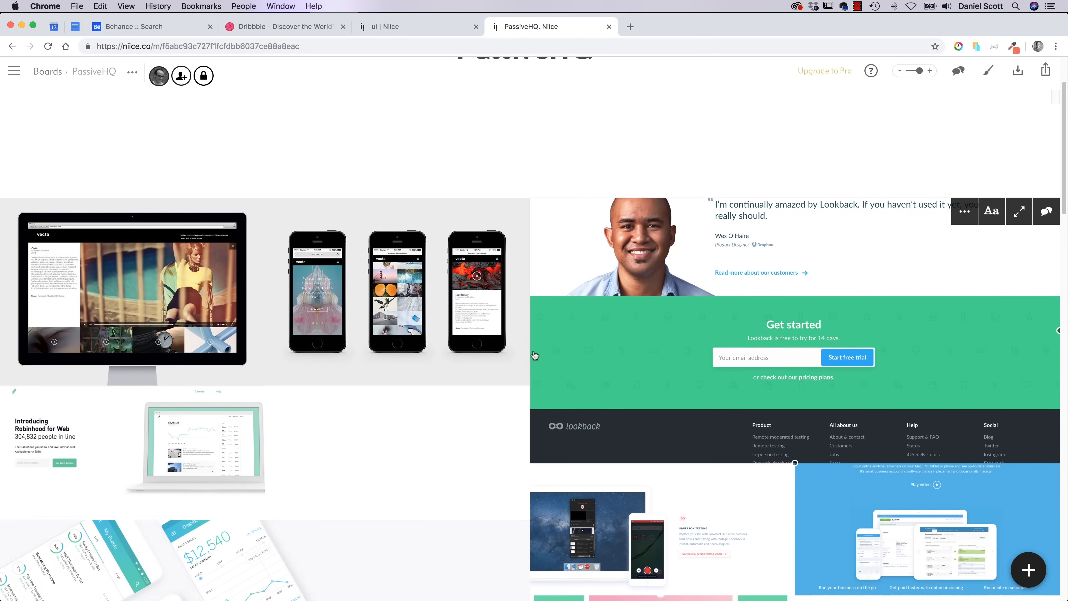
Step: Enlarge the Robinhood "Investing. Now for the rest of us." image on the PassiveHQ board and shrink it to one column wide
scroll(471, 406, down, 10)
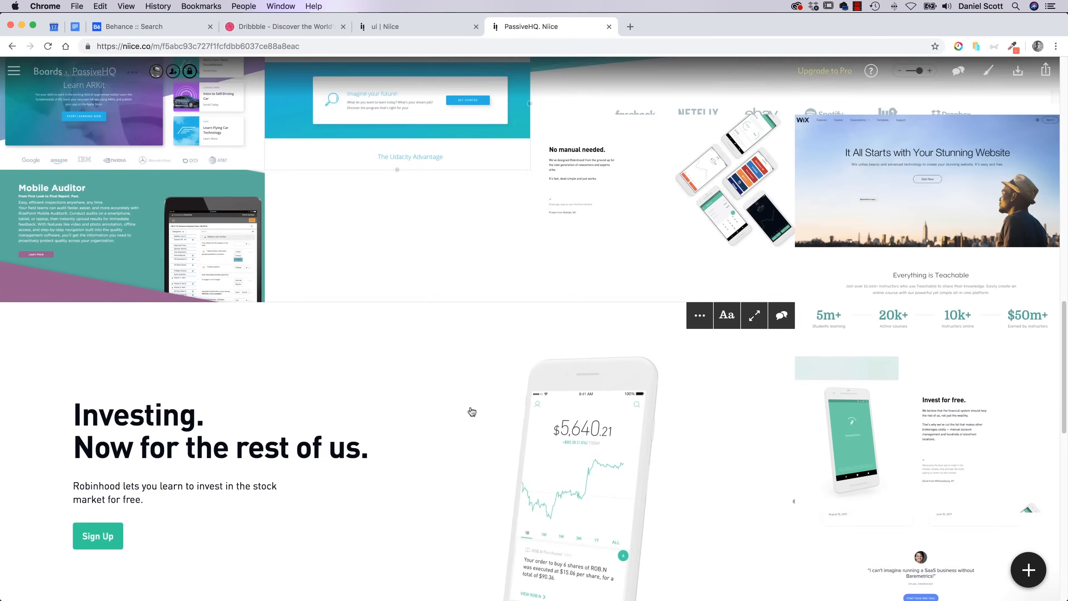
scroll(471, 411, down, 6)
scroll(546, 263, up, 4)
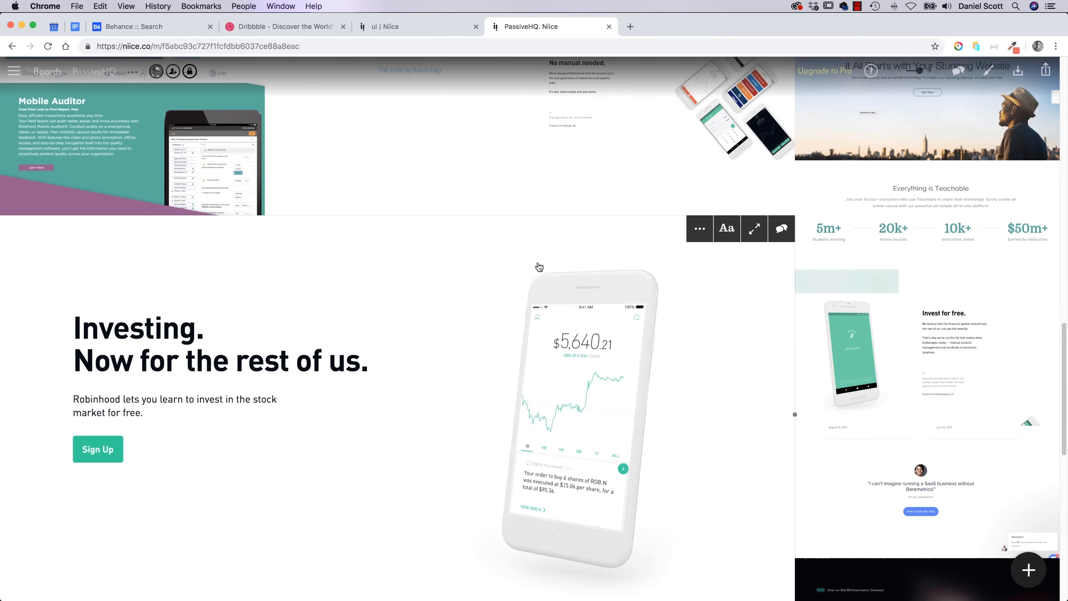
click(754, 229)
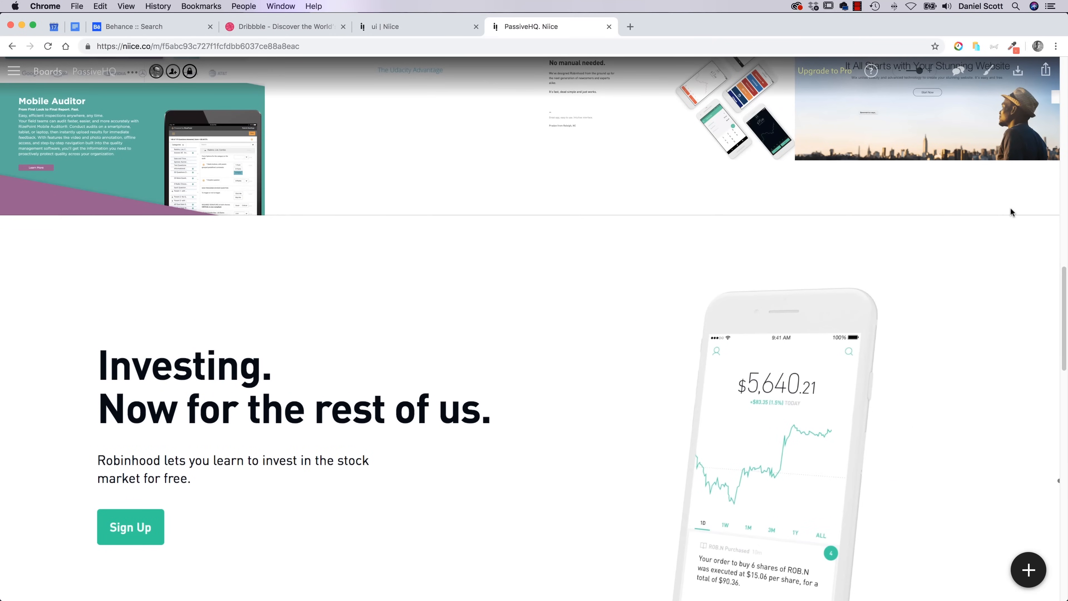
alt+click(1022, 231)
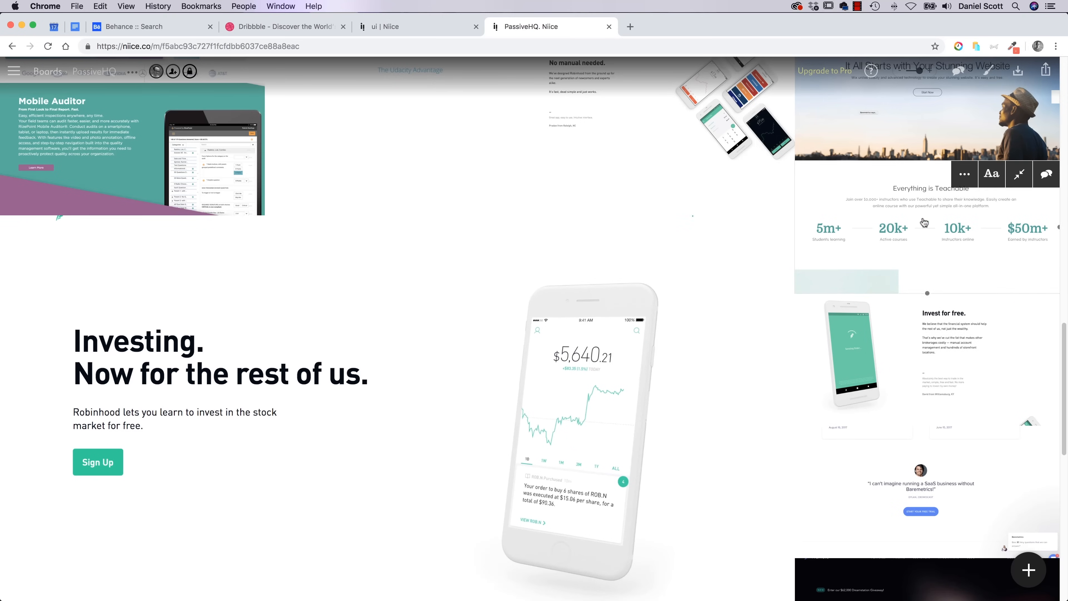
click(749, 236)
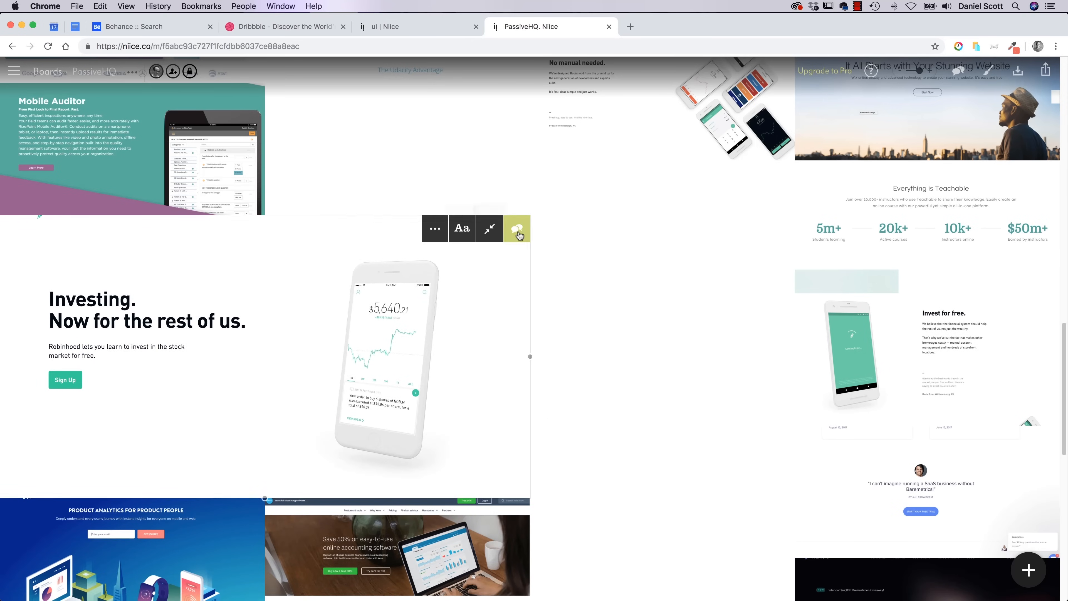
click(489, 229)
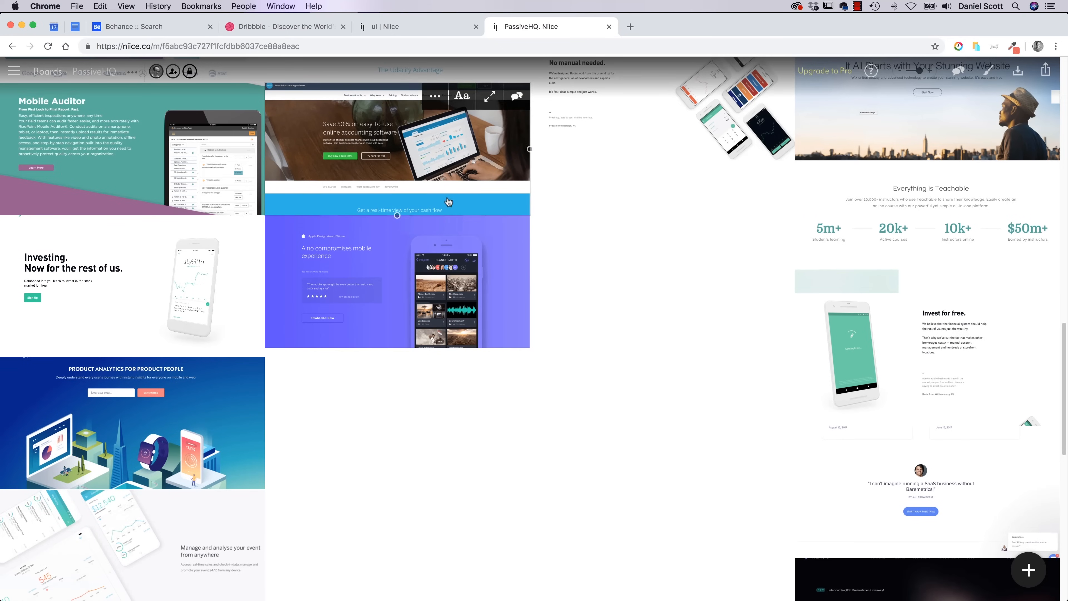
Step: Enlarge the purple "A no compromises mobile experience" image to three columns wide and return to the start of the board
click(490, 228)
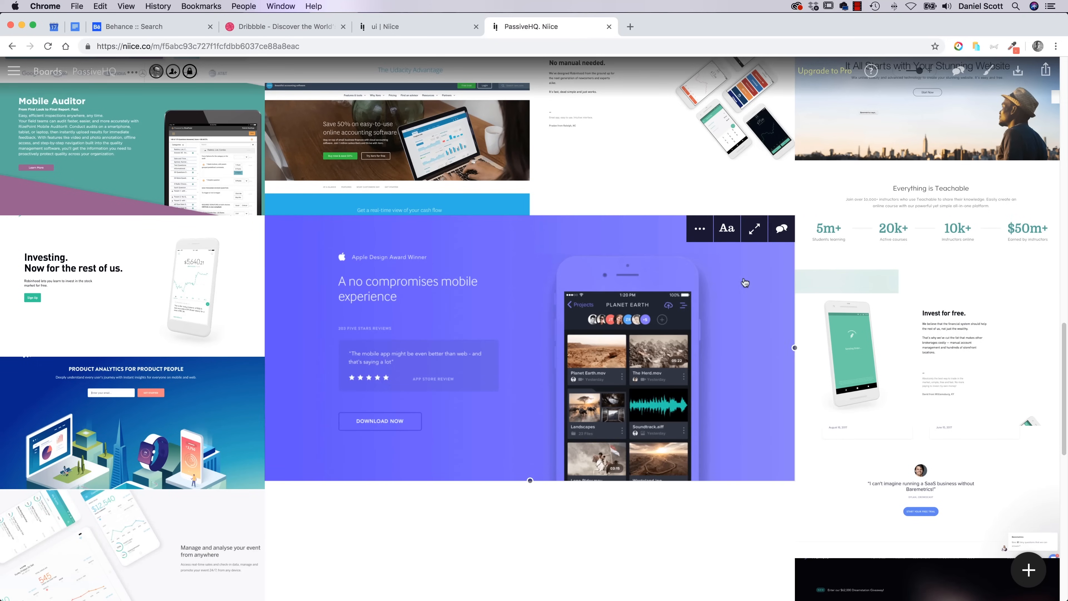
click(754, 230)
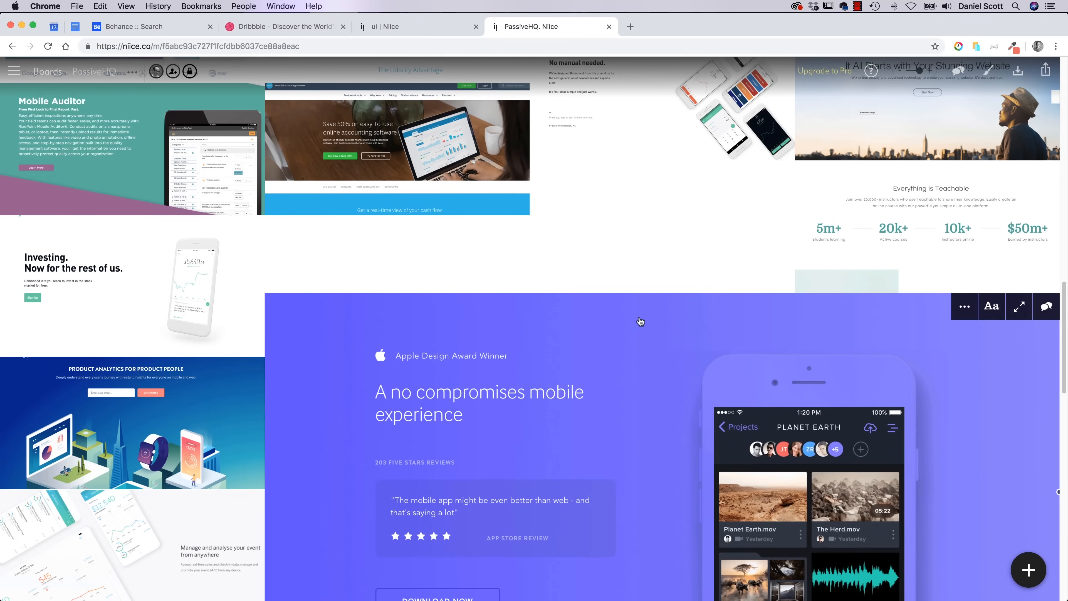
scroll(637, 320, down, 5)
scroll(638, 321, up, 7)
scroll(638, 322, up, 15)
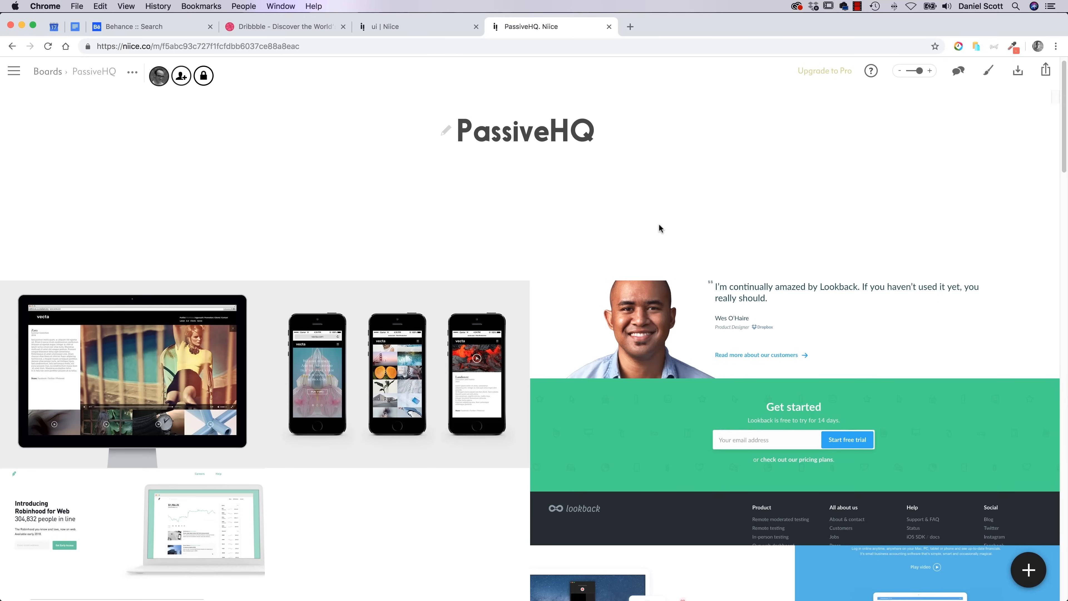
Step: Switch to Adobe XD, create a new Web 1920 document (1920 × 1080 px), and rename its artboard Homepage
key(super+Tab)
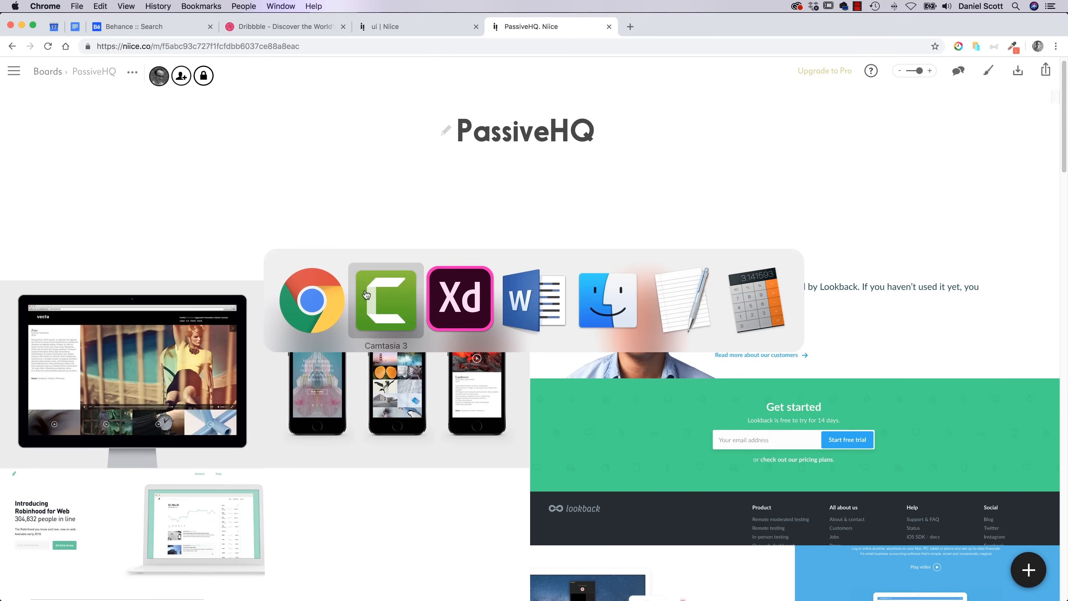
click(441, 299)
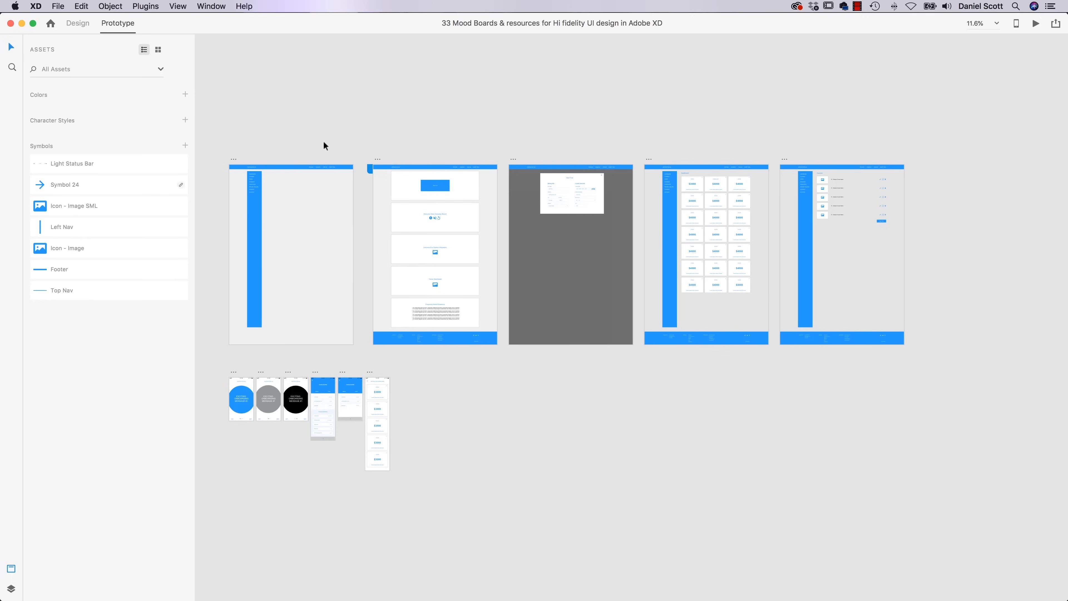
click(56, 7)
click(58, 19)
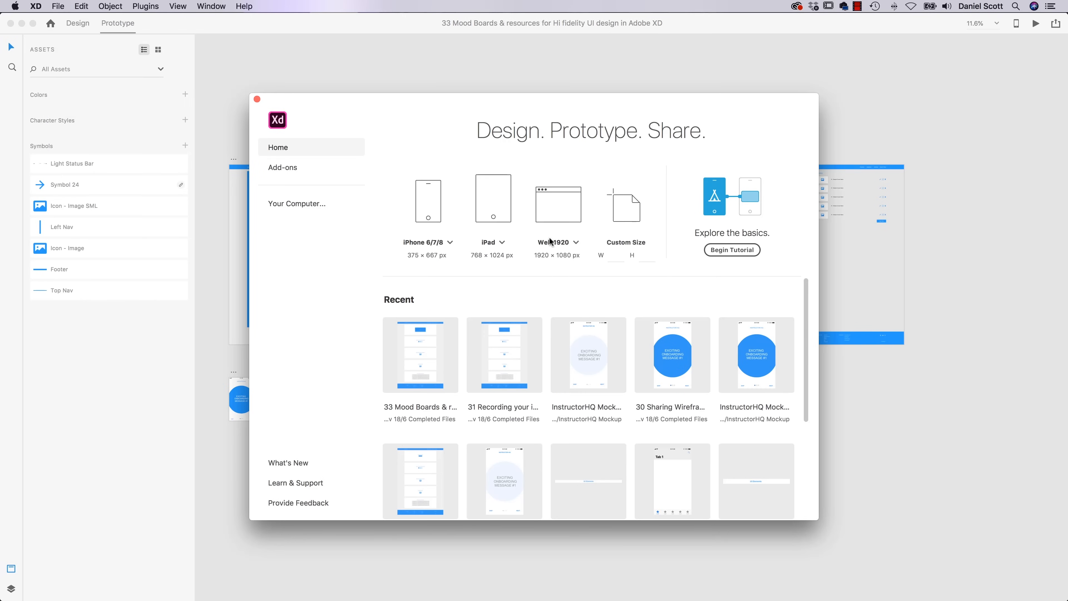
click(563, 210)
double_click(244, 121)
text(Hom)
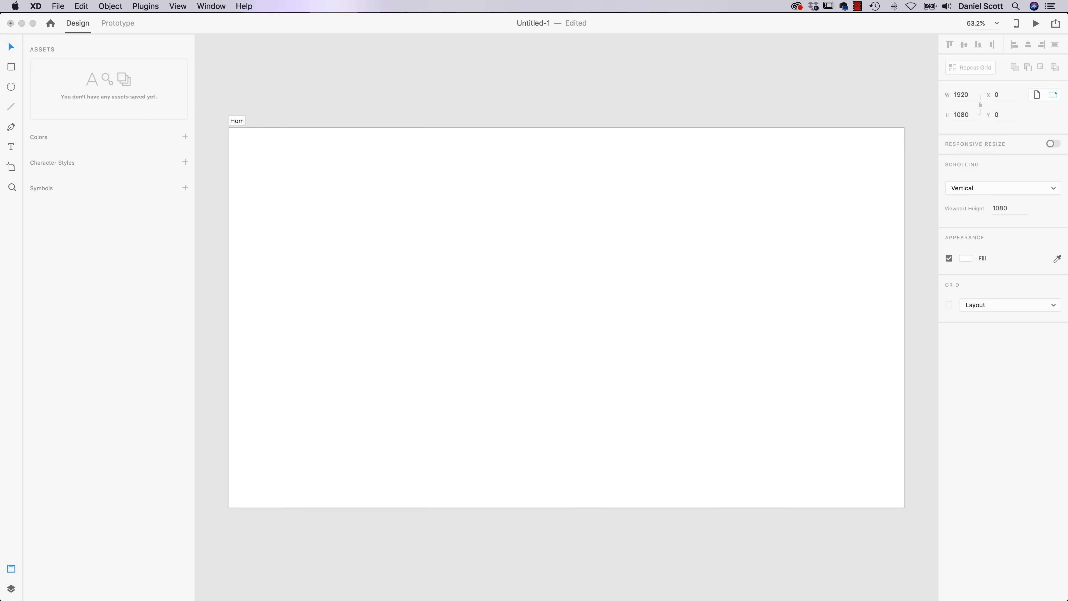
Step: Save the document as iHQ Hifi - V1.0 in the InstructorHQ Mockup folder on the Desktop
key(super+s)
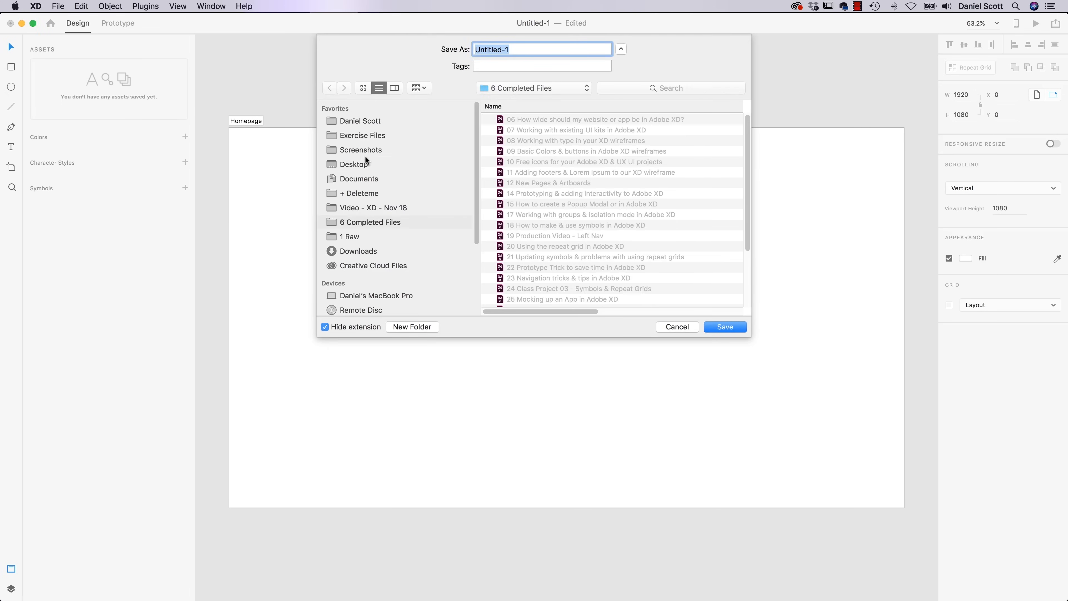
click(366, 165)
double_click(537, 119)
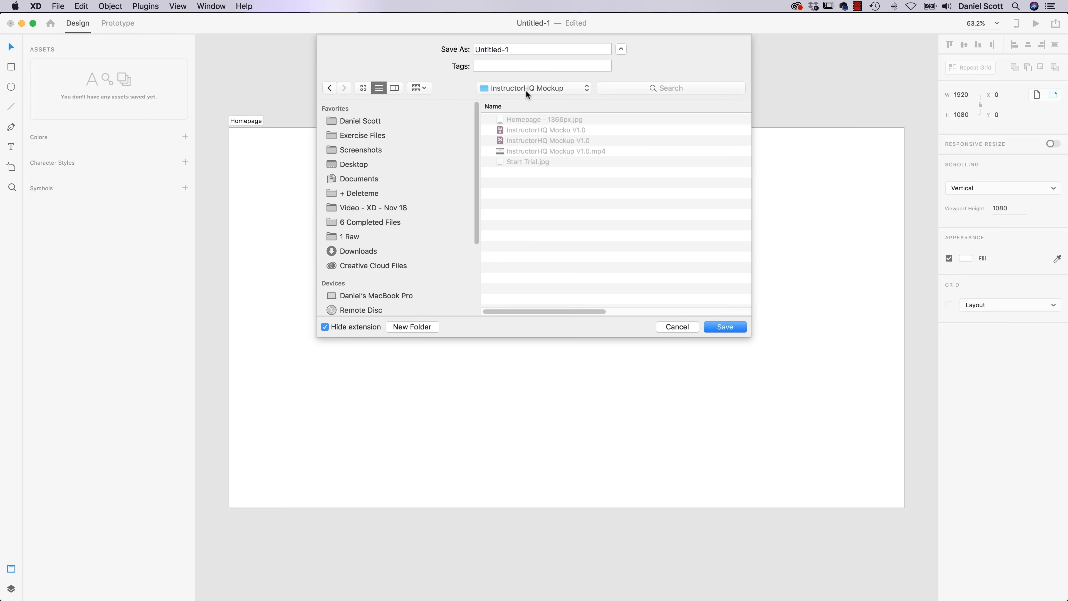
click(504, 50)
key(super+a)
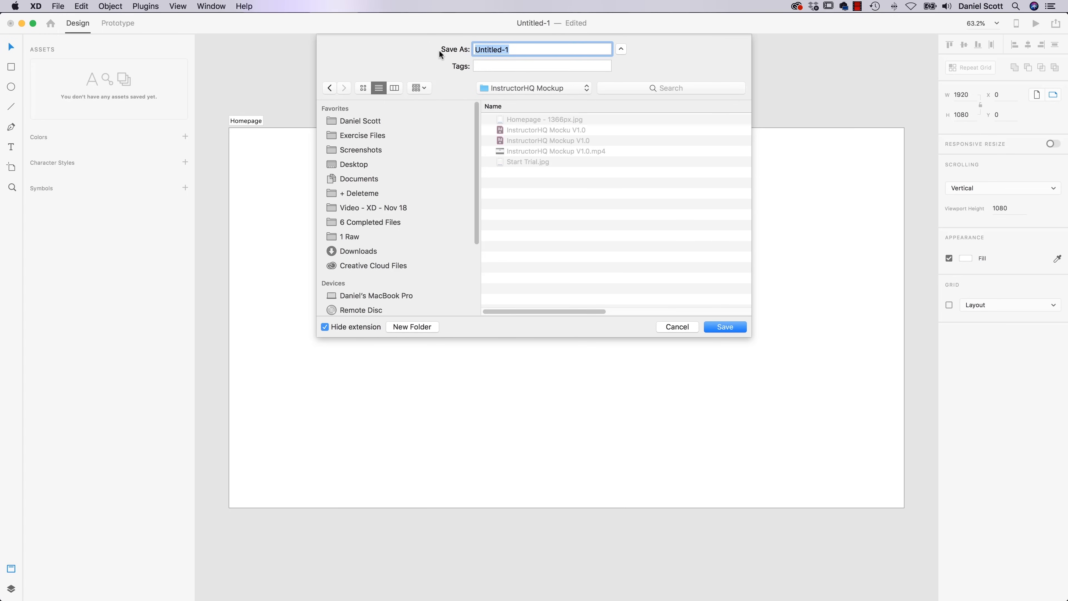
text(iHQ Hifi - V1.0)
click(734, 326)
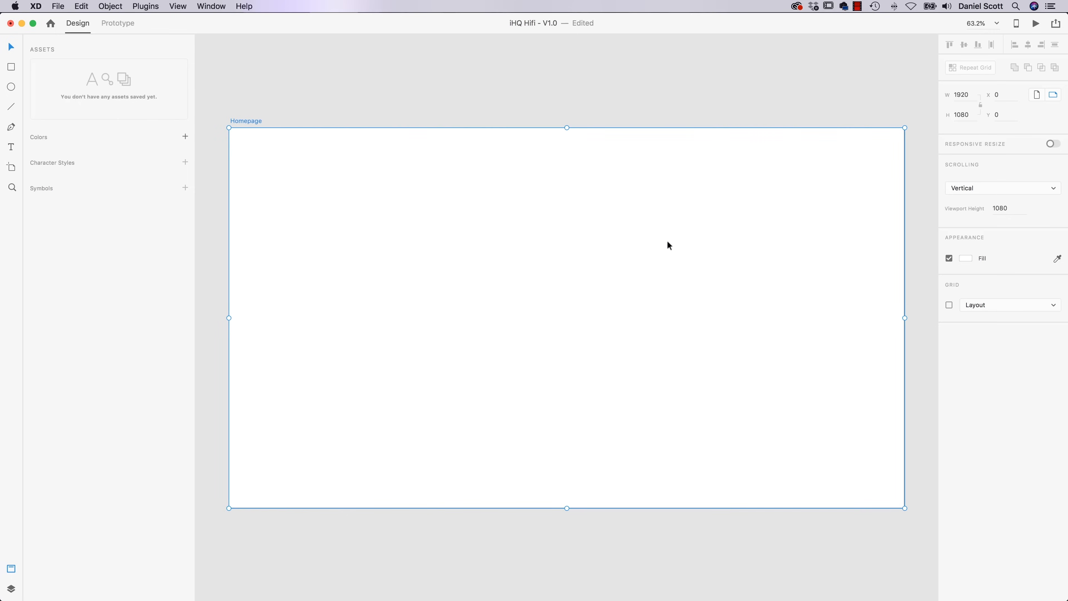
Step: Switch to Finder and open the Mood Board folder inside the Exercise Files' Images folder
click(580, 106)
scroll(550, 237, down, 3)
scroll(551, 235, up, 5)
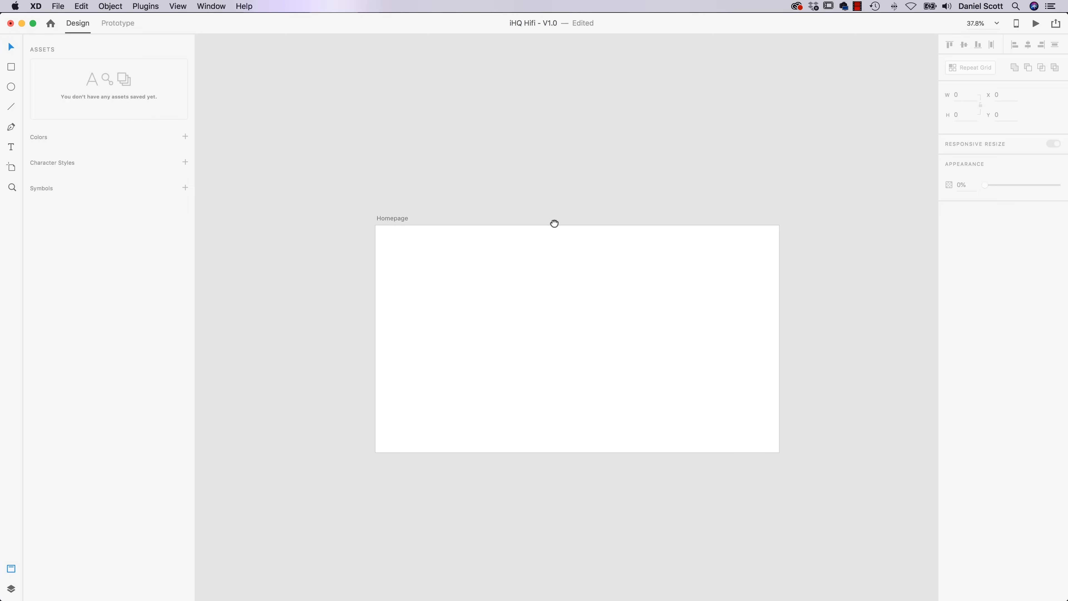
key(super+Tab)
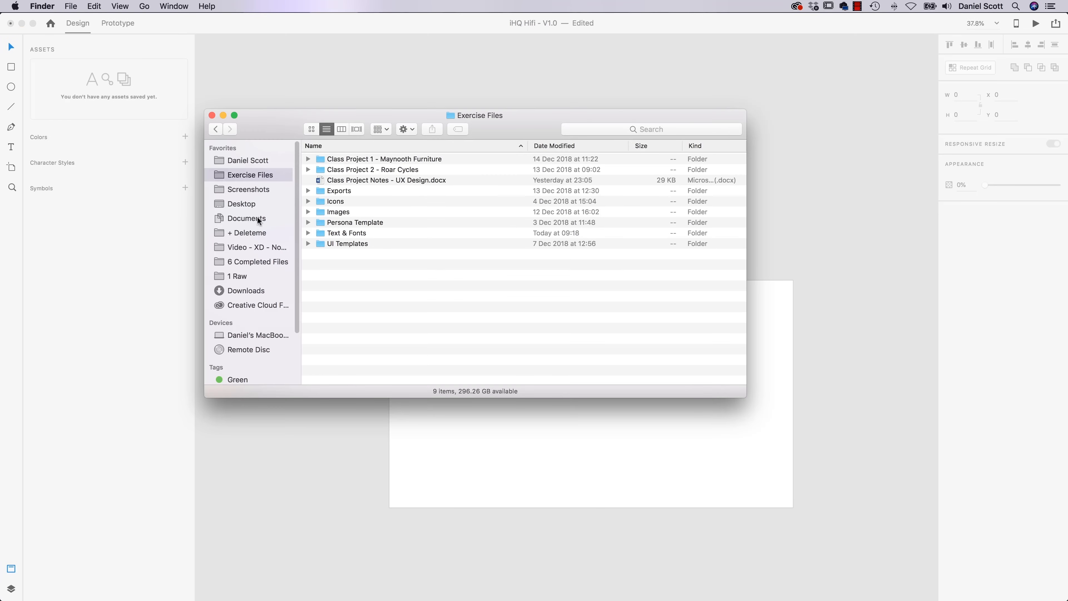
double_click(336, 211)
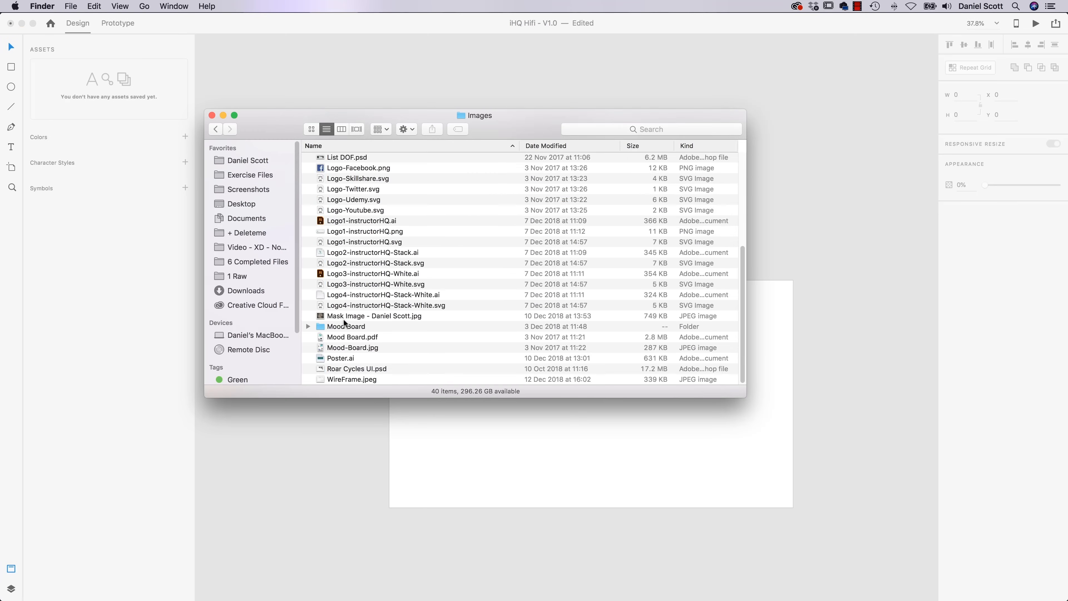
click(346, 326)
double_click(352, 326)
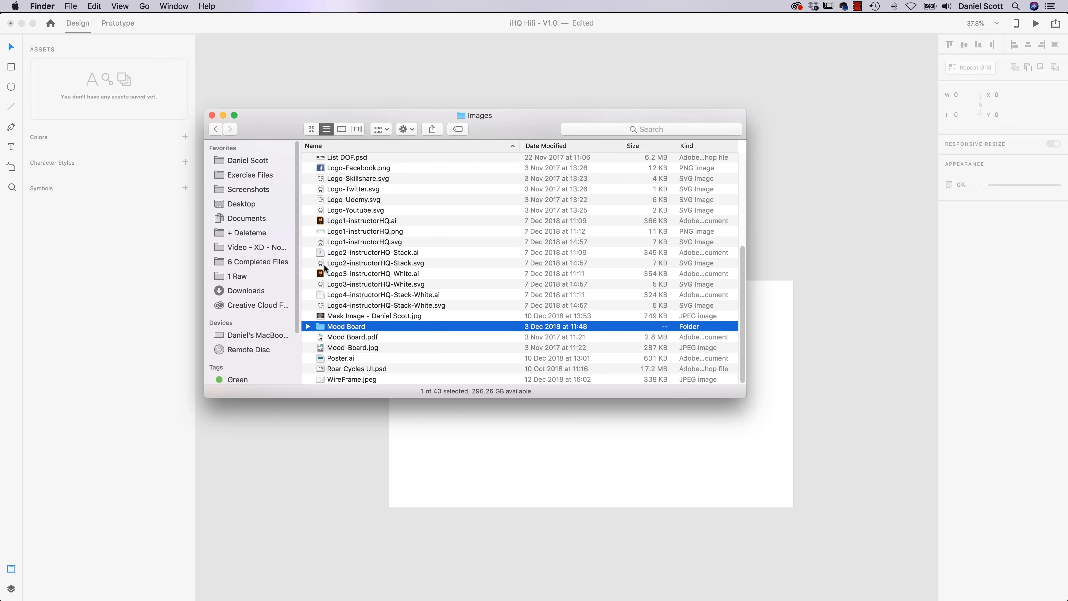
scroll(428, 248, down, 2)
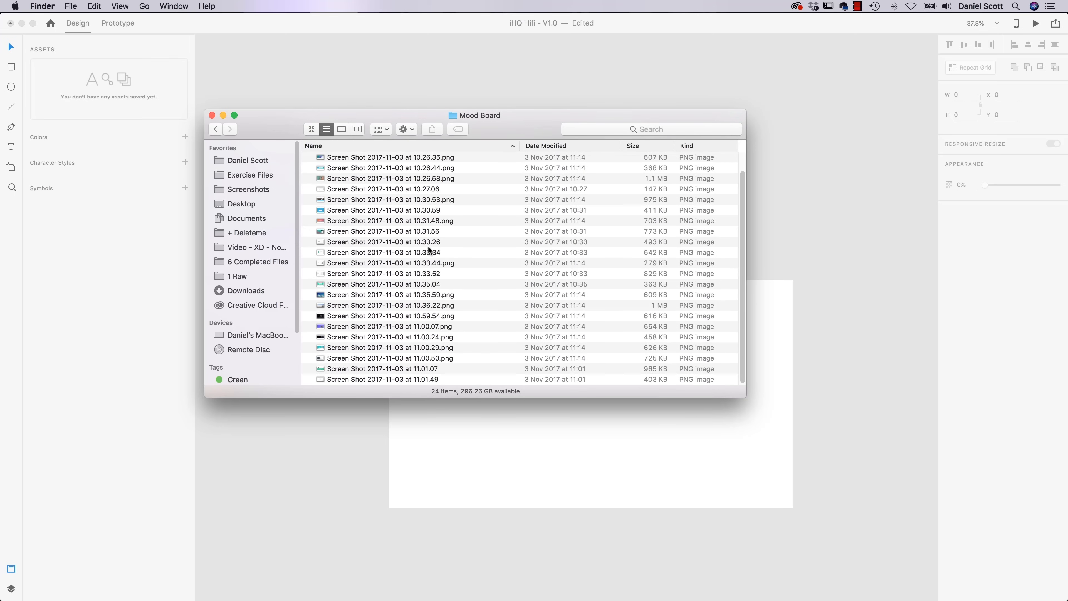
Step: Import the screenshots from 10.26.35 through 11.01.49 in the Mood Board folder onto the XD canvas
click(412, 158)
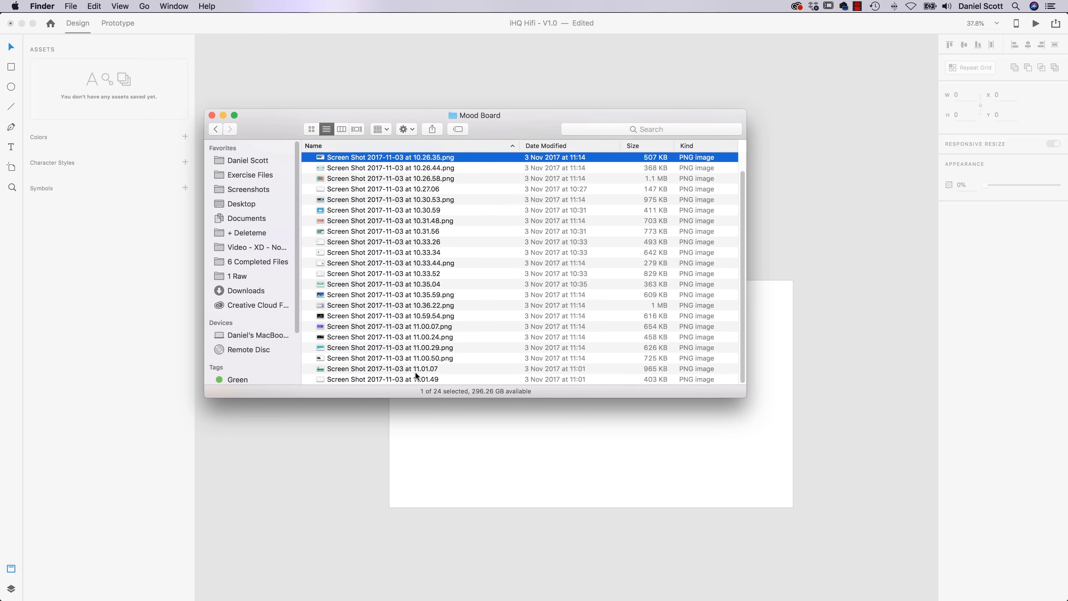
shift+click(419, 380)
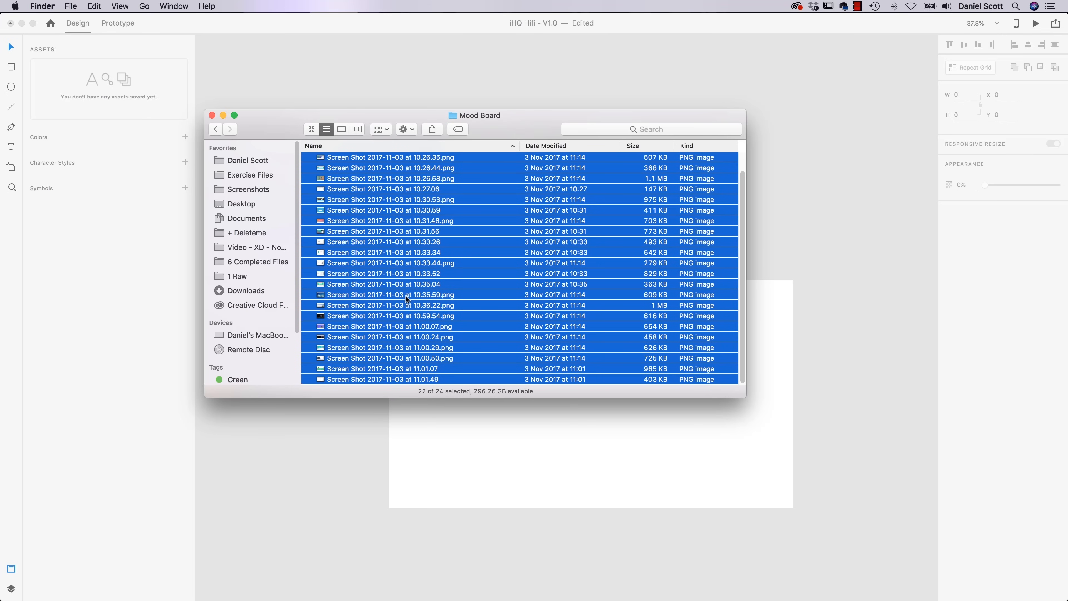
drag(277, 119, 787, 134)
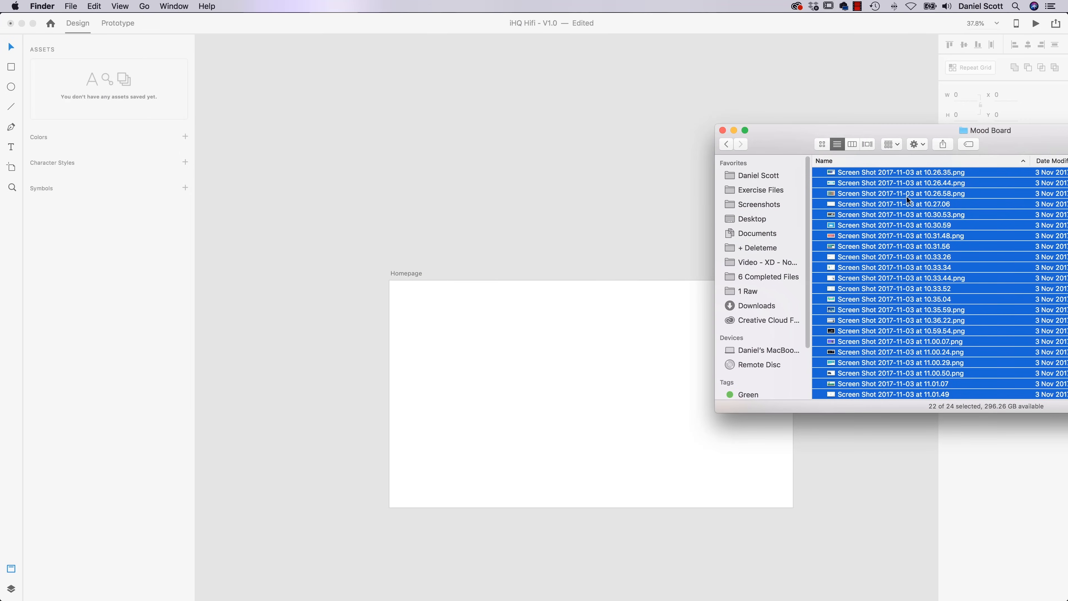
drag(923, 192, 390, 158)
scroll(339, 295, down, 8)
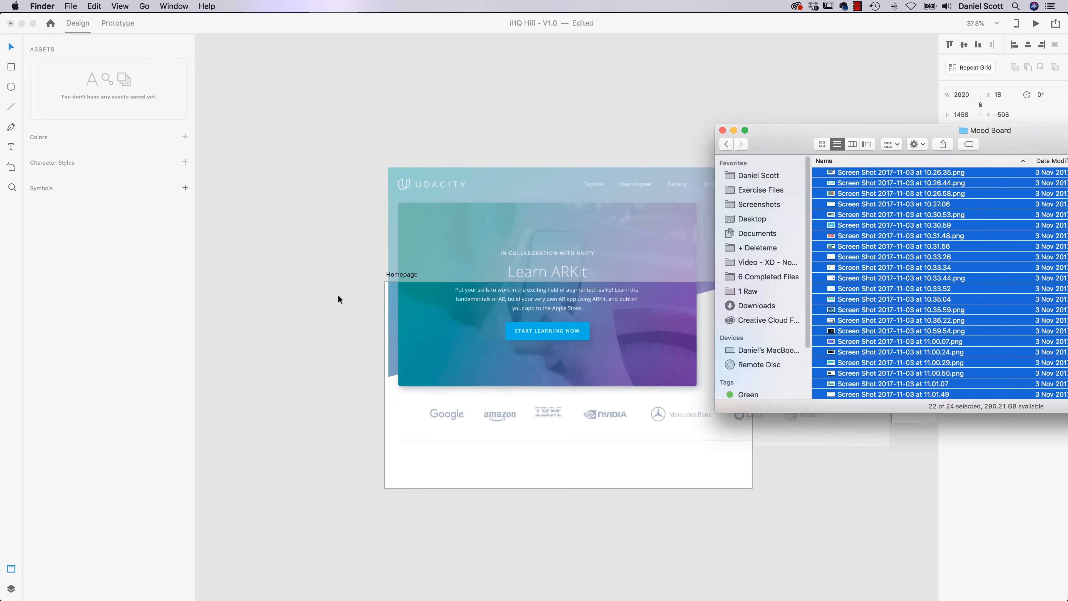
scroll(340, 297, down, 5)
key(space)
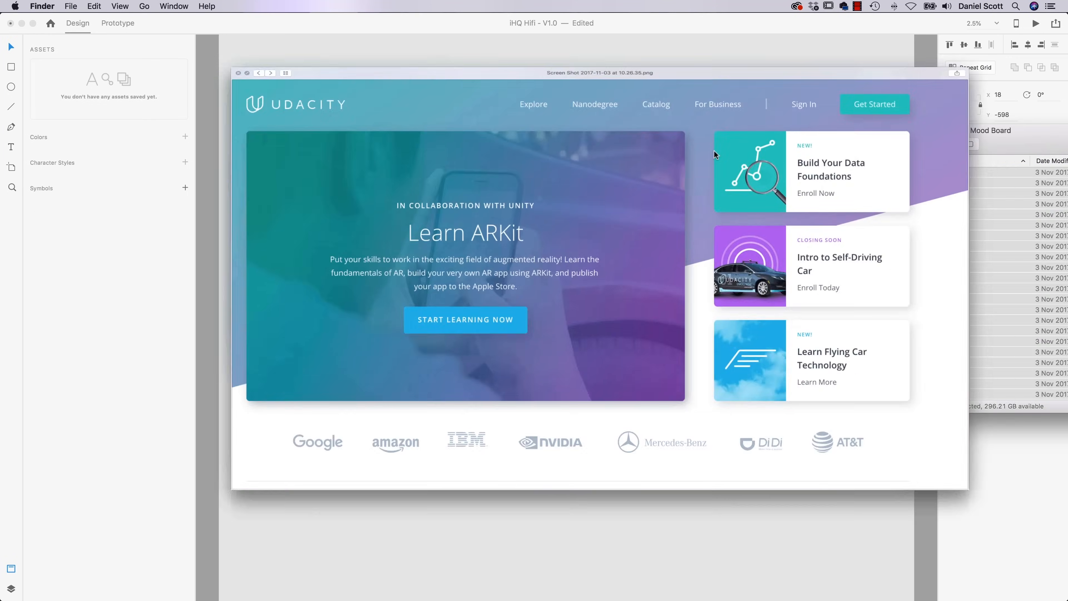
key(space)
click(579, 194)
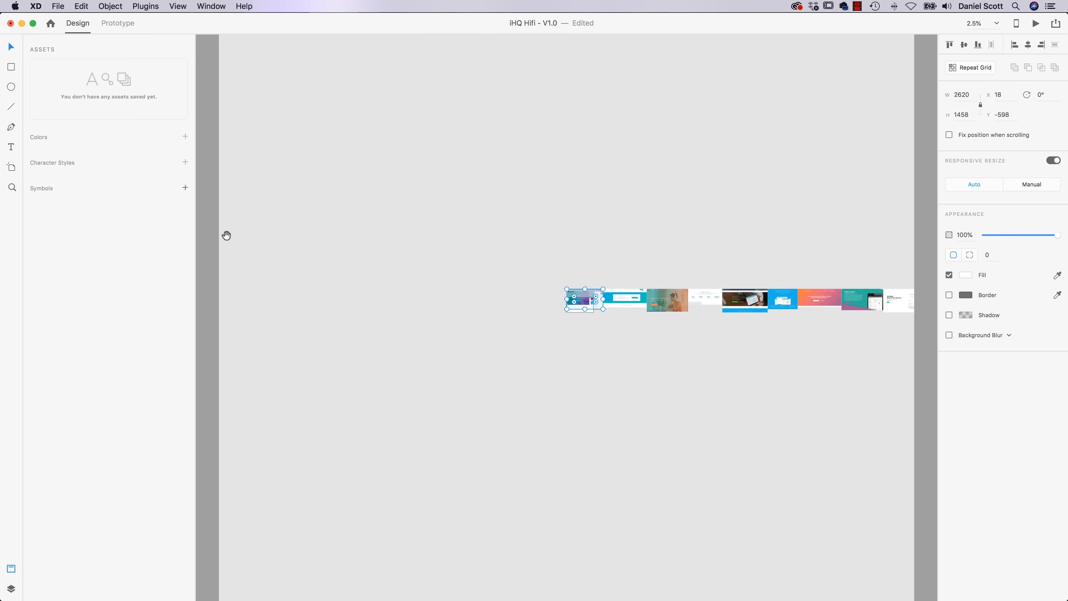
Step: Select all the imported screenshots and move the strip off the Homepage artboard to the empty canvas above it
key(super+a)
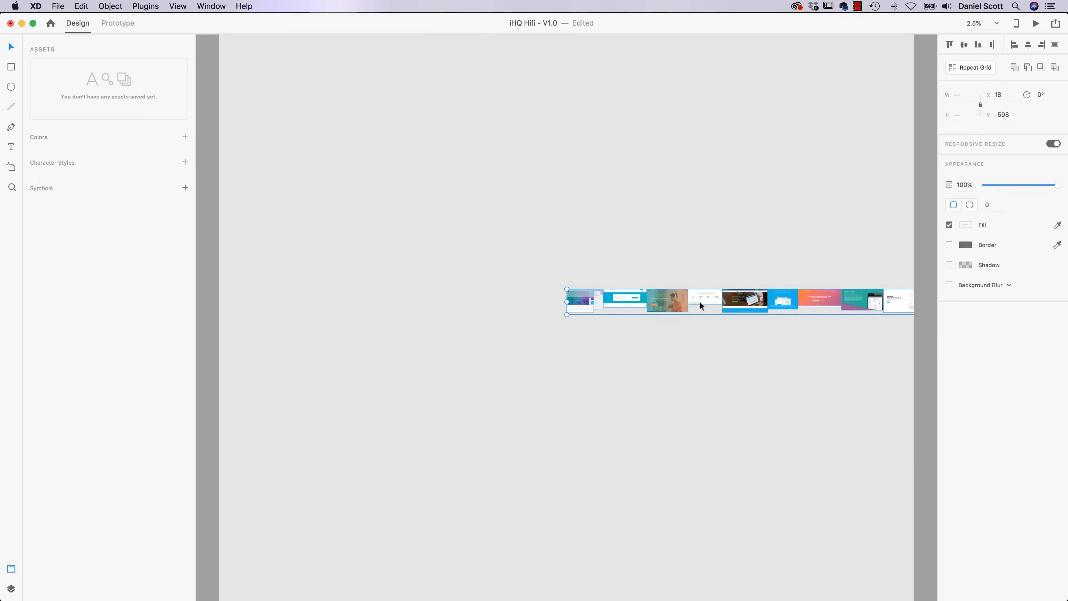
click(82, 5)
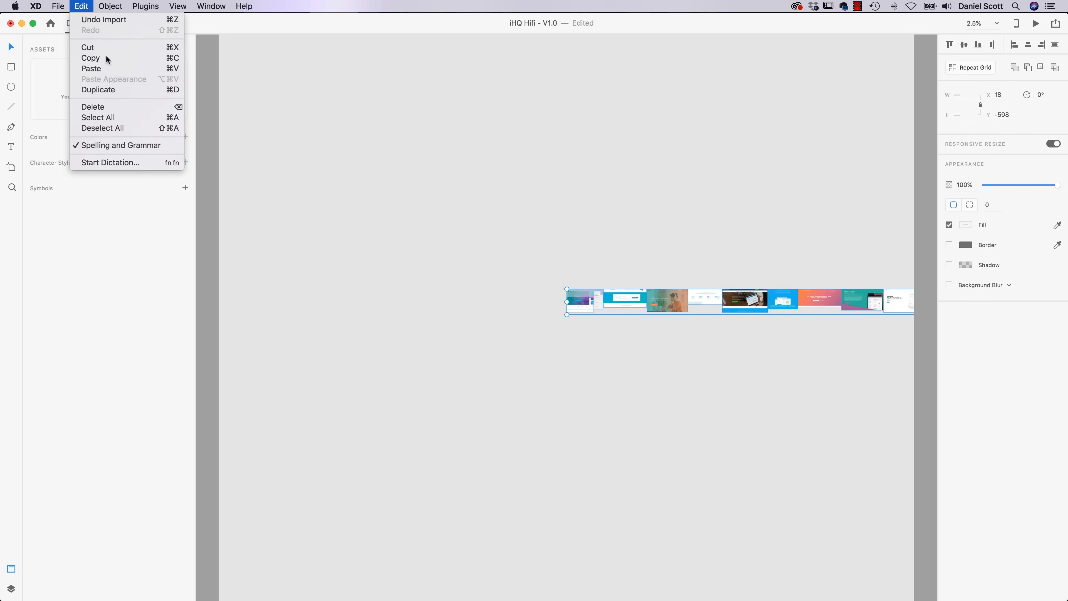
click(732, 301)
drag(774, 302, 495, 232)
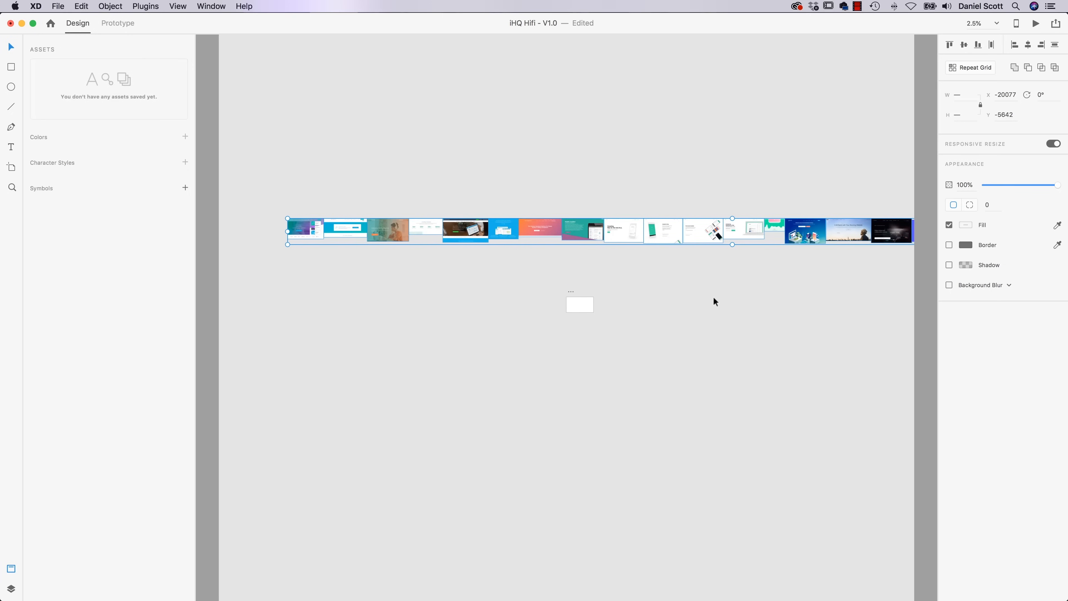
Step: Scale down the imported screenshots, stack them into four rows, and place the block just above the Homepage artboard
drag(285, 219, 329, 229)
click(711, 242)
drag(805, 198, 462, 276)
drag(729, 227, 614, 242)
drag(699, 208, 438, 291)
drag(502, 234, 401, 249)
click(535, 263)
drag(567, 230, 445, 281)
drag(433, 200, 559, 267)
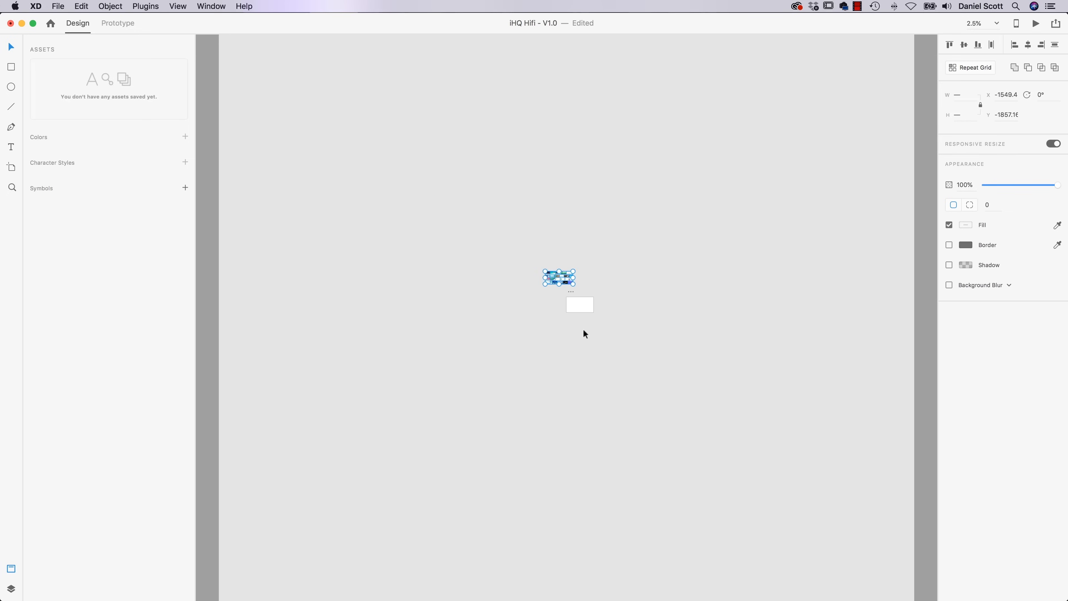
Step: Examine the four rows of moodboard screenshots up close, and the empty Homepage artboard below them
scroll(583, 333, up, 10)
drag(513, 215, 500, 441)
drag(432, 346, 651, 539)
click(469, 415)
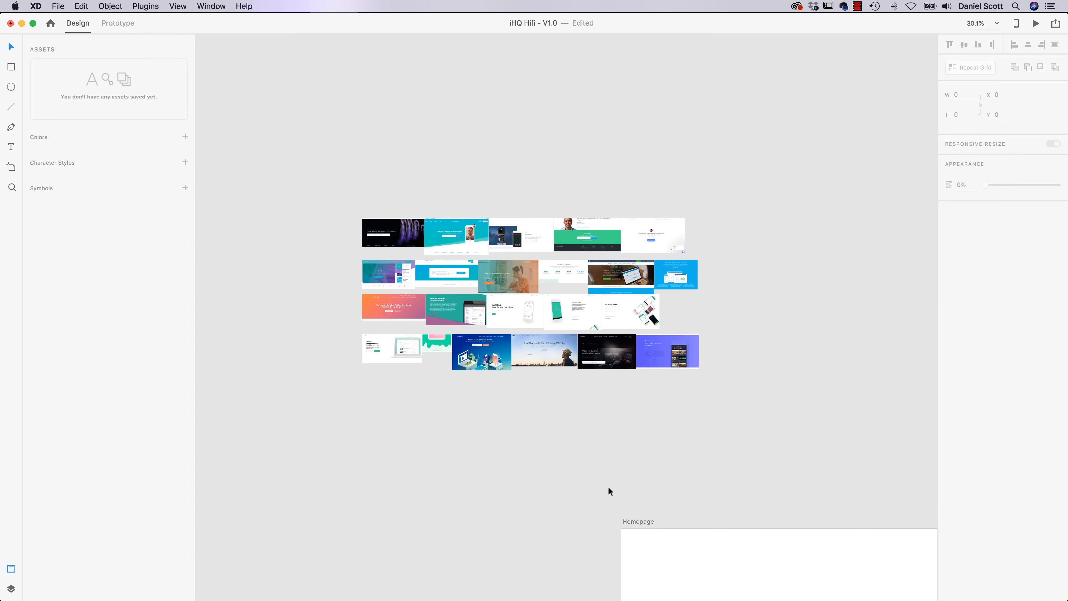
drag(616, 420, 344, 285)
drag(348, 247, 461, 382)
scroll(396, 261, up, 3)
scroll(398, 266, up, 6)
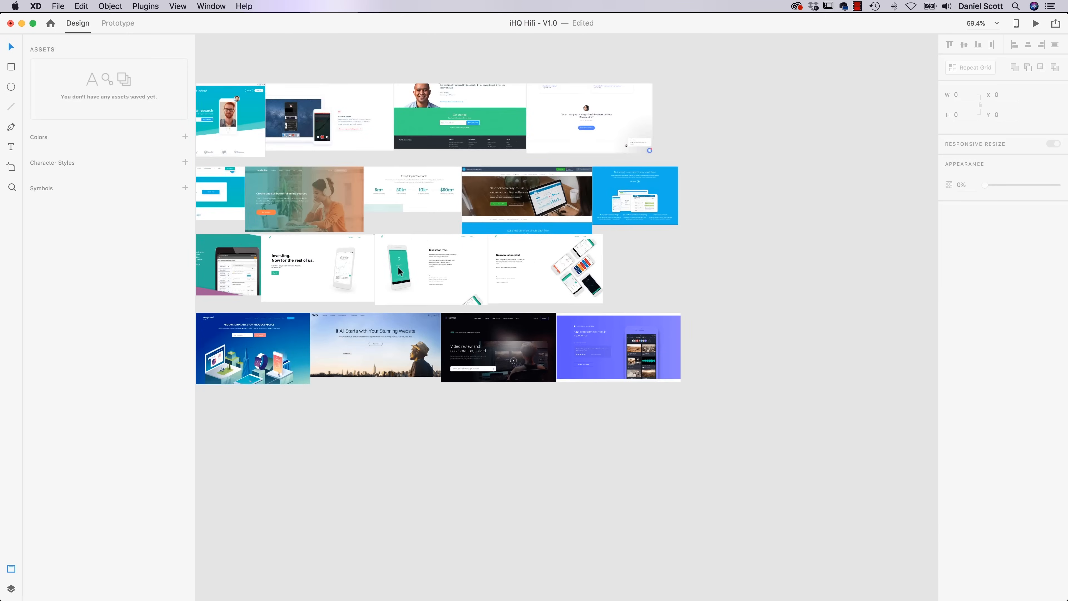
drag(583, 319, 355, 68)
drag(597, 429, 409, 142)
scroll(416, 323, down, 4)
scroll(416, 323, down, 1)
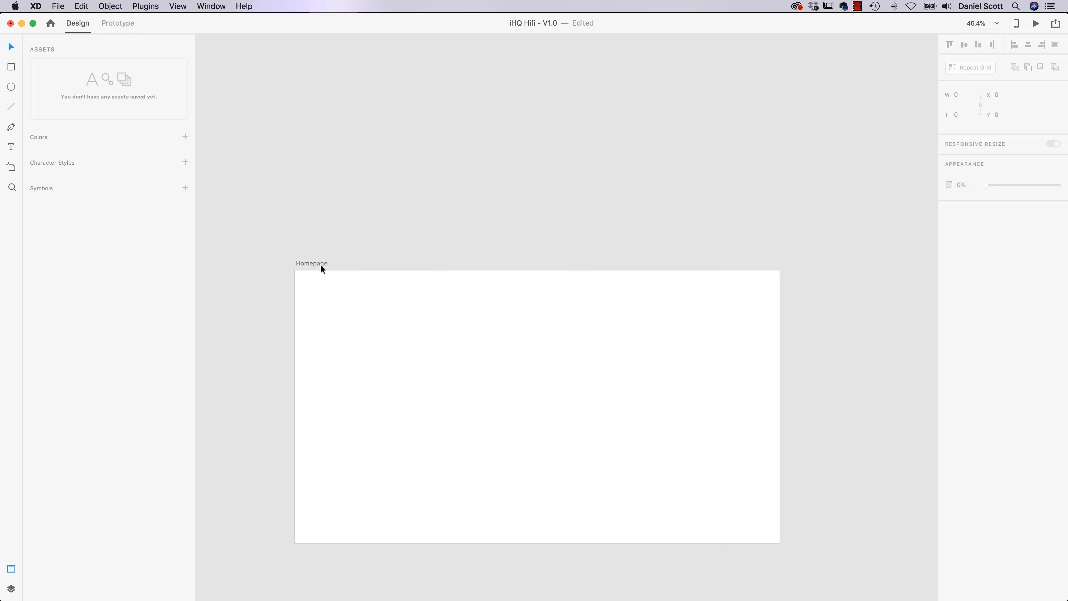
drag(329, 246, 708, 370)
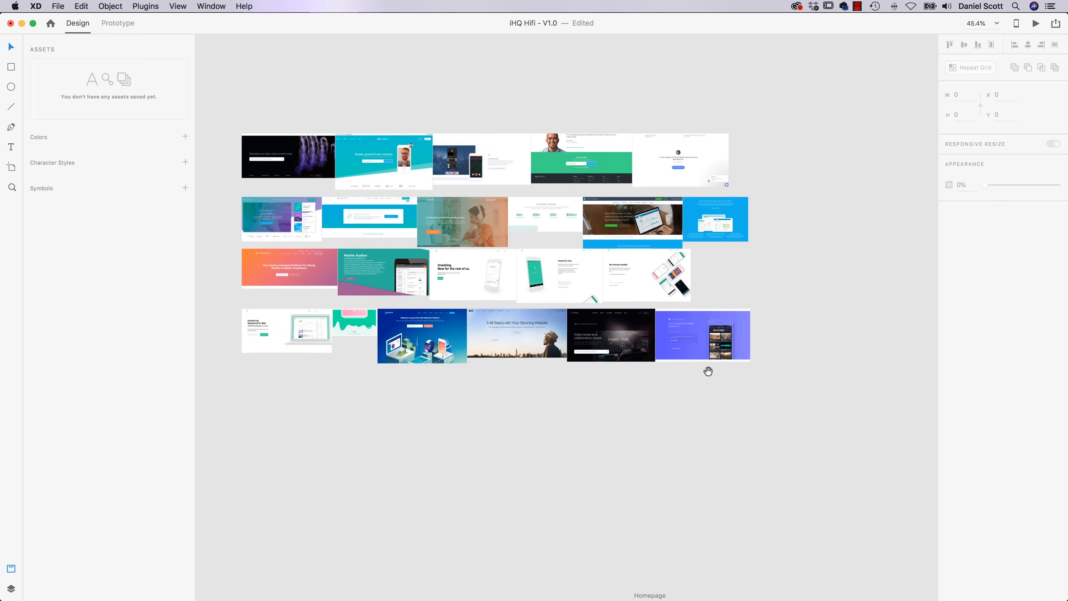
drag(789, 91, 239, 422)
drag(509, 272, 535, 438)
drag(642, 528, 509, 318)
click(453, 240)
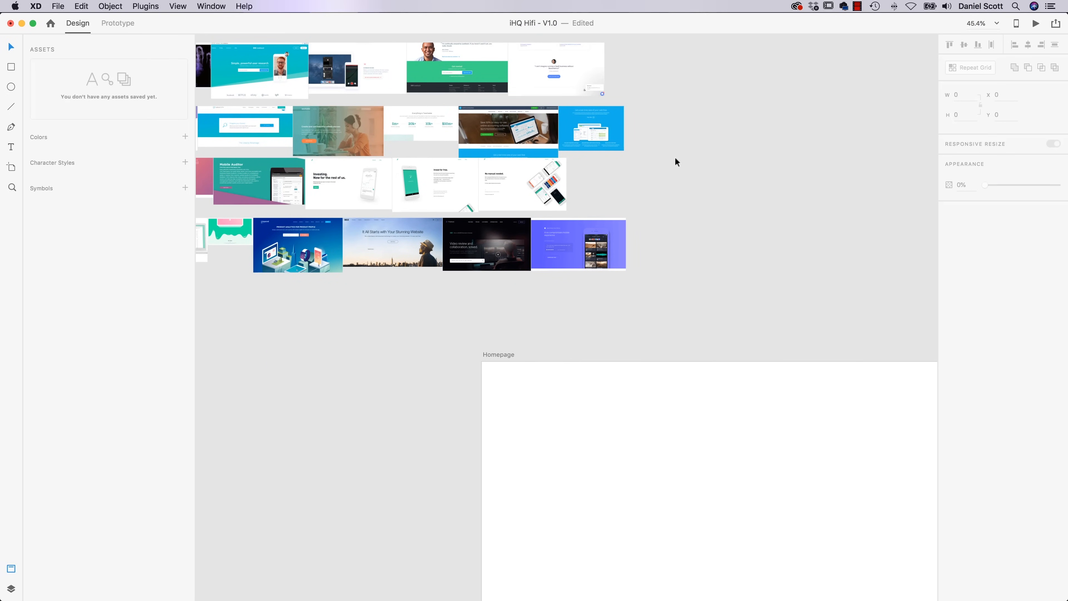
Step: Open the Adobe Creative Cloud app's Market assets and filter them to the User Interfaces category
click(796, 6)
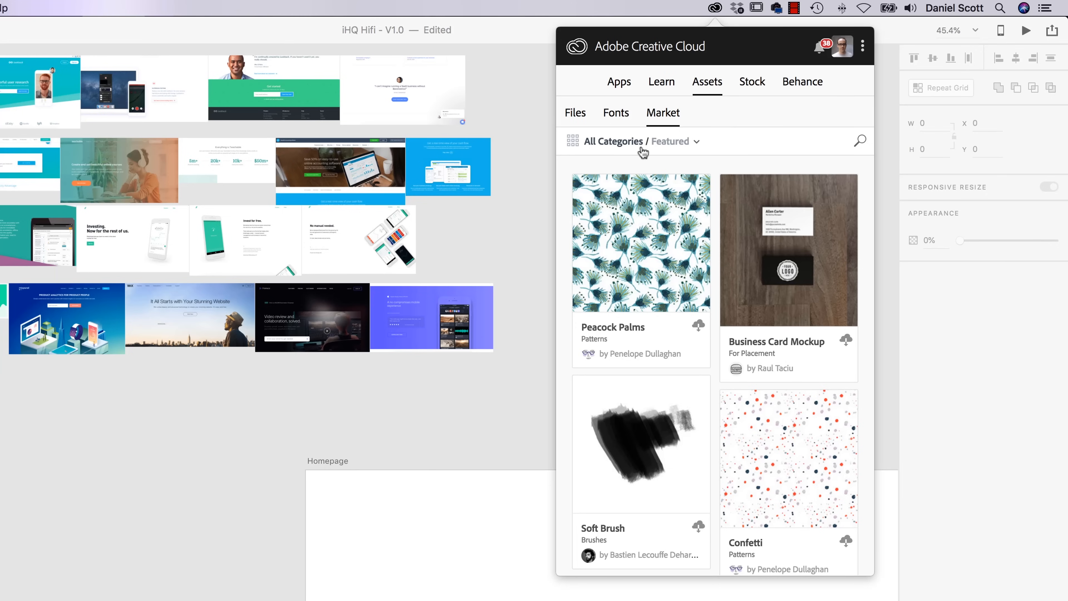
click(696, 145)
click(698, 145)
click(860, 142)
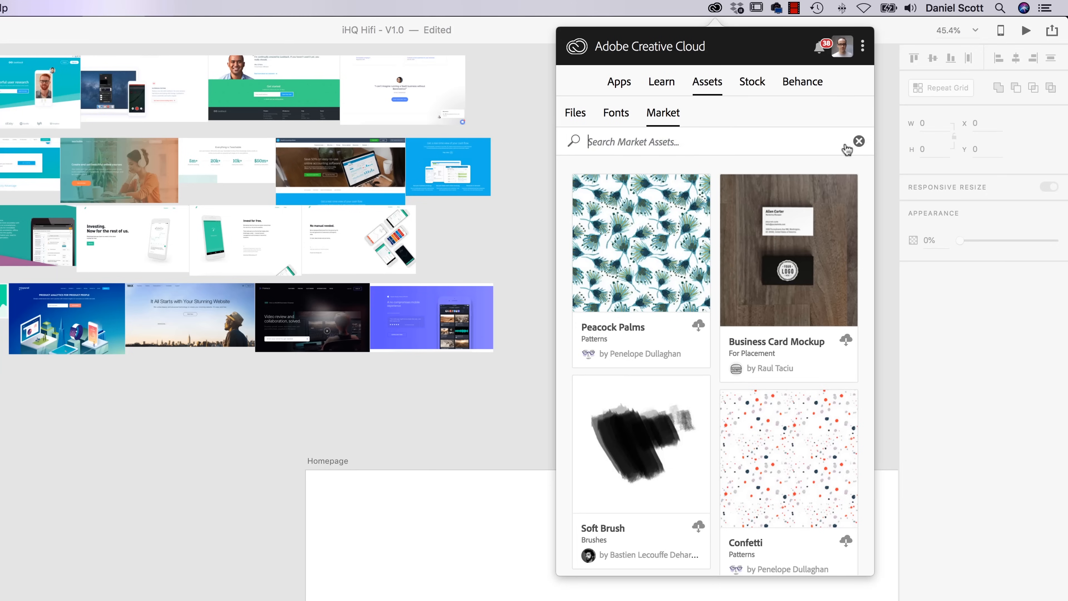
click(859, 141)
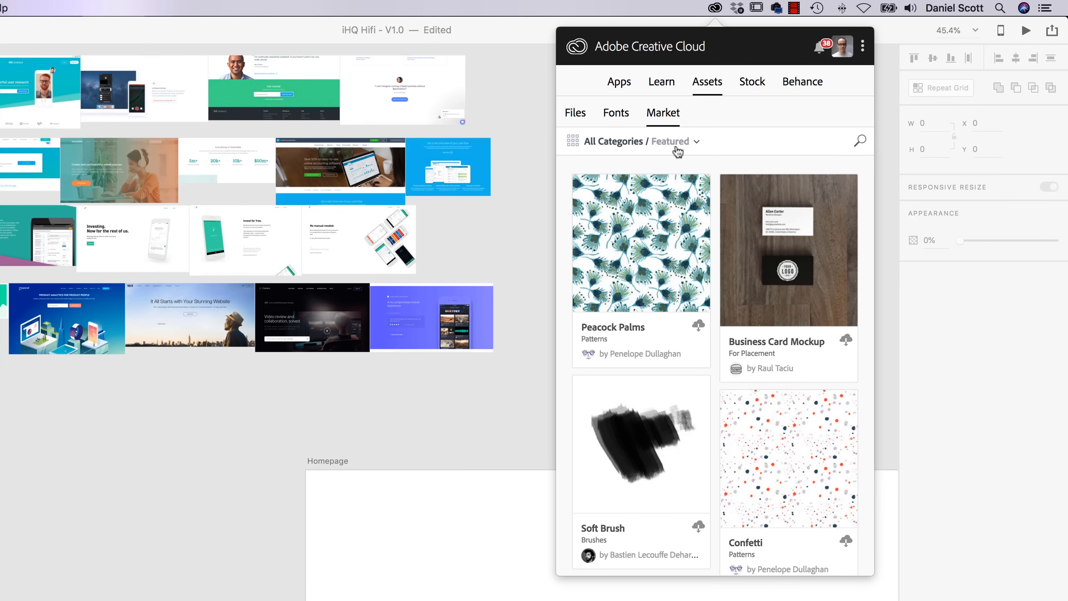
click(697, 144)
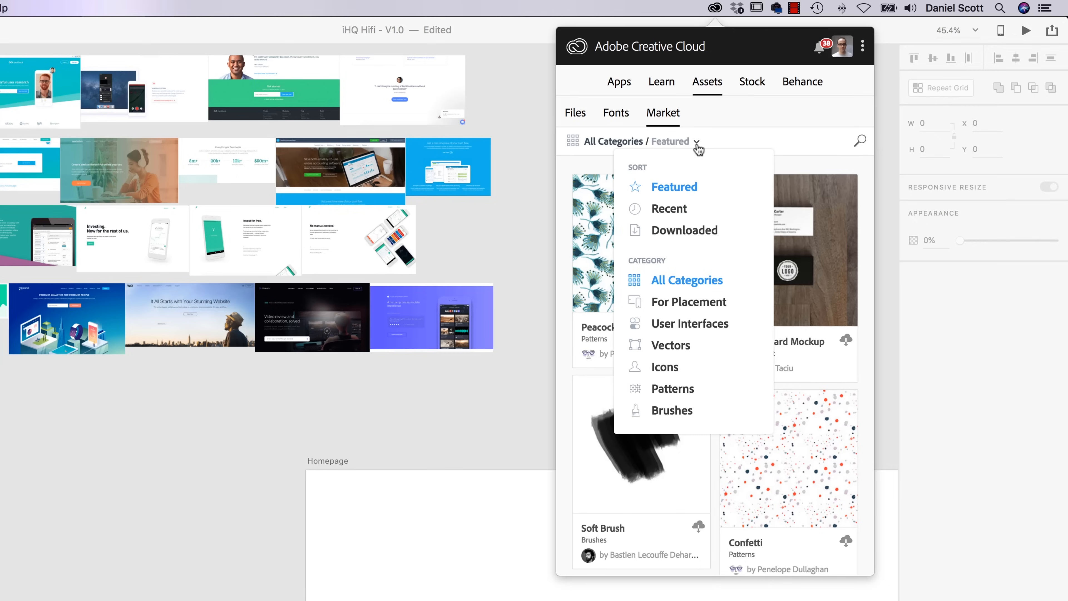
click(673, 331)
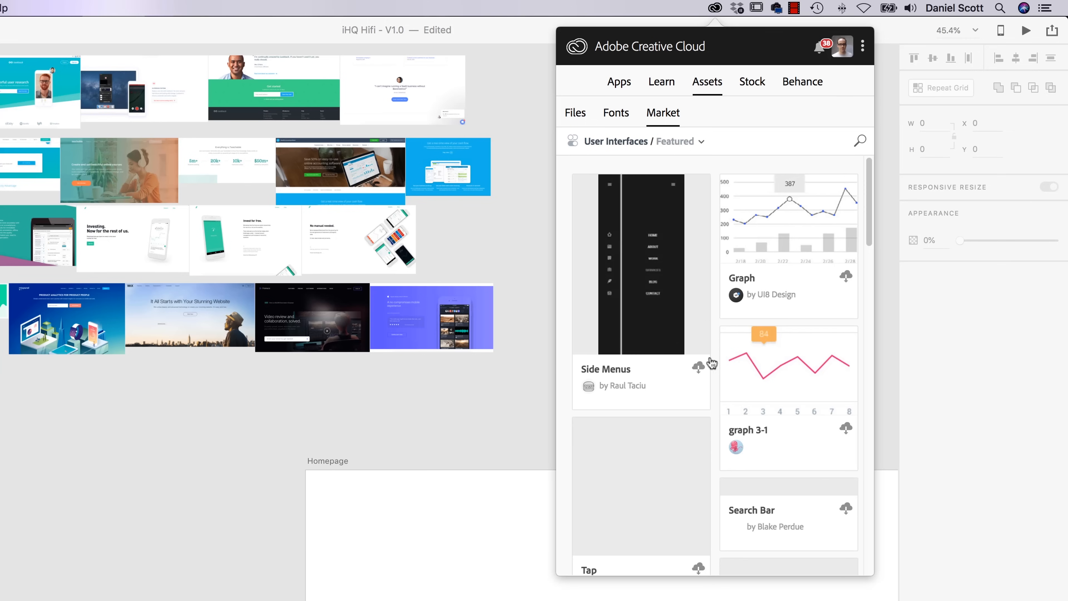
Step: Browse the featured User Interfaces assets for usable UI kits and wireframe elements, and close the Creative Cloud window
scroll(706, 379, down, 5)
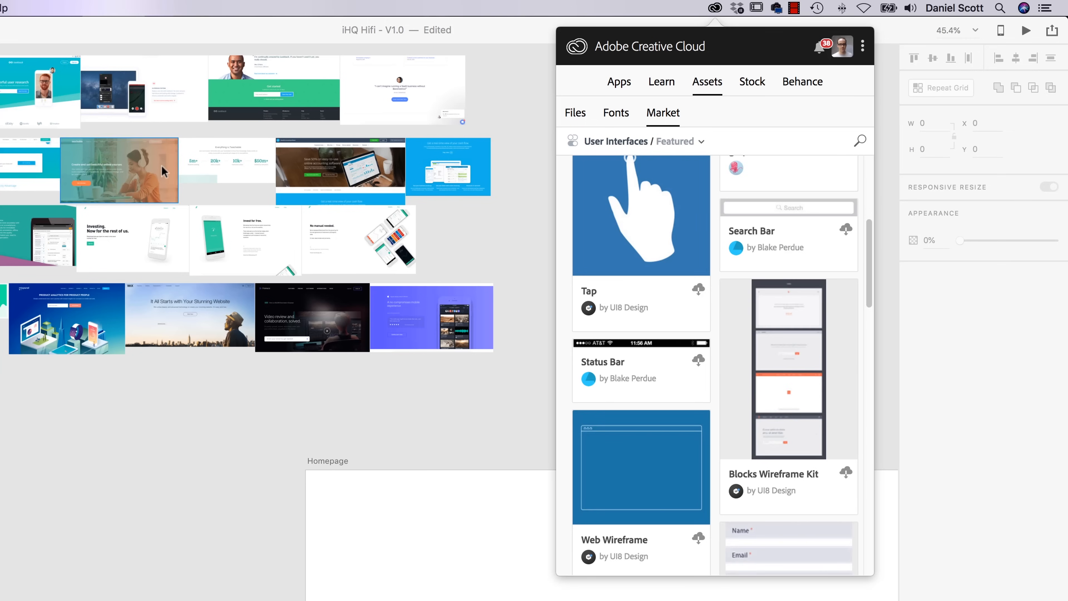
scroll(689, 379, down, 5)
scroll(690, 381, down, 2)
scroll(673, 362, down, 7)
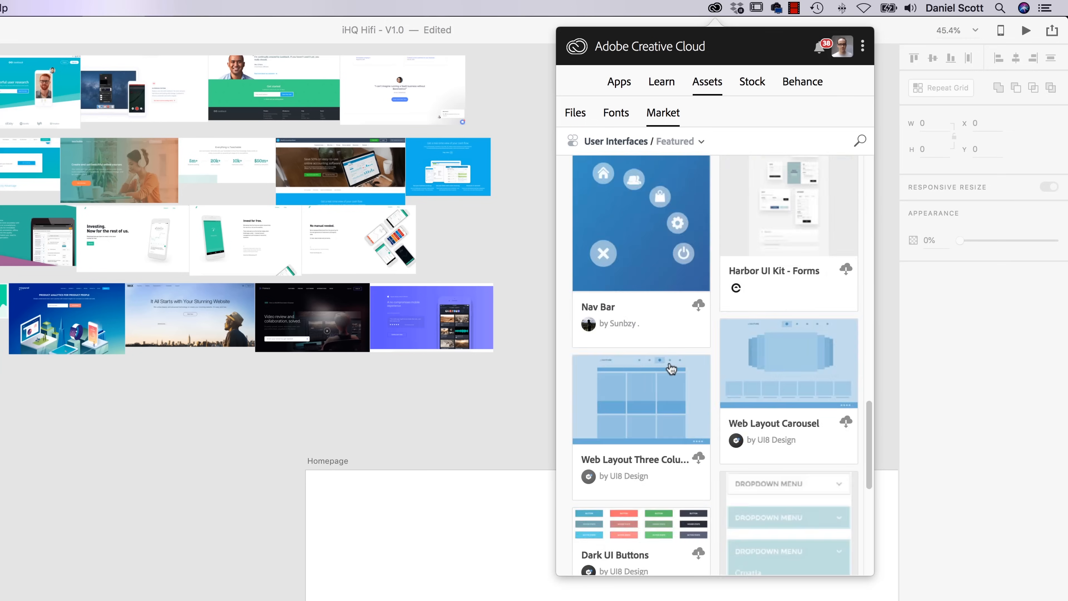
scroll(671, 368, down, 3)
scroll(686, 446, down, 8)
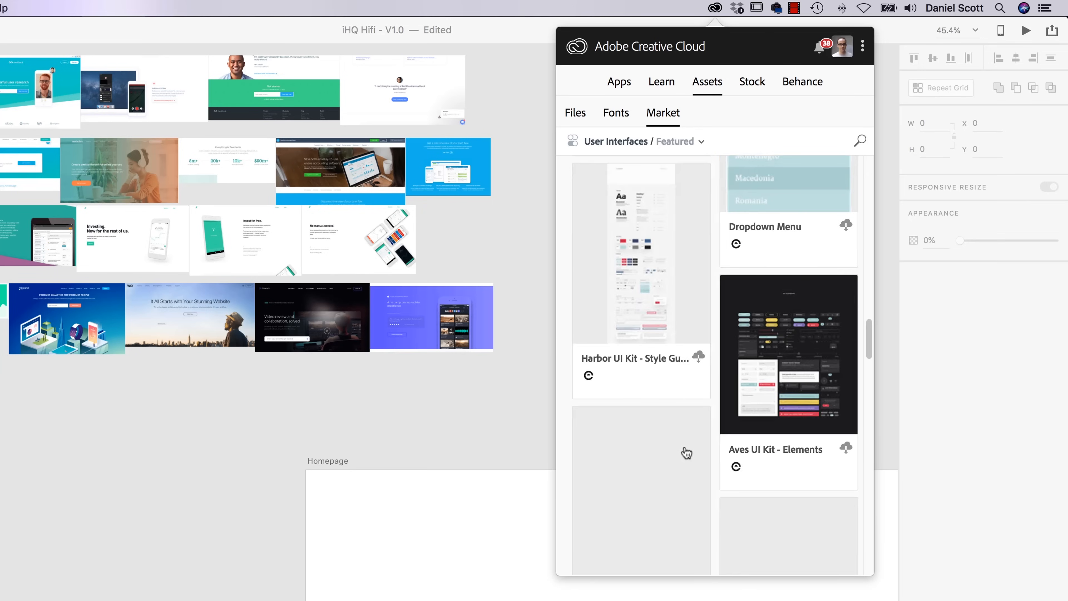
scroll(685, 455, down, 10)
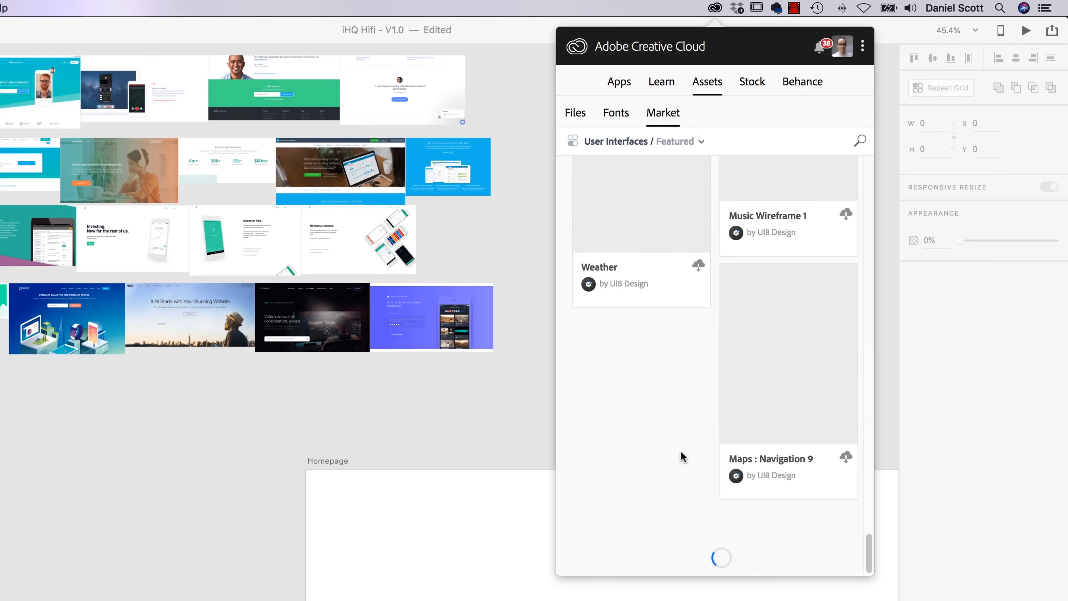
scroll(681, 457, up, 20)
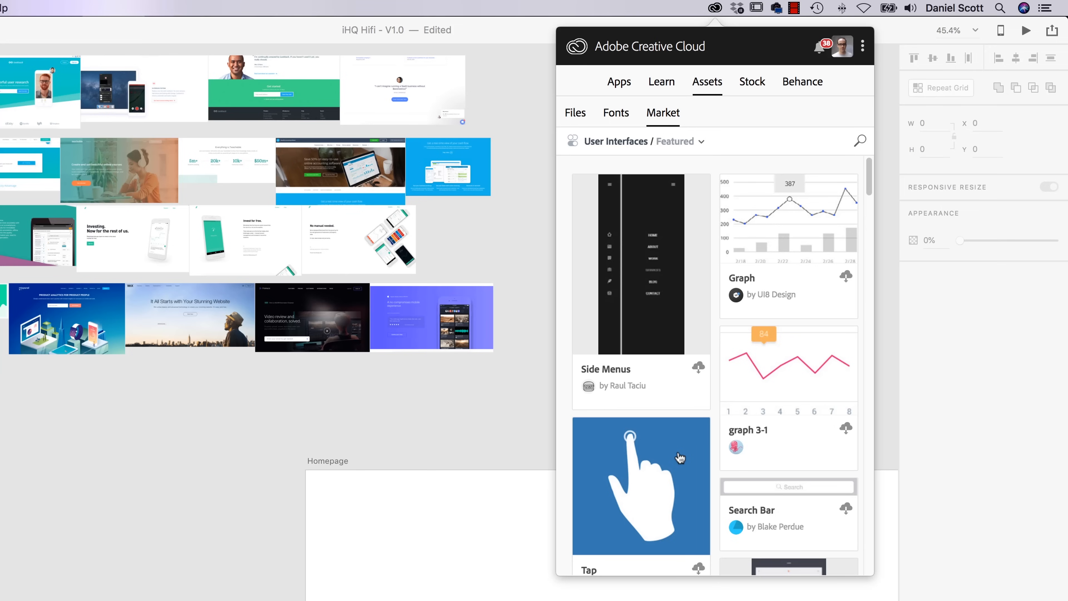
click(395, 190)
click(335, 159)
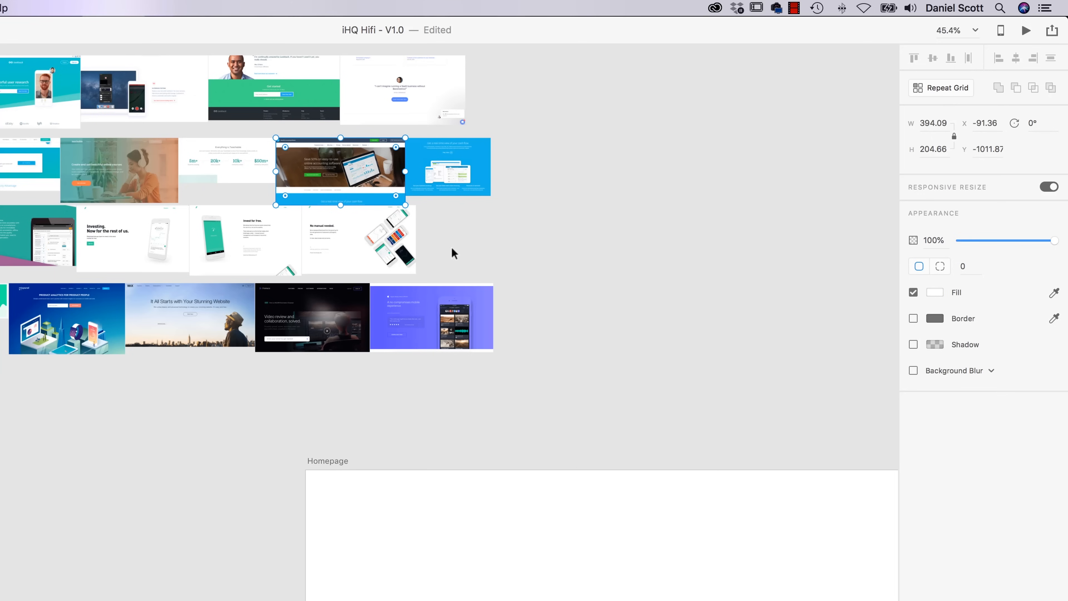
click(502, 252)
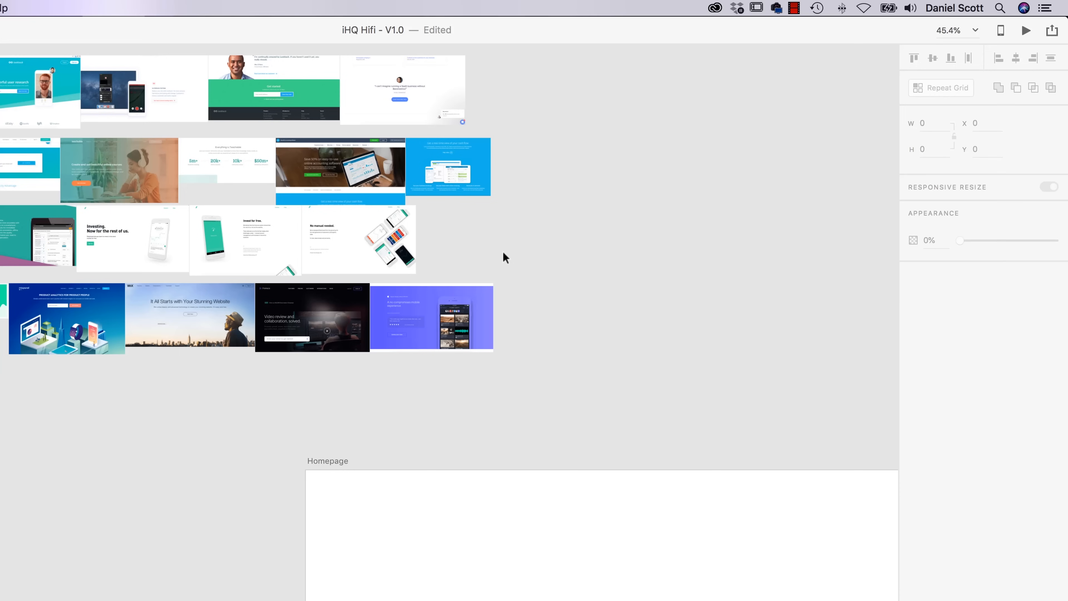
drag(511, 260, 657, 353)
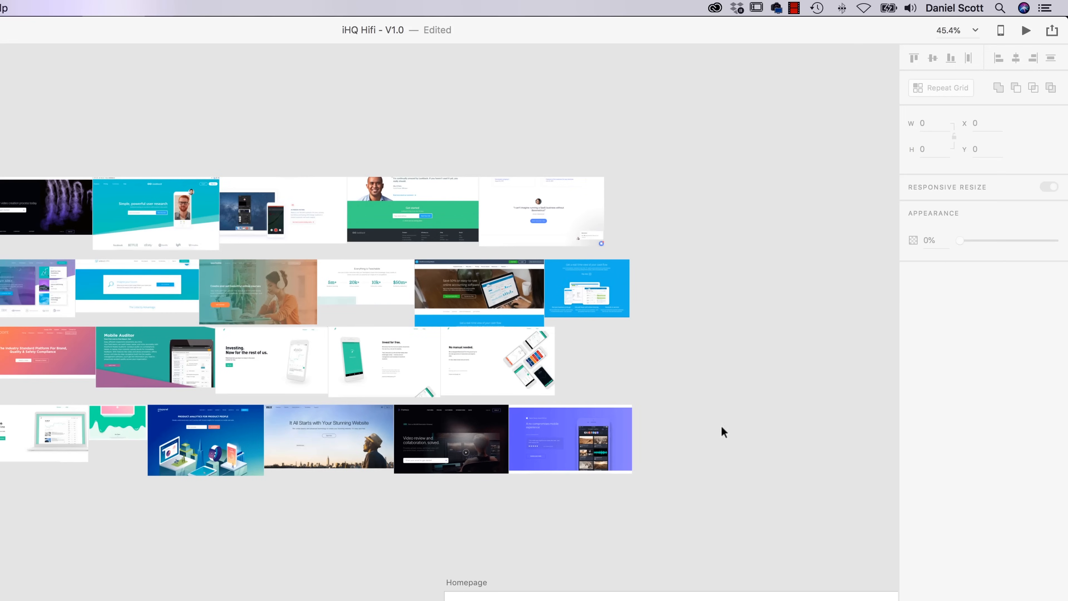
drag(738, 434, 538, 321)
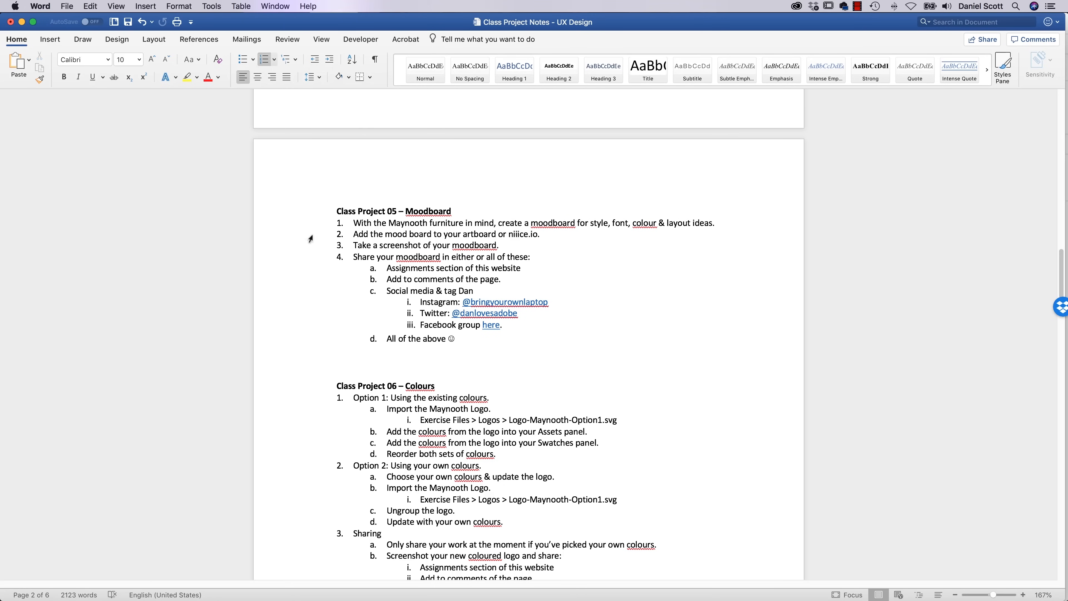
Step: Switch from Word back to the XD document and examine the moodboard rows above the Homepage artboard
key(super+Tab)
key(super+shift+Tab)
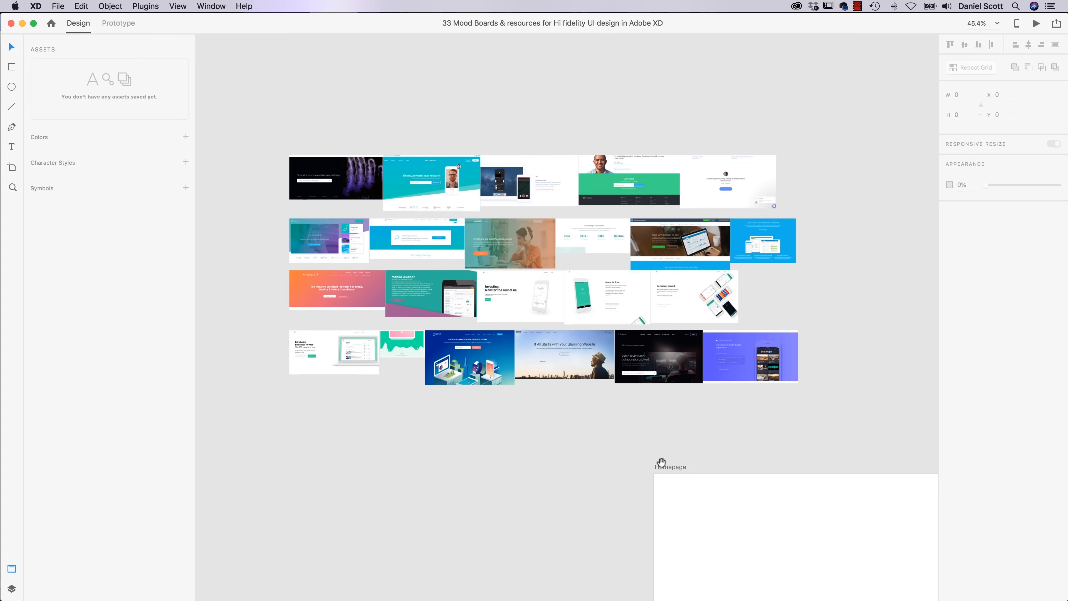
scroll(537, 450, down, 4)
scroll(538, 450, right, 5)
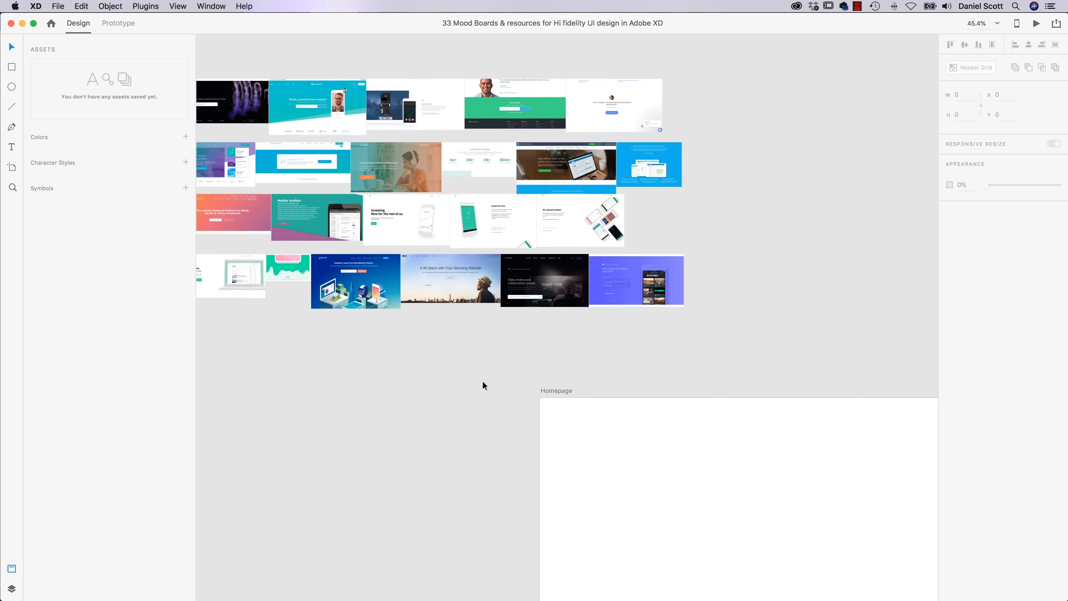
scroll(492, 492, up, 5)
scroll(492, 492, left, 4)
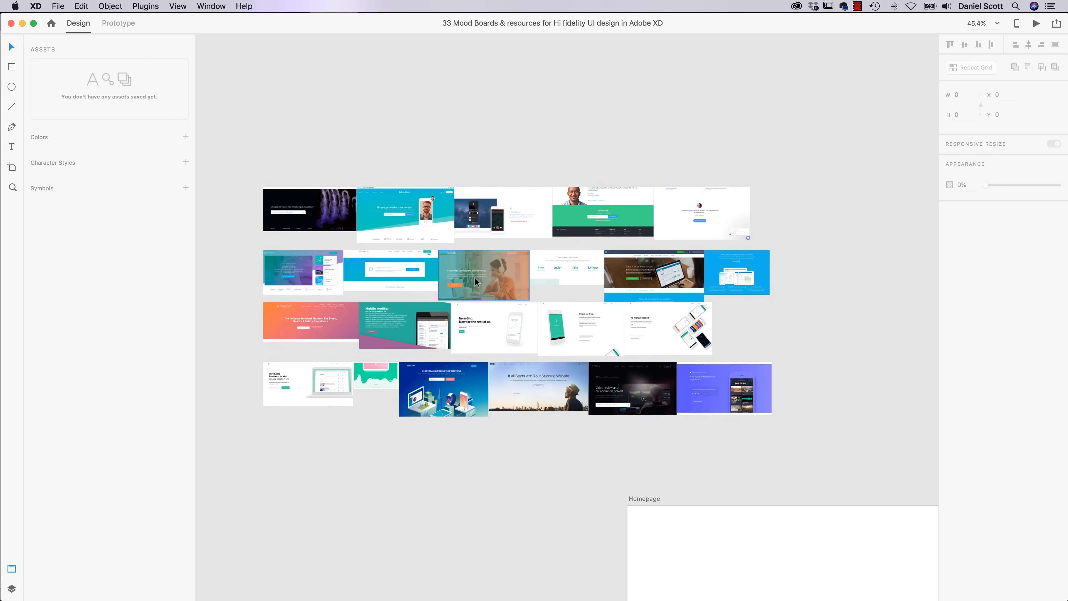
drag(251, 181, 770, 433)
Step: Switch to the Class Project Notes document in Word and highlight the Class Project 05 – Moodboard instructions
key(super+Tab)
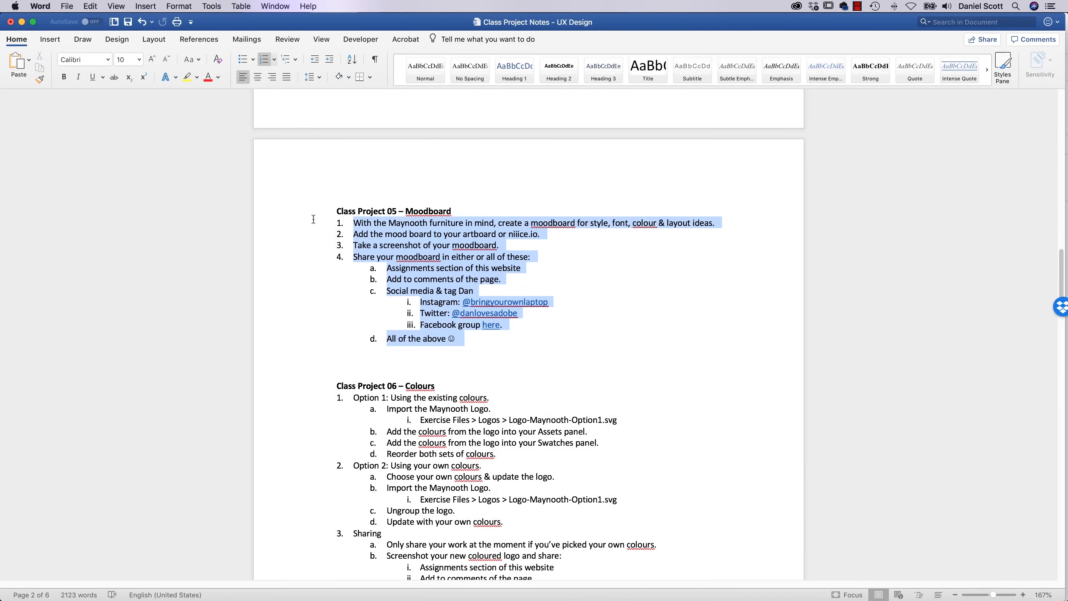
shift+click(313, 211)
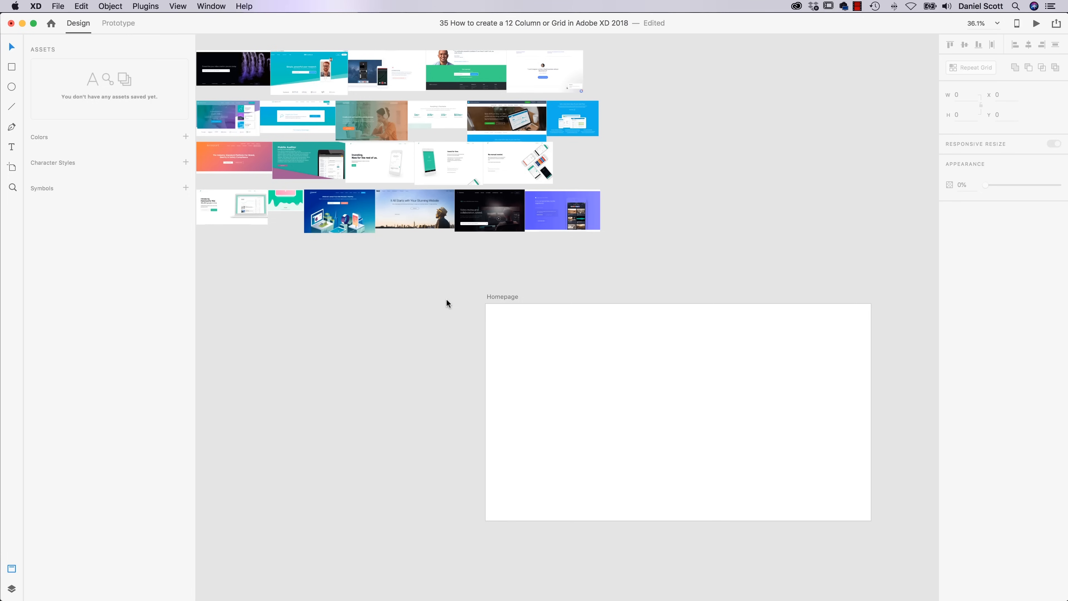
Step: Turn on the grid for the Homepage artboard and set its type to Layout
click(506, 296)
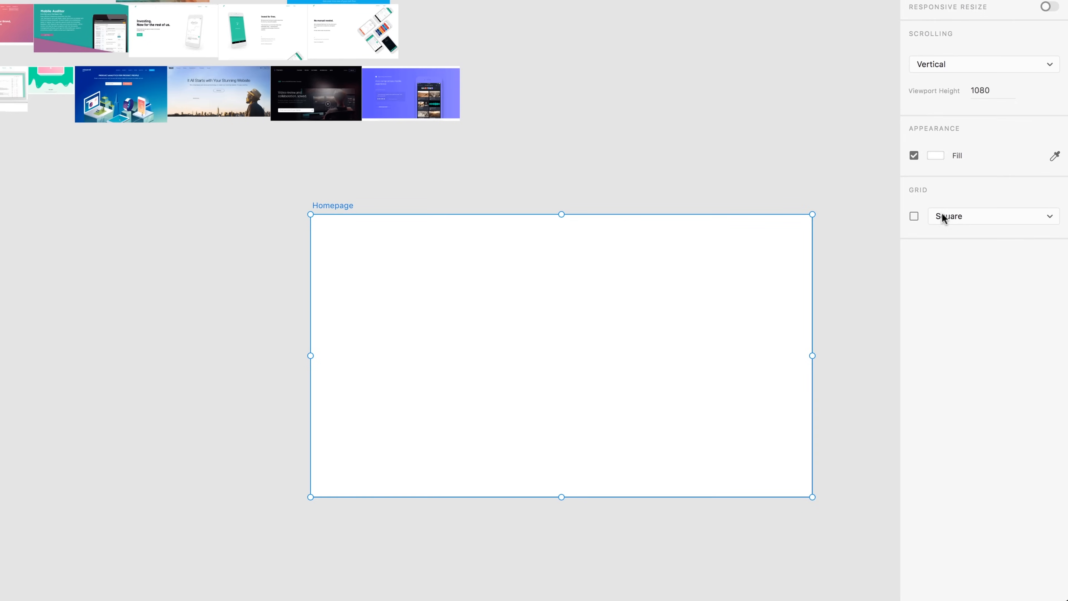
click(914, 217)
click(959, 216)
click(953, 206)
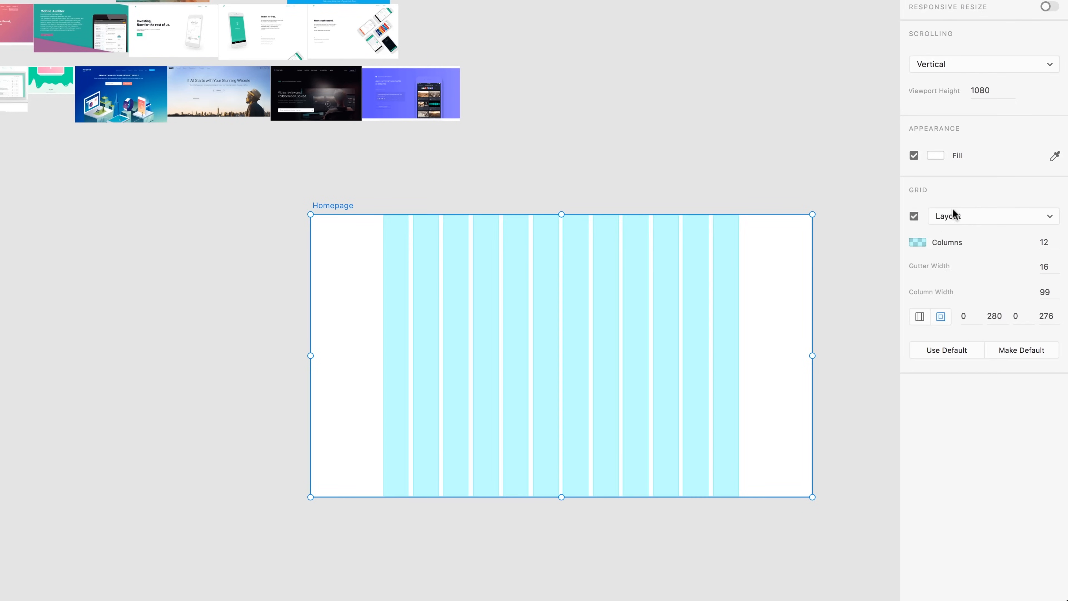
Step: Set the Homepage layout grid to 1 column with a column width of 1366
click(1046, 243)
text(1)
key(Return)
click(1055, 291)
text(1366)
key(Return)
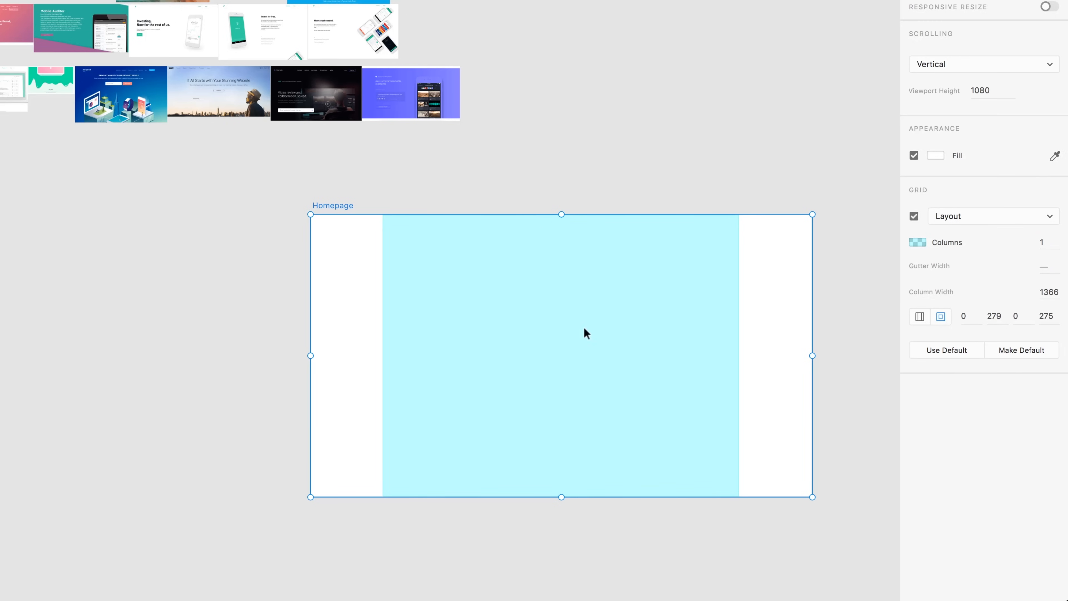
Step: Try the Homepage layout grid with 12, 6 and 4 columns
click(1047, 241)
text(12)
key(Return)
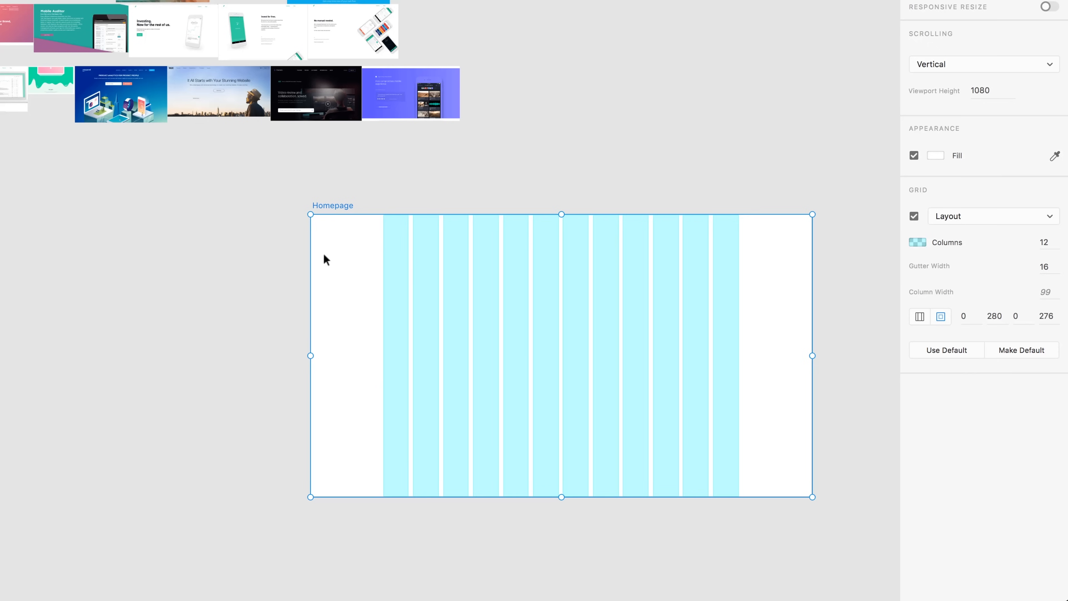
click(1052, 245)
text(6)
key(Return)
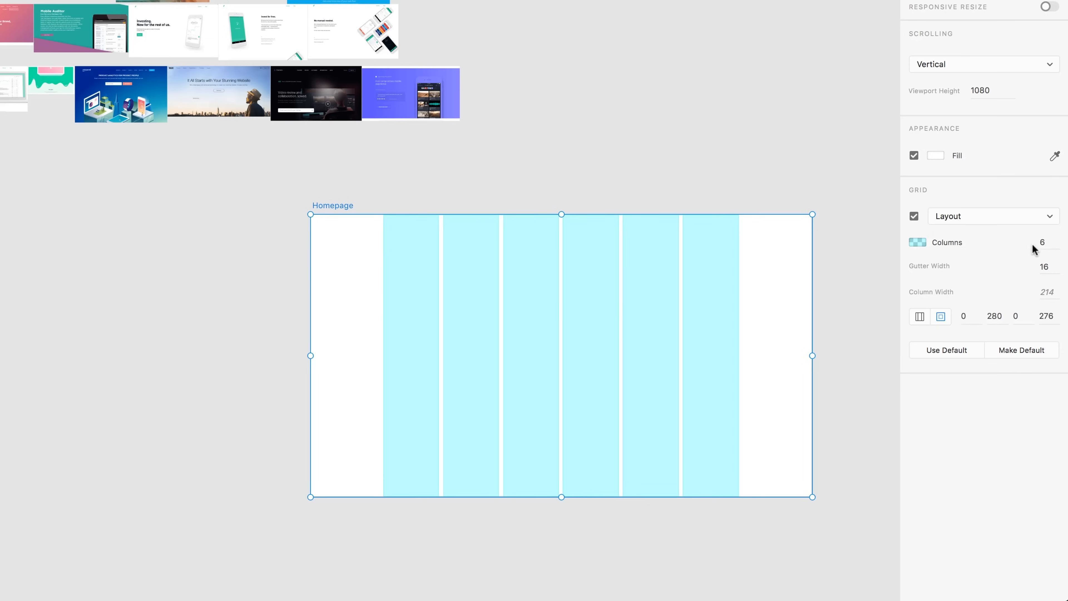
click(1042, 242)
text(4)
key(Return)
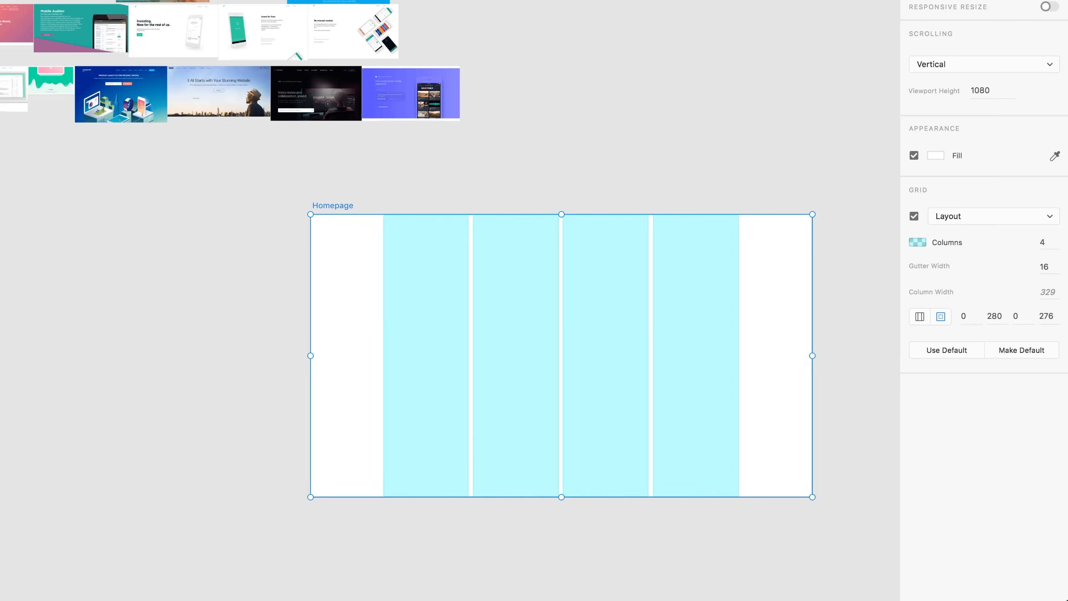
Step: Set the Homepage layout grid to a single column
click(1045, 241)
text(1)
key(Return)
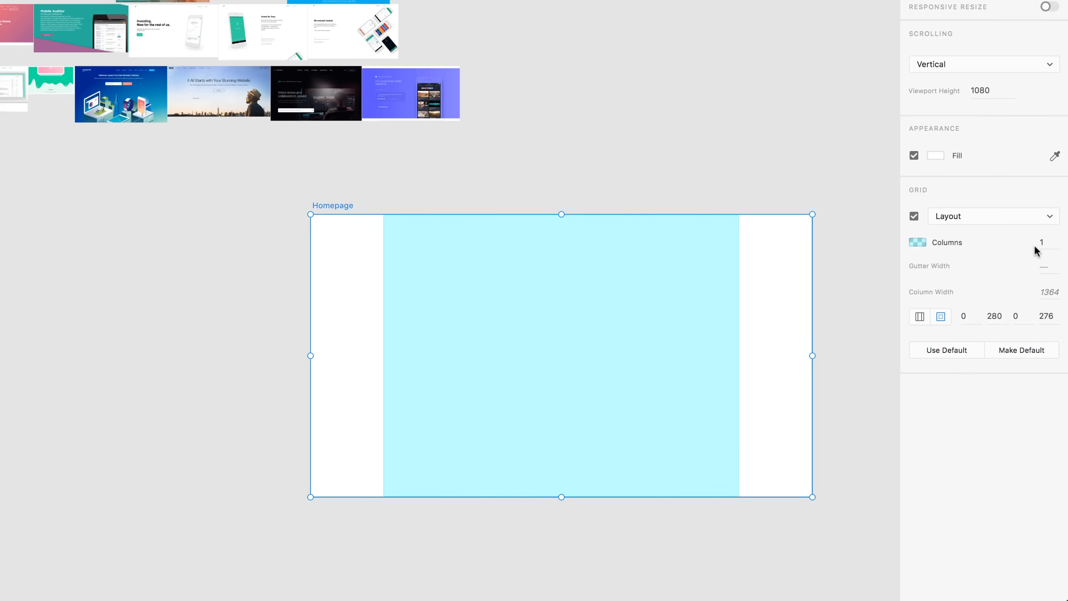
Step: Compare the Square and Layout grid types on the Homepage artboard, ending on Square
click(986, 218)
click(960, 227)
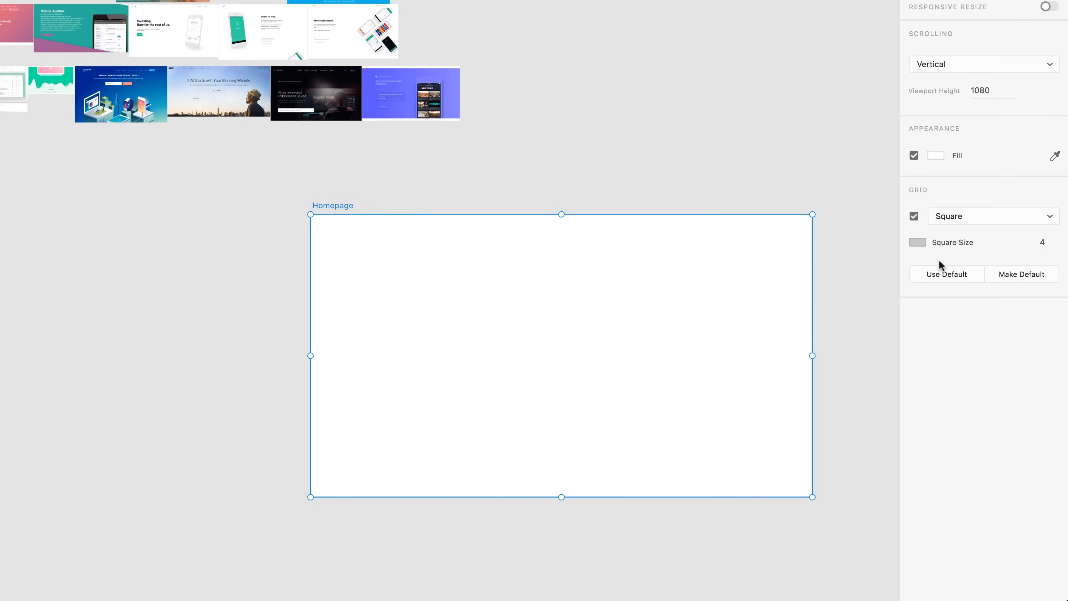
click(935, 219)
click(947, 203)
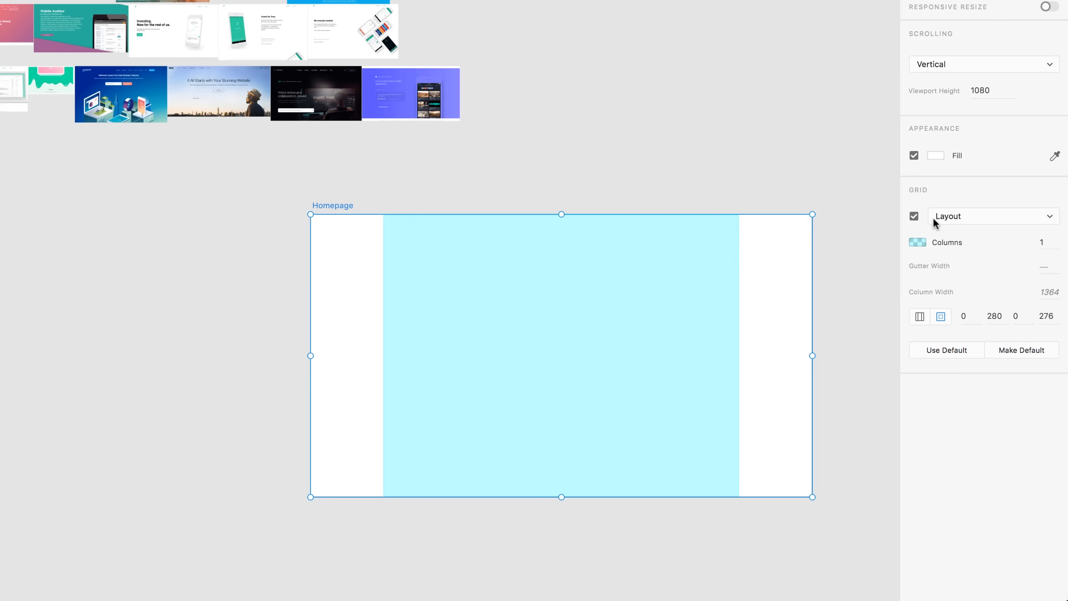
click(933, 218)
click(946, 227)
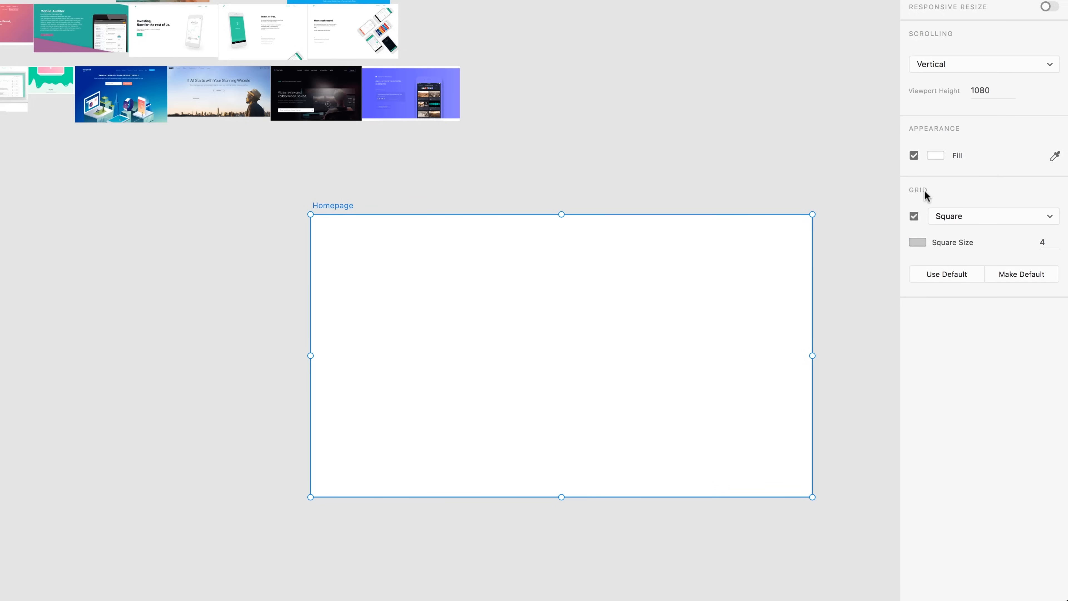
Step: Change the Homepage artboard's square grid color to black (#000000)
scroll(598, 334, up, 3)
scroll(598, 333, up, 5)
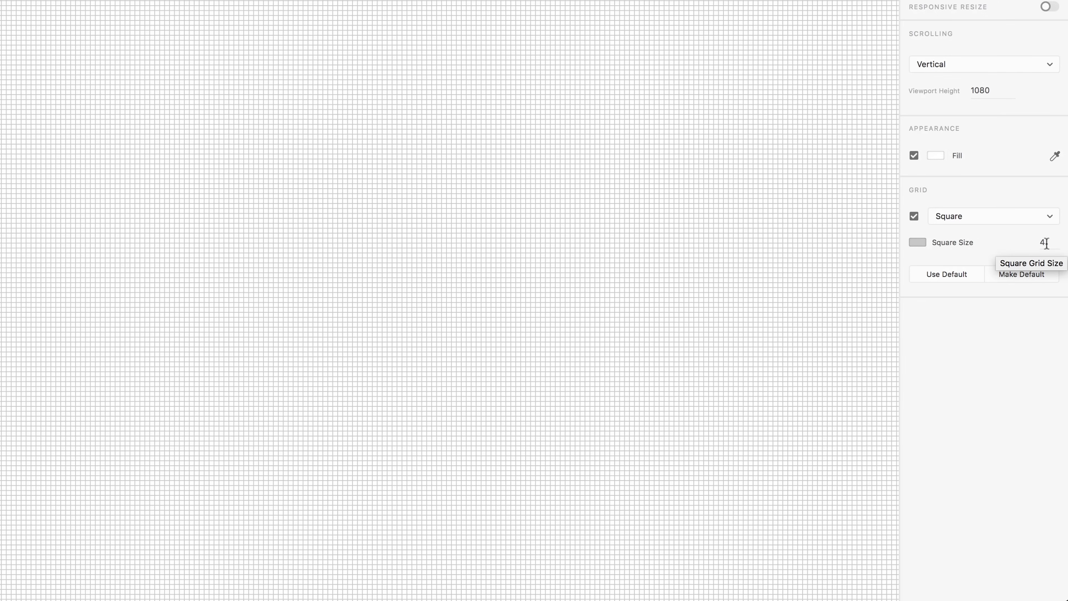
click(917, 242)
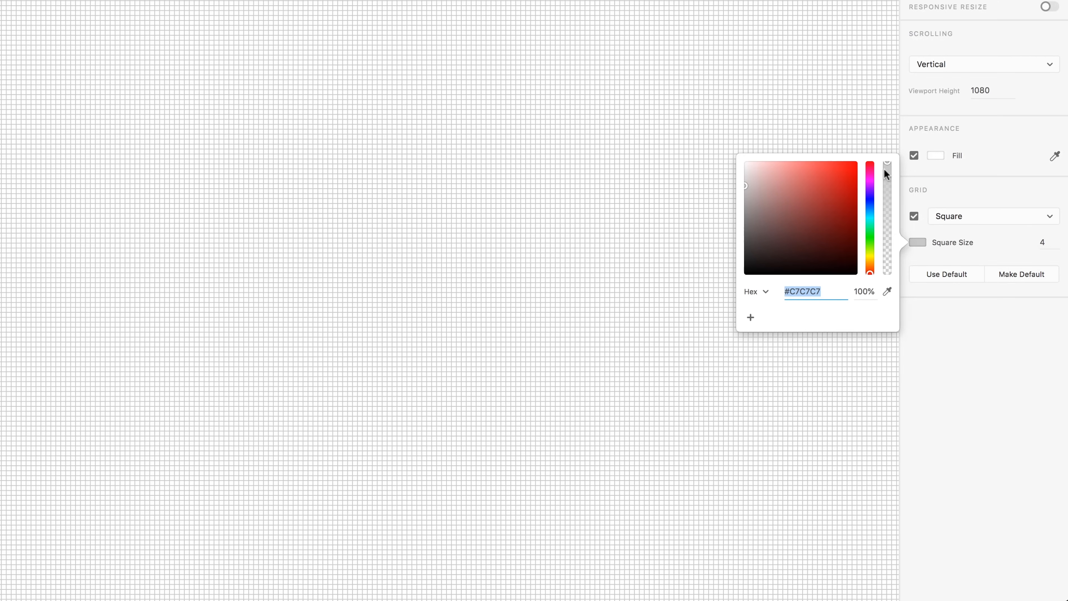
click(787, 209)
drag(783, 221, 722, 308)
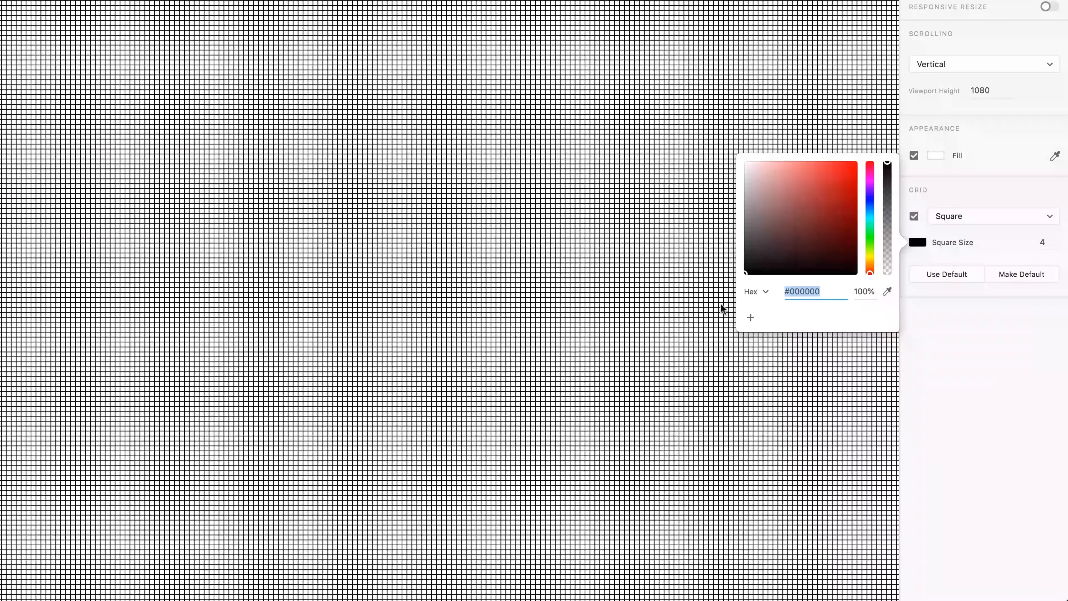
click(959, 393)
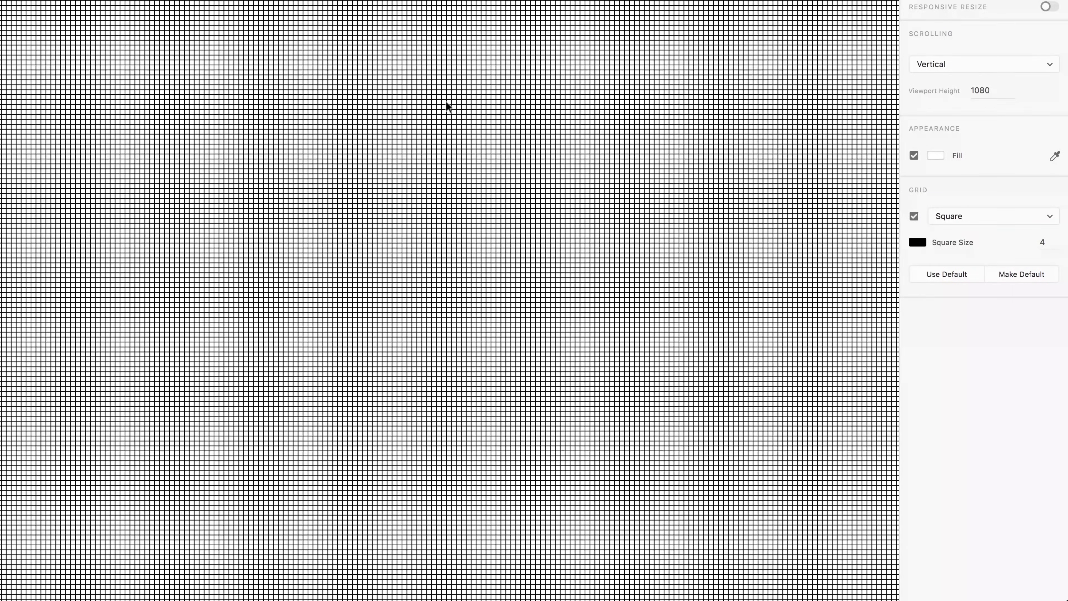
Step: Switch to the InstructorHQ Mockup V1.0 document and turn on a square grid of size 8 for the Dashboard artboard
key(super+grave)
scroll(603, 221, up, 10)
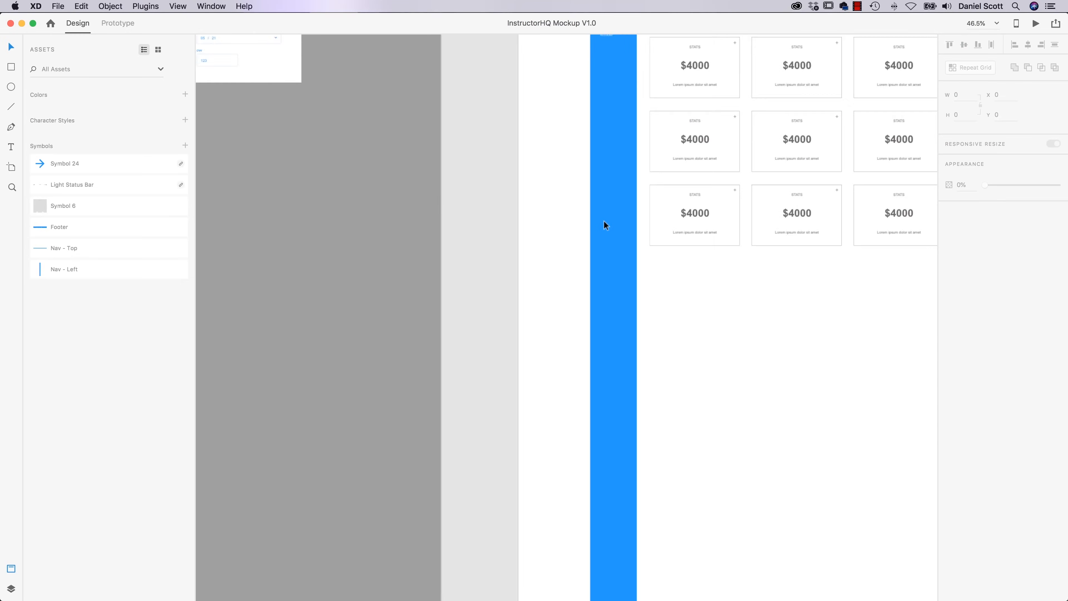
scroll(603, 220, down, 10)
drag(762, 123, 499, 588)
drag(486, 238, 536, 400)
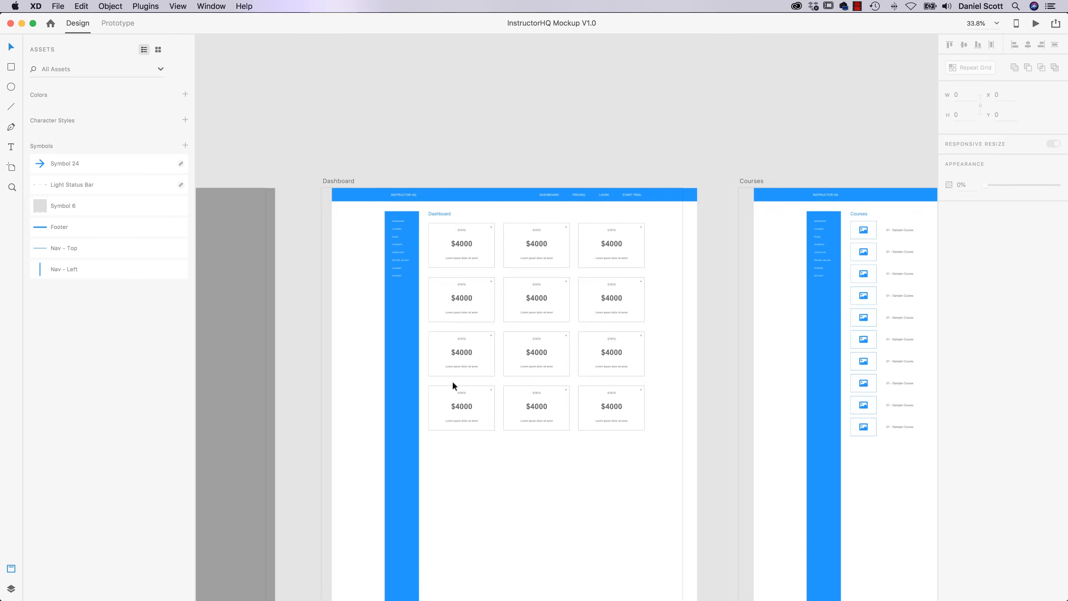
scroll(453, 382, up, 10)
drag(541, 156, 522, 398)
drag(294, 194, 316, 191)
click(230, 191)
click(969, 305)
click(975, 315)
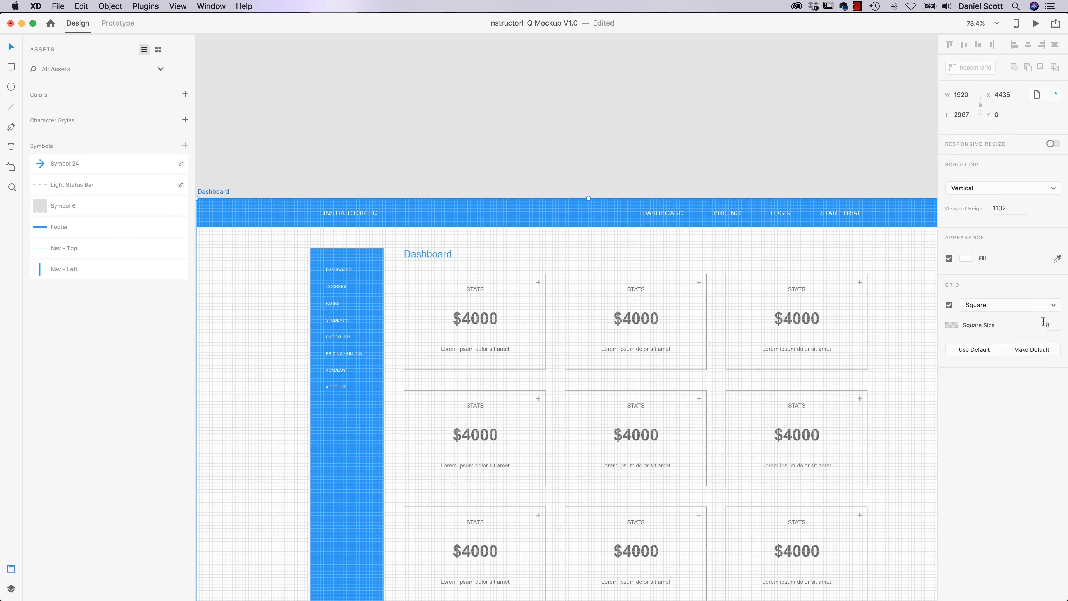
click(1054, 325)
click(603, 163)
Step: Resize the first stats card on the Dashboard to 344 x 232 with its left edge at X 512, matching the square grid
scroll(490, 274, up, 3)
scroll(490, 274, up, 5)
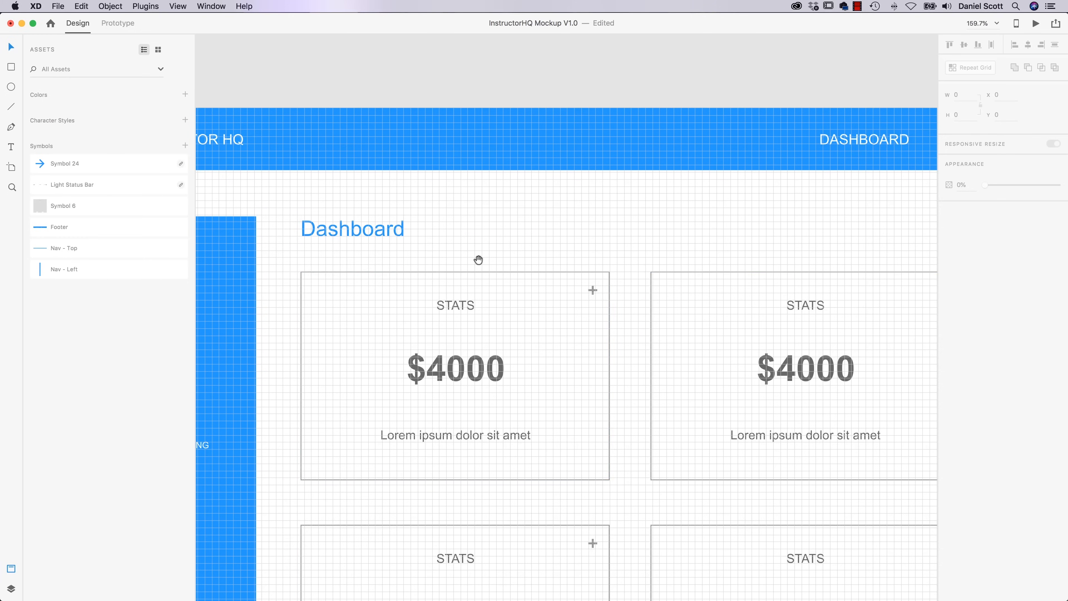
drag(484, 226, 591, 217)
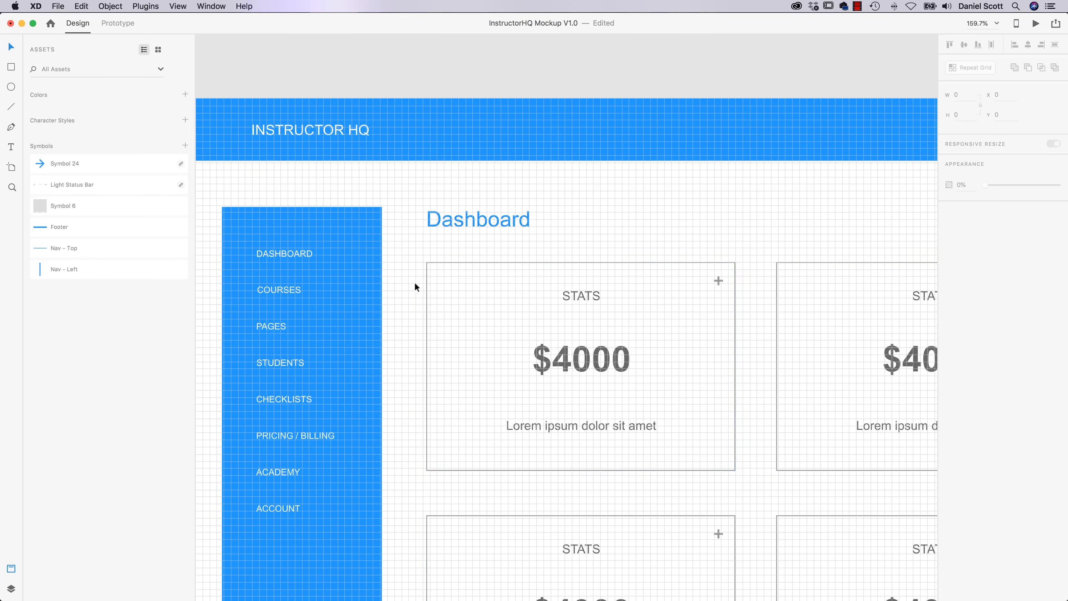
click(480, 285)
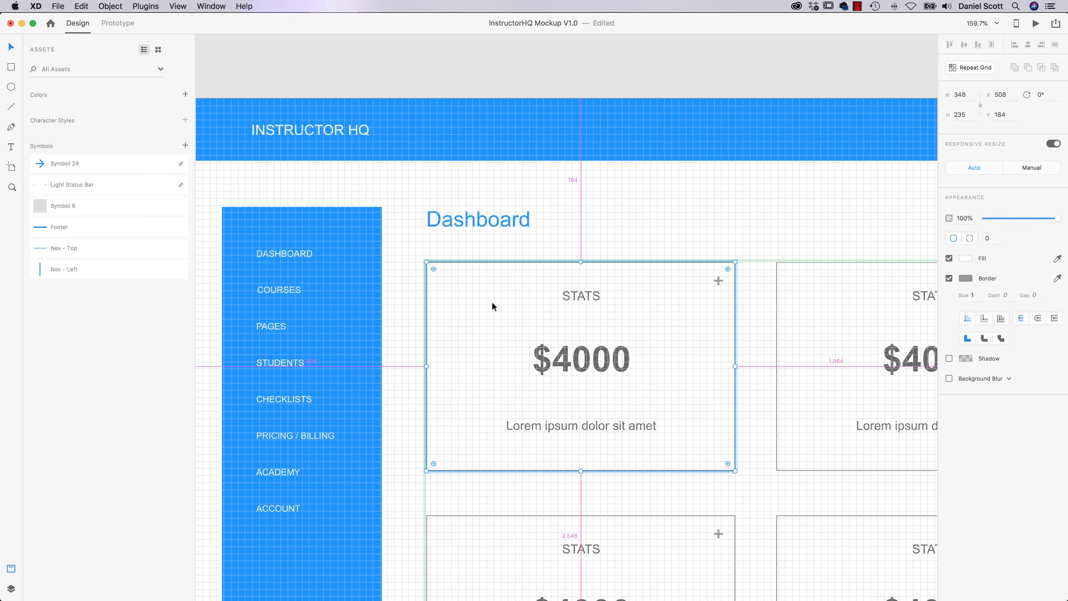
scroll(492, 301, up, 3)
drag(392, 396, 398, 396)
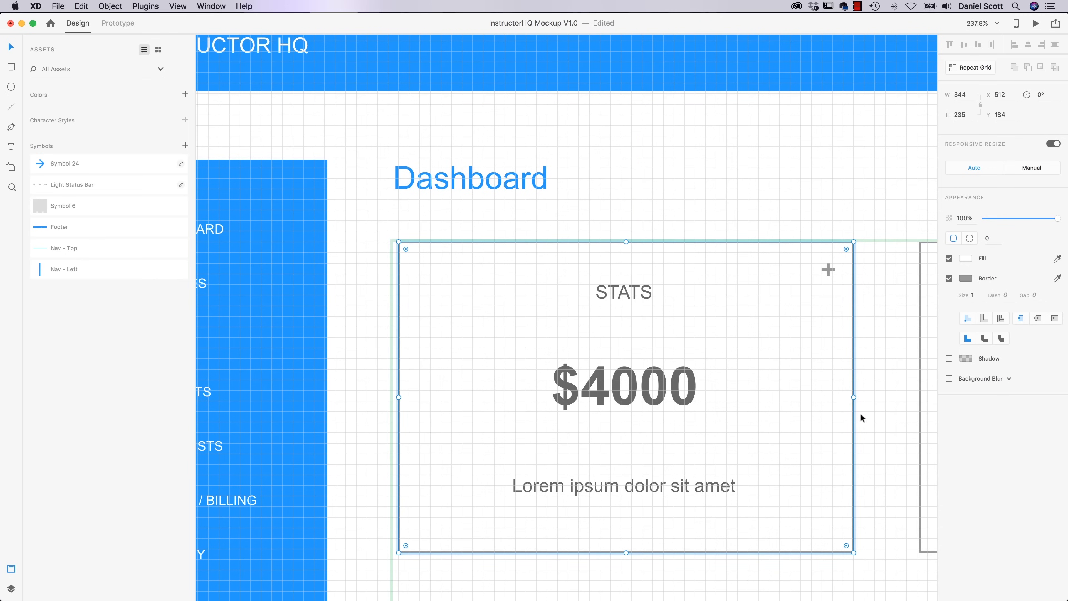
drag(853, 397, 853, 399)
drag(627, 551, 627, 549)
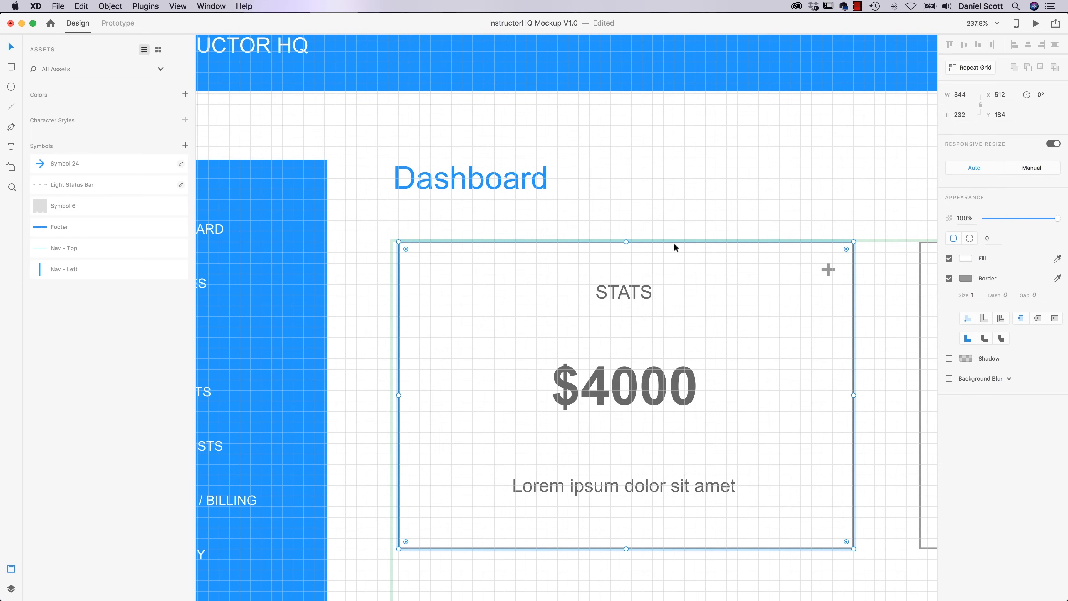
Step: Tighten the horizontal gap between the stats card columns so the repeat grid is 1134 wide and the second column meets a grid line
click(725, 139)
scroll(673, 303, right, 6)
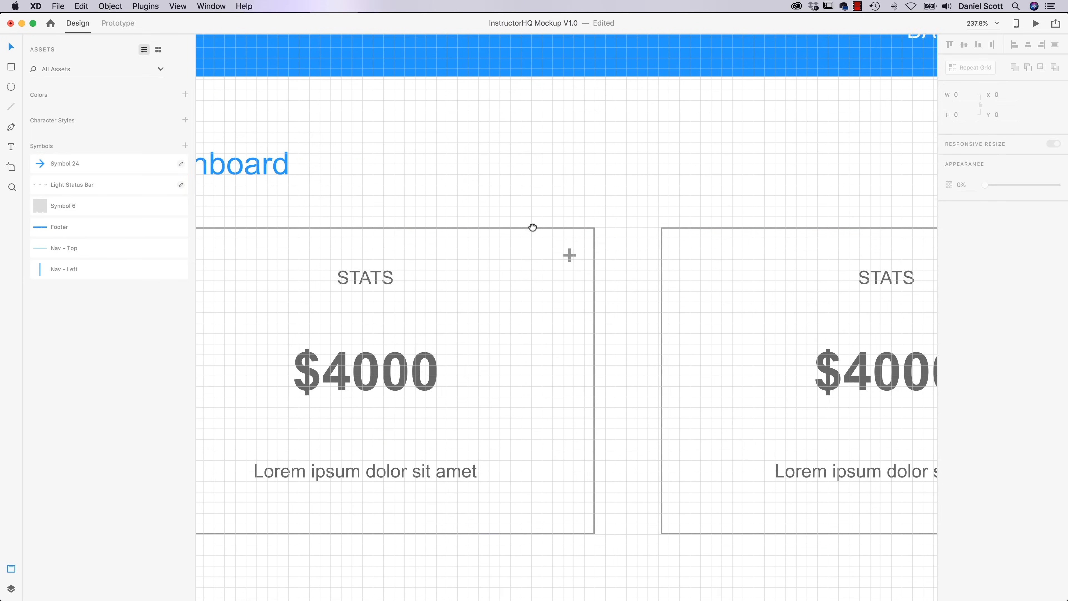
click(651, 316)
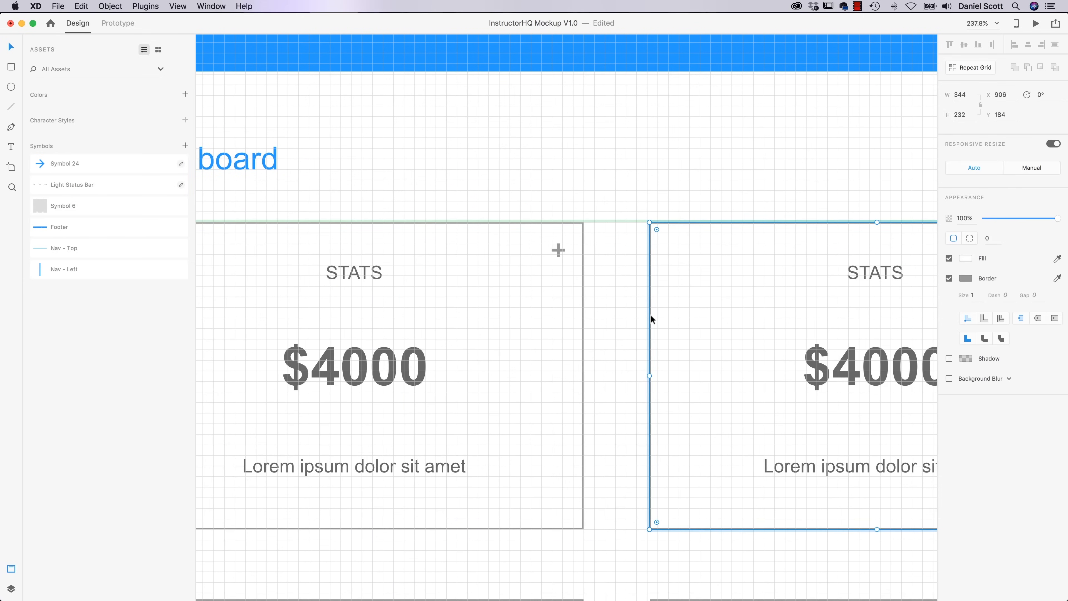
click(634, 319)
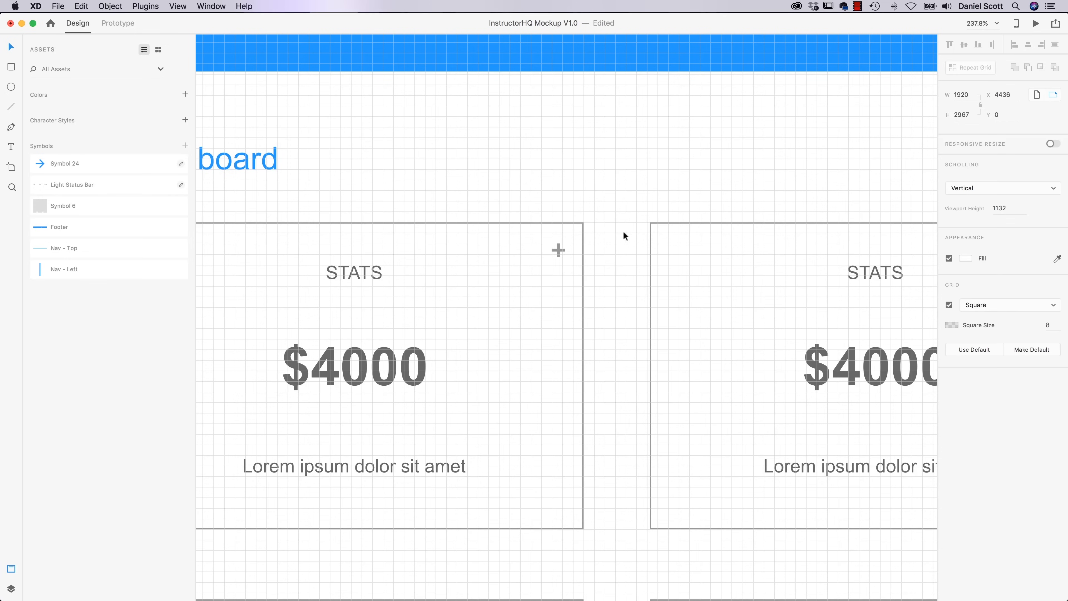
click(660, 223)
drag(608, 298, 606, 298)
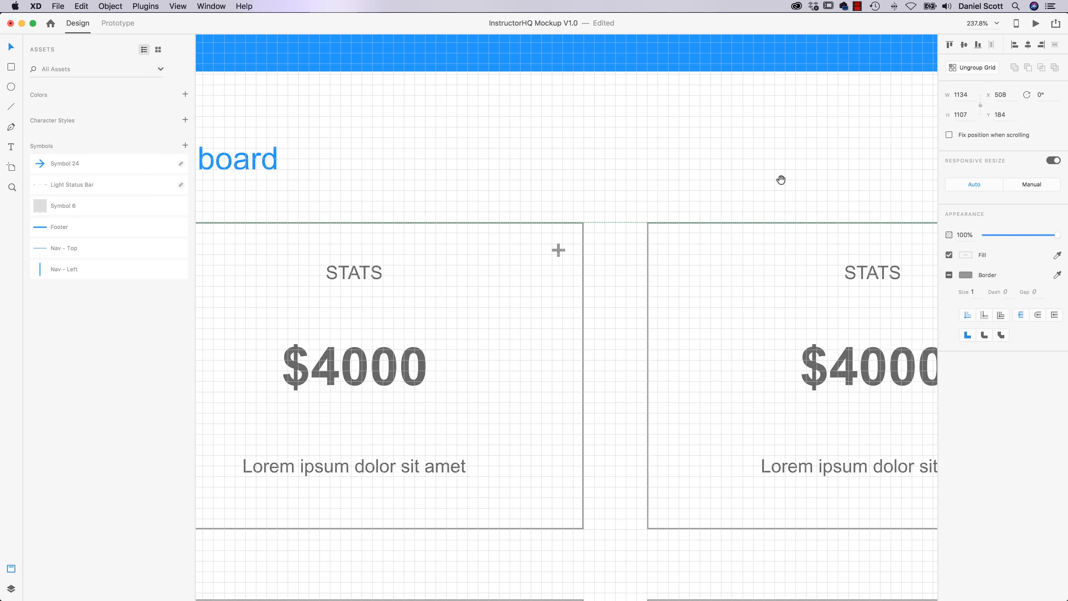
Step: Widen the vertical gap between the stats card rows so the repeat grid is 1116 high
scroll(714, 189, right, 5)
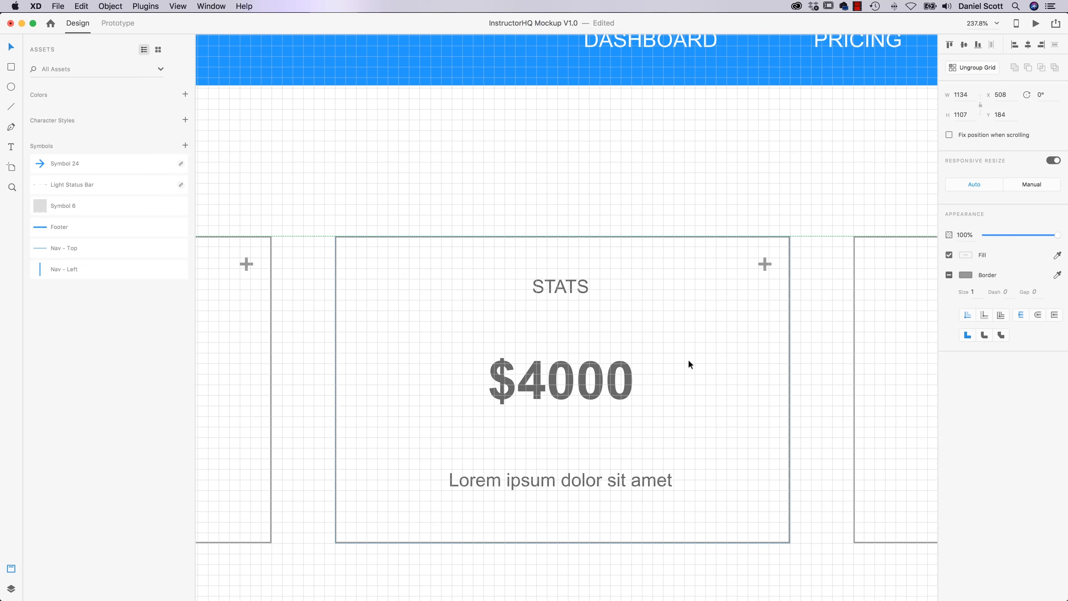
key(space)
drag(507, 409, 763, 350)
drag(610, 409, 749, 336)
drag(649, 389, 837, 304)
drag(703, 302, 780, 346)
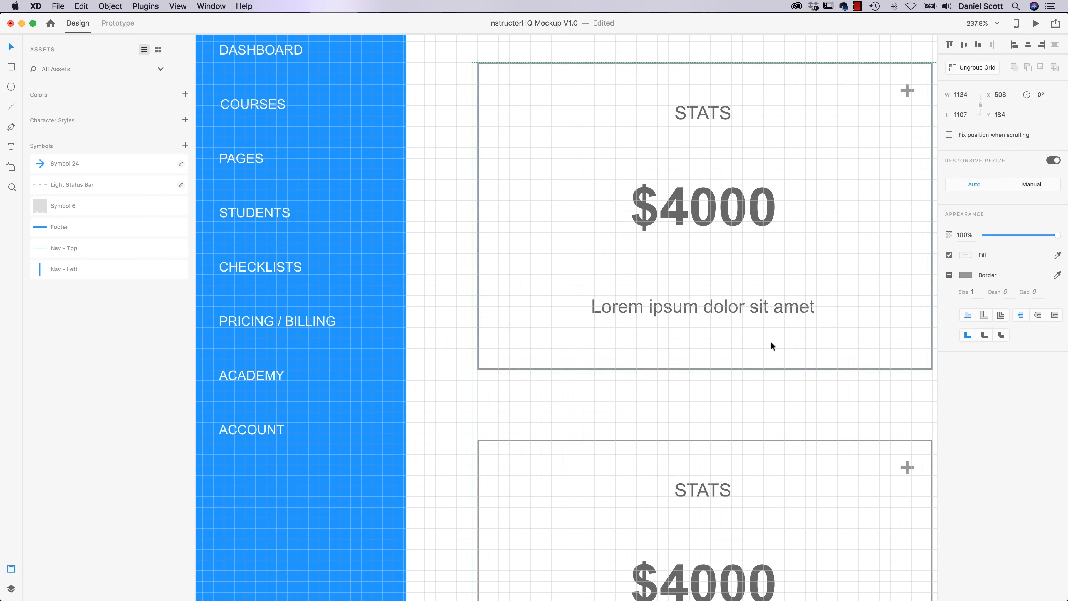
drag(610, 386, 610, 391)
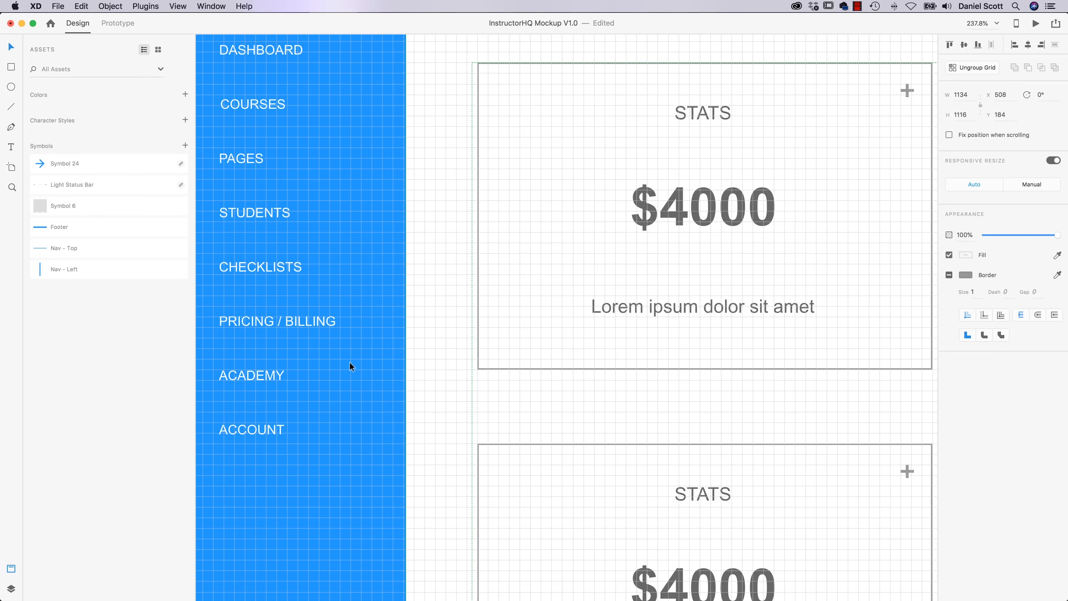
Step: Resize the blue side navigation background to 178 x 2583 with its top edge at Y 120, following the square grid
click(370, 374)
scroll(430, 520, down, 10)
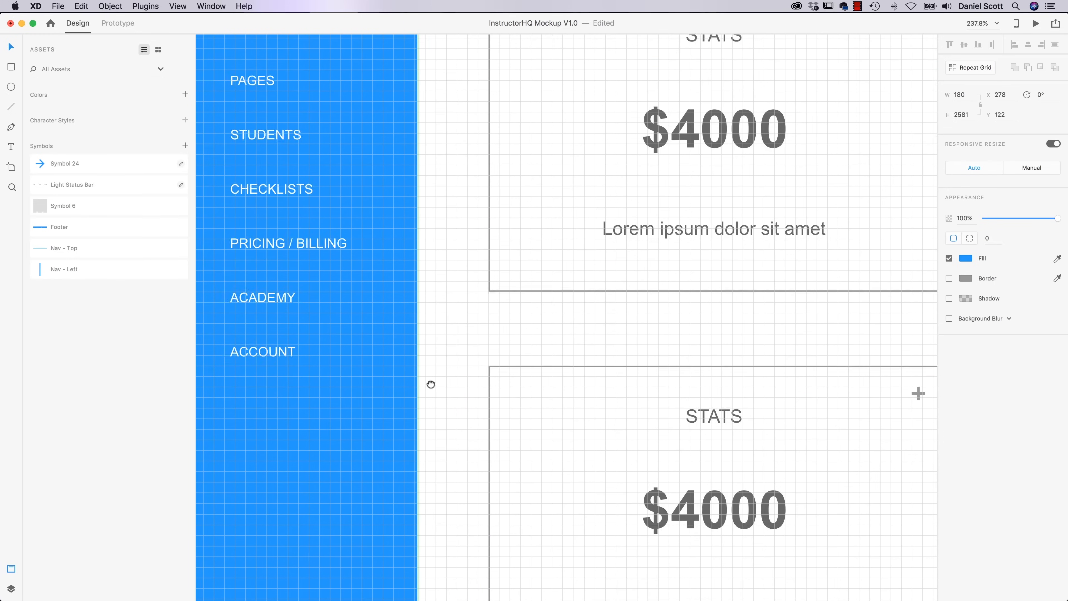
scroll(433, 393, up, 15)
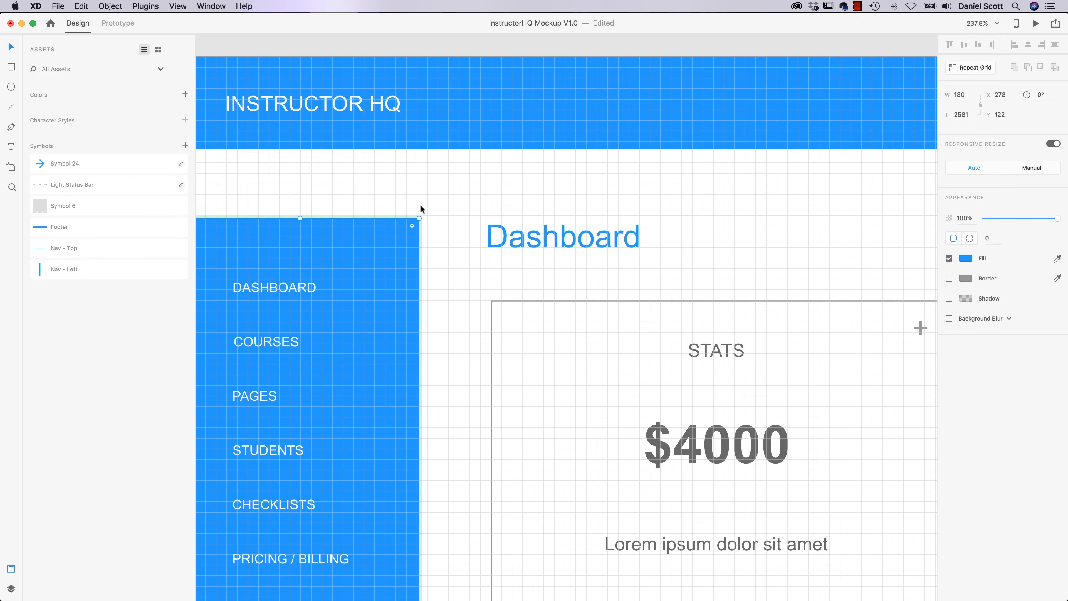
drag(419, 218, 415, 215)
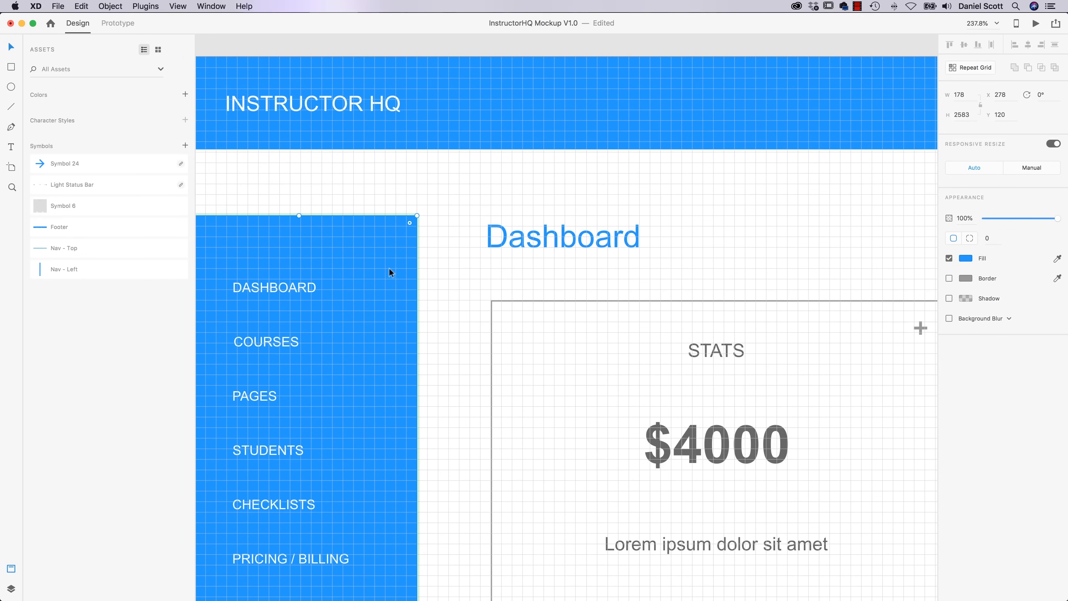
Step: Move the Dashboard heading slightly to the right and nudge it down and left to line up with the grid
drag(495, 243, 516, 239)
key(Down)
key(Down)
key(Left)
key(Left)
click(435, 186)
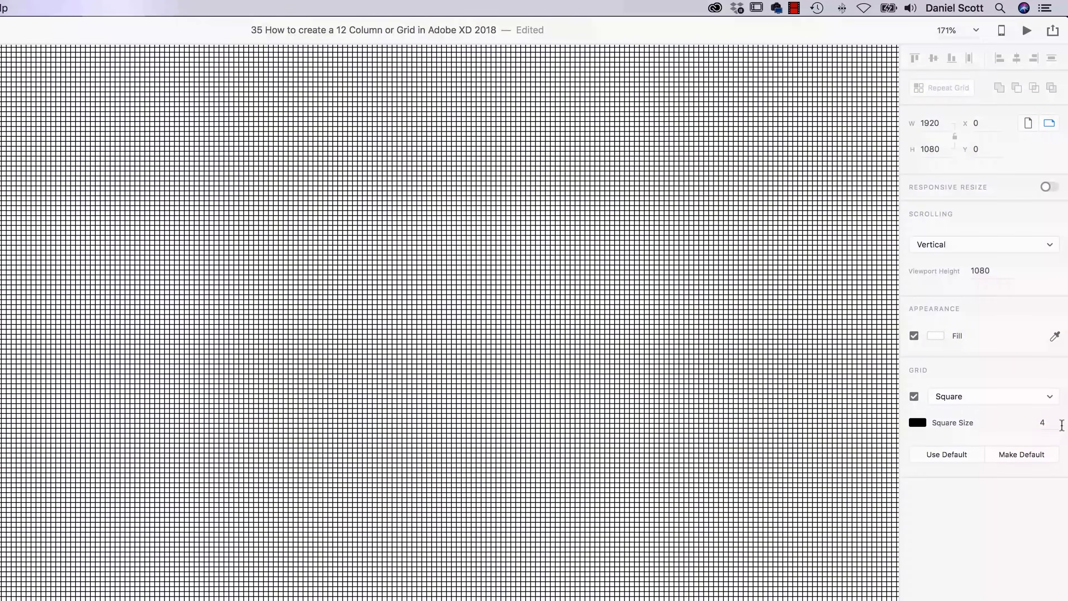
Step: Set the square grid size to 8 on the Homepage artboard in the 12-column grid document
click(1047, 419)
text(8)
key(Tab)
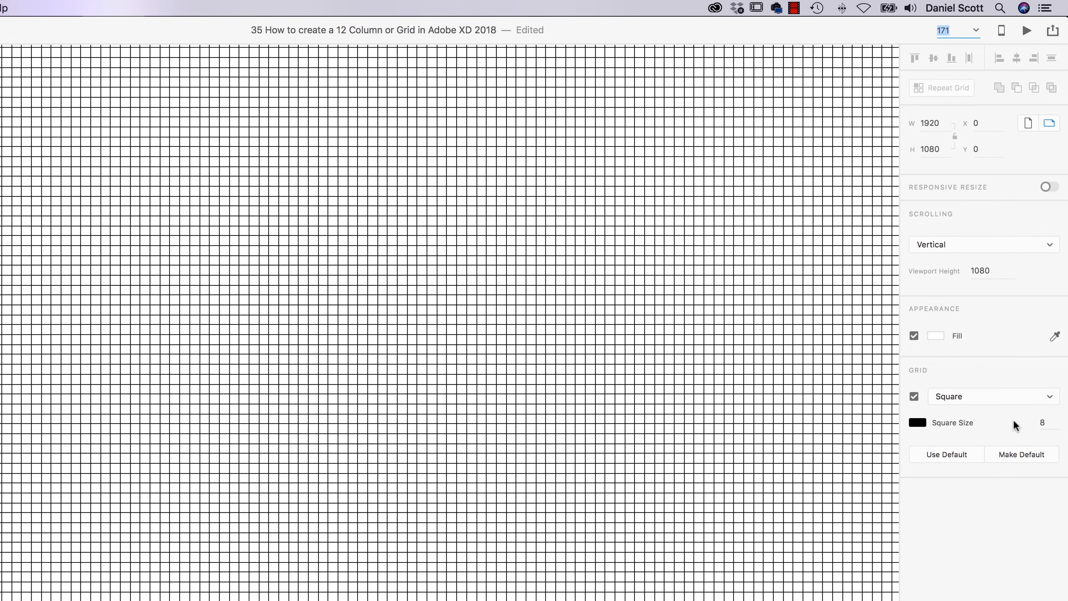
click(1049, 423)
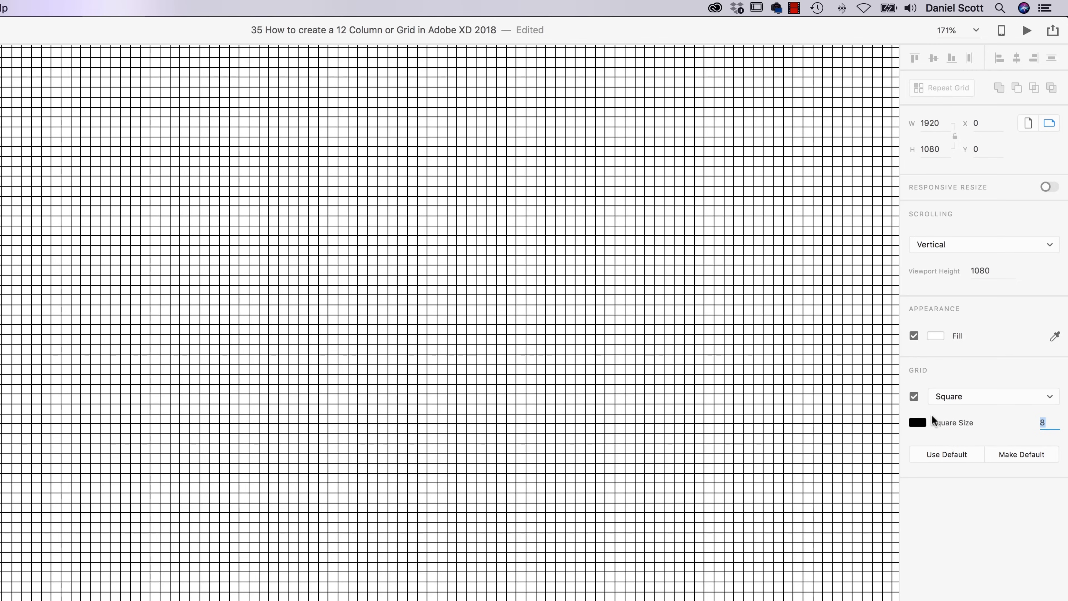
Step: Change the Homepage artboard's square grid color to a light gray
click(918, 423)
drag(787, 405, 740, 353)
click(612, 354)
scroll(592, 437, down, 5)
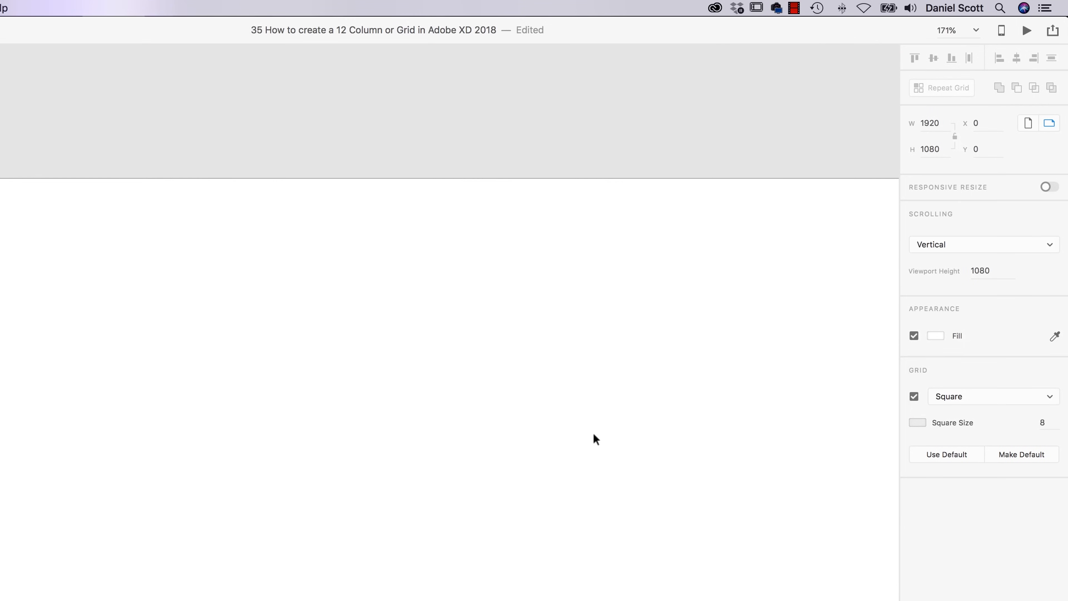
scroll(597, 440, down, 4)
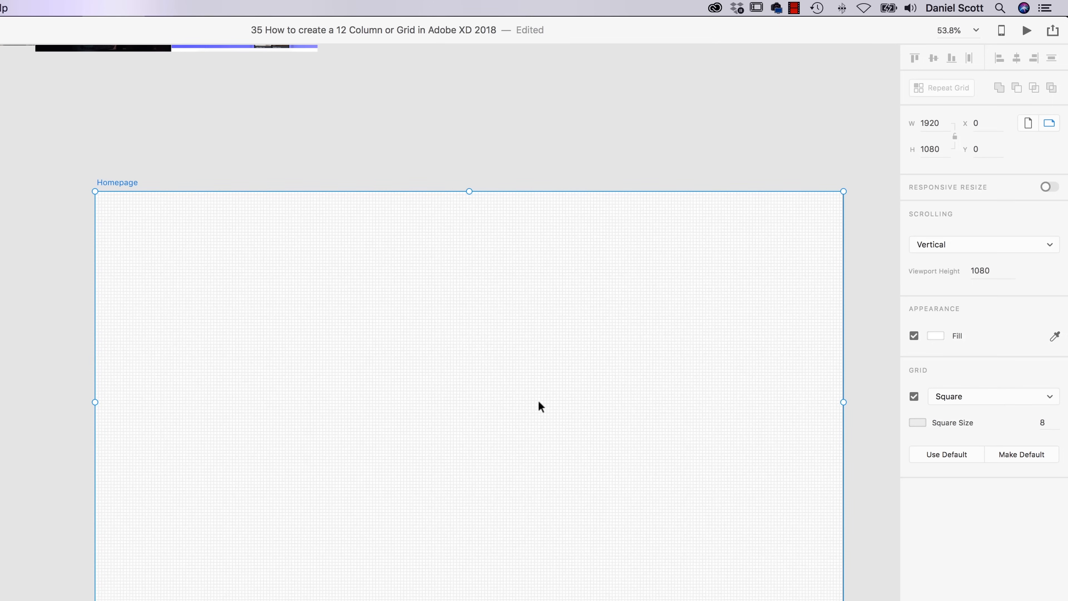
Step: Switch the Homepage artboard between its layout and square grids, and toggle the square grid on and off repeatedly
key(super+shift+apostrophe)
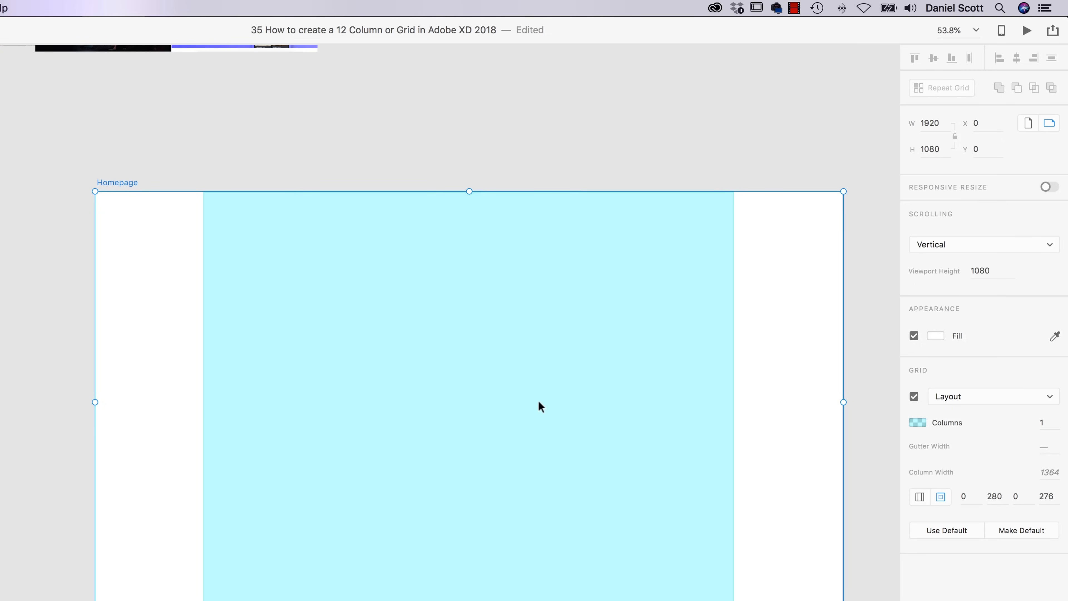
key(super+apostrophe)
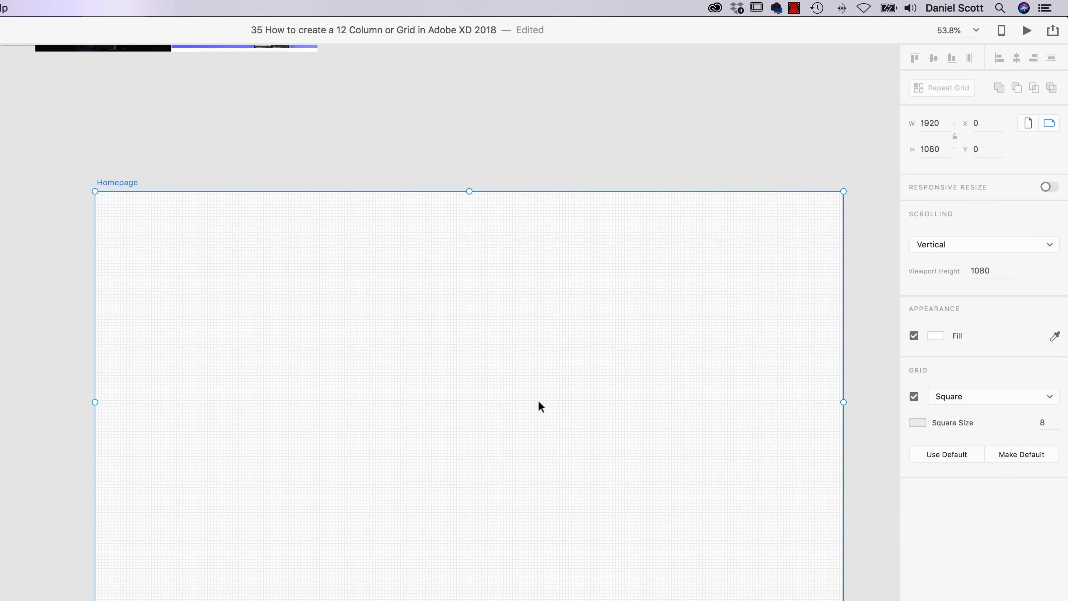
key(super+apostrophe)
key(super+apostrophe)
key(super+apostrophe)
key(super+apostrophe)
key(super+apostrophe)
key(super+apostrophe)
key(super+apostrophe)
key(super+apostrophe)
key(super+apostrophe)
key(super+apostrophe)
key(super+apostrophe)
key(super+apostrophe)
key(super+apostrophe)
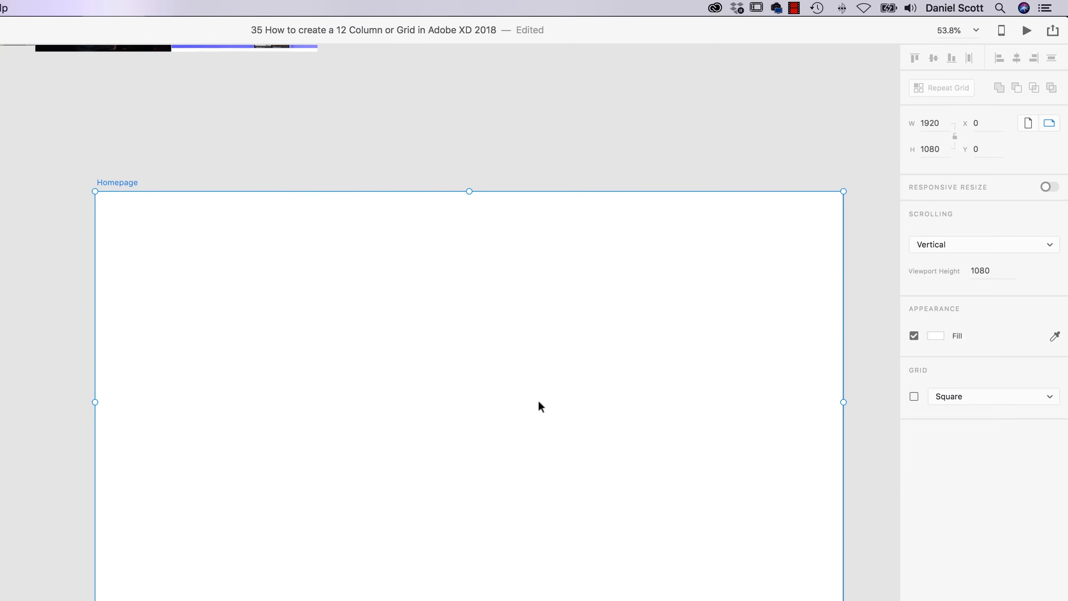
key(super+apostrophe)
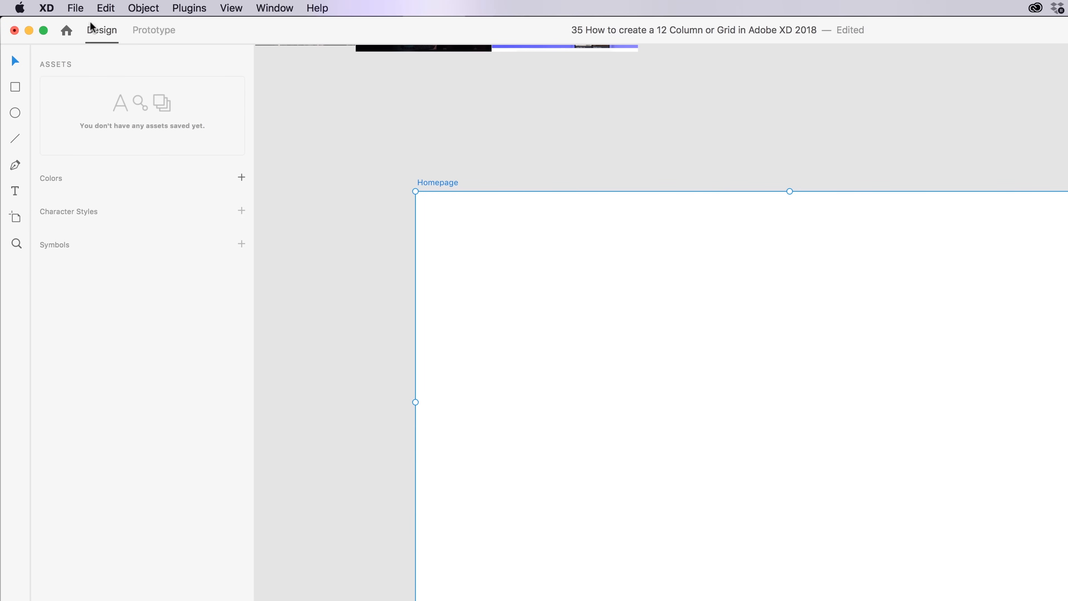
Step: Look up the commands for showing the layout and square grids, and show the square grid on the Homepage artboard
click(244, 9)
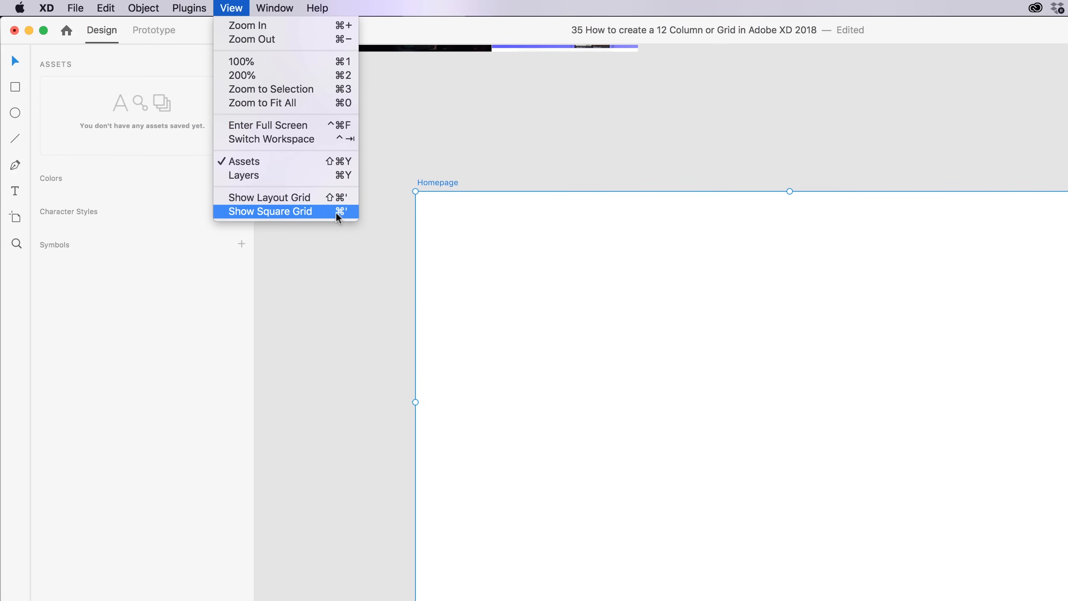
click(551, 155)
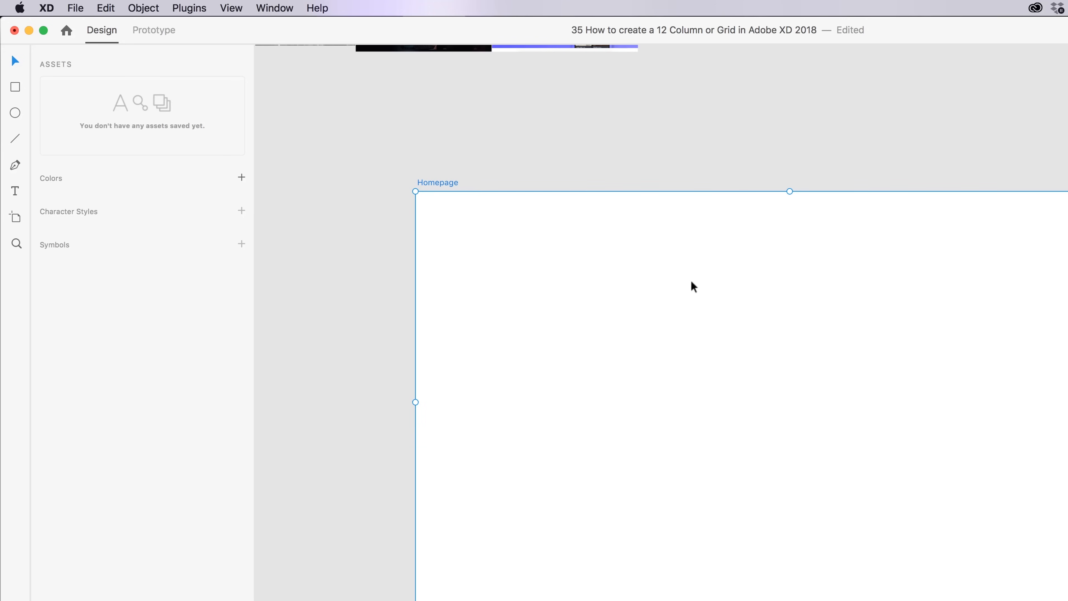
key(super+apostrophe)
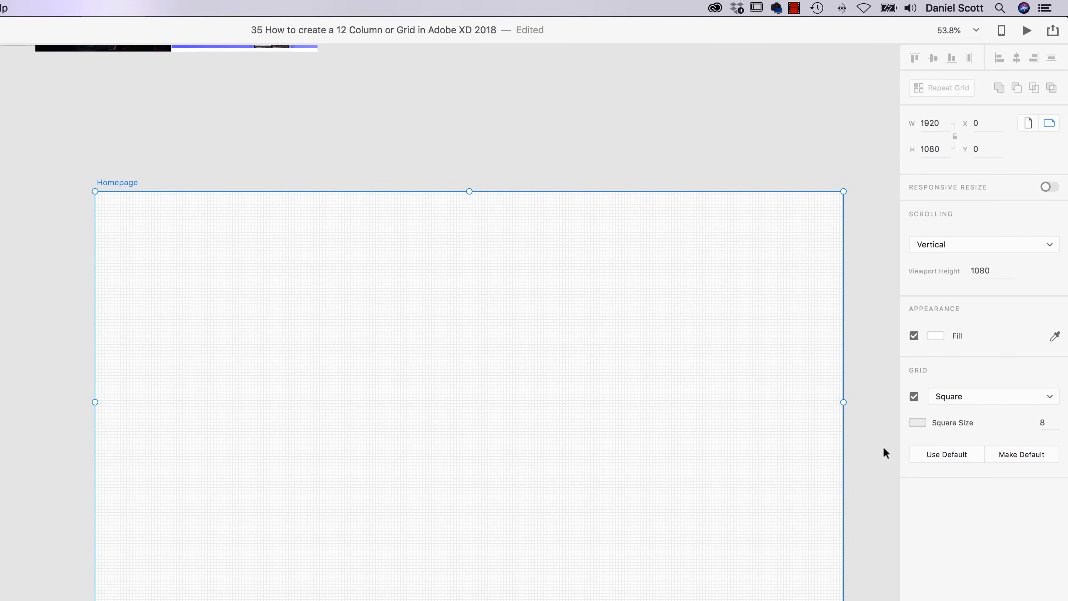
Step: Set the Homepage artboard's grid type to Layout and deselect the artboard
click(973, 403)
click(970, 388)
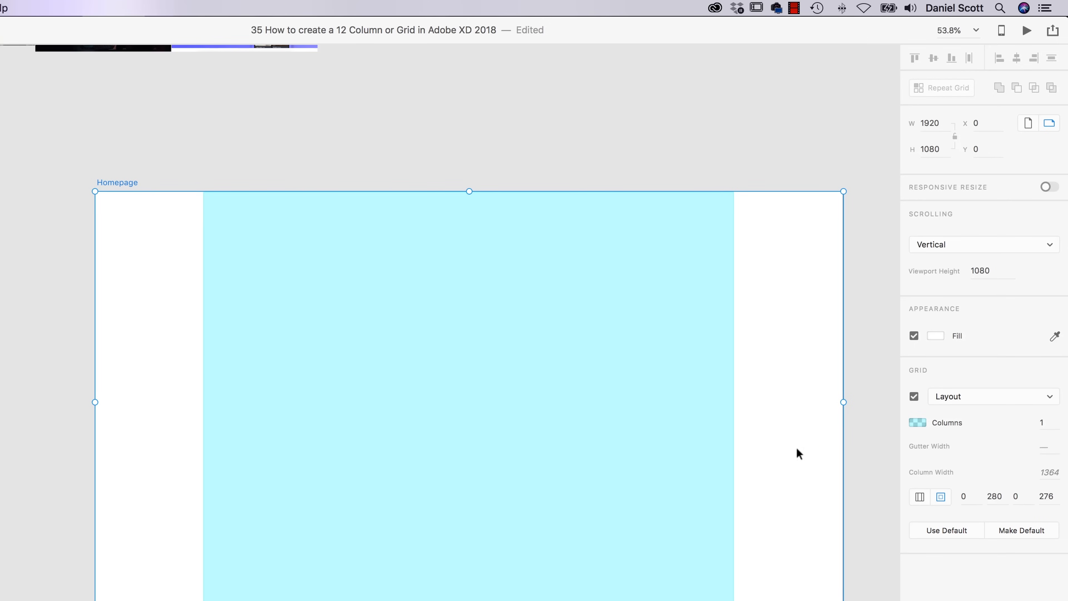
click(757, 154)
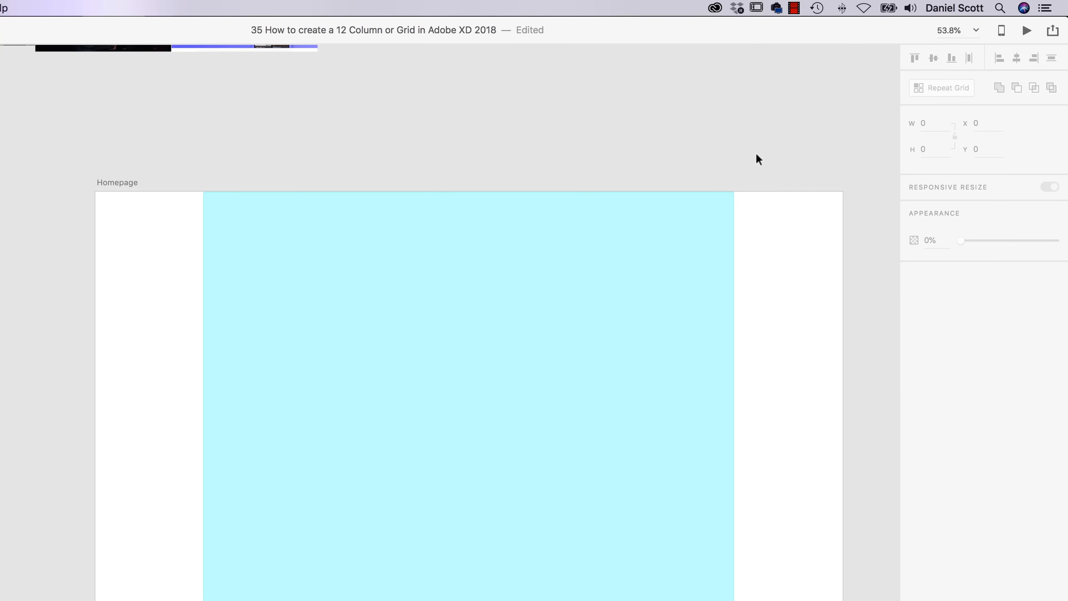